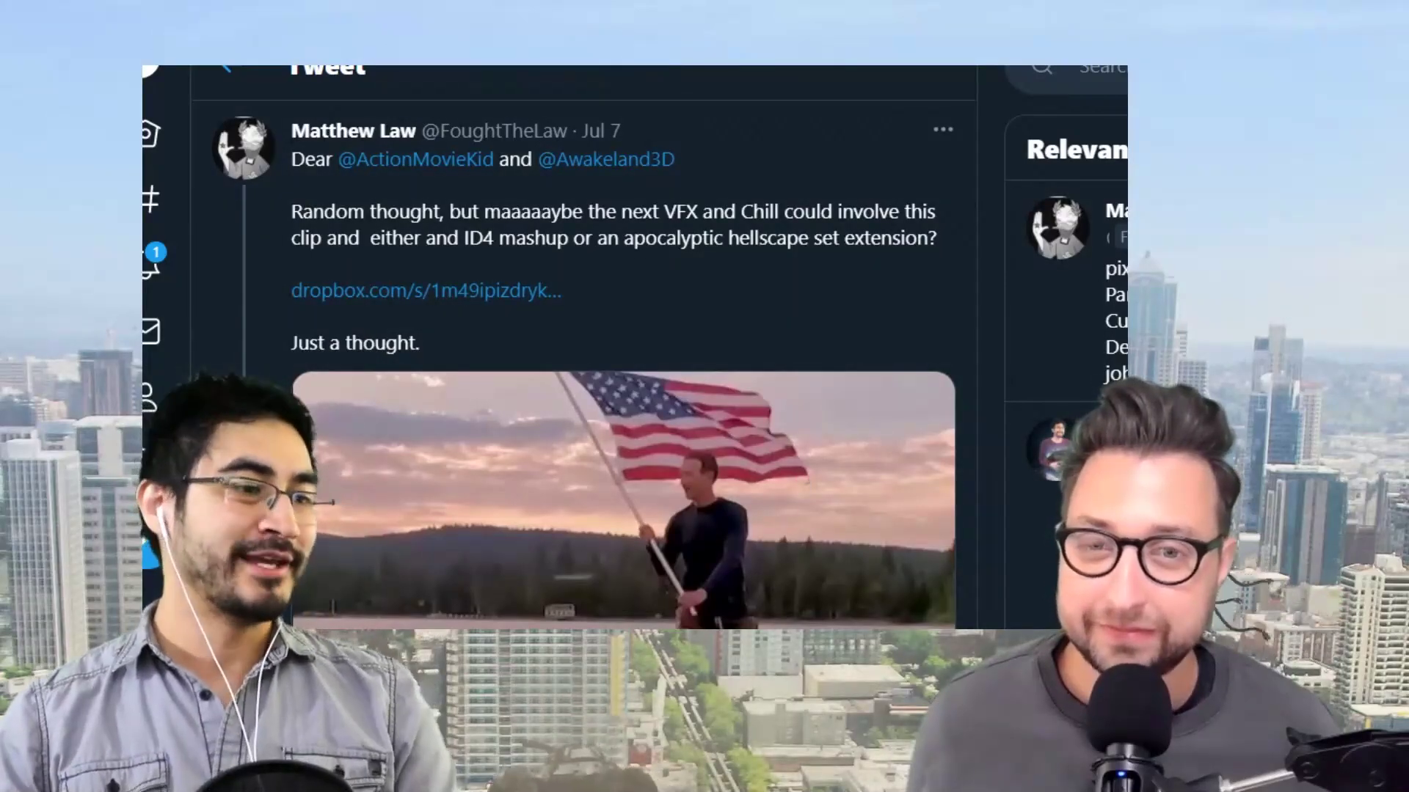
Look through the tweet thread, examining the flag-rider video post and the RotoBrush2 cutout reply
{"action": "scroll", "coordinate": [583, 345], "scroll_direction": "down", "scroll_amount": 2}
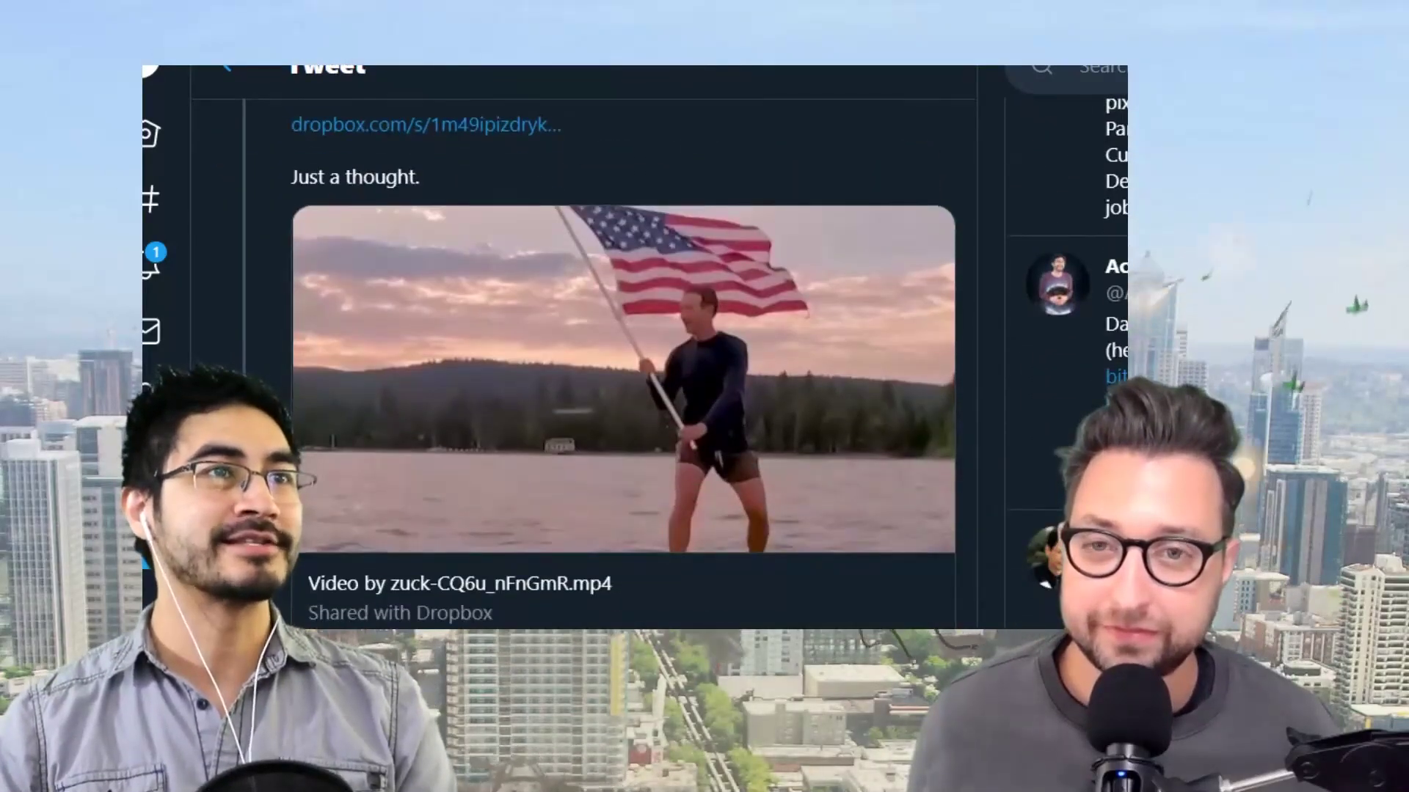
{"action": "scroll", "coordinate": [624, 345], "scroll_direction": "down", "scroll_amount": 1}
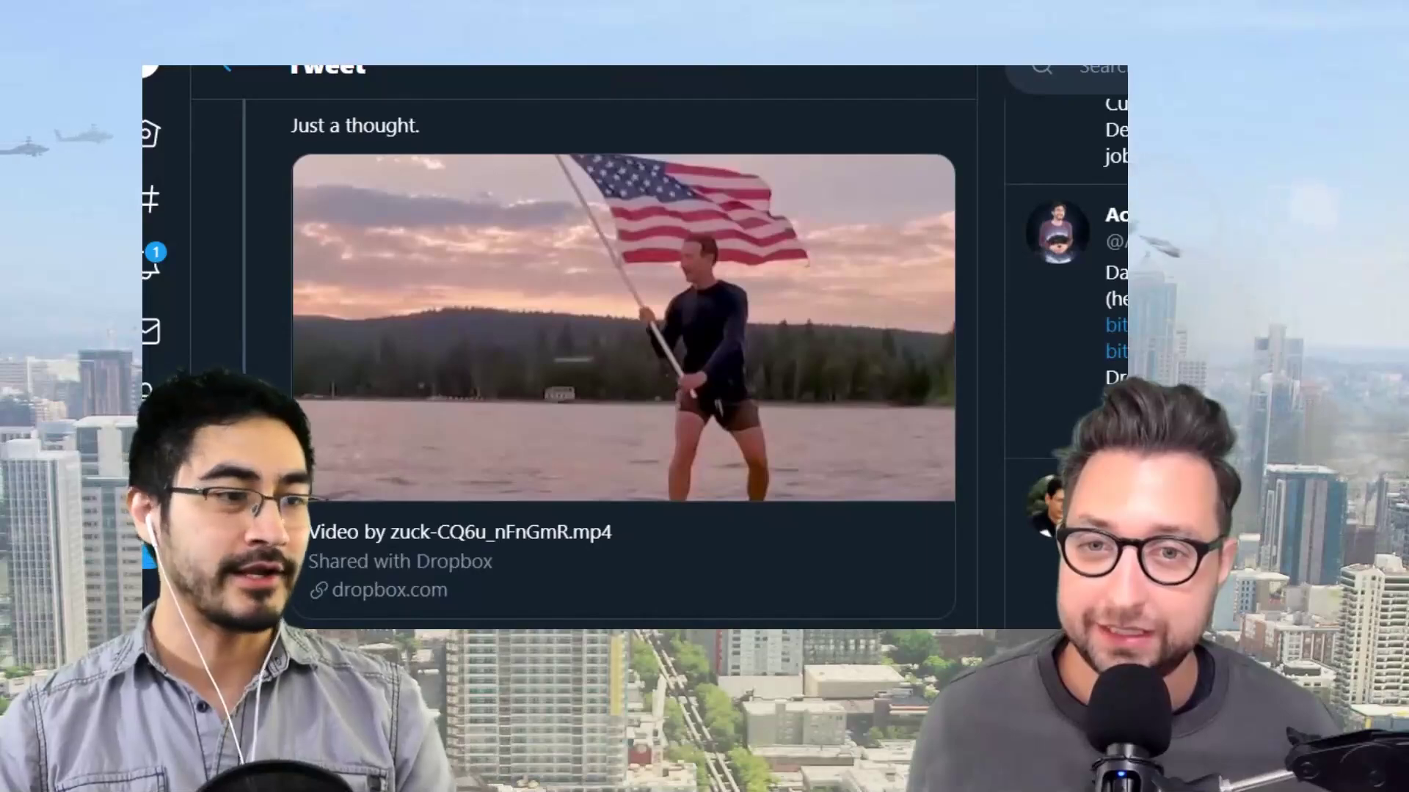
{"action": "scroll", "coordinate": [624, 345], "scroll_direction": "down", "scroll_amount": 1}
{"action": "scroll", "coordinate": [624, 345], "scroll_direction": "down", "scroll_amount": 10}
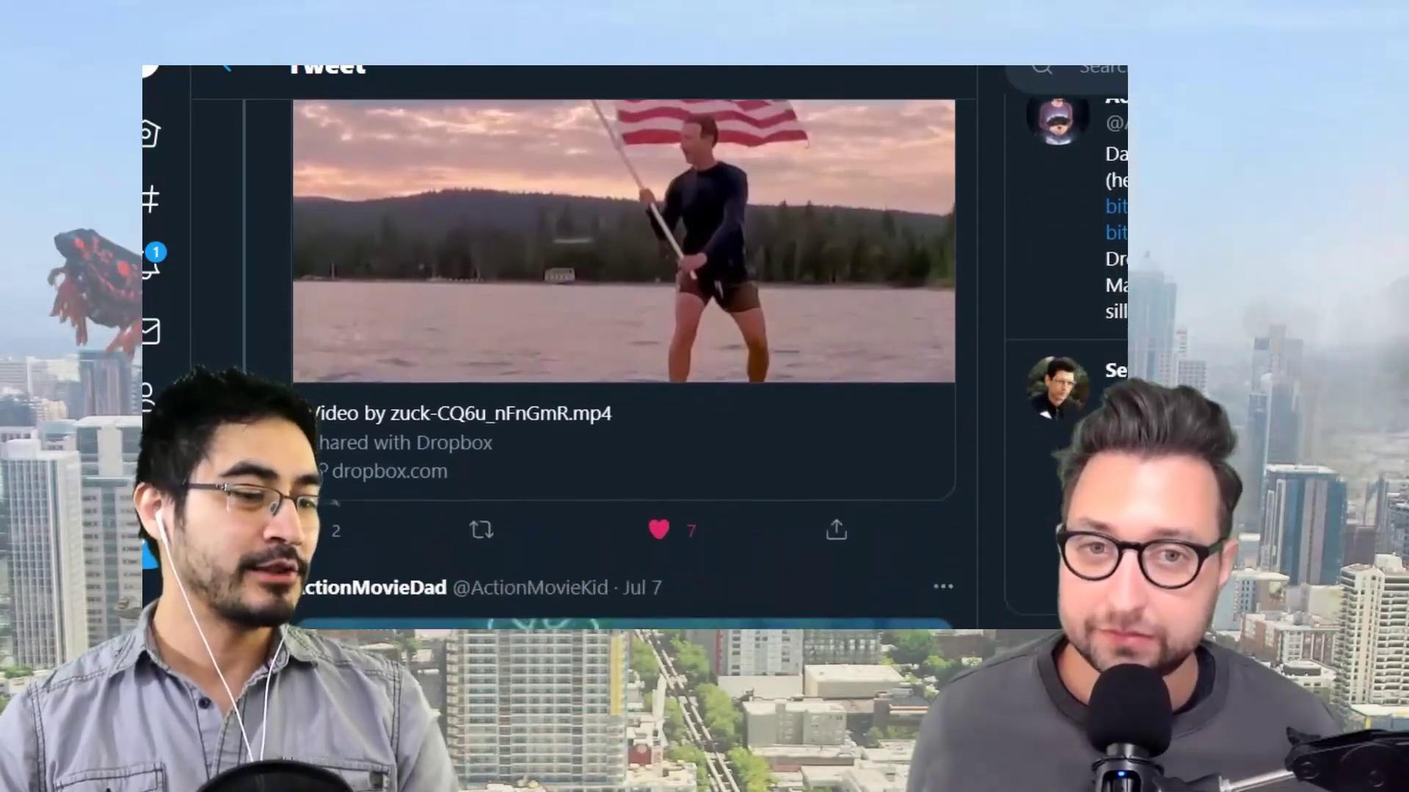
{"action": "scroll", "coordinate": [623, 345], "scroll_direction": "down", "scroll_amount": 10}
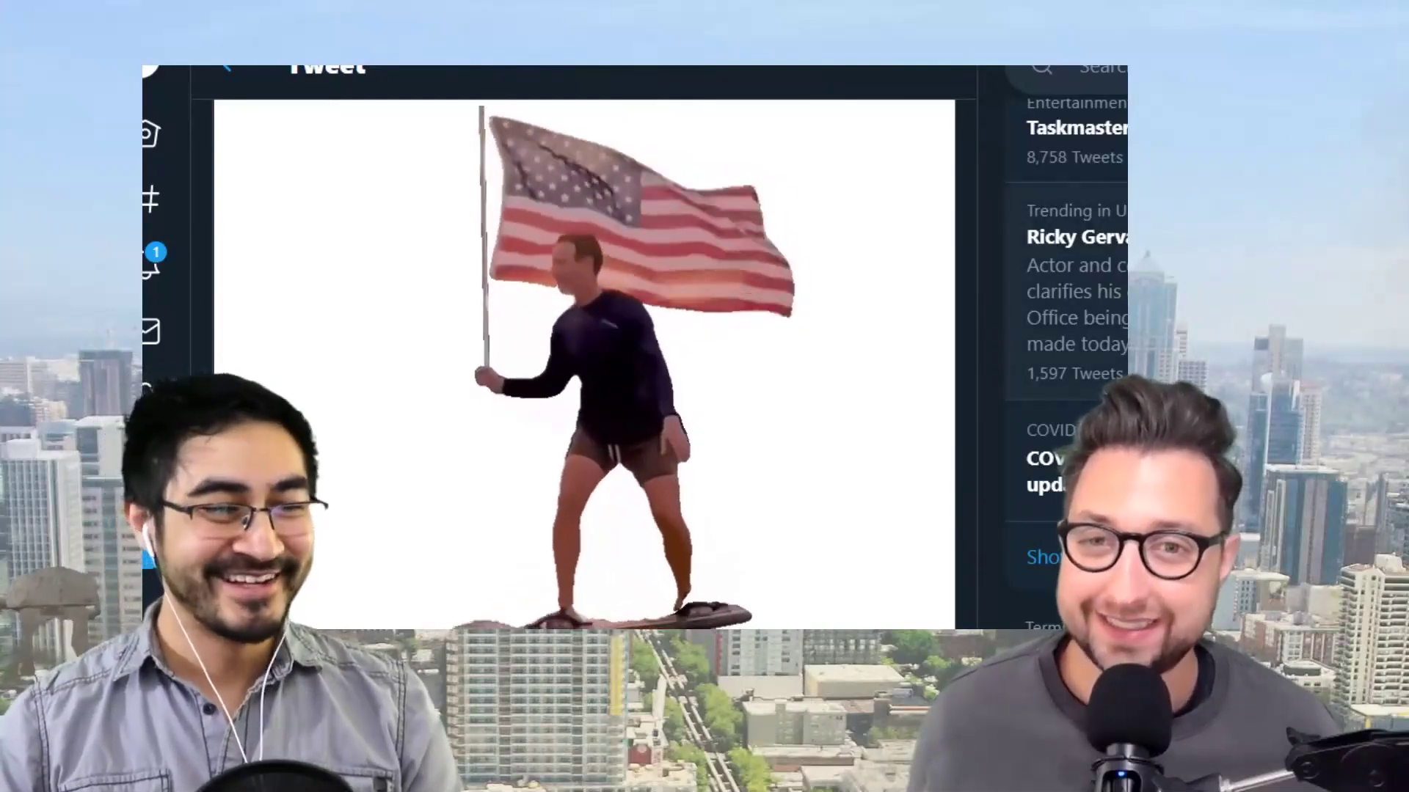
{"action": "scroll", "coordinate": [584, 353], "scroll_direction": "down", "scroll_amount": 3}
{"action": "scroll", "coordinate": [584, 352], "scroll_direction": "down", "scroll_amount": 8}
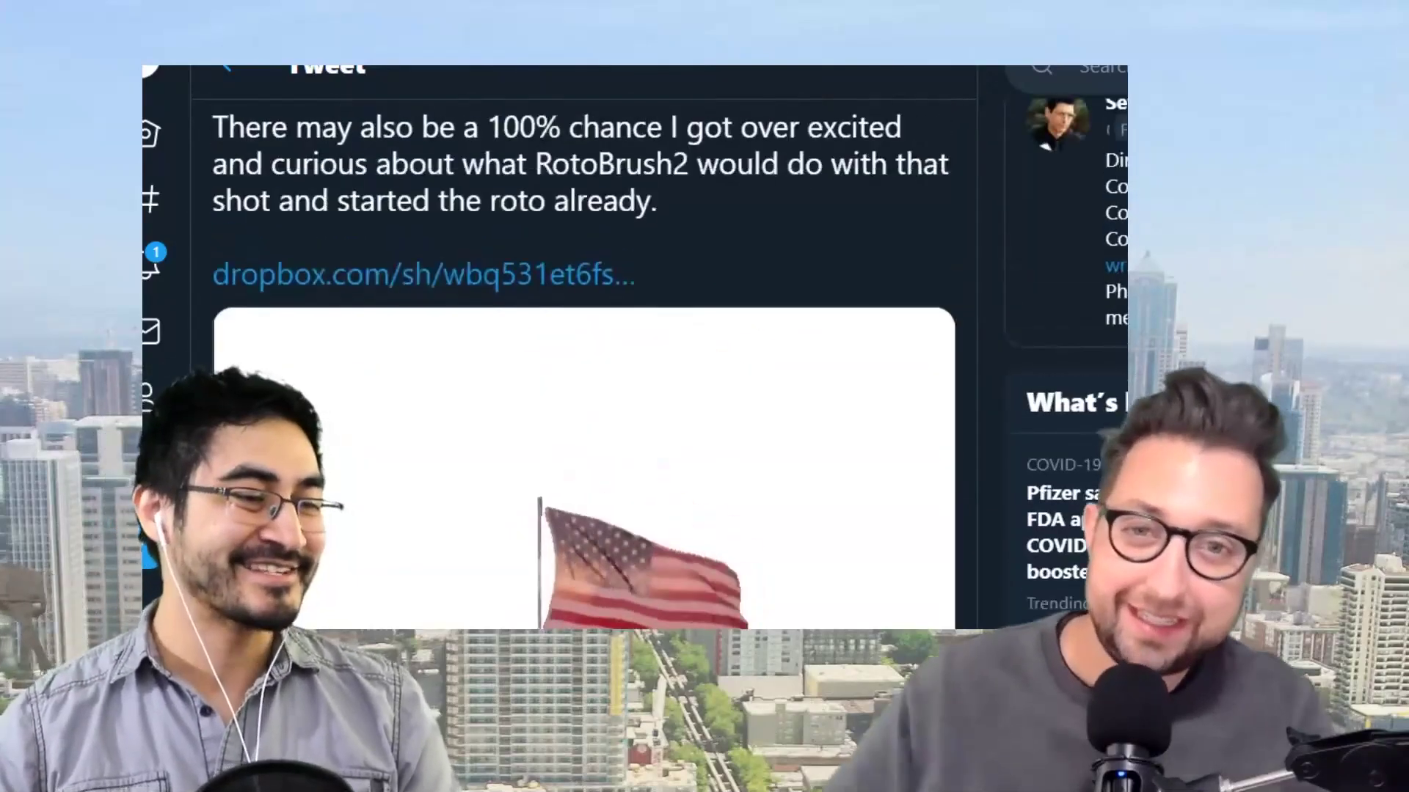
{"action": "scroll", "coordinate": [584, 352], "scroll_direction": "up", "scroll_amount": 4}
{"action": "scroll", "coordinate": [584, 352], "scroll_direction": "down", "scroll_amount": 3}
{"action": "scroll", "coordinate": [584, 352], "scroll_direction": "down", "scroll_amount": 4}
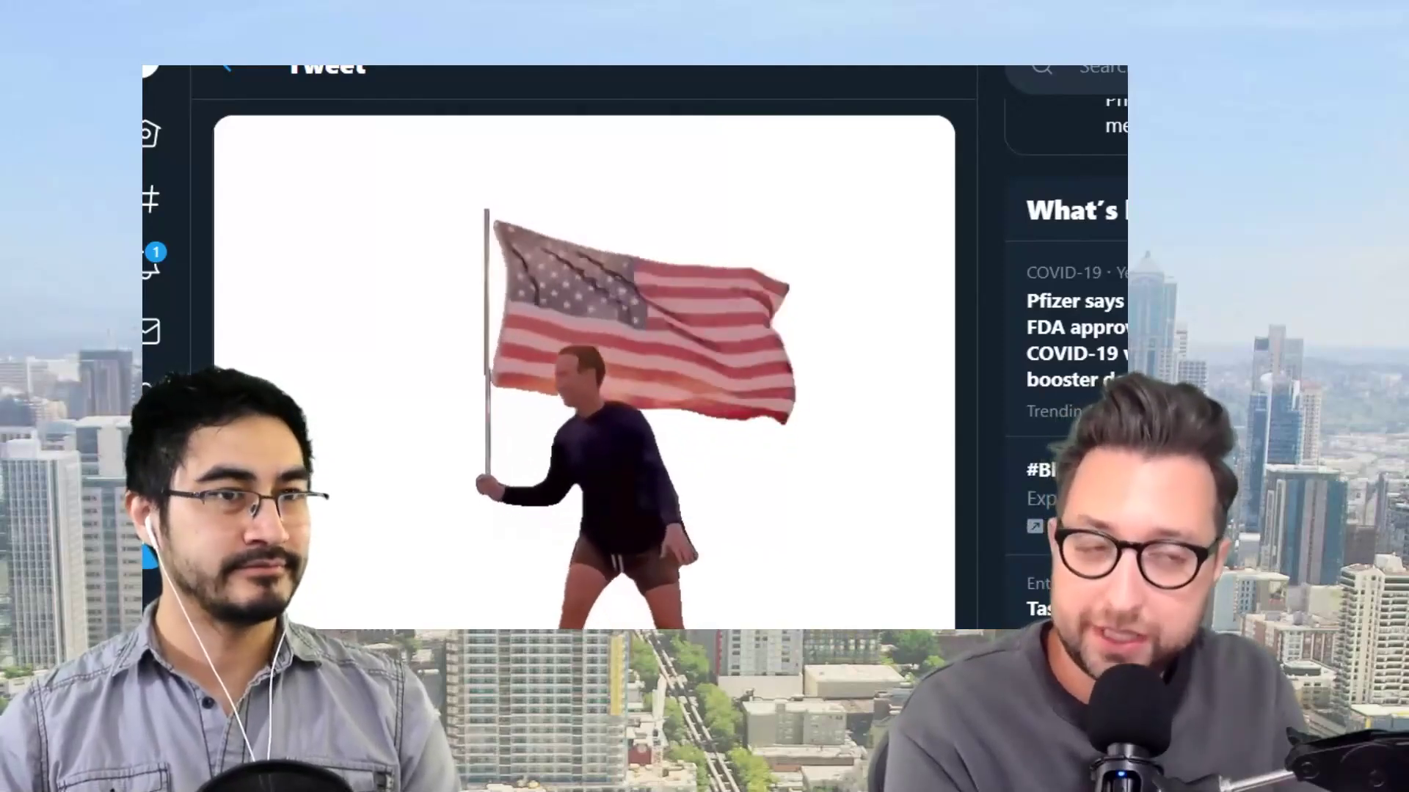
{"action": "scroll", "coordinate": [584, 367], "scroll_direction": "up", "scroll_amount": 3}
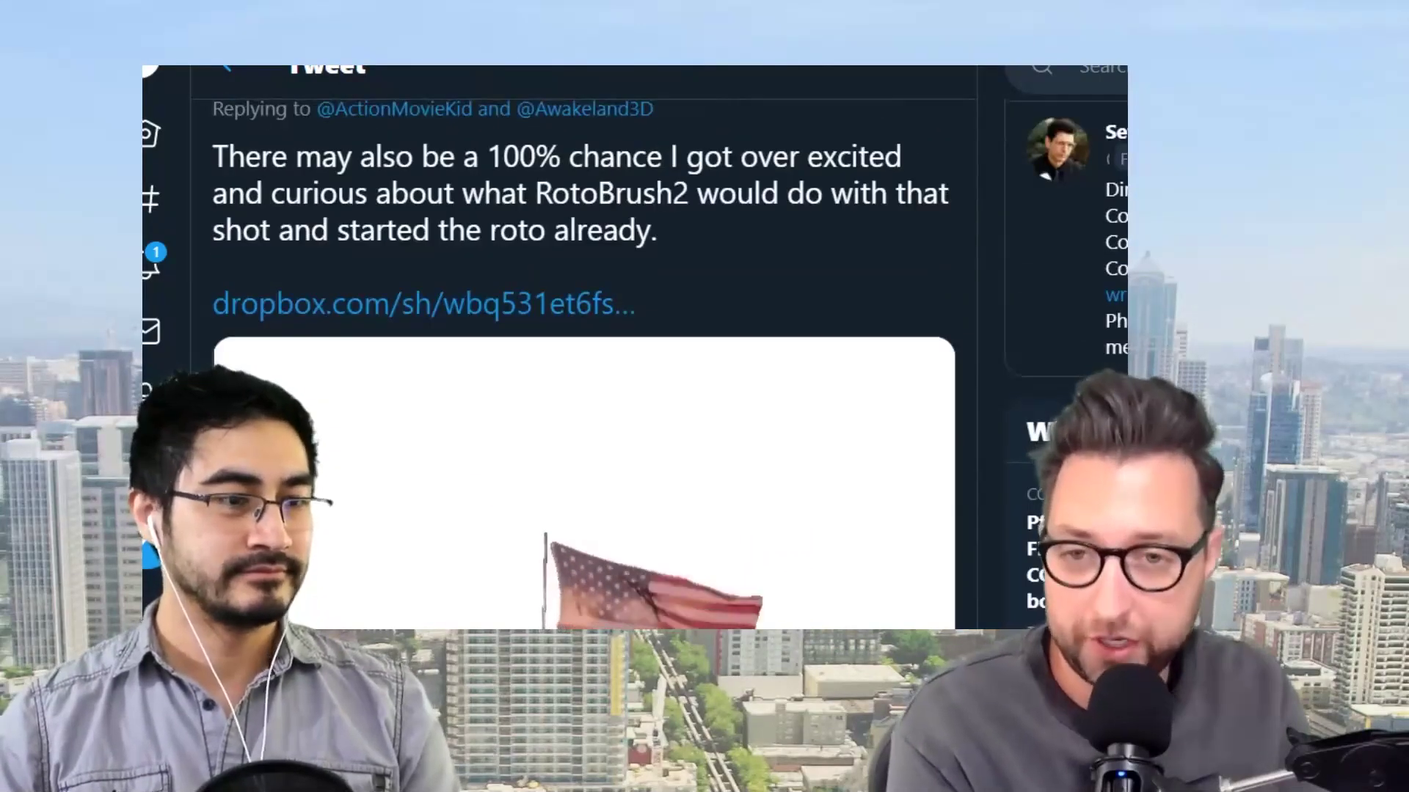
{"action": "scroll", "coordinate": [584, 367], "scroll_direction": "down", "scroll_amount": 3}
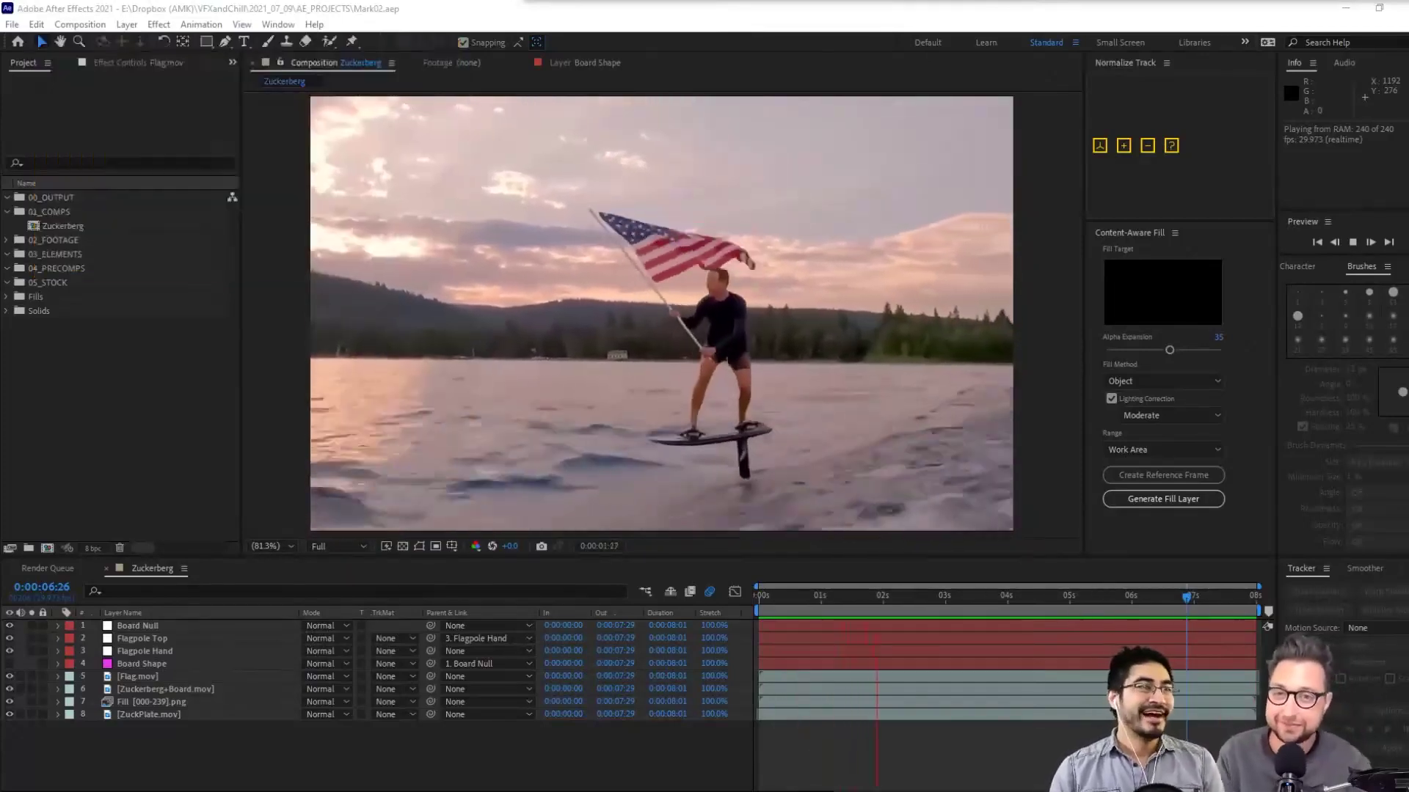
Solo the Zuckerberg+Board.mov layer at 0:00:04:07 and toggle Flag.mov's solo to compare the cutouts, leaving both soloed
{"action": "left_click_drag", "start_coordinate": [782, 596], "coordinate": [1023, 606]}
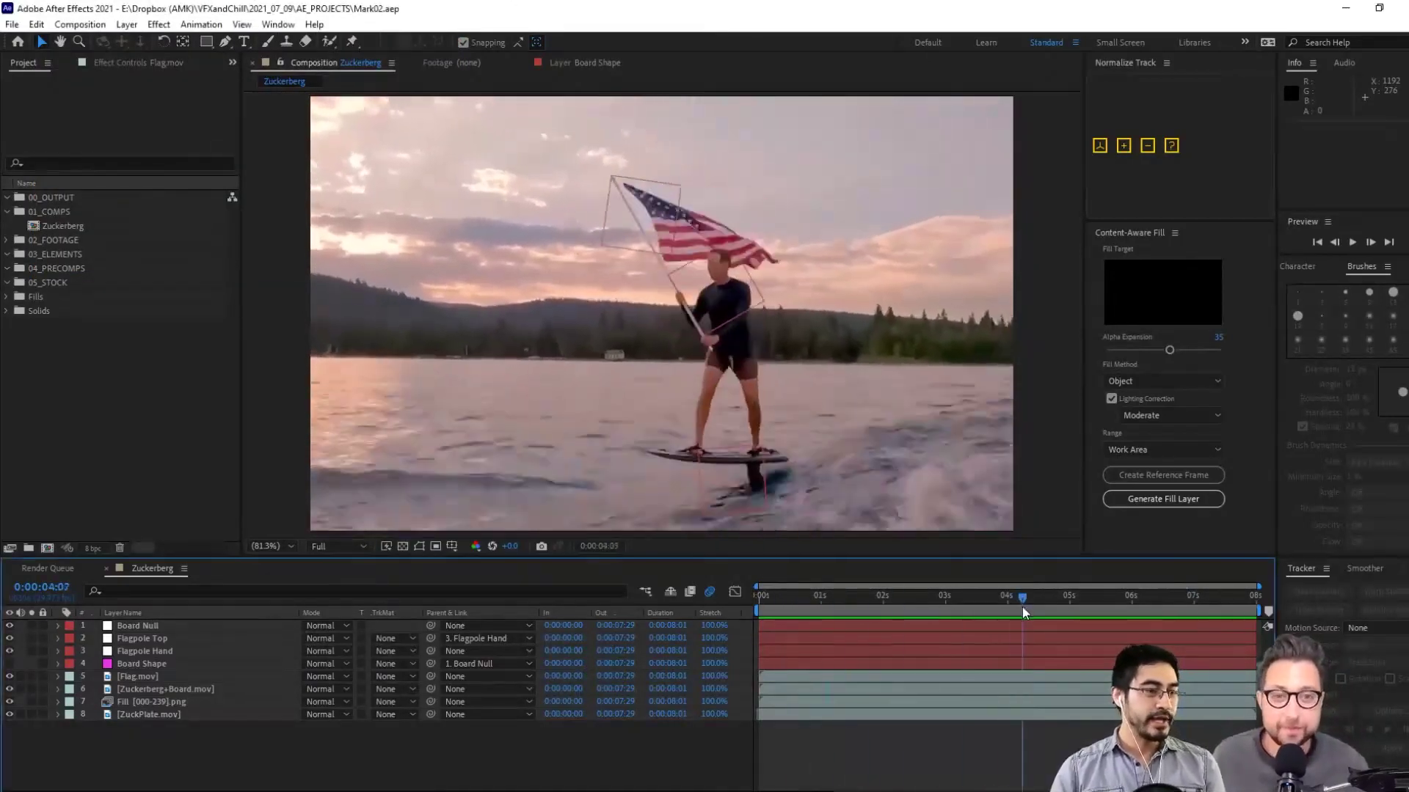
{"action": "left_click", "coordinate": [31, 689]}
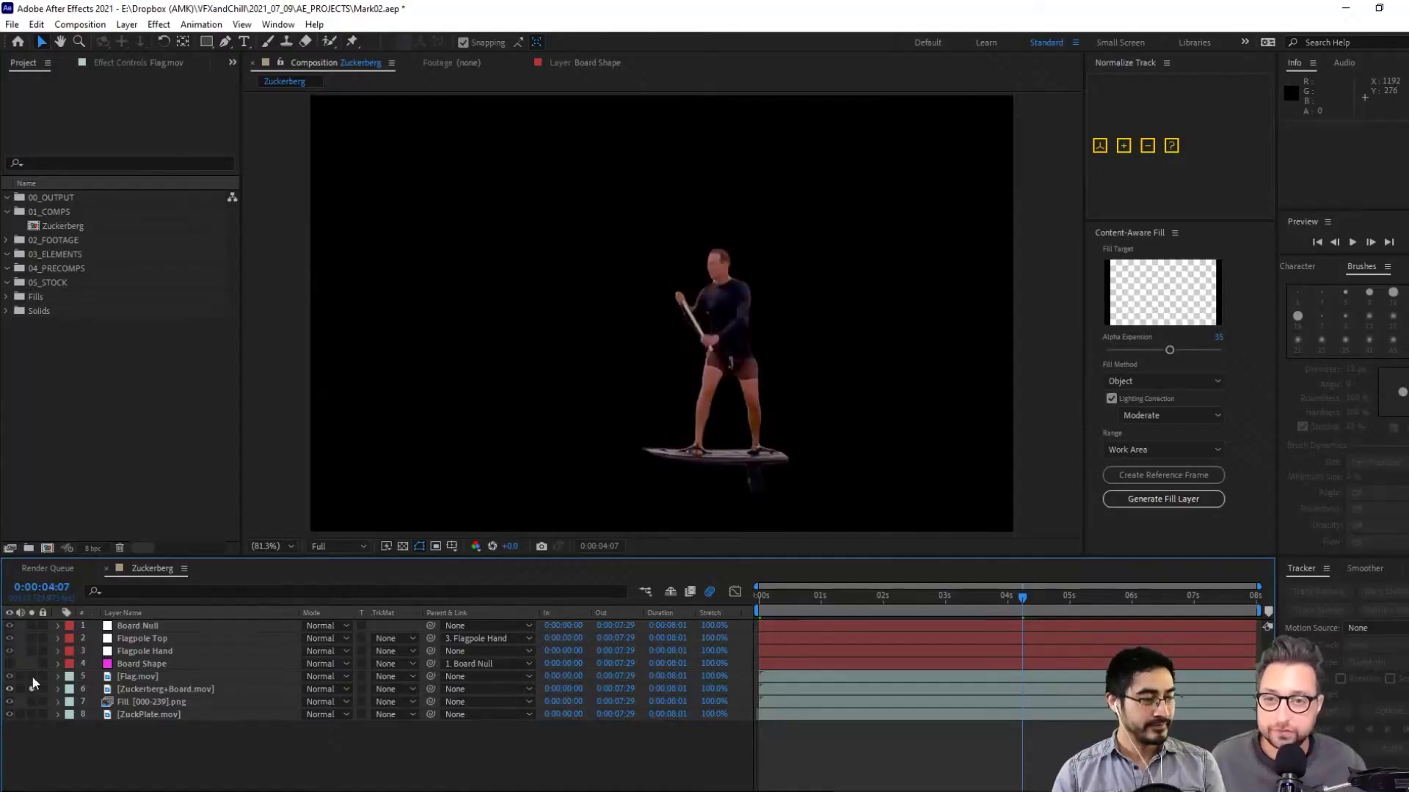
{"action": "left_click", "coordinate": [31, 676]}
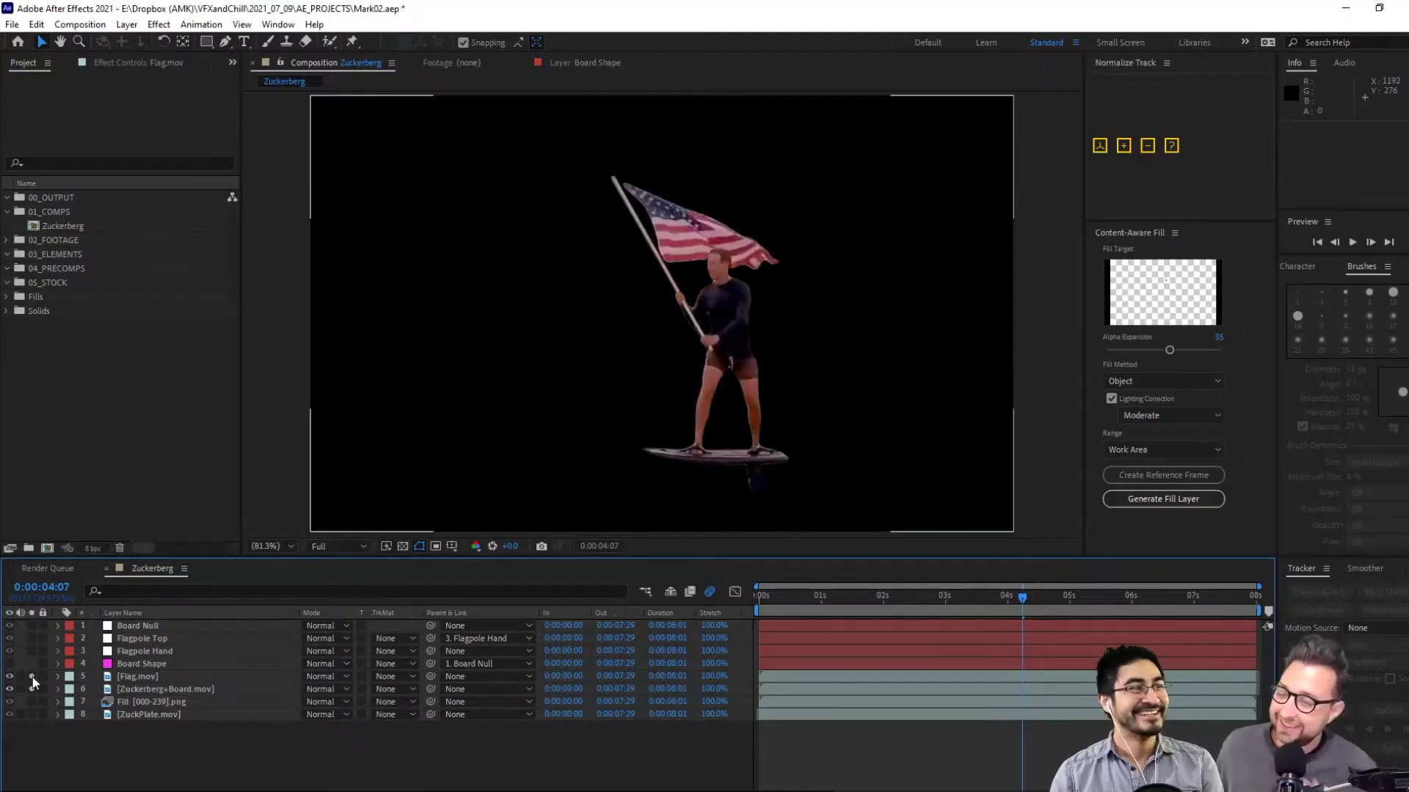
{"action": "left_click", "coordinate": [31, 677]}
{"action": "left_click", "coordinate": [32, 676]}
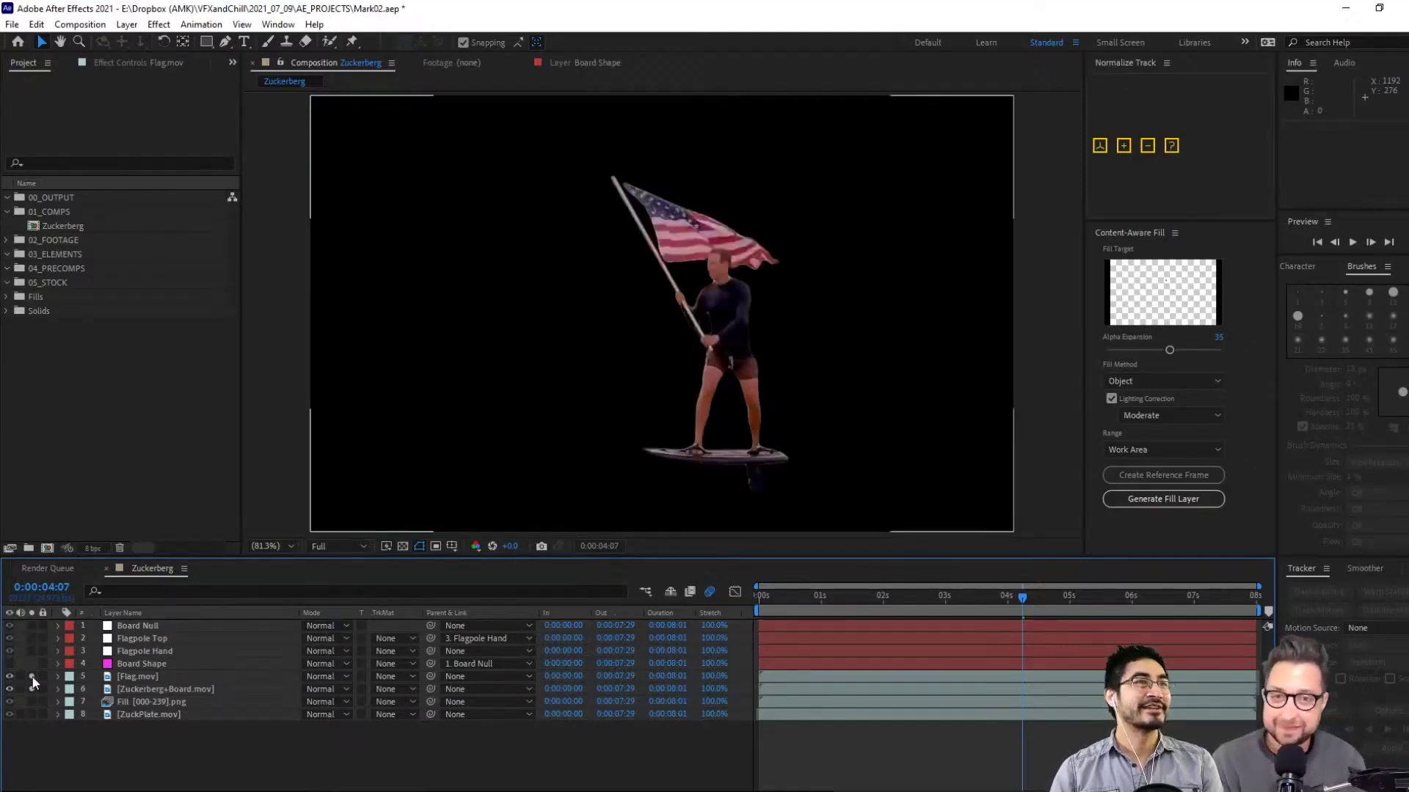
{"action": "left_click", "coordinate": [31, 677]}
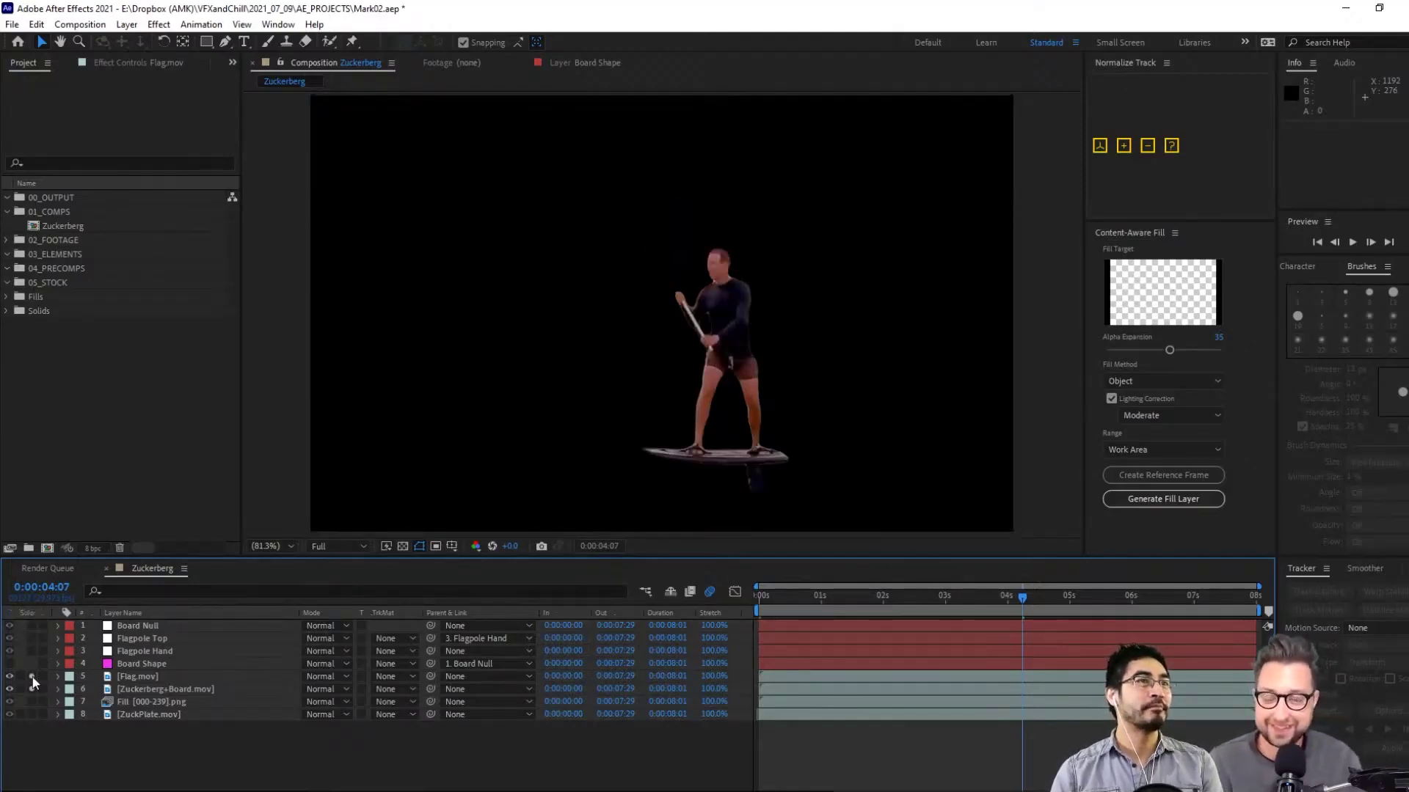
{"action": "left_click", "coordinate": [32, 677]}
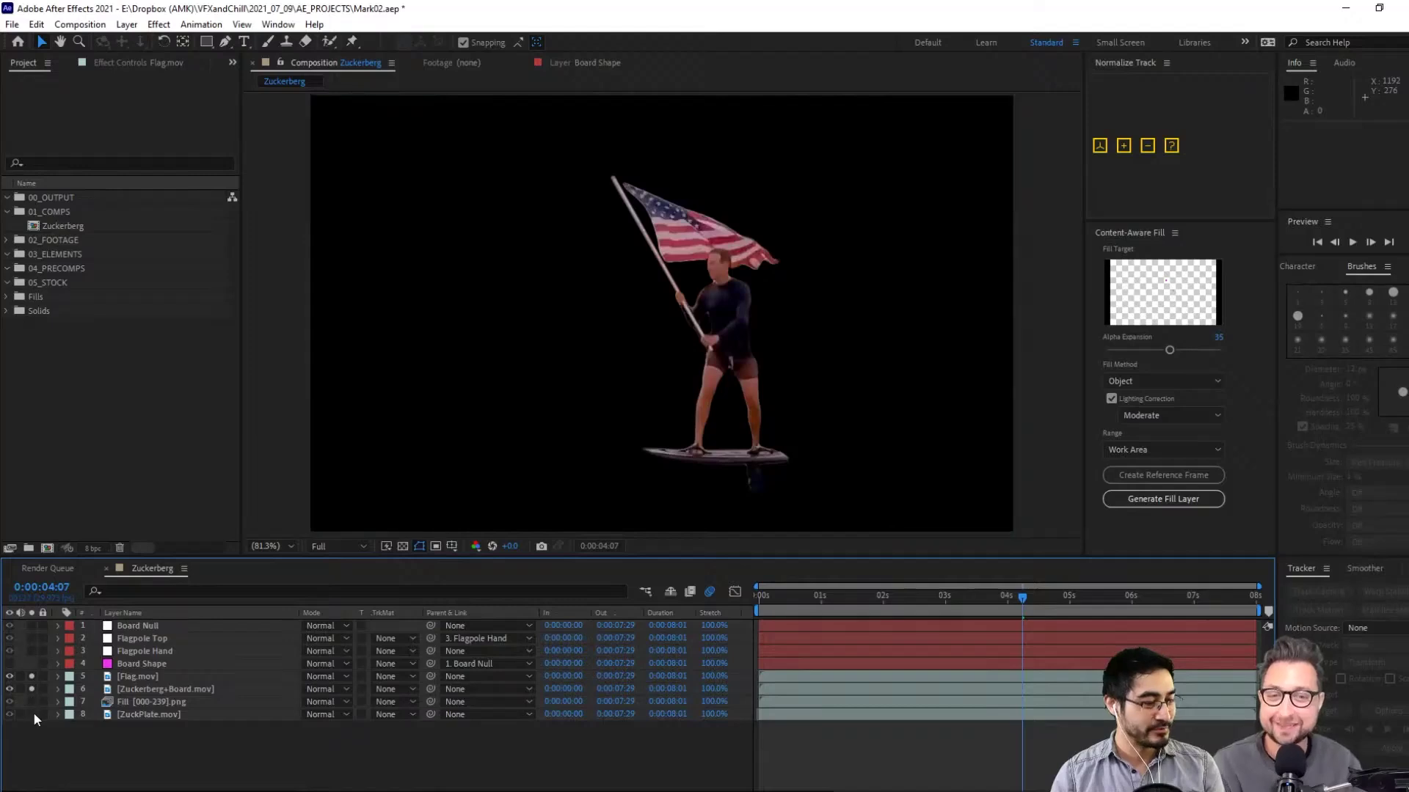
Isolate the ZuckPlate.mov and Fill layers, and scrub through the clean background plate to 0:00:06:08
{"action": "left_click", "coordinate": [32, 688]}
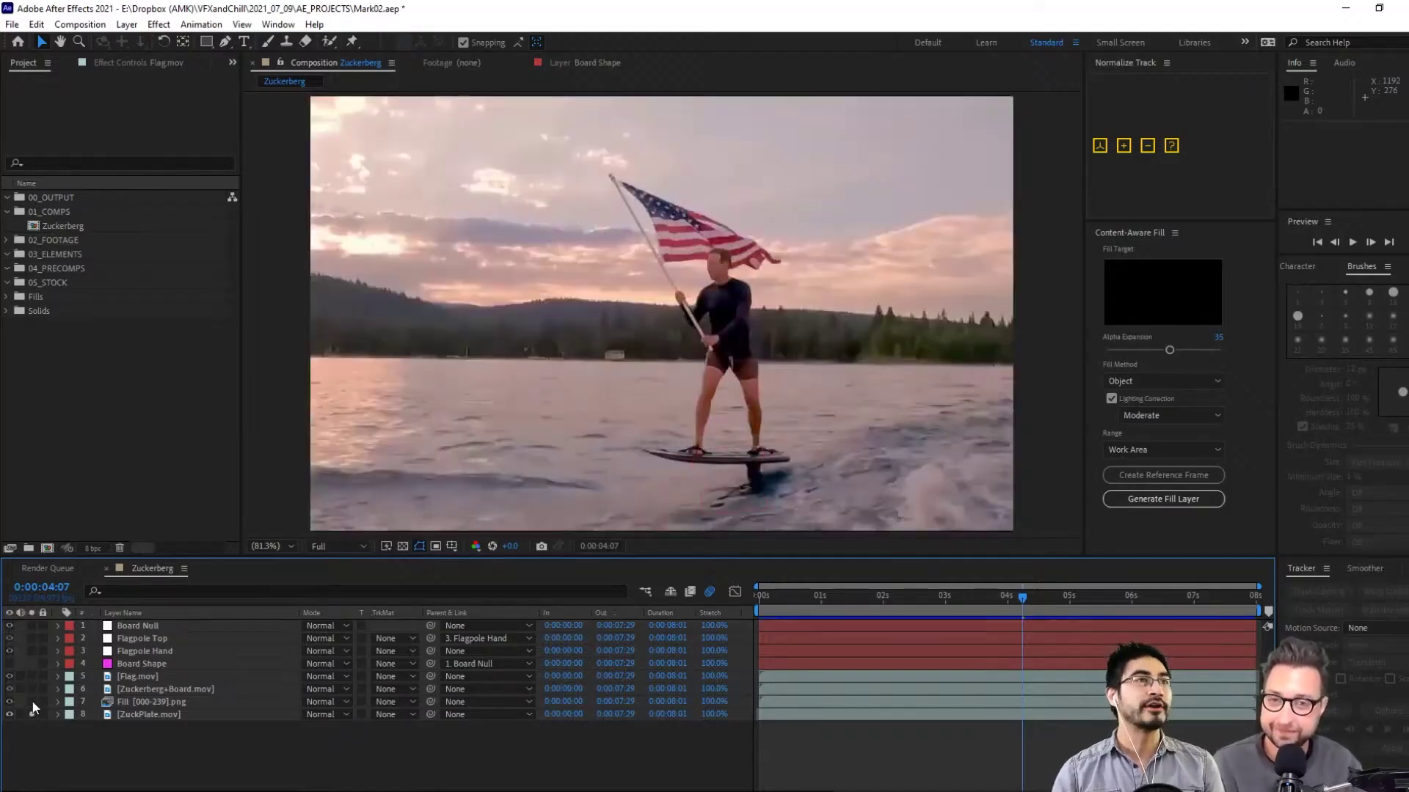
{"action": "left_click", "coordinate": [32, 701]}
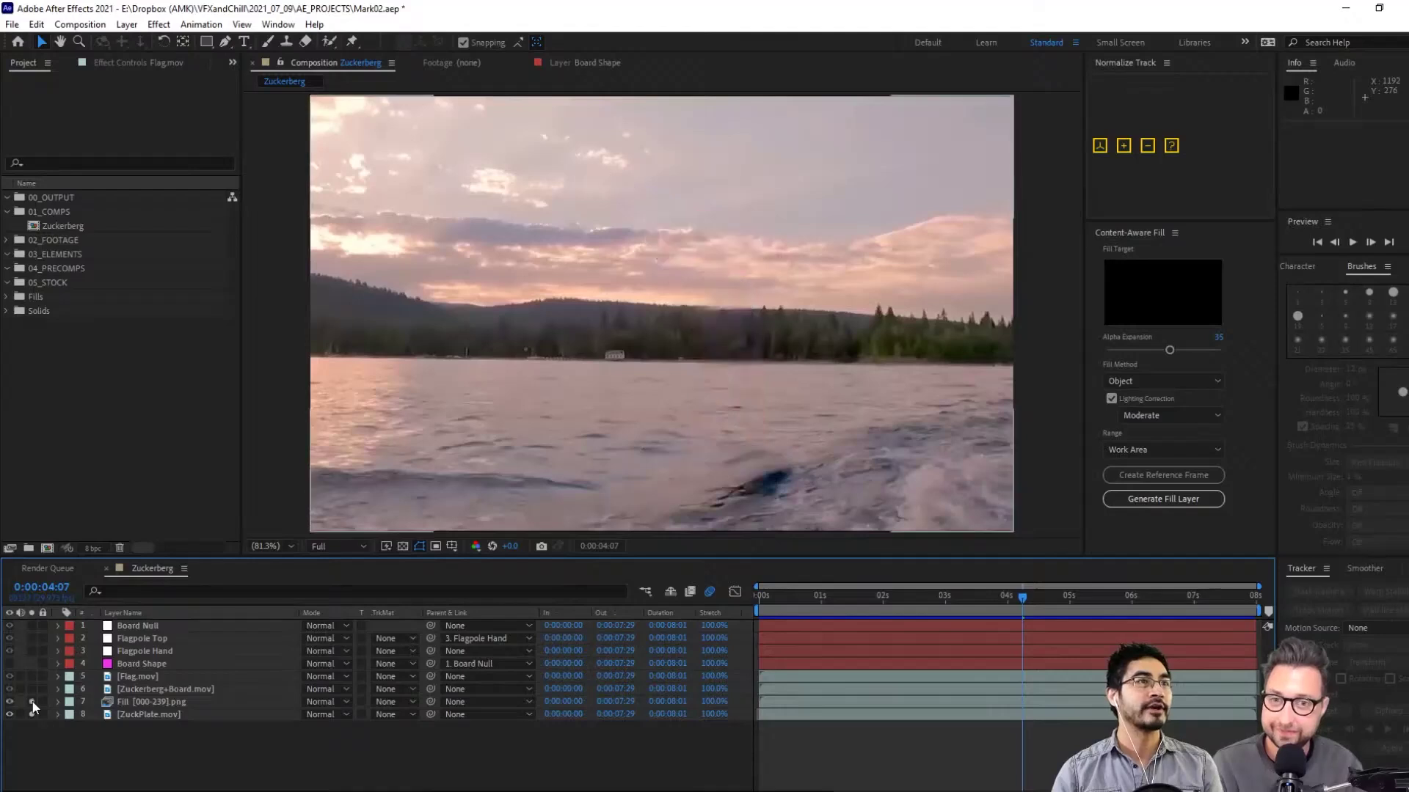
{"action": "key", "text": "Home"}
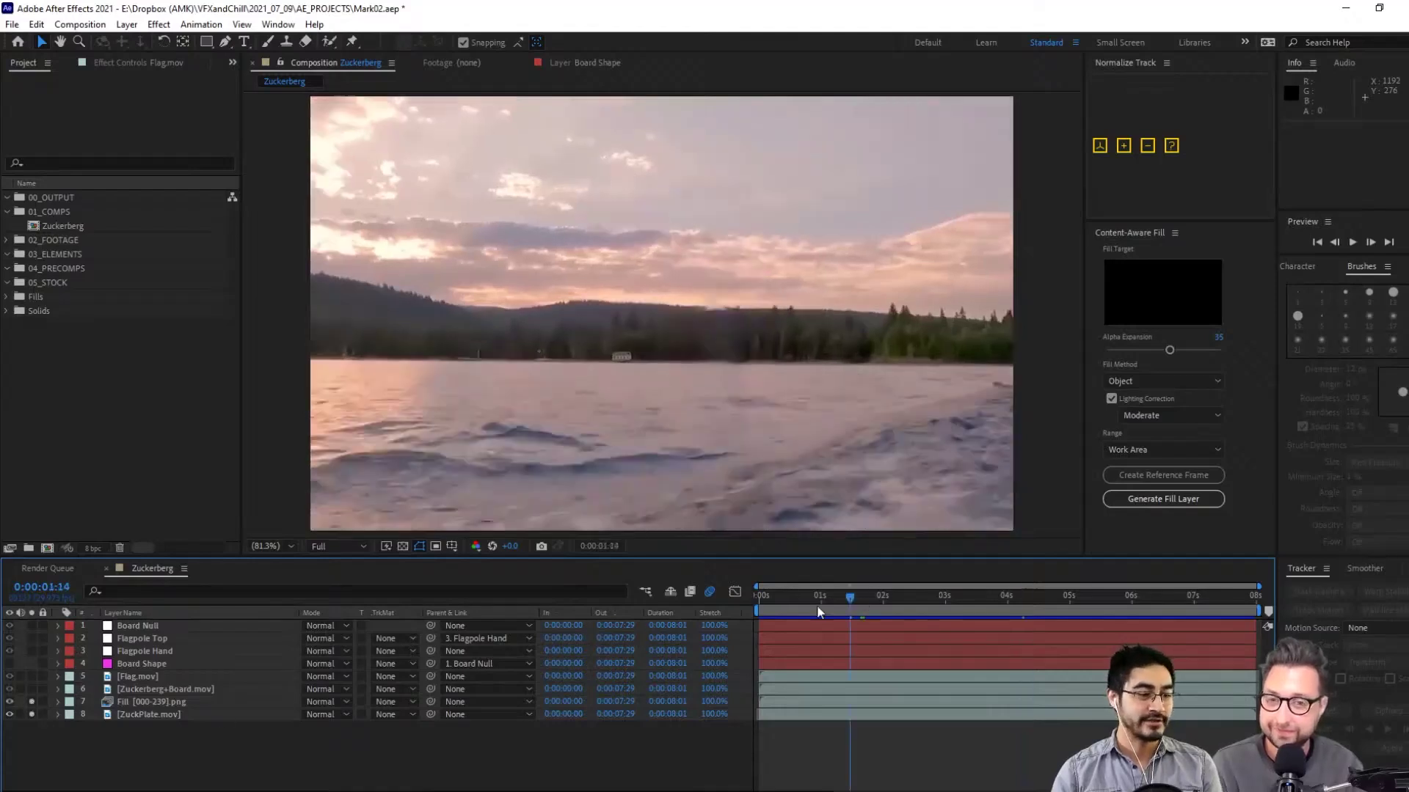
{"action": "left_click_drag", "start_coordinate": [786, 622], "coordinate": [1147, 613]}
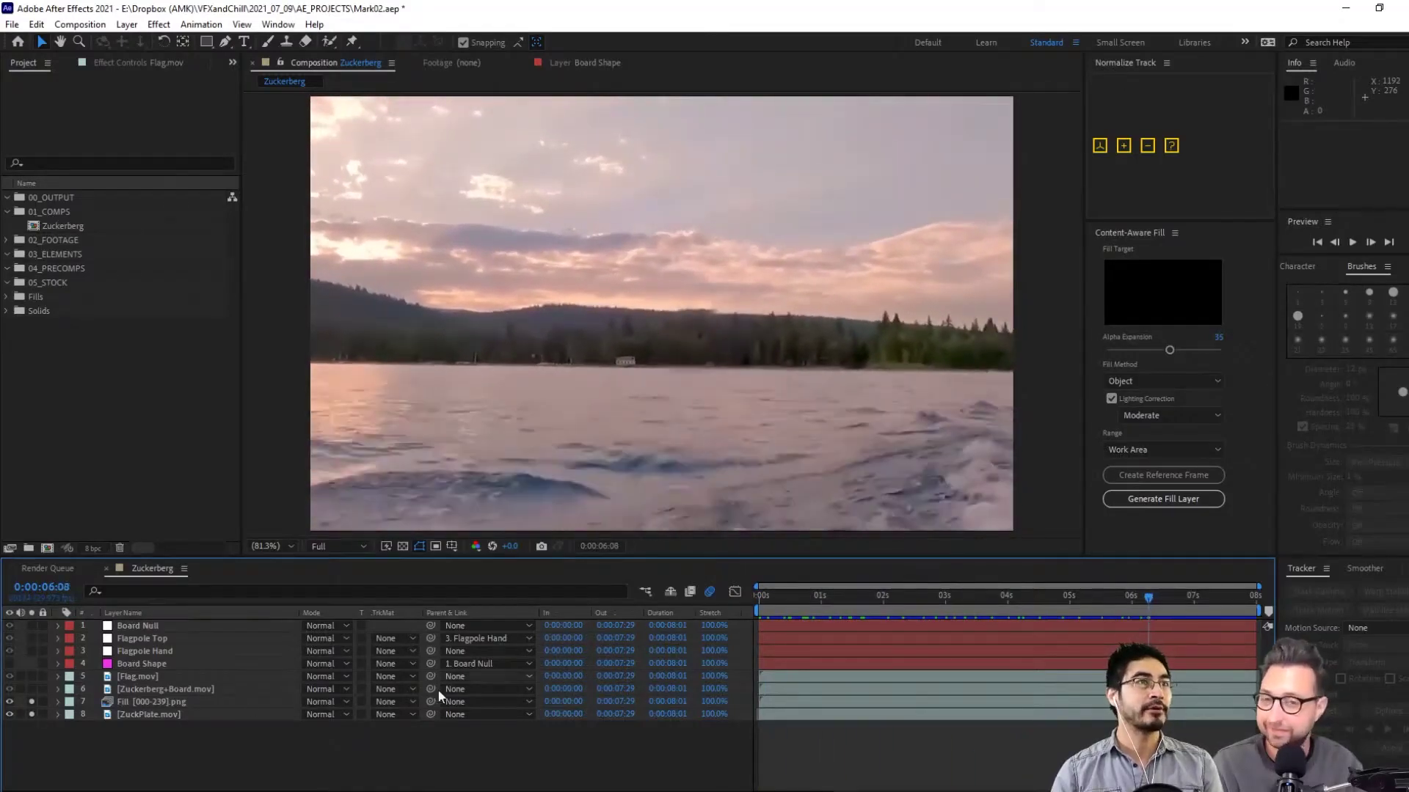
Add Zuckerberg+Board.mov, Flag.mov and the Board Null, Flagpole Top and Flagpole Hand nulls to the soloed layers
{"action": "left_click", "coordinate": [33, 689]}
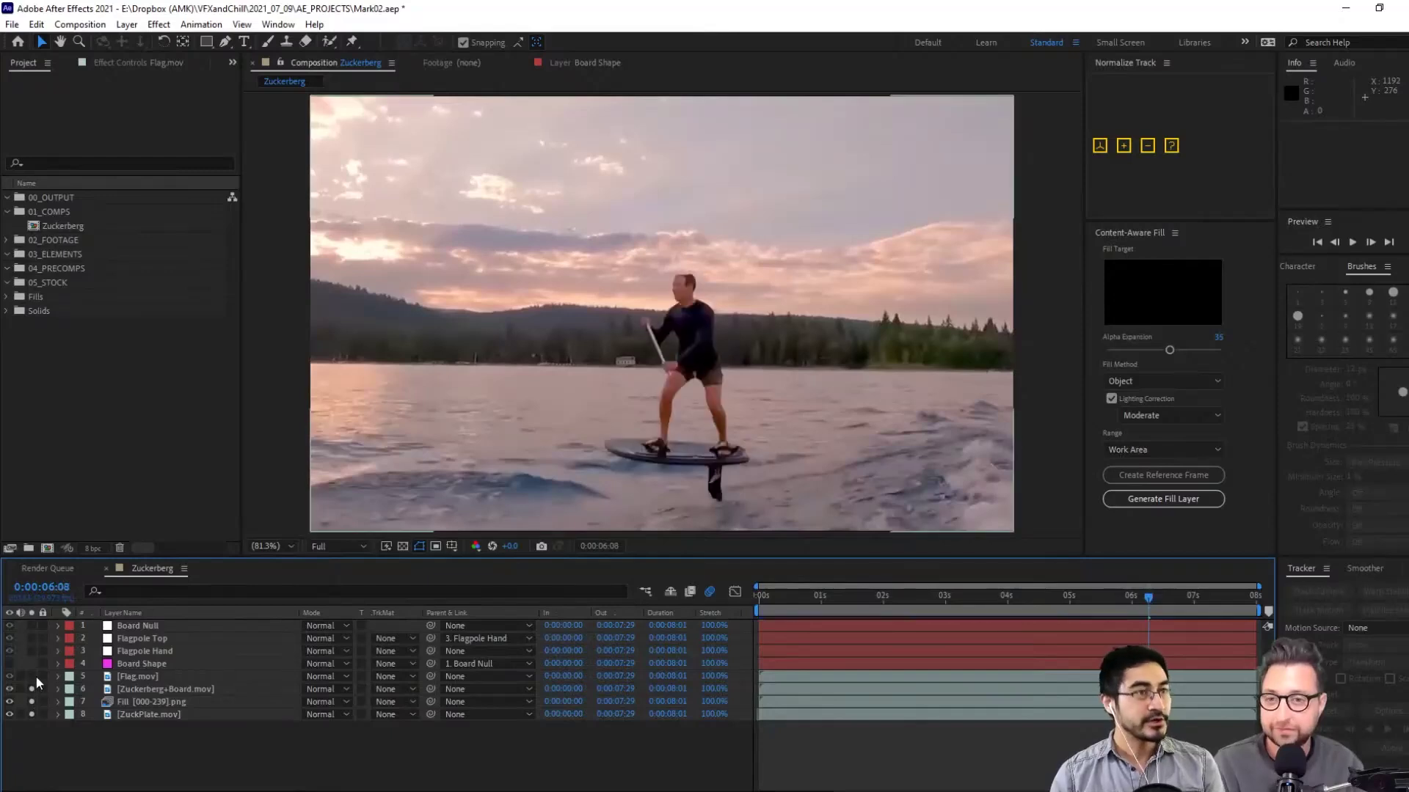
{"action": "left_click", "coordinate": [32, 677]}
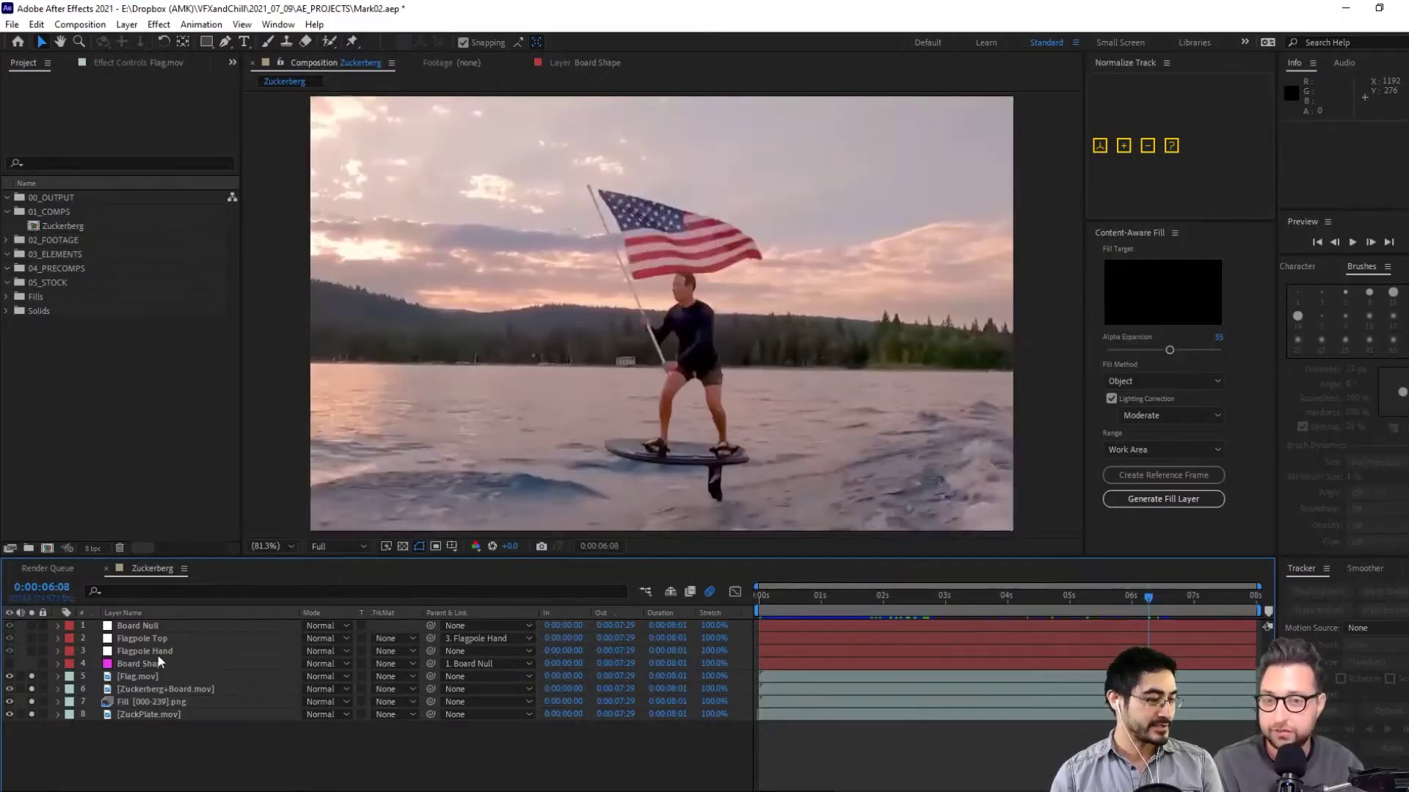
{"action": "left_click", "coordinate": [37, 629]}
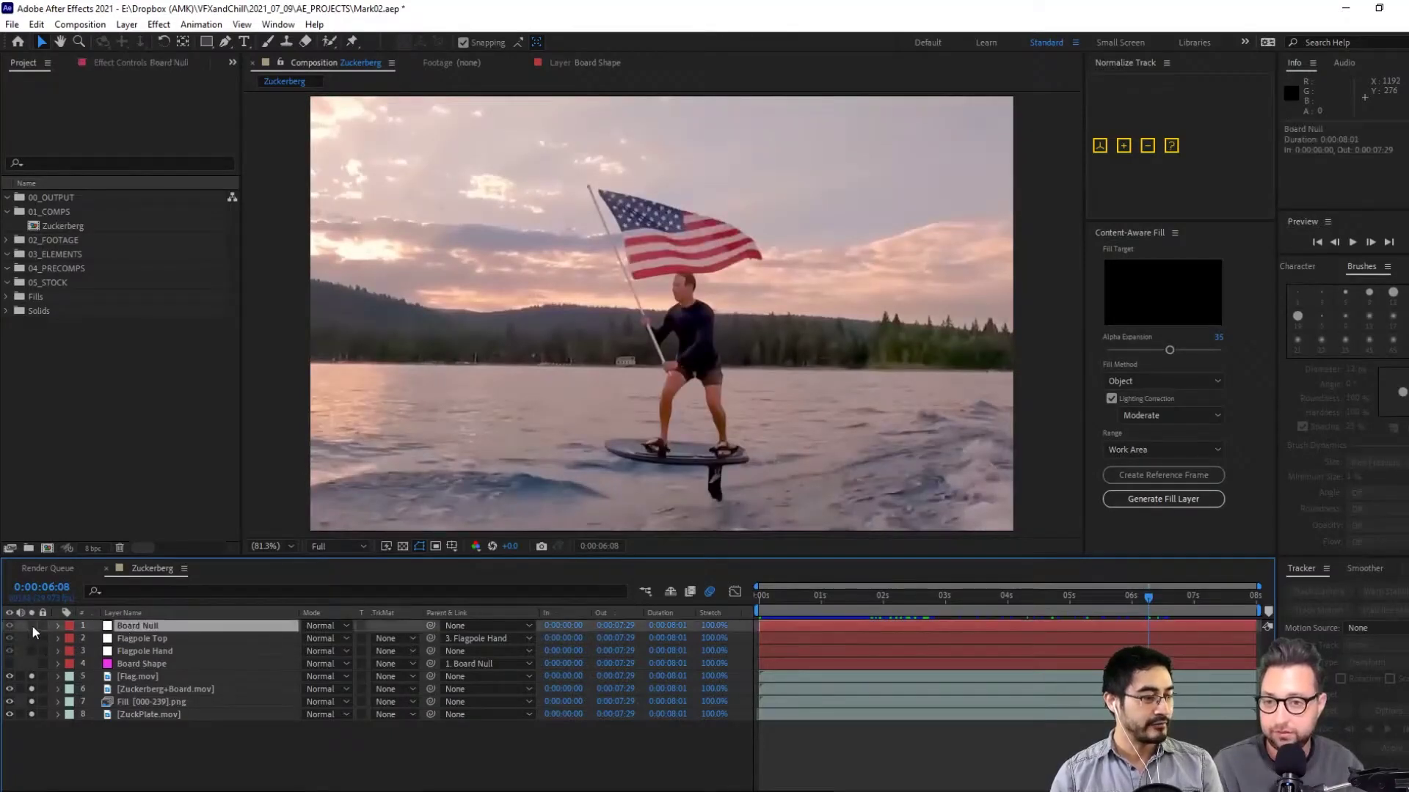
{"action": "left_click", "coordinate": [32, 625]}
{"action": "left_click", "coordinate": [33, 639]}
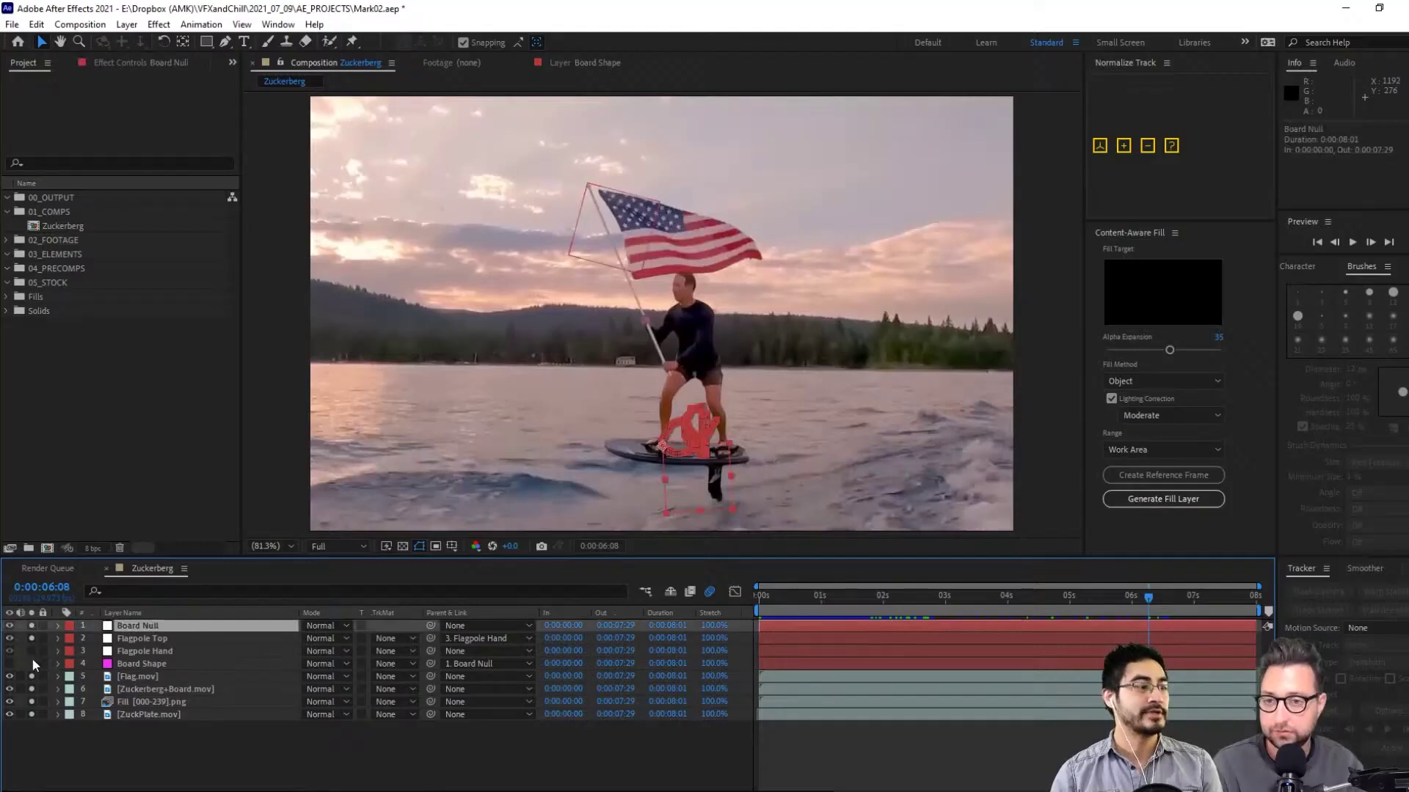
{"action": "left_click", "coordinate": [32, 651]}
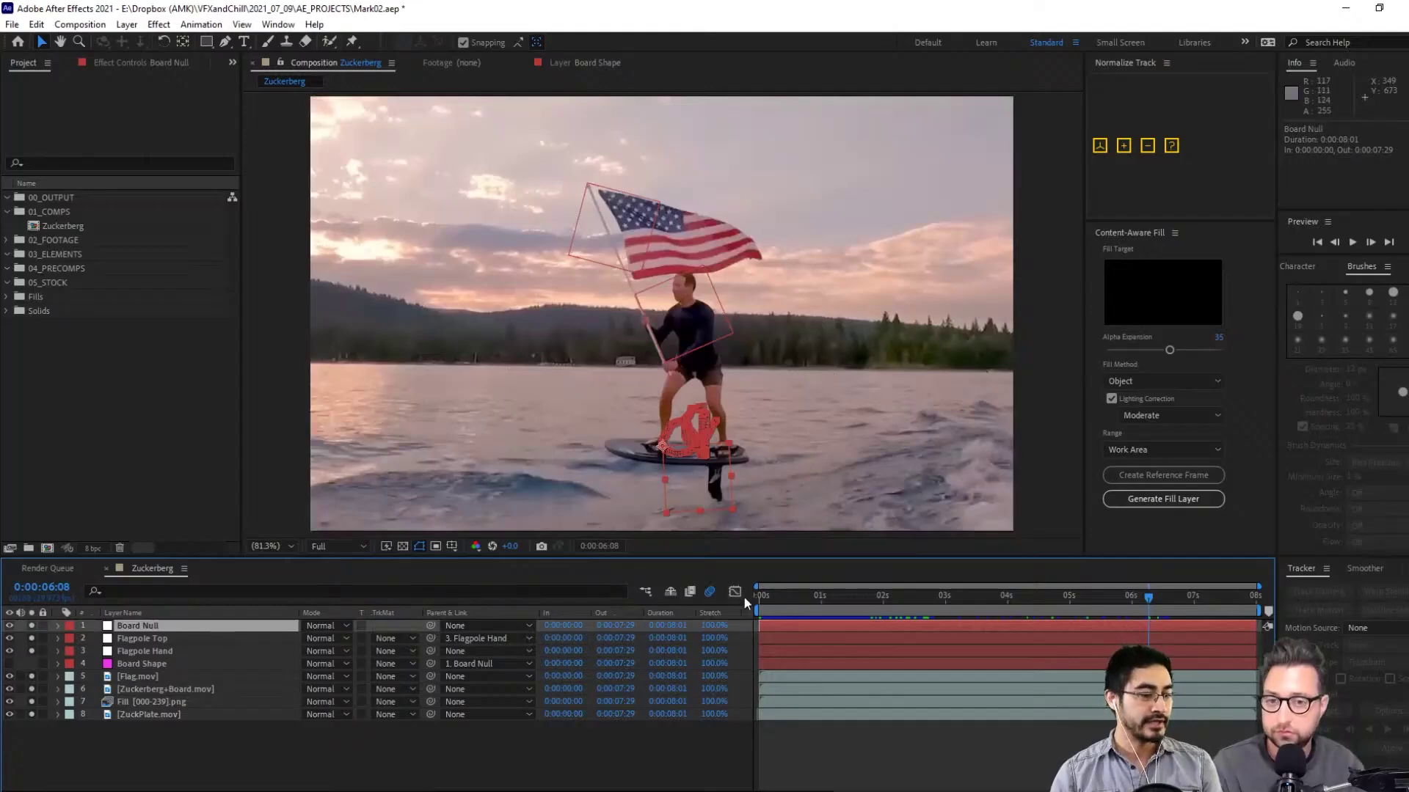
Scrub and play the composition to check how the nulls follow the board and flagpole
{"action": "left_click_drag", "start_coordinate": [778, 601], "coordinate": [1002, 607]}
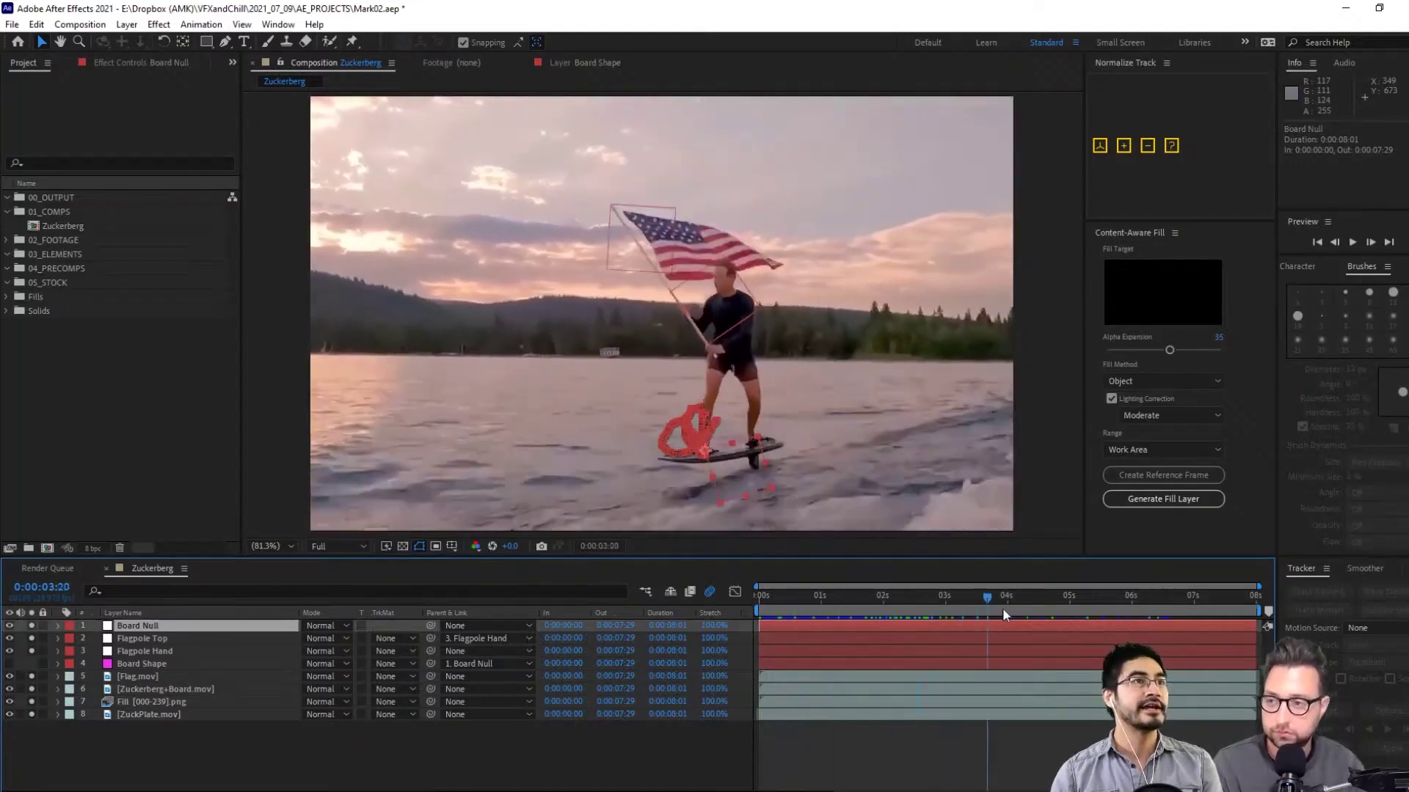
{"action": "key", "text": "space"}
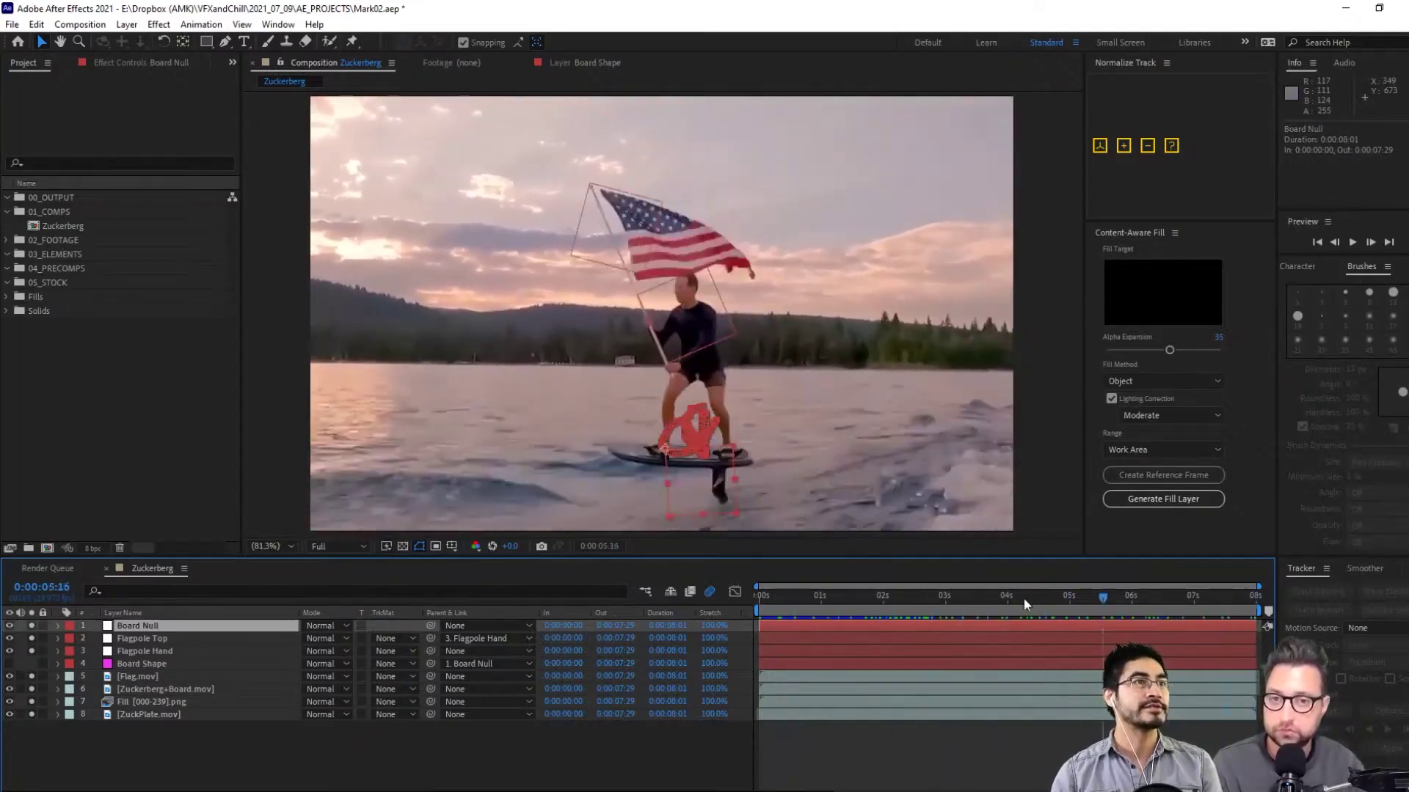
{"action": "left_click_drag", "start_coordinate": [1119, 602], "coordinate": [1057, 629]}
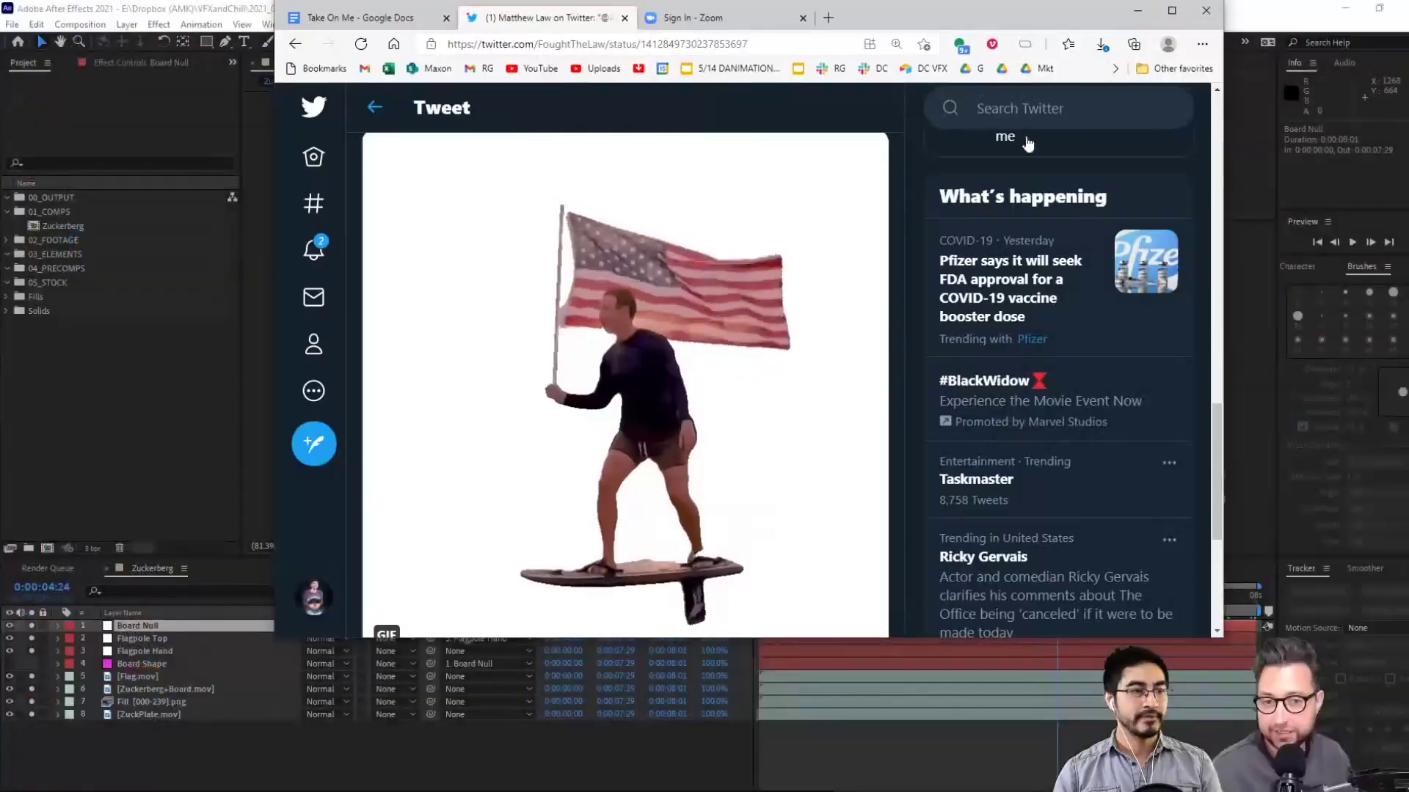
Bring up the Zoom sign-in page in the browser and move its window clear of the After Effects workspace
{"action": "left_click_drag", "start_coordinate": [941, 22], "coordinate": [970, 66]}
{"action": "left_click", "coordinate": [714, 61]}
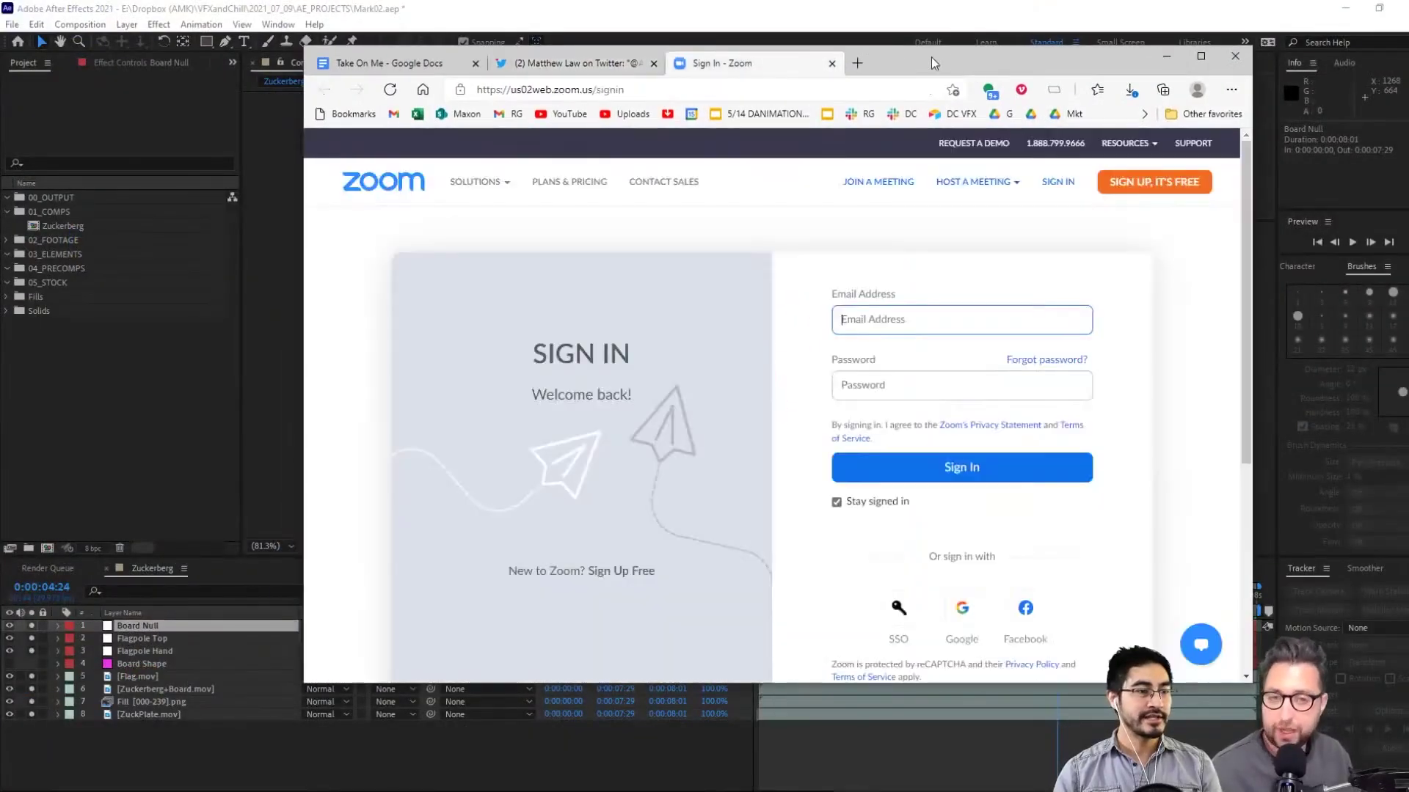
{"action": "left_click_drag", "start_coordinate": [880, 61], "coordinate": [1408, 293]}
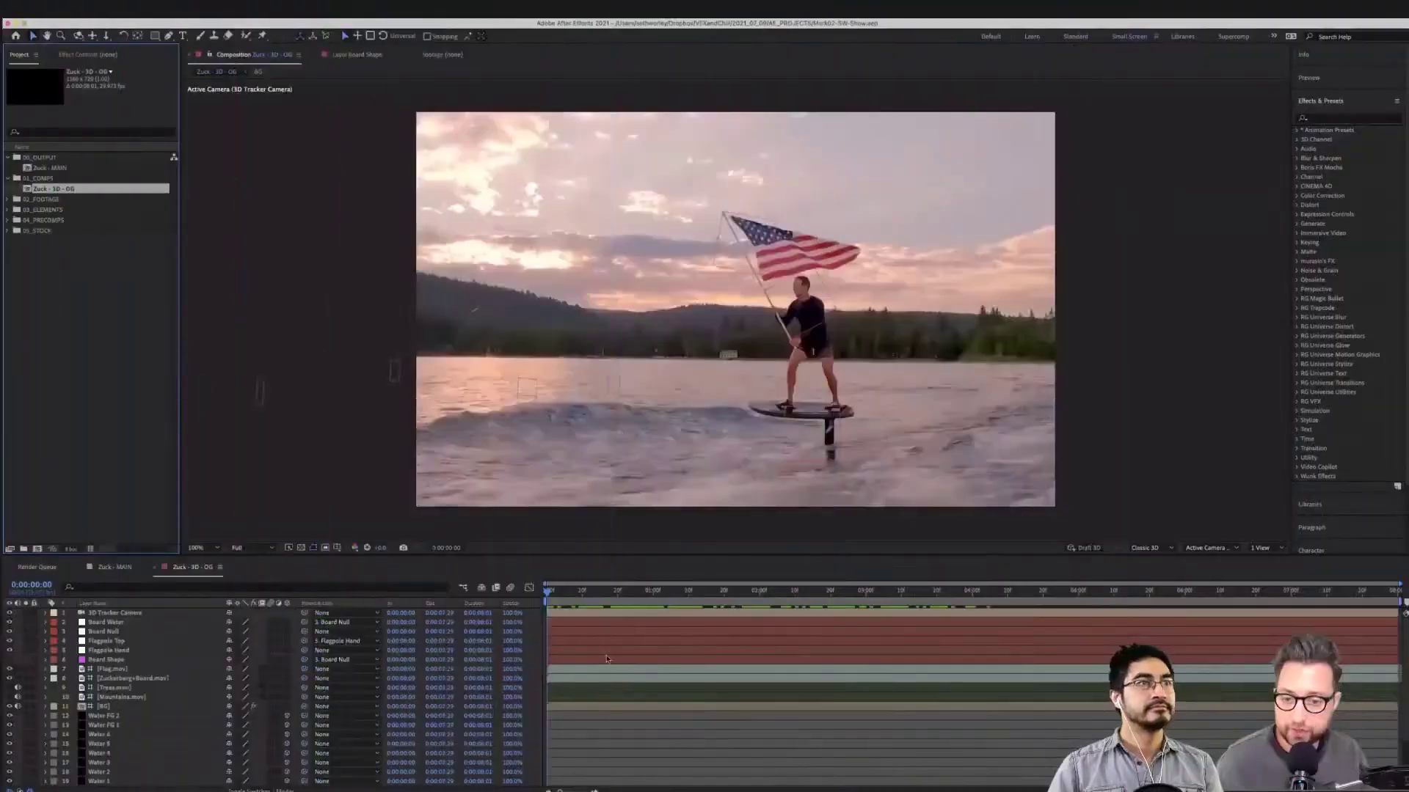
Preview the Zuck - 3D - OG composition and inspect the water around the Water 5 layer
{"action": "key", "text": "space"}
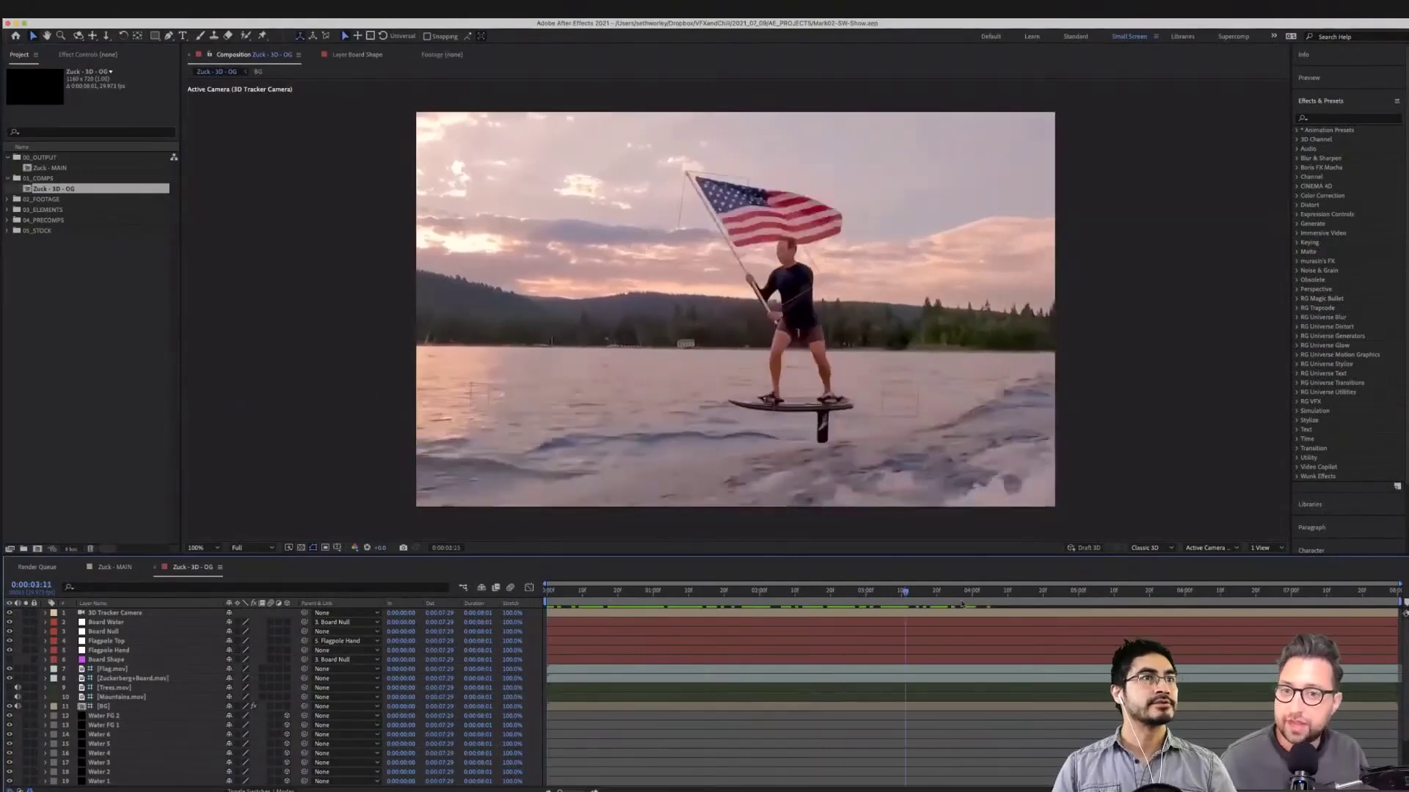
{"action": "left_click", "coordinate": [670, 590]}
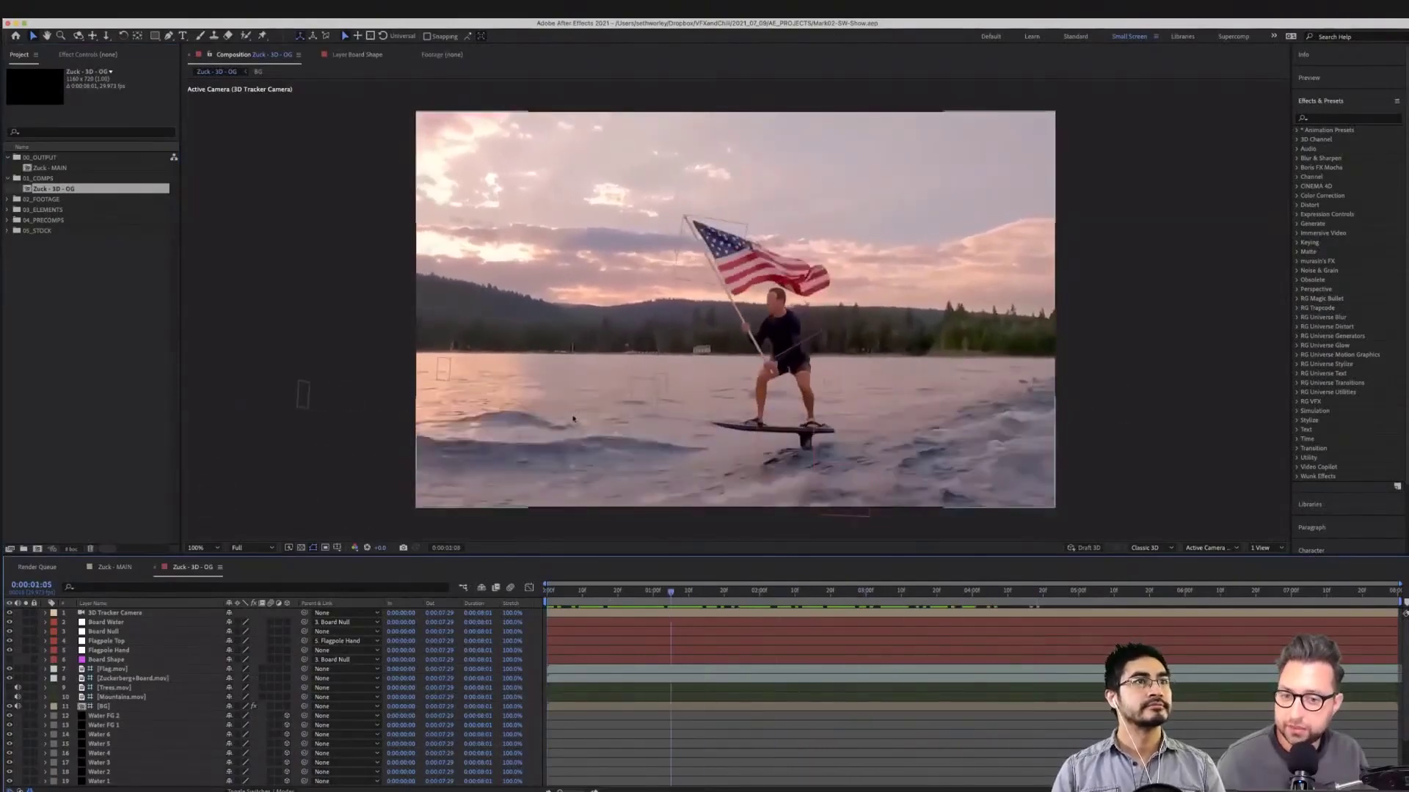
{"action": "left_click", "coordinate": [107, 743]}
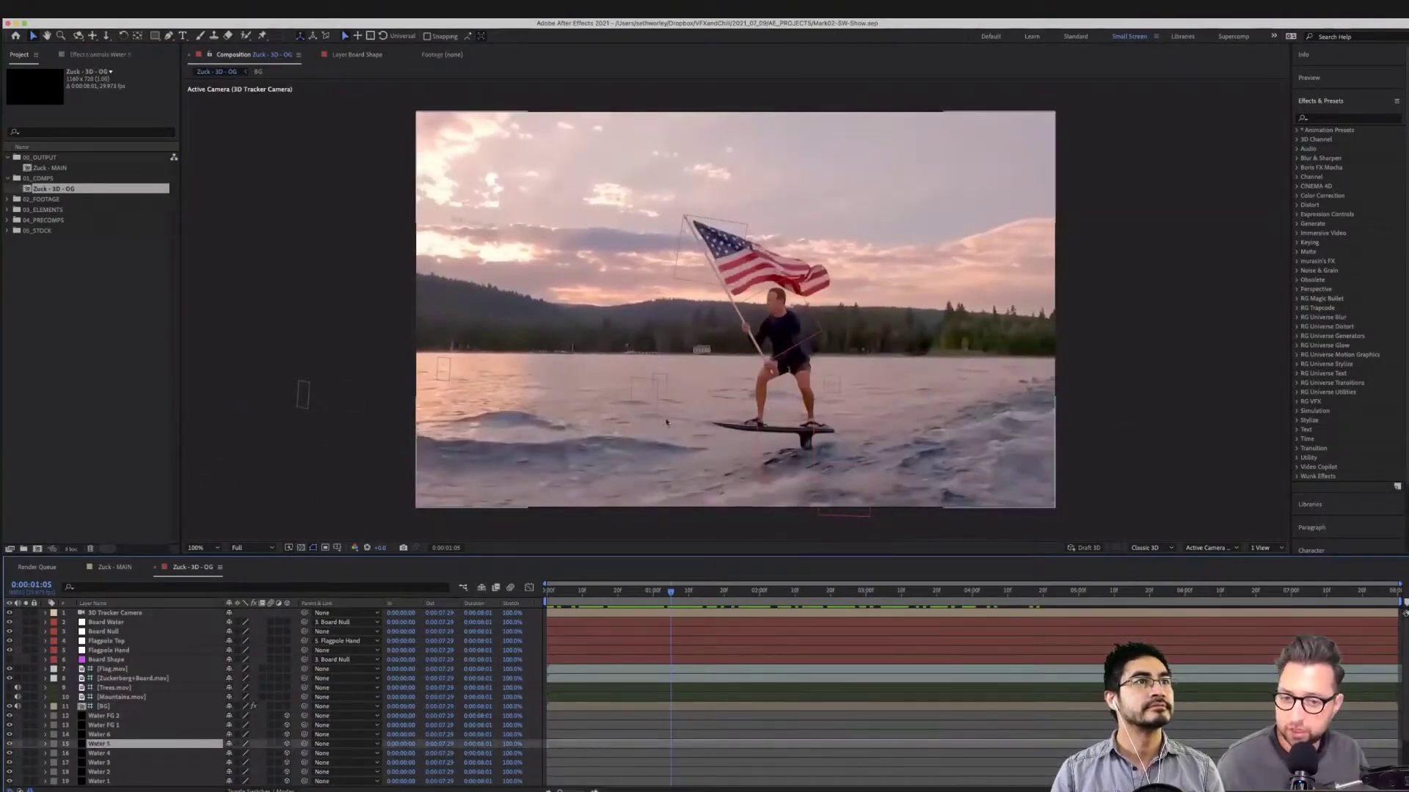
{"action": "left_click_drag", "start_coordinate": [672, 592], "coordinate": [706, 592]}
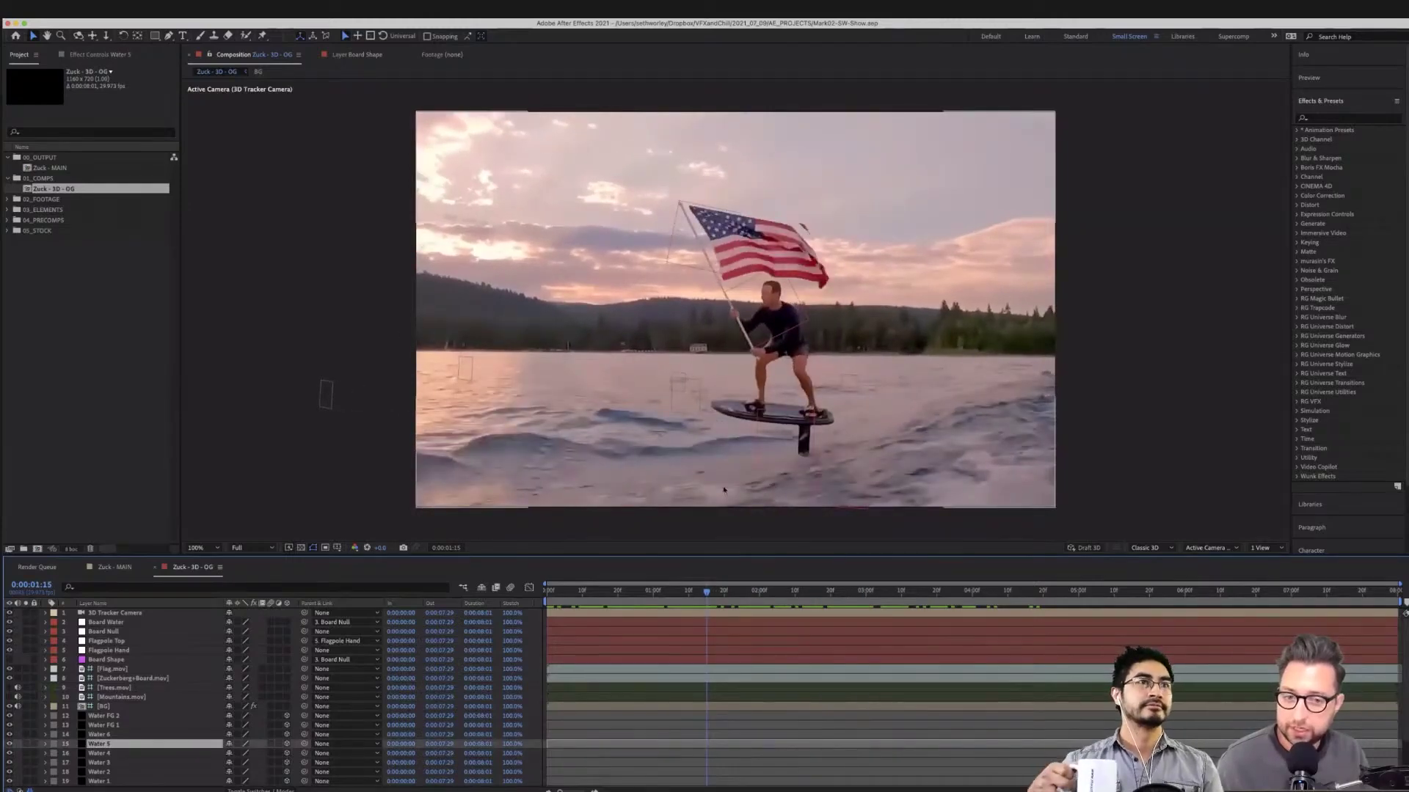
{"action": "key", "text": "space"}
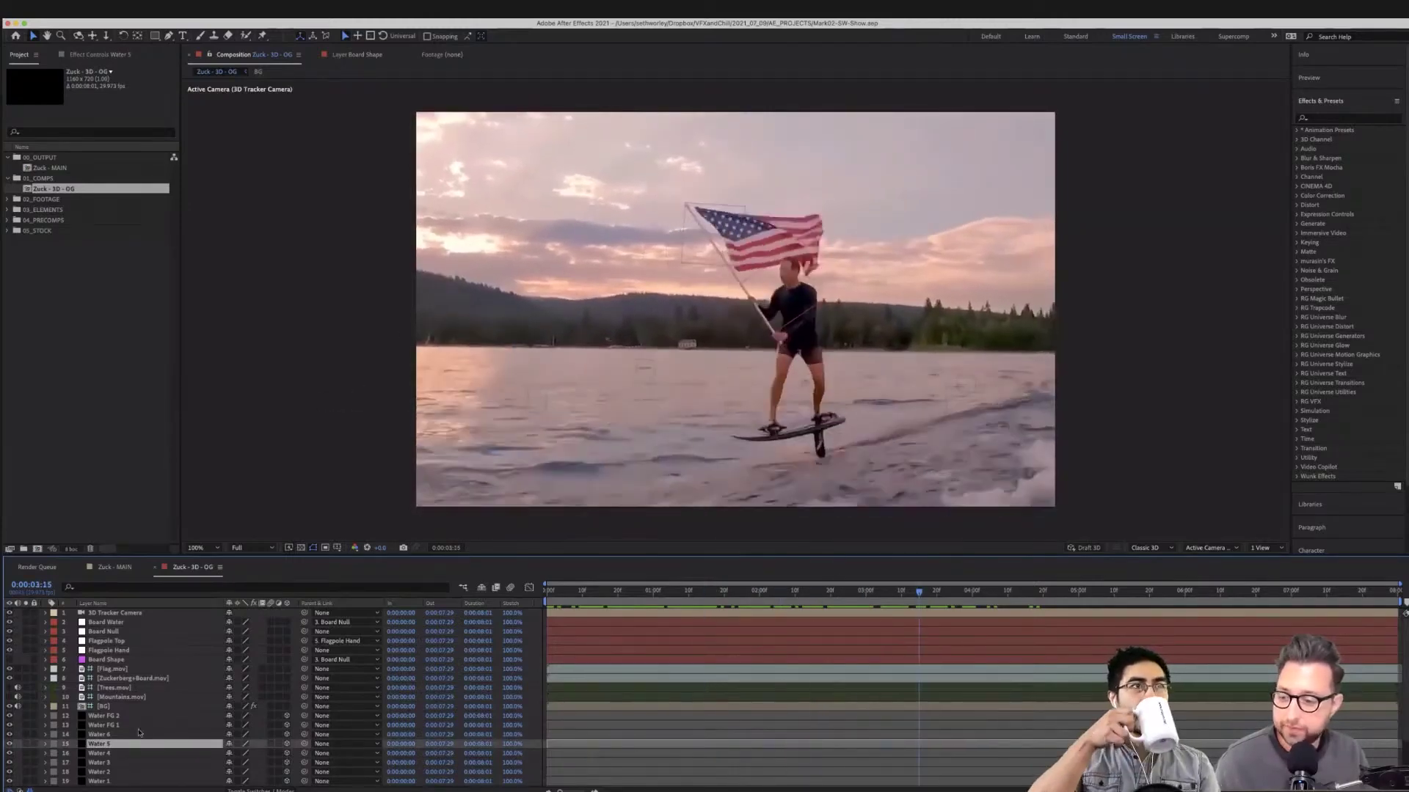
Make the Mountains.mov layer visible and solo it to isolate the background landscape
{"action": "left_click", "coordinate": [118, 697]}
{"action": "left_click", "coordinate": [8, 696]}
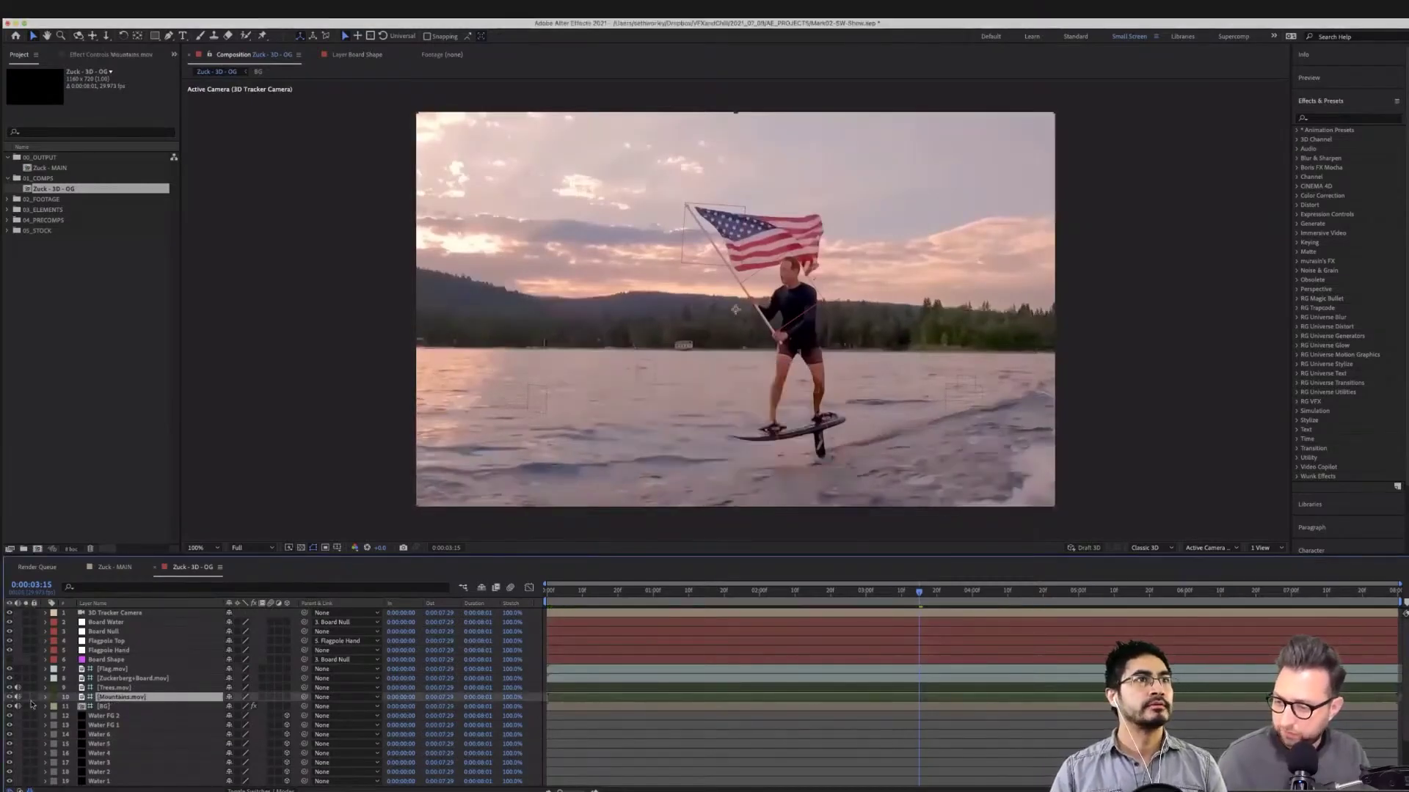
{"action": "left_click", "coordinate": [26, 698]}
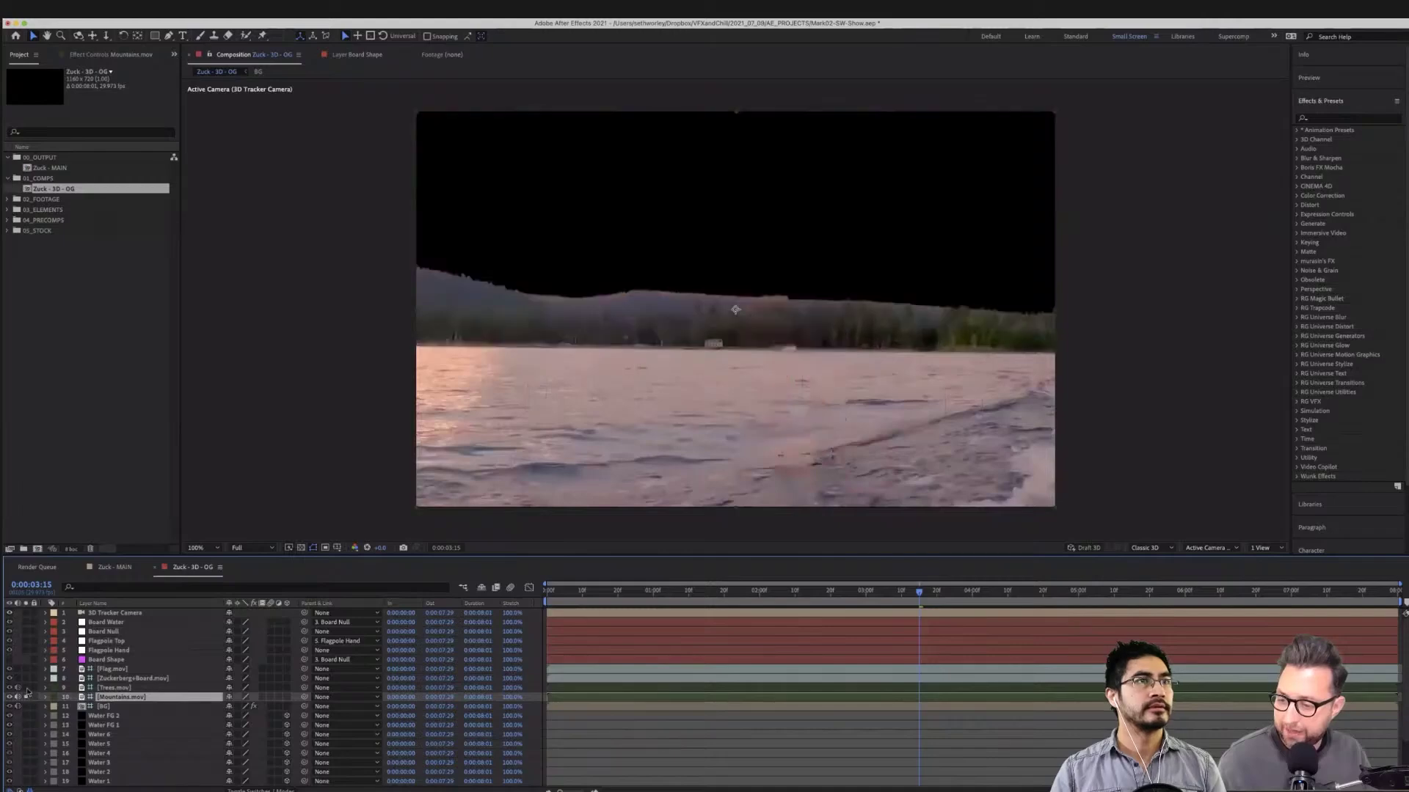
Solo the Trees.mov and BG layers together with Mountains.mov and preview the landscape from the first frame
{"action": "left_click", "coordinate": [27, 688]}
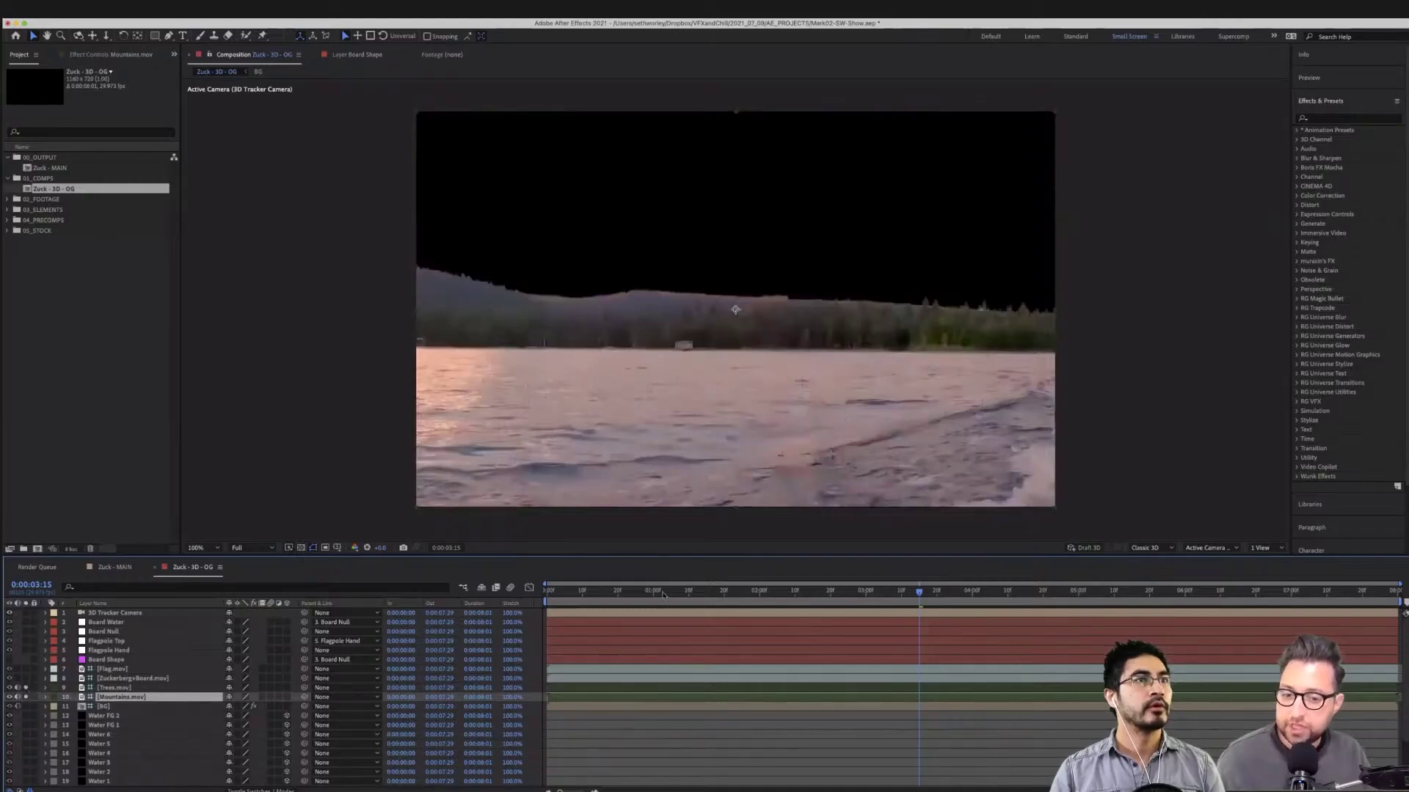
{"action": "key", "text": "space"}
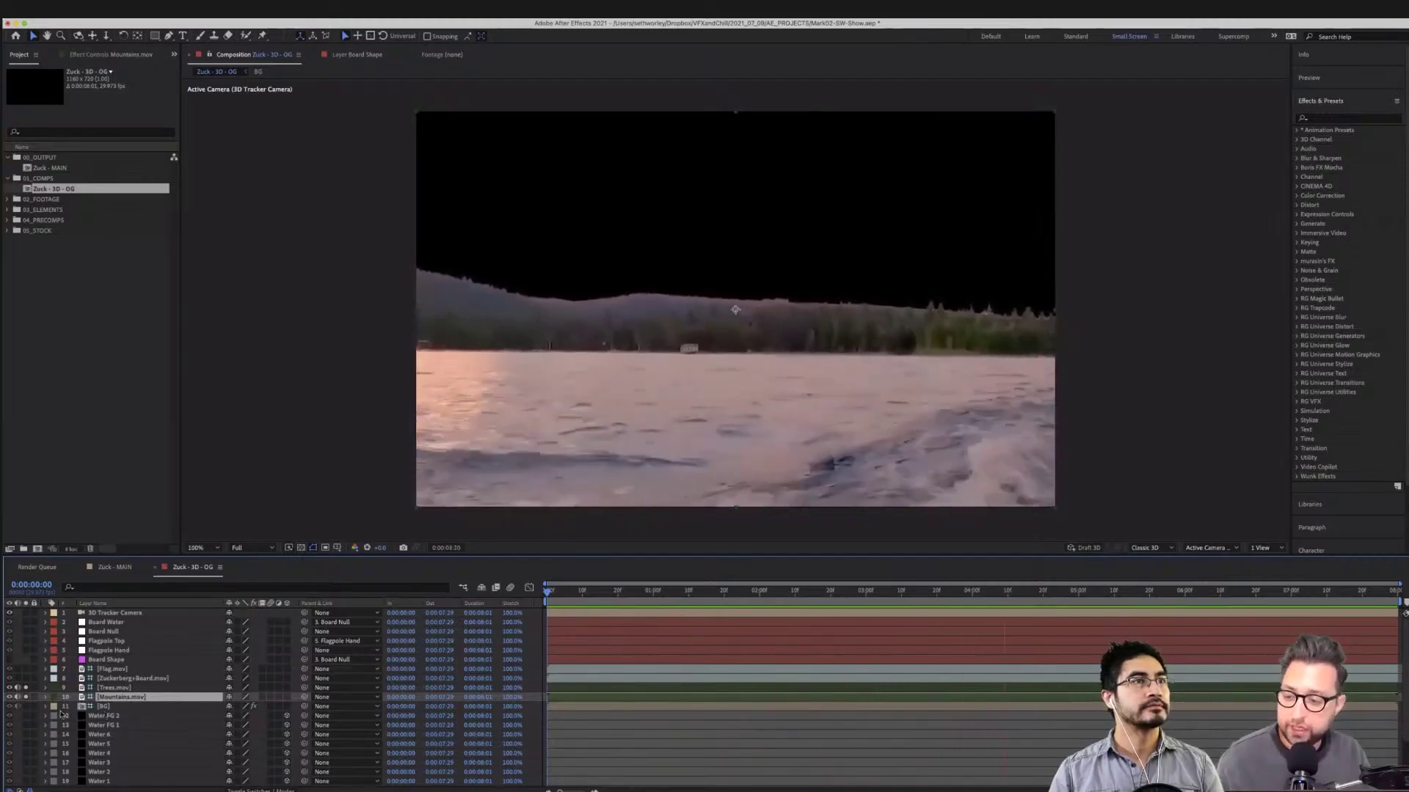
{"action": "left_click", "coordinate": [26, 705]}
{"action": "left_click_drag", "start_coordinate": [591, 592], "coordinate": [545, 591]}
{"action": "key", "text": "space"}
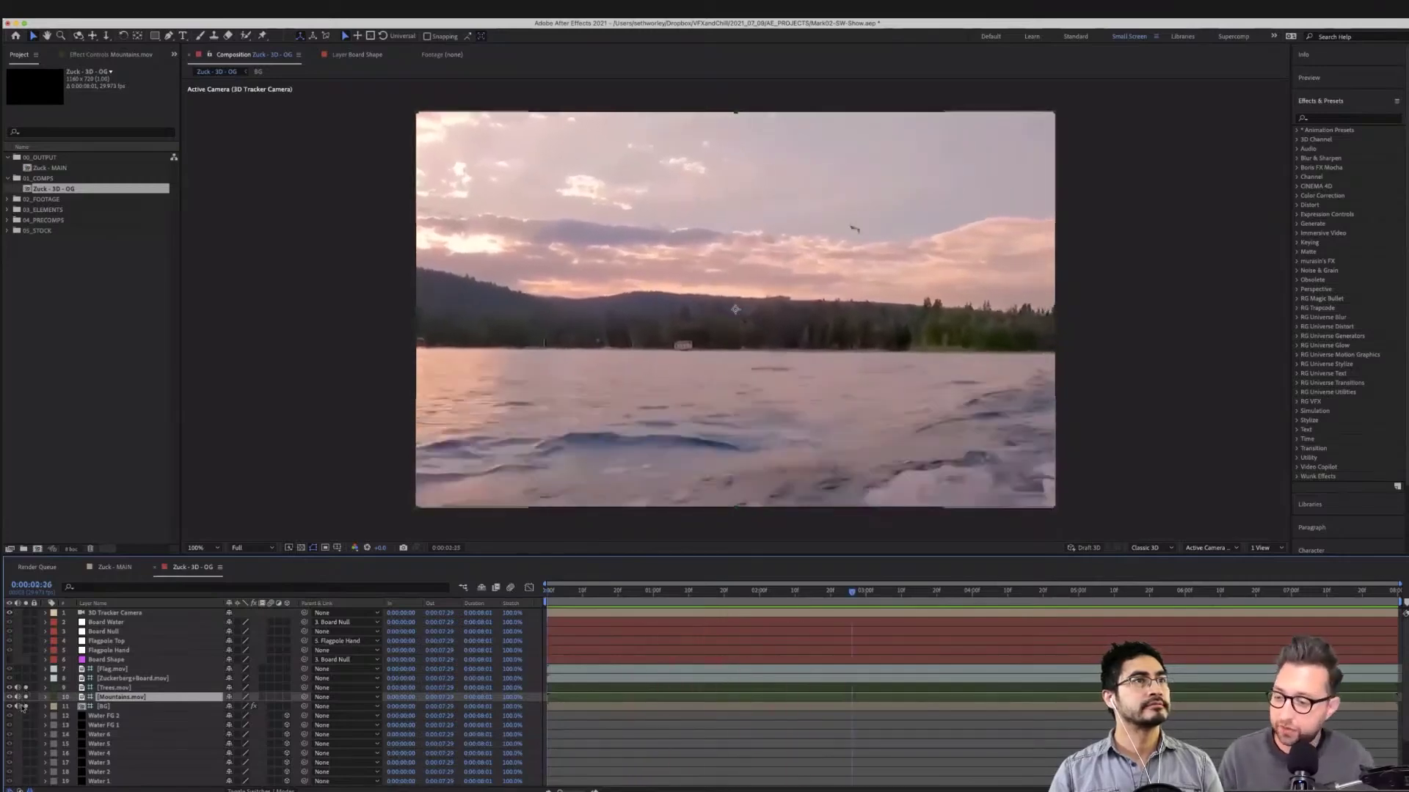
Unsolo BG to preview only the trees and mountains, and switch off solo and visibility for Trees.mov and Mountains.mov
{"action": "left_click", "coordinate": [25, 705]}
{"action": "left_click", "coordinate": [564, 600]}
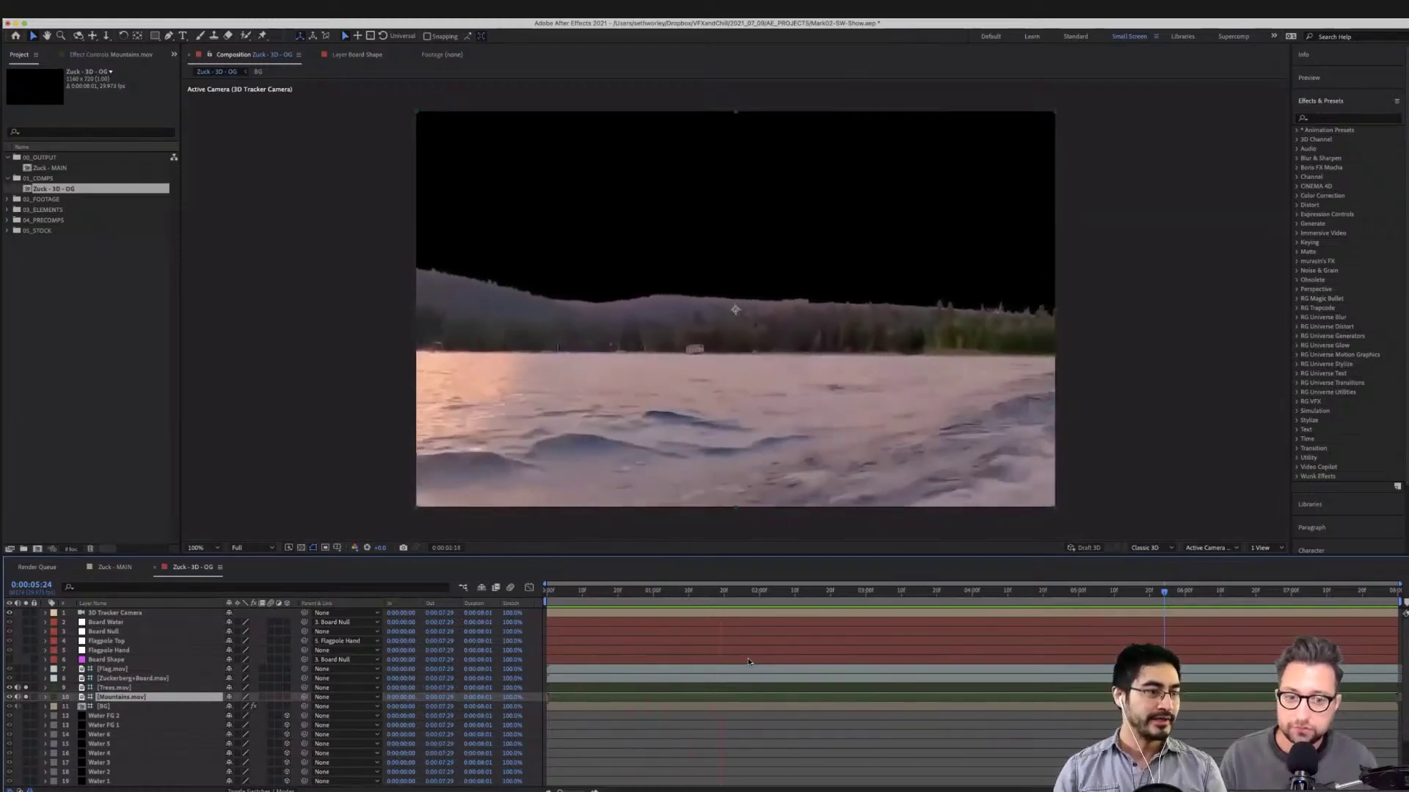
{"action": "key", "text": "space"}
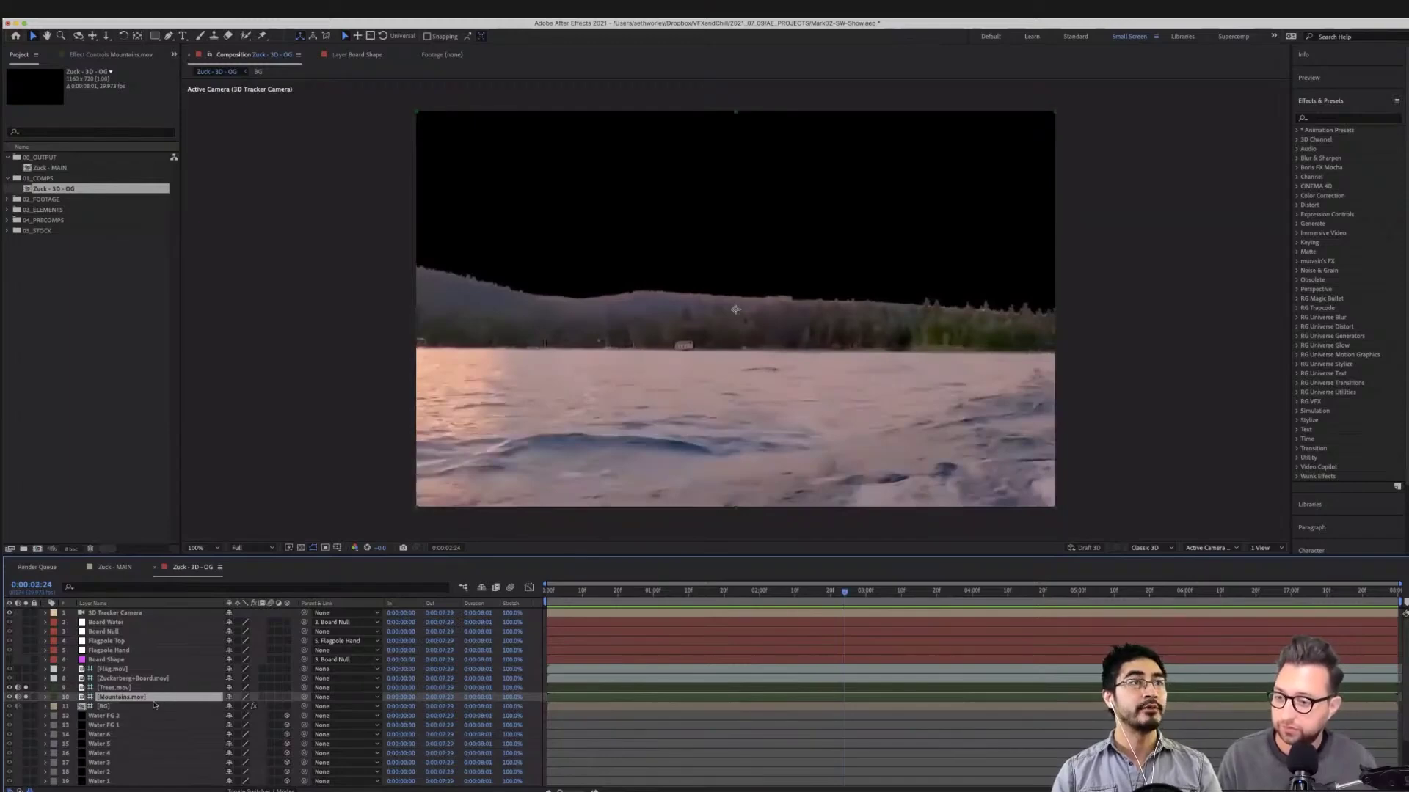
{"action": "left_click", "coordinate": [26, 697]}
{"action": "left_click", "coordinate": [26, 687]}
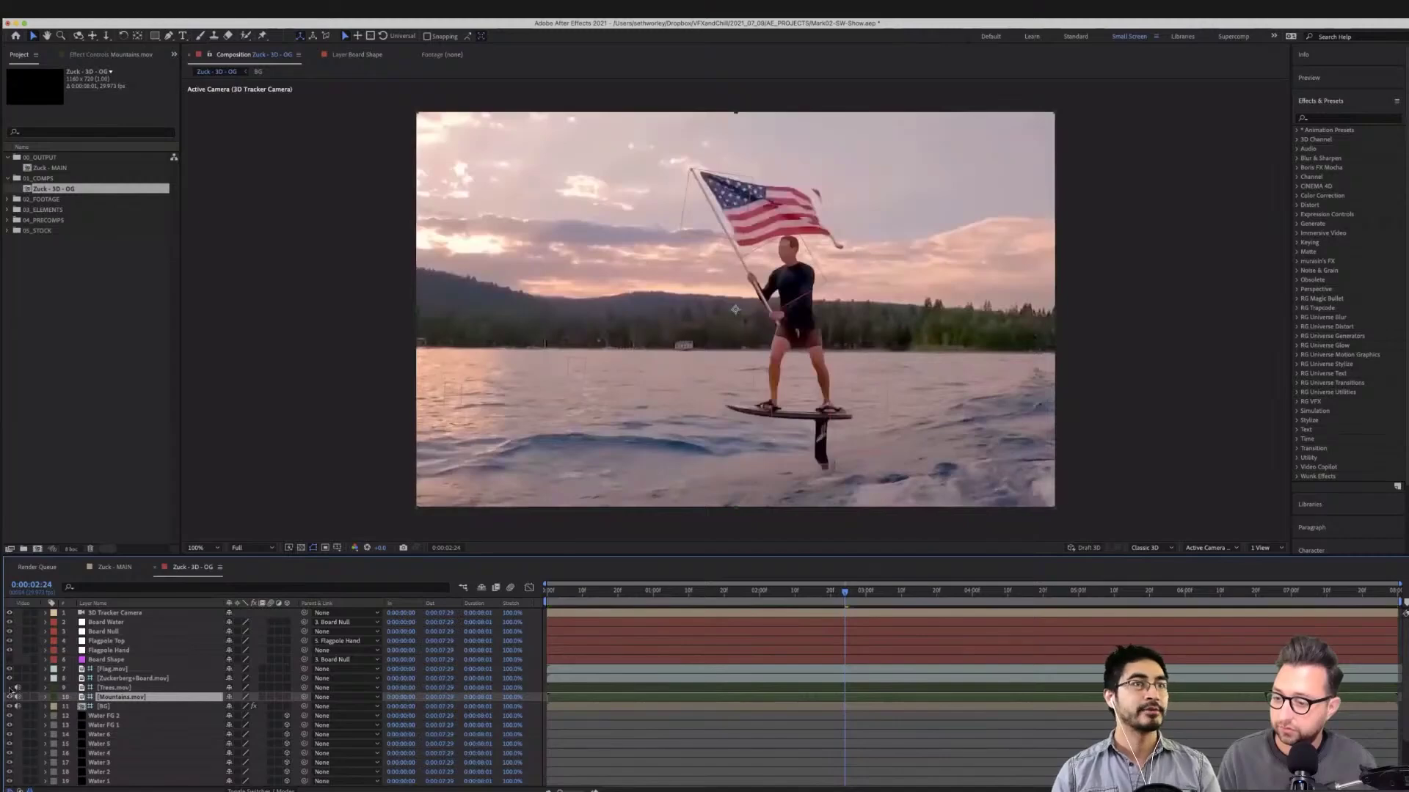
Duplicate the Zuck - 3D - OG composition in the project and name the copy Zuck - 3D - Ash
{"action": "left_click", "coordinate": [29, 192]}
{"action": "key", "text": "ctrl+d"}
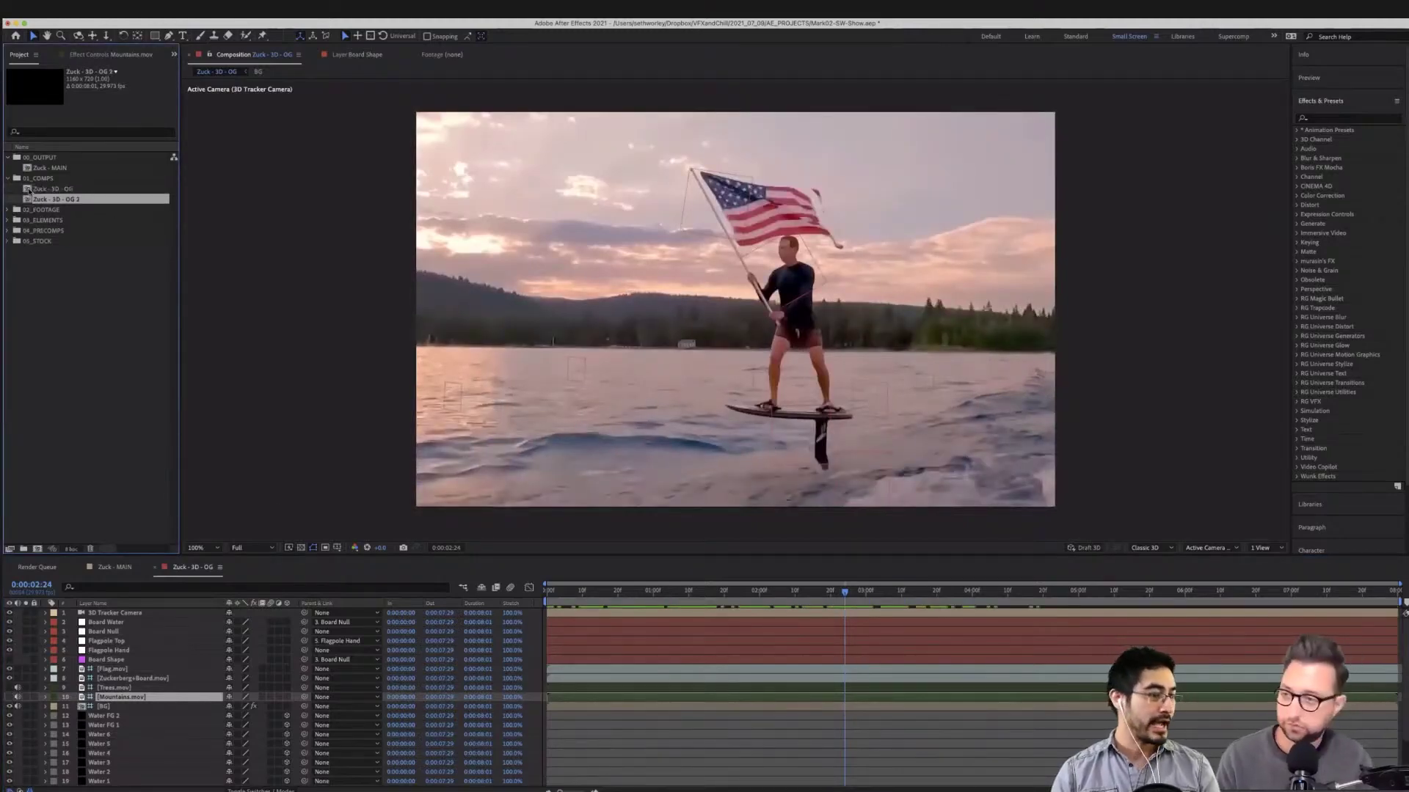
{"action": "key", "text": "Return"}
{"action": "key", "text": "Right"}
{"action": "key", "text": "BackSpace"}
{"action": "key", "text": "BackSpace"}
{"action": "key", "text": "BackSpace"}
{"action": "key", "text": "BackSpace"}
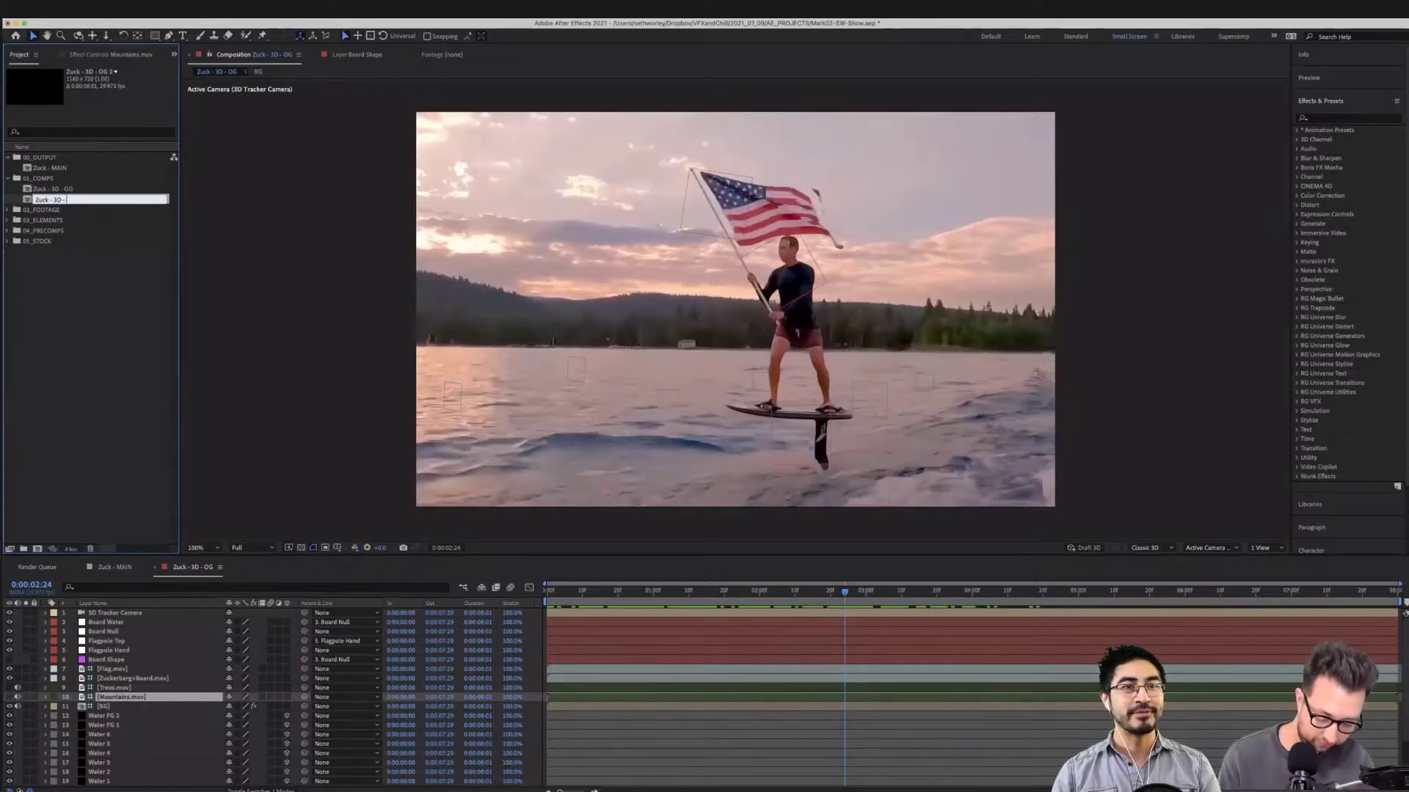
{"action": "type", "text": "Ash"}
{"action": "key", "text": "Return"}
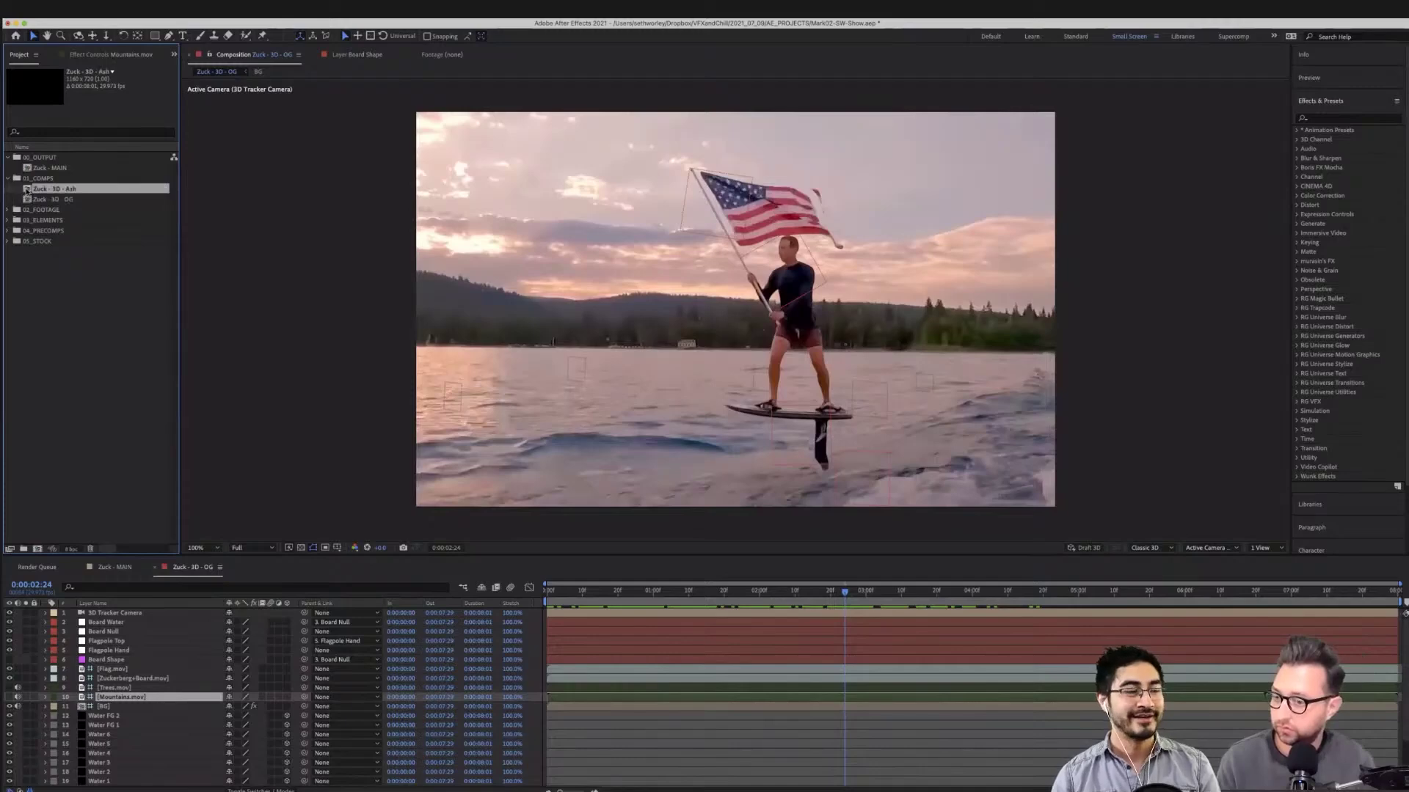
Open the Zuck - 3D - Ash composition and close the Zuck - 3D - OG timeline
{"action": "double_click", "coordinate": [28, 190]}
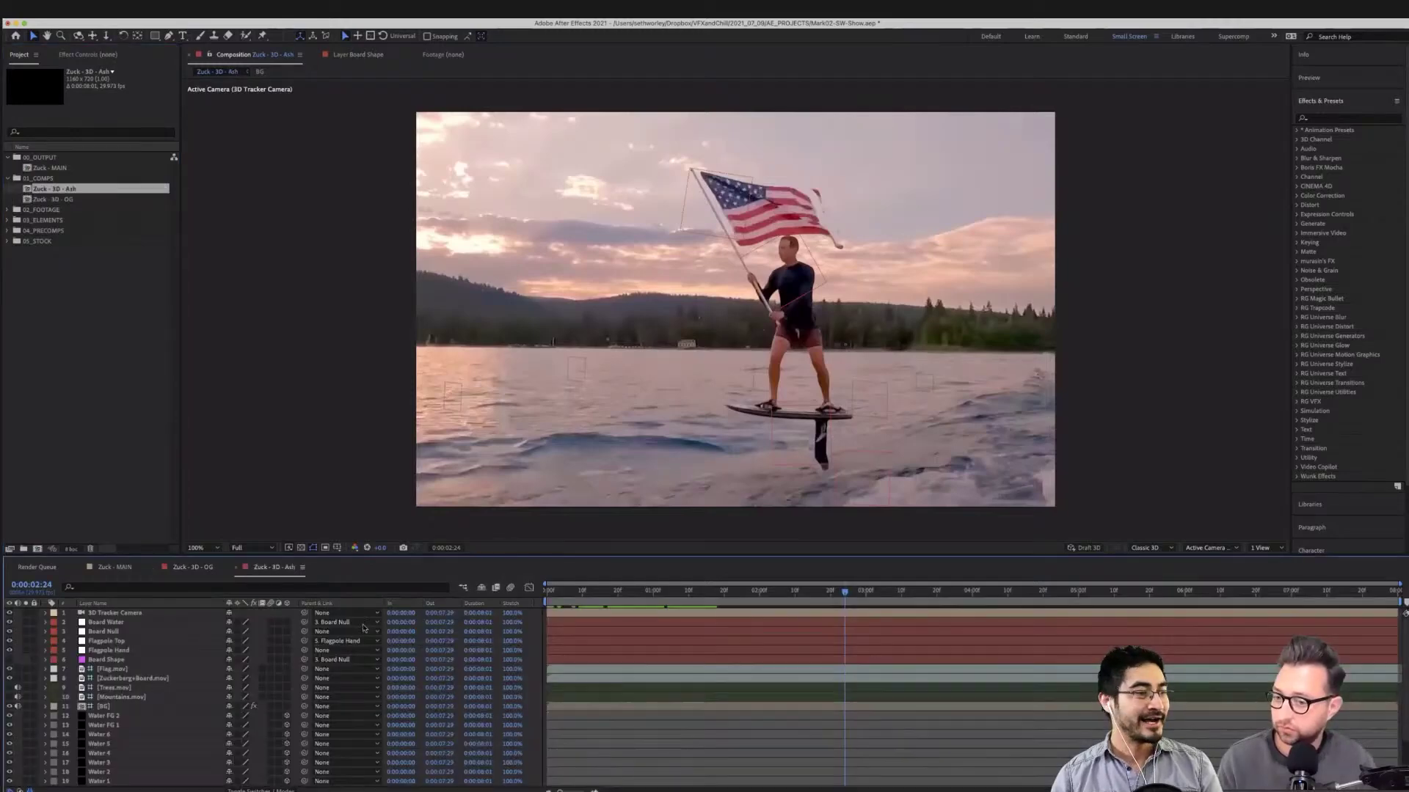
{"action": "left_click", "coordinate": [156, 569]}
{"action": "scroll", "coordinate": [135, 702], "scroll_direction": "down", "scroll_amount": 1}
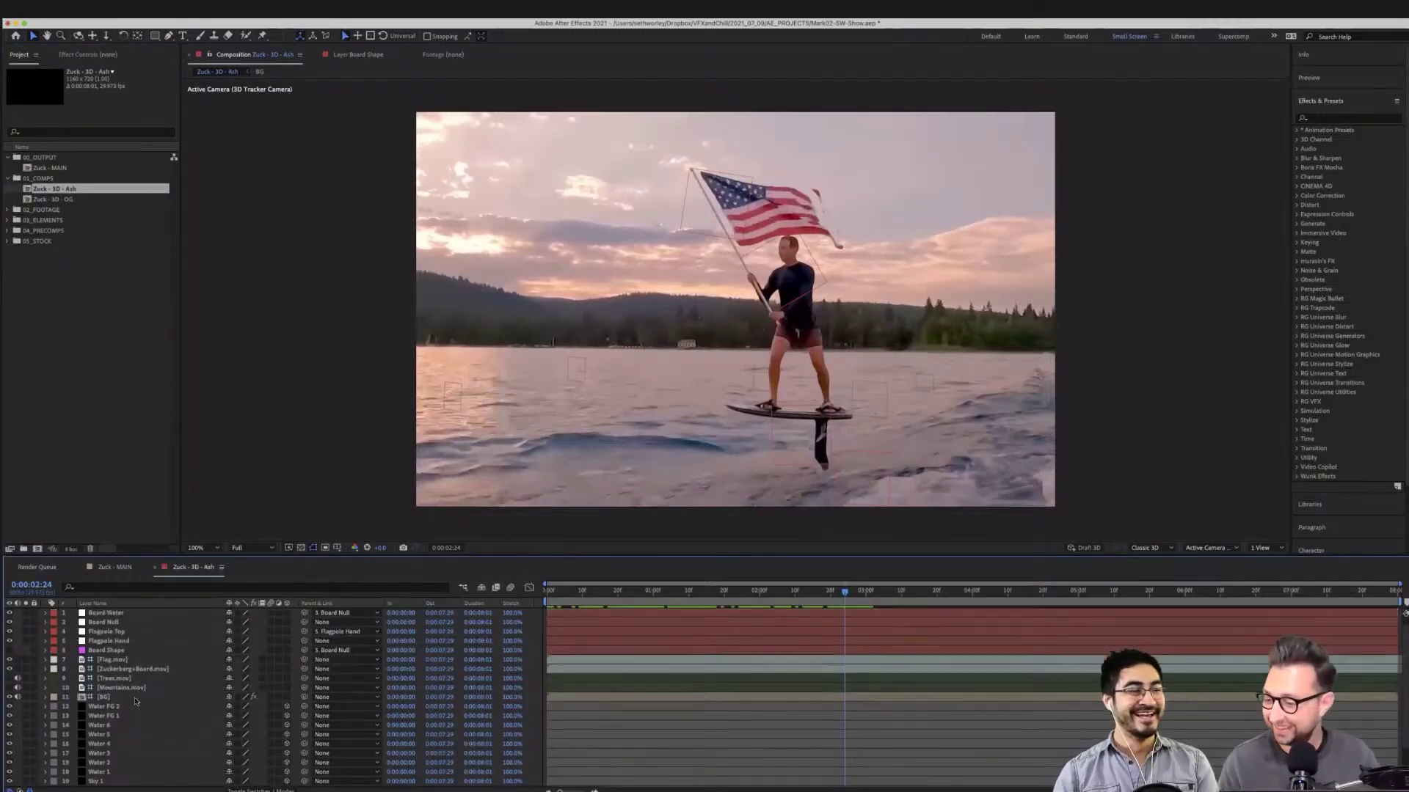
Create a composition-sized black solid named Particular and start an effects search for it
{"action": "left_click", "coordinate": [147, 8]}
{"action": "mouse_move", "coordinate": [192, 8]}
{"action": "mouse_move", "coordinate": [242, 27]}
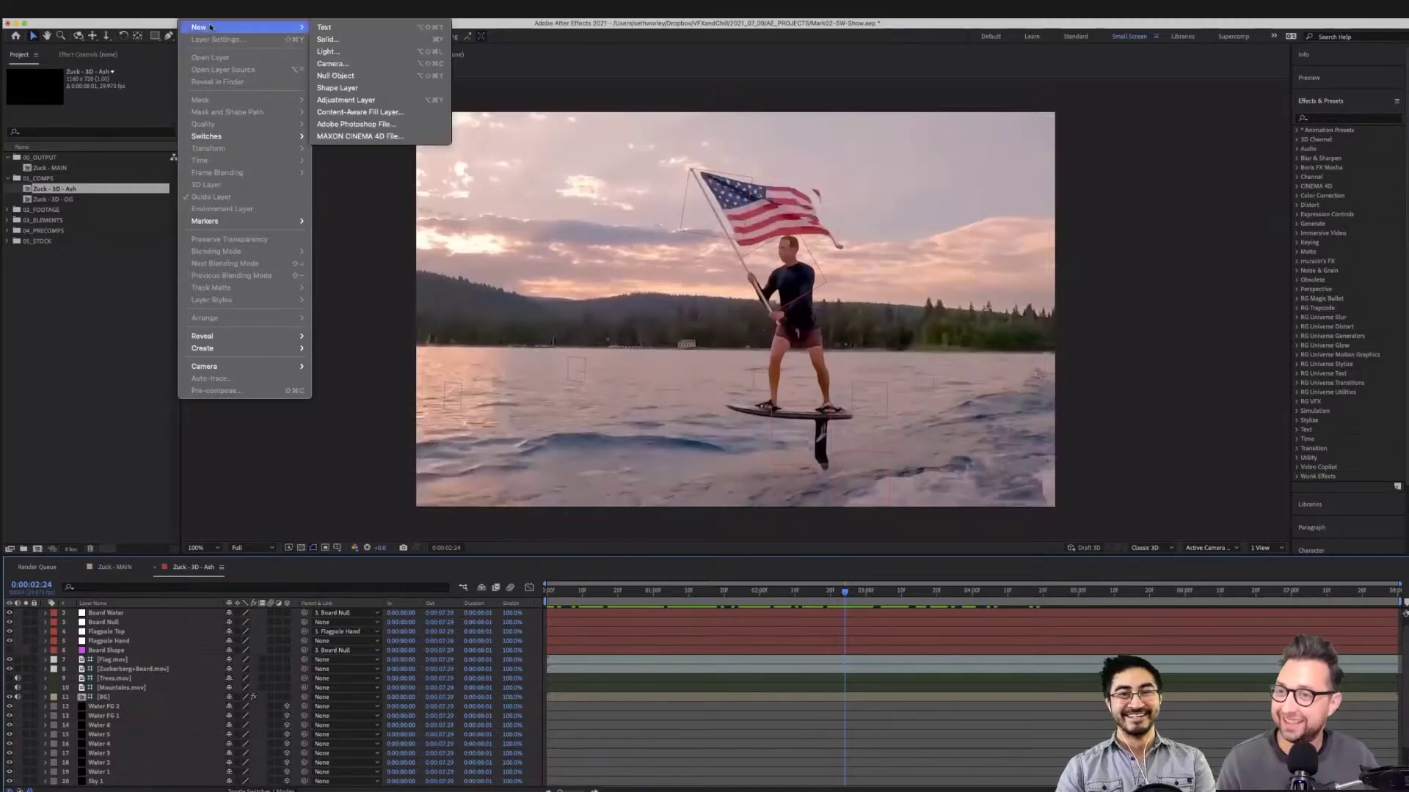
{"action": "left_click", "coordinate": [335, 39]}
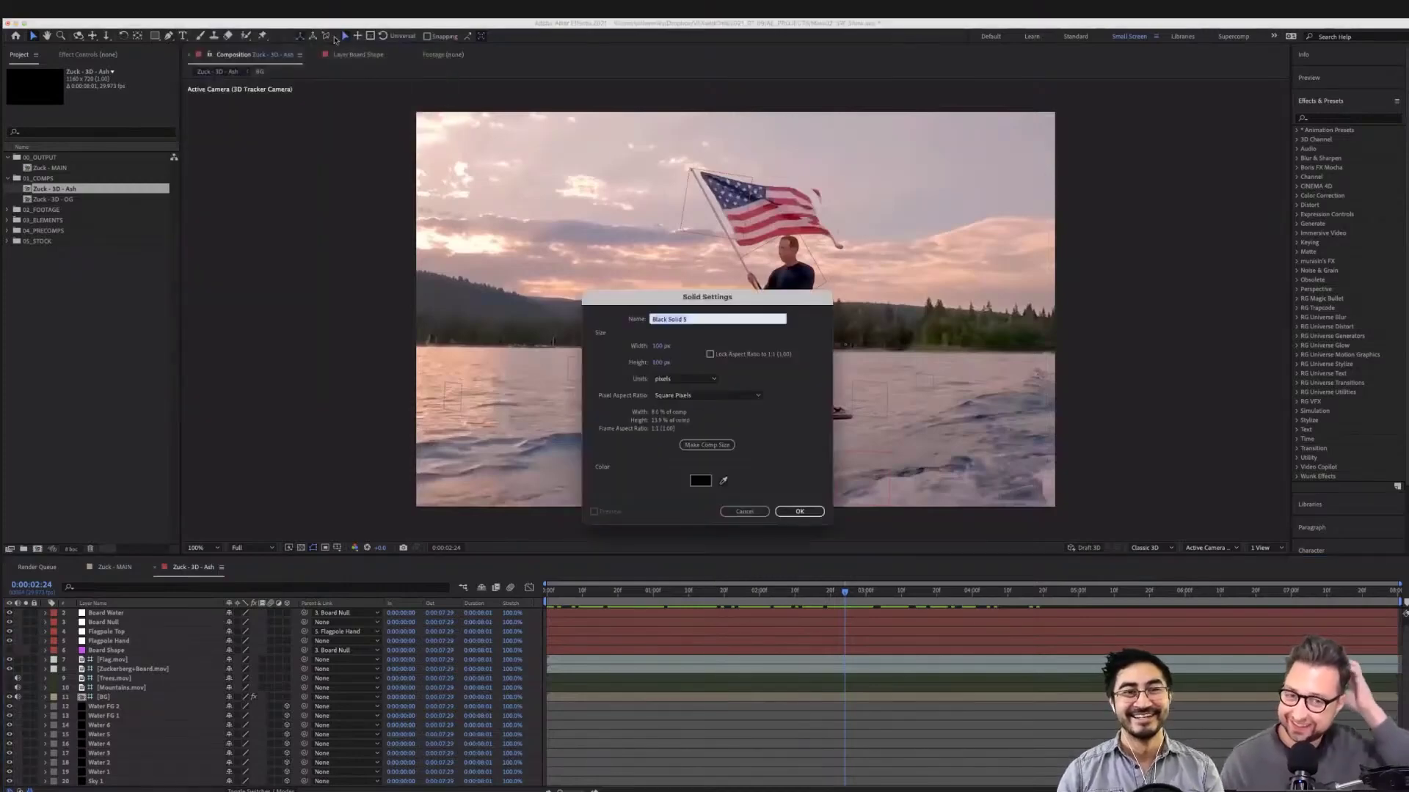
{"action": "left_click", "coordinate": [707, 444]}
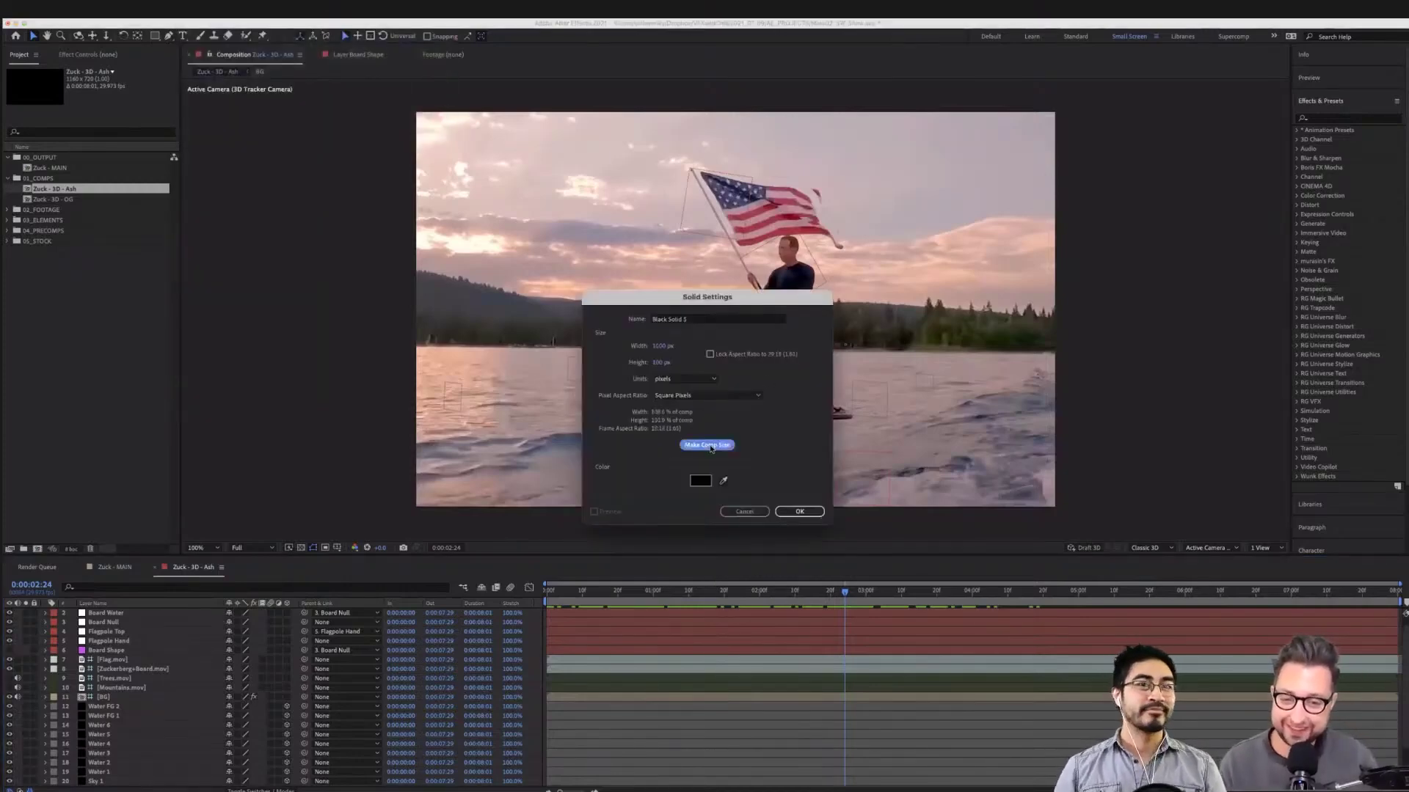
{"action": "left_click", "coordinate": [701, 320]}
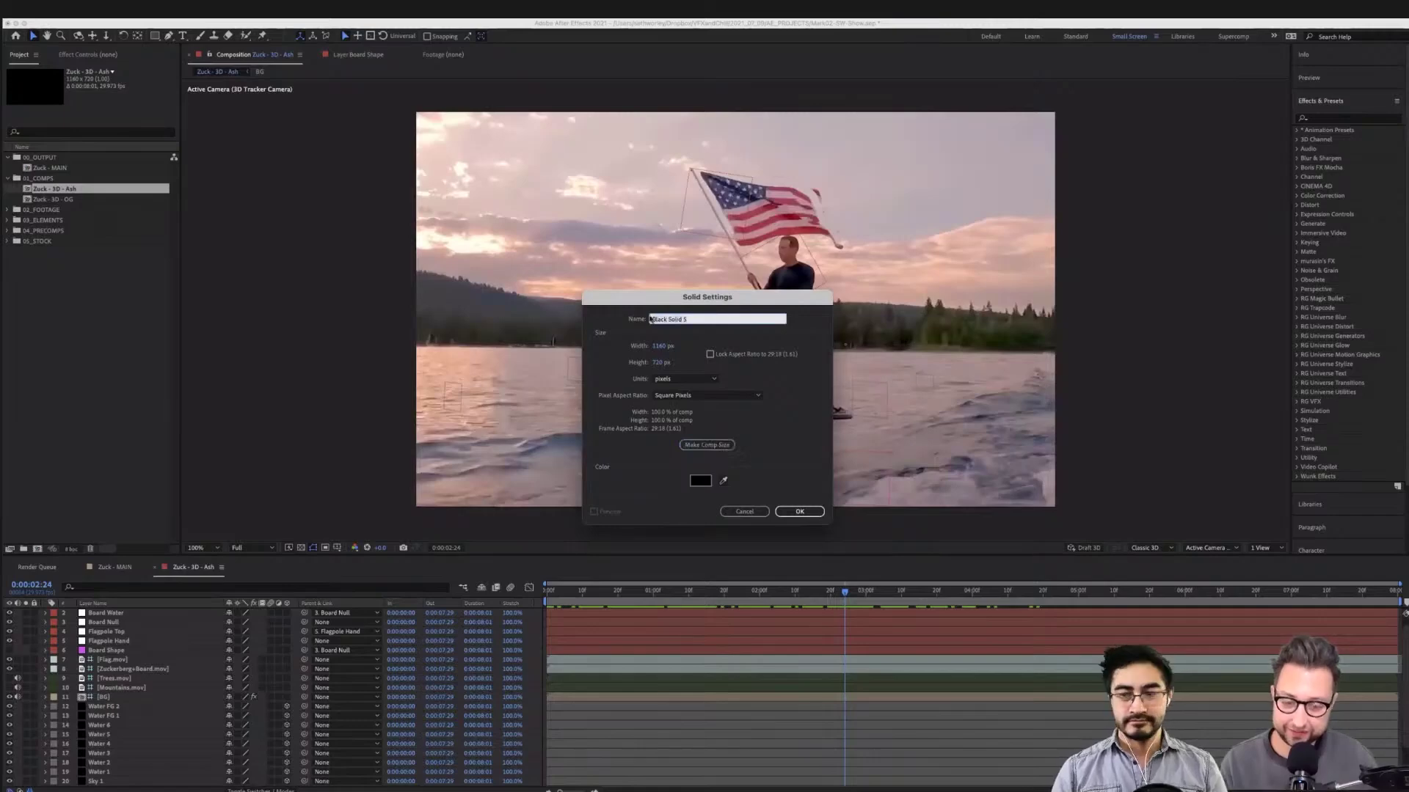
{"action": "type", "text": "Particul"}
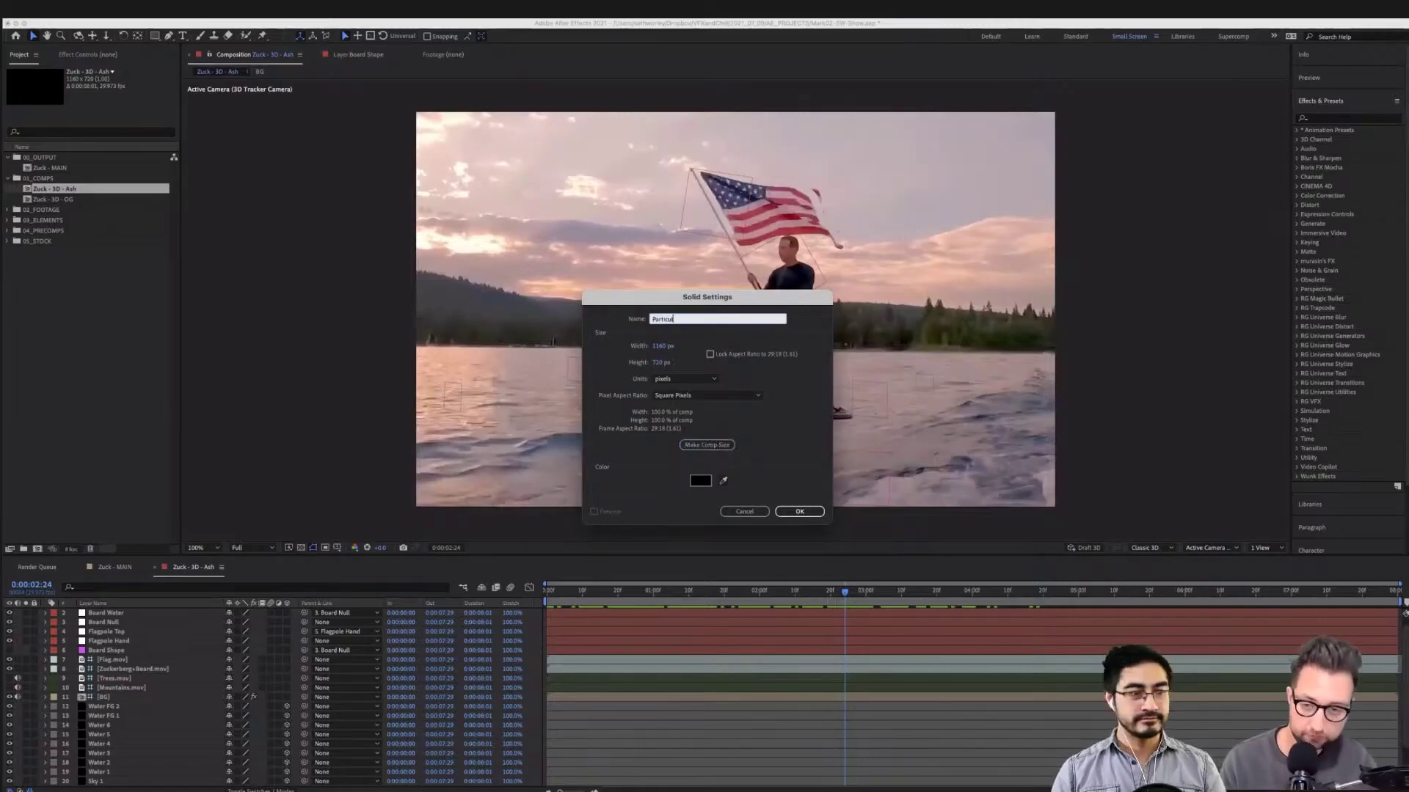
{"action": "type", "text": "ar"}
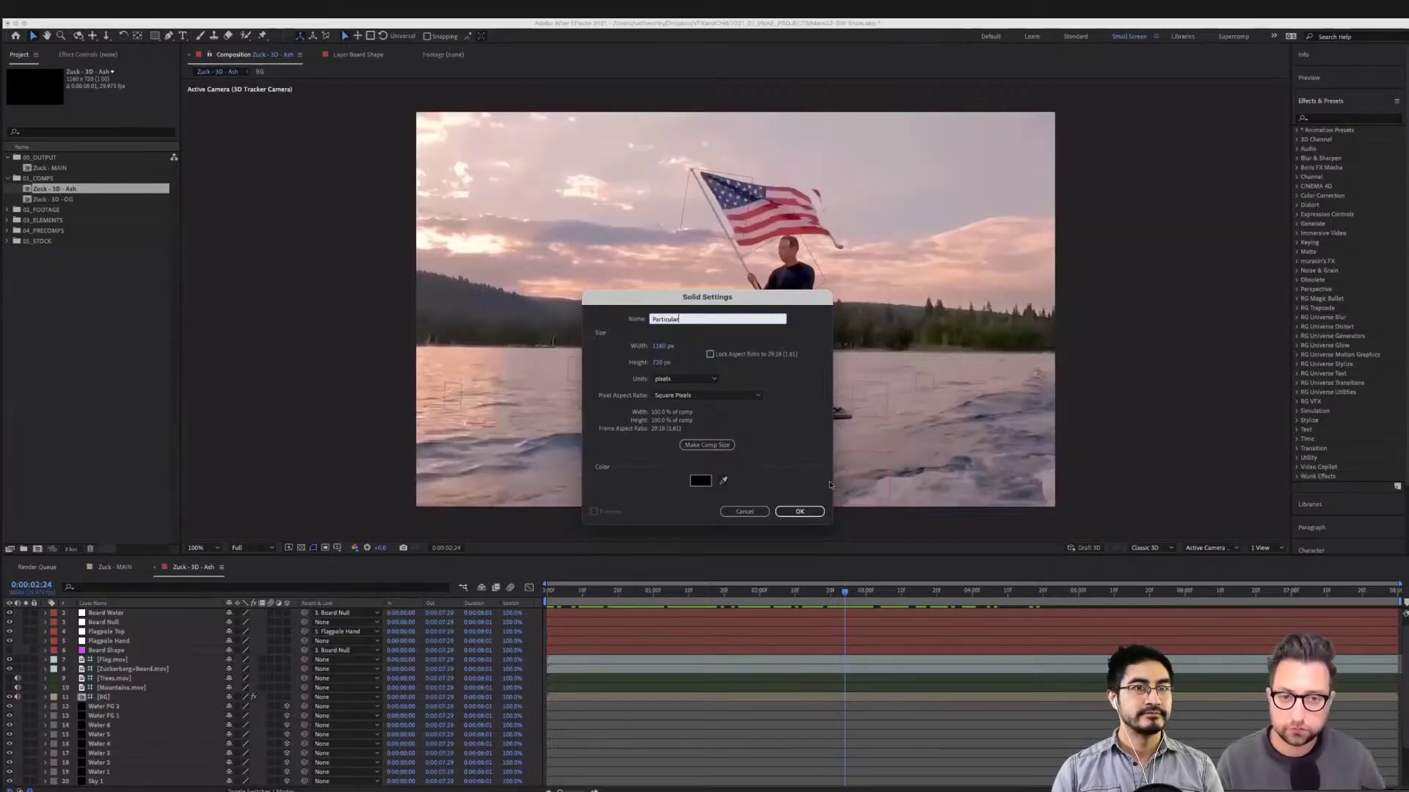
{"action": "left_click", "coordinate": [805, 513]}
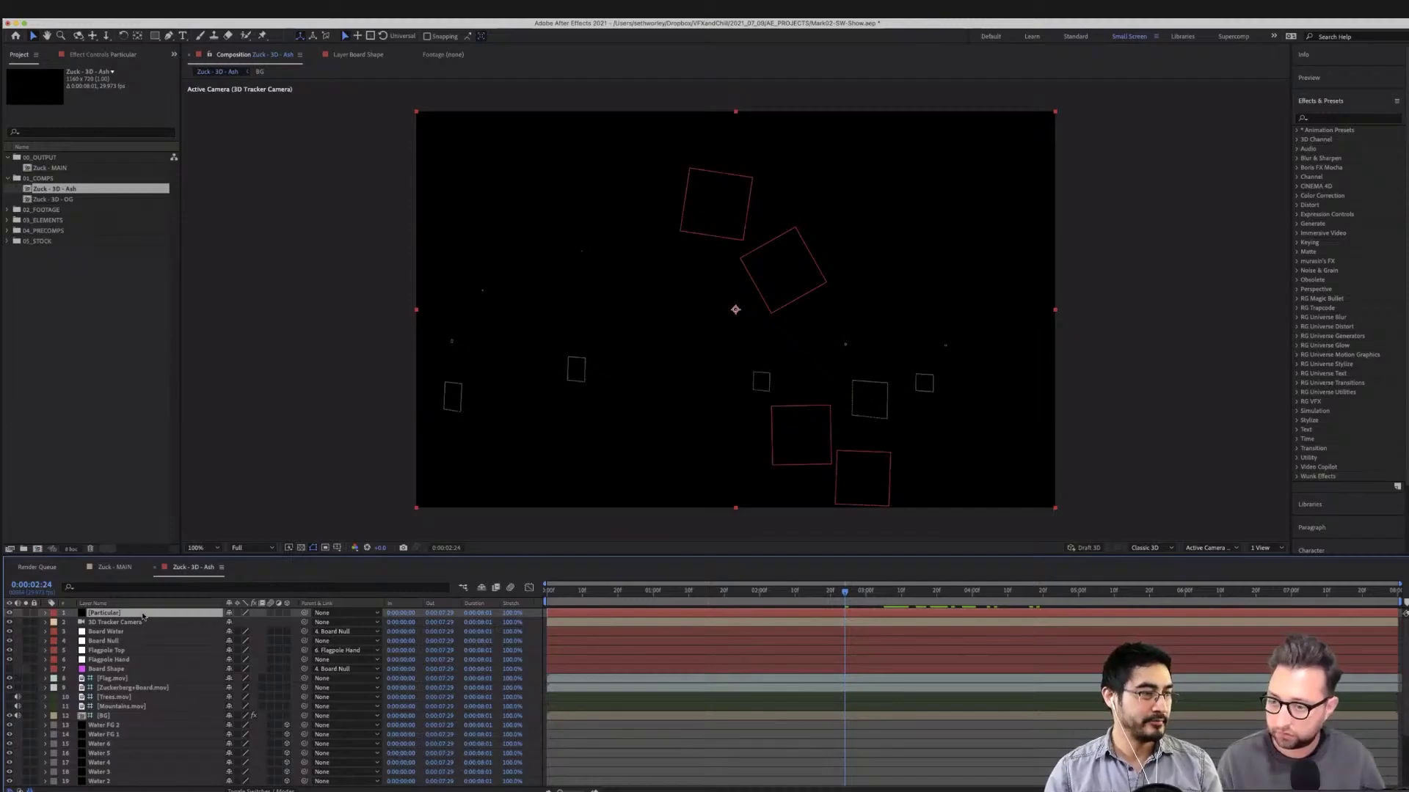
{"action": "left_click", "coordinate": [1345, 118]}
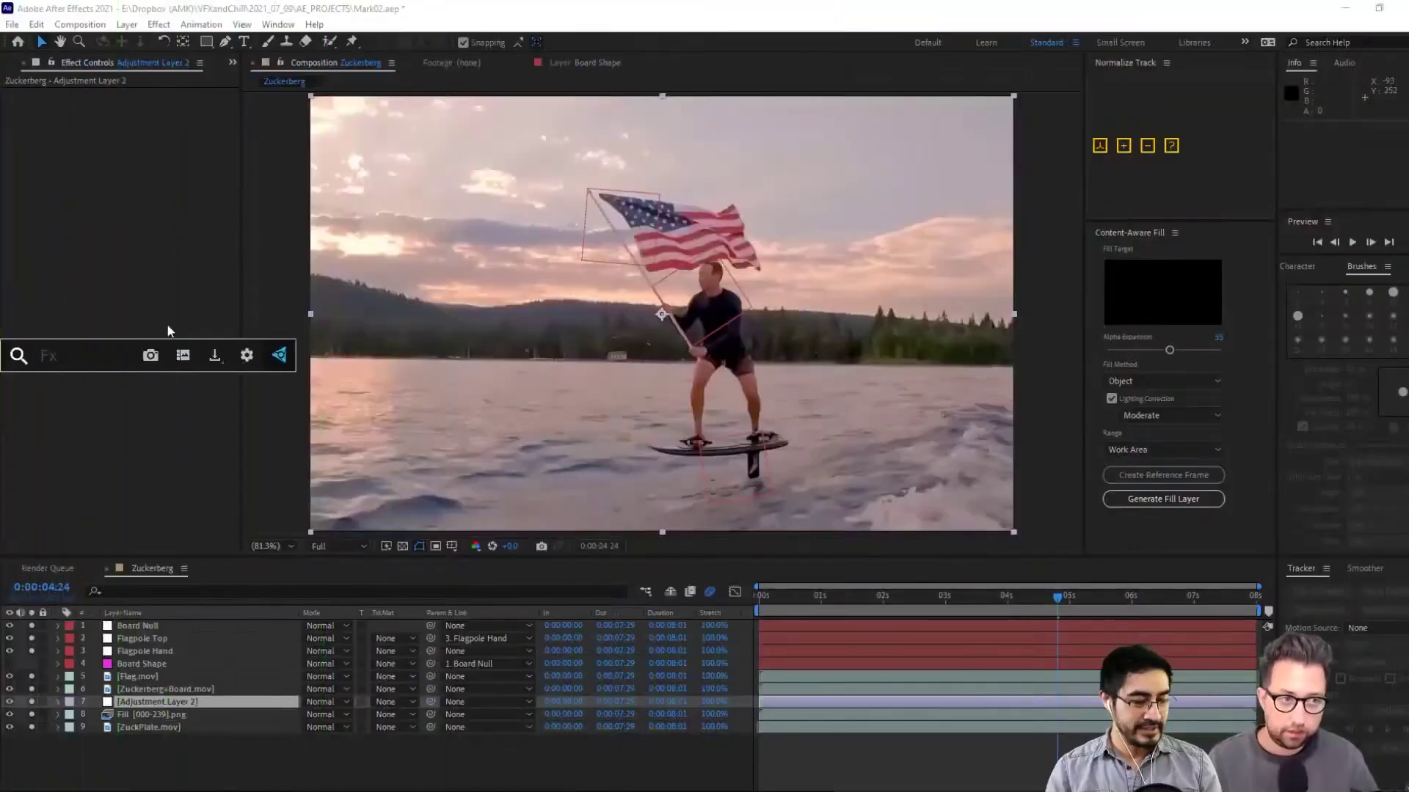
Switch to the Zuckerberg composition, apply CC Toner to Adjustment Layer 2 and set its midtones to magenta ED00D9
{"action": "key", "text": "Return"}
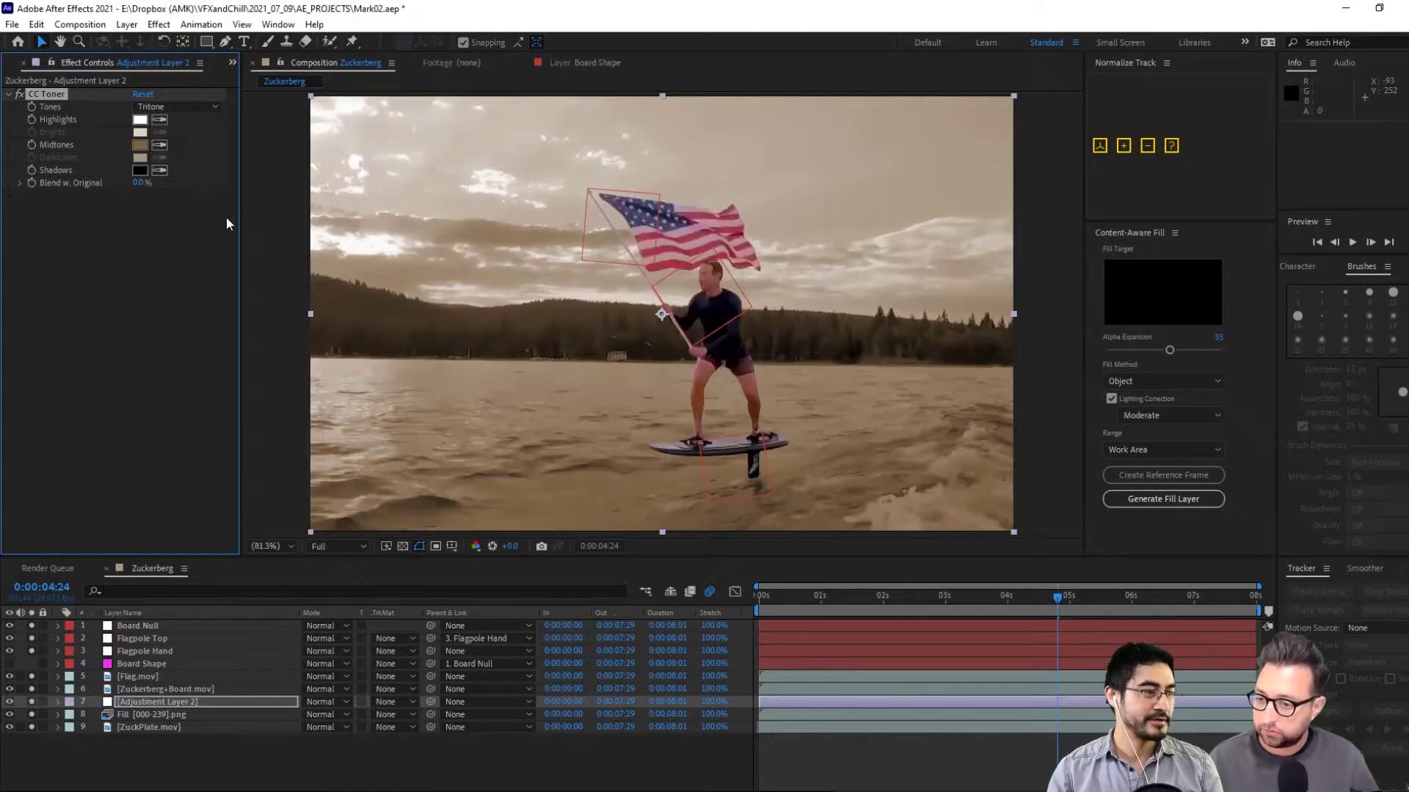
{"action": "left_click", "coordinate": [137, 145]}
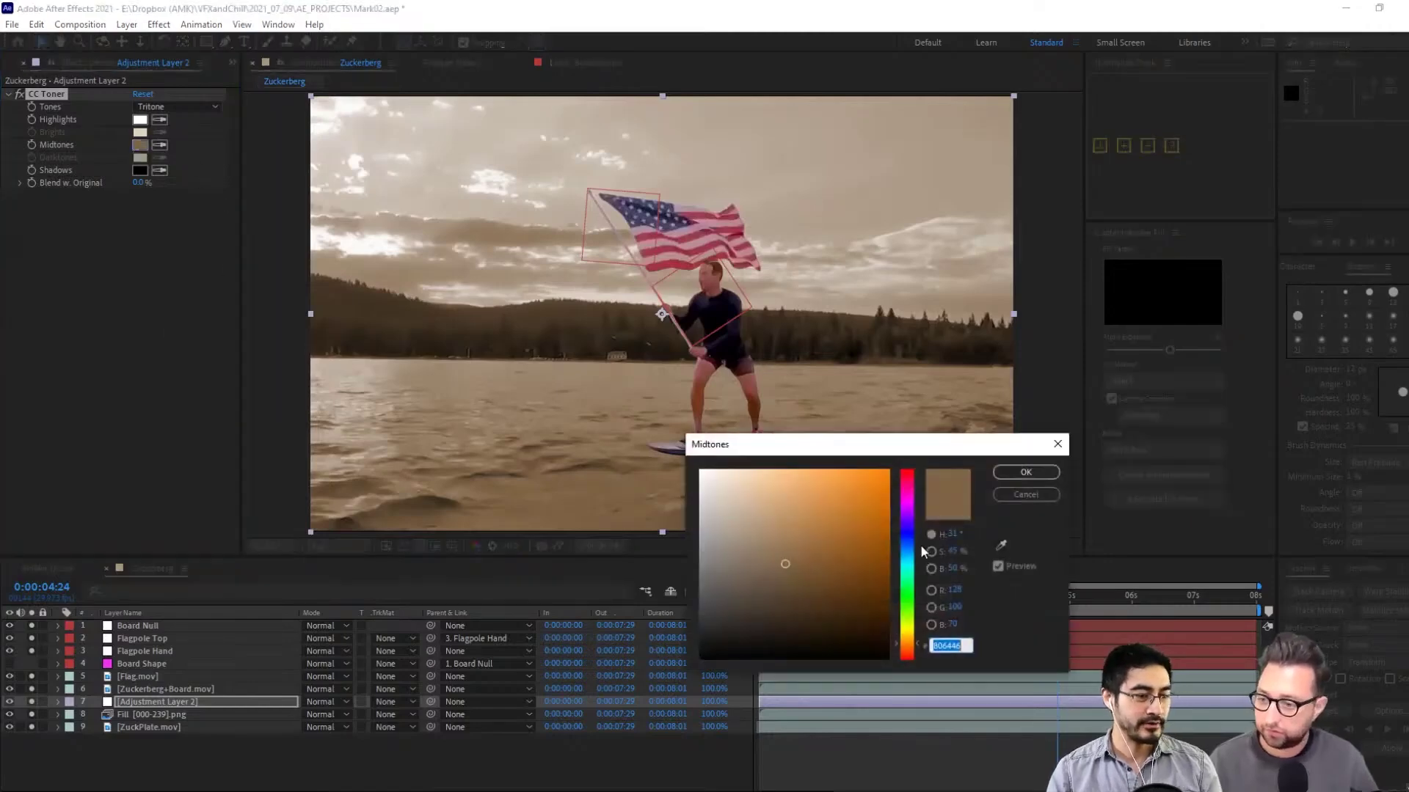
{"action": "left_click_drag", "start_coordinate": [917, 551], "coordinate": [946, 291]}
{"action": "left_click_drag", "start_coordinate": [927, 338], "coordinate": [967, 324]}
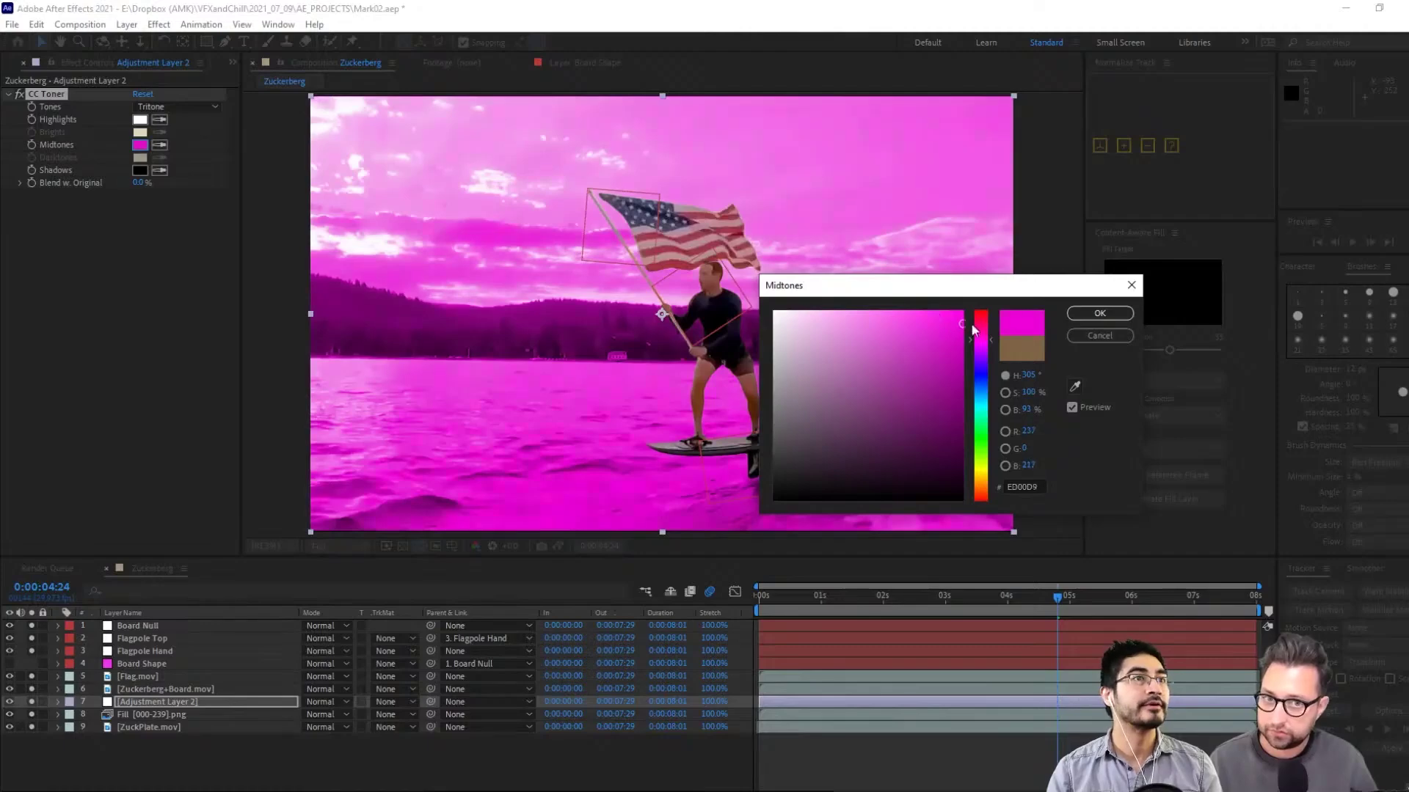
{"action": "left_click", "coordinate": [1098, 316]}
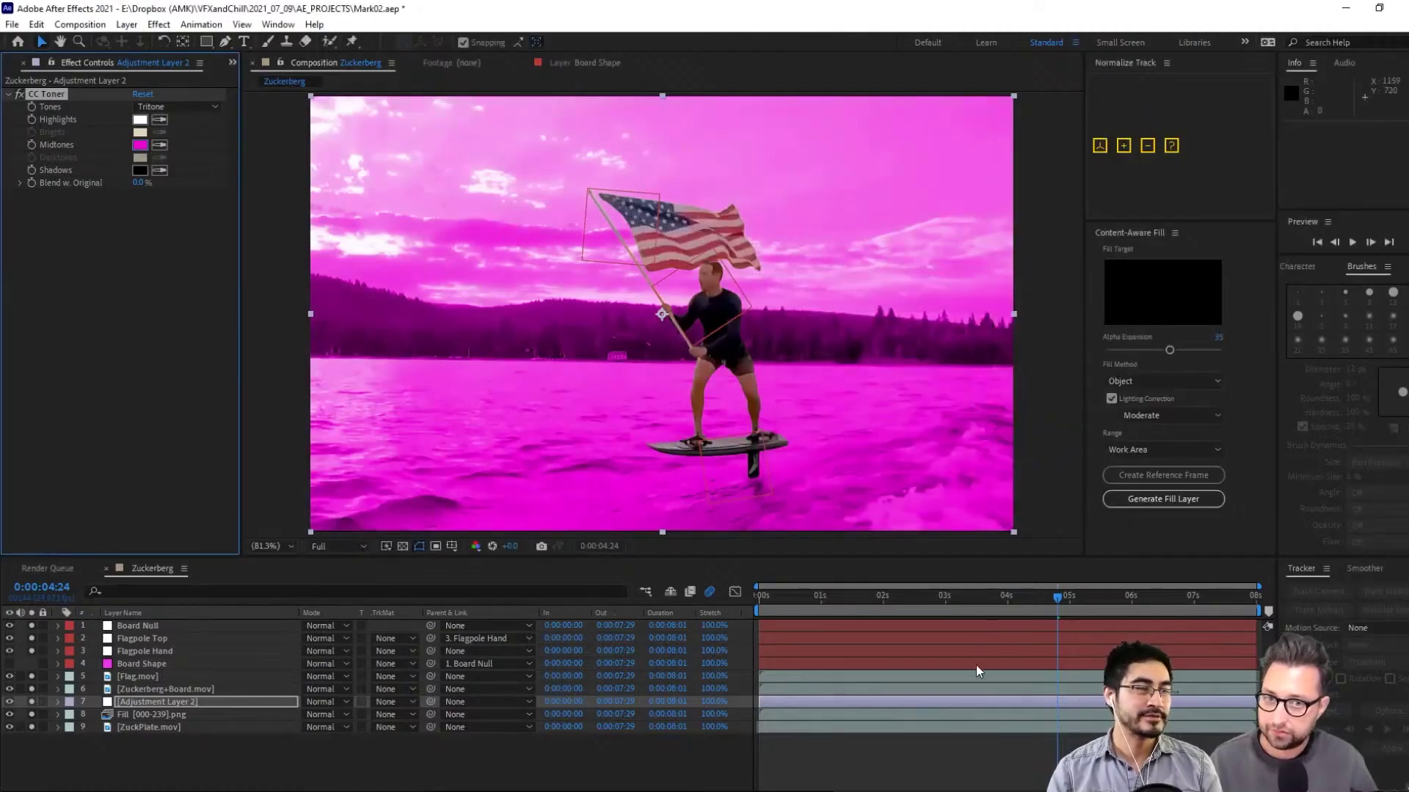
Play the Zuckerberg composition from the start to check the rider and flag cutouts against the magenta background
{"action": "left_click_drag", "start_coordinate": [923, 597], "coordinate": [738, 605]}
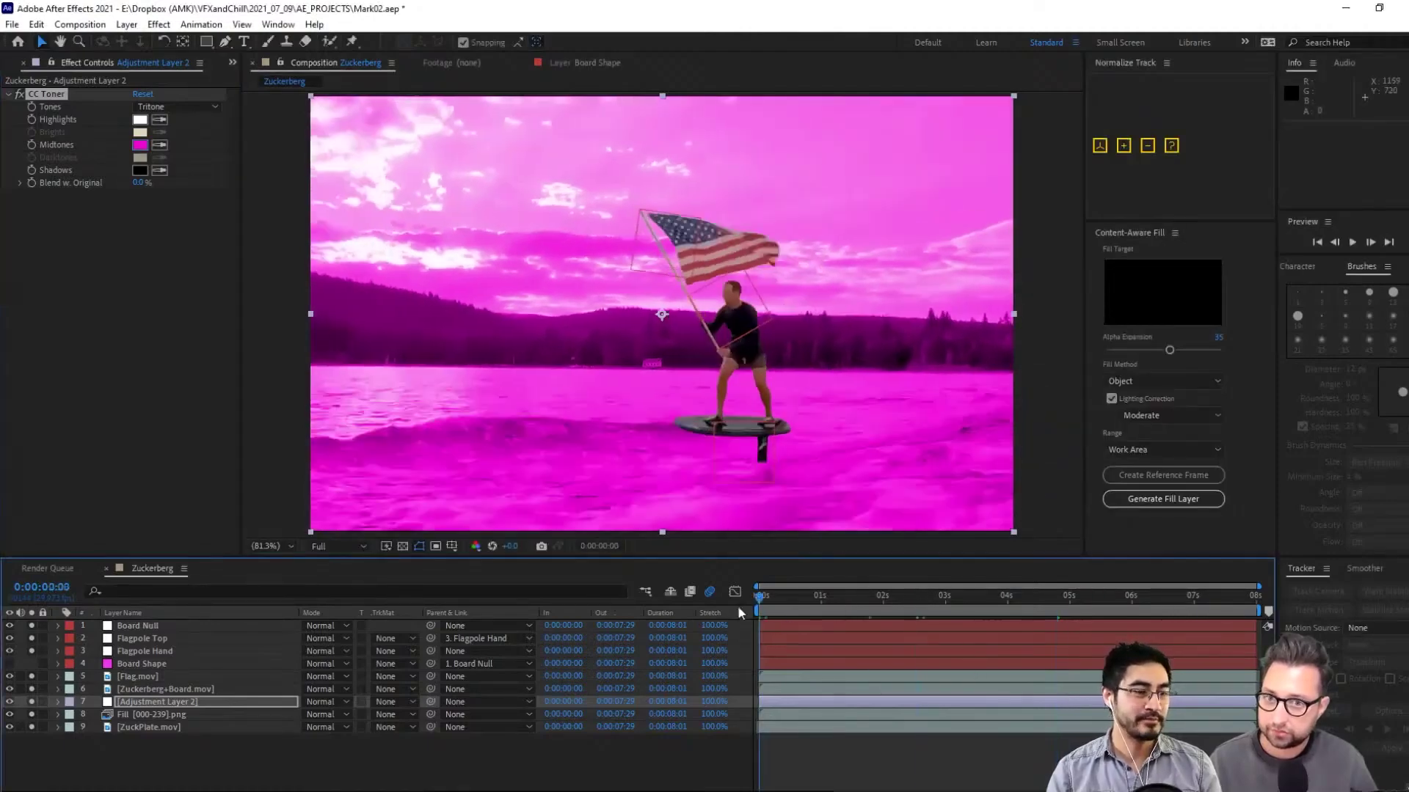
{"action": "left_click", "coordinate": [1354, 241]}
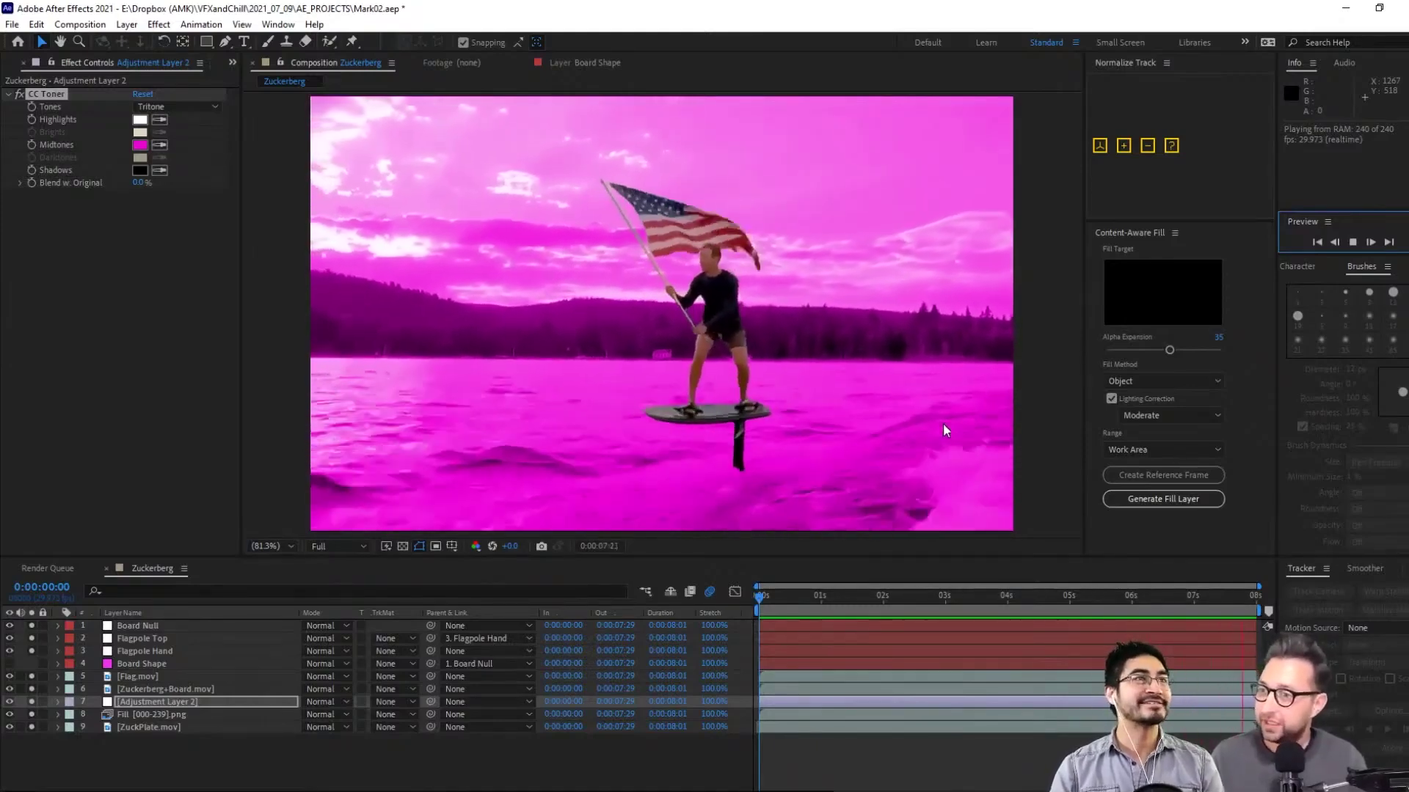
{"action": "scroll", "coordinate": [809, 357], "scroll_direction": "up", "scroll_amount": 1}
{"action": "scroll", "coordinate": [807, 364], "scroll_direction": "down", "scroll_amount": 3}
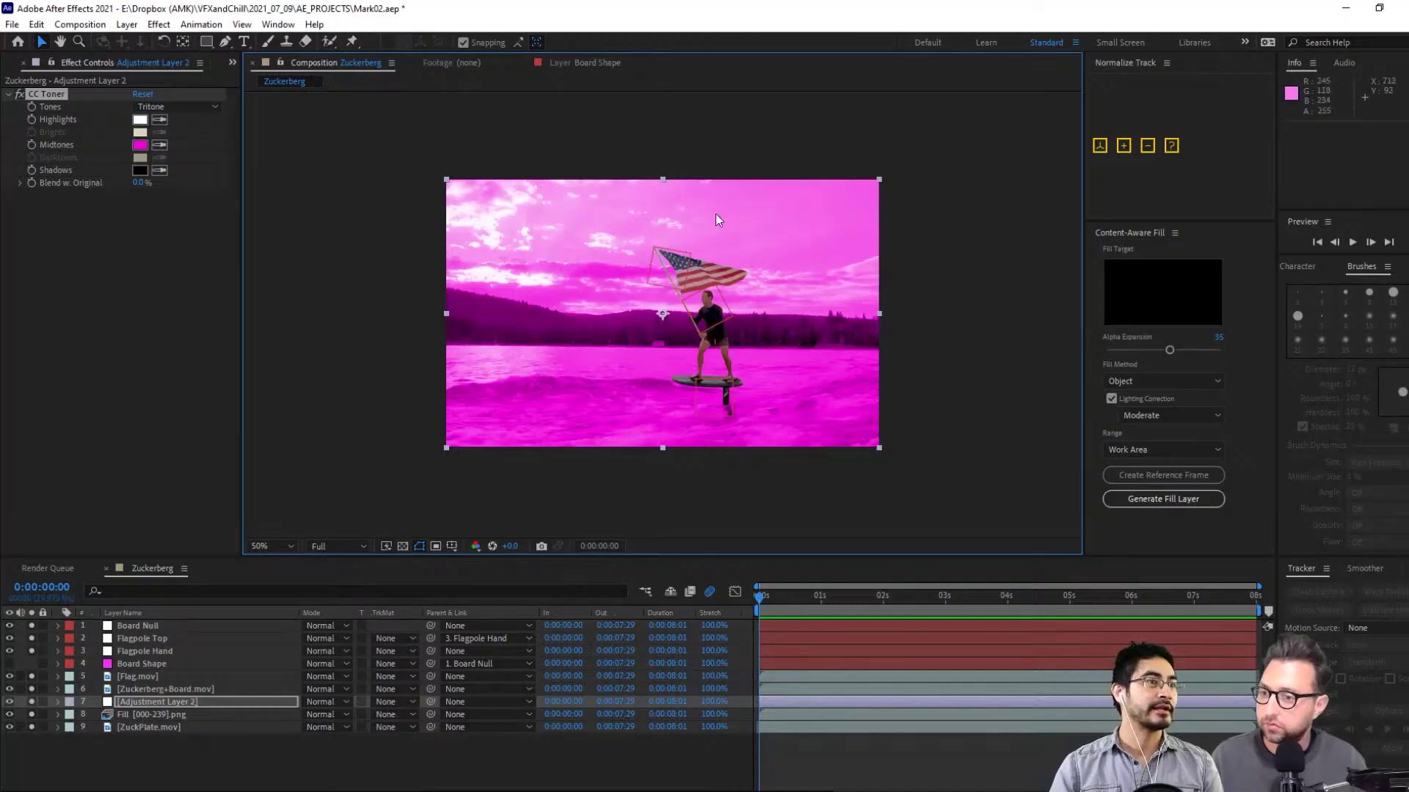
Browse the Nature presets in the Trapcode Particular Designer and leave it without applying one
{"action": "left_click", "coordinate": [226, 753]}
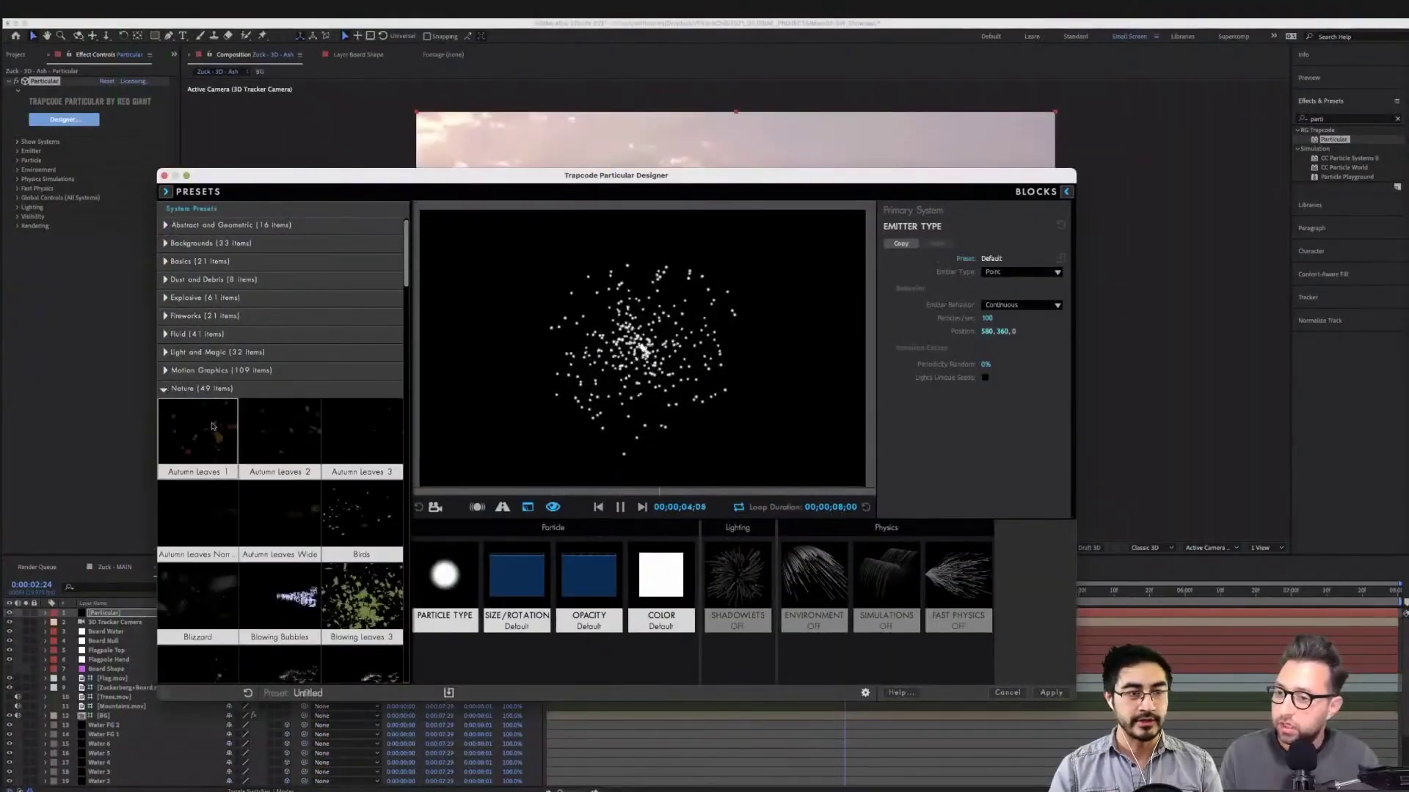
{"action": "scroll", "coordinate": [212, 426], "scroll_direction": "down", "scroll_amount": 5}
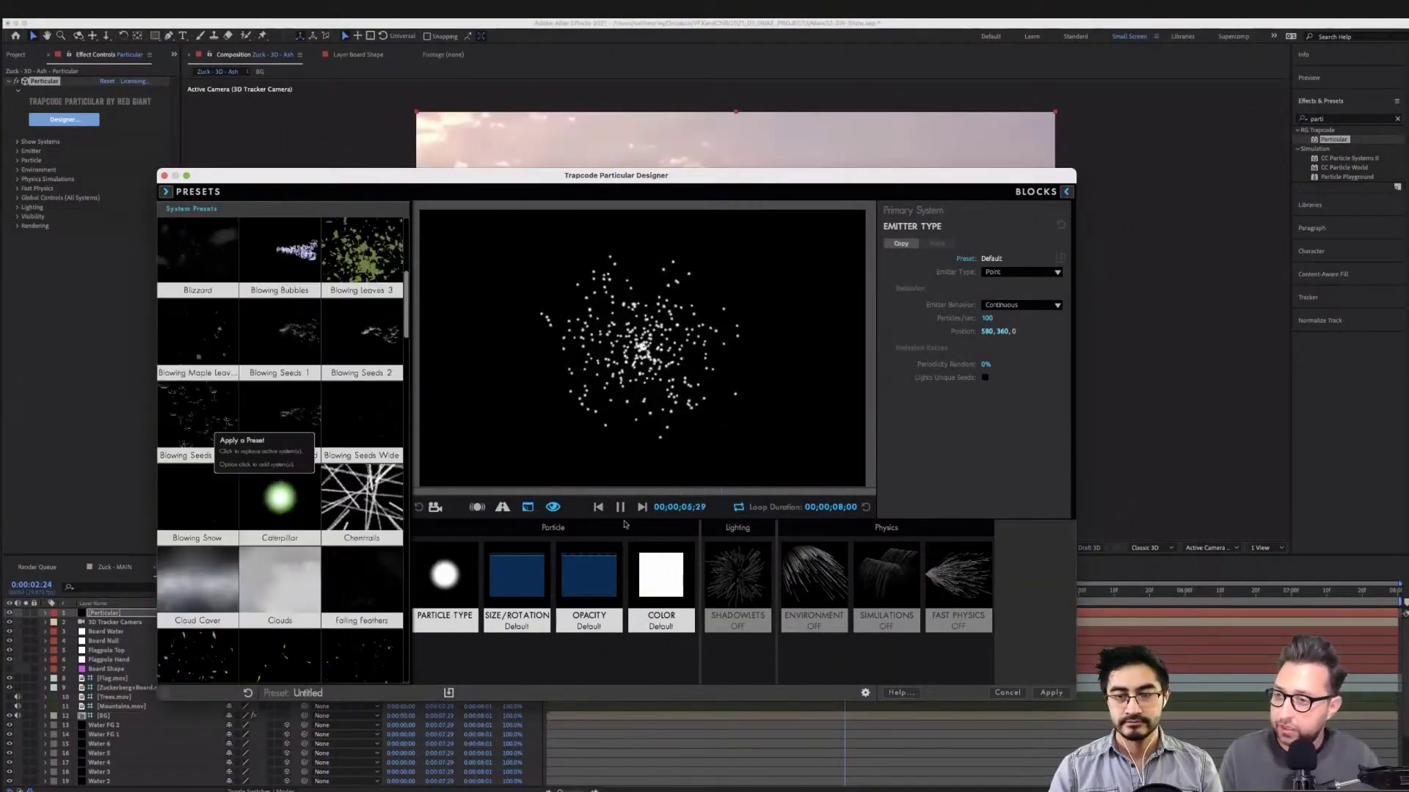
{"action": "left_click", "coordinate": [212, 425]}
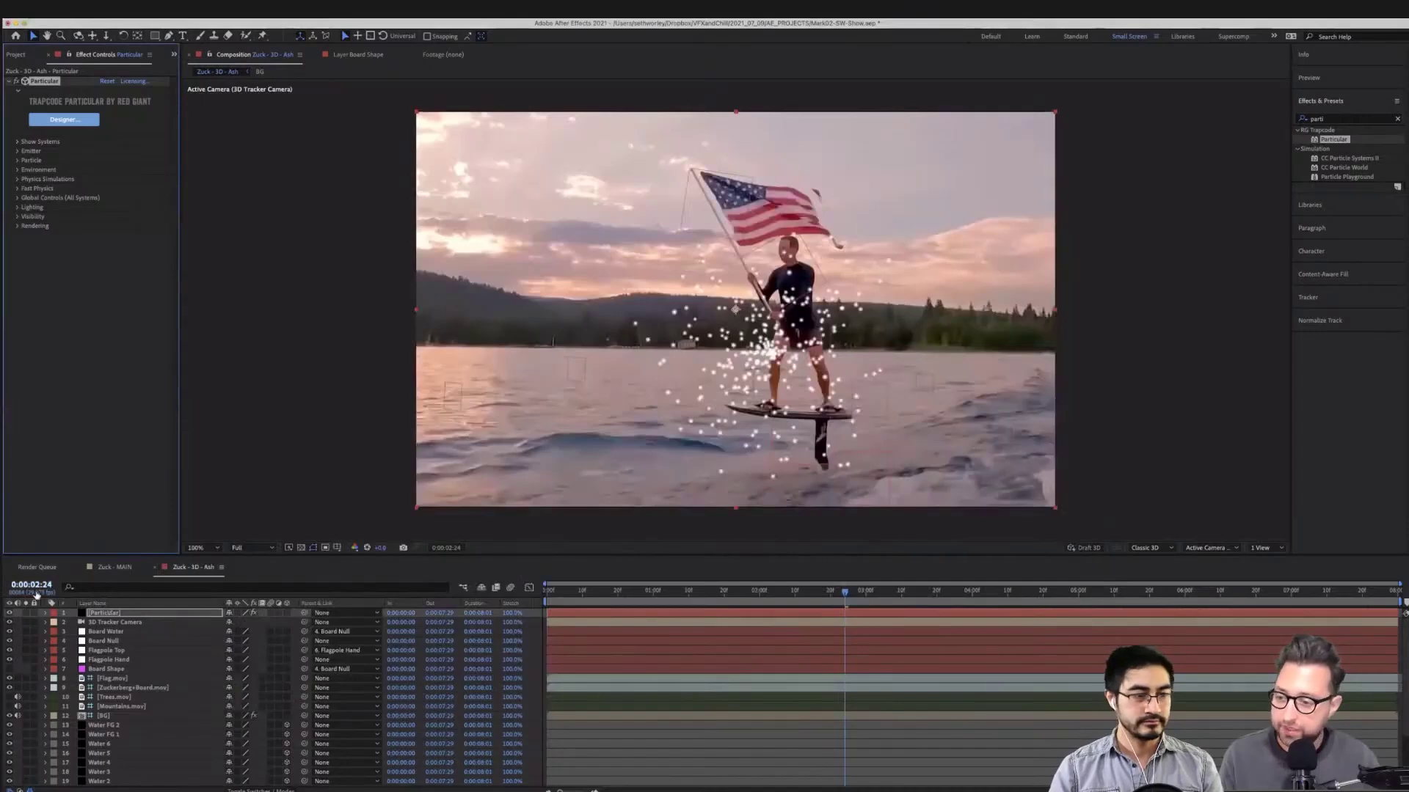
Preview the default particles over the rider in Zuck - 3D - Ash and inspect its layer stack and source composition
{"action": "left_click", "coordinate": [17, 55]}
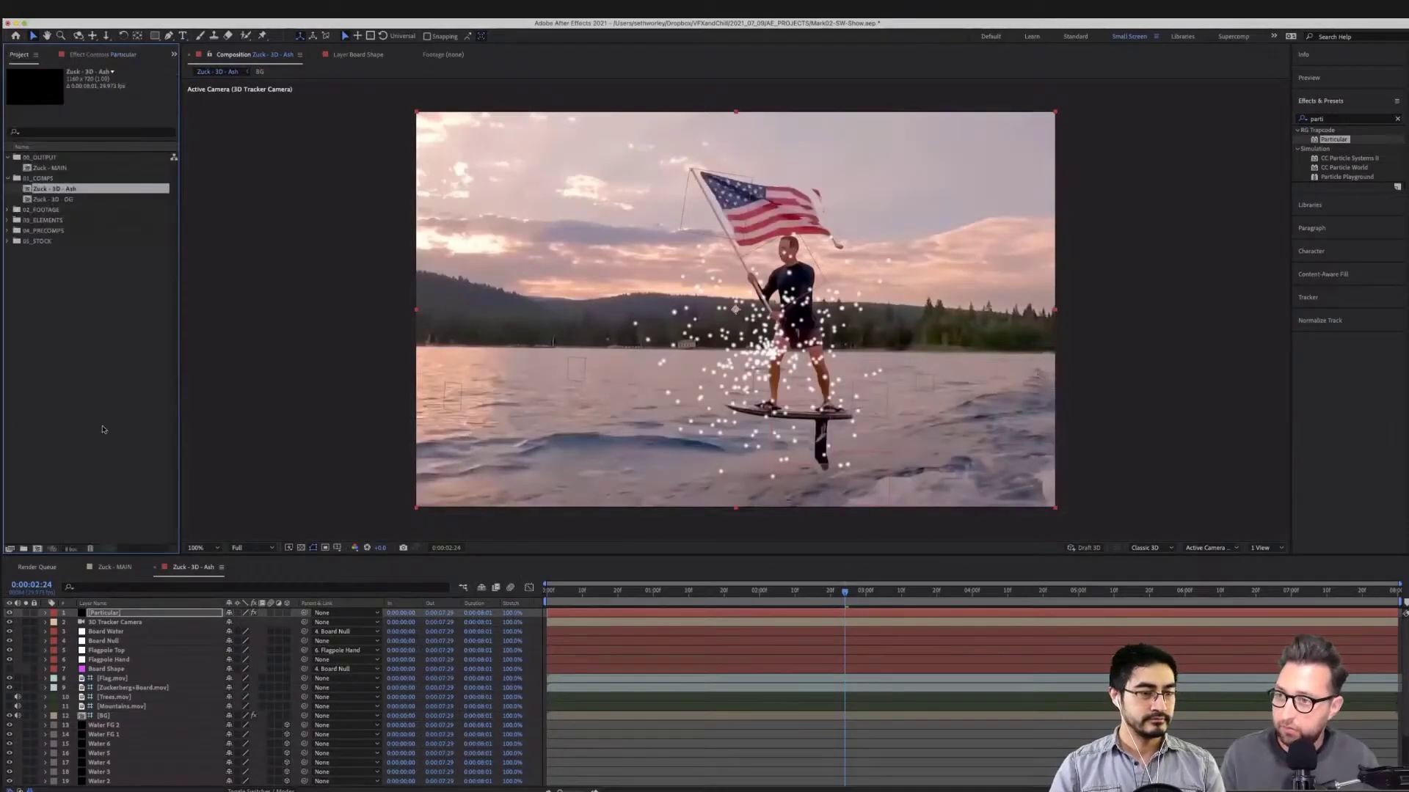
{"action": "scroll", "coordinate": [248, 655], "scroll_direction": "down", "scroll_amount": 3}
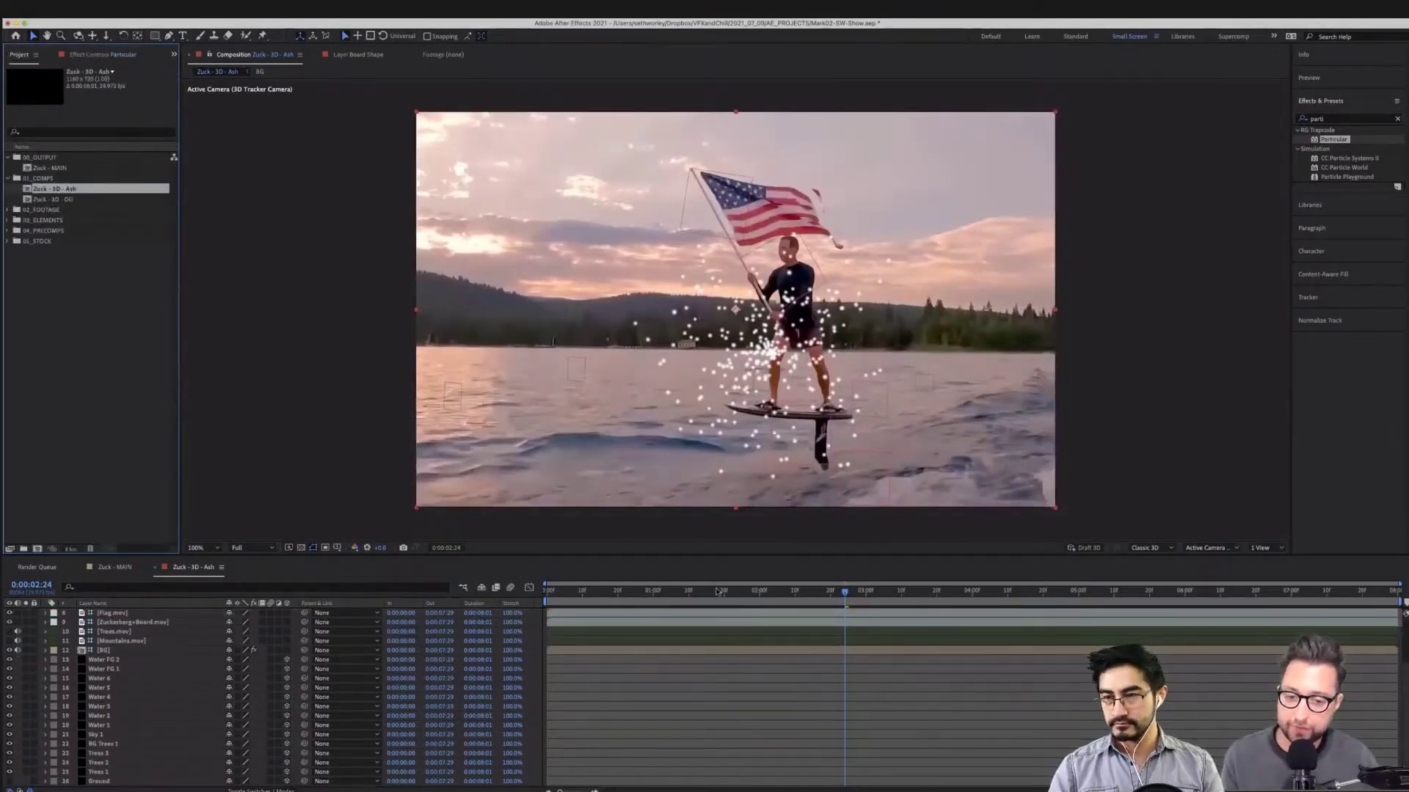
{"action": "key", "text": "space"}
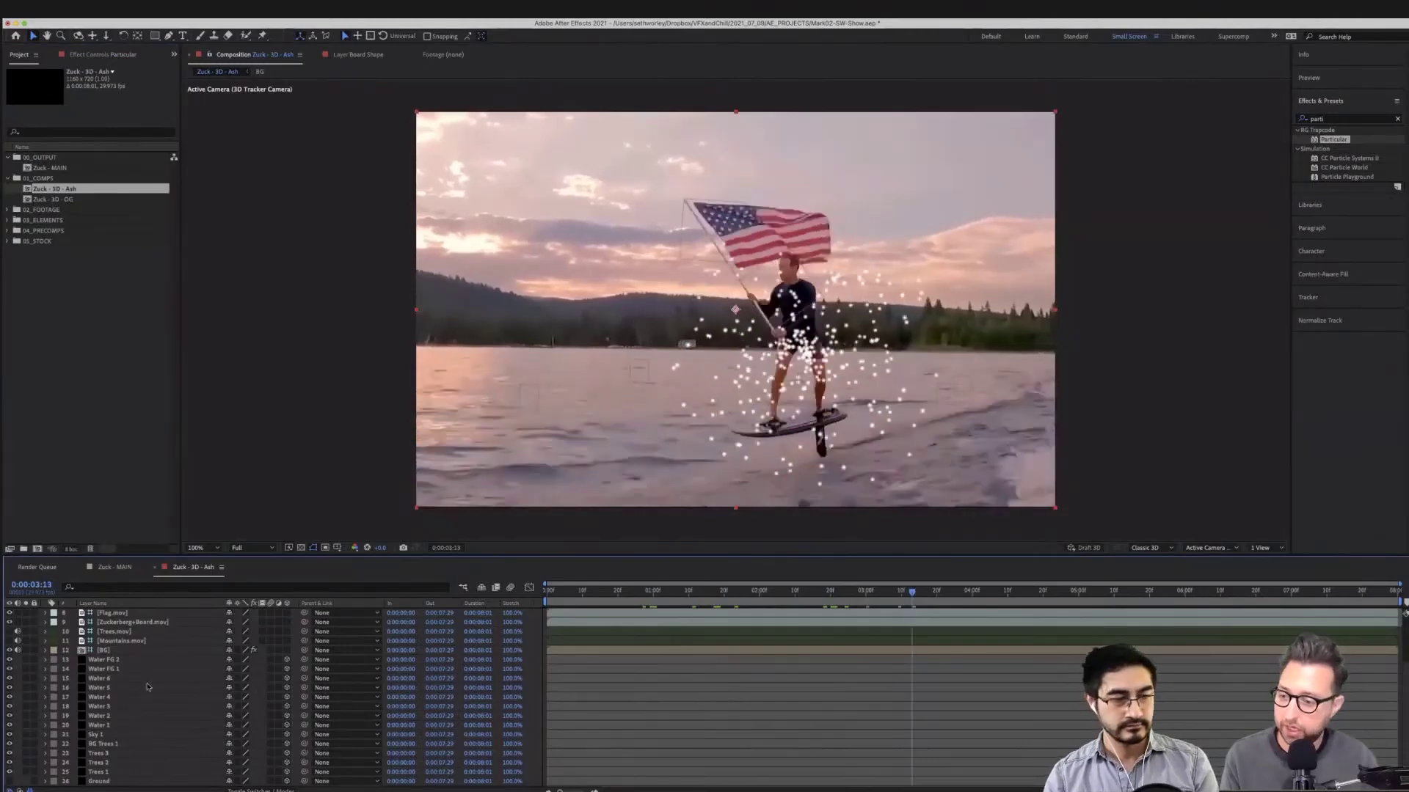
{"action": "scroll", "coordinate": [147, 688], "scroll_direction": "up", "scroll_amount": 3}
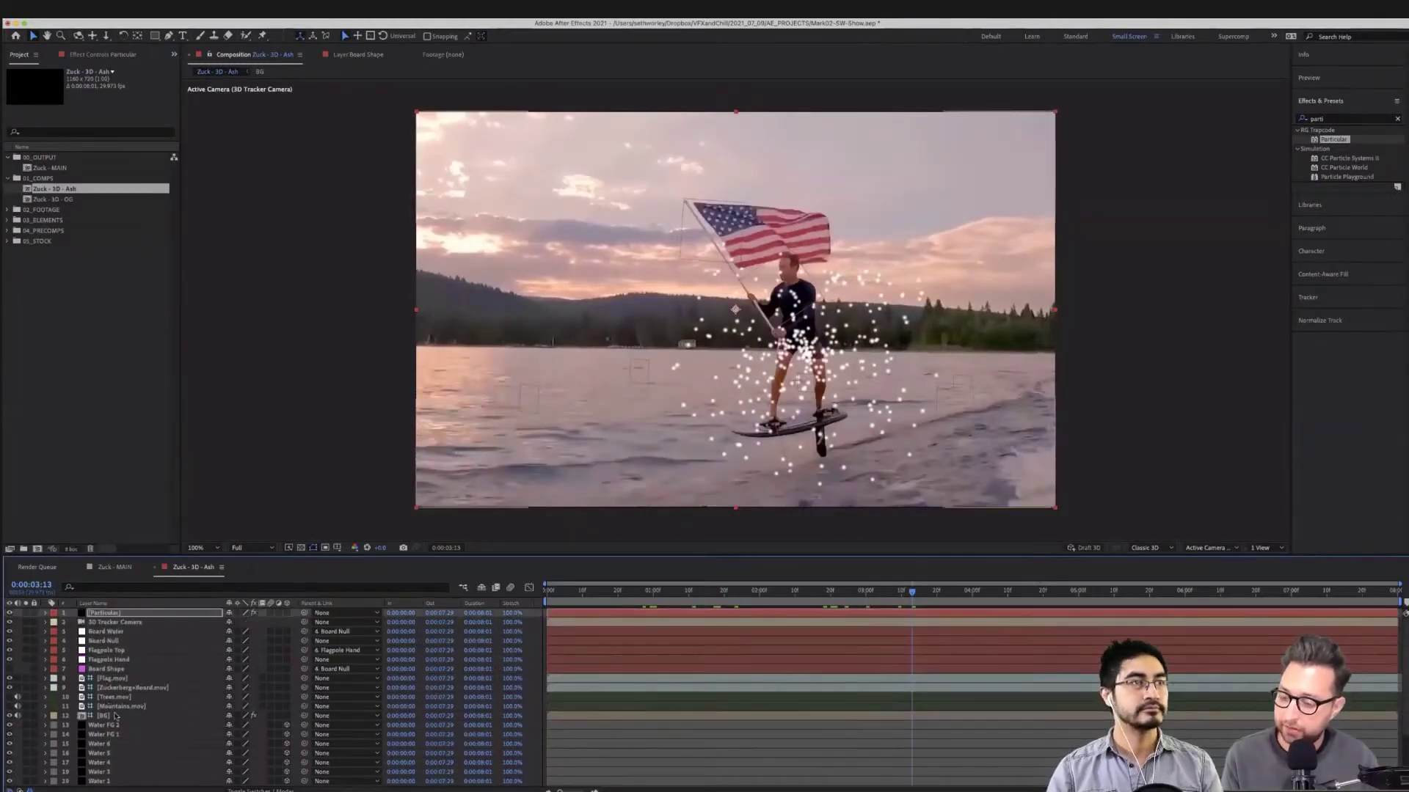
{"action": "left_click", "coordinate": [108, 706]}
{"action": "left_click", "coordinate": [112, 679]}
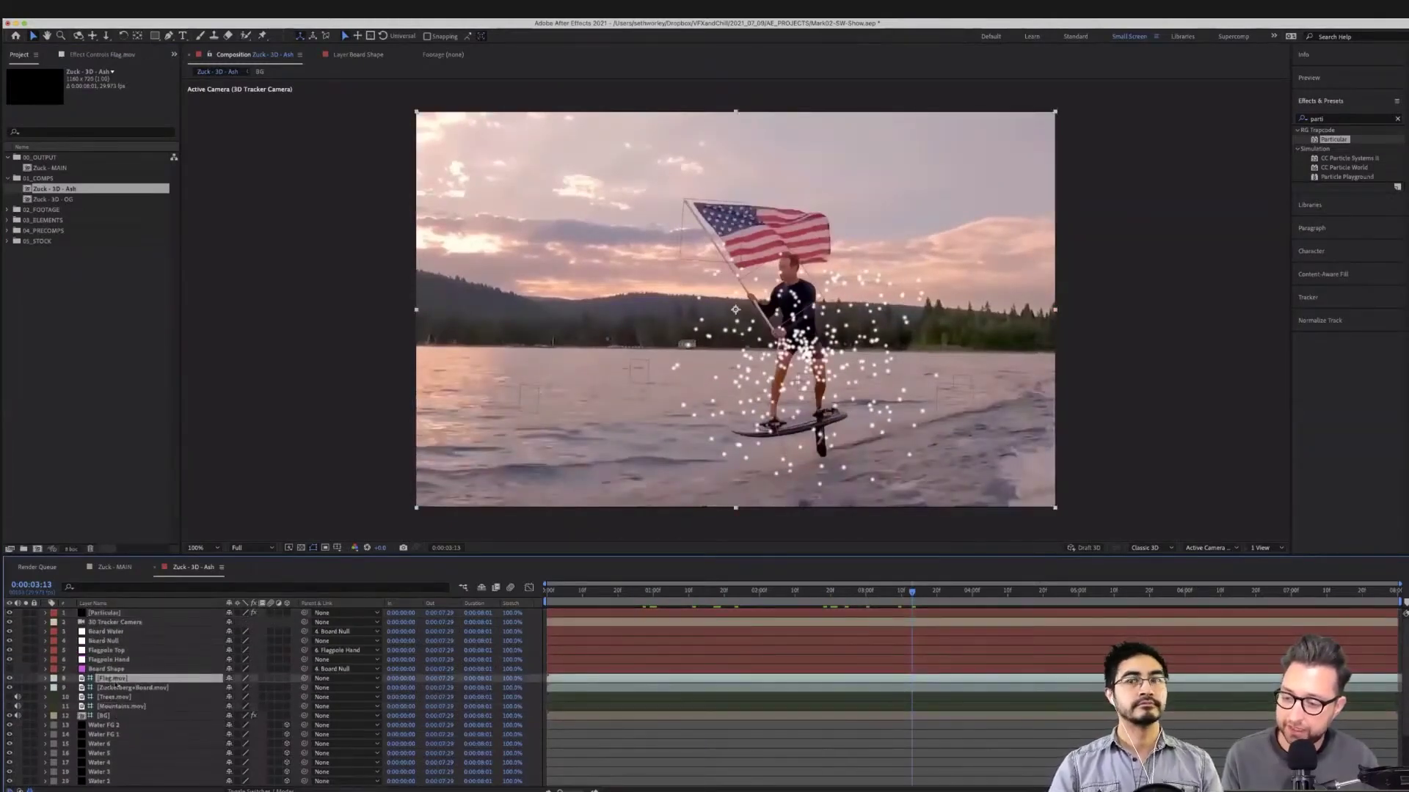
{"action": "left_click", "coordinate": [33, 201]}
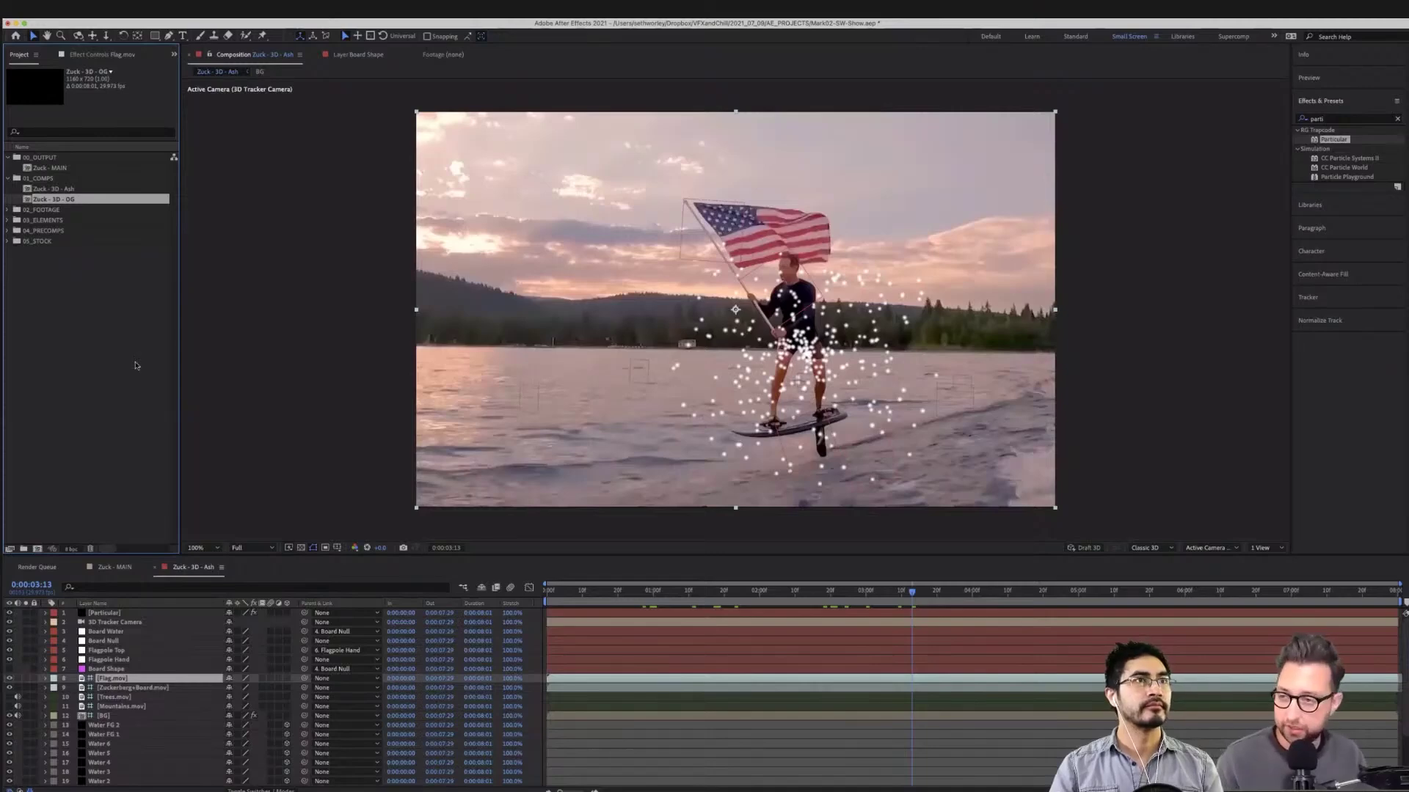
Select the Flag.mov layer and play the Zuck - 3D - Ash composition to review the default particles
{"action": "left_click", "coordinate": [103, 680]}
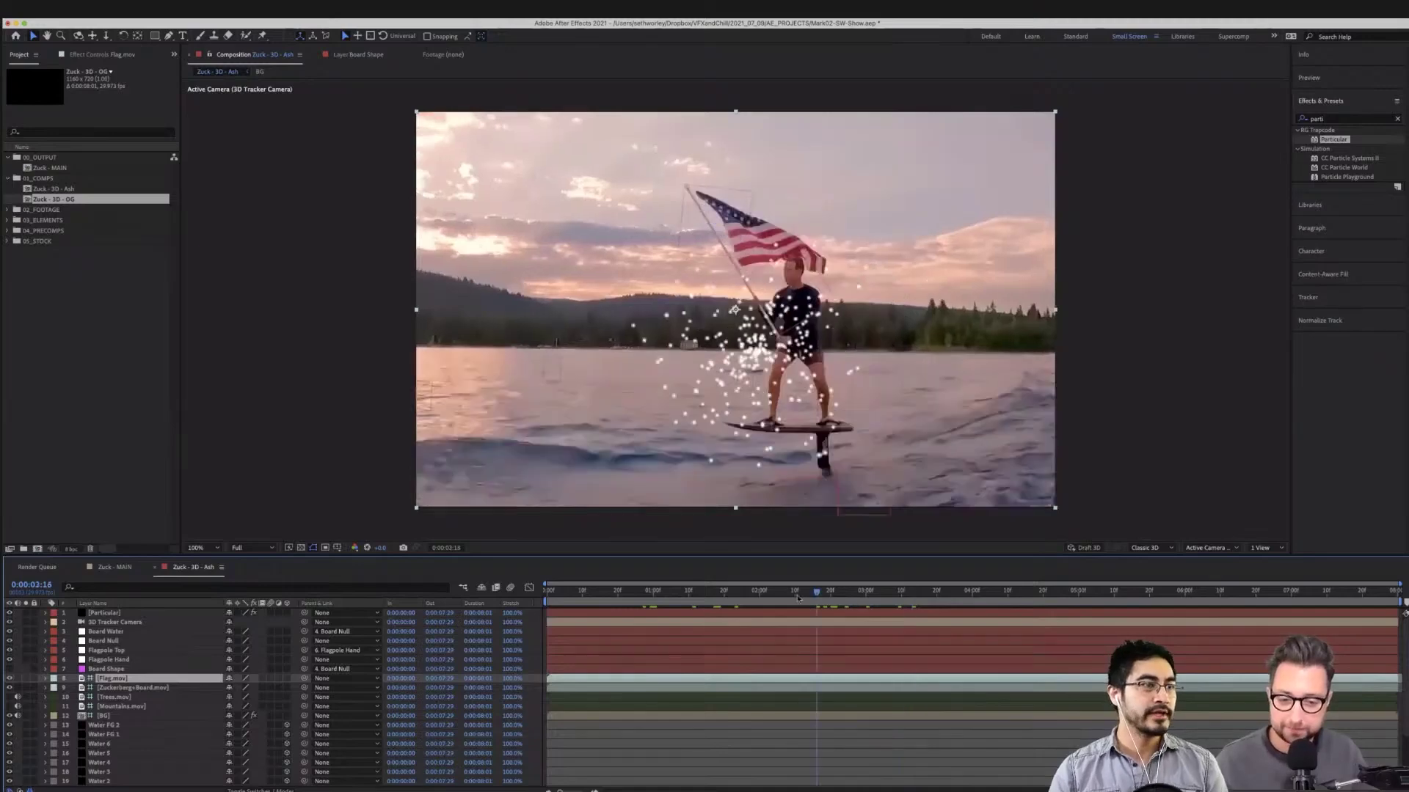
{"action": "key", "text": "space"}
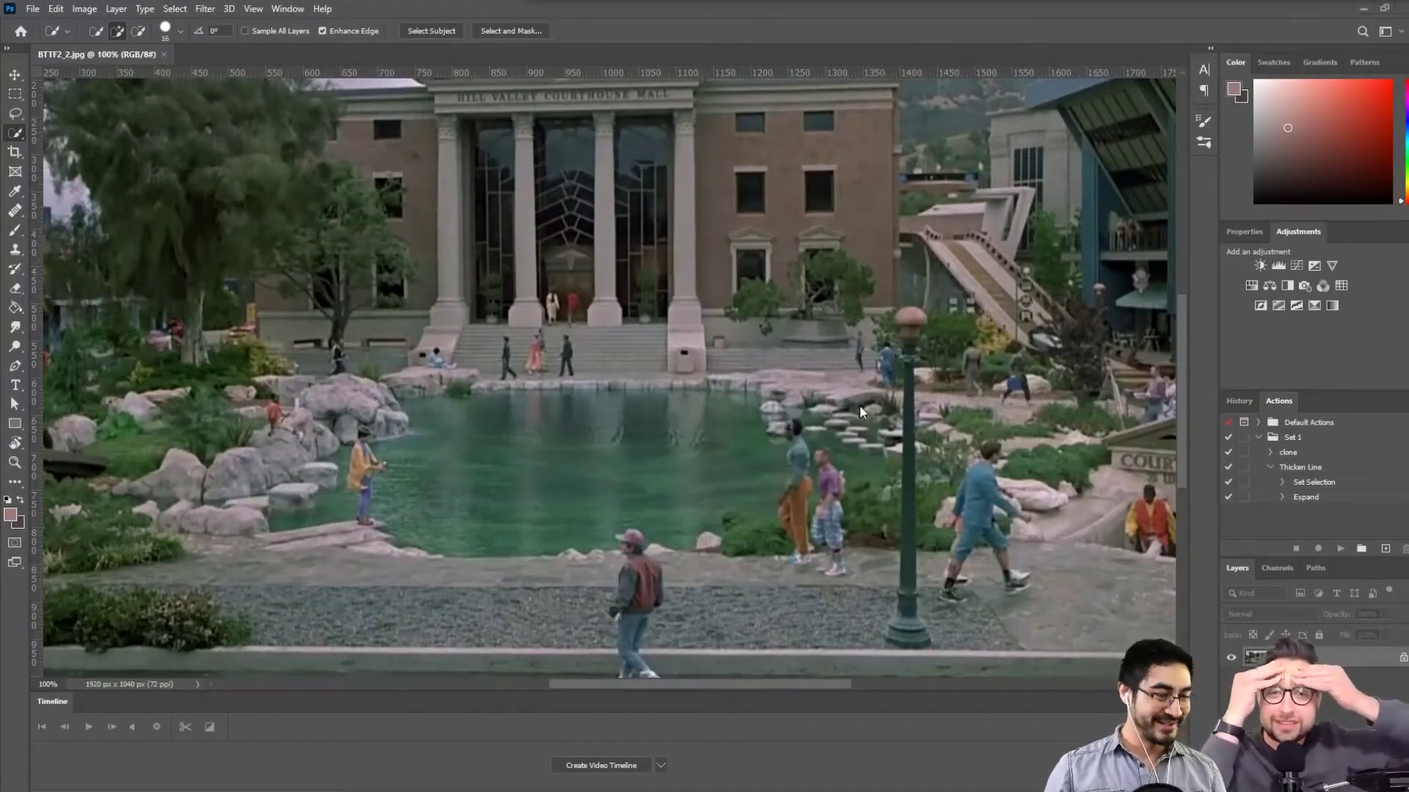
Switch to BTTF2_2.jpg in Photoshop and lasso the pair near the courthouse sign, the man in blue, the lamp post and the poolside pair
{"action": "left_click_drag", "start_coordinate": [860, 405], "coordinate": [745, 405]}
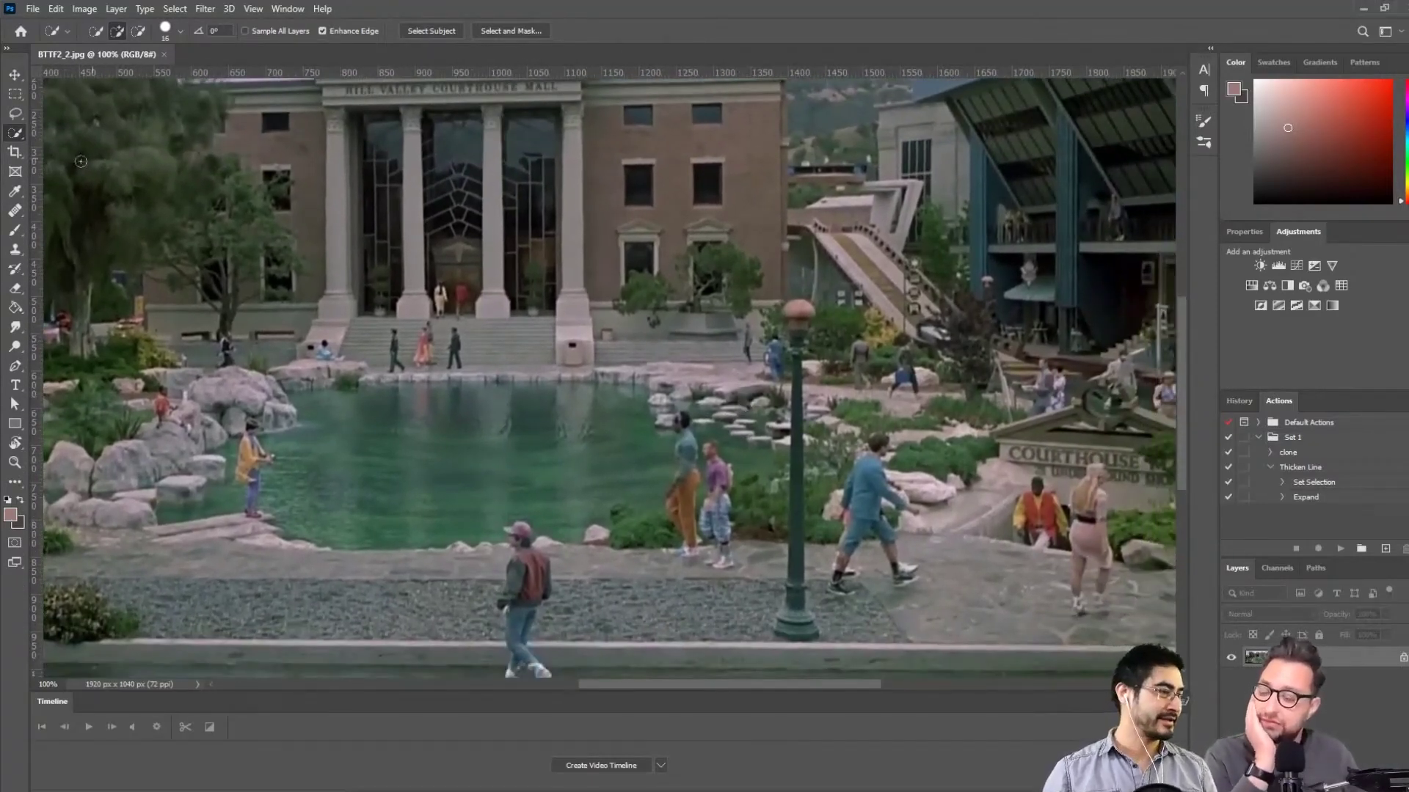
{"action": "left_click", "coordinate": [27, 115]}
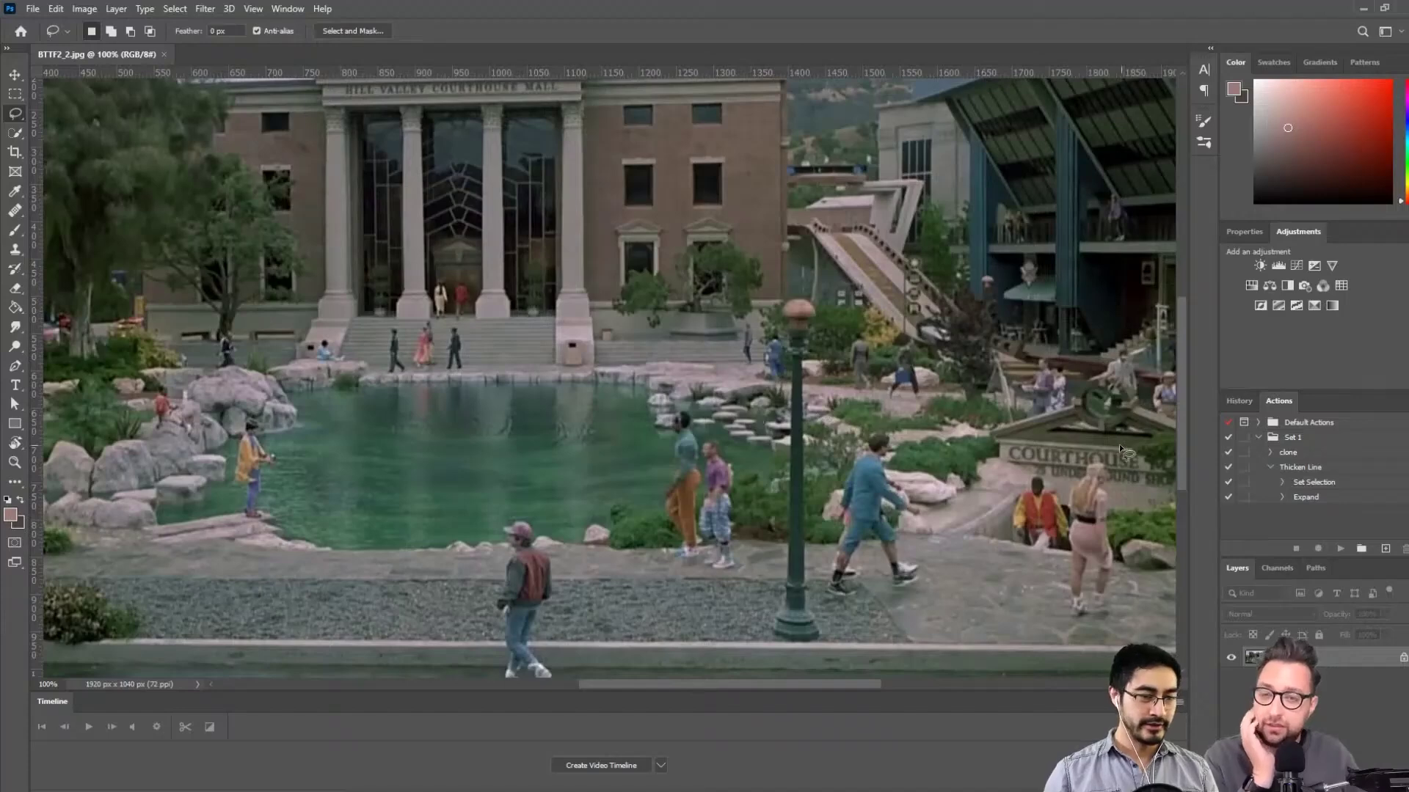
{"action": "key", "text": "ctrl+minus"}
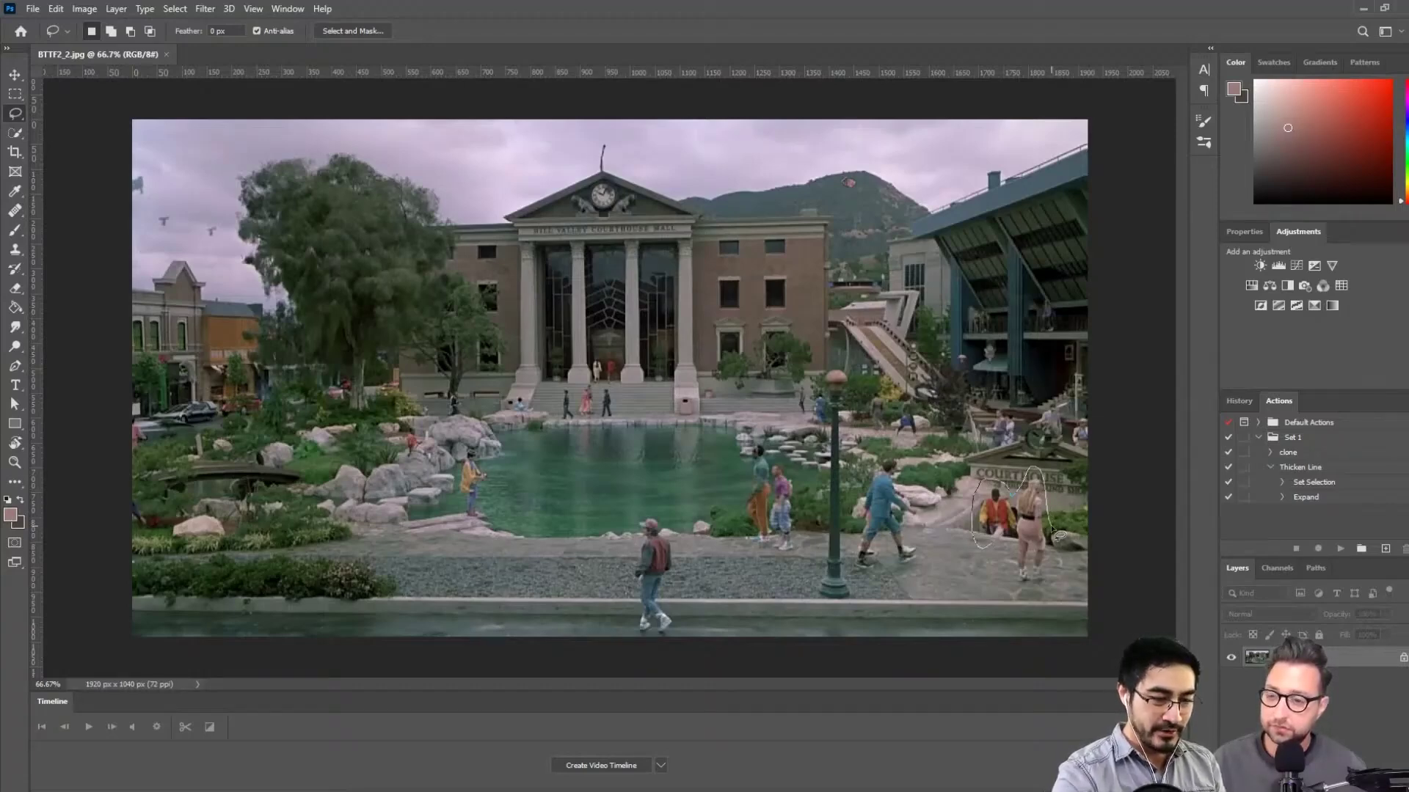
{"action": "key", "text": "shift"}
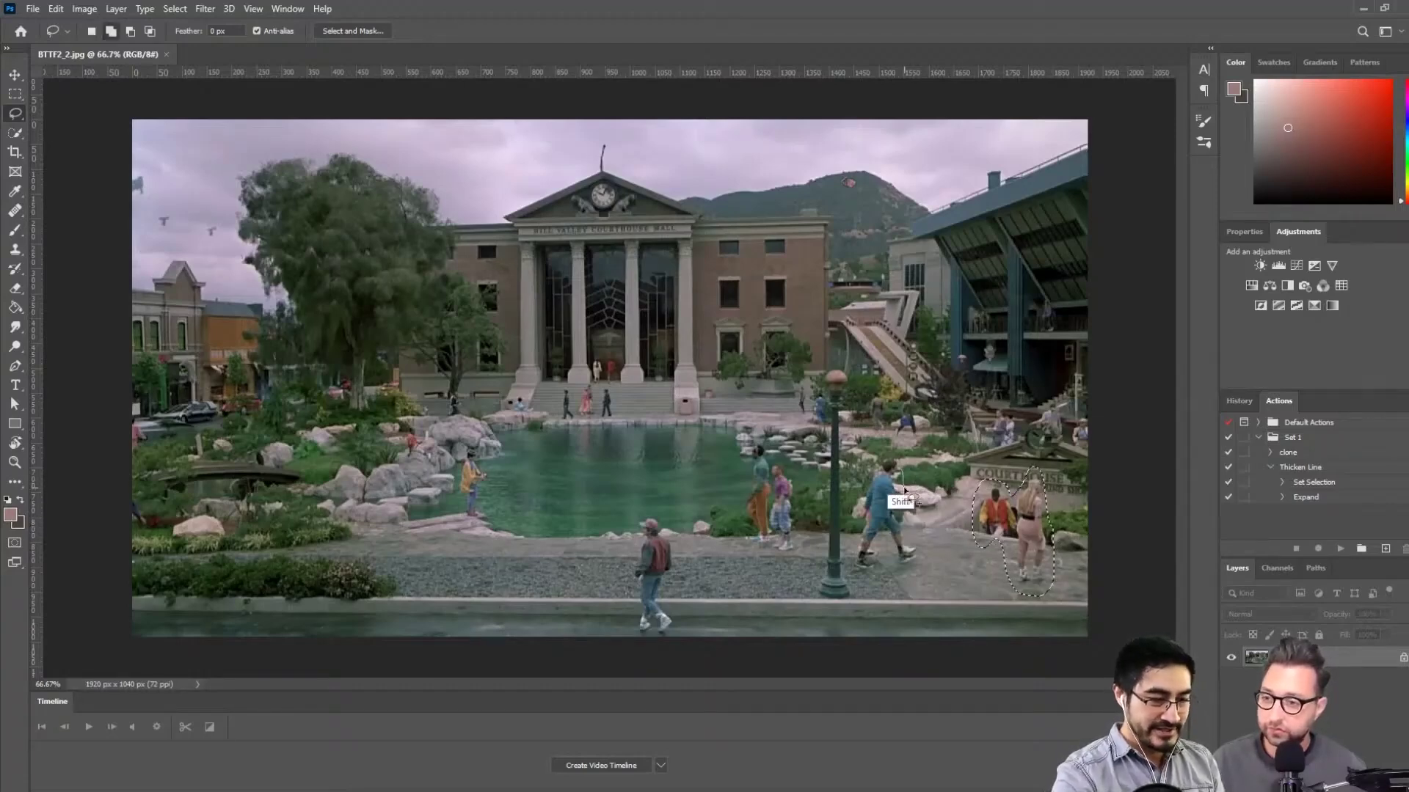
{"action": "left_click_drag", "start_coordinate": [904, 490], "coordinate": [907, 491]}
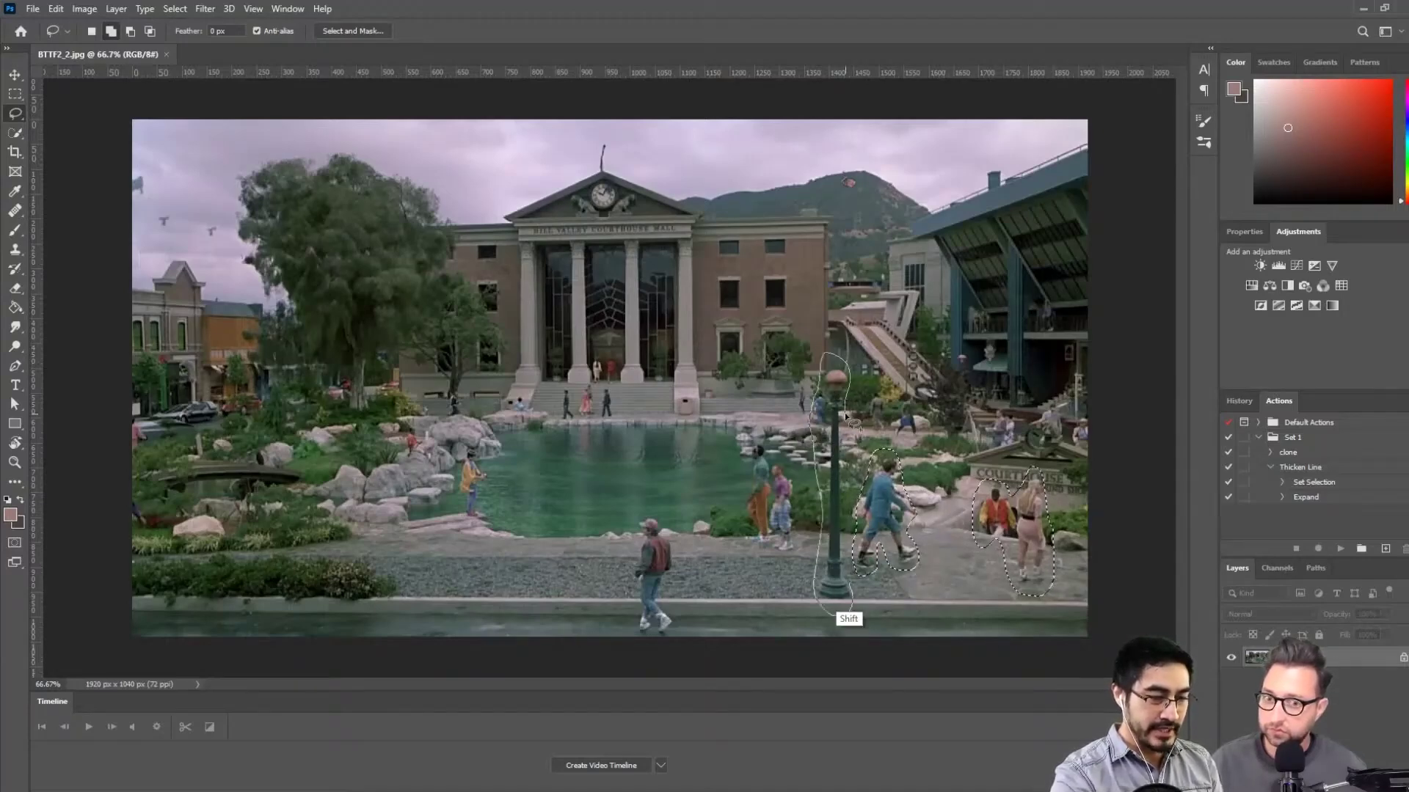
{"action": "left_click_drag", "start_coordinate": [846, 415], "coordinate": [845, 418]}
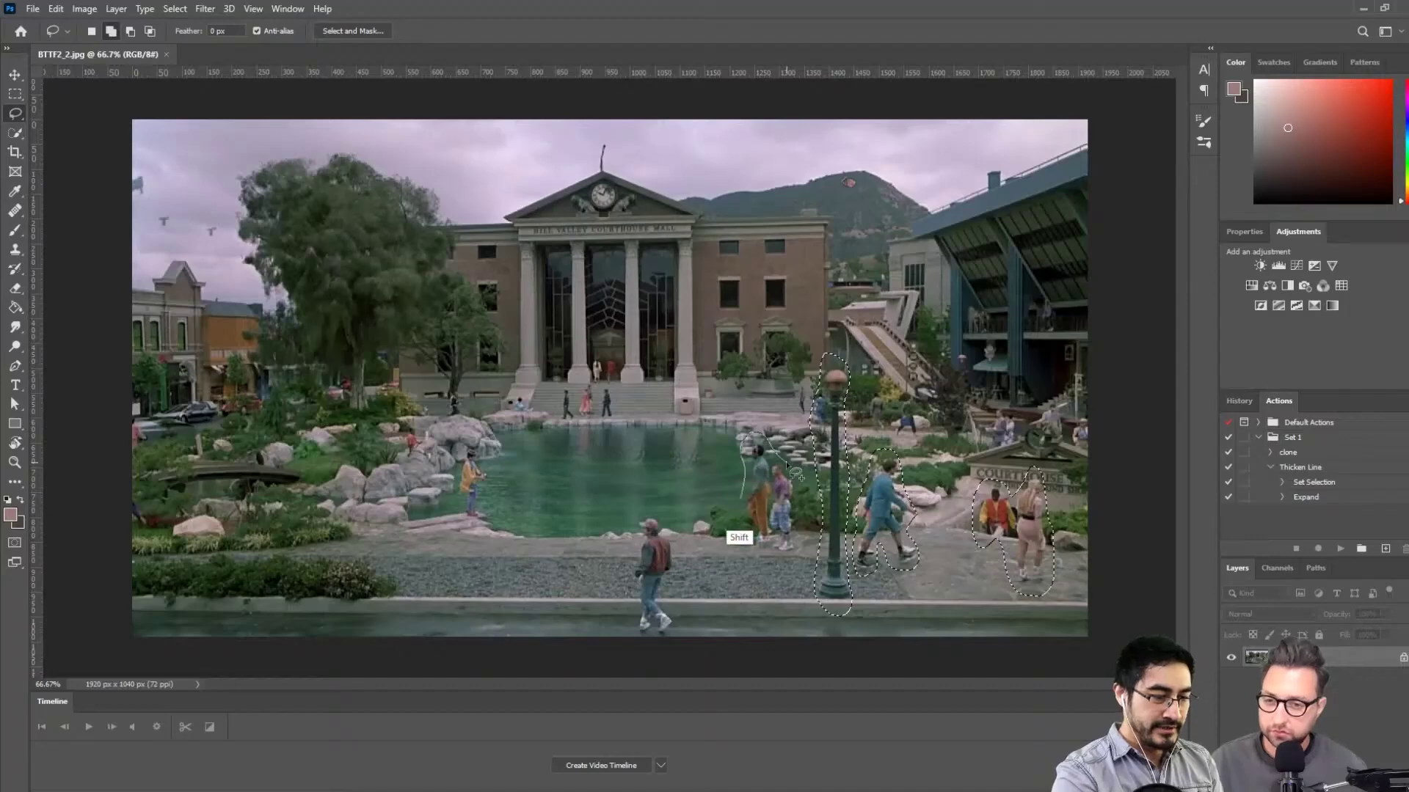
{"action": "left_click_drag", "start_coordinate": [796, 473], "coordinate": [799, 470]}
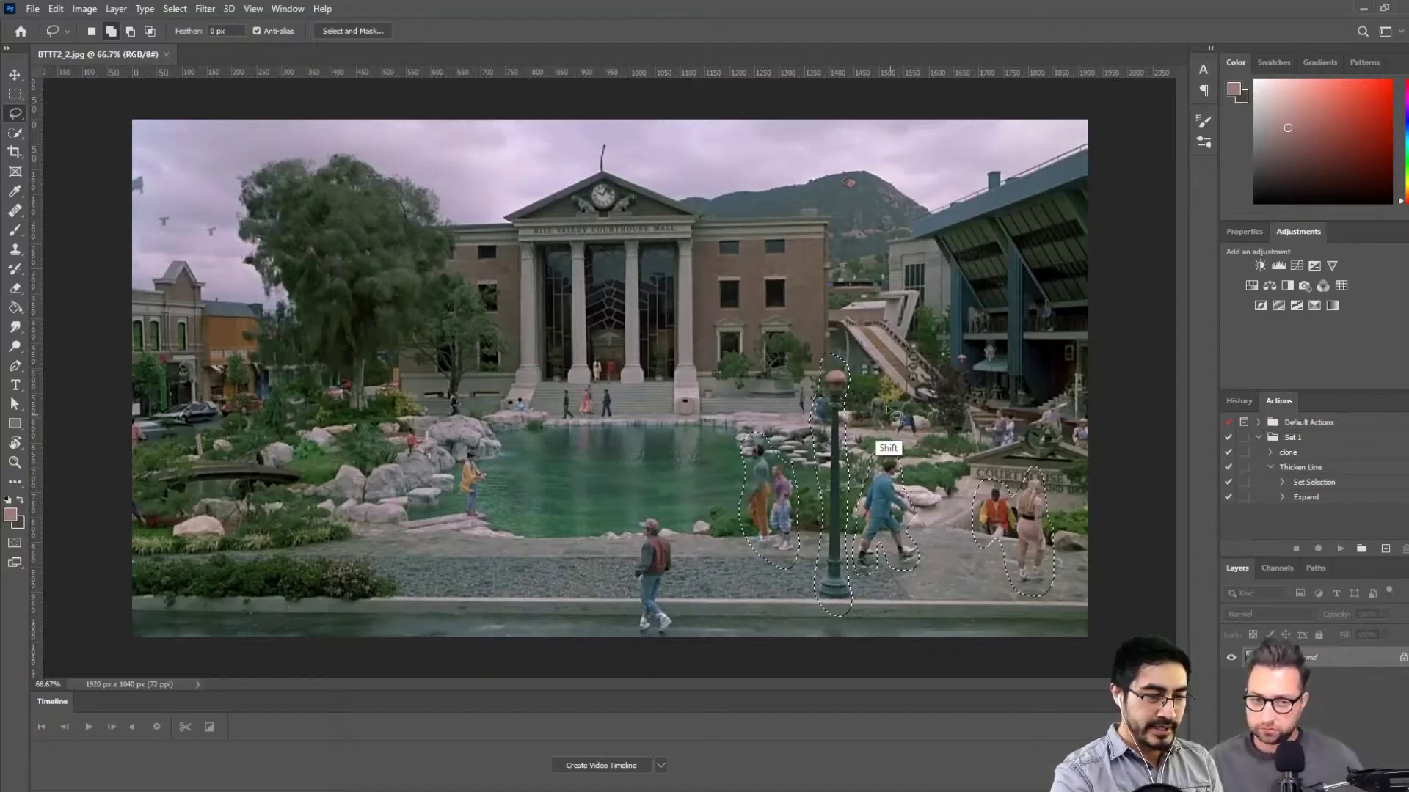
Add the background figures near the ramp, the figure on the pond's far edge and the foreground man in the cap to the lasso selection
{"action": "mouse_move", "coordinate": [886, 405]}
{"action": "left_mouse_down"}
{"action": "mouse_move", "coordinate": [909, 378]}
{"action": "mouse_move", "coordinate": [914, 429]}
{"action": "mouse_move", "coordinate": [884, 434]}
{"action": "left_mouse_up"}
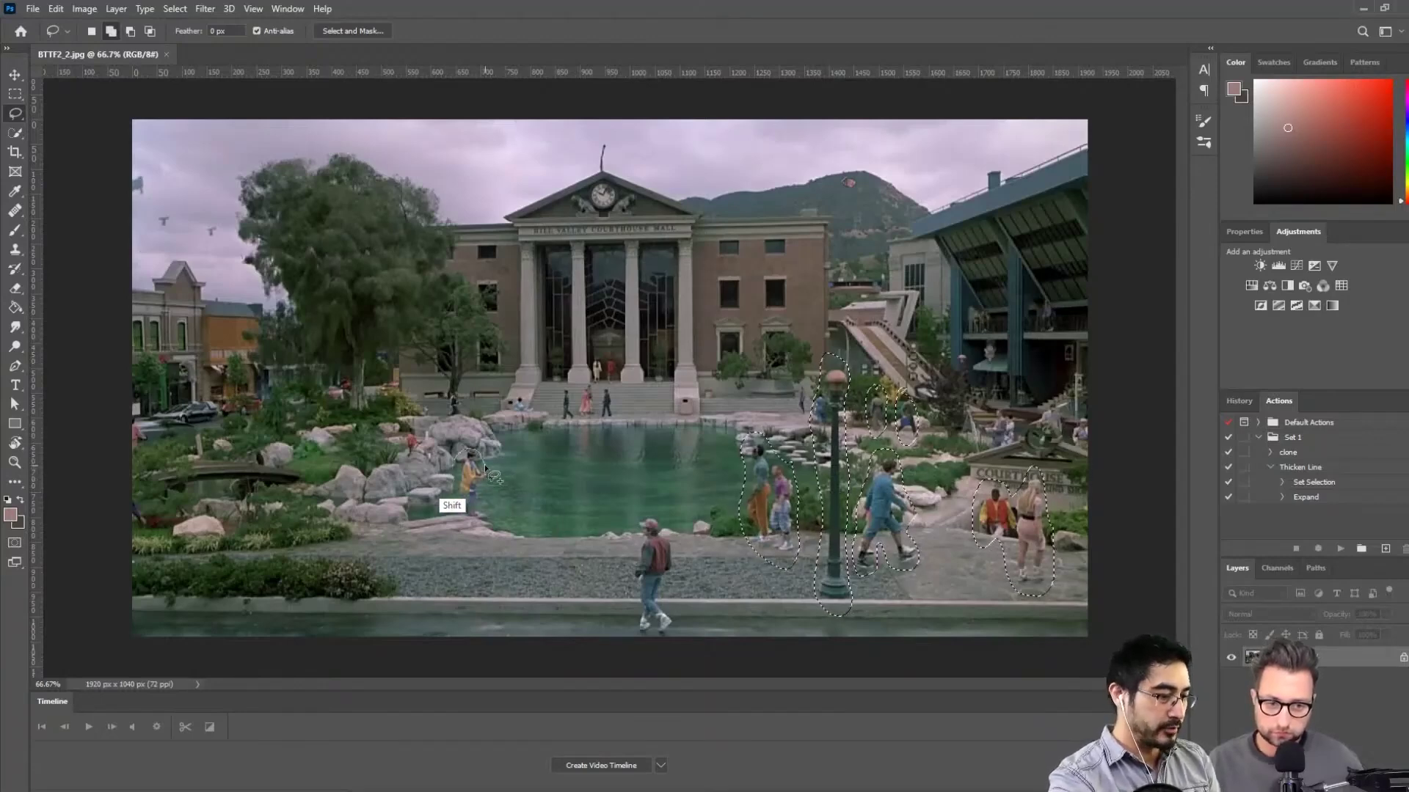
{"action": "left_click_drag", "start_coordinate": [484, 470], "coordinate": [479, 456]}
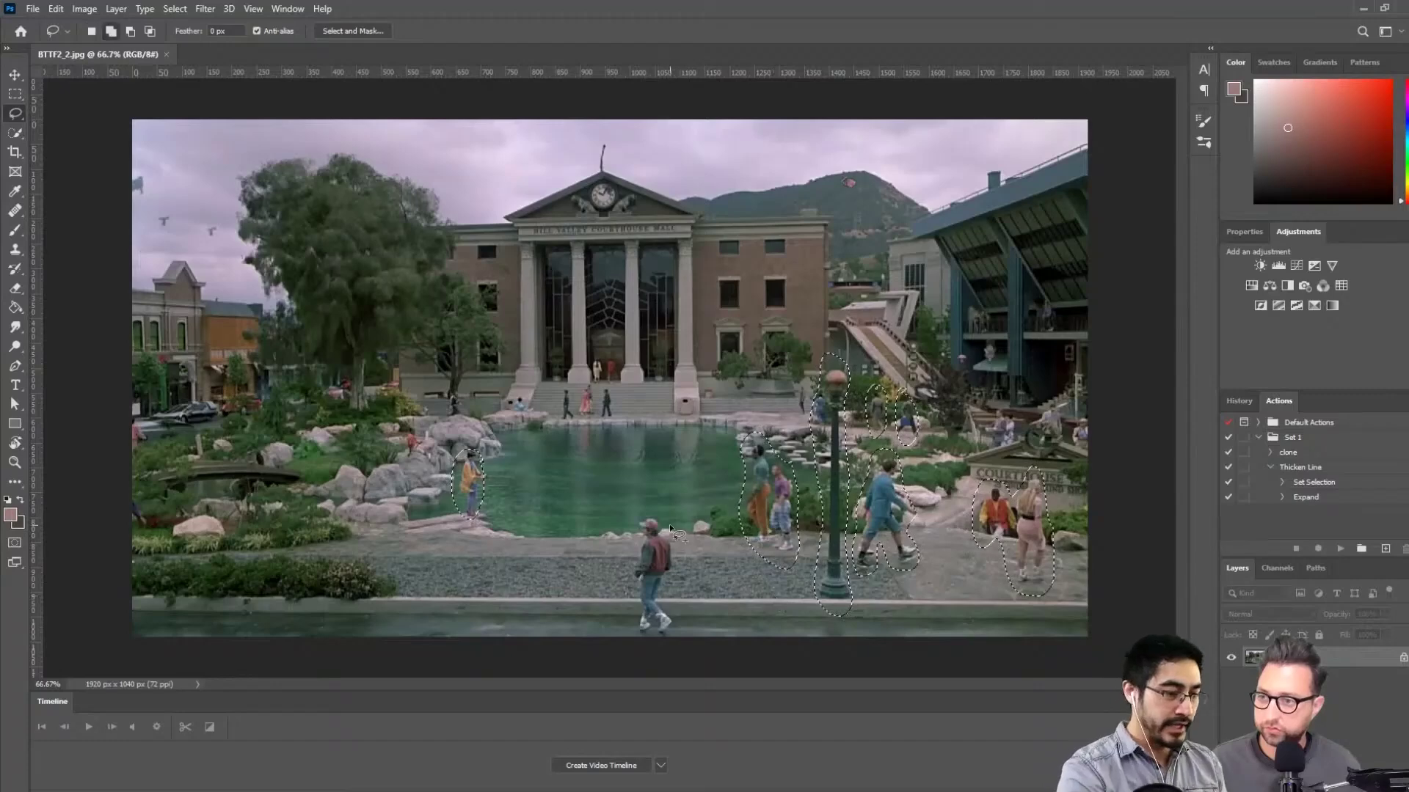
{"action": "left_click_drag", "start_coordinate": [628, 520], "coordinate": [625, 605]}
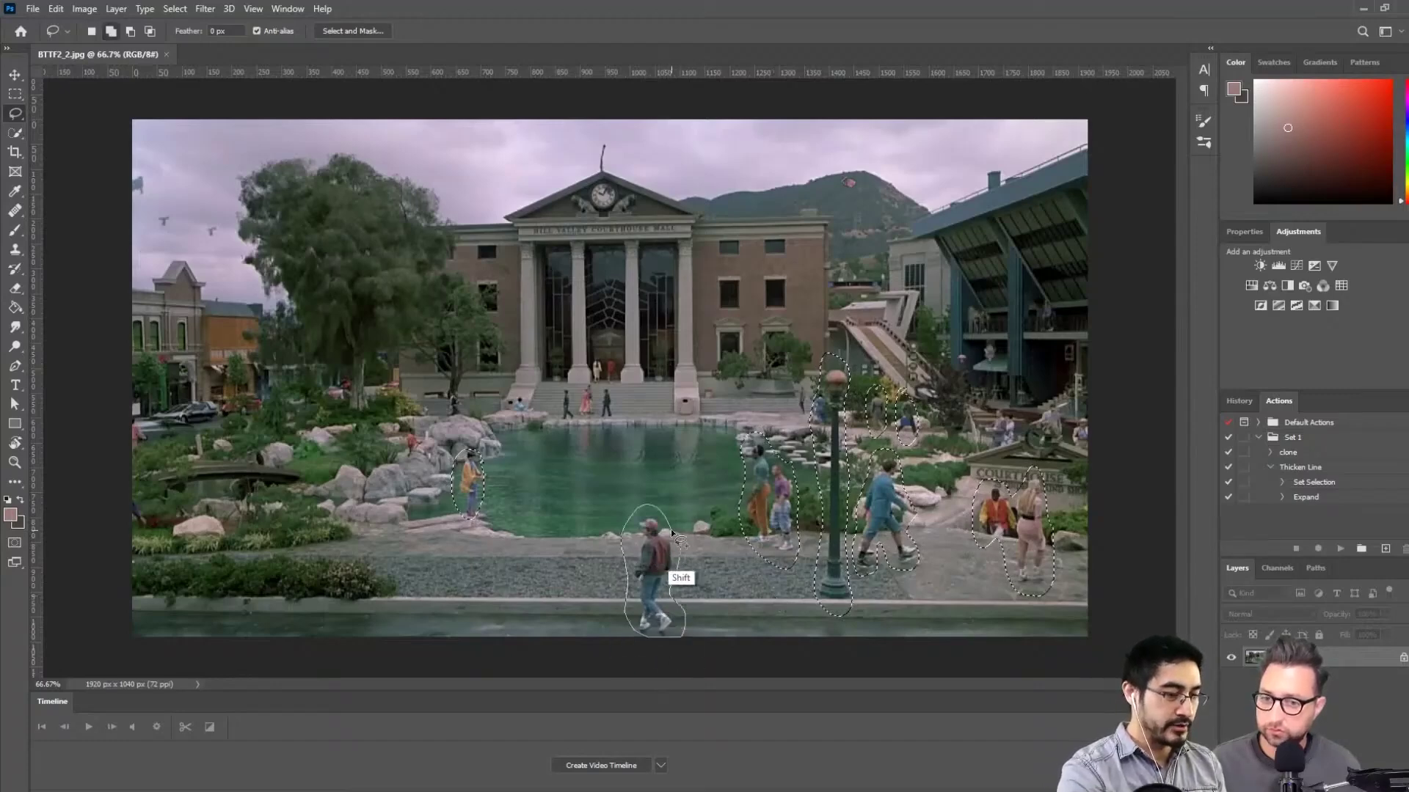
{"action": "left_click_drag", "start_coordinate": [673, 534], "coordinate": [660, 513]}
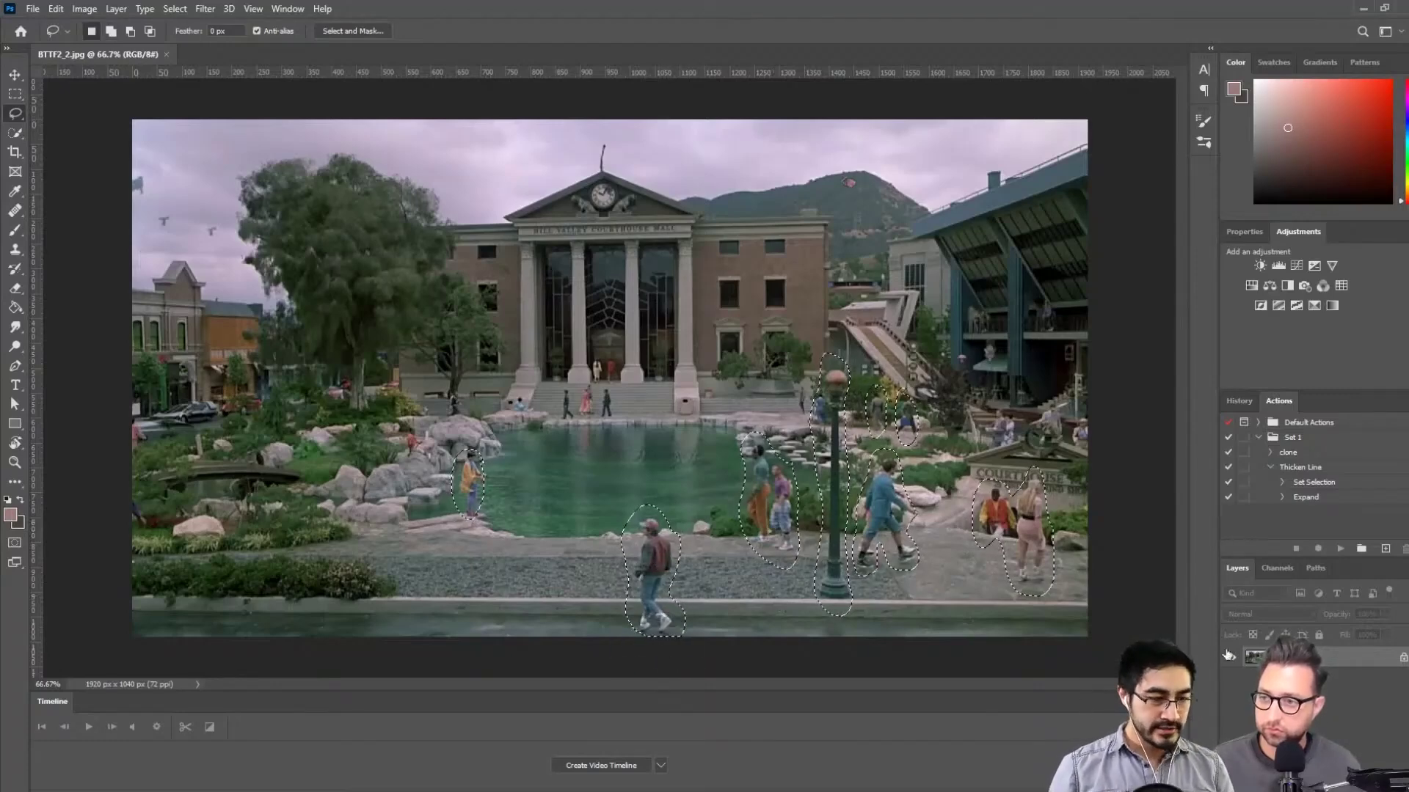
Copy the selected figures to a new layer and toggle the Background layer's visibility to check them
{"action": "key", "text": "ctrl+j"}
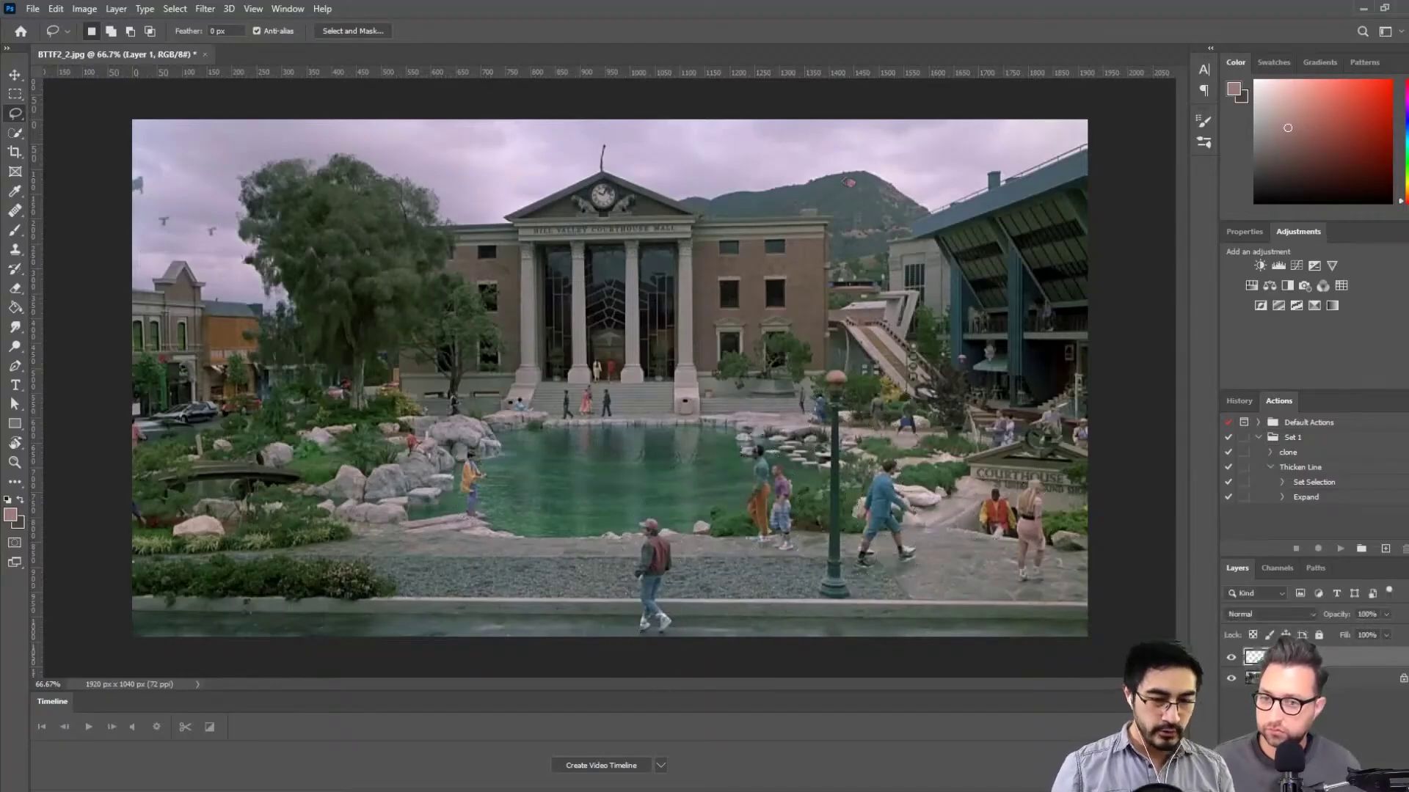
{"action": "left_click", "coordinate": [1231, 679]}
{"action": "left_click", "coordinate": [1233, 681]}
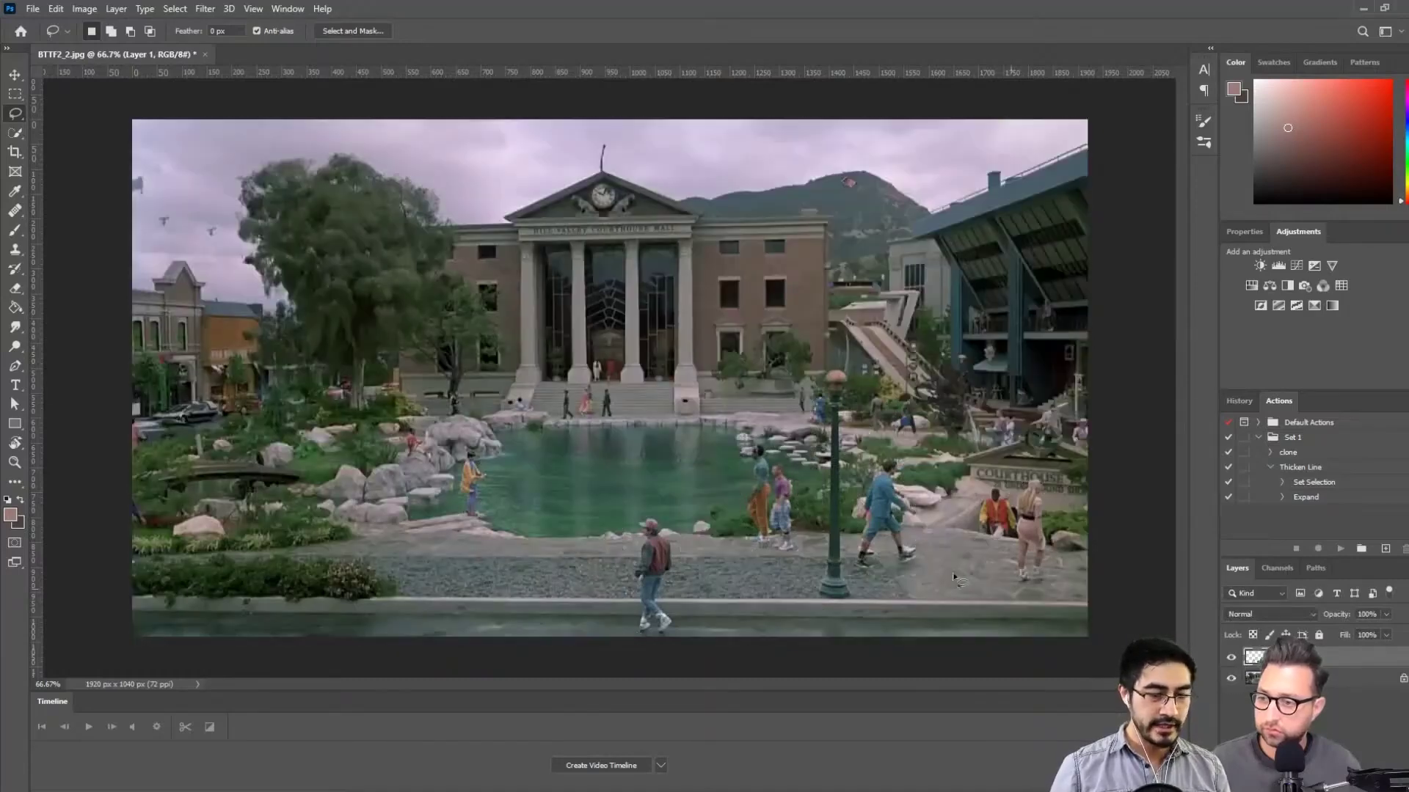
Load the pixels of Layer 1 as a selection and hide that layer
{"action": "left_click", "coordinate": [1256, 676]}
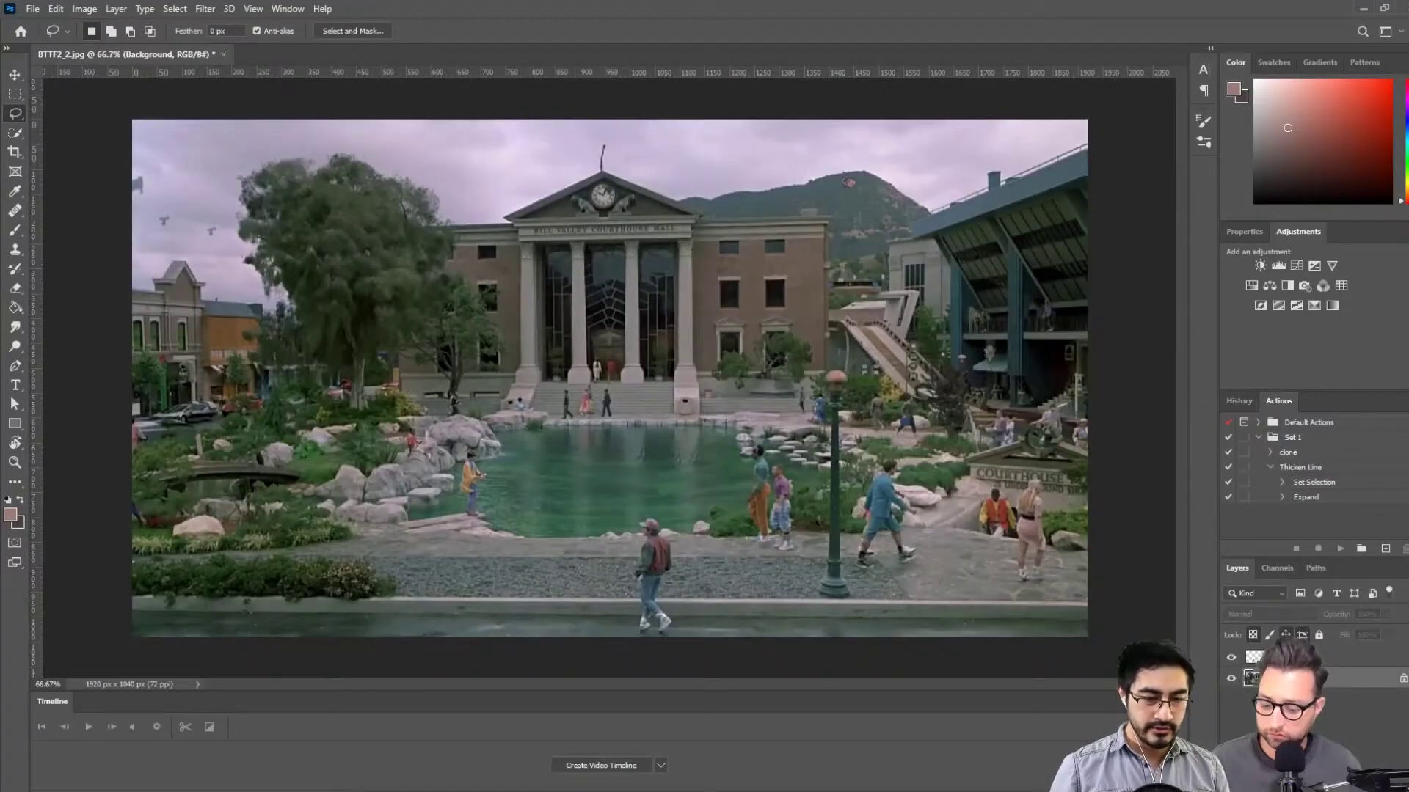
{"action": "right_click", "coordinate": [1247, 658]}
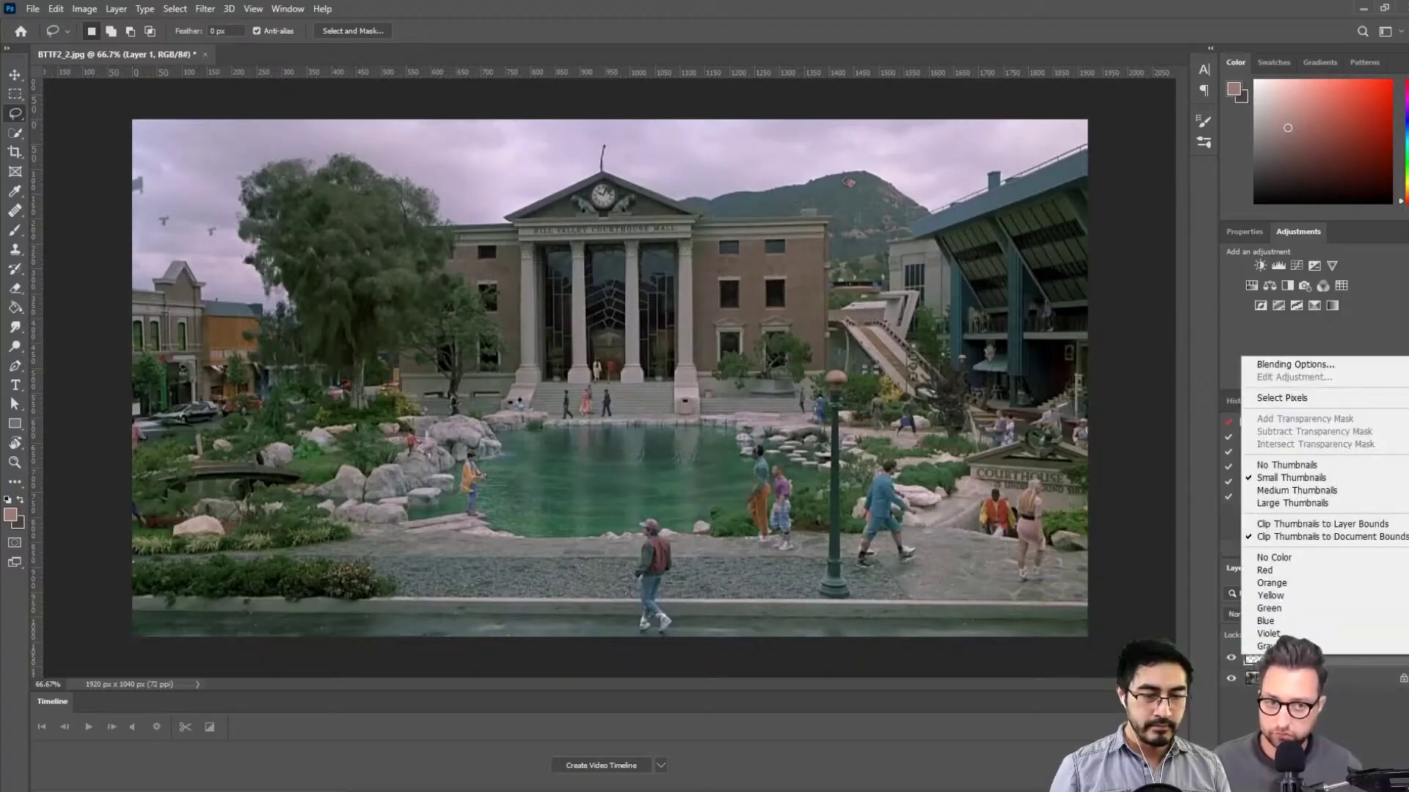
{"action": "left_click", "coordinate": [1272, 634]}
{"action": "right_click", "coordinate": [1285, 658]}
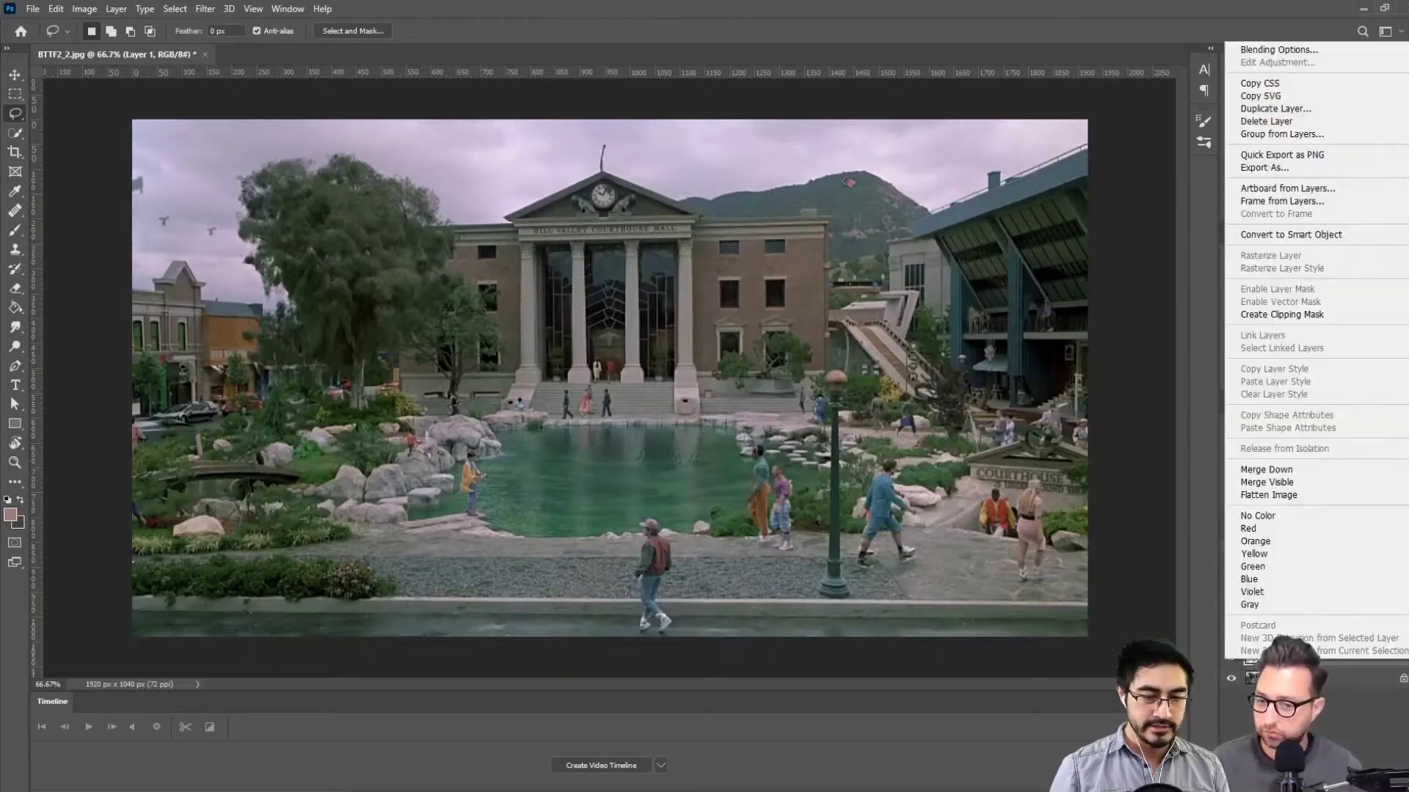
{"action": "left_click", "coordinate": [1255, 663]}
{"action": "right_click", "coordinate": [1253, 654]}
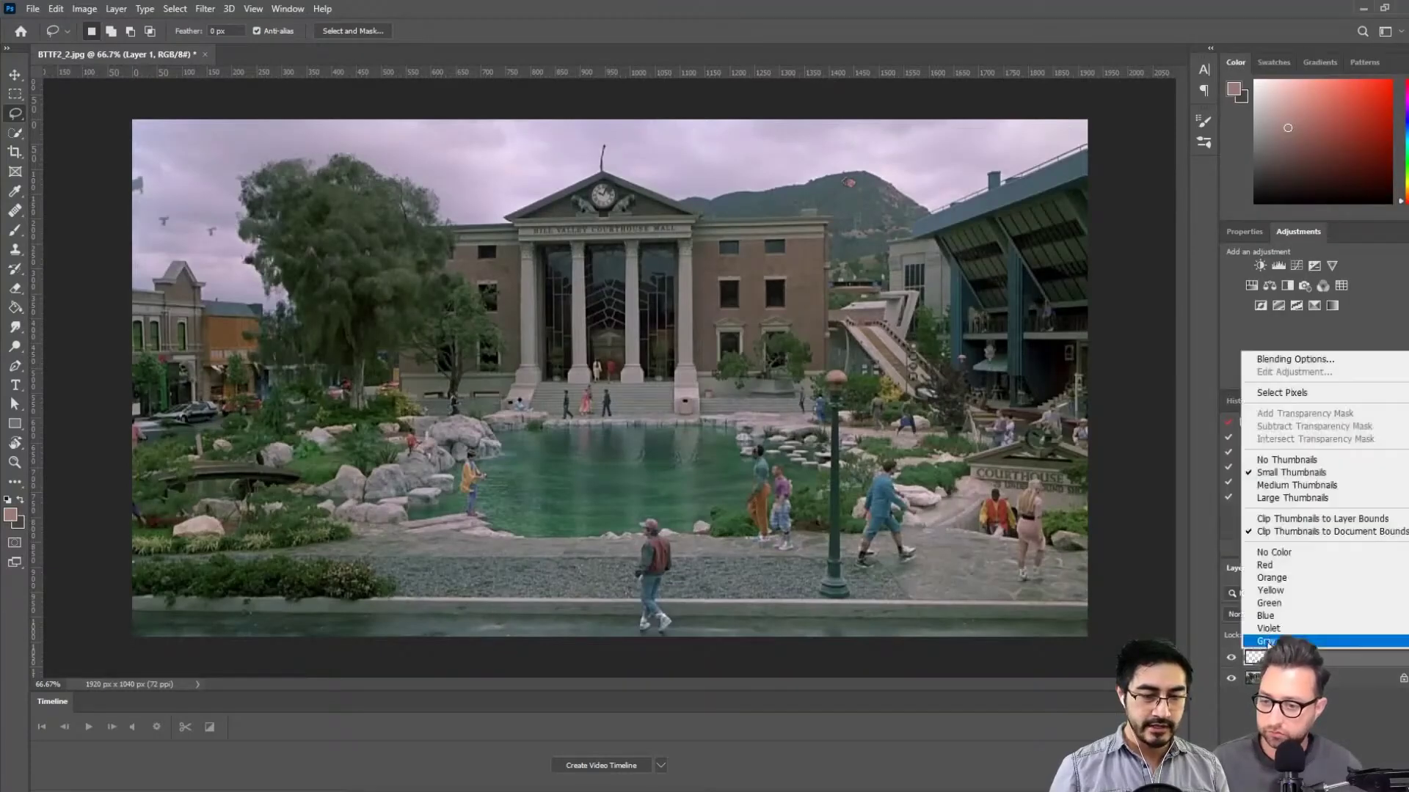
{"action": "left_click", "coordinate": [1282, 393]}
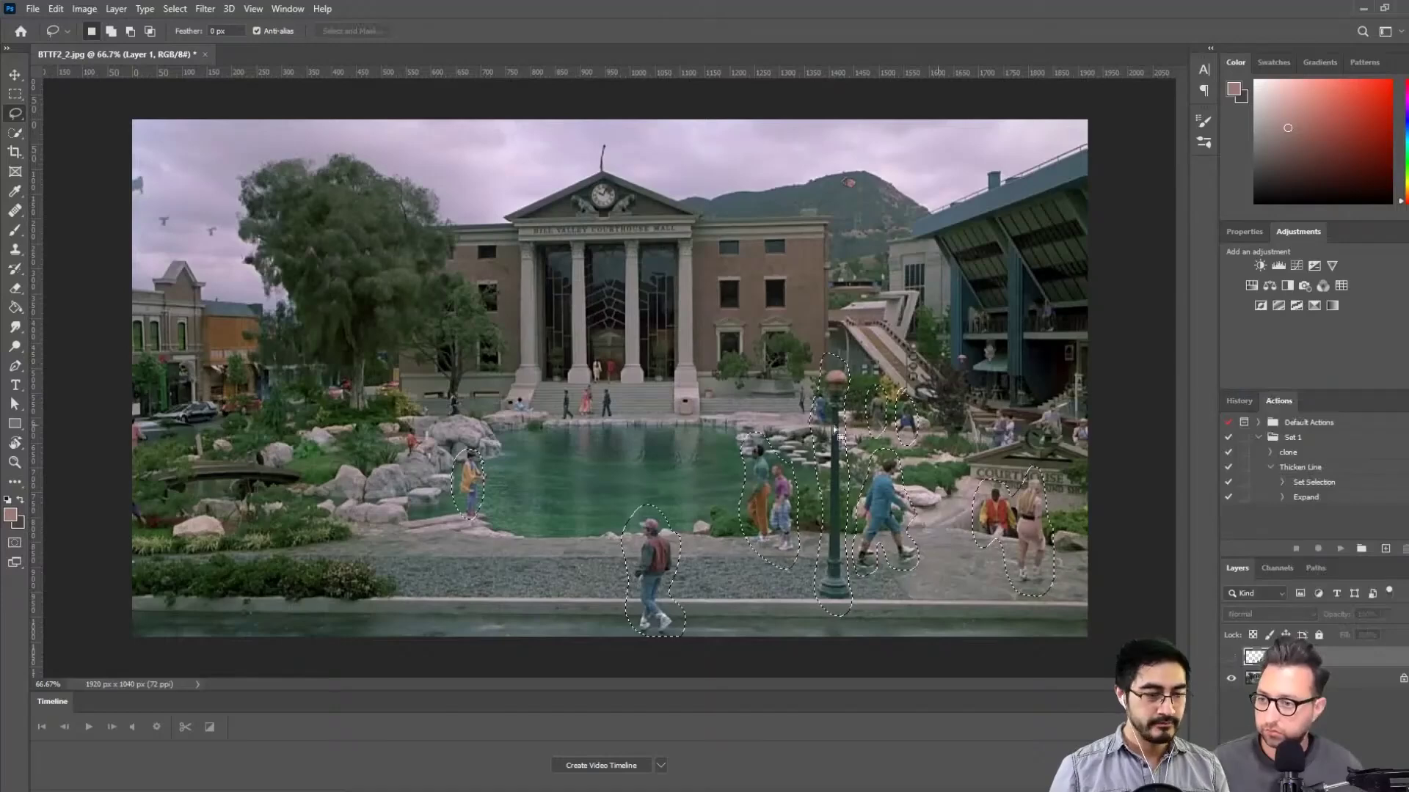
Apply Content-Aware Fill to the selected areas of the Background layer, with Auto sampling and output to the current layer
{"action": "left_click", "coordinate": [63, 10]}
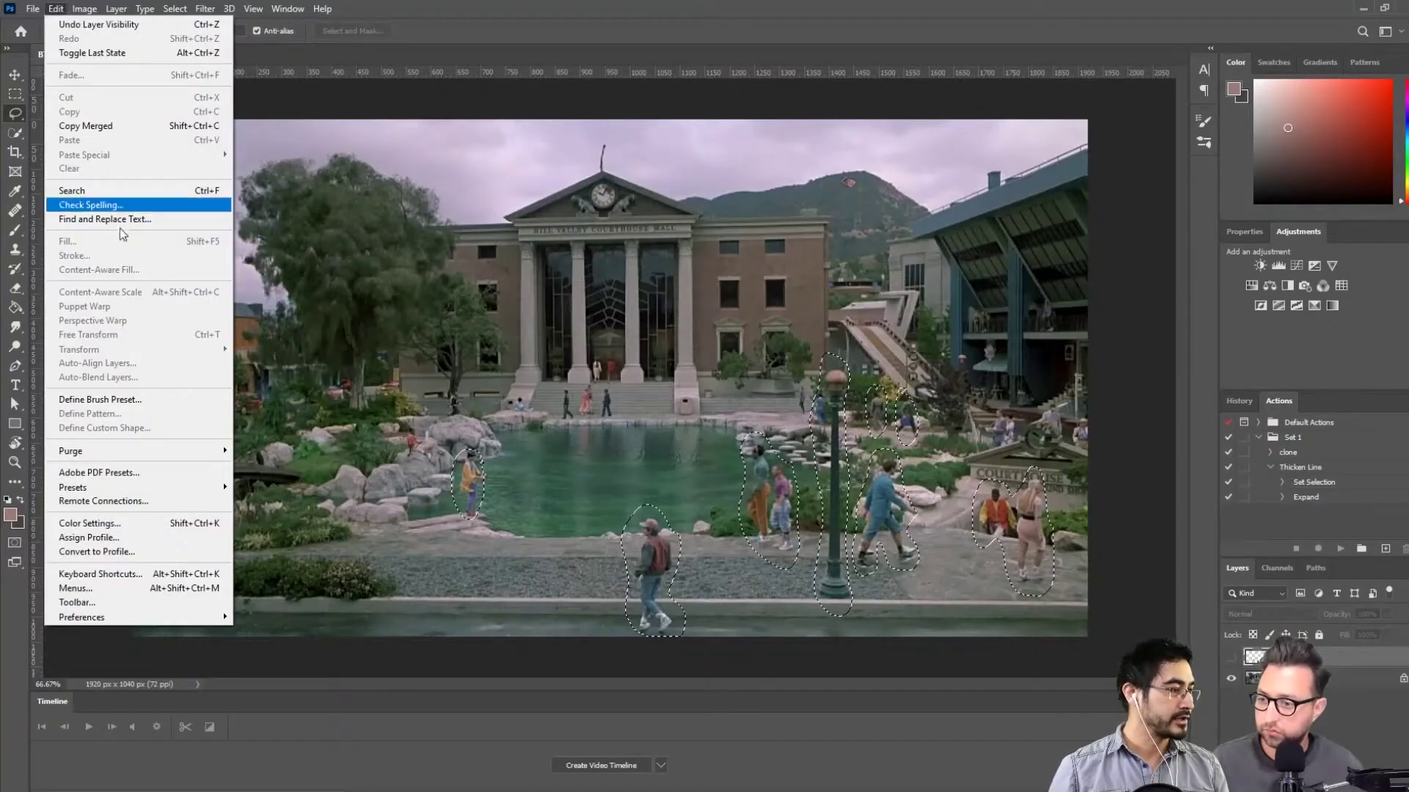
{"action": "mouse_move", "coordinate": [40, 11]}
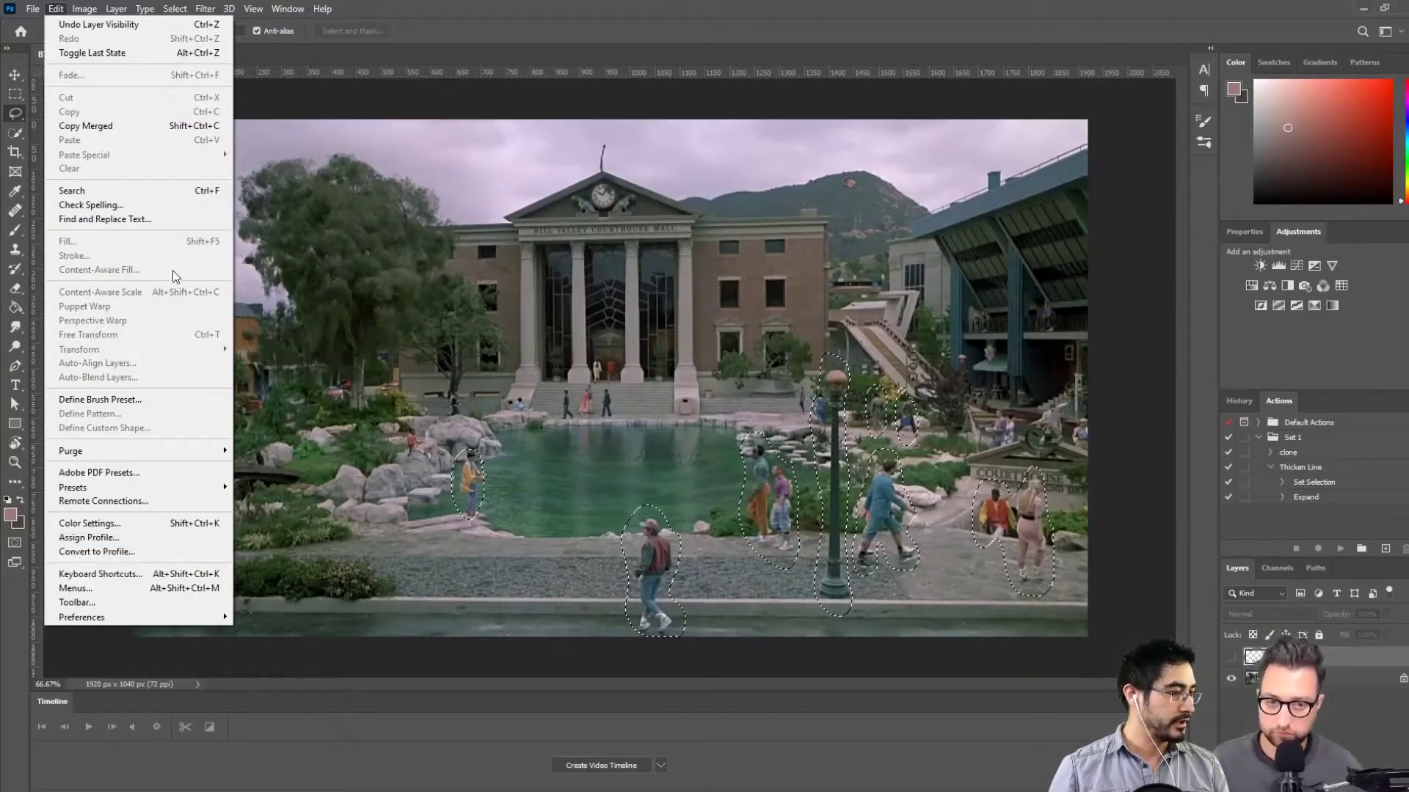
{"action": "left_click", "coordinate": [1294, 677]}
{"action": "double_click", "coordinate": [1295, 678]}
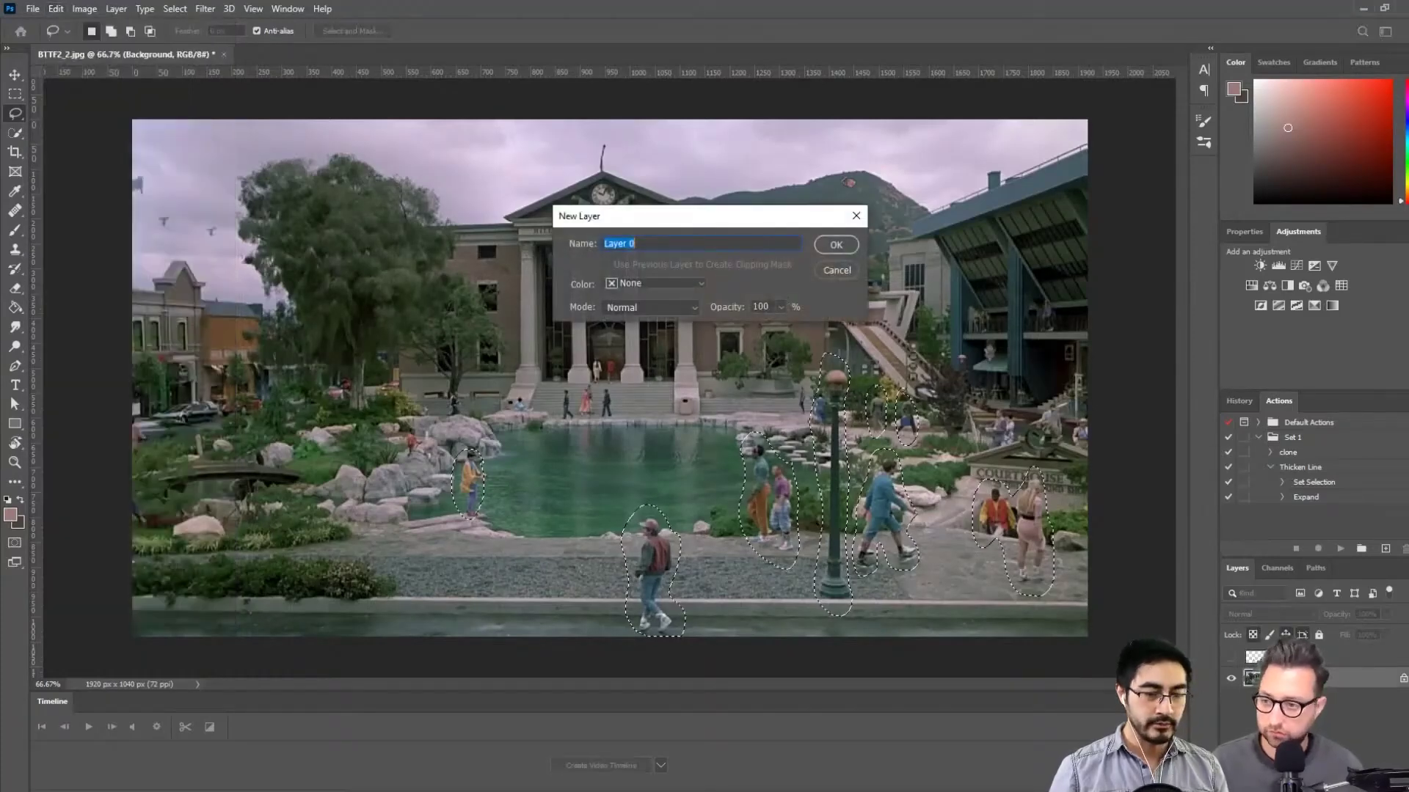
{"action": "left_click", "coordinate": [834, 272]}
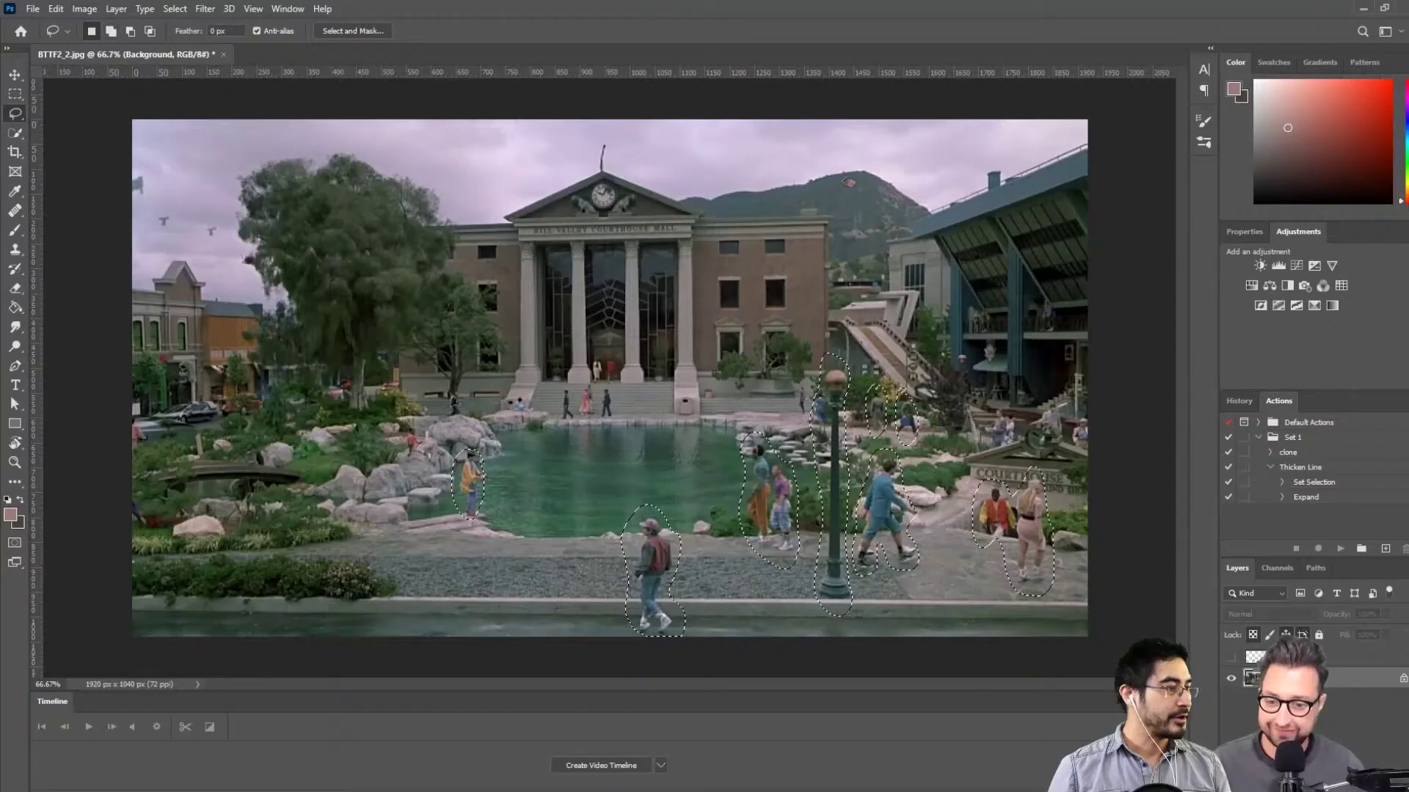
{"action": "left_click", "coordinate": [56, 10]}
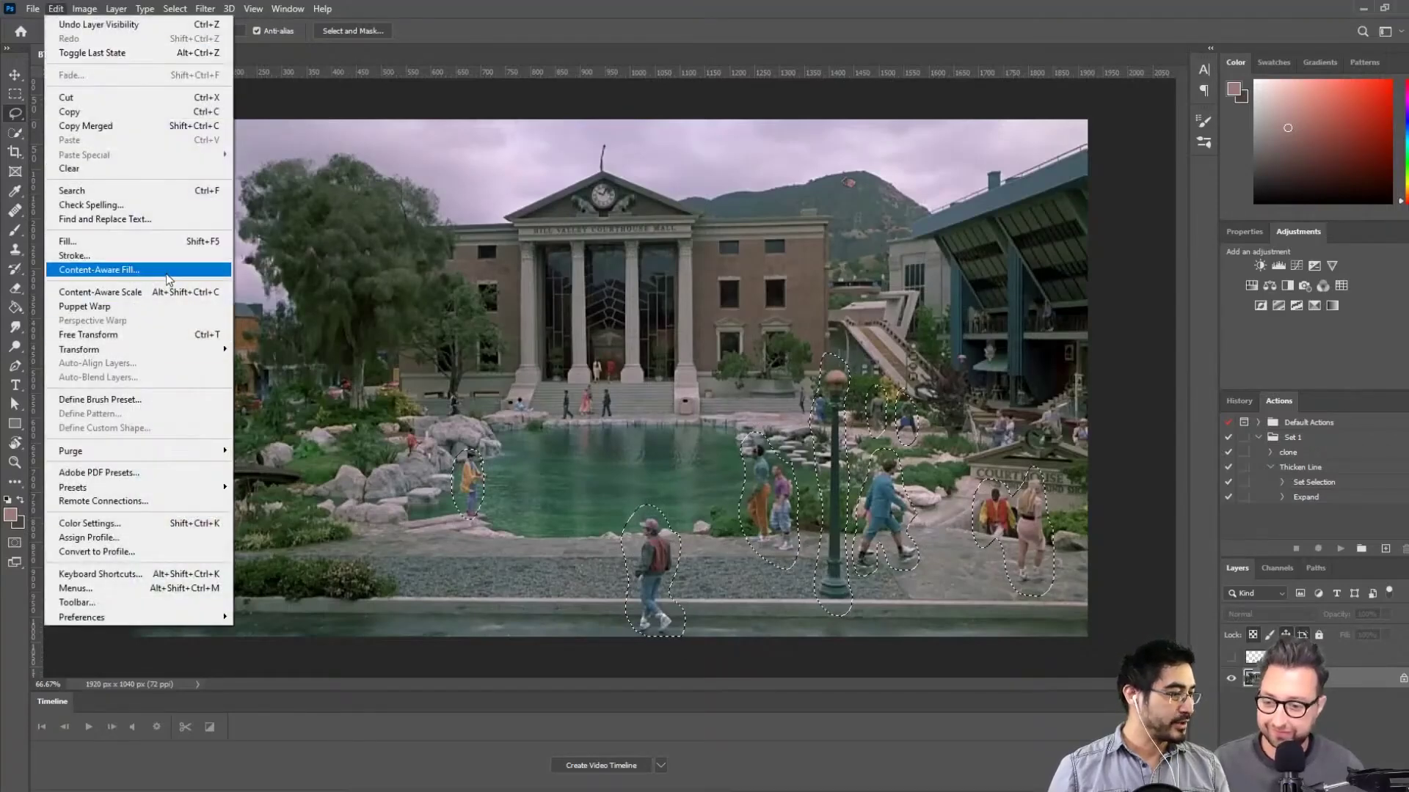
{"action": "left_click", "coordinate": [99, 269]}
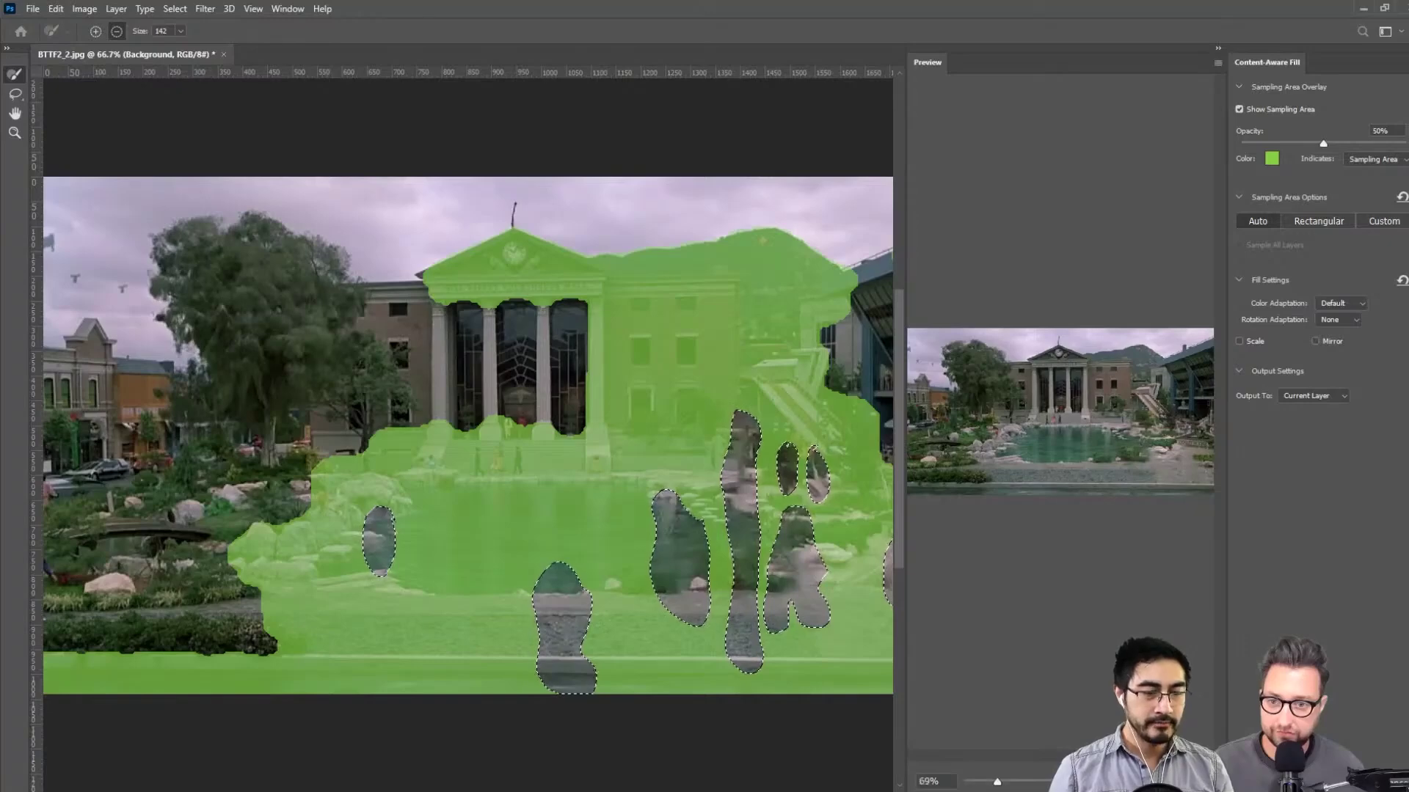
{"action": "key", "text": "Return"}
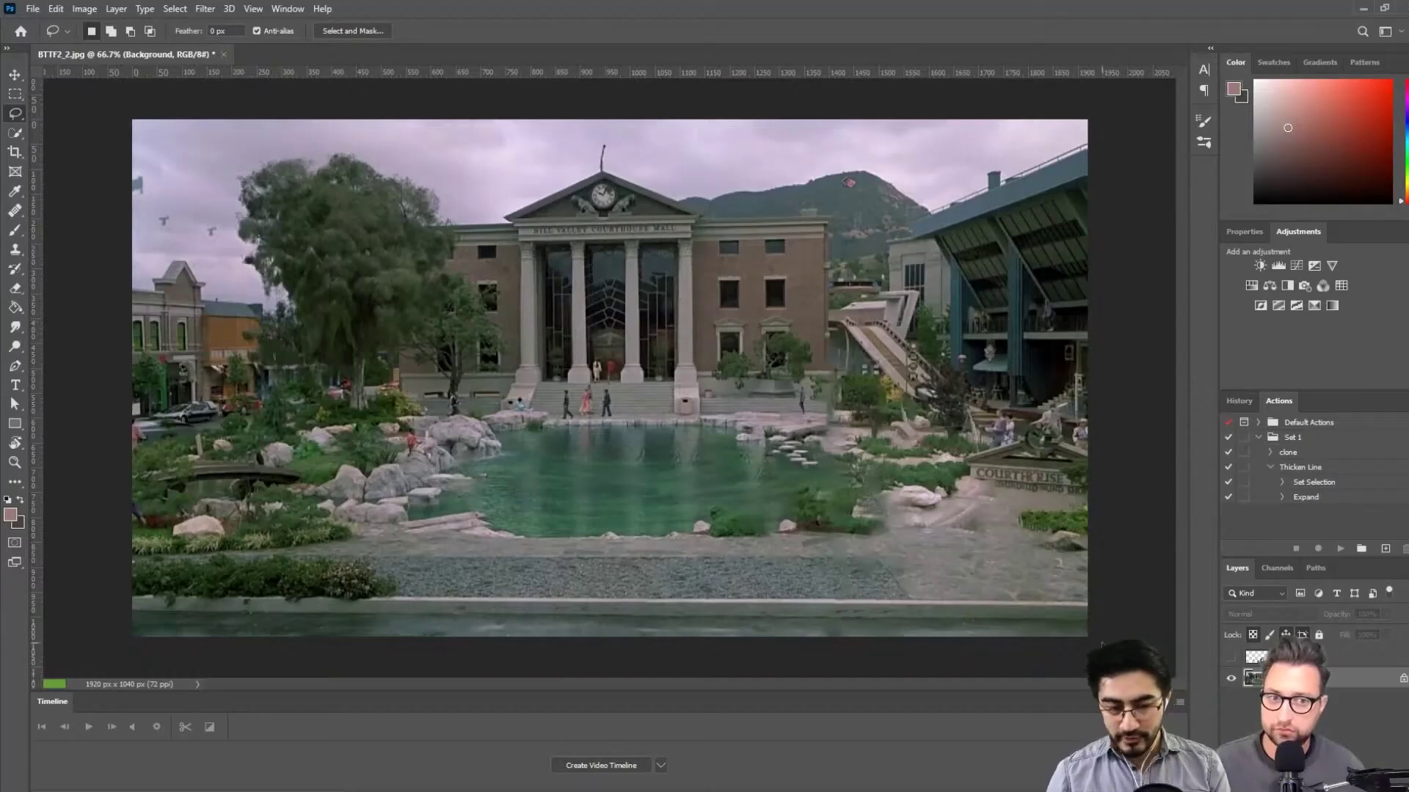
Show Layer 1 and hide the Background layer to isolate and inspect the copied figures at 200%
{"action": "left_click", "coordinate": [1230, 658]}
{"action": "left_click", "coordinate": [1230, 680]}
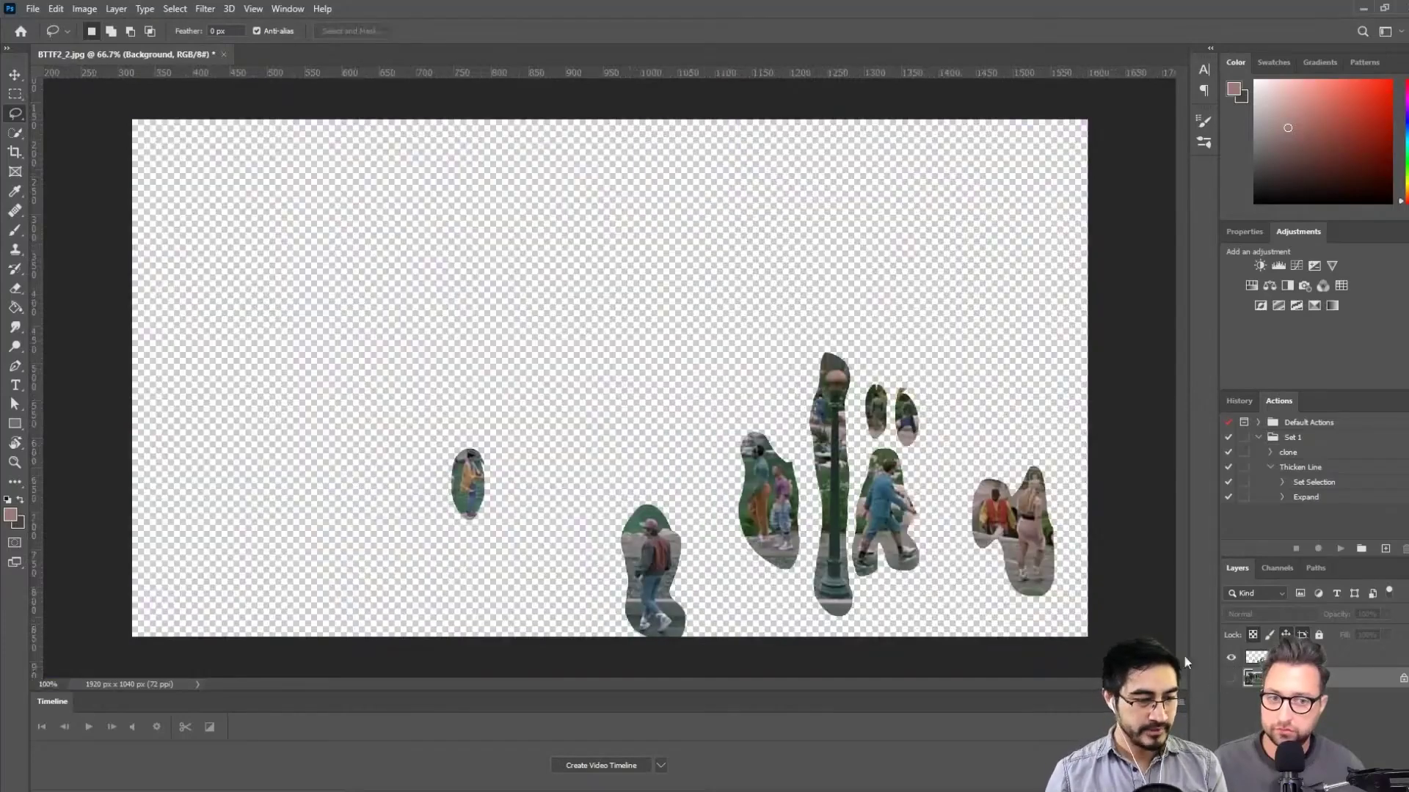
{"action": "key", "text": "ctrl+plus"}
{"action": "key", "text": "ctrl+plus"}
{"action": "left_click_drag", "start_coordinate": [898, 573], "coordinate": [533, 96]}
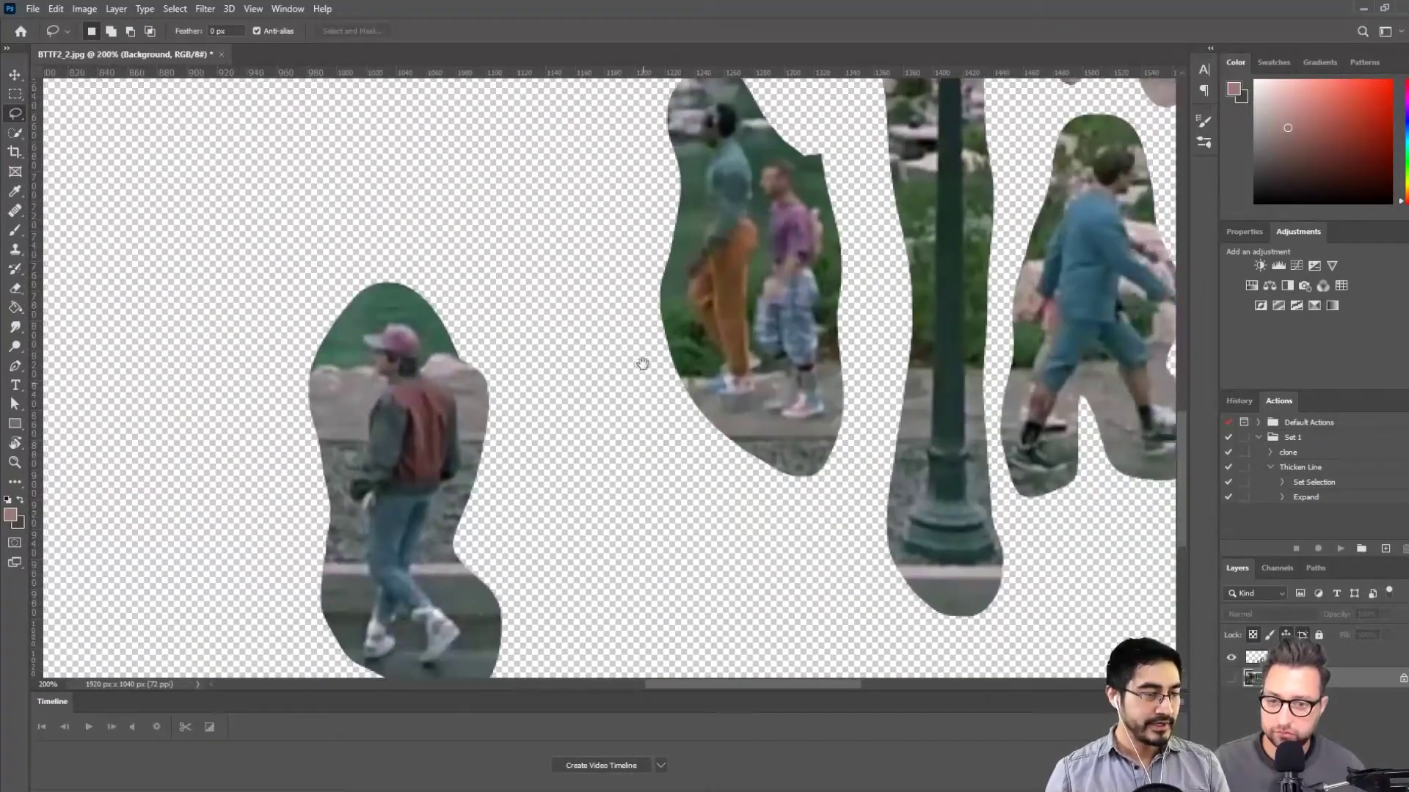
{"action": "left_click_drag", "start_coordinate": [641, 373], "coordinate": [844, 341]}
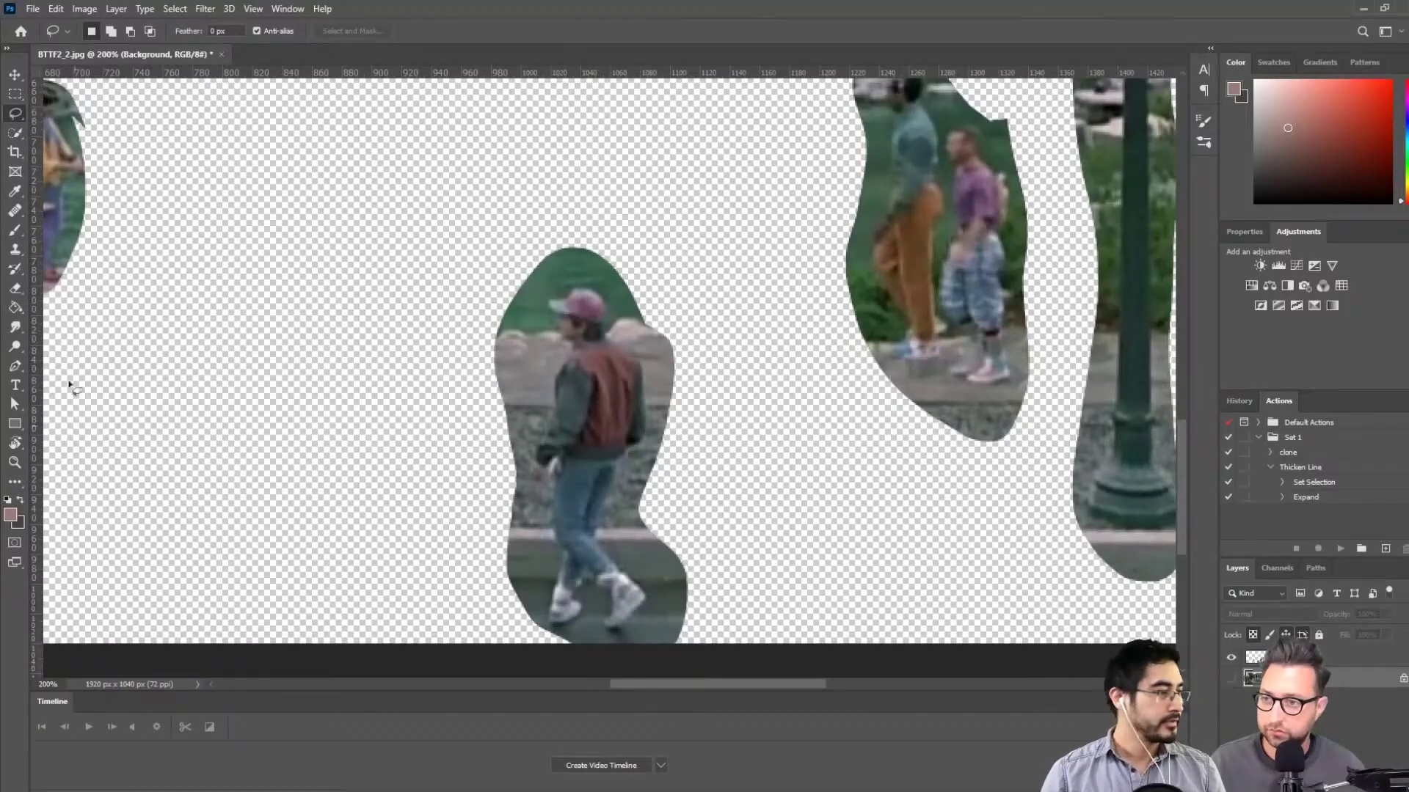
Try to select the man in the cap with the Quick Selection tool, and make Layer 1 the active layer
{"action": "left_click", "coordinate": [15, 132]}
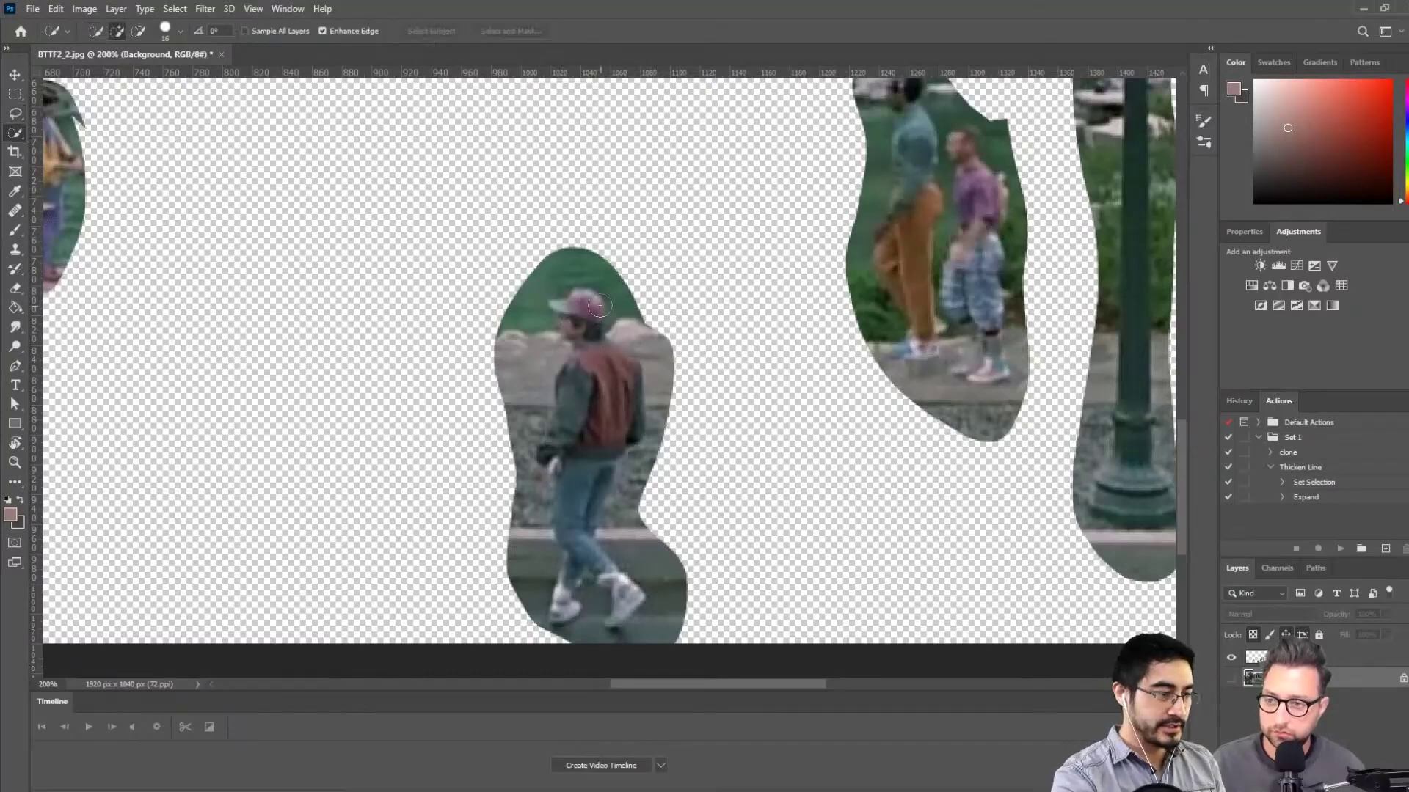
{"action": "mouse_move", "coordinate": [585, 463]}
{"action": "left_mouse_down"}
{"action": "mouse_move", "coordinate": [578, 312]}
{"action": "mouse_move", "coordinate": [574, 518]}
{"action": "mouse_move", "coordinate": [597, 551]}
{"action": "left_mouse_up"}
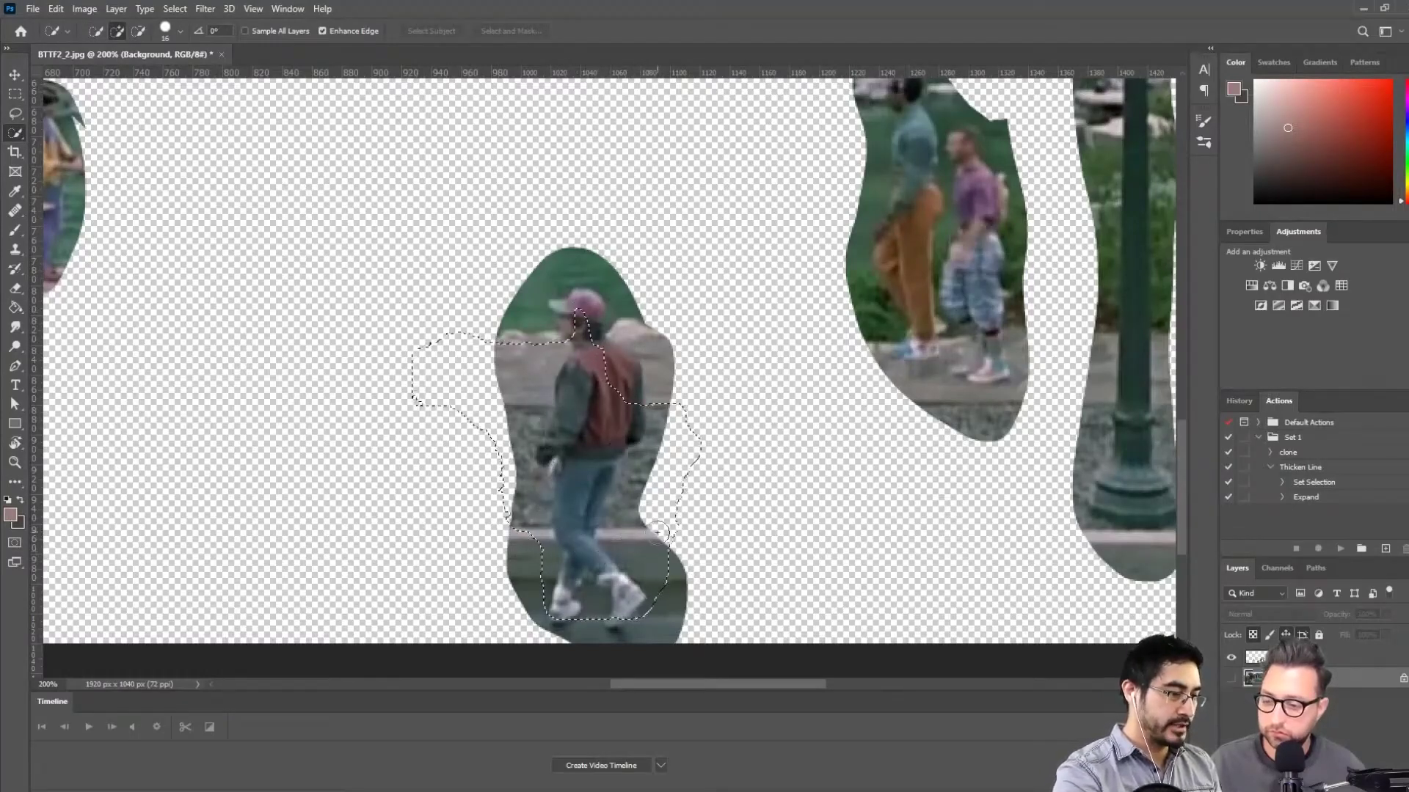
{"action": "left_click", "coordinate": [1295, 658]}
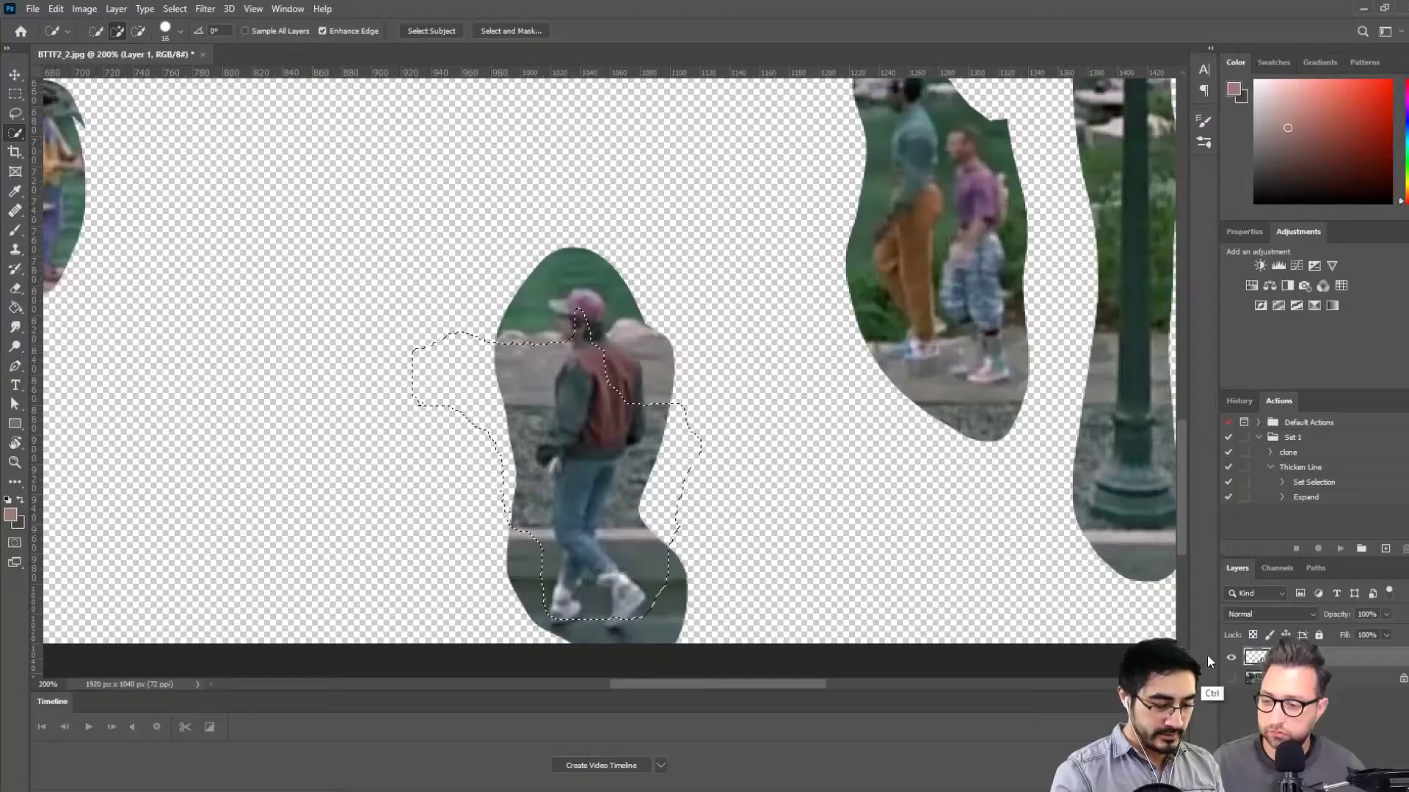
Save the document as the layered Photoshop file BTTF2_2.psd with Maximize Compatibility on
{"action": "key", "text": "ctrl+shift+s"}
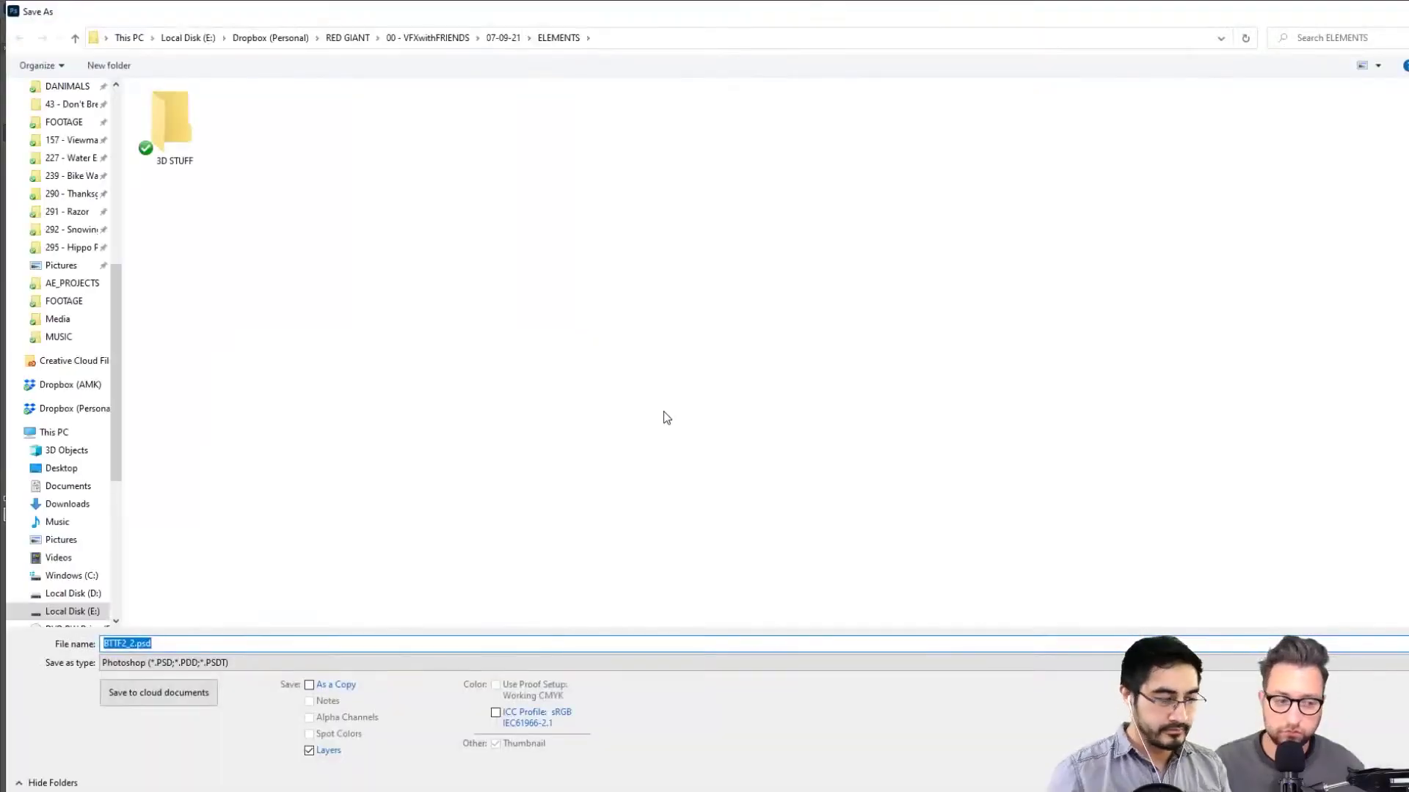
{"action": "key", "text": "Escape"}
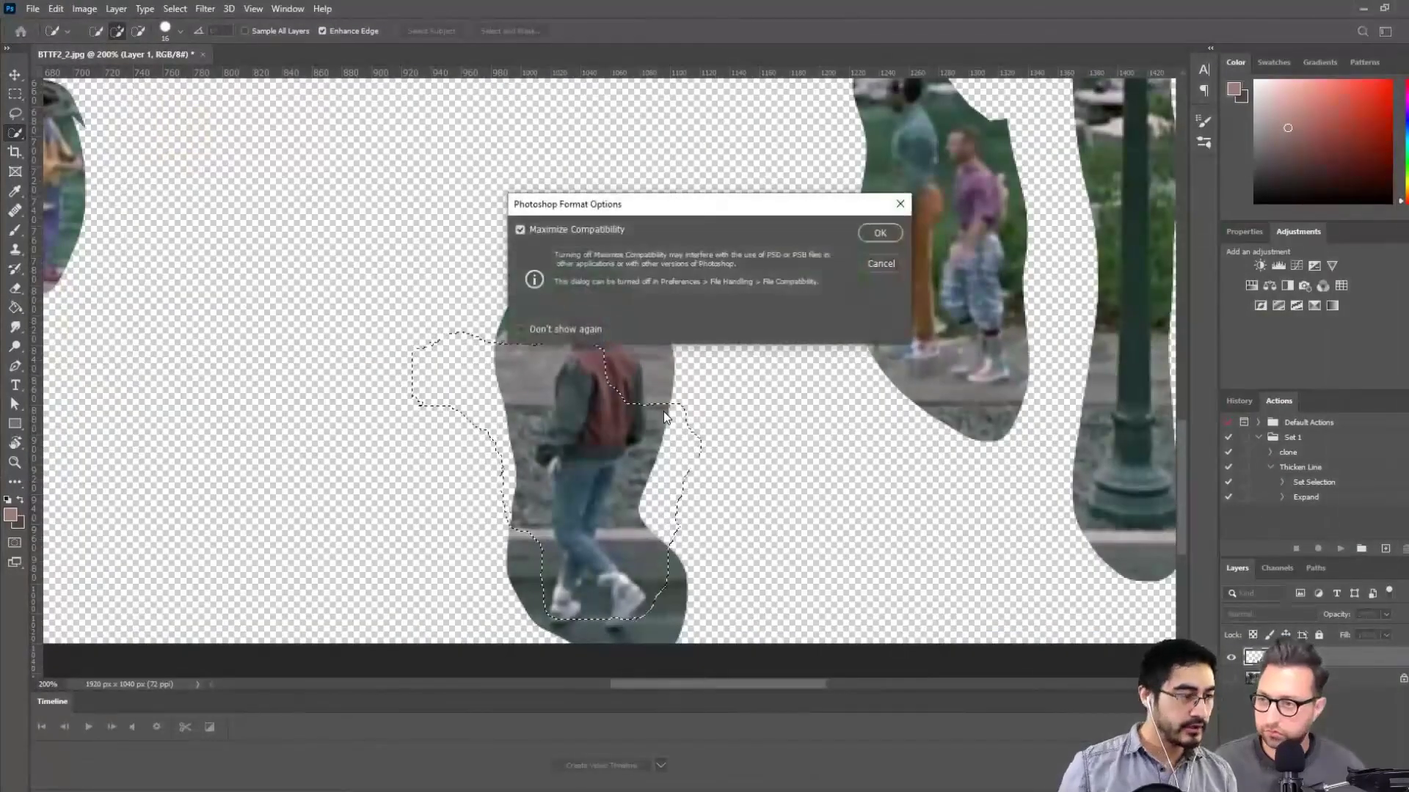
{"action": "left_click", "coordinate": [880, 229]}
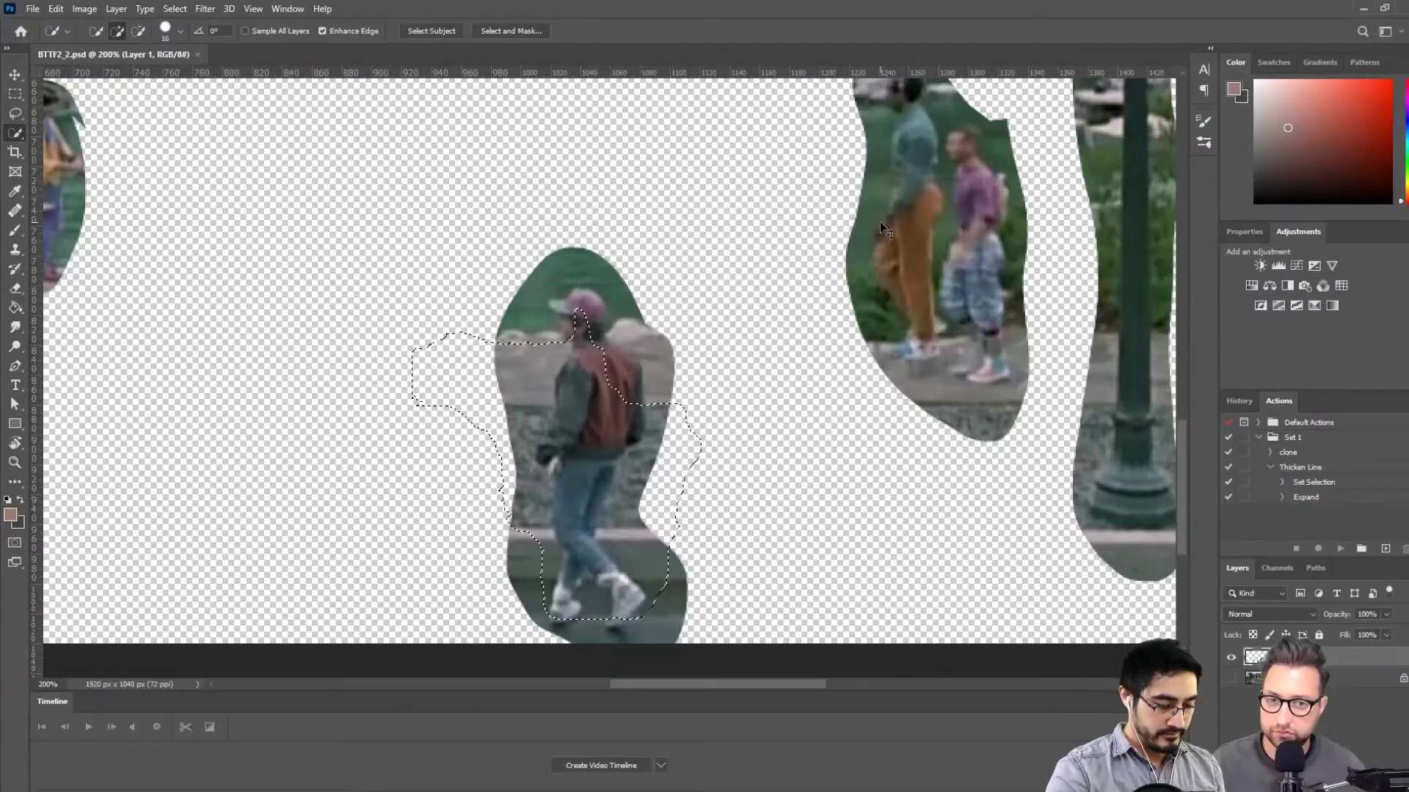
Clear the old selection and select the man in the cap, excluding the ground between his feet, with the Quick Selection tool
{"action": "key", "text": "ctrl+d"}
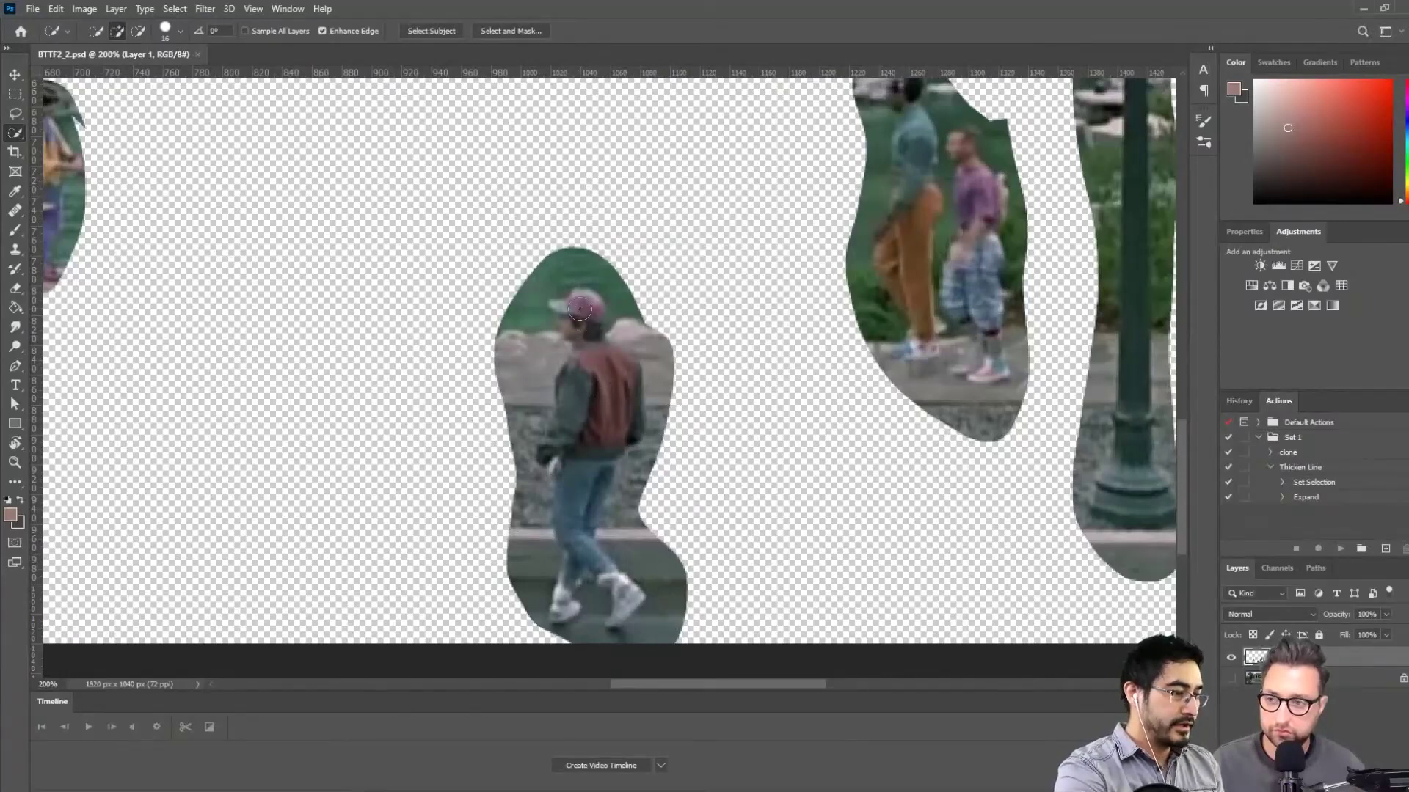
{"action": "mouse_move", "coordinate": [588, 351]}
{"action": "left_mouse_down"}
{"action": "mouse_move", "coordinate": [584, 317]}
{"action": "mouse_move", "coordinate": [591, 450]}
{"action": "mouse_move", "coordinate": [568, 564]}
{"action": "mouse_move", "coordinate": [623, 628]}
{"action": "left_mouse_up"}
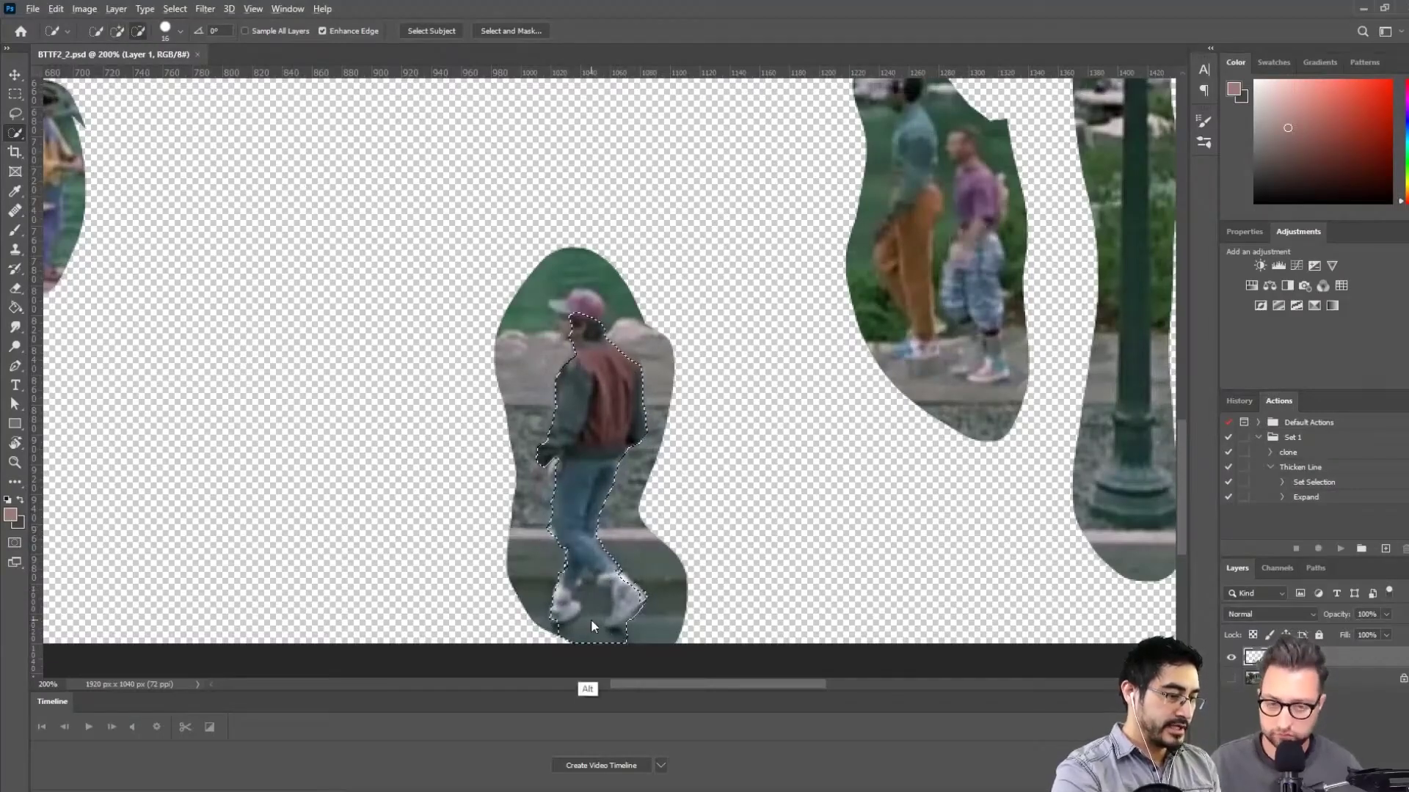
{"action": "left_click_drag", "start_coordinate": [591, 619], "coordinate": [600, 606], "text": "alt"}
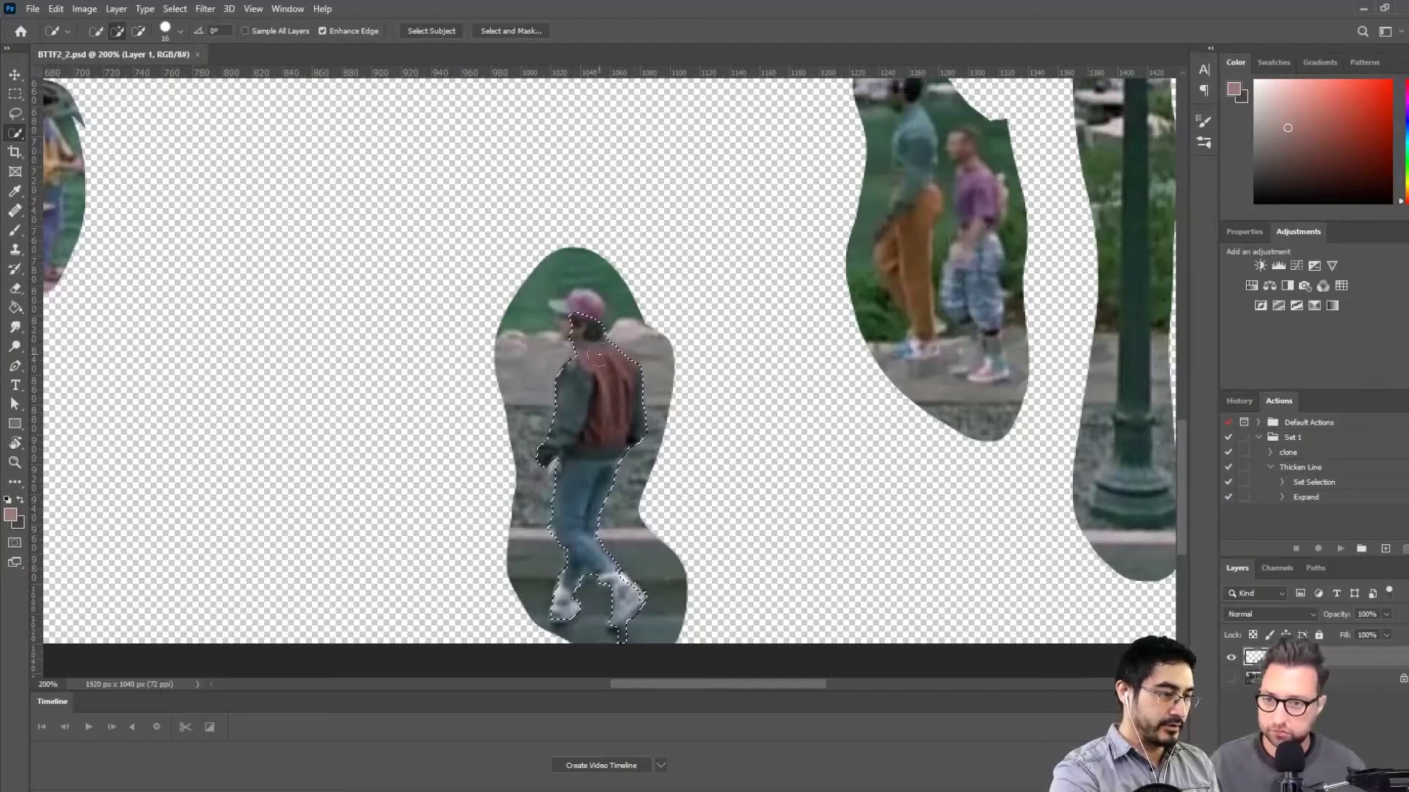
{"action": "left_click", "coordinate": [571, 313], "text": "alt"}
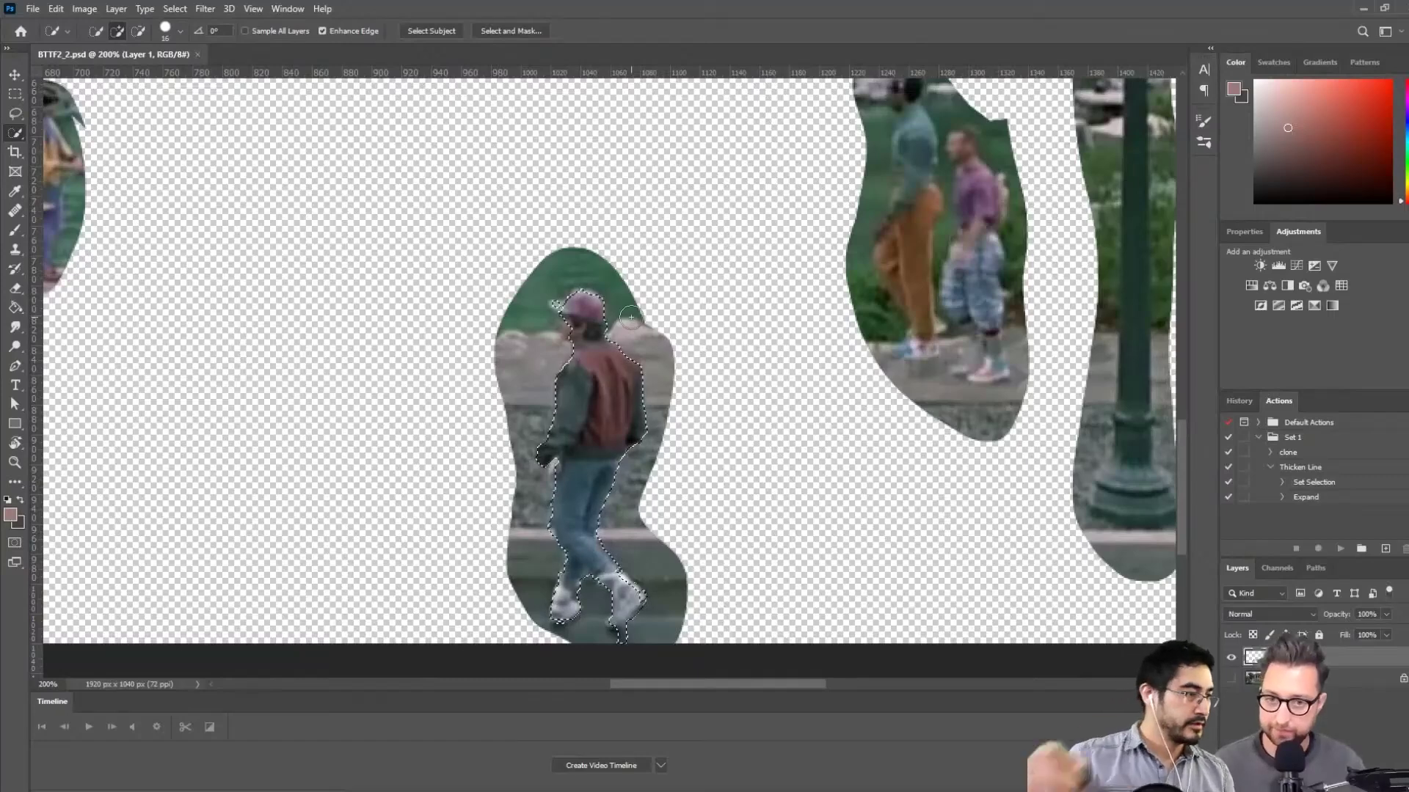
Refine the selection of the man in the cap with the Lasso tool, correcting its edge around the head and shoes
{"action": "left_click", "coordinate": [15, 114]}
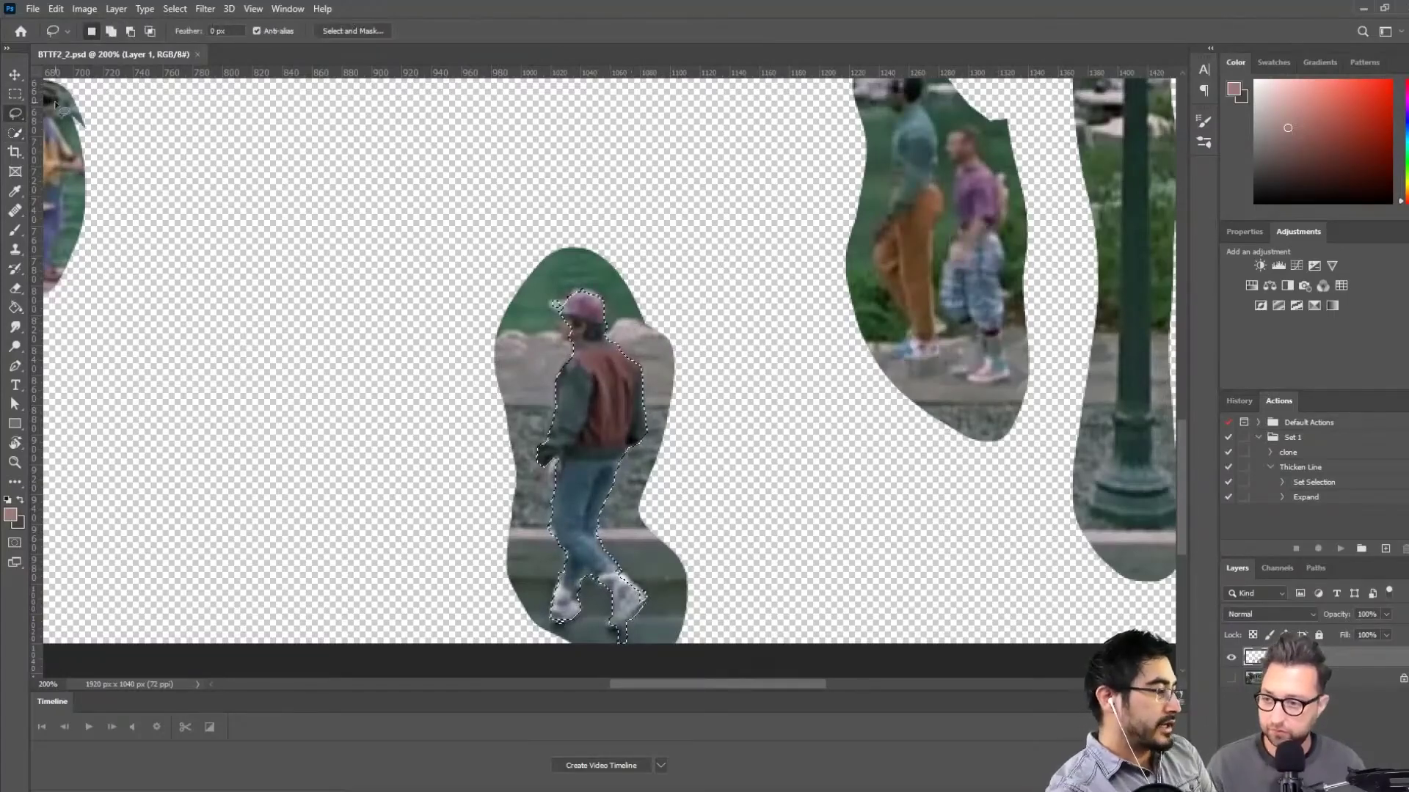
{"action": "key", "text": "alt"}
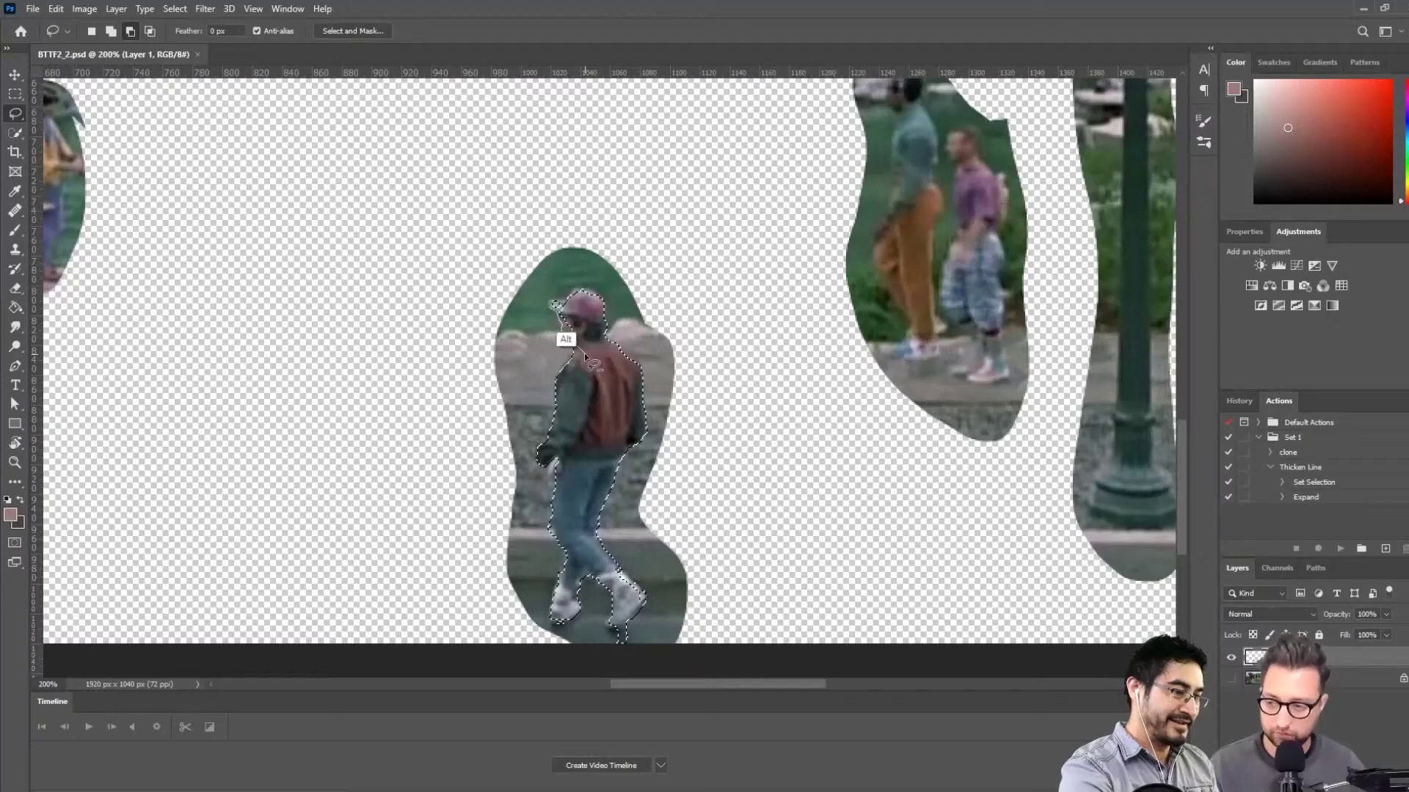
{"action": "left_click_drag", "start_coordinate": [607, 356], "coordinate": [697, 445]}
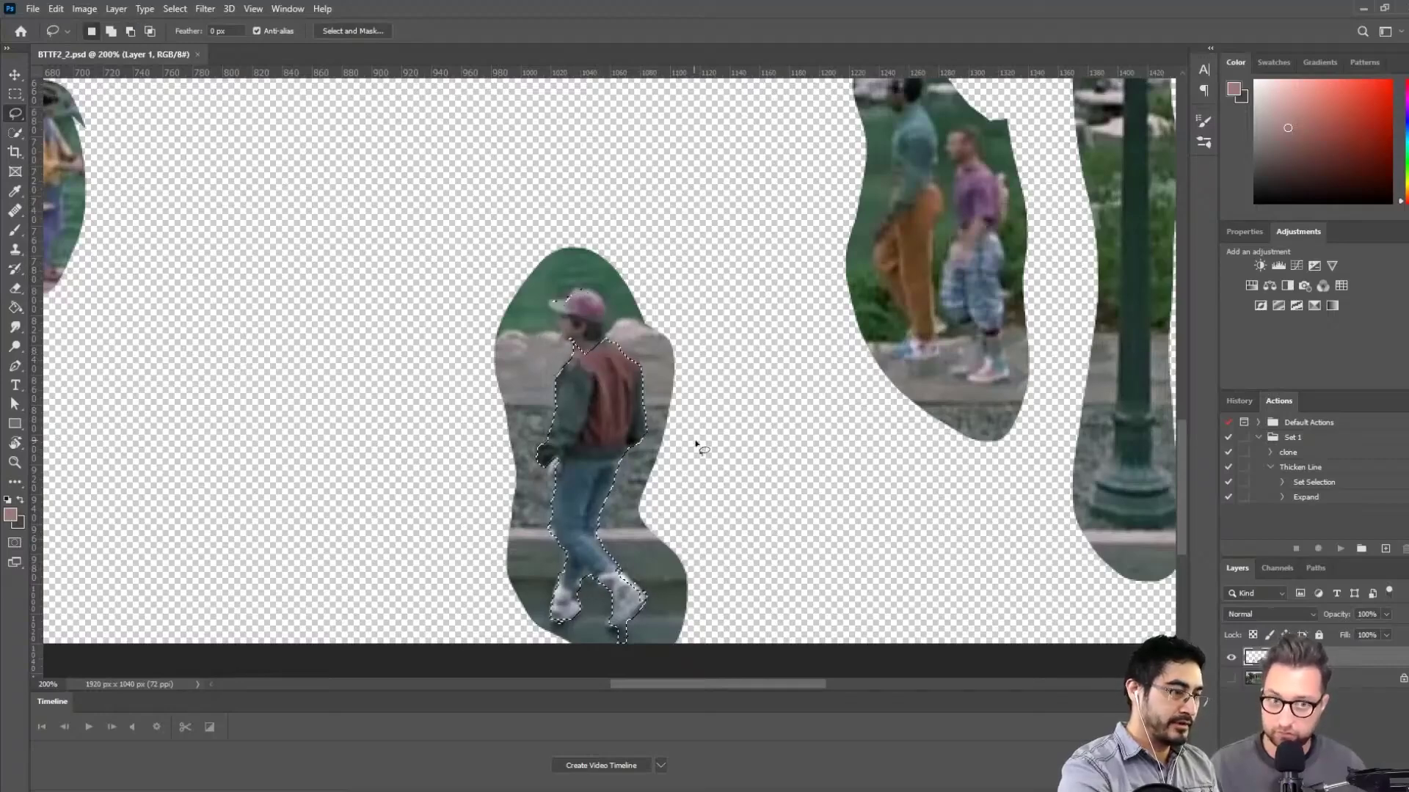
{"action": "key", "text": "shift"}
{"action": "left_click_drag", "start_coordinate": [611, 353], "coordinate": [611, 355]}
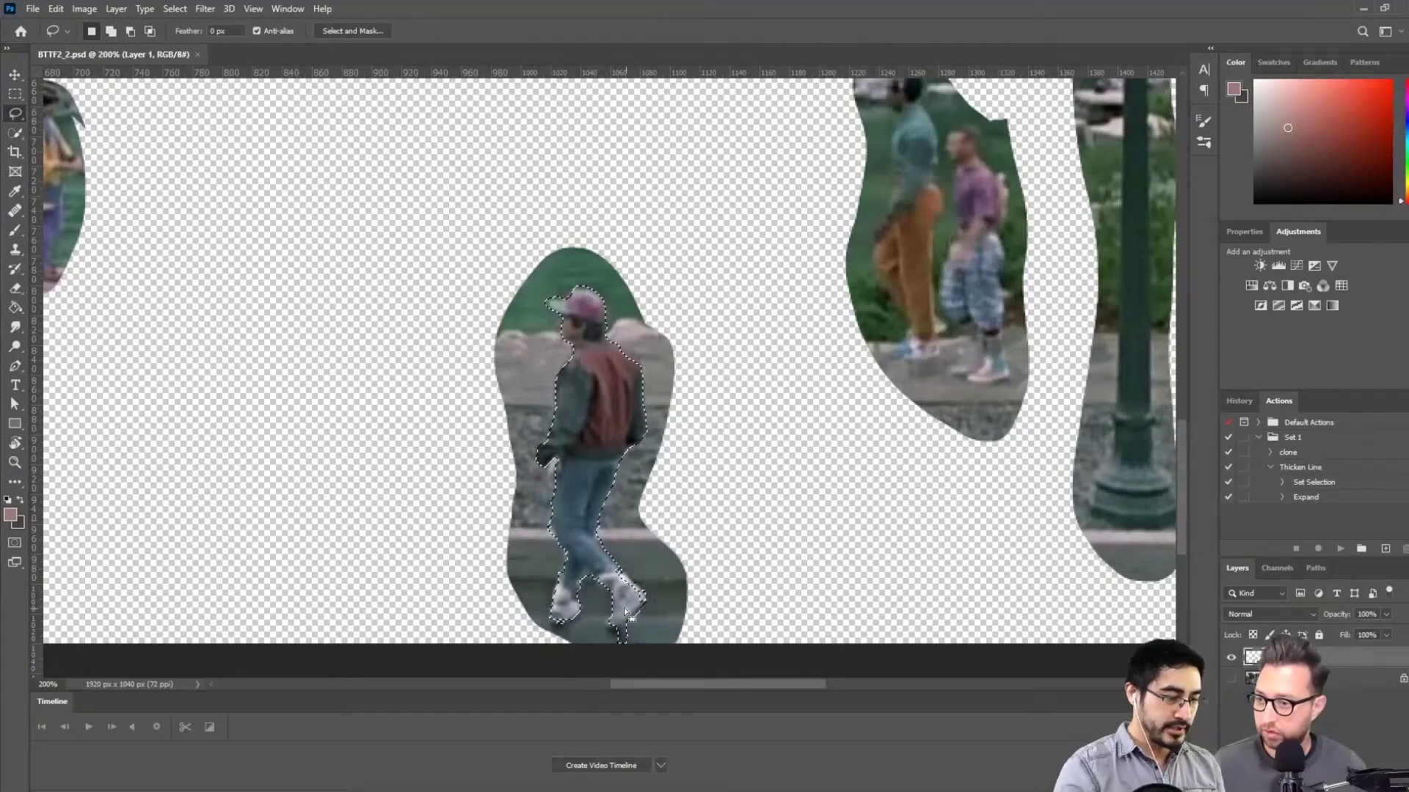
{"action": "key", "text": "shift"}
{"action": "key", "text": "alt"}
{"action": "mouse_move", "coordinate": [622, 621]}
{"action": "left_mouse_down"}
{"action": "mouse_move", "coordinate": [628, 640]}
{"action": "mouse_move", "coordinate": [609, 633]}
{"action": "left_mouse_up"}
{"action": "key", "text": "shift"}
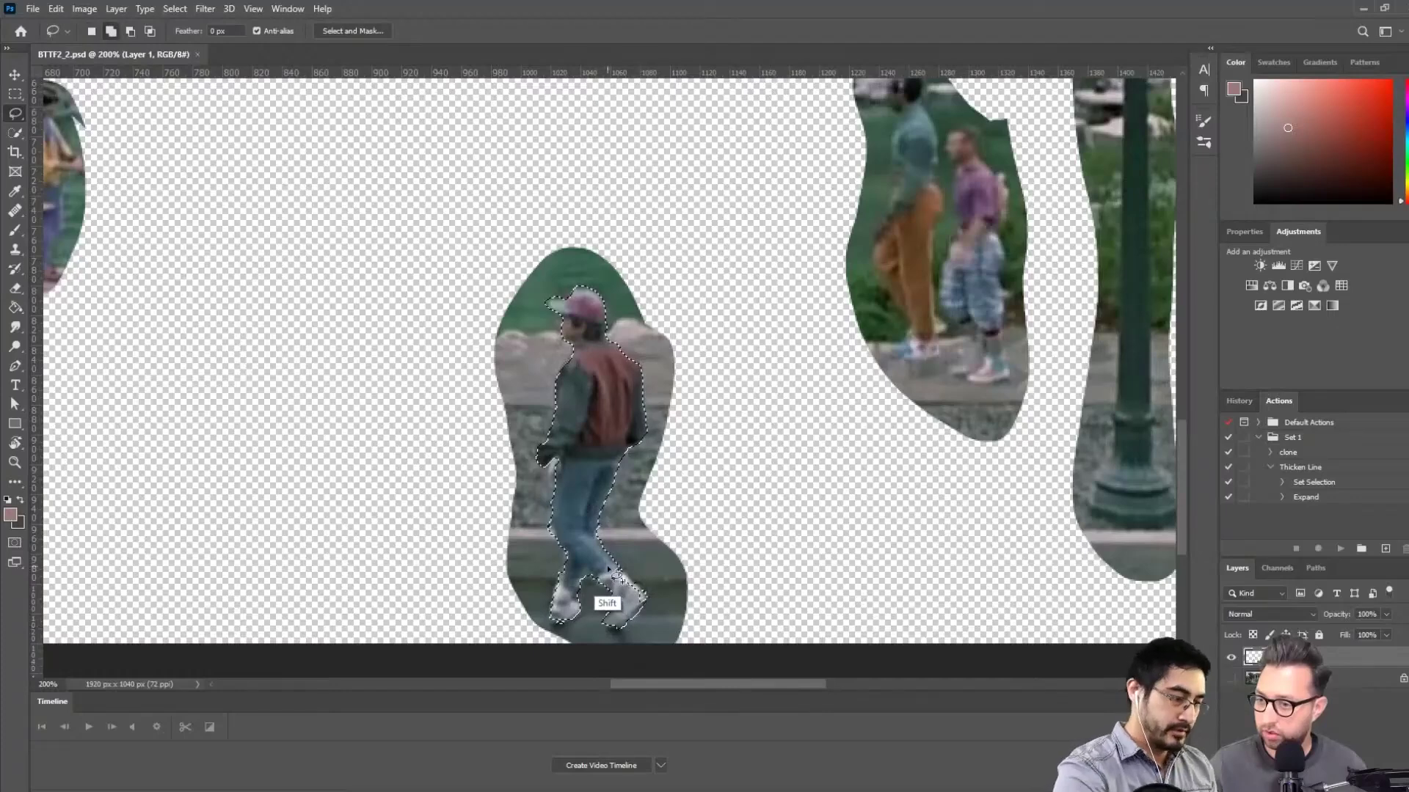
Copy the selected man to a new layer named Marty, move the copy aside, then hide it and make Layer 1 active
{"action": "key", "text": "ctrl+j"}
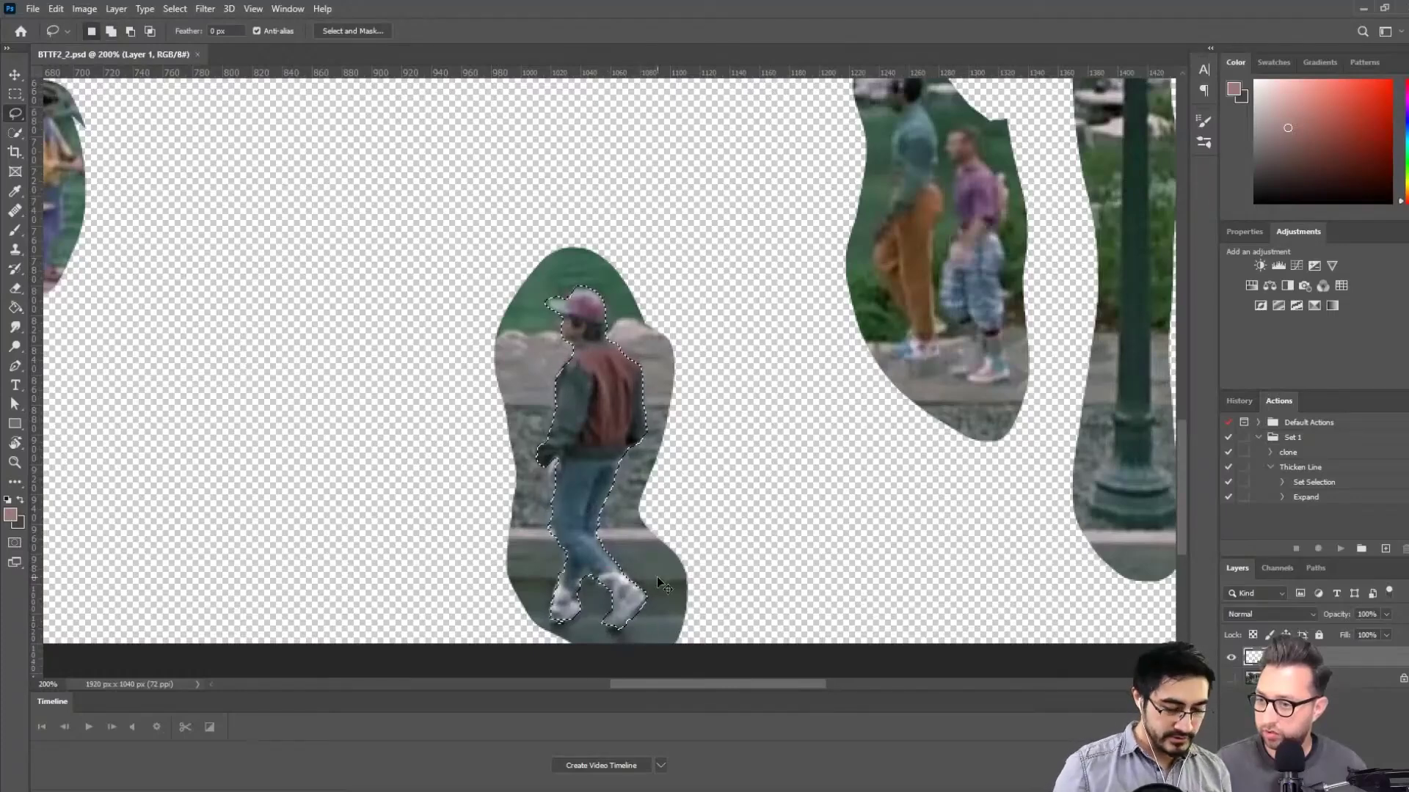
{"action": "left_click", "coordinate": [17, 76]}
{"action": "mouse_move", "coordinate": [617, 476]}
{"action": "left_mouse_down"}
{"action": "mouse_move", "coordinate": [268, 391]}
{"action": "mouse_move", "coordinate": [327, 432]}
{"action": "left_mouse_up"}
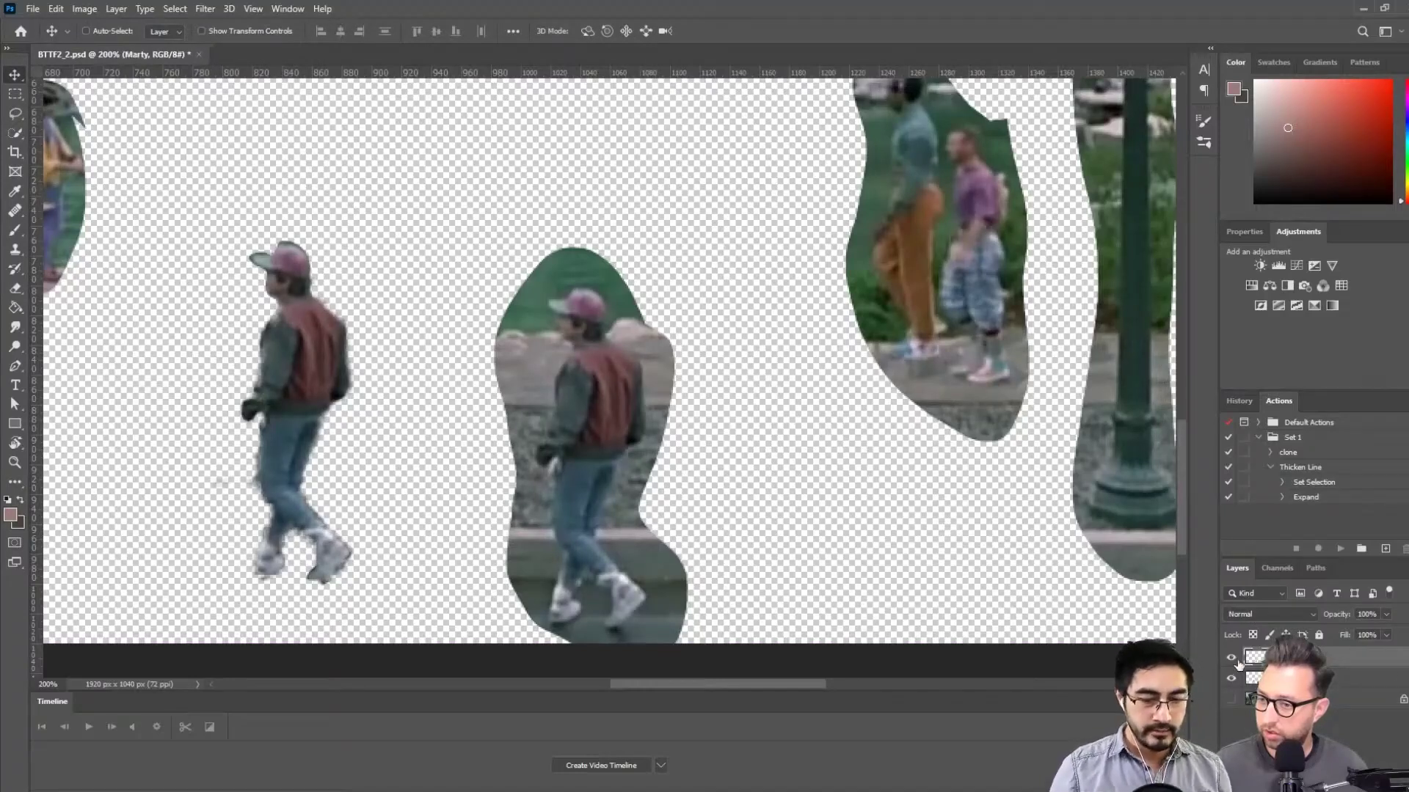
{"action": "left_click", "coordinate": [1233, 658]}
{"action": "left_click", "coordinate": [1291, 678]}
Select the lamppost on Layer 1 with the Quick Selection tool, subtracting the surrounding background and neighbouring figures
{"action": "left_click_drag", "start_coordinate": [821, 456], "coordinate": [679, 494]}
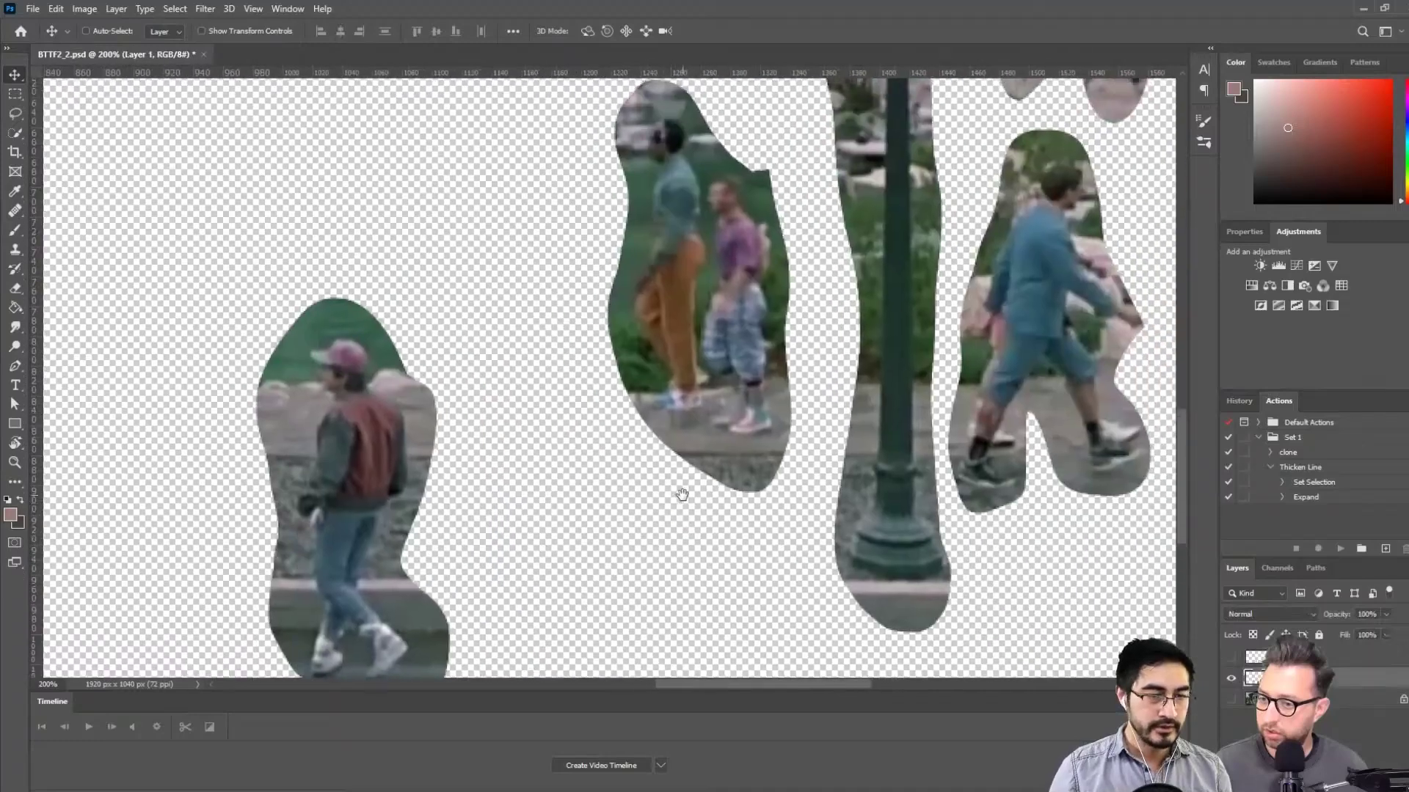
{"action": "key", "text": "ctrl"}
{"action": "key", "text": "ctrl+minus"}
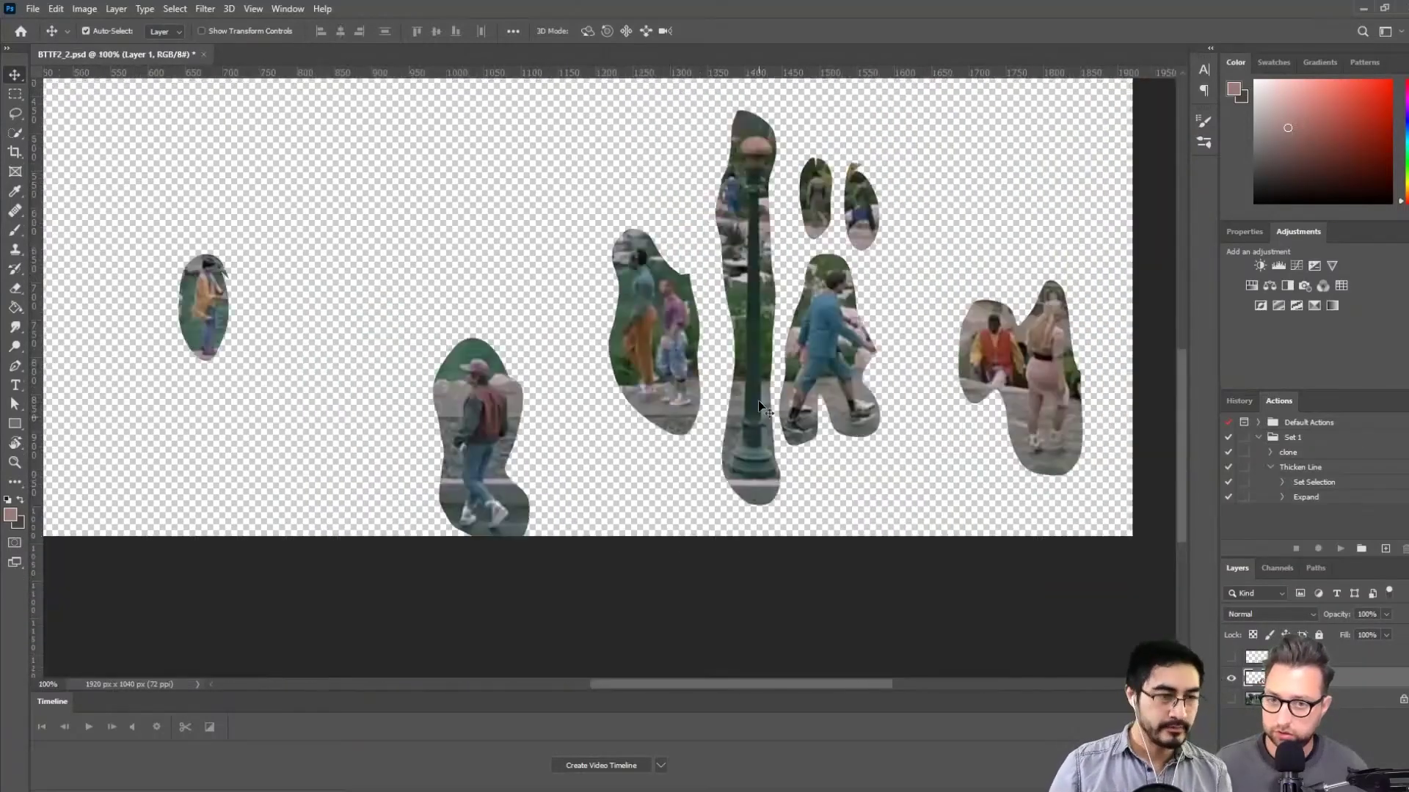
{"action": "left_click", "coordinate": [17, 133]}
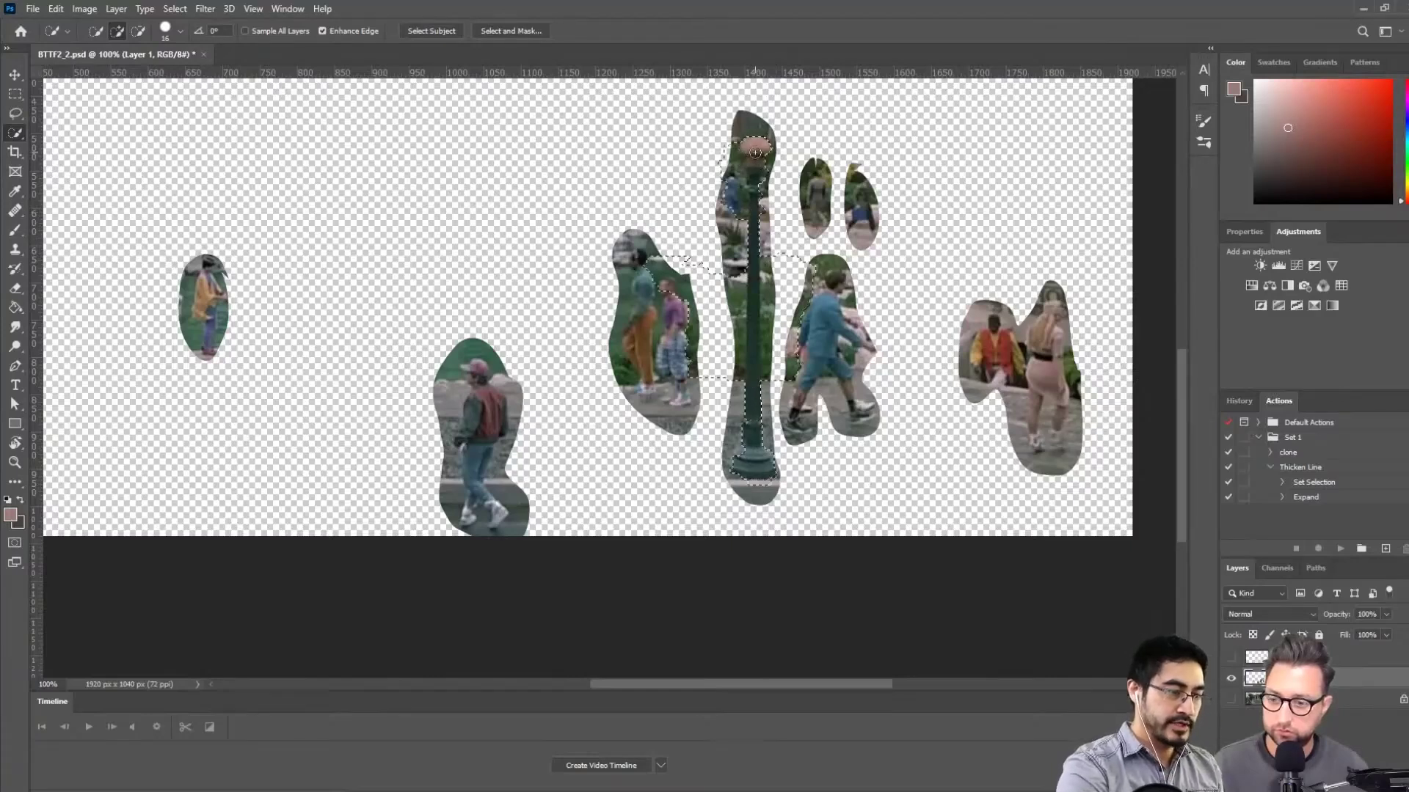
{"action": "mouse_move", "coordinate": [760, 394]}
{"action": "left_mouse_down", "text": "alt"}
{"action": "mouse_move", "coordinate": [763, 409]}
{"action": "mouse_move", "coordinate": [763, 330]}
{"action": "mouse_move", "coordinate": [778, 389]}
{"action": "mouse_move", "coordinate": [736, 328]}
{"action": "left_mouse_up", "text": "alt"}
{"action": "left_click_drag", "start_coordinate": [783, 389], "coordinate": [734, 180], "text": "alt"}
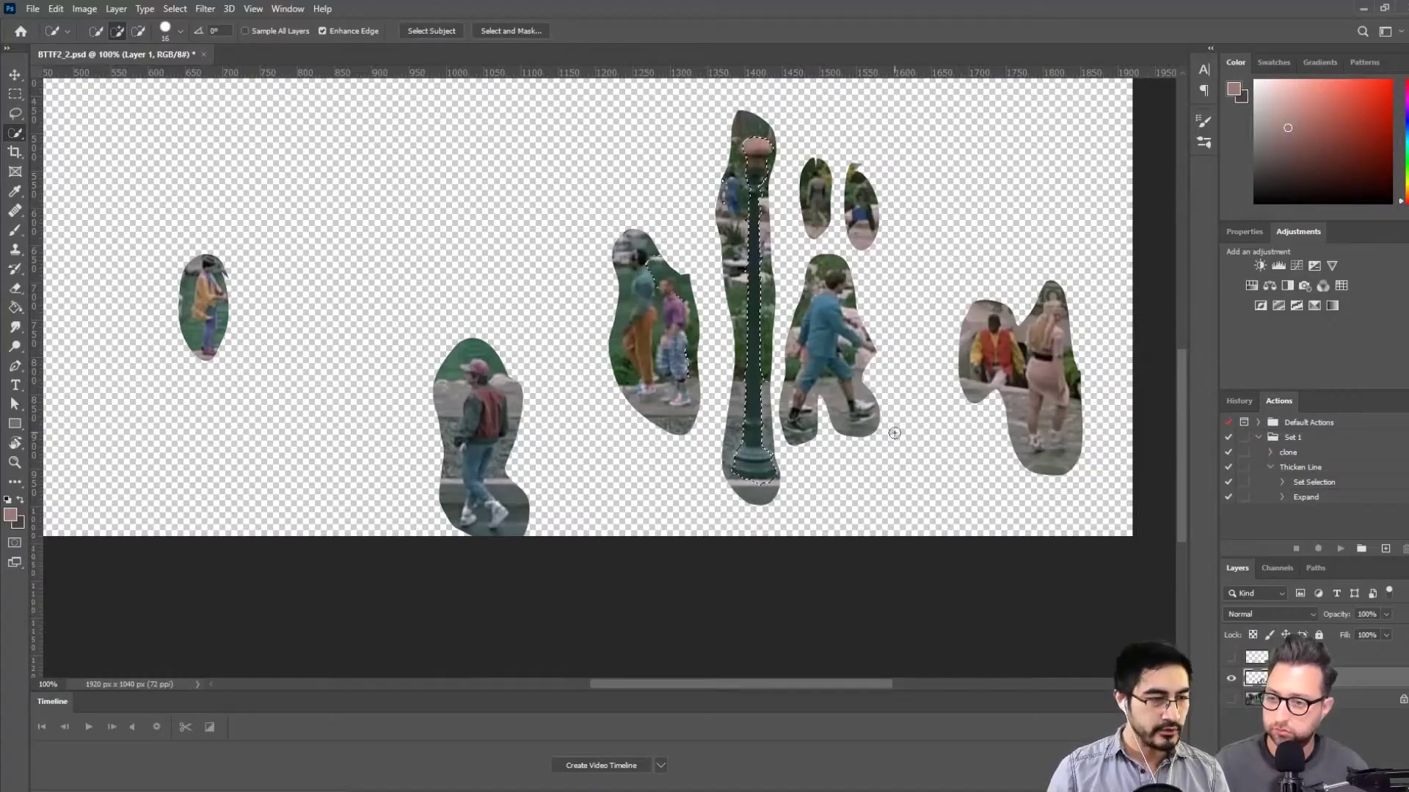
Copy the selected lamppost to a new layer named Lamppost and hide Layer 1
{"action": "key", "text": "ctrl+j"}
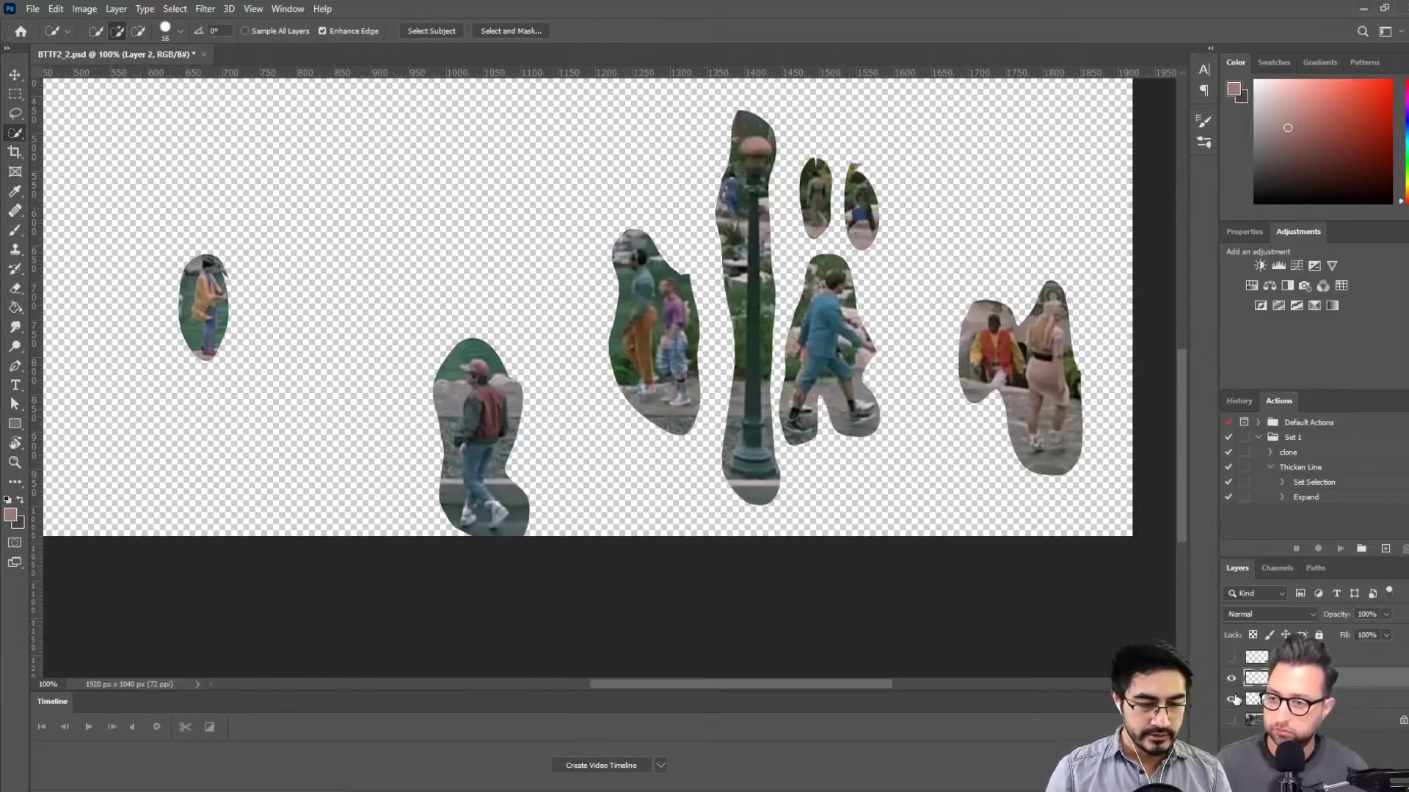
{"action": "left_click", "coordinate": [1232, 699]}
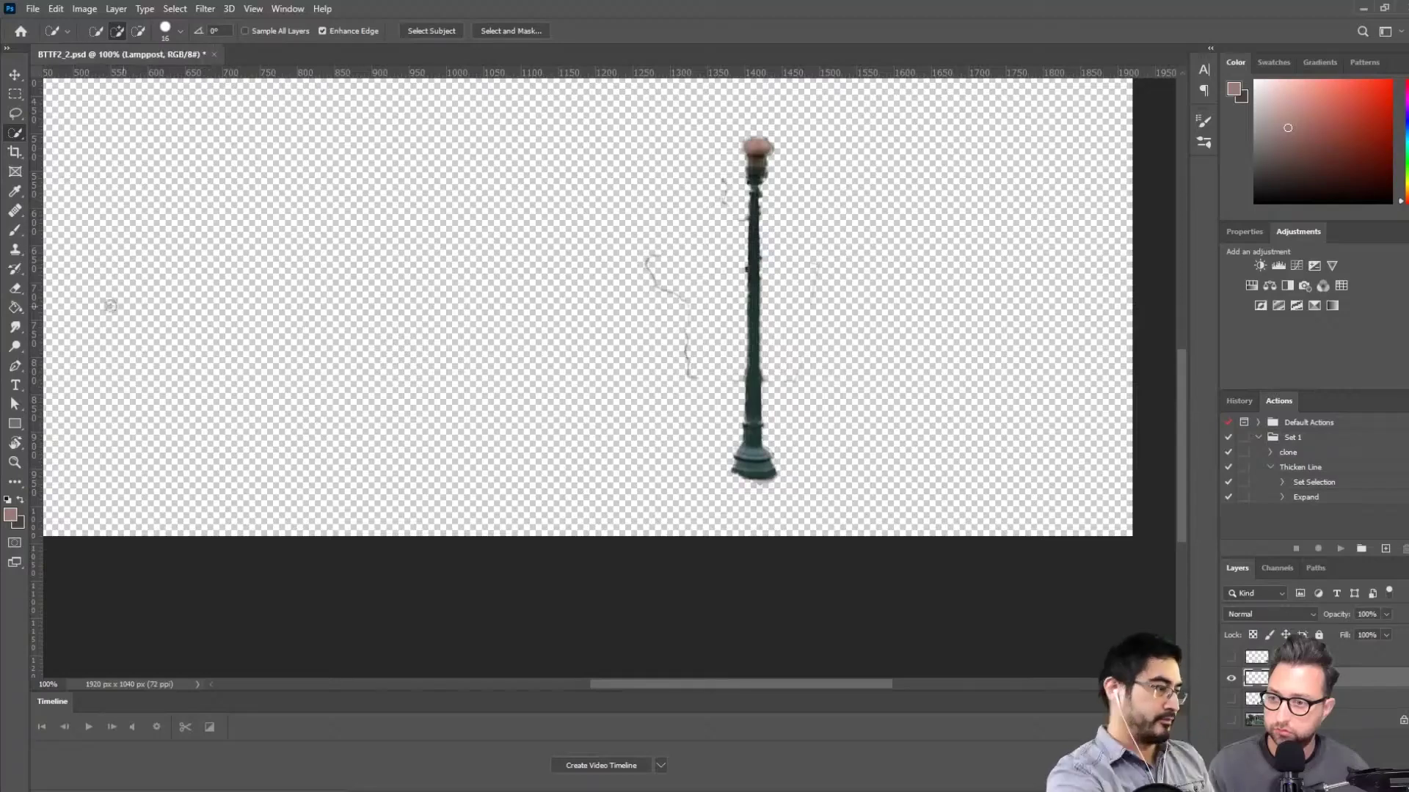
Erase the stray pixels on both sides of the lamppost and save the document
{"action": "key", "text": "e"}
{"action": "mouse_move", "coordinate": [667, 235]}
{"action": "left_mouse_down"}
{"action": "mouse_move", "coordinate": [686, 355]}
{"action": "mouse_move", "coordinate": [718, 171]}
{"action": "mouse_move", "coordinate": [772, 226]}
{"action": "mouse_move", "coordinate": [809, 199]}
{"action": "mouse_move", "coordinate": [799, 192]}
{"action": "mouse_move", "coordinate": [792, 399]}
{"action": "mouse_move", "coordinate": [833, 441]}
{"action": "left_mouse_up"}
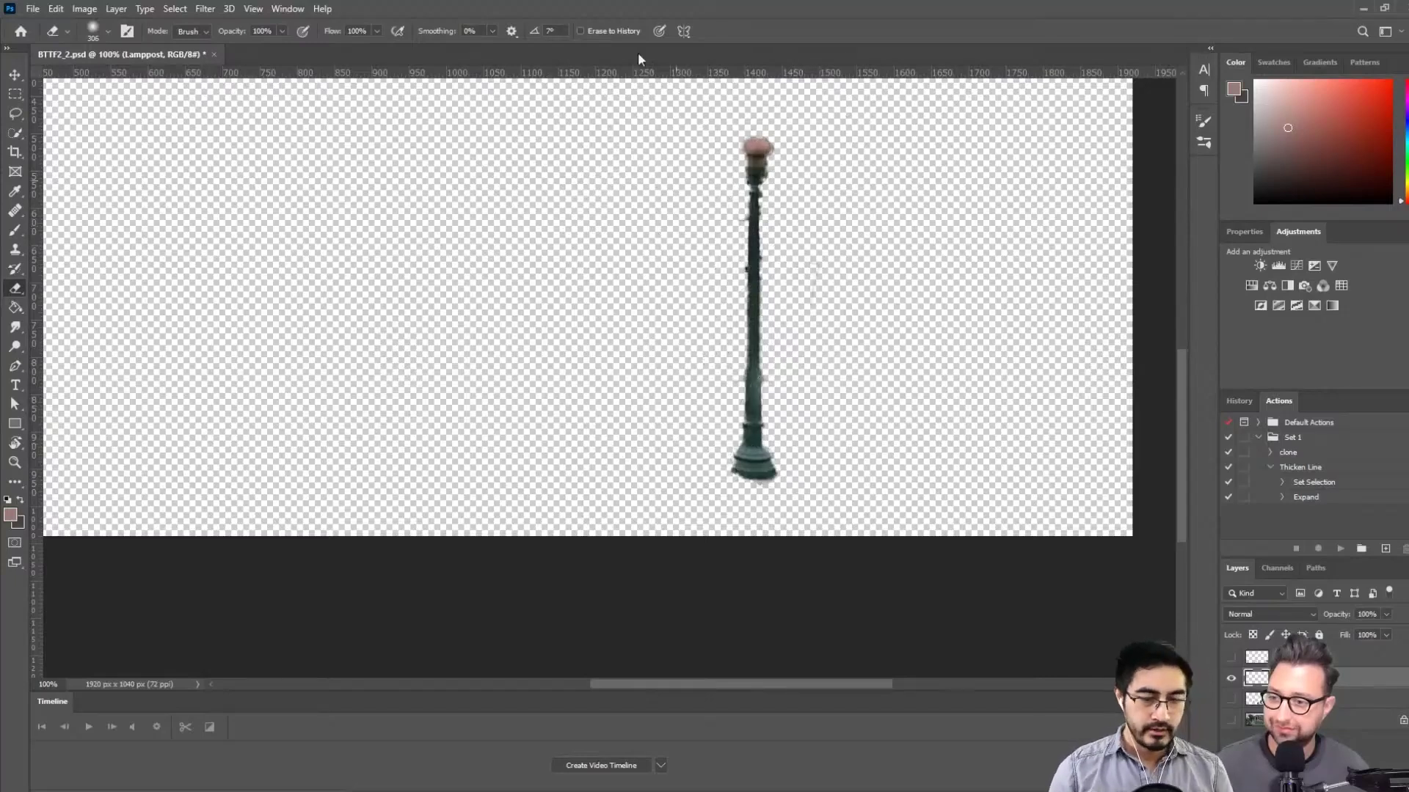
{"action": "key", "text": "ctrl+s"}
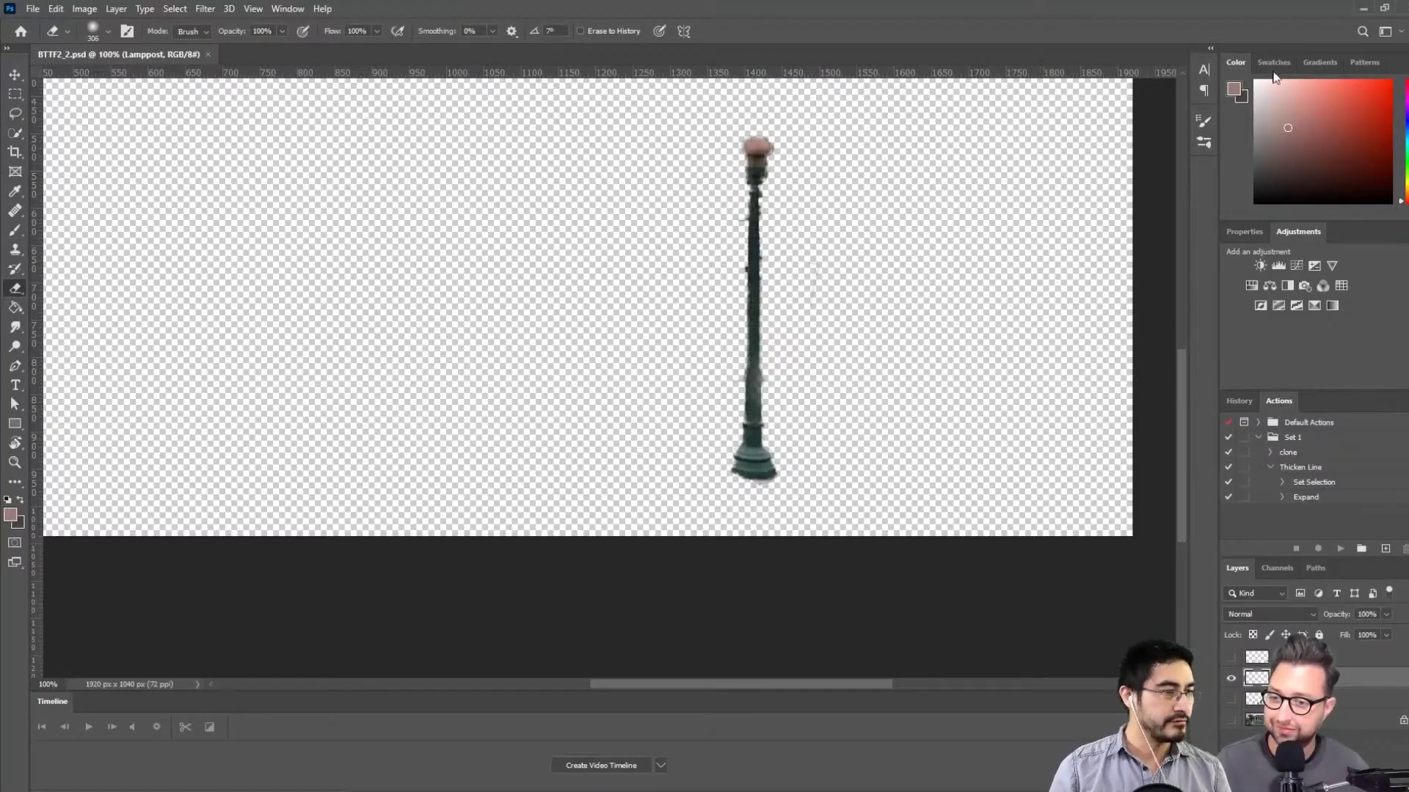
Switch to After Effects, show the project's items and start importing a file
{"action": "left_click", "coordinate": [1362, 9]}
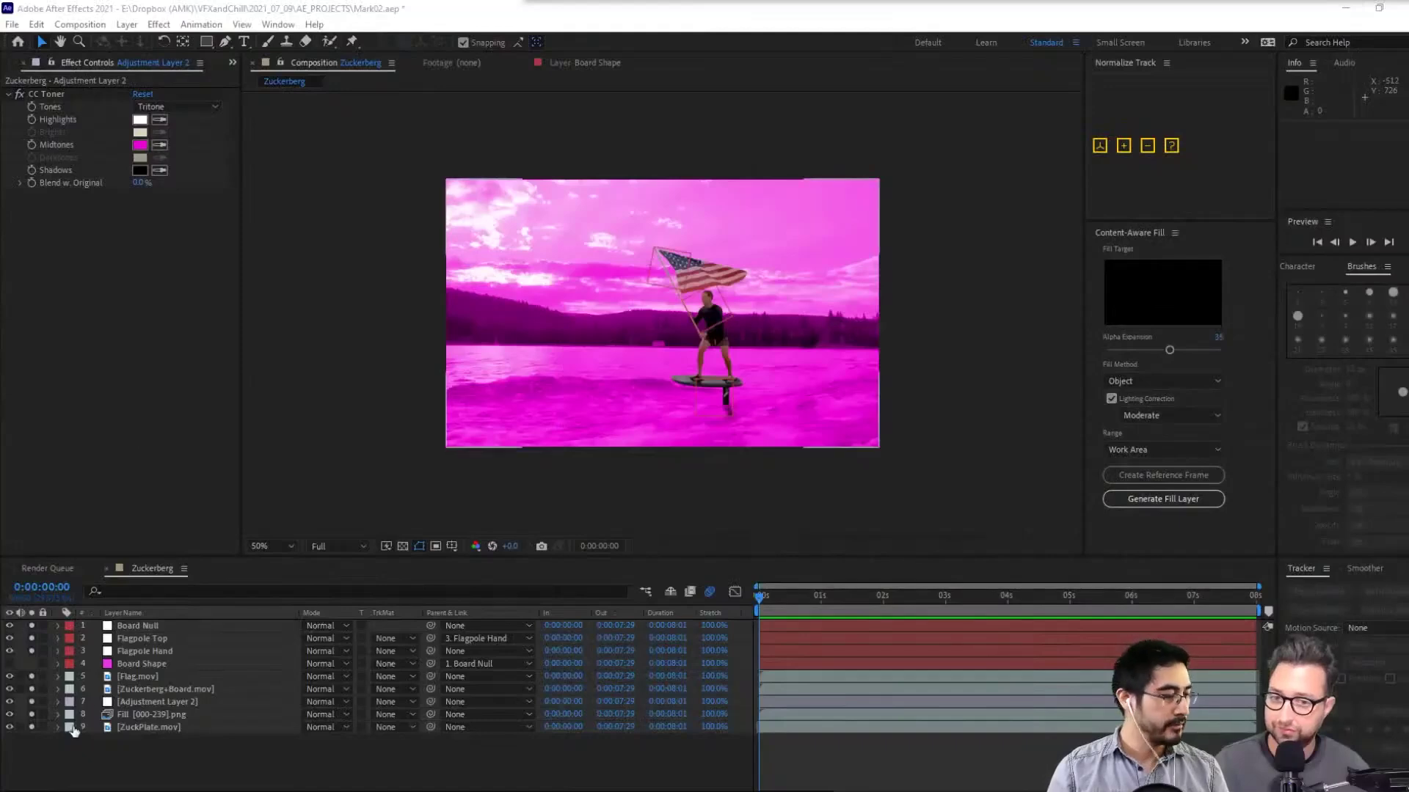
{"action": "left_click", "coordinate": [50, 67]}
{"action": "key", "text": "ctrl+0"}
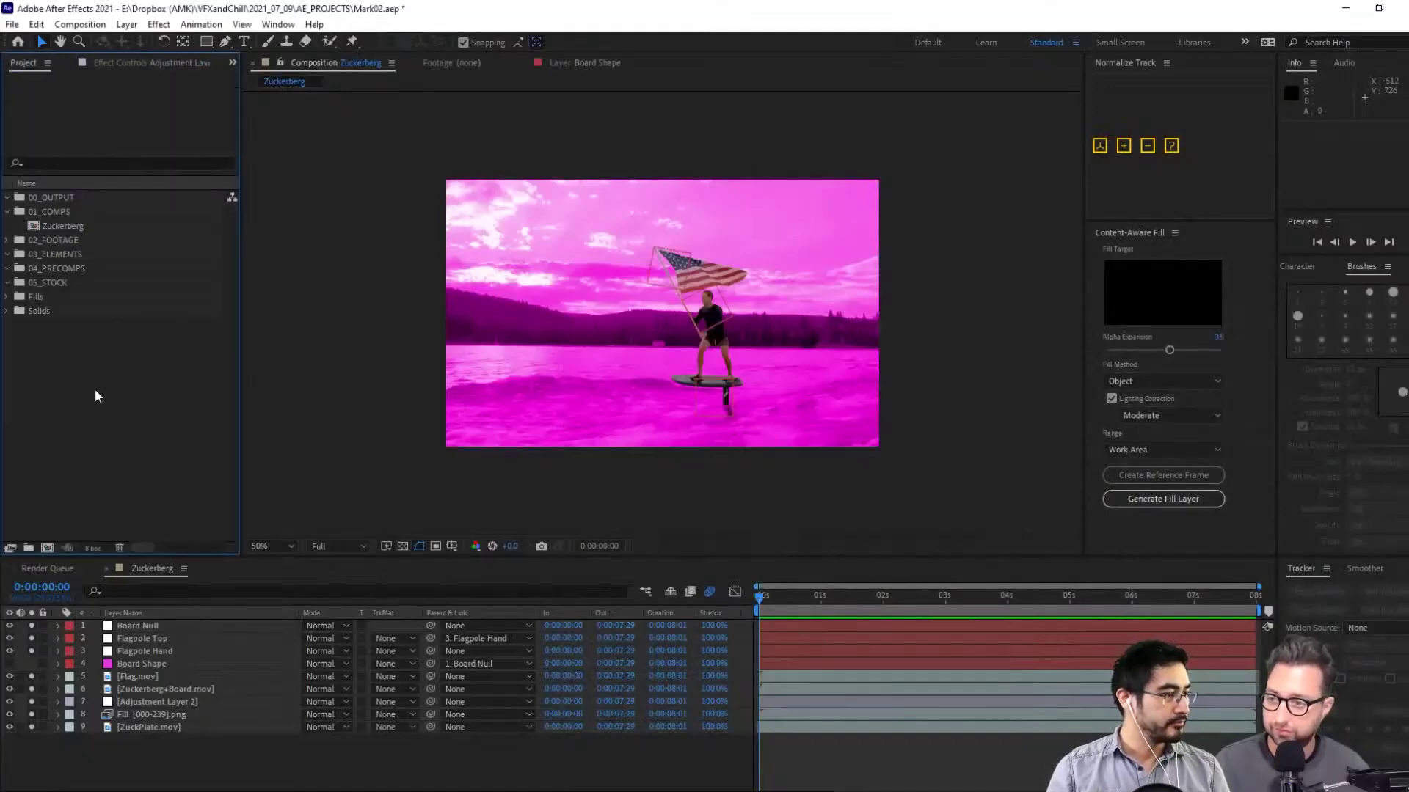
{"action": "double_click", "coordinate": [96, 397]}
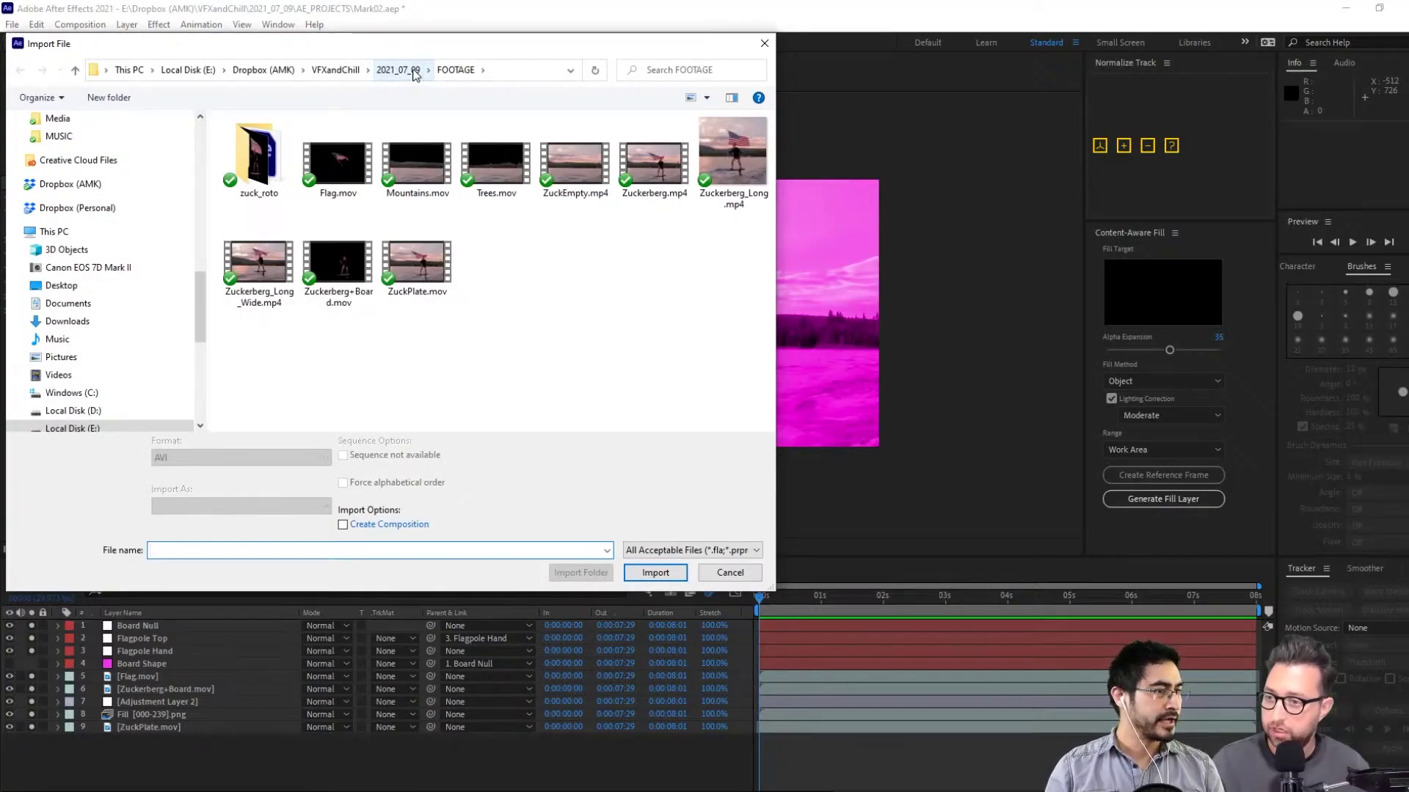
Browse to the ELEMENTS folder of the 07-09-21 project inside 00 - VFXwithFRIENDS
{"action": "scroll", "coordinate": [125, 183], "scroll_direction": "up", "scroll_amount": 10}
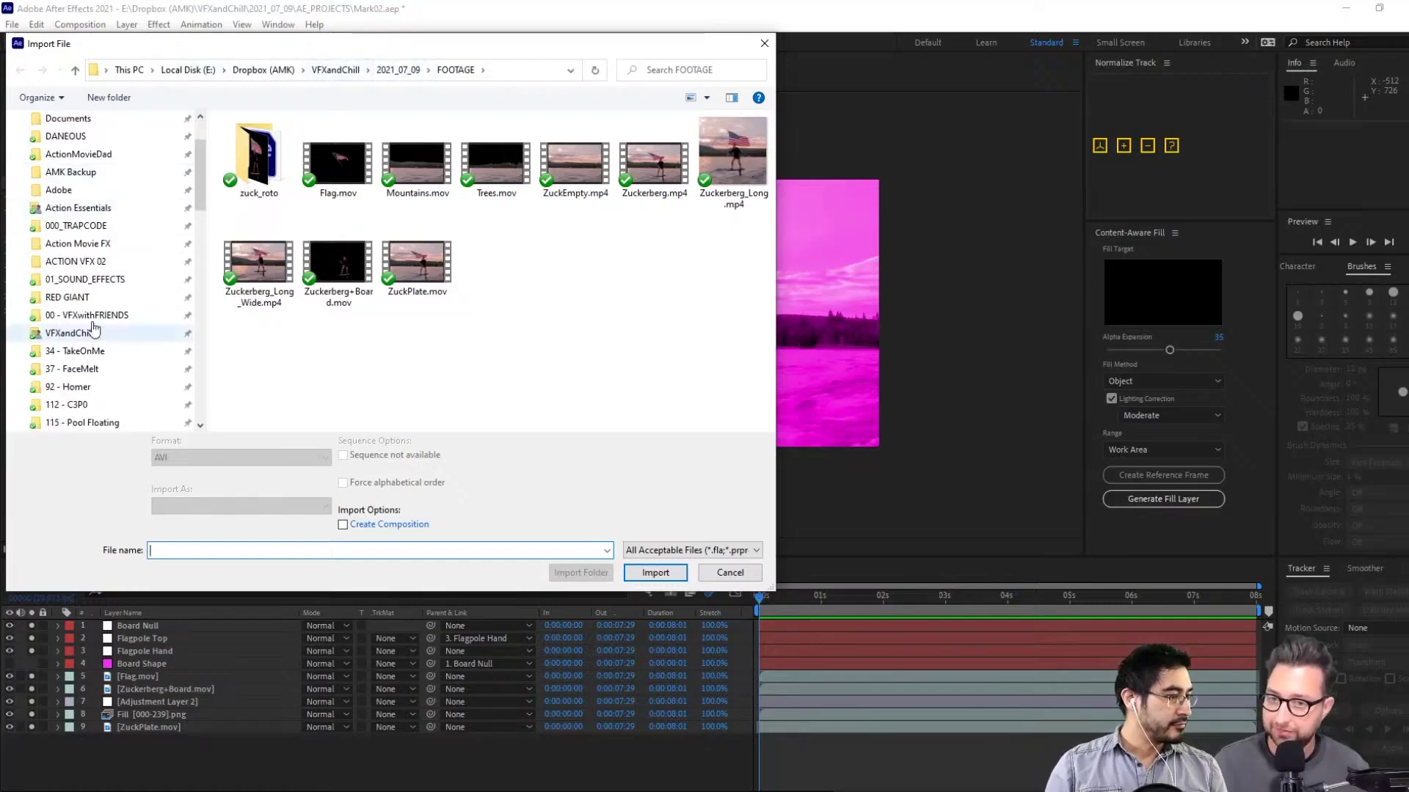
{"action": "left_click", "coordinate": [81, 297]}
{"action": "left_click", "coordinate": [98, 316]}
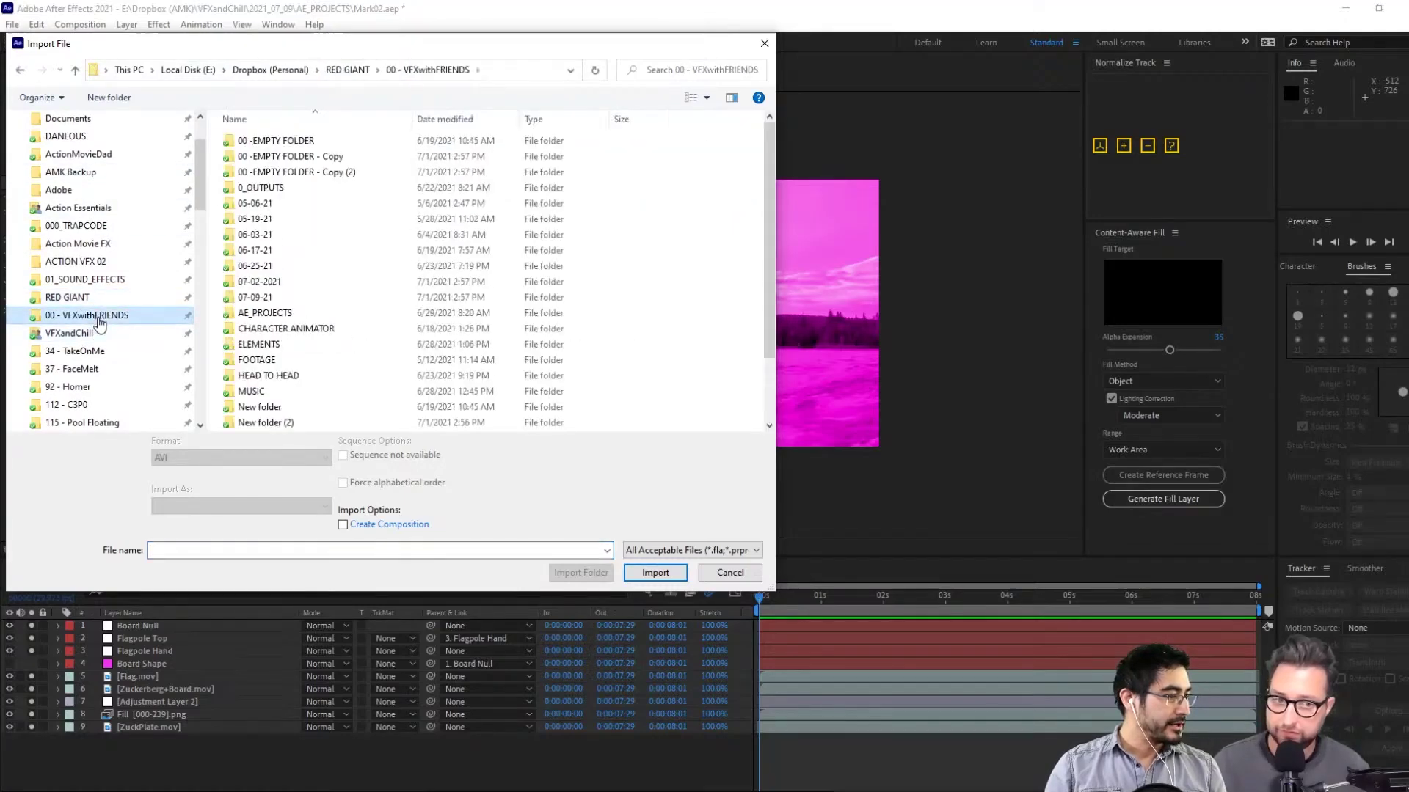
{"action": "double_click", "coordinate": [257, 297]}
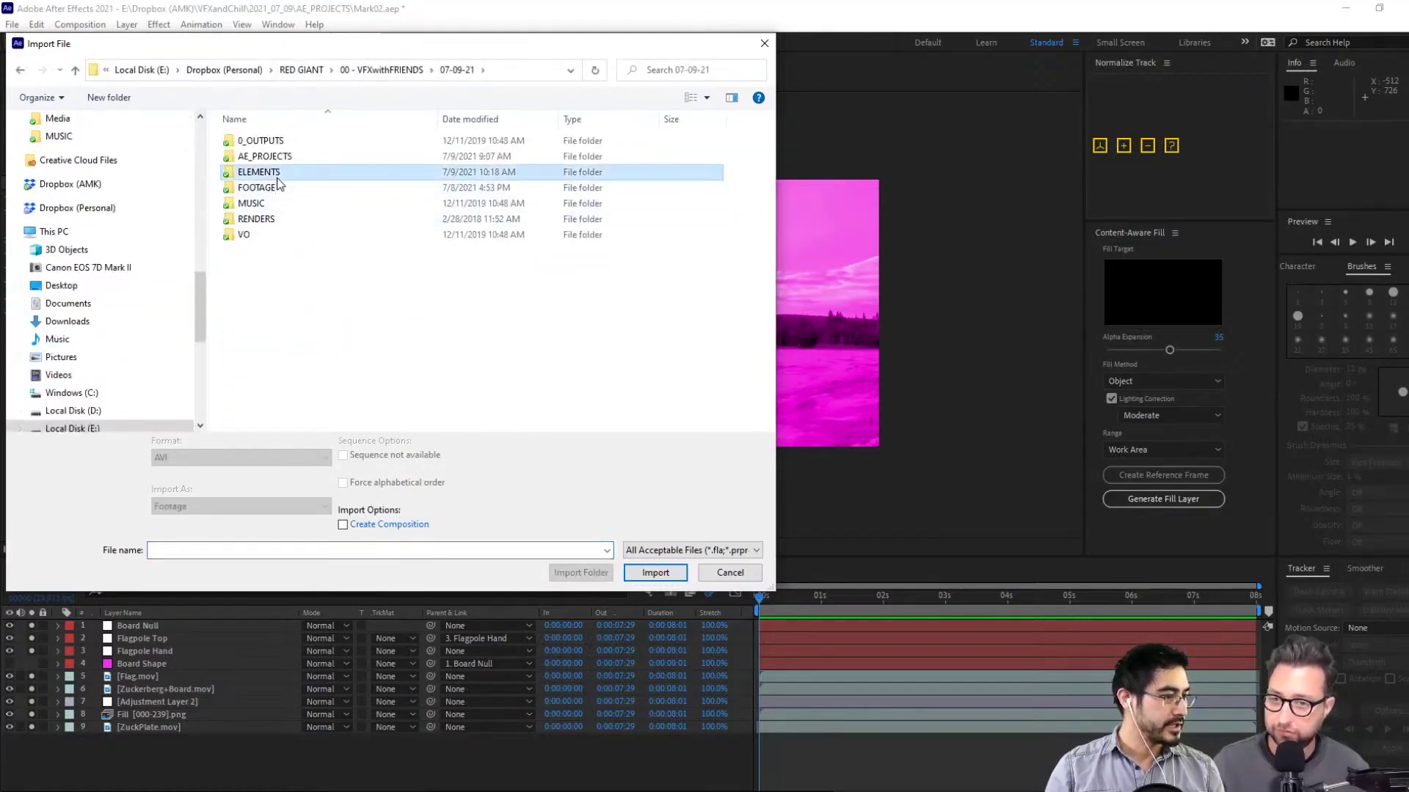
{"action": "double_click", "coordinate": [264, 188]}
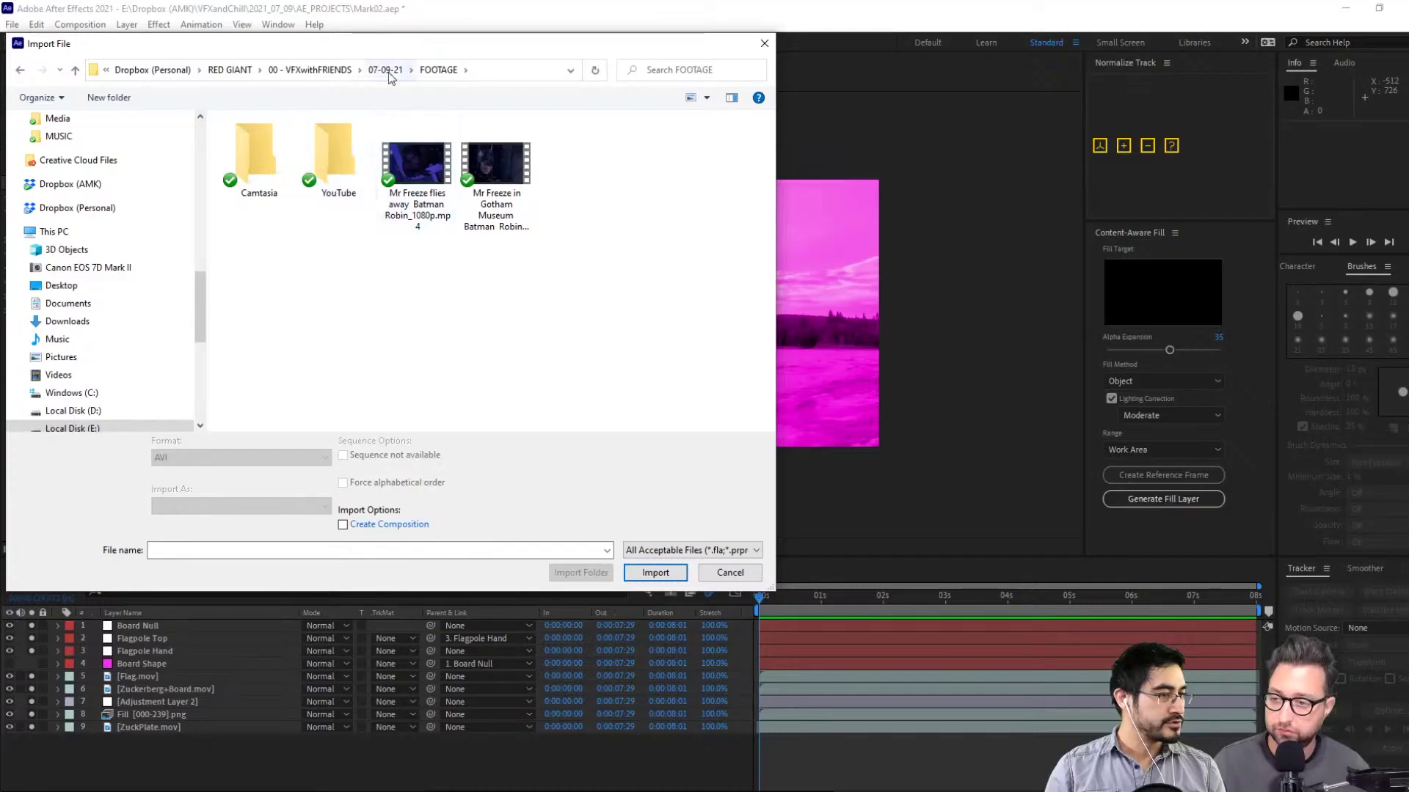
{"action": "left_click", "coordinate": [386, 71]}
{"action": "double_click", "coordinate": [367, 157]}
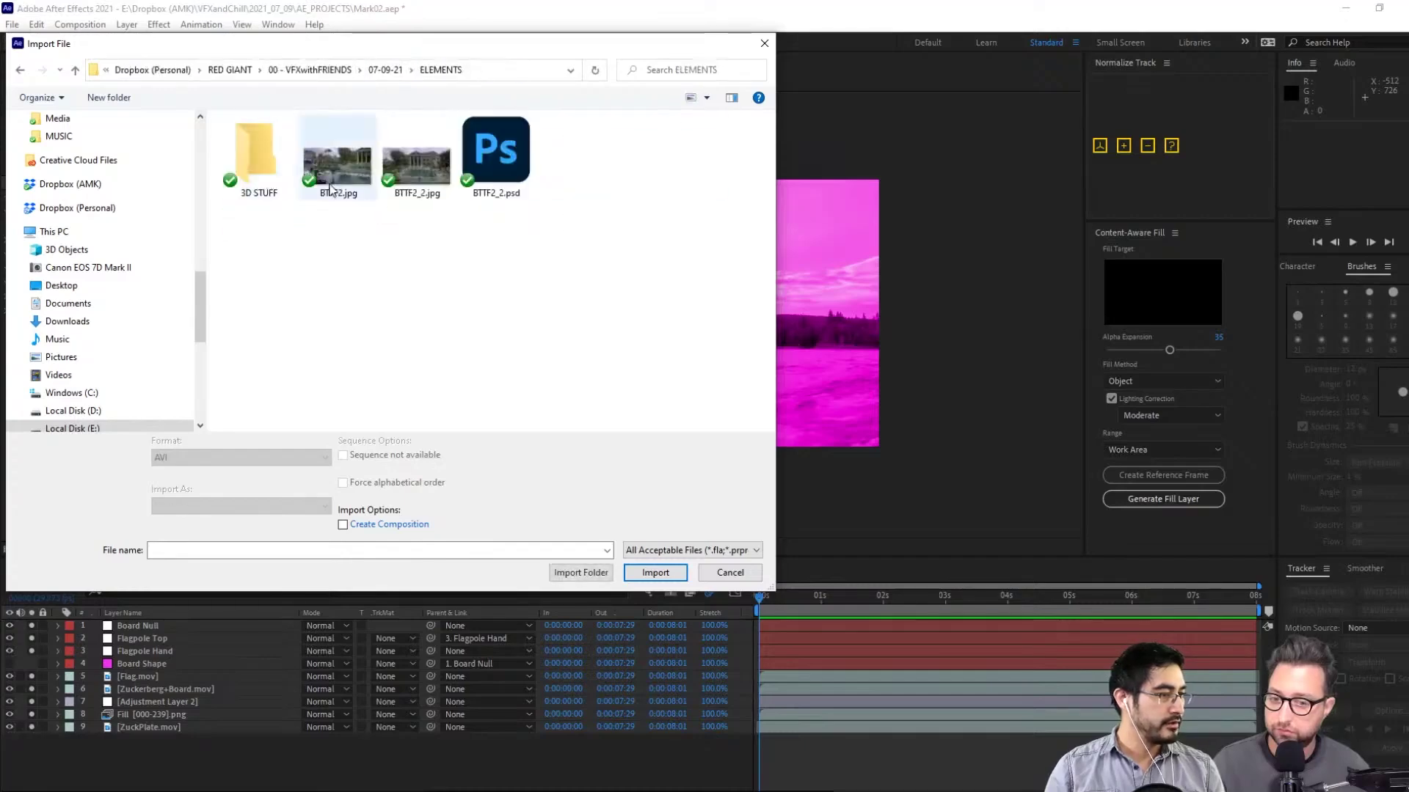
Import BTTF2_2.psd as Composition - Retain Layer Sizes with Editable Layer Styles
{"action": "double_click", "coordinate": [496, 150]}
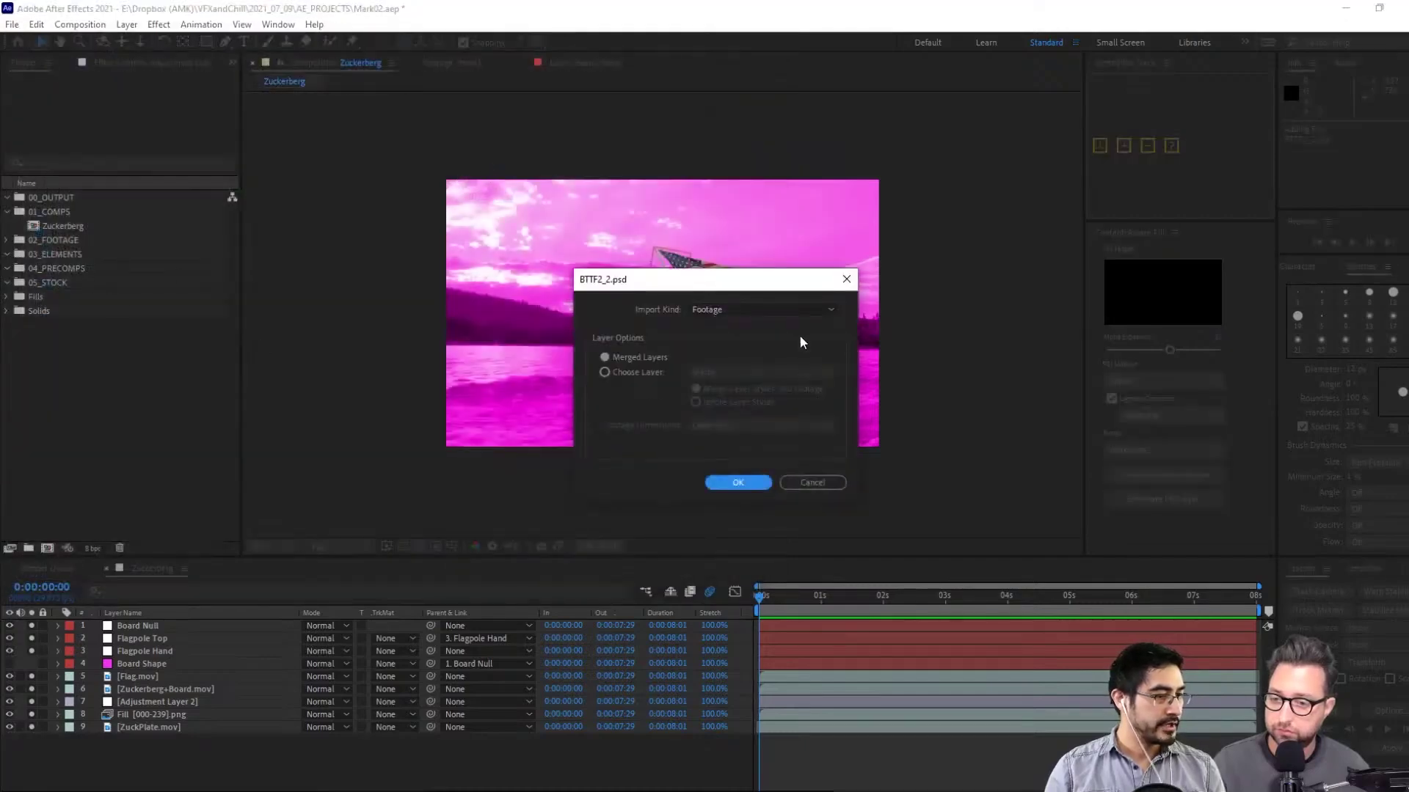
{"action": "left_click", "coordinate": [773, 311]}
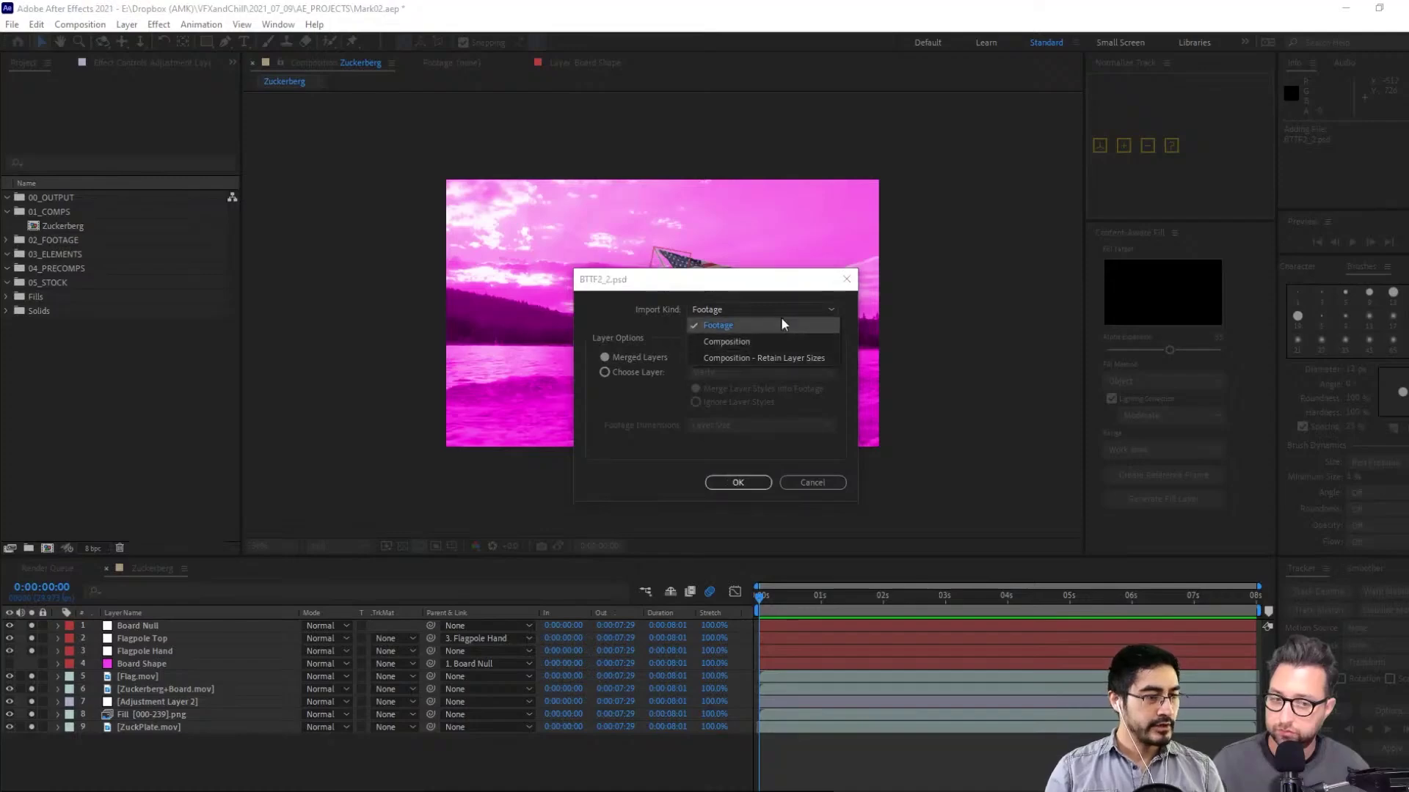
{"action": "left_click", "coordinate": [784, 290]}
{"action": "left_click_drag", "start_coordinate": [783, 285], "coordinate": [794, 248]}
{"action": "left_click", "coordinate": [786, 274]}
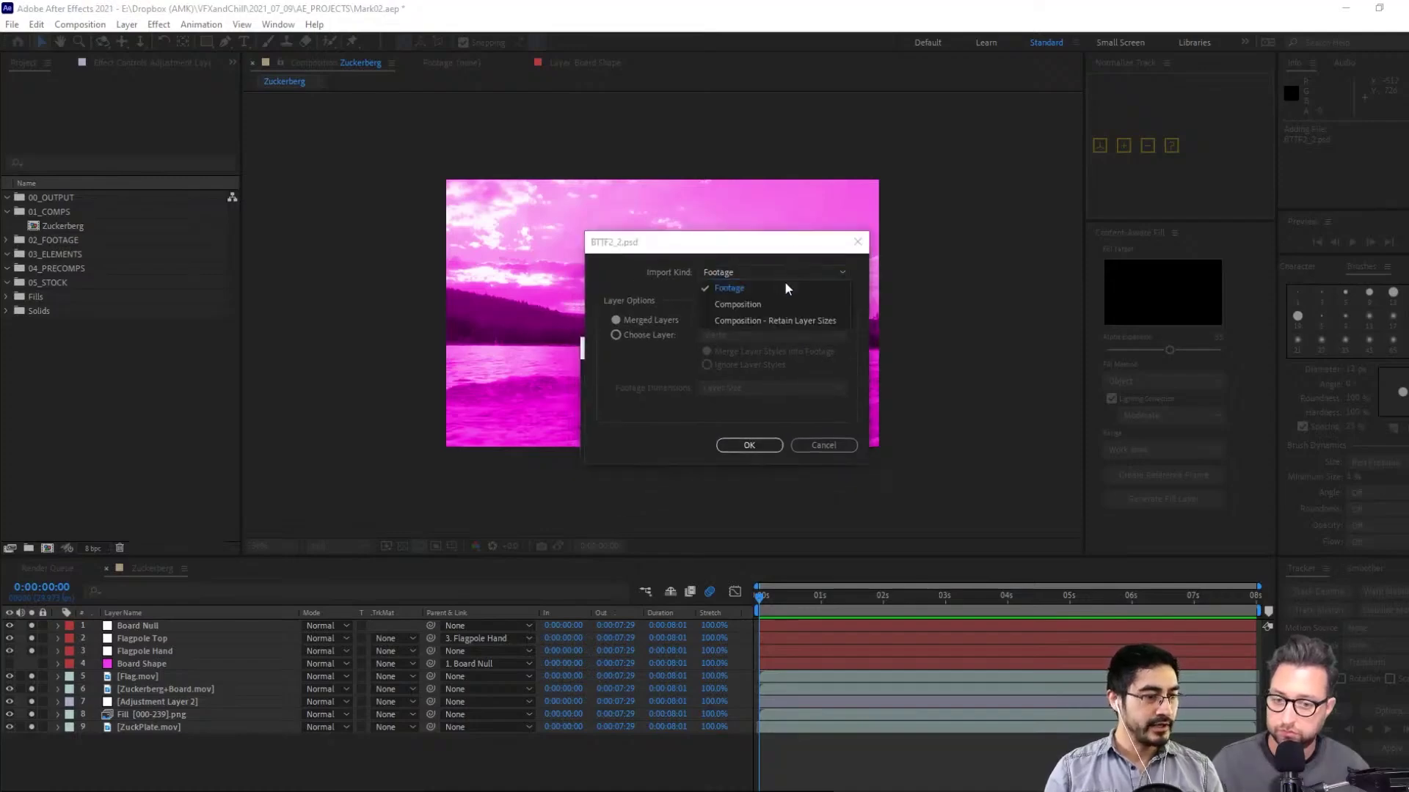
{"action": "left_click", "coordinate": [788, 325]}
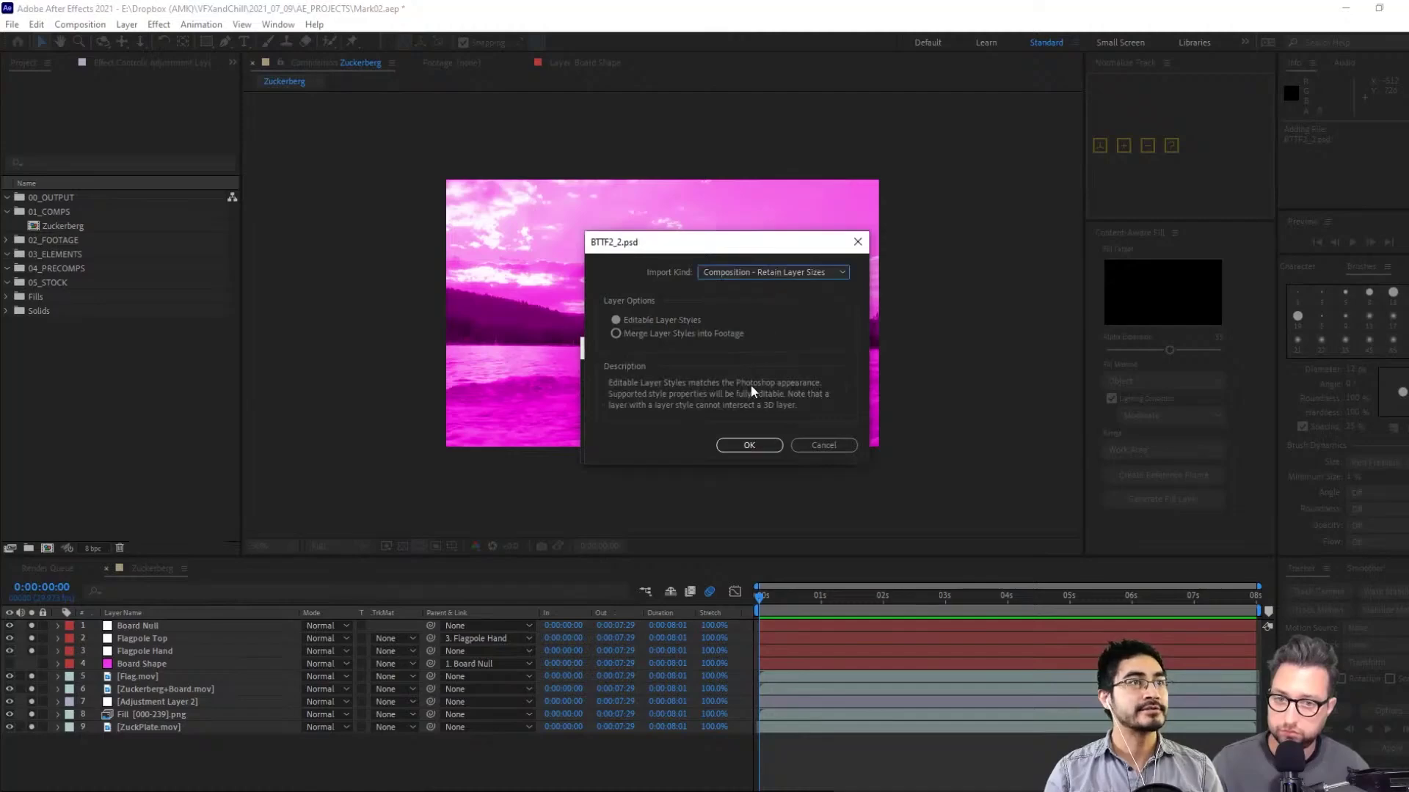
{"action": "left_click", "coordinate": [748, 446]}
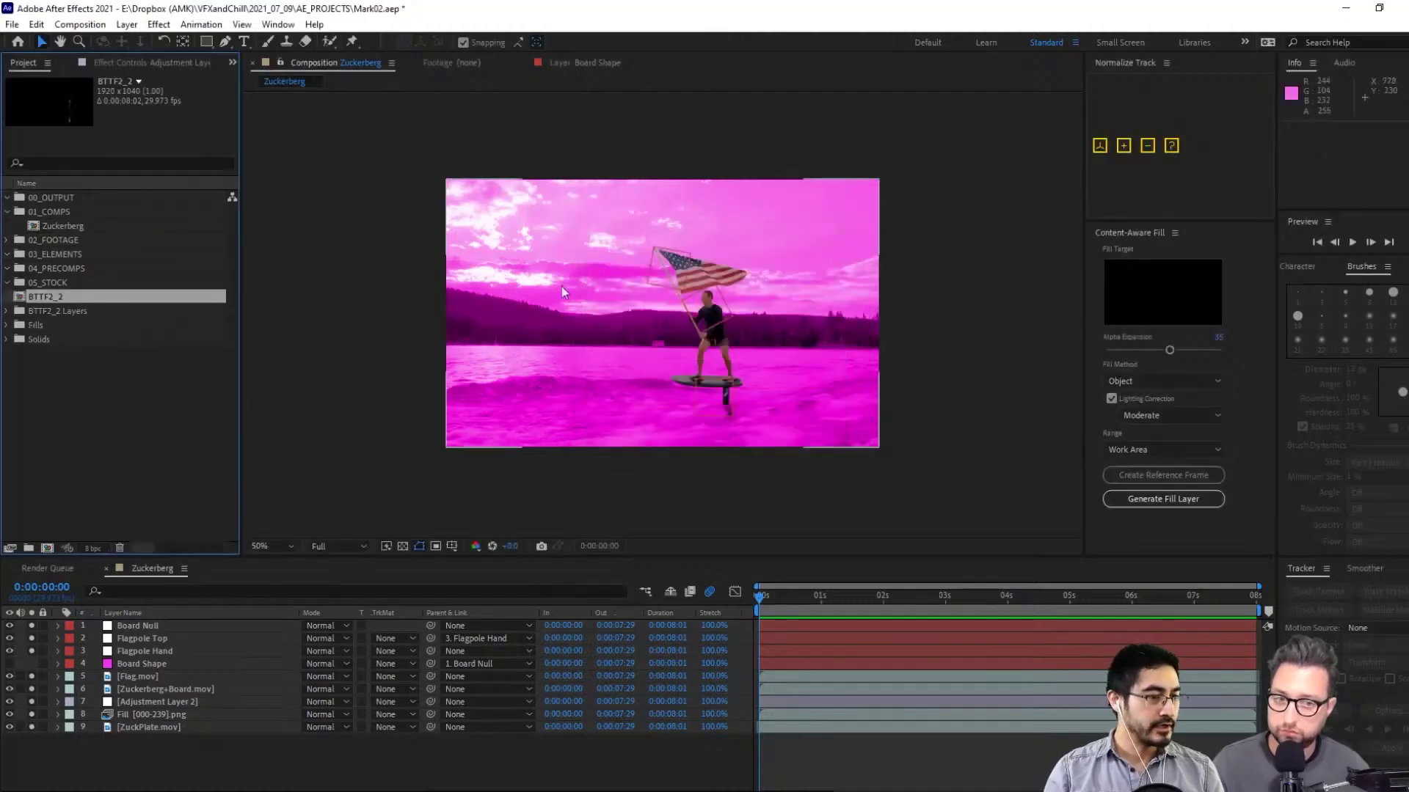
Add Background/BTTF2_2.psd to the Zuckerberg composition directly below Zuckerberg+Board.mov and position it at about 566, 374
{"action": "left_click", "coordinate": [7, 312]}
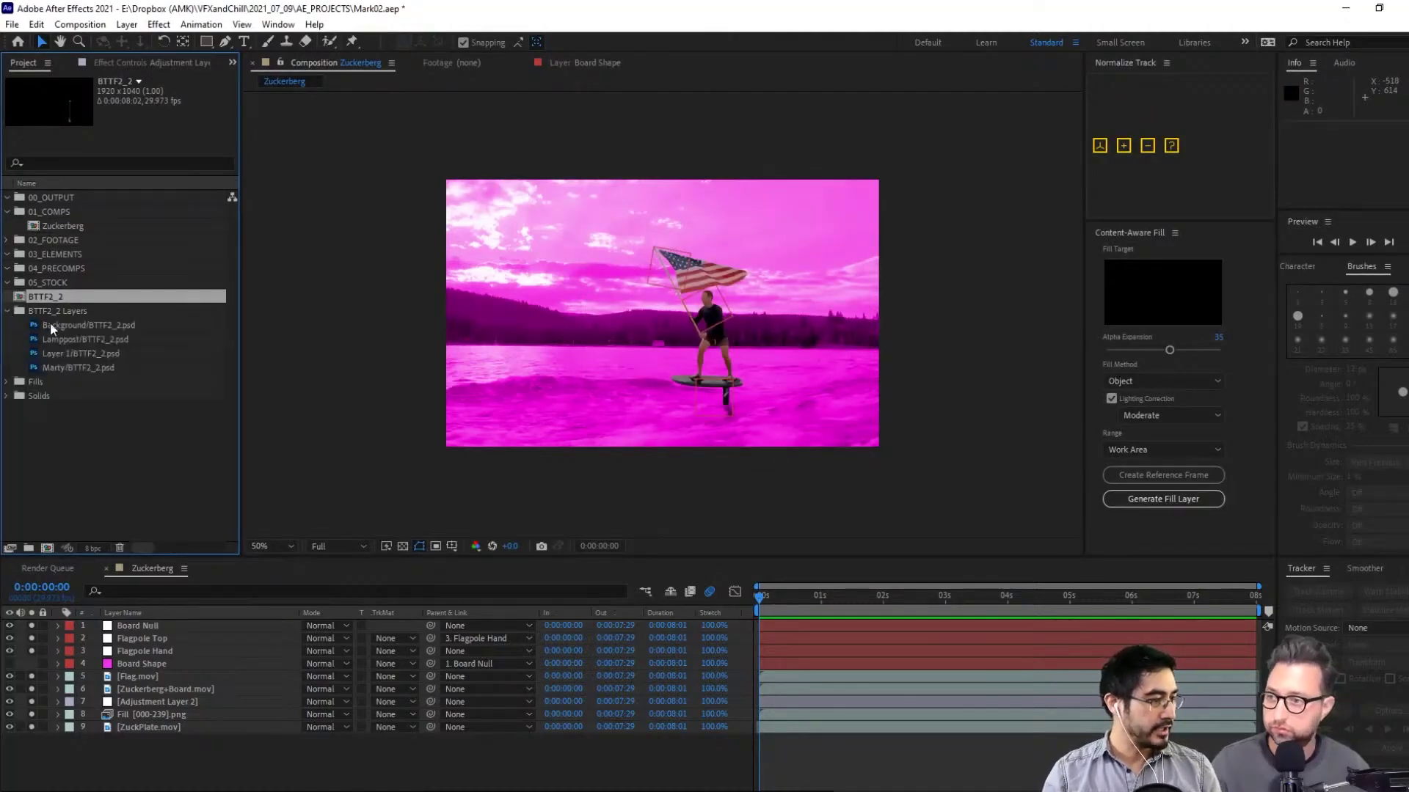
{"action": "left_click", "coordinate": [55, 325]}
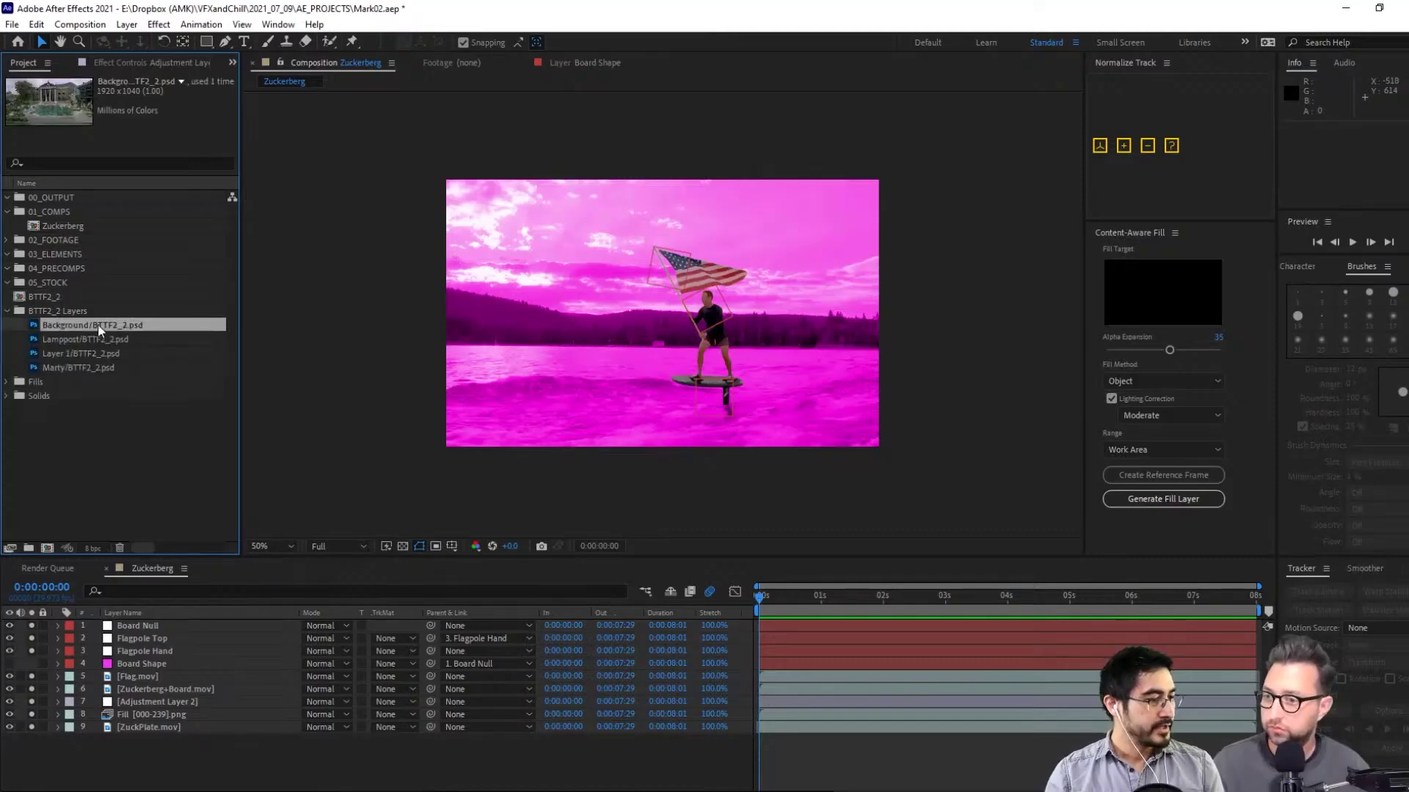
{"action": "left_click_drag", "start_coordinate": [79, 324], "coordinate": [166, 689]}
{"action": "left_click_drag", "start_coordinate": [852, 439], "coordinate": [817, 428]}
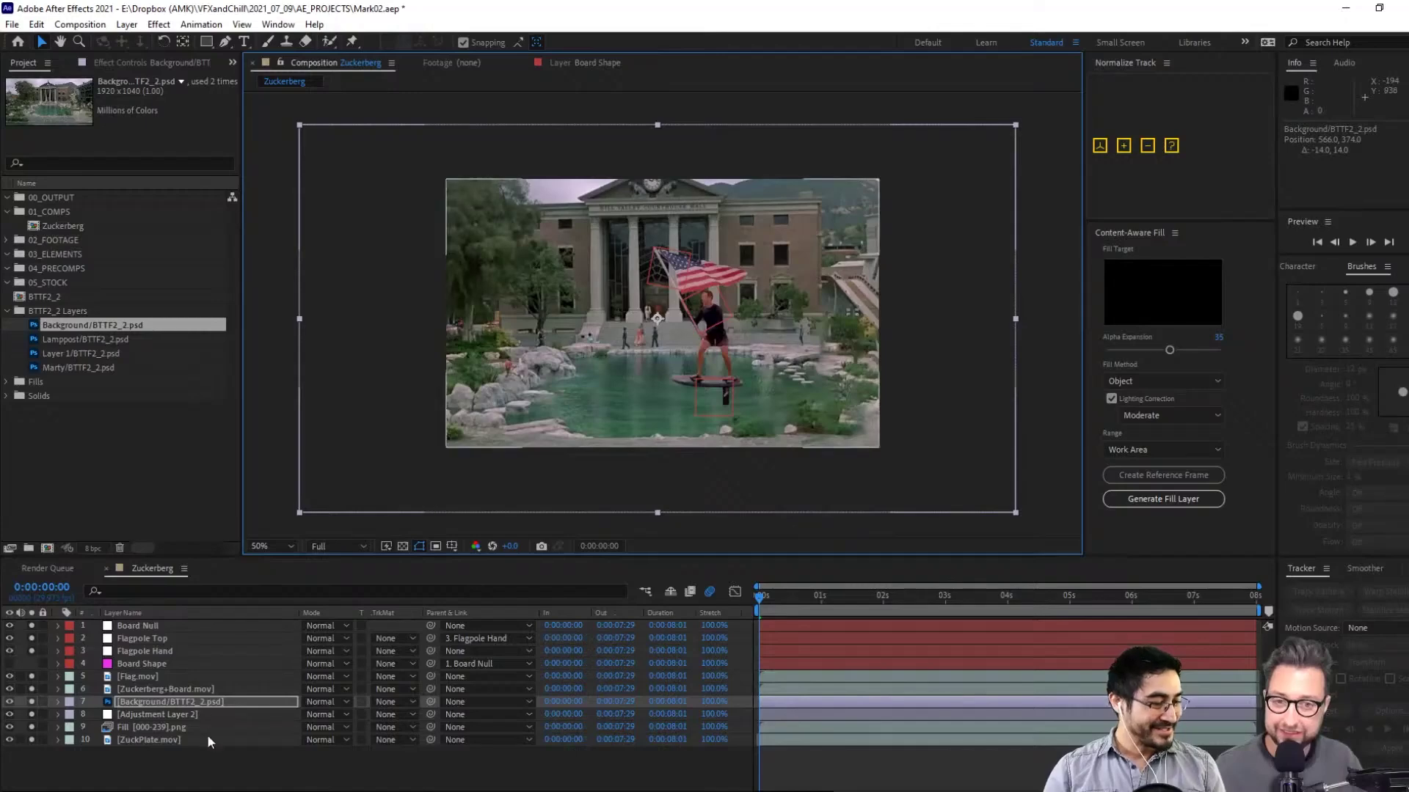
Make the background layer 3D and move its anchor point down about 78 px to the pool's back edge
{"action": "left_click", "coordinate": [285, 702]}
{"action": "key", "text": "F4"}
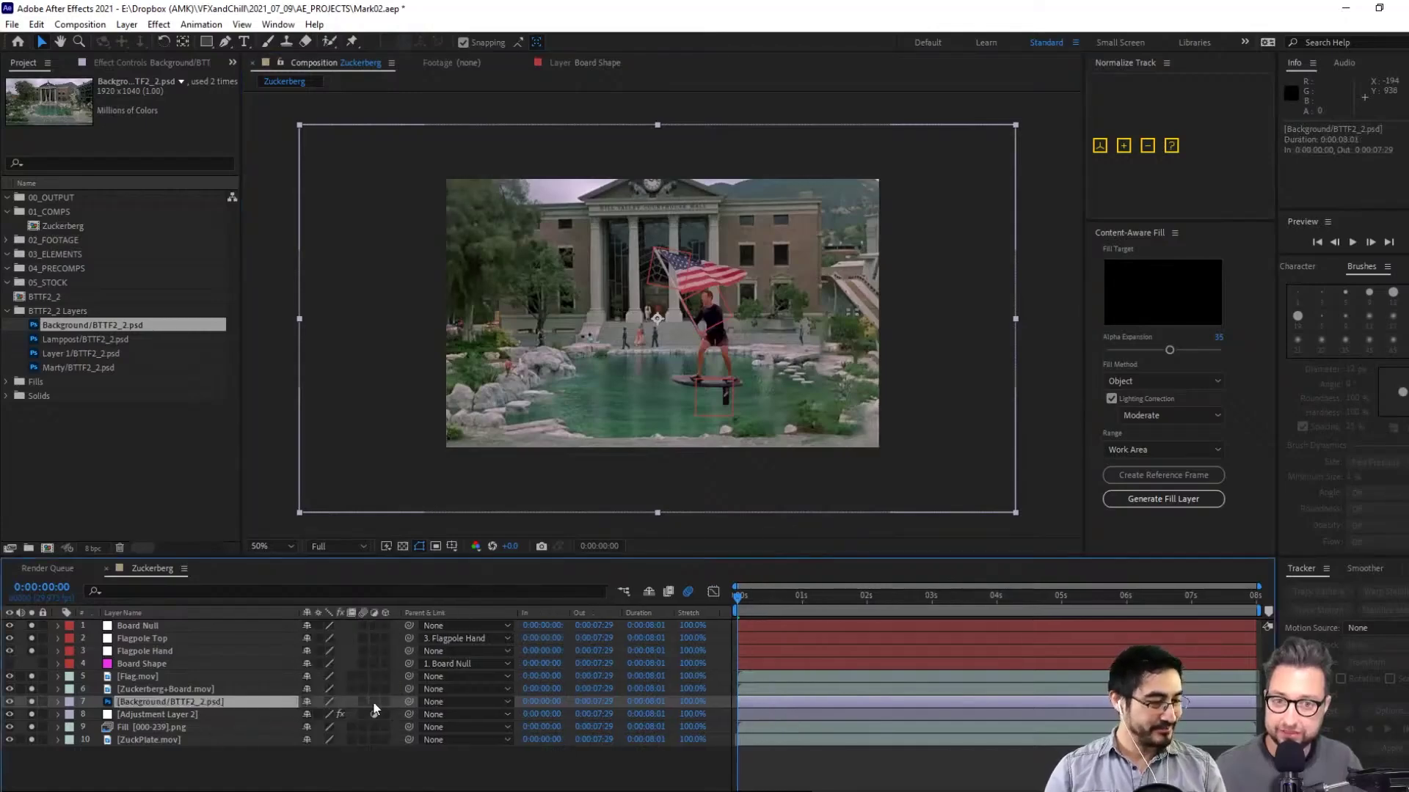
{"action": "left_click", "coordinate": [385, 701]}
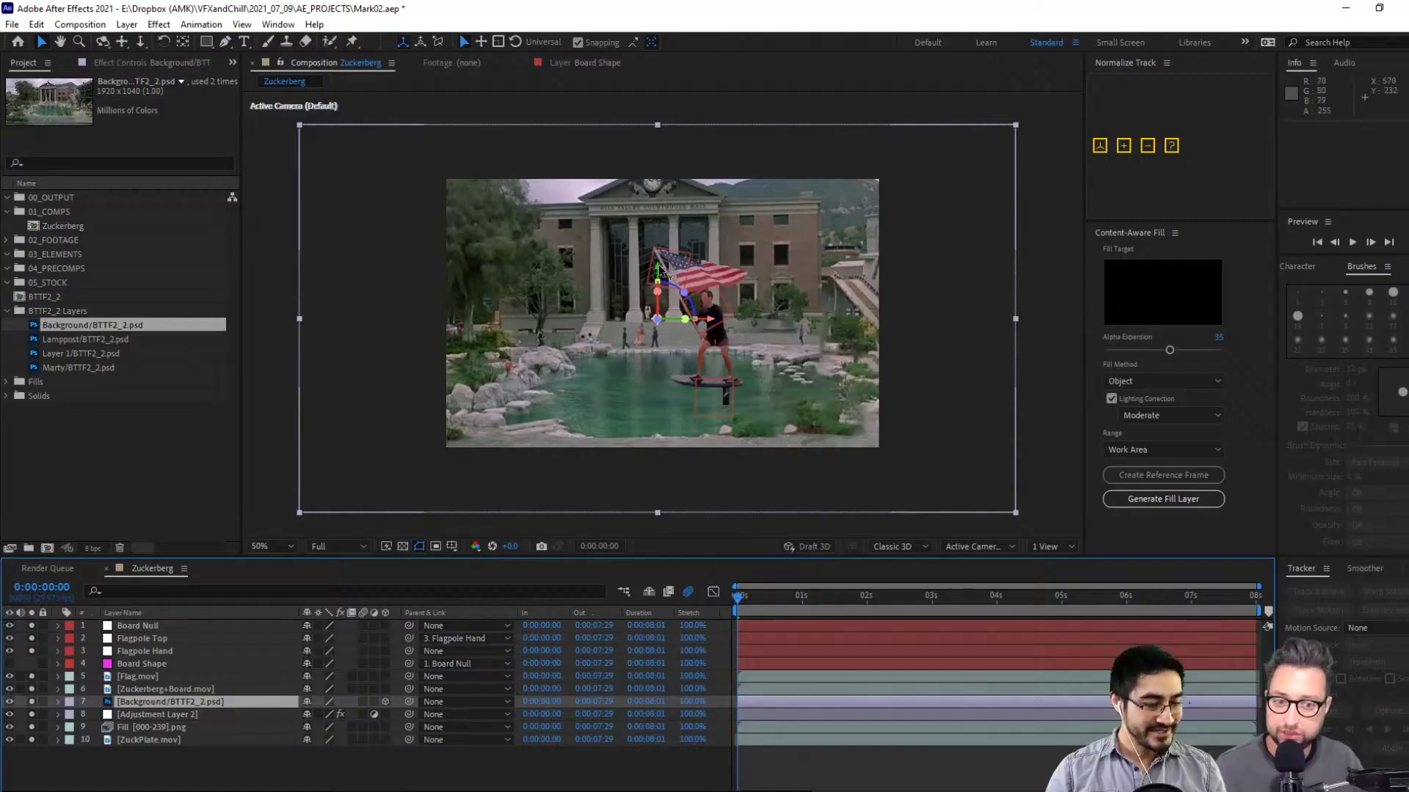
{"action": "key", "text": "y"}
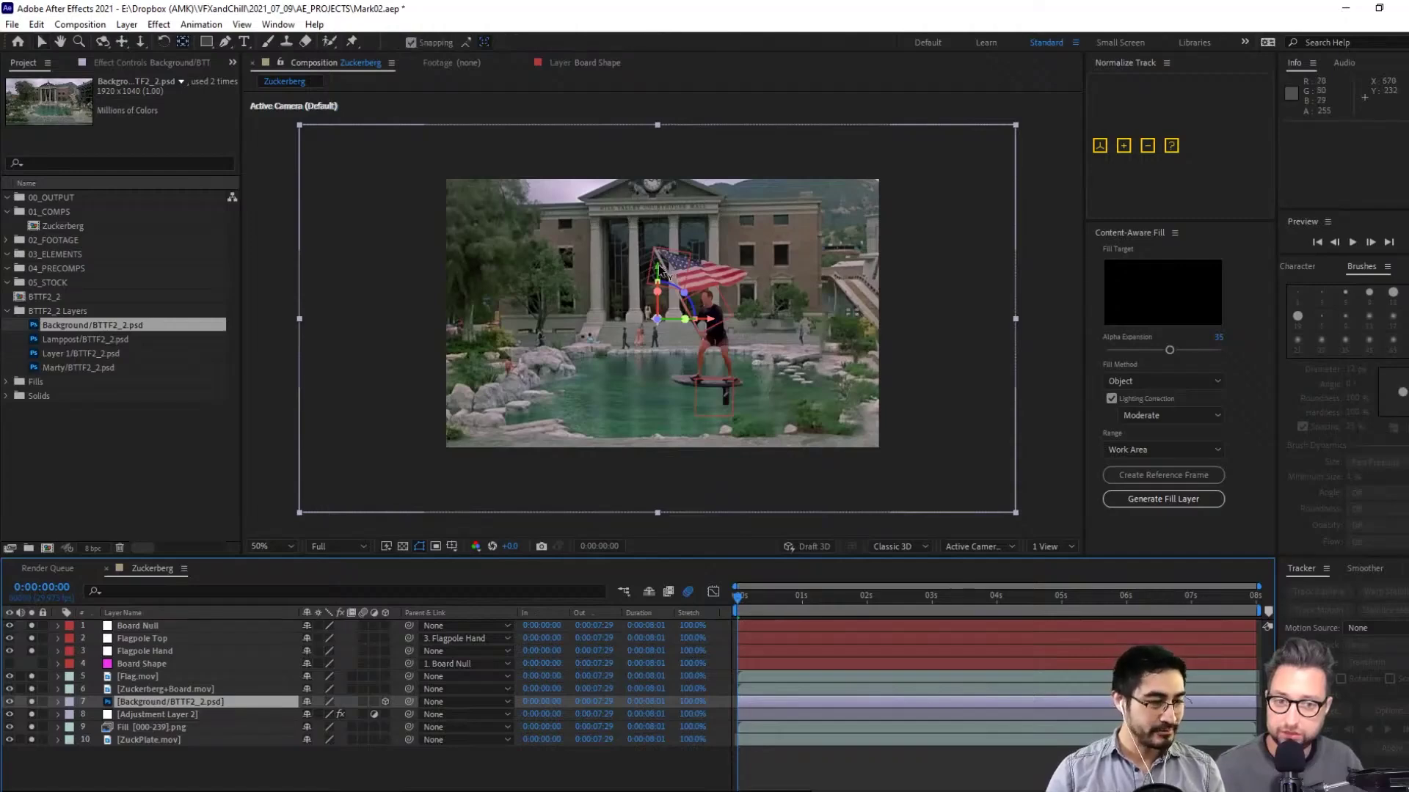
{"action": "left_click_drag", "start_coordinate": [659, 269], "coordinate": [667, 297]}
{"action": "scroll", "coordinate": [667, 323], "scroll_direction": "up", "scroll_amount": 4}
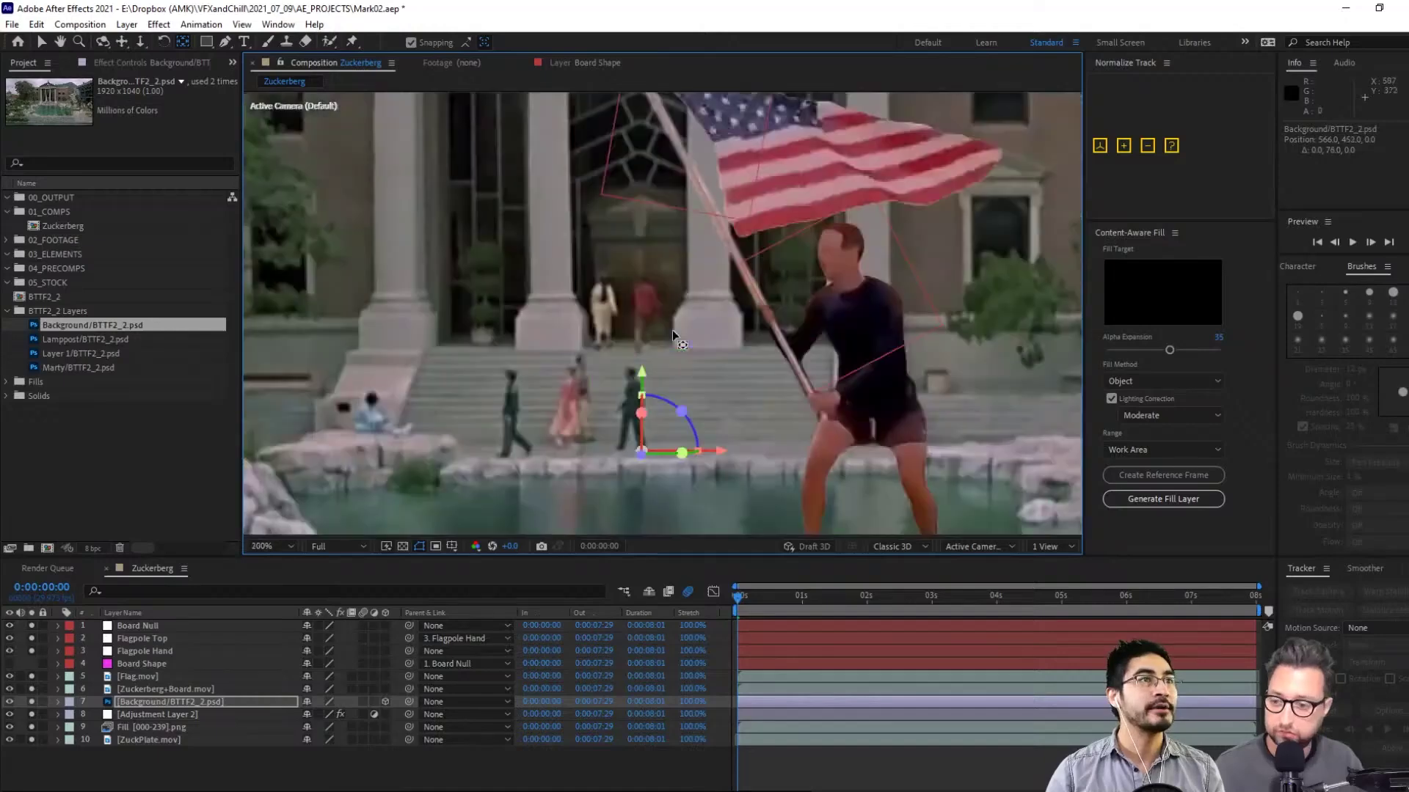
{"action": "left_click_drag", "start_coordinate": [662, 389], "coordinate": [672, 316]}
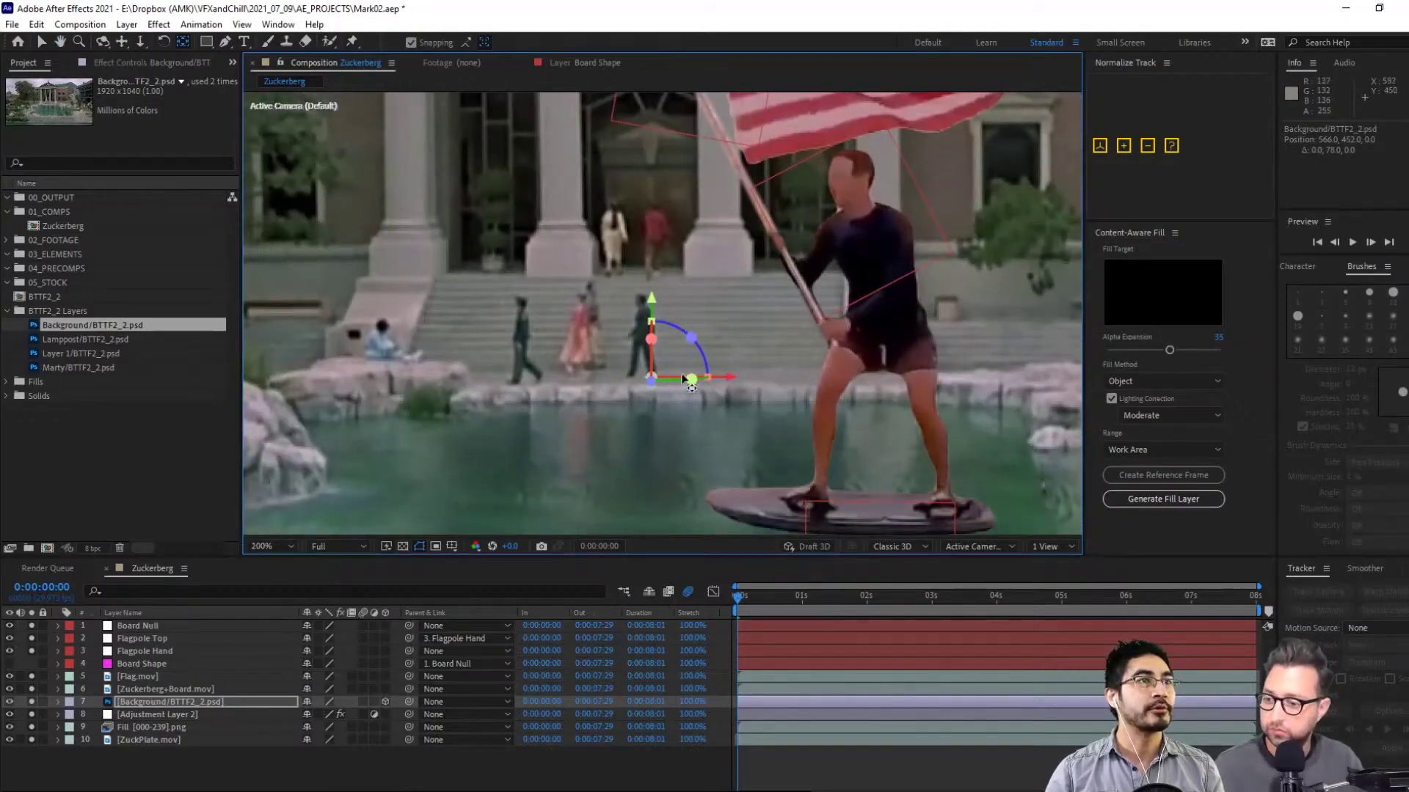
{"action": "scroll", "coordinate": [682, 378], "scroll_direction": "down", "scroll_amount": 4}
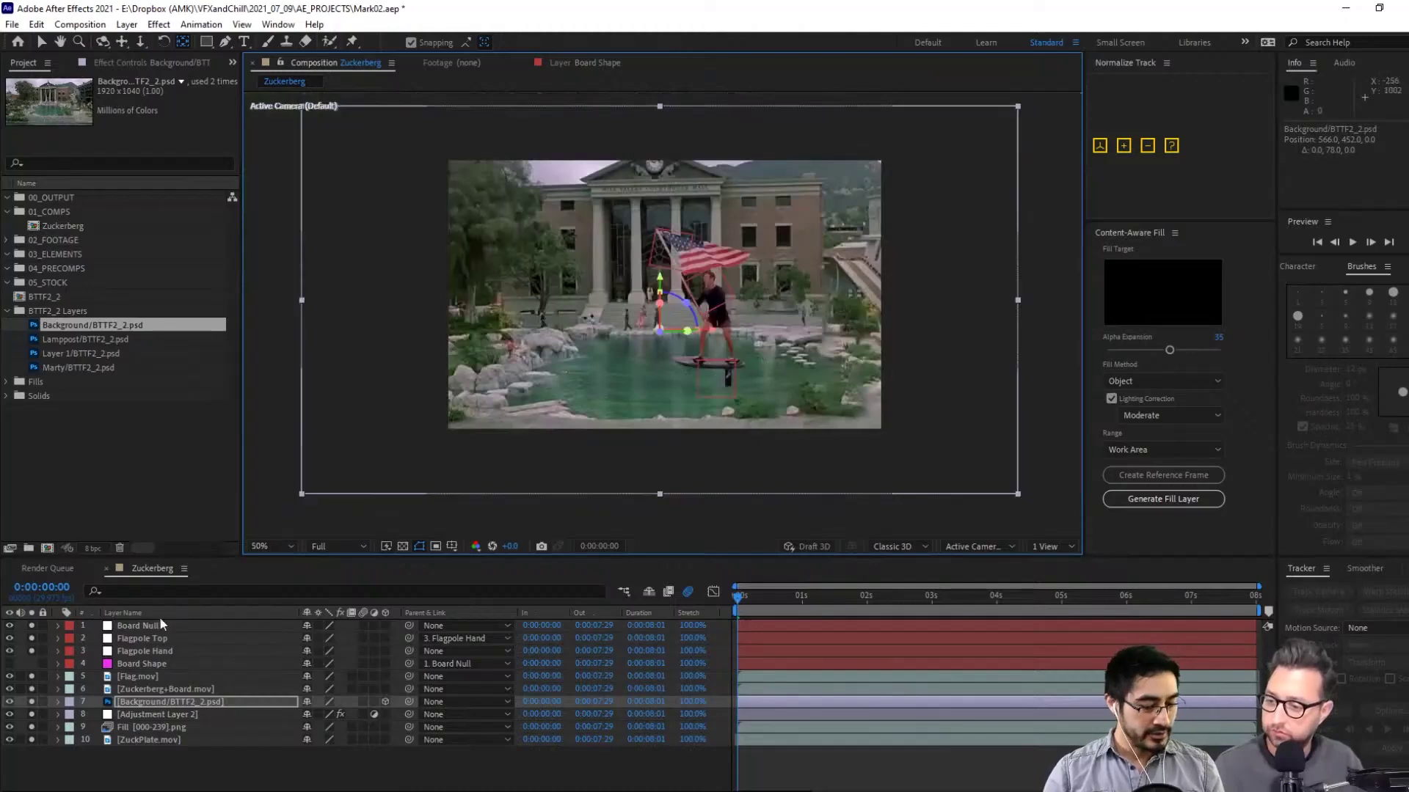
Duplicate the background layer and rotate the upper copy flat around its anchor point to an X orientation of 270°
{"action": "left_click", "coordinate": [145, 704]}
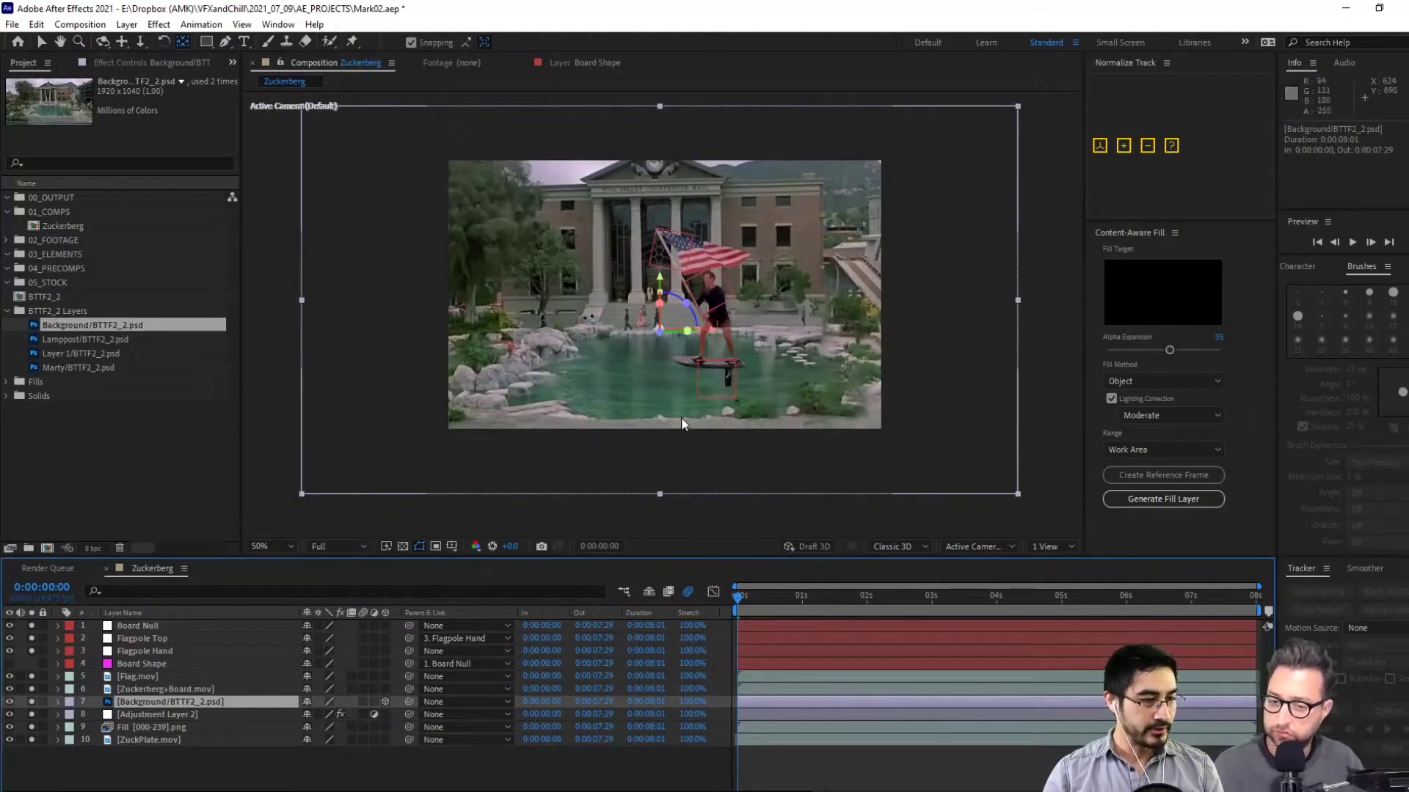
{"action": "key", "text": "ctrl+d"}
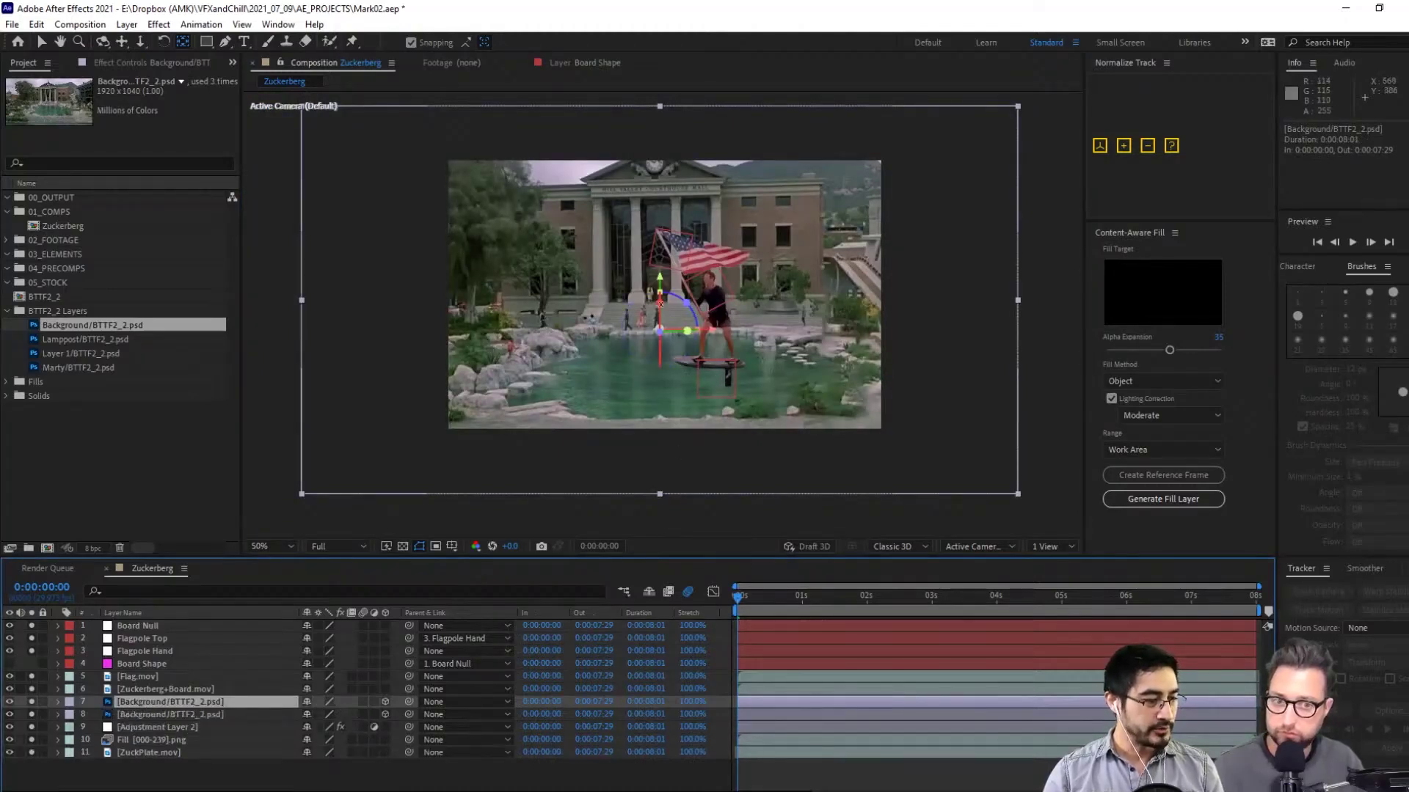
{"action": "left_click_drag", "start_coordinate": [660, 297], "coordinate": [660, 297]}
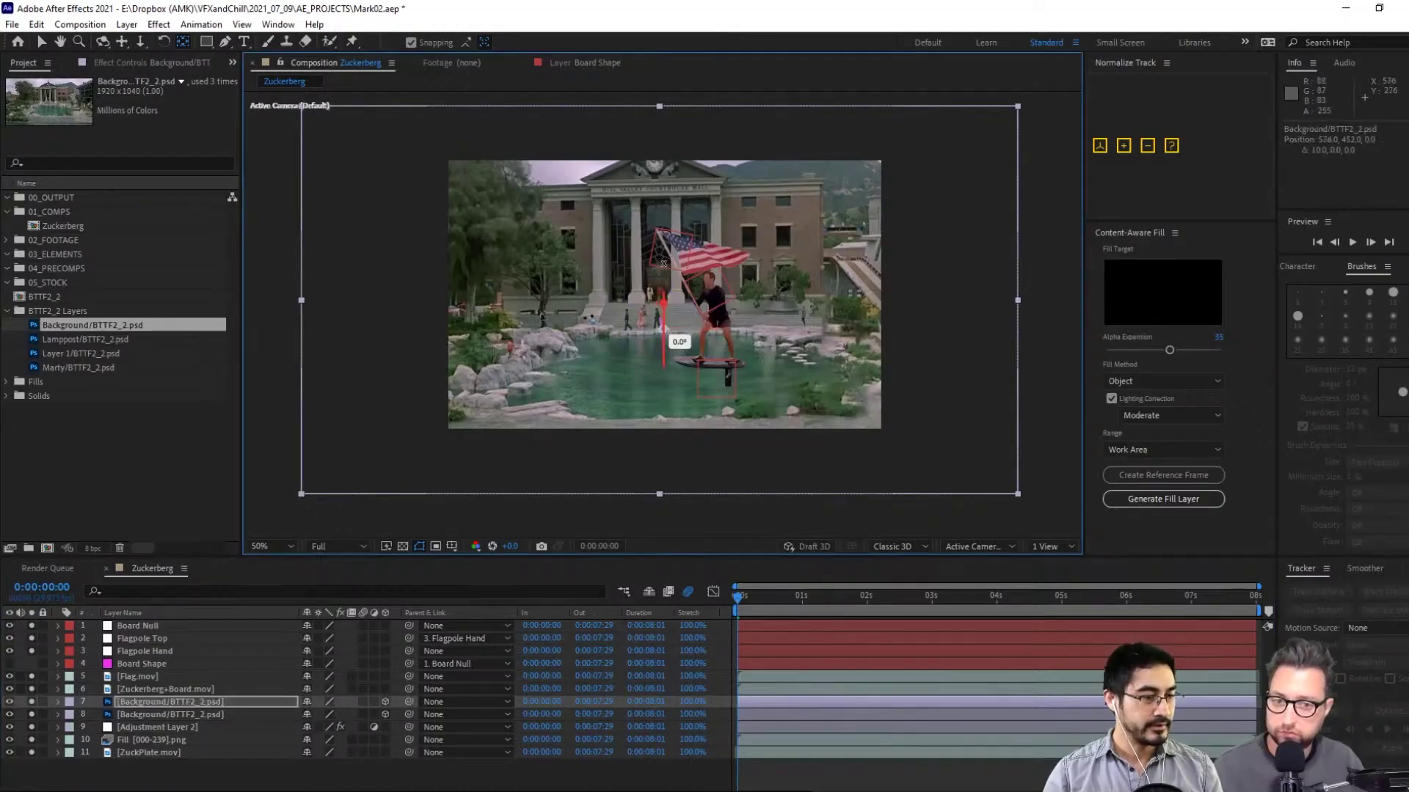
{"action": "key", "text": "ctrl+z"}
{"action": "left_click", "coordinate": [179, 739]}
{"action": "left_click", "coordinate": [194, 715]}
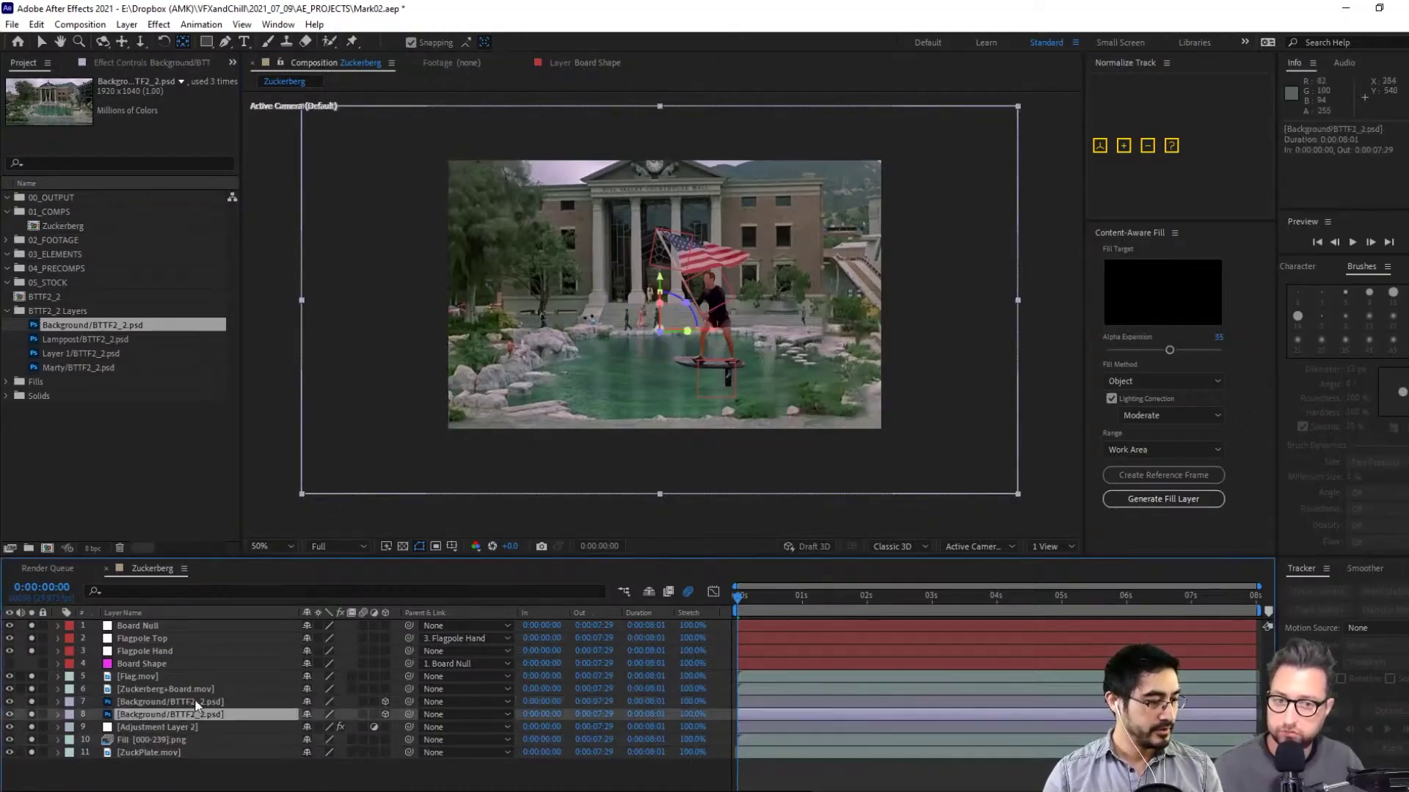
{"action": "left_click", "coordinate": [196, 702]}
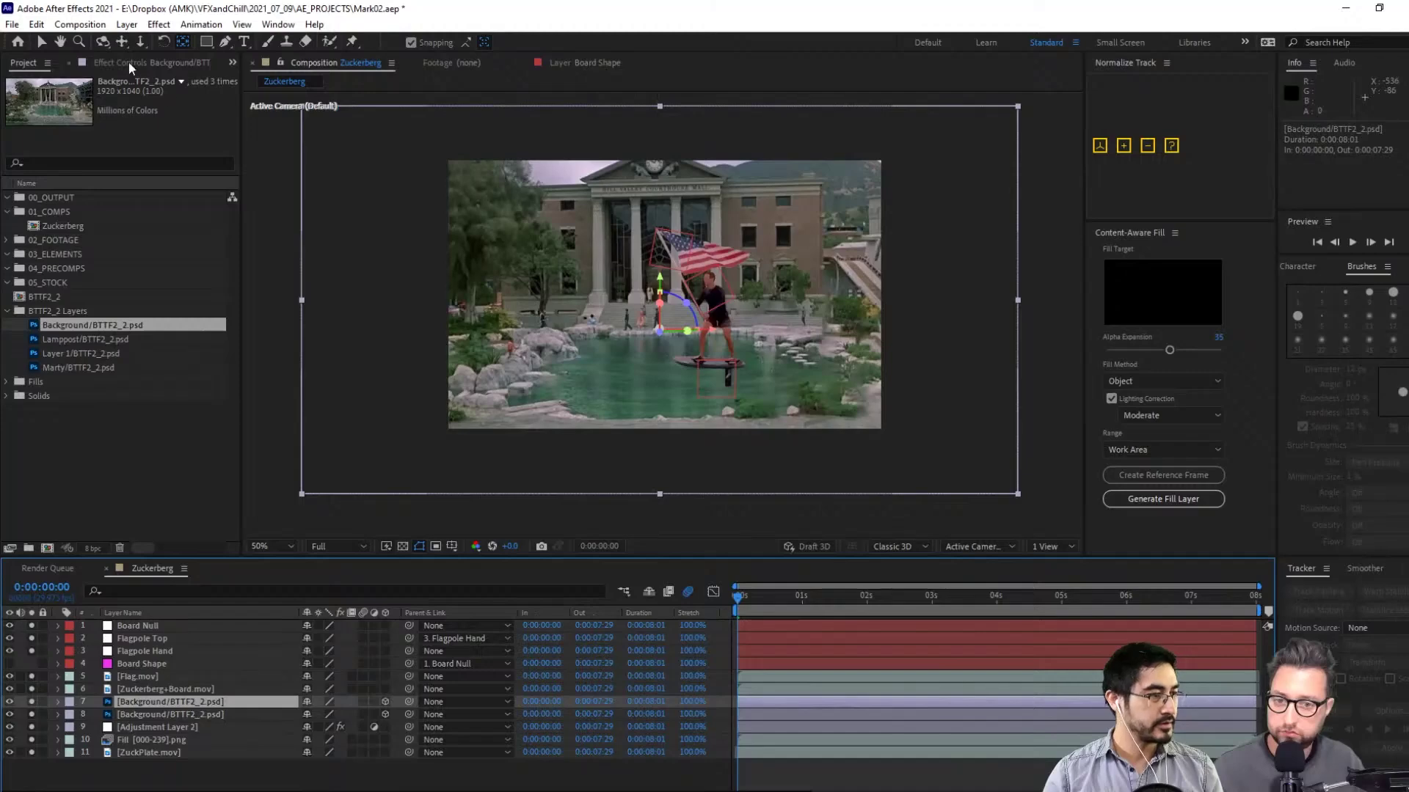
{"action": "left_click", "coordinate": [103, 41]}
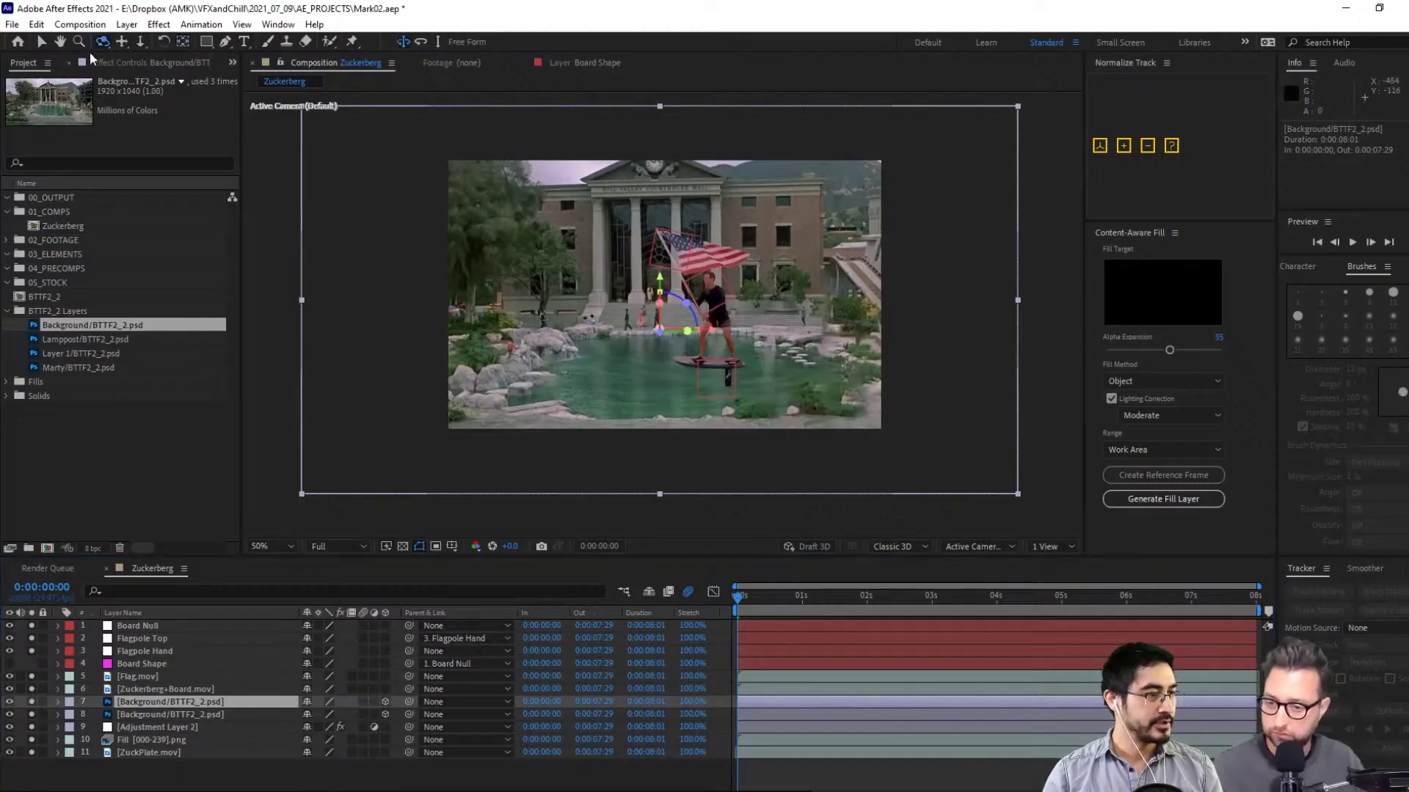
{"action": "key", "text": "w"}
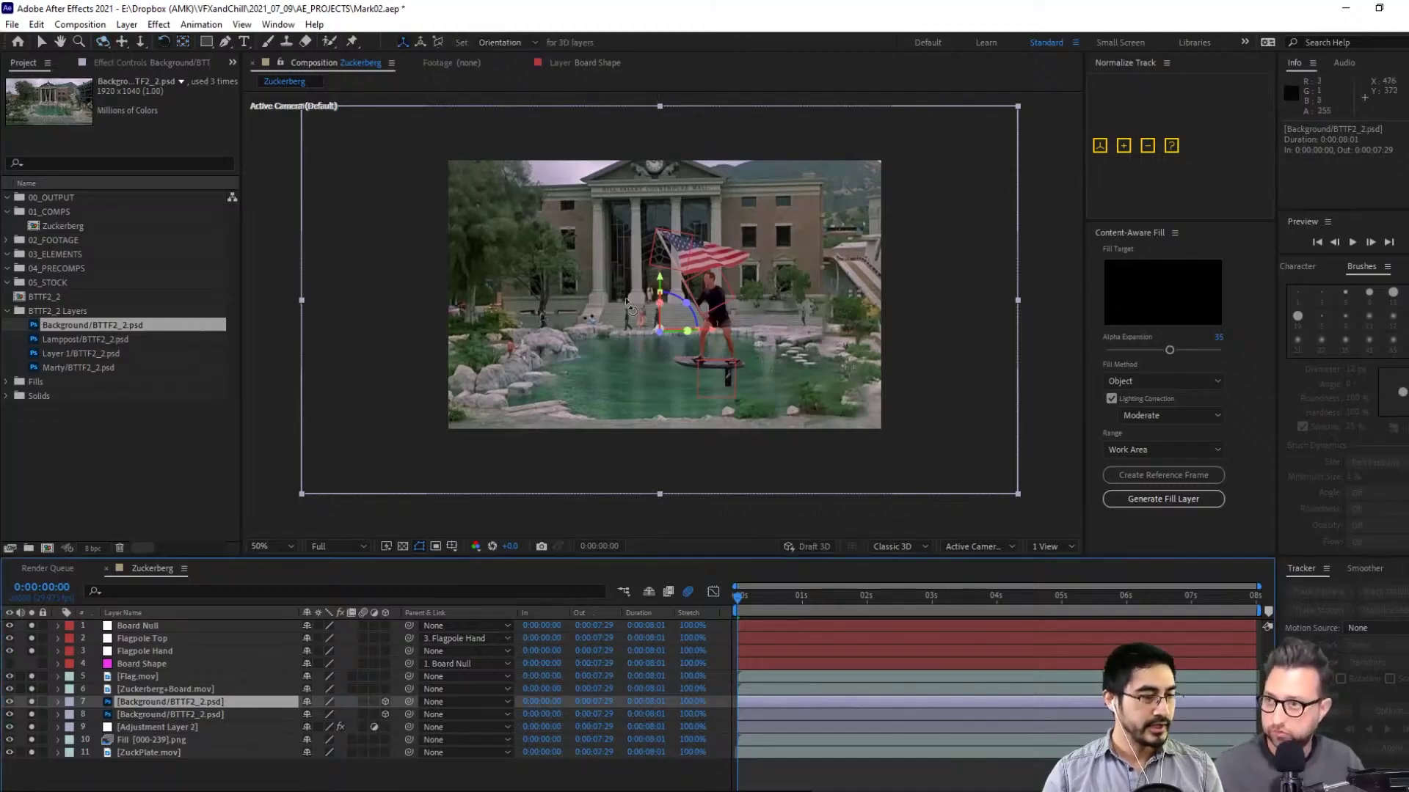
{"action": "left_click_drag", "start_coordinate": [662, 304], "coordinate": [665, 263]}
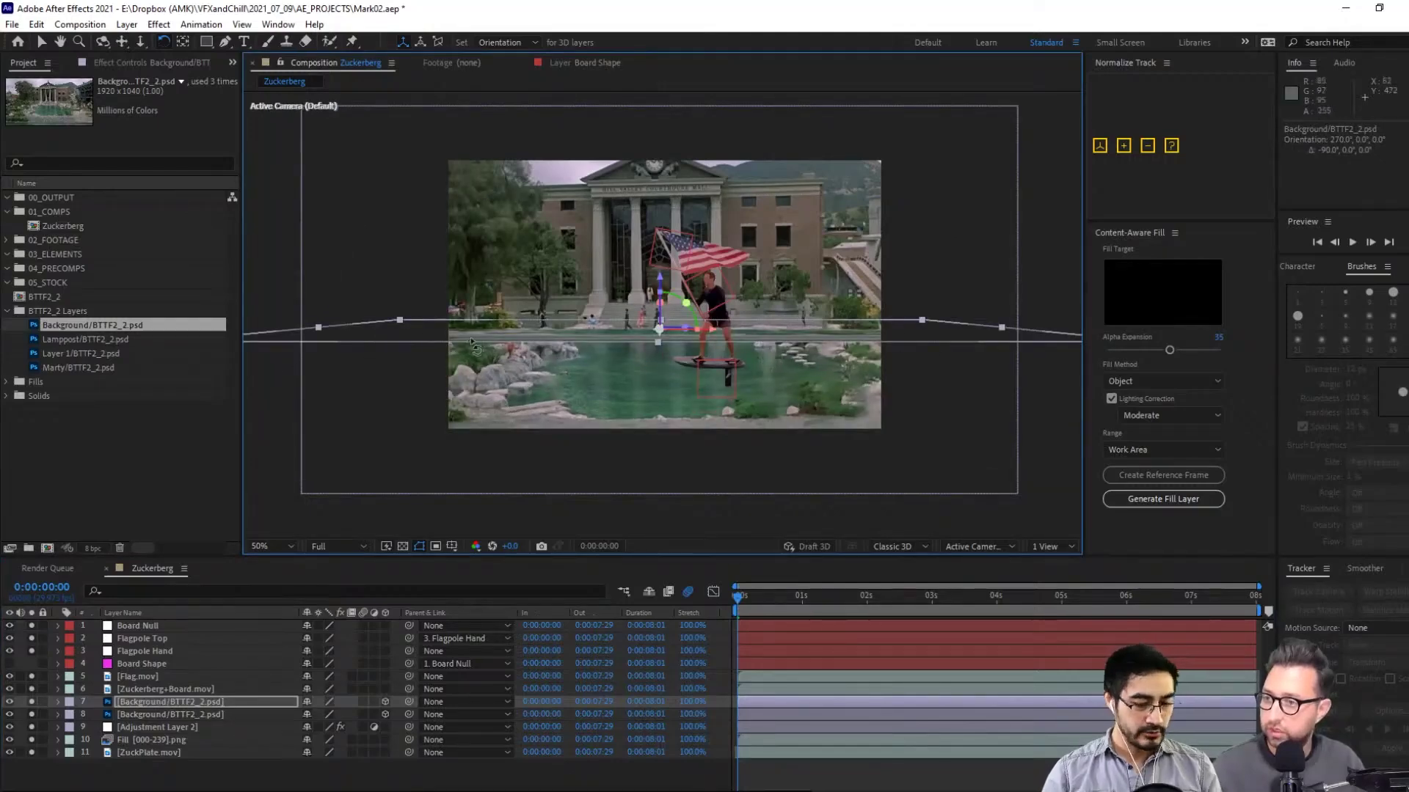
Check the two background planes in Custom View 1, return to the active camera and add a camera with the preset settings
{"action": "key", "text": "F11"}
{"action": "scroll", "coordinate": [664, 314], "scroll_direction": "up", "scroll_amount": 2}
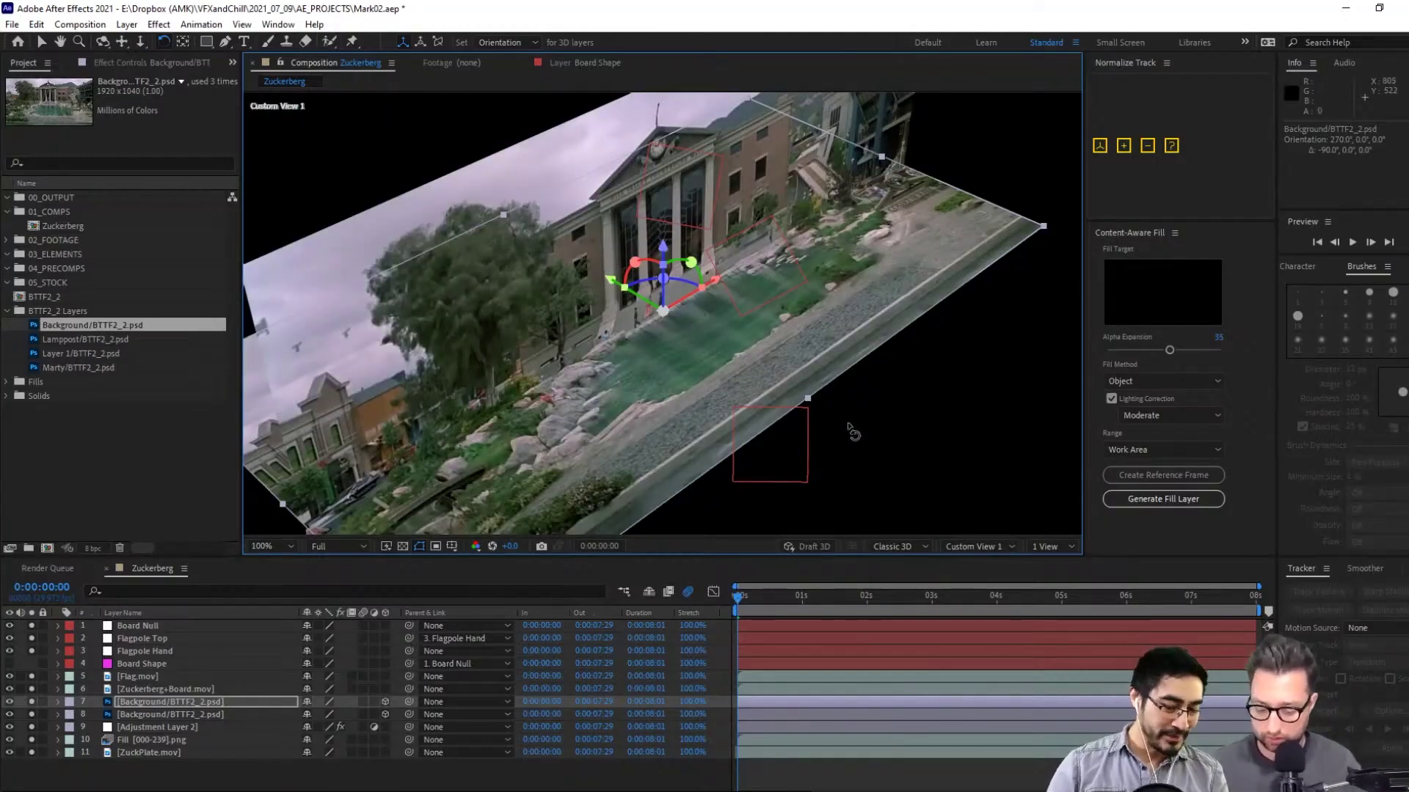
{"action": "key", "text": "F12"}
{"action": "key", "text": "comma"}
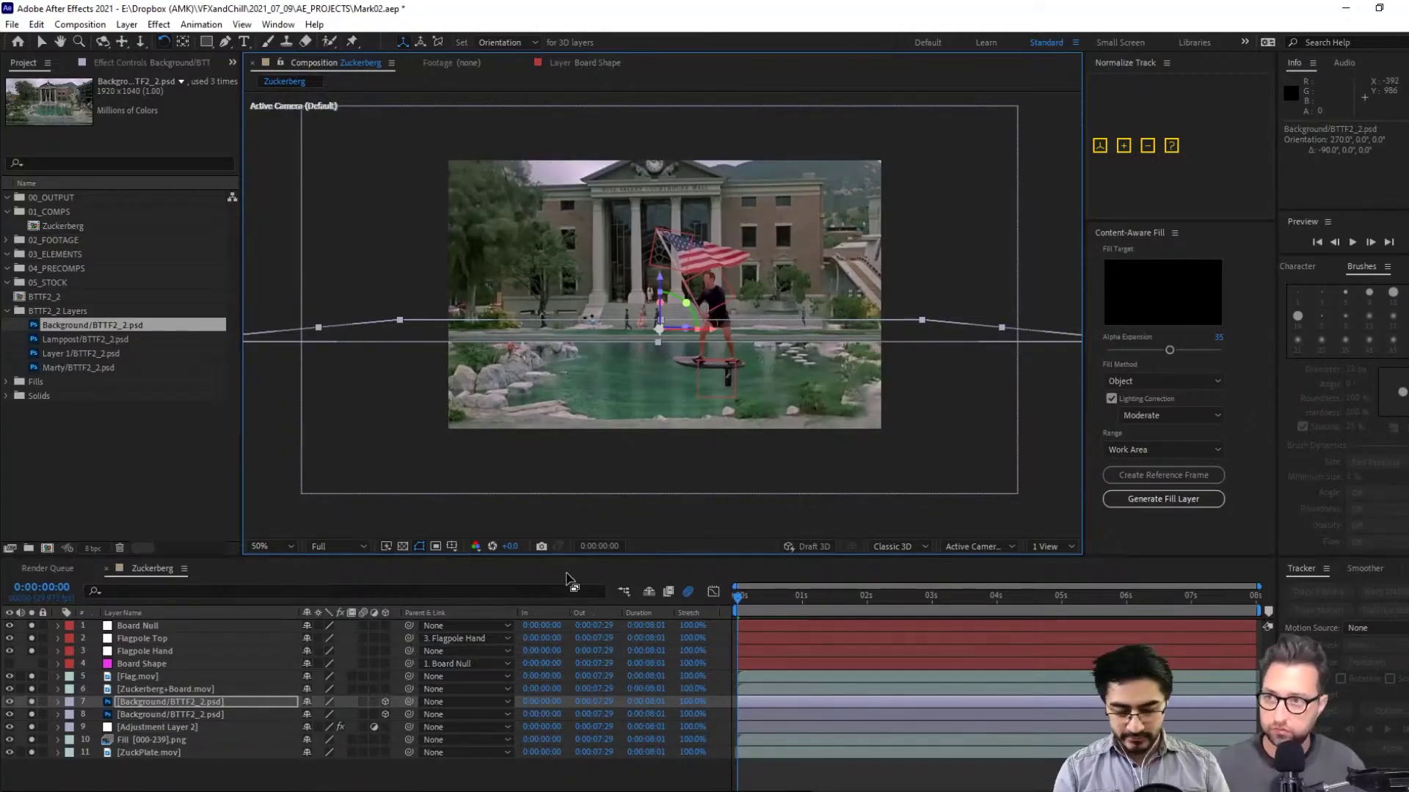
{"action": "key", "text": "ctrl+alt+shift+c"}
{"action": "key", "text": "Return"}
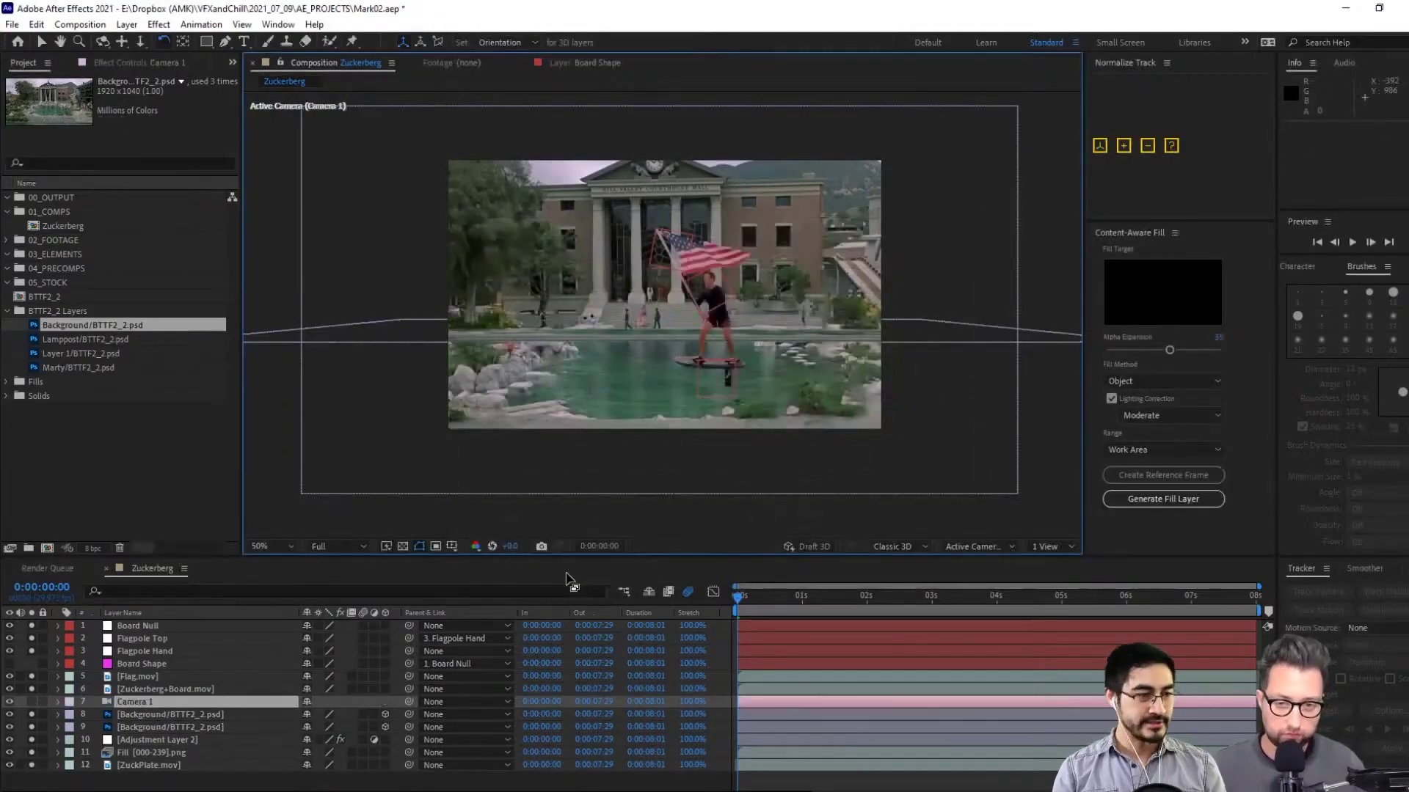
Raise the camera and pull it back to about 407.7, -496.8, -2576.1 so both background planes are in frame
{"action": "key", "text": "c"}
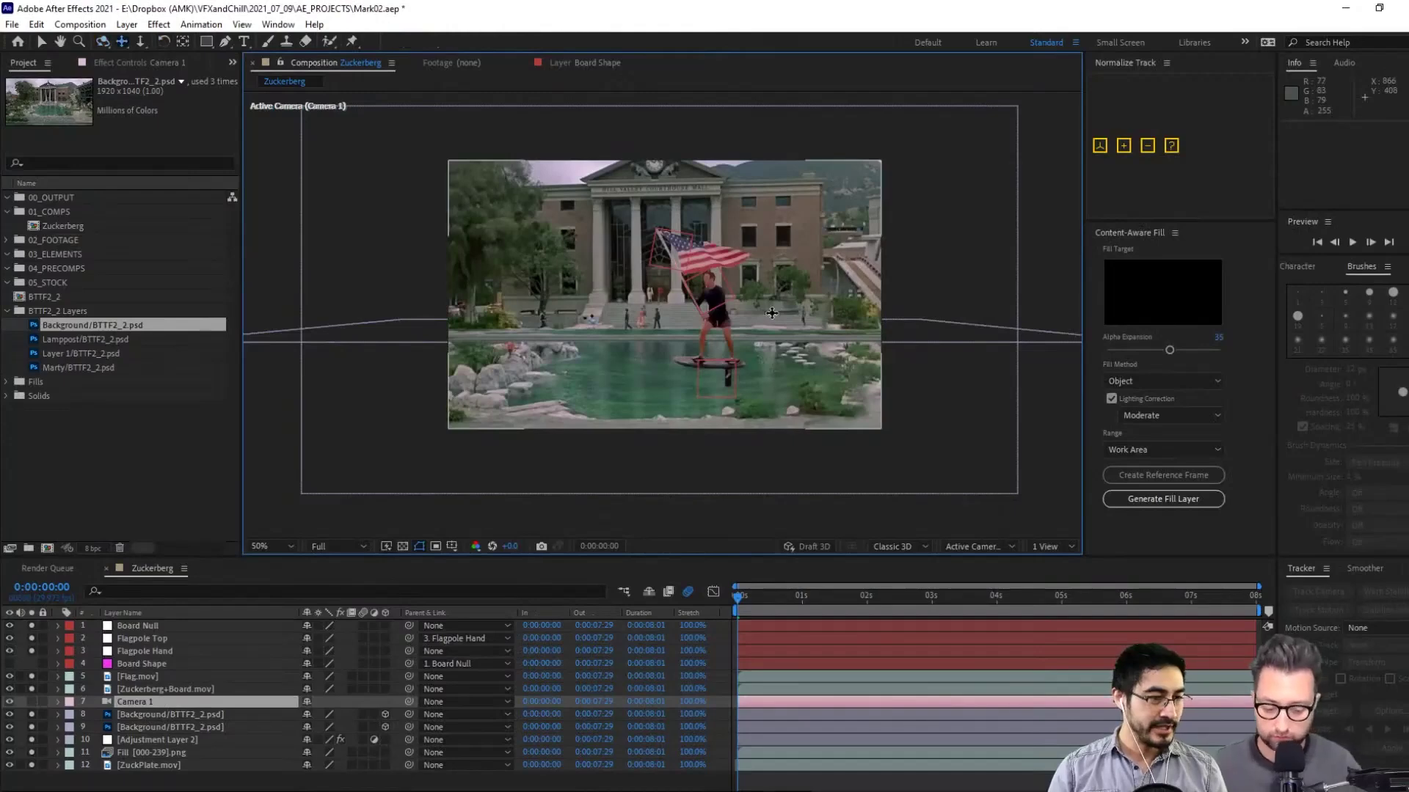
{"action": "left_click_drag", "start_coordinate": [771, 313], "coordinate": [791, 539]}
{"action": "key", "text": "c"}
{"action": "left_click_drag", "start_coordinate": [770, 339], "coordinate": [747, 481]}
{"action": "key", "text": "c"}
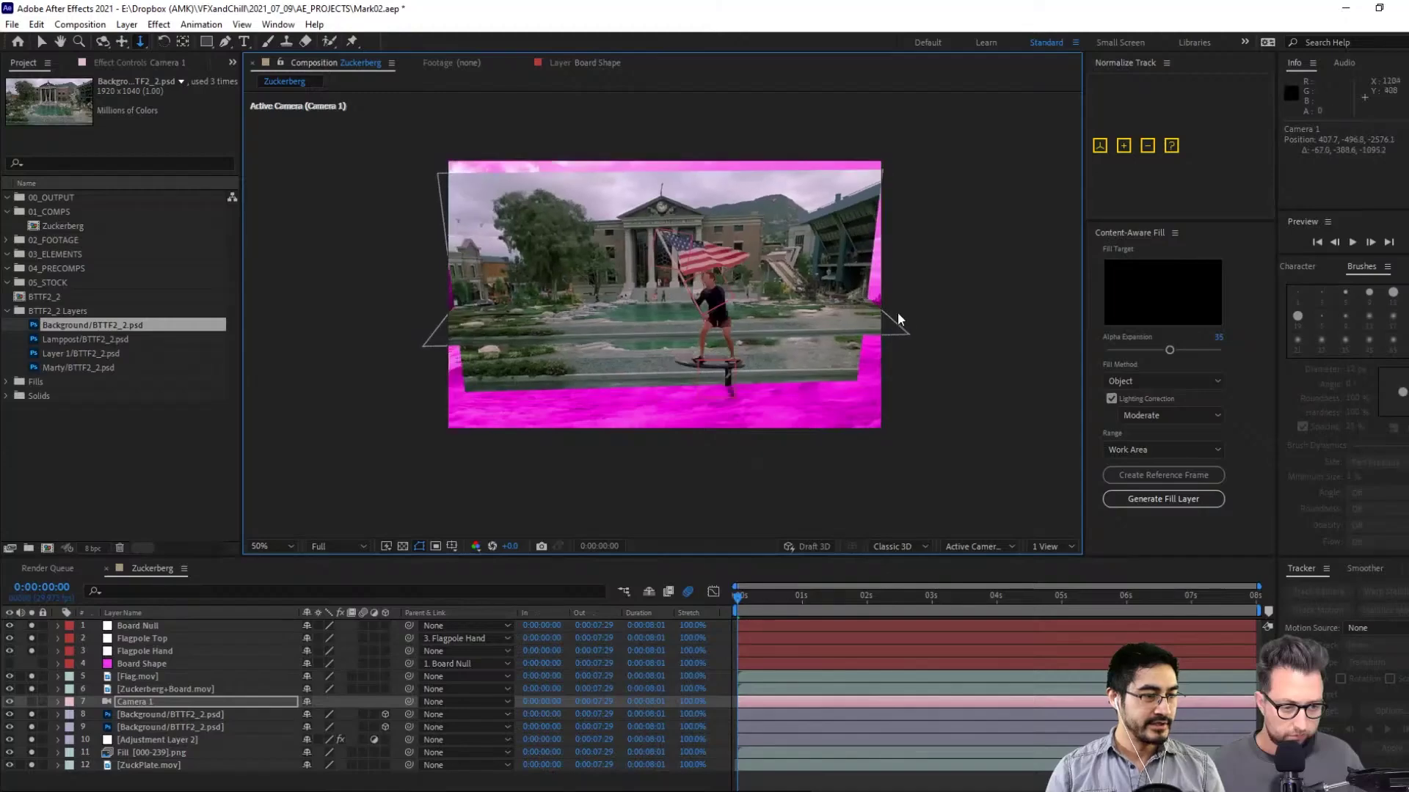
Stretch the flat background copy vertically toward the camera to extend the ground in the foreground
{"action": "key", "text": "v"}
{"action": "left_click", "coordinate": [882, 337]}
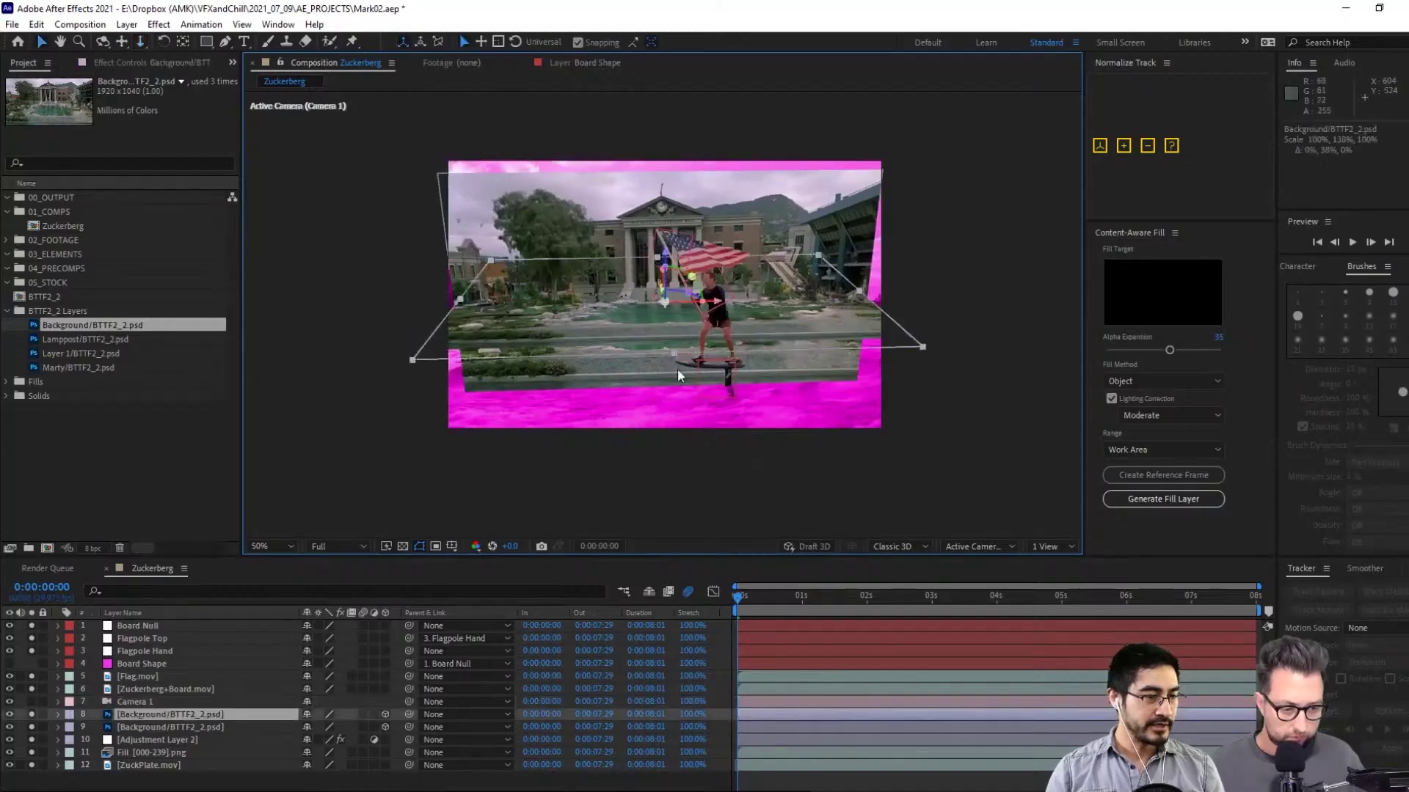
{"action": "left_click_drag", "start_coordinate": [678, 373], "coordinate": [758, 331]}
Lower and orbit the camera close to the pool and courthouse, ending at about 1129.7, 262.4, -1669.6
{"action": "key", "text": "c"}
{"action": "key", "text": "c"}
{"action": "key", "text": "c"}
{"action": "key", "text": "c"}
{"action": "key", "text": "c"}
{"action": "key", "text": "c"}
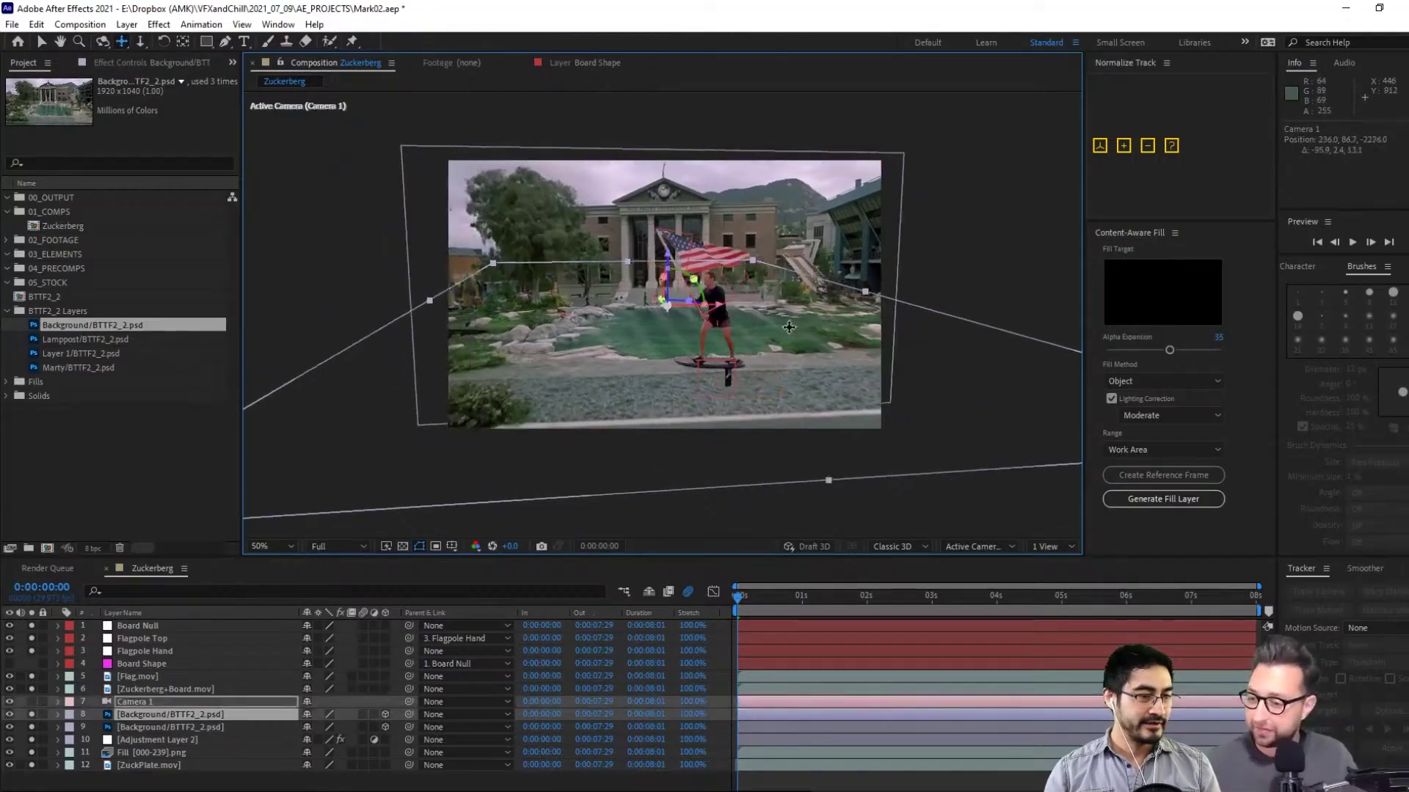
{"action": "scroll", "coordinate": [759, 314], "scroll_direction": "up", "scroll_amount": 1}
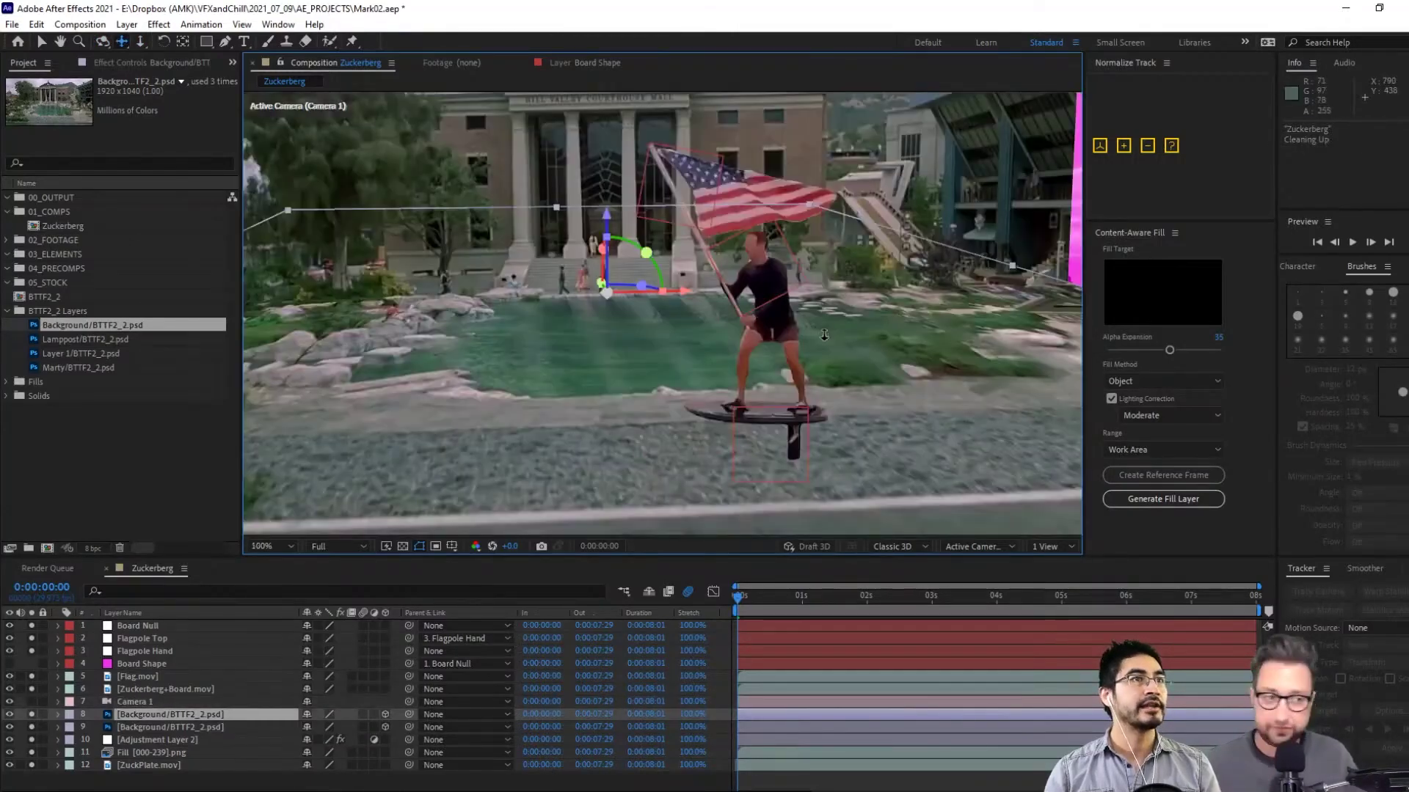
{"action": "left_click_drag", "start_coordinate": [830, 344], "coordinate": [840, 311]}
{"action": "key", "text": "c"}
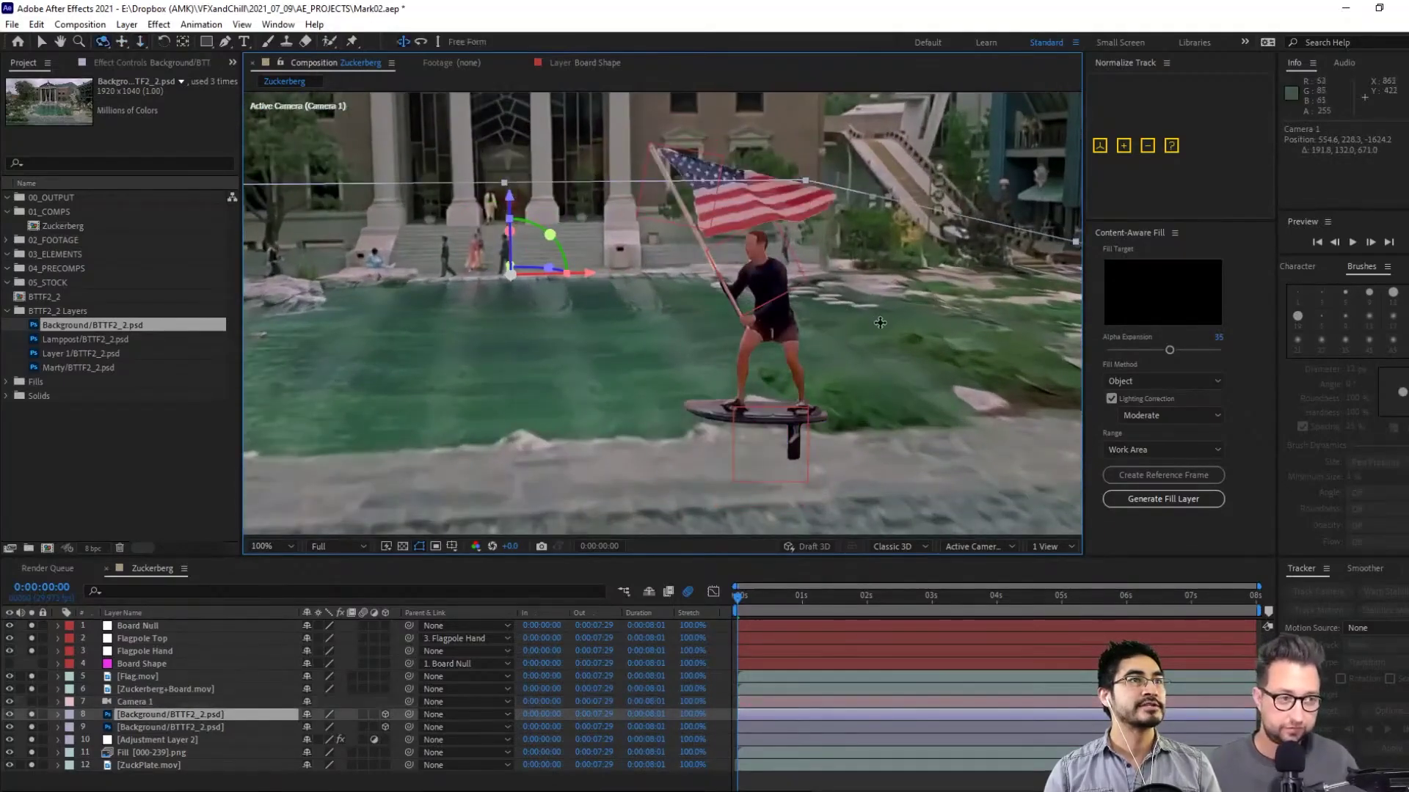
{"action": "left_click_drag", "start_coordinate": [753, 324], "coordinate": [620, 311]}
{"action": "key", "text": "c"}
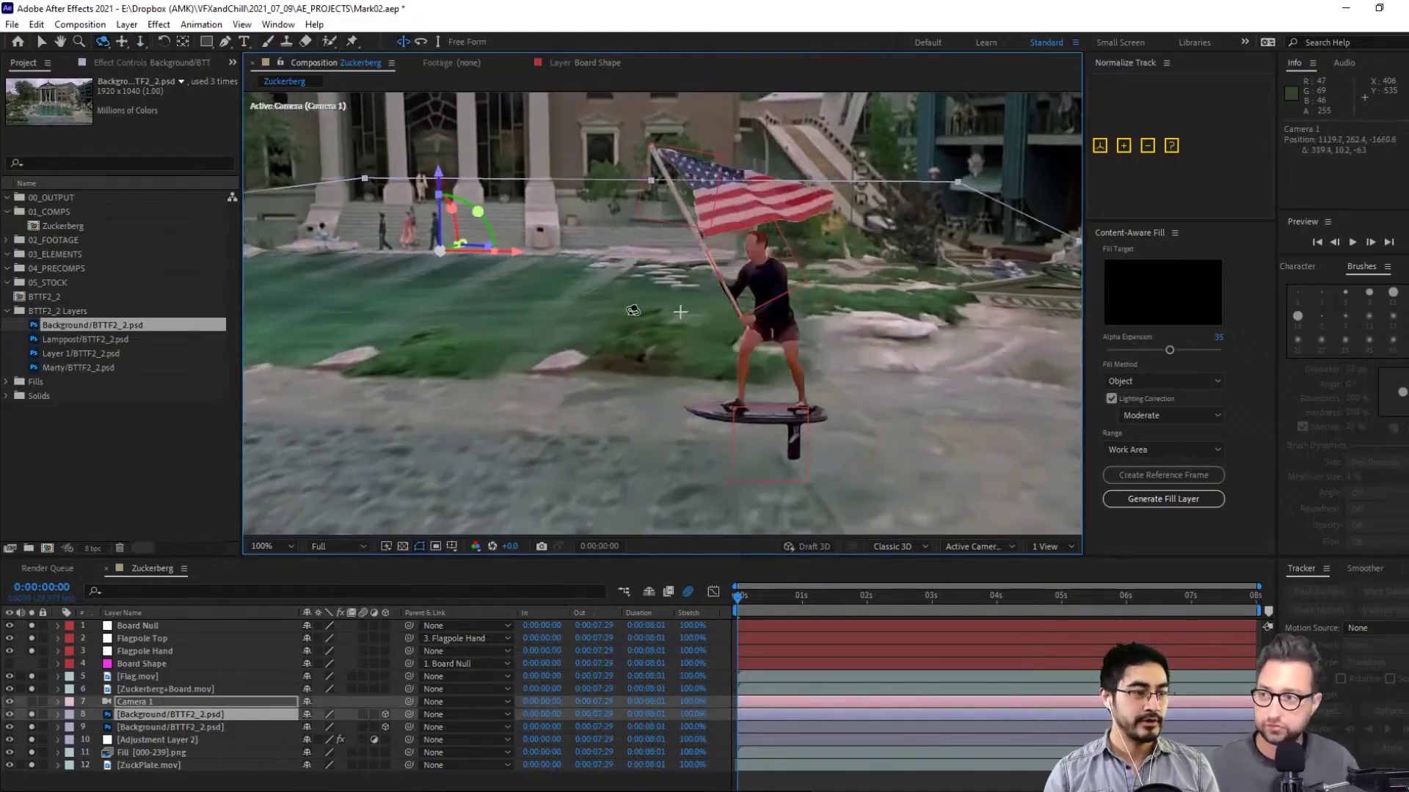
Set keyframes for the camera's Point of Interest and Position at 0:00:00:00
{"action": "left_click", "coordinate": [709, 708]}
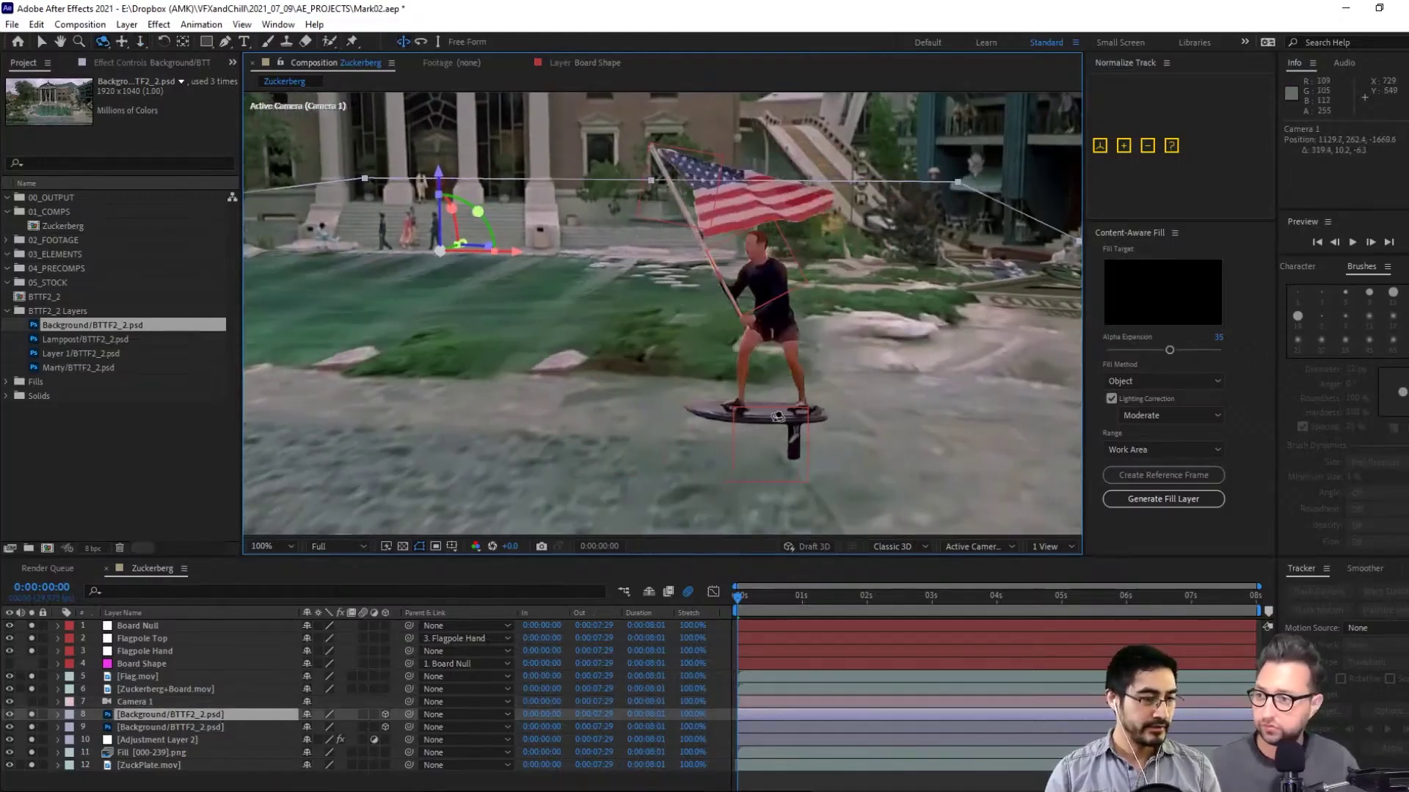
{"action": "key", "text": "comma"}
{"action": "key", "text": "comma"}
{"action": "left_click", "coordinate": [57, 702]}
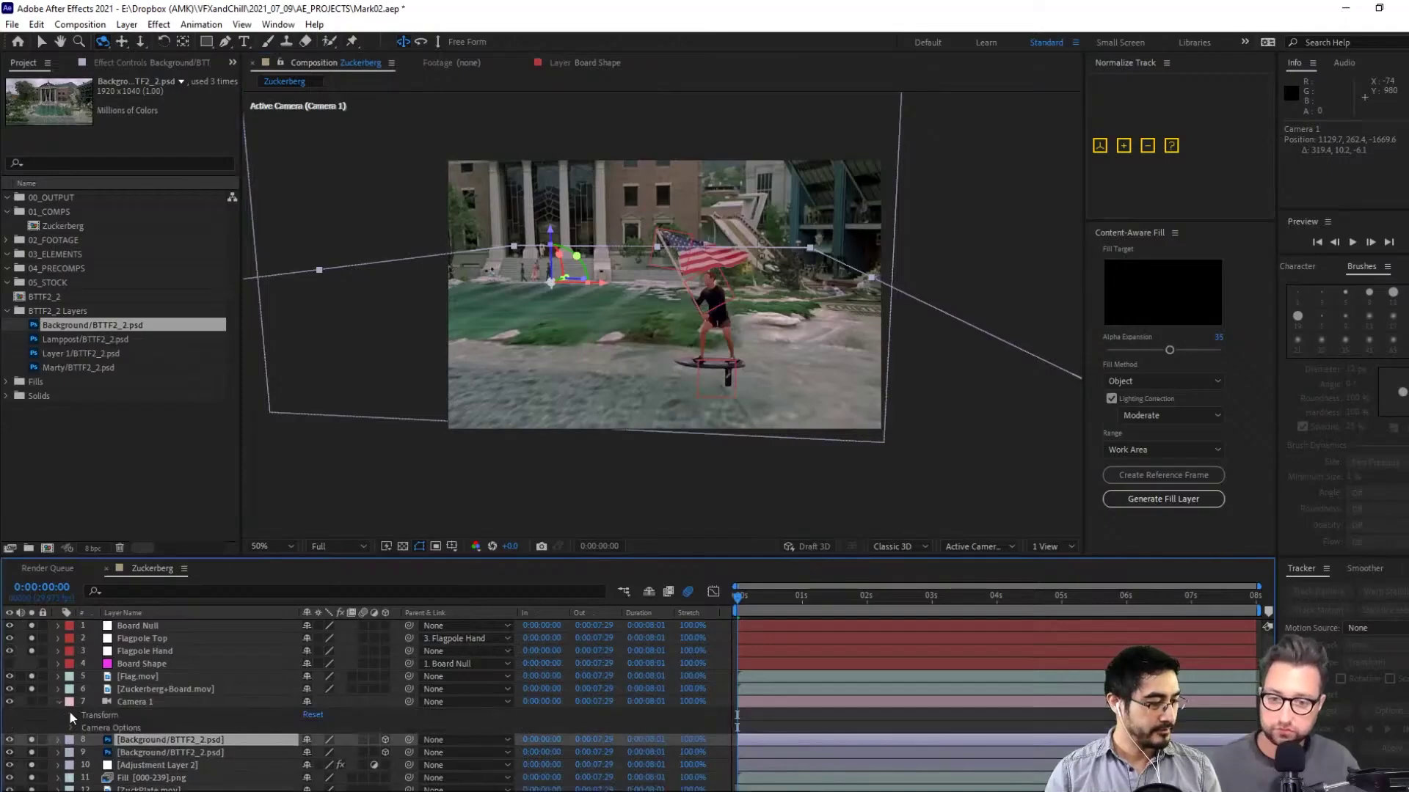
{"action": "left_click", "coordinate": [69, 711]}
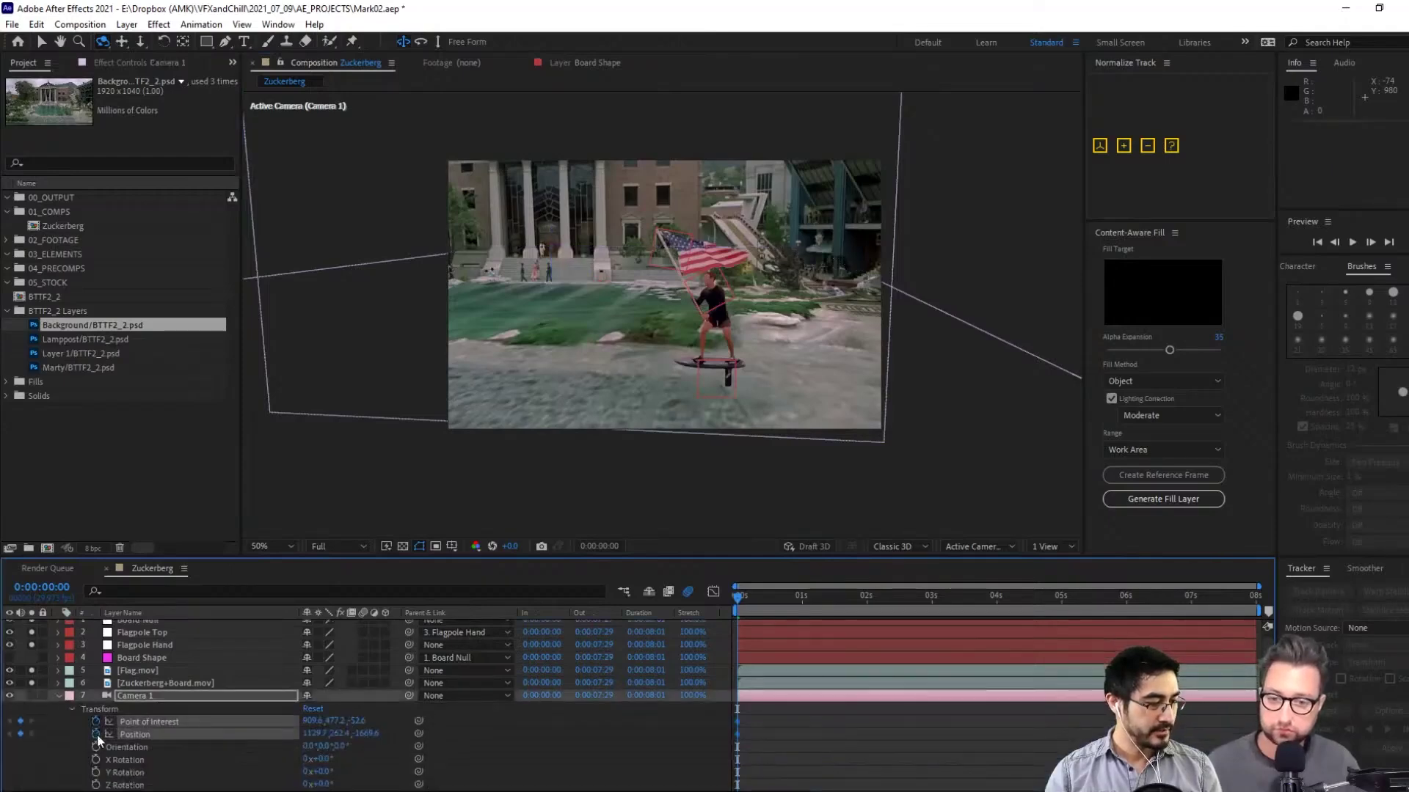
At 0:00:03:28, orbit and track the camera across the scene to a position of about -147.7, 261.3, -1497.3
{"action": "left_click_drag", "start_coordinate": [958, 602], "coordinate": [1002, 599]}
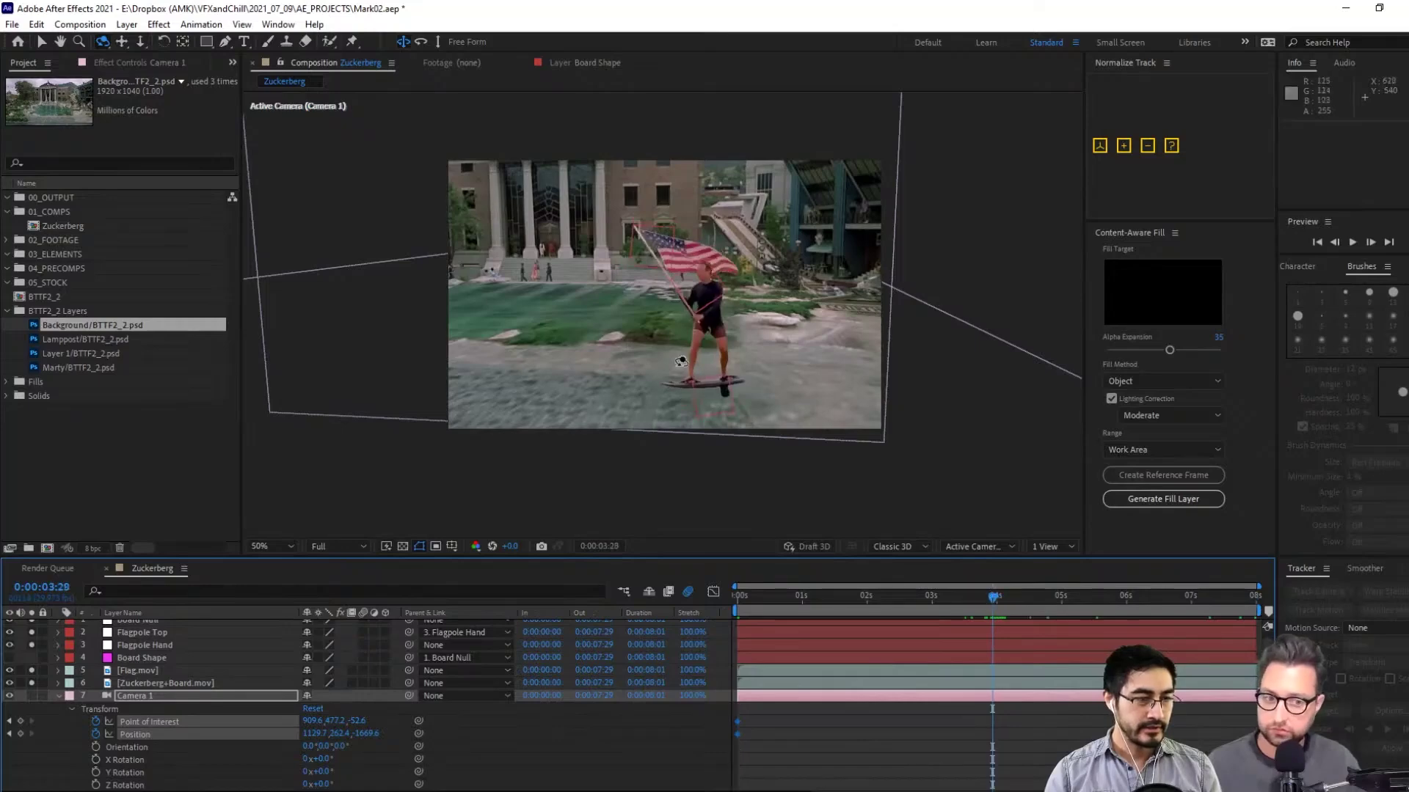
{"action": "left_click_drag", "start_coordinate": [632, 375], "coordinate": [937, 359]}
{"action": "key", "text": "c"}
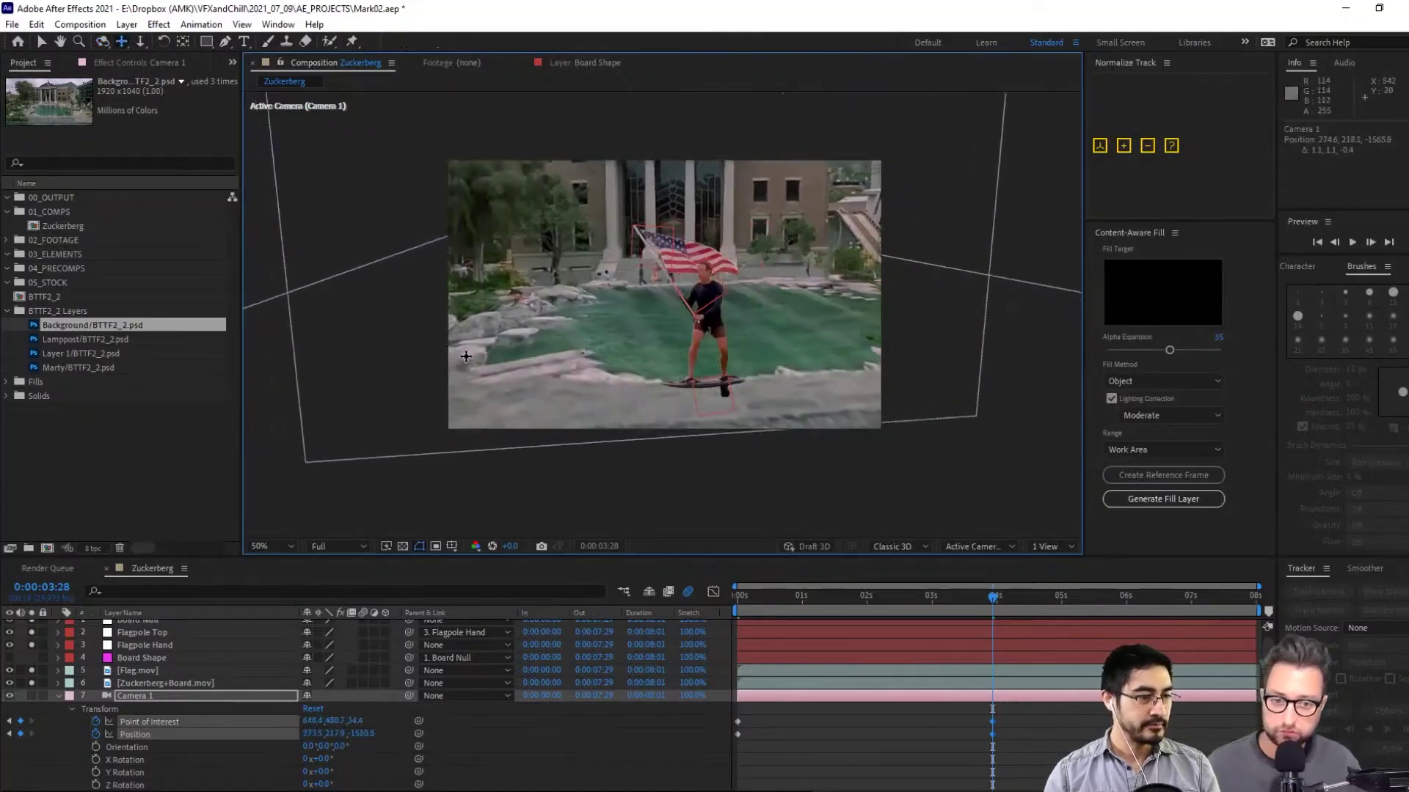
{"action": "left_click_drag", "start_coordinate": [411, 308], "coordinate": [771, 294]}
{"action": "left_click_drag", "start_coordinate": [812, 295], "coordinate": [800, 422]}
{"action": "key", "text": "c"}
{"action": "key", "text": "c"}
{"action": "key", "text": "c"}
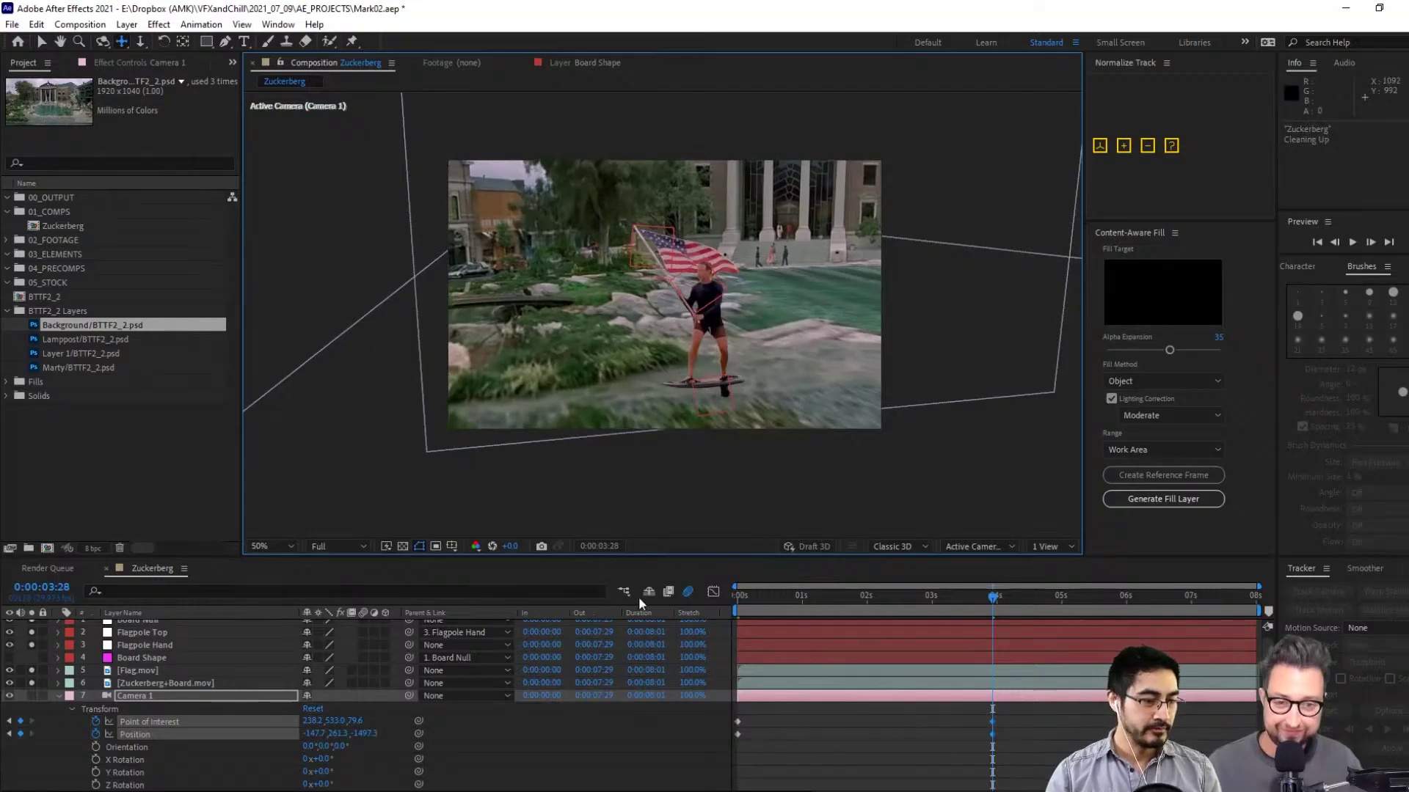
Preview the camera move from the first frame
{"action": "key", "text": "Home"}
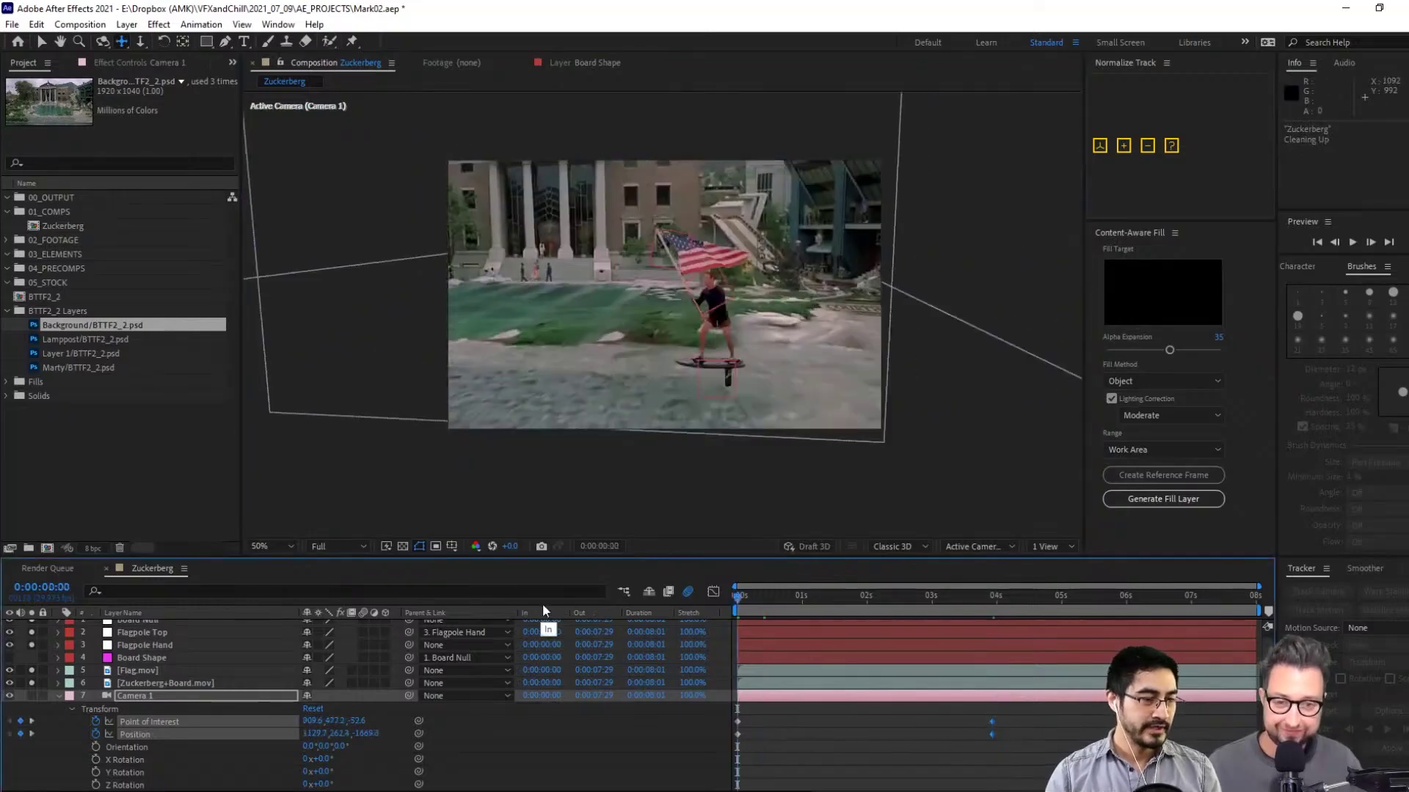
{"action": "key", "text": "space"}
{"action": "key", "text": "space"}
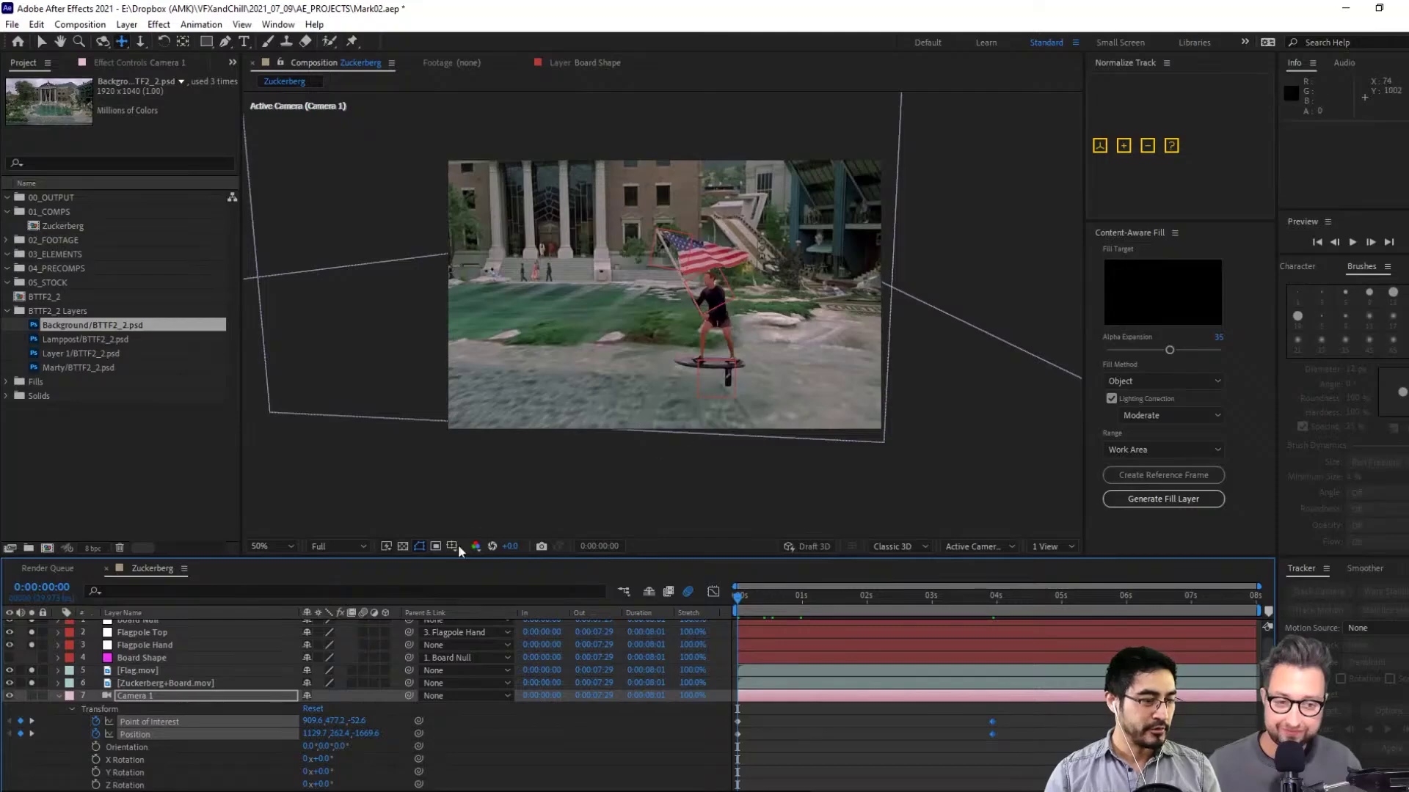
Collapse the camera's properties and make the Board Shape layer visible over the hoverboard
{"action": "left_click", "coordinate": [59, 696]}
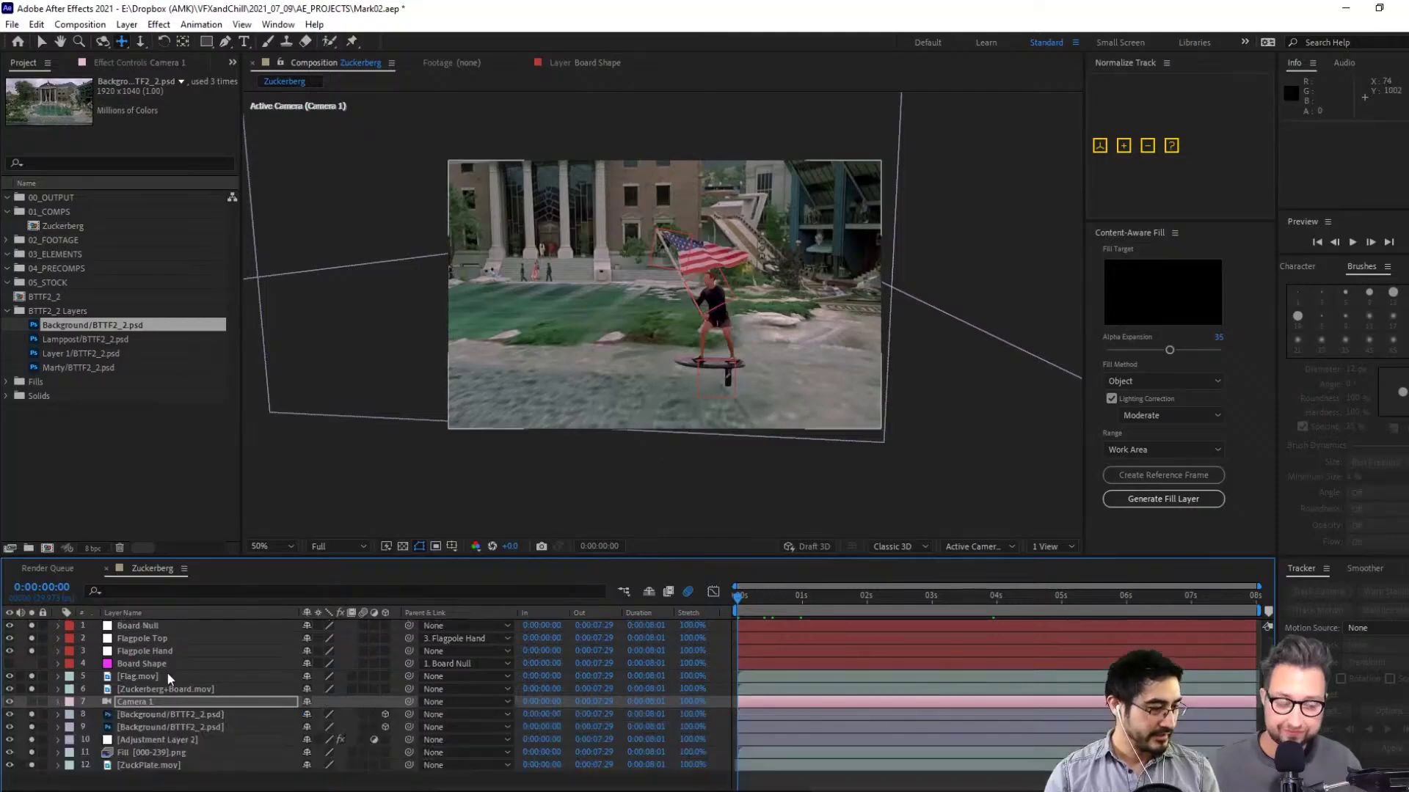
{"action": "key", "text": "period"}
{"action": "key", "text": "period"}
{"action": "left_click_drag", "start_coordinate": [847, 404], "coordinate": [738, 301]}
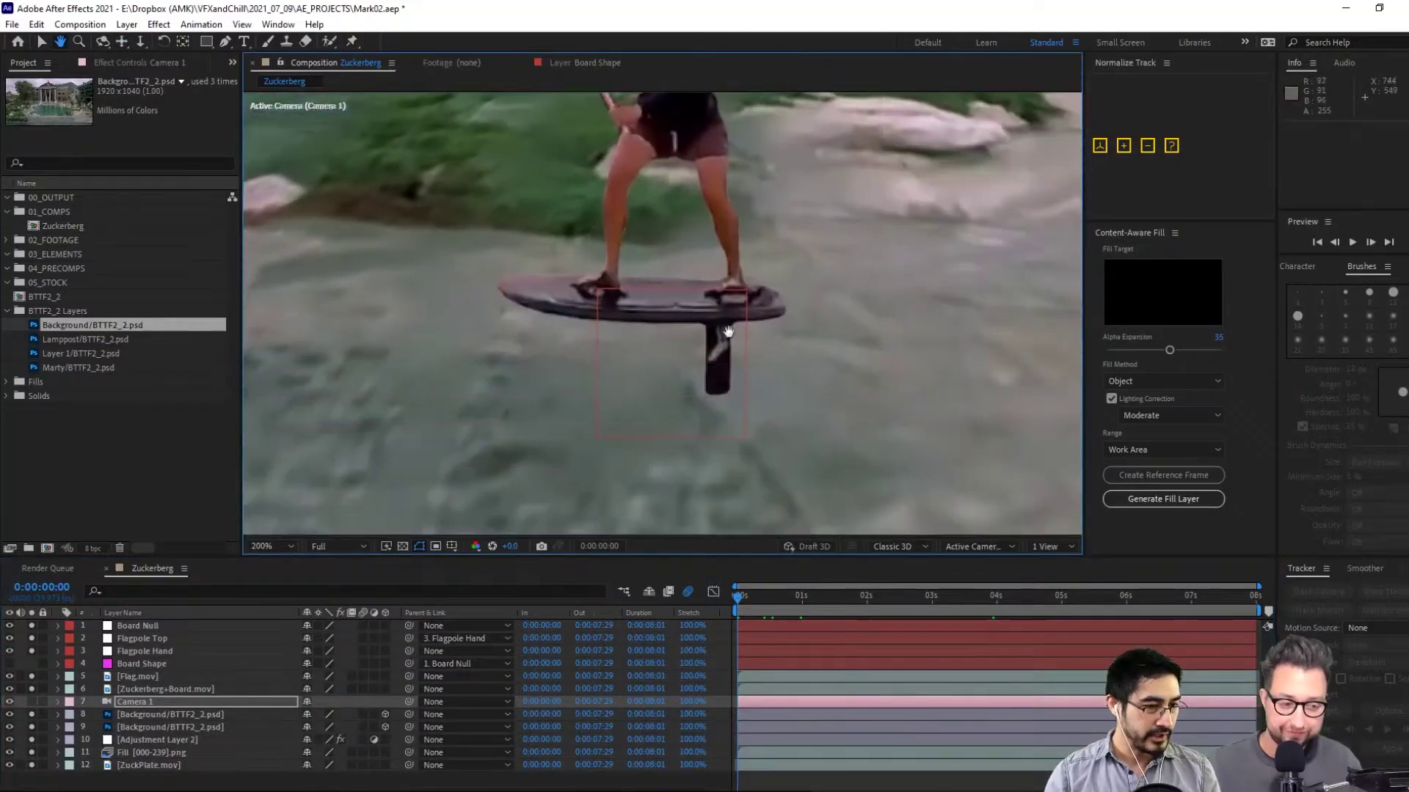
{"action": "left_click", "coordinate": [140, 664]}
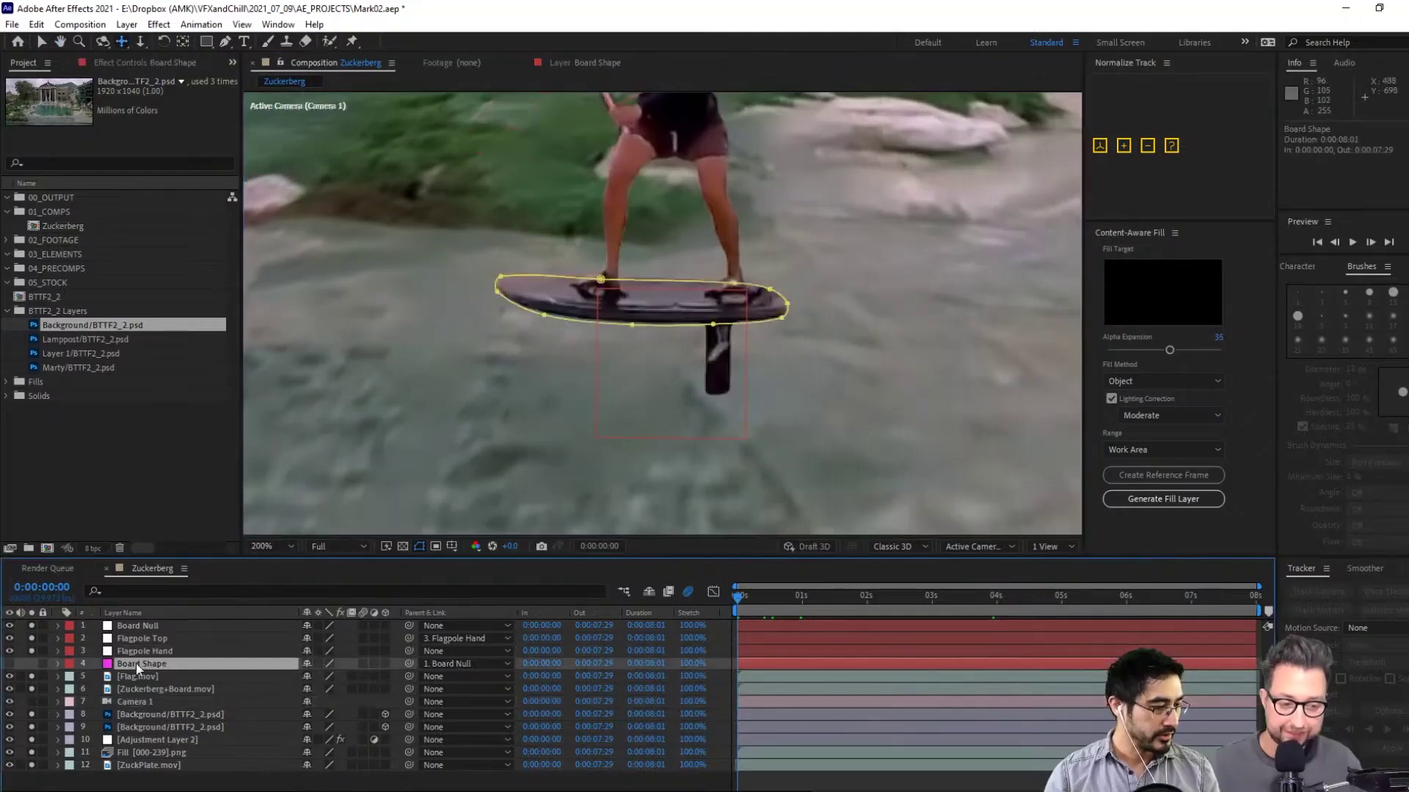
{"action": "left_click", "coordinate": [31, 663]}
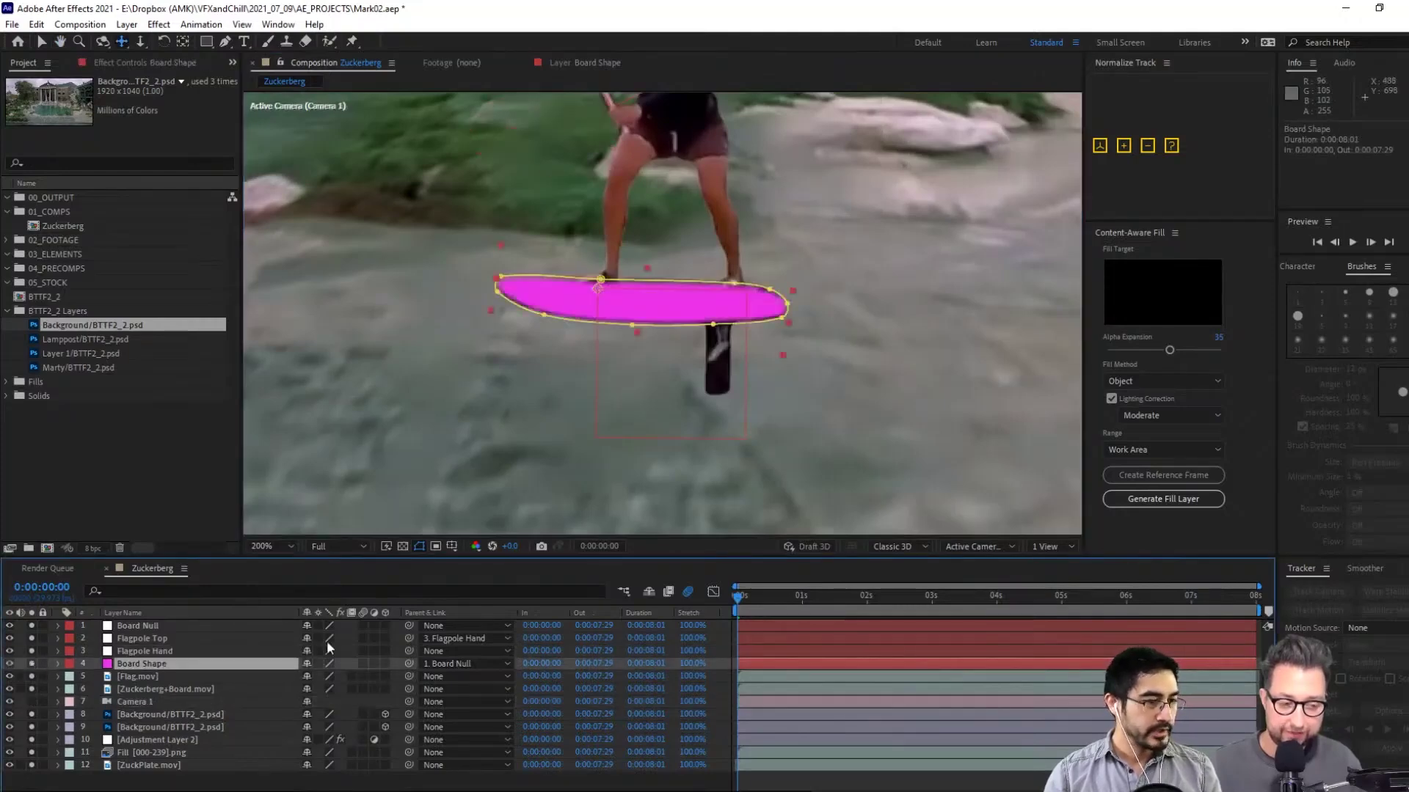
Apply a Fill effect to the Board Shape layer and set its color to black (000000)
{"action": "left_click", "coordinate": [147, 65]}
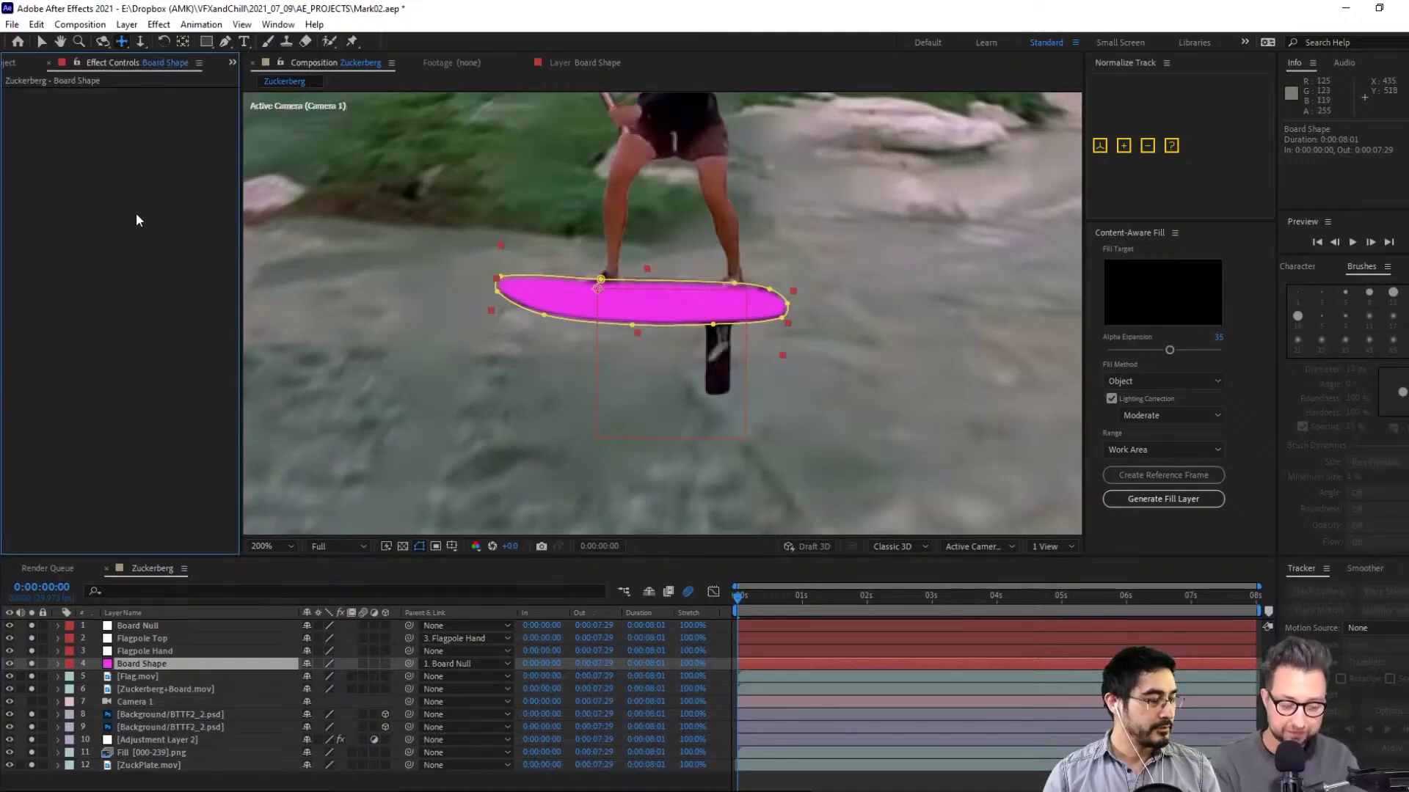
{"action": "key", "text": "ctrl+space"}
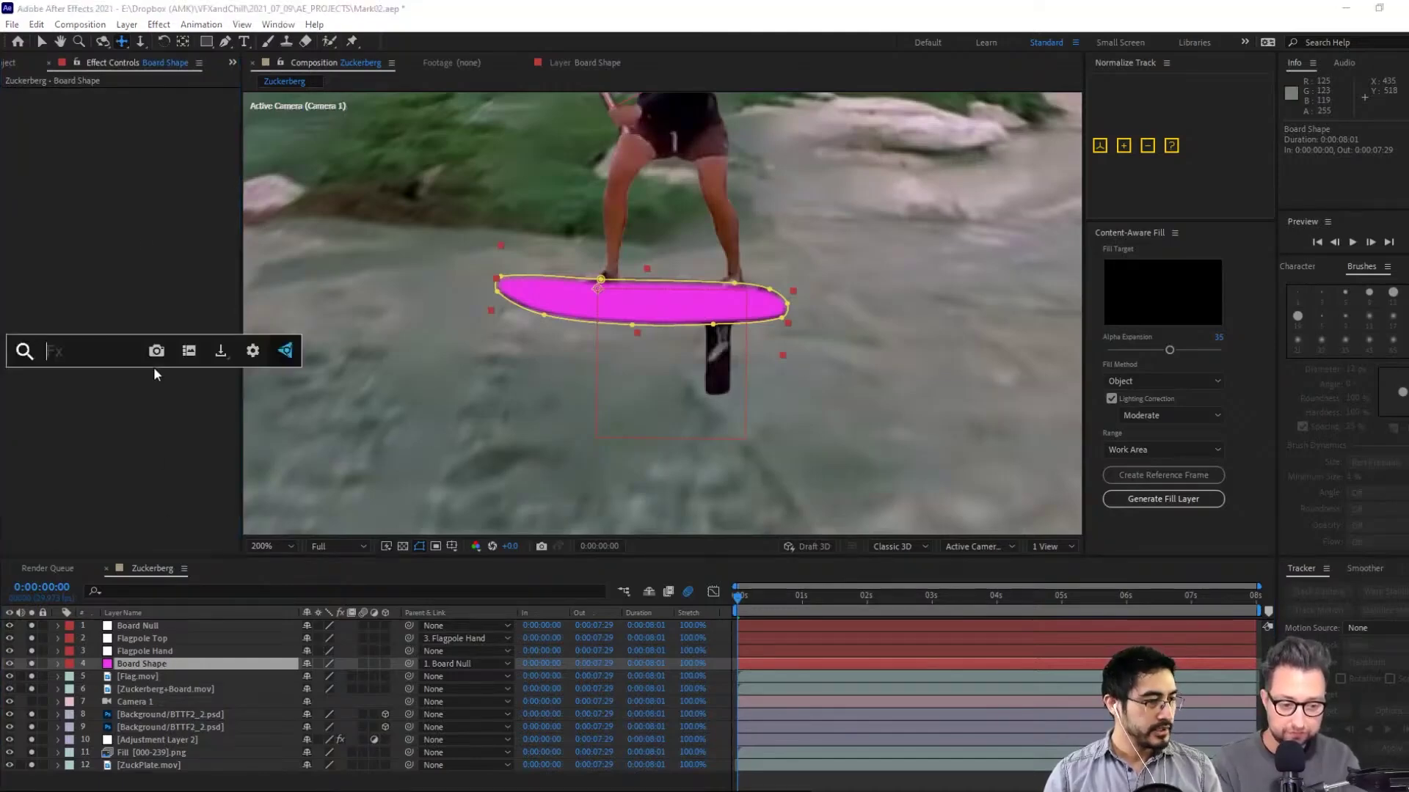
{"action": "type", "text": "fill"}
{"action": "key", "text": "Return"}
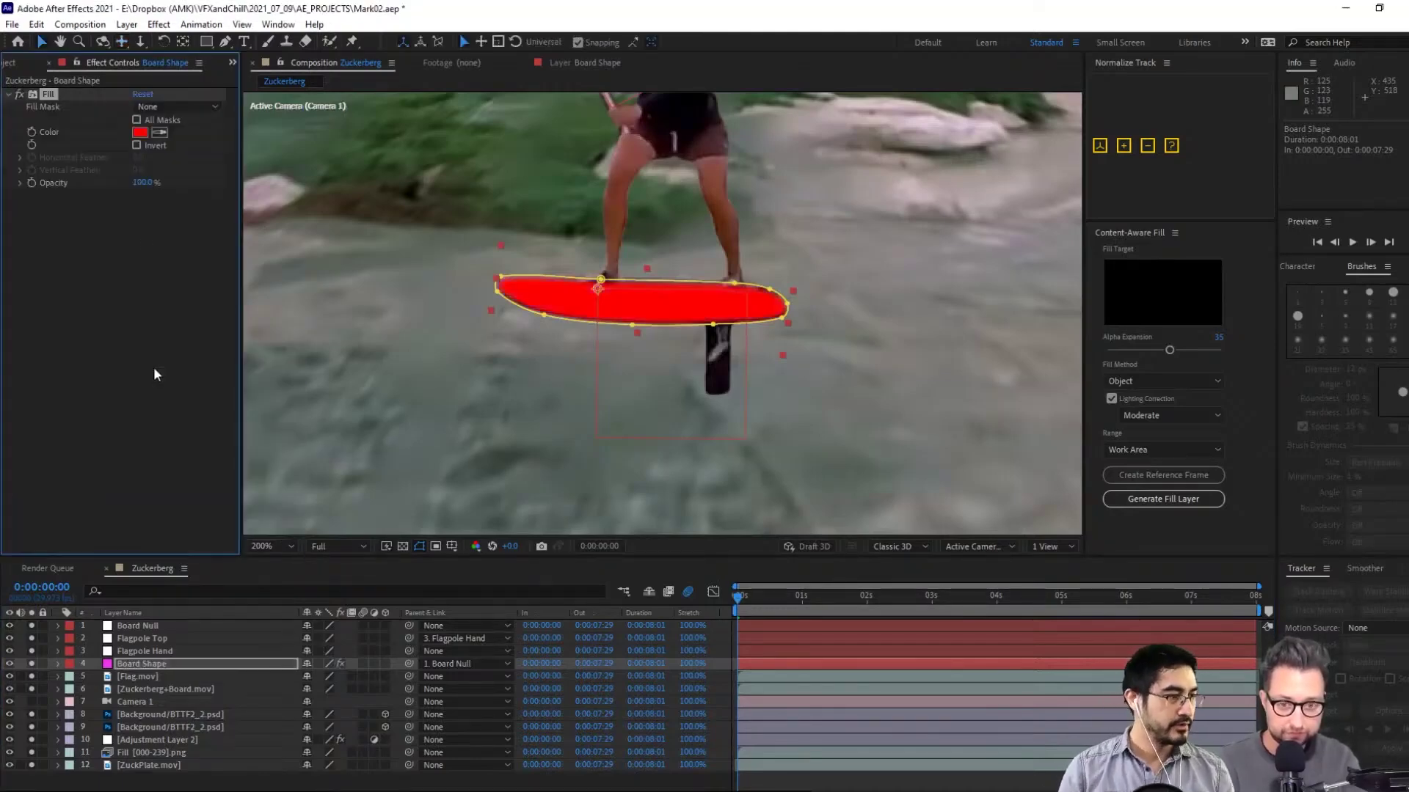
{"action": "left_click", "coordinate": [138, 133]}
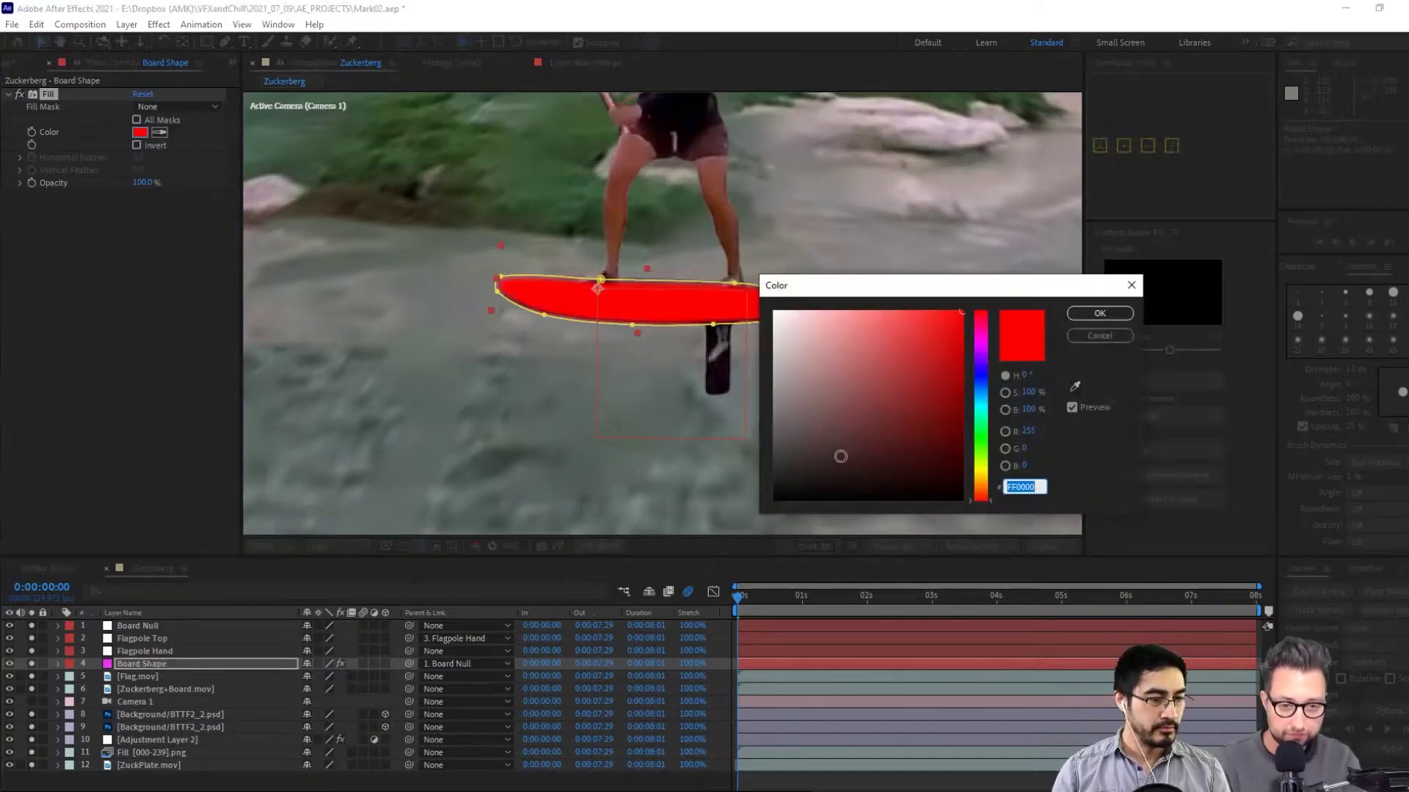
{"action": "type", "text": "000000"}
{"action": "left_click", "coordinate": [1104, 320]}
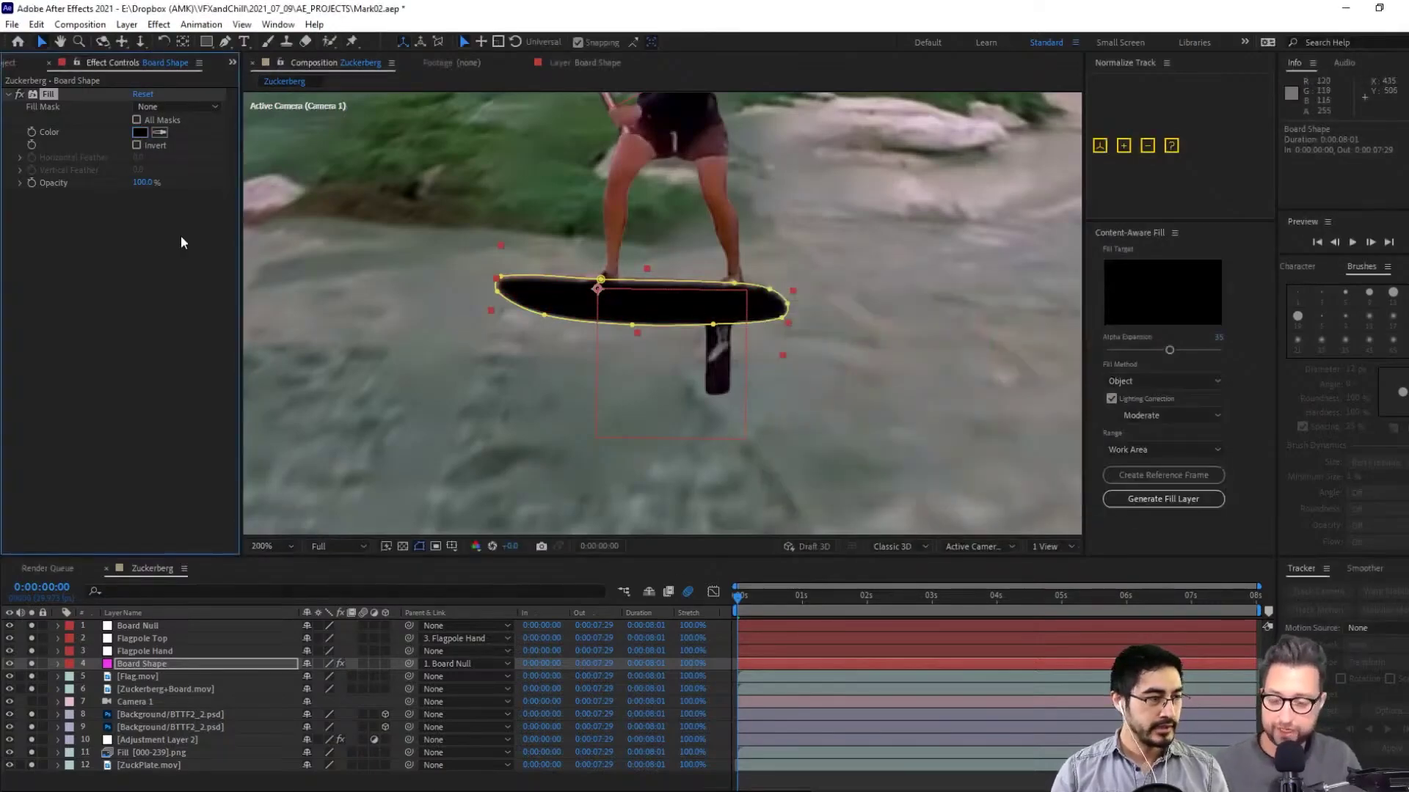
Add the uni.Long Shadow effect to the Board Shape layer and set its shadow color to white (FFFFFF)
{"action": "key", "text": "ctrl+space"}
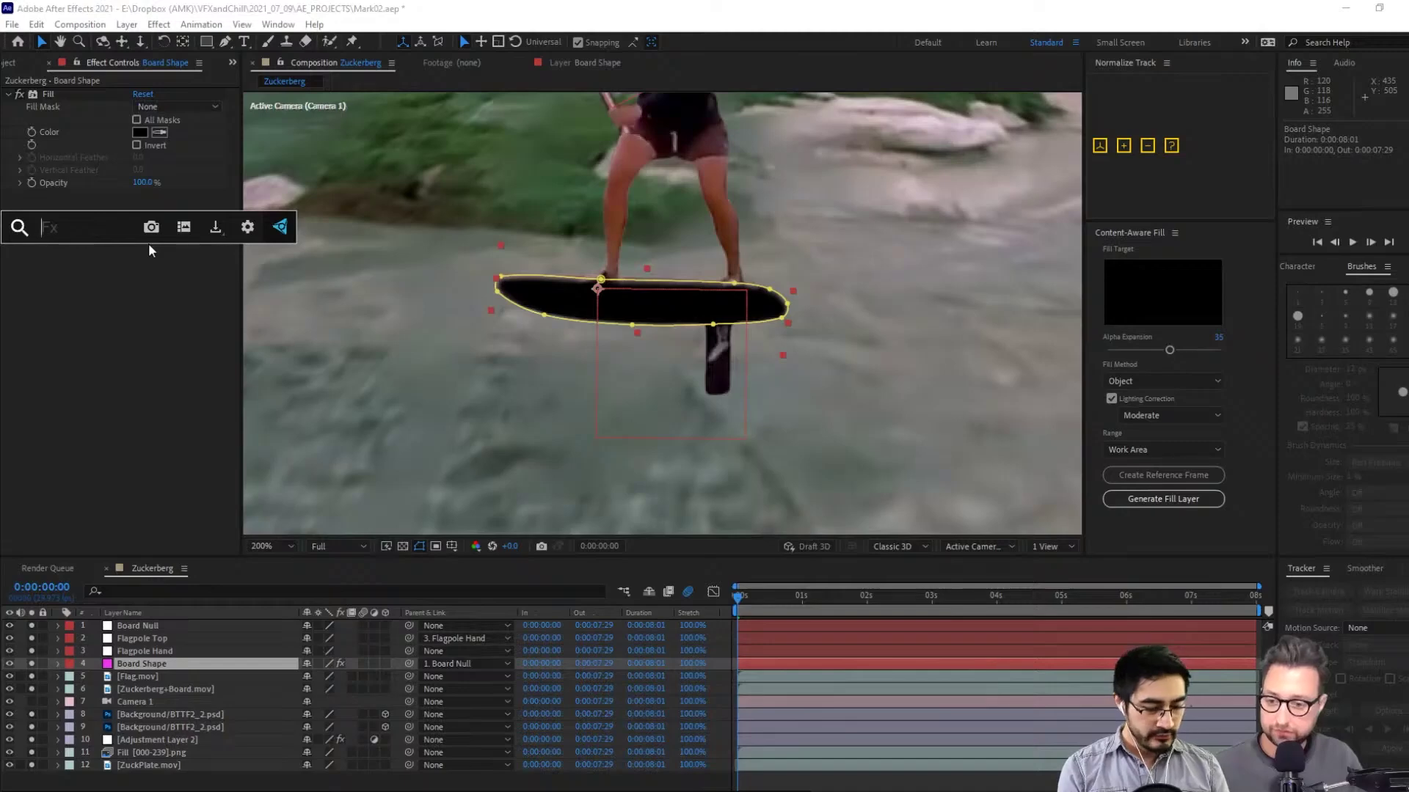
{"action": "type", "text": "long"}
{"action": "key", "text": "Return"}
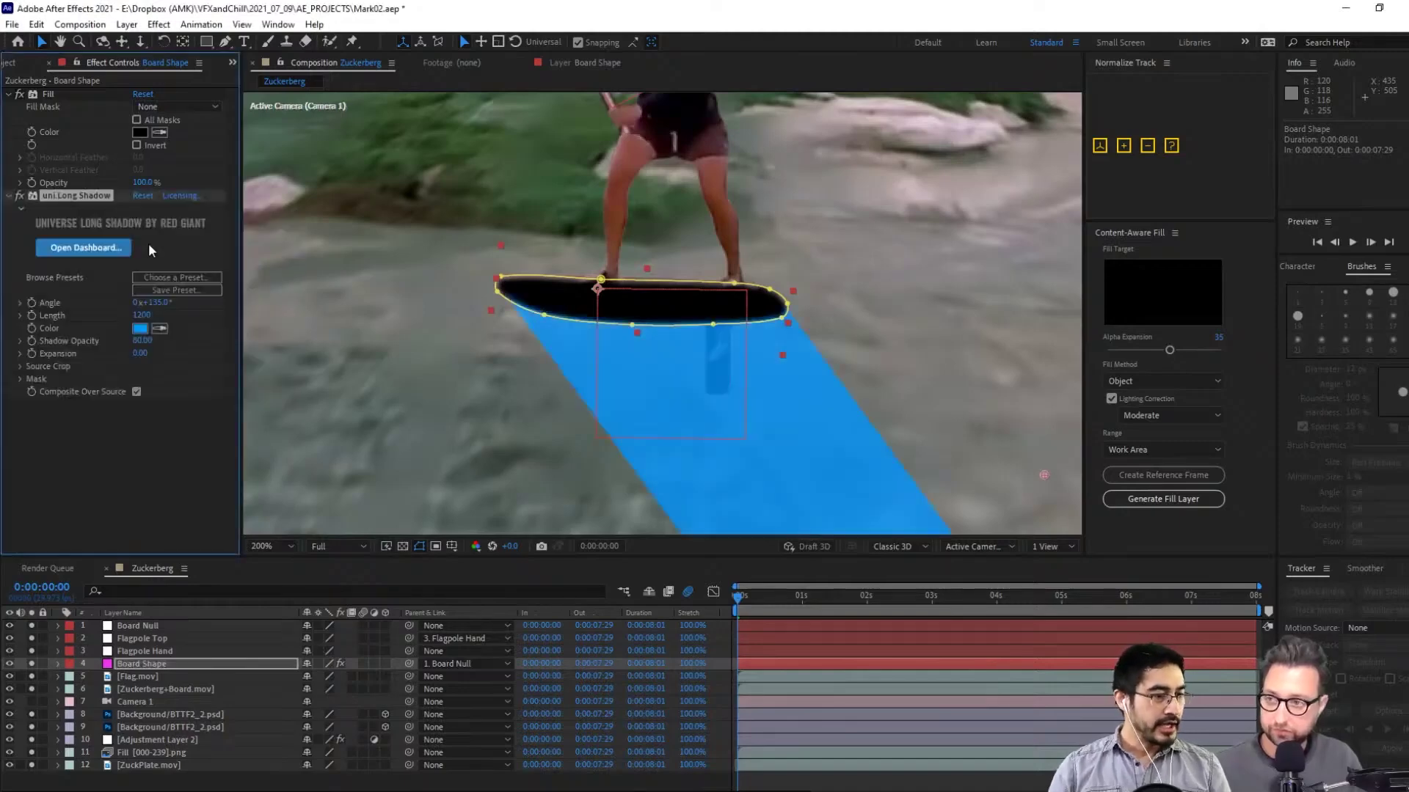
{"action": "left_click", "coordinate": [140, 329]}
{"action": "left_click", "coordinate": [774, 312]}
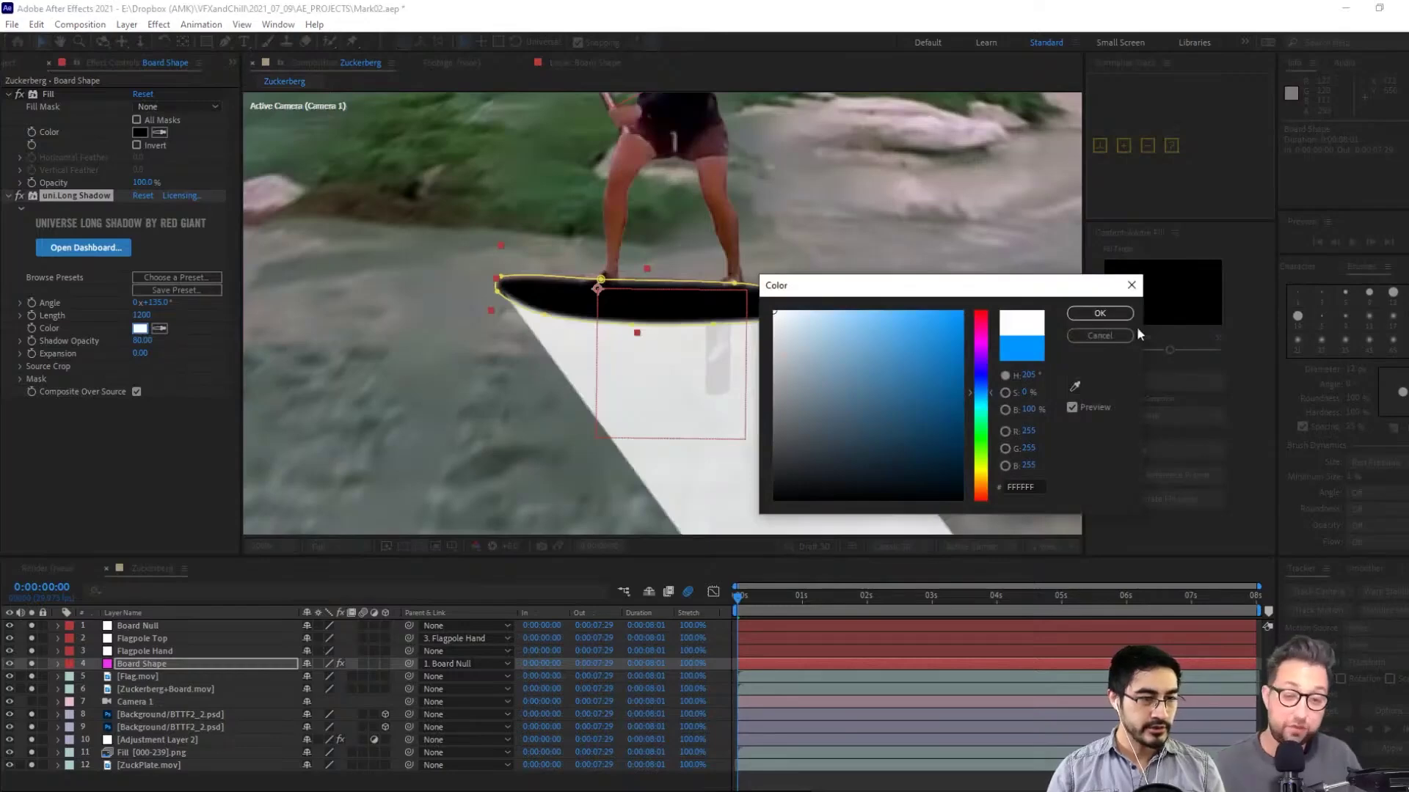
{"action": "left_click", "coordinate": [1078, 314]}
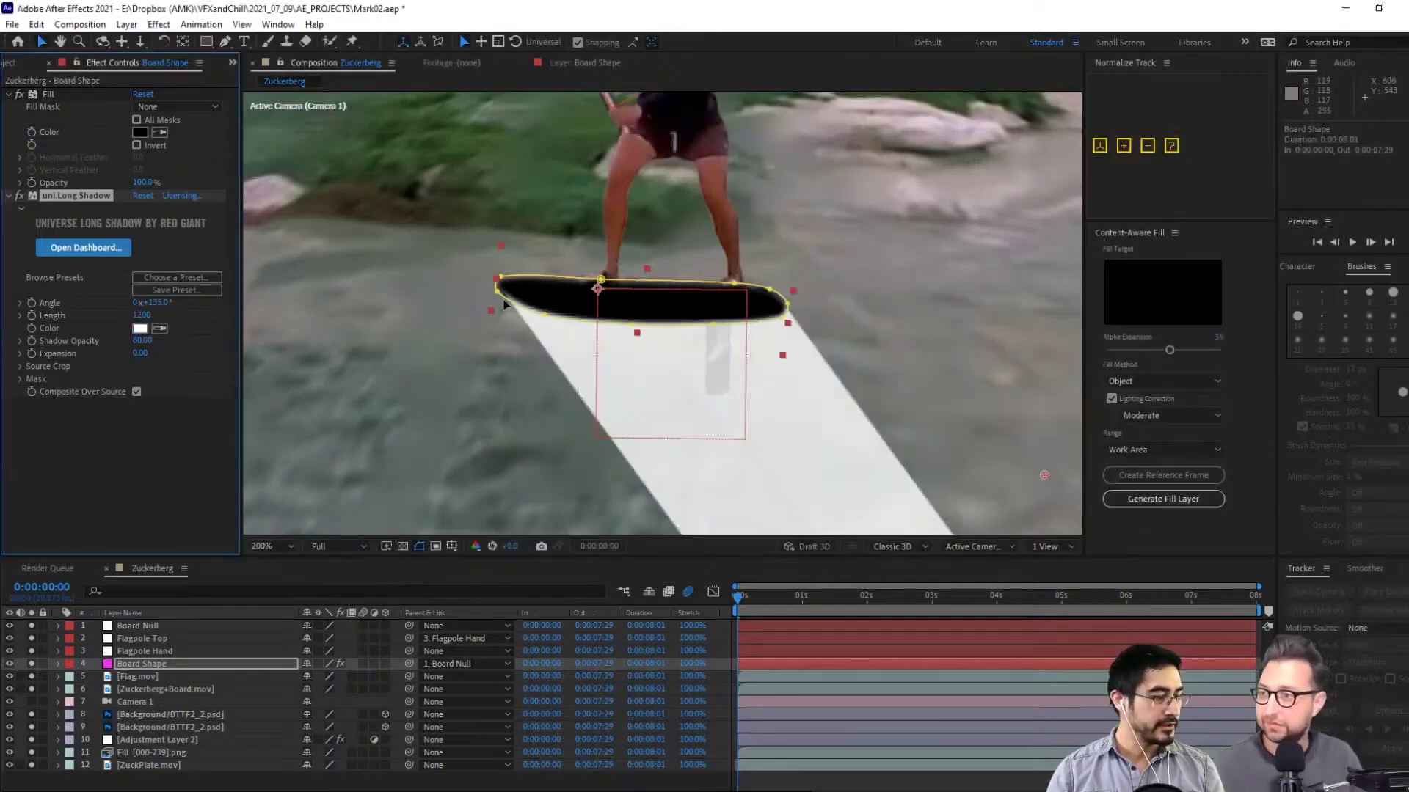
Set the long shadow's opacity to 100 and its angle to 1x+154.0° so it covers the mast under the board
{"action": "scroll", "coordinate": [513, 308], "scroll_direction": "down", "scroll_amount": 1}
{"action": "scroll", "coordinate": [741, 374], "scroll_direction": "up", "scroll_amount": 1}
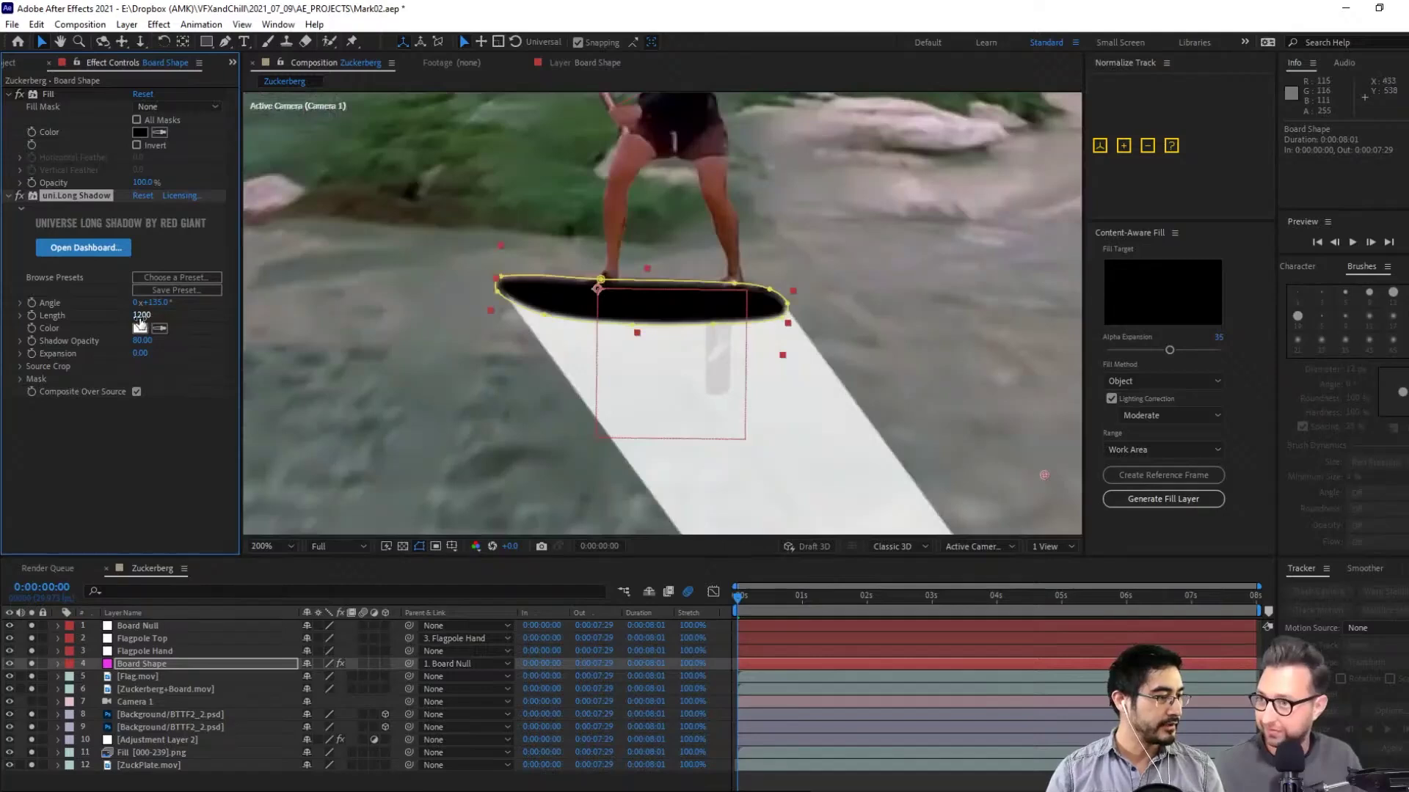
{"action": "left_click", "coordinate": [142, 340]}
{"action": "type", "text": "100"}
{"action": "key", "text": "Return"}
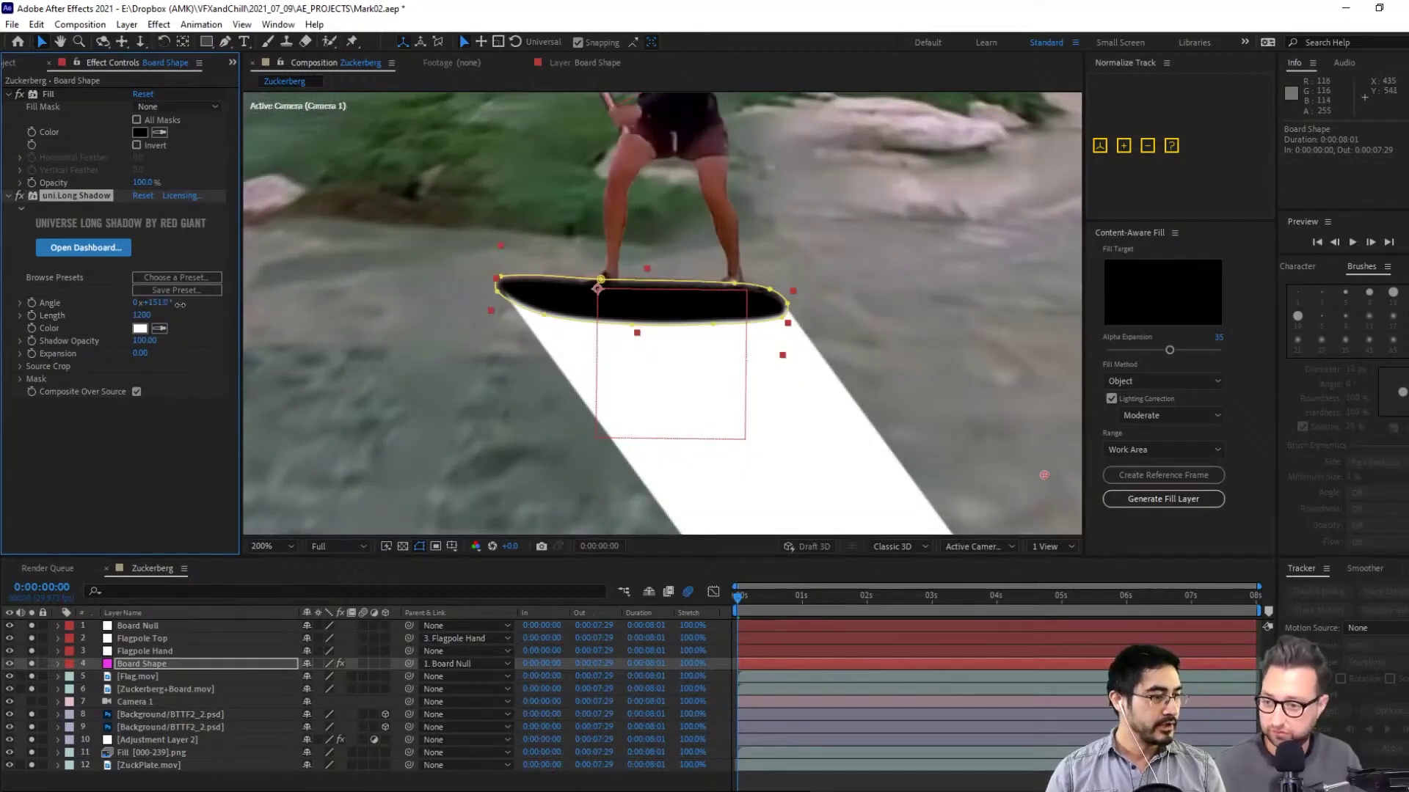
{"action": "left_click_drag", "start_coordinate": [180, 304], "coordinate": [510, 359]}
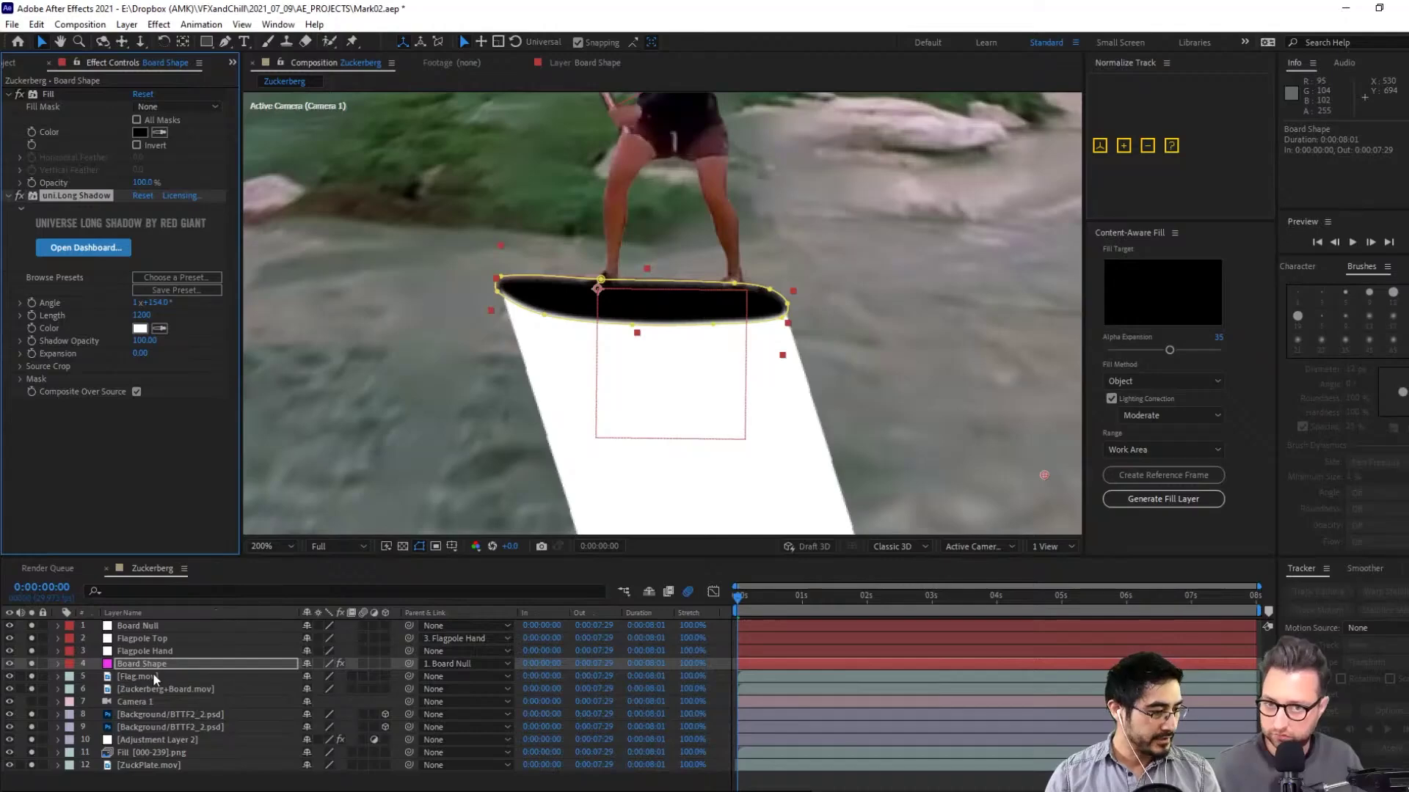
Move the Board Shape layer below Flag.mov, directly above Zuckerberg+Board.mov, and toggle the flag's visibility off and back on
{"action": "left_click_drag", "start_coordinate": [178, 670], "coordinate": [178, 682]}
{"action": "left_click", "coordinate": [165, 688]}
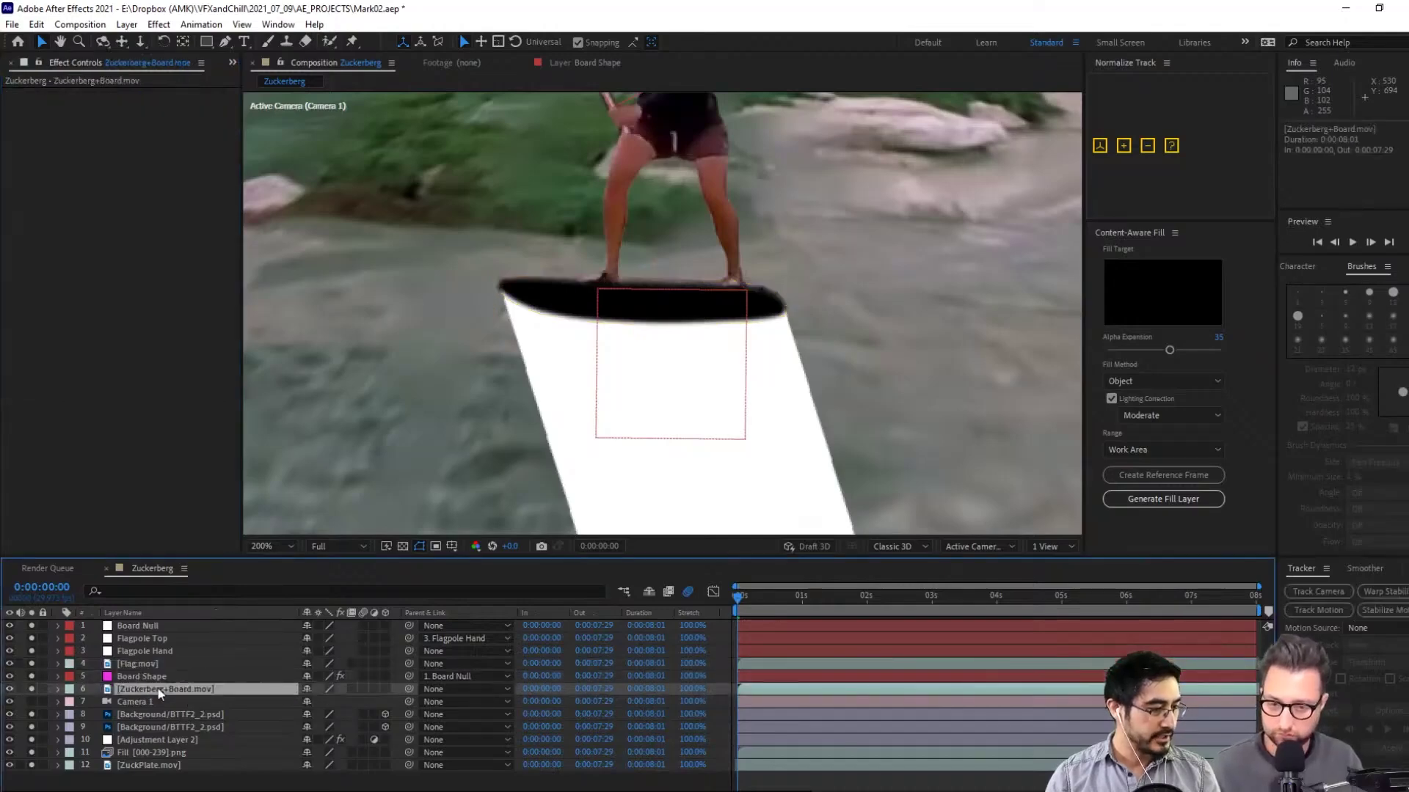
{"action": "scroll", "coordinate": [783, 295], "scroll_direction": "down", "scroll_amount": 2}
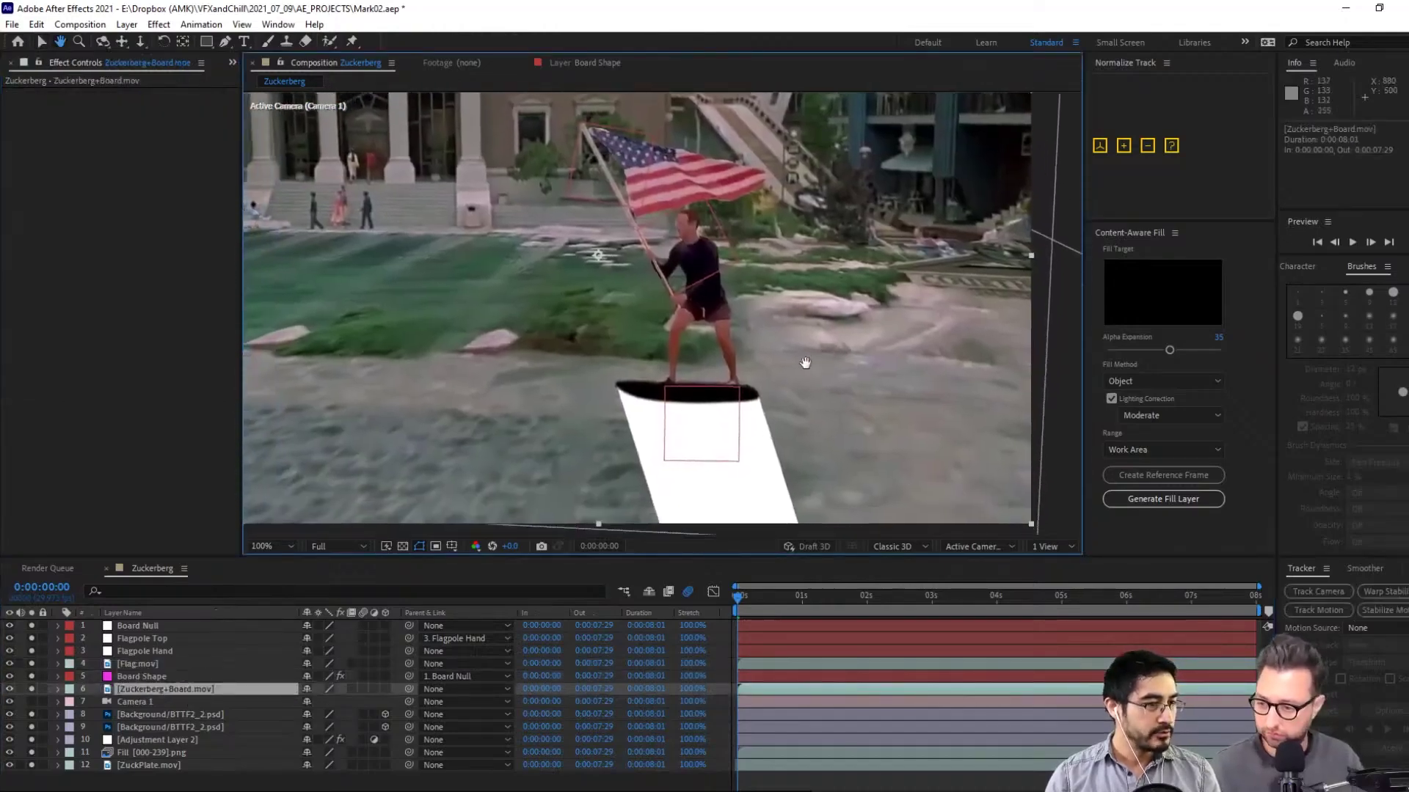
{"action": "left_click", "coordinate": [33, 664]}
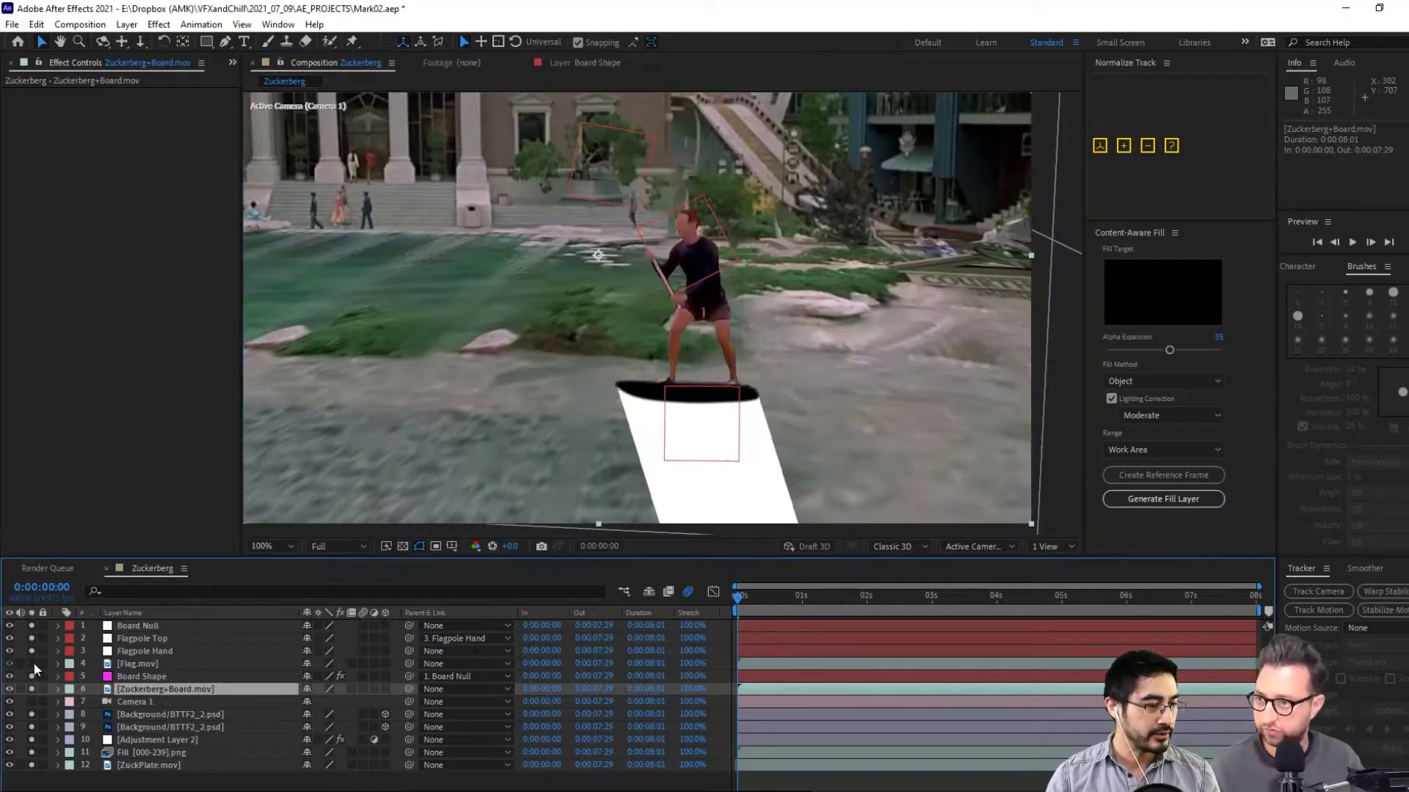
{"action": "left_click", "coordinate": [33, 664]}
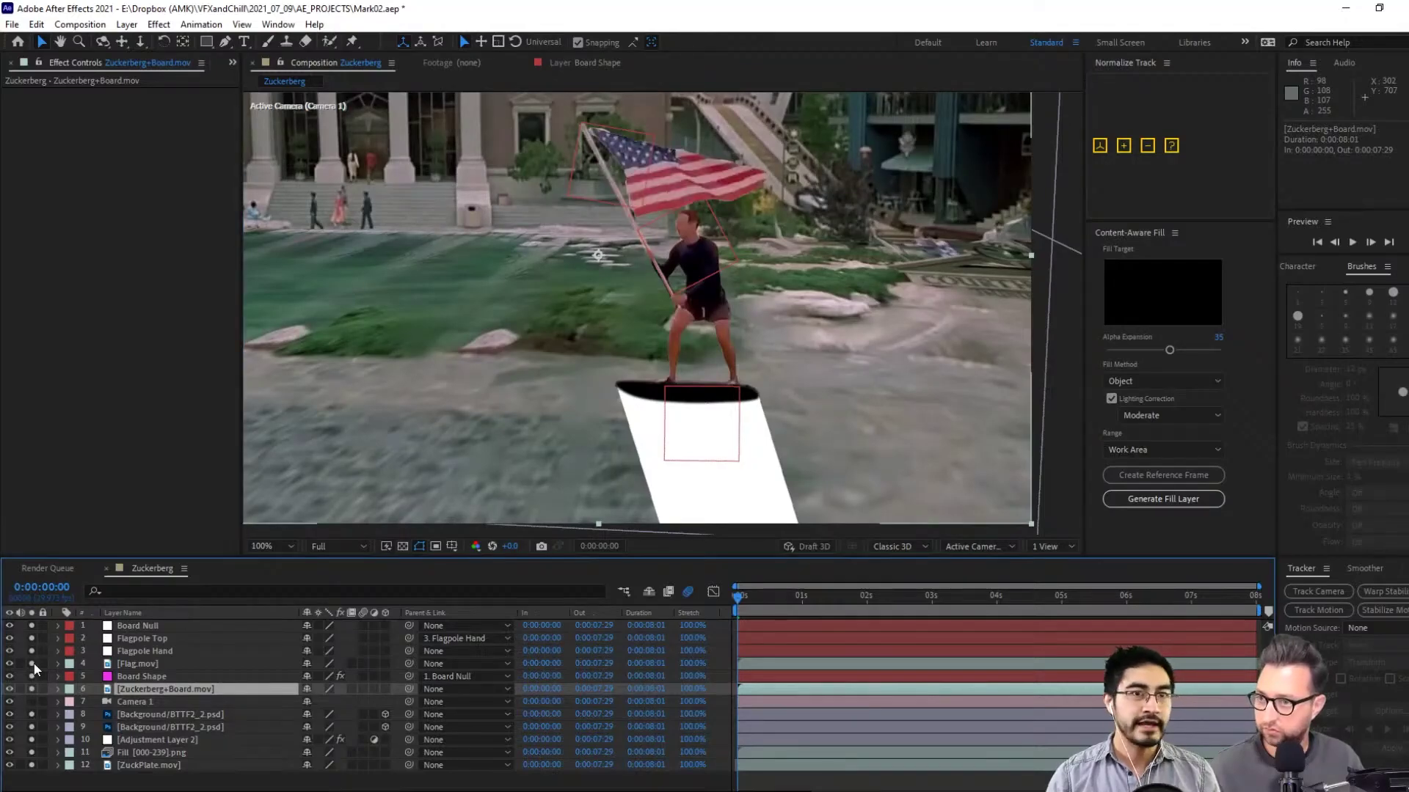
Set the track matte of the Zuckerberg+Board.mov layer to Luma Inverted Matte "Board Shape"
{"action": "left_click", "coordinate": [145, 678]}
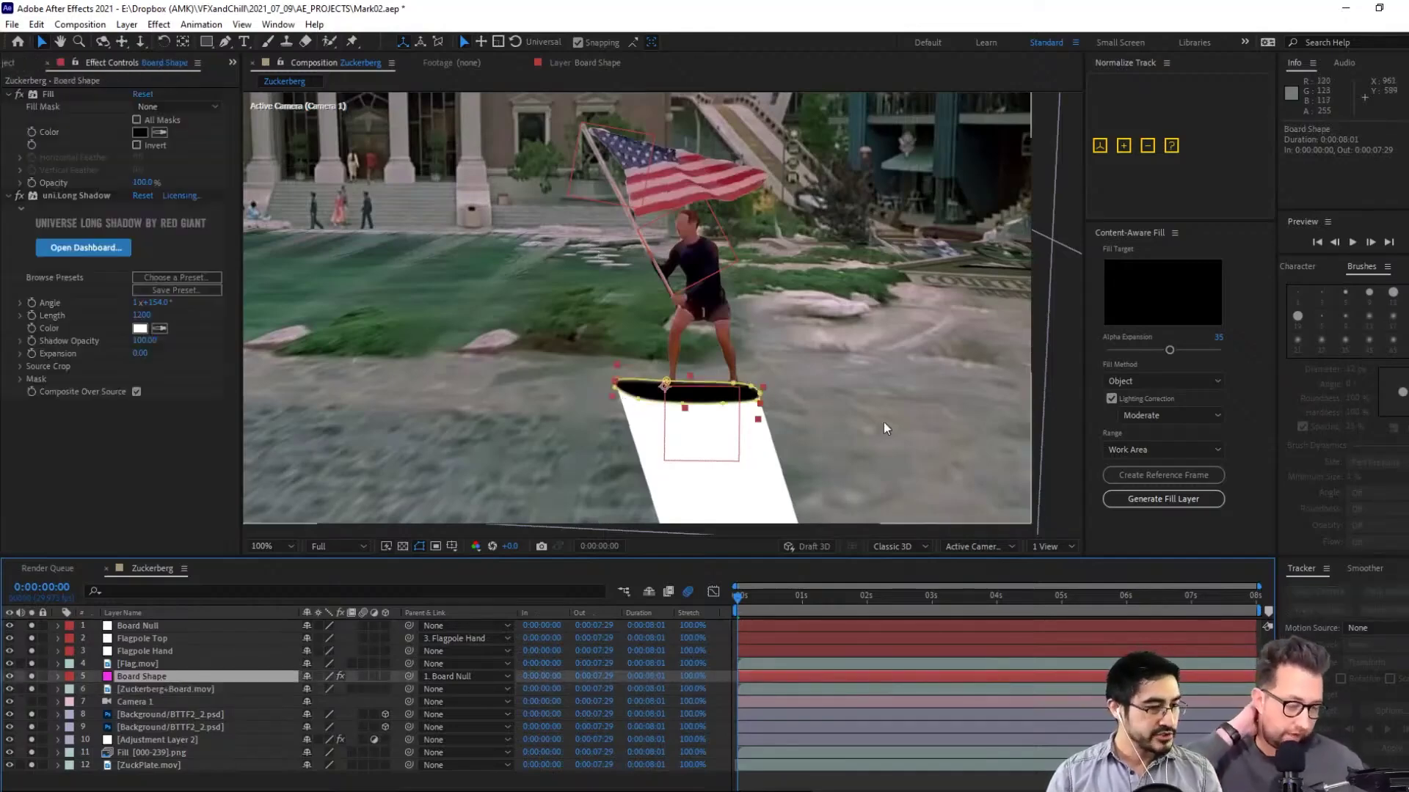
{"action": "key", "text": "F4"}
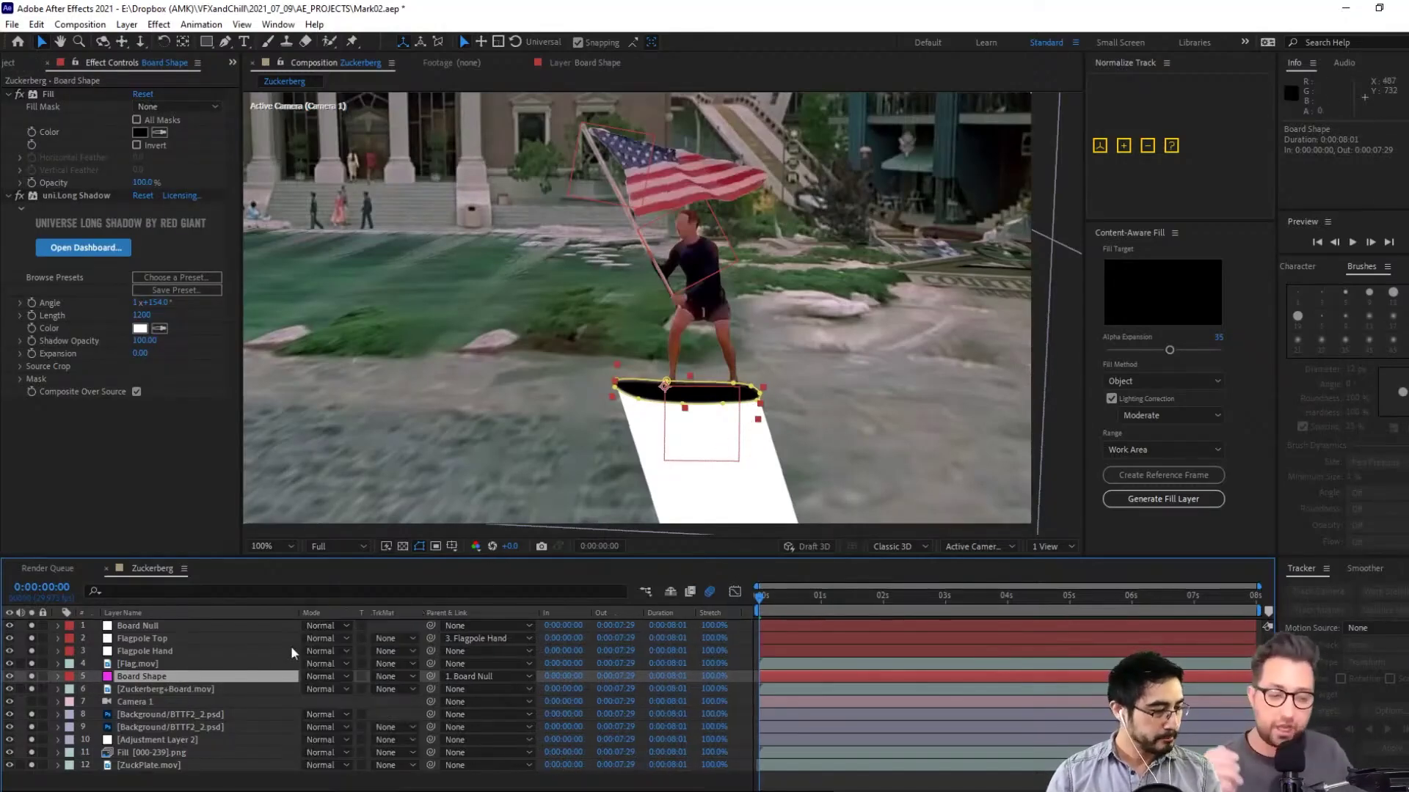
{"action": "left_click", "coordinate": [239, 691]}
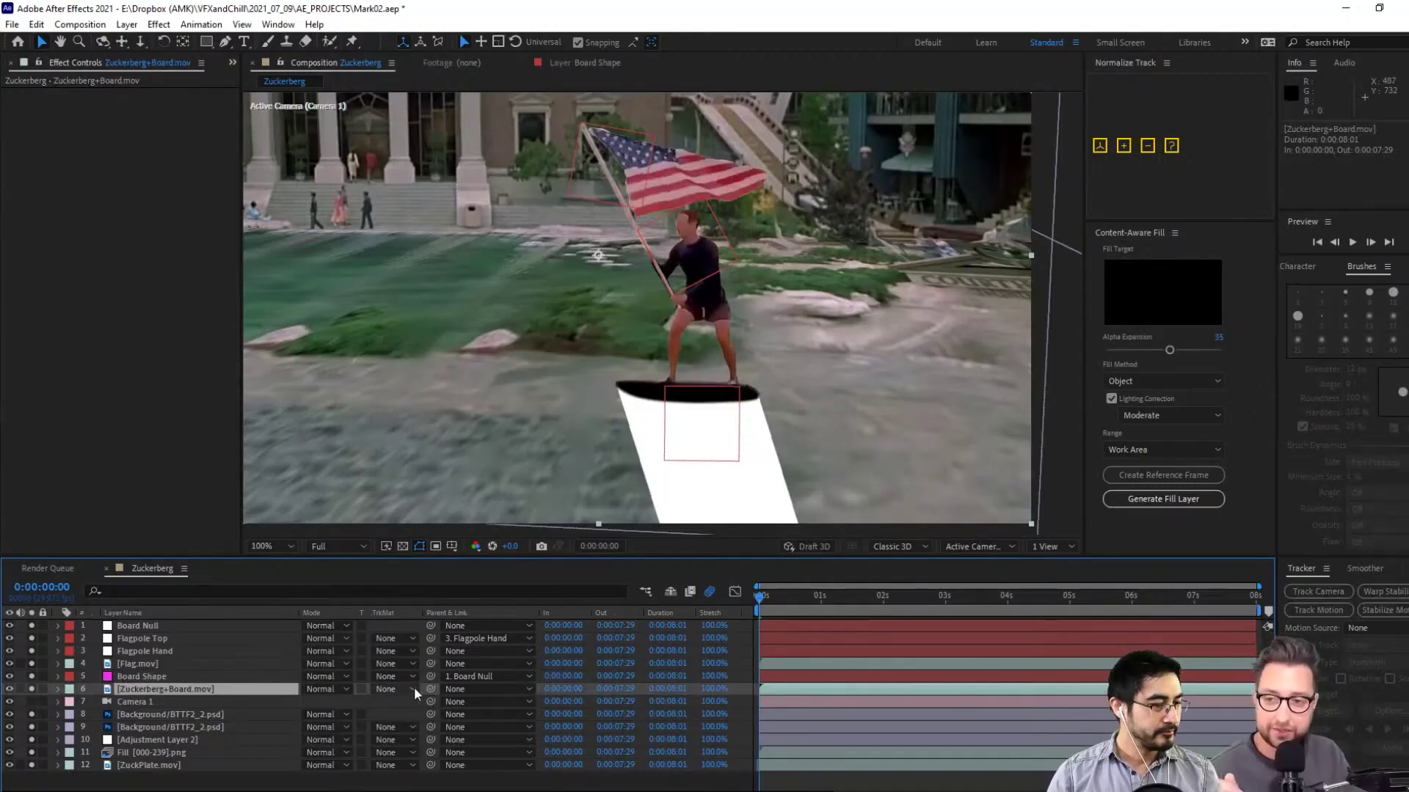
{"action": "left_click", "coordinate": [412, 690]}
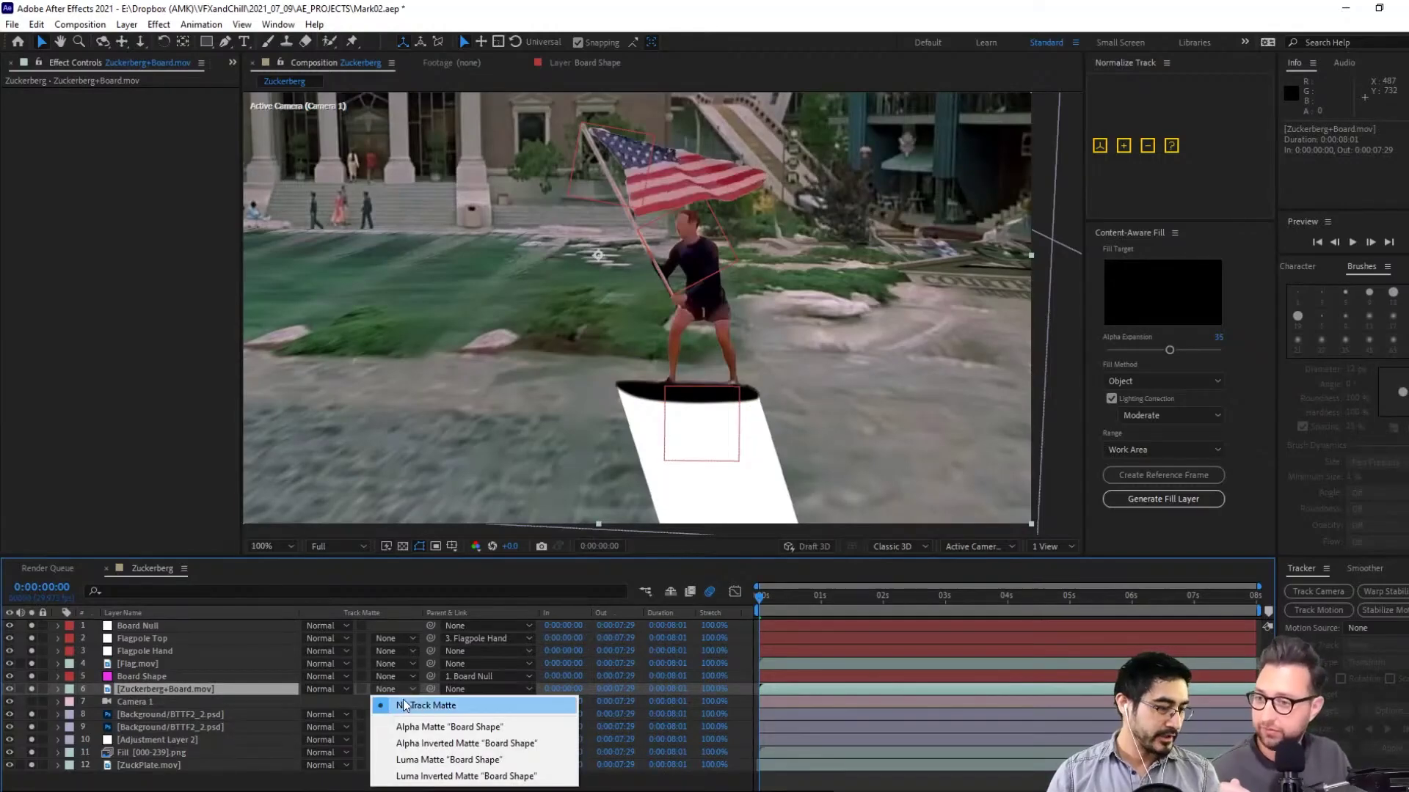
{"action": "left_click", "coordinate": [454, 776]}
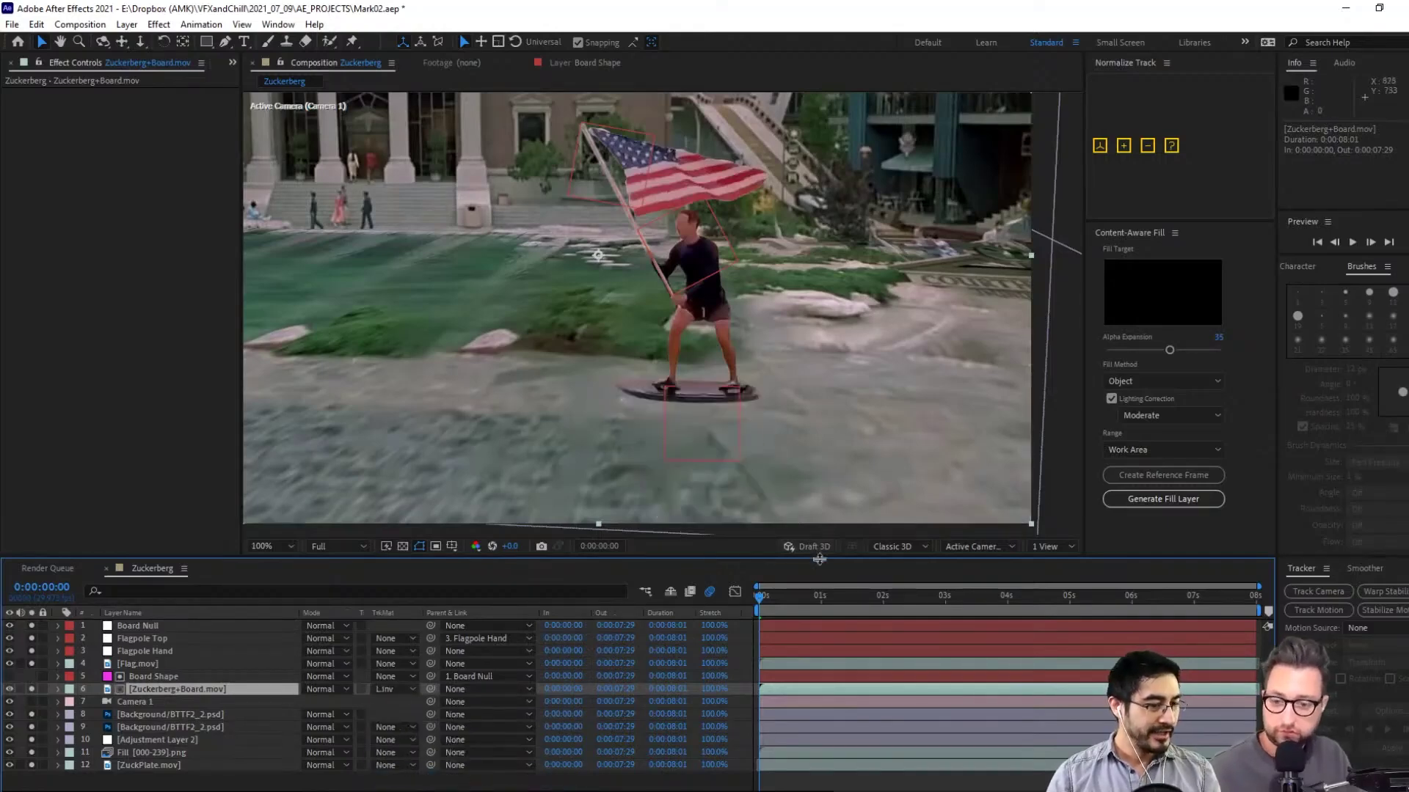
Preview the matted rider over the moving background and return to the first frame
{"action": "key", "text": "space"}
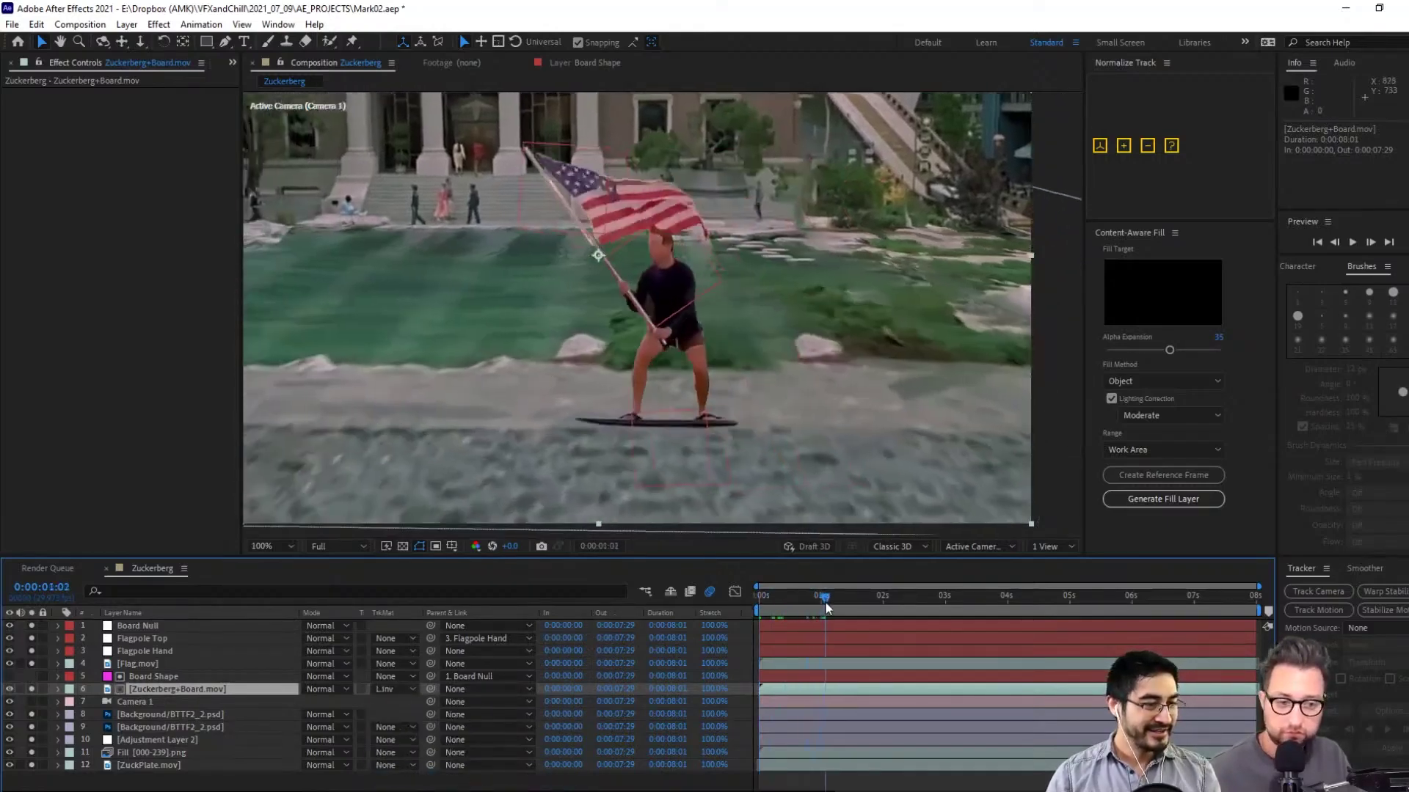
{"action": "key", "text": "space"}
{"action": "key", "text": "space"}
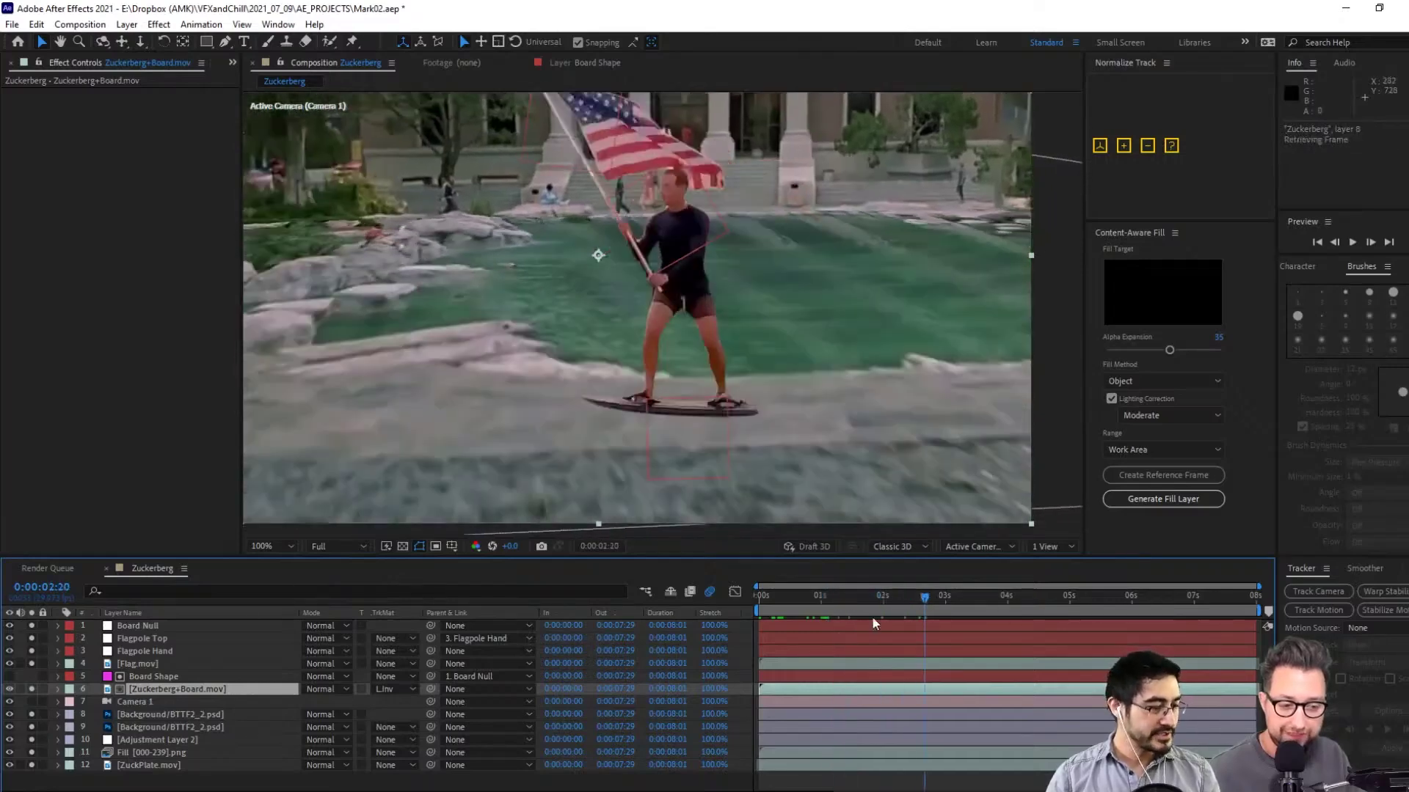
{"action": "key", "text": "Home"}
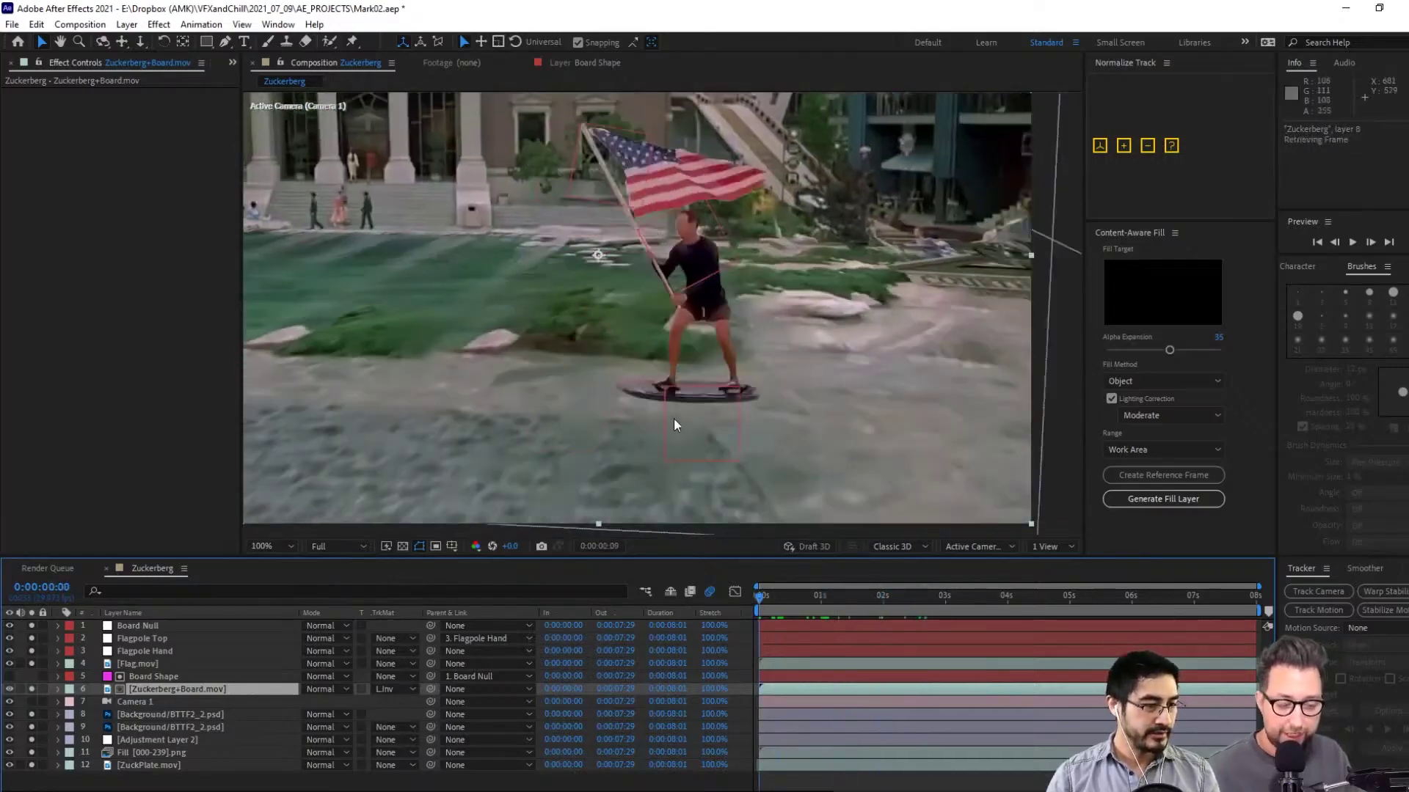
Duplicate the Board Shape layer, move the copy below Zuckerberg+Board.mov and make it visible
{"action": "left_click", "coordinate": [134, 677]}
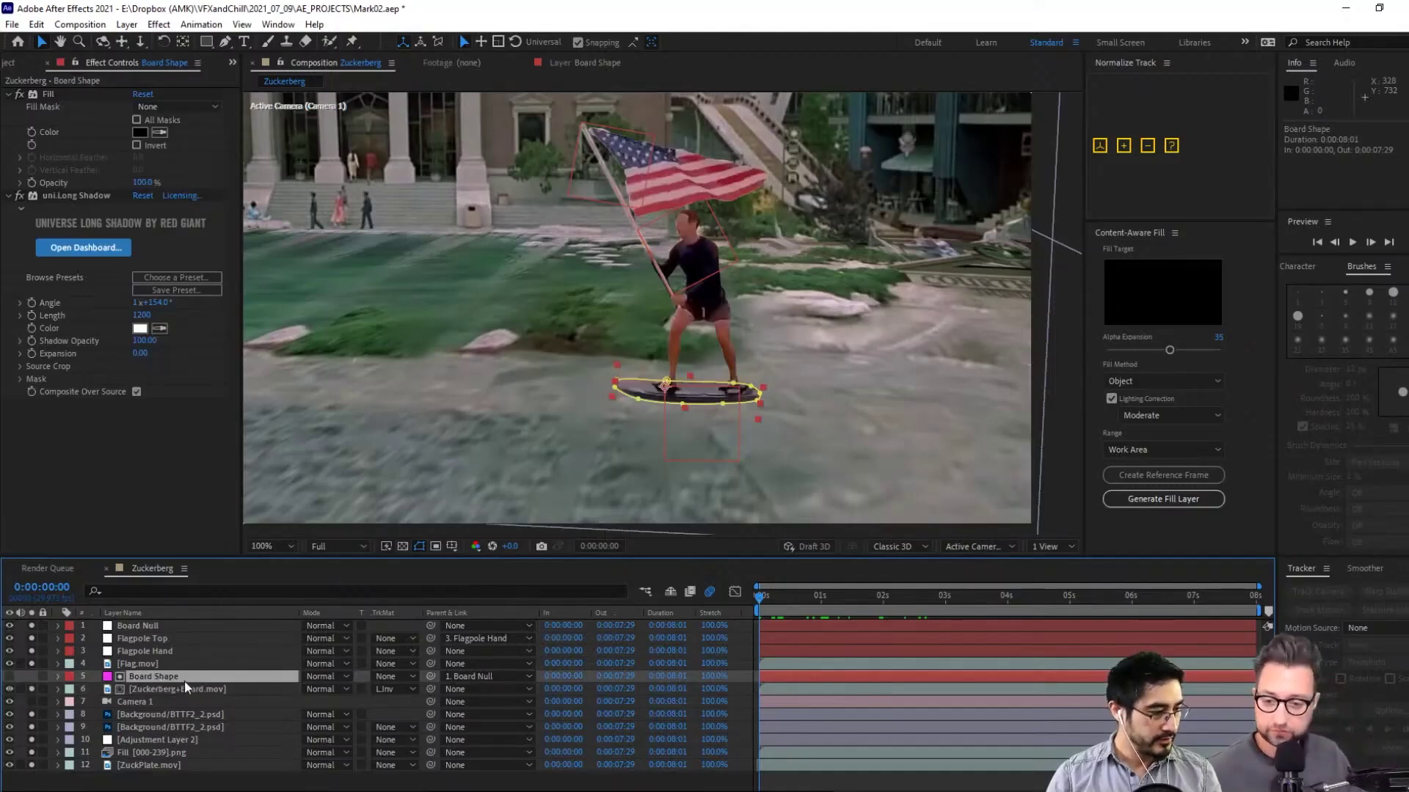
{"action": "key", "text": "ctrl+d"}
{"action": "left_click_drag", "start_coordinate": [185, 679], "coordinate": [183, 714]}
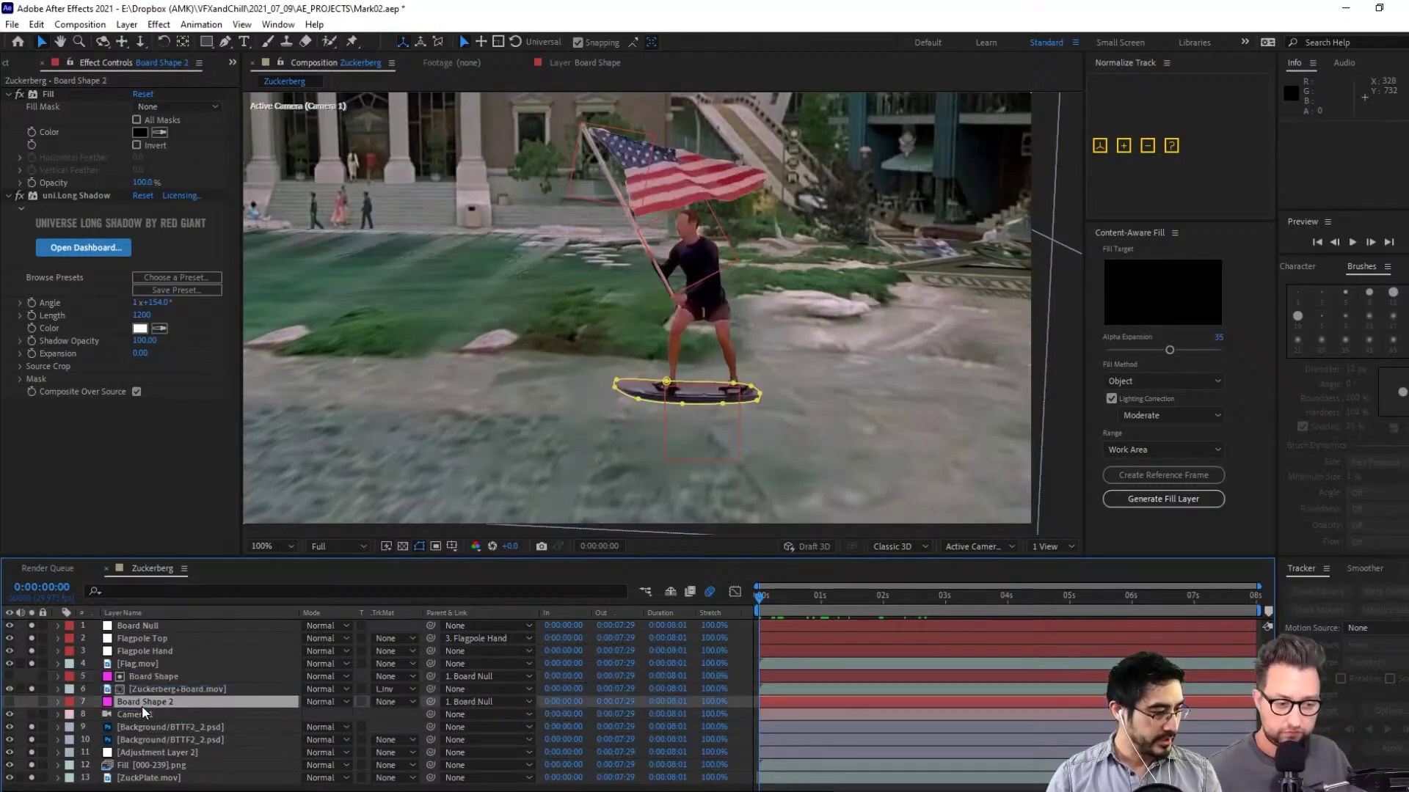
{"action": "left_click", "coordinate": [32, 703]}
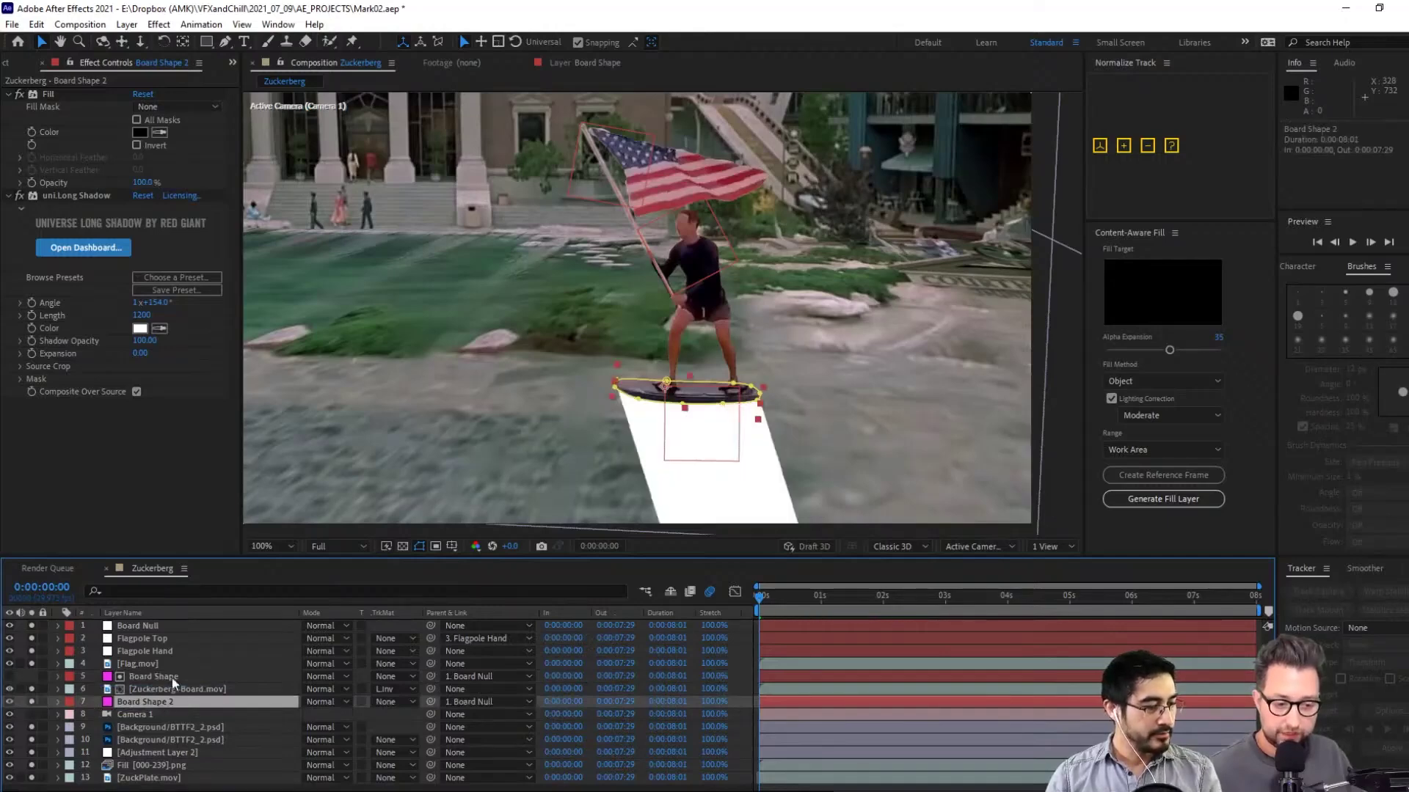
Remove the uni.Long Shadow effect from the duplicated board shape and select its Fill effect
{"action": "left_click", "coordinate": [60, 196]}
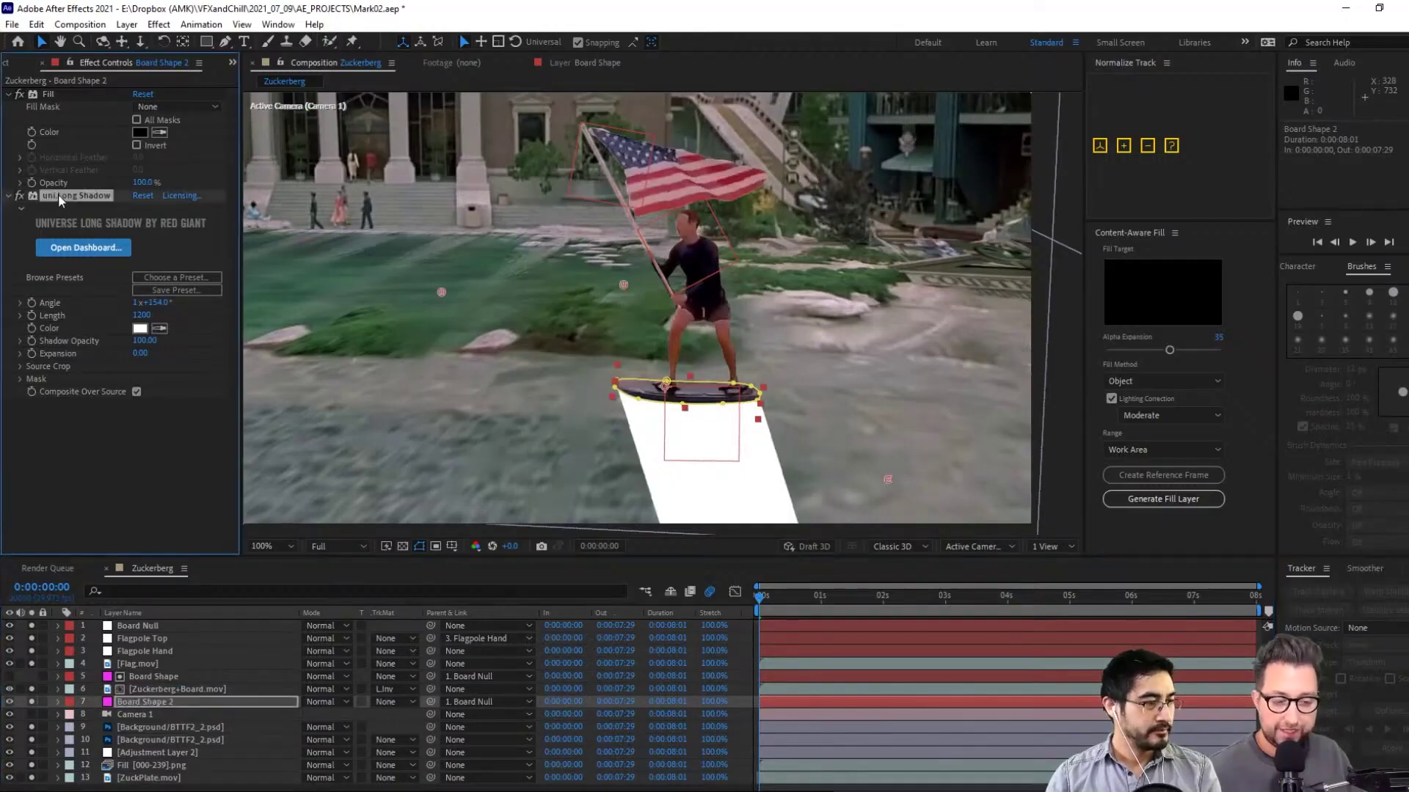
{"action": "key", "text": "Delete"}
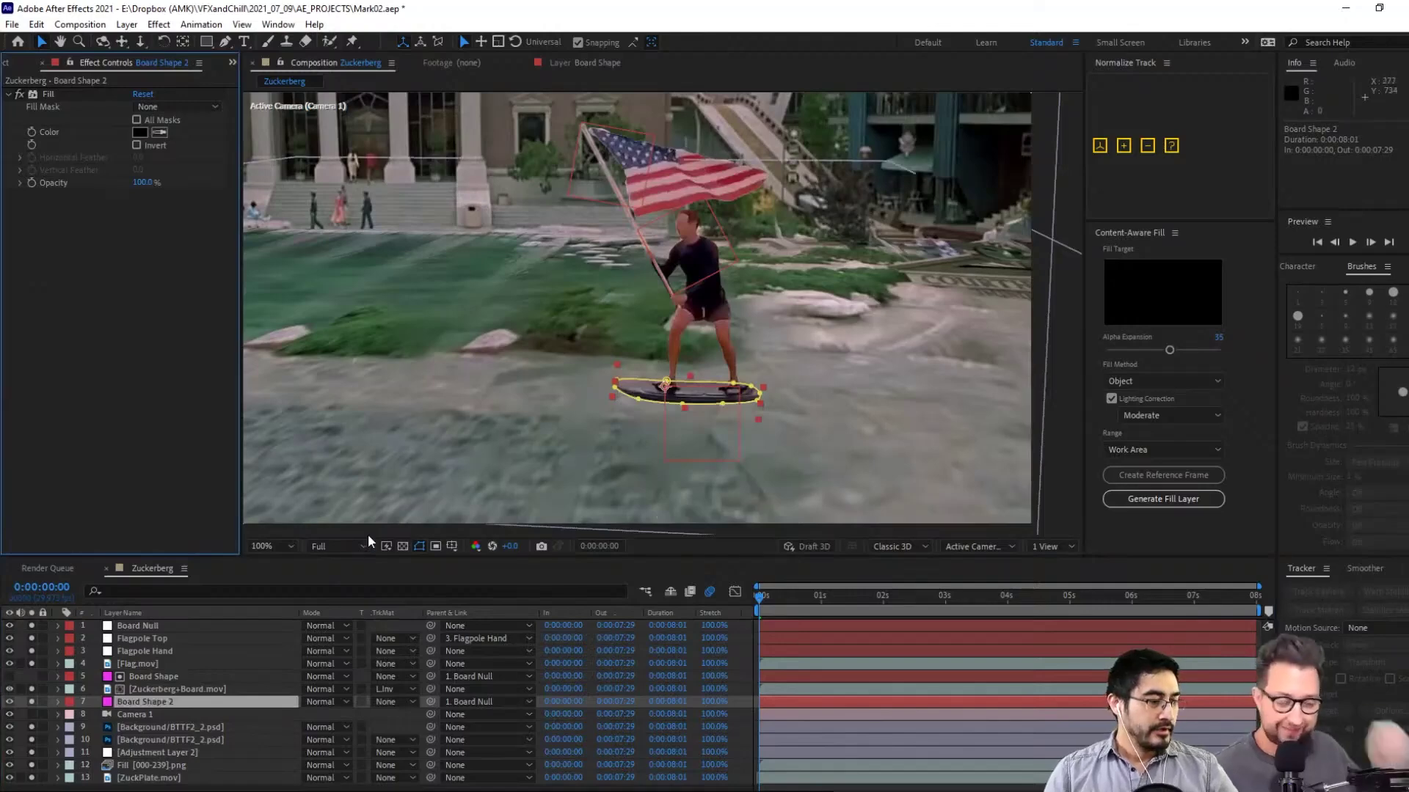
{"action": "key", "text": "ctrl+space"}
{"action": "key", "text": "Escape"}
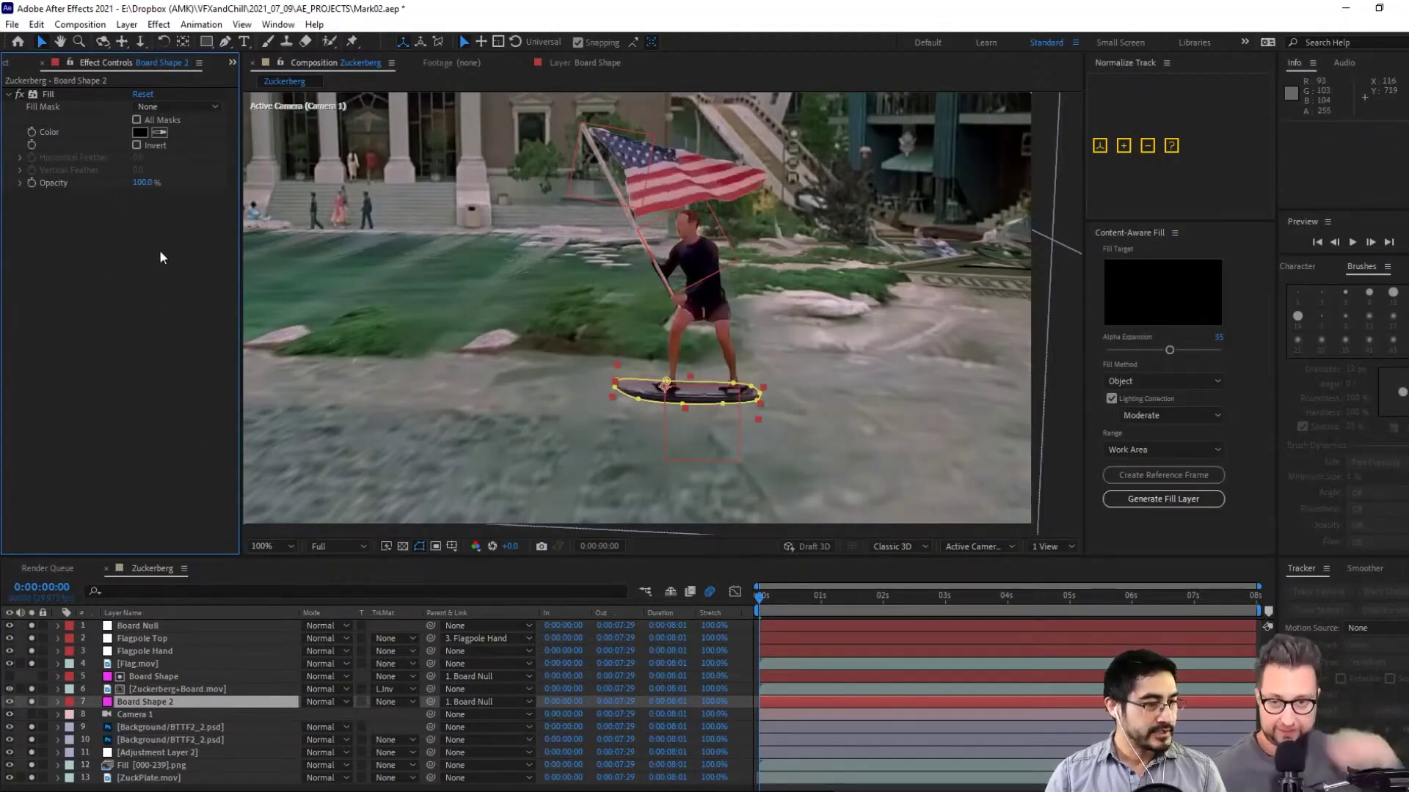
{"action": "left_click", "coordinate": [48, 94]}
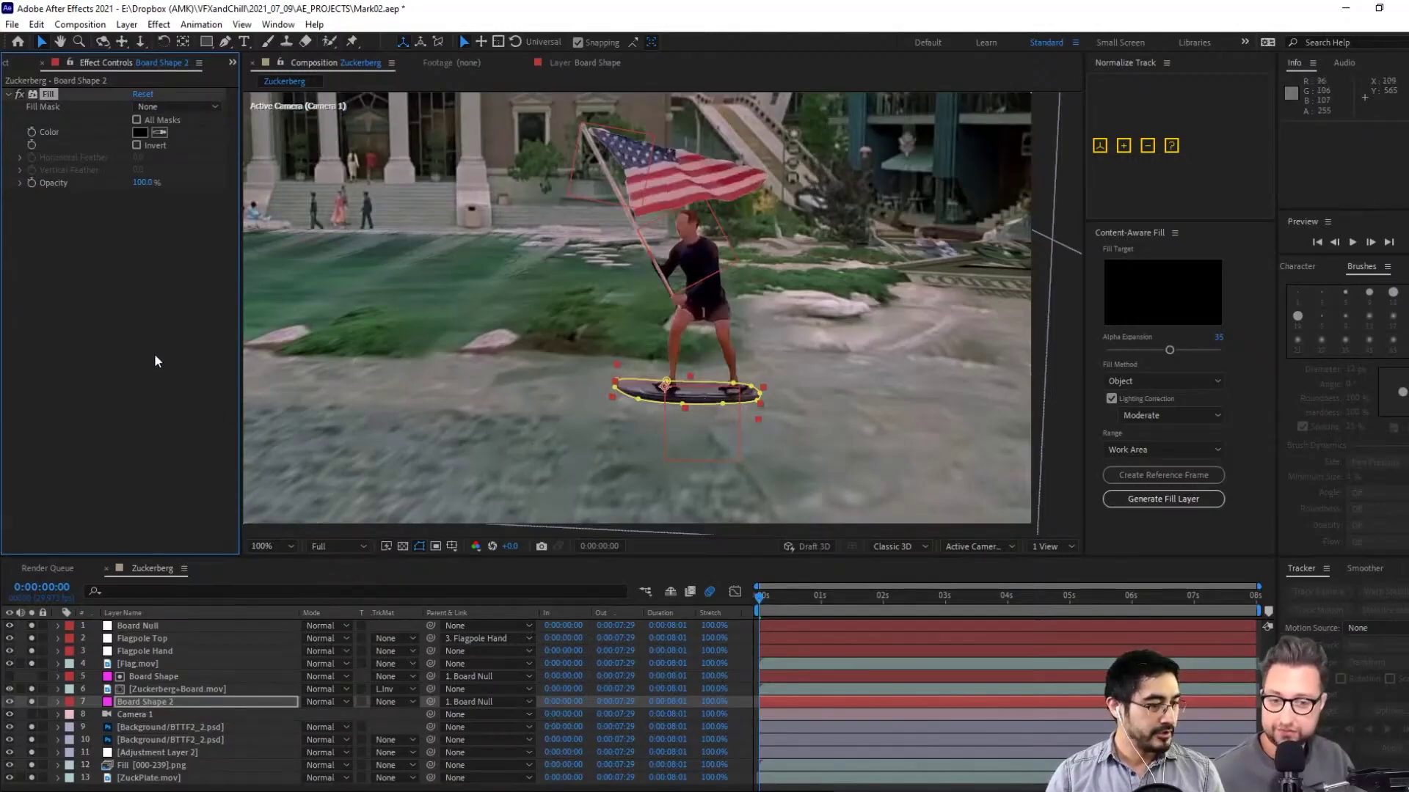
Add a Drop Shadow effect to Board Shape 2 with distance 59, softness 14 and Shadow Only enabled
{"action": "left_click", "coordinate": [140, 327]}
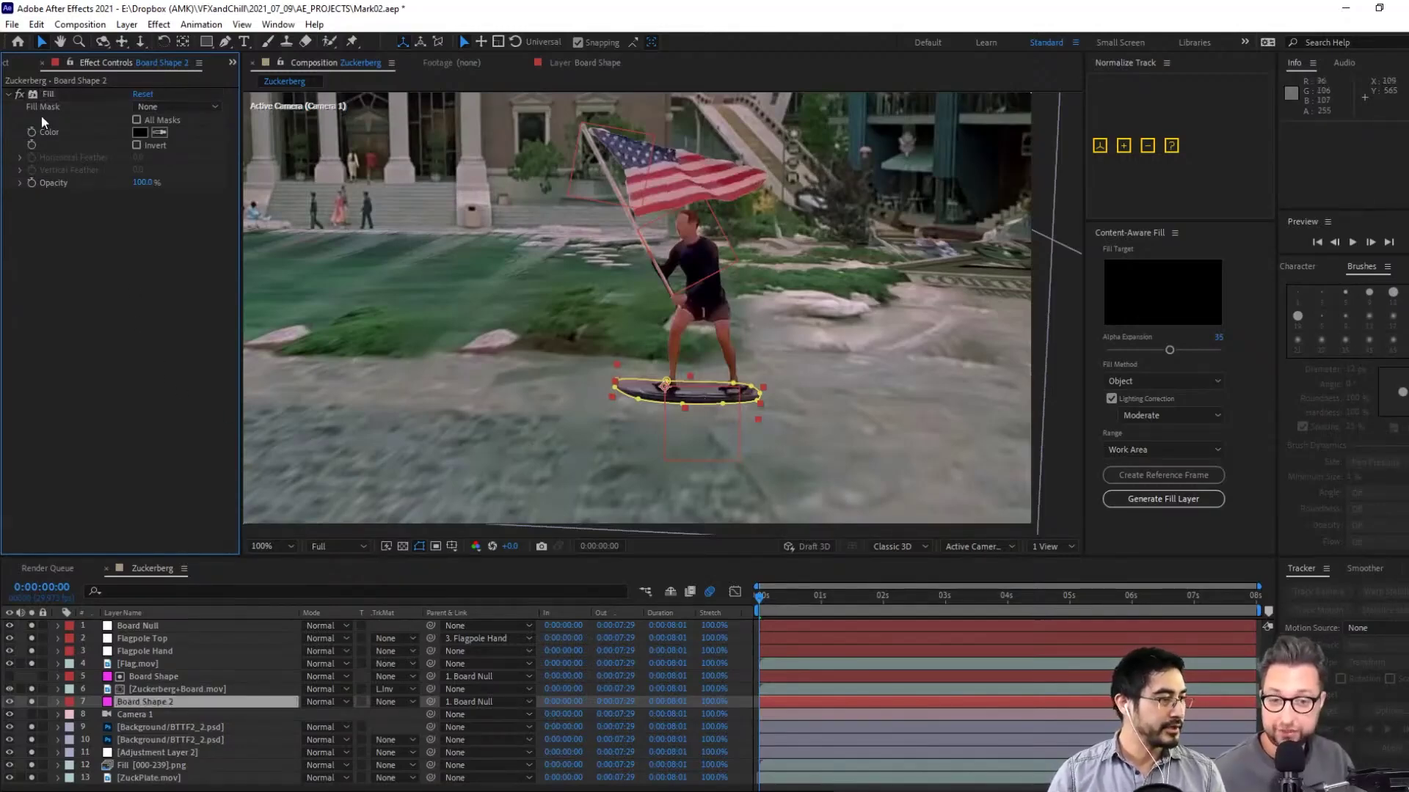
{"action": "key", "text": "ctrl+space"}
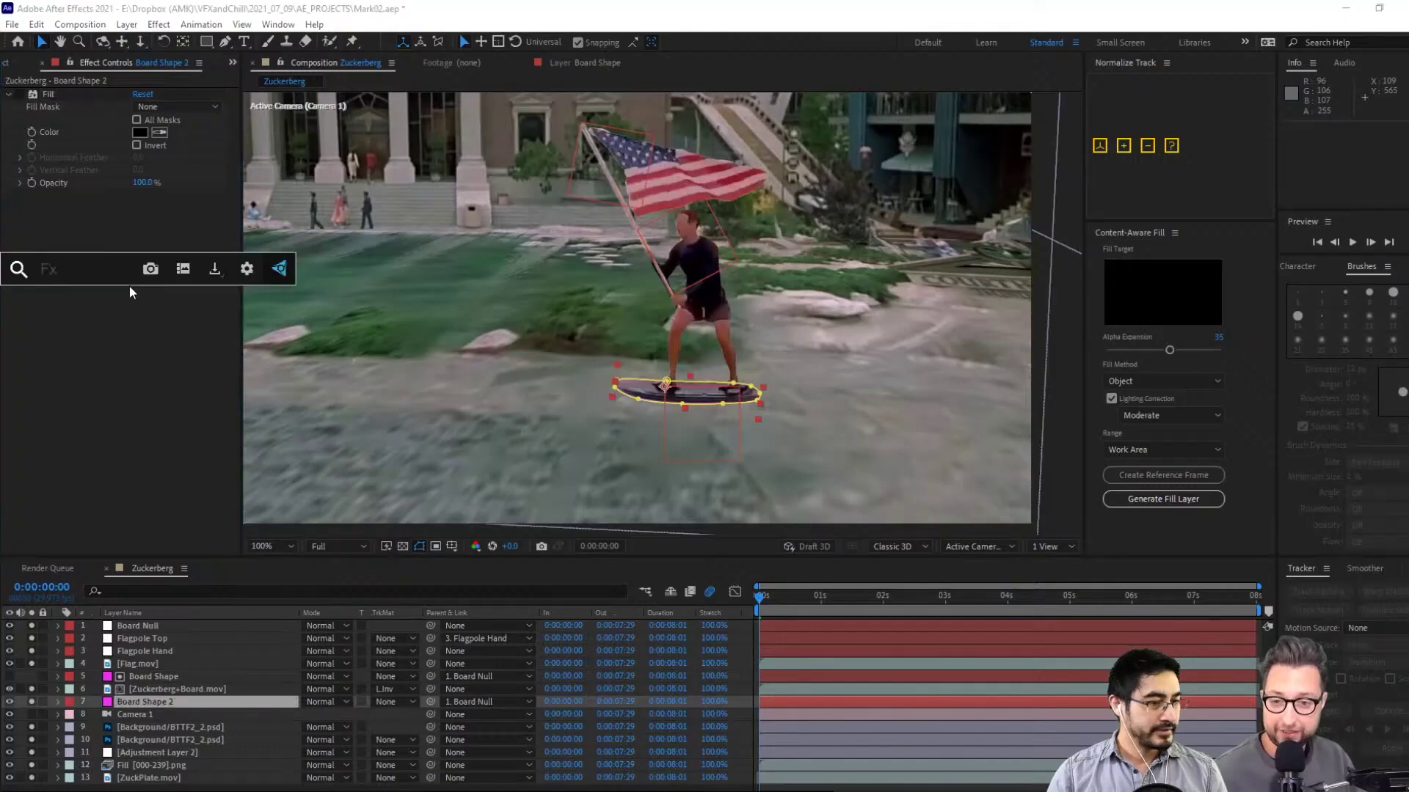
{"action": "type", "text": "drop"}
{"action": "key", "text": "Return"}
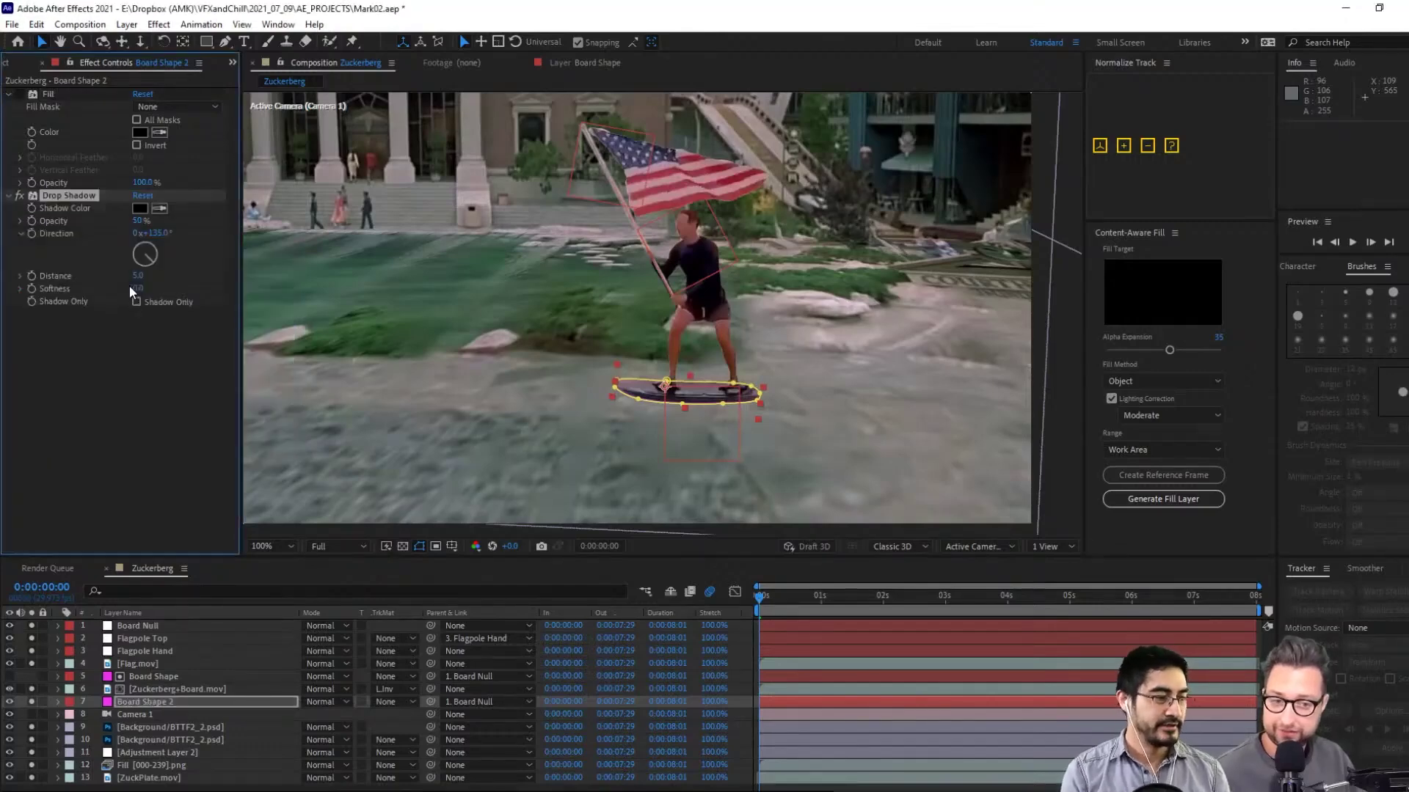
{"action": "mouse_move", "coordinate": [138, 281]}
{"action": "left_mouse_down"}
{"action": "mouse_move", "coordinate": [208, 290]}
{"action": "mouse_move", "coordinate": [162, 291]}
{"action": "left_mouse_up"}
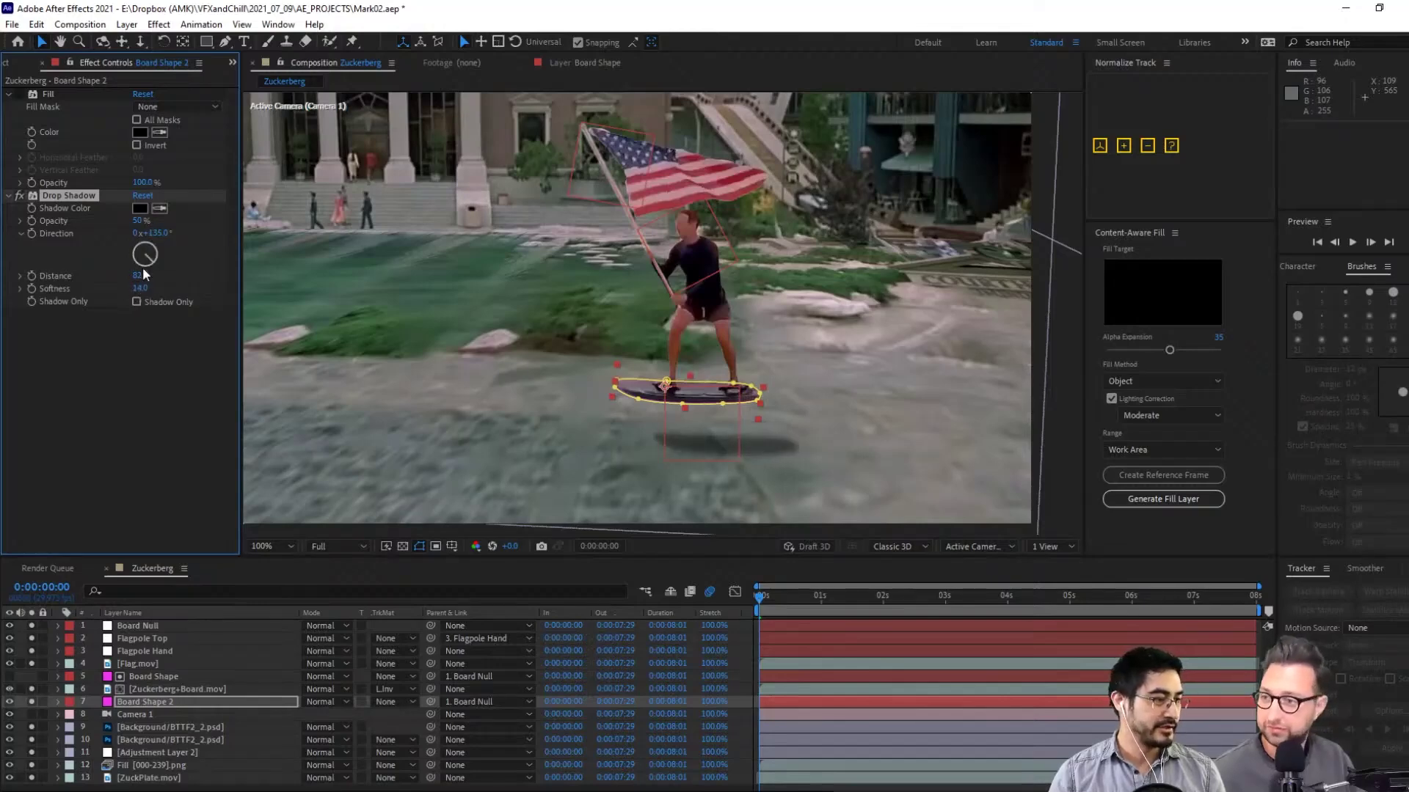
{"action": "left_click_drag", "start_coordinate": [139, 276], "coordinate": [123, 276]}
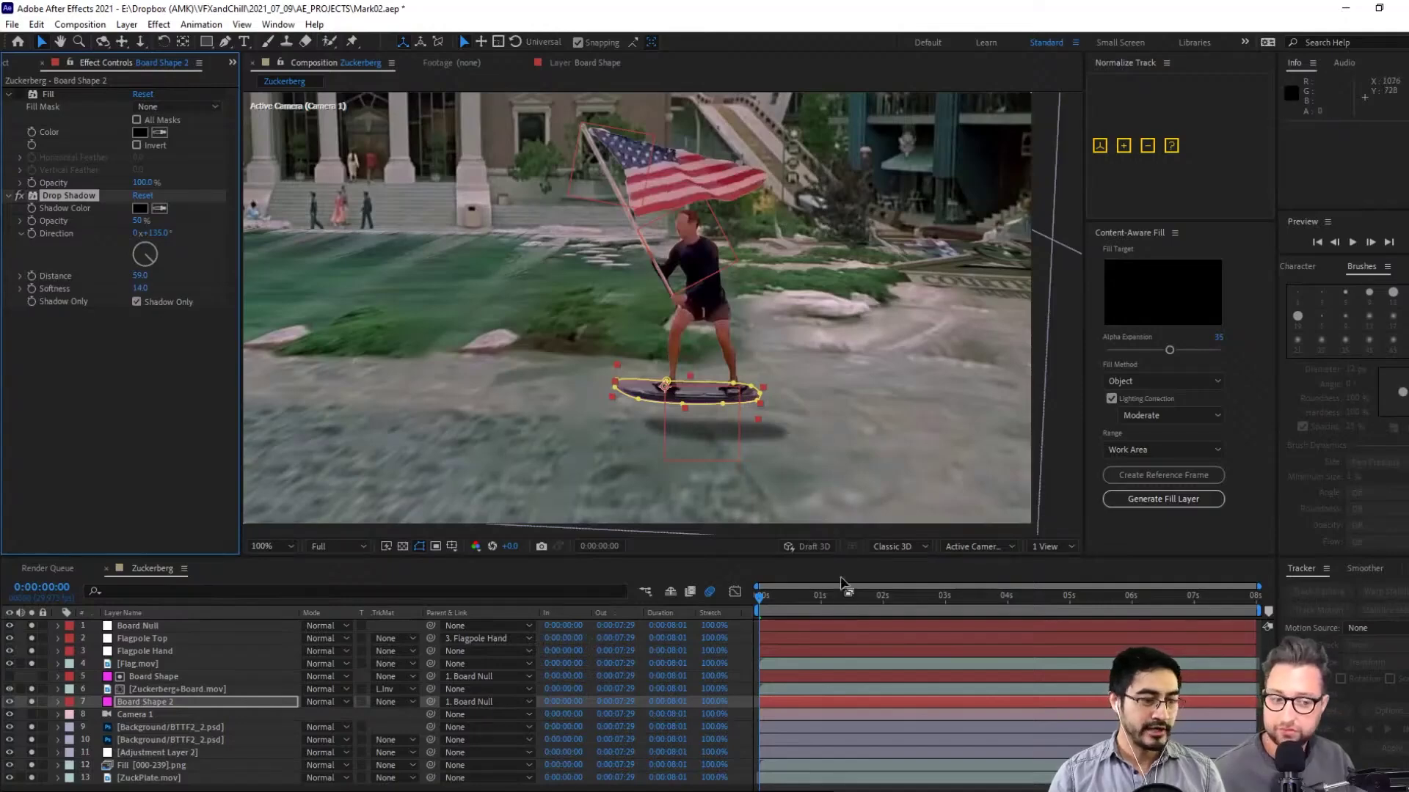
Examine the drop shadow beneath the board at different zoom levels and in a taller composition view
{"action": "key", "text": "comma"}
{"action": "key", "text": "comma"}
{"action": "key", "text": "comma"}
{"action": "key", "text": "comma"}
{"action": "key", "text": "period"}
{"action": "key", "text": "period"}
{"action": "key", "text": "period"}
{"action": "key", "text": "period"}
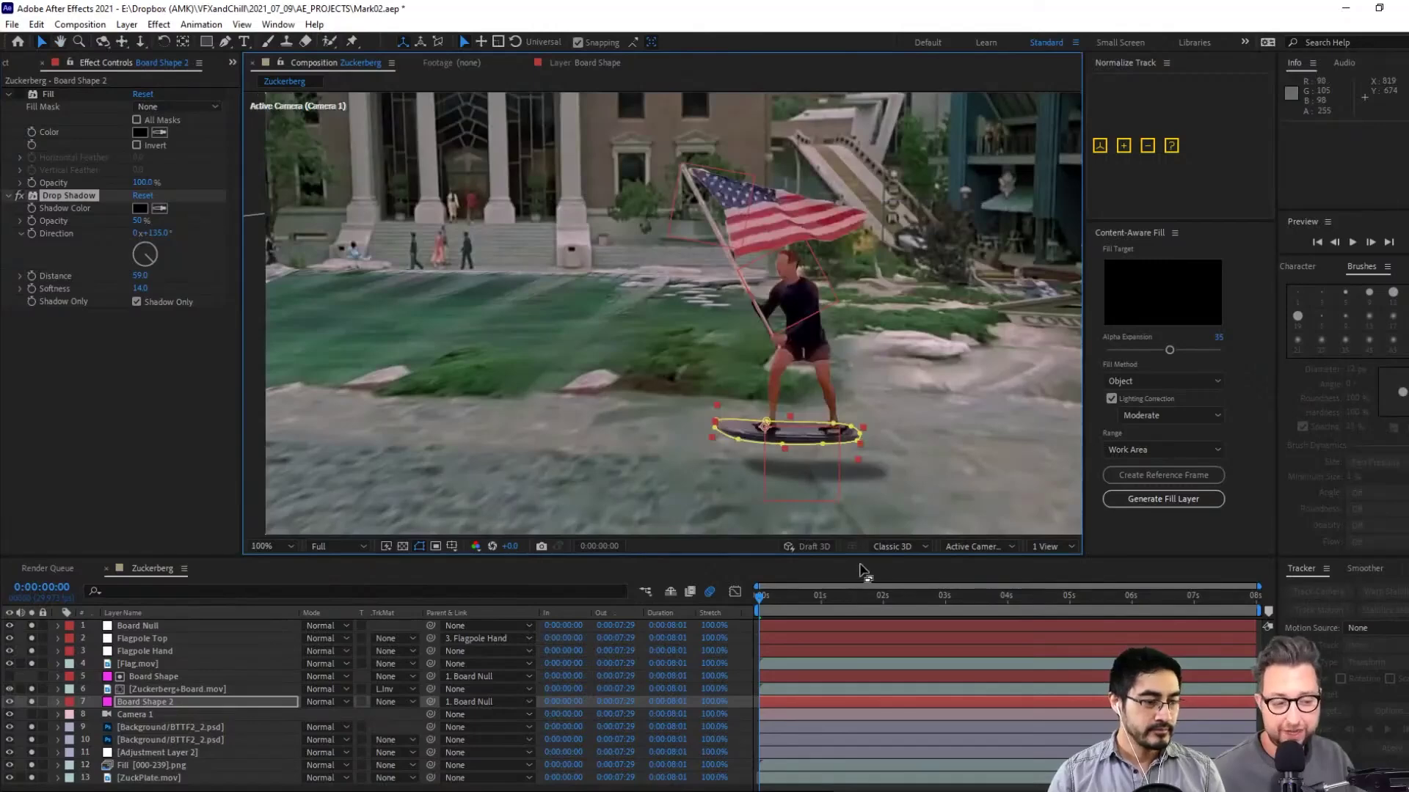
{"action": "left_click_drag", "start_coordinate": [865, 557], "coordinate": [865, 626]}
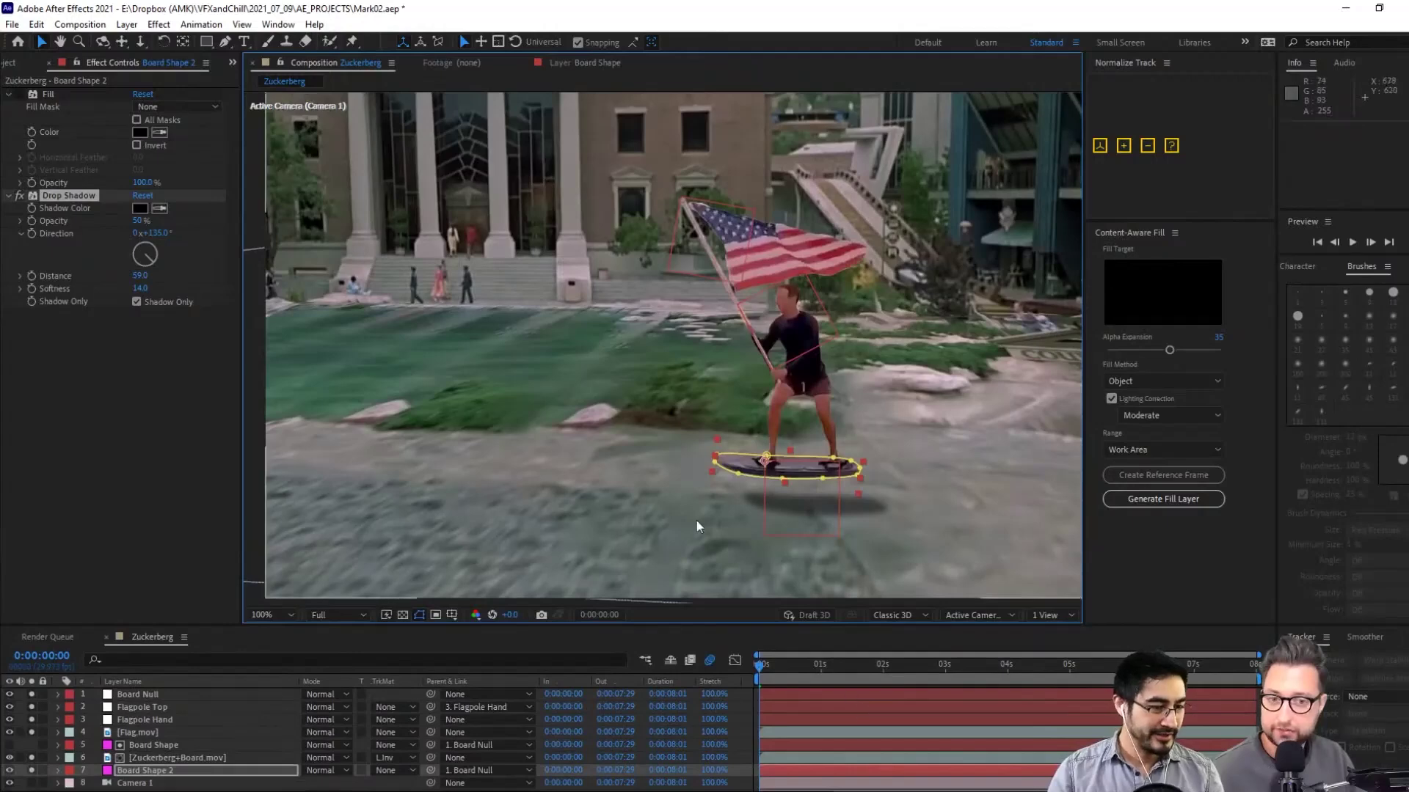
Add Lamppost/BTTF2_2.psd as the top layer of the Zuckerberg composition and make it a 3D layer
{"action": "left_click", "coordinate": [23, 63]}
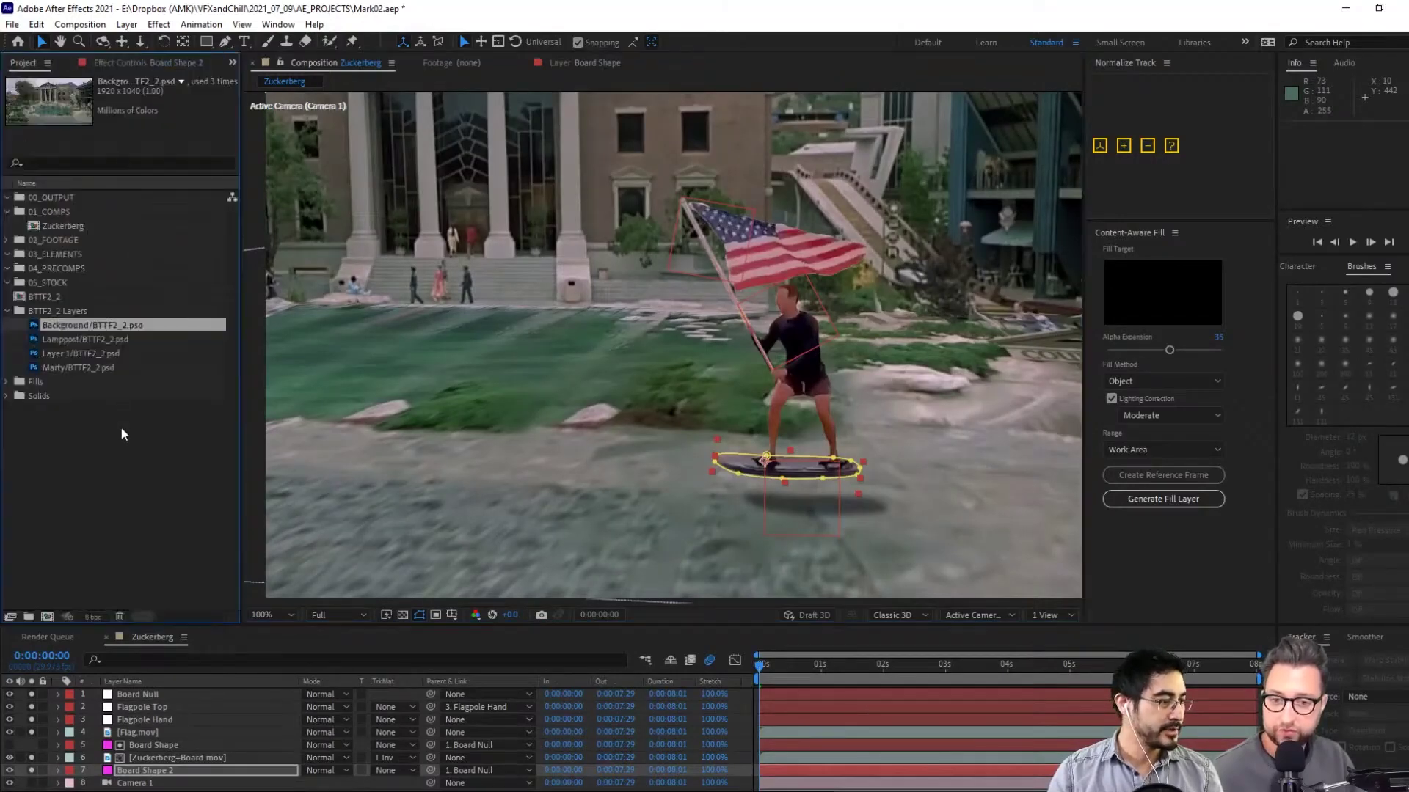
{"action": "left_click", "coordinate": [96, 354]}
{"action": "left_click", "coordinate": [88, 340]}
{"action": "left_click_drag", "start_coordinate": [85, 344], "coordinate": [645, 390]}
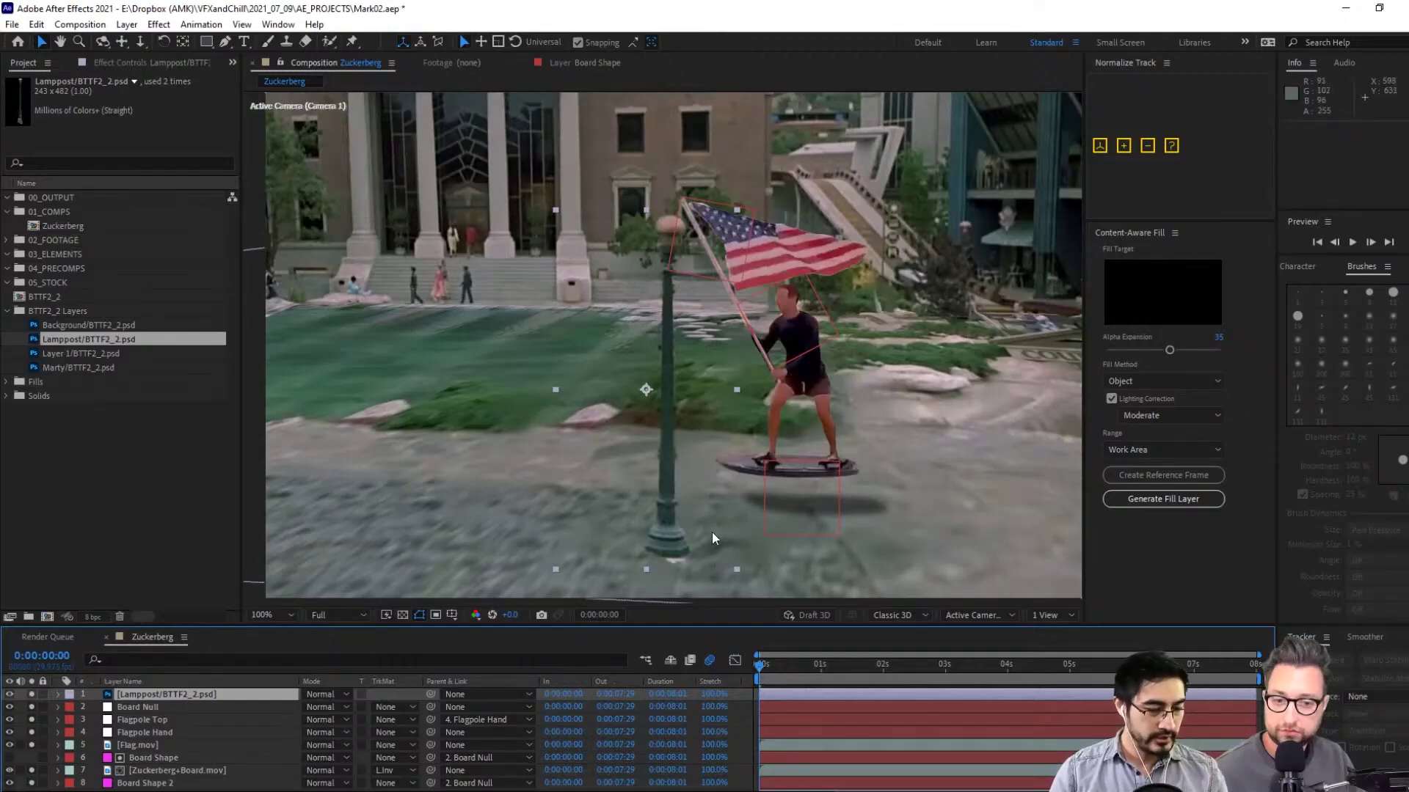
{"action": "key", "text": "F4"}
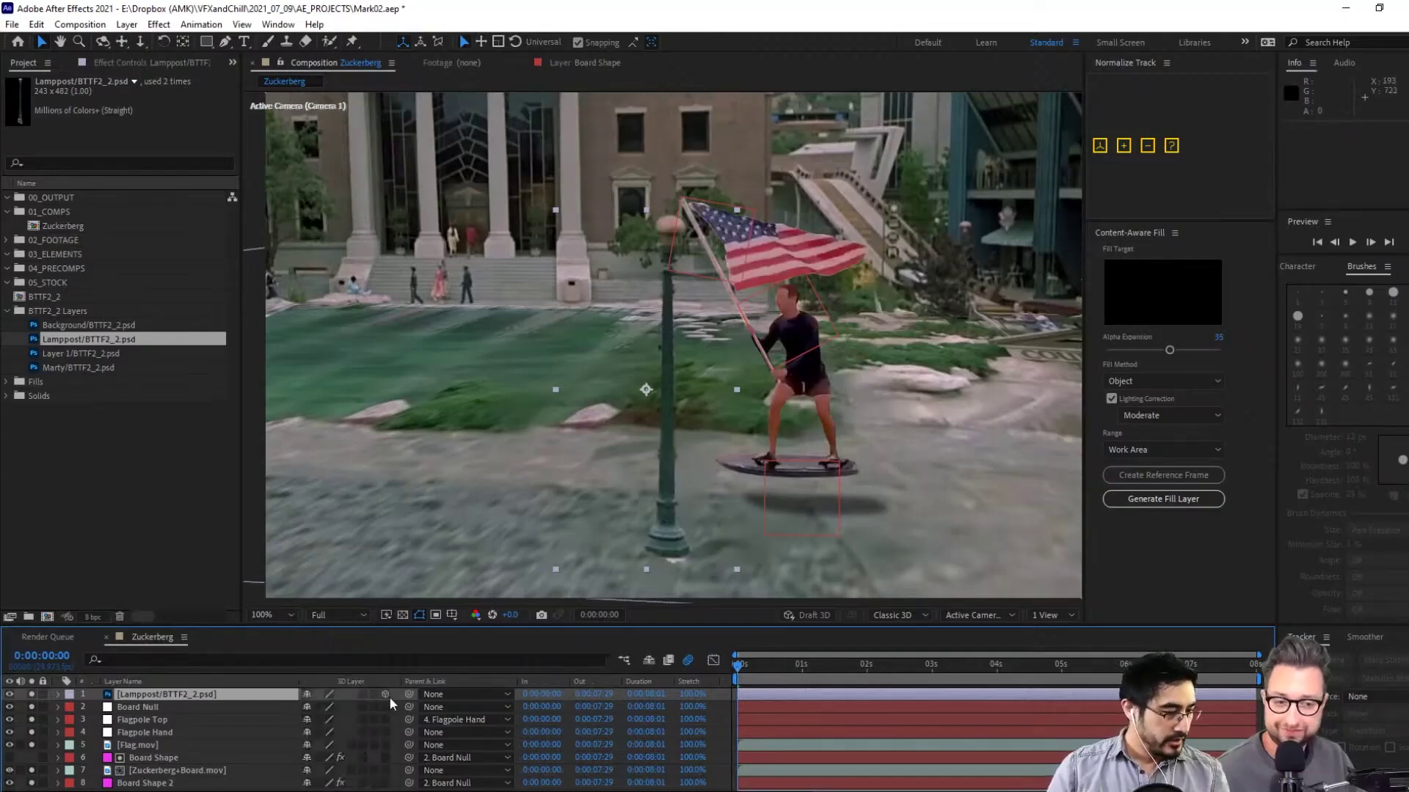
{"action": "left_click", "coordinate": [386, 694]}
Set the lamppost's anchor point to 121.5, 457.0, 0.0 and move it towards the camera, in front of the rider
{"action": "key", "text": "a"}
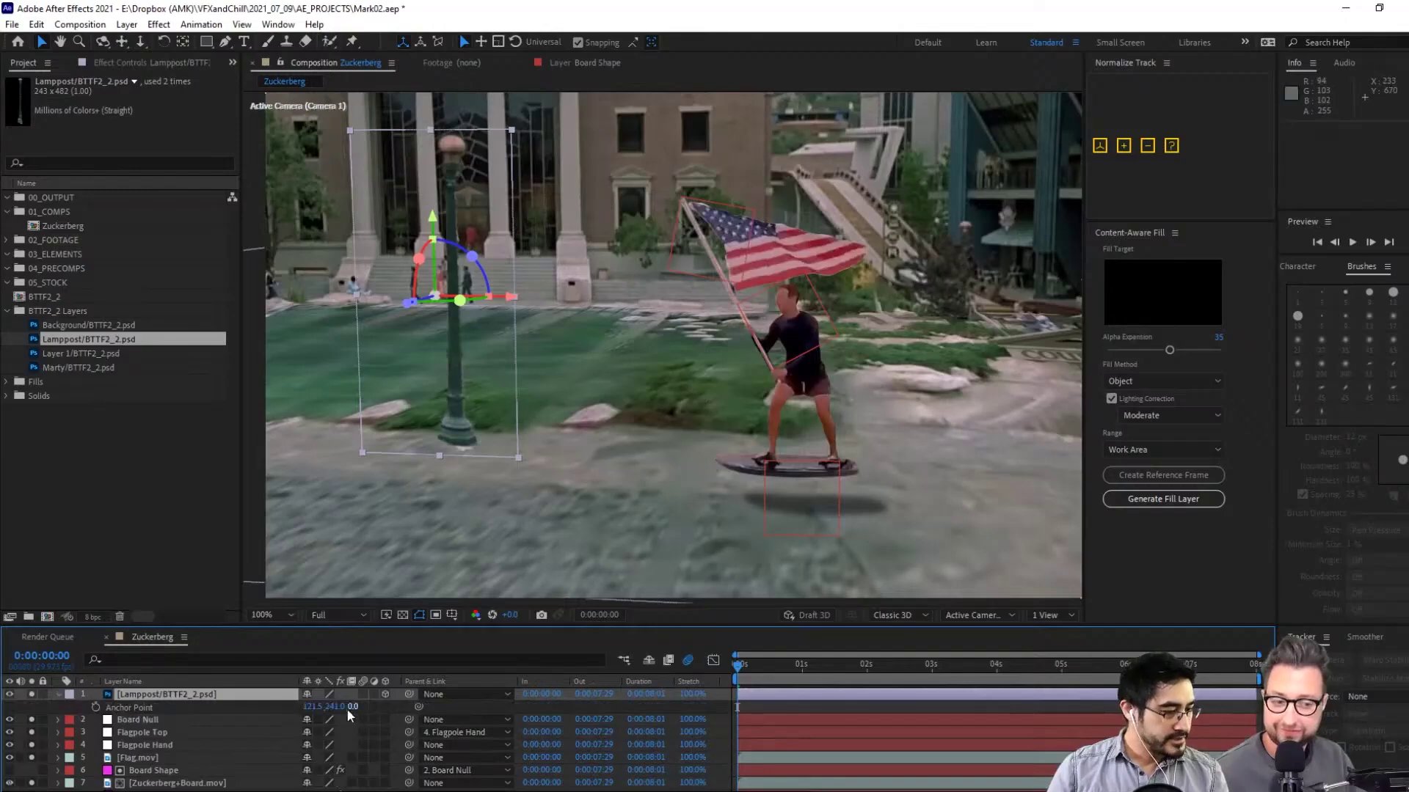
{"action": "left_click_drag", "start_coordinate": [334, 706], "coordinate": [645, 700]}
{"action": "left_click_drag", "start_coordinate": [409, 302], "coordinate": [113, 560]}
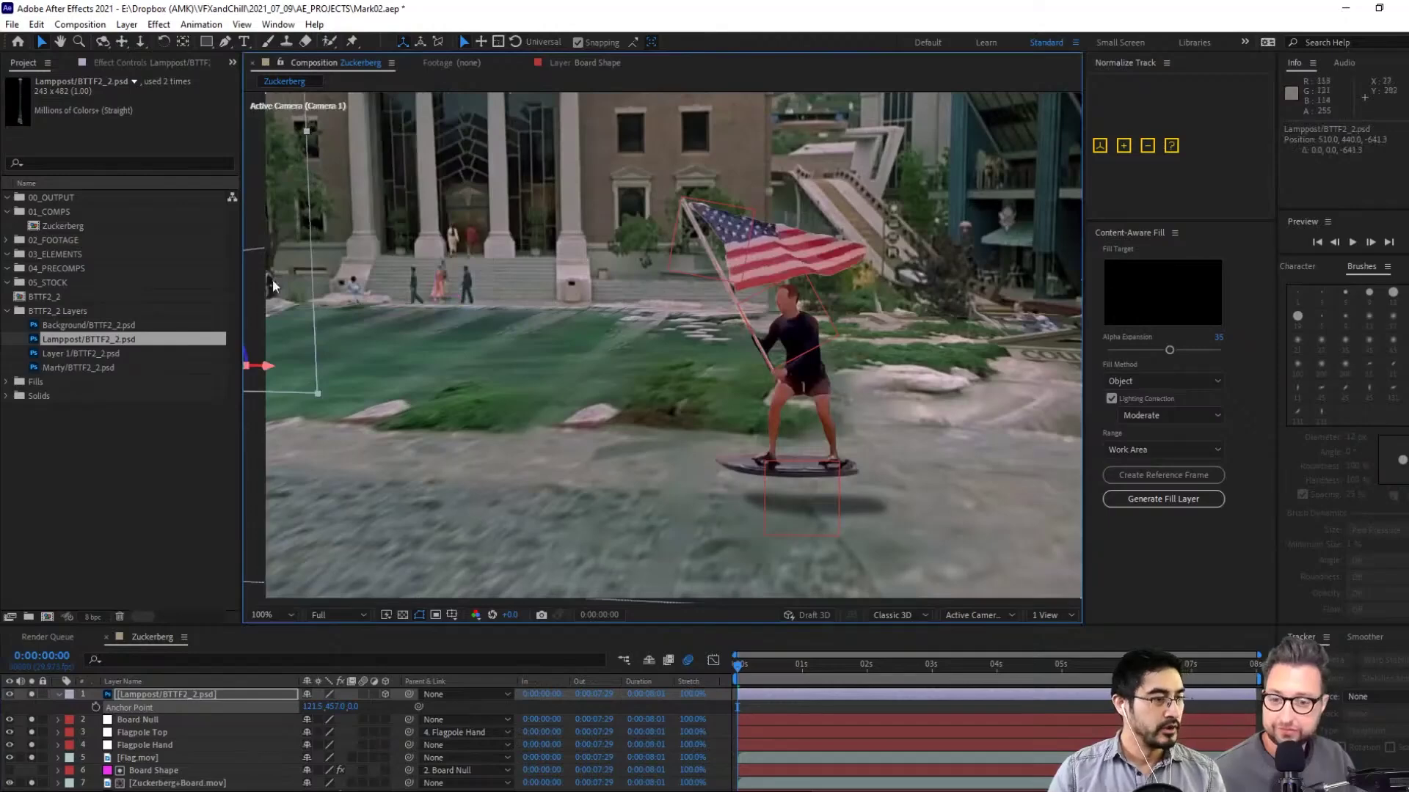
{"action": "left_click_drag", "start_coordinate": [267, 365], "coordinate": [609, 469]}
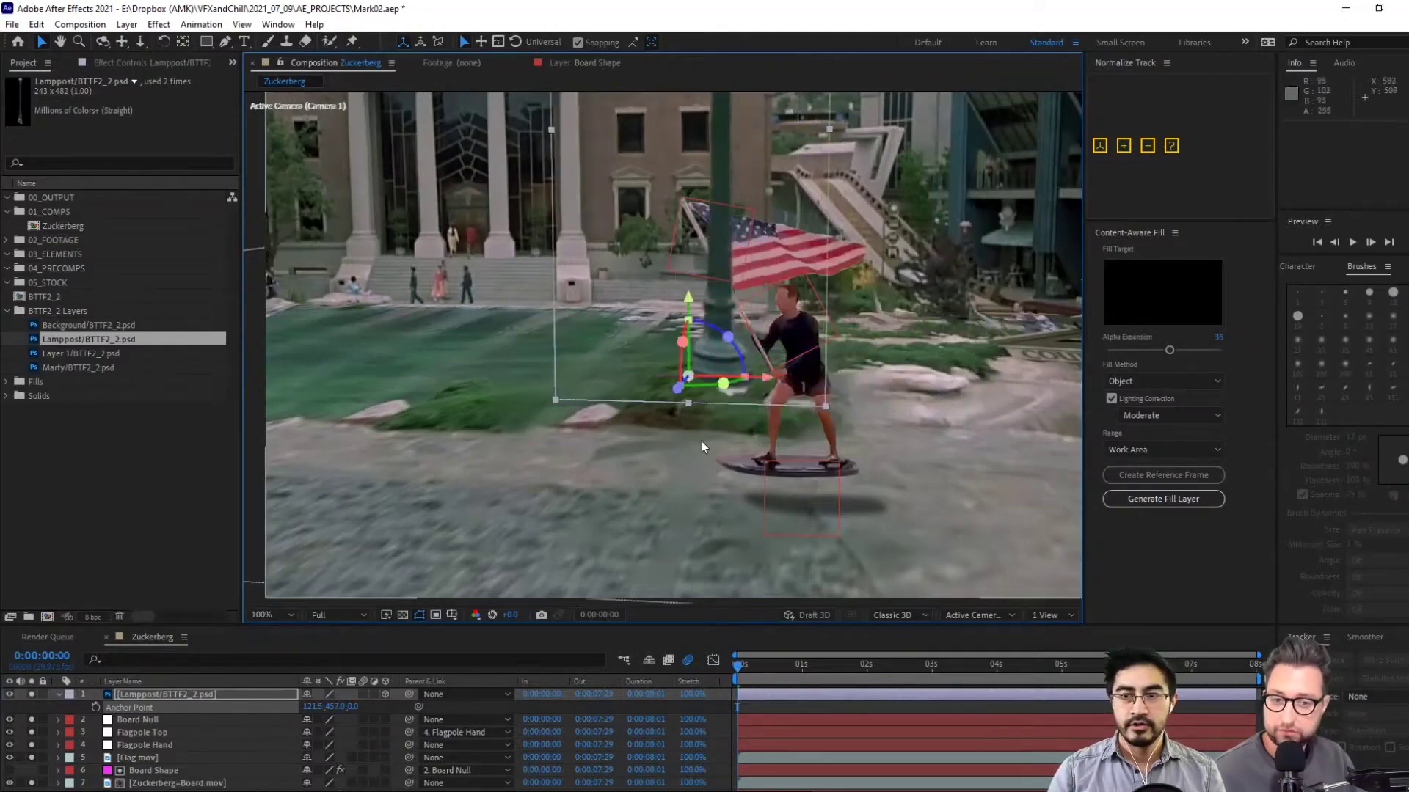
{"action": "left_click_drag", "start_coordinate": [727, 337], "coordinate": [711, 356]}
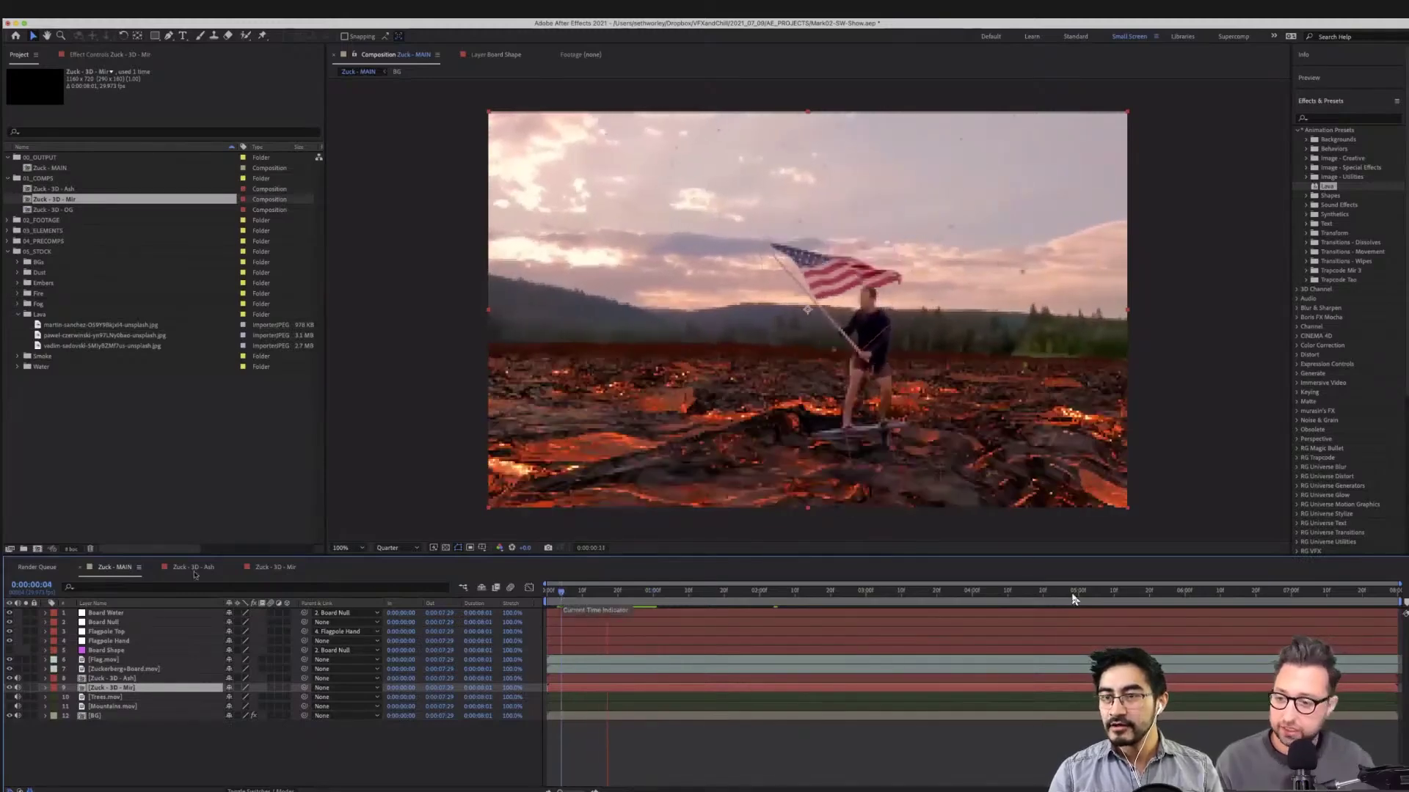
Preview the Zuck - 3D - Ash composition and switch to the Zuck - 3D - Mir composition
{"action": "left_click", "coordinate": [194, 571]}
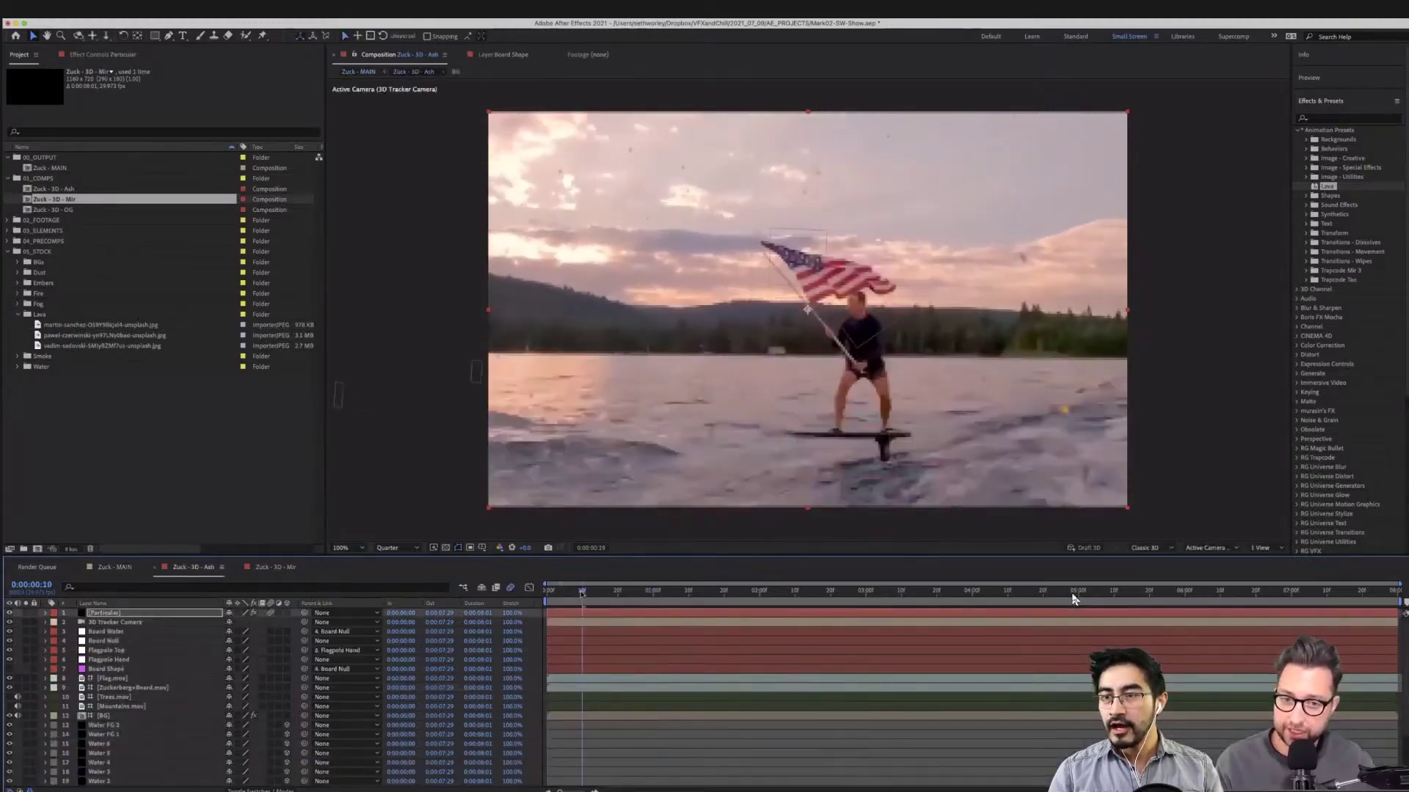
{"action": "key", "text": "space"}
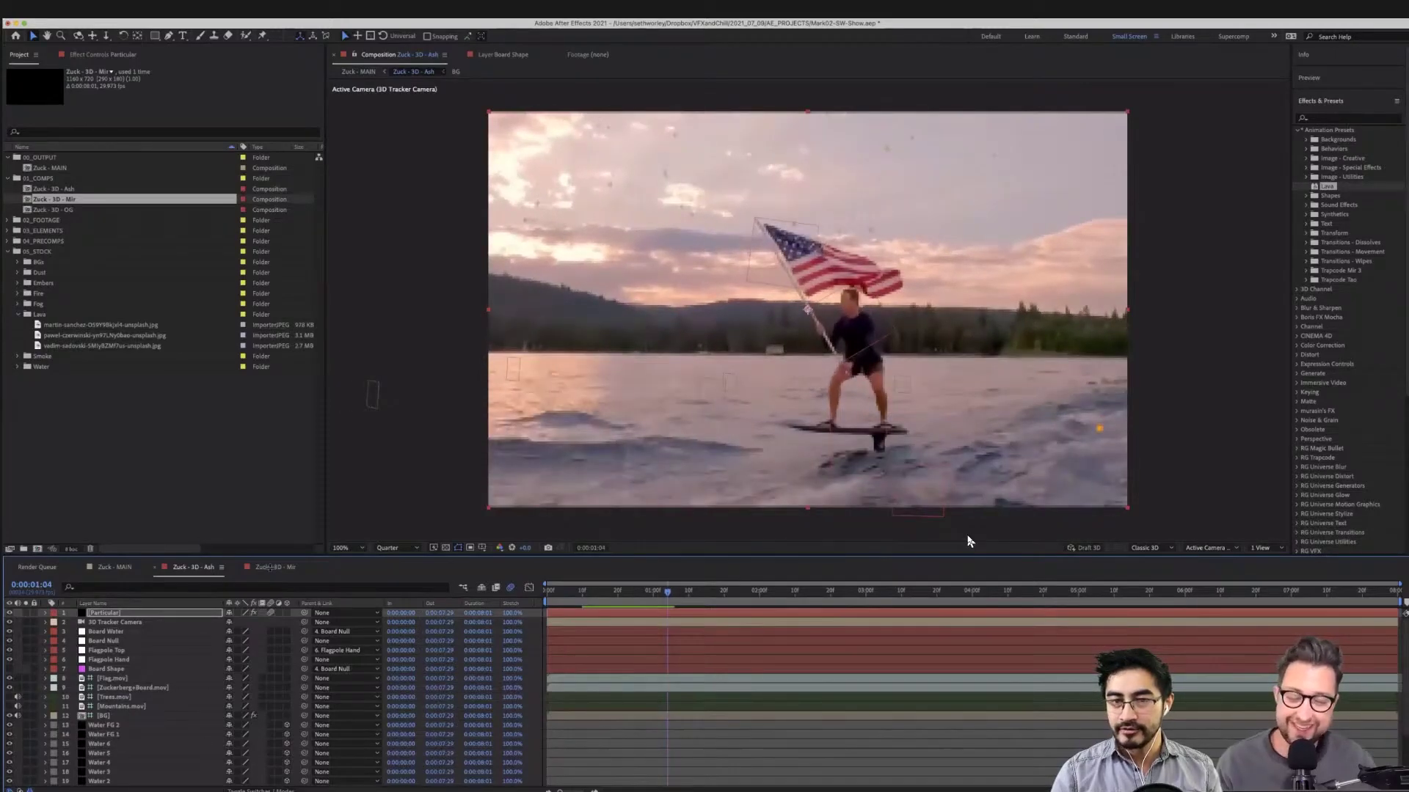
{"action": "left_click", "coordinate": [270, 567]}
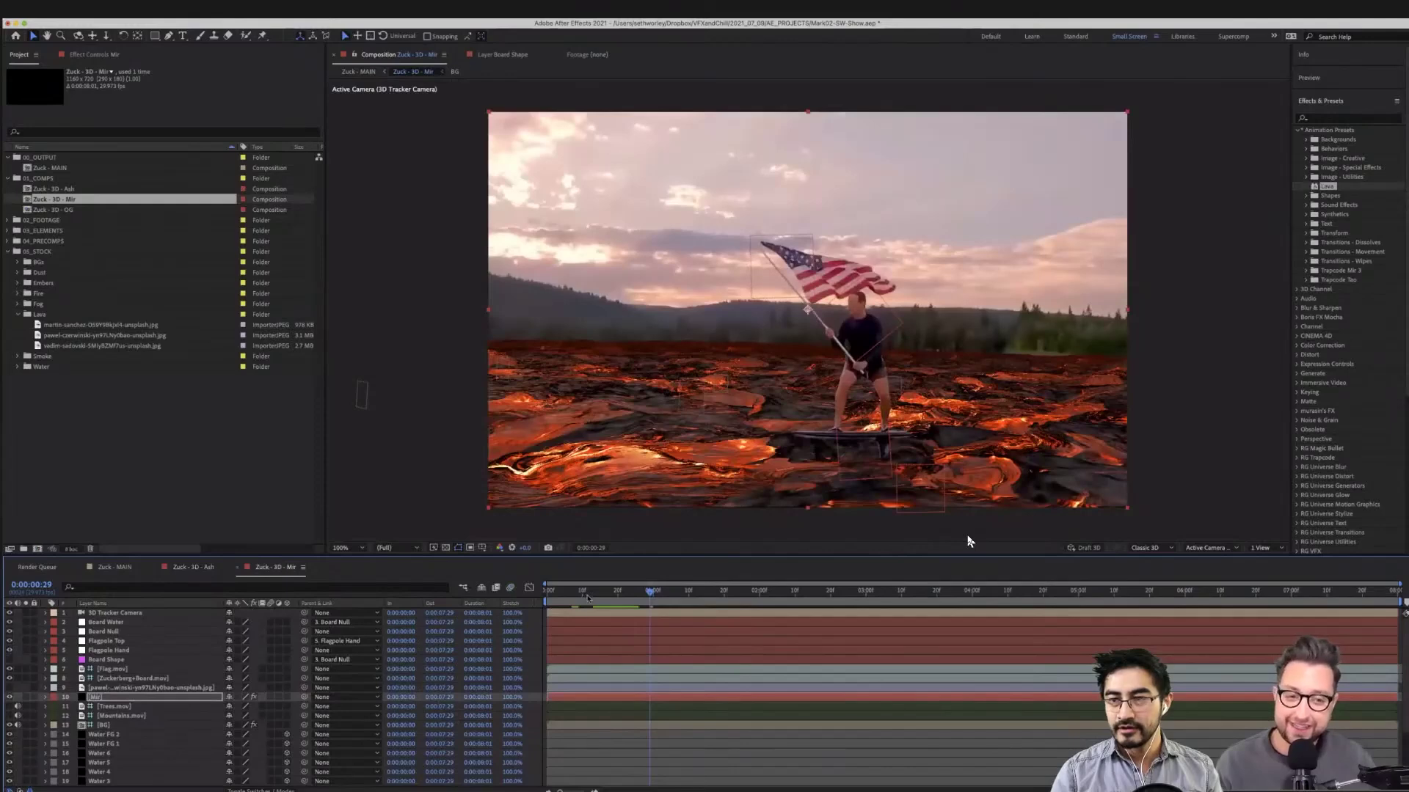
Solo the Mir layer and show its effect settings with the Mir 3 effect selected
{"action": "left_click", "coordinate": [26, 697]}
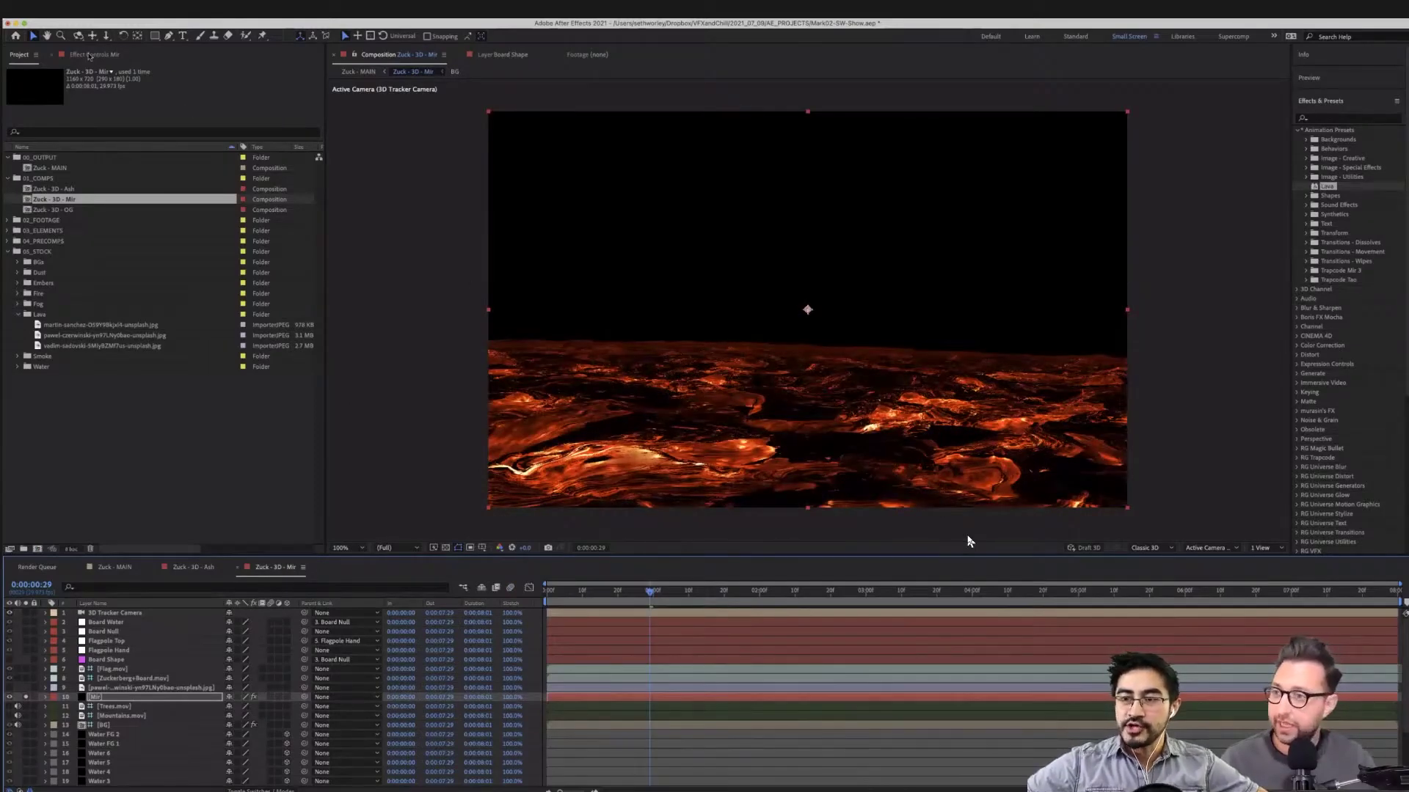
{"action": "left_click", "coordinate": [90, 56]}
{"action": "left_click", "coordinate": [86, 448]}
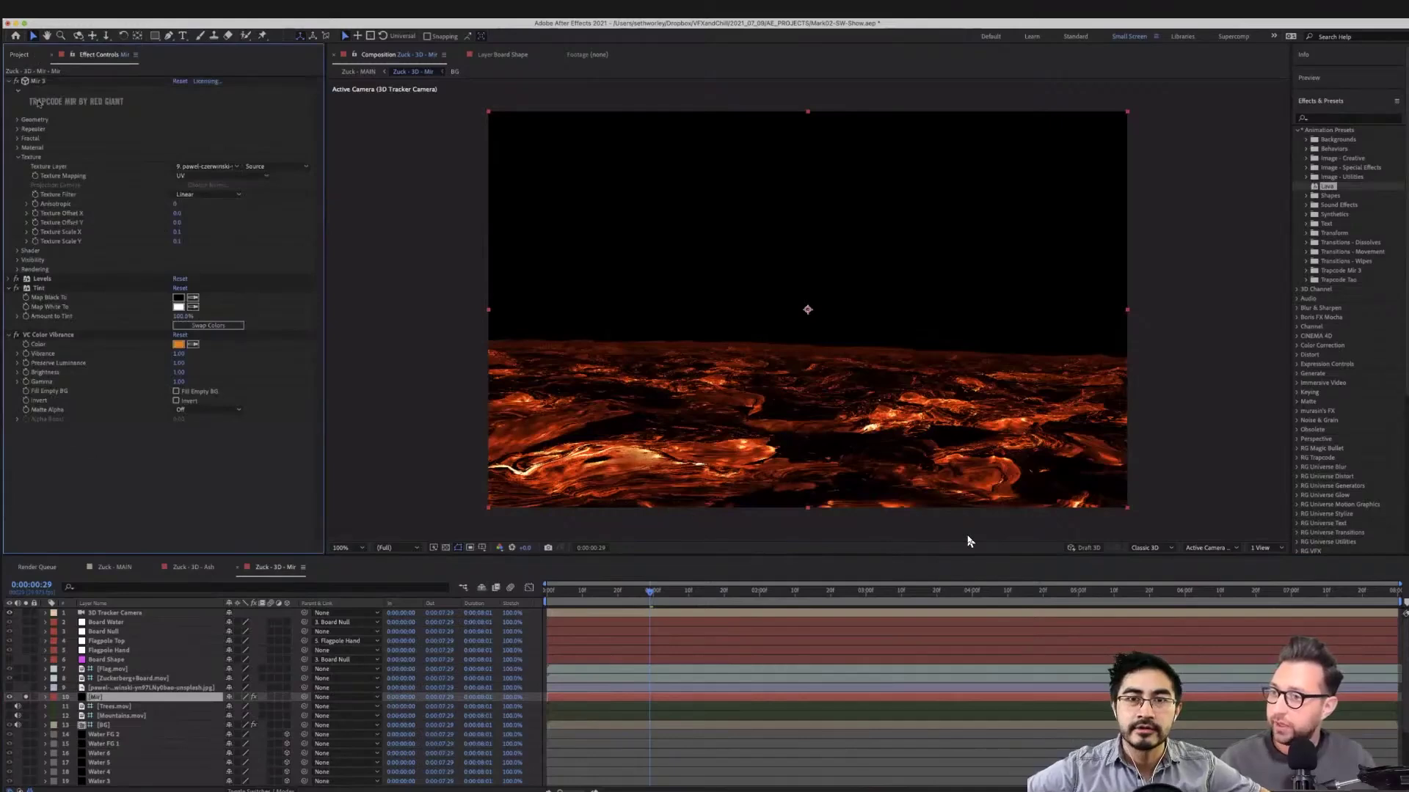
{"action": "left_click", "coordinate": [38, 82]}
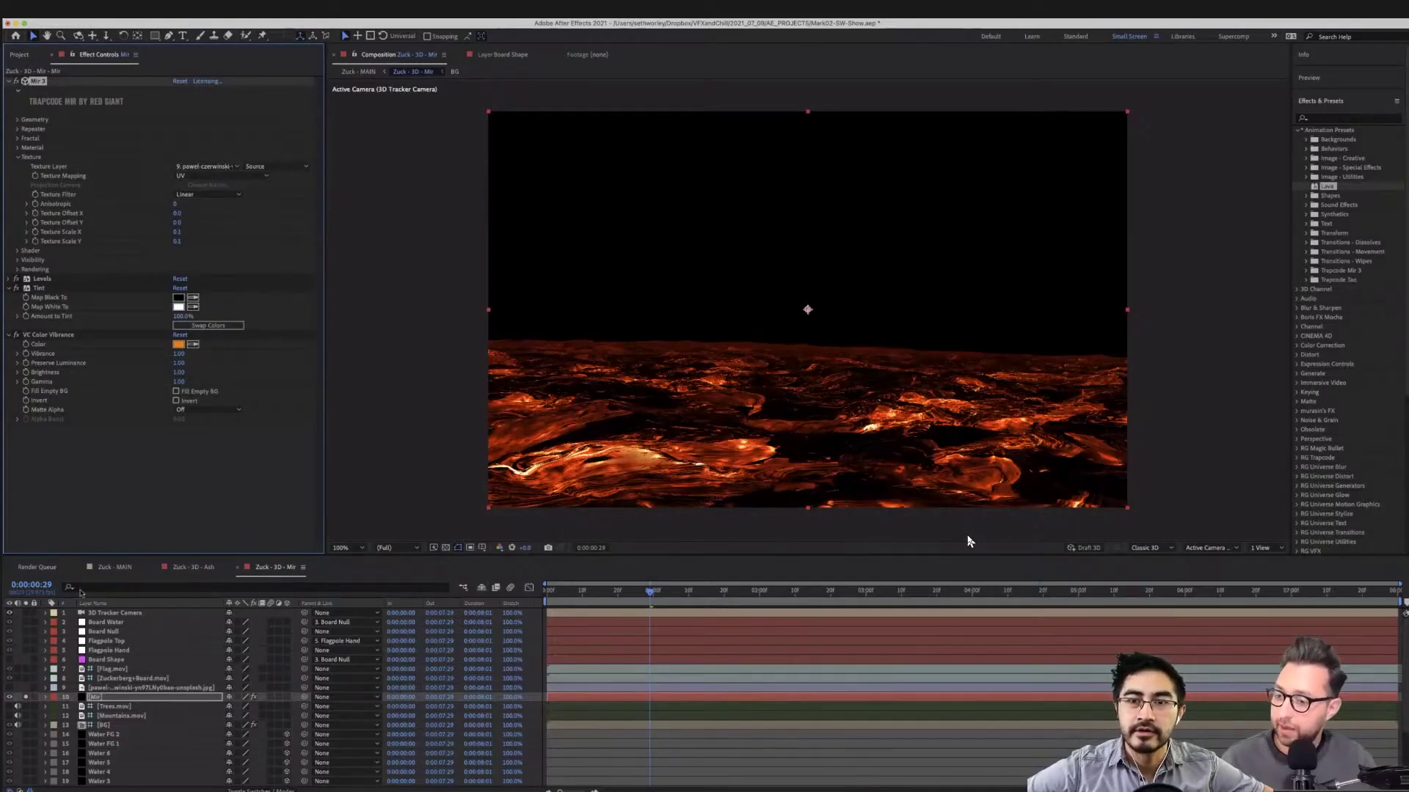
Solo the lava texture image layer and view the whole image in its own layer viewer
{"action": "left_click", "coordinate": [110, 689]}
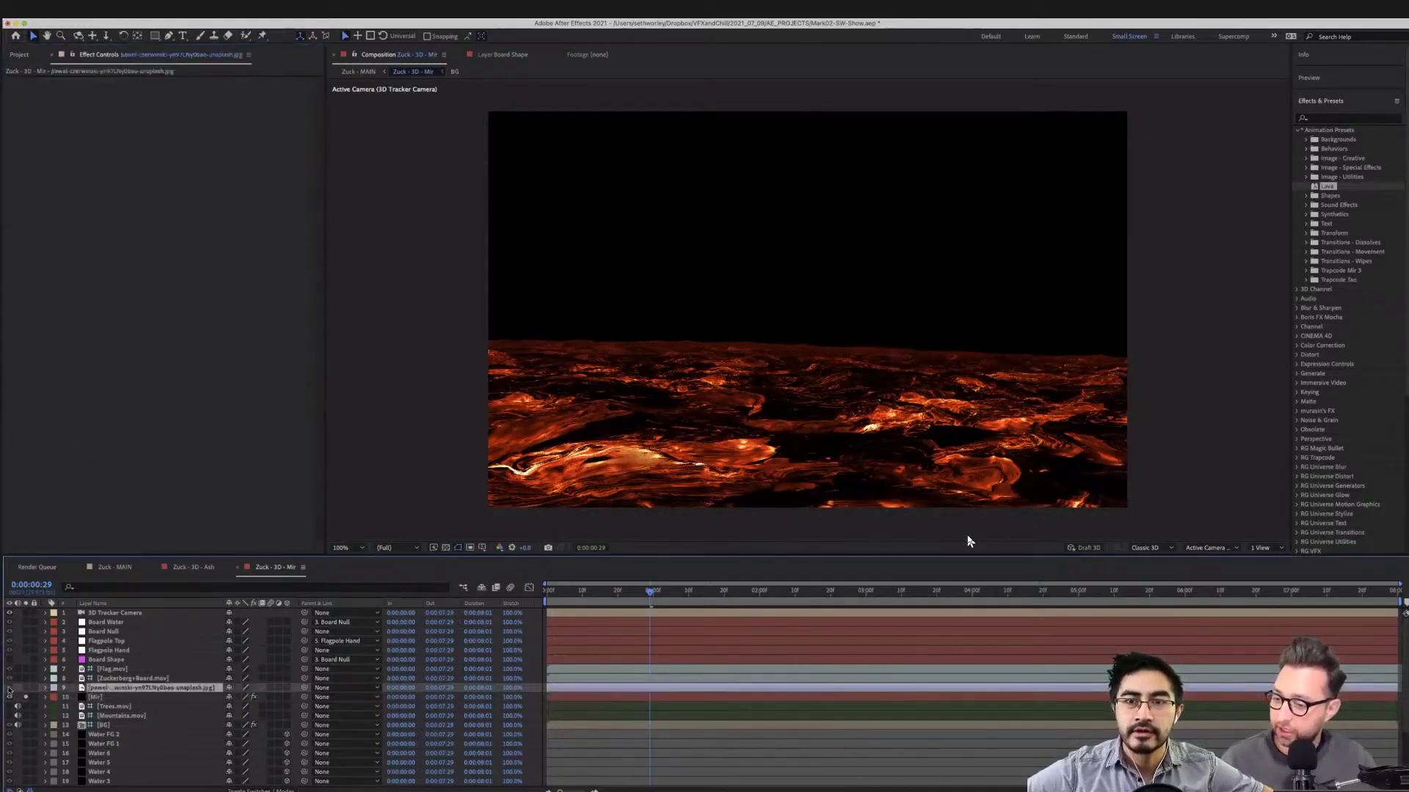
{"action": "left_click", "coordinate": [26, 688]}
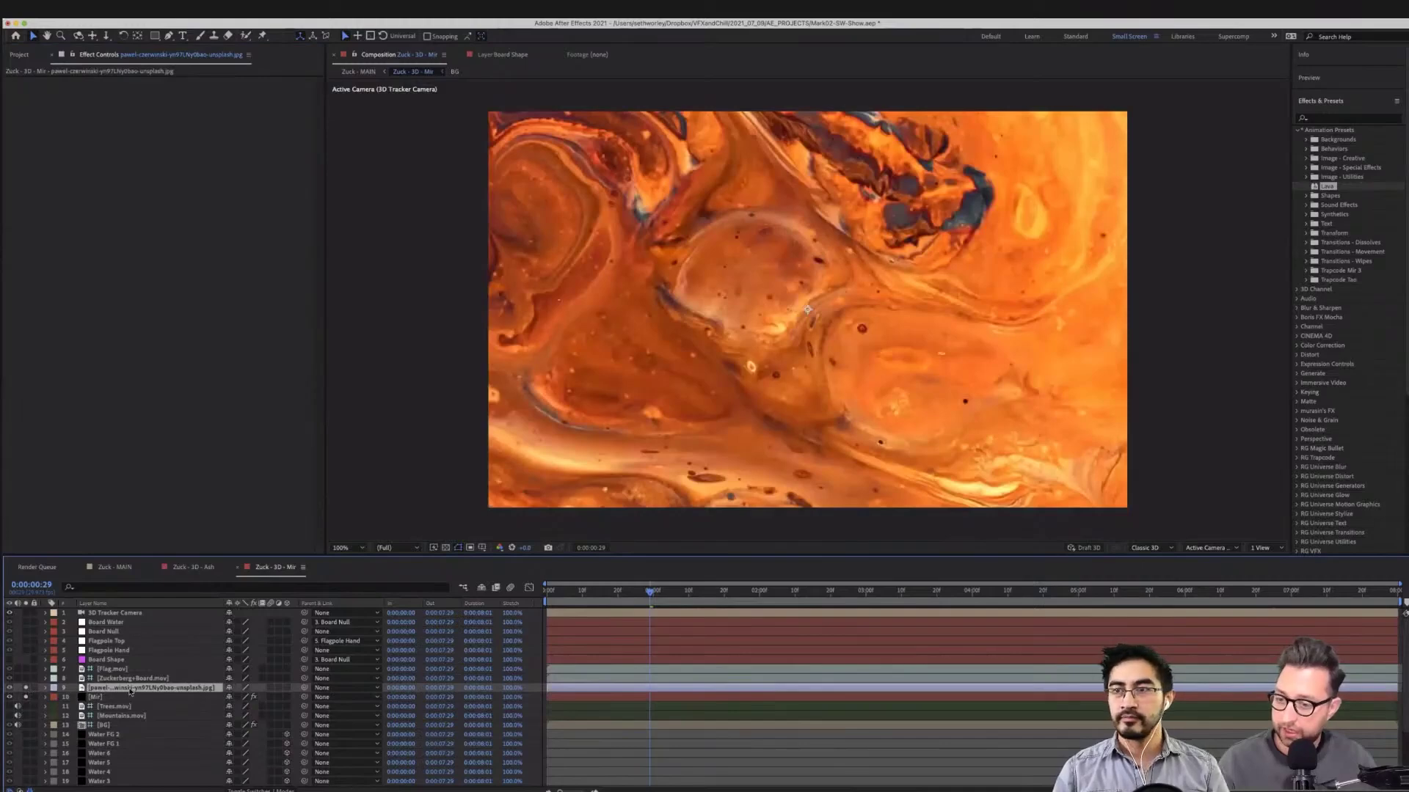
{"action": "double_click", "coordinate": [89, 688]}
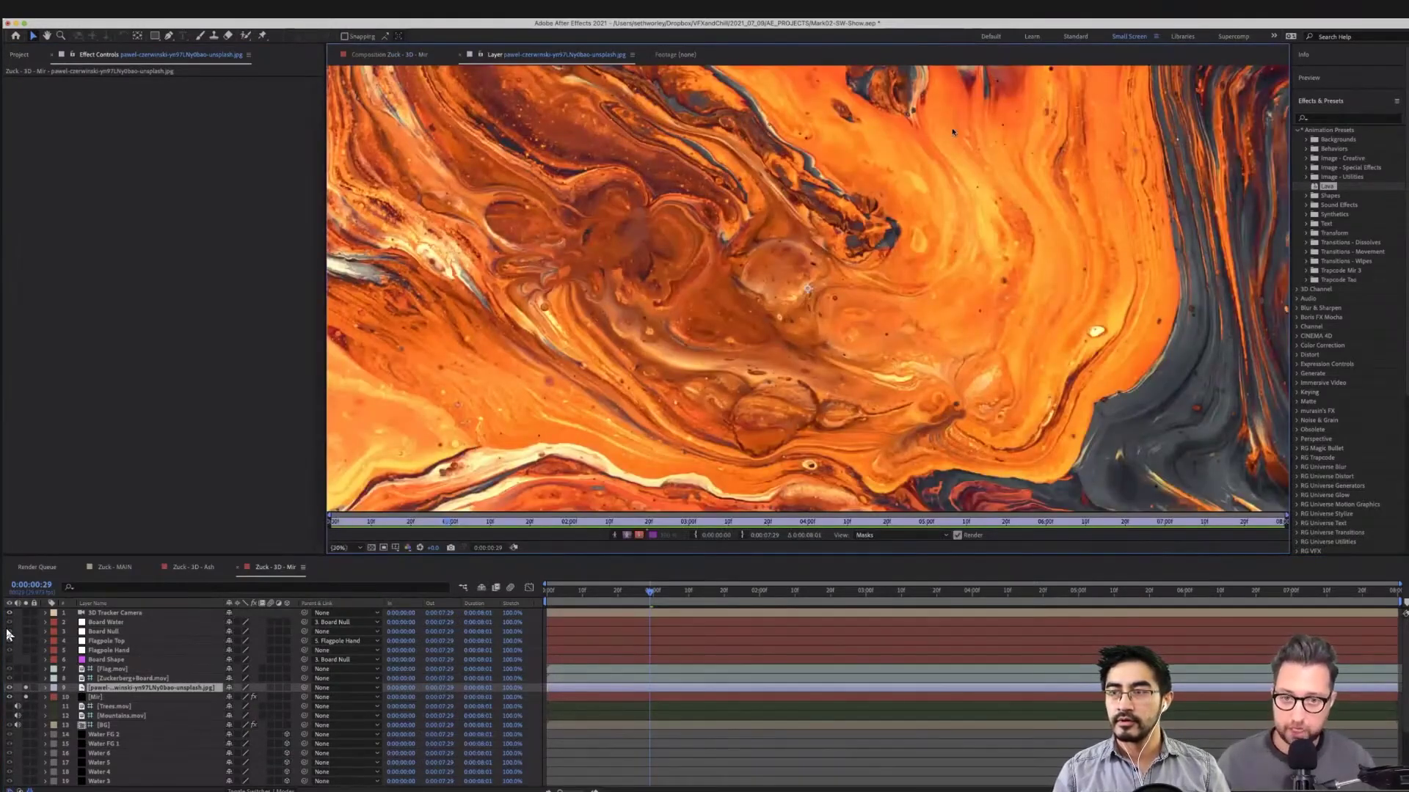
{"action": "key", "text": "shift+/"}
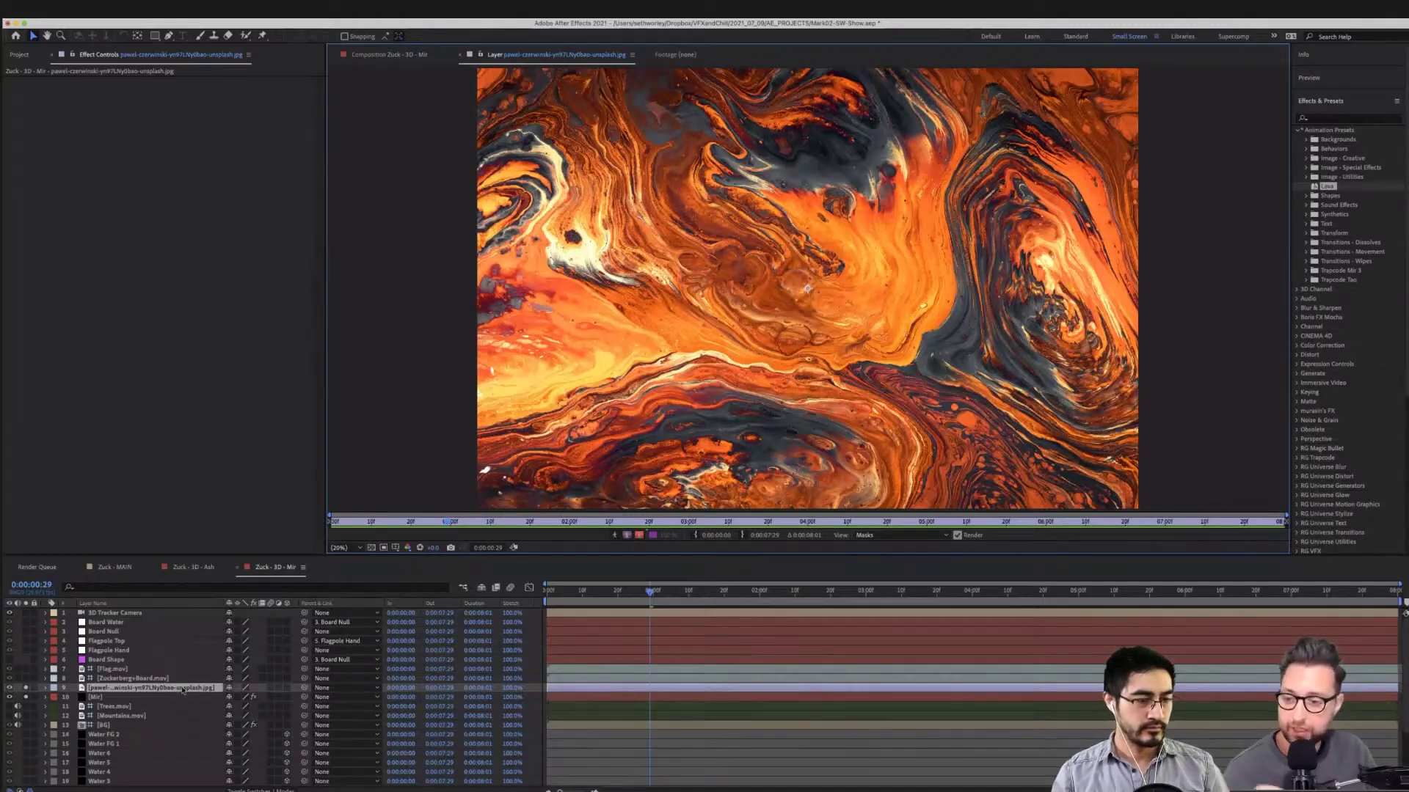
Turn off the texture image's solo and return to the composition view with the Mir layer selected
{"action": "key", "text": "F2"}
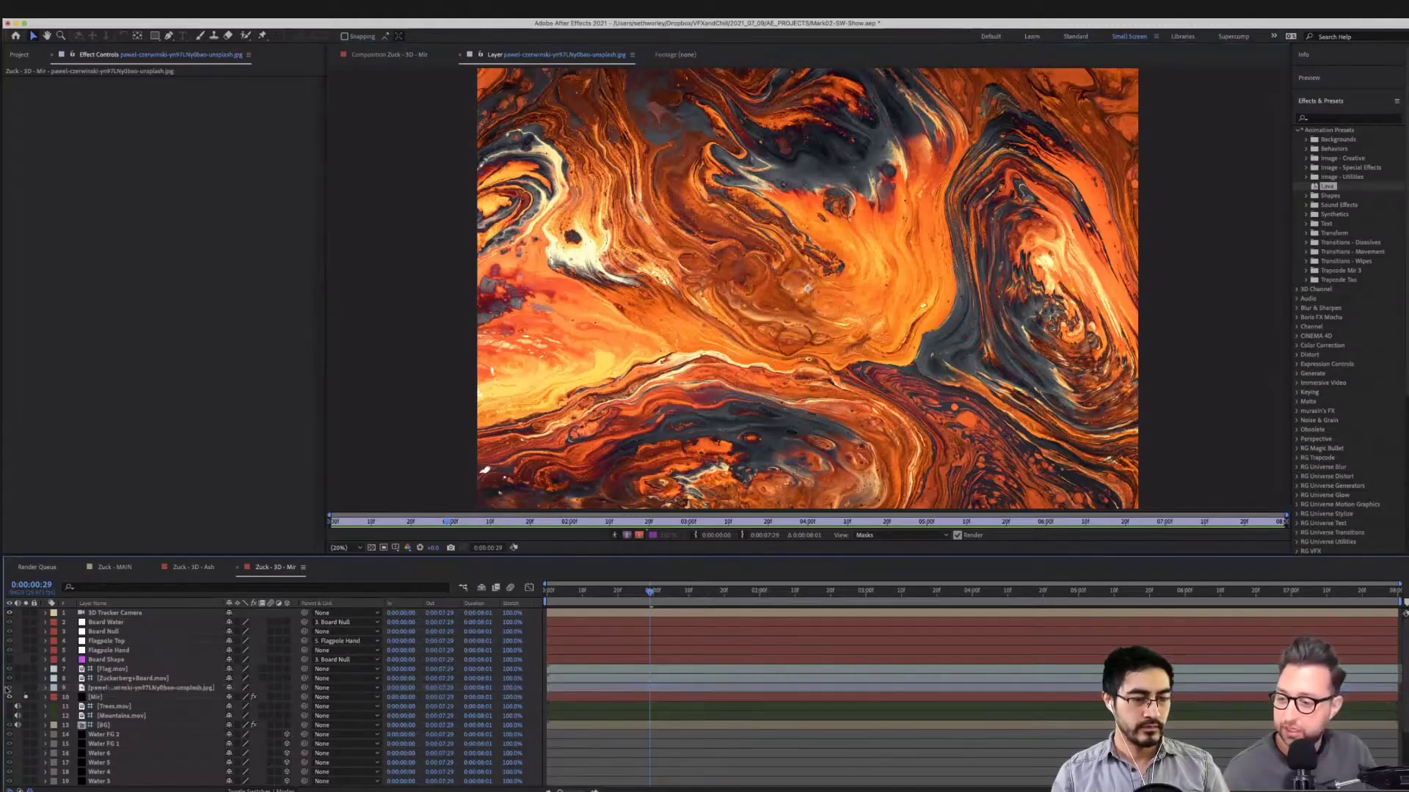
{"action": "left_click", "coordinate": [118, 699]}
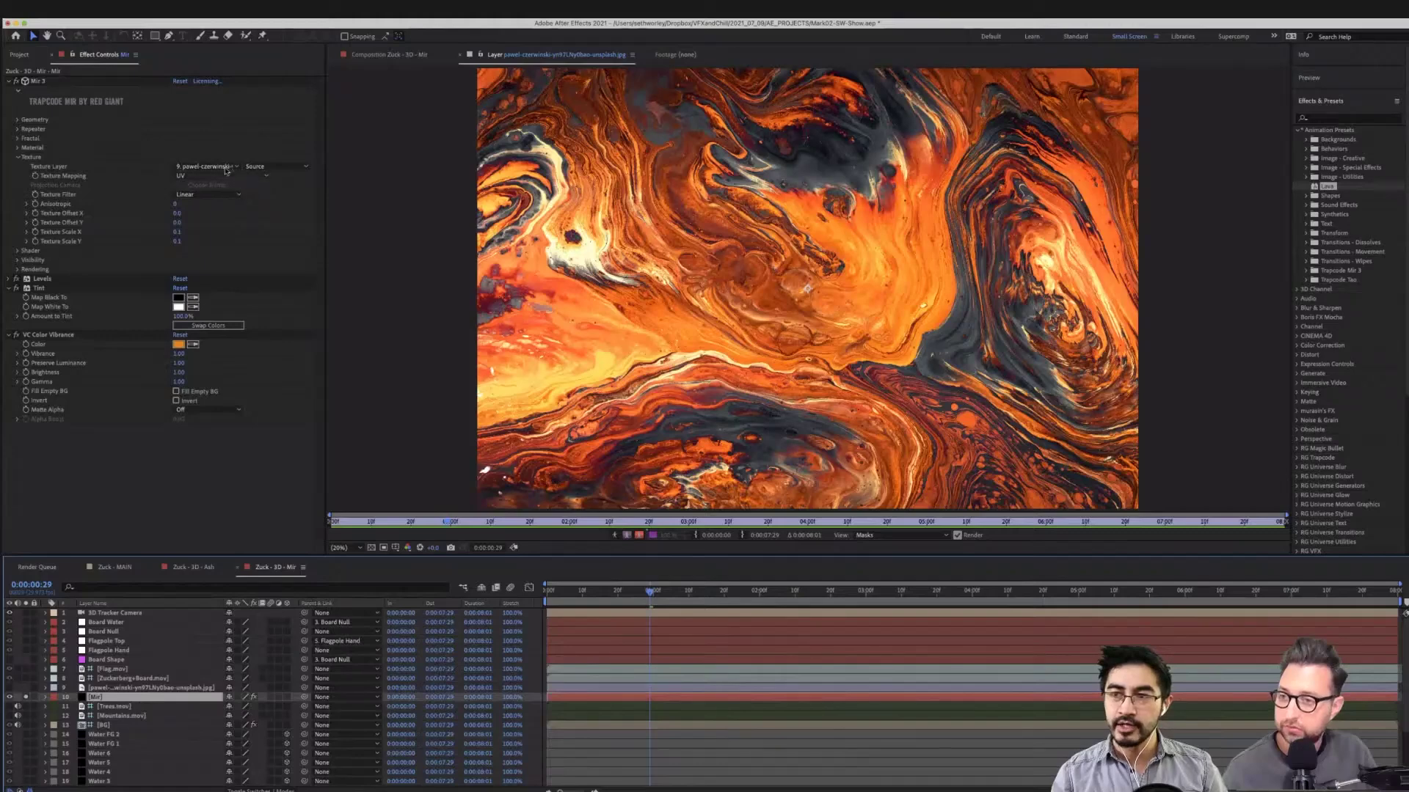
{"action": "left_click", "coordinate": [416, 54]}
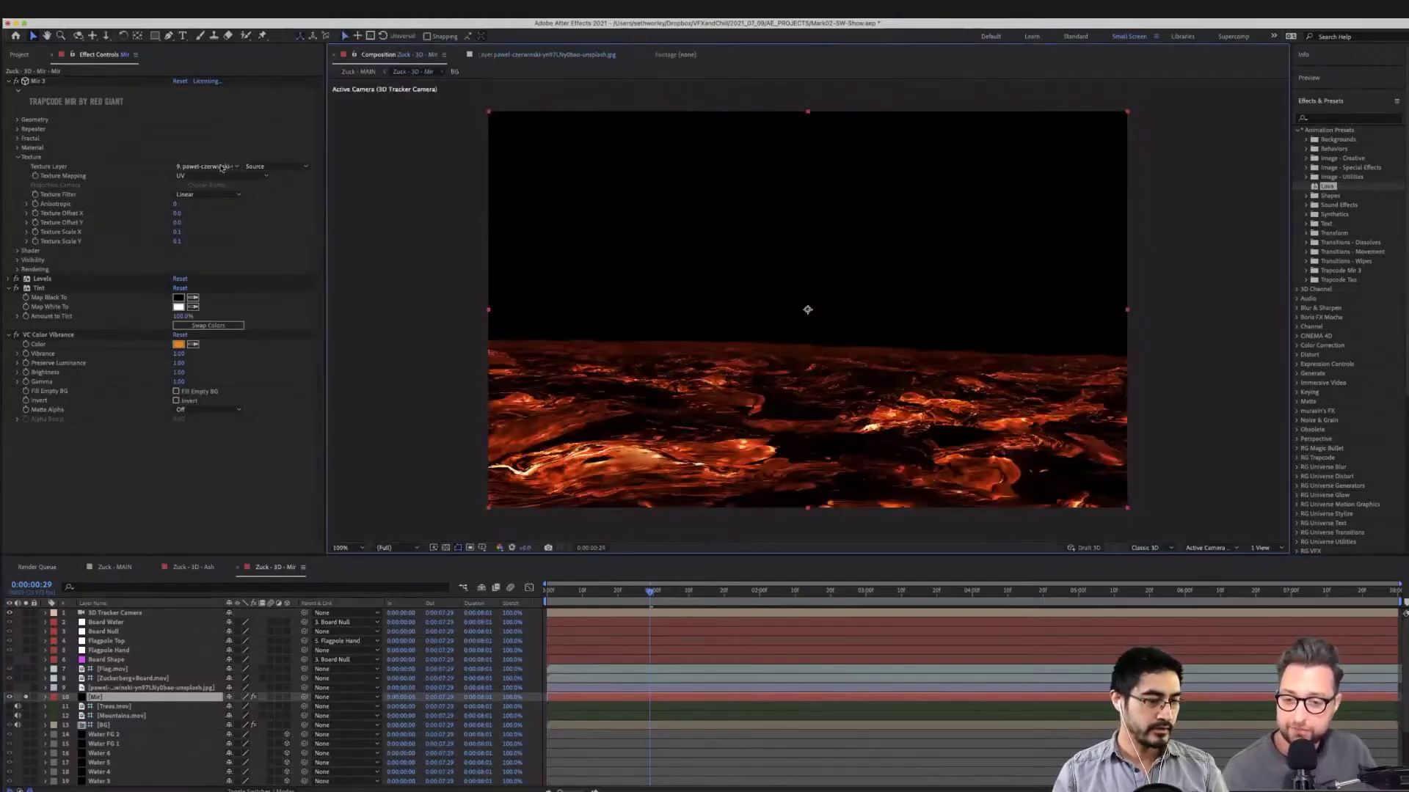
Compare the Mir surface with Texture Layer set to None and restore the lava image as its texture
{"action": "left_click", "coordinate": [222, 167]}
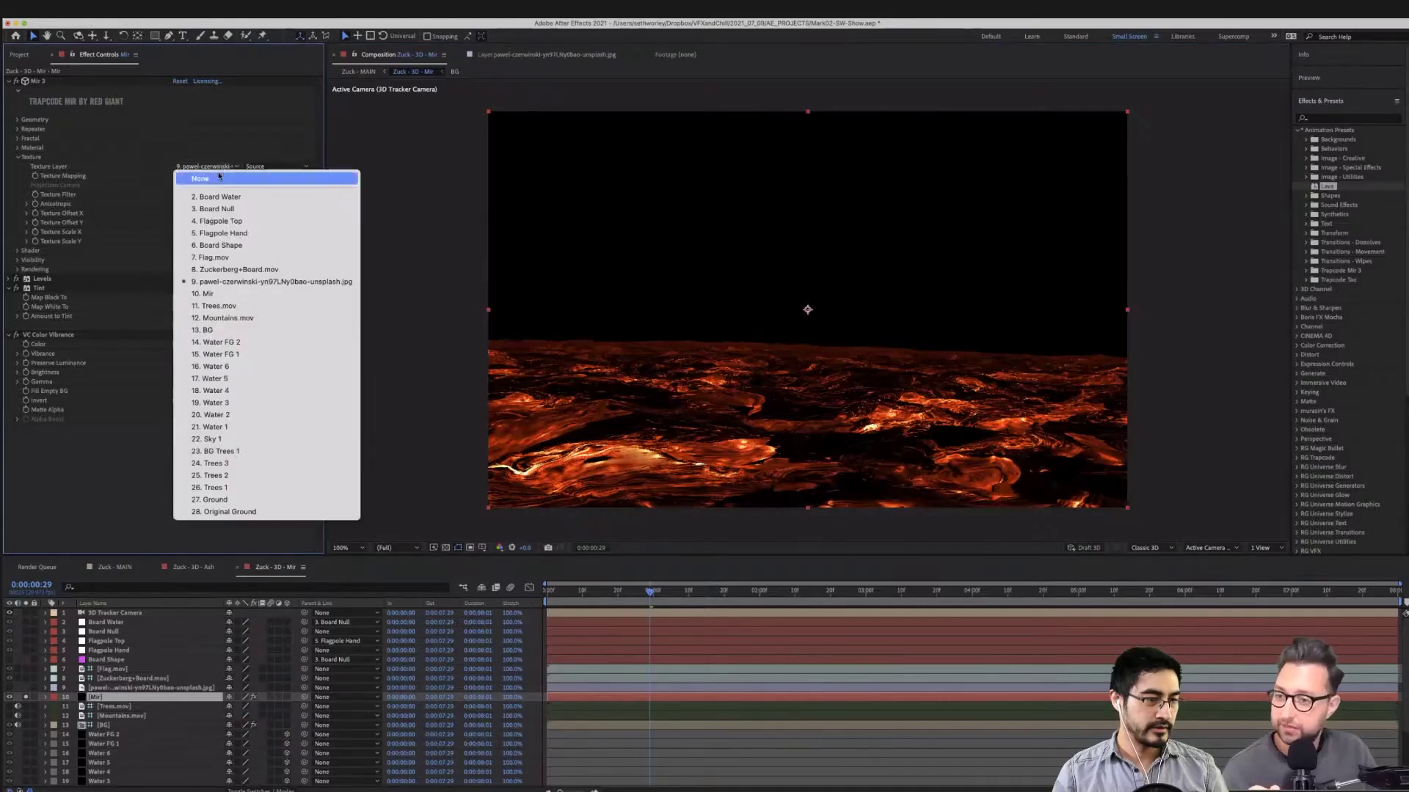
{"action": "left_click", "coordinate": [227, 170]}
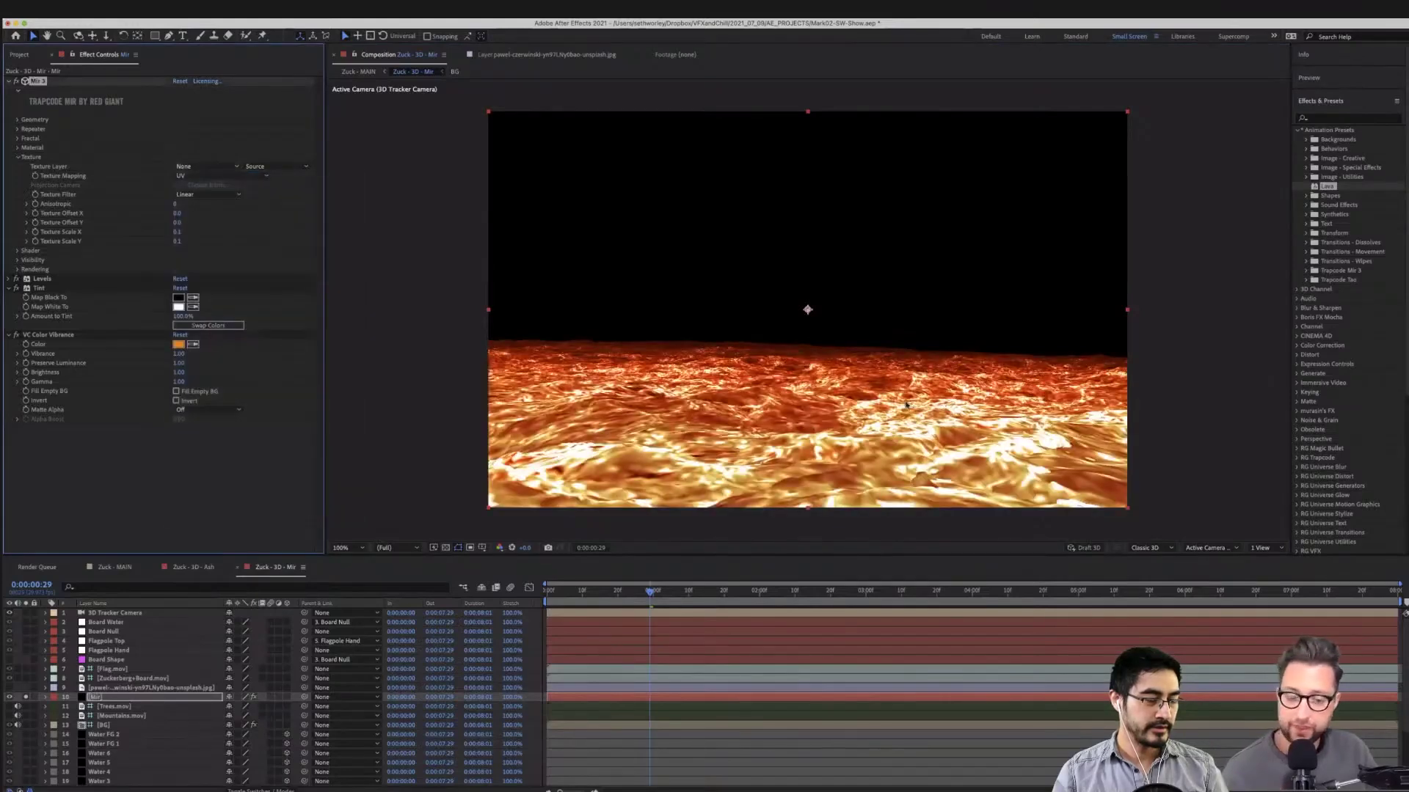
{"action": "left_click", "coordinate": [224, 168]}
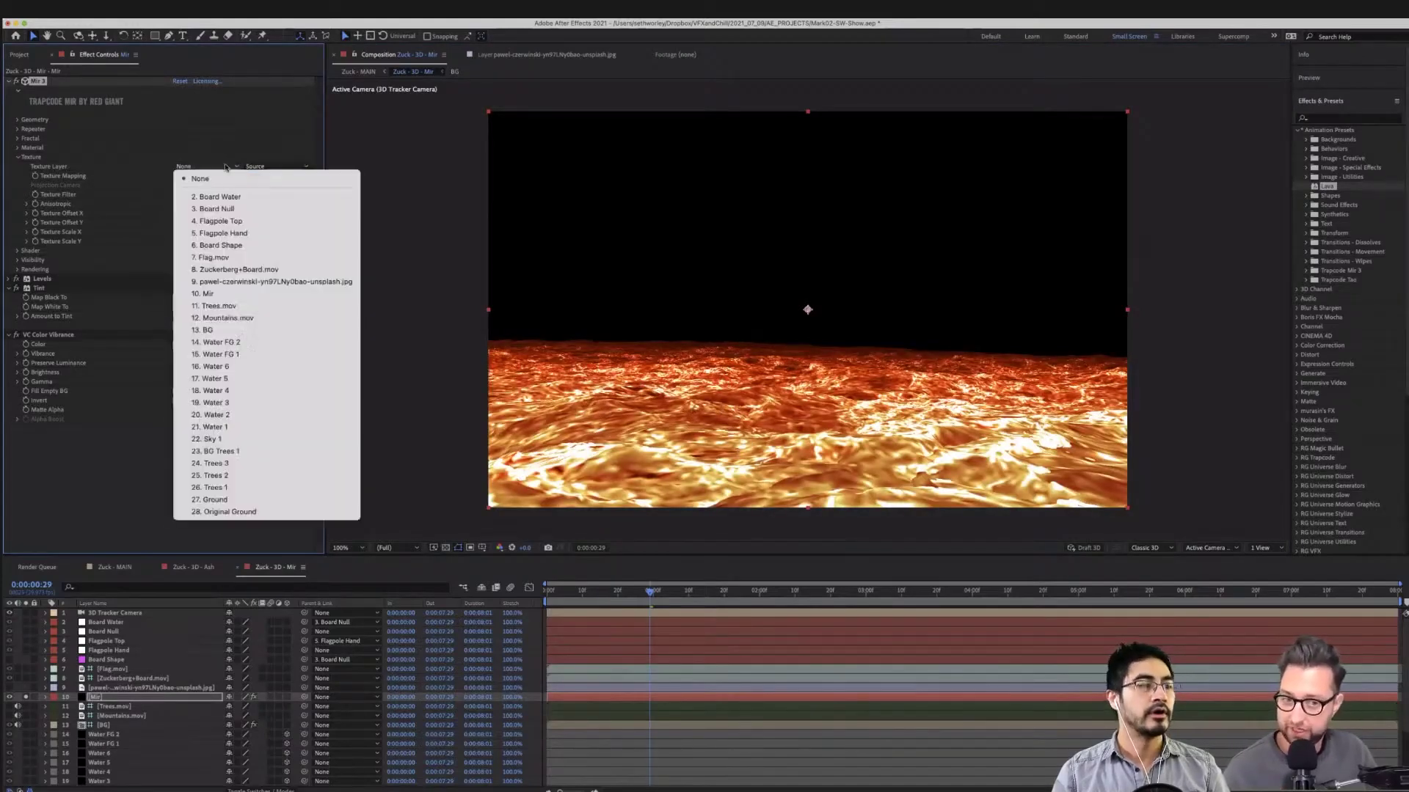
{"action": "left_click", "coordinate": [232, 281]}
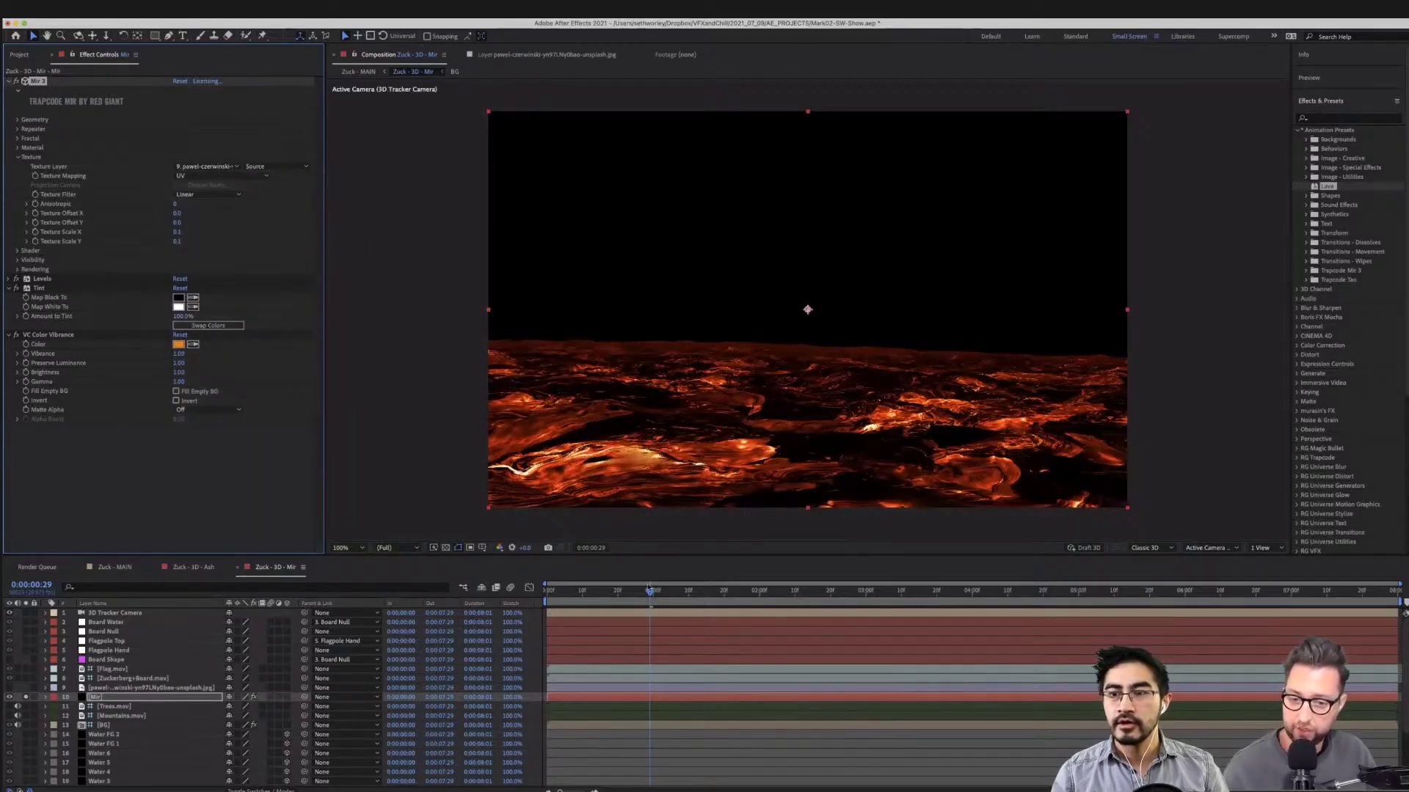
At 0:00:00:21, compare the Mir lava surface with Levels, Tint and VC Color Vibrance each turned off in turn
{"action": "left_click_drag", "start_coordinate": [649, 591], "coordinate": [614, 593]}
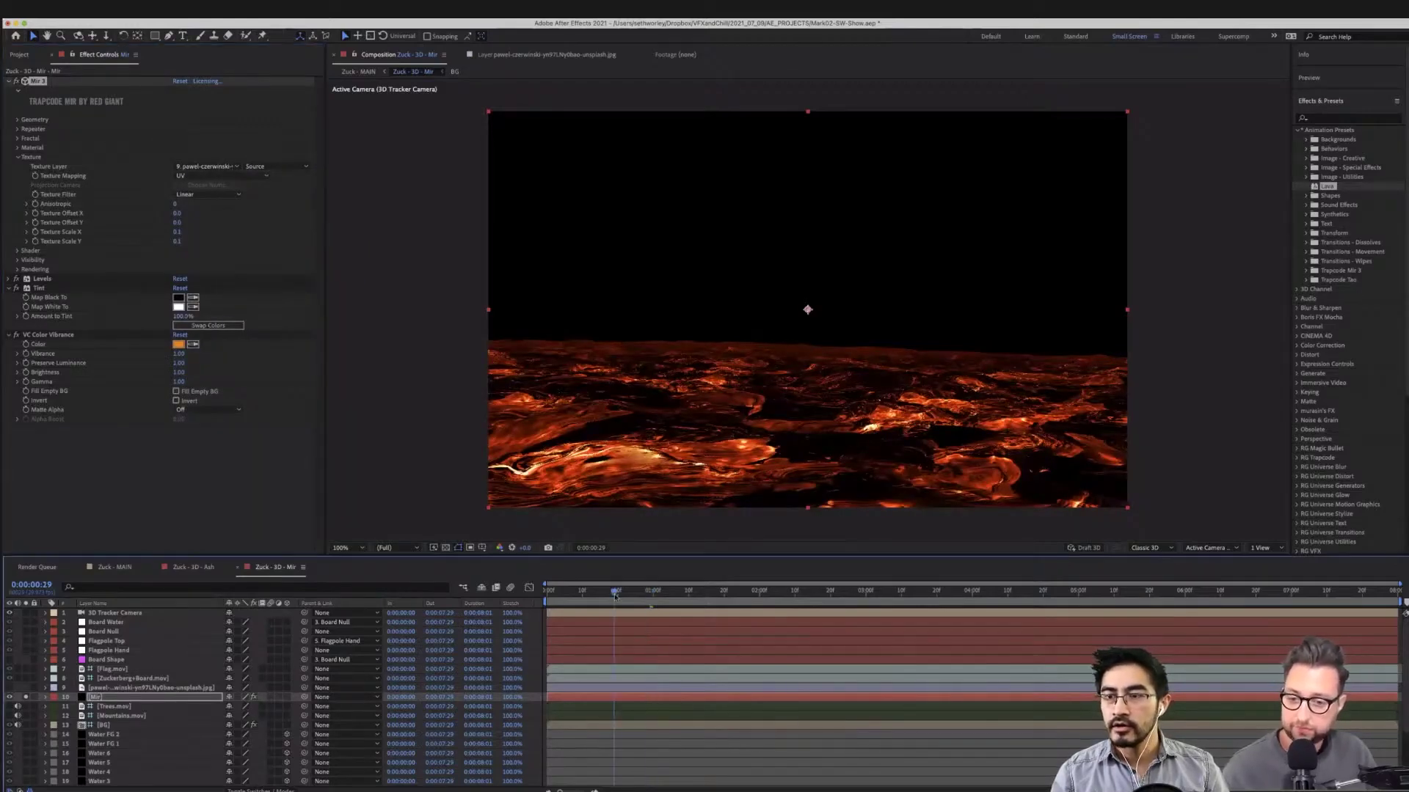
{"action": "key", "text": "Page_Down"}
{"action": "key", "text": "Page_Down"}
{"action": "left_click", "coordinate": [19, 282]}
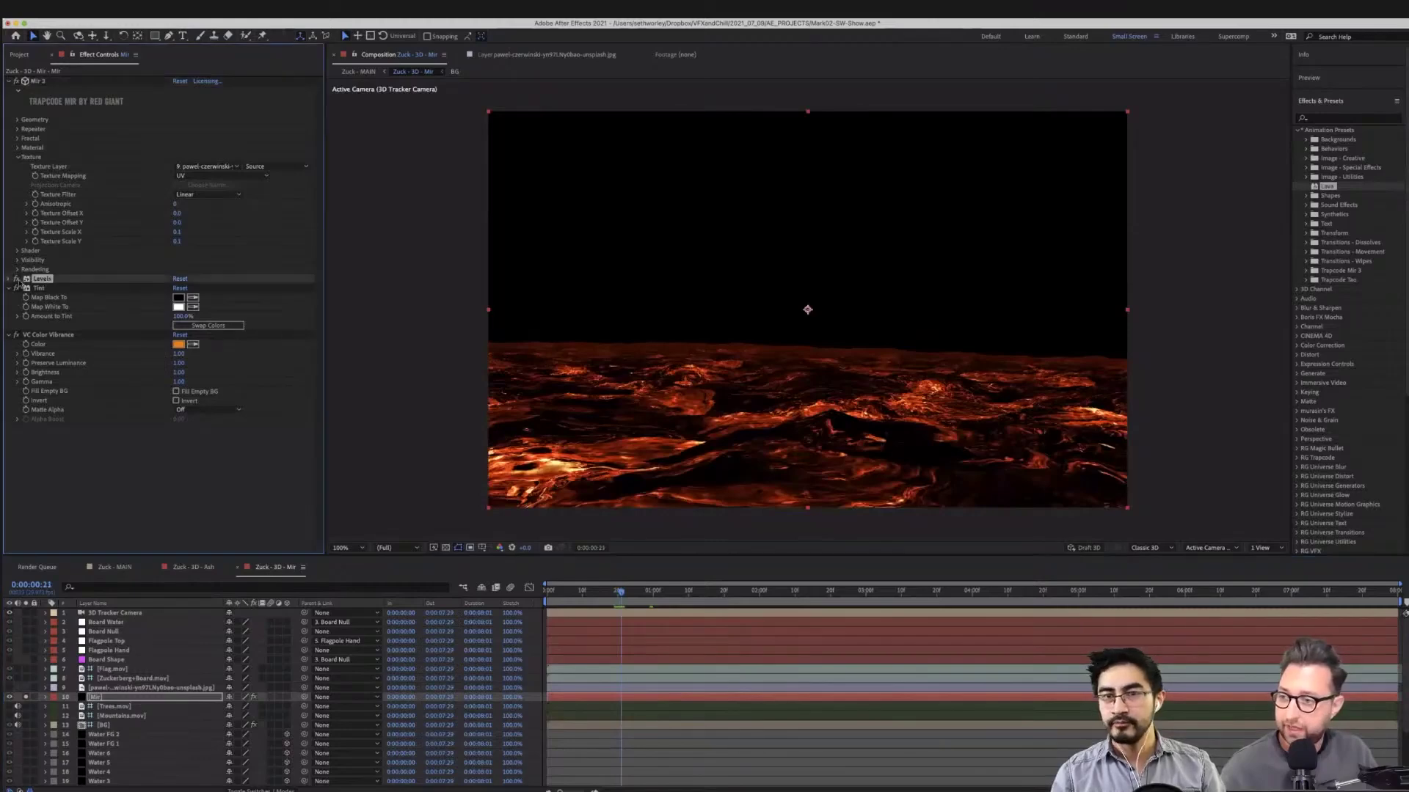
{"action": "left_click", "coordinate": [10, 279]}
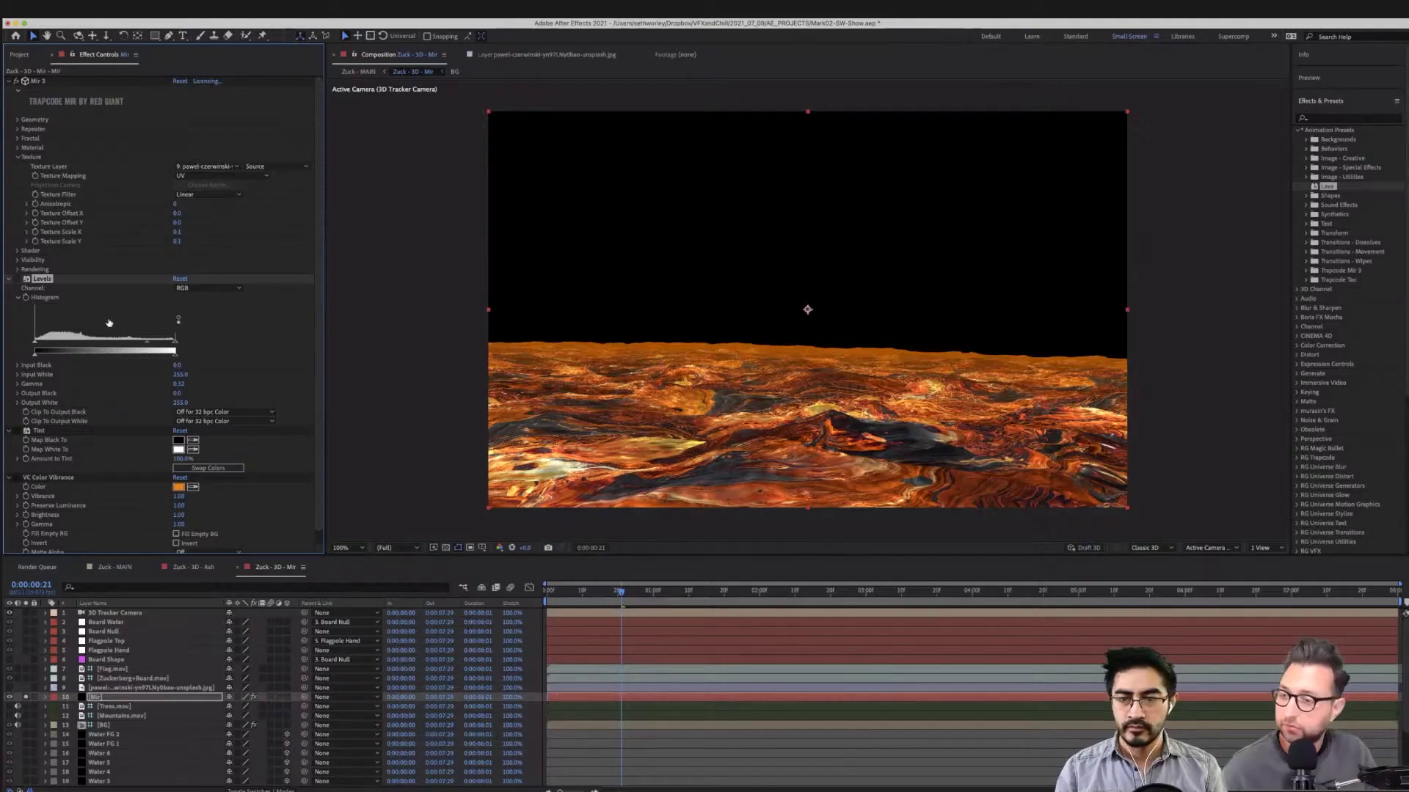
{"action": "left_click", "coordinate": [16, 280]}
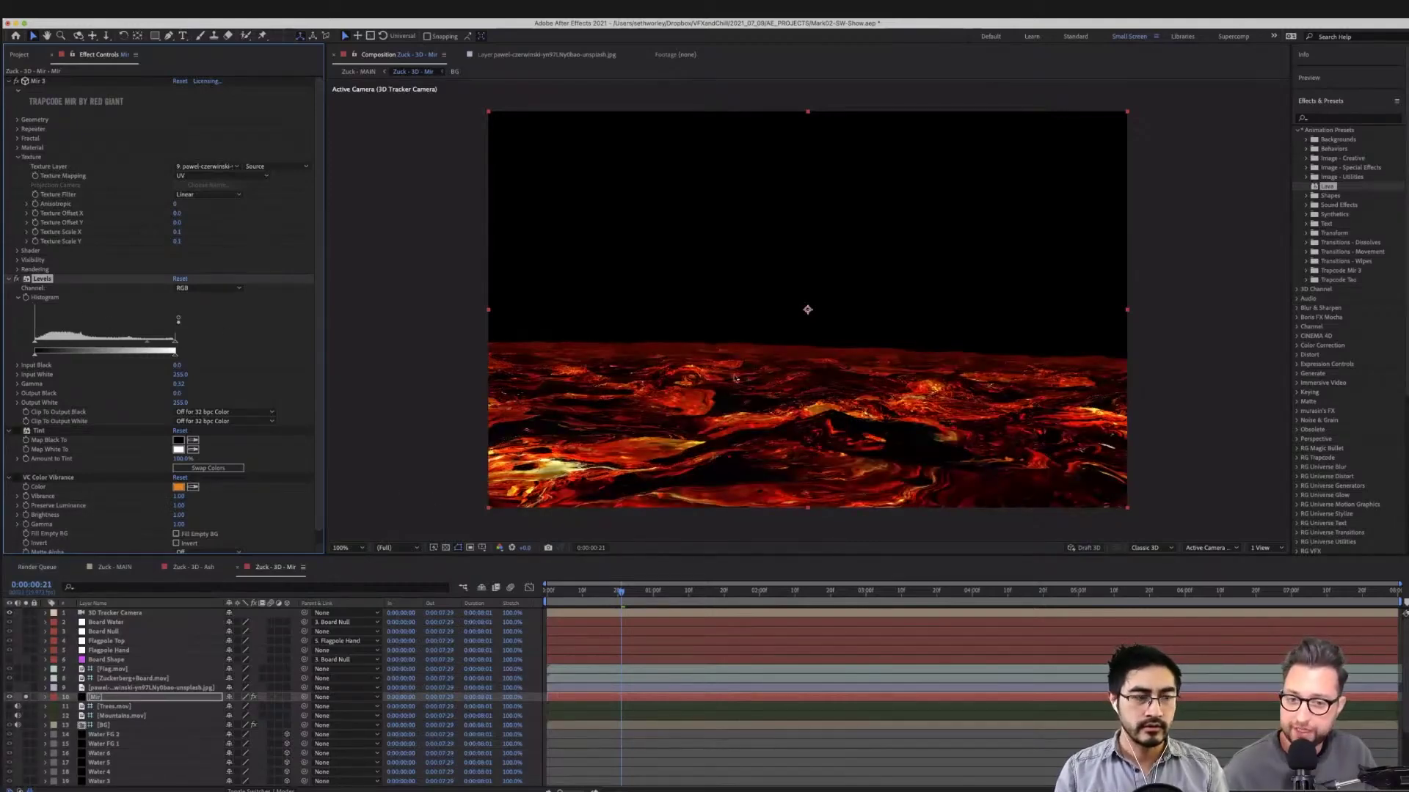
{"action": "left_click", "coordinate": [16, 431]}
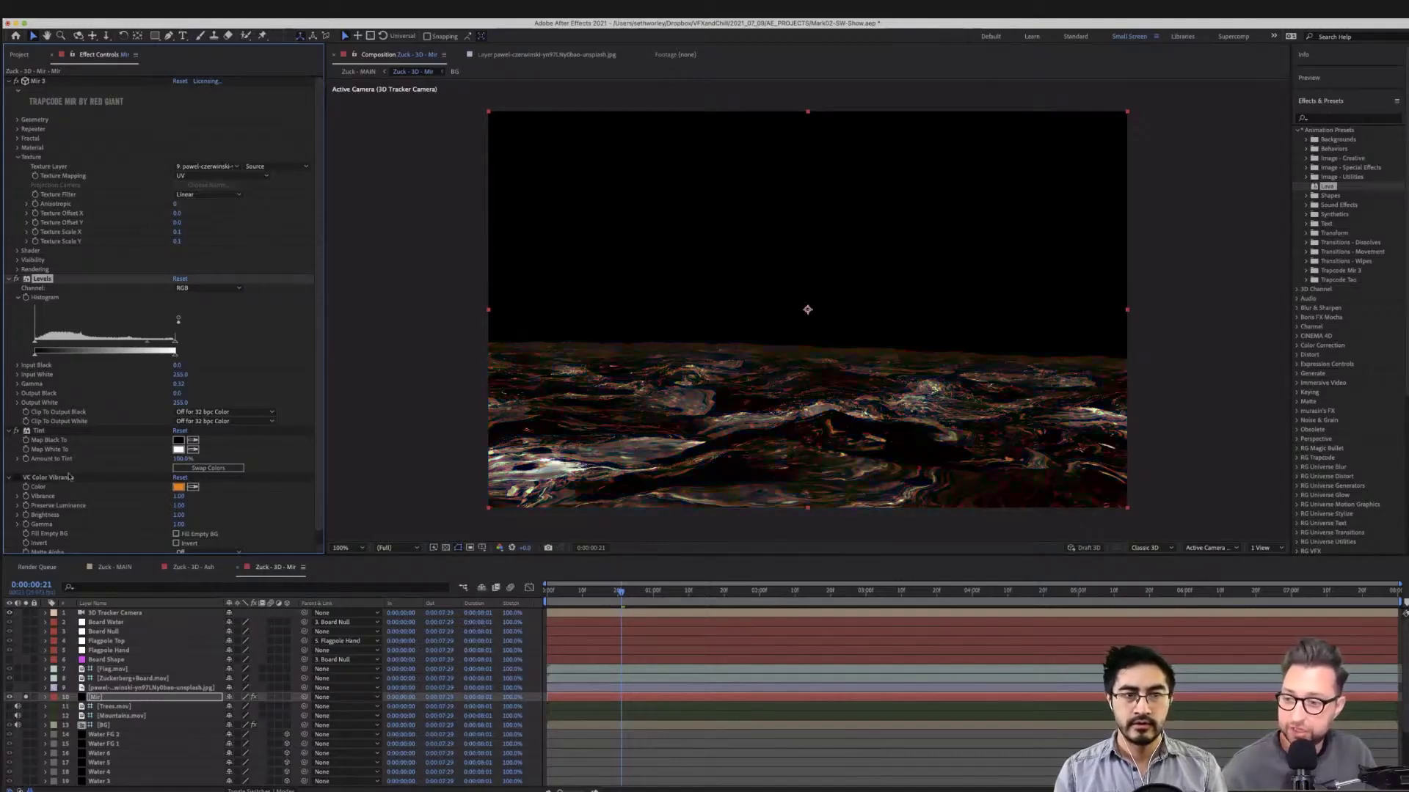
{"action": "left_click", "coordinate": [16, 477]}
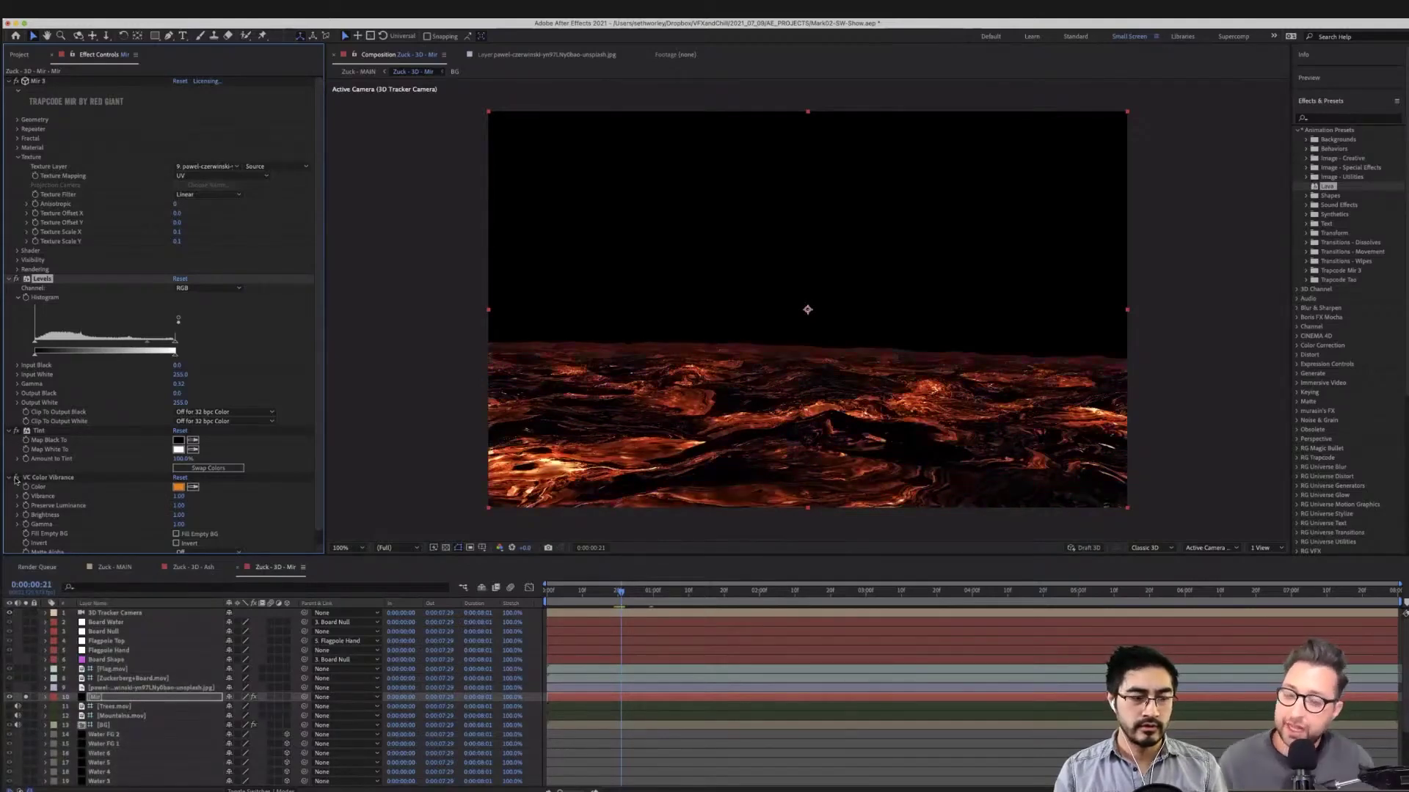
{"action": "left_click", "coordinate": [59, 478]}
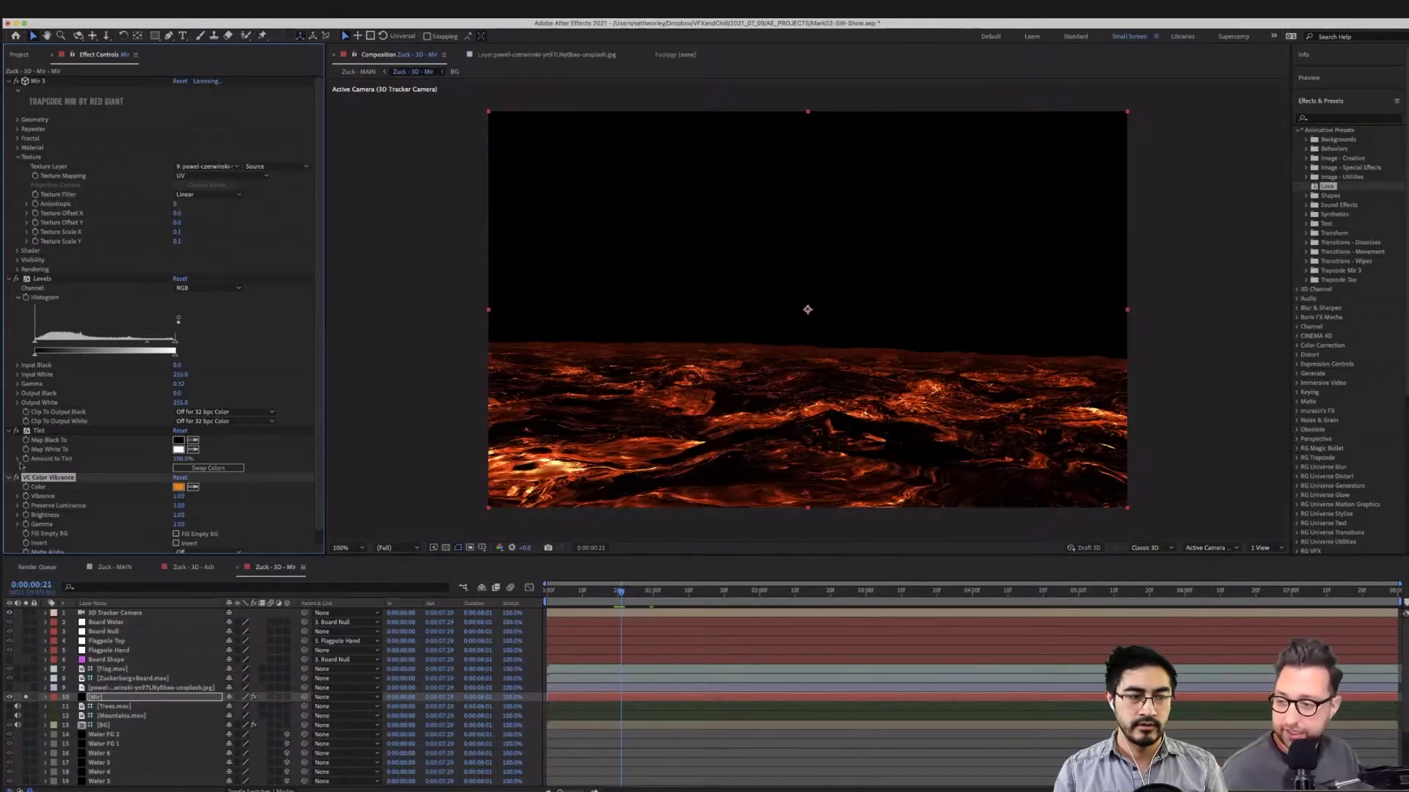
Collapse the Levels, Tint and VC Color Vibrance settings while keeping the Mir 3 settings expanded
{"action": "left_click", "coordinate": [9, 430]}
{"action": "left_click", "coordinate": [8, 279]}
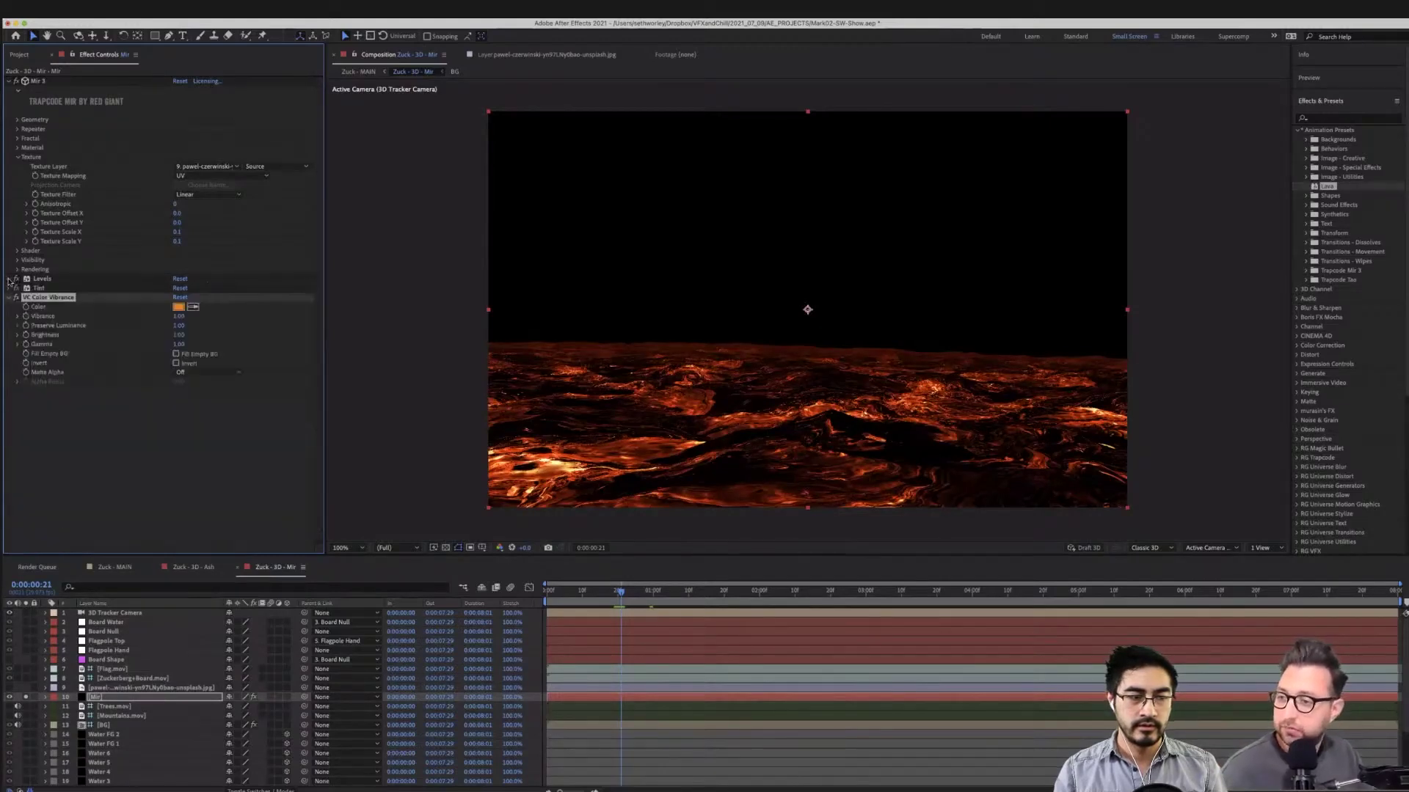
{"action": "left_click", "coordinate": [9, 297]}
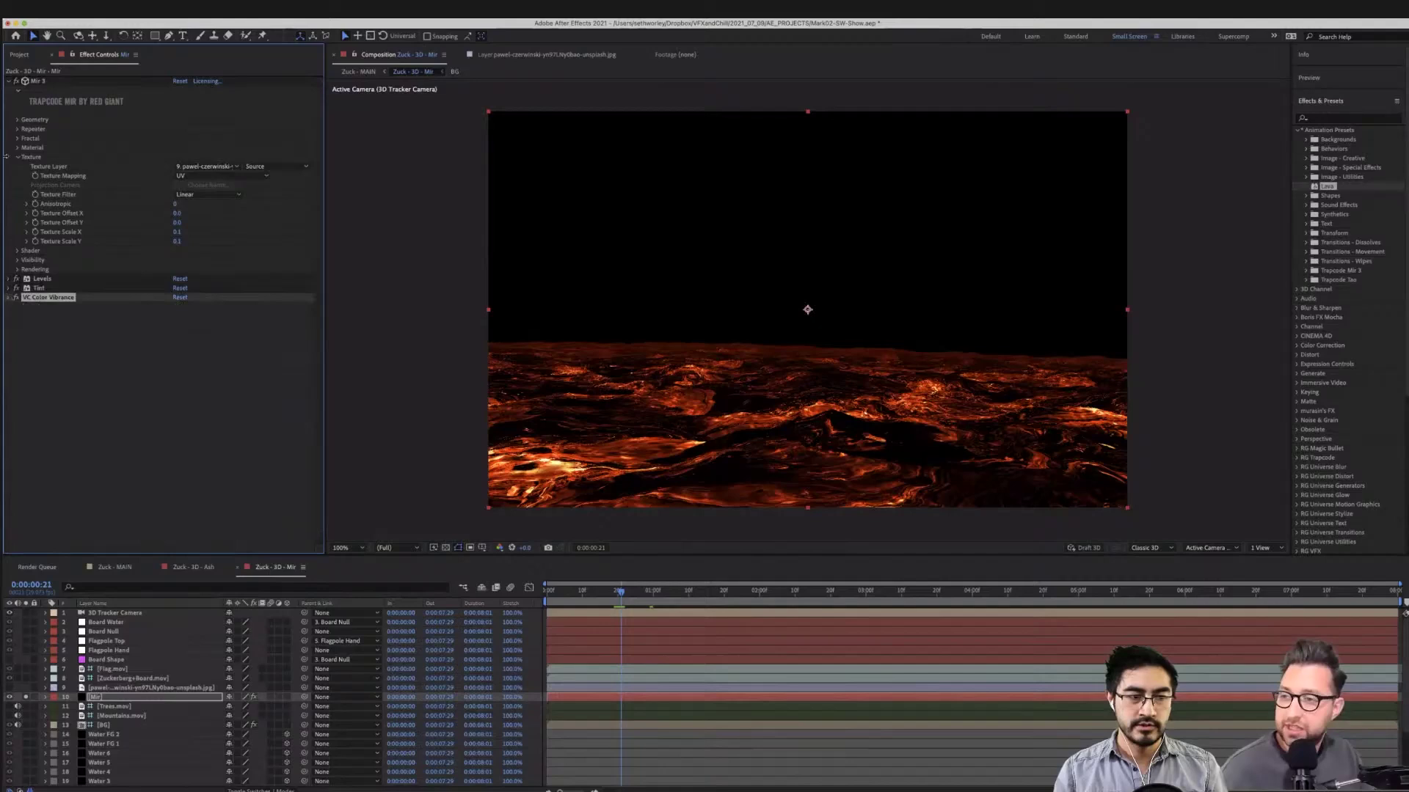
{"action": "left_click", "coordinate": [7, 81]}
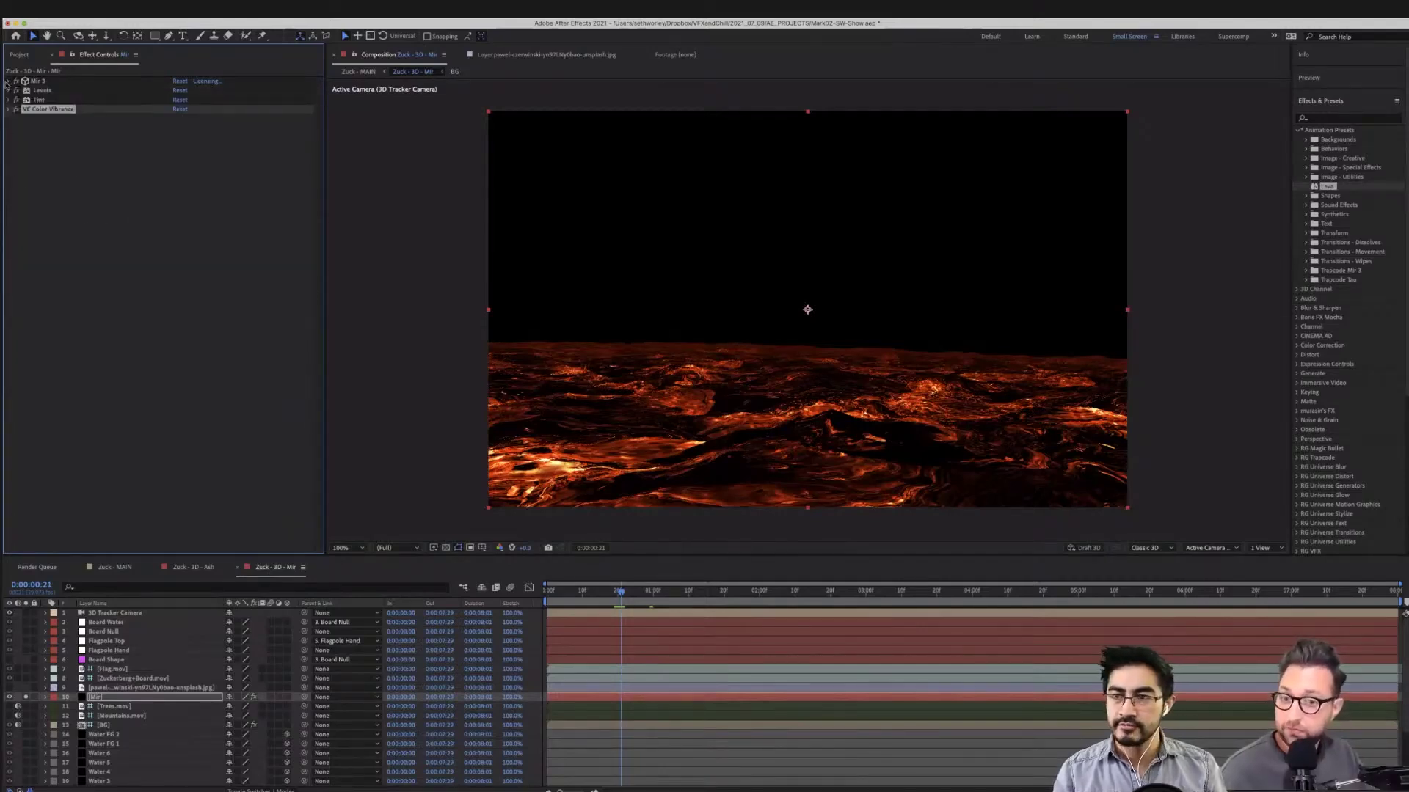
{"action": "left_click", "coordinate": [7, 81]}
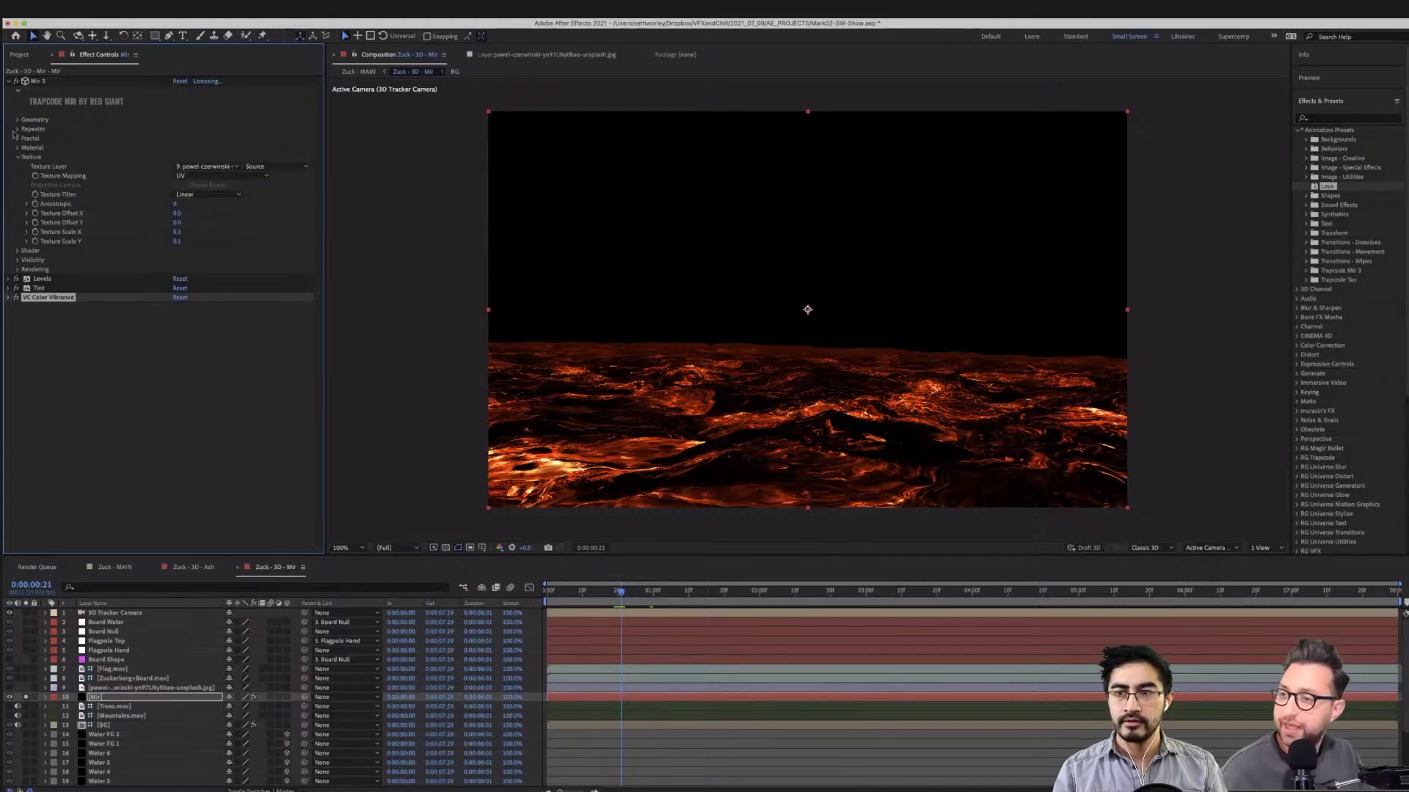
Try a much higher Fog Start in Mir 3's Visibility settings, compare the distant surface with both versions, and undo the change
{"action": "left_click", "coordinate": [18, 259]}
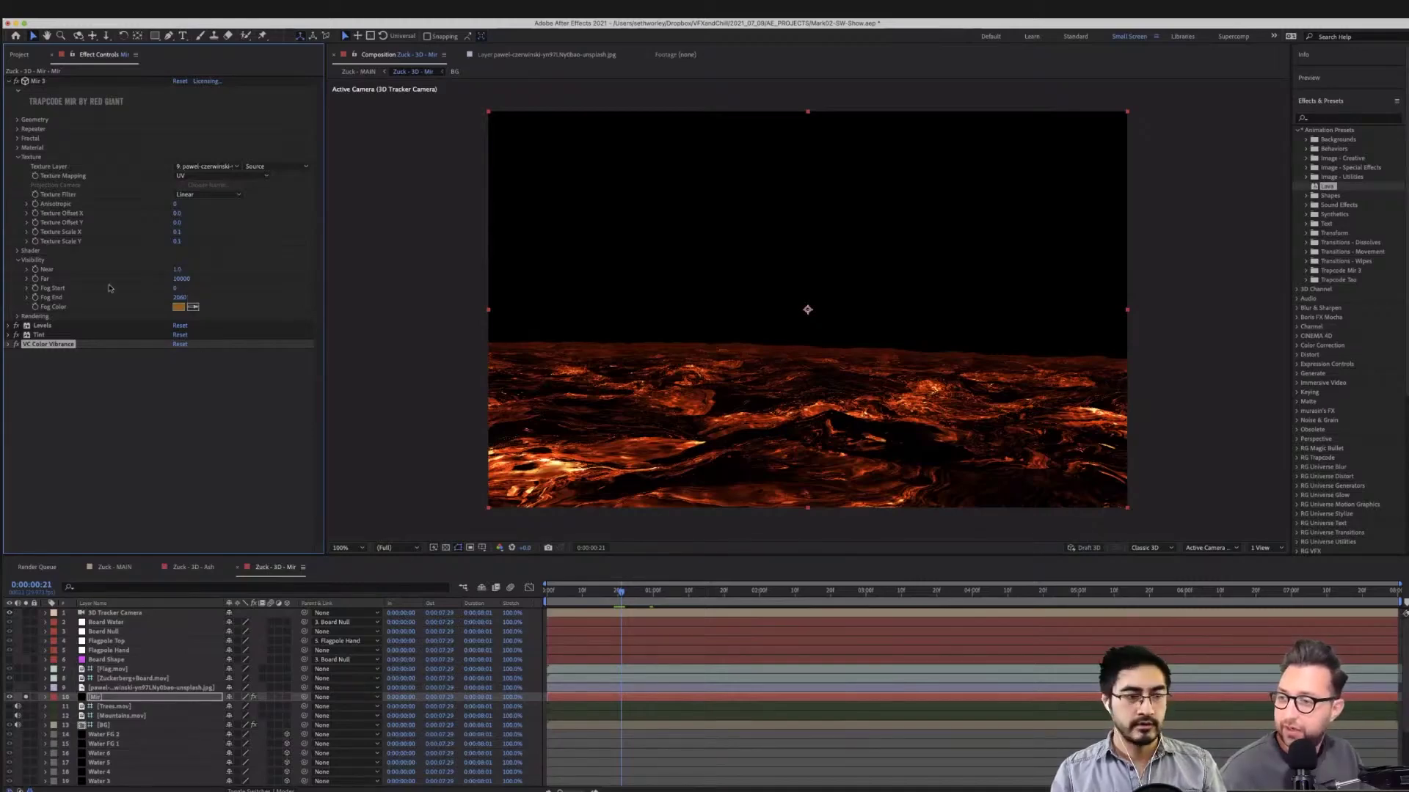
{"action": "left_click", "coordinate": [18, 317]}
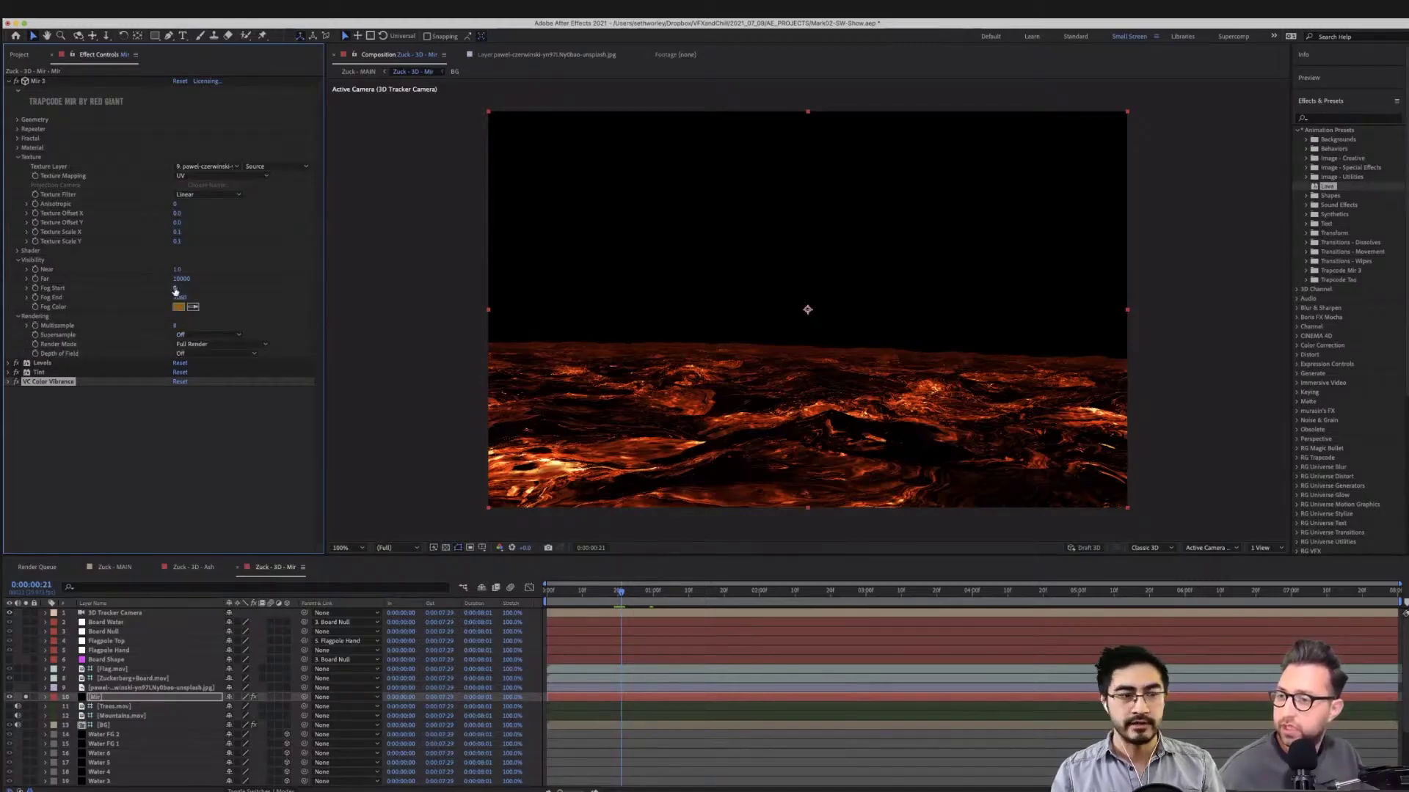
{"action": "left_click", "coordinate": [37, 81]}
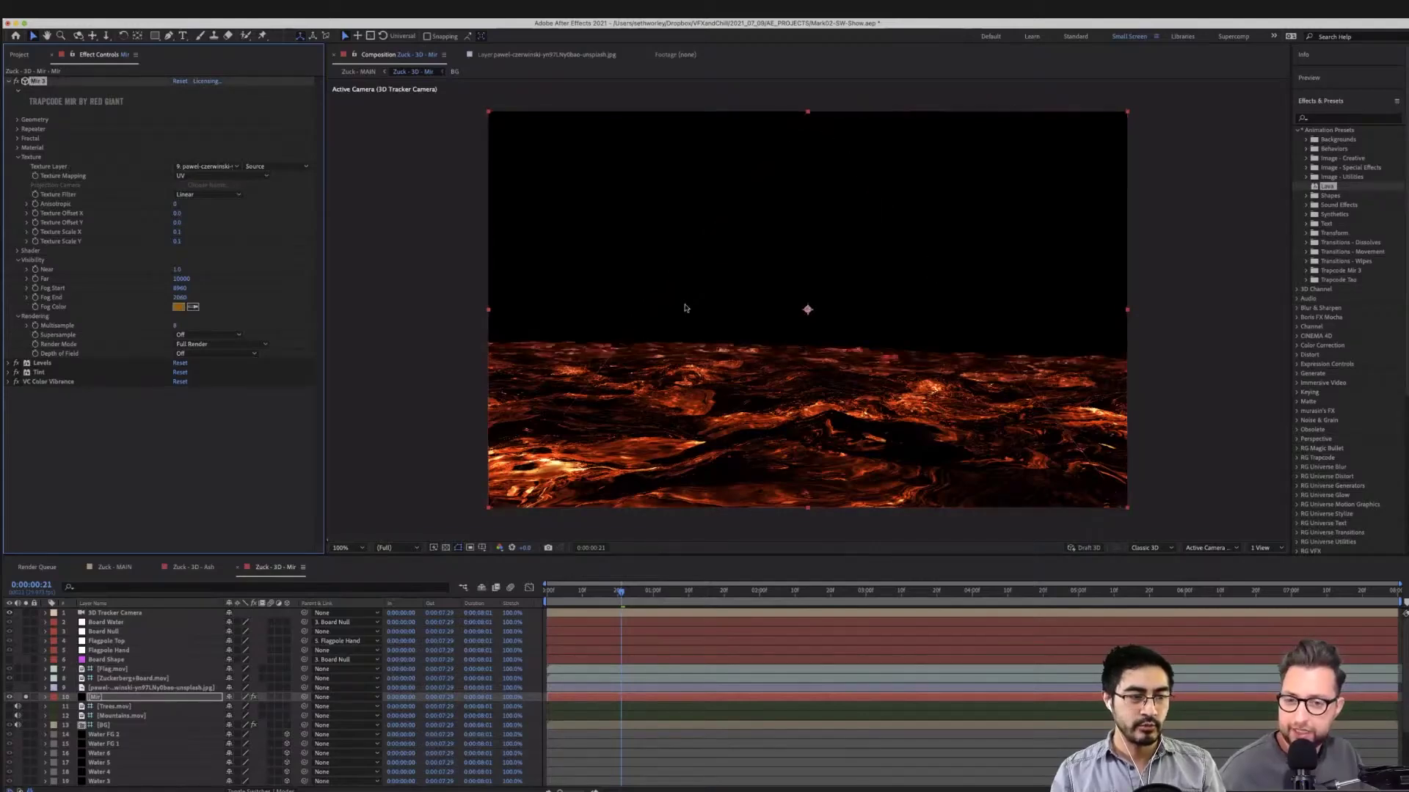
{"action": "key", "text": "ctrl+z"}
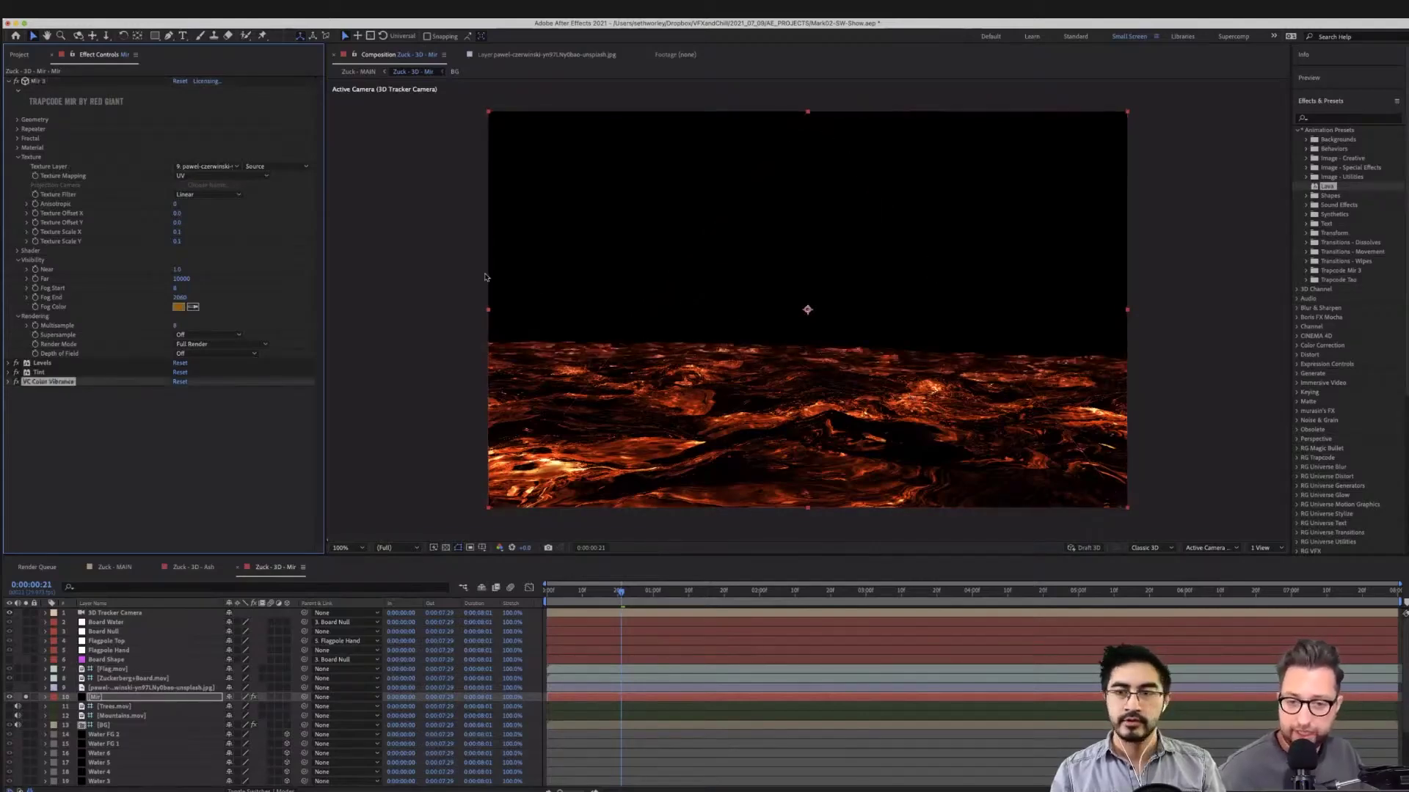
{"action": "key", "text": "ctrl+shift+z"}
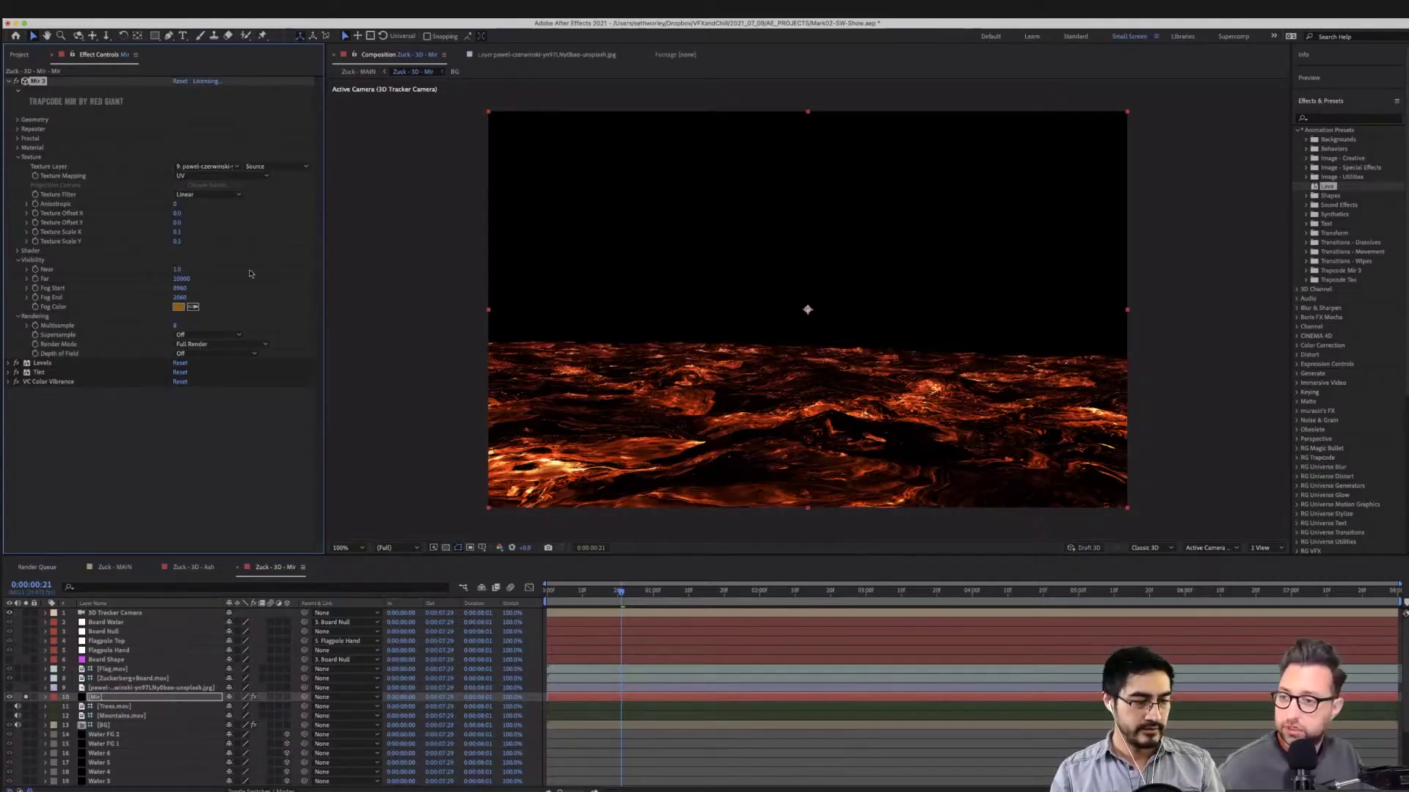
{"action": "key", "text": "ctrl+z"}
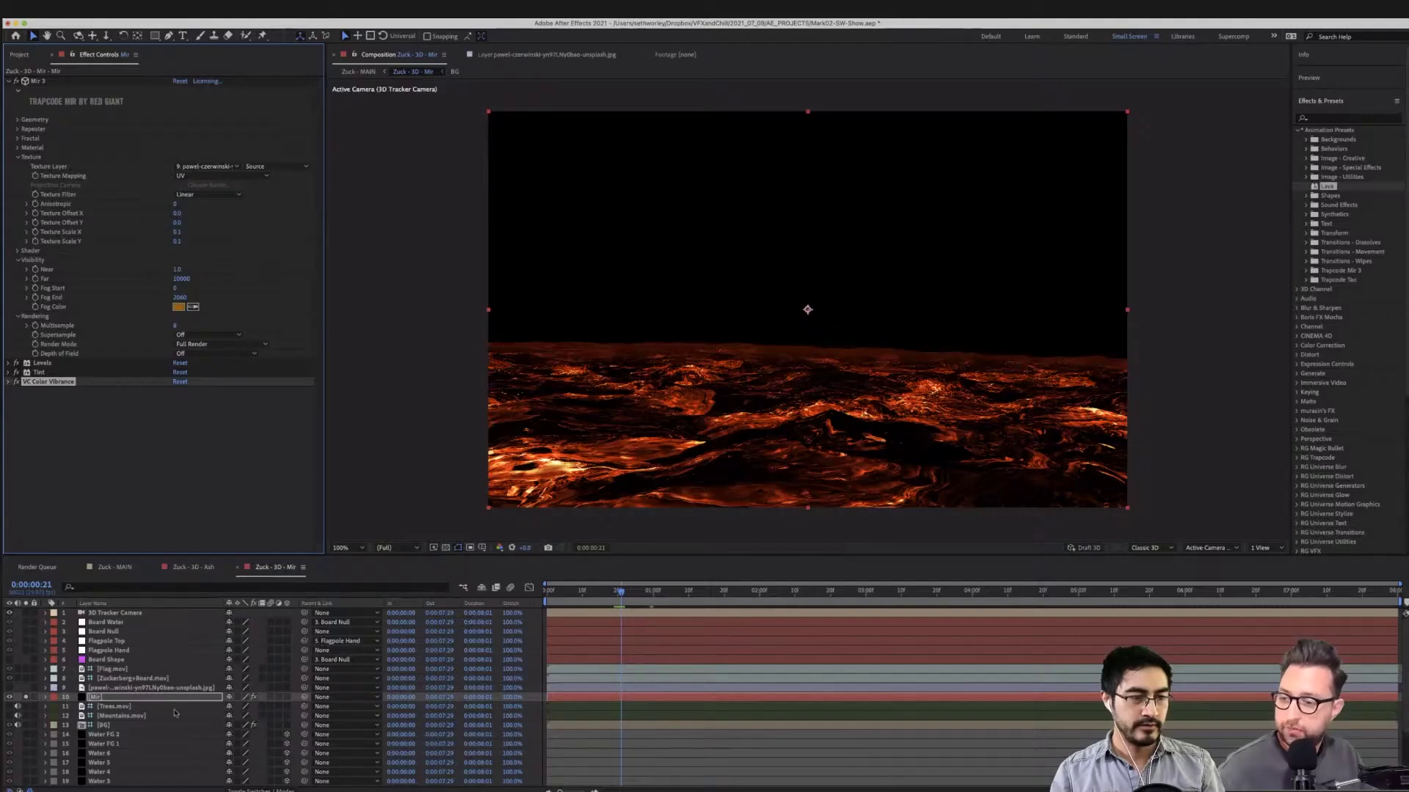
Turn off the Mir layer's solo and open the Zuck - MAIN composition
{"action": "left_click", "coordinate": [27, 698]}
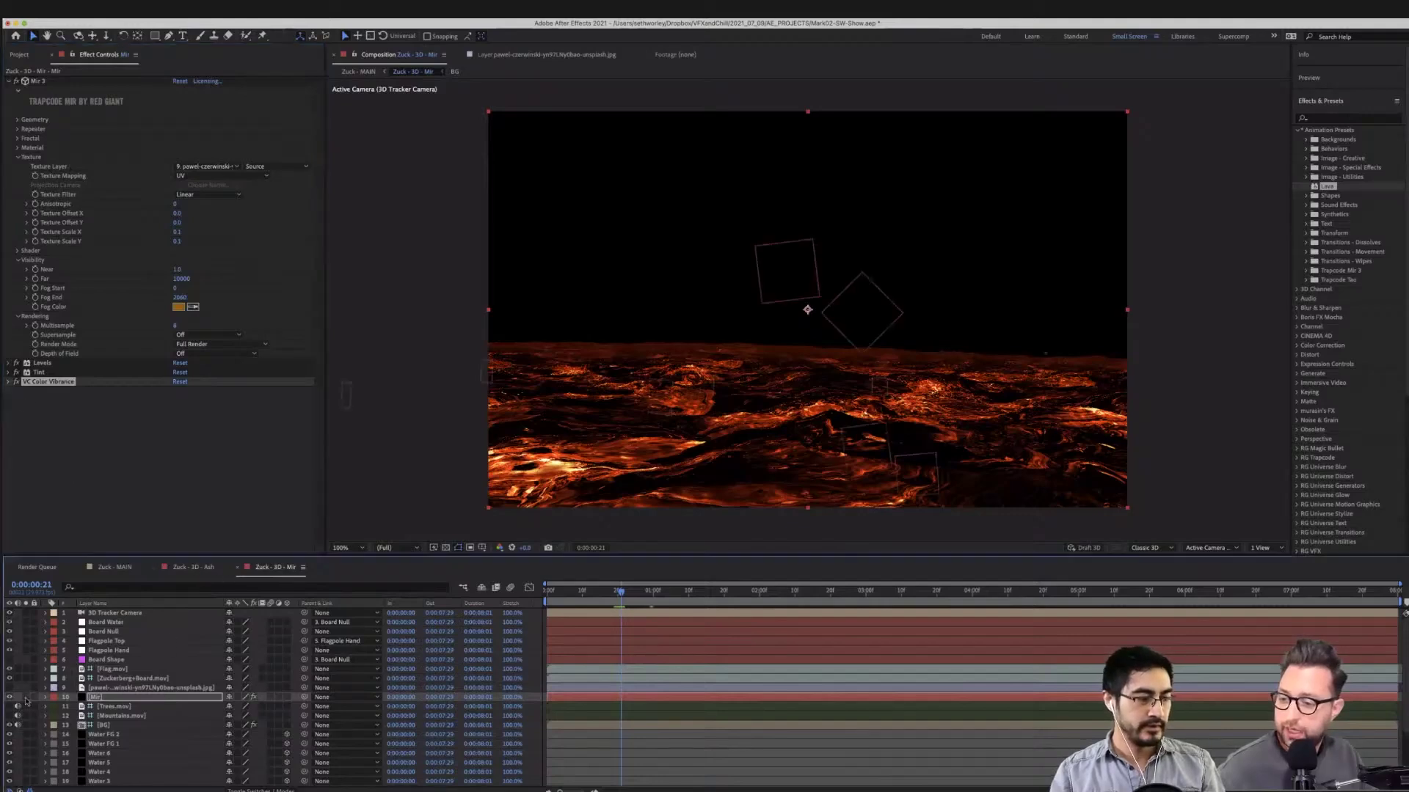
{"action": "left_click", "coordinate": [116, 568]}
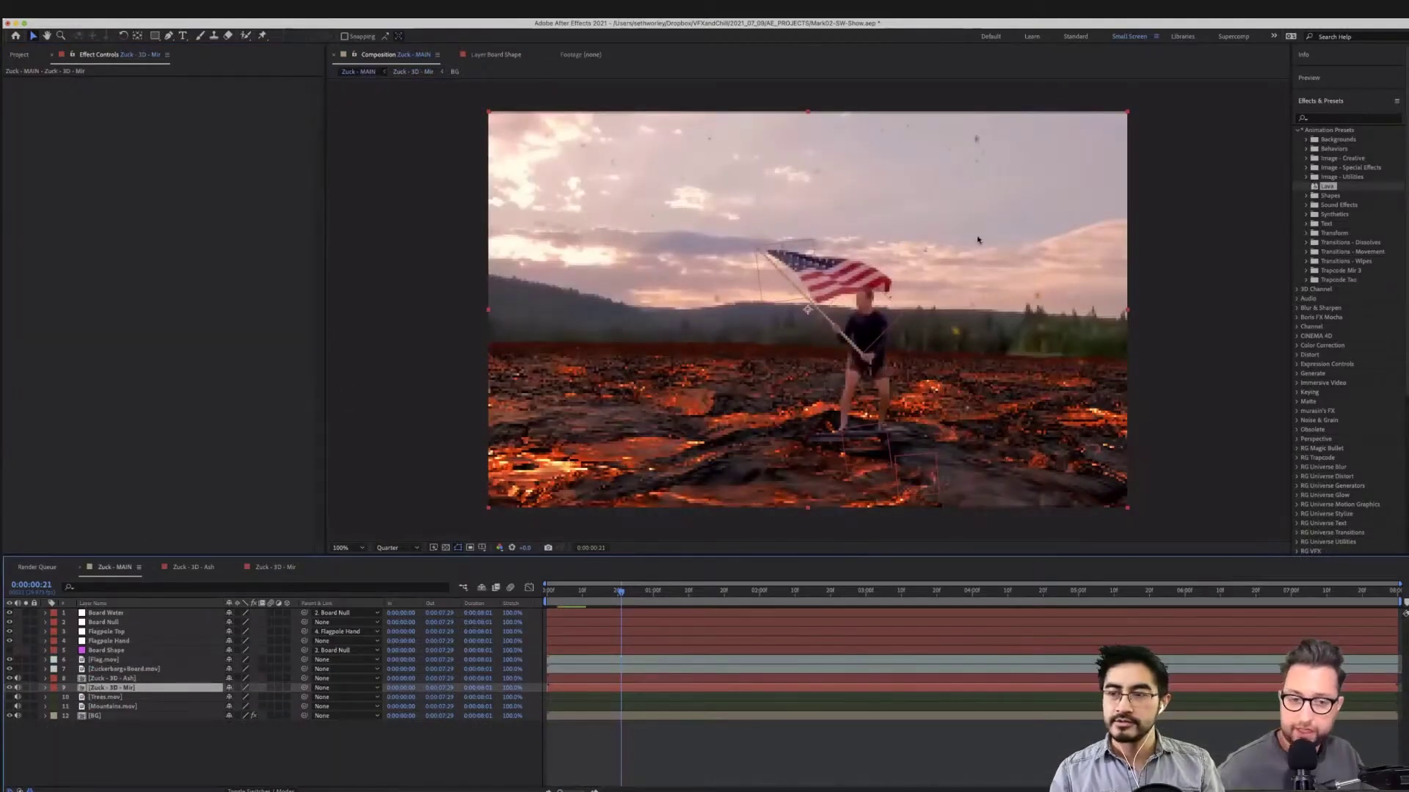
Preview and scrub the opening second of the lava shot to examine how the rider sits in the scene
{"action": "left_click", "coordinate": [580, 592]}
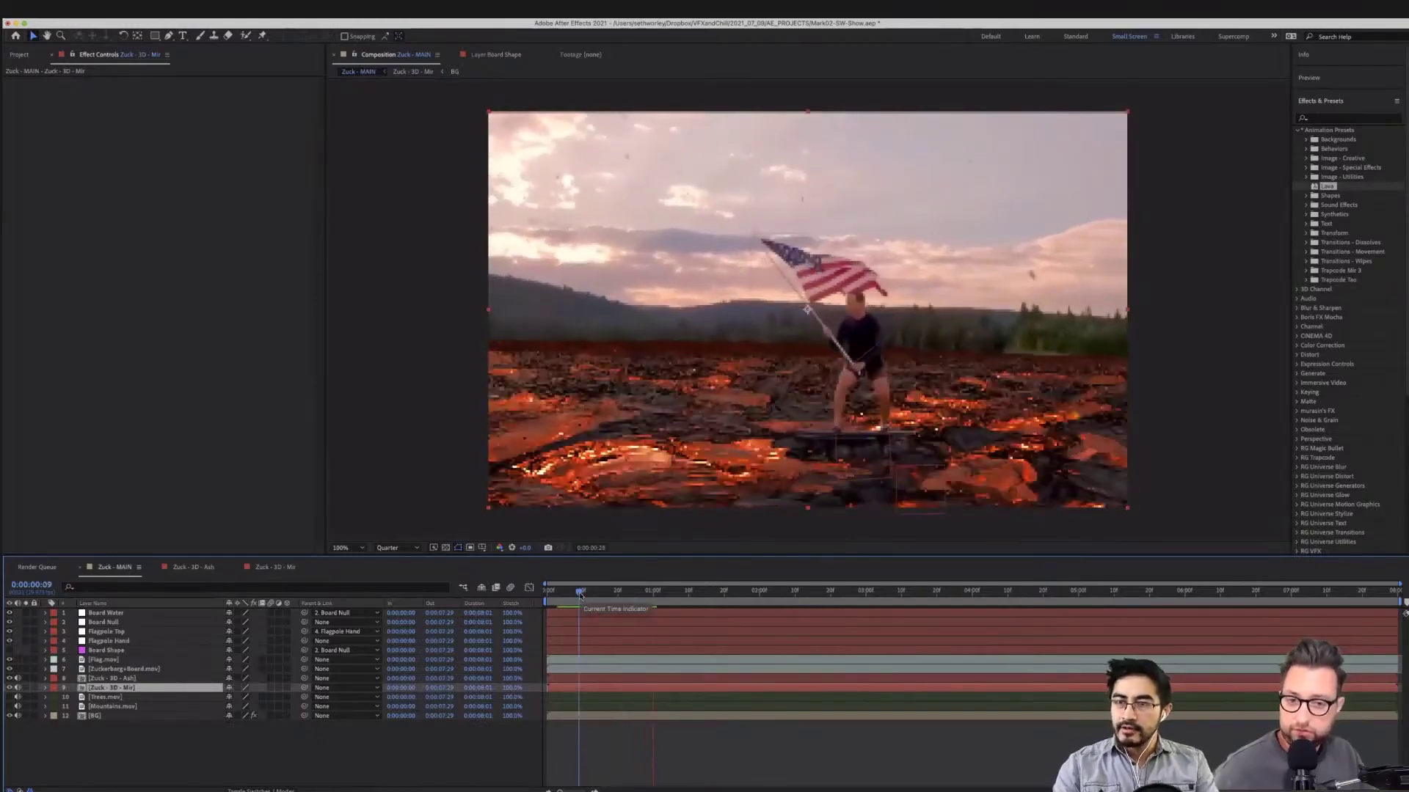
{"action": "left_click", "coordinate": [565, 592]}
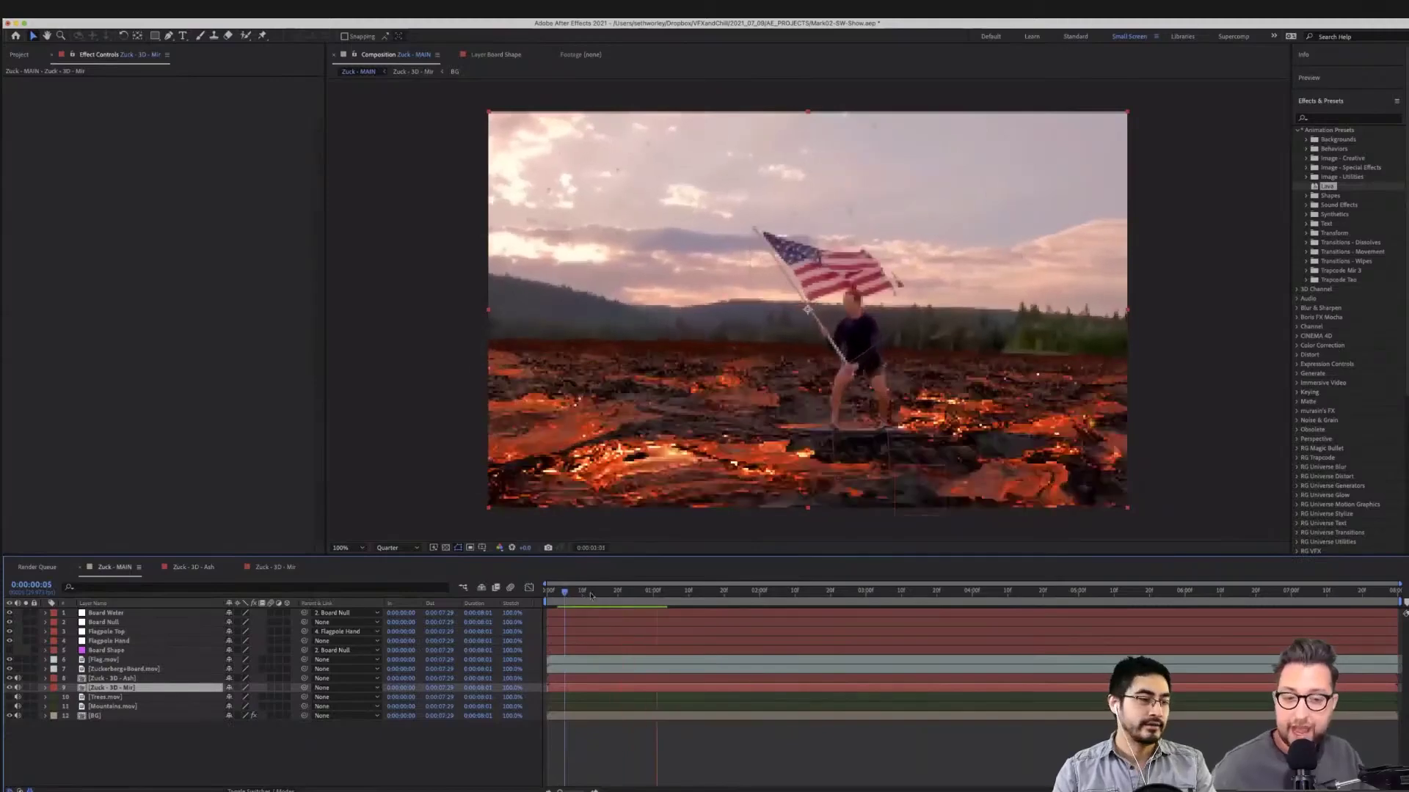
{"action": "left_click_drag", "start_coordinate": [564, 594], "coordinate": [584, 592]}
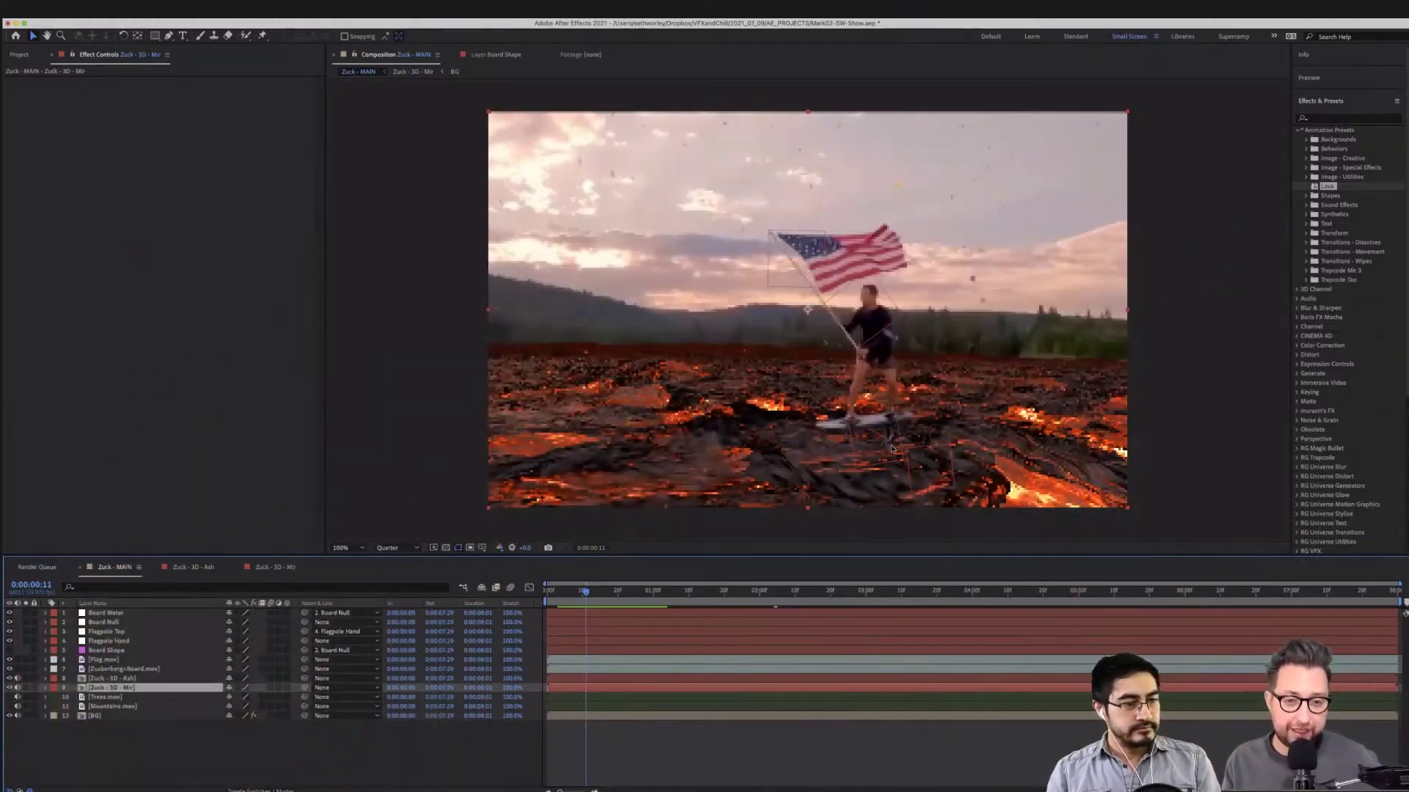
{"action": "key", "text": "space"}
{"action": "key", "text": "space"}
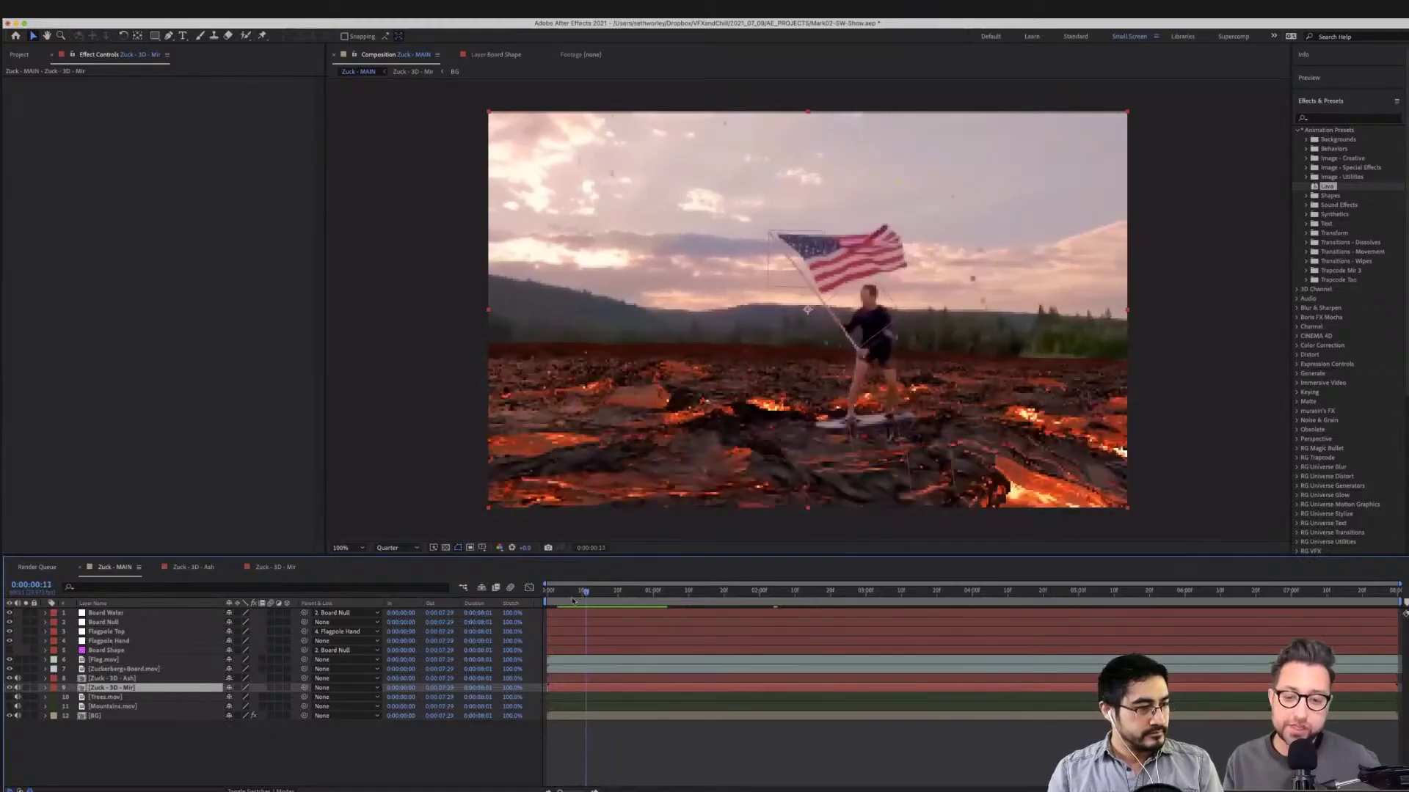
{"action": "key", "text": "space"}
{"action": "key", "text": "space"}
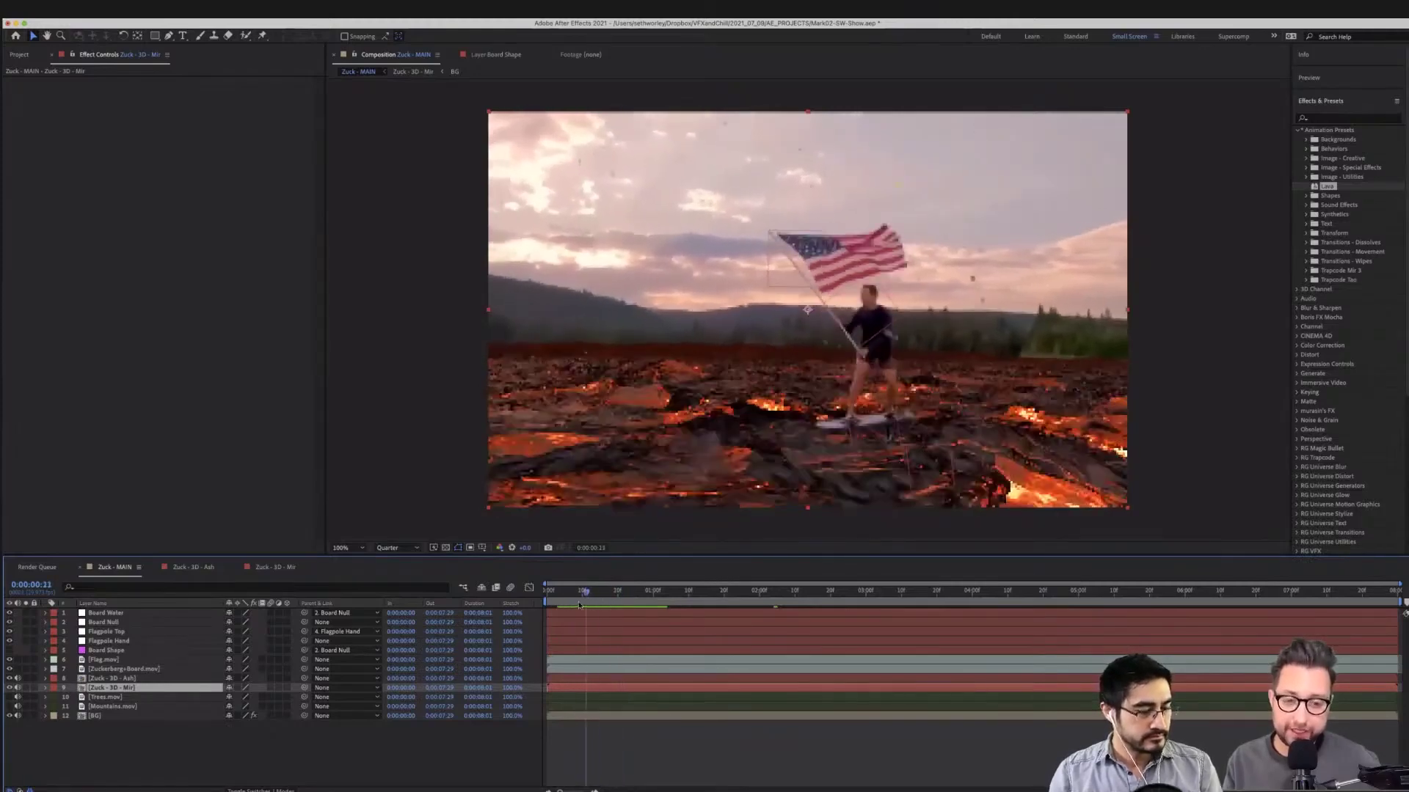
{"action": "left_click_drag", "start_coordinate": [580, 605], "coordinate": [596, 606]}
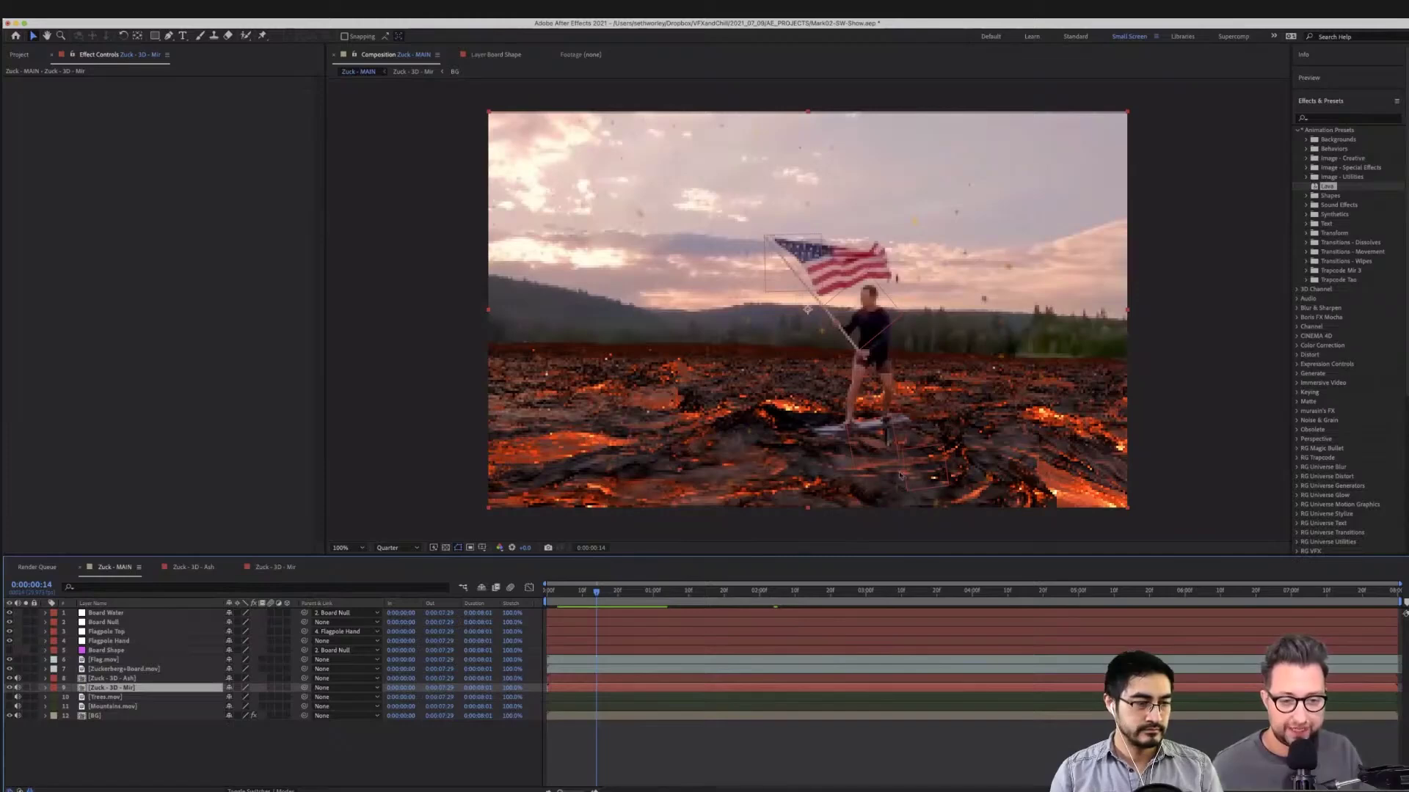
{"action": "left_click_drag", "start_coordinate": [581, 588], "coordinate": [576, 589]}
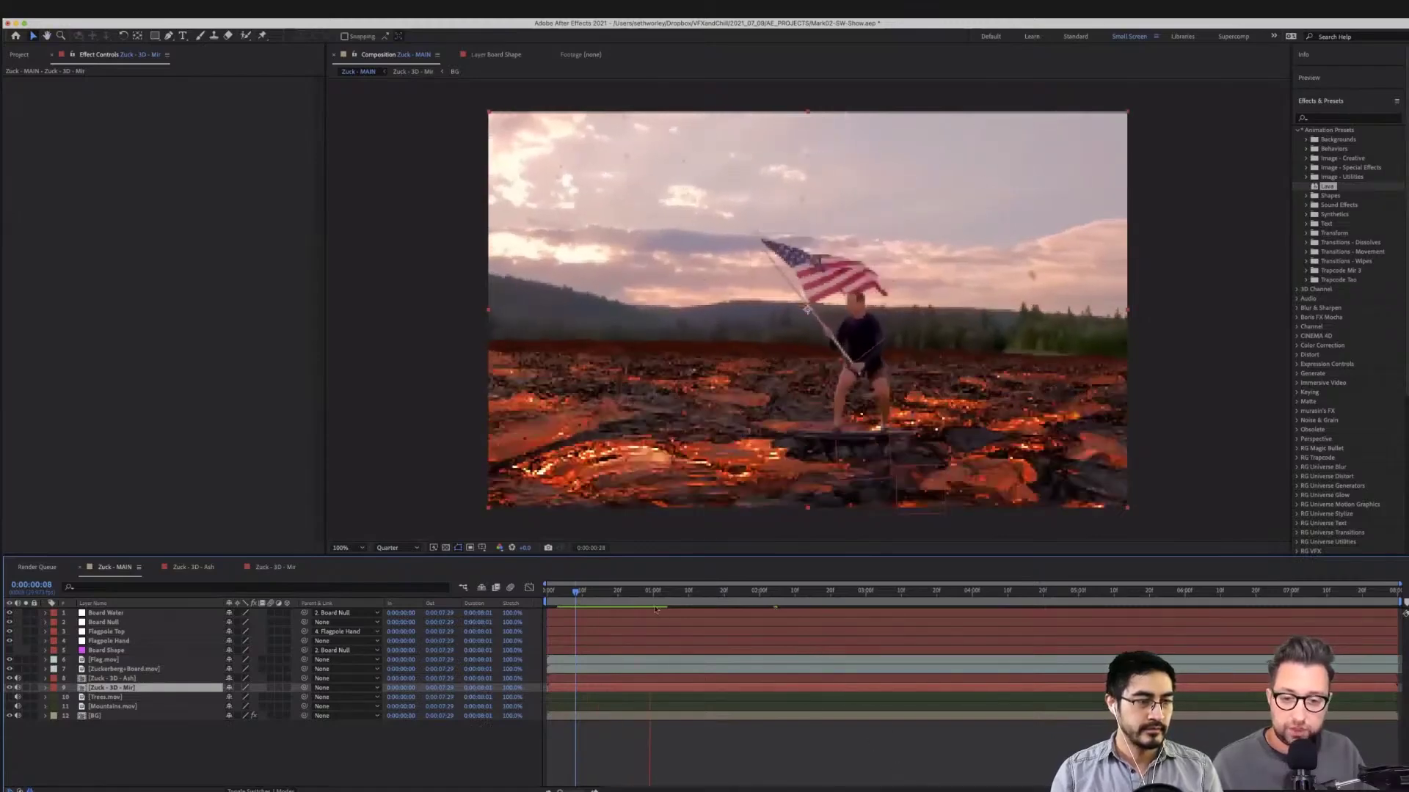
{"action": "left_click", "coordinate": [573, 592]}
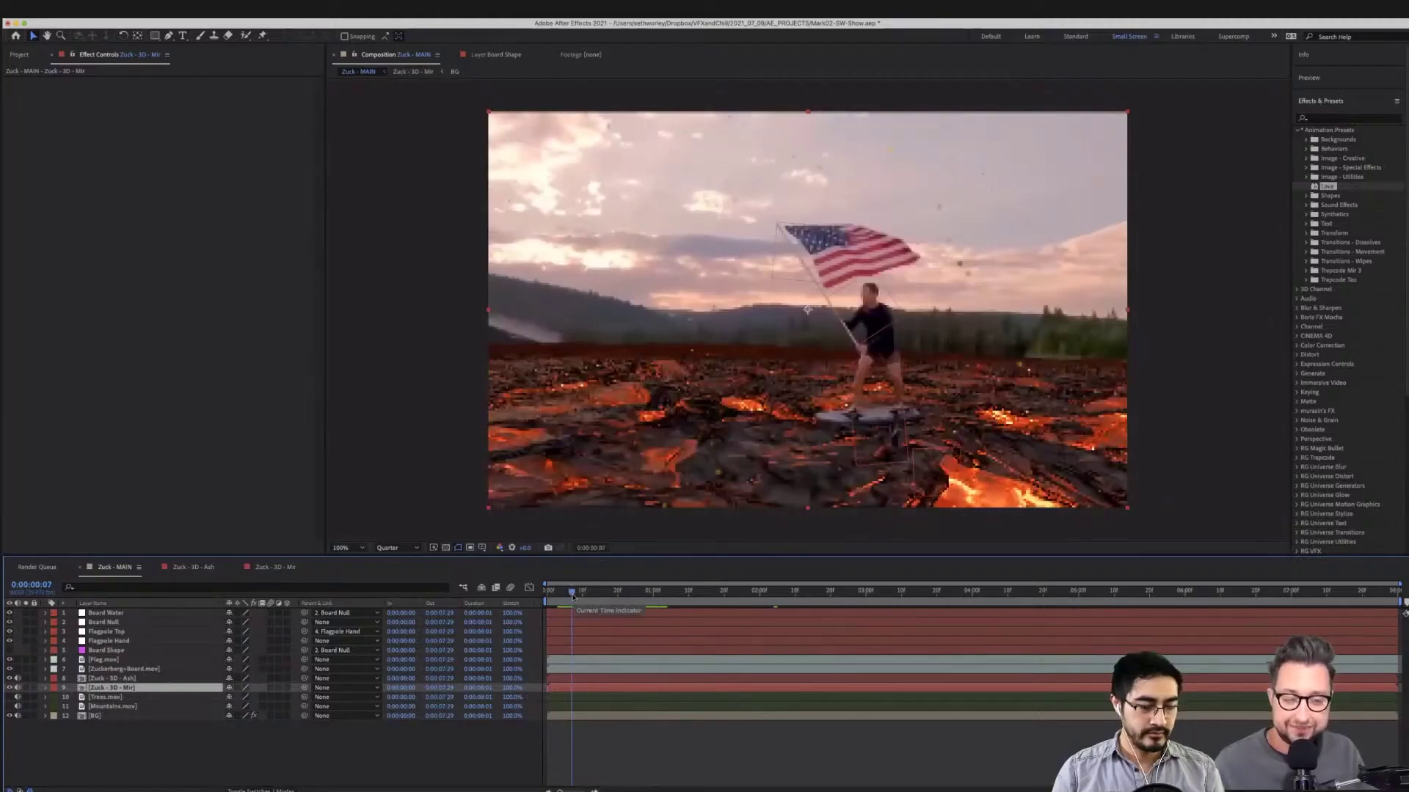
{"action": "key", "text": "space"}
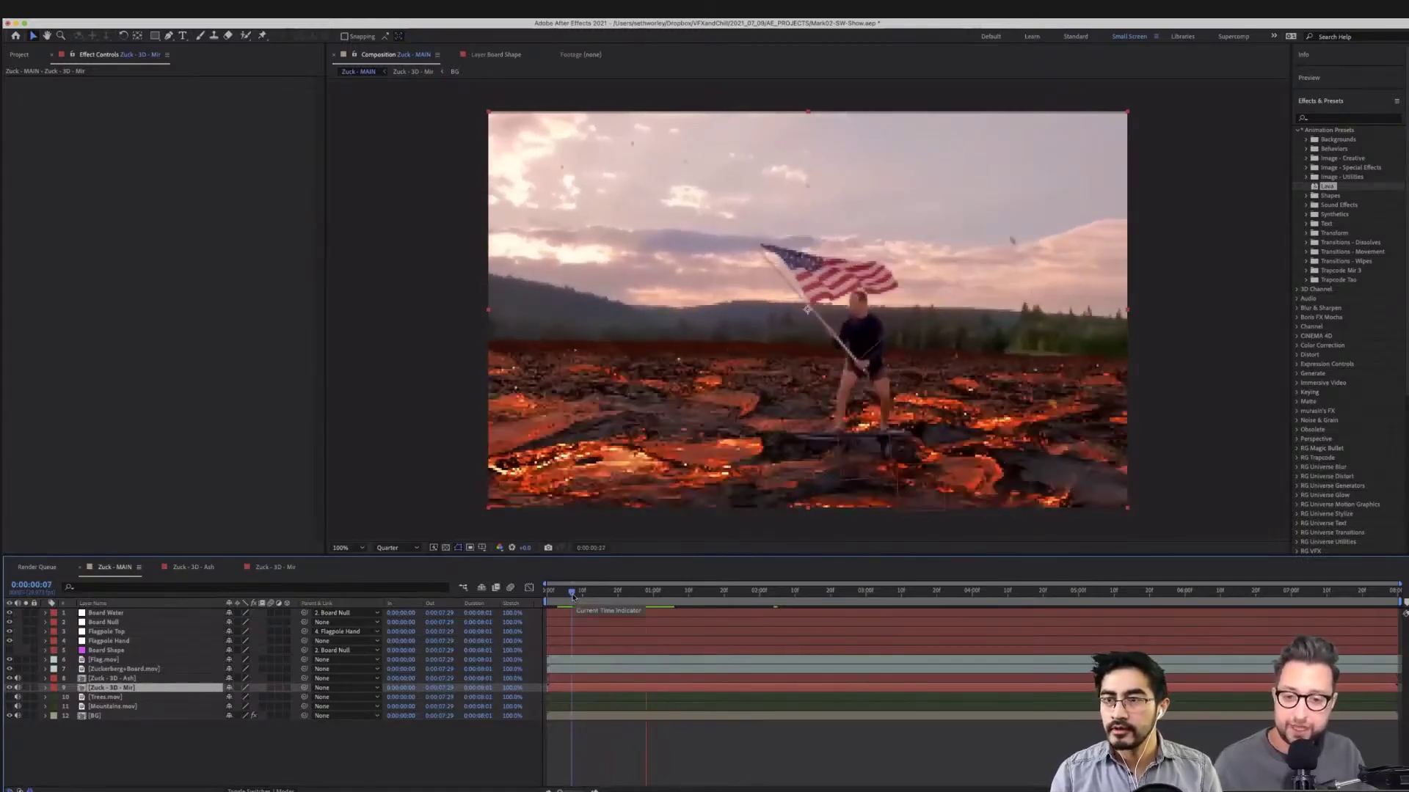
{"action": "left_click", "coordinate": [573, 596]}
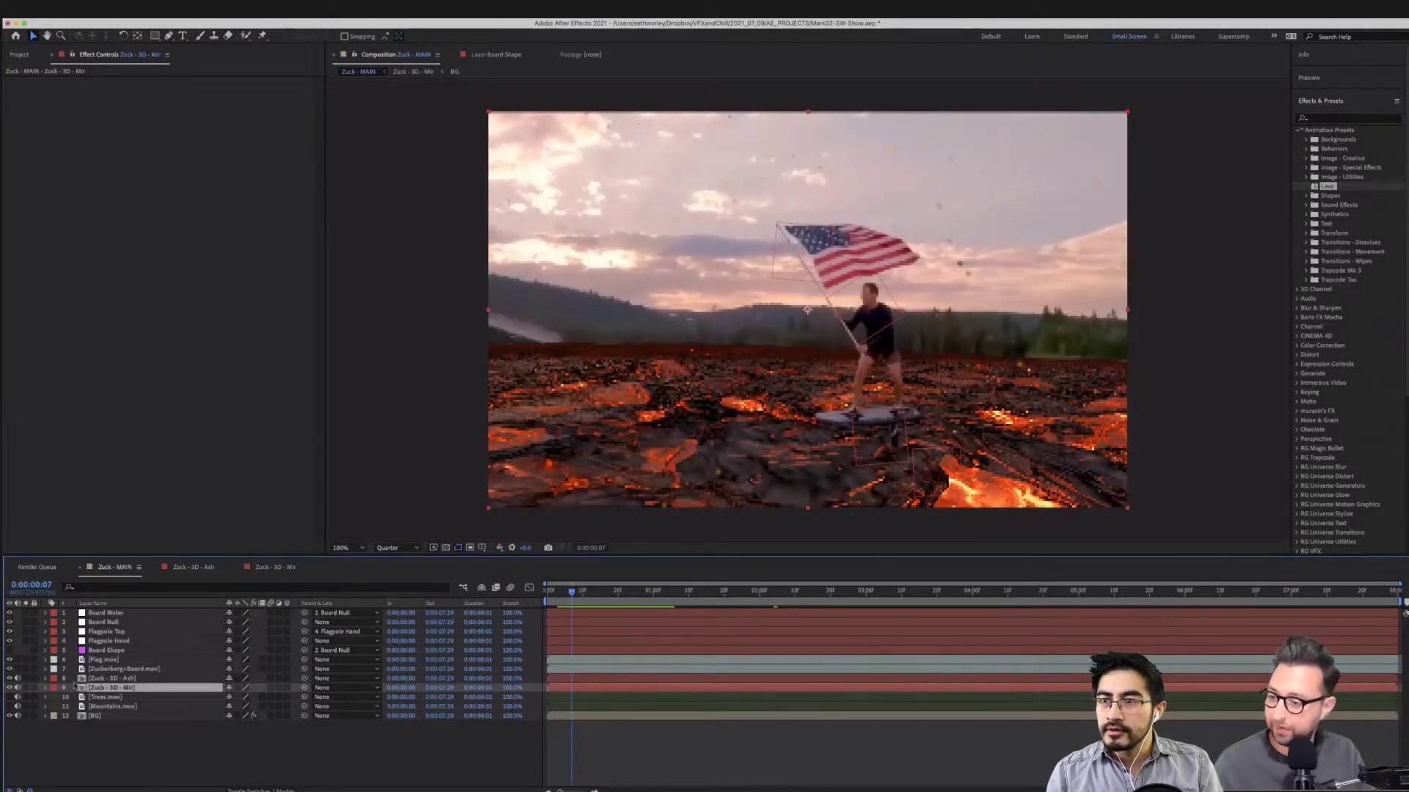
In the Zuckerberg composition of Mark02.aep, select the lower Lamppost layer, review the hoverboard shot at several times and return to the first frame
{"action": "left_click", "coordinate": [25, 65]}
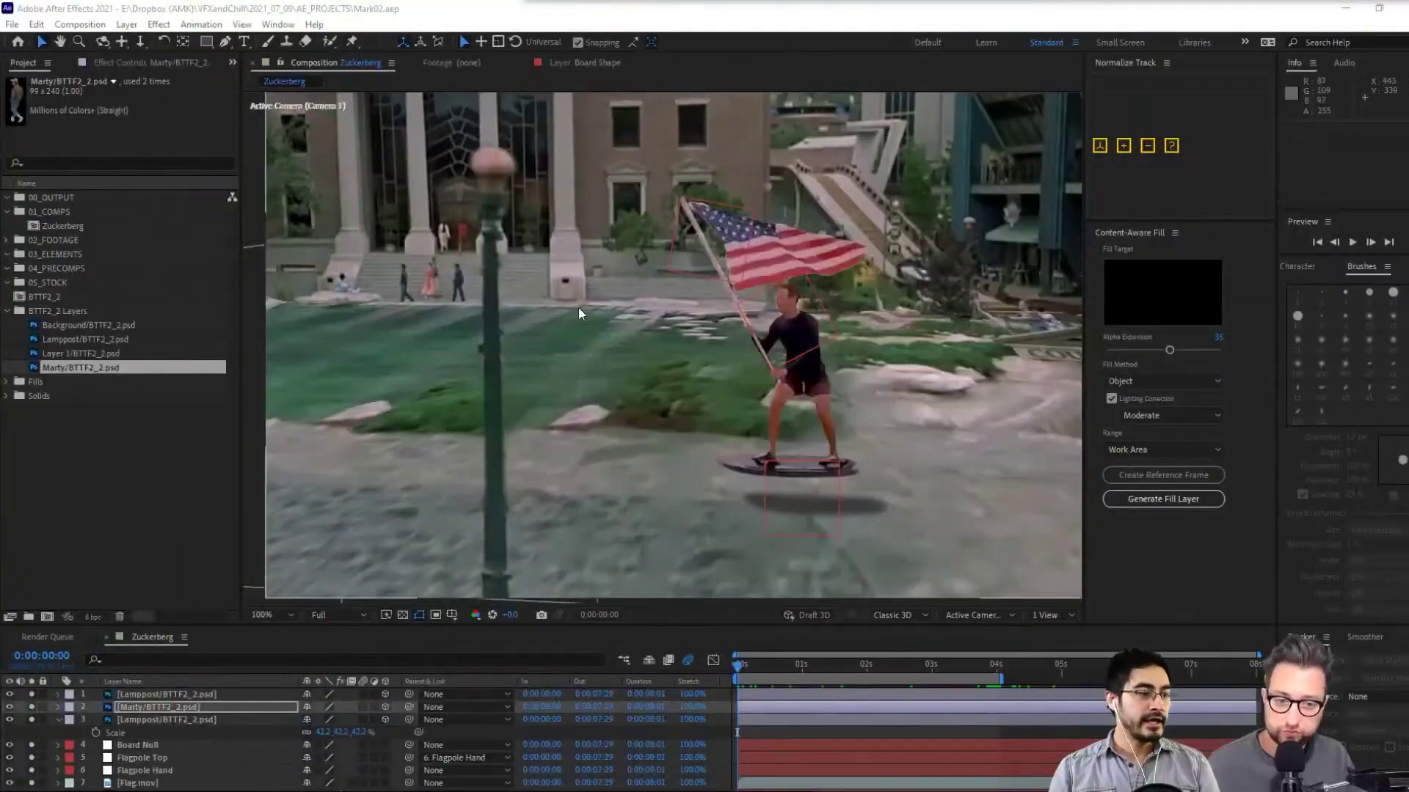
{"action": "left_click", "coordinate": [493, 176]}
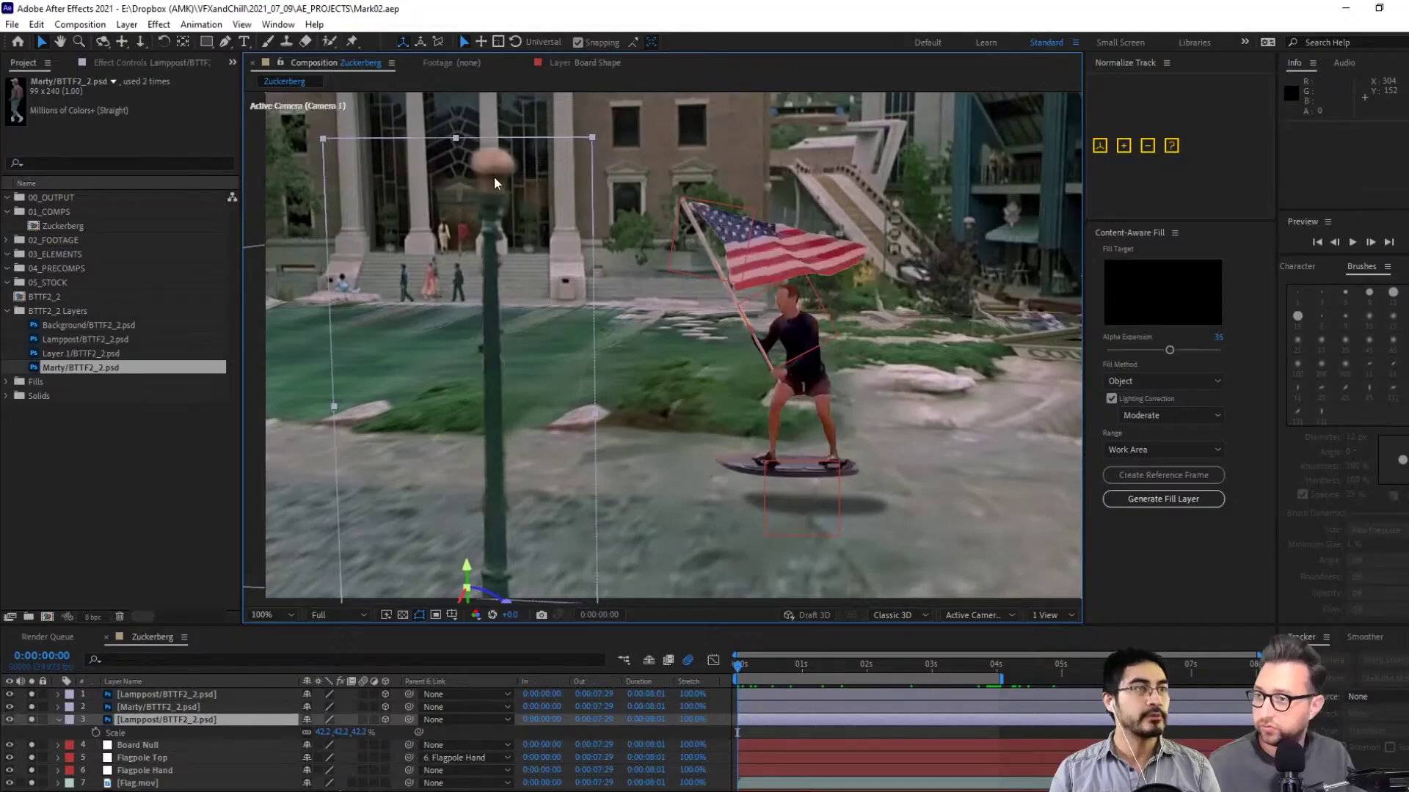
{"action": "left_click", "coordinate": [866, 673]}
{"action": "key", "text": "Page_Down"}
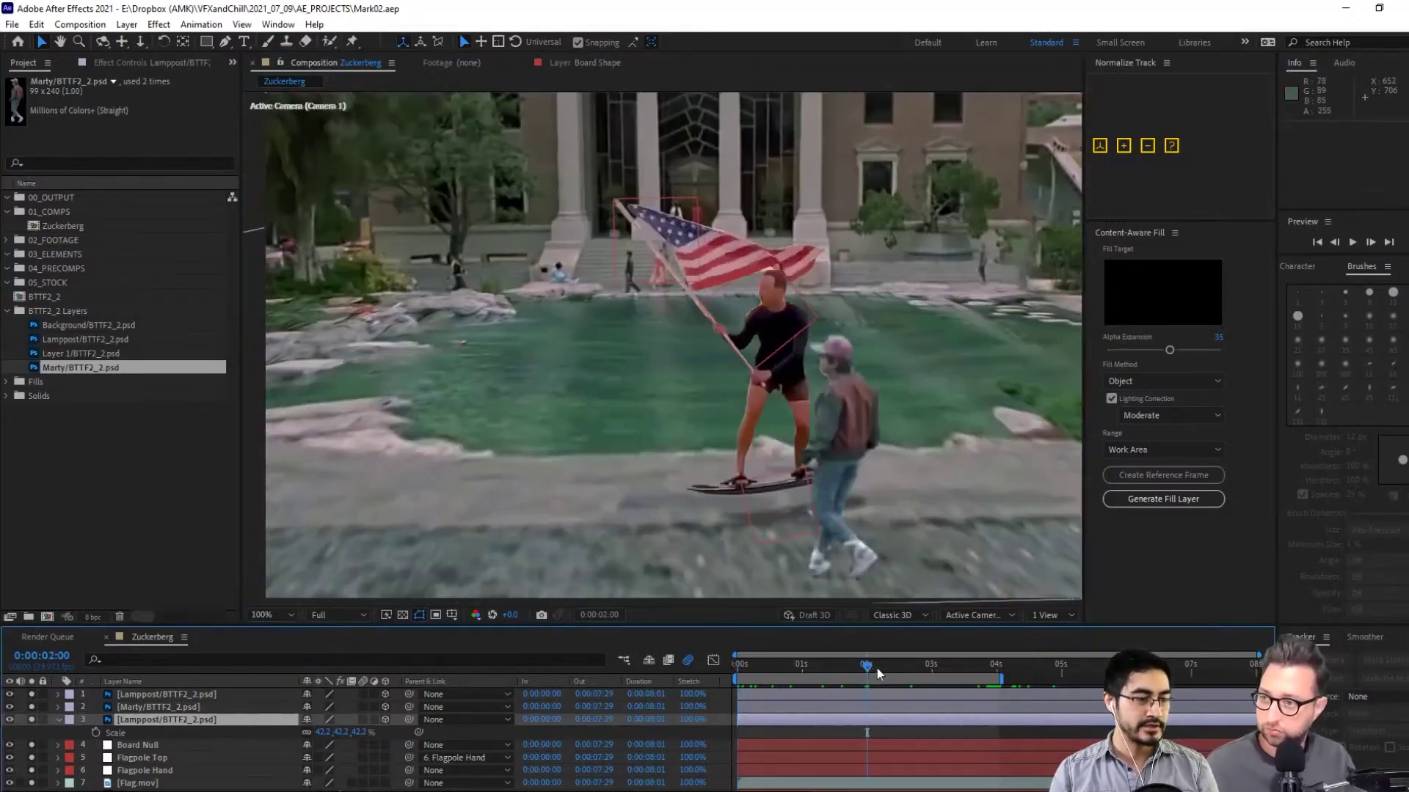
{"action": "left_click", "coordinate": [957, 673]}
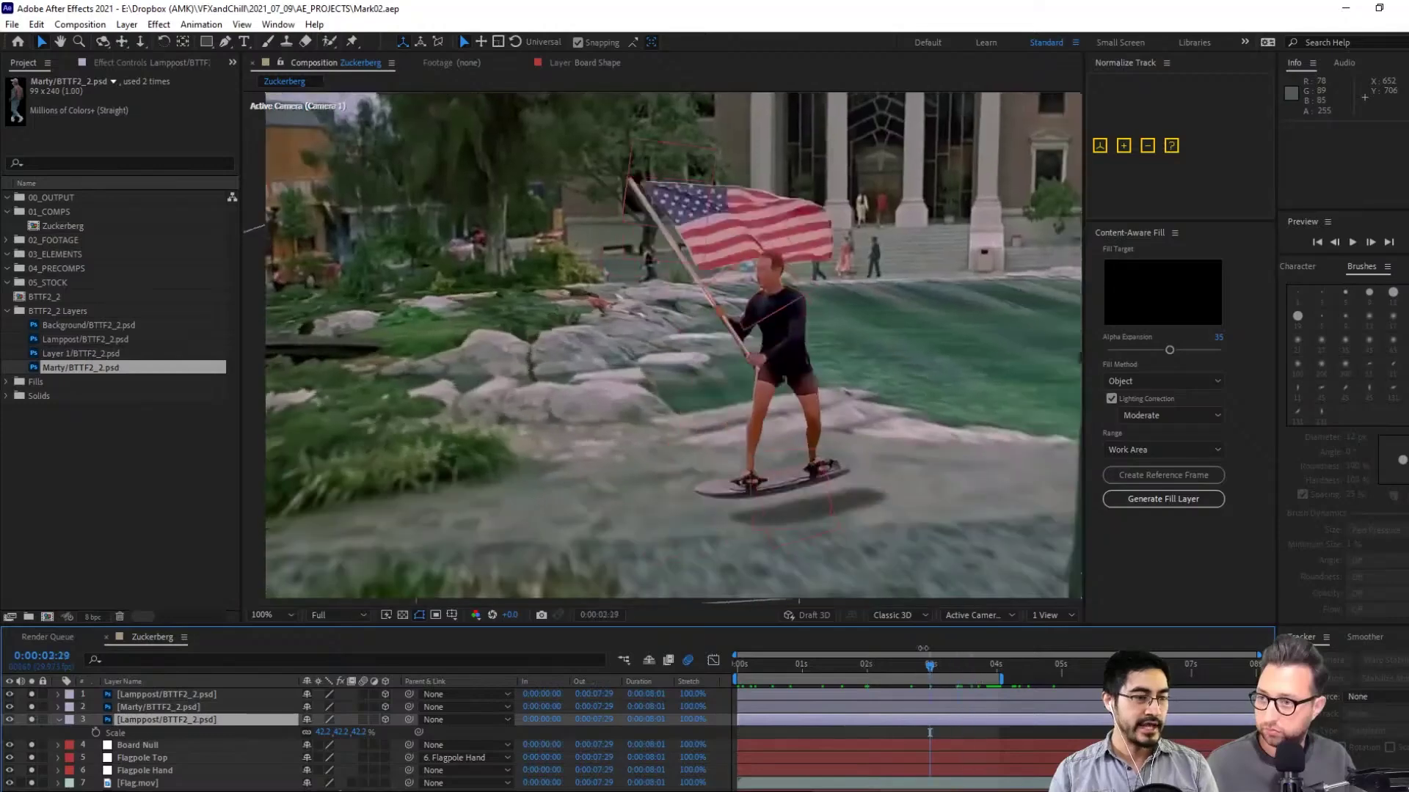
{"action": "scroll", "coordinate": [937, 413], "scroll_direction": "down", "scroll_amount": 4}
{"action": "key", "text": "slash"}
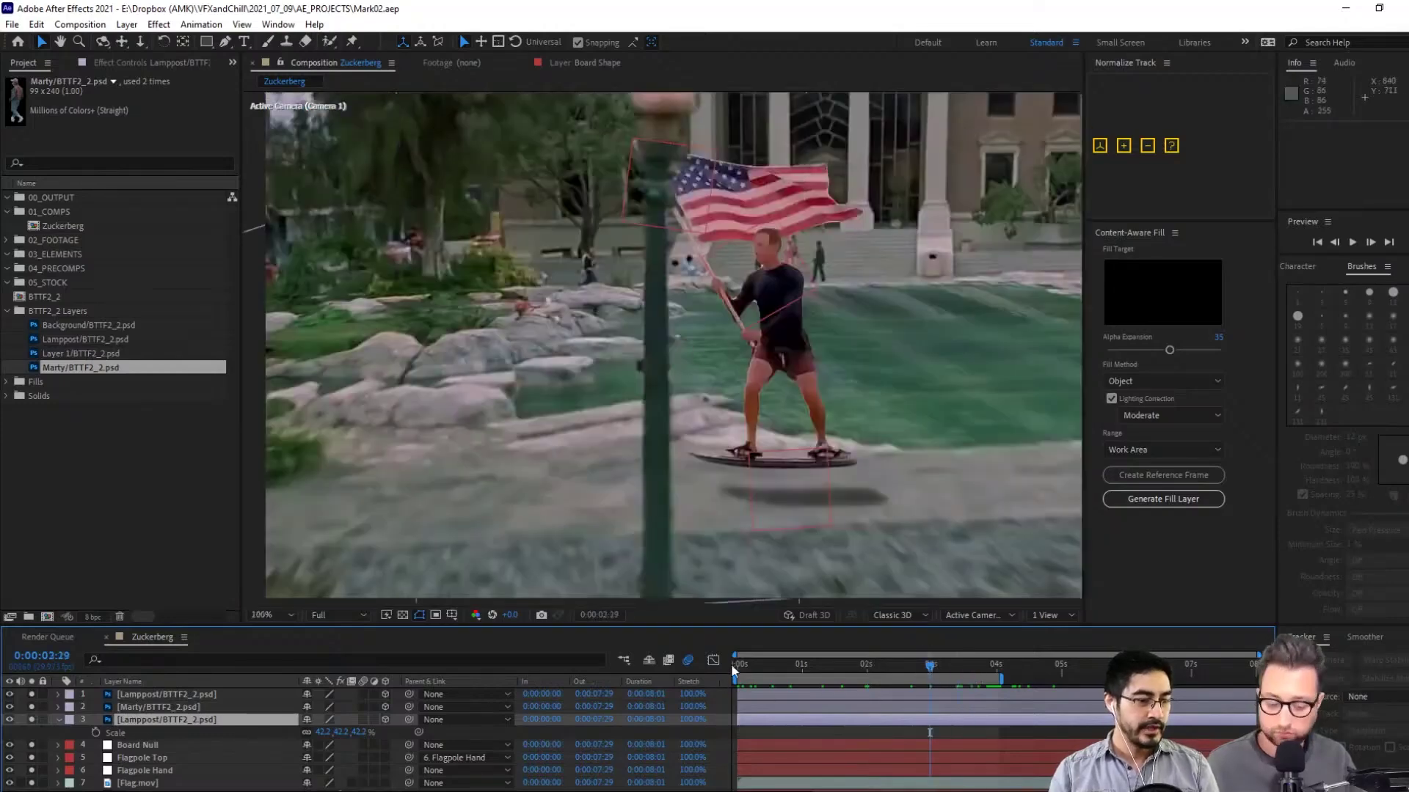
{"action": "left_click", "coordinate": [736, 667]}
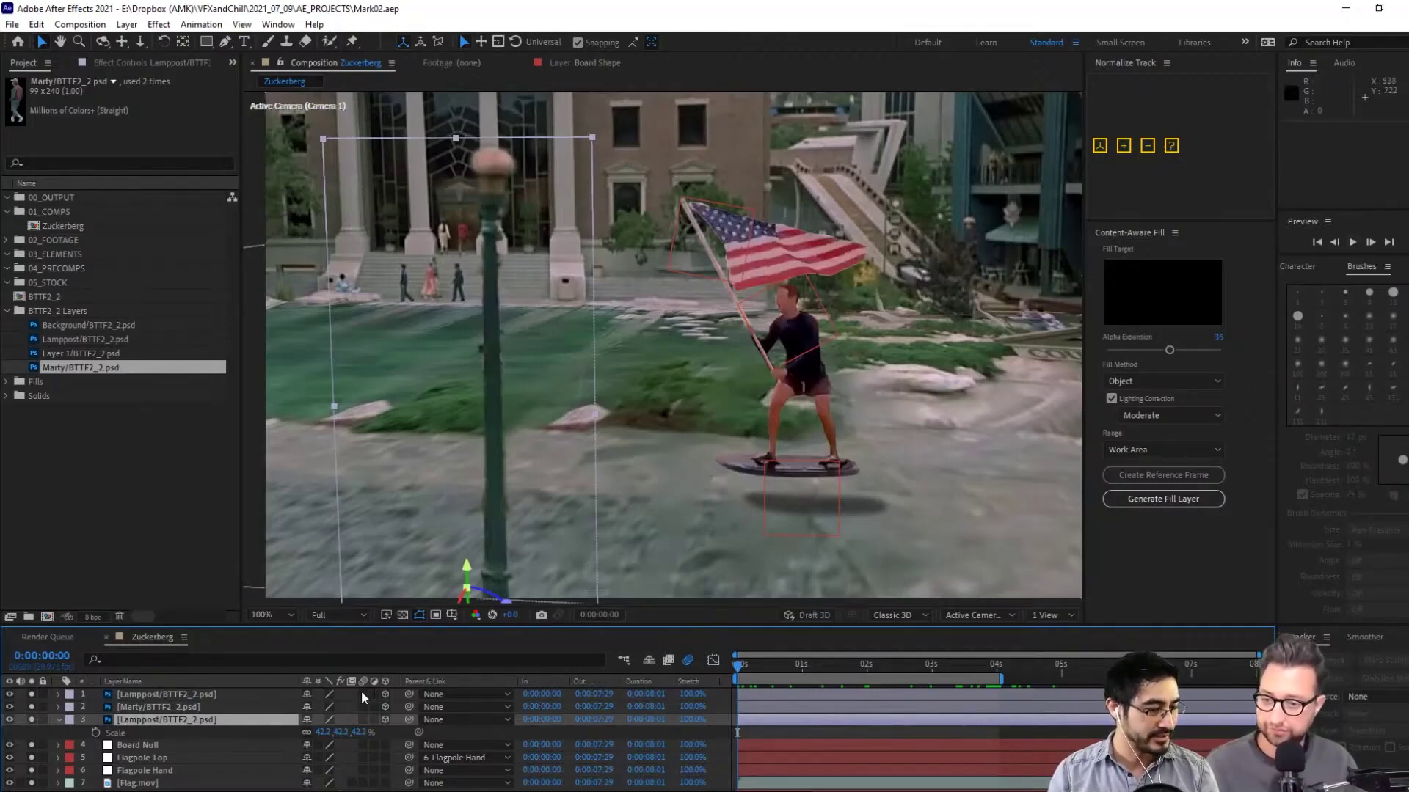
Enable motion blur on the lower Lamppost layer and both Background layers, and save the project
{"action": "left_click", "coordinate": [364, 721]}
{"action": "scroll", "coordinate": [367, 733], "scroll_direction": "down", "scroll_amount": 4}
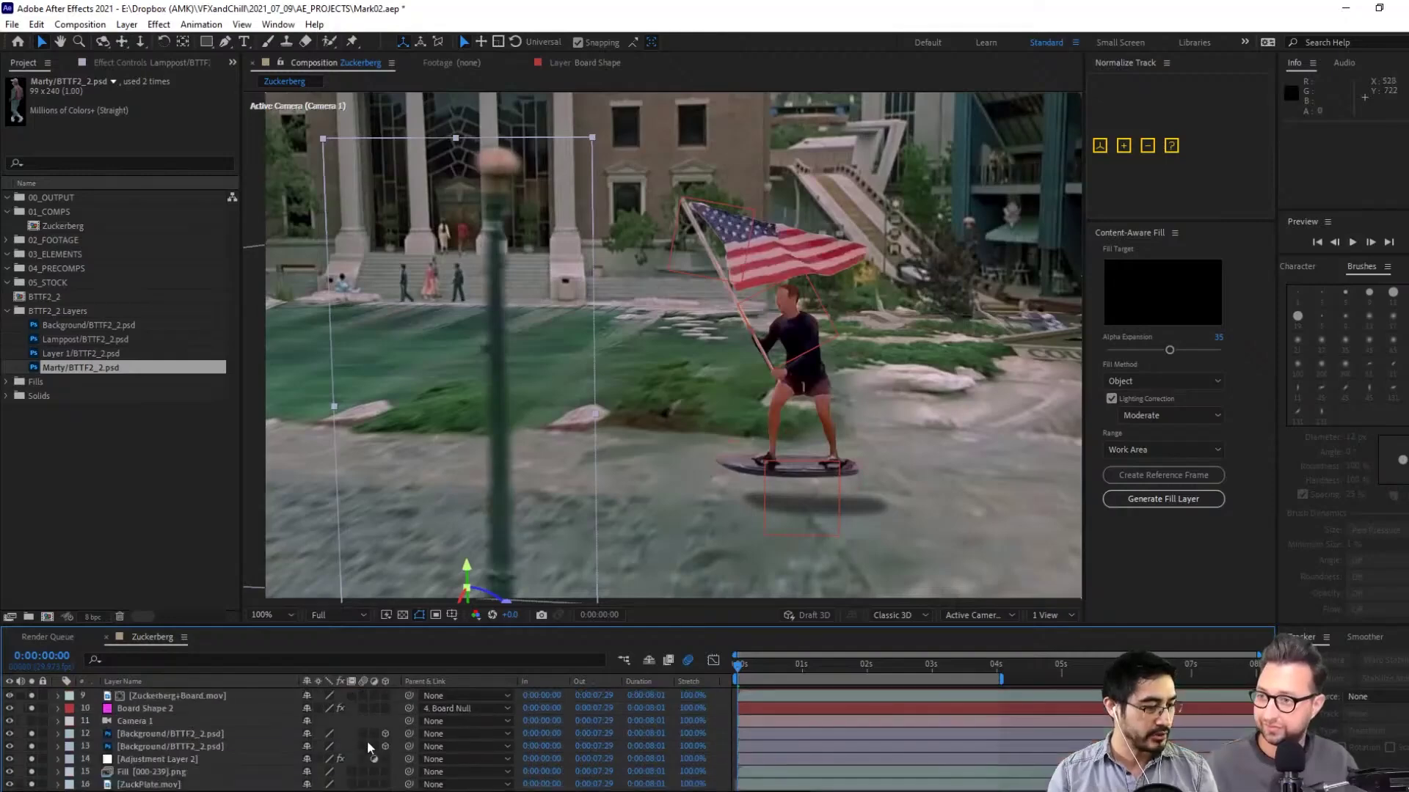
{"action": "scroll", "coordinate": [367, 741], "scroll_direction": "down", "scroll_amount": 1}
{"action": "left_click_drag", "start_coordinate": [363, 734], "coordinate": [364, 746]}
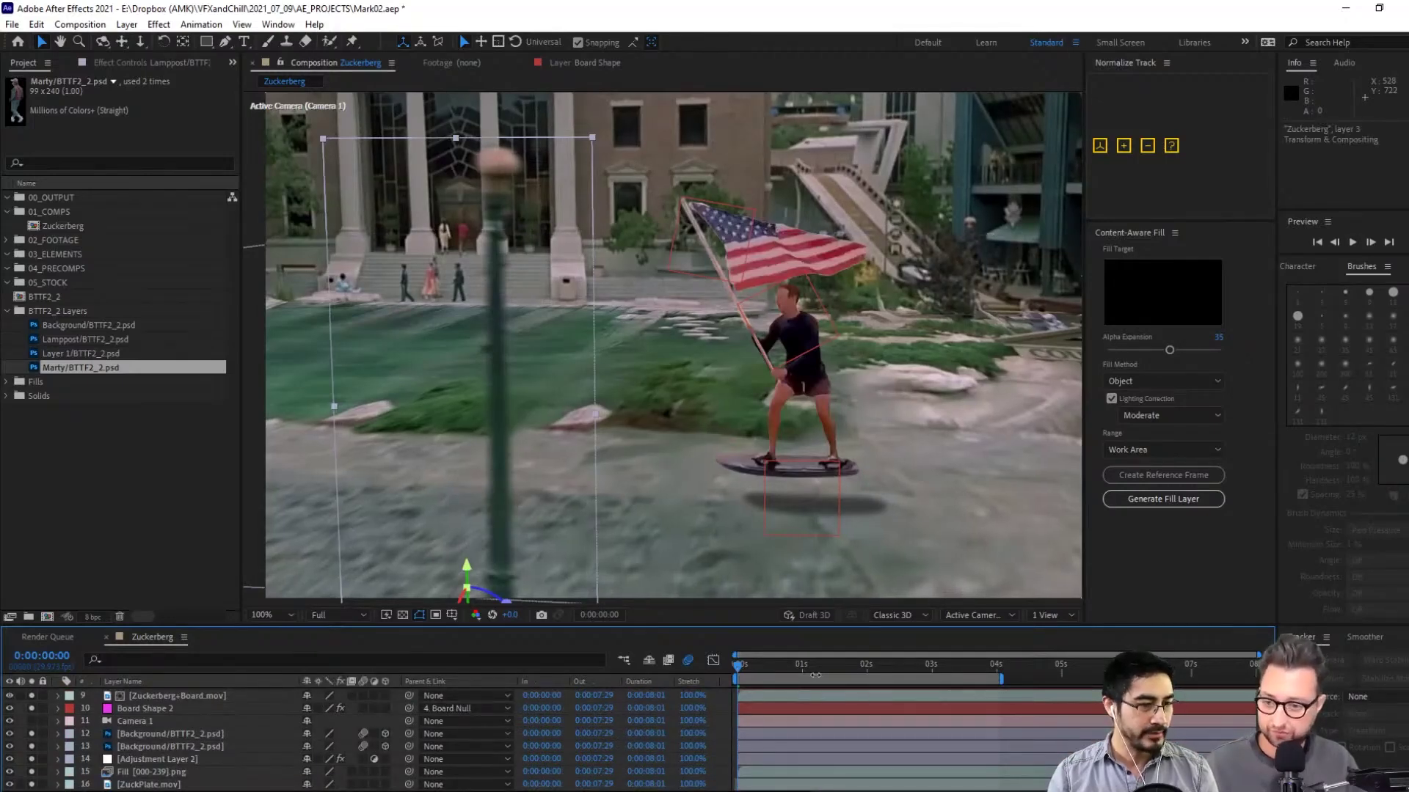
{"action": "key", "text": "ctrl+s"}
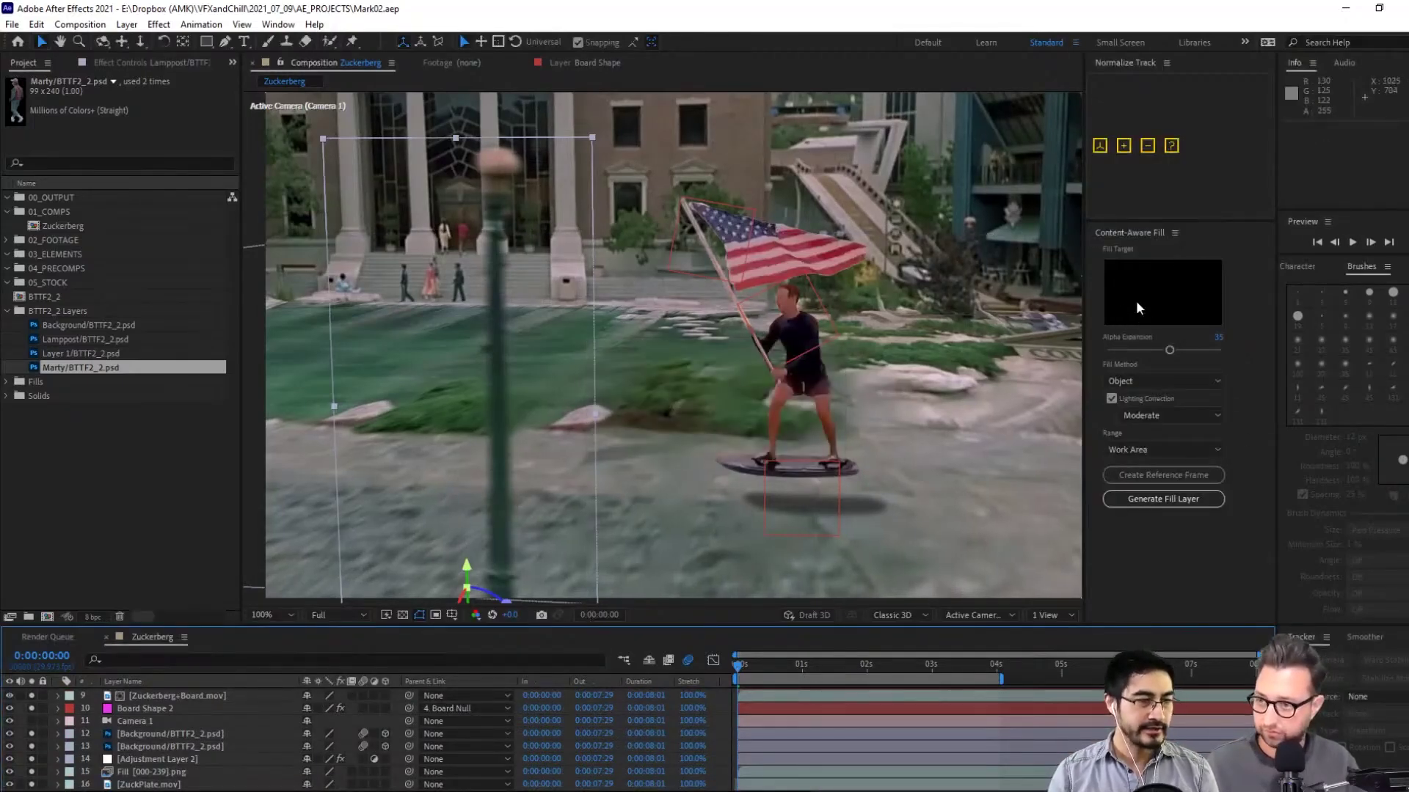
Widen the composition viewer and preview the hoverboard shot with motion blur on the scenery
{"action": "left_click_drag", "start_coordinate": [1084, 287], "coordinate": [1173, 293]}
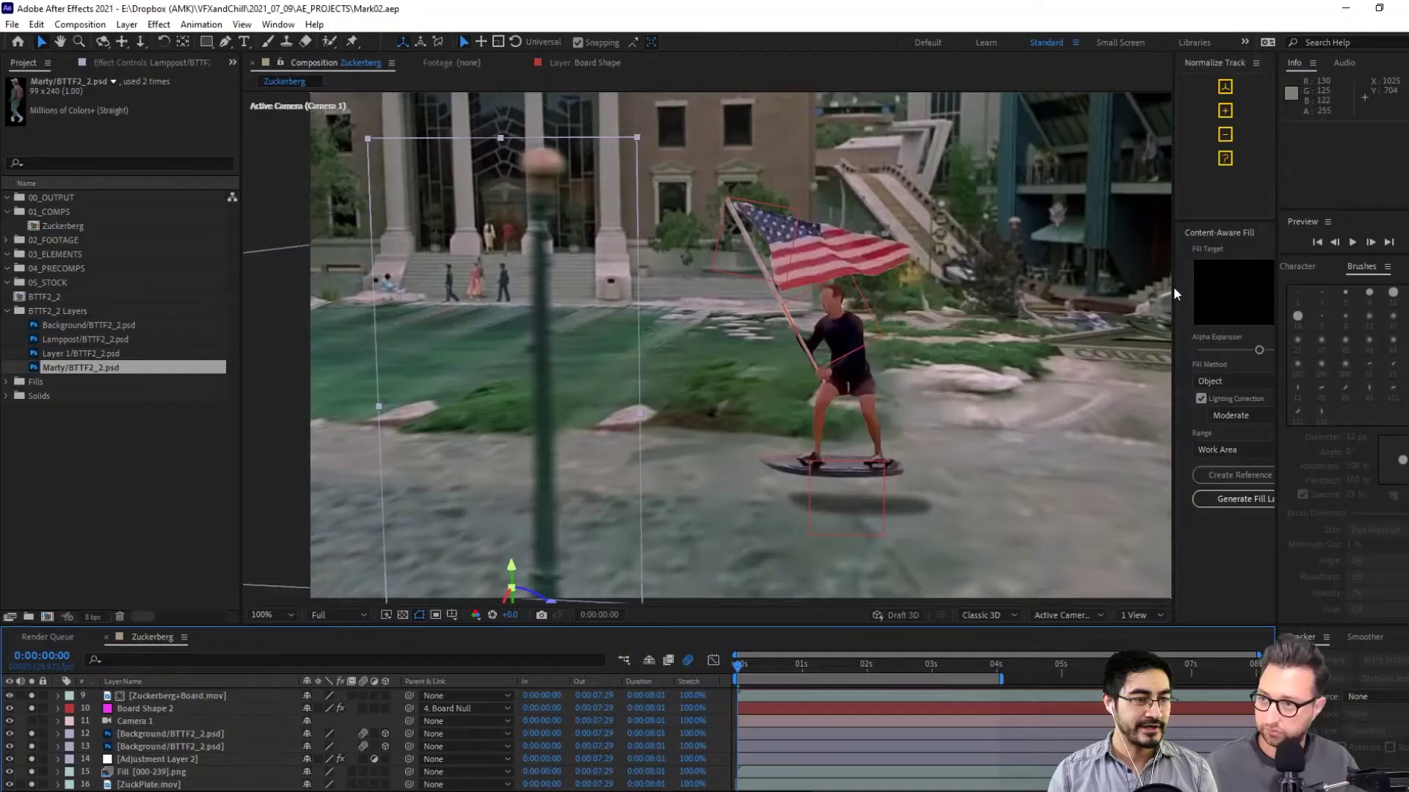
{"action": "left_click", "coordinate": [1358, 242]}
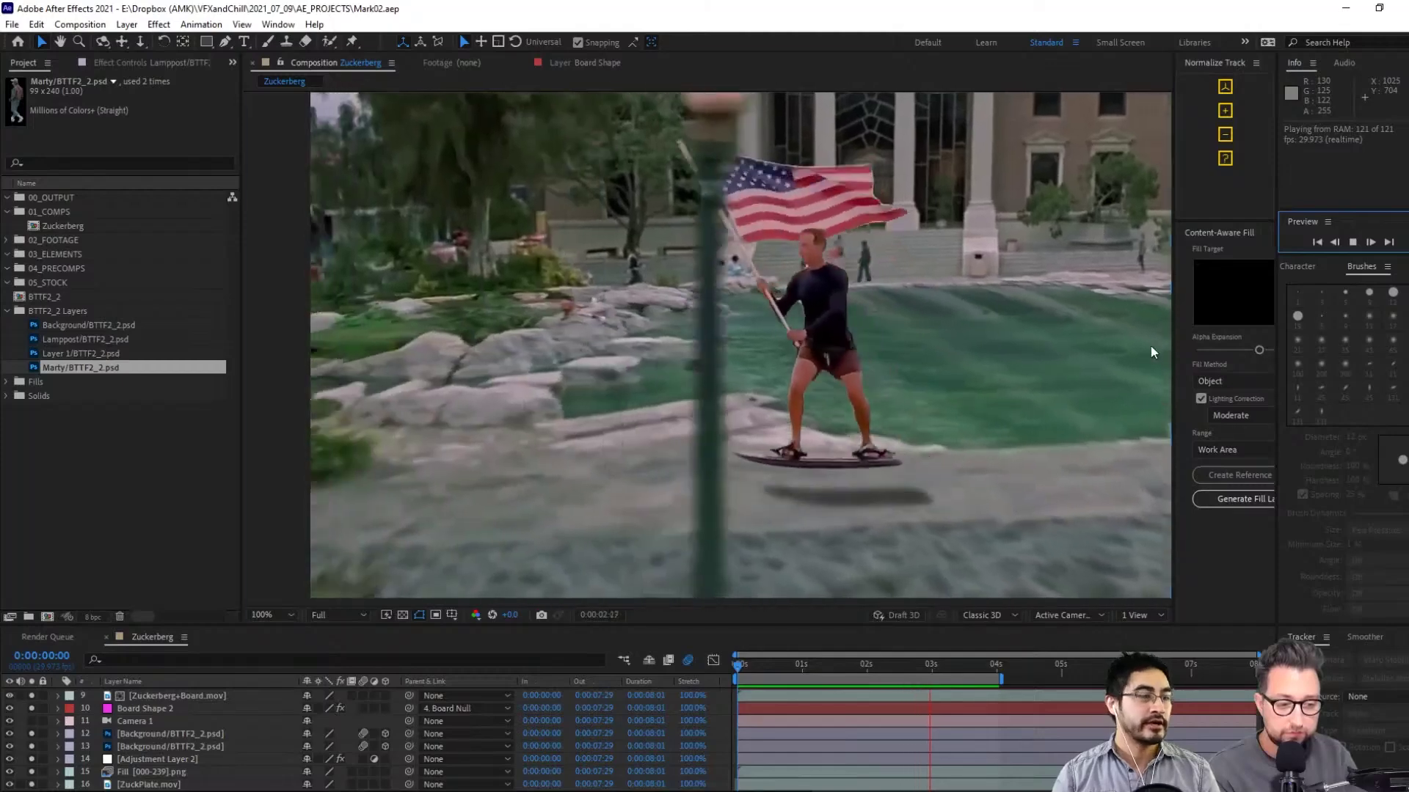
{"action": "key", "text": "space"}
At about 0:00:01:22, move the Marty layer farther back in depth beside the rider and scale it to about 50%
{"action": "left_click_drag", "start_coordinate": [873, 672], "coordinate": [849, 690]}
{"action": "left_click", "coordinate": [192, 710]}
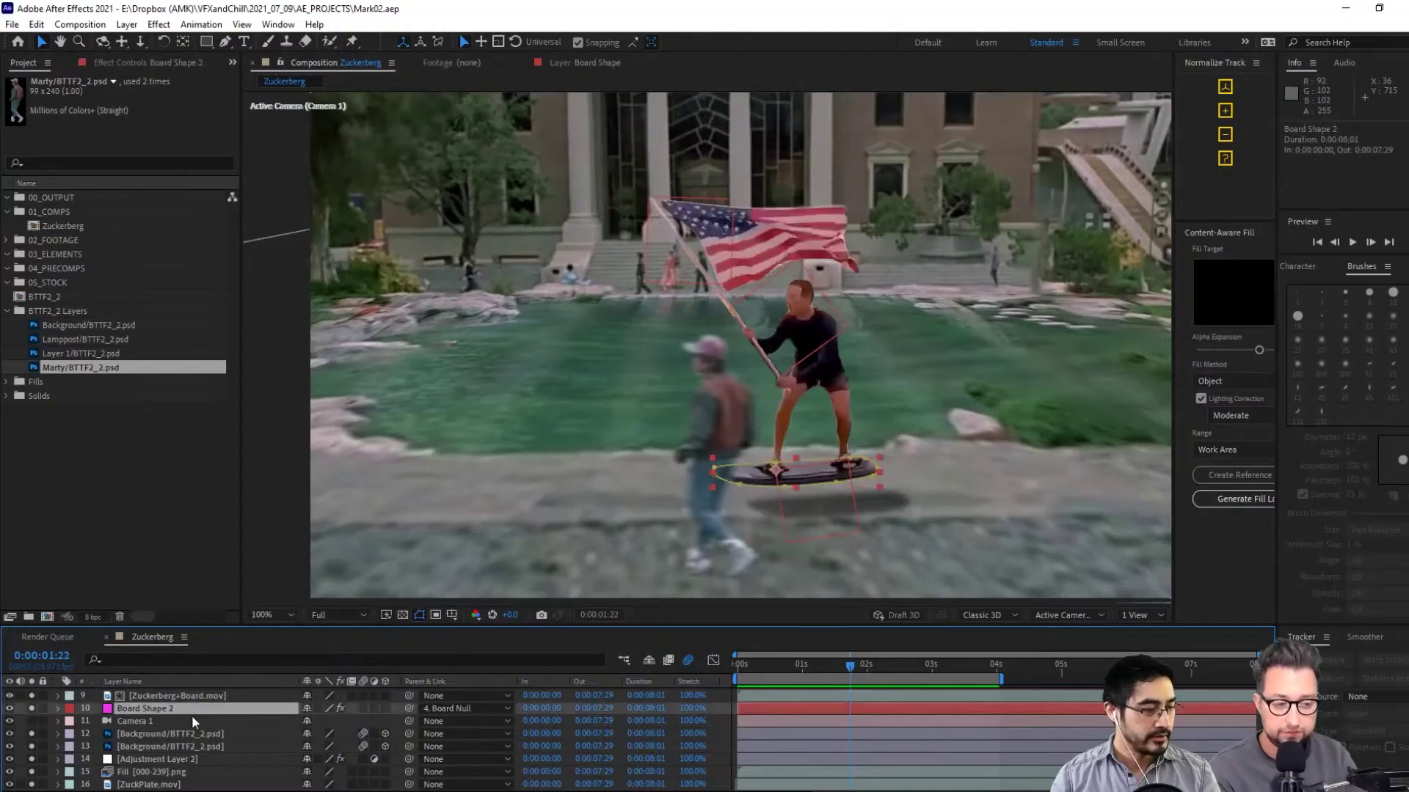
{"action": "scroll", "coordinate": [194, 723], "scroll_direction": "up", "scroll_amount": 3}
{"action": "left_click", "coordinate": [196, 707]}
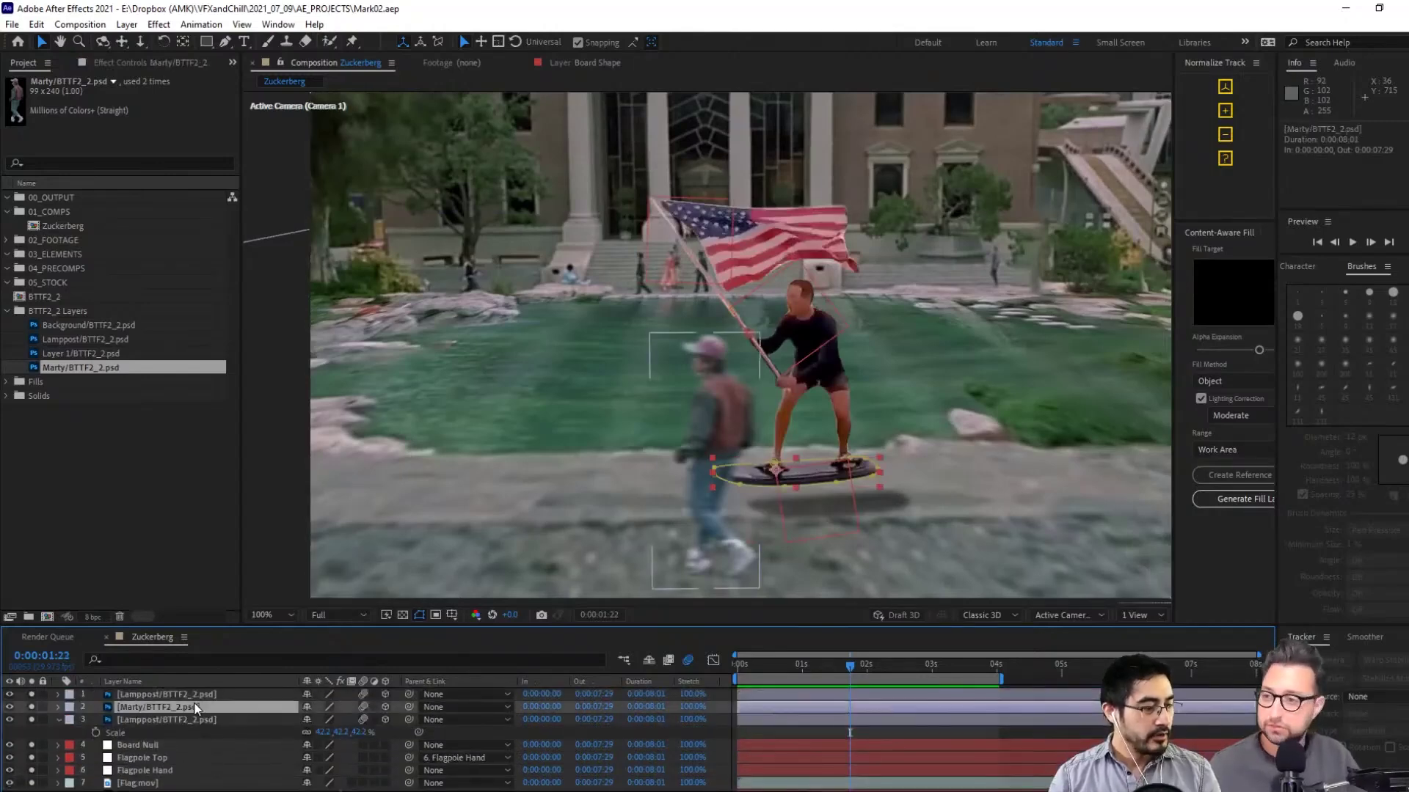
{"action": "left_click_drag", "start_coordinate": [706, 576], "coordinate": [791, 589]}
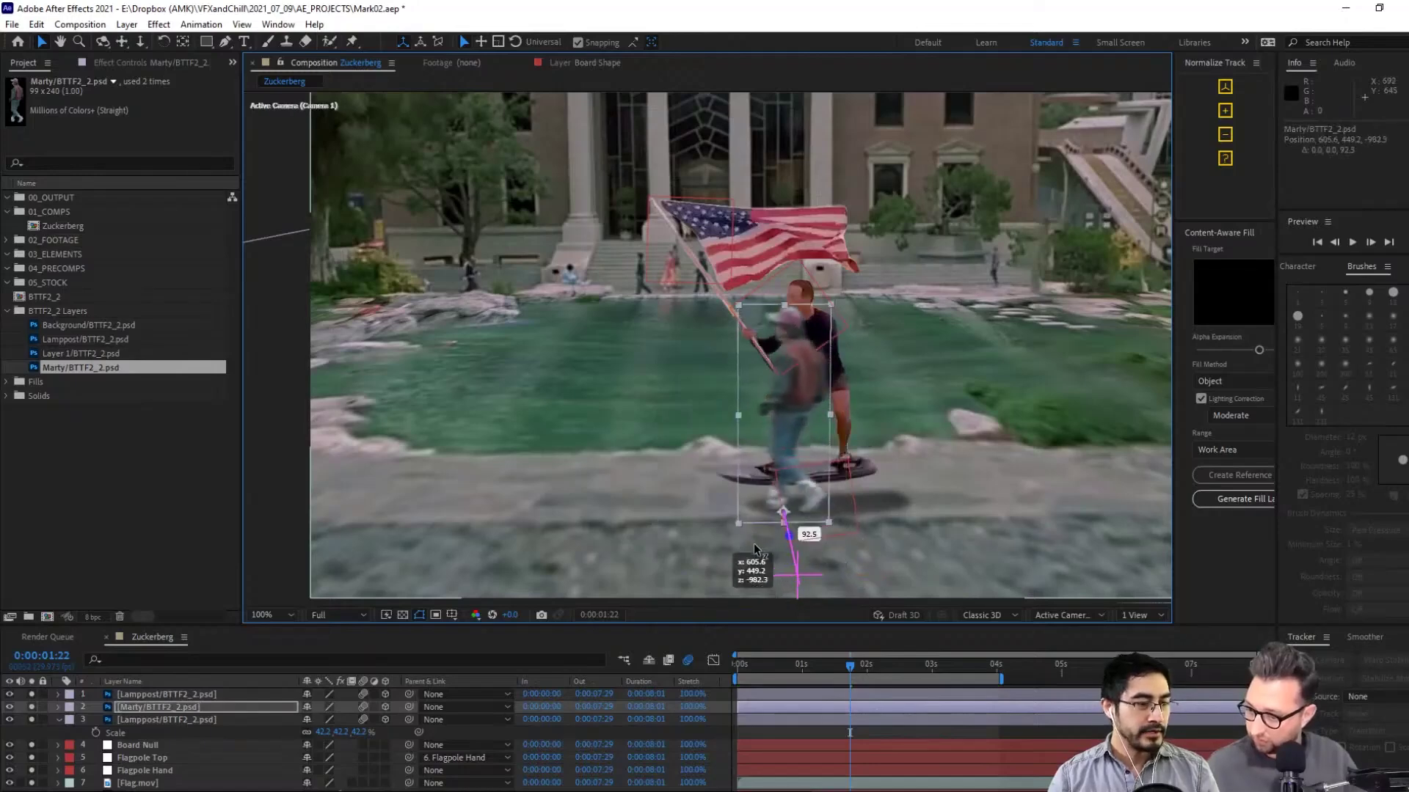
{"action": "left_click_drag", "start_coordinate": [768, 579], "coordinate": [771, 584]}
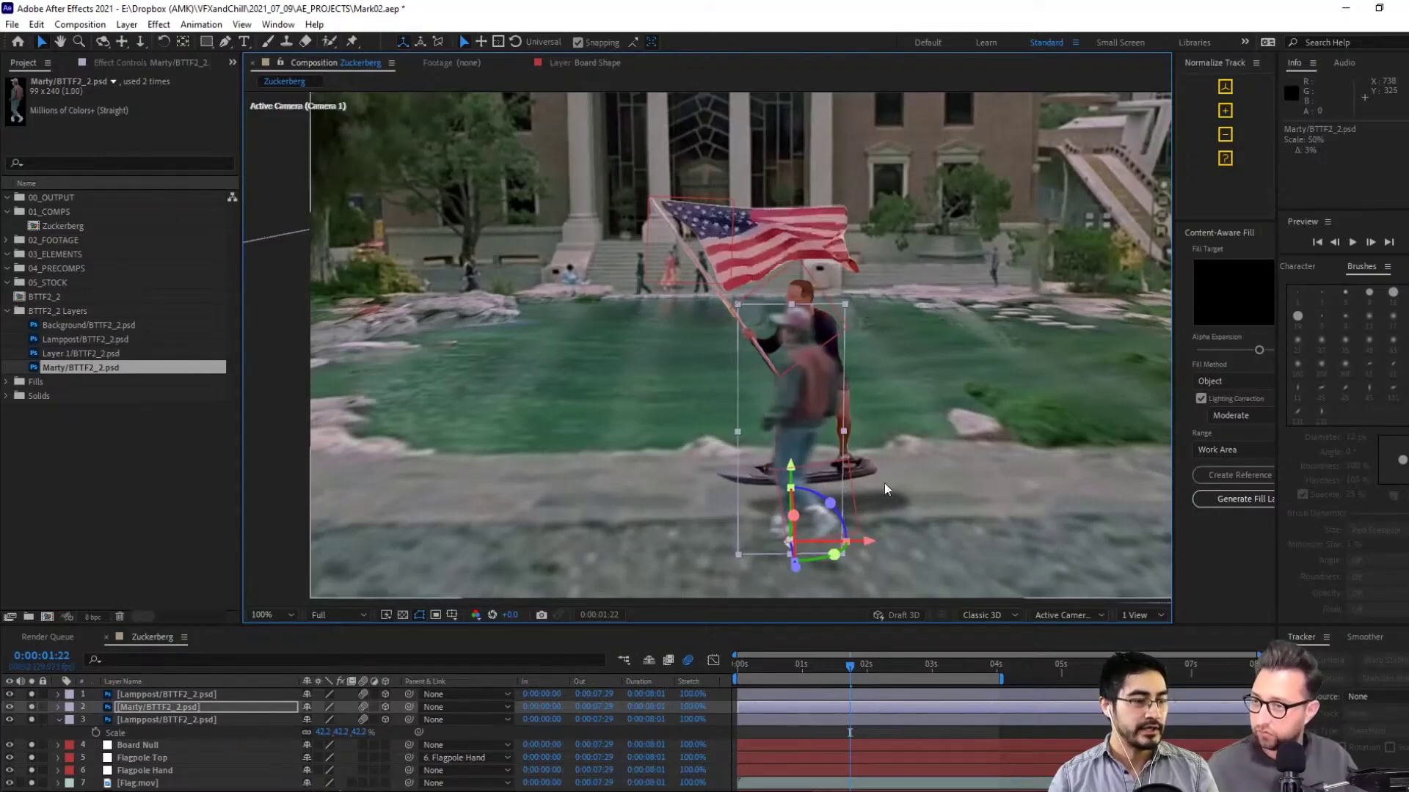
Save the project and preview the shot with the repositioned Marty layer
{"action": "key", "text": "space"}
{"action": "key", "text": "ctrl+s"}
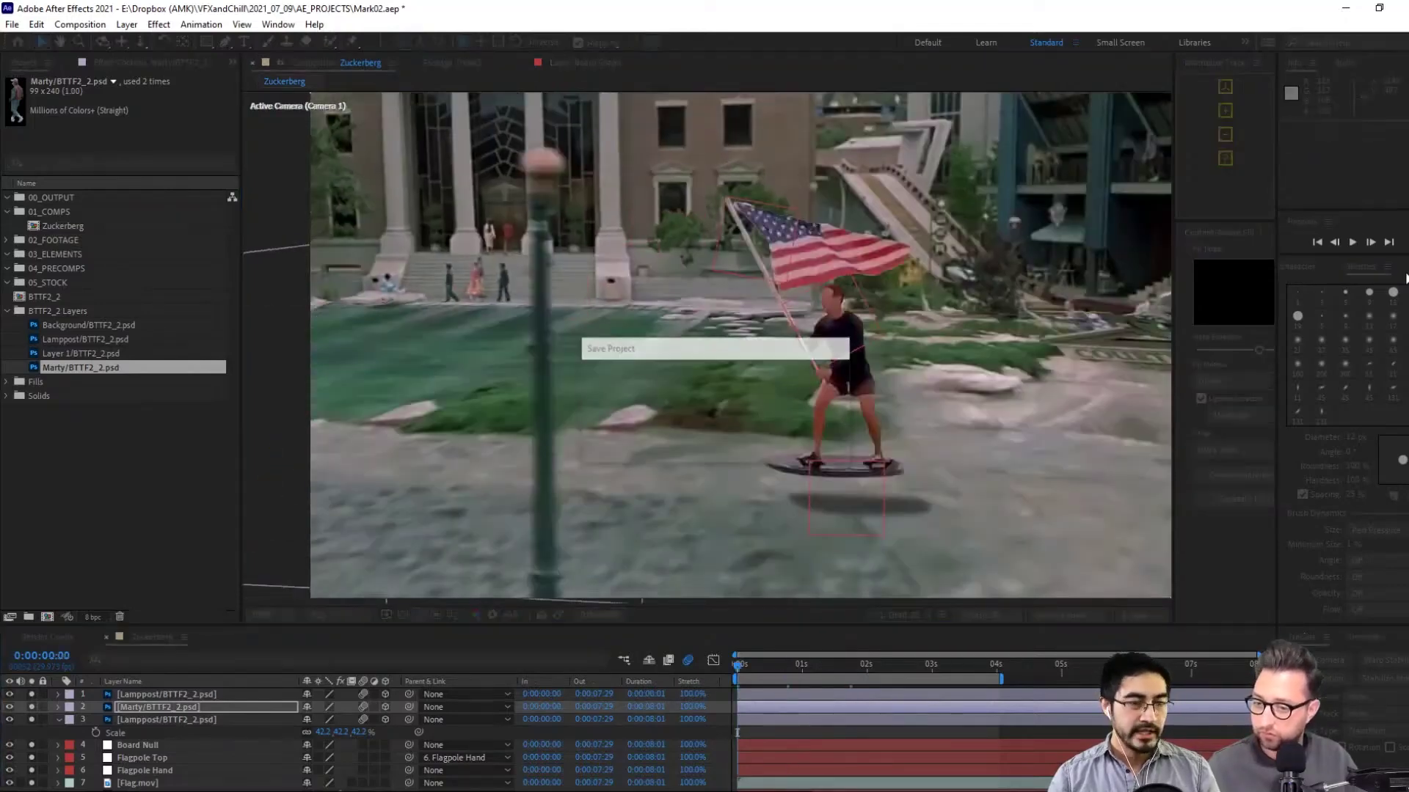
{"action": "left_click", "coordinate": [1353, 242]}
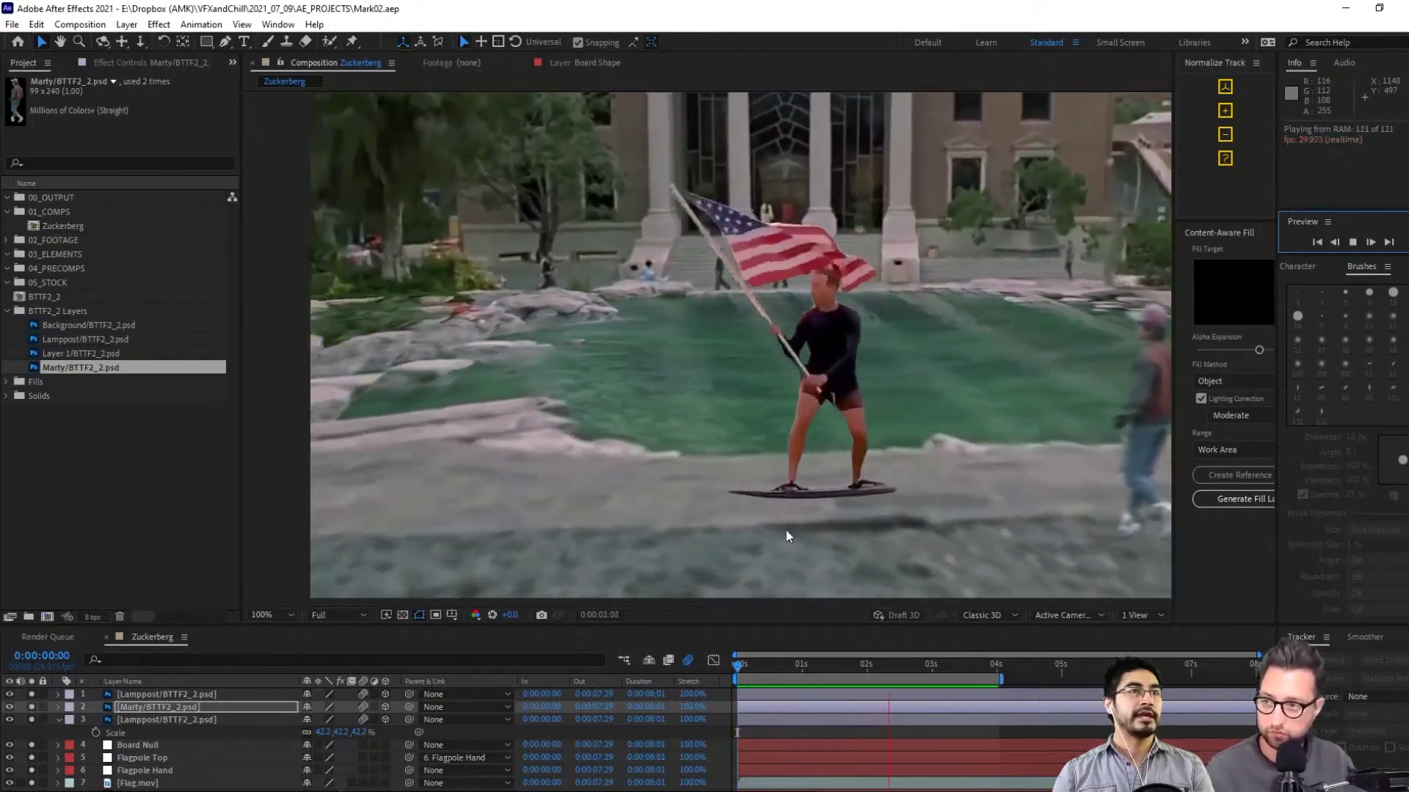
{"action": "key", "text": "space"}
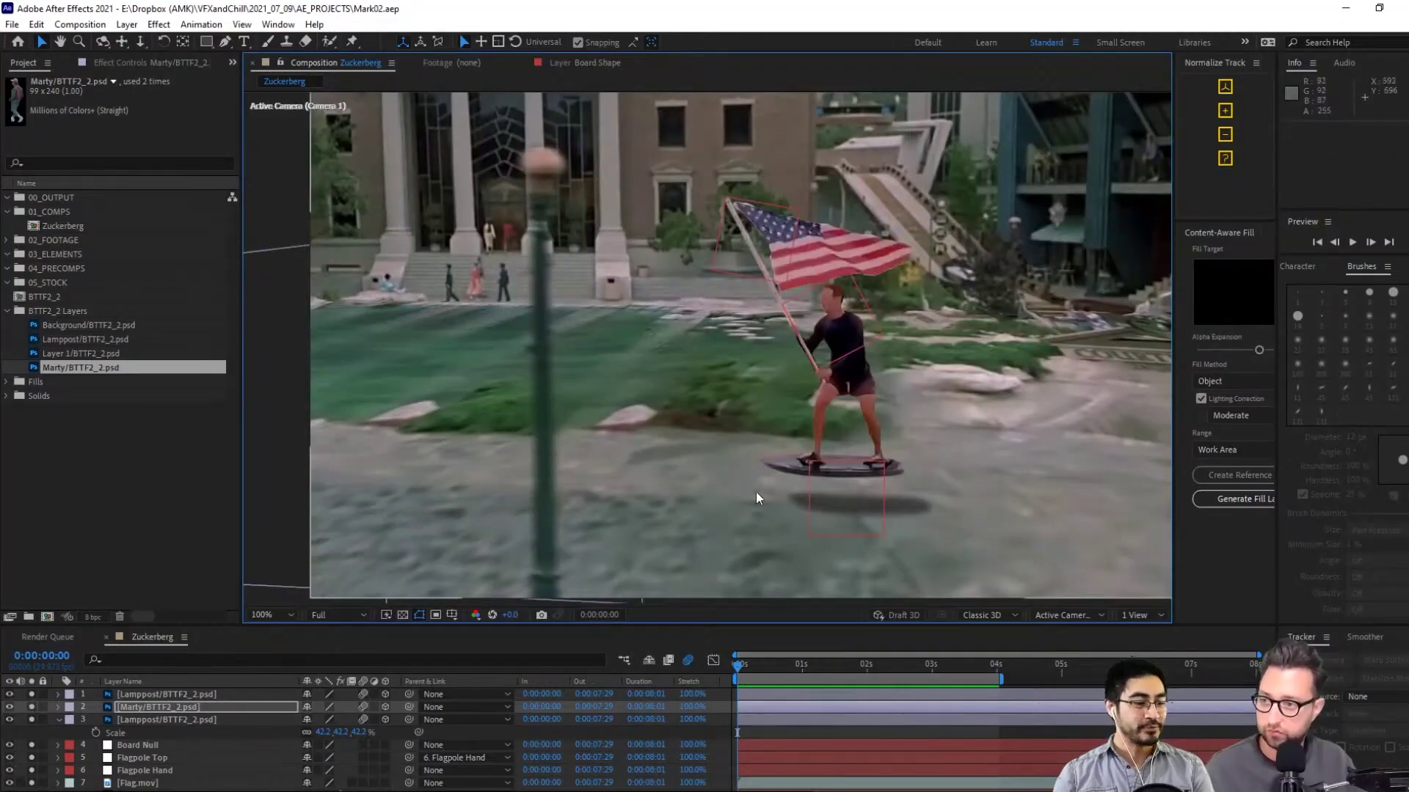
At 0:00:04:00, move Camera 1 to about -139, 377.3, -1531.7 so the courthouse clock and sky enter the frame
{"action": "key", "text": "c"}
{"action": "key", "text": "comma"}
{"action": "key", "text": "comma"}
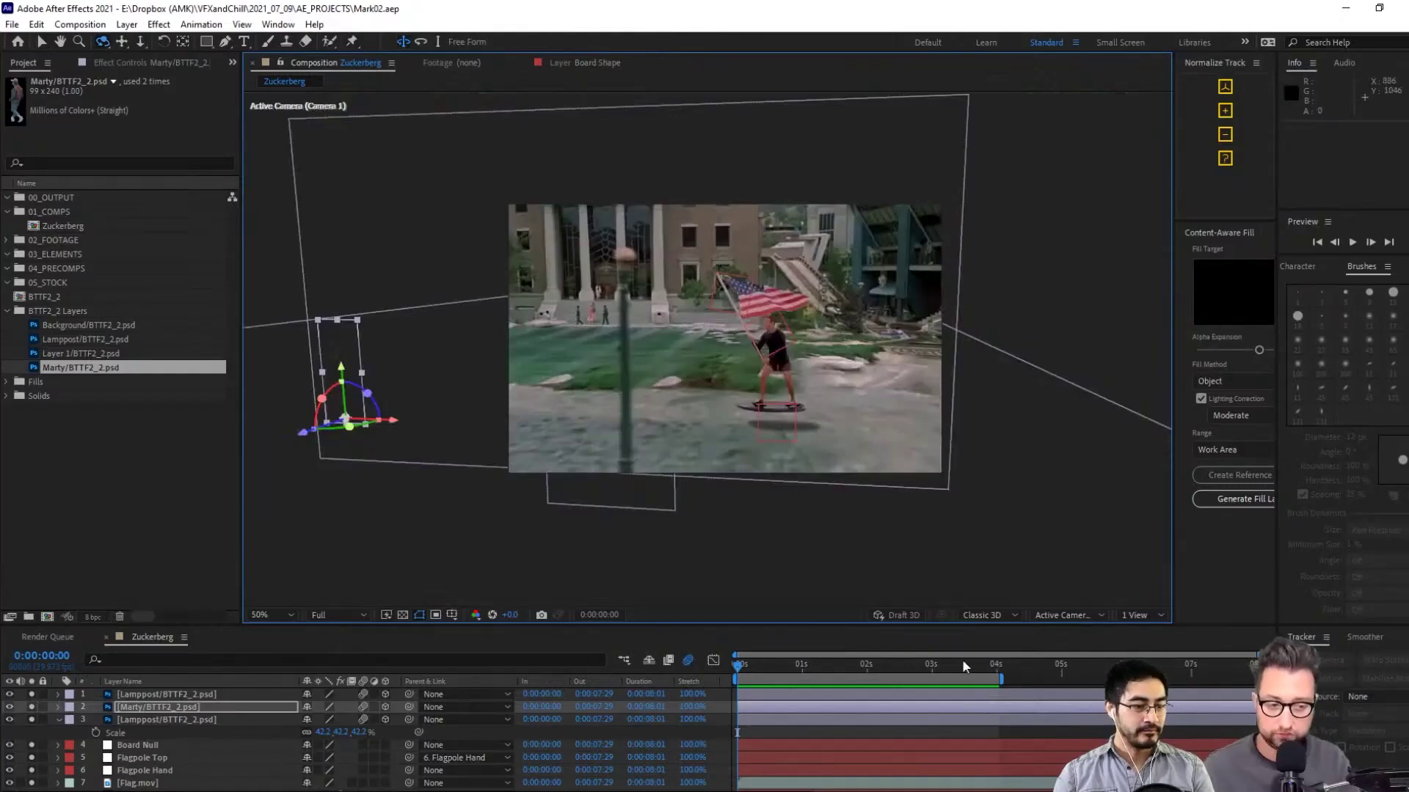
{"action": "left_click", "coordinate": [992, 666]}
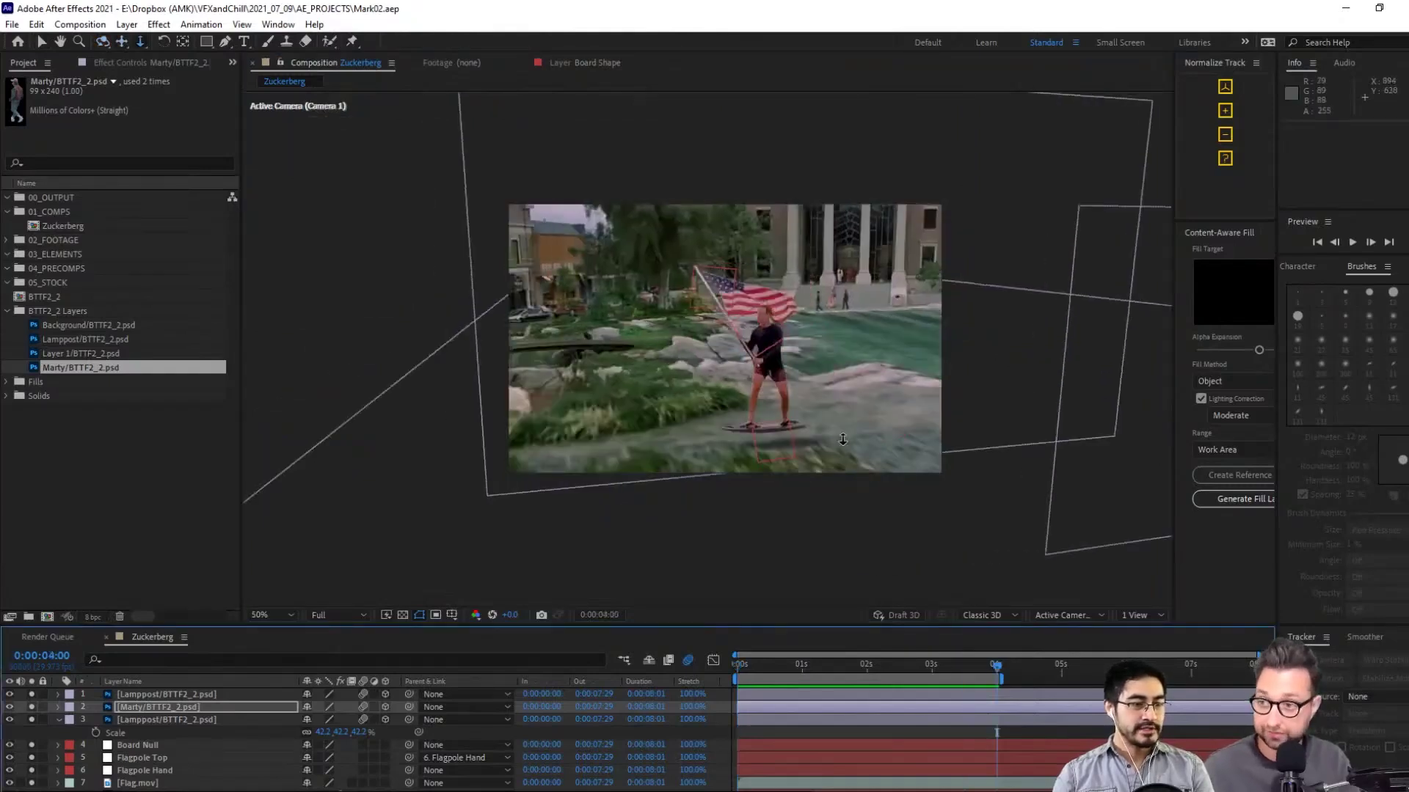
{"action": "key", "text": "c"}
{"action": "left_click_drag", "start_coordinate": [842, 438], "coordinate": [870, 402]}
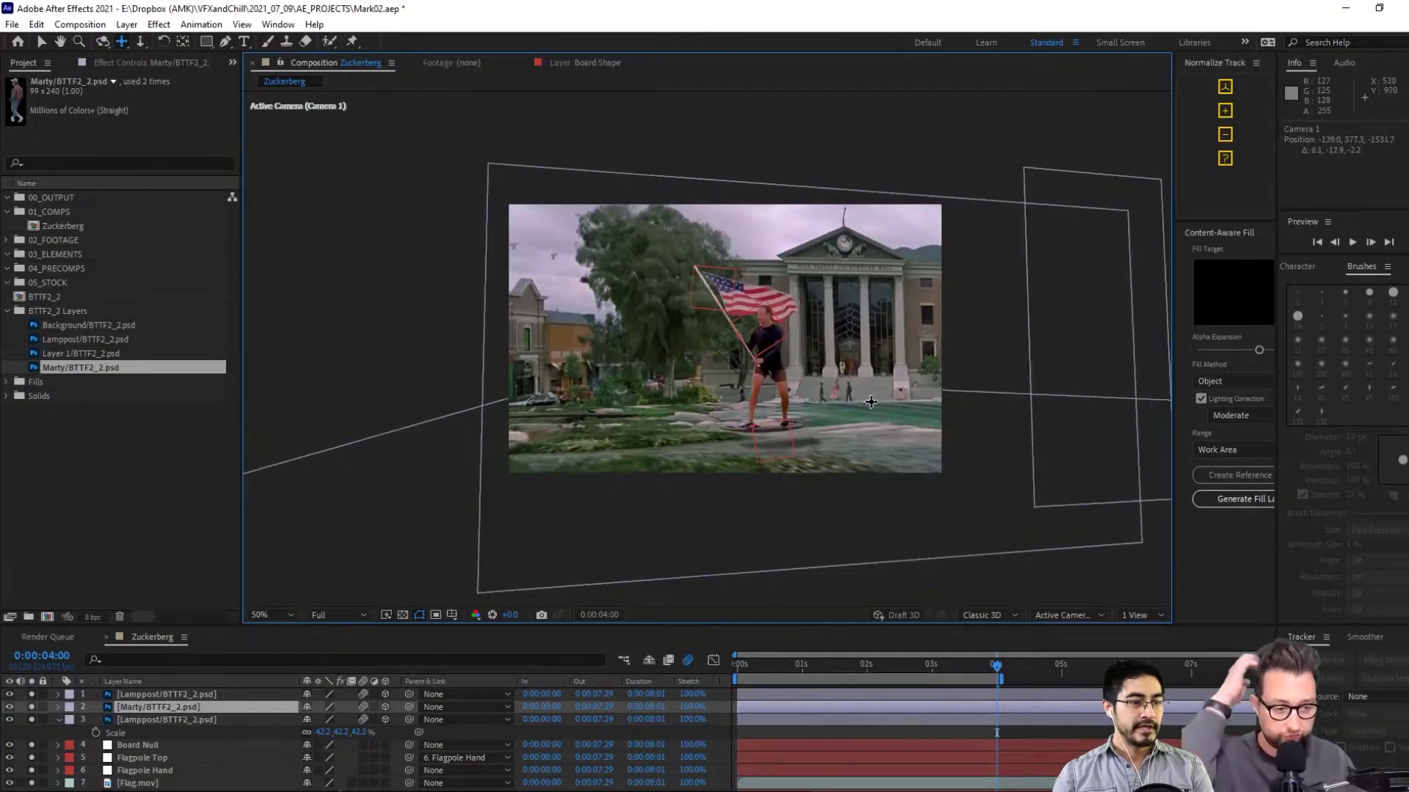
Reveal Camera 1's keyframed properties, clear the extra keyframes just before 0:00:04:00, and return to the first frame
{"action": "scroll", "coordinate": [355, 746], "scroll_direction": "down", "scroll_amount": 4}
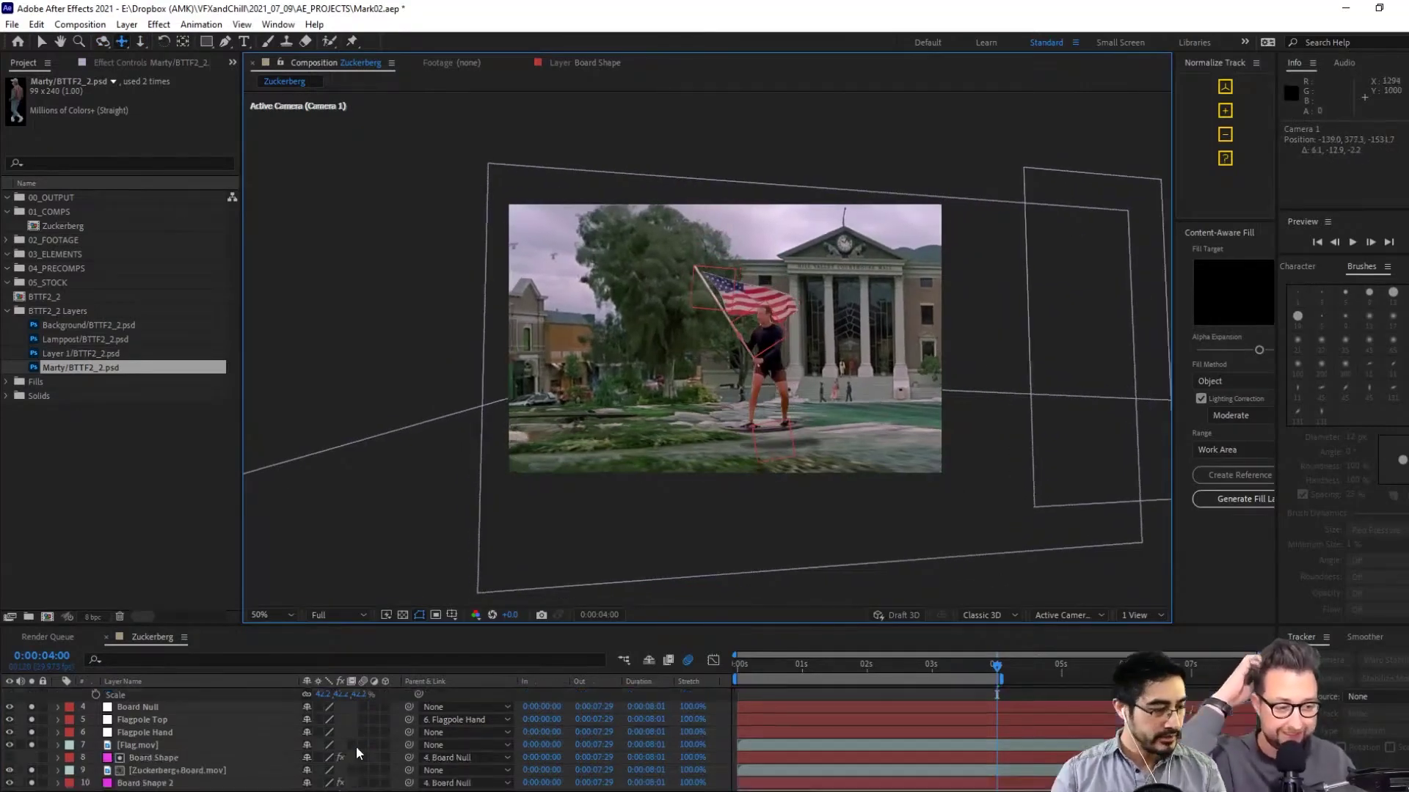
{"action": "left_click", "coordinate": [270, 720]}
{"action": "key", "text": "u"}
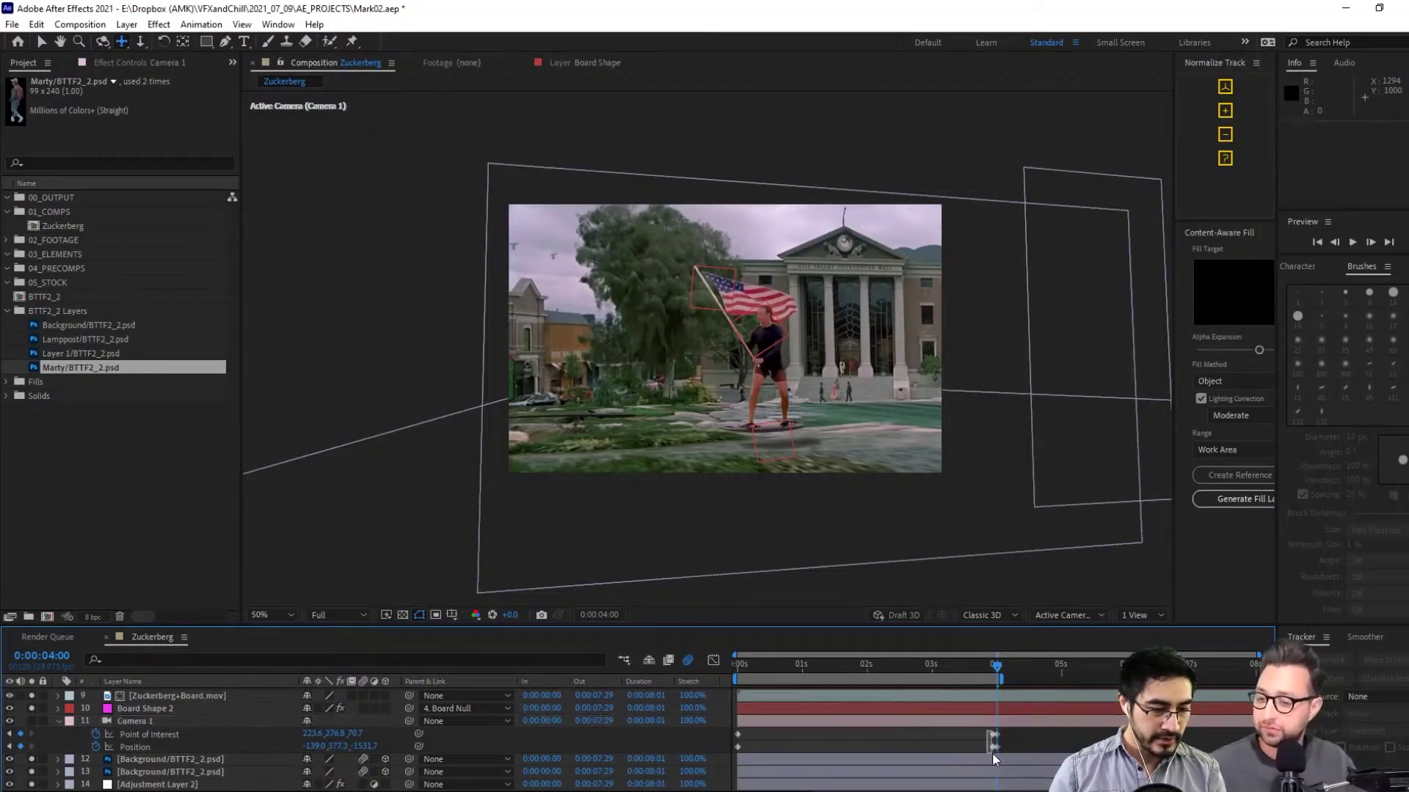
{"action": "key", "text": "Home"}
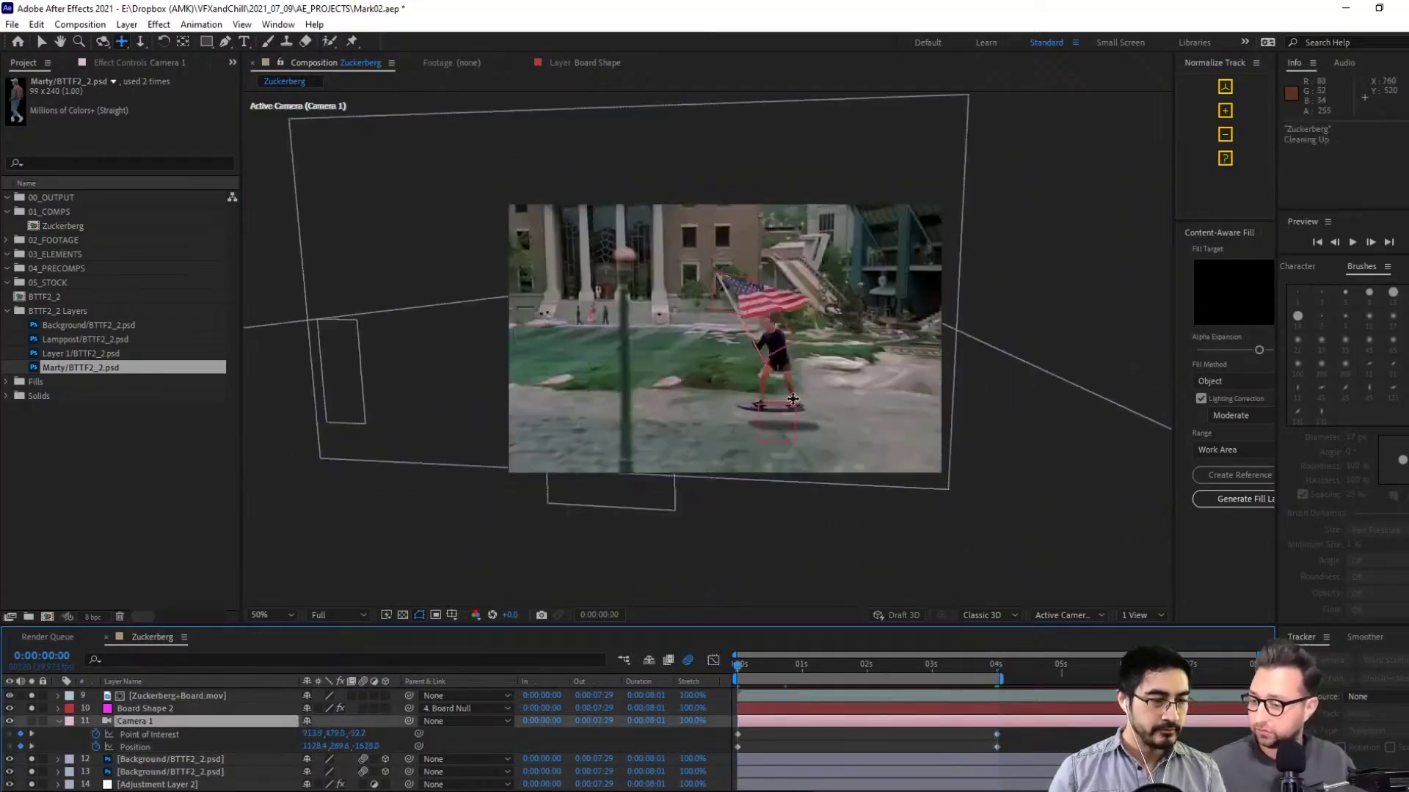
Preview the hoverboard shot with the revised camera move, at full size as well, and save the project
{"action": "left_click", "coordinate": [1352, 242]}
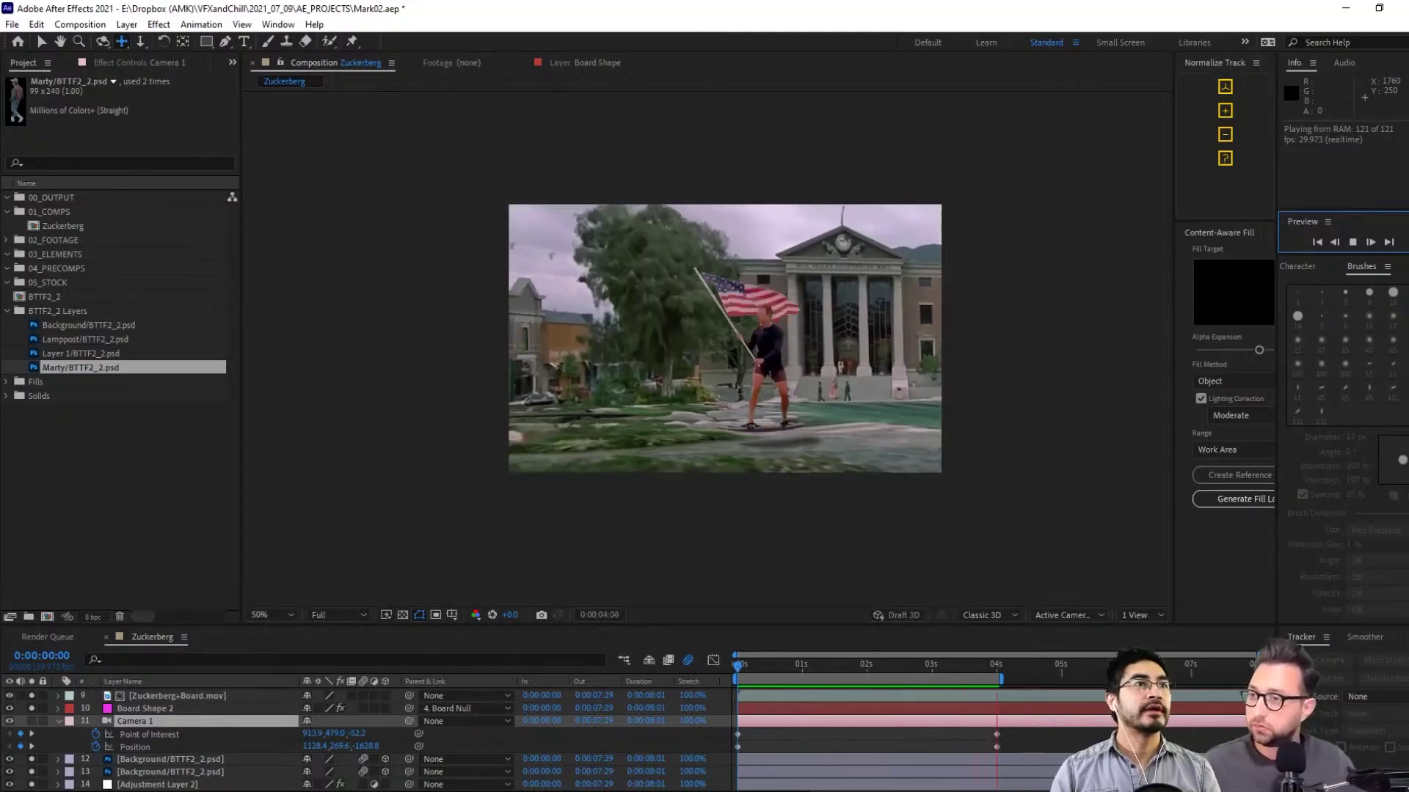
{"action": "key", "text": "space"}
{"action": "scroll", "coordinate": [1124, 331], "scroll_direction": "up", "scroll_amount": 2}
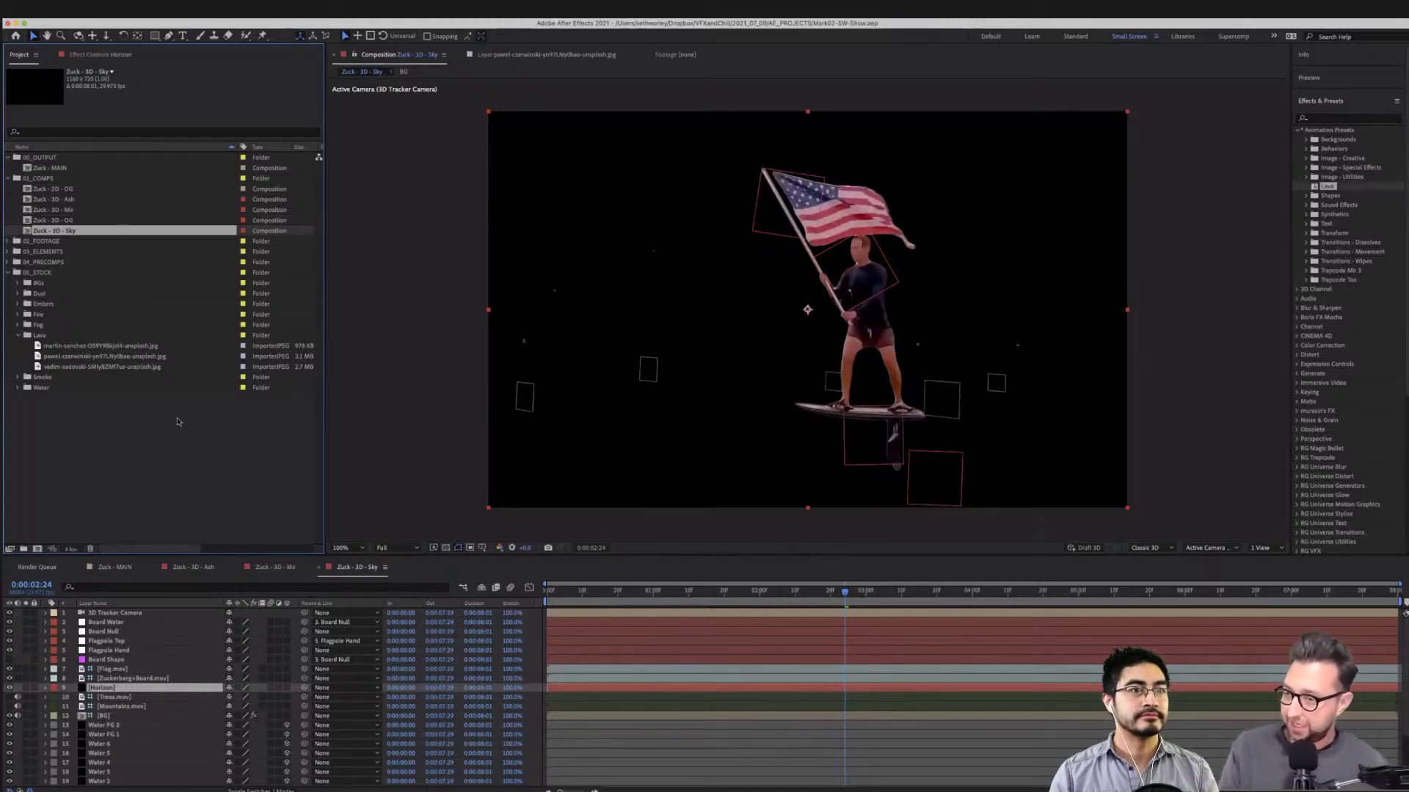
{"action": "left_click", "coordinate": [128, 691]}
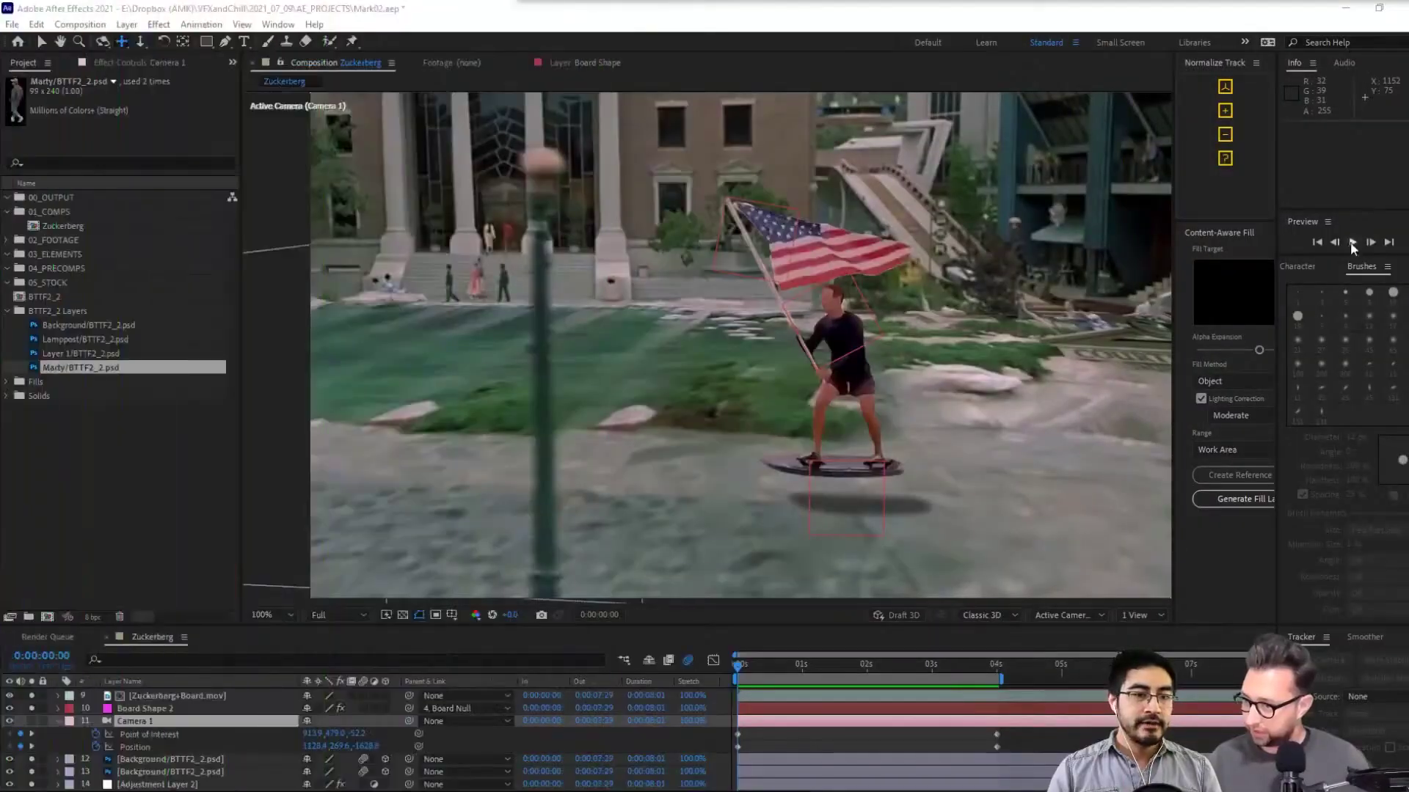
{"action": "left_click", "coordinate": [1351, 243]}
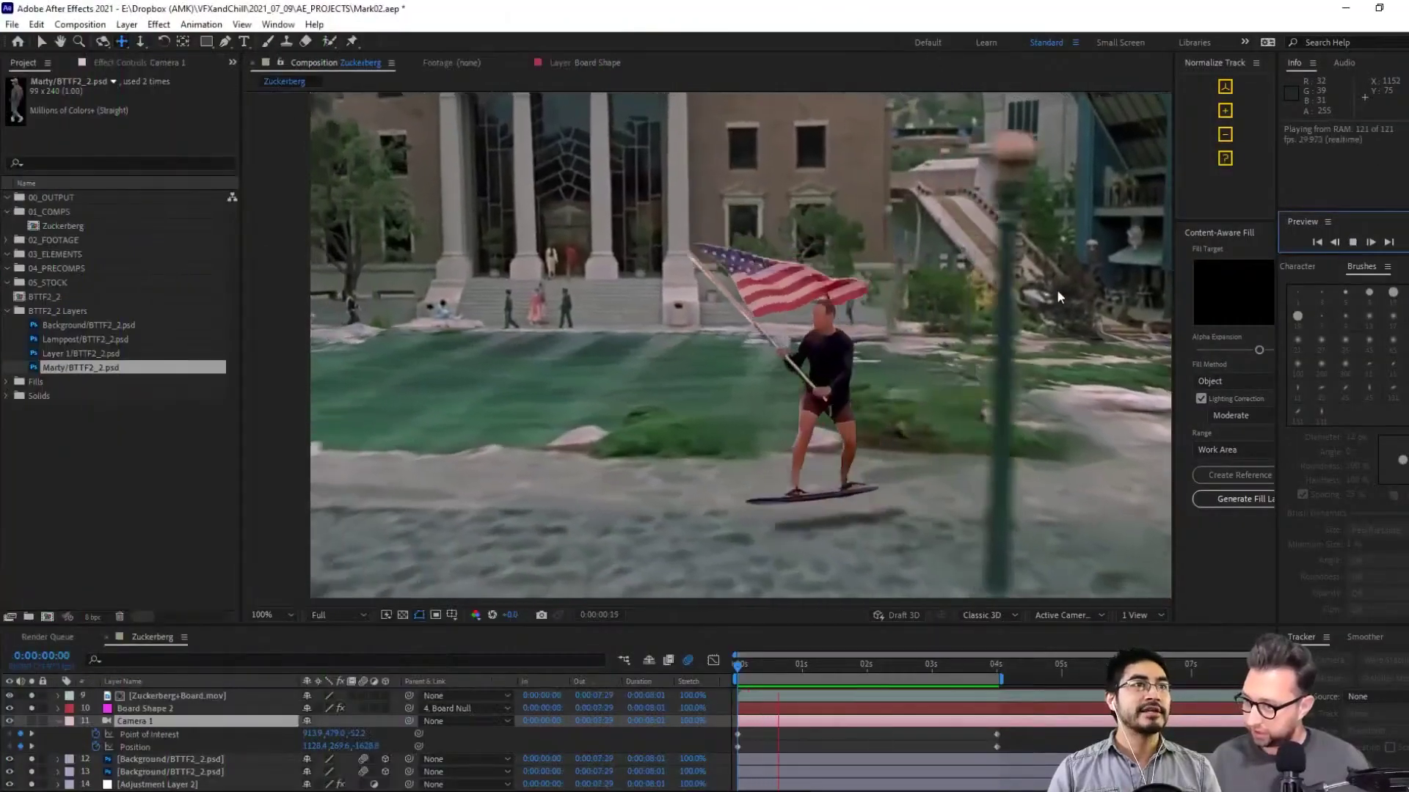
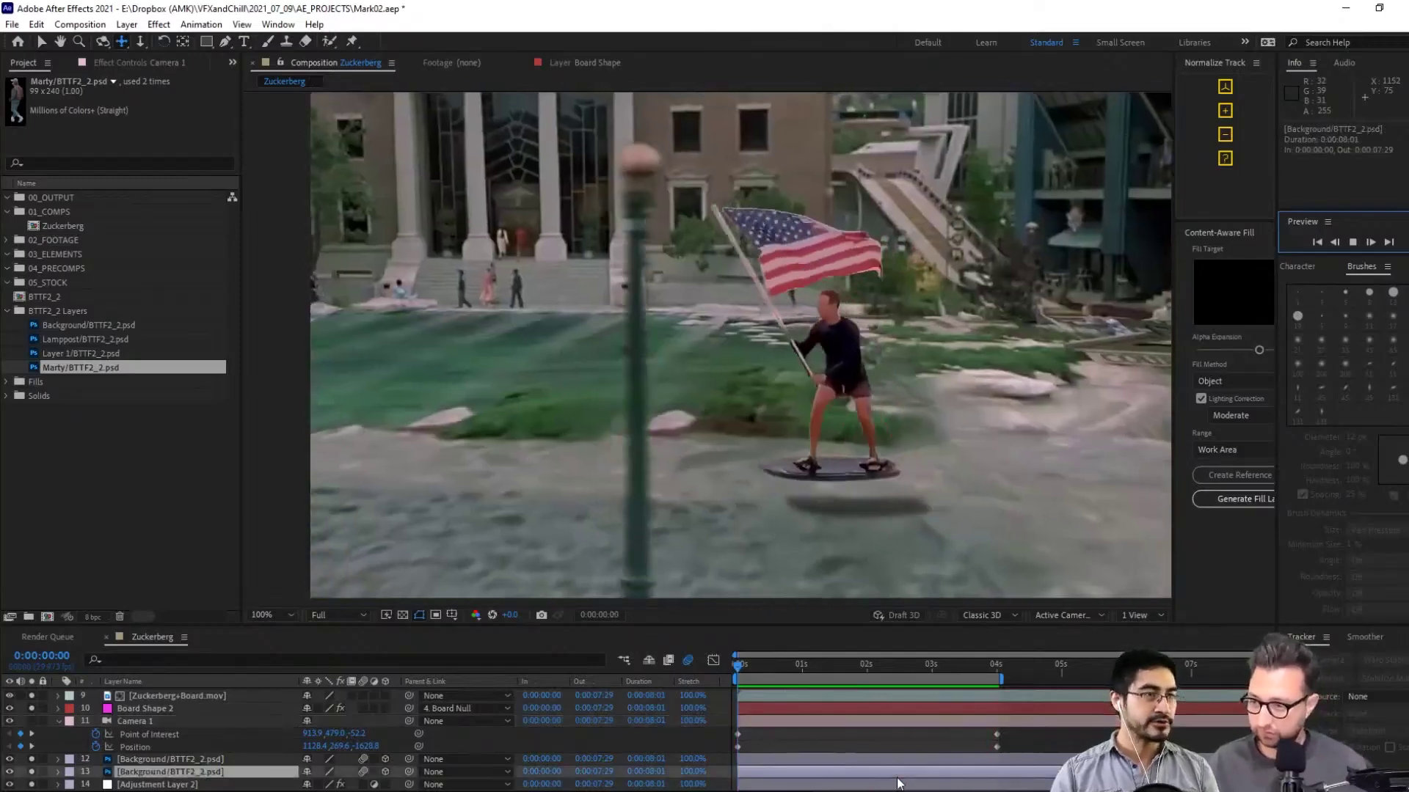
{"action": "left_click", "coordinate": [814, 582]}
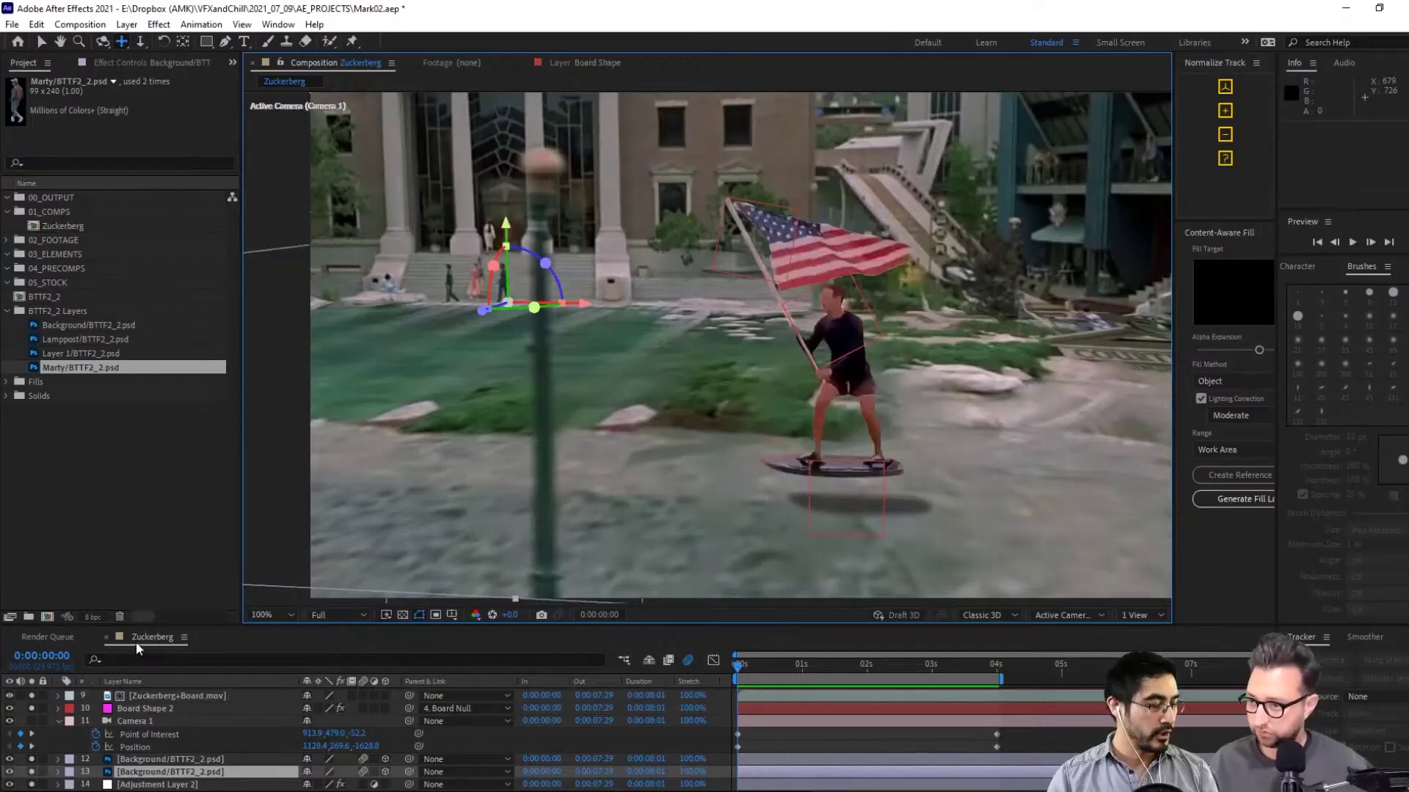
{"action": "key", "text": "ctrl+s"}
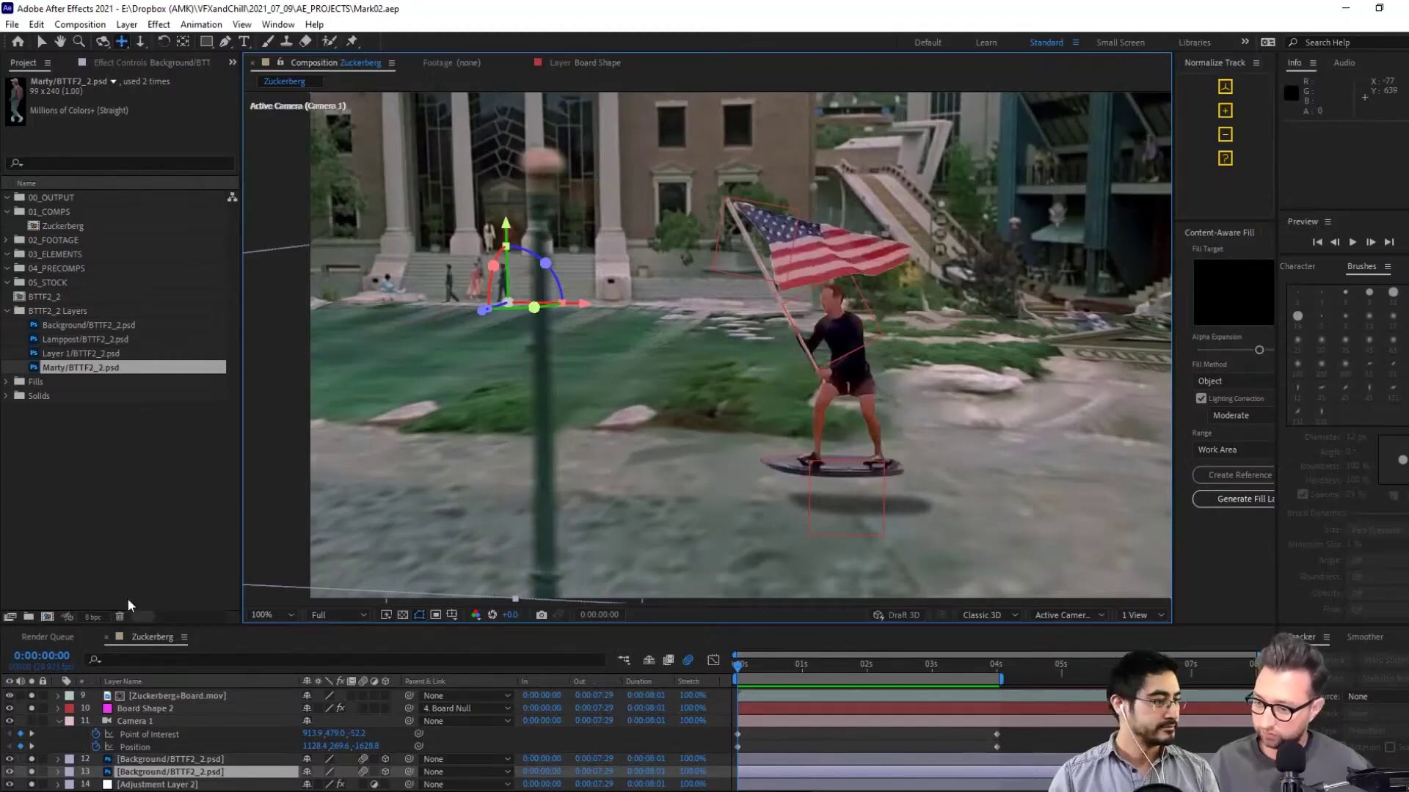
{"action": "scroll", "coordinate": [226, 700], "scroll_direction": "down", "scroll_amount": 1}
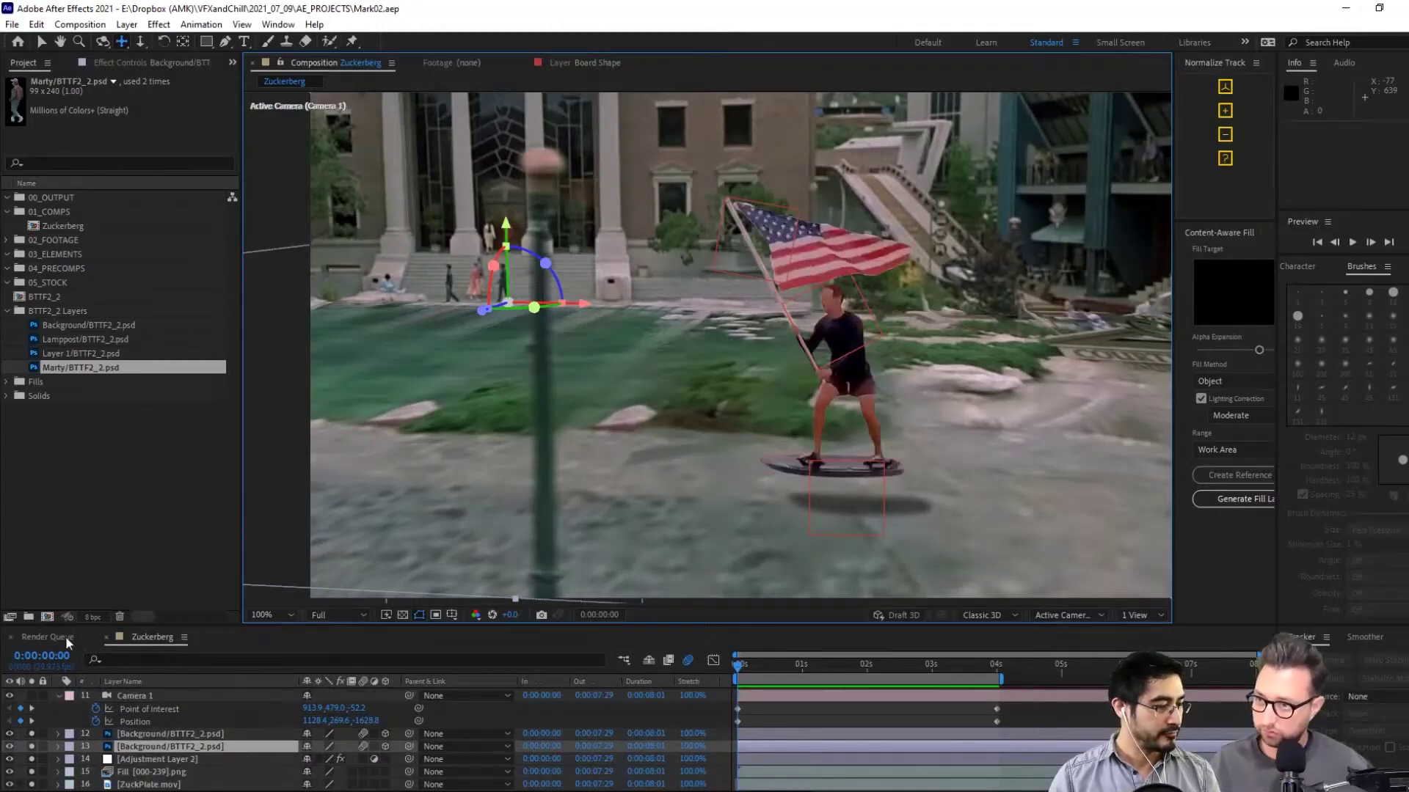
{"action": "left_click", "coordinate": [151, 637]}
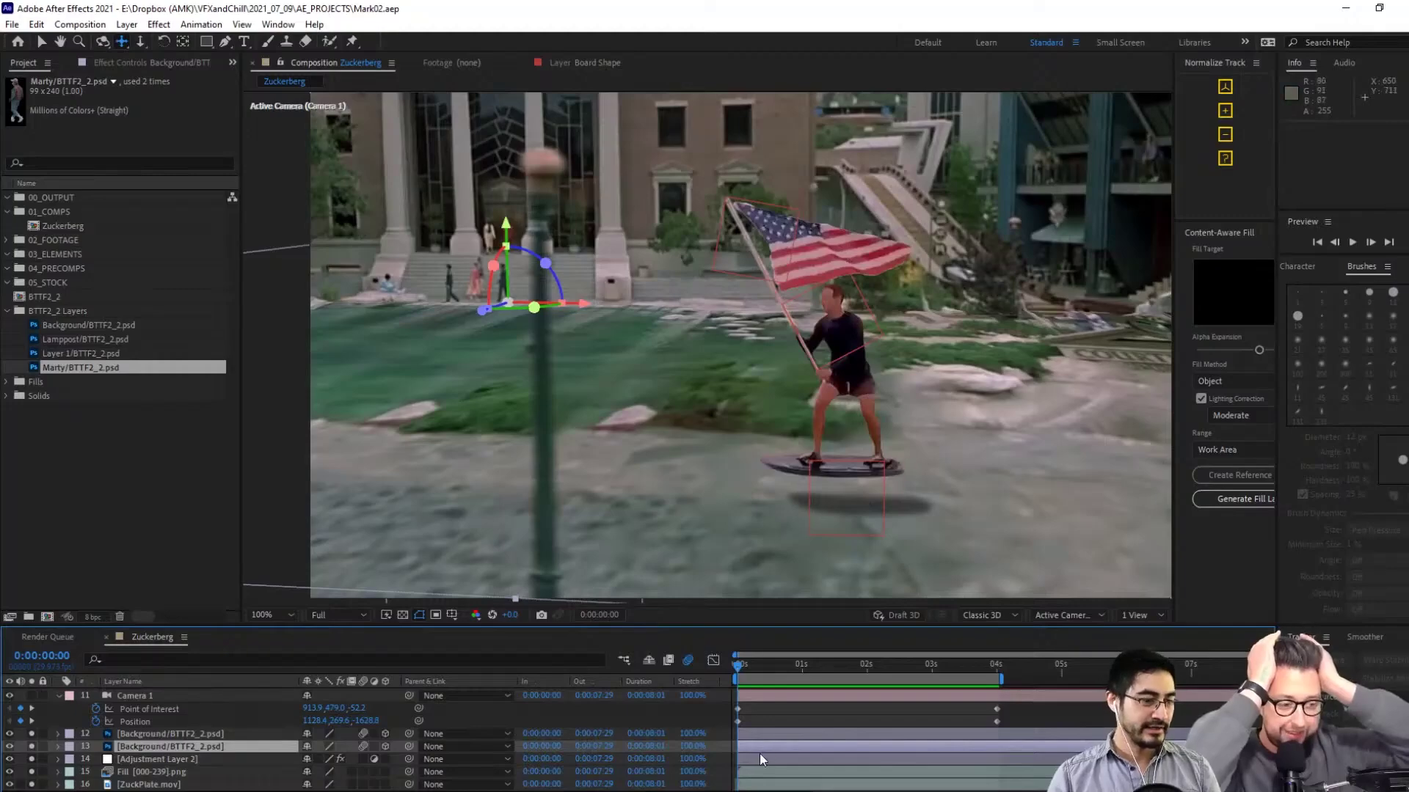
{"action": "left_click_drag", "start_coordinate": [812, 668], "coordinate": [610, 713]}
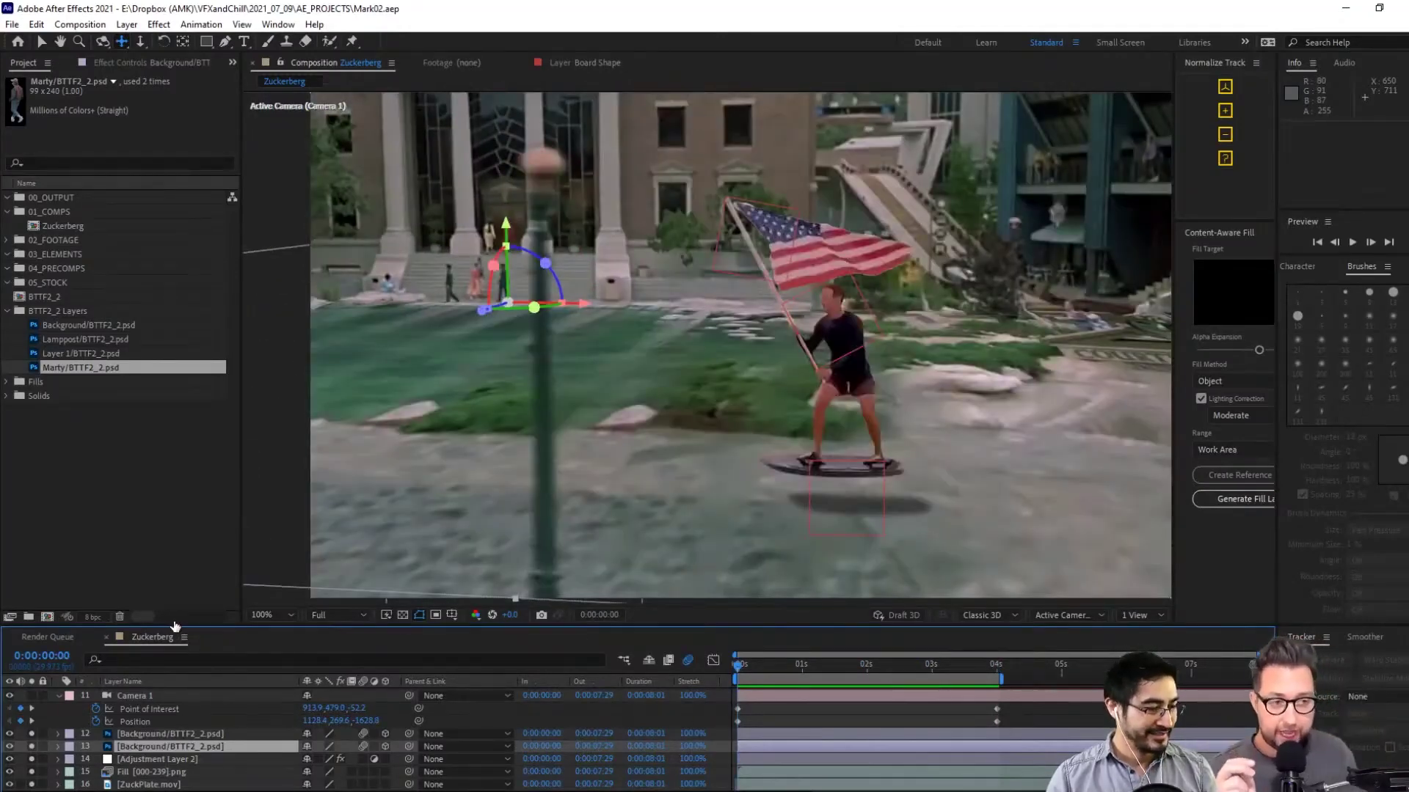
Save the project under the new name Mark02_BTTF.aep in the AE_PROJECTS folder
{"action": "left_click_drag", "start_coordinate": [176, 625], "coordinate": [176, 607]}
{"action": "left_click", "coordinate": [11, 24]}
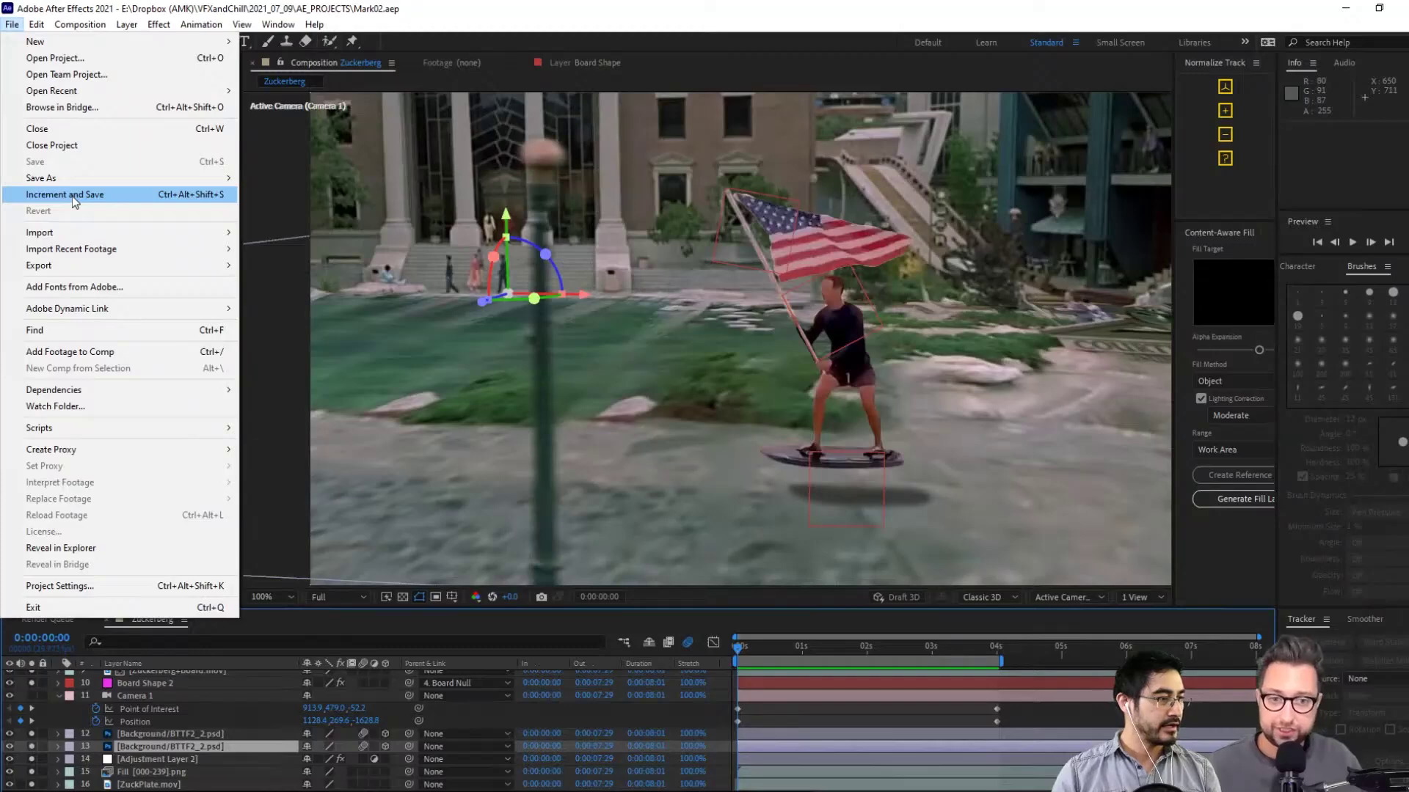
{"action": "mouse_move", "coordinate": [81, 177]}
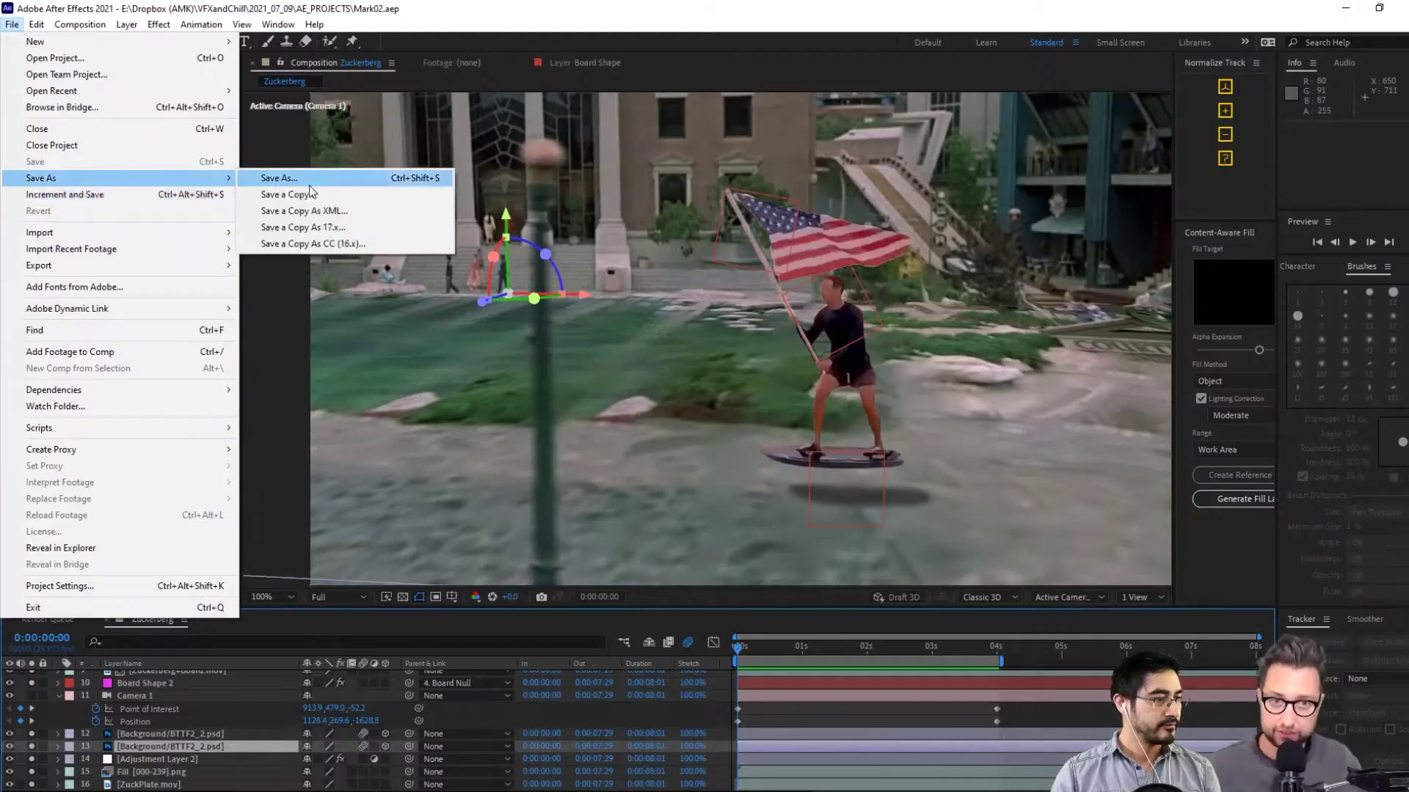
{"action": "left_click", "coordinate": [279, 177]}
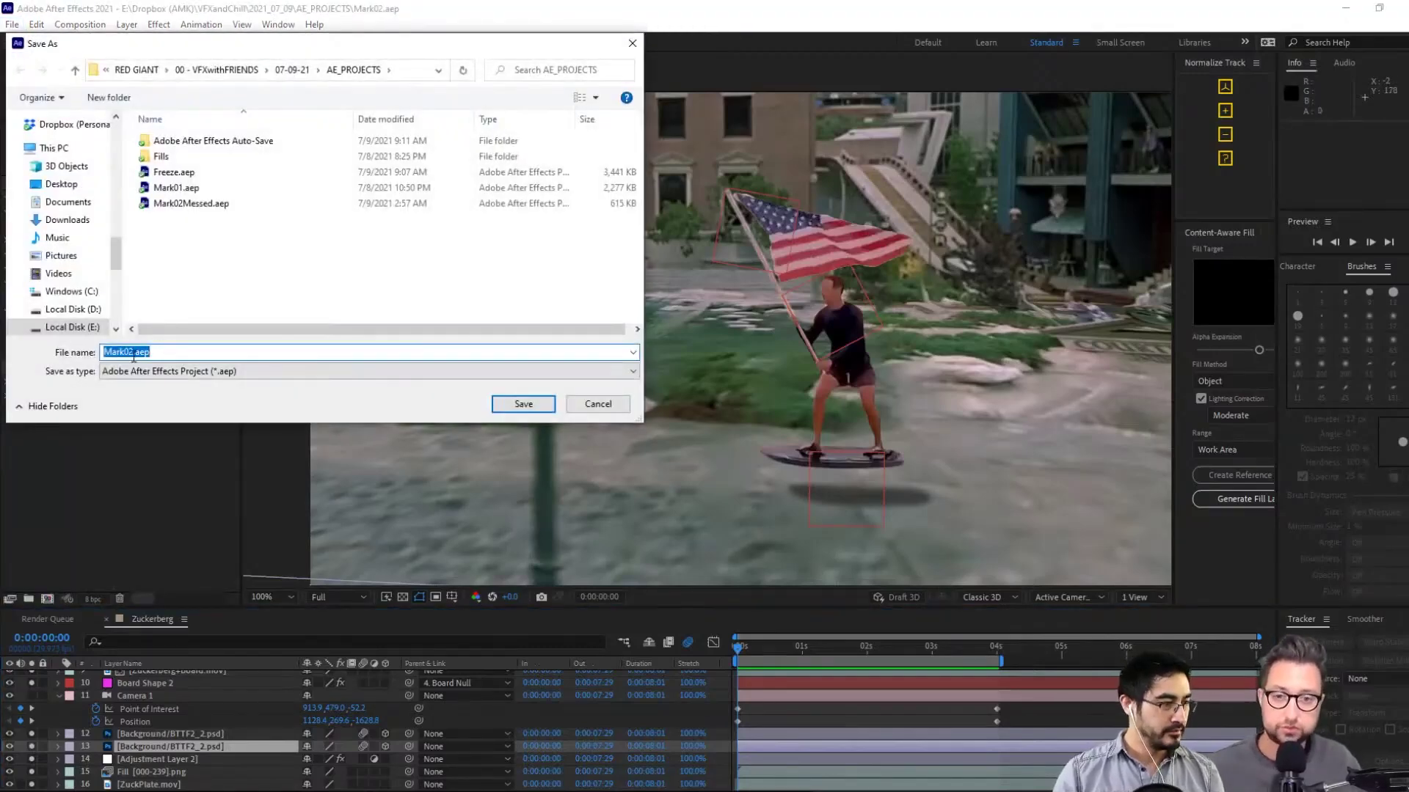
{"action": "left_click", "coordinate": [134, 355]}
{"action": "type", "text": "_BT"}
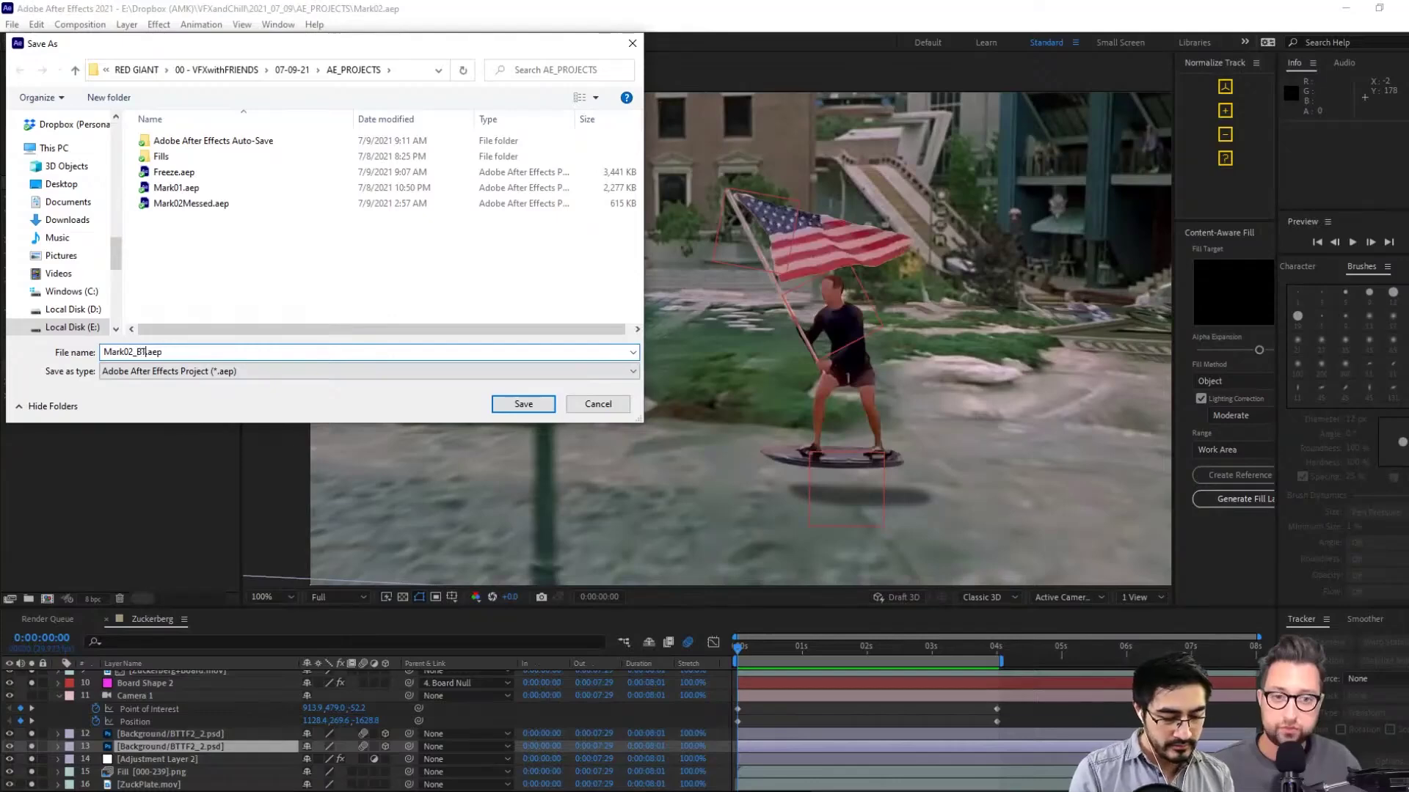
{"action": "type", "text": "TF"}
{"action": "key", "text": "Return"}
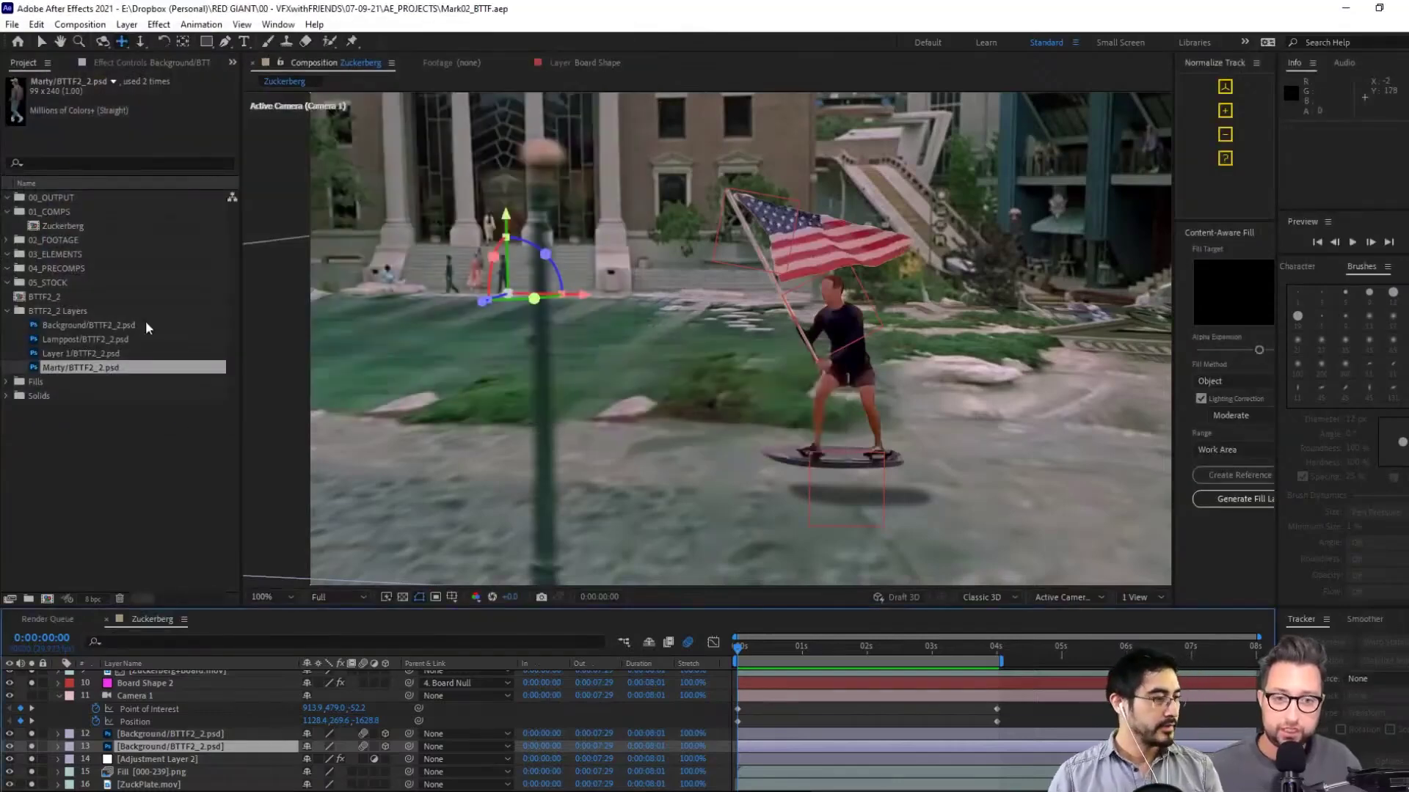
Rename the Zuckerberg composition in the 01_COMPS folder as BTTF
{"action": "left_click", "coordinate": [74, 224]}
{"action": "key", "text": "Return"}
{"action": "type", "text": "BT"}
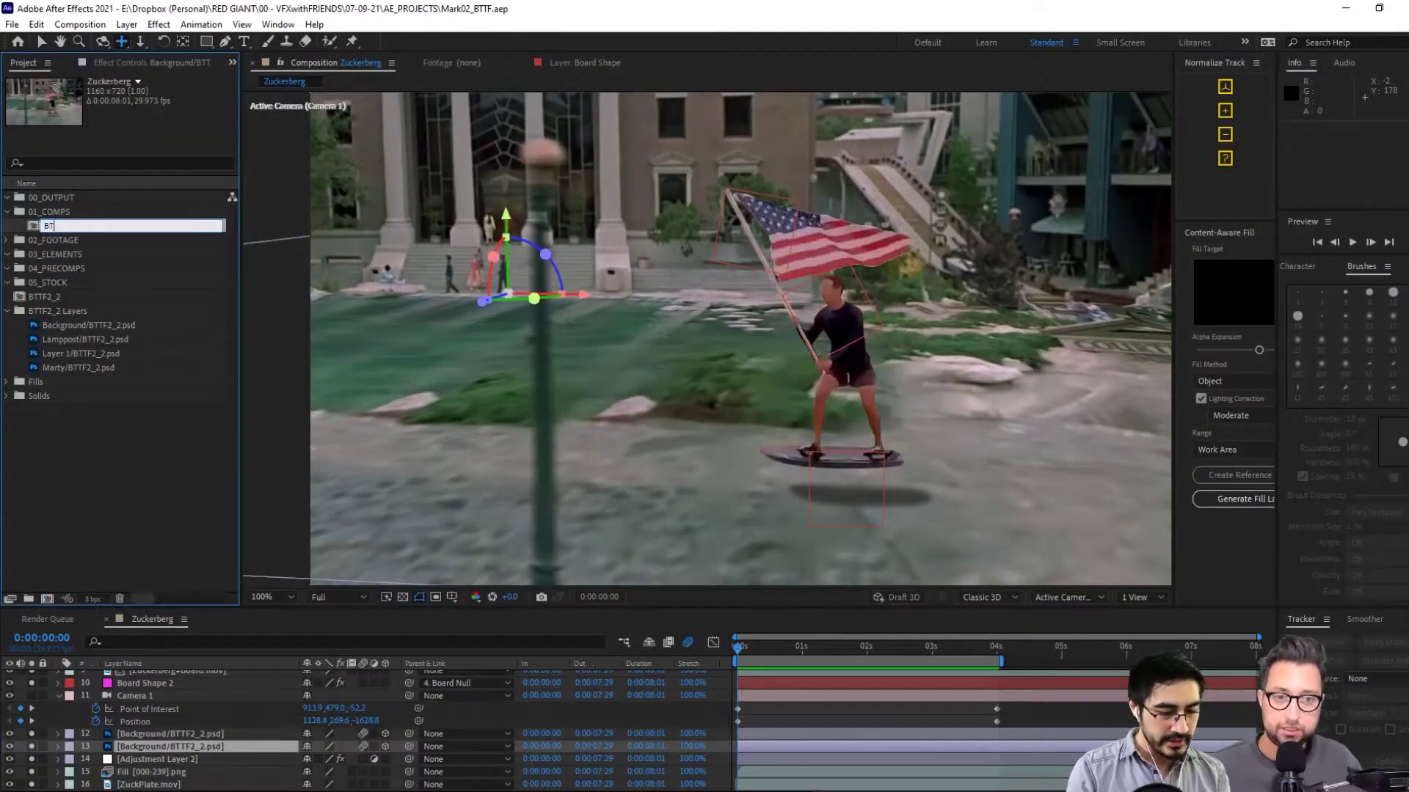
{"action": "type", "text": "TF"}
{"action": "key", "text": "Return"}
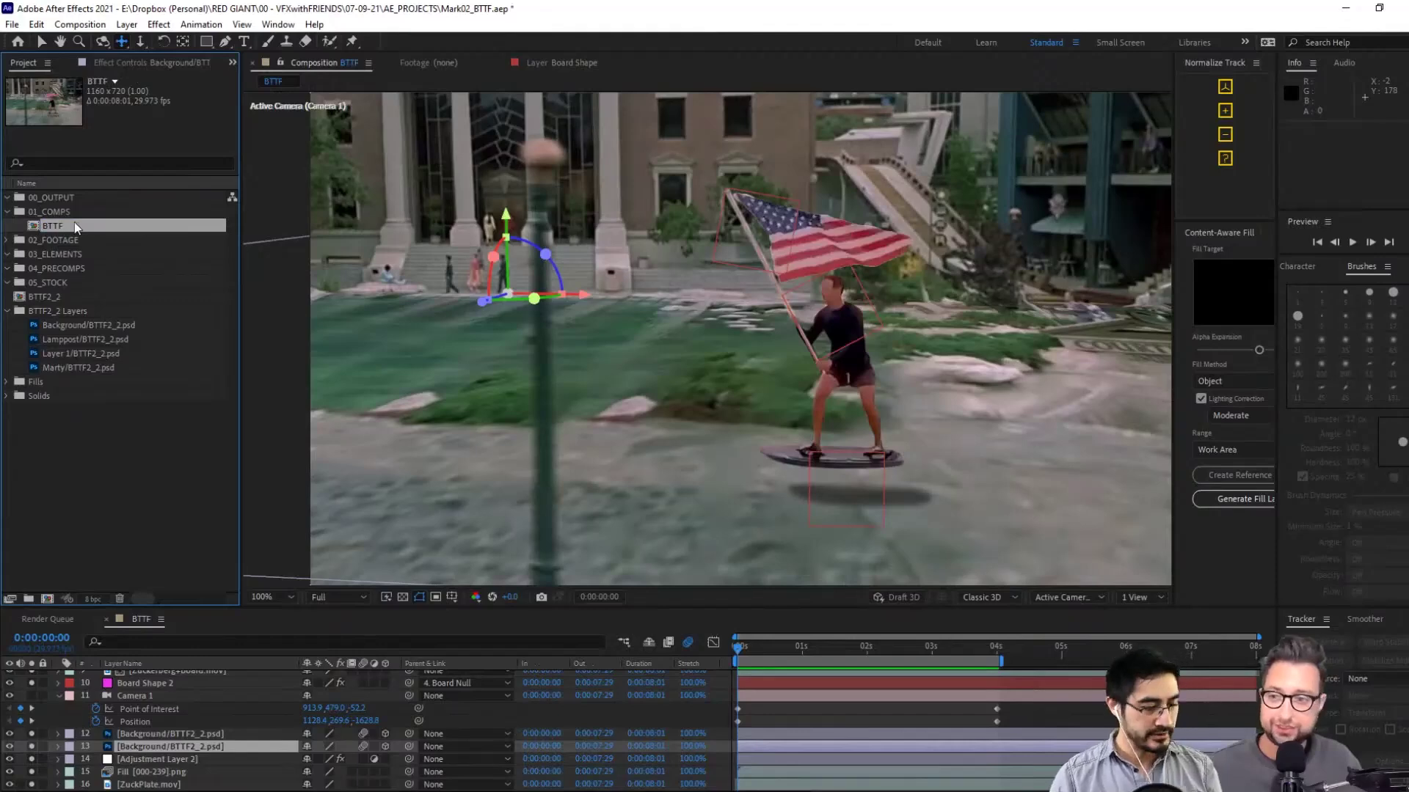
Duplicate the BTTF composition in the 01_COMPS folder and open the copy
{"action": "key", "text": "ctrl+d"}
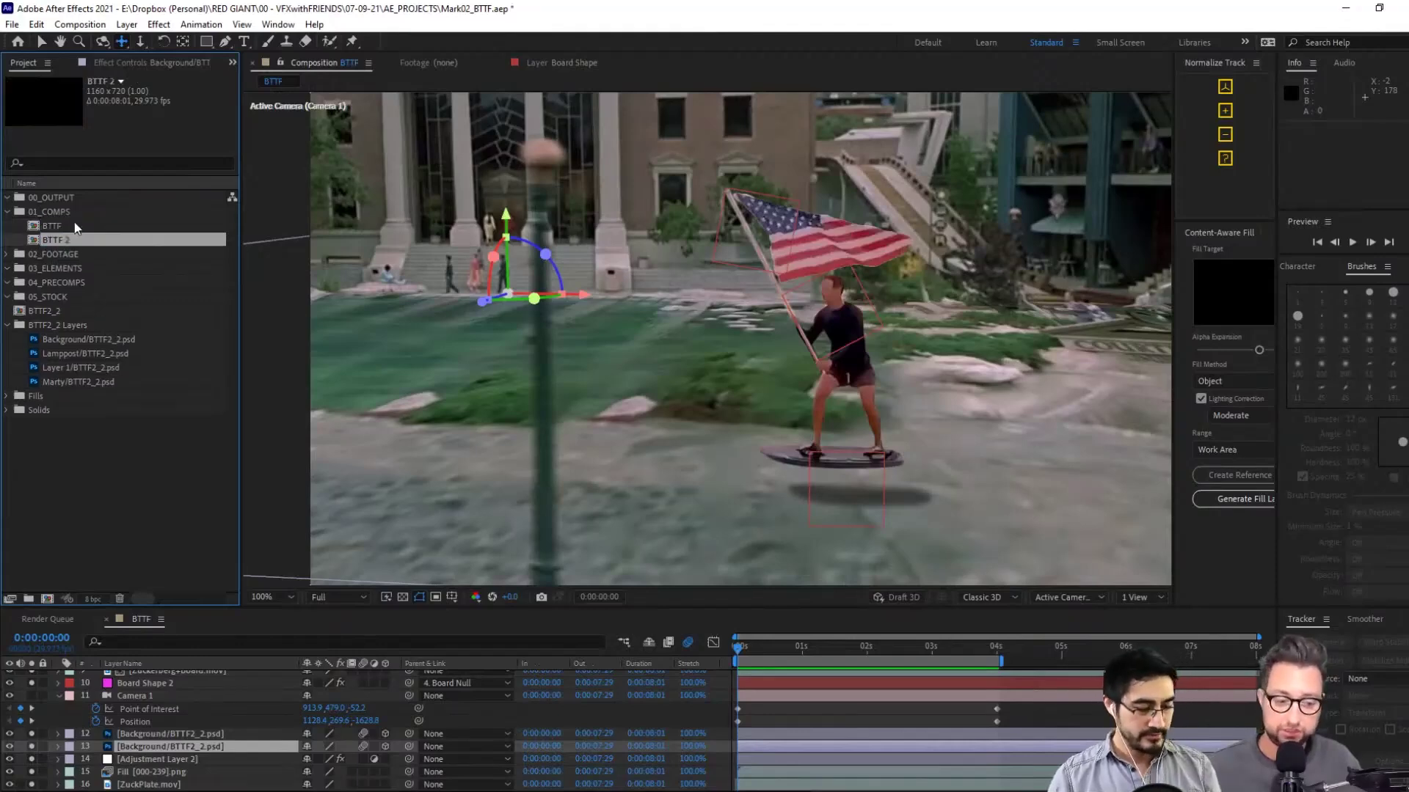
{"action": "double_click", "coordinate": [81, 241]}
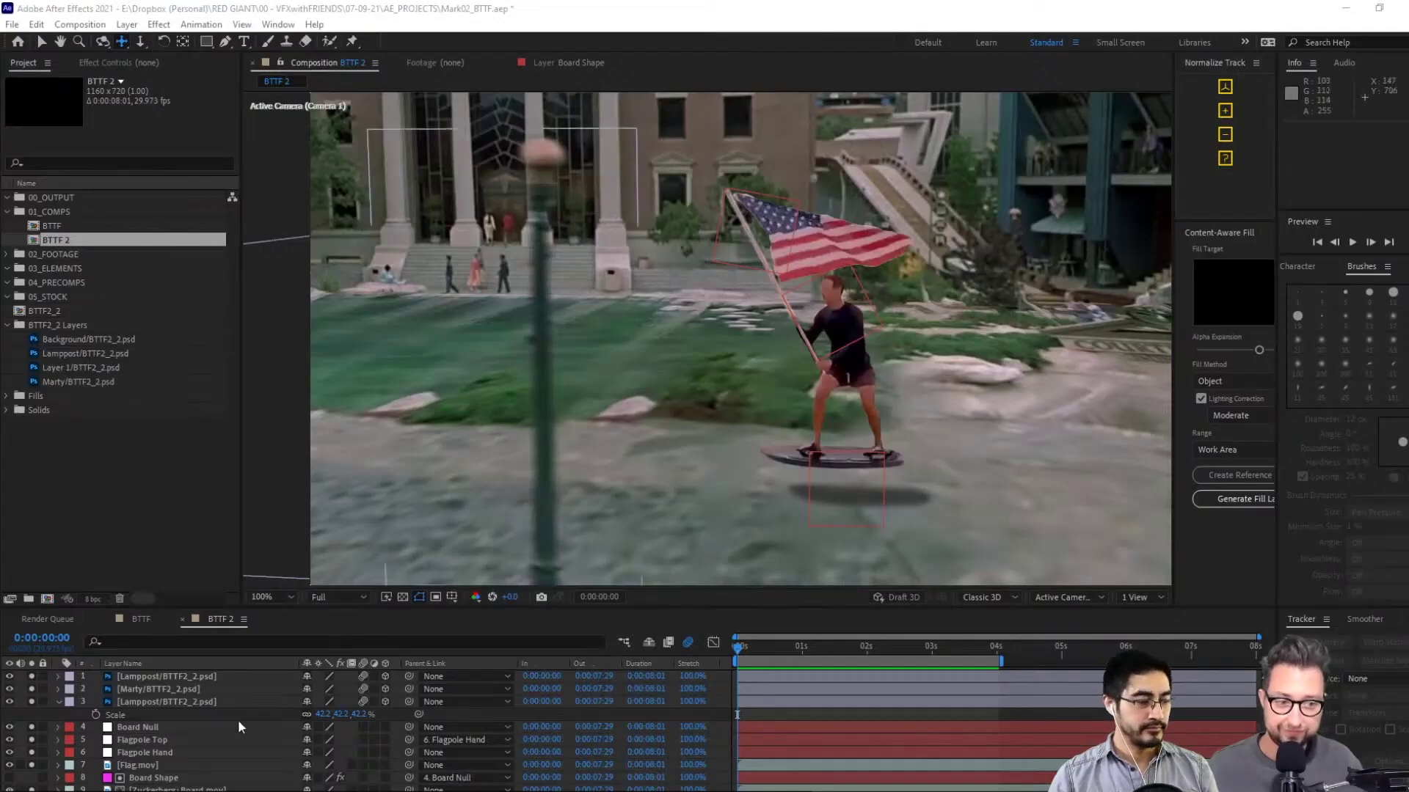
{"action": "left_click", "coordinate": [204, 690]}
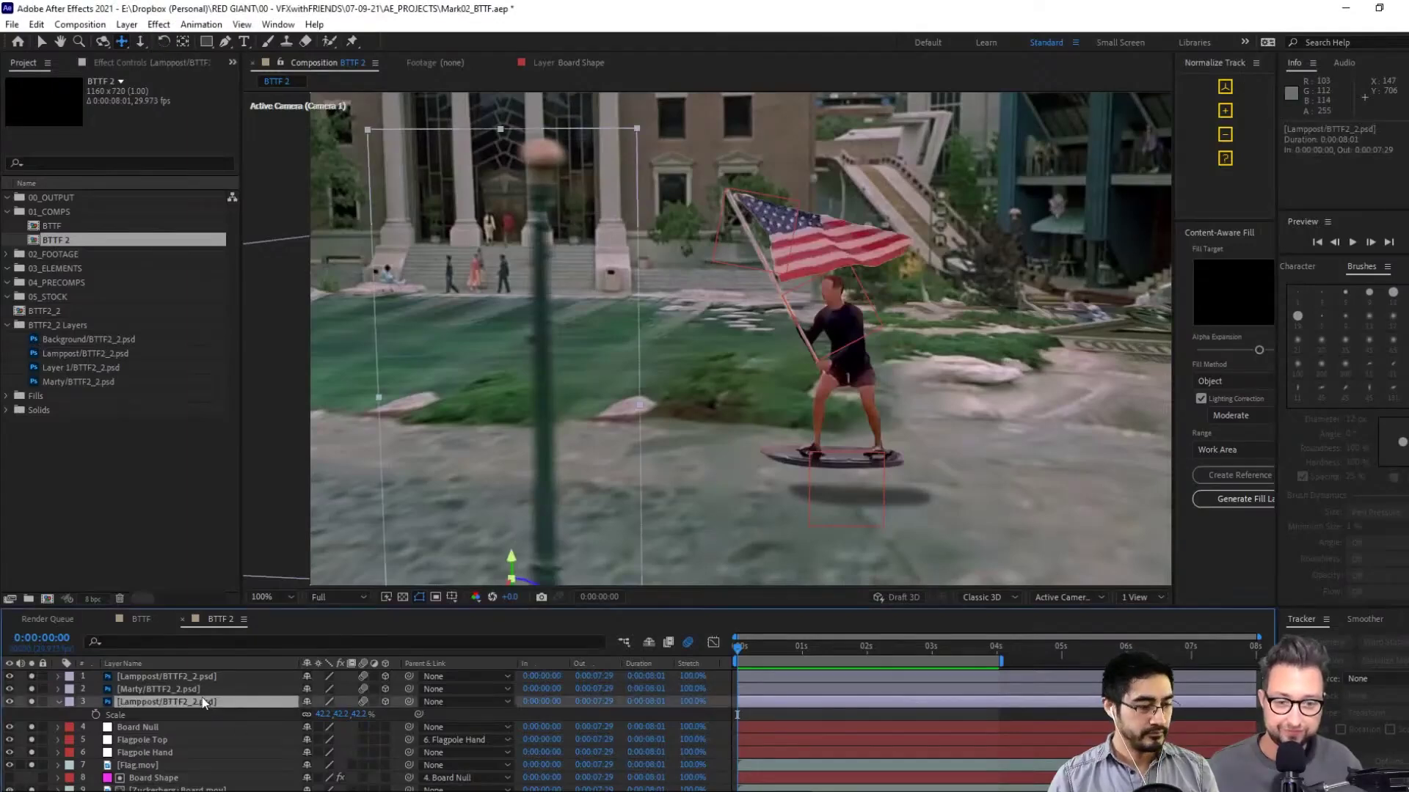
{"action": "left_click", "coordinate": [152, 62]}
{"action": "left_click", "coordinate": [151, 715]}
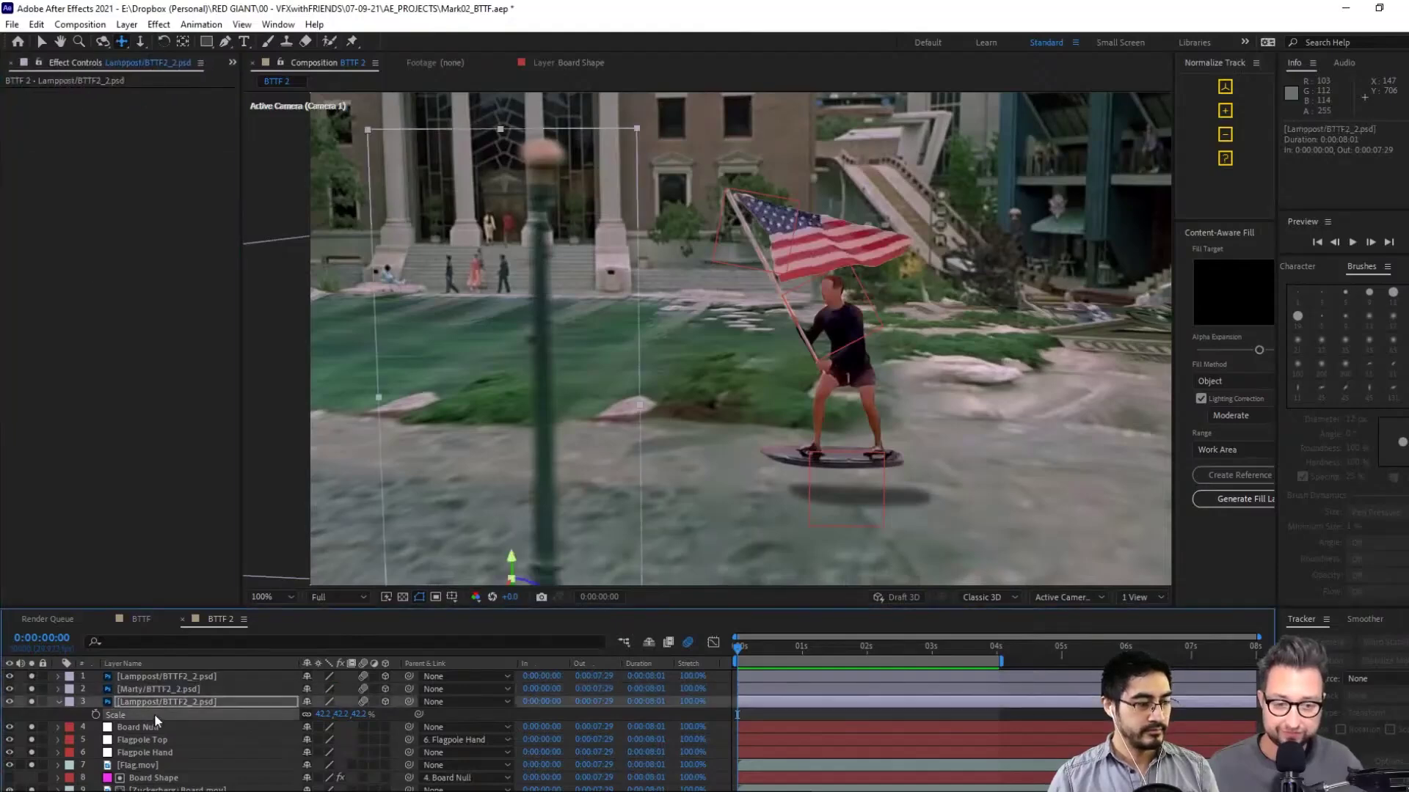
{"action": "left_click", "coordinate": [205, 689]}
{"action": "scroll", "coordinate": [202, 704], "scroll_direction": "down", "scroll_amount": 4}
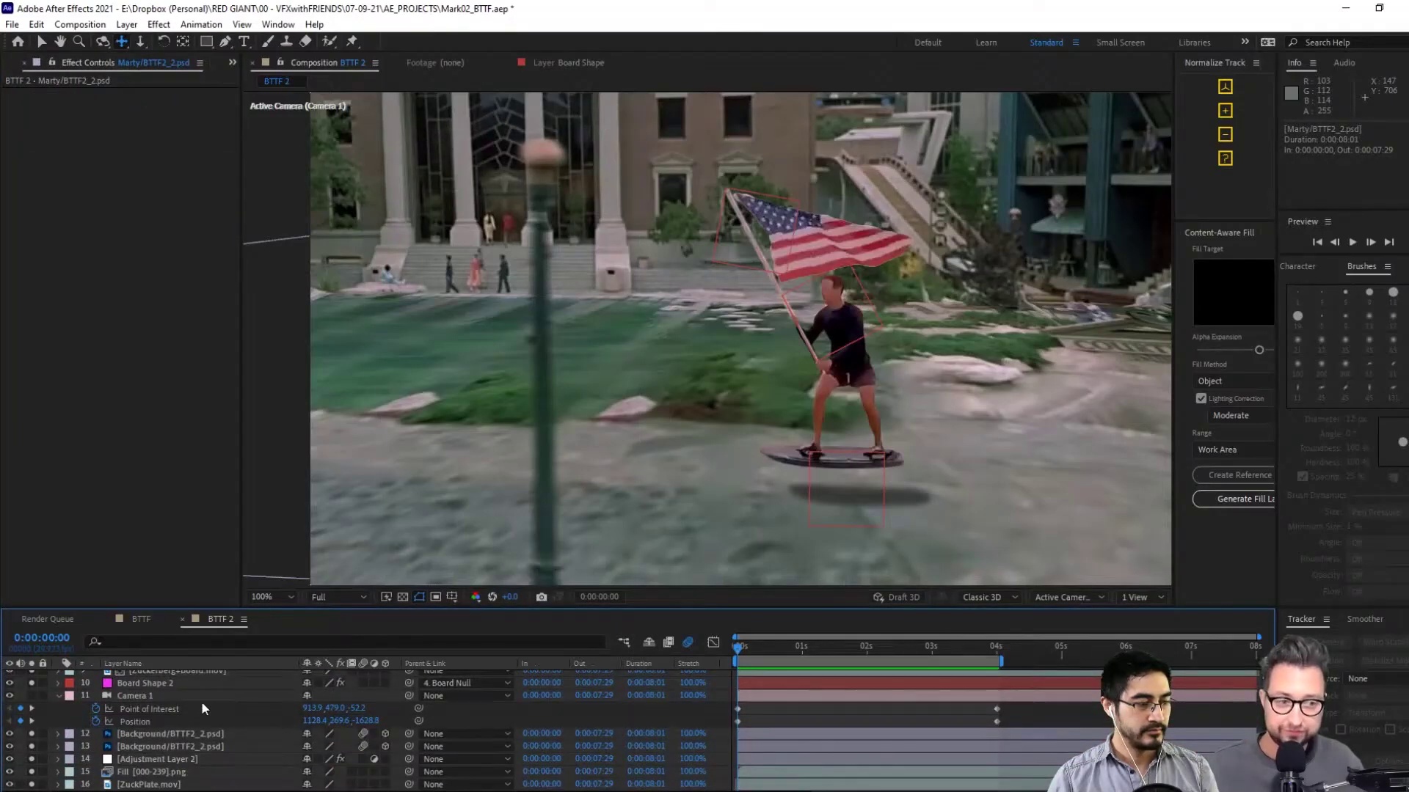
{"action": "scroll", "coordinate": [213, 693], "scroll_direction": "up", "scroll_amount": 4}
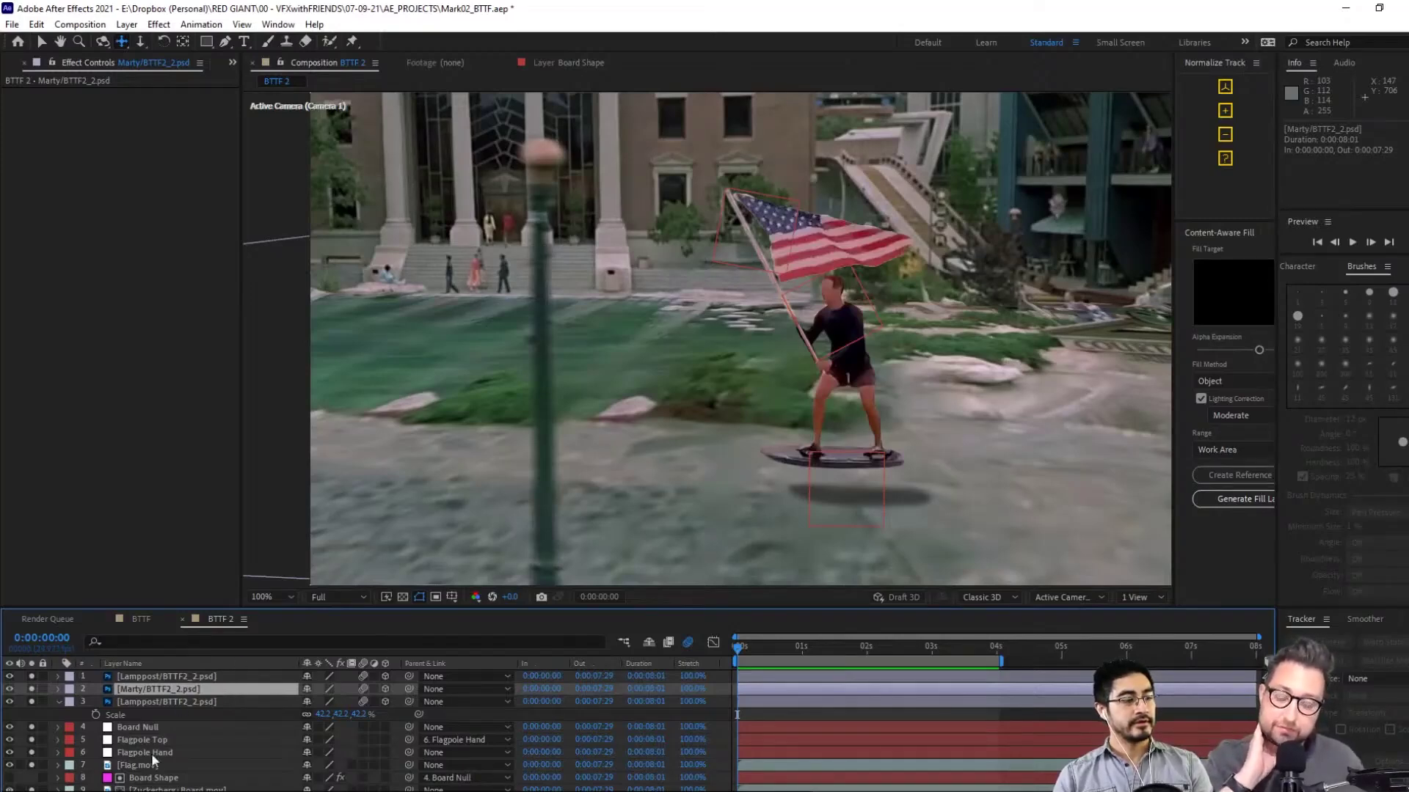
Enable keyframing for the Drop Shadow's Distance on the Board Shape 2 layer at the first frame and reveal the layer's keyframed properties
{"action": "scroll", "coordinate": [195, 706], "scroll_direction": "down", "scroll_amount": 3}
{"action": "left_click", "coordinate": [196, 693]}
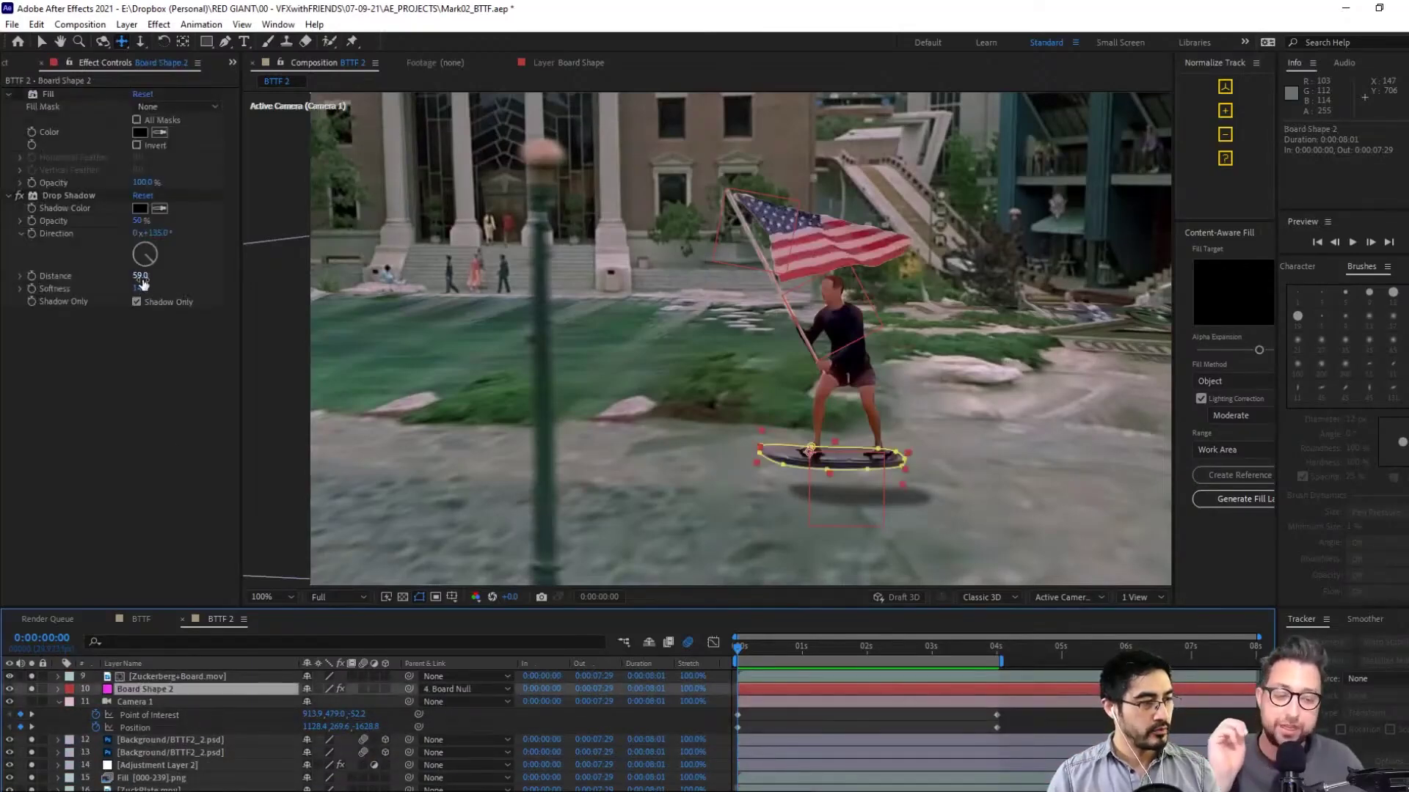
{"action": "left_click", "coordinate": [31, 276]}
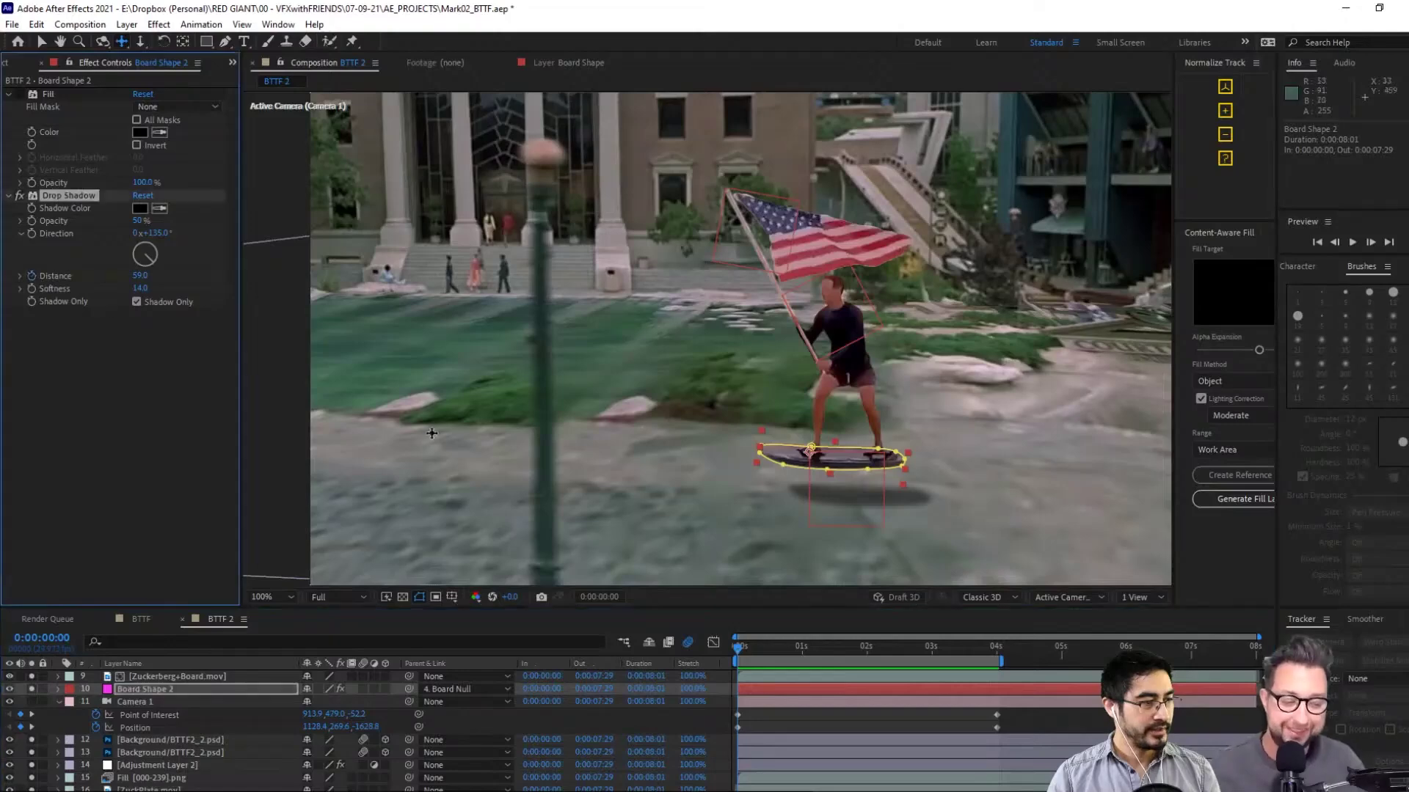
{"action": "key", "text": "u"}
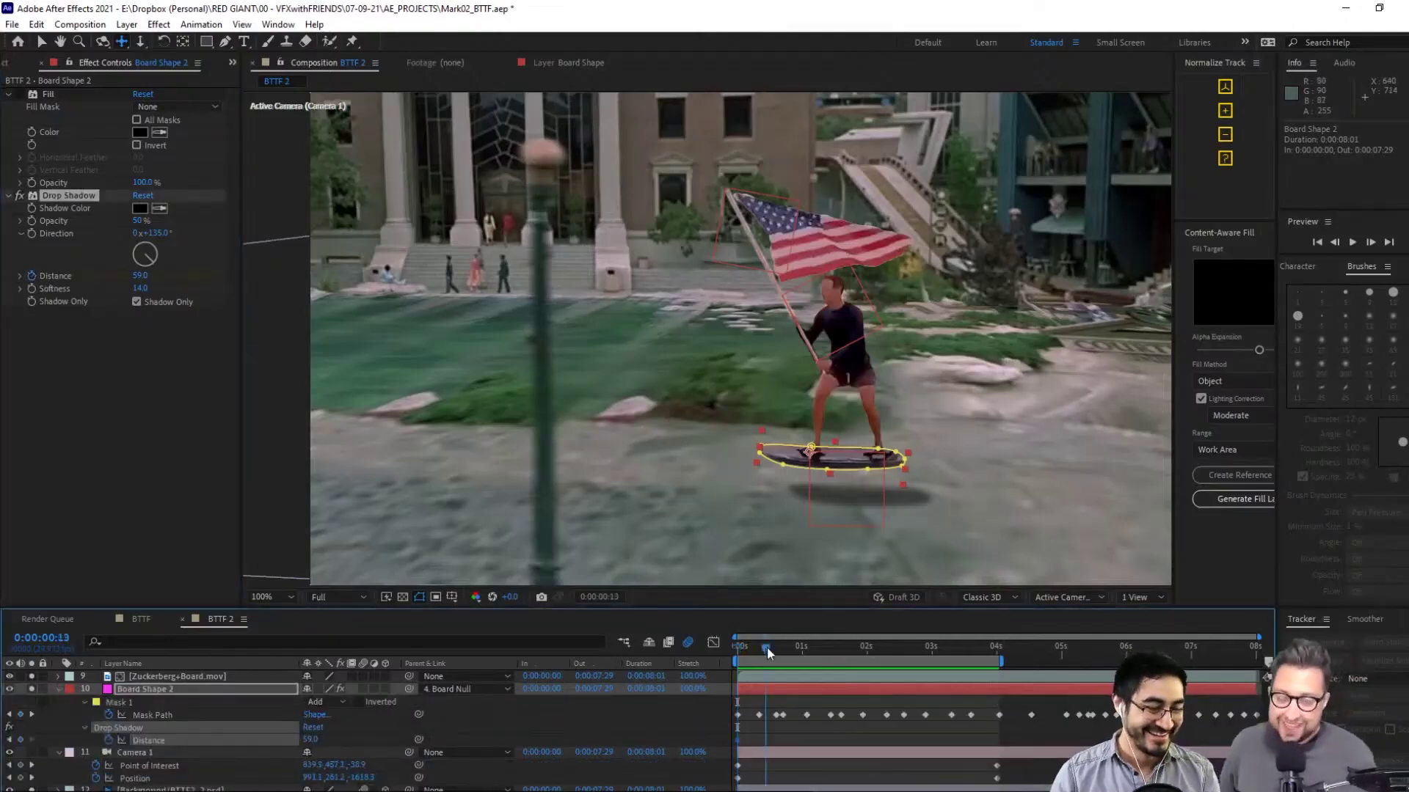
Preview the board's shadow through the shot and keyframe its Drop Shadow Distance at 64 at 0:00:01:20
{"action": "key", "text": "space"}
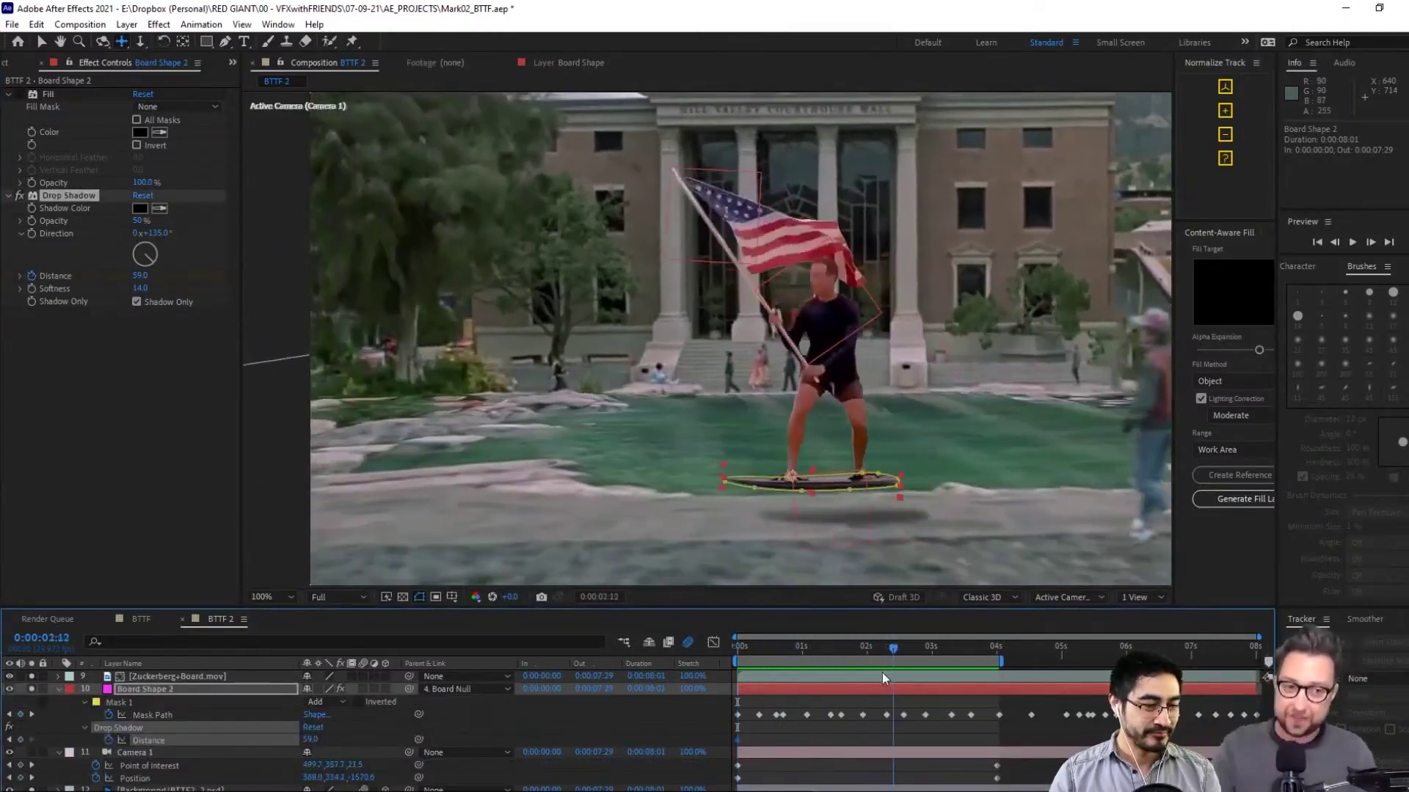
{"action": "key", "text": "space"}
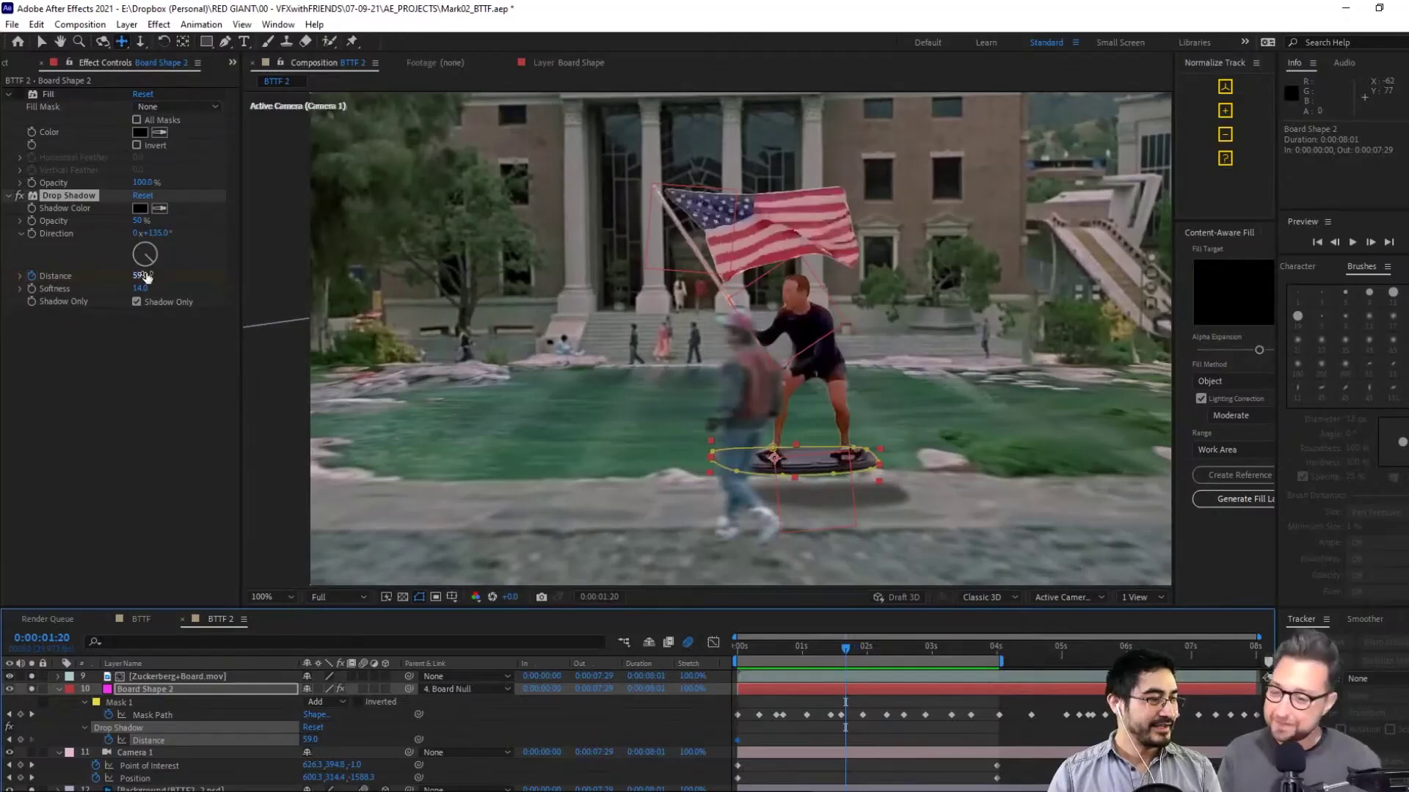
{"action": "left_click_drag", "start_coordinate": [146, 276], "coordinate": [150, 273]}
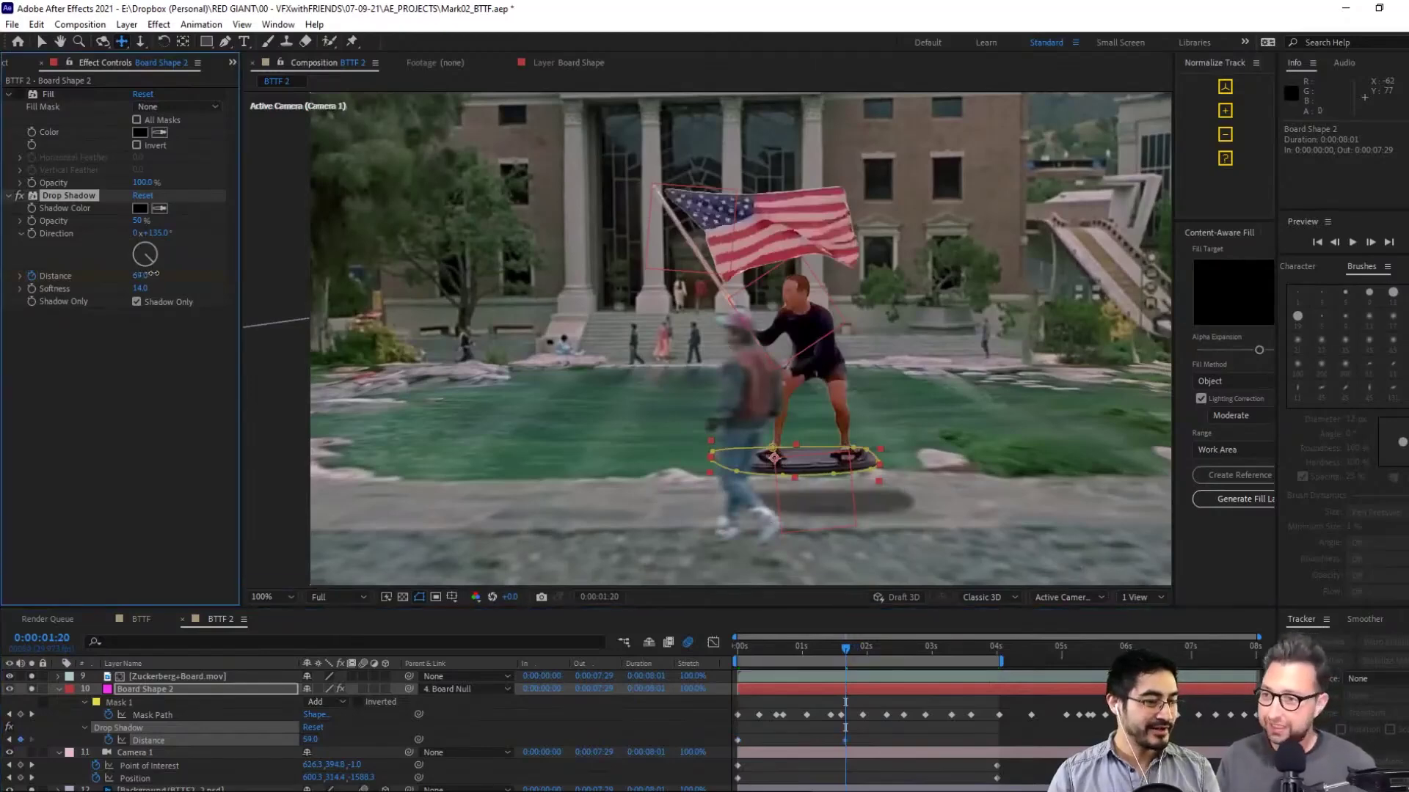
Keyframe the Board Shape 2 drop shadow Distance to 50 at 2:10, 120 at 3:11 and 53 at 4:00
{"action": "left_click_drag", "start_coordinate": [849, 647], "coordinate": [889, 650]}
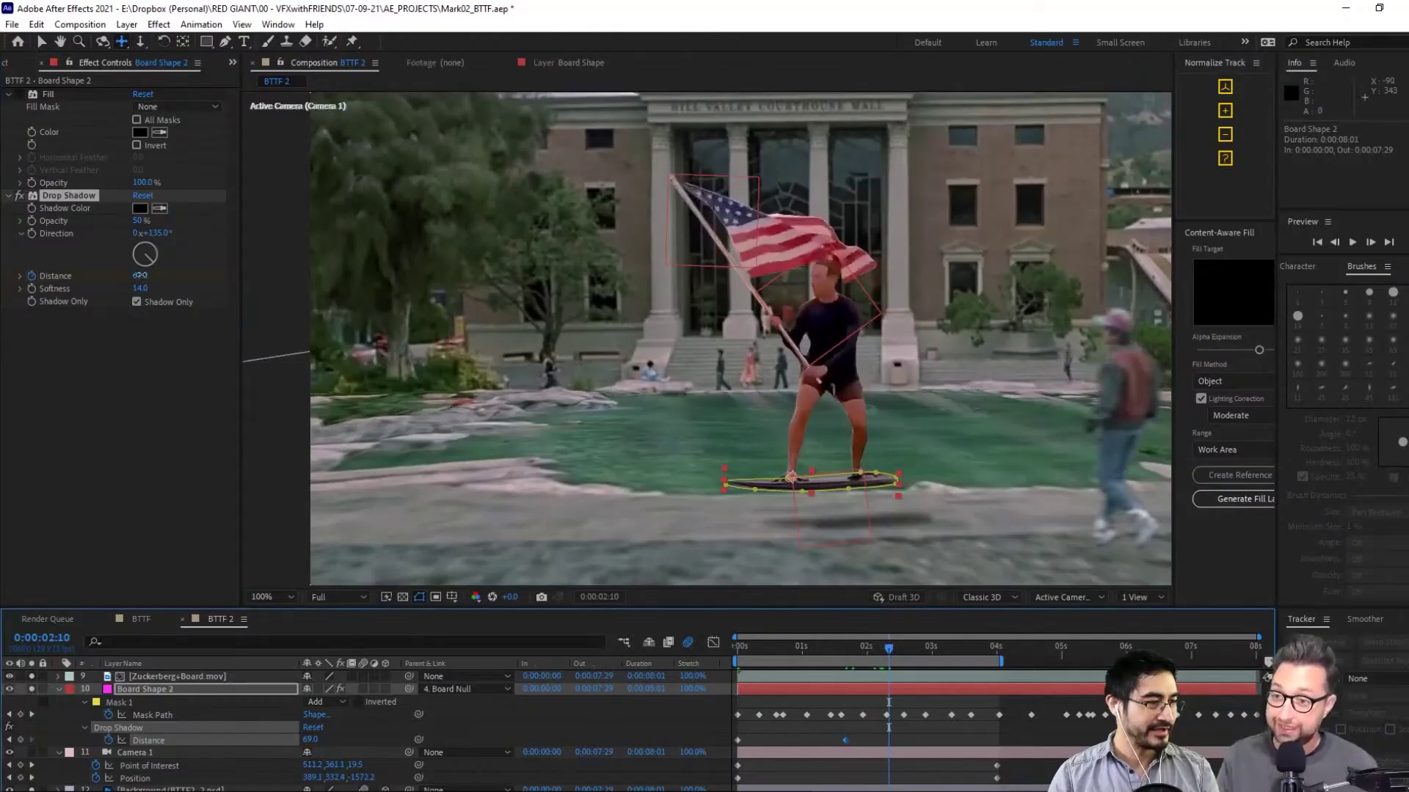
{"action": "left_click_drag", "start_coordinate": [139, 275], "coordinate": [125, 276]}
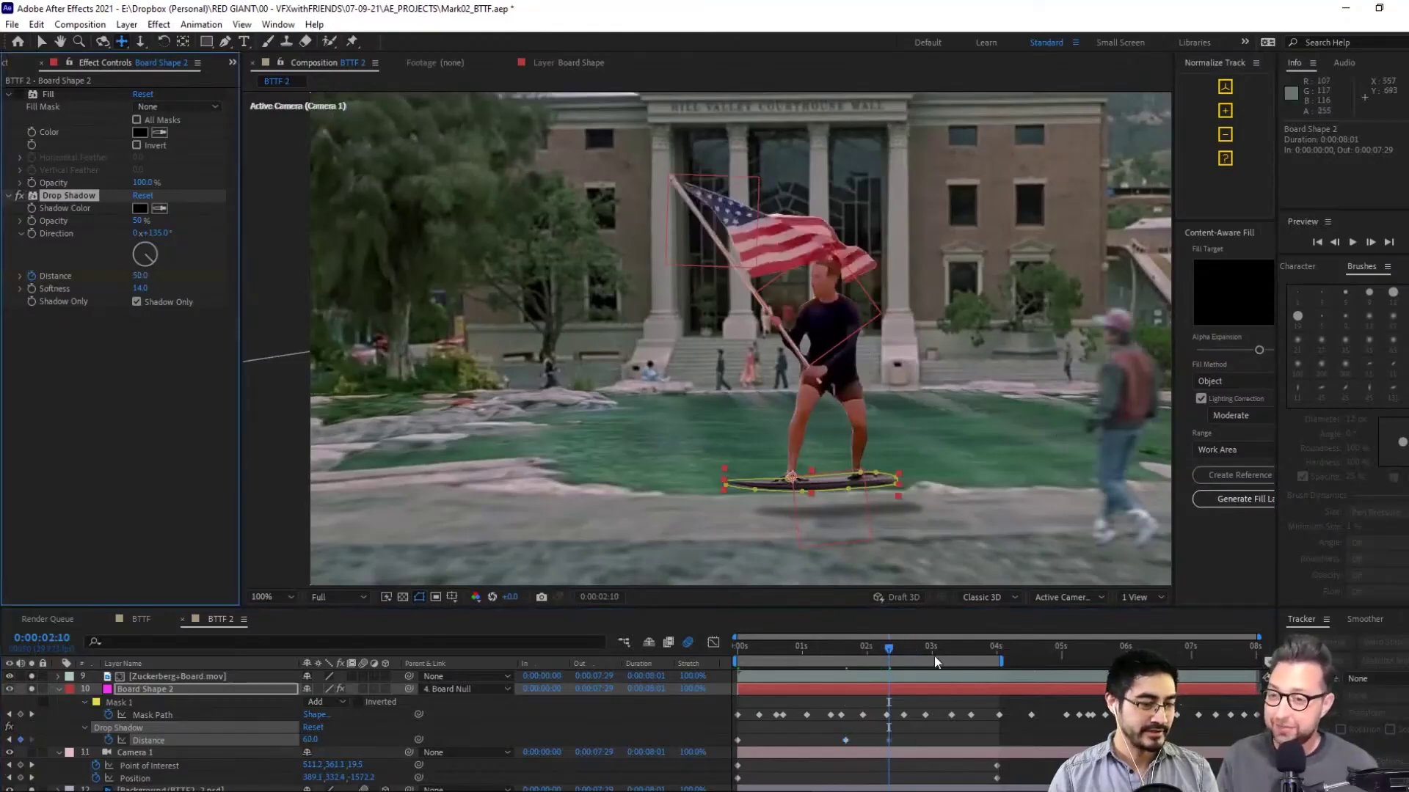
{"action": "left_click_drag", "start_coordinate": [935, 656], "coordinate": [962, 663]}
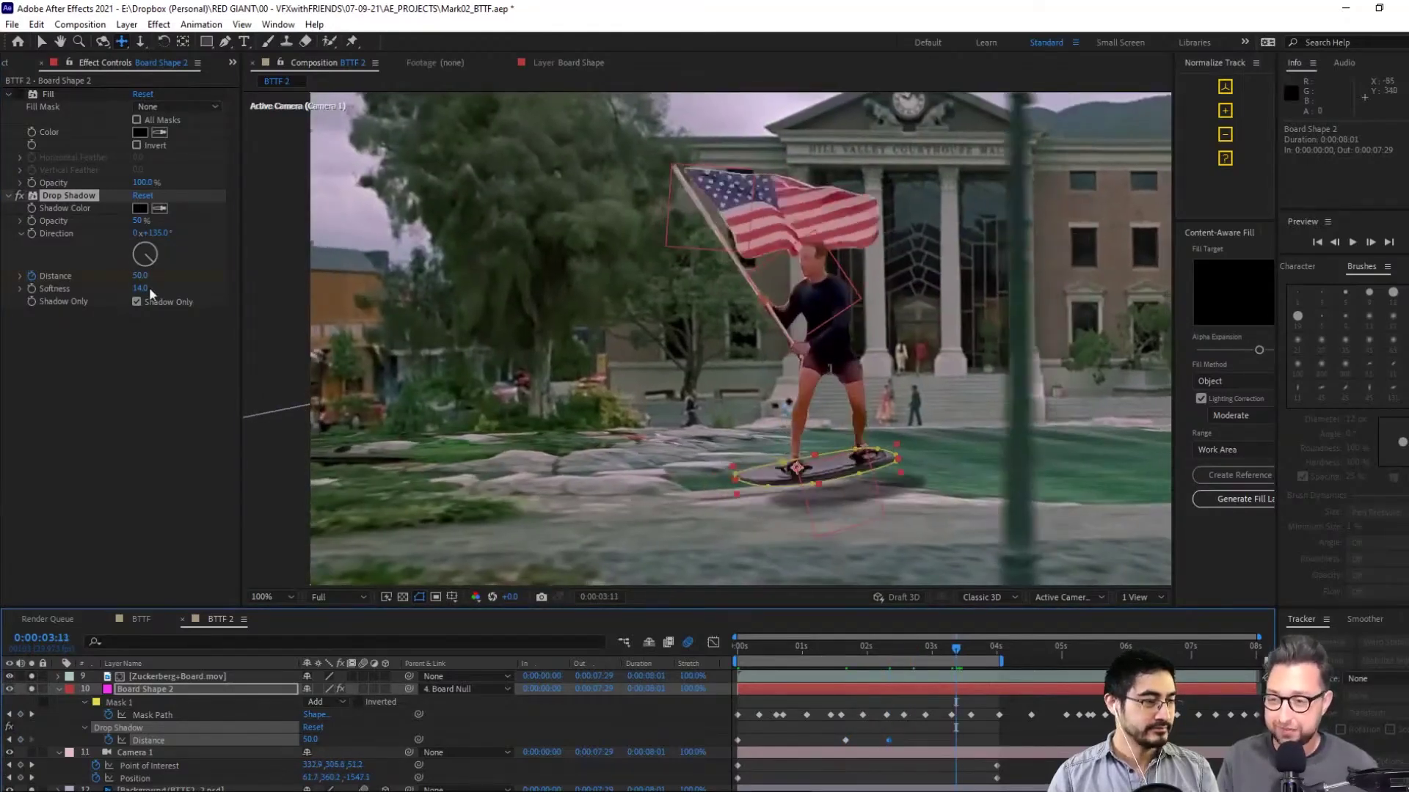
{"action": "left_click_drag", "start_coordinate": [141, 276], "coordinate": [208, 289]}
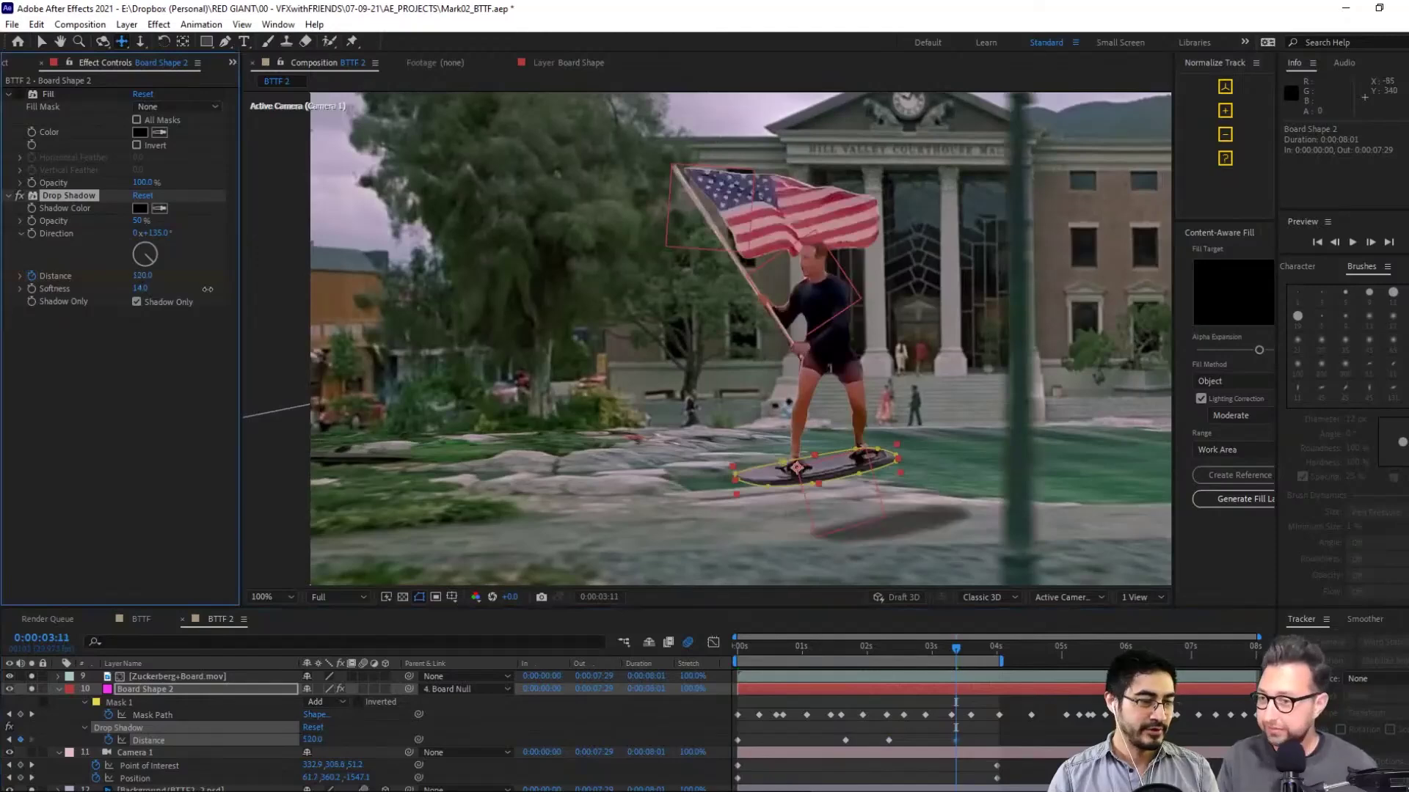
{"action": "left_click", "coordinate": [996, 652]}
{"action": "left_click_drag", "start_coordinate": [140, 276], "coordinate": [105, 289]}
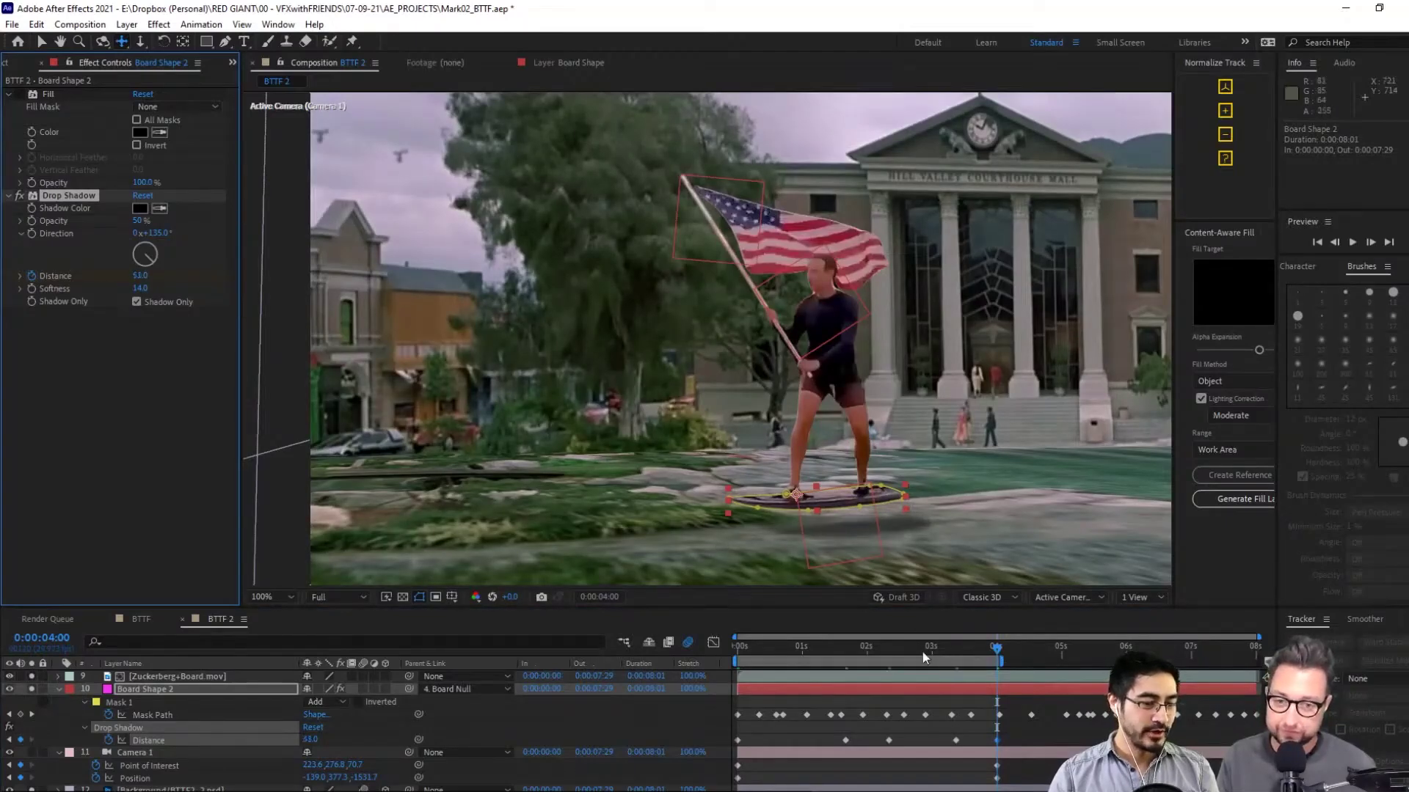
Preview the animated board shadow from the start of the composition and save the project
{"action": "key", "text": "Home"}
{"action": "left_click_drag", "start_coordinate": [738, 646], "coordinate": [866, 649]}
{"action": "key", "text": "space"}
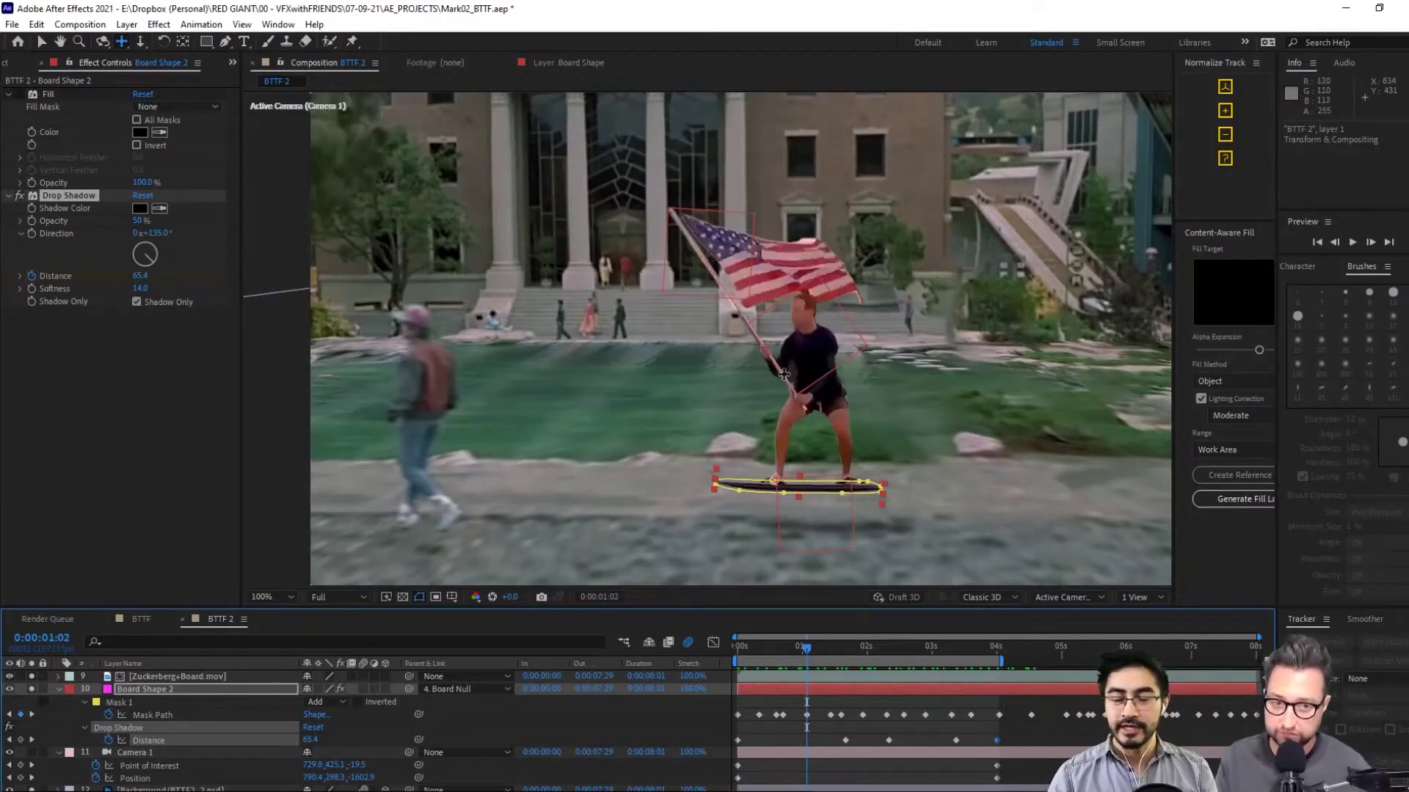
{"action": "key", "text": "ctrl+s"}
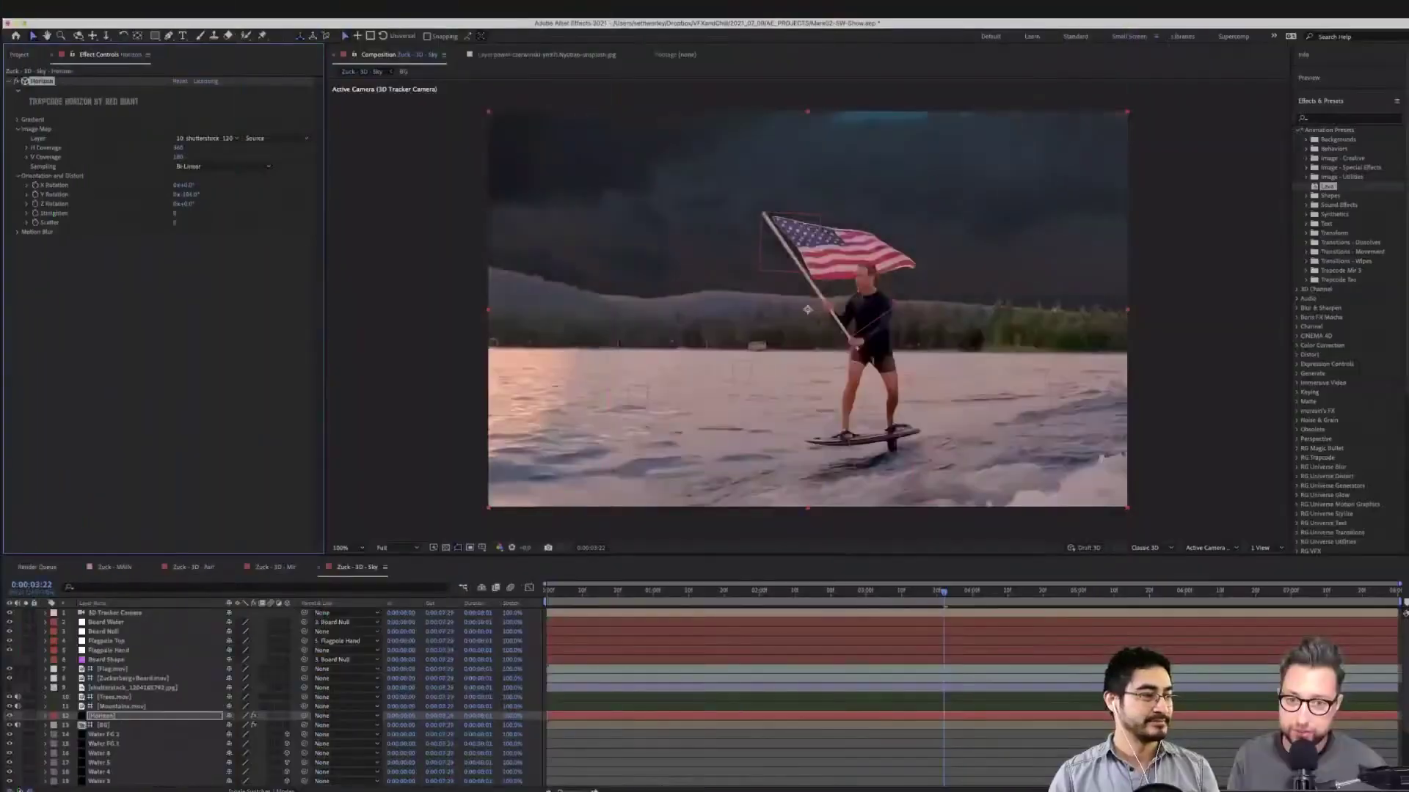
Set the Horizon effect's Y Rotation to 74° and solo the Horizon layer to preview the sky alone
{"action": "mouse_move", "coordinate": [186, 194]}
{"action": "left_mouse_down"}
{"action": "mouse_move", "coordinate": [219, 196]}
{"action": "mouse_move", "coordinate": [191, 198]}
{"action": "left_mouse_up"}
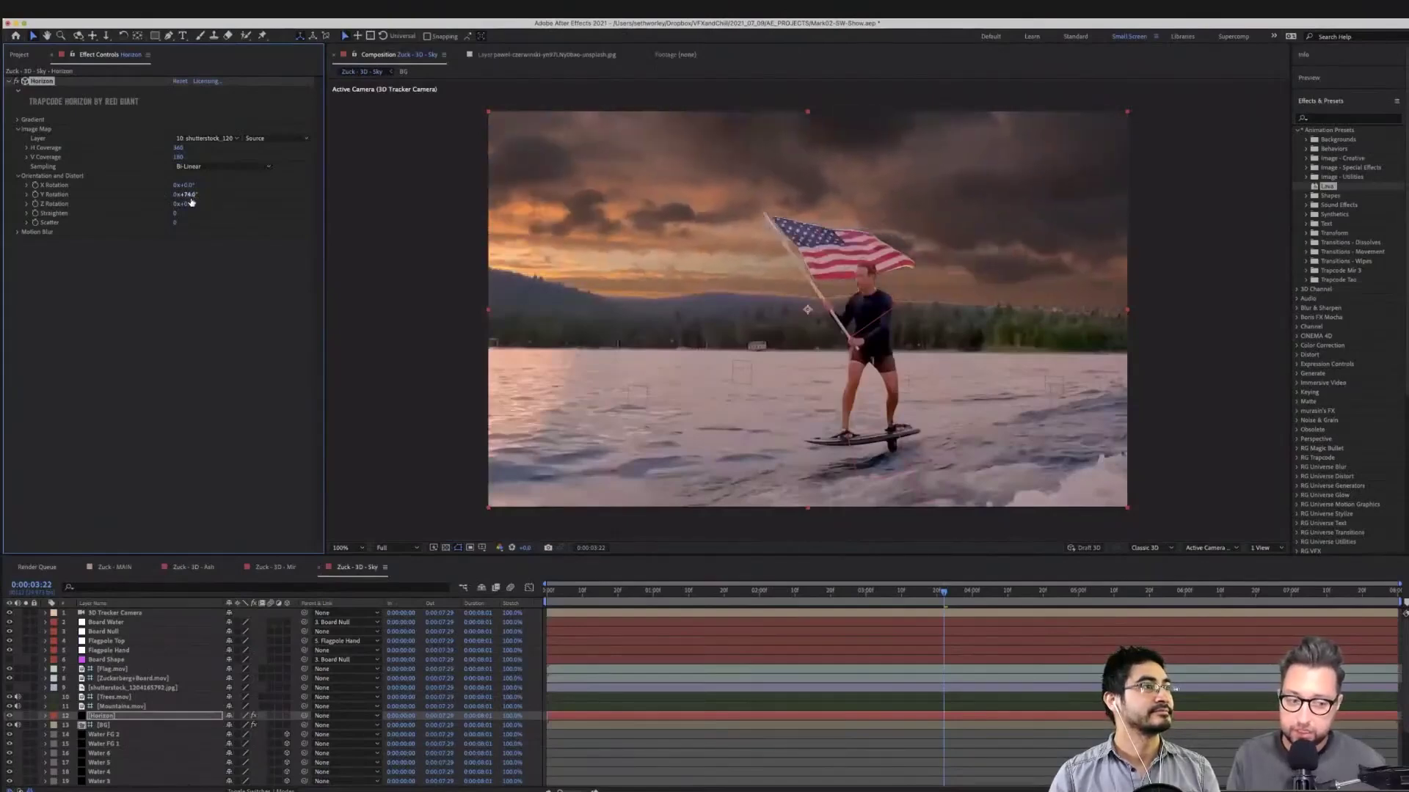
{"action": "left_click", "coordinate": [26, 715]}
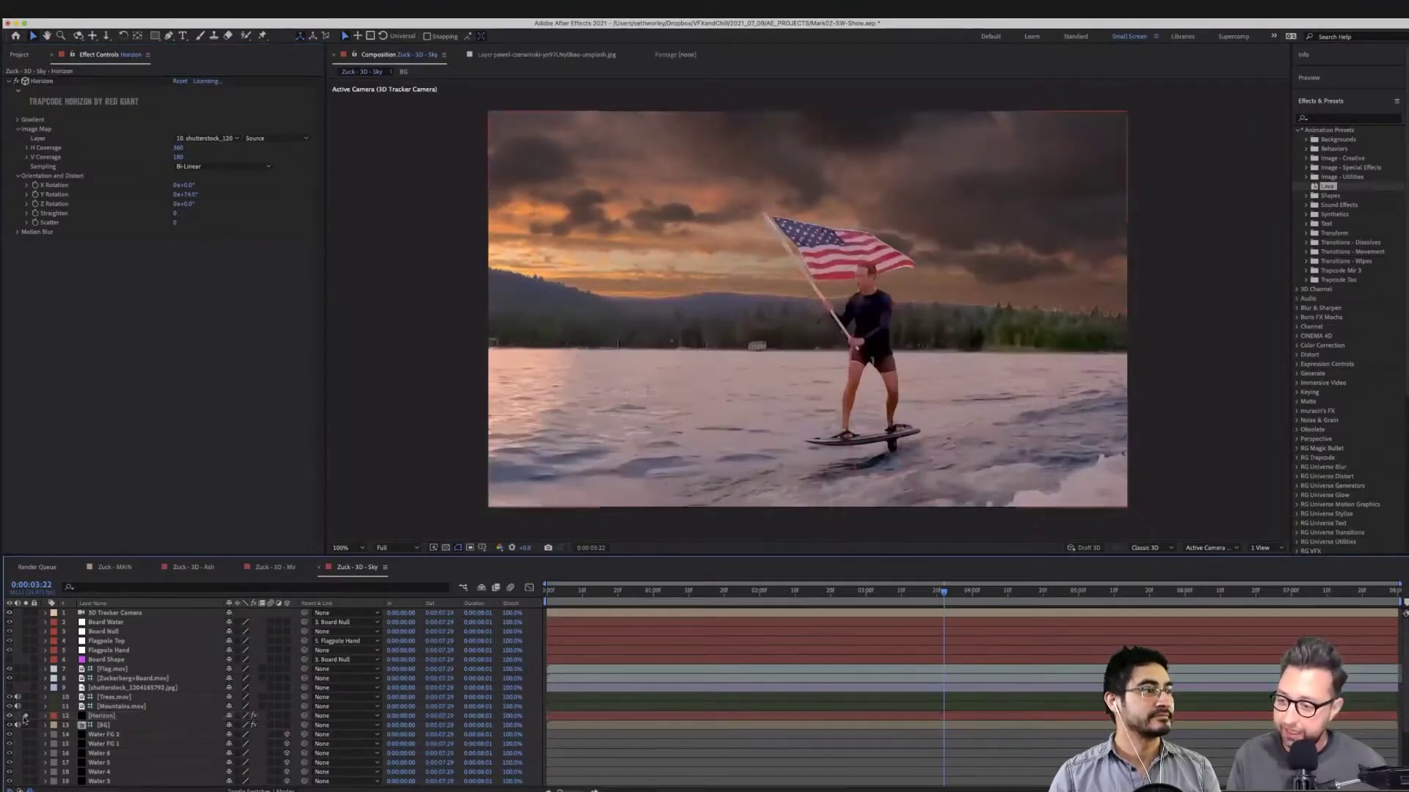
{"action": "key", "text": "space"}
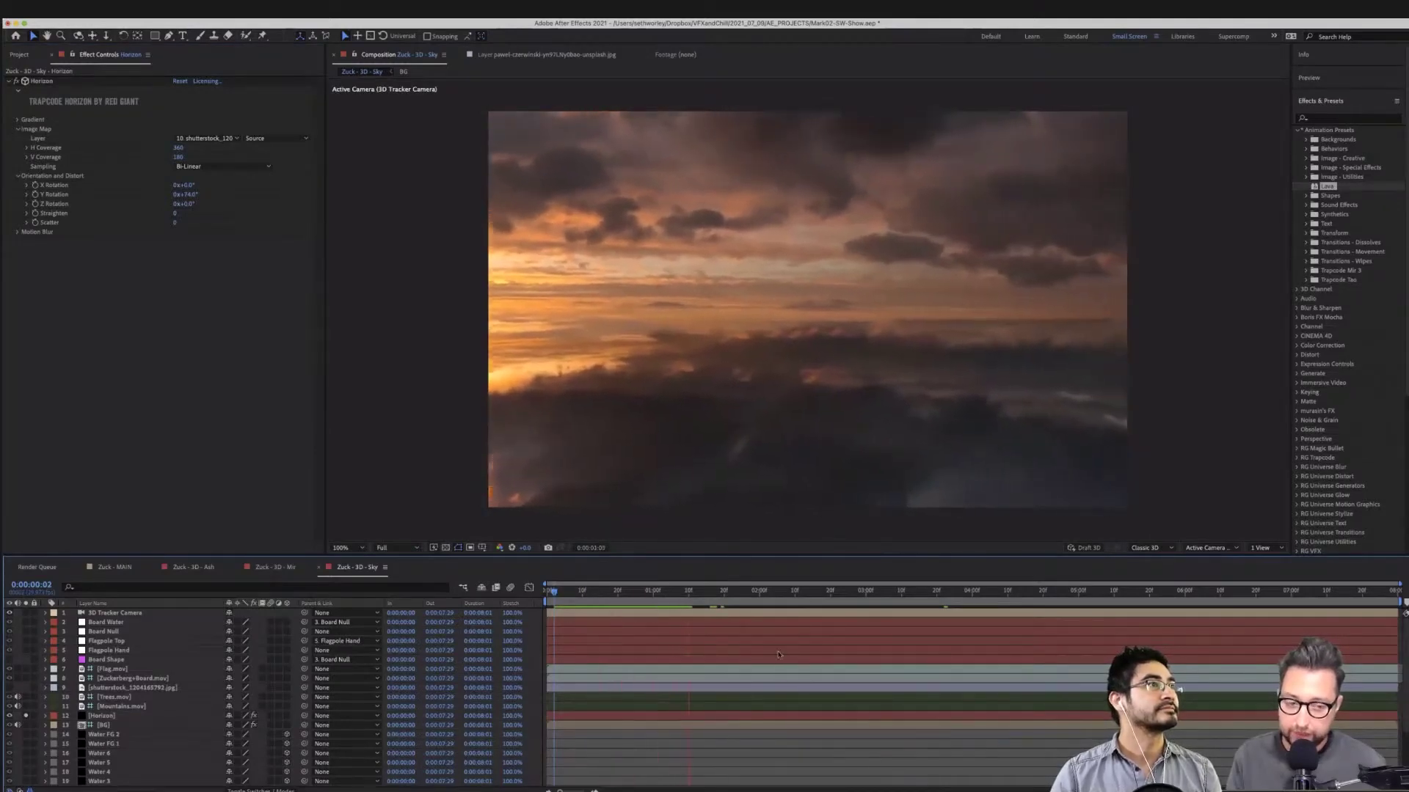
{"action": "key", "text": "space"}
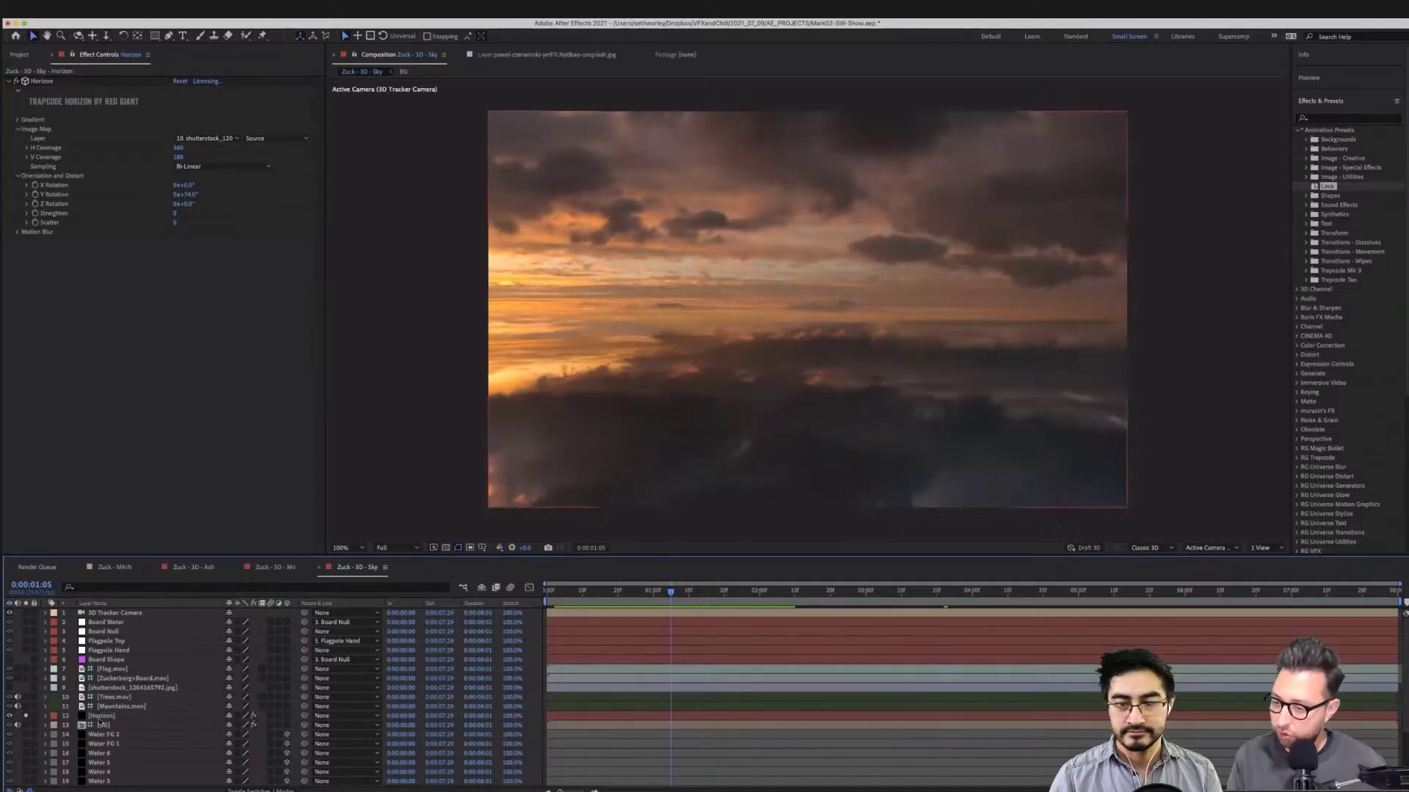
Examine the Shutterstock sky image in its own layer view and replay the soloed sky in the composition
{"action": "double_click", "coordinate": [105, 688]}
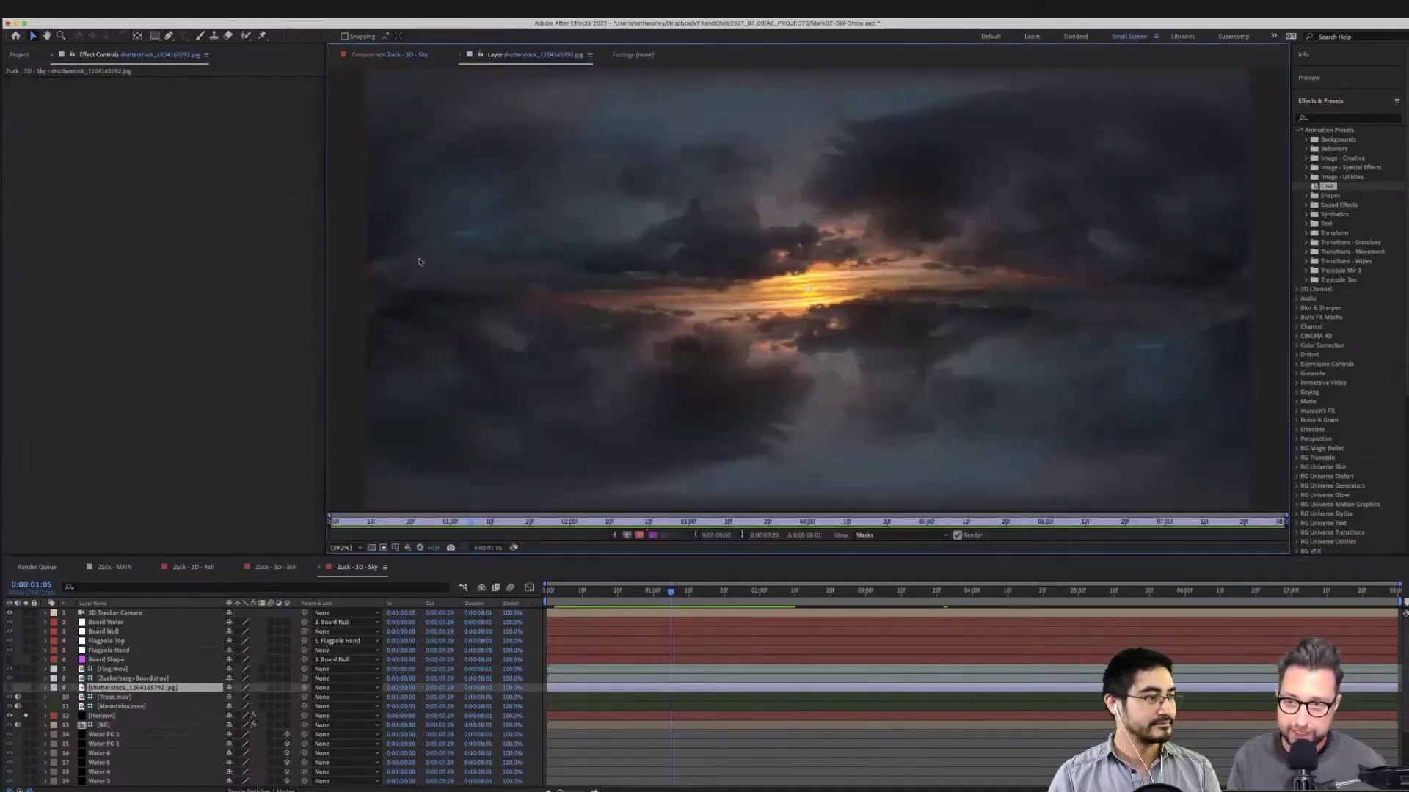
{"action": "left_click", "coordinate": [400, 55]}
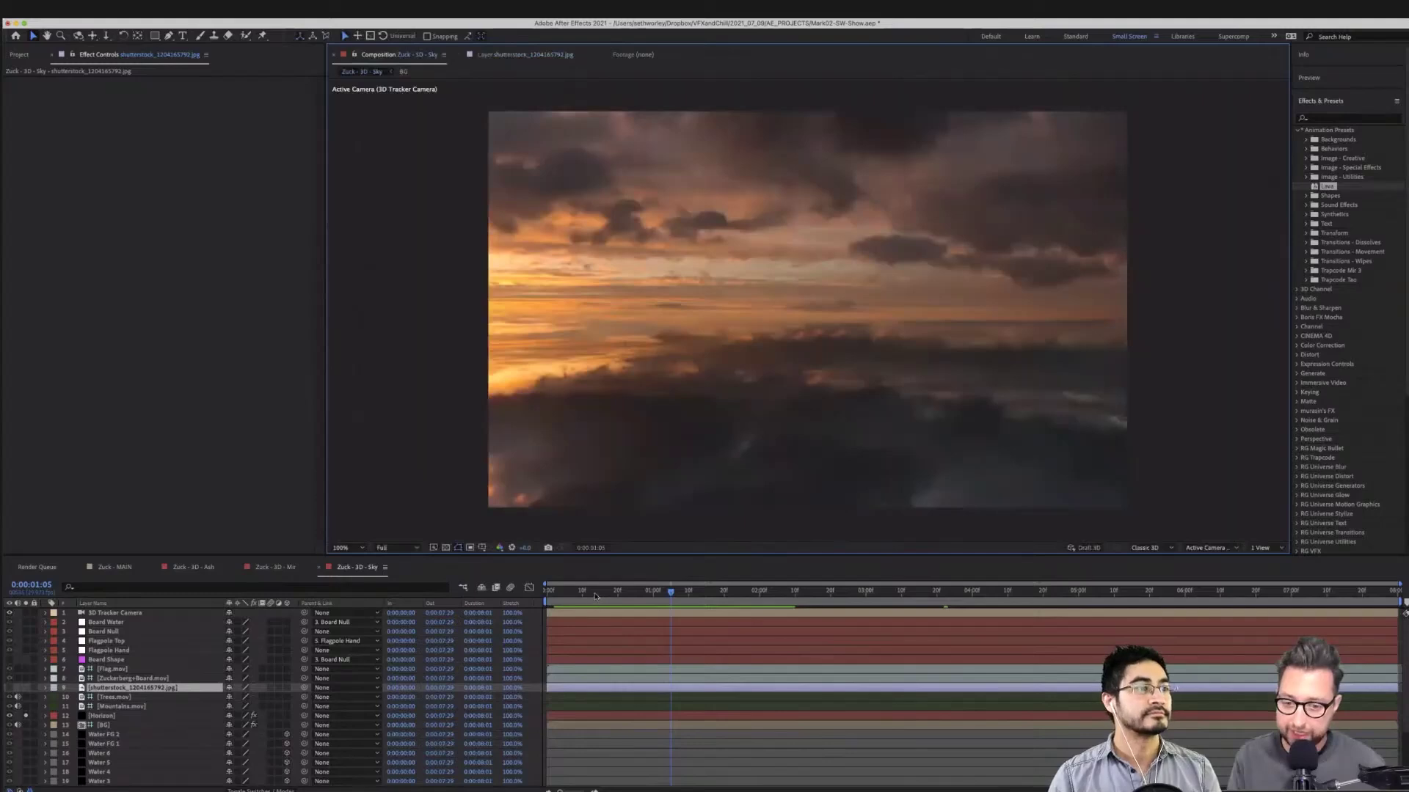
{"action": "key", "text": "space"}
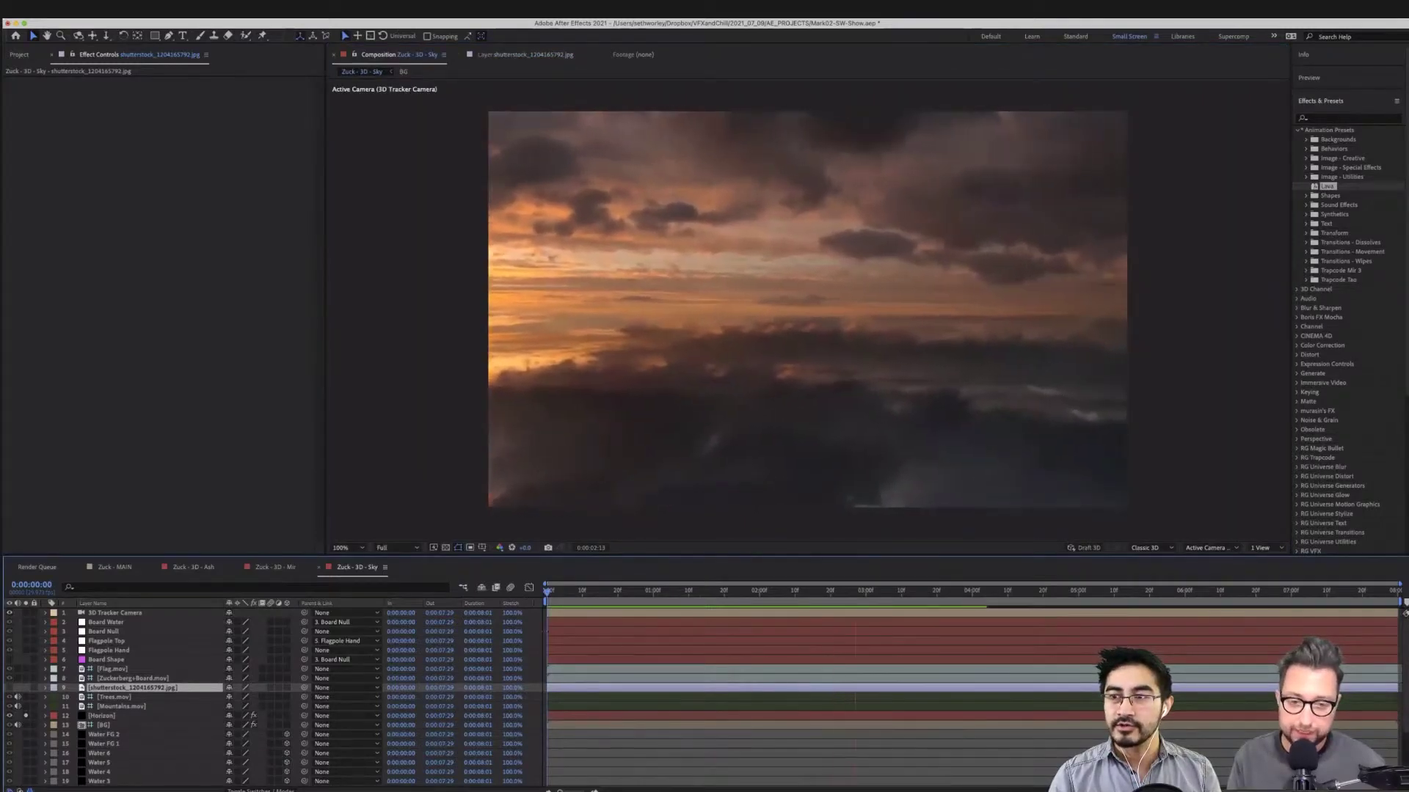
Unsolo the Horizon layer and preview the full sky replacement from near the start
{"action": "left_click", "coordinate": [27, 715]}
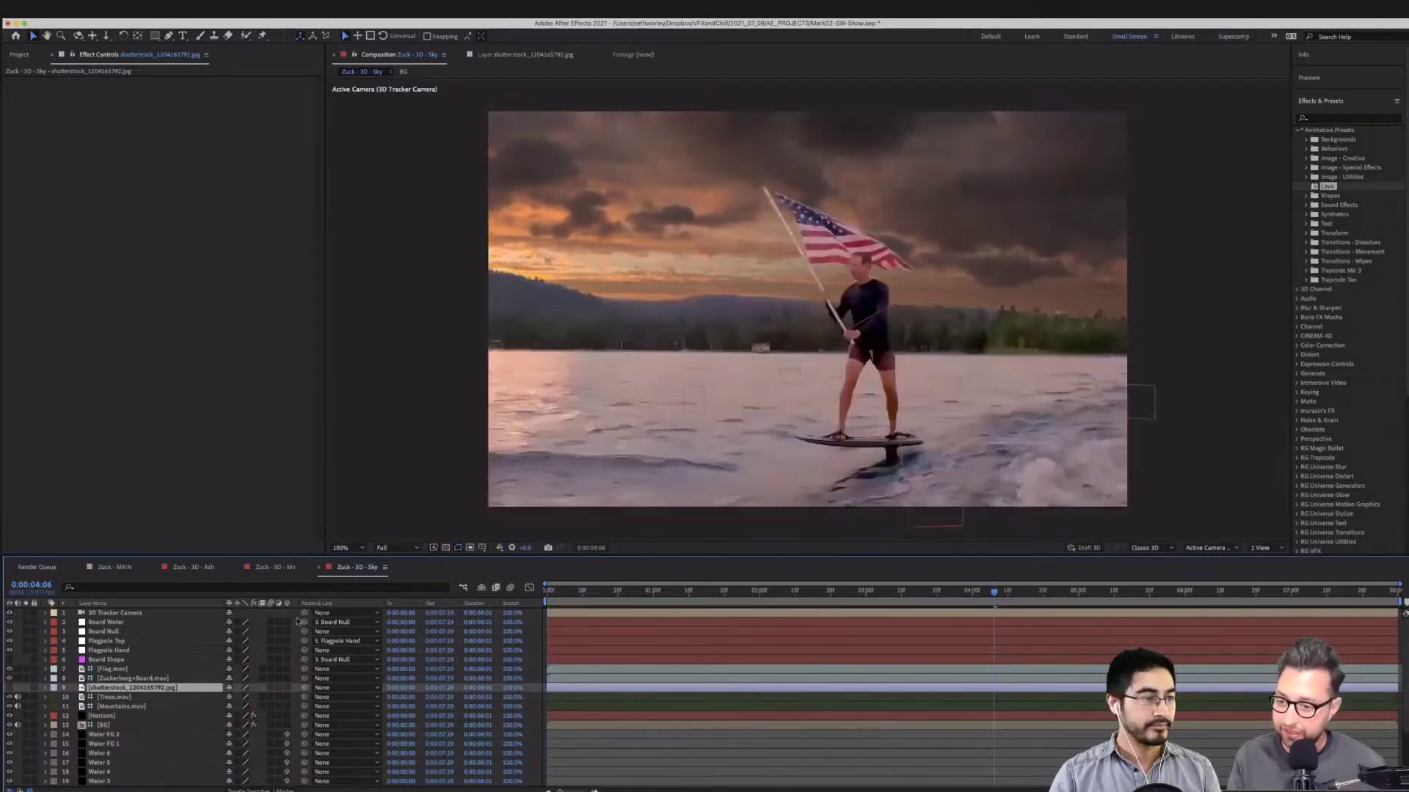
{"action": "left_click", "coordinate": [568, 591]}
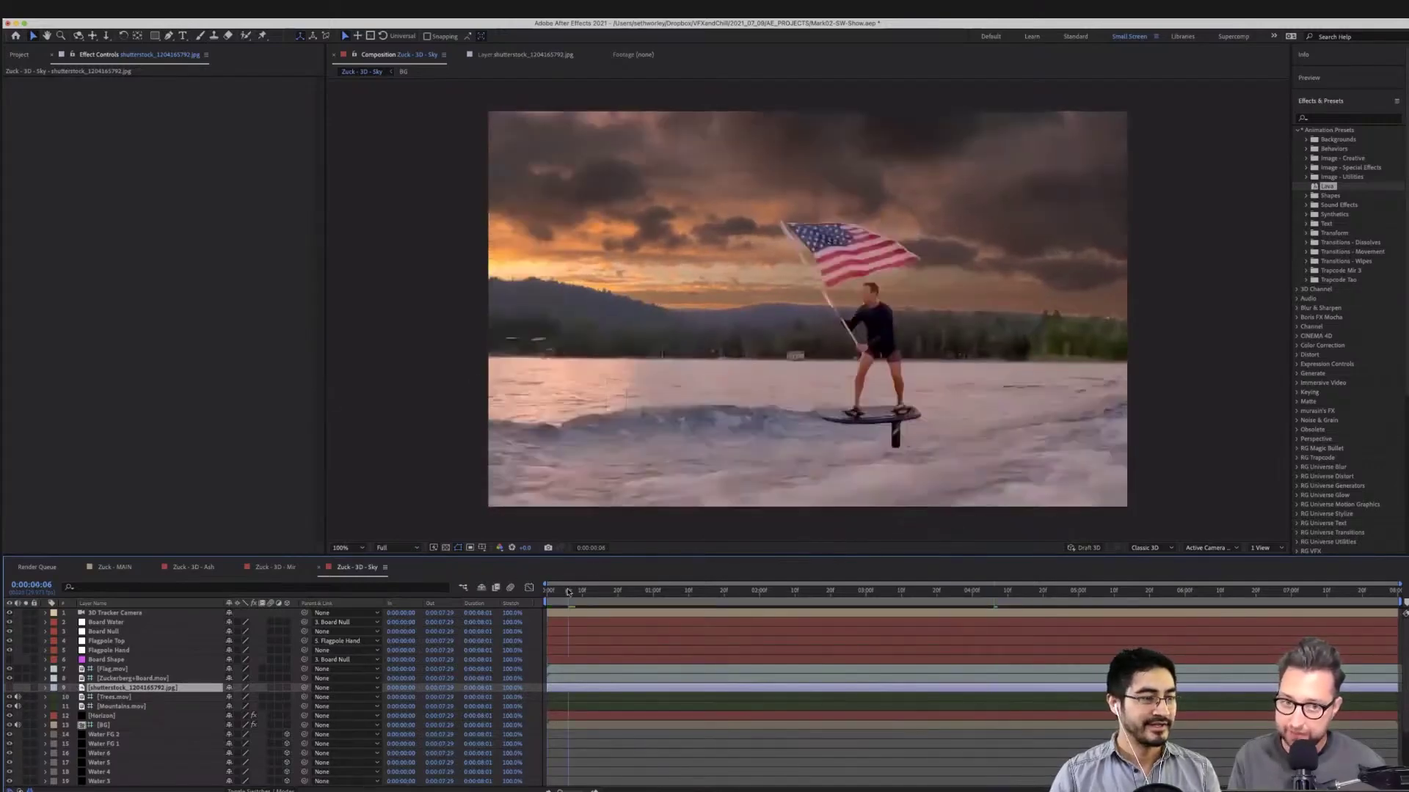
{"action": "key", "text": "space"}
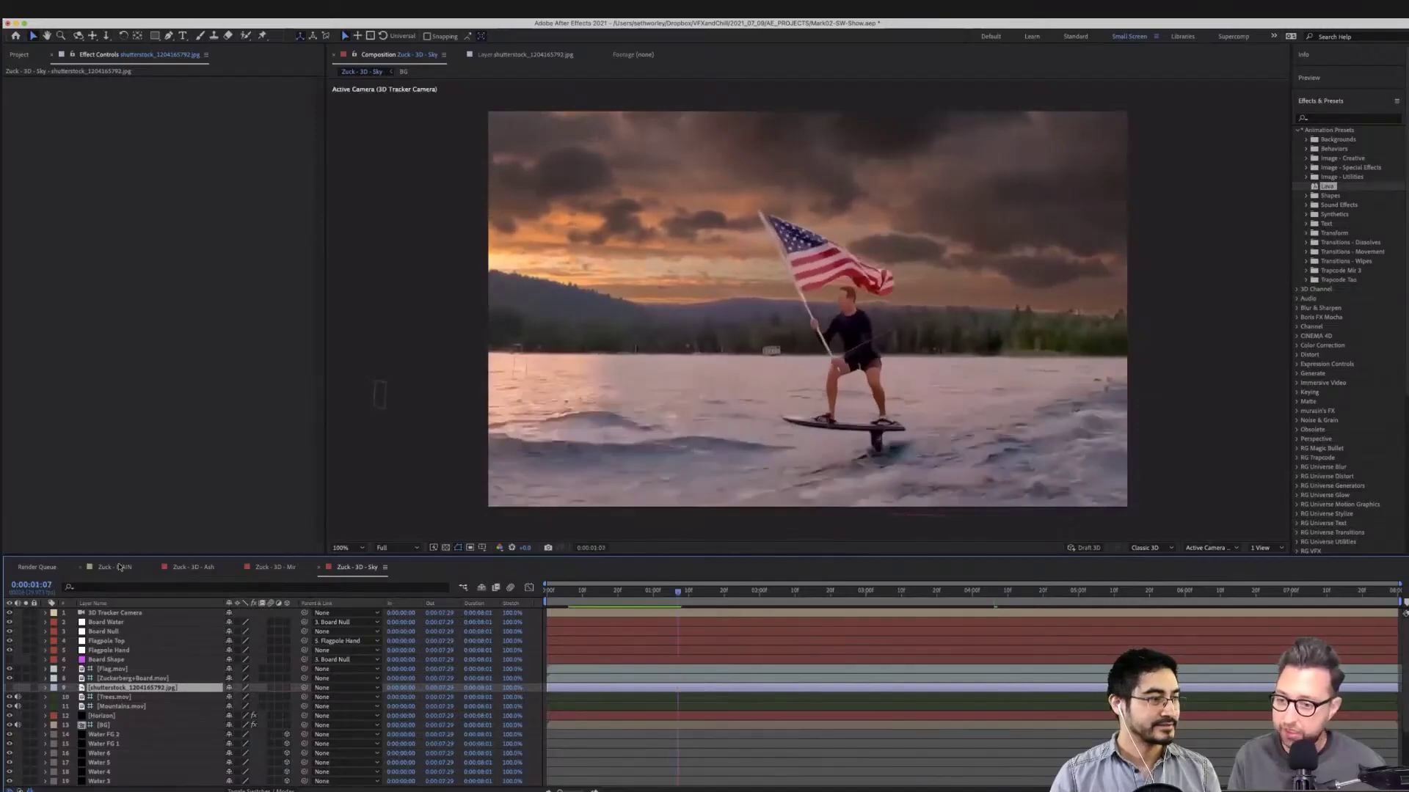
Add the Zuck - 3D - Sky comp to Zuck - MAIN below Mountains.mov, with the trees and mountains layers visible
{"action": "left_click", "coordinate": [120, 567]}
{"action": "key", "text": "super+0"}
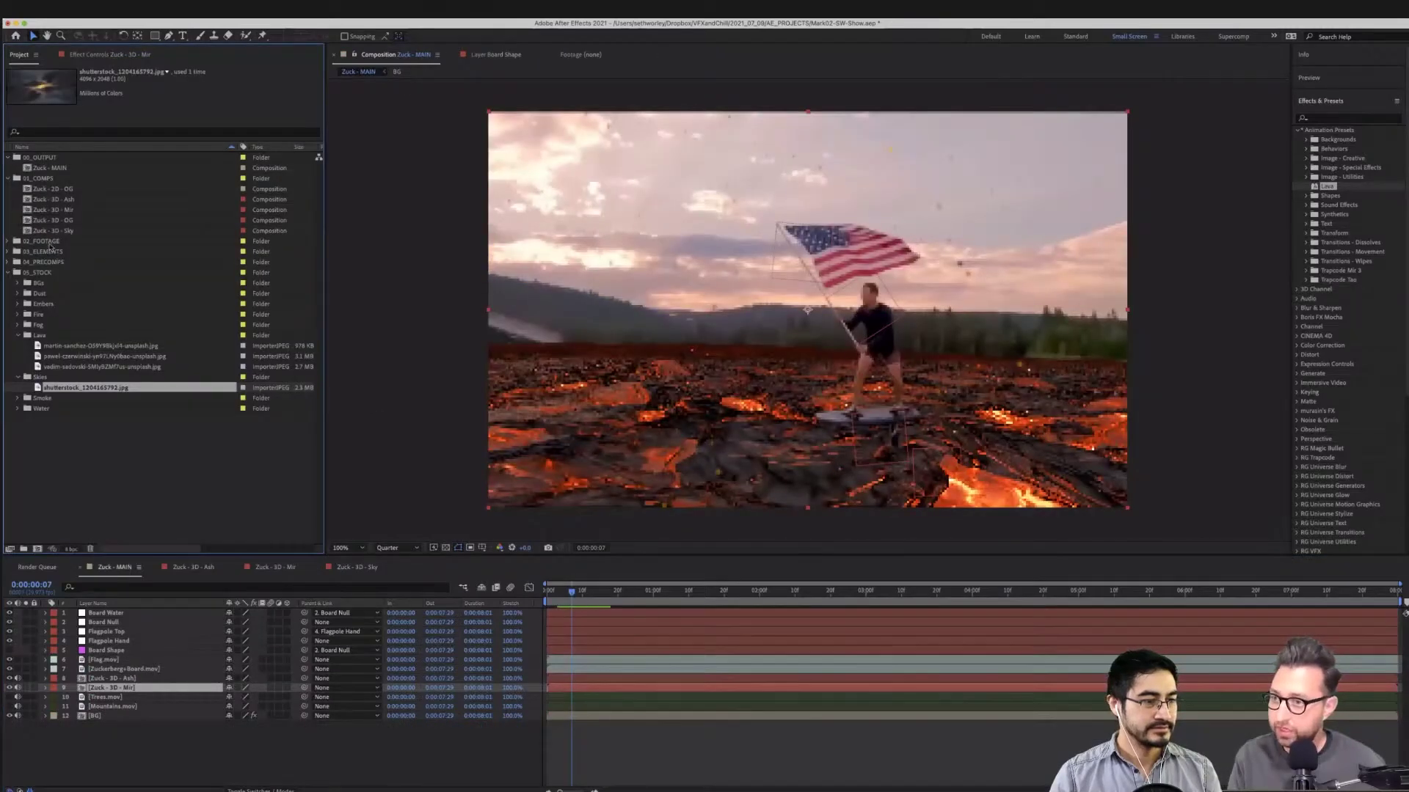
{"action": "left_click_drag", "start_coordinate": [27, 230], "coordinate": [60, 709]}
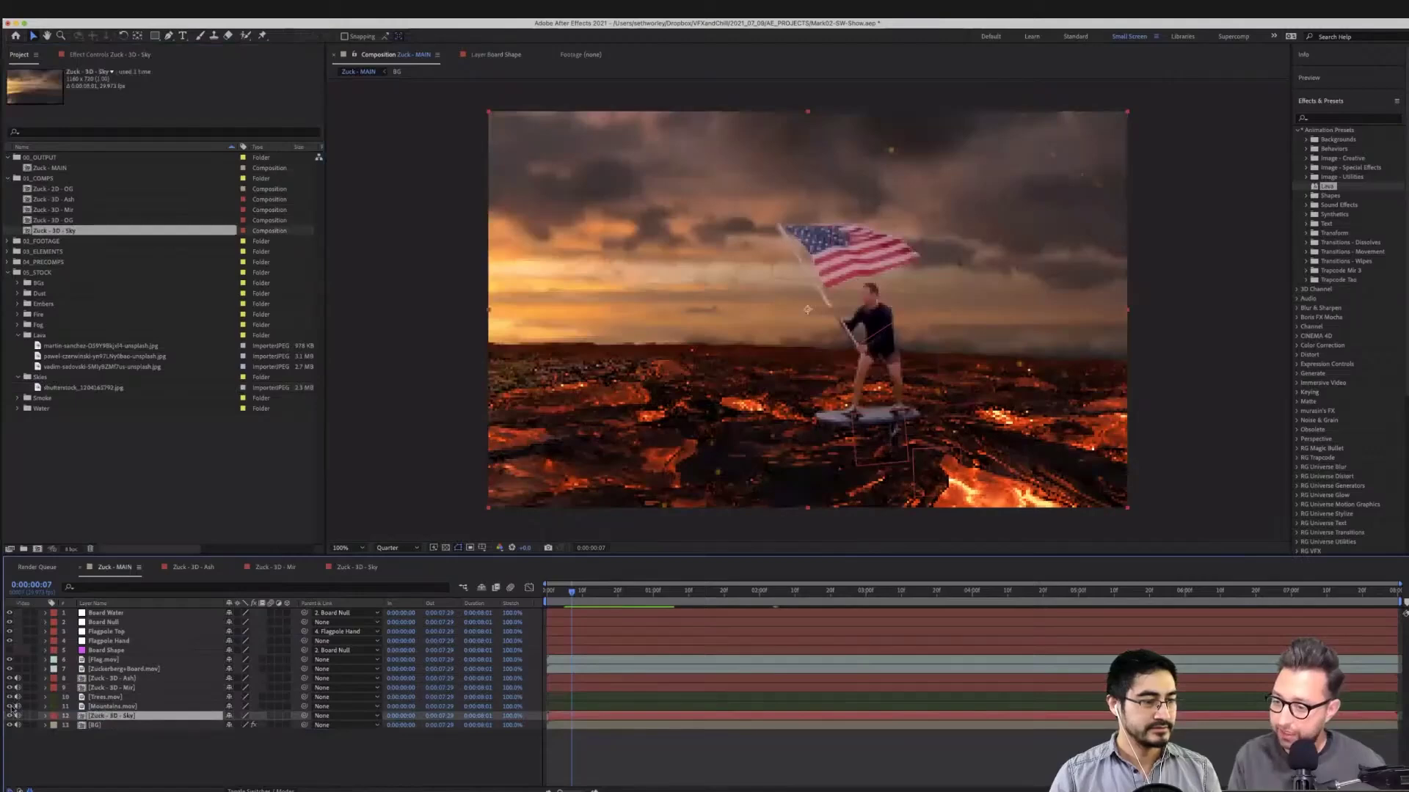
Preview the new sky over the lava scene in Zuck - MAIN and save the project
{"action": "key", "text": "space"}
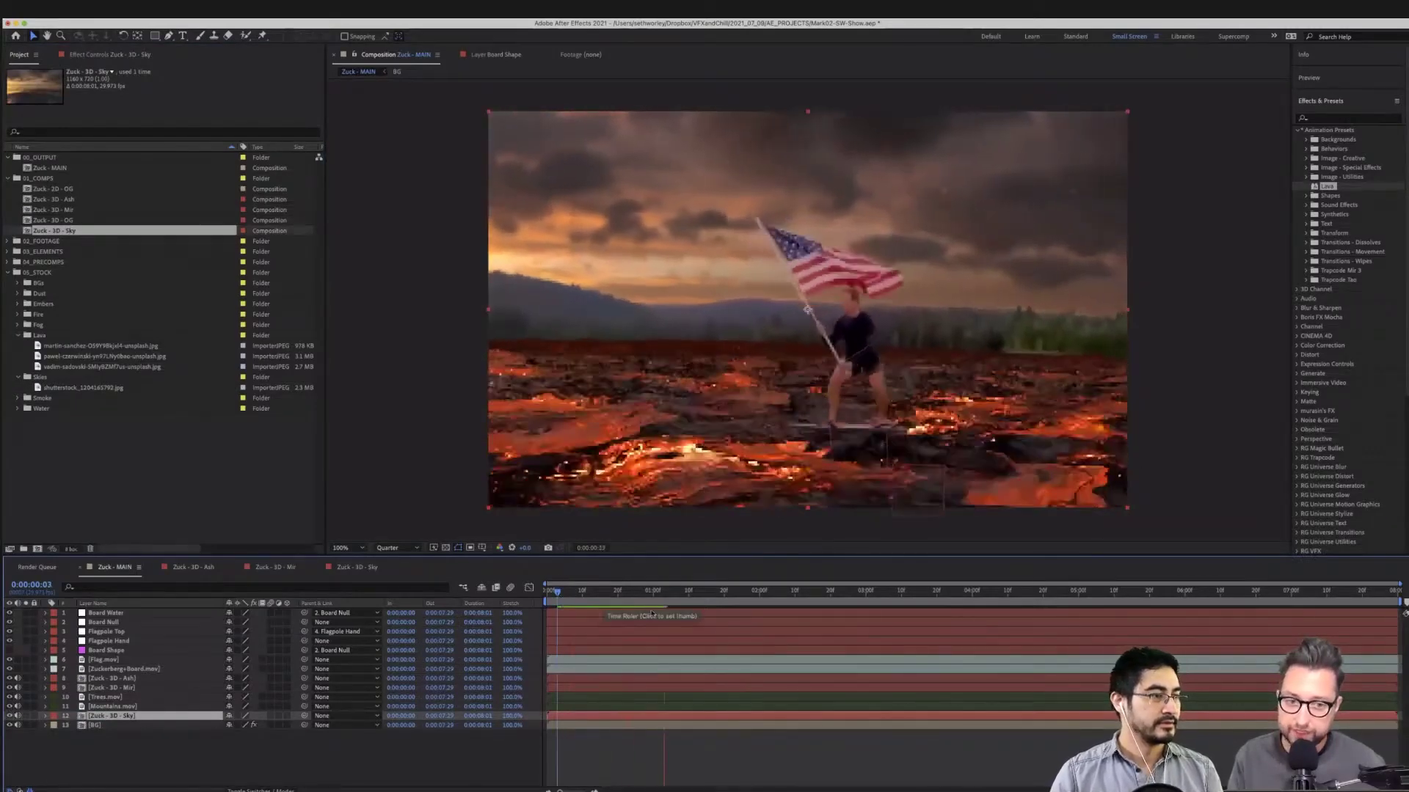
{"action": "left_click", "coordinate": [620, 592]}
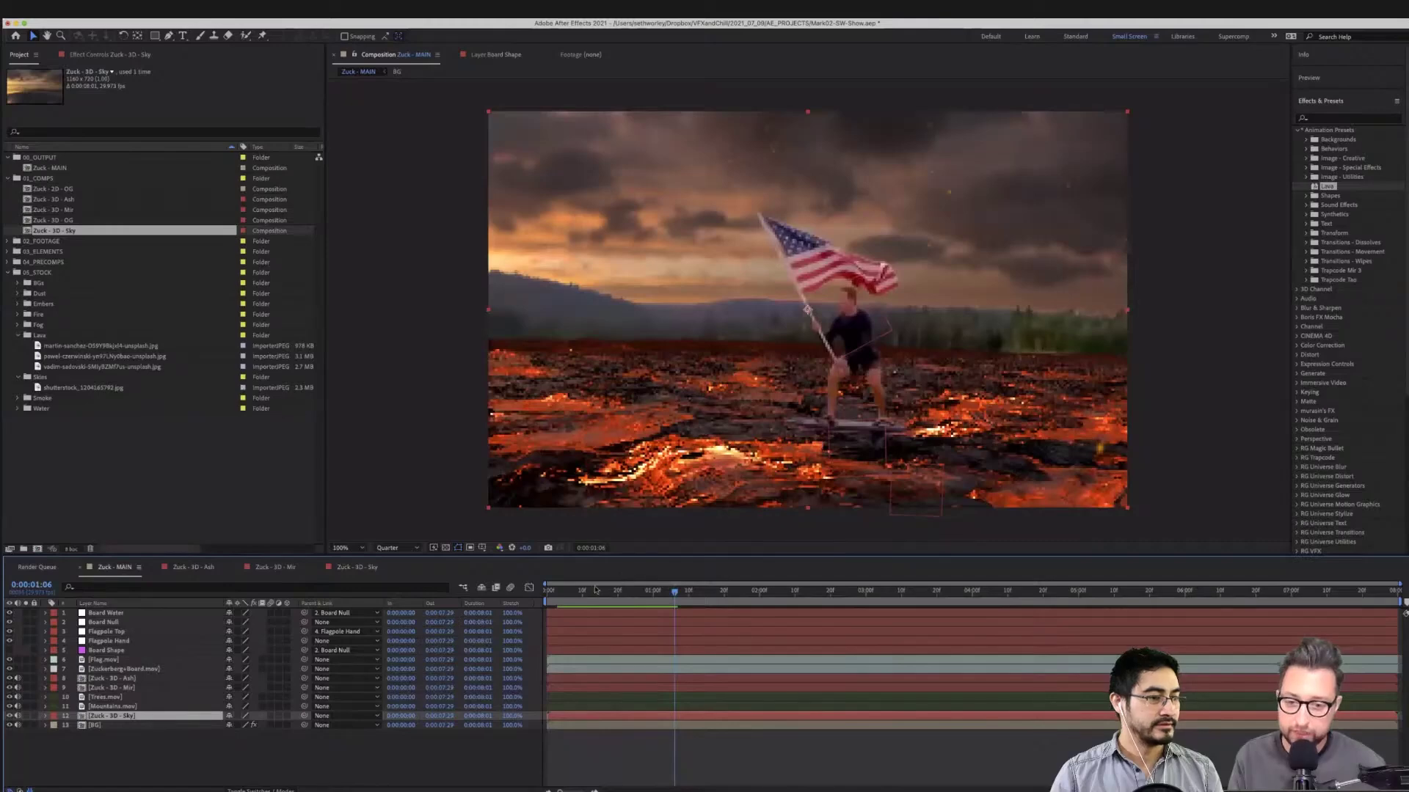
{"action": "left_click_drag", "start_coordinate": [622, 591], "coordinate": [583, 592]}
{"action": "key", "text": "super+s"}
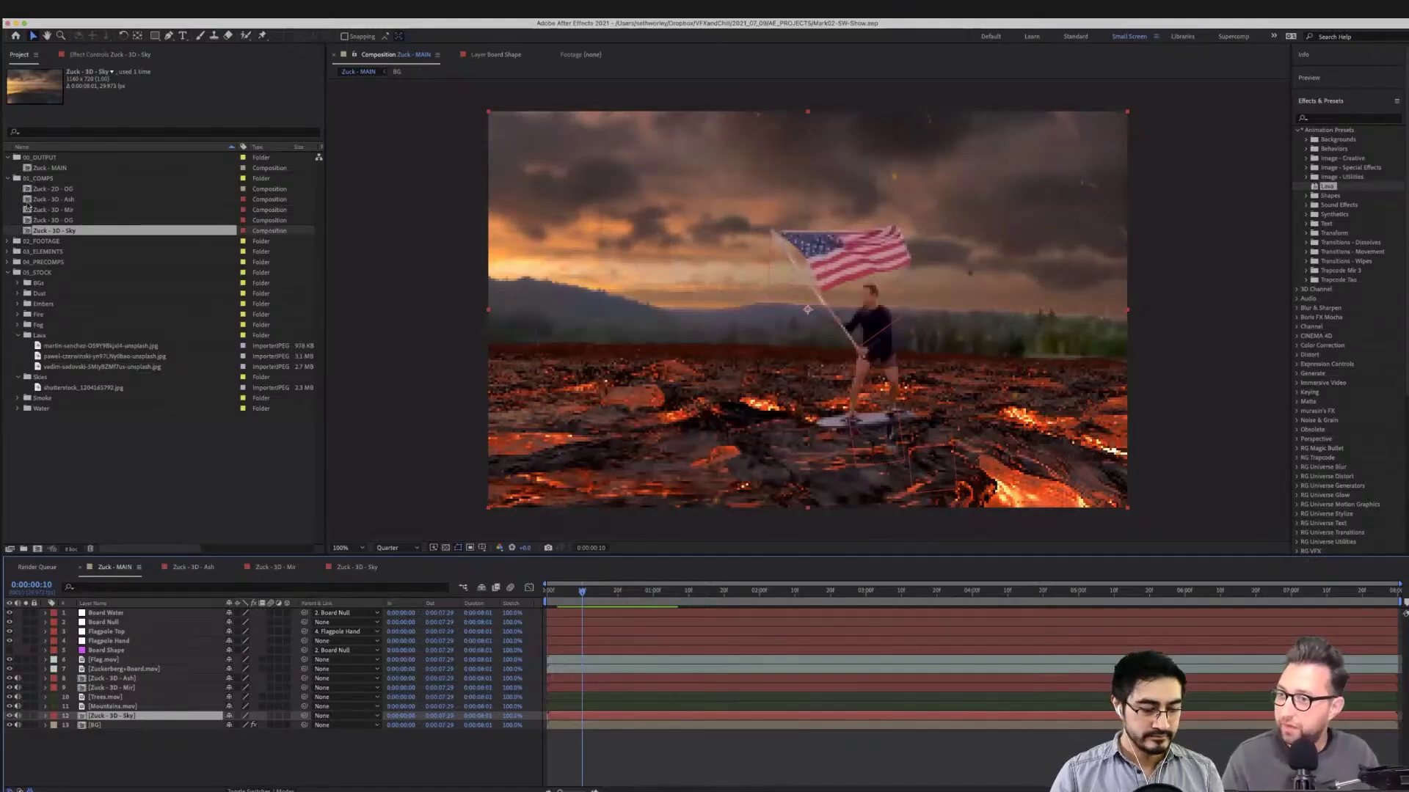
Duplicate the Zuck - 3D - OG comp and rename the copy Zuck - 3D - Form
{"action": "left_click", "coordinate": [28, 221]}
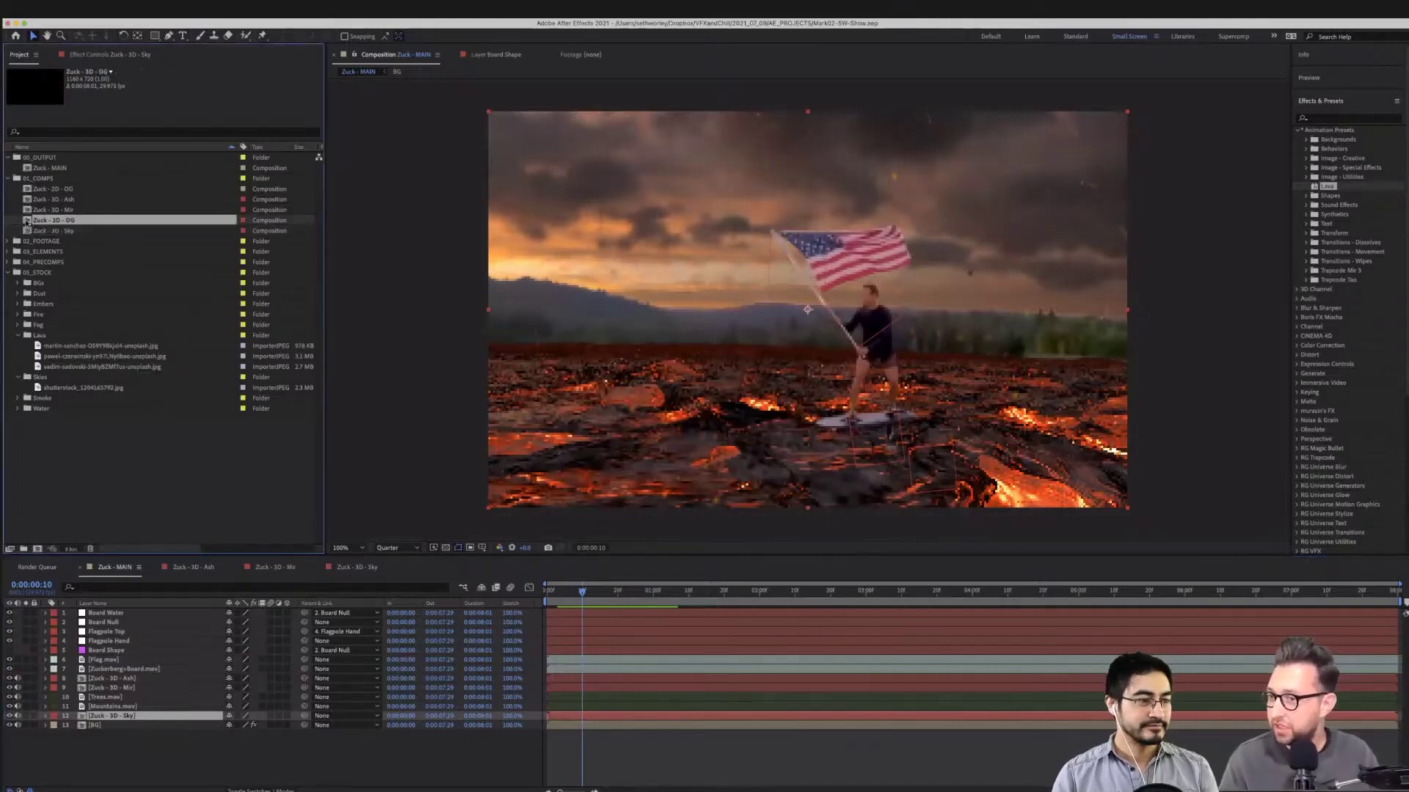
{"action": "key", "text": "super+d"}
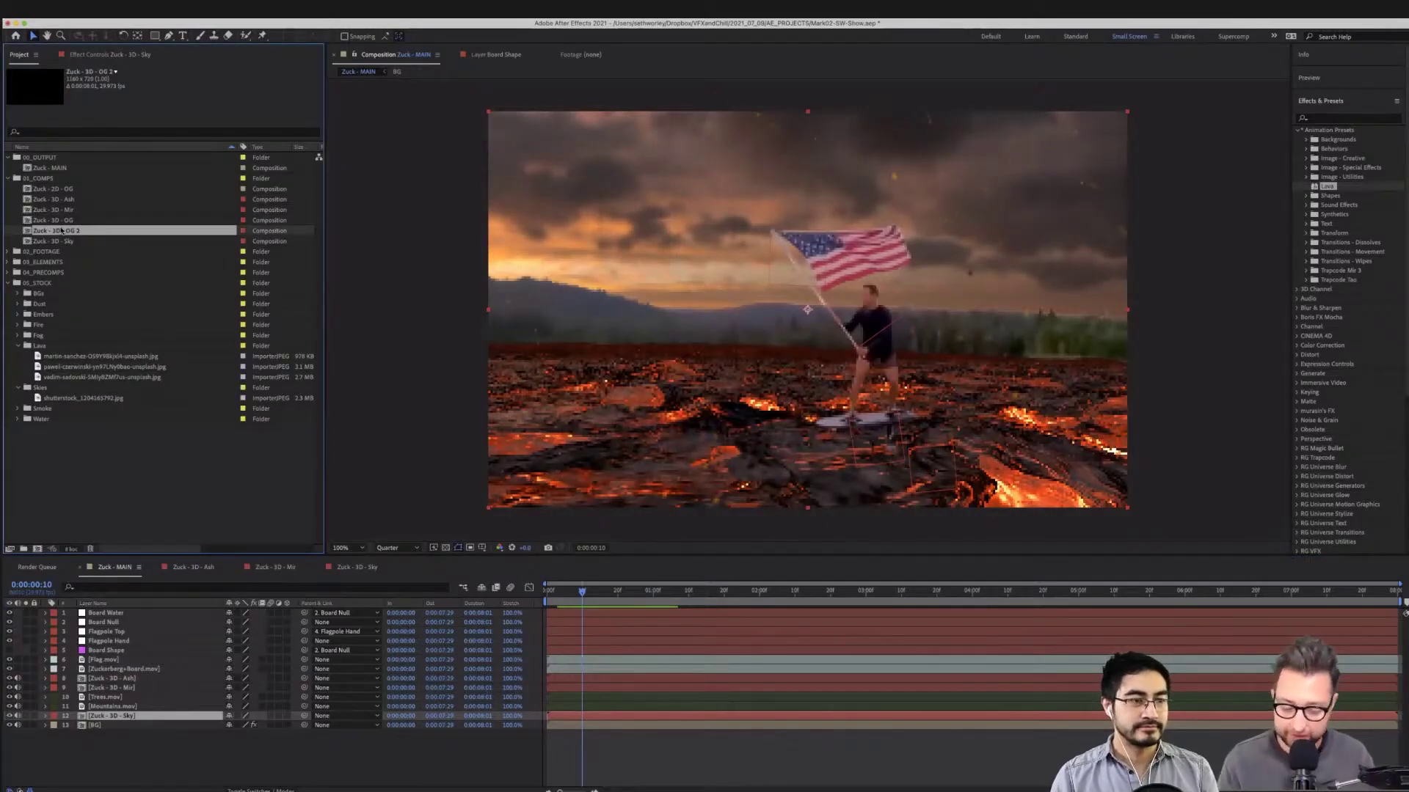
{"action": "key", "text": "Return"}
{"action": "key", "text": "Right"}
{"action": "key", "text": "BackSpace"}
{"action": "key", "text": "BackSpace"}
{"action": "key", "text": "BackSpace"}
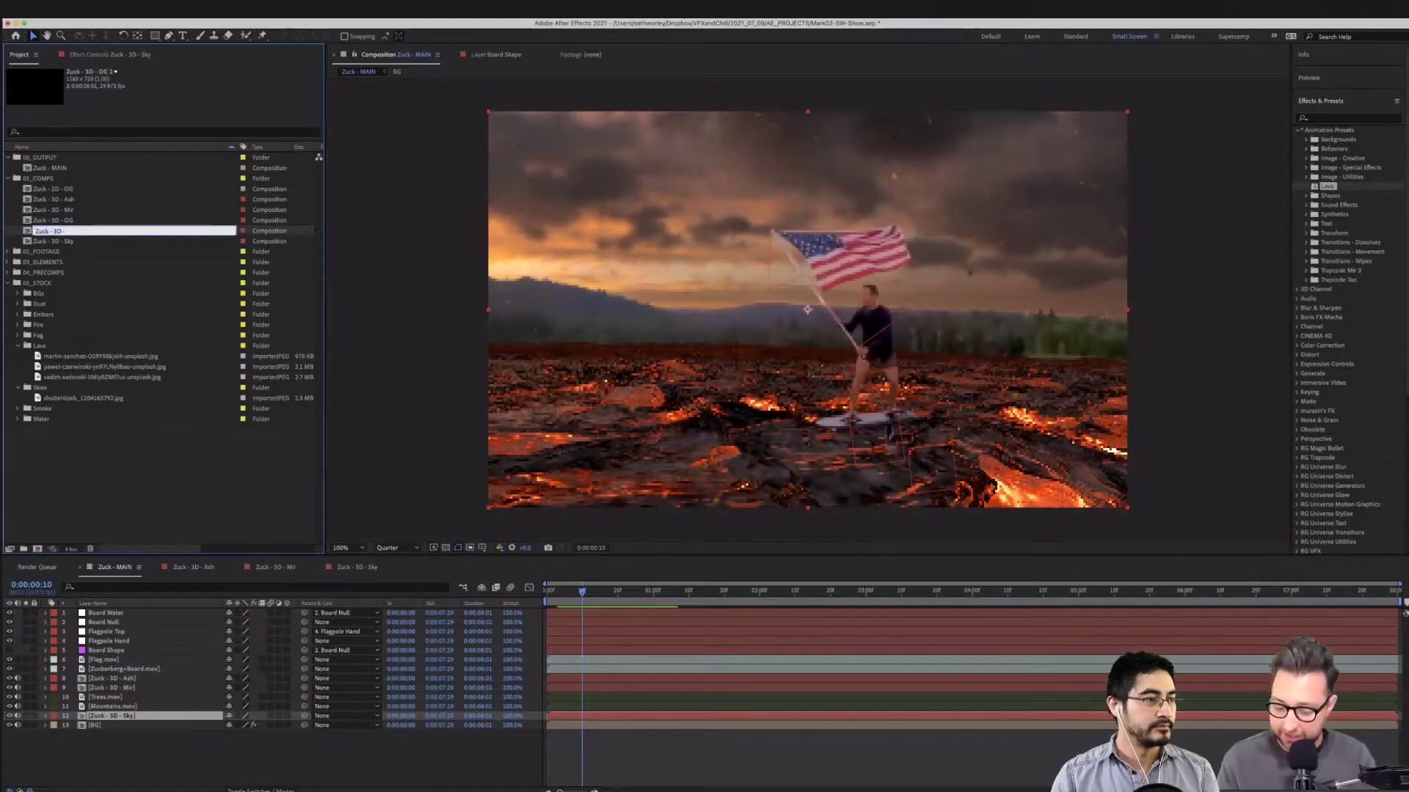
{"action": "type", "text": "Fore"}
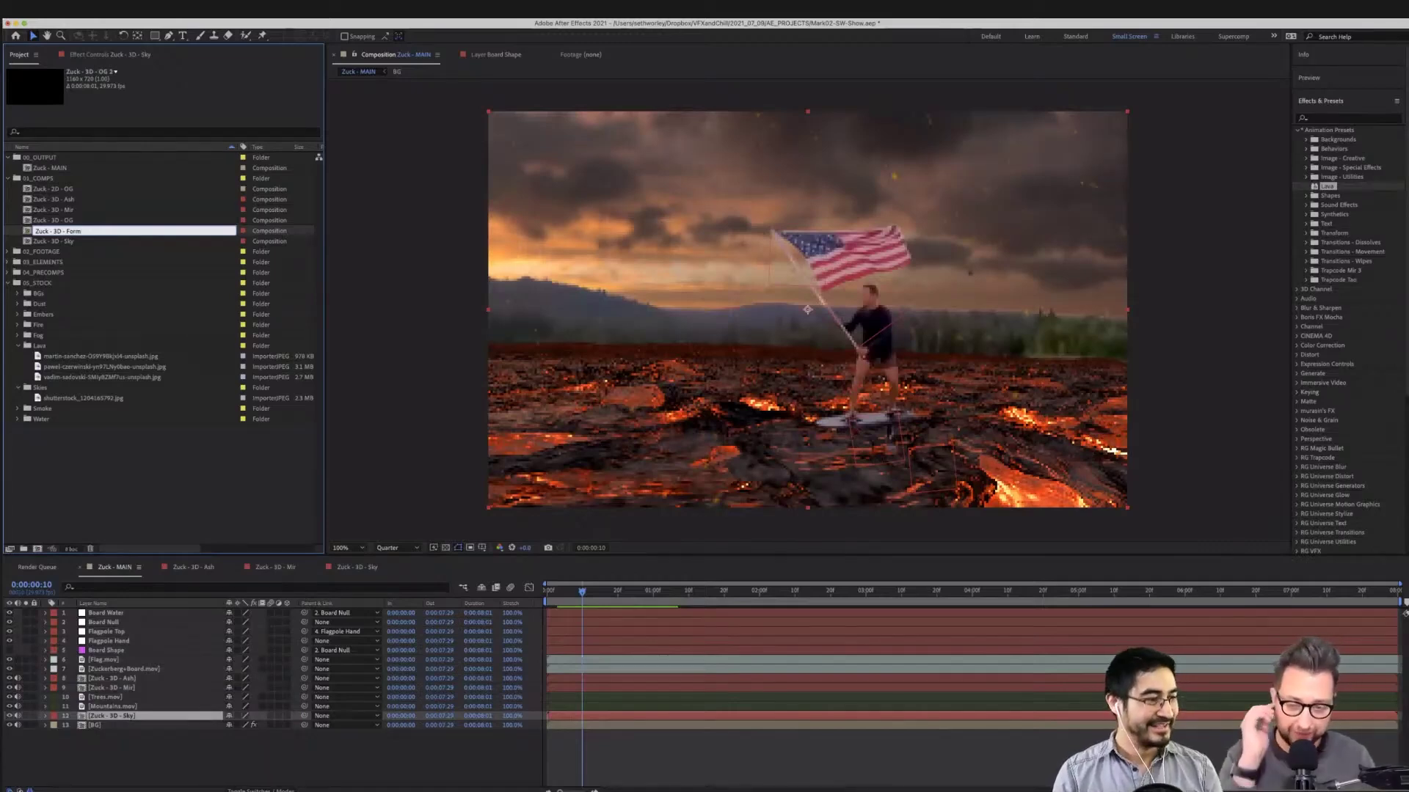
{"action": "key", "text": "Return"}
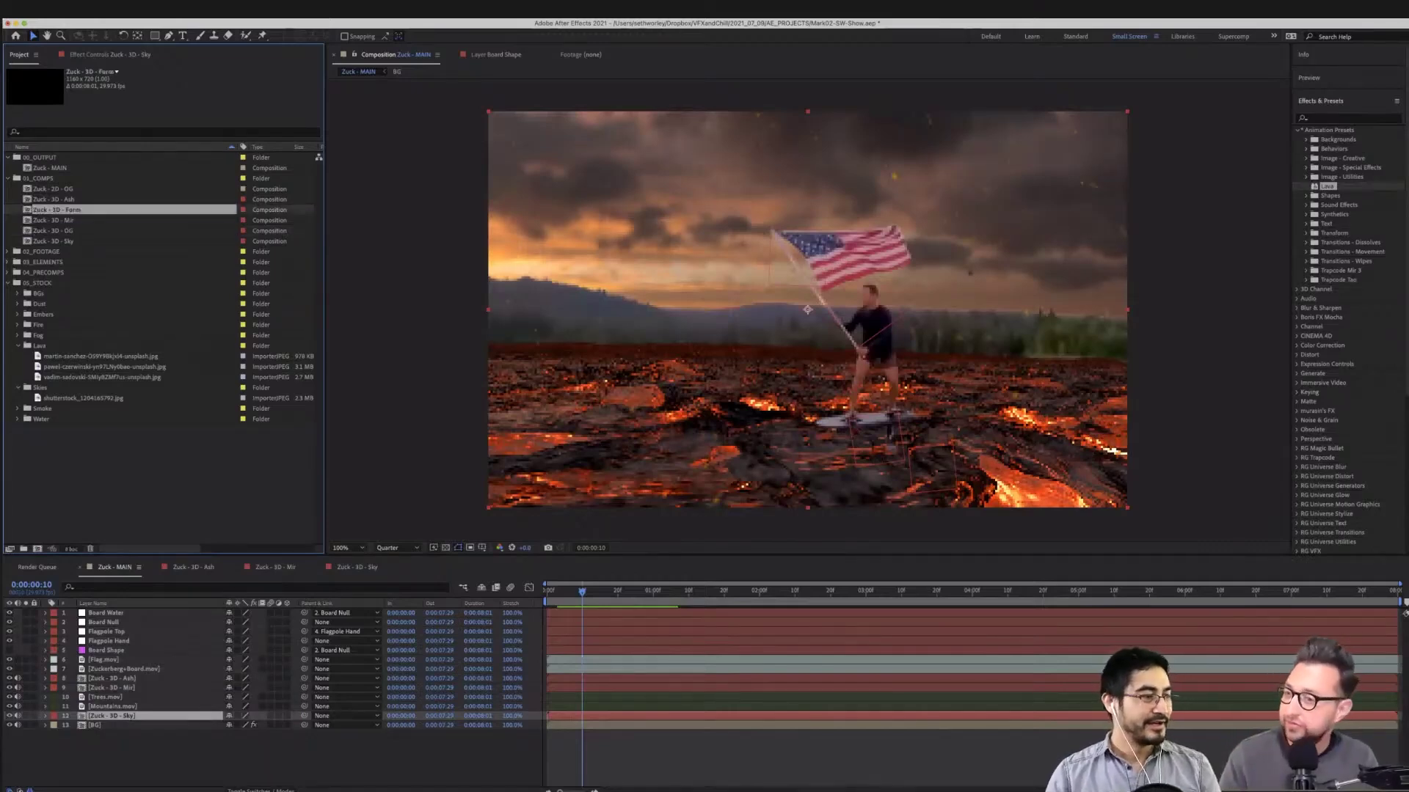
Open the Zuck - 3D - Form comp and create a black solid named Form
{"action": "double_click", "coordinate": [27, 211]}
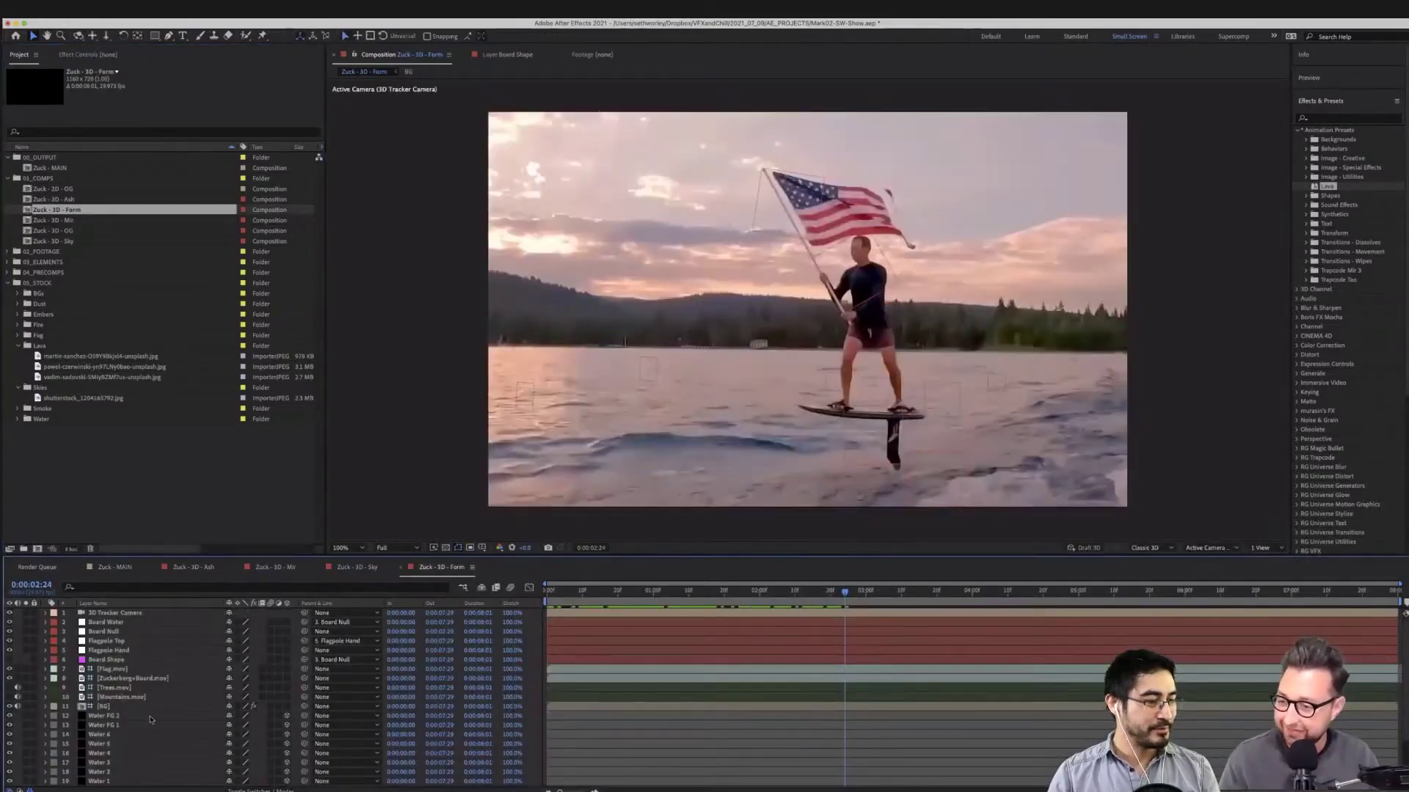
{"action": "left_click", "coordinate": [197, 10]}
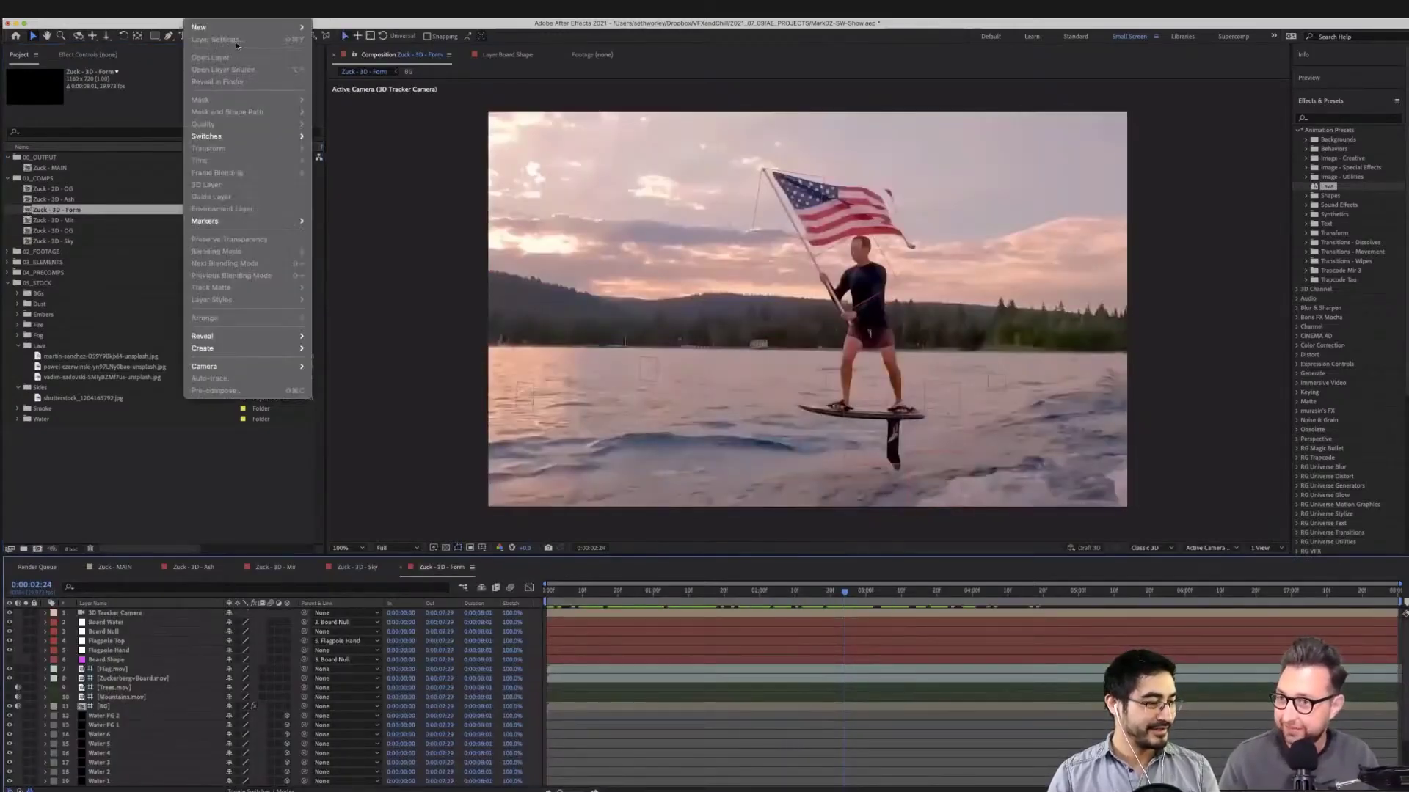
{"action": "mouse_move", "coordinate": [235, 29]}
{"action": "left_click", "coordinate": [327, 38]}
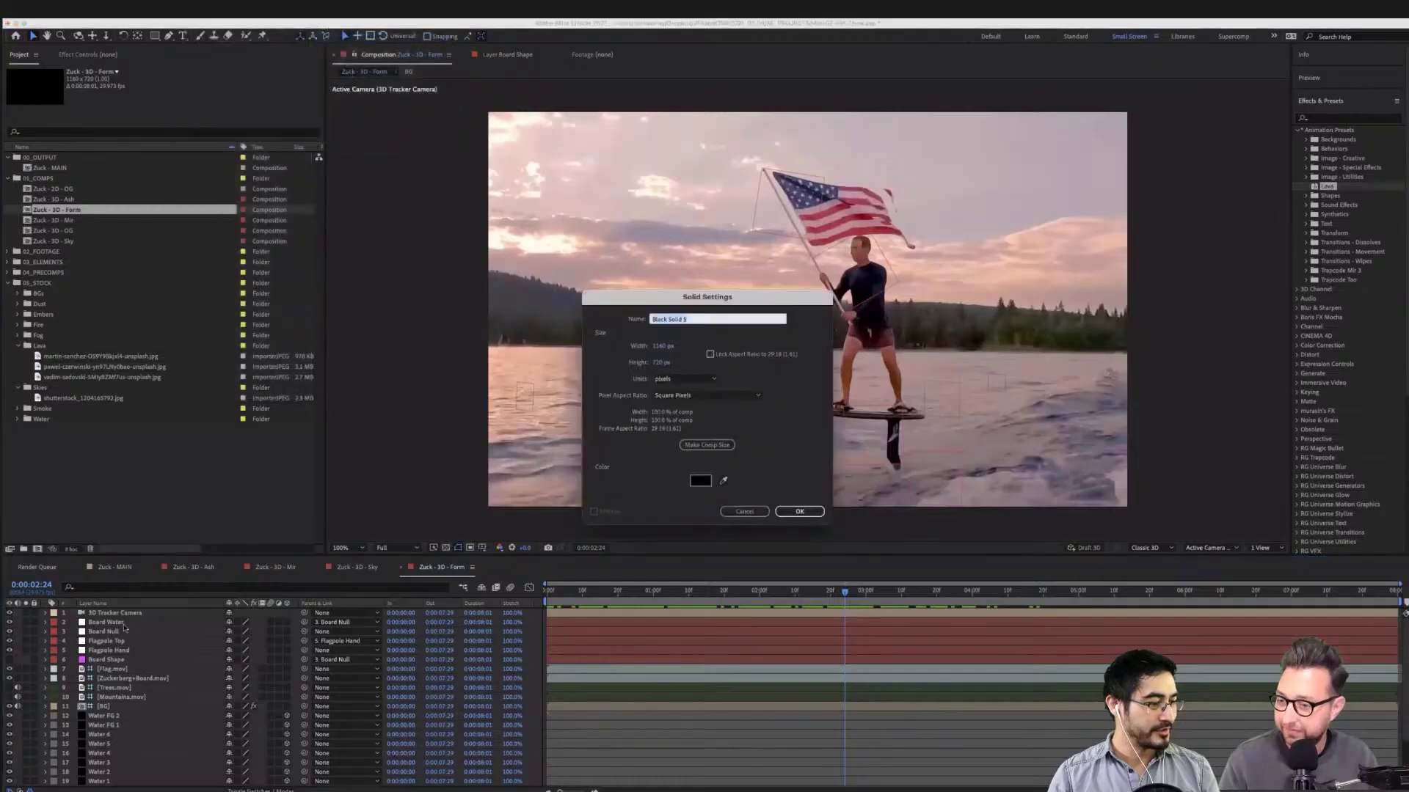
{"action": "type", "text": "Form"}
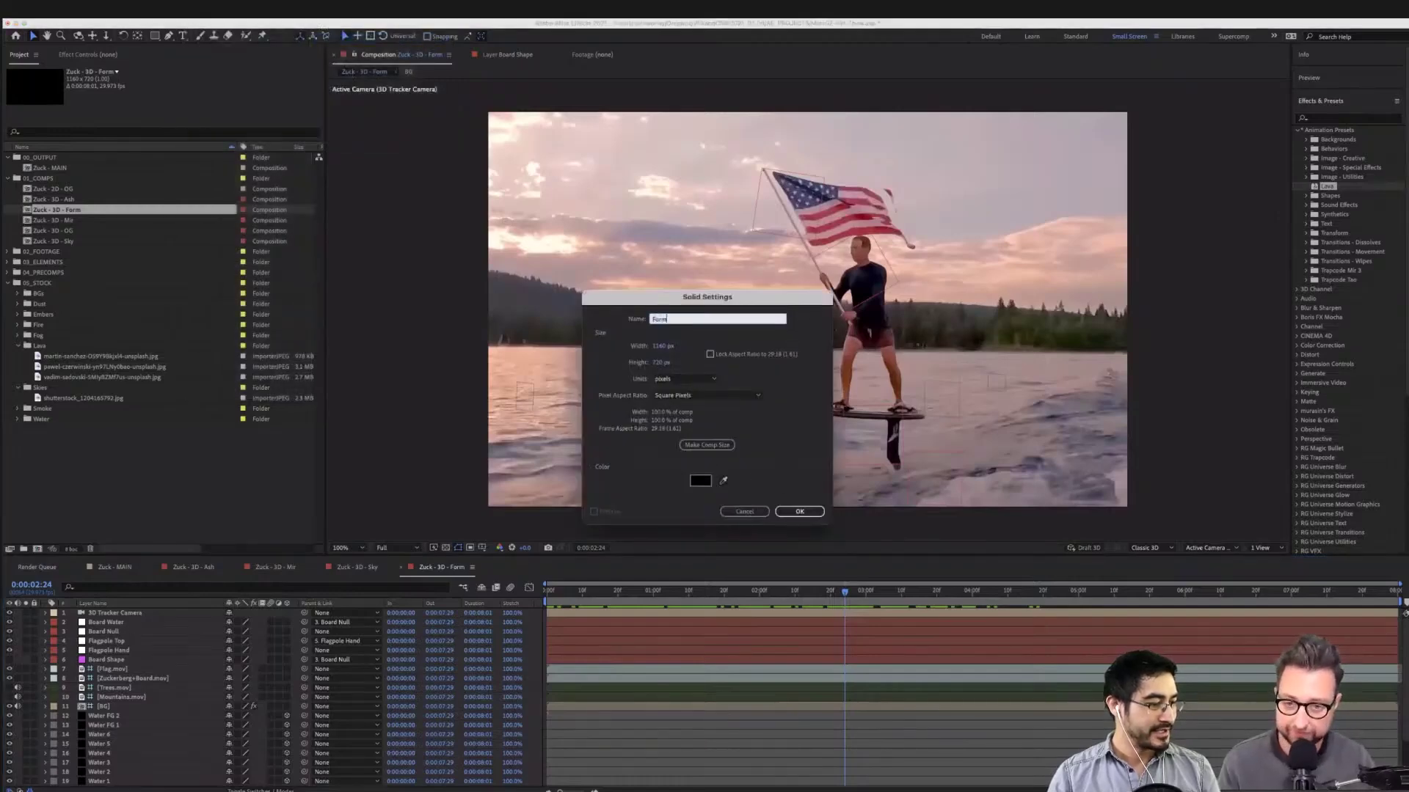
{"action": "left_click", "coordinate": [800, 511]}
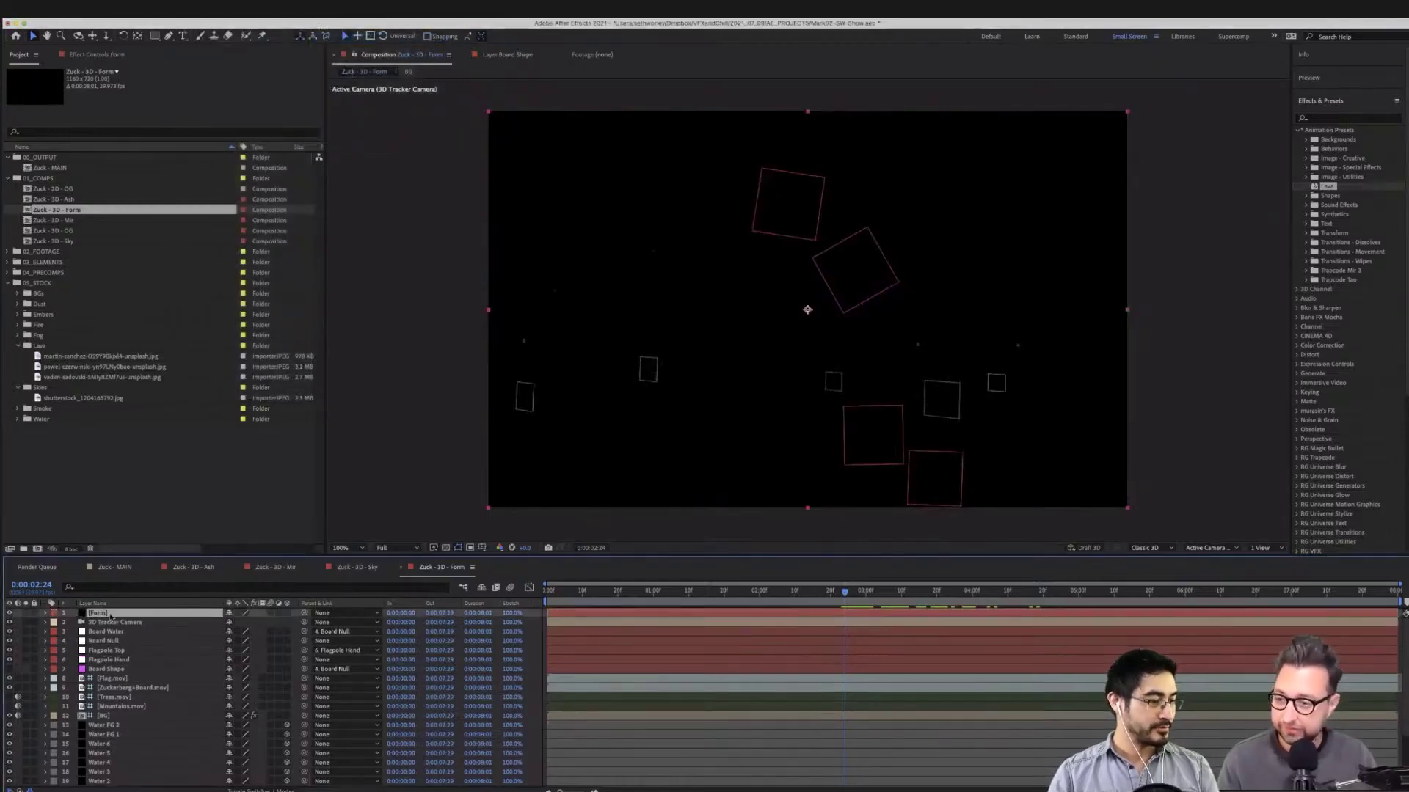
Find the Trapcode Form effect and apply it to the Form solid
{"action": "key", "text": "ctrl+space"}
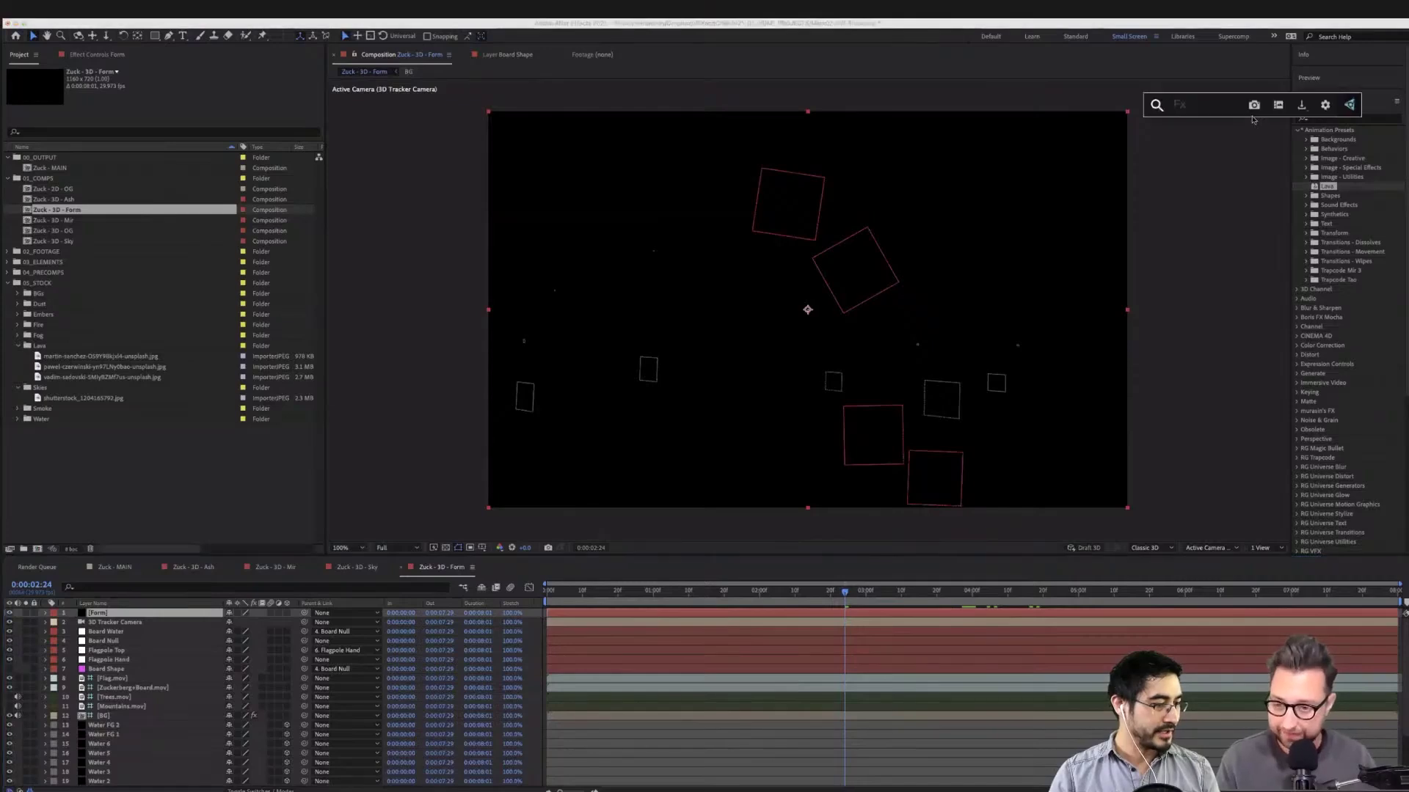
{"action": "type", "text": "form"}
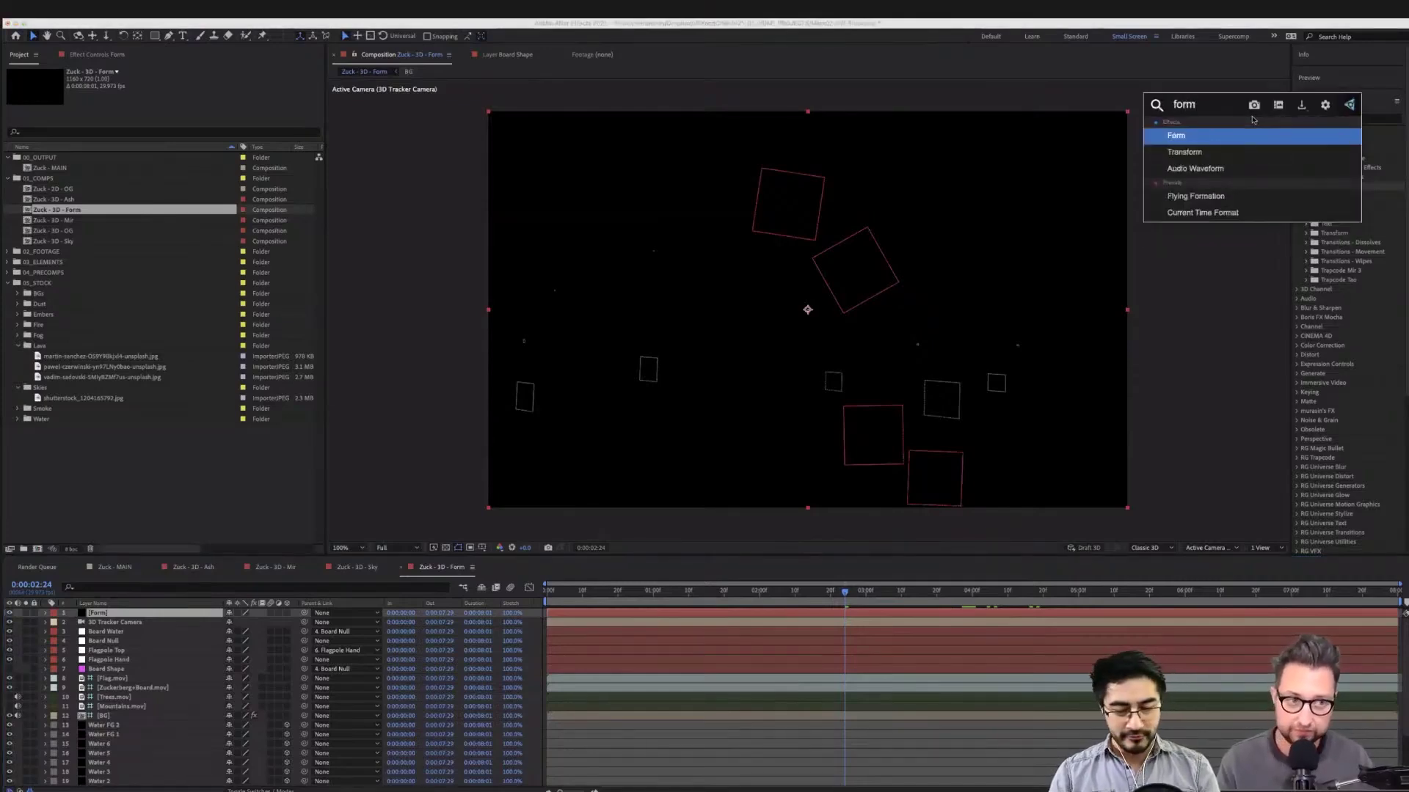
{"action": "key", "text": "Return"}
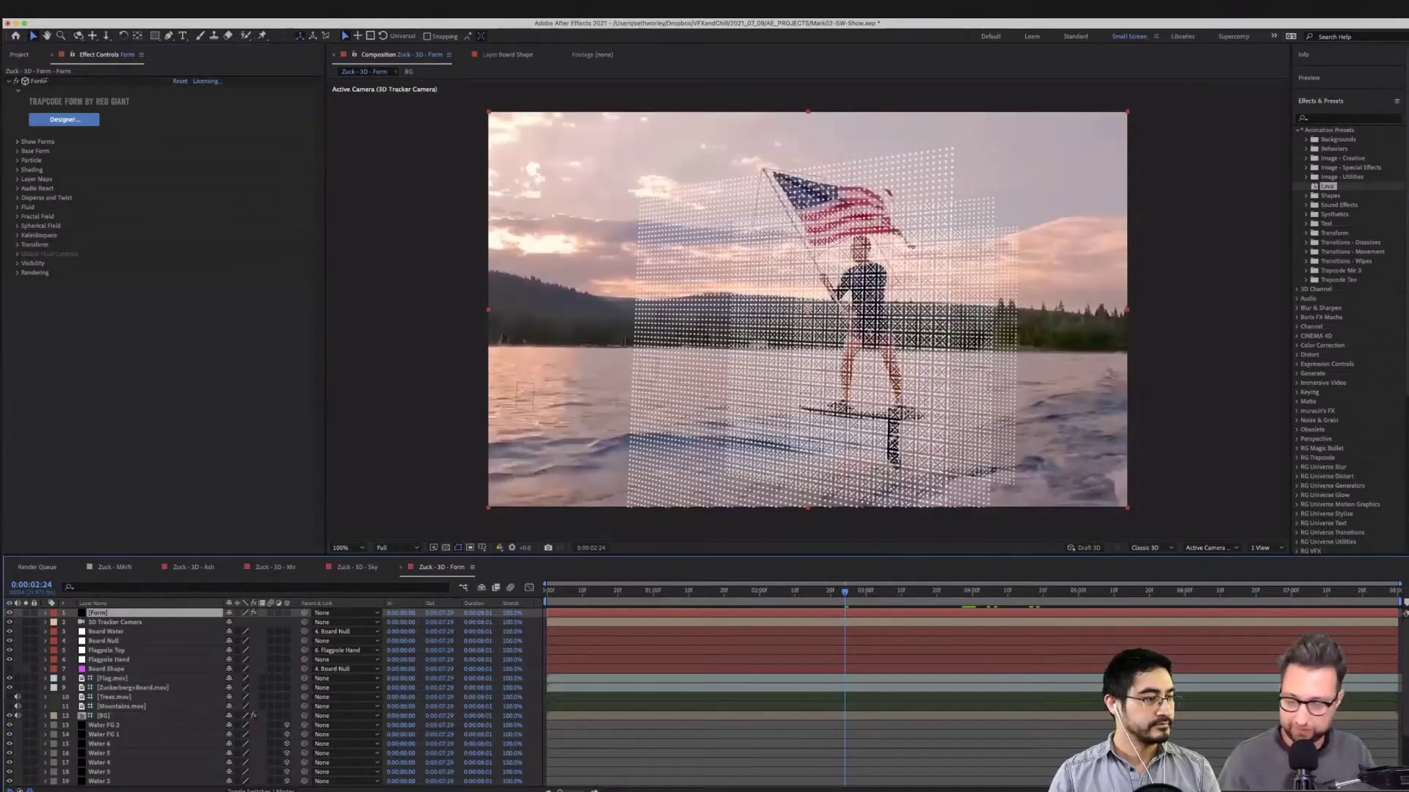
{"action": "left_click", "coordinate": [56, 122]}
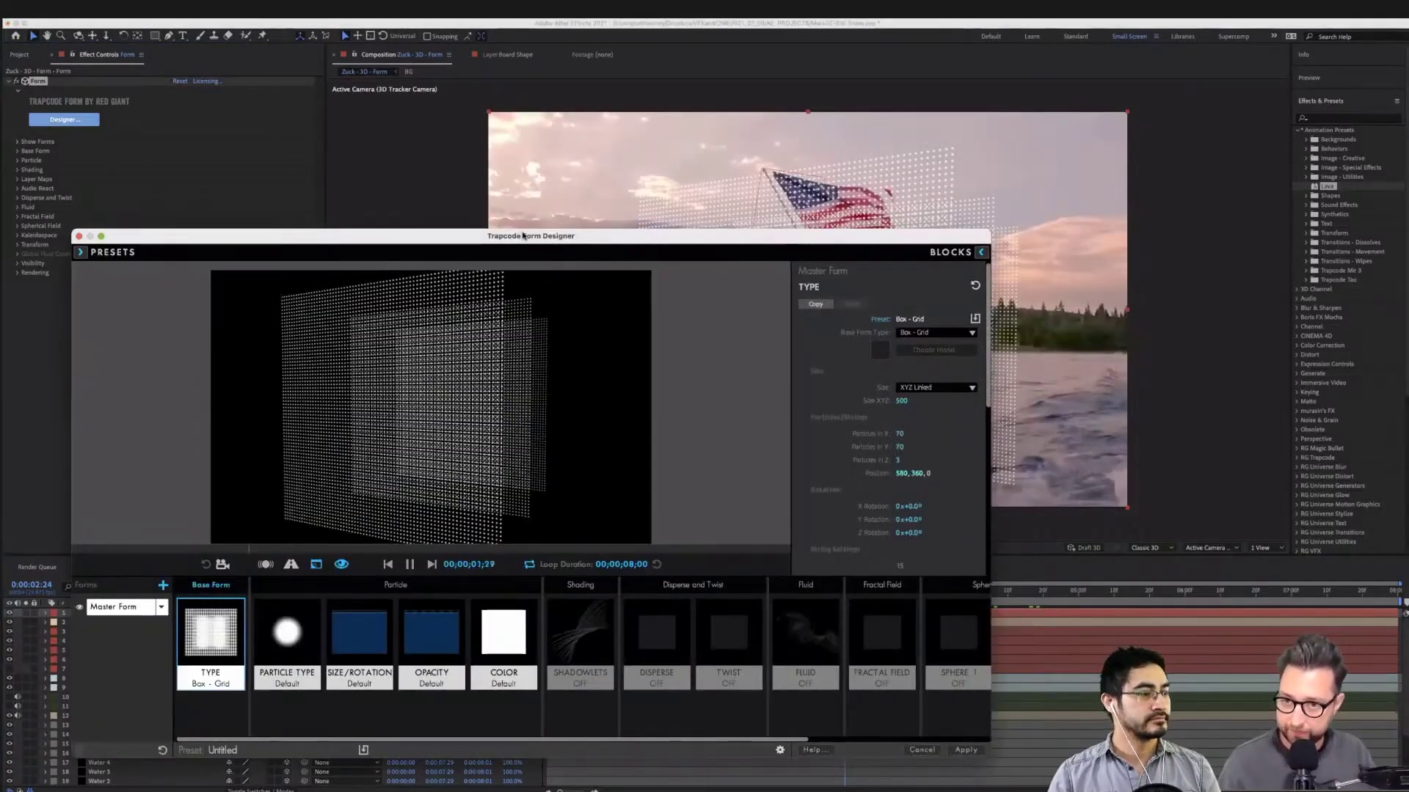
{"action": "left_click_drag", "start_coordinate": [523, 236], "coordinate": [619, 114]}
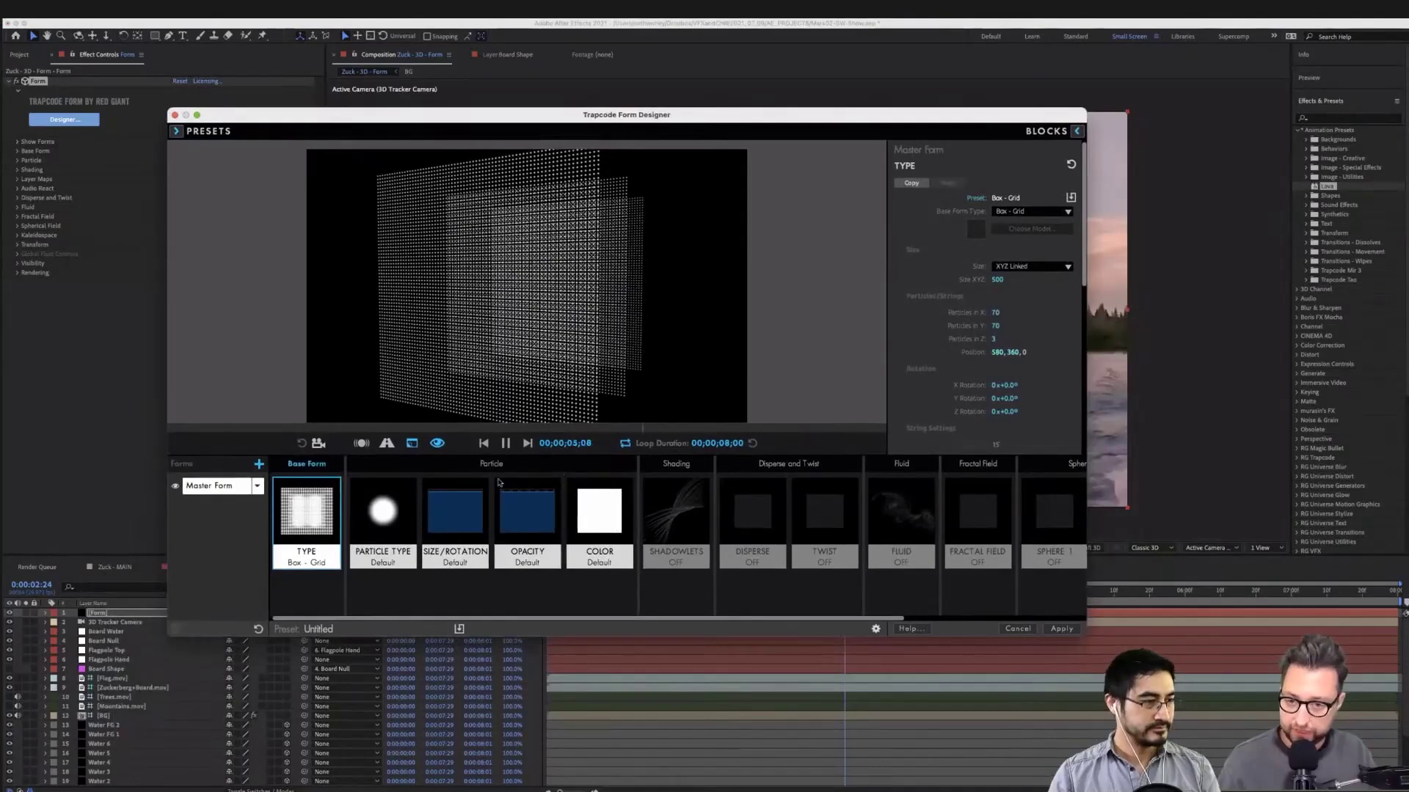
{"action": "left_click", "coordinate": [185, 131]}
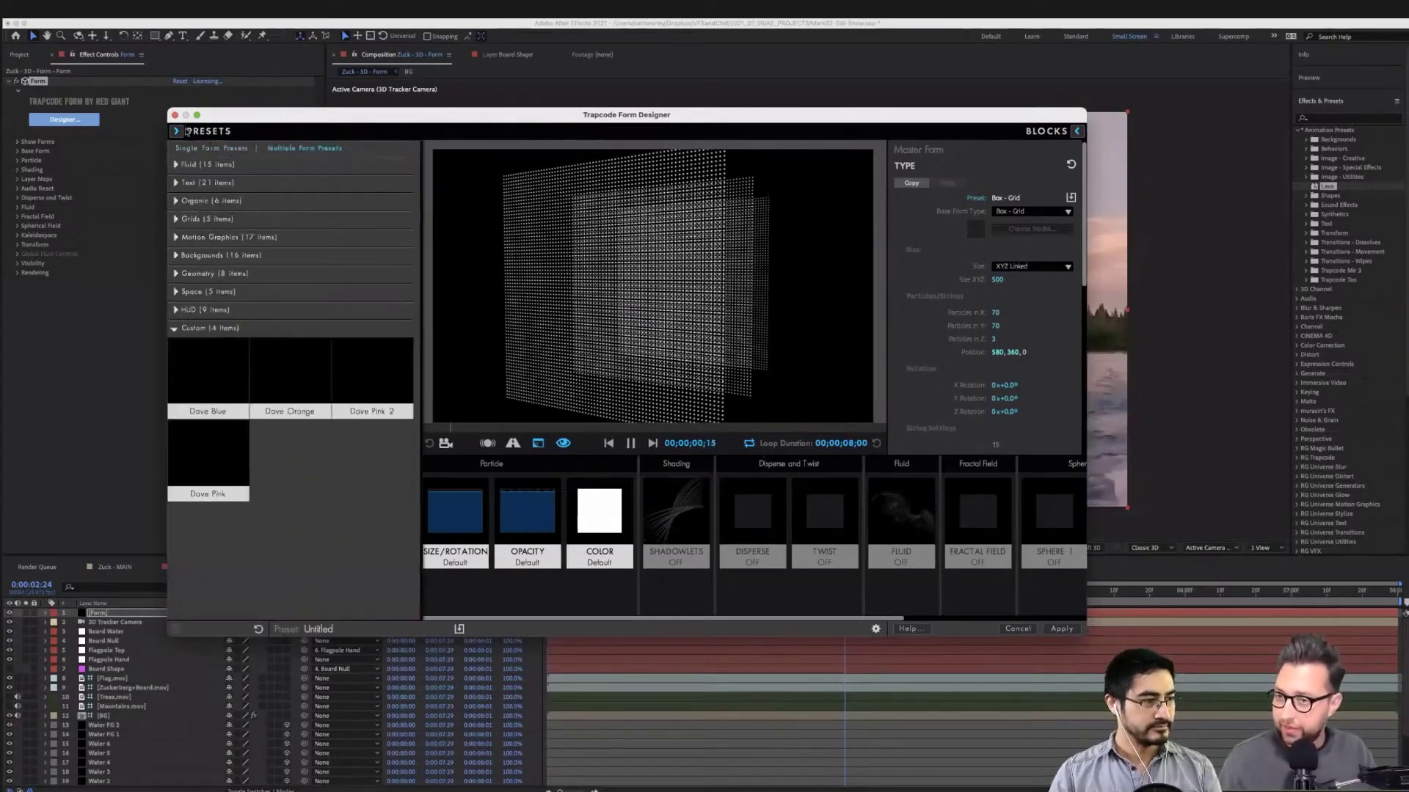
{"action": "left_click", "coordinate": [185, 132]}
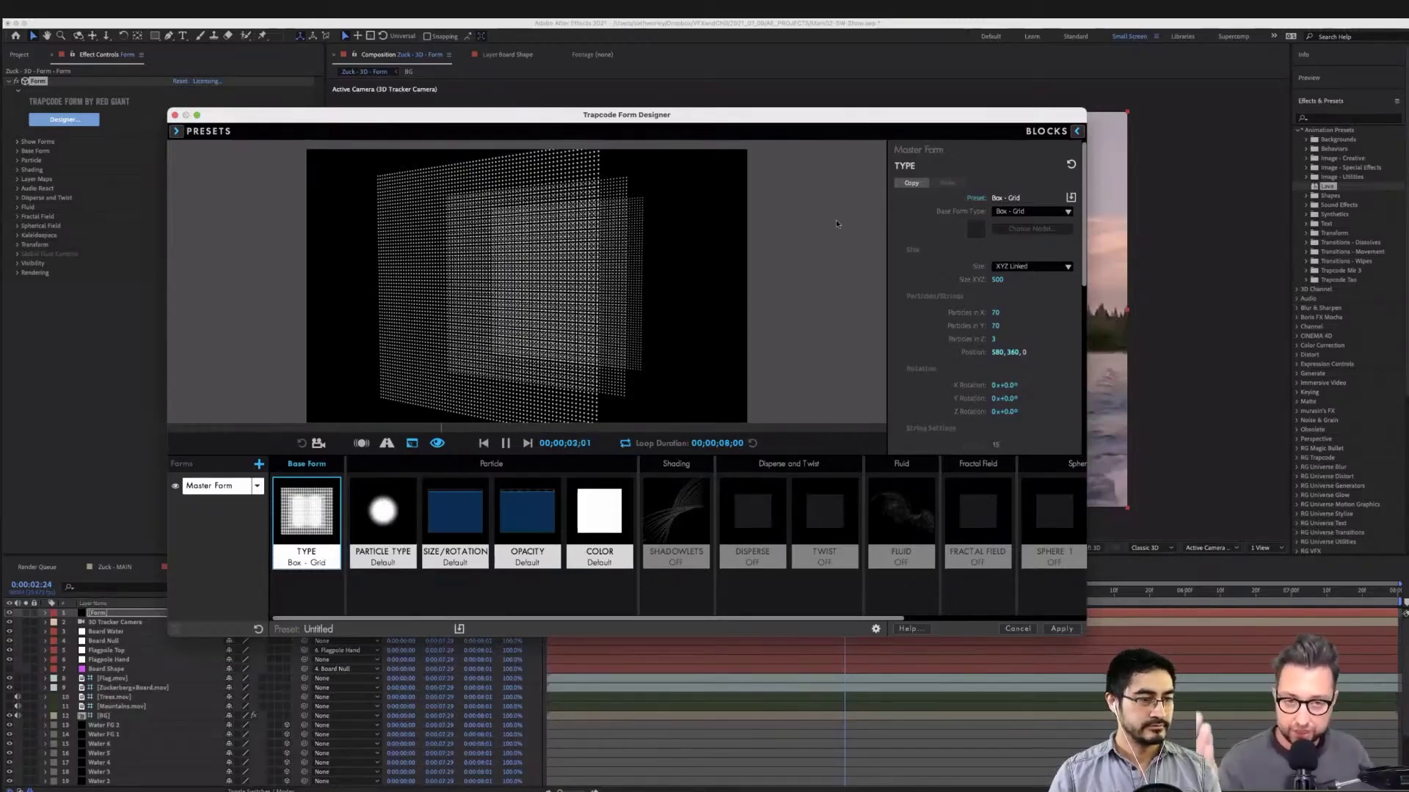
{"action": "left_click", "coordinate": [1025, 267]}
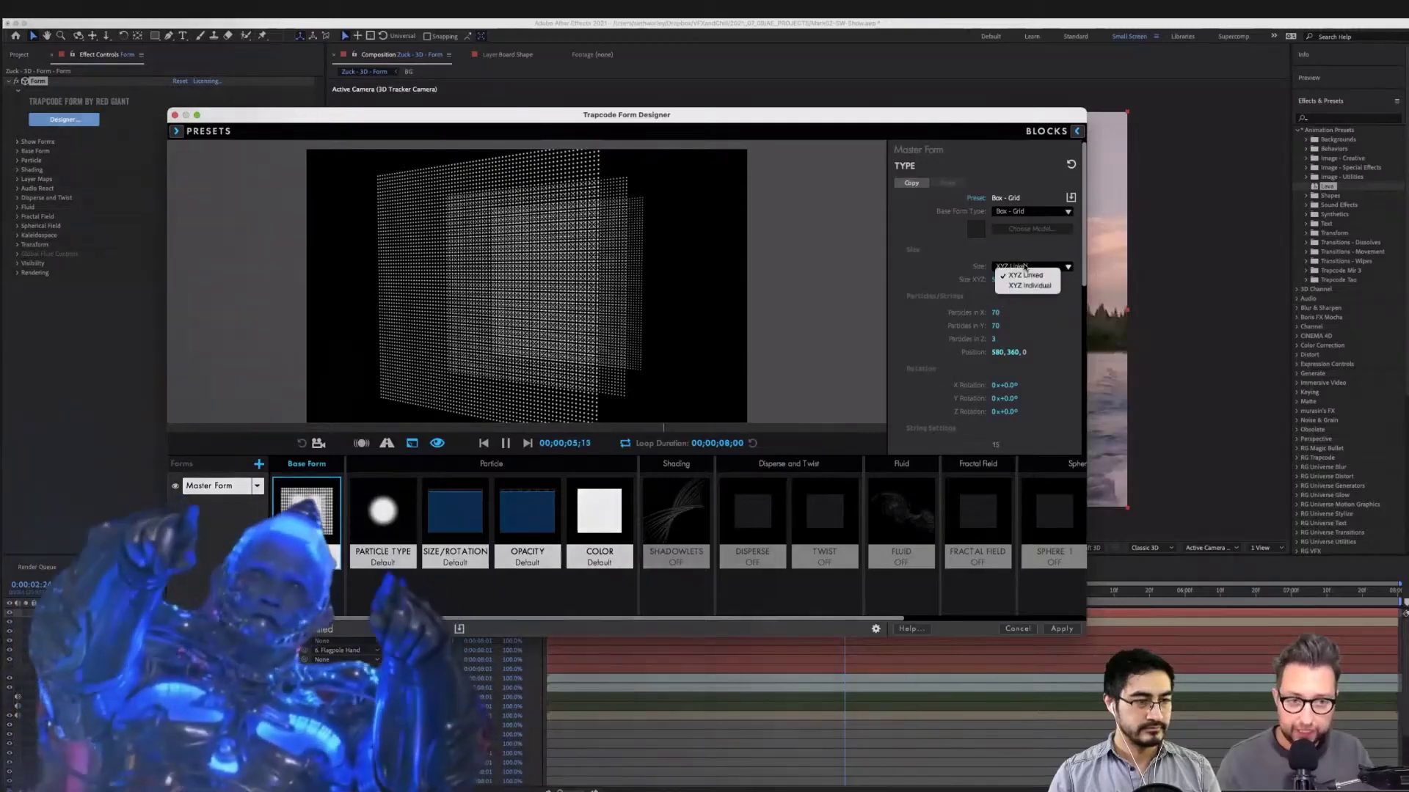
{"action": "left_click", "coordinate": [1029, 285]}
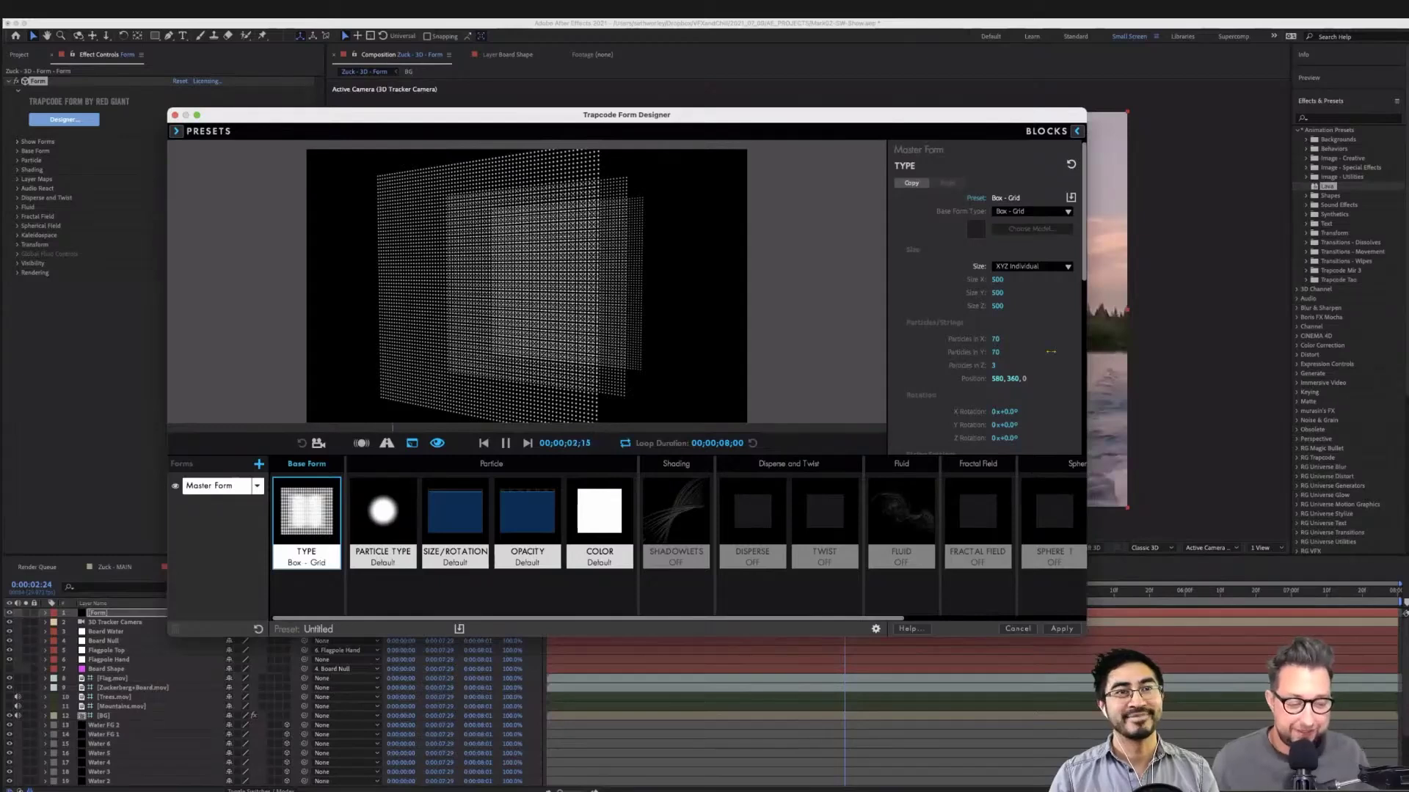
{"action": "left_click", "coordinate": [1021, 268]}
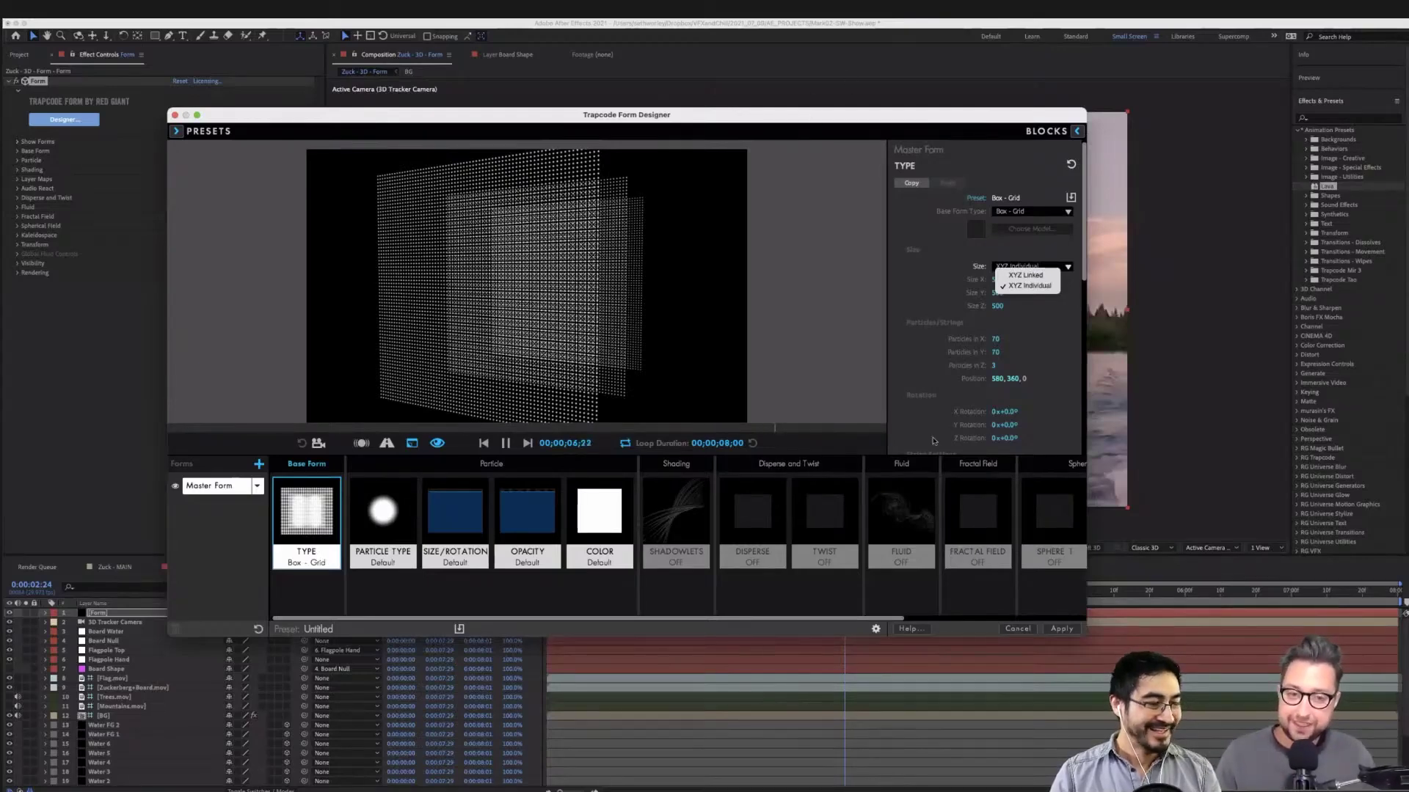
{"action": "left_click", "coordinate": [1009, 631]}
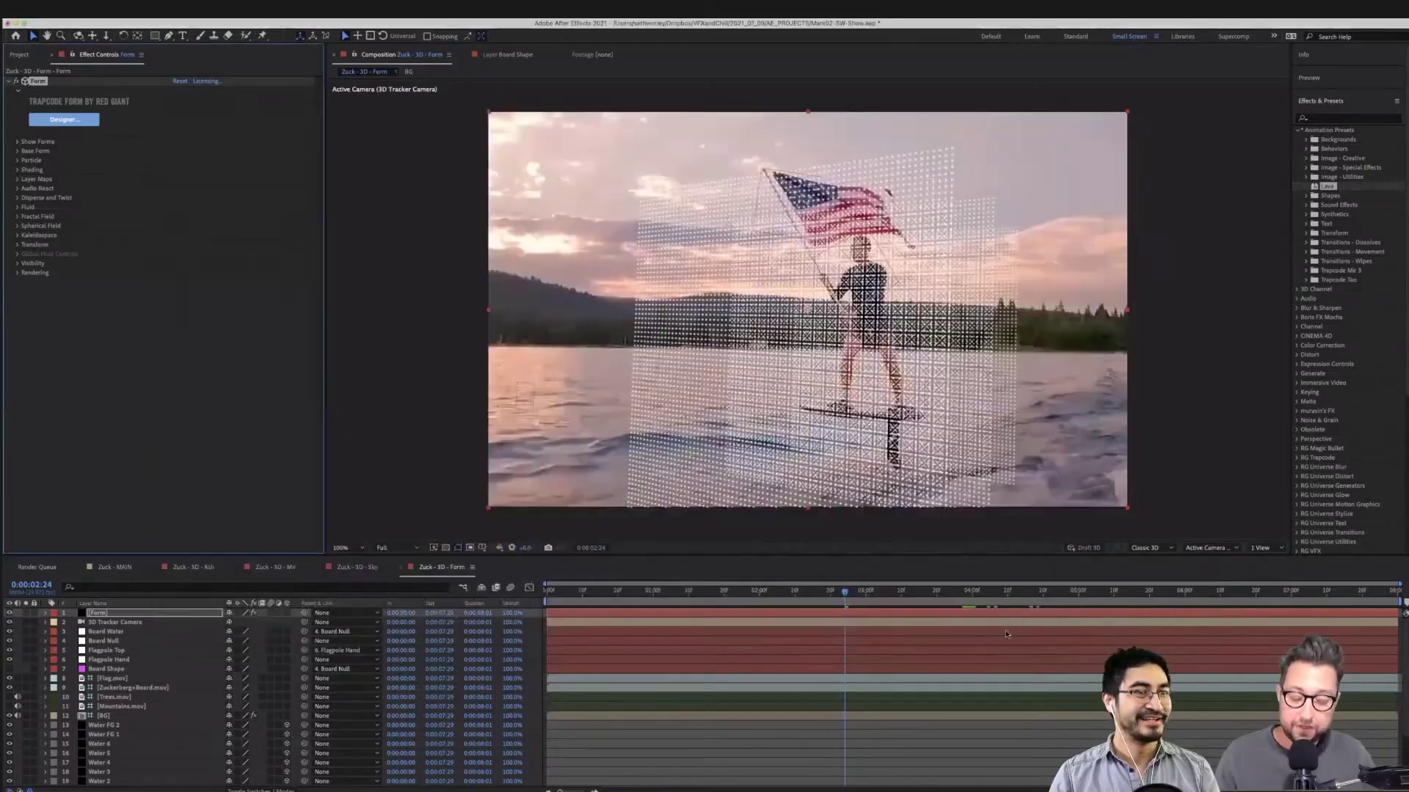
Hide the Form layer and, in its Designer, size the base form individually per axis with X 1920 and Y 1080
{"action": "left_click", "coordinate": [10, 613]}
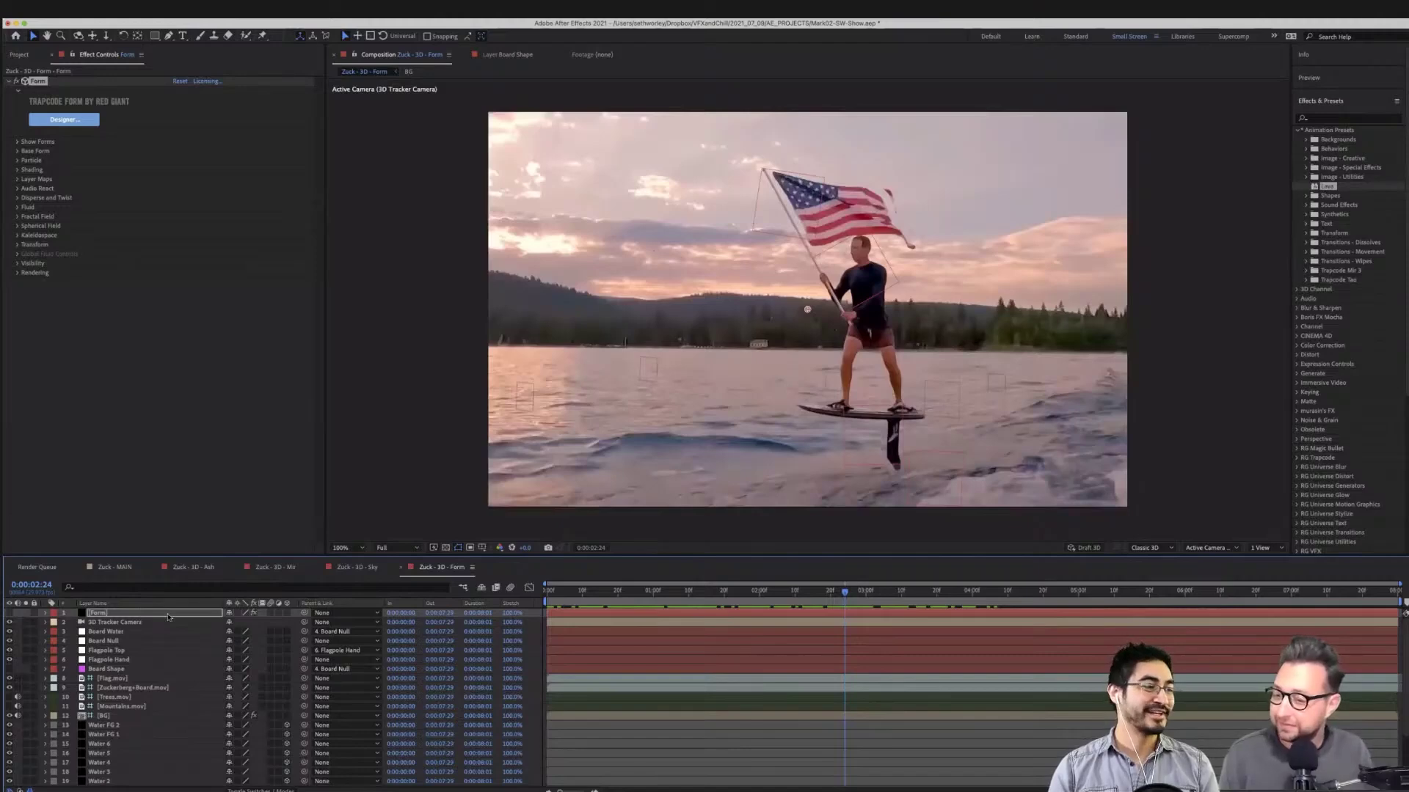
{"action": "left_click", "coordinate": [69, 119]}
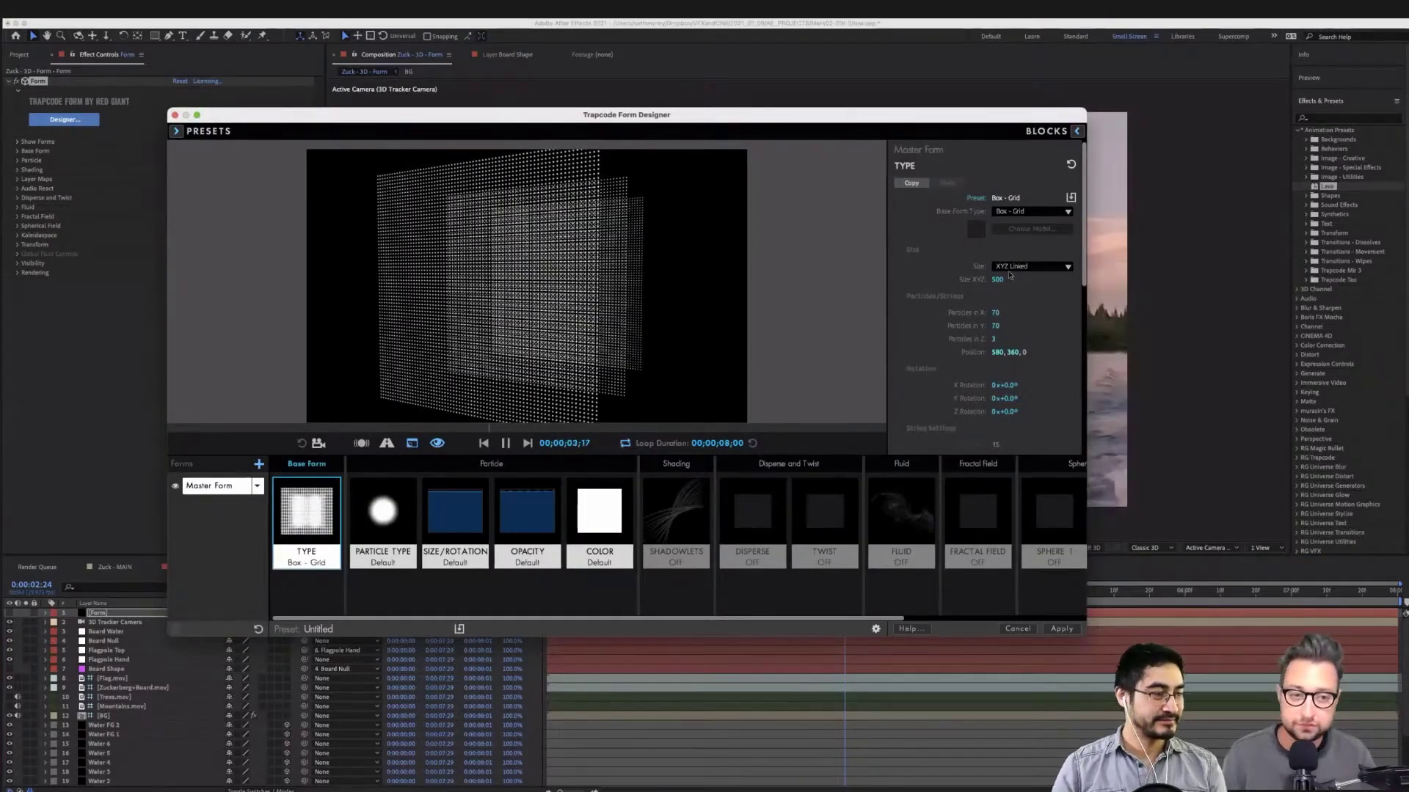
{"action": "left_click", "coordinate": [1041, 270]}
{"action": "left_click", "coordinate": [1040, 288]}
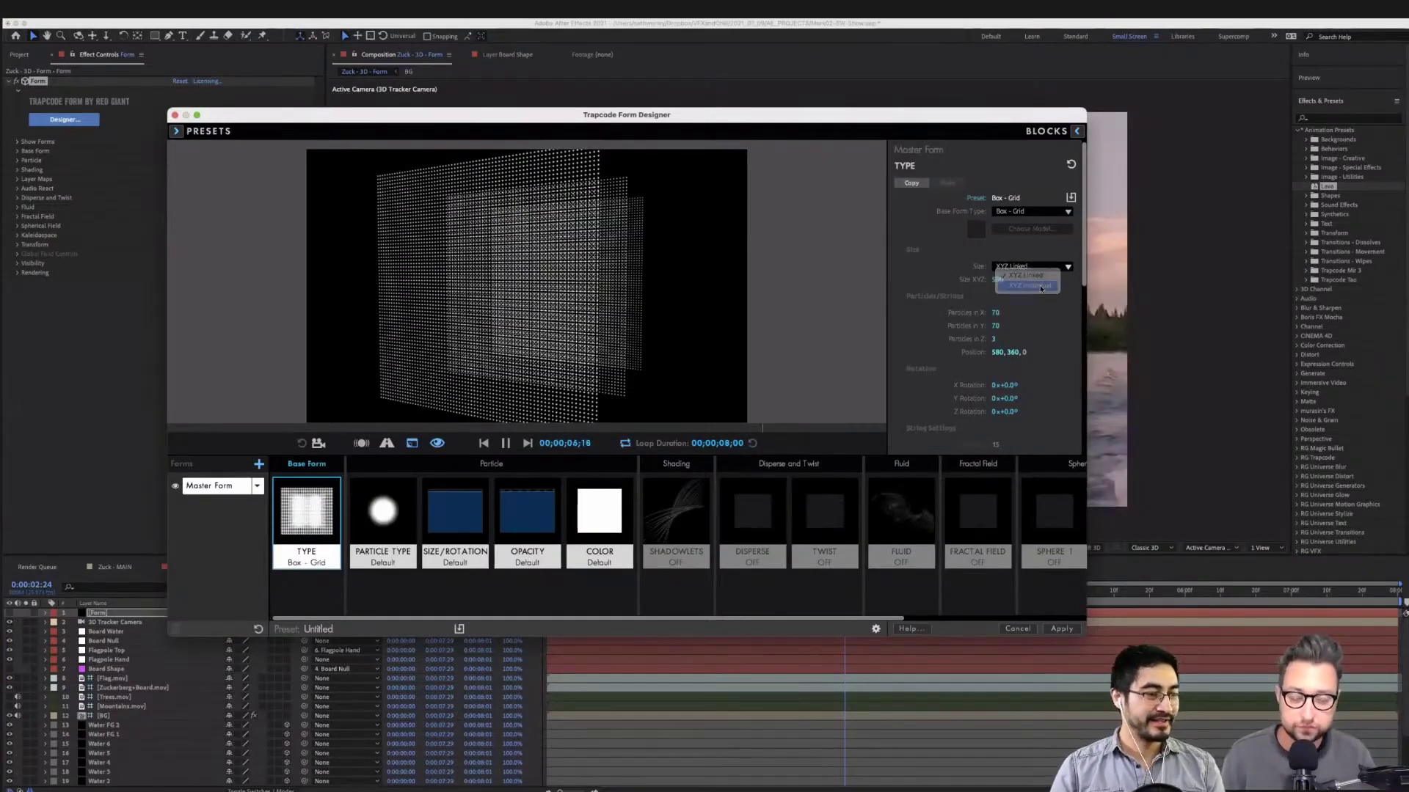
{"action": "left_click", "coordinate": [995, 306]}
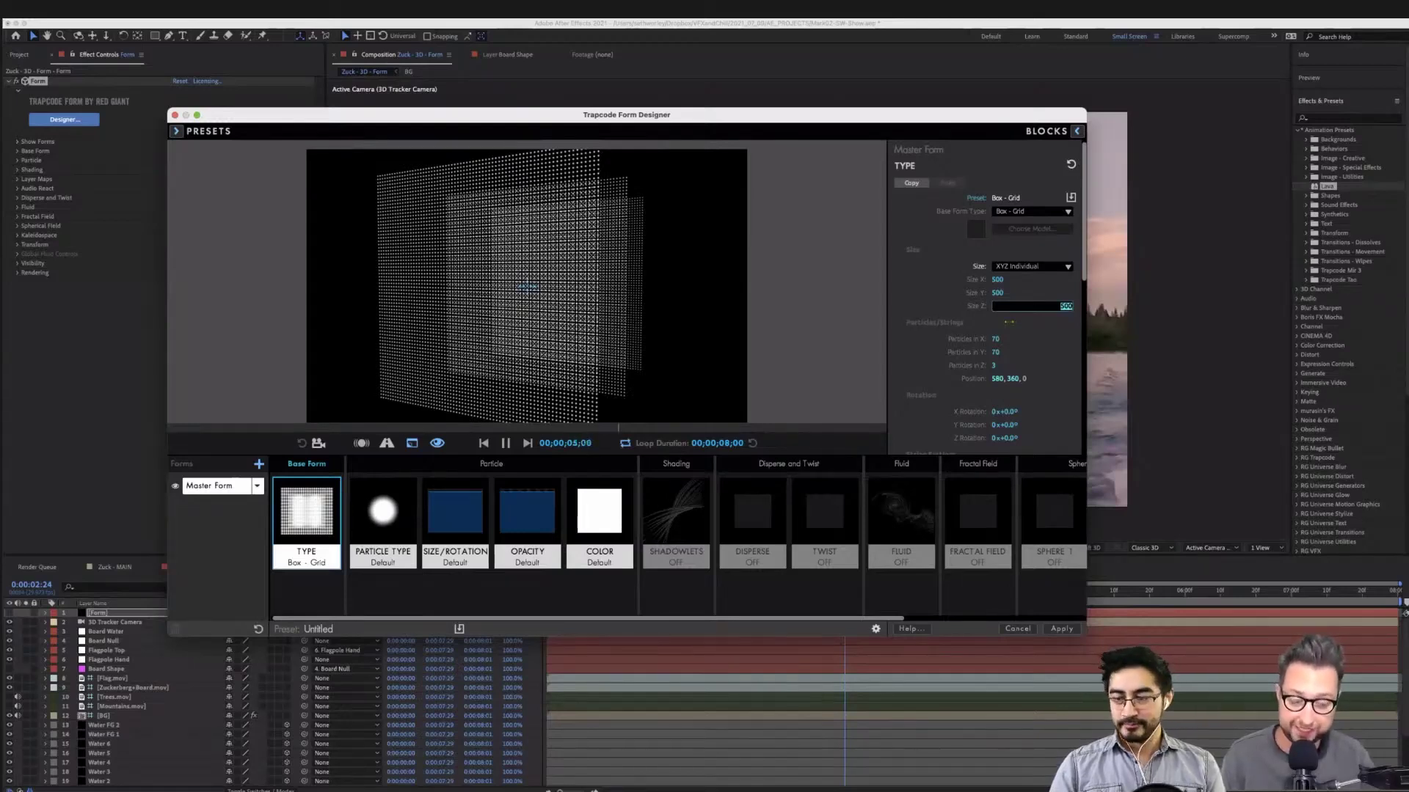
{"action": "left_click", "coordinate": [931, 279]}
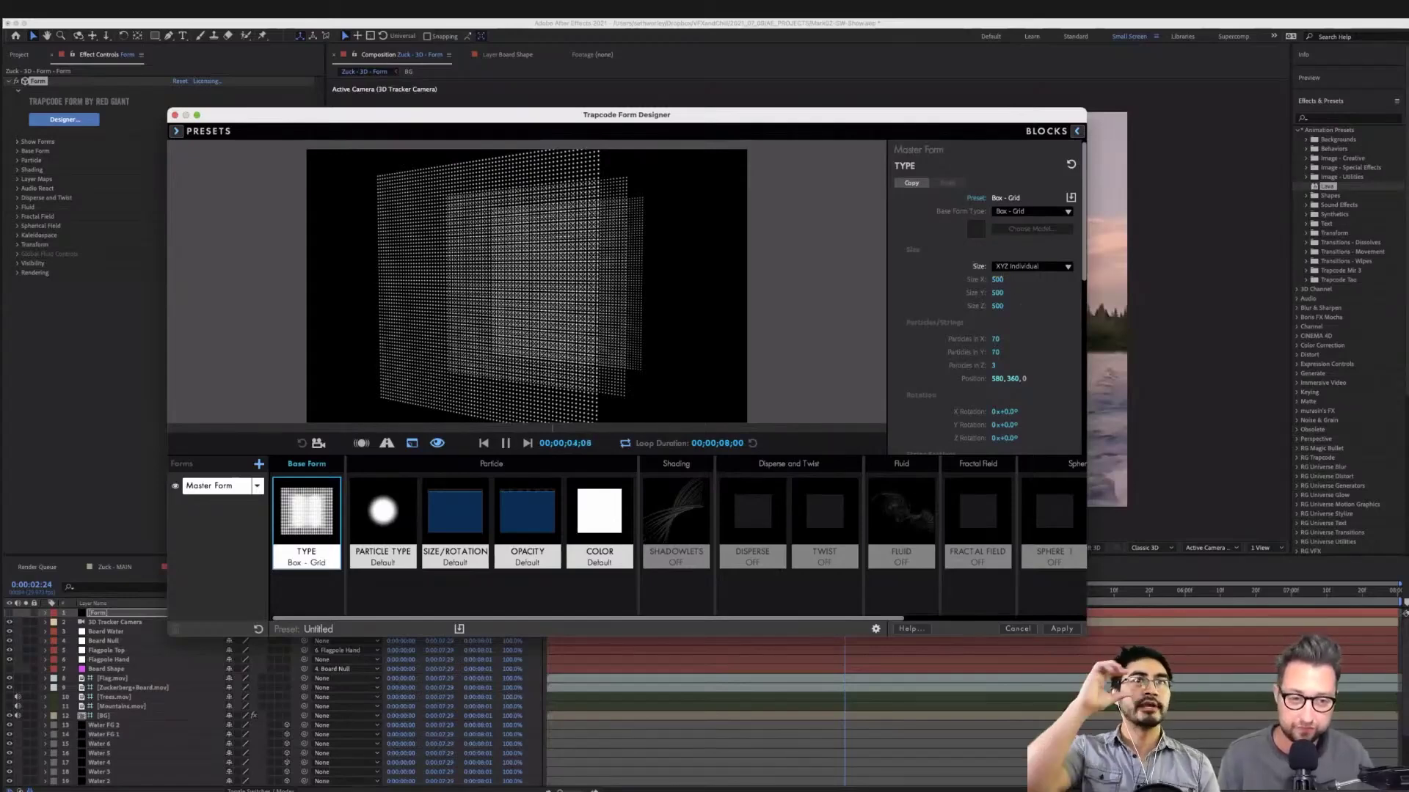
{"action": "left_click", "coordinate": [997, 280]}
{"action": "type", "text": "1920"}
{"action": "key", "text": "Tab"}
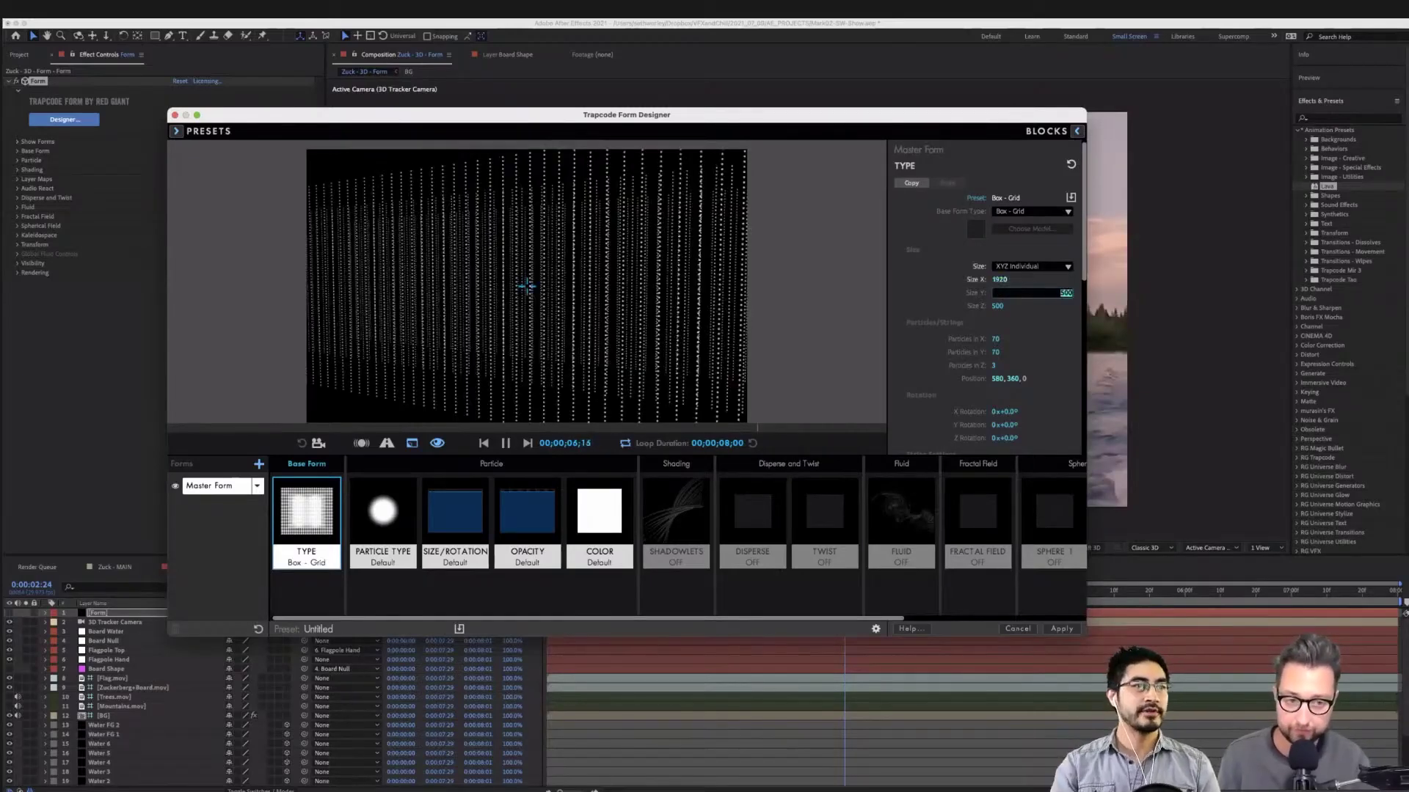
{"action": "key", "text": "Return"}
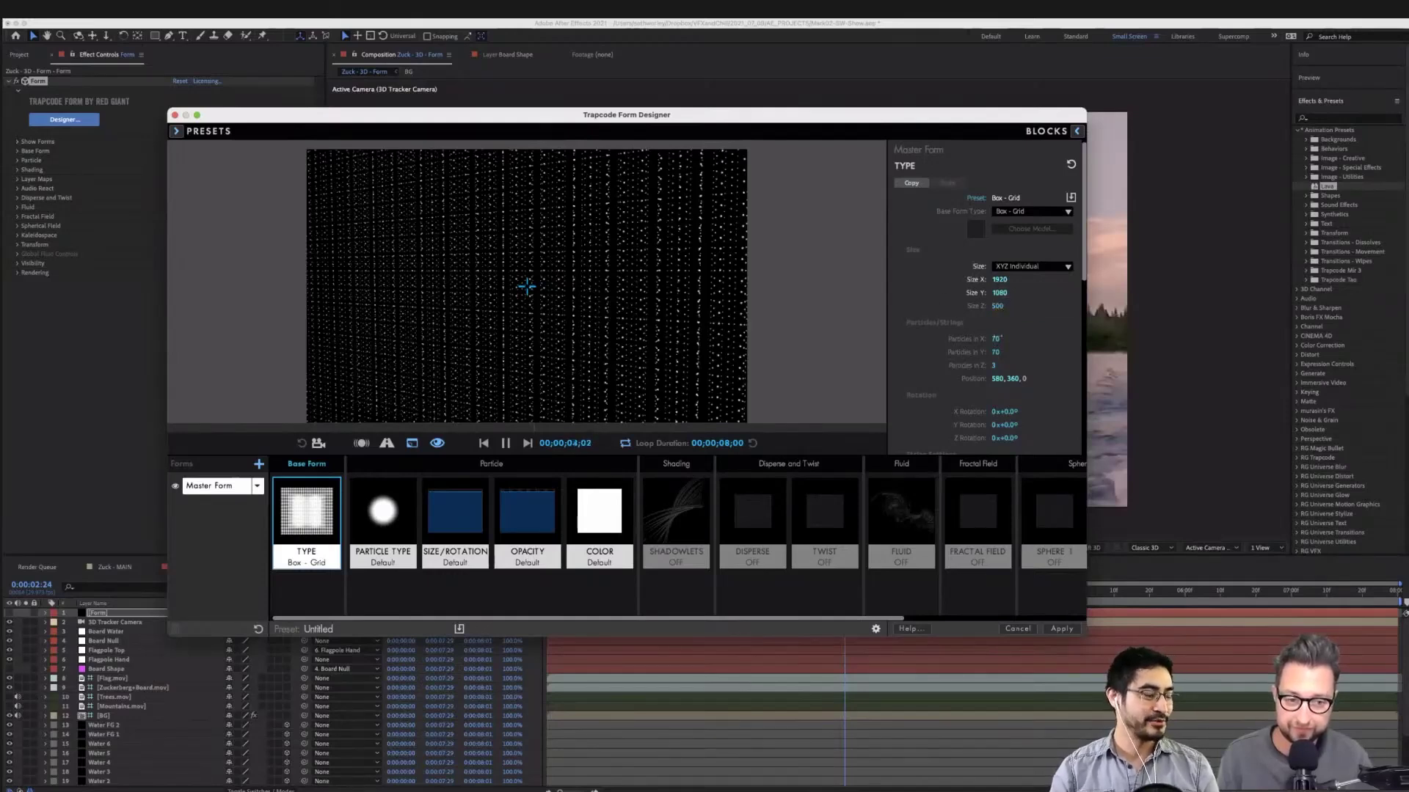
Set the base form's particle grid to 5 in X, 1 in Y and 5 in Z
{"action": "left_click", "coordinate": [996, 339]}
{"action": "type", "text": "5"}
{"action": "key", "text": "Tab"}
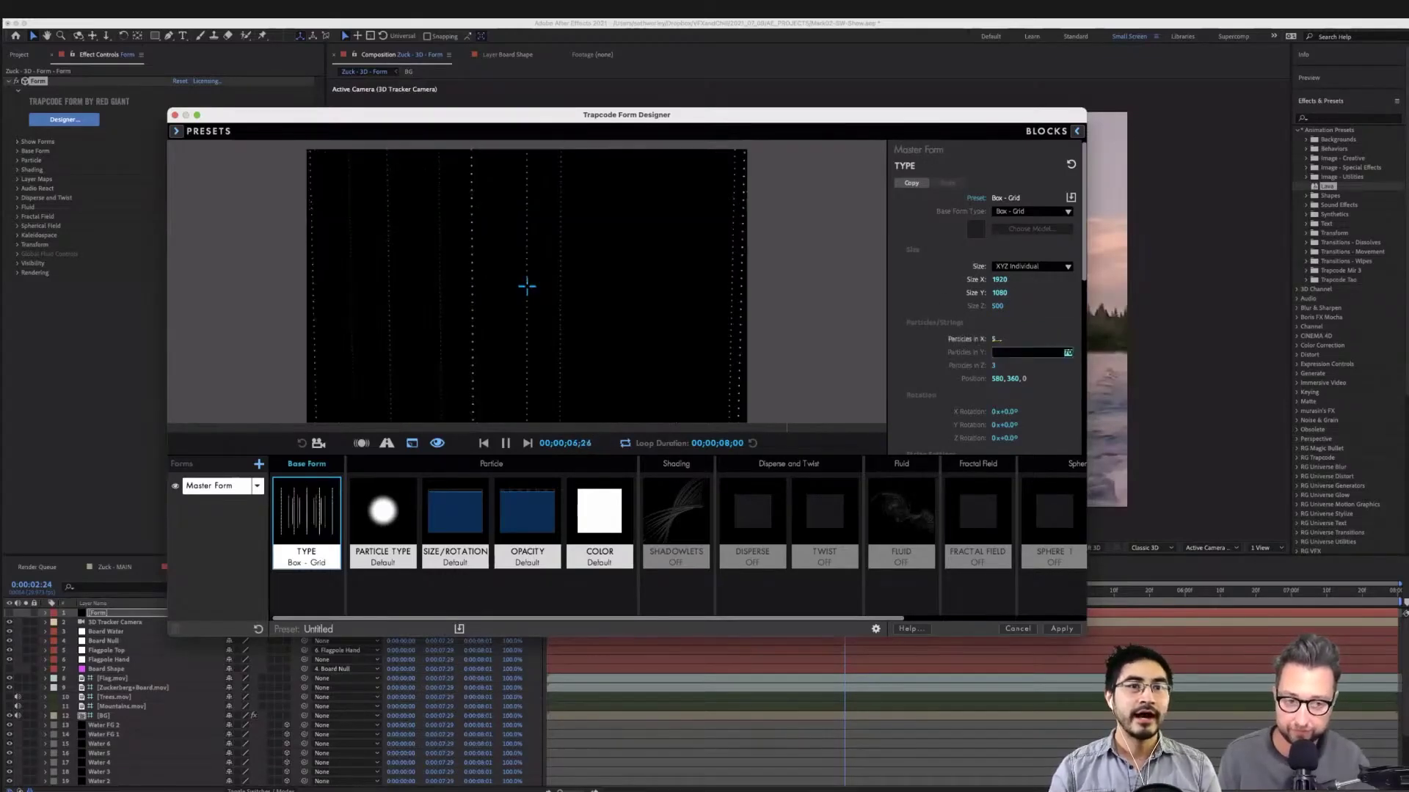
{"action": "key", "text": "Tab"}
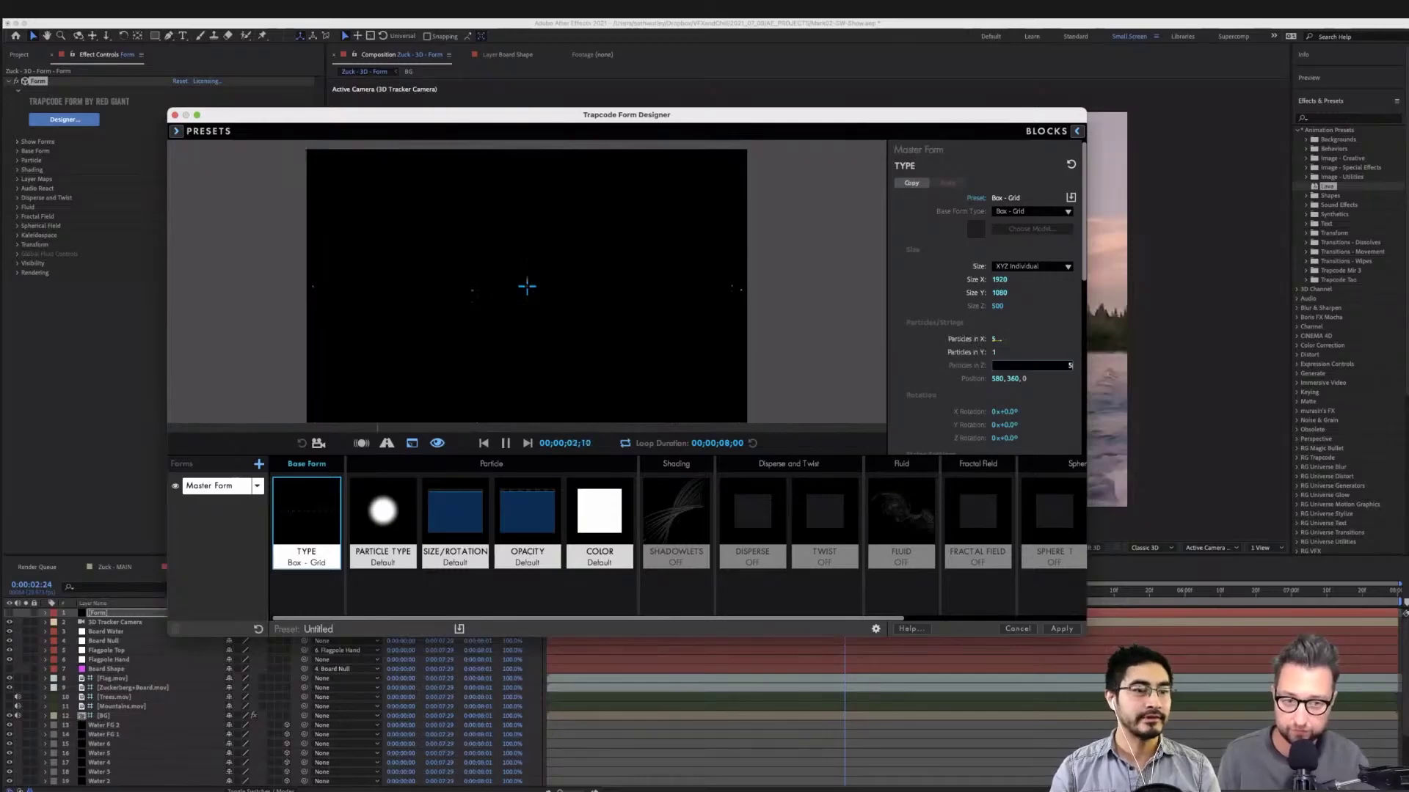
{"action": "type", "text": "10"}
{"action": "key", "text": "Return"}
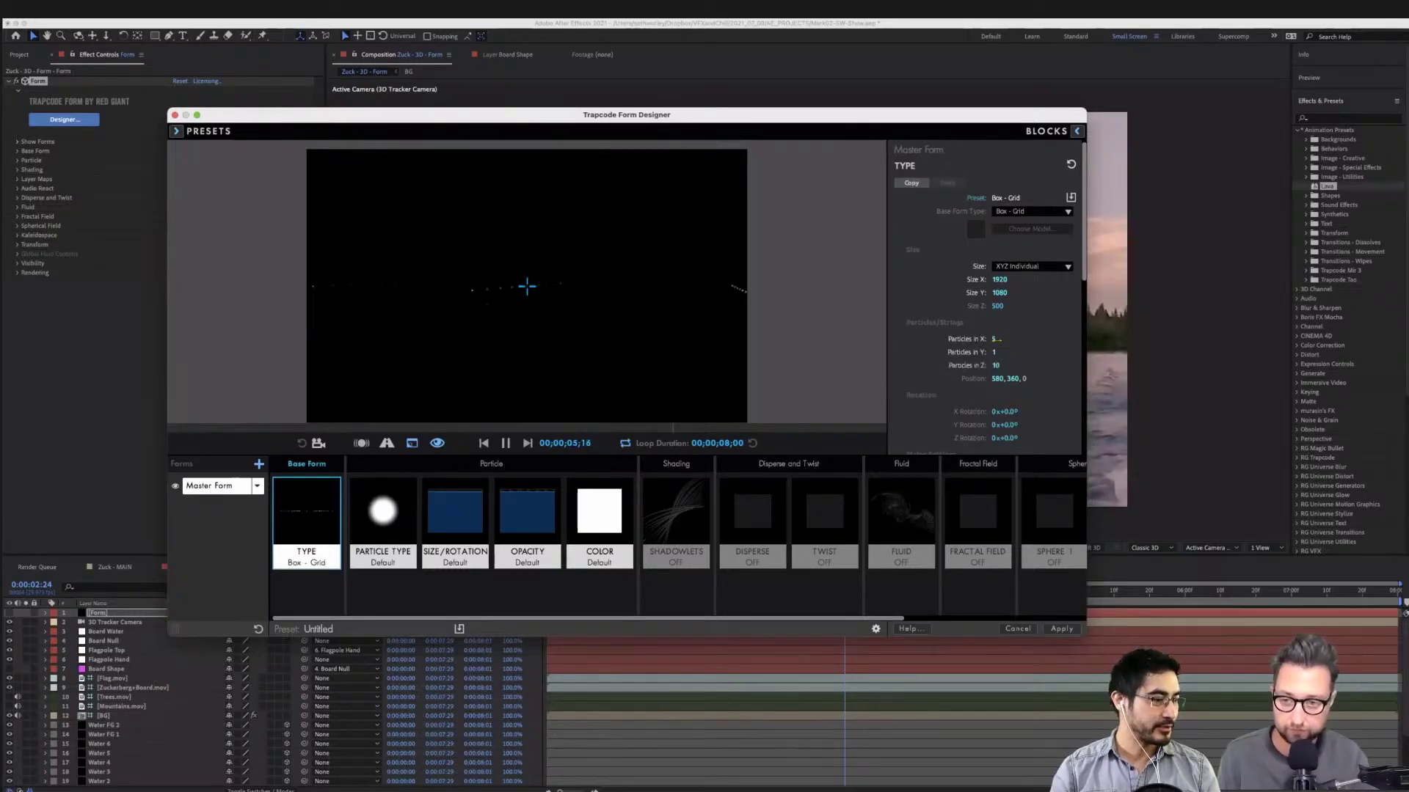
{"action": "left_click", "coordinate": [997, 365]}
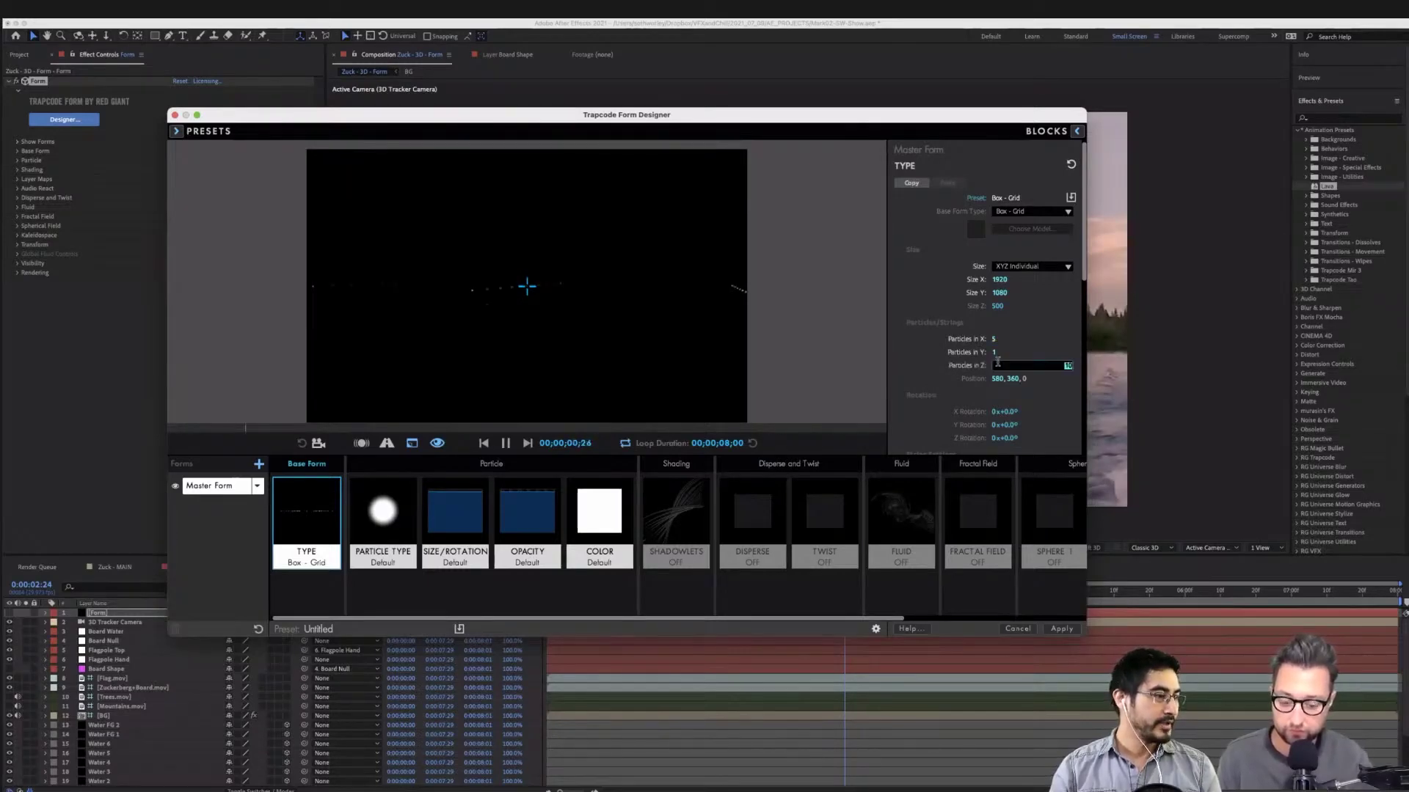
{"action": "key", "text": "Return"}
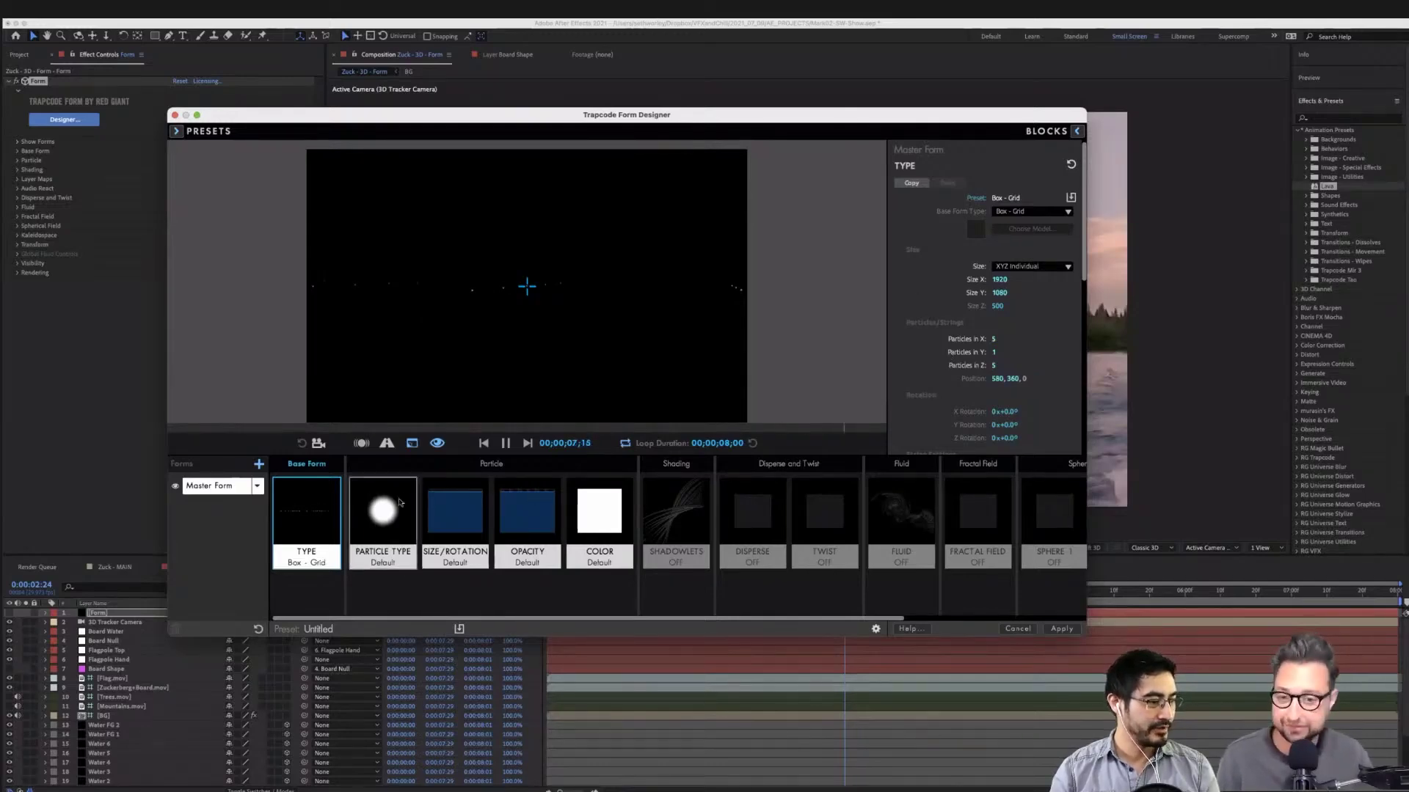
Set the size of the Master Form's particles to 22
{"action": "left_click", "coordinate": [406, 524]}
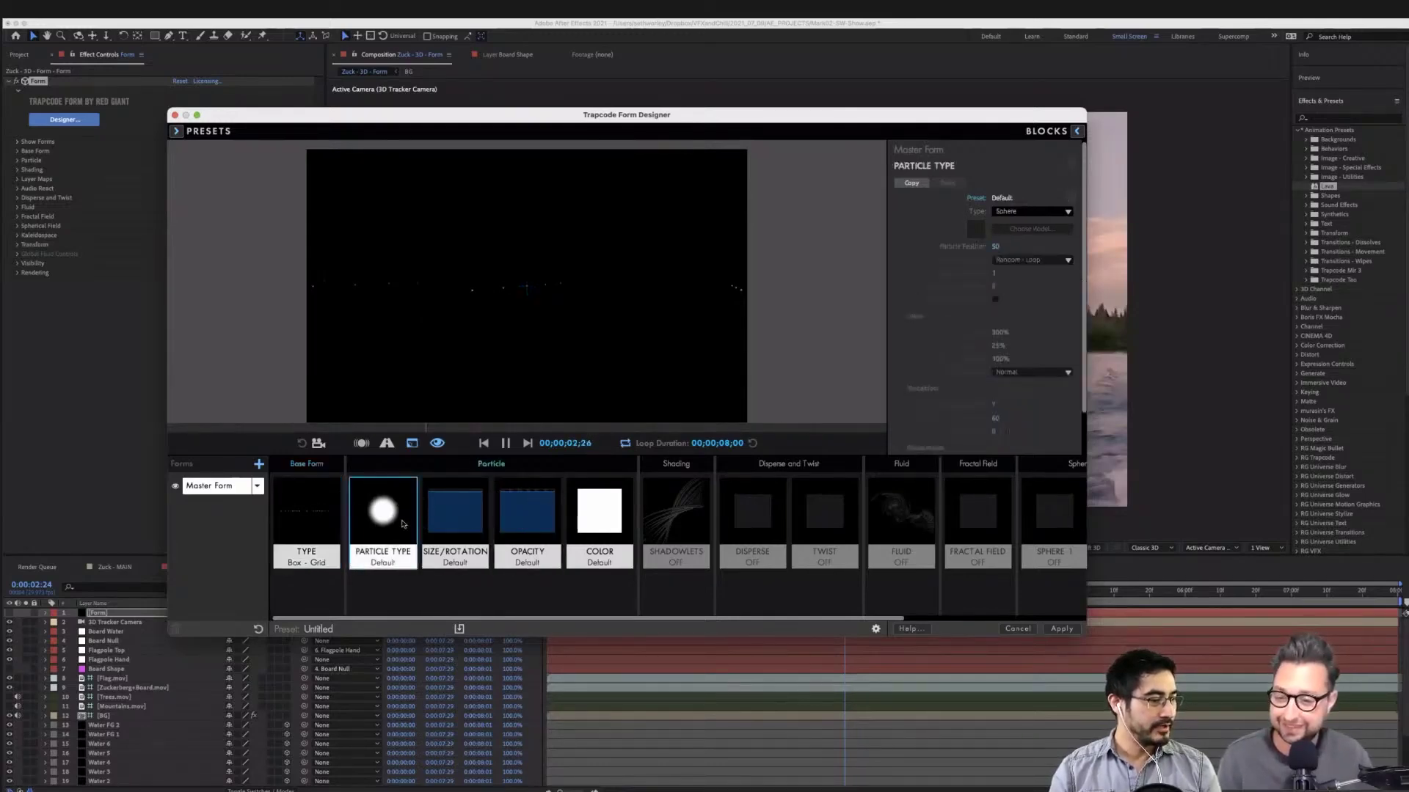
{"action": "left_click", "coordinate": [452, 524]}
{"action": "type", "text": "18"}
{"action": "key", "text": "Return"}
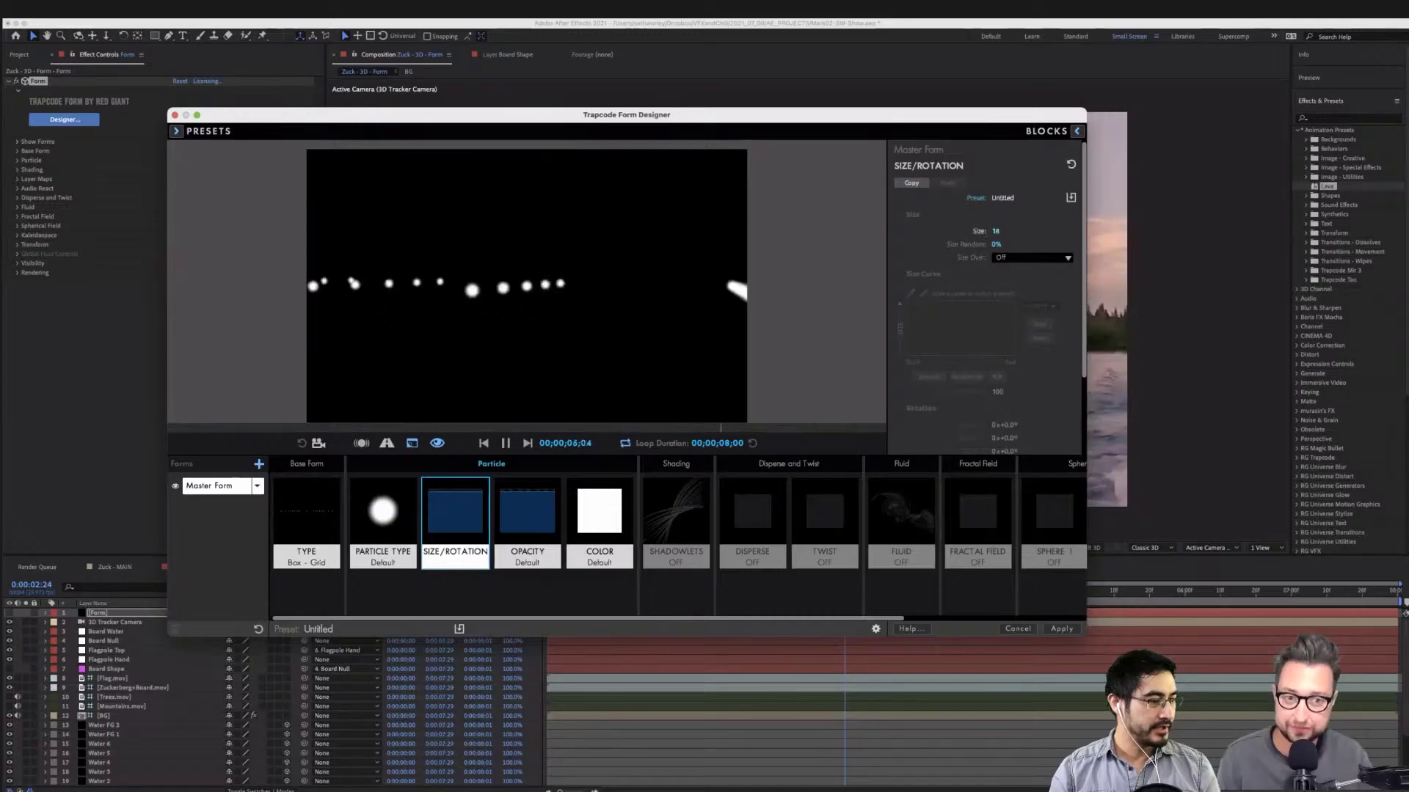
{"action": "type", "text": "22"}
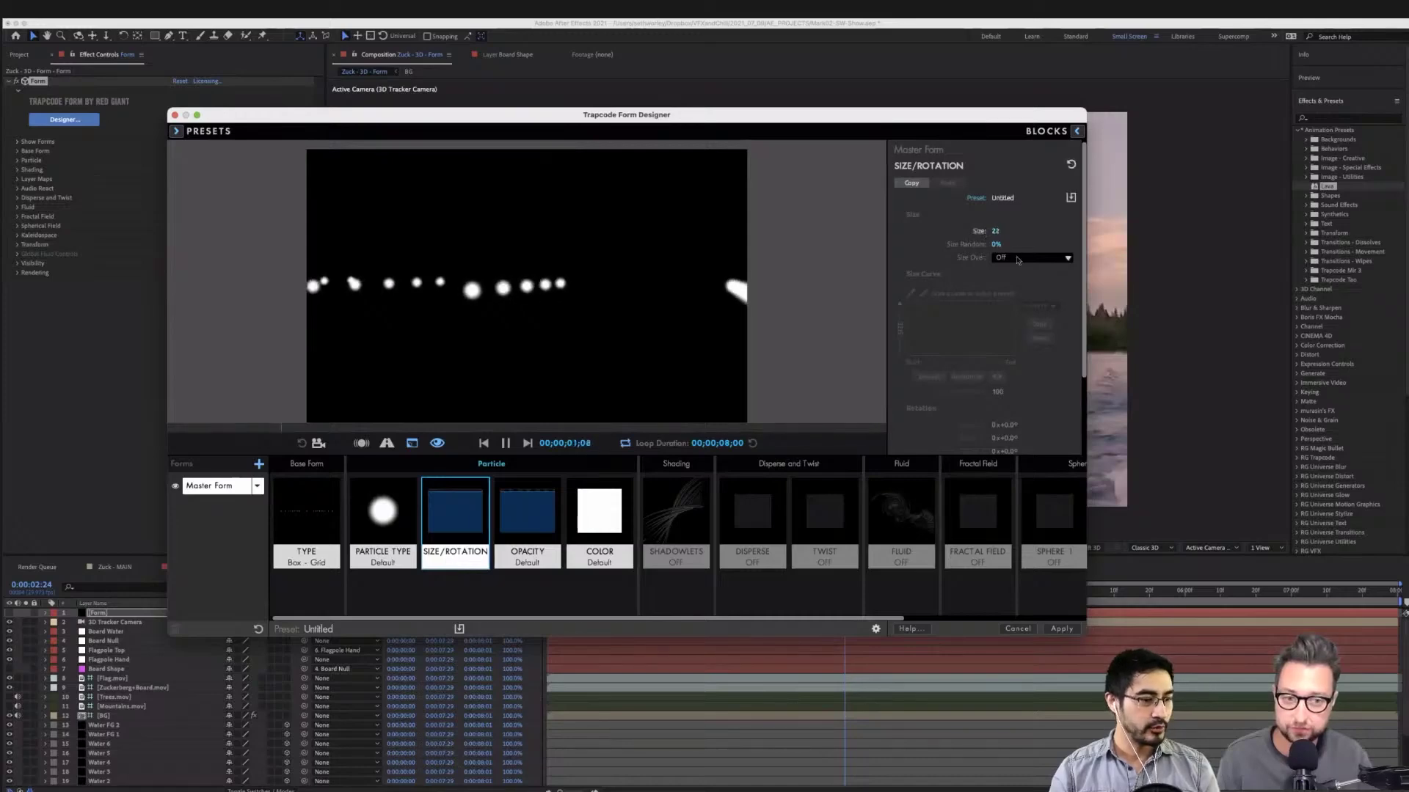
Change the particle type to Sprite and assign the last water sprite, the one ending in 30fps, from the Custom sprites
{"action": "left_click", "coordinate": [391, 528]}
{"action": "left_click", "coordinate": [1030, 212]}
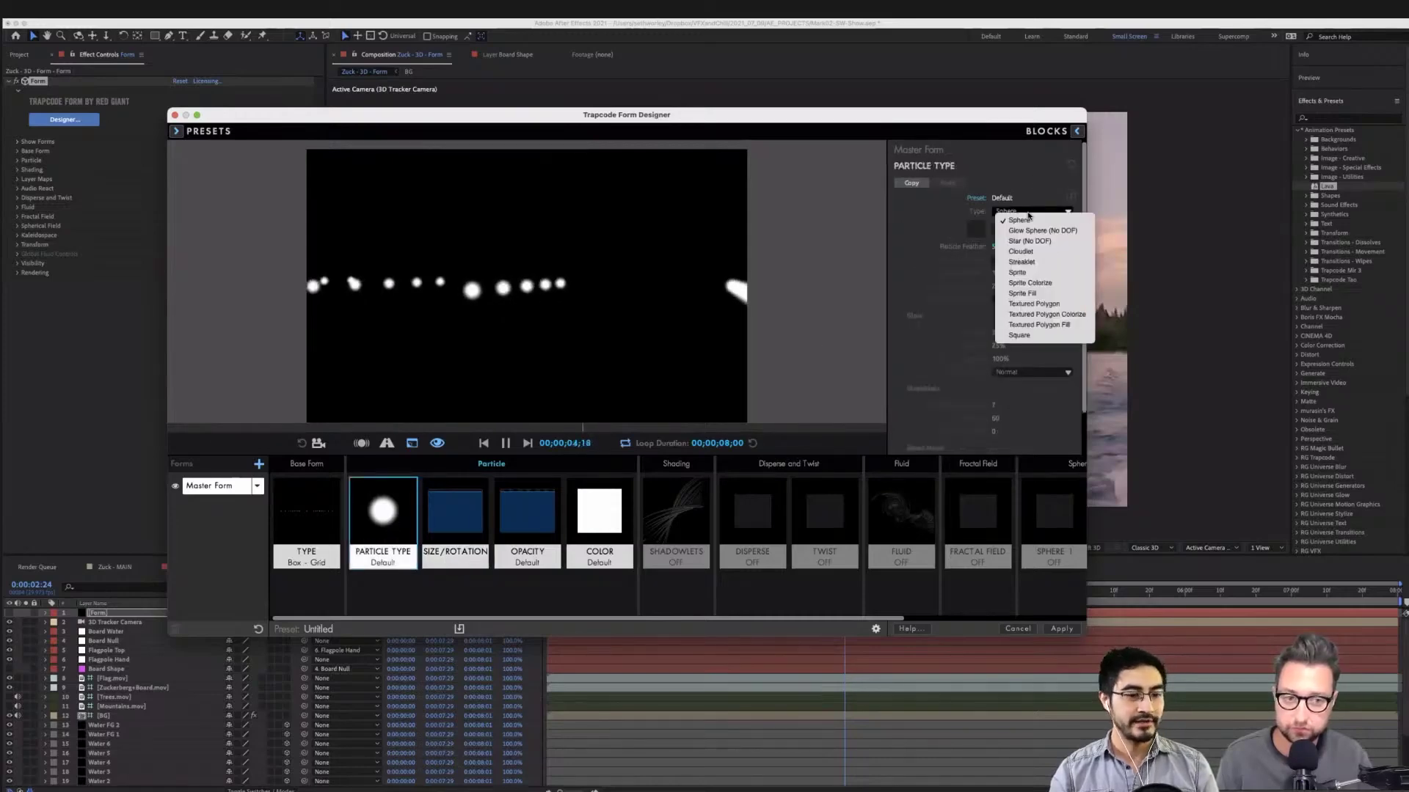
{"action": "left_click", "coordinate": [1035, 272]}
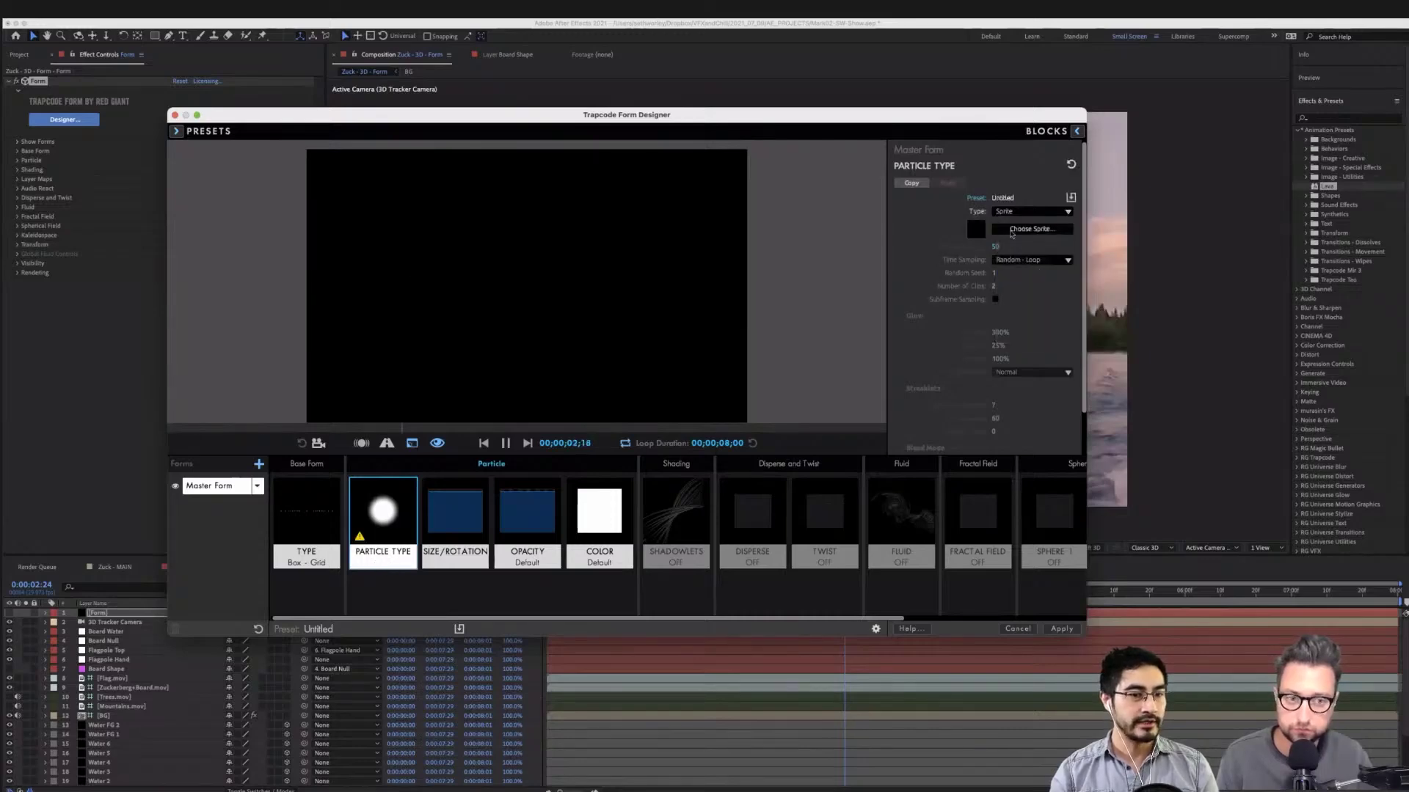
{"action": "left_click", "coordinate": [1011, 230]}
{"action": "scroll", "coordinate": [527, 441], "scroll_direction": "down", "scroll_amount": 5}
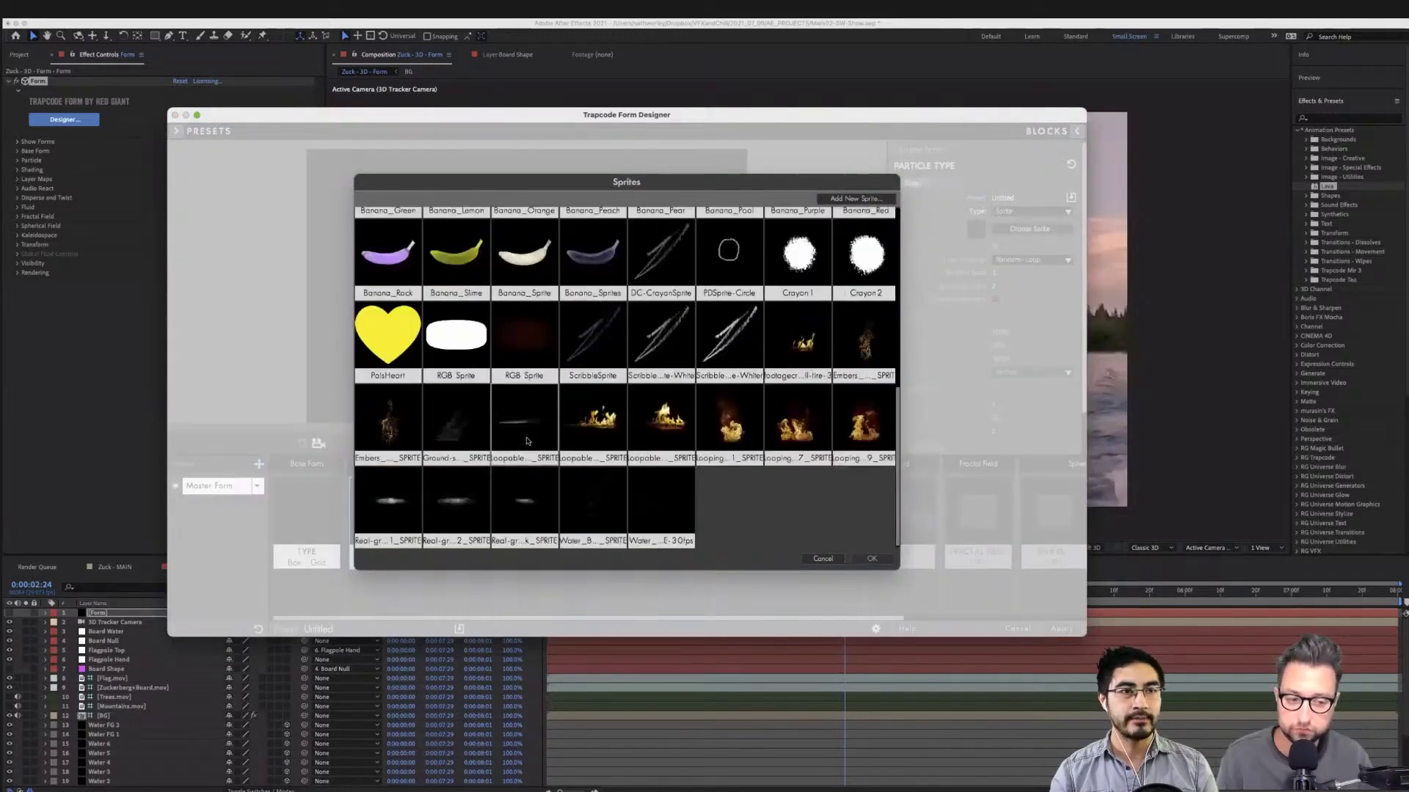
{"action": "scroll", "coordinate": [768, 492], "scroll_direction": "up", "scroll_amount": 5}
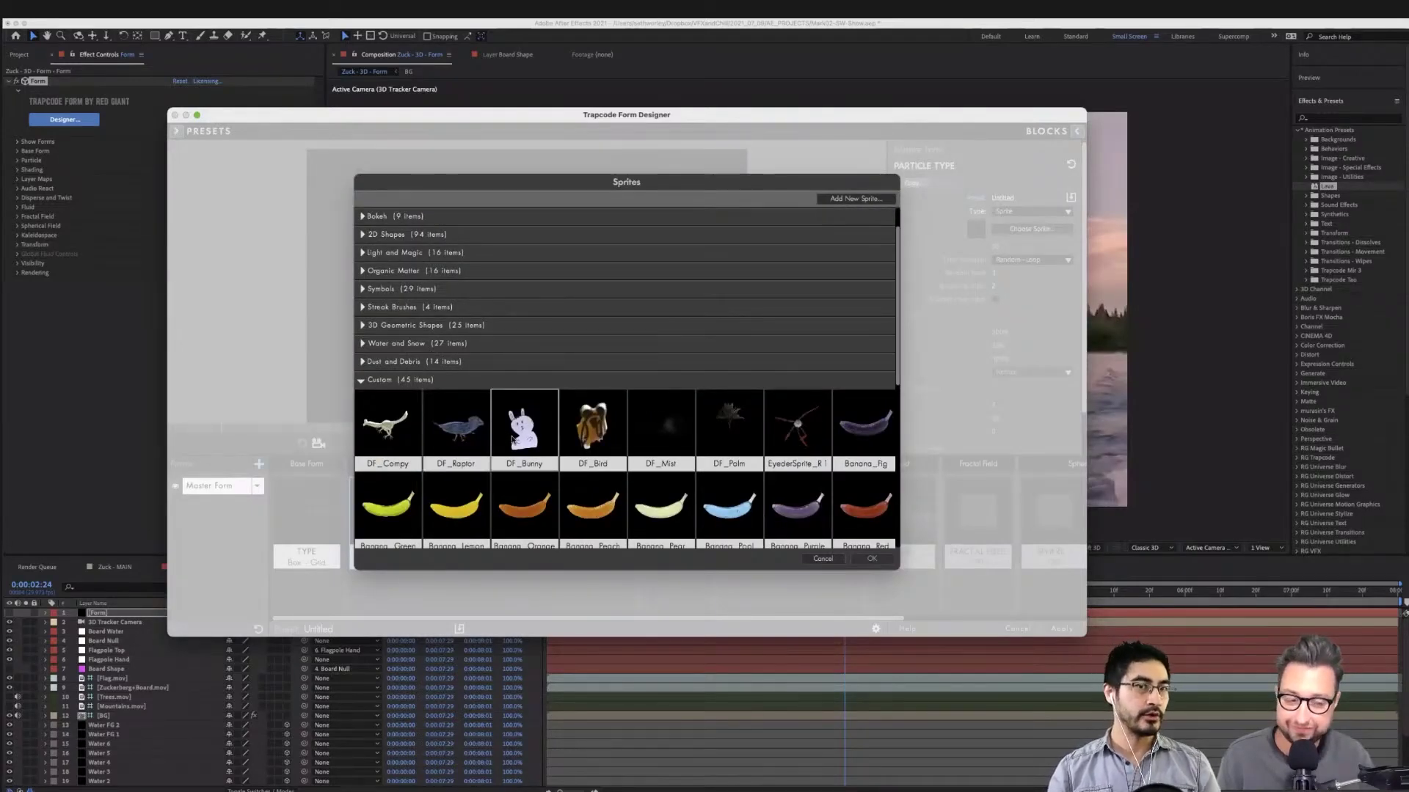
{"action": "scroll", "coordinate": [516, 439], "scroll_direction": "down", "scroll_amount": 5}
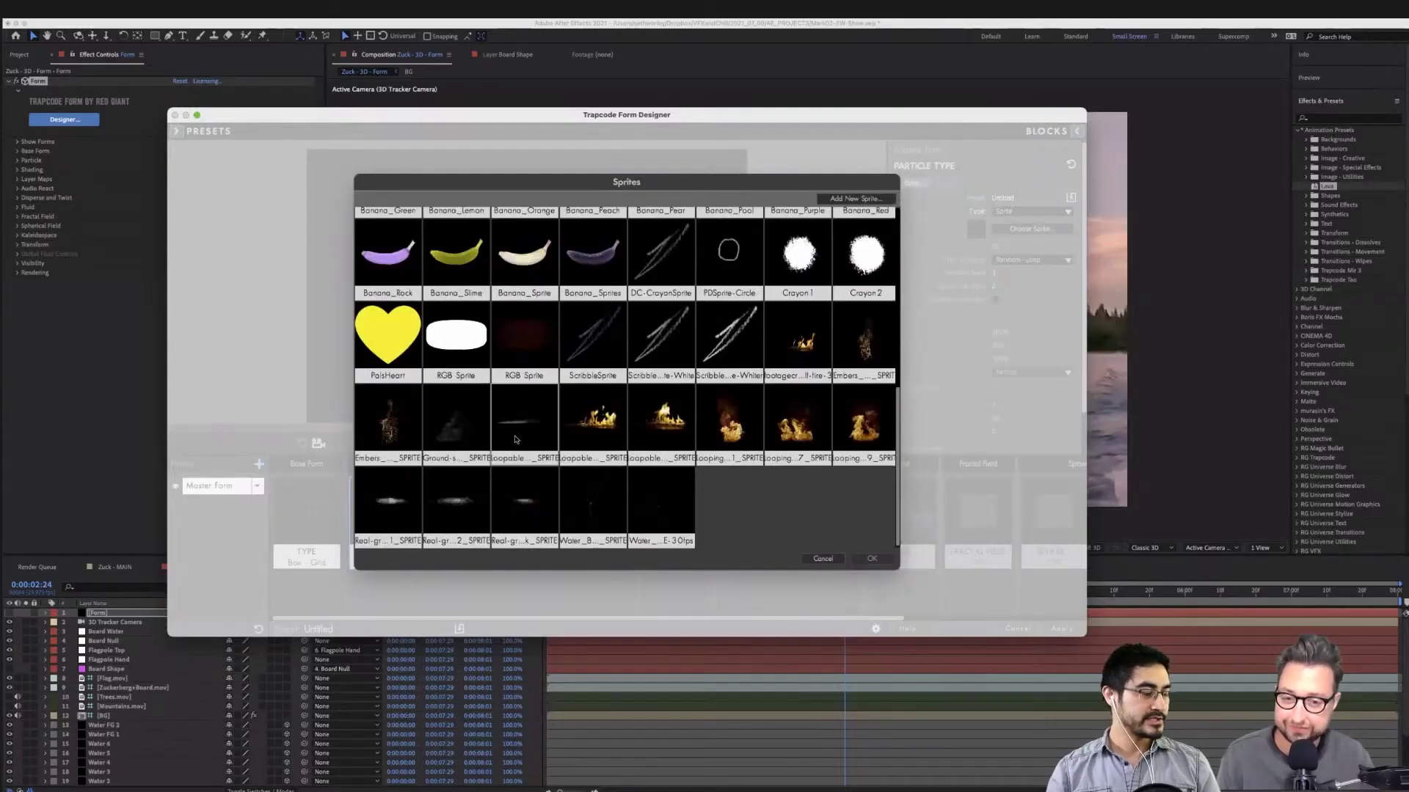
{"action": "scroll", "coordinate": [516, 438], "scroll_direction": "up", "scroll_amount": 4}
{"action": "scroll", "coordinate": [660, 477], "scroll_direction": "down", "scroll_amount": 4}
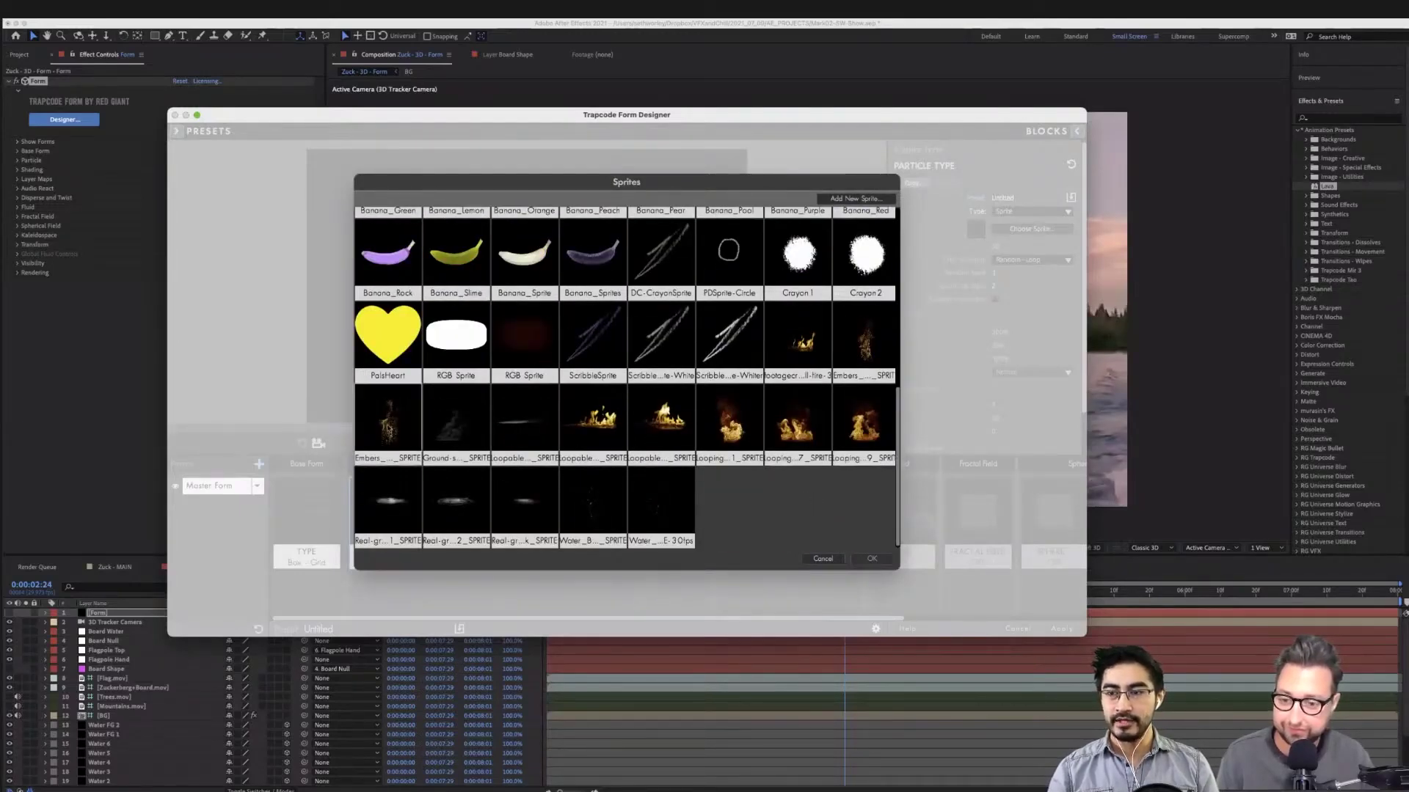
{"action": "left_click", "coordinate": [660, 505]}
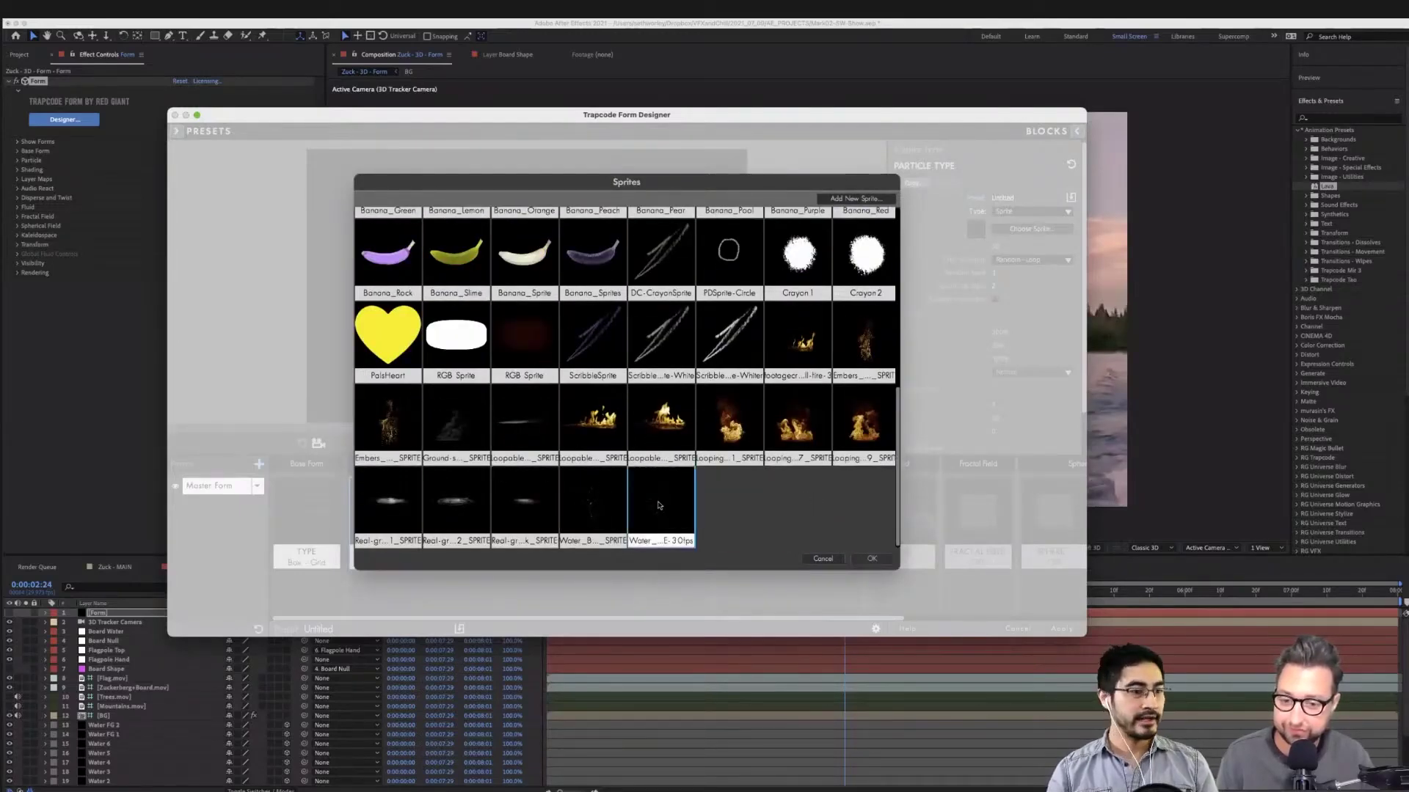
{"action": "left_click", "coordinate": [870, 559]}
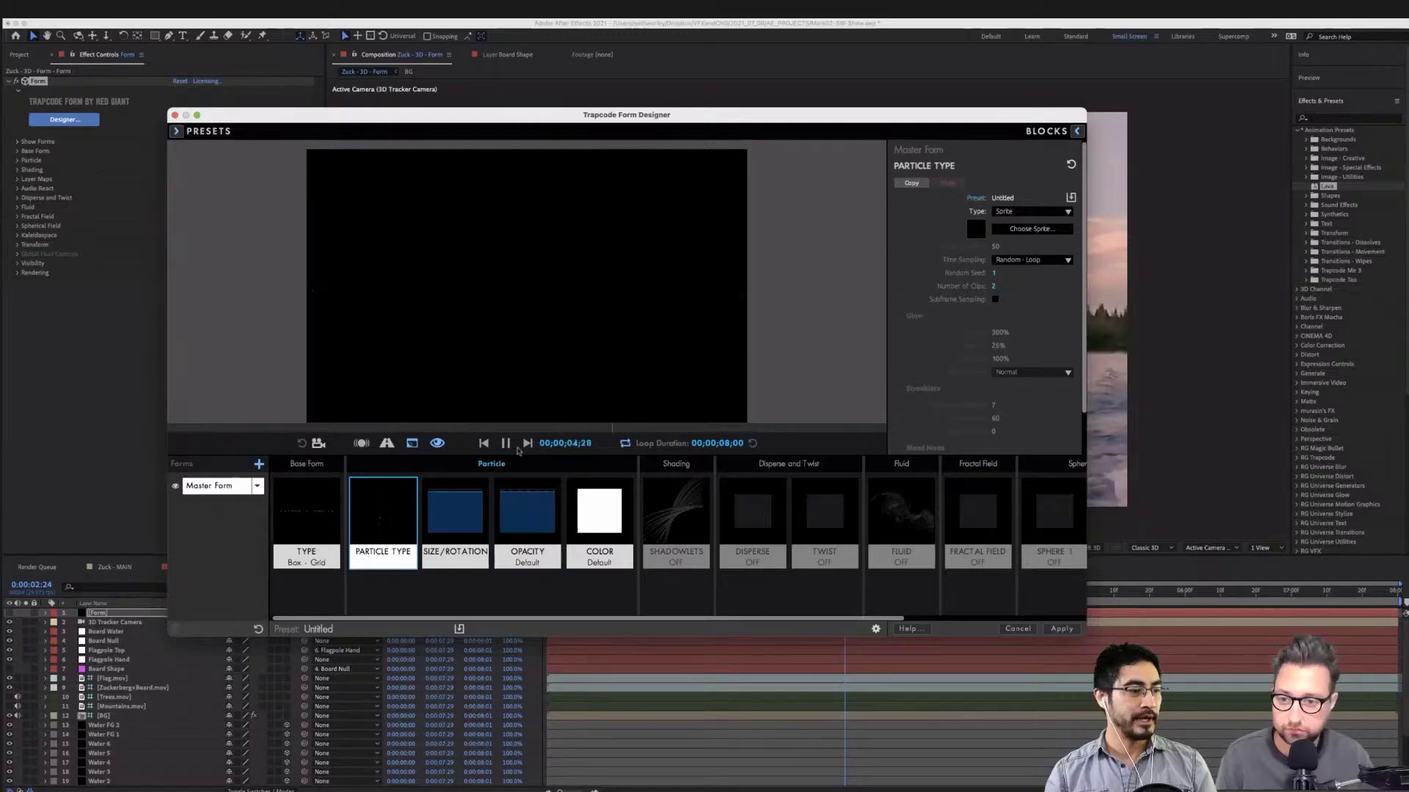
Increase the sprite particles' size to about 61
{"action": "left_click", "coordinate": [456, 549]}
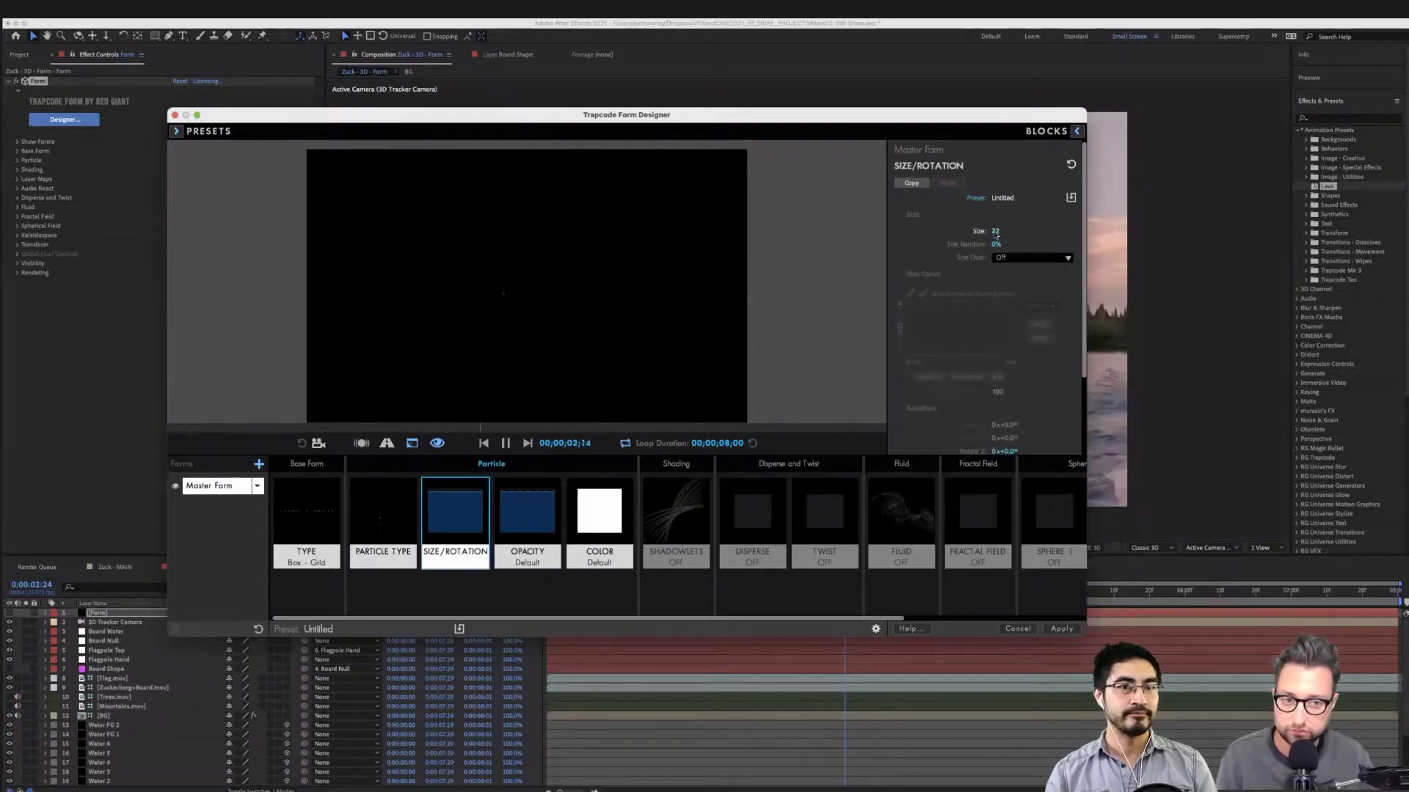
{"action": "left_click_drag", "start_coordinate": [995, 231], "coordinate": [1006, 231]}
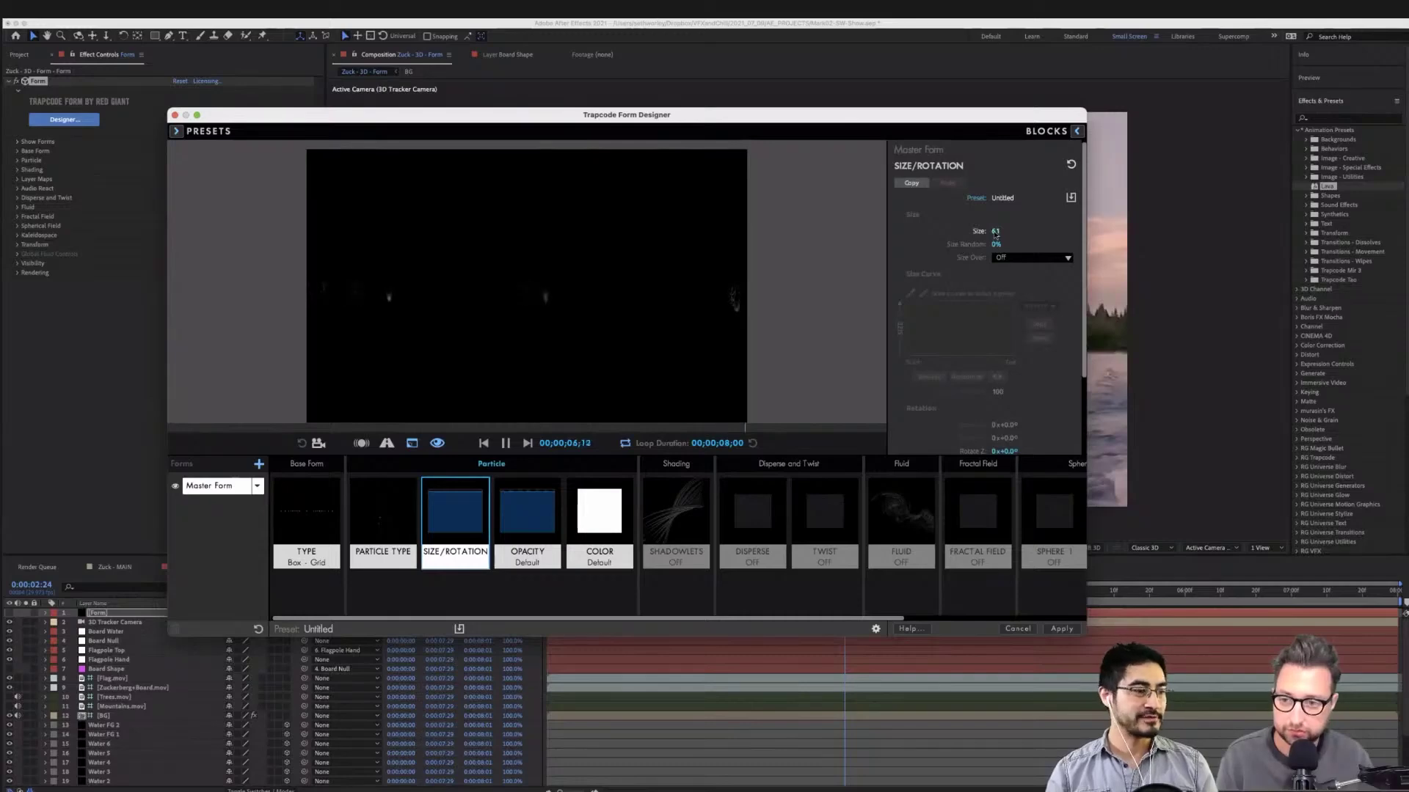
Set the Fractal Field's displacement mode to XYZ Individual
{"action": "left_click", "coordinate": [756, 540]}
{"action": "left_click", "coordinate": [985, 530]}
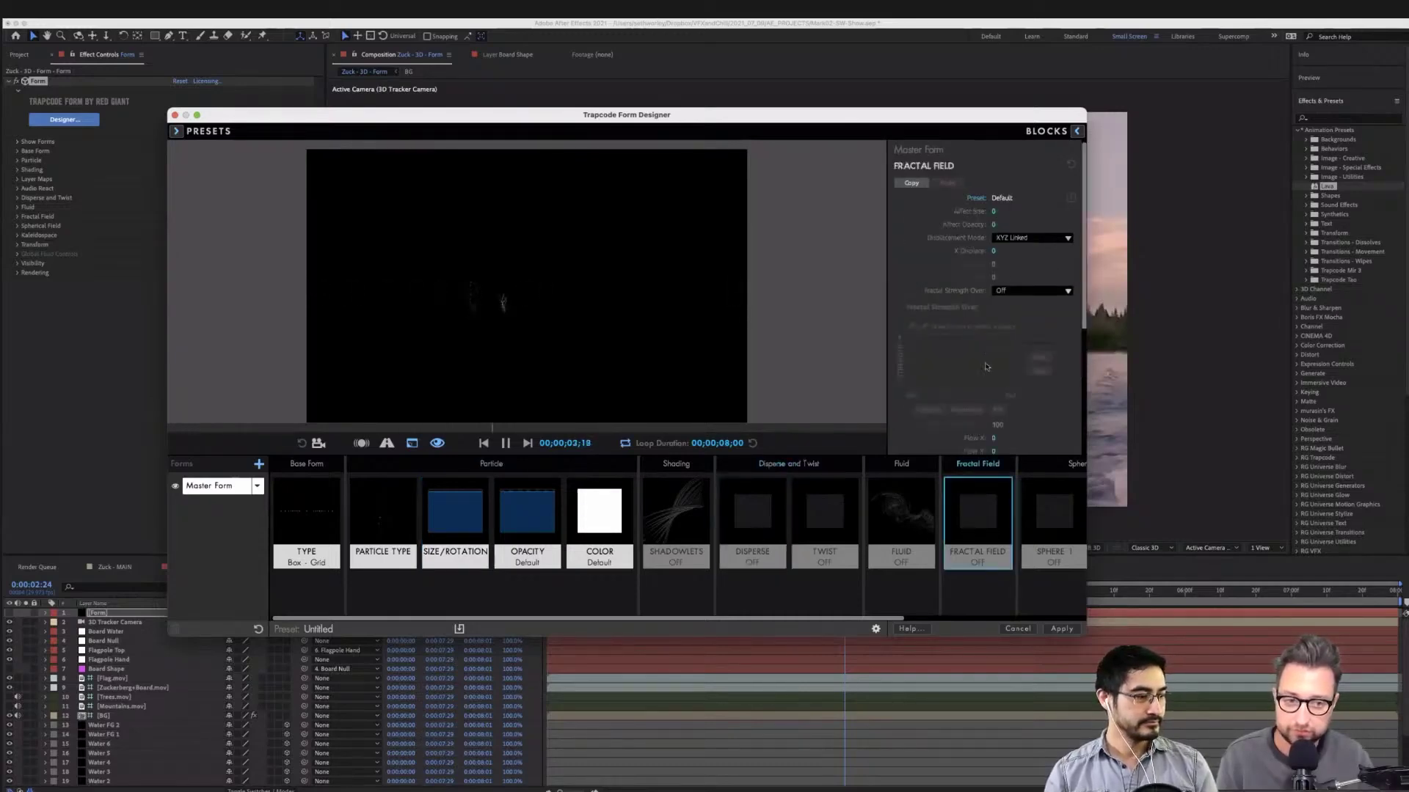
{"action": "left_click", "coordinate": [1034, 238]}
{"action": "left_click", "coordinate": [1031, 258]}
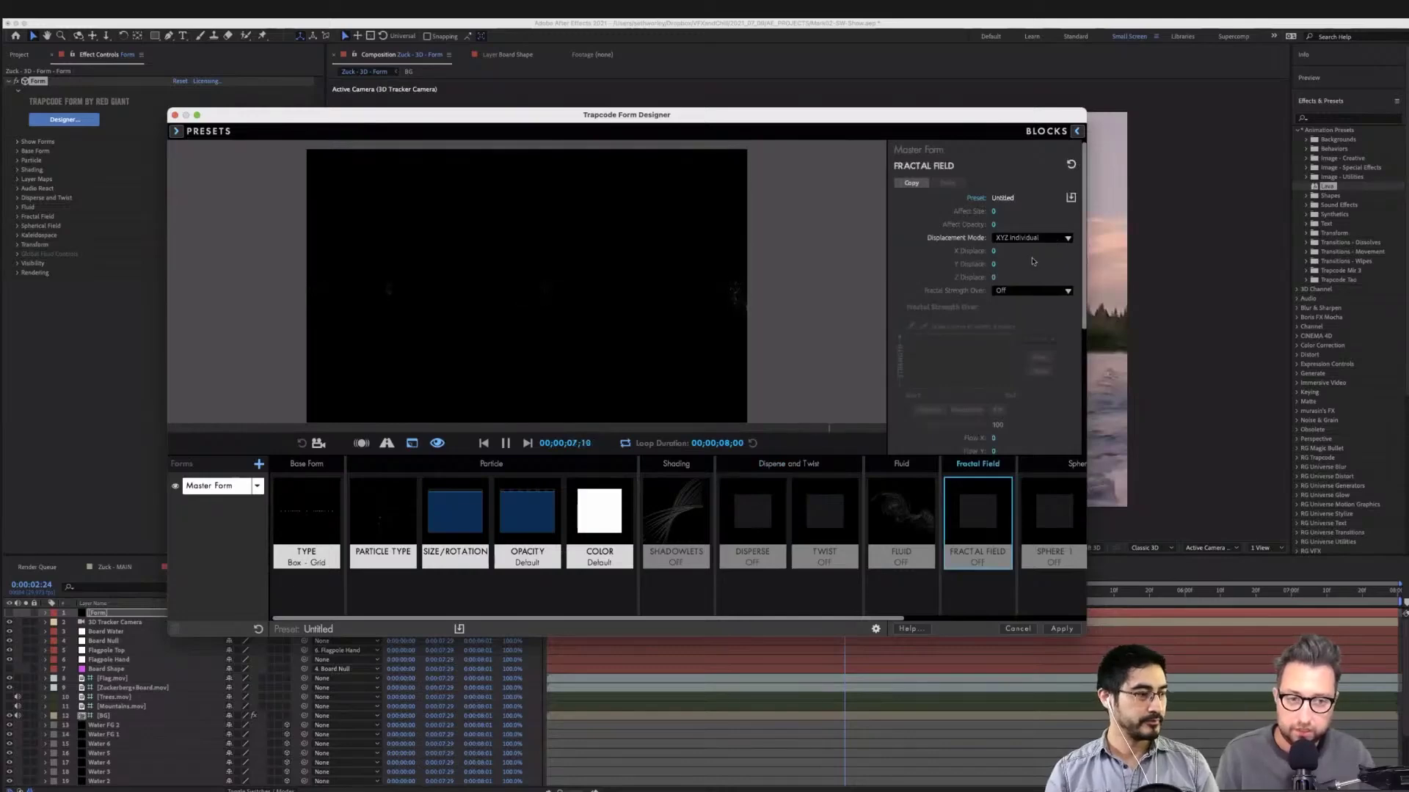
Increase the Fractal Field's X displacement and reopen the sprite library from the Master Form's particle type settings
{"action": "left_click_drag", "start_coordinate": [993, 252], "coordinate": [1027, 252]}
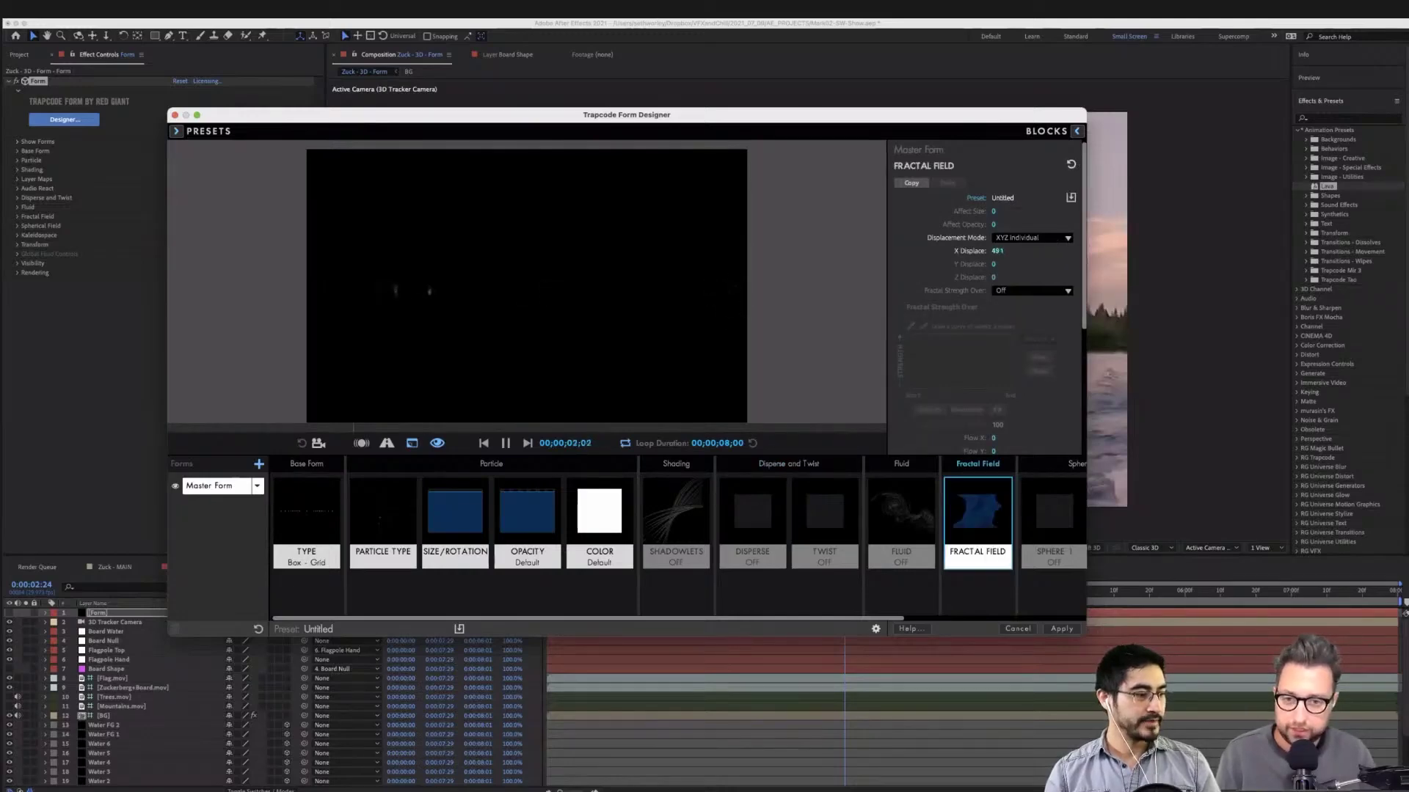
{"action": "left_click", "coordinate": [377, 527]}
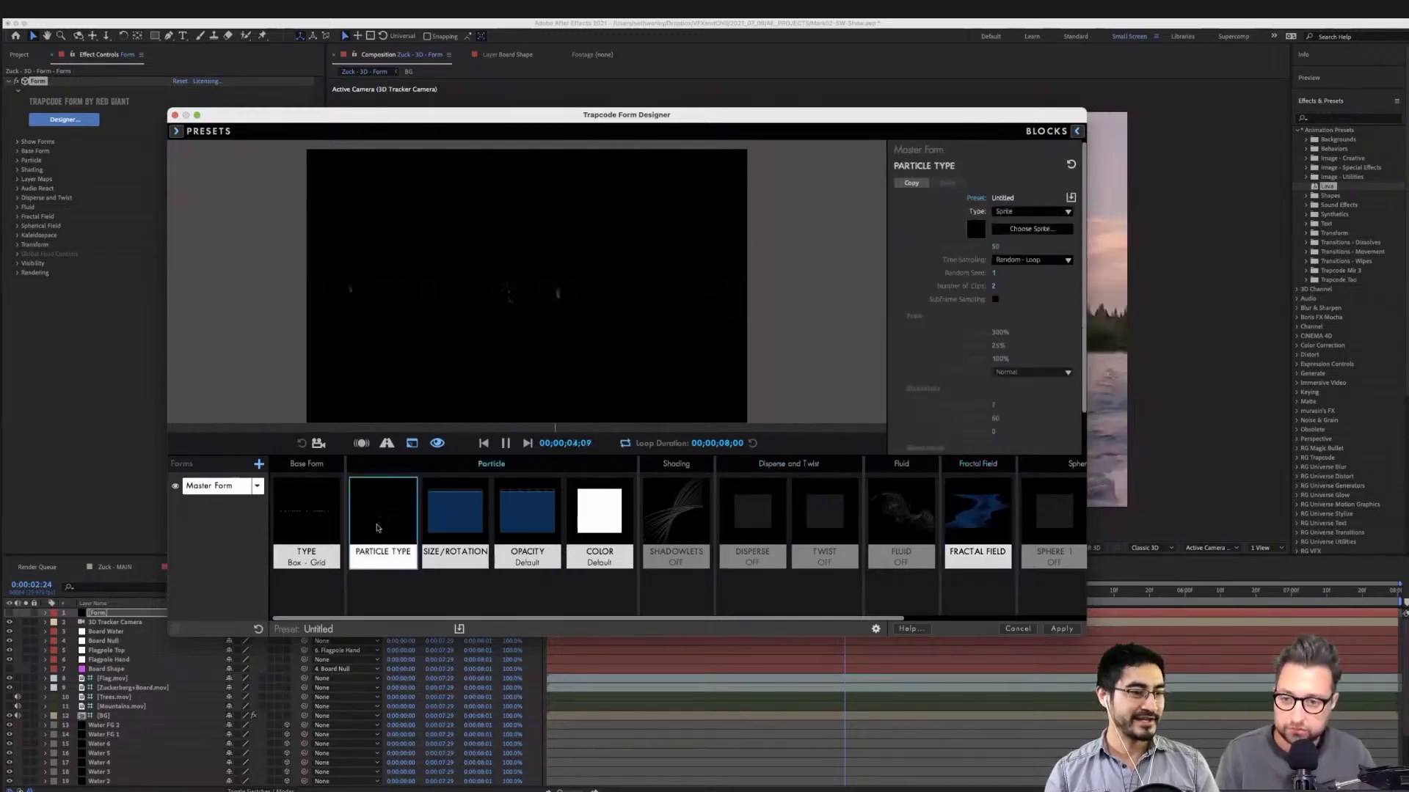
{"action": "left_click", "coordinate": [1018, 229]}
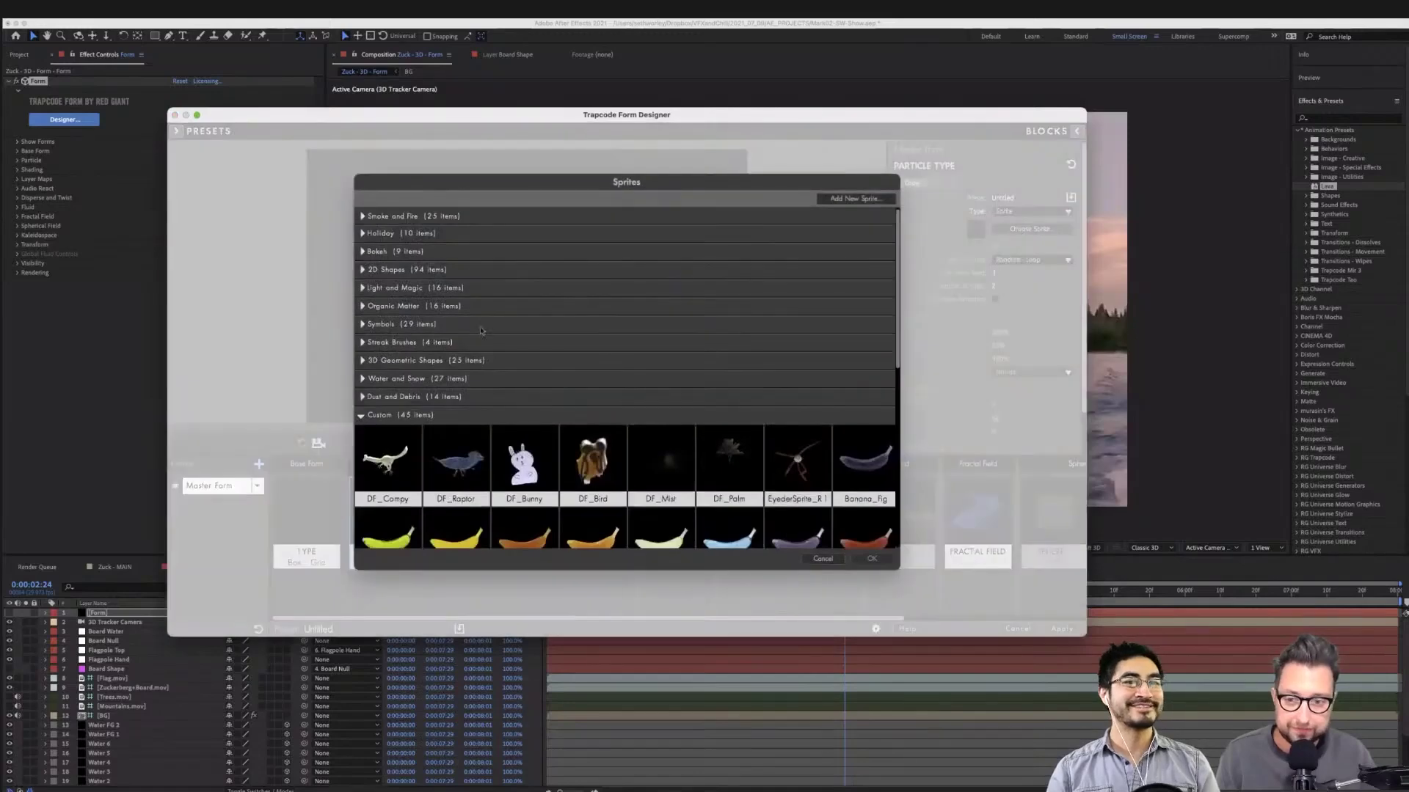
{"action": "scroll", "coordinate": [599, 453], "scroll_direction": "down", "scroll_amount": 5}
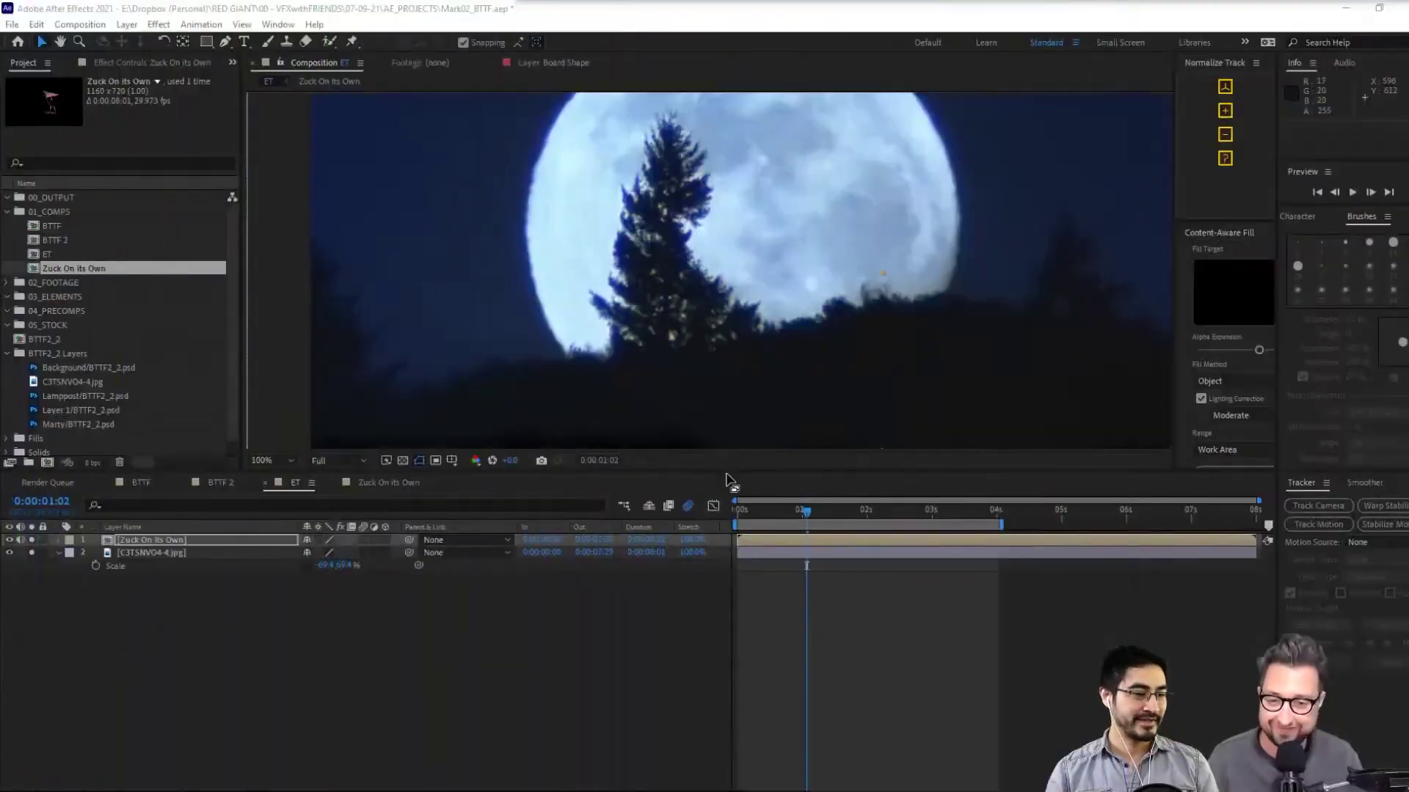
In the ET composition, scale the rider layer to about 82% and place it over the moon at about 660, 270
{"action": "left_click_drag", "start_coordinate": [727, 470], "coordinate": [726, 710]}
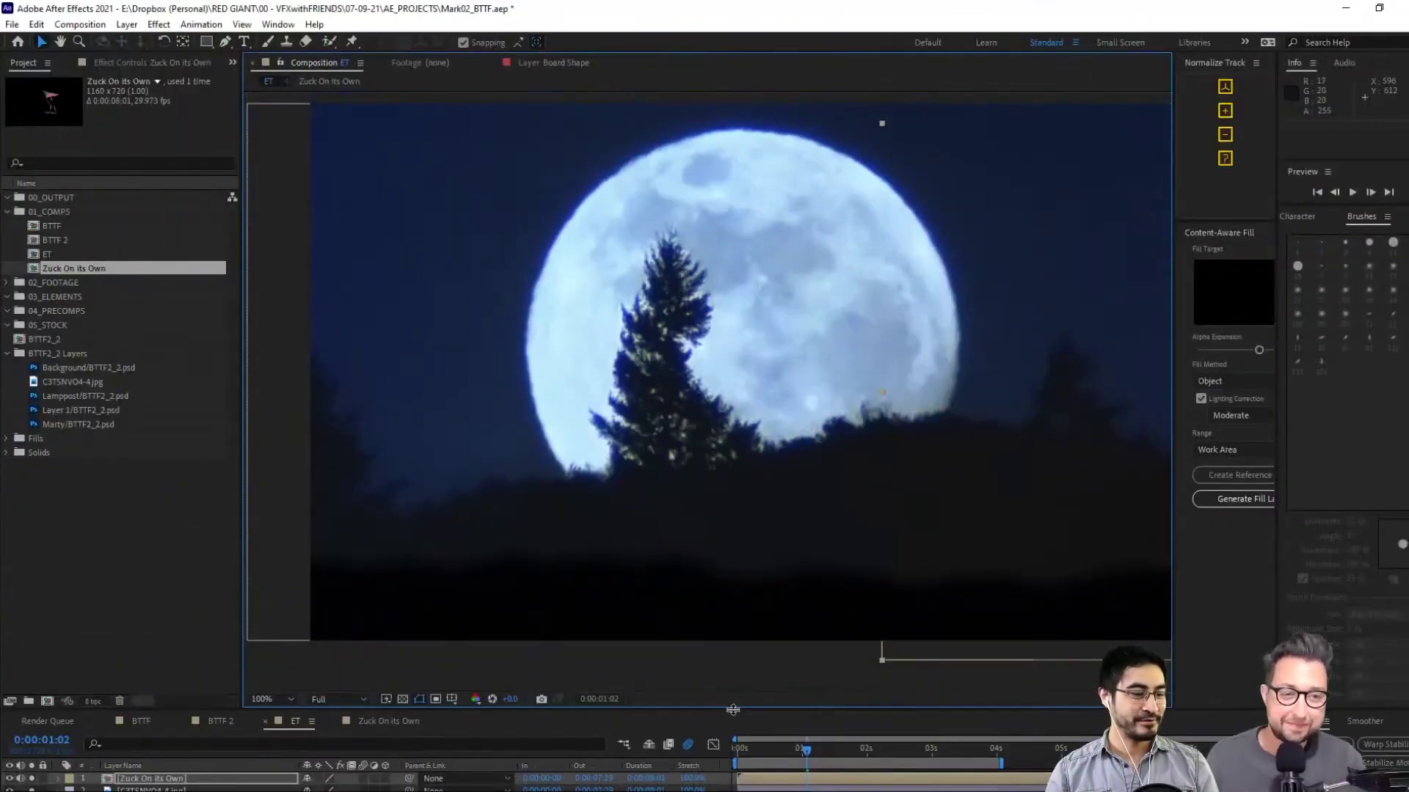
{"action": "key", "text": "comma"}
{"action": "key", "text": "comma"}
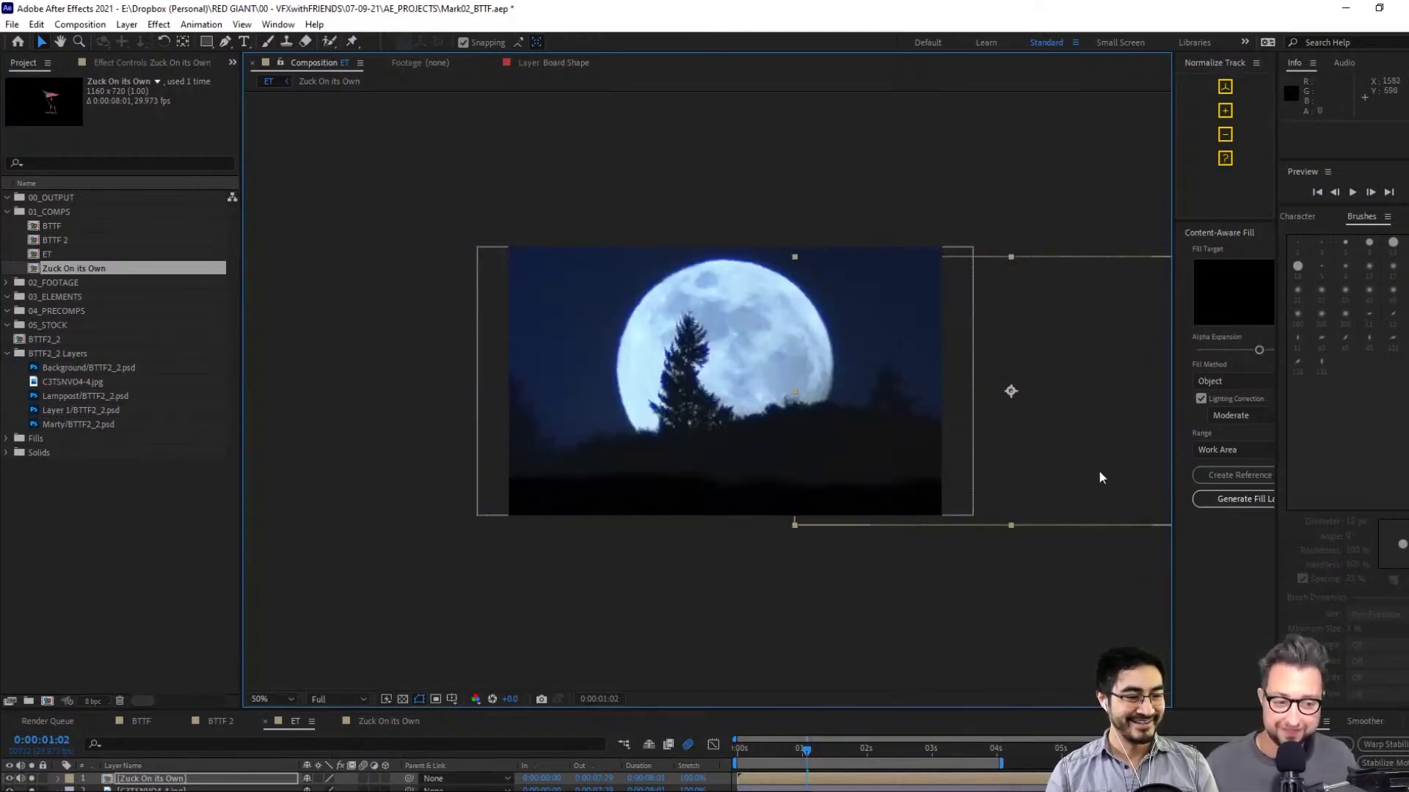
{"action": "left_click_drag", "start_coordinate": [1098, 478], "coordinate": [813, 395]}
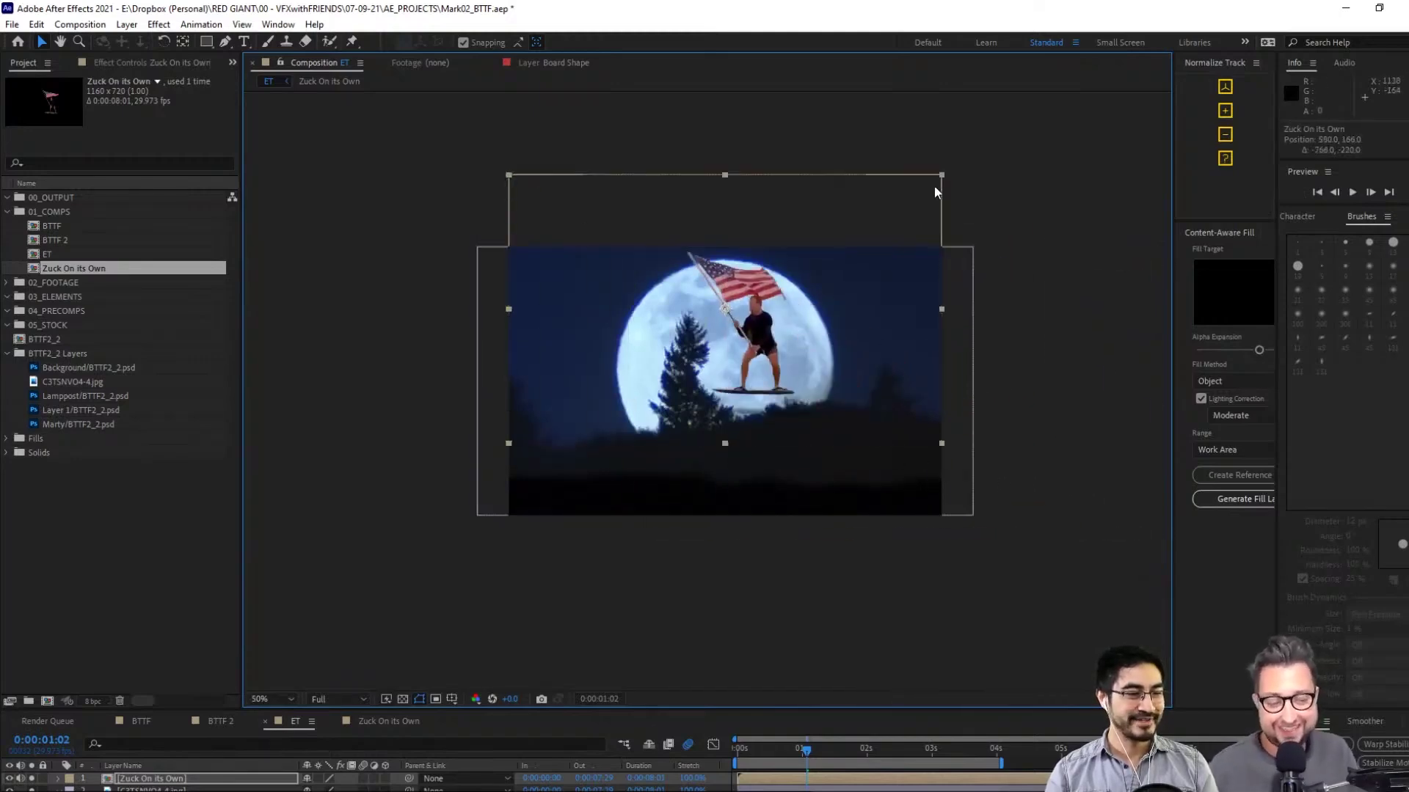
{"action": "left_click_drag", "start_coordinate": [943, 177], "coordinate": [902, 199]}
{"action": "left_click", "coordinate": [388, 721]}
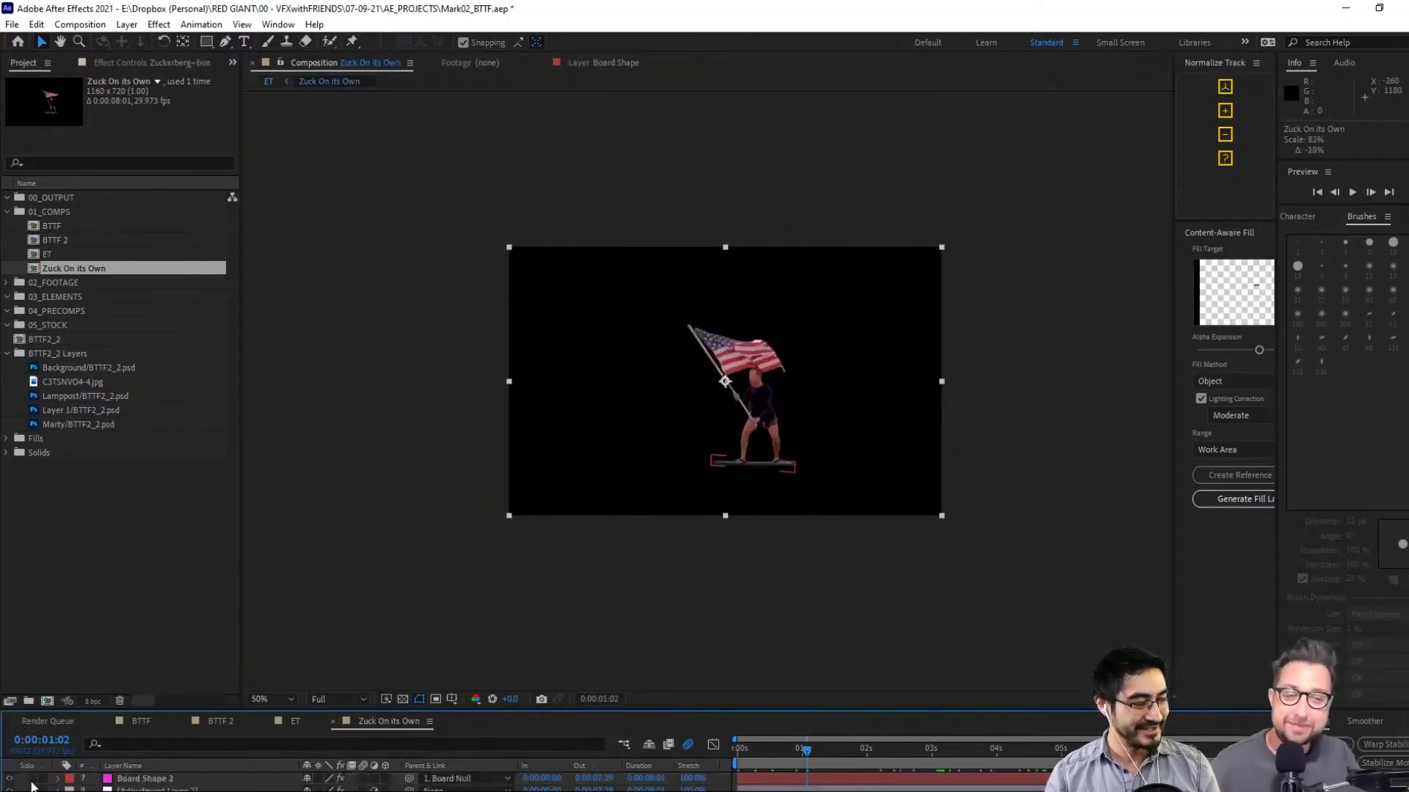
{"action": "left_click", "coordinate": [295, 721]}
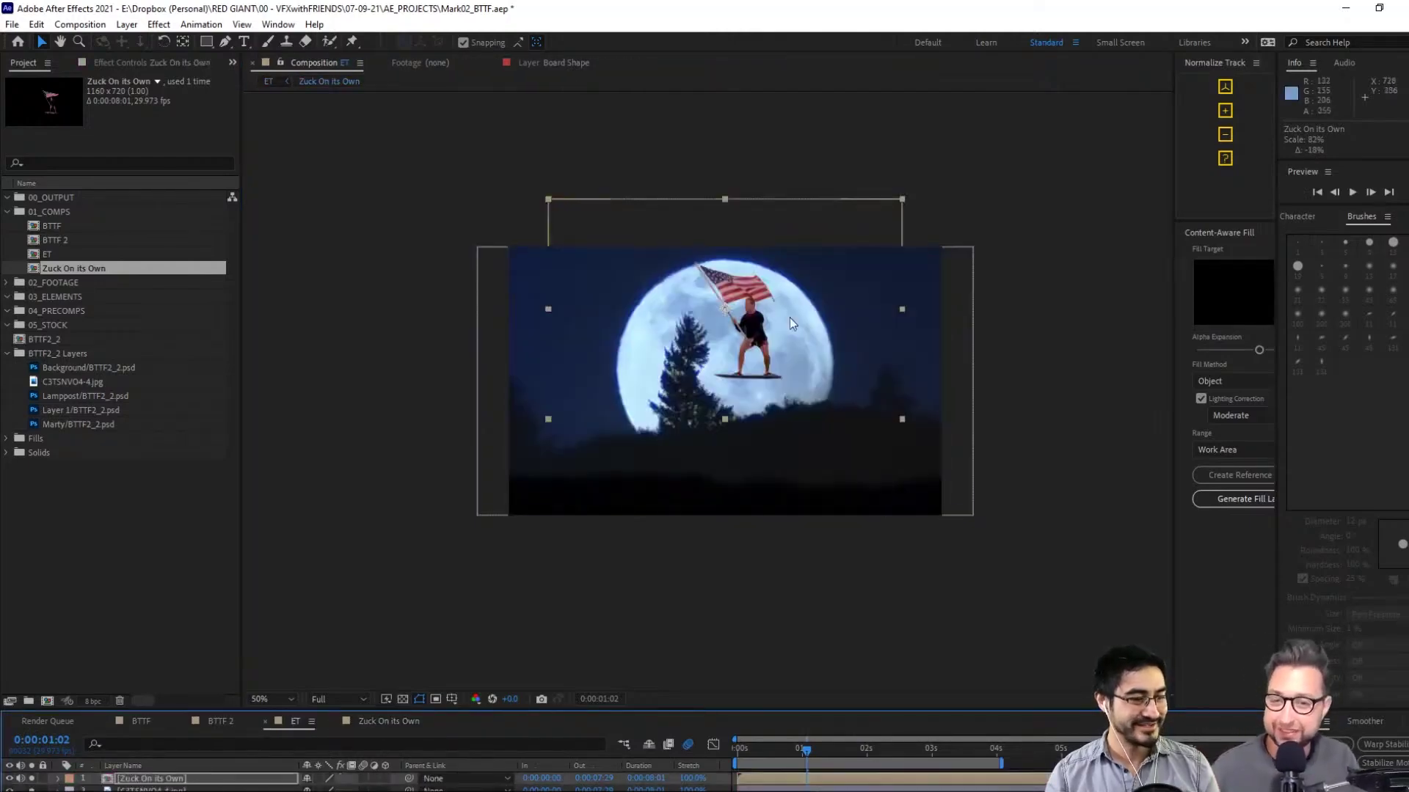
{"action": "left_click_drag", "start_coordinate": [790, 319], "coordinate": [834, 382]}
Apply a Fill effect to the rider layer, with its color sampled from the dark hillside
{"action": "key", "text": "ctrl+space"}
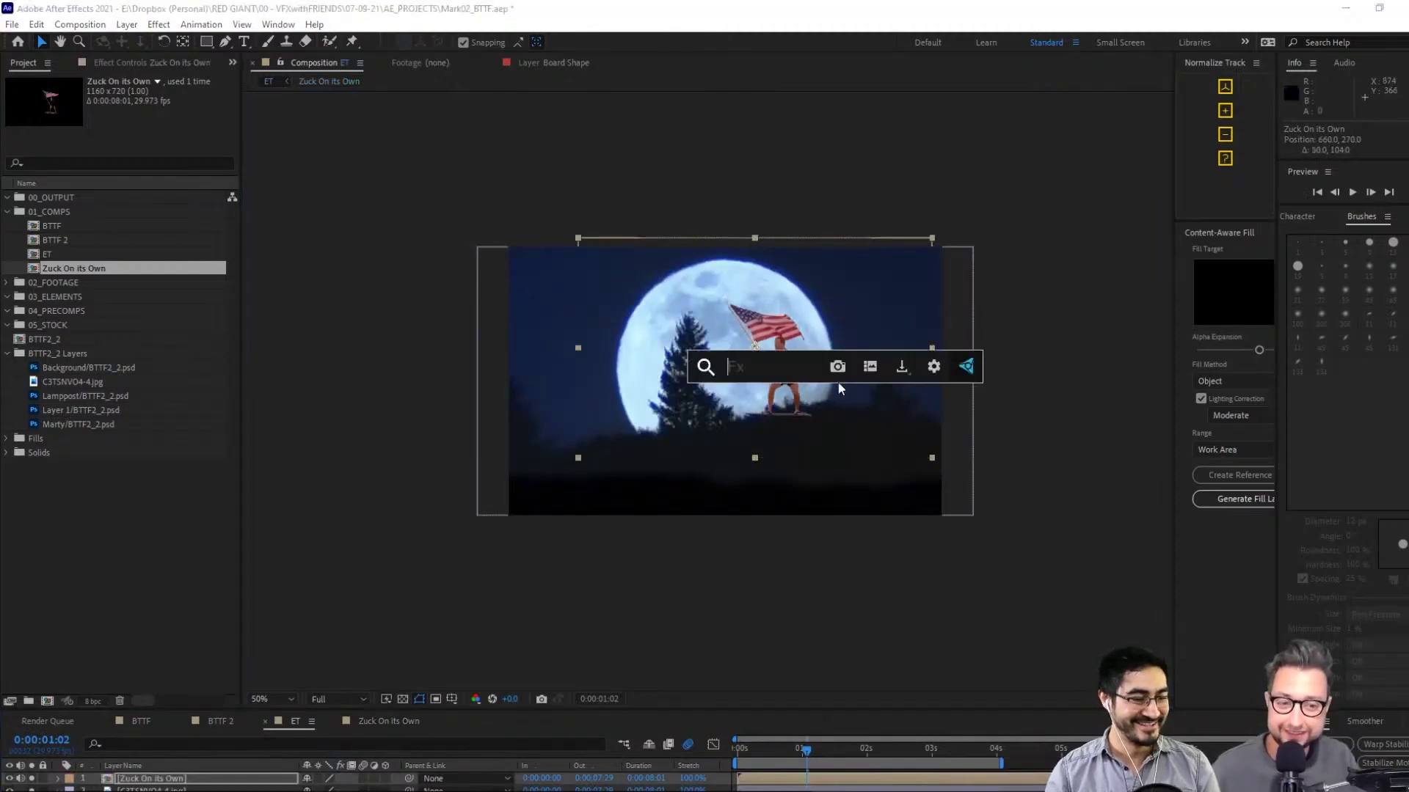
{"action": "type", "text": "fill"}
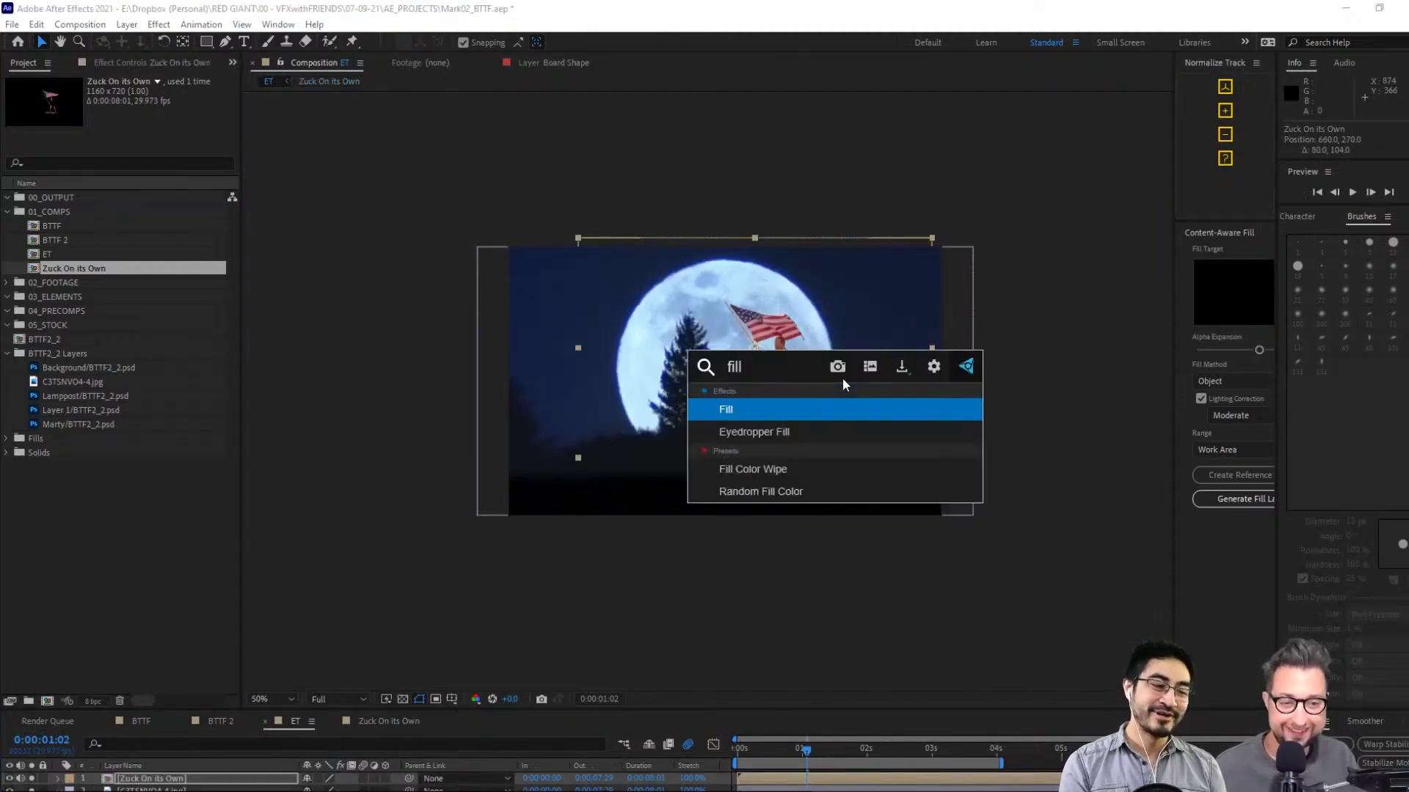
{"action": "key", "text": "Return"}
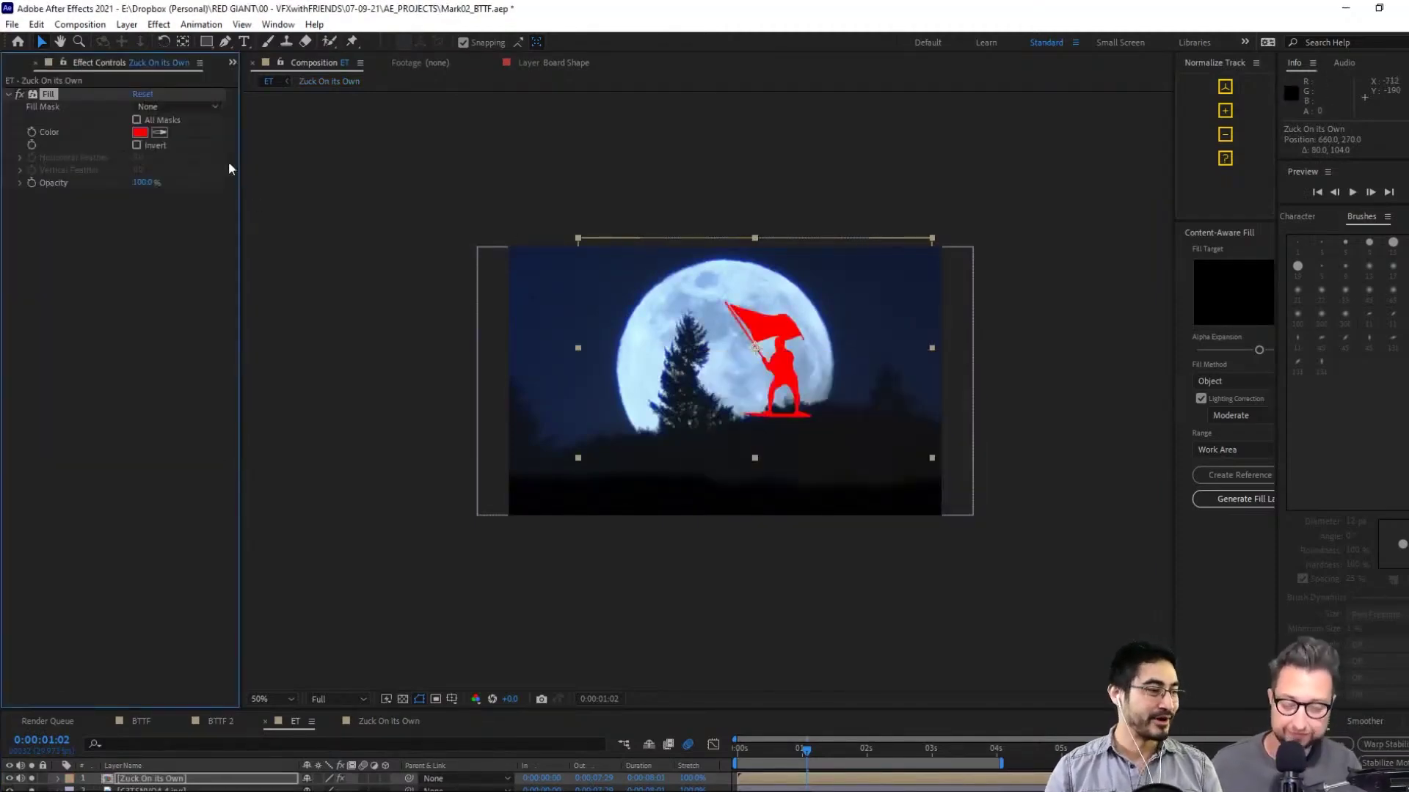
{"action": "left_click", "coordinate": [159, 132]}
{"action": "left_click", "coordinate": [750, 444]}
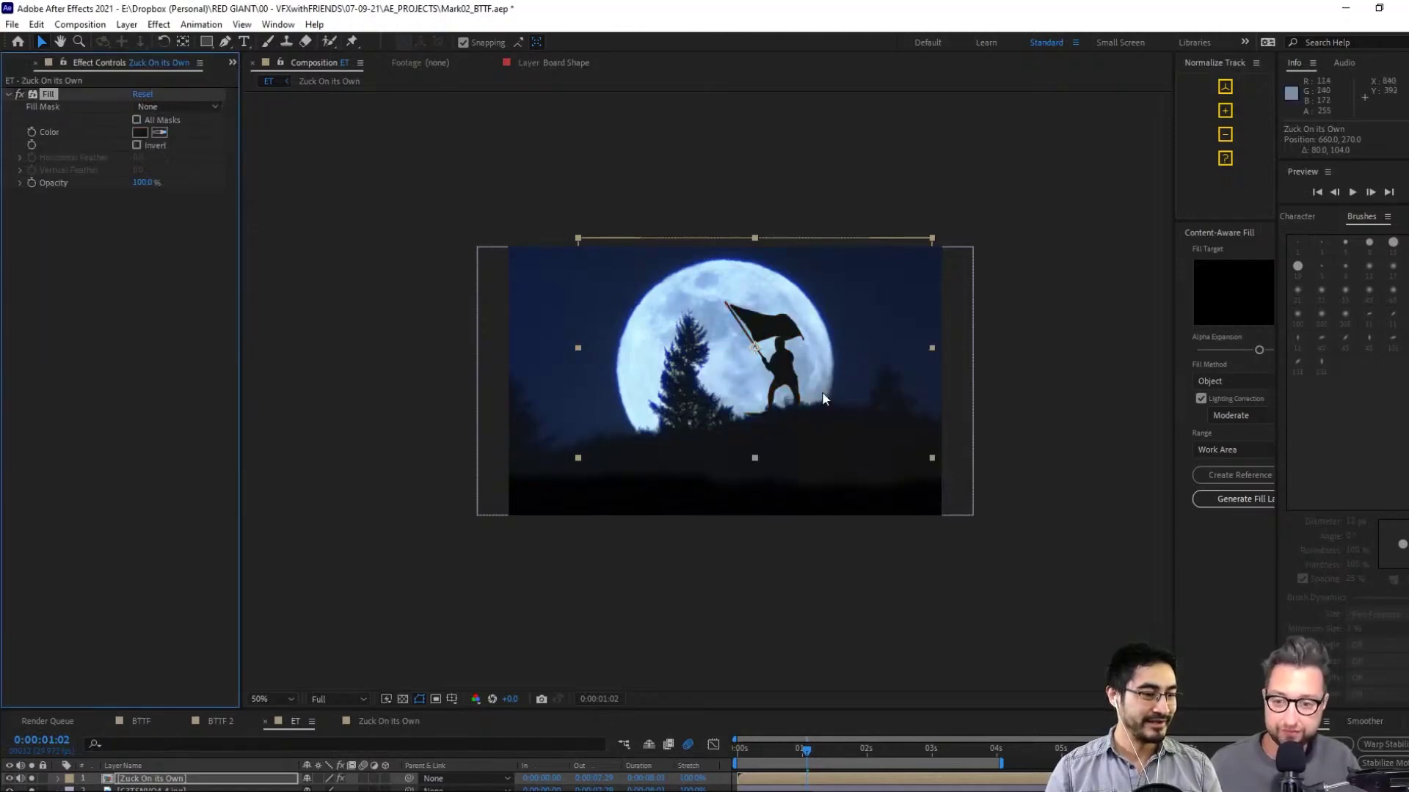
Shift the rider silhouette to about 617.5, 251.5, then shrink it and tilt it about 12 degrees clockwise
{"action": "scroll", "coordinate": [822, 390], "scroll_direction": "up", "scroll_amount": 2}
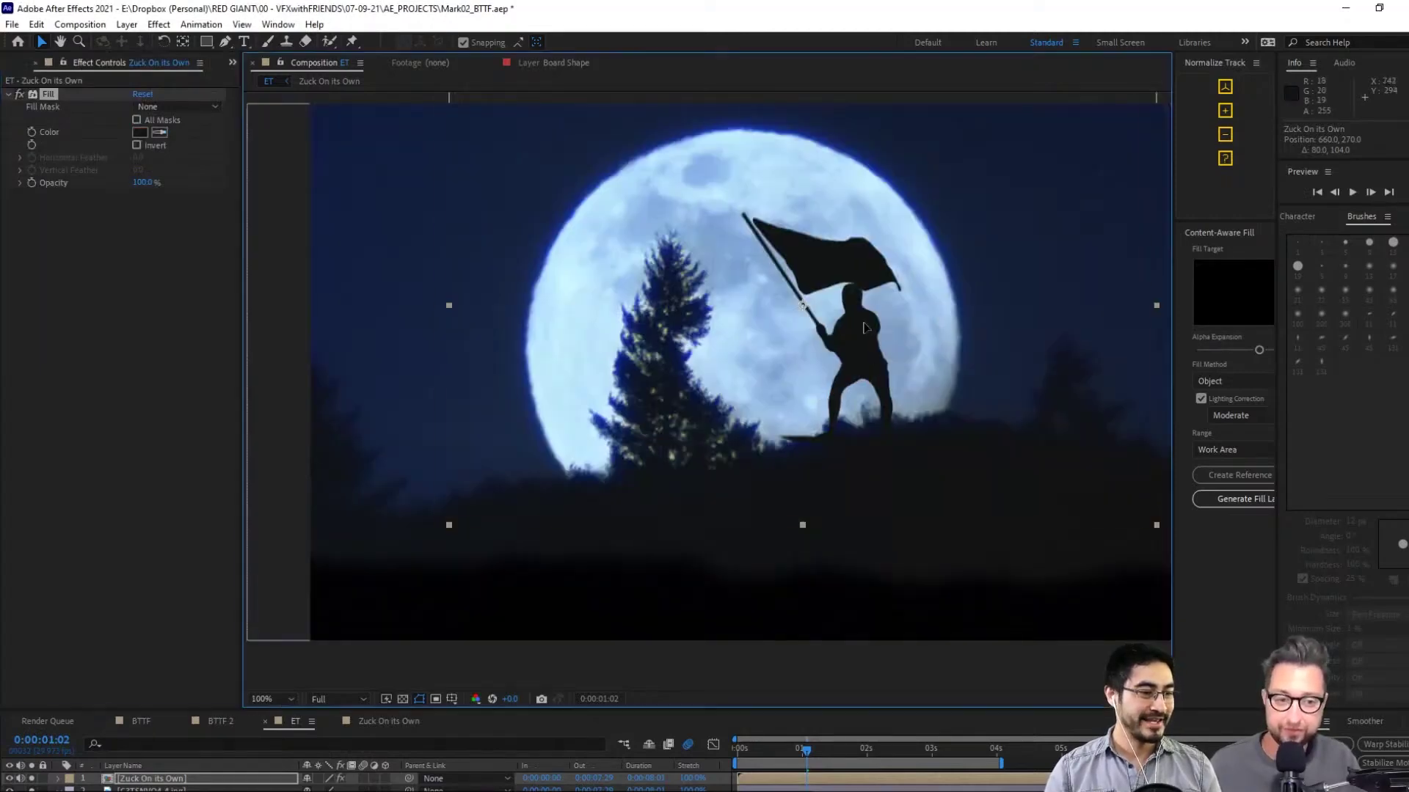
{"action": "scroll", "coordinate": [796, 326], "scroll_direction": "up", "scroll_amount": 2}
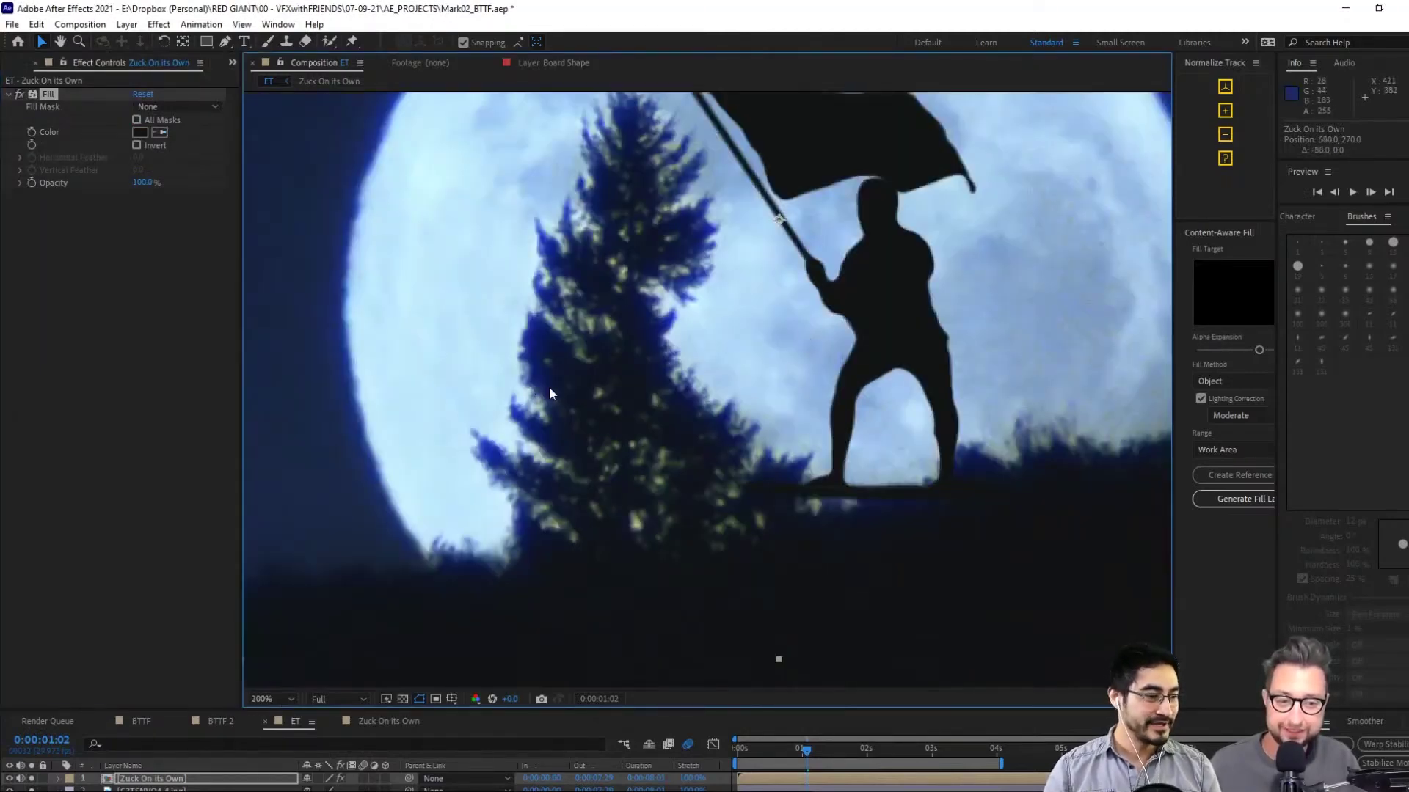
{"action": "left_click_drag", "start_coordinate": [911, 349], "coordinate": [968, 321]}
{"action": "scroll", "coordinate": [889, 317], "scroll_direction": "down", "scroll_amount": 4}
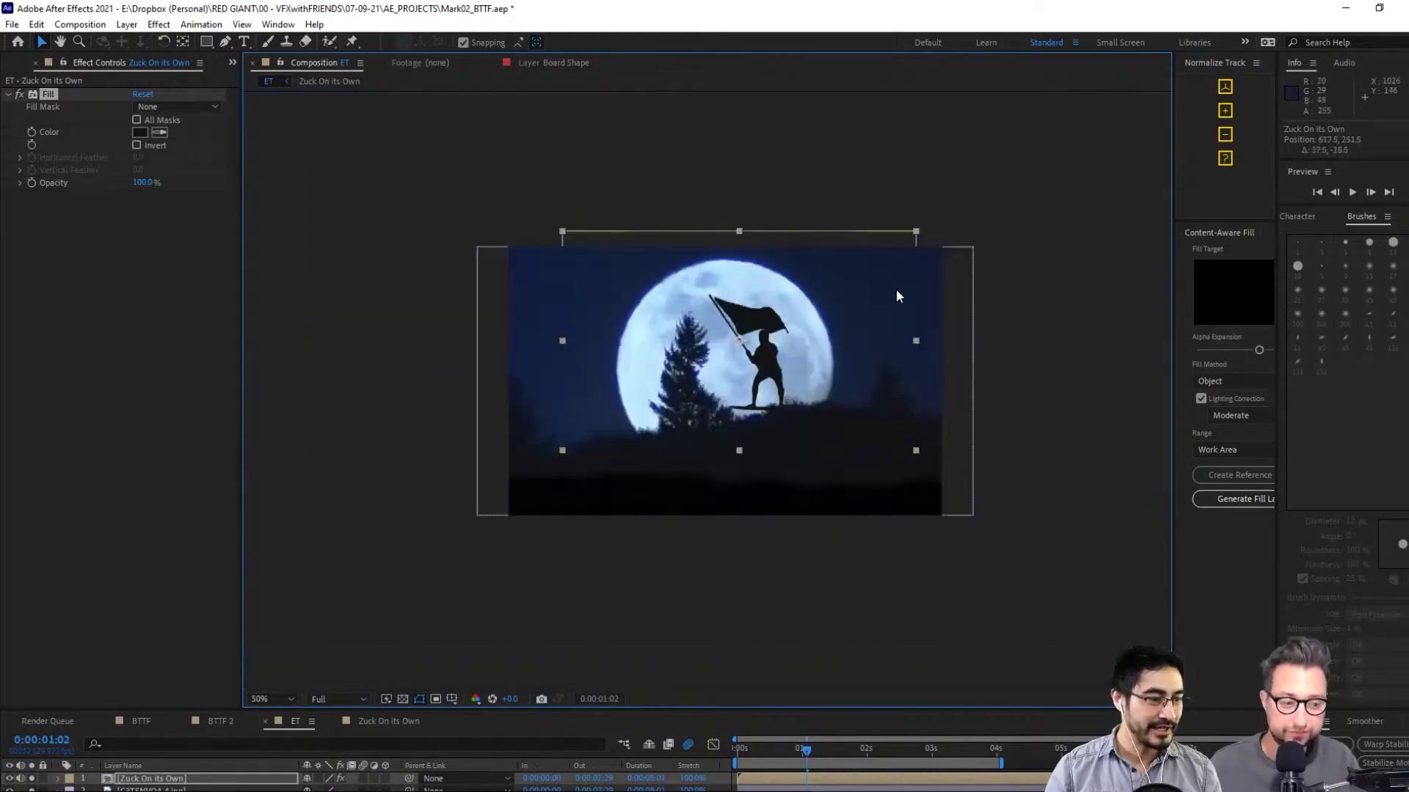
{"action": "left_click_drag", "start_coordinate": [915, 232], "coordinate": [811, 266]}
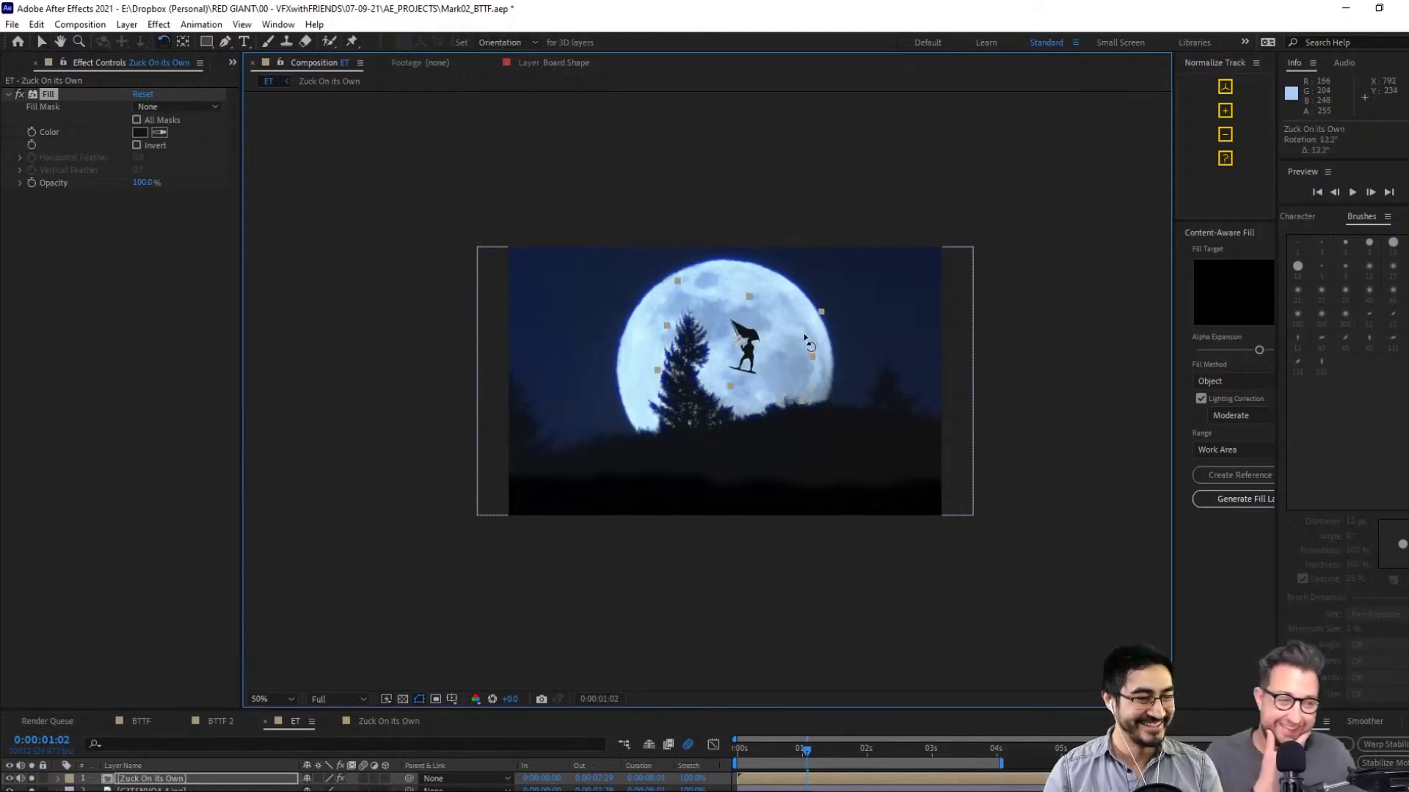
Keyframe the rider's Position from about 1237.5, 425.5 at the composition's start to about -152.5, 15.5 at 4 seconds
{"action": "left_click_drag", "start_coordinate": [799, 342], "coordinate": [1019, 408]}
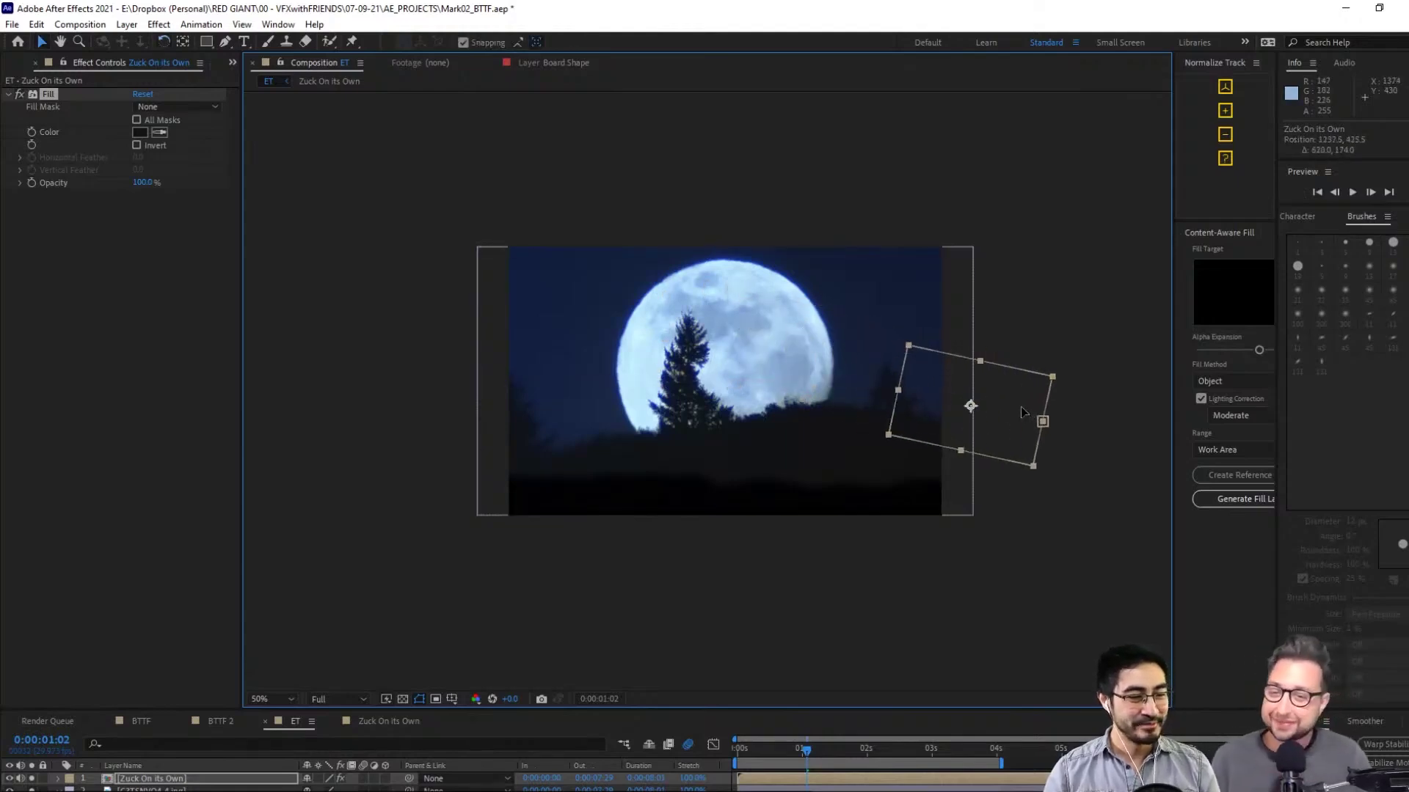
{"action": "left_click_drag", "start_coordinate": [805, 710], "coordinate": [802, 552]}
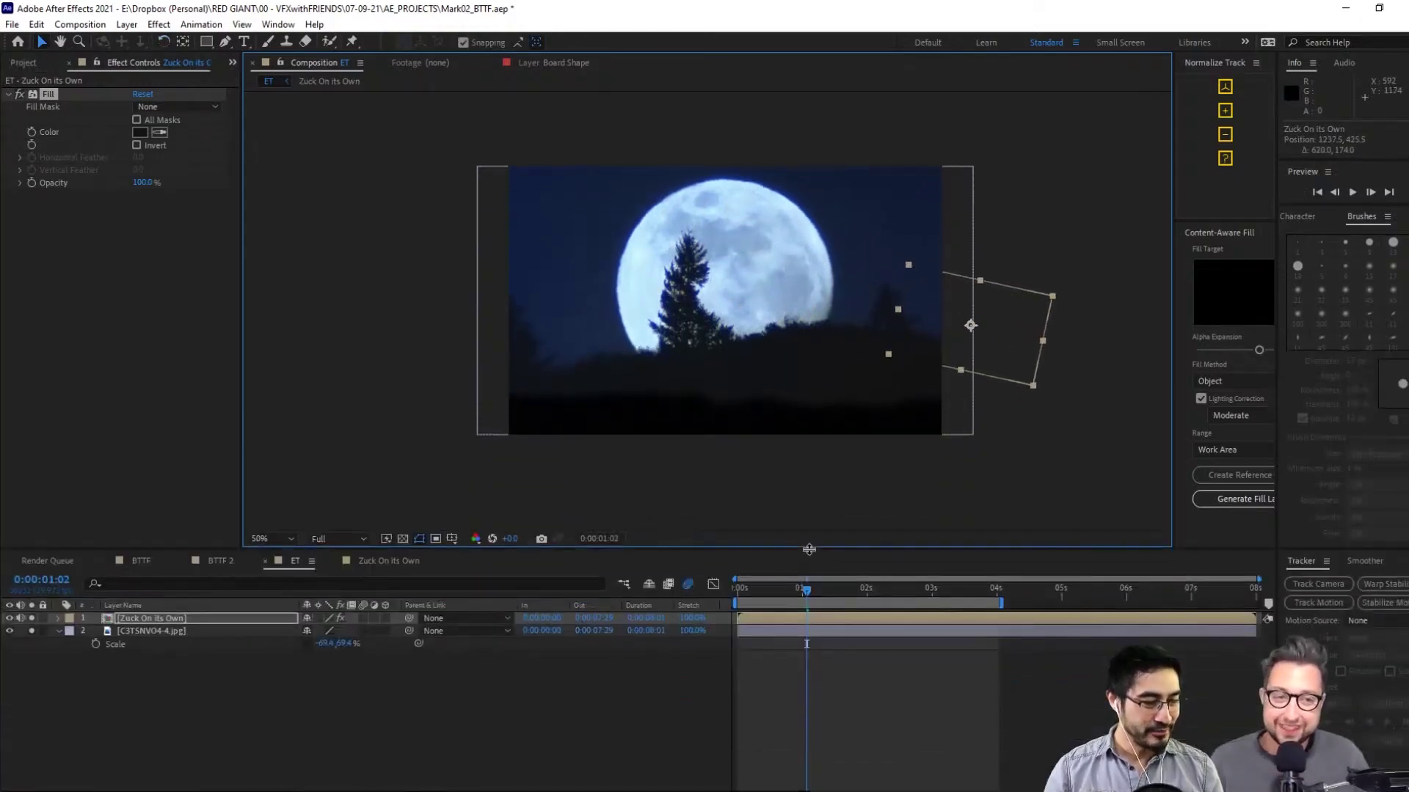
{"action": "key", "text": "Home"}
{"action": "key", "text": "p"}
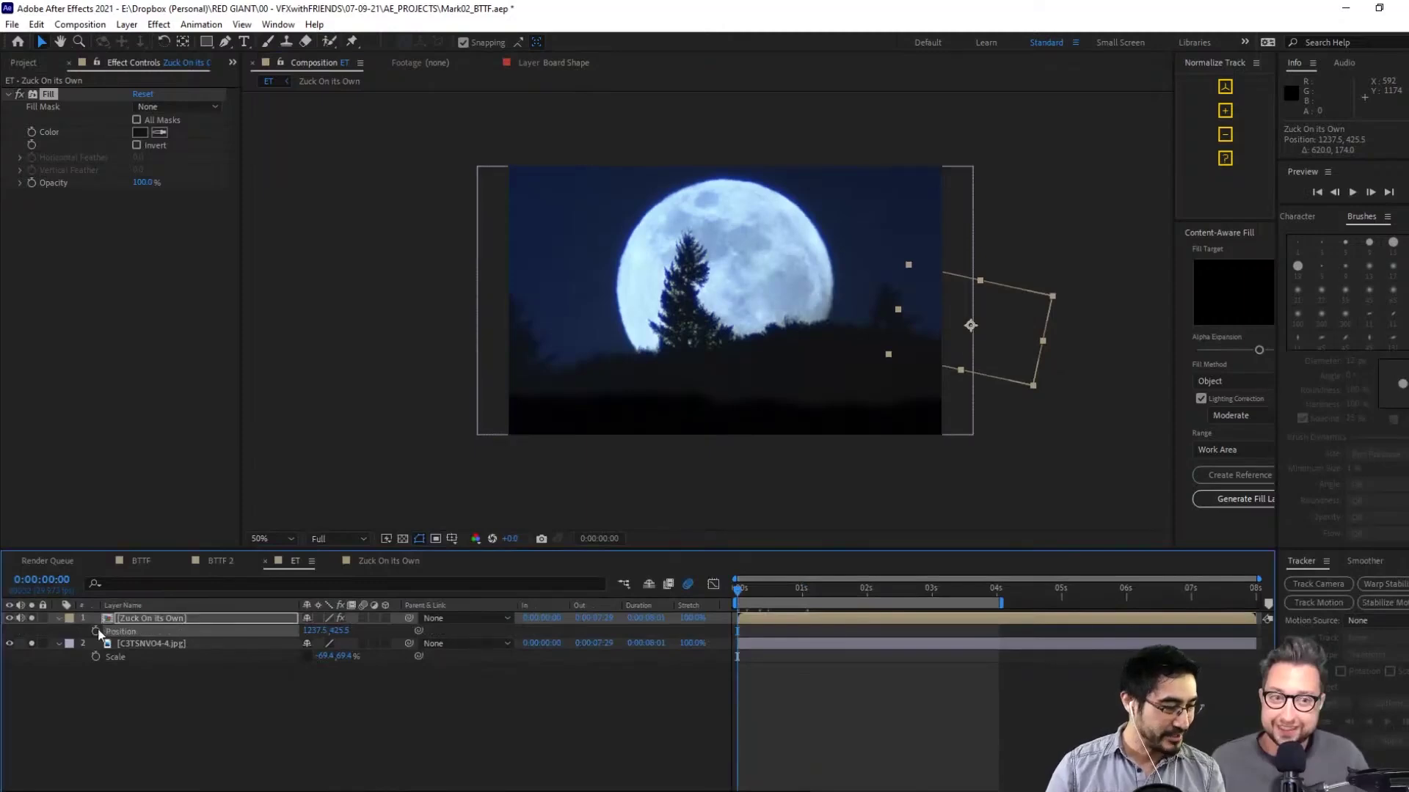
{"action": "left_click", "coordinate": [996, 589]}
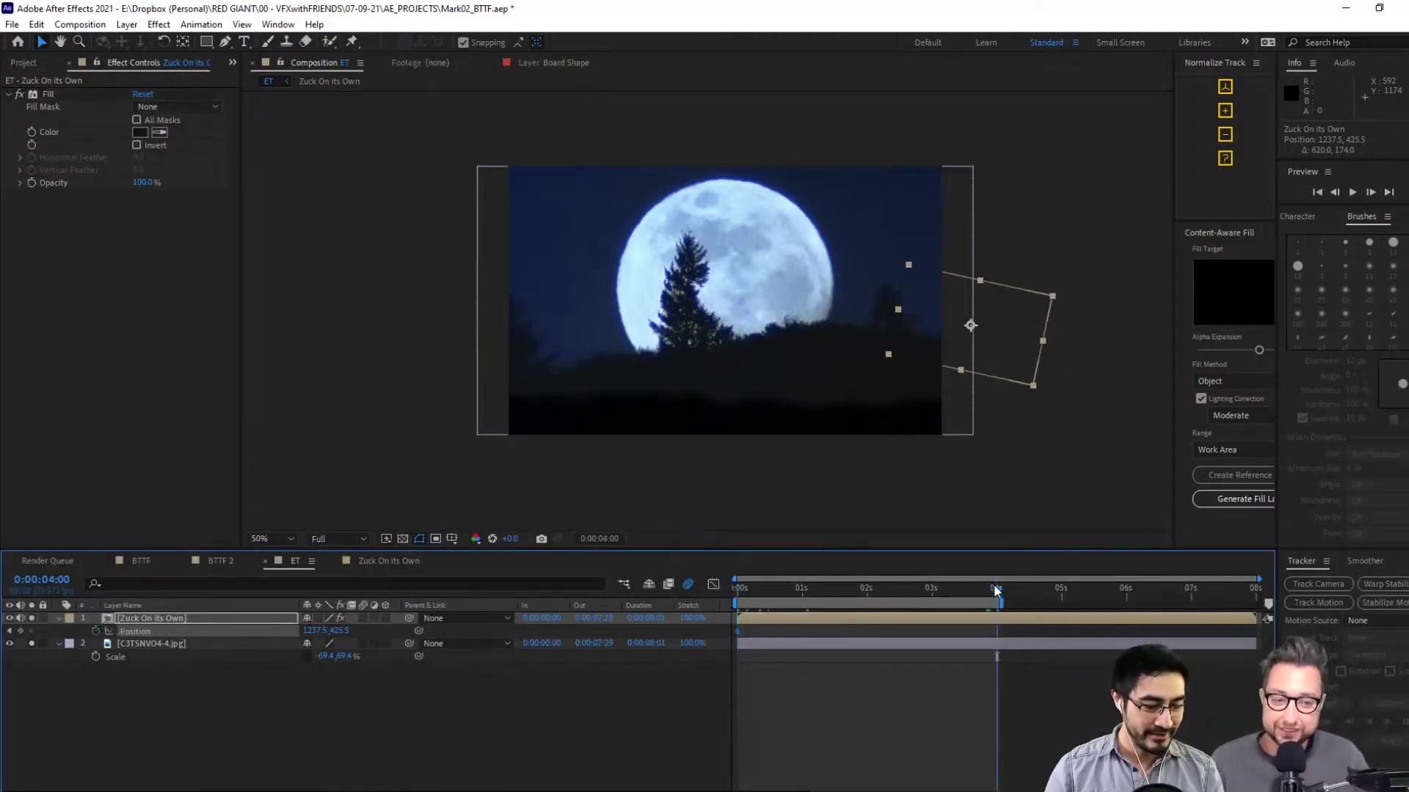
{"action": "left_click_drag", "start_coordinate": [1005, 332], "coordinate": [447, 138]}
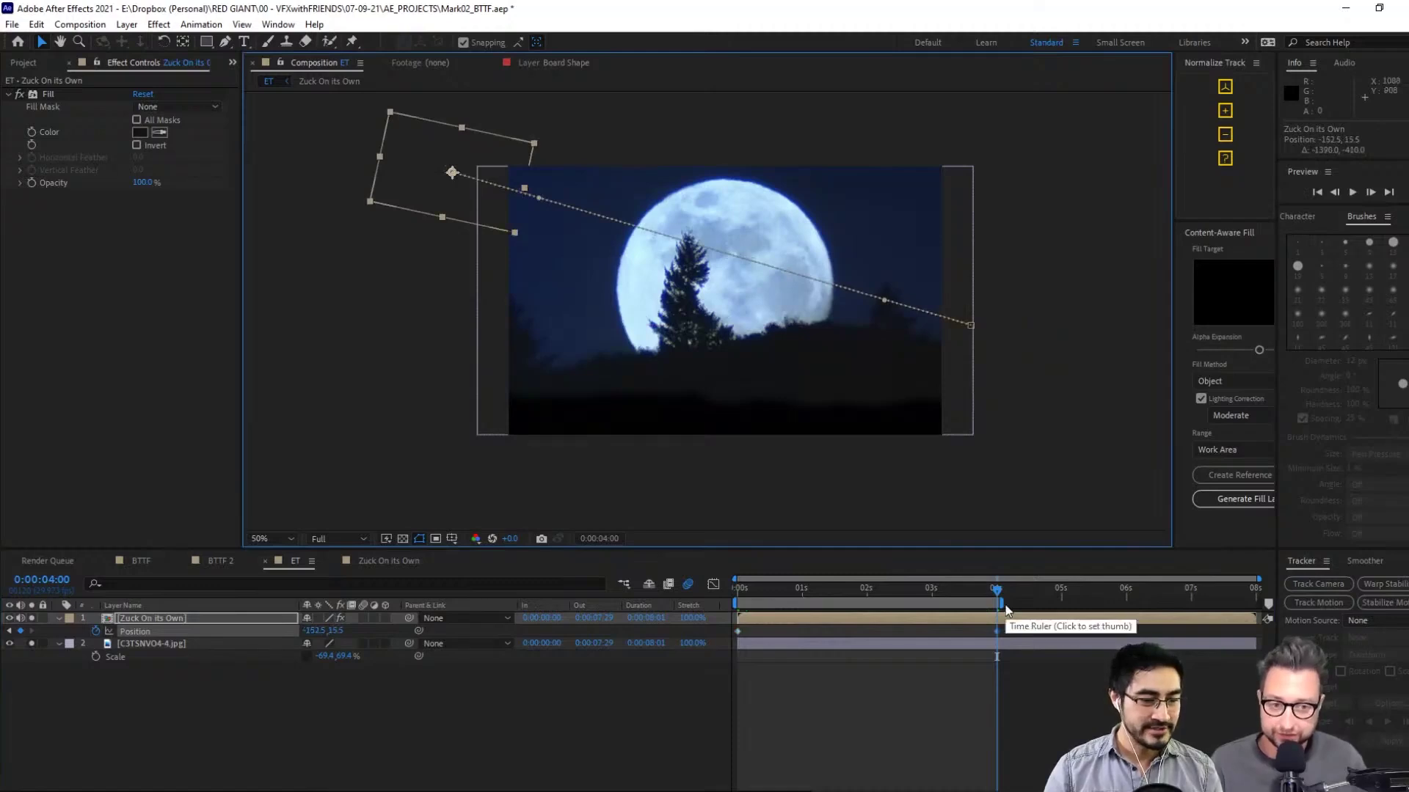
Extend the work area to just under 6 seconds and move the last Position keyframe to about 5:26
{"action": "left_click_drag", "start_coordinate": [999, 602], "coordinate": [1122, 602]}
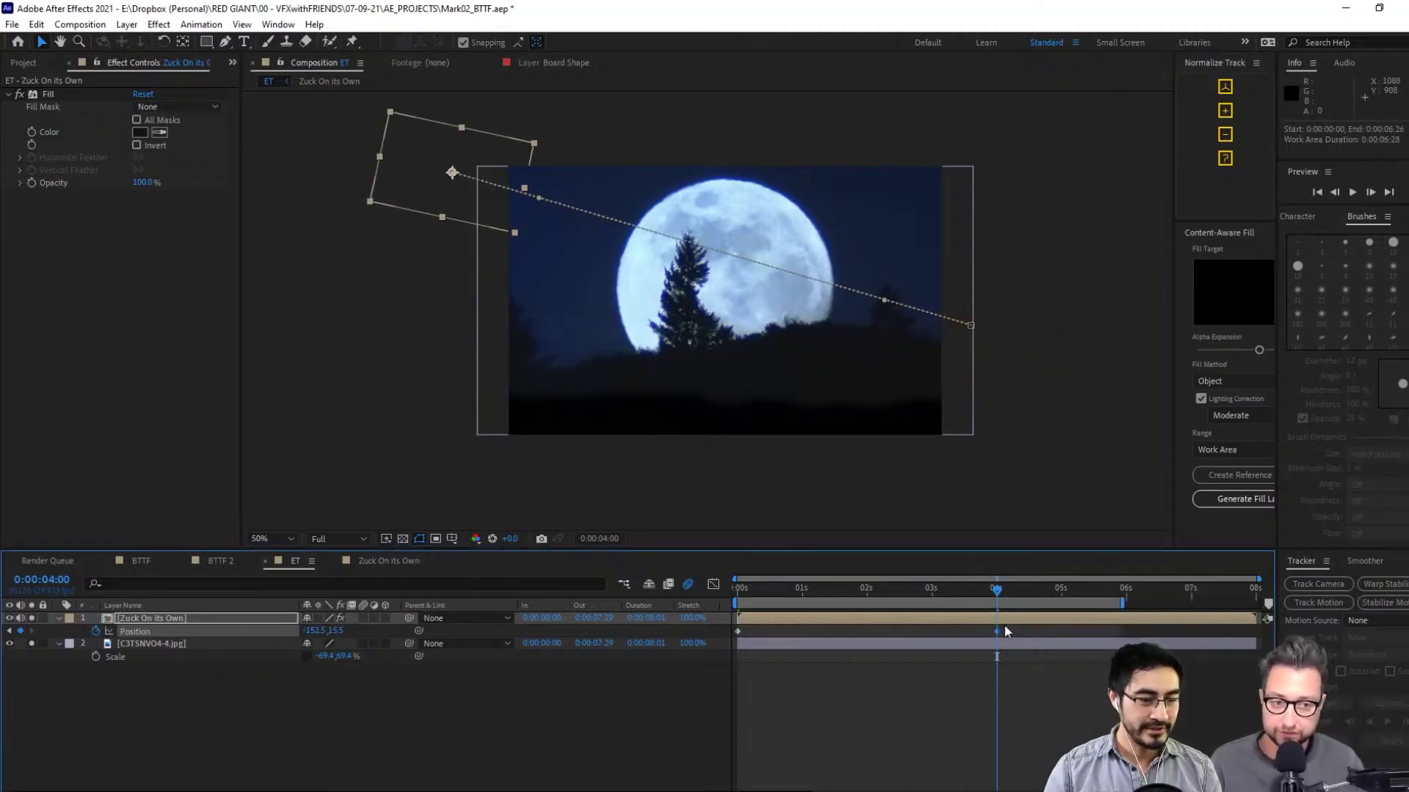
{"action": "left_click_drag", "start_coordinate": [996, 631], "coordinate": [1116, 631]}
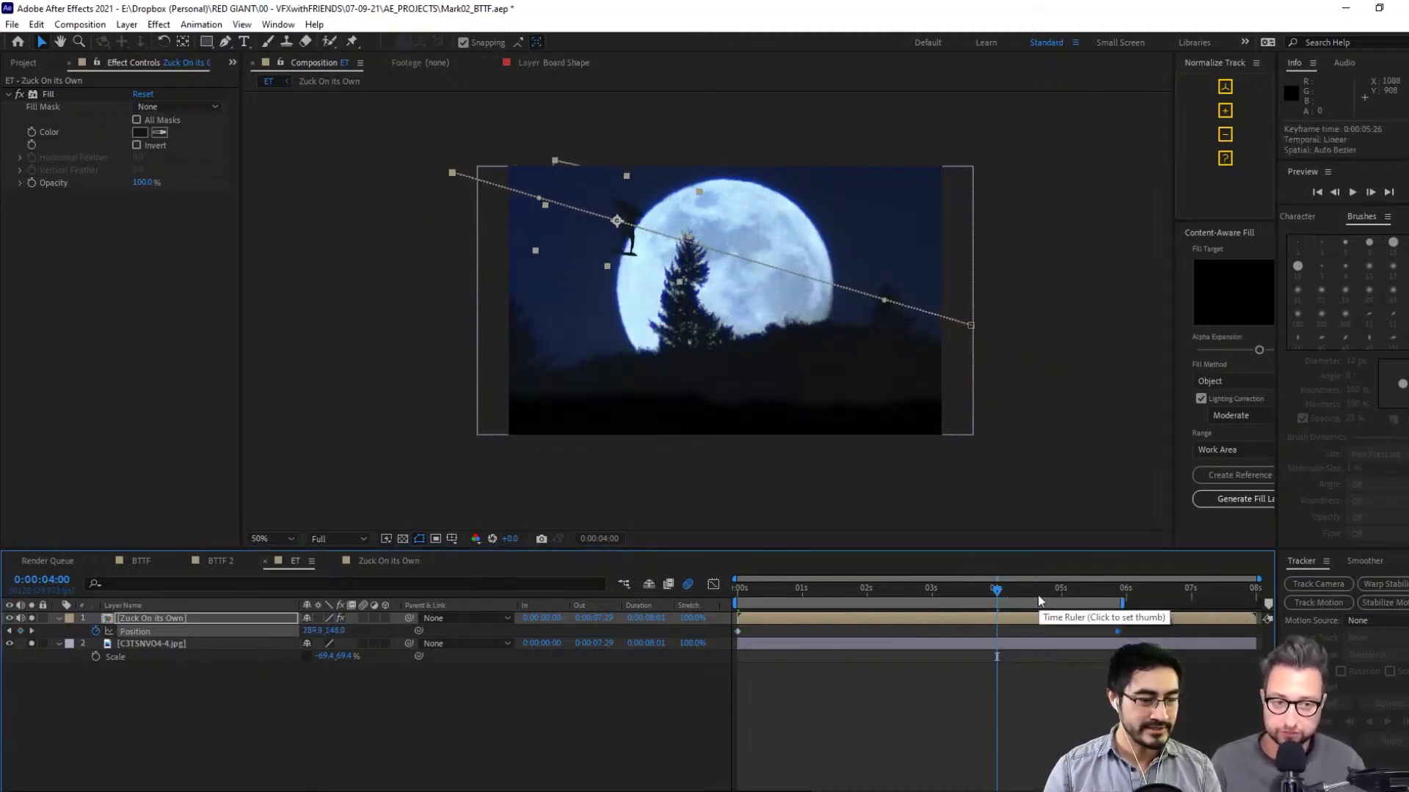
Preview the silhouette's flight across the moon from the composition's start
{"action": "key", "text": "Home"}
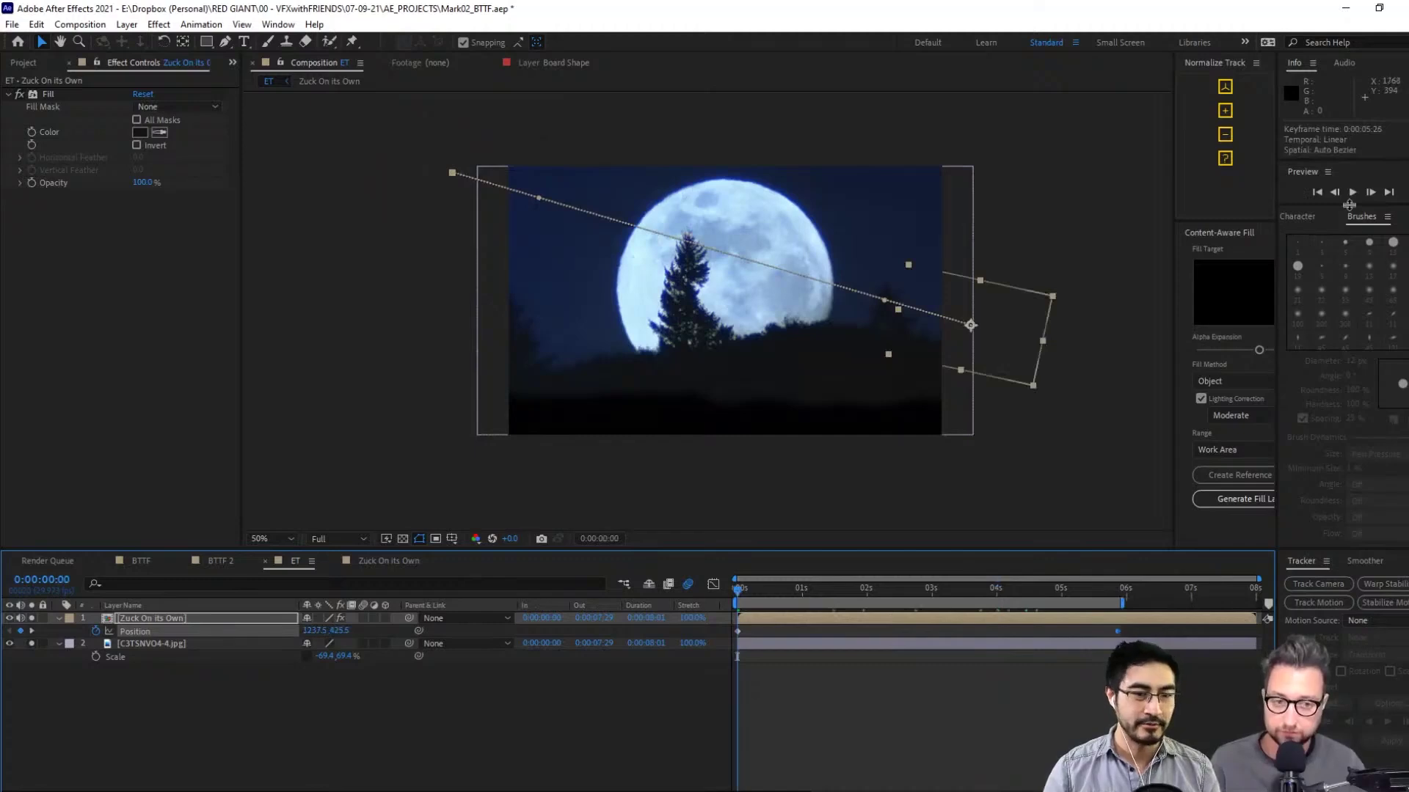
{"action": "key", "text": "shift+slash"}
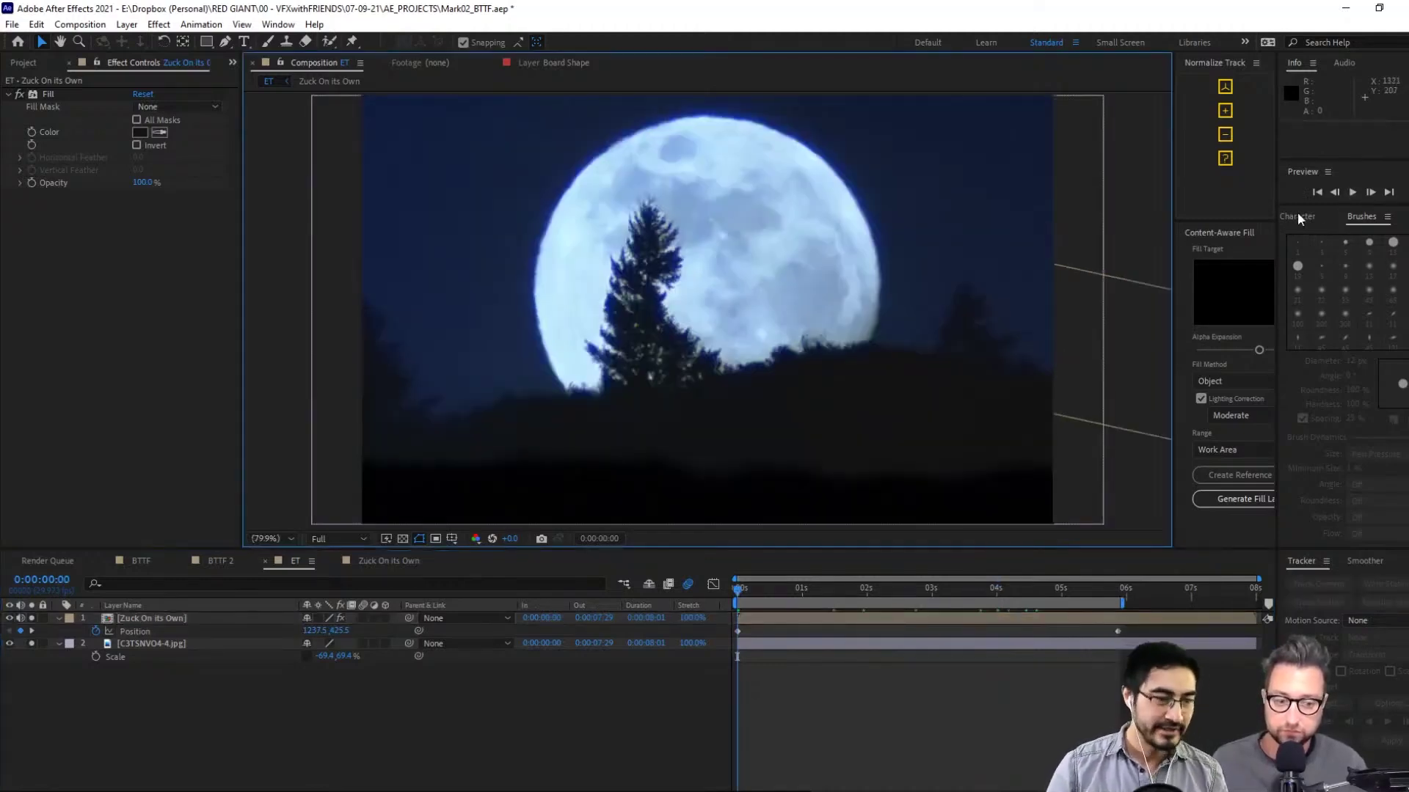
{"action": "left_click", "coordinate": [1352, 191]}
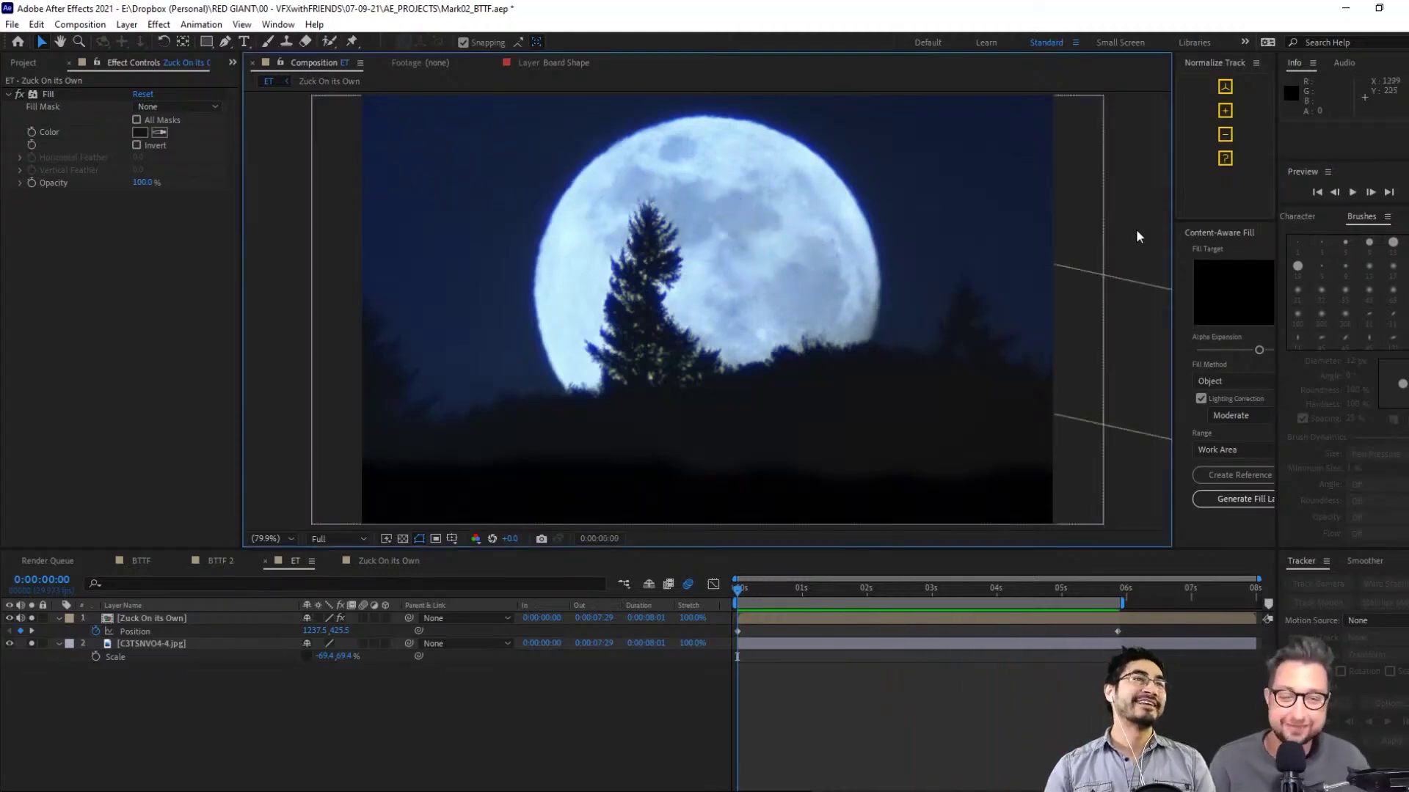
{"action": "left_click", "coordinate": [1352, 192]}
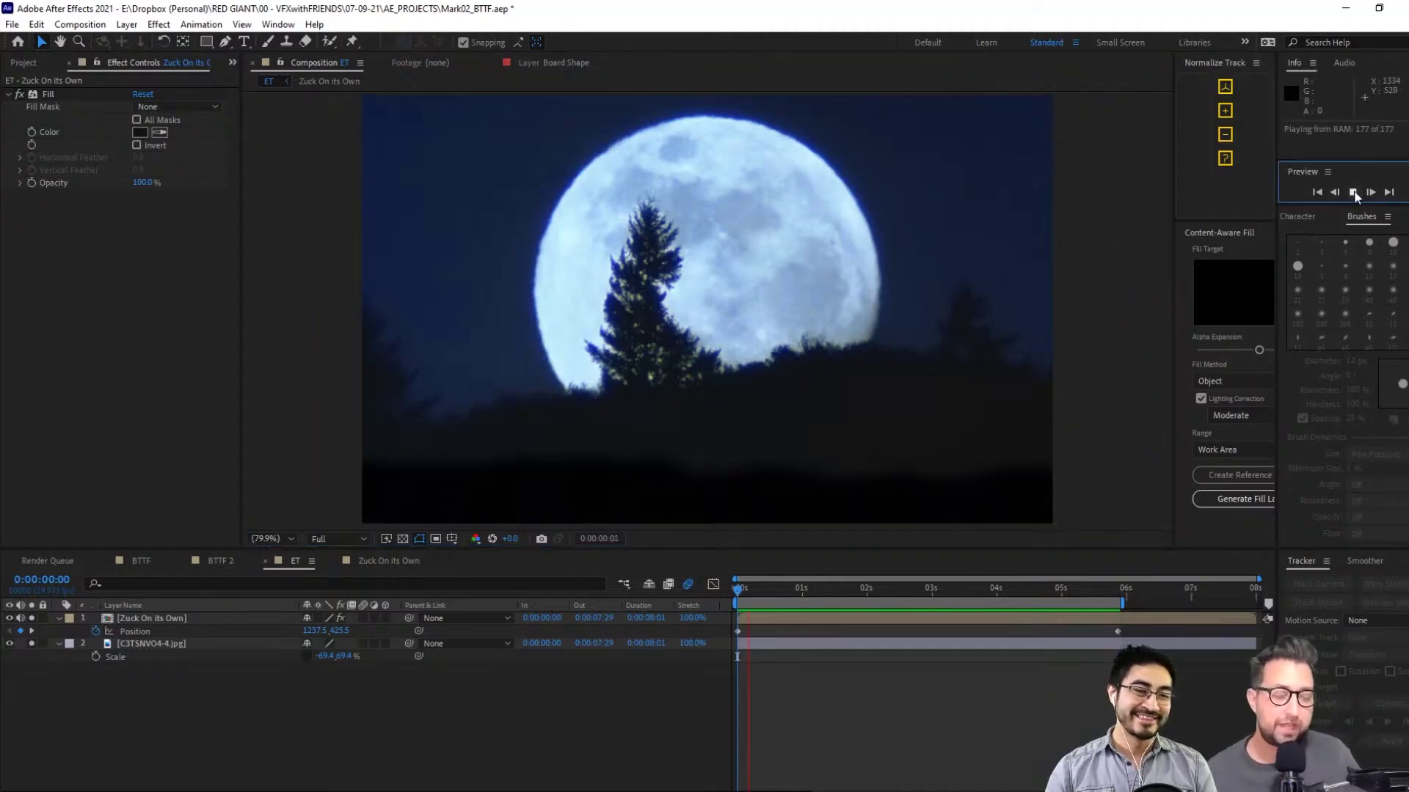
{"action": "left_click", "coordinate": [1124, 268]}
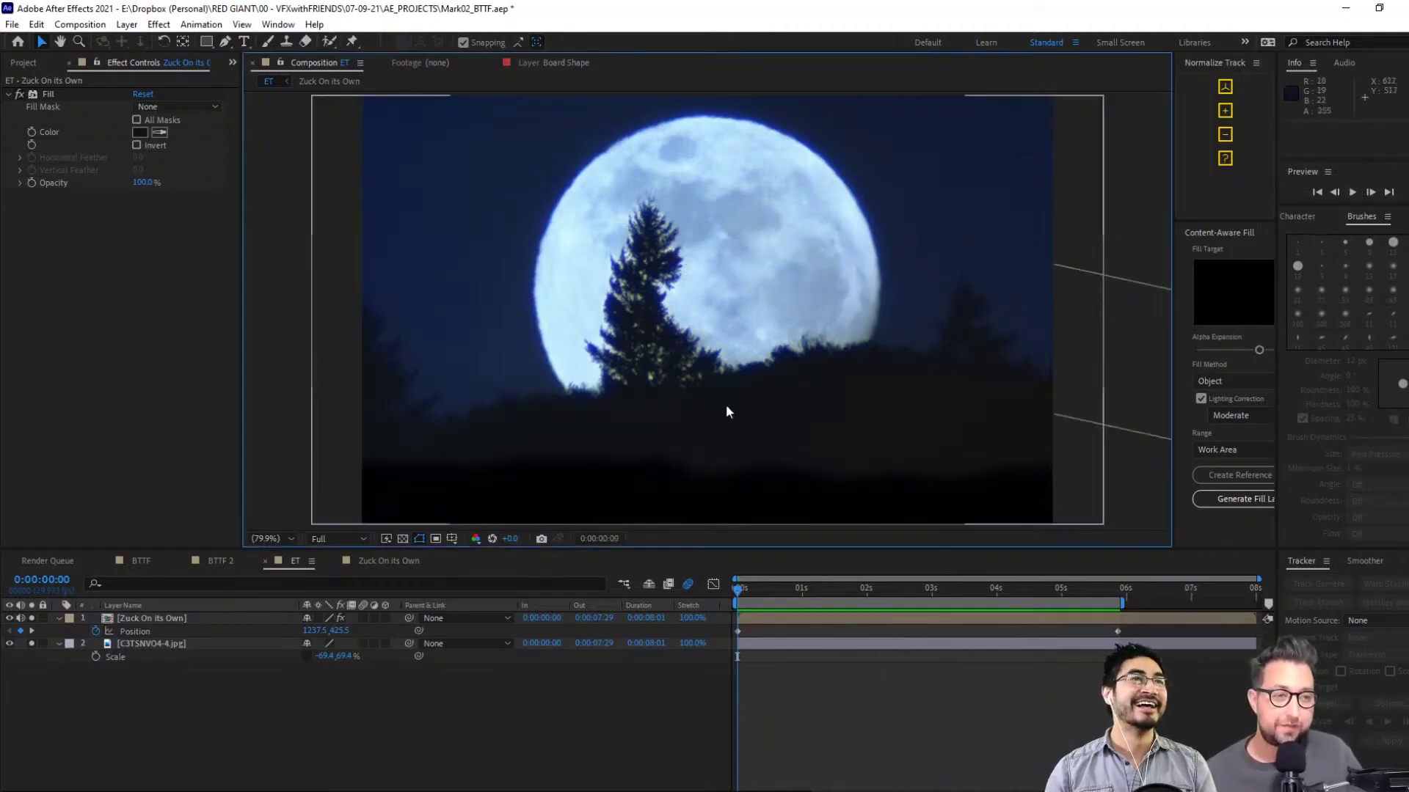
Raise the motion path's start and lower its end to make the flight nearly level, and rotate the rider to about -7.3 degrees
{"action": "left_click_drag", "start_coordinate": [905, 592], "coordinate": [918, 593]}
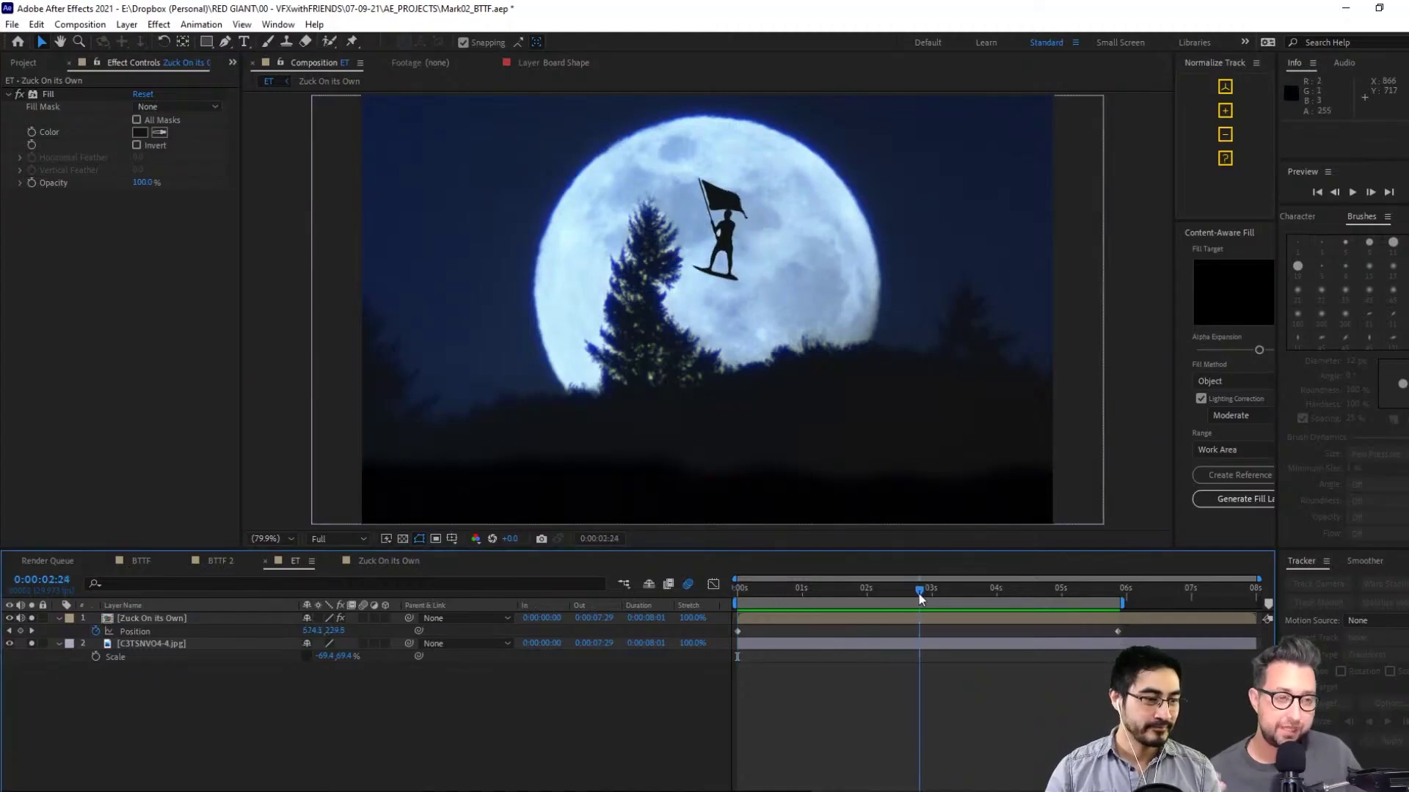
{"action": "left_click", "coordinate": [735, 264]}
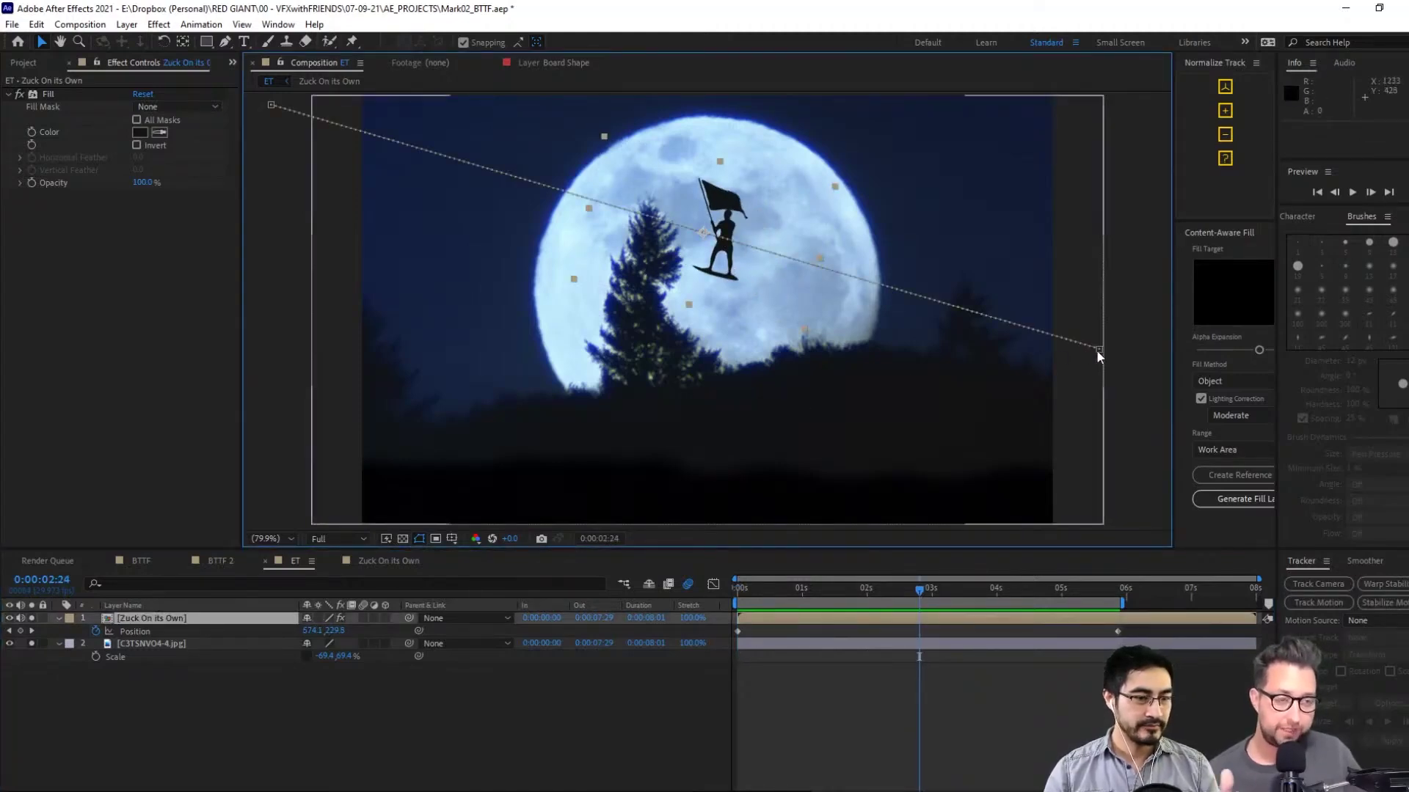
{"action": "left_click_drag", "start_coordinate": [1096, 349], "coordinate": [1113, 261]}
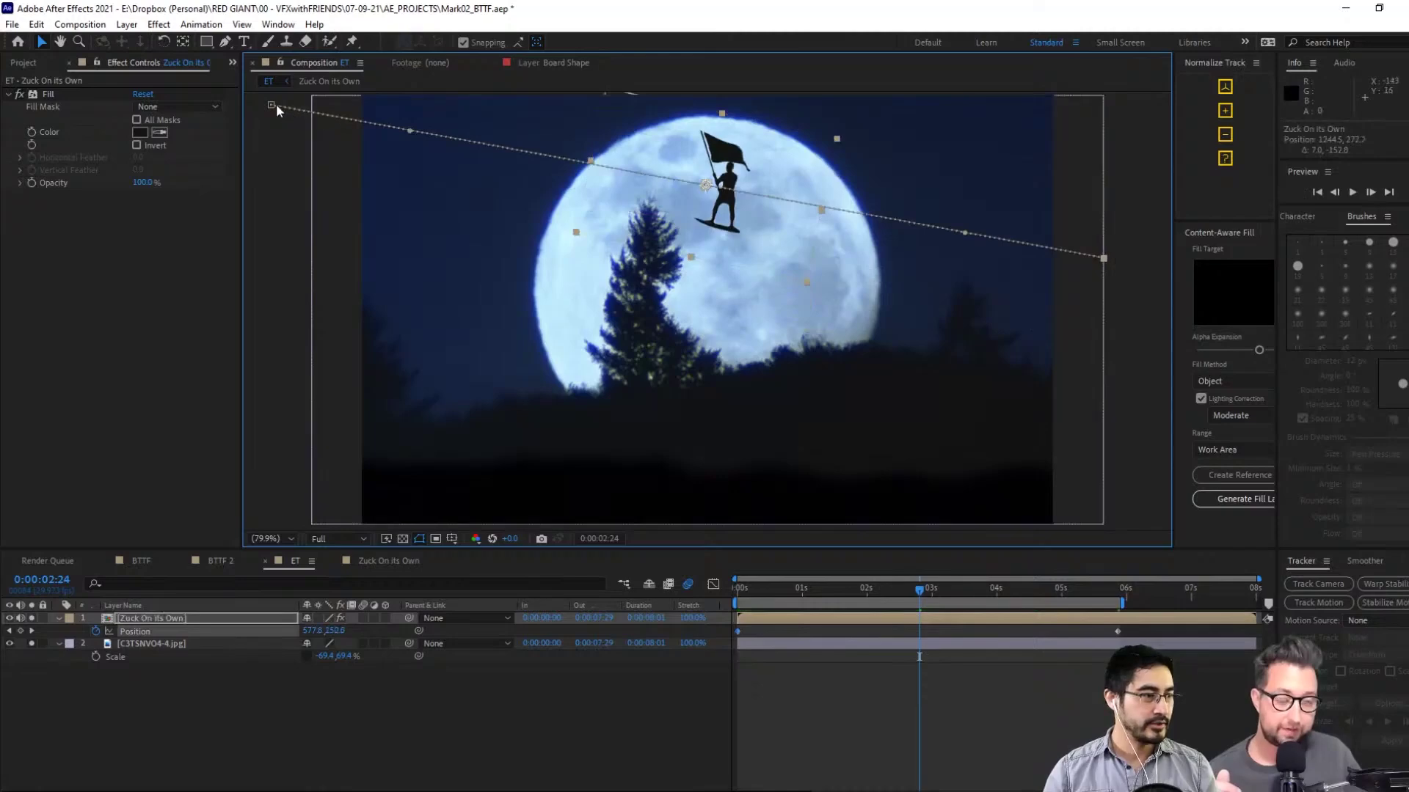
{"action": "left_click_drag", "start_coordinate": [272, 105], "coordinate": [270, 256]}
{"action": "key", "text": "w"}
{"action": "left_click_drag", "start_coordinate": [754, 224], "coordinate": [790, 219]}
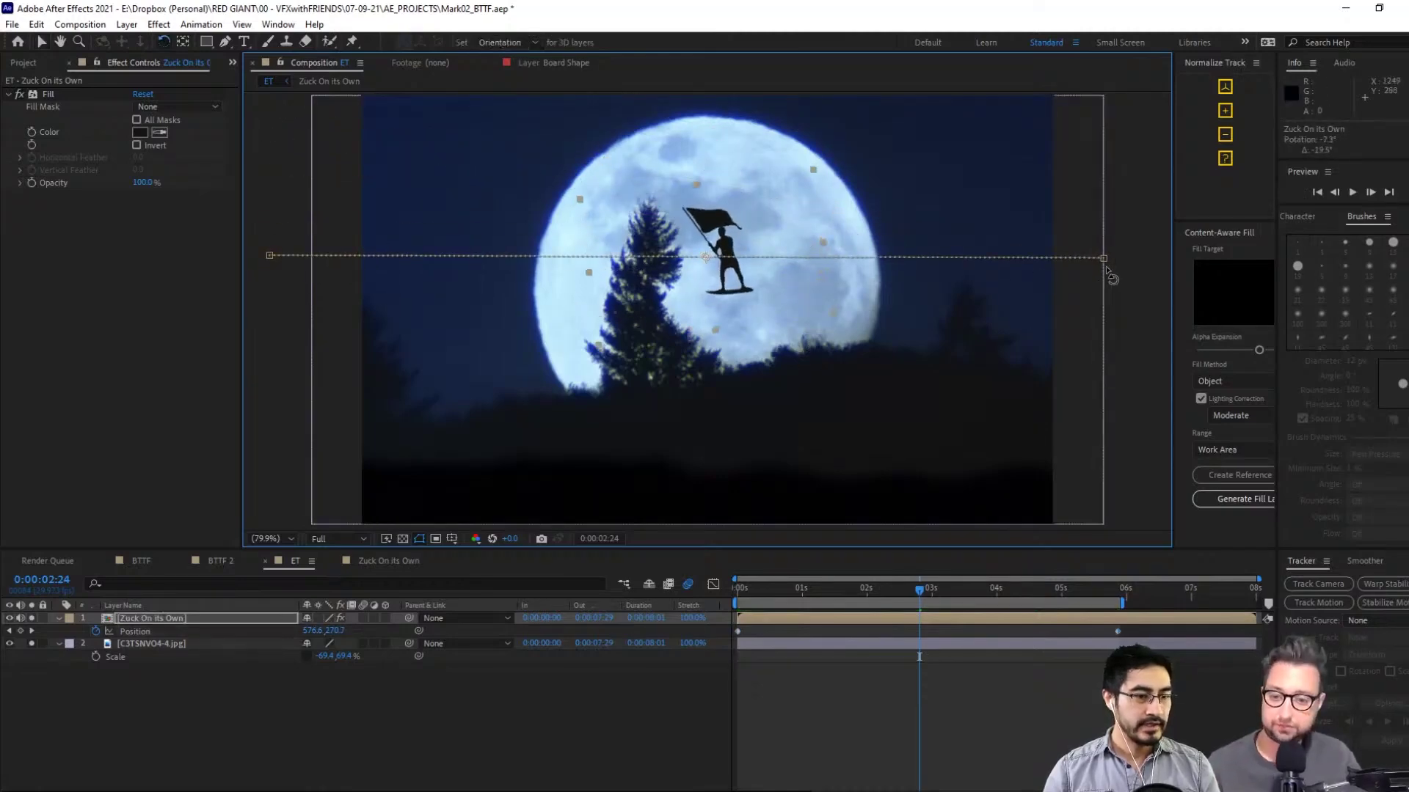
Align the motion path horizontally, with its start at about 1244.5, 282 and its end at about -84.5, 282
{"action": "key", "text": "v"}
{"action": "left_click_drag", "start_coordinate": [1103, 258], "coordinate": [1103, 264]}
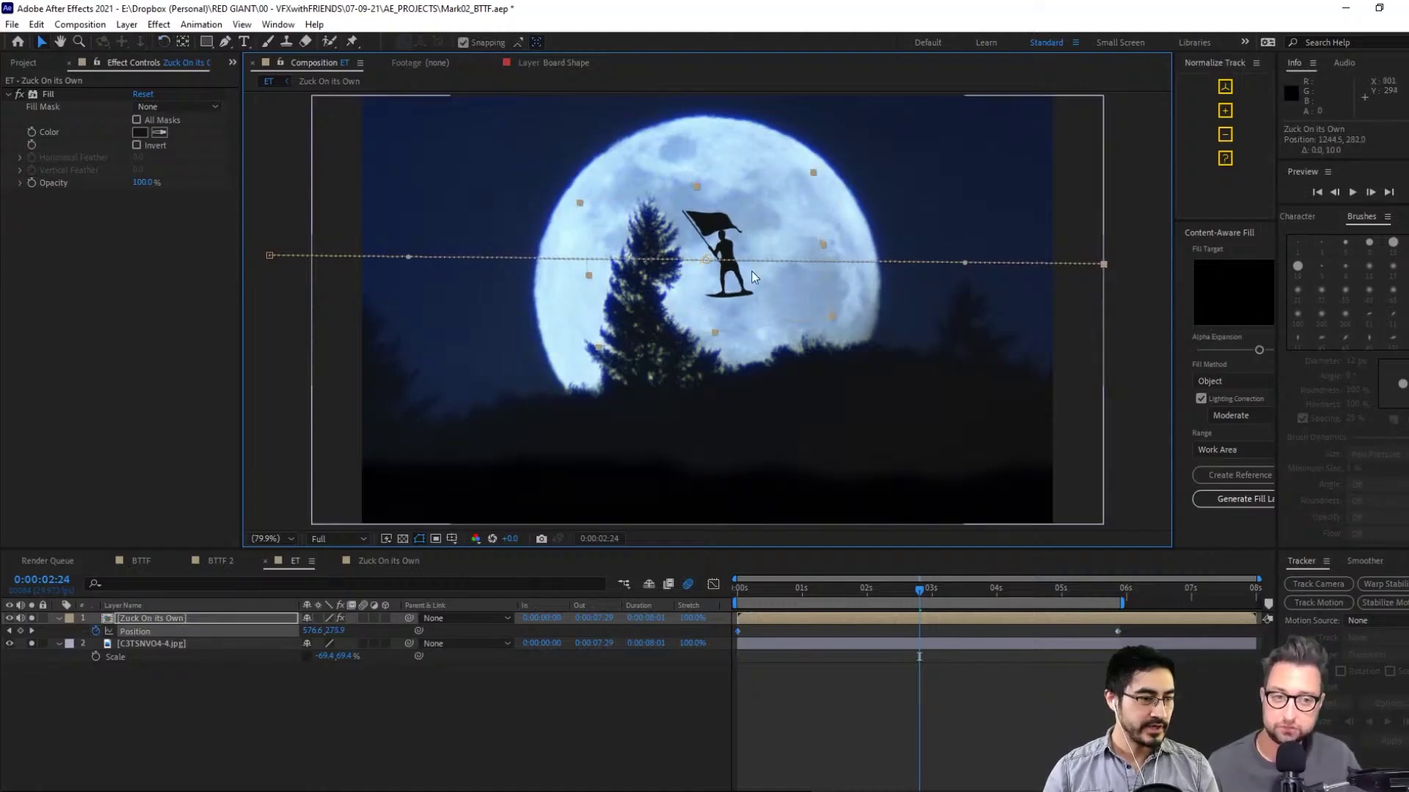
{"action": "left_click_drag", "start_coordinate": [275, 255], "coordinate": [318, 263]}
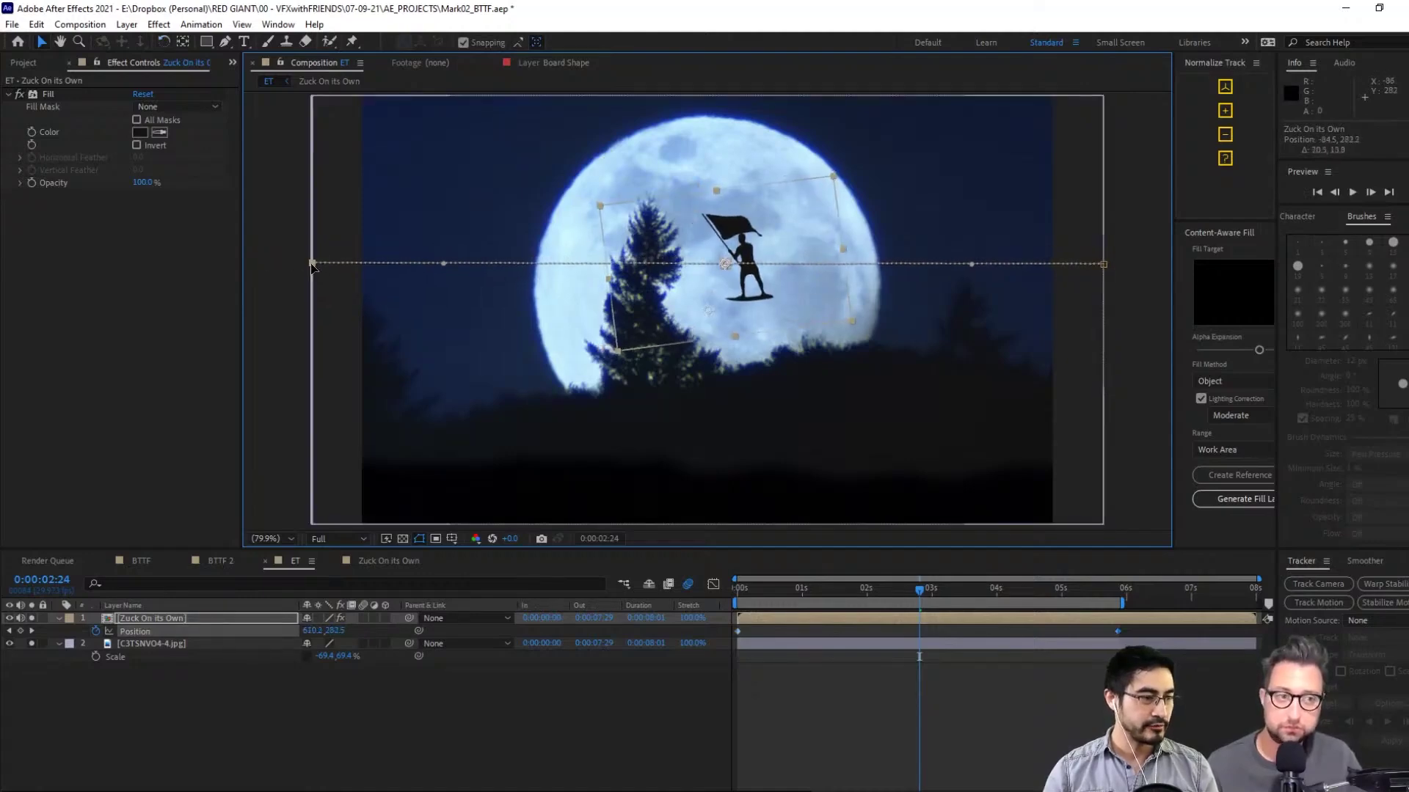
Rotate the rider to about -1.3 degrees at the composition's start and preview its flight across the moon
{"action": "left_click", "coordinate": [733, 588]}
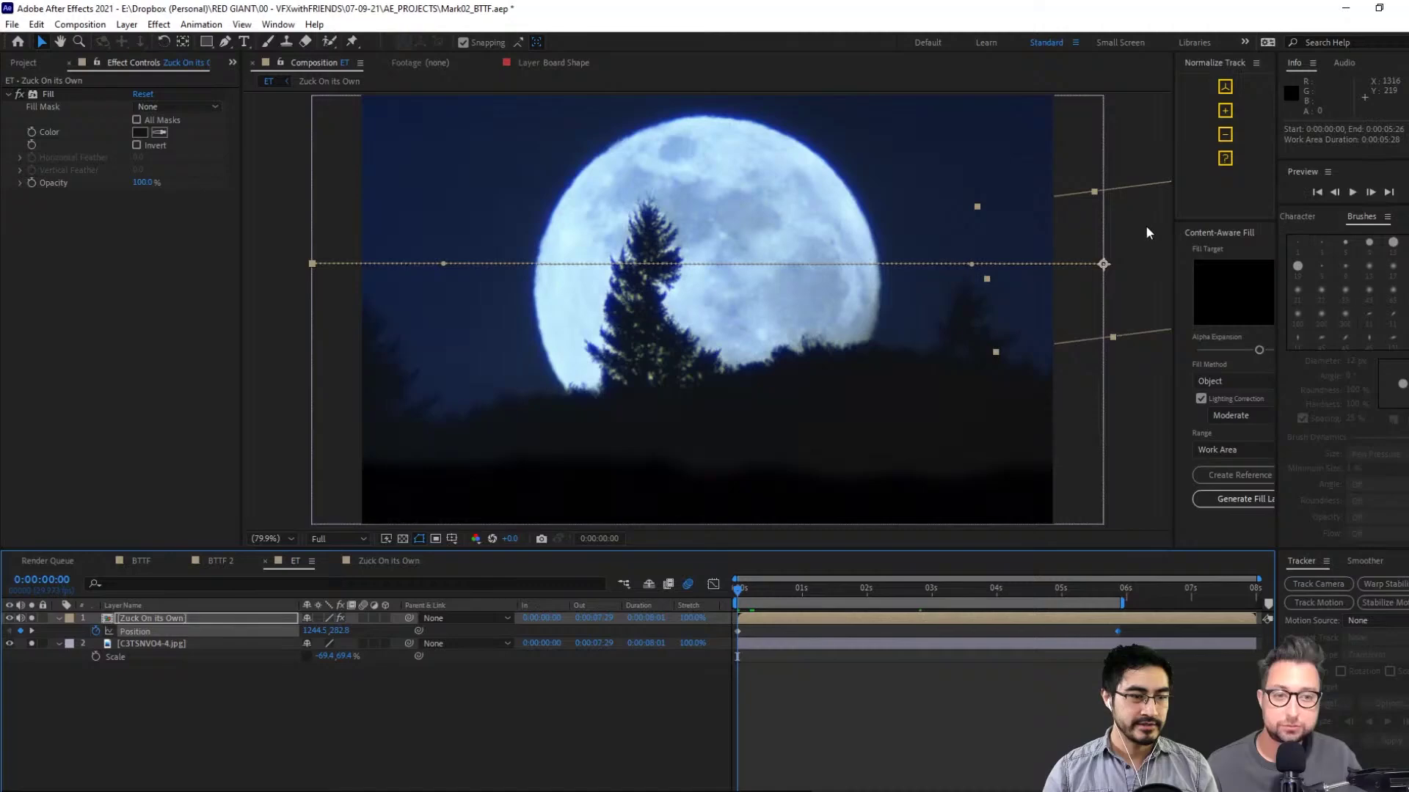
{"action": "key", "text": "w"}
{"action": "left_click_drag", "start_coordinate": [1146, 232], "coordinate": [1157, 227]}
{"action": "key", "text": "r"}
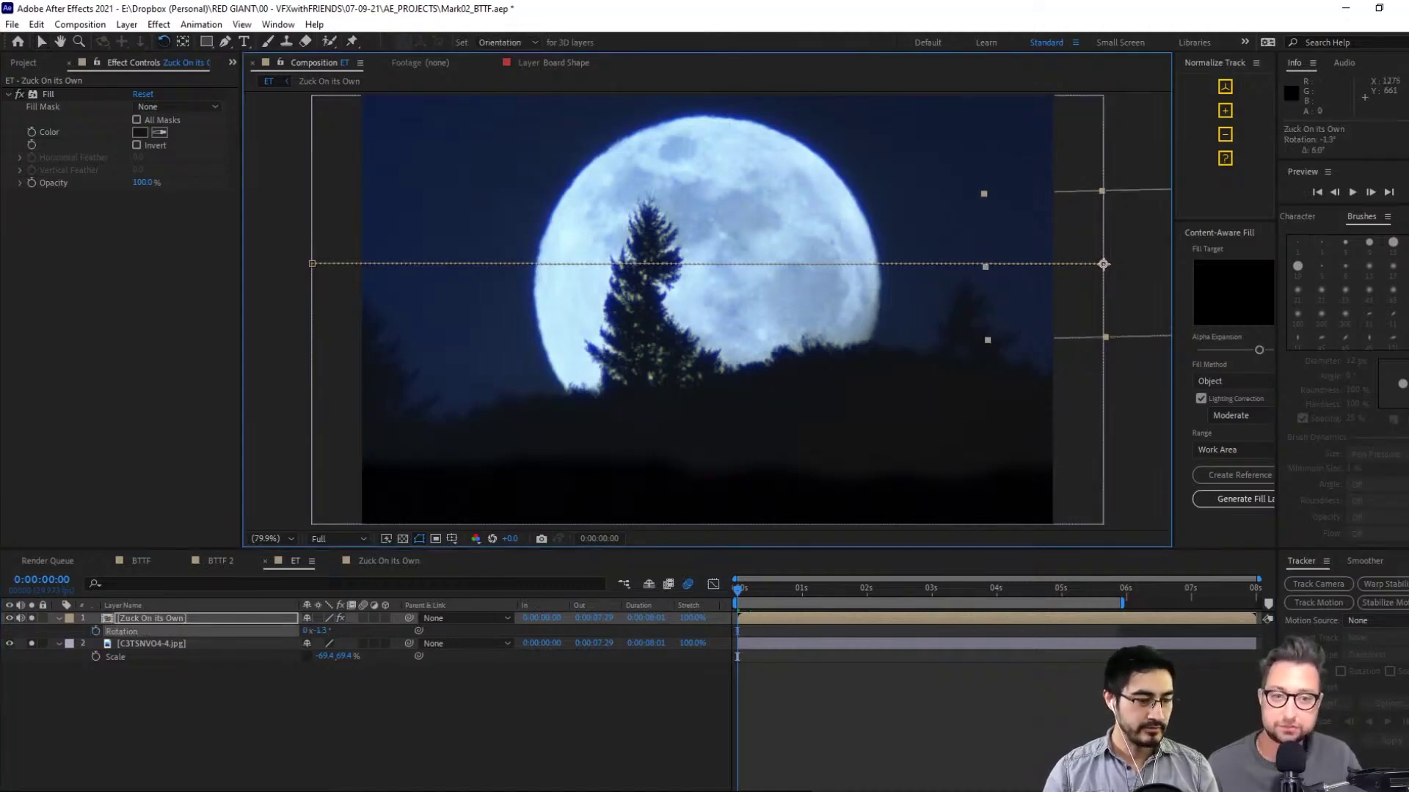
{"action": "left_click", "coordinate": [1354, 191]}
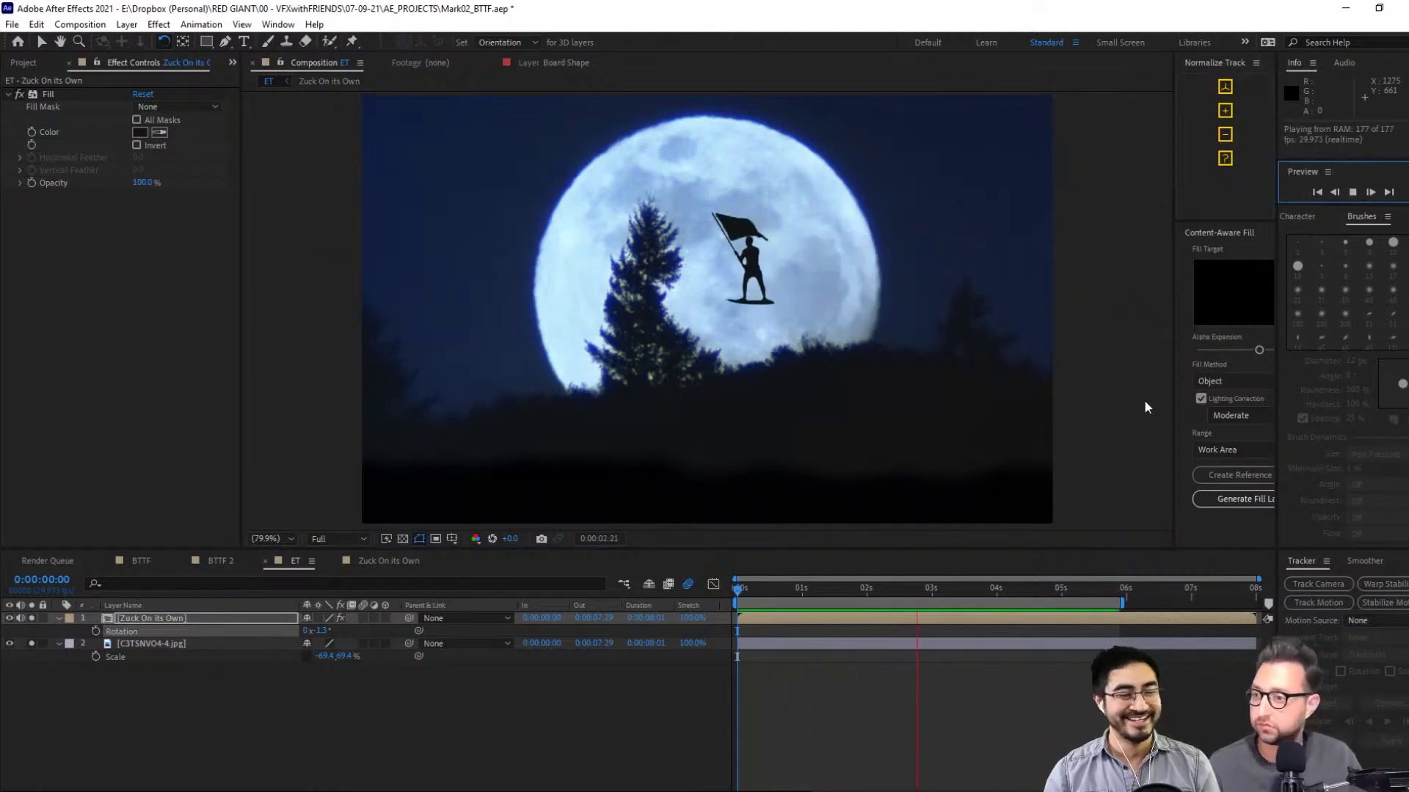
{"action": "key", "text": "space"}
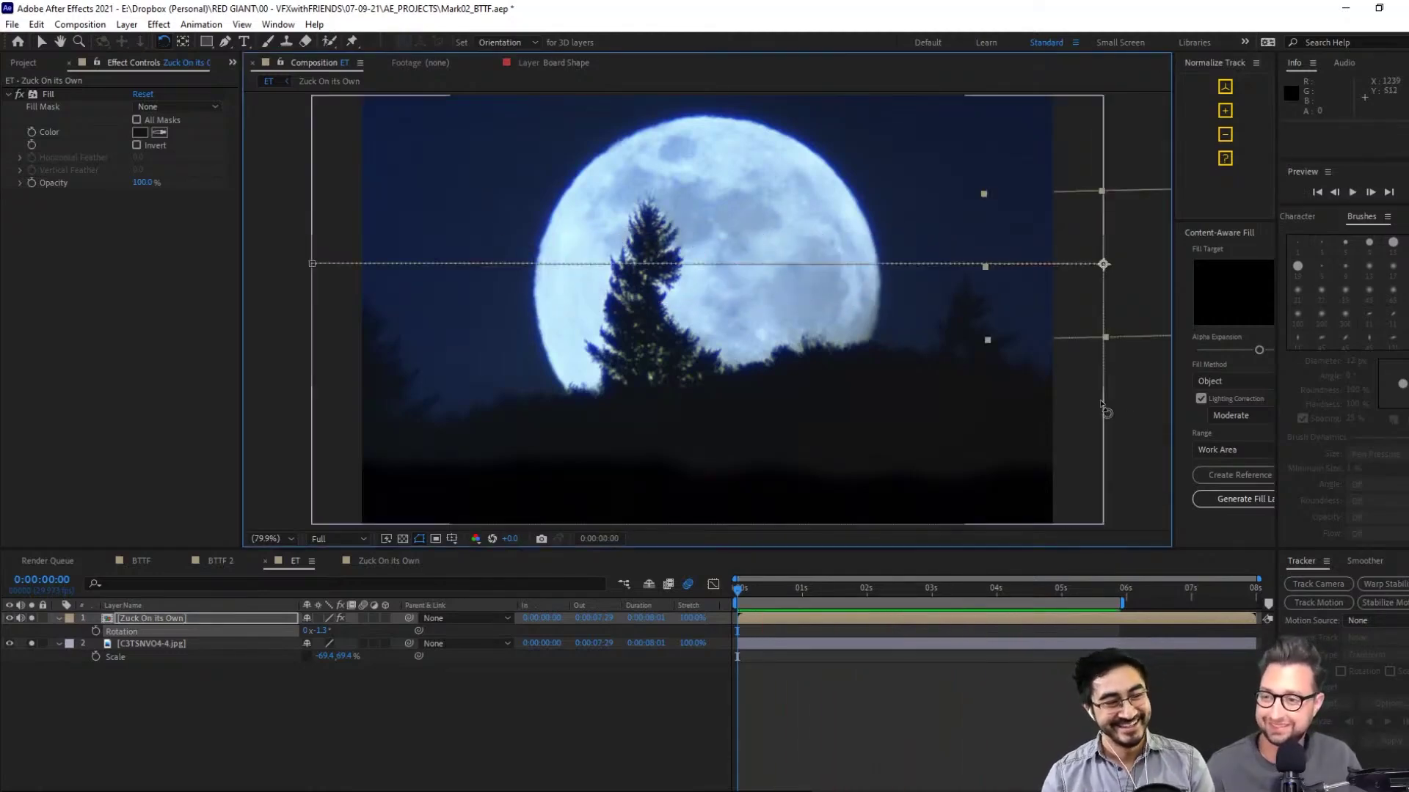
Sample the rider's Fill color from the pine tree with the frame at about 2:22
{"action": "left_click_drag", "start_coordinate": [862, 579], "coordinate": [916, 604]}
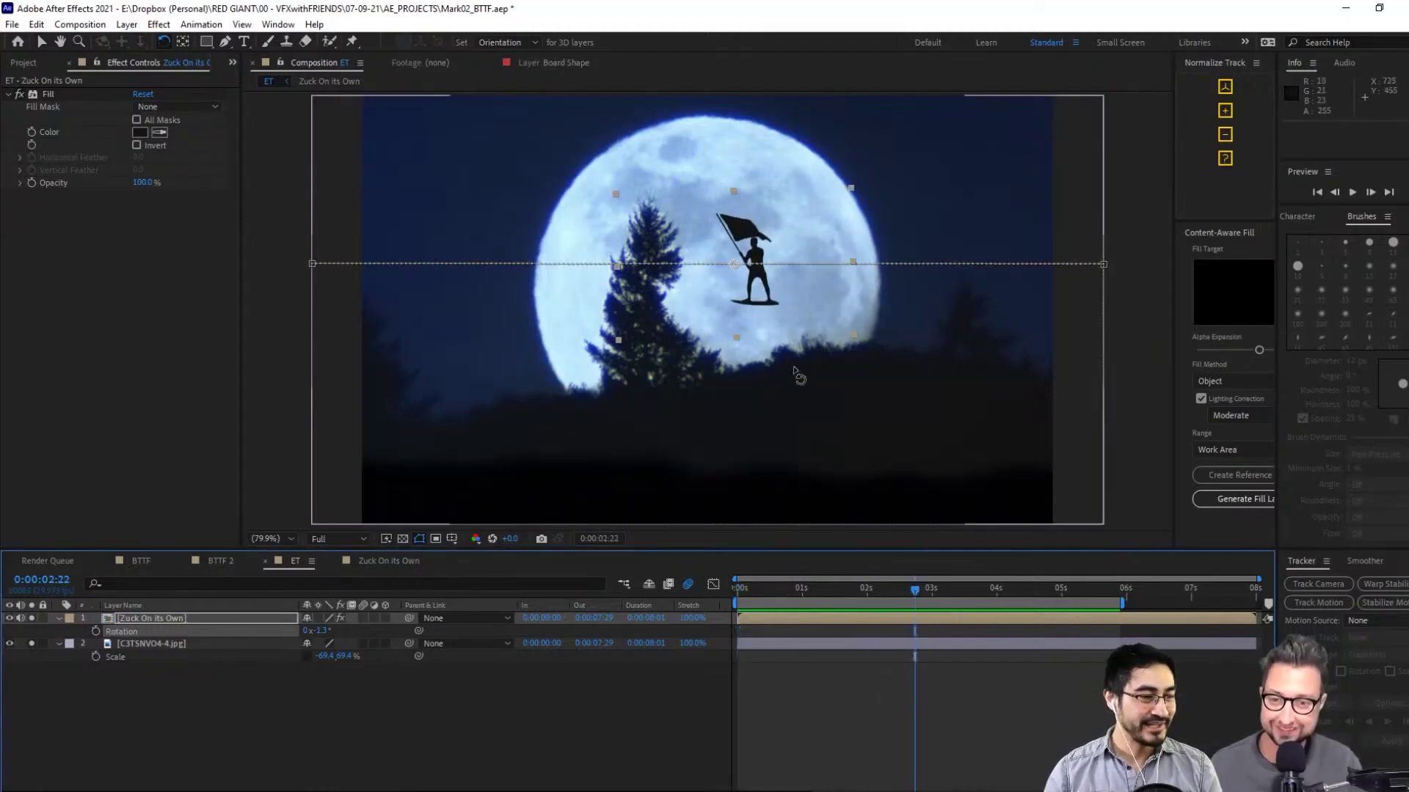
{"action": "scroll", "coordinate": [784, 360], "scroll_direction": "up", "scroll_amount": 1}
{"action": "scroll", "coordinate": [772, 282], "scroll_direction": "up", "scroll_amount": 2}
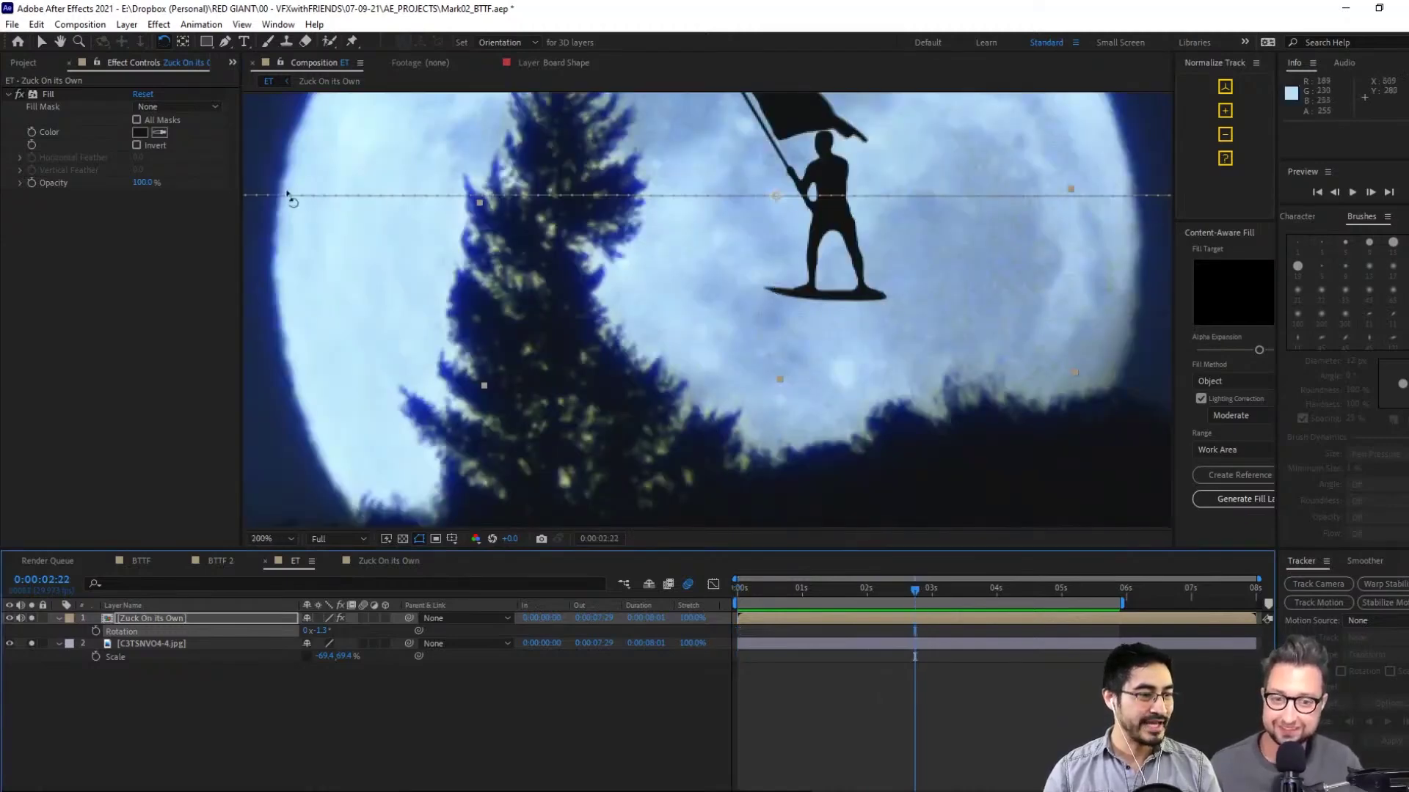
{"action": "left_click", "coordinate": [159, 132]}
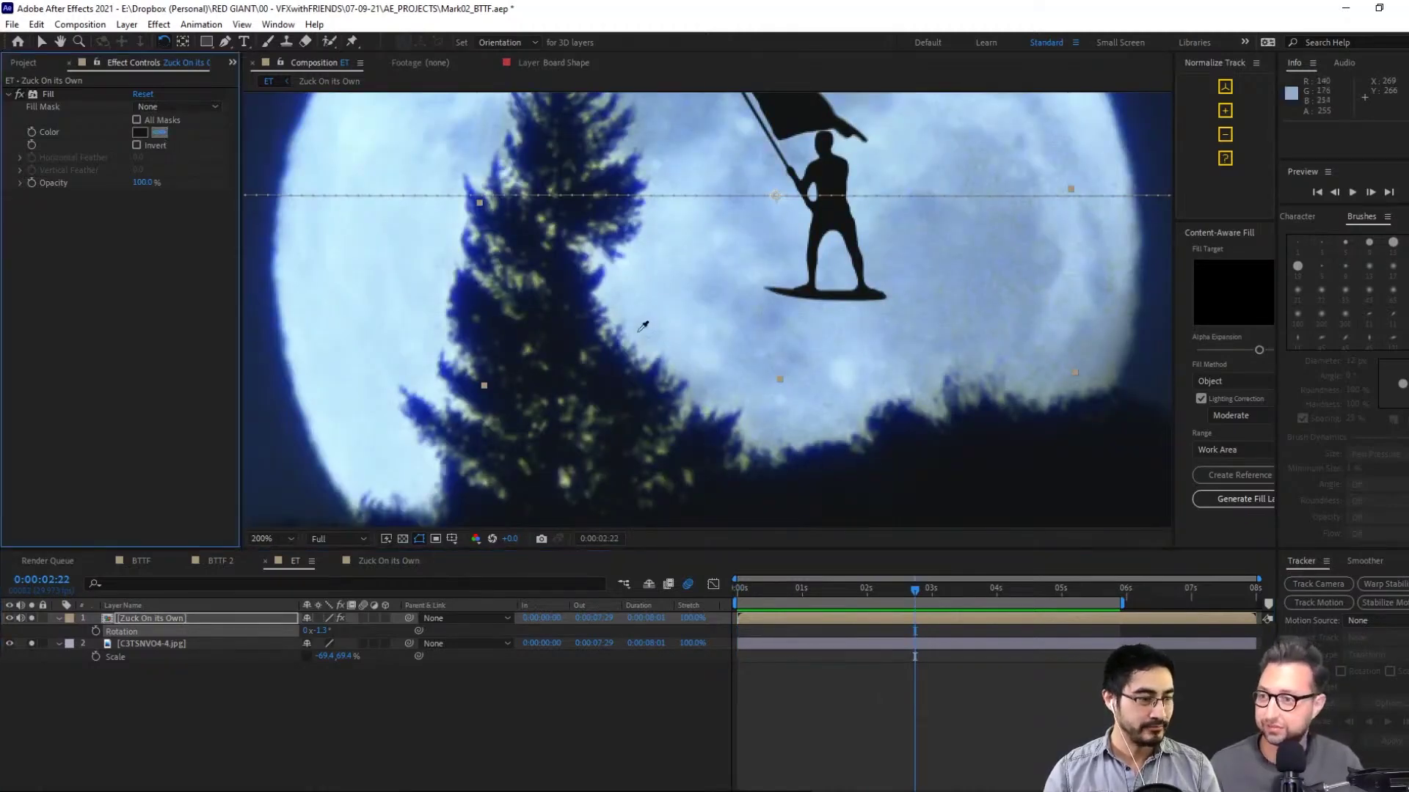
{"action": "left_click", "coordinate": [569, 262]}
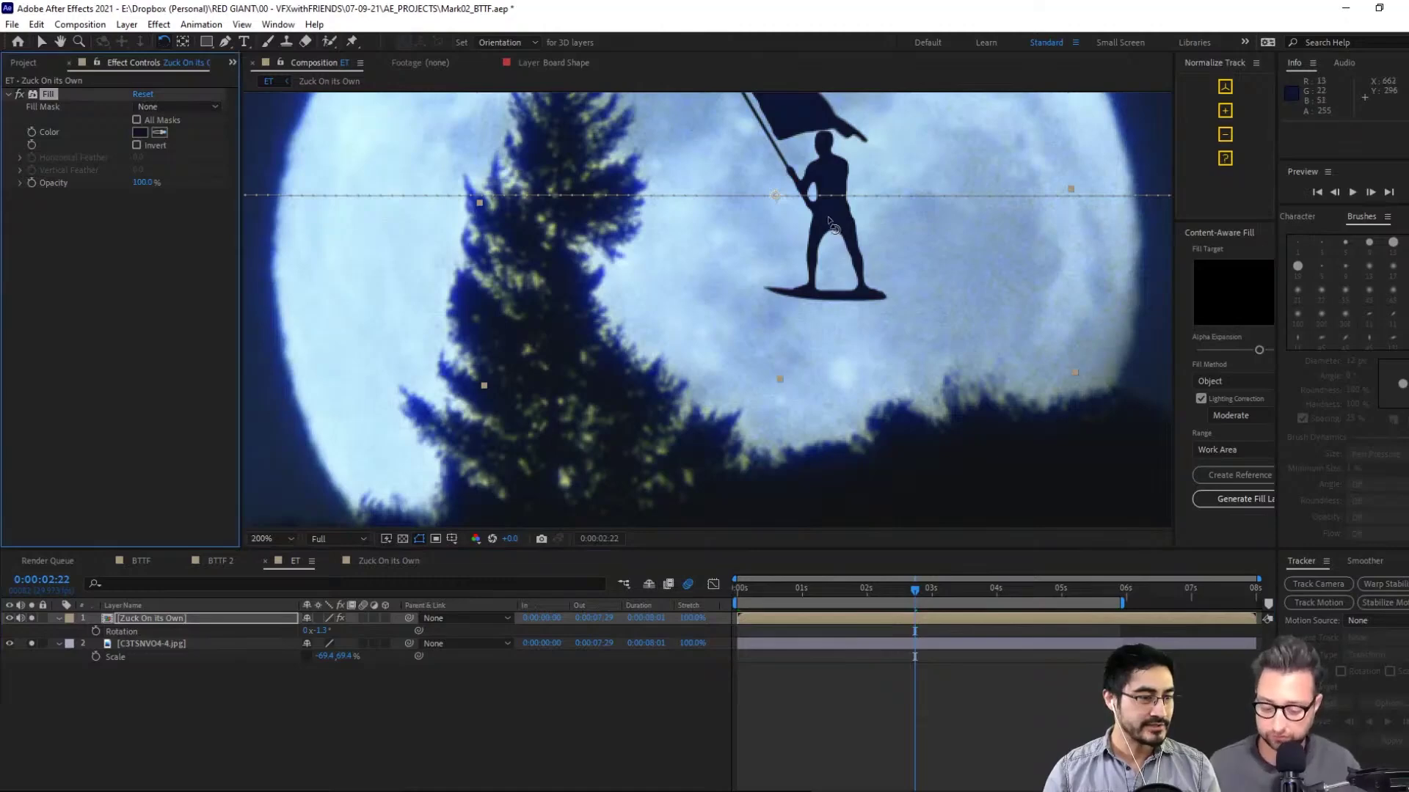
{"action": "scroll", "coordinate": [873, 322], "scroll_direction": "down", "scroll_amount": 2}
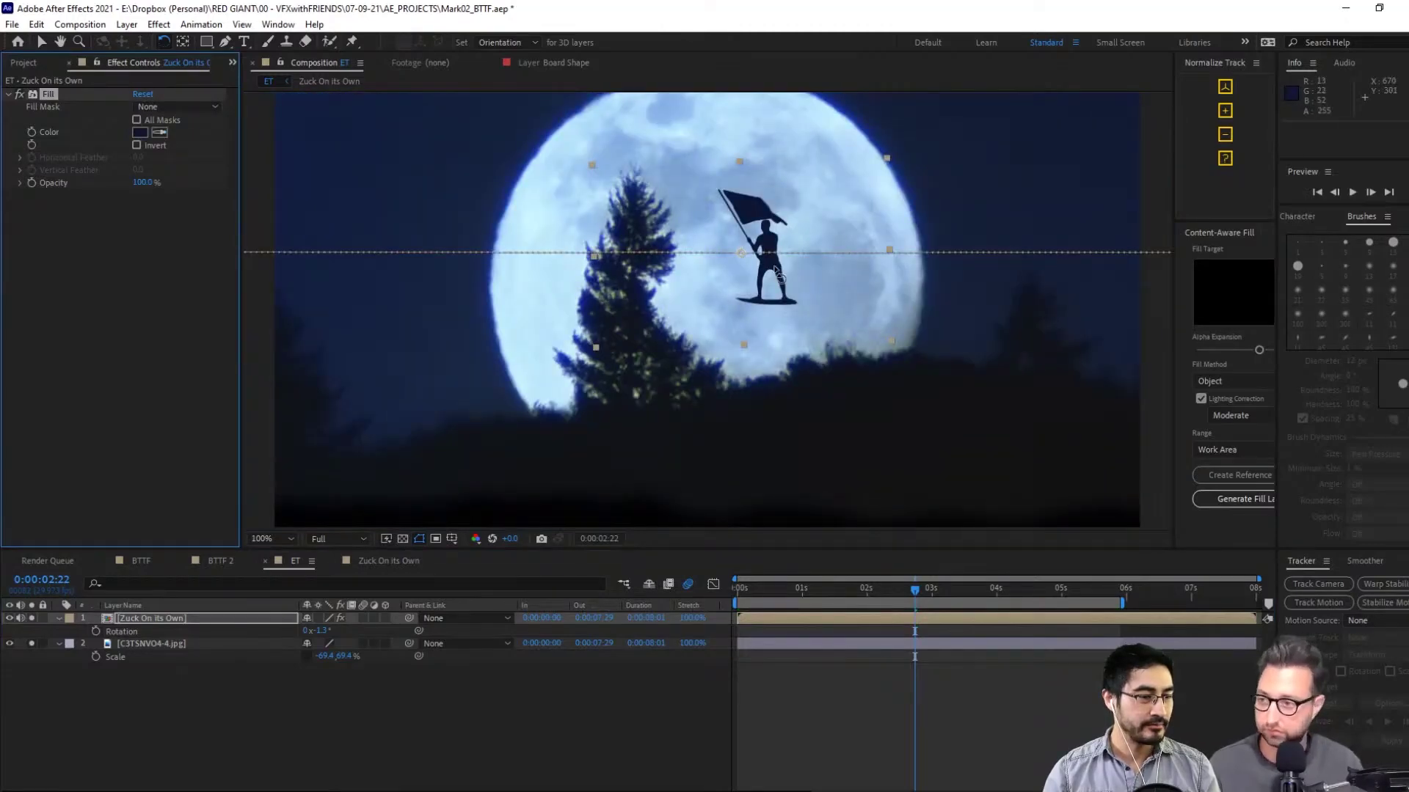
Resample the rider's Fill color from the dark hillside with the rider at the moon's edge, at about 1:23
{"action": "left_click", "coordinate": [200, 621]}
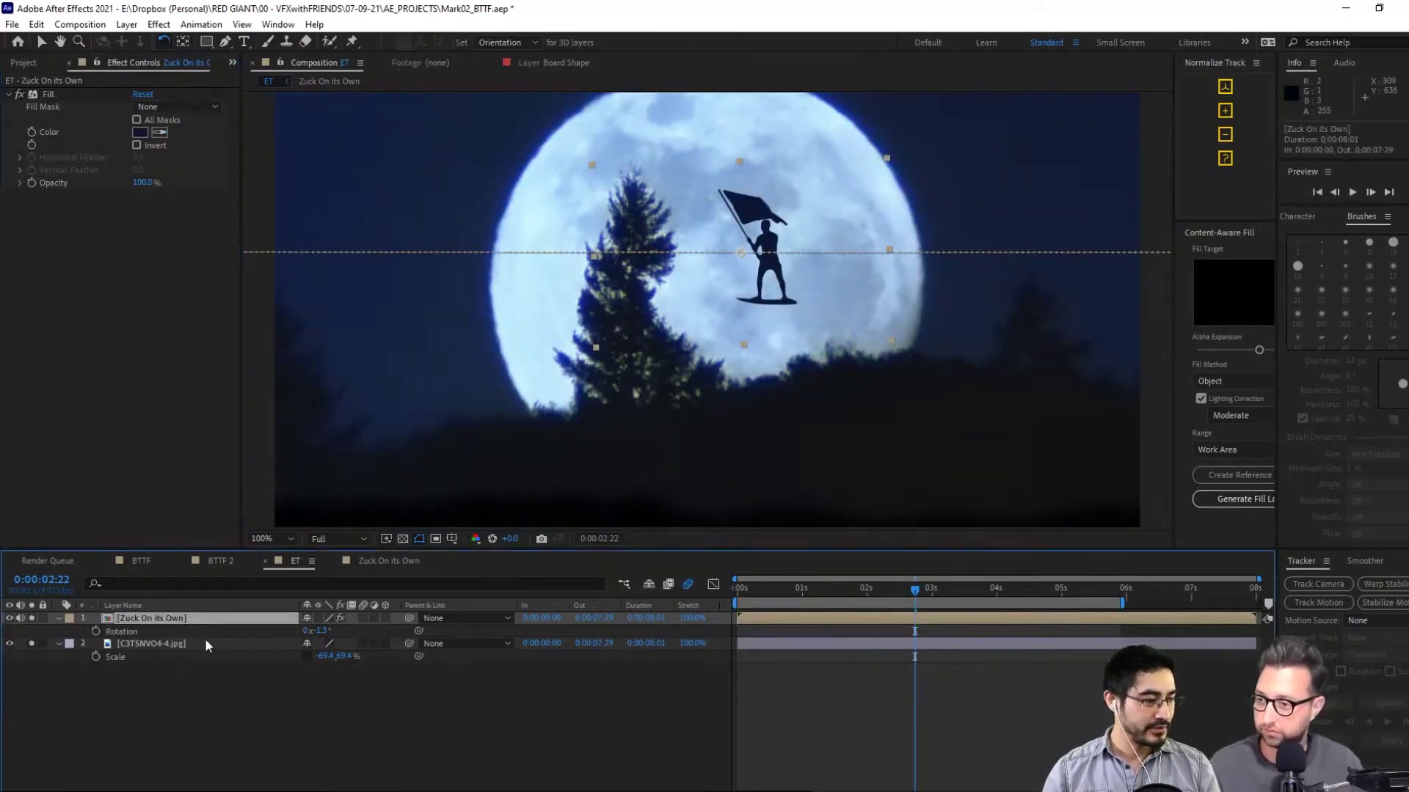
{"action": "left_click", "coordinate": [205, 644]}
{"action": "left_click_drag", "start_coordinate": [800, 589], "coordinate": [852, 653]}
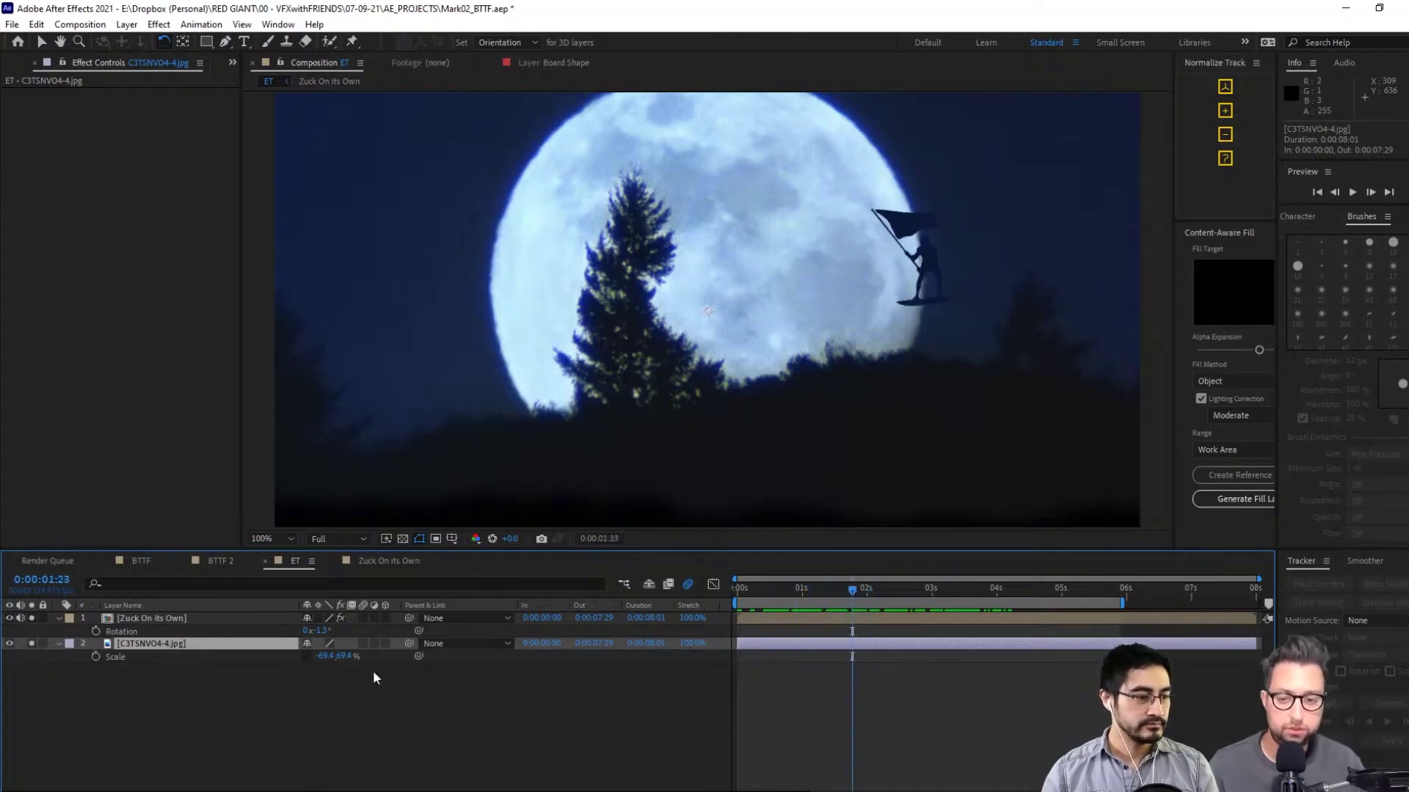
{"action": "left_click", "coordinate": [216, 616]}
{"action": "left_click", "coordinate": [159, 136]}
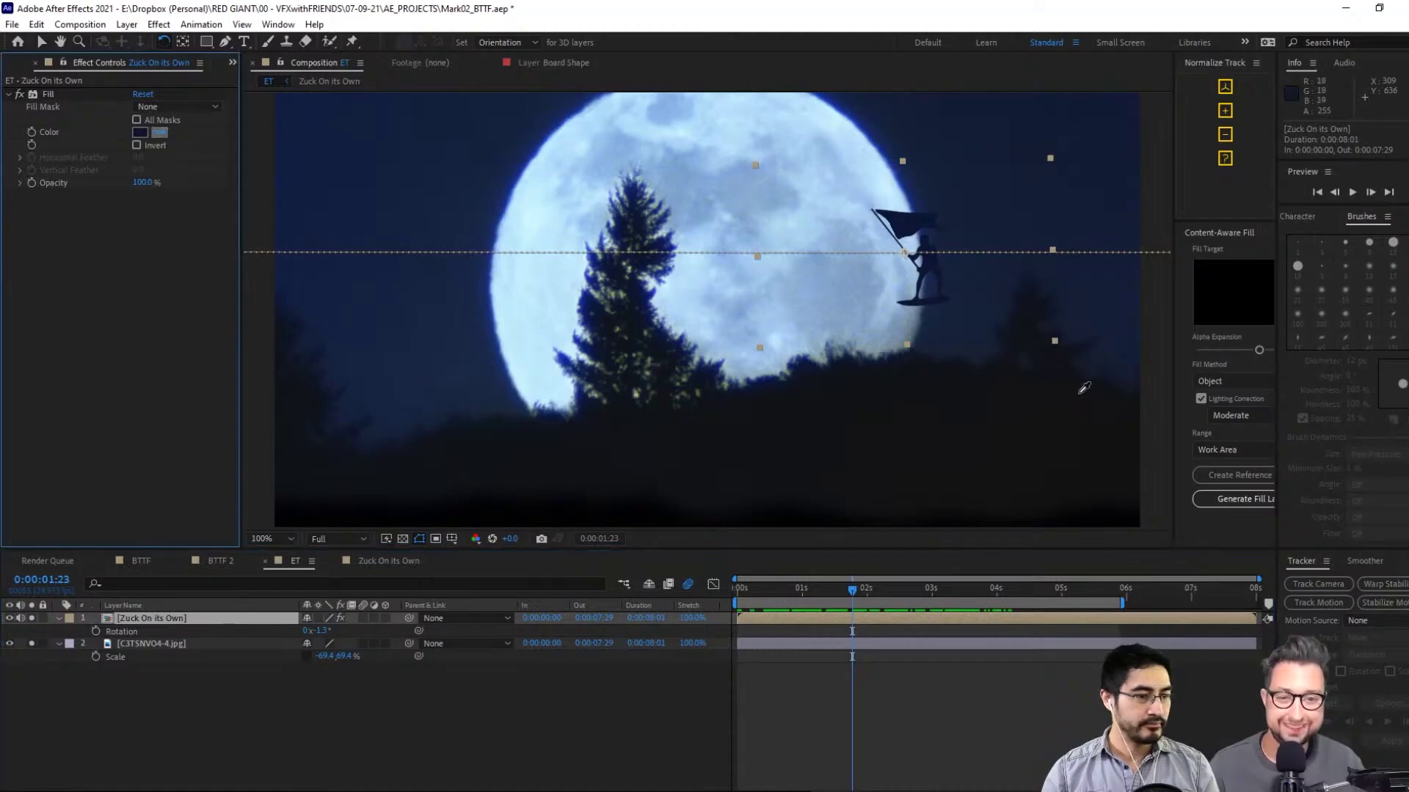
{"action": "left_click", "coordinate": [216, 729]}
Apply the RG VFX Supercomp effect to both the rider and moon layers and open its compositing interface
{"action": "left_click", "coordinate": [205, 614]}
{"action": "left_click", "coordinate": [204, 644], "text": "shift"}
{"action": "right_click", "coordinate": [210, 621]}
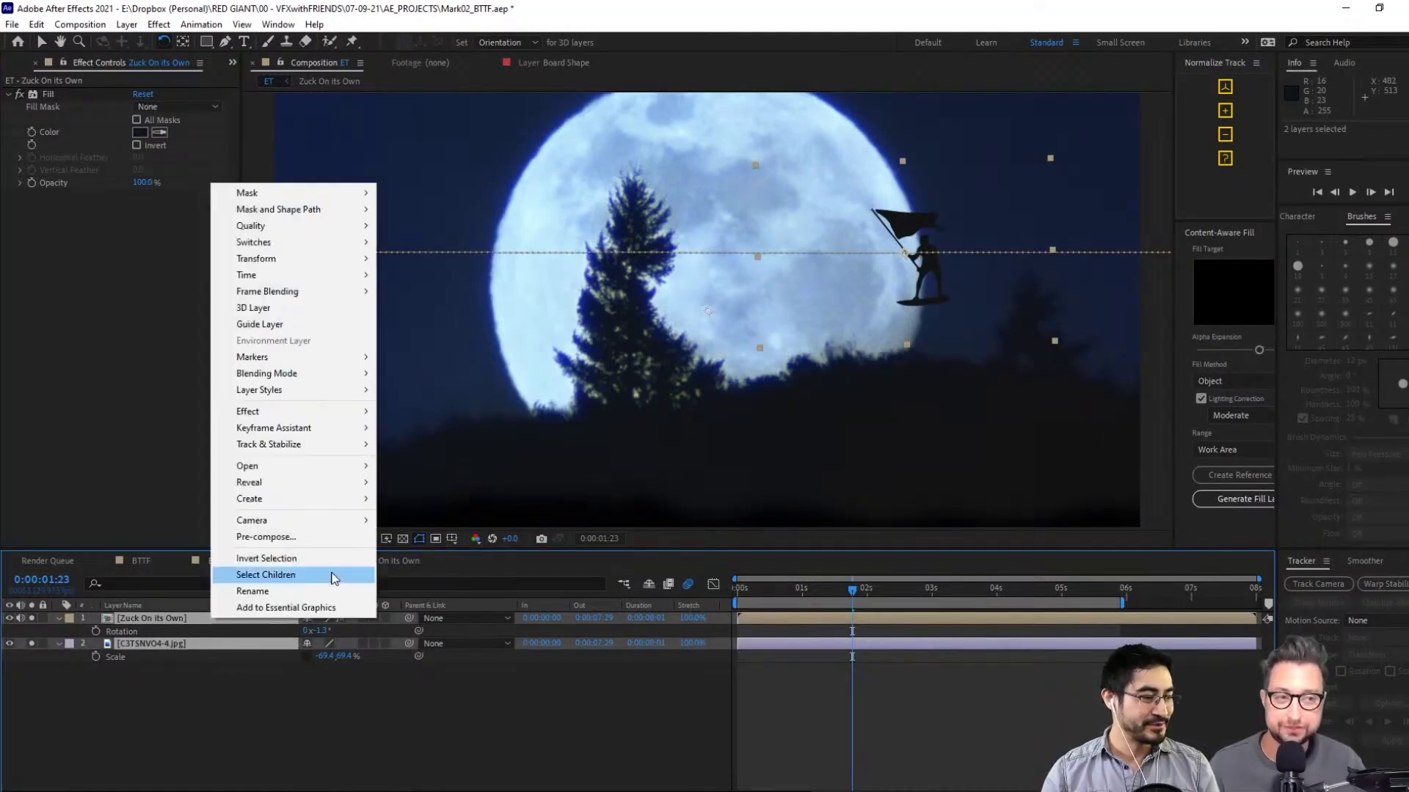
{"action": "mouse_move", "coordinate": [306, 419]}
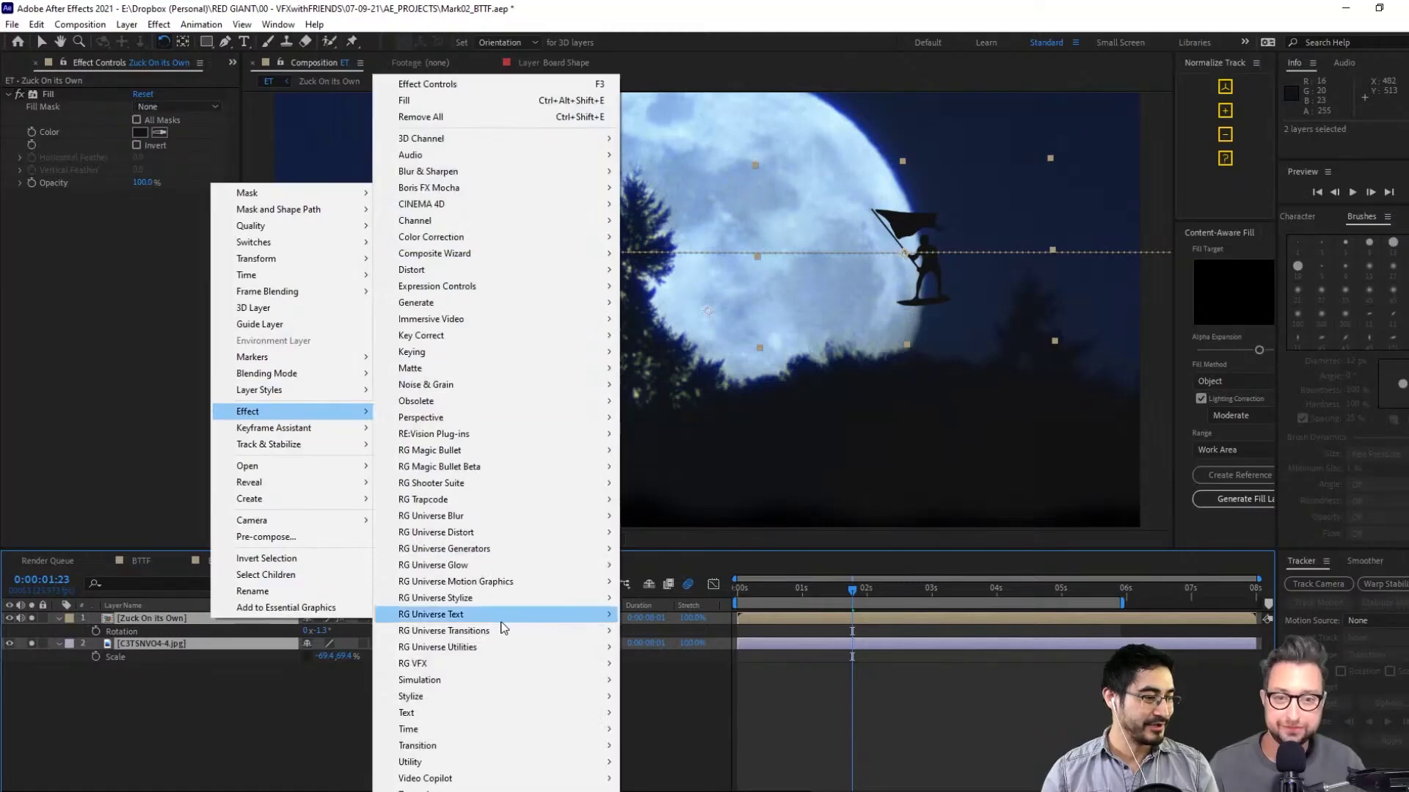
{"action": "mouse_move", "coordinate": [587, 663]}
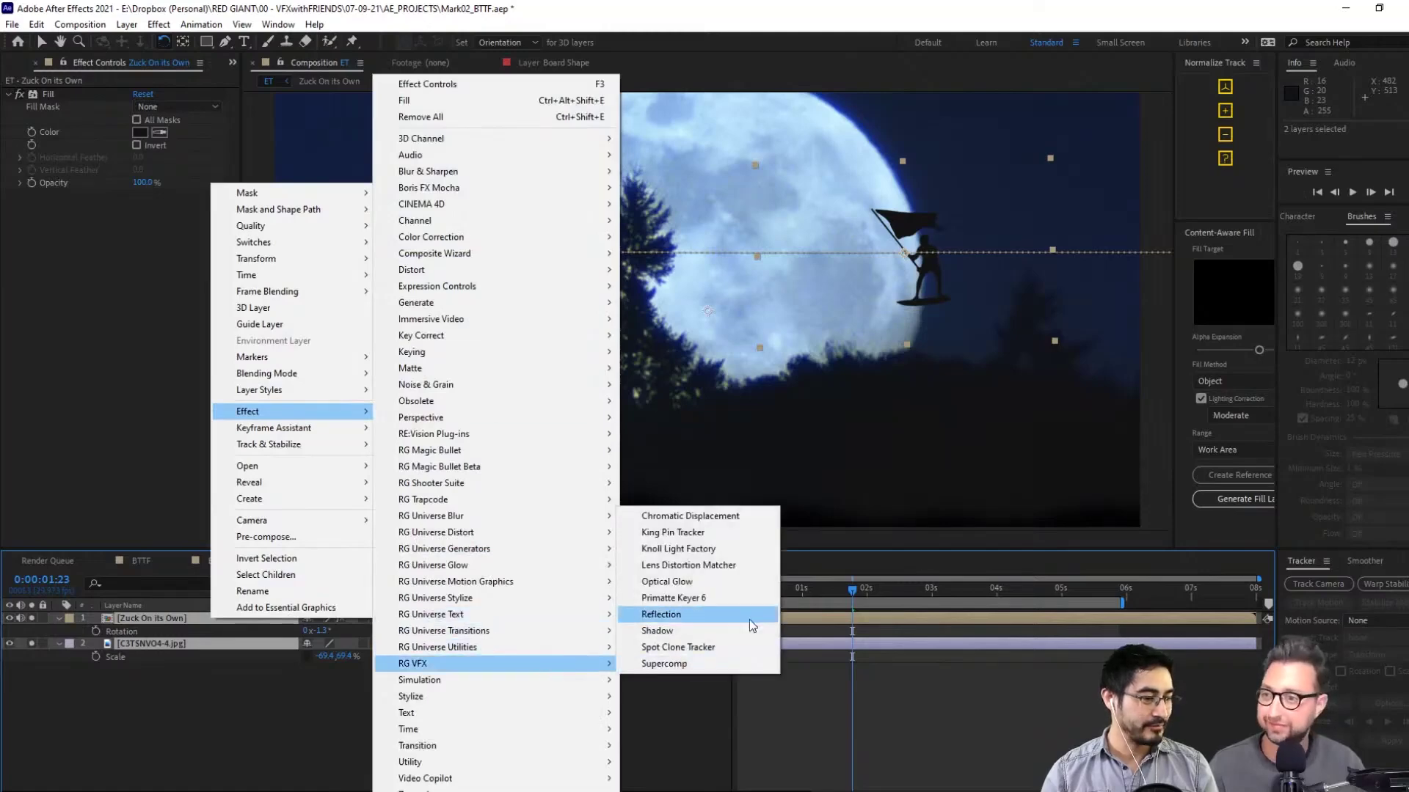
{"action": "left_click", "coordinate": [697, 665]}
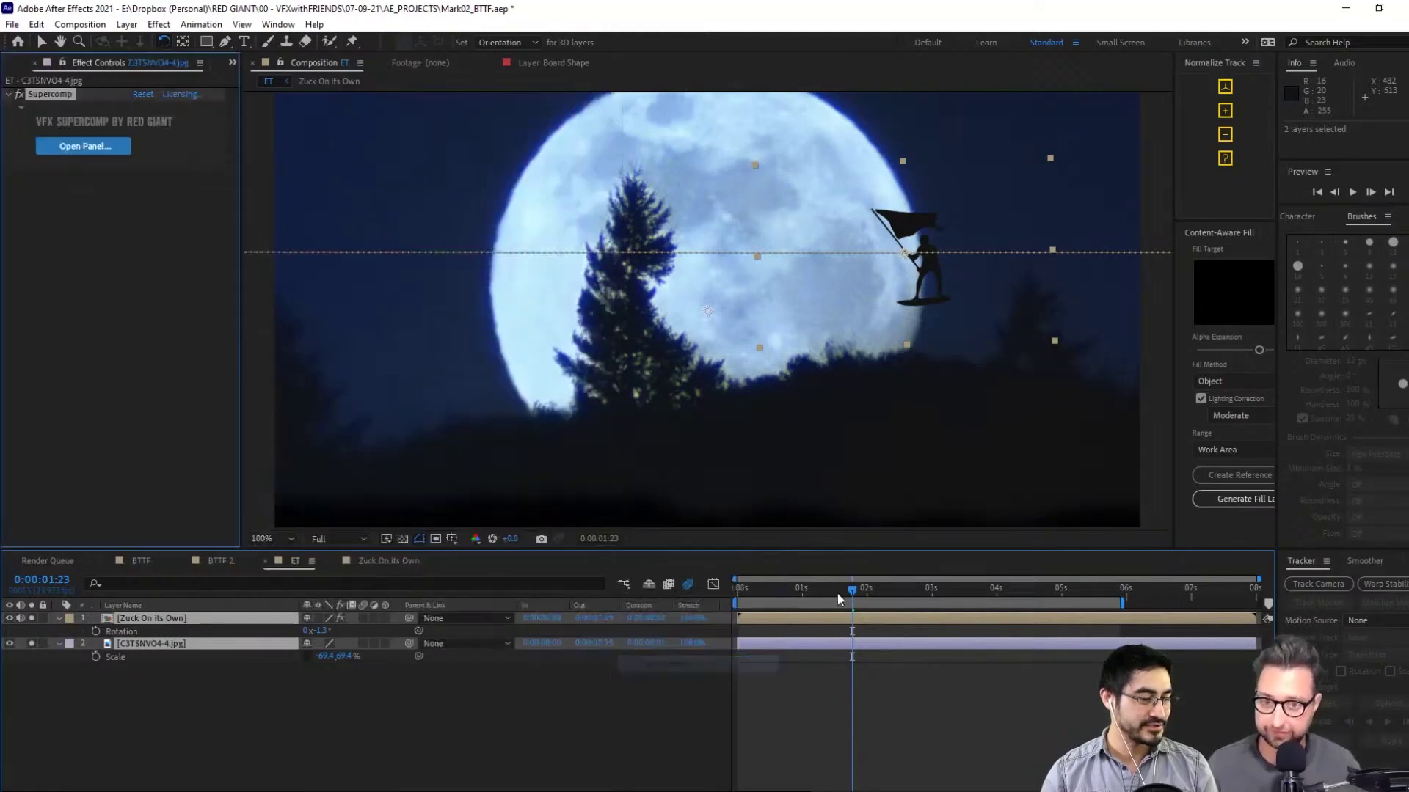
{"action": "left_click", "coordinate": [113, 150]}
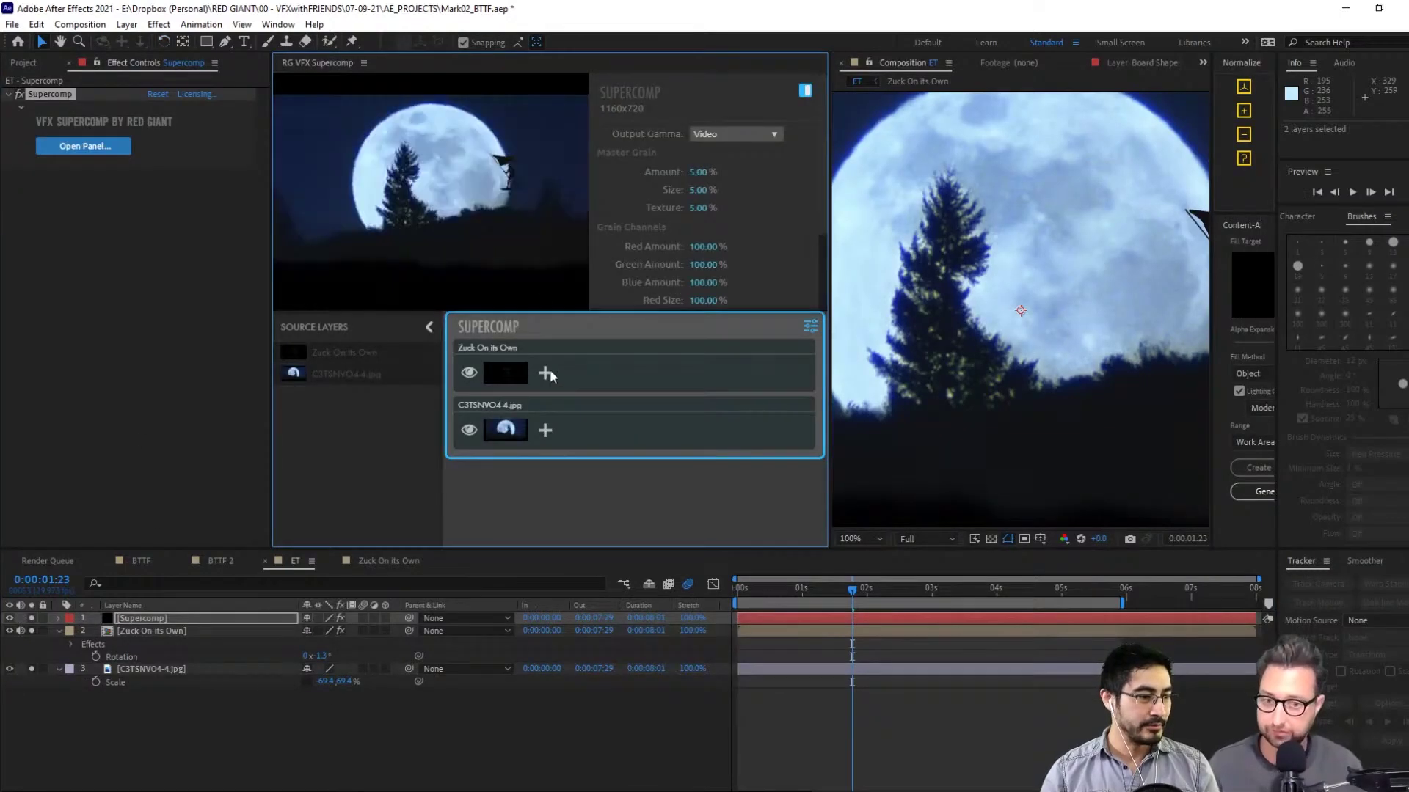
At about 2:24, browse Supercomp's layer presets for the rider and try the Double Light Wrap preset
{"action": "left_click_drag", "start_coordinate": [937, 598], "coordinate": [919, 598]}
{"action": "scroll", "coordinate": [1091, 265], "scroll_direction": "up", "scroll_amount": 2}
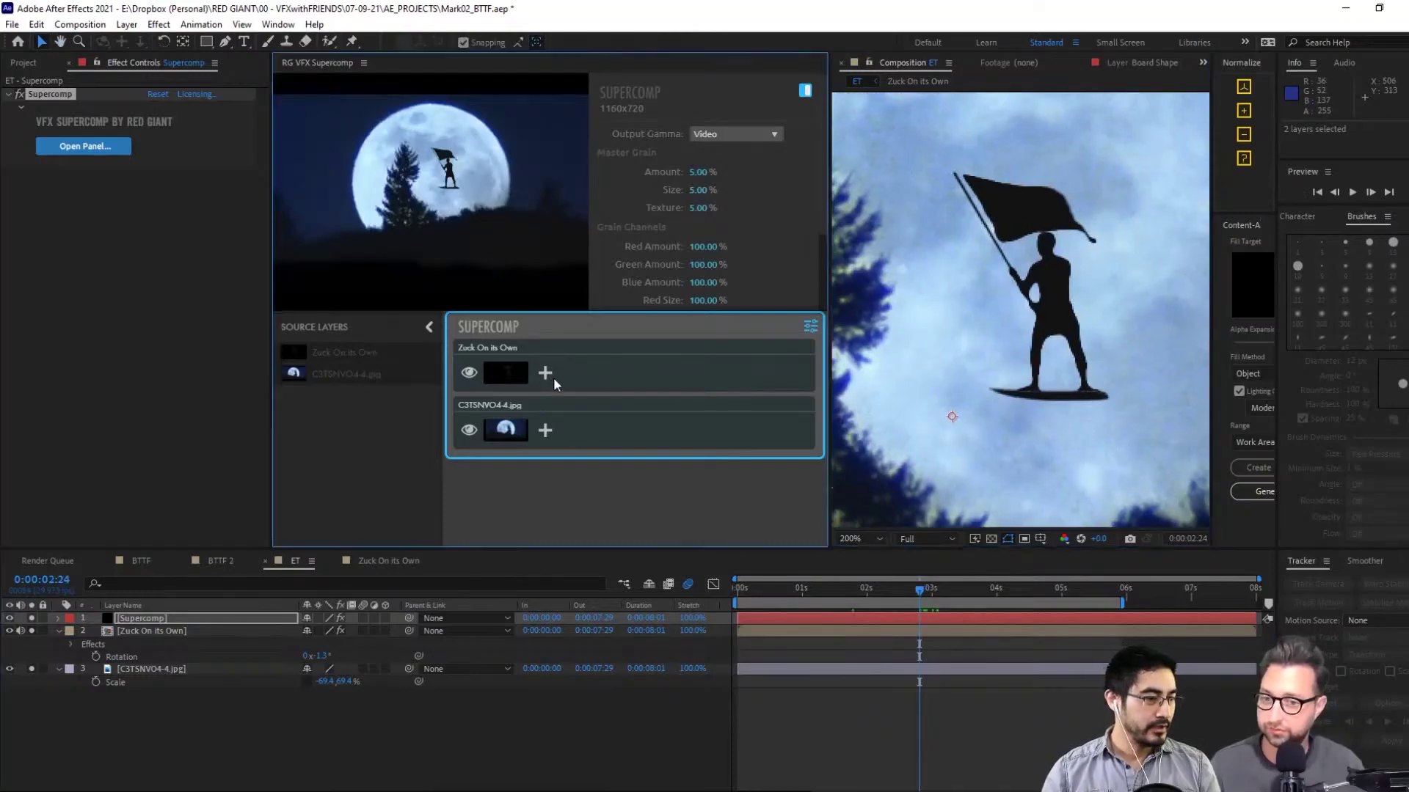
{"action": "left_click", "coordinate": [545, 373]}
{"action": "left_click", "coordinate": [505, 374]}
{"action": "left_click", "coordinate": [545, 373]}
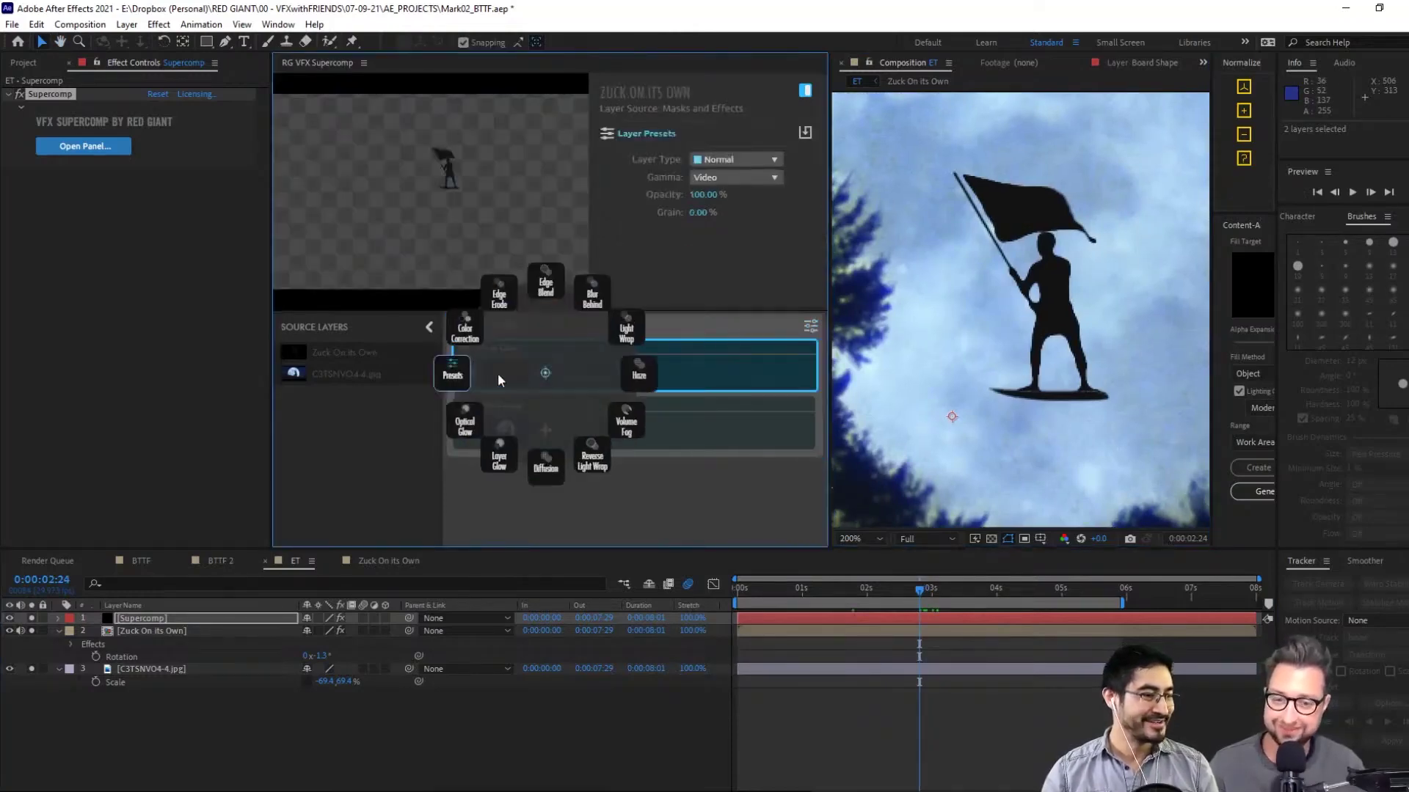
{"action": "left_click", "coordinate": [461, 373]}
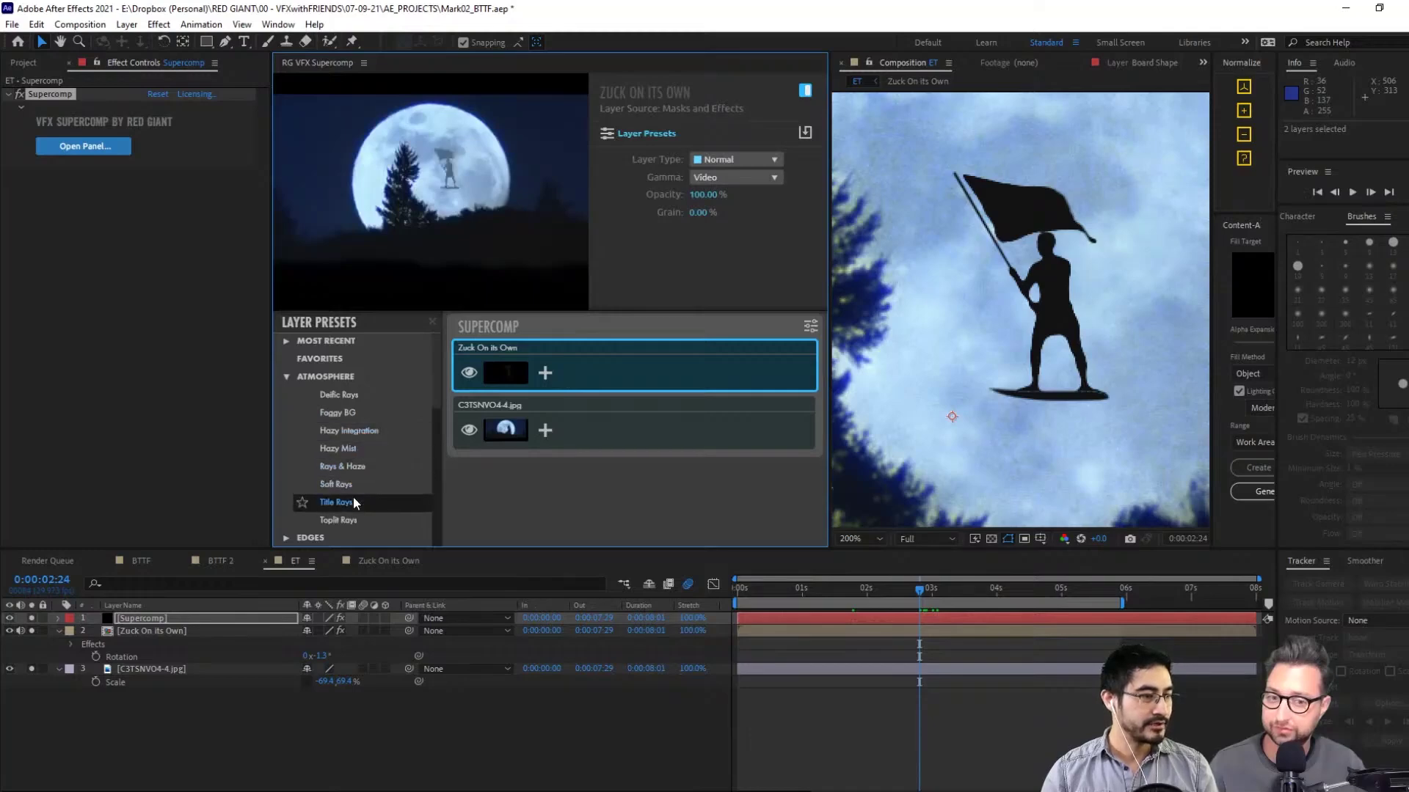
{"action": "left_click", "coordinate": [286, 376]}
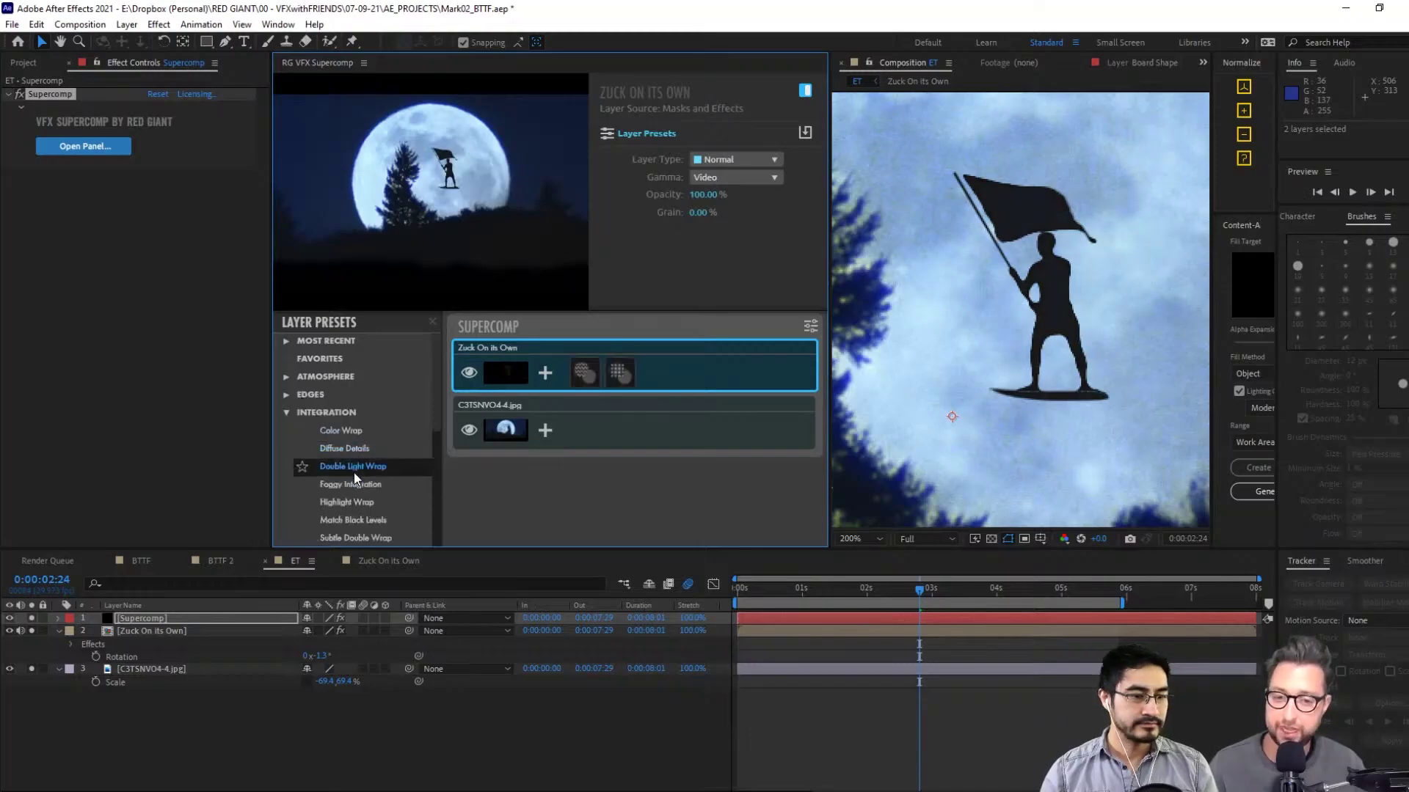
{"action": "scroll", "coordinate": [357, 490], "scroll_direction": "down", "scroll_amount": 2}
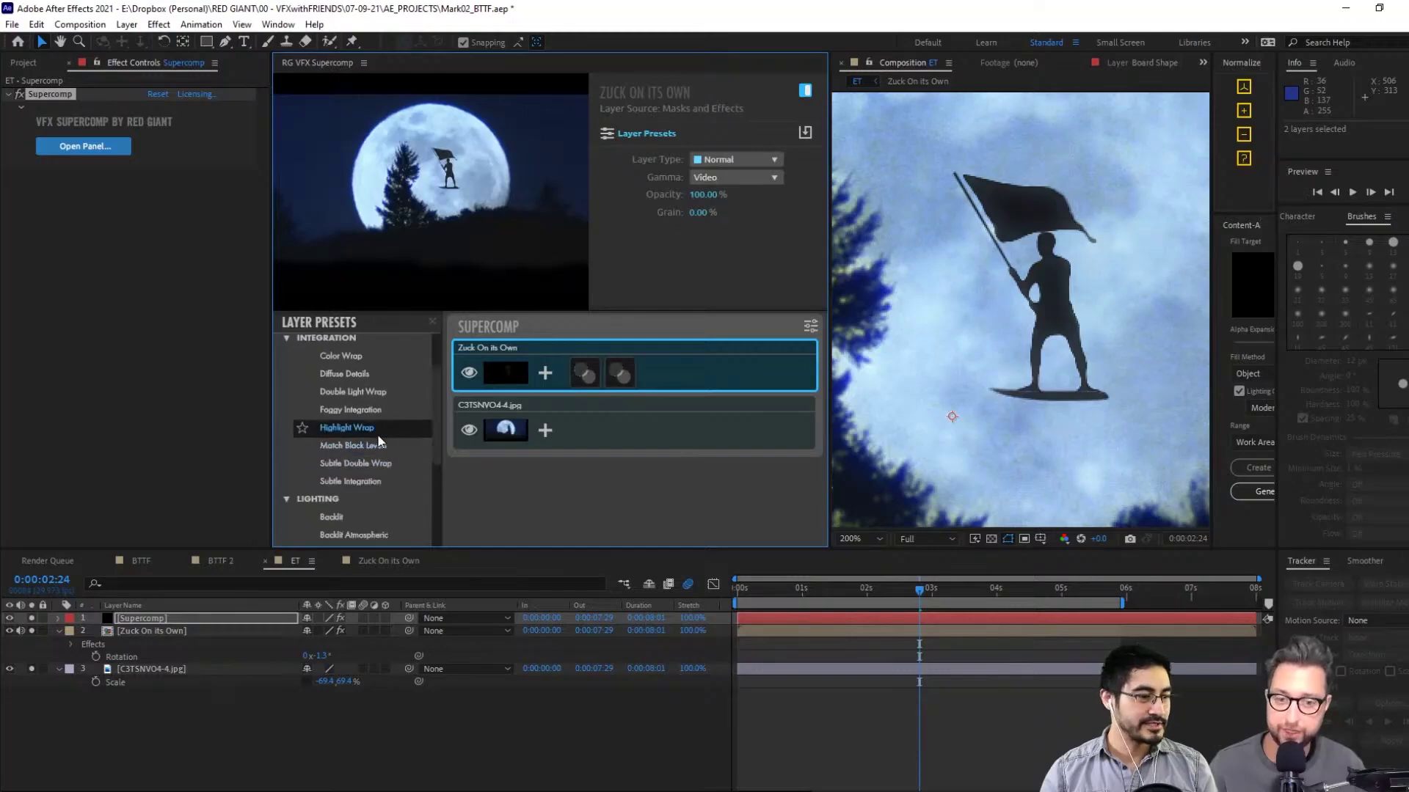
{"action": "left_click", "coordinate": [372, 393]}
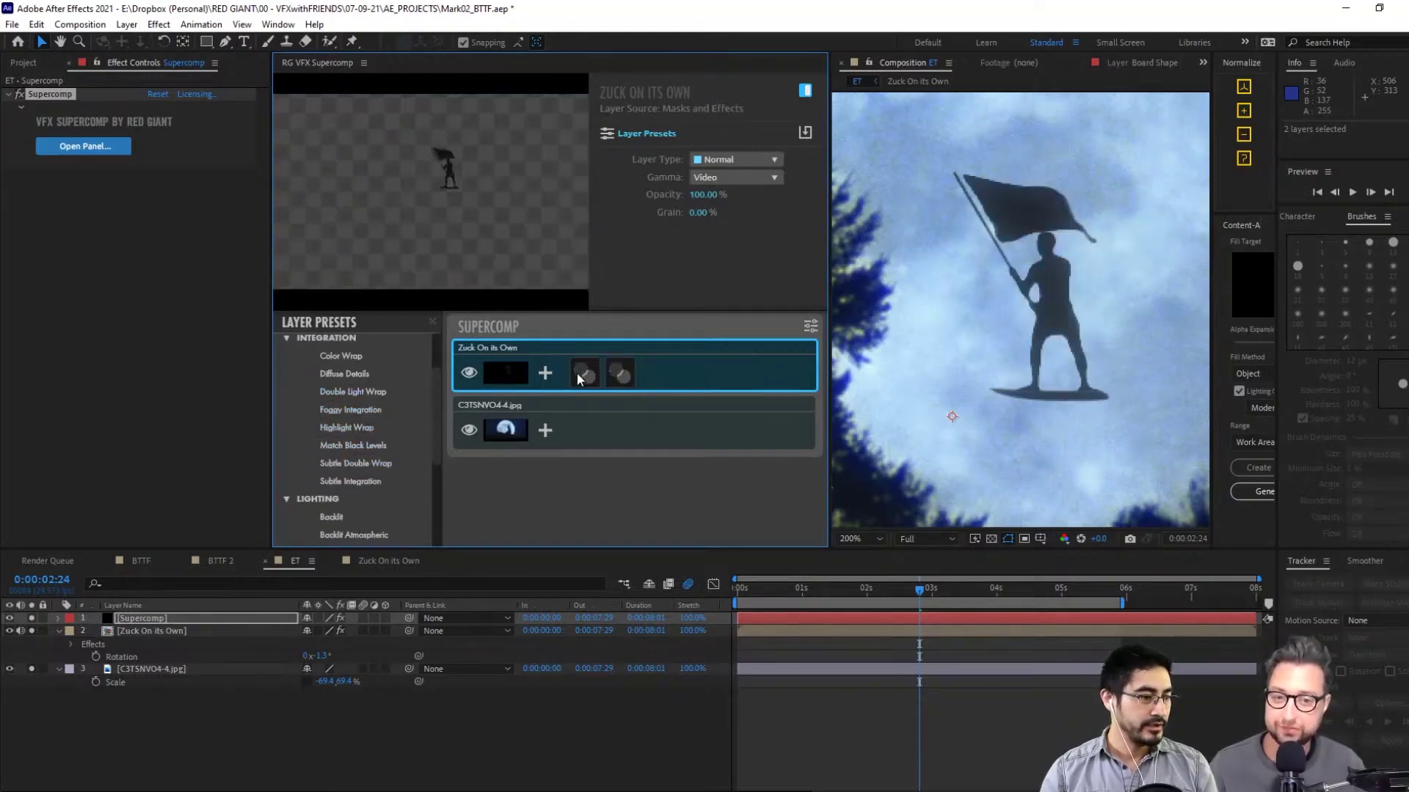
Remove both preset effects from the rider in Supercomp
{"action": "left_click", "coordinate": [585, 373]}
{"action": "key", "text": "Delete"}
{"action": "left_click", "coordinate": [597, 373]}
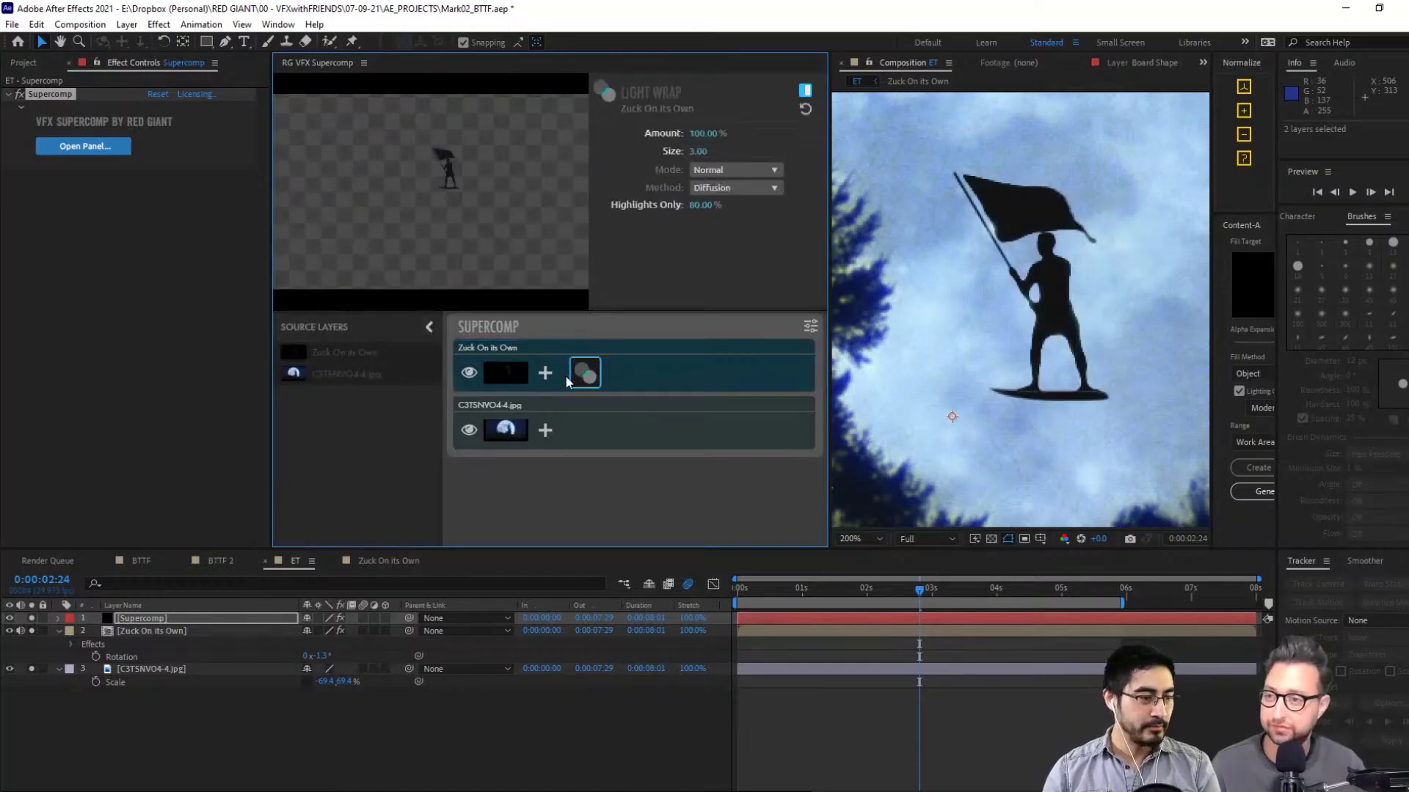
{"action": "key", "text": "Delete"}
Add a Light Wrap to the rider in Supercomp with Size 4.90 and Amount 87.90%
{"action": "left_click", "coordinate": [543, 375]}
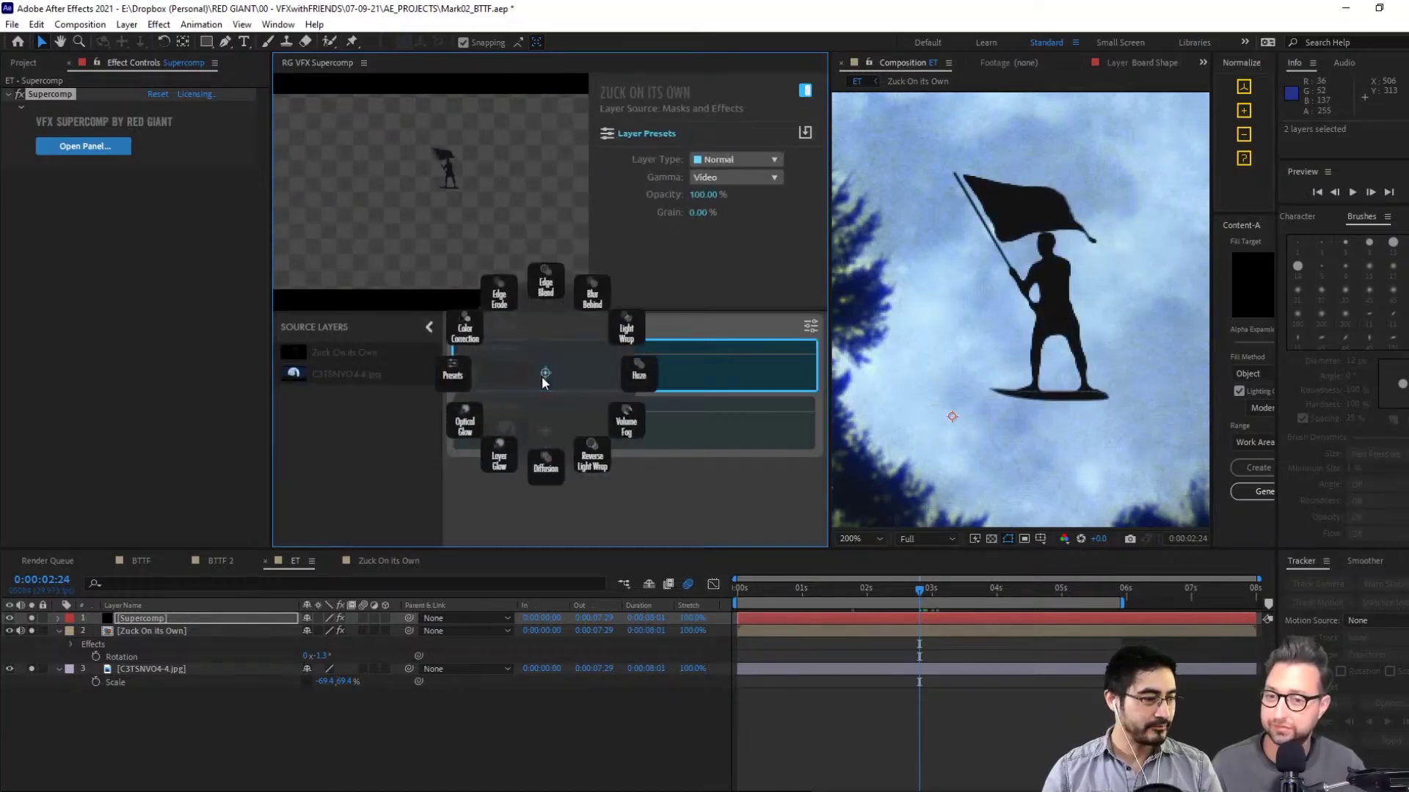
{"action": "left_click", "coordinate": [625, 330]}
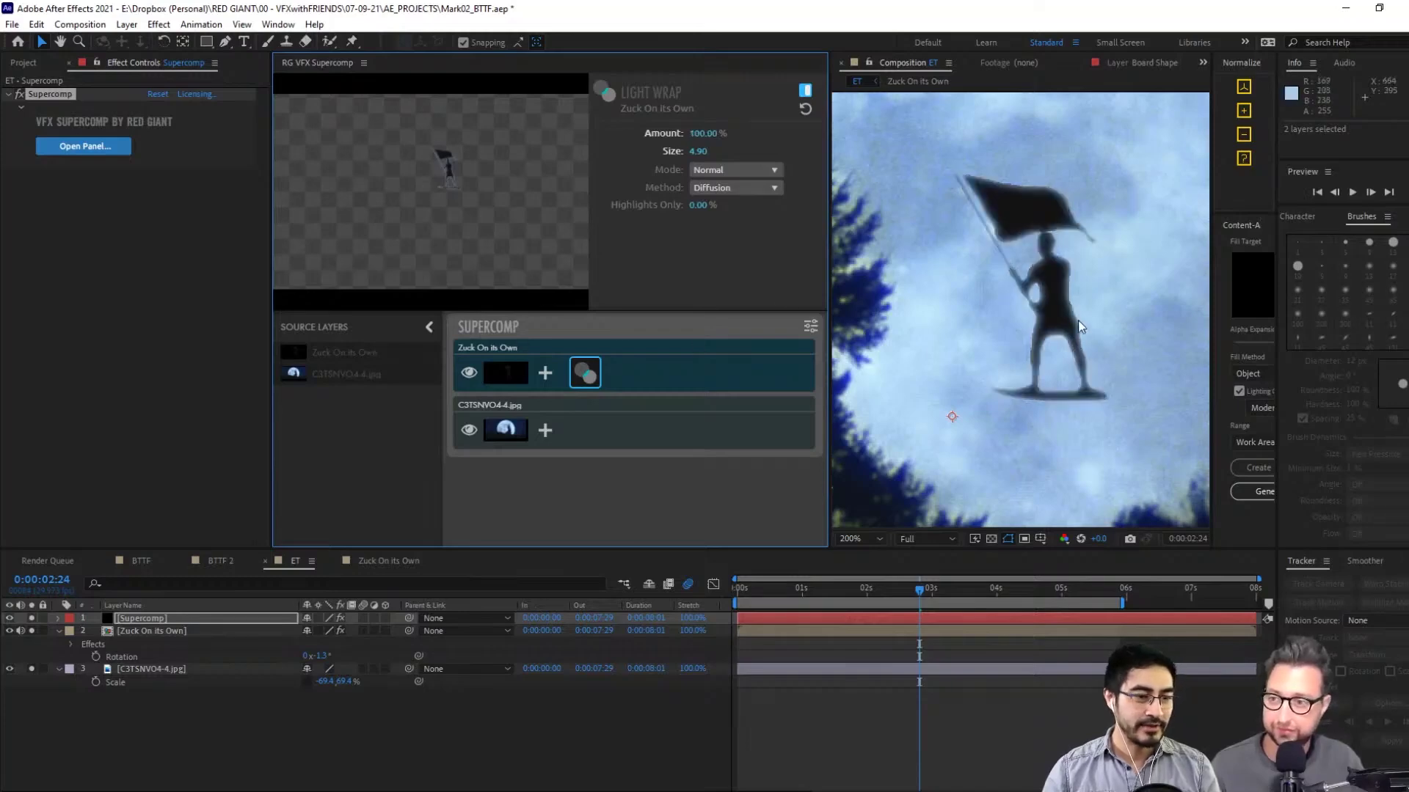
{"action": "key", "text": "comma"}
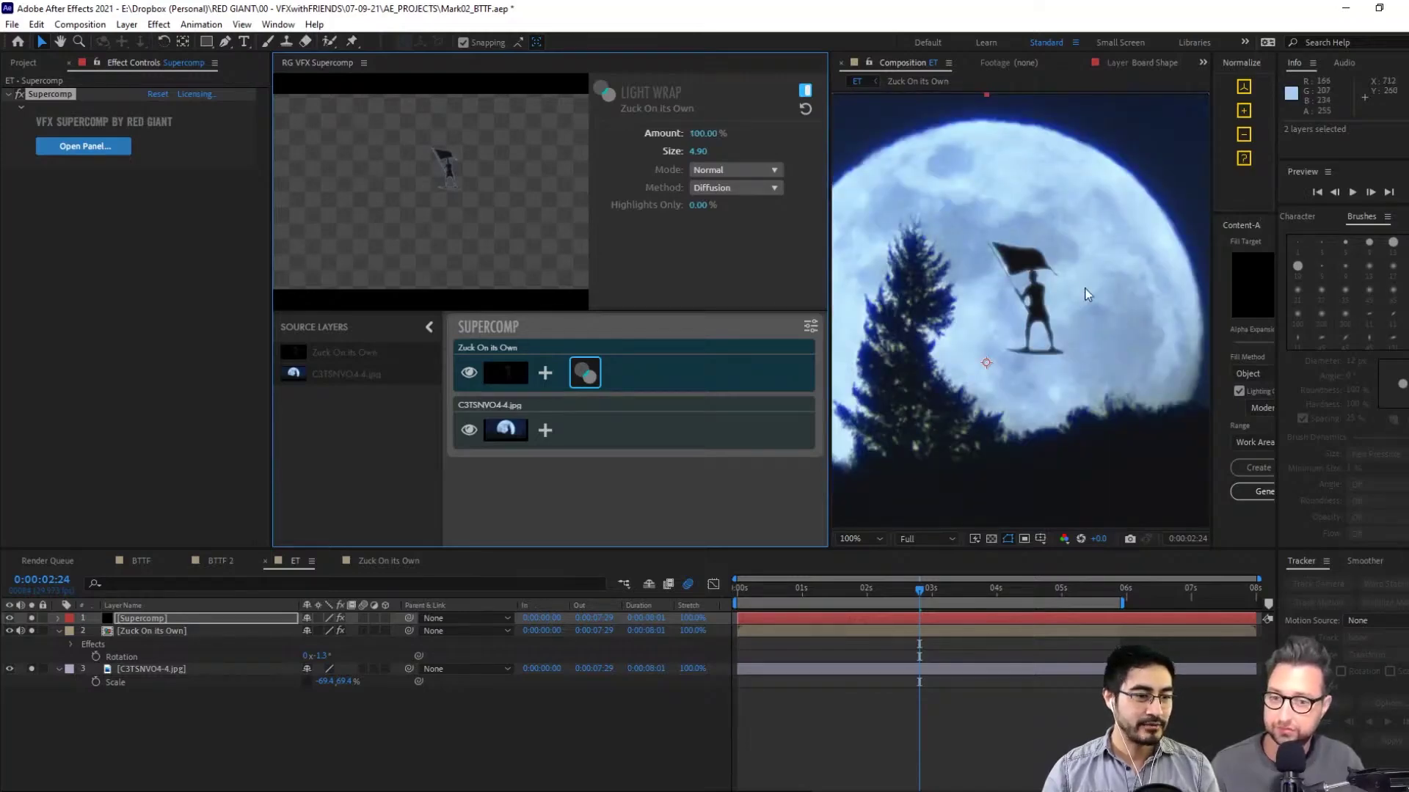
{"action": "key", "text": "period"}
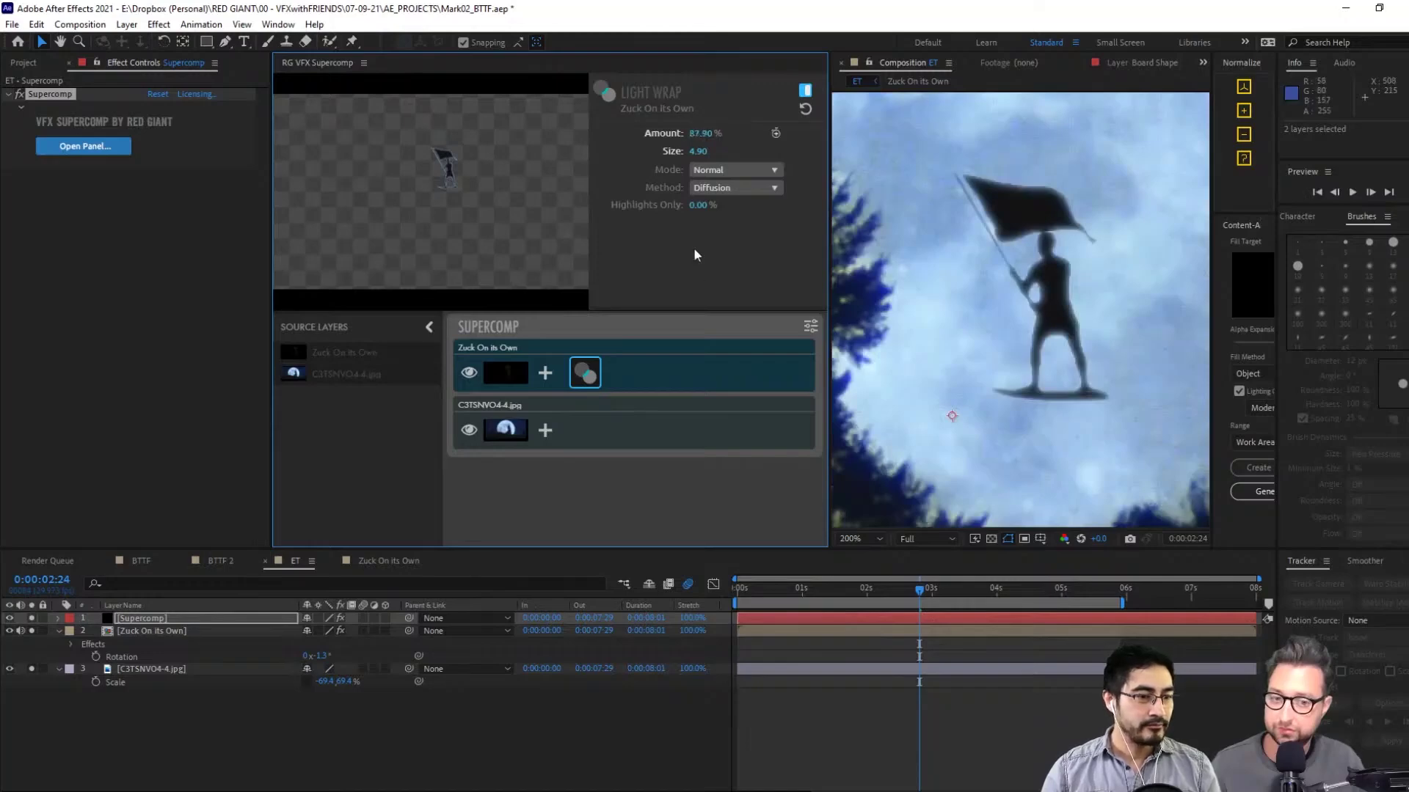
Add Diffusion to the rider in Supercomp, reduce its Amount to 56%, and check the blend against the moon
{"action": "left_click", "coordinate": [546, 373]}
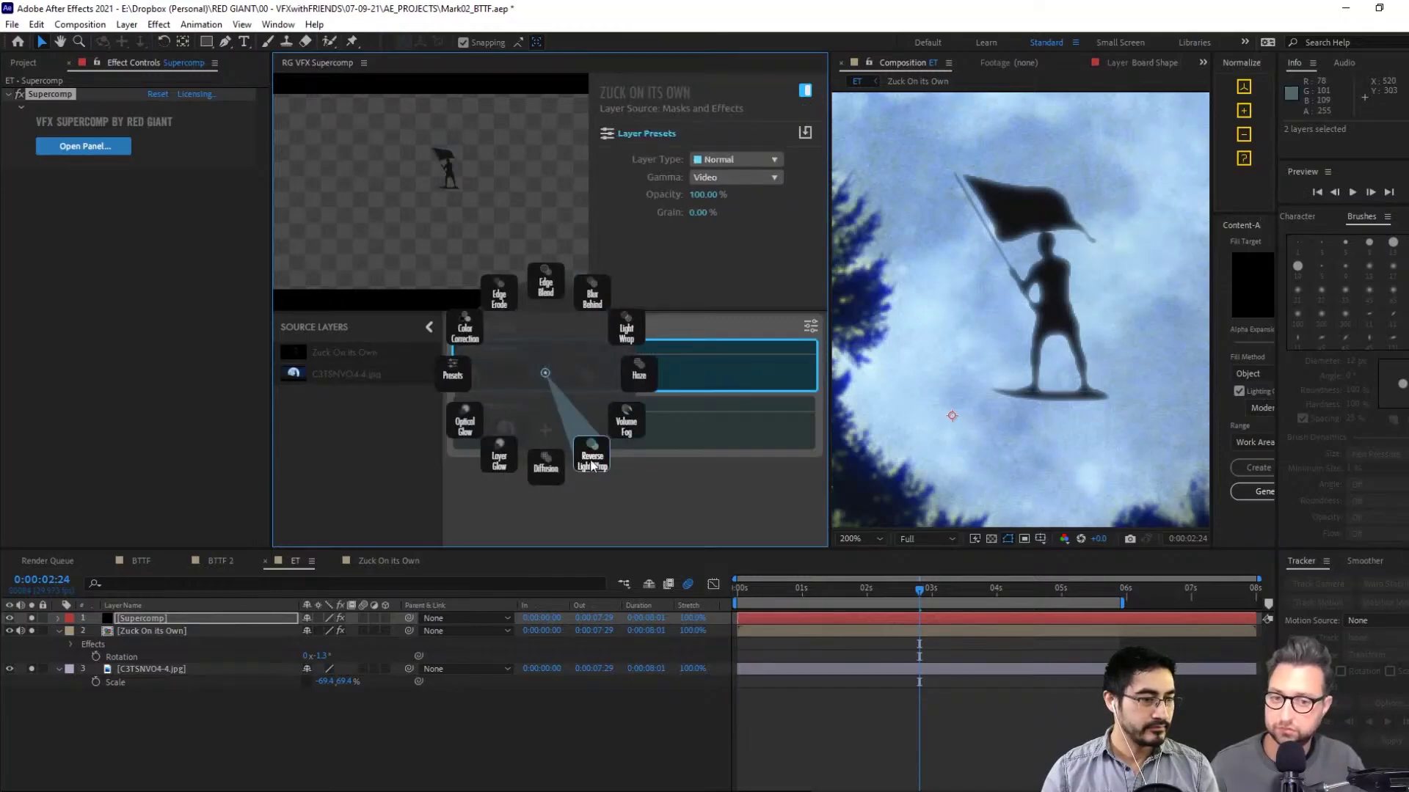
{"action": "left_click", "coordinate": [546, 464]}
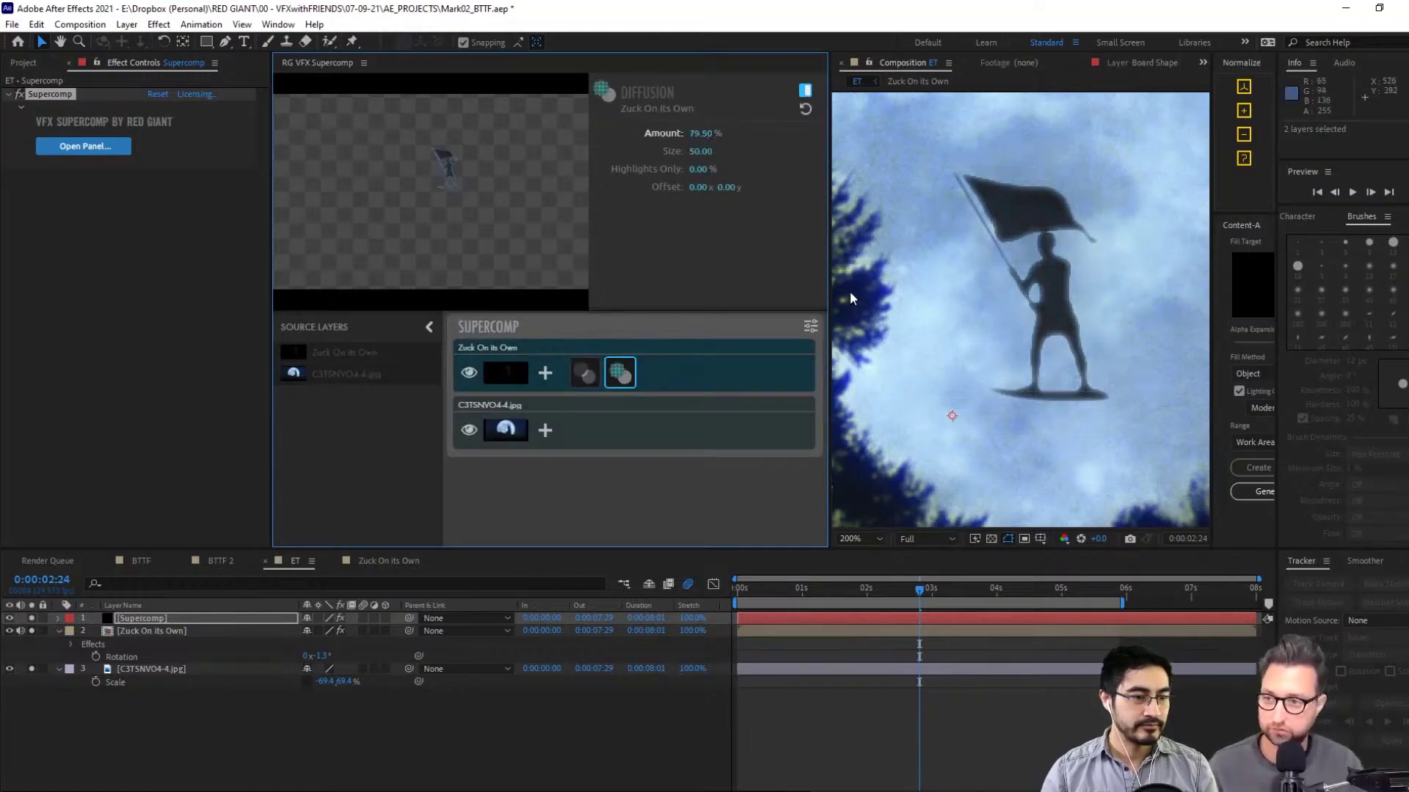
{"action": "left_click_drag", "start_coordinate": [701, 133], "coordinate": [679, 133]}
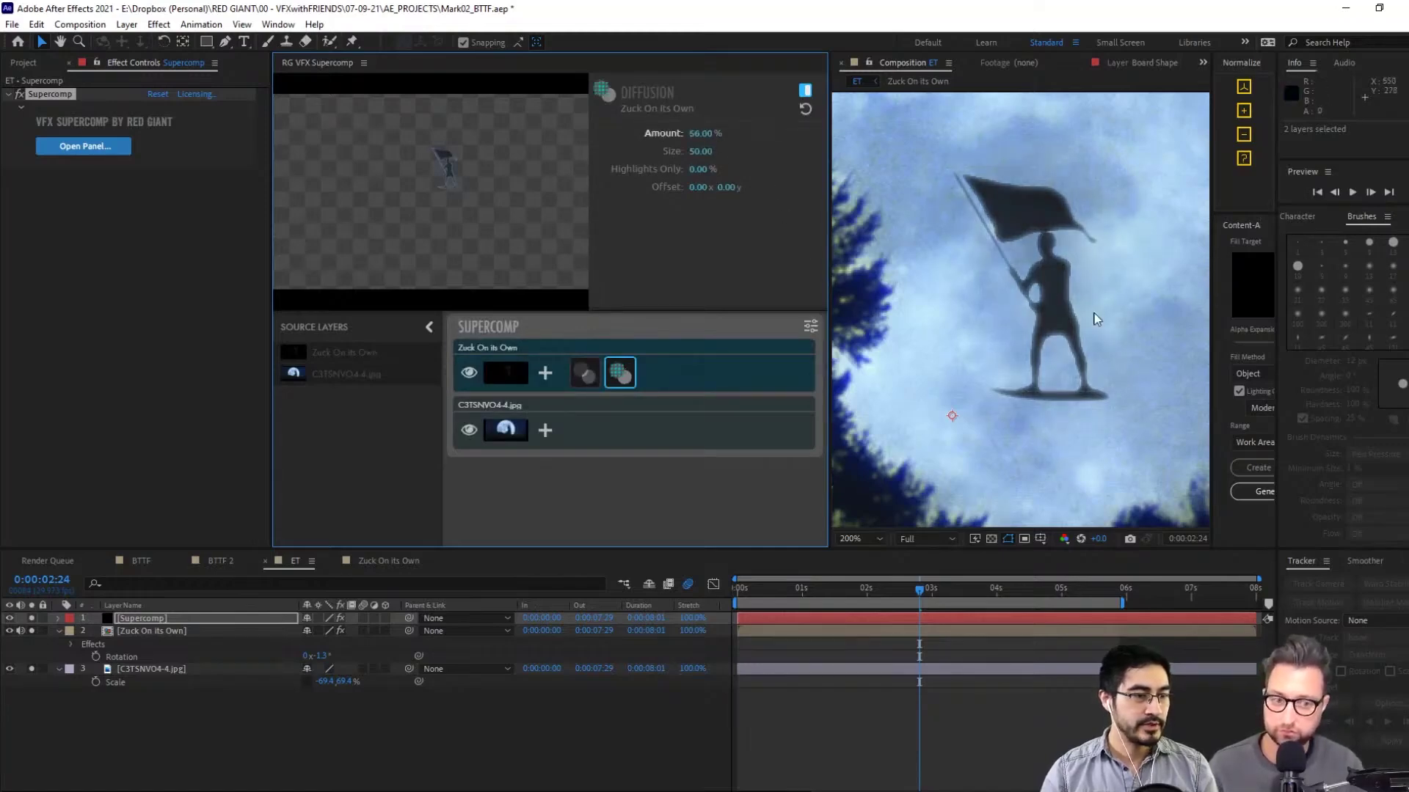
{"action": "scroll", "coordinate": [1091, 328], "scroll_direction": "down", "scroll_amount": 4}
{"action": "scroll", "coordinate": [1092, 323], "scroll_direction": "up", "scroll_amount": 2}
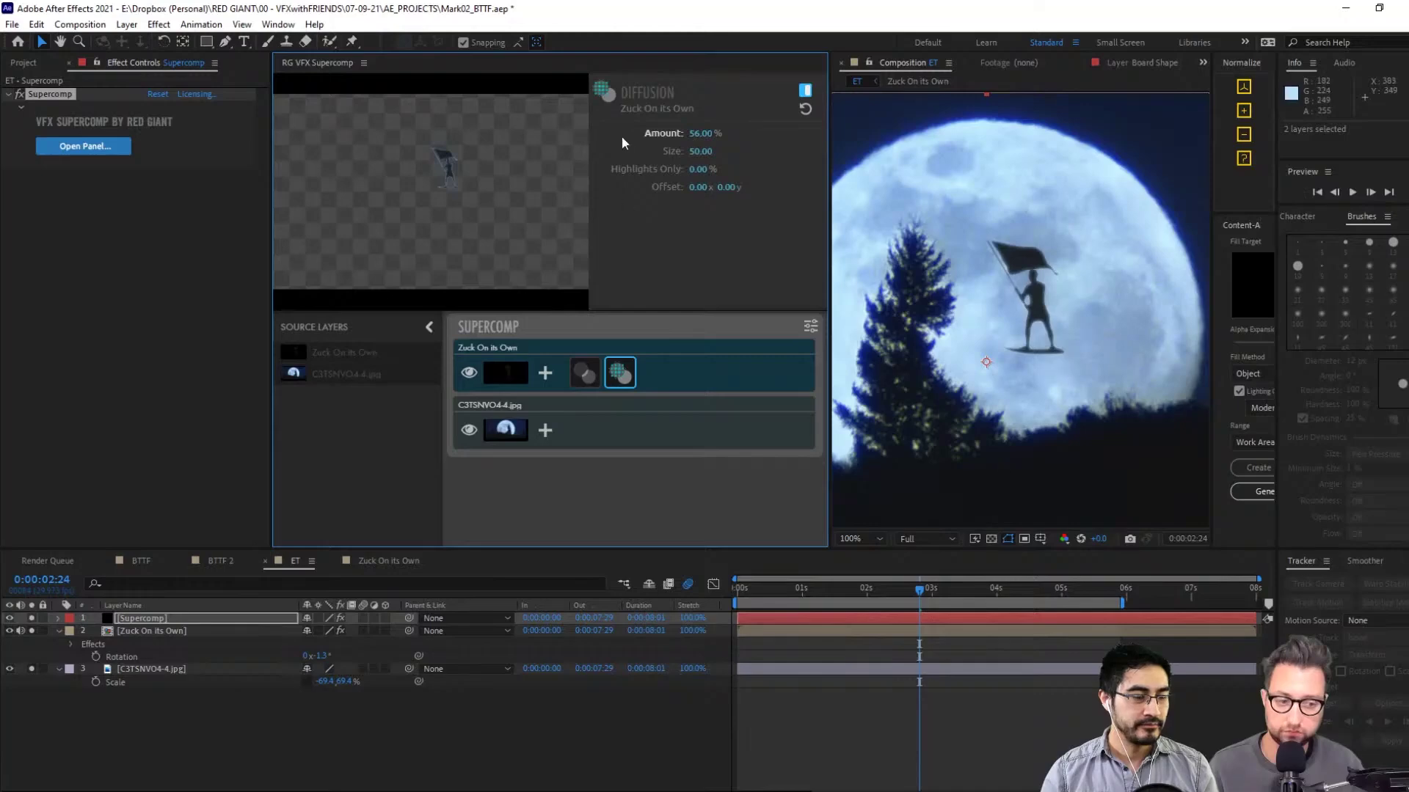
Add Color Correction to the rider in Supercomp and reduce its Light Wrap Size to 0.00
{"action": "left_click", "coordinate": [545, 374]}
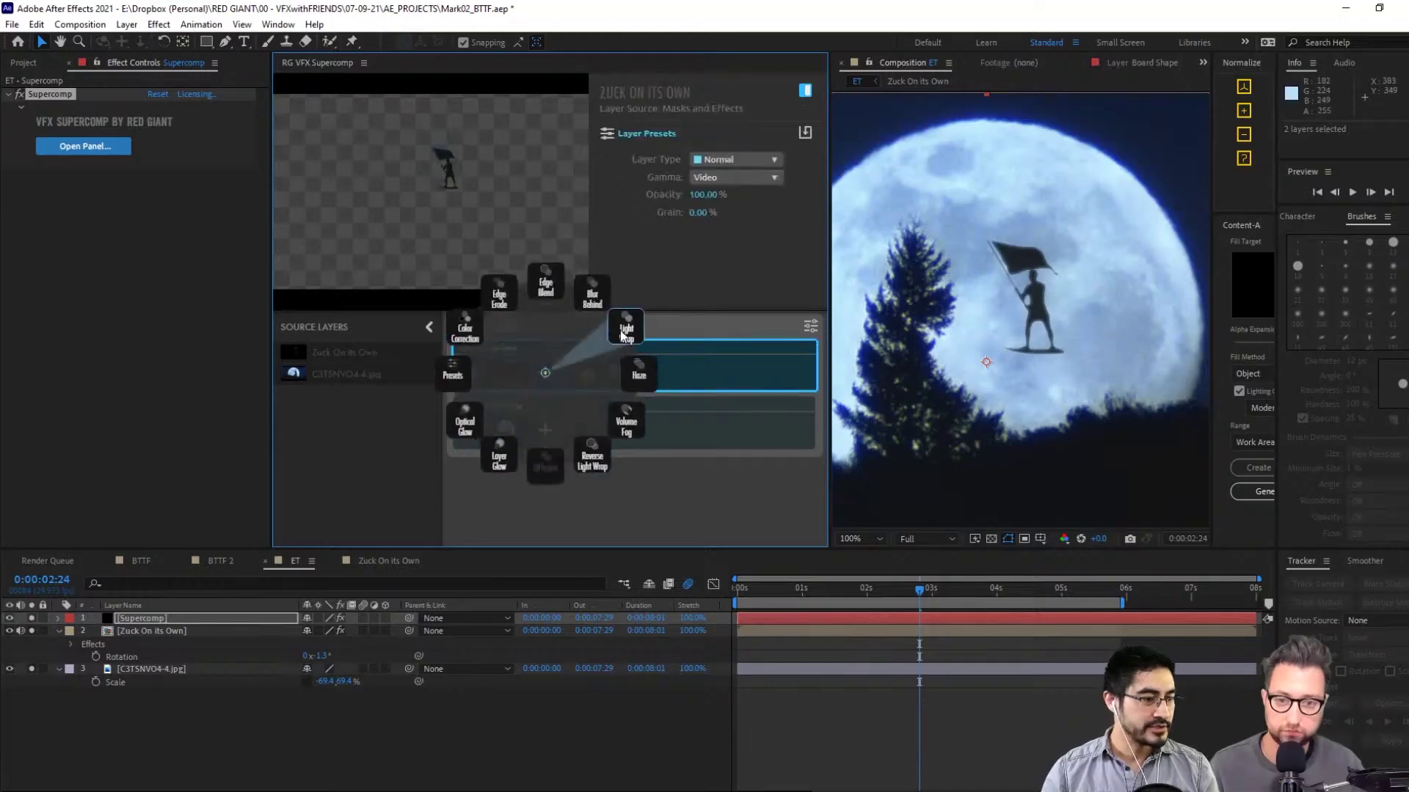
{"action": "left_click", "coordinate": [465, 330]}
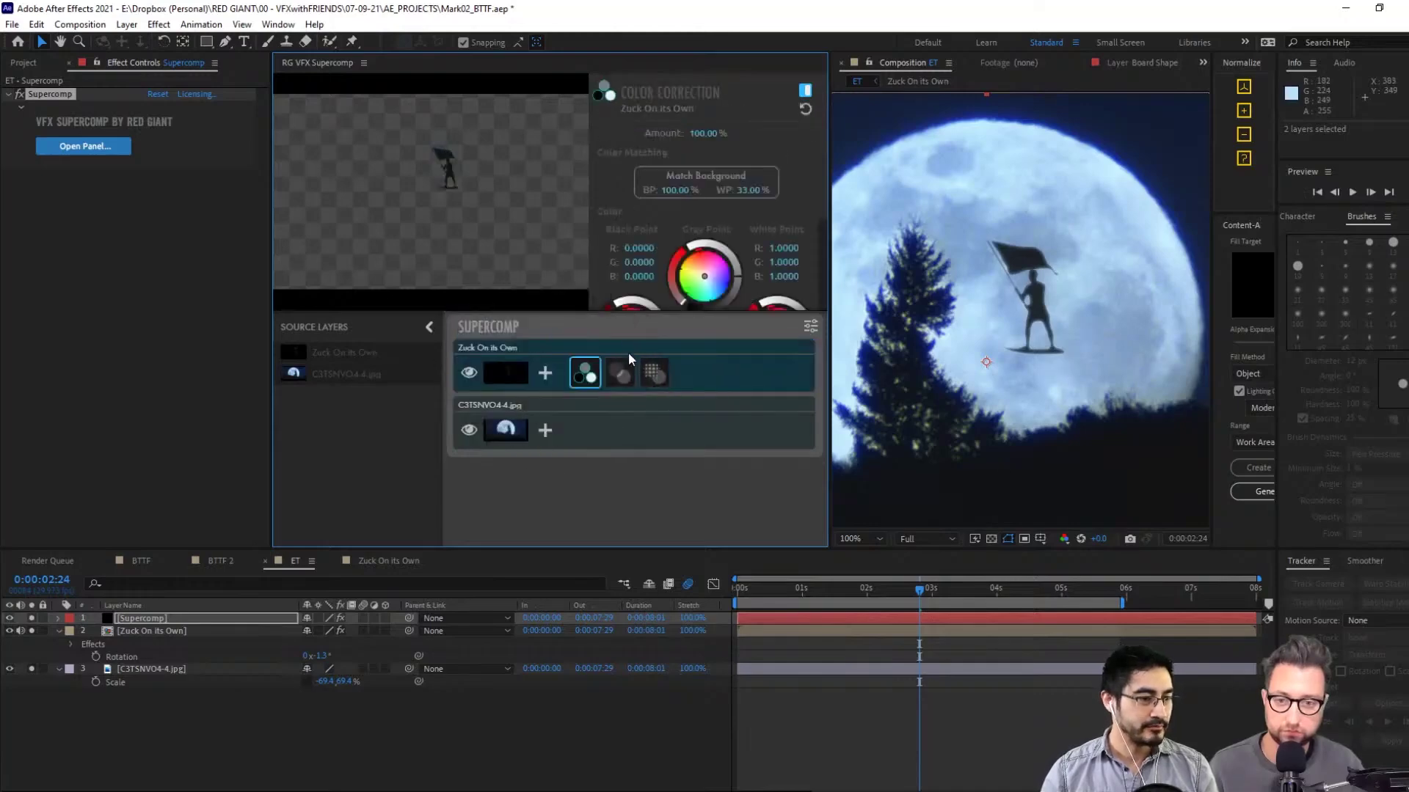
{"action": "left_click", "coordinate": [622, 369]}
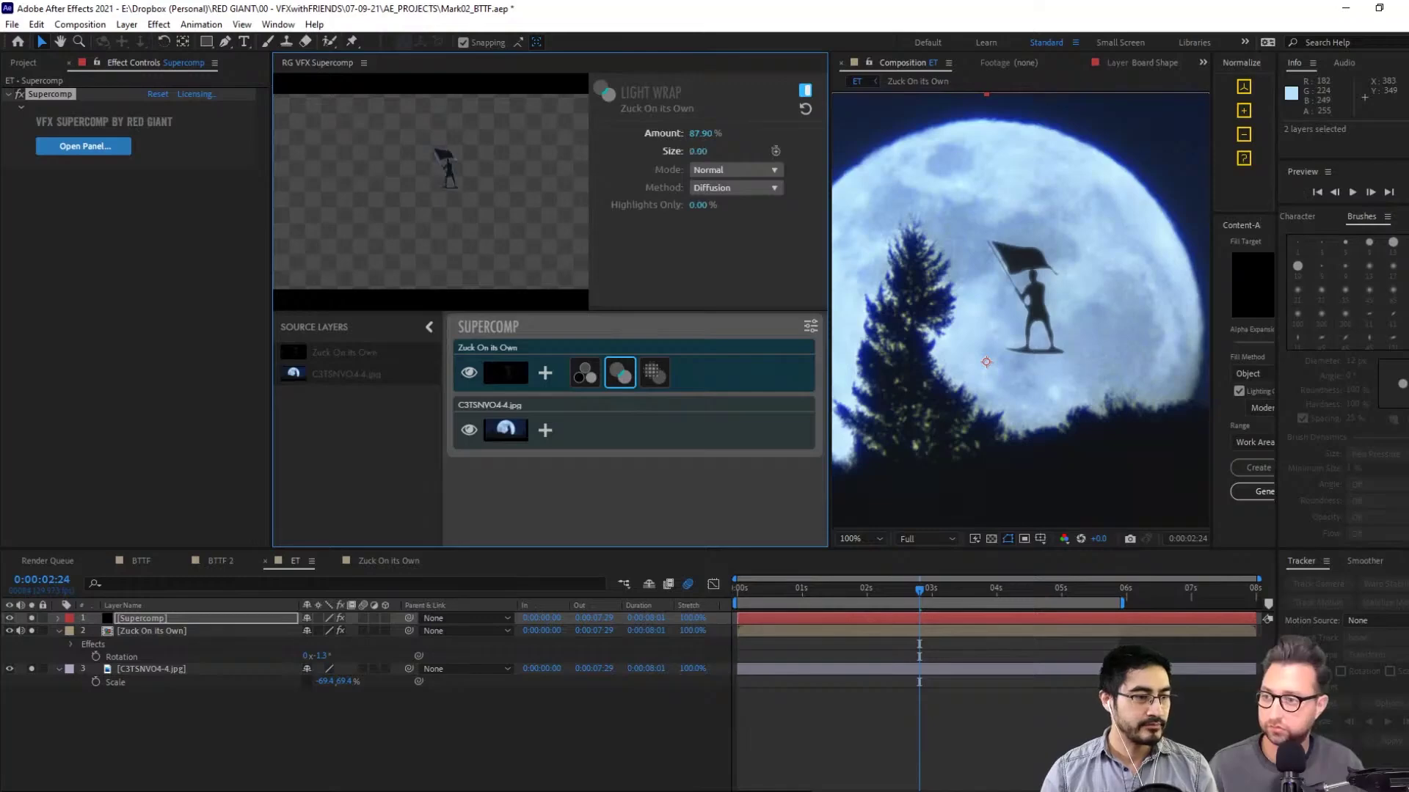
Set the rider's Diffusion to Amount 44.20% and Size 5.30, check the silhouette's edges up close, and save the project
{"action": "left_click", "coordinate": [654, 372]}
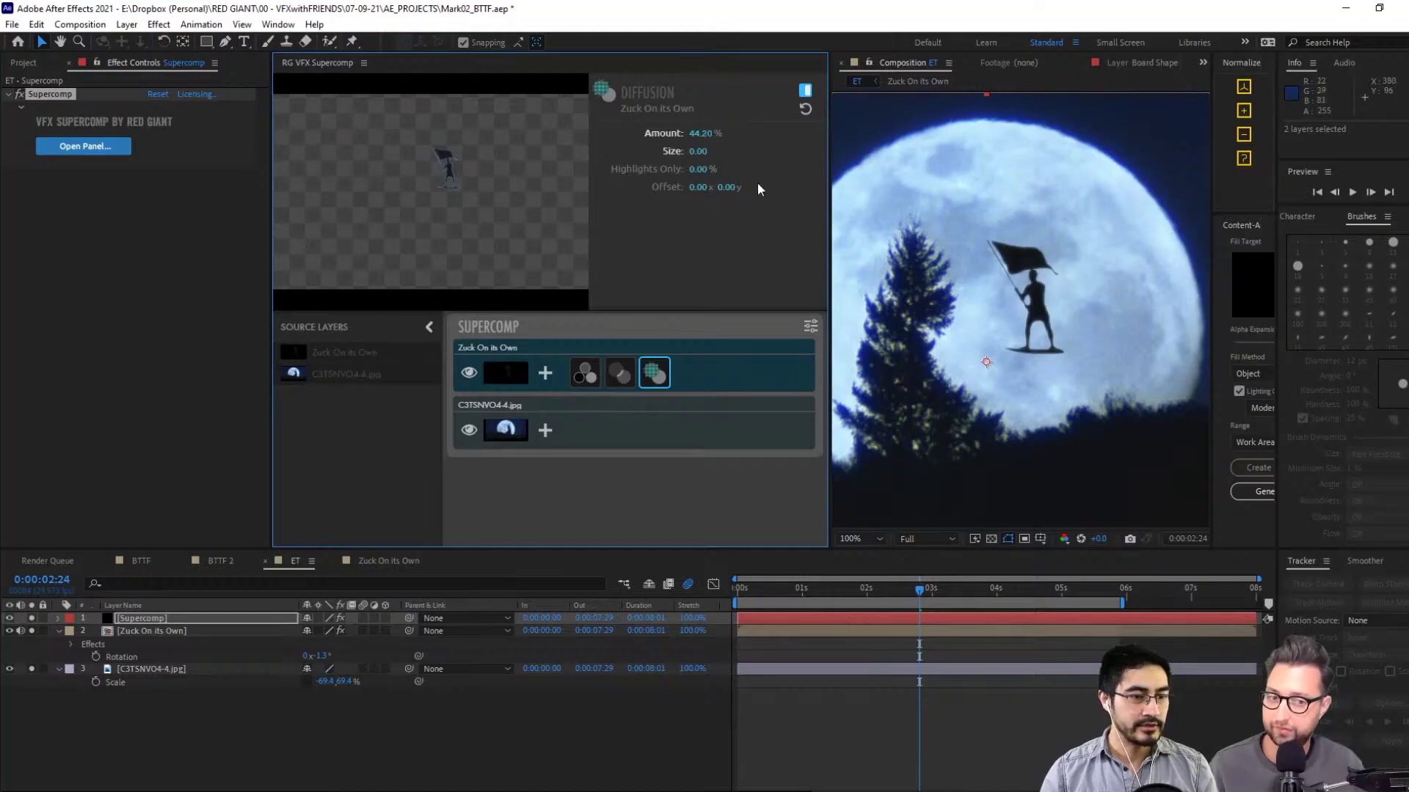
{"action": "left_click_drag", "start_coordinate": [695, 150], "coordinate": [726, 149]}
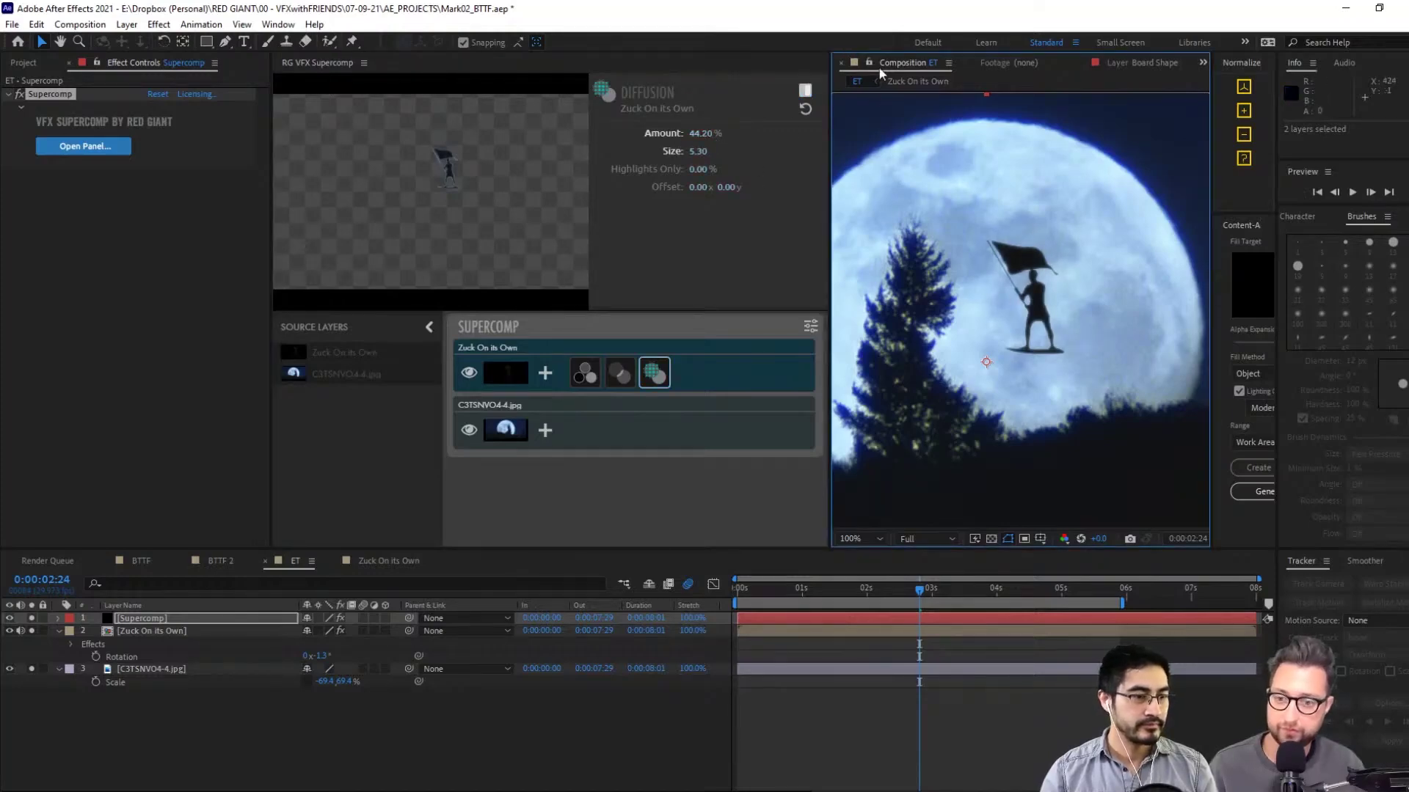
{"action": "scroll", "coordinate": [1087, 318], "scroll_direction": "up", "scroll_amount": 2}
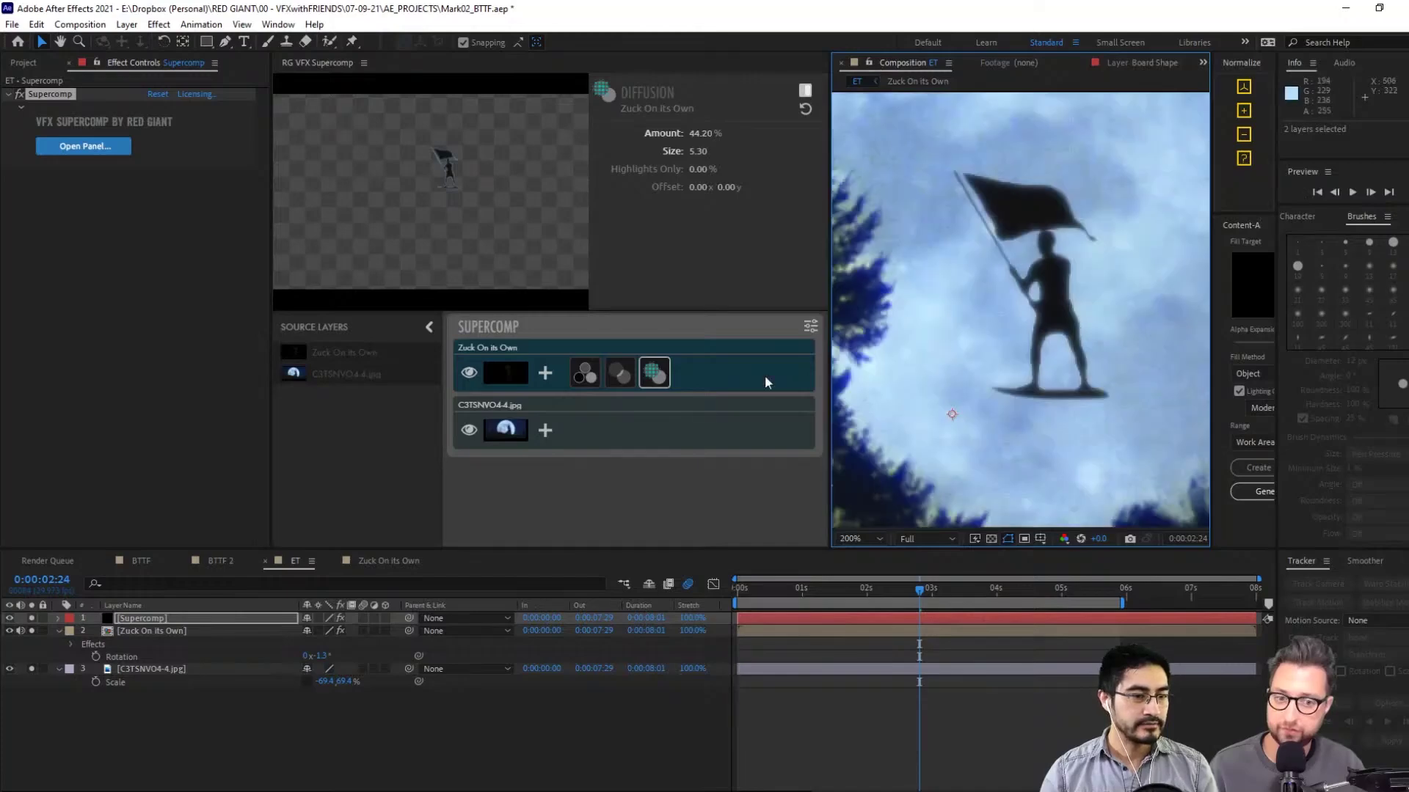
{"action": "key", "text": "ctrl+s"}
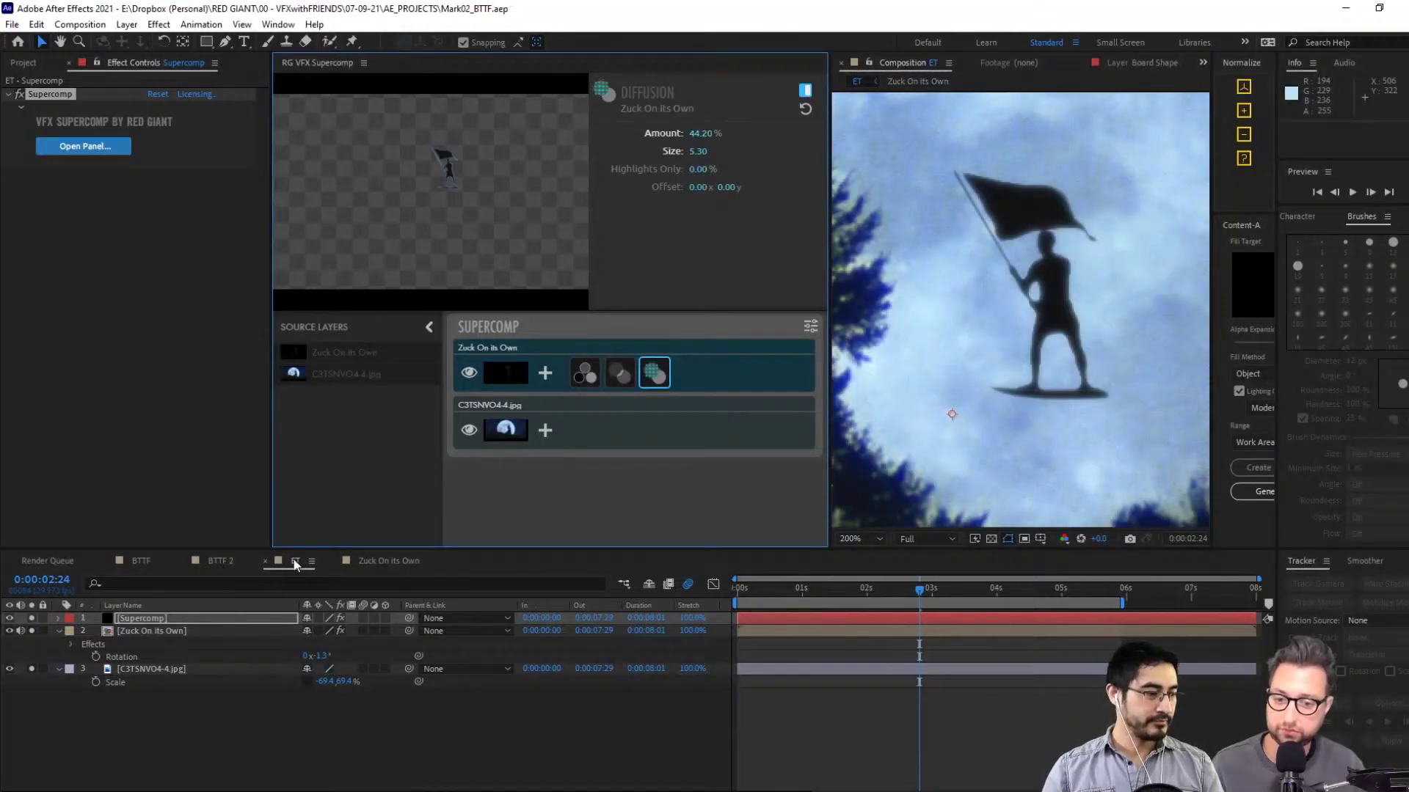
Close the Supercomp panel and show the whole ET composition in the viewer
{"action": "left_click", "coordinate": [296, 562]}
{"action": "right_click", "coordinate": [330, 69]}
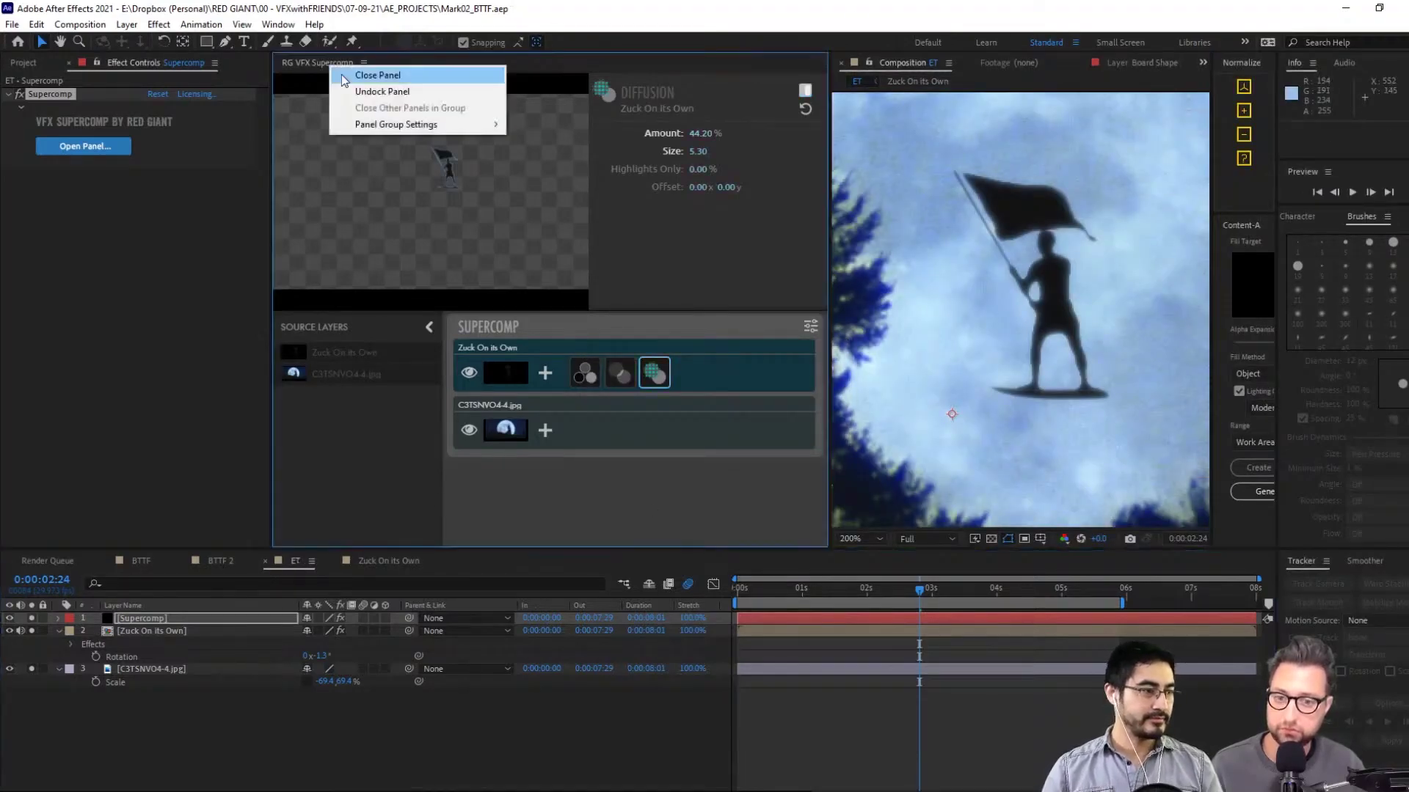
{"action": "left_click", "coordinate": [356, 69]}
{"action": "scroll", "coordinate": [843, 242], "scroll_direction": "down", "scroll_amount": 2}
Preview the ET composition from the first frame to check the rider crossing the moon
{"action": "left_click", "coordinate": [838, 631]}
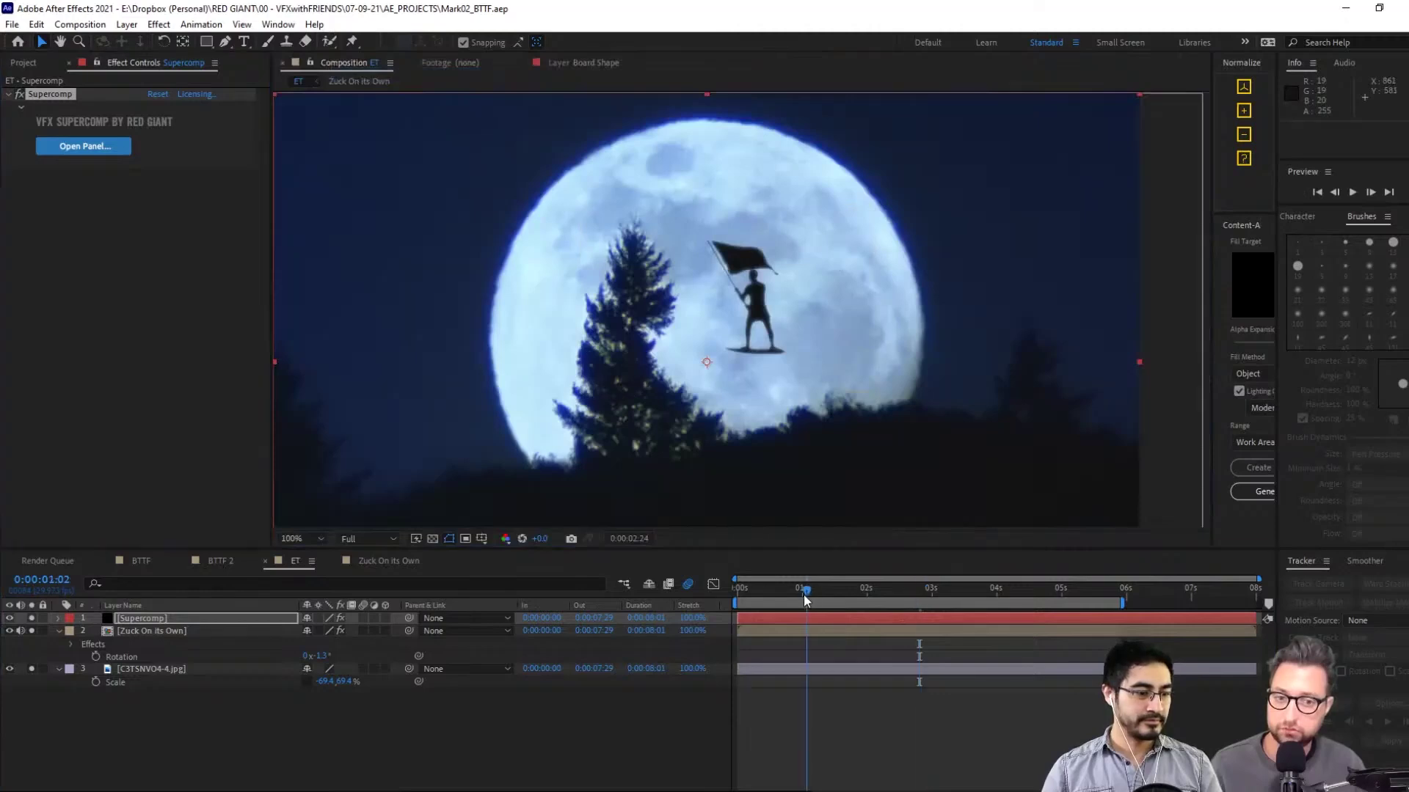
{"action": "key", "text": "Home"}
{"action": "left_click", "coordinate": [1350, 192]}
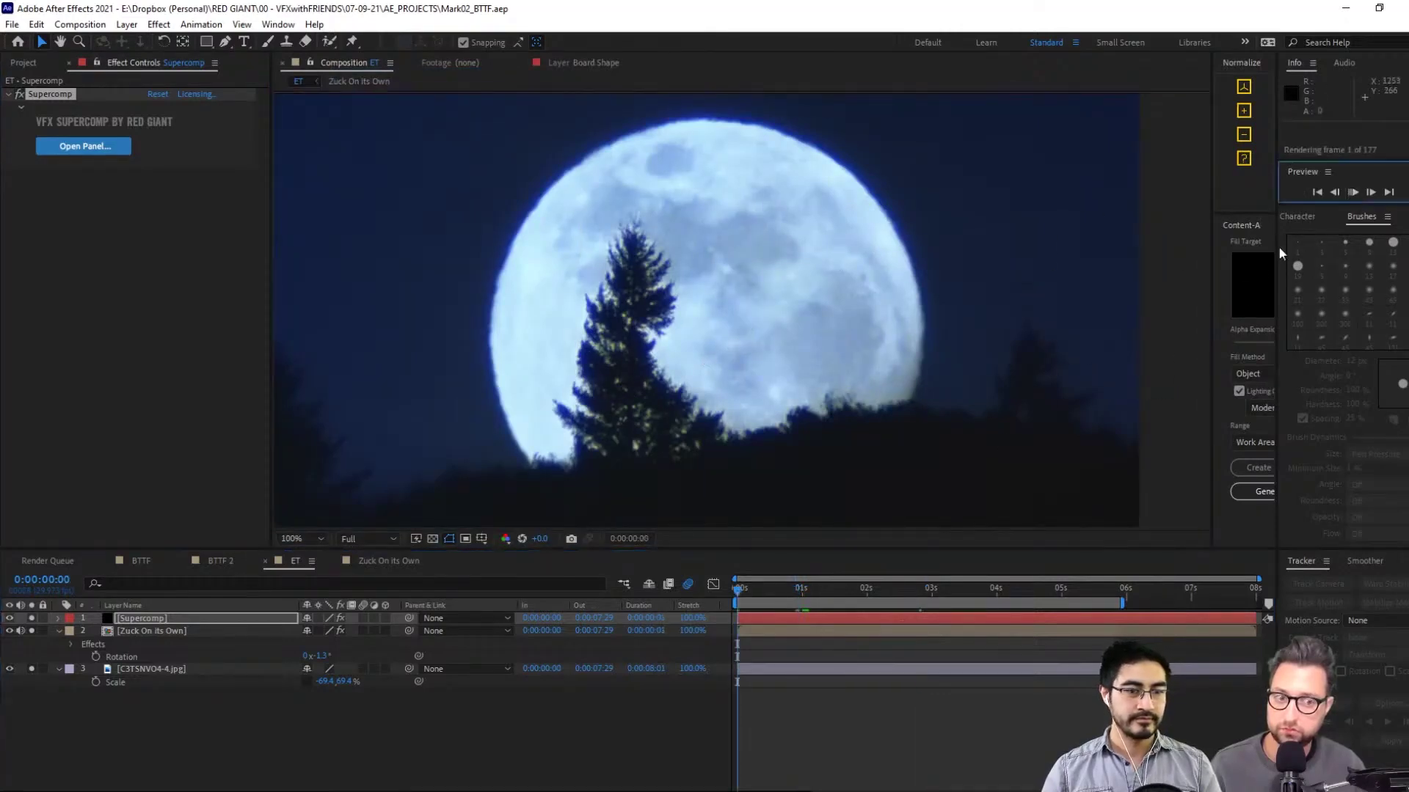
{"action": "left_click", "coordinate": [1155, 323]}
{"action": "key", "text": "space"}
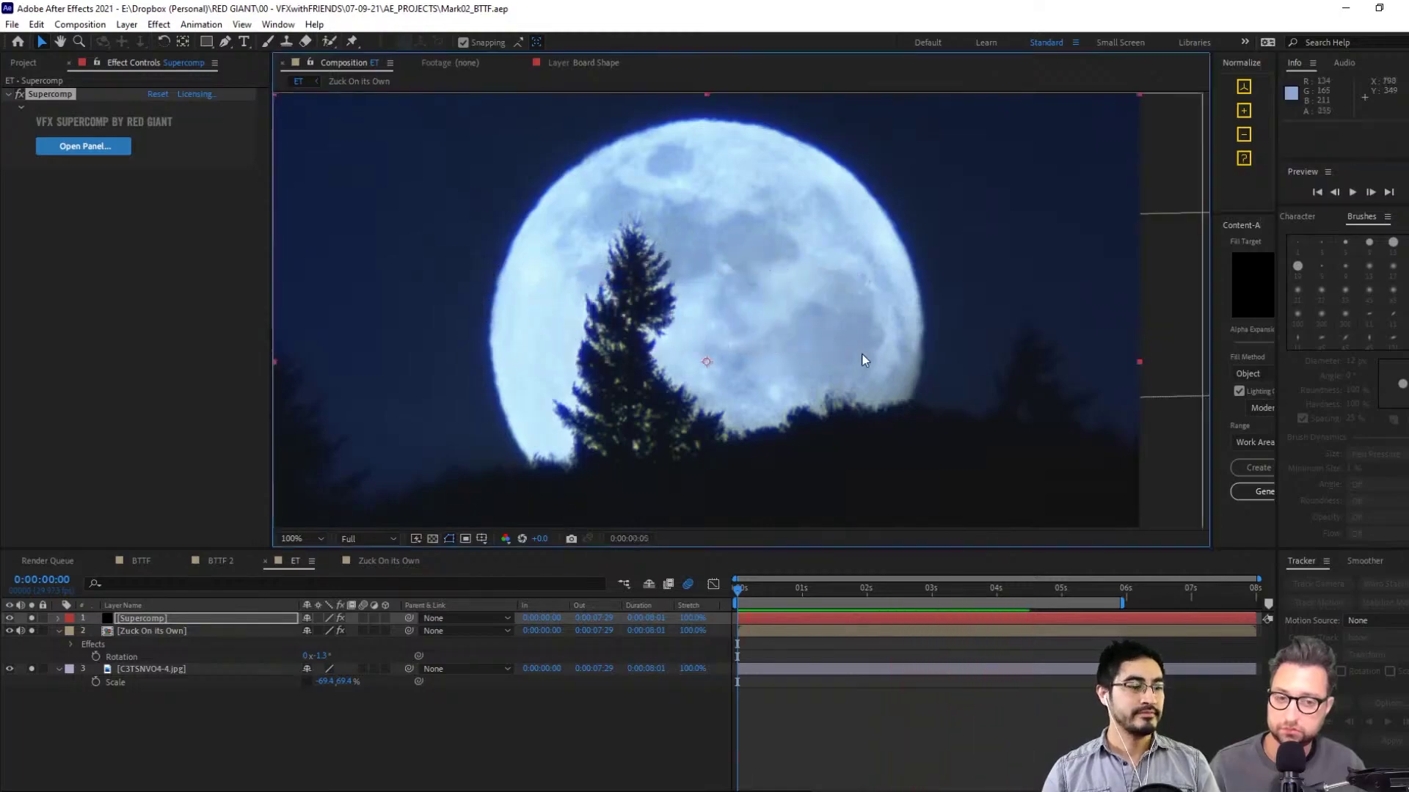
Reshape the rider's motion path across the moon by raising its left end and realigning both tangent handles, and save the project
{"action": "key", "text": "comma"}
{"action": "left_click_drag", "start_coordinate": [996, 324], "coordinate": [1002, 341]}
{"action": "left_click_drag", "start_coordinate": [476, 307], "coordinate": [476, 289]}
{"action": "left_click_drag", "start_coordinate": [896, 315], "coordinate": [886, 313]}
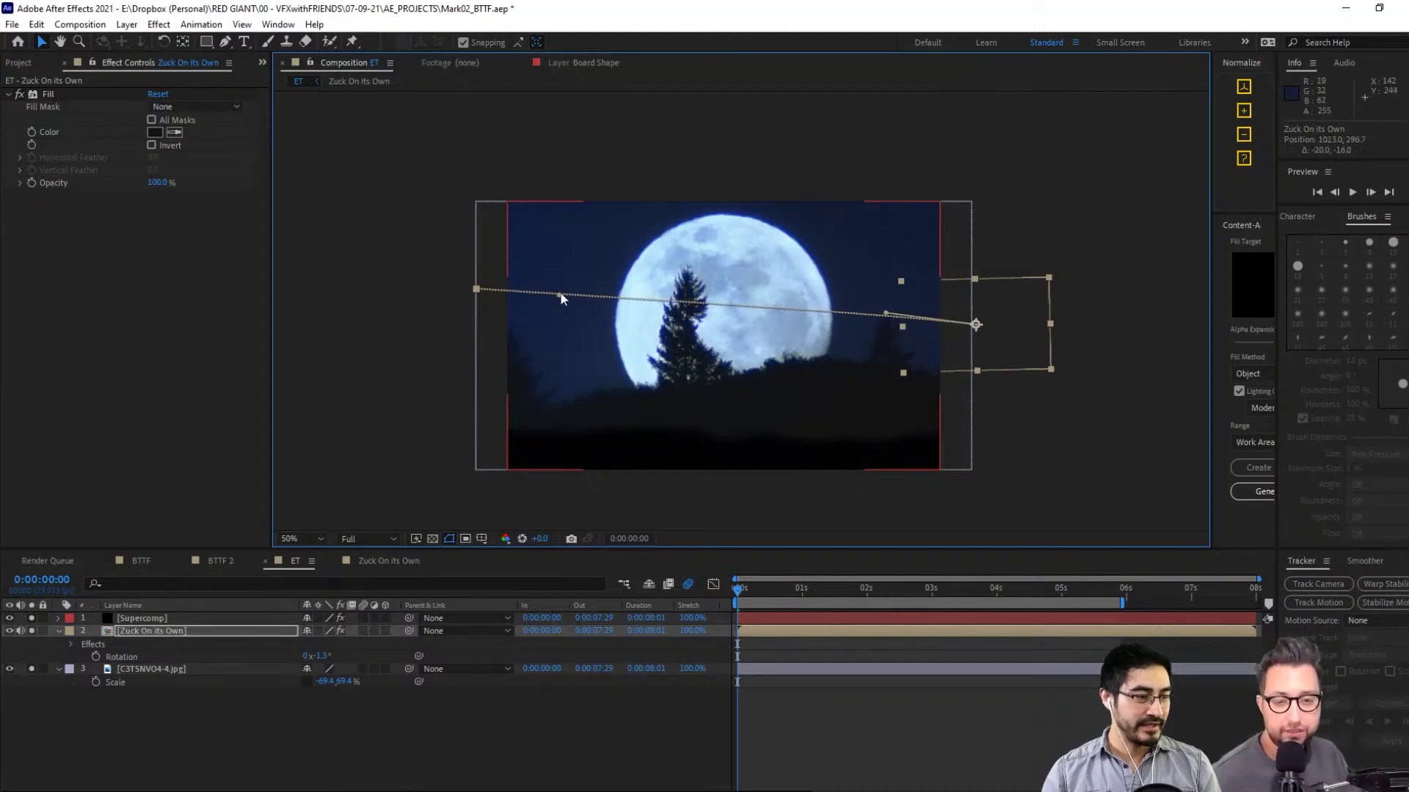
{"action": "left_click_drag", "start_coordinate": [560, 294], "coordinate": [577, 297]}
{"action": "left_click_drag", "start_coordinate": [887, 311], "coordinate": [887, 316]}
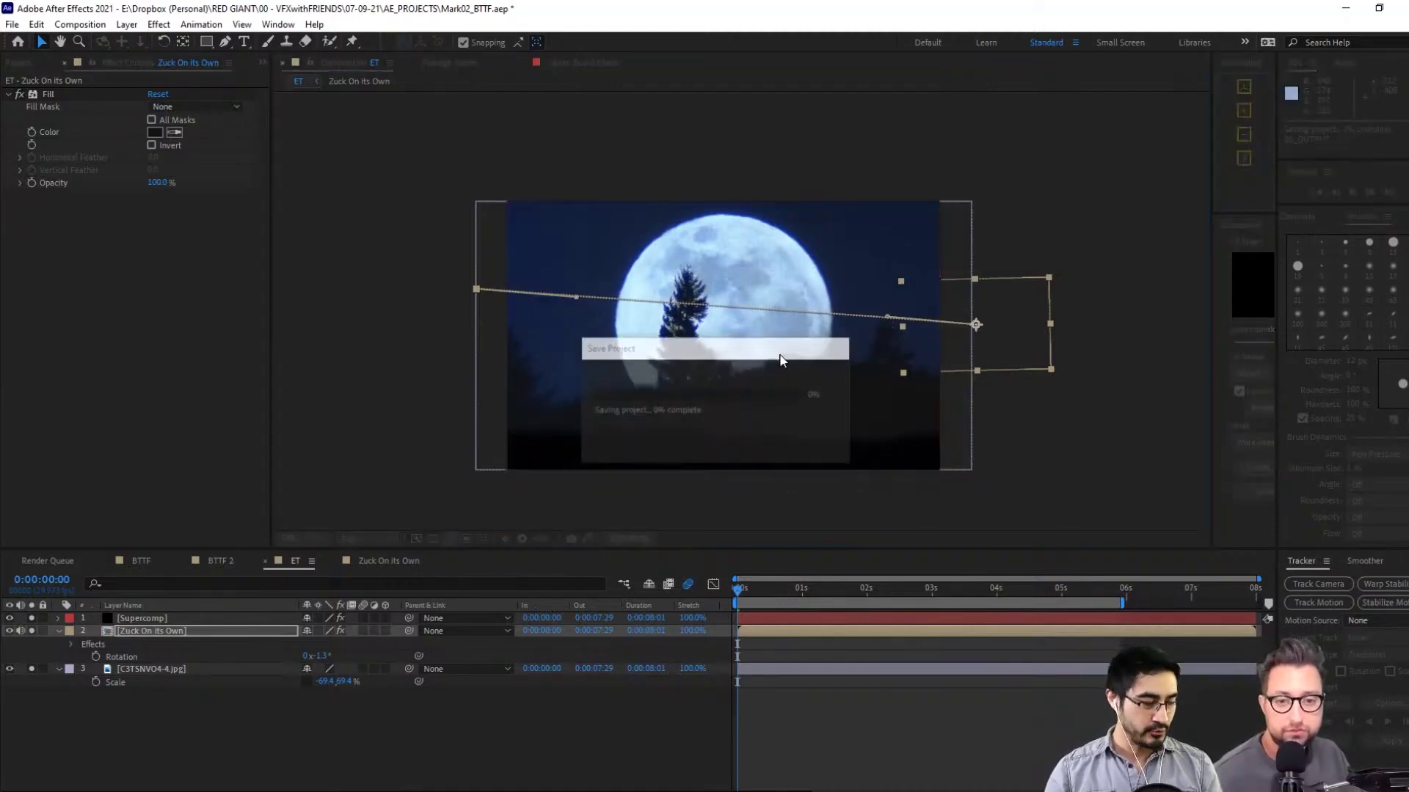
{"action": "left_click", "coordinate": [382, 562]}
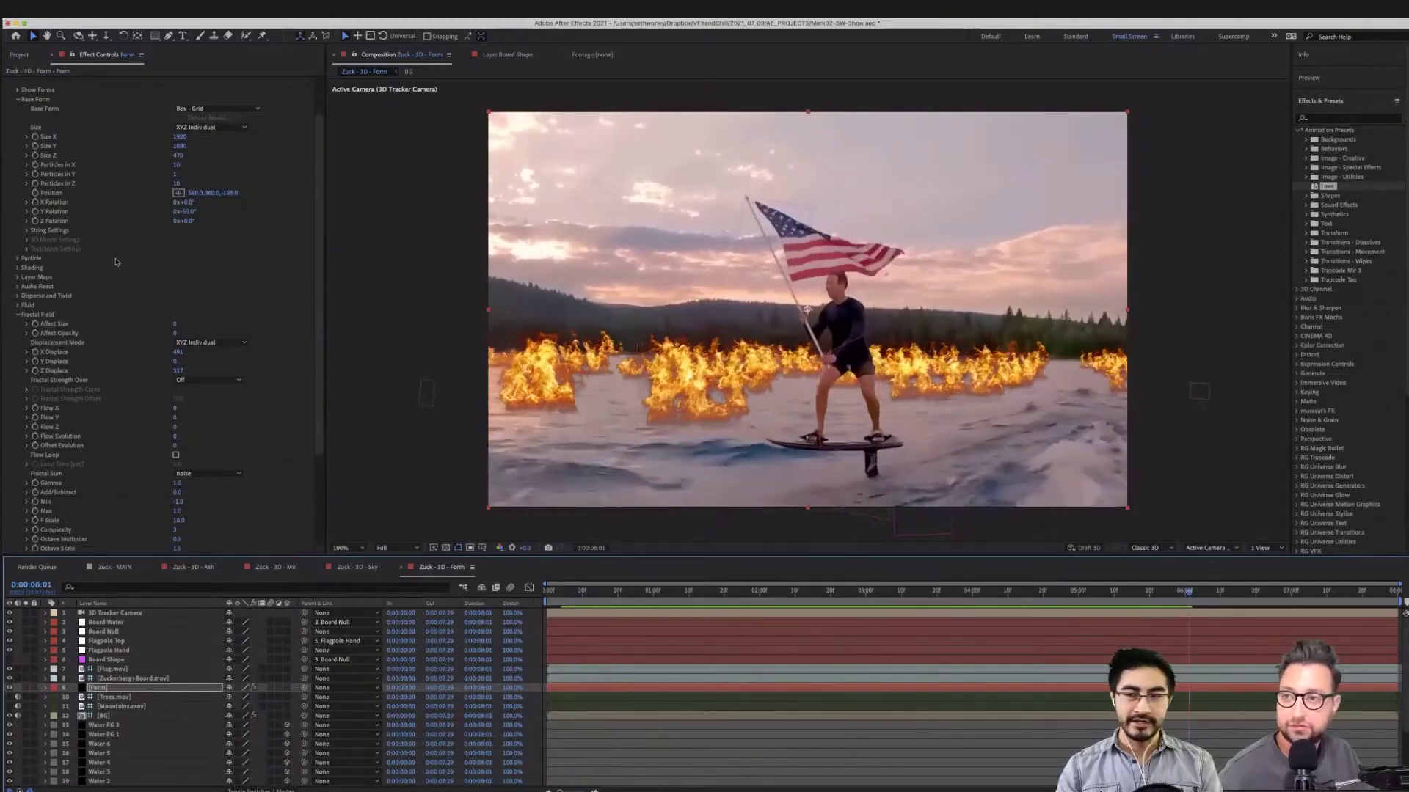
{"action": "scroll", "coordinate": [115, 262], "scroll_direction": "up", "scroll_amount": 2}
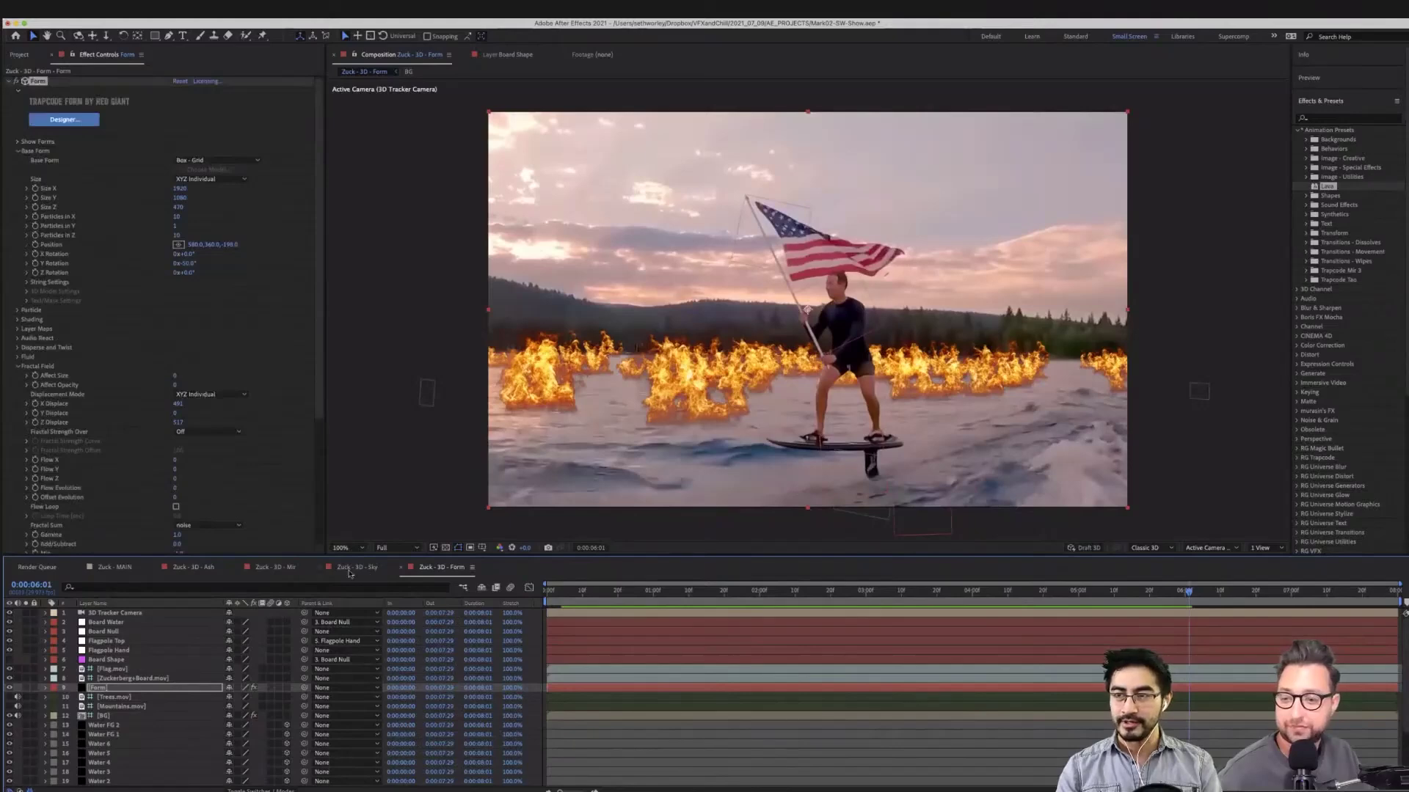
Rename the Zuck - 3D - Form composition as Zuck - 3D - Form - Fire
{"action": "left_click", "coordinate": [20, 54]}
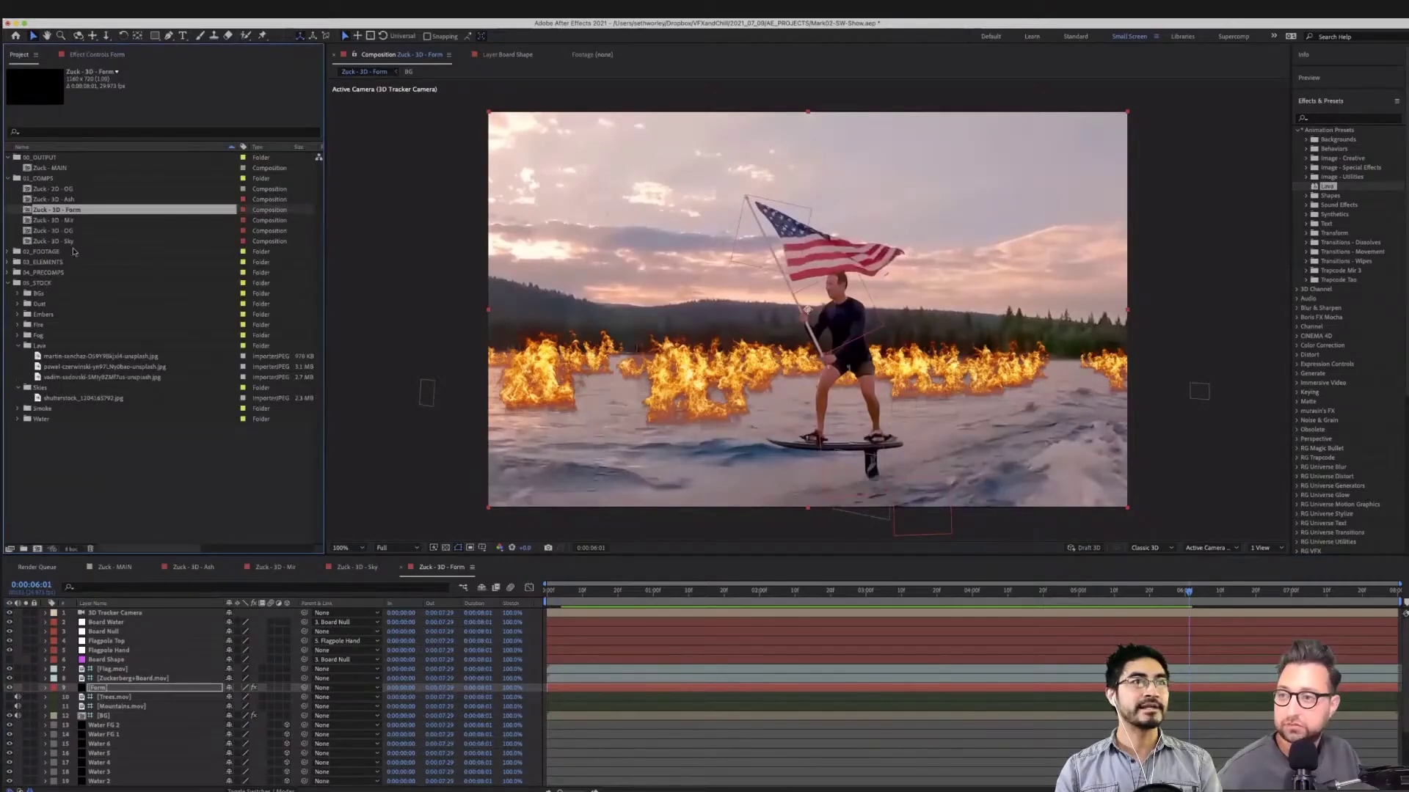
{"action": "key", "text": "Return"}
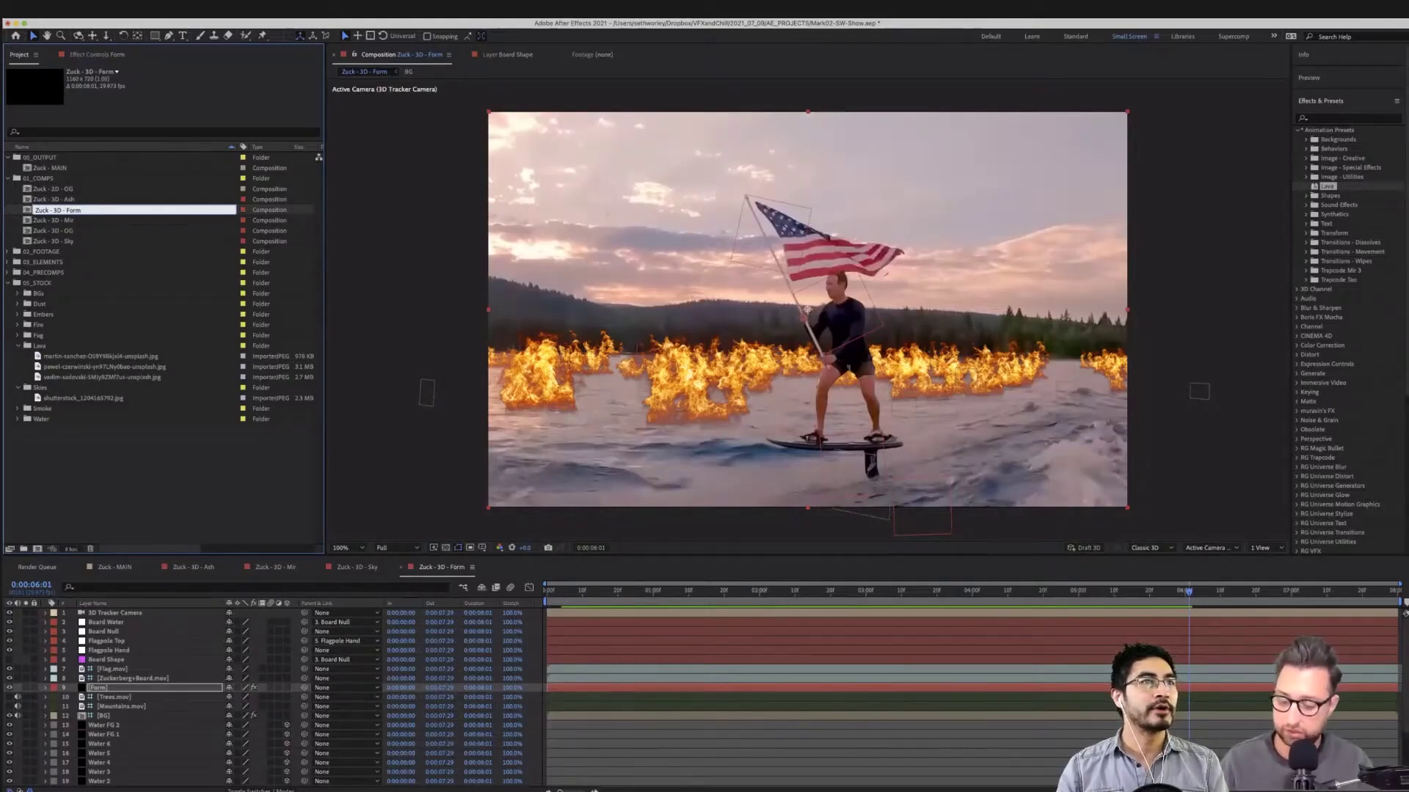
{"action": "key", "text": "Return"}
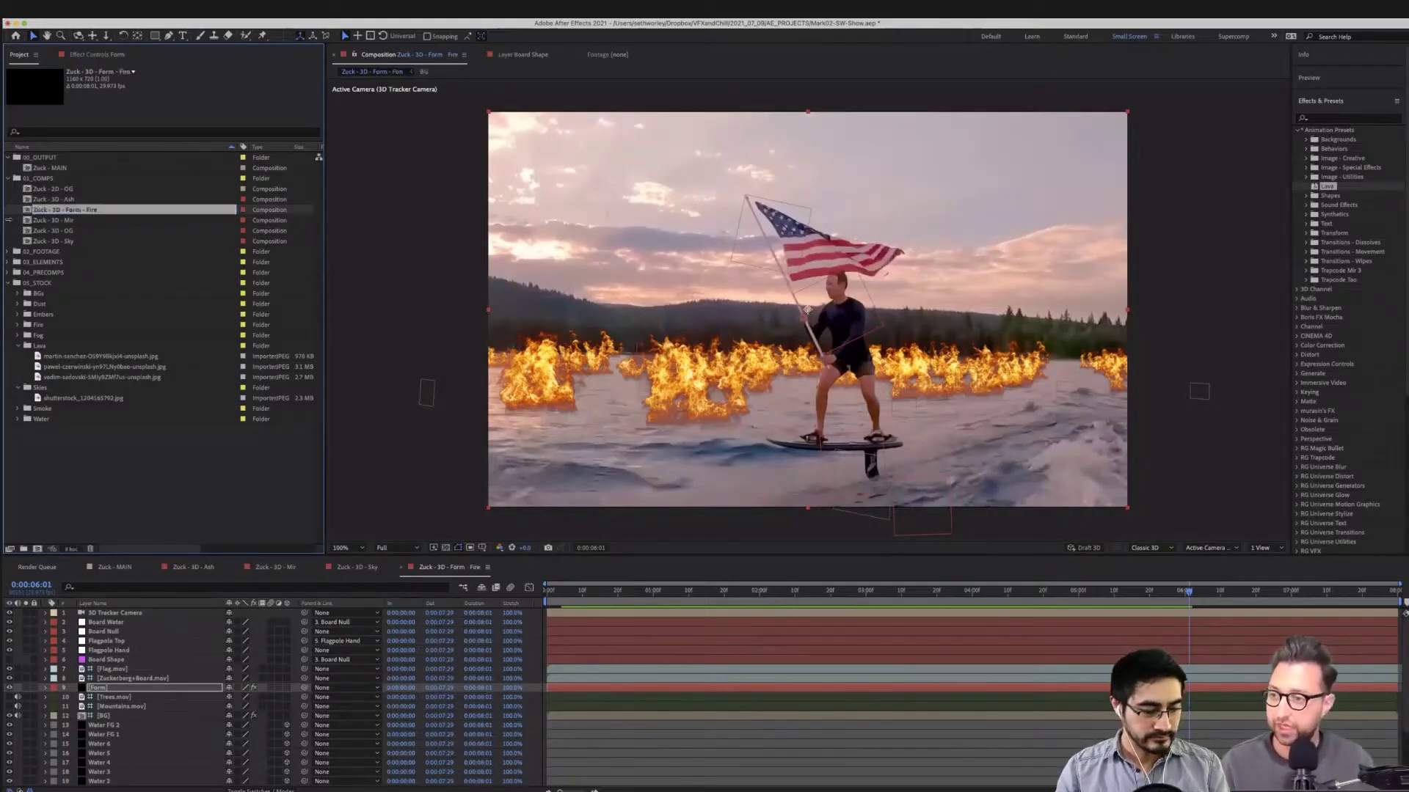
In the Trapcode Form Designer, replace the fire particle sprite with the custom DF_Bunny sprite
{"action": "key", "text": "F3"}
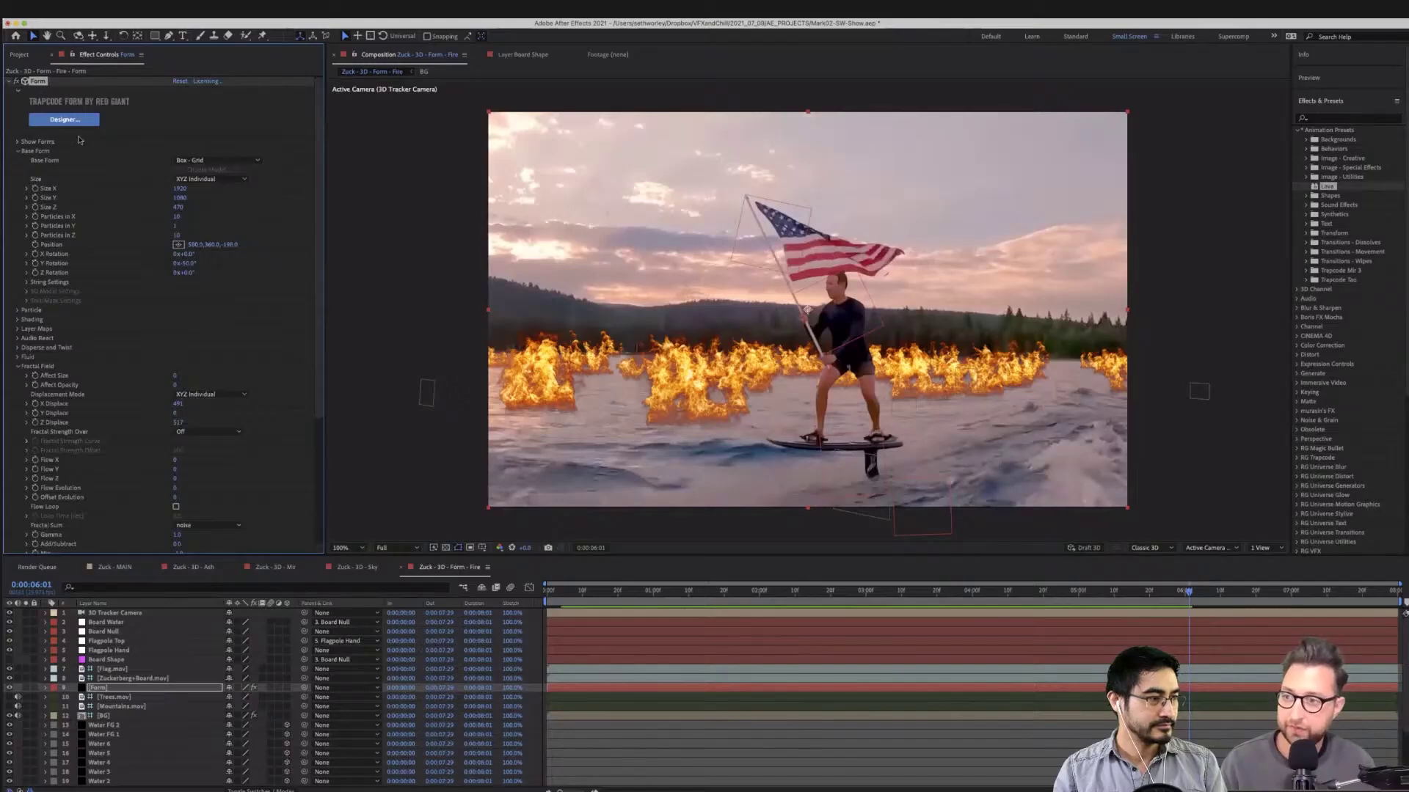
{"action": "left_click", "coordinate": [76, 121]}
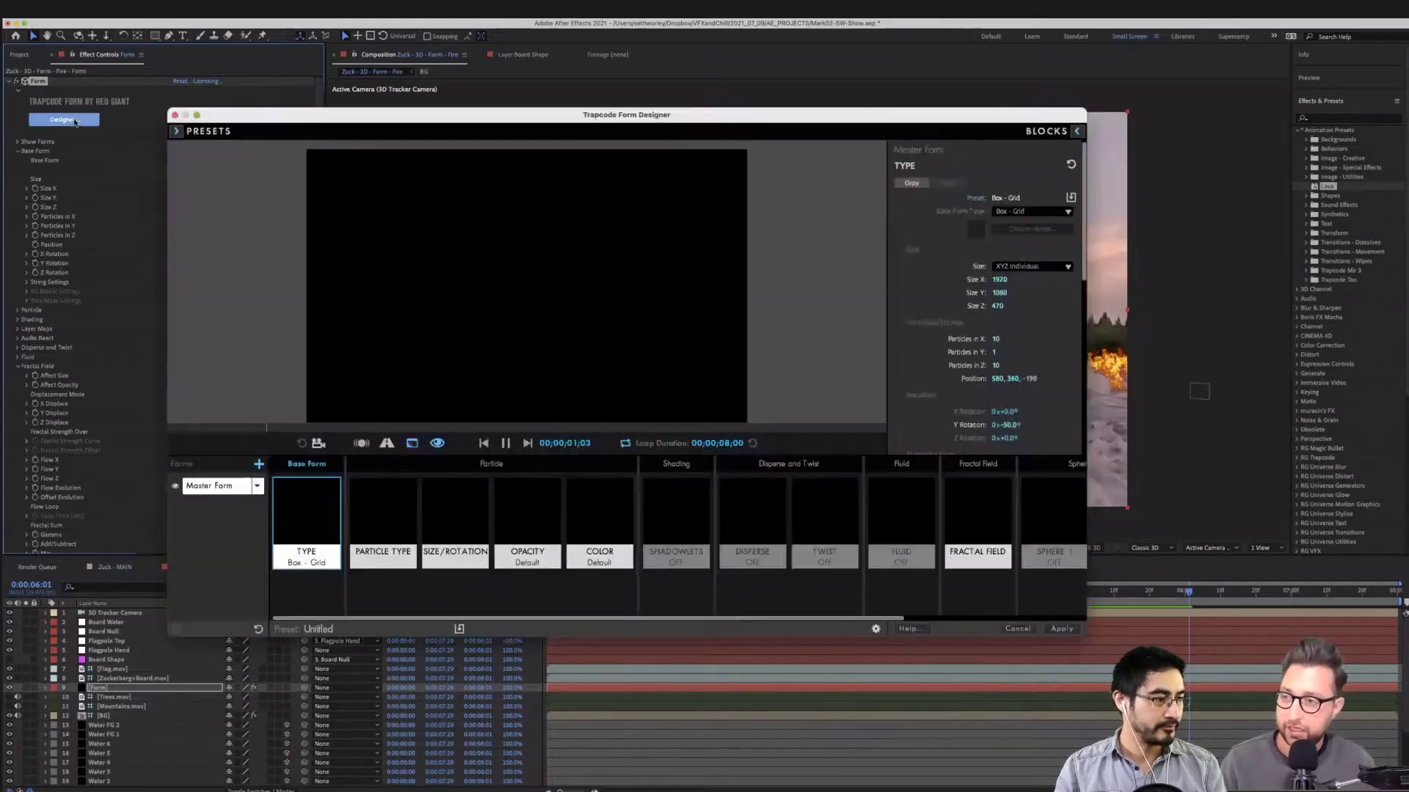
{"action": "left_click", "coordinate": [382, 522]}
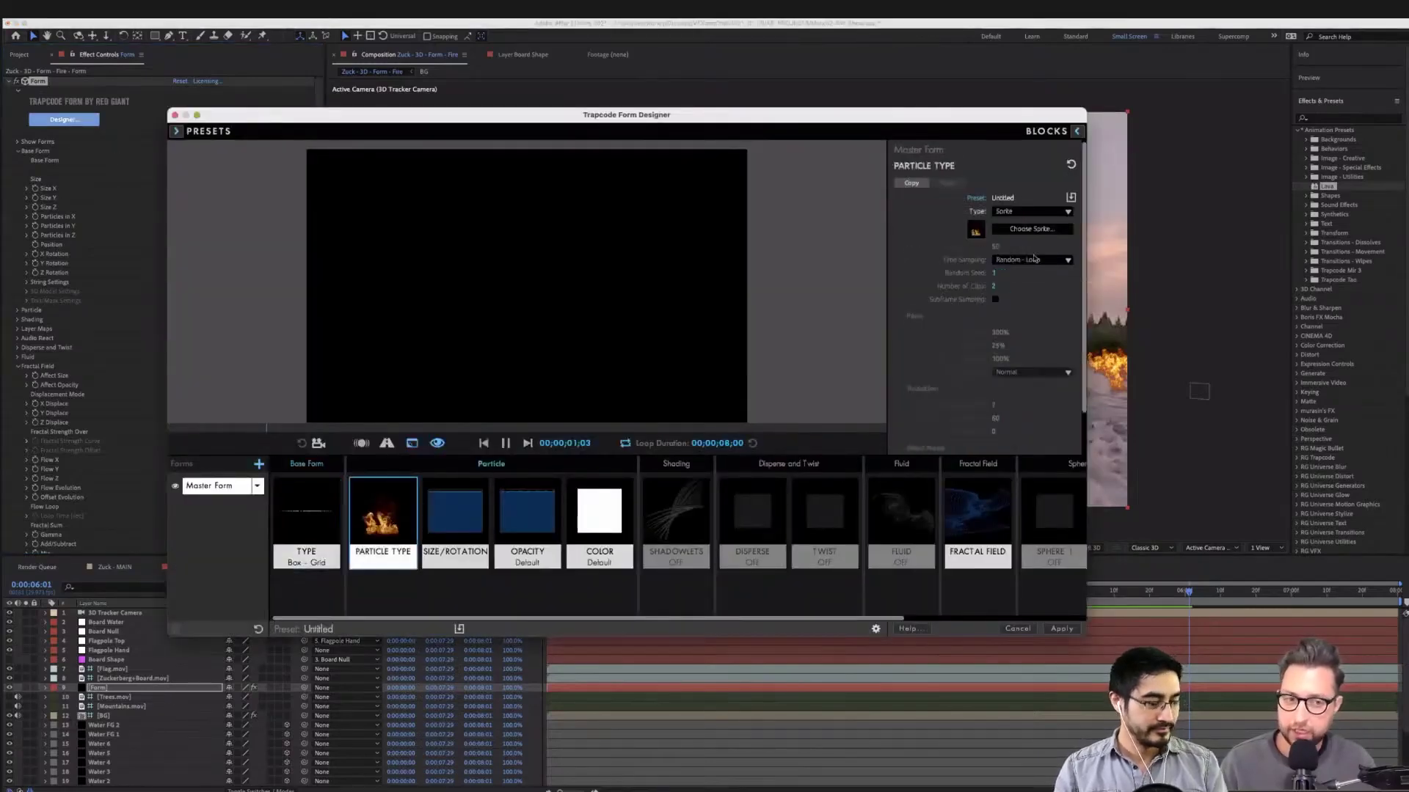
{"action": "left_click", "coordinate": [1018, 230]}
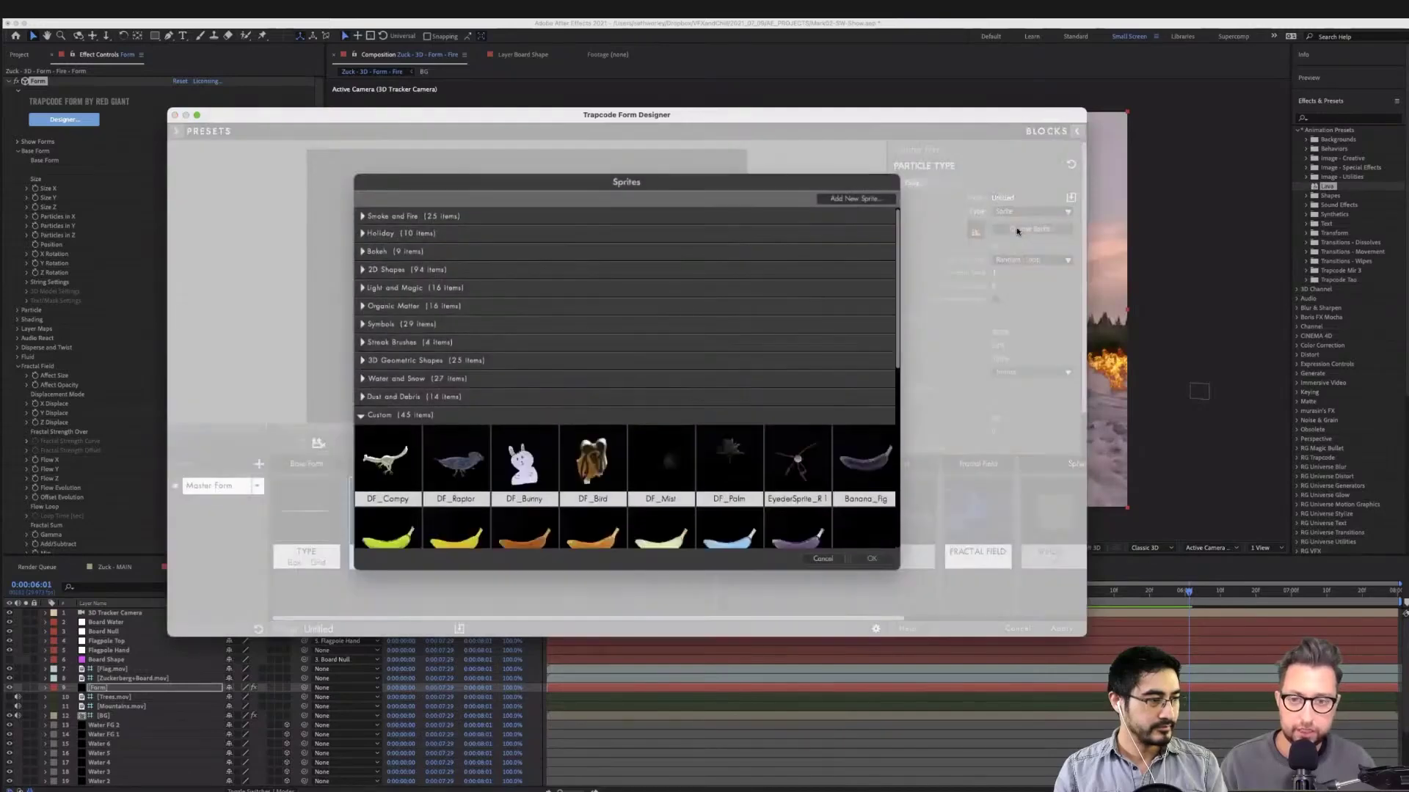
{"action": "scroll", "coordinate": [723, 341], "scroll_direction": "down", "scroll_amount": 10}
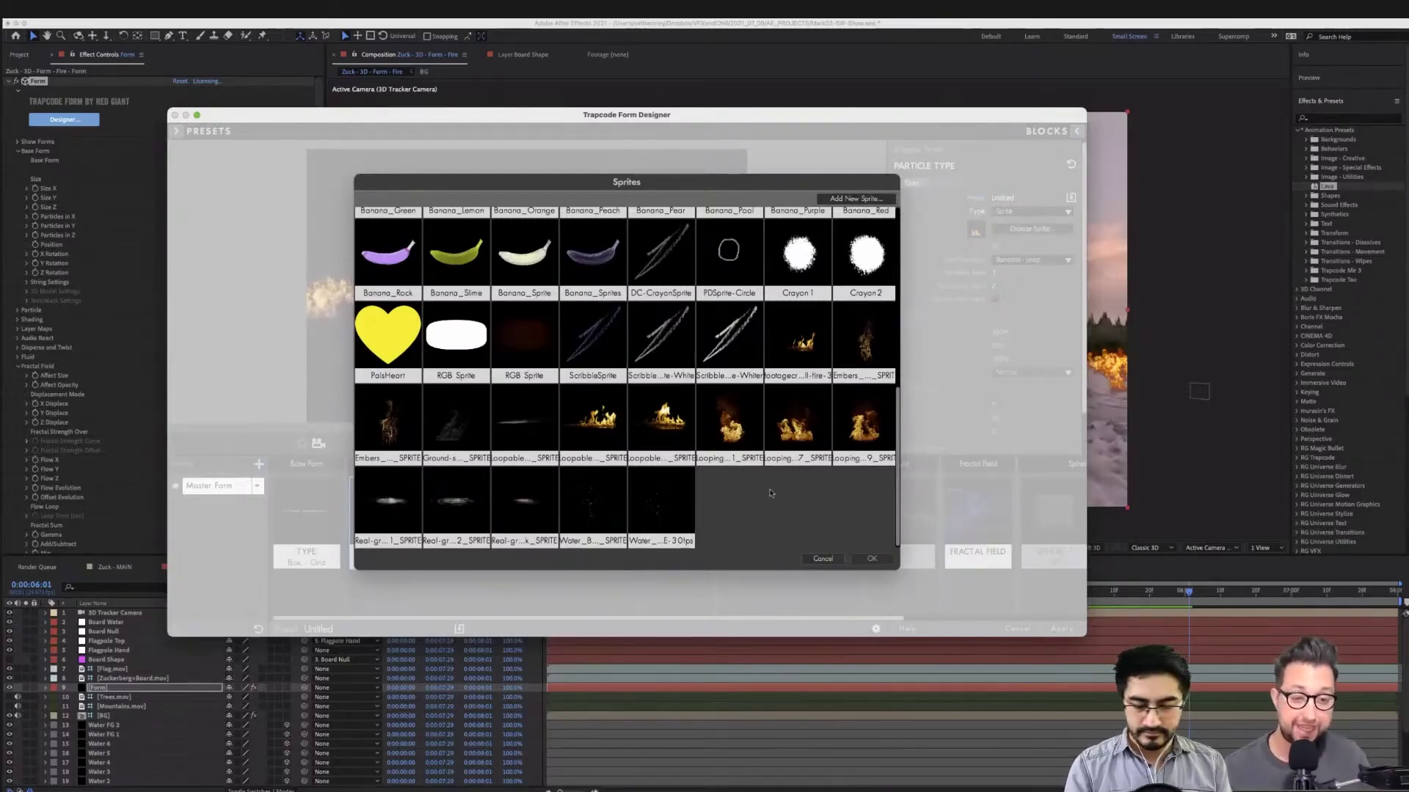
{"action": "scroll", "coordinate": [733, 497], "scroll_direction": "up", "scroll_amount": 5}
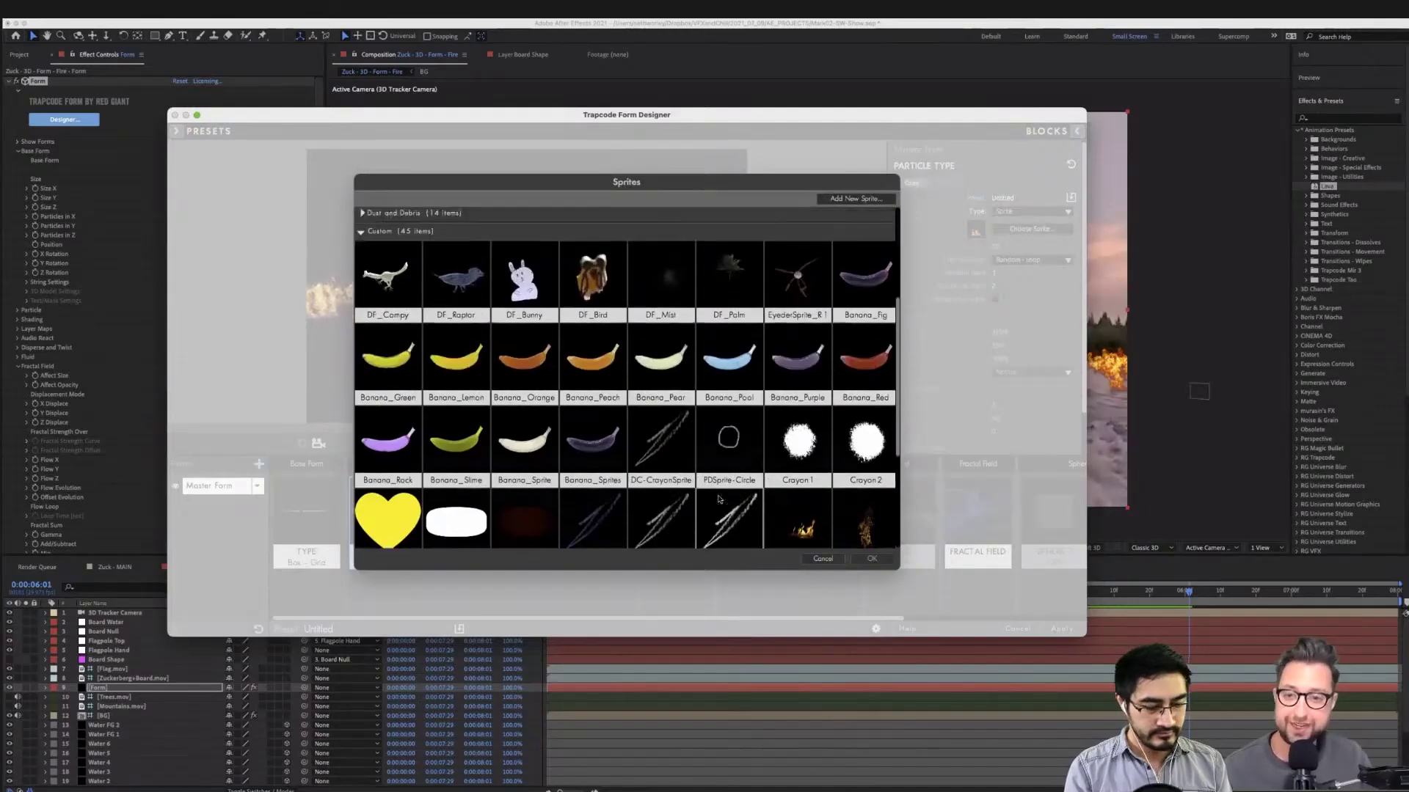
{"action": "scroll", "coordinate": [660, 440], "scroll_direction": "up", "scroll_amount": 1}
{"action": "left_click", "coordinate": [521, 312]}
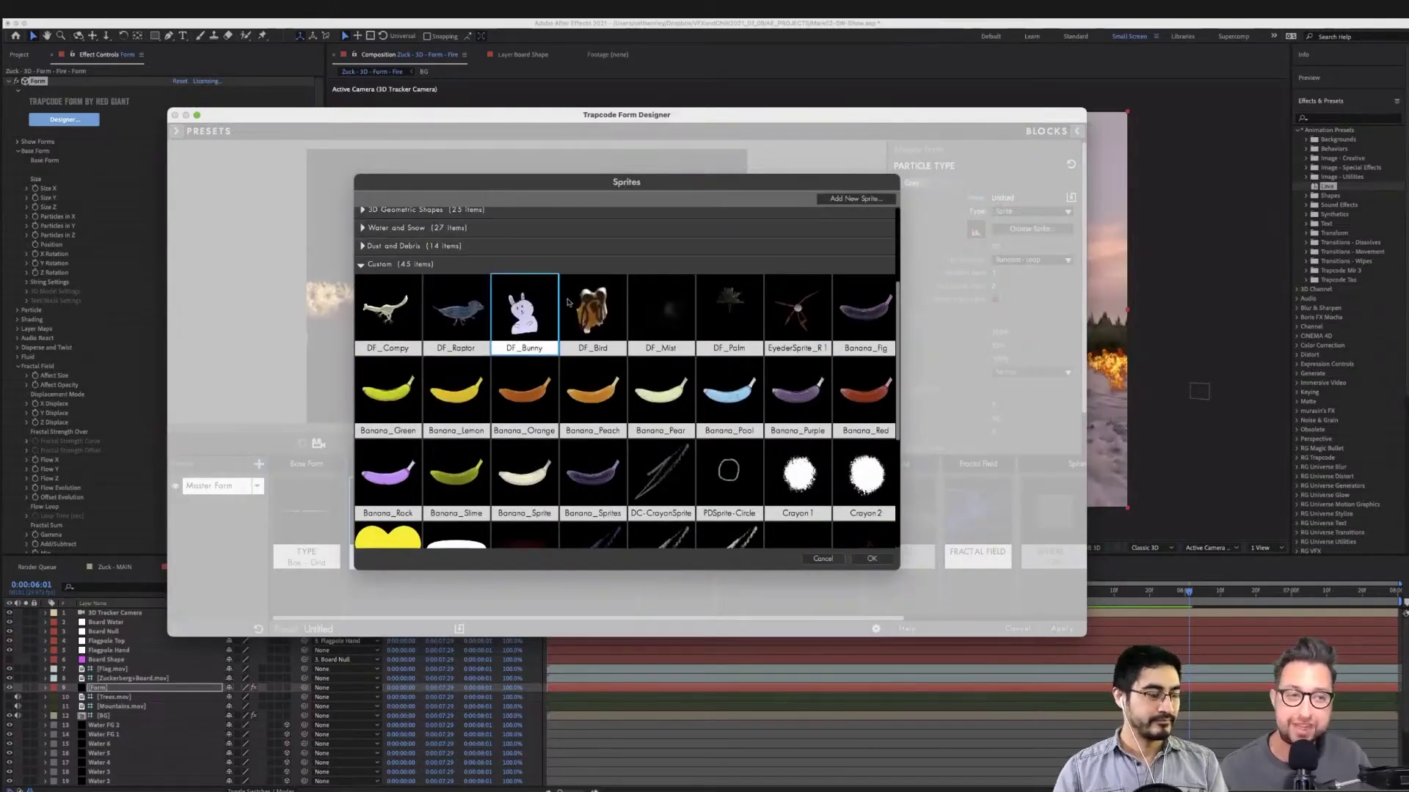
{"action": "left_click", "coordinate": [871, 559]}
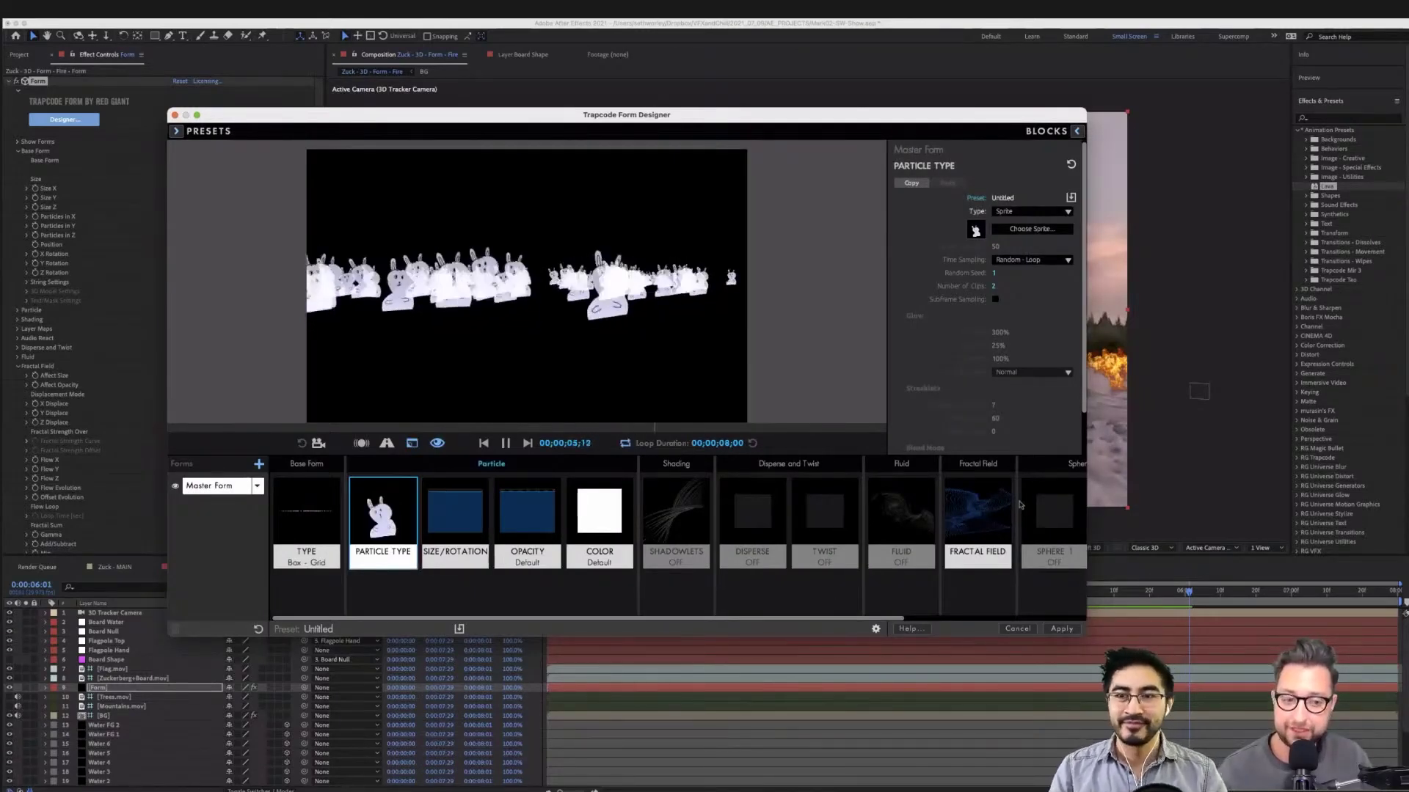
Set the bunny particles' Blend Mode to Normal, apply the design, and preview the shot from 0:00:01:15
{"action": "scroll", "coordinate": [1027, 422], "scroll_direction": "down", "scroll_amount": 2}
{"action": "left_click", "coordinate": [1024, 436]}
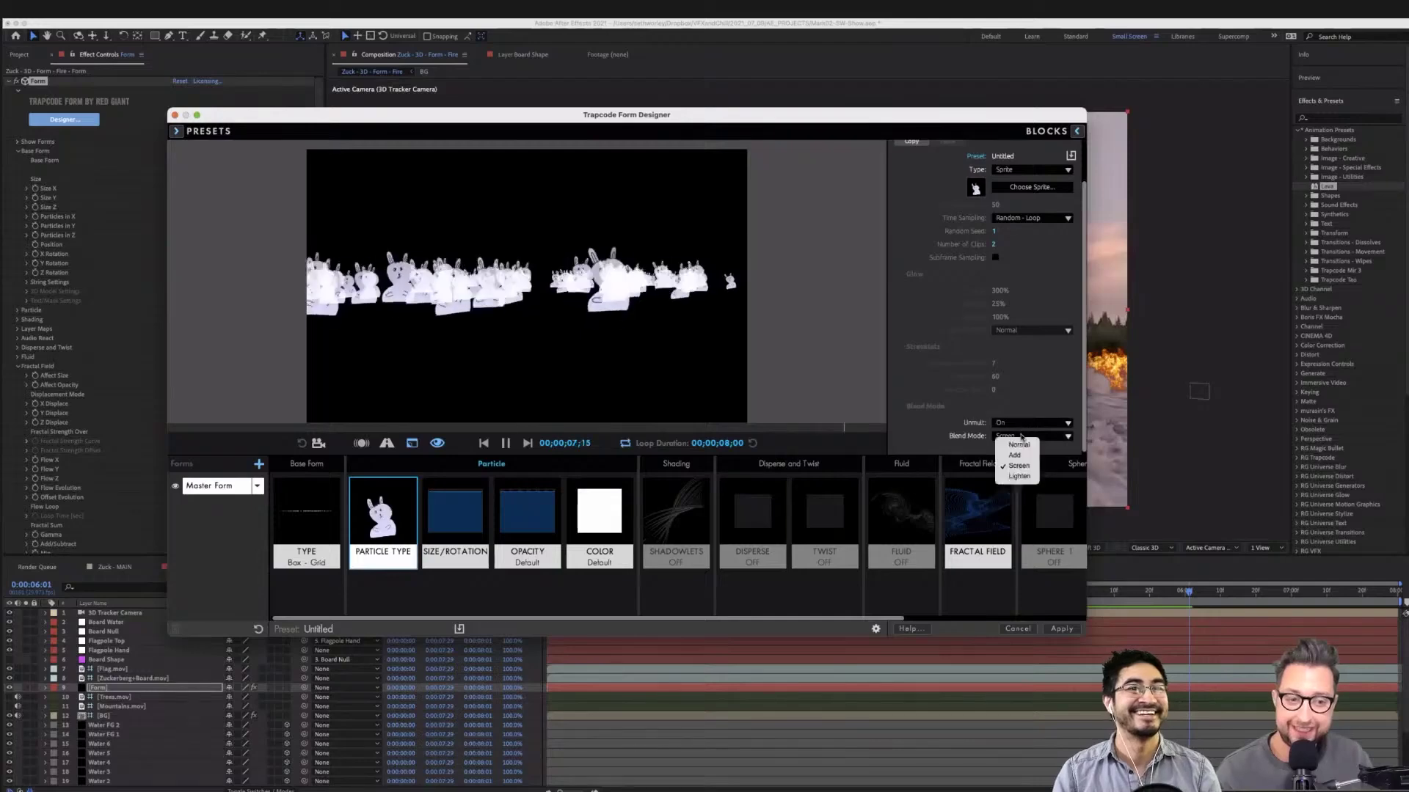
{"action": "left_click", "coordinate": [1017, 455]}
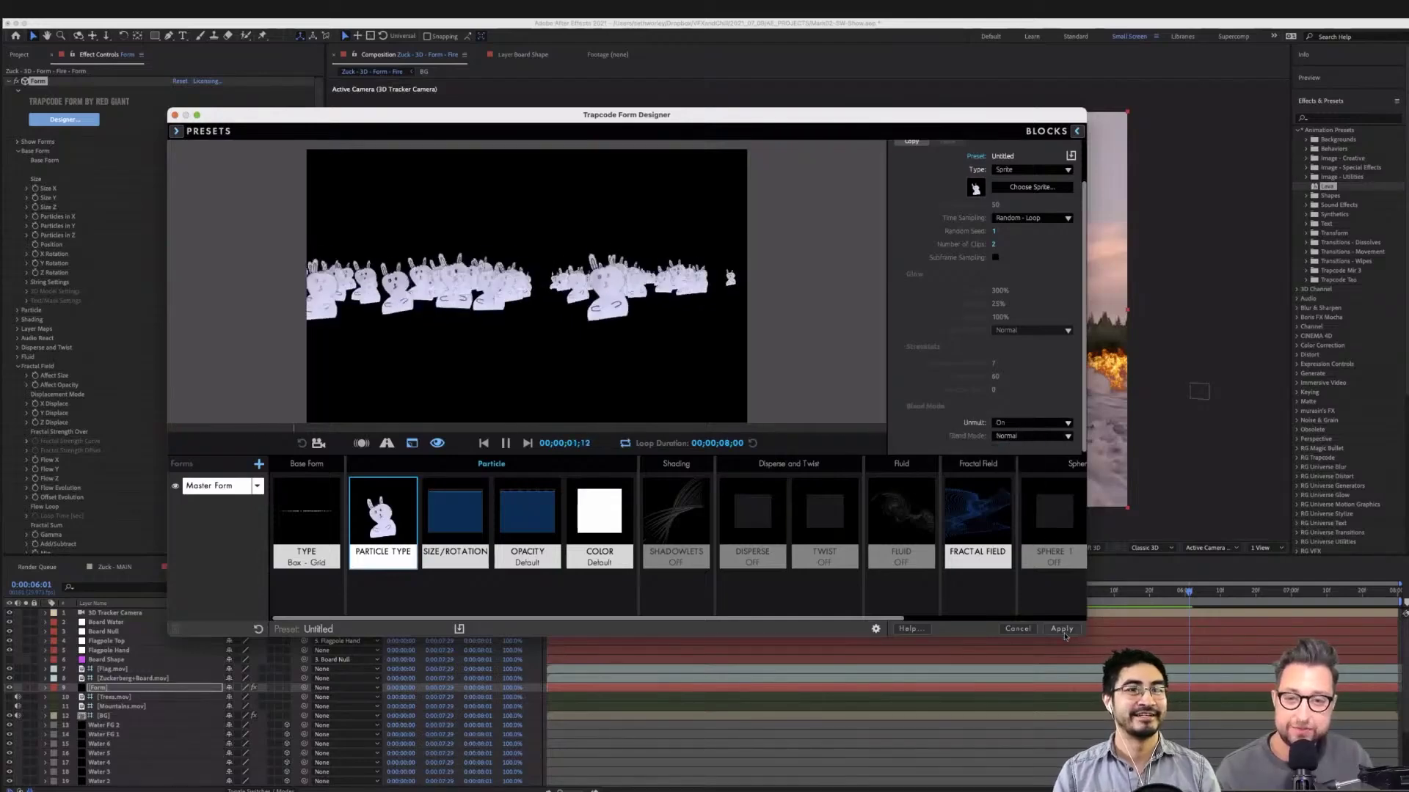
{"action": "left_click", "coordinate": [1060, 629]}
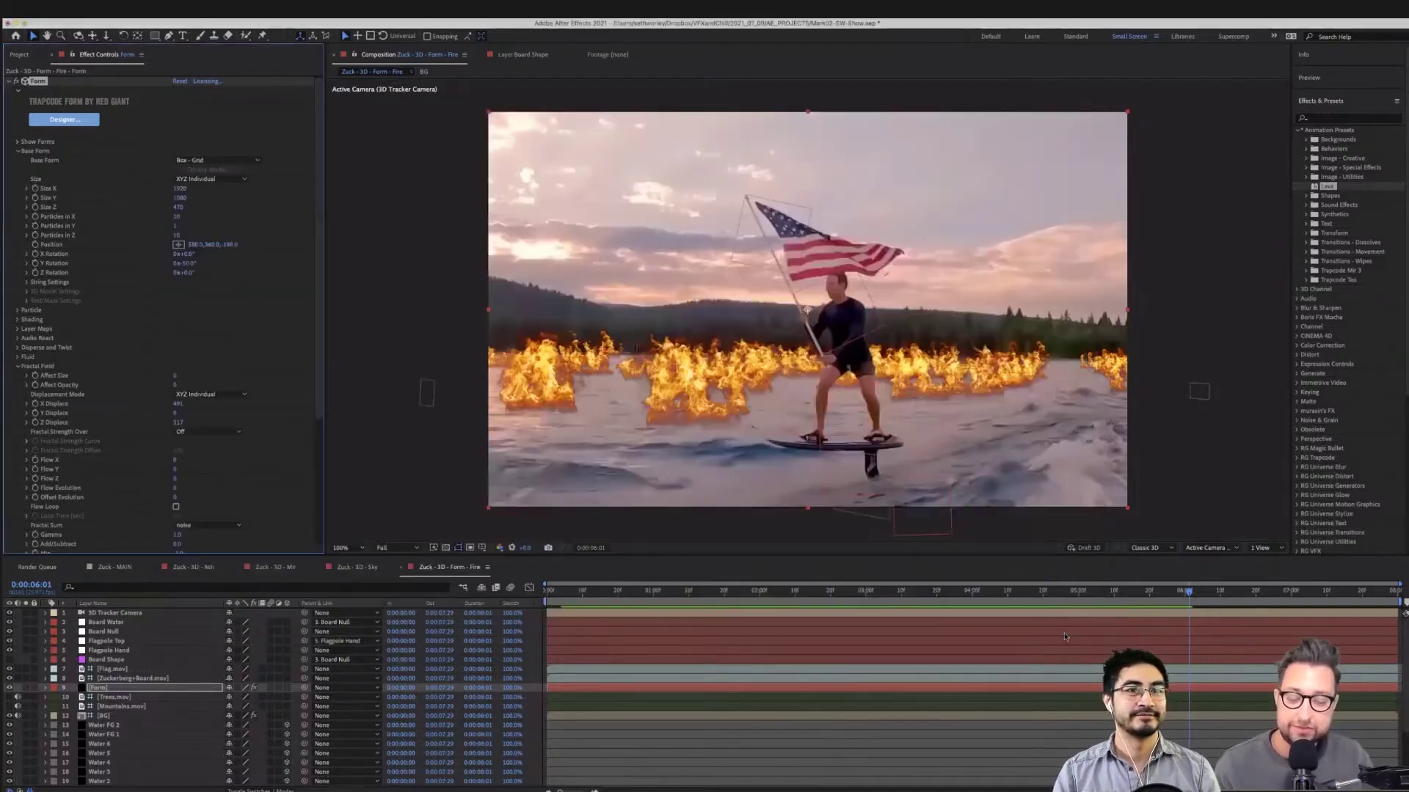
{"action": "left_click", "coordinate": [706, 594]}
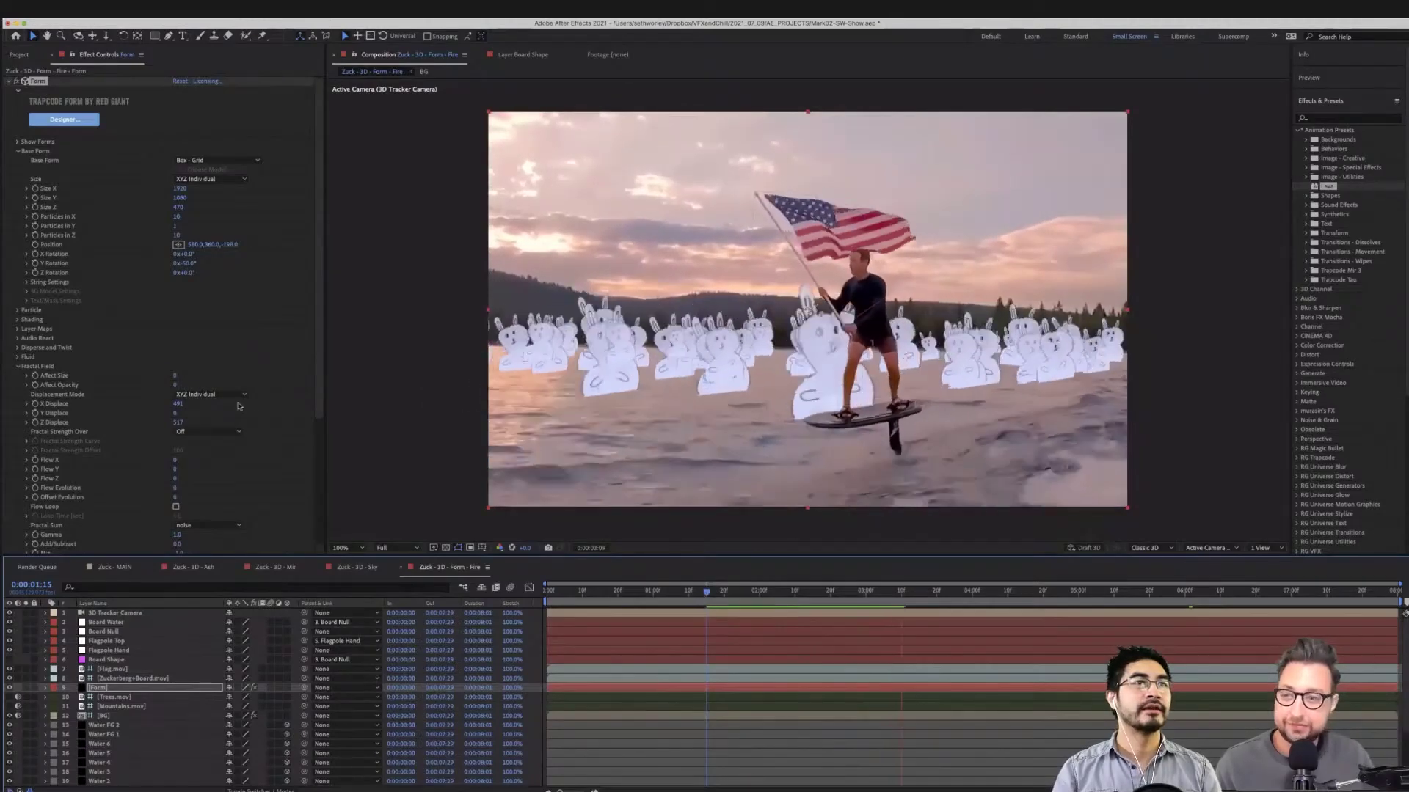
Set the Form particles' Size Random to 25%
{"action": "scroll", "coordinate": [220, 382], "scroll_direction": "down", "scroll_amount": 3}
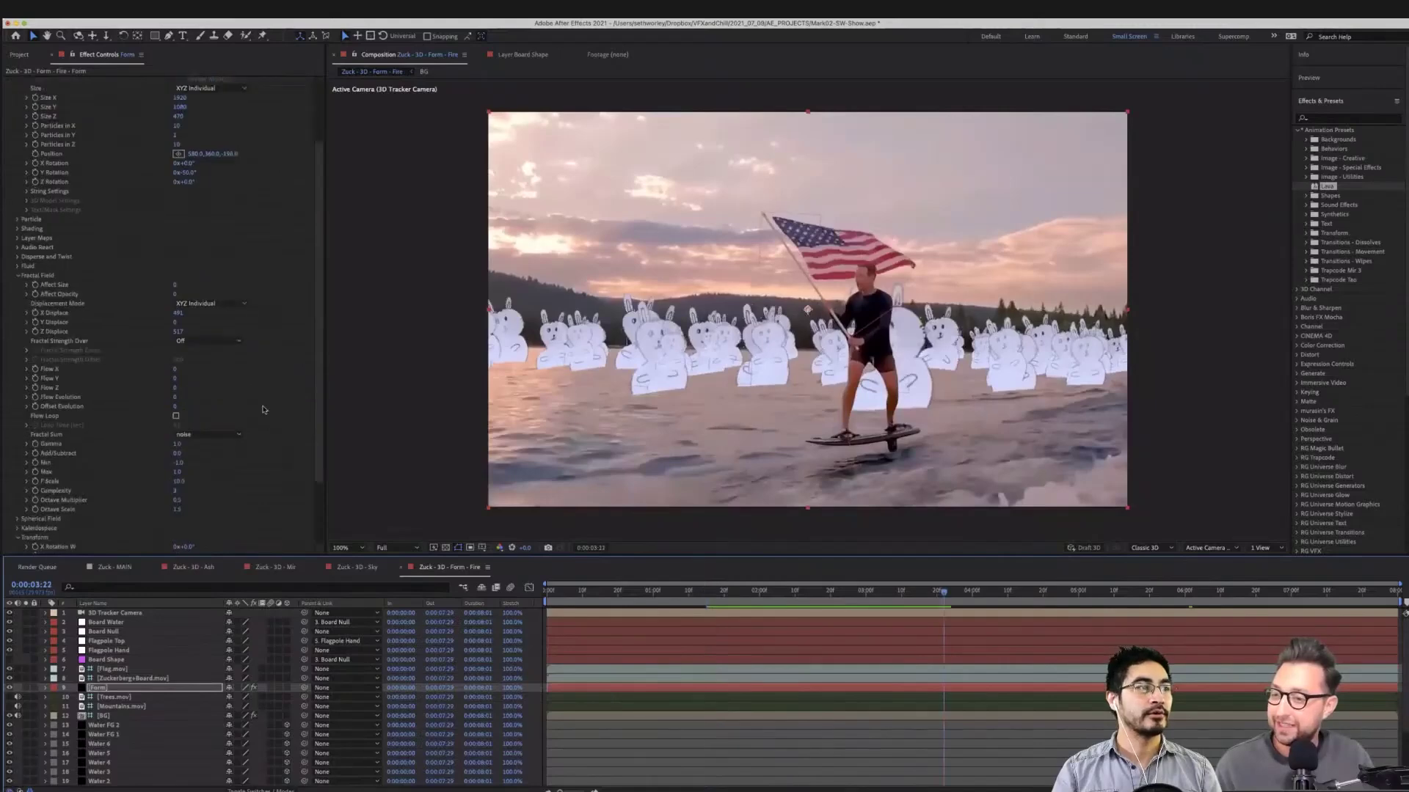
{"action": "left_click", "coordinate": [19, 220]}
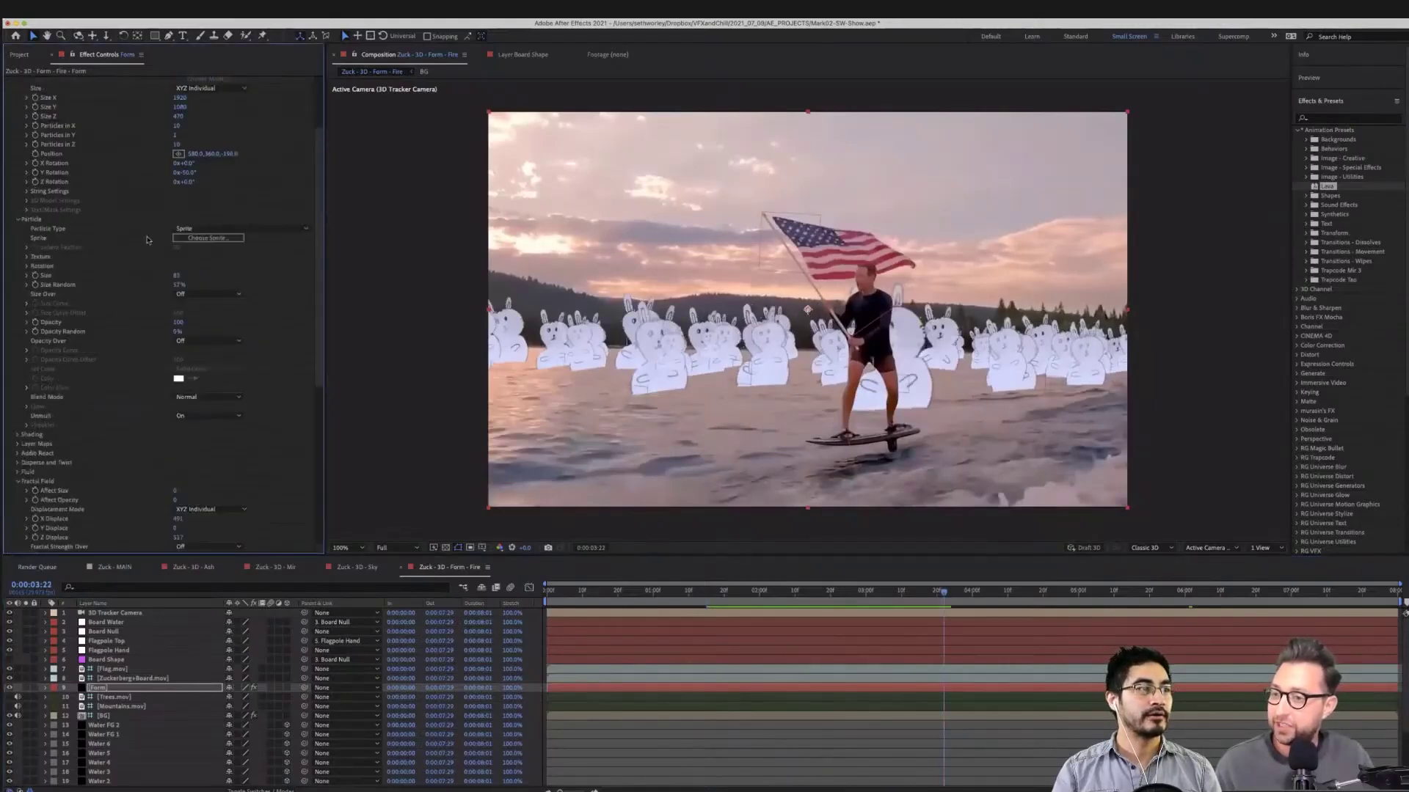
{"action": "left_click", "coordinate": [178, 285]}
{"action": "type", "text": "2"}
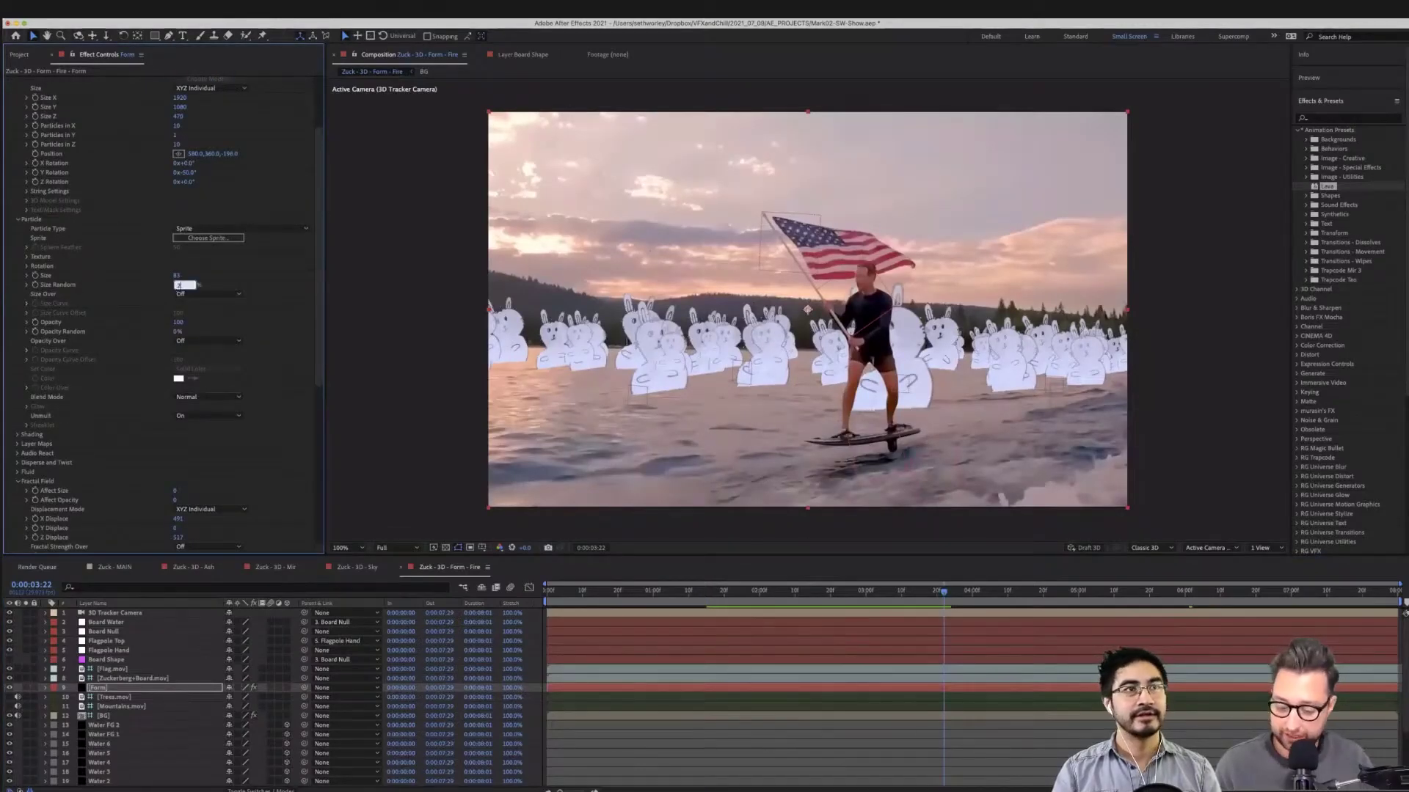
{"action": "type", "text": "5"}
{"action": "key", "text": "Return"}
In the Trapcode Form Designer, replace the bunny particle sprite with the last custom Water sprite, the one ending in E-30fps
{"action": "scroll", "coordinate": [189, 190], "scroll_direction": "up", "scroll_amount": 3}
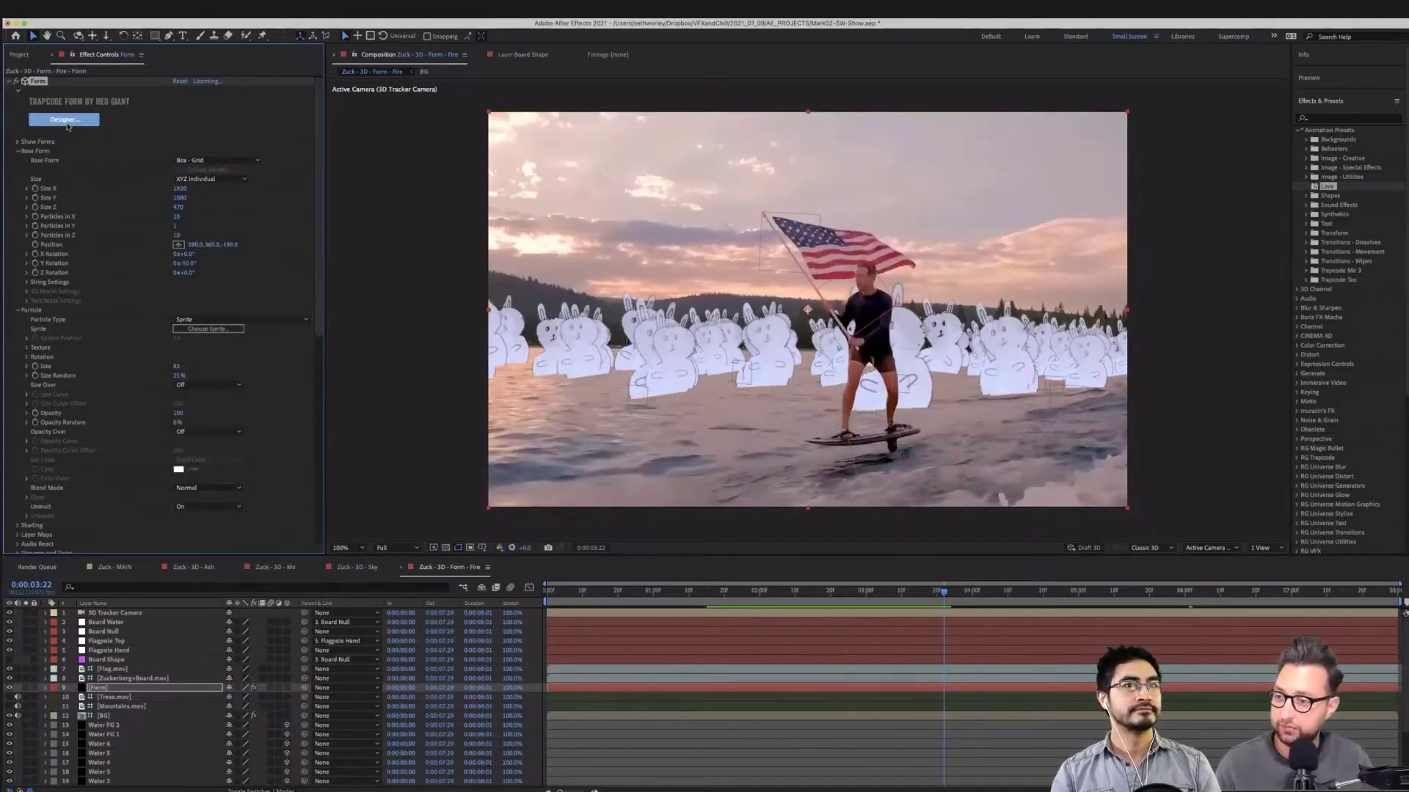
{"action": "left_click", "coordinate": [66, 121]}
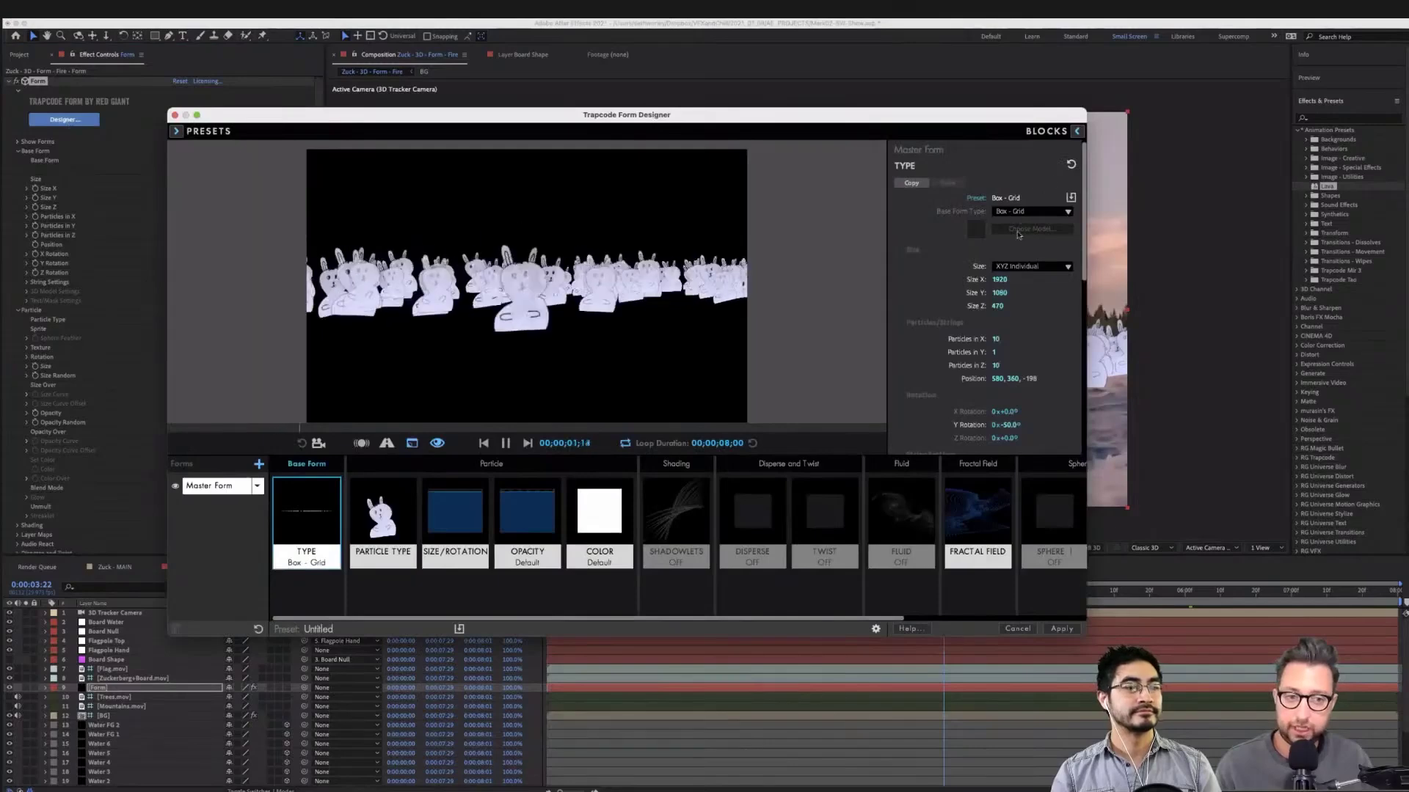
{"action": "left_click", "coordinate": [381, 543]}
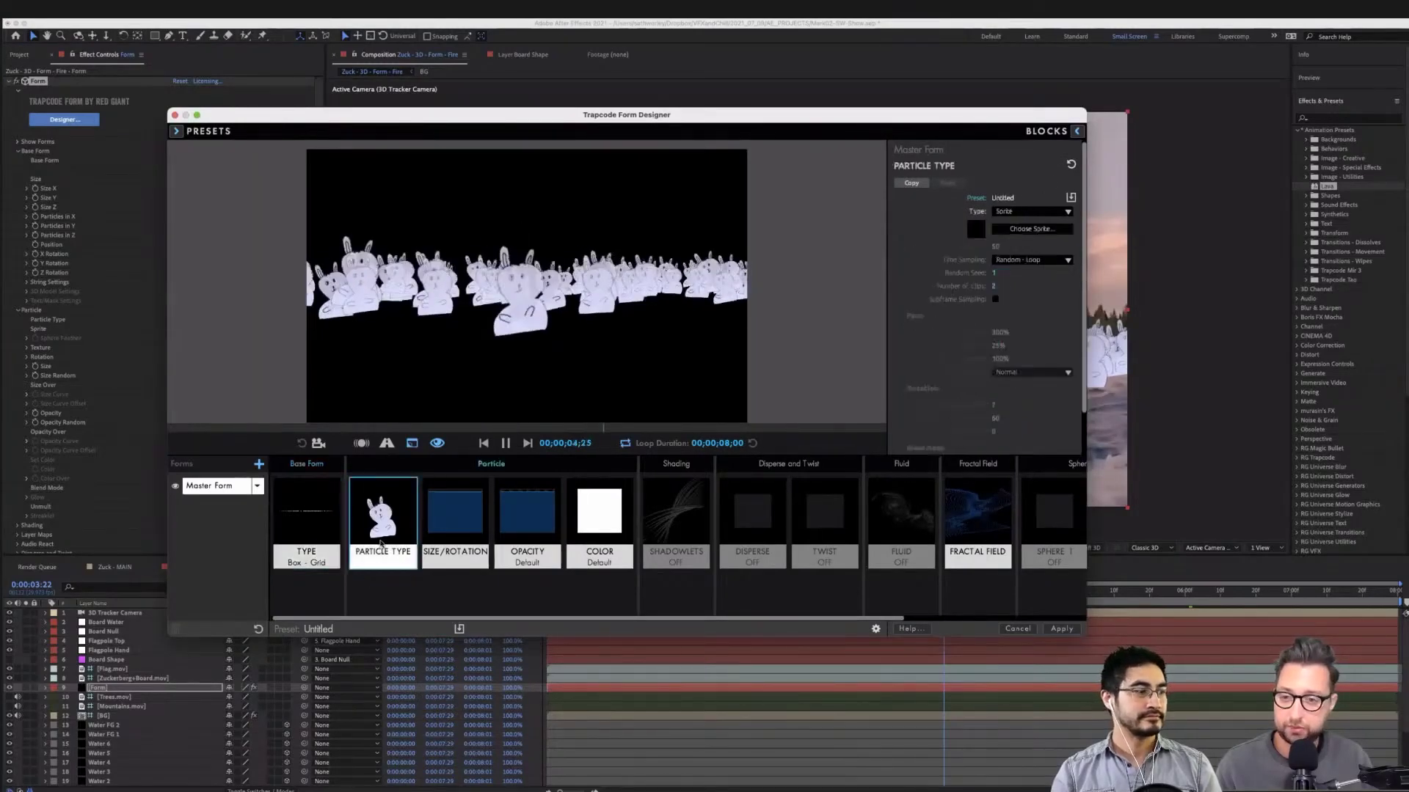
{"action": "left_click", "coordinate": [1030, 229]}
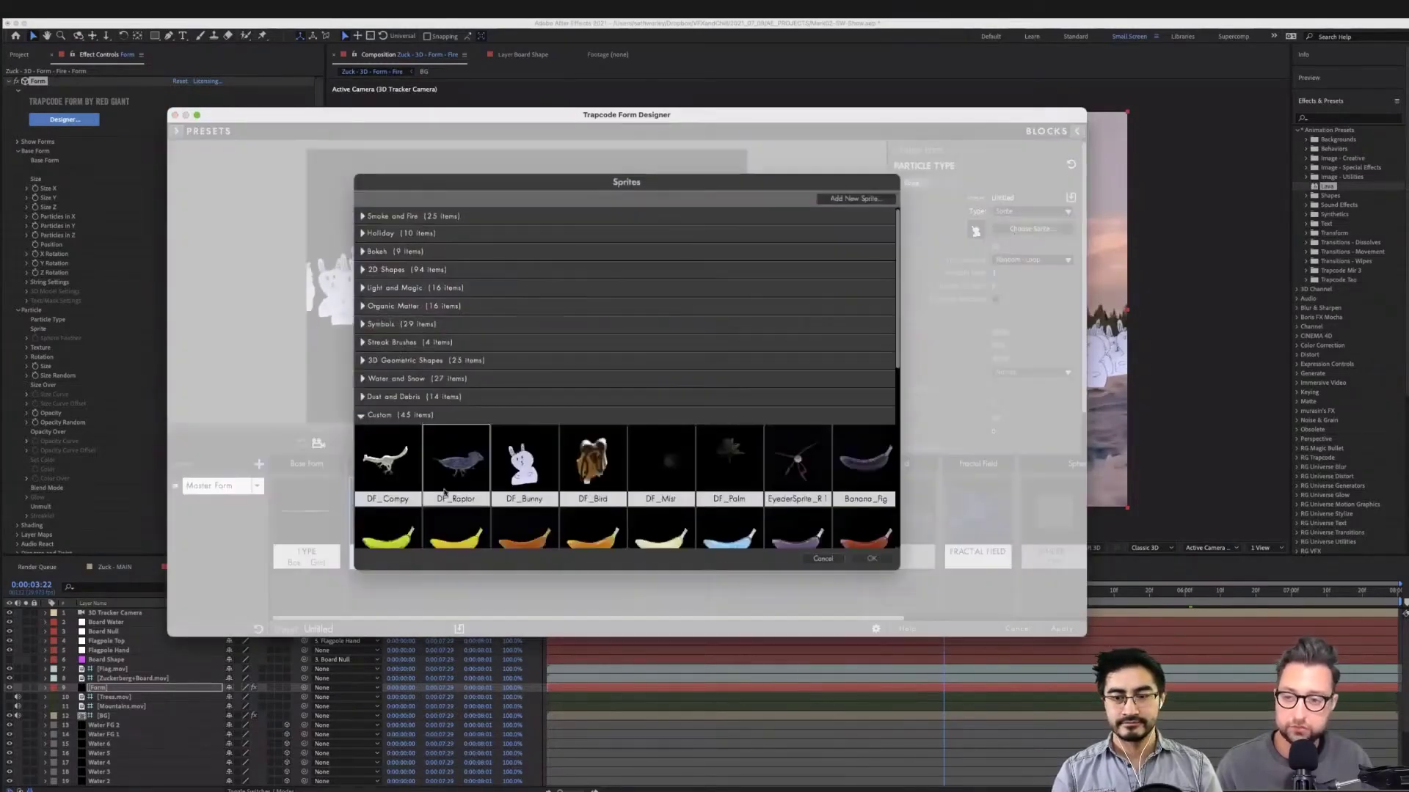
{"action": "scroll", "coordinate": [444, 491], "scroll_direction": "down", "scroll_amount": 10}
{"action": "left_click", "coordinate": [660, 506]}
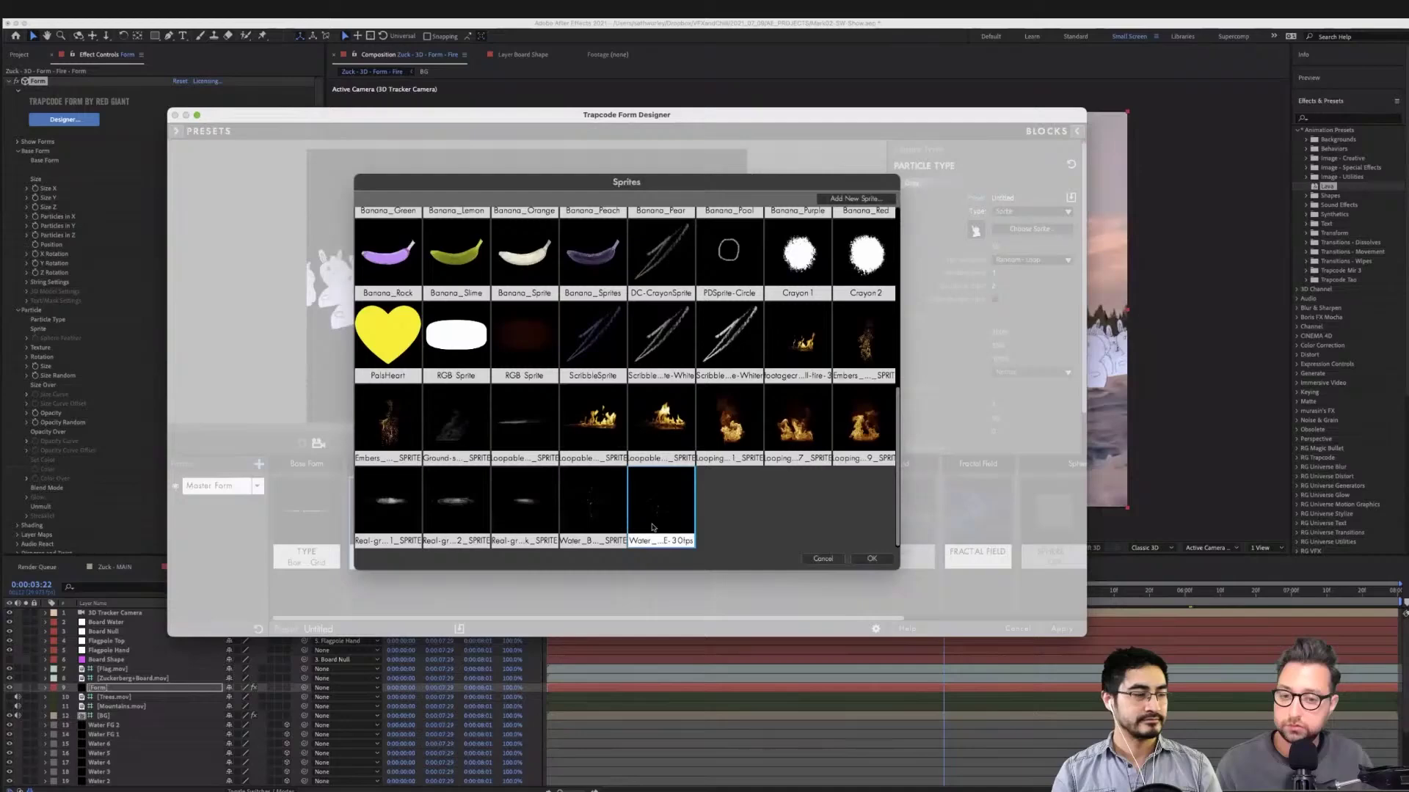
{"action": "left_click", "coordinate": [877, 559]}
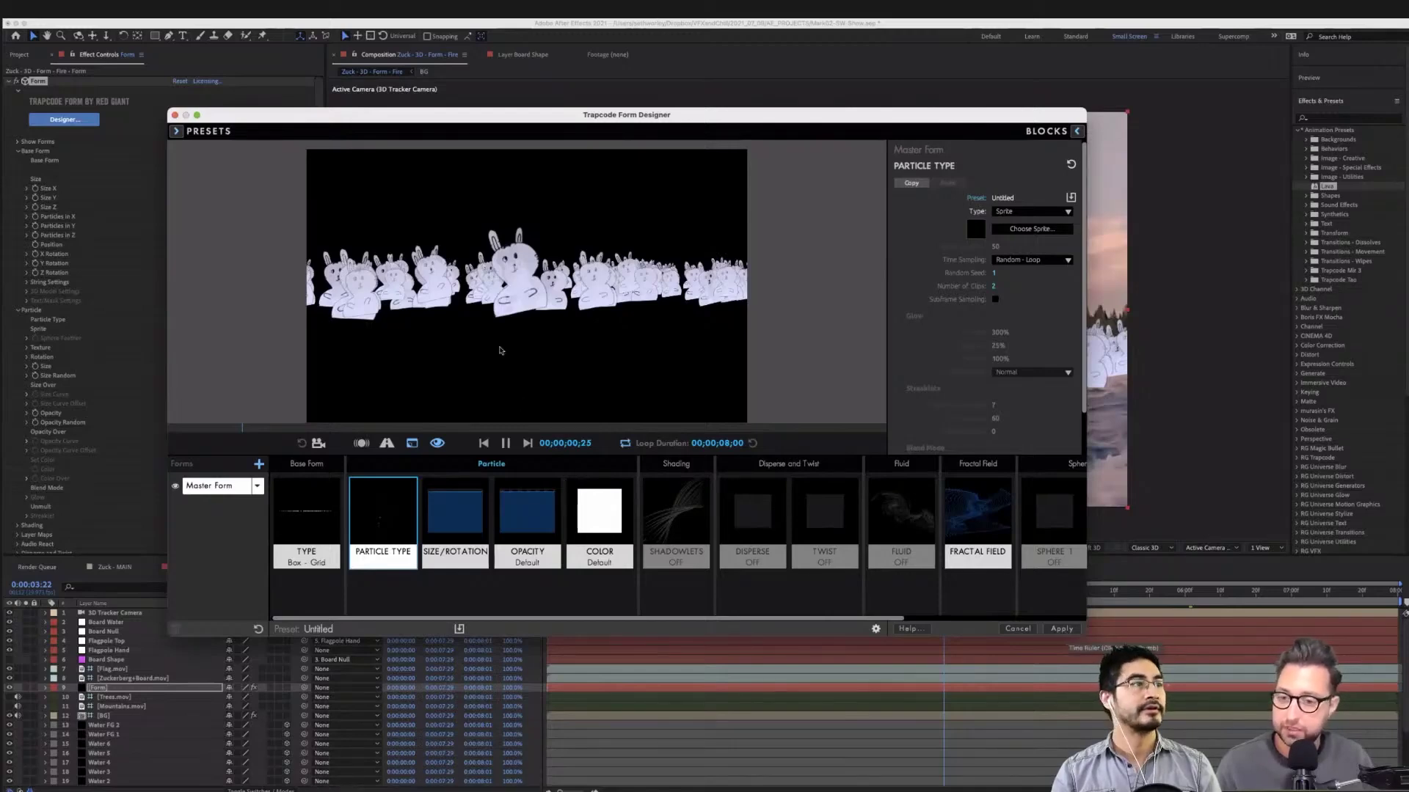
{"action": "key", "text": "alt+Tab"}
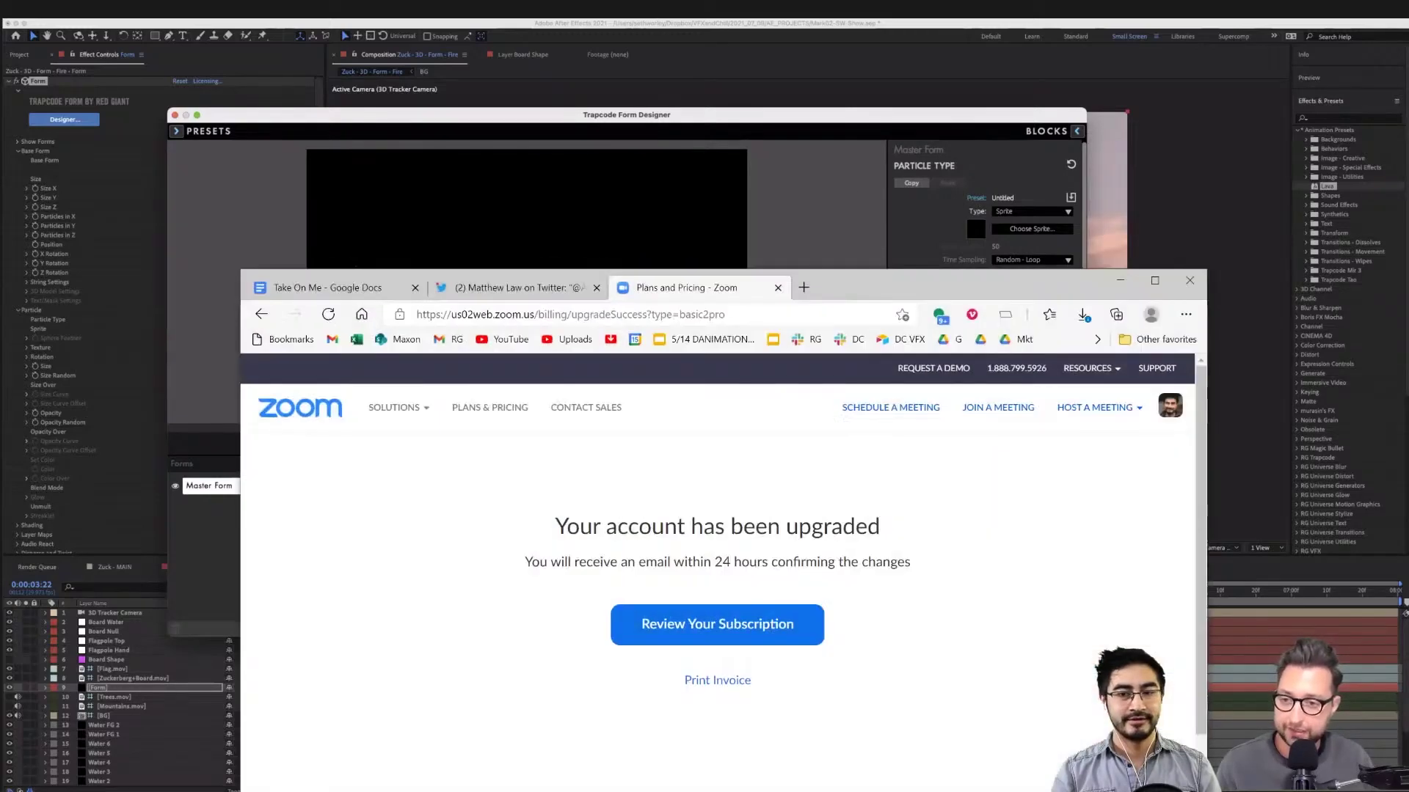
Set the particle type to Sprite Colorize, give the particles a solid reddish-orange color, and apply the design
{"action": "left_click", "coordinate": [1009, 212]}
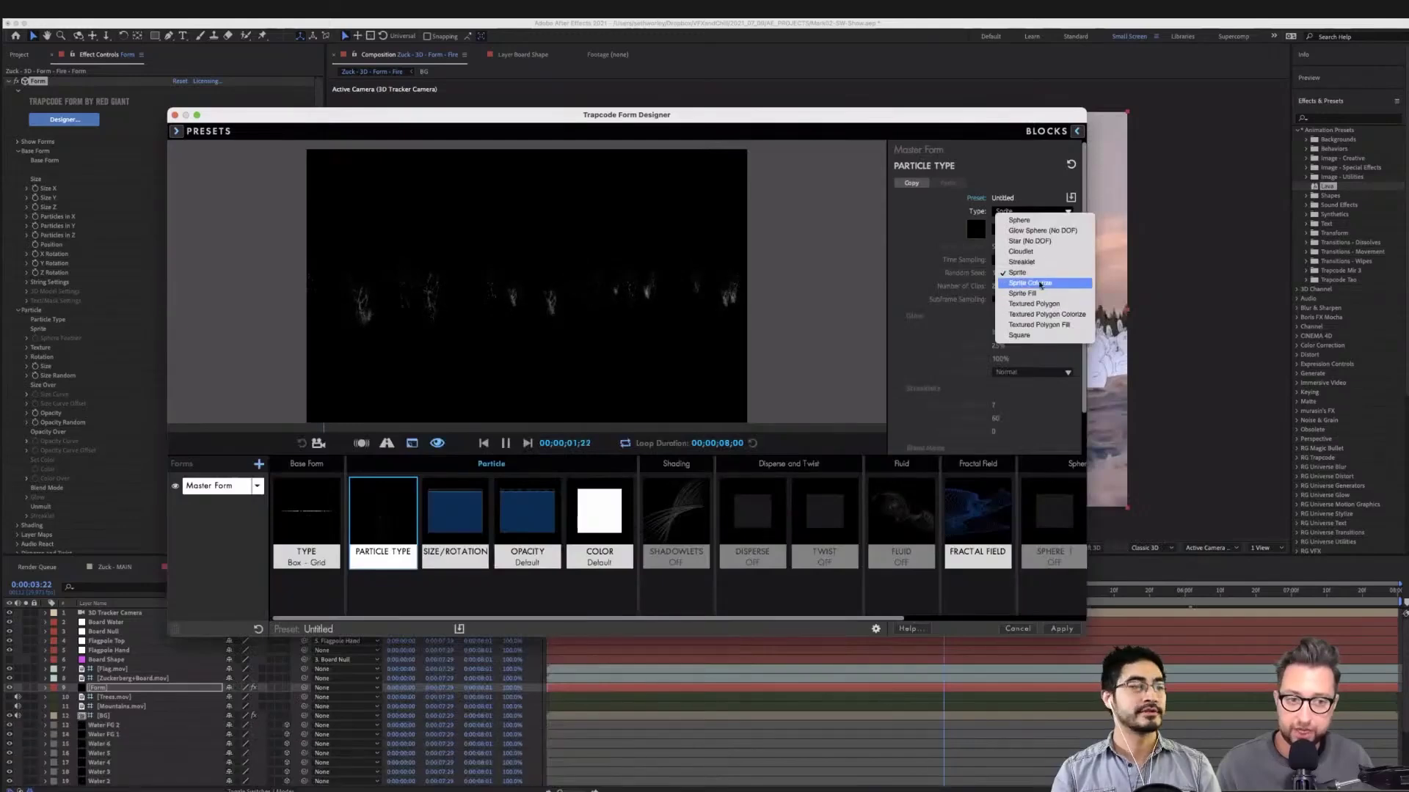
{"action": "left_click", "coordinate": [1039, 283]}
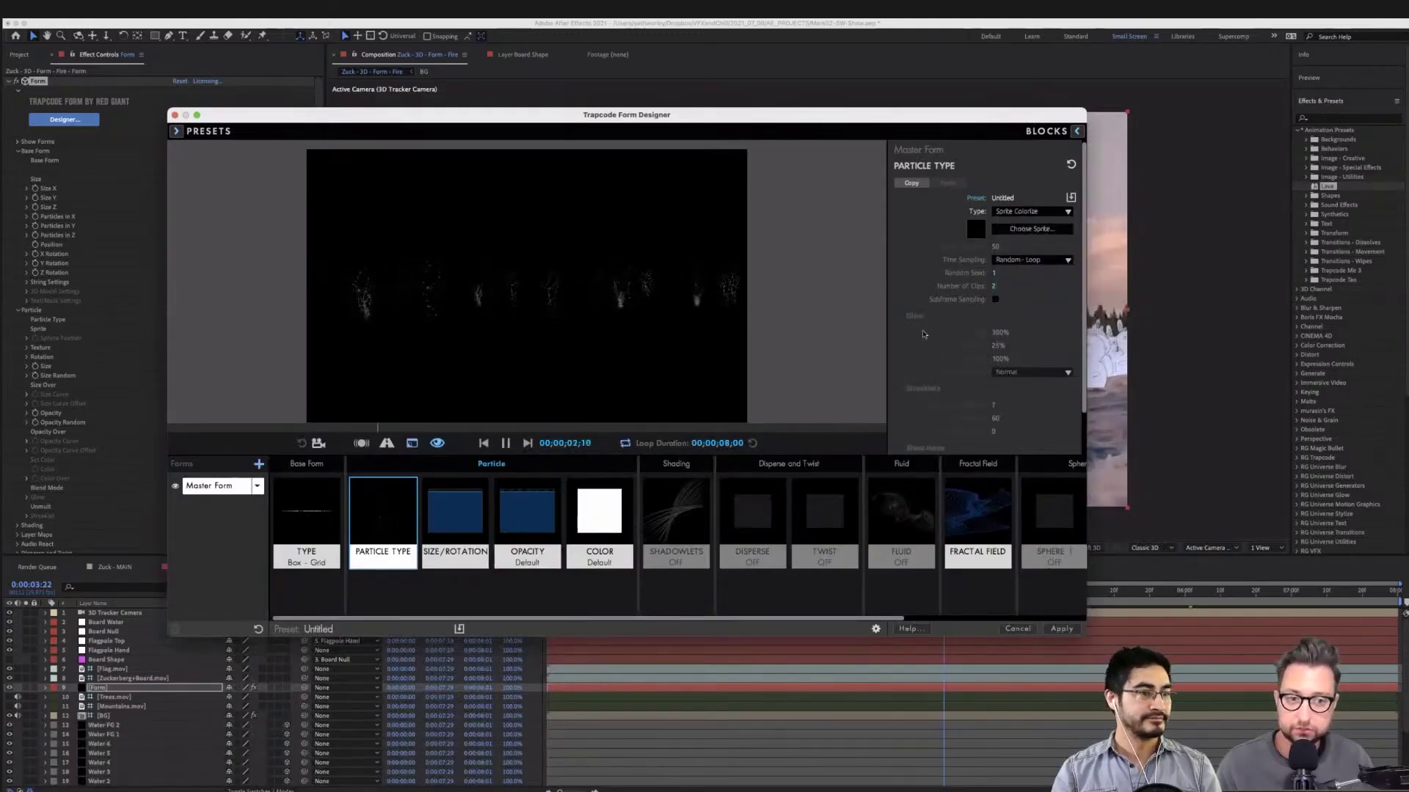
{"action": "left_click", "coordinate": [599, 513]}
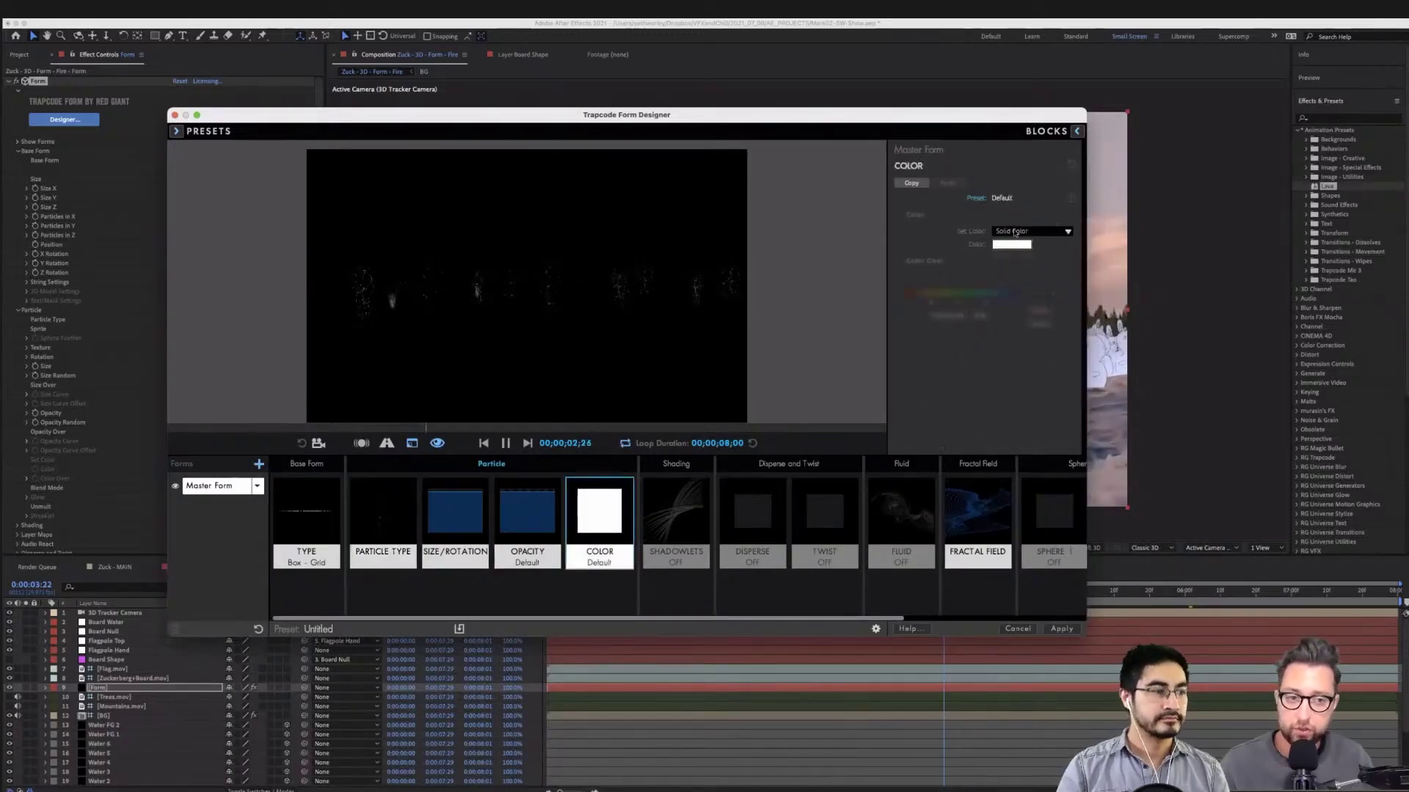
{"action": "left_click", "coordinate": [1013, 245]}
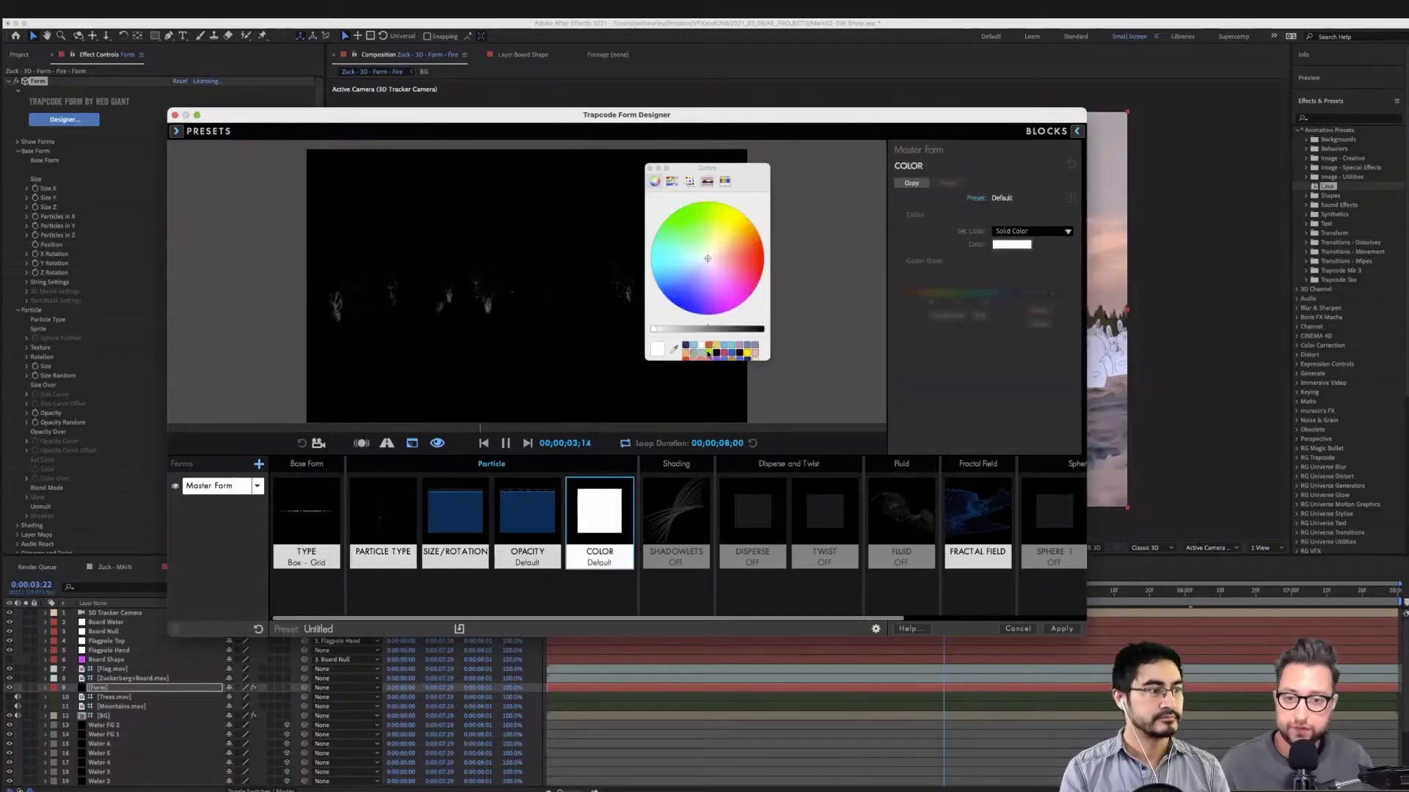
{"action": "left_click", "coordinate": [671, 182]}
{"action": "left_click", "coordinate": [689, 181]}
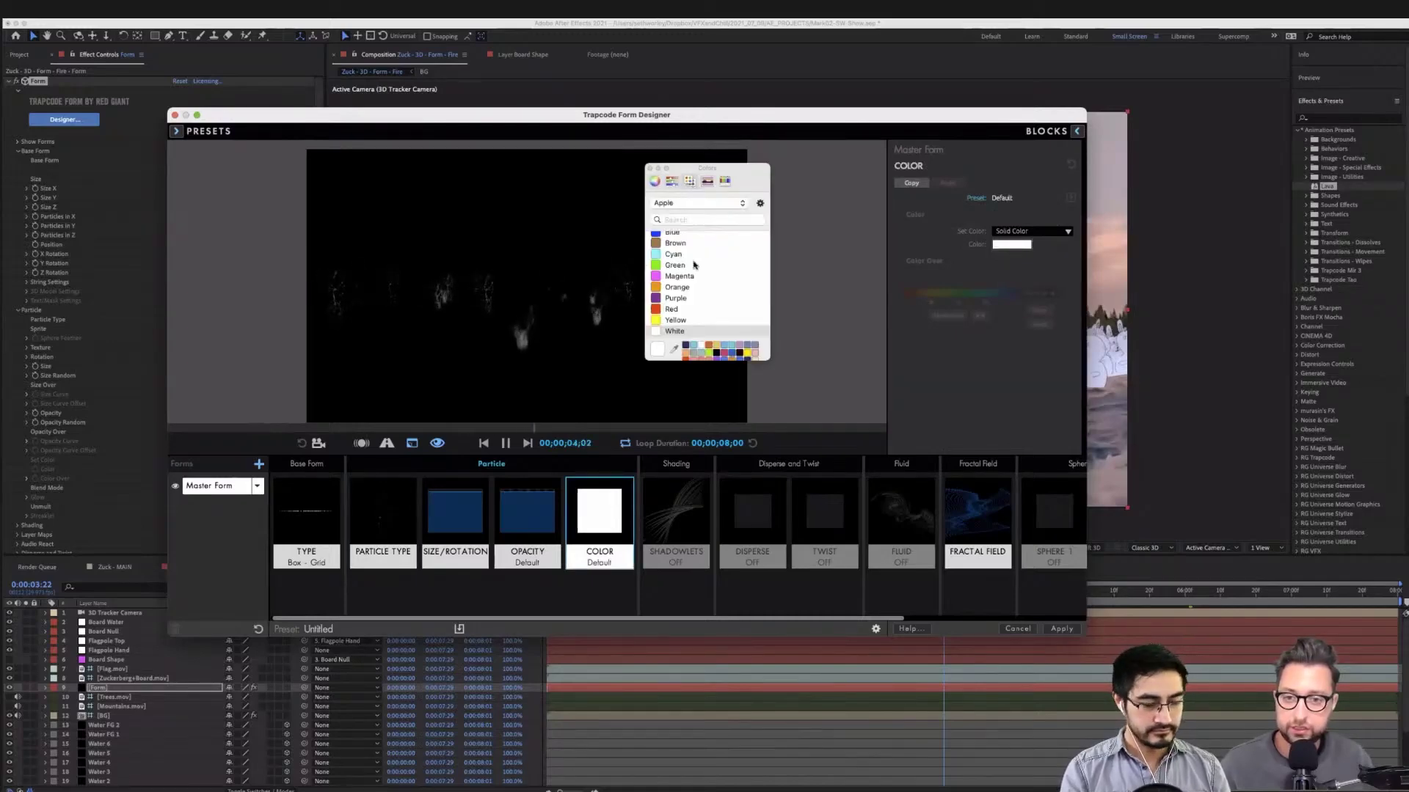
{"action": "left_click", "coordinate": [682, 287]}
{"action": "left_click", "coordinate": [654, 182]}
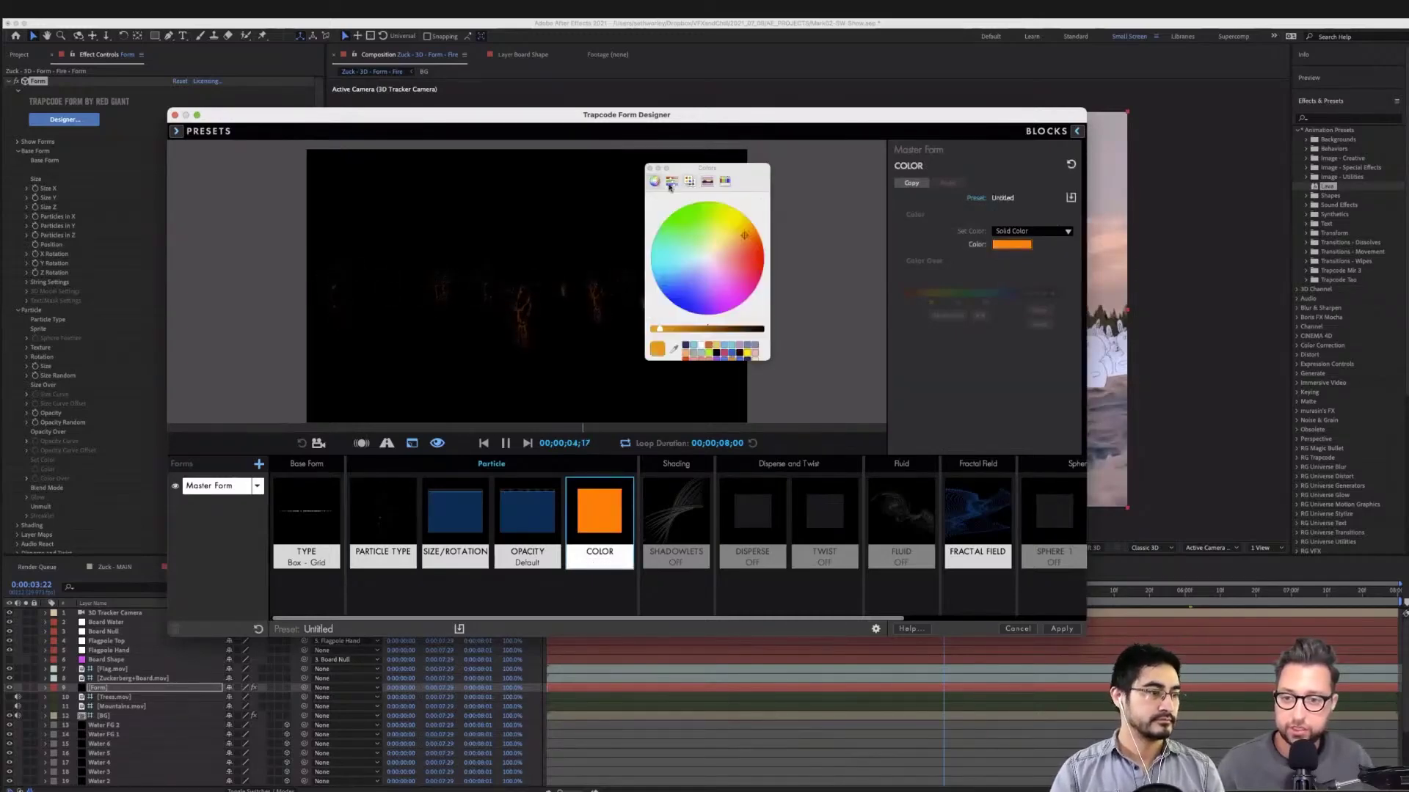
{"action": "left_click", "coordinate": [748, 239]}
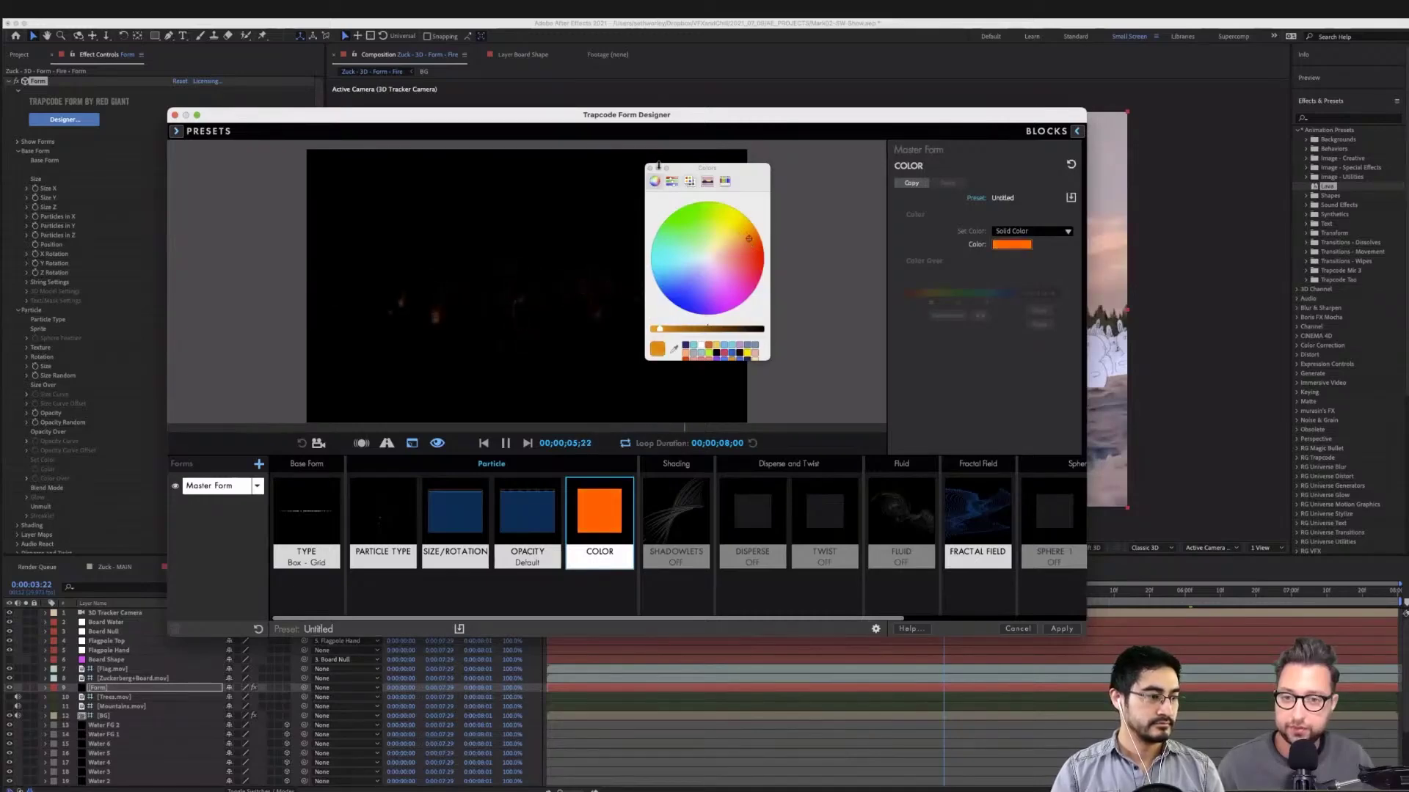
{"action": "left_click", "coordinate": [649, 168]}
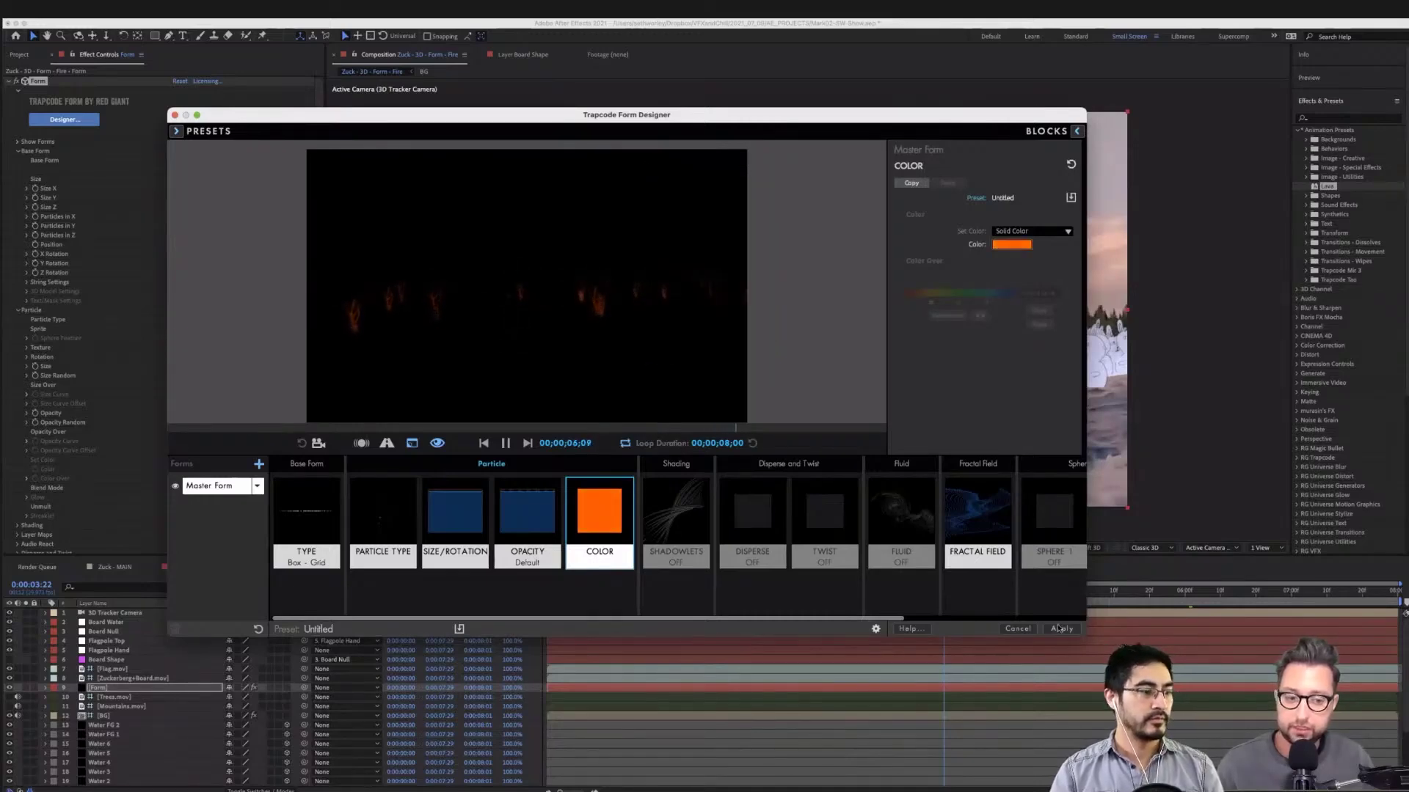
{"action": "left_click", "coordinate": [1061, 629]}
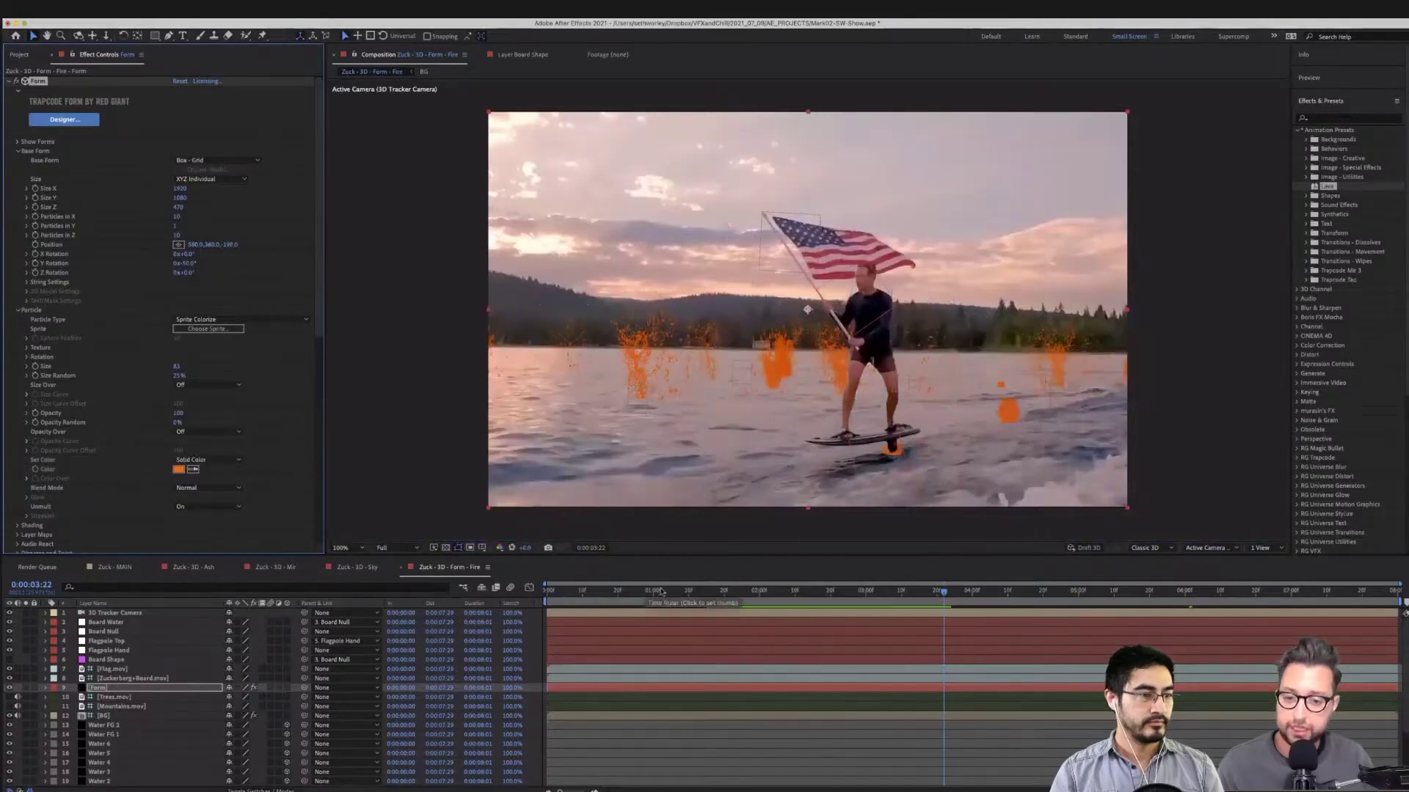
Turn off Unmult for the Form particles and preview the shot from 0:00:02:04
{"action": "scroll", "coordinate": [198, 484], "scroll_direction": "down", "scroll_amount": 1}
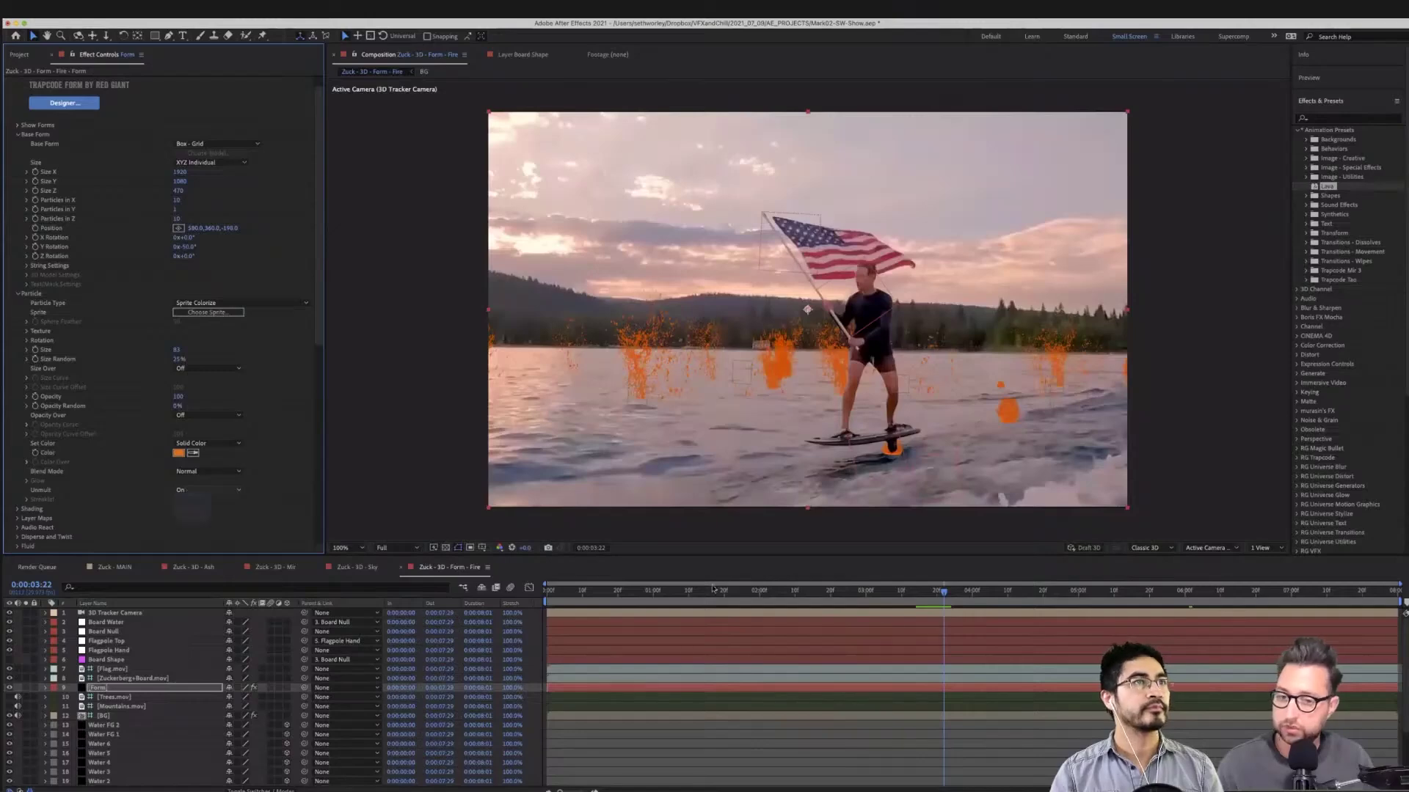
{"action": "left_click", "coordinate": [774, 591]}
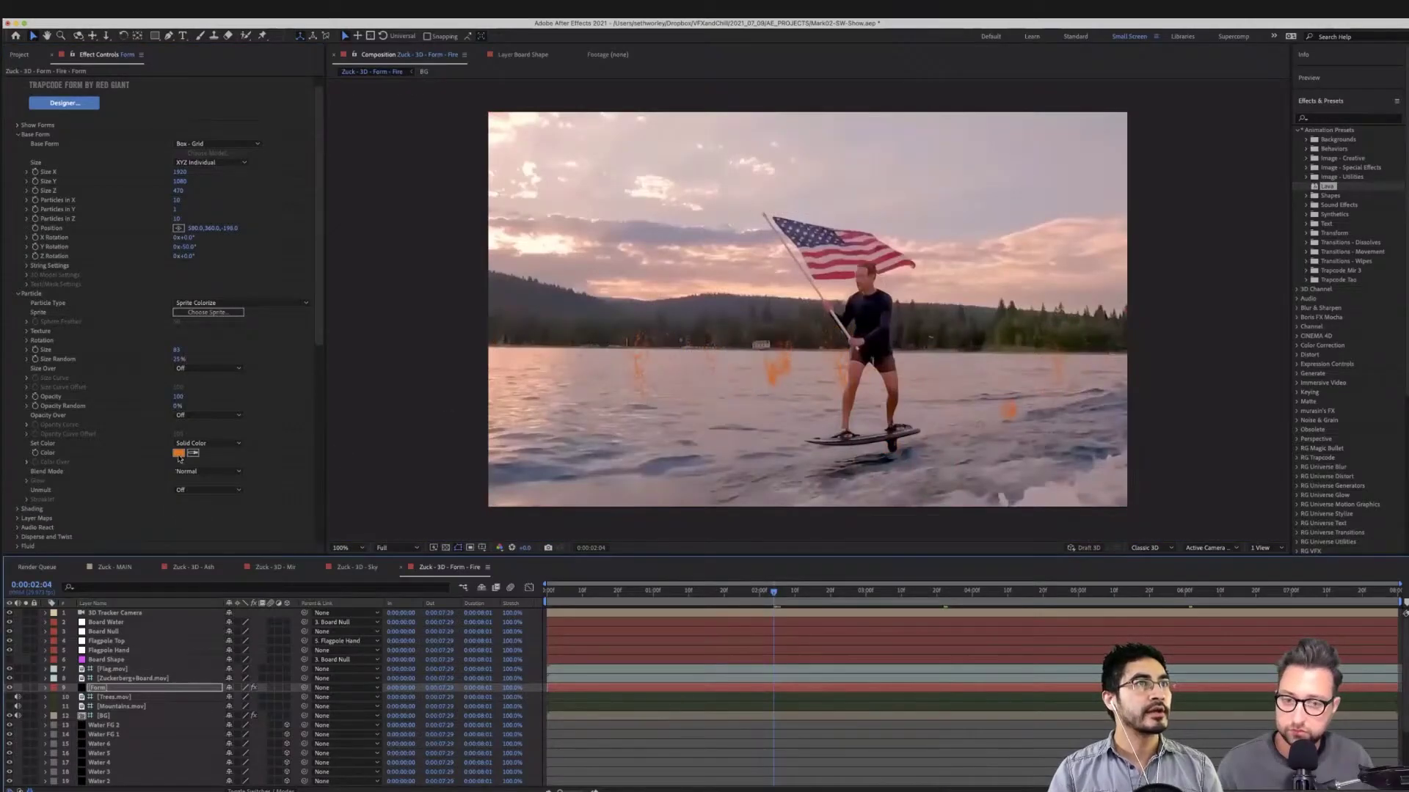
{"action": "key", "text": "space"}
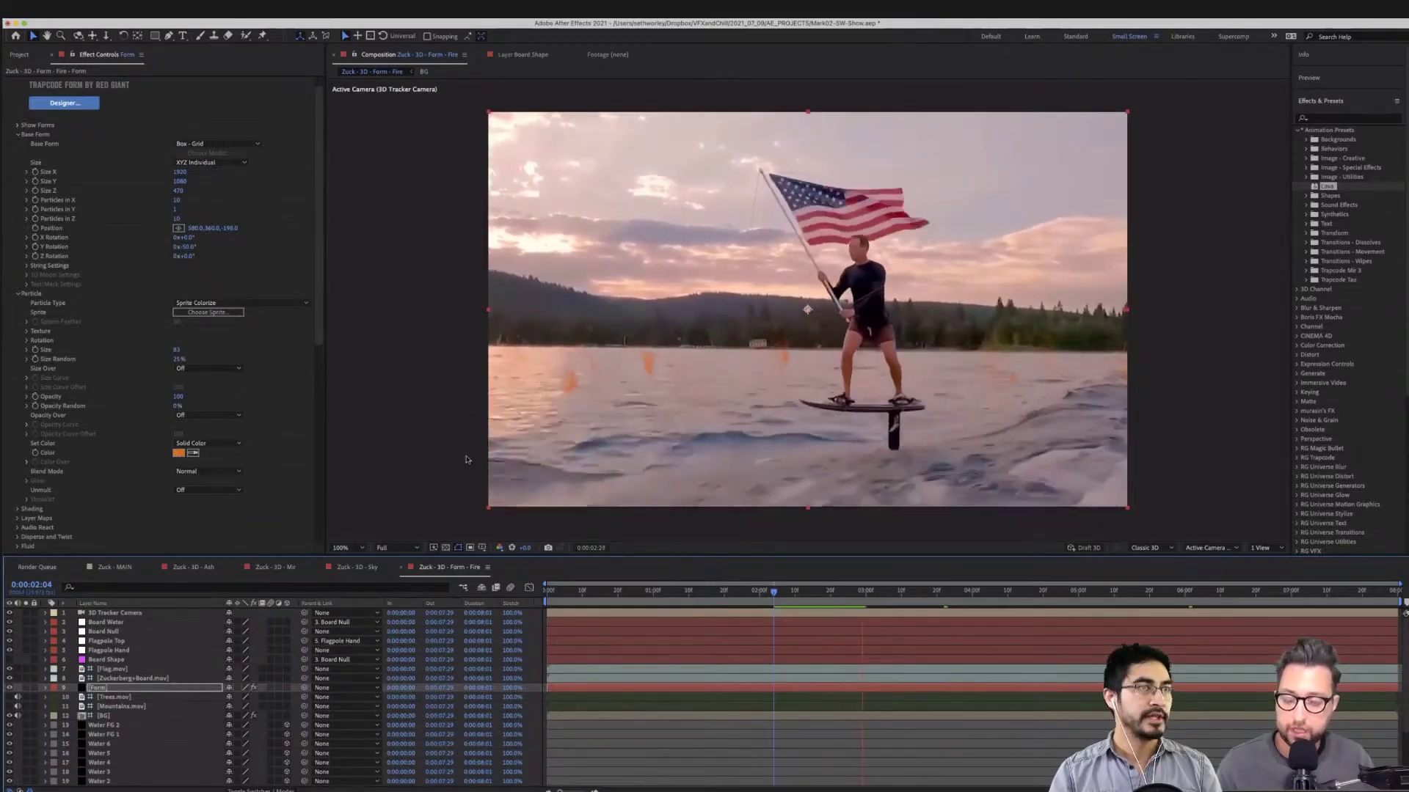
{"action": "key", "text": "space"}
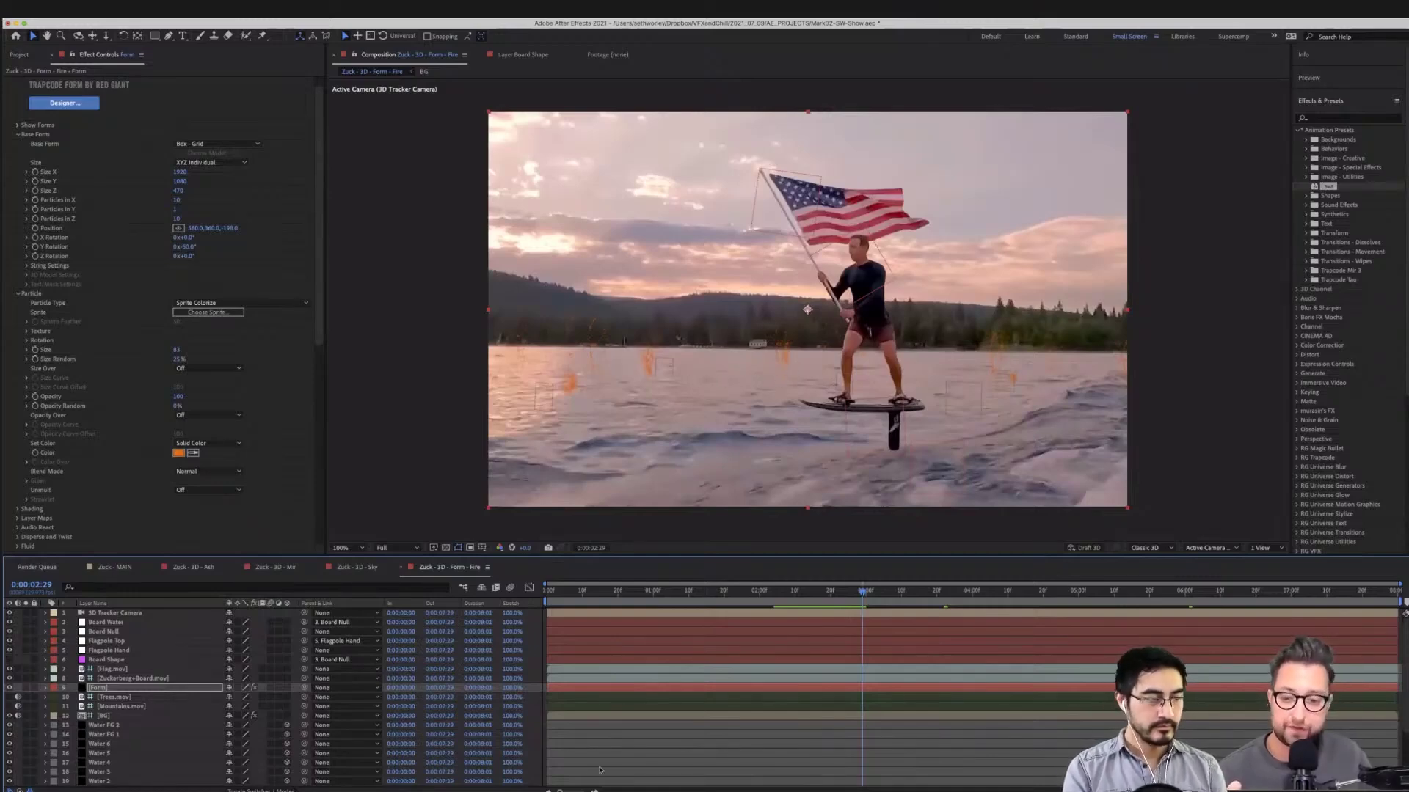
Reveal the 3D Tracker Camera's keyframes, examine its Position and Orientation animation, and preview the shot from 0:00:00:24
{"action": "left_click", "coordinate": [114, 615]}
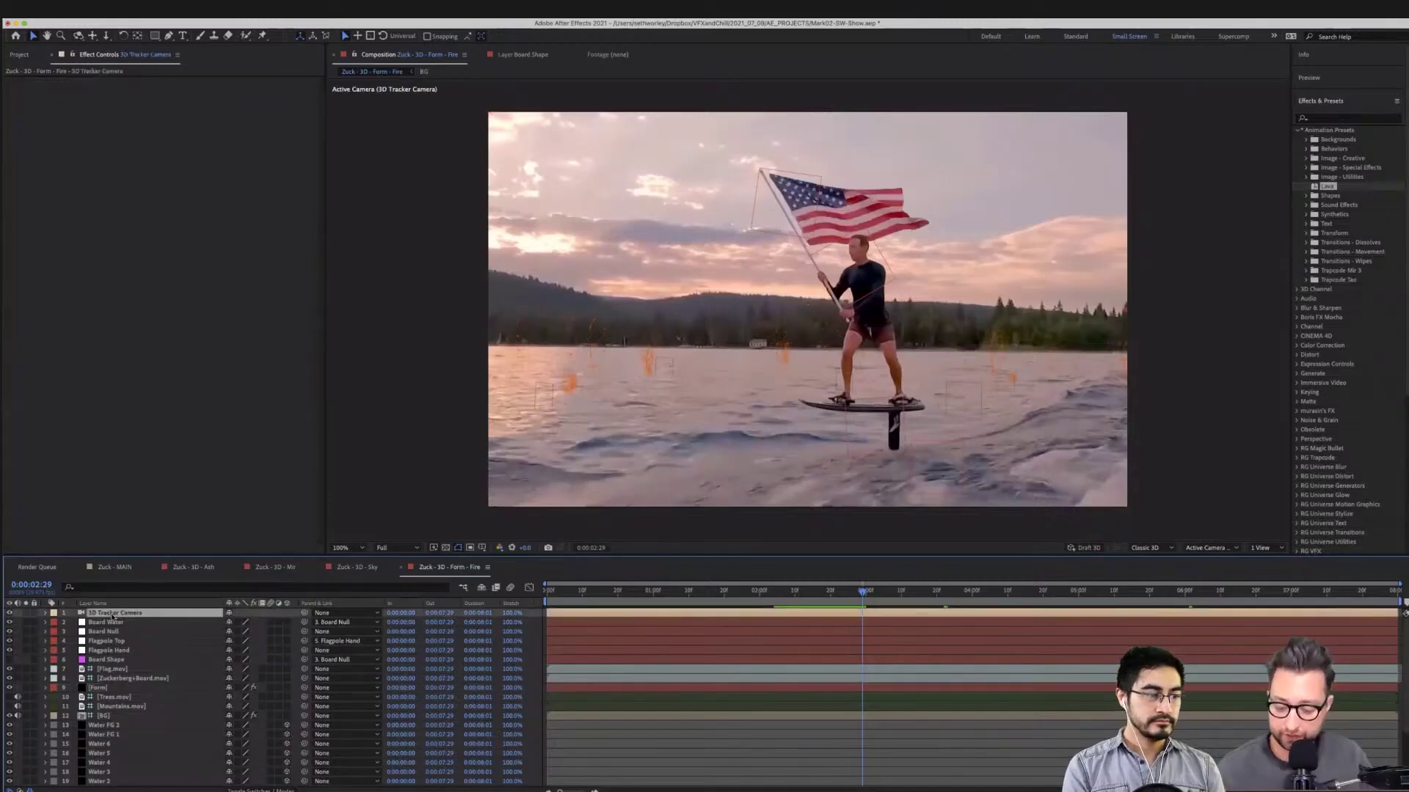
{"action": "key", "text": "u"}
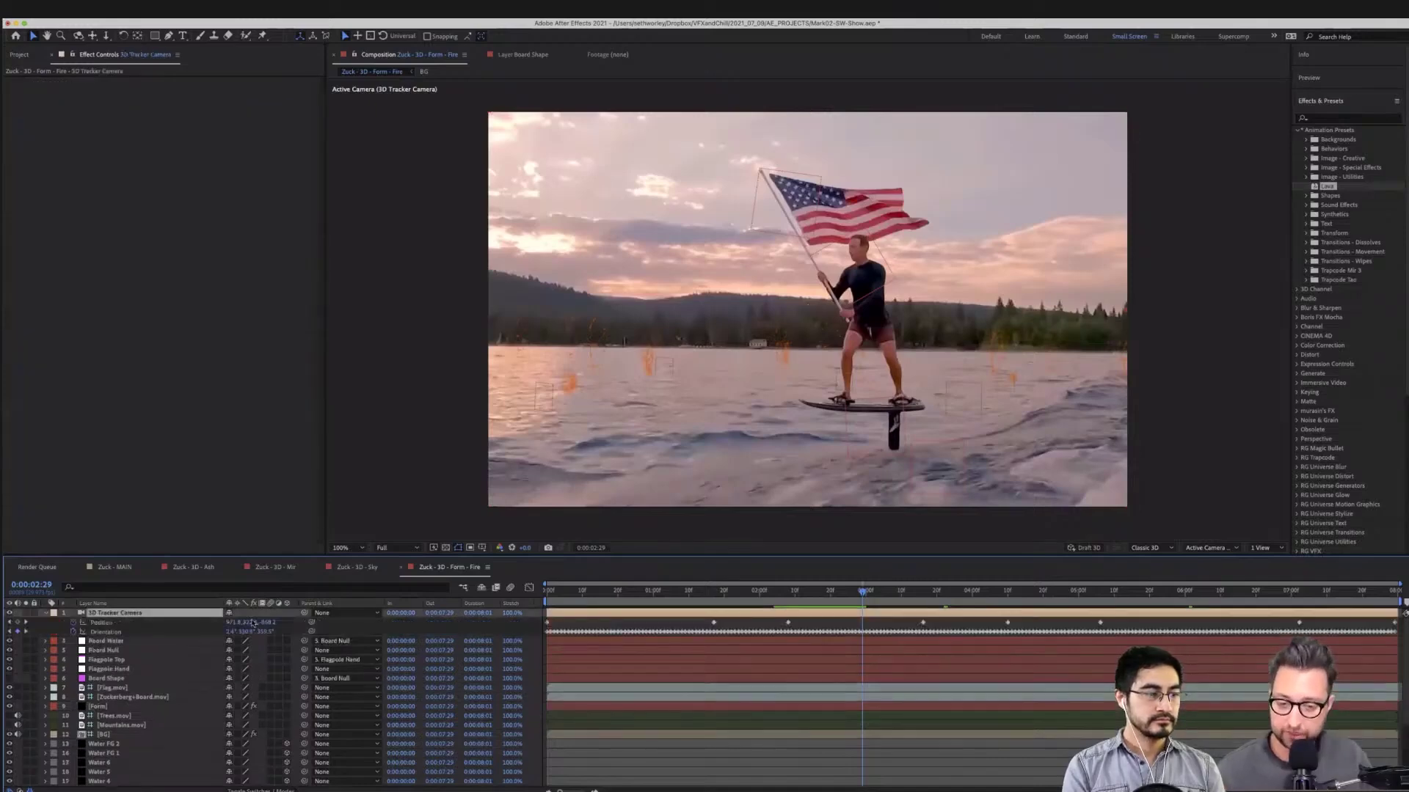
{"action": "left_click", "coordinate": [142, 634]}
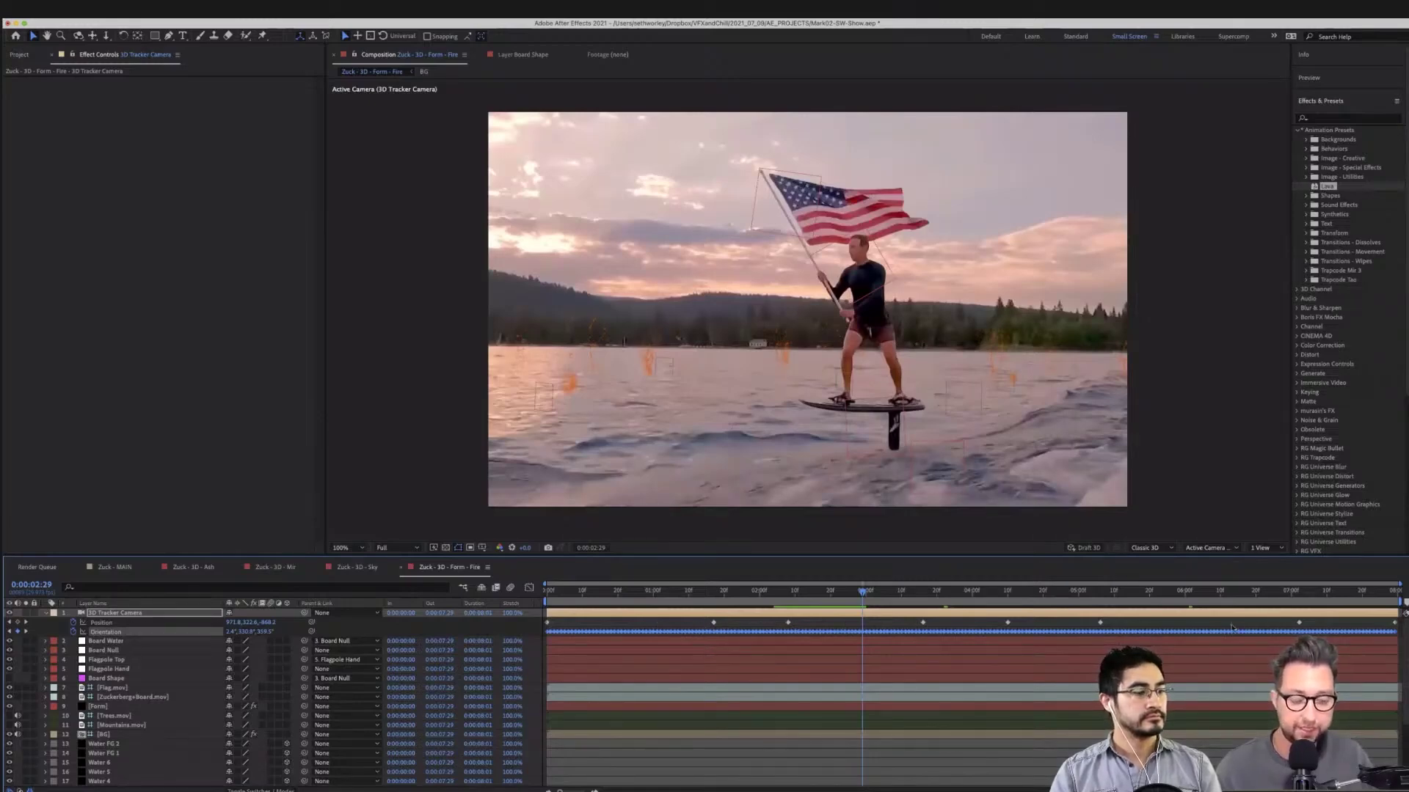
{"action": "left_click", "coordinate": [637, 591]}
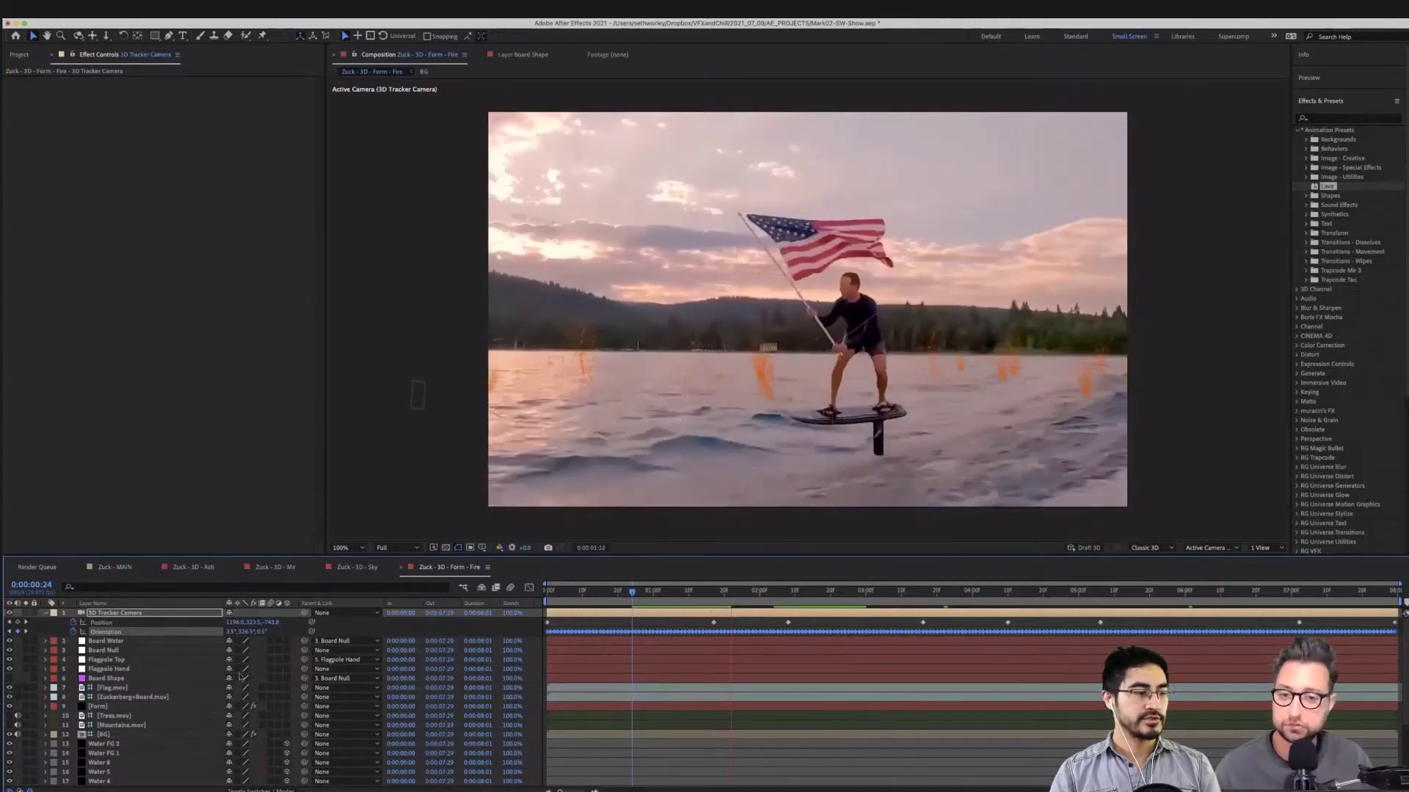
{"action": "key", "text": "space"}
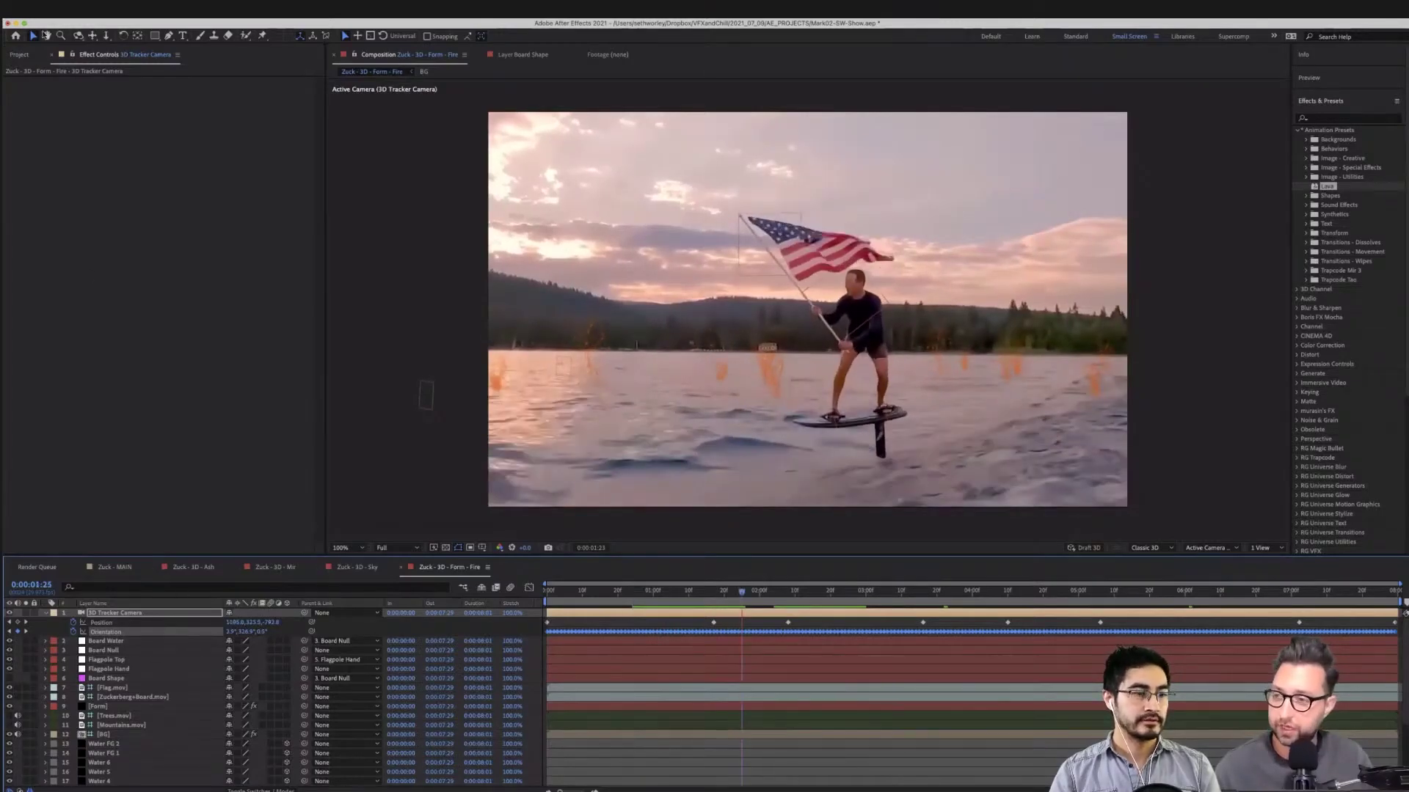
Add the Zuck - 3D - Form - Fire composition to Zuck - MAIN, directly below the Zuck - 3D - Ash layer
{"action": "left_click", "coordinate": [24, 53]}
{"action": "left_click", "coordinate": [115, 567]}
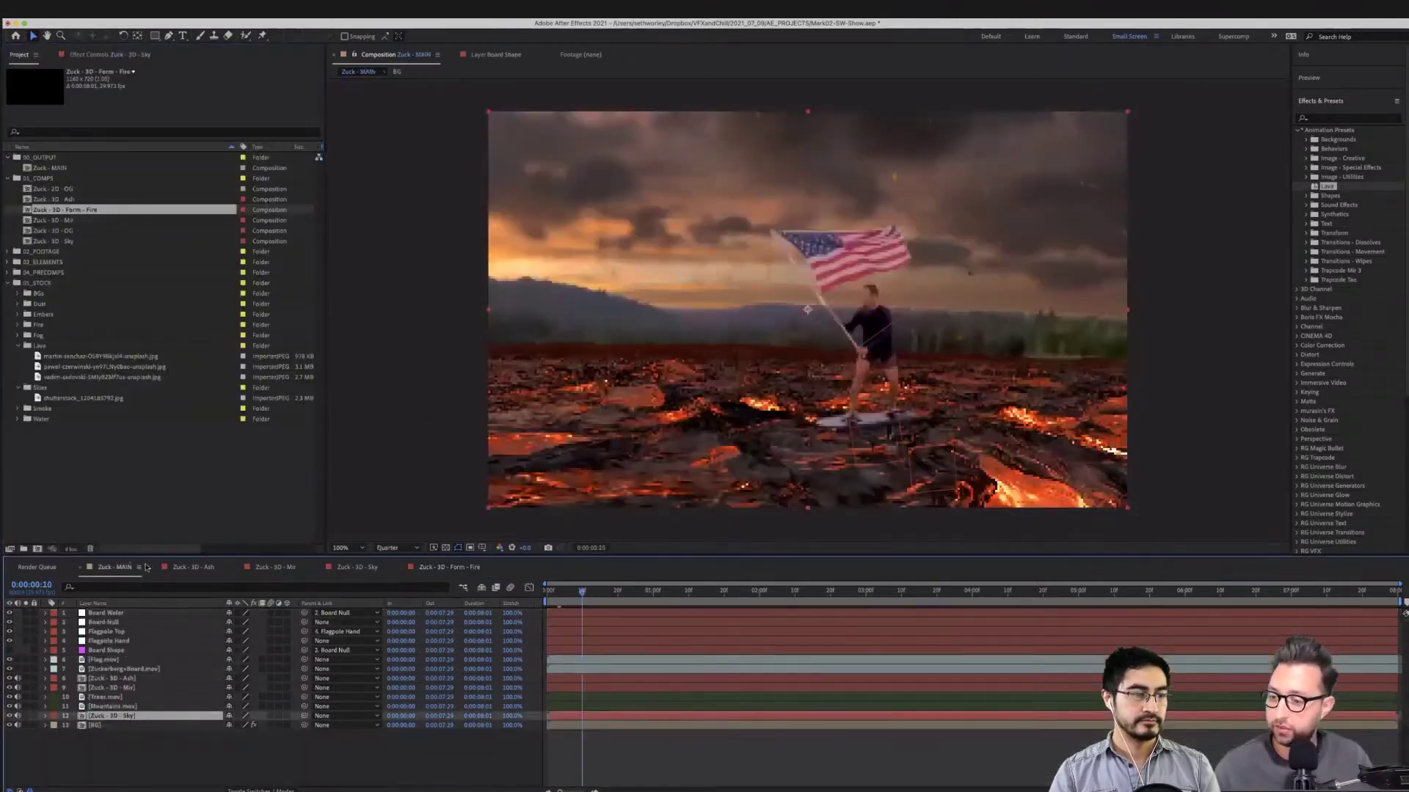
{"action": "left_click_drag", "start_coordinate": [26, 210], "coordinate": [138, 687]}
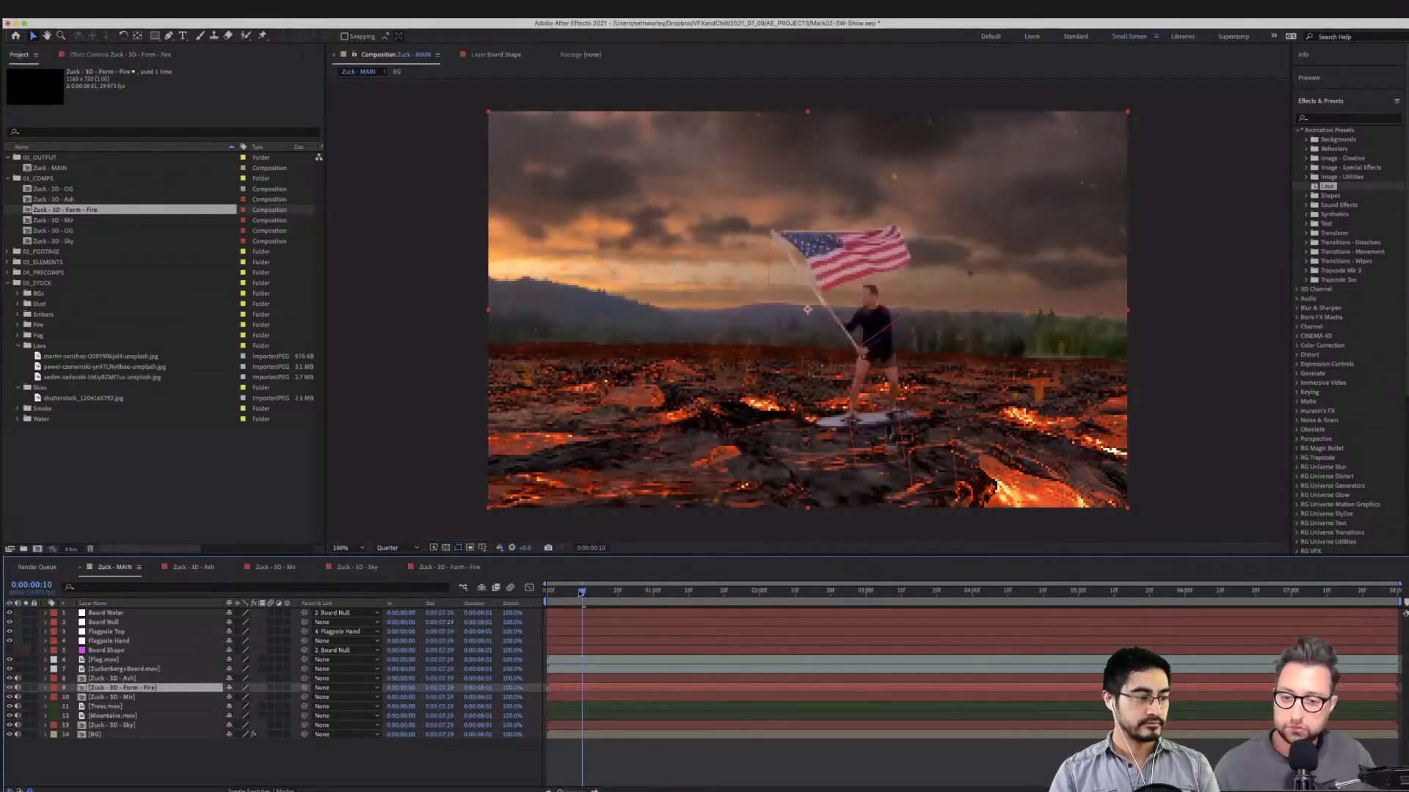
Preview the Zuck - MAIN composition and set its viewer resolution to Full
{"action": "key", "text": "space"}
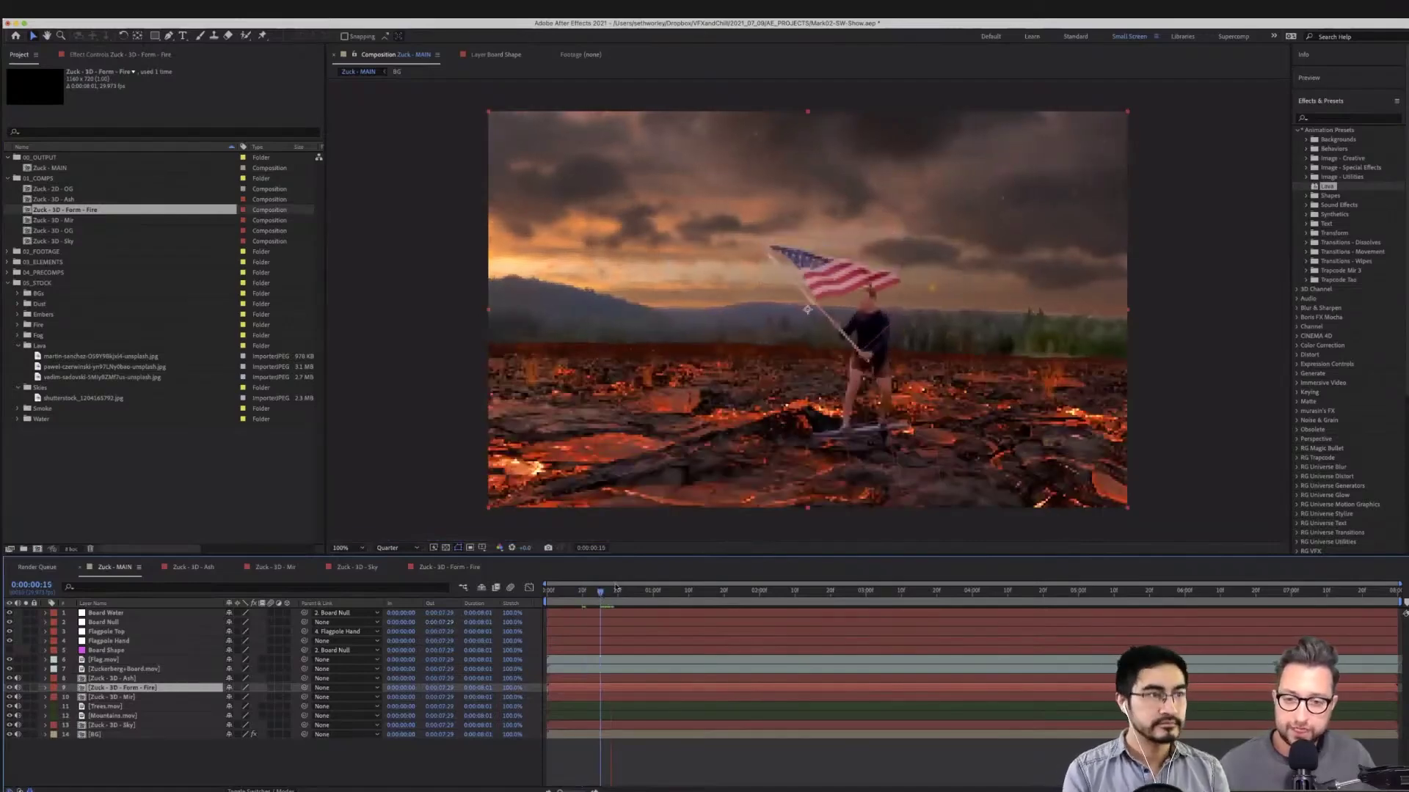
{"action": "key", "text": "space"}
{"action": "left_click", "coordinate": [396, 548]}
{"action": "left_click", "coordinate": [390, 574]}
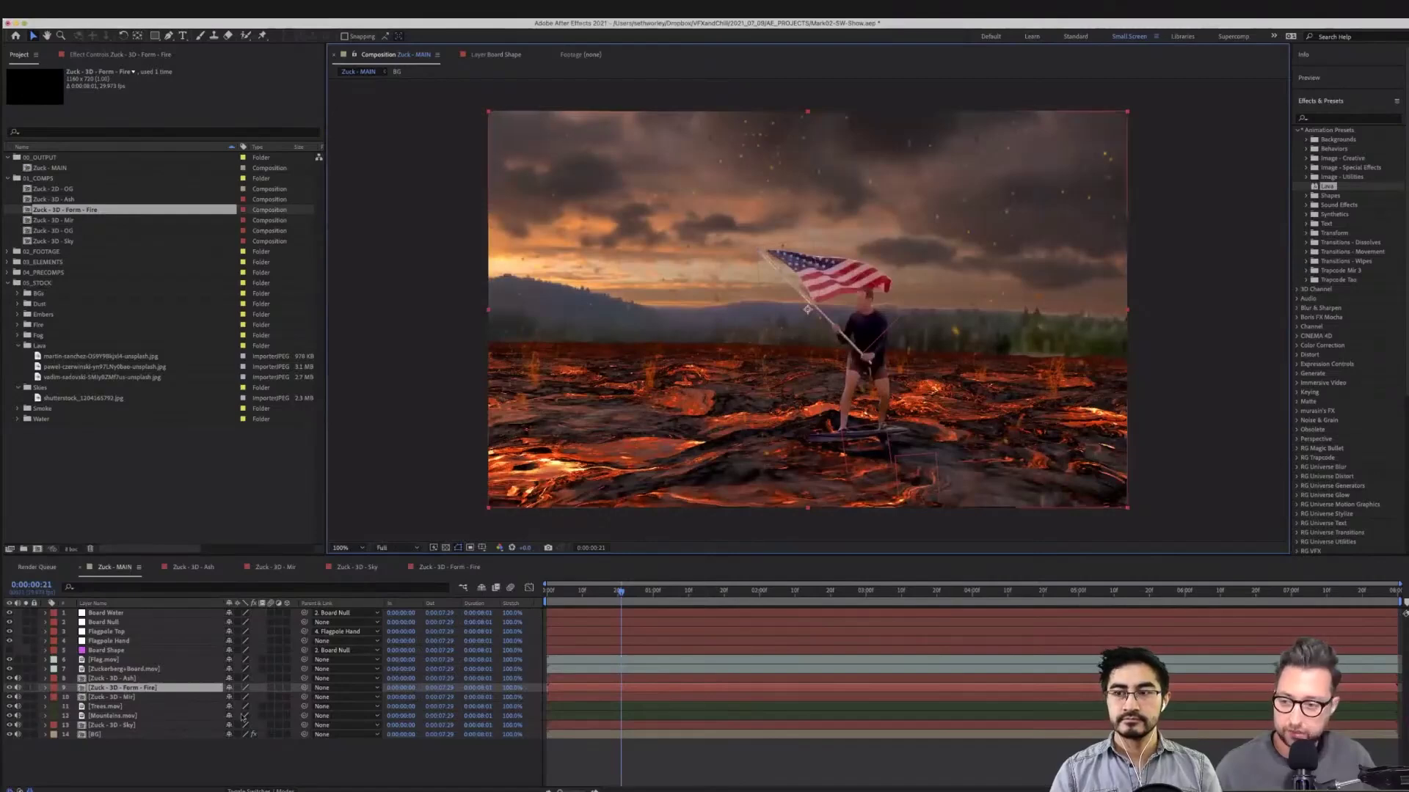
Toggle the Zuck - 3D - Form - Fire layer's visibility in Zuck - MAIN and compare it with its source composition
{"action": "left_click", "coordinate": [8, 688]}
{"action": "left_click", "coordinate": [8, 689]}
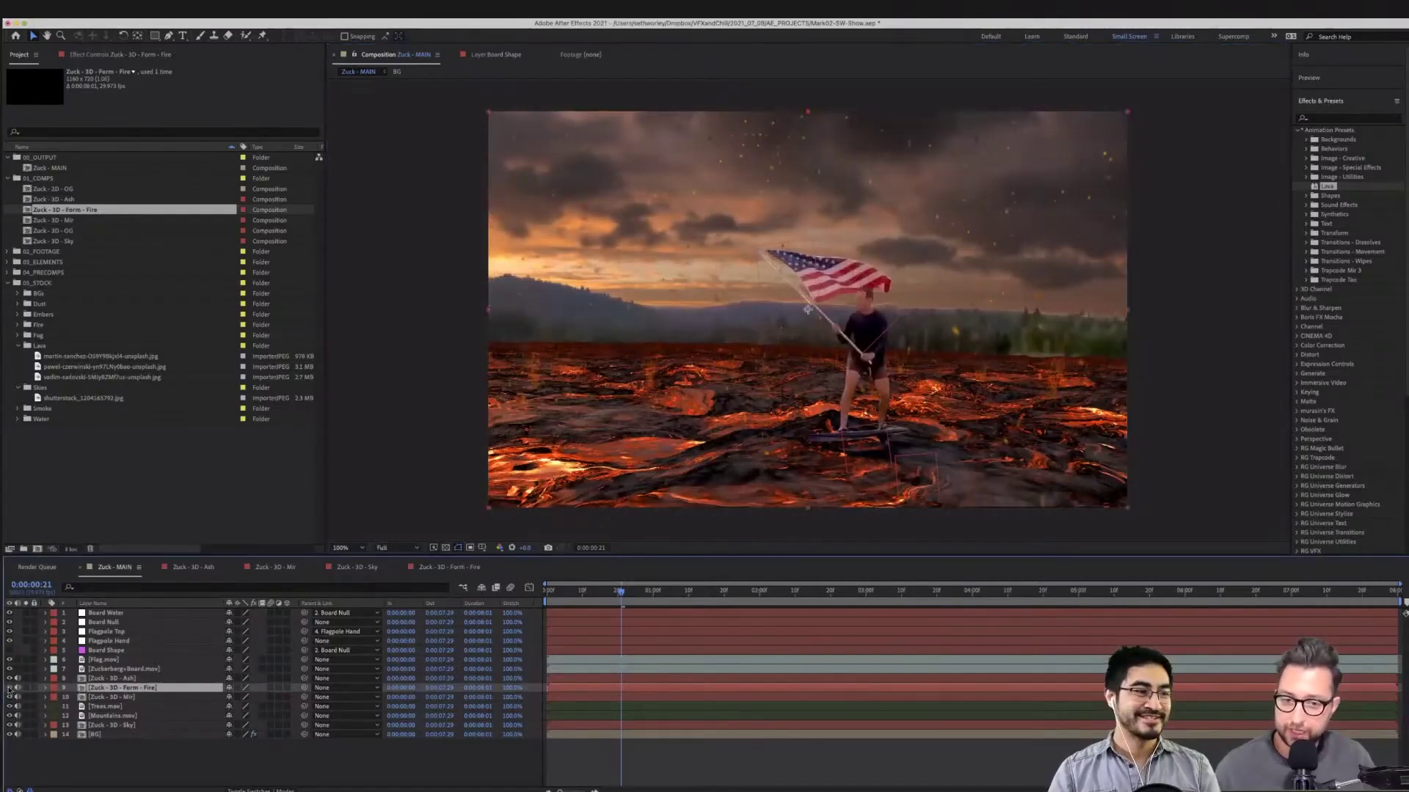
{"action": "left_click", "coordinate": [455, 568]}
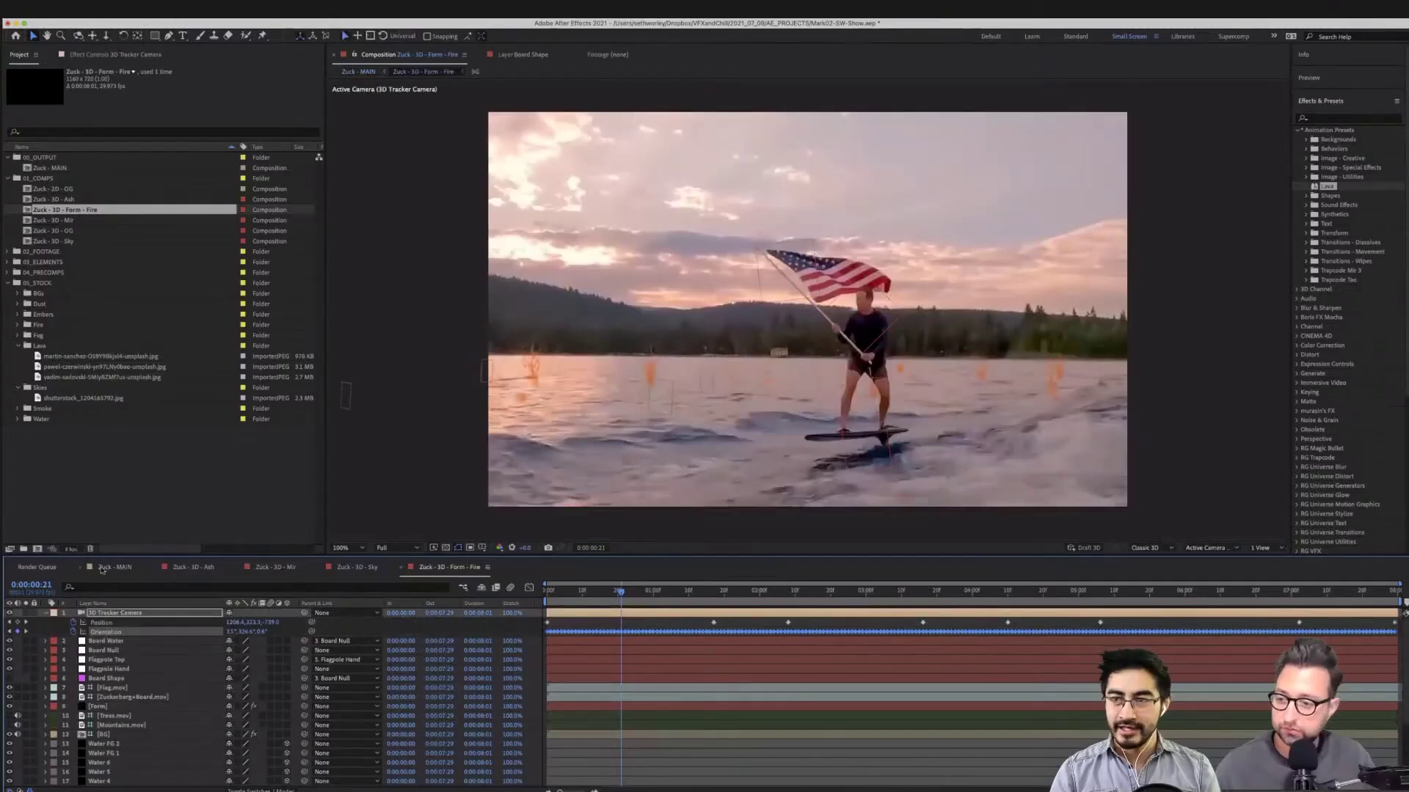
{"action": "left_click", "coordinate": [110, 567]}
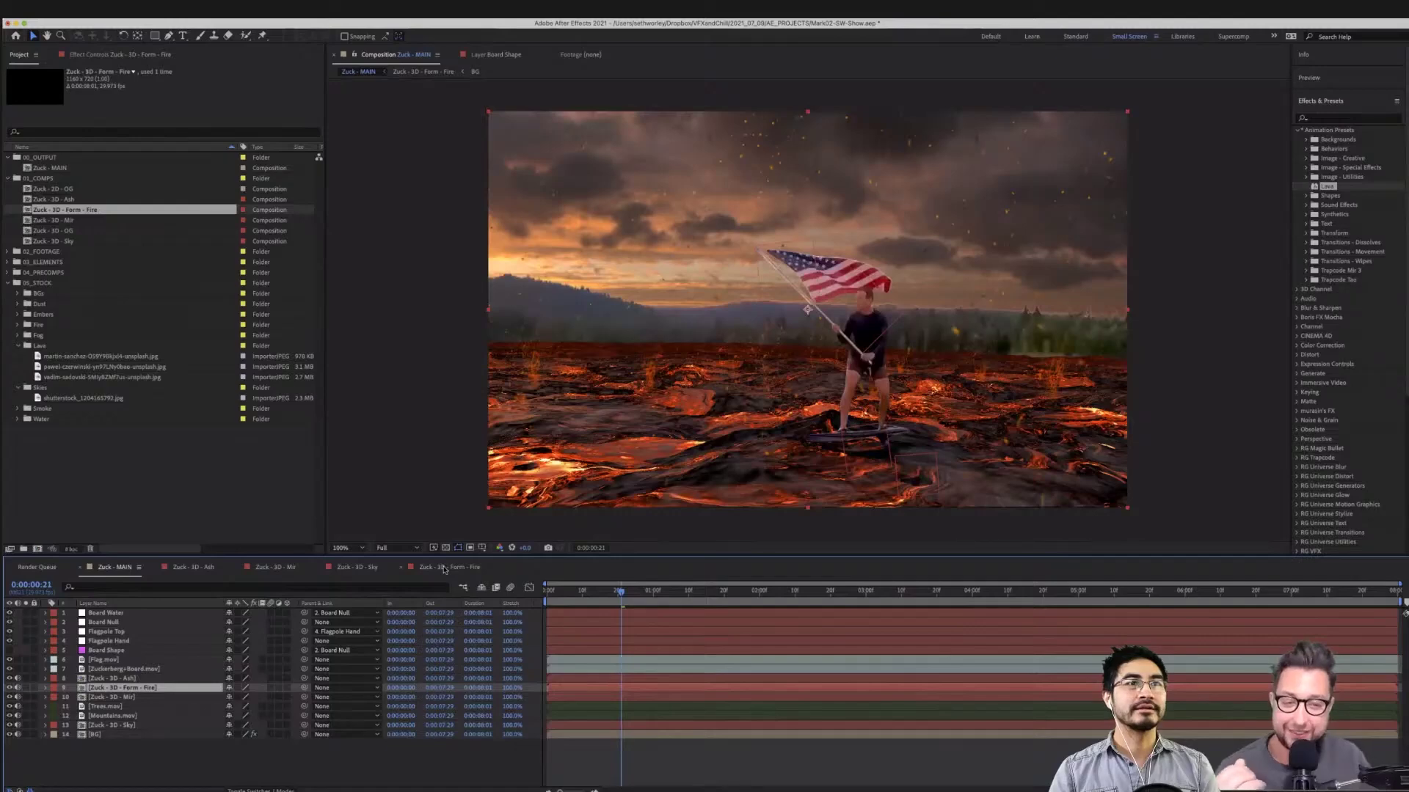
Select the Form layer in the Zuck - 3D - Form - Fire composition and increase its particle Size
{"action": "left_click", "coordinate": [92, 54]}
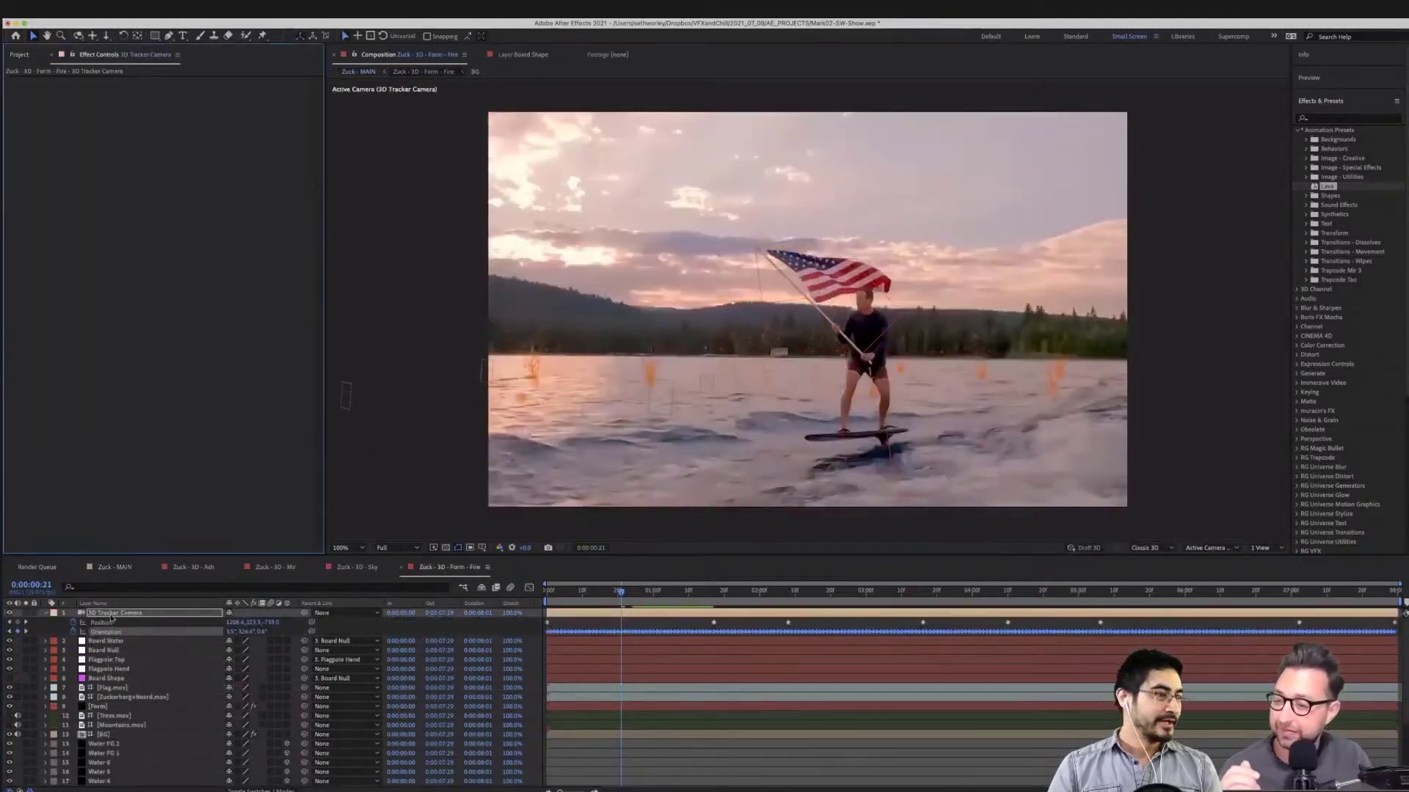
{"action": "left_click", "coordinate": [112, 707]}
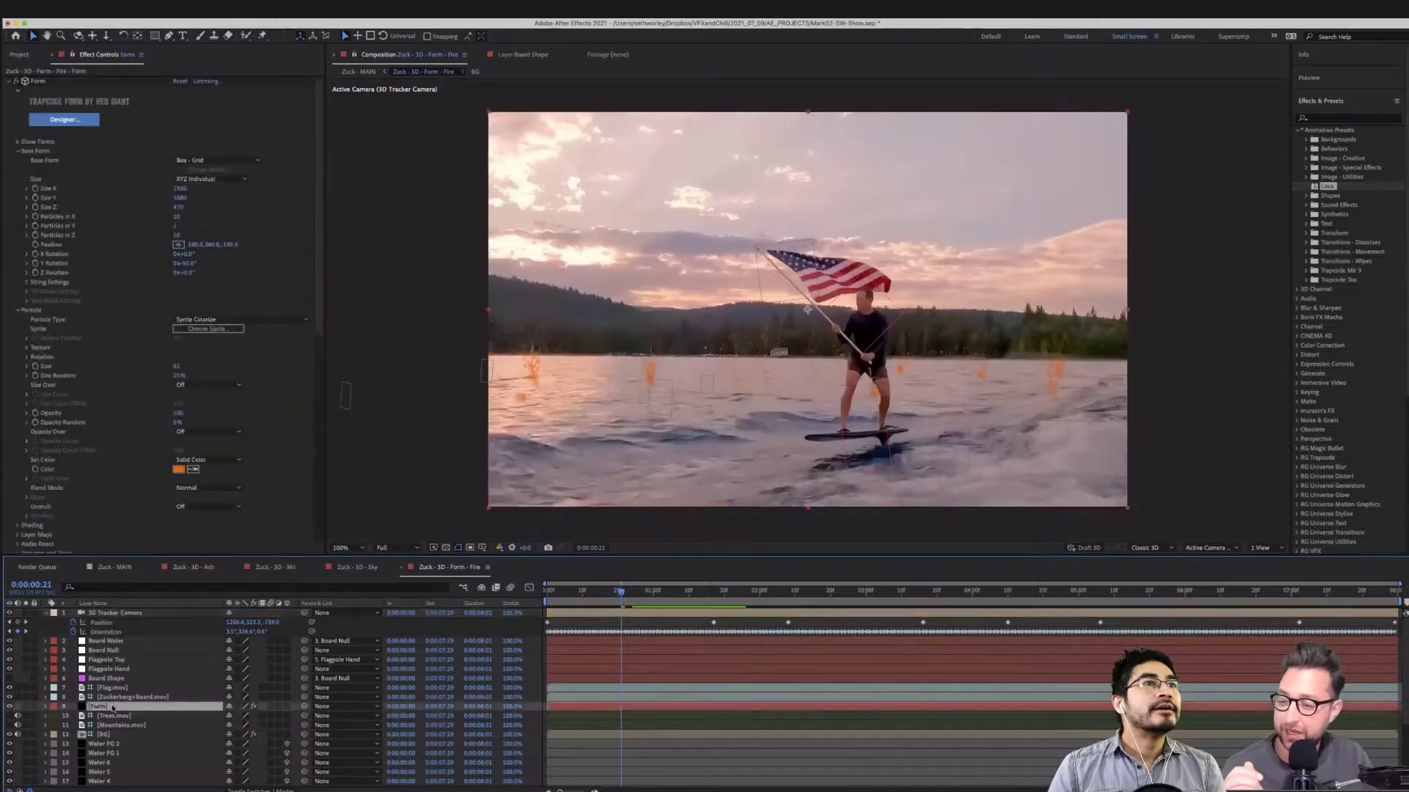
{"action": "left_click", "coordinate": [170, 366]}
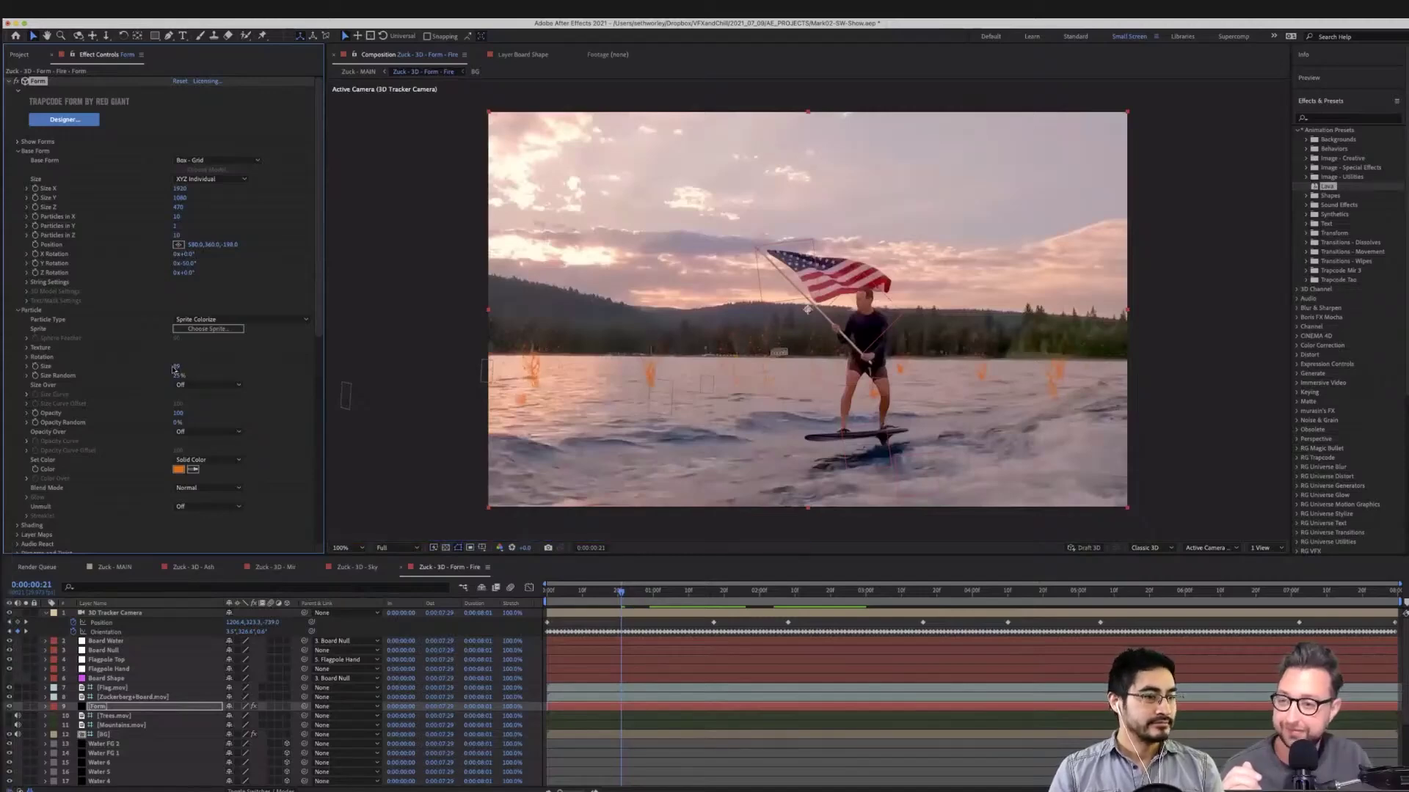
{"action": "left_click", "coordinate": [175, 367]}
{"action": "left_click_drag", "start_coordinate": [175, 367], "coordinate": [314, 368]}
{"action": "scroll", "coordinate": [189, 417], "scroll_direction": "down", "scroll_amount": 10}
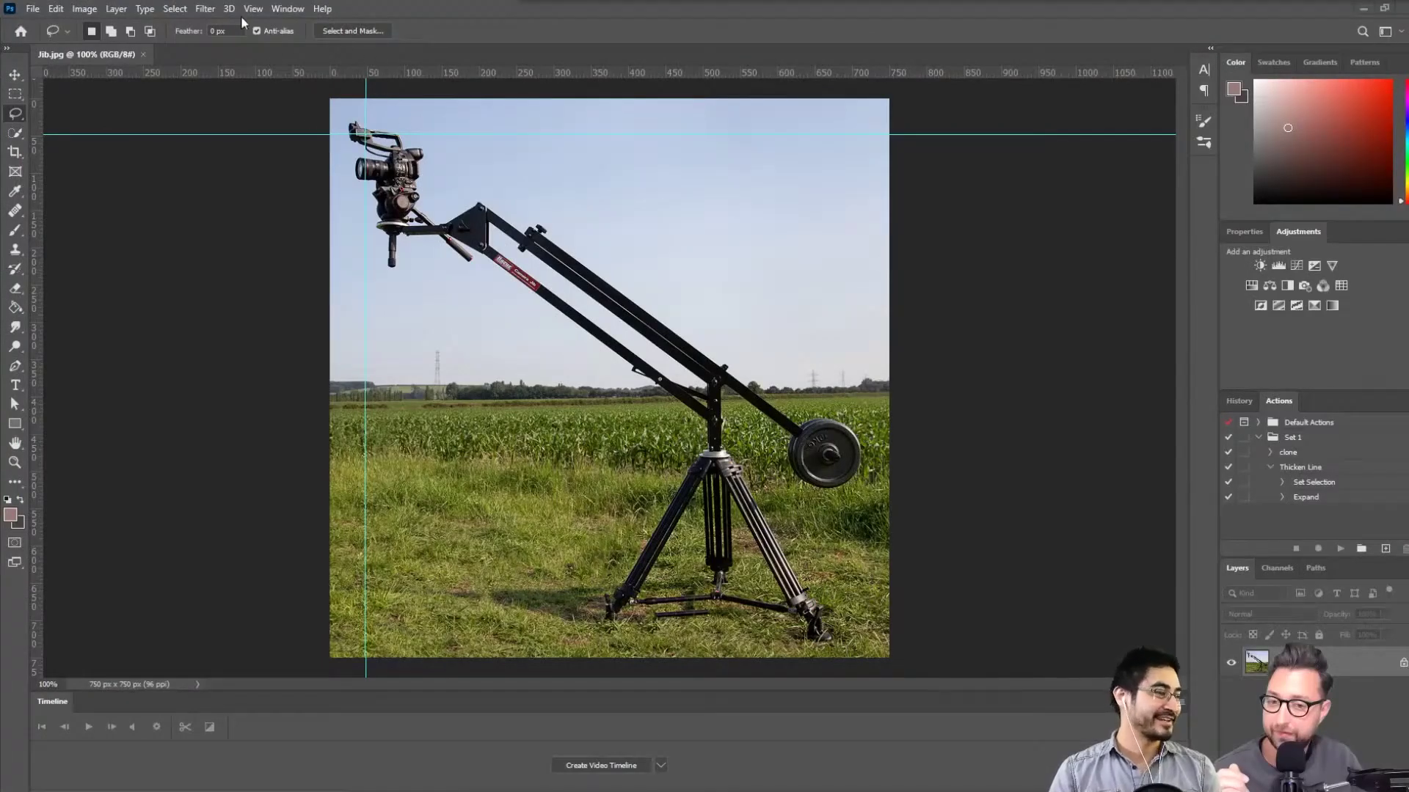
In Photoshop, automatically select the camera jib as the subject of Jib.jpg and check the selection edges around its arm
{"action": "left_click", "coordinate": [214, 10]}
{"action": "mouse_move", "coordinate": [175, 9]}
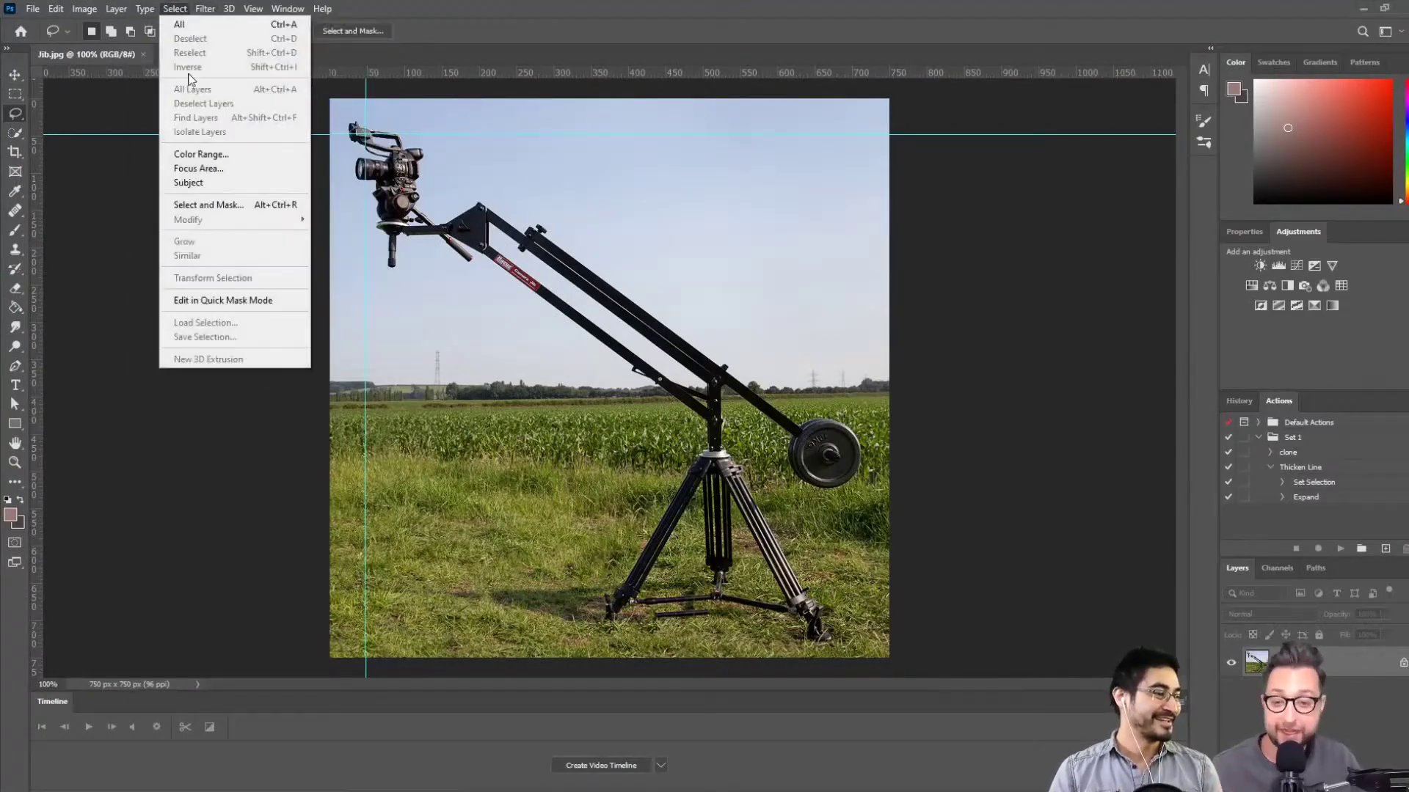
{"action": "mouse_move", "coordinate": [56, 9]}
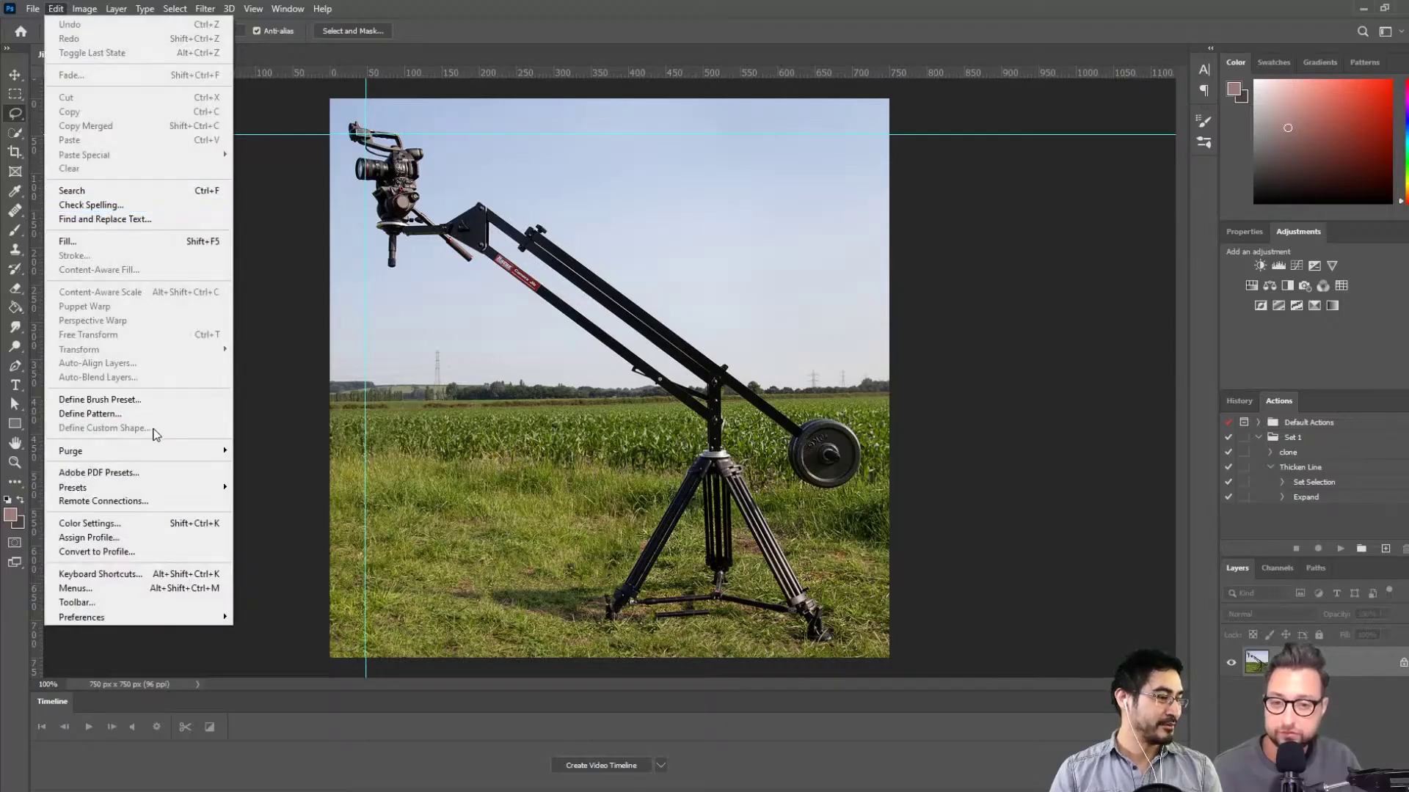
{"action": "mouse_move", "coordinate": [123, 9]}
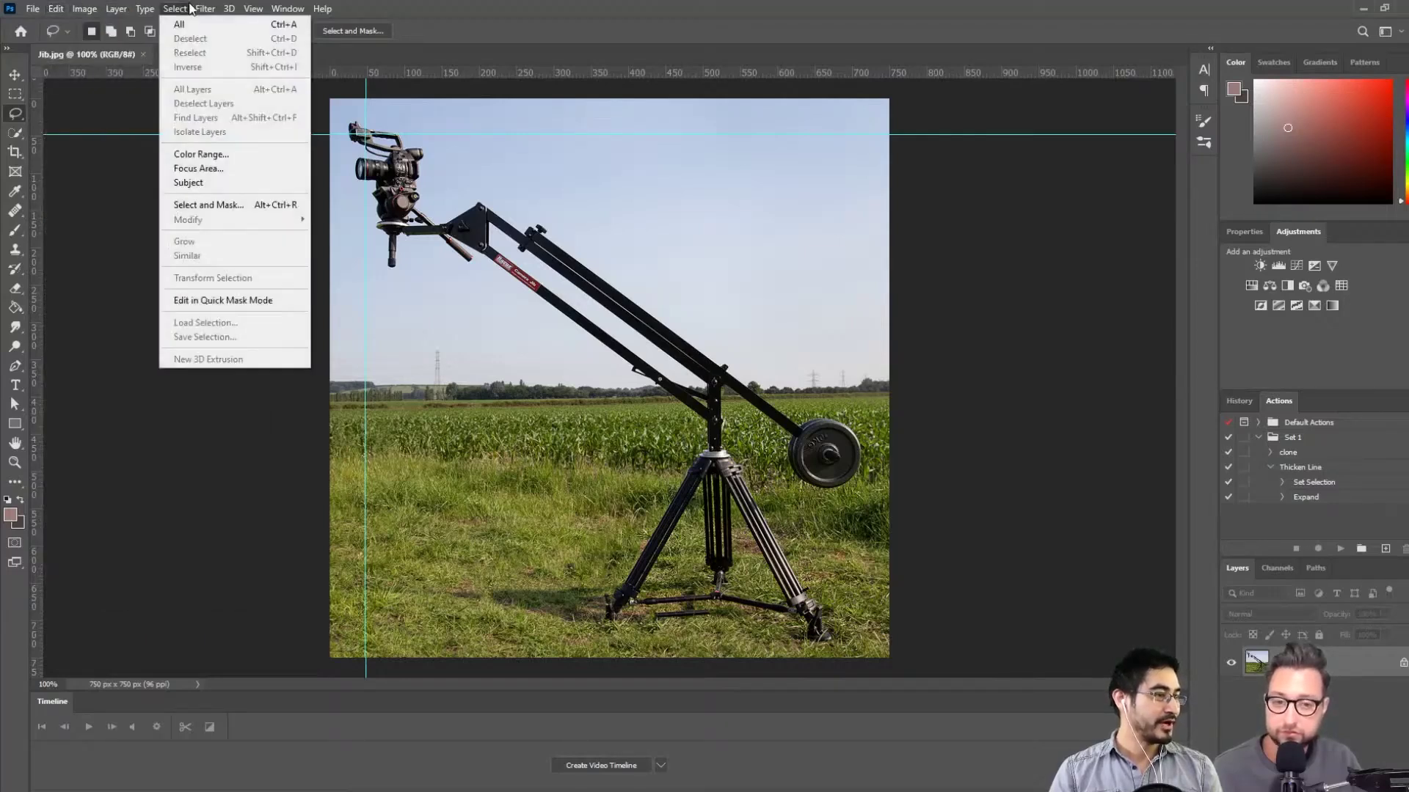
{"action": "left_click", "coordinate": [223, 179]}
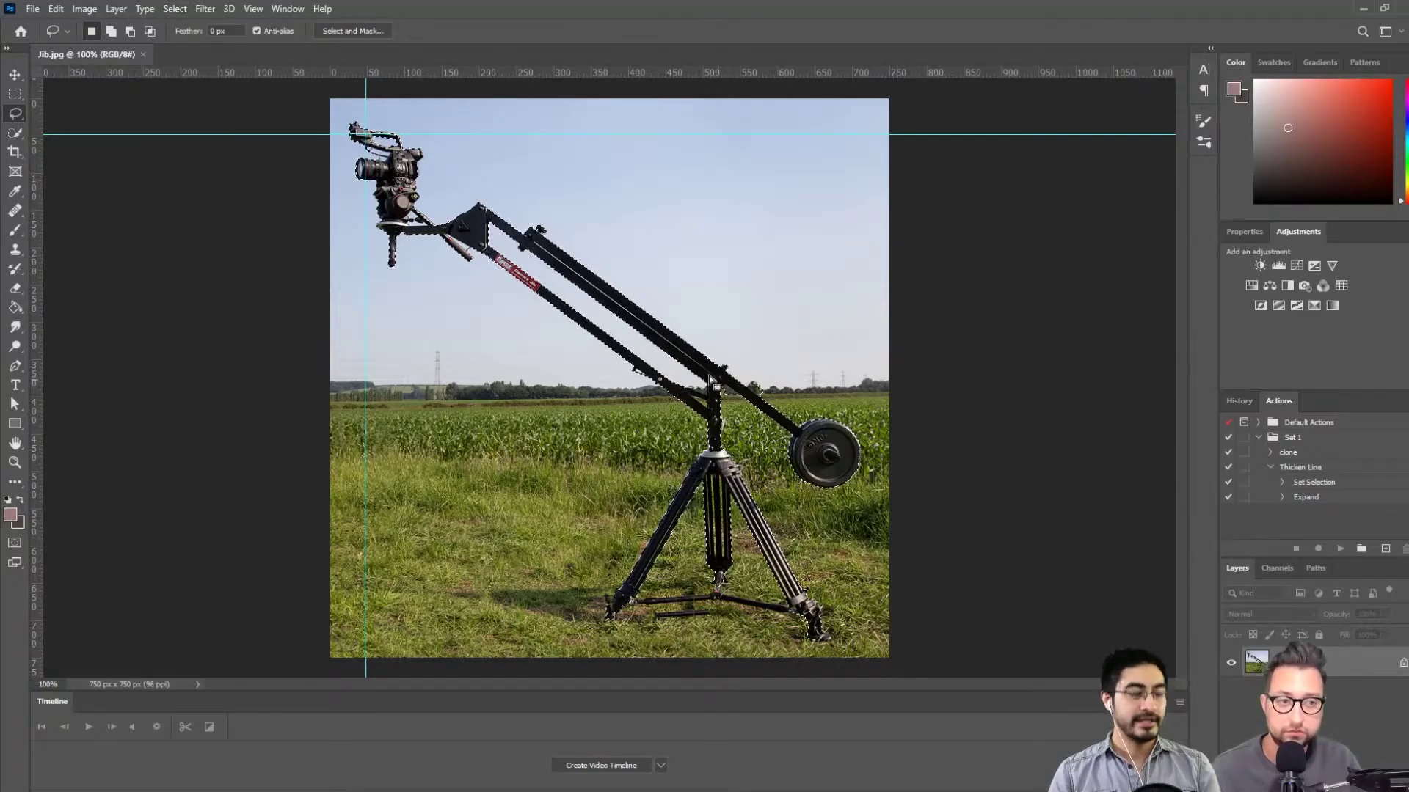
{"action": "scroll", "coordinate": [710, 379], "scroll_direction": "up", "scroll_amount": 2}
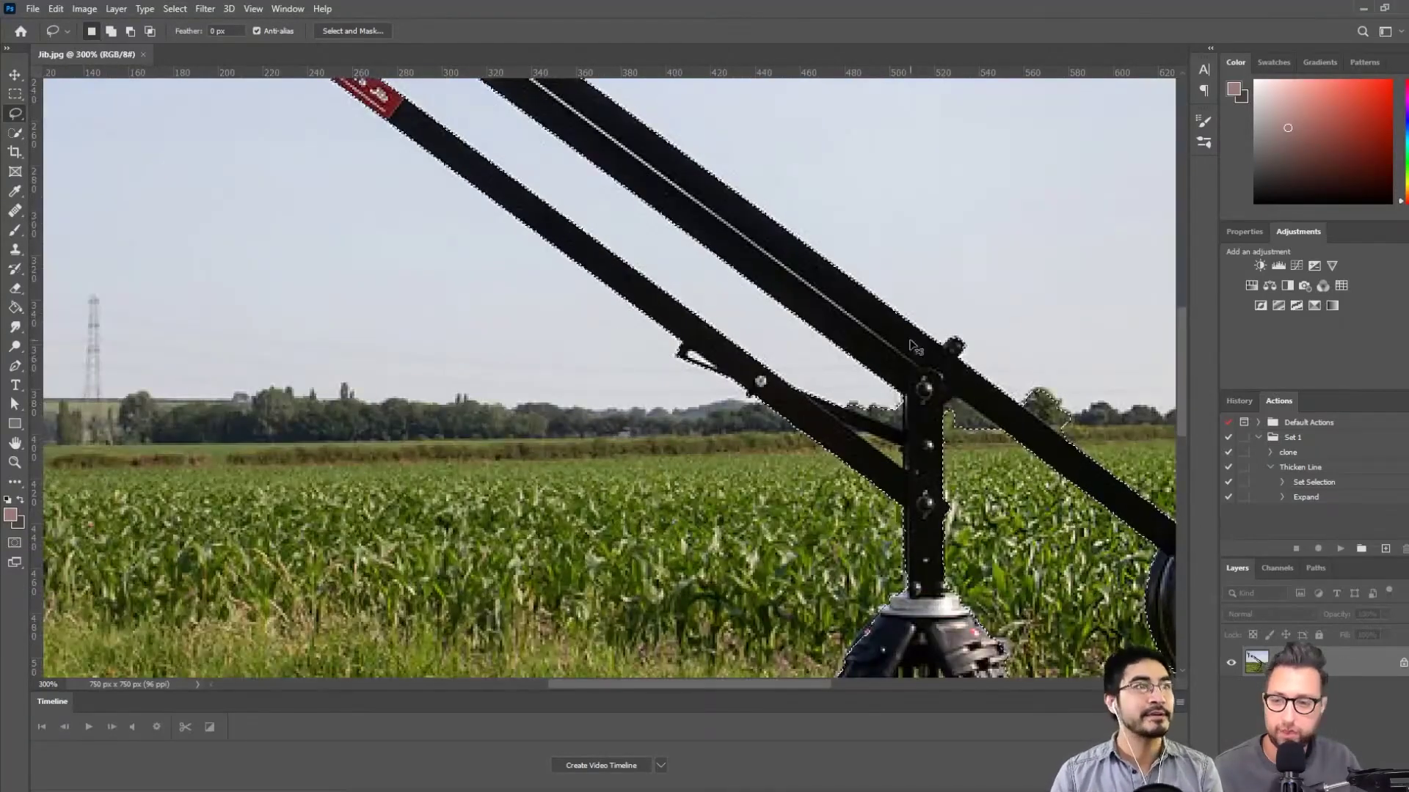
{"action": "scroll", "coordinate": [910, 345], "scroll_direction": "down", "scroll_amount": 2}
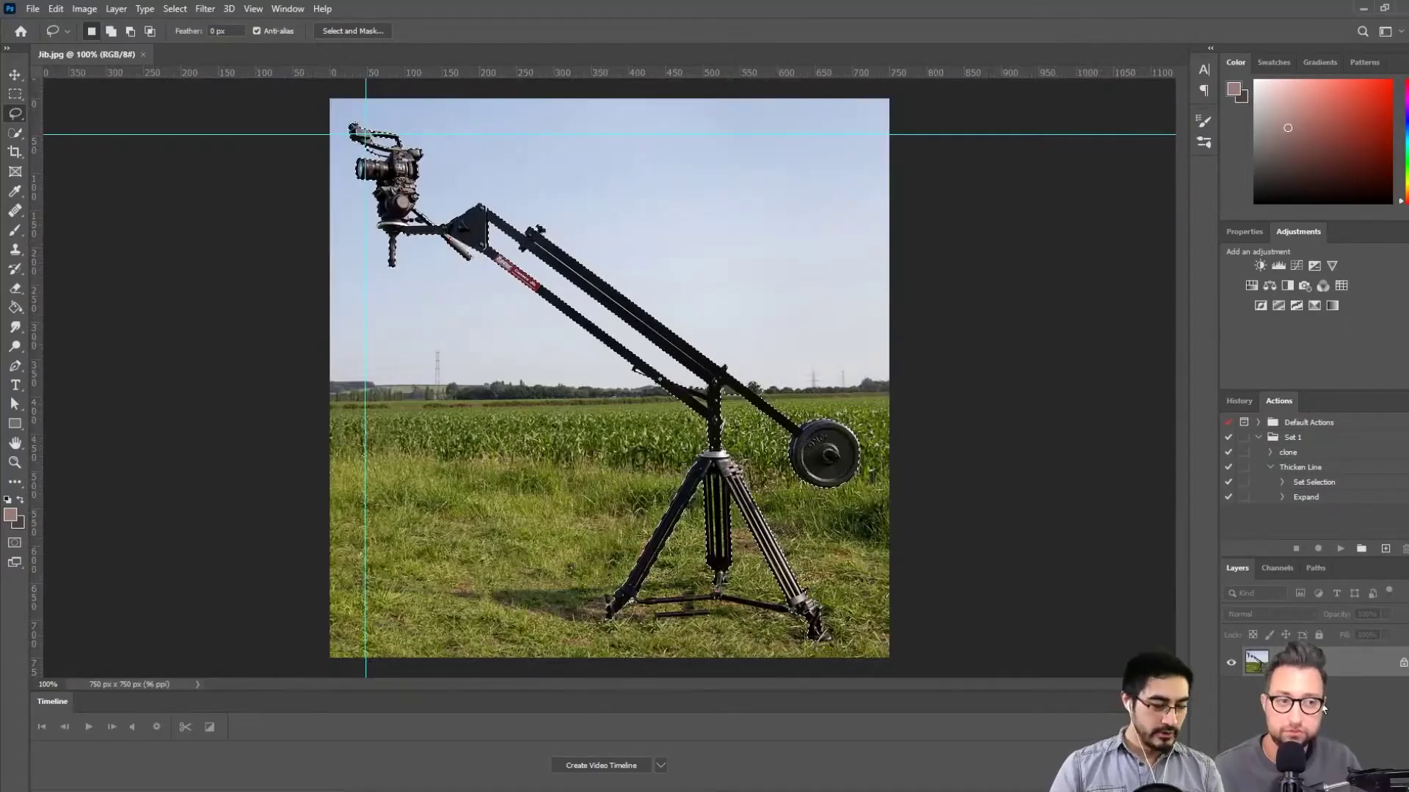
Copy the selected jib to its own layer and delete the original background layer
{"action": "key", "text": "ctrl+j"}
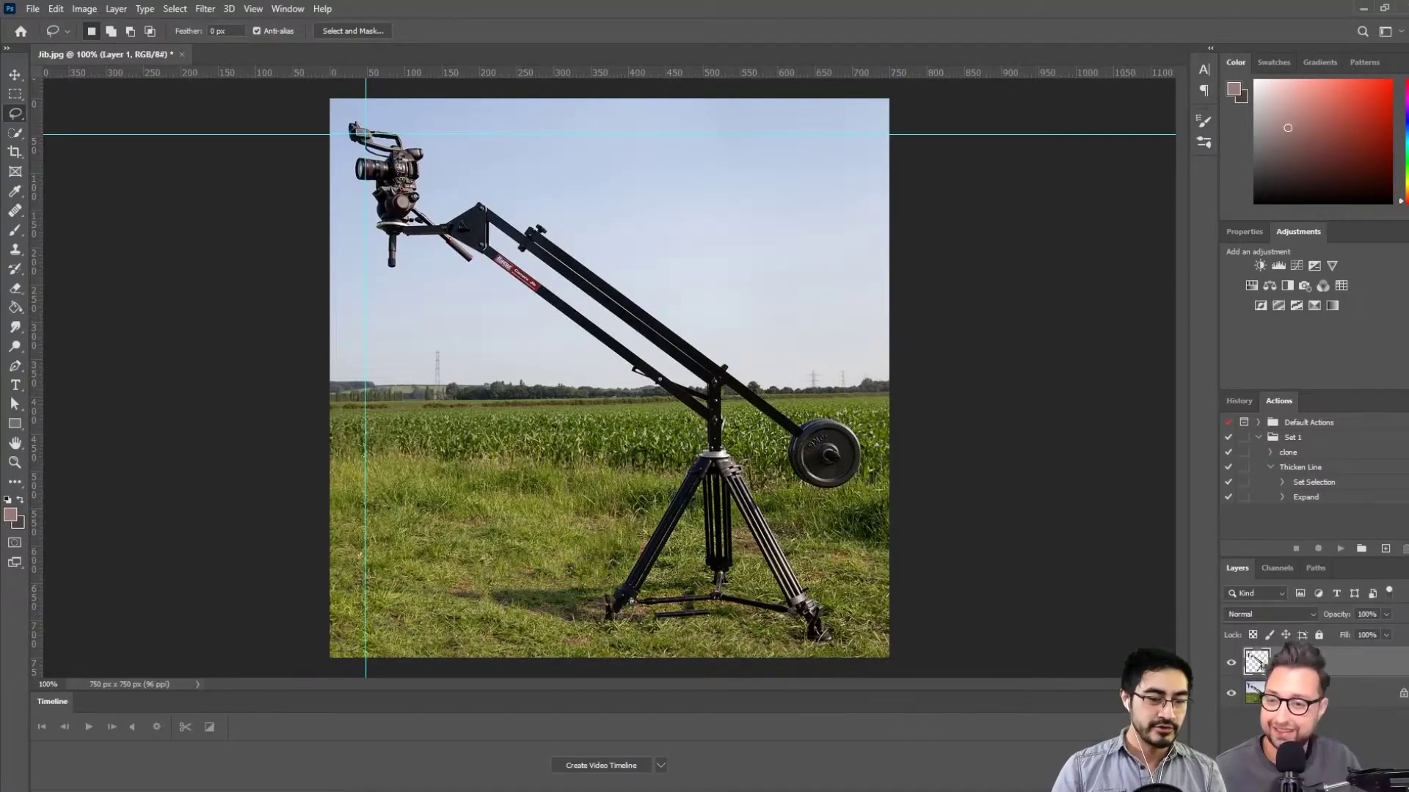
{"action": "key", "text": "alt+bracketleft"}
{"action": "key", "text": "Delete"}
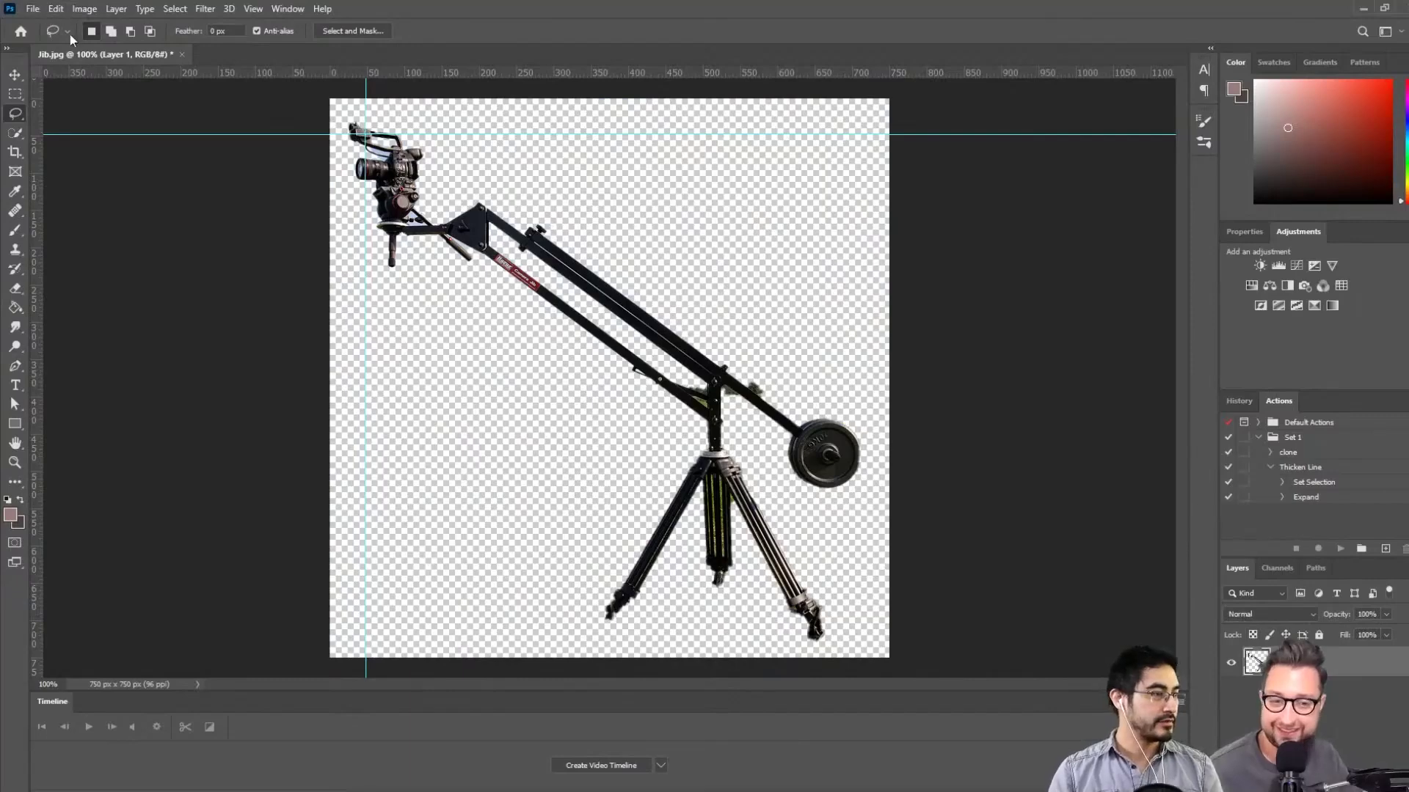
Delete the leftover blue sky around the camera and arm using a Color Range selection with Fuzziness 133, and clear the selection
{"action": "scroll", "coordinate": [522, 283], "scroll_direction": "up", "scroll_amount": 2}
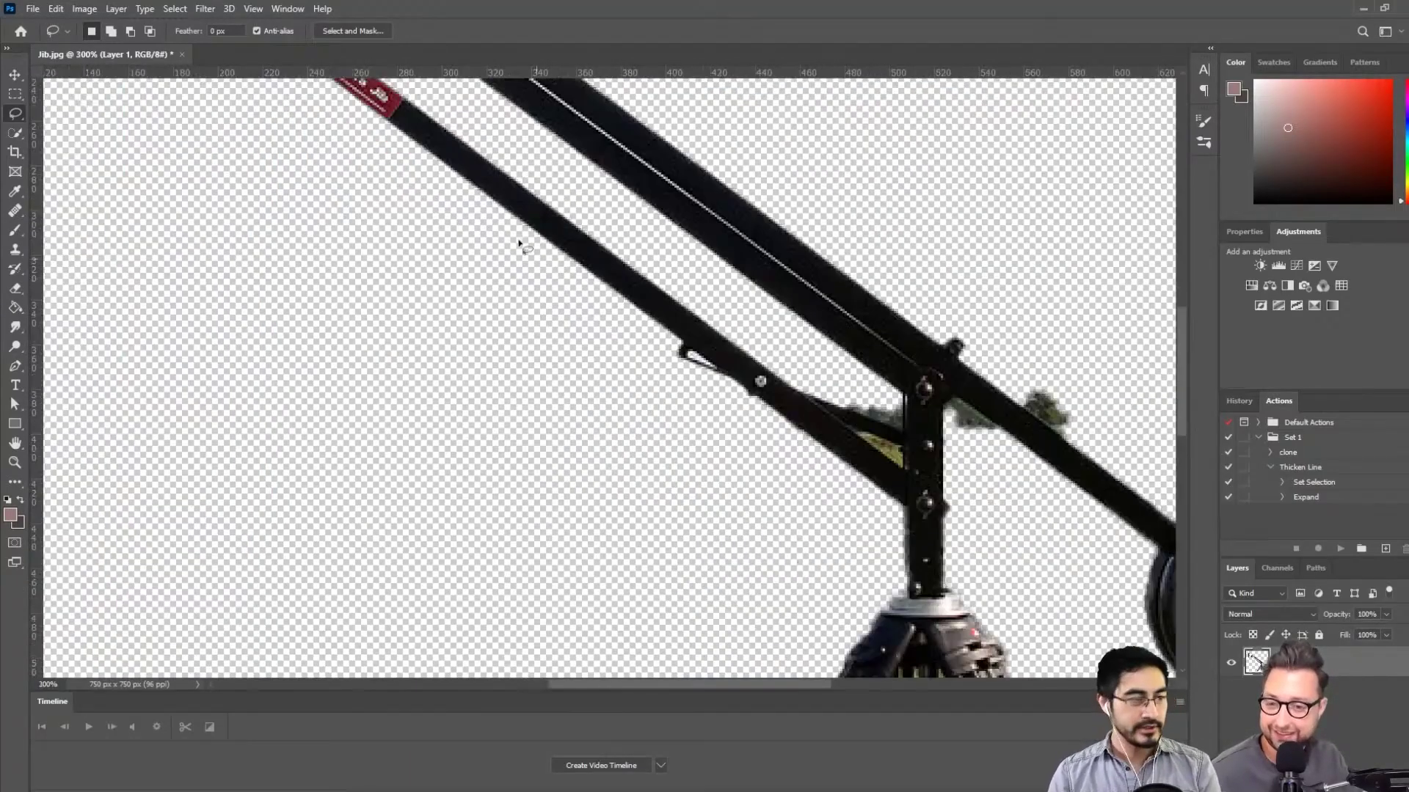
{"action": "left_click_drag", "start_coordinate": [522, 242], "coordinate": [937, 597]}
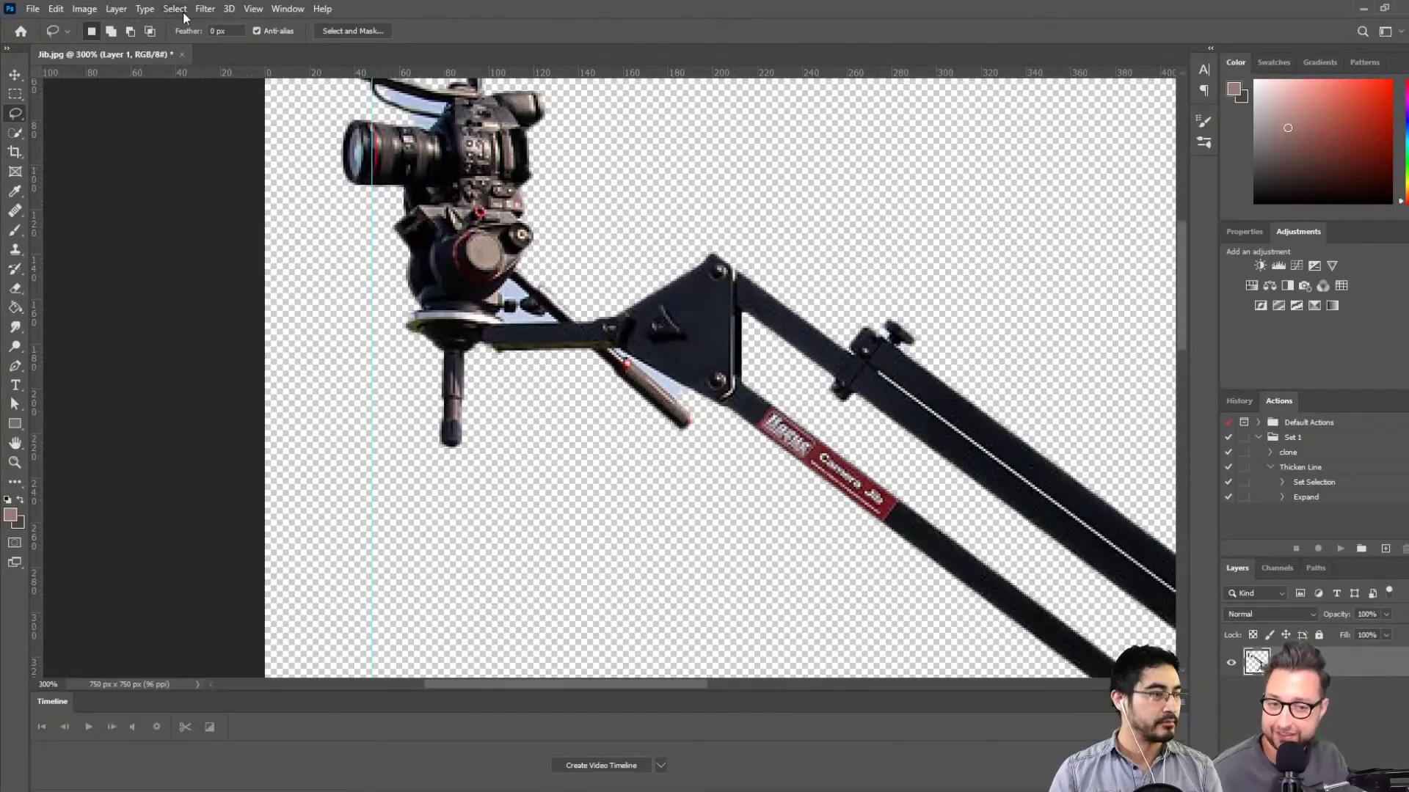
{"action": "left_click", "coordinate": [203, 9]}
{"action": "mouse_move", "coordinate": [180, 14]}
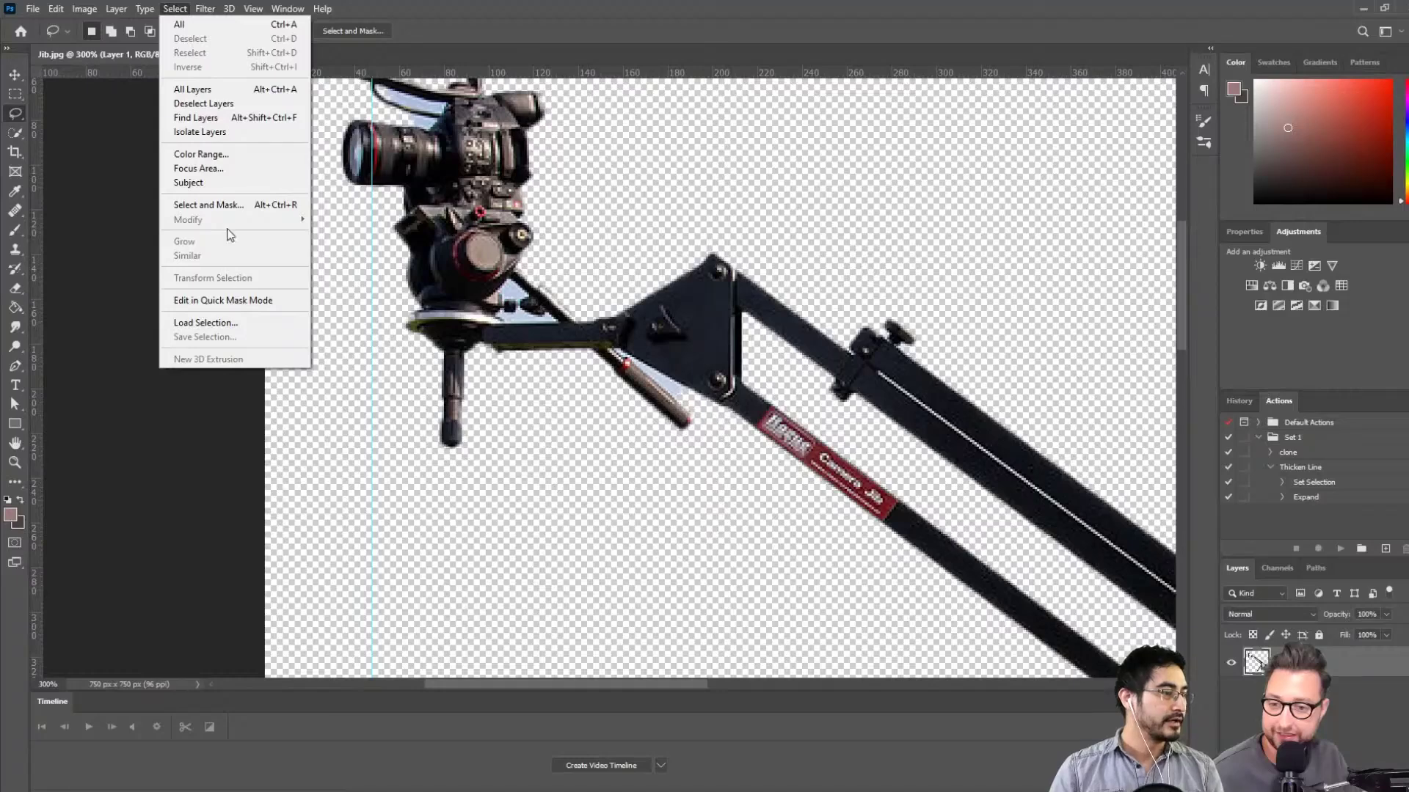
{"action": "left_click", "coordinate": [220, 154]}
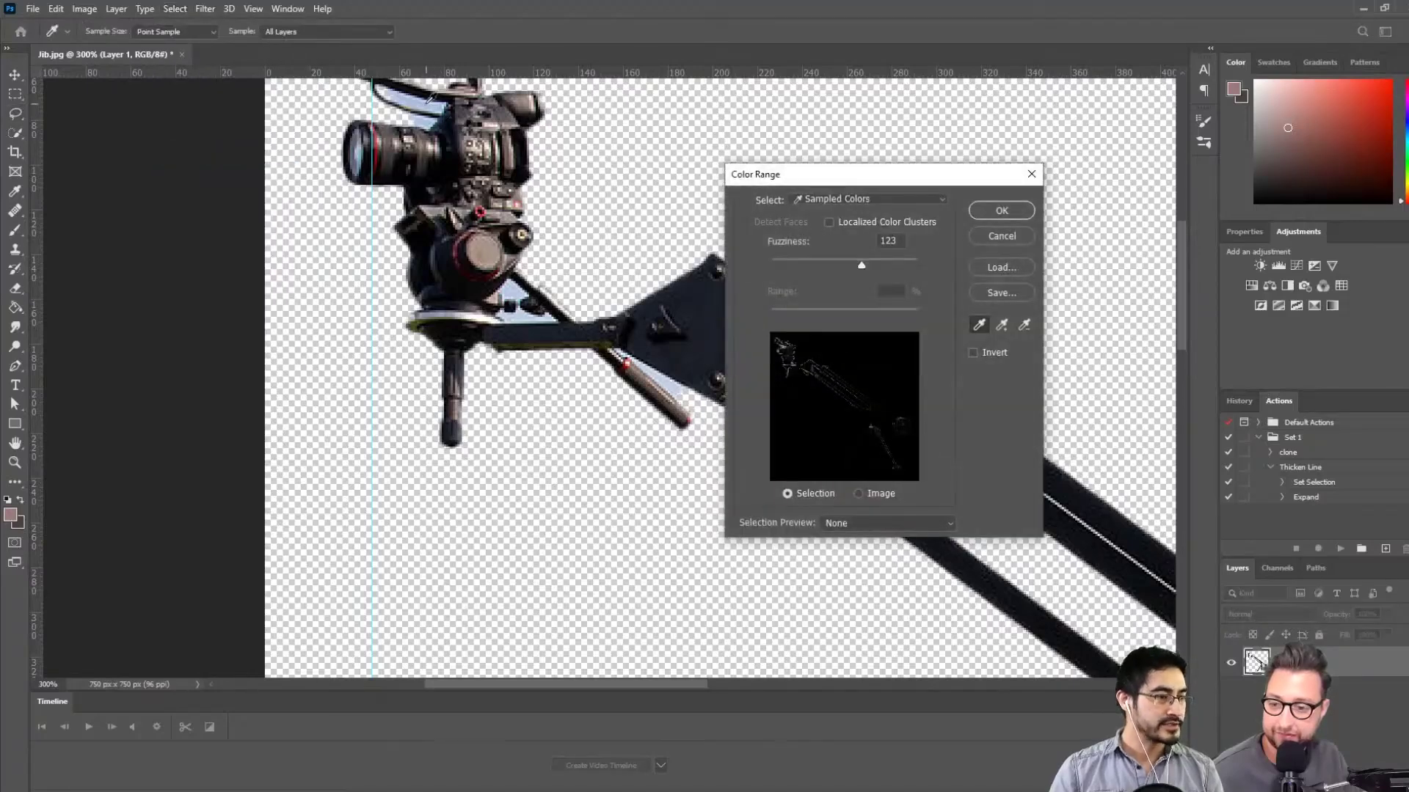
{"action": "left_click", "coordinate": [441, 104]}
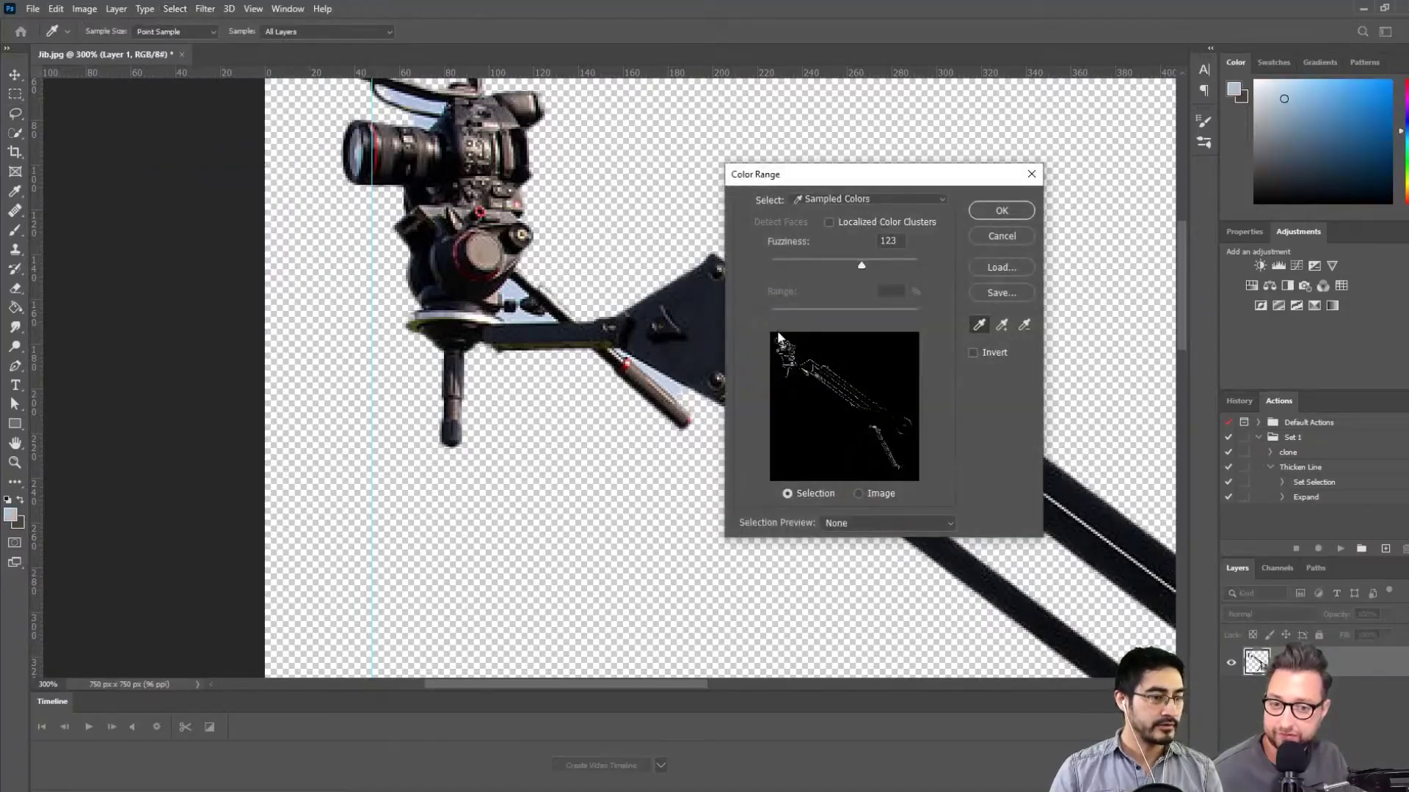
{"action": "left_click", "coordinate": [869, 267]}
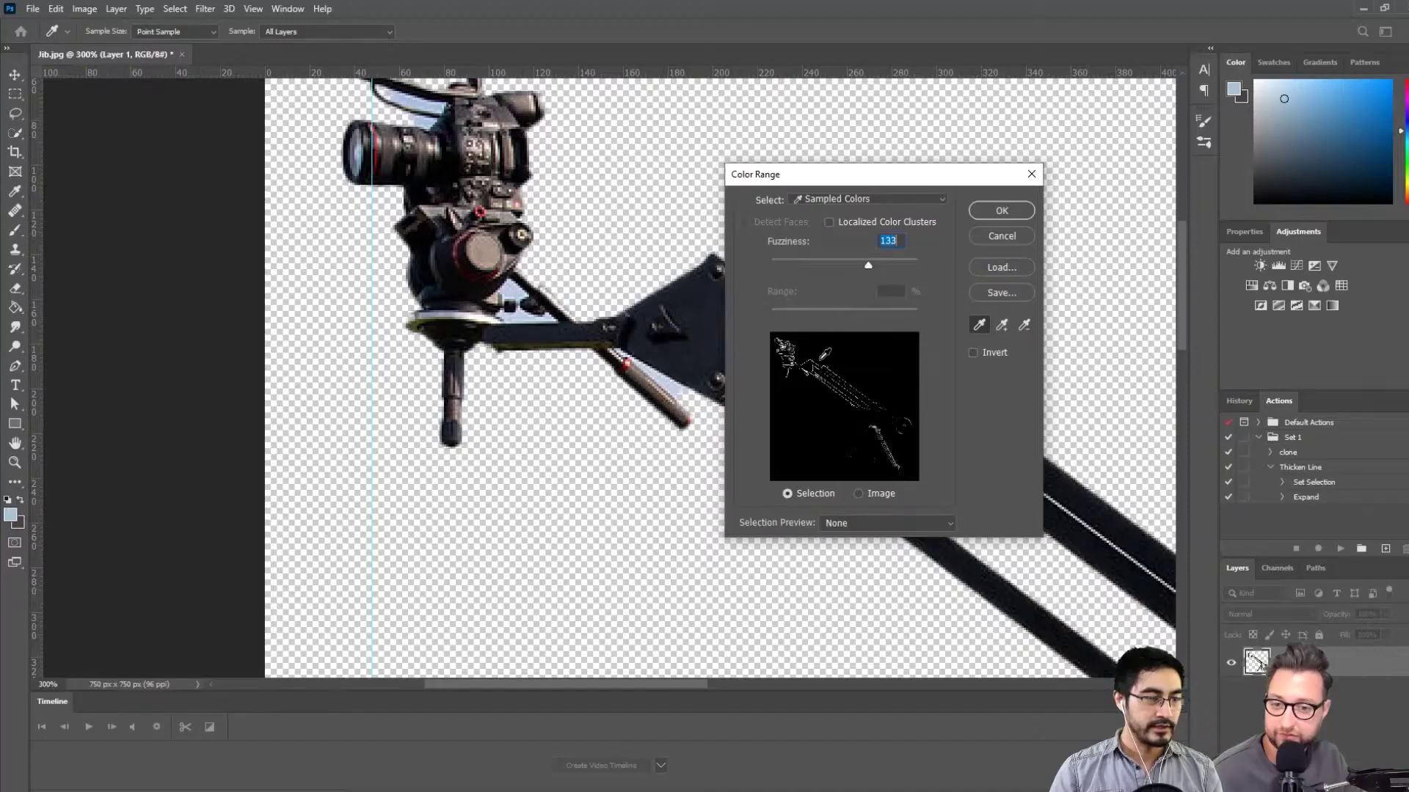
{"action": "left_click", "coordinate": [1001, 210]}
{"action": "key", "text": "l"}
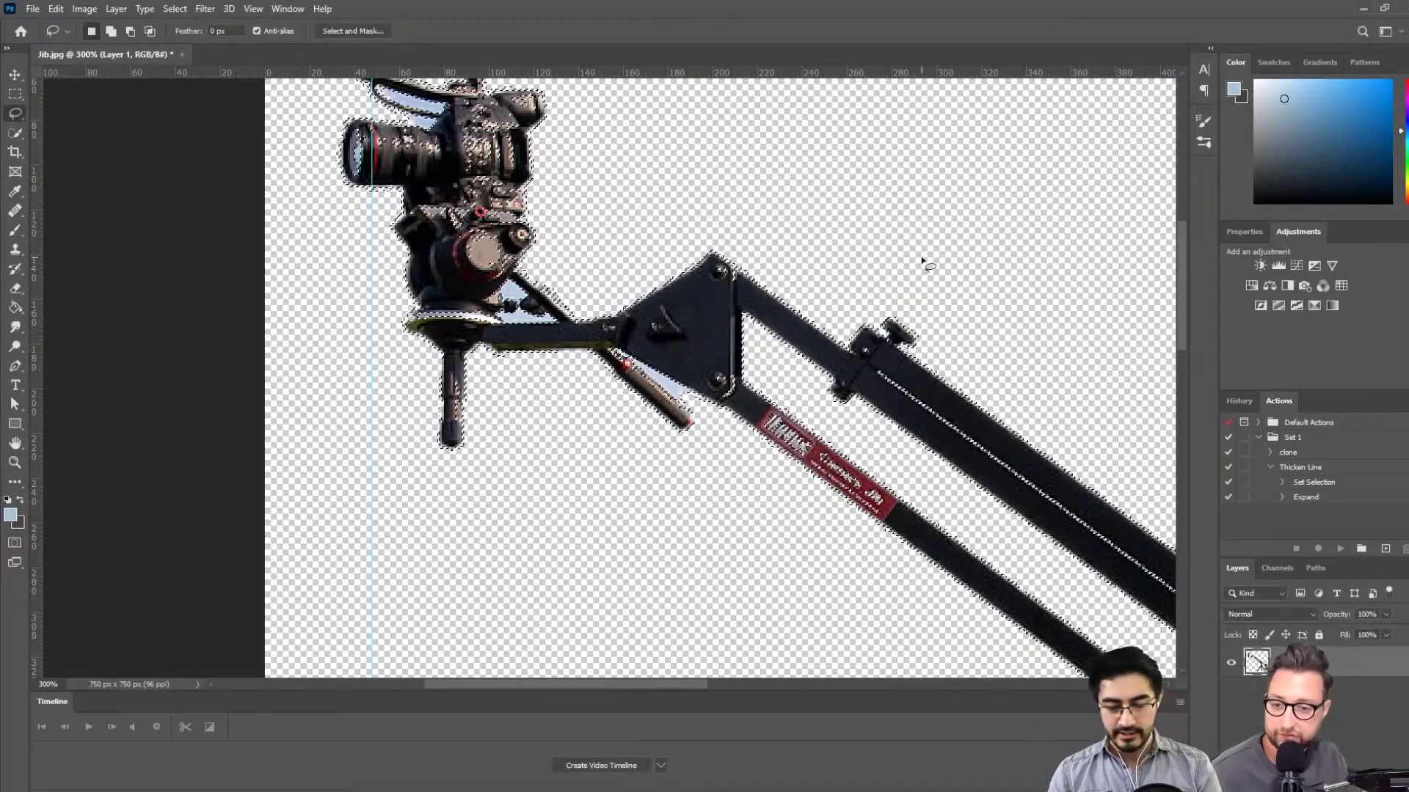
{"action": "key", "text": "ctrl+d"}
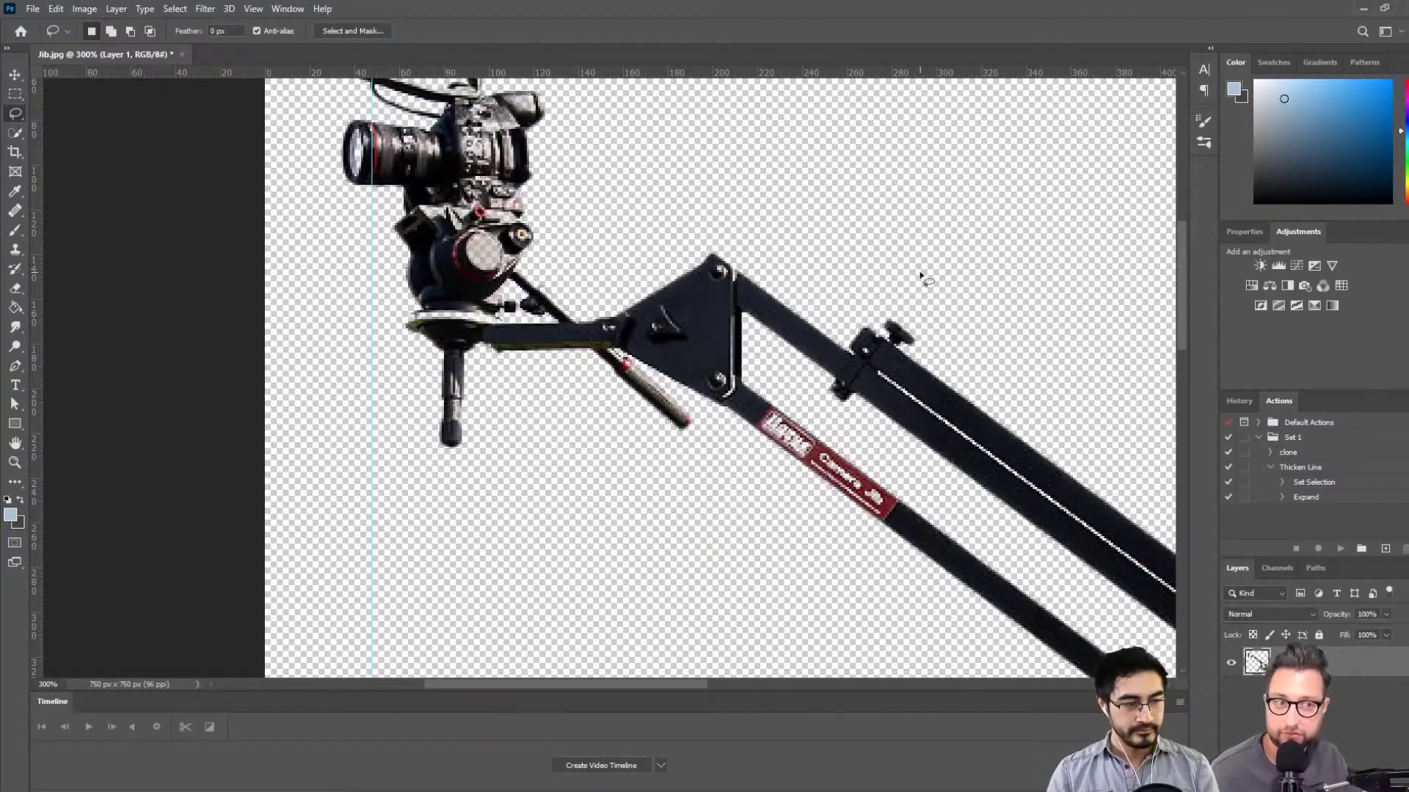
{"action": "key", "text": "ctrl+1"}
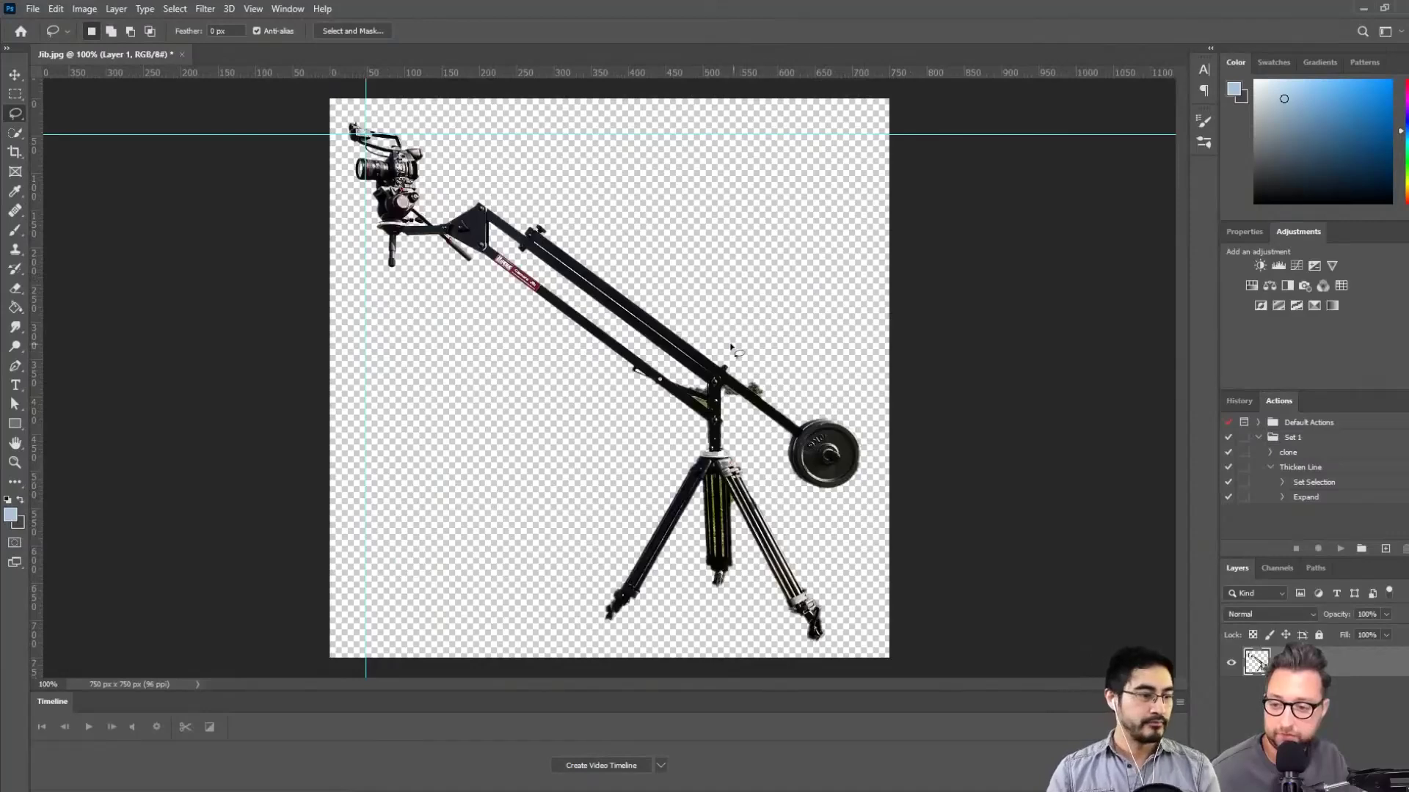
Delete the camera above the jib's mounting plate using a rectangular marquee of about 150 × 152 px
{"action": "left_click", "coordinate": [15, 94]}
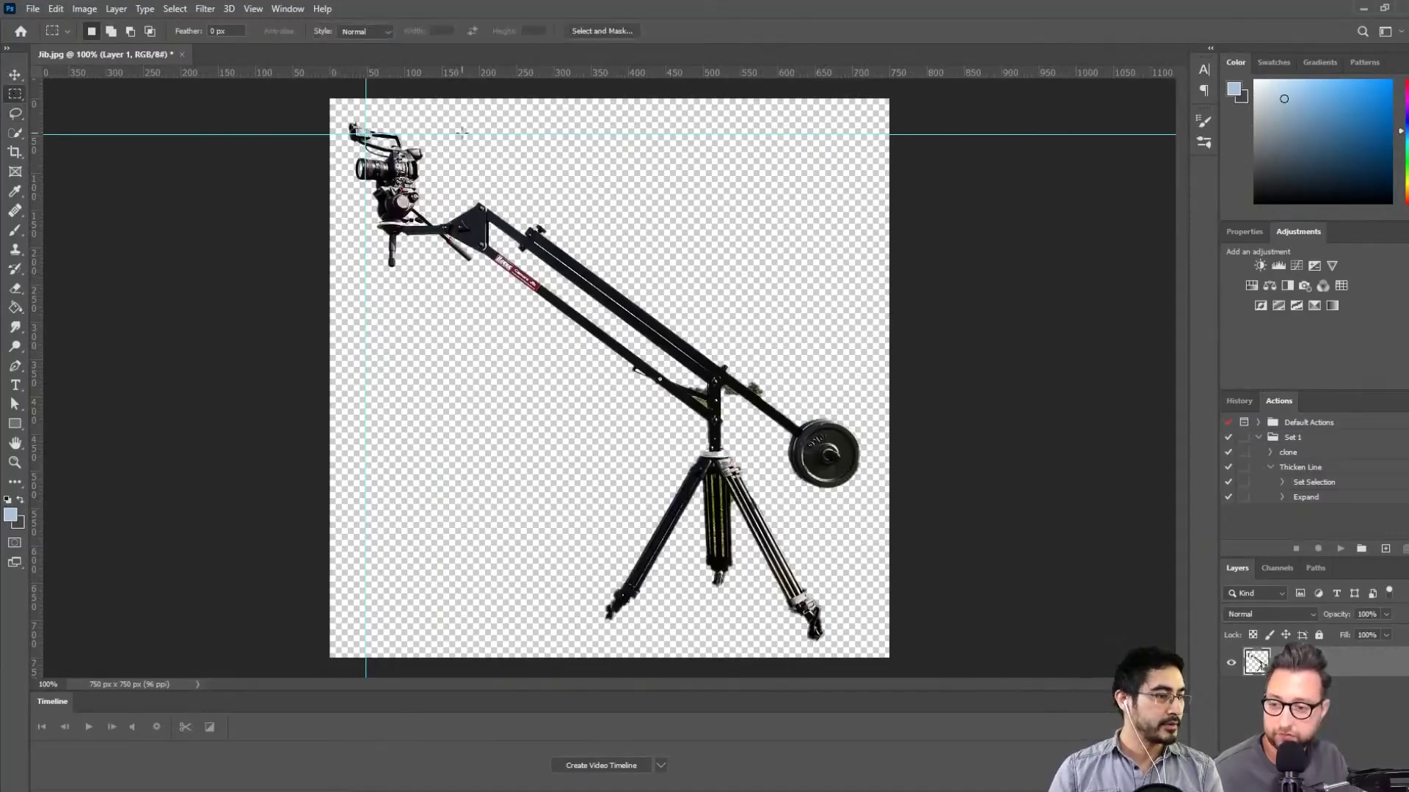
{"action": "left_click_drag", "start_coordinate": [441, 108], "coordinate": [320, 224]}
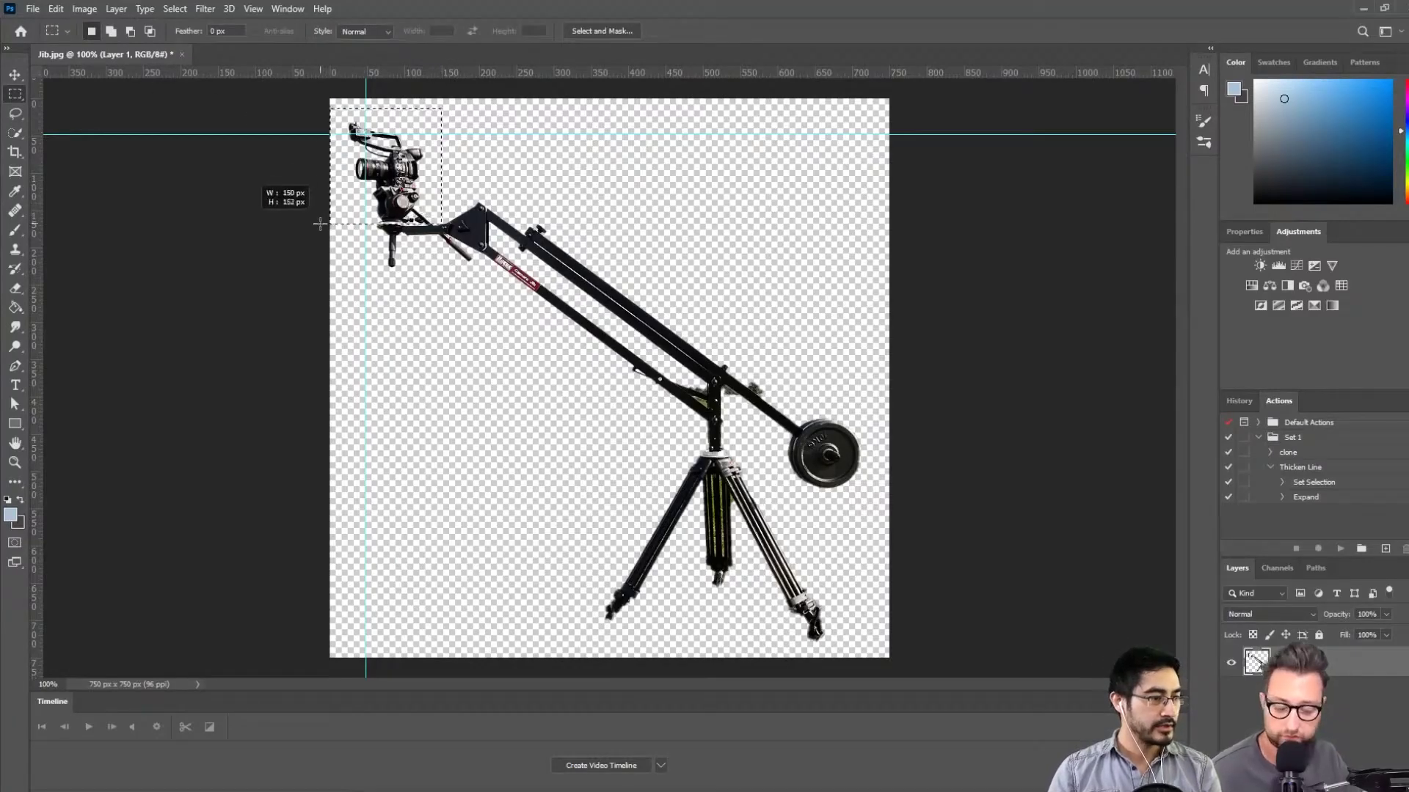
{"action": "key", "text": "Delete"}
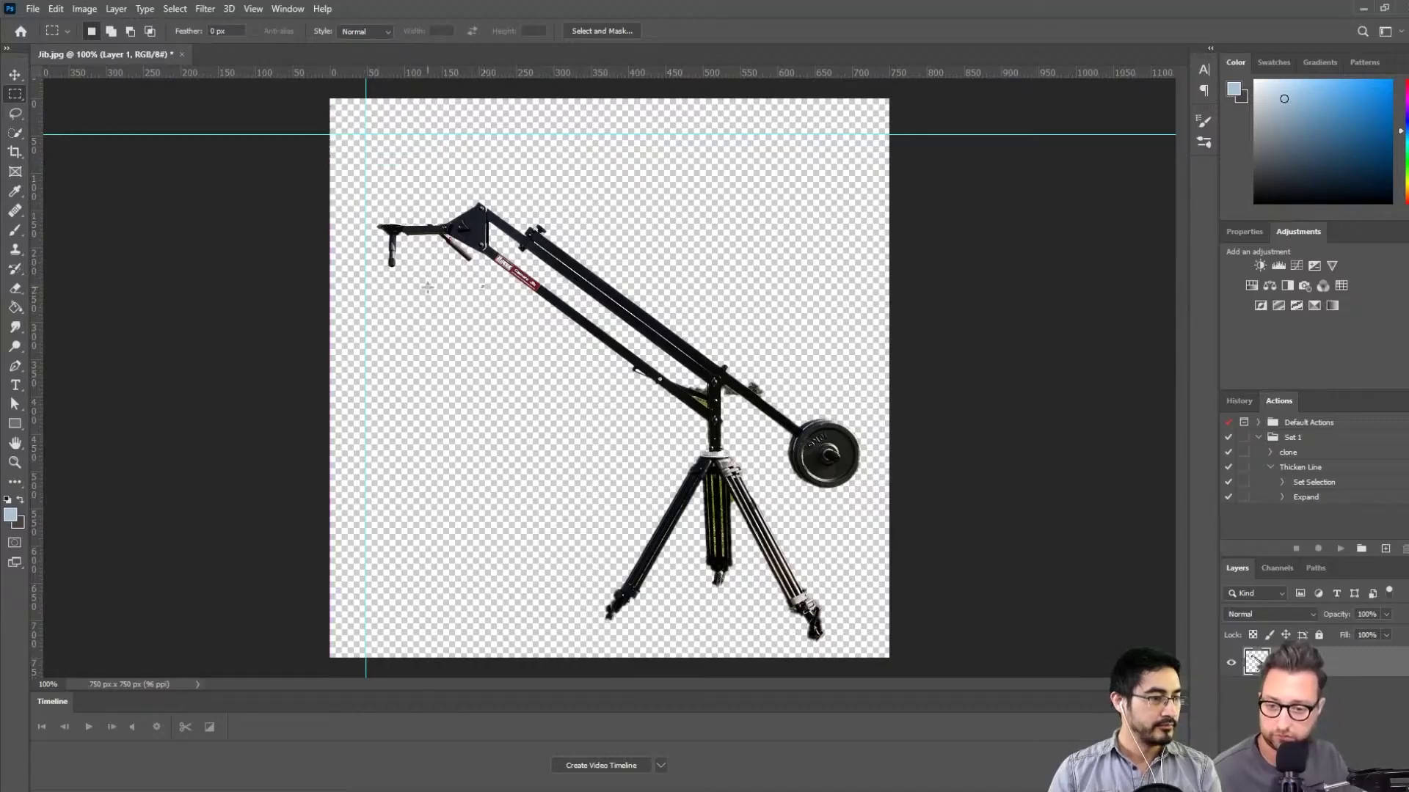
{"action": "left_click_drag", "start_coordinate": [382, 275], "coordinate": [427, 298]}
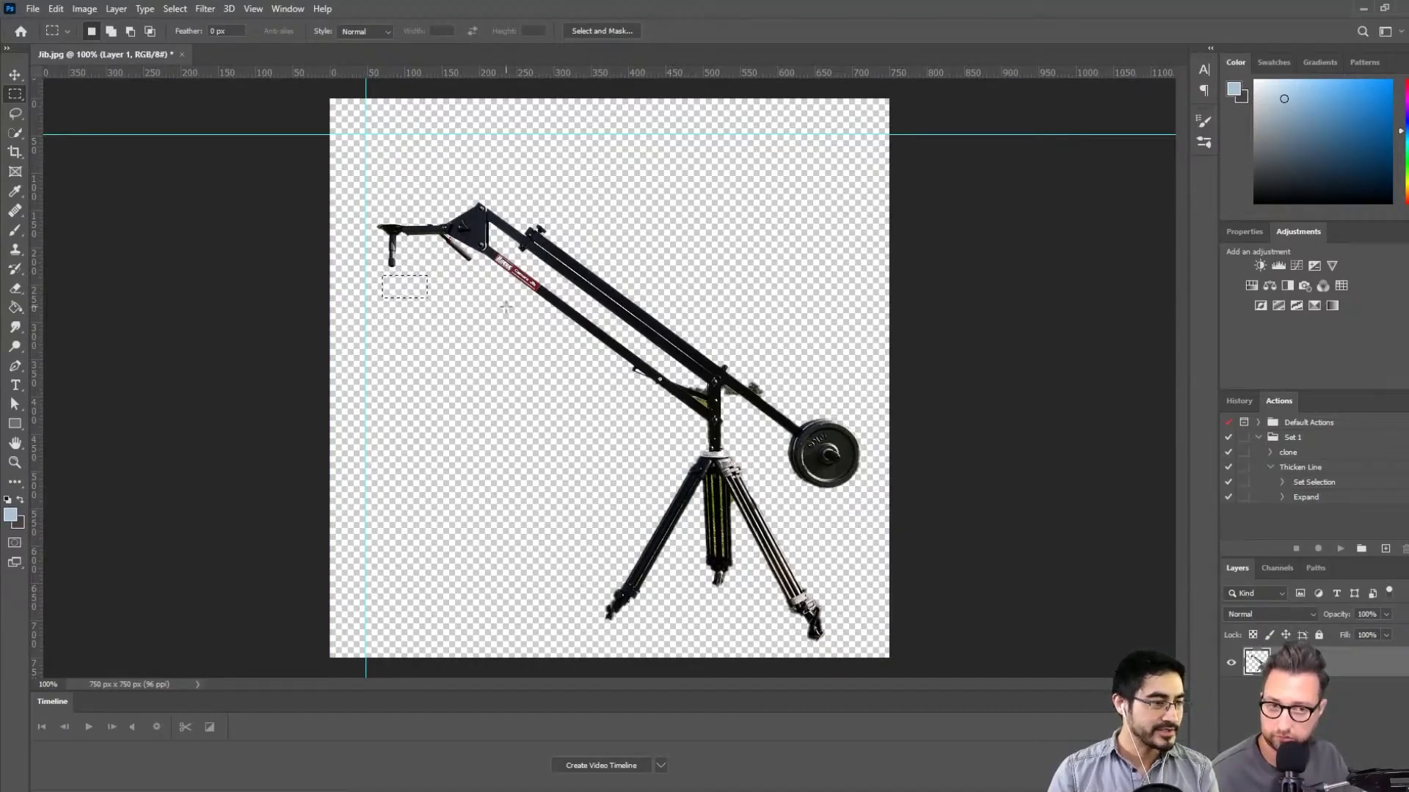
{"action": "key", "text": "ctrl+minus"}
{"action": "key", "text": "ctrl+plus"}
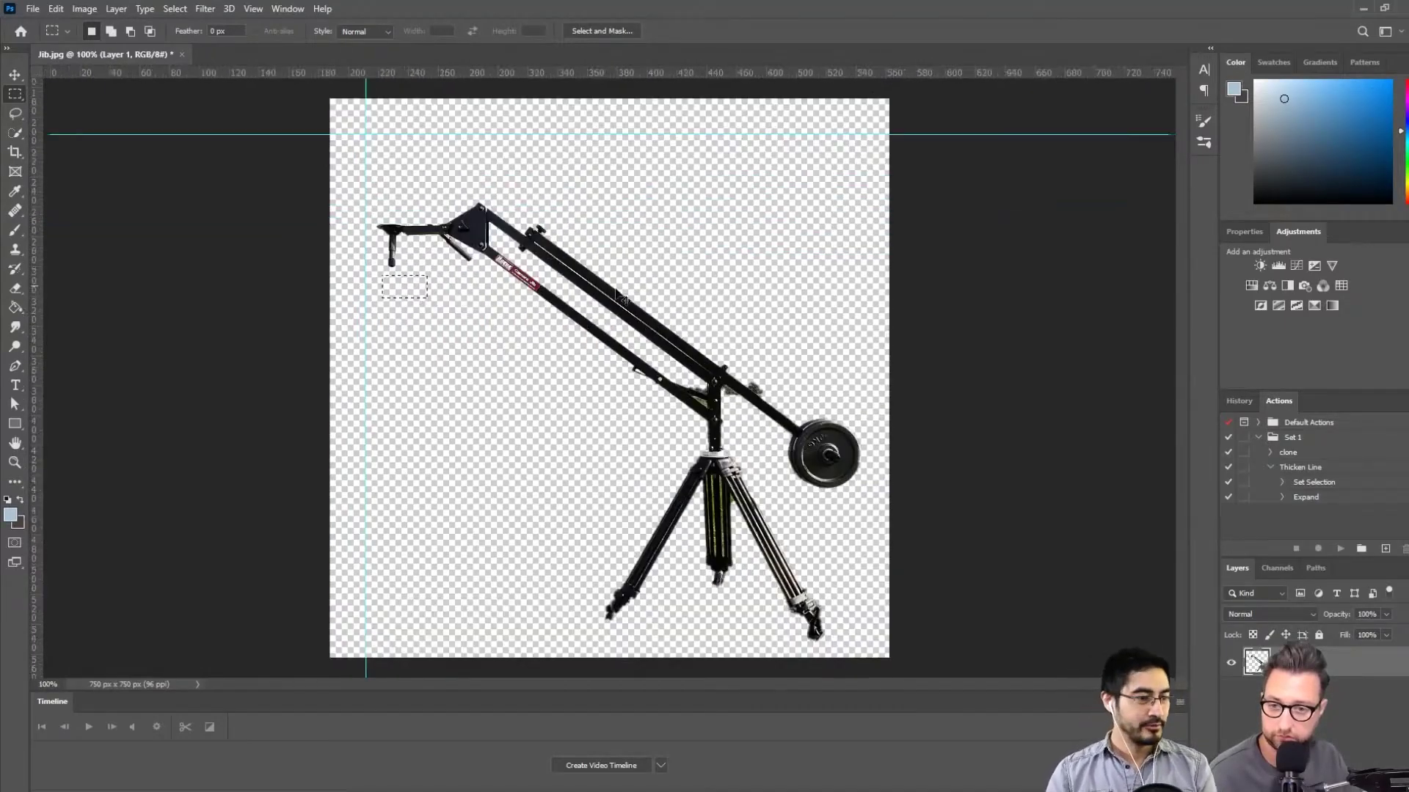
{"action": "key", "text": "ctrl+plus"}
{"action": "key", "text": "ctrl+minus"}
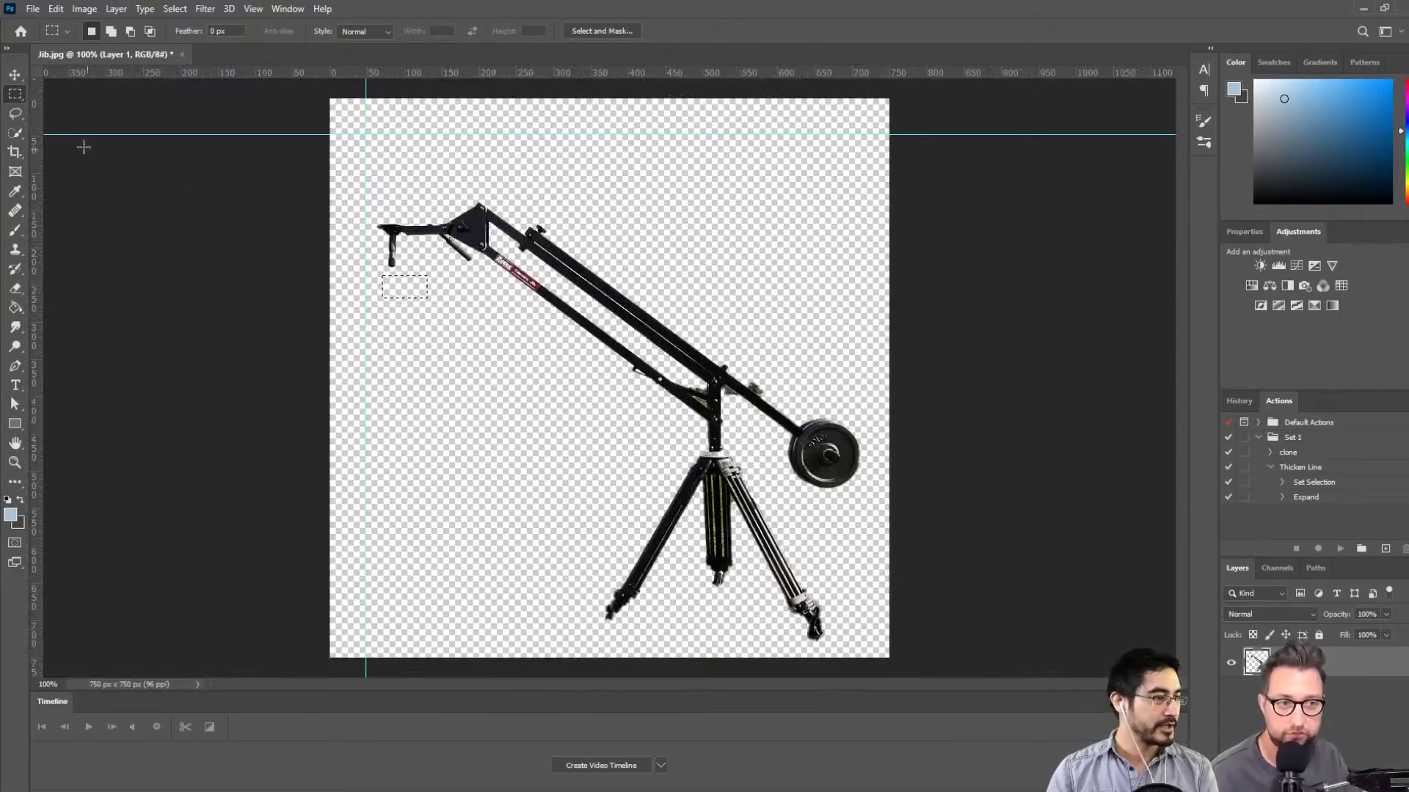
Lasso and delete the leftover pan handle beneath the front of the jib arm, and clear the selection
{"action": "key", "text": "l"}
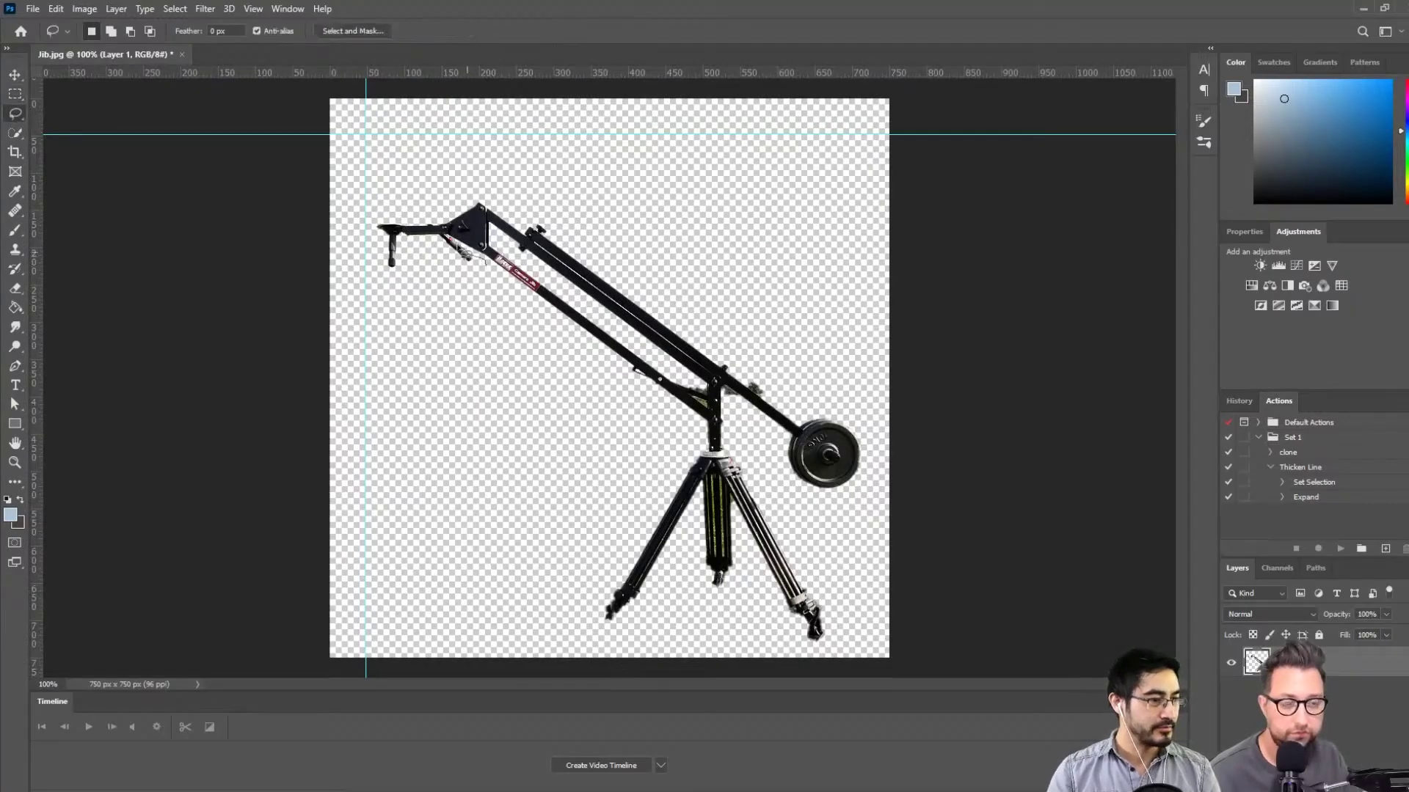
{"action": "left_click_drag", "start_coordinate": [440, 240], "coordinate": [493, 304]}
{"action": "key", "text": "Delete"}
{"action": "key", "text": "ctrl+d"}
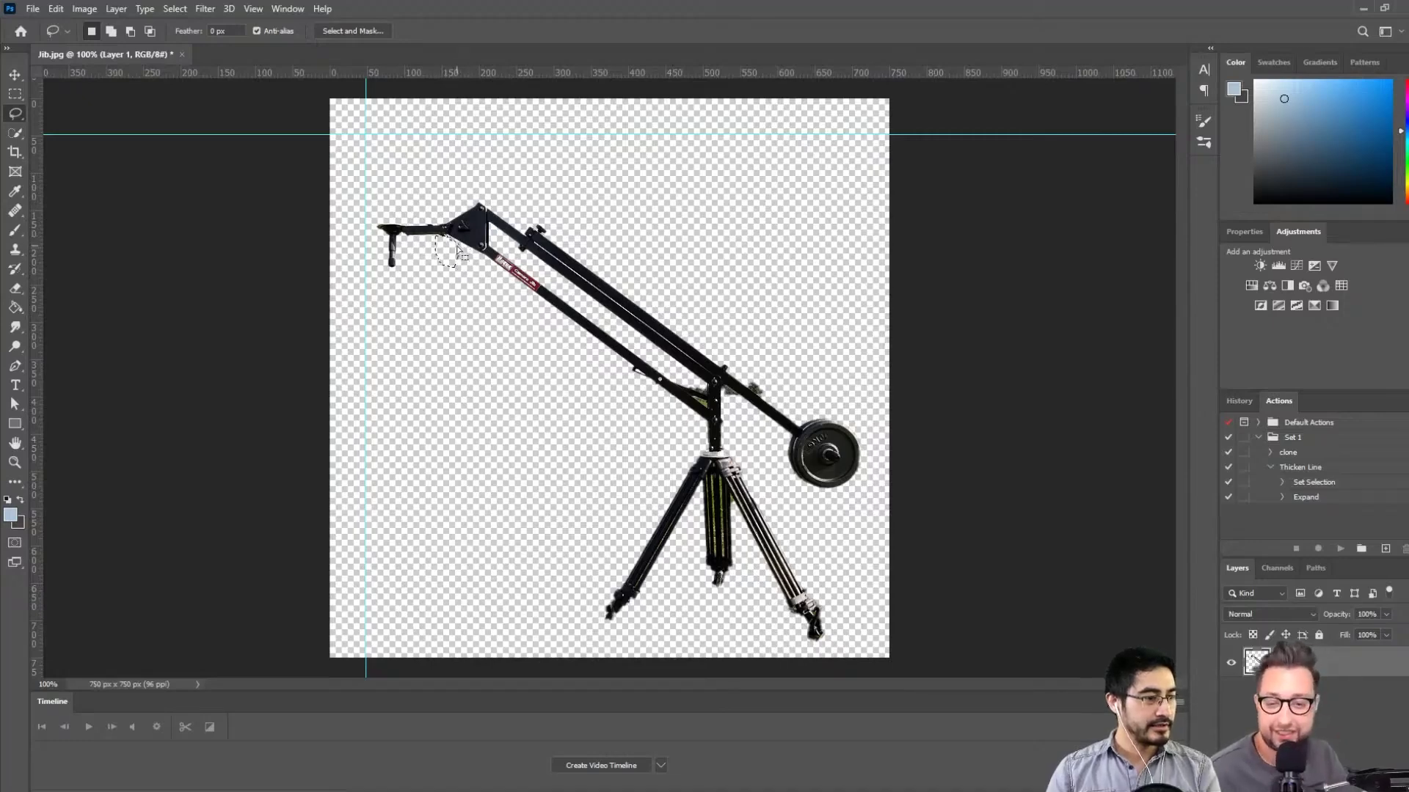
{"action": "left_click_drag", "start_coordinate": [457, 250], "coordinate": [458, 250]}
{"action": "key", "text": "ctrl+d"}
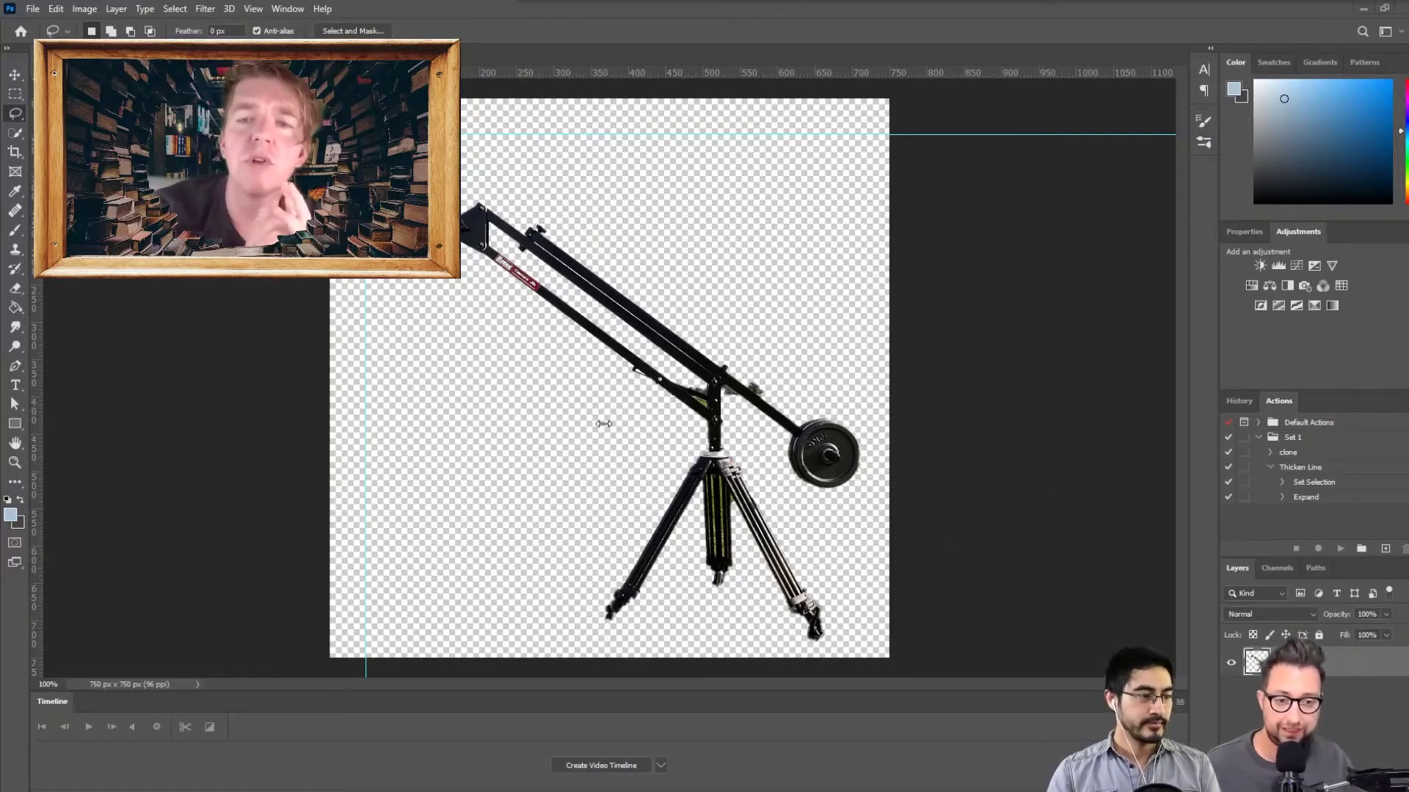
Save a PNG copy of the cut-out as Jib.png in the ELEMENTS folder, using medium file size
{"action": "key", "text": "ctrl+shift+s"}
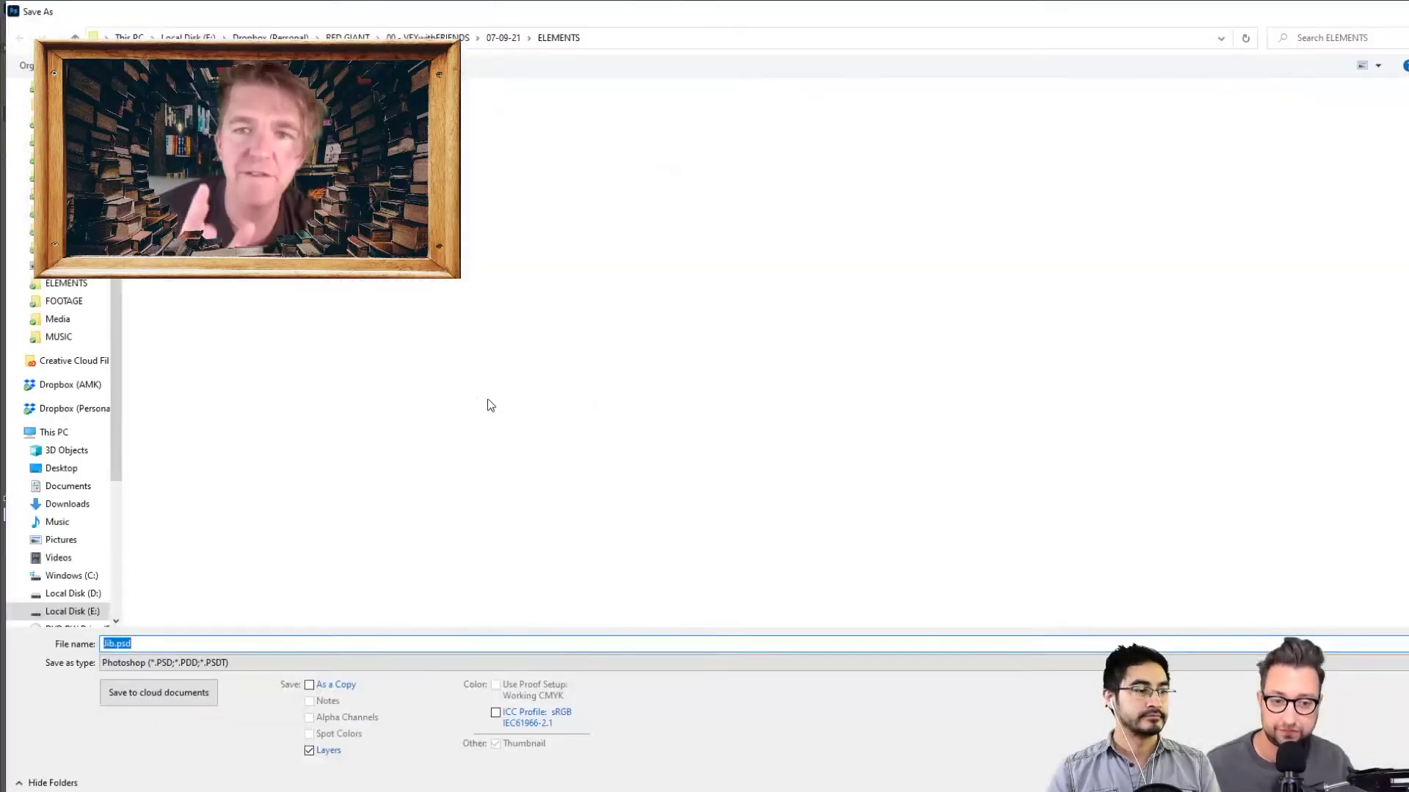
{"action": "left_click", "coordinate": [249, 663]}
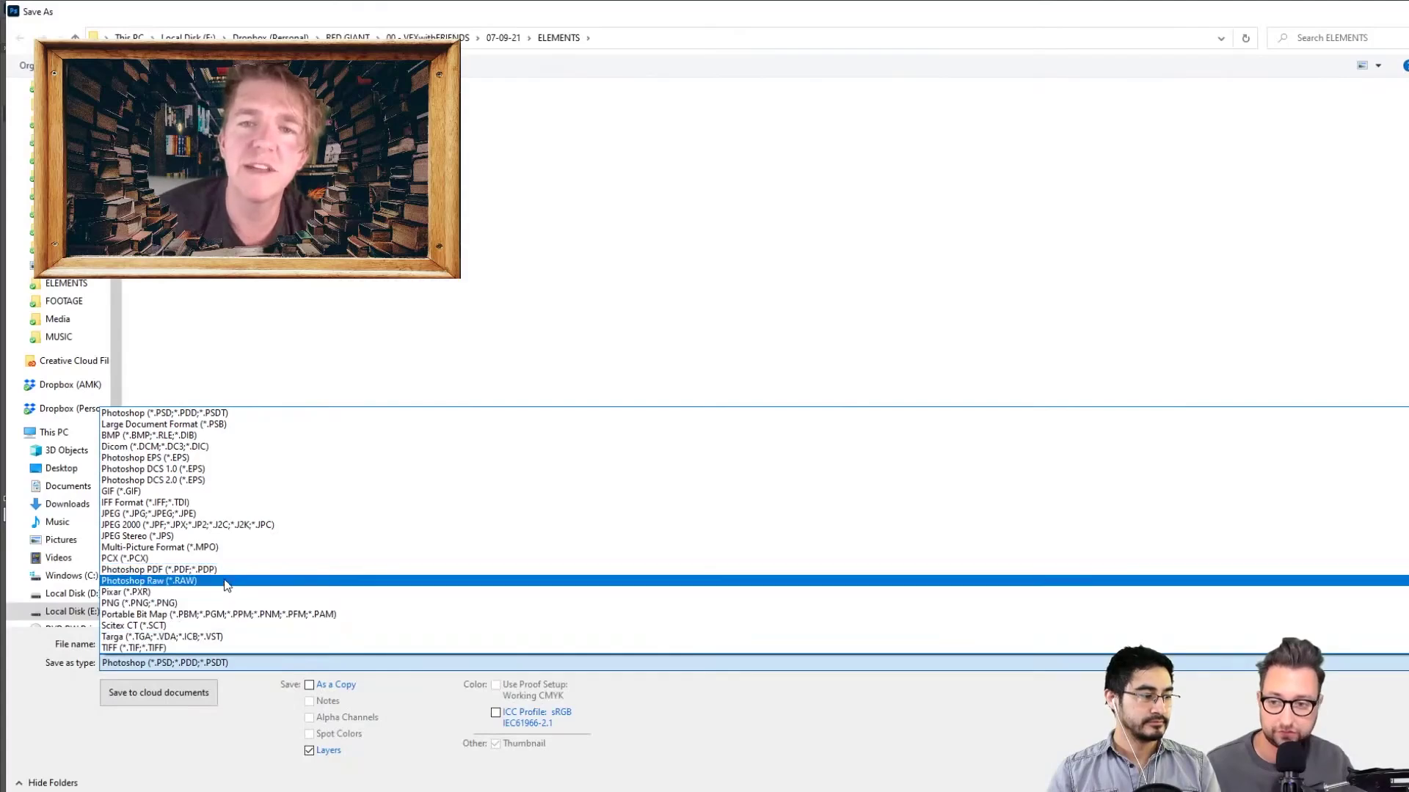
{"action": "left_click", "coordinate": [227, 602]}
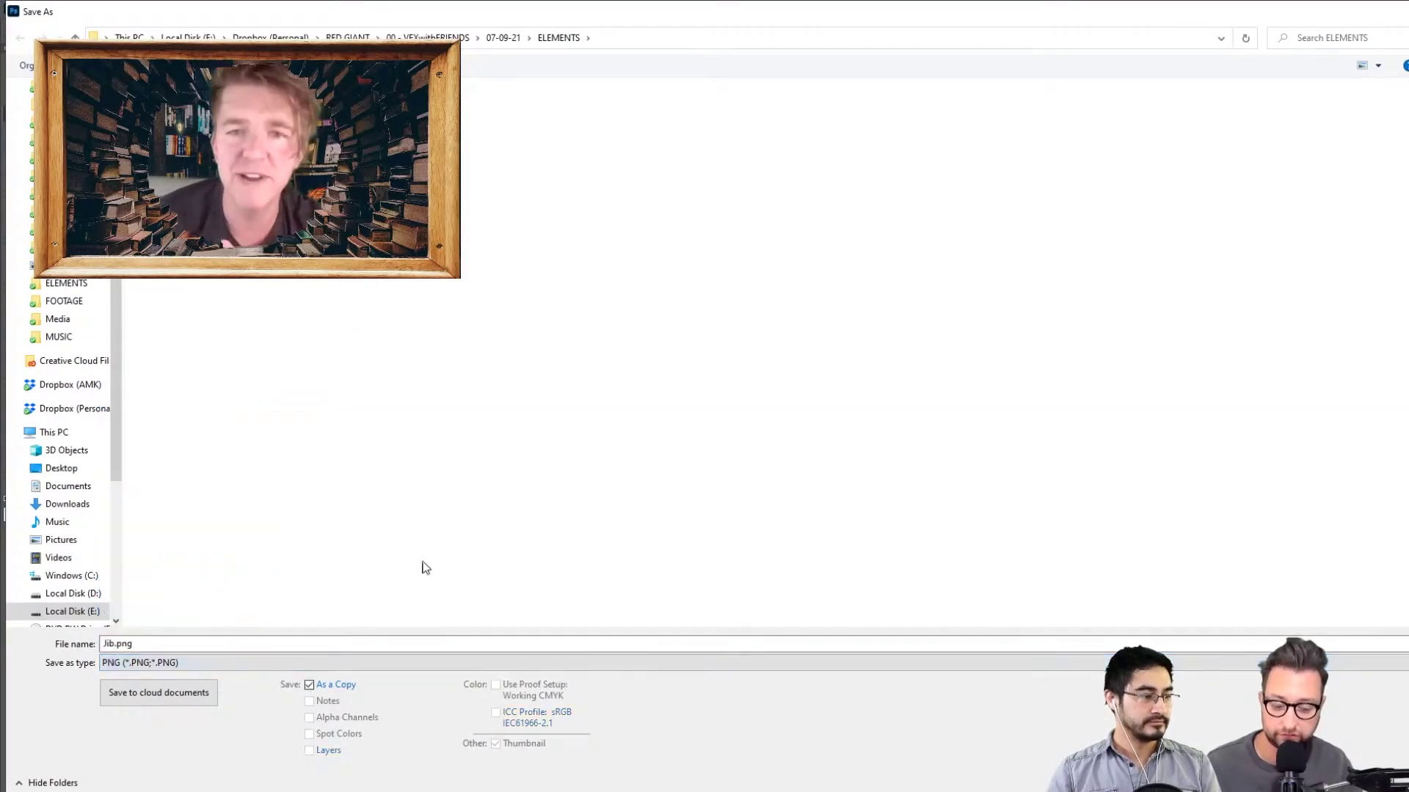
{"action": "left_click", "coordinate": [347, 643]}
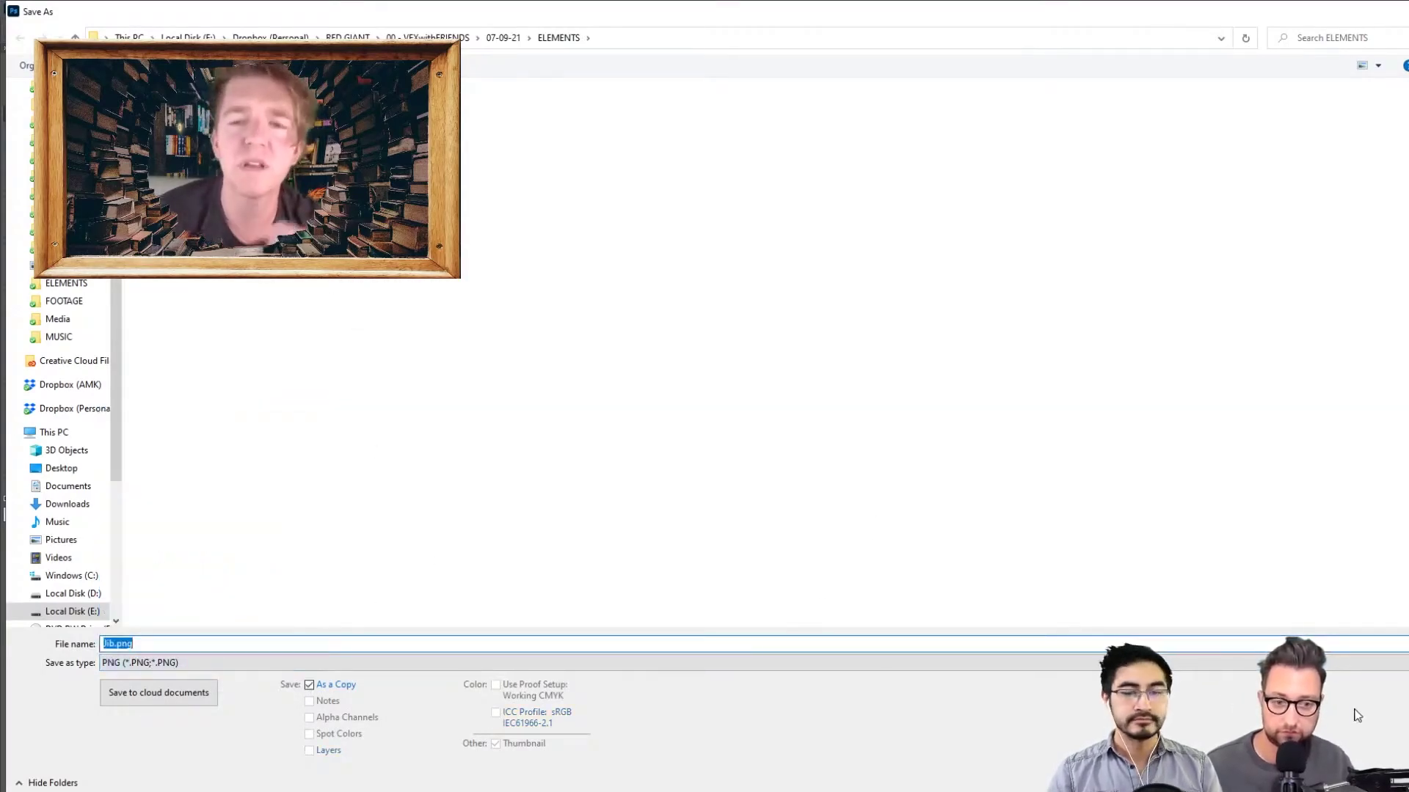
{"action": "key", "text": "Return"}
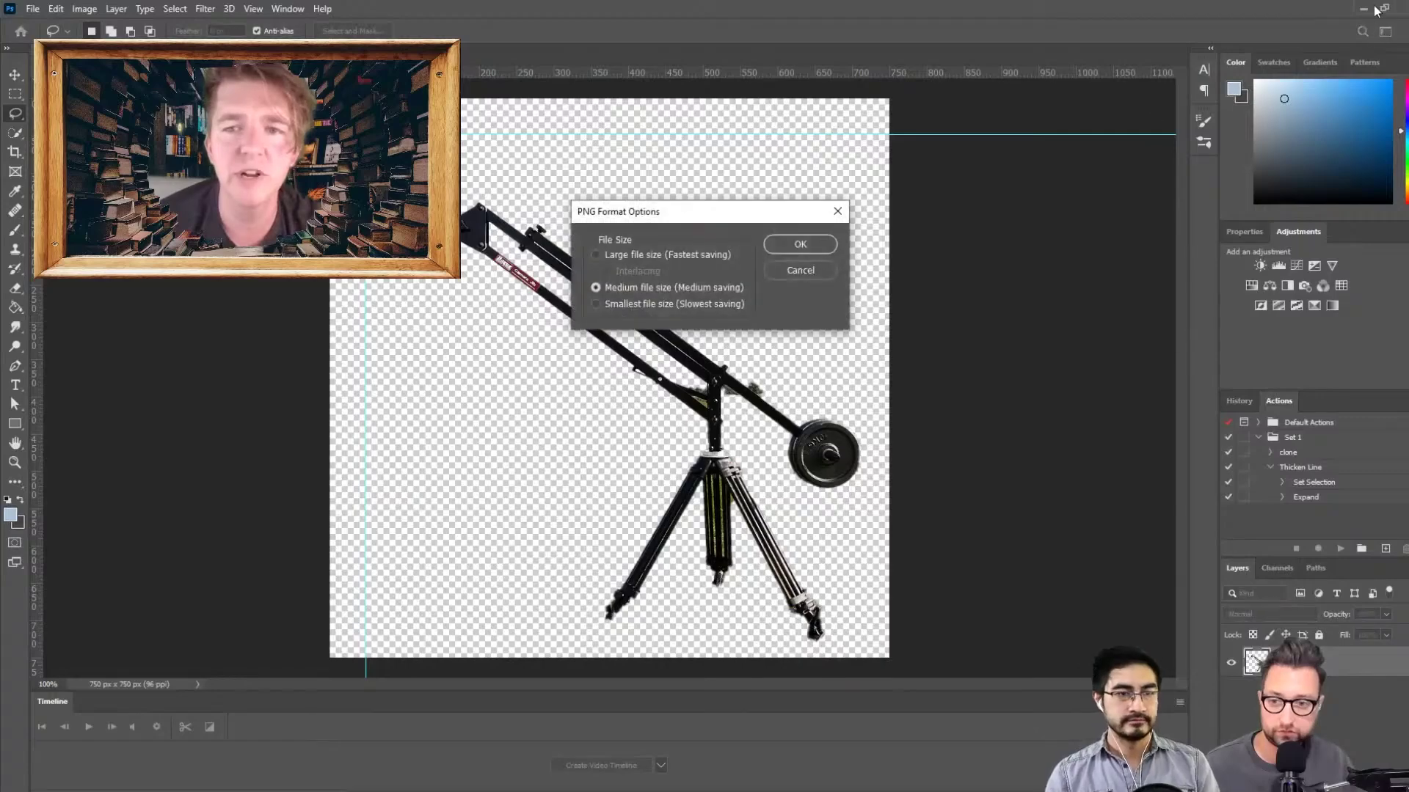
{"action": "left_click", "coordinate": [802, 245]}
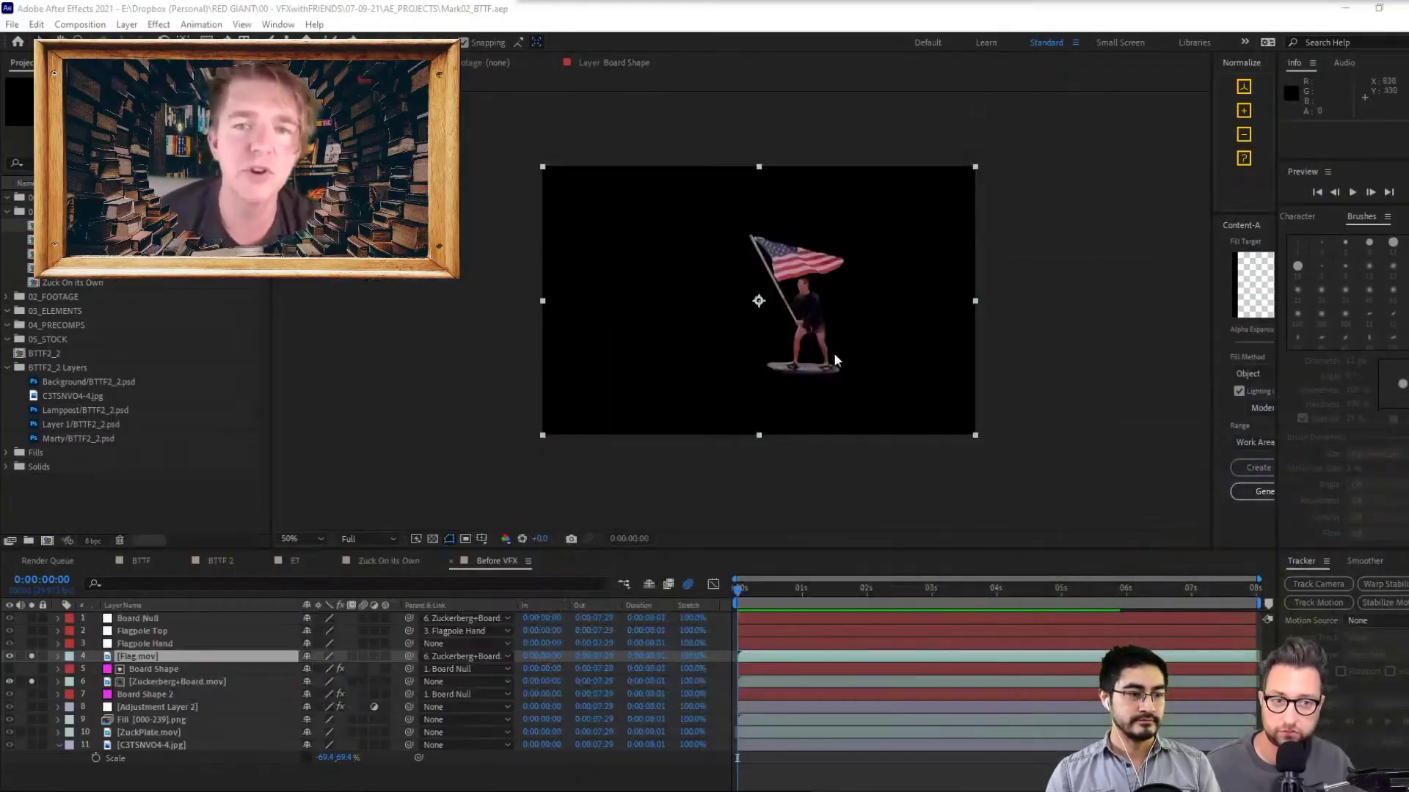
Switch to After Effects, import Jib.png into the 03_ELEMENTS folder, and add it to the Before VFX composition directly below Flag.mov
{"action": "left_click", "coordinate": [57, 311]}
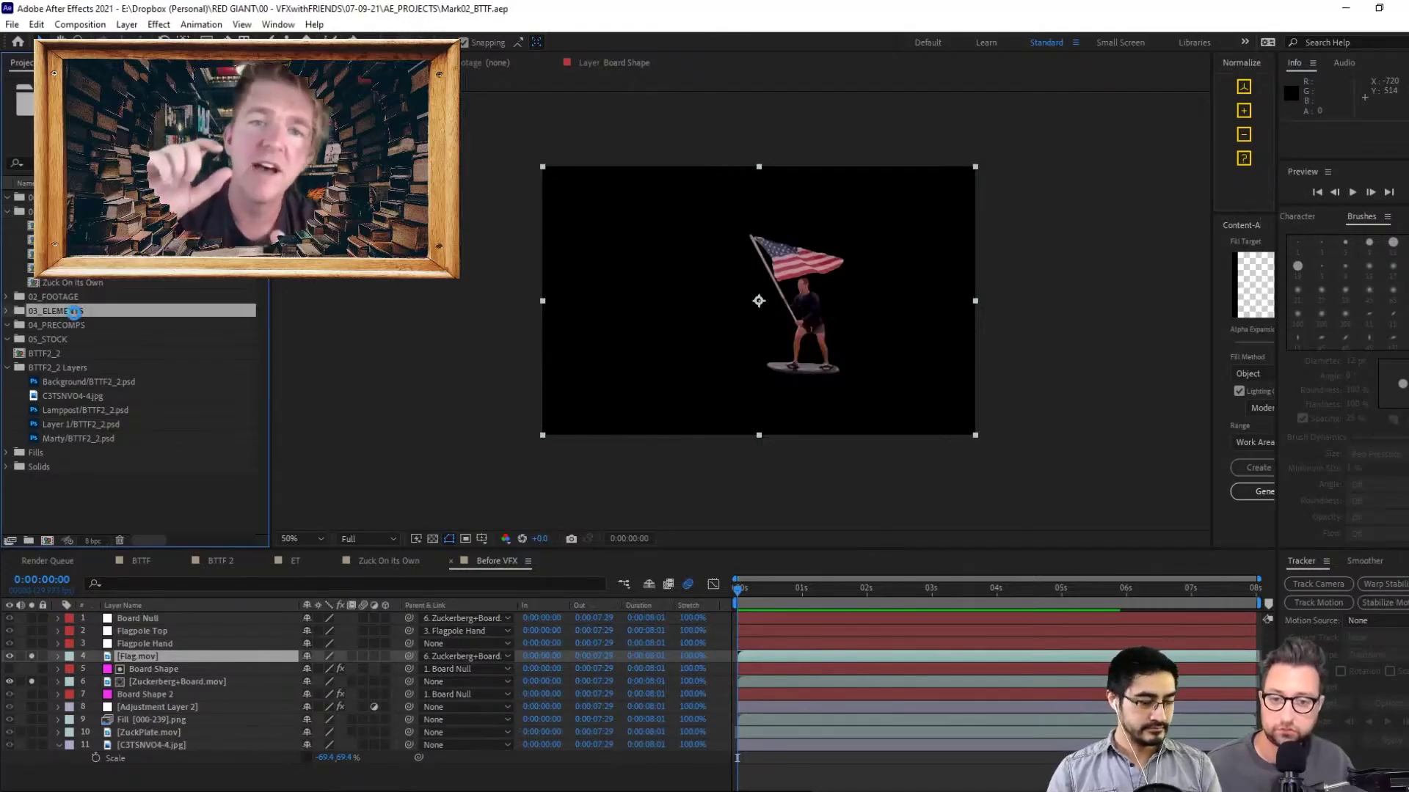
{"action": "key", "text": "ctrl+i"}
{"action": "double_click", "coordinate": [767, 159]}
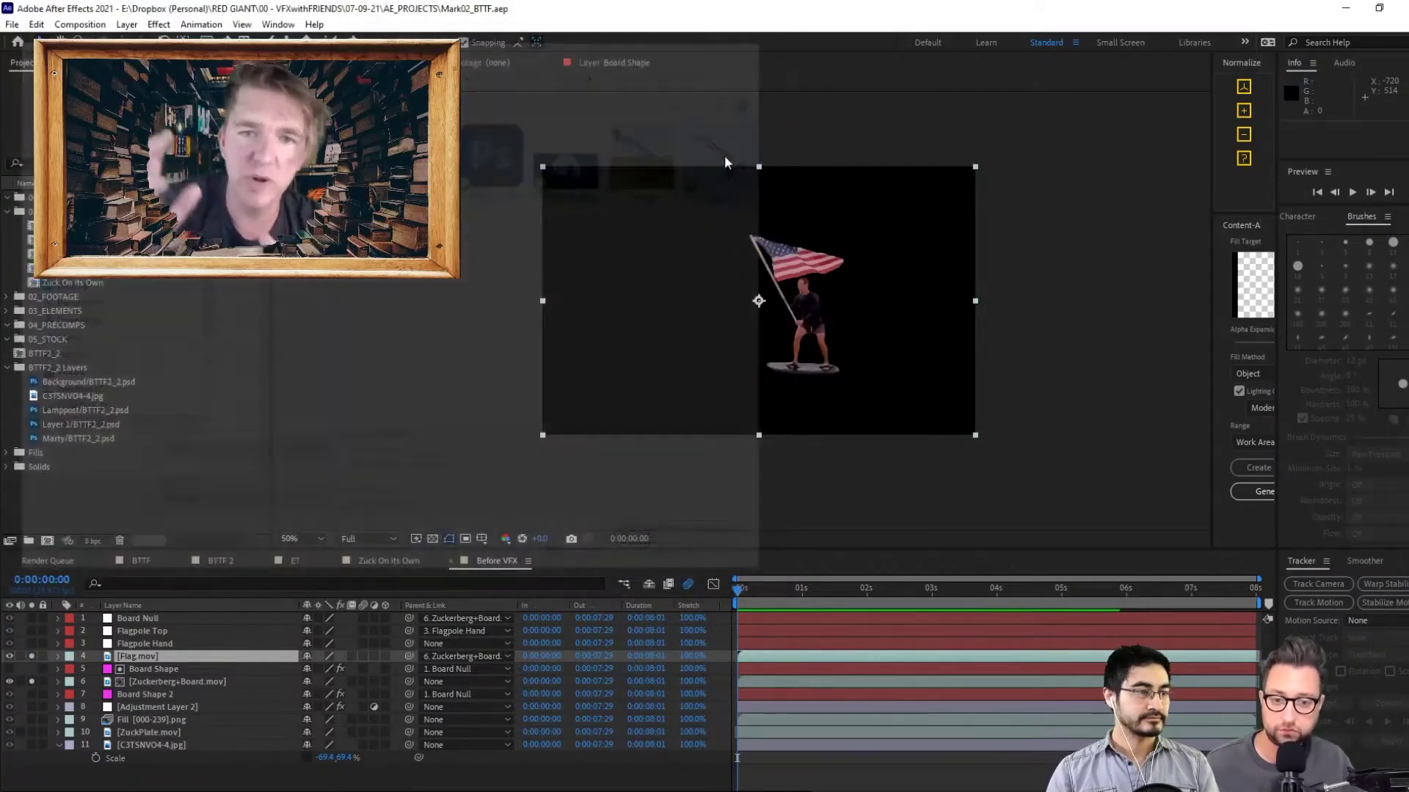
{"action": "left_click_drag", "start_coordinate": [57, 325], "coordinate": [174, 665]}
Show the transparency grid and position the jib so its mounting plate sits directly under the rider's board
{"action": "left_click_drag", "start_coordinate": [862, 348], "coordinate": [998, 464]}
{"action": "left_click", "coordinate": [432, 538]}
{"action": "scroll", "coordinate": [855, 227], "scroll_direction": "up", "scroll_amount": 2}
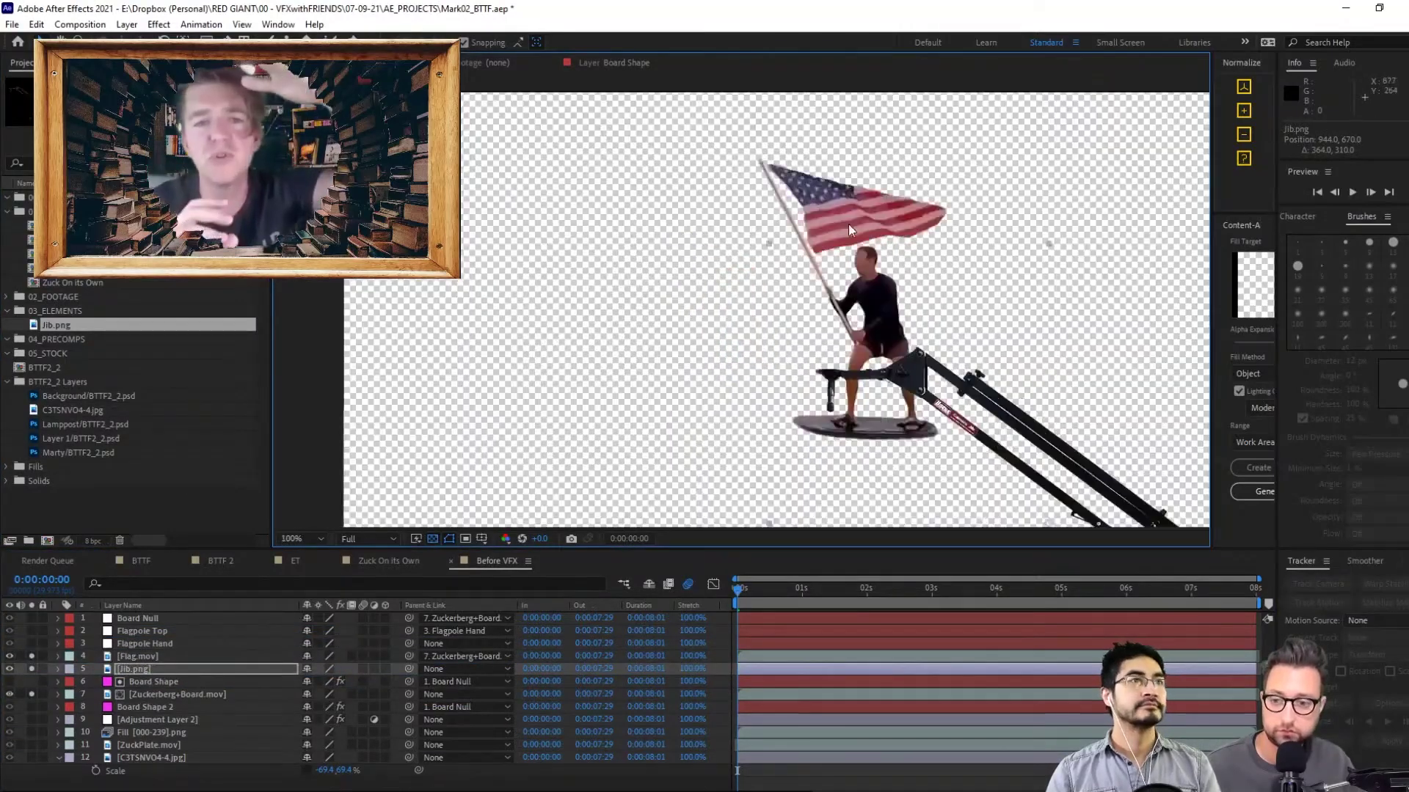
{"action": "scroll", "coordinate": [856, 223], "scroll_direction": "down", "scroll_amount": 3}
{"action": "left_click_drag", "start_coordinate": [856, 223], "coordinate": [890, 261]}
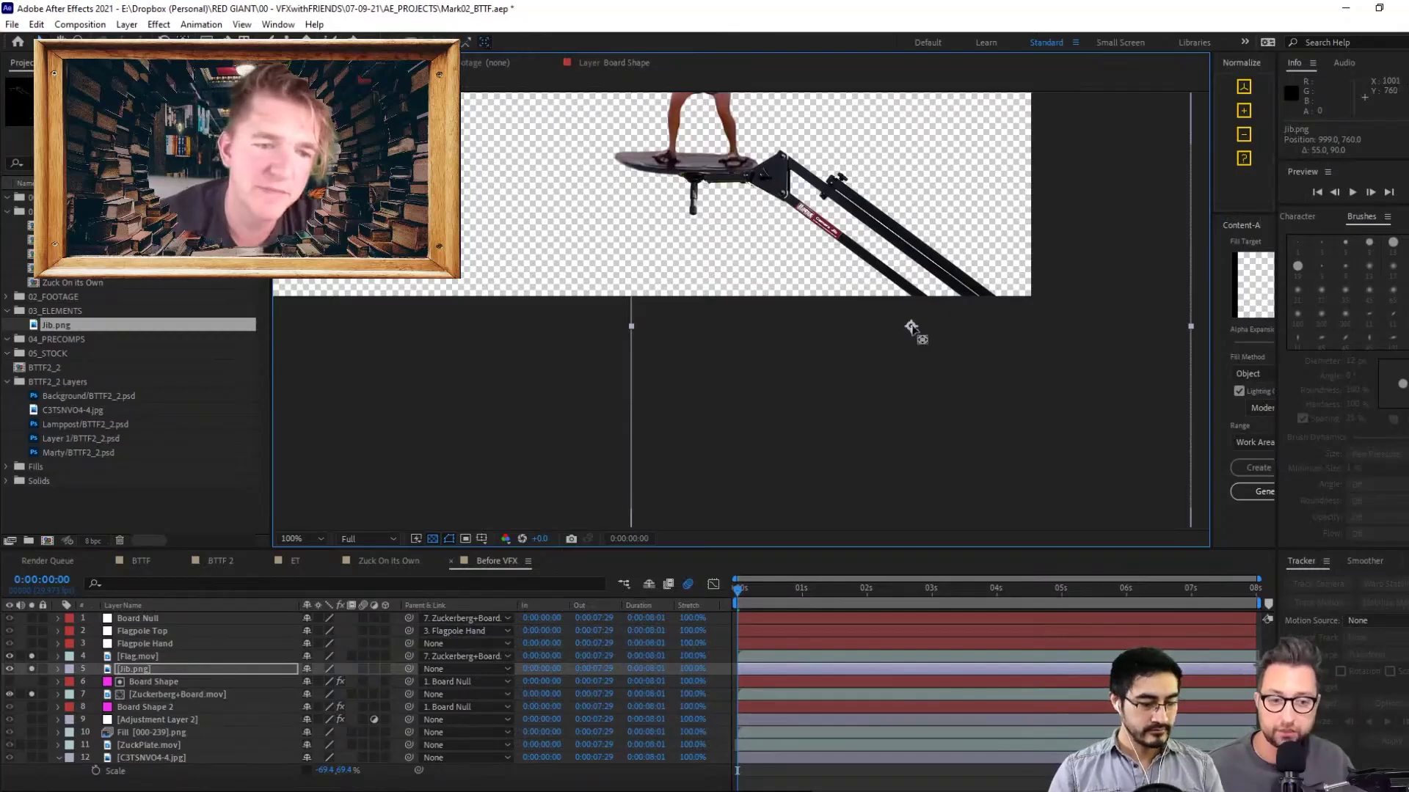
Move the jib's anchor point to its mounting plate beneath the board and parent the jib layer to Board Null
{"action": "left_click_drag", "start_coordinate": [913, 327], "coordinate": [700, 179]}
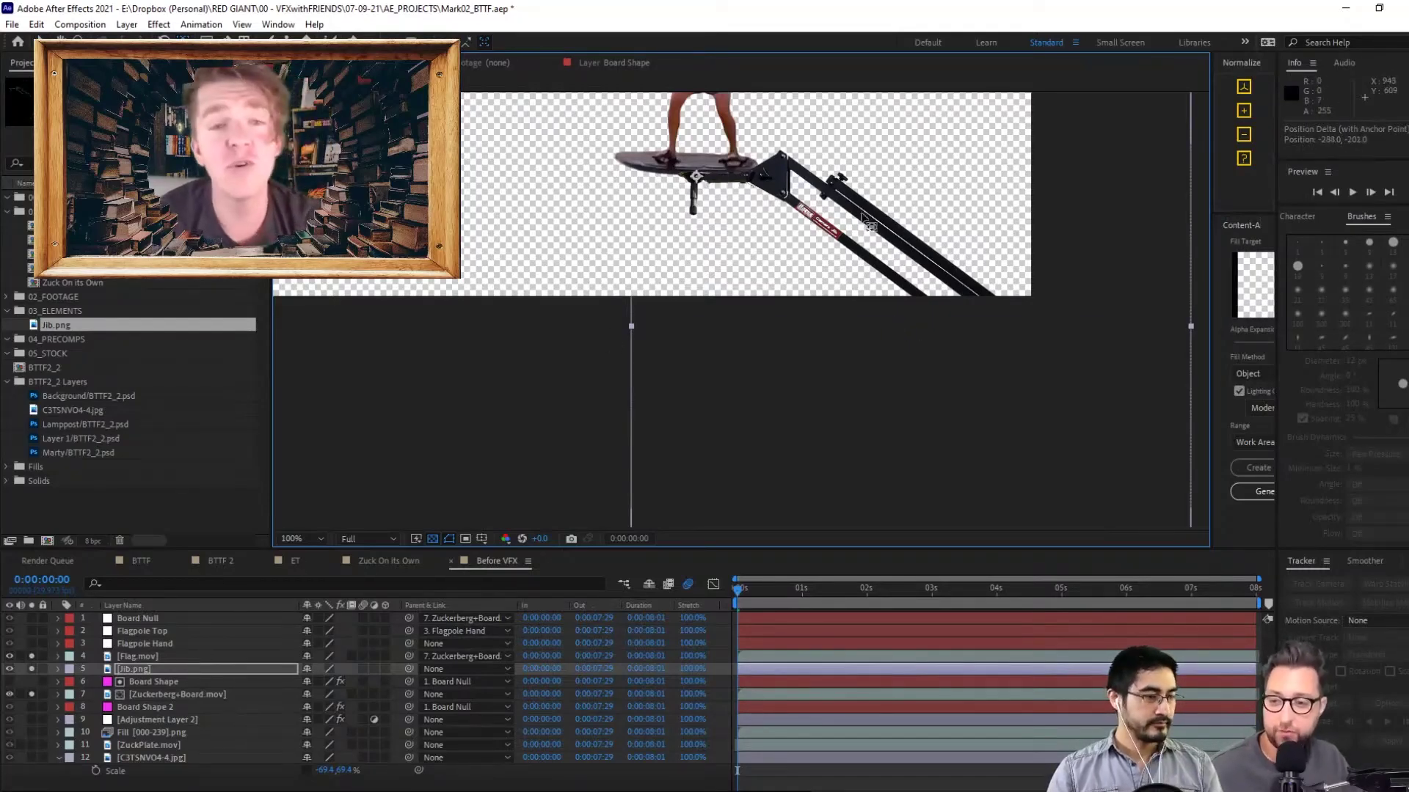
{"action": "left_click_drag", "start_coordinate": [408, 669], "coordinate": [208, 620]}
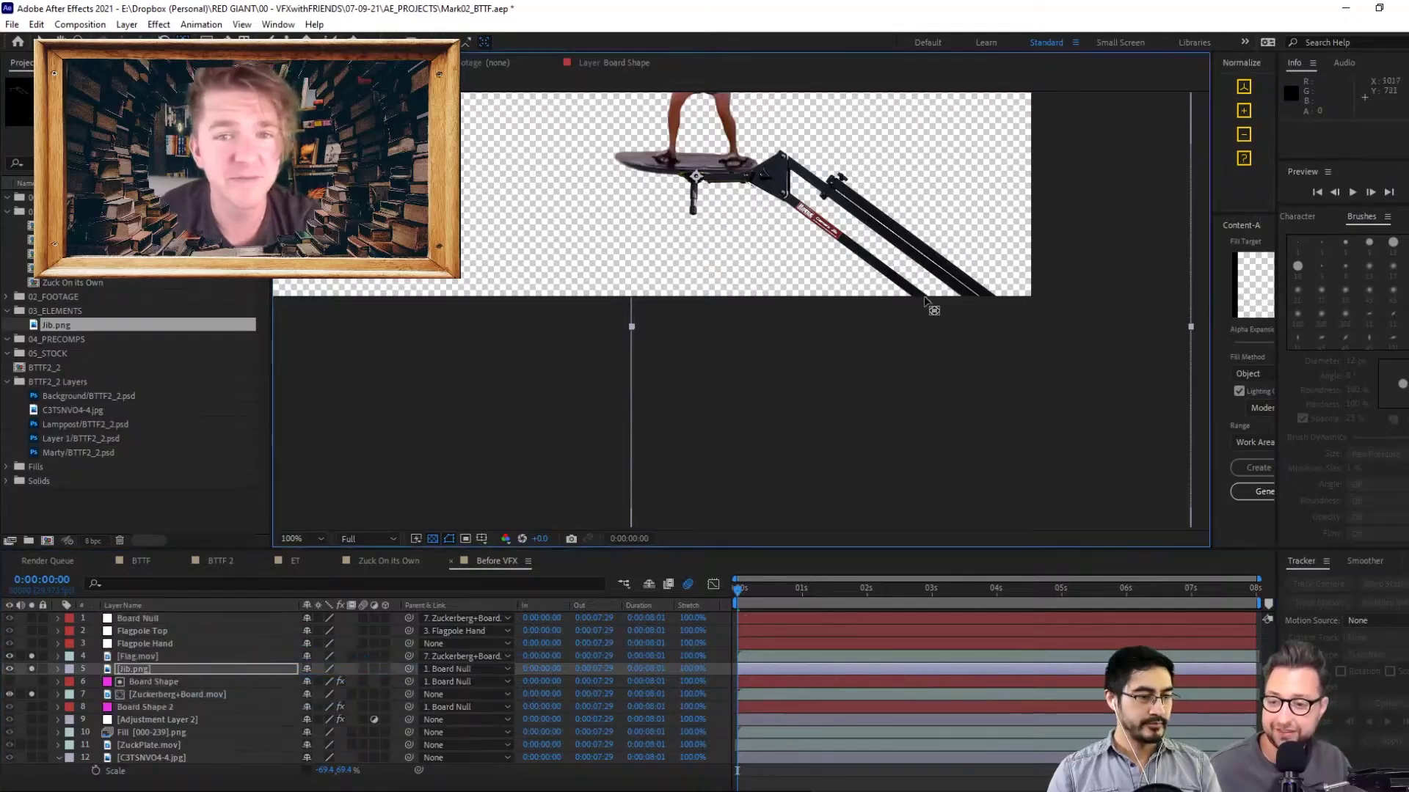
{"action": "scroll", "coordinate": [877, 322], "scroll_direction": "down", "scroll_amount": 2}
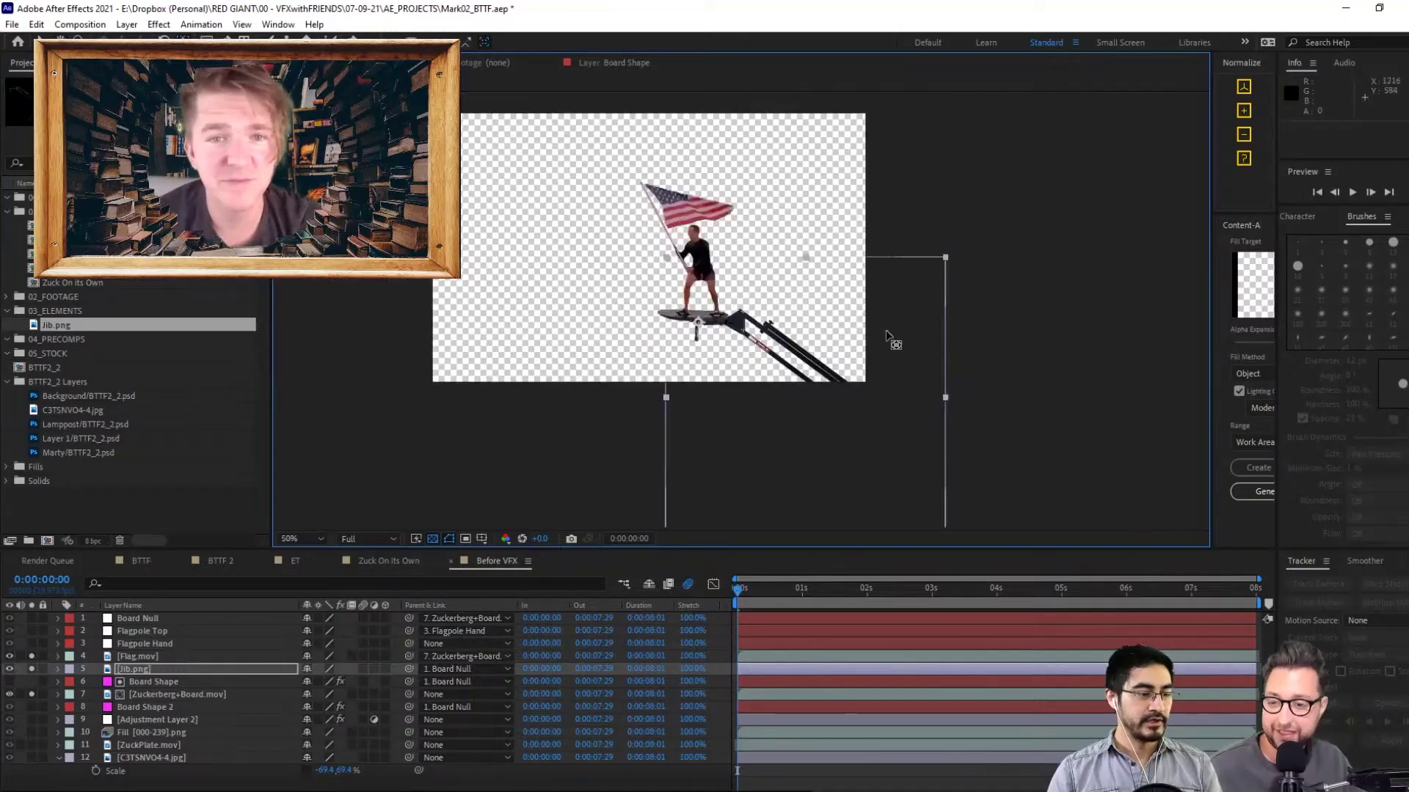
{"action": "scroll", "coordinate": [888, 336], "scroll_direction": "up", "scroll_amount": 2}
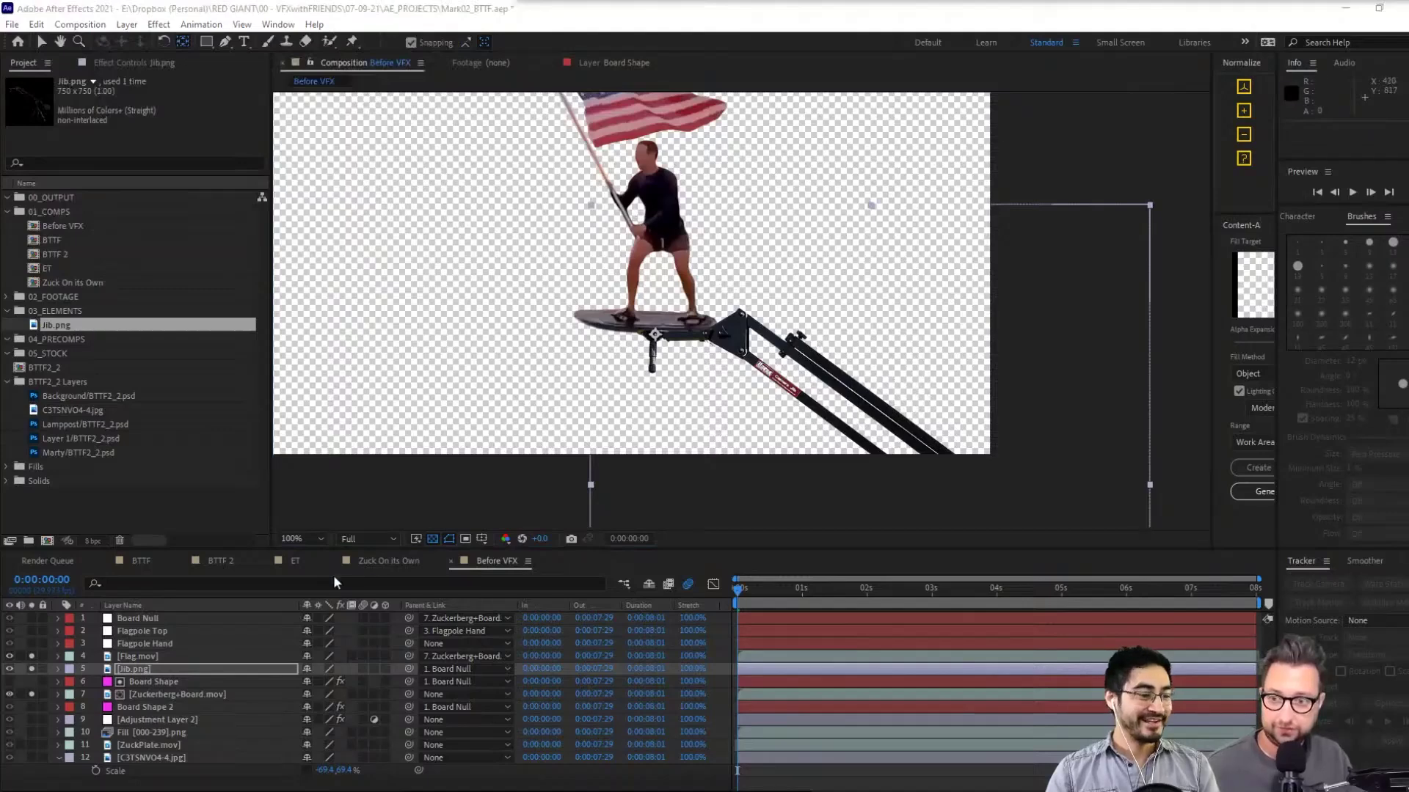
Fit the whole Before VFX frame in view and play it back to check the jib moving with the board
{"action": "left_click", "coordinate": [197, 670]}
{"action": "left_click_drag", "start_coordinate": [799, 264], "coordinate": [857, 261]}
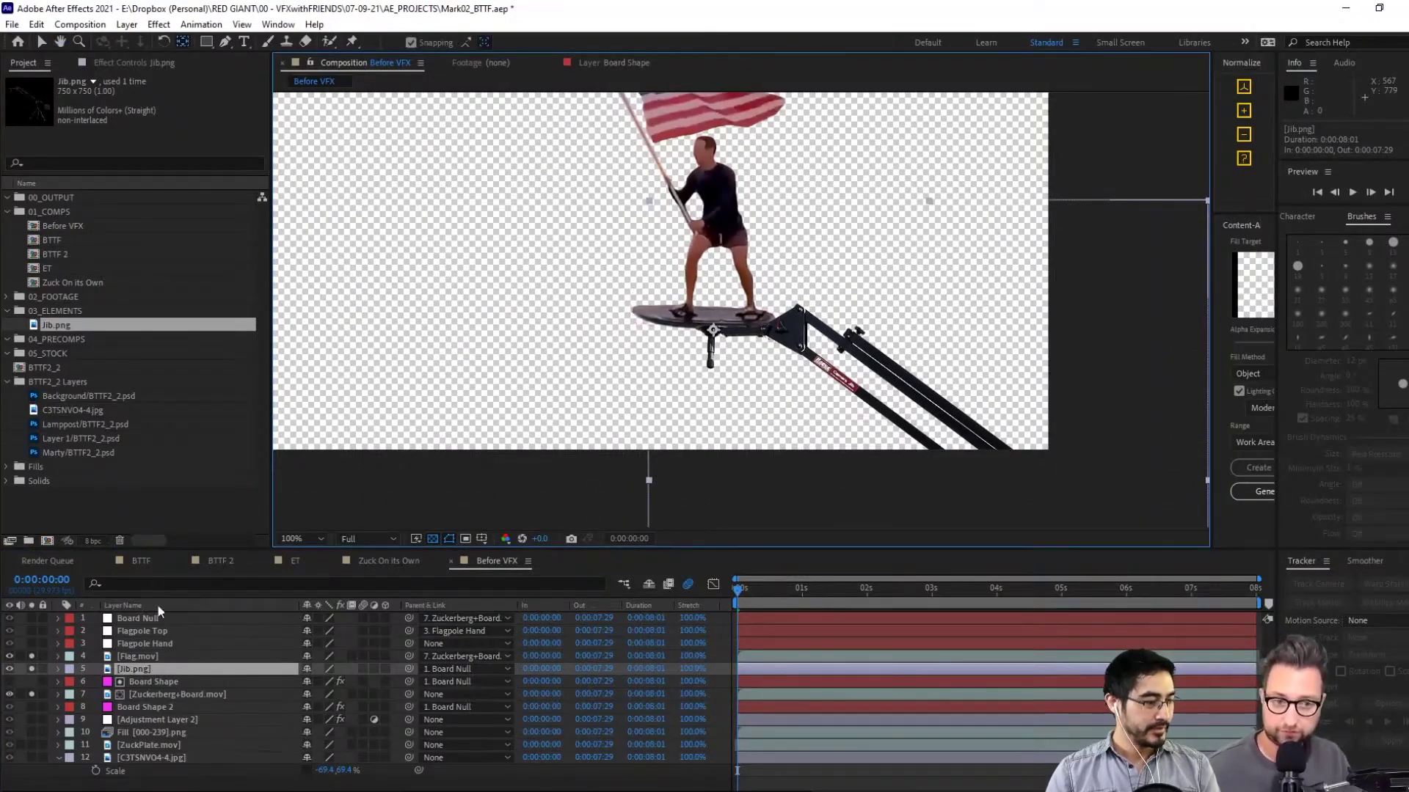
{"action": "mouse_move", "coordinate": [908, 335]}
{"action": "left_mouse_down"}
{"action": "mouse_move", "coordinate": [838, 388]}
{"action": "mouse_move", "coordinate": [893, 430]}
{"action": "left_mouse_up"}
{"action": "scroll", "coordinate": [917, 420], "scroll_direction": "down", "scroll_amount": 2}
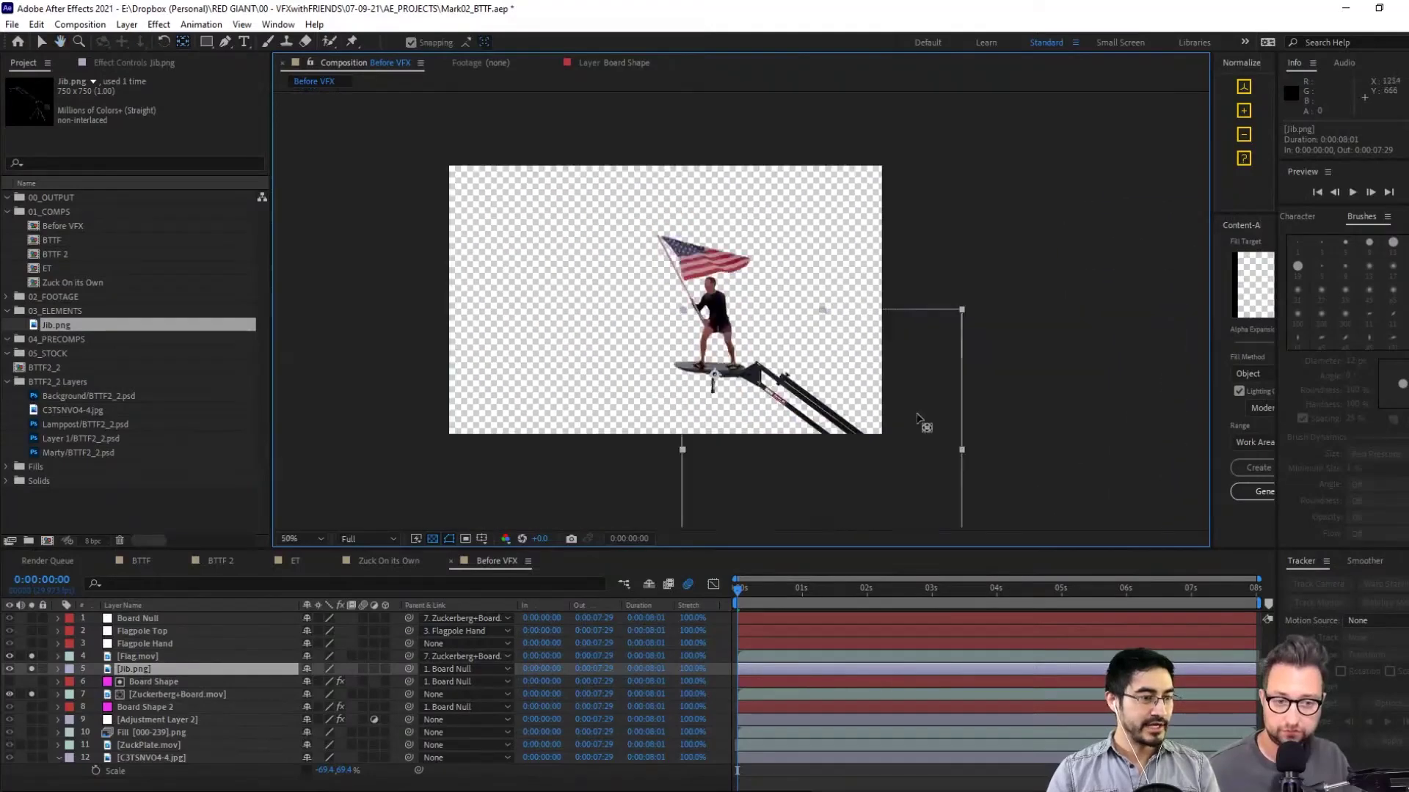
{"action": "left_click", "coordinate": [1352, 192]}
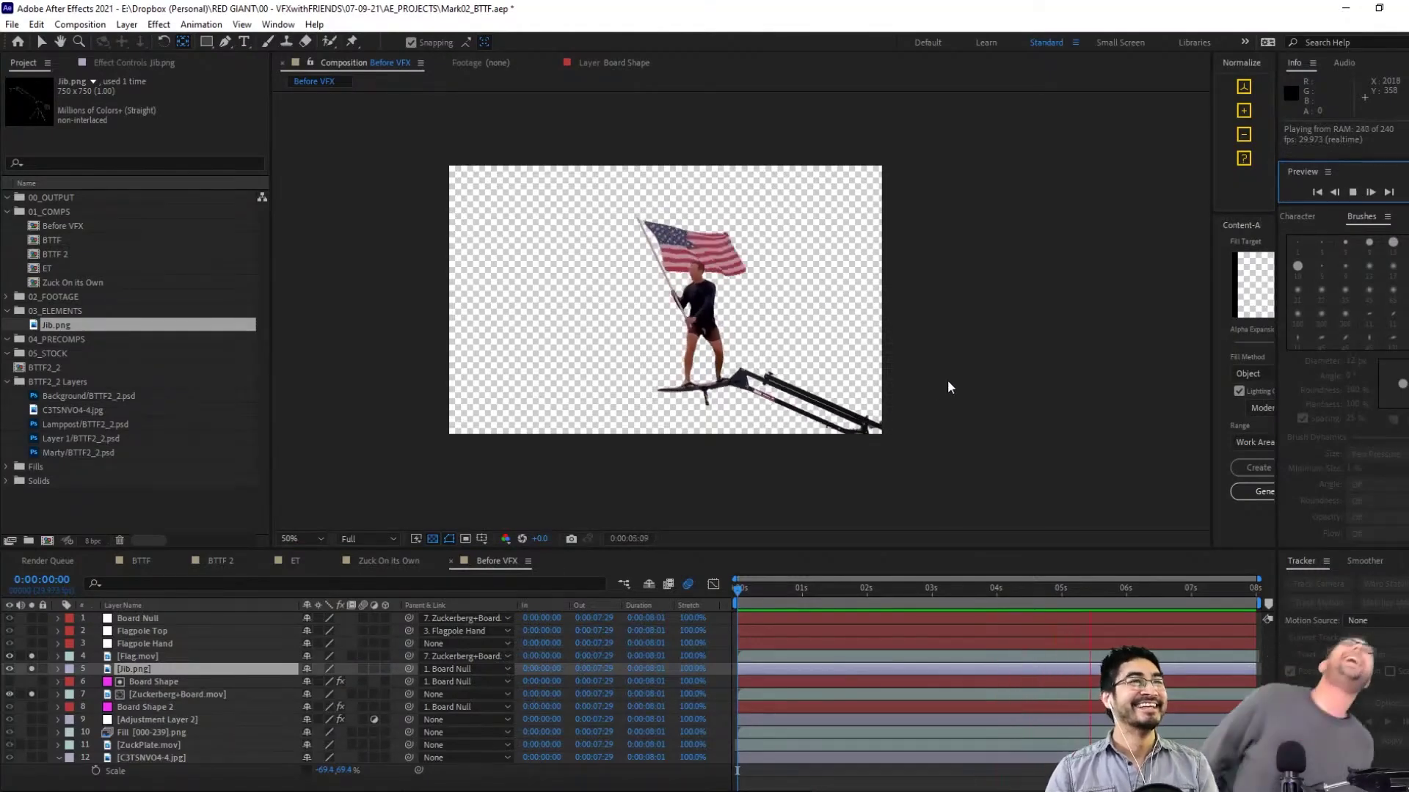
{"action": "key", "text": "space"}
{"action": "key", "text": "slash"}
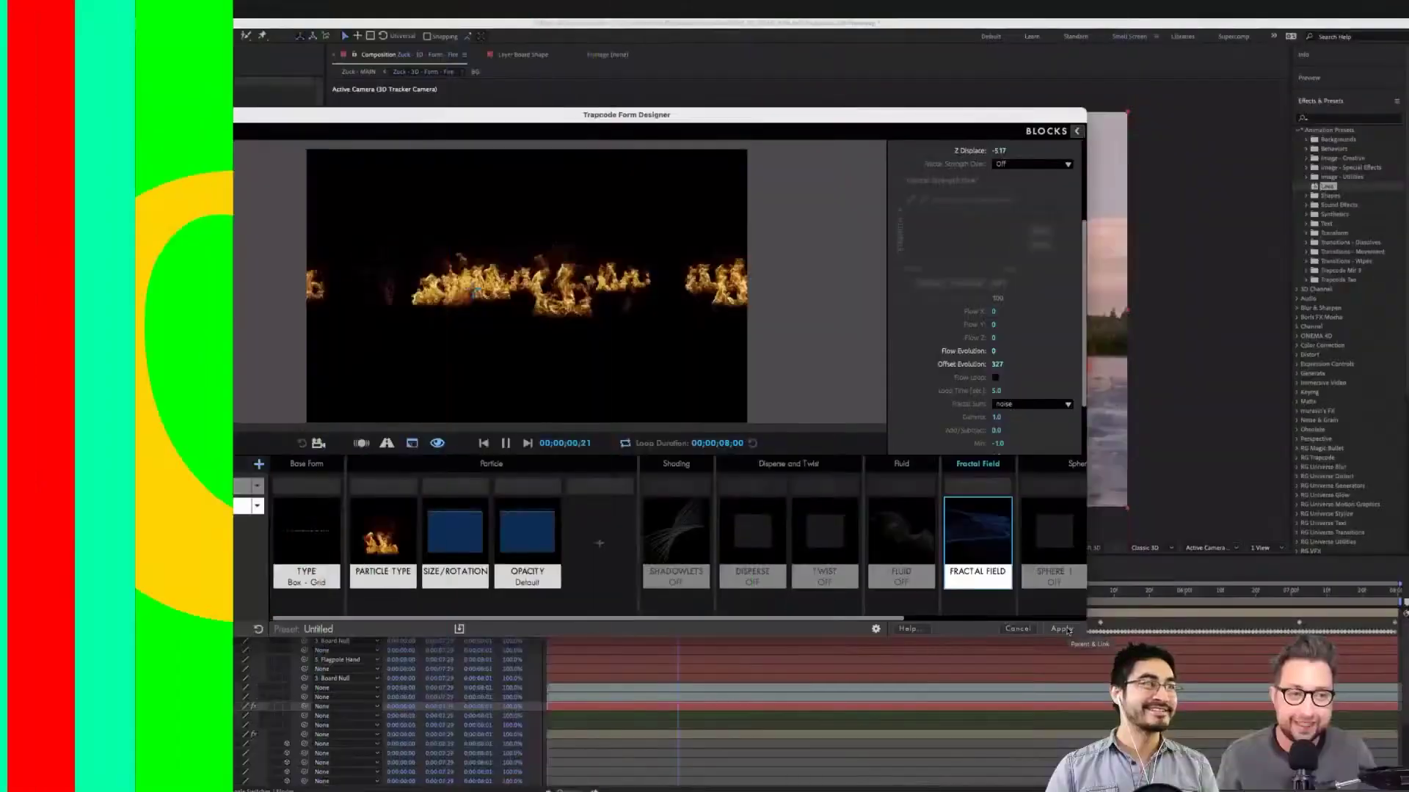
Apply the Form Designer fire settings and preview the fire over the lake, checking the look in the Zuck - MAIN composition
{"action": "left_click", "coordinate": [1061, 629]}
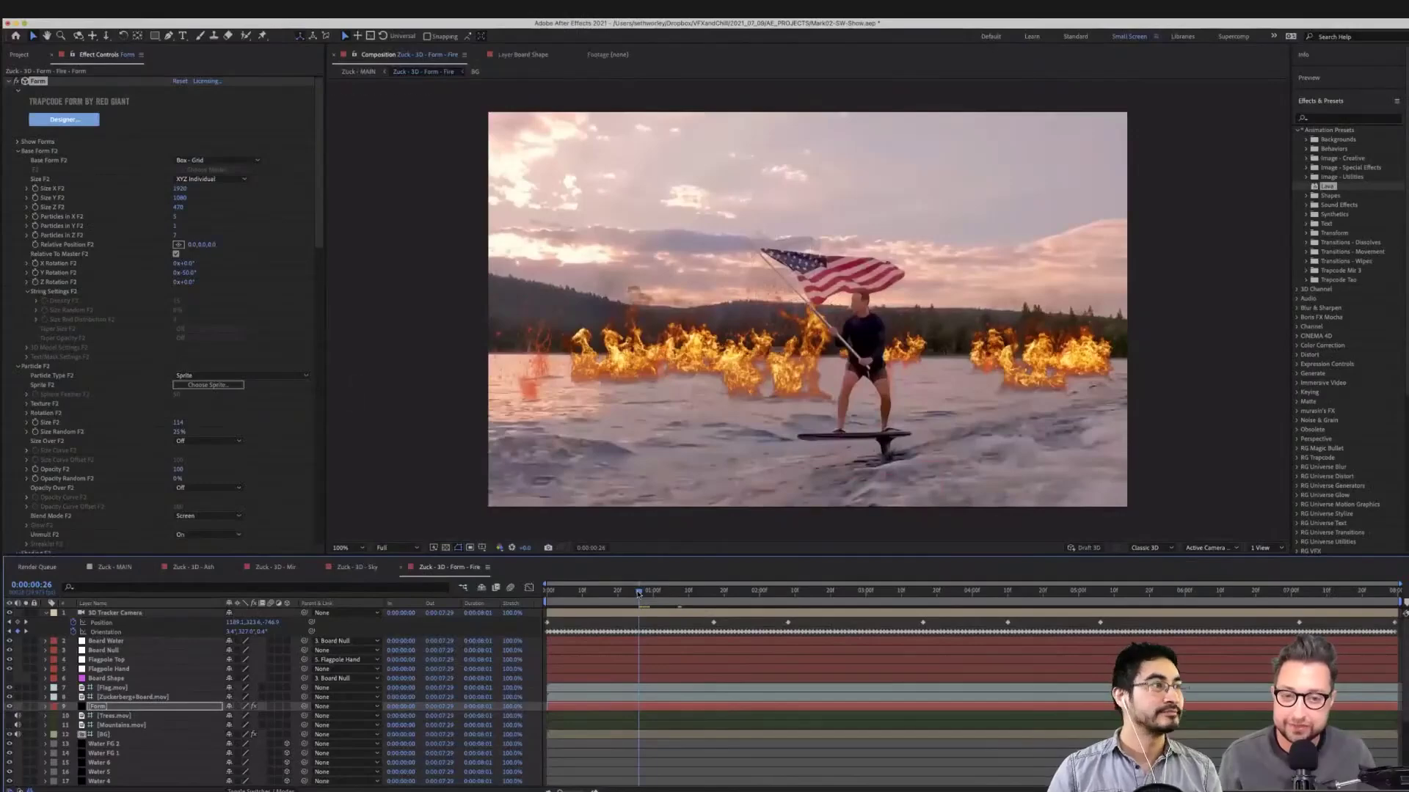
{"action": "key", "text": "space"}
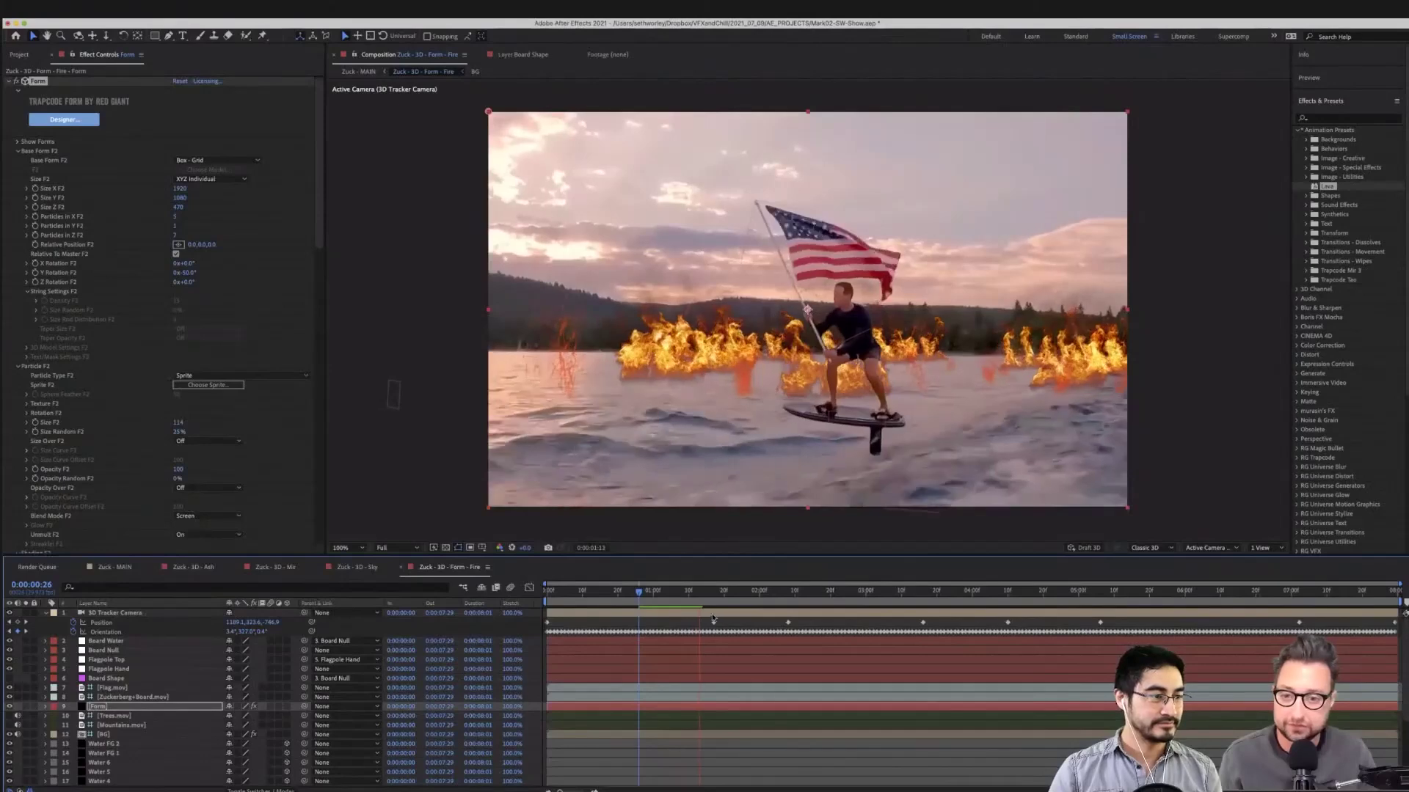
{"action": "left_click", "coordinate": [77, 120]}
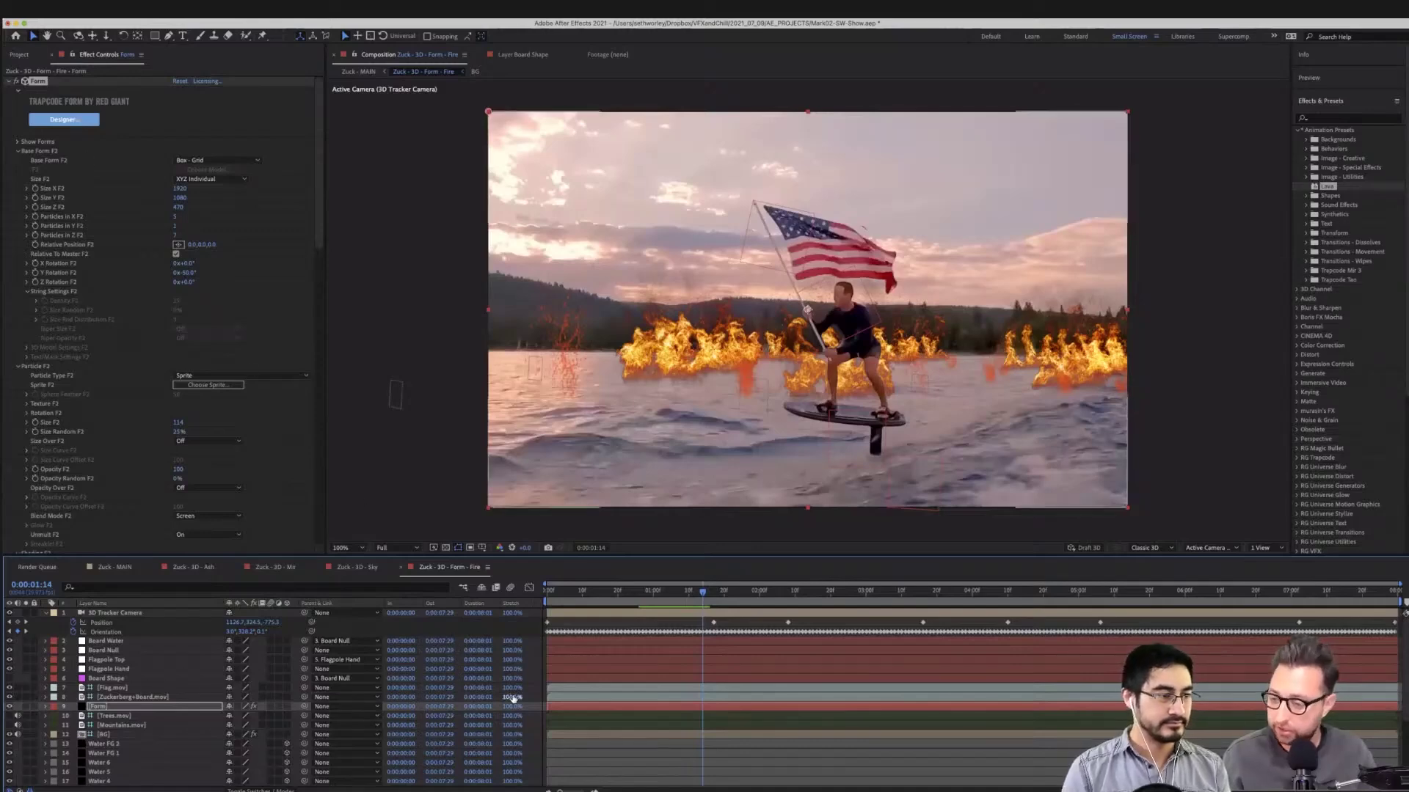
{"action": "left_click", "coordinate": [118, 567]}
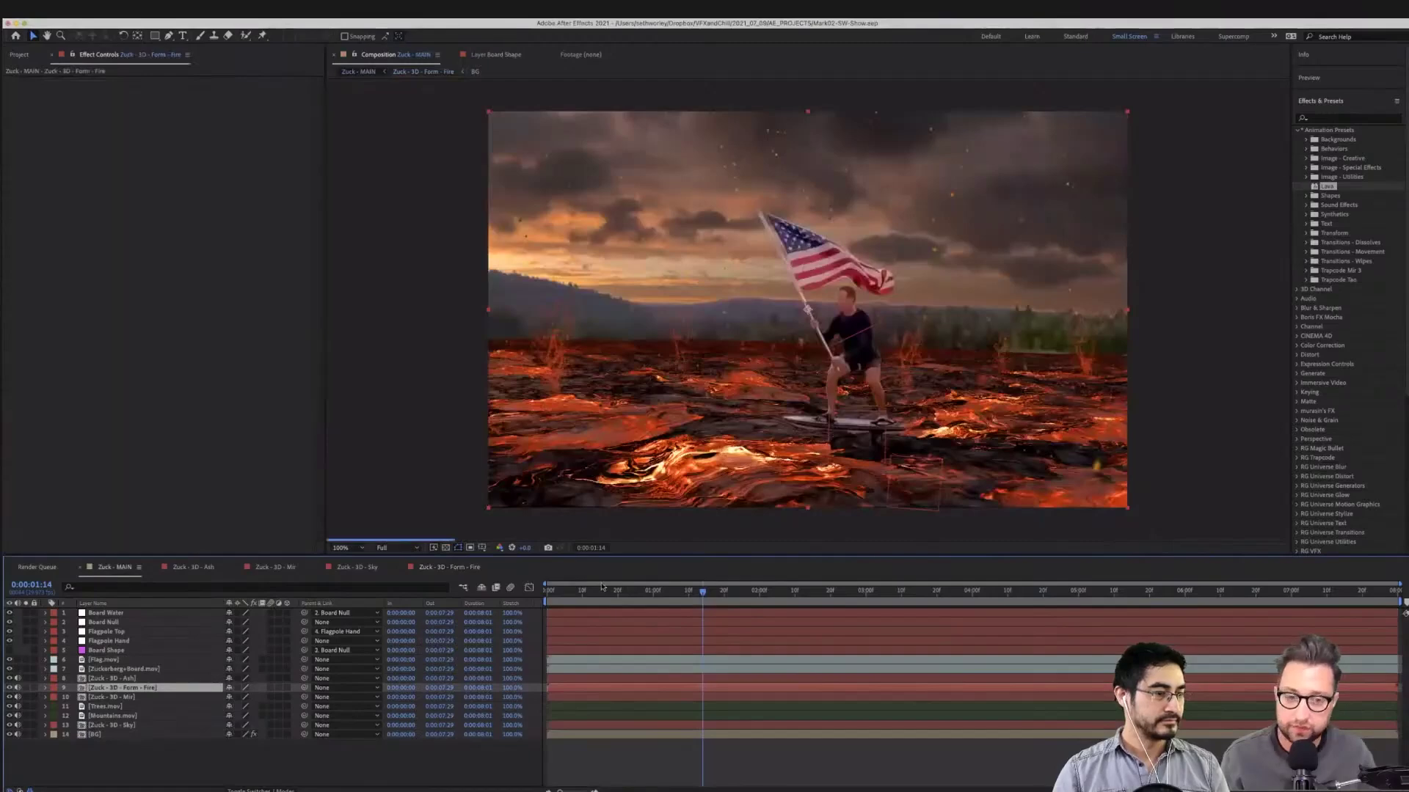
{"action": "left_click", "coordinate": [451, 567]}
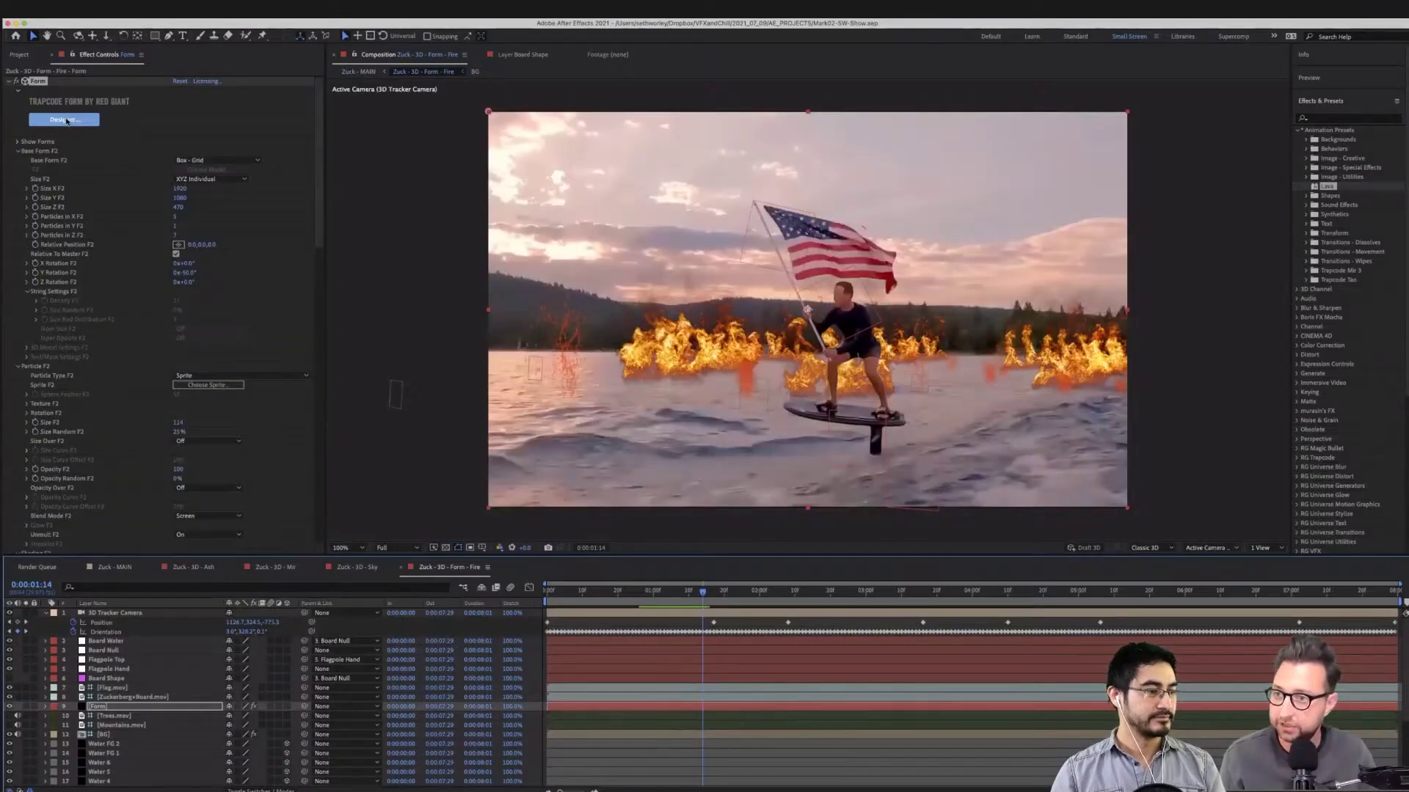
Reopen the Form Designer for the fire and set Form 2's particle Size to 65
{"action": "left_click", "coordinate": [67, 122]}
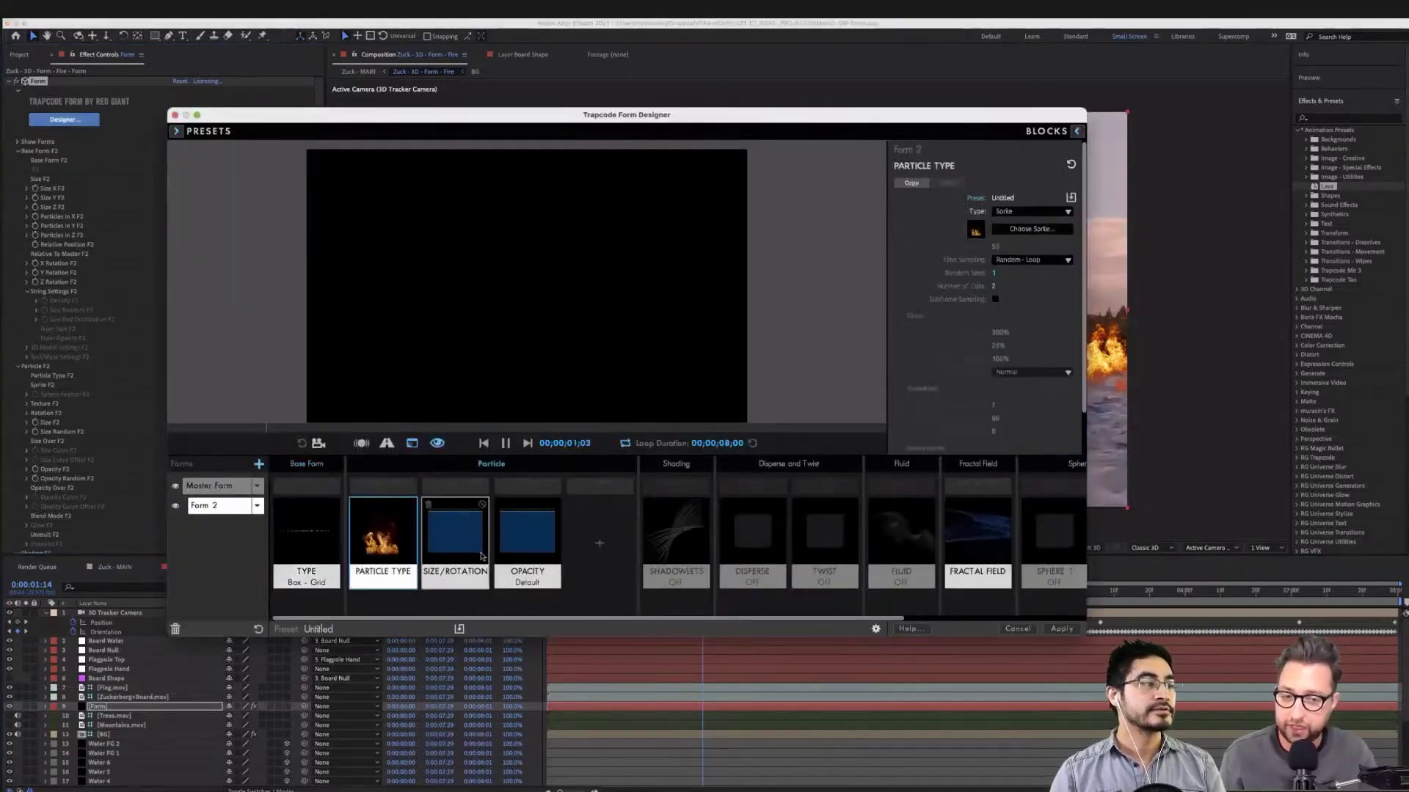
{"action": "left_click", "coordinate": [455, 539]}
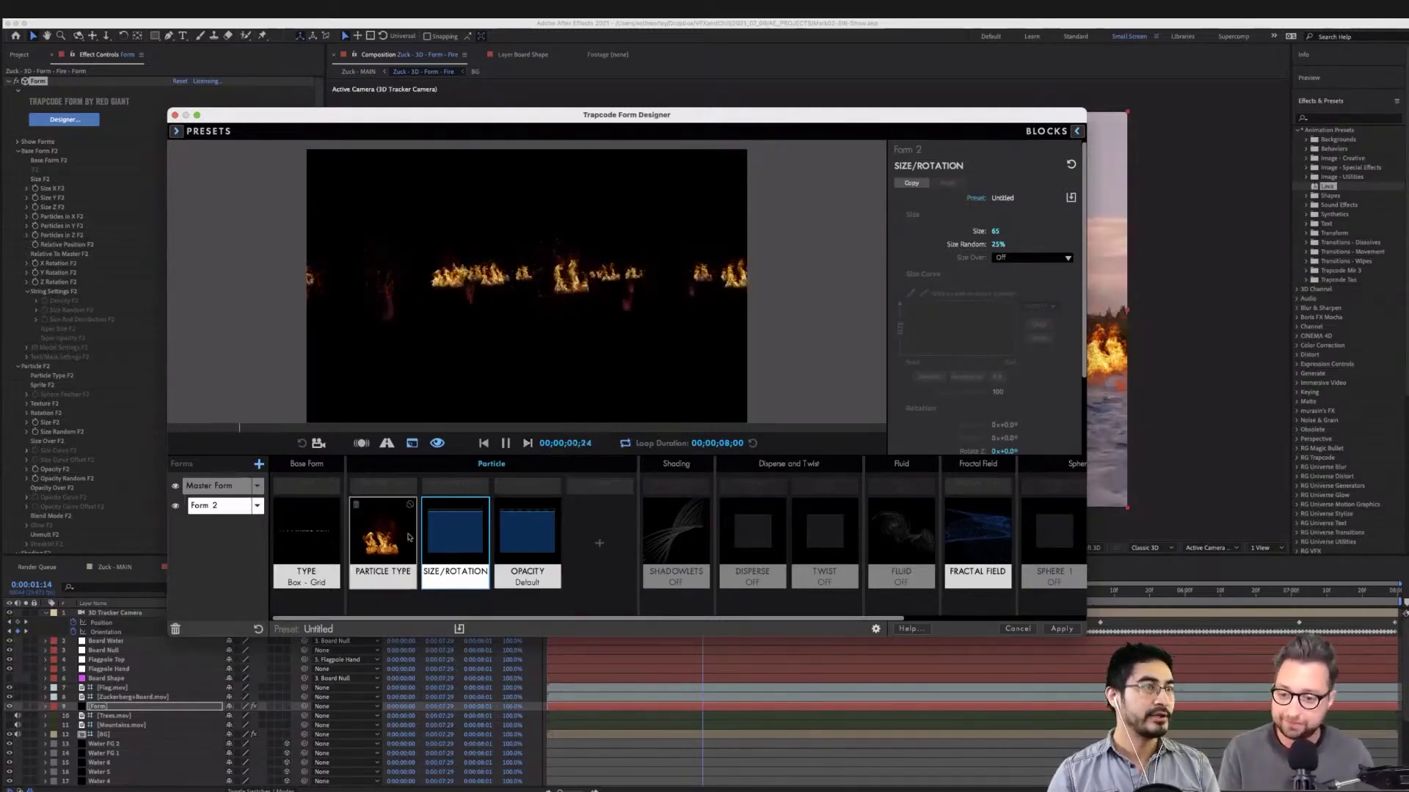
Set the Y Offset in Form 2's Transform block to -30
{"action": "left_click", "coordinate": [992, 539]}
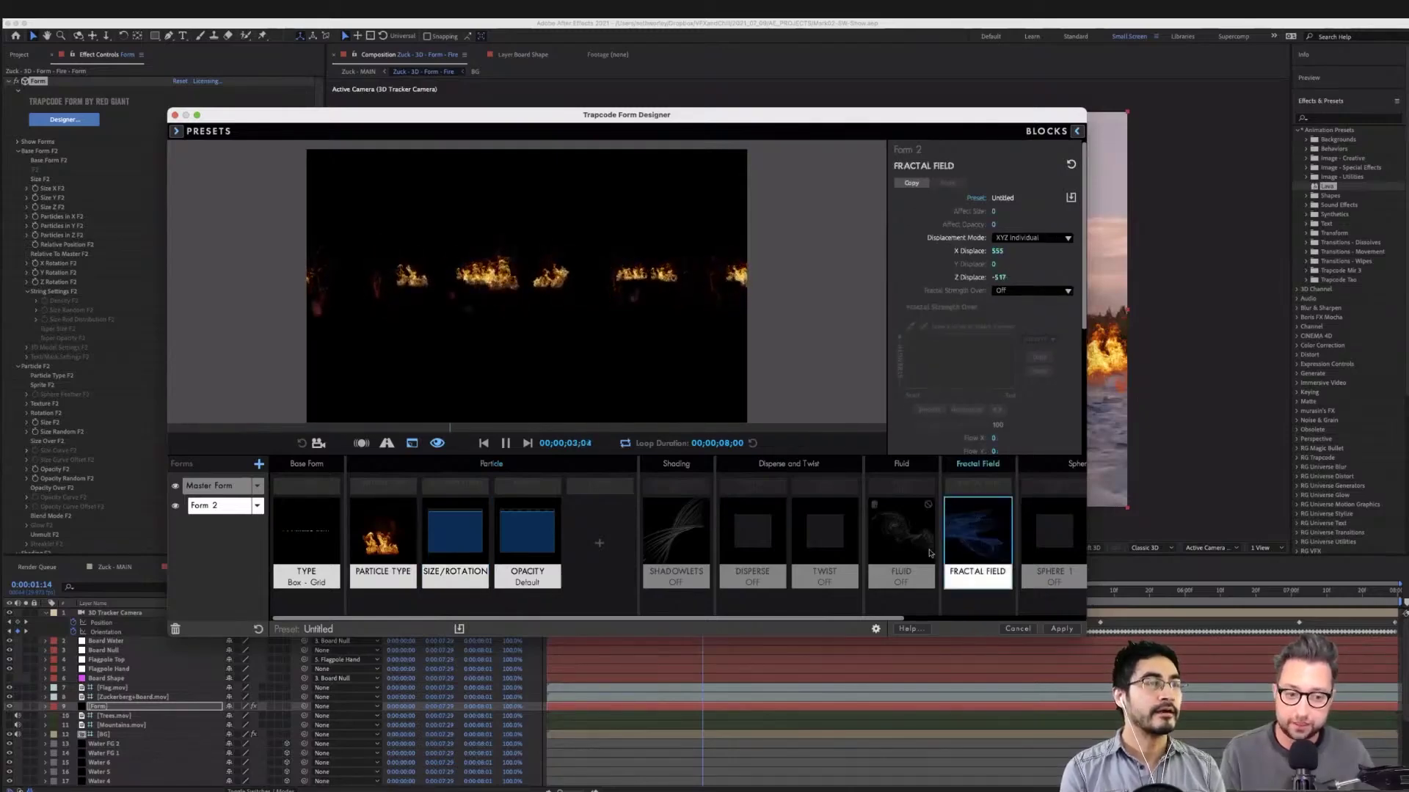
{"action": "scroll", "coordinate": [937, 547], "scroll_direction": "right", "scroll_amount": 5}
{"action": "left_click", "coordinate": [1049, 531]}
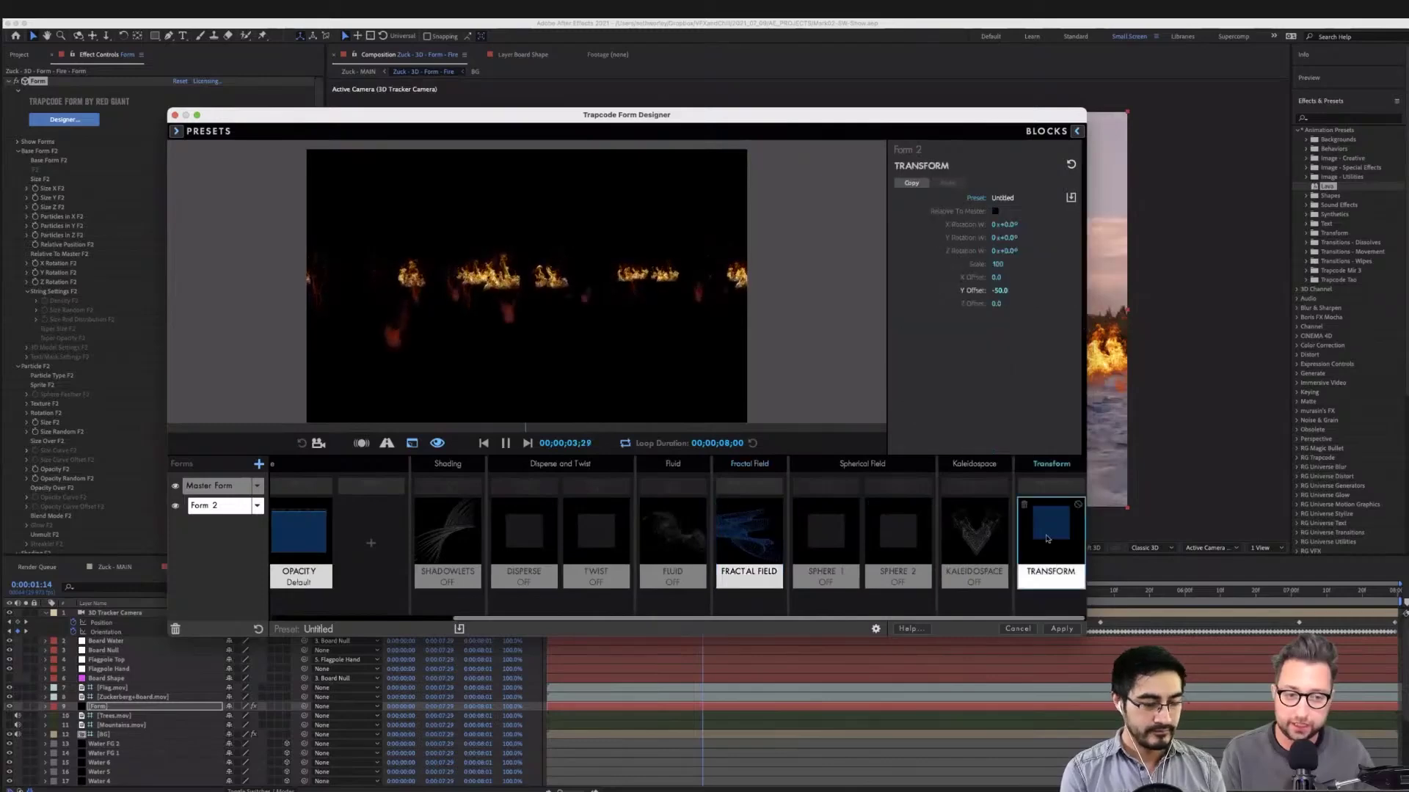
{"action": "left_click", "coordinate": [999, 291]}
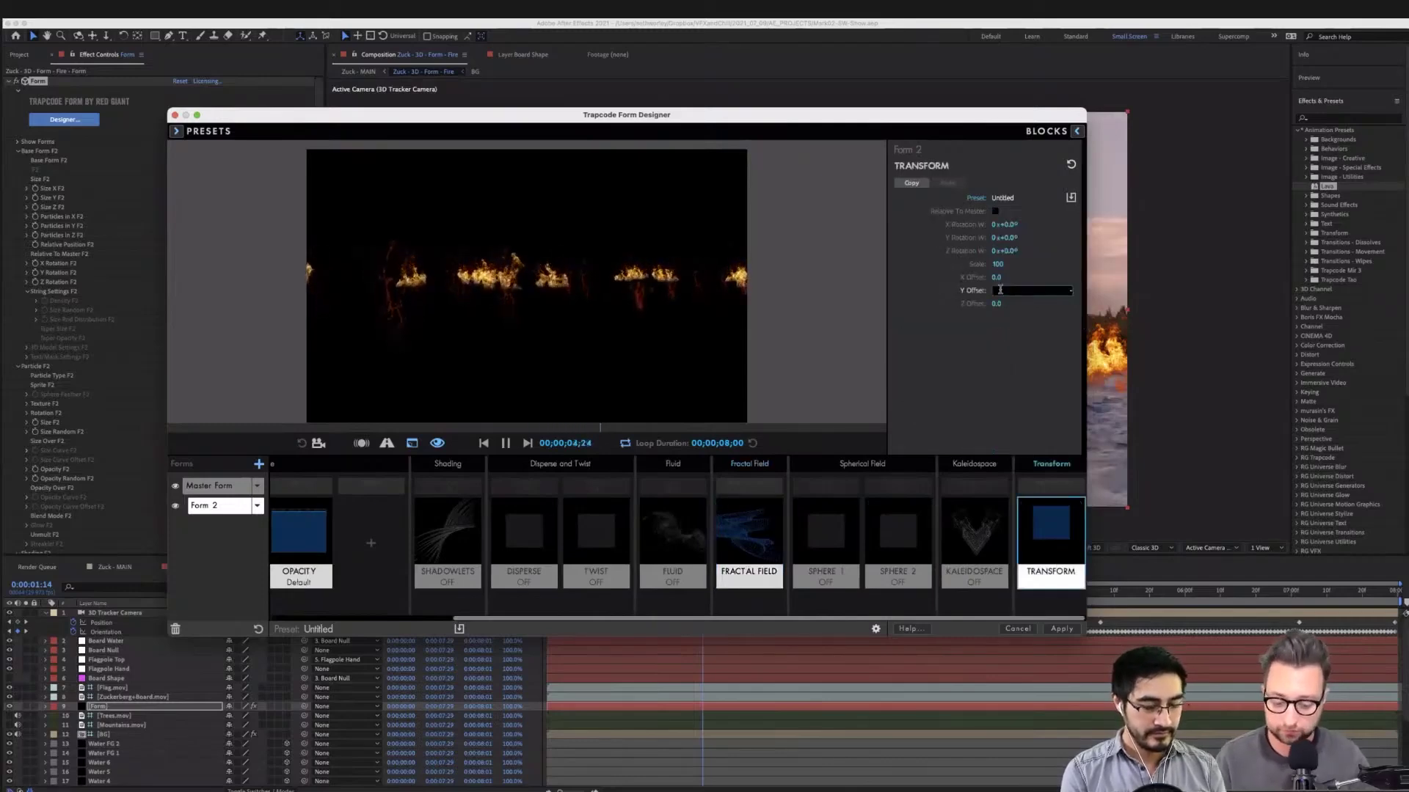
{"action": "type", "text": "-3"}
{"action": "key", "text": "BackSpace"}
{"action": "type", "text": "0"}
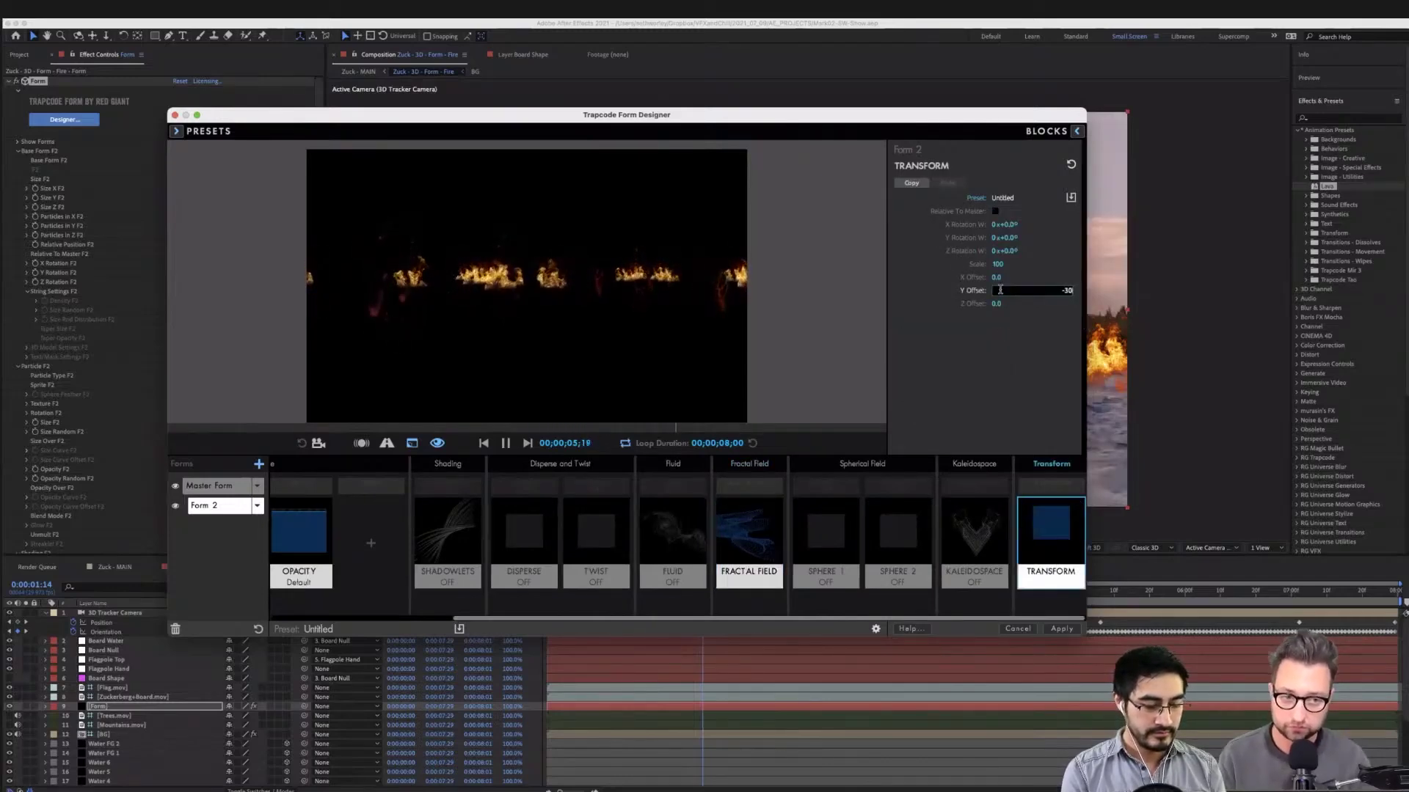
{"action": "key", "text": "Return"}
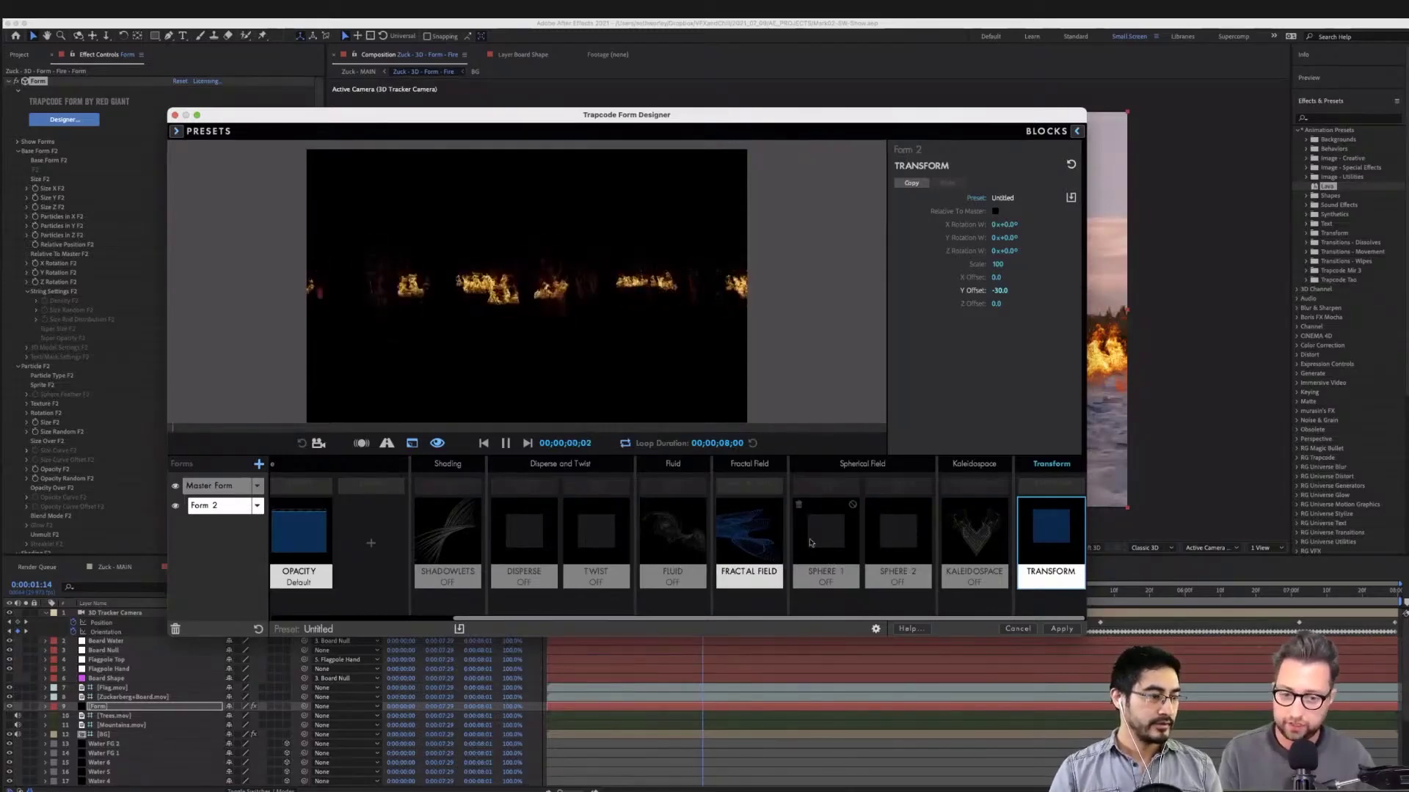
Set the Fractal Field X Displace to 1200 and Z Displace to -661, and apply the fire settings to the composition
{"action": "left_click", "coordinate": [749, 534]}
{"action": "mouse_move", "coordinate": [997, 251]}
{"action": "left_mouse_down"}
{"action": "mouse_move", "coordinate": [1044, 251]}
{"action": "mouse_move", "coordinate": [910, 277]}
{"action": "mouse_move", "coordinate": [988, 278]}
{"action": "left_mouse_up"}
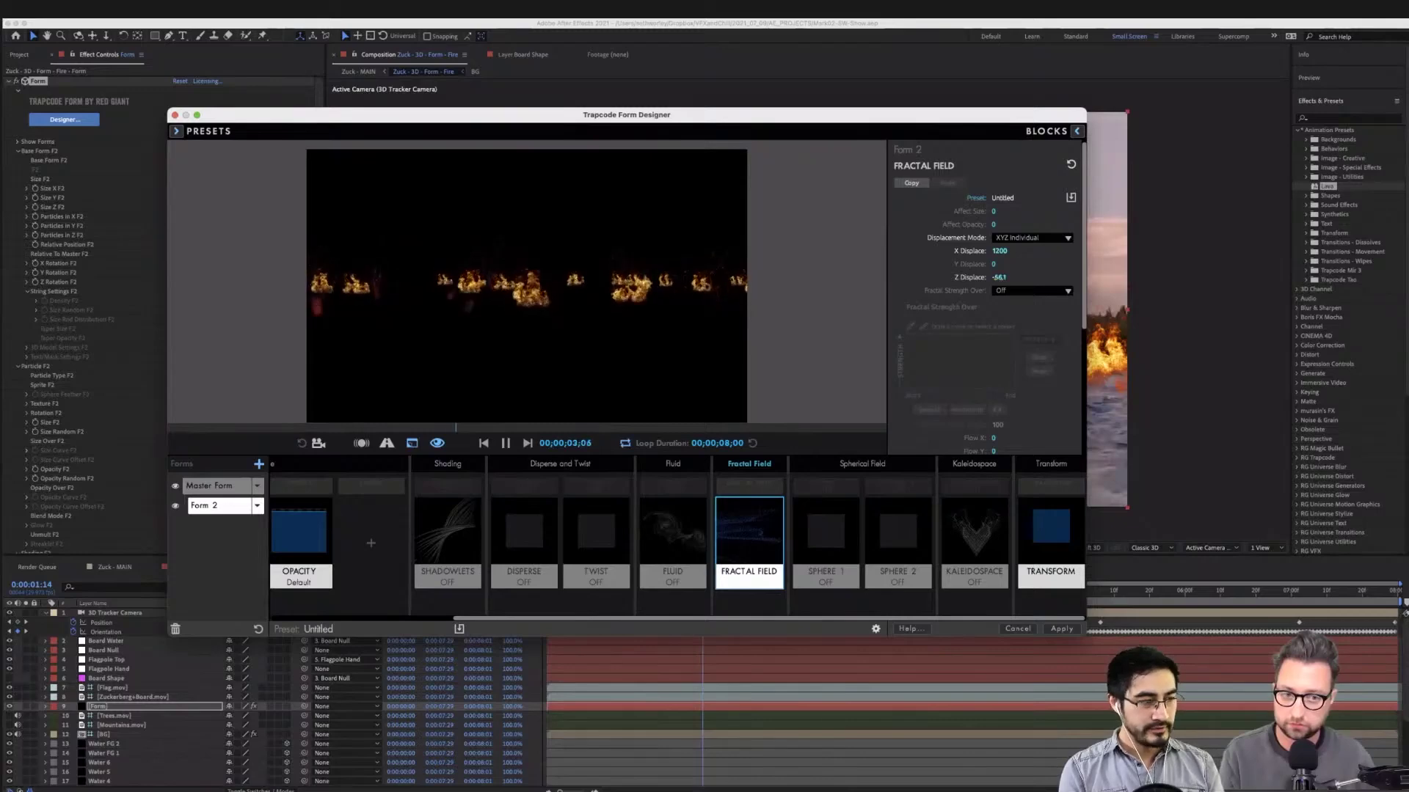
{"action": "left_click", "coordinate": [1061, 628]}
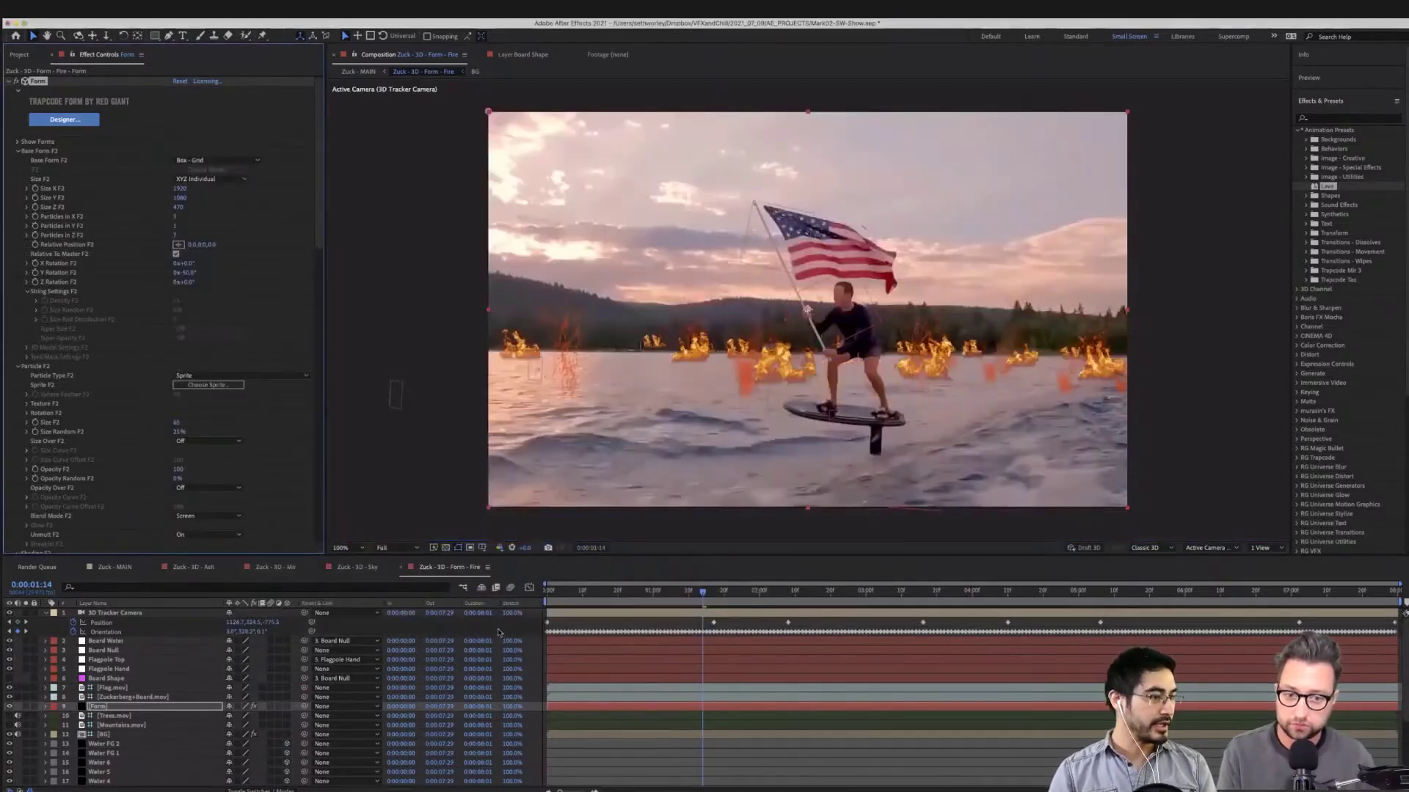
Preview the more widely scattered fire in the composition from 0:00:00:26
{"action": "left_click", "coordinate": [639, 592]}
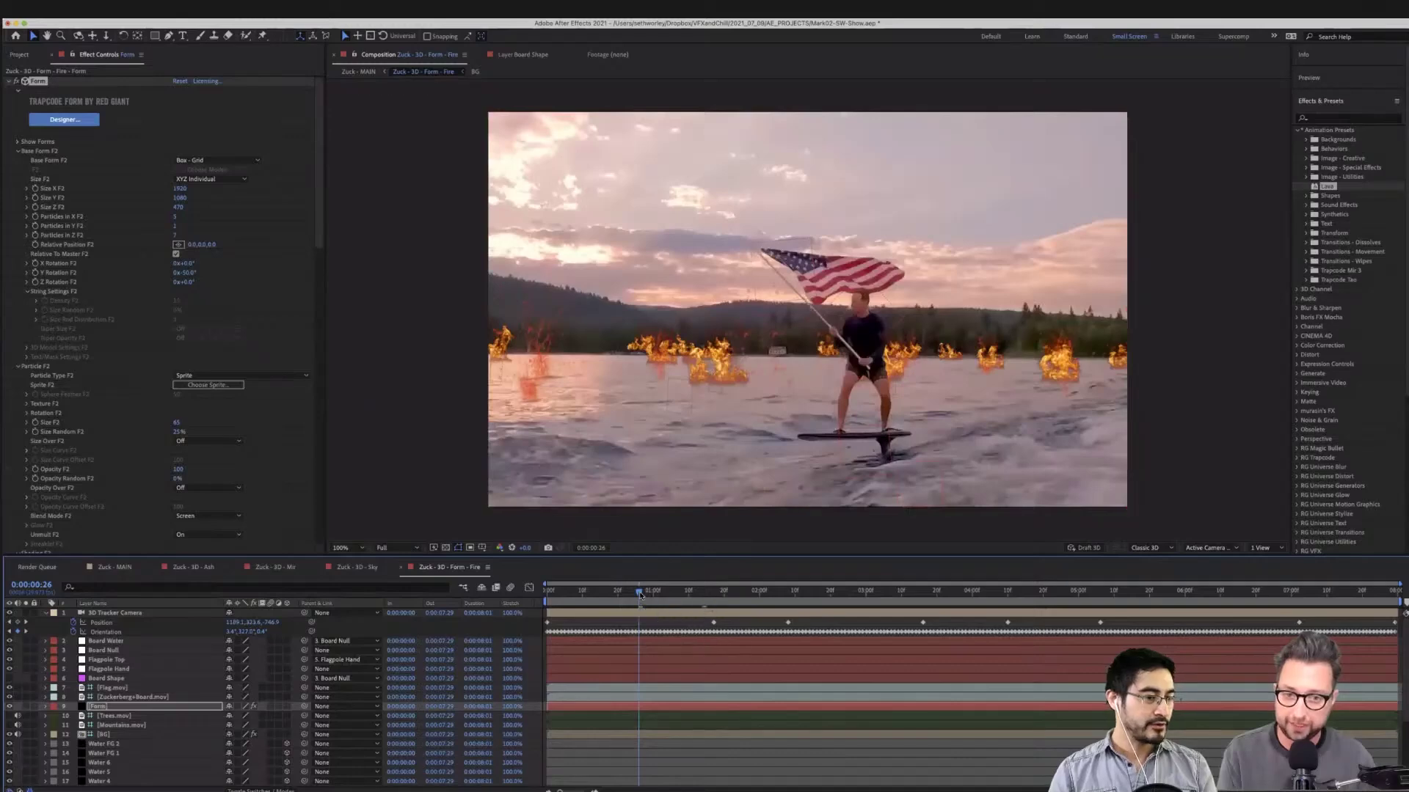
{"action": "key", "text": "space"}
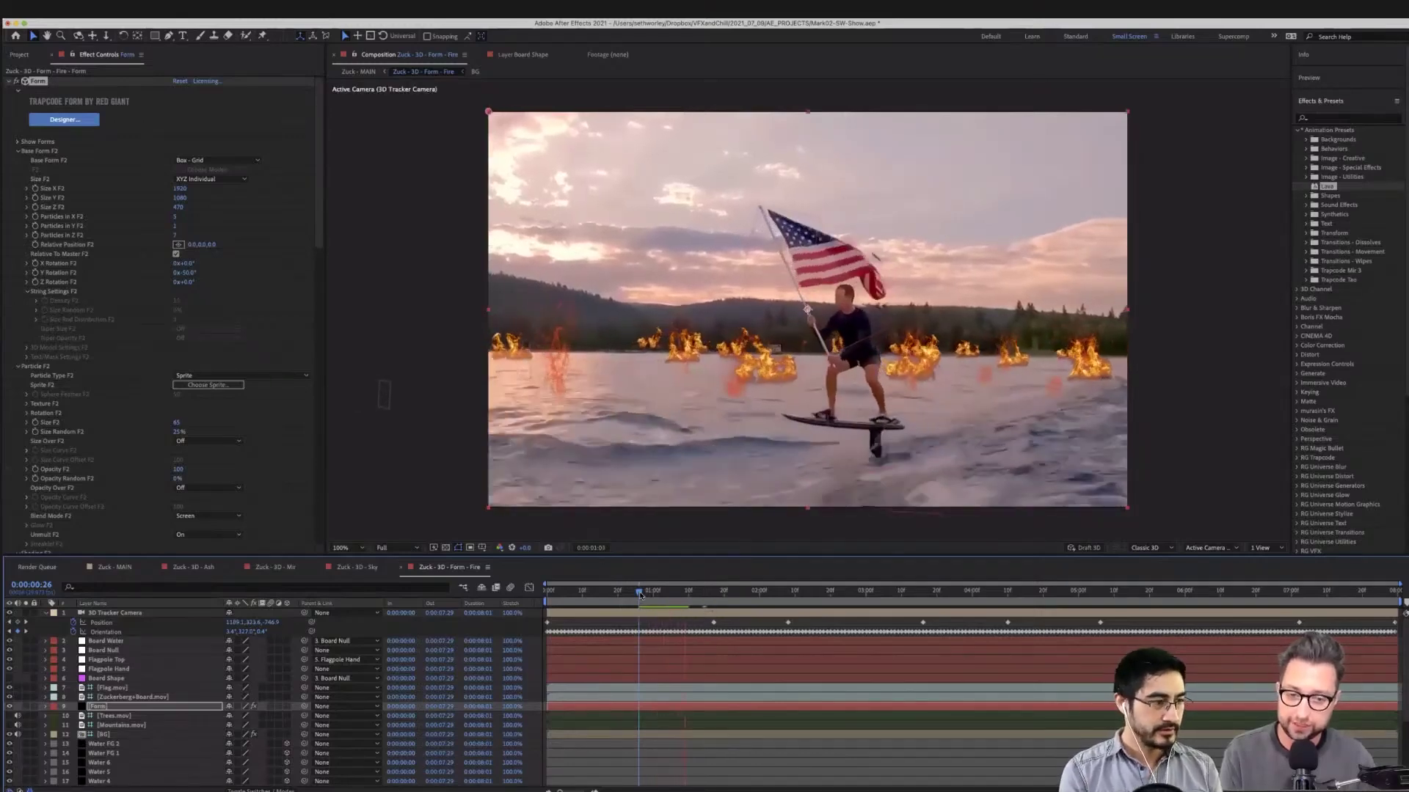
{"action": "left_click", "coordinate": [635, 589]}
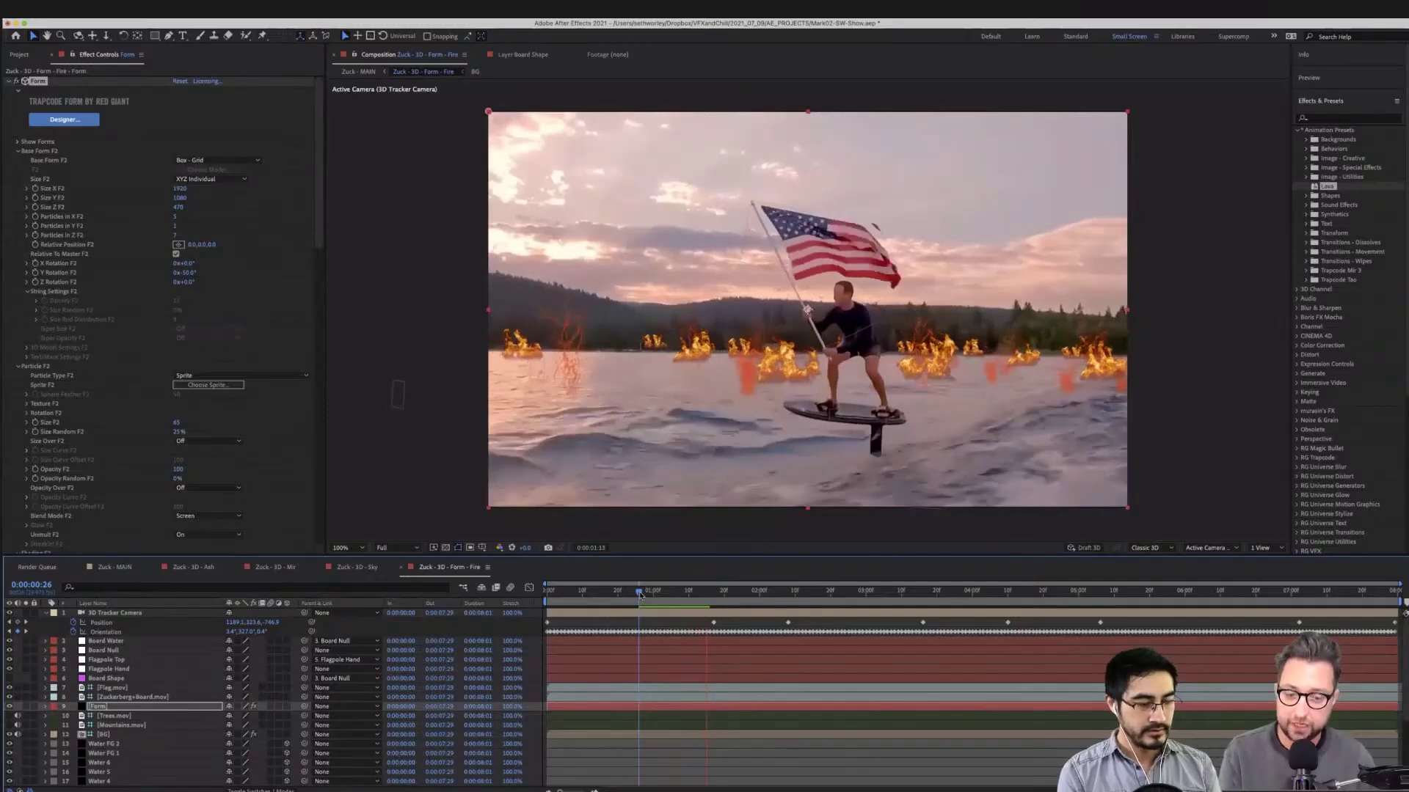
Scrub through the fire composition and review the same fire in the Zuck - MAIN composition up to 0:00:00:28
{"action": "left_click", "coordinate": [634, 587]}
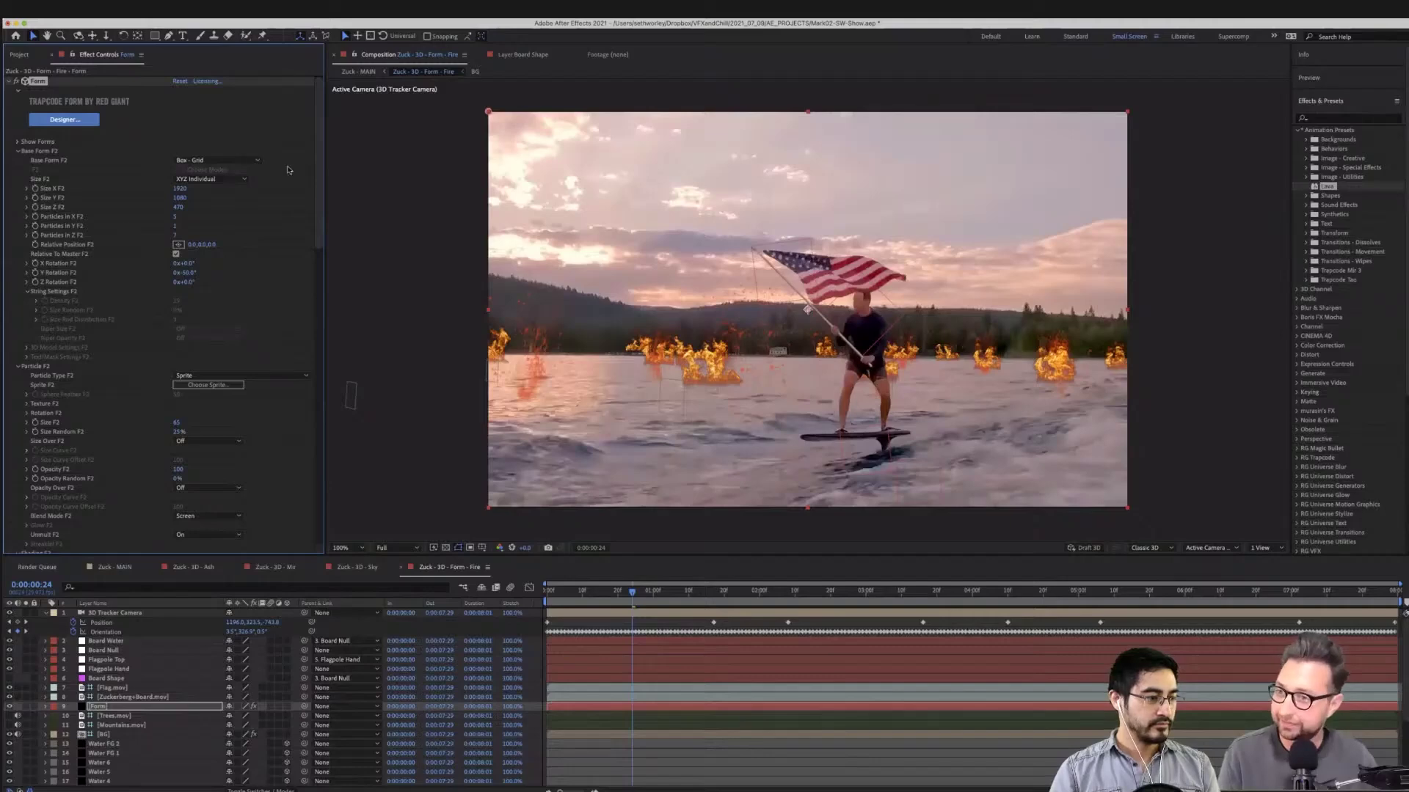
{"action": "left_click", "coordinate": [583, 601]}
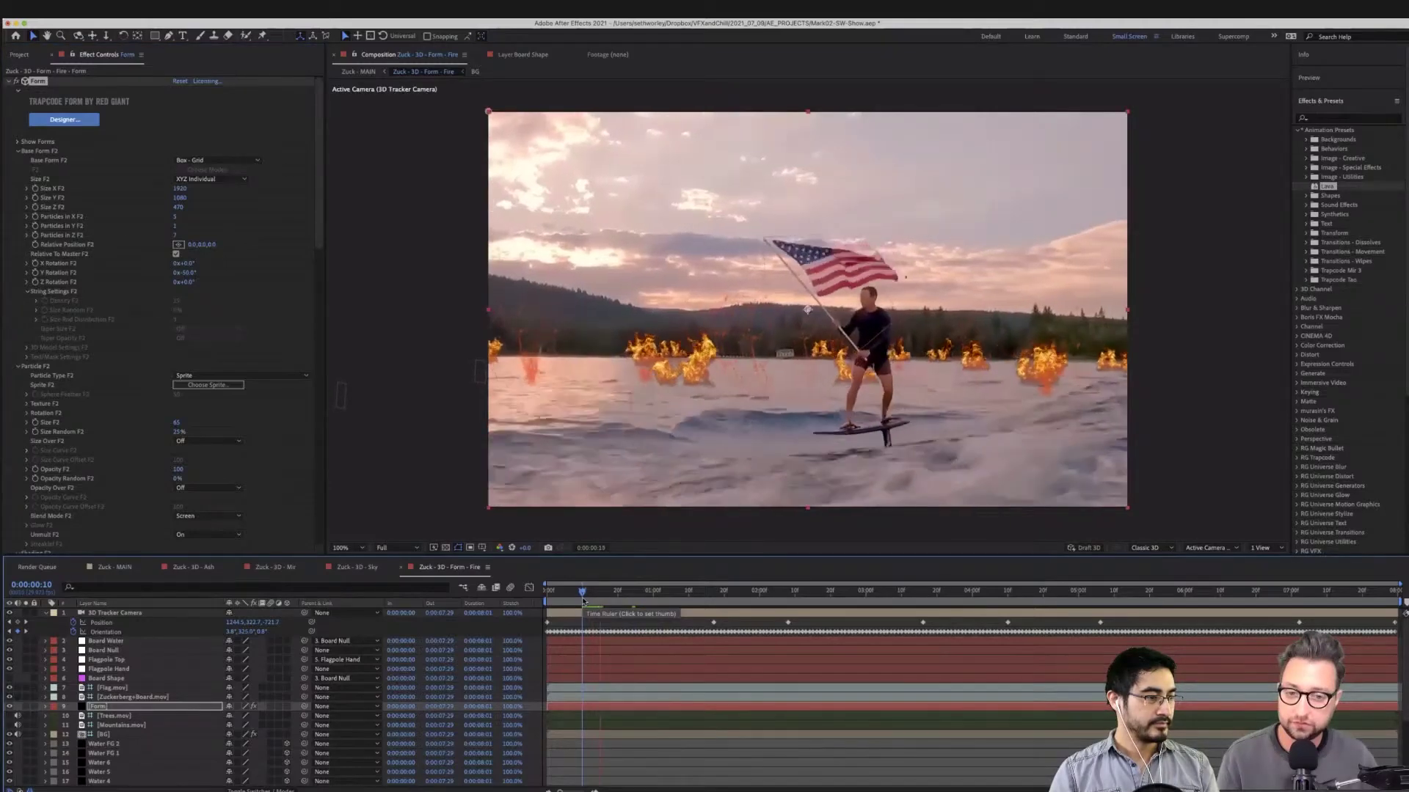
{"action": "left_click", "coordinate": [126, 565]}
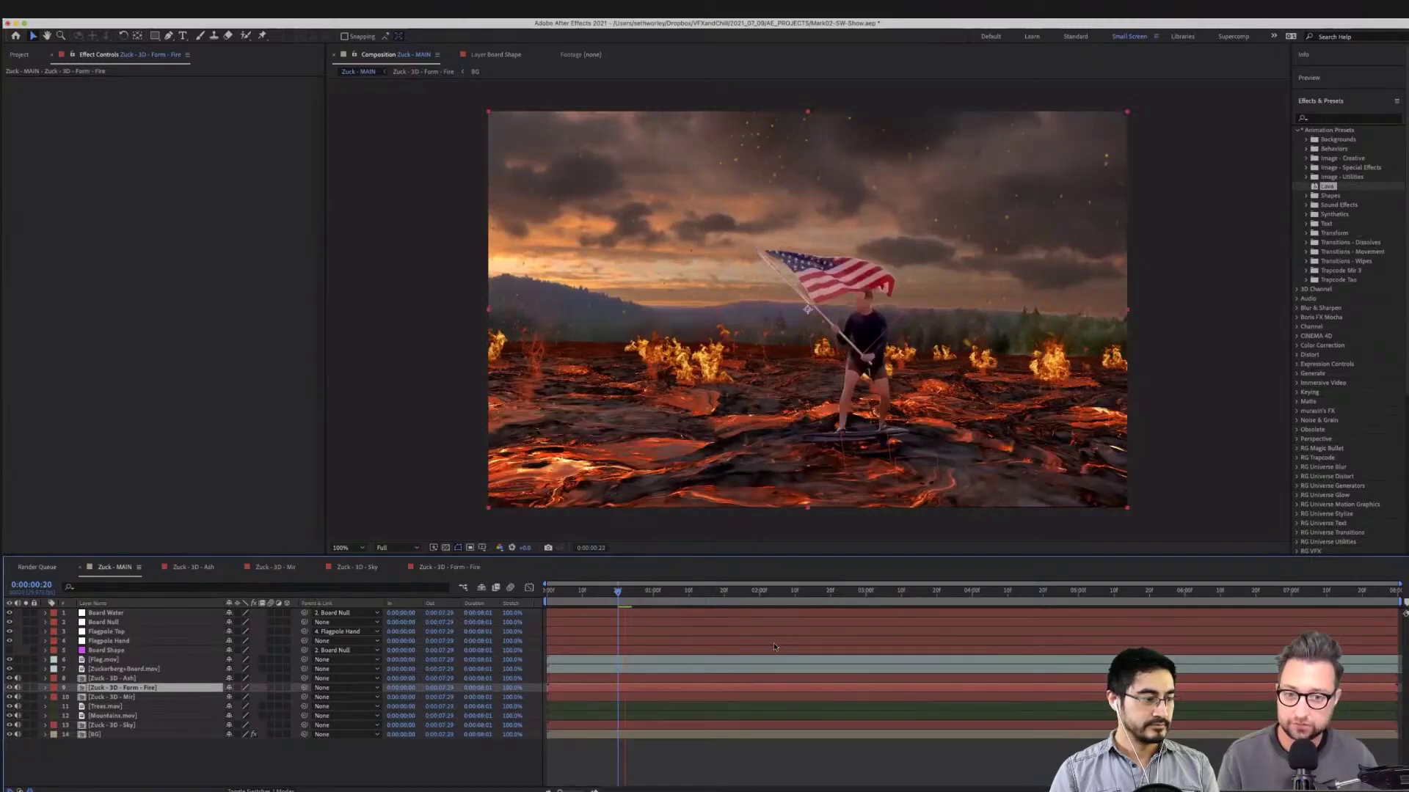
{"action": "left_click", "coordinate": [646, 592]}
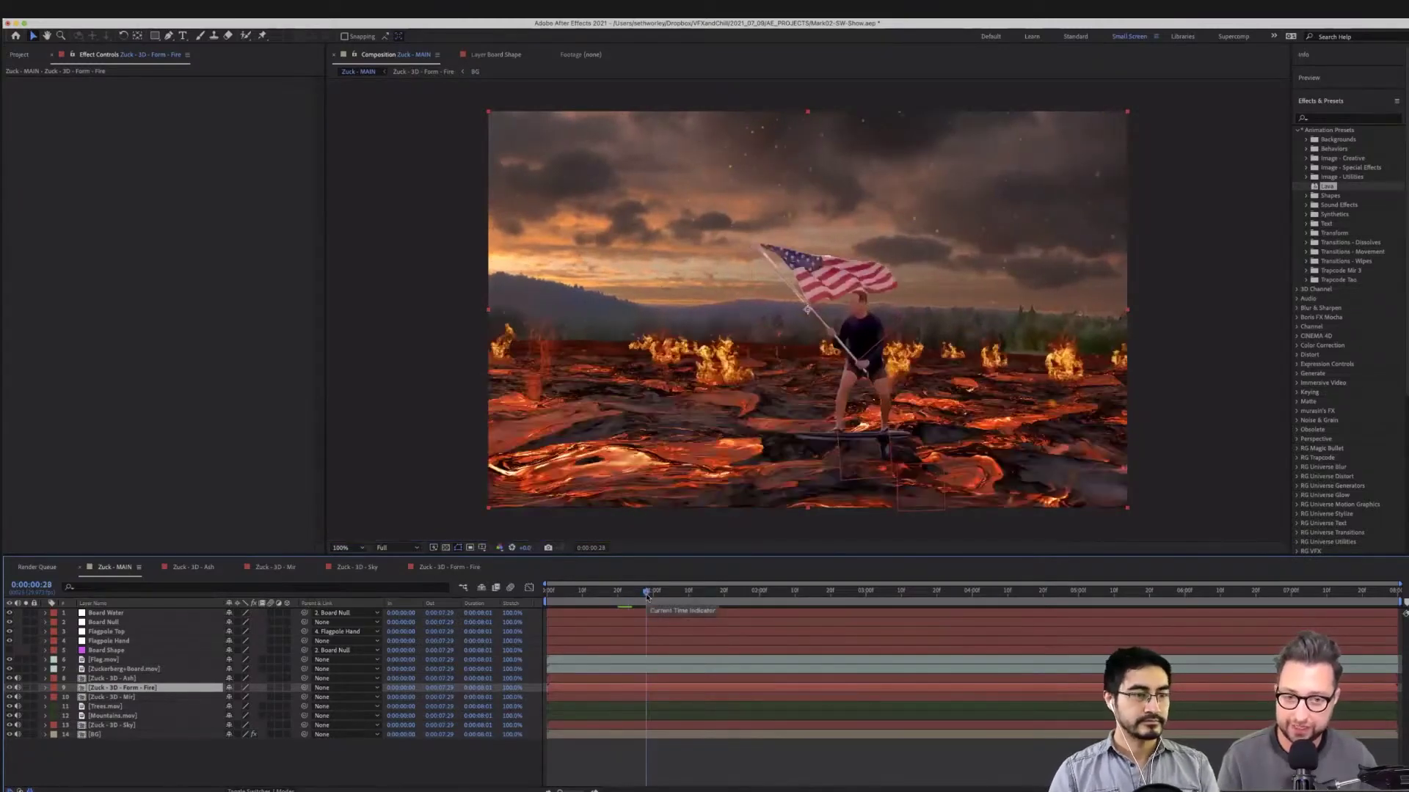
Save the project and select the Zuck - 3D - Sky layer in the Zuck - MAIN composition
{"action": "key", "text": "super+s"}
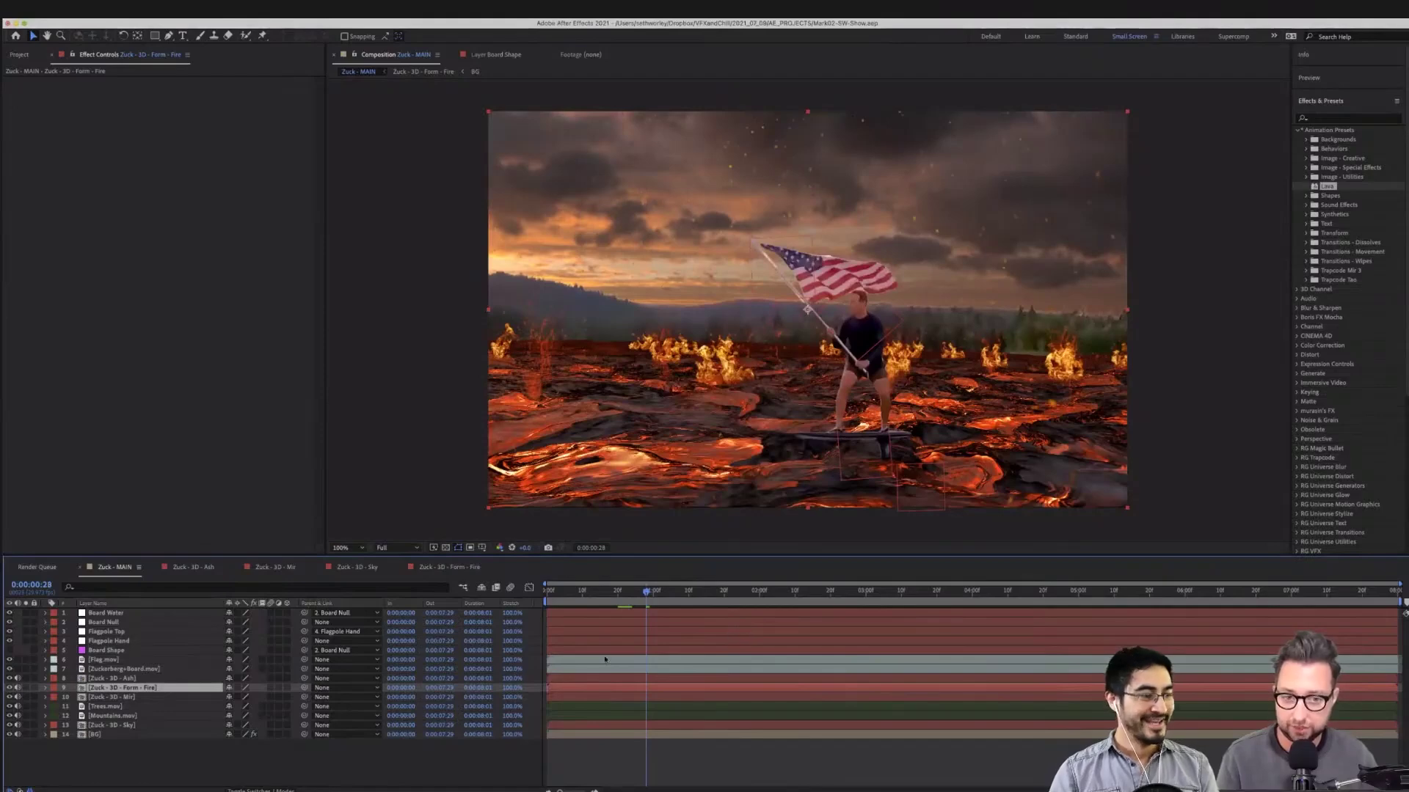
{"action": "left_click", "coordinate": [110, 725]}
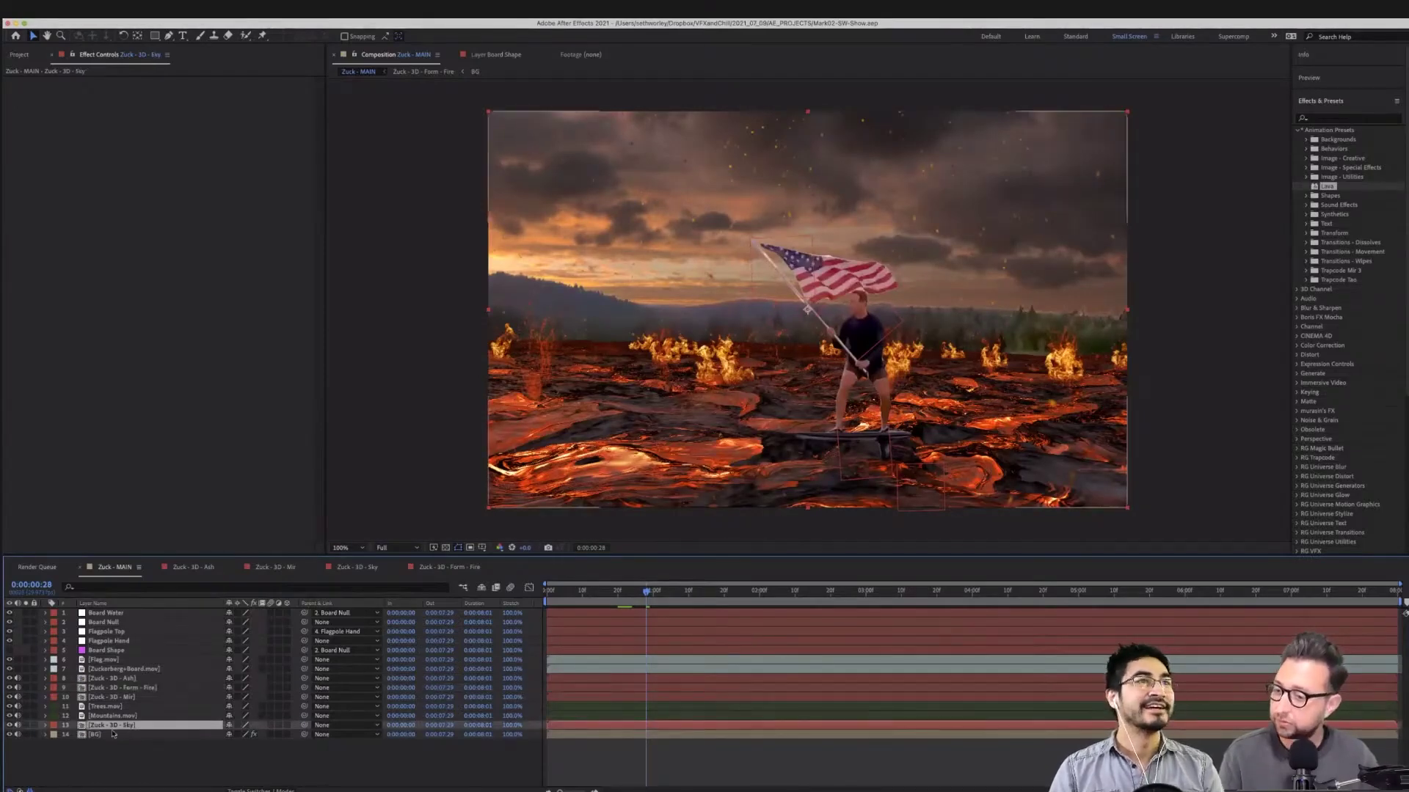
{"action": "left_click", "coordinate": [103, 735]}
{"action": "left_click", "coordinate": [96, 726]}
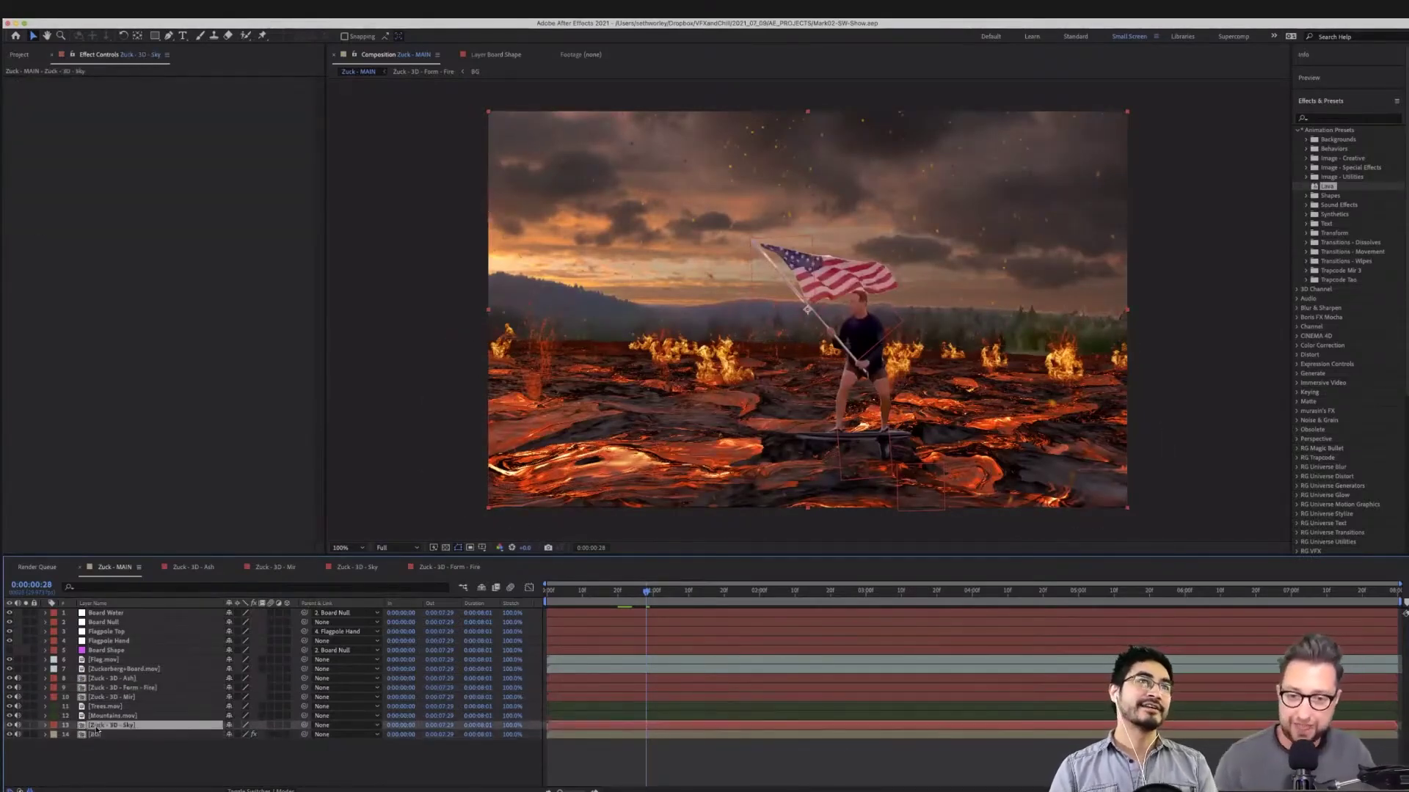
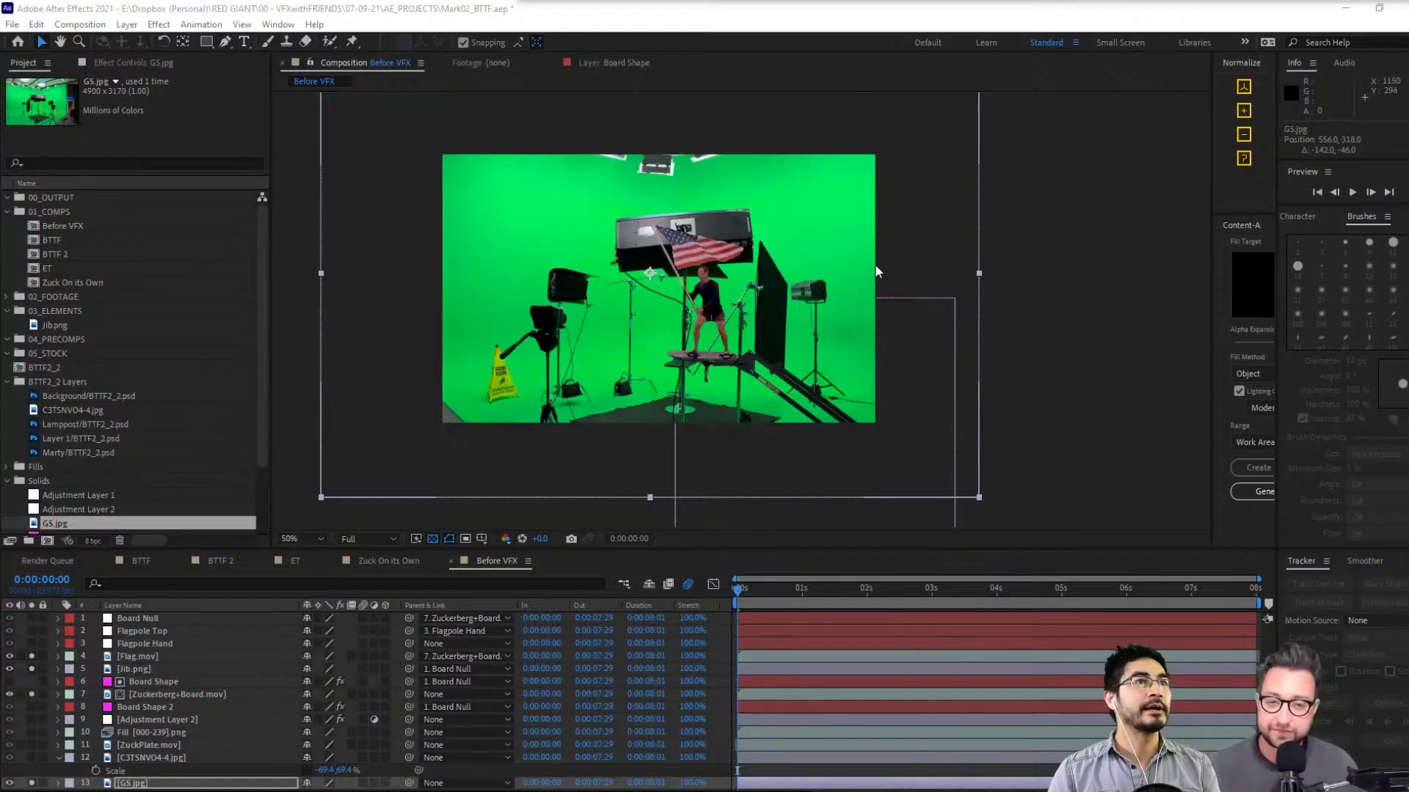
Scale the GS.jpg studio background down in the Before VFX composition so more of the green-screen set fits the frame
{"action": "scroll", "coordinate": [878, 271], "scroll_direction": "up", "scroll_amount": 2}
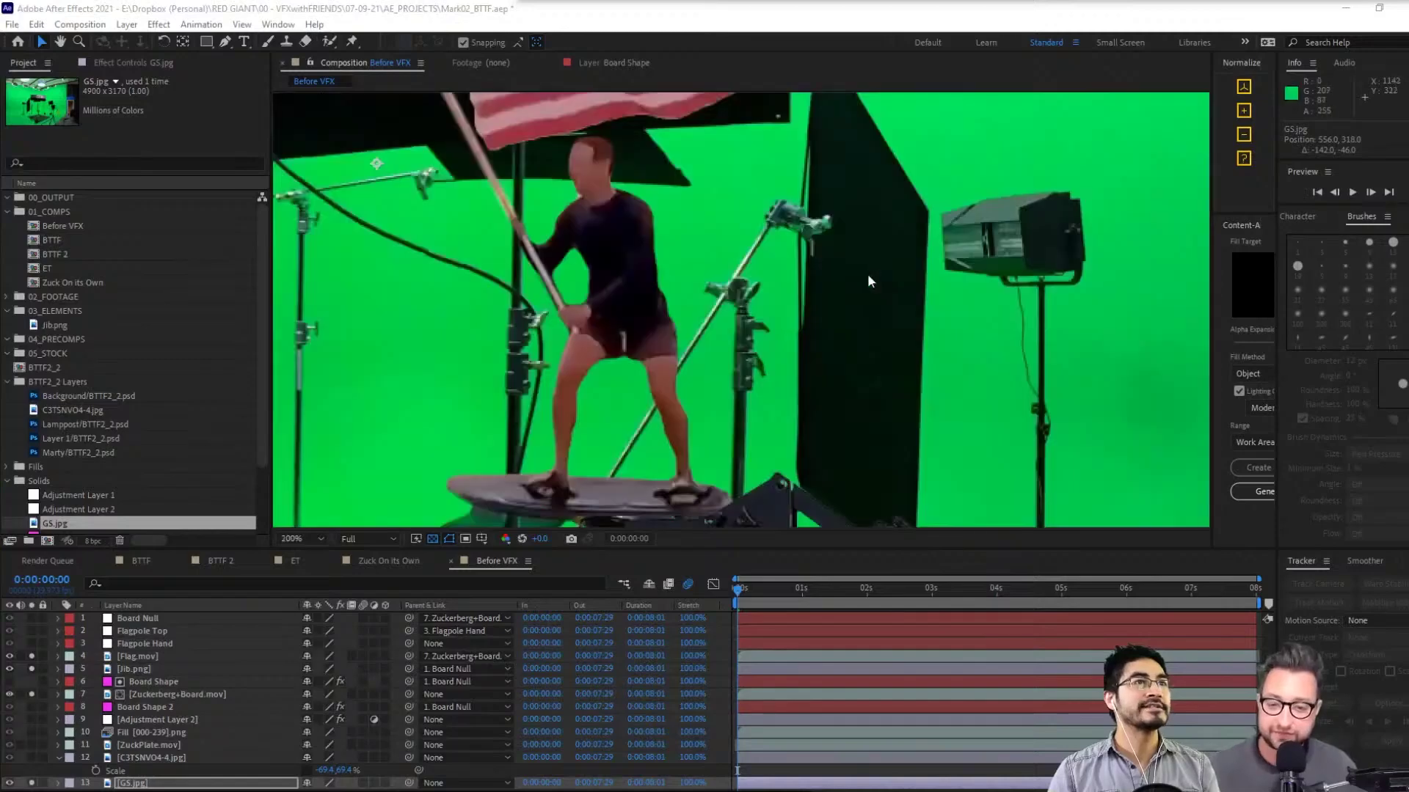
{"action": "scroll", "coordinate": [914, 330], "scroll_direction": "down", "scroll_amount": 1}
{"action": "scroll", "coordinate": [904, 197], "scroll_direction": "down", "scroll_amount": 4}
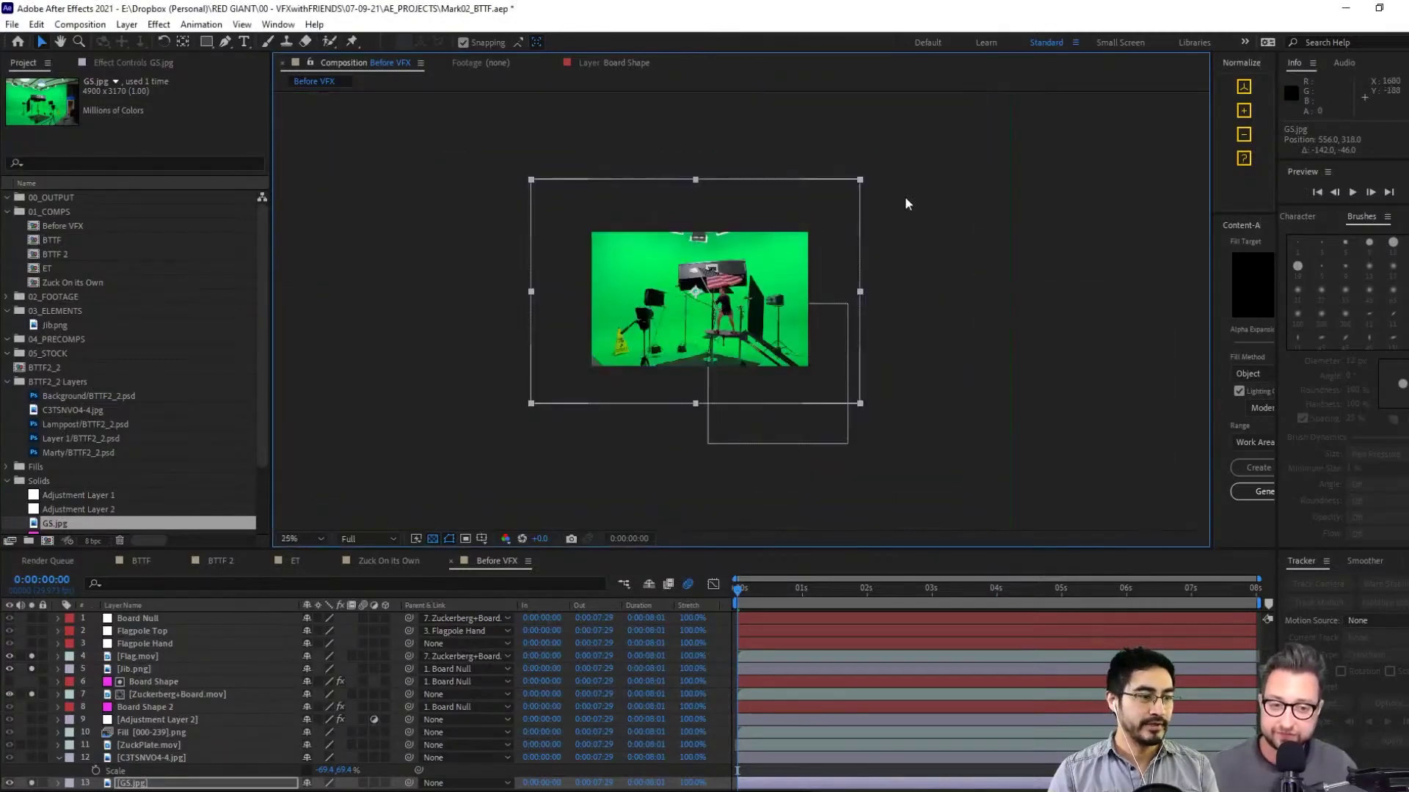
{"action": "left_click_drag", "start_coordinate": [861, 179], "coordinate": [865, 231]}
{"action": "scroll", "coordinate": [803, 249], "scroll_direction": "up", "scroll_amount": 1}
{"action": "scroll", "coordinate": [865, 231], "scroll_direction": "up", "scroll_amount": 1}
{"action": "scroll", "coordinate": [865, 231], "scroll_direction": "up", "scroll_amount": 1}
{"action": "scroll", "coordinate": [864, 236], "scroll_direction": "down", "scroll_amount": 2}
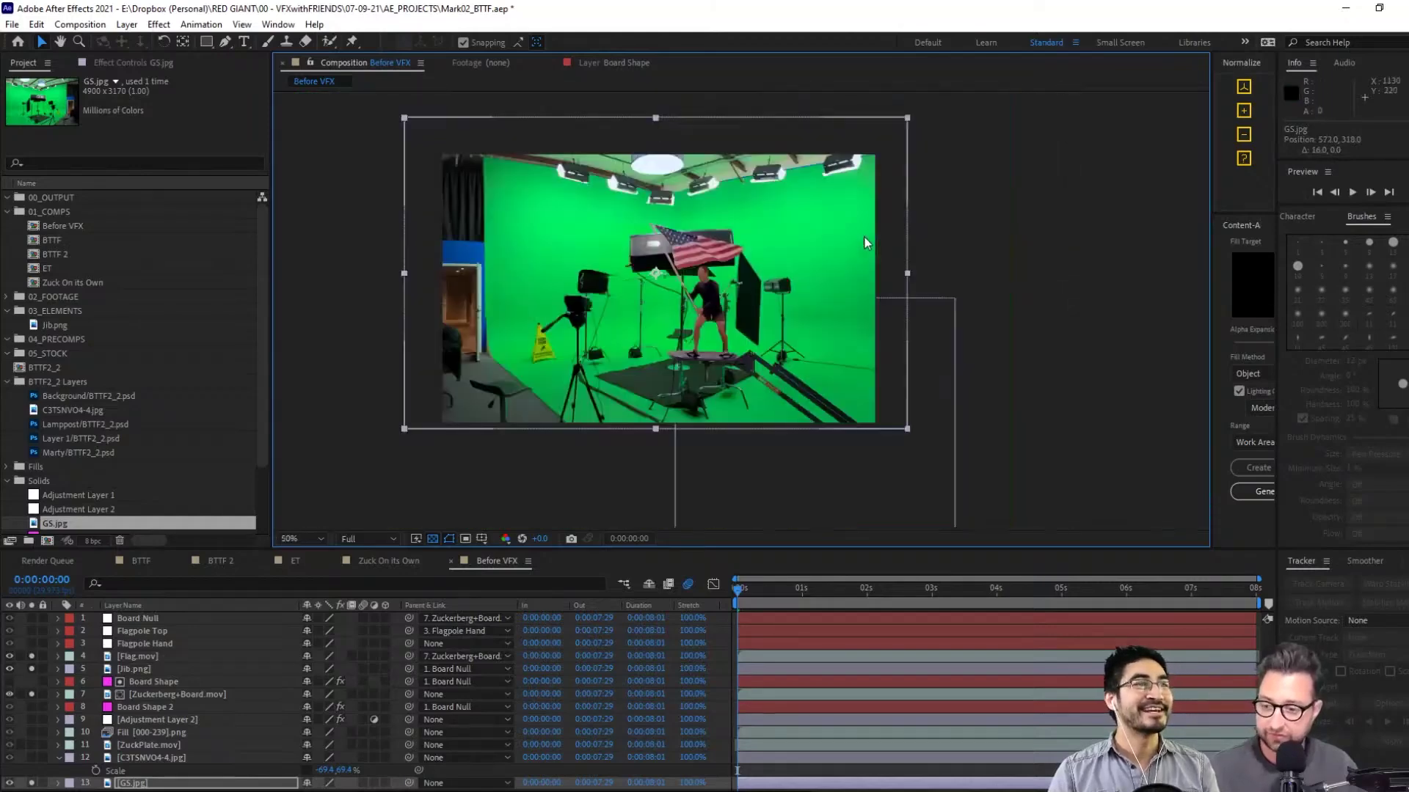
Rotate the Jib.png layer under the board to about -32.7°
{"action": "left_click", "coordinate": [881, 473]}
{"action": "key", "text": "w"}
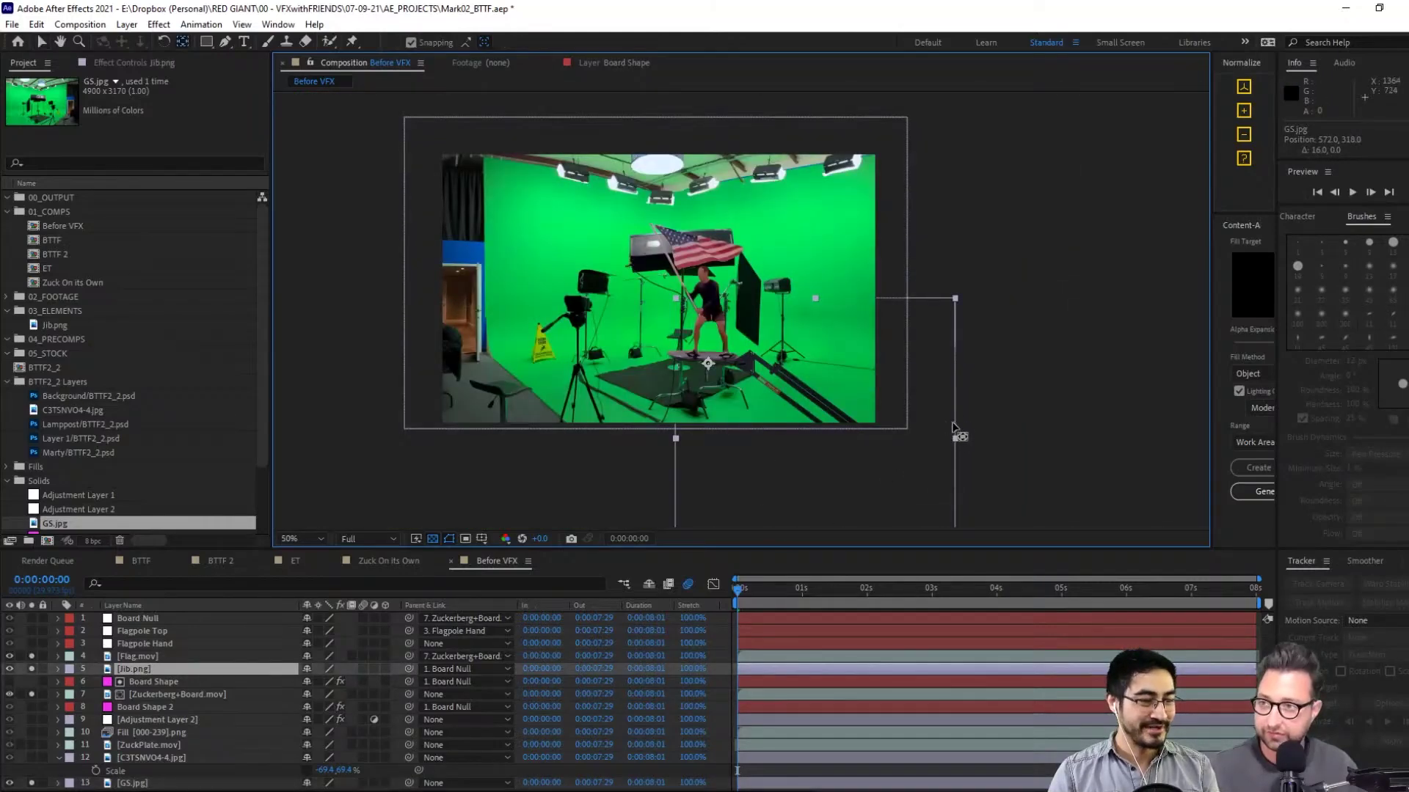
{"action": "left_click_drag", "start_coordinate": [915, 470], "coordinate": [995, 348]}
{"action": "left_click", "coordinate": [613, 226]}
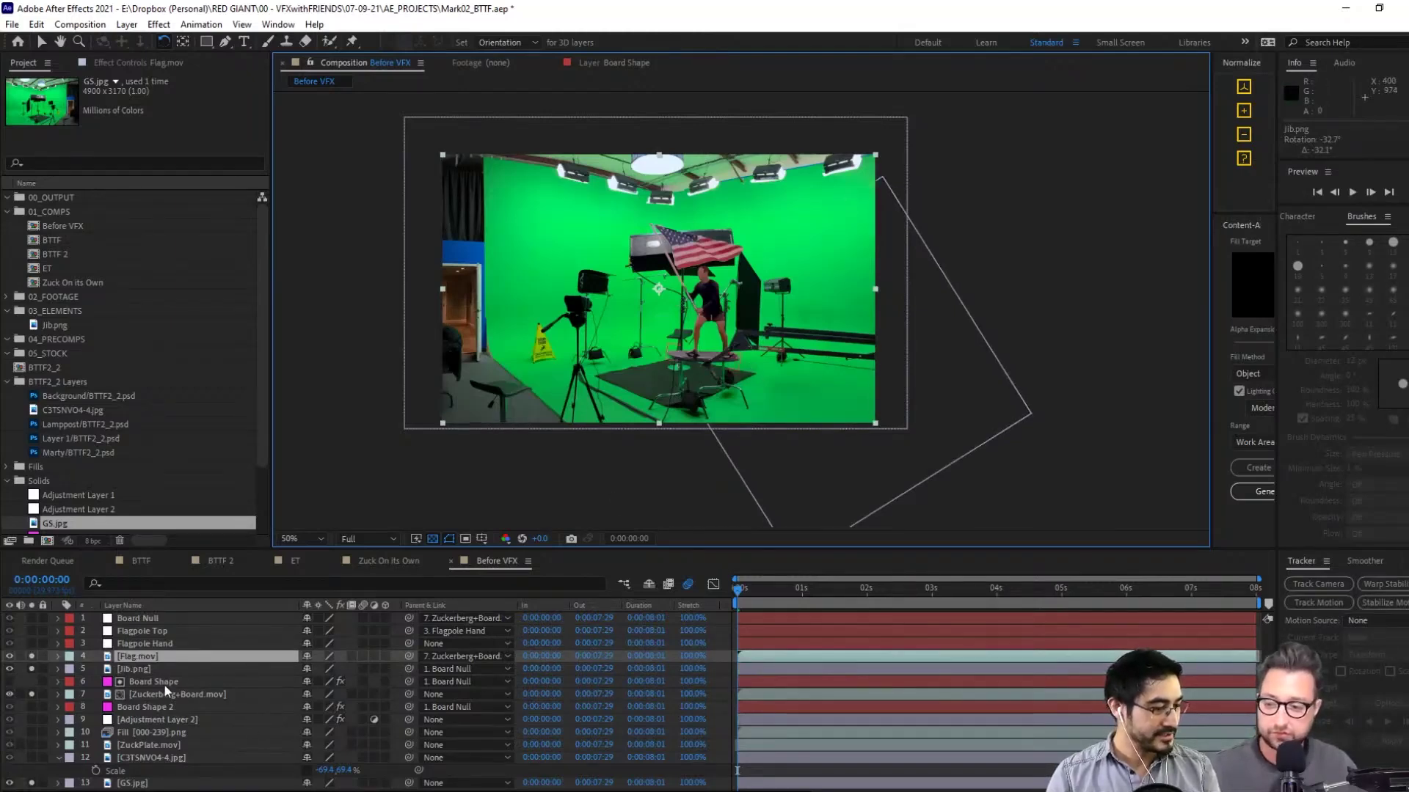
Open the GS.jpg layer in its own Layer view and examine the whole green-screen studio image
{"action": "left_click", "coordinate": [168, 707]}
{"action": "left_click", "coordinate": [169, 759]}
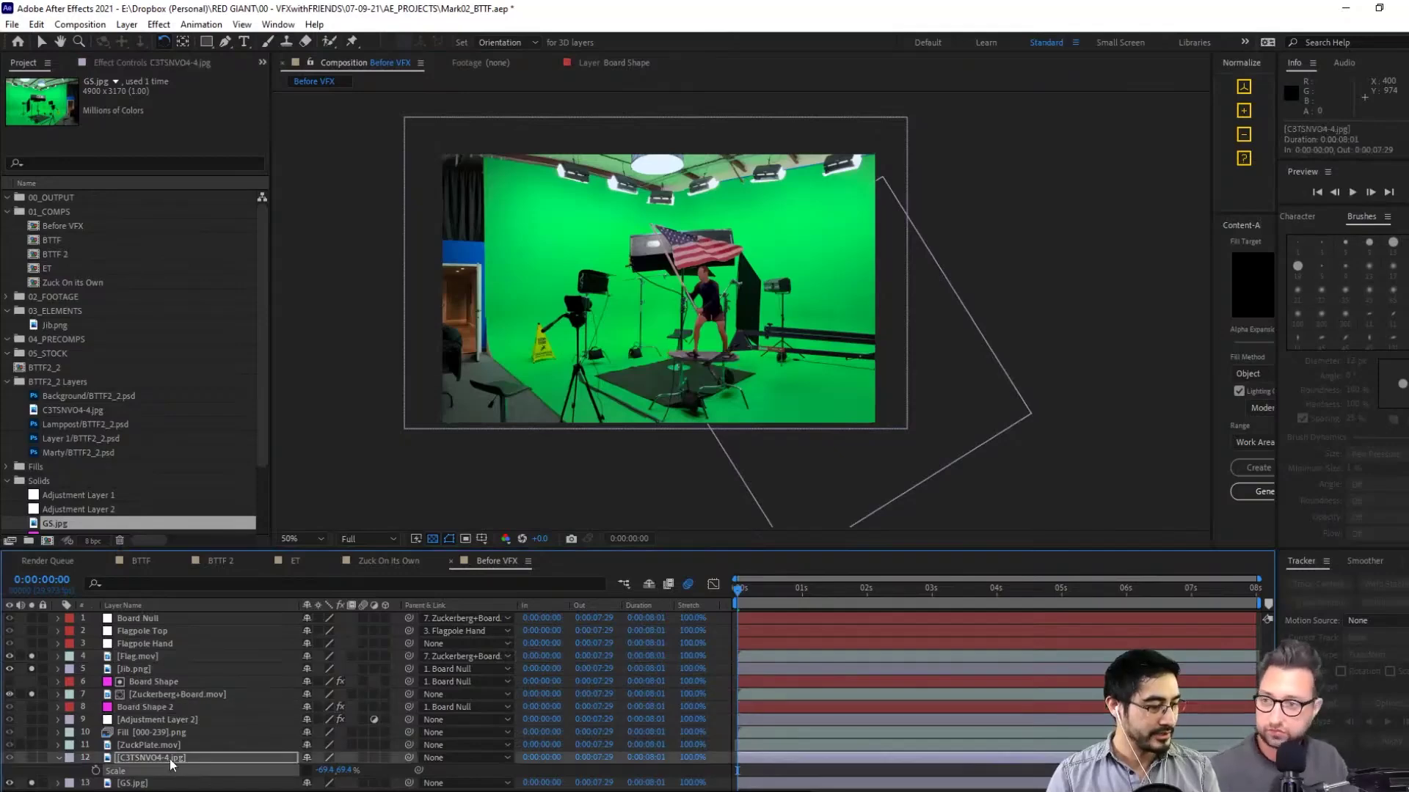
{"action": "left_click", "coordinate": [132, 784]}
{"action": "double_click", "coordinate": [132, 783]}
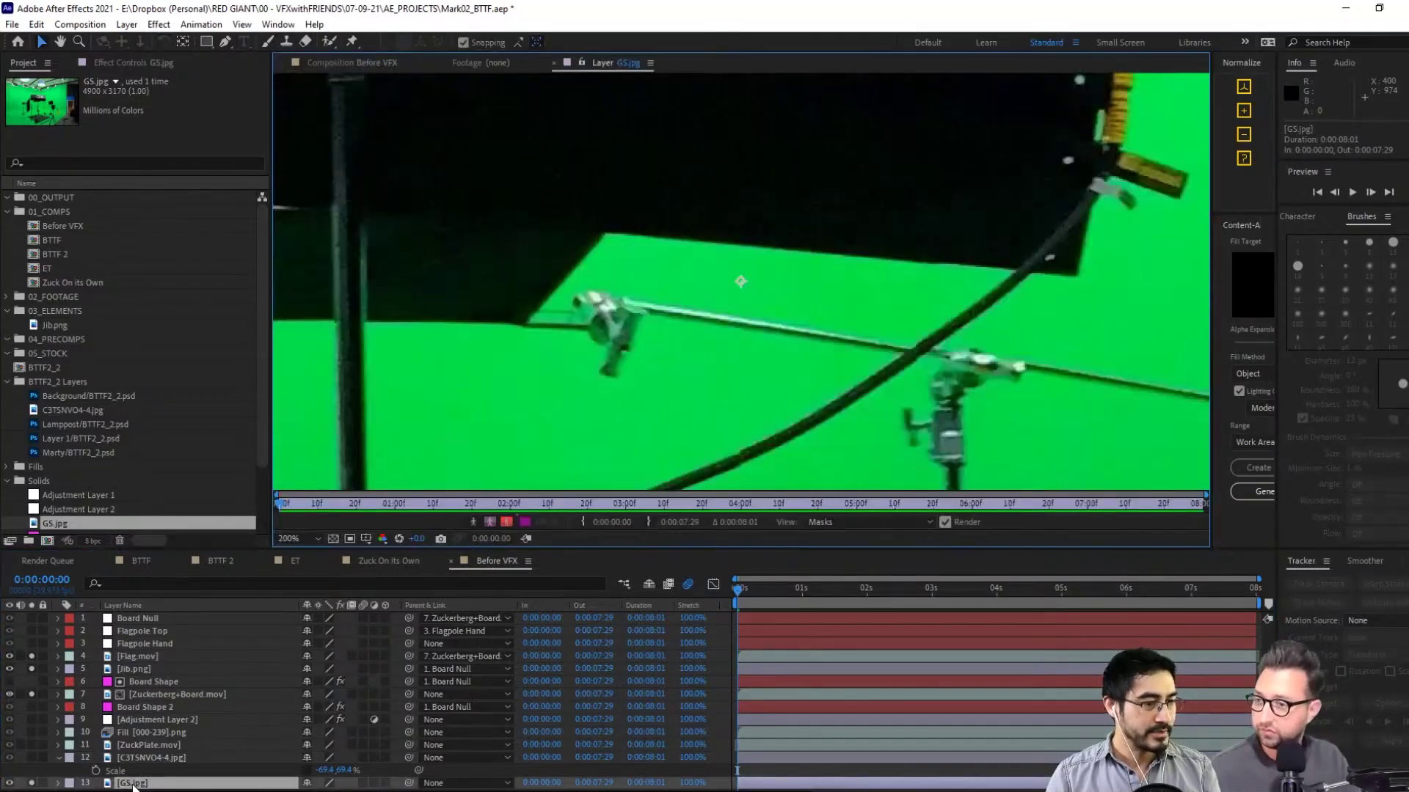
{"action": "scroll", "coordinate": [913, 303], "scroll_direction": "down", "scroll_amount": 2}
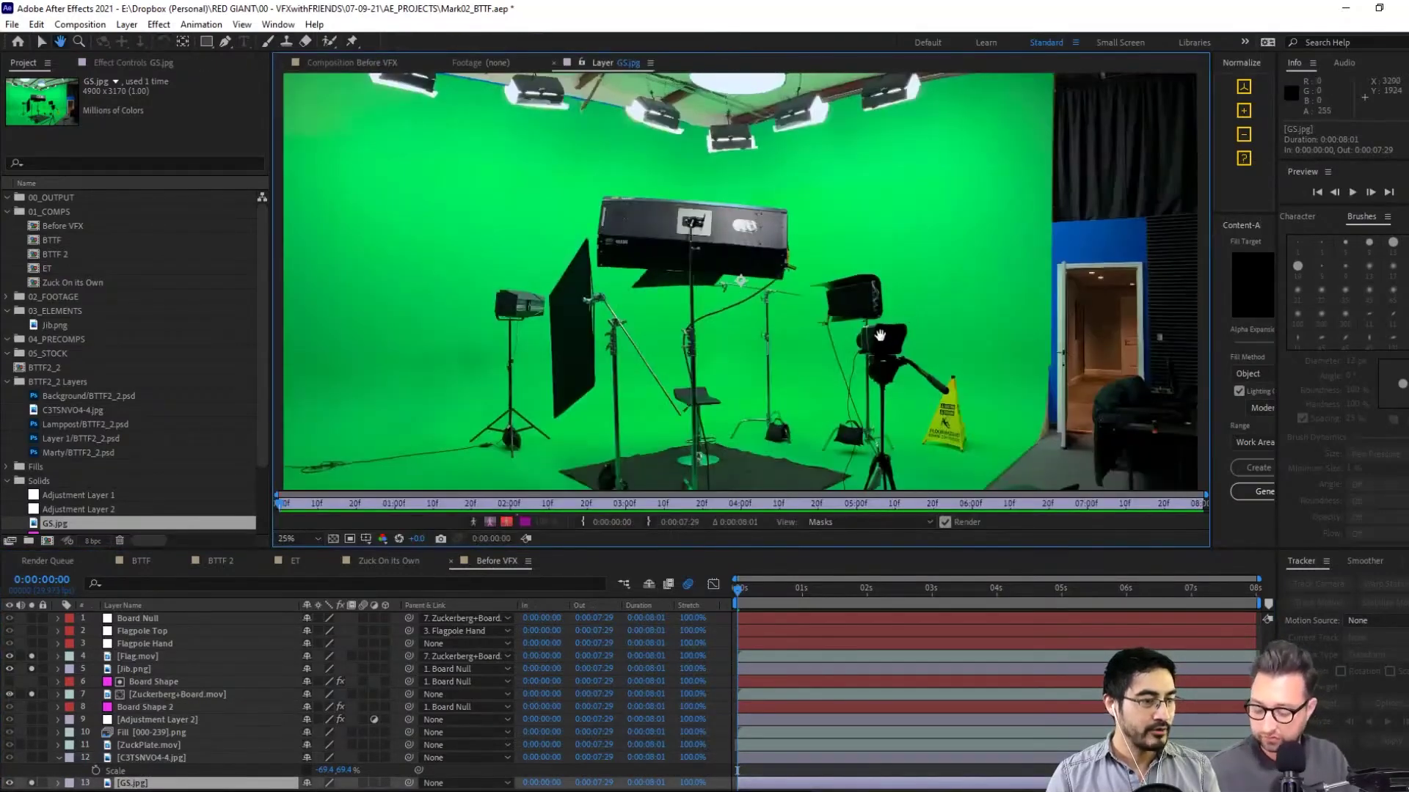
{"action": "scroll", "coordinate": [908, 311], "scroll_direction": "down", "scroll_amount": 3}
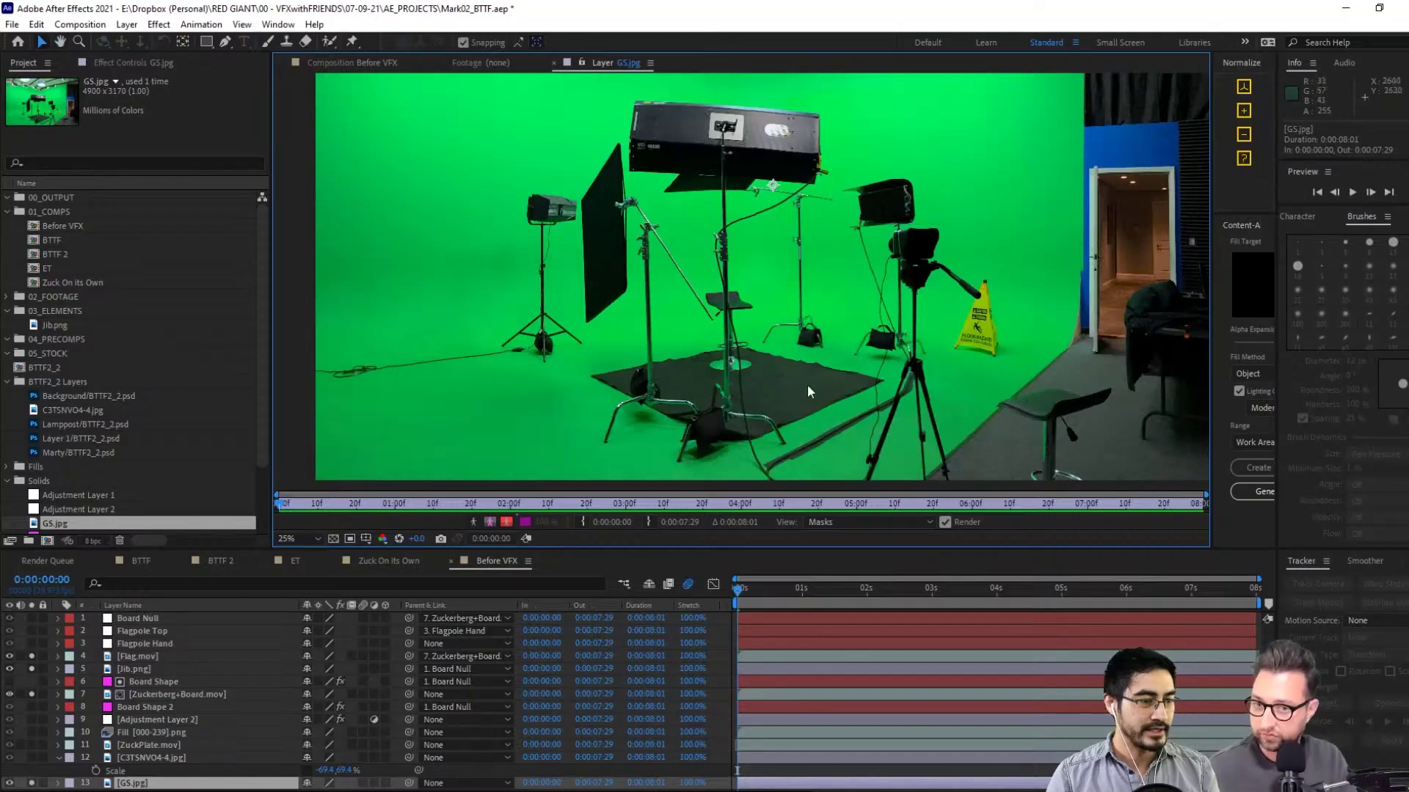
{"action": "key", "text": "g"}
{"action": "scroll", "coordinate": [291, 79], "scroll_direction": "up", "scroll_amount": 1}
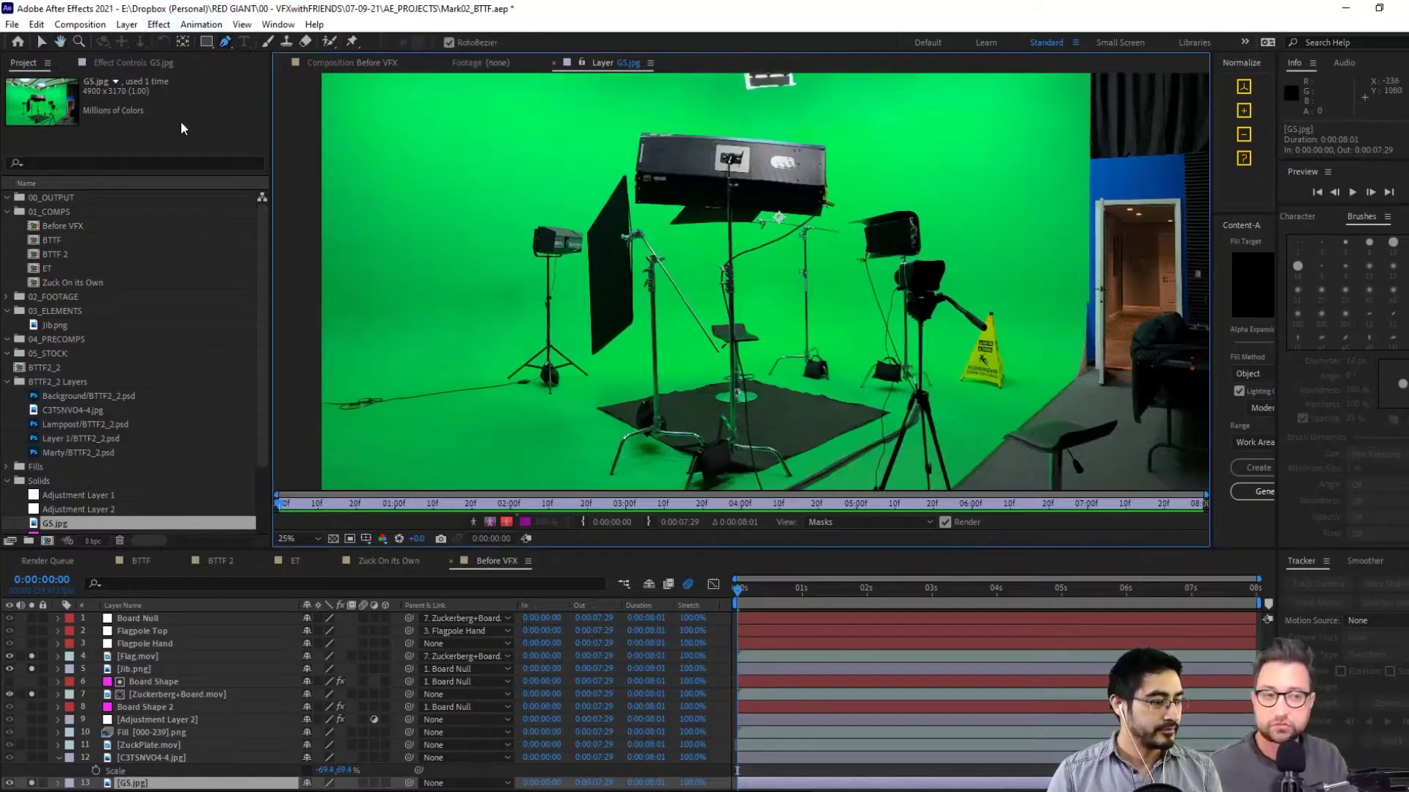
Pre-compose the GS.jpg layer and open the resulting composition from Before VFX
{"action": "left_click", "coordinate": [131, 24]}
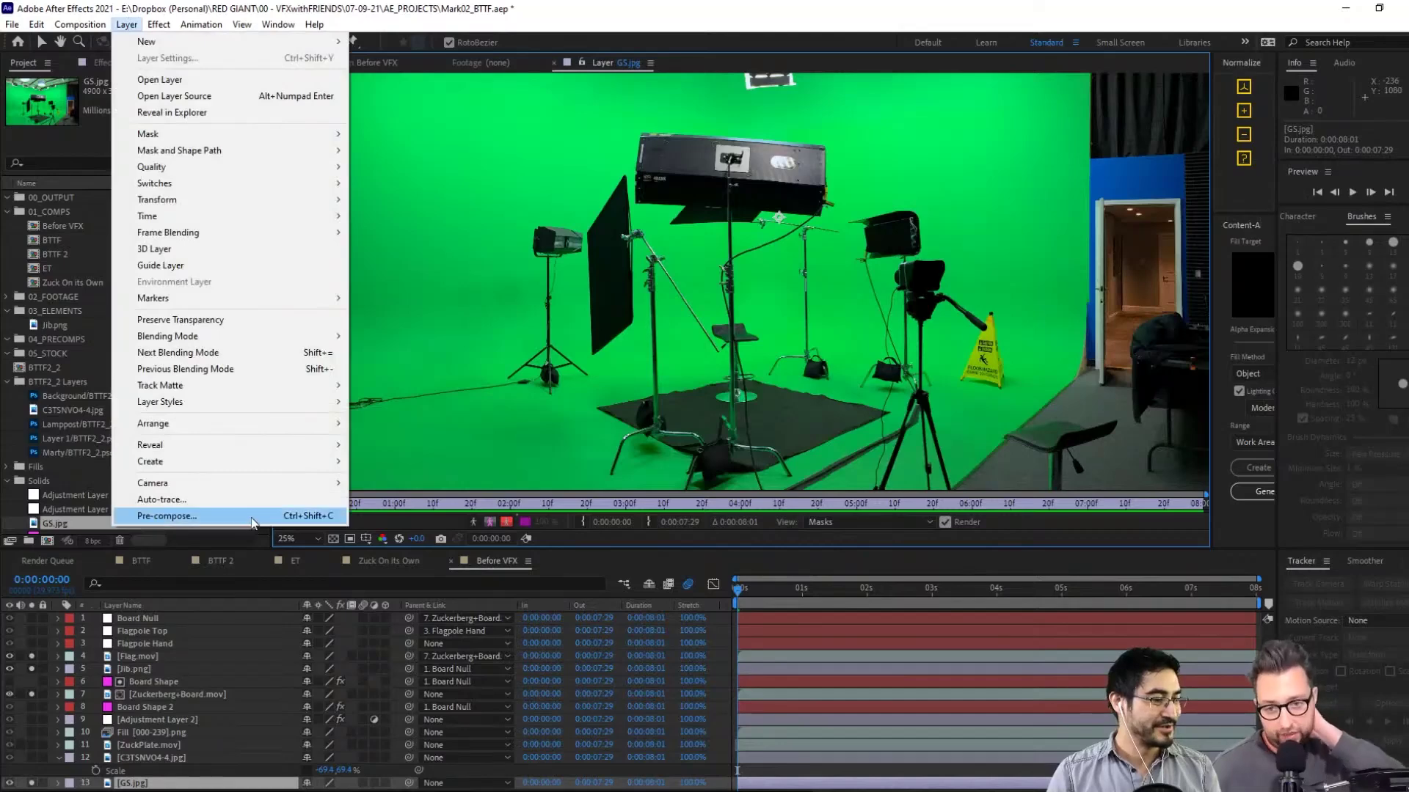
{"action": "left_click", "coordinate": [220, 516]}
{"action": "left_click", "coordinate": [748, 503]}
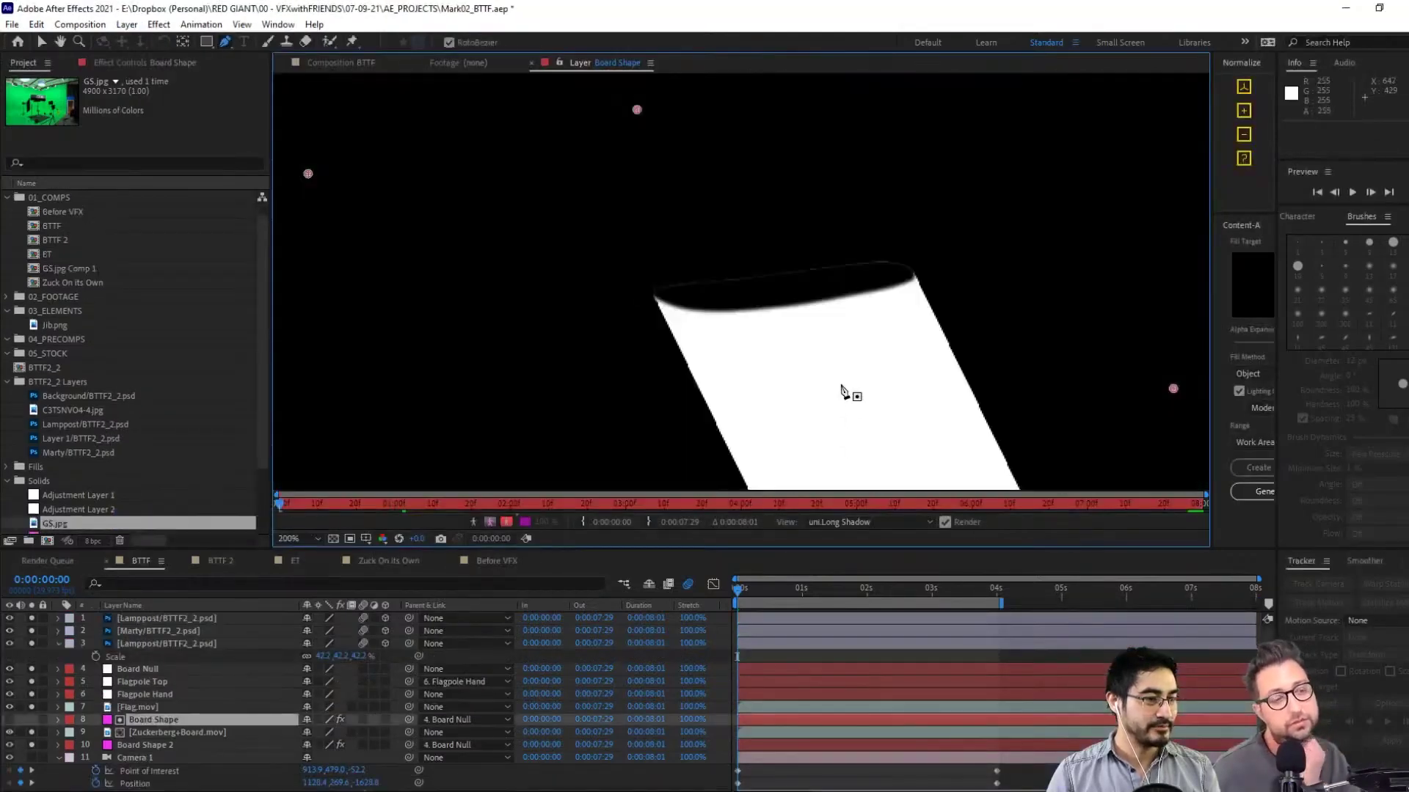
{"action": "scroll", "coordinate": [848, 390], "scroll_direction": "down", "scroll_amount": 2}
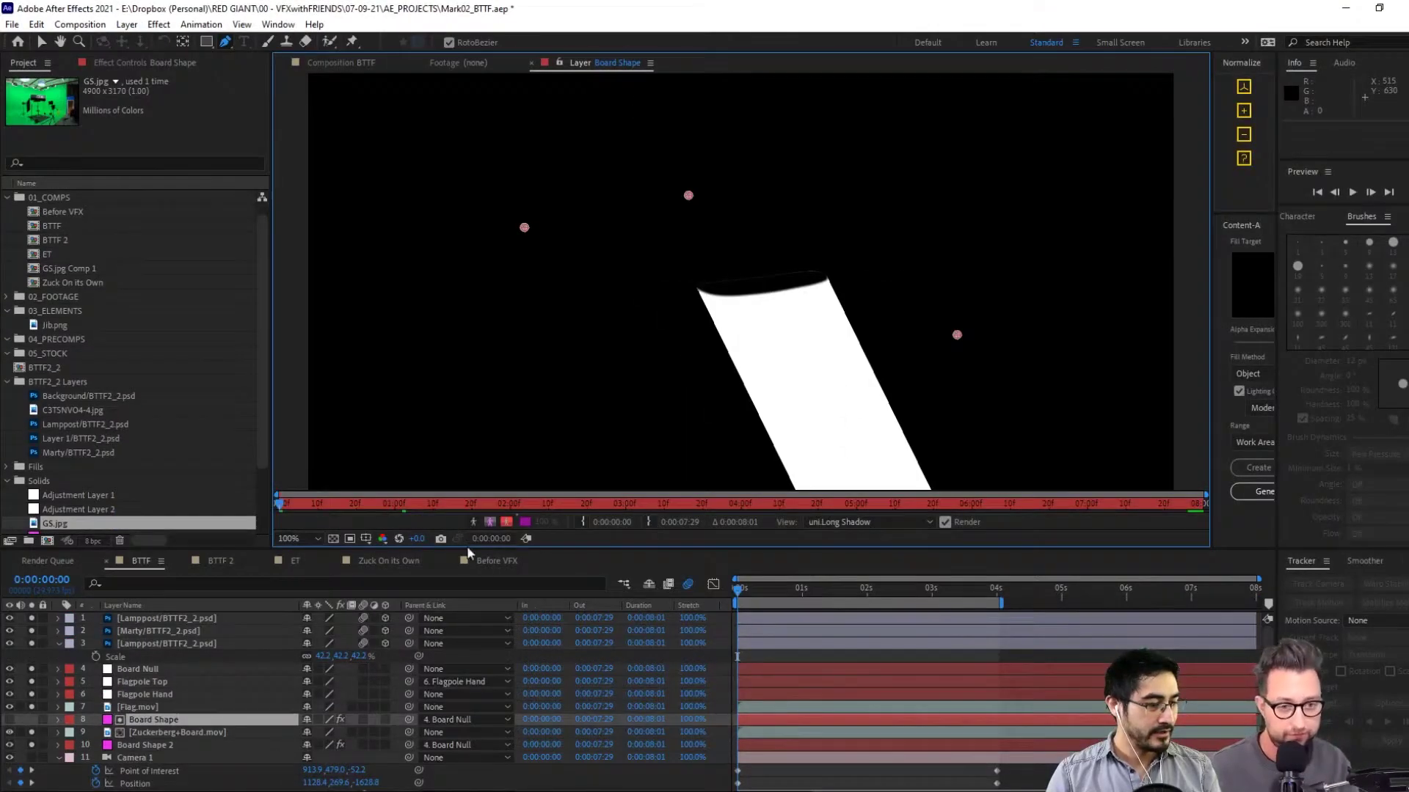
{"action": "left_click", "coordinate": [499, 560]}
{"action": "double_click", "coordinate": [223, 783]}
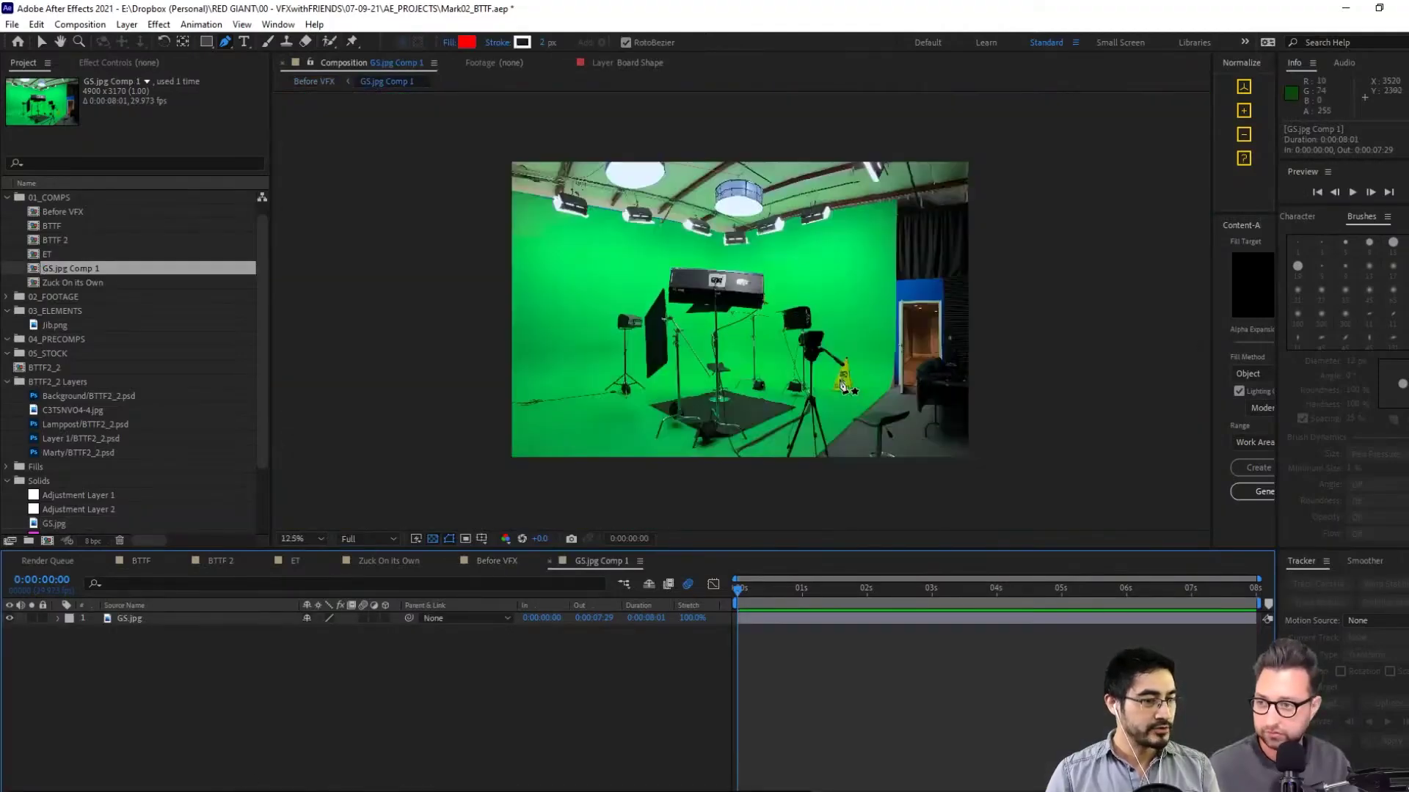
Add a new magenta solid above GS.jpg in the pre-composed studio composition
{"action": "left_click", "coordinate": [126, 24]}
{"action": "mouse_move", "coordinate": [143, 36]}
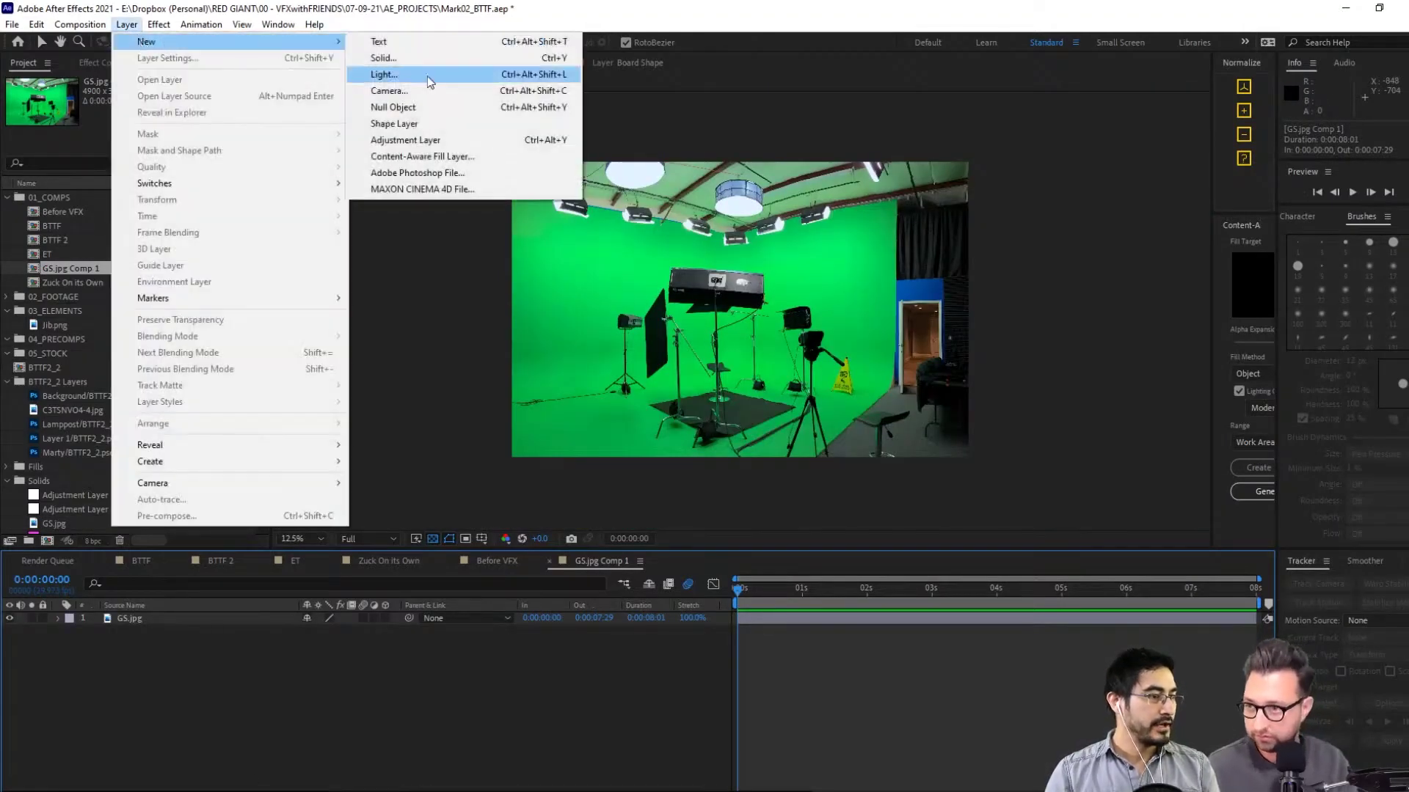
{"action": "left_click", "coordinate": [433, 59]}
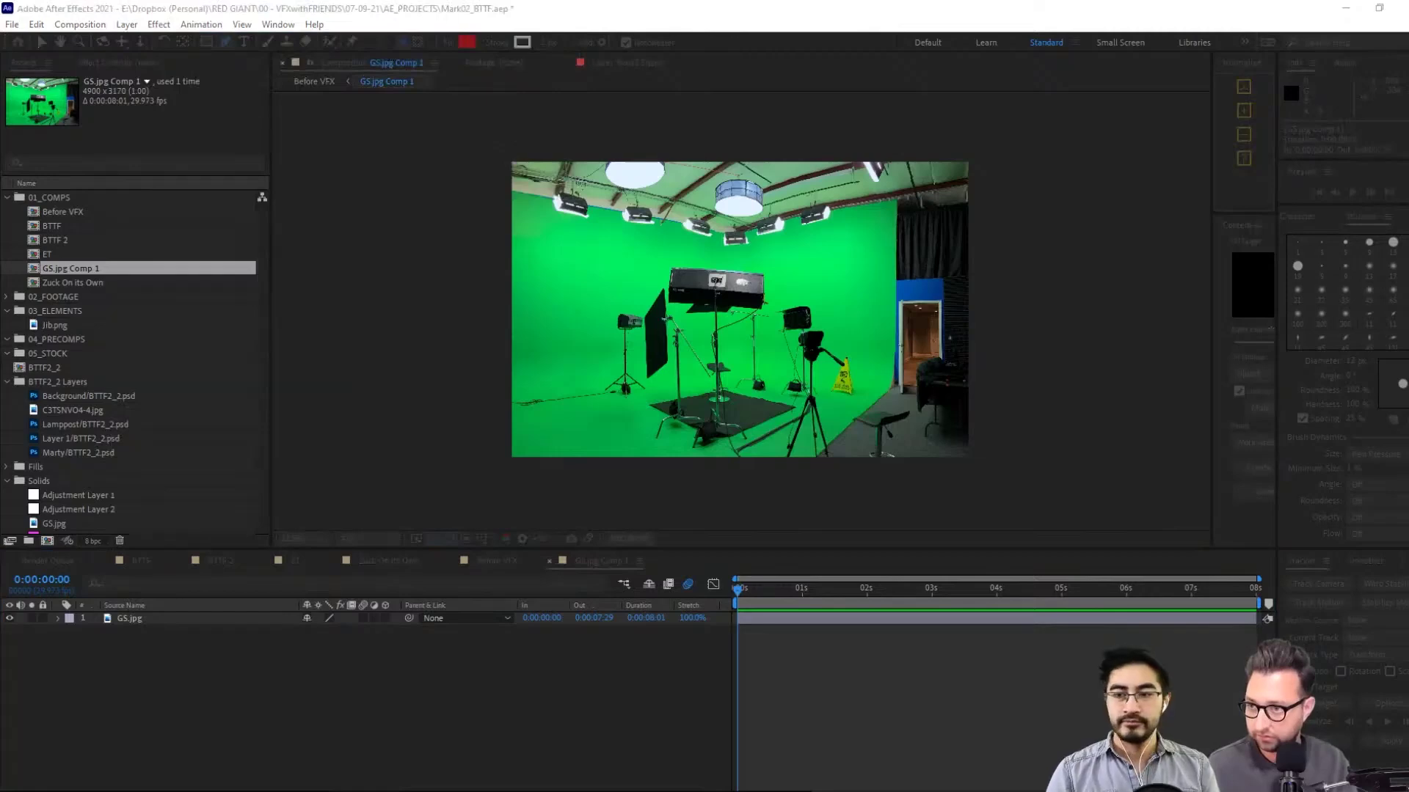
{"action": "key", "text": "Return"}
{"action": "key", "text": "g"}
{"action": "scroll", "coordinate": [691, 306], "scroll_direction": "up", "scroll_amount": 1}
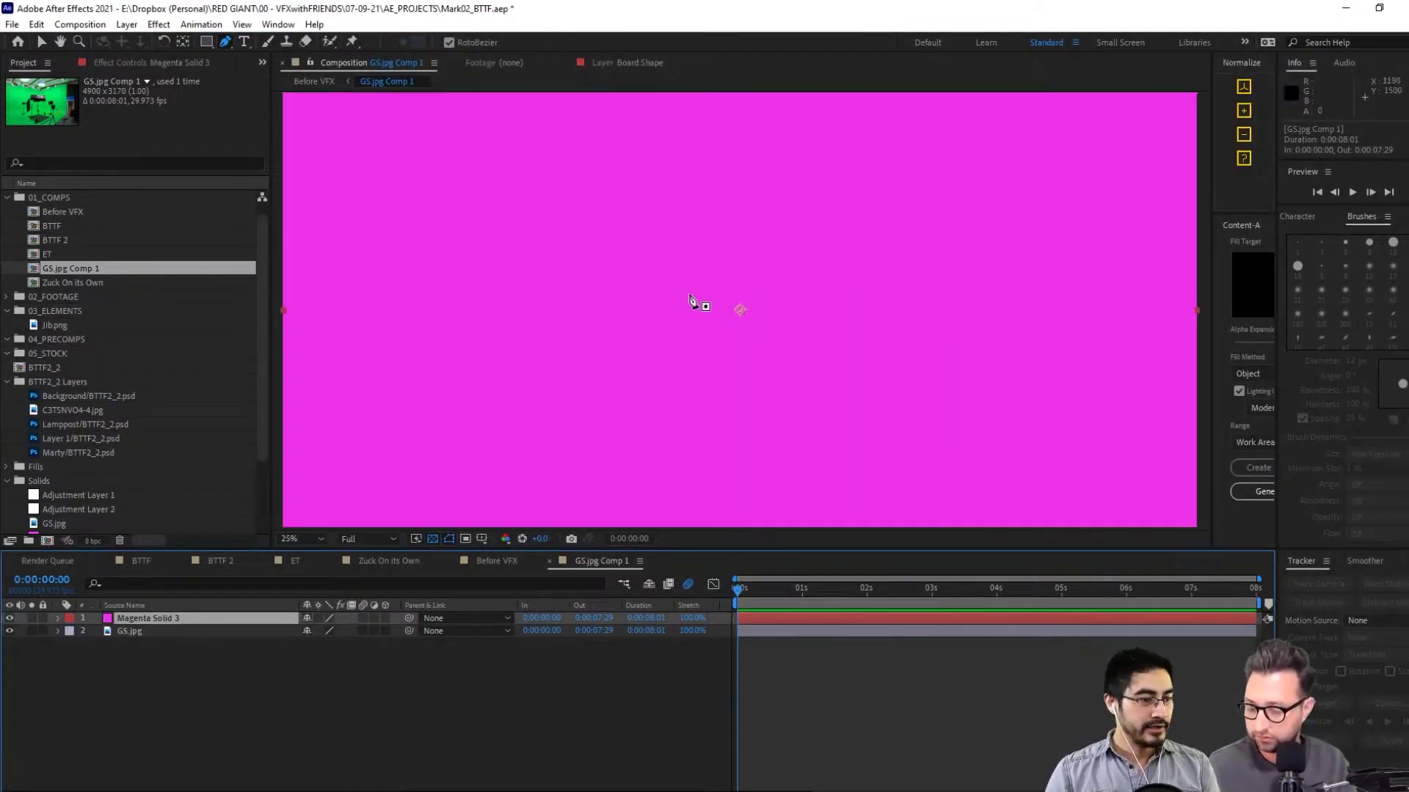
Apply the 4-Color Gradient effect to the magenta solid
{"action": "key", "text": "ctrl+space"}
{"action": "type", "text": "4"}
{"action": "key", "text": "Return"}
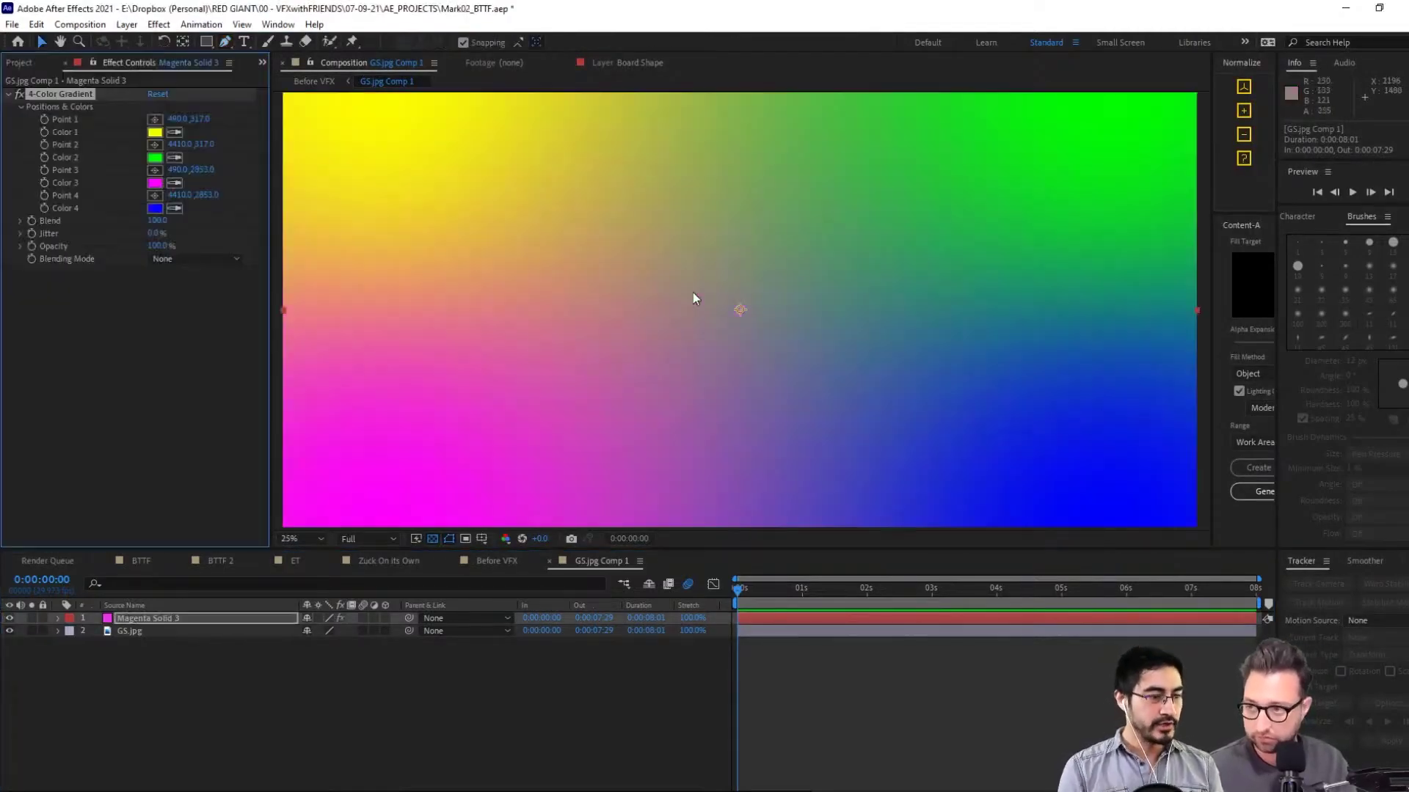
{"action": "key", "text": "comma"}
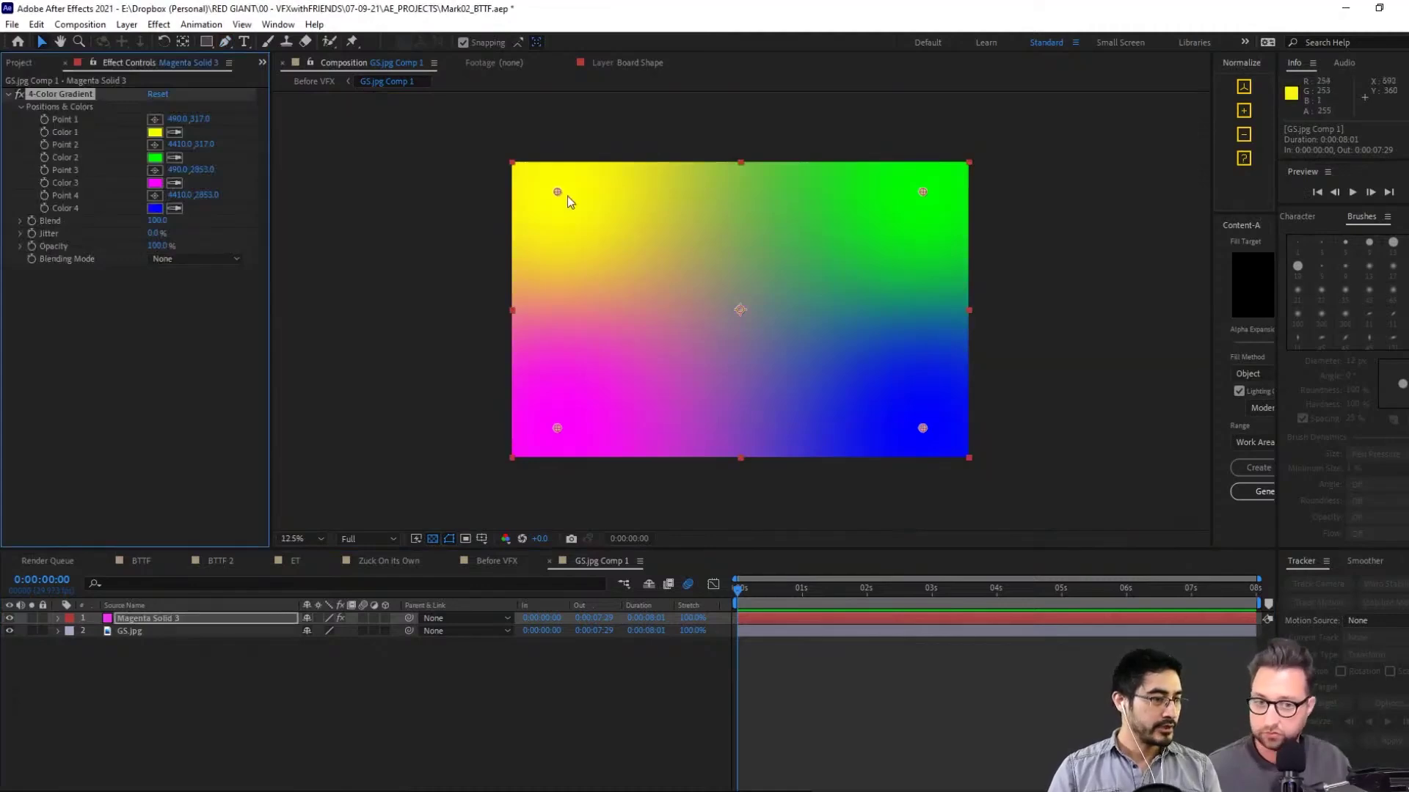
Hide the magenta solid to reveal the studio image, leaving its 4-Color Gradient effect enabled
{"action": "left_click", "coordinate": [20, 96]}
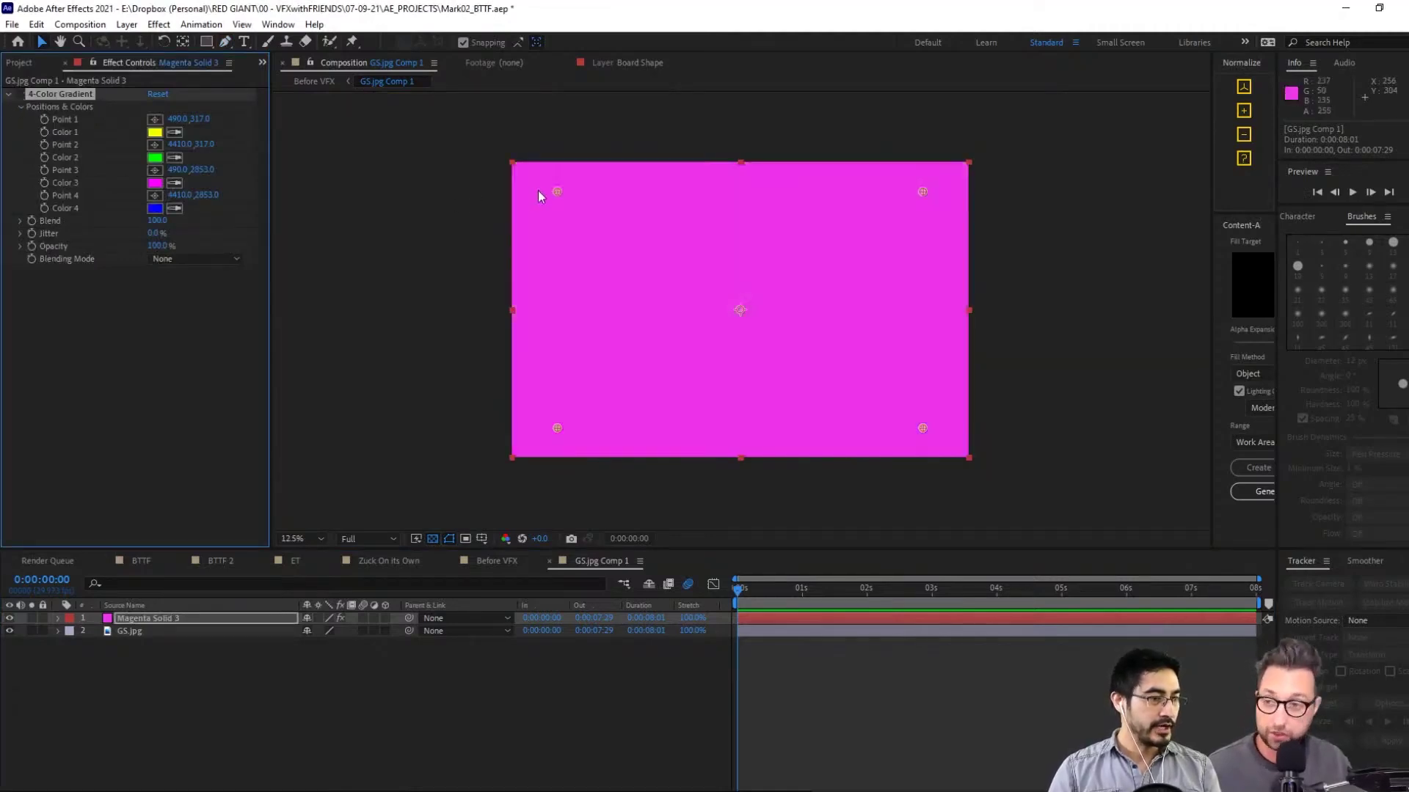
{"action": "left_click", "coordinate": [8, 619]}
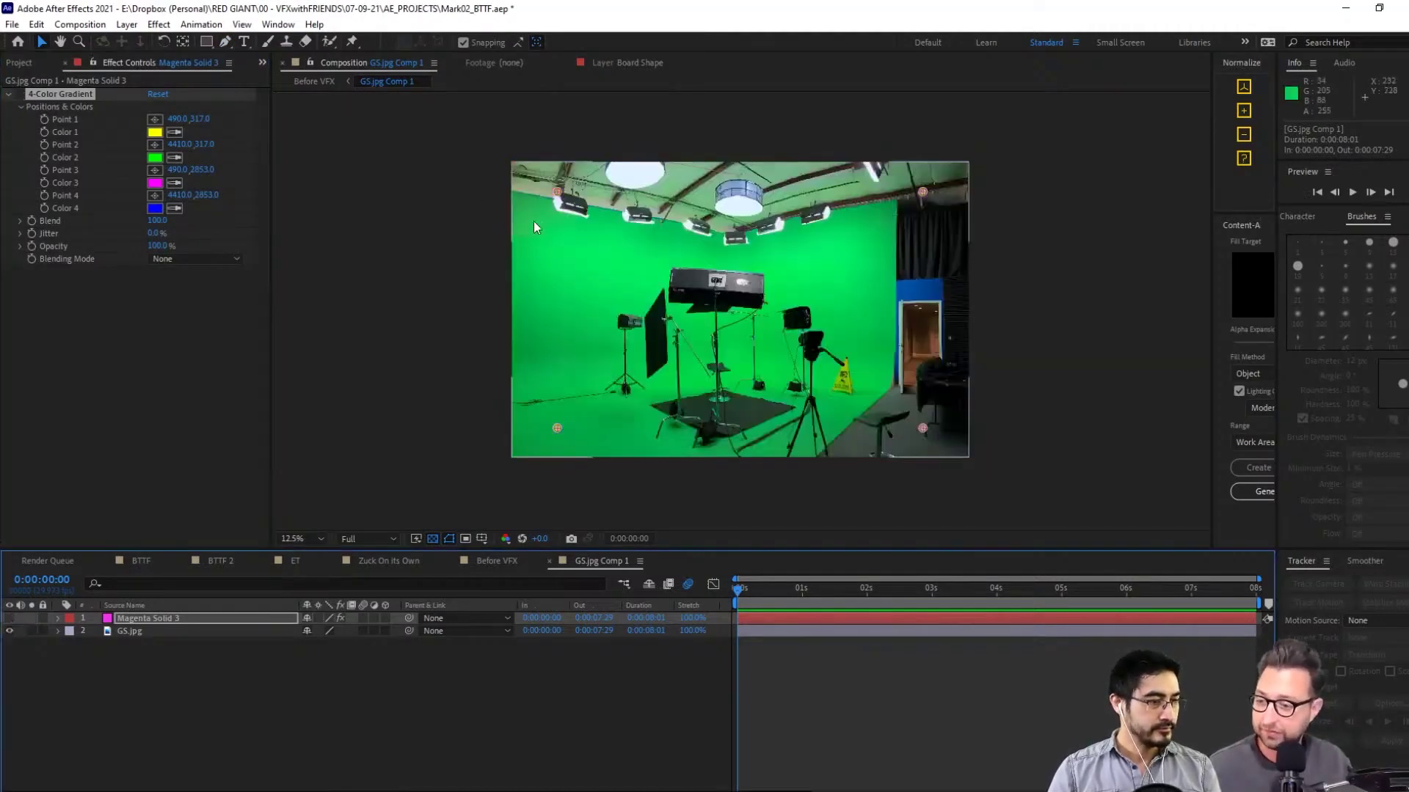
{"action": "left_click", "coordinate": [20, 95]}
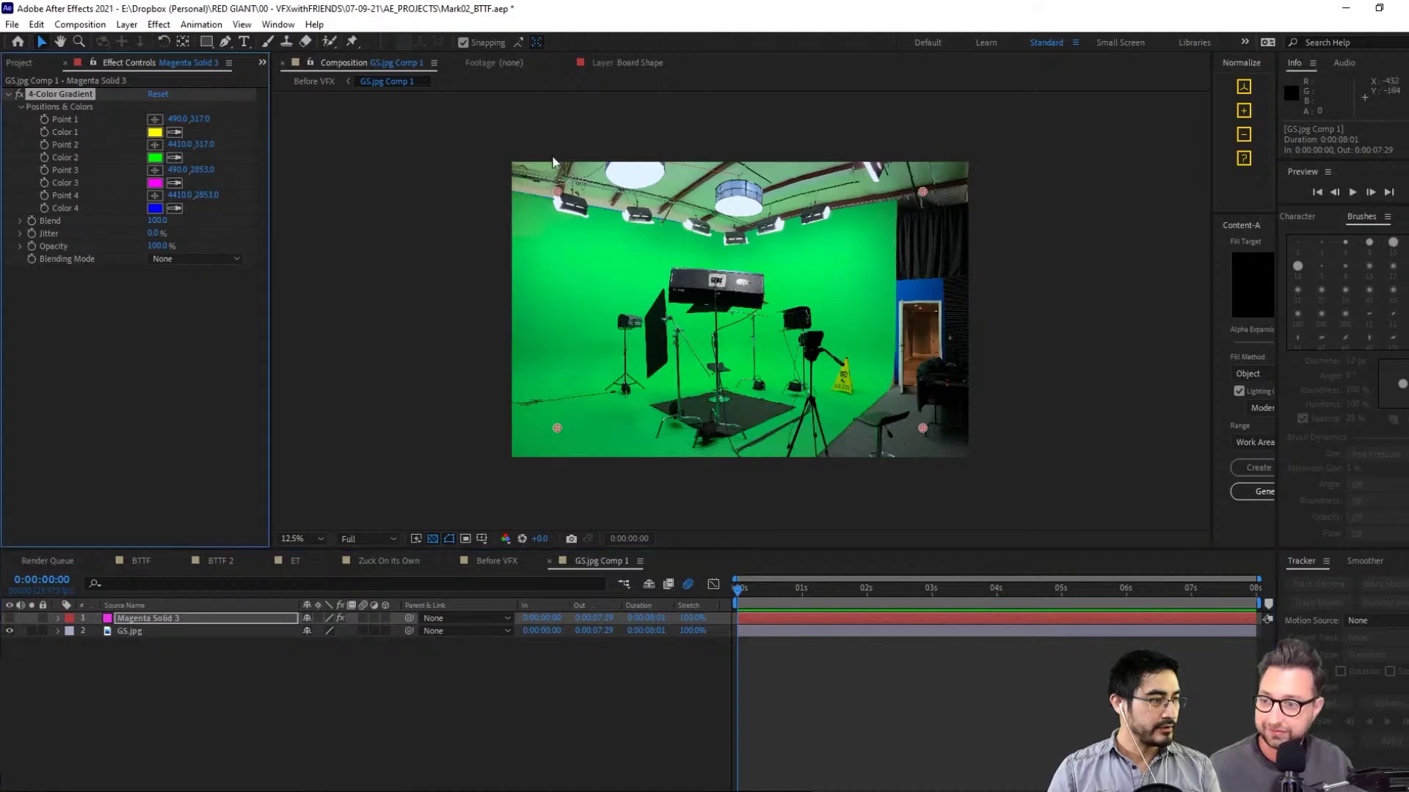
Place gradient Point 1 at about 826, 1101, Point 2 at 2810, 1373, Point 3 at 1214, 2729 and Point 4 at 2826, 2525
{"action": "left_click_drag", "start_coordinate": [557, 196], "coordinate": [584, 280]}
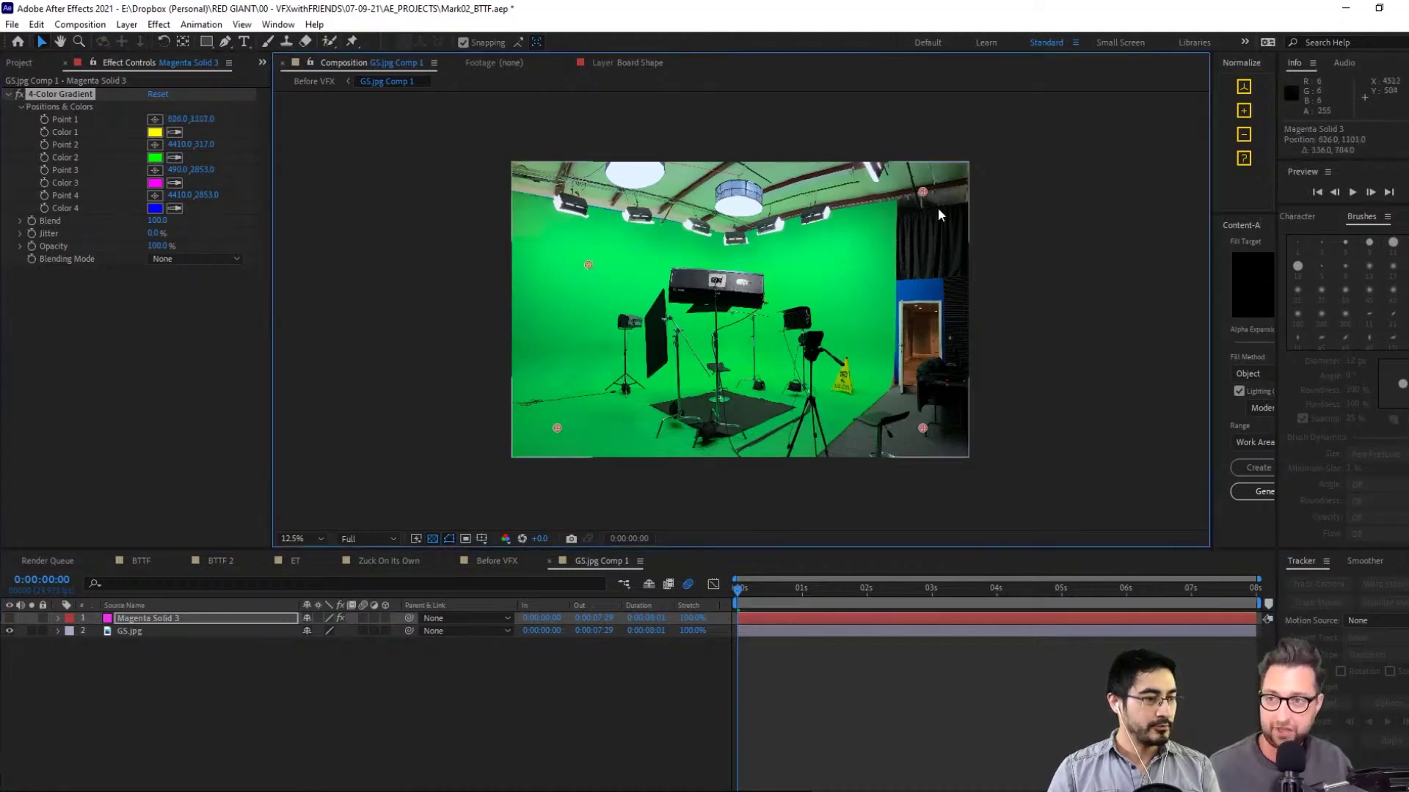
{"action": "left_click_drag", "start_coordinate": [923, 192], "coordinate": [841, 229]}
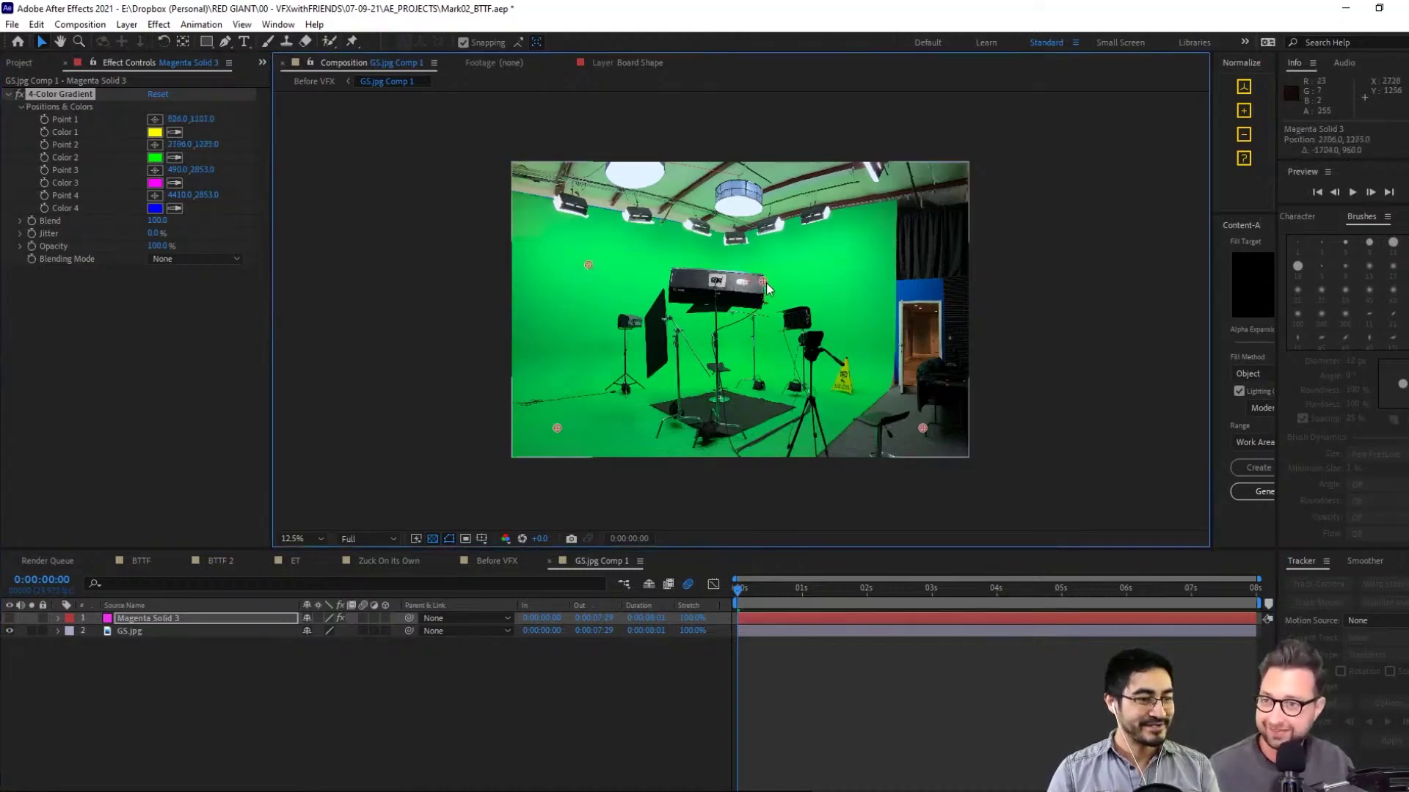
{"action": "left_click_drag", "start_coordinate": [924, 429], "coordinate": [771, 389]}
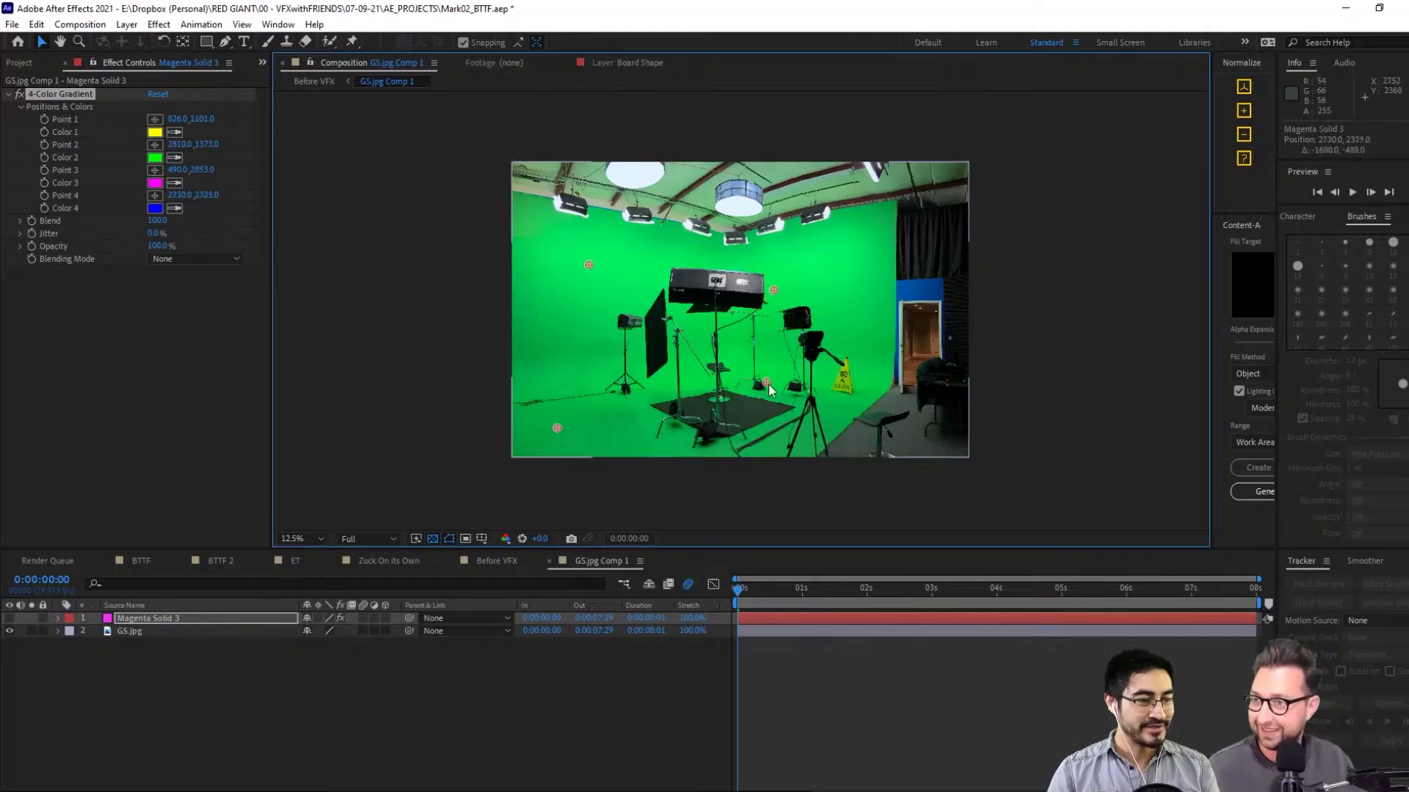
{"action": "scroll", "coordinate": [780, 394], "scroll_direction": "up", "scroll_amount": 2}
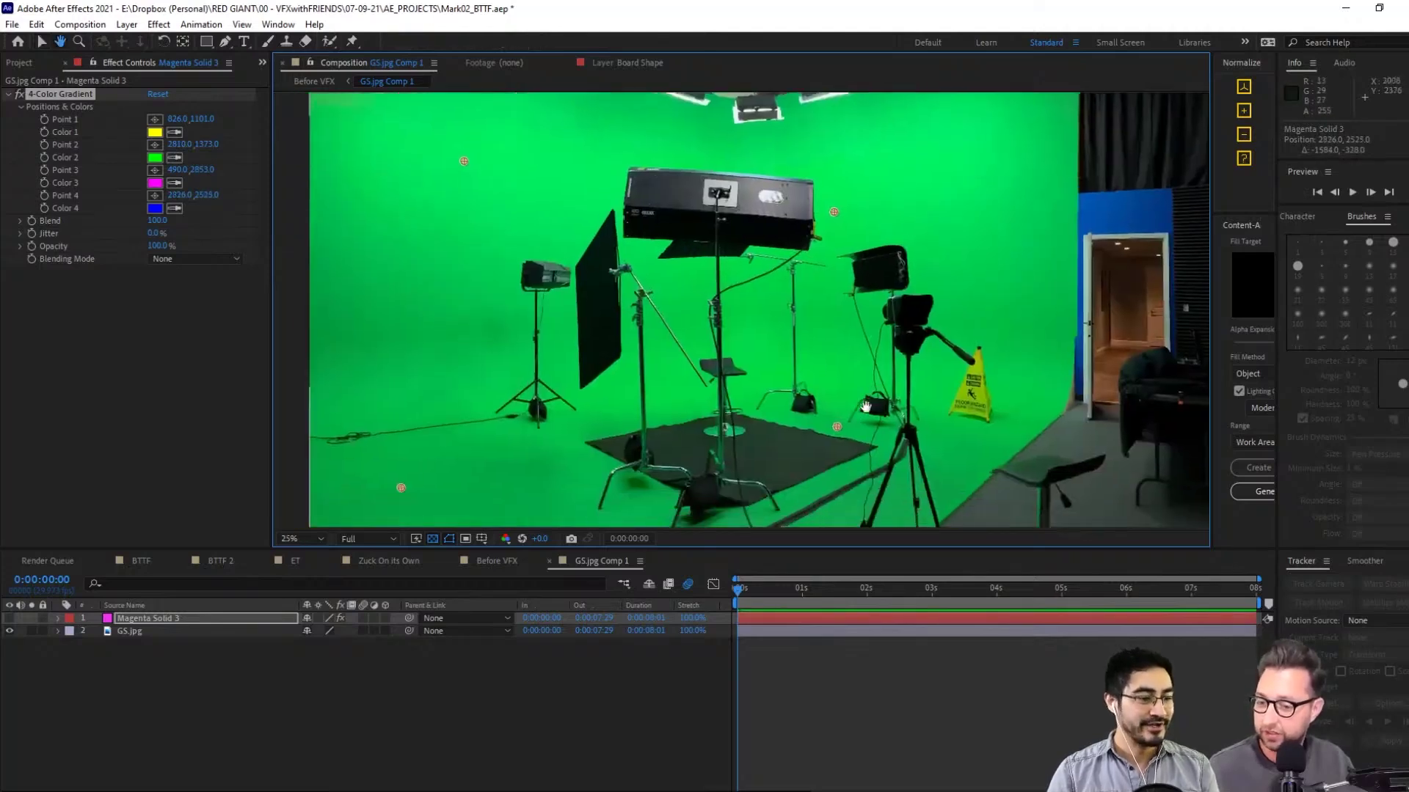
{"action": "left_click_drag", "start_coordinate": [398, 487], "coordinate": [536, 465]}
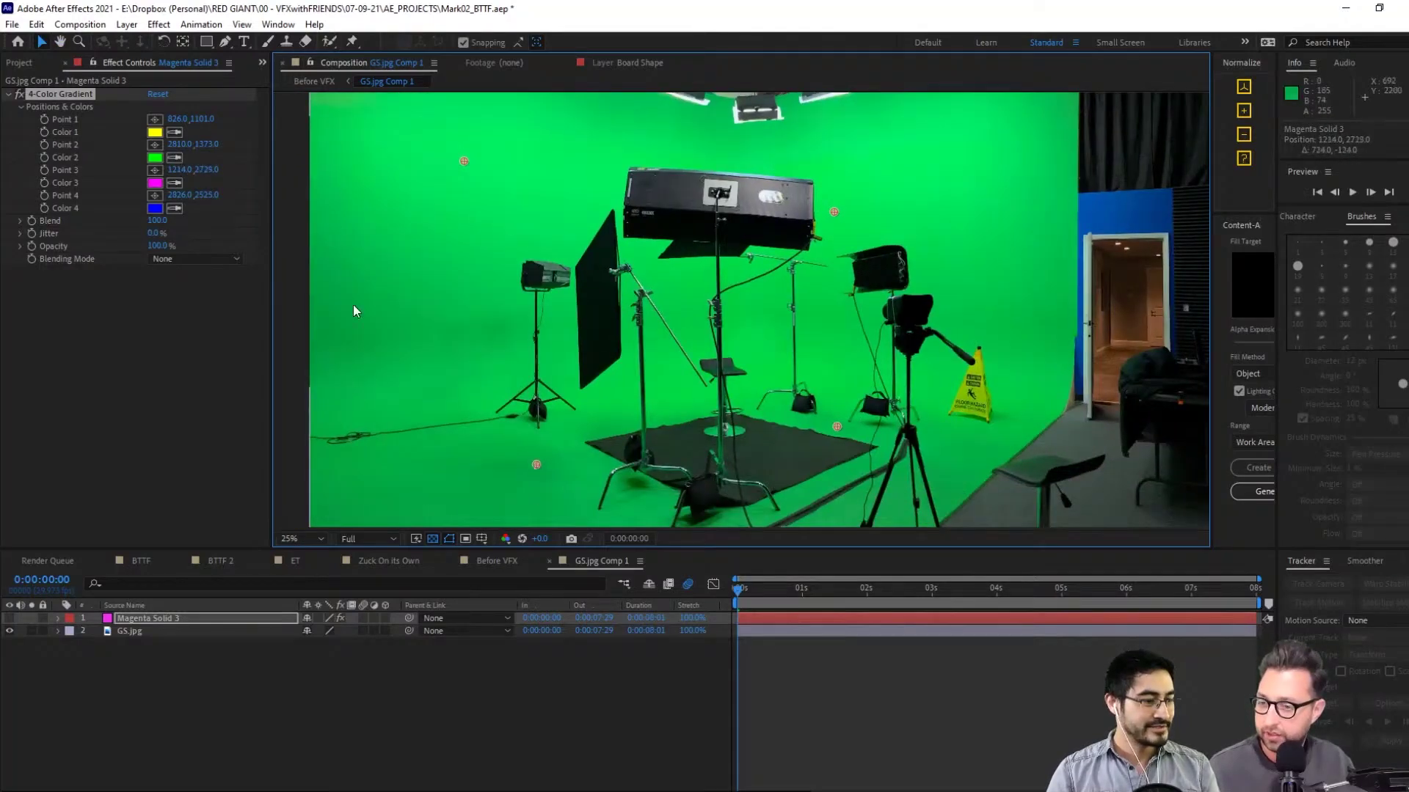
Set all four gradient colors by sampling the green screen in the studio image at each corresponding gradient point
{"action": "left_click", "coordinate": [175, 134]}
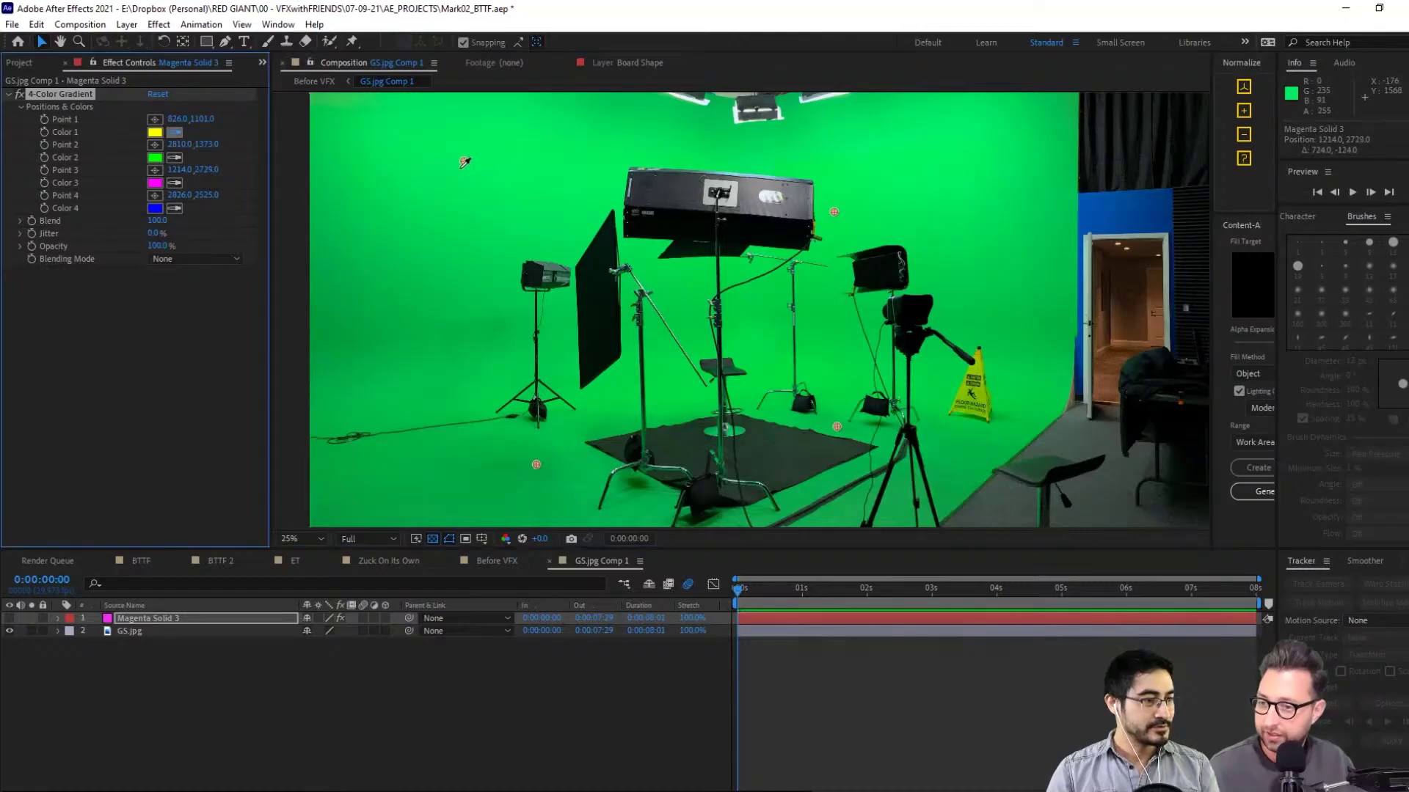
{"action": "left_click", "coordinate": [465, 162]}
{"action": "left_click", "coordinate": [175, 157]}
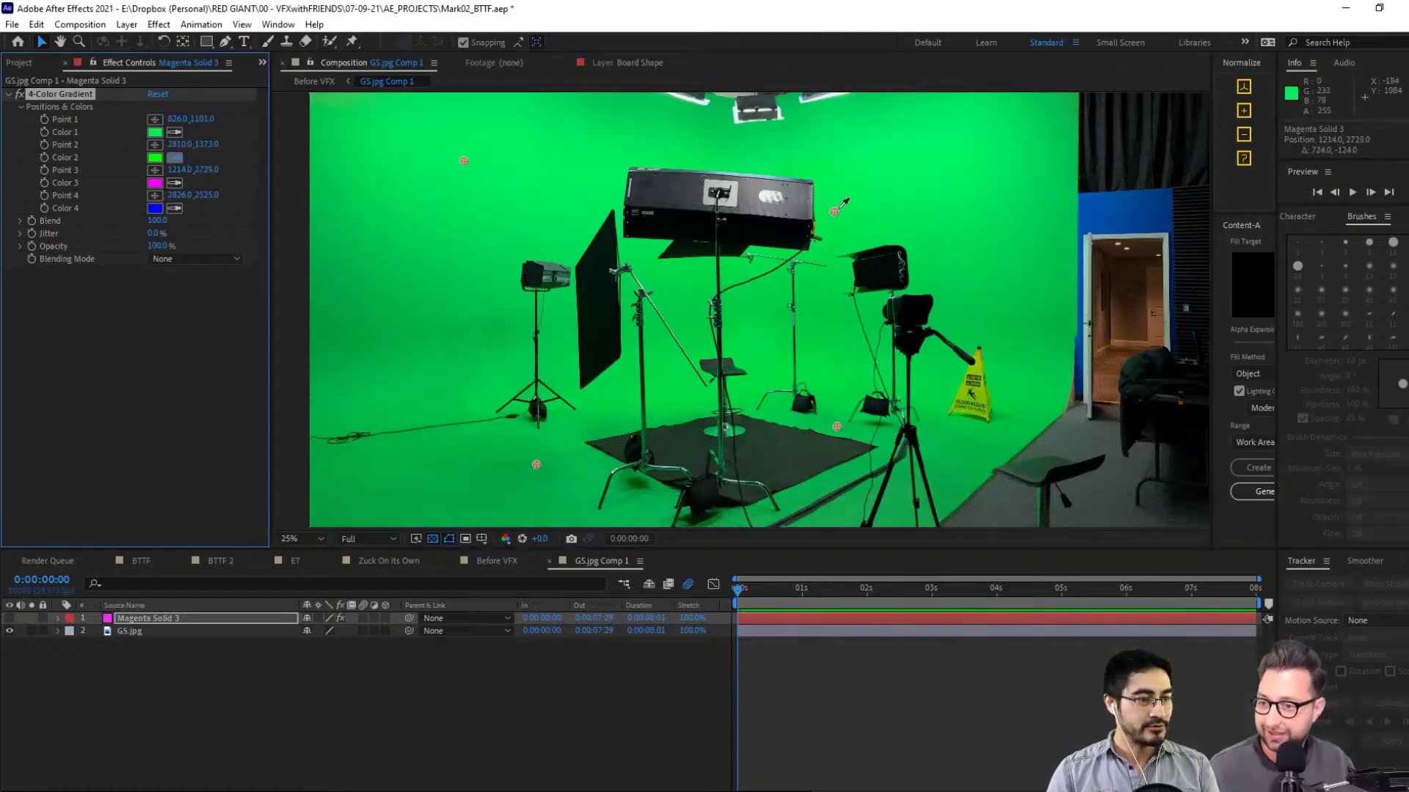
{"action": "left_click", "coordinate": [825, 213]}
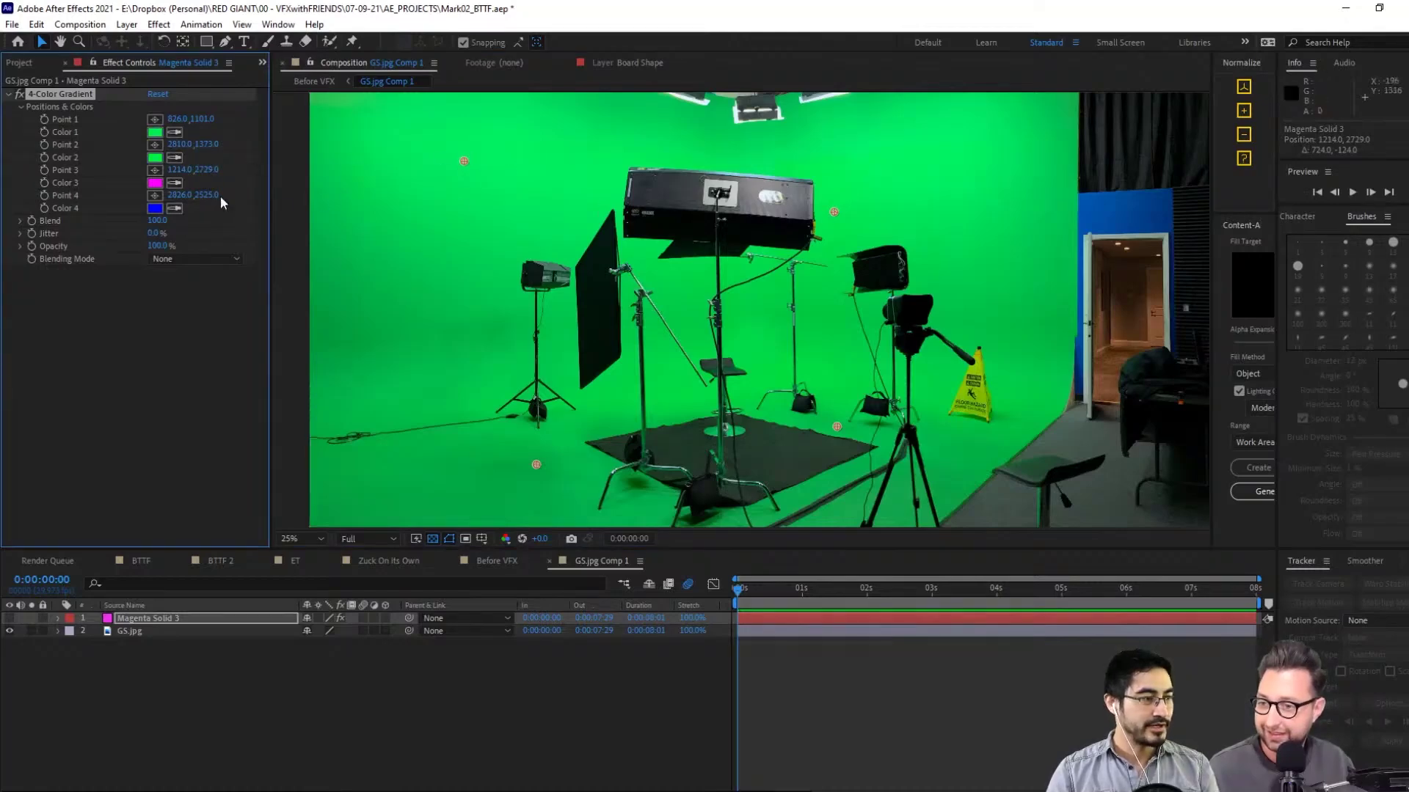
{"action": "left_click", "coordinate": [174, 183]}
{"action": "left_click", "coordinate": [548, 455]}
{"action": "left_click", "coordinate": [174, 209]}
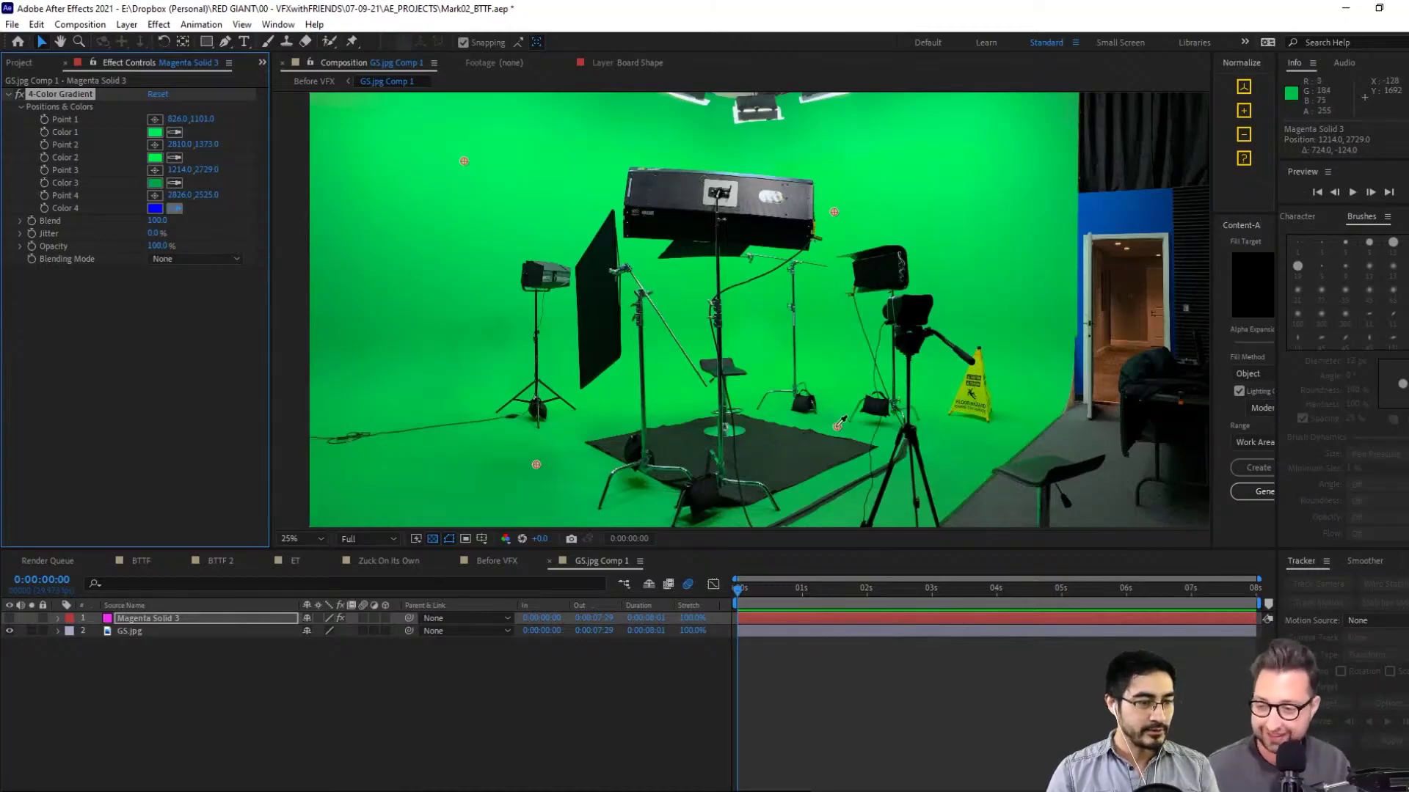
{"action": "left_click", "coordinate": [837, 427]}
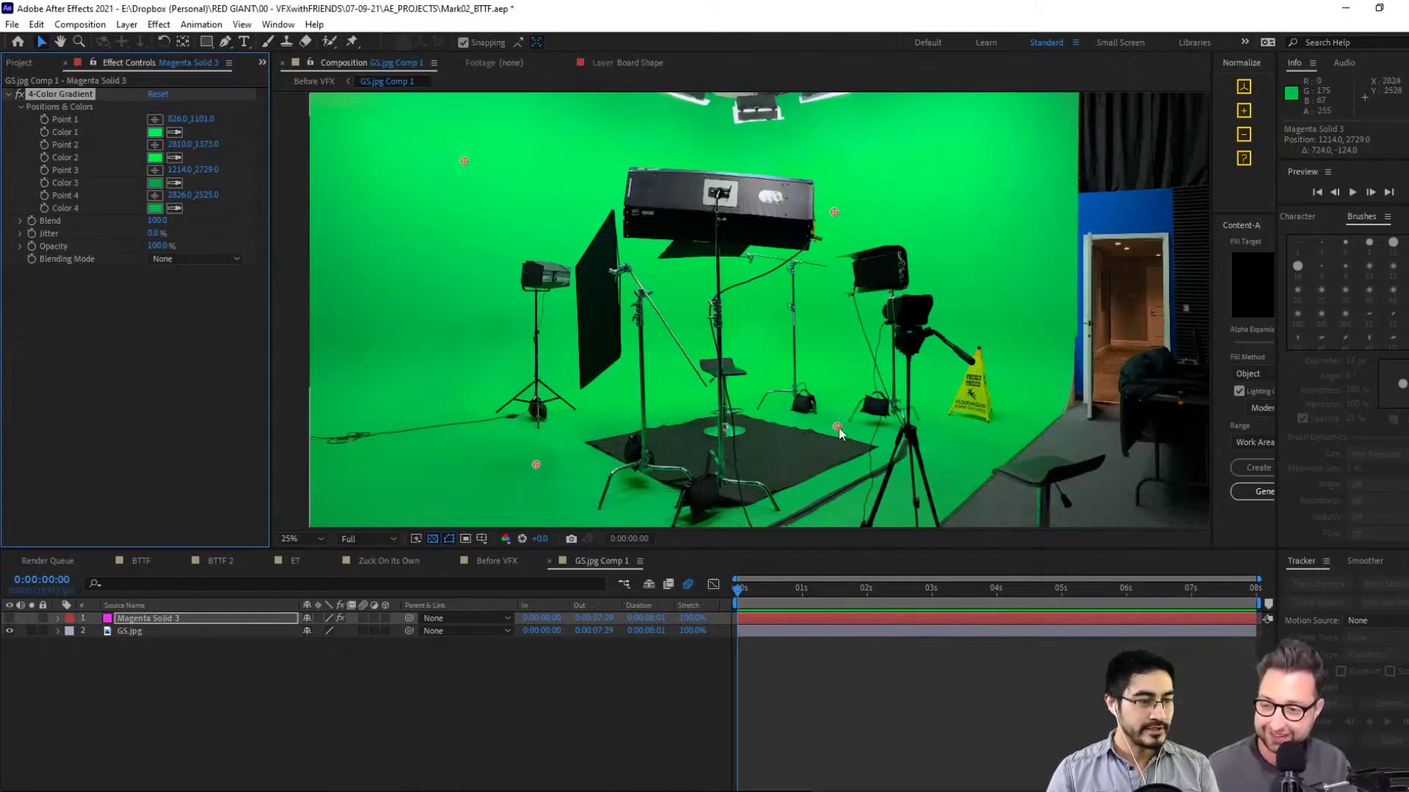
Compare the 4-Color Gradient solid with the studio image underneath by toggling the solid's visibility
{"action": "left_click", "coordinate": [10, 619]}
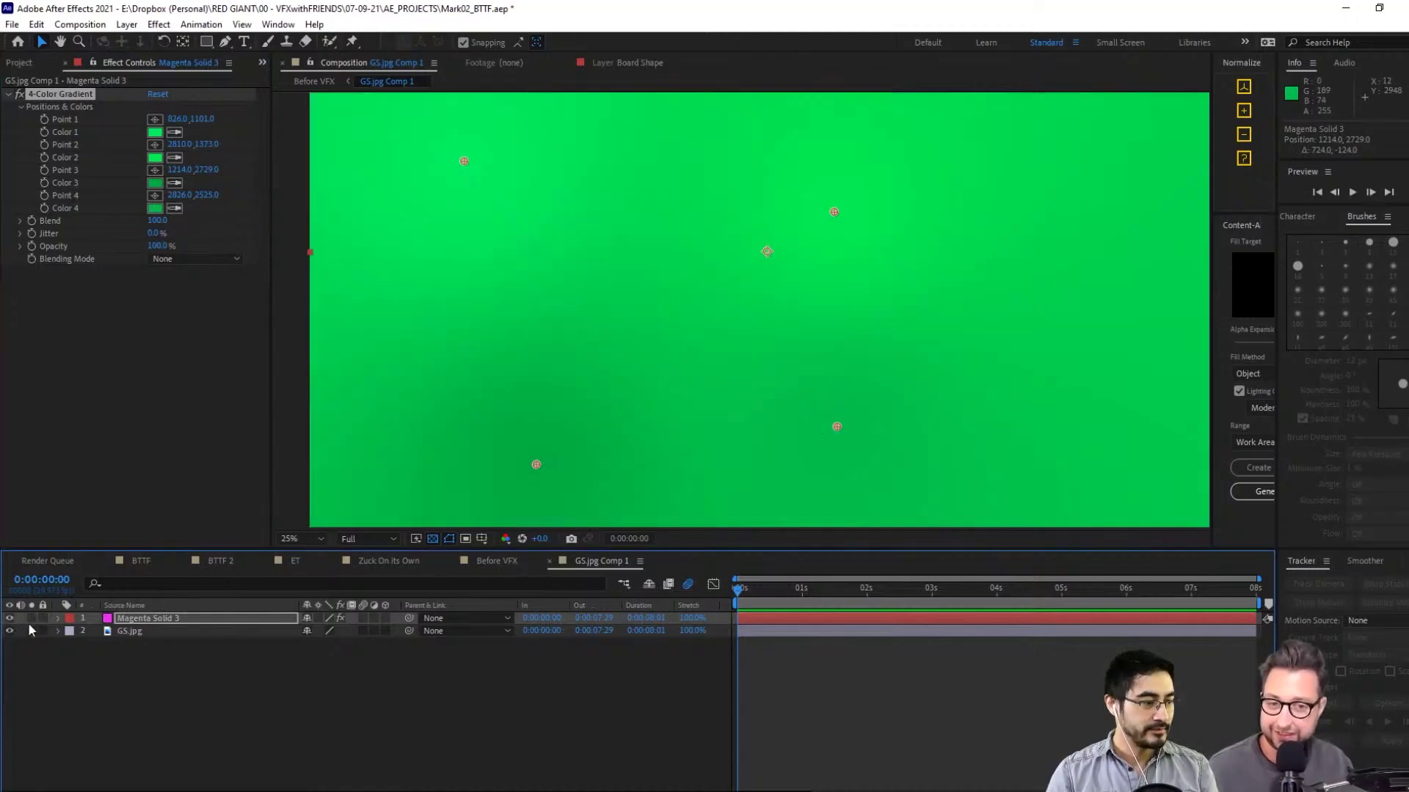
{"action": "left_click", "coordinate": [9, 619]}
{"action": "left_click", "coordinate": [8, 619]}
{"action": "left_click", "coordinate": [10, 620]}
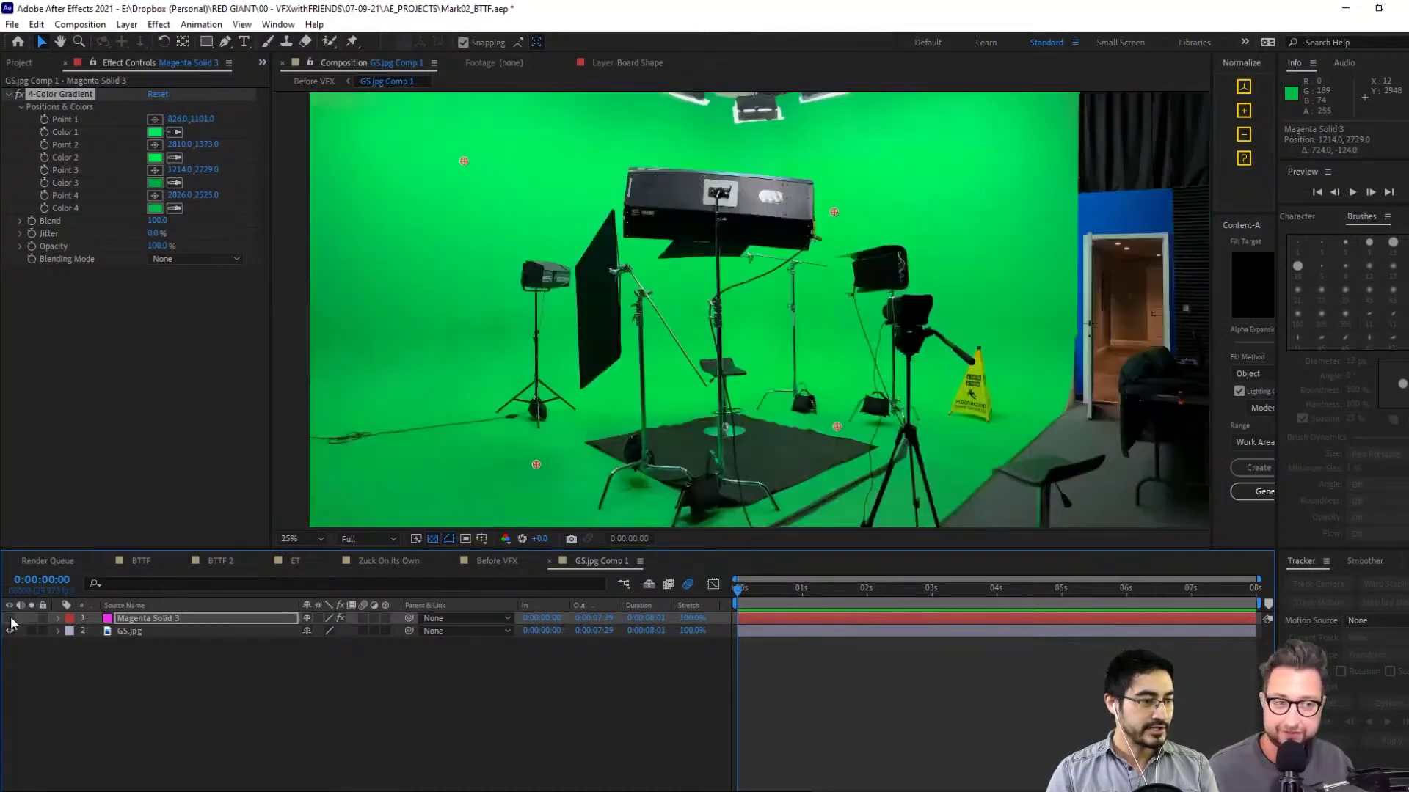
{"action": "left_click", "coordinate": [11, 620]}
{"action": "left_click", "coordinate": [10, 620]}
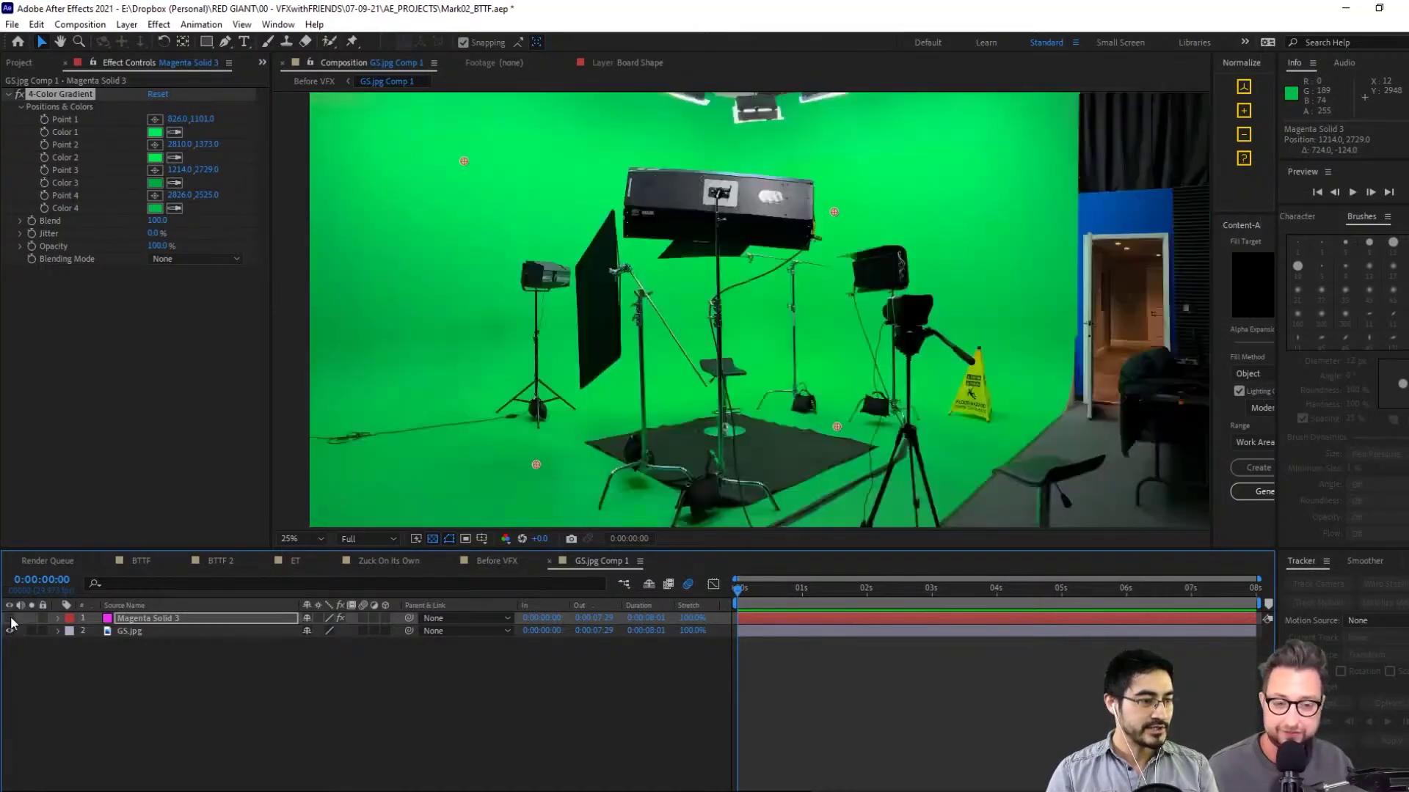
Show the magenta solid and draw a closed ten-point RotoBezier mask on it, covering the left and center equipment and extending past the frame
{"action": "left_click", "coordinate": [220, 43]}
{"action": "key", "text": "comma"}
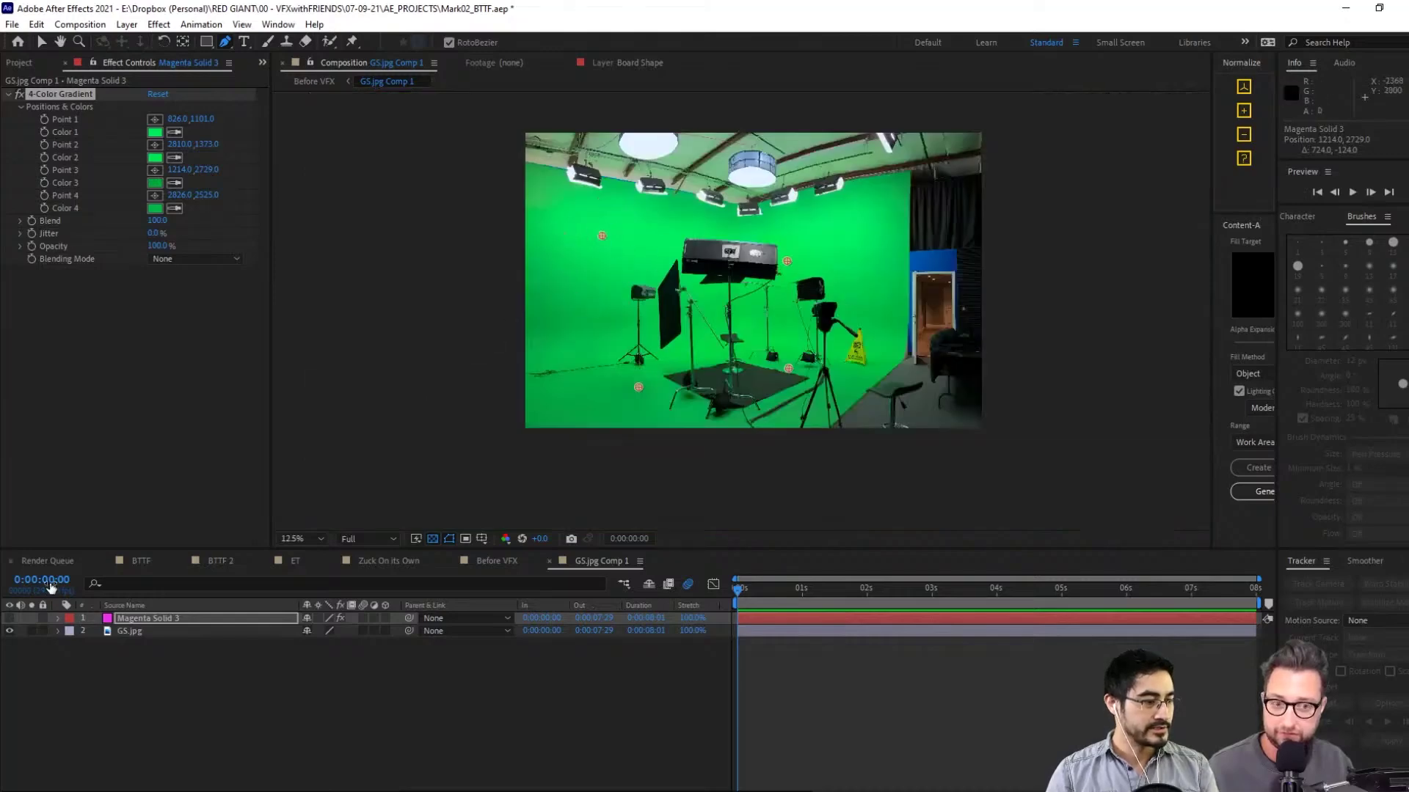
{"action": "left_click", "coordinate": [10, 620]}
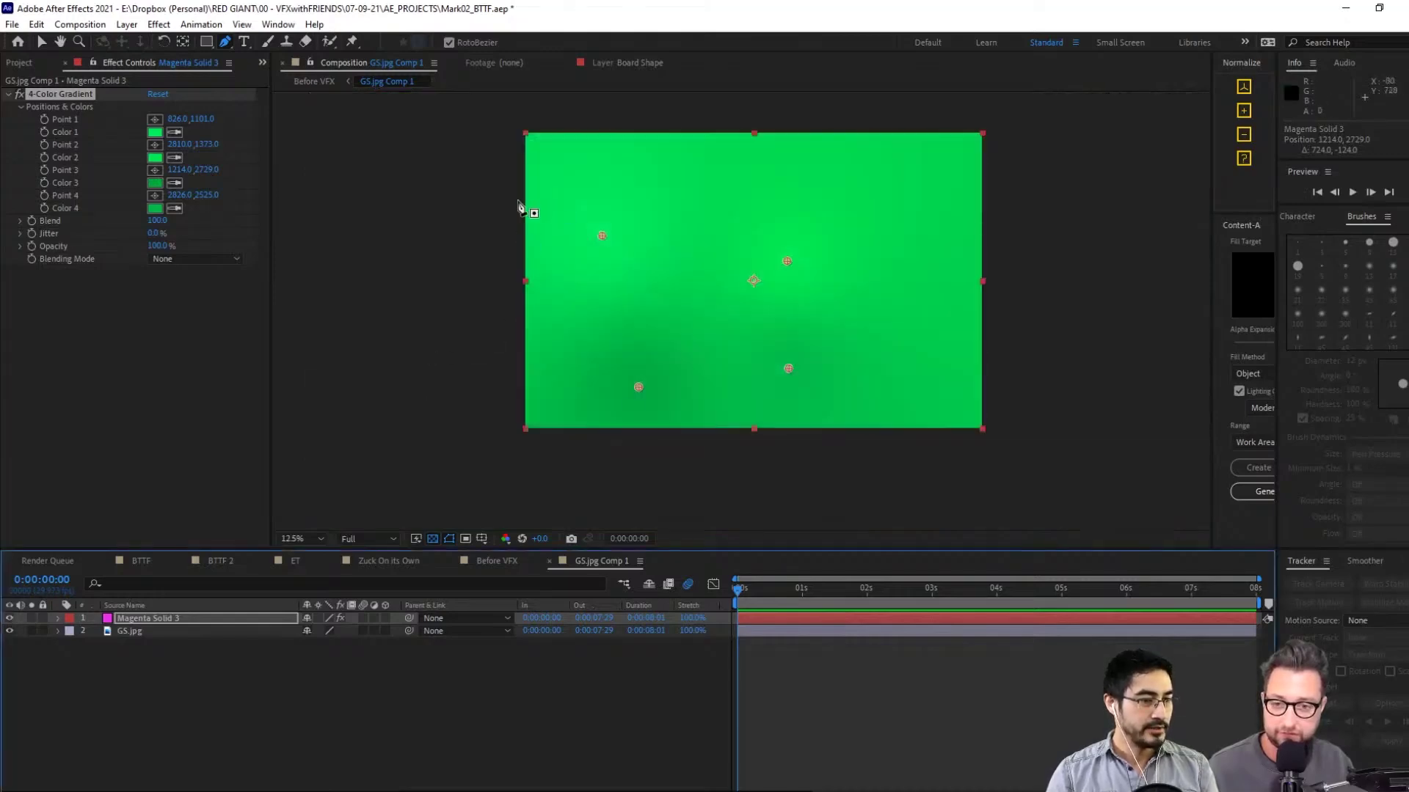
{"action": "left_click", "coordinate": [563, 210]}
{"action": "left_click", "coordinate": [677, 230]}
{"action": "left_click", "coordinate": [780, 233]}
{"action": "left_click", "coordinate": [797, 288]}
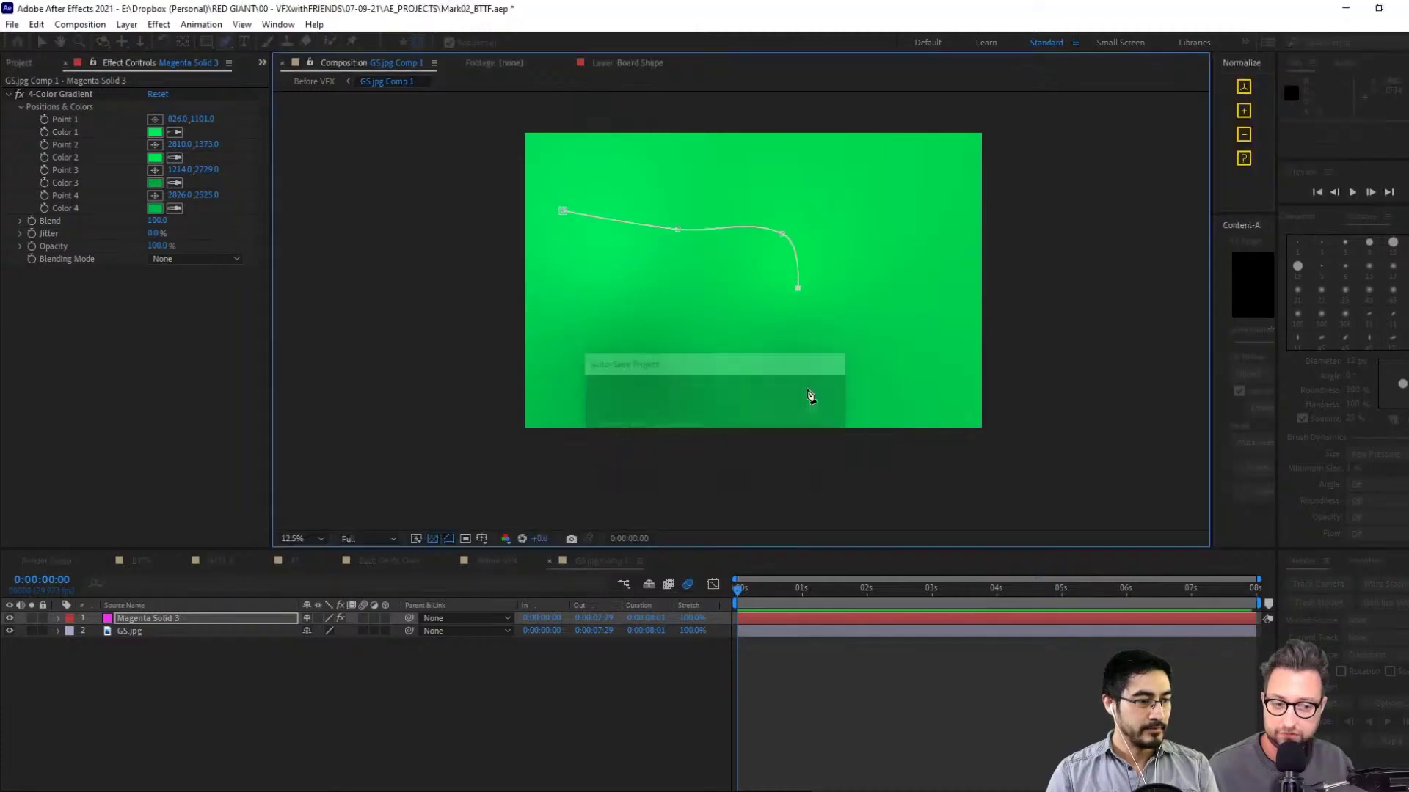
{"action": "left_click", "coordinate": [813, 383]}
{"action": "left_click", "coordinate": [776, 438]}
{"action": "left_click", "coordinate": [607, 471]}
{"action": "left_click", "coordinate": [466, 462]}
{"action": "left_click", "coordinate": [461, 353]}
{"action": "left_click", "coordinate": [487, 211]}
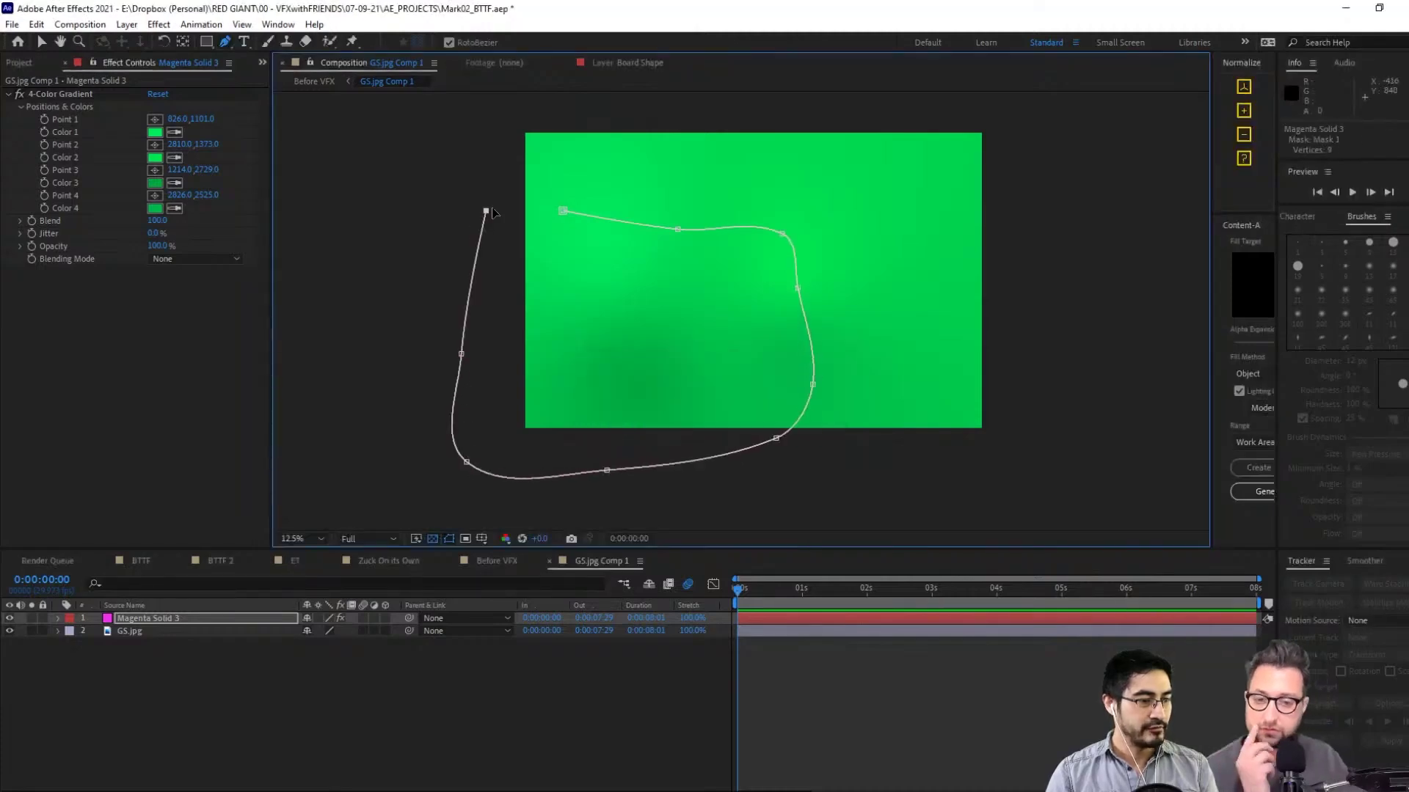
{"action": "left_click", "coordinate": [564, 211]}
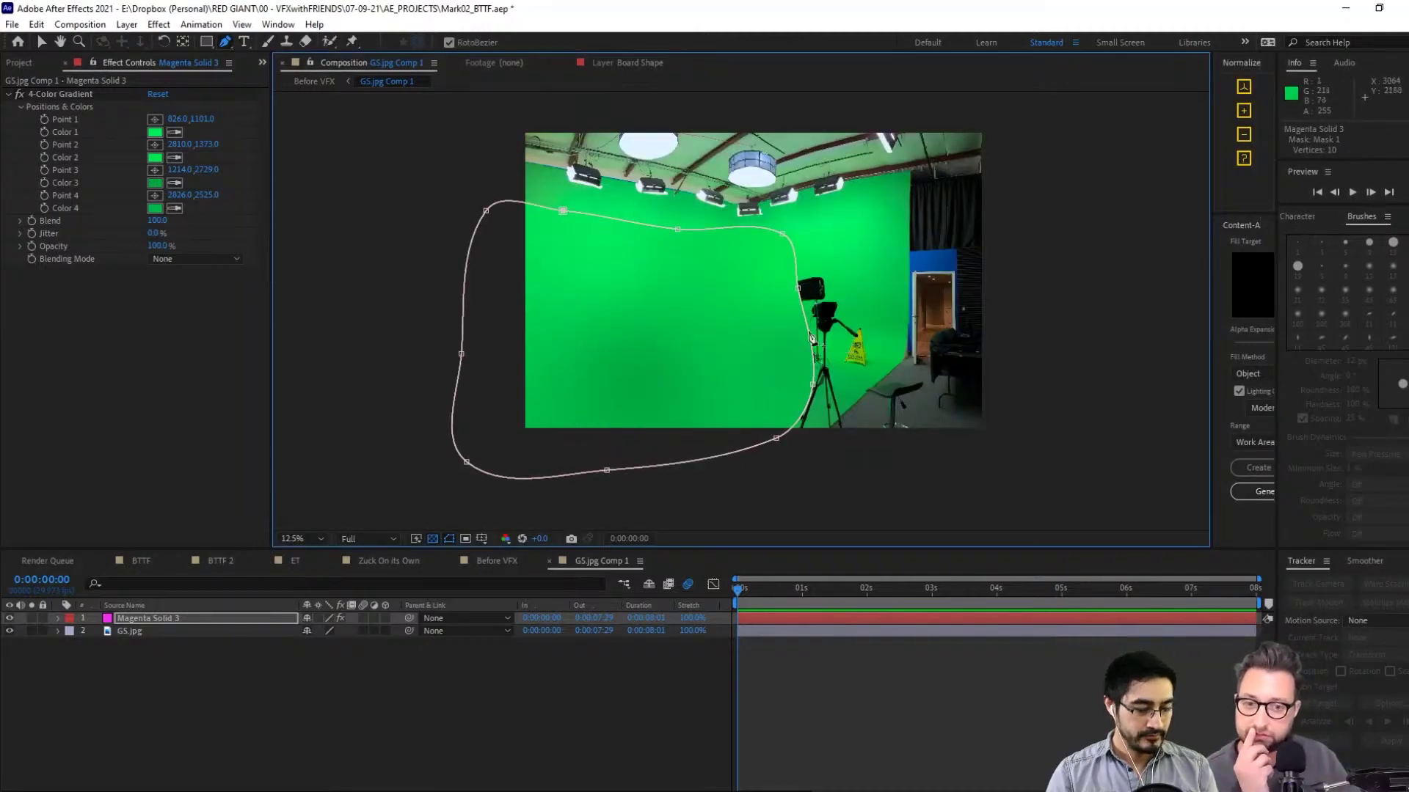
Pull the mask's right-hand and lower vertices inward to expose the stand bases and black floor mat, and feather the mask edge
{"action": "key", "text": "v"}
{"action": "mouse_move", "coordinate": [797, 288]}
{"action": "left_mouse_down"}
{"action": "mouse_move", "coordinate": [734, 301]}
{"action": "mouse_move", "coordinate": [786, 293]}
{"action": "left_mouse_up"}
{"action": "left_click_drag", "start_coordinate": [814, 385], "coordinate": [791, 362]}
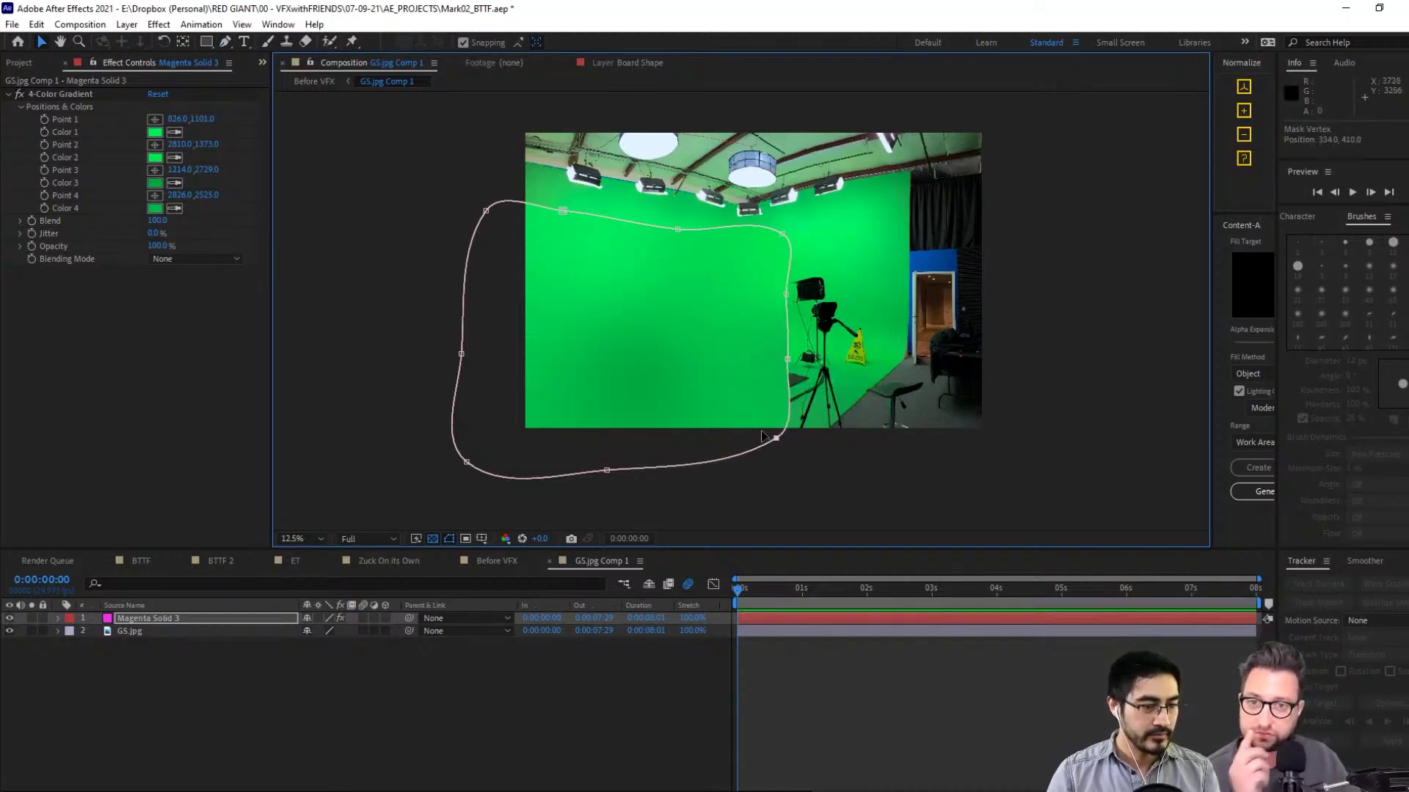
{"action": "left_click_drag", "start_coordinate": [777, 437], "coordinate": [662, 382]}
{"action": "key", "text": "period"}
{"action": "left_click_drag", "start_coordinate": [822, 443], "coordinate": [893, 466]}
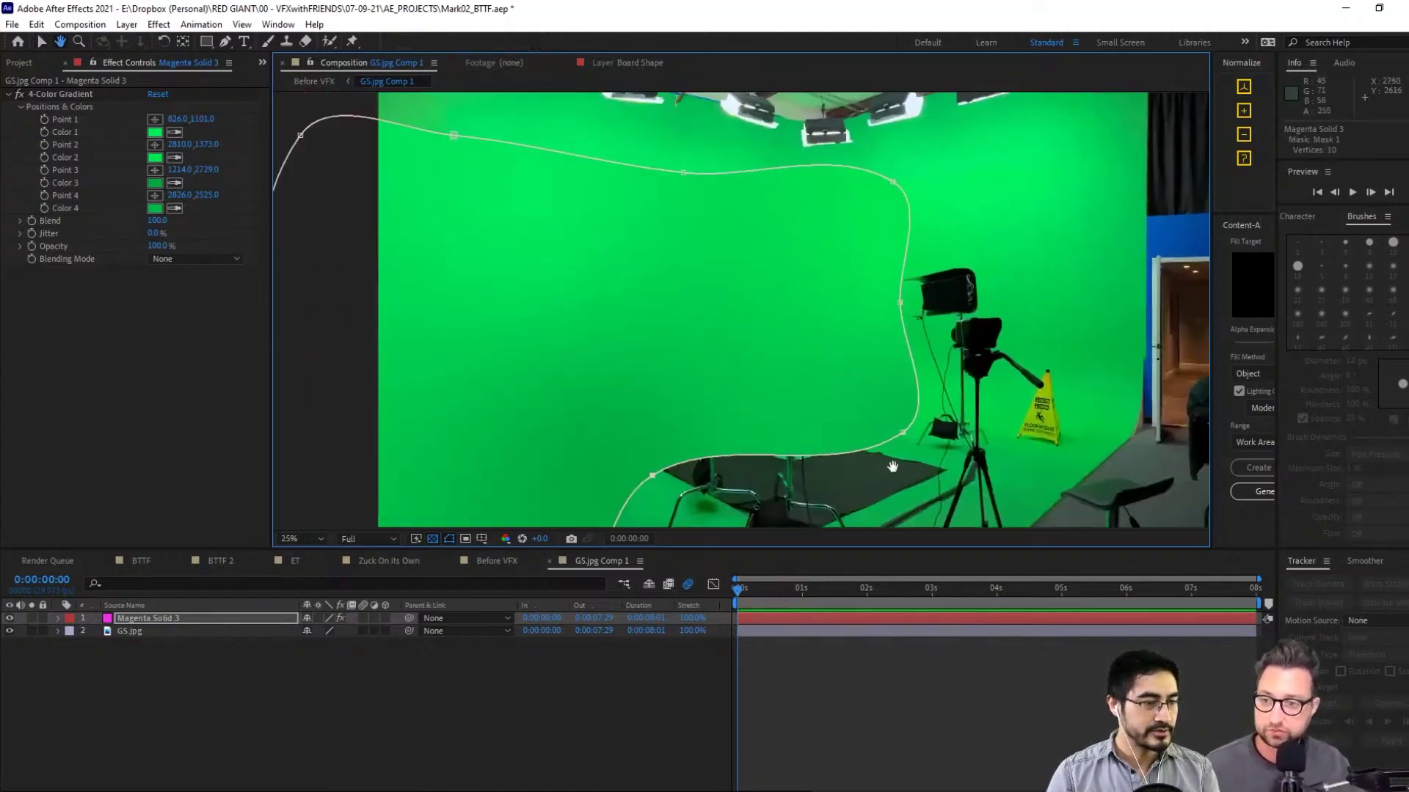
{"action": "key", "text": "f"}
{"action": "left_click_drag", "start_coordinate": [326, 643], "coordinate": [366, 651]}
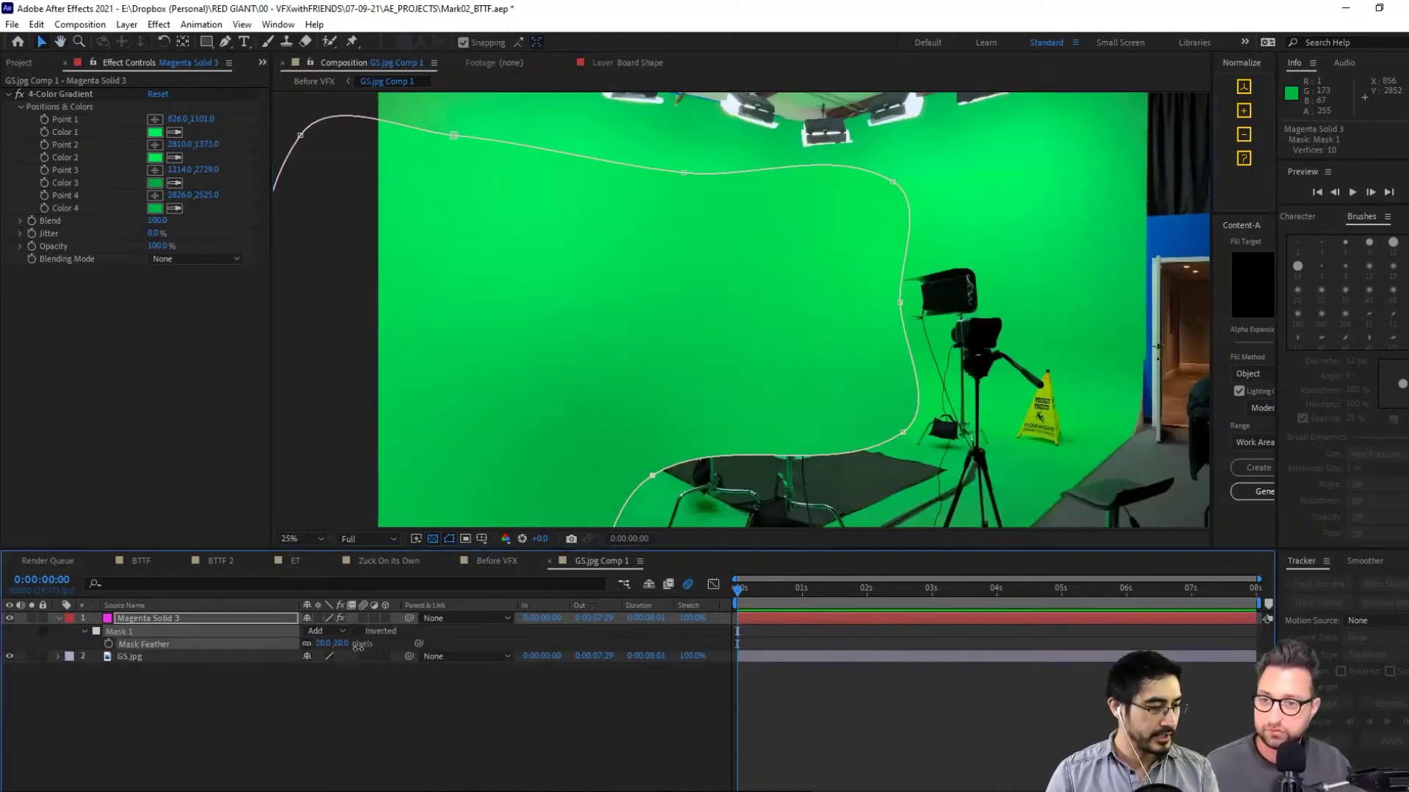
Return to the Before VFX composition and play back the board rider and jib over the cleaned studio backdrop
{"action": "left_click", "coordinate": [491, 566]}
{"action": "scroll", "coordinate": [785, 349], "scroll_direction": "up", "scroll_amount": 4}
{"action": "scroll", "coordinate": [785, 350], "scroll_direction": "down", "scroll_amount": 4}
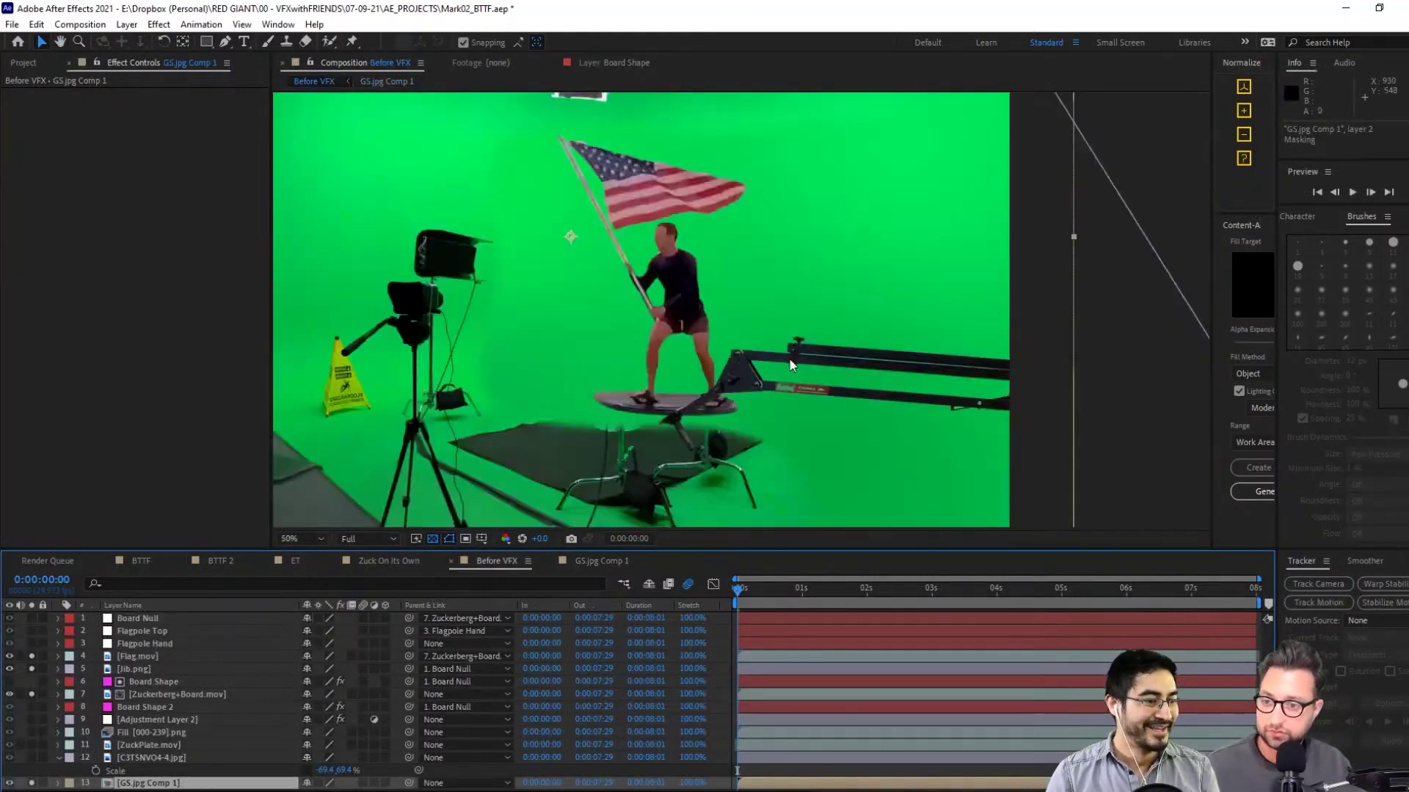
{"action": "left_click", "coordinate": [746, 594]}
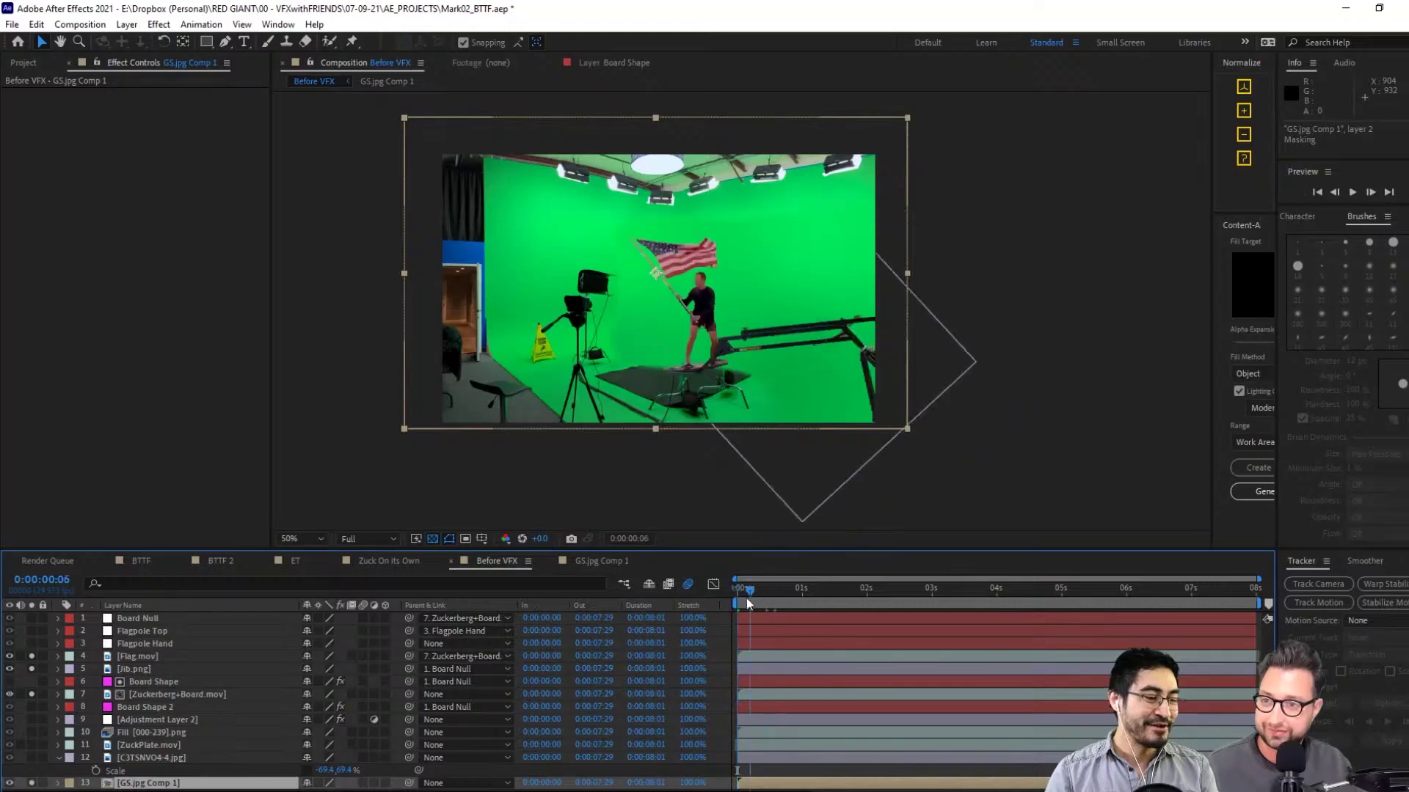
{"action": "left_click", "coordinate": [1352, 192]}
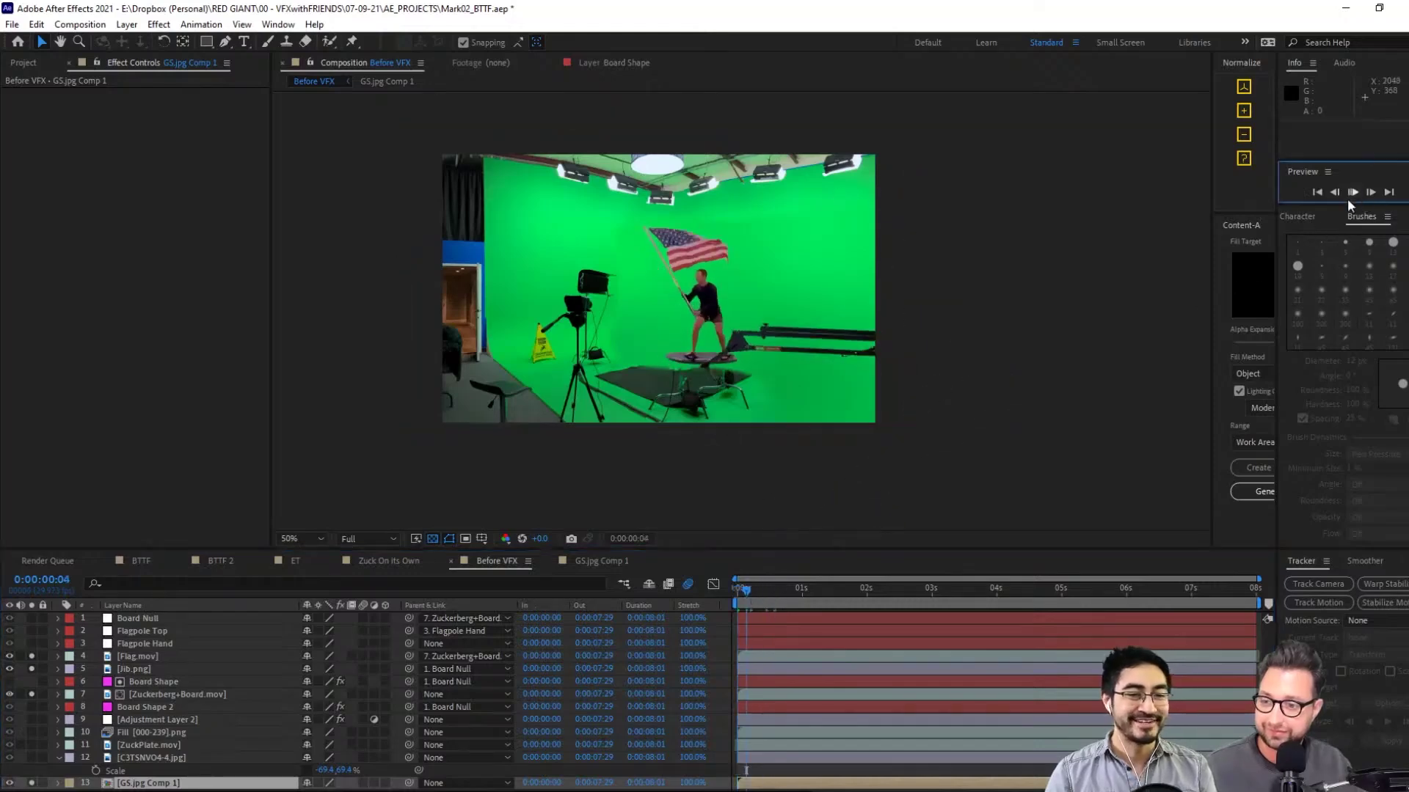
{"action": "key", "text": "space"}
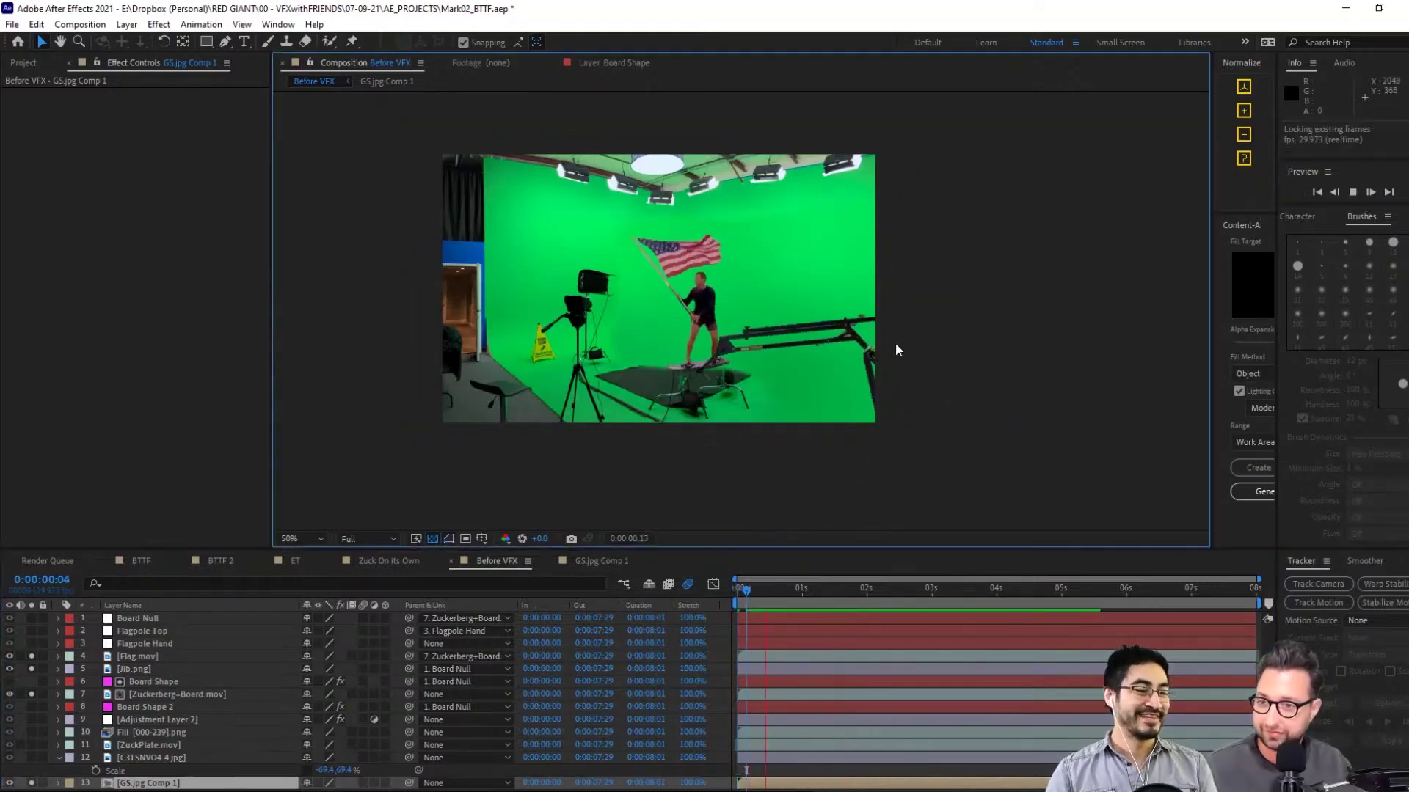
Scale the Jib.png layer down to about 88% in the Before VFX composition
{"action": "left_click", "coordinate": [895, 342]}
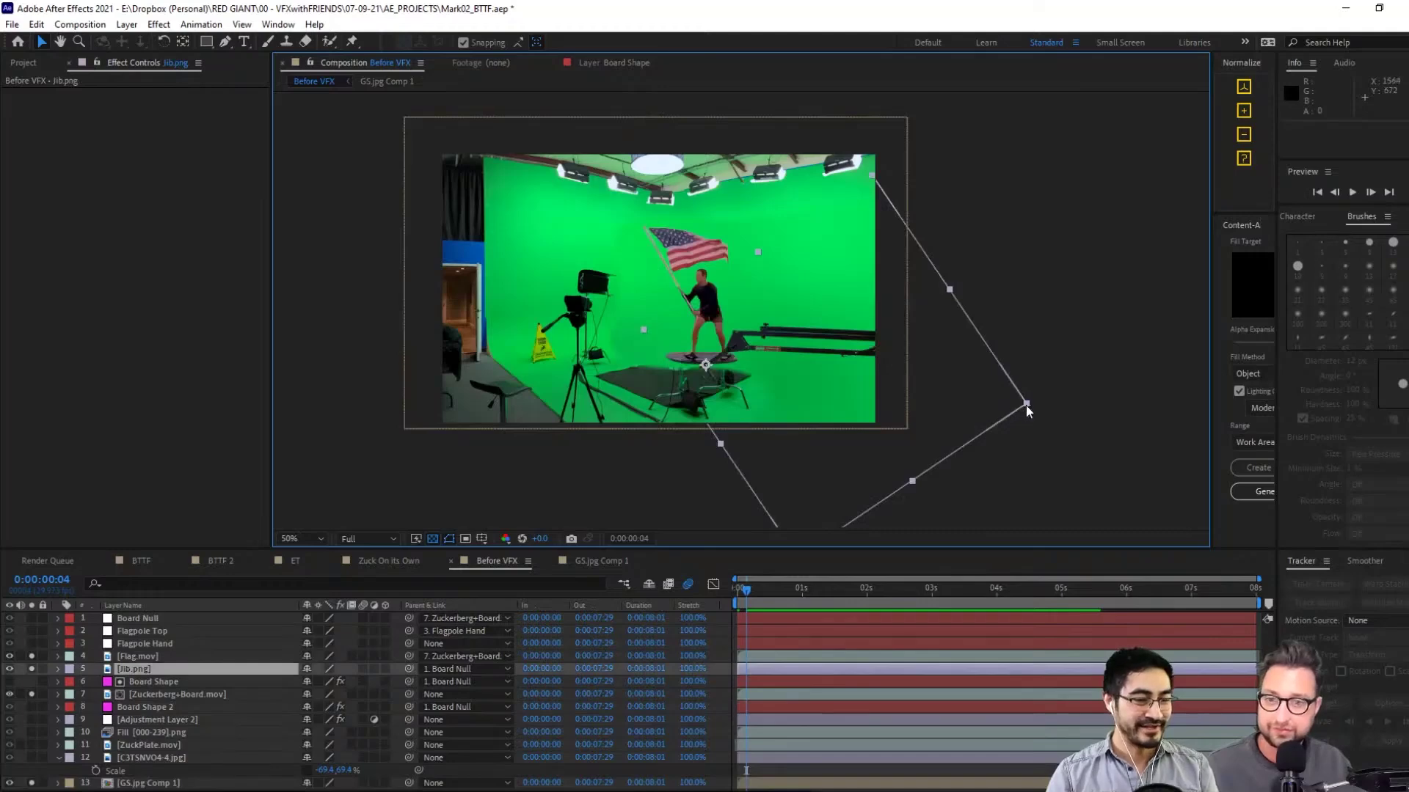
{"action": "left_click_drag", "start_coordinate": [1025, 405], "coordinate": [990, 405]}
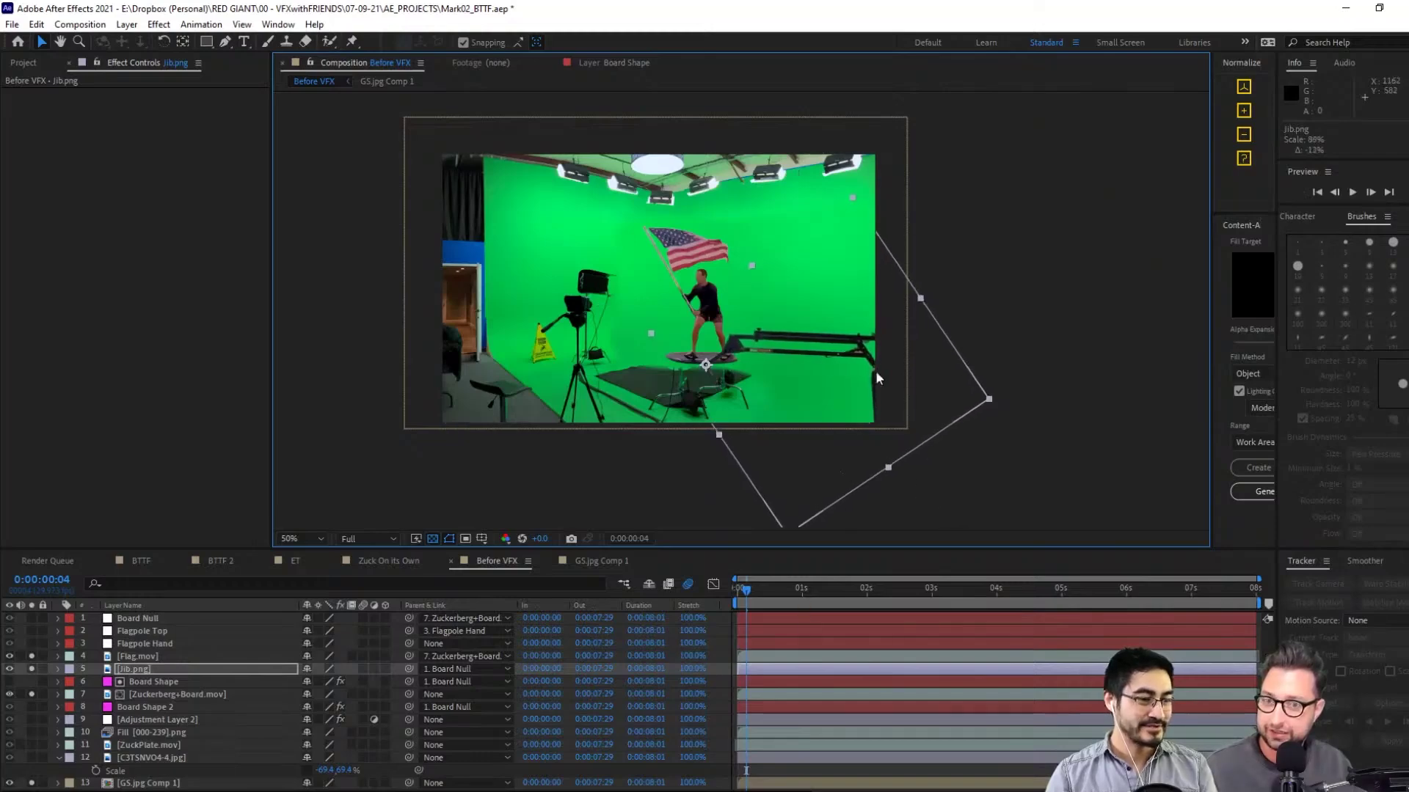
{"action": "scroll", "coordinate": [875, 373], "scroll_direction": "up", "scroll_amount": 2}
{"action": "scroll", "coordinate": [876, 373], "scroll_direction": "down", "scroll_amount": 1}
{"action": "left_click_drag", "start_coordinate": [883, 350], "coordinate": [1011, 402]}
{"action": "scroll", "coordinate": [1010, 402], "scroll_direction": "down", "scroll_amount": 1}
{"action": "scroll", "coordinate": [998, 402], "scroll_direction": "up", "scroll_amount": 1}
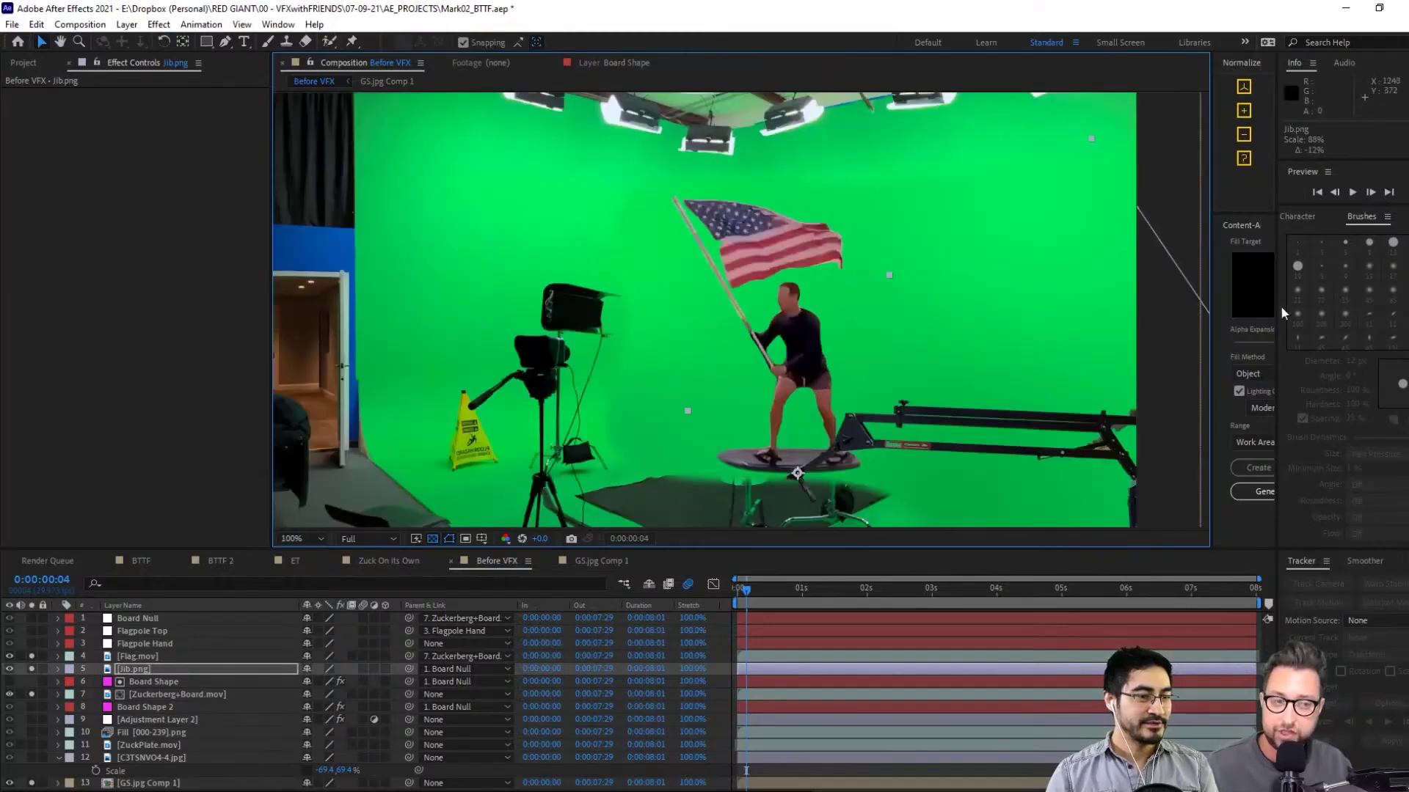
Preview the composition to check how the jib arm follows the board rider
{"action": "left_click", "coordinate": [1351, 194]}
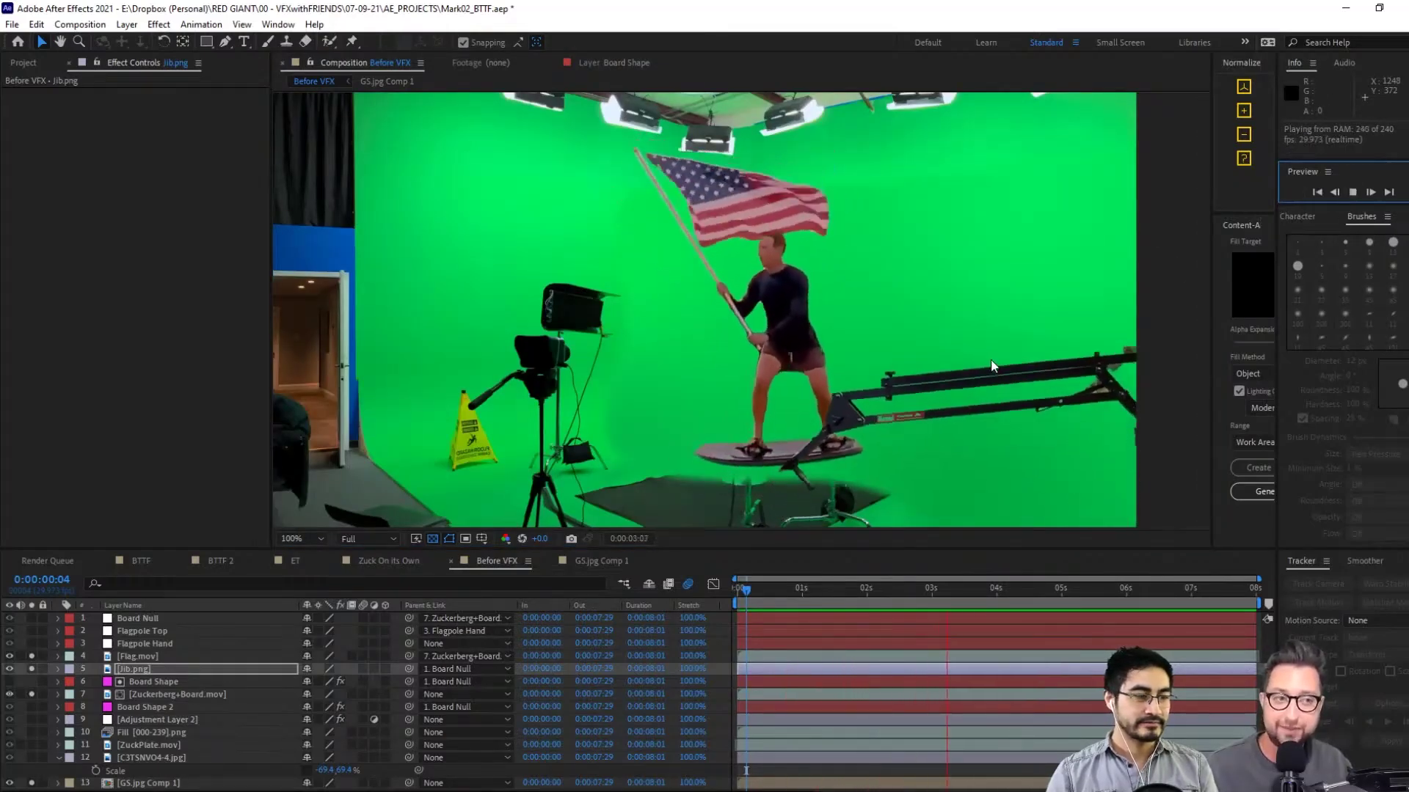
{"action": "key", "text": "space"}
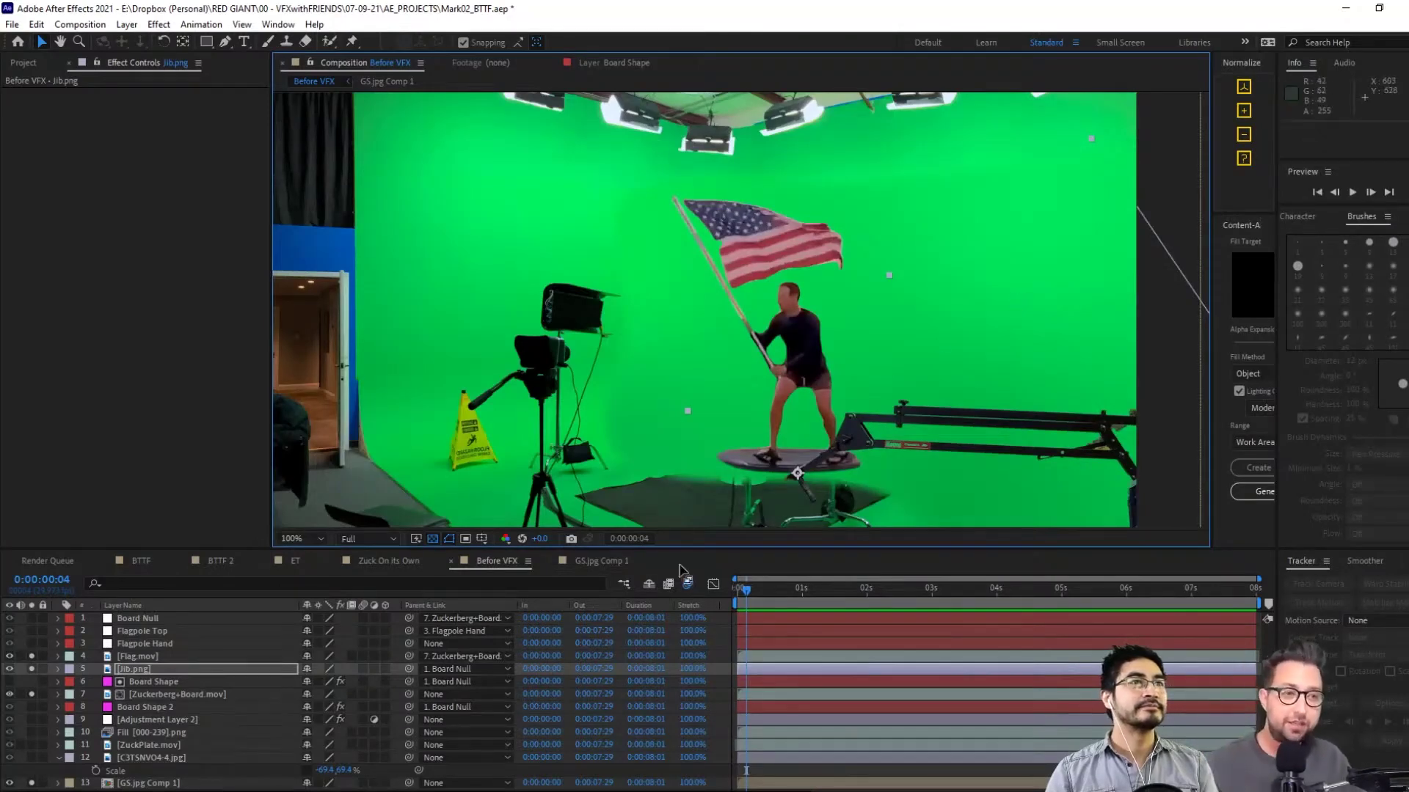
{"action": "key", "text": "comma"}
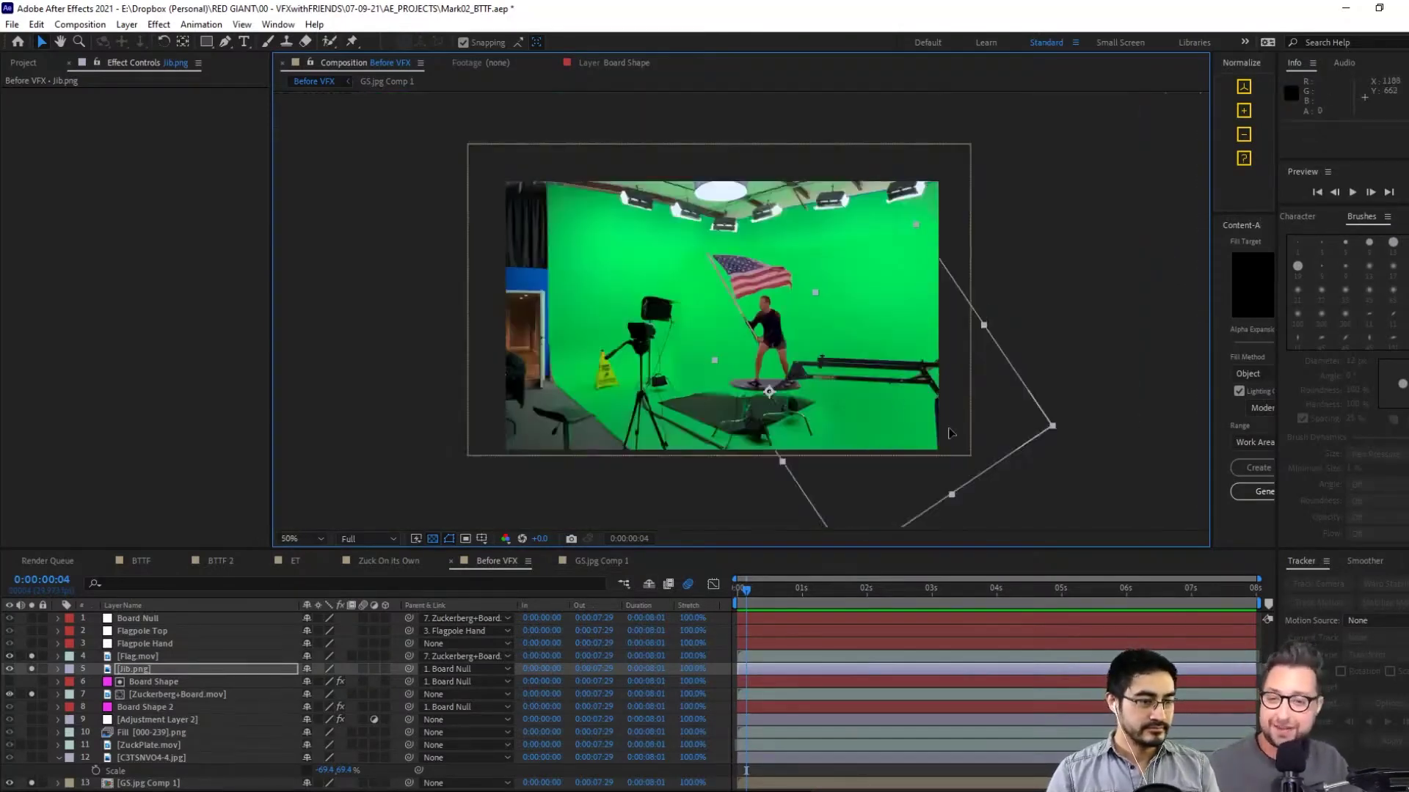
Scale the Jib.png layer up to about 92%
{"action": "left_click", "coordinate": [183, 673]}
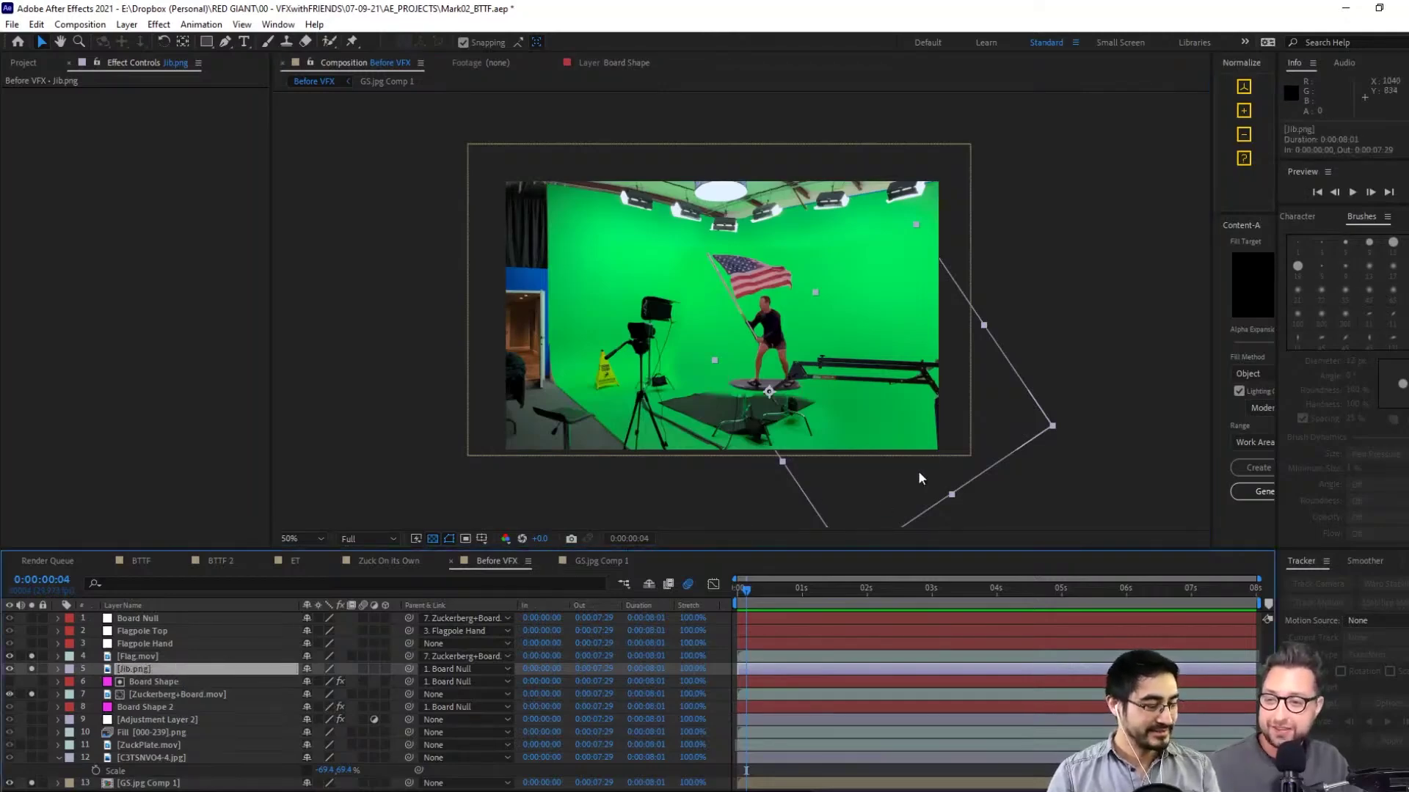
{"action": "mouse_move", "coordinate": [1045, 435]}
{"action": "left_mouse_down"}
{"action": "mouse_move", "coordinate": [1216, 469]}
{"action": "mouse_move", "coordinate": [1055, 450]}
{"action": "mouse_move", "coordinate": [1060, 437]}
{"action": "left_mouse_up"}
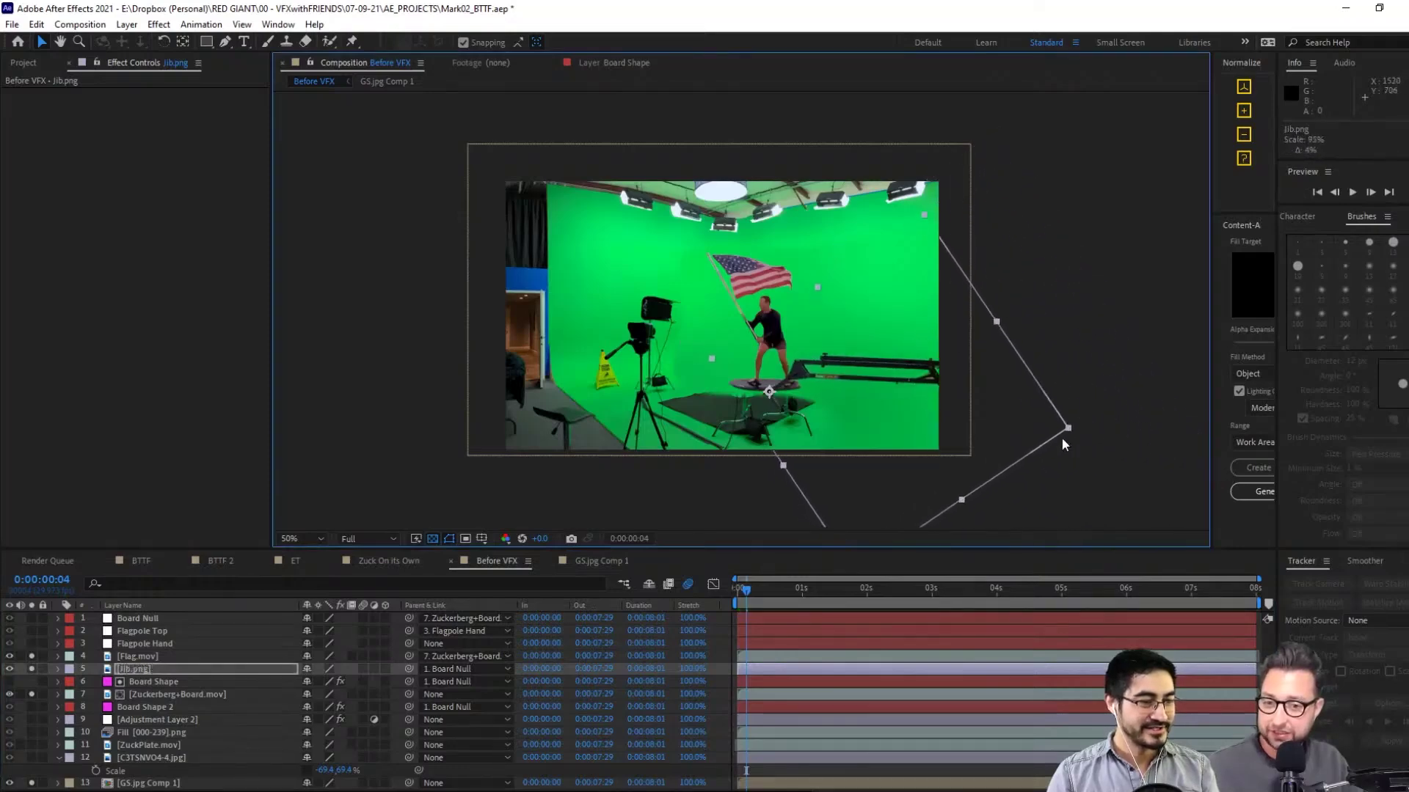
{"action": "left_click", "coordinate": [813, 202]}
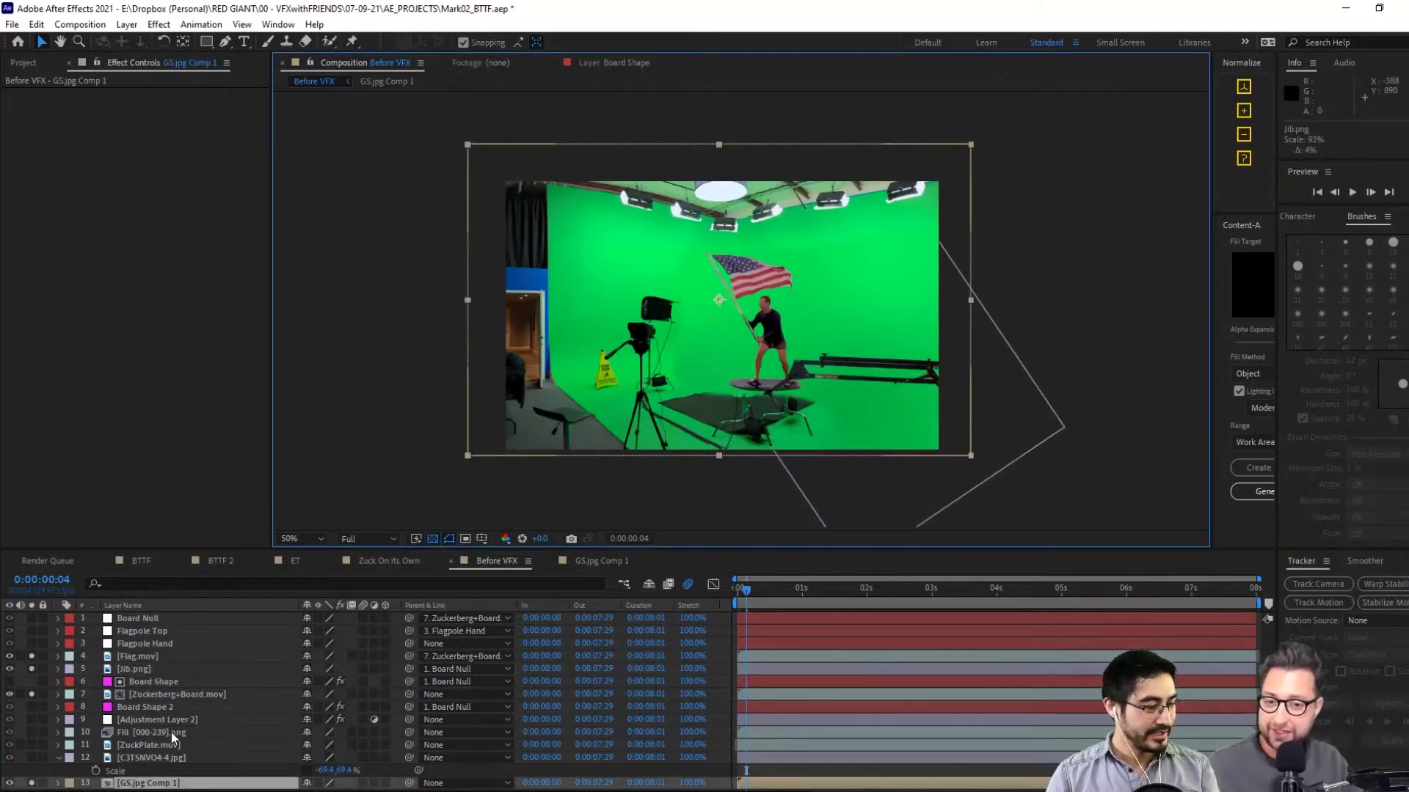
{"action": "left_click", "coordinate": [165, 682]}
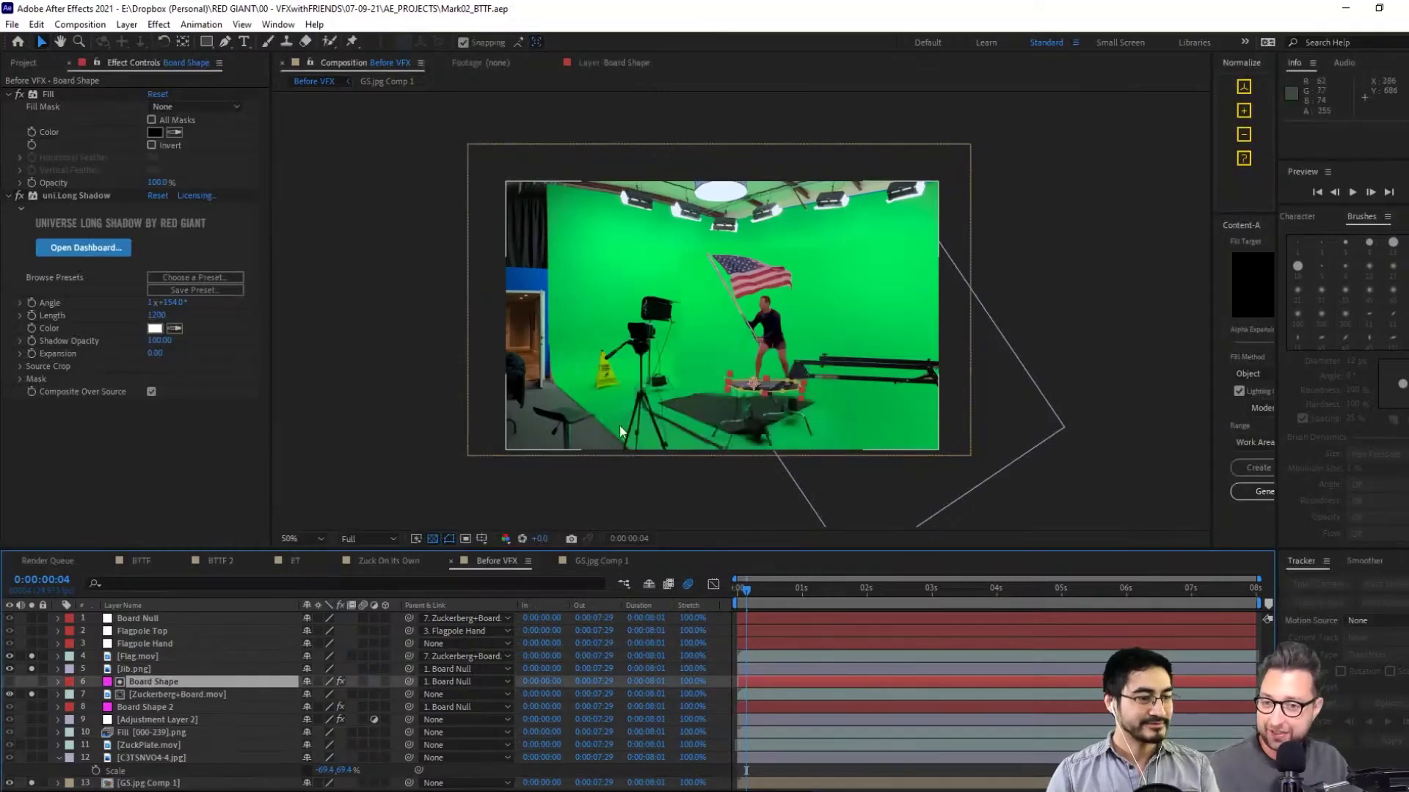
Fit the GS.jpg Comp 1 green-screen background layer to the composition frame
{"action": "left_click", "coordinate": [716, 166]}
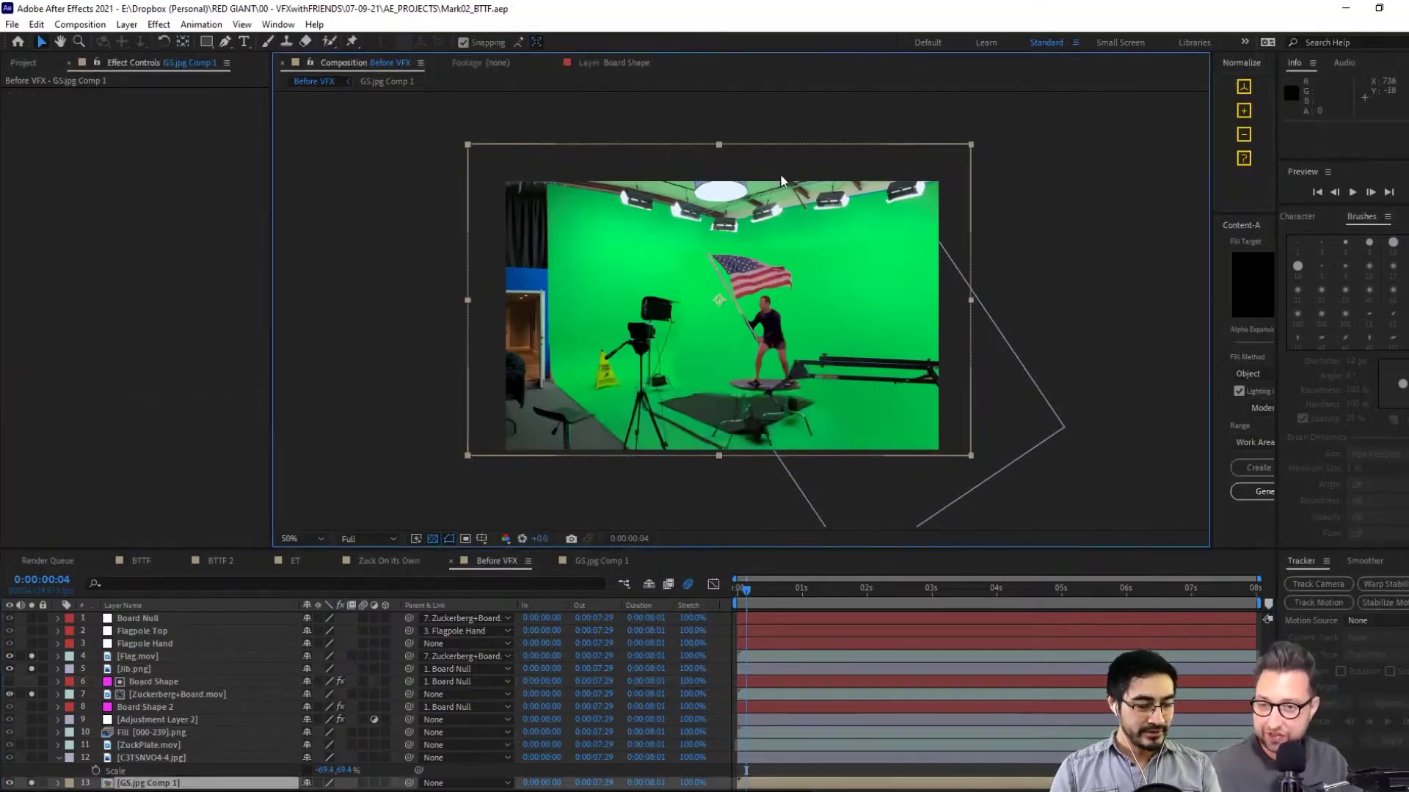
{"action": "key", "text": "ctrl+alt+f"}
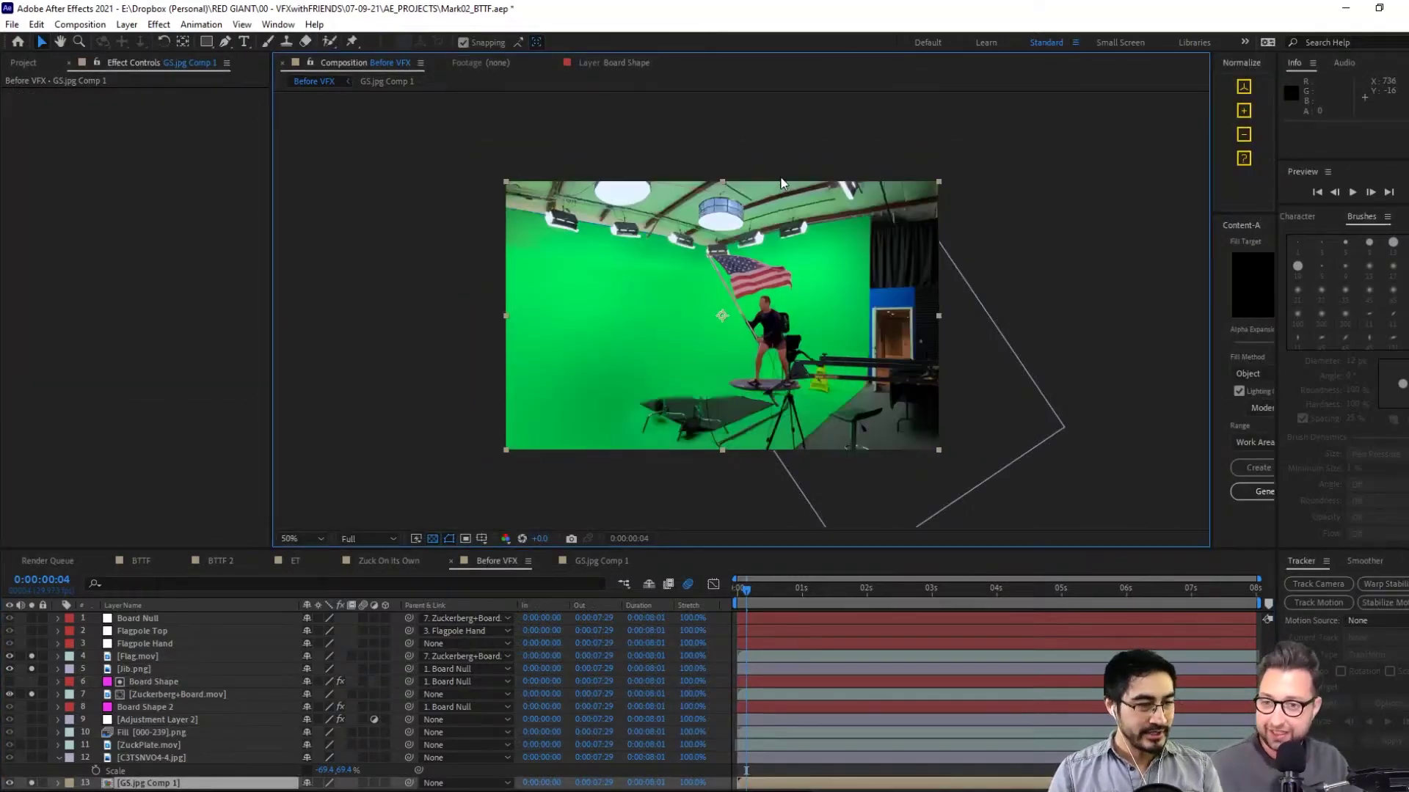
{"action": "left_click", "coordinate": [893, 350]}
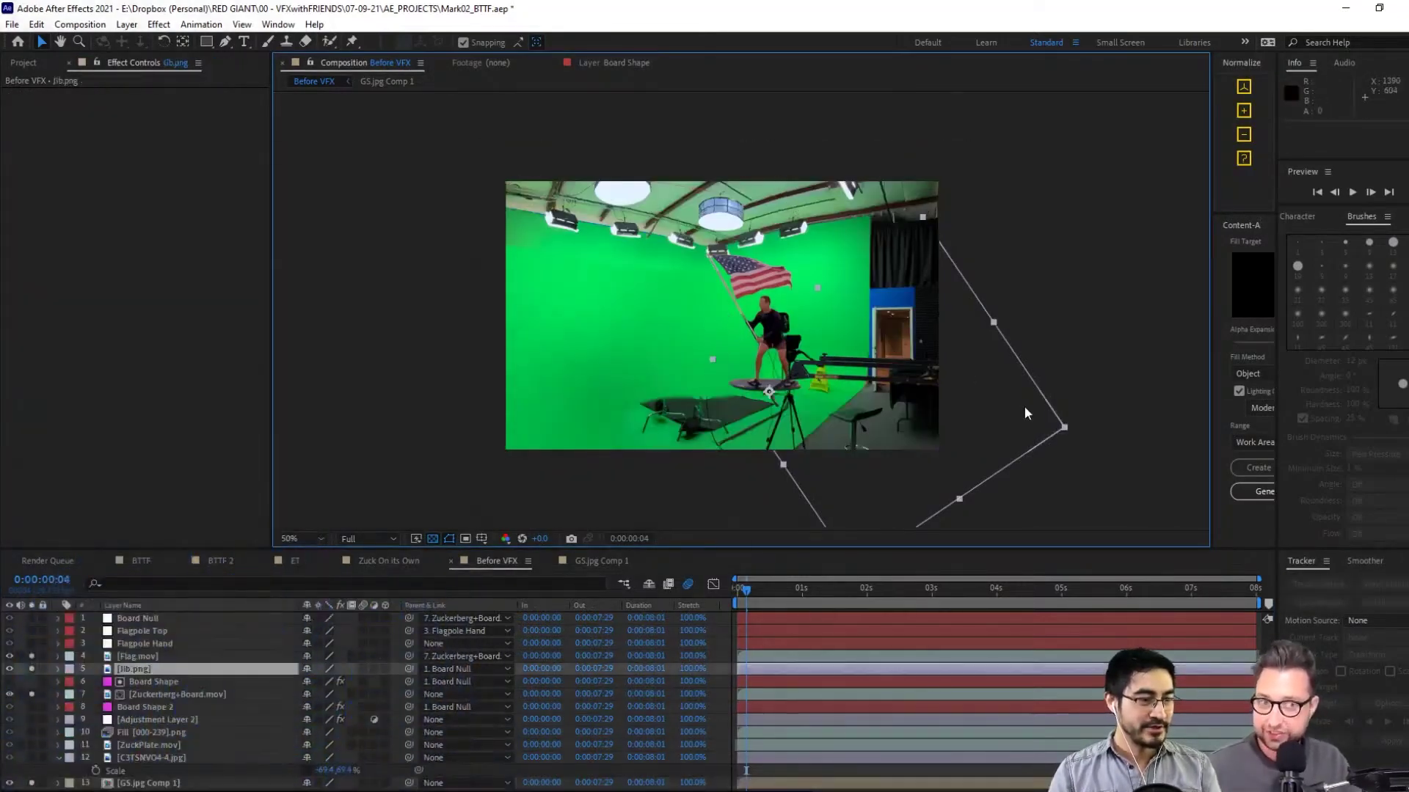
{"action": "left_click", "coordinate": [712, 265]}
{"action": "left_click_drag", "start_coordinate": [505, 317], "coordinate": [940, 346]}
{"action": "key", "text": "ctrl+z"}
Mirror the GS.jpg Comp 1 layer horizontally by scaling it to about -24%, 23%
{"action": "left_click", "coordinate": [146, 783]}
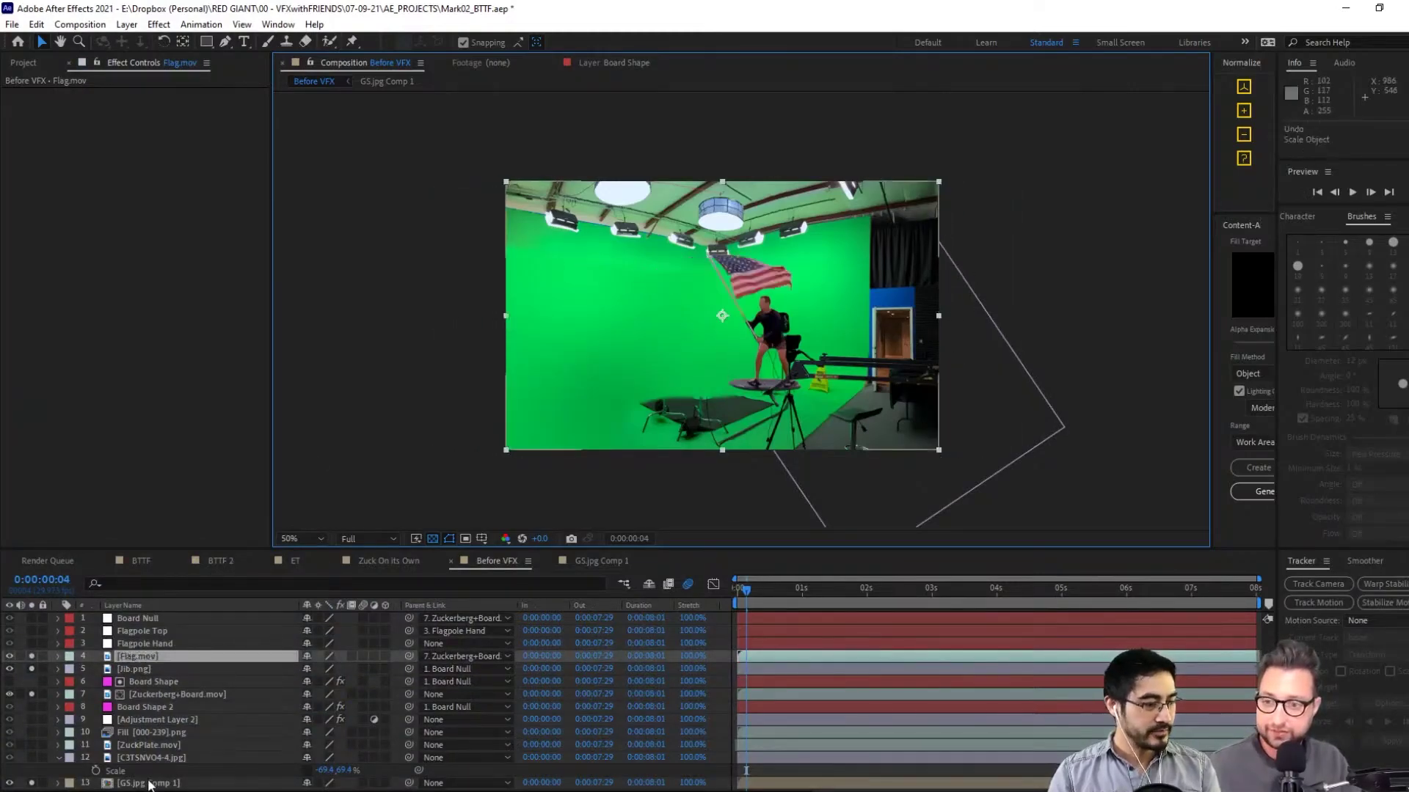
{"action": "left_click_drag", "start_coordinate": [508, 315], "coordinate": [937, 317]}
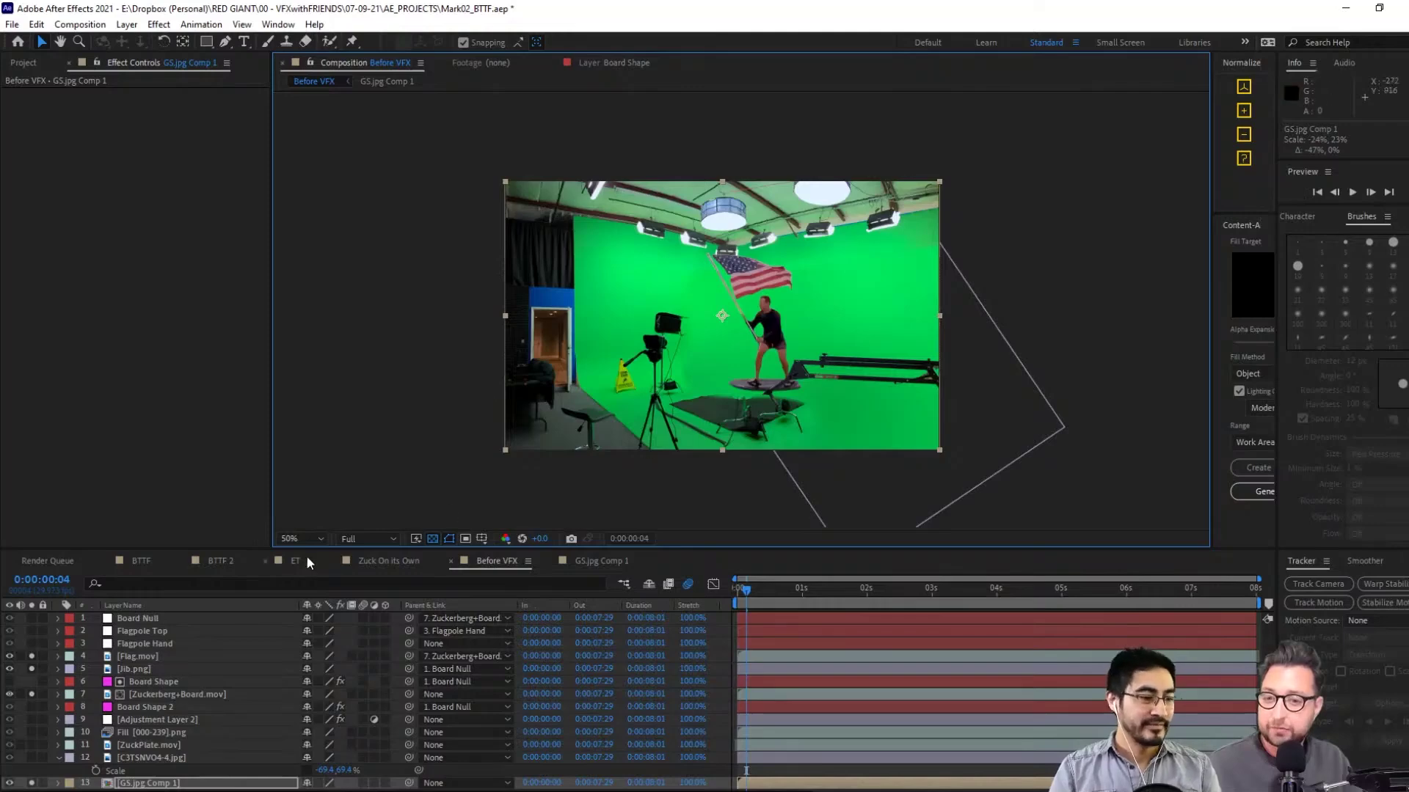
In GS.jpg Comp 1, resample the 4-Color Gradient's Color 4 from the green wall and move Point 4 to about 4414, 3009
{"action": "left_click", "coordinate": [615, 564]}
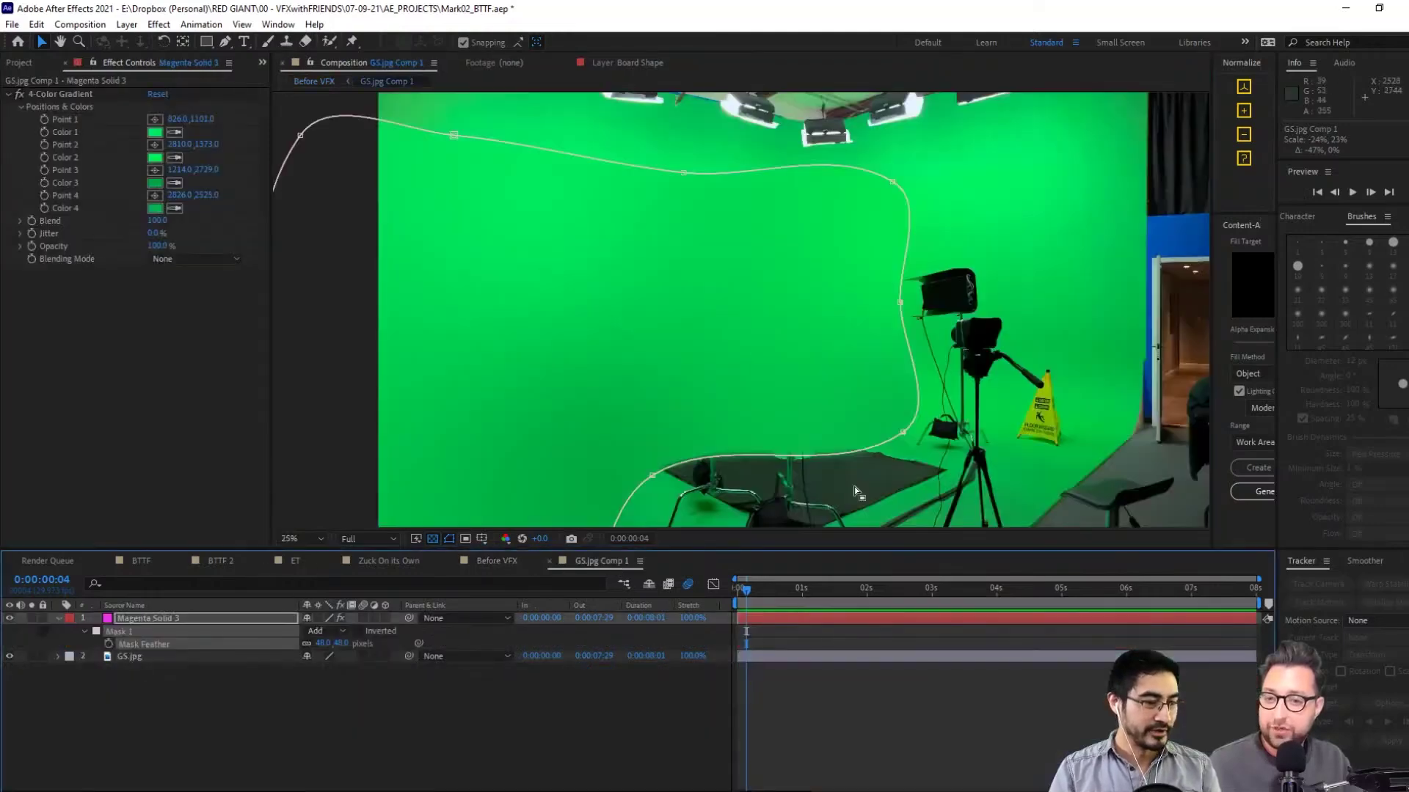
{"action": "left_click", "coordinate": [175, 188]}
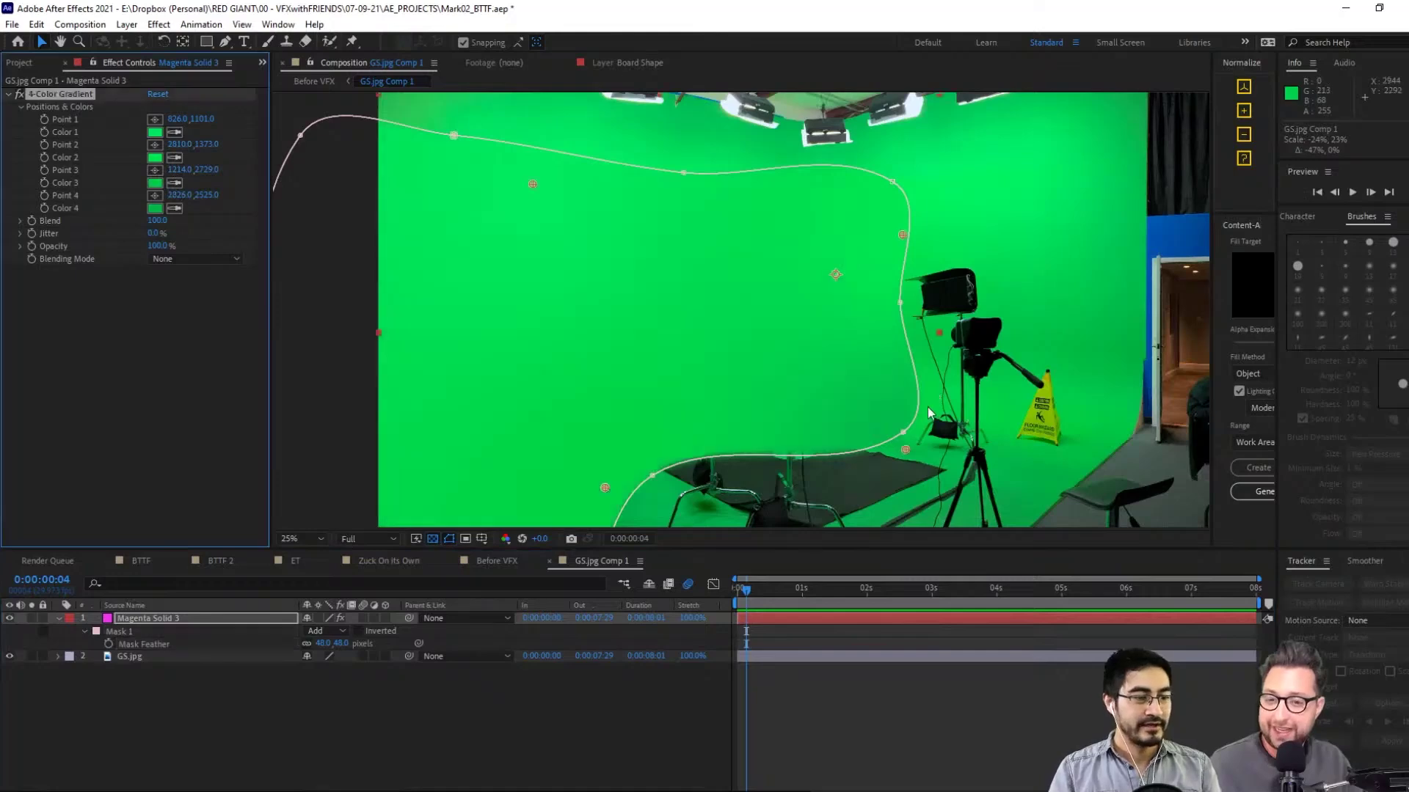
{"action": "key", "text": "ctrl+z"}
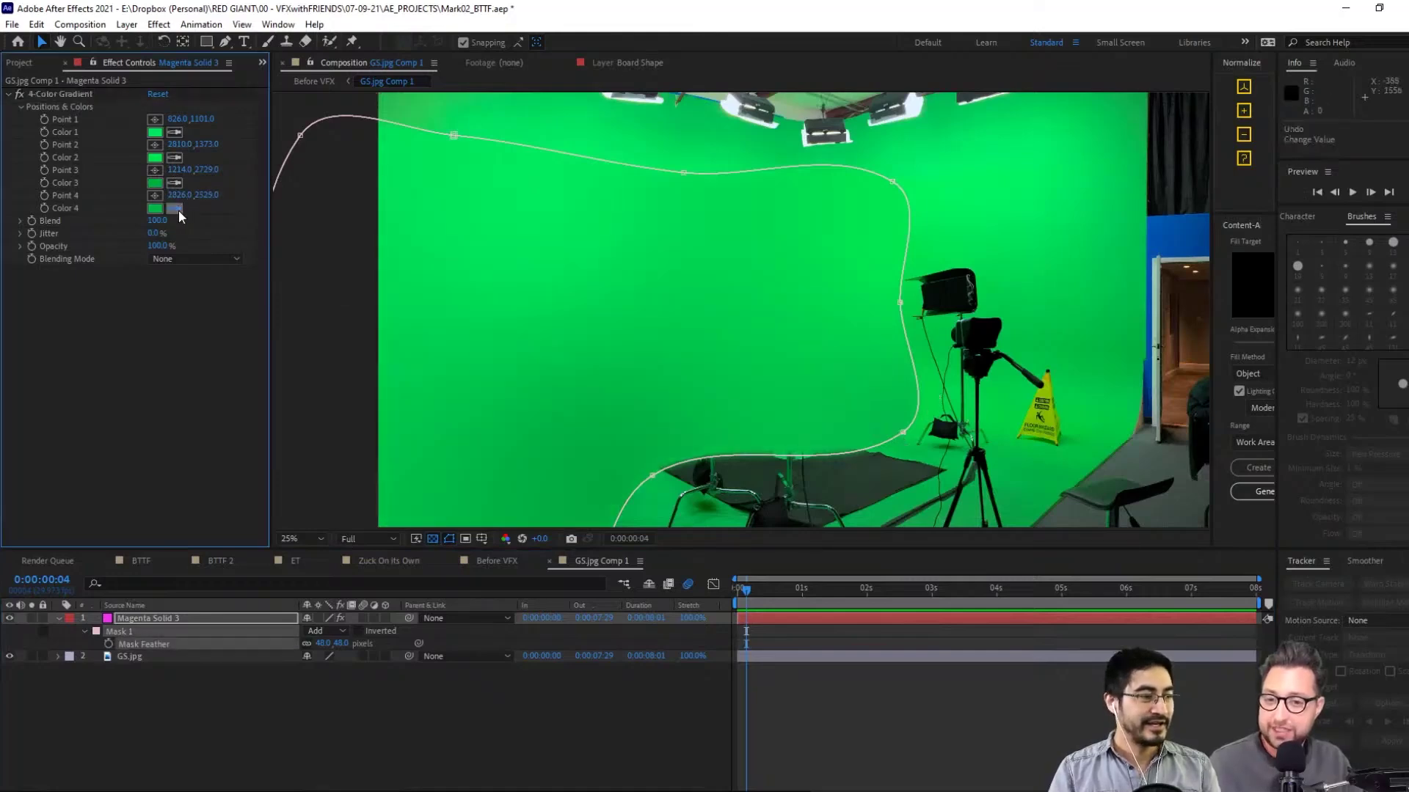
{"action": "left_click", "coordinate": [906, 455]}
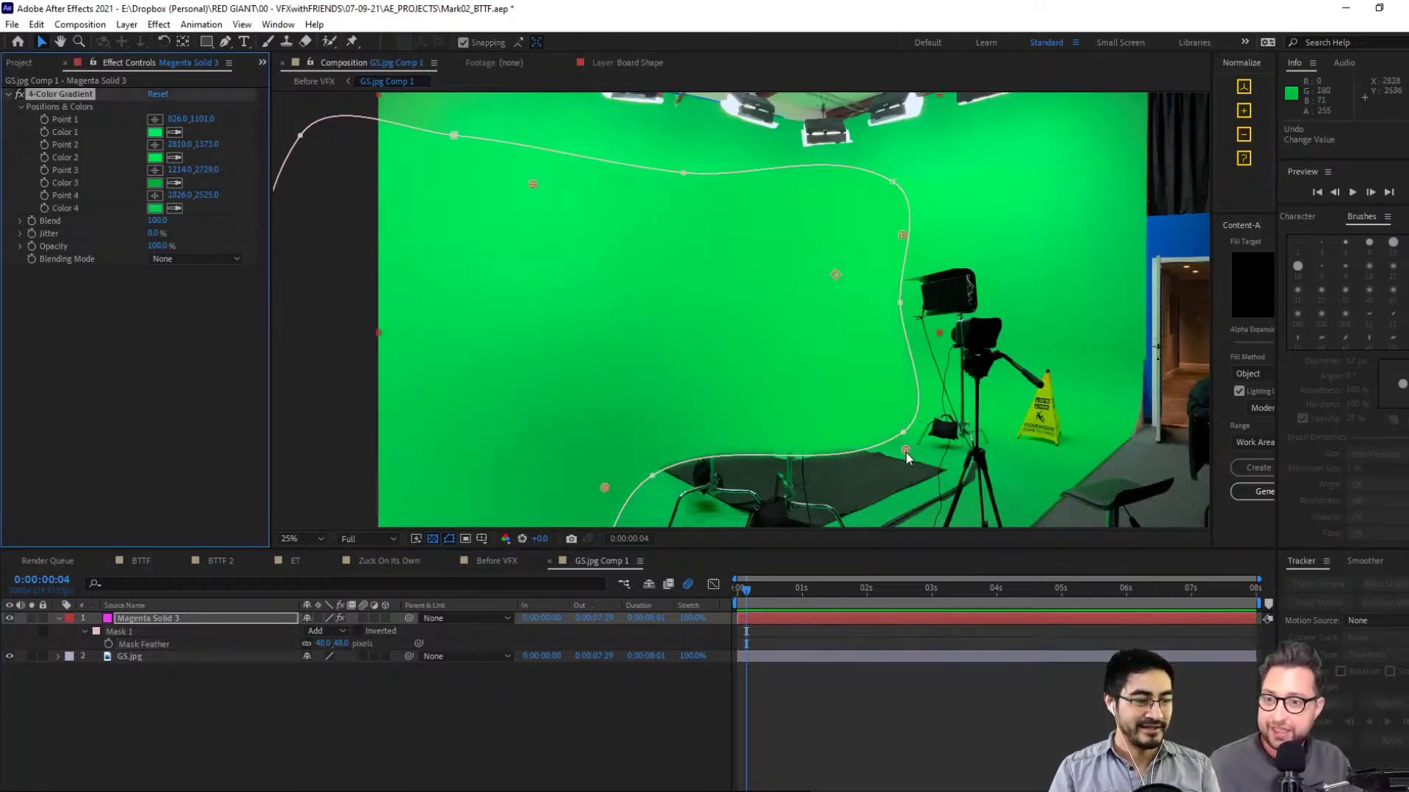
{"action": "left_click_drag", "start_coordinate": [907, 455], "coordinate": [980, 455]}
{"action": "left_click_drag", "start_coordinate": [1204, 545], "coordinate": [1202, 546]}
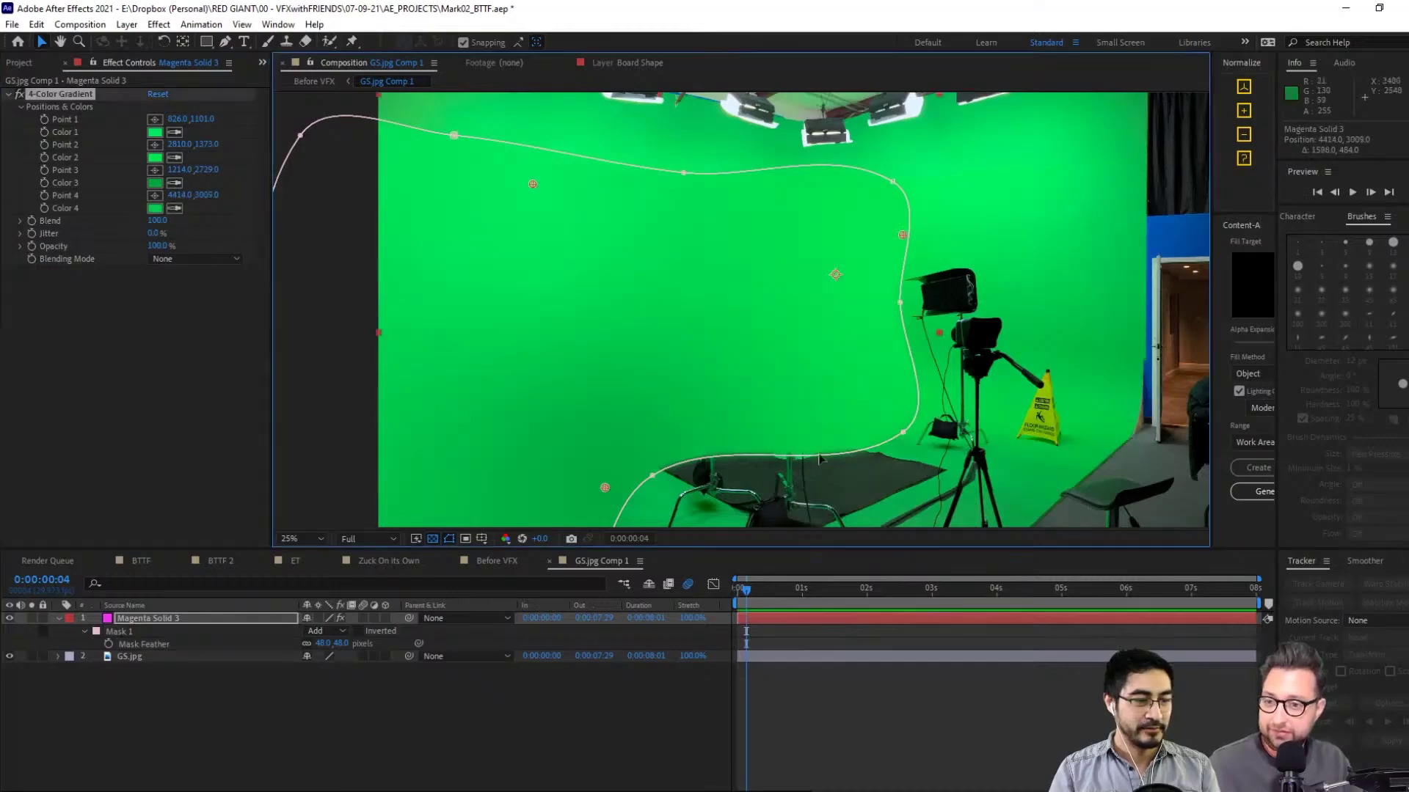
Pull the lower vertices of the Magenta Solid 3 mask downward to cover the dark platform and stands on the floor
{"action": "left_click_drag", "start_coordinate": [896, 435], "coordinate": [896, 505]}
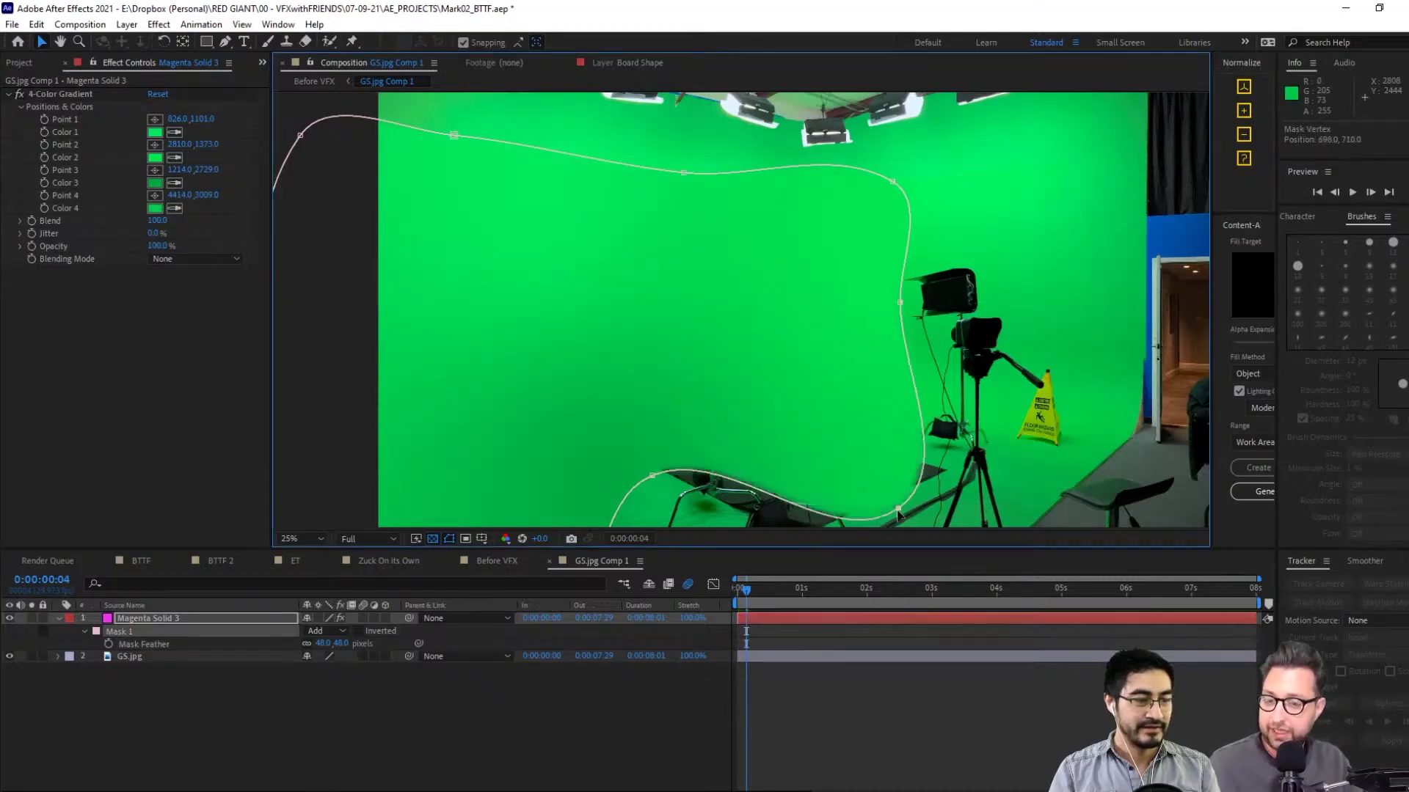
{"action": "left_click_drag", "start_coordinate": [652, 475], "coordinate": [663, 597]}
{"action": "left_click", "coordinate": [935, 645]}
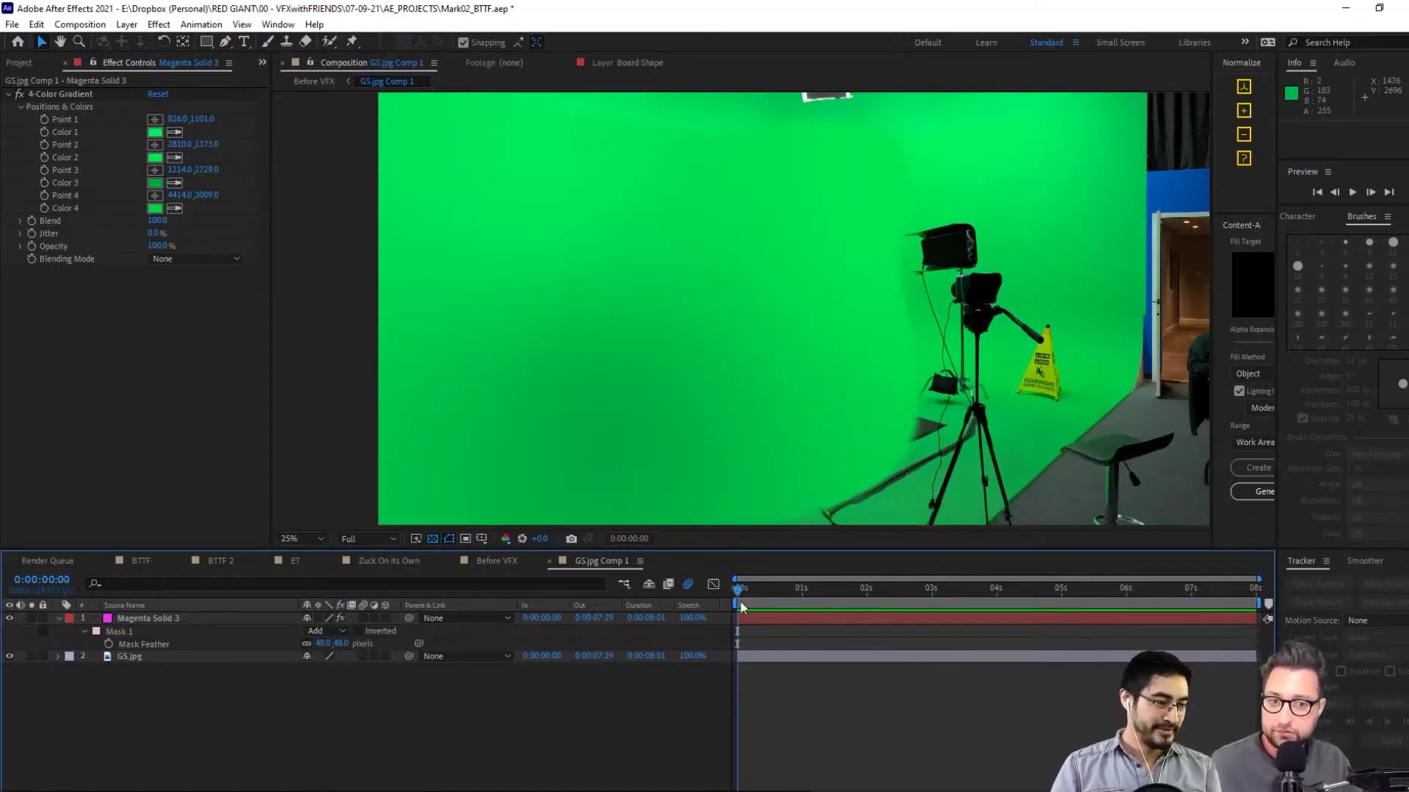
{"action": "key", "text": "Home"}
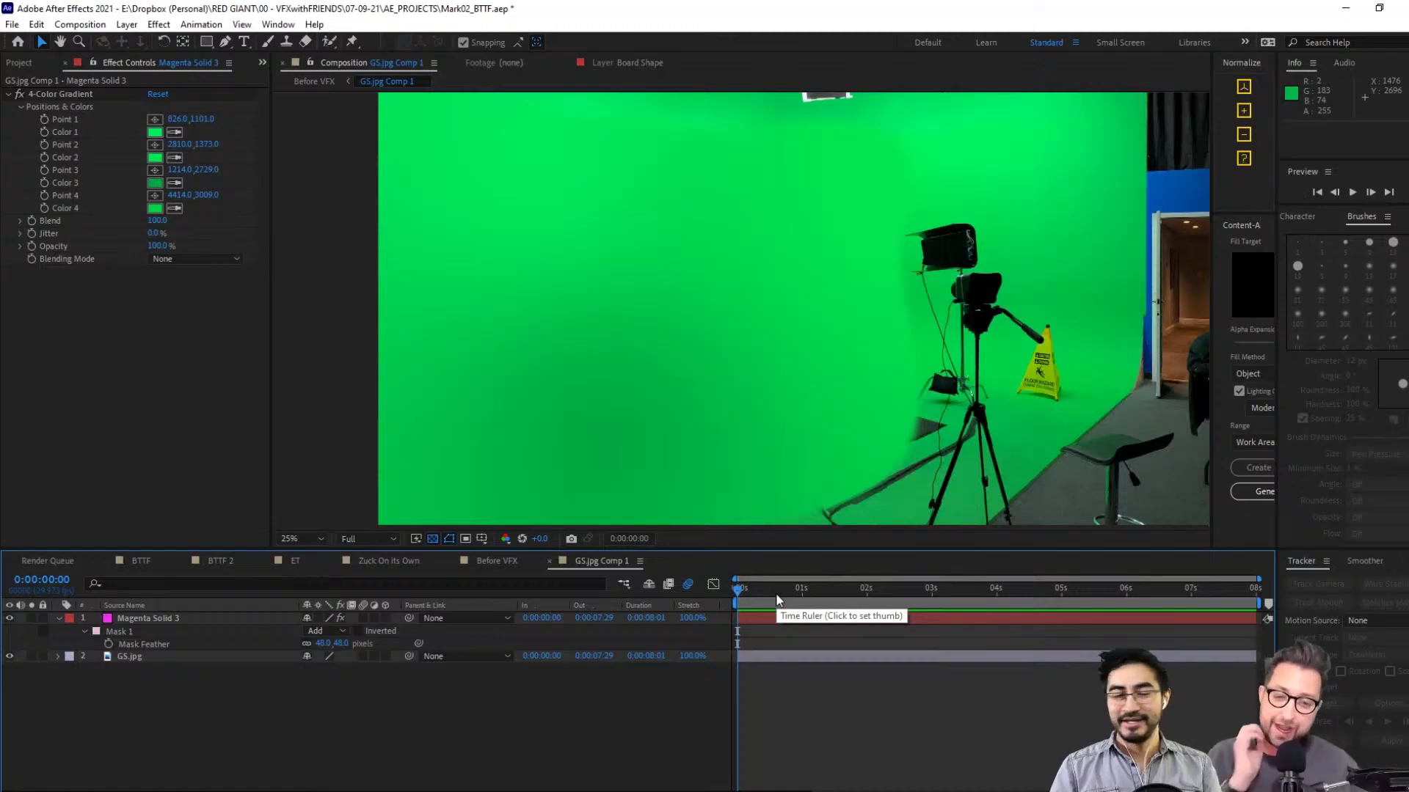
Set Magenta Solid 3's mask feather to 101 pixels and resample the gradient's Color 2 from the green wall above the studio light
{"action": "left_click", "coordinate": [179, 624]}
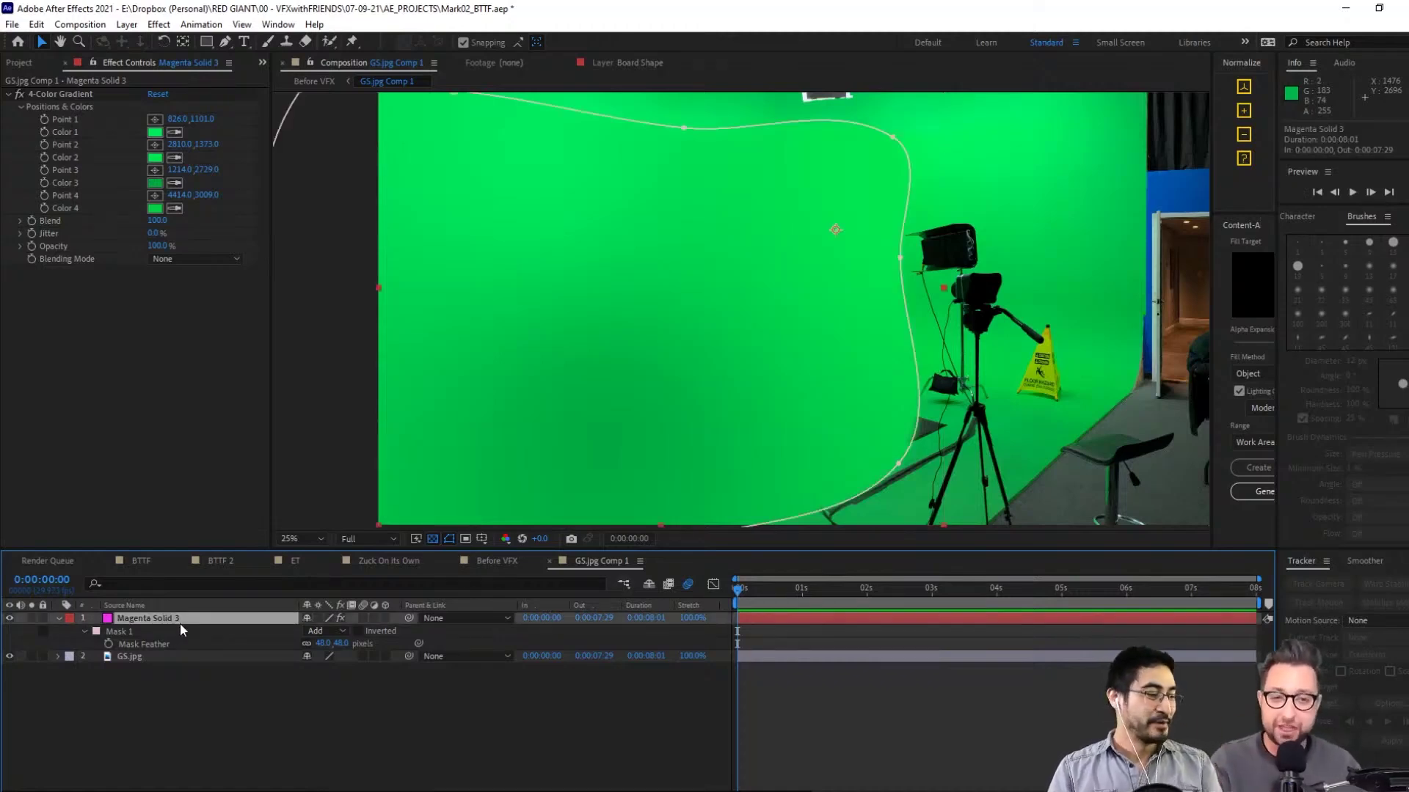
{"action": "left_click_drag", "start_coordinate": [342, 643], "coordinate": [416, 643]}
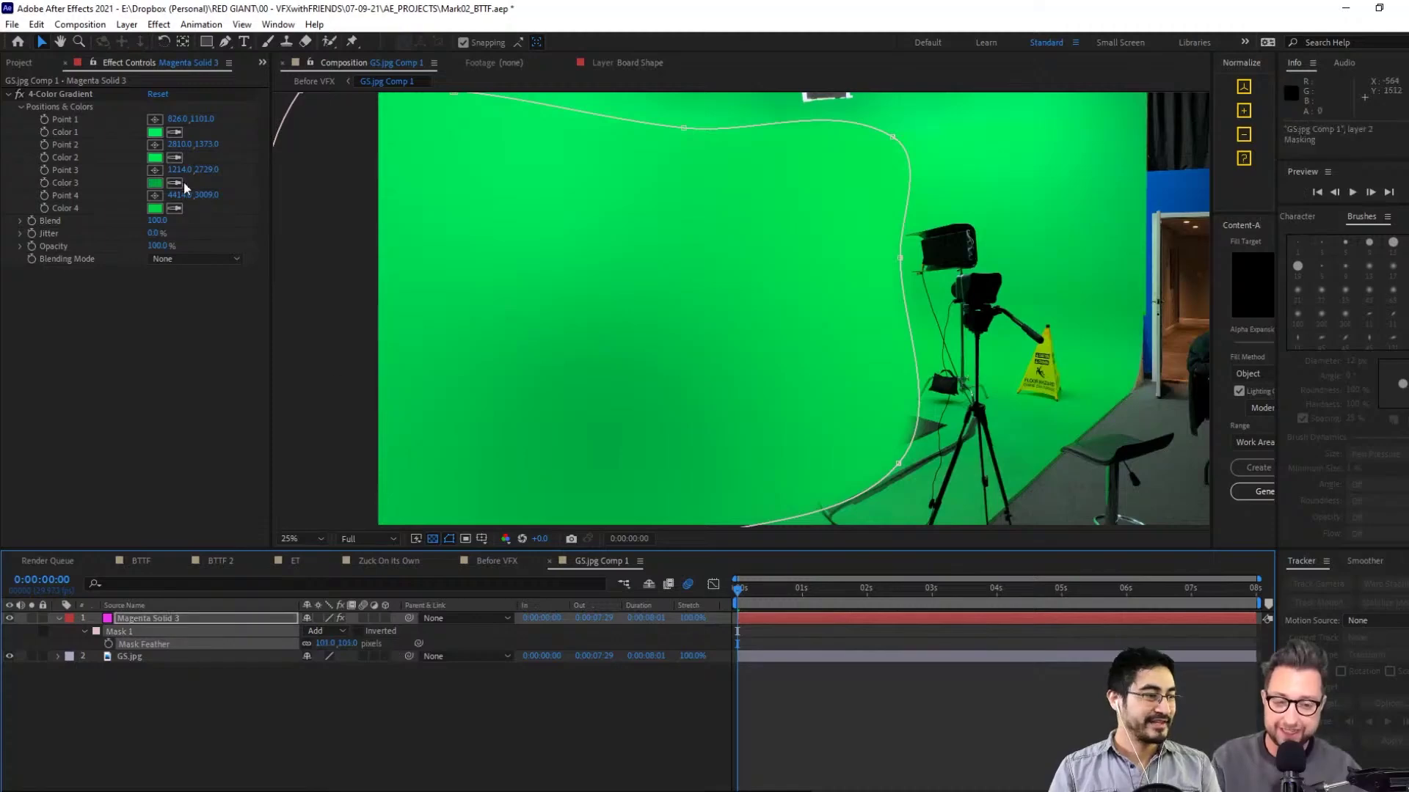
{"action": "left_click", "coordinate": [174, 183]}
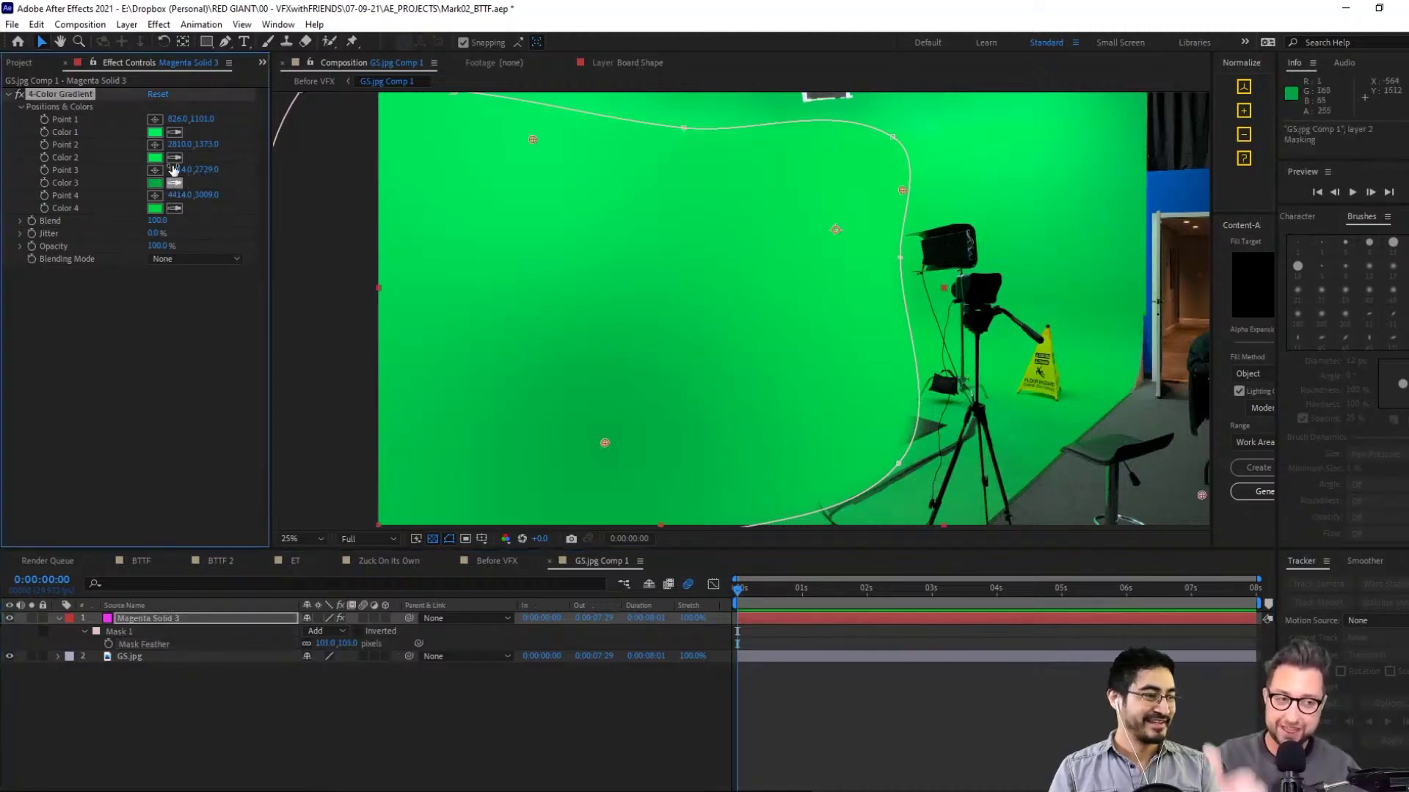
{"action": "left_click", "coordinate": [177, 158]}
{"action": "left_click", "coordinate": [985, 179]}
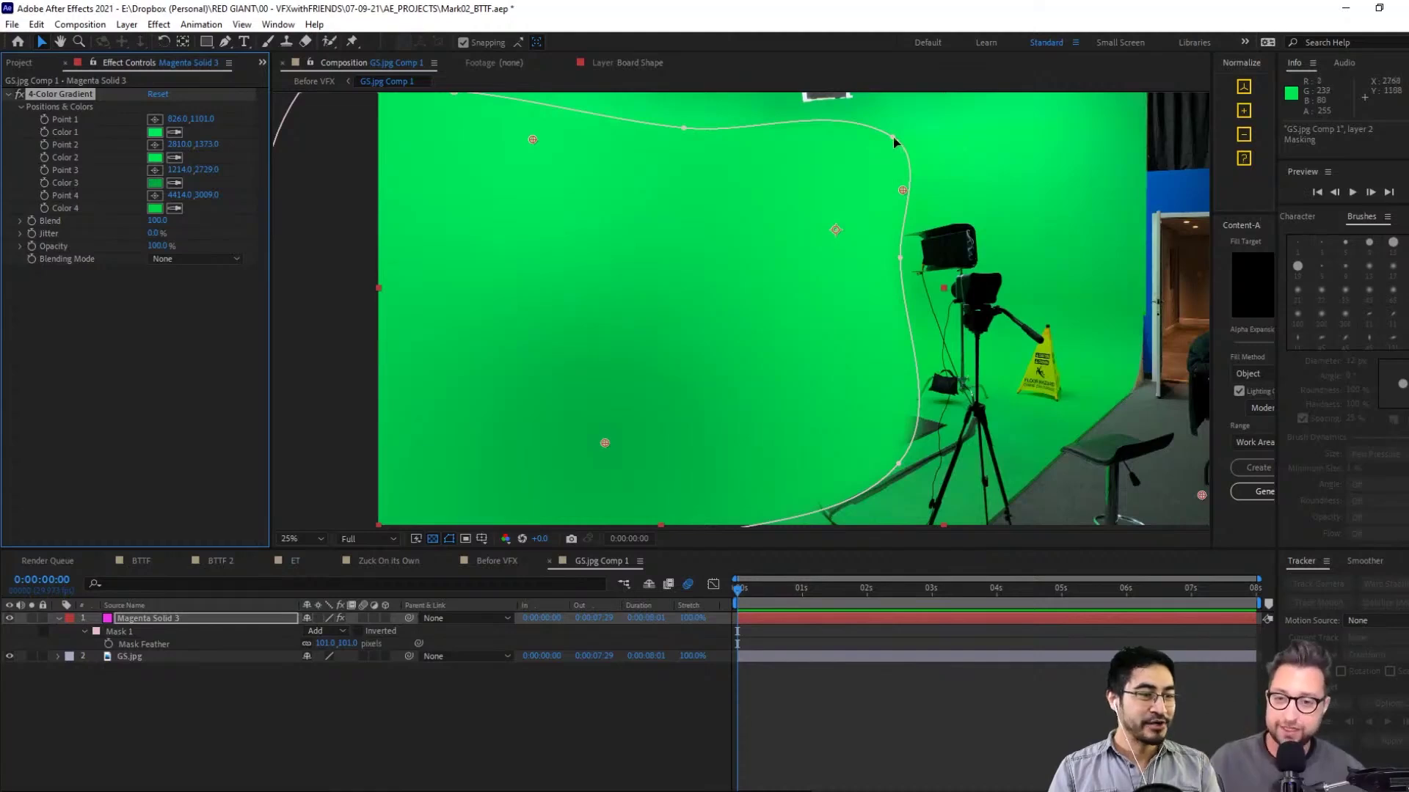
Try pulling the mask's upper corner vertex inward, undo that path edit, and save the project
{"action": "left_click_drag", "start_coordinate": [893, 140], "coordinate": [853, 167]}
{"action": "key", "text": "ctrl+z"}
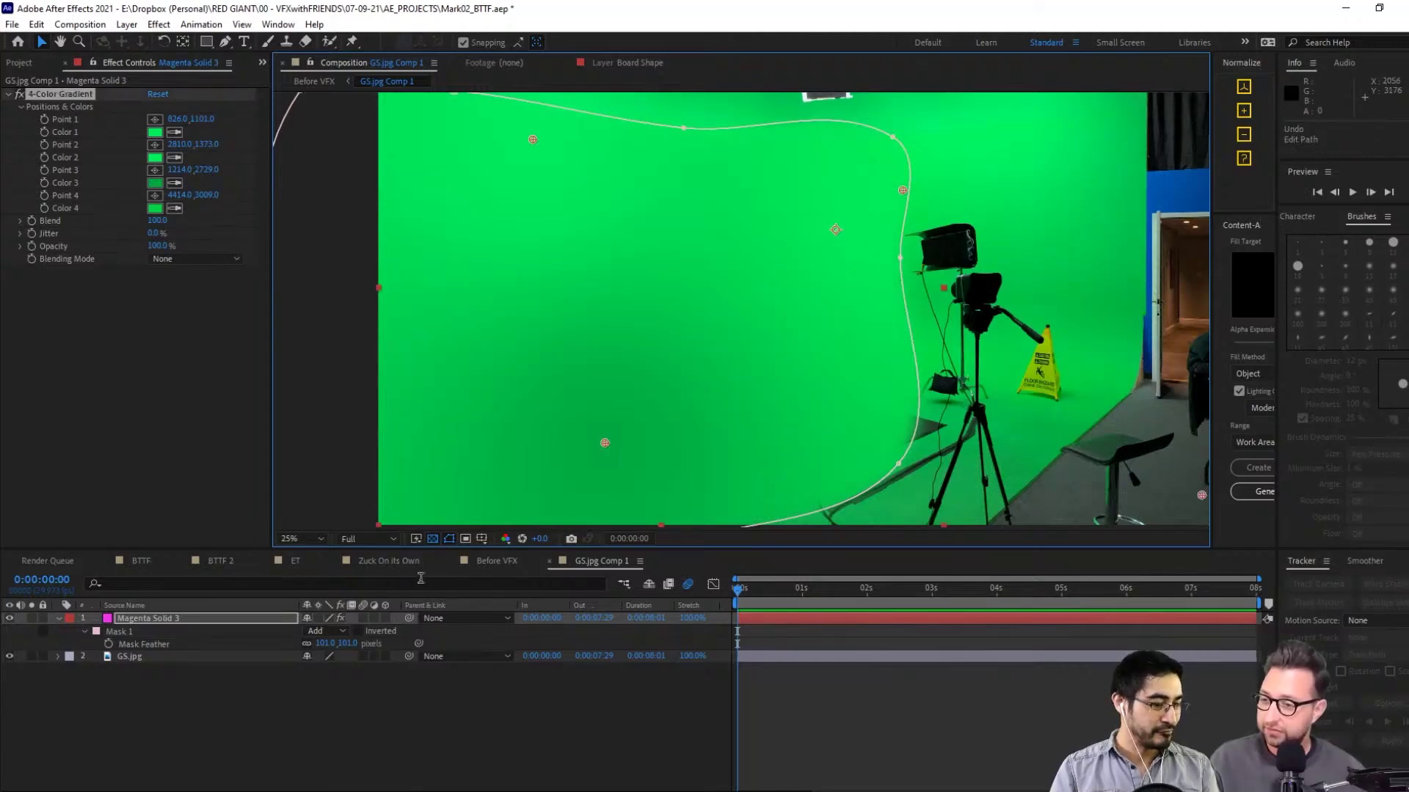
{"action": "key", "text": "ctrl+s"}
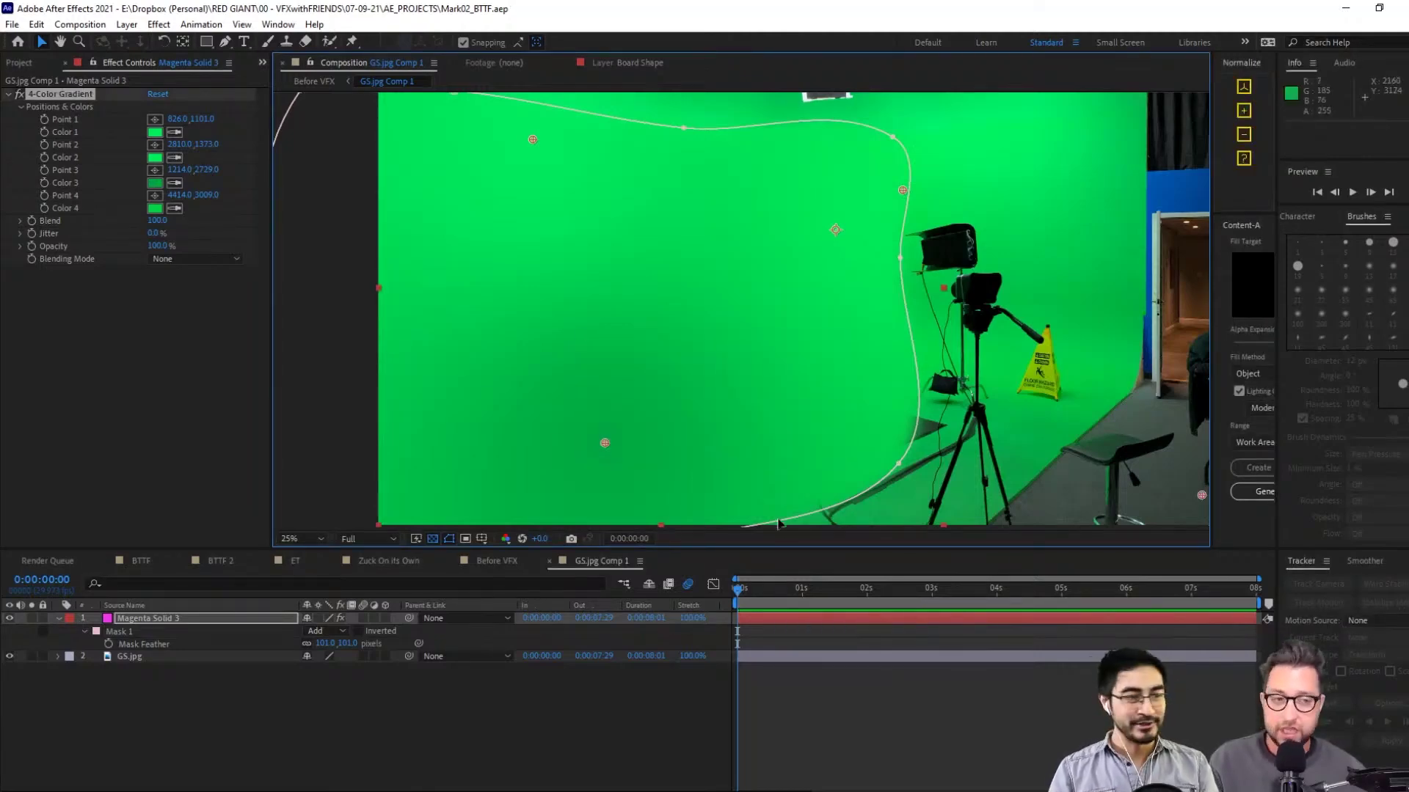
Return to the Before VFX composition and scale the Jib.png layer up to about 103%, 105%
{"action": "left_click", "coordinate": [384, 560]}
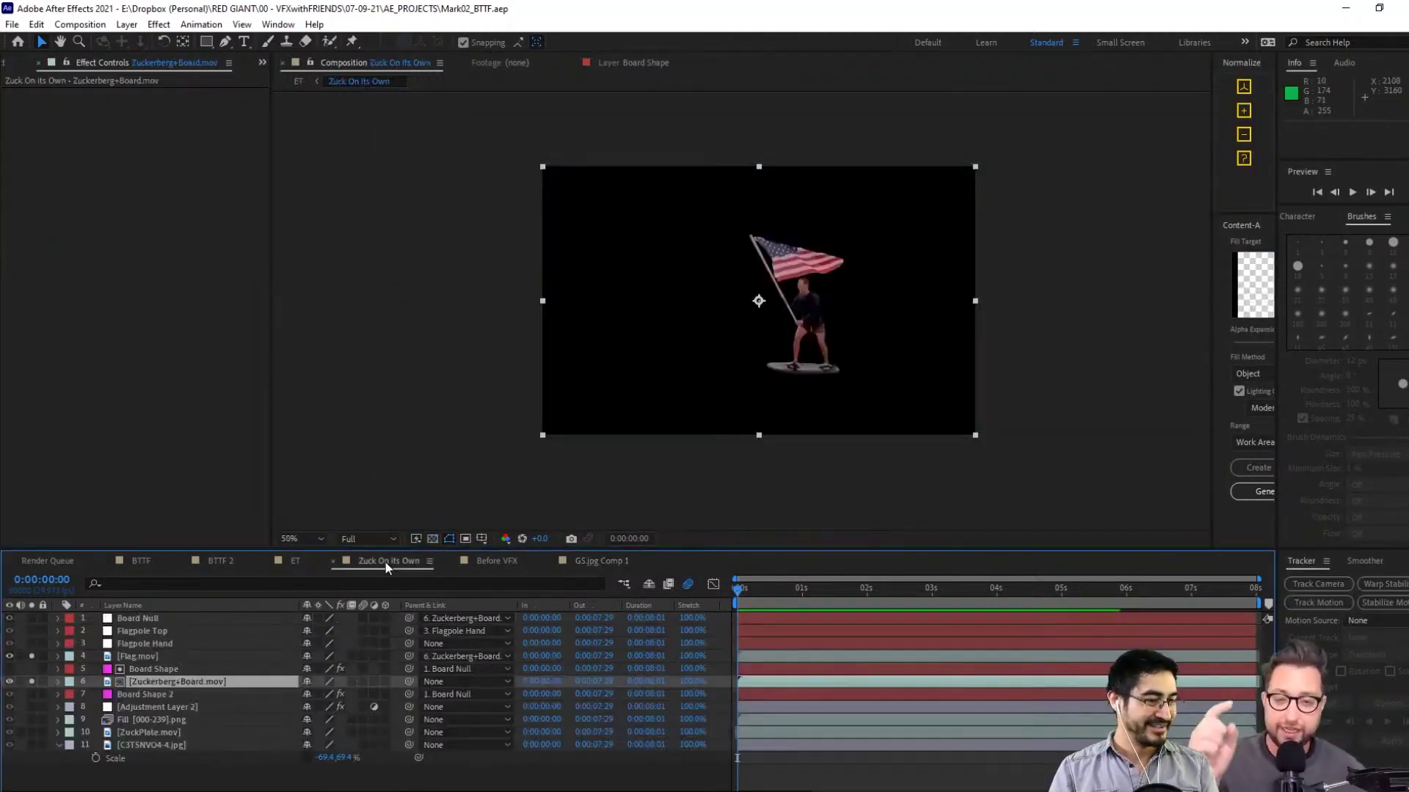
{"action": "left_click", "coordinate": [297, 561]}
{"action": "left_click", "coordinate": [491, 559]}
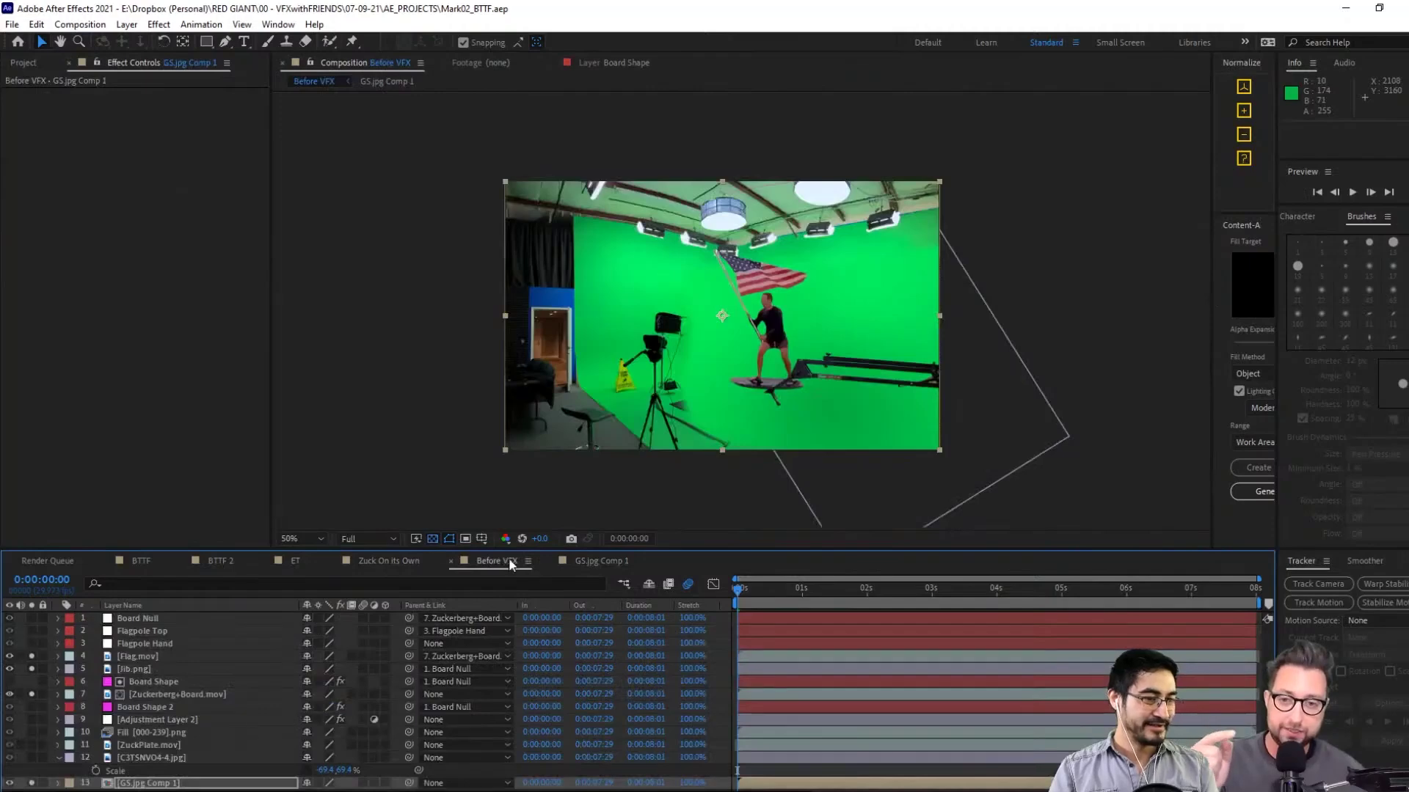
{"action": "left_click", "coordinate": [1023, 321]}
{"action": "left_click", "coordinate": [958, 376]}
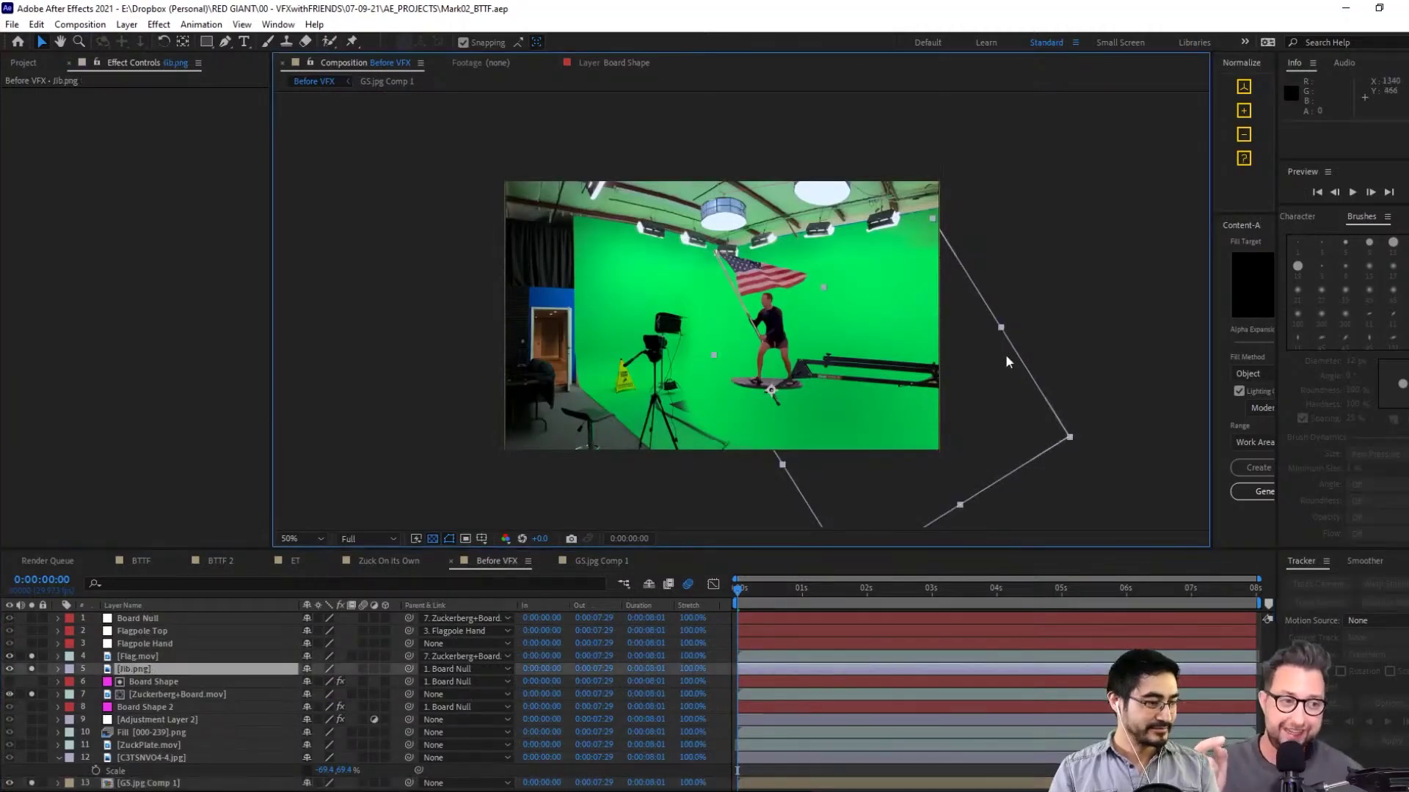
{"action": "left_click_drag", "start_coordinate": [1070, 441], "coordinate": [1108, 451]}
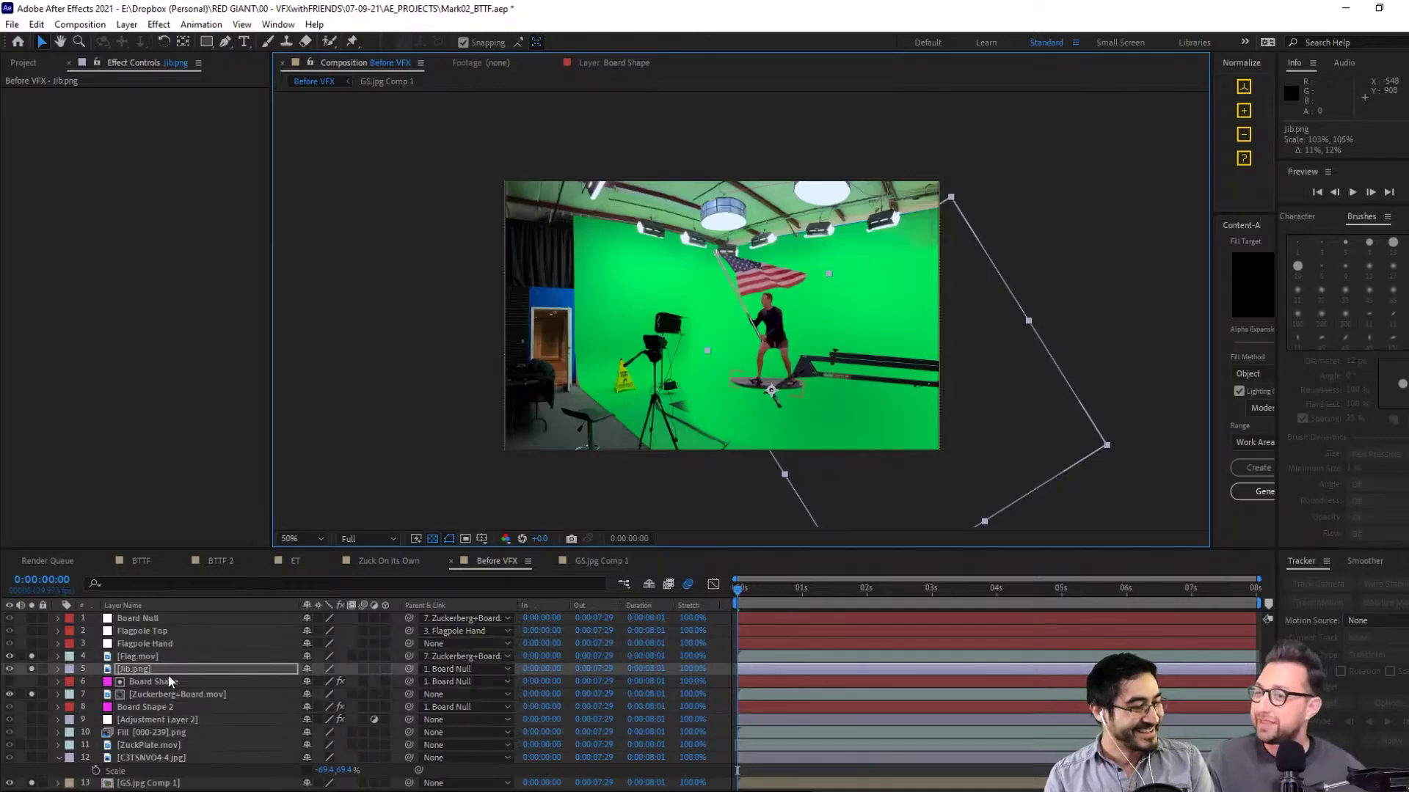
Move the Jib.png layer directly below Zuckerberg+Board.mov in the layer stack
{"action": "left_click_drag", "start_coordinate": [169, 675], "coordinate": [191, 707]}
{"action": "left_click_drag", "start_coordinate": [191, 698], "coordinate": [193, 699]}
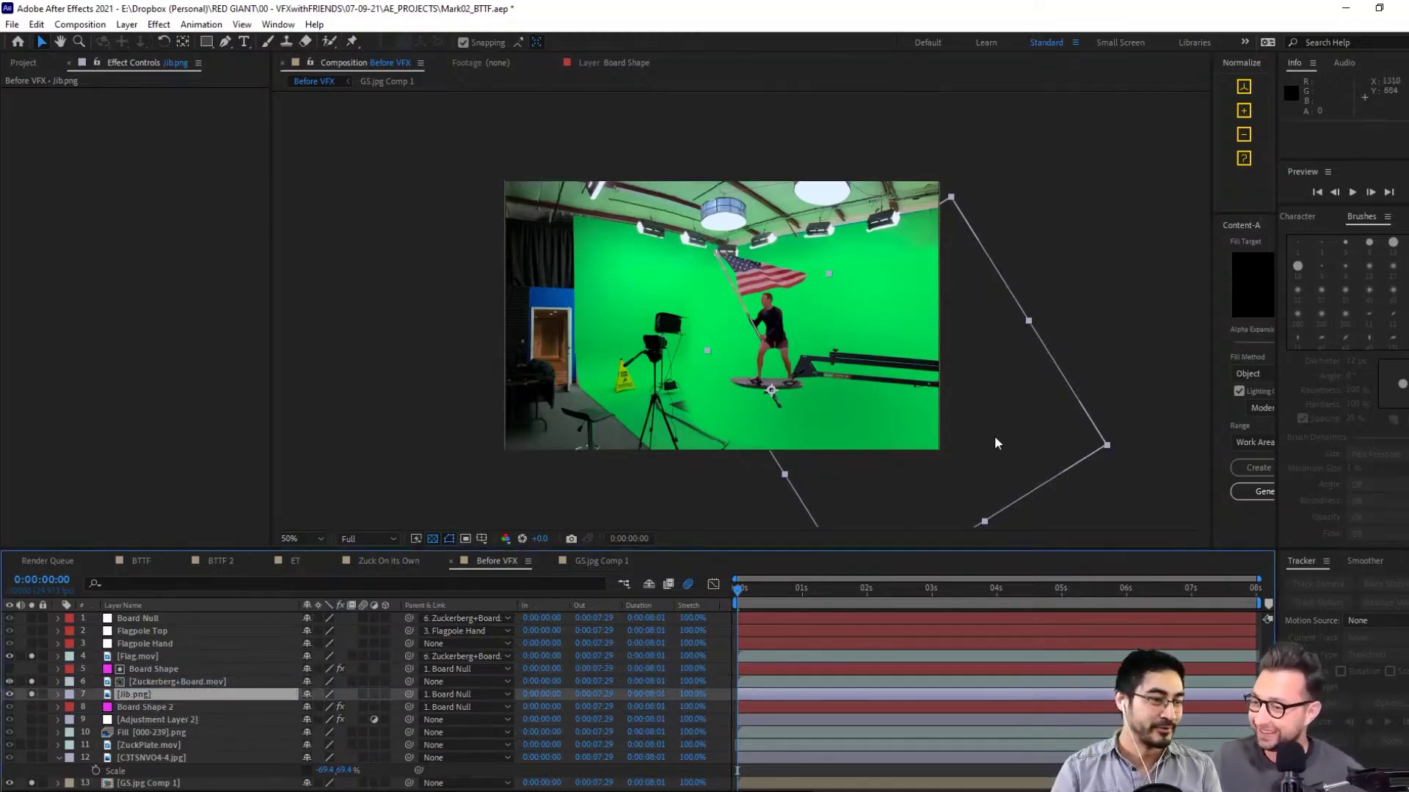
{"action": "left_click", "coordinate": [966, 390]}
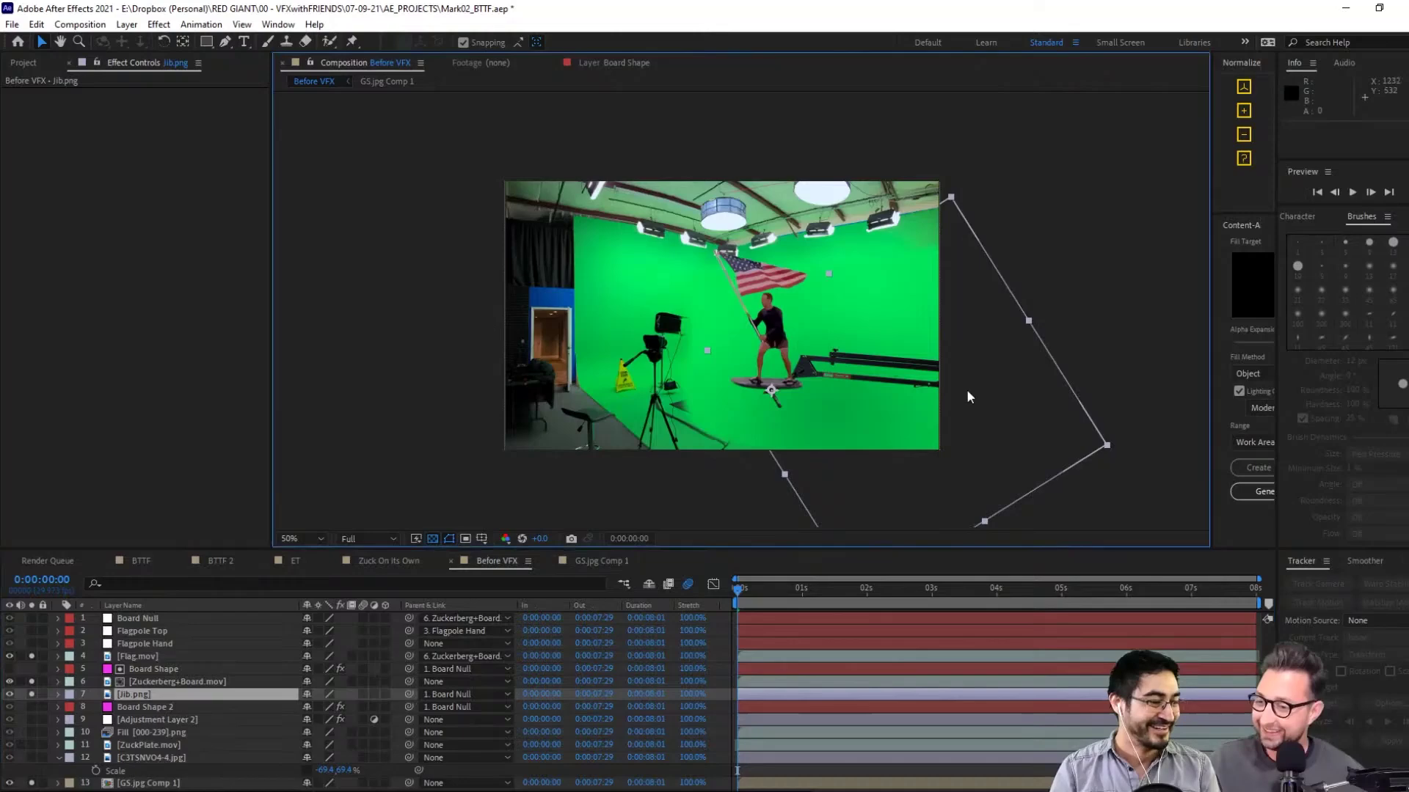
Preview the Before VFX shot, reveal Jib.png's Position, and scrub the timeline to examine how the jib moves with the board
{"action": "left_click", "coordinate": [1352, 192]}
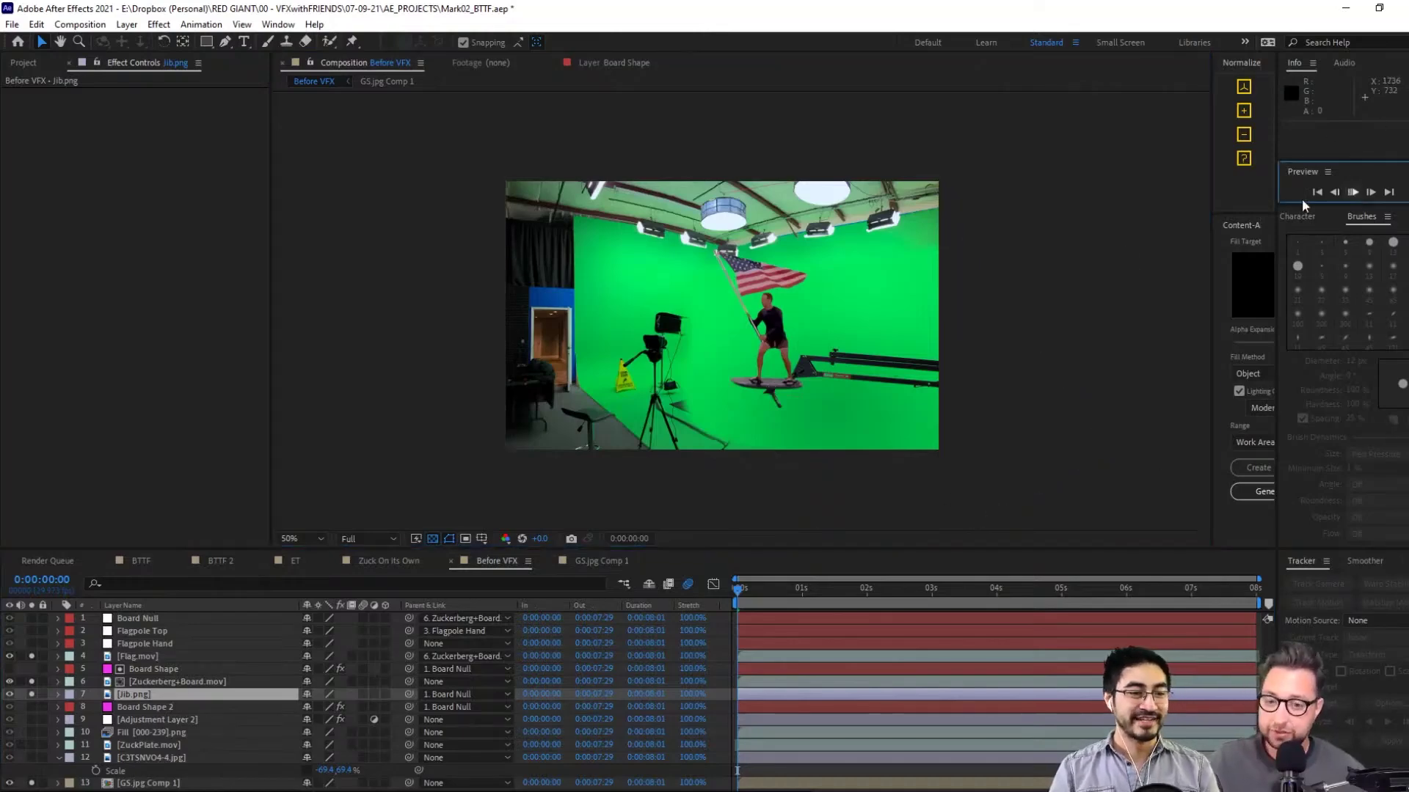
{"action": "left_click", "coordinate": [1042, 307]}
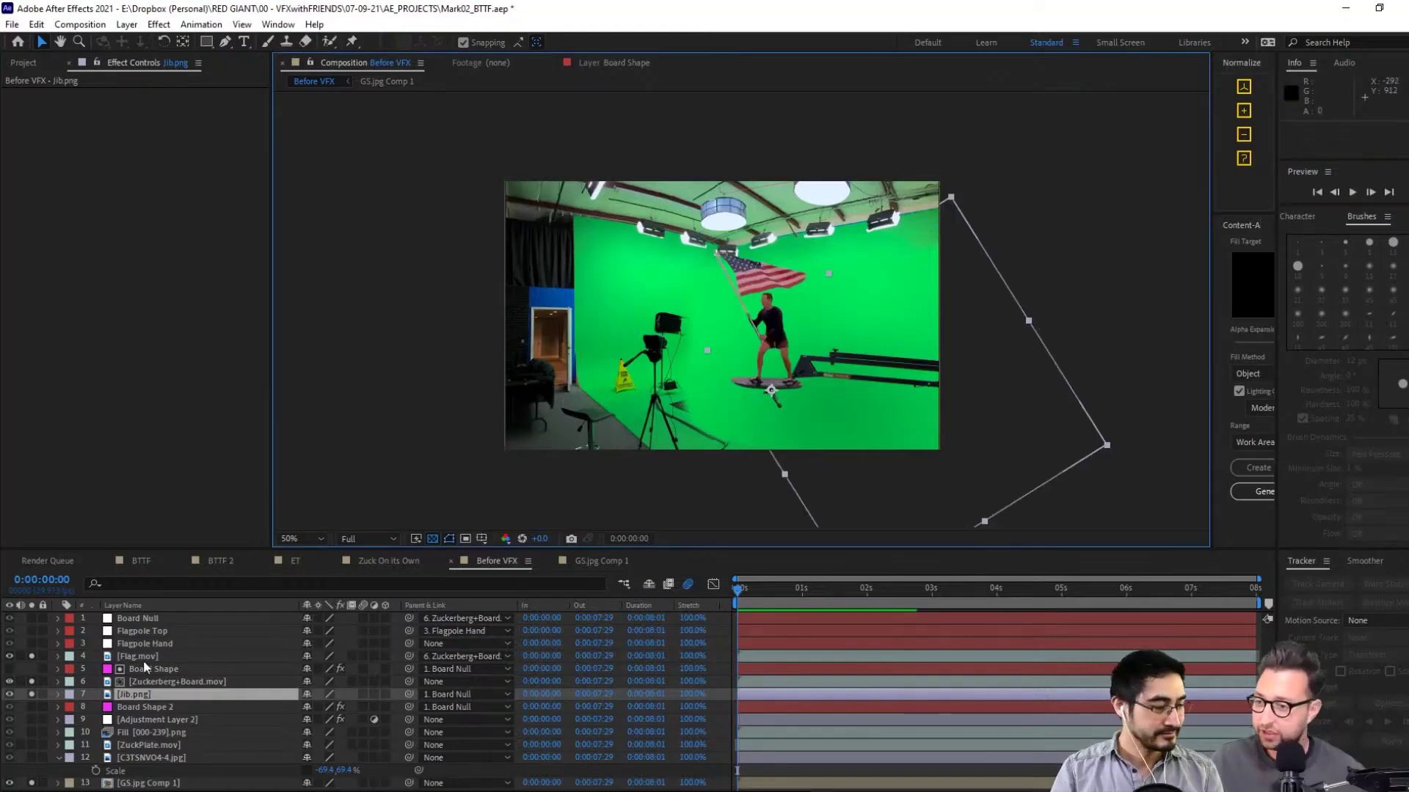
{"action": "left_click", "coordinate": [212, 701]}
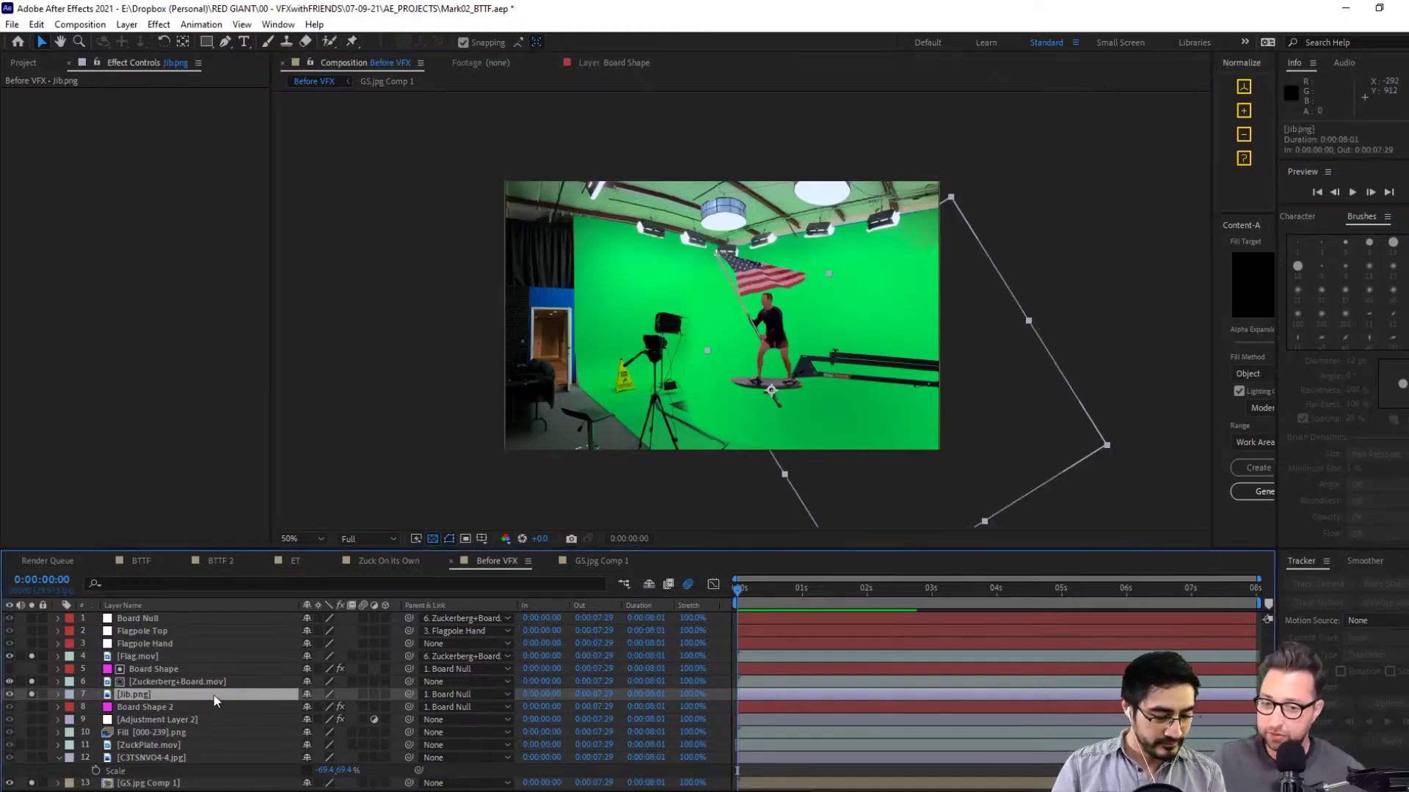
{"action": "key", "text": "p"}
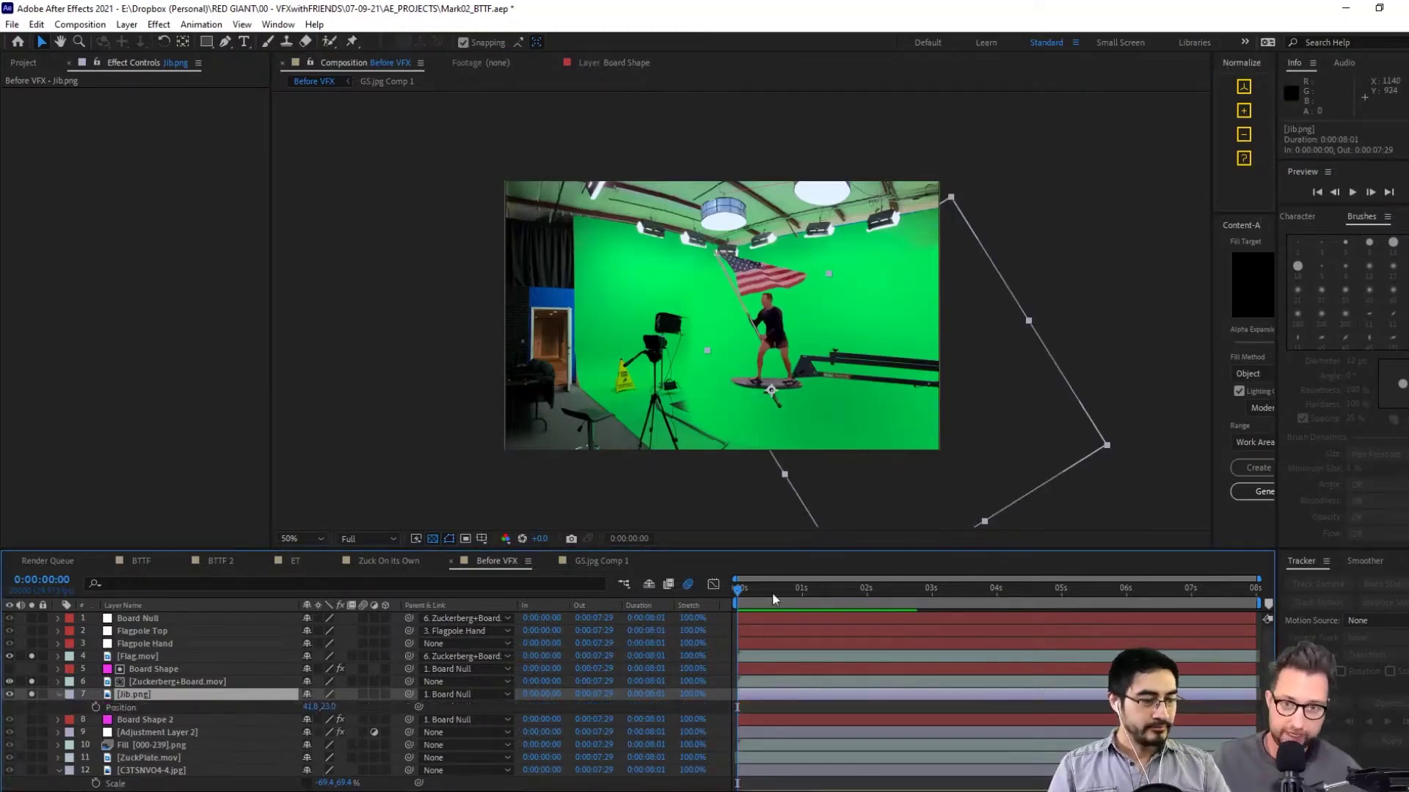
{"action": "left_click_drag", "start_coordinate": [772, 592], "coordinate": [1022, 622]}
{"action": "key", "text": "slash"}
{"action": "scroll", "coordinate": [1037, 391], "scroll_direction": "down", "scroll_amount": 2}
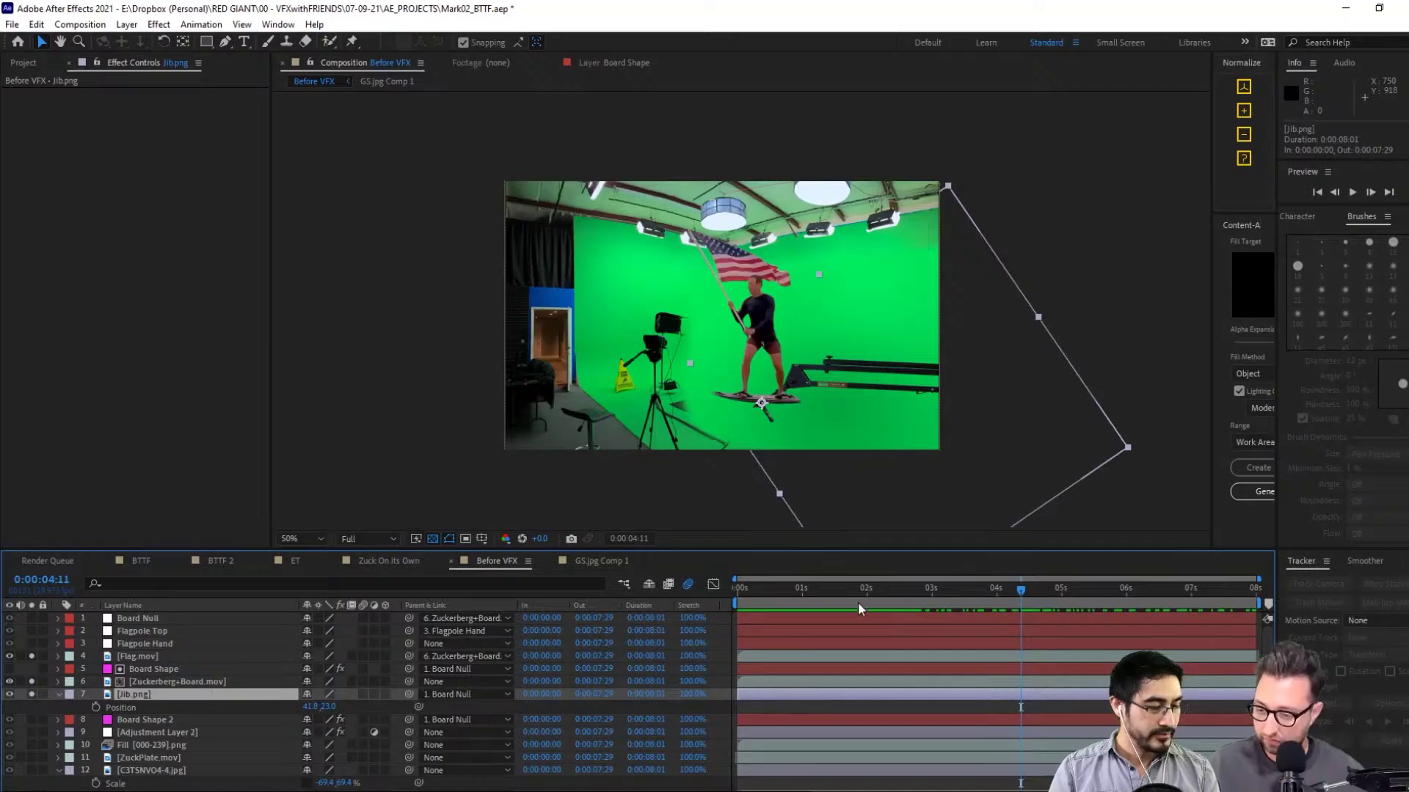
{"action": "left_click_drag", "start_coordinate": [857, 602], "coordinate": [782, 600]}
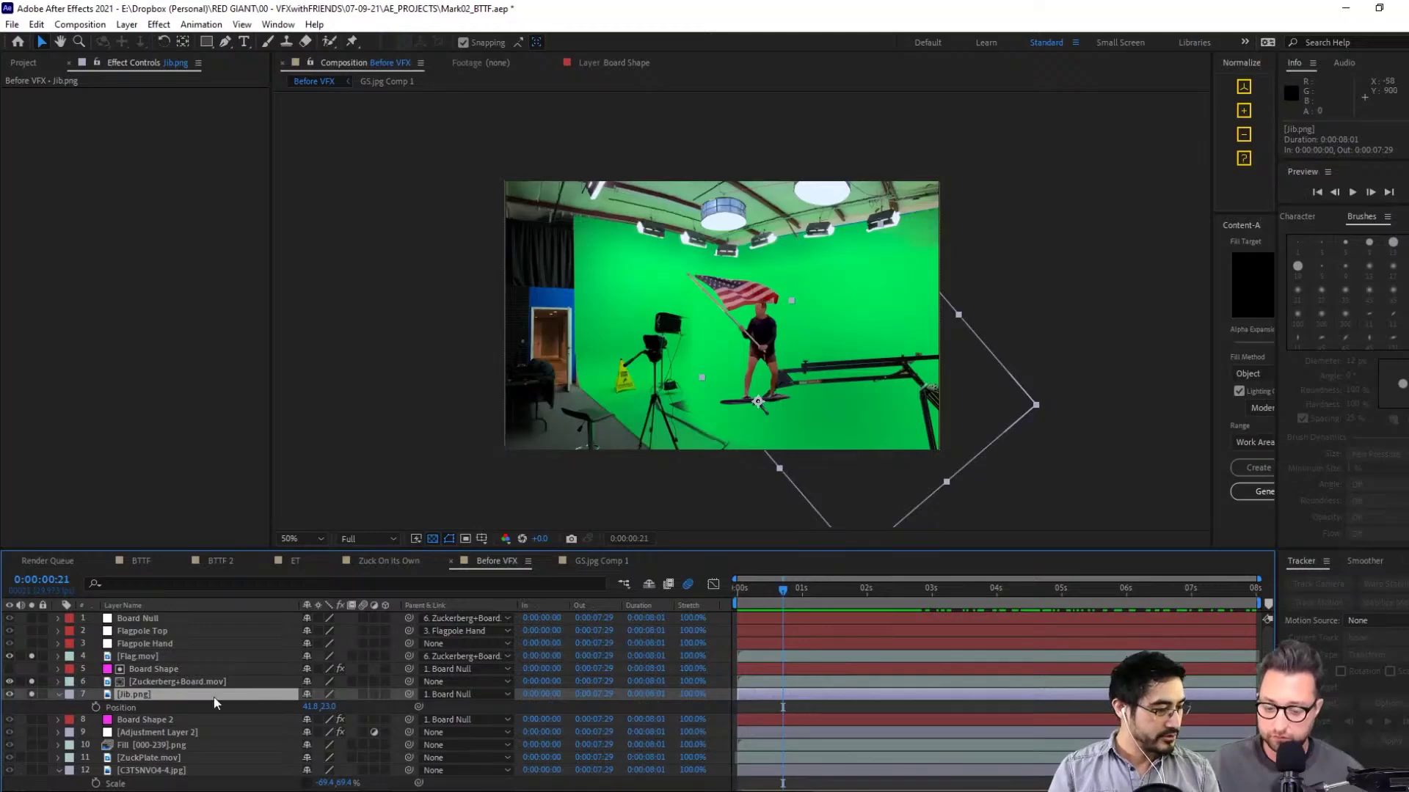
Reveal Board Null's Position keyframes and enlarge the timeline area to show the full layer stack
{"action": "left_click", "coordinate": [172, 618]}
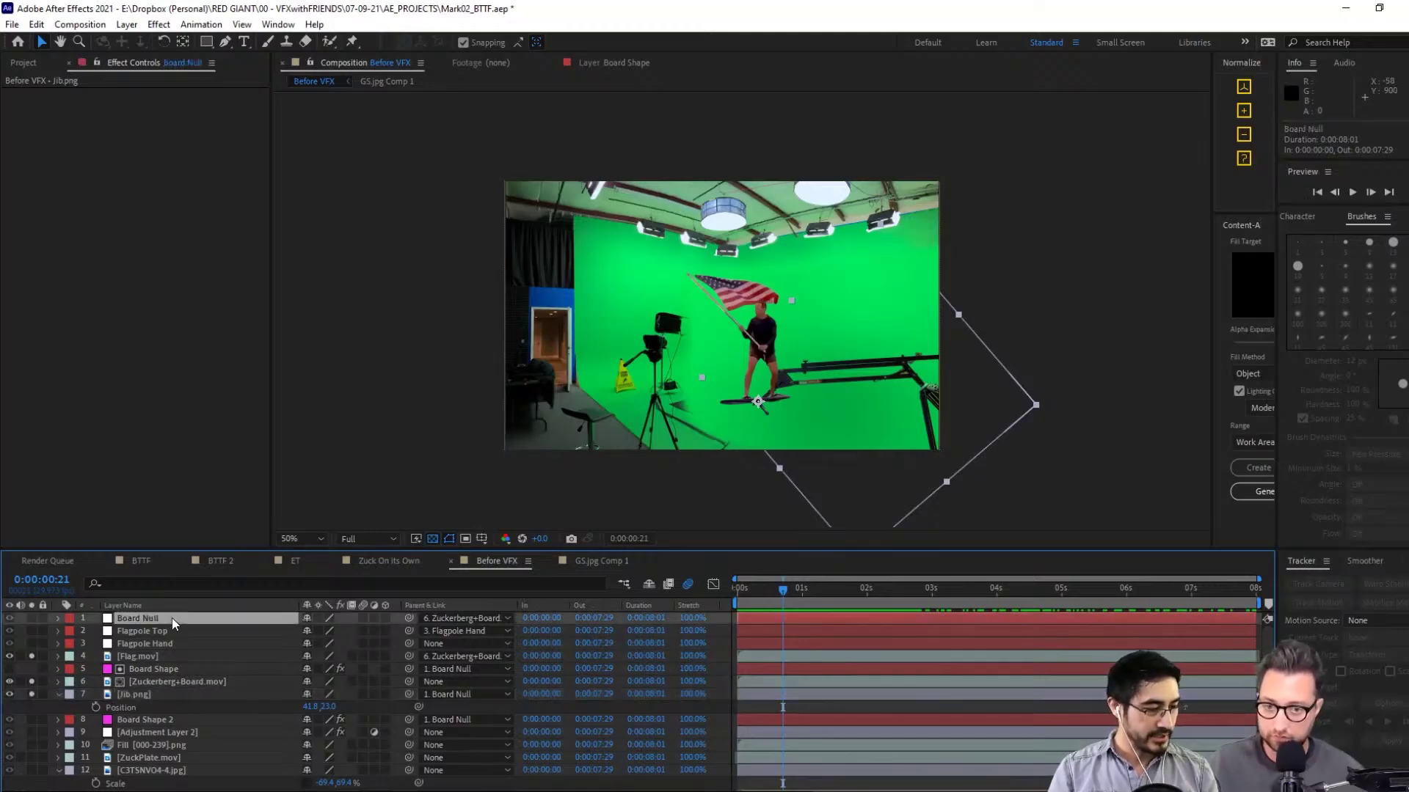
{"action": "key", "text": "p"}
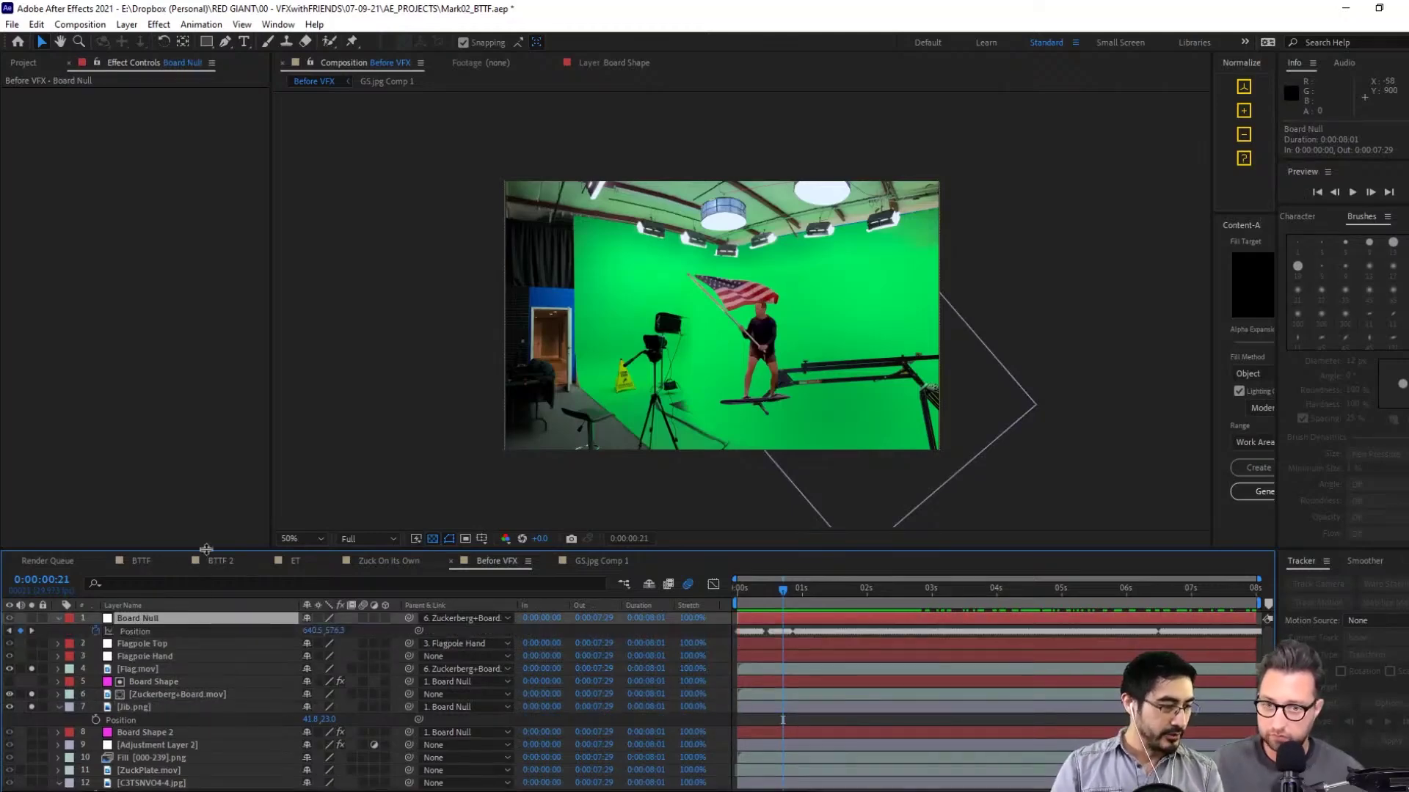
{"action": "left_click_drag", "start_coordinate": [207, 549], "coordinate": [206, 378]}
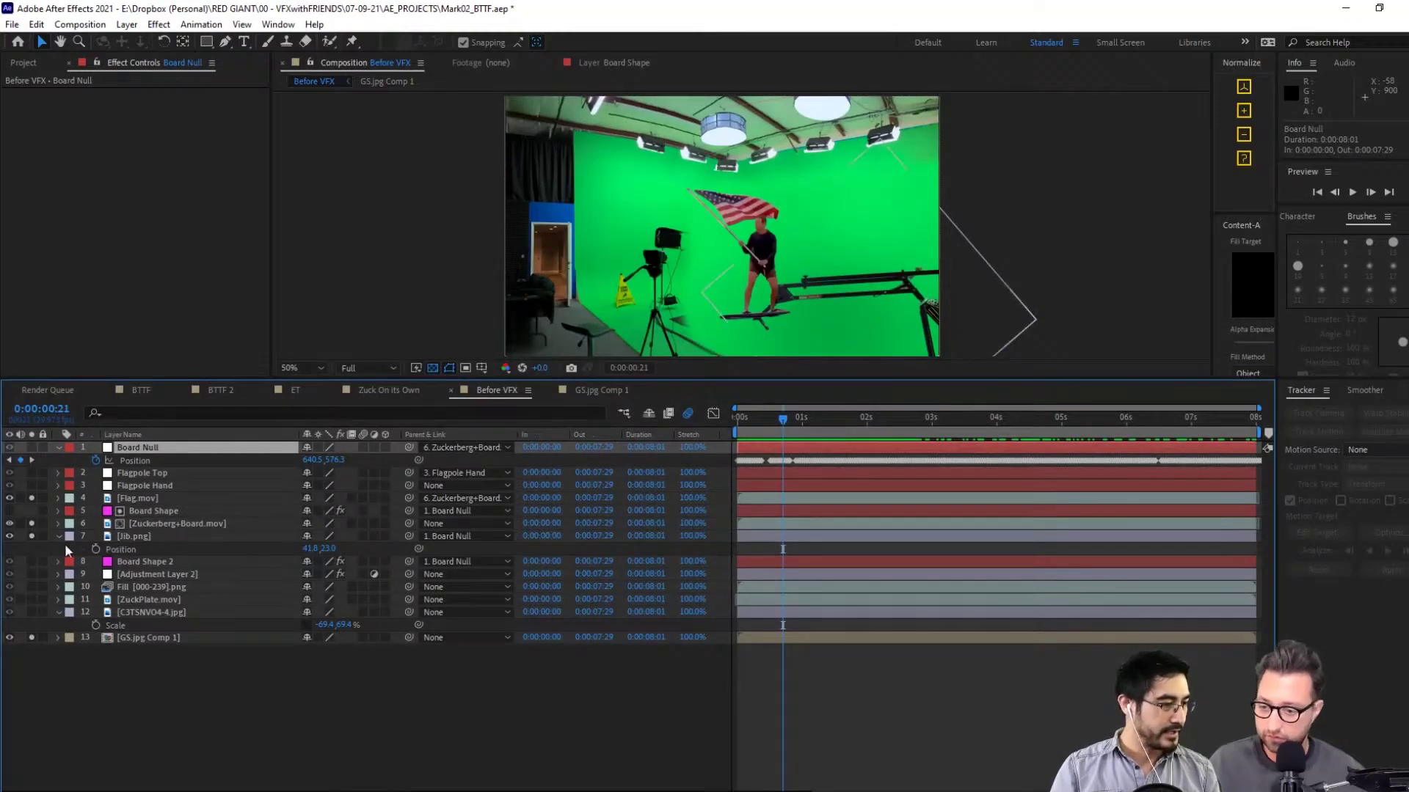
Add the expression thisComp.layer("Board Null").toComp([0,0,0]) to Jib.png's Position
{"action": "left_click", "coordinate": [143, 539]}
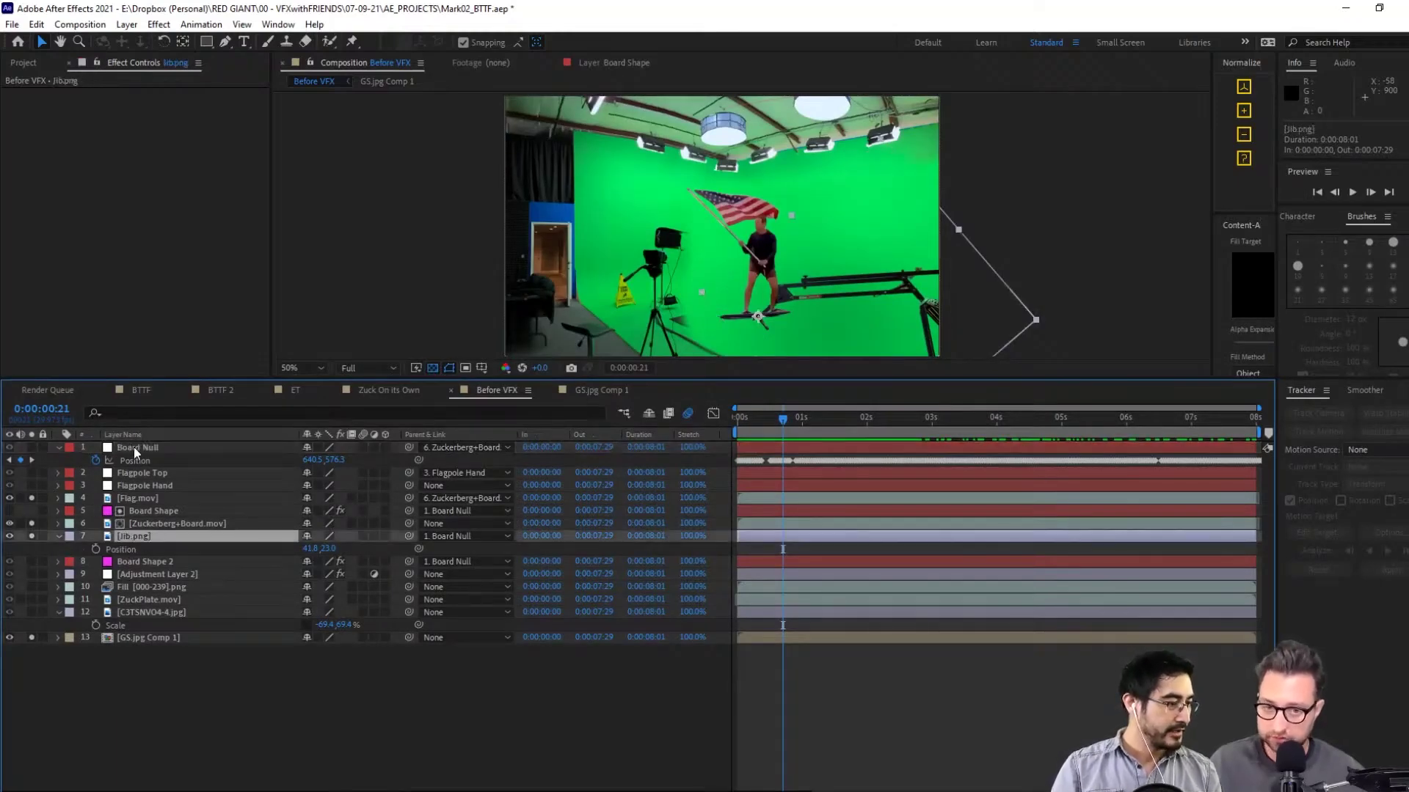
{"action": "left_click", "coordinate": [136, 448]}
{"action": "left_click", "coordinate": [129, 535]}
{"action": "left_click", "coordinate": [109, 550]}
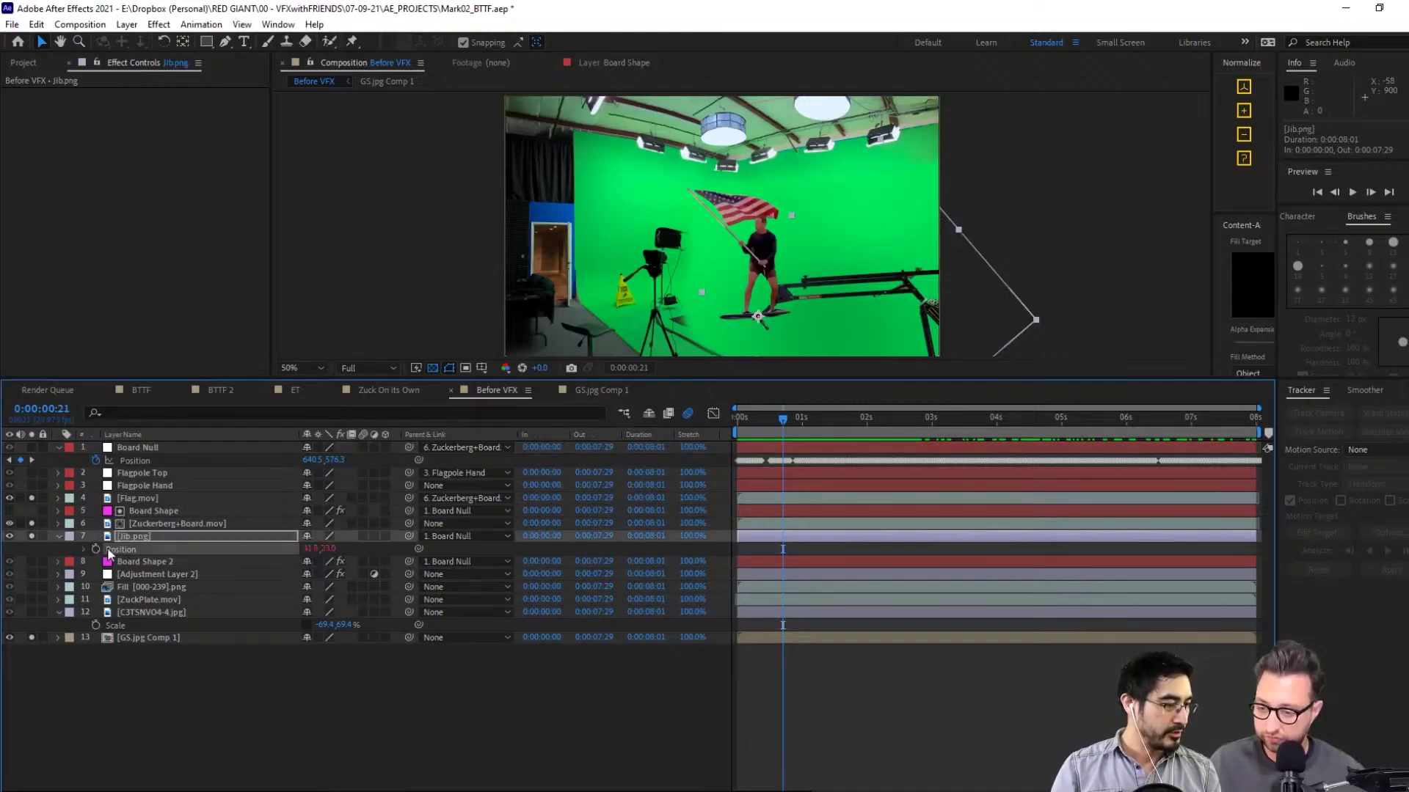
{"action": "left_click", "coordinate": [96, 549], "text": "alt"}
{"action": "left_click_drag", "start_coordinate": [345, 562], "coordinate": [202, 451]}
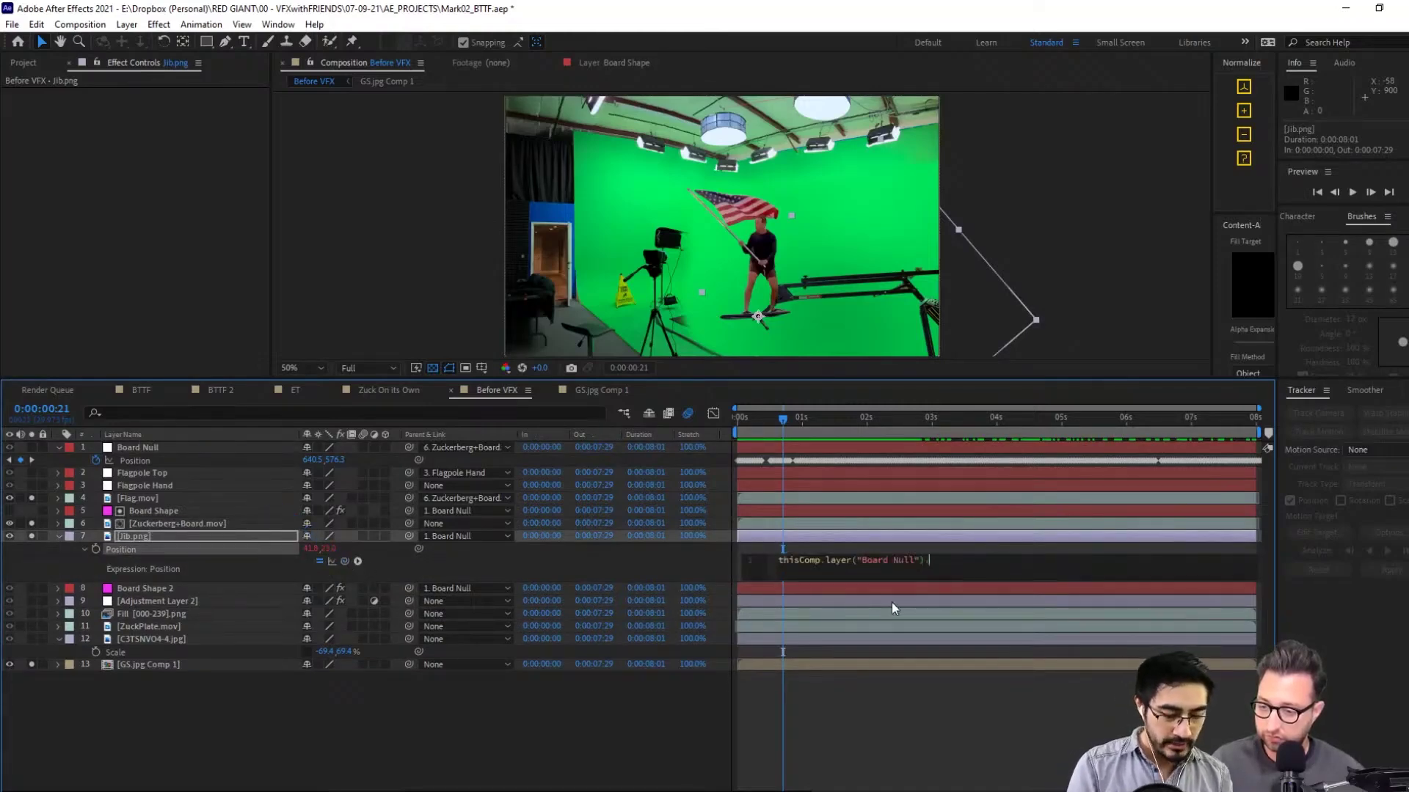
{"action": "type", "text": ".toComp"}
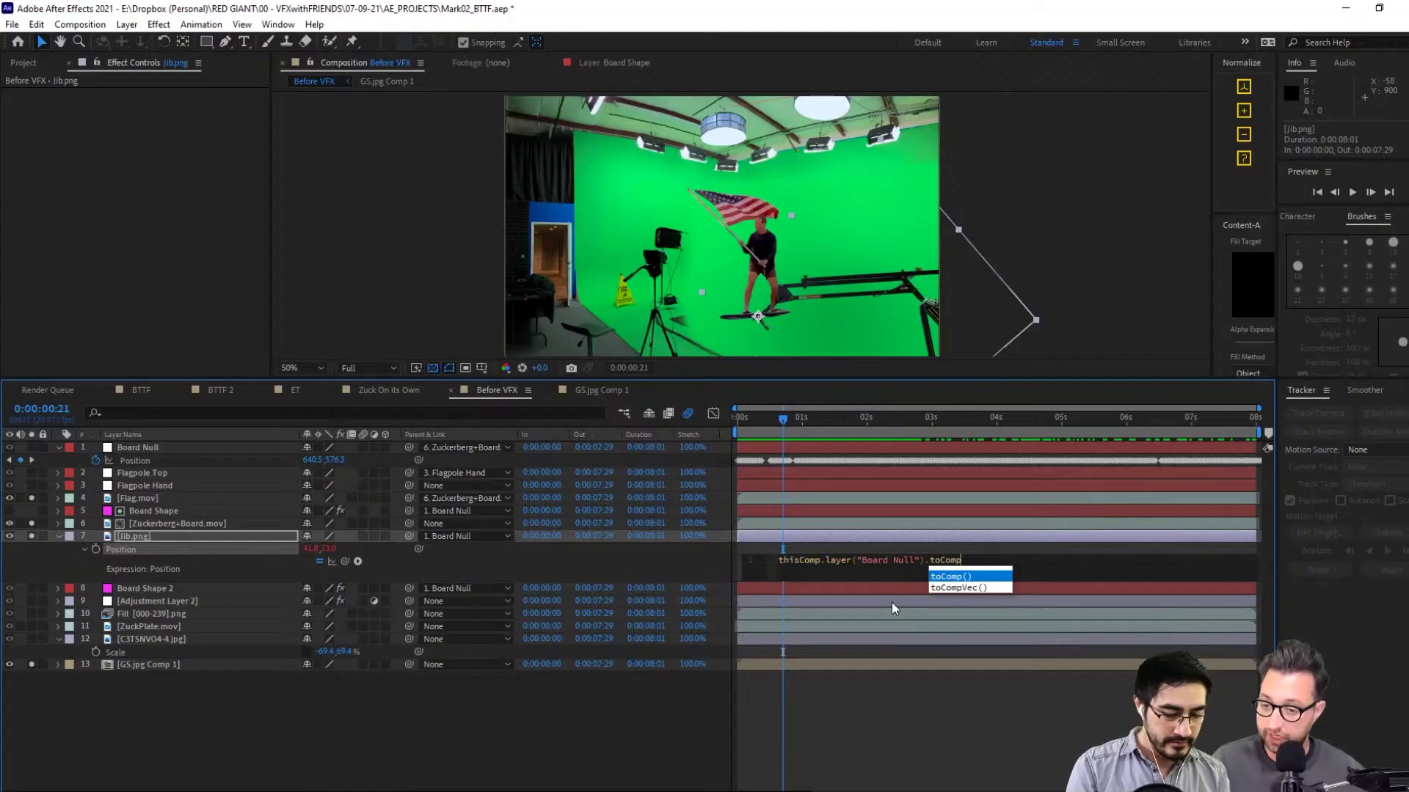
{"action": "type", "text": "([0,0,0,"}
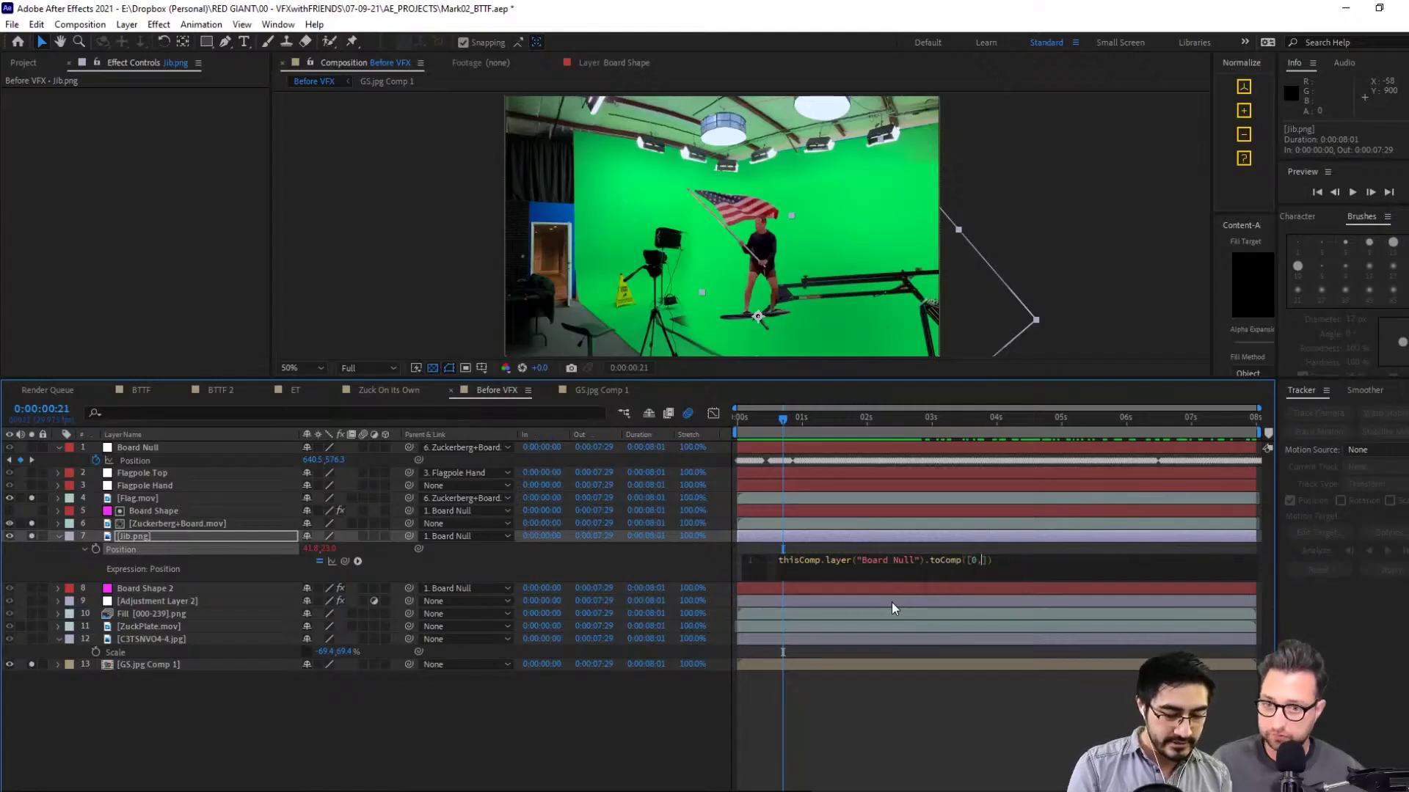
{"action": "key", "text": "BackSpace"}
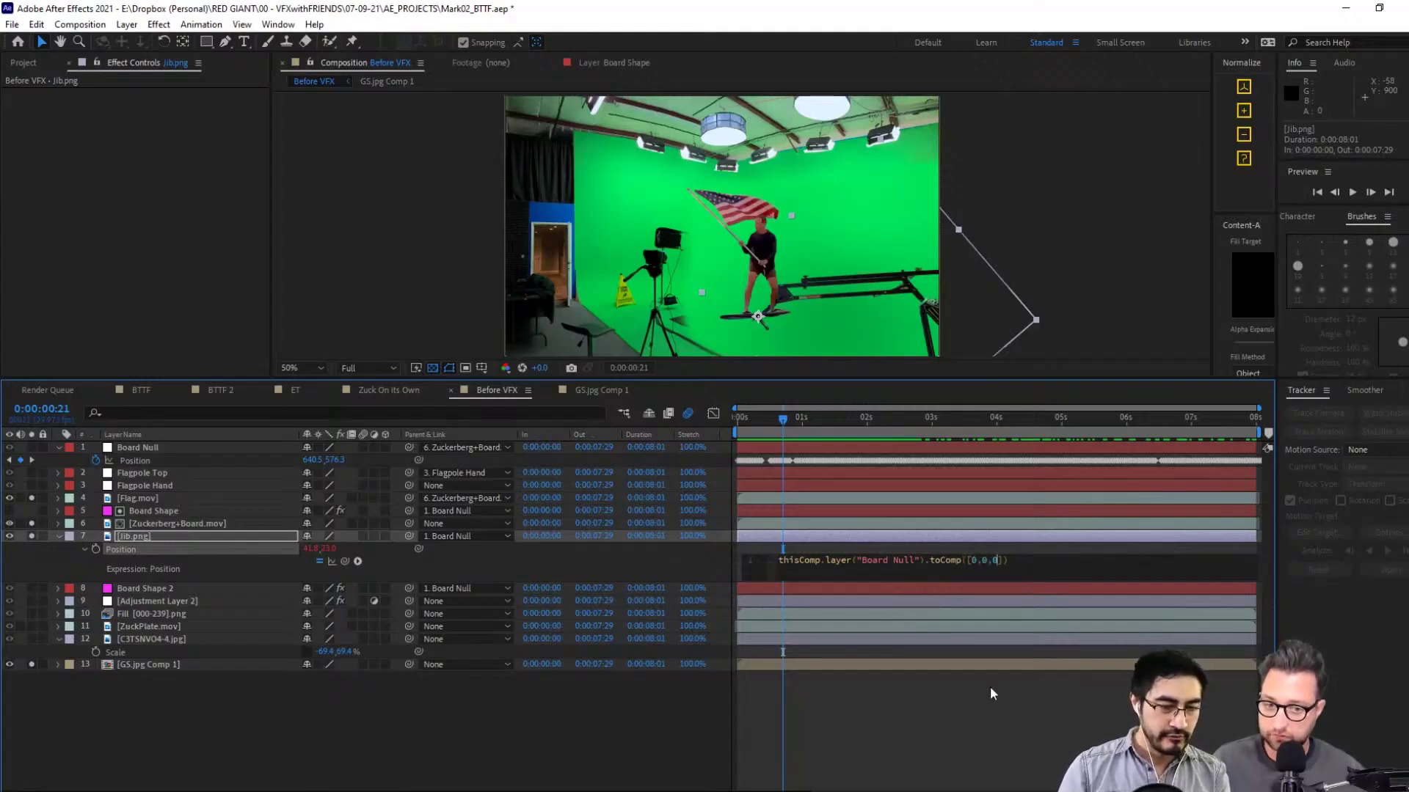
{"action": "left_click", "coordinate": [980, 707]}
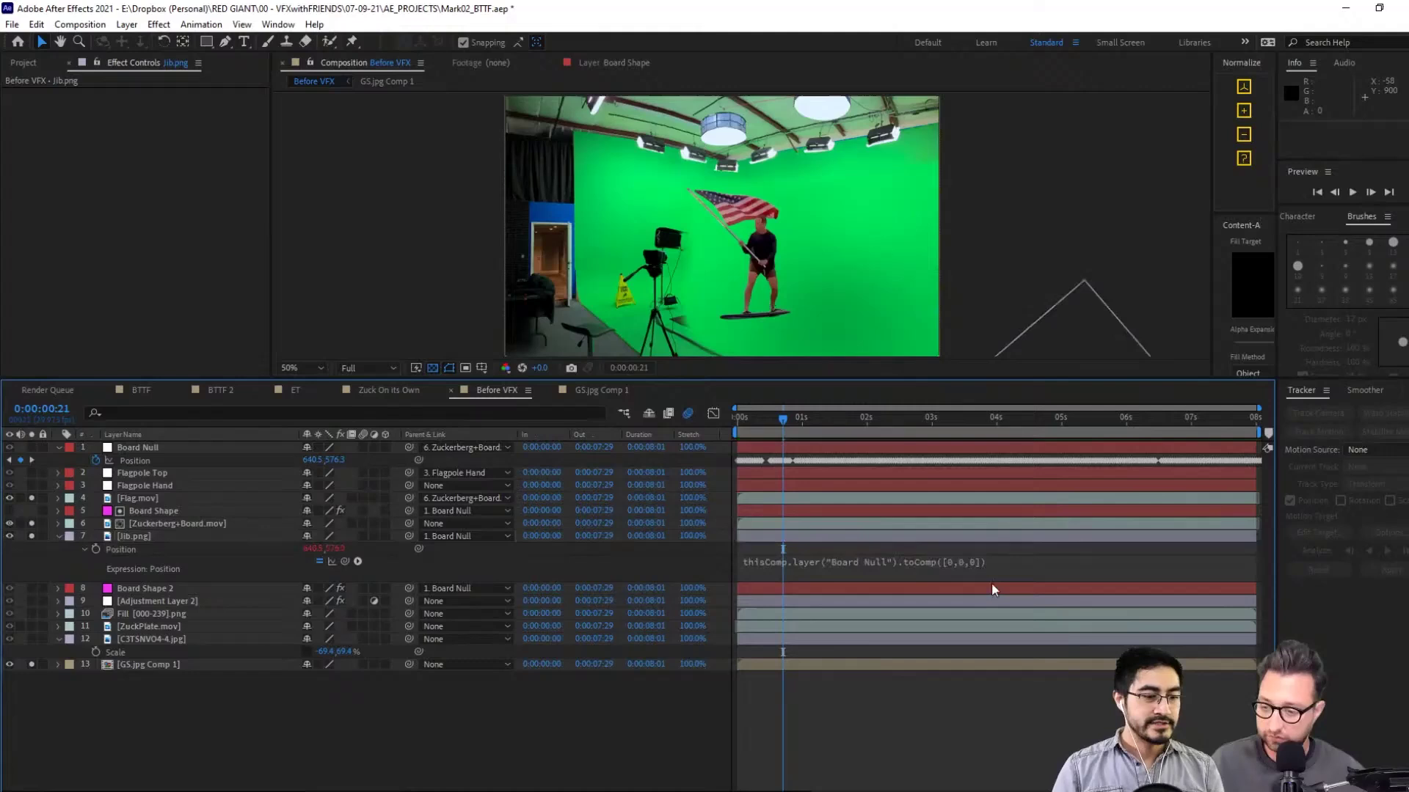
Examine the layer reference, the toComp call and the [0,0,0] coordinates in Jib.png's Position expression without editing it
{"action": "left_click", "coordinate": [872, 569]}
{"action": "left_click_drag", "start_coordinate": [930, 562], "coordinate": [758, 565]}
{"action": "key", "text": "Right"}
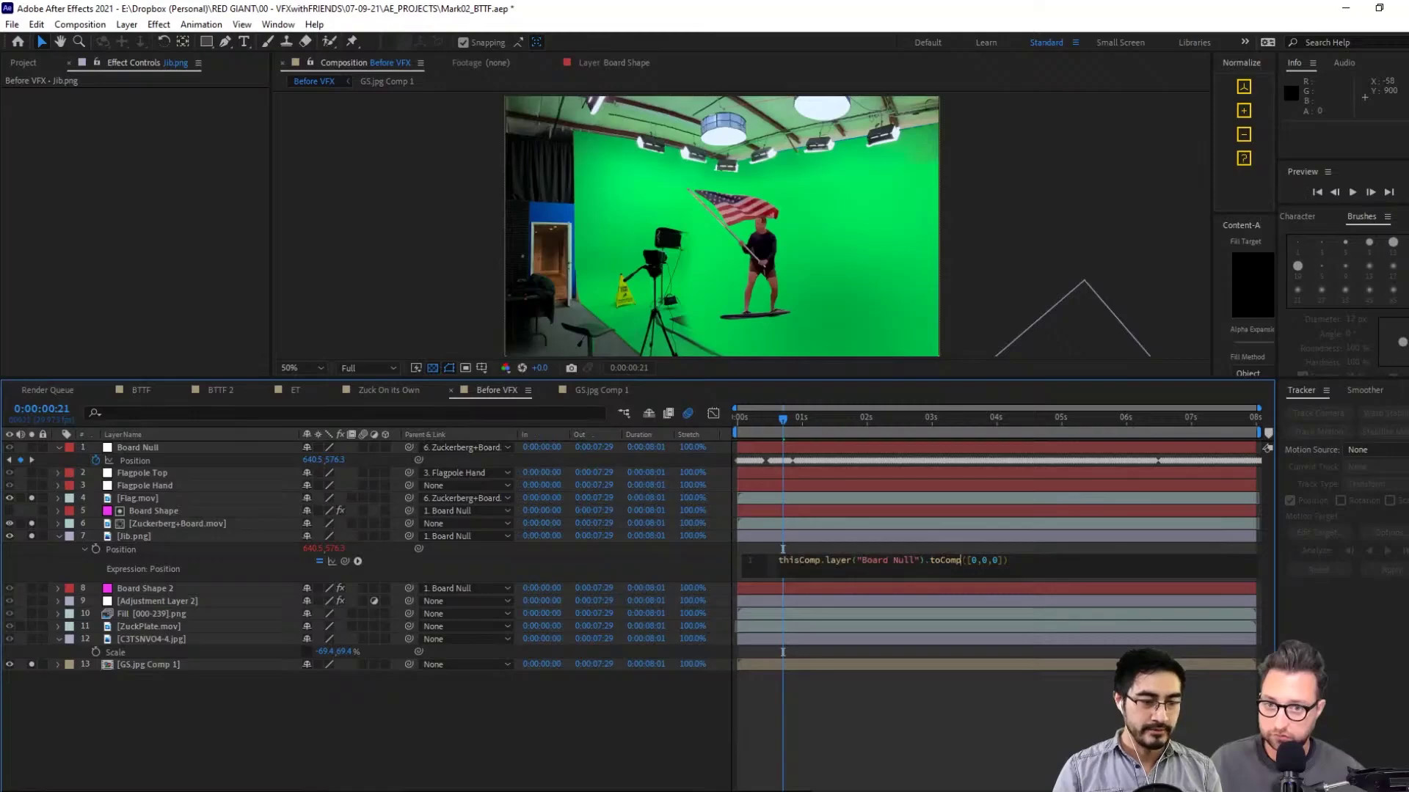
{"action": "key", "text": "Right"}
{"action": "key", "text": "shift+Right"}
{"action": "key", "text": "shift+Right"}
{"action": "key", "text": "shift+Right"}
{"action": "key", "text": "shift+Right"}
{"action": "key", "text": "shift+Right"}
{"action": "key", "text": "shift+Right"}
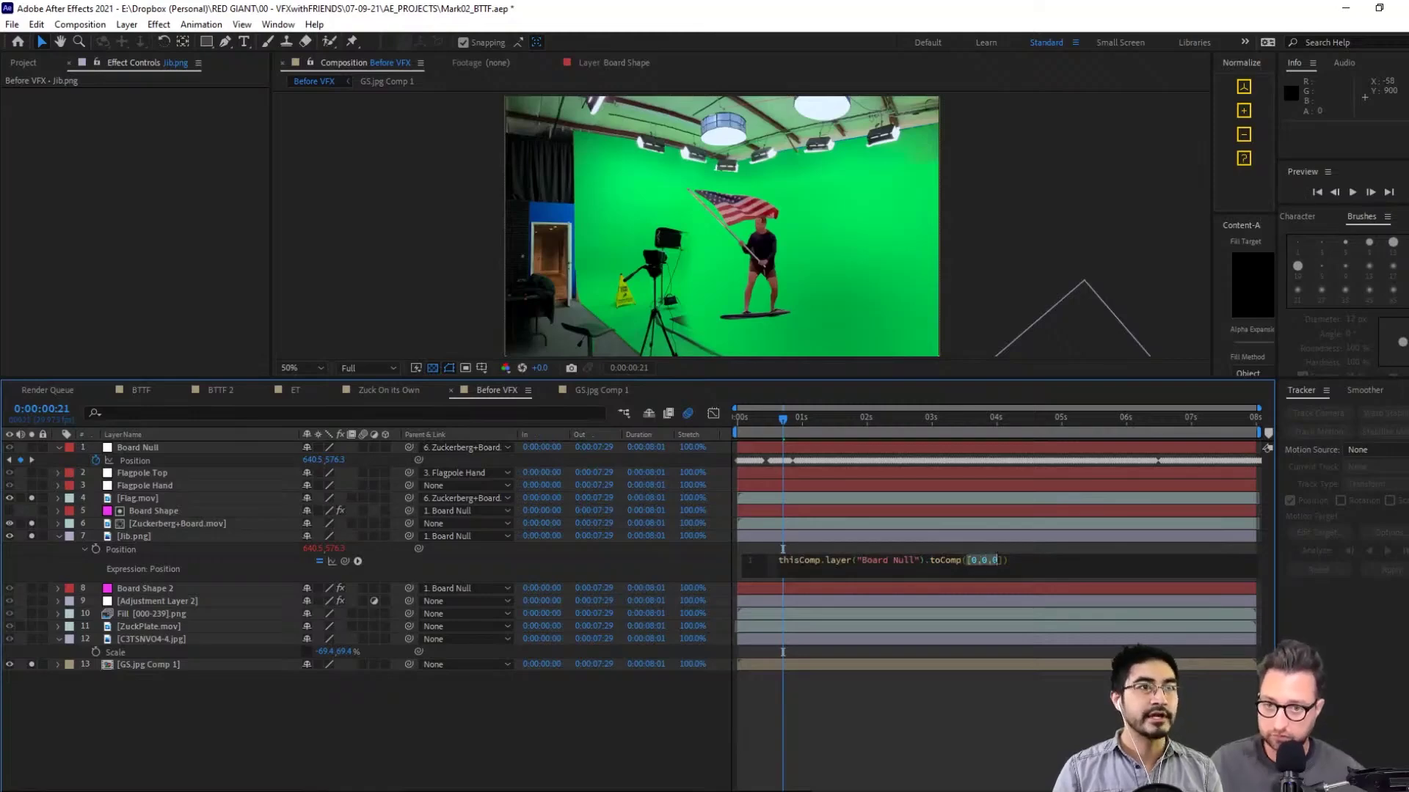
{"action": "left_click", "coordinate": [1025, 751]}
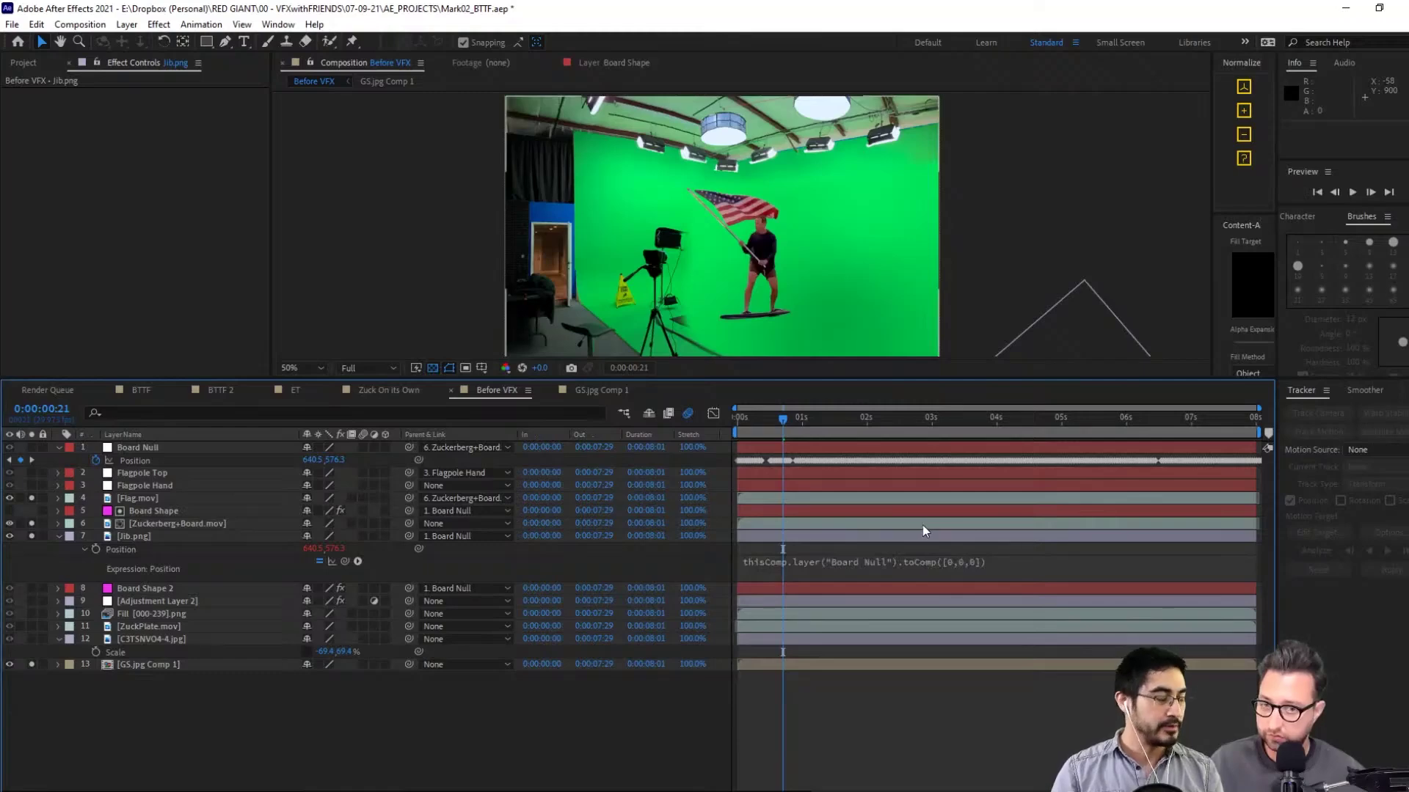
Copy the Position expression into Notepad to show it enlarged on one line, and switch back to After Effects
{"action": "left_click", "coordinate": [996, 565]}
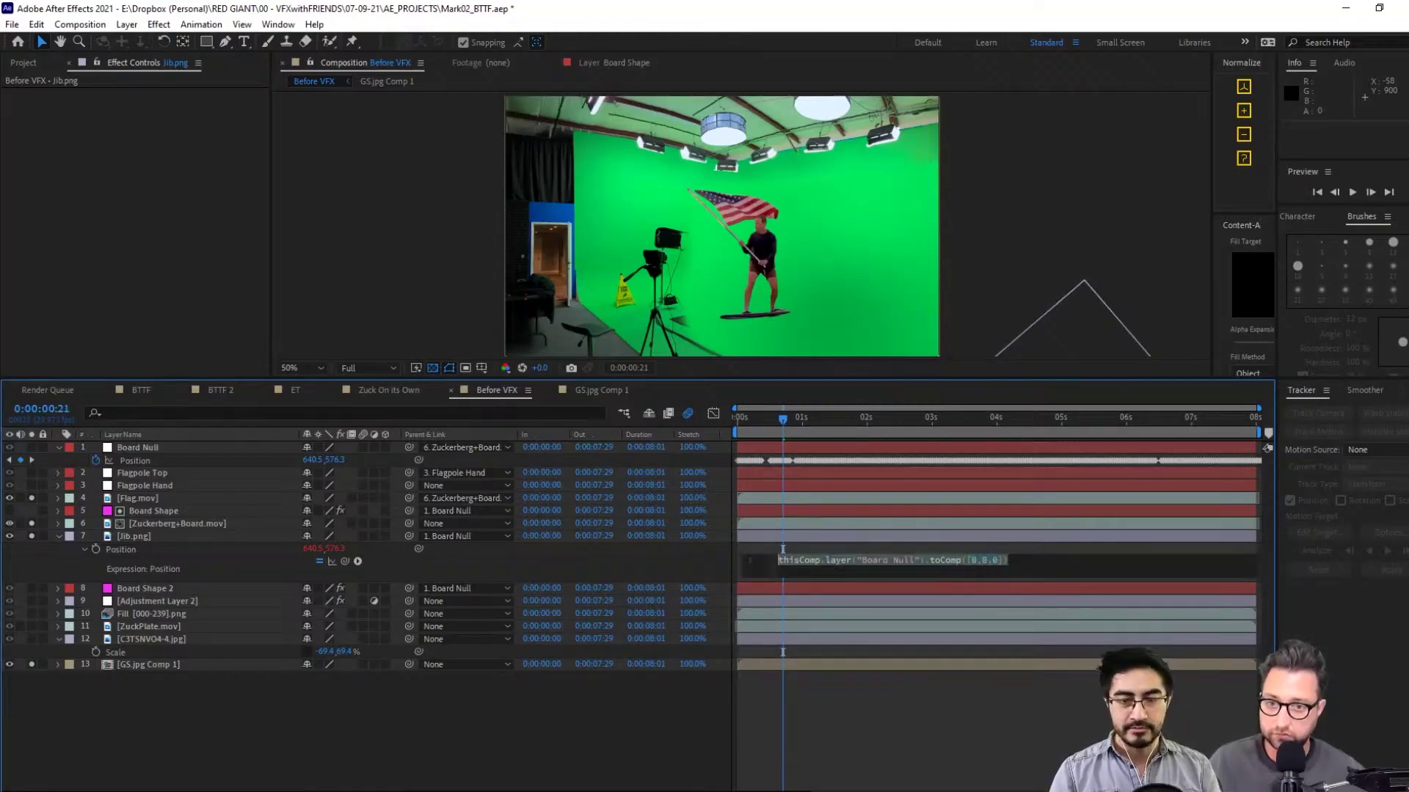
{"action": "key", "text": "alt+Tab"}
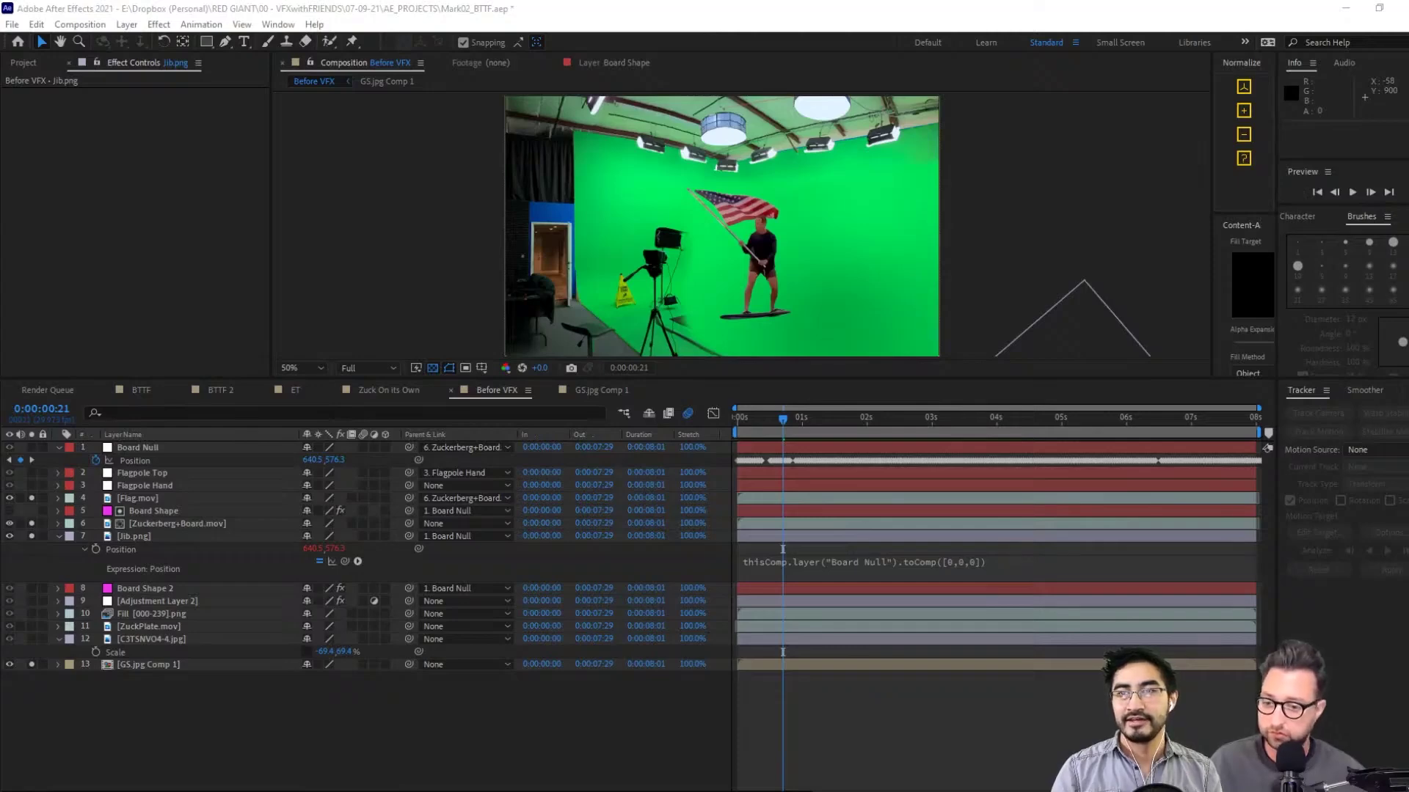
{"action": "key", "text": "alt+Tab"}
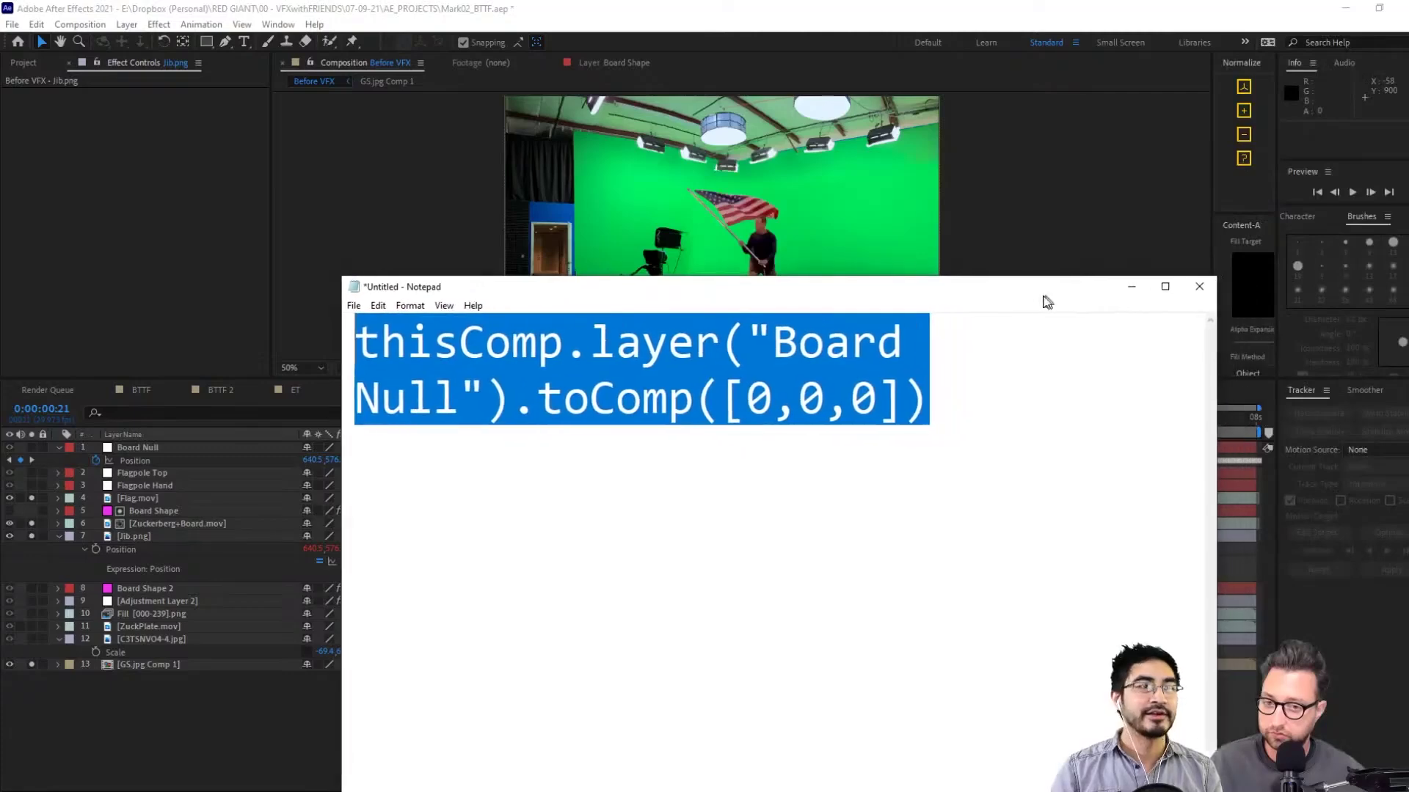
{"action": "left_click", "coordinate": [1038, 434]}
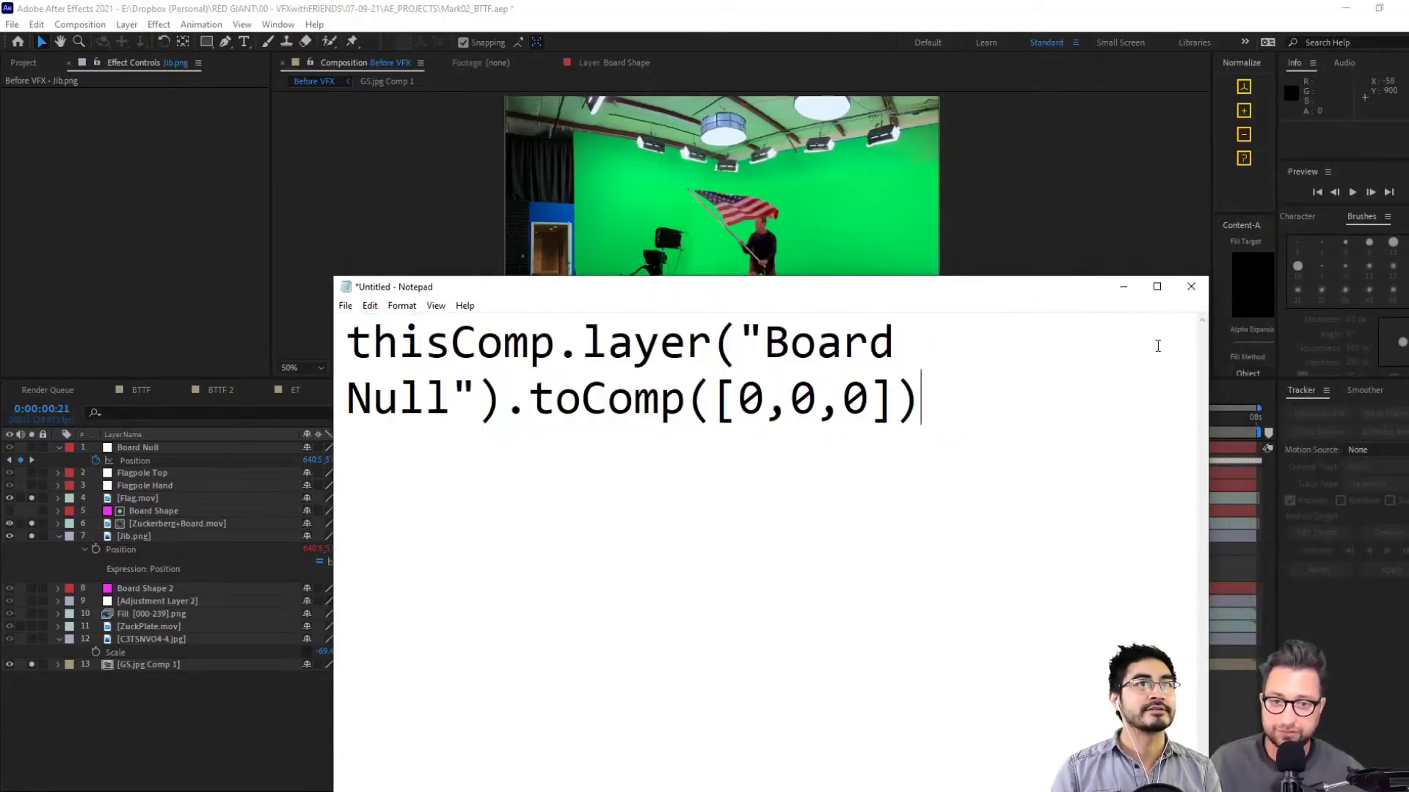
{"action": "left_click_drag", "start_coordinate": [1209, 347], "coordinate": [1408, 347]}
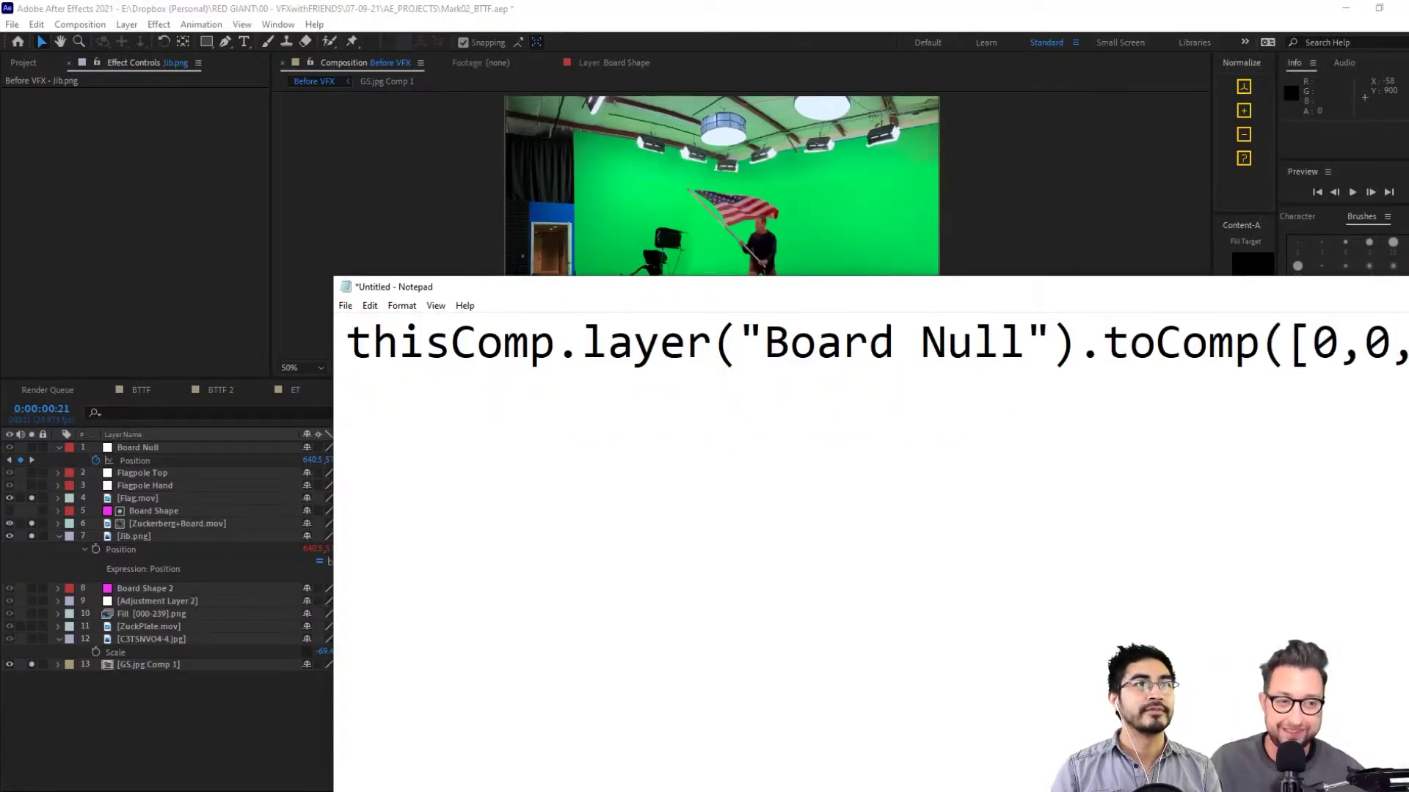
{"action": "left_click_drag", "start_coordinate": [1253, 301], "coordinate": [928, 325]}
{"action": "left_click", "coordinate": [1066, 94]}
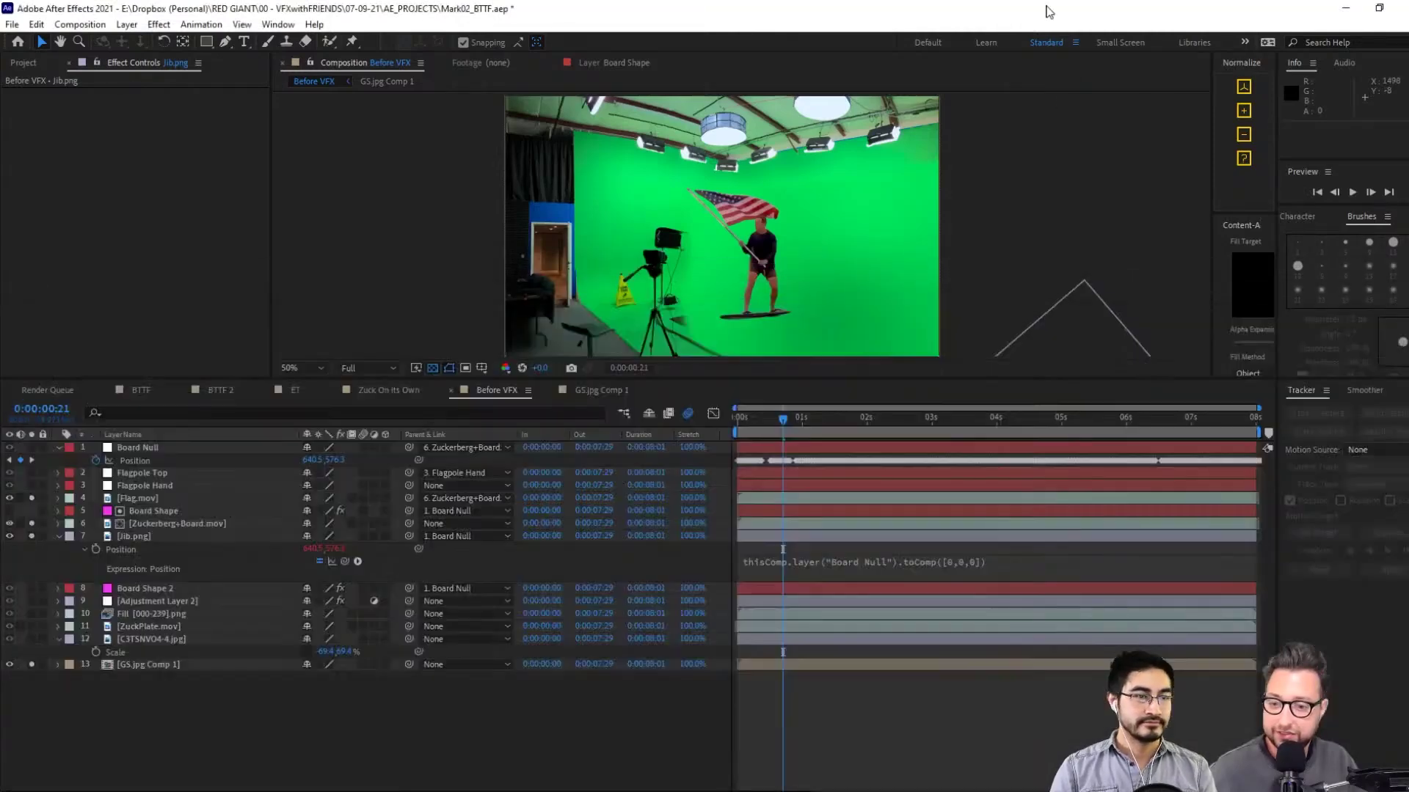
Go back to the first frame, recheck Jib.png's Position expression, and locate the layer outside the composition frame
{"action": "left_click", "coordinate": [177, 538]}
{"action": "left_click_drag", "start_coordinate": [773, 416], "coordinate": [685, 438]}
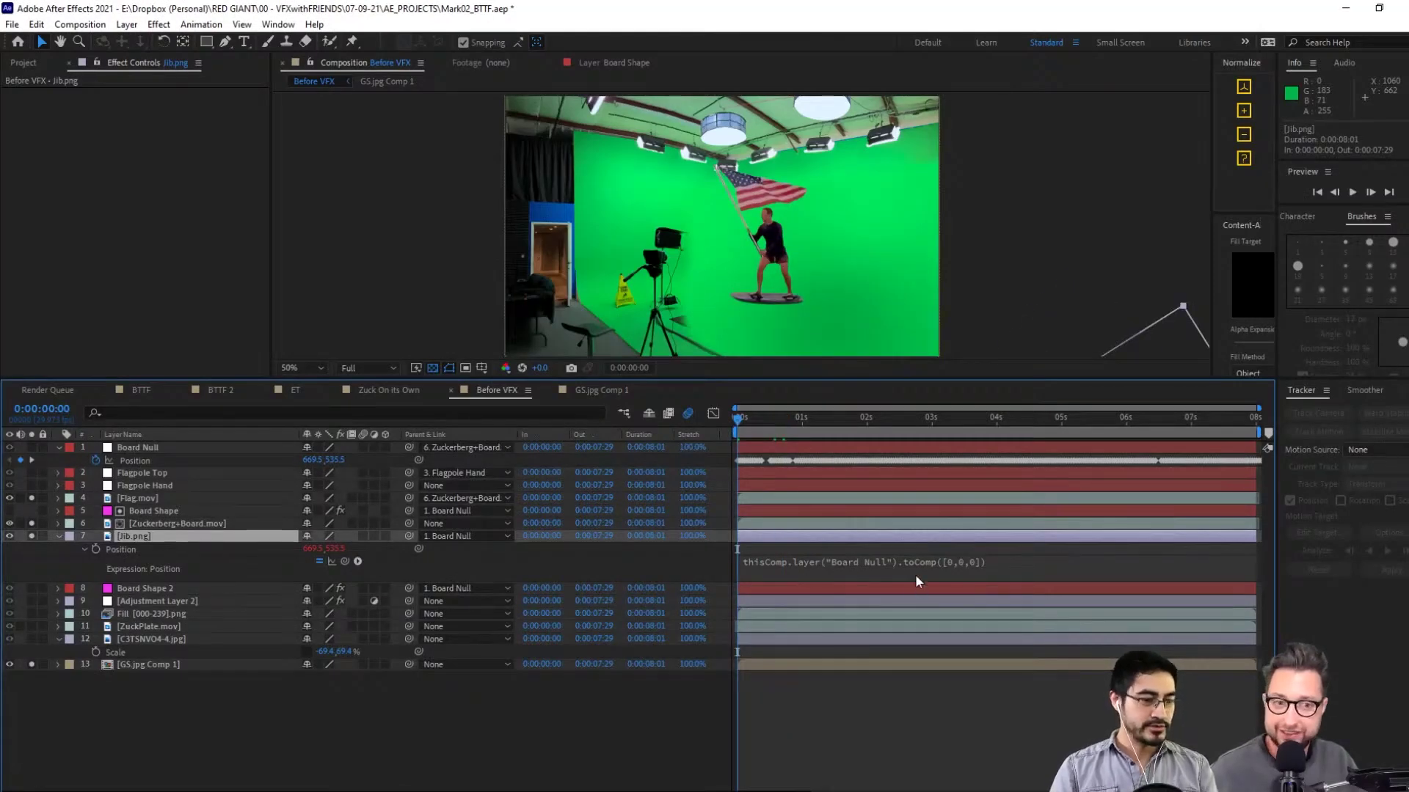
{"action": "left_click", "coordinate": [896, 568]}
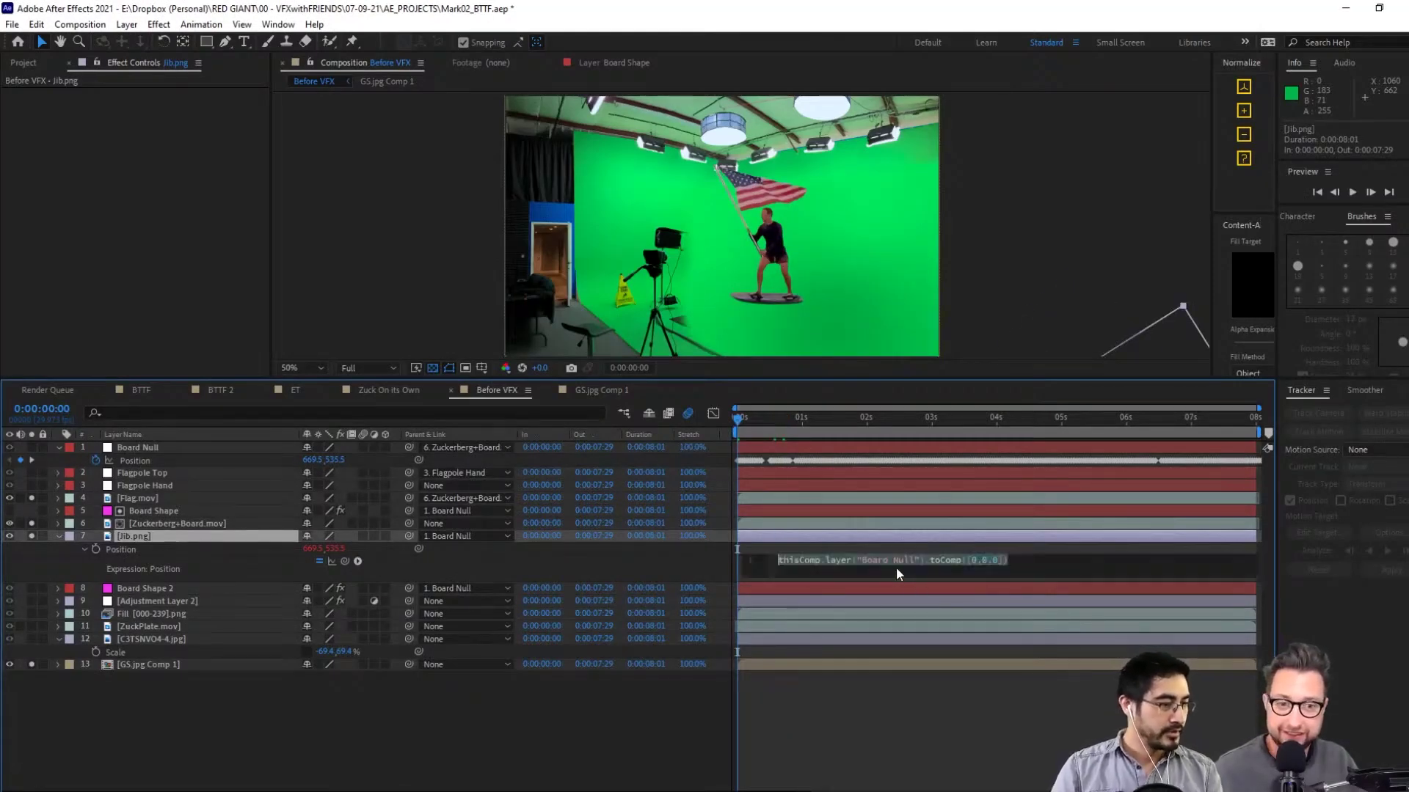
{"action": "left_click", "coordinate": [902, 761]}
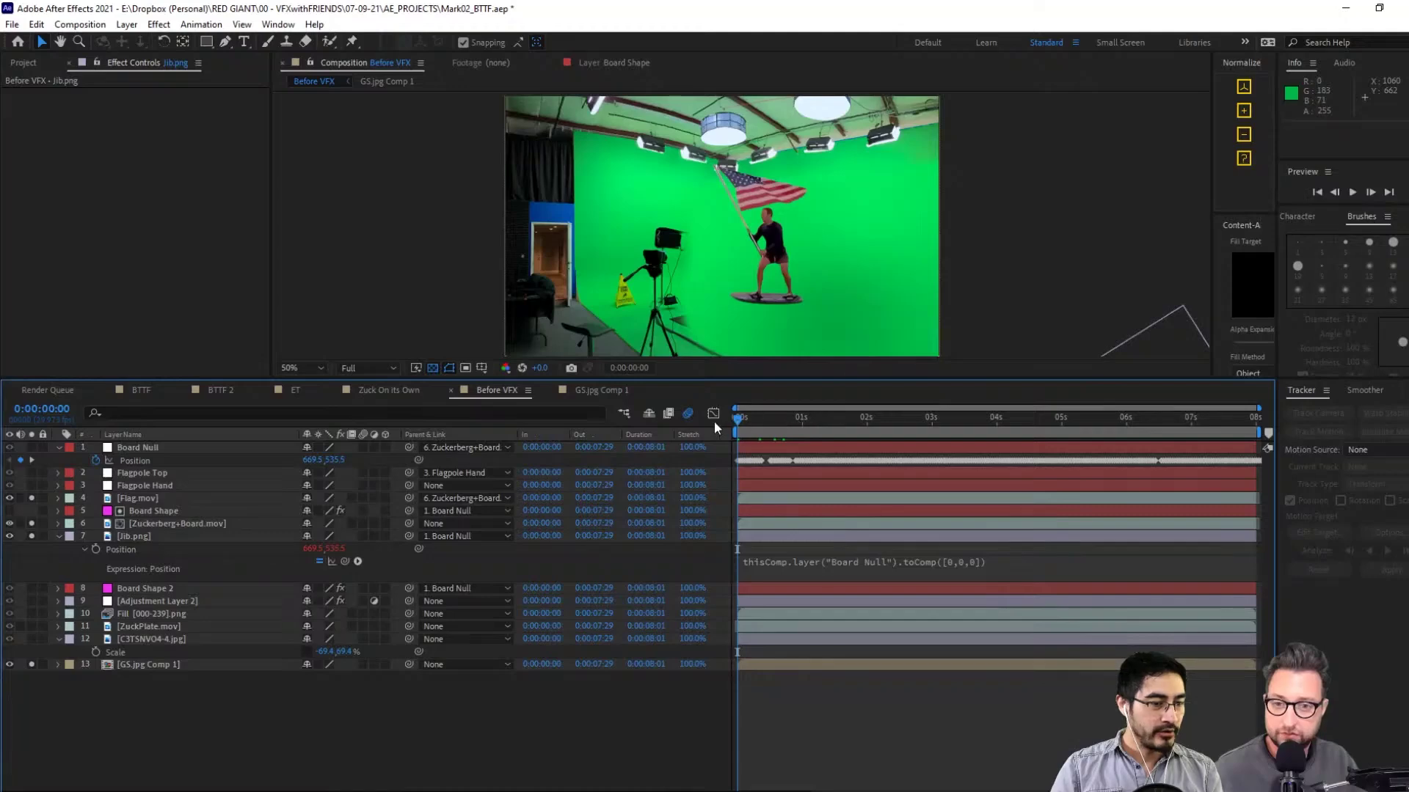
{"action": "left_click", "coordinate": [1174, 337]}
{"action": "key", "text": "comma"}
{"action": "key", "text": "comma"}
{"action": "key", "text": "comma"}
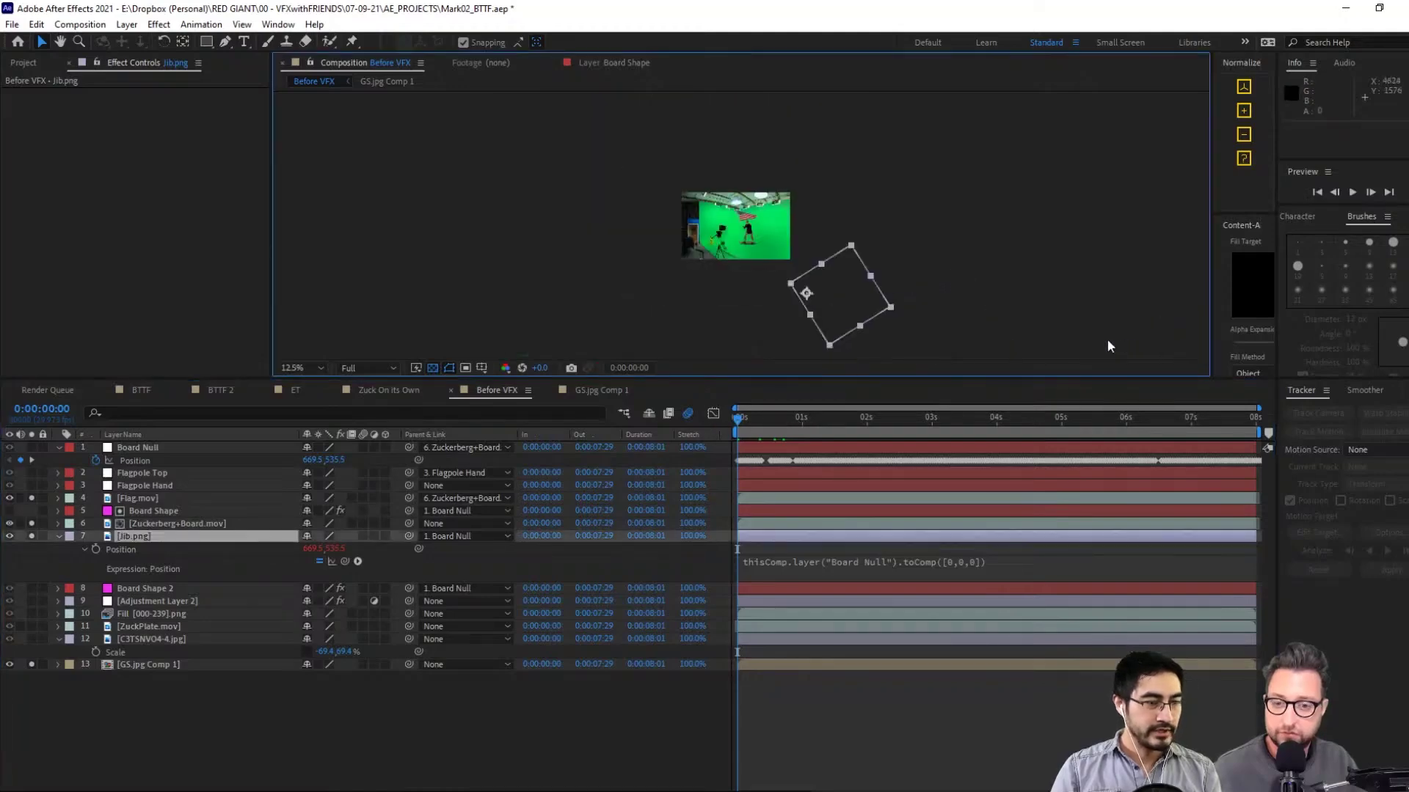
Make Board Null visible and soloed, and set Jib.png's parent to None
{"action": "left_click", "coordinate": [146, 449]}
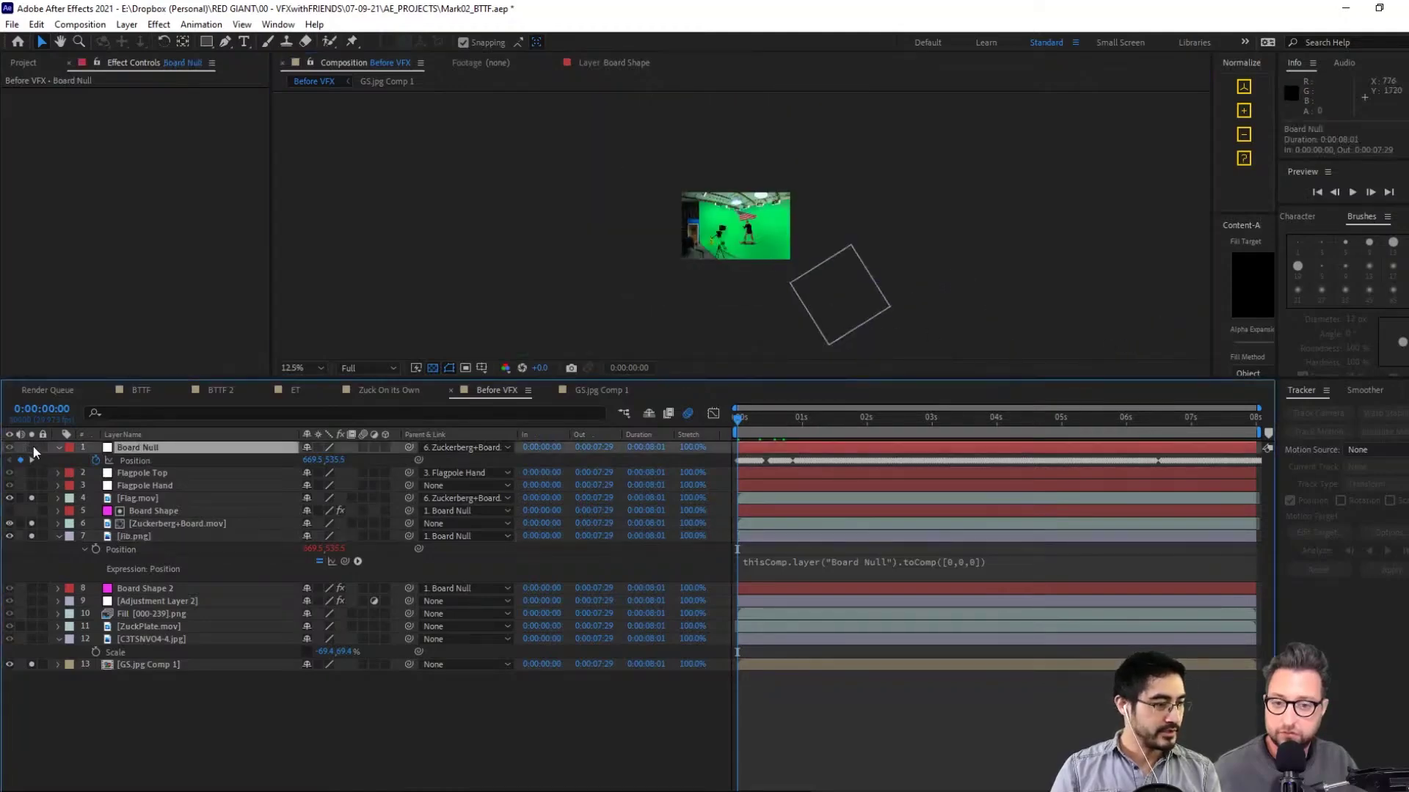
{"action": "left_click", "coordinate": [492, 536]}
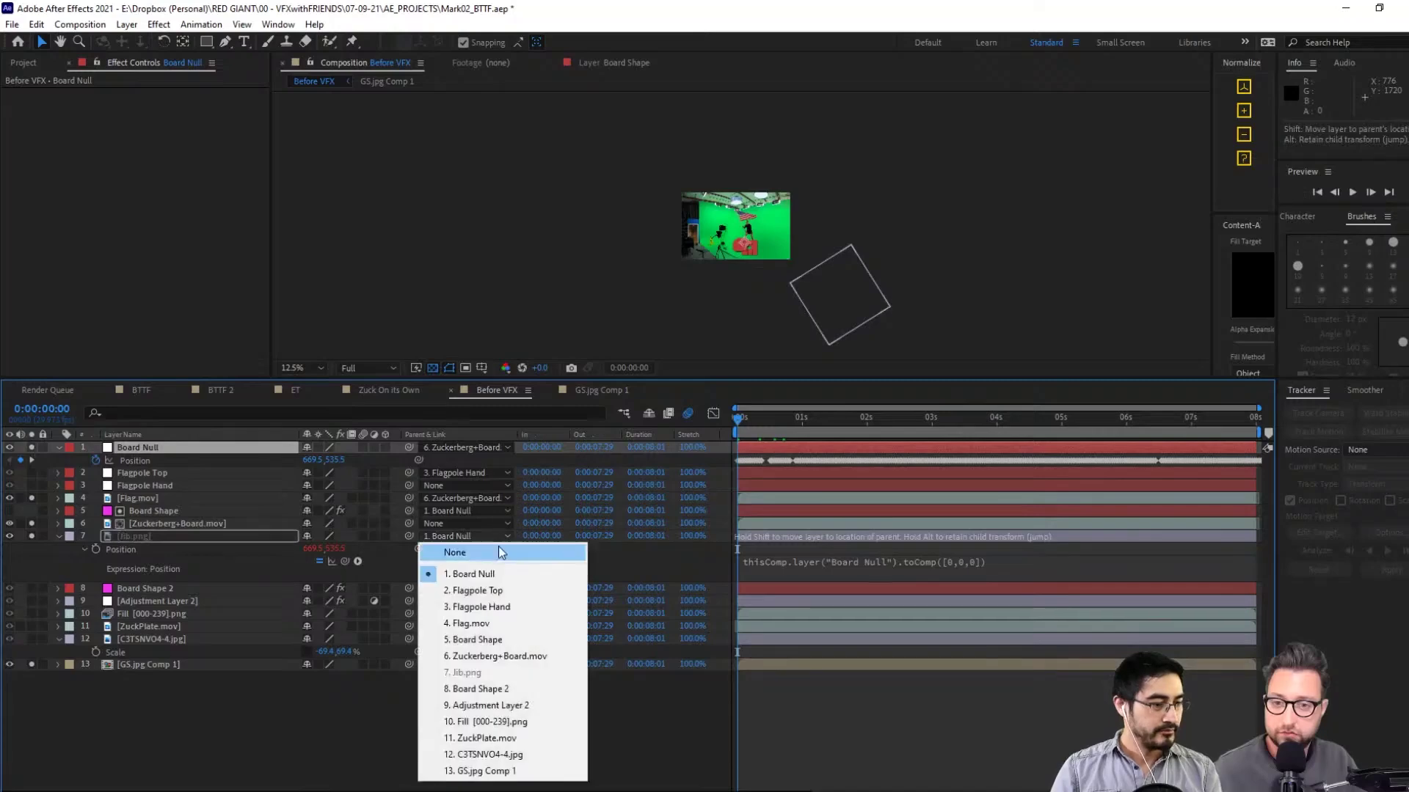
{"action": "left_click", "coordinate": [507, 555]}
{"action": "key", "text": "period"}
{"action": "key", "text": "period"}
{"action": "key", "text": "period"}
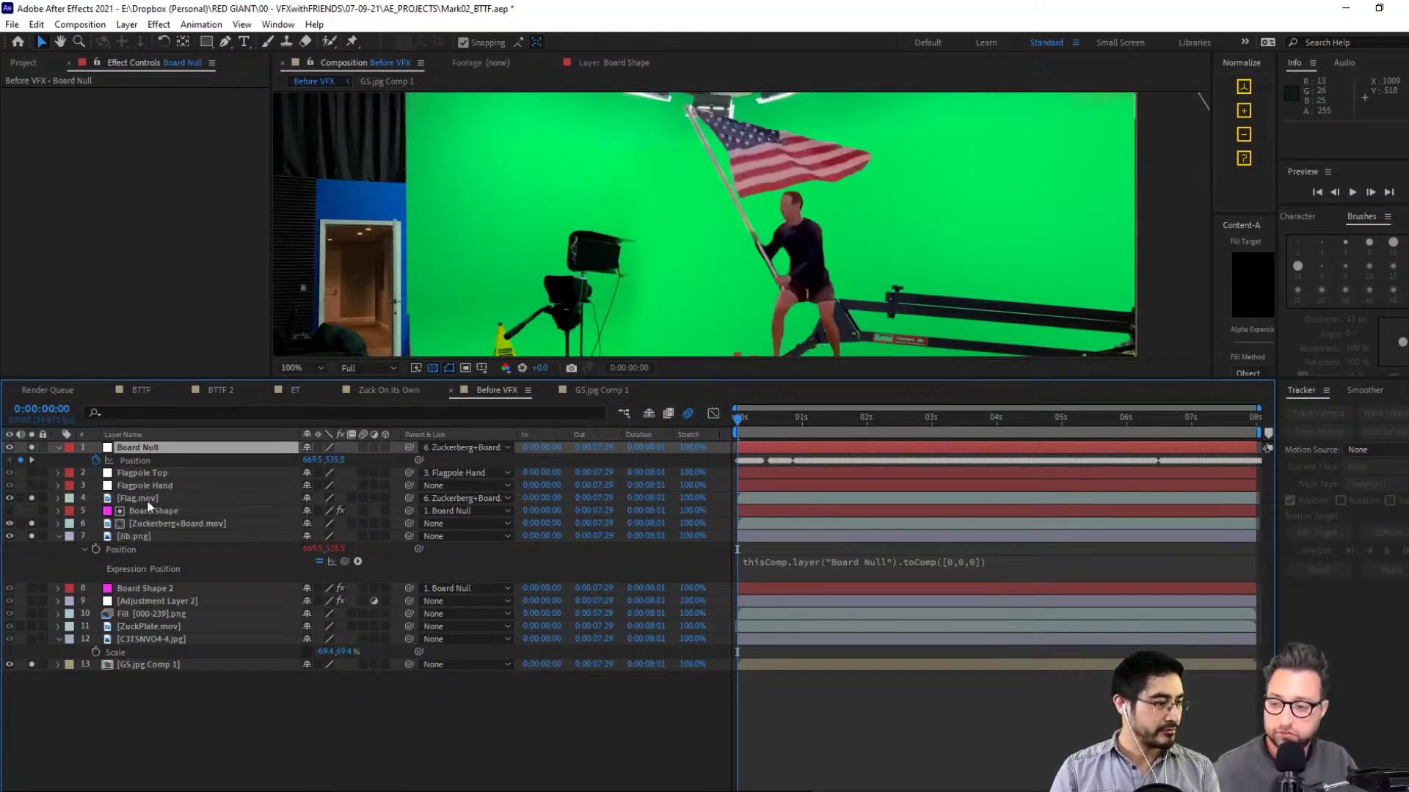
Select Jib.png, fit the shot in view, and play it back to check how the jib follows the board
{"action": "left_click", "coordinate": [147, 536]}
{"action": "key", "text": "comma"}
{"action": "left_click_drag", "start_coordinate": [929, 253], "coordinate": [903, 253]}
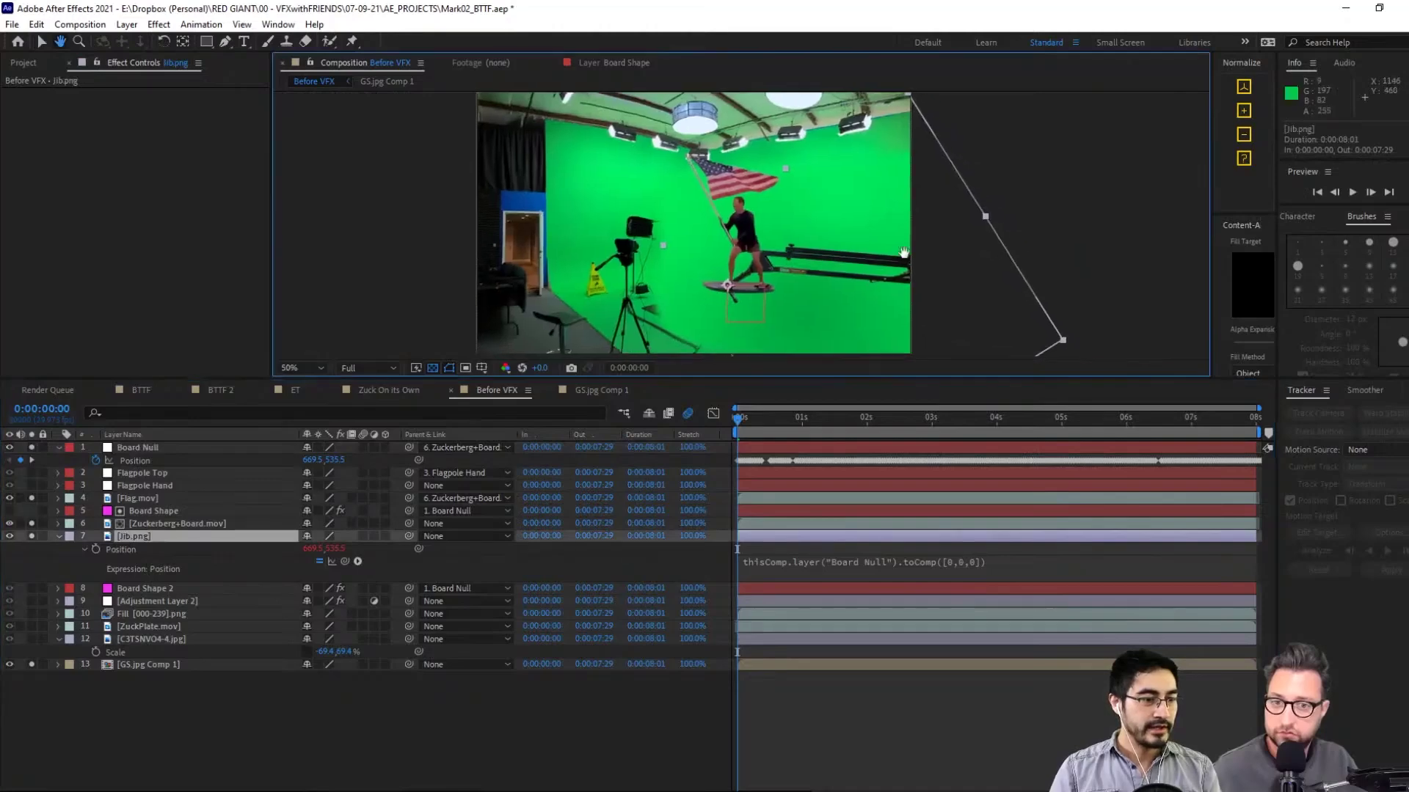
{"action": "key", "text": "v"}
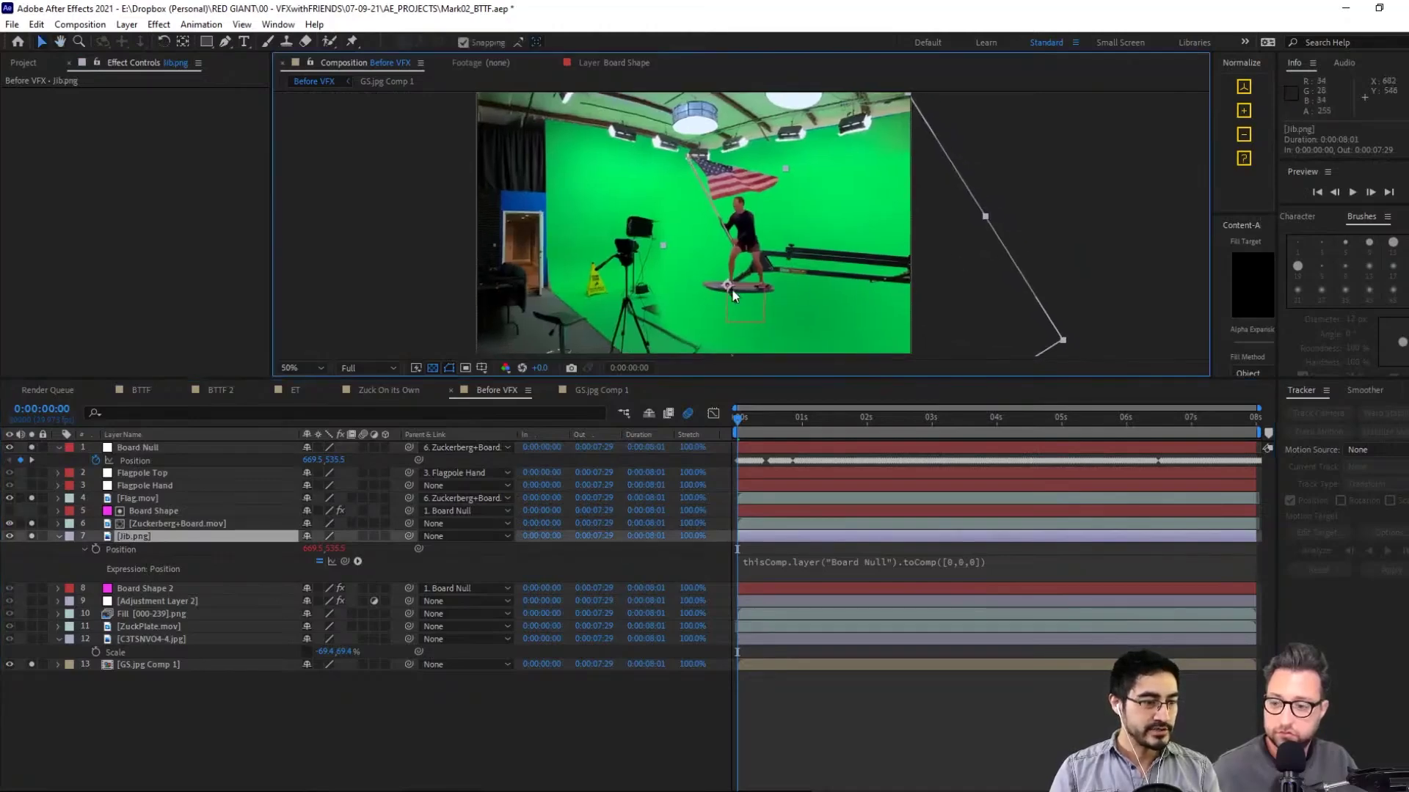
{"action": "left_click", "coordinate": [1352, 192]}
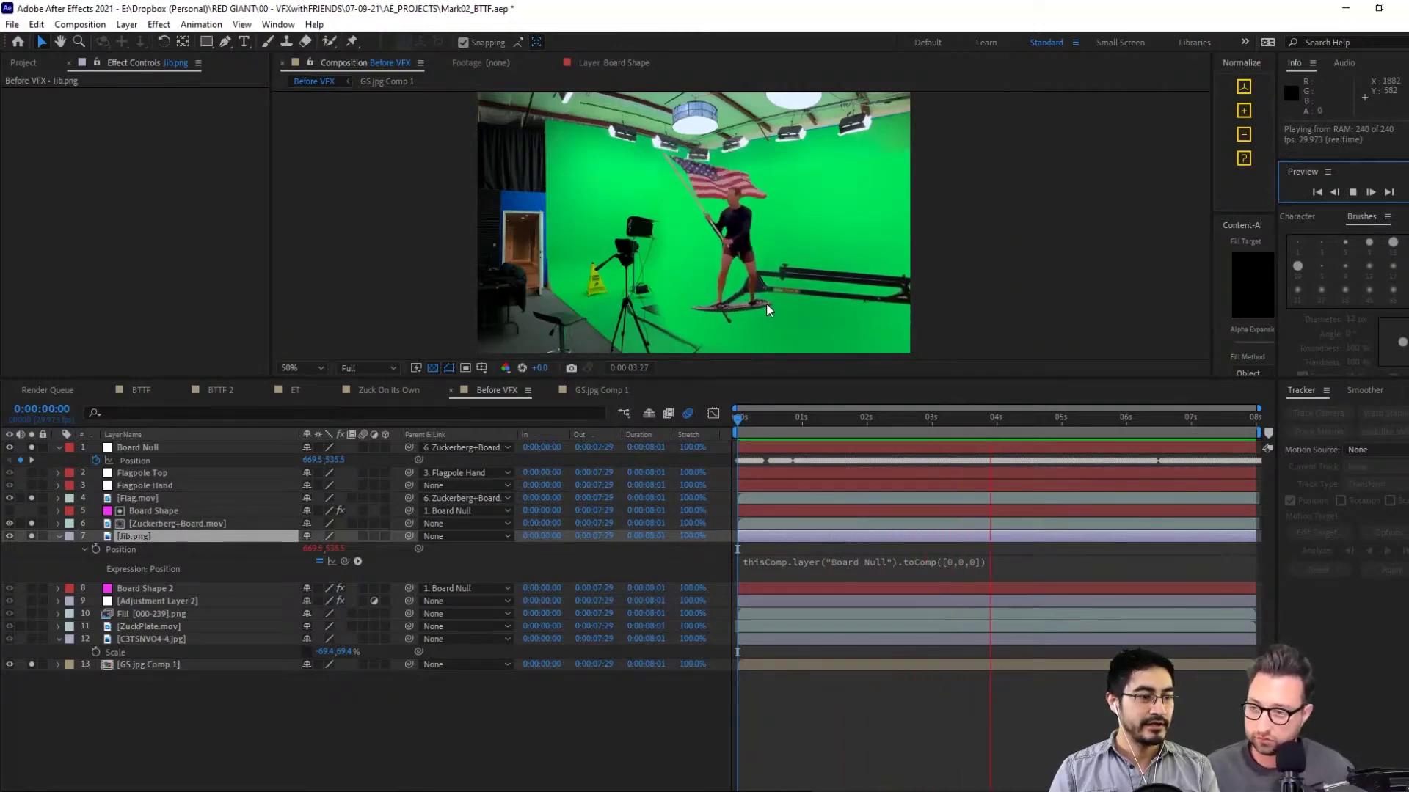
Rotate Jib.png to about -41° on the first frame and start keyframing its Rotation there
{"action": "left_click", "coordinate": [855, 298]}
{"action": "key", "text": "w"}
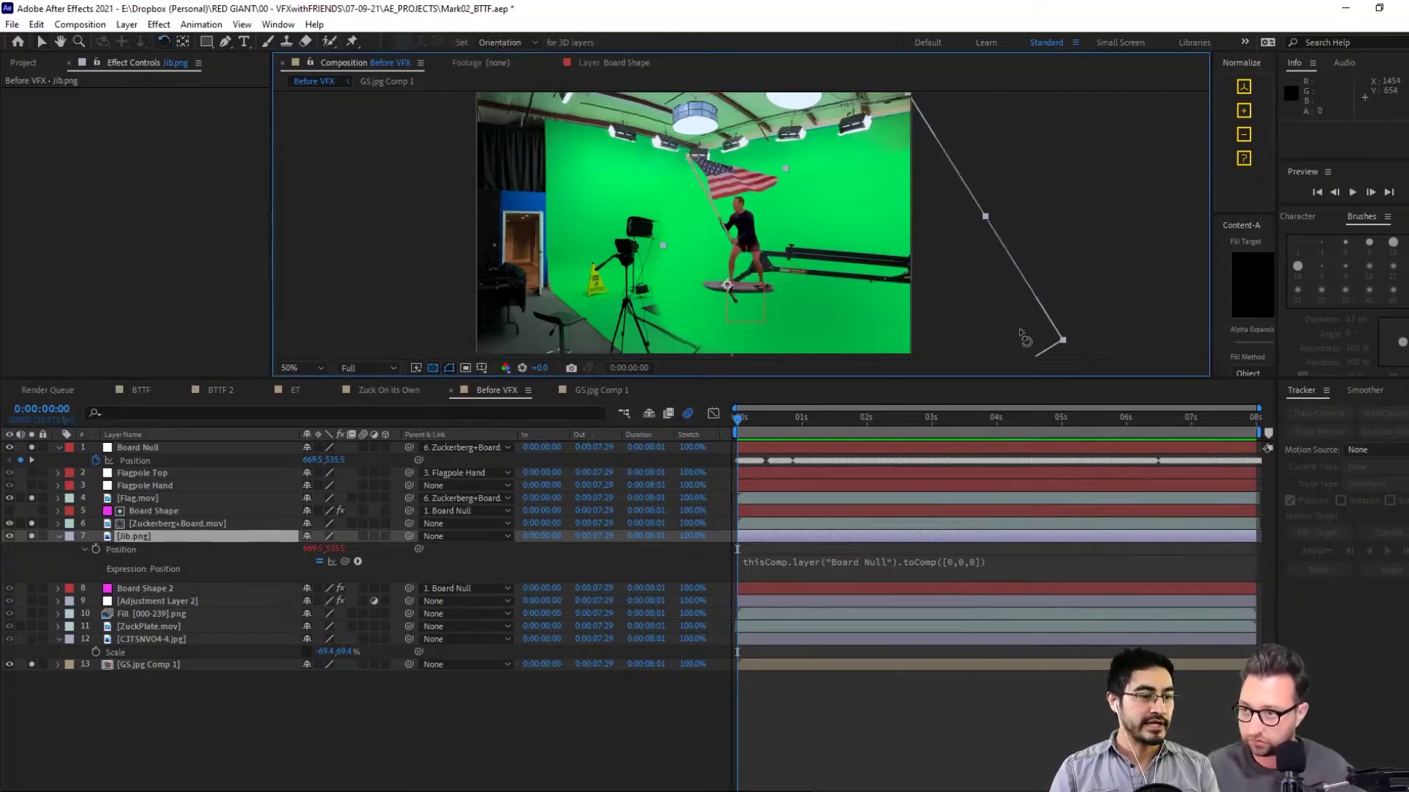
{"action": "mouse_move", "coordinate": [1020, 337]}
{"action": "left_mouse_down"}
{"action": "mouse_move", "coordinate": [1037, 263]}
{"action": "mouse_move", "coordinate": [1011, 307]}
{"action": "mouse_move", "coordinate": [1023, 322]}
{"action": "left_mouse_up"}
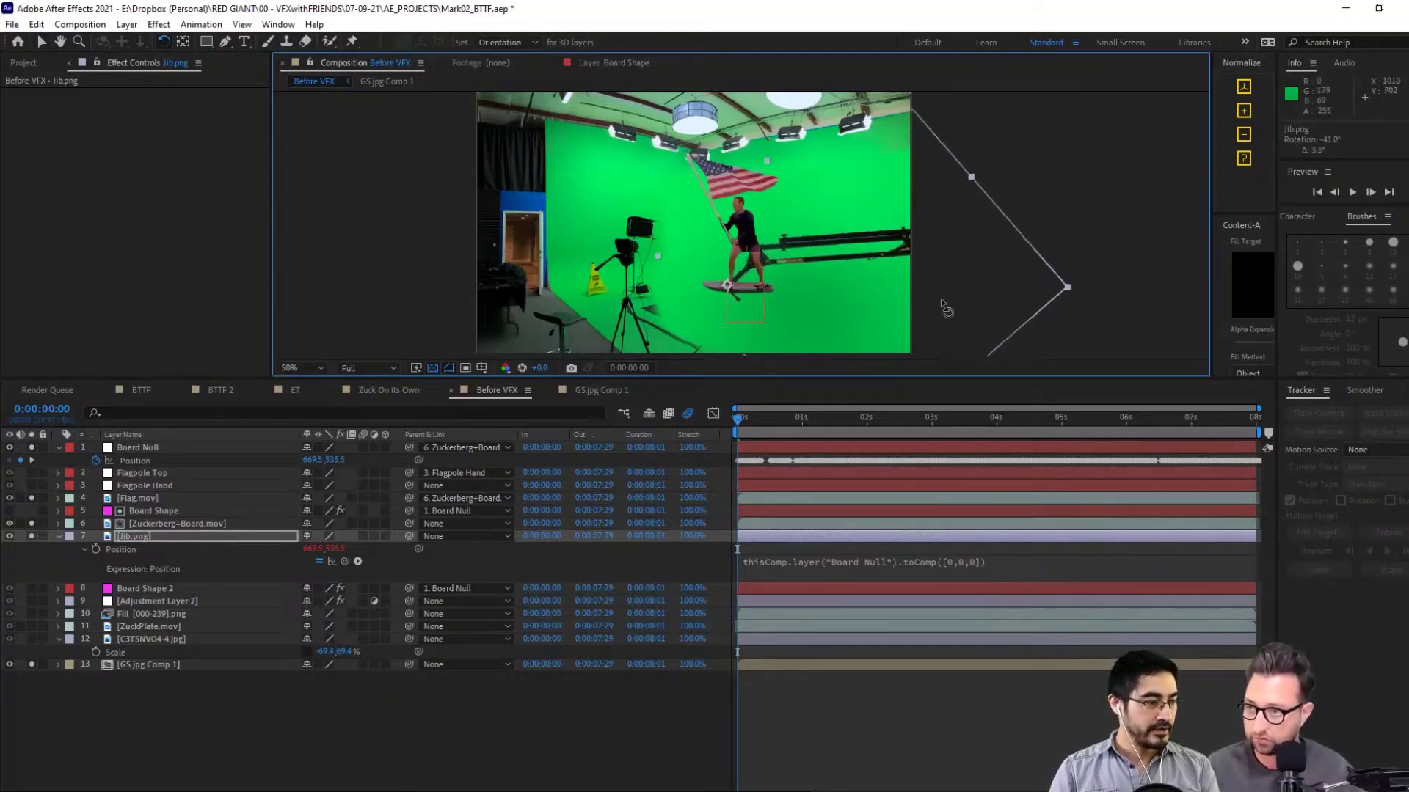
{"action": "key", "text": "r"}
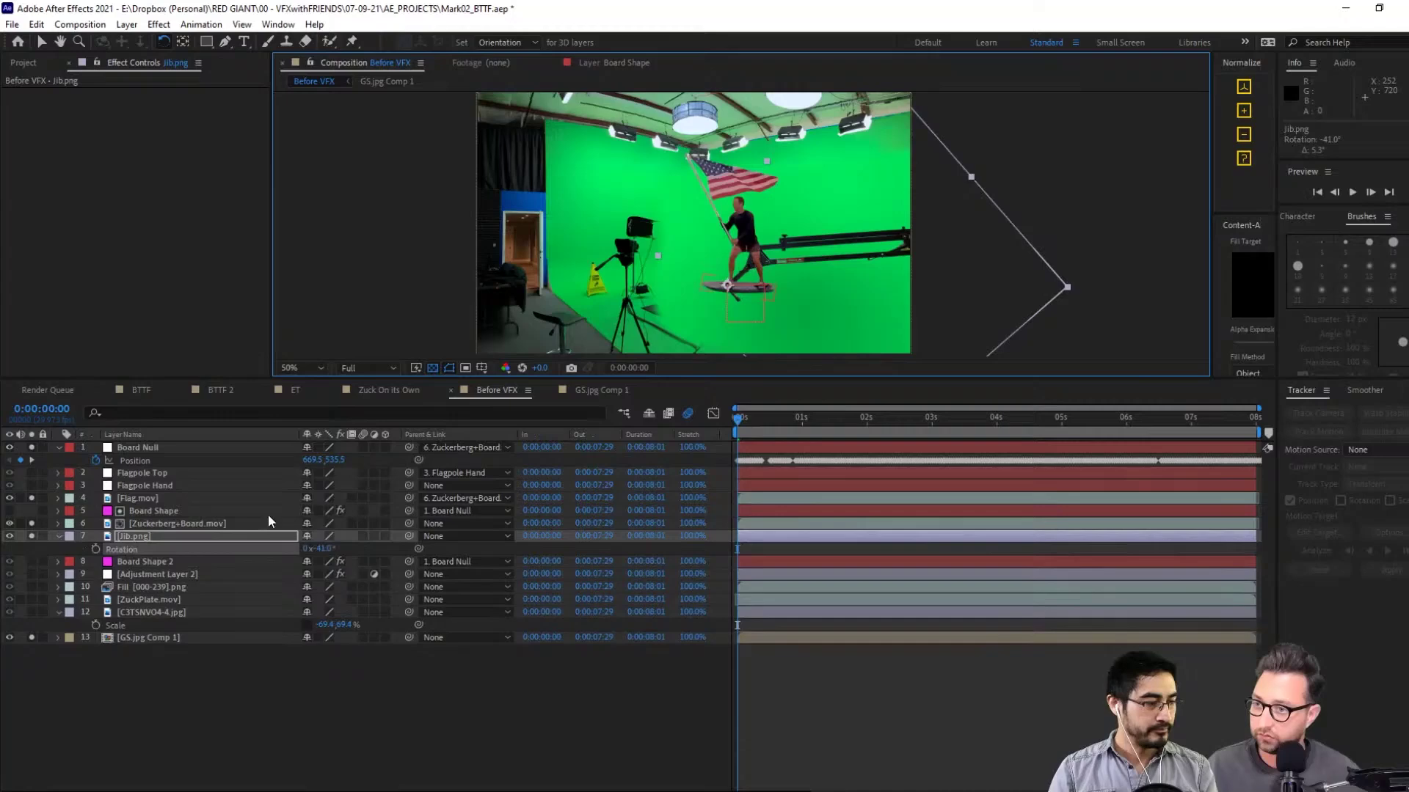
{"action": "left_click", "coordinate": [97, 548]}
Keyframe Jib.png's Rotation at about -49° at 0:00:01:19, -38° at 0:00:02:29 and -47.5° at 0:00:04:08
{"action": "left_click_drag", "start_coordinate": [759, 421], "coordinate": [843, 425]}
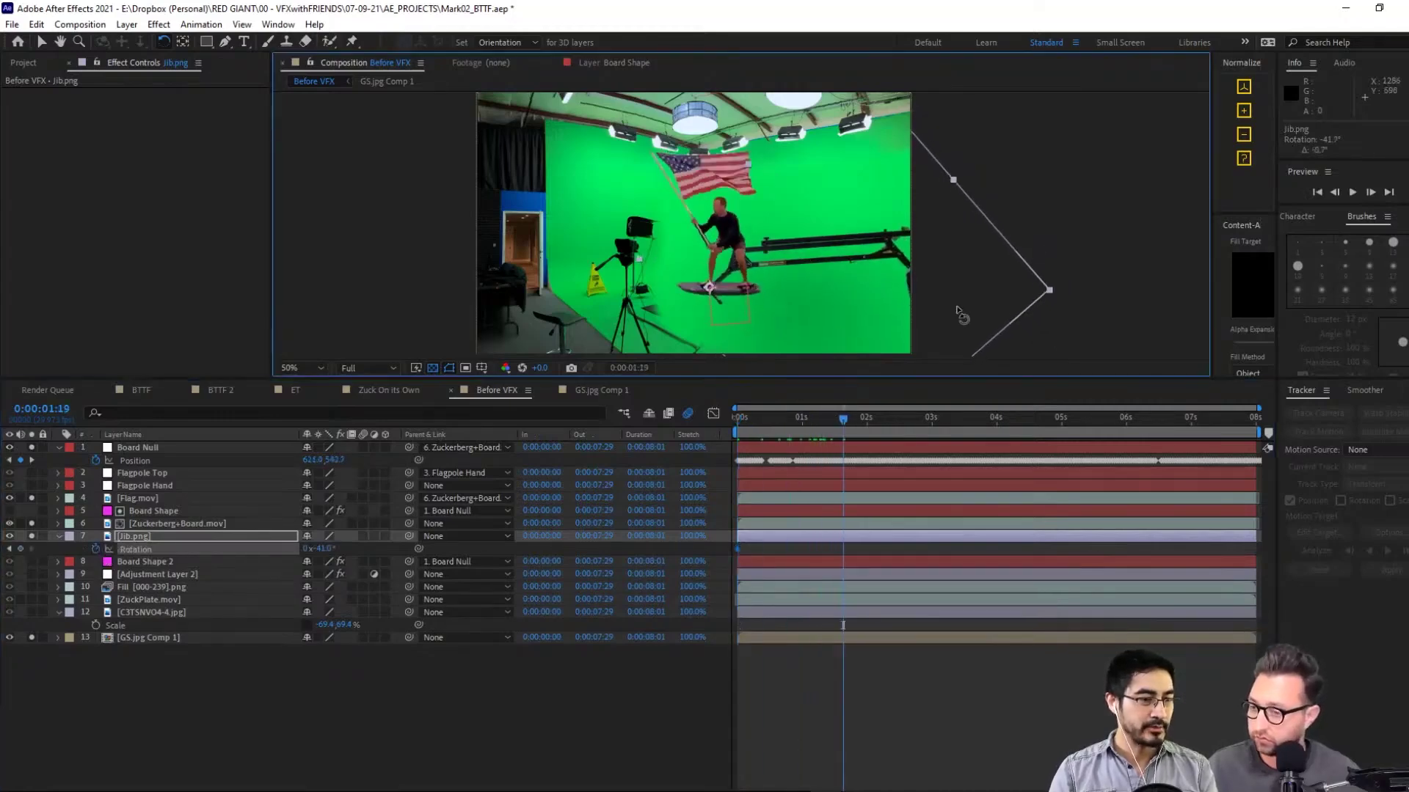
{"action": "left_click_drag", "start_coordinate": [959, 315], "coordinate": [969, 286]}
{"action": "left_click_drag", "start_coordinate": [847, 437], "coordinate": [930, 421]}
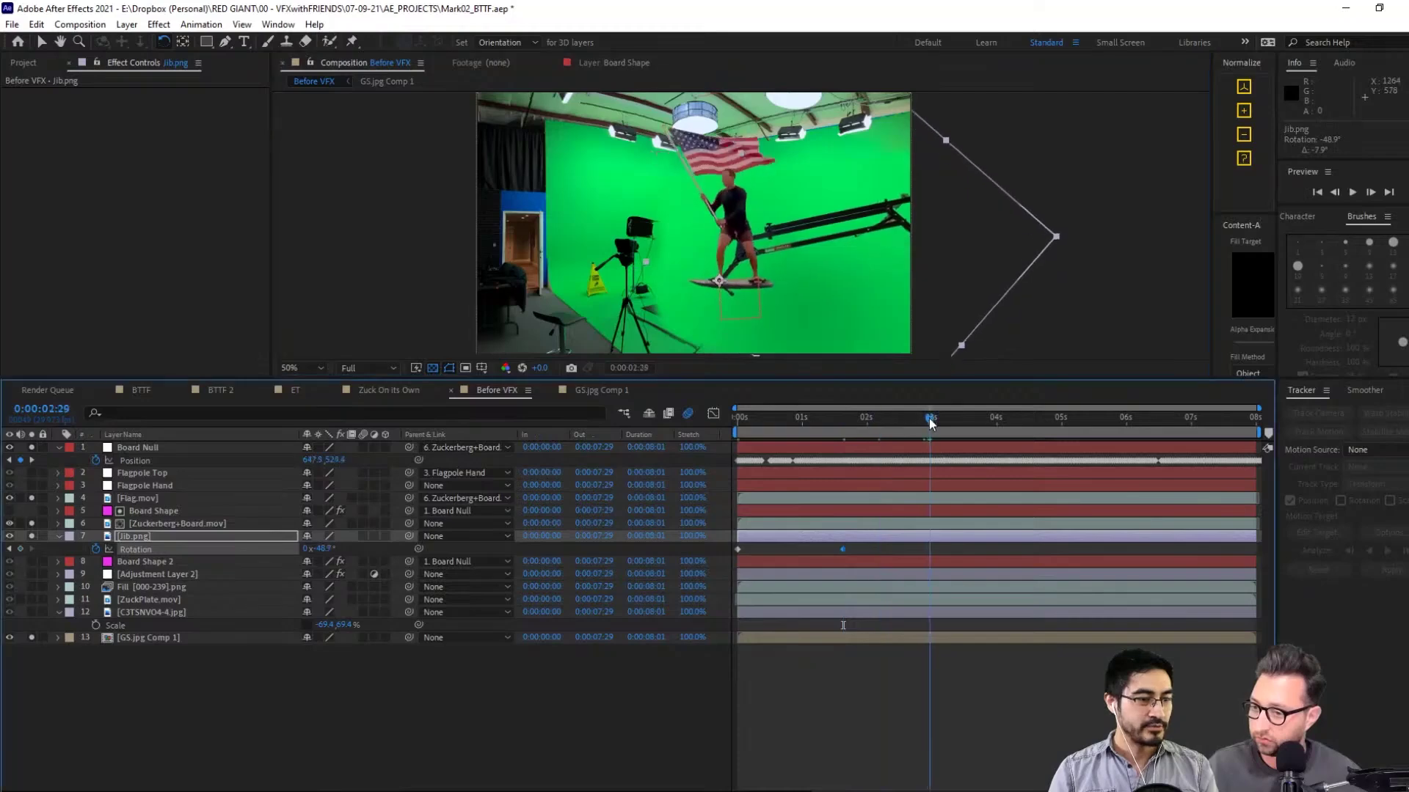
{"action": "left_click_drag", "start_coordinate": [938, 200], "coordinate": [977, 259]}
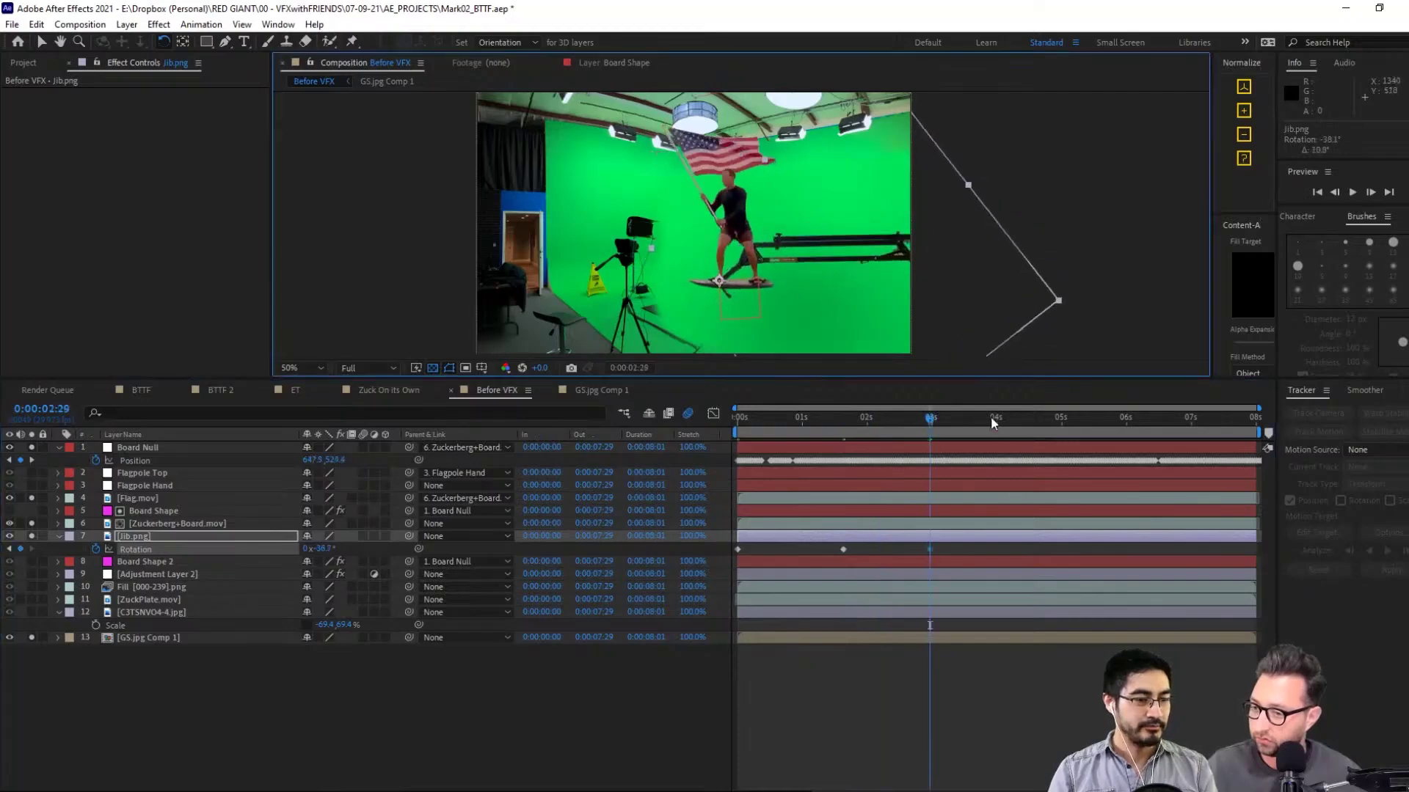
{"action": "left_click_drag", "start_coordinate": [992, 423], "coordinate": [1014, 418]}
{"action": "left_click_drag", "start_coordinate": [974, 273], "coordinate": [1013, 367]}
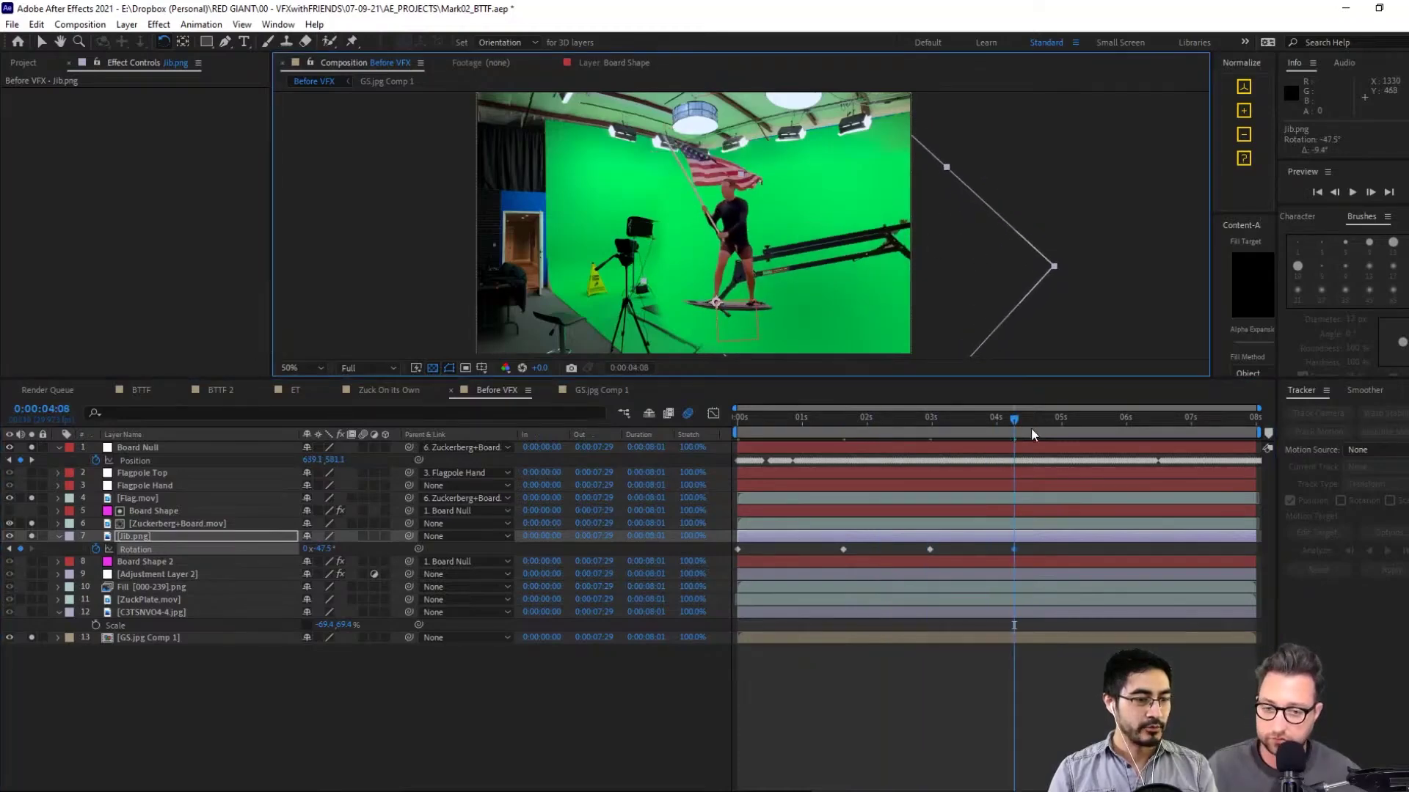
Keyframe Jib.png's Rotation at about -51° at 0:00:05:06, -56° at 0:00:06:12 and -40° at 0:00:07:29
{"action": "left_click_drag", "start_coordinate": [1031, 428], "coordinate": [1072, 421]}
{"action": "left_click_drag", "start_coordinate": [990, 314], "coordinate": [999, 311]}
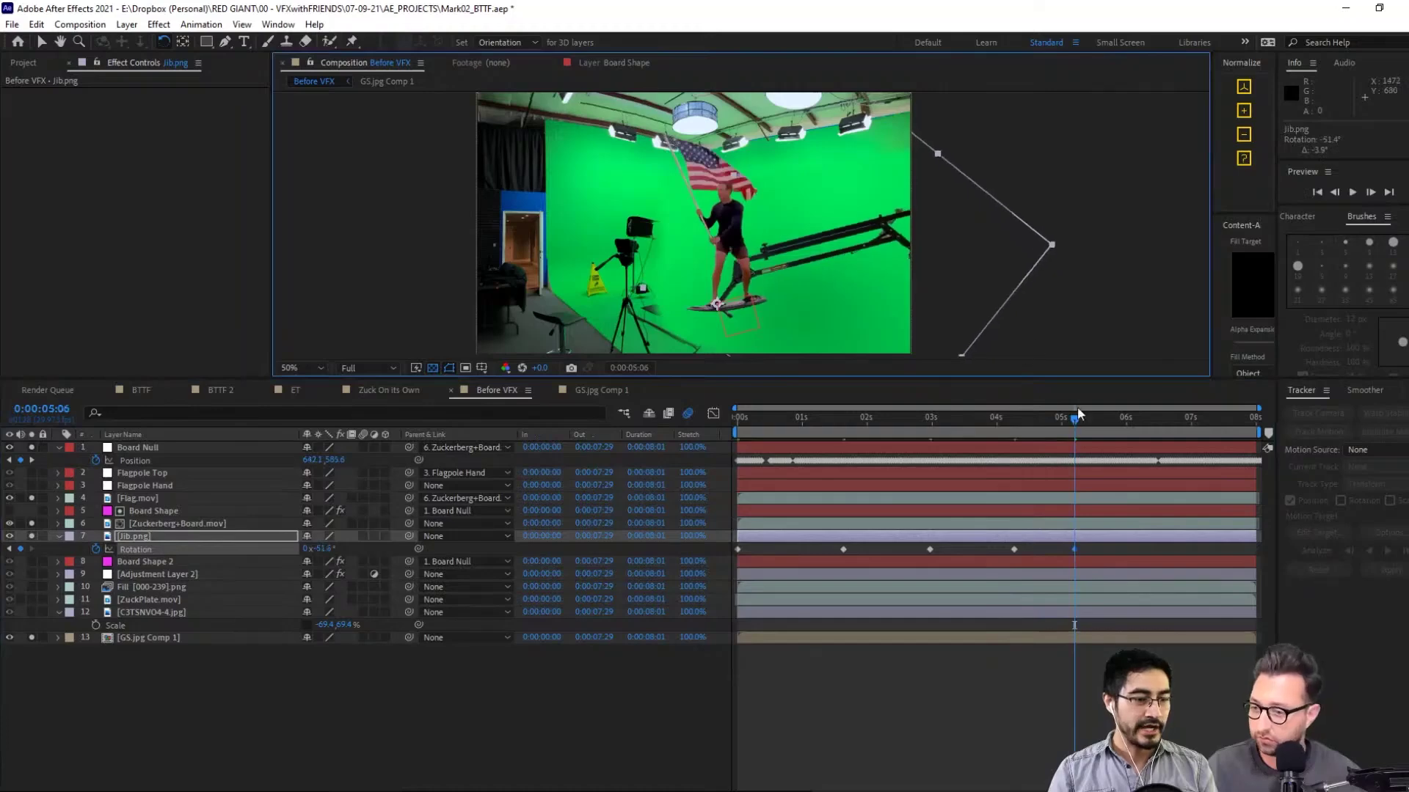
{"action": "left_click_drag", "start_coordinate": [1077, 408], "coordinate": [1153, 422]}
{"action": "left_click_drag", "start_coordinate": [984, 275], "coordinate": [986, 244]}
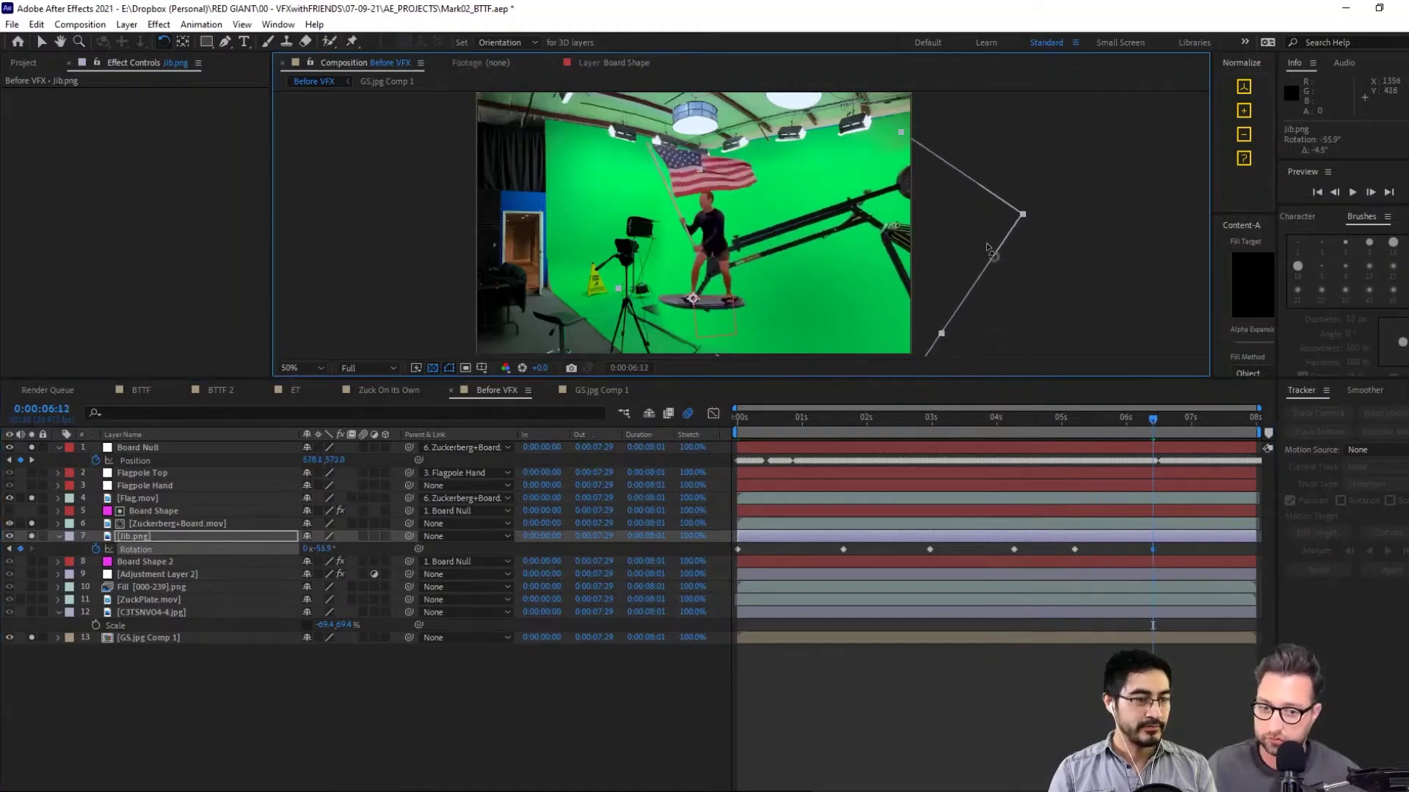
{"action": "left_click_drag", "start_coordinate": [1183, 420], "coordinate": [1259, 430]}
{"action": "left_click_drag", "start_coordinate": [937, 220], "coordinate": [980, 302]}
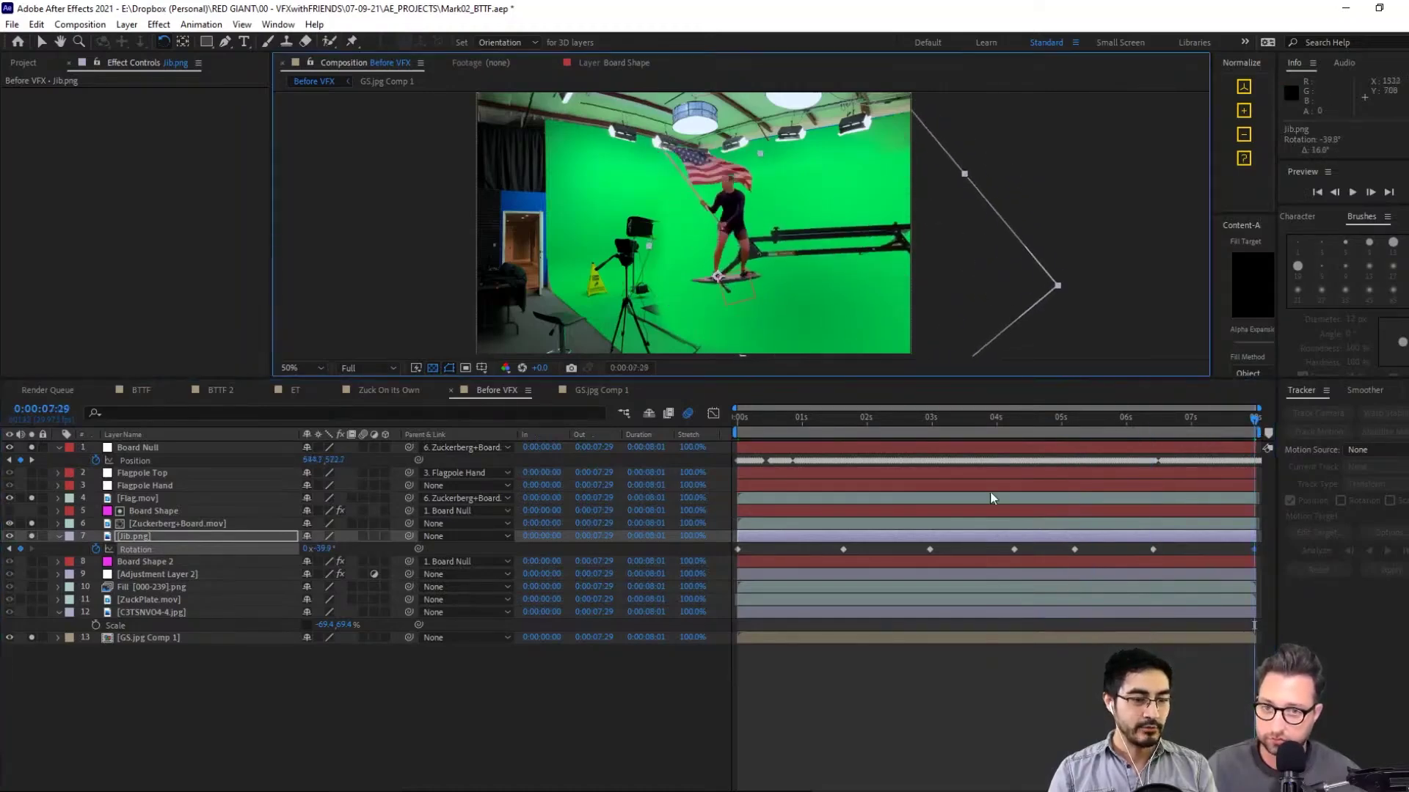
Apply Easy Ease to all of Jib.png's Rotation keyframes, save the project and return to the first frame
{"action": "left_click", "coordinate": [134, 544]}
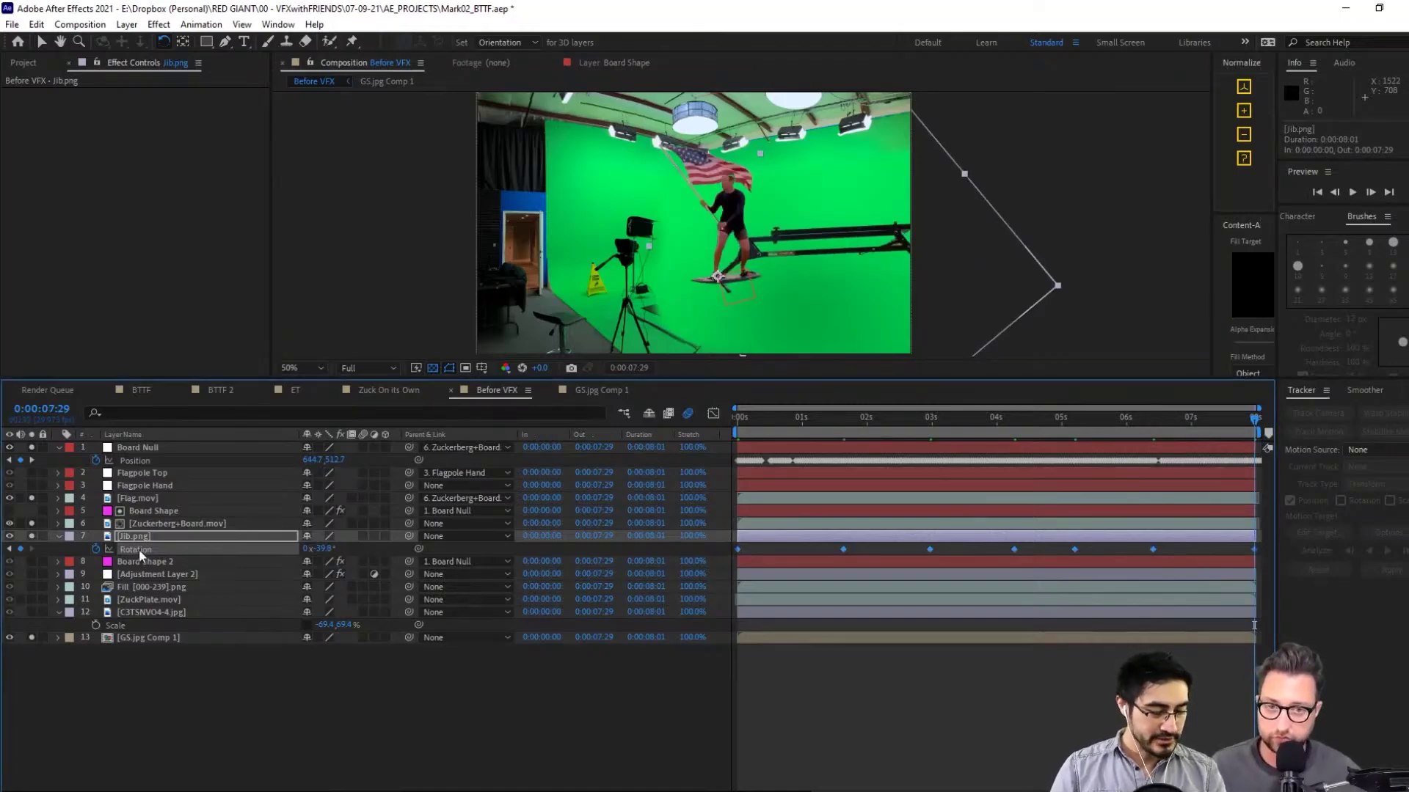
{"action": "left_click", "coordinate": [970, 788]}
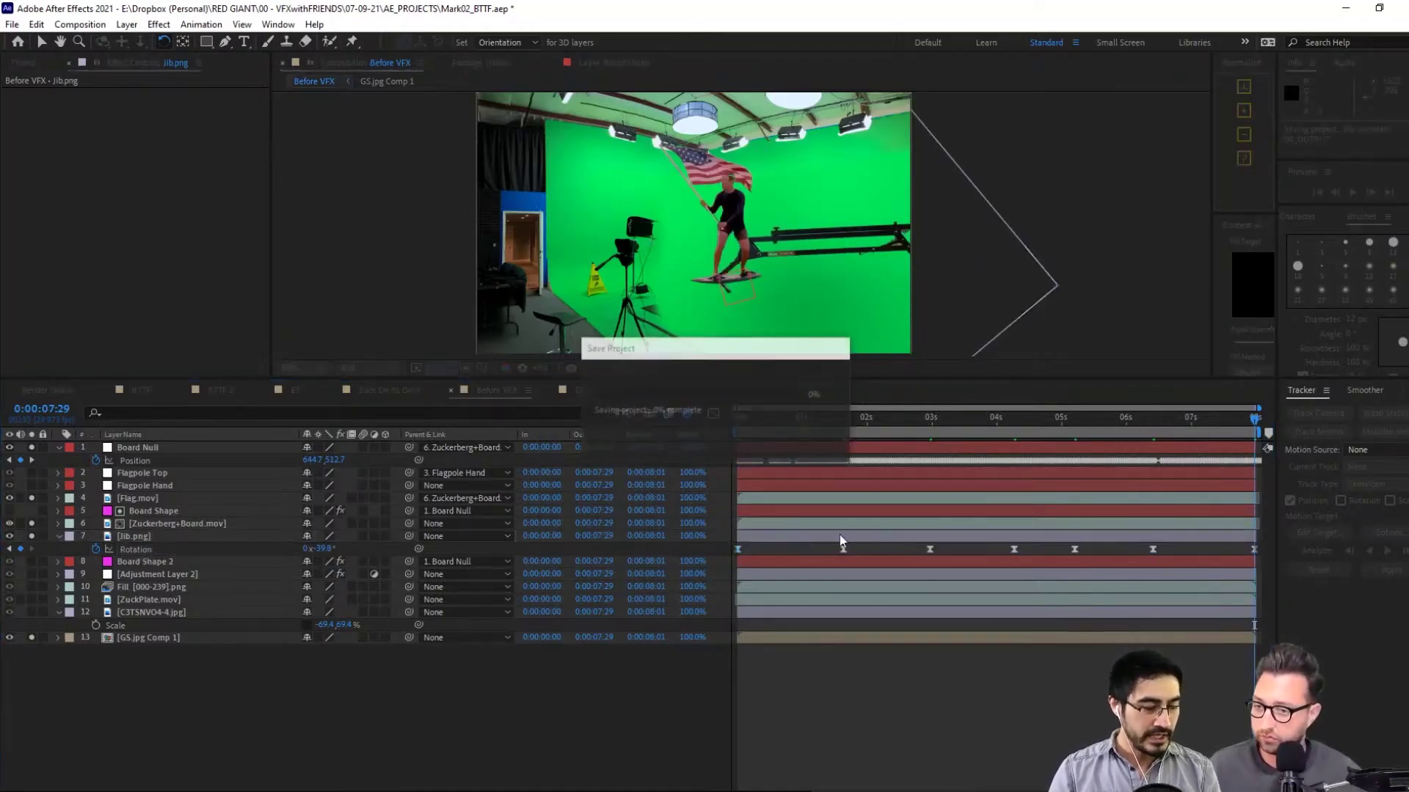
{"action": "key", "text": "Home"}
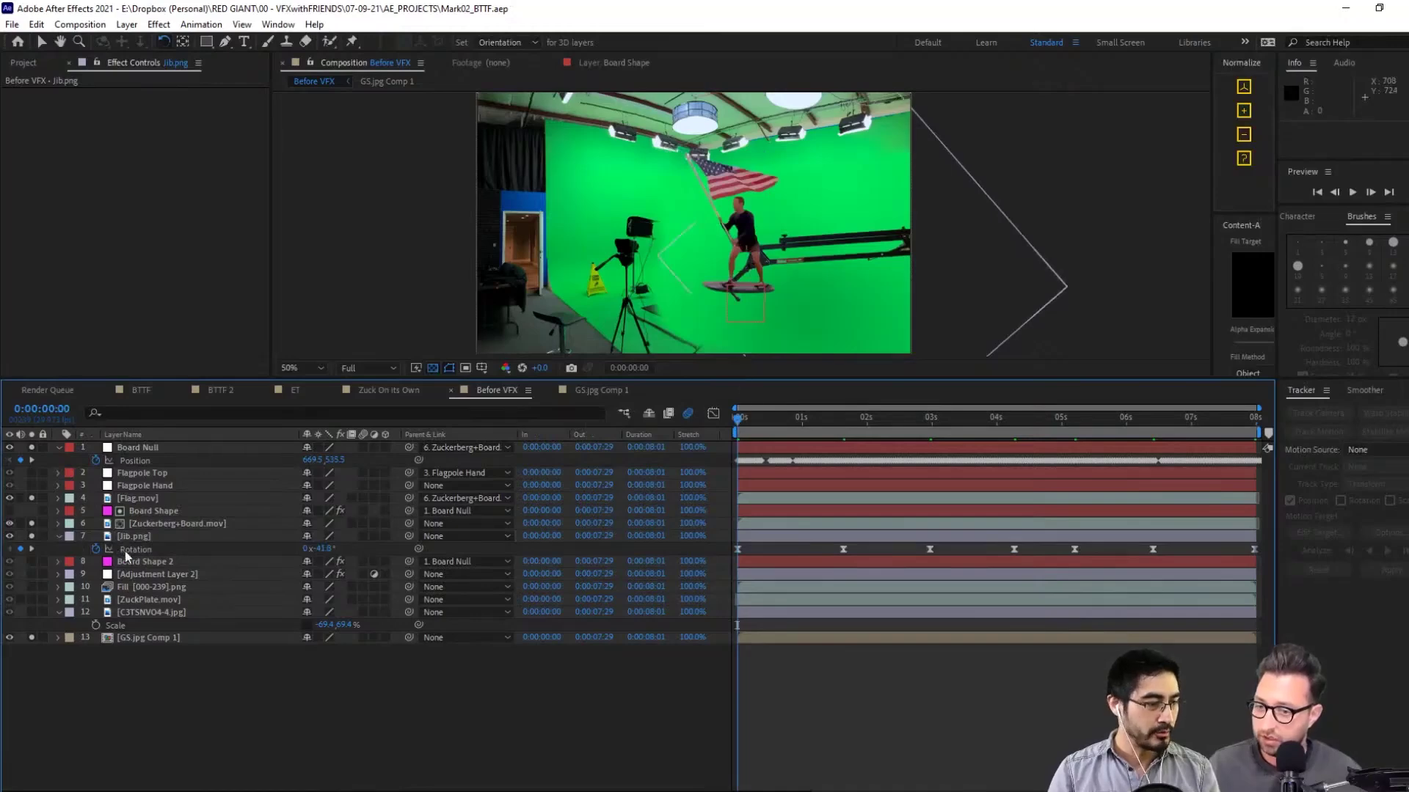
Select the layers from Jib.png up to Flag.mov together with Board Null to point out the moving foreground elements
{"action": "left_click", "coordinate": [164, 563]}
{"action": "left_click", "coordinate": [152, 536]}
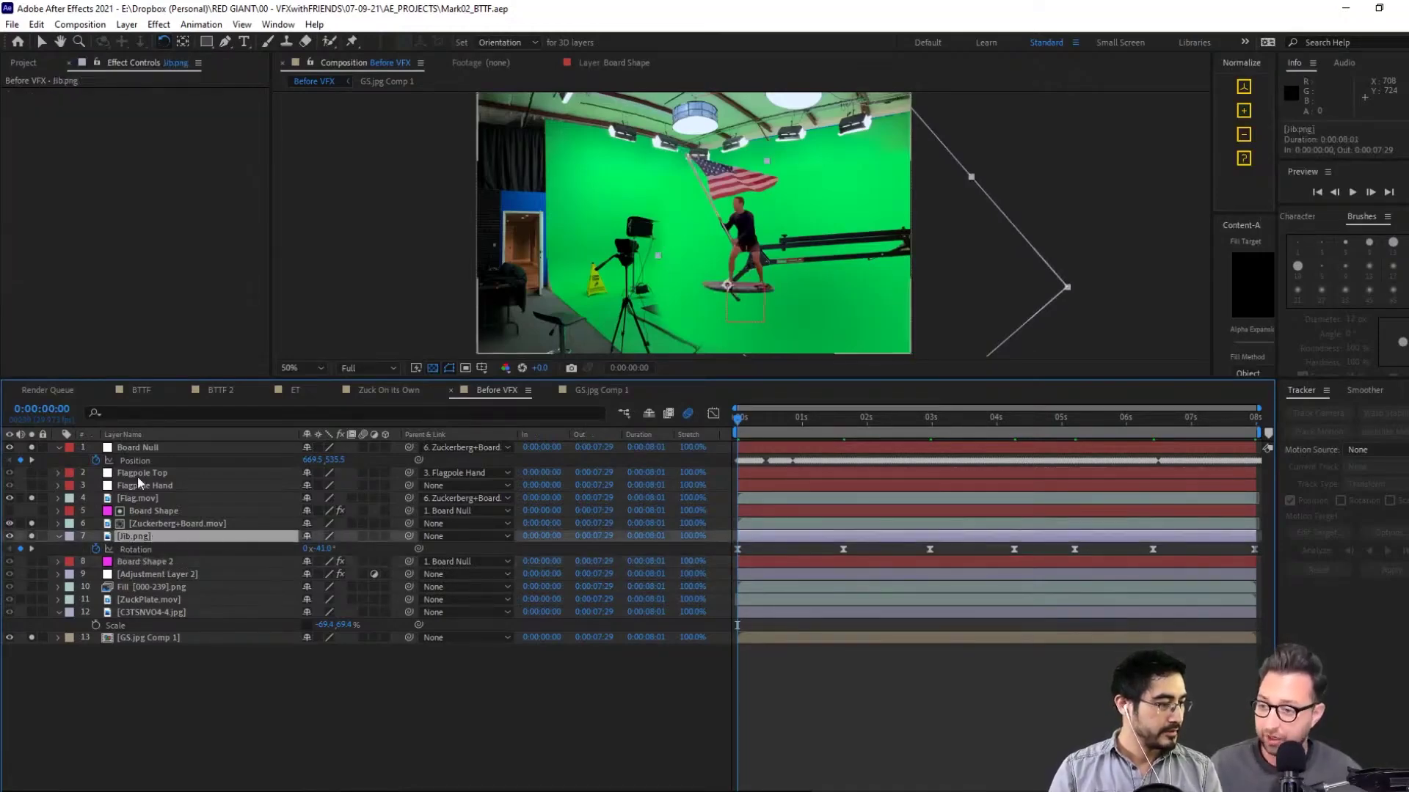
{"action": "left_click", "coordinate": [142, 499], "text": "shift"}
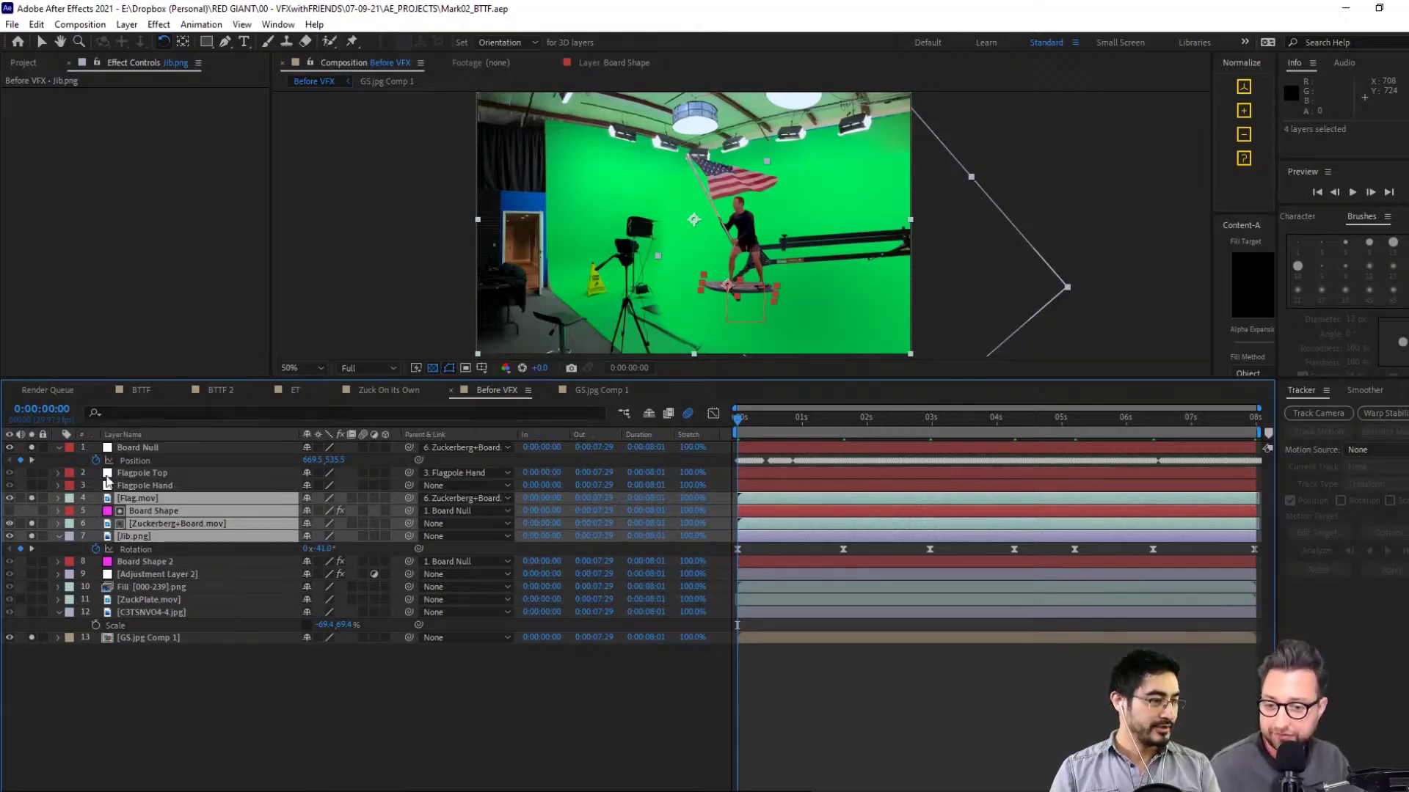
{"action": "left_click", "coordinate": [158, 446], "text": "ctrl"}
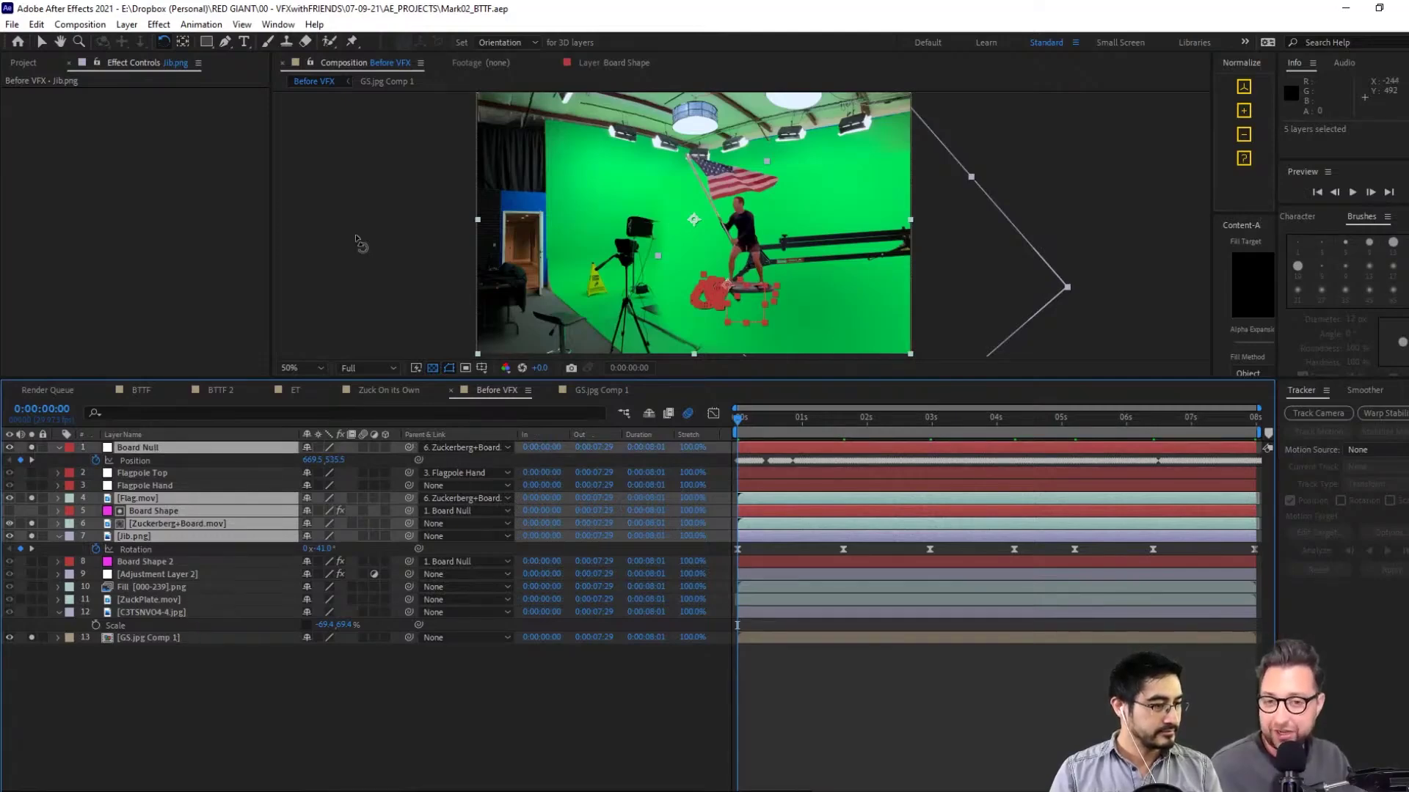
Hide the GS.jpg Comp 1 layer in Before VFX and create a new composition from the Before VFX comp
{"action": "left_click", "coordinate": [25, 64]}
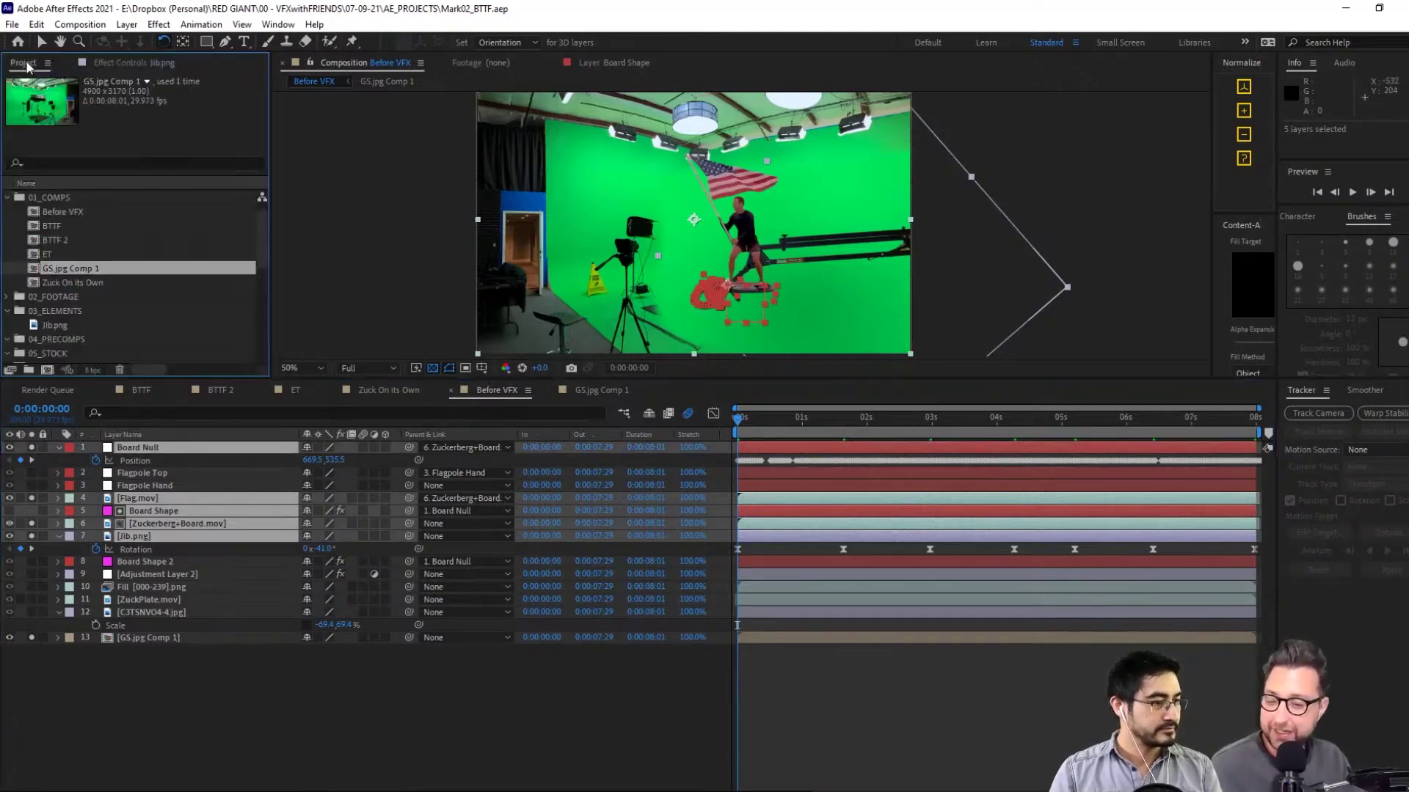
{"action": "left_click", "coordinate": [89, 212]}
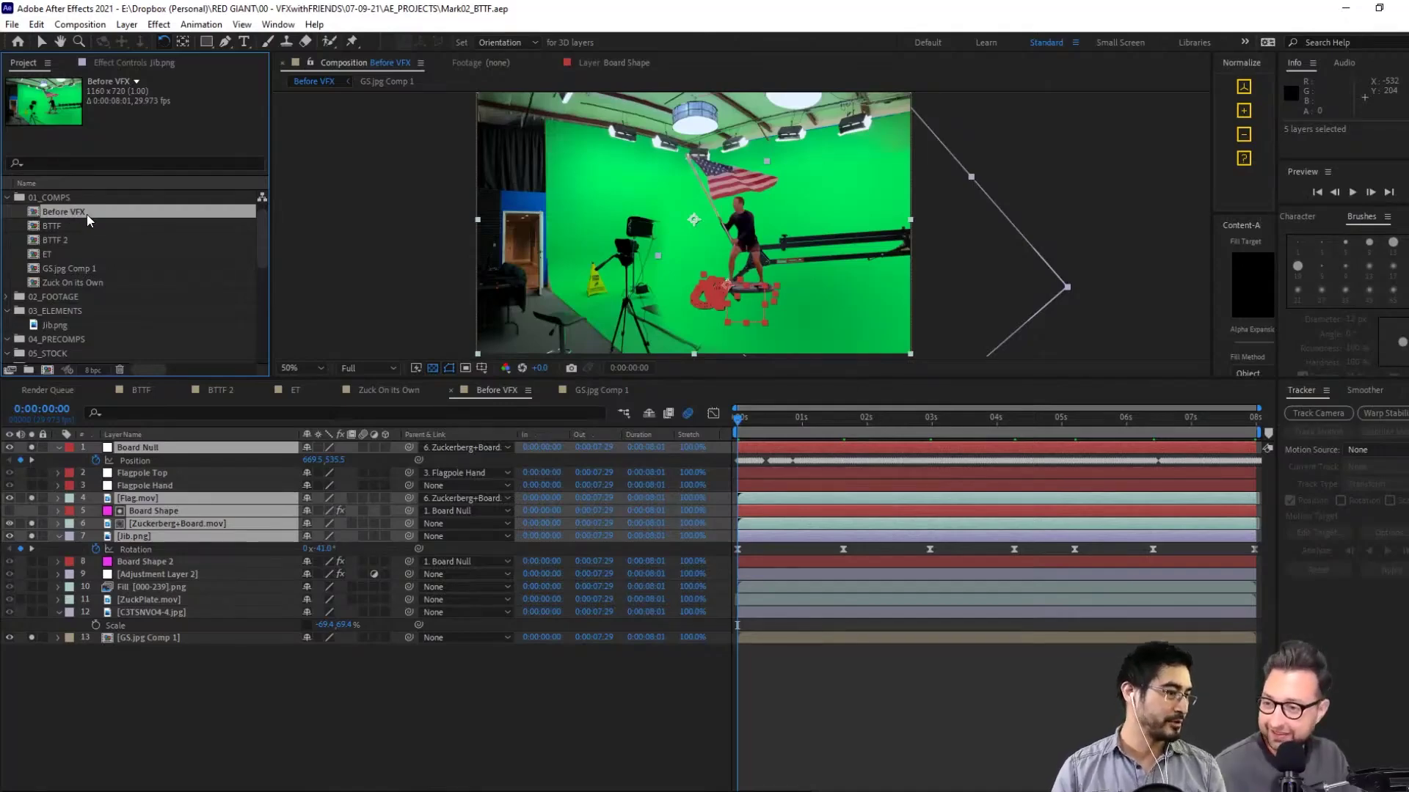
{"action": "left_click", "coordinate": [91, 233]}
{"action": "left_click", "coordinate": [88, 210]}
{"action": "left_click", "coordinate": [85, 249]}
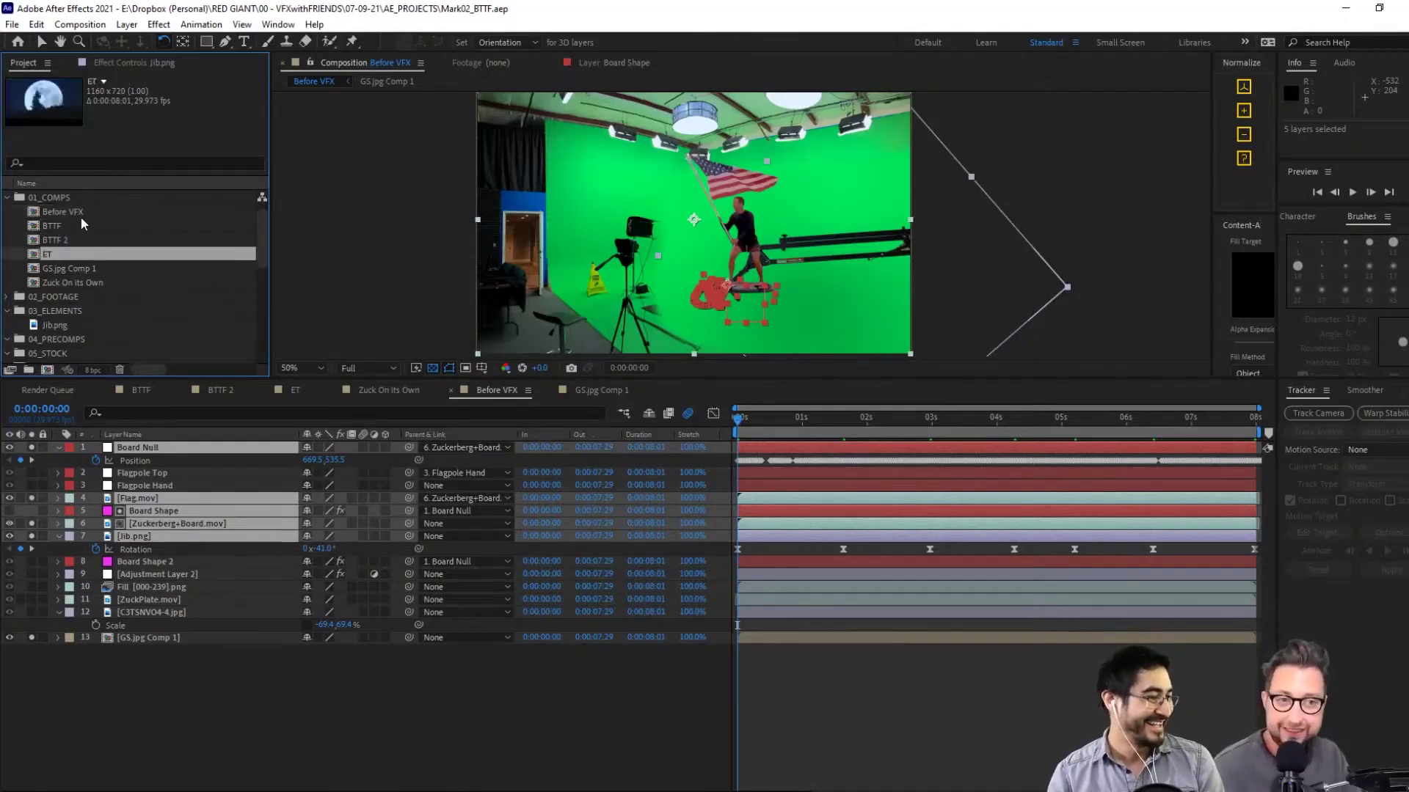
{"action": "left_click", "coordinate": [77, 212]}
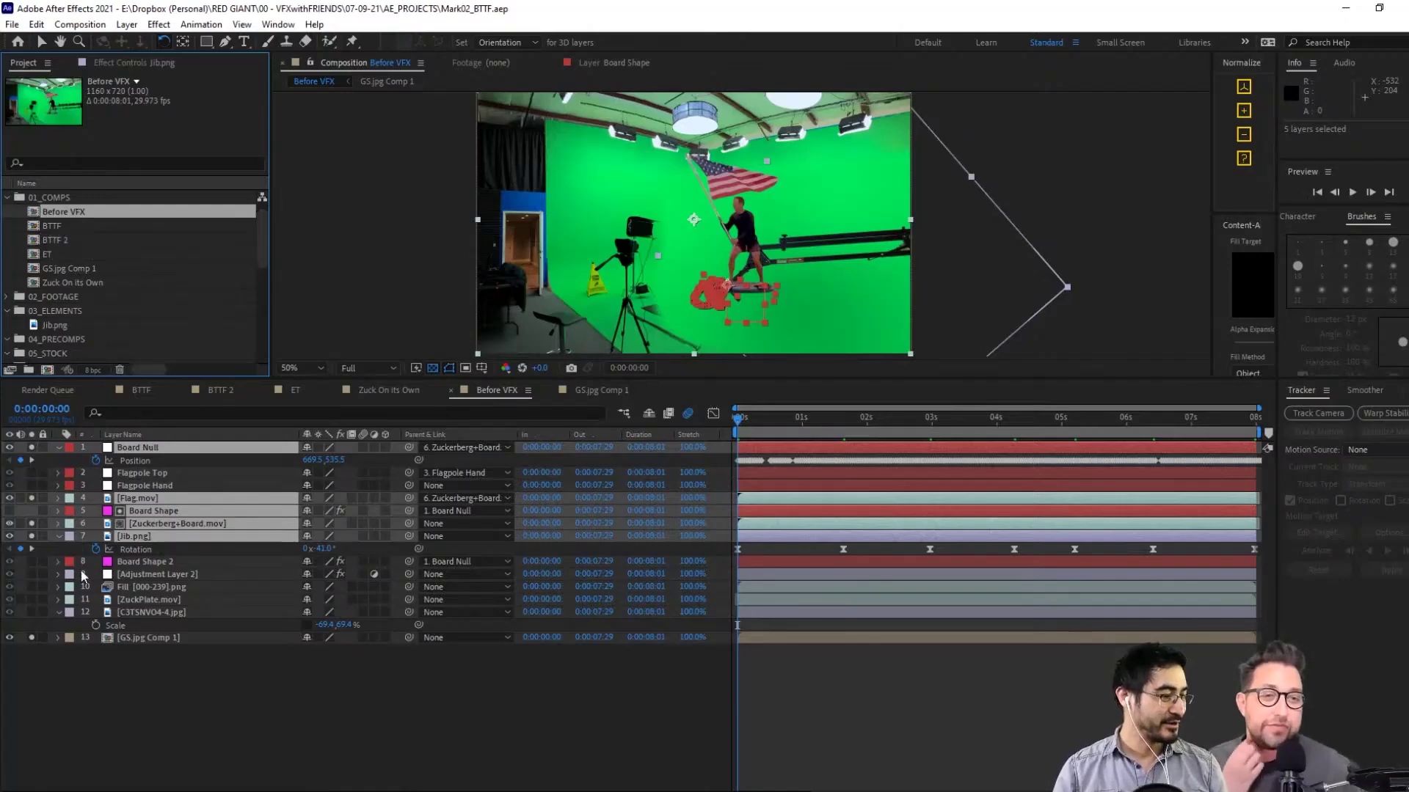
{"action": "left_click", "coordinate": [10, 638]}
{"action": "left_click", "coordinate": [83, 214]}
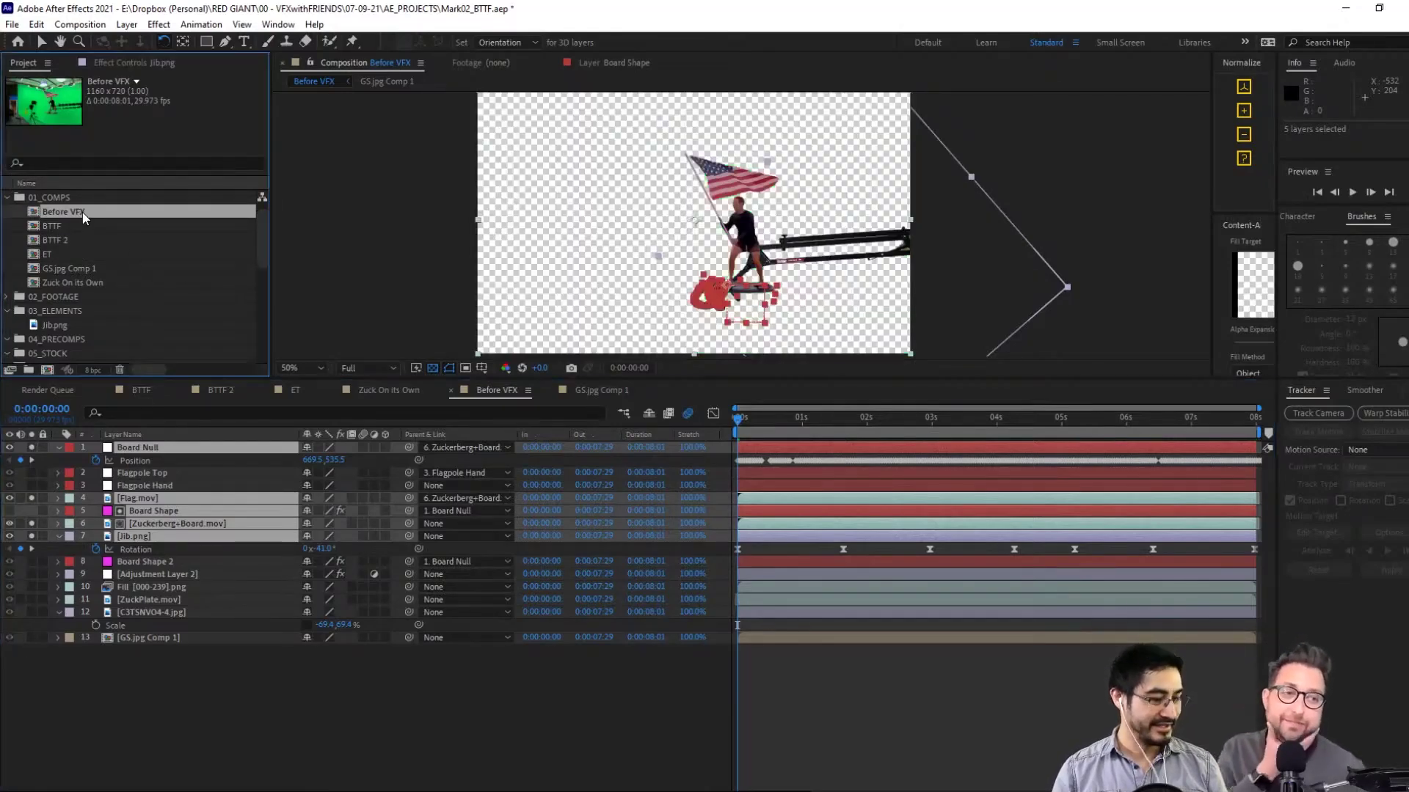
{"action": "left_click_drag", "start_coordinate": [86, 217], "coordinate": [47, 369]}
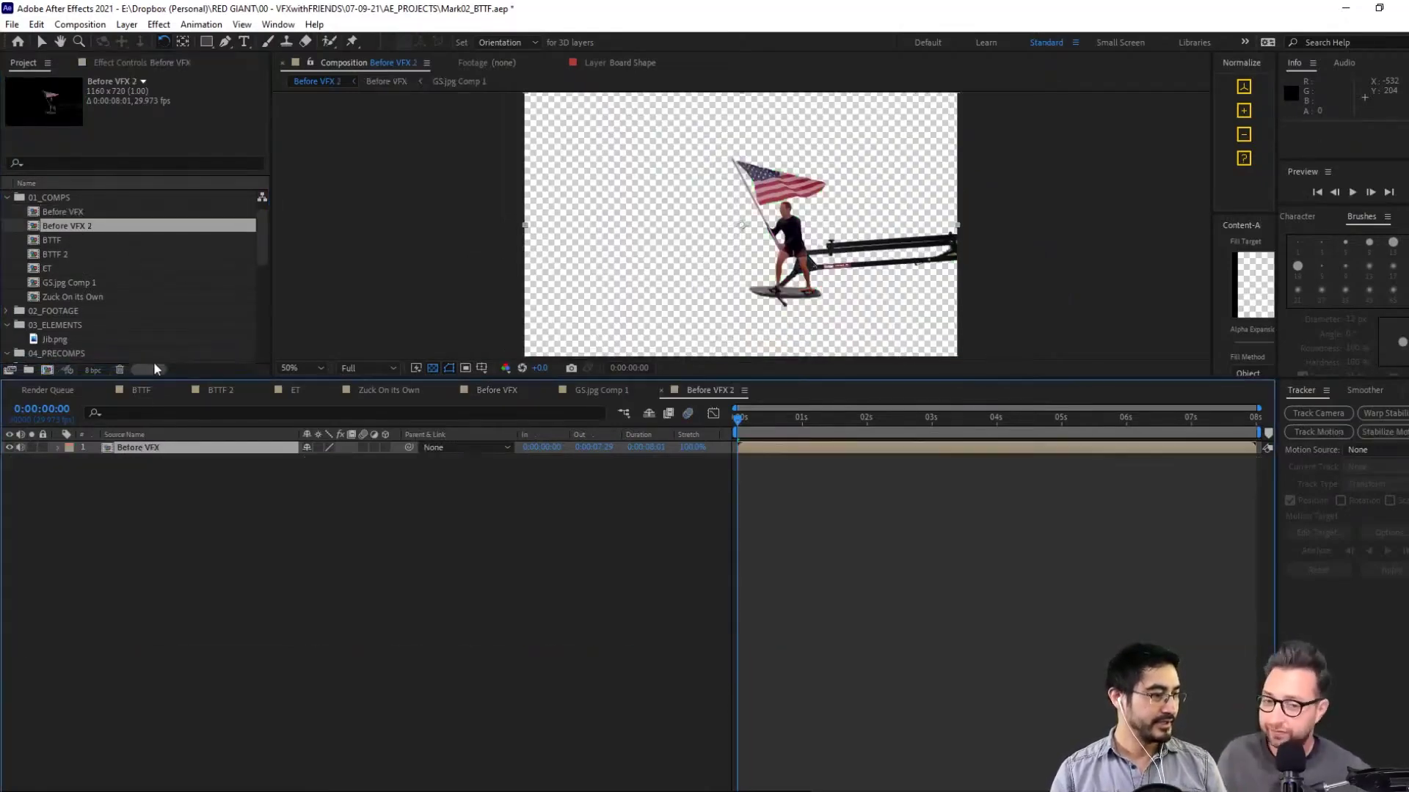
Look through the project's compositions, comparing Before VFX 2, BTTF 2, ET and GS.jpg Comp 1
{"action": "left_click", "coordinate": [74, 340]}
{"action": "left_click", "coordinate": [81, 255]}
{"action": "left_click", "coordinate": [84, 226]}
{"action": "left_click", "coordinate": [89, 282]}
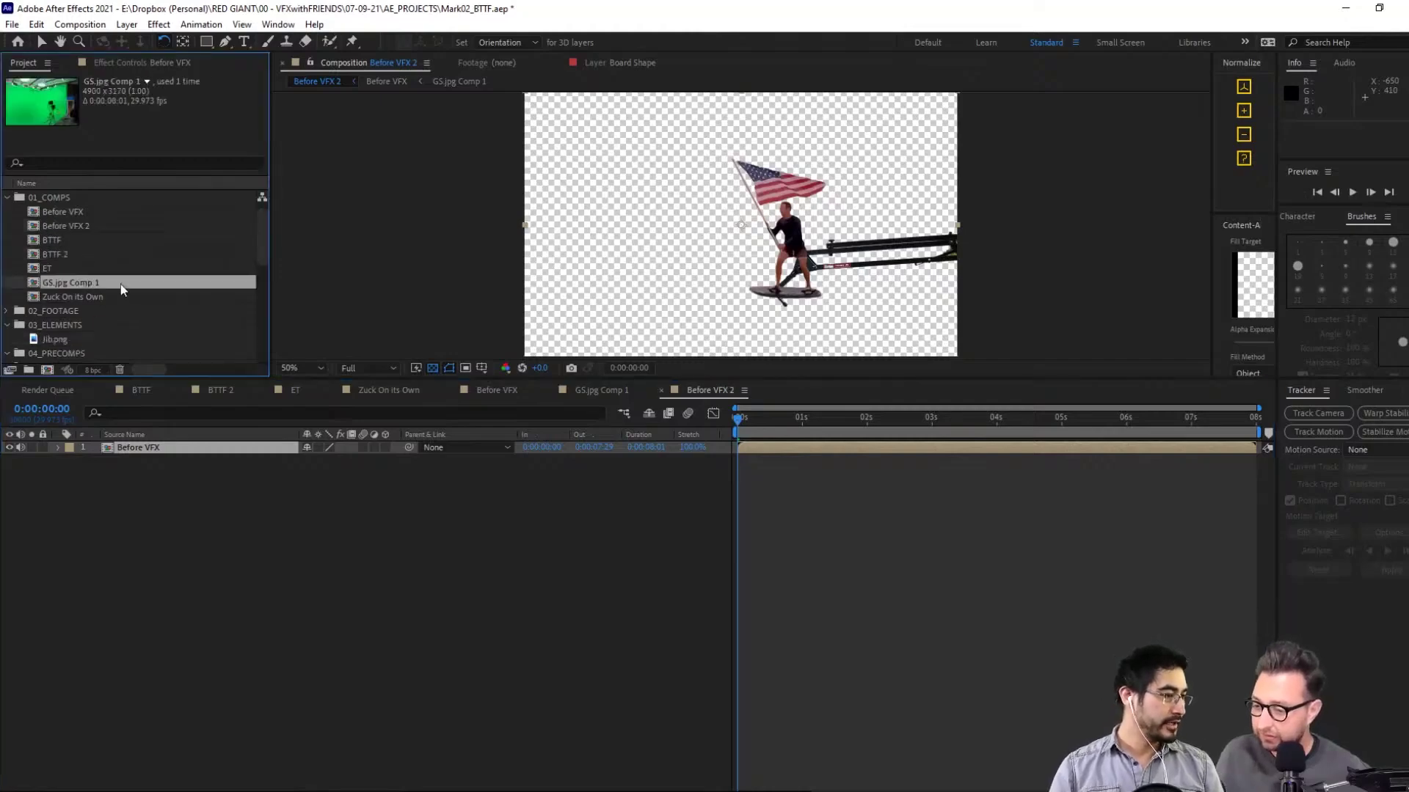
{"action": "left_click", "coordinate": [217, 610]}
{"action": "left_click", "coordinate": [70, 267]}
{"action": "left_click", "coordinate": [81, 226]}
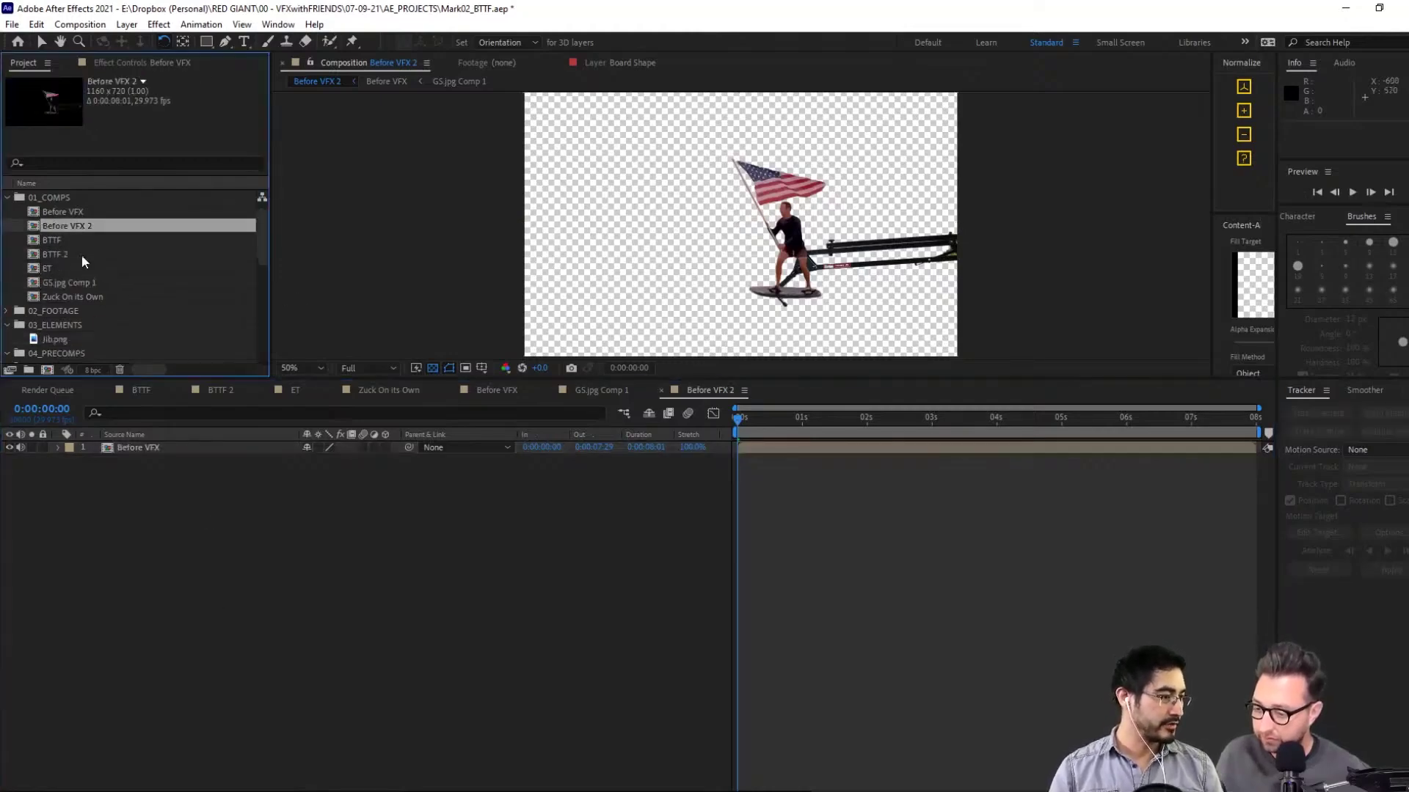
{"action": "left_click", "coordinate": [84, 281]}
{"action": "left_click", "coordinate": [83, 267]}
{"action": "left_click", "coordinate": [90, 253]}
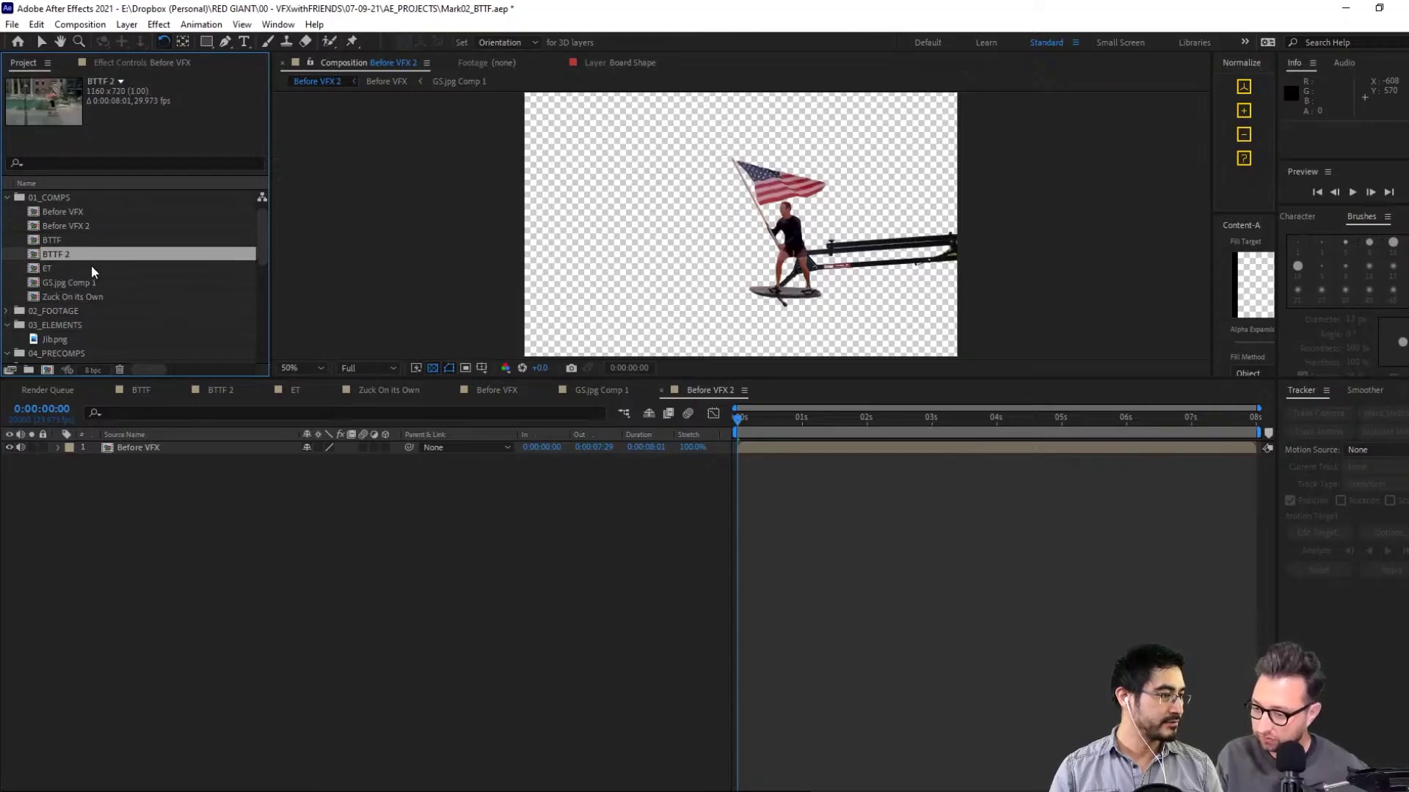
{"action": "left_click", "coordinate": [93, 268]}
{"action": "double_click", "coordinate": [83, 226]}
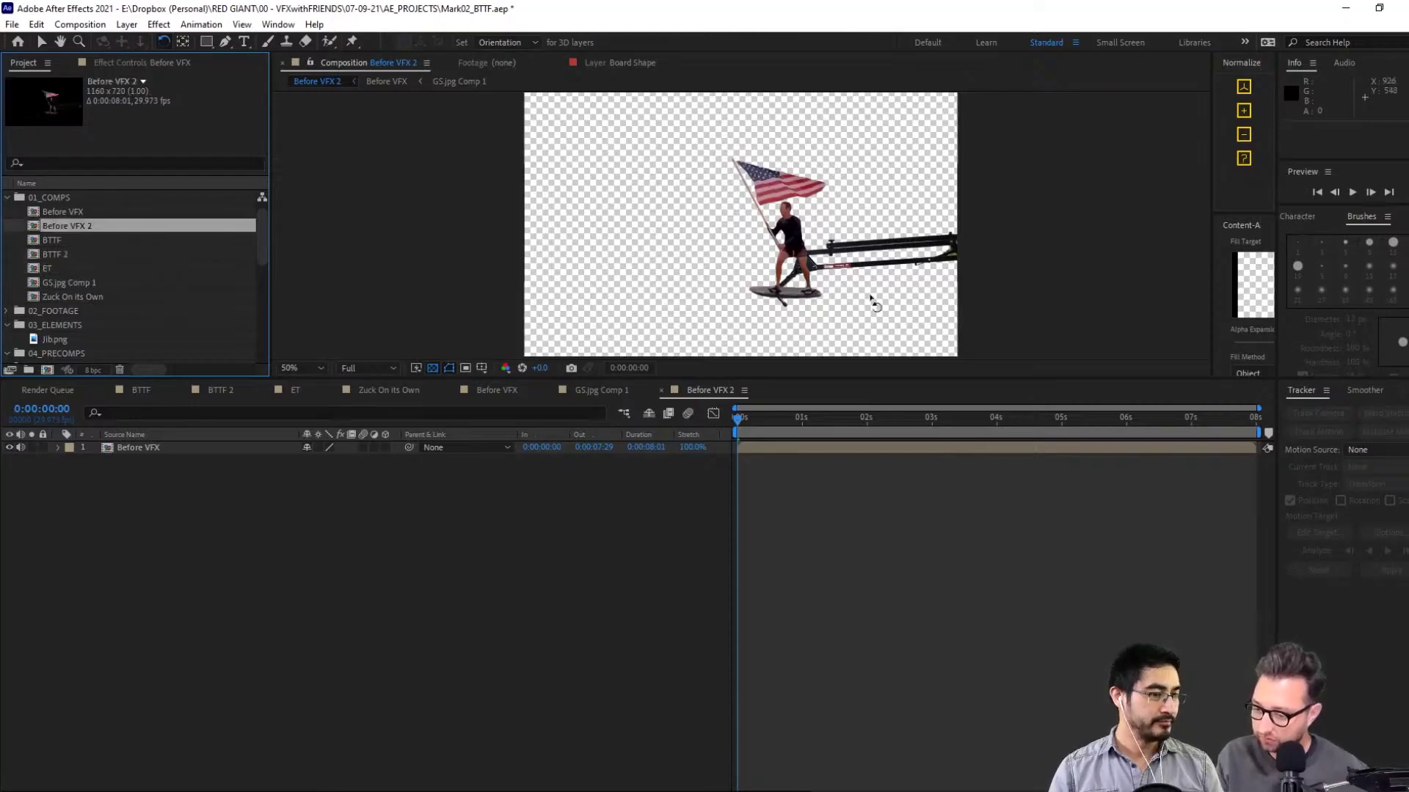
Add GS.jpg Comp 1 beneath the Before VFX layer, fit it to the composition size and reveal its Scale
{"action": "left_click", "coordinate": [73, 338]}
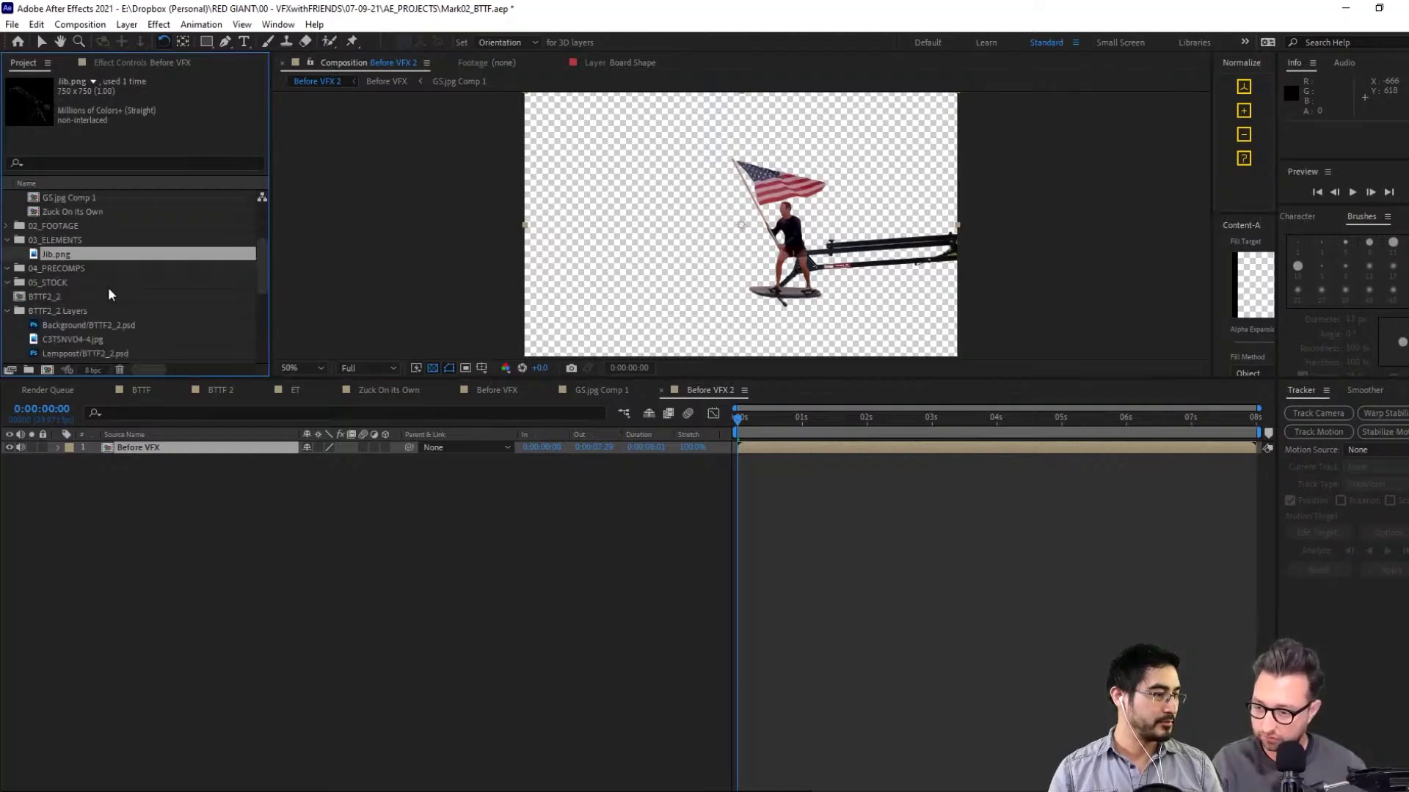
{"action": "scroll", "coordinate": [108, 288], "scroll_direction": "up", "scroll_amount": 1}
{"action": "left_click_drag", "start_coordinate": [74, 297], "coordinate": [302, 553]}
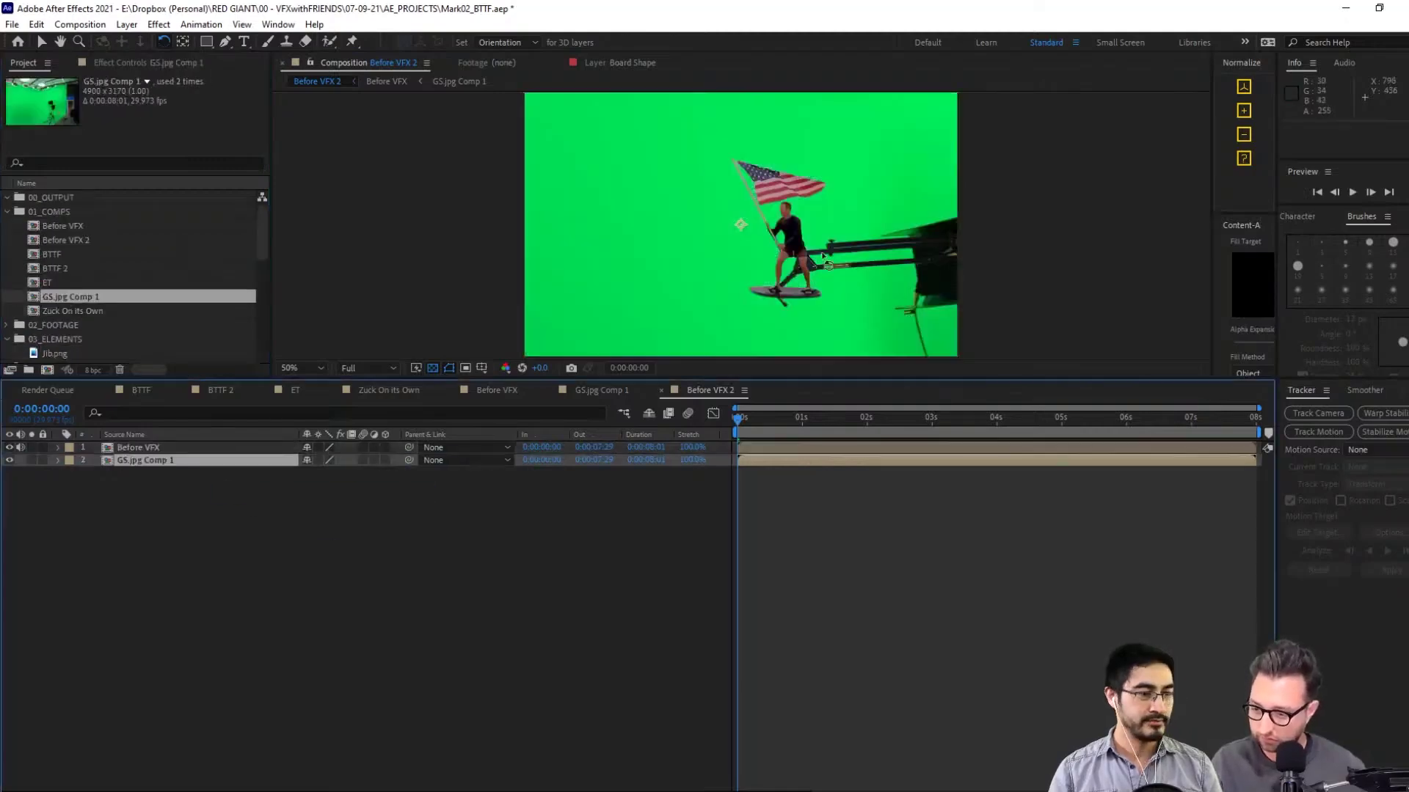
{"action": "key", "text": "period"}
{"action": "key", "text": "s"}
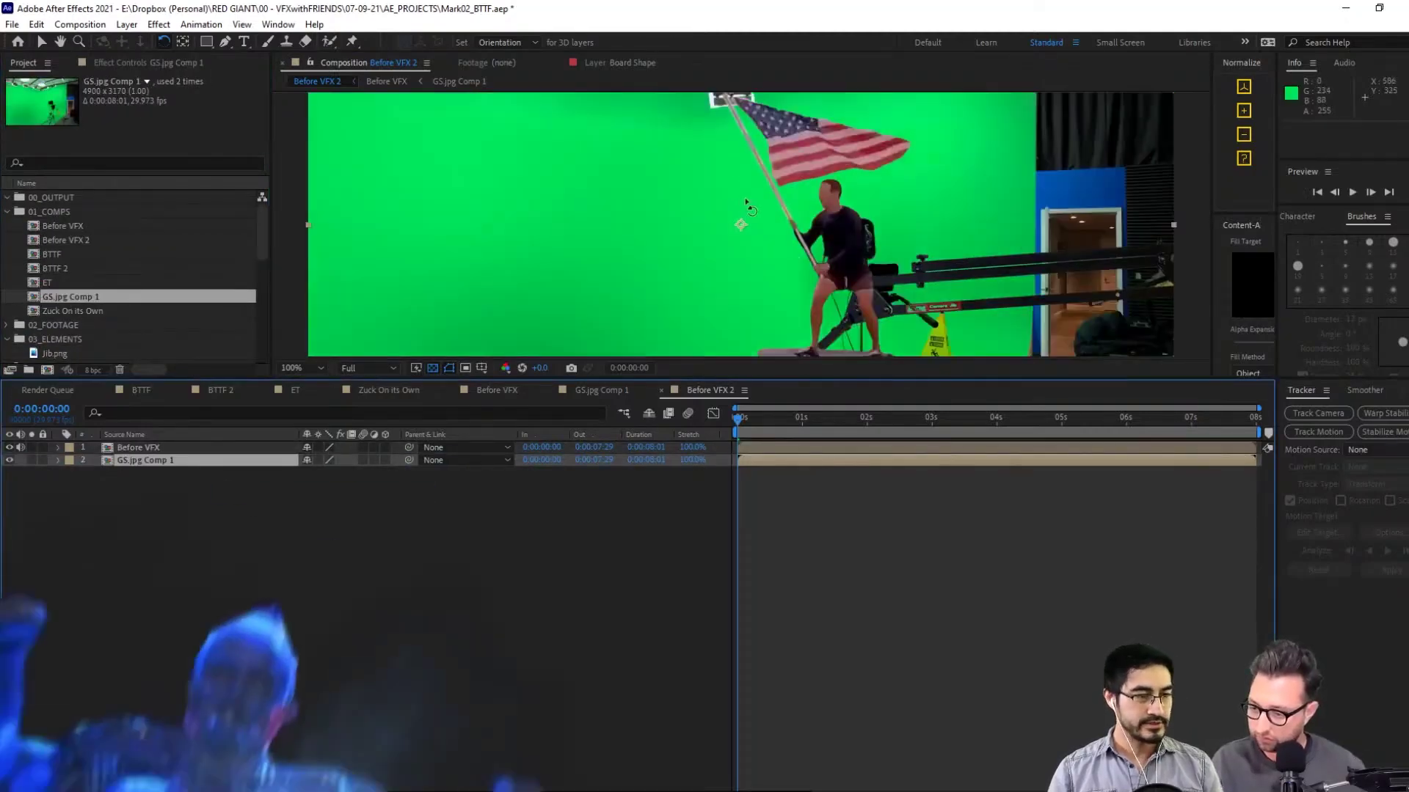
{"action": "key", "text": "comma"}
Make GS.jpg Comp 1's horizontal Scale negative at -23.7% to flip the background, and enlarge the composition viewer
{"action": "left_click", "coordinate": [321, 473]}
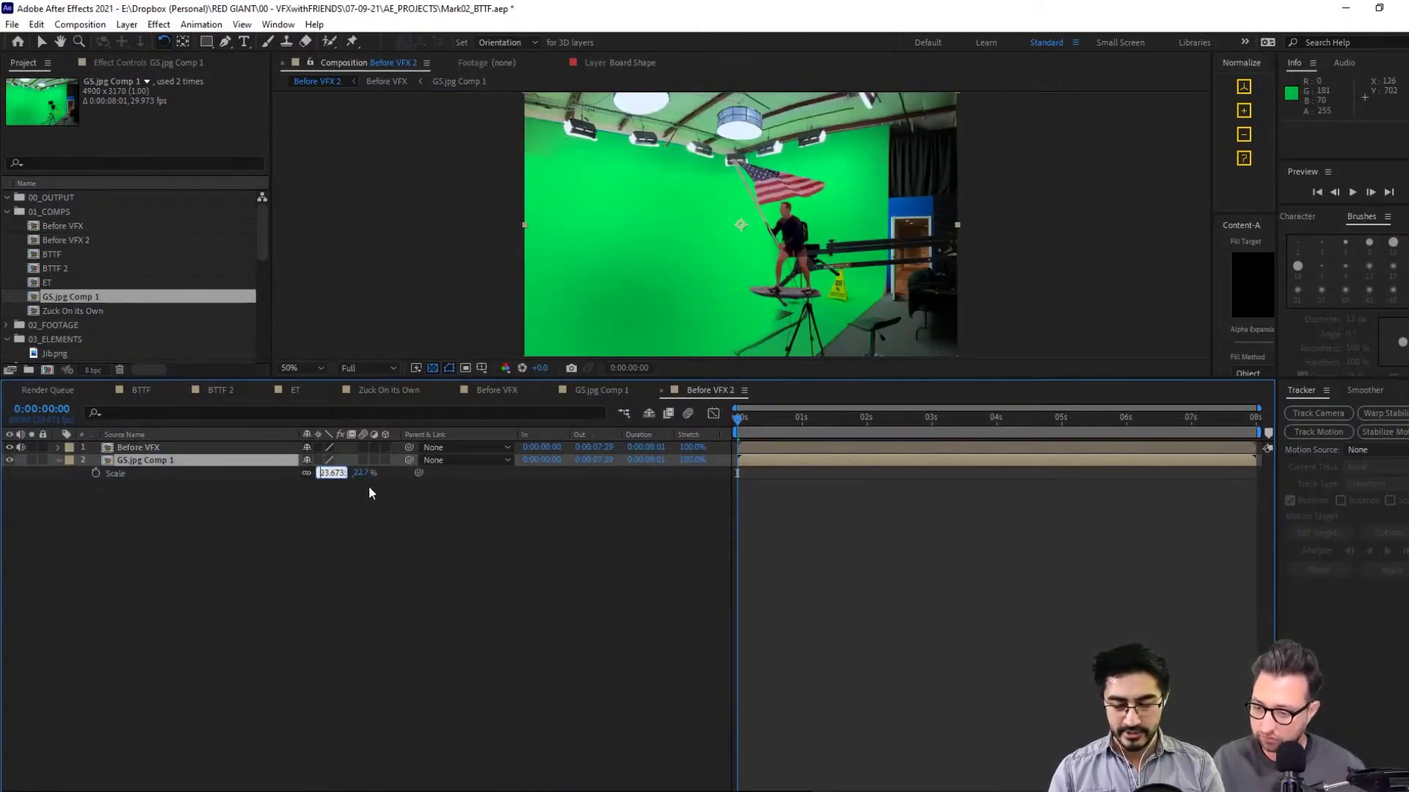
{"action": "key", "text": "Home"}
{"action": "type", "text": "-"}
{"action": "left_click", "coordinate": [320, 597]}
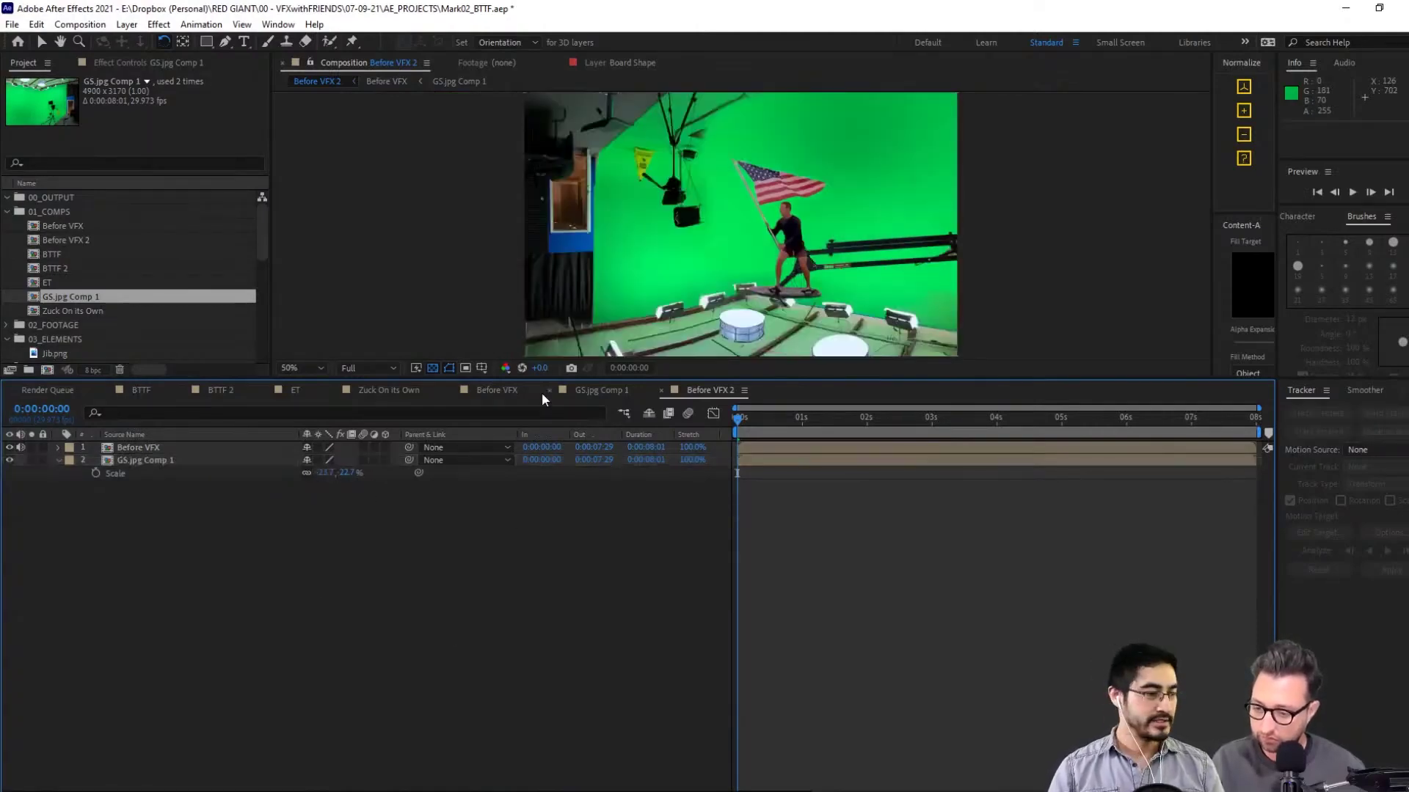
{"action": "left_click_drag", "start_coordinate": [541, 378], "coordinate": [541, 538]}
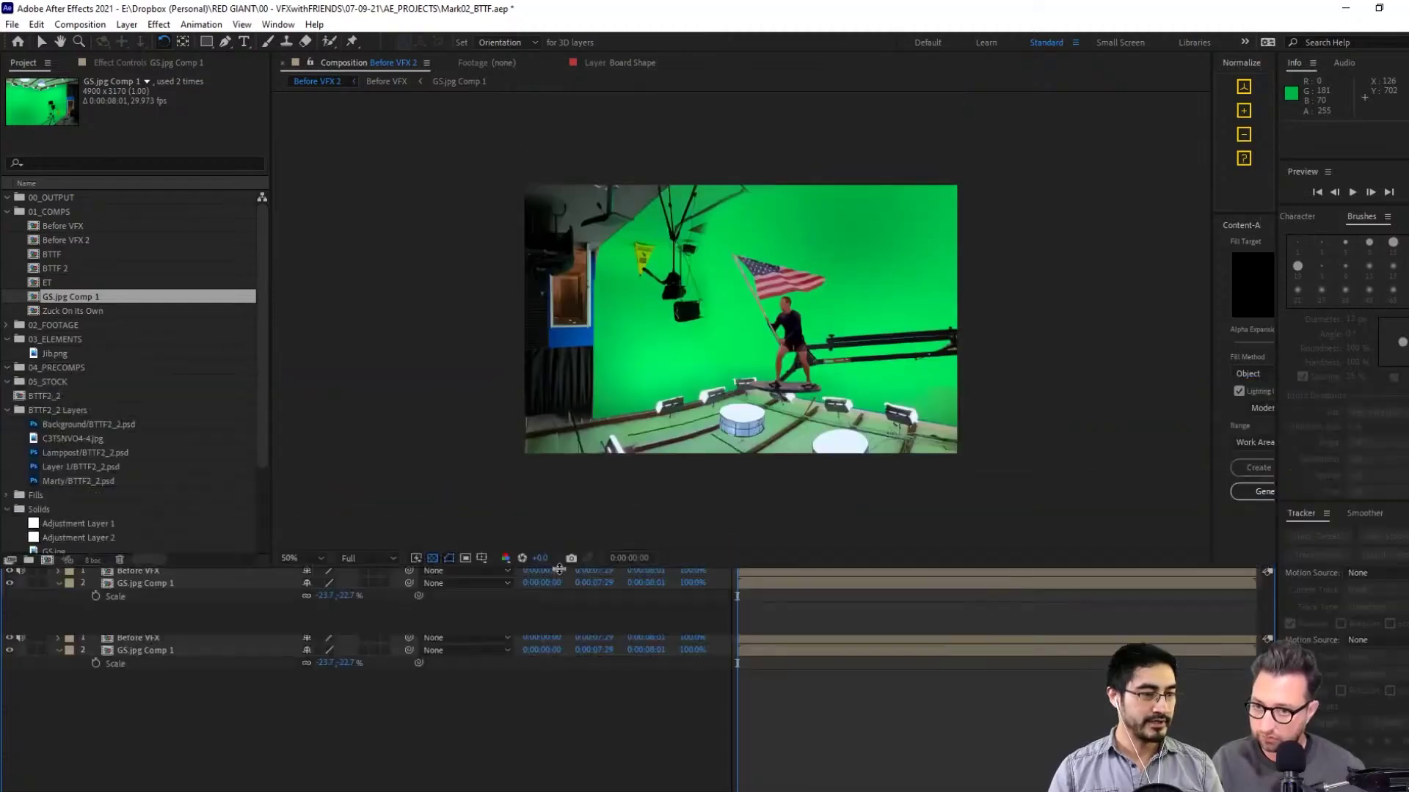
{"action": "left_click", "coordinate": [555, 406]}
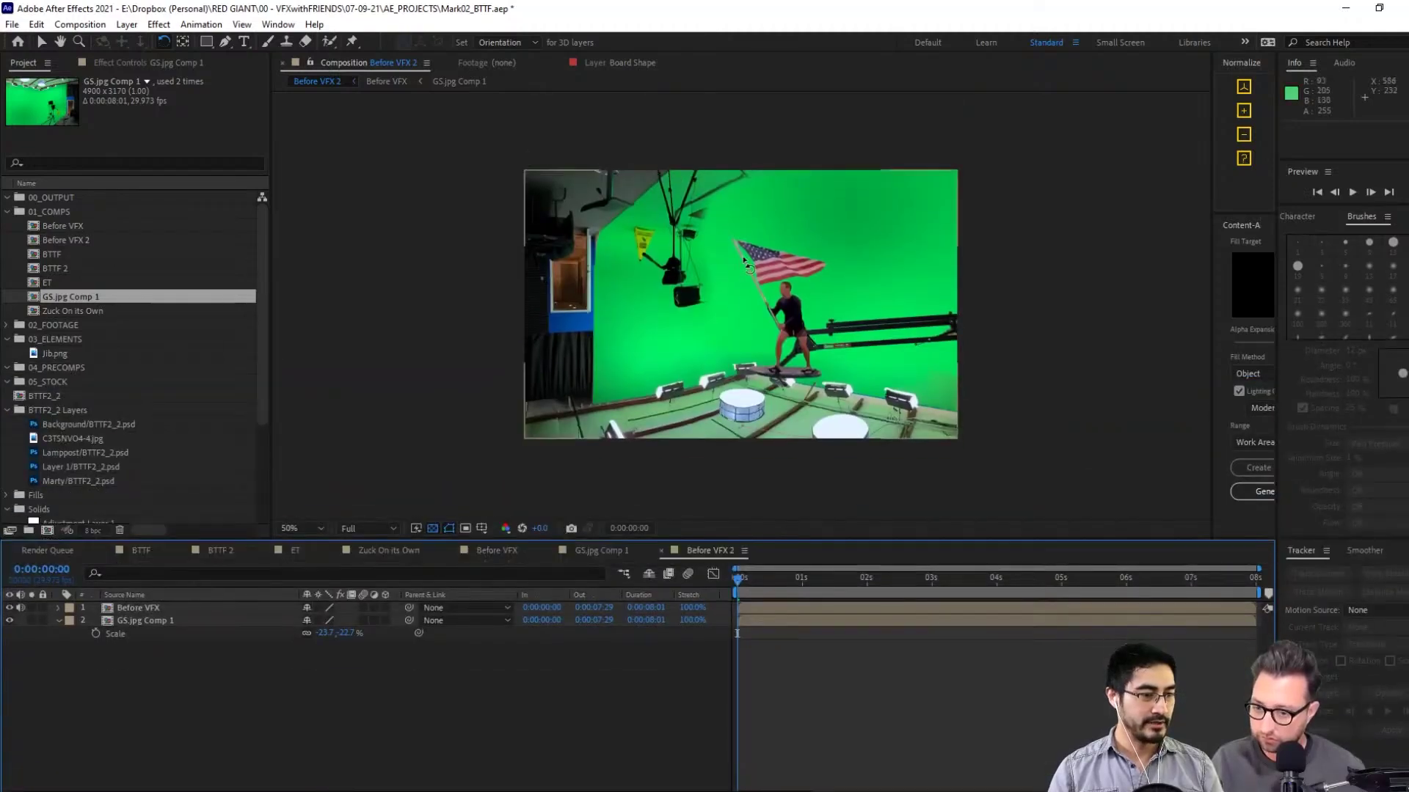
Unlink GS.jpg Comp 1's Scale dimensions and set the vertical scale to 22.713% to turn the background upright
{"action": "left_click", "coordinate": [308, 633]}
{"action": "left_click", "coordinate": [349, 633]}
{"action": "type", "text": "22.713"}
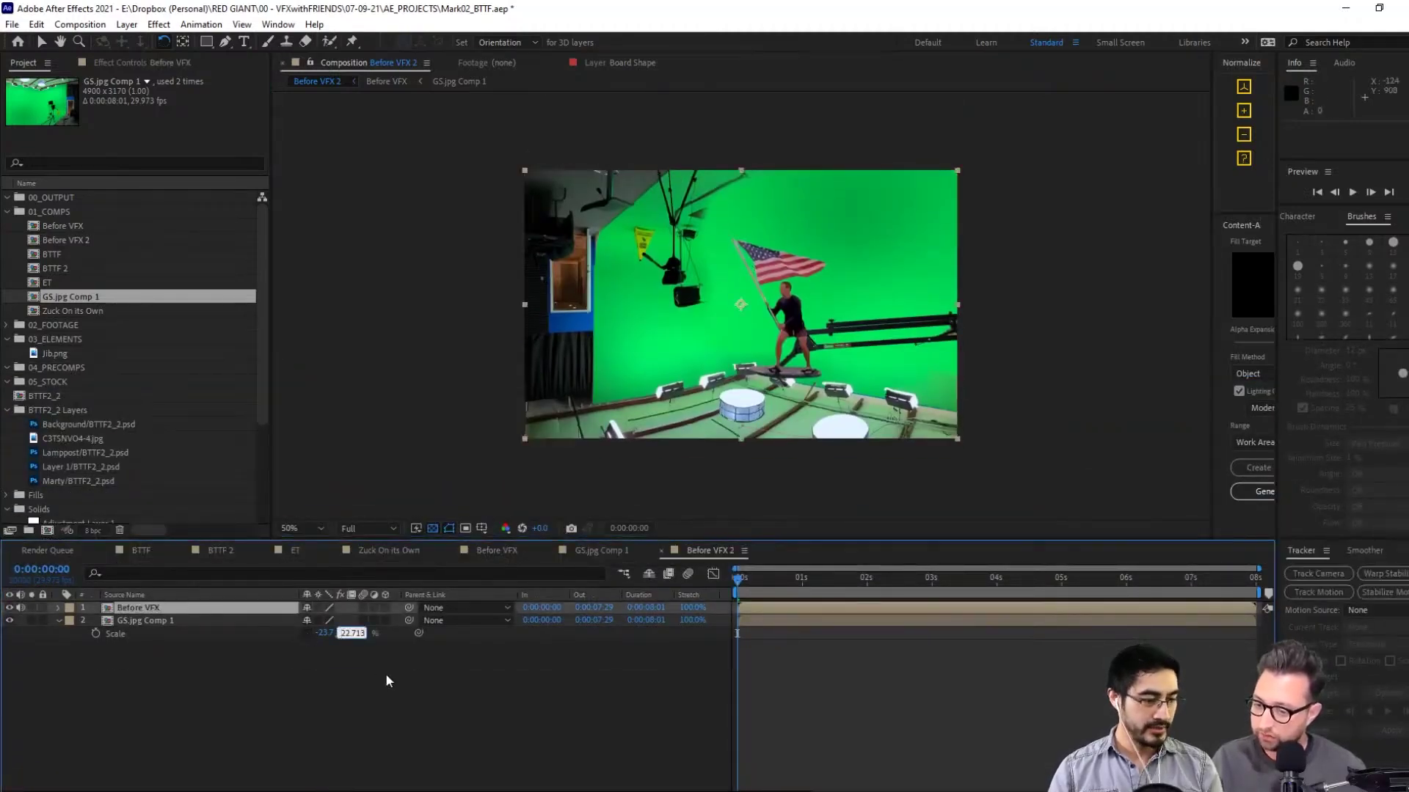
{"action": "left_click", "coordinate": [451, 711]}
{"action": "left_click", "coordinate": [917, 279]}
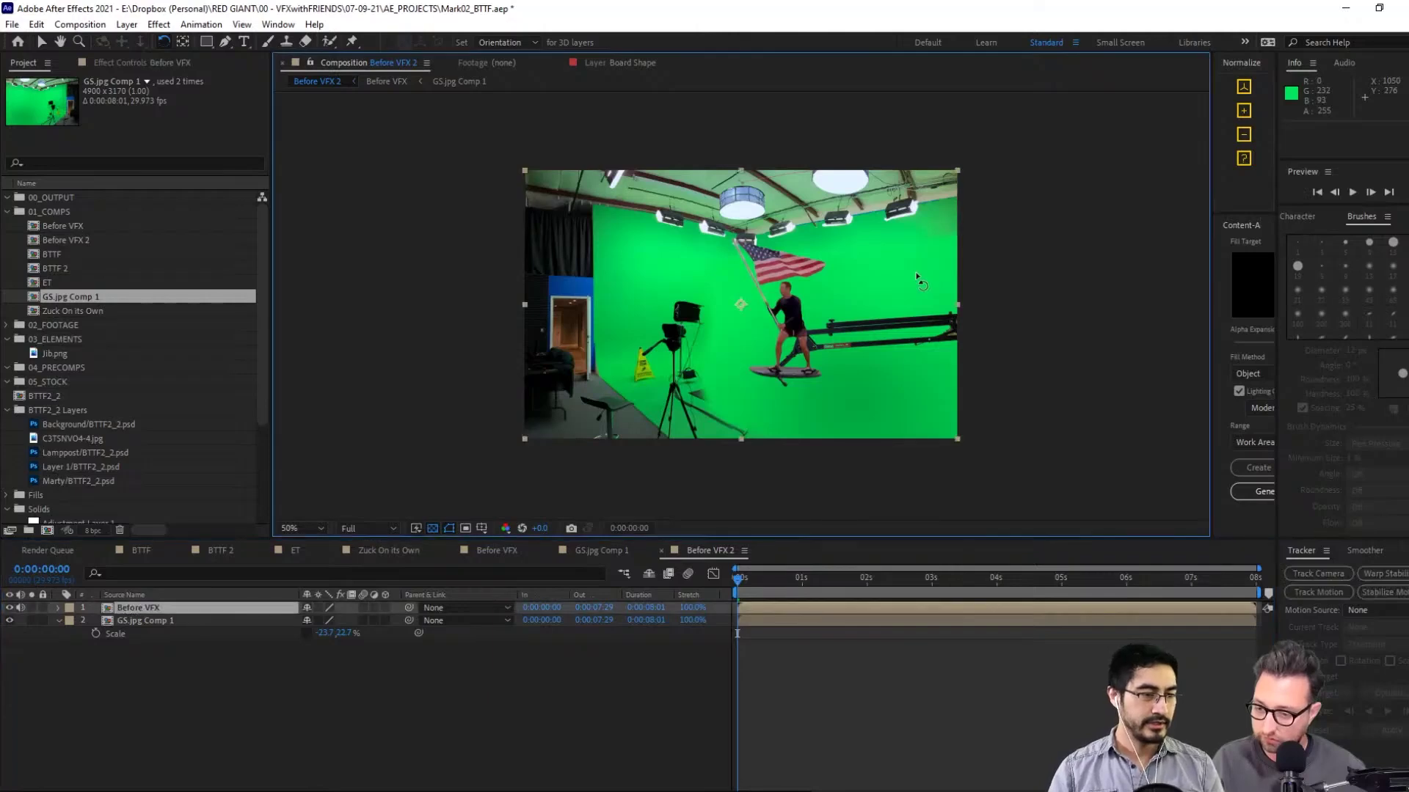
Move the Before VFX layer's anchor point to the frame edge where the jib arm leaves the picture
{"action": "left_click", "coordinate": [153, 621]}
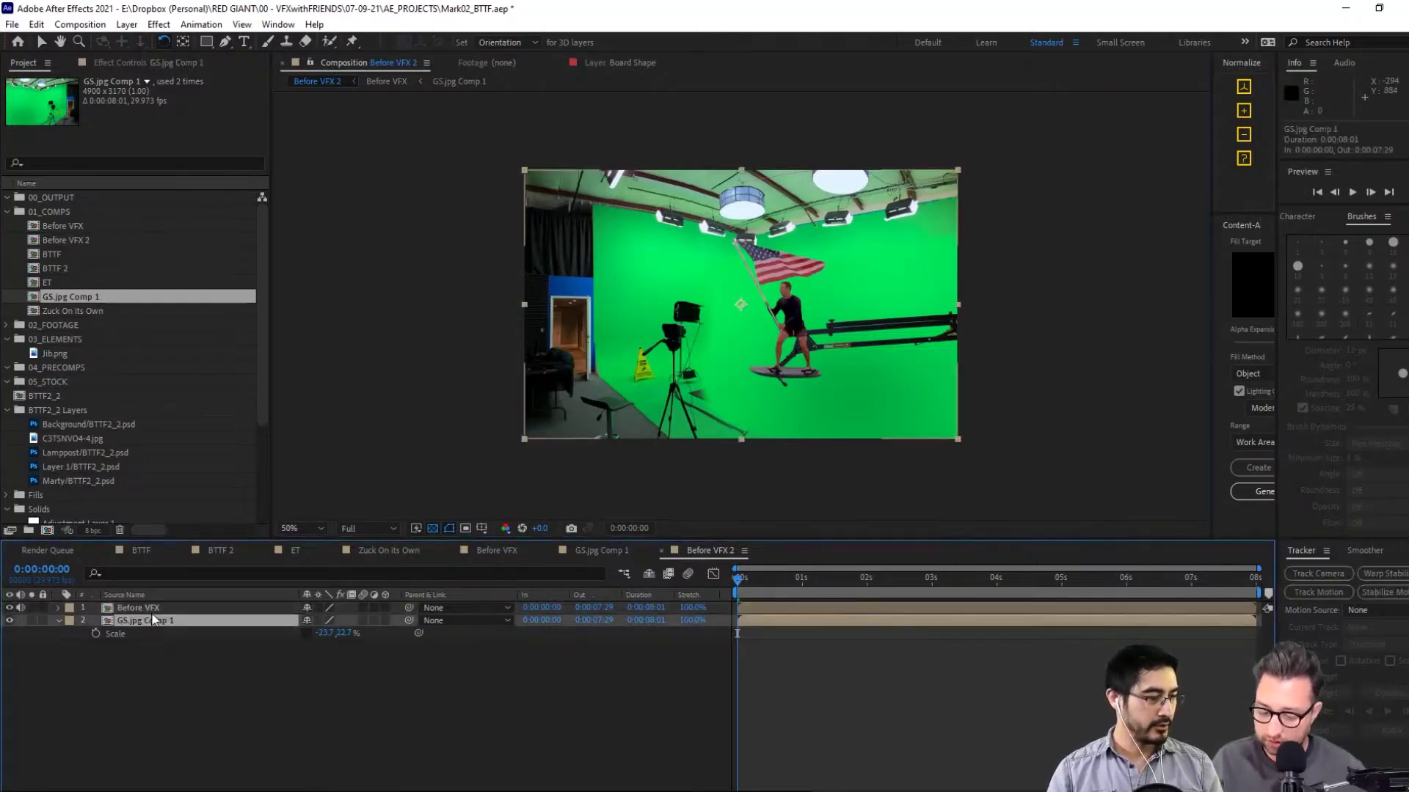
{"action": "left_click", "coordinate": [152, 609]}
{"action": "left_click_drag", "start_coordinate": [769, 579], "coordinate": [610, 626]}
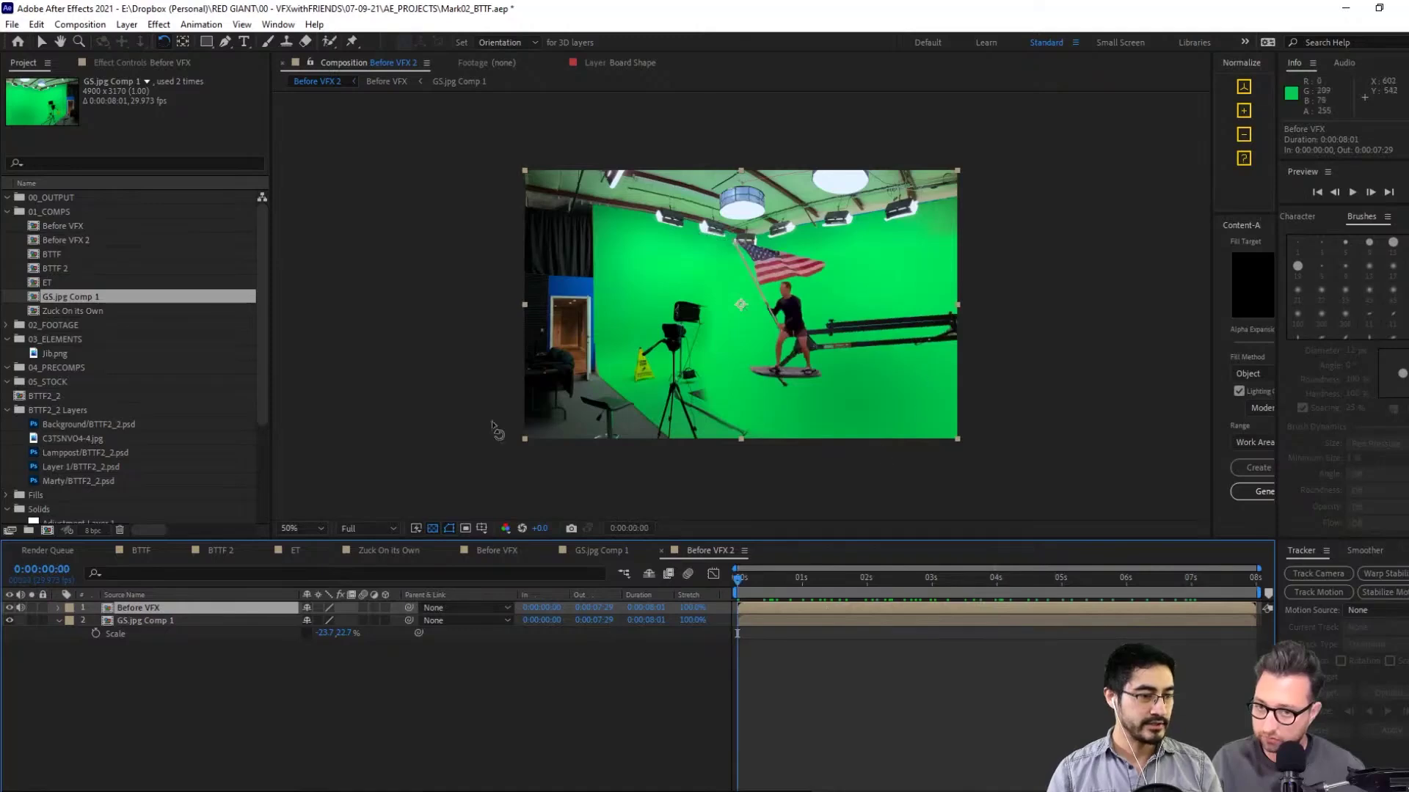
{"action": "left_click", "coordinate": [143, 621]}
{"action": "key", "text": "s"}
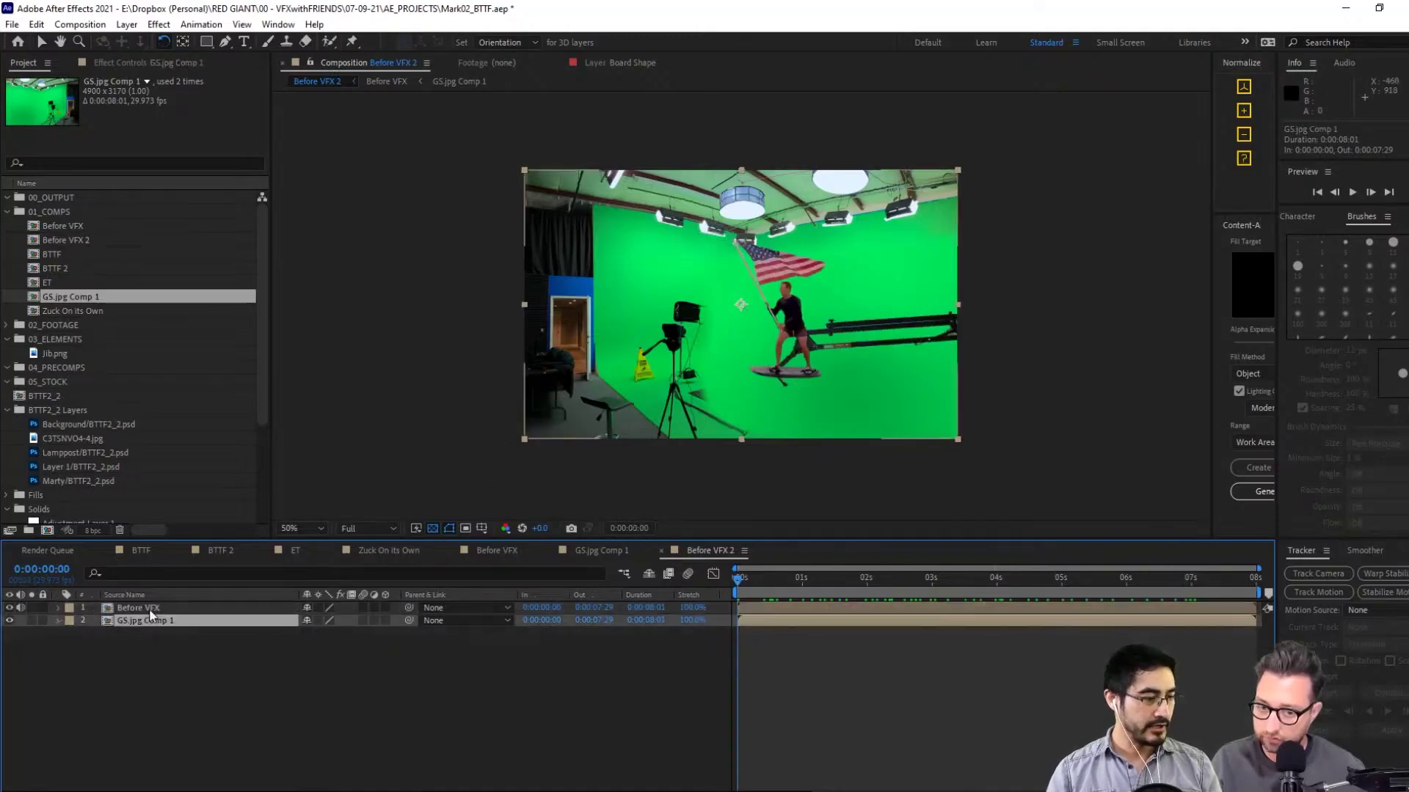
{"action": "left_click", "coordinate": [798, 327]}
{"action": "key", "text": "s"}
{"action": "key", "text": "y"}
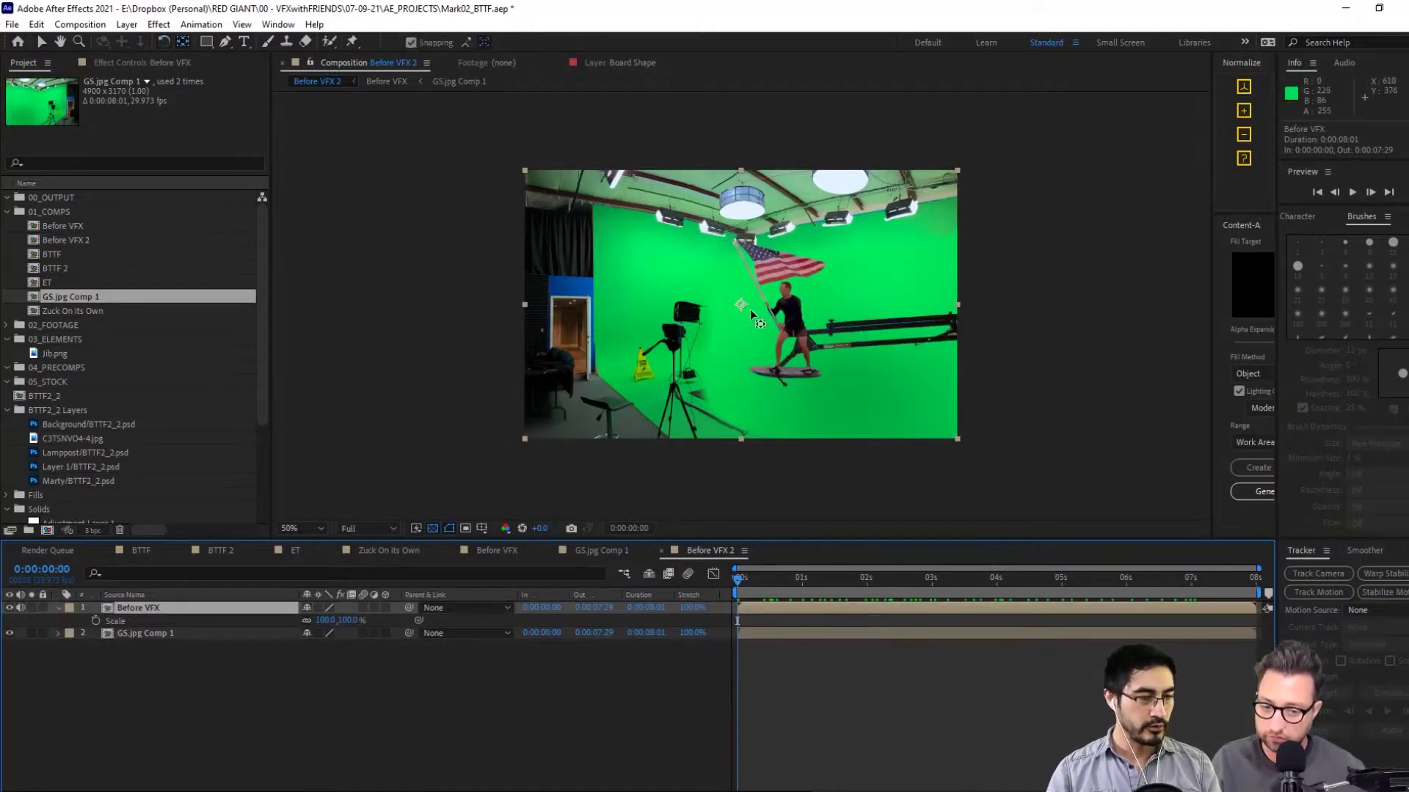
{"action": "left_click_drag", "start_coordinate": [741, 307], "coordinate": [957, 330]}
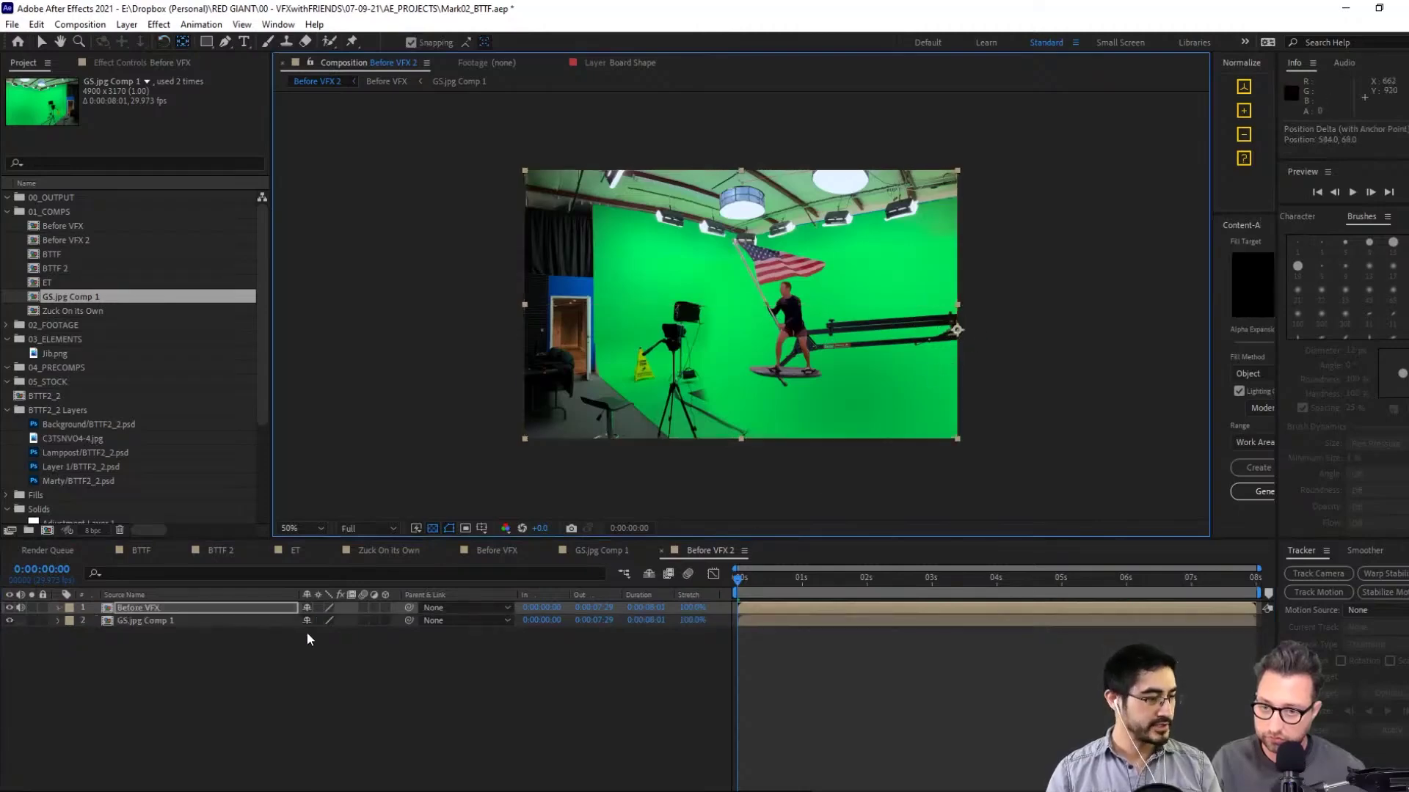
Scale the Before VFX layer down to 81% and inspect the rider and jib against the studio background
{"action": "mouse_move", "coordinate": [359, 621]}
{"action": "left_mouse_down"}
{"action": "mouse_move", "coordinate": [332, 622]}
{"action": "mouse_move", "coordinate": [348, 622]}
{"action": "left_mouse_up"}
{"action": "scroll", "coordinate": [917, 321], "scroll_direction": "up", "scroll_amount": 2}
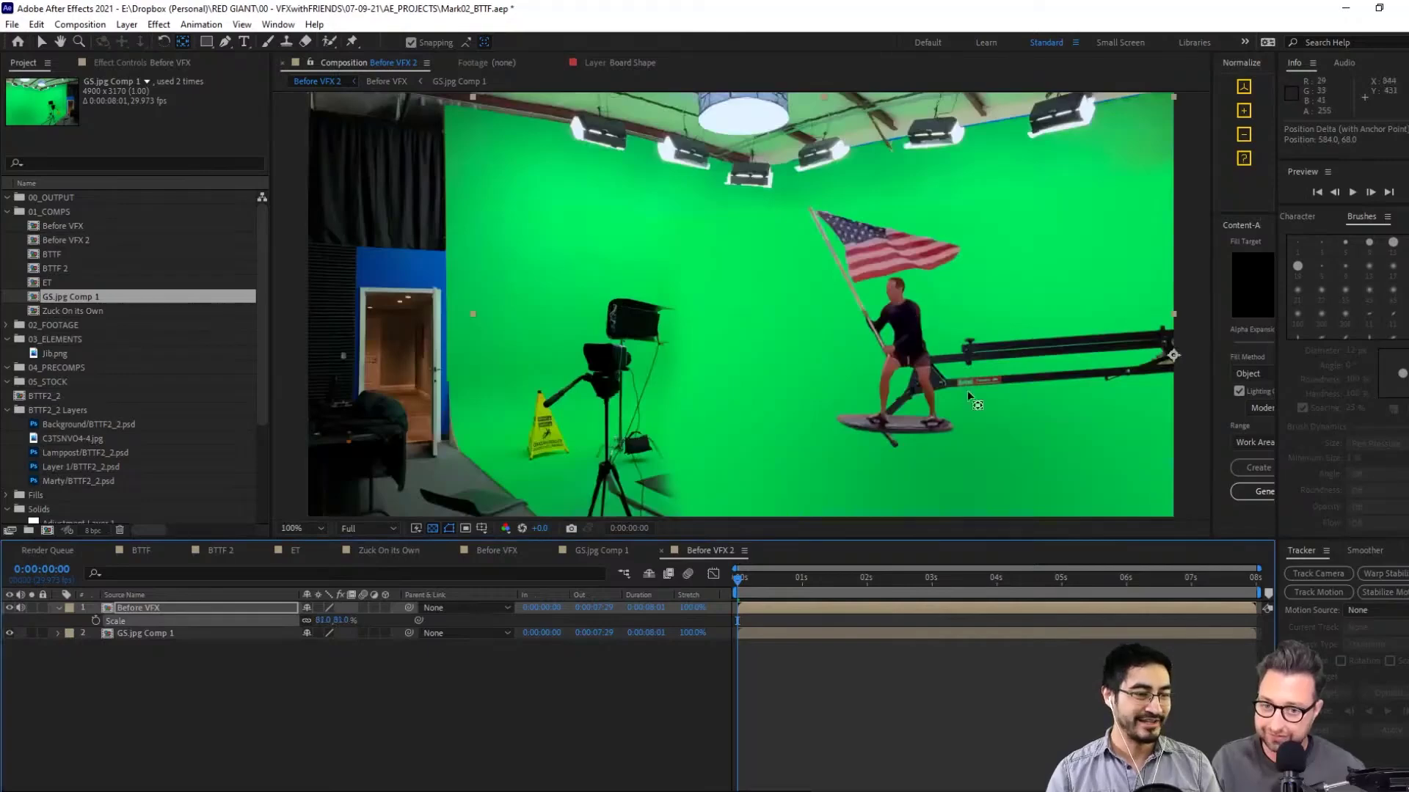
{"action": "scroll", "coordinate": [880, 394], "scroll_direction": "down", "scroll_amount": 2}
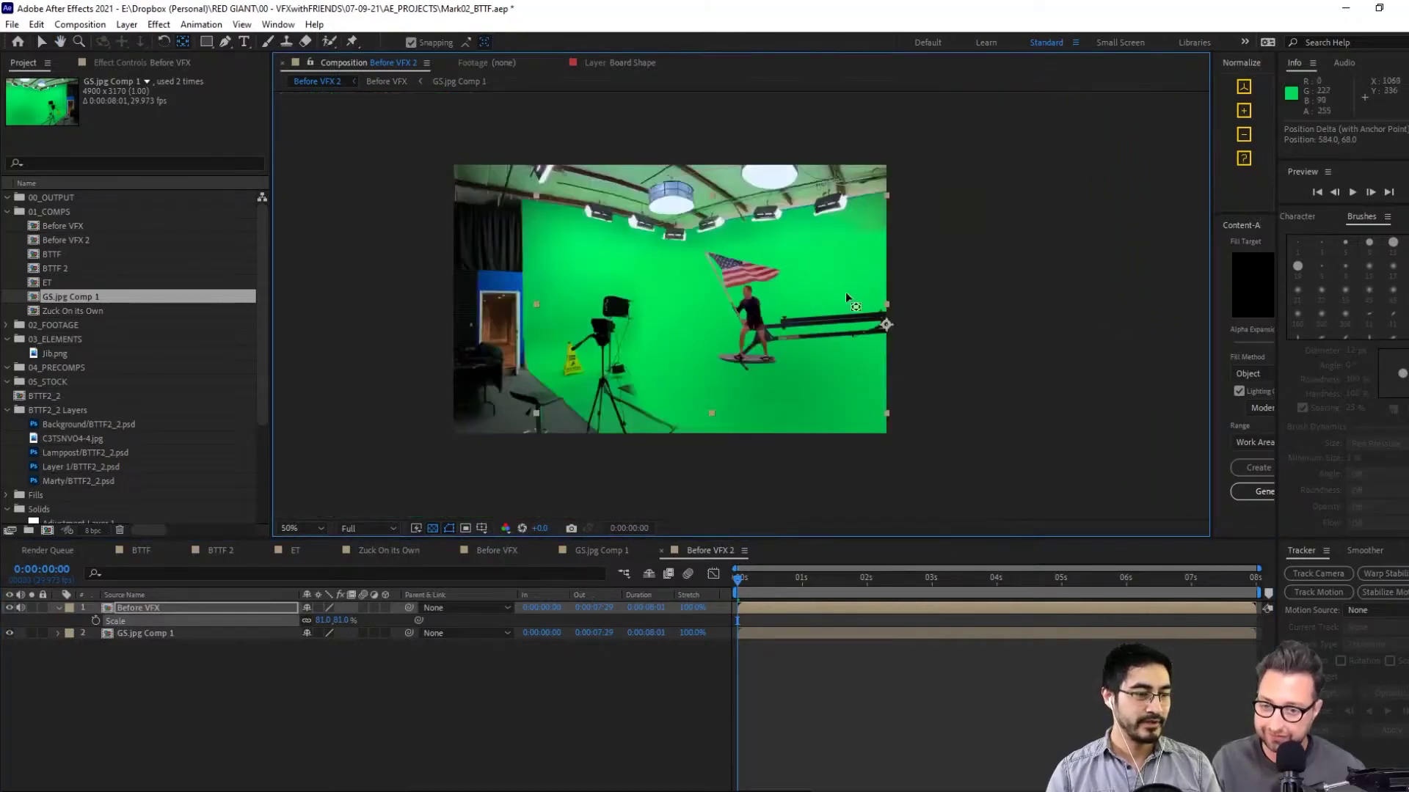
{"action": "scroll", "coordinate": [859, 329], "scroll_direction": "up", "scroll_amount": 4}
{"action": "left_click_drag", "start_coordinate": [865, 340], "coordinate": [840, 210]}
{"action": "scroll", "coordinate": [840, 221], "scroll_direction": "down", "scroll_amount": 2}
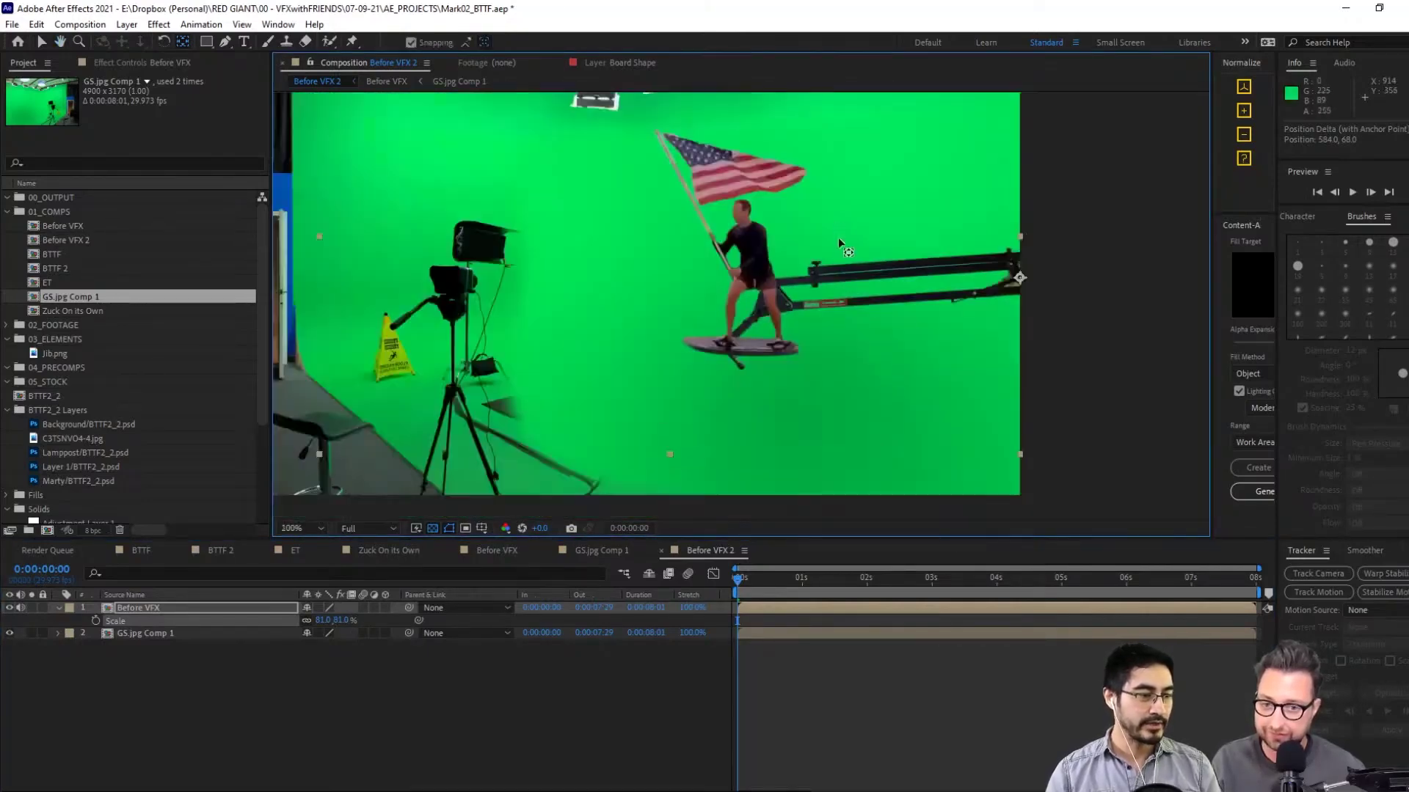
Apply the Red Giant VFX Shadow effect to the Before VFX layer
{"action": "left_click", "coordinate": [207, 607]}
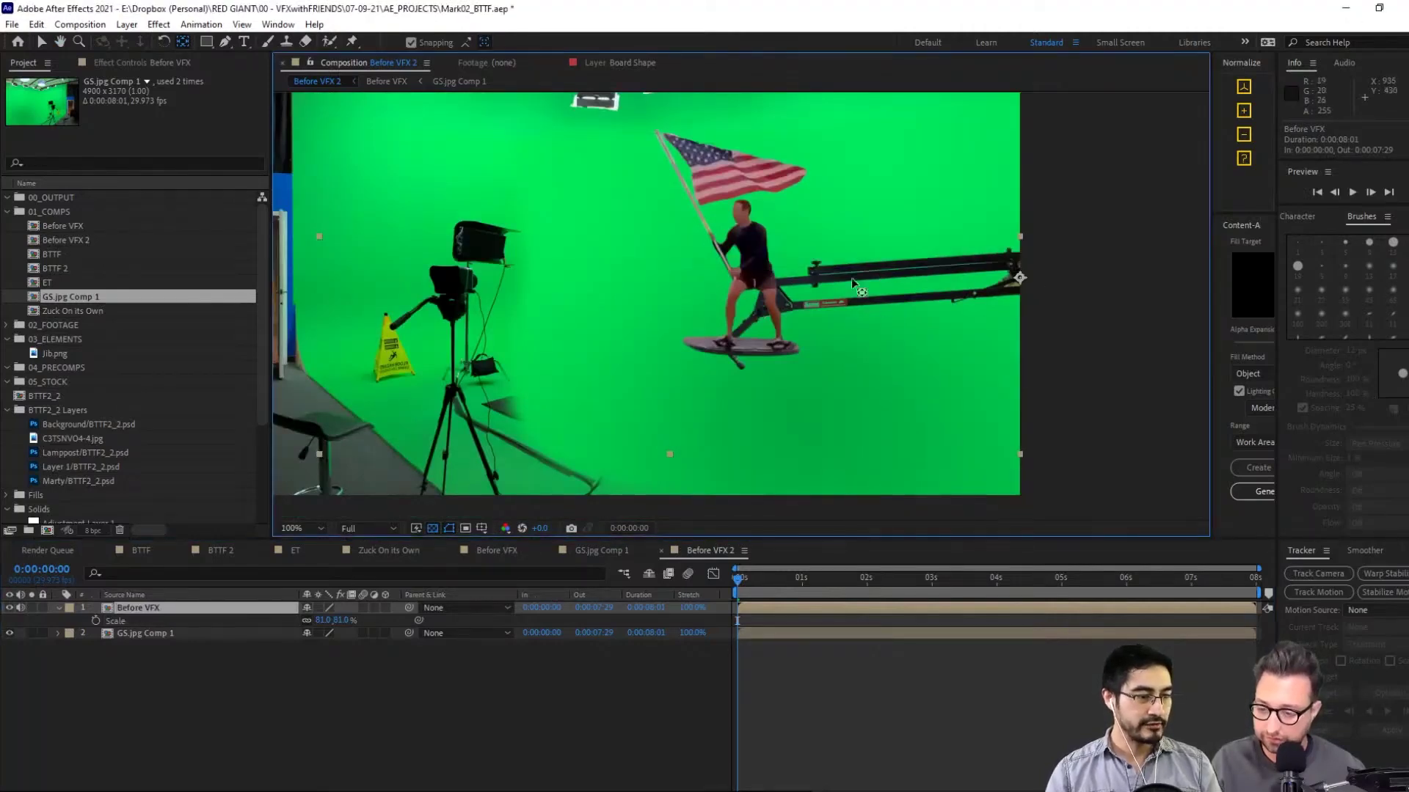
{"action": "key", "text": "ctrl+space"}
{"action": "type", "text": "sha"}
{"action": "key", "text": "Return"}
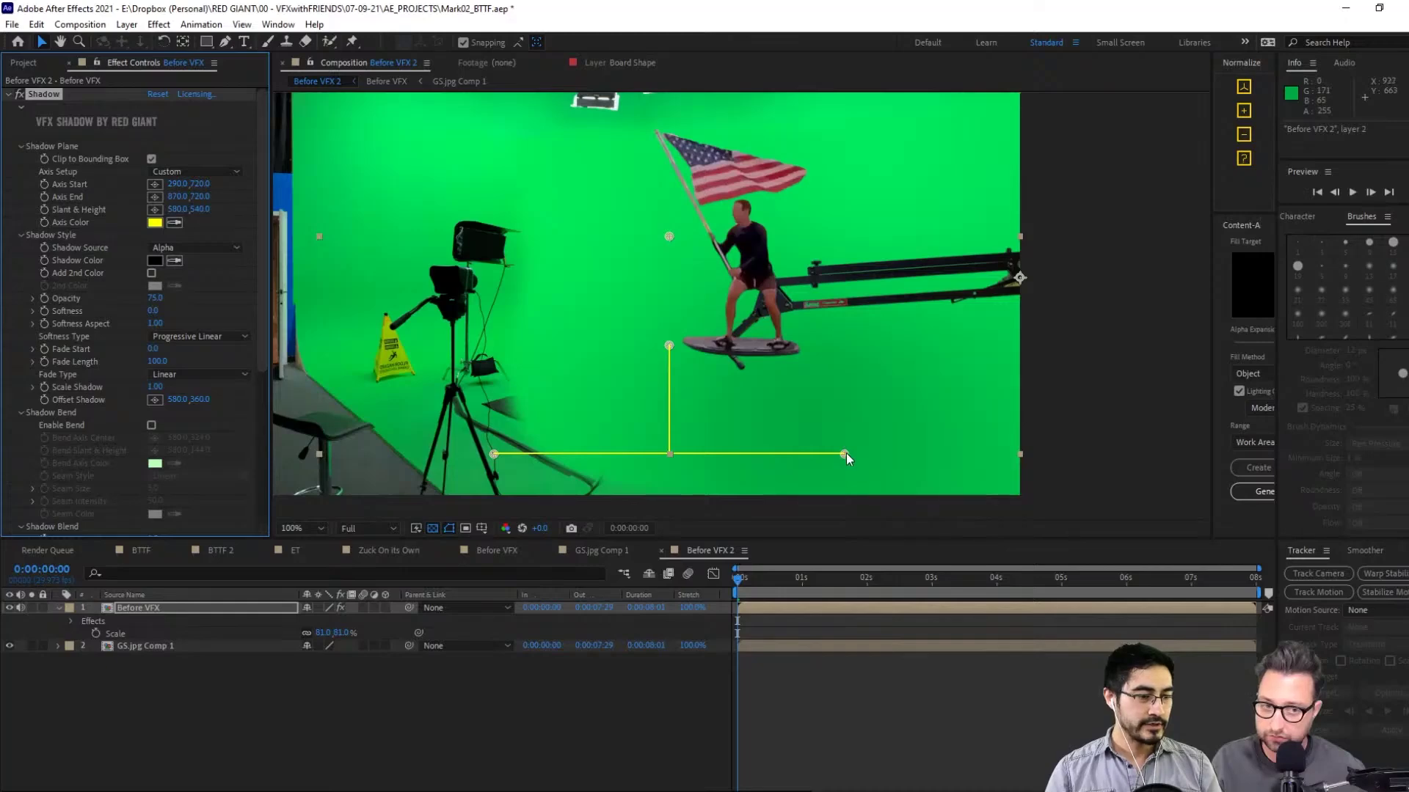
Lay the shadow on the studio floor with Axis Start about 284, 637, Axis End about 1145, 650 and Slant & Height about 831, 607
{"action": "left_click_drag", "start_coordinate": [846, 454], "coordinate": [968, 354]}
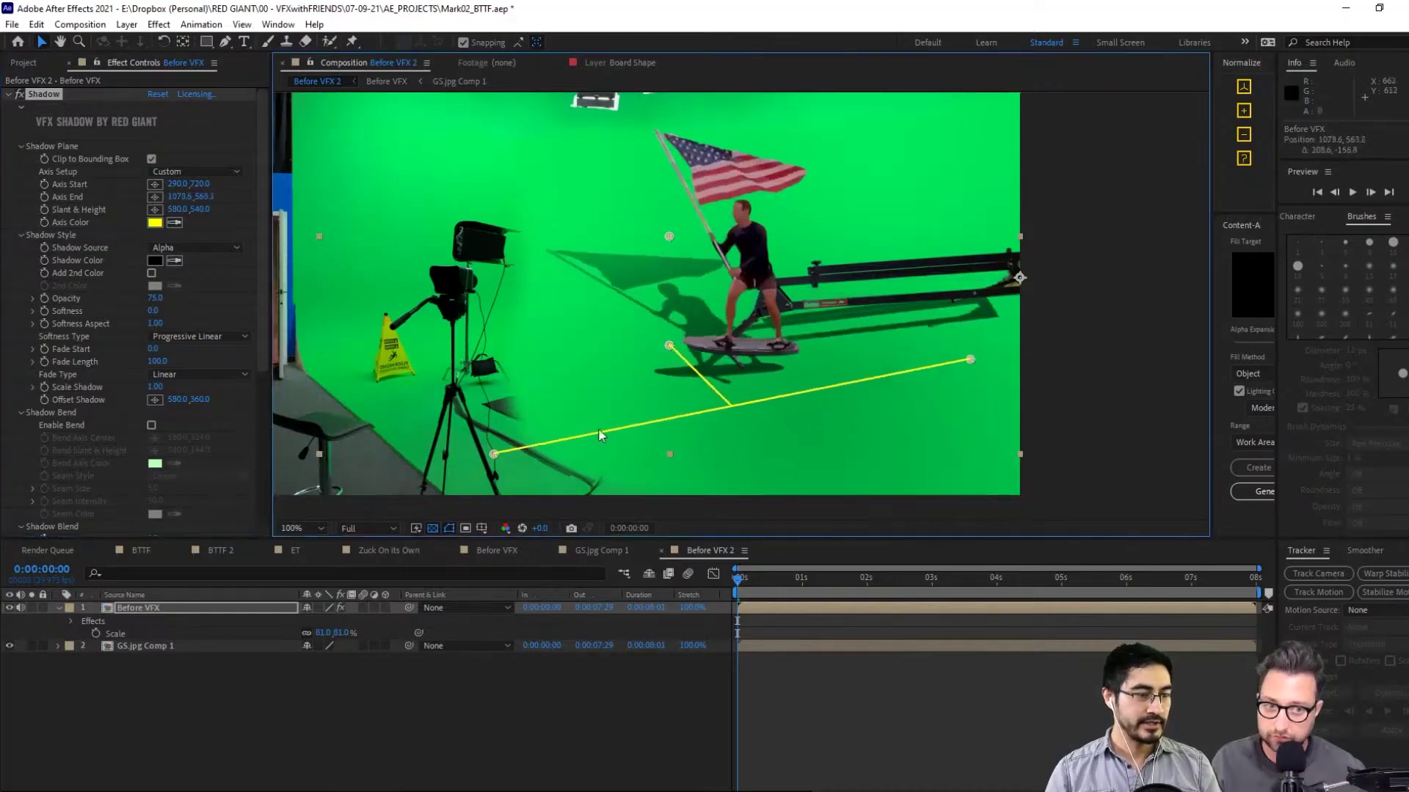
{"action": "left_click_drag", "start_coordinate": [494, 454], "coordinate": [563, 355]}
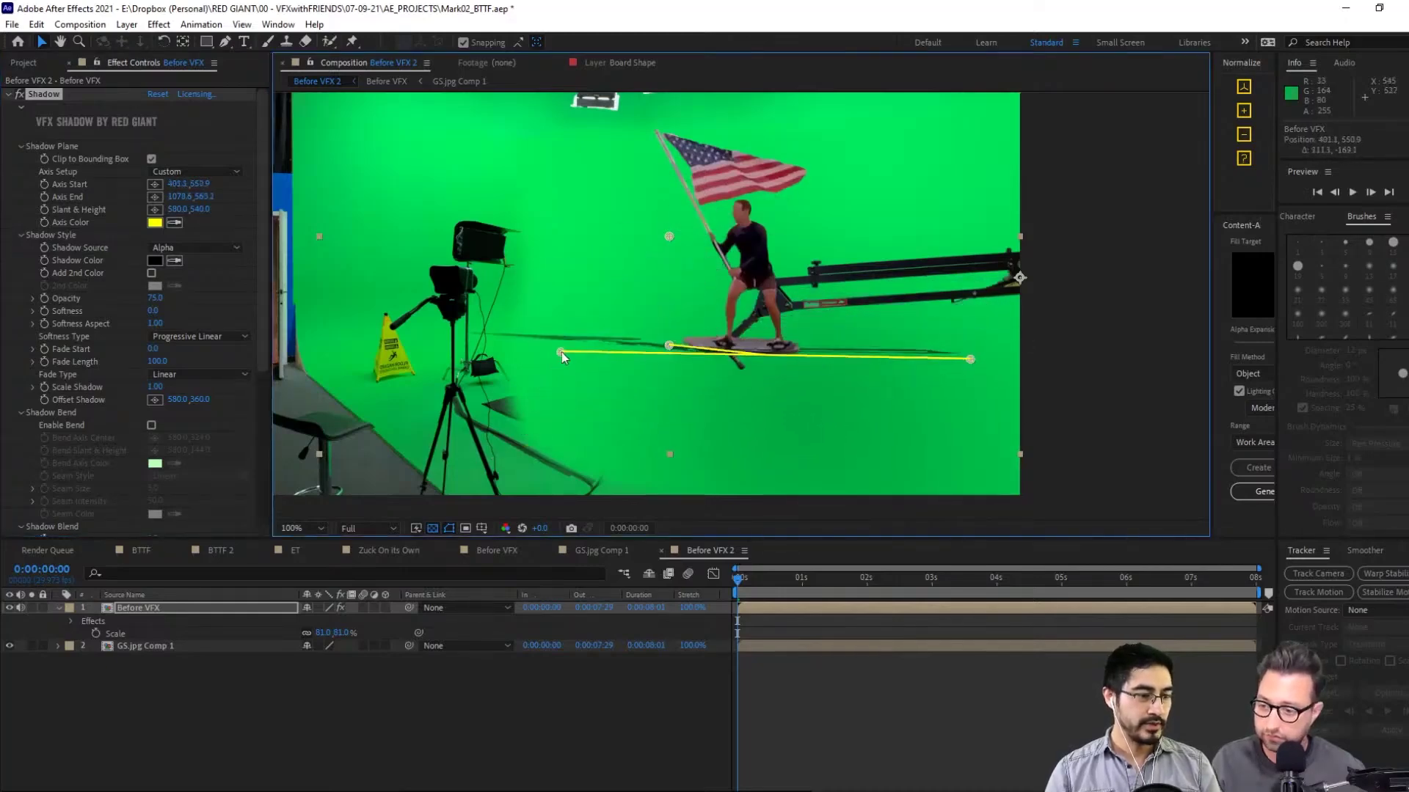
{"action": "left_click_drag", "start_coordinate": [667, 347], "coordinate": [877, 312]}
{"action": "left_click_drag", "start_coordinate": [971, 359], "coordinate": [1014, 437]}
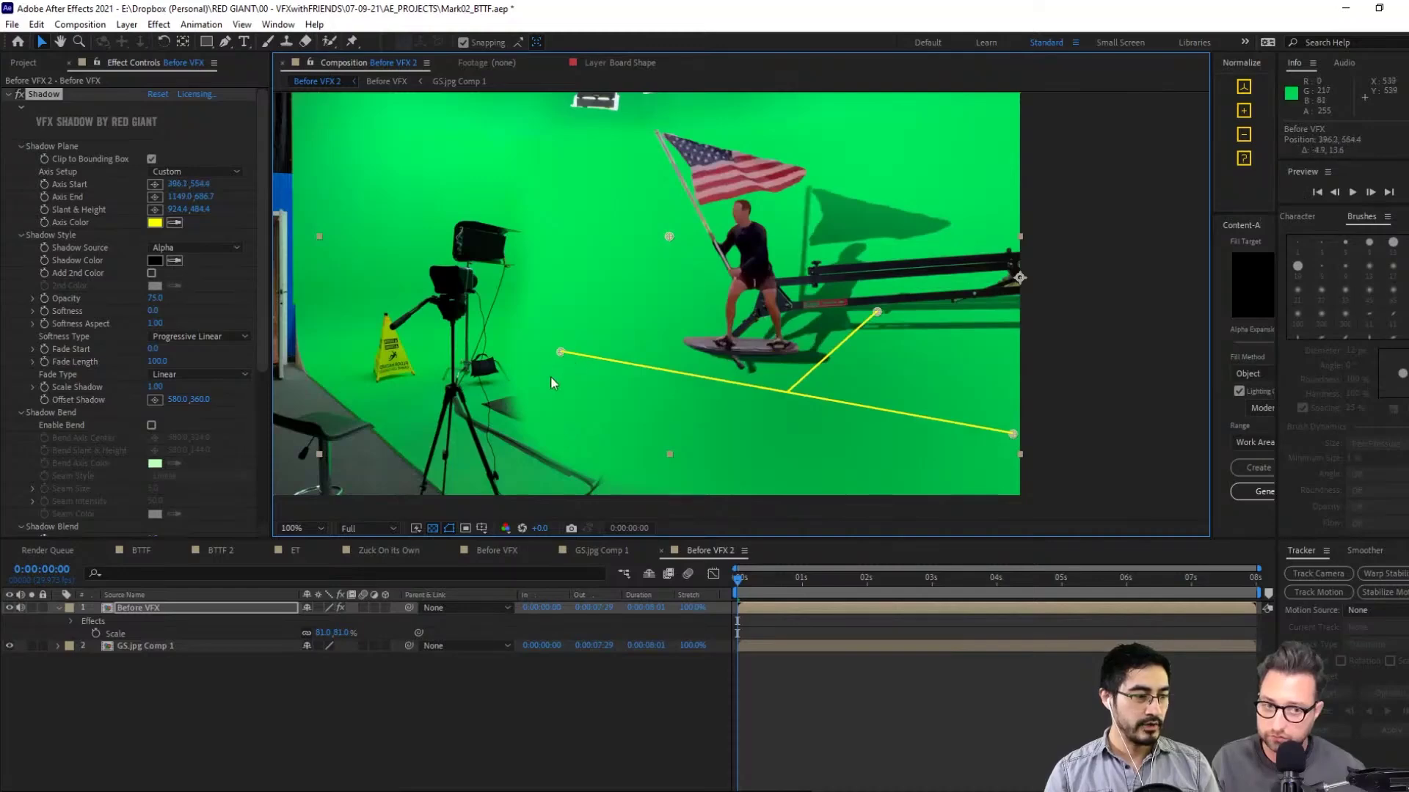
{"action": "left_click_drag", "start_coordinate": [551, 377], "coordinate": [497, 433]}
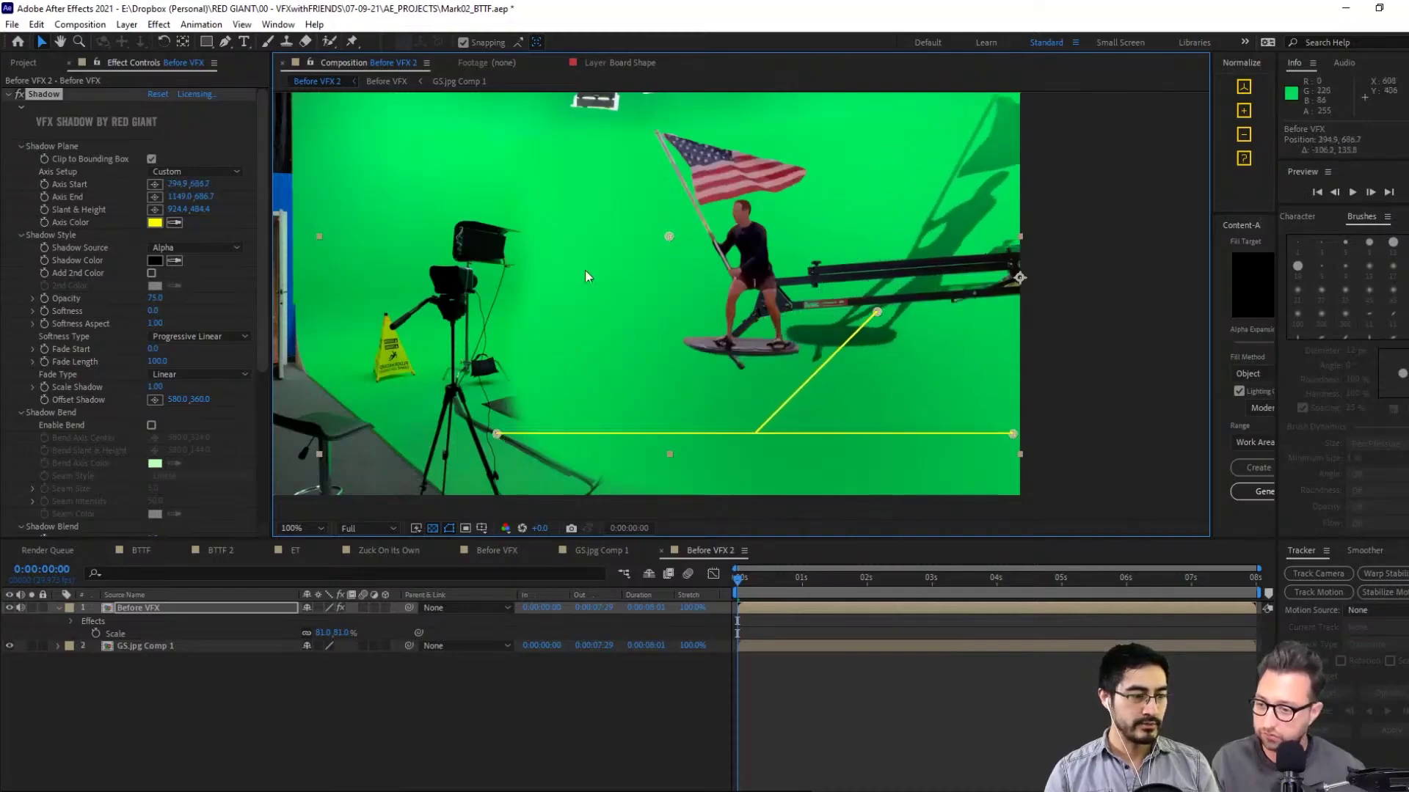
{"action": "left_click_drag", "start_coordinate": [875, 311], "coordinate": [840, 389]}
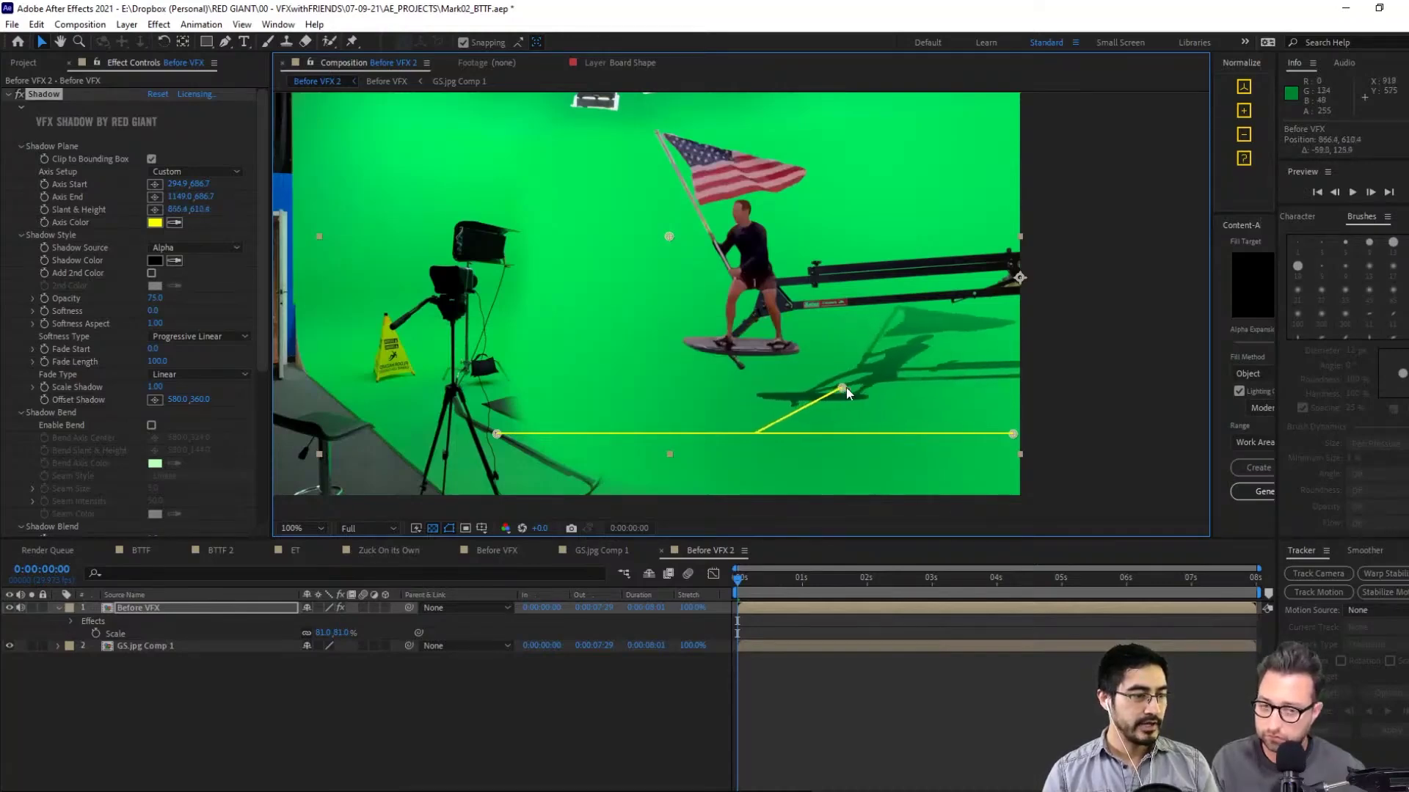
{"action": "left_click_drag", "start_coordinate": [1012, 433], "coordinate": [1011, 412]}
{"action": "left_click_drag", "start_coordinate": [495, 436], "coordinate": [491, 402]}
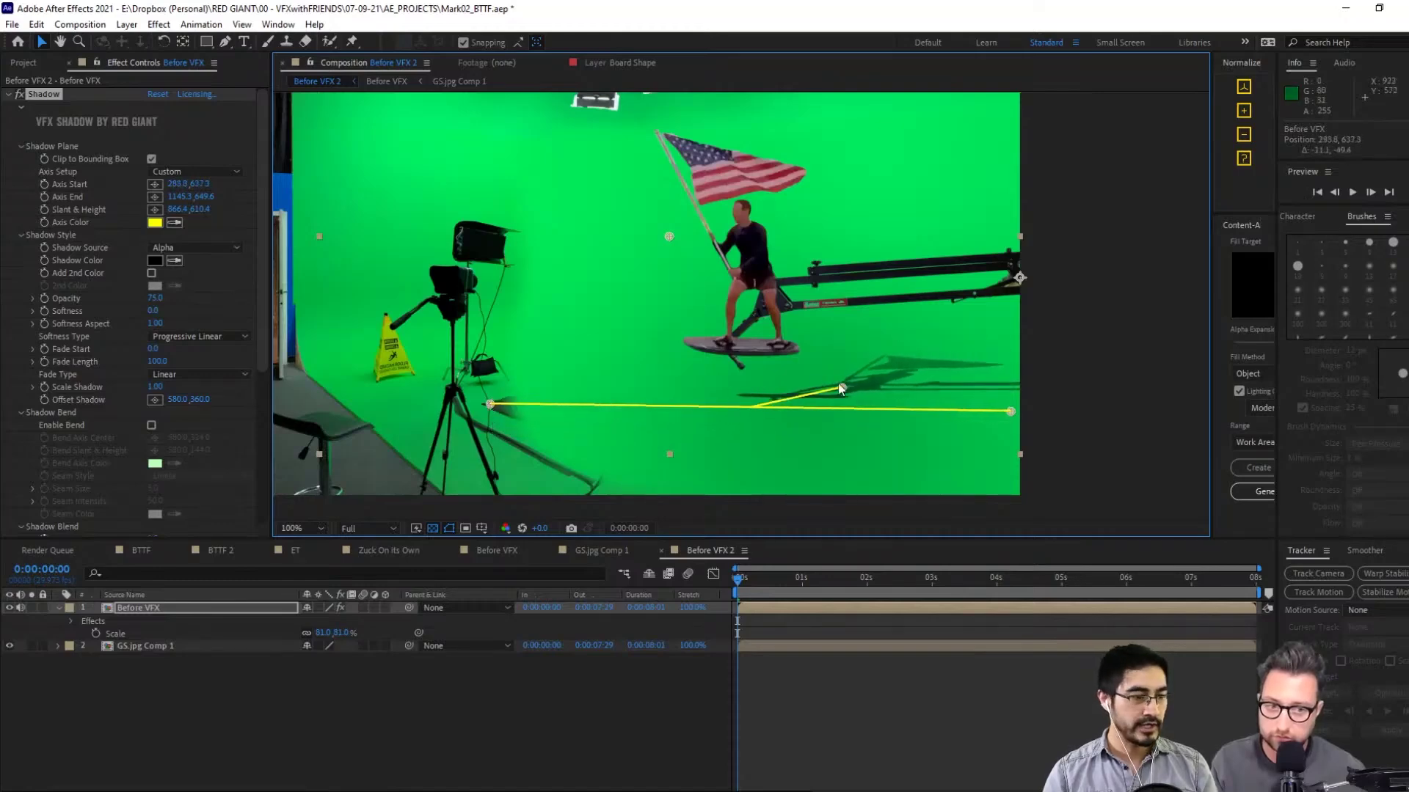
{"action": "mouse_move", "coordinate": [840, 386]}
{"action": "left_mouse_down"}
{"action": "mouse_move", "coordinate": [818, 371]}
{"action": "mouse_move", "coordinate": [833, 367]}
{"action": "mouse_move", "coordinate": [846, 378]}
{"action": "mouse_move", "coordinate": [795, 383]}
{"action": "mouse_move", "coordinate": [834, 383]}
{"action": "mouse_move", "coordinate": [817, 387]}
{"action": "left_mouse_up"}
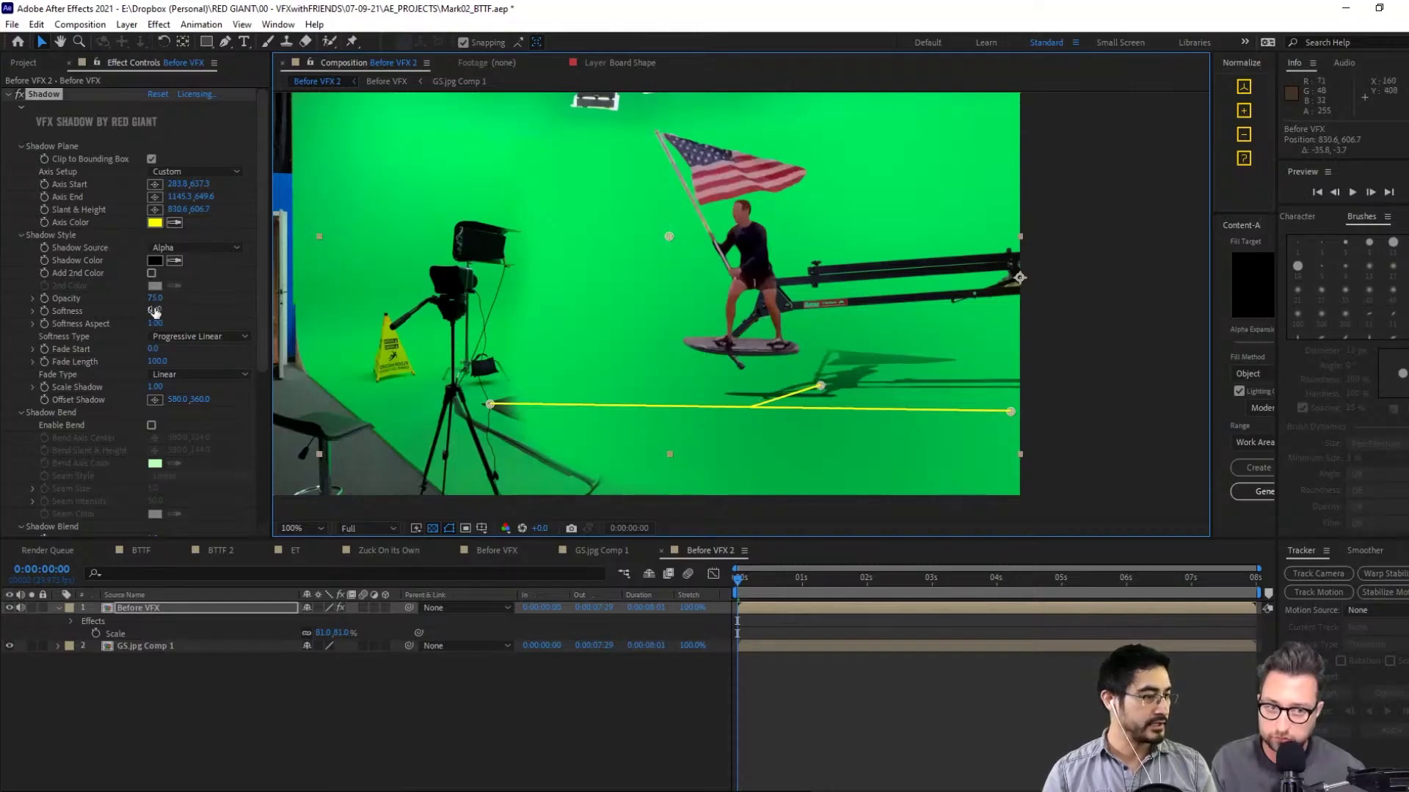
Set the shadow's Softness to 58 and preview the full composition with the moving rider and shadow
{"action": "left_click_drag", "start_coordinate": [155, 311], "coordinate": [227, 308]}
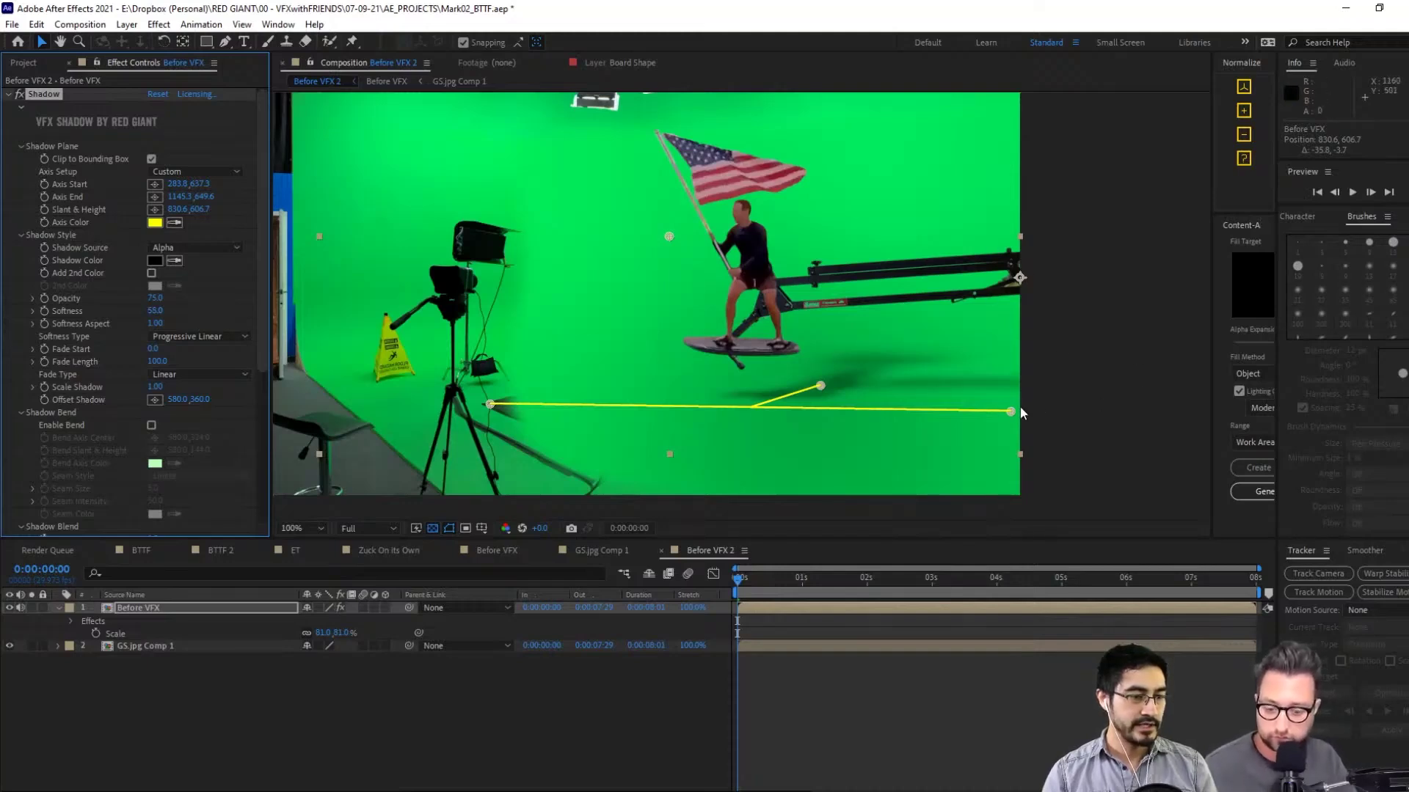
{"action": "left_click", "coordinate": [1352, 192]}
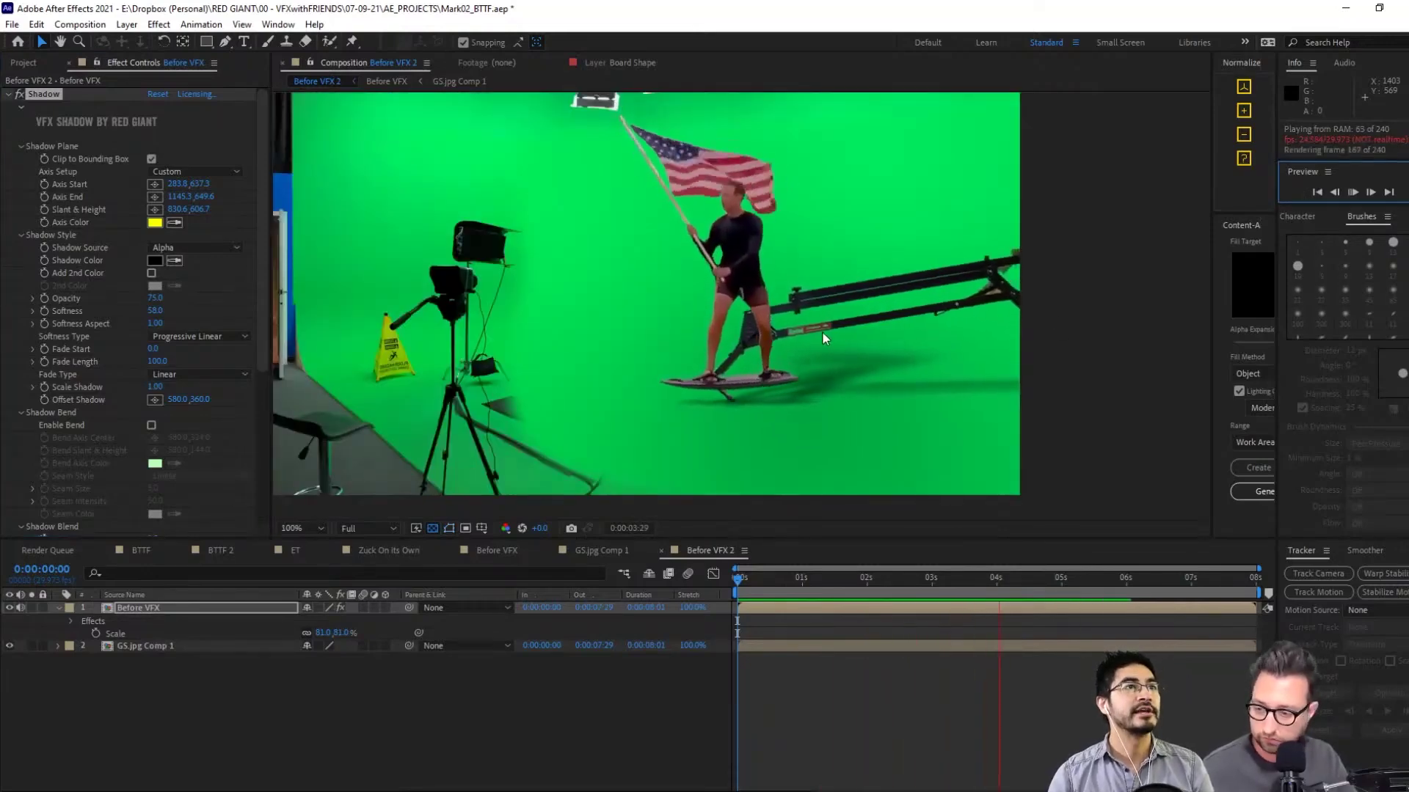
{"action": "scroll", "coordinate": [870, 349], "scroll_direction": "down", "scroll_amount": 1}
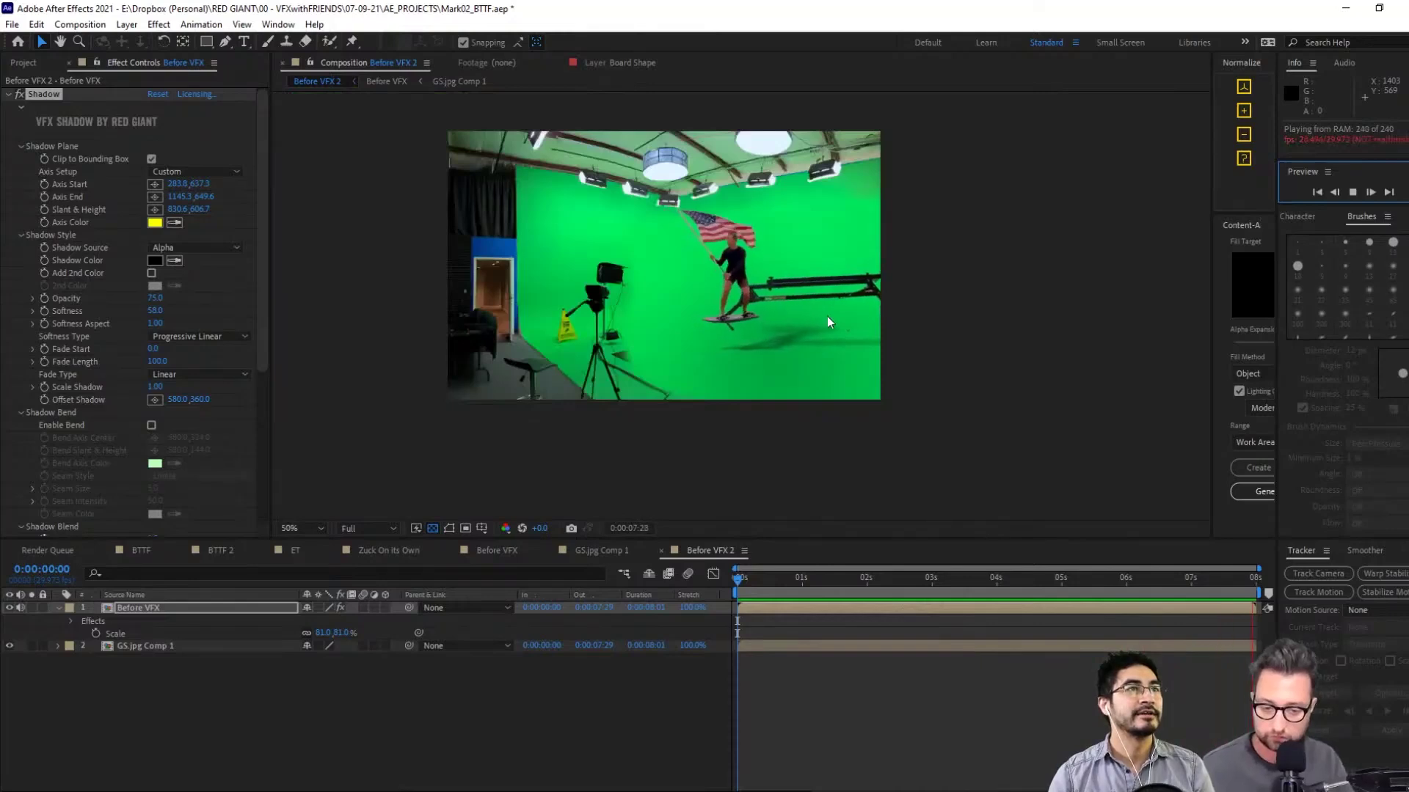
{"action": "key", "text": "space"}
{"action": "scroll", "coordinate": [826, 315], "scroll_direction": "up", "scroll_amount": 1}
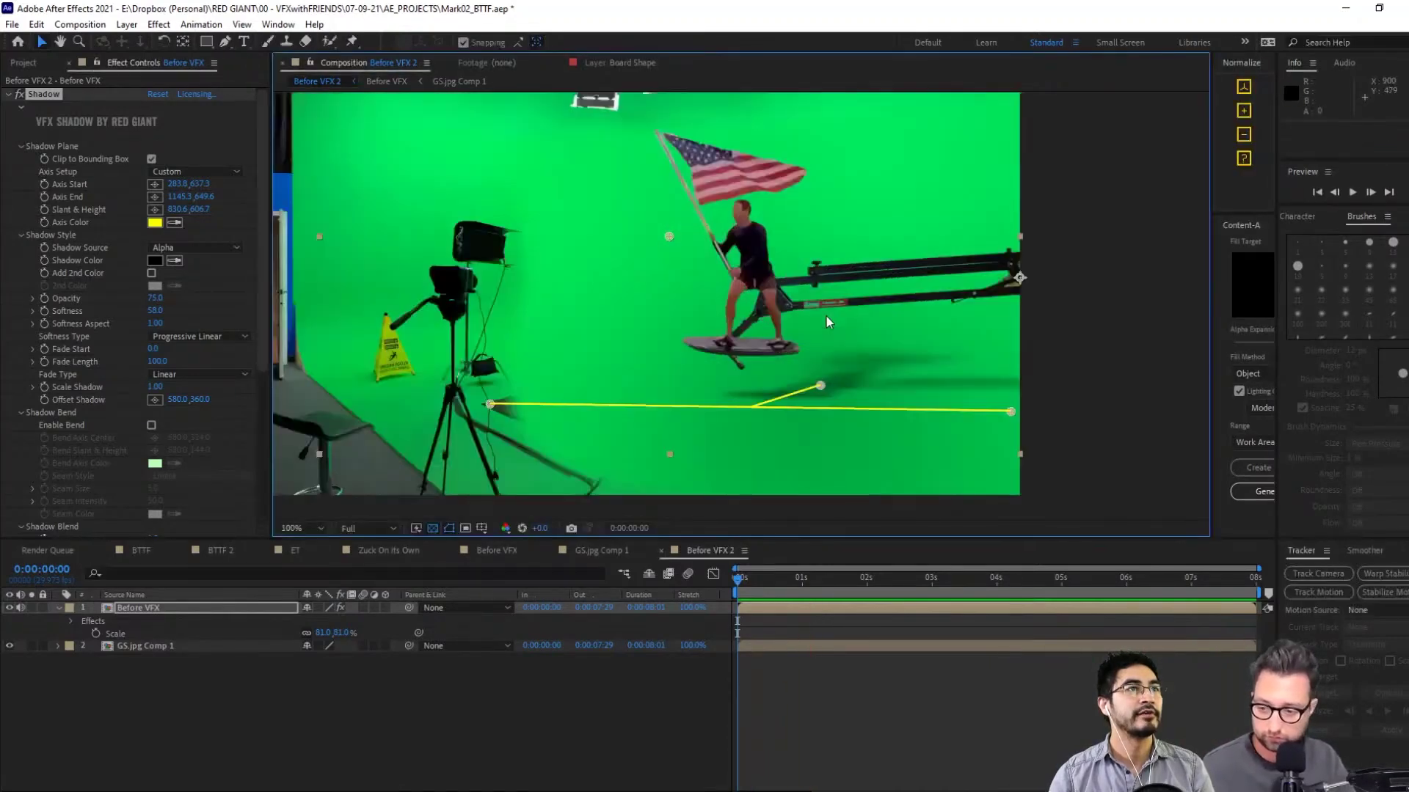
Save the project and open the file import browser on the ELEMENTS folder
{"action": "key", "text": "ctrl+s"}
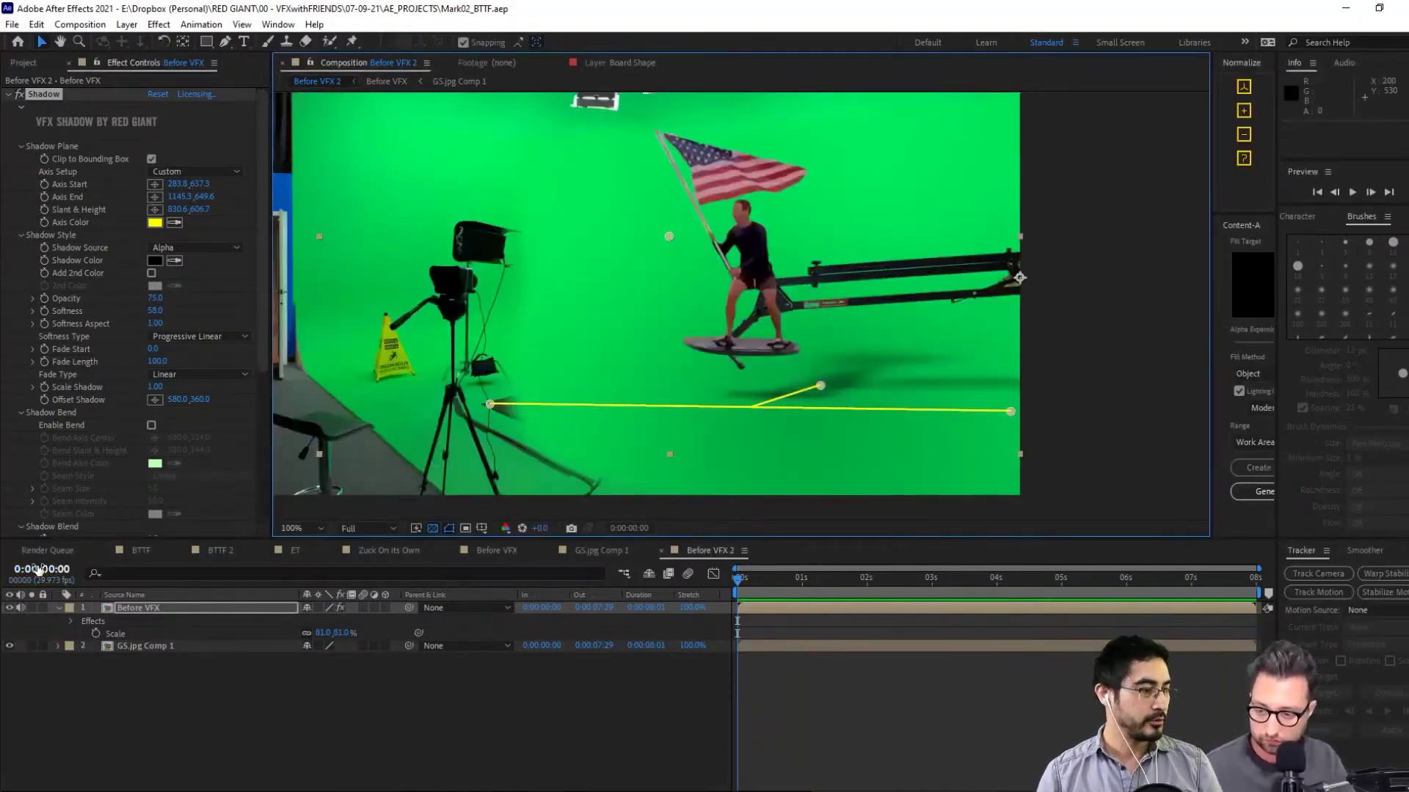
{"action": "left_click", "coordinate": [22, 63]}
{"action": "left_click", "coordinate": [106, 268]}
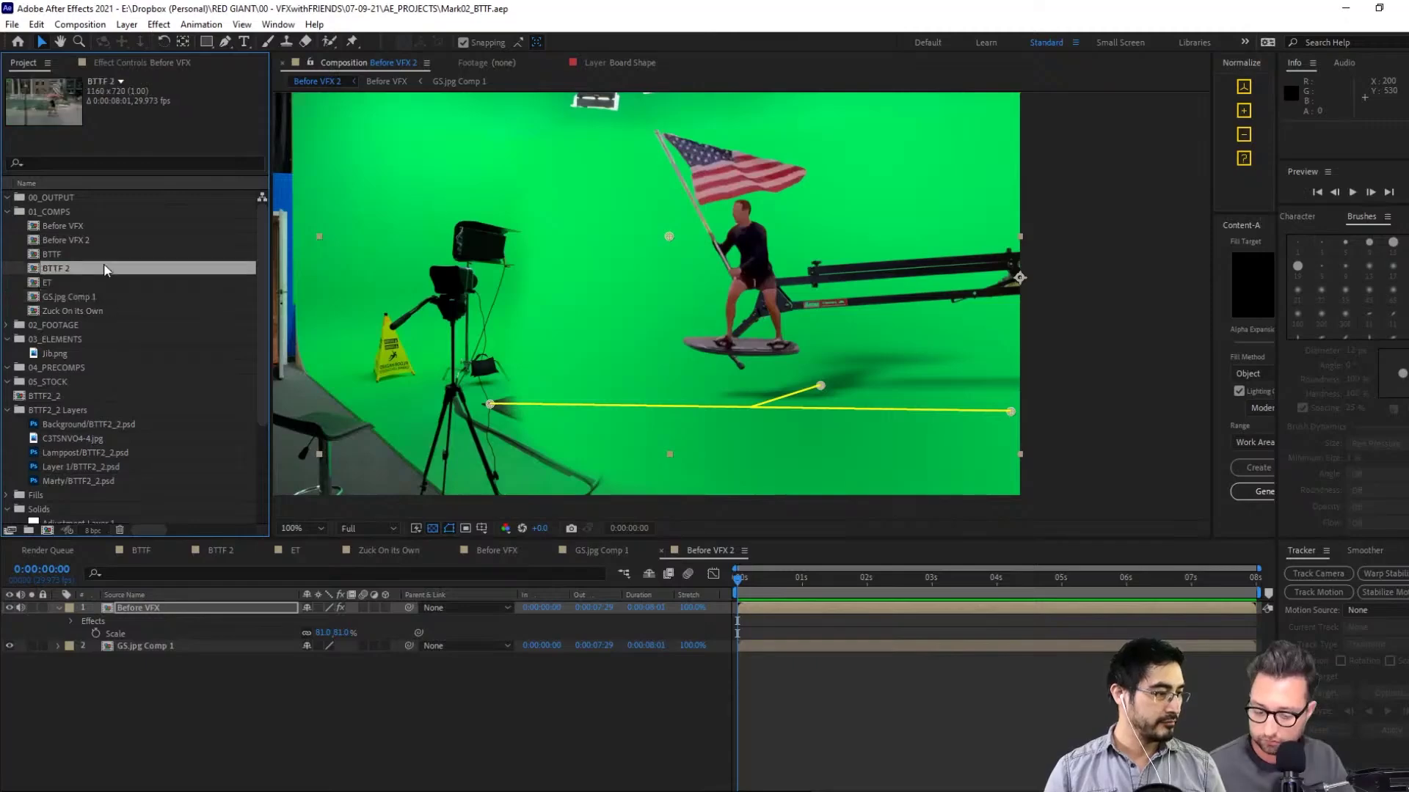
{"action": "key", "text": "ctrl+i"}
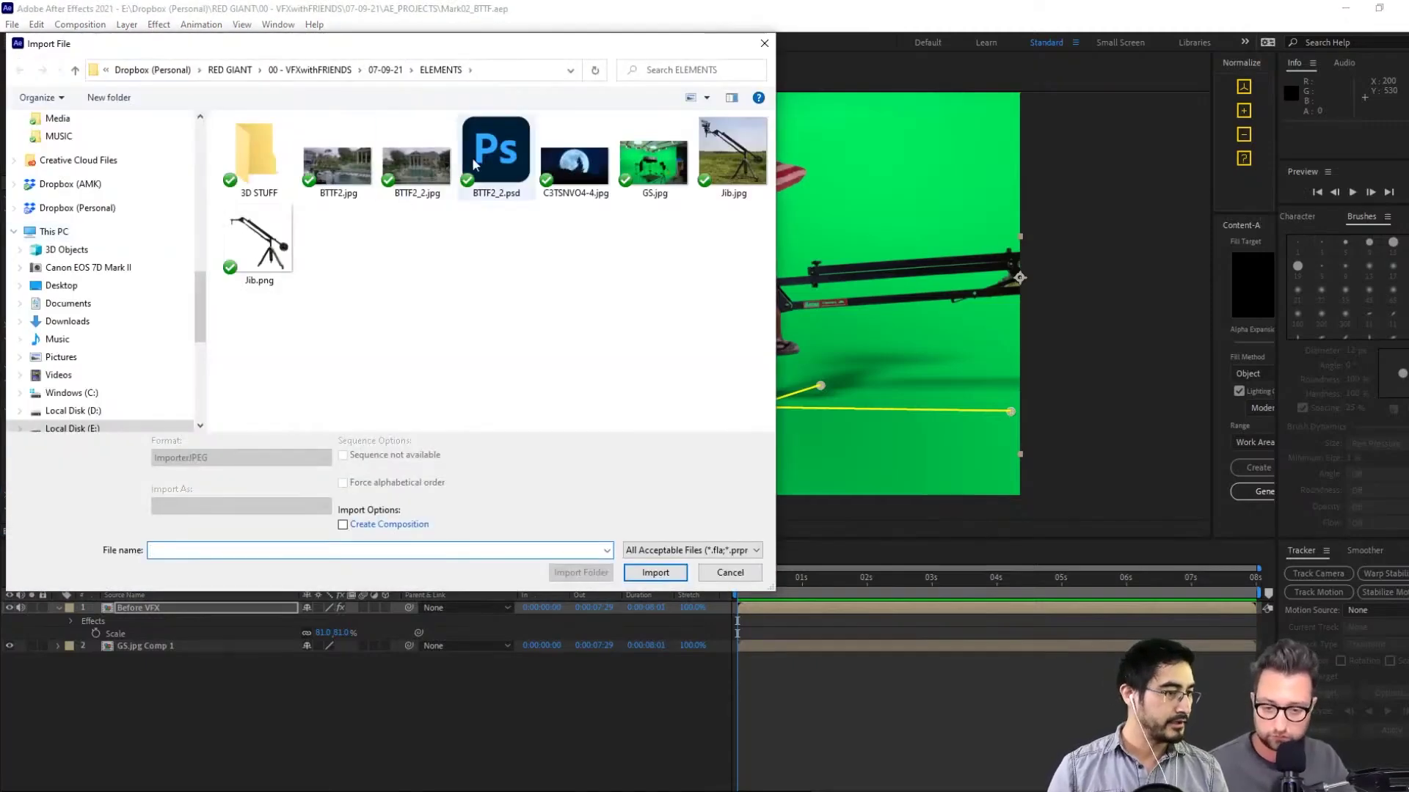
{"action": "left_click", "coordinate": [200, 142]}
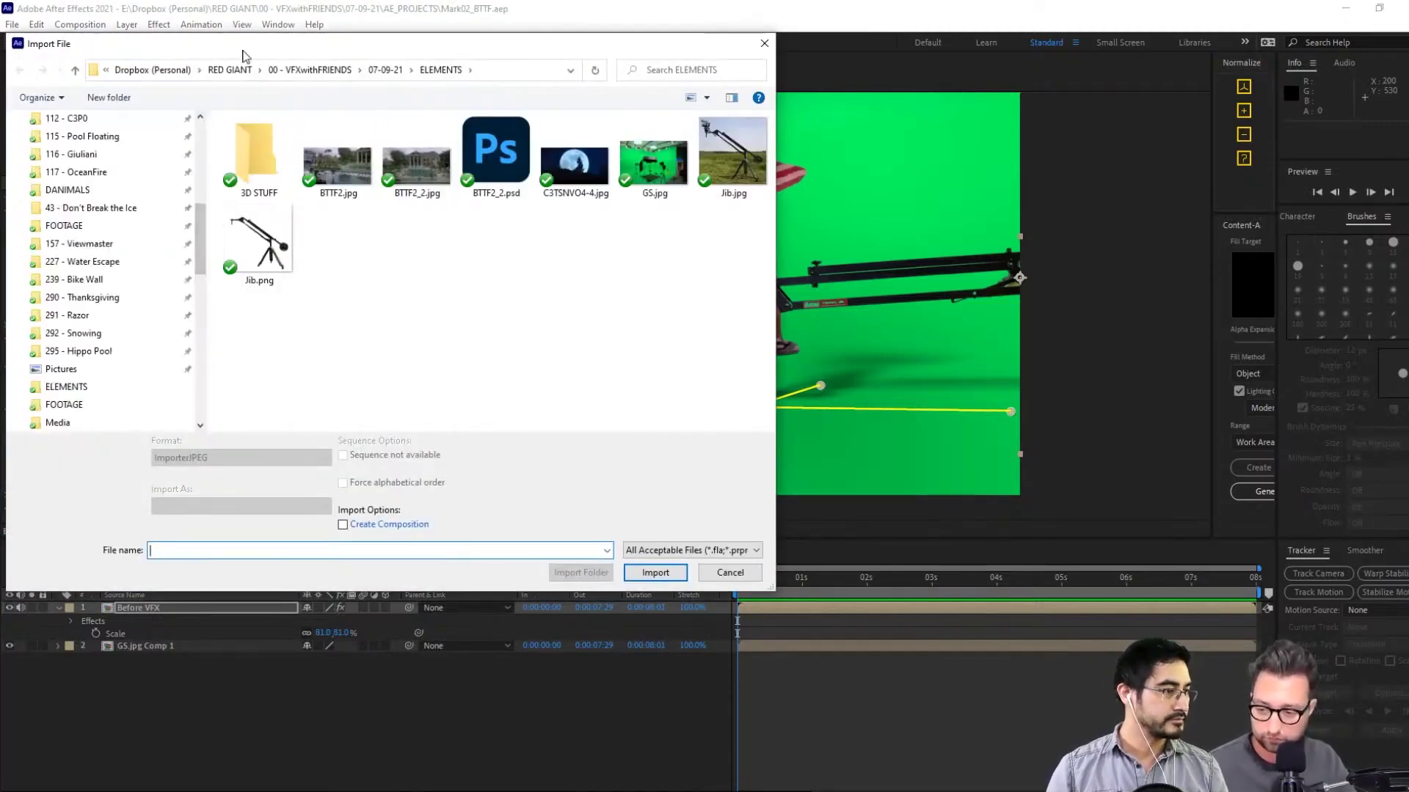
{"action": "left_click_drag", "start_coordinate": [246, 56], "coordinate": [549, 216]}
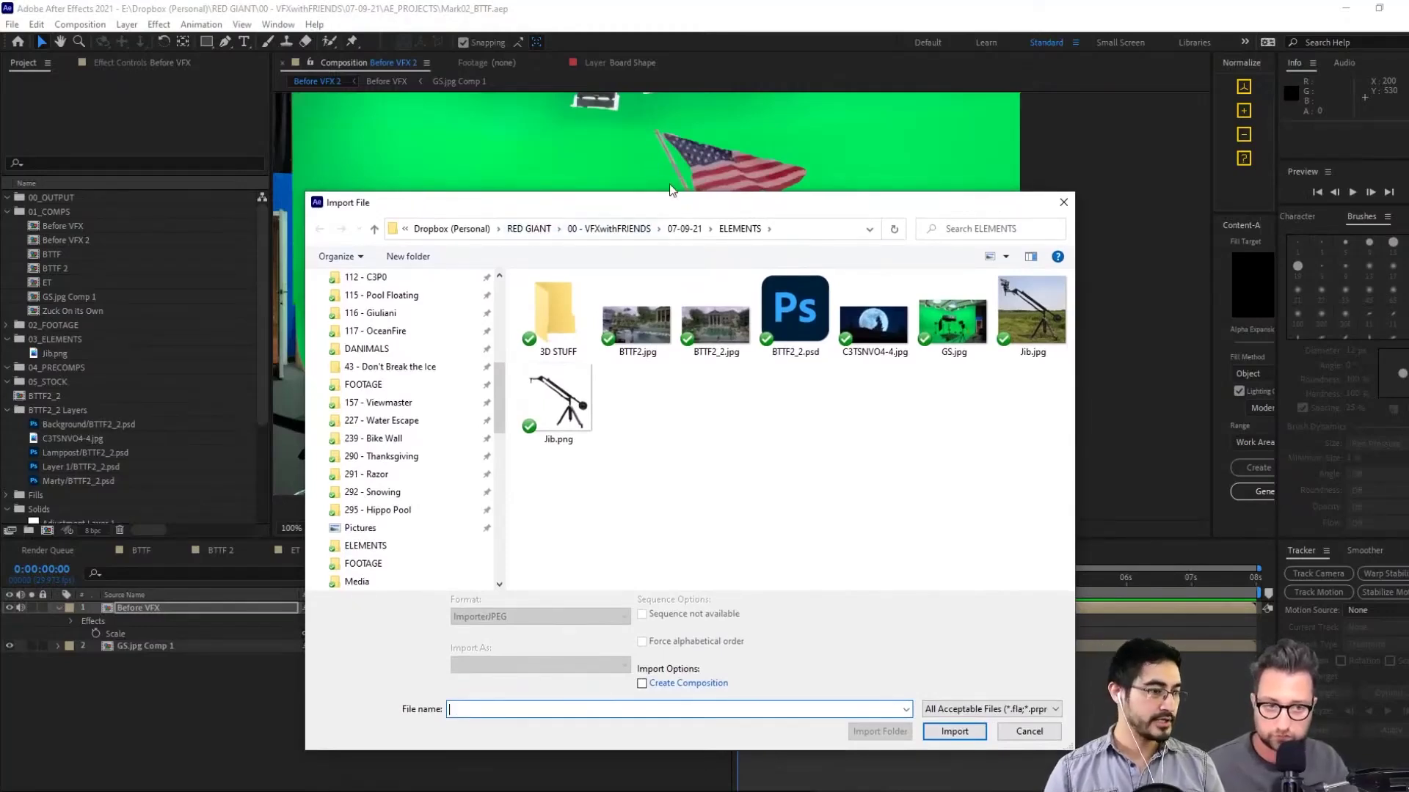
{"action": "left_click_drag", "start_coordinate": [624, 198], "coordinate": [650, 157]}
{"action": "left_click", "coordinate": [527, 318]}
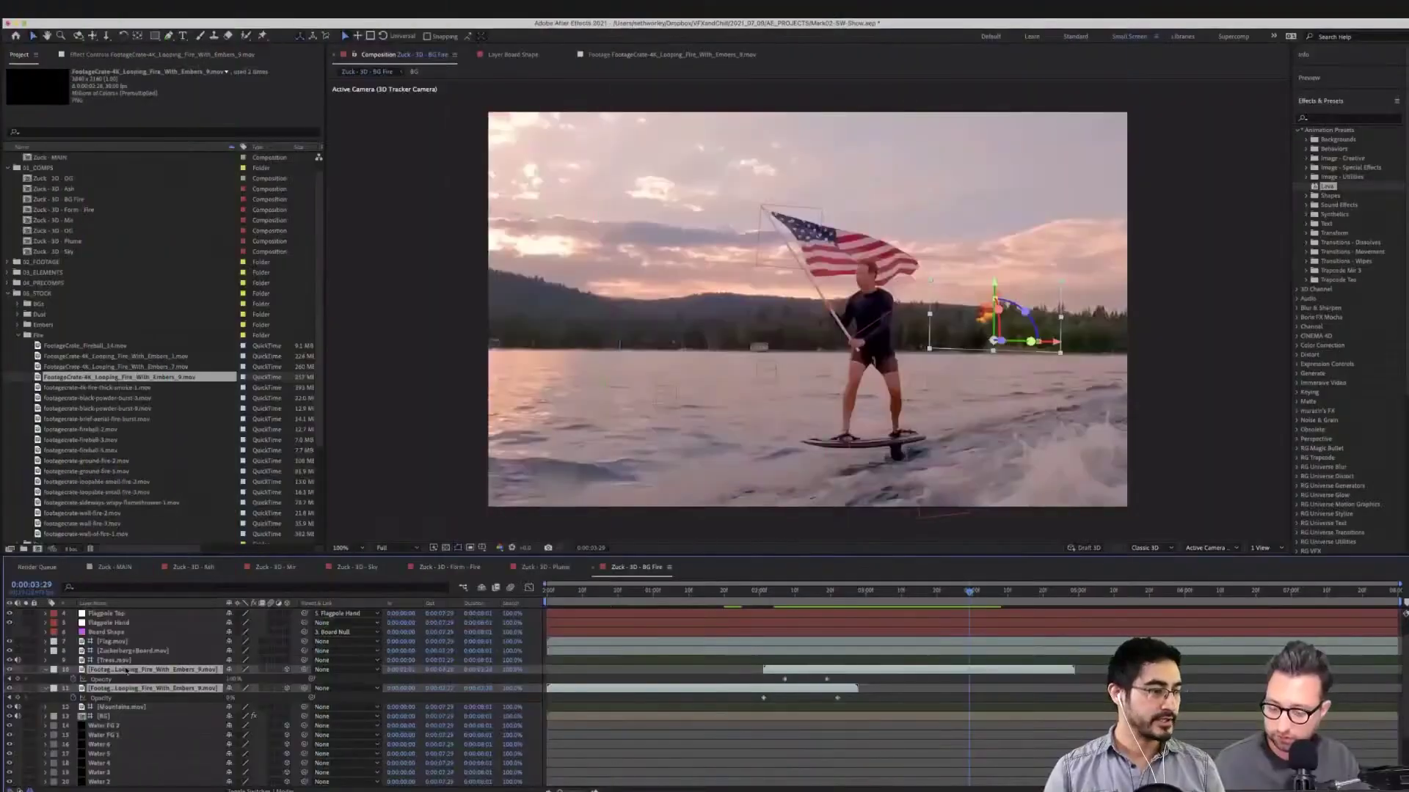
In Zuck - 3D - BG Fire, duplicate the pair of looping fire layers twice and spread the copies along the far tree line
{"action": "left_click", "coordinate": [121, 697]}
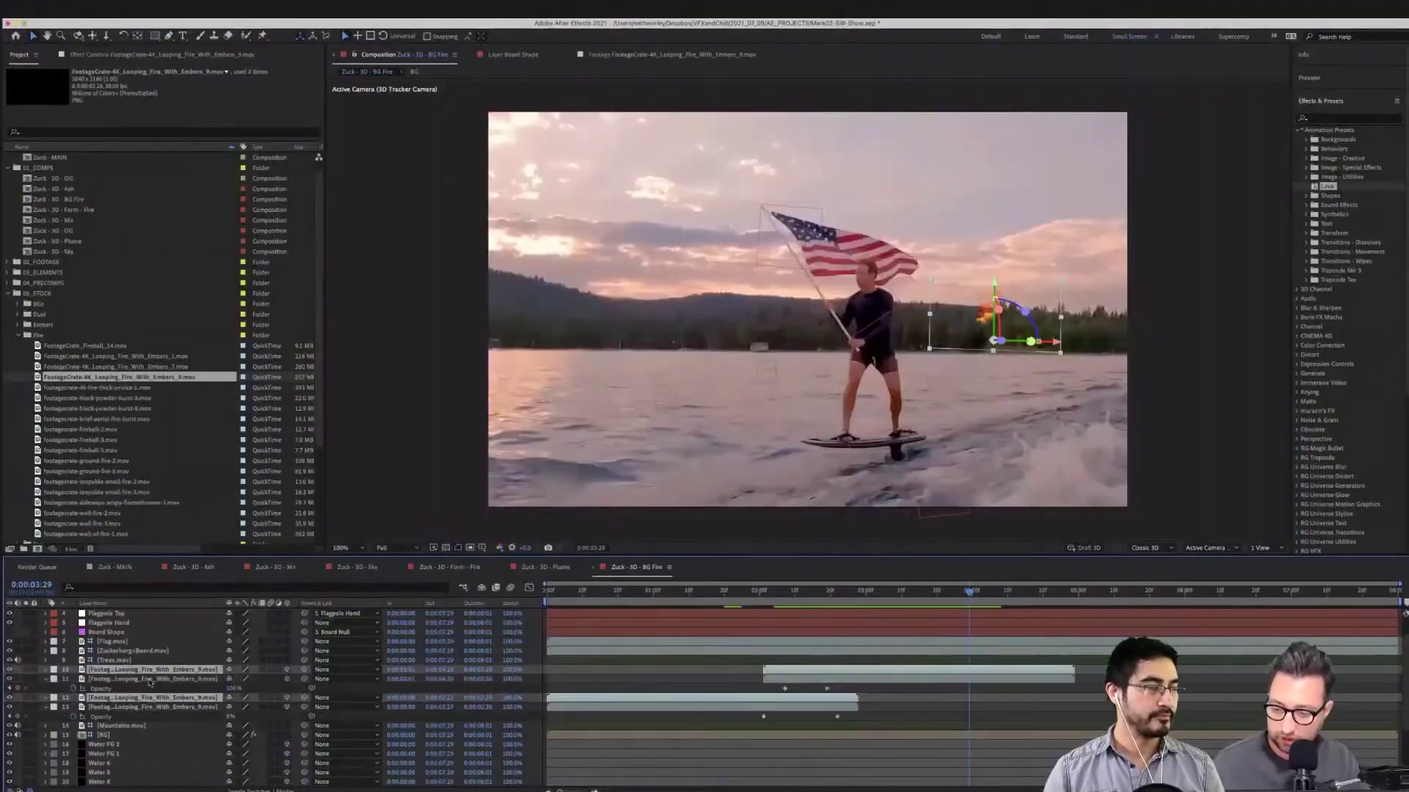
{"action": "left_click_drag", "start_coordinate": [121, 698], "coordinate": [139, 682]}
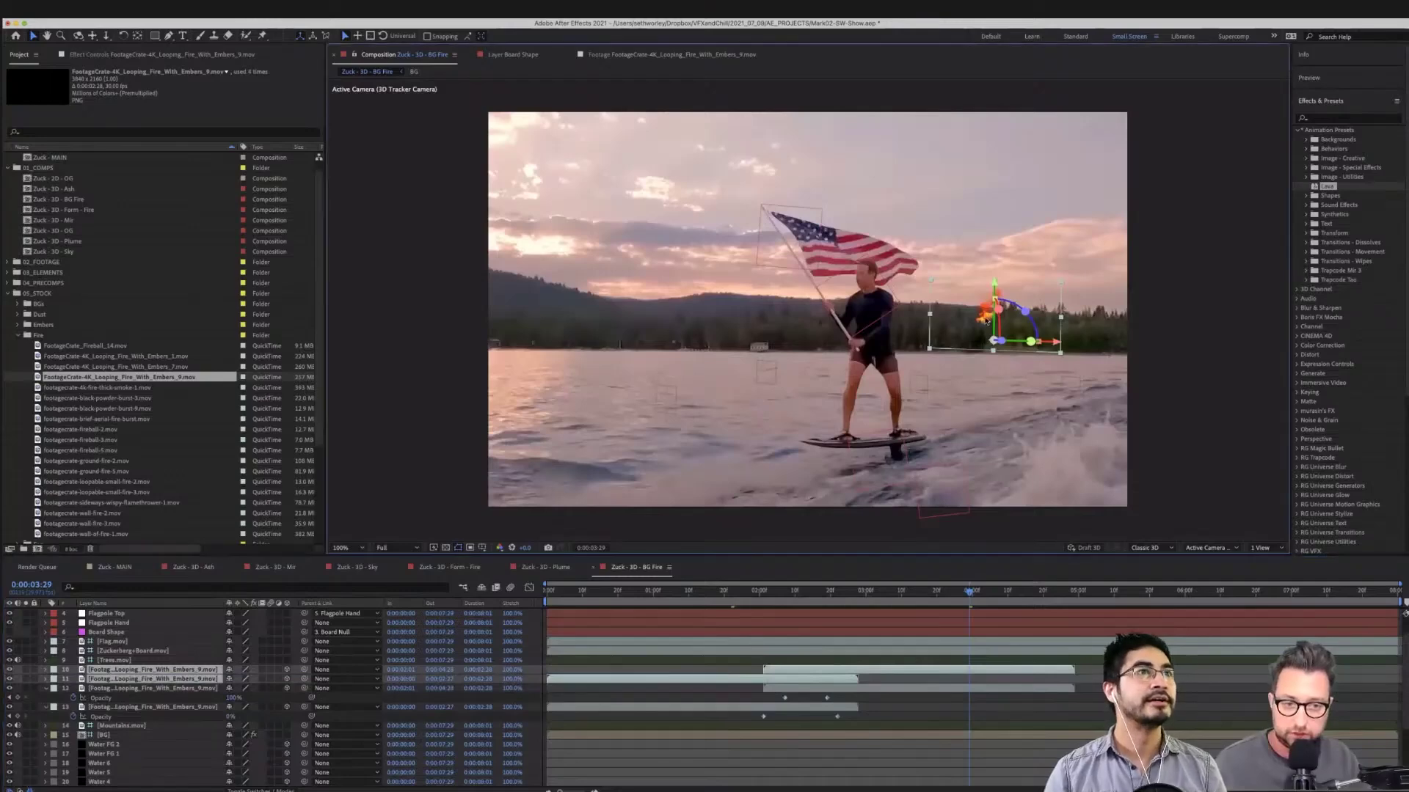
{"action": "left_click_drag", "start_coordinate": [986, 321], "coordinate": [961, 317]}
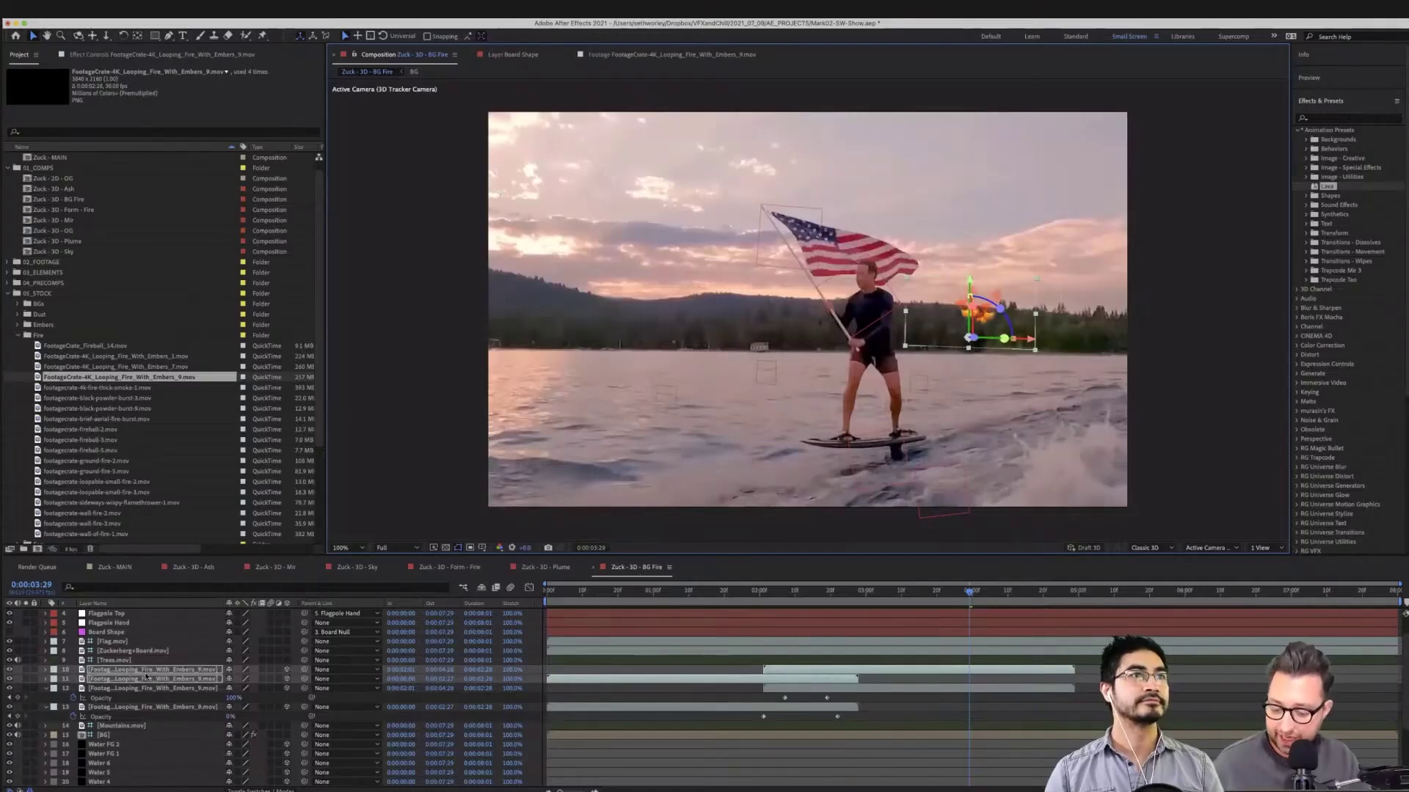
{"action": "key", "text": "super+d"}
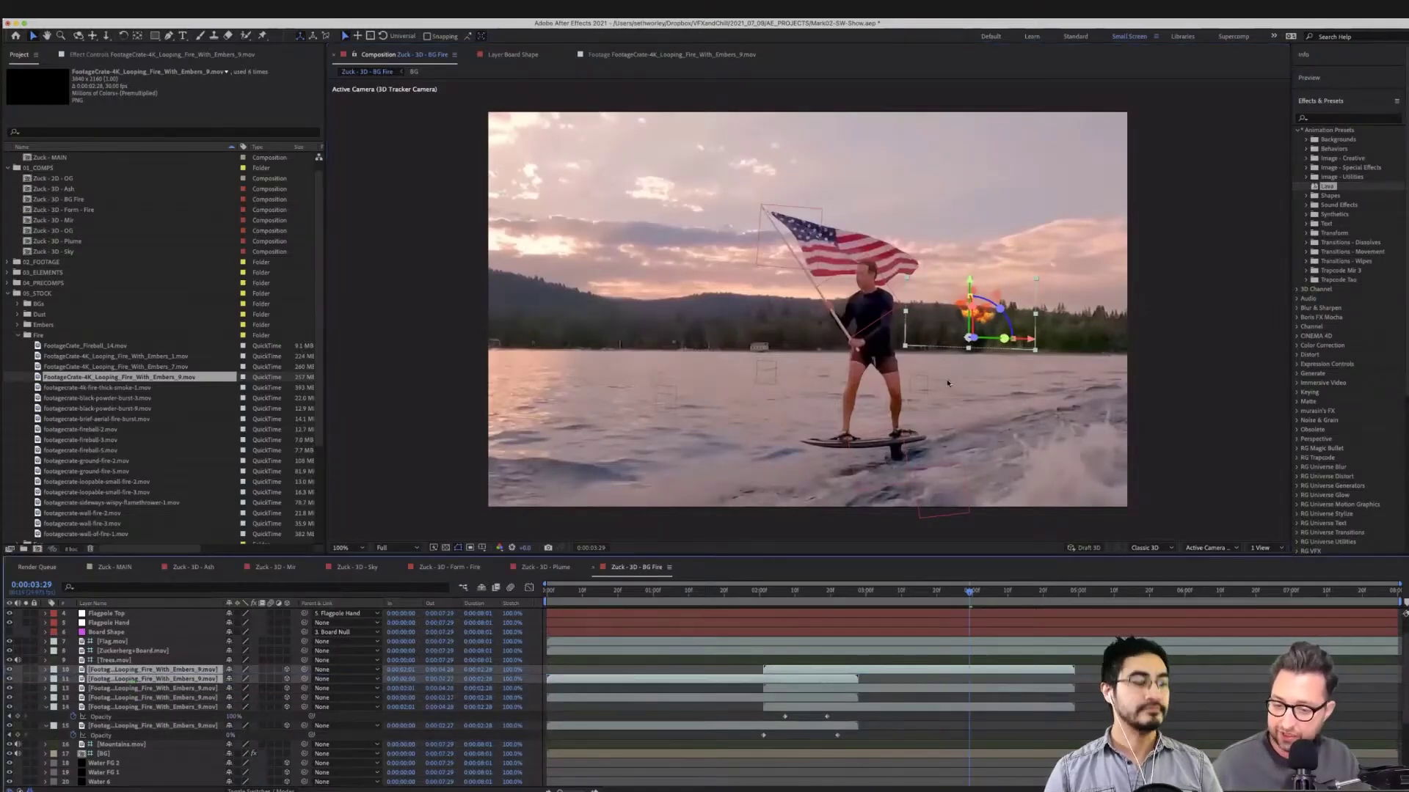
{"action": "left_click_drag", "start_coordinate": [962, 309], "coordinate": [1011, 332]}
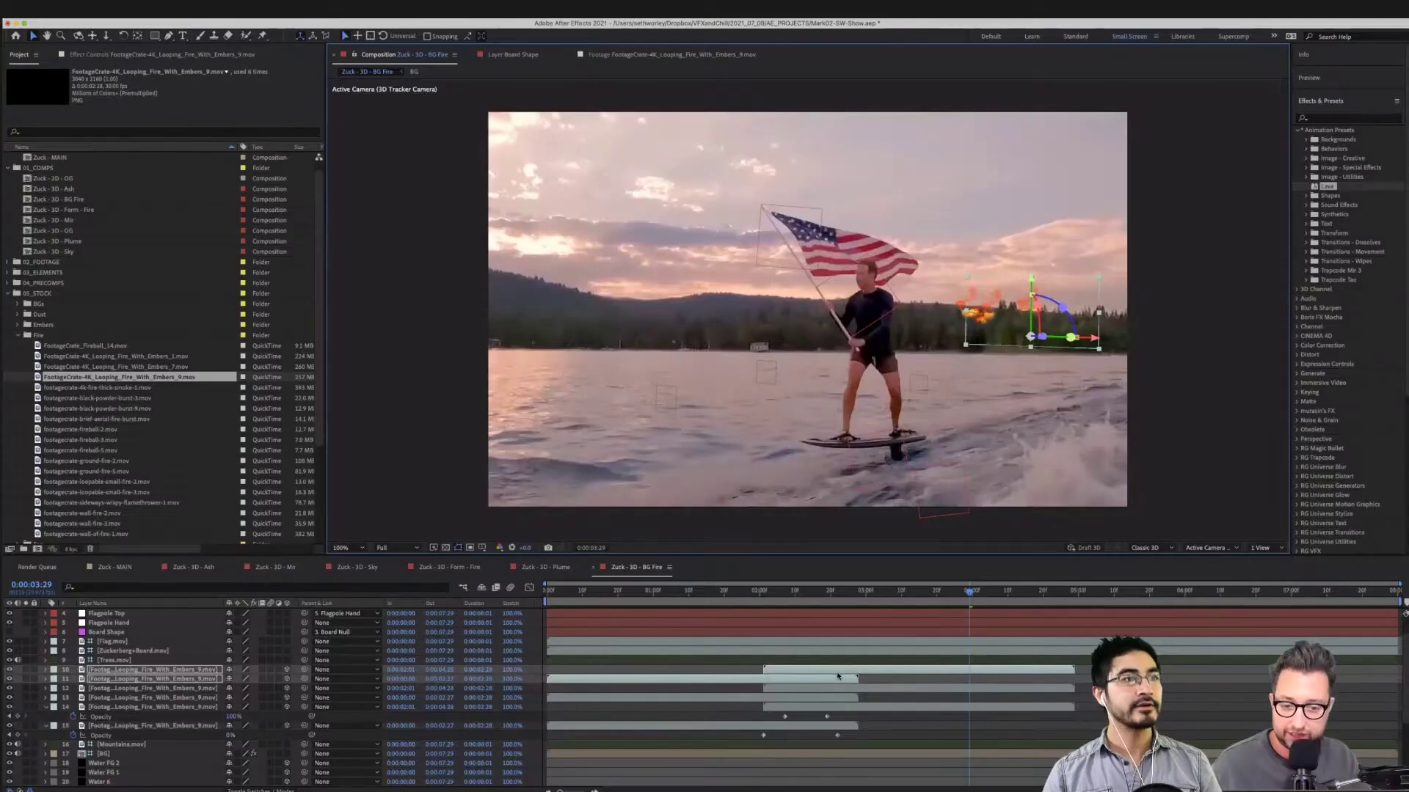
Replace the newest fire pair's footage with Looping_Fire_With_Embers_7 and the pair below with Embers_1, and check the frame at 0:00:02:09
{"action": "left_click", "coordinate": [68, 367]}
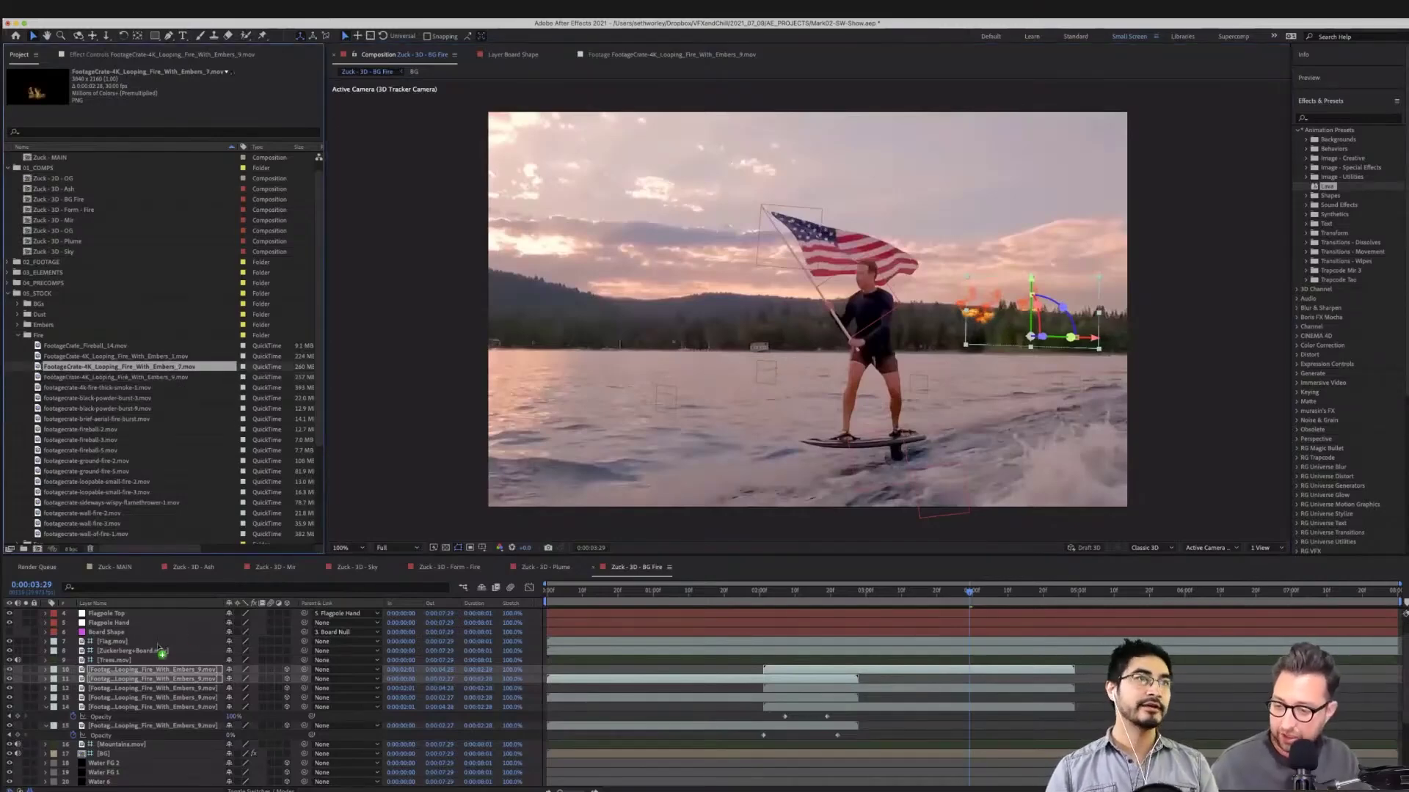
{"action": "key", "text": "super+alt+slash"}
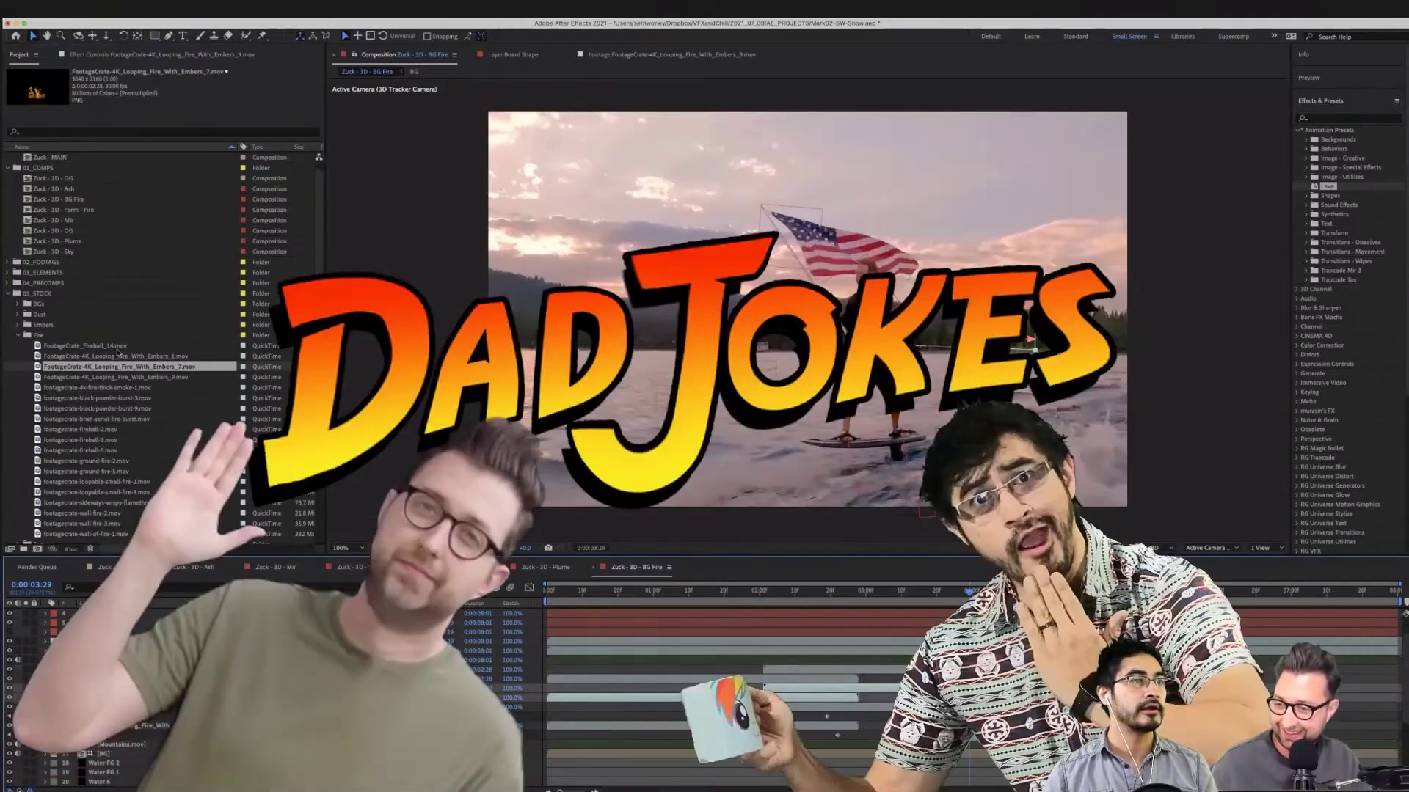
{"action": "left_click_drag", "start_coordinate": [118, 356], "coordinate": [187, 698]}
{"action": "left_click", "coordinate": [788, 593]}
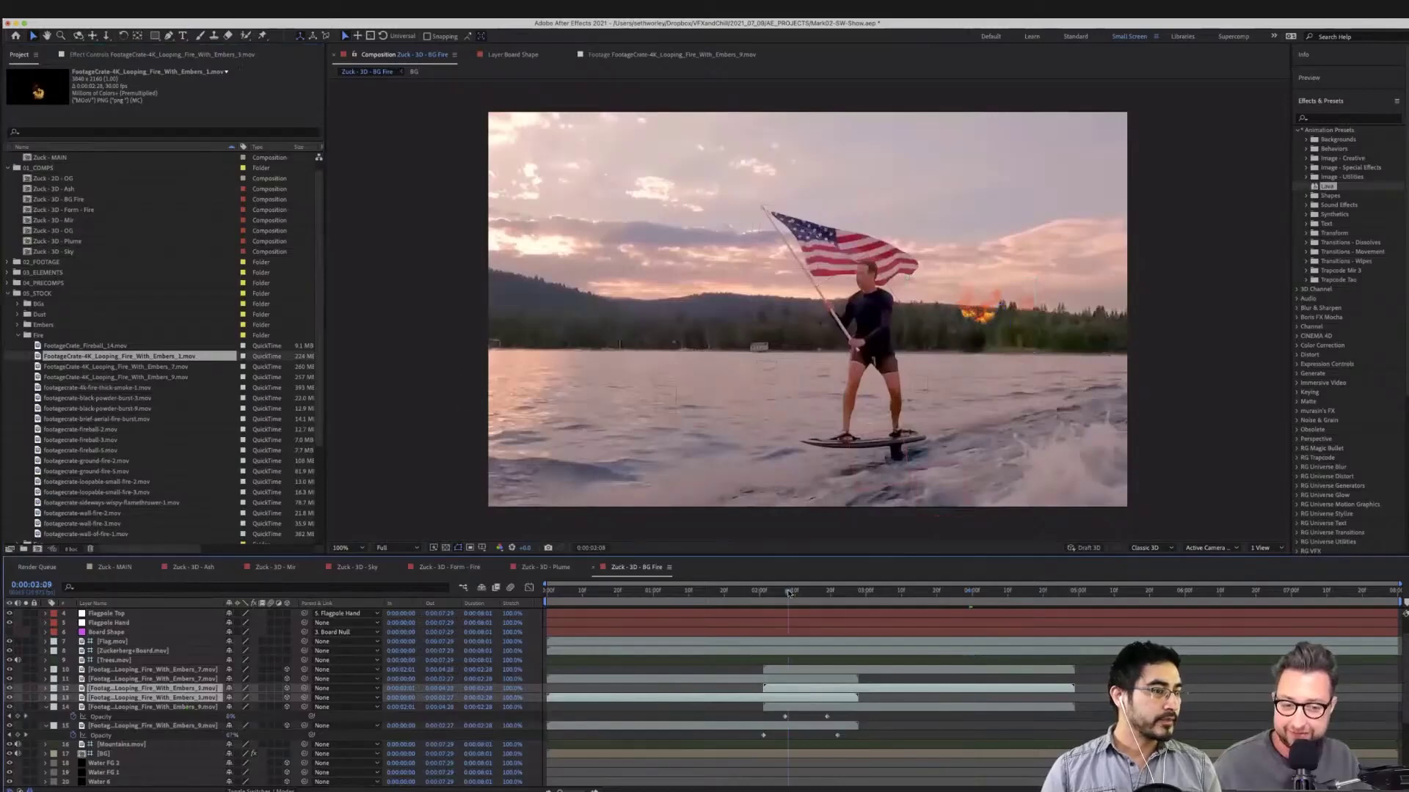
Copy the opacity fade-out keyframes from the first Looping_Fire_With_Embers_9 layer to the second Embers_9 layer, starting the fade at about 0:00:04:05
{"action": "key", "text": "space"}
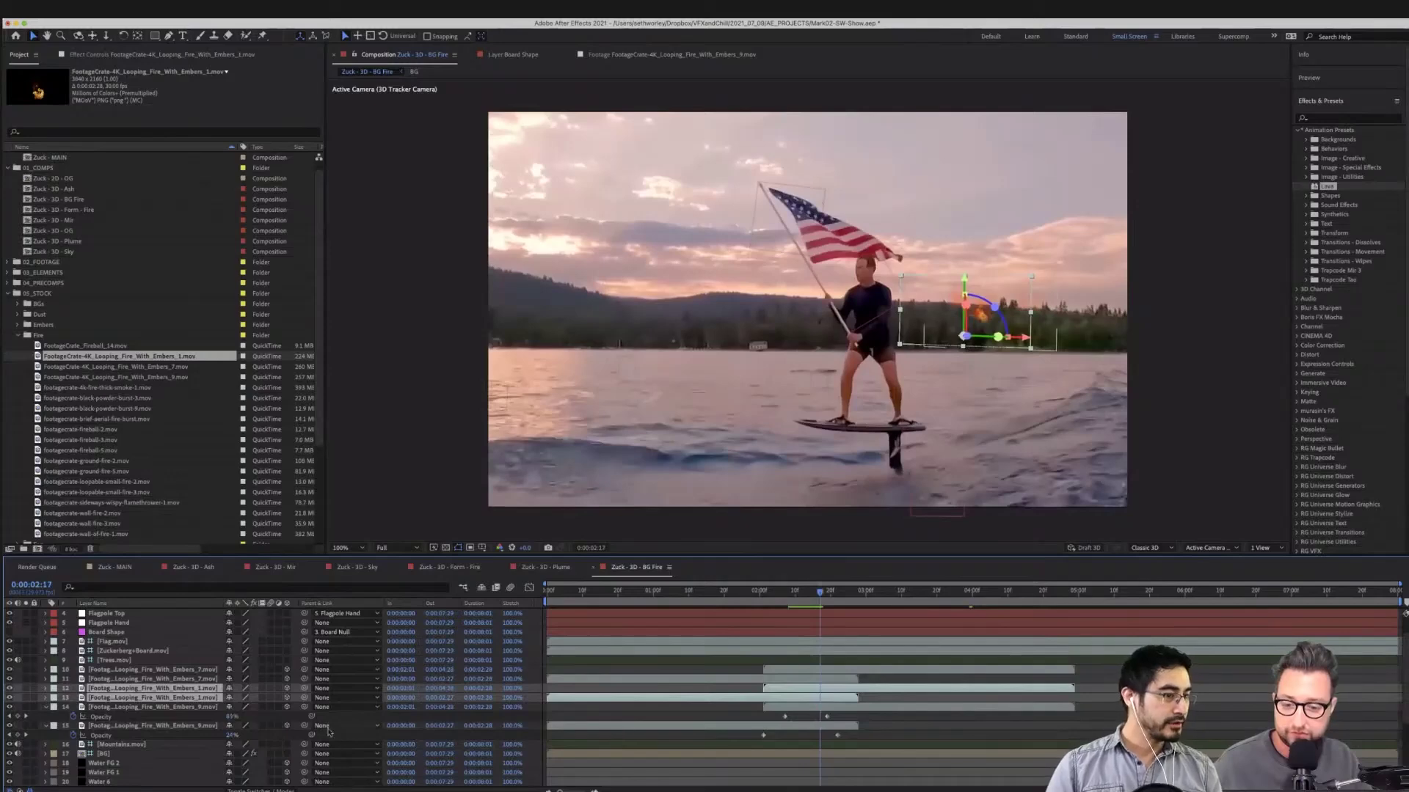
{"action": "left_click", "coordinate": [192, 726]}
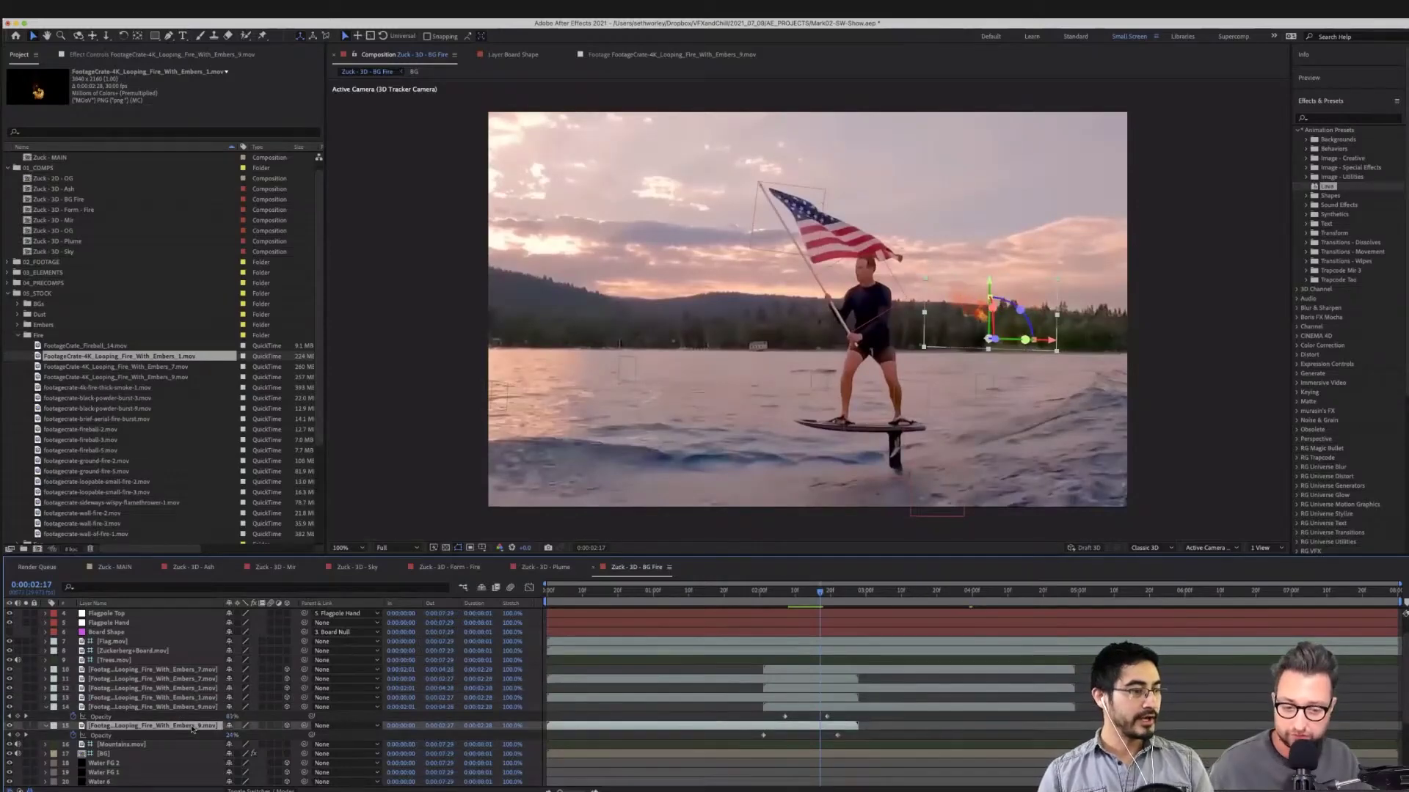
{"action": "left_click", "coordinate": [190, 698]}
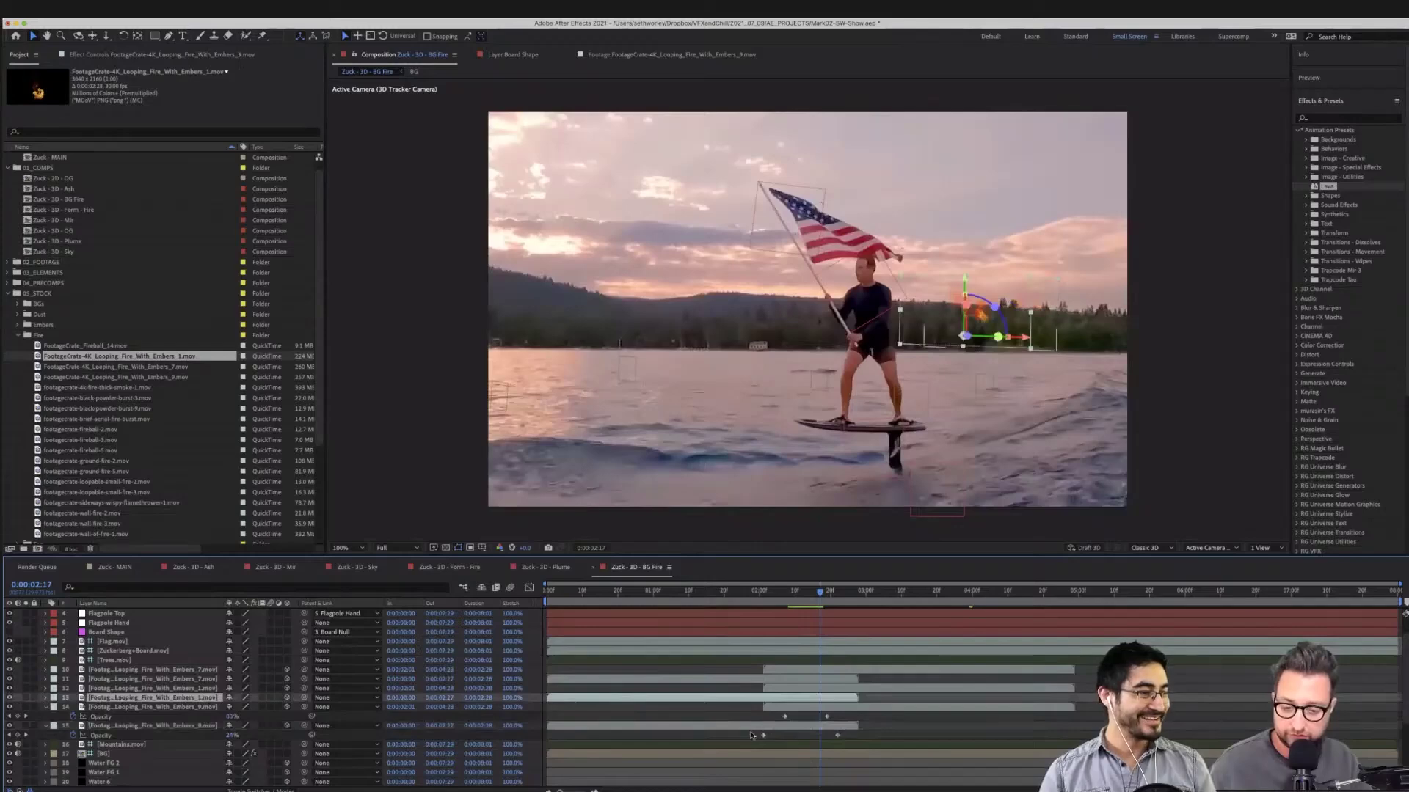
{"action": "left_click", "coordinate": [751, 727]}
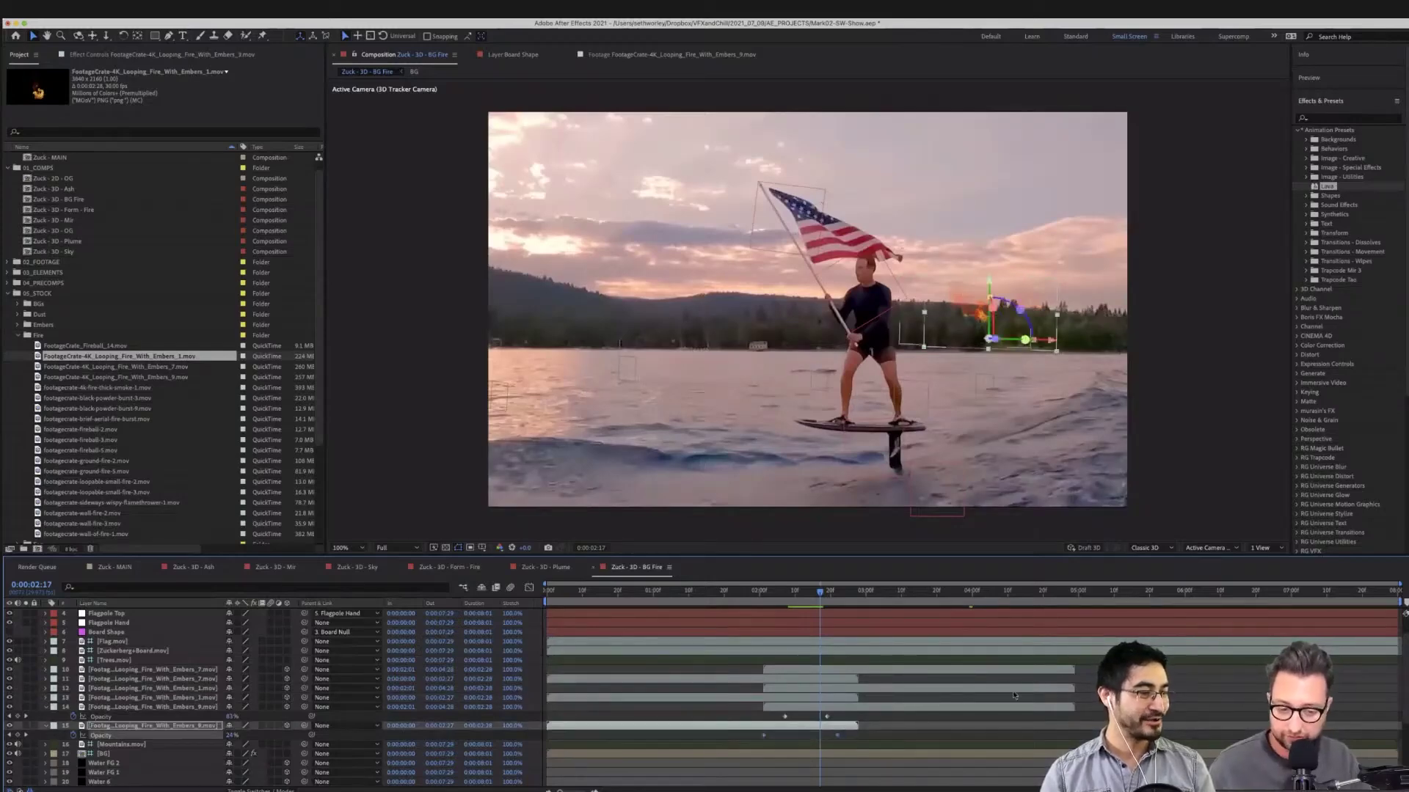
{"action": "left_click", "coordinate": [970, 593]}
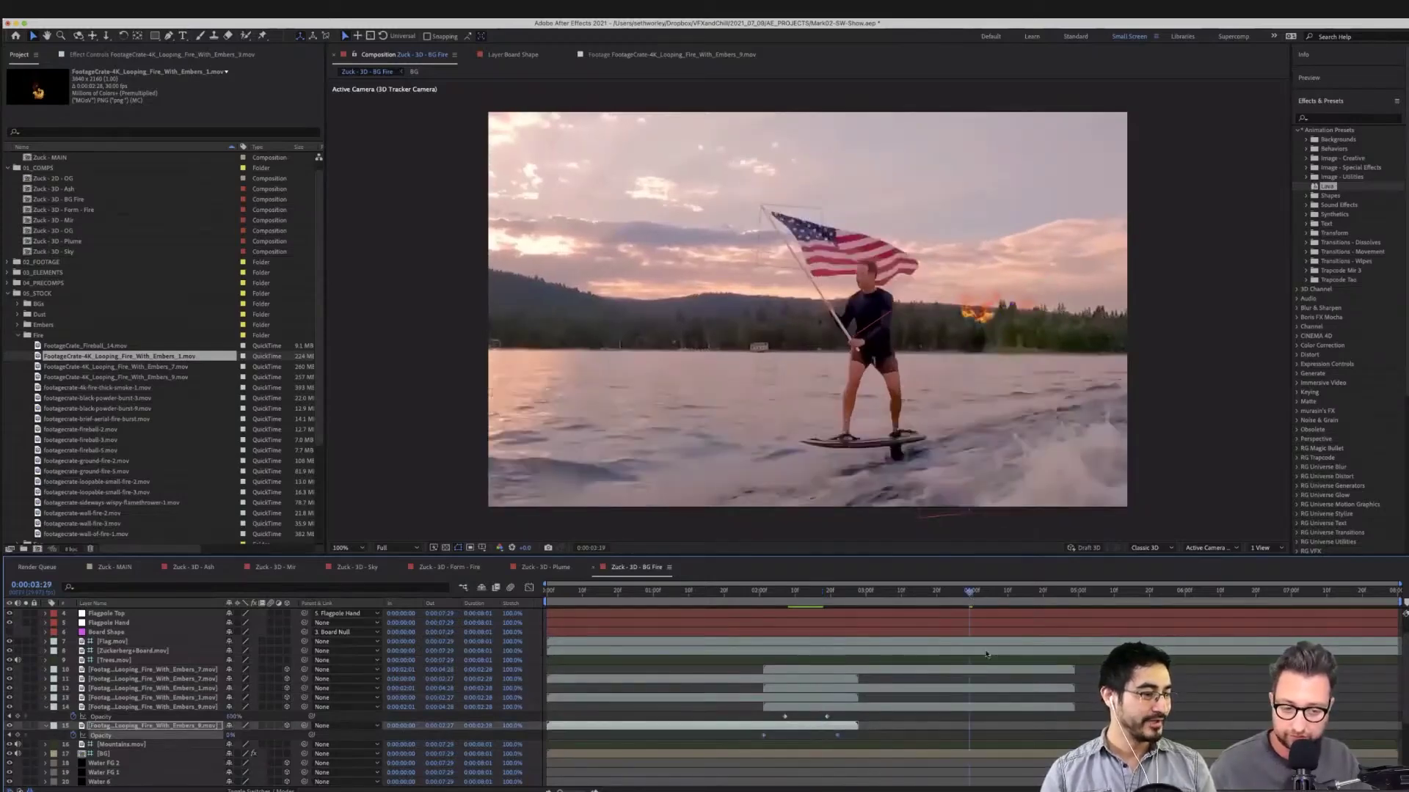
{"action": "left_click", "coordinate": [971, 708]}
{"action": "left_click_drag", "start_coordinate": [971, 717], "coordinate": [989, 717]}
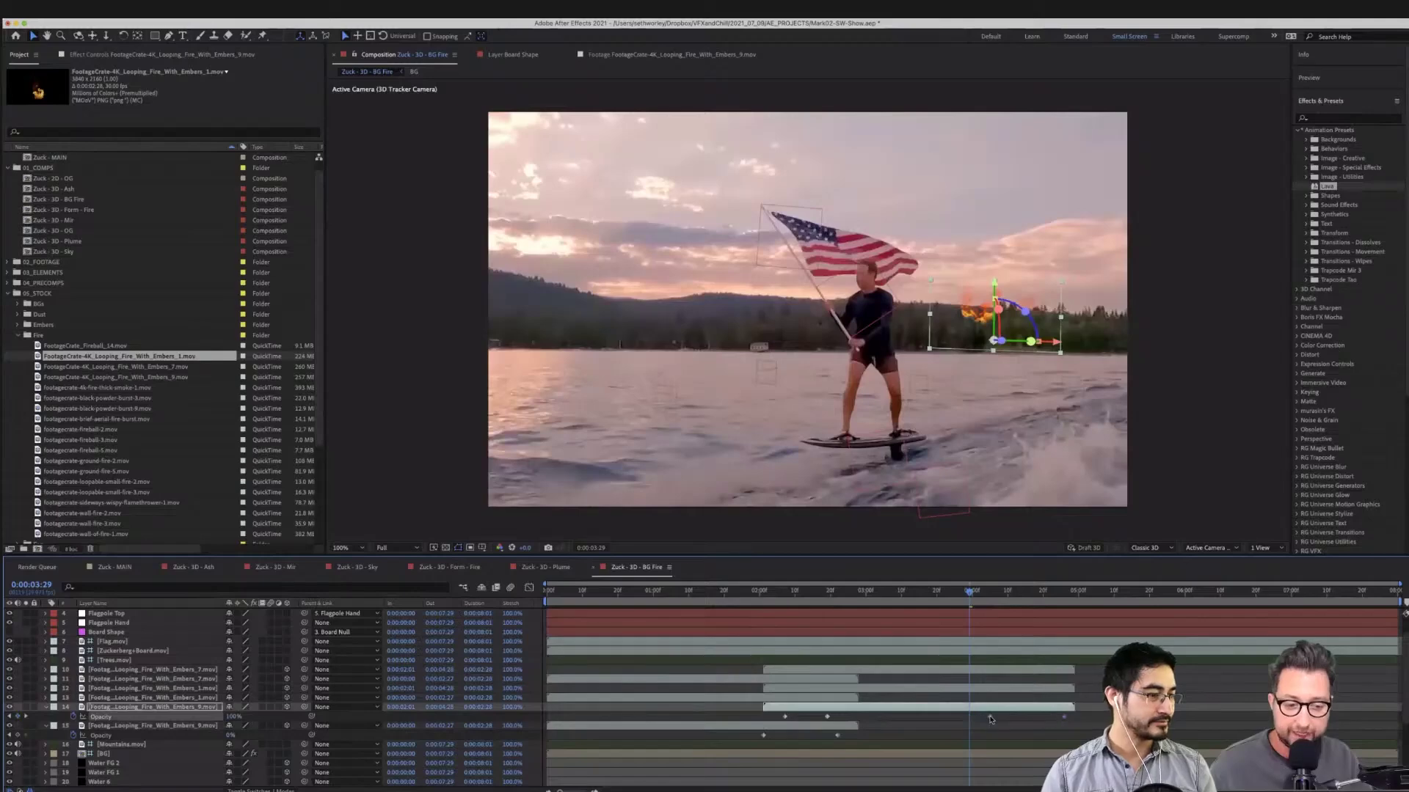
Apply the same opacity fade-out at 0:00:04:05 to the second Embers_1 and Embers_7 fire layers
{"action": "left_click", "coordinate": [988, 594]}
{"action": "left_click", "coordinate": [991, 594]}
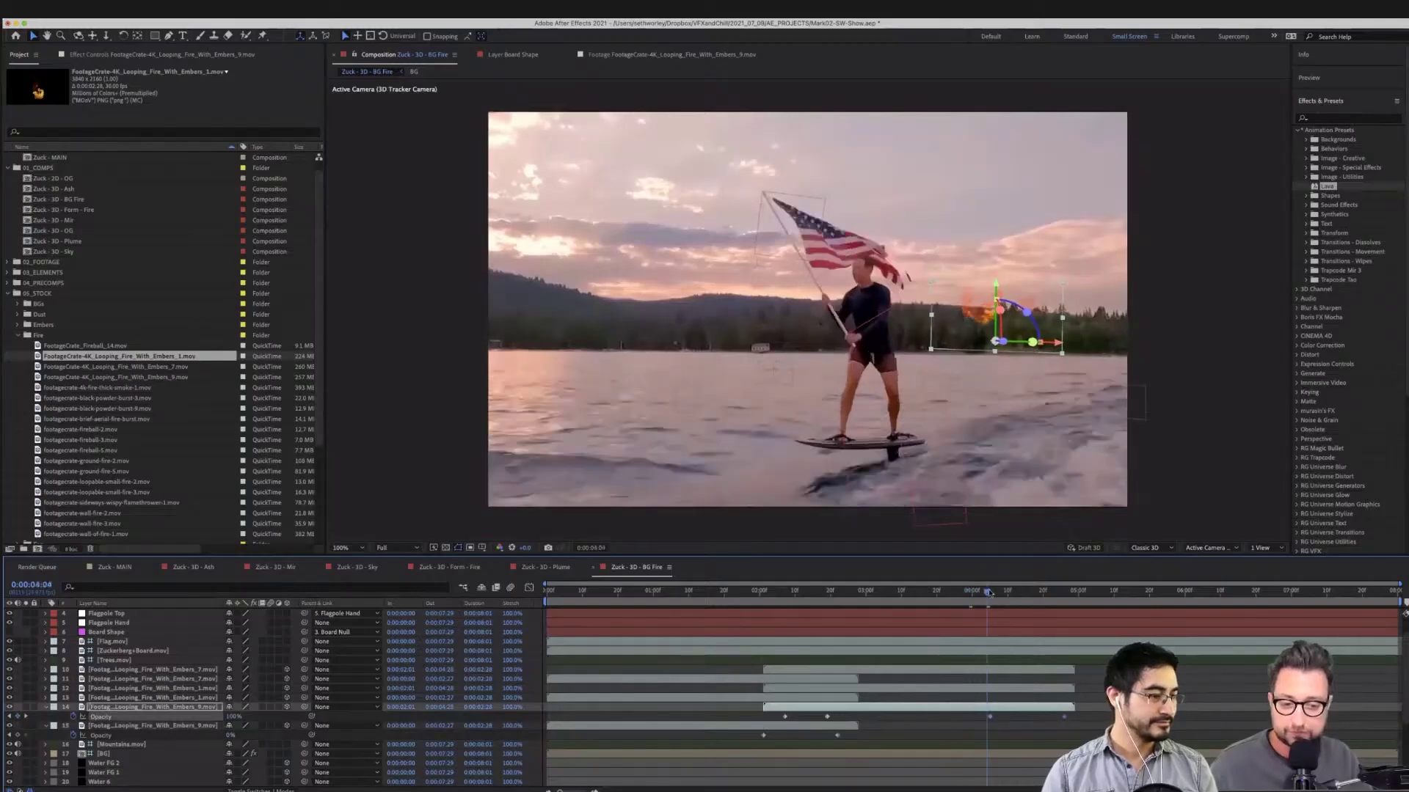
{"action": "left_click", "coordinate": [1020, 689]}
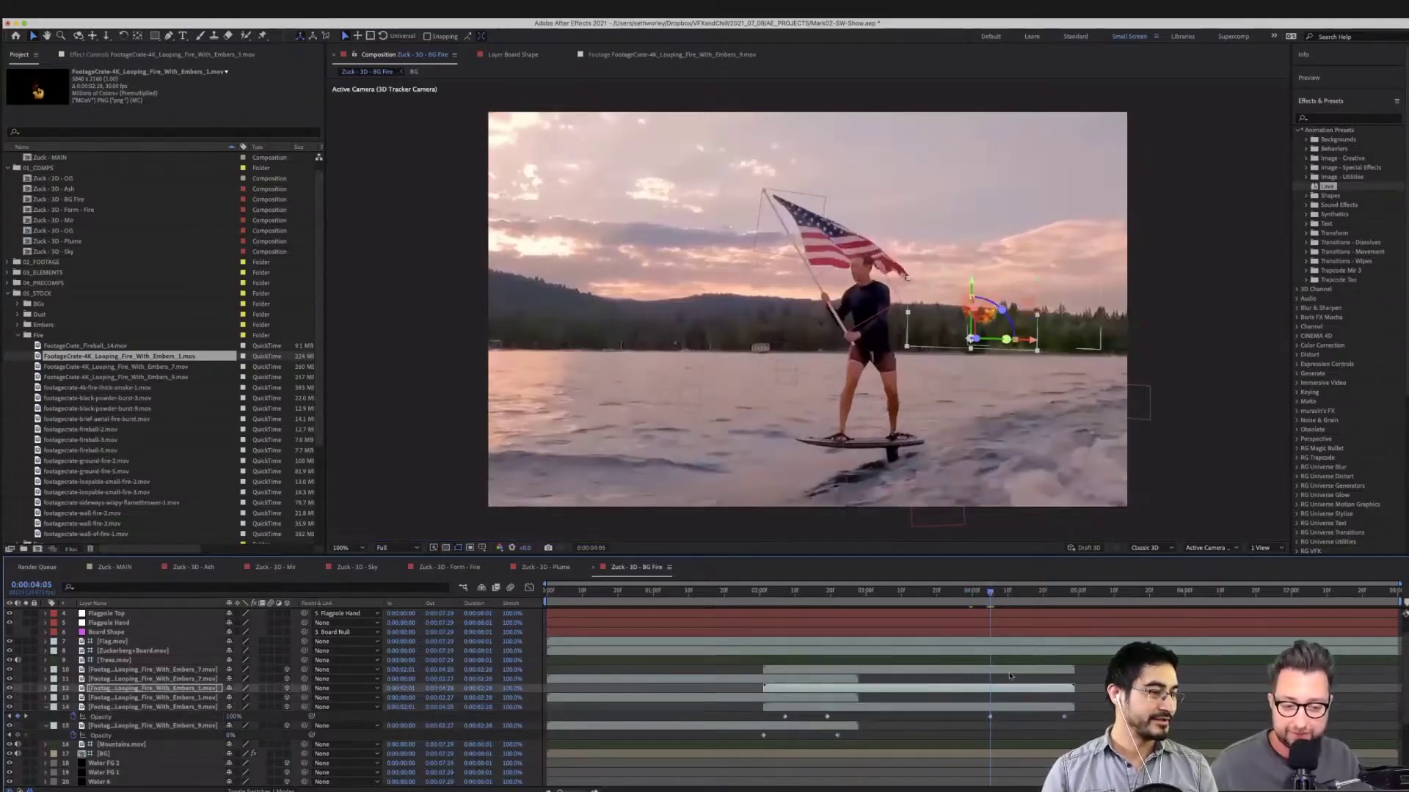
{"action": "left_click", "coordinate": [1010, 672]}
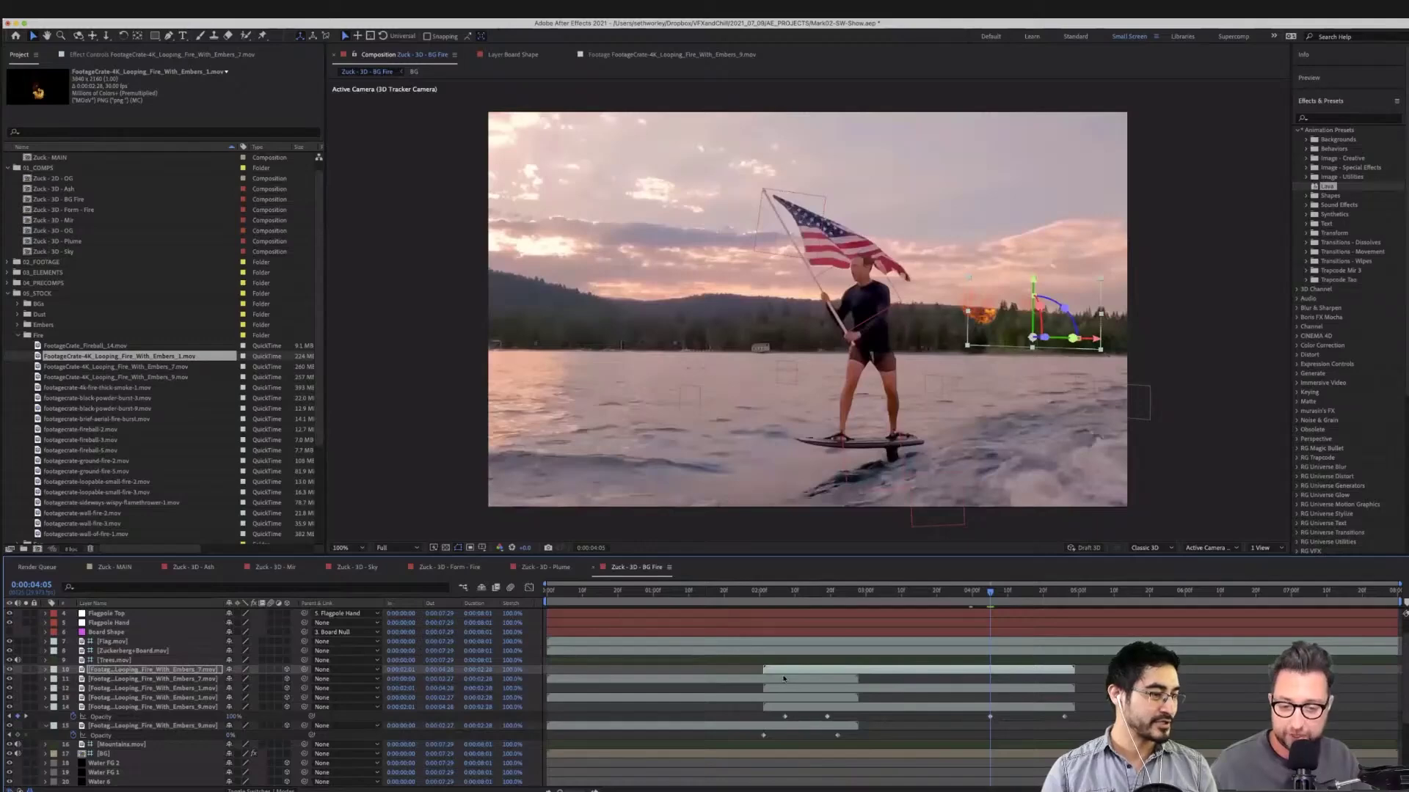
Duplicate the second Embers_7, Embers_1 and Embers_9 fire layers and shift the copies in time to start at 0:00:04:05
{"action": "key", "text": "ctrl+d"}
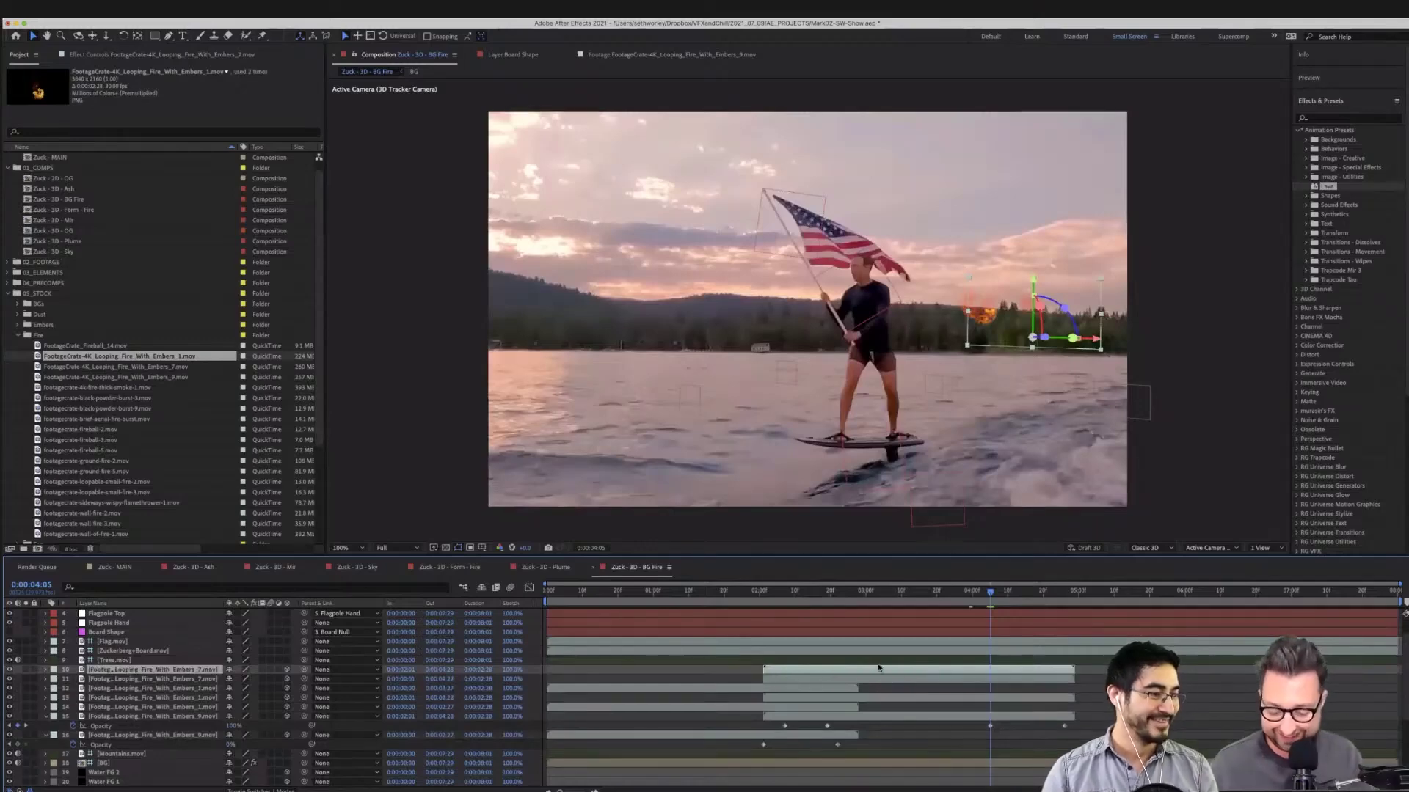
{"action": "key", "text": "t"}
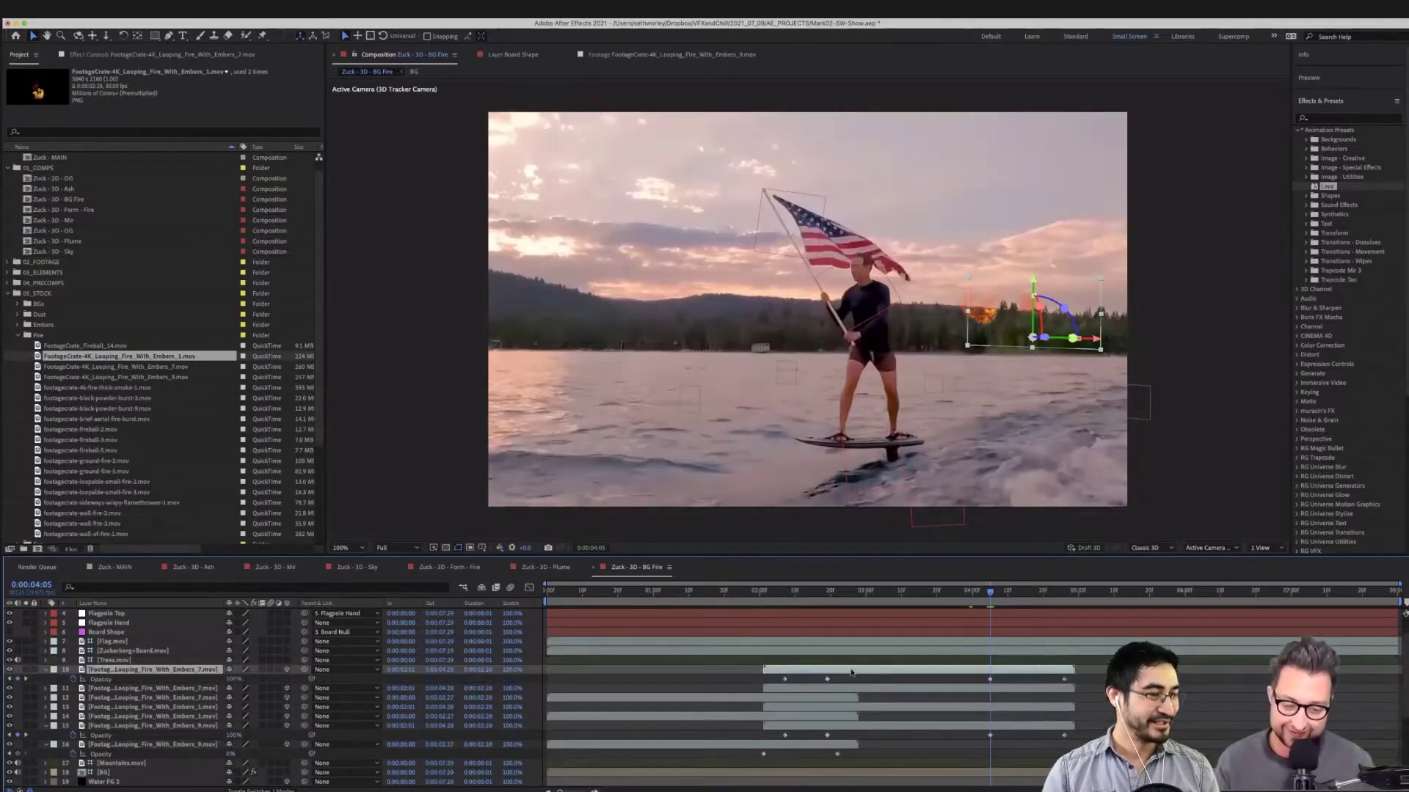
{"action": "left_click_drag", "start_coordinate": [852, 671], "coordinate": [1069, 669]}
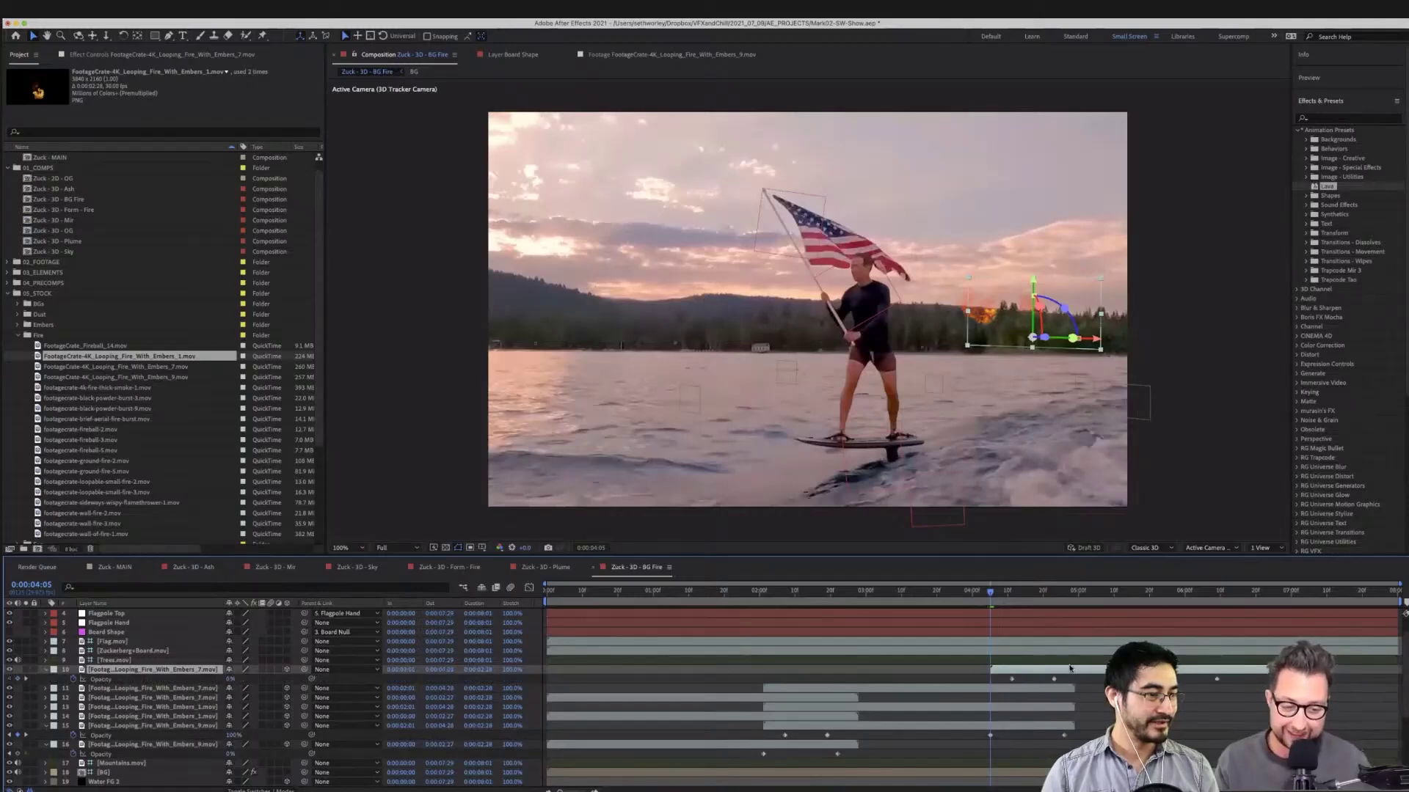
{"action": "left_click", "coordinate": [840, 710]}
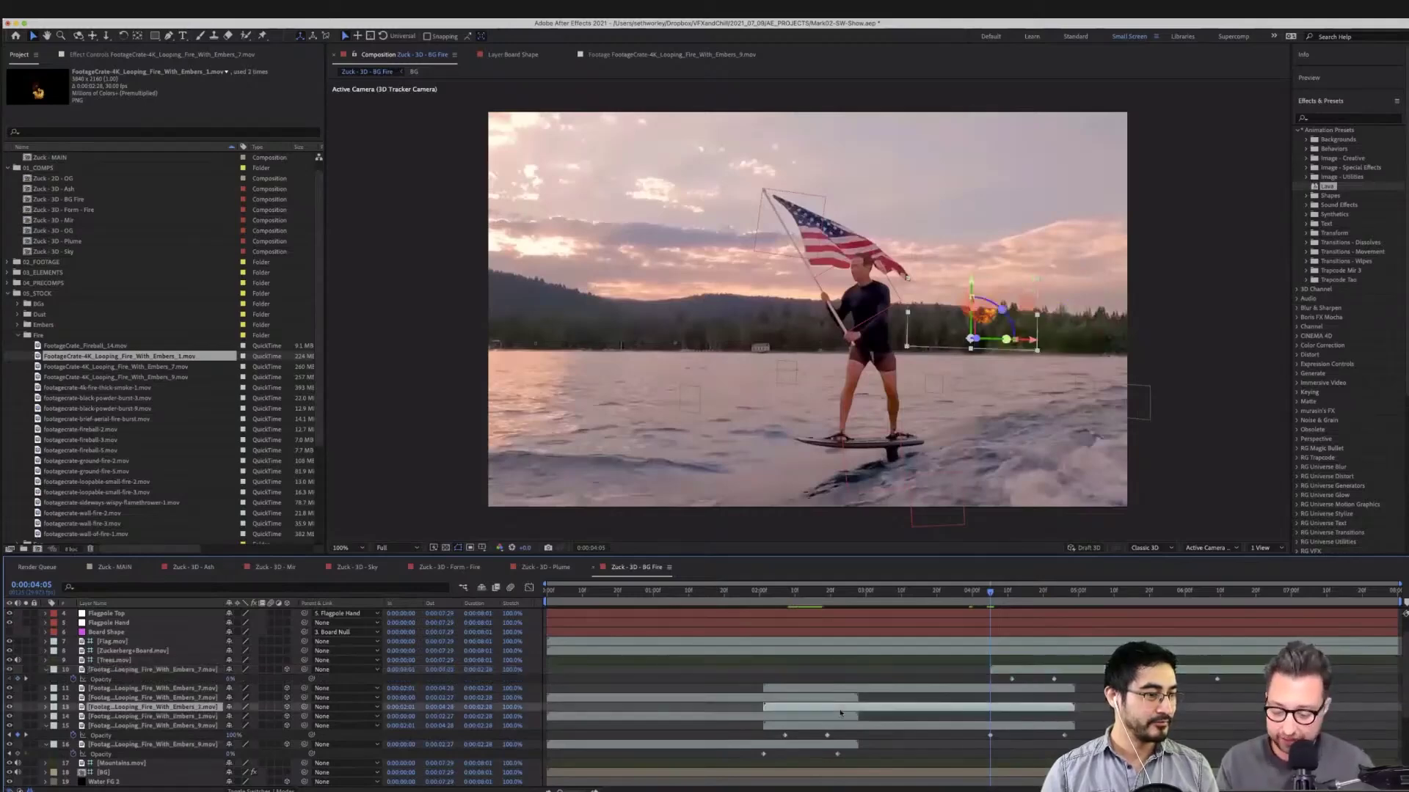
{"action": "key", "text": "super+d"}
{"action": "left_click_drag", "start_coordinate": [840, 711], "coordinate": [1059, 708]}
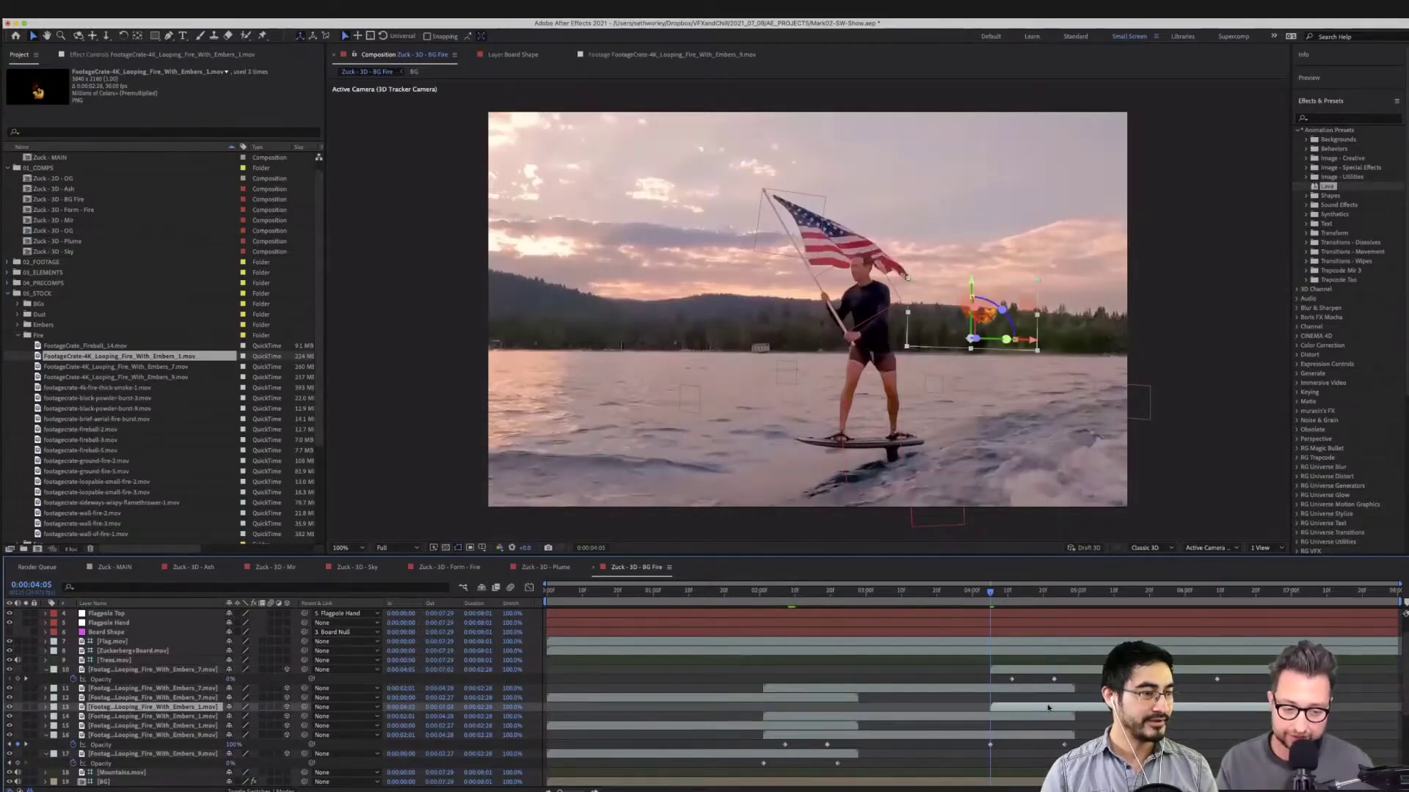
{"action": "left_click", "coordinate": [816, 736]}
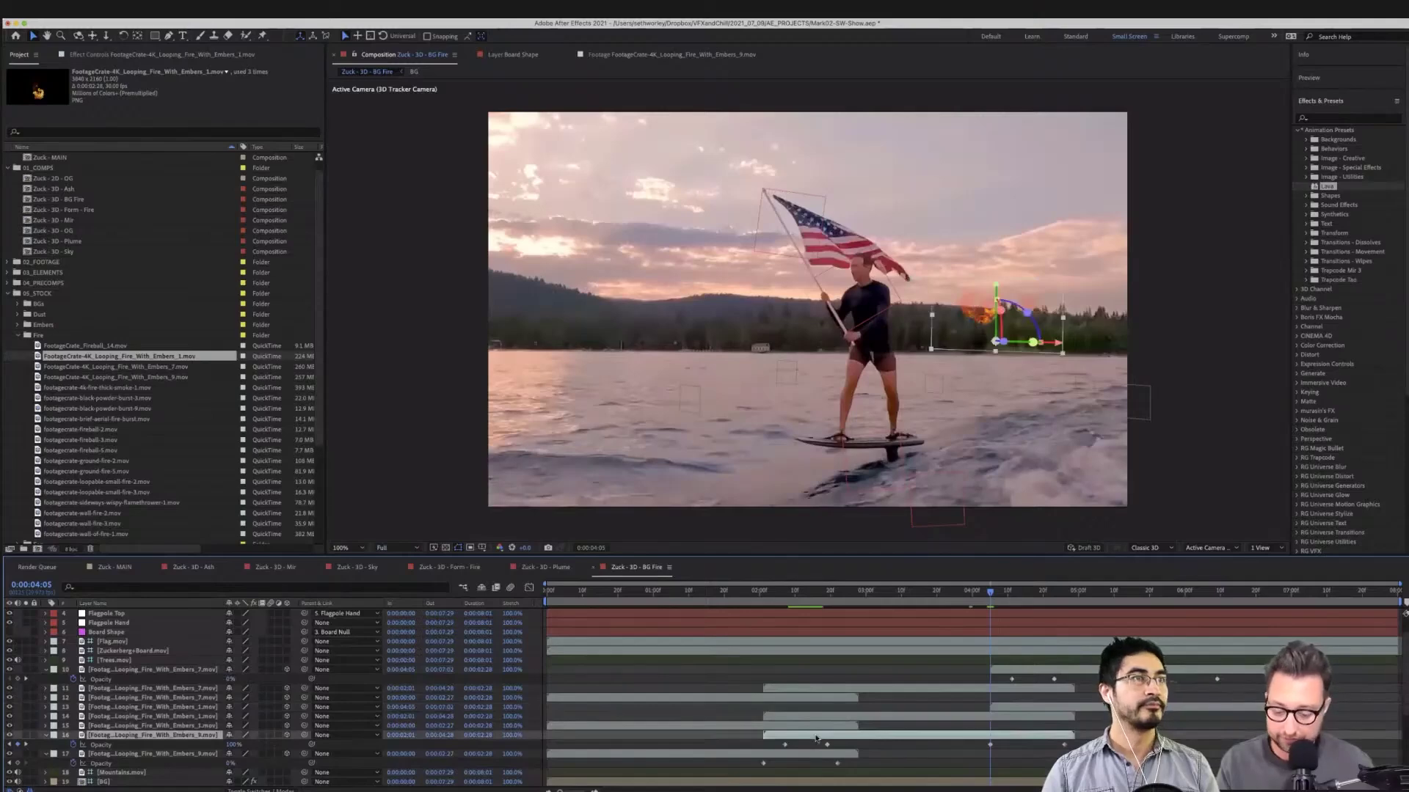
{"action": "key", "text": "super+d"}
{"action": "left_click_drag", "start_coordinate": [816, 736], "coordinate": [1049, 739]}
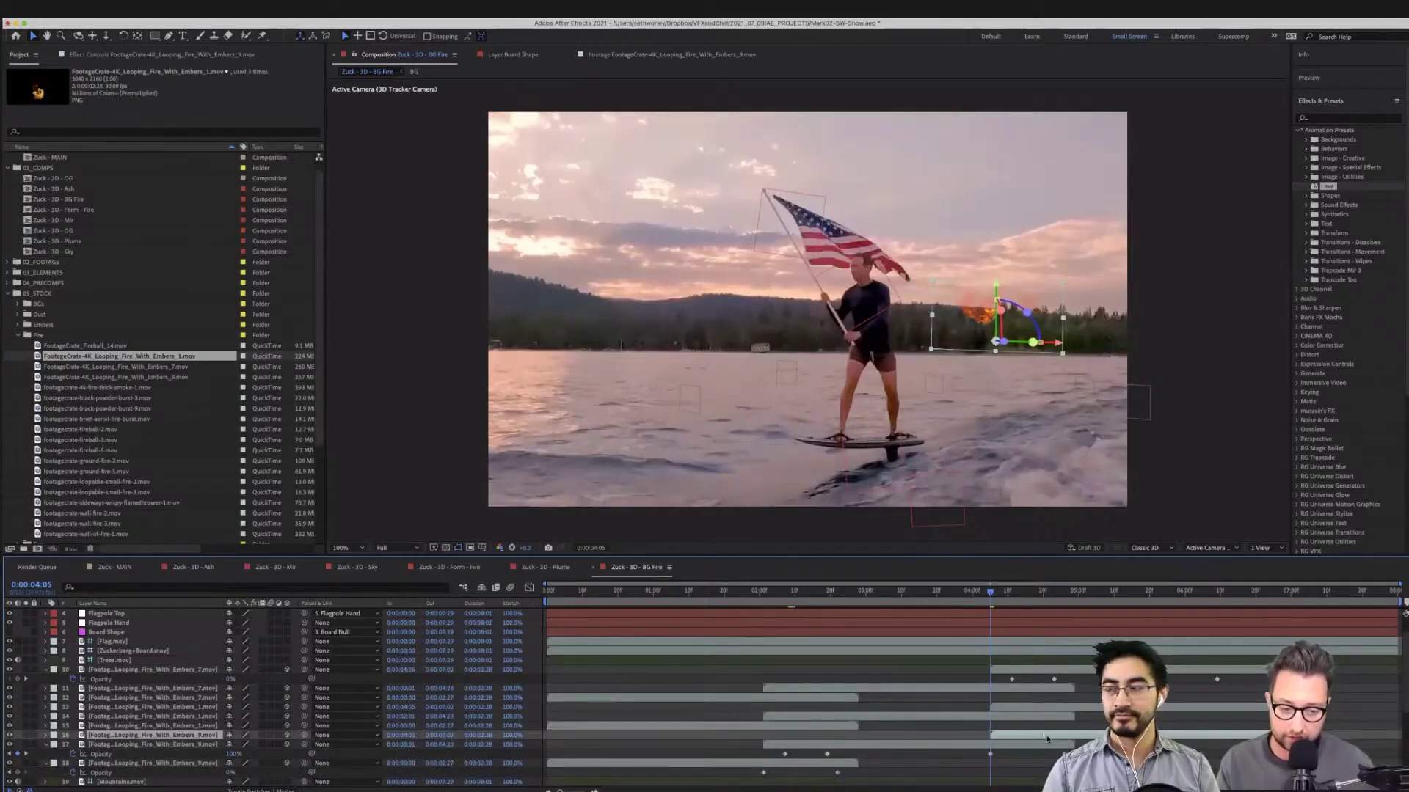
Preview the fire loop transitions from 0:00:01:29 and again from 0:00:02:08
{"action": "left_click", "coordinate": [748, 593]}
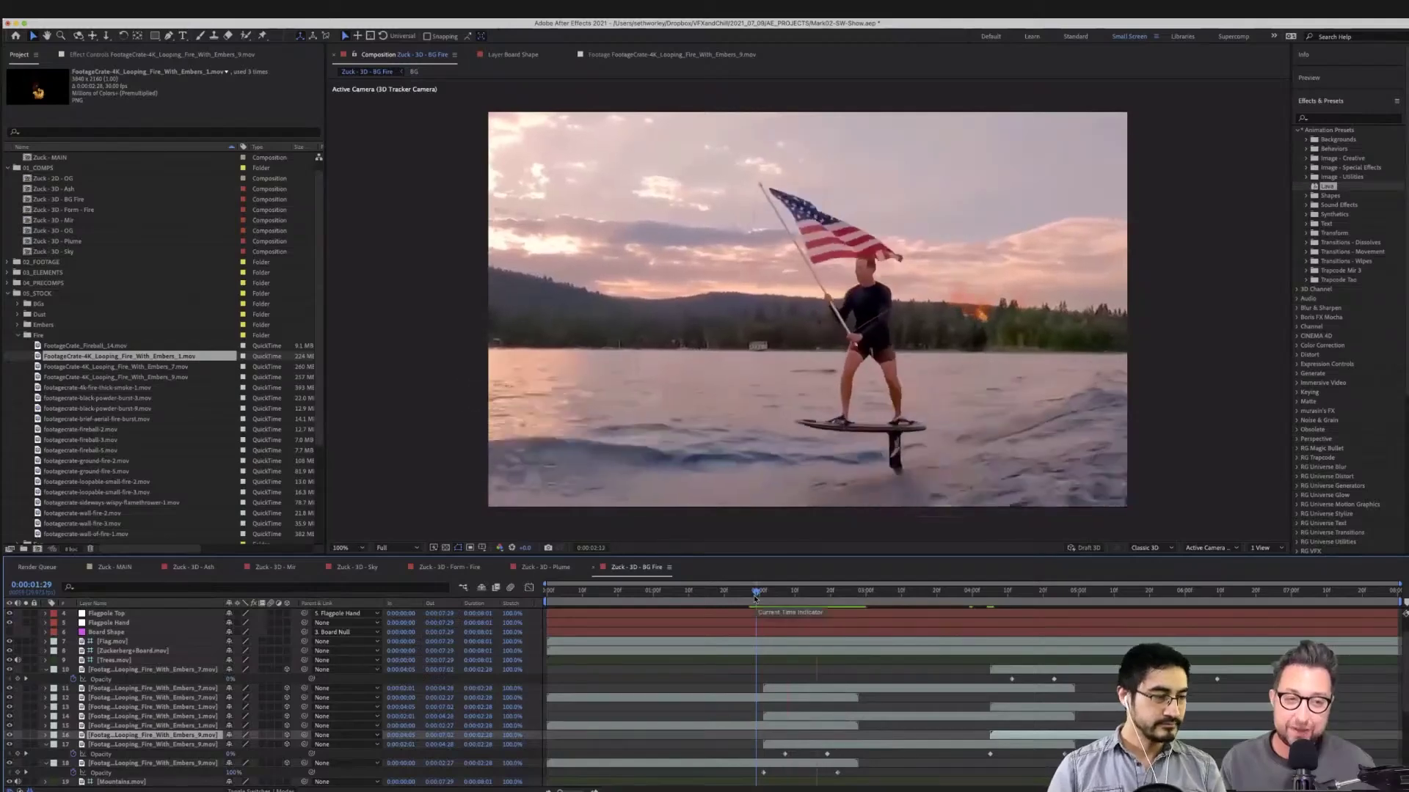
{"action": "key", "text": "space"}
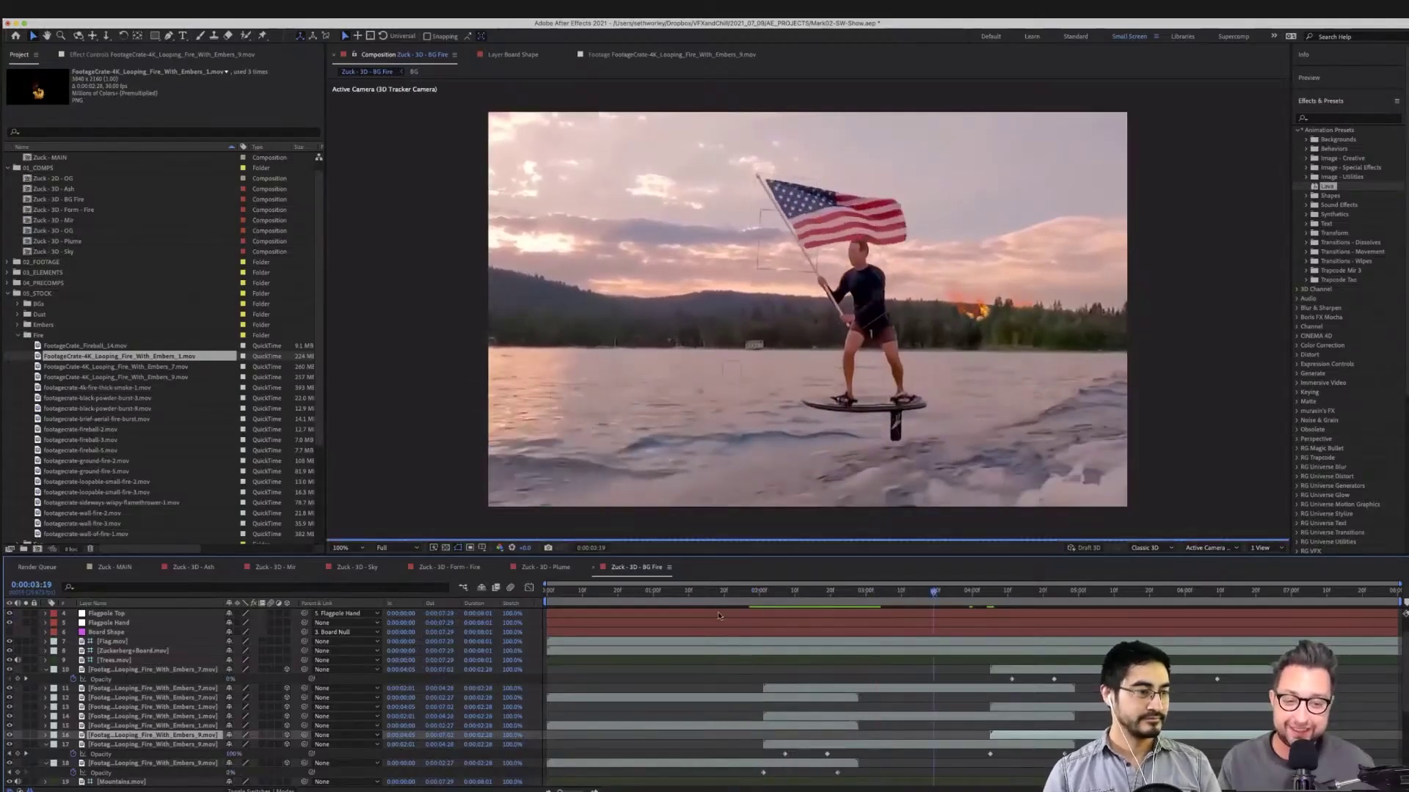
{"action": "left_click", "coordinate": [789, 592]}
{"action": "key", "text": "space"}
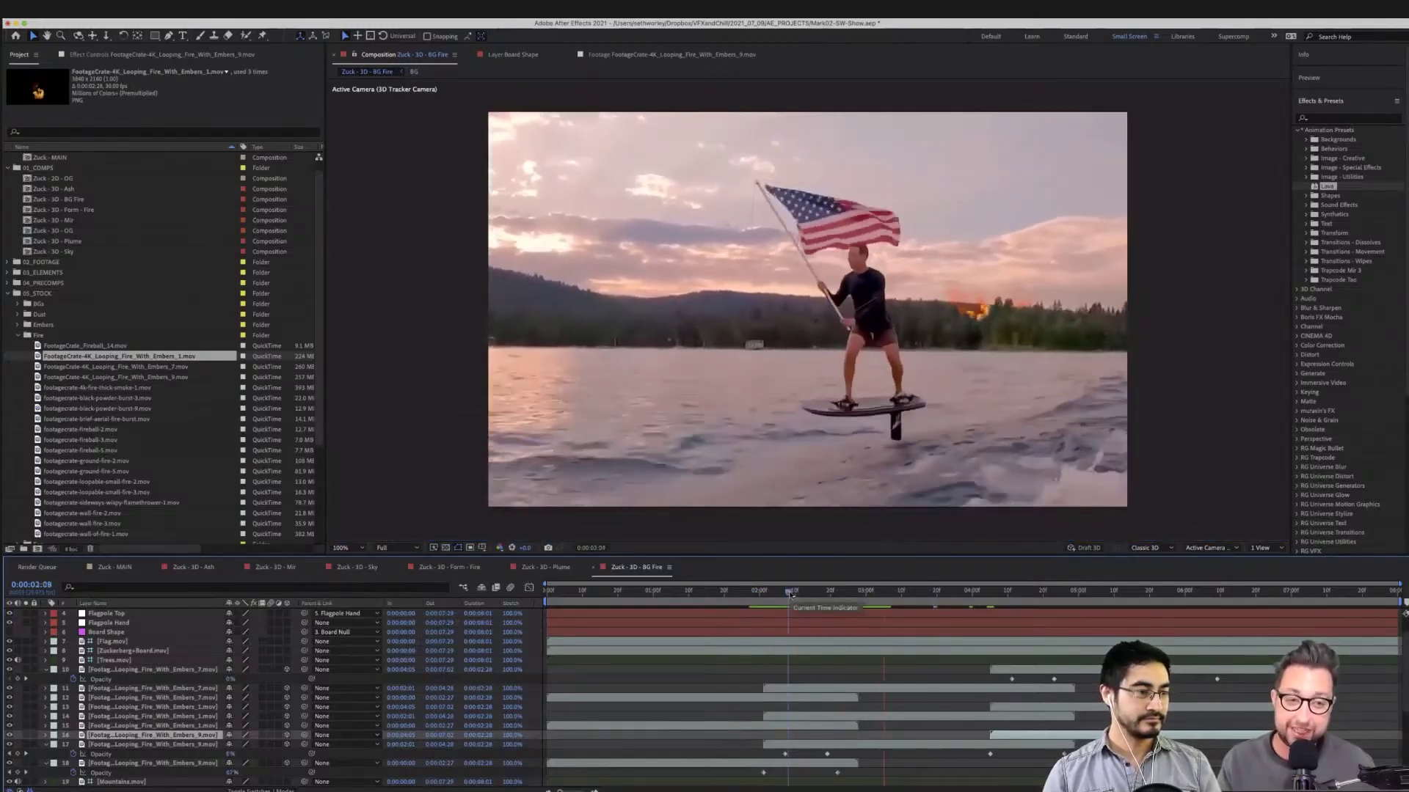
{"action": "key", "text": "space"}
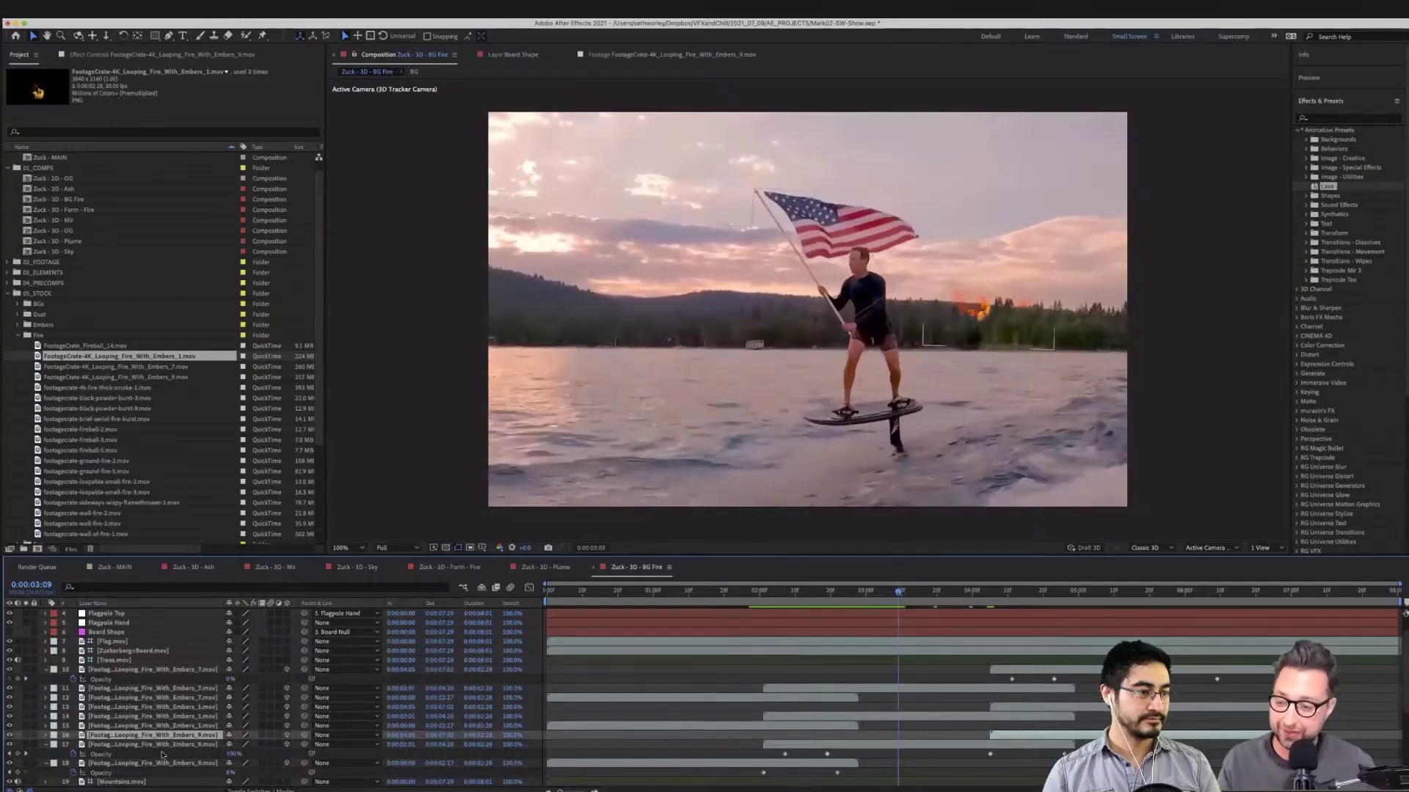
Duplicate the third Embers_7, Embers_1 and Embers_9 fire layers and shift the copies in time to start at about 0:00:06:04
{"action": "left_click", "coordinate": [1012, 672]}
{"action": "key", "text": "super+d"}
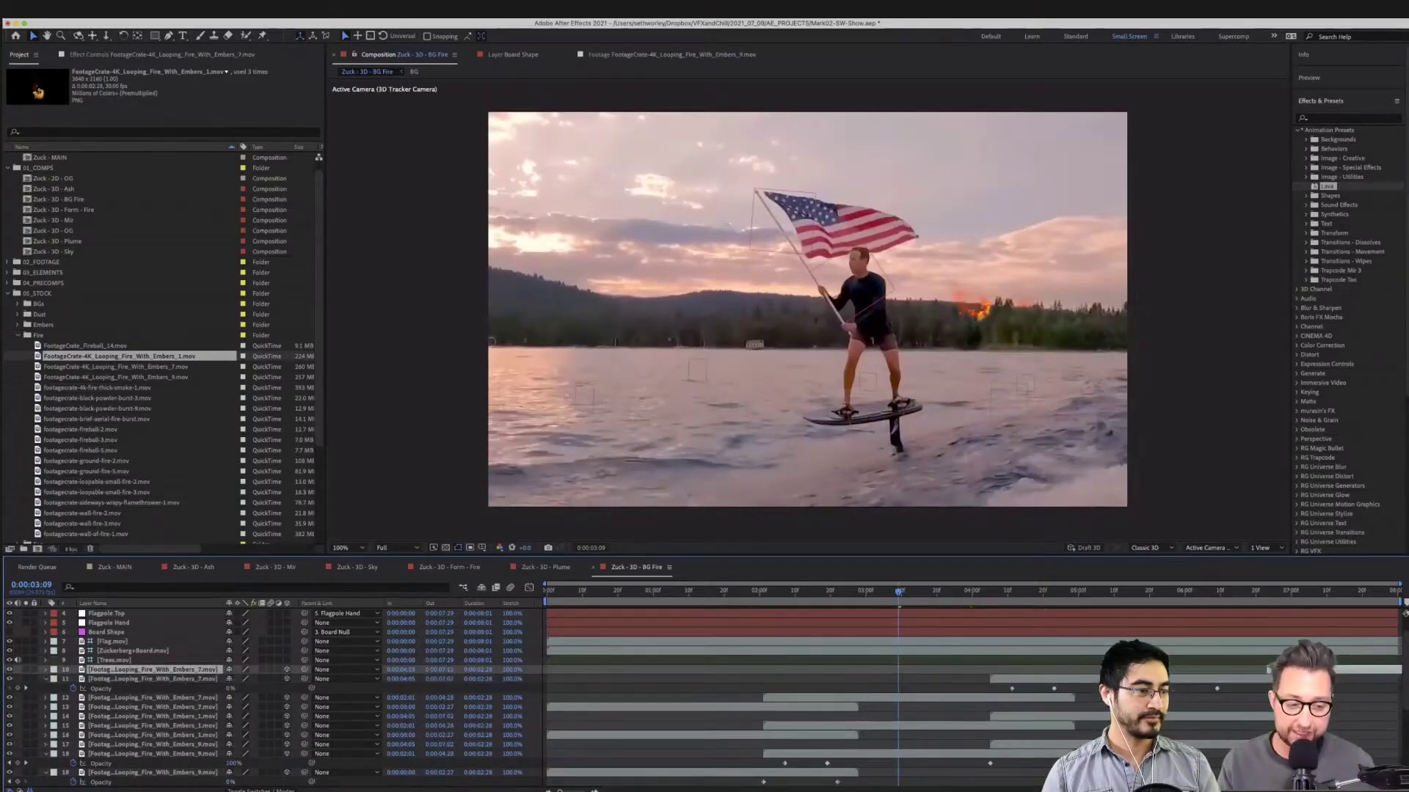
{"action": "key", "text": "alt+Page_Down"}
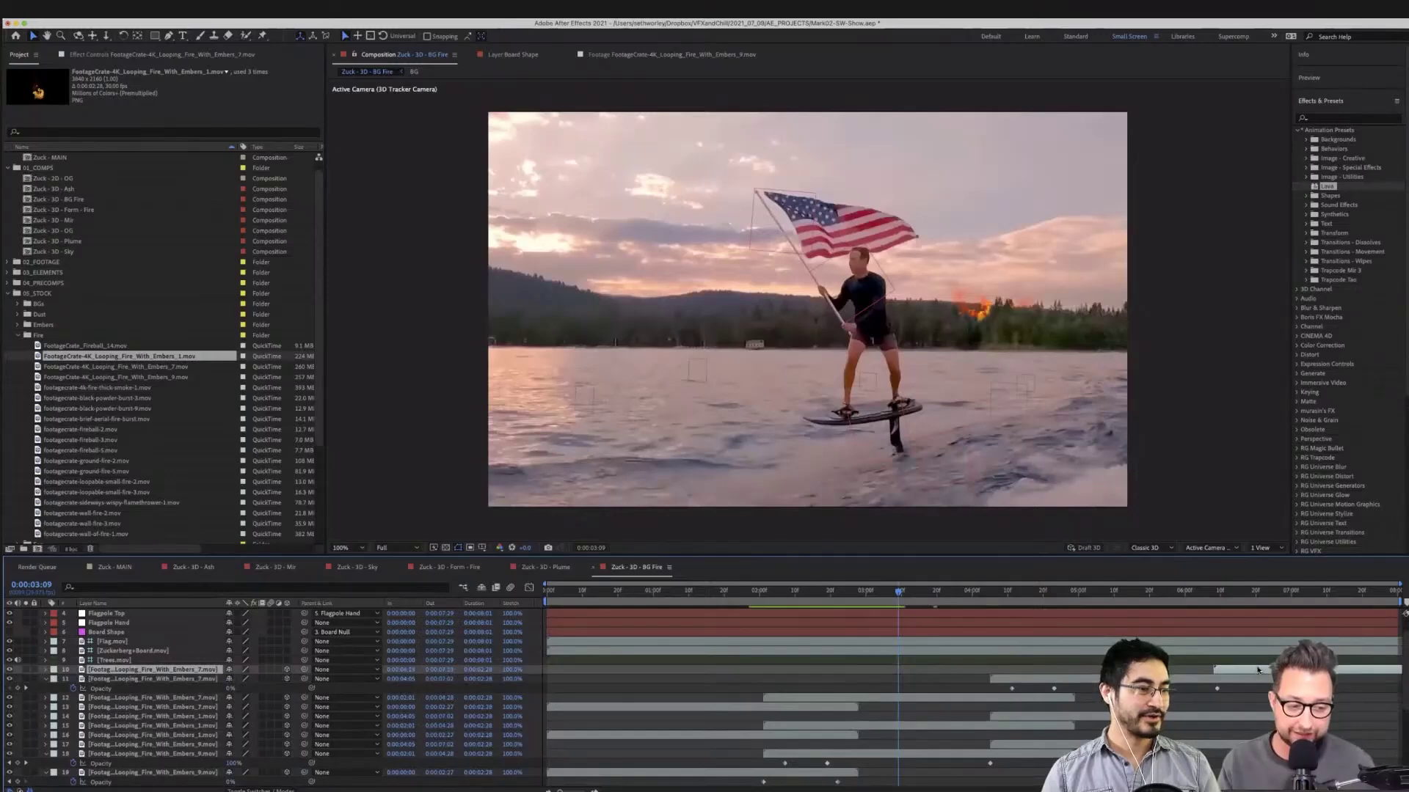
{"action": "left_click_drag", "start_coordinate": [1242, 674], "coordinate": [1173, 686]}
{"action": "left_click", "coordinate": [1078, 717]}
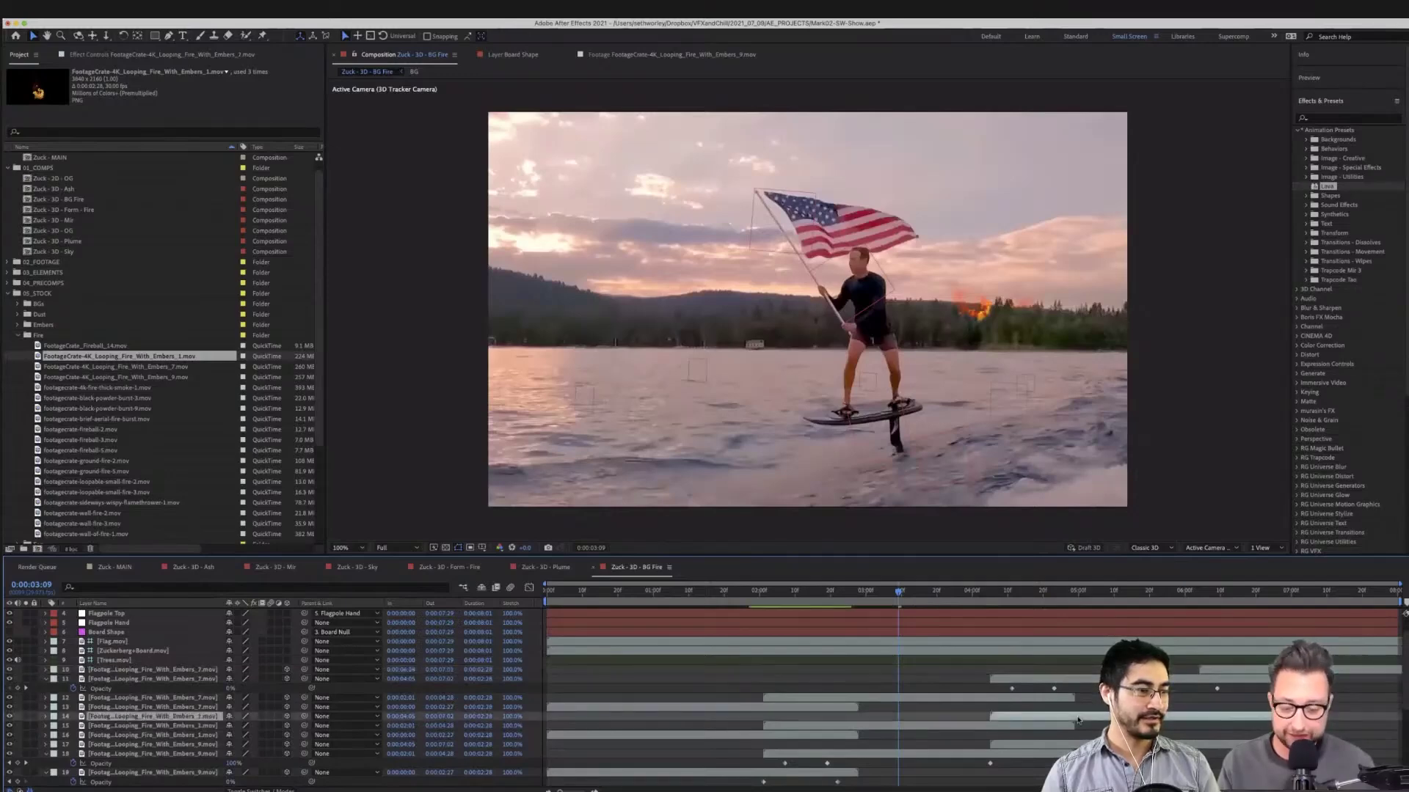
{"action": "key", "text": "super+d"}
{"action": "left_click_drag", "start_coordinate": [1078, 717], "coordinate": [1283, 717]}
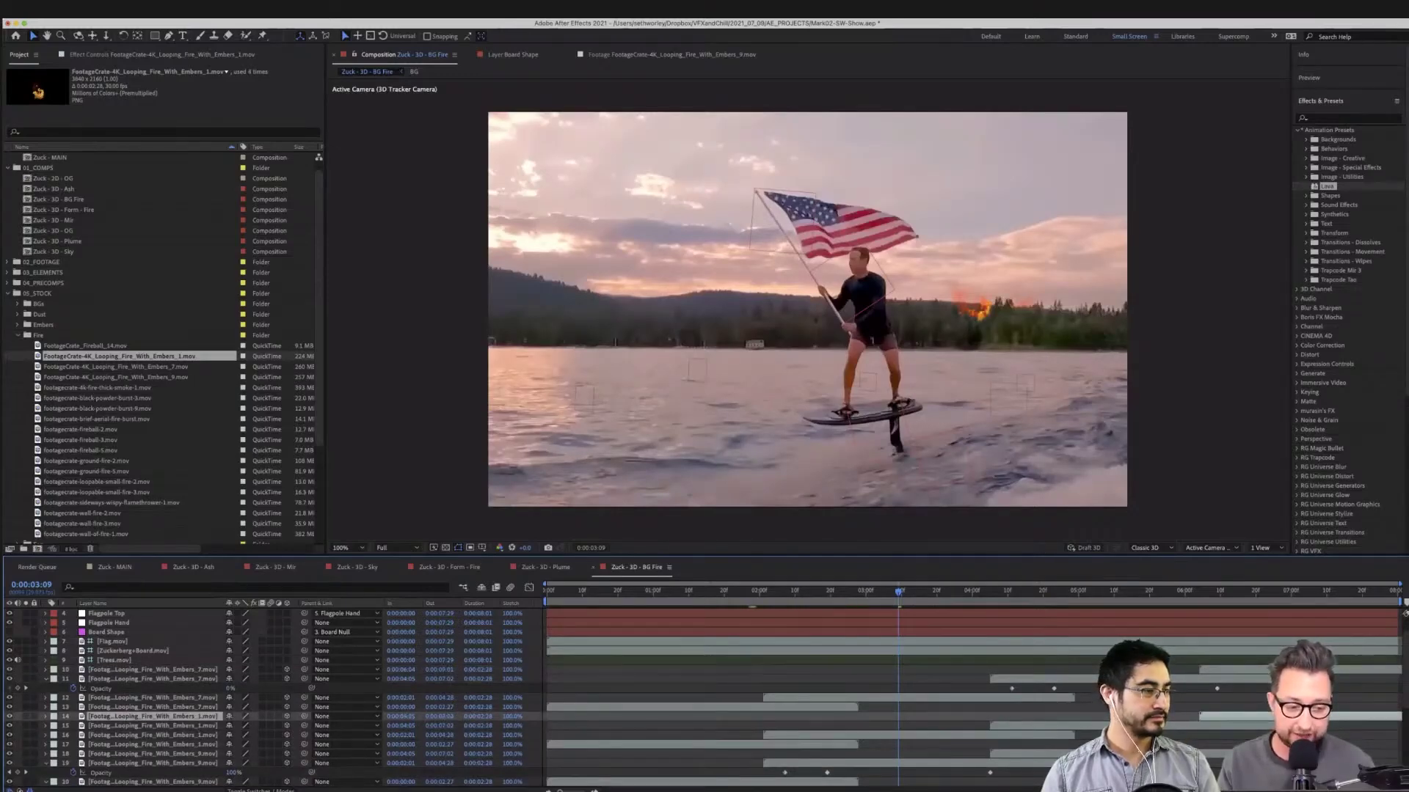
{"action": "left_click", "coordinate": [1077, 755]}
{"action": "key", "text": "super+d"}
{"action": "left_click_drag", "start_coordinate": [1078, 754], "coordinate": [1287, 755]}
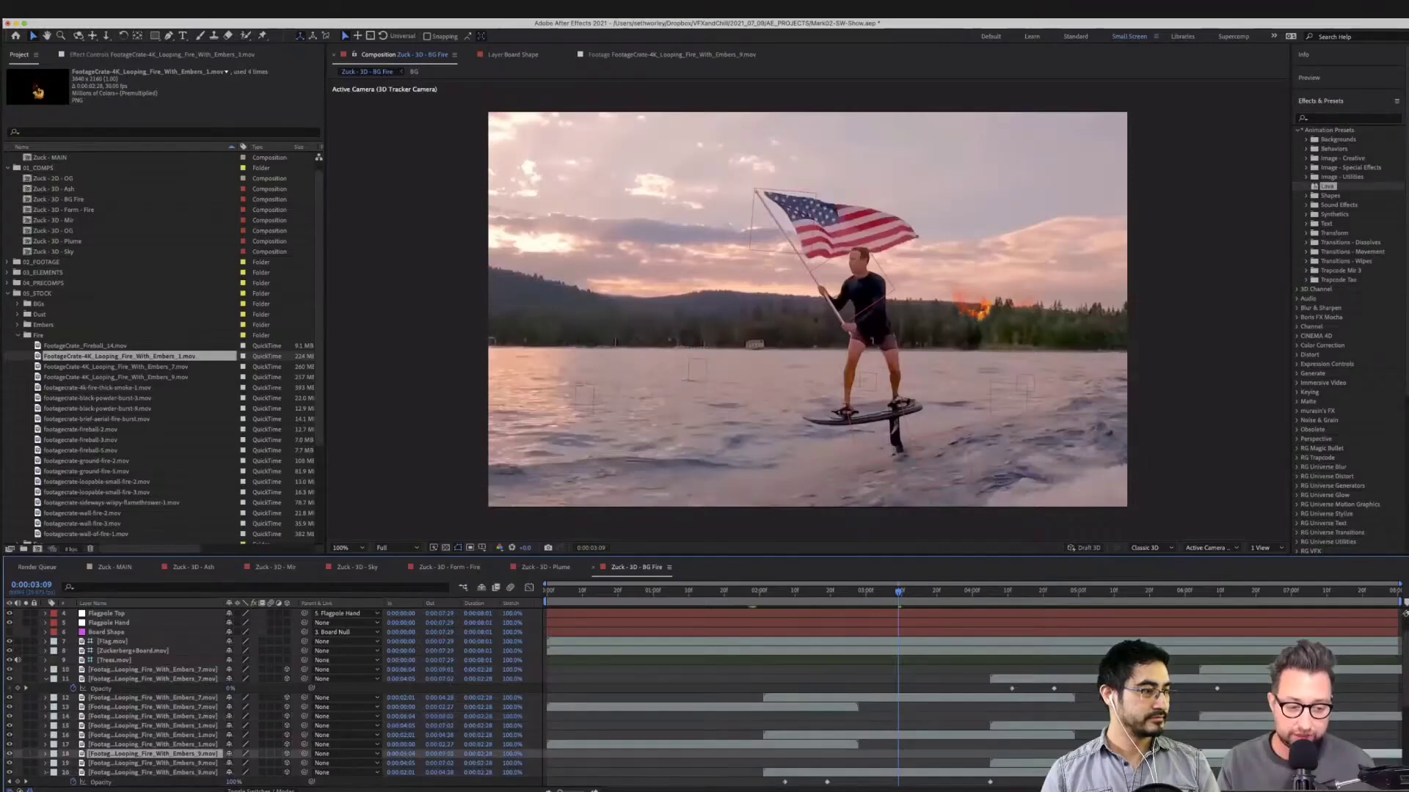
Duplicate all the looping fire layers together and stack the copies above the originals, beneath the Trees layer
{"action": "left_click", "coordinate": [143, 670]}
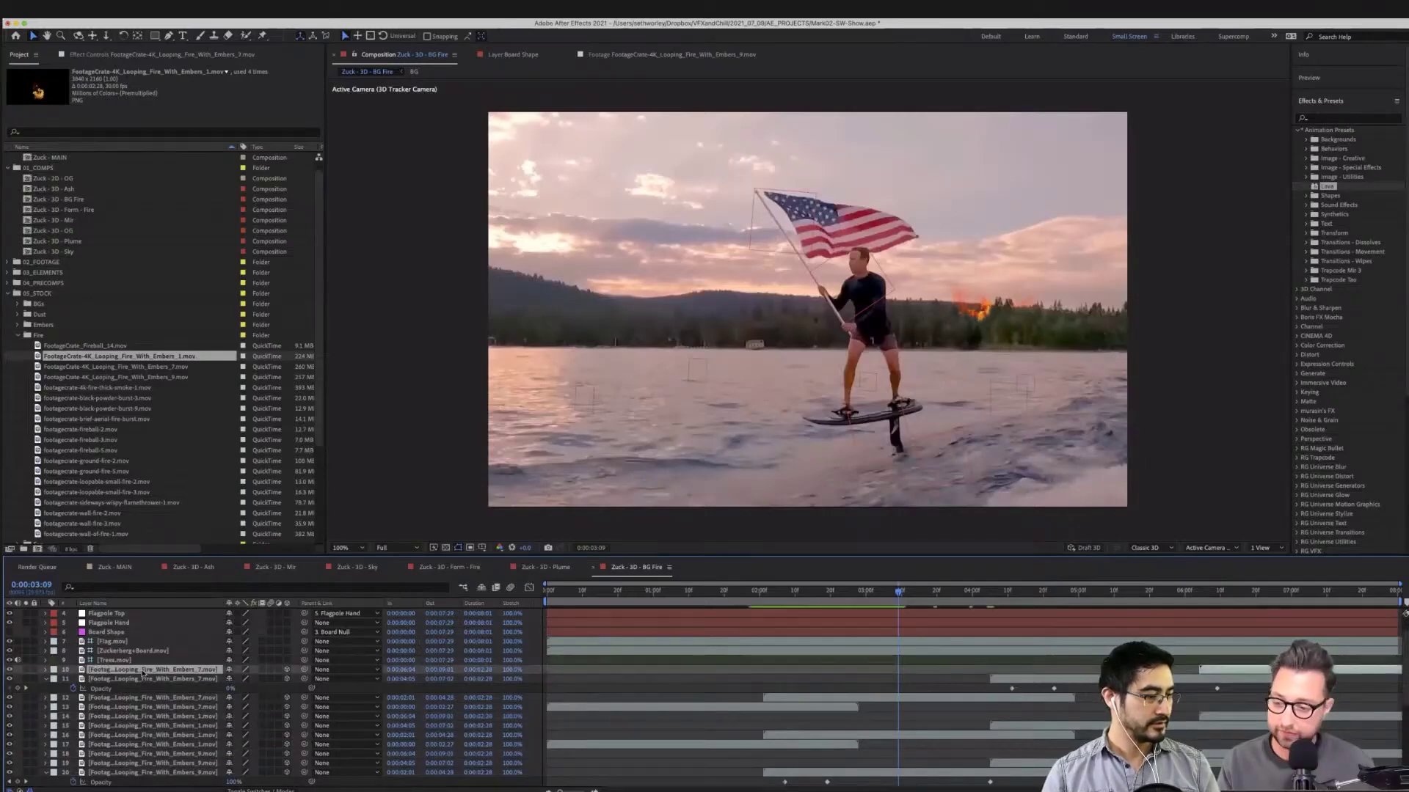
{"action": "left_click", "coordinate": [143, 773], "text": "shift"}
{"action": "scroll", "coordinate": [139, 755], "scroll_direction": "down", "scroll_amount": 3}
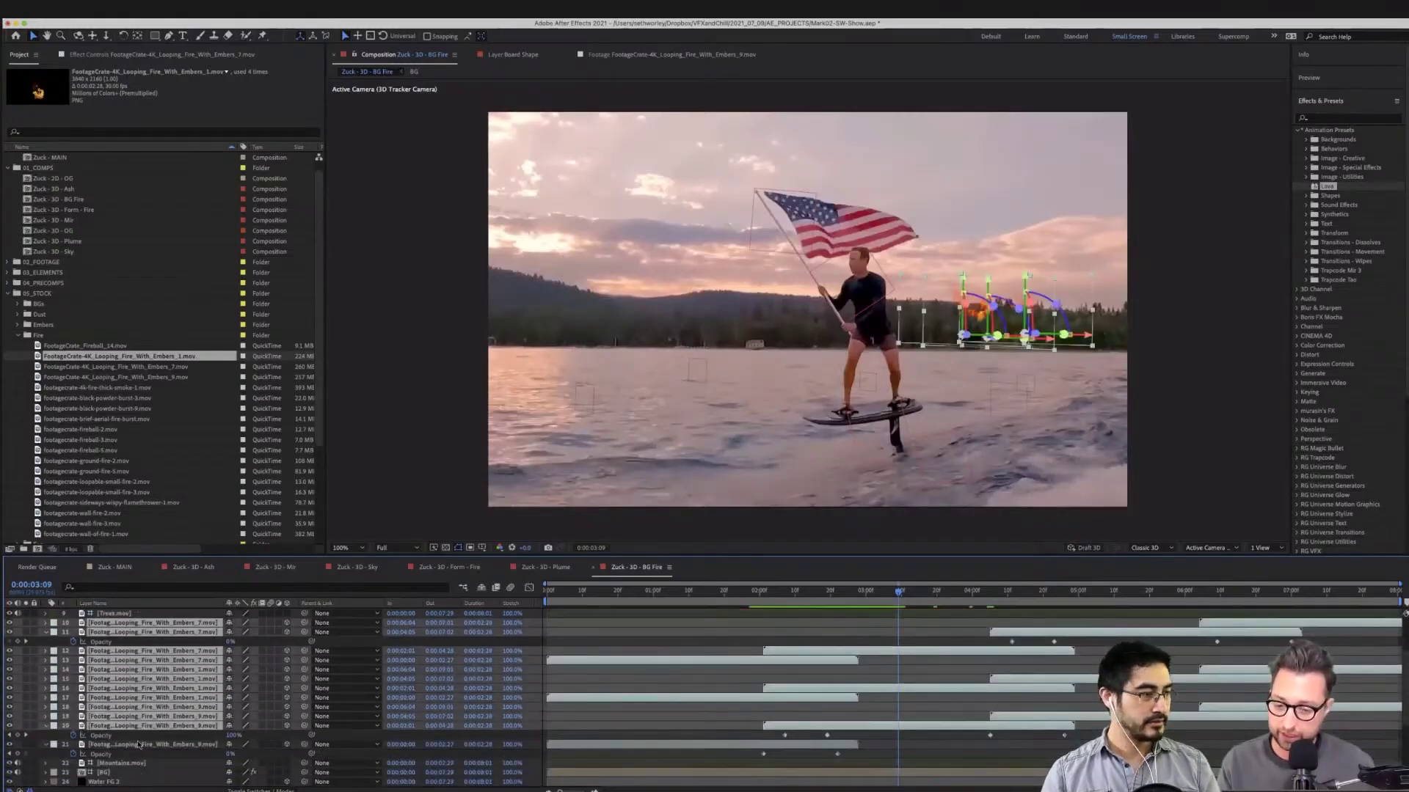
{"action": "left_click", "coordinate": [139, 745], "text": "shift"}
{"action": "key", "text": "super+d"}
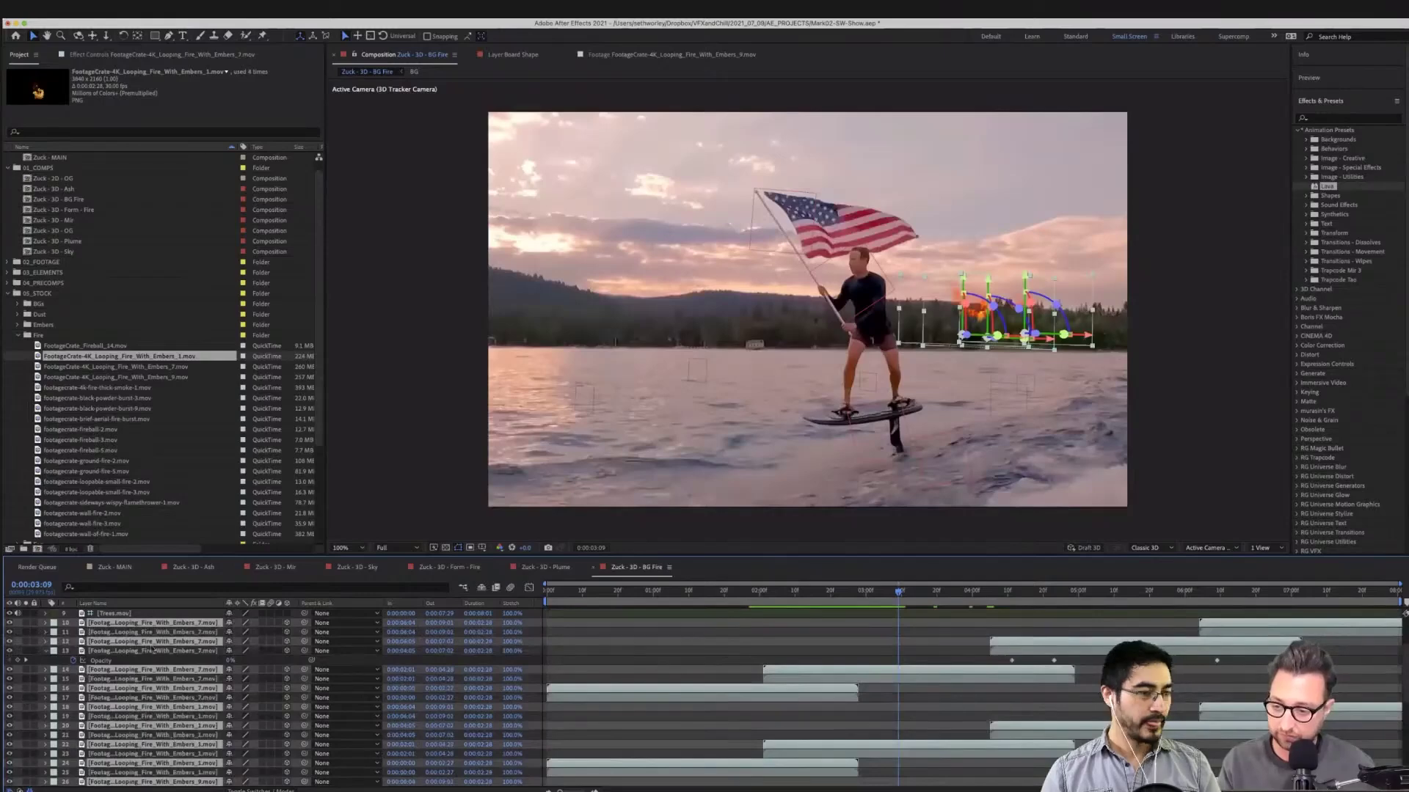
{"action": "mouse_move", "coordinate": [153, 651]}
{"action": "left_mouse_down"}
{"action": "mouse_move", "coordinate": [155, 633]}
{"action": "mouse_move", "coordinate": [167, 651]}
{"action": "mouse_move", "coordinate": [170, 637]}
{"action": "left_mouse_up"}
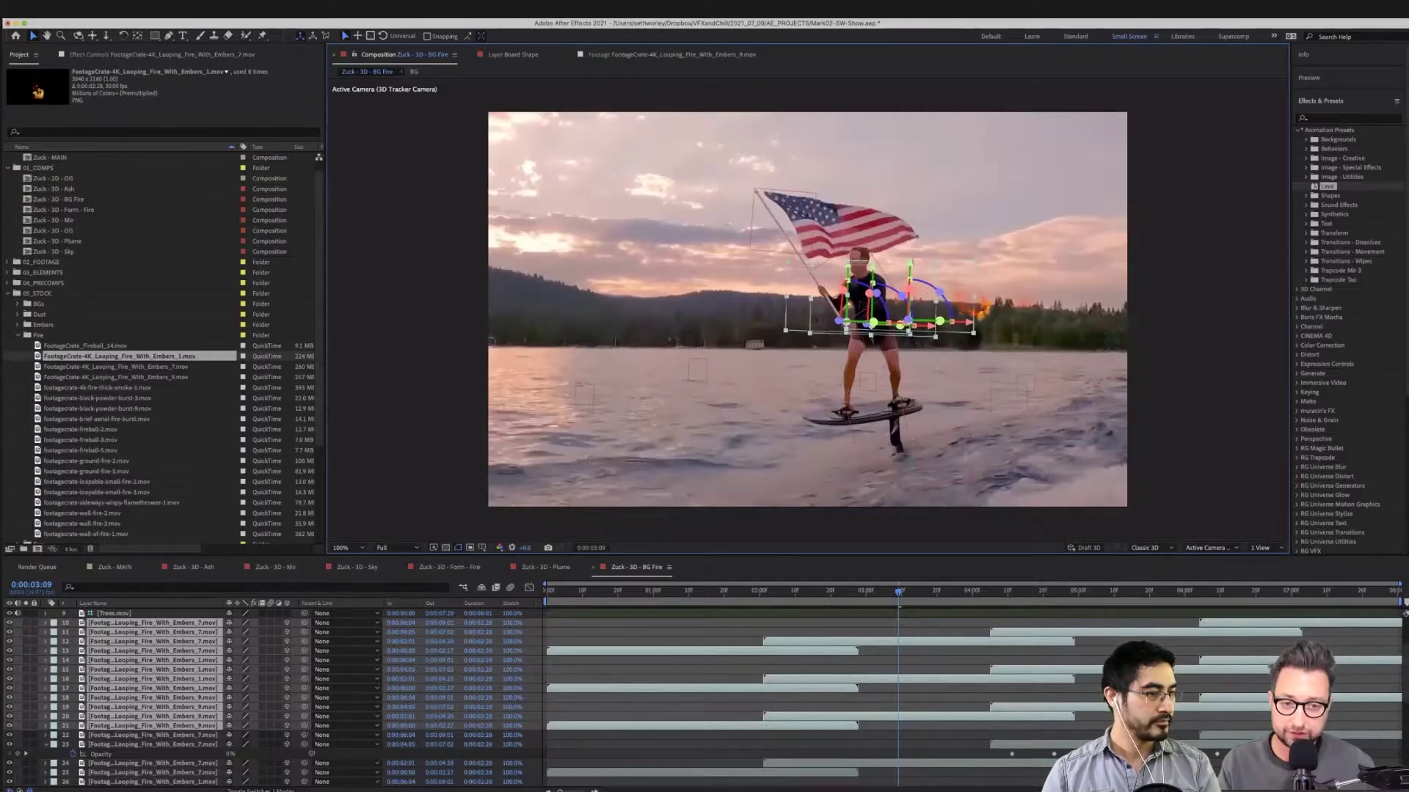
Try the copied fire cluster left of the rider, preview it, and move it to the tree line right of the original fires at 0:00:01:09
{"action": "left_click_drag", "start_coordinate": [860, 303], "coordinate": [737, 308]}
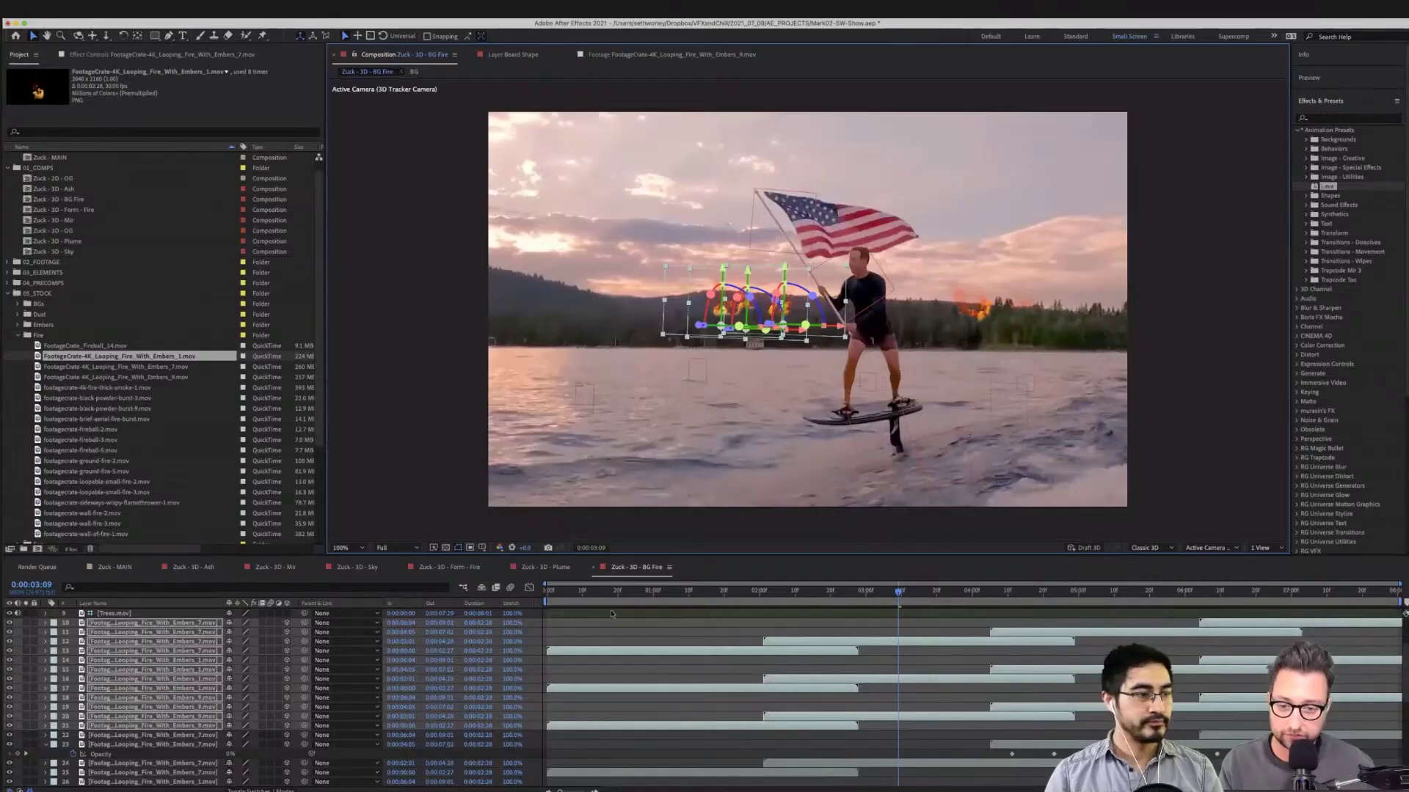
{"action": "key", "text": "space"}
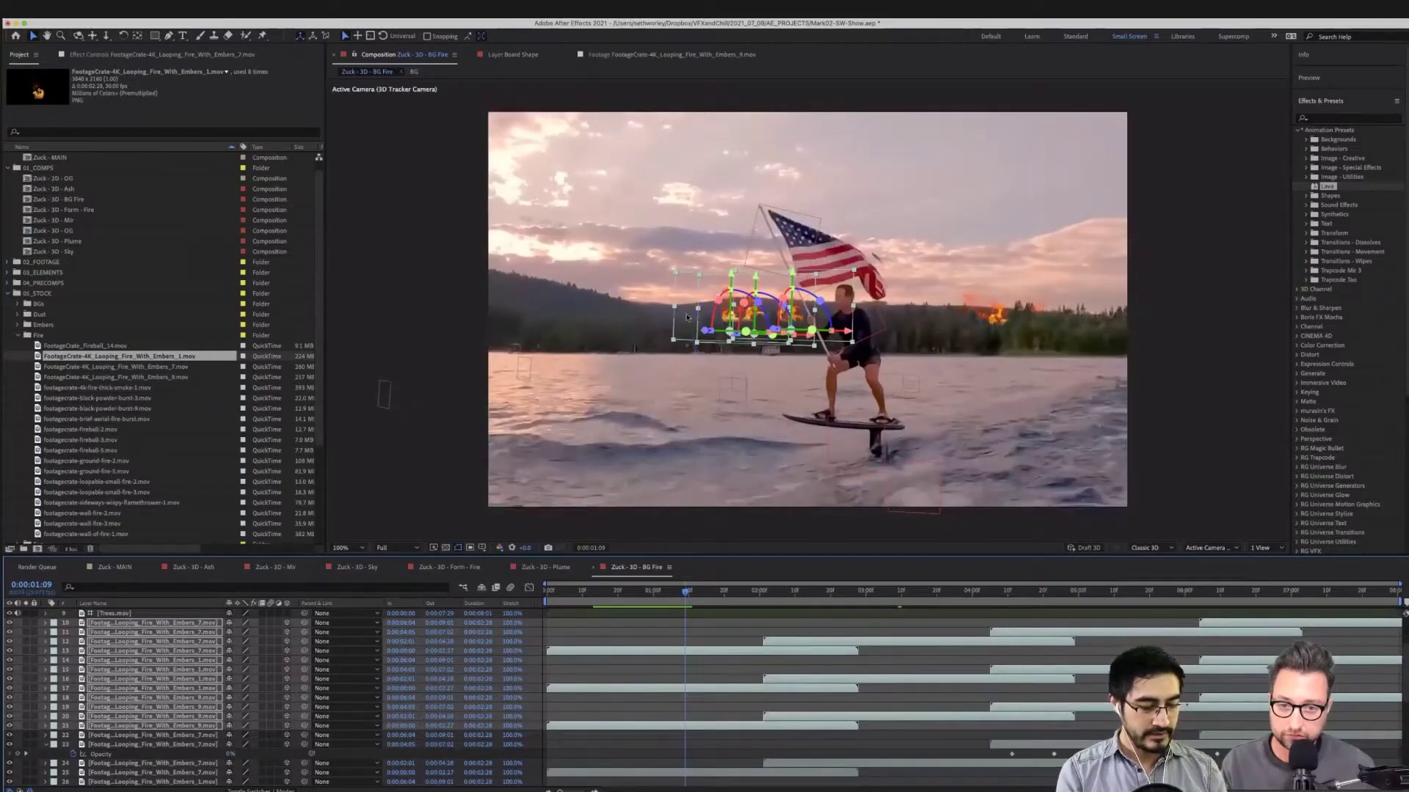
{"action": "left_click_drag", "start_coordinate": [699, 318], "coordinate": [996, 318]}
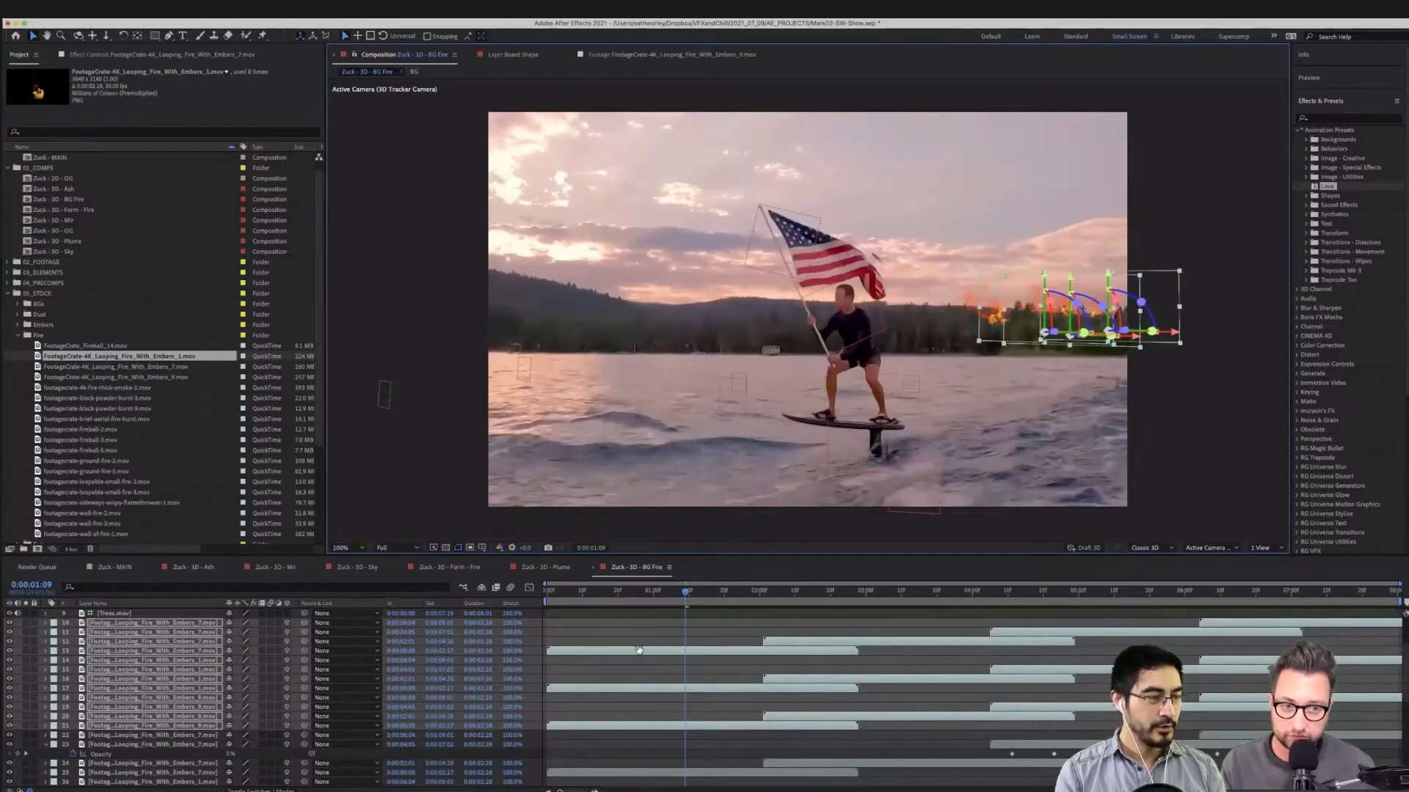
Duplicate the fire cluster again, place it along the tree line just behind the rider, and stack the new layers above the others
{"action": "key", "text": "ctrl+d"}
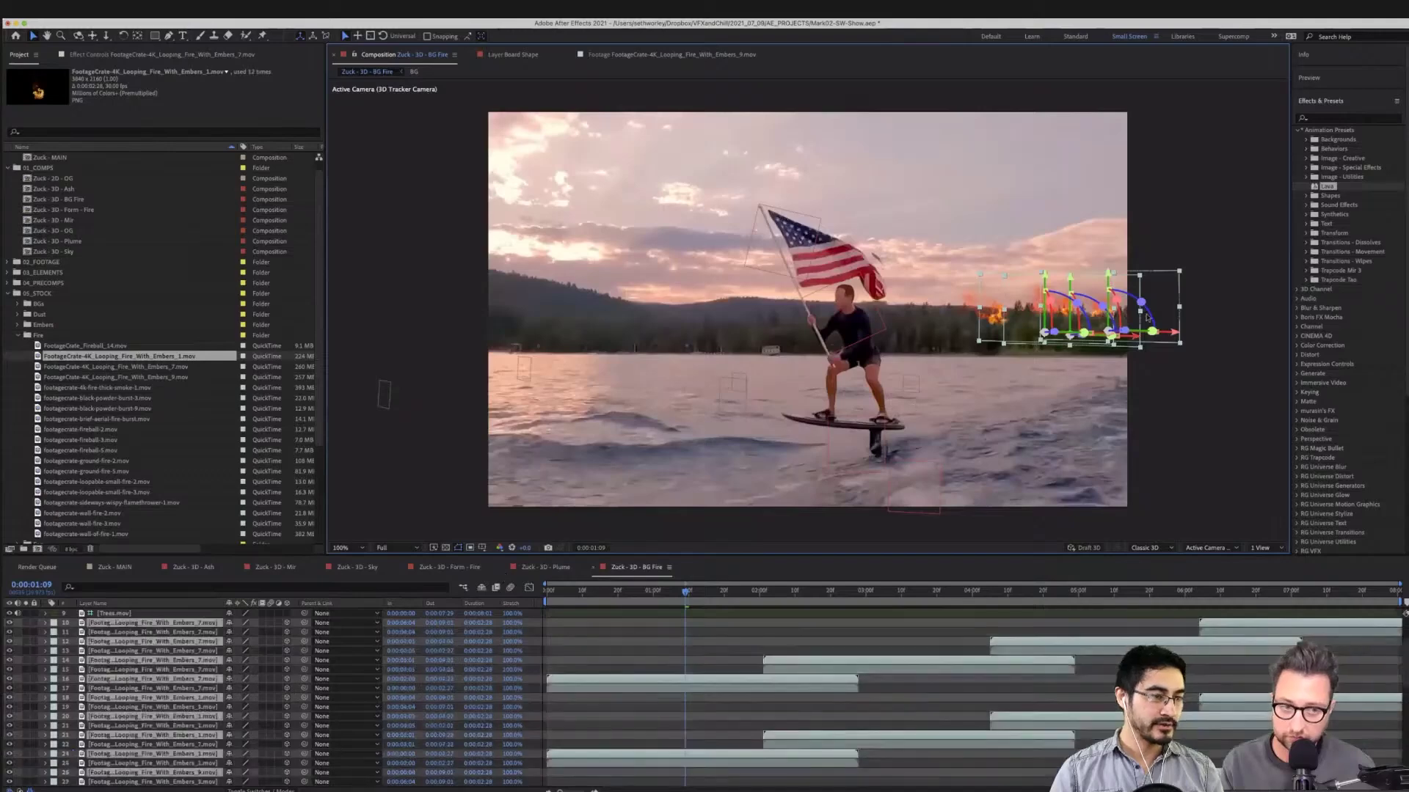
{"action": "left_click_drag", "start_coordinate": [1003, 297], "coordinate": [872, 299]}
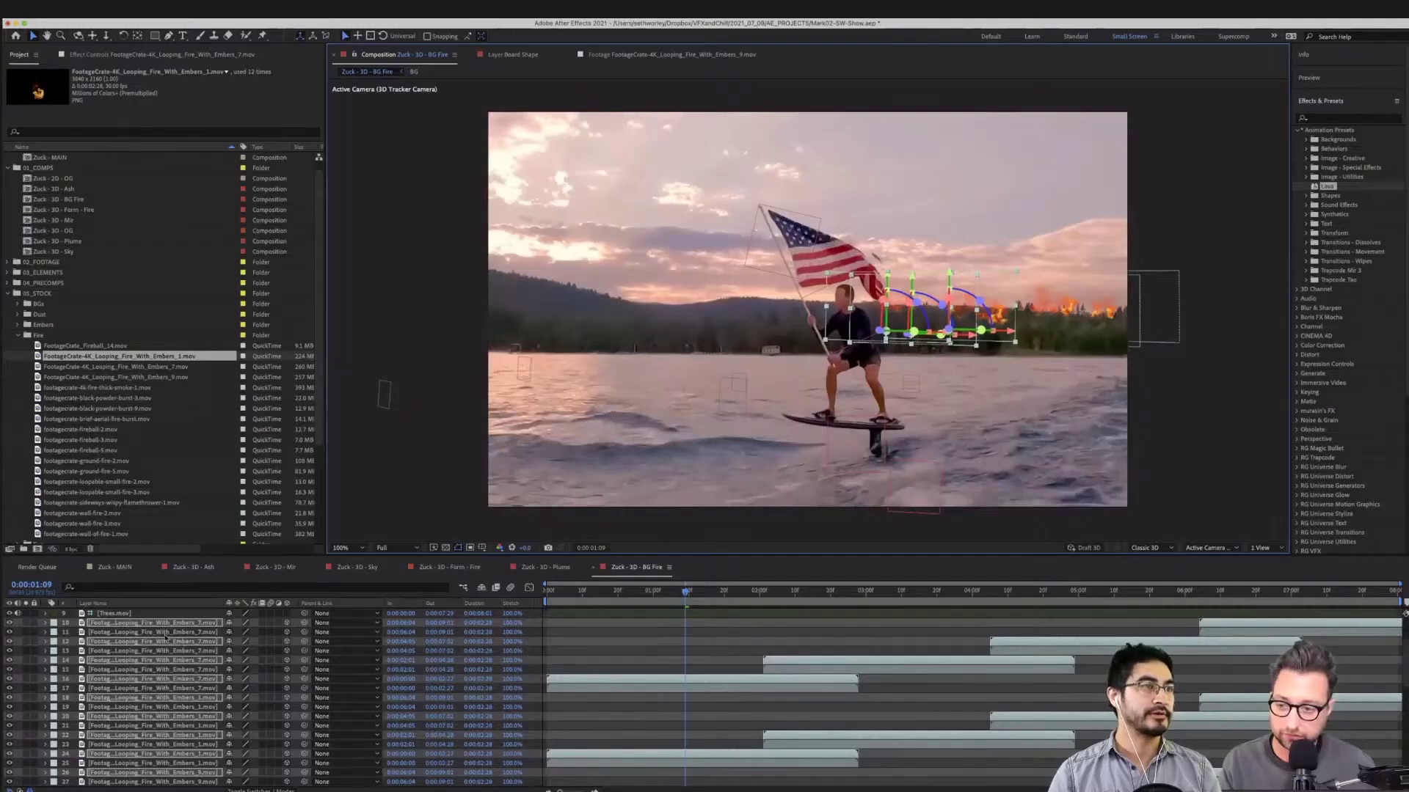
{"action": "left_click_drag", "start_coordinate": [168, 642], "coordinate": [174, 625]}
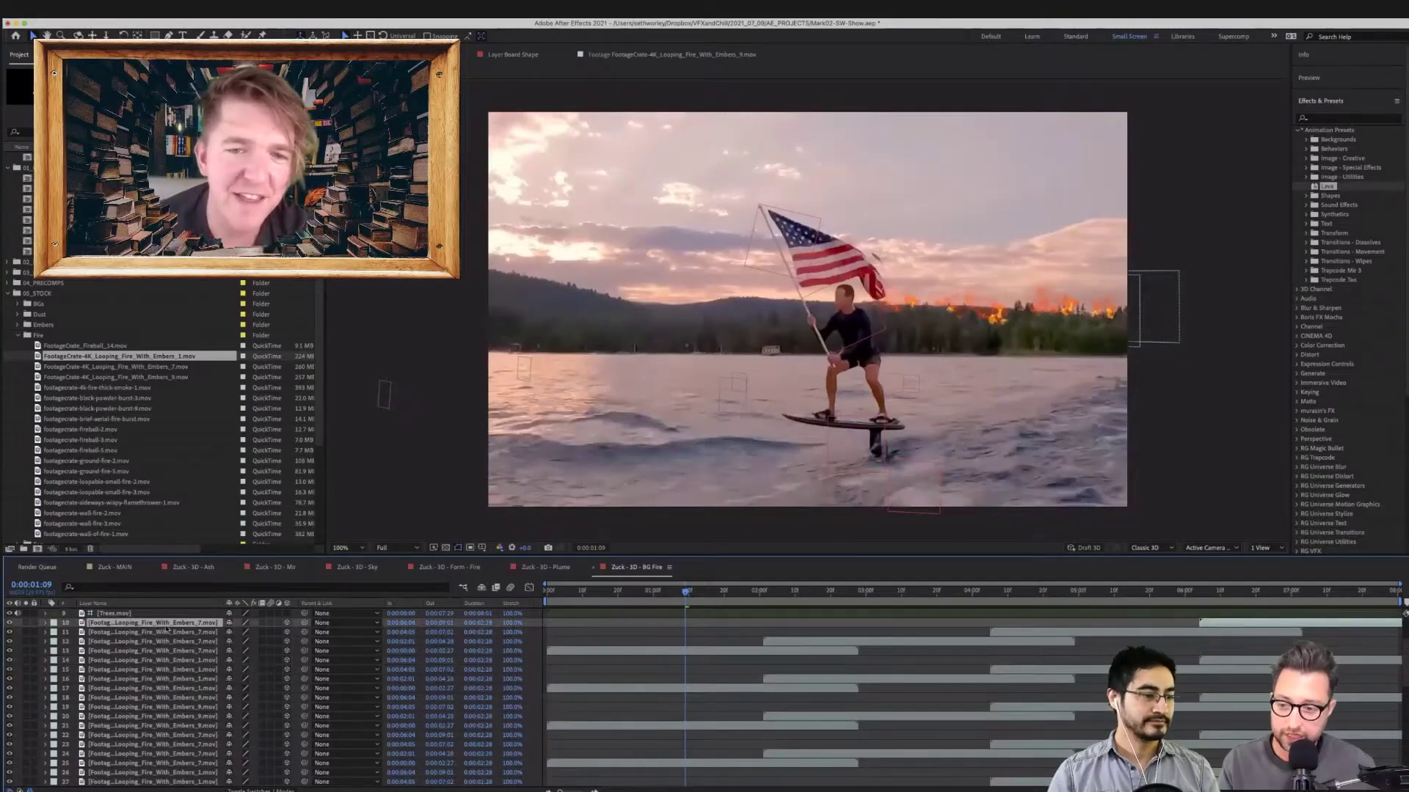
{"action": "left_click", "coordinate": [165, 633]}
{"action": "left_click", "coordinate": [169, 650]}
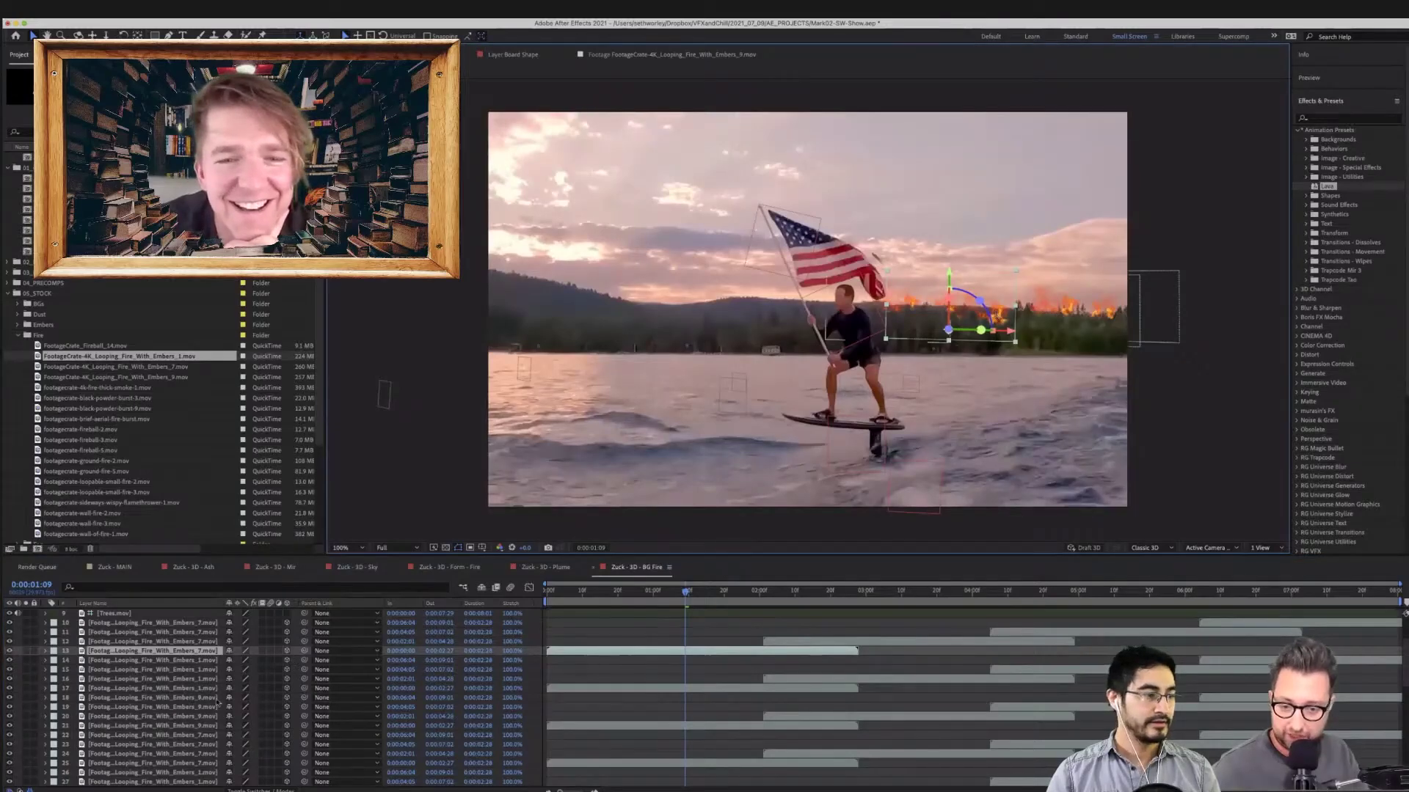
{"action": "left_click", "coordinate": [183, 641], "text": "shift"}
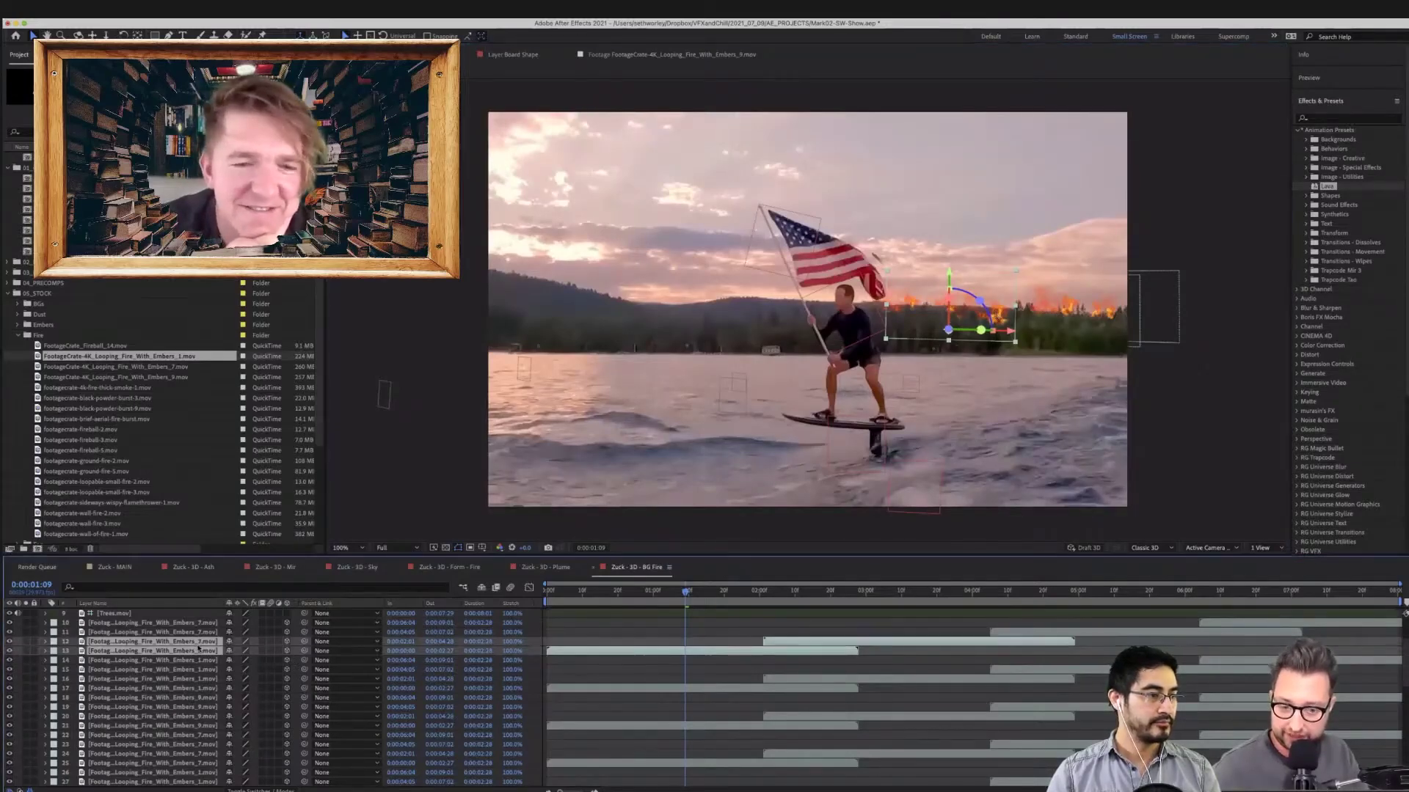
{"action": "left_click_drag", "start_coordinate": [951, 275], "coordinate": [950, 243]}
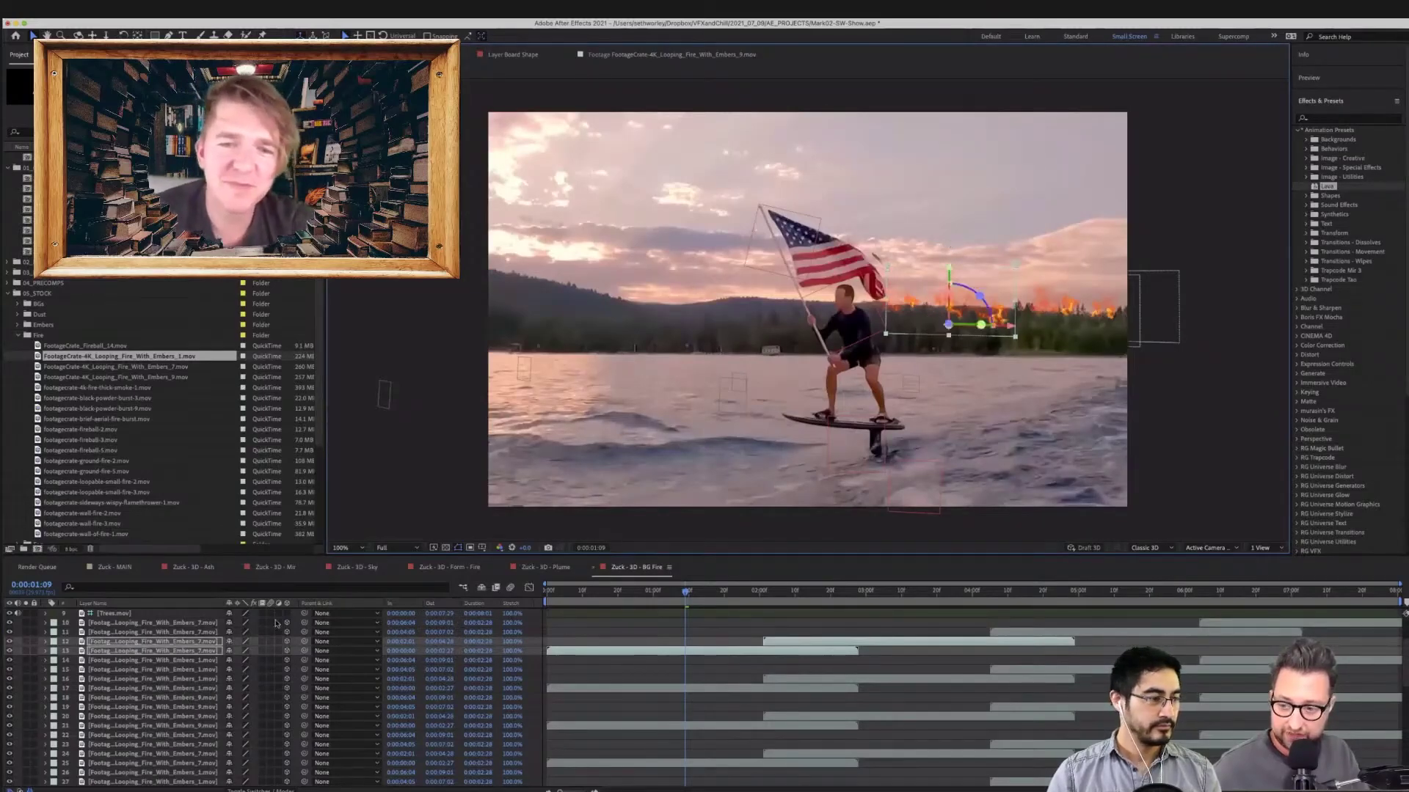
{"action": "left_click", "coordinate": [192, 662]}
{"action": "left_click", "coordinate": [191, 671]}
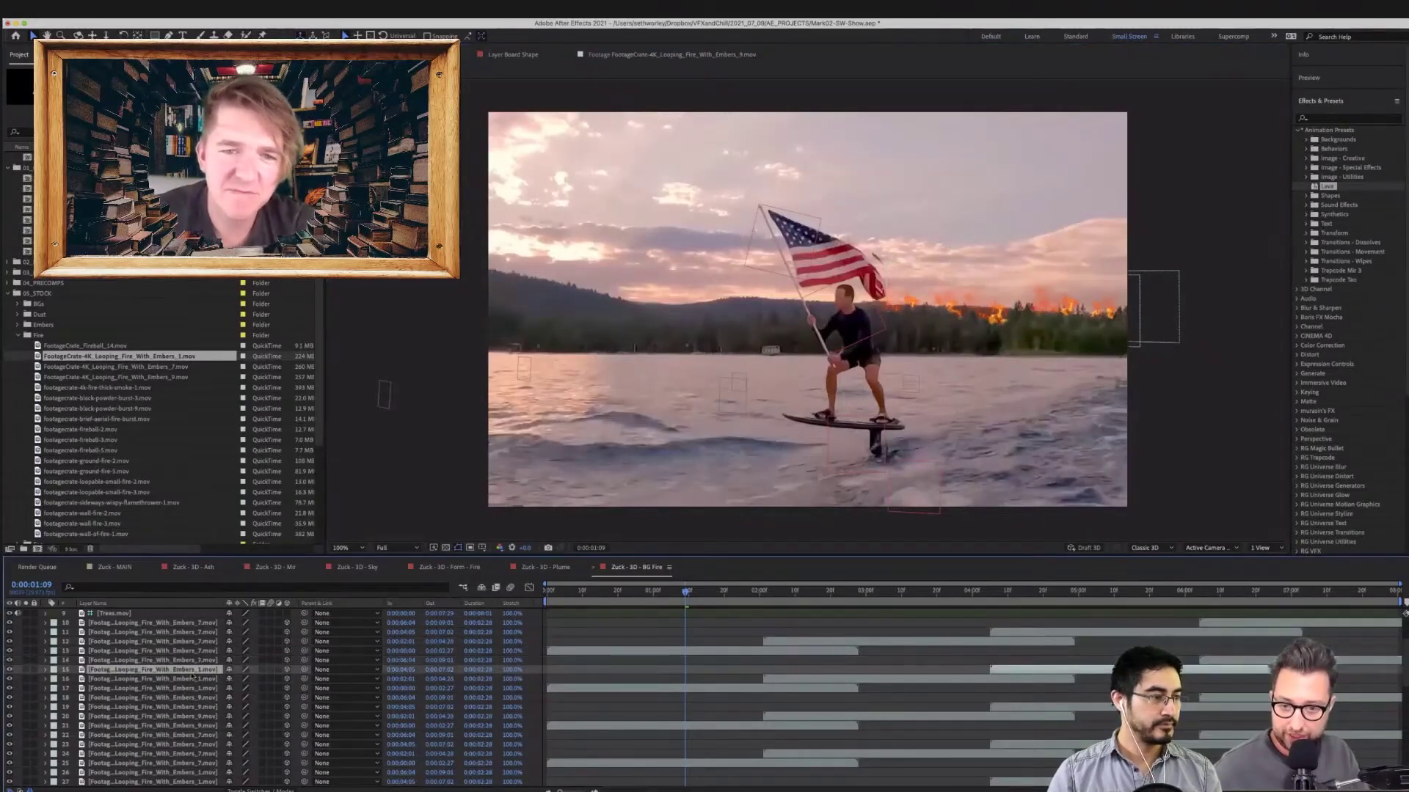
{"action": "left_click", "coordinate": [191, 679]}
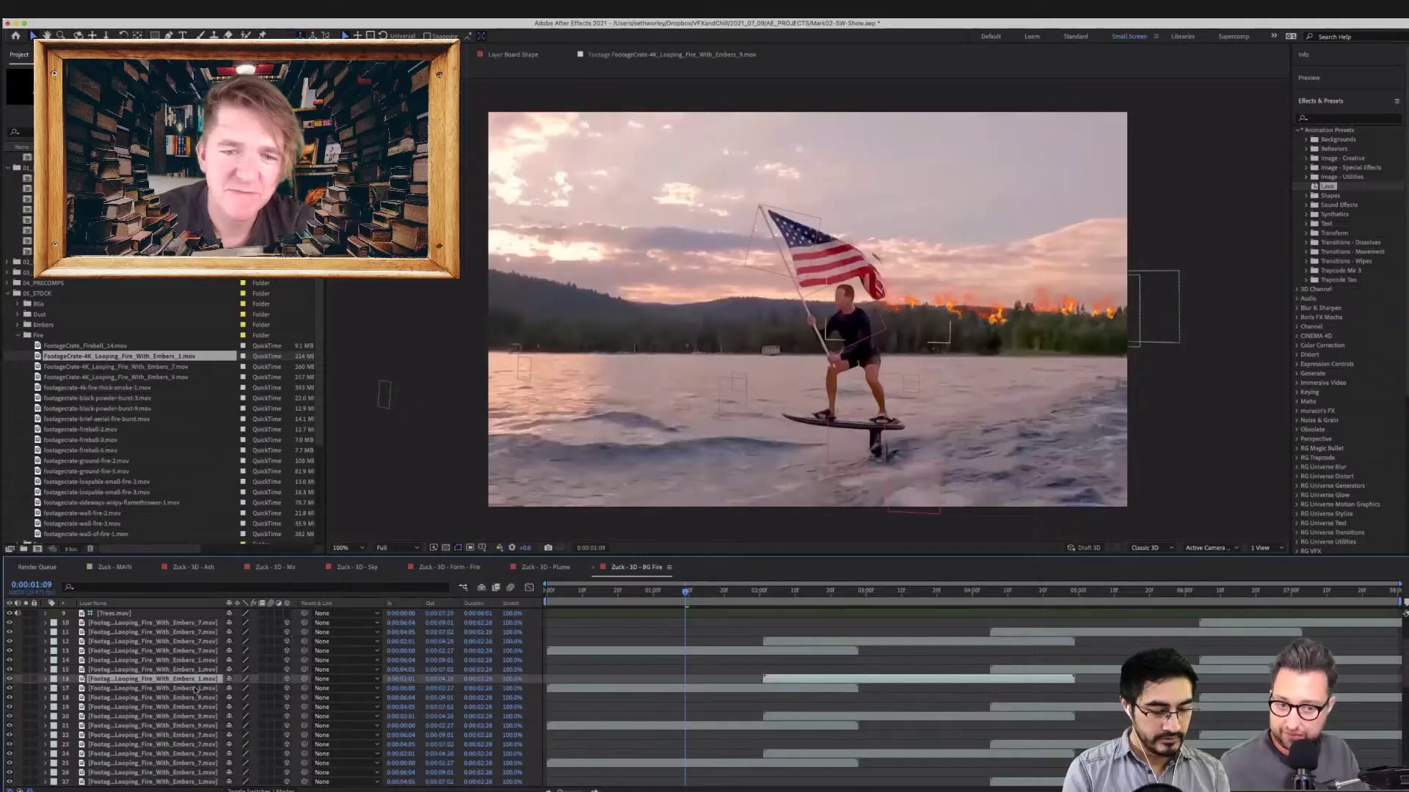
{"action": "left_click", "coordinate": [184, 690], "text": "shift"}
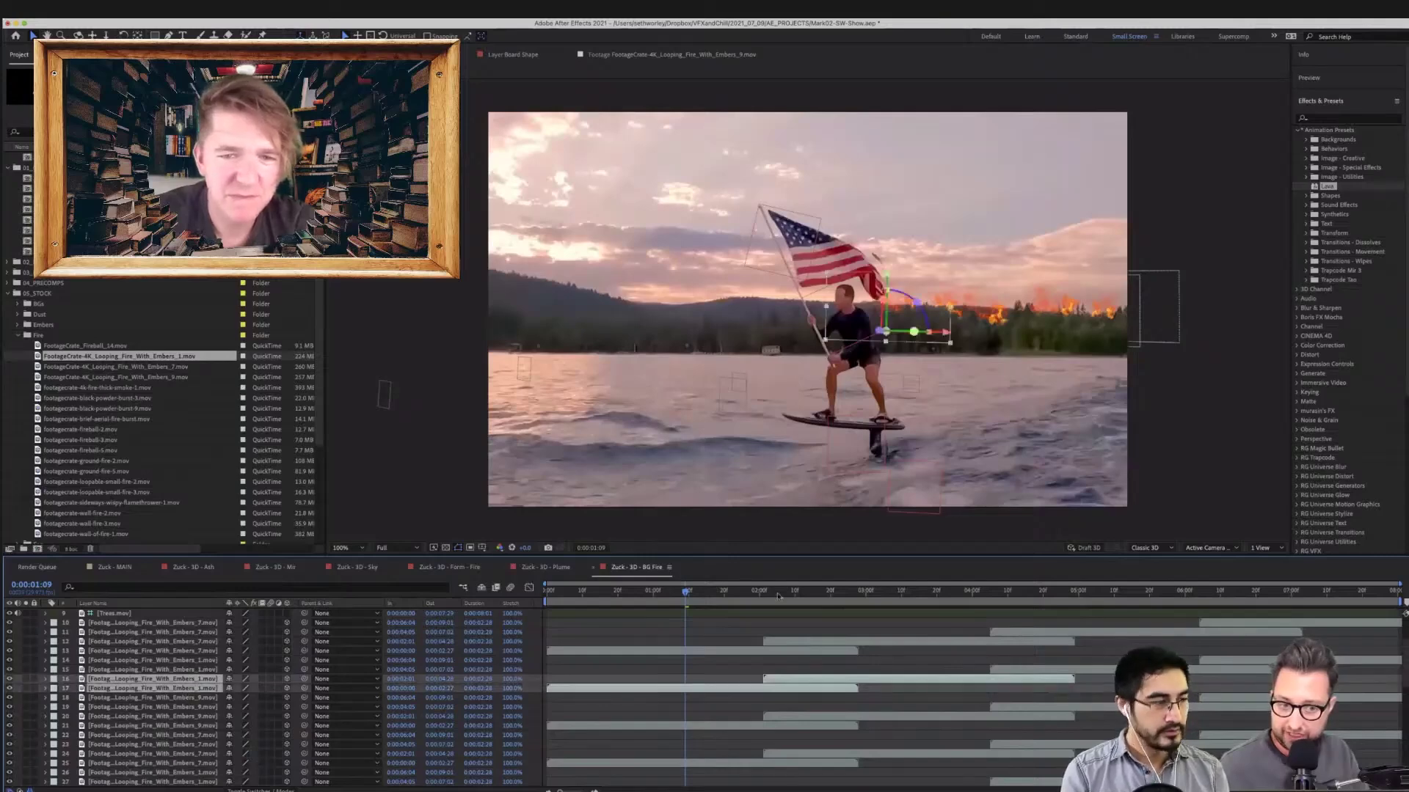
{"action": "key", "text": "ctrl+a"}
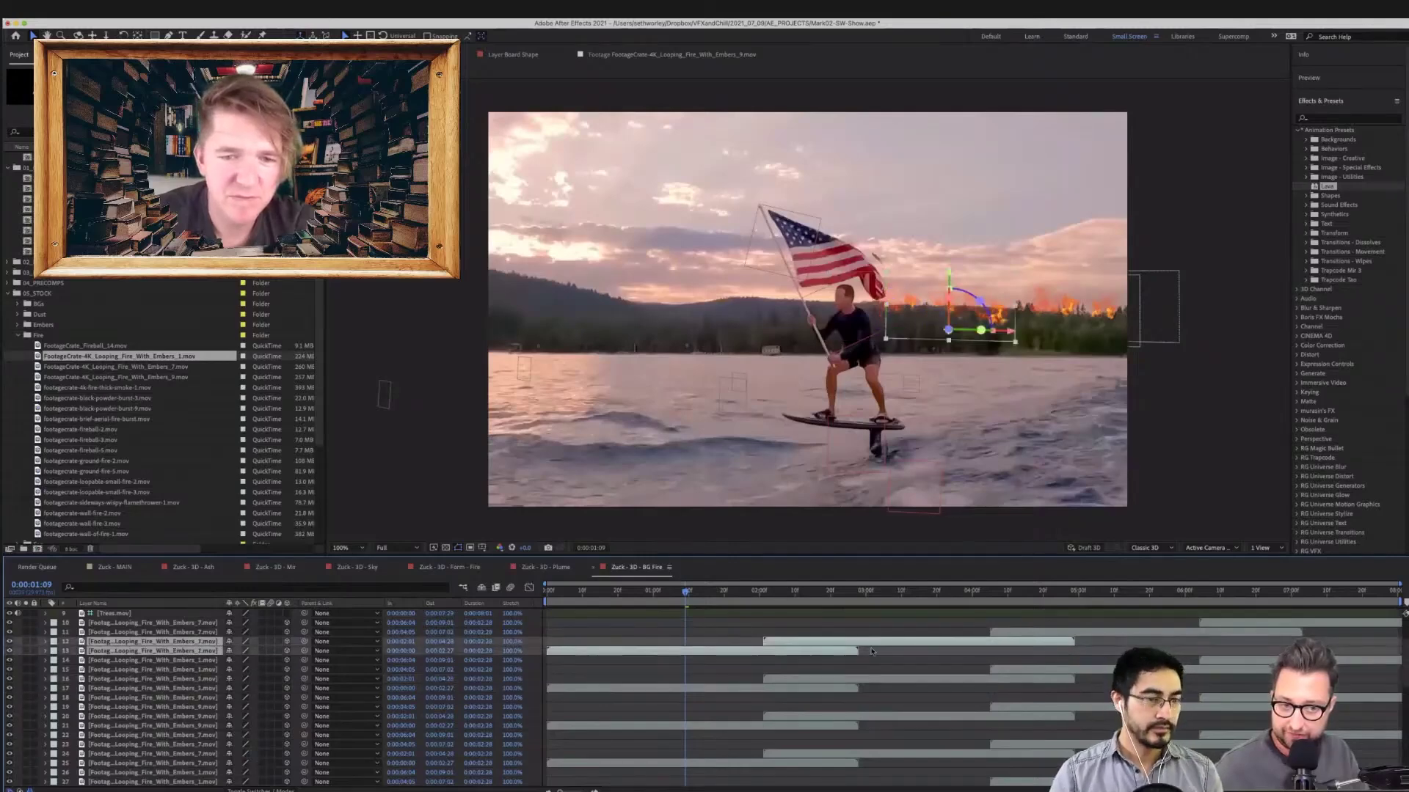
{"action": "key", "text": "ctrl+d"}
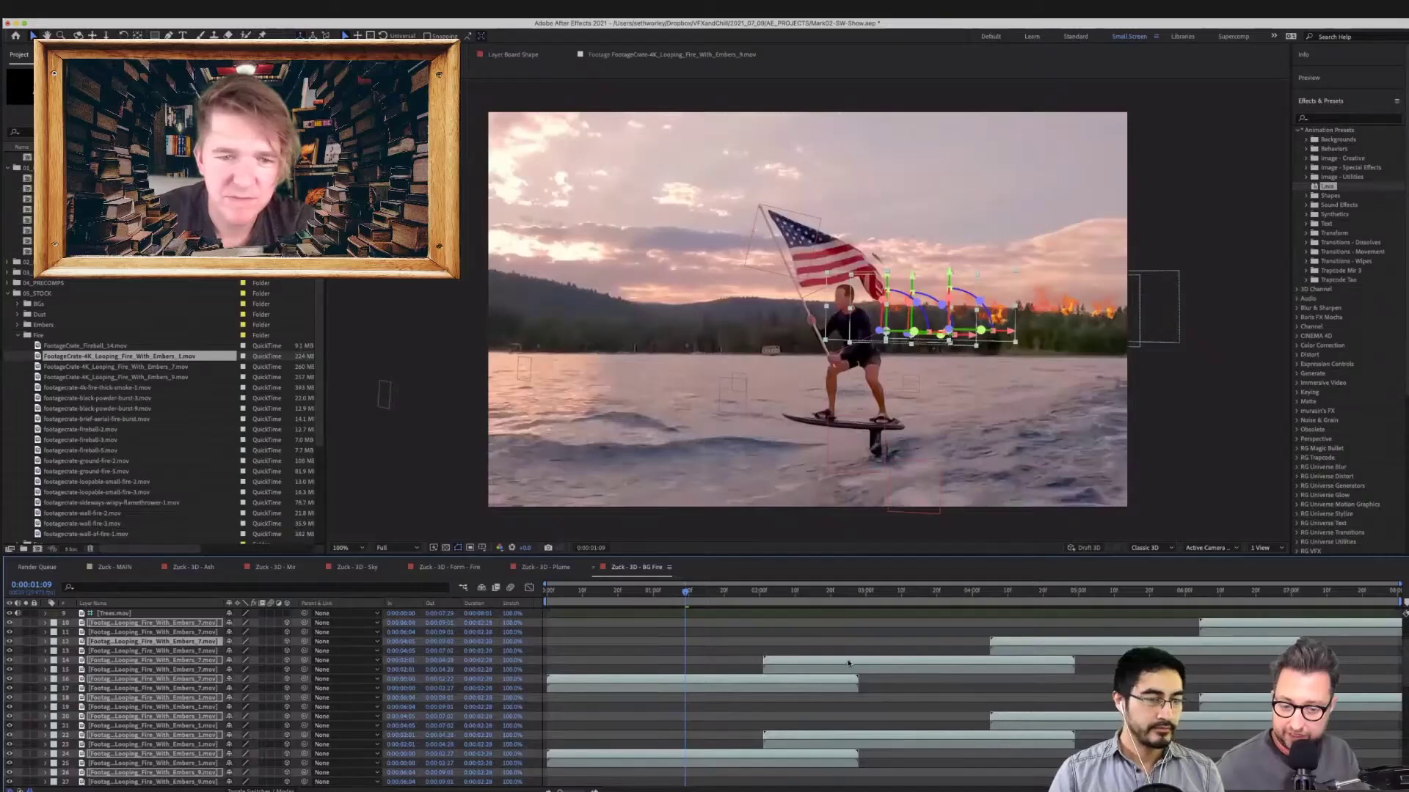
{"action": "key", "text": "ctrl+]"}
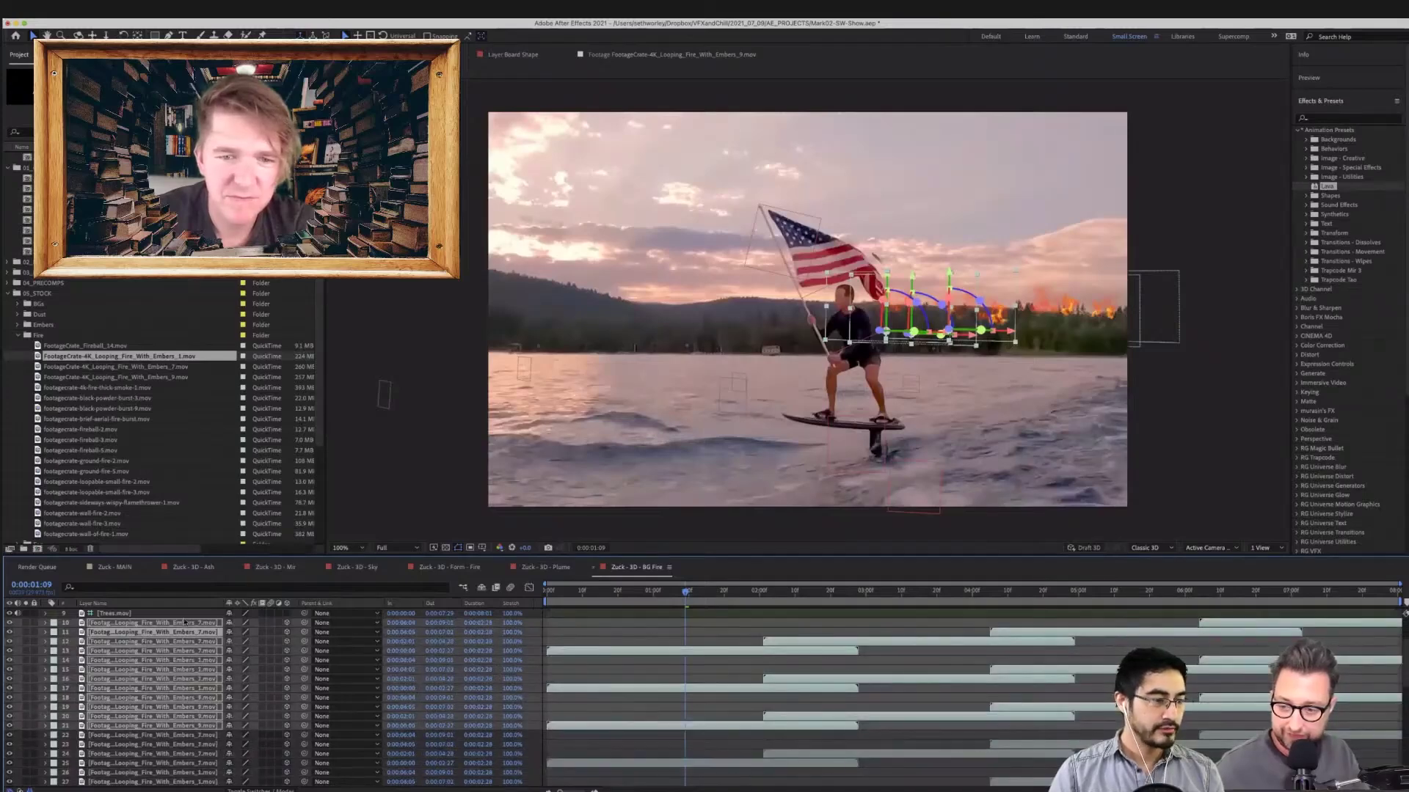
Raise the four topmost Embers_7 fire layers slightly above their current position along the tree line behind the rider
{"action": "left_click", "coordinate": [185, 622]}
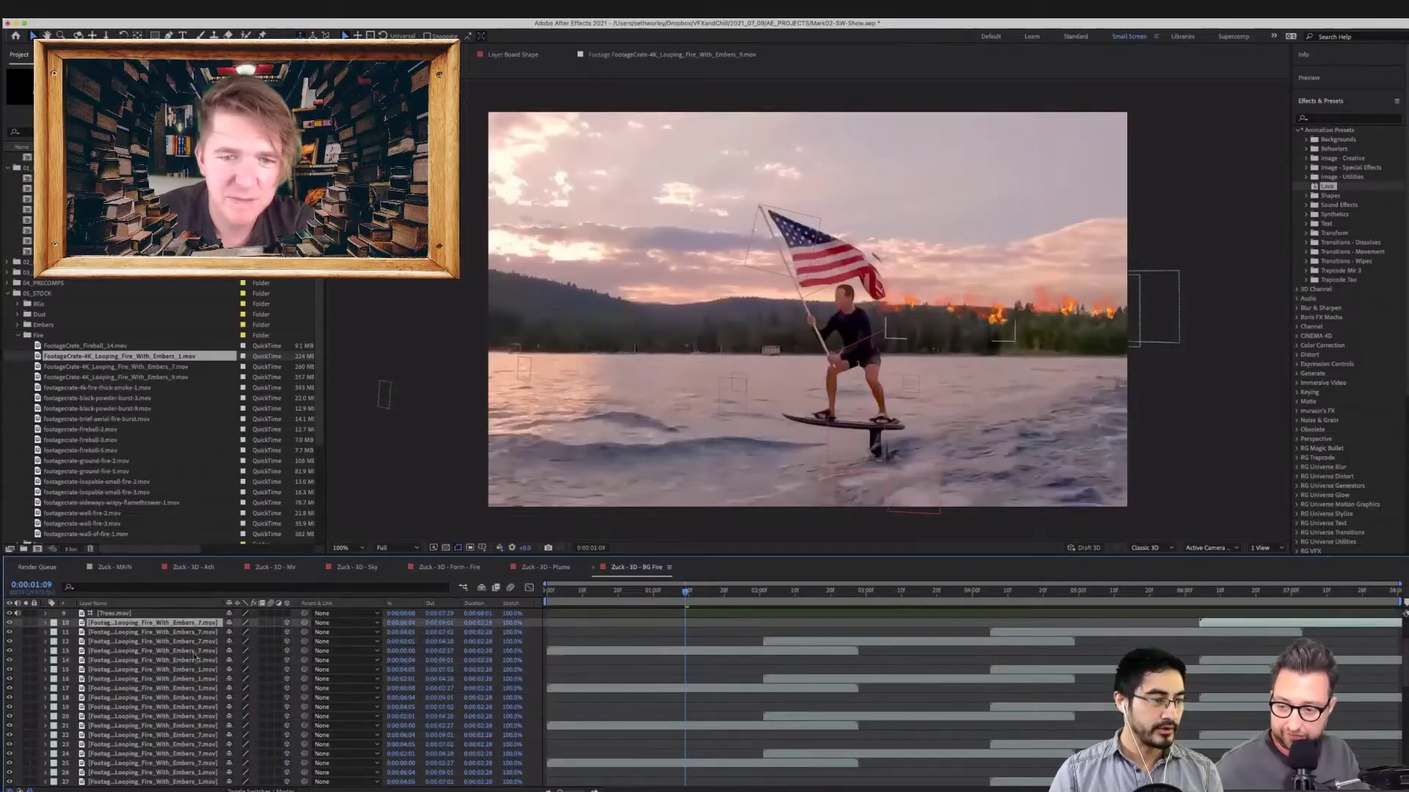
{"action": "left_click", "coordinate": [194, 651], "text": "shift"}
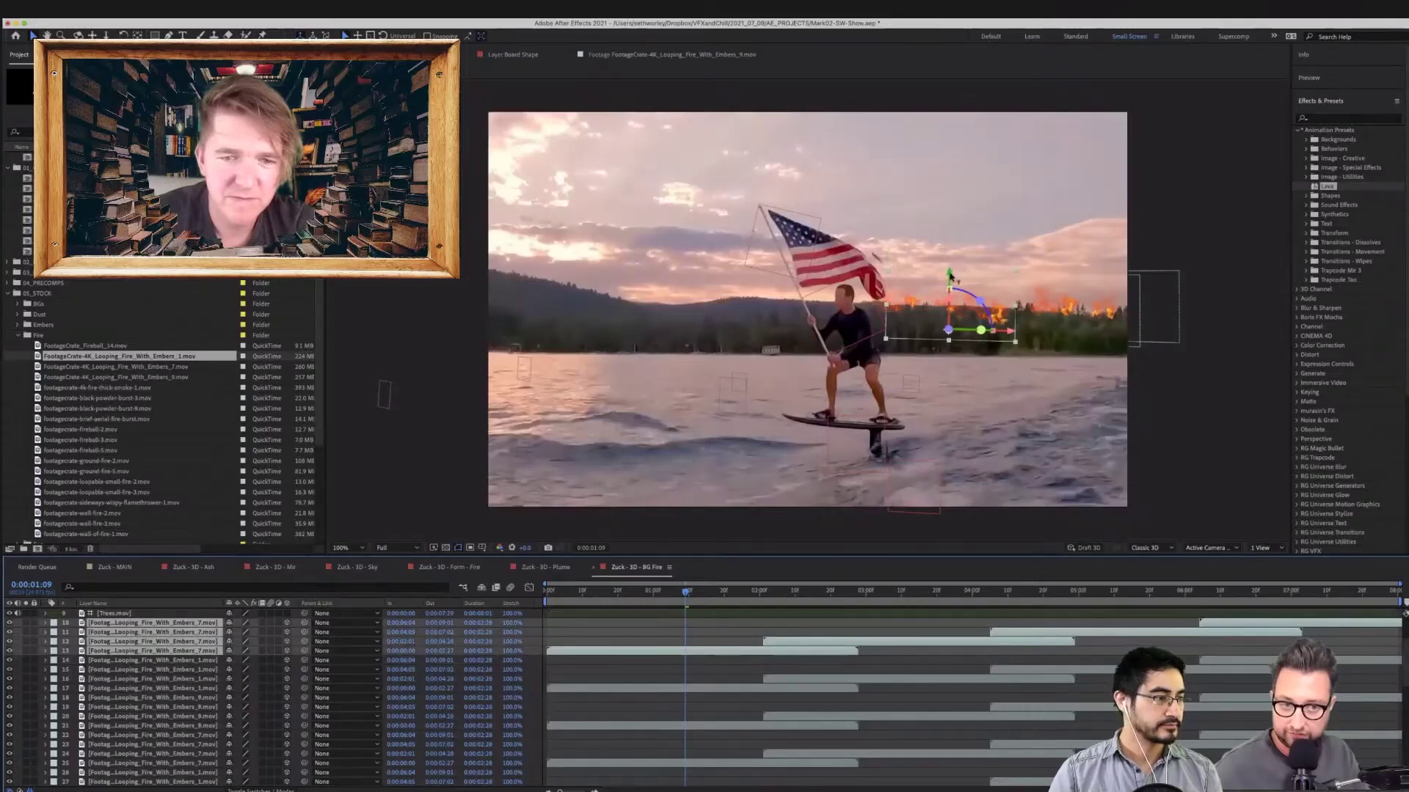
{"action": "left_click_drag", "start_coordinate": [949, 264], "coordinate": [951, 240]}
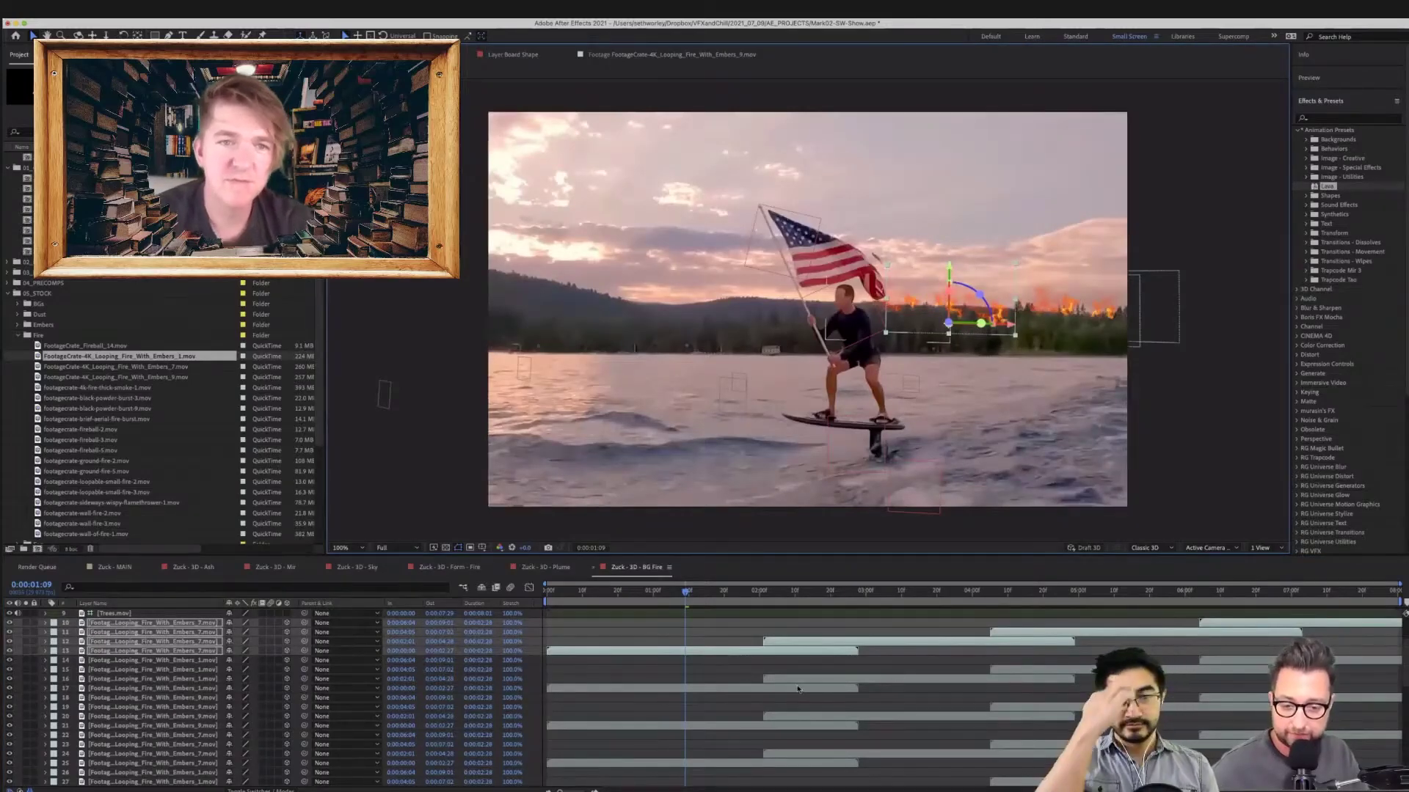
Raise the four topmost Embers_9 fire layers slightly along the tree line, so the fires in the cluster are staggered in height
{"action": "left_click", "coordinate": [201, 662]}
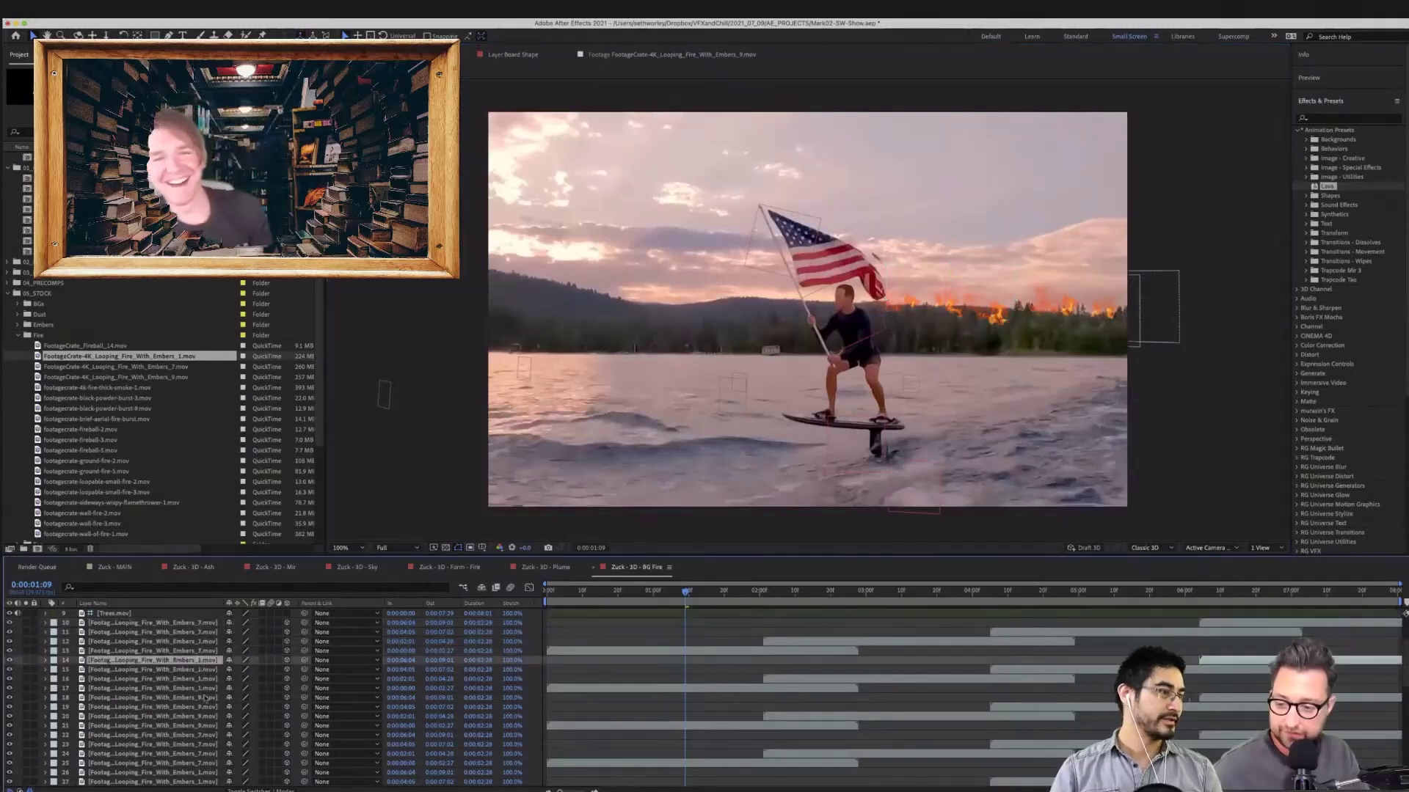
{"action": "left_click", "coordinate": [205, 689], "text": "shift"}
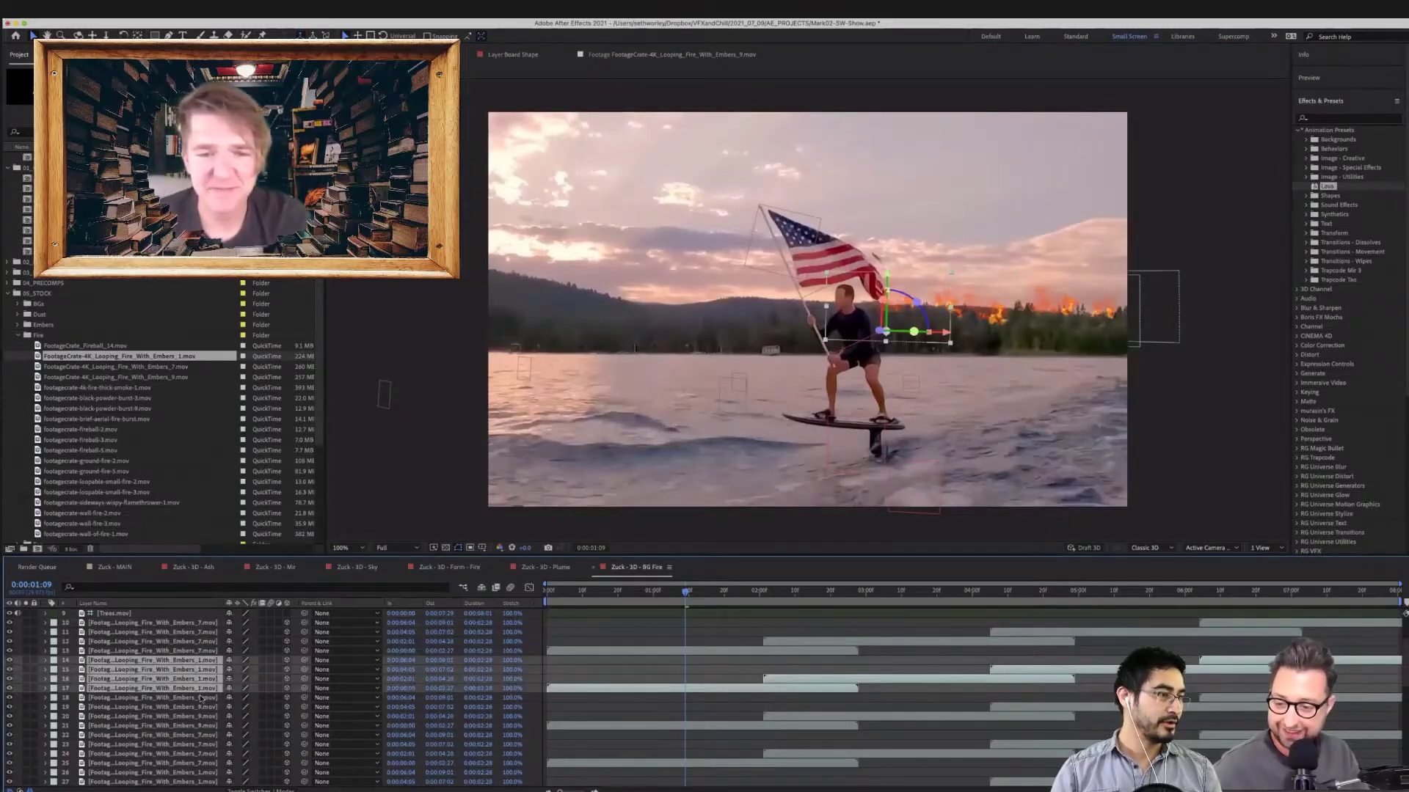
{"action": "left_click", "coordinate": [202, 698]}
{"action": "scroll", "coordinate": [202, 700], "scroll_direction": "down", "scroll_amount": 3}
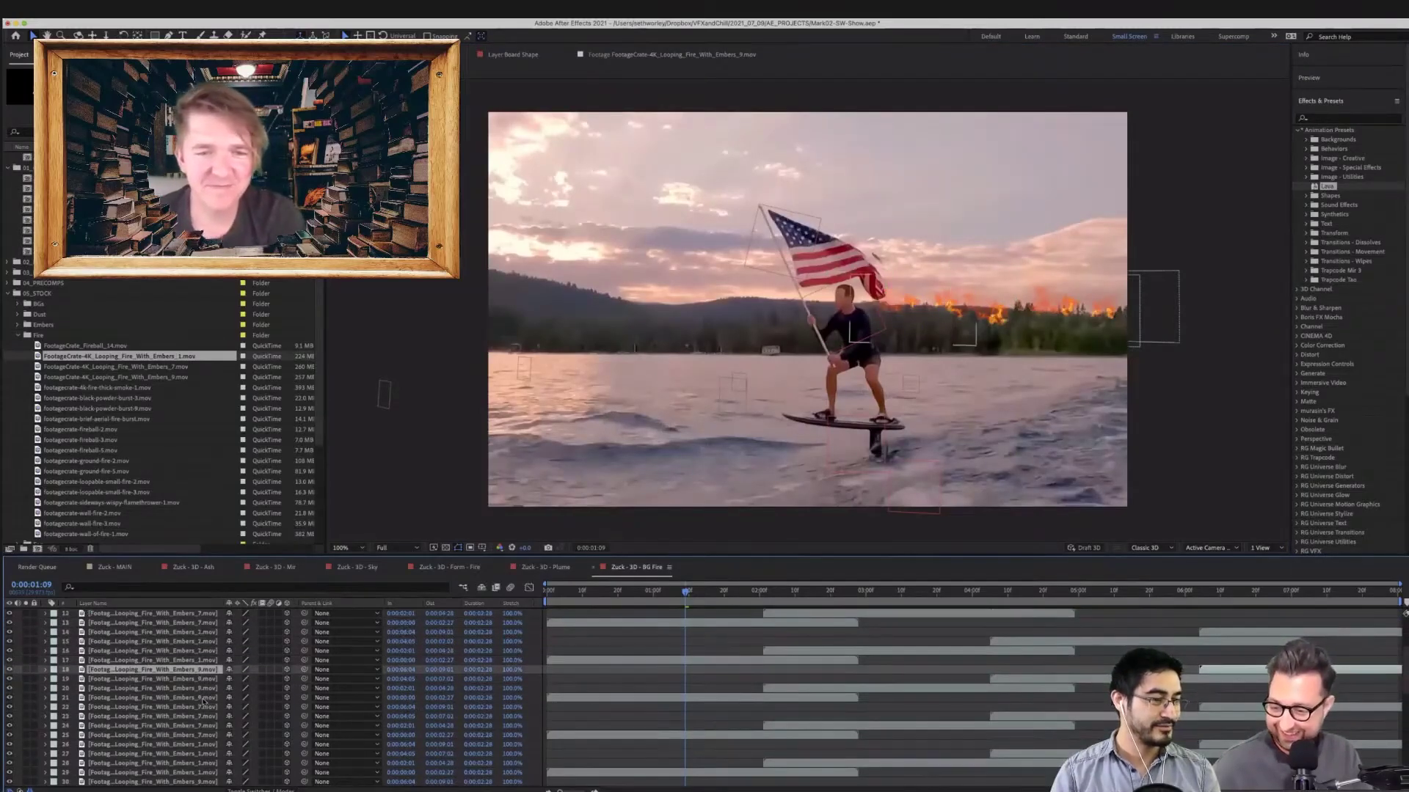
{"action": "left_click", "coordinate": [204, 699], "text": "shift"}
{"action": "left_click_drag", "start_coordinate": [910, 283], "coordinate": [912, 273]}
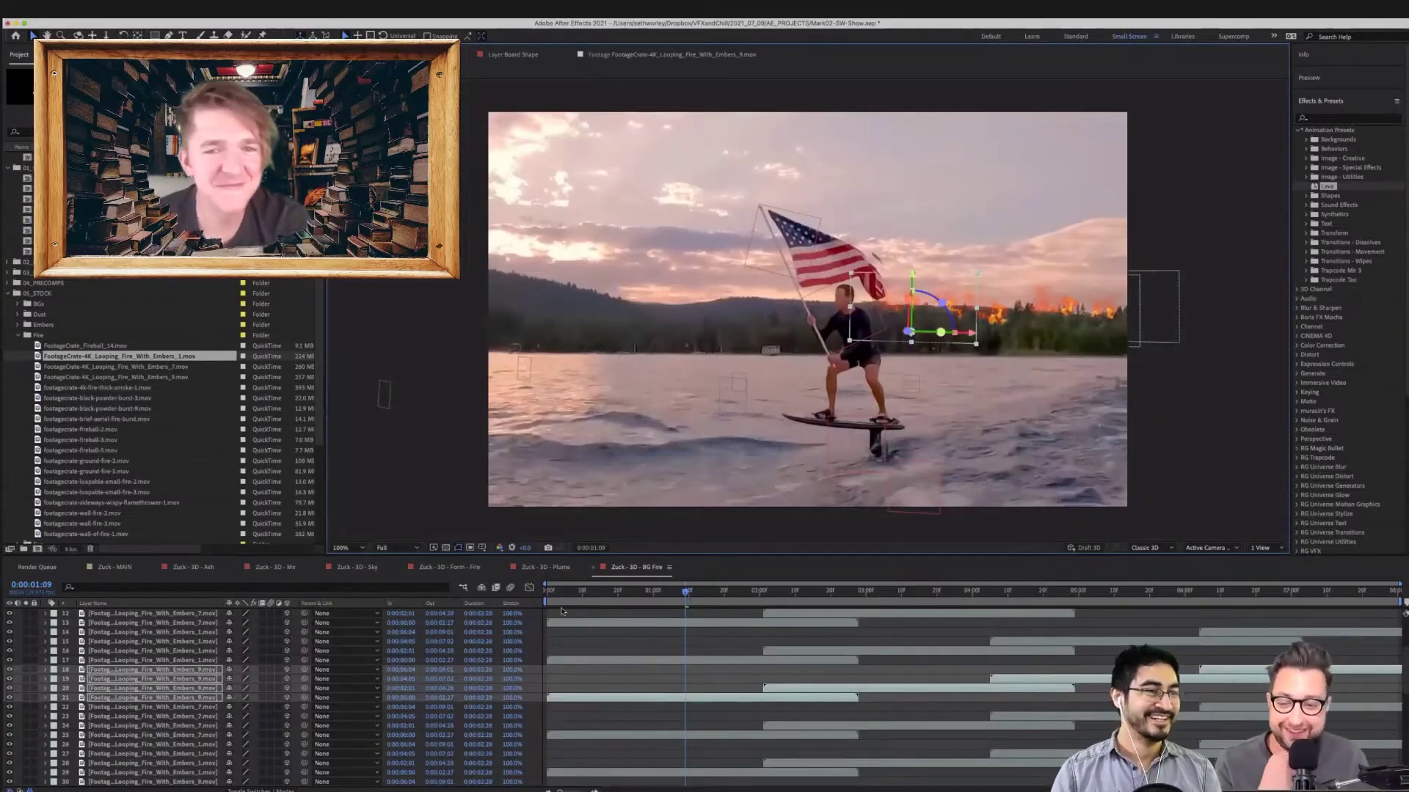
{"action": "left_click", "coordinate": [512, 679]}
{"action": "left_click", "coordinate": [733, 484]}
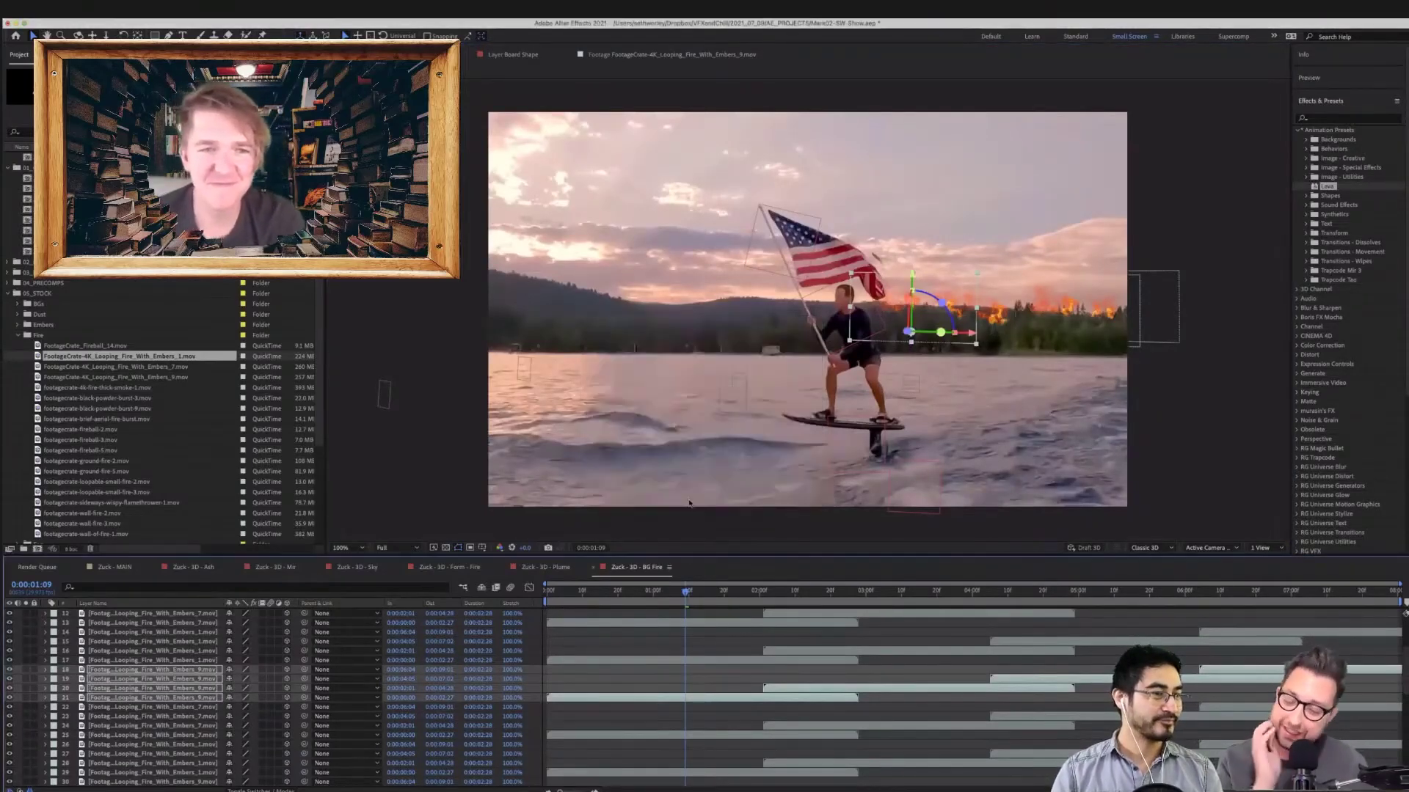
Preview the burning tree line repeatedly from around 0:00:02:15 to judge how the overlapping fire loops blend
{"action": "left_click", "coordinate": [254, 660]}
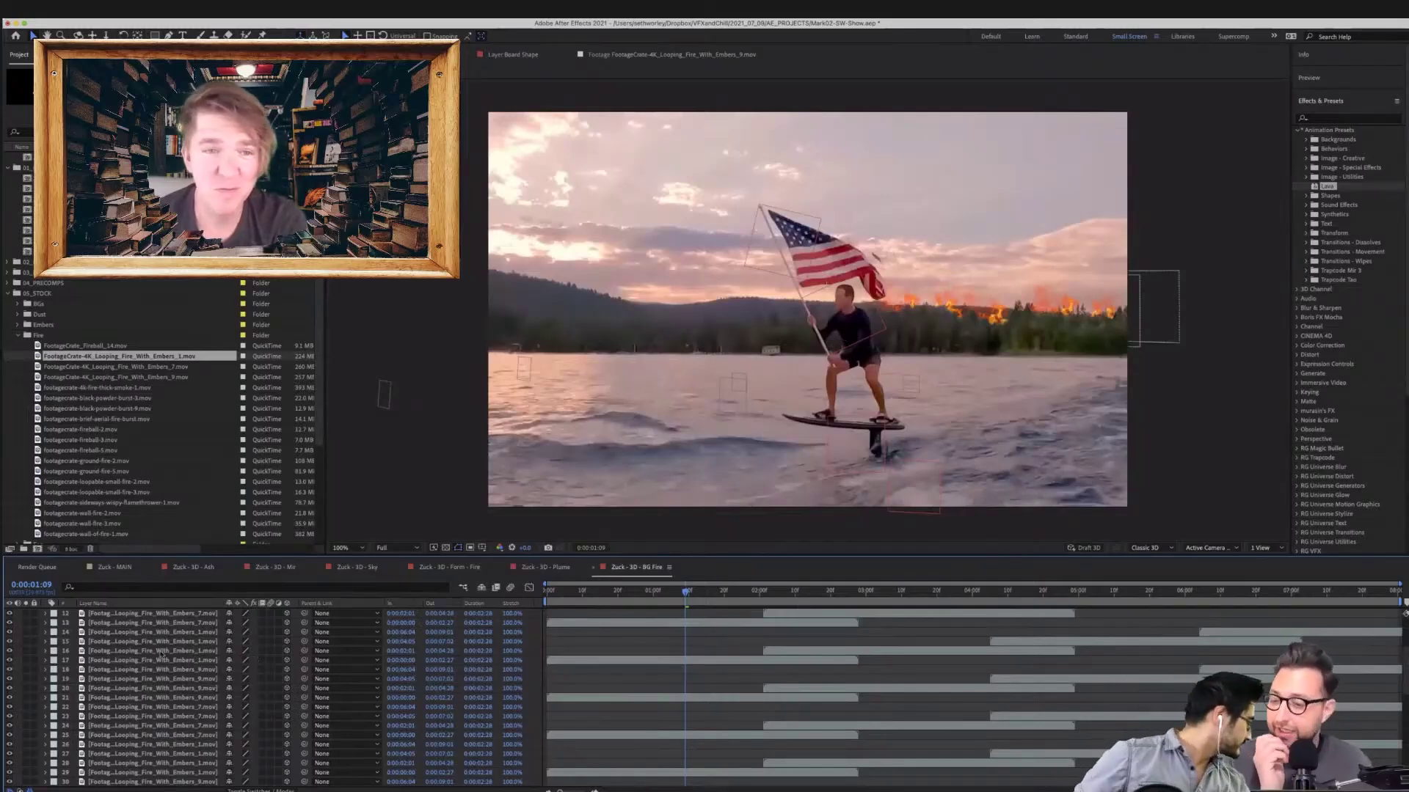
{"action": "left_click", "coordinate": [198, 652]}
{"action": "scroll", "coordinate": [132, 698], "scroll_direction": "up", "scroll_amount": 5}
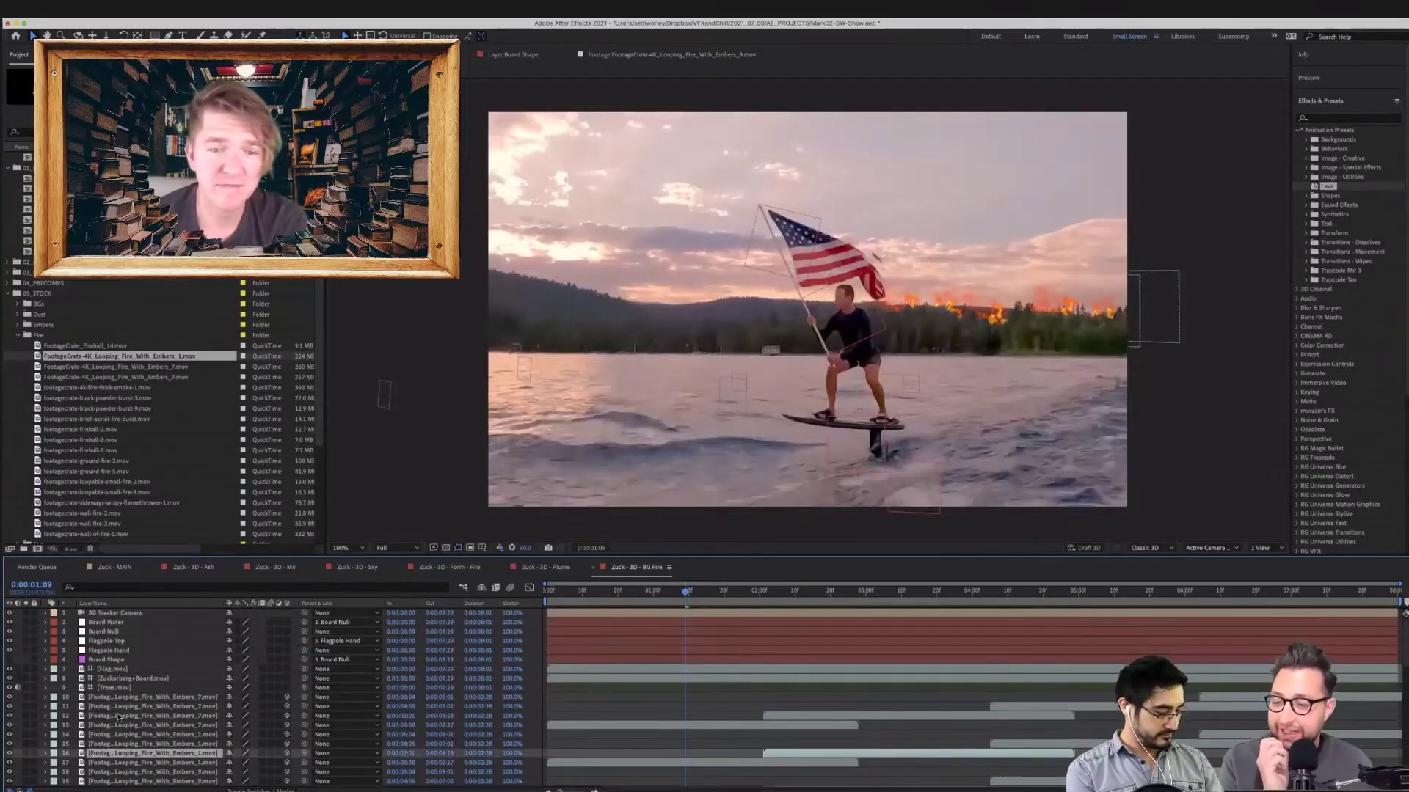
{"action": "left_click", "coordinate": [118, 716]}
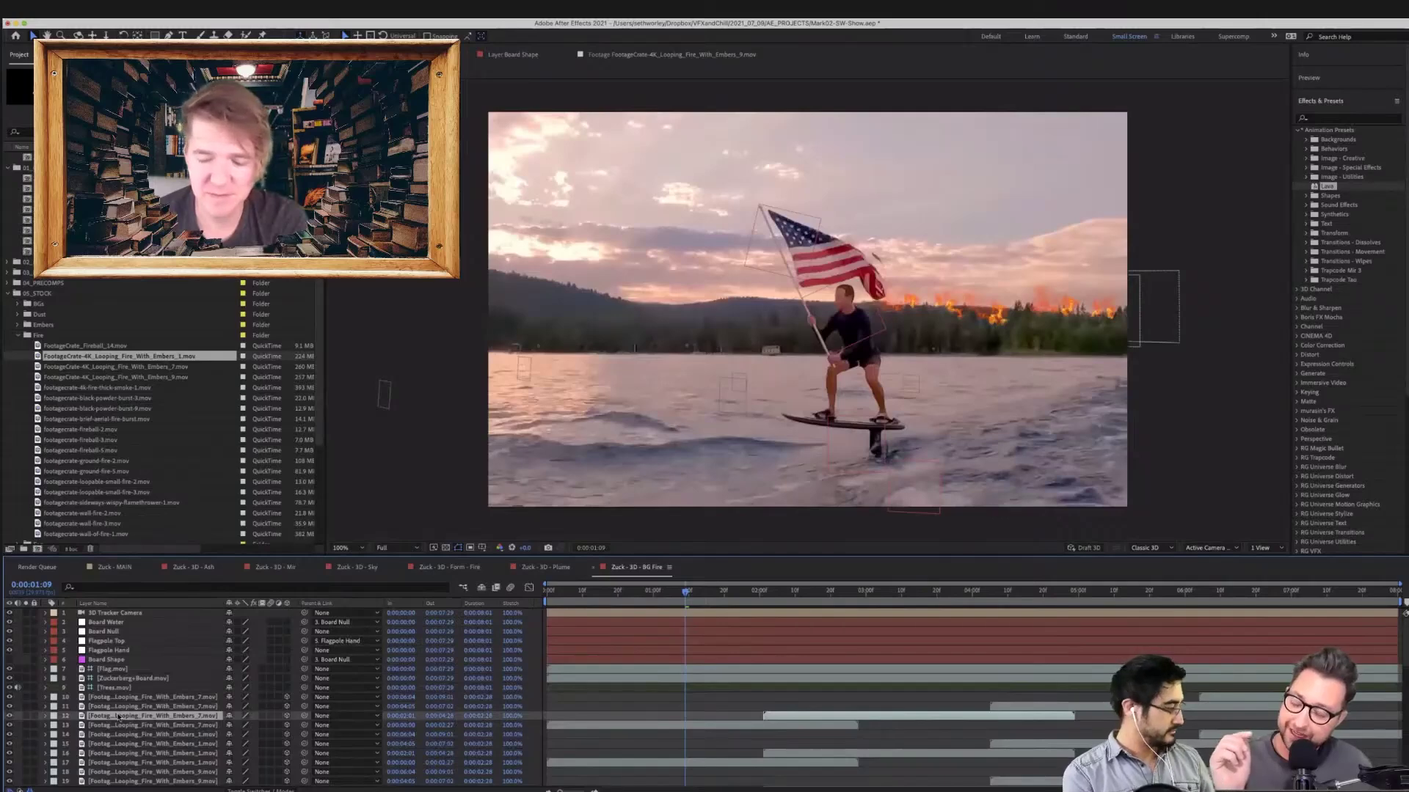
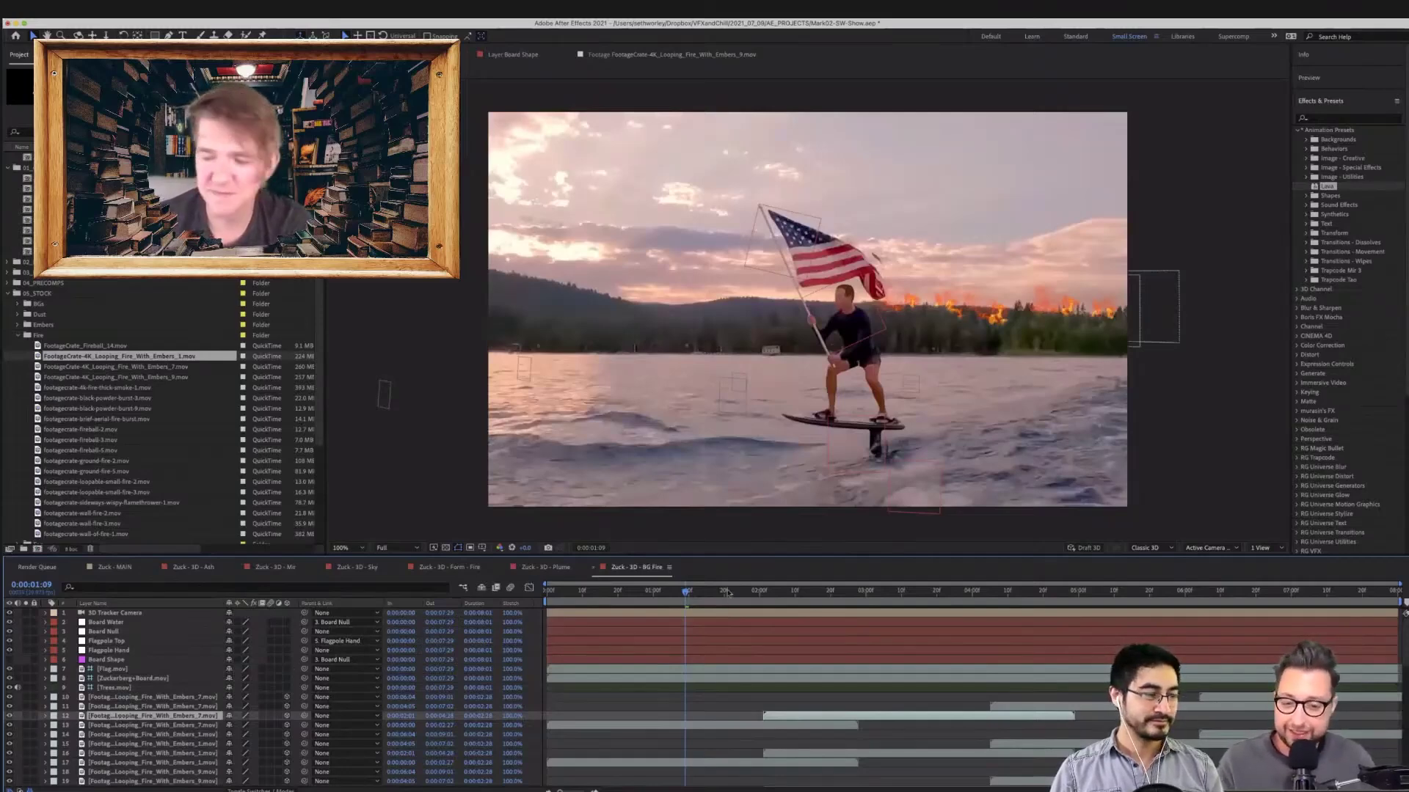
{"action": "key", "text": "space"}
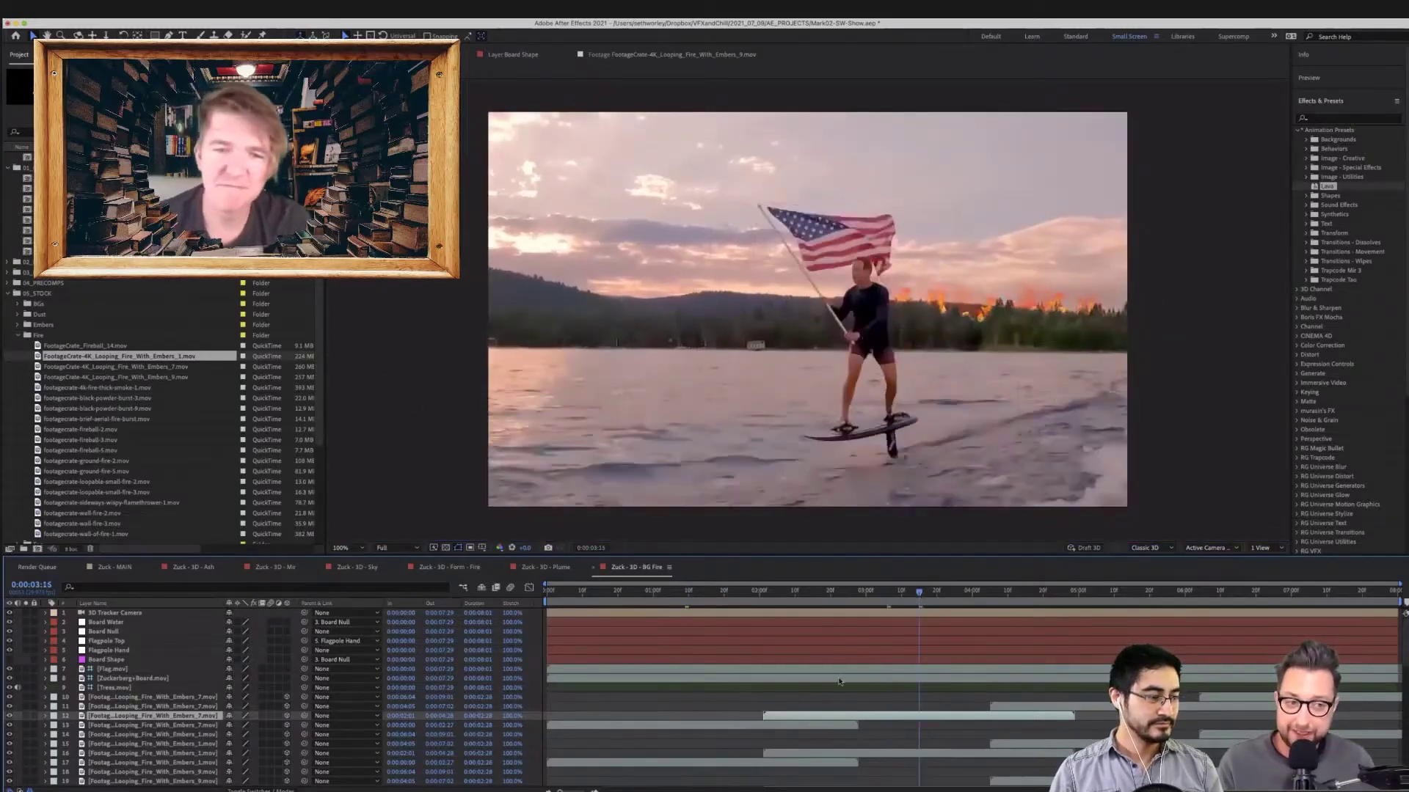
{"action": "left_click", "coordinate": [809, 592]}
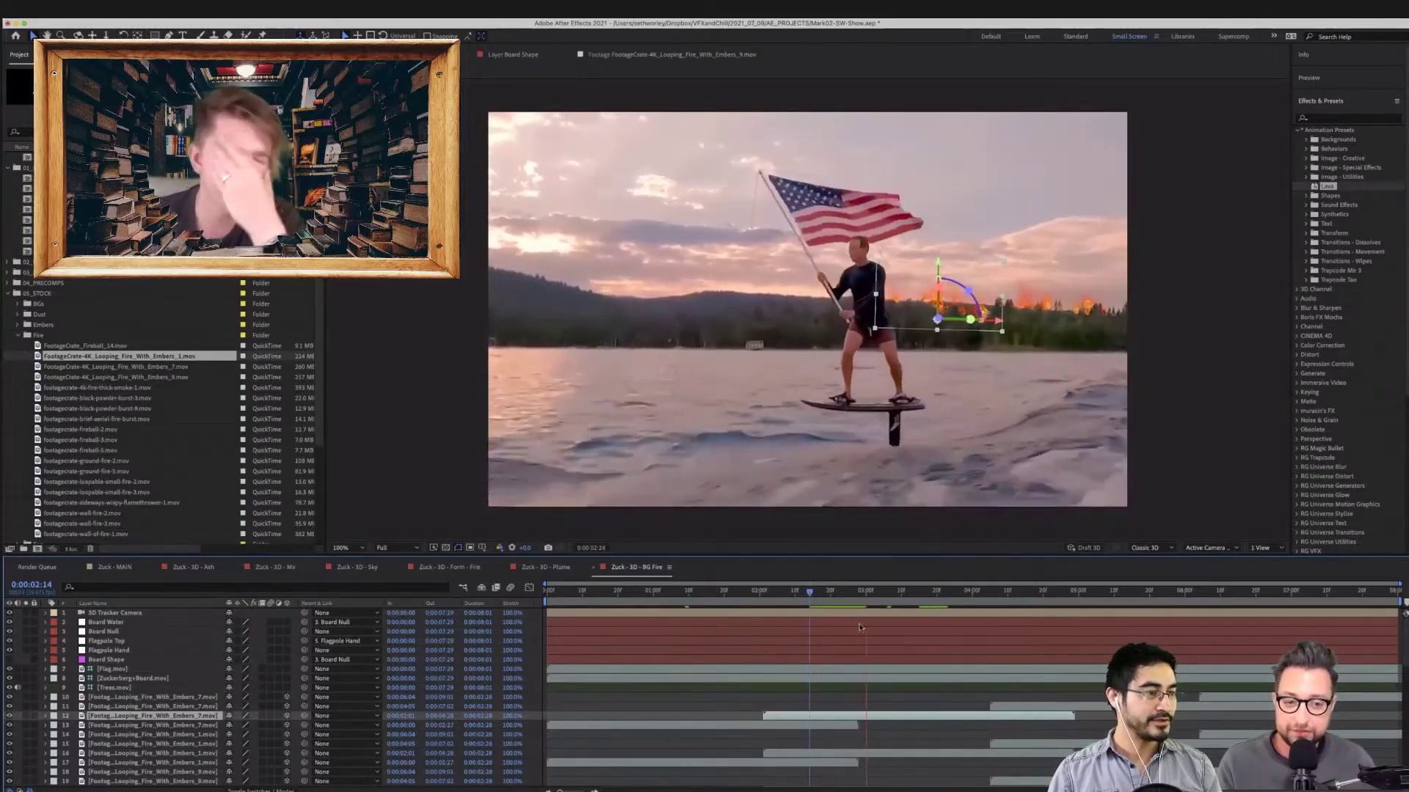
{"action": "left_click", "coordinate": [828, 593]}
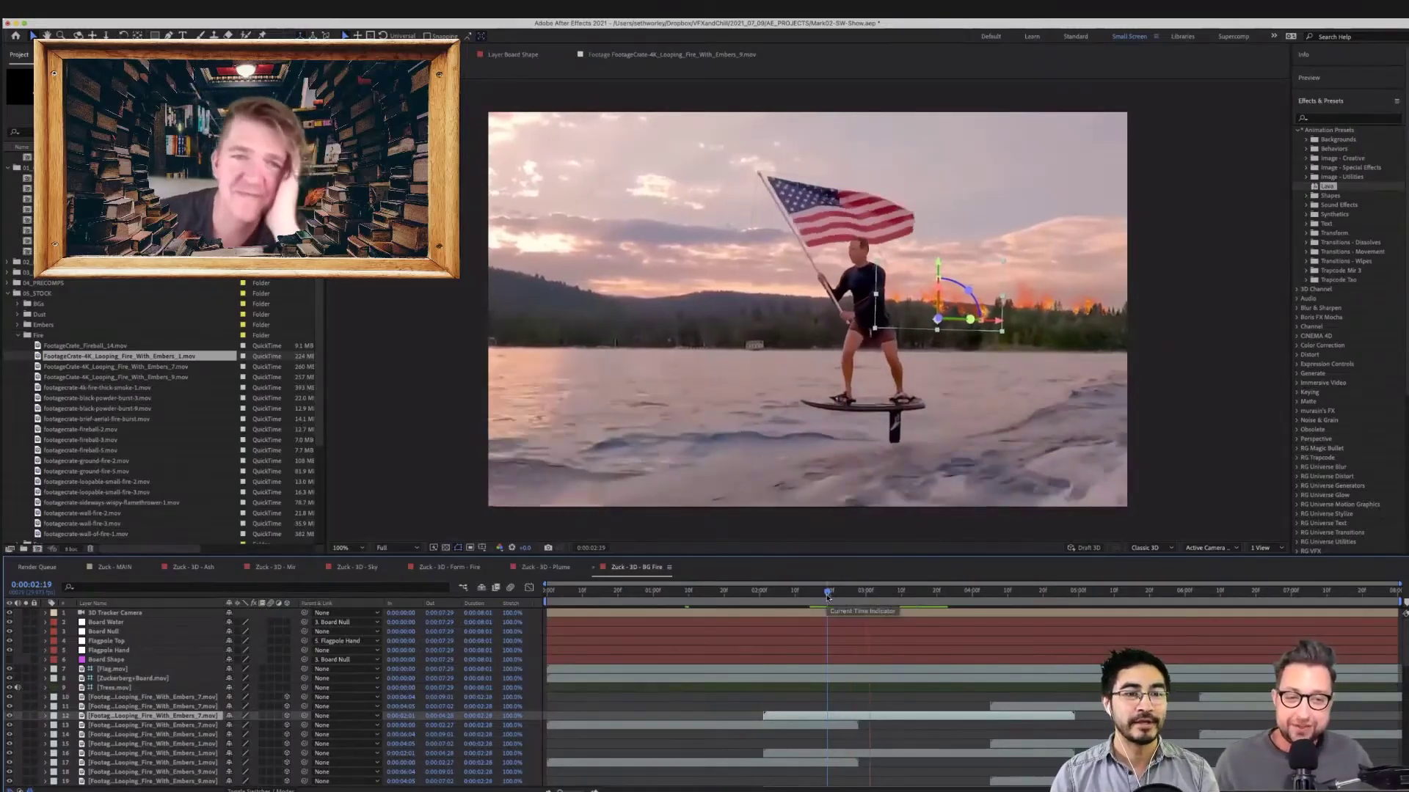
{"action": "left_click", "coordinate": [813, 600]}
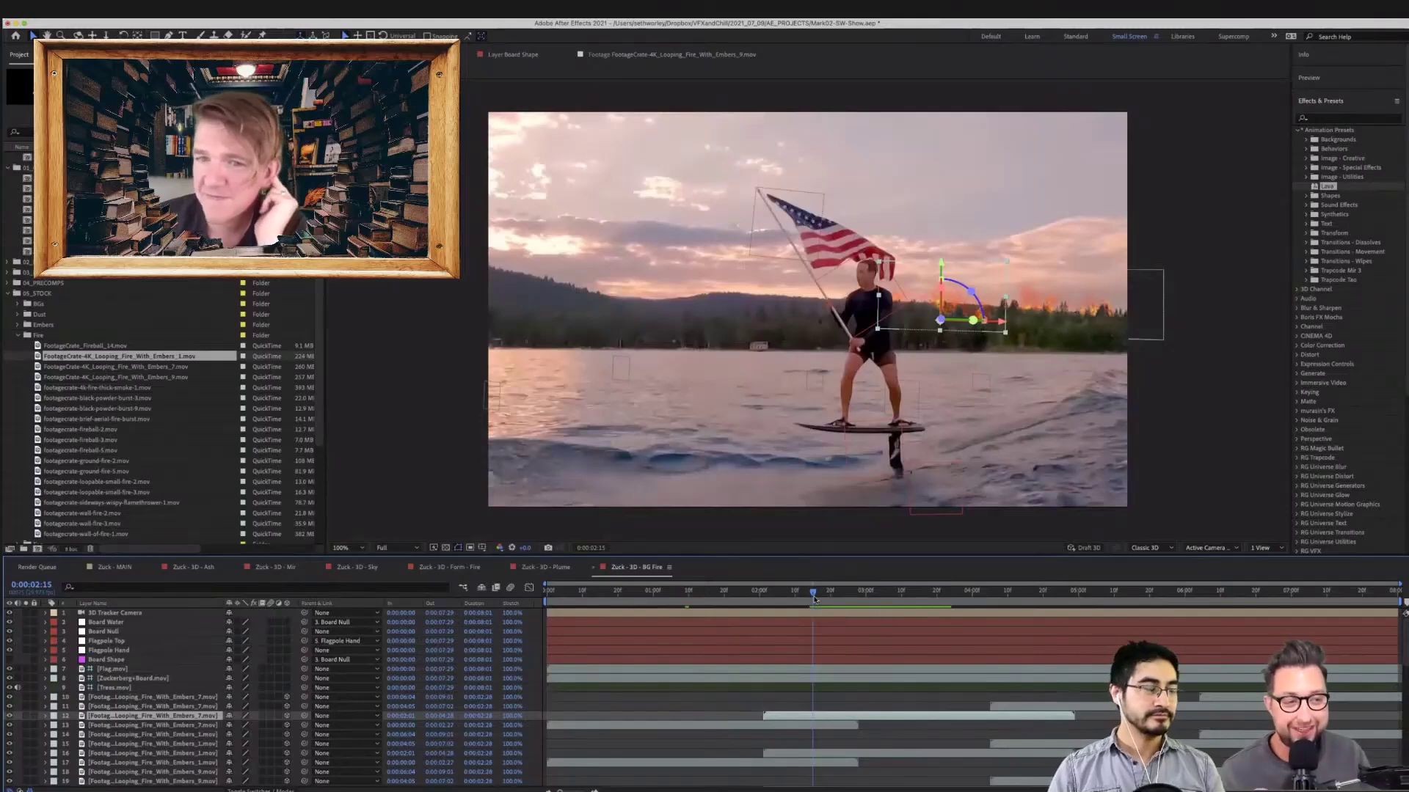
{"action": "key", "text": "space"}
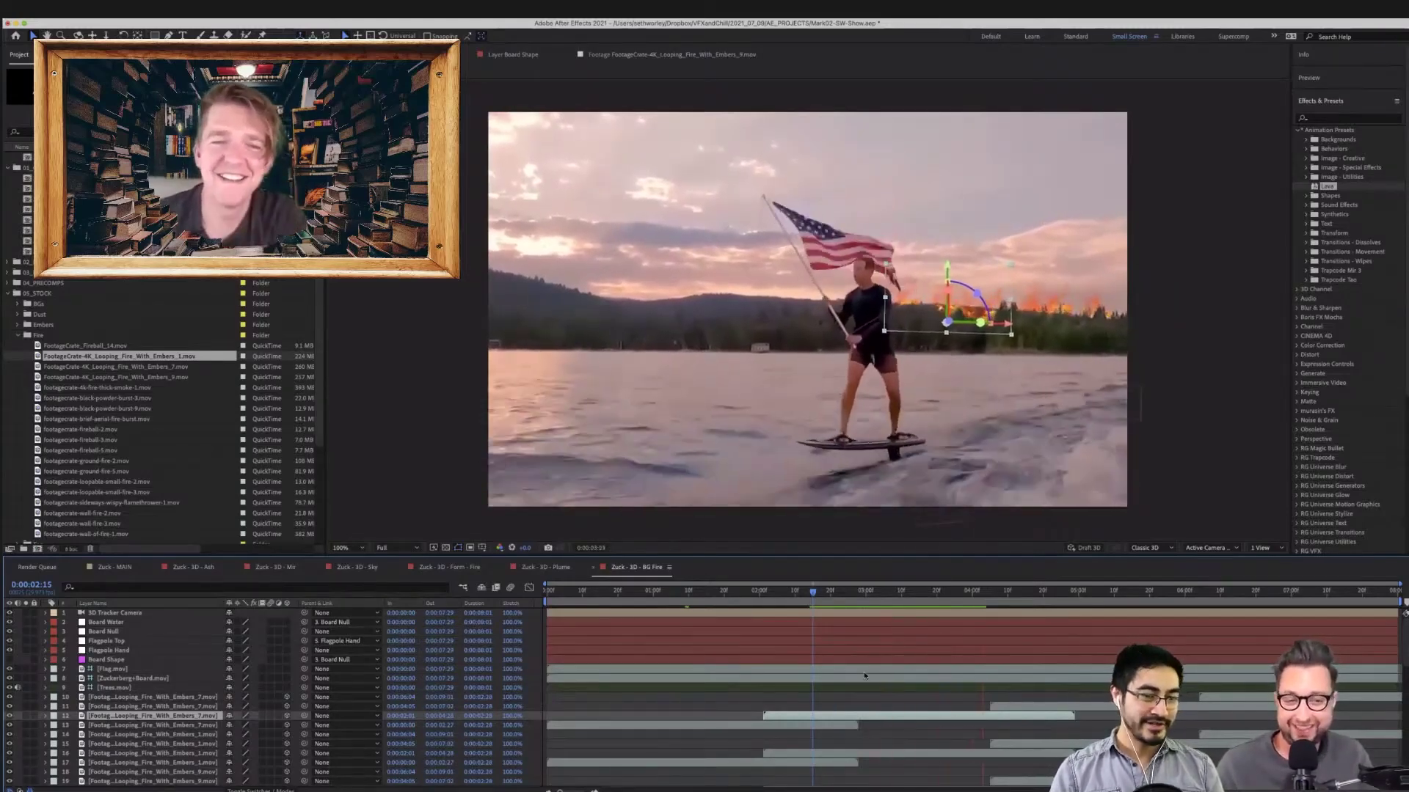
{"action": "left_click", "coordinate": [827, 592]}
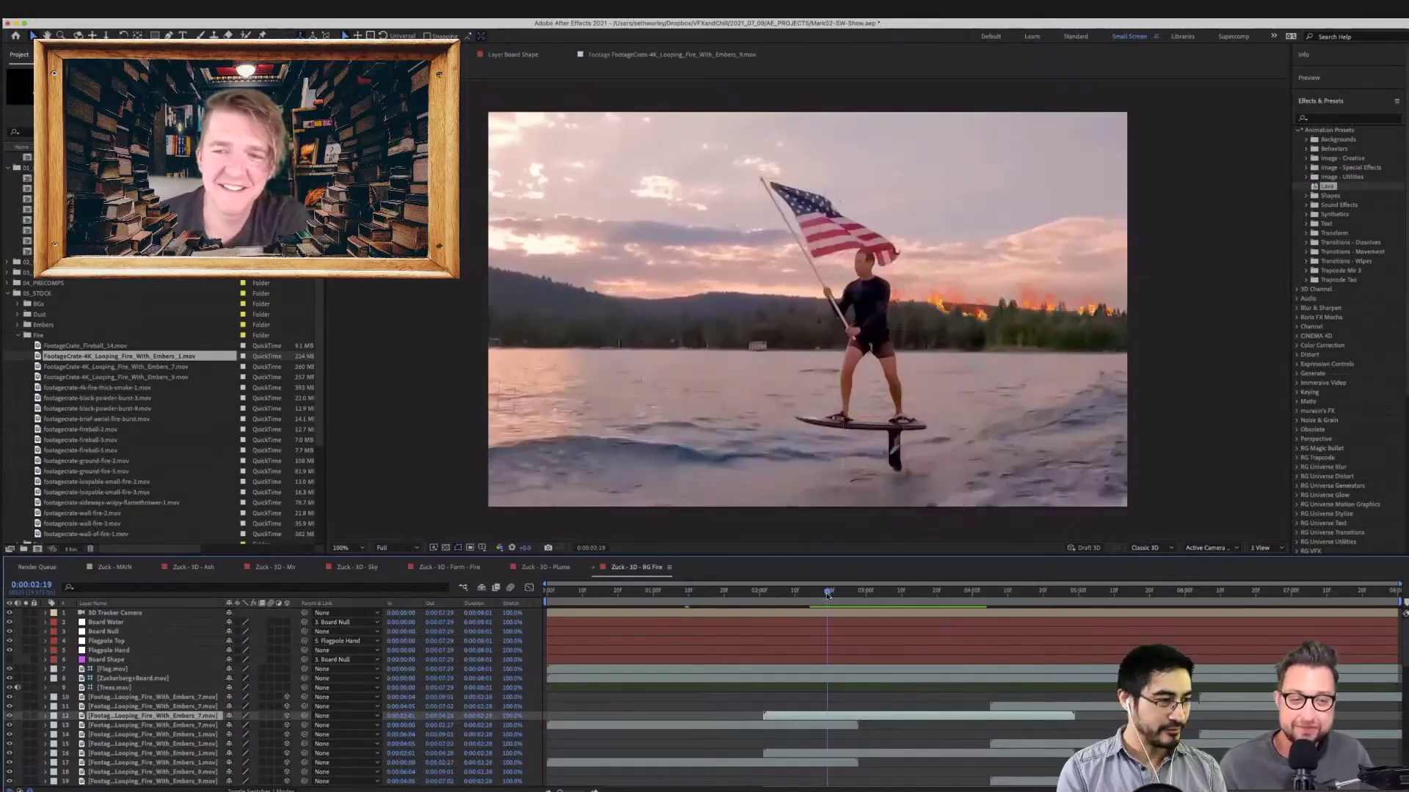
{"action": "key", "text": "space"}
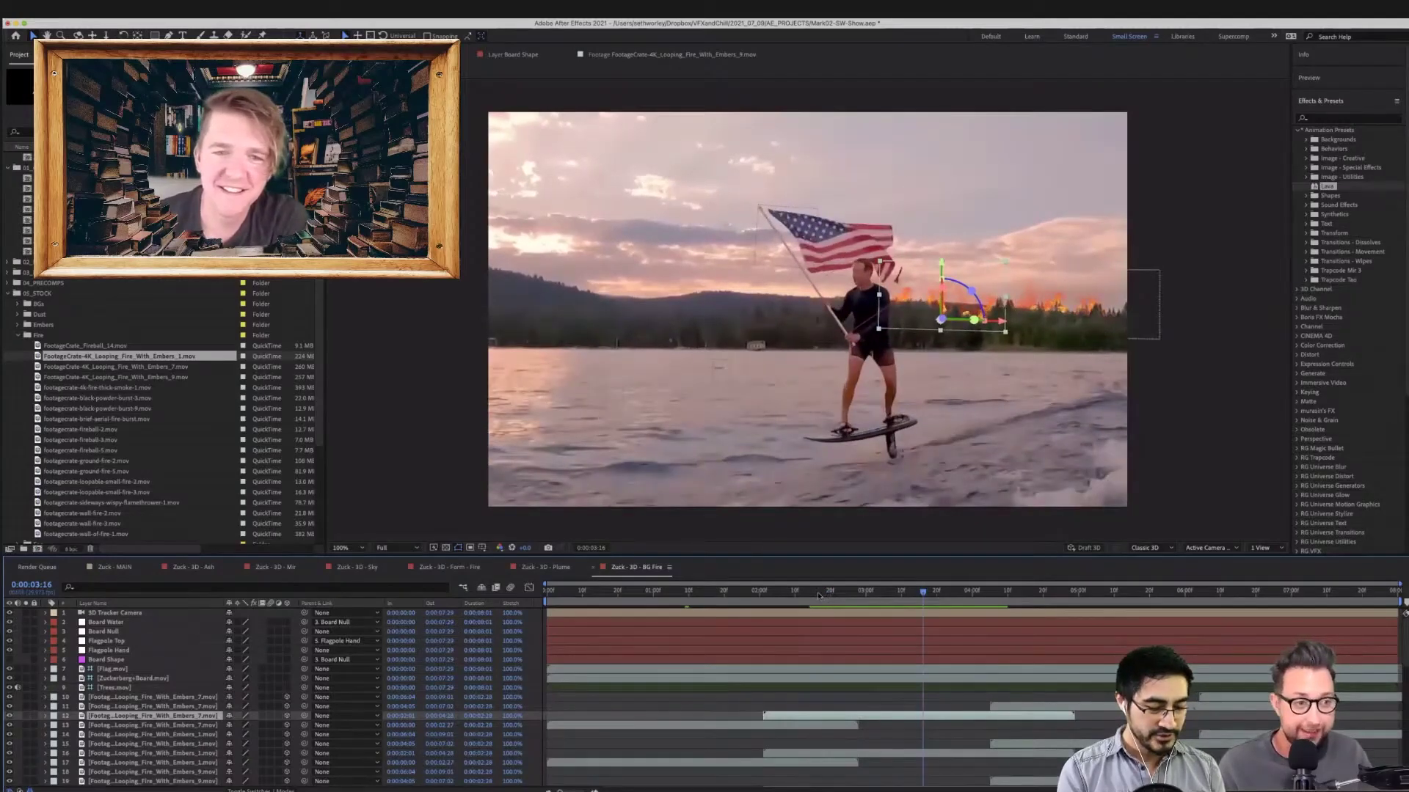
{"action": "left_click", "coordinate": [818, 595]}
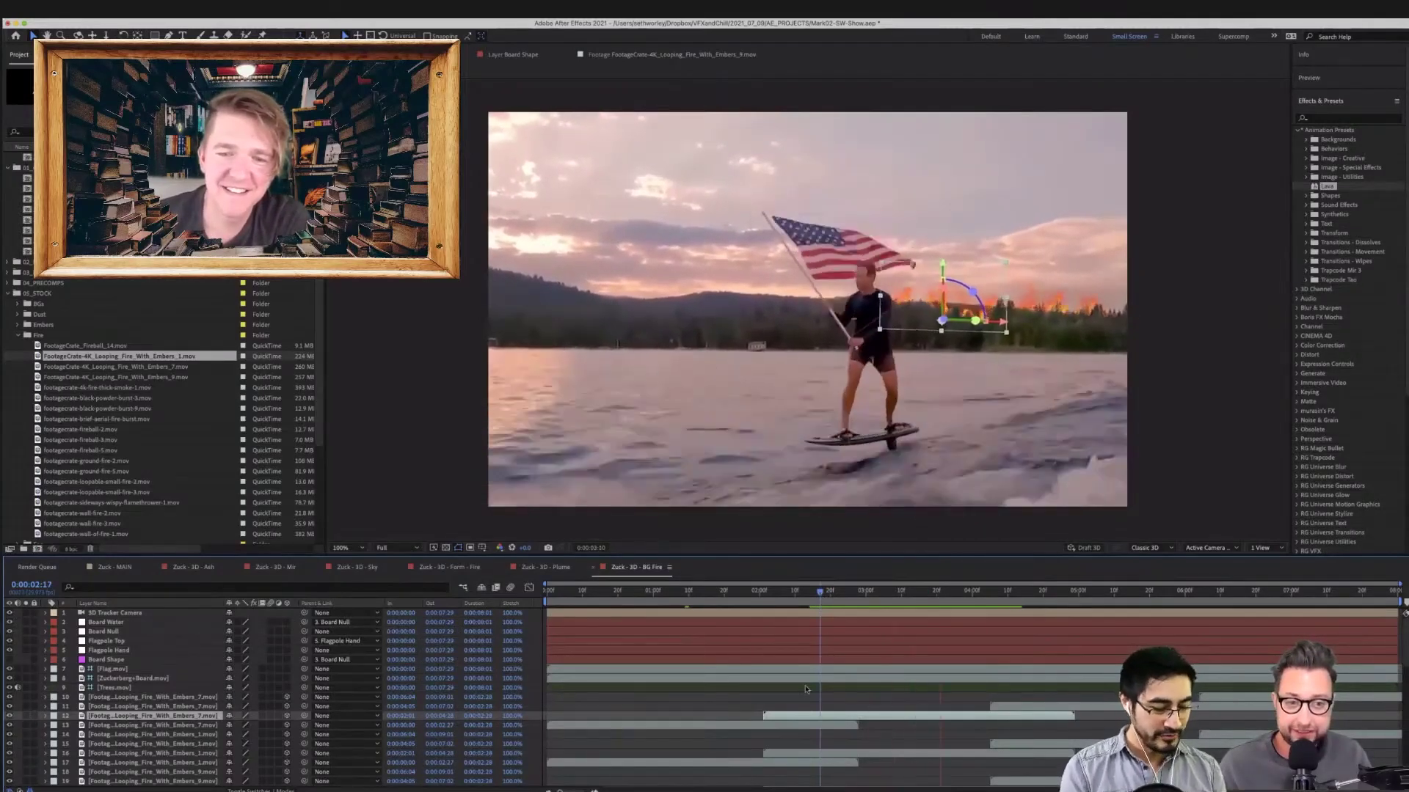
{"action": "key", "text": "space"}
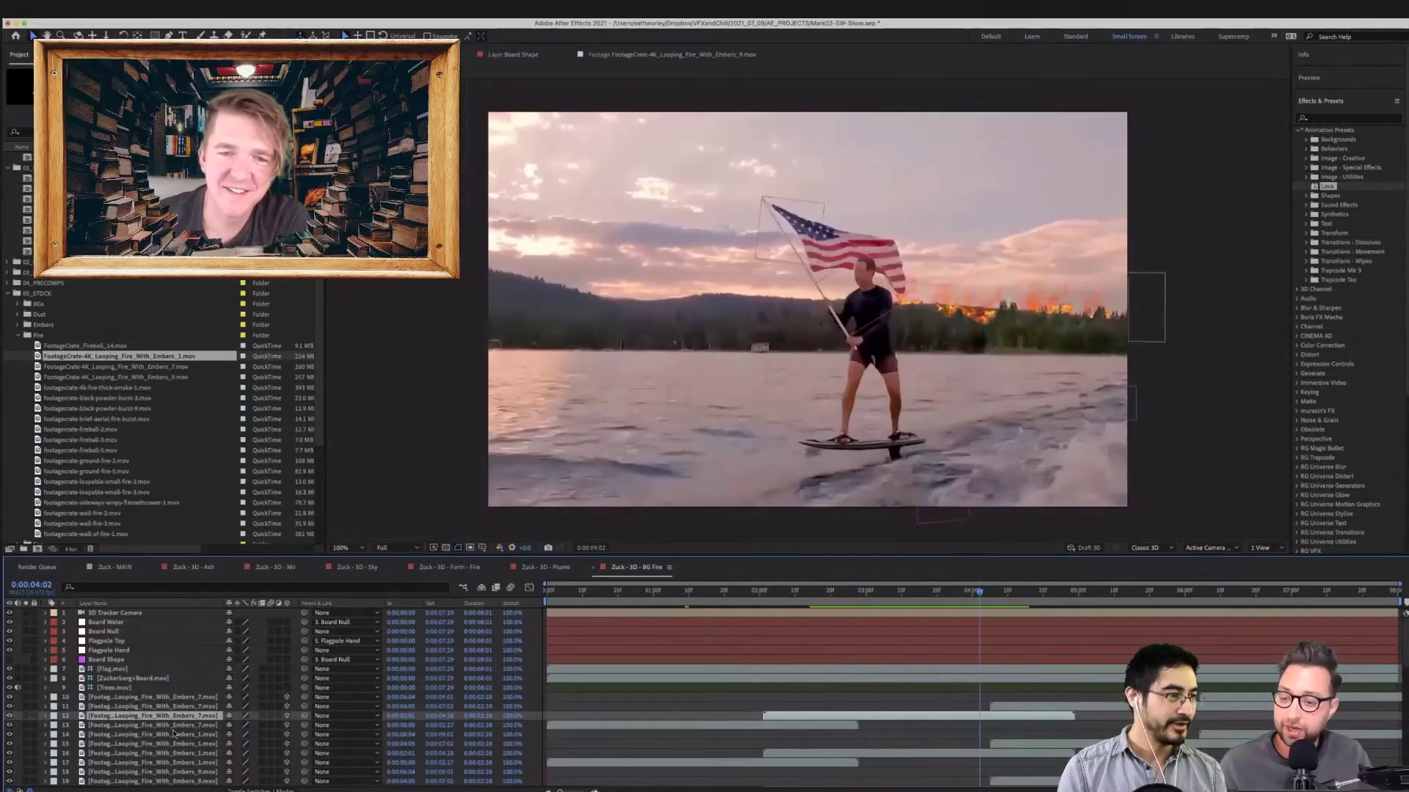
Examine the stacked looping fire layers one by one at 0:00:04:02 to identify which part of the tree line each covers
{"action": "scroll", "coordinate": [173, 734], "scroll_direction": "down", "scroll_amount": 5}
{"action": "left_click", "coordinate": [193, 716]}
{"action": "scroll", "coordinate": [193, 719], "scroll_direction": "down", "scroll_amount": 1}
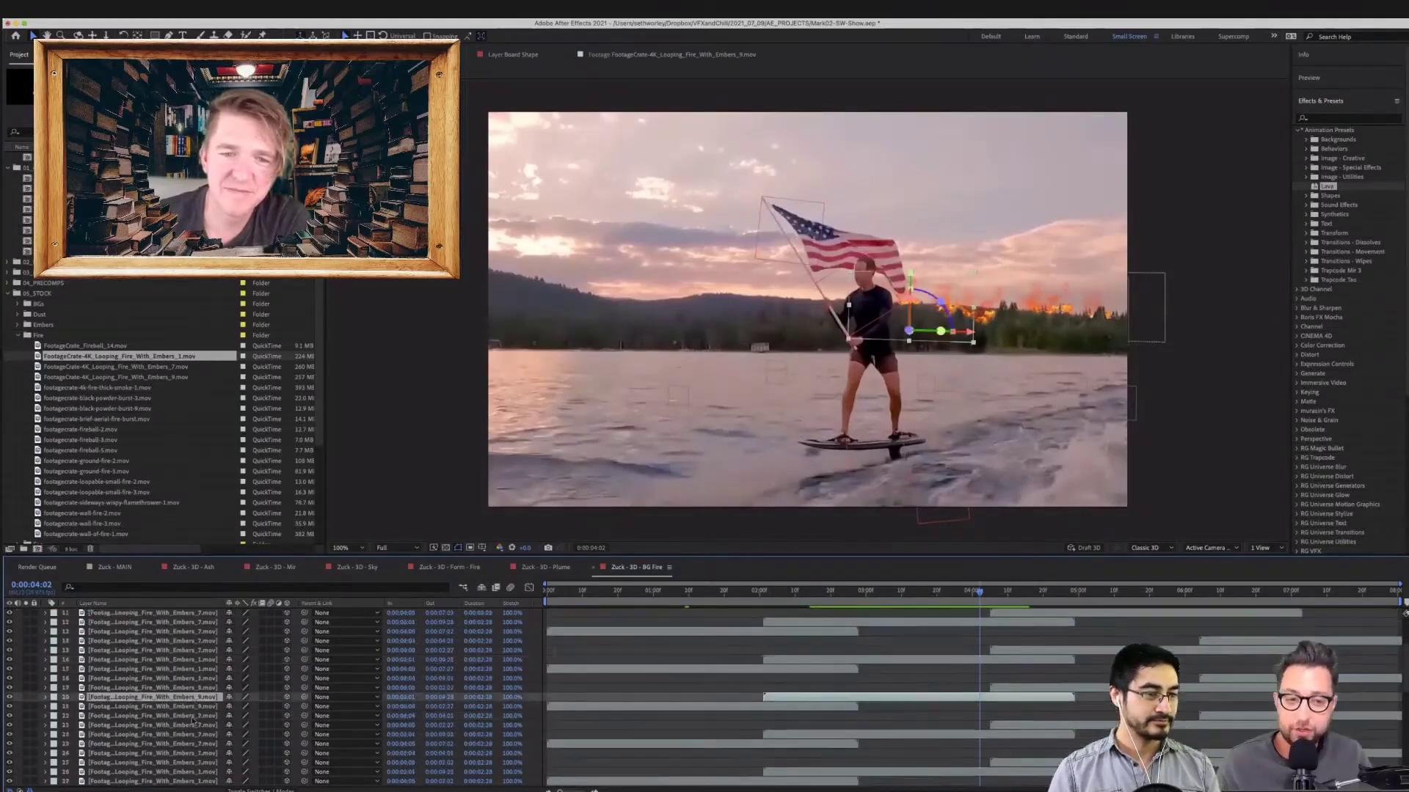
{"action": "scroll", "coordinate": [193, 722], "scroll_direction": "down", "scroll_amount": 1}
{"action": "left_click", "coordinate": [191, 716]}
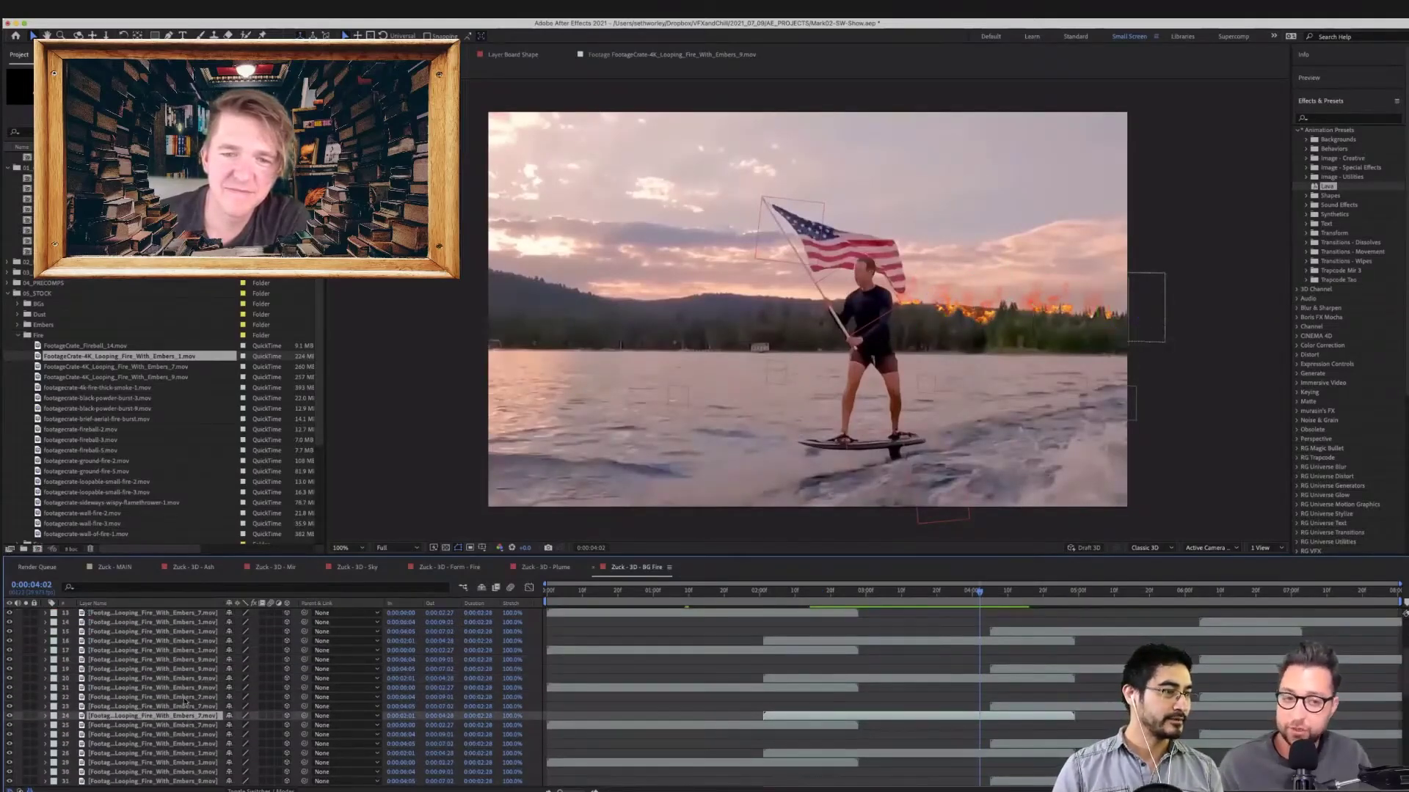
{"action": "left_click", "coordinate": [185, 698]}
{"action": "scroll", "coordinate": [188, 734], "scroll_direction": "down", "scroll_amount": 5}
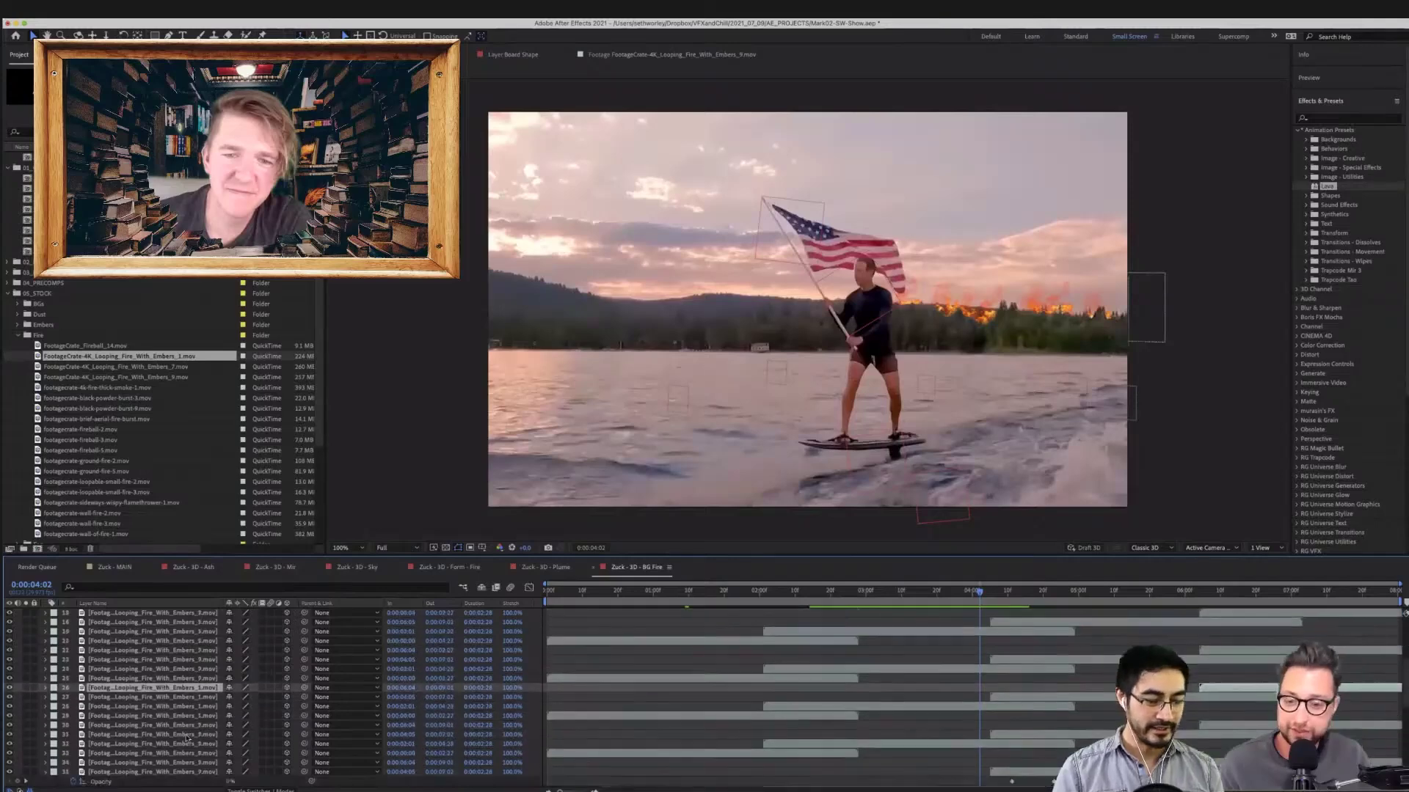
{"action": "left_click", "coordinate": [188, 698]}
{"action": "left_click", "coordinate": [187, 688]}
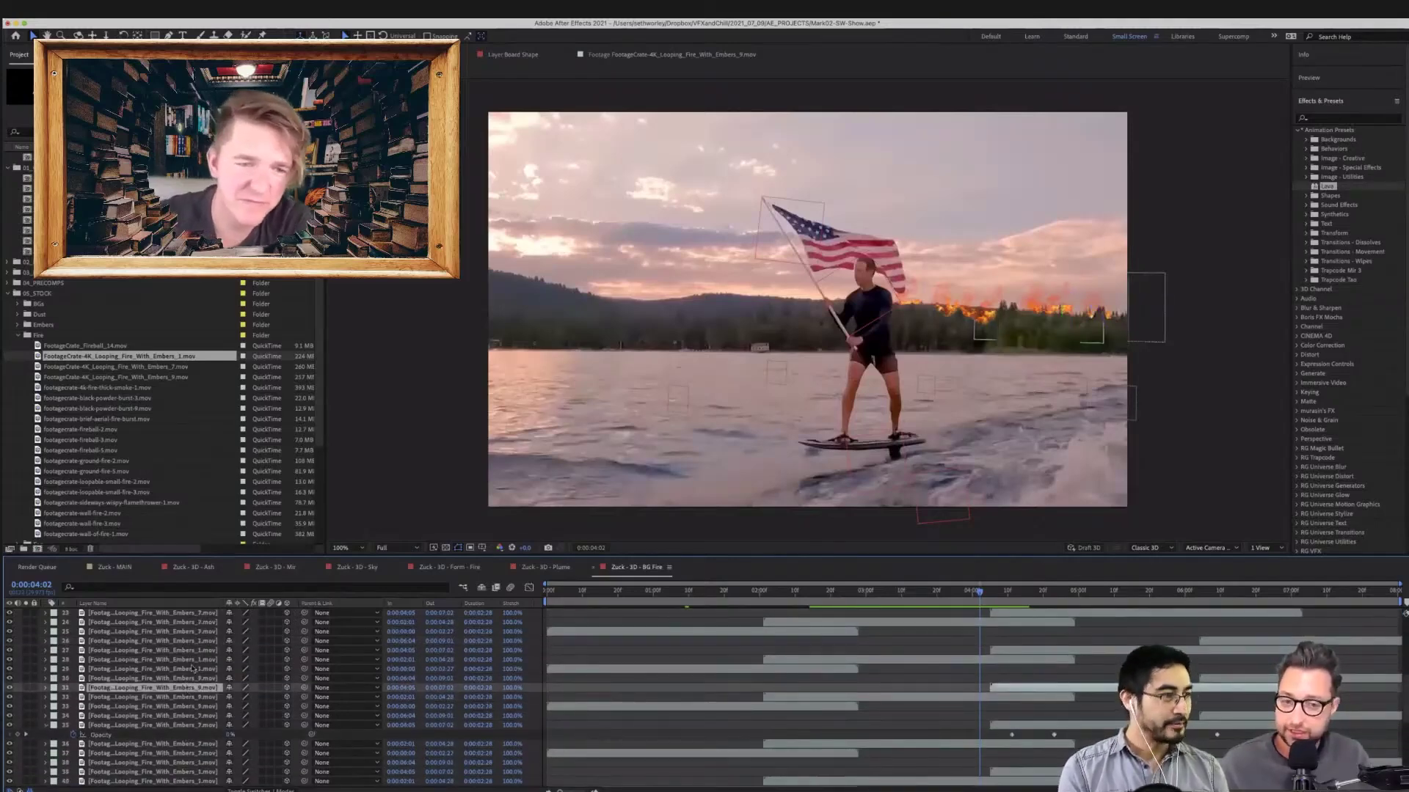
{"action": "scroll", "coordinate": [183, 669], "scroll_direction": "up", "scroll_amount": 10}
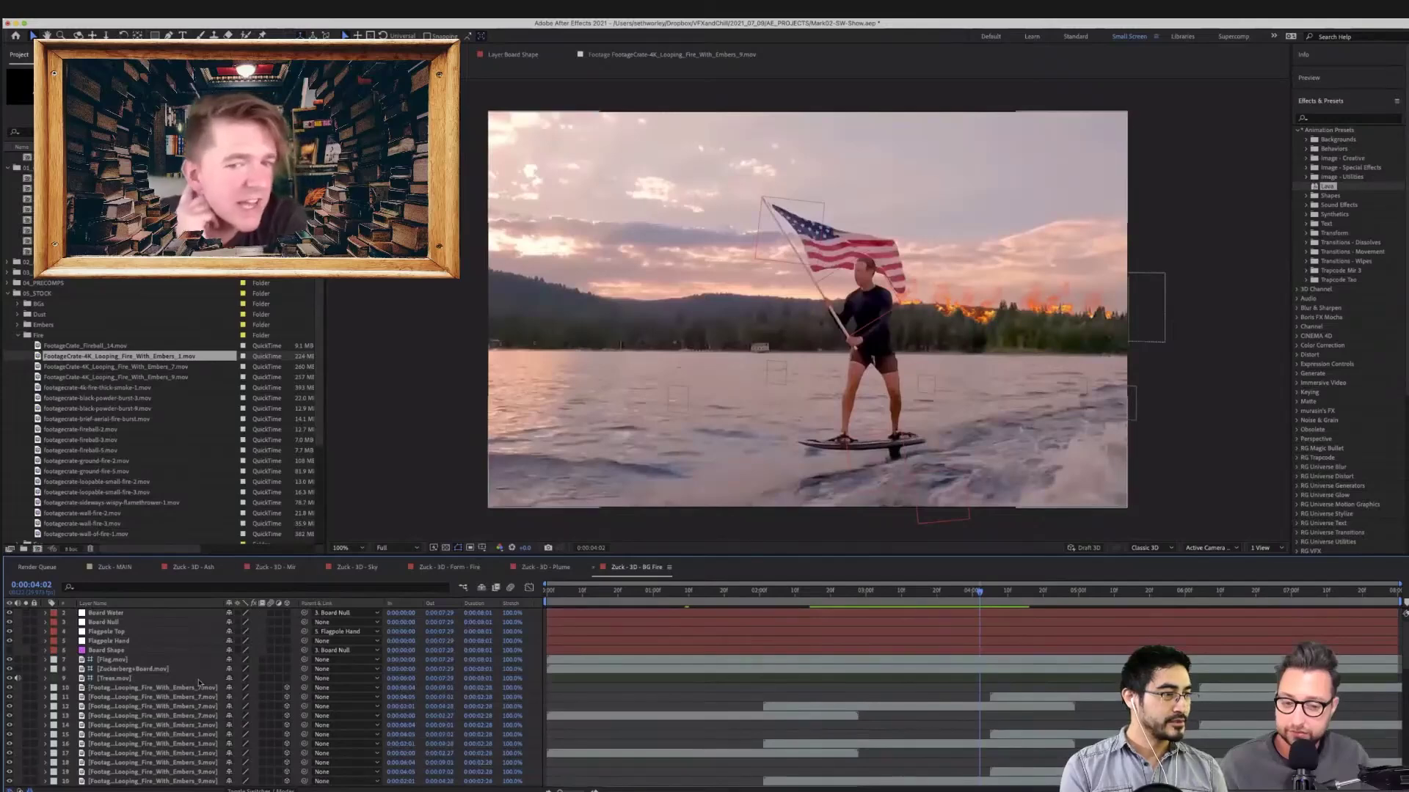
Duplicate all the looping fire layers and gather the copies together at the head of the fire layer stack
{"action": "scroll", "coordinate": [173, 686], "scroll_direction": "down", "scroll_amount": 5}
{"action": "scroll", "coordinate": [173, 687], "scroll_direction": "down", "scroll_amount": 15}
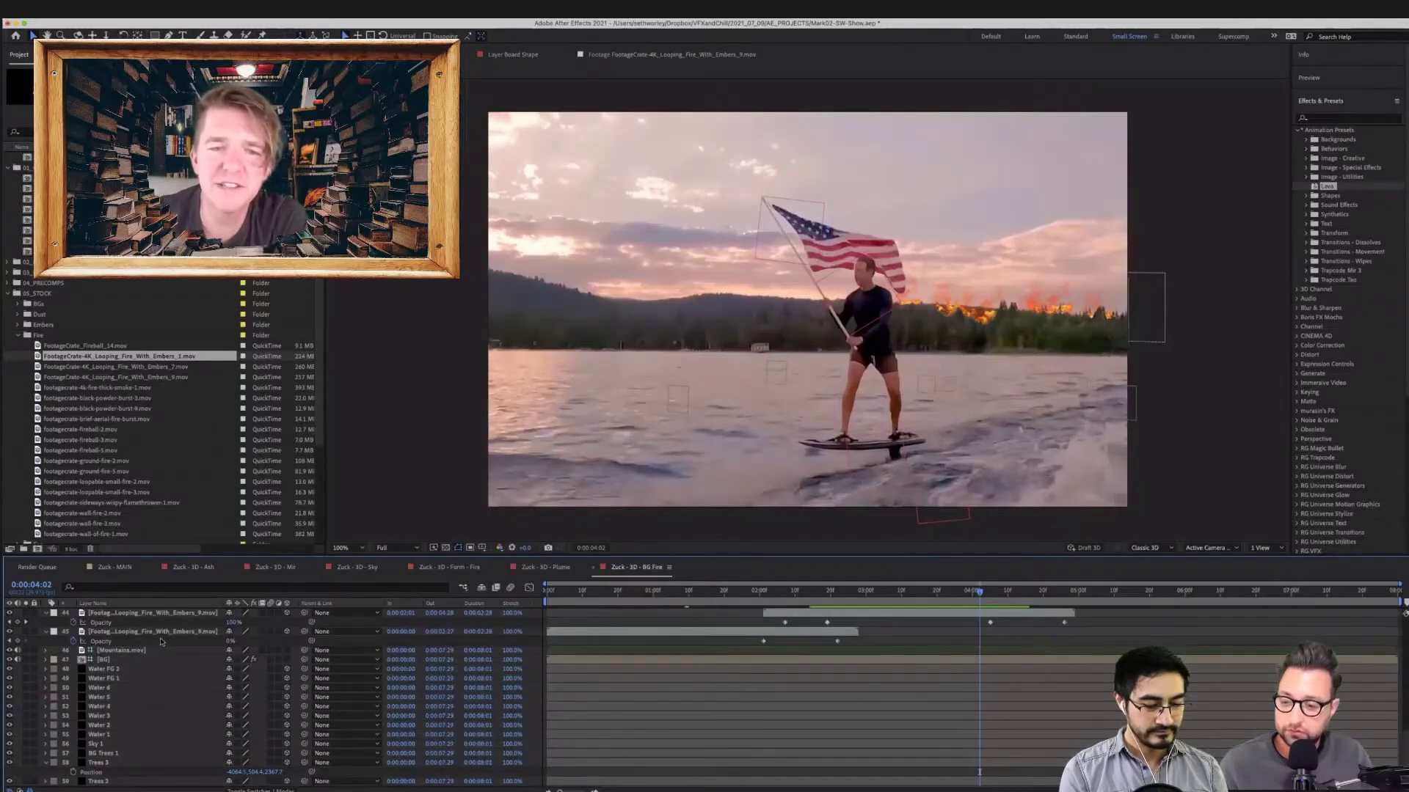
{"action": "left_click", "coordinate": [177, 634], "text": "shift"}
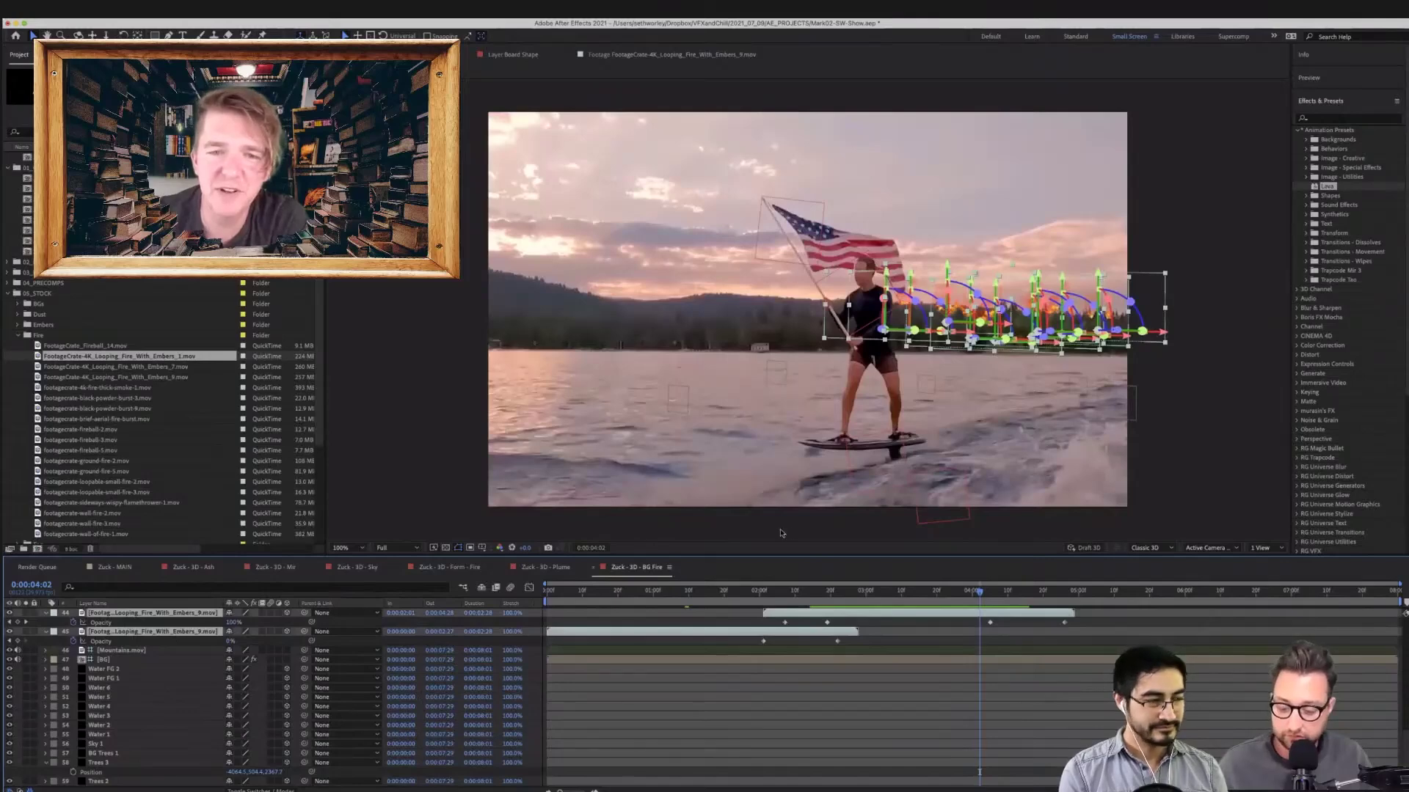
{"action": "key", "text": "ctrl+v"}
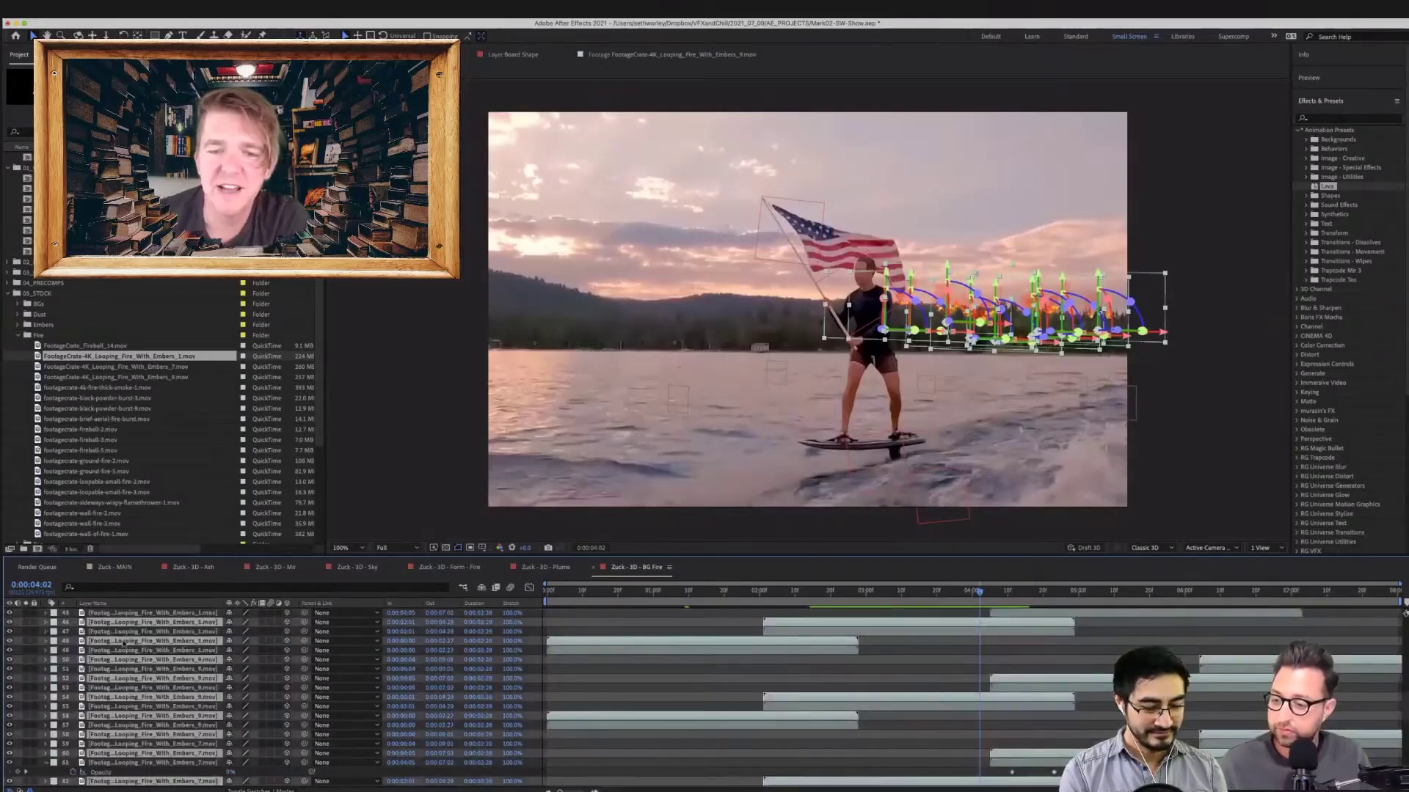
{"action": "scroll", "coordinate": [124, 643], "scroll_direction": "up", "scroll_amount": 20}
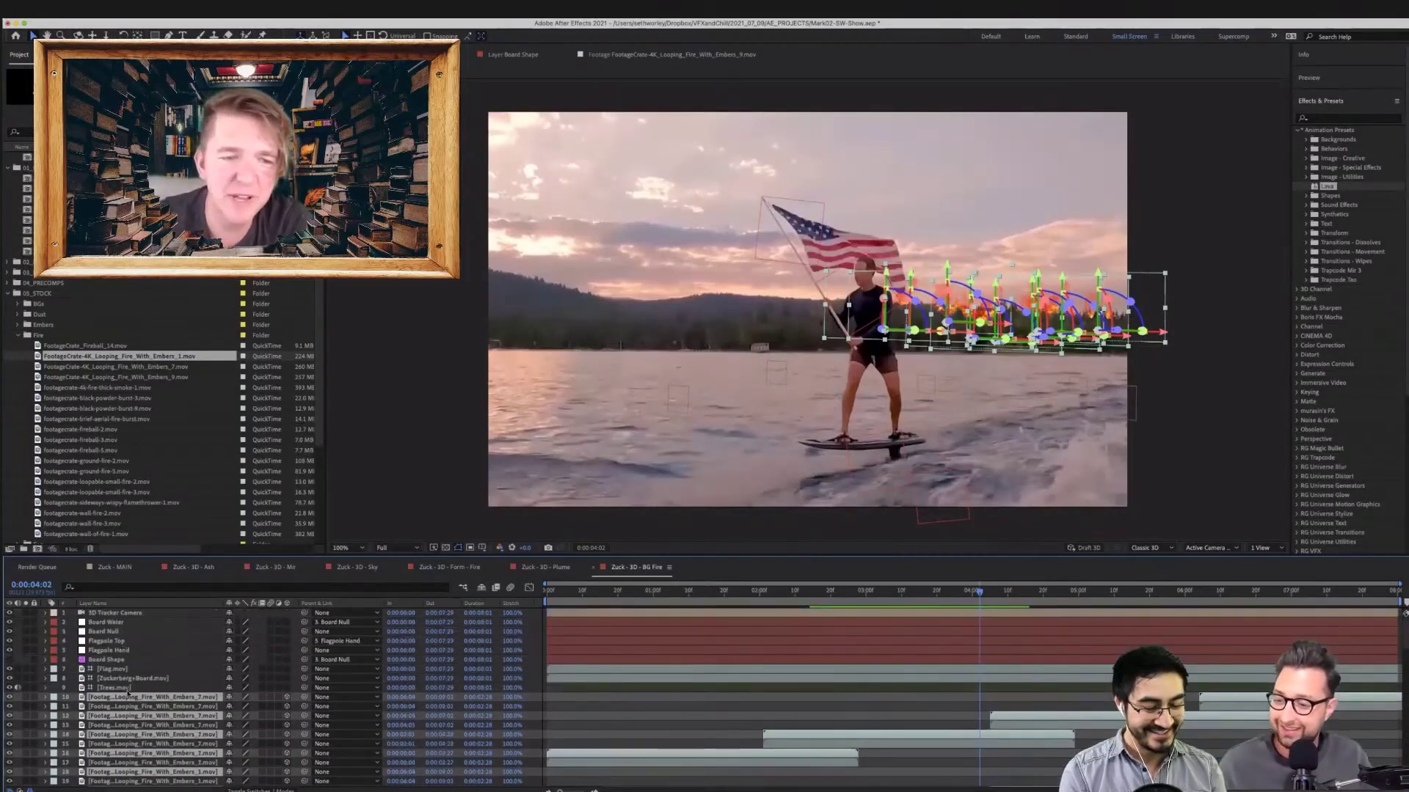
{"action": "key", "text": "ctrl+z"}
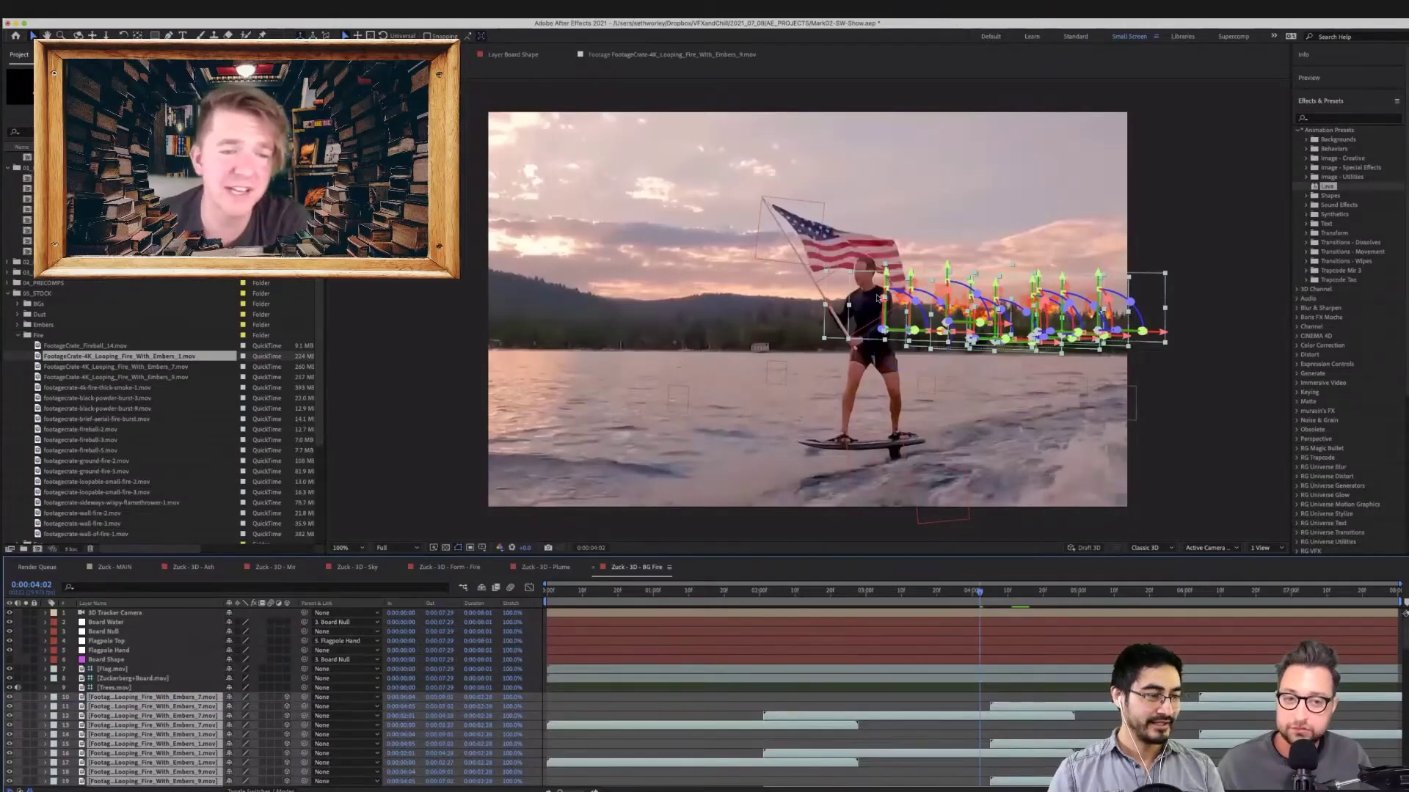
Move the duplicated fires left along the tree line so they burn behind and to the left of the rider
{"action": "left_click_drag", "start_coordinate": [870, 298], "coordinate": [626, 296]}
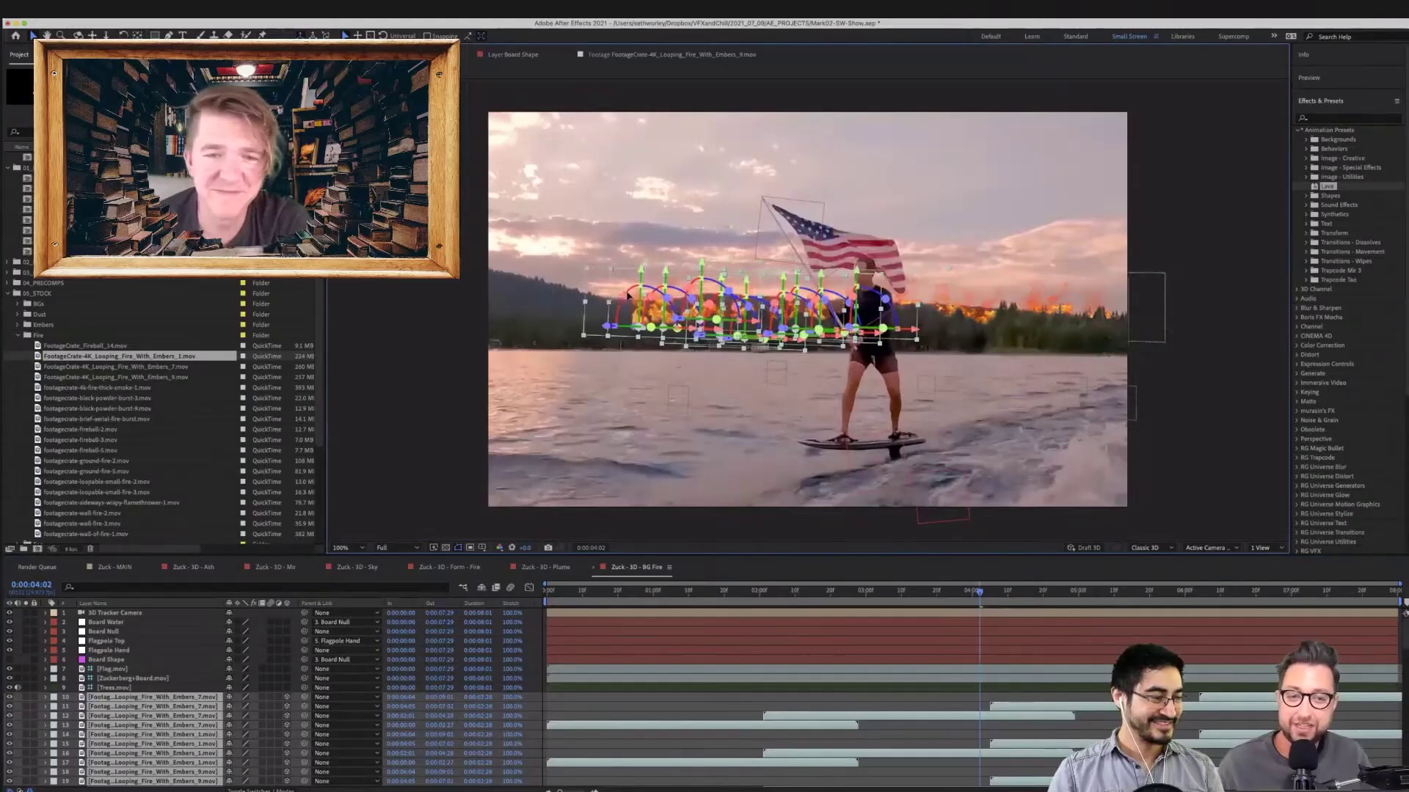
{"action": "left_click_drag", "start_coordinate": [627, 295], "coordinate": [622, 295]}
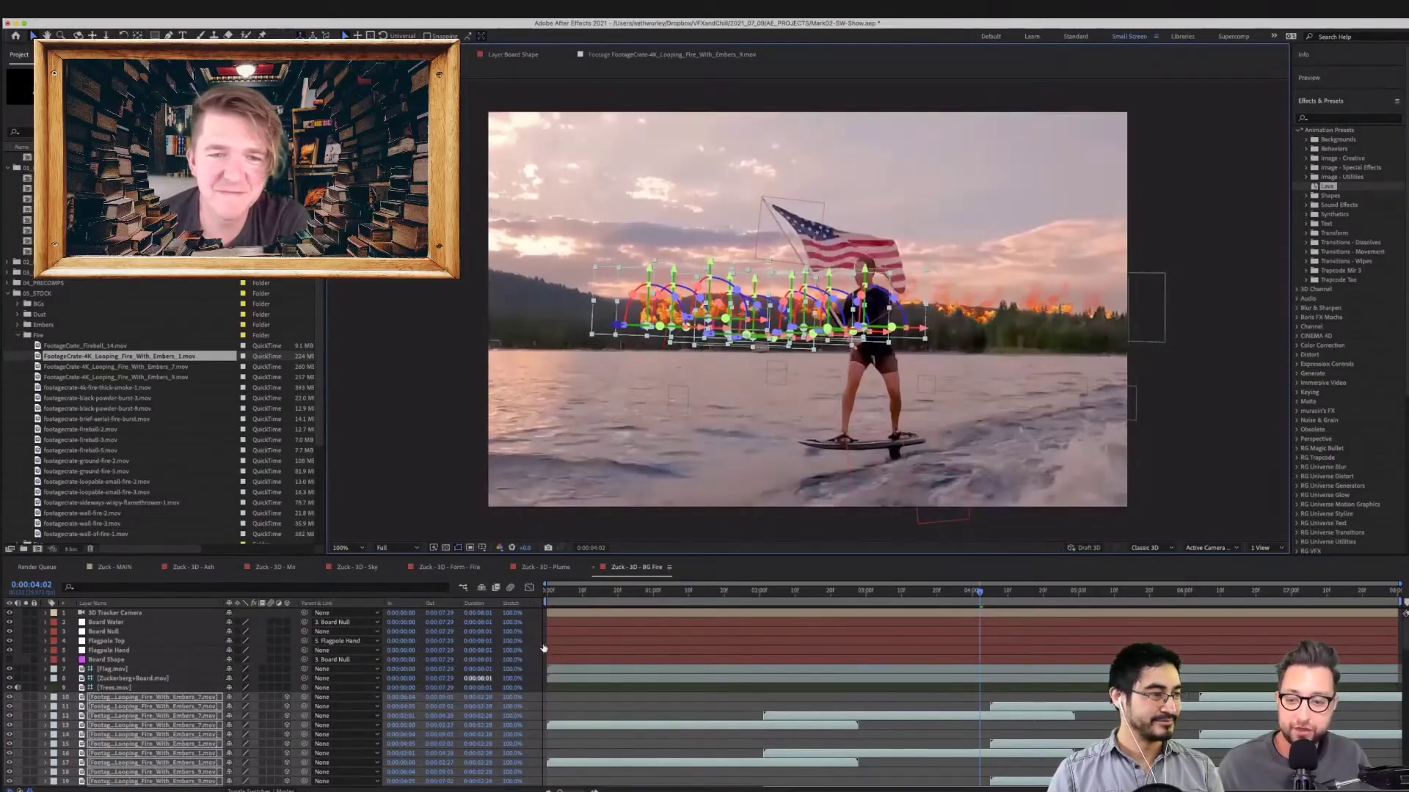
{"action": "key", "text": "F2"}
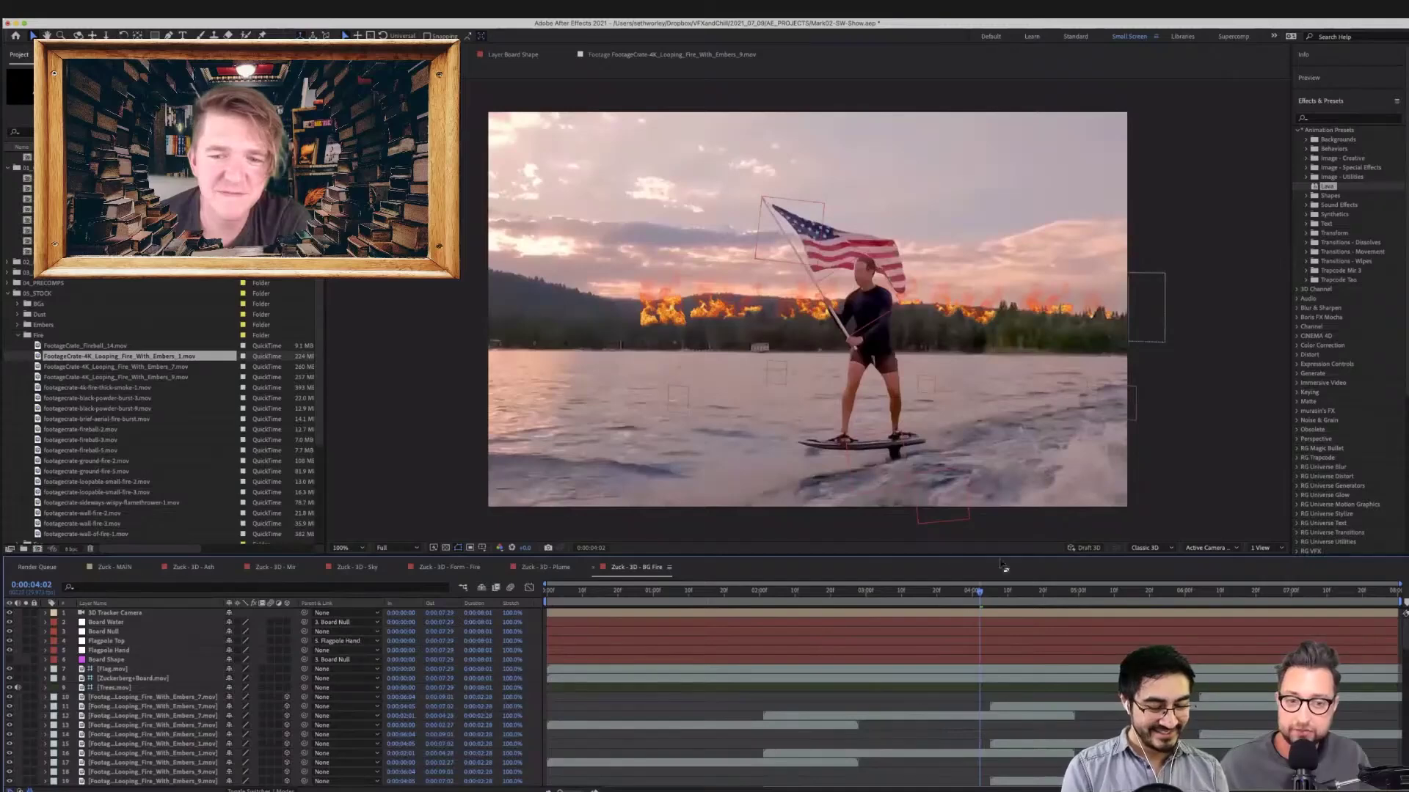
Shift the duplicated fire layers about half a second earlier in time and check the tree line at 0:00:00:00
{"action": "left_click", "coordinate": [1047, 592]}
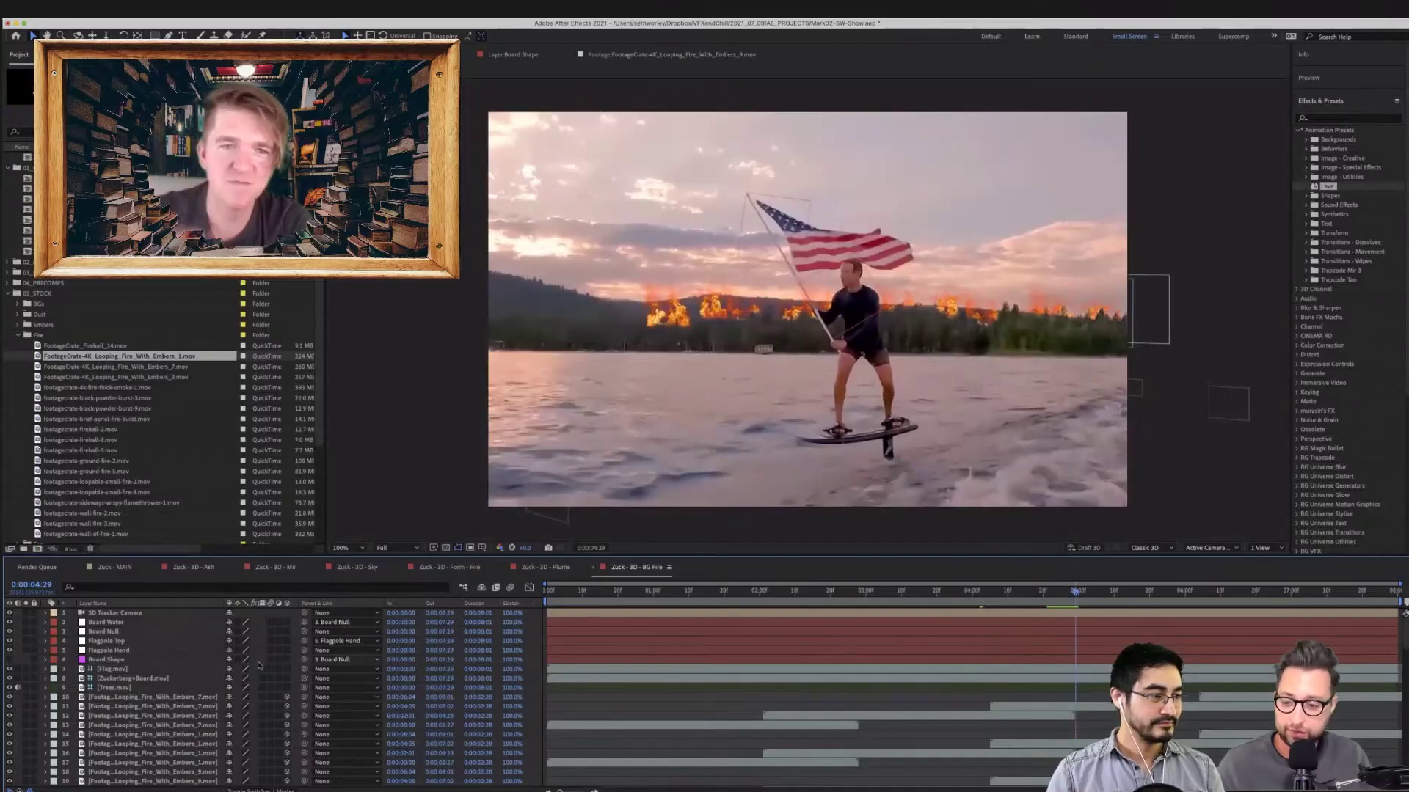
{"action": "left_click", "coordinate": [190, 698]}
{"action": "scroll", "coordinate": [190, 702], "scroll_direction": "down", "scroll_amount": 5}
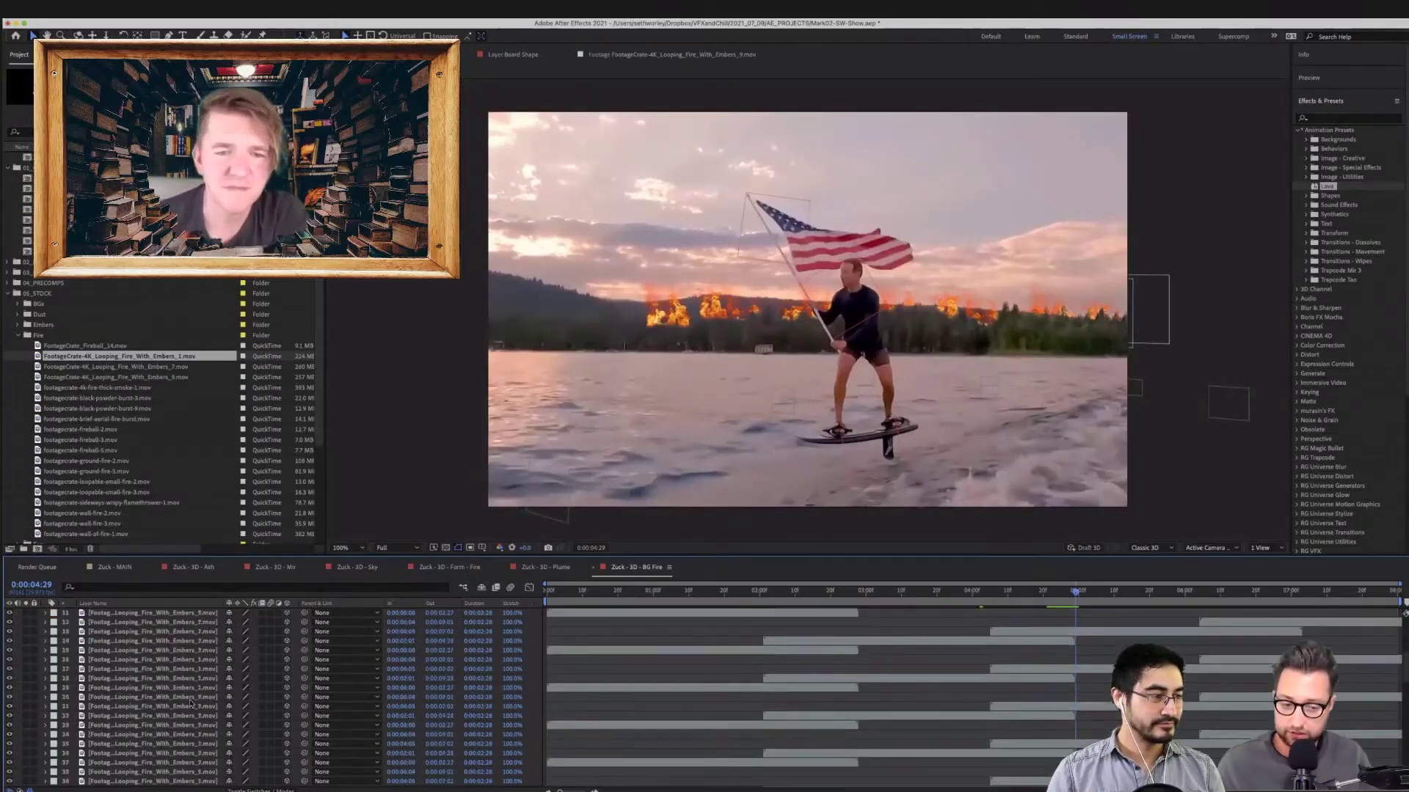
{"action": "left_click", "coordinate": [173, 724], "text": "shift"}
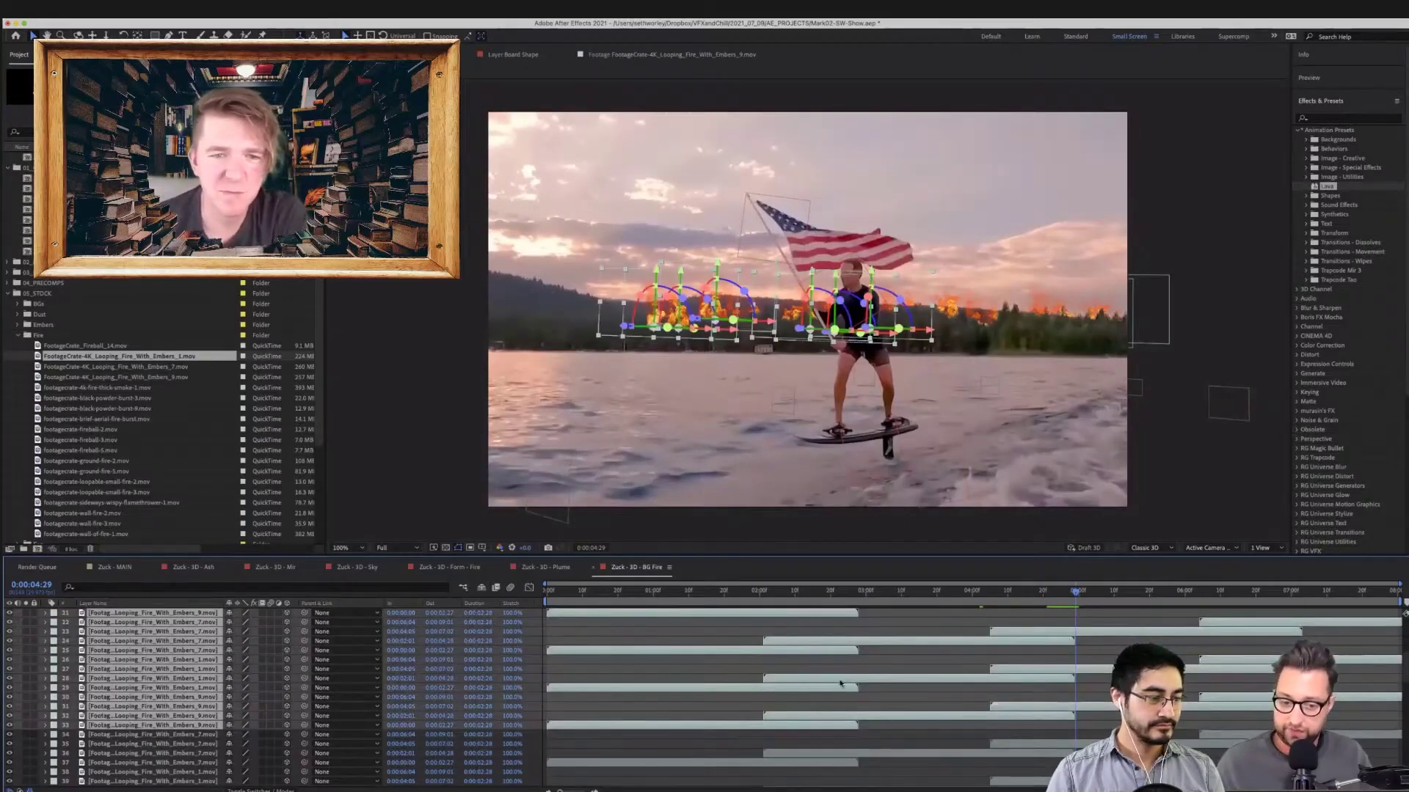
{"action": "left_click_drag", "start_coordinate": [840, 682], "coordinate": [784, 682]}
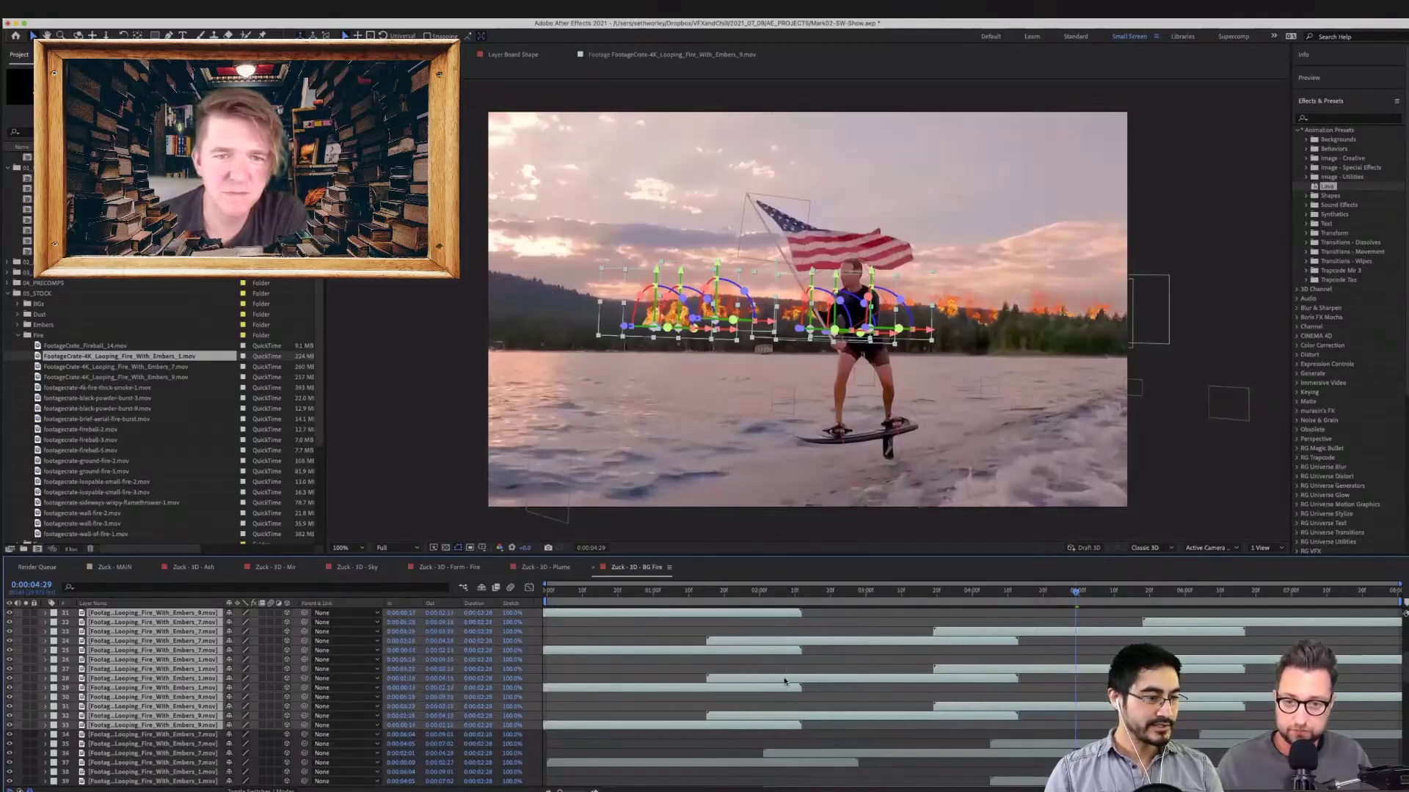
{"action": "left_click", "coordinate": [548, 591]}
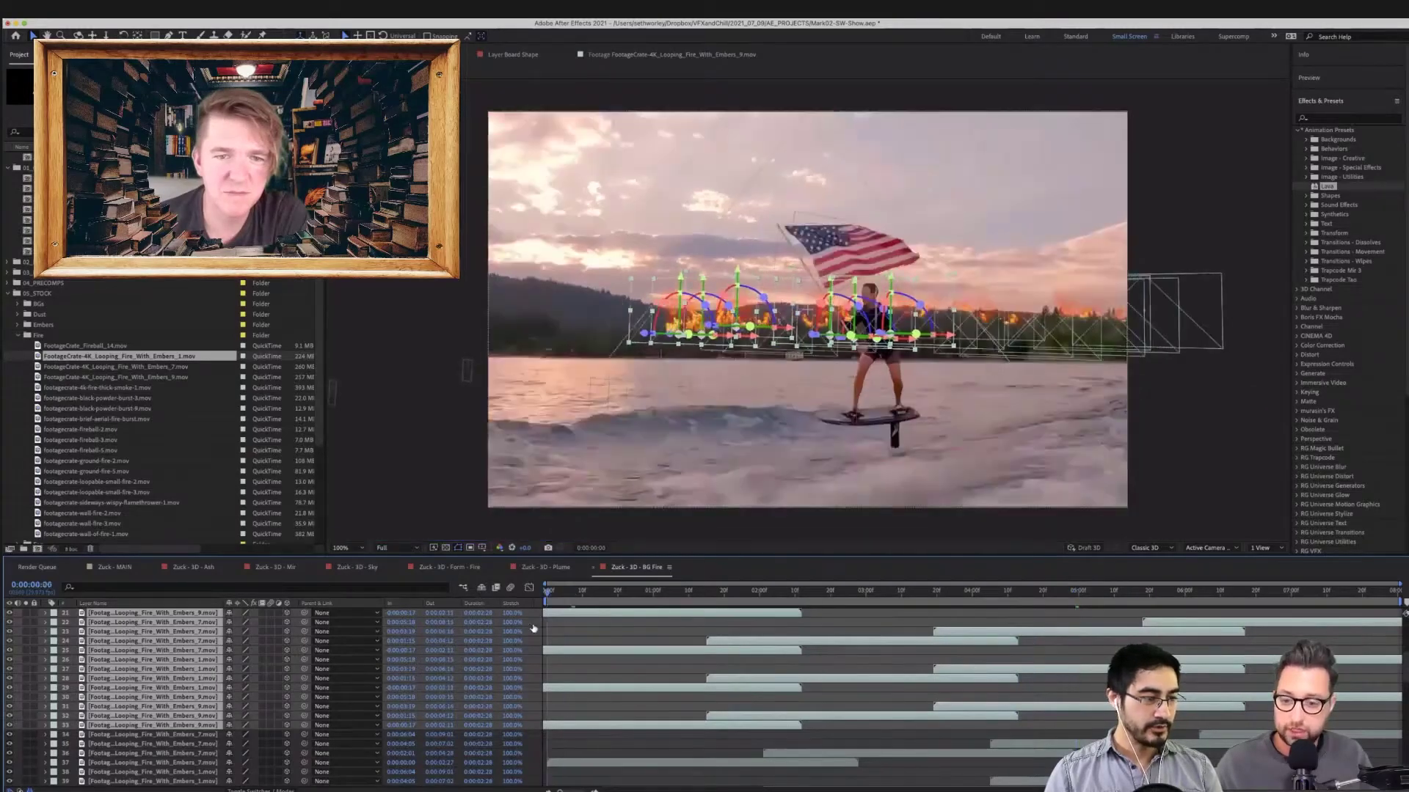
{"action": "left_click", "coordinate": [512, 622]}
{"action": "left_click", "coordinate": [732, 485]}
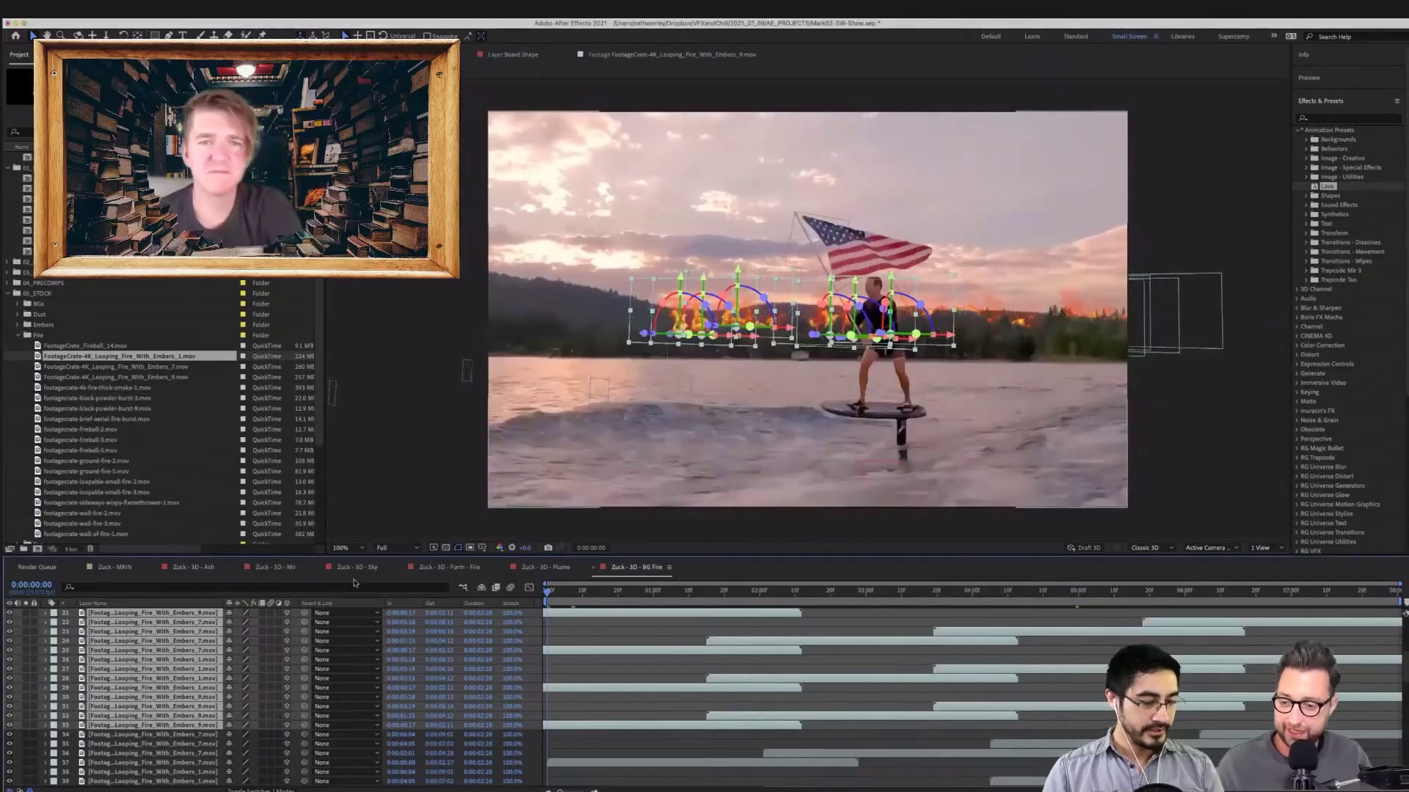
{"action": "key", "text": "F2"}
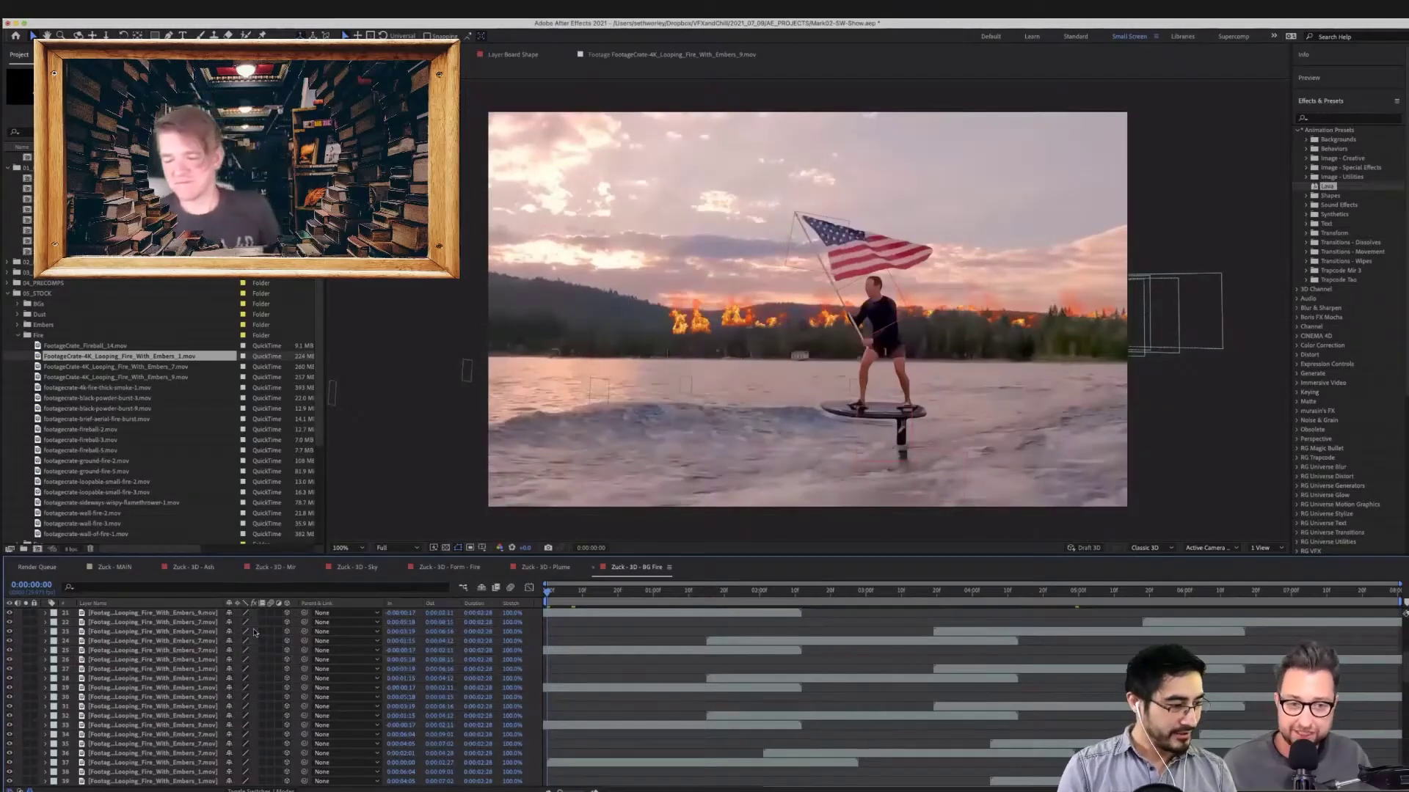
Duplicate the entire enlarged set of looping fire layers and move the copies farther left to cover the remaining tree line
{"action": "scroll", "coordinate": [154, 714], "scroll_direction": "up", "scroll_amount": 5}
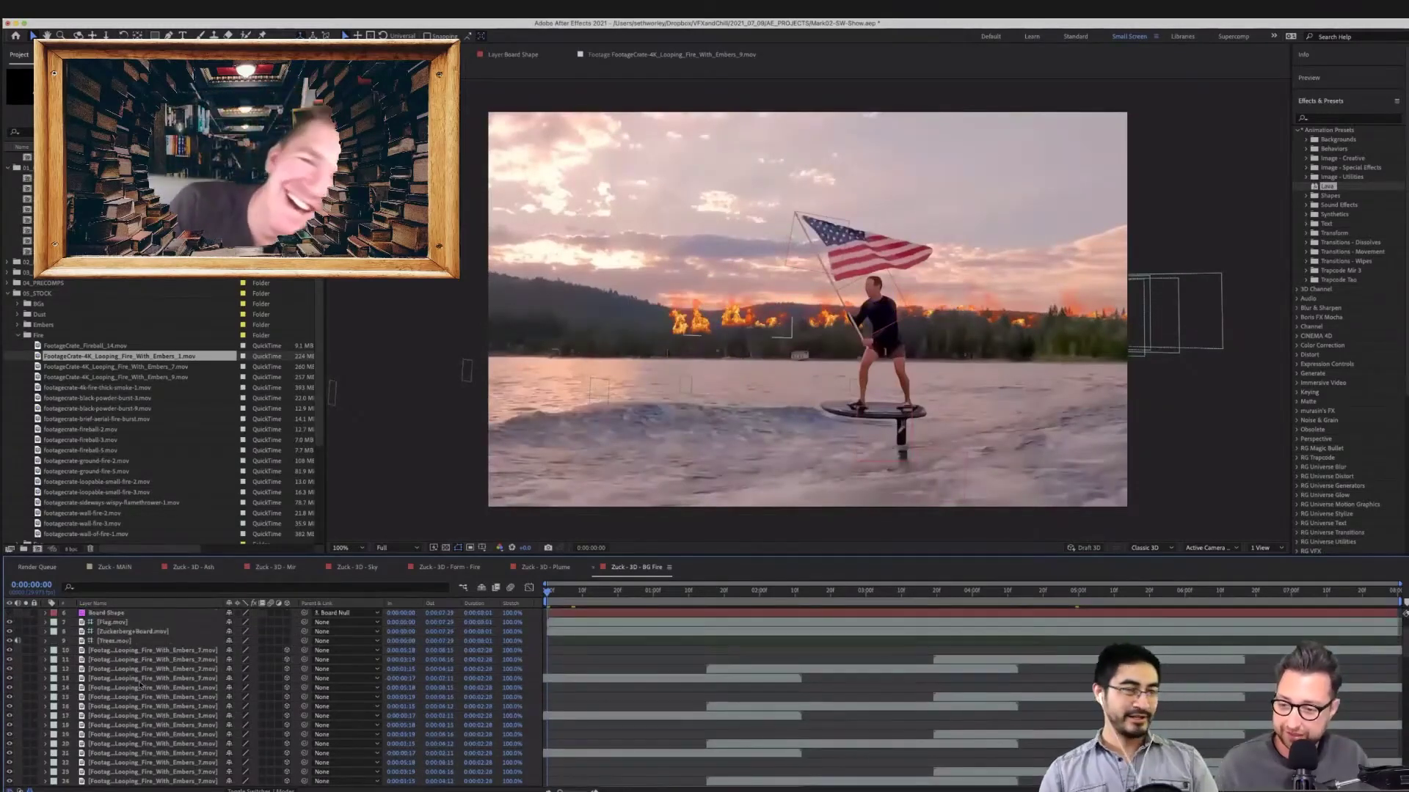
{"action": "scroll", "coordinate": [142, 651], "scroll_direction": "down", "scroll_amount": 20}
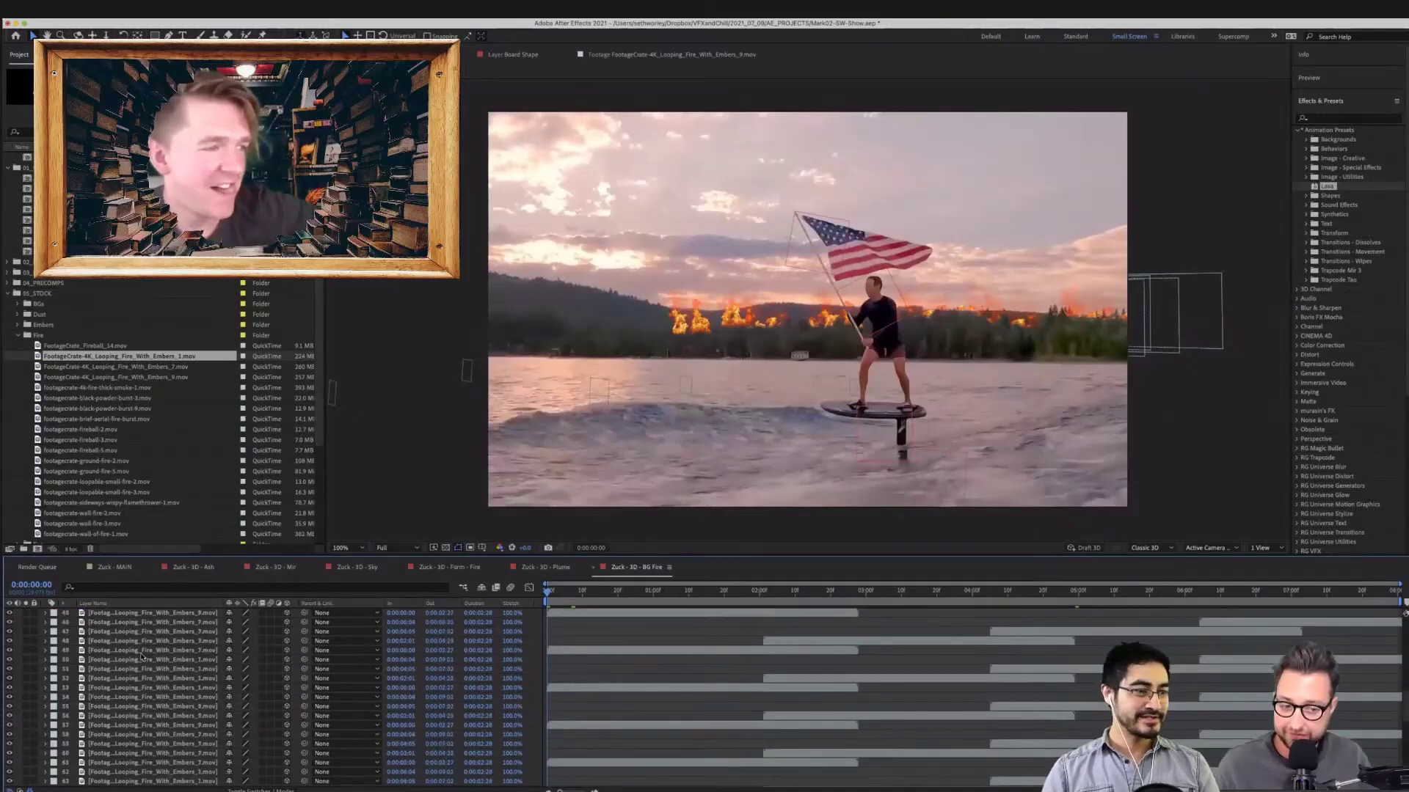
{"action": "scroll", "coordinate": [142, 656], "scroll_direction": "down", "scroll_amount": 5}
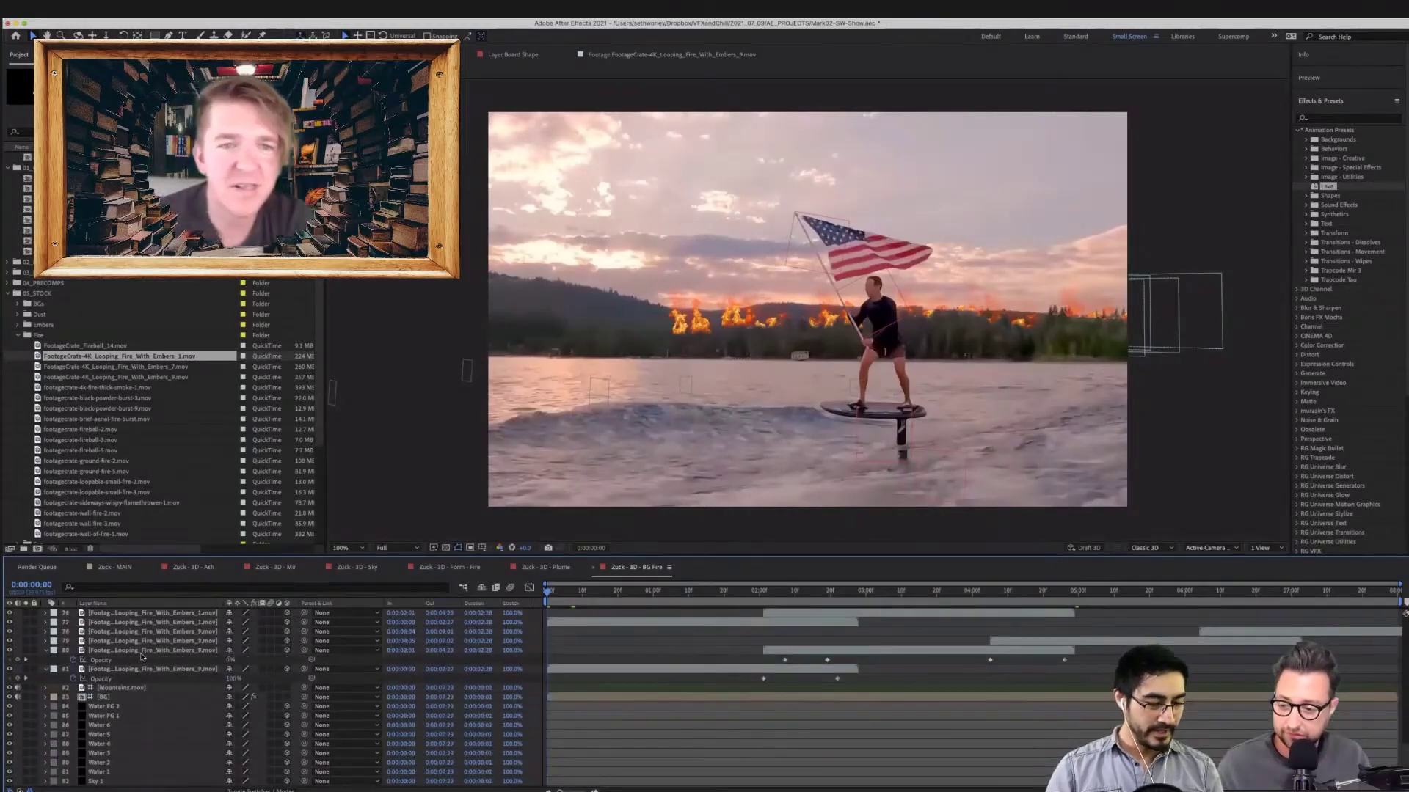
{"action": "left_click", "coordinate": [123, 671], "text": "shift"}
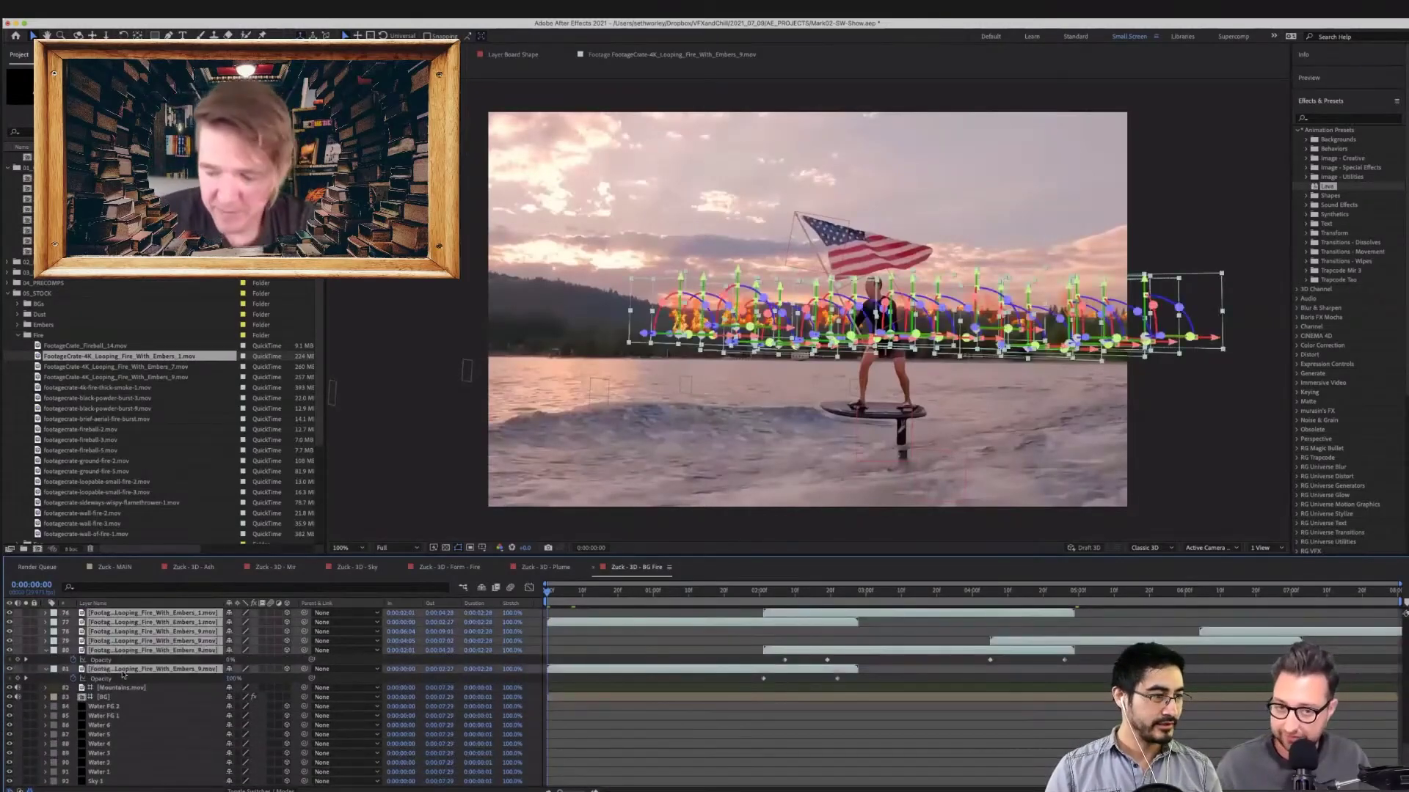
{"action": "key", "text": "super+d"}
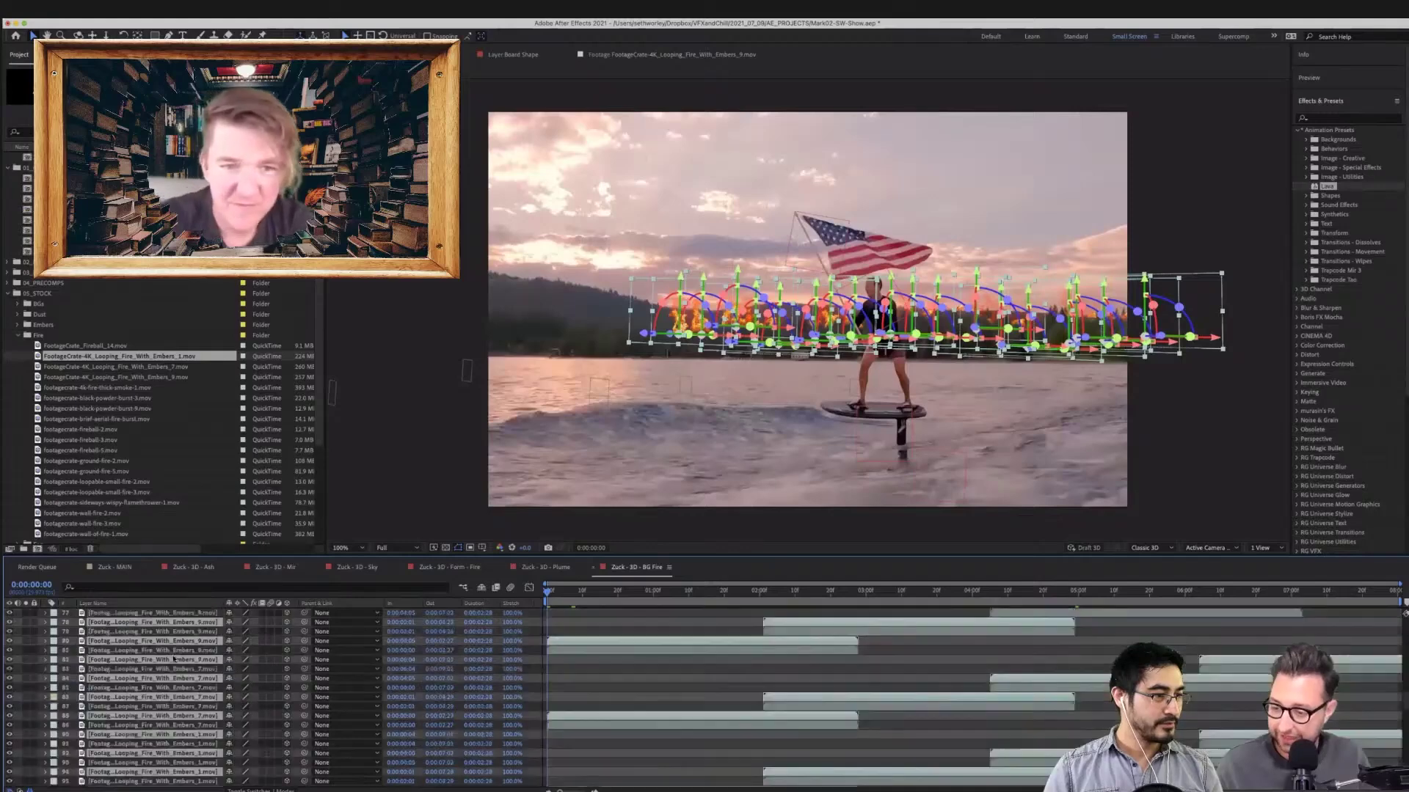
{"action": "scroll", "coordinate": [173, 659], "scroll_direction": "up", "scroll_amount": 15}
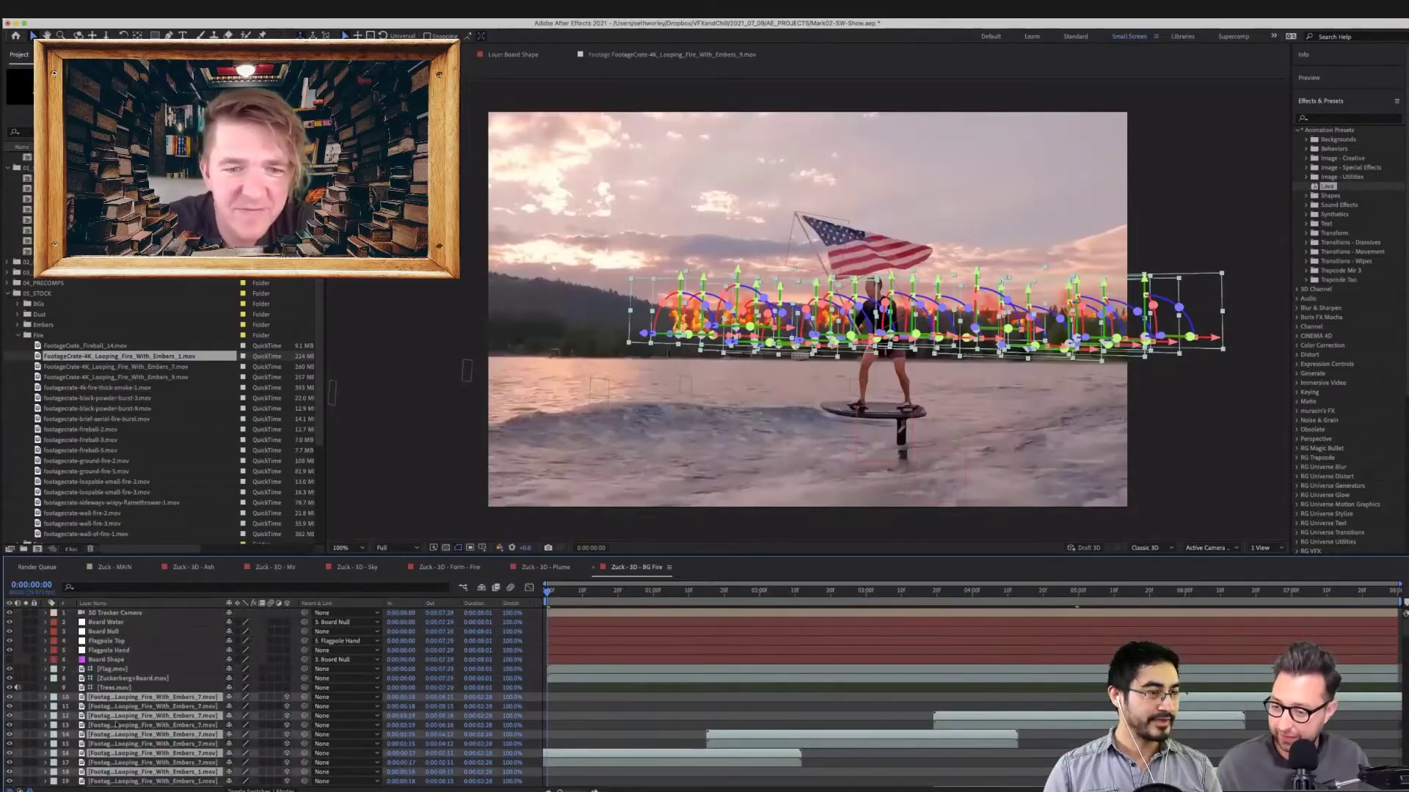
{"action": "key", "text": "super+d"}
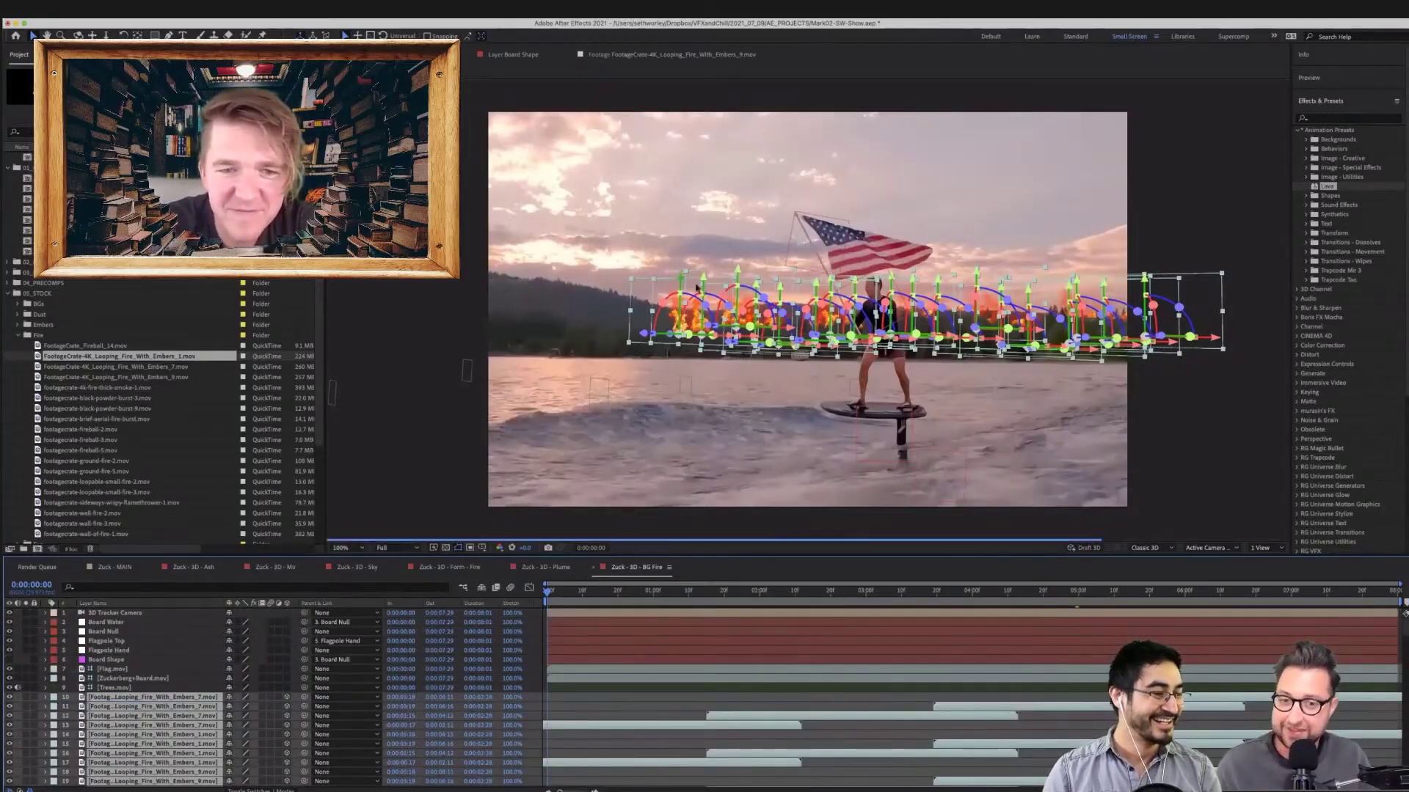
{"action": "left_click_drag", "start_coordinate": [680, 302], "coordinate": [233, 293]}
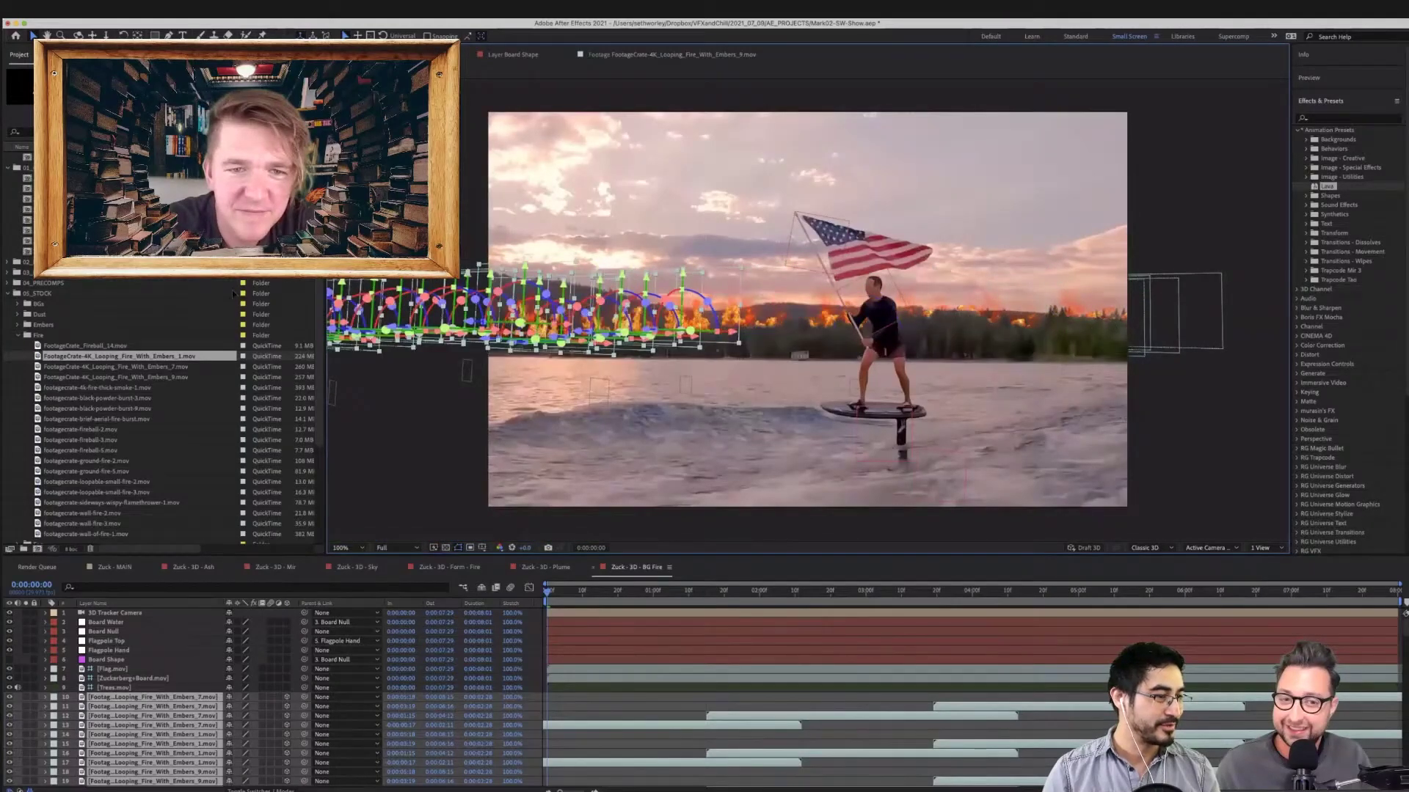
{"action": "left_click_drag", "start_coordinate": [233, 294], "coordinate": [680, 300]}
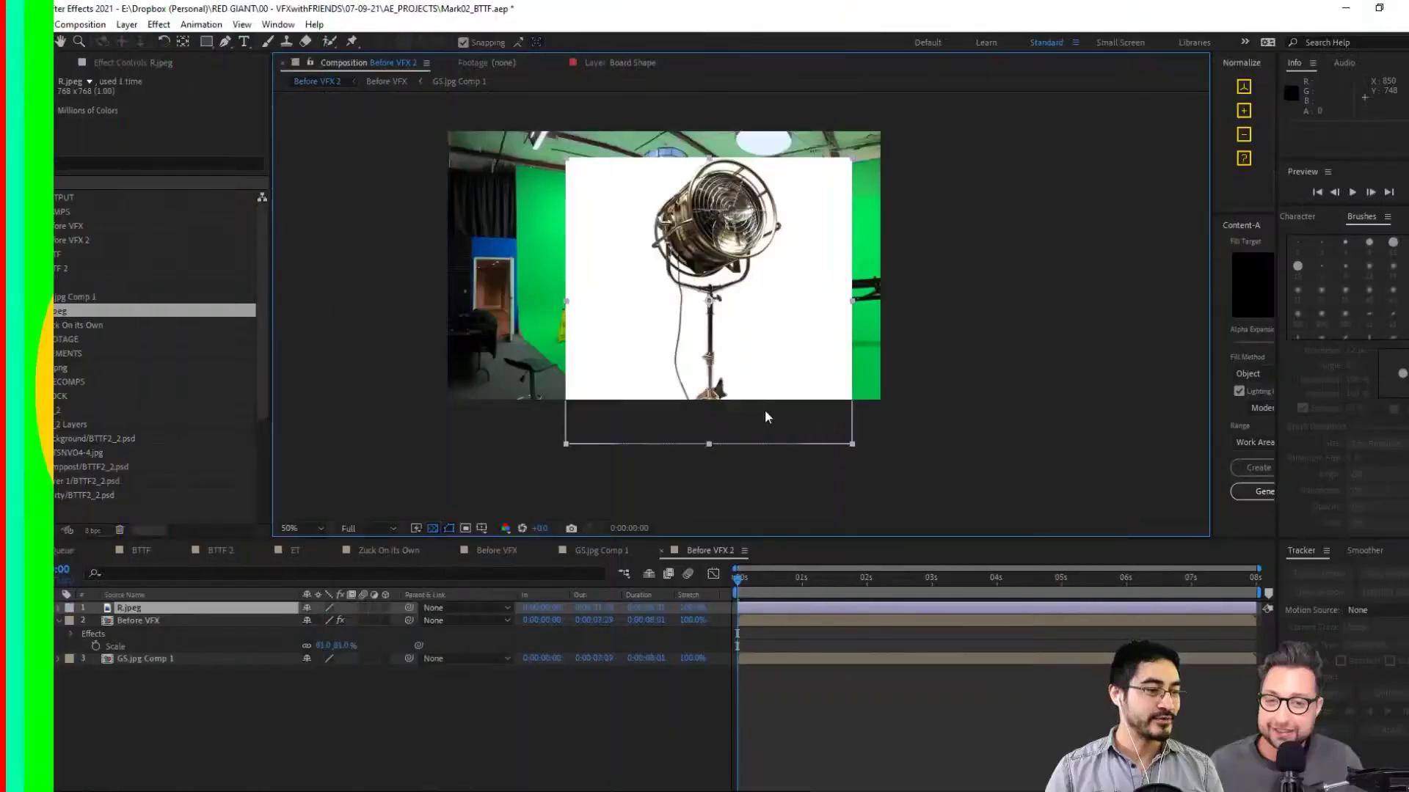
In Before VFX 2, reposition R.jpeg and apply Extract with a White Point of 193 to remove its white background
{"action": "left_click_drag", "start_coordinate": [766, 416], "coordinate": [739, 398]}
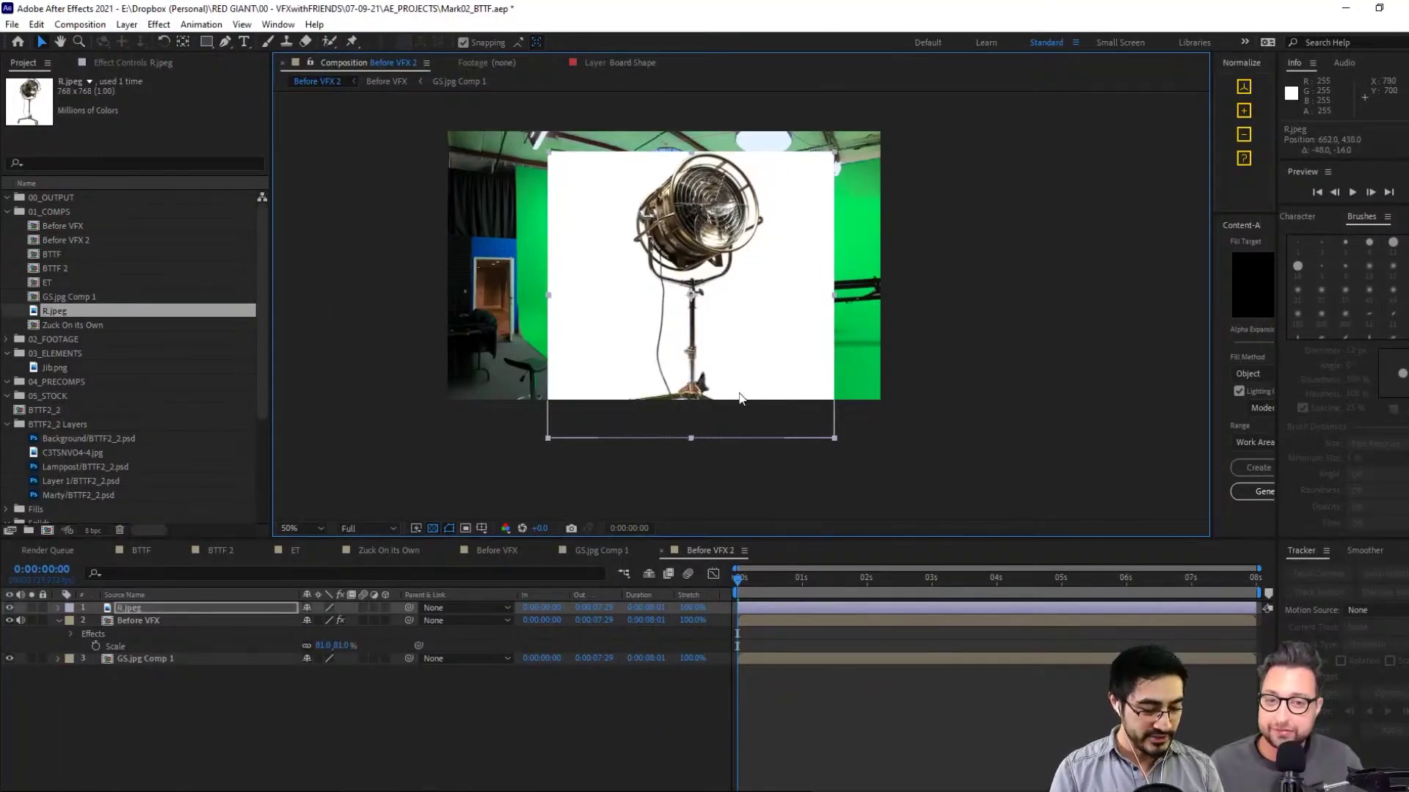
{"action": "key", "text": "ctrl+space"}
{"action": "type", "text": "ex"}
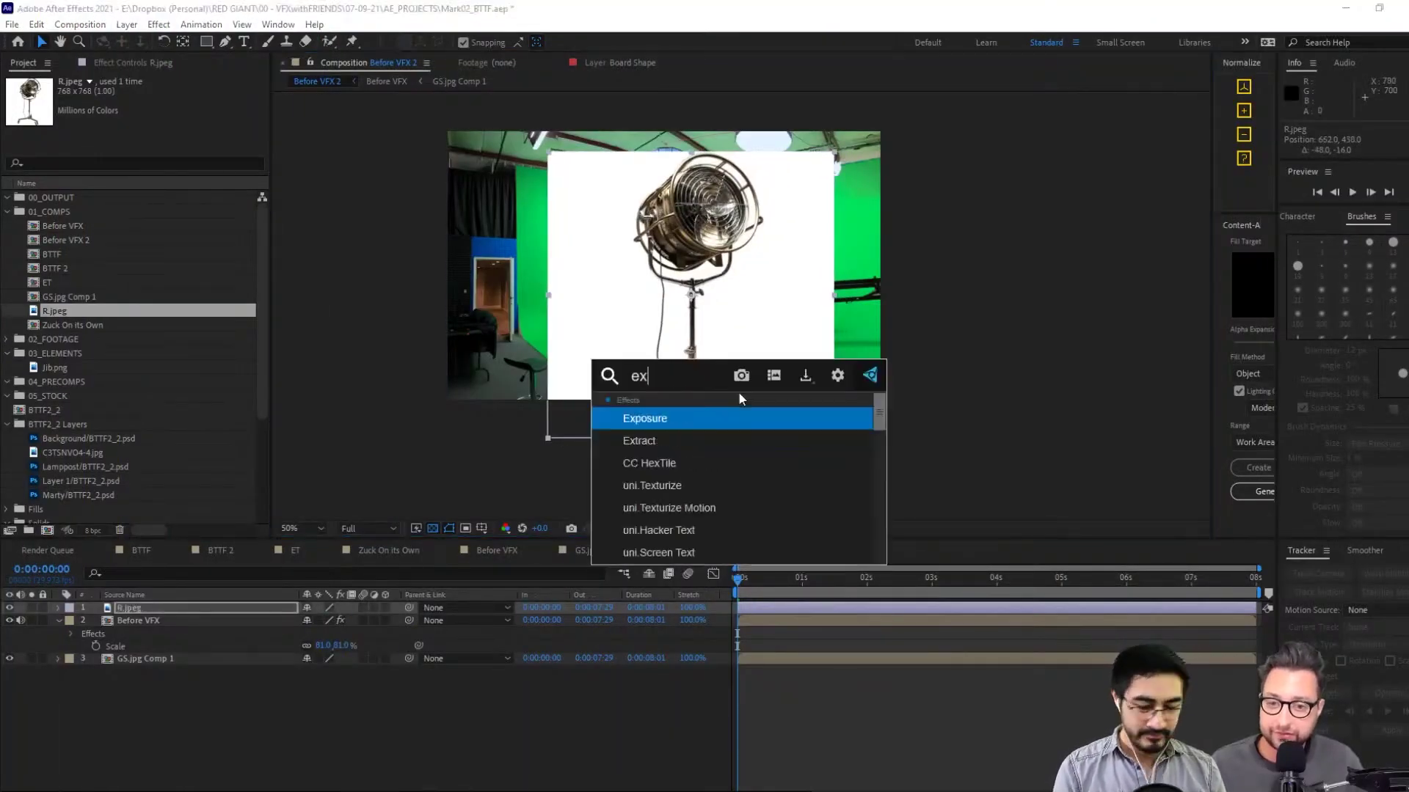
{"action": "key", "text": "Down"}
{"action": "key", "text": "Return"}
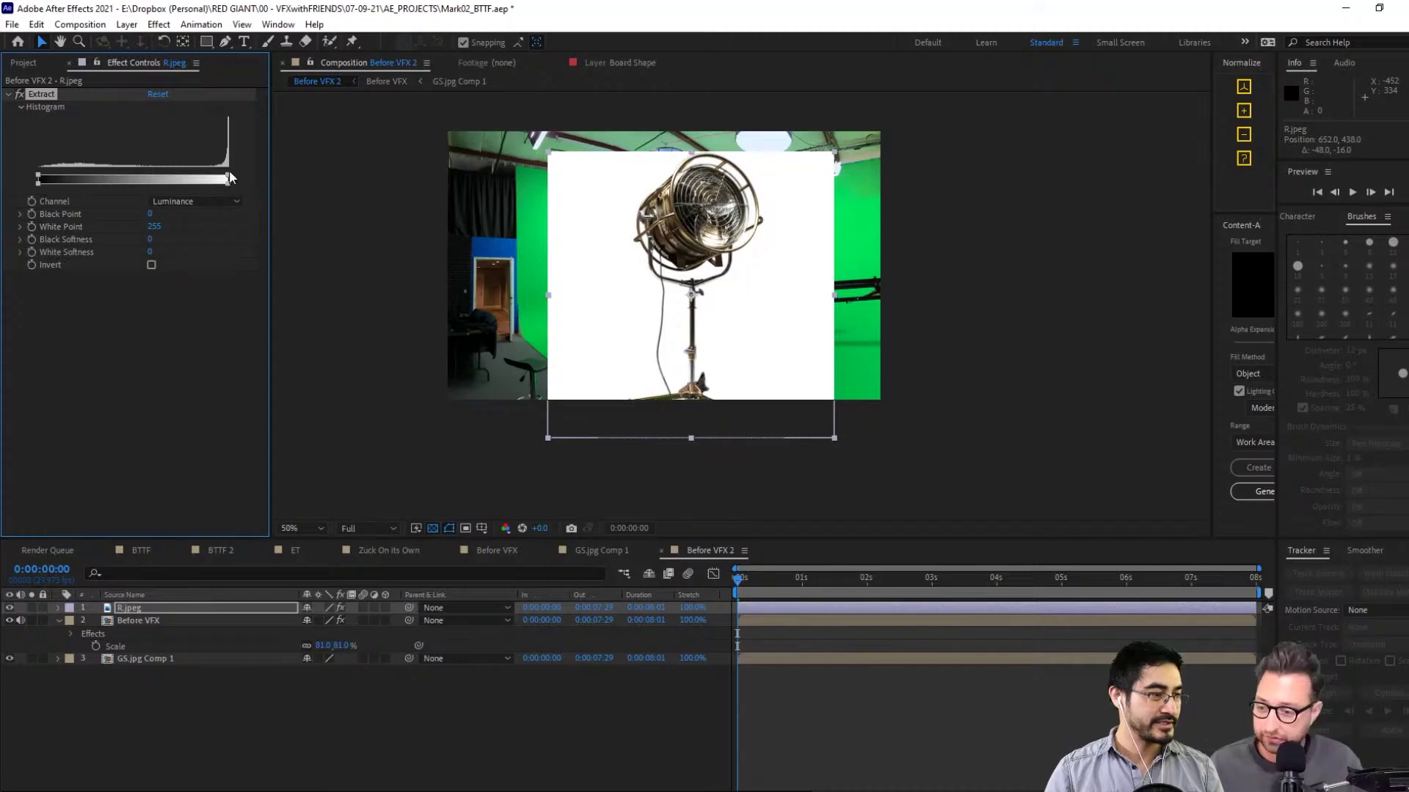
{"action": "left_click_drag", "start_coordinate": [228, 180], "coordinate": [183, 180]}
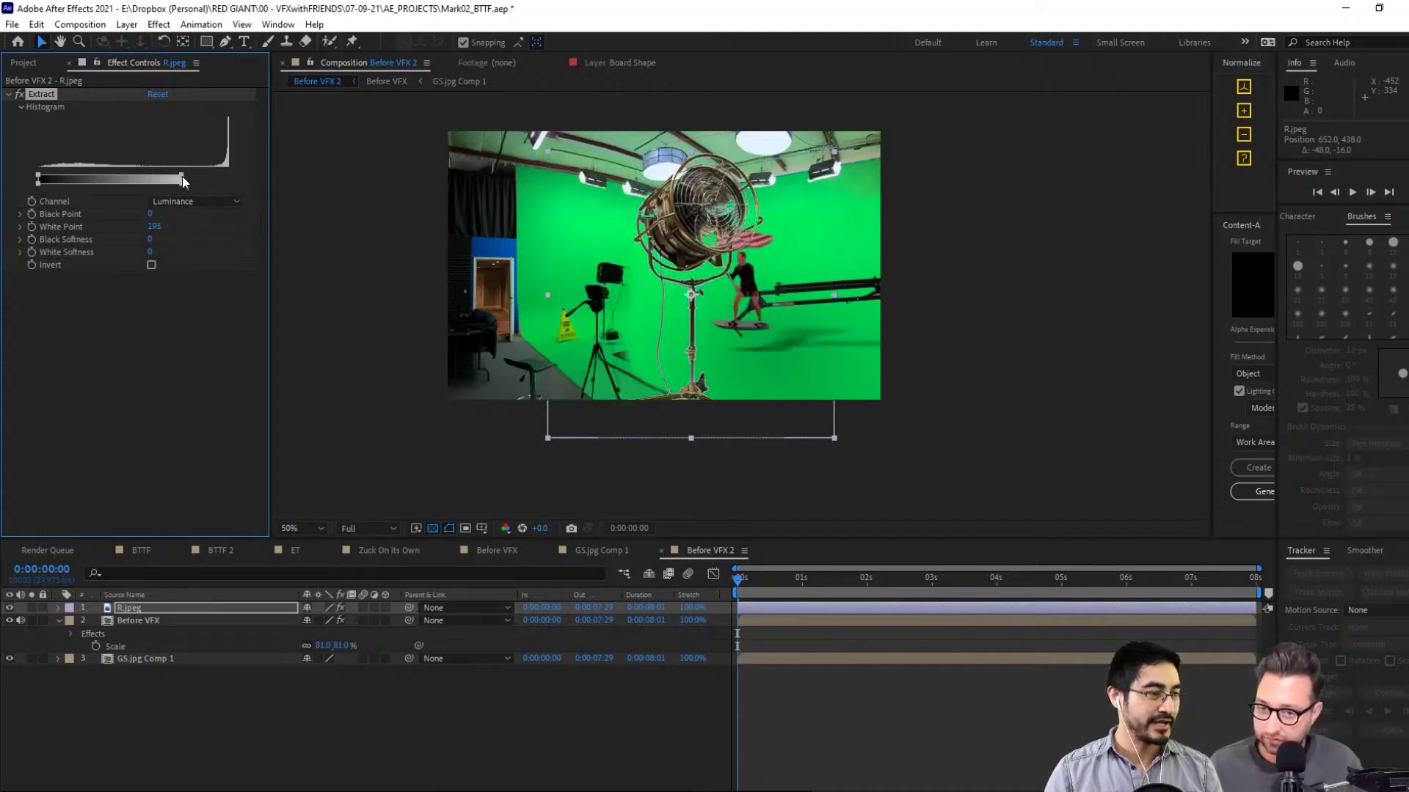
Scale down the studio light and place it on the green-screen floor between the tripod camera and the board rider
{"action": "left_click_drag", "start_coordinate": [730, 231], "coordinate": [611, 297]}
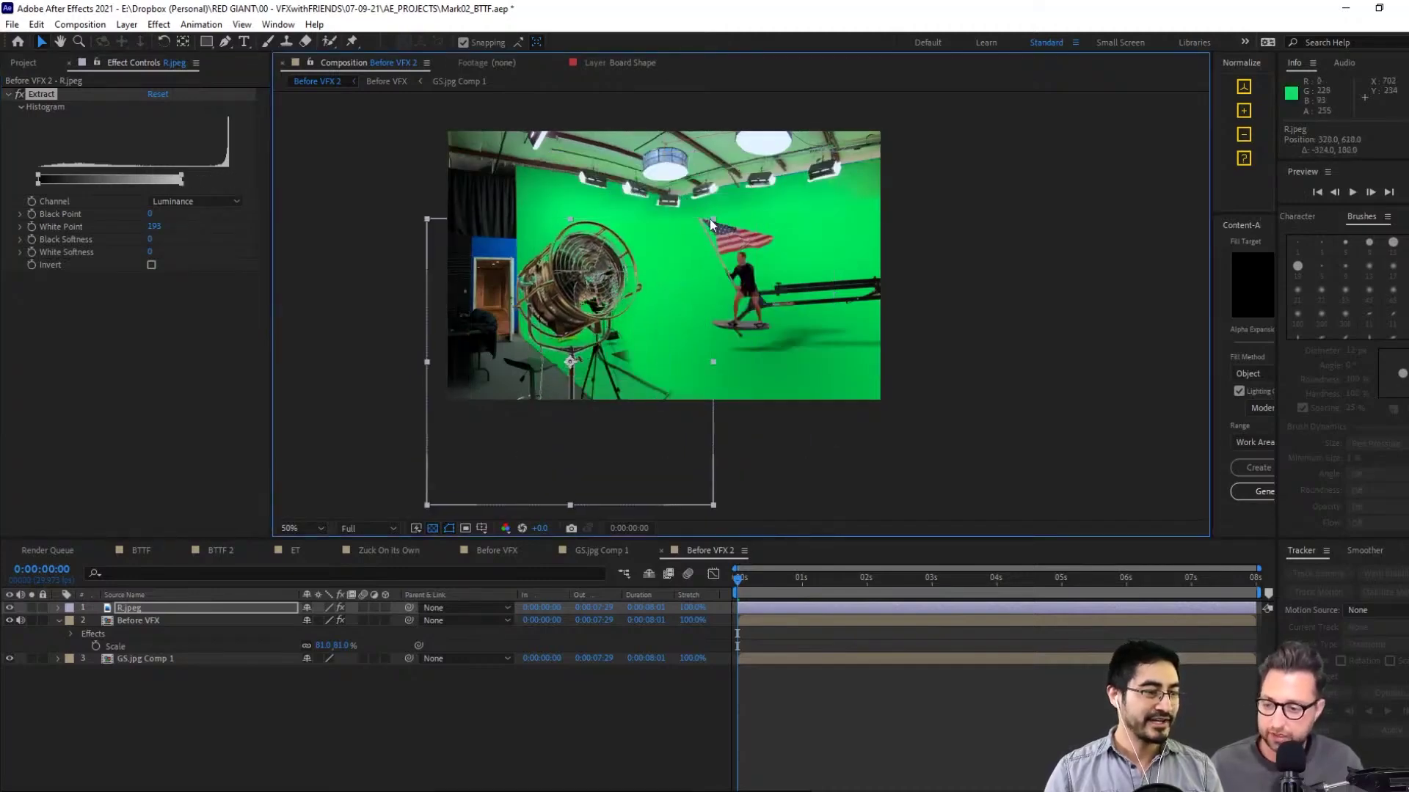
{"action": "left_click_drag", "start_coordinate": [710, 219], "coordinate": [653, 236]}
{"action": "left_click_drag", "start_coordinate": [634, 352], "coordinate": [706, 308]}
{"action": "scroll", "coordinate": [870, 264], "scroll_direction": "up", "scroll_amount": 1}
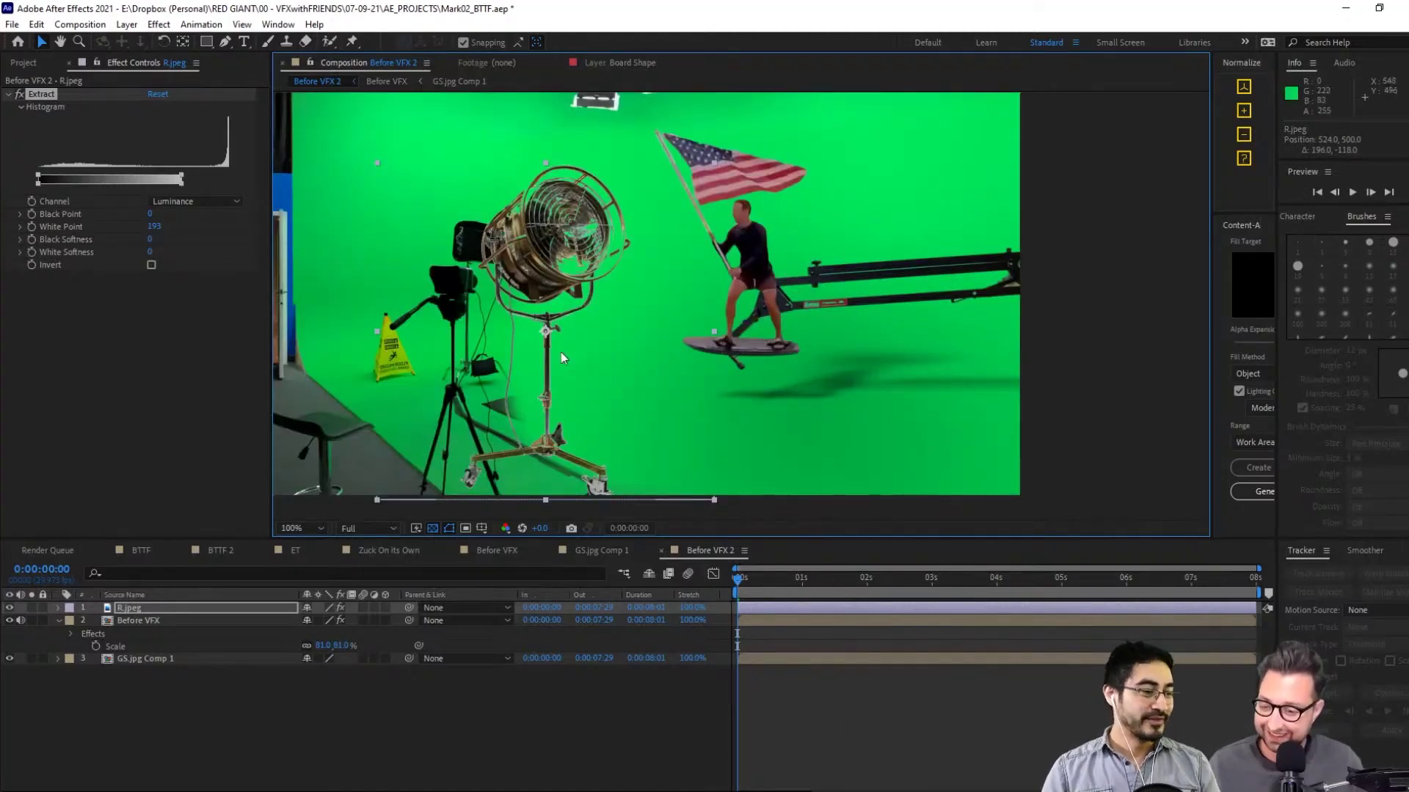
{"action": "left_click_drag", "start_coordinate": [581, 424], "coordinate": [588, 364]}
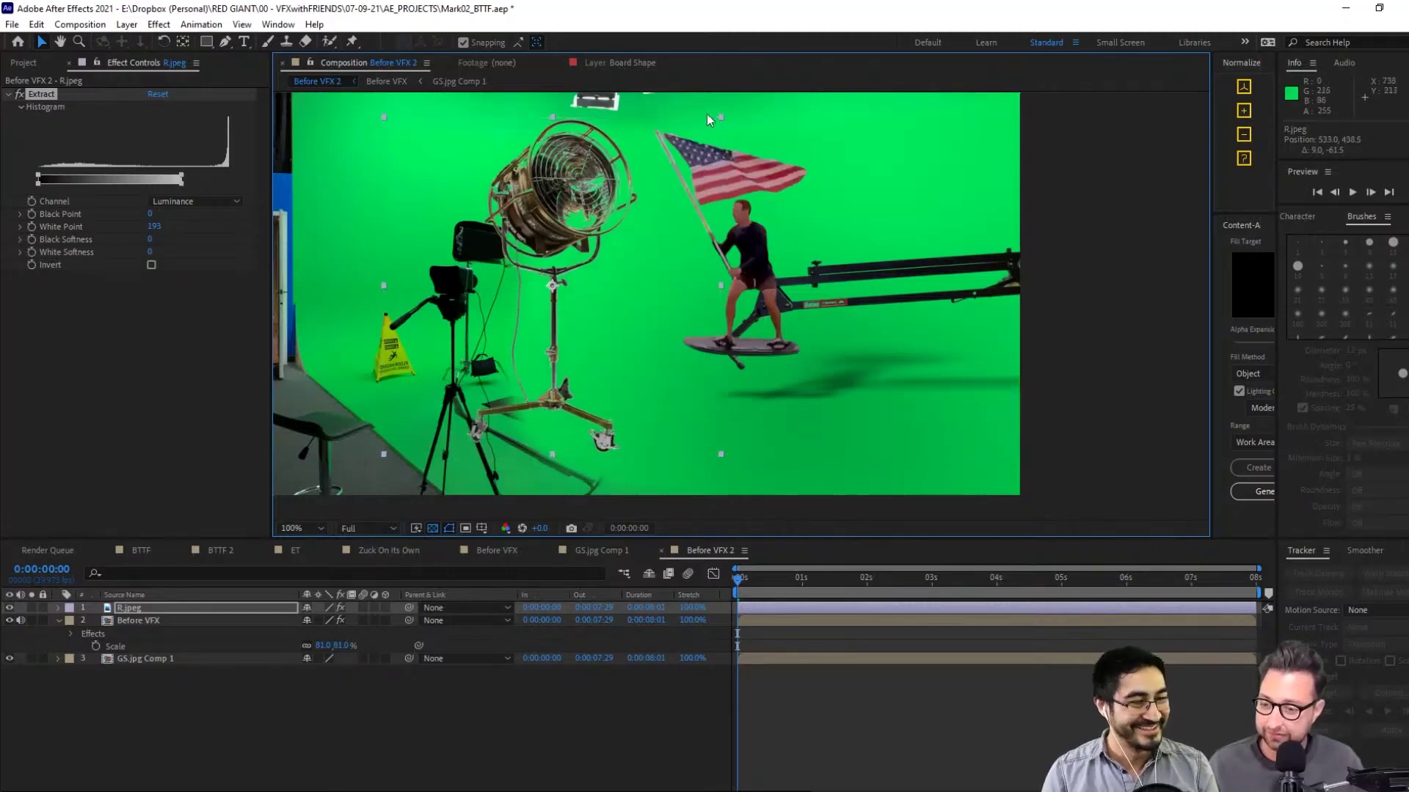
{"action": "left_click_drag", "start_coordinate": [720, 116], "coordinate": [580, 214]}
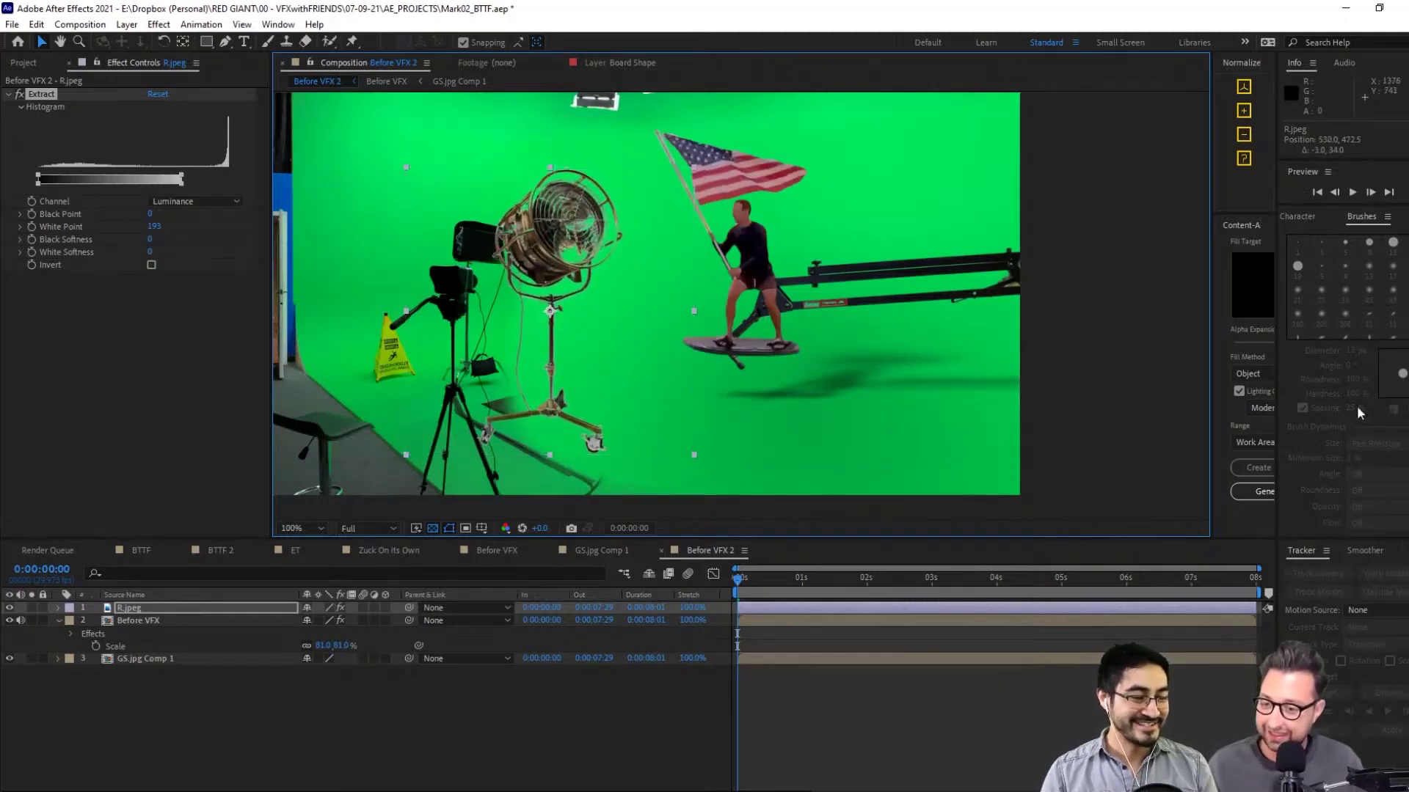
Preview the Before VFX 2 composition with the studio light in place, then bring the project's item list back into view
{"action": "left_click", "coordinate": [1354, 193]}
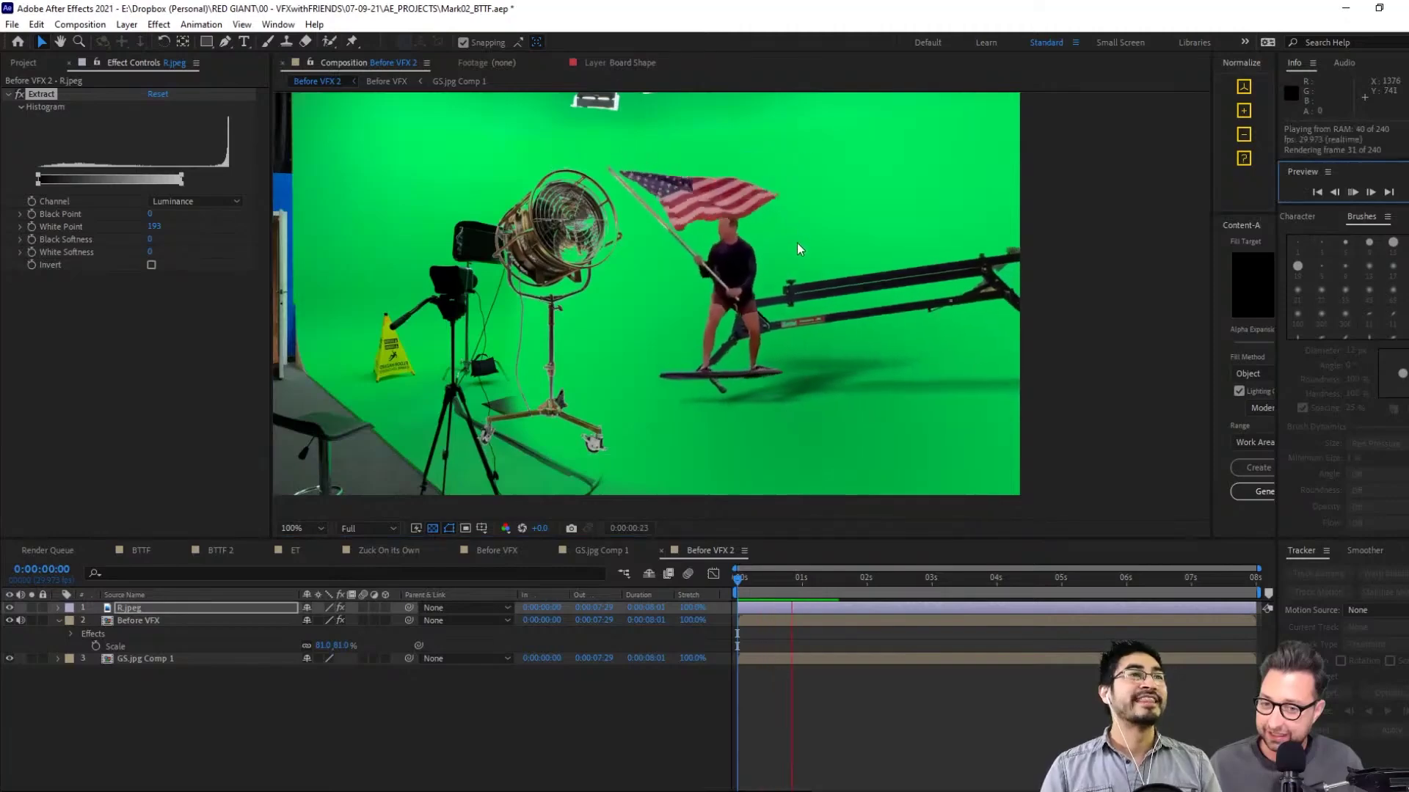
{"action": "left_click", "coordinate": [1005, 425]}
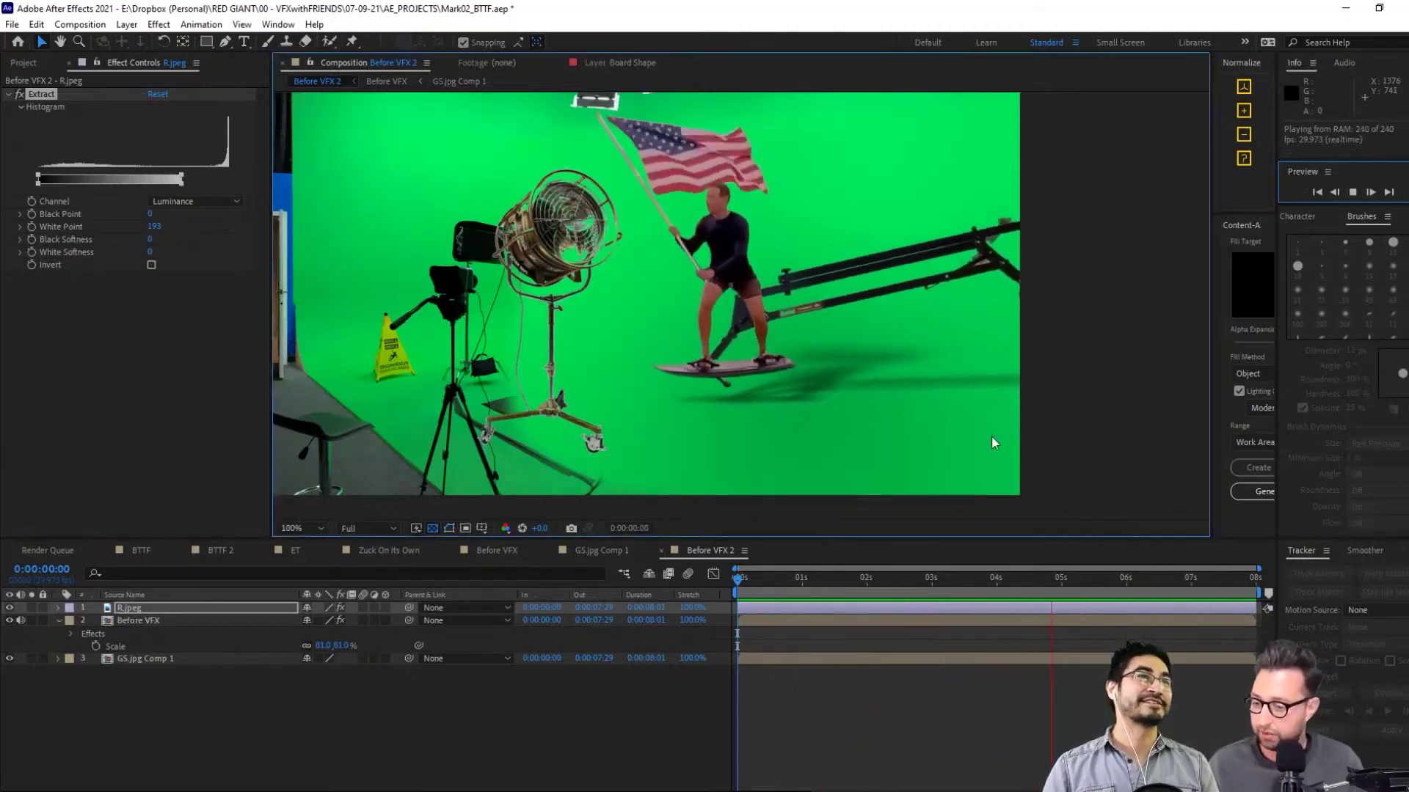
{"action": "left_click", "coordinate": [28, 64]}
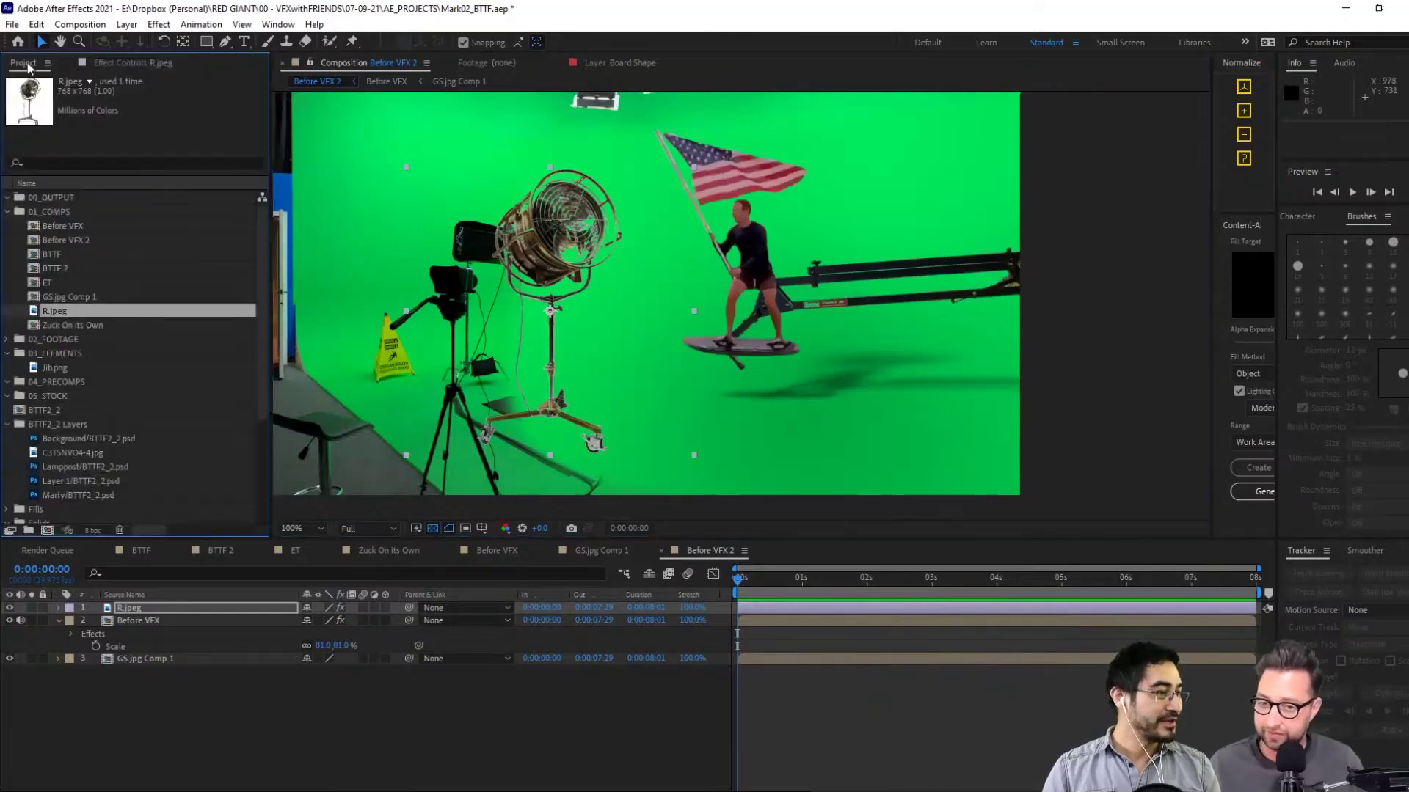
Add ZuckPlate.mov from the 02_FOOTAGE folder as the topmost layer of the Before VFX 2 composition
{"action": "left_click", "coordinate": [90, 355]}
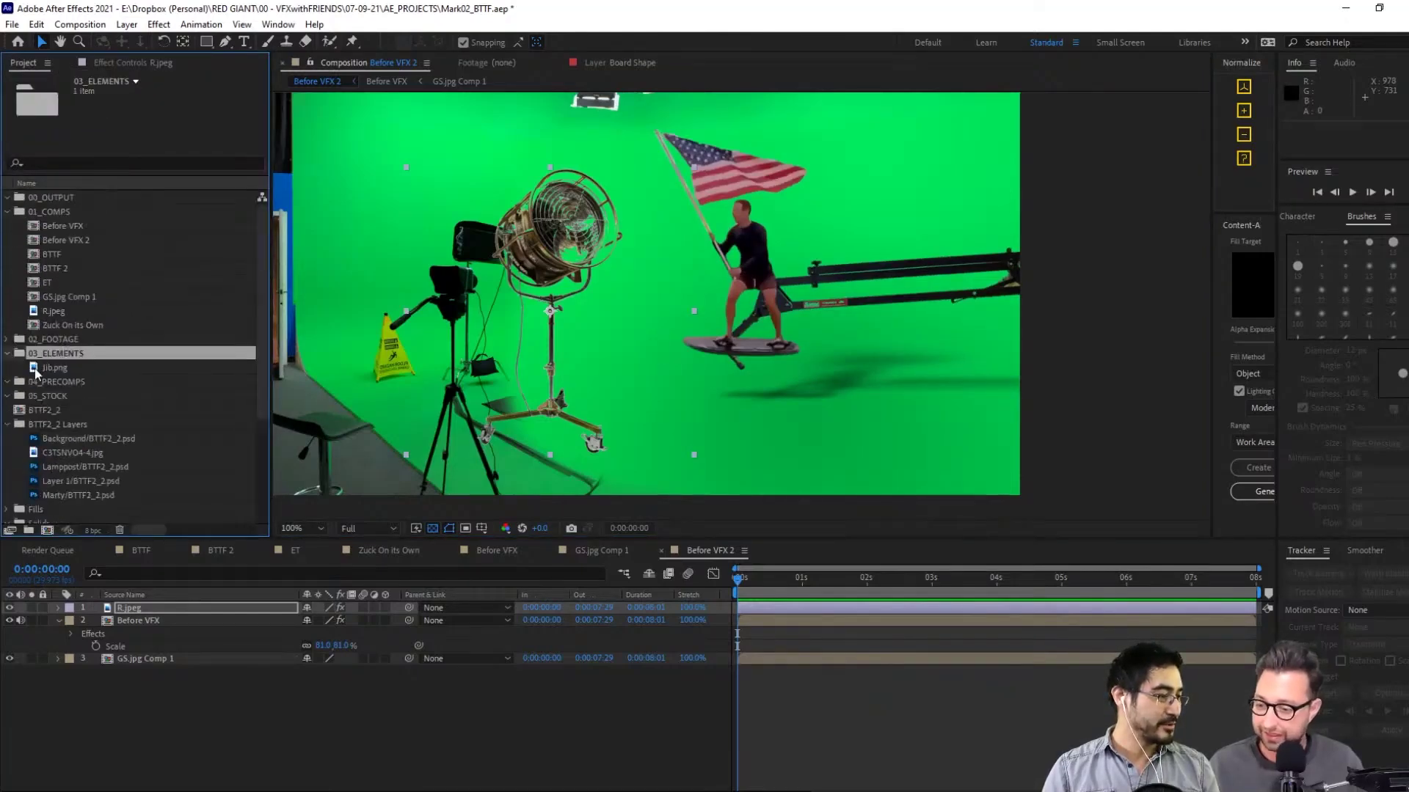
{"action": "left_click", "coordinate": [8, 339]}
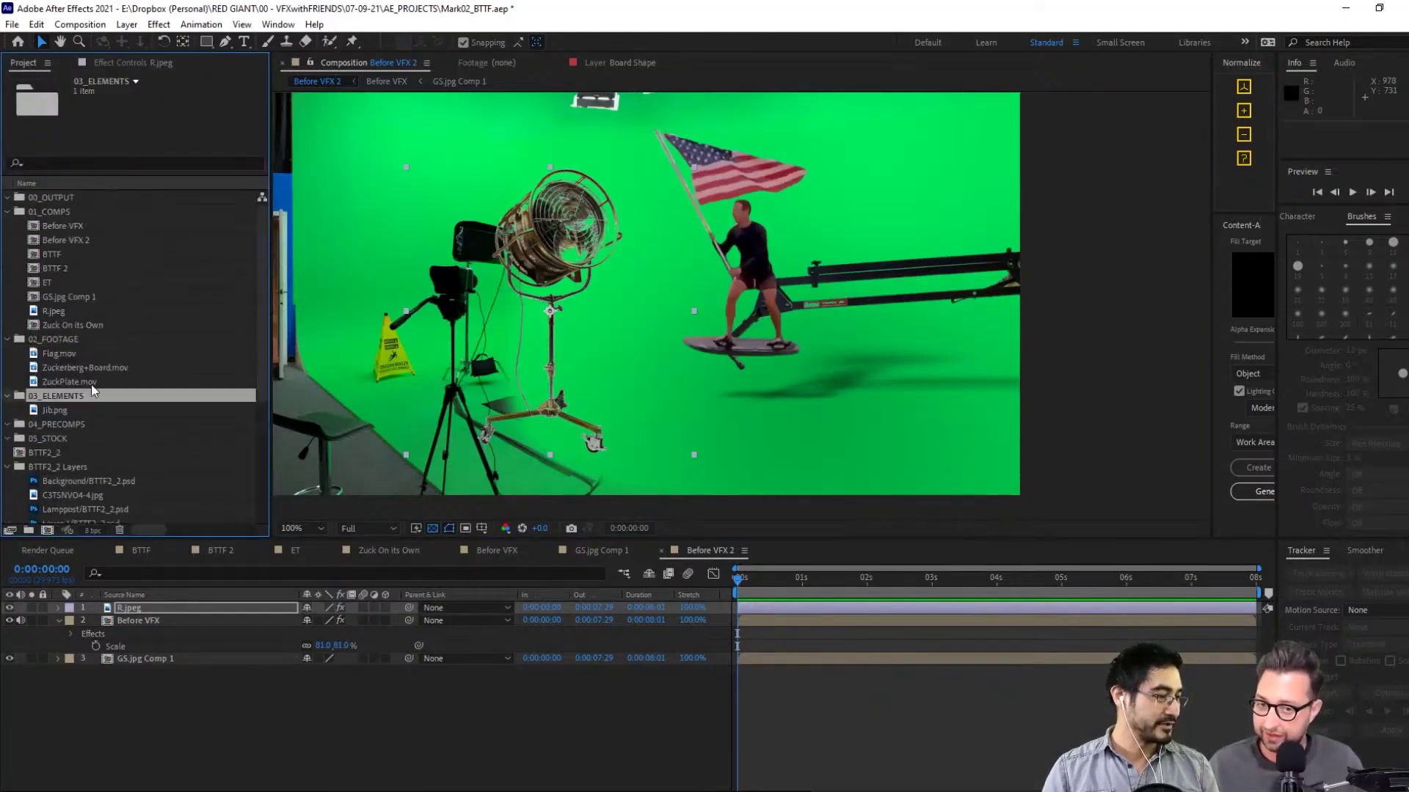
{"action": "left_click_drag", "start_coordinate": [91, 384], "coordinate": [262, 606]}
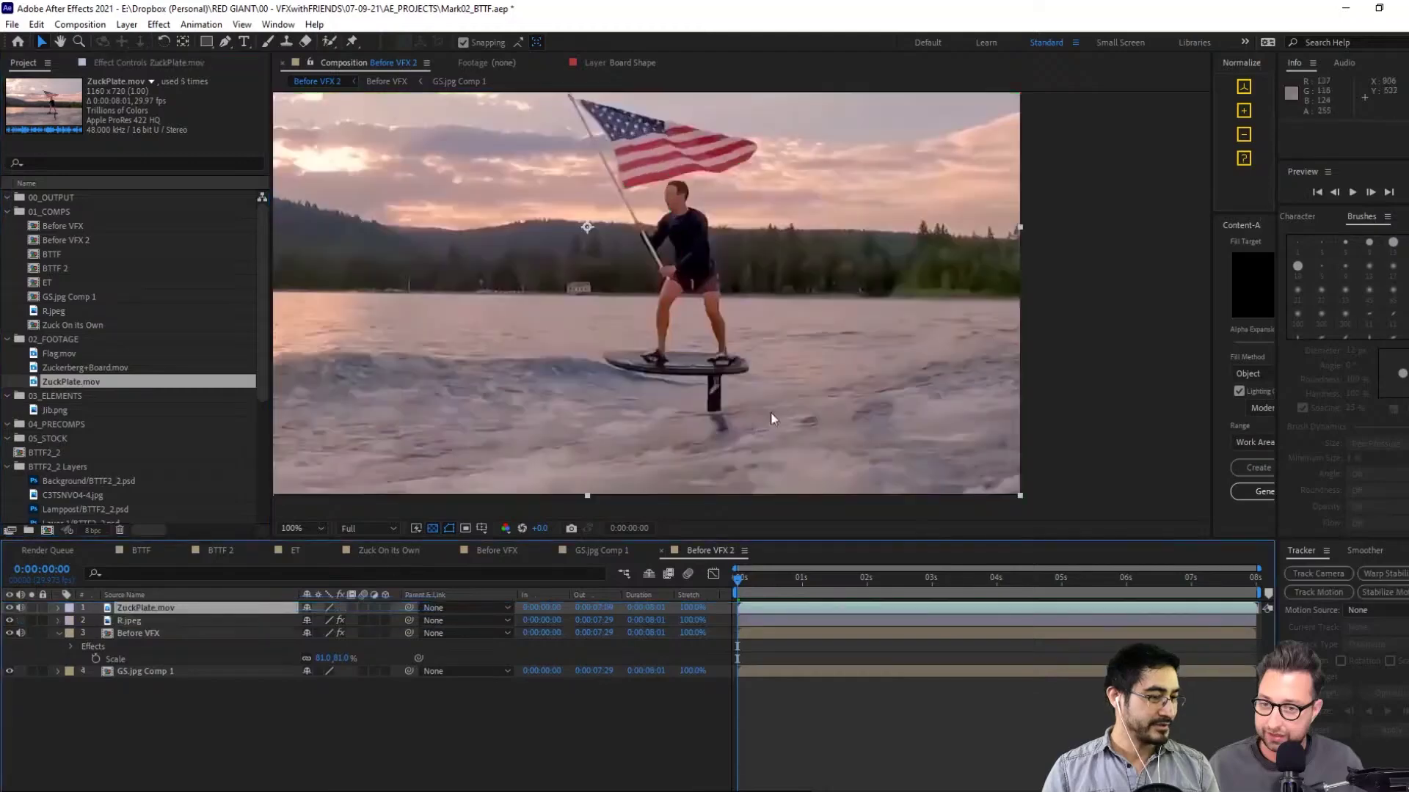
Apply the Linear Wipe effect to ZuckPlate.mov and test it by partly wiping the plate away to show the green-screen set
{"action": "key", "text": "ctrl+space"}
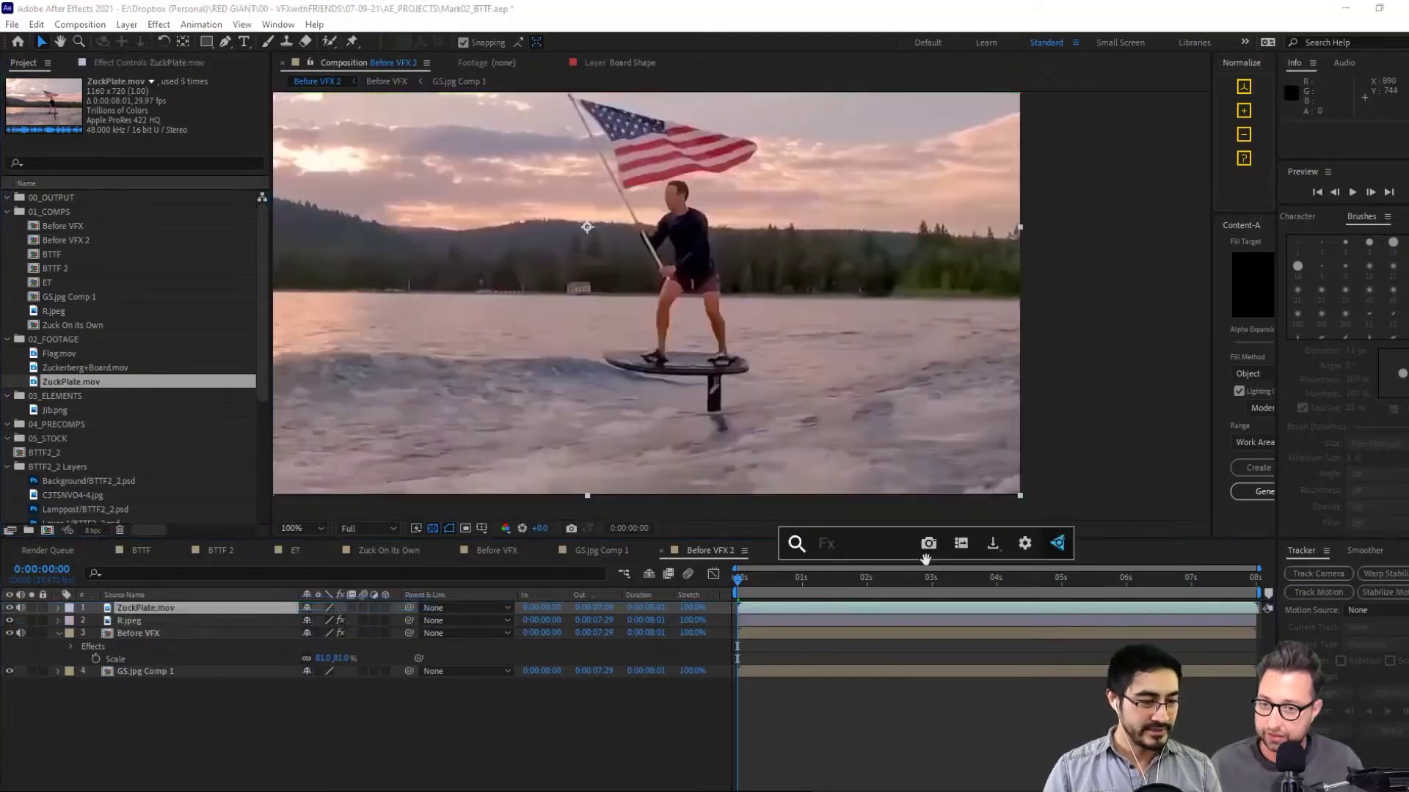
{"action": "type", "text": "li"}
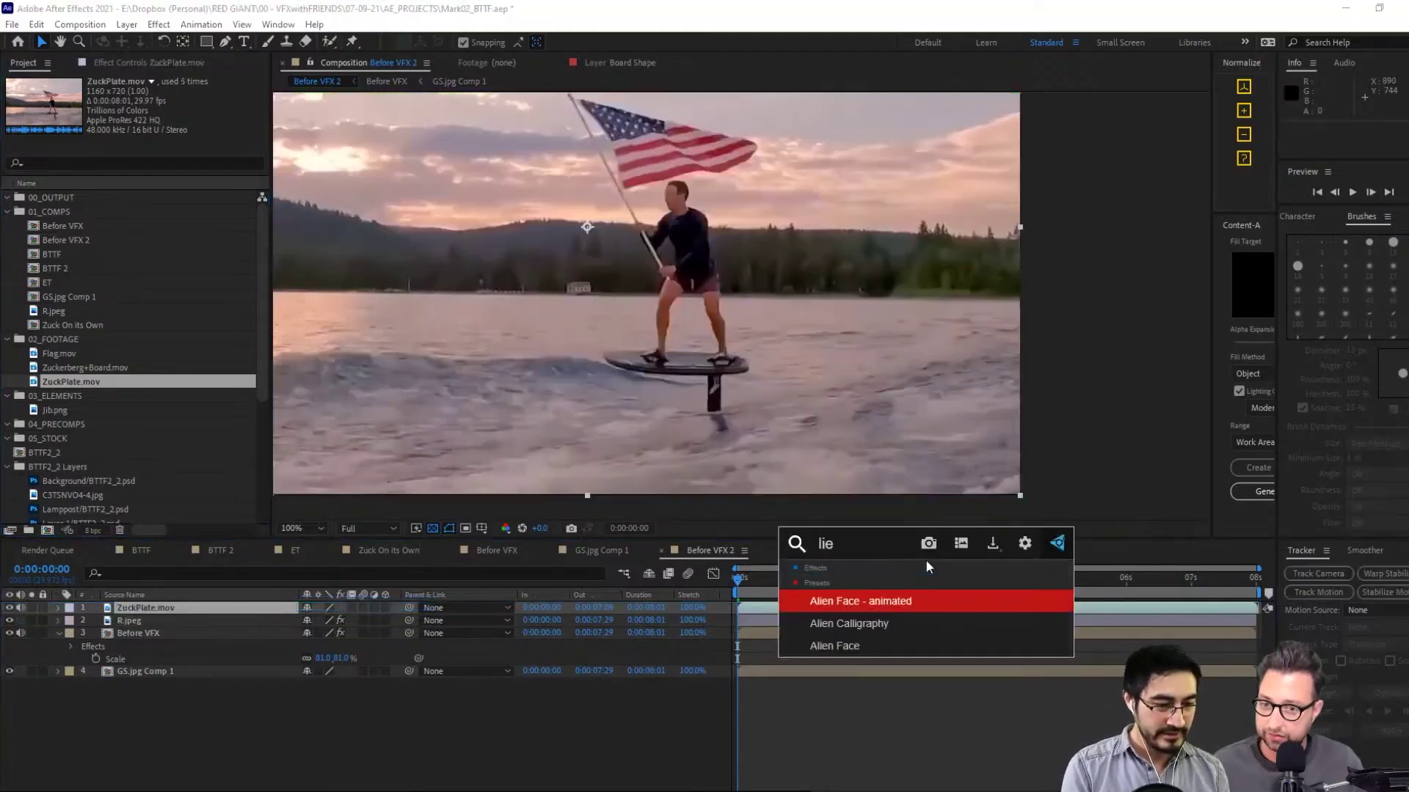
{"action": "type", "text": "ne"}
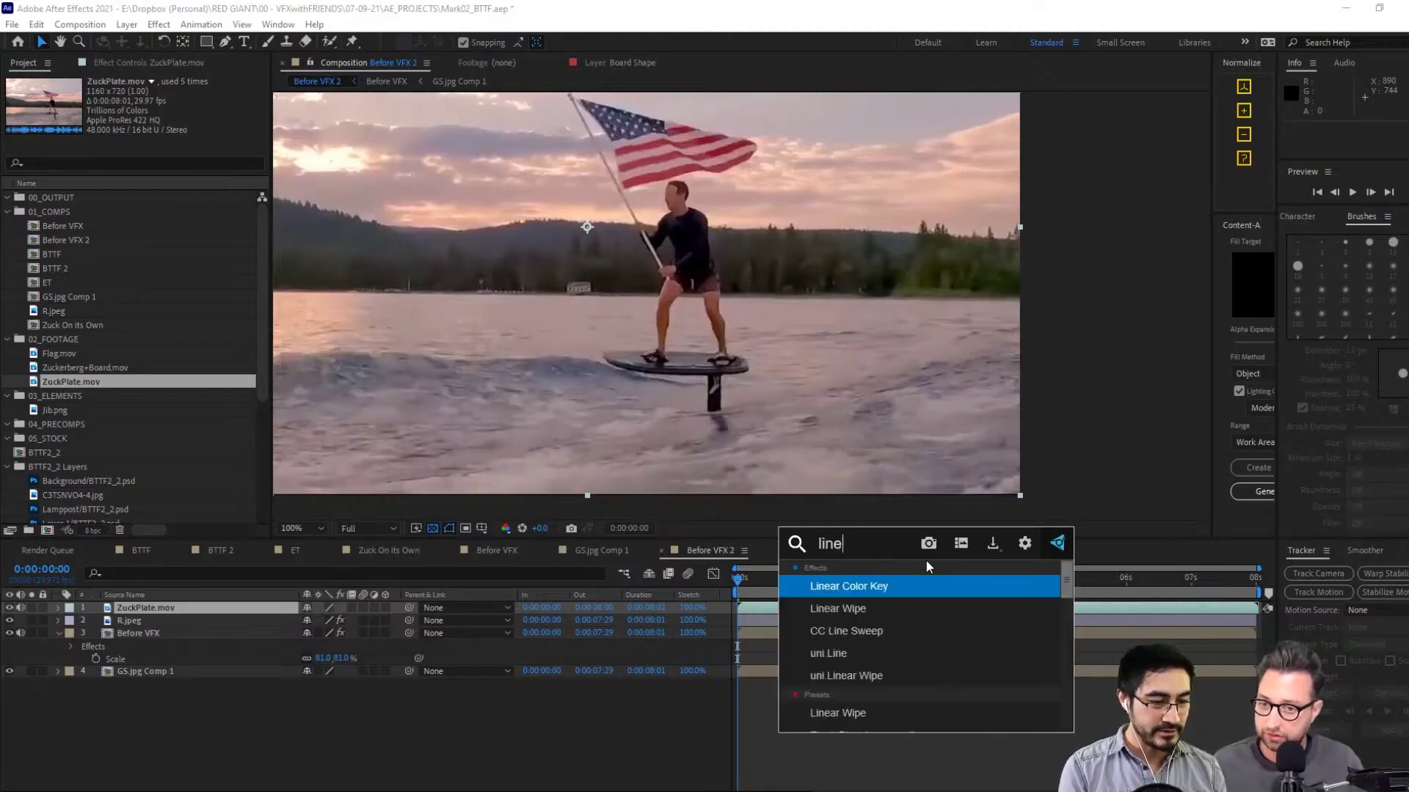
{"action": "key", "text": "Down"}
{"action": "key", "text": "Return"}
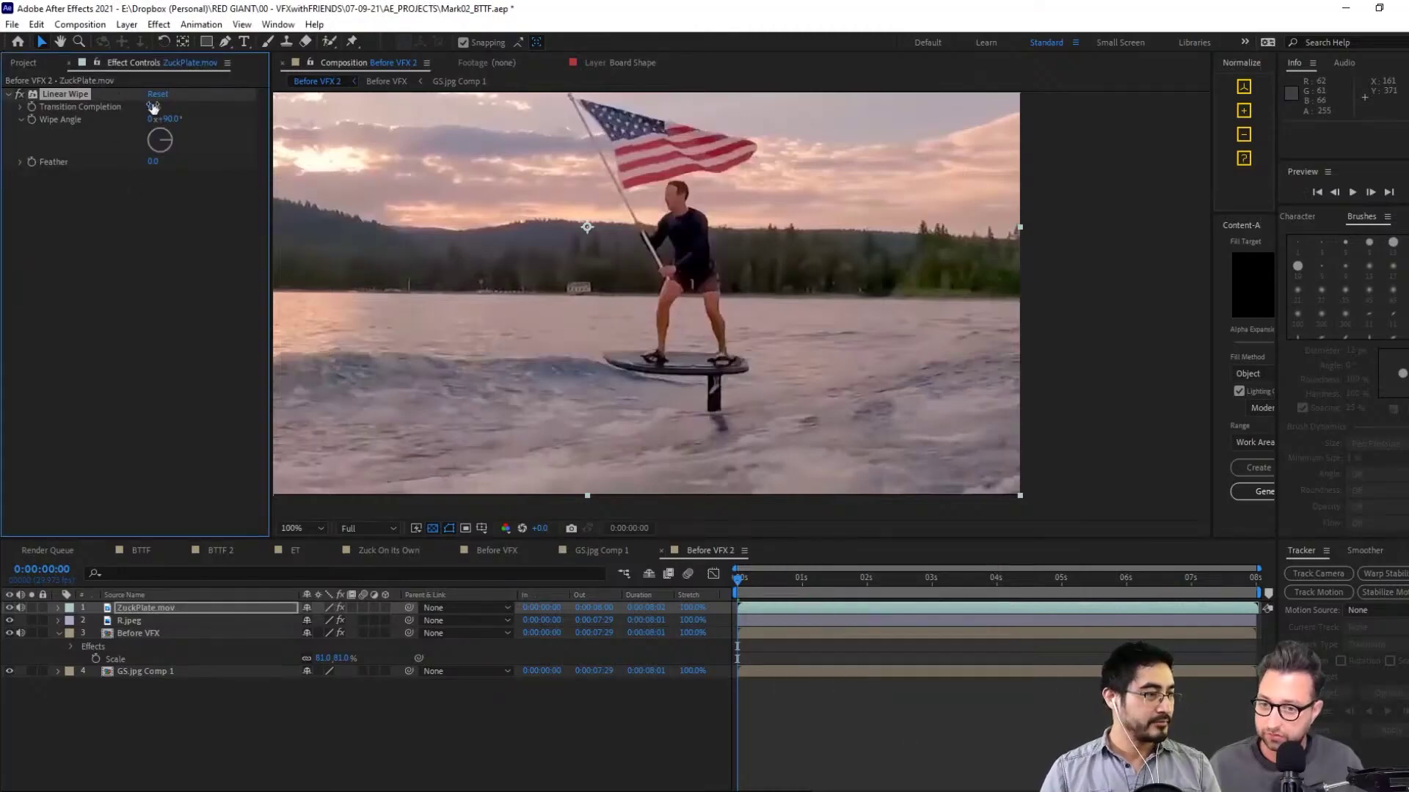
{"action": "left_click_drag", "start_coordinate": [153, 107], "coordinate": [192, 107]}
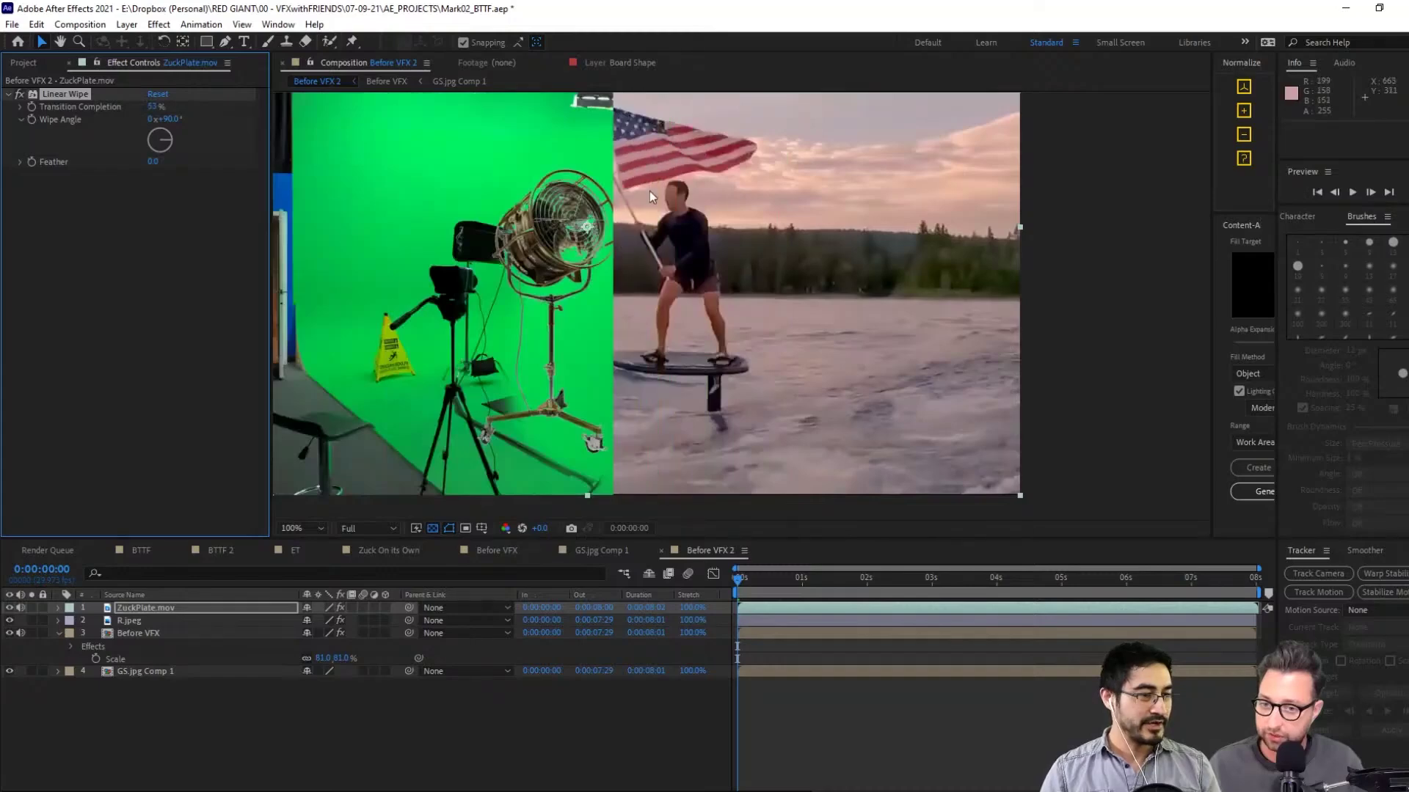
Copy the Position and Scale of the Before VFX layer onto the ZuckPlate.mov layer
{"action": "key", "text": "comma"}
{"action": "left_click", "coordinate": [151, 633]}
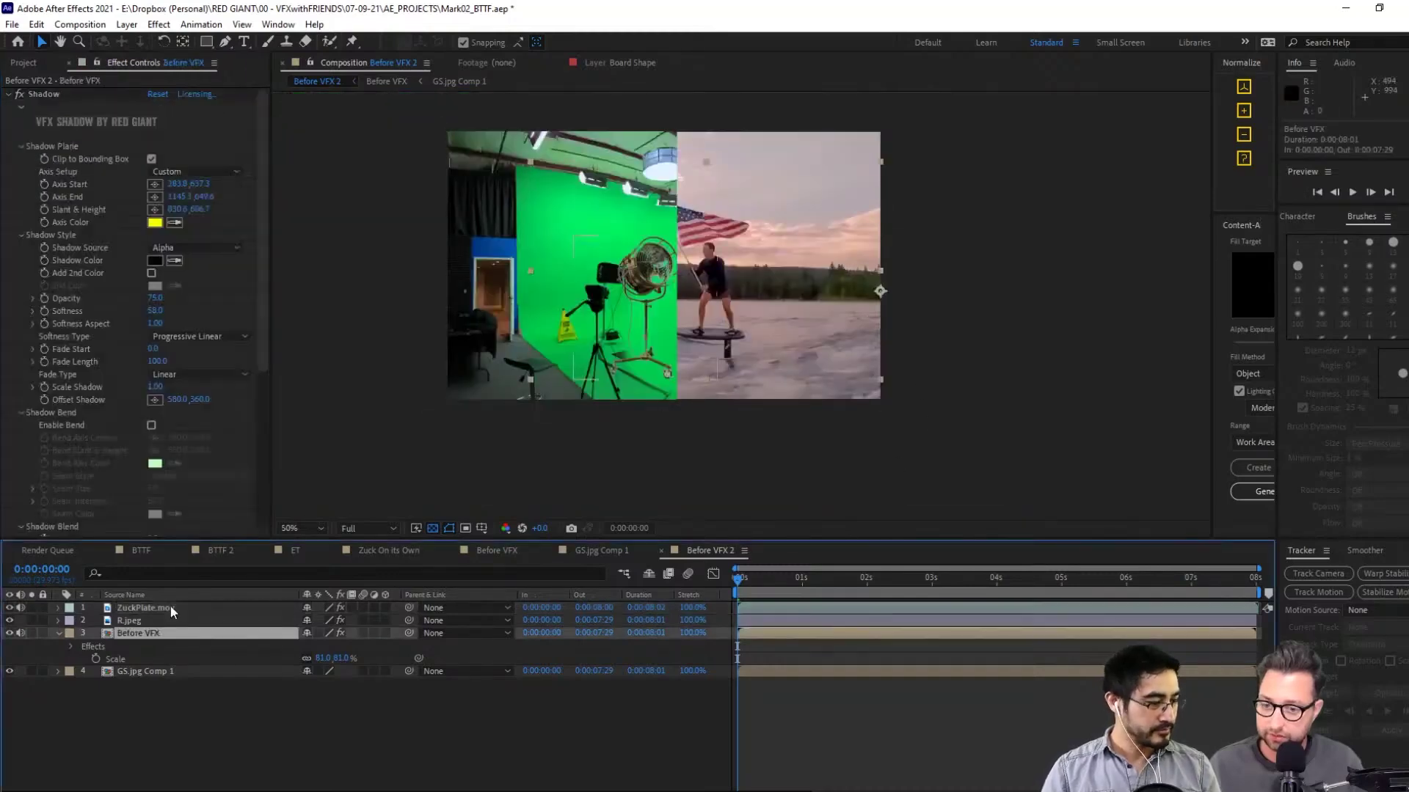
{"action": "left_click", "coordinate": [170, 607]}
{"action": "left_click", "coordinate": [173, 633]}
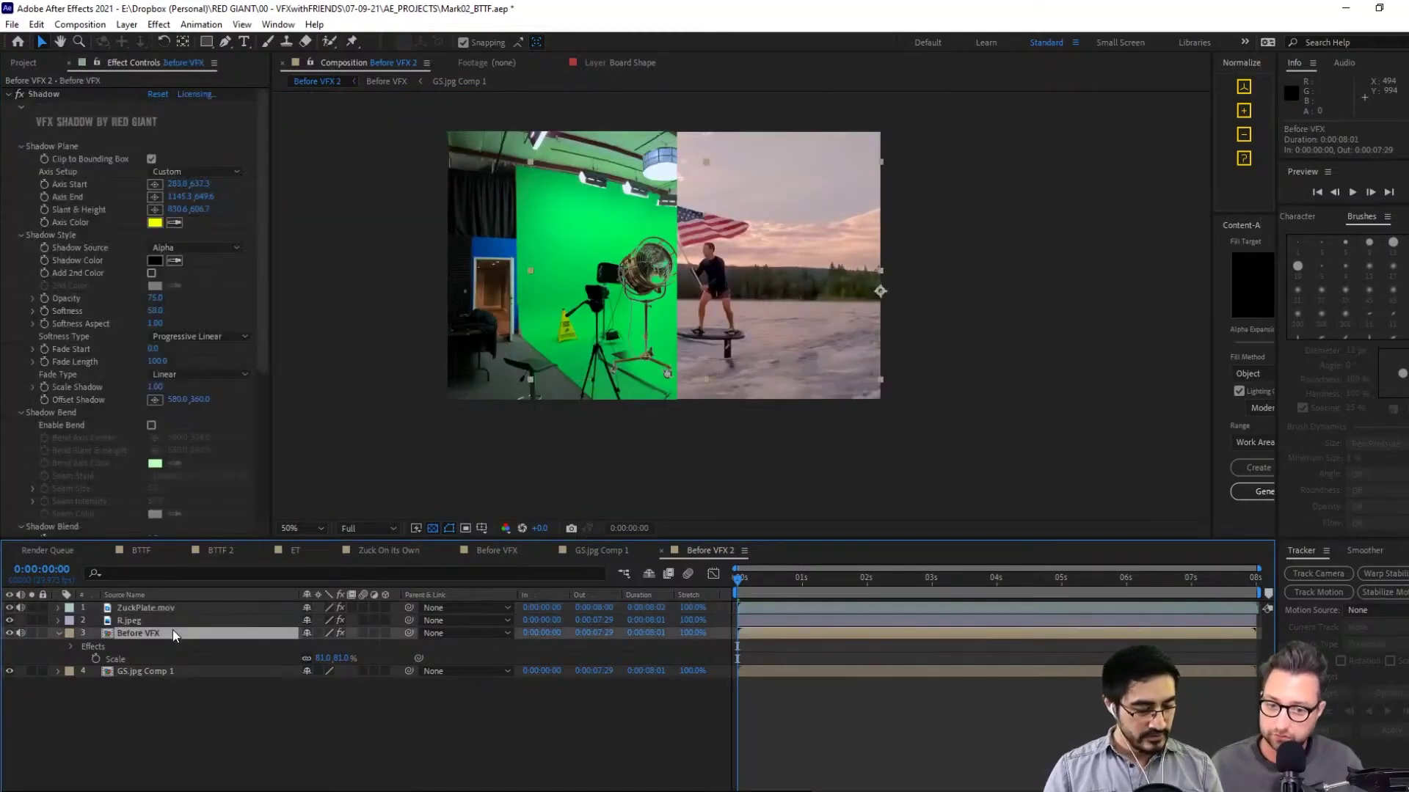
{"action": "key", "text": "p"}
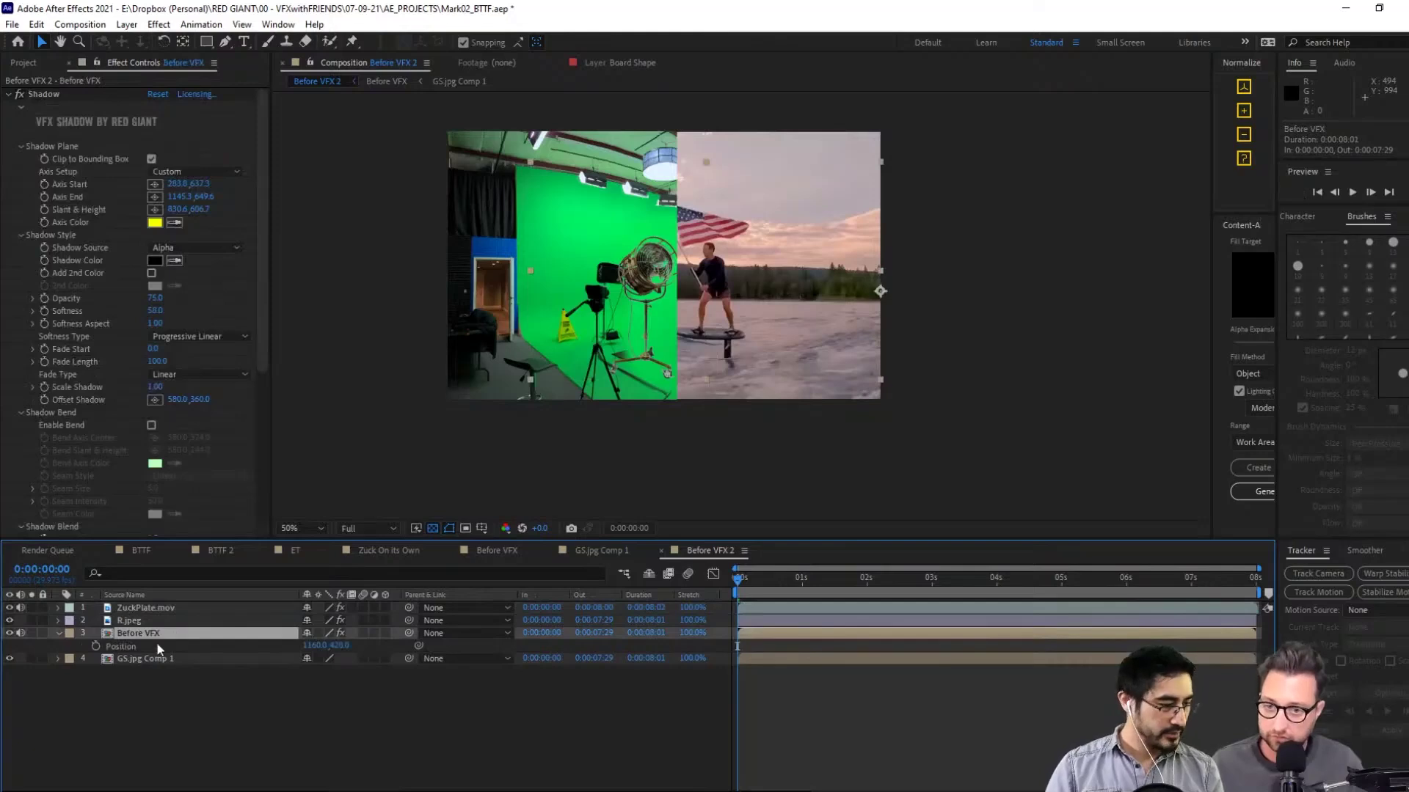
{"action": "key", "text": "Return"}
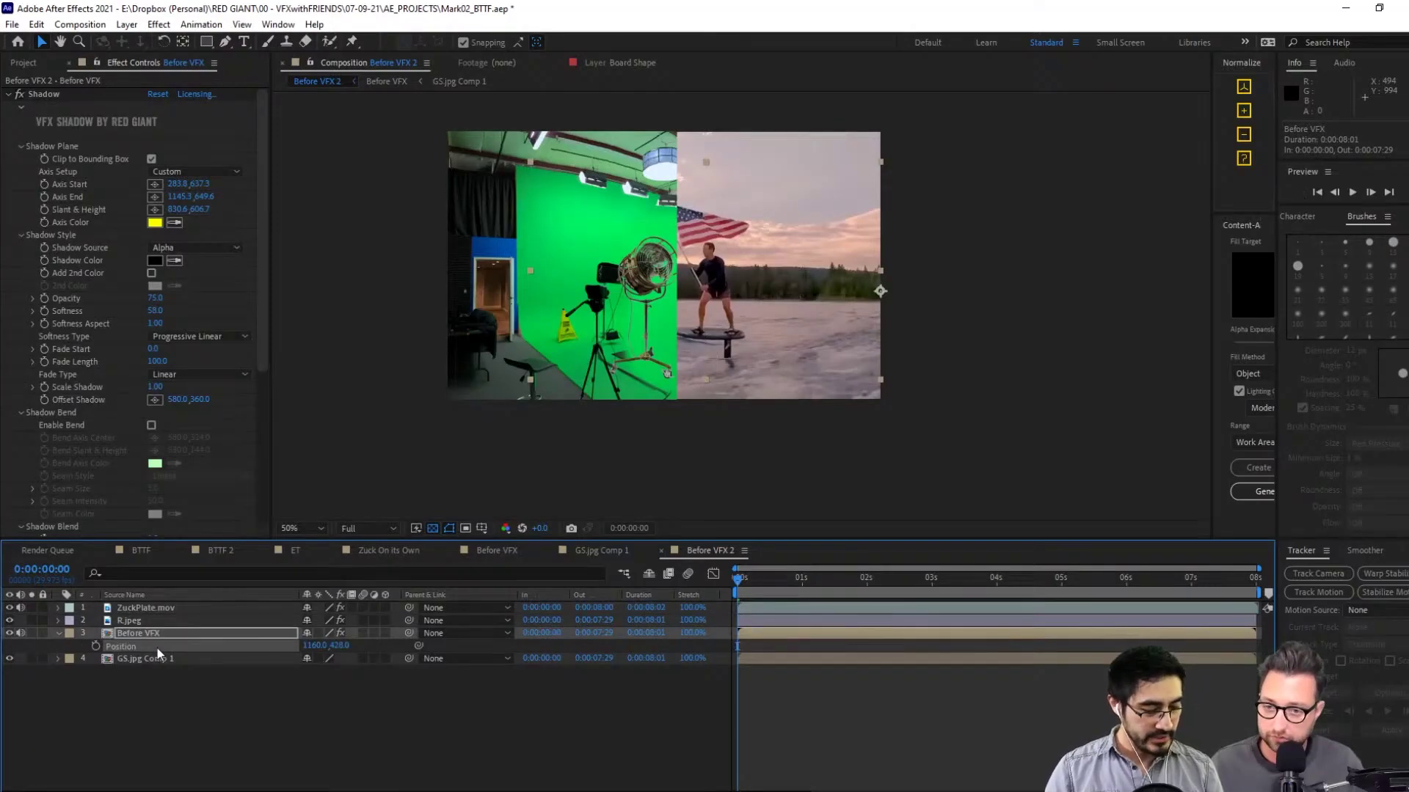
{"action": "key", "text": "shift+s"}
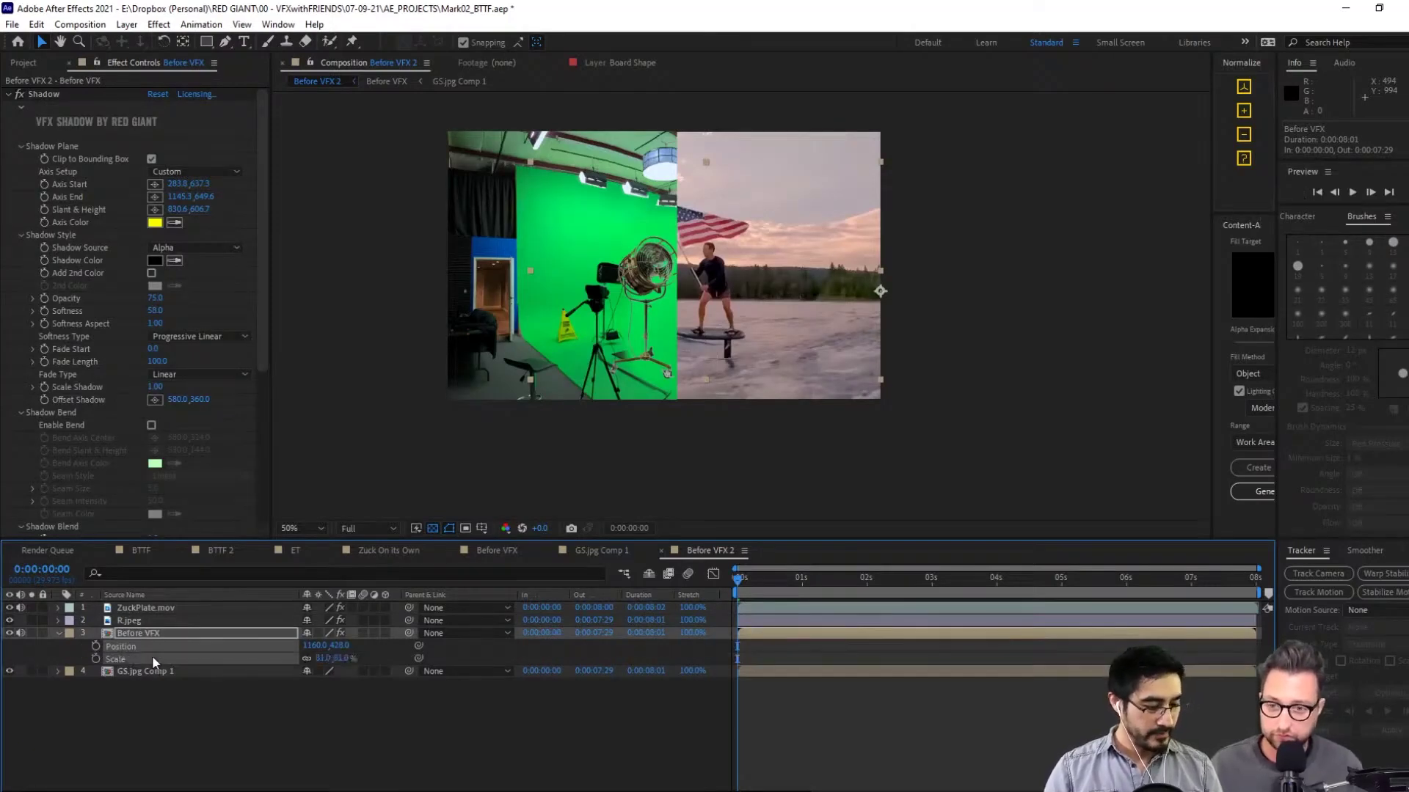
{"action": "left_click", "coordinate": [158, 610]}
{"action": "key", "text": "Return"}
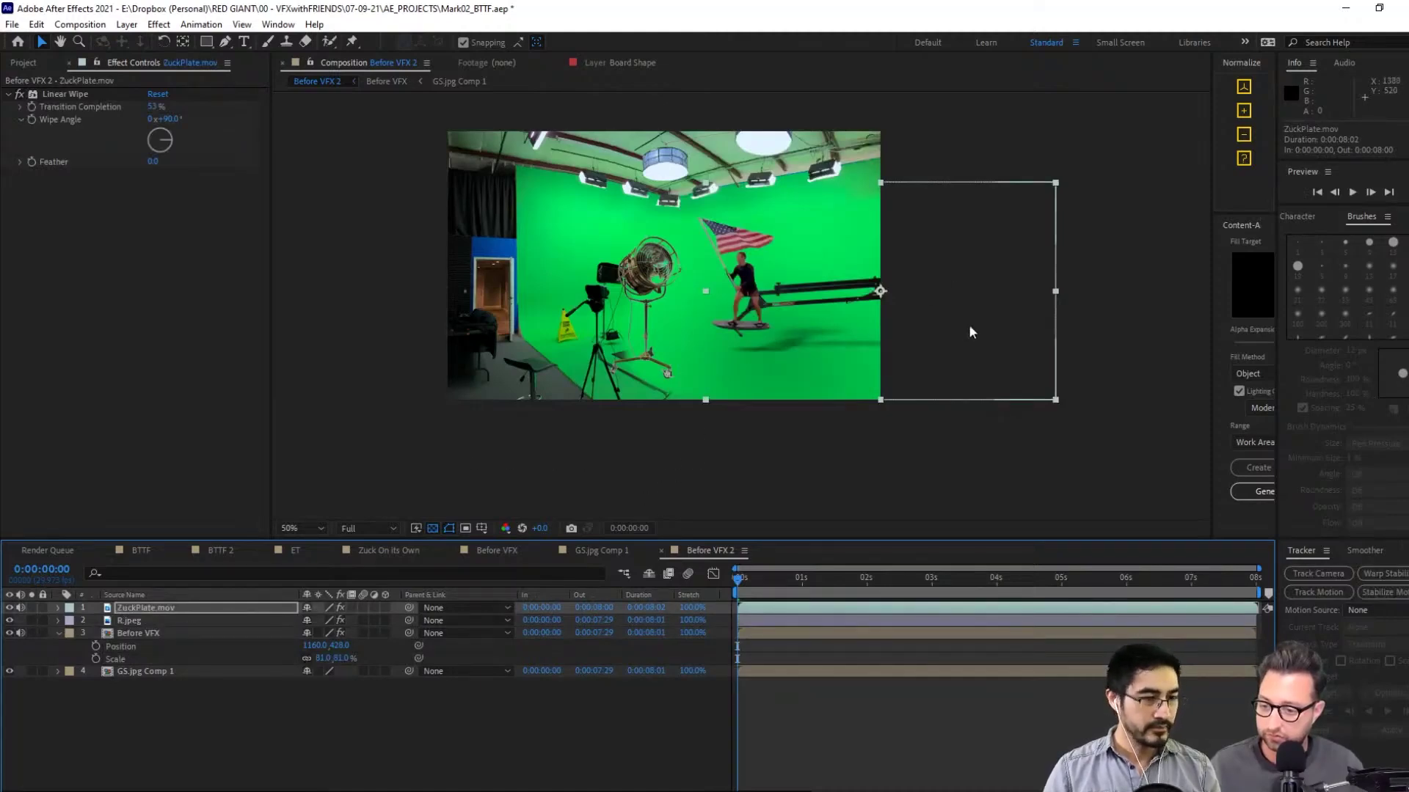
{"action": "left_click", "coordinate": [983, 345]}
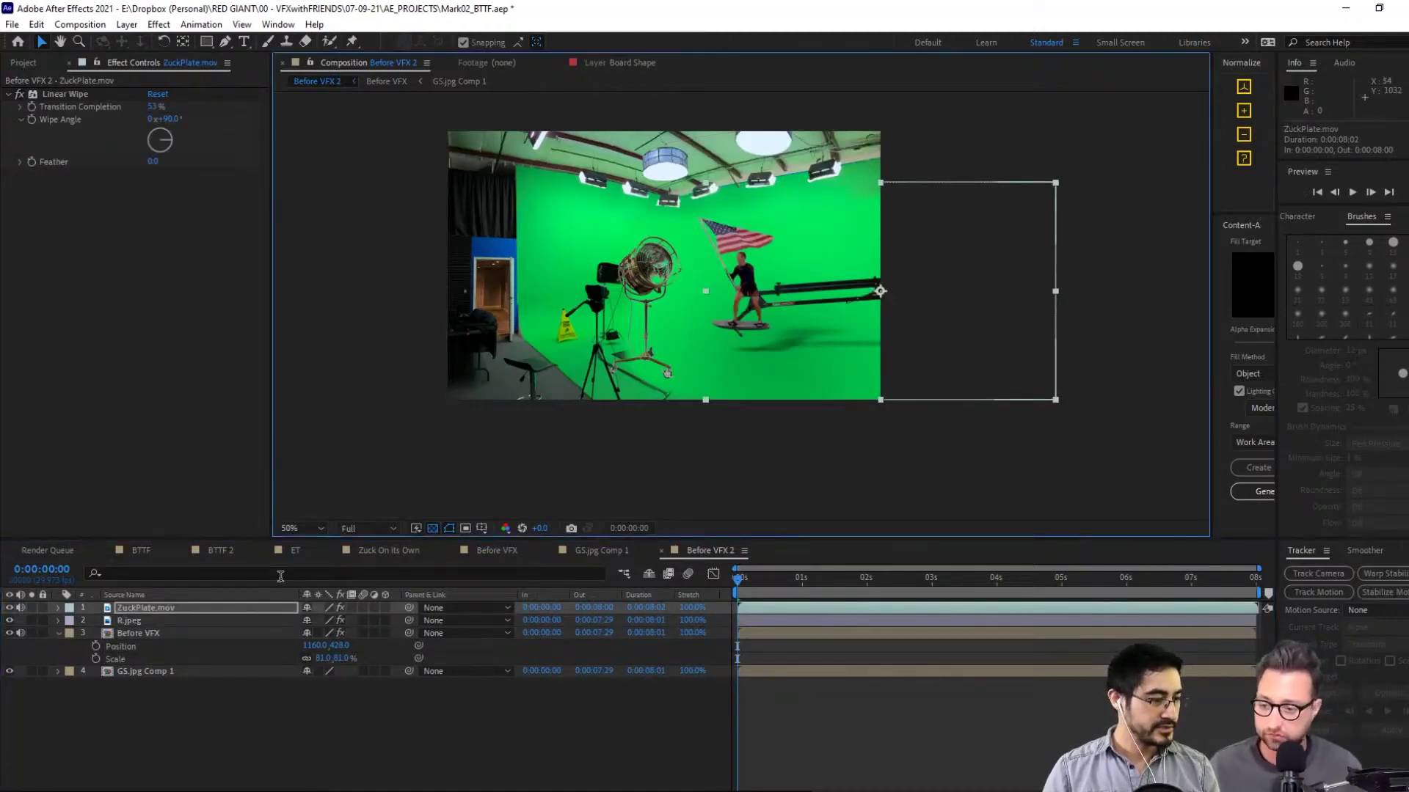
Copy the Before VFX layer's Anchor Point onto ZuckPlate.mov to align the plate with the green-screen rider
{"action": "left_click", "coordinate": [209, 633]}
{"action": "key", "text": "shift+a"}
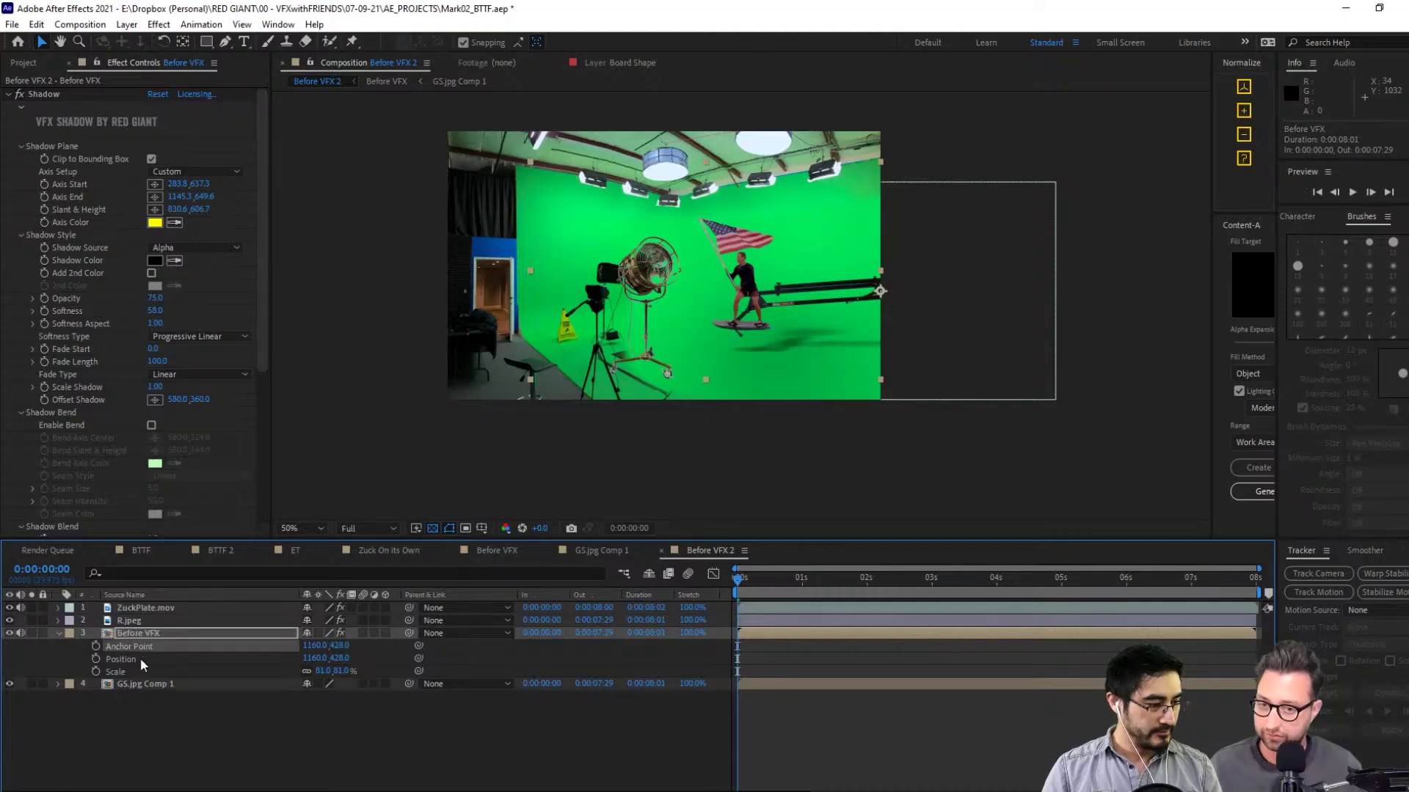
{"action": "left_click", "coordinate": [173, 607]}
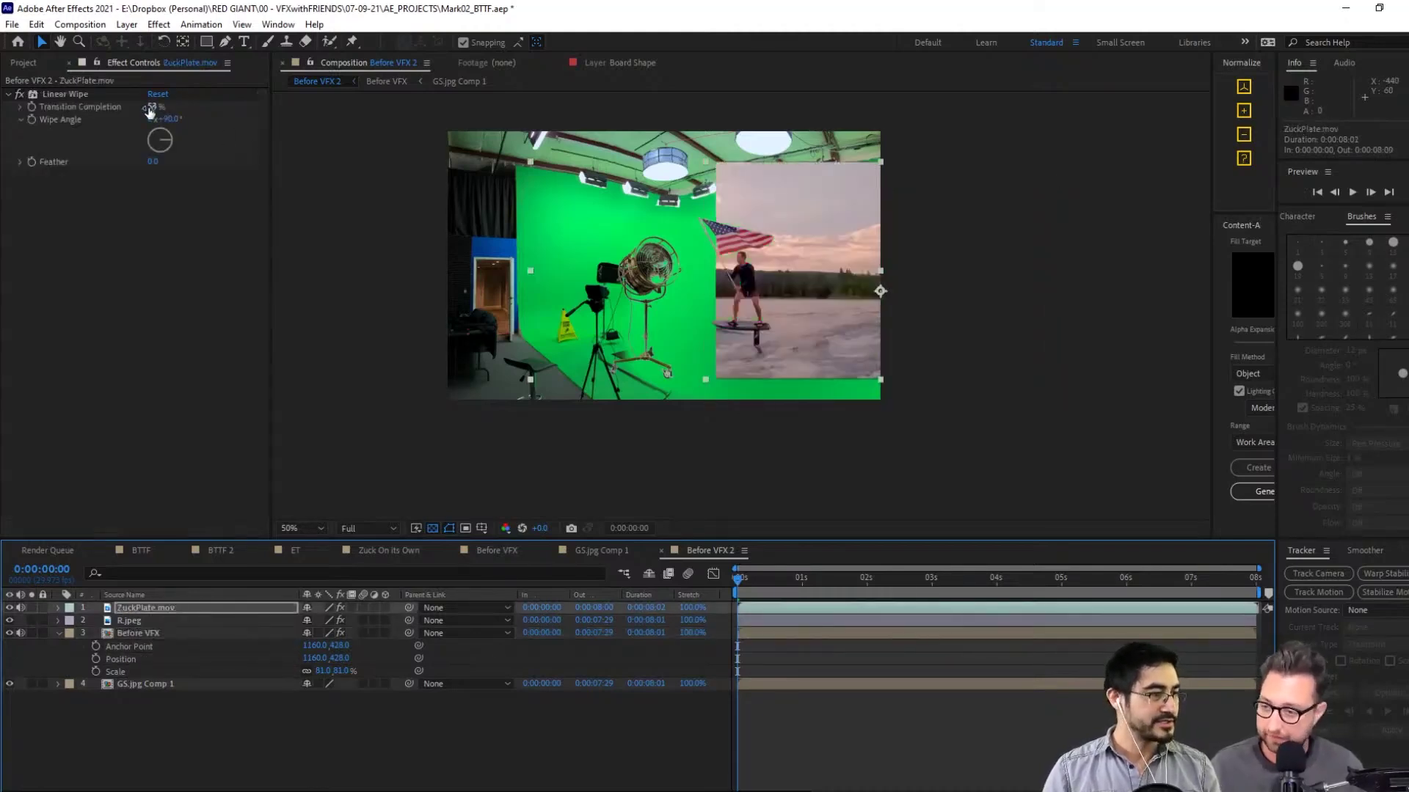
Keyframe the Linear Wipe's Transition Completion on ZuckPlate.mov from 0% at the start to 100% at 0:00:01:20
{"action": "left_click_drag", "start_coordinate": [152, 107], "coordinate": [133, 129]}
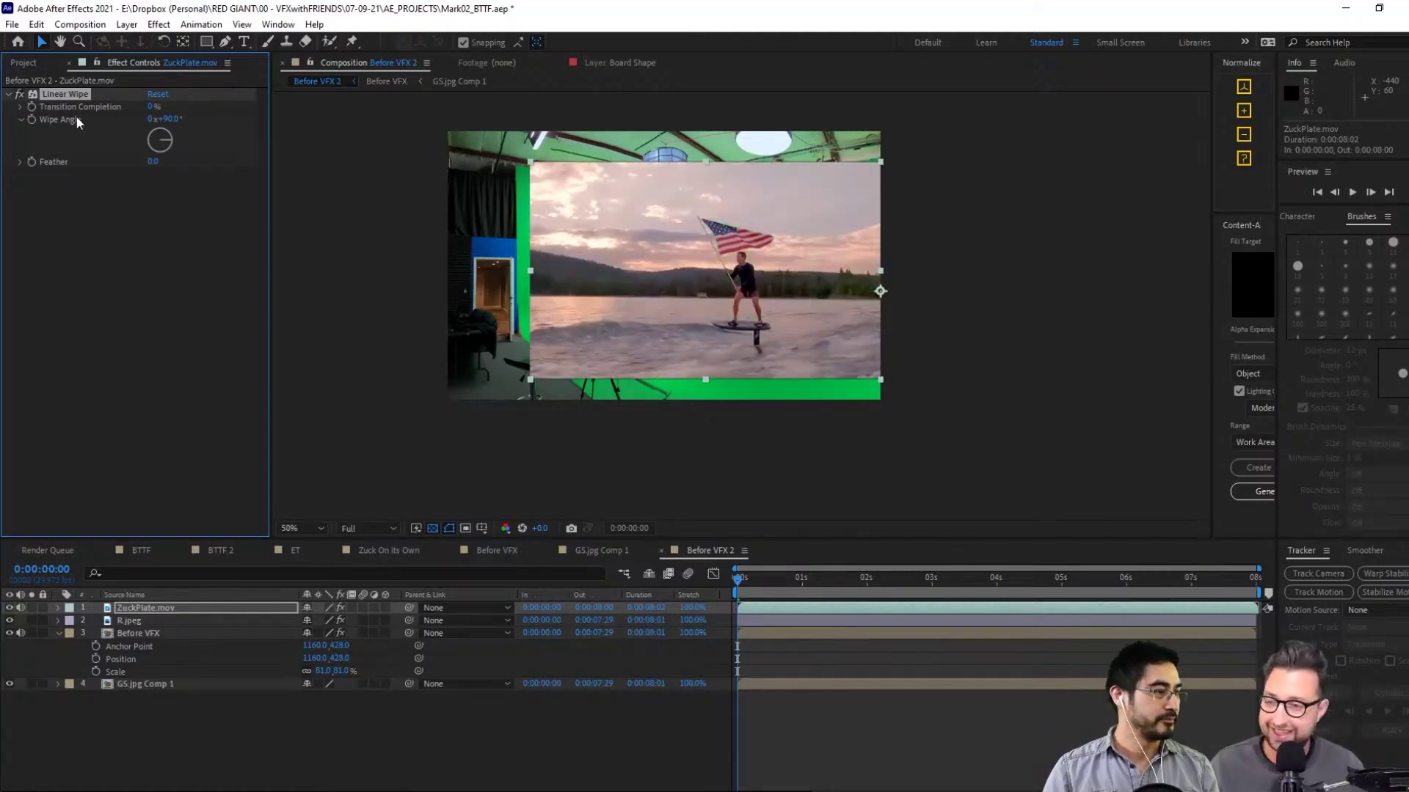
{"action": "left_click", "coordinate": [32, 107]}
{"action": "key", "text": "u"}
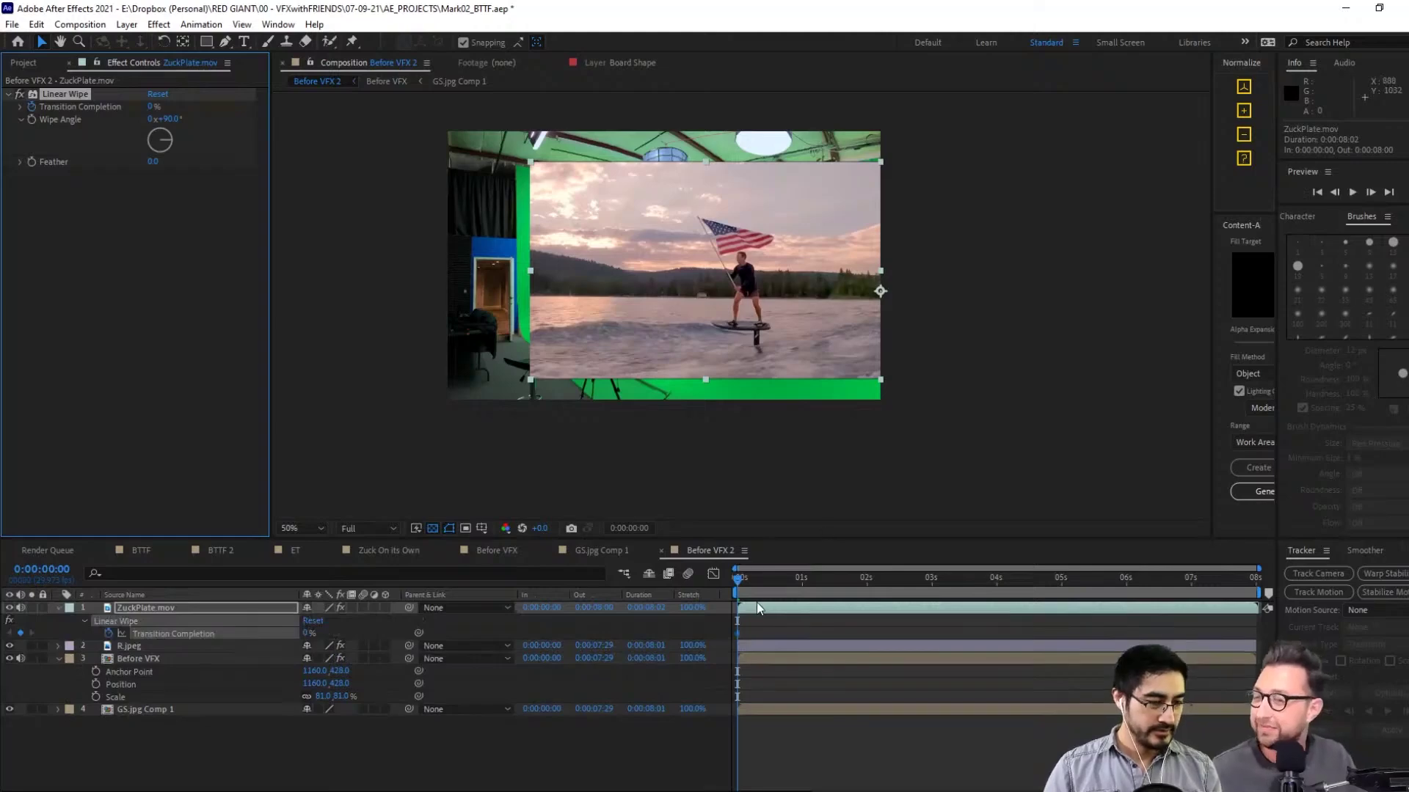
{"action": "left_click_drag", "start_coordinate": [763, 581], "coordinate": [845, 581]}
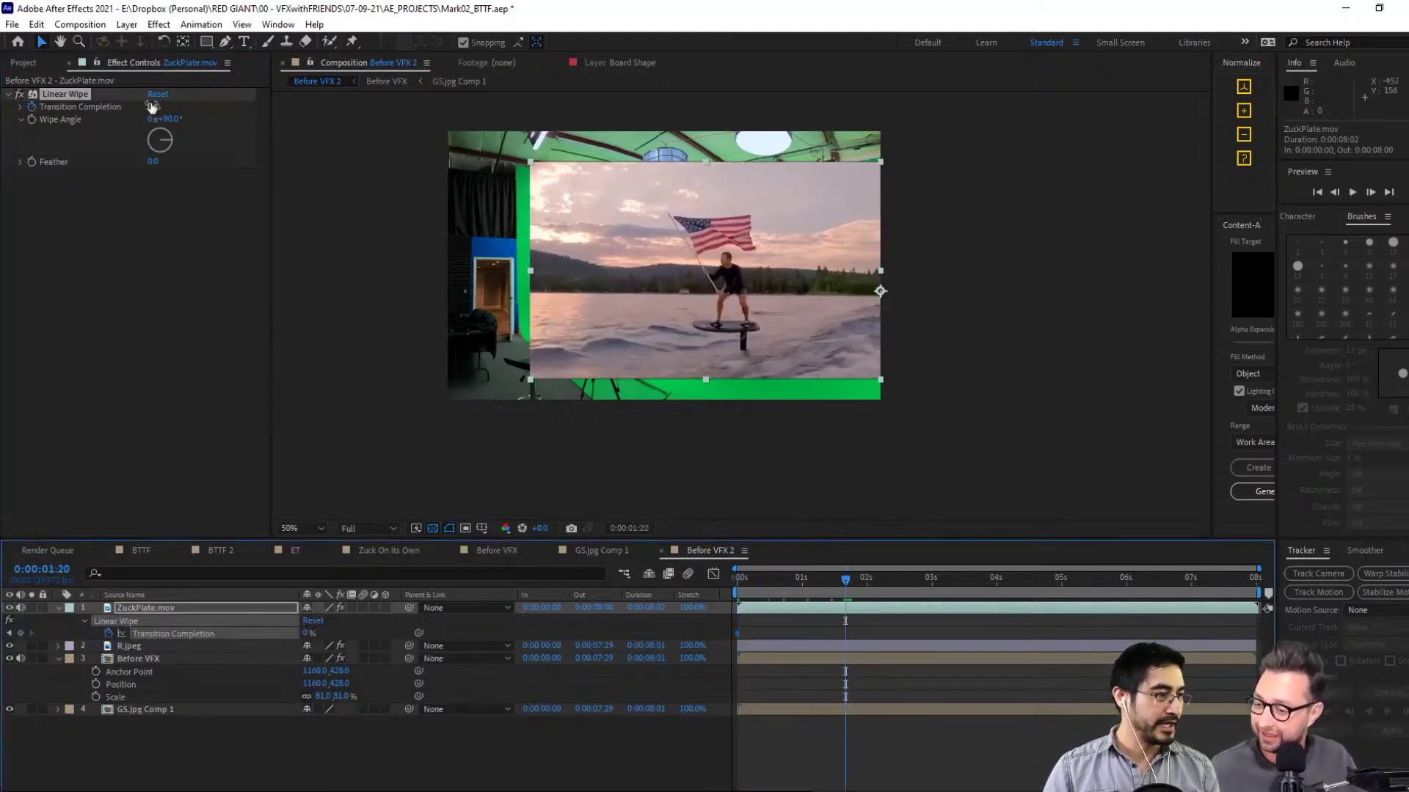
{"action": "left_click_drag", "start_coordinate": [152, 106], "coordinate": [228, 107]}
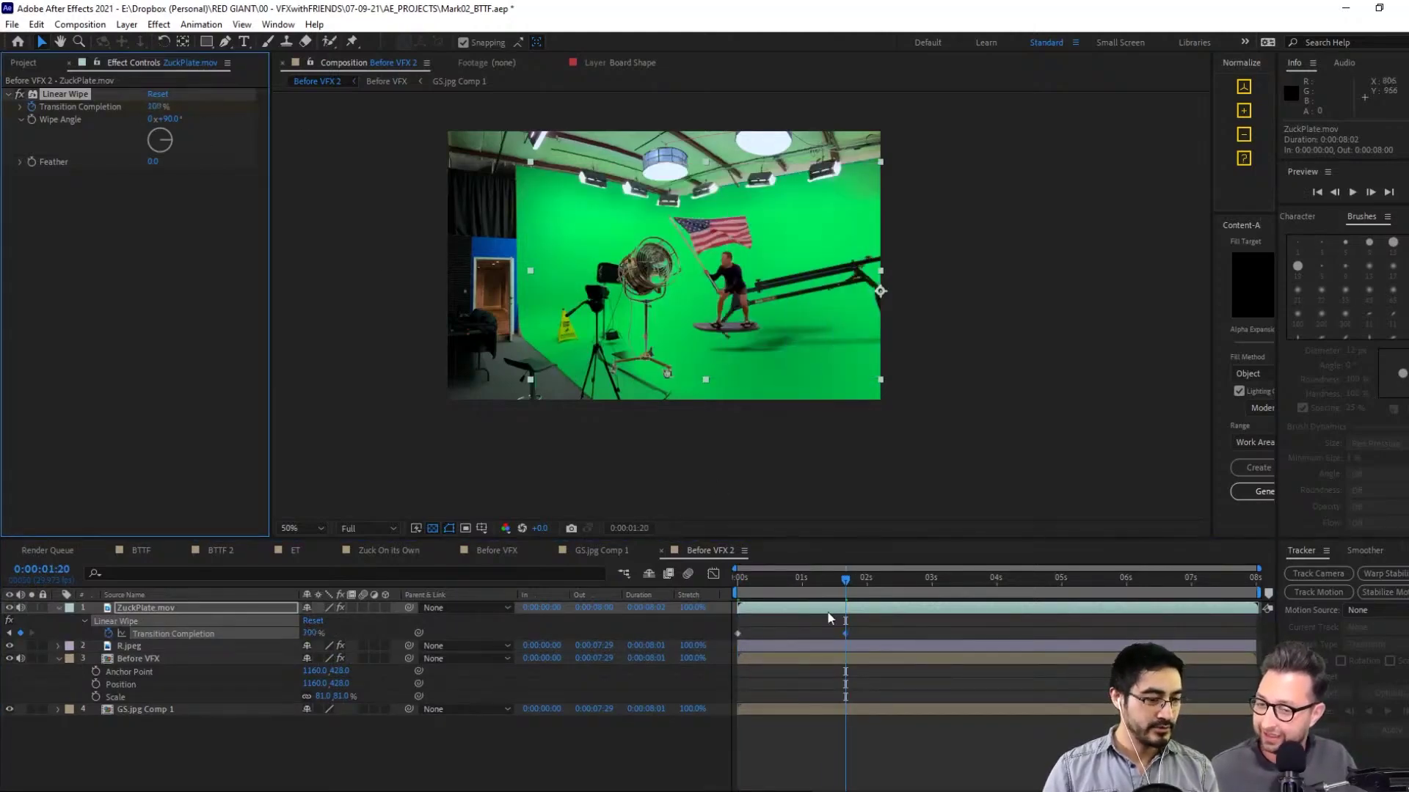
Hold the wipe at 100% with a keyframe between 4 and 5 seconds, and keyframe it back to 0% at 0:00:07:04
{"action": "left_click_drag", "start_coordinate": [857, 585], "coordinate": [1200, 581]}
{"action": "left_click", "coordinate": [310, 633]}
{"action": "type", "text": "0"}
{"action": "key", "text": "Return"}
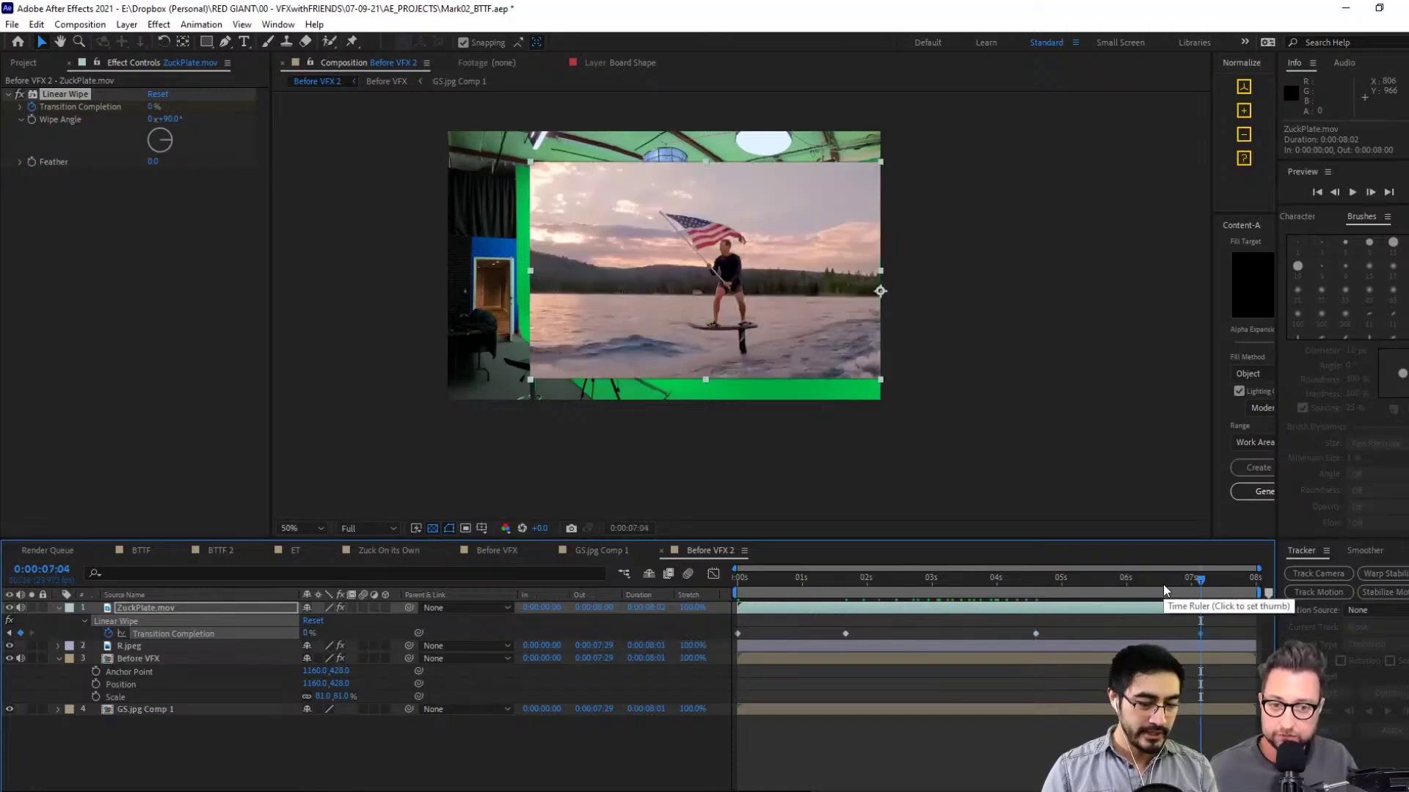
Preview the before-and-after wipe from the start of the Before VFX 2 composition
{"action": "left_click_drag", "start_coordinate": [1164, 584], "coordinate": [737, 584]}
{"action": "key", "text": "."}
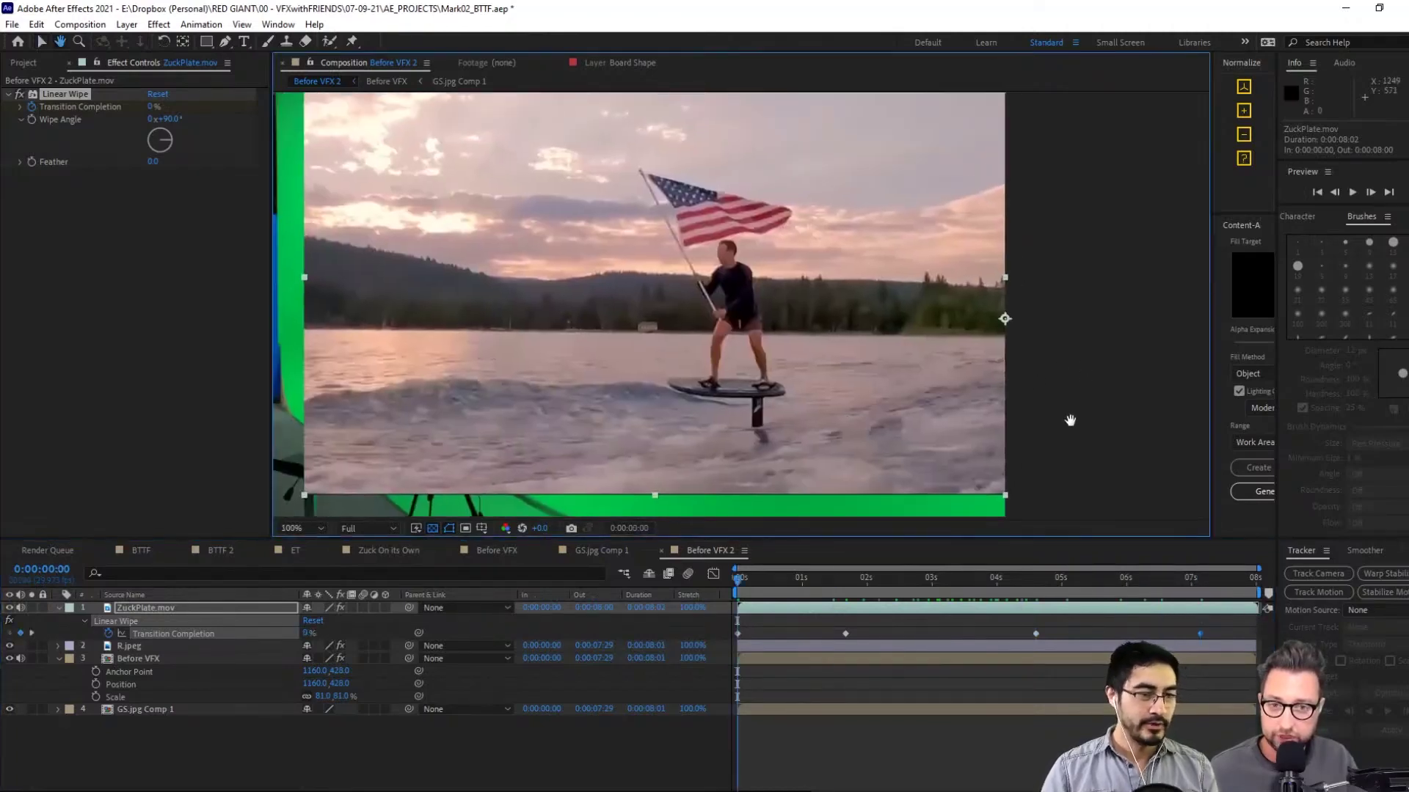
{"action": "left_click_drag", "start_coordinate": [1069, 418], "coordinate": [1125, 440]}
{"action": "left_click", "coordinate": [1357, 193]}
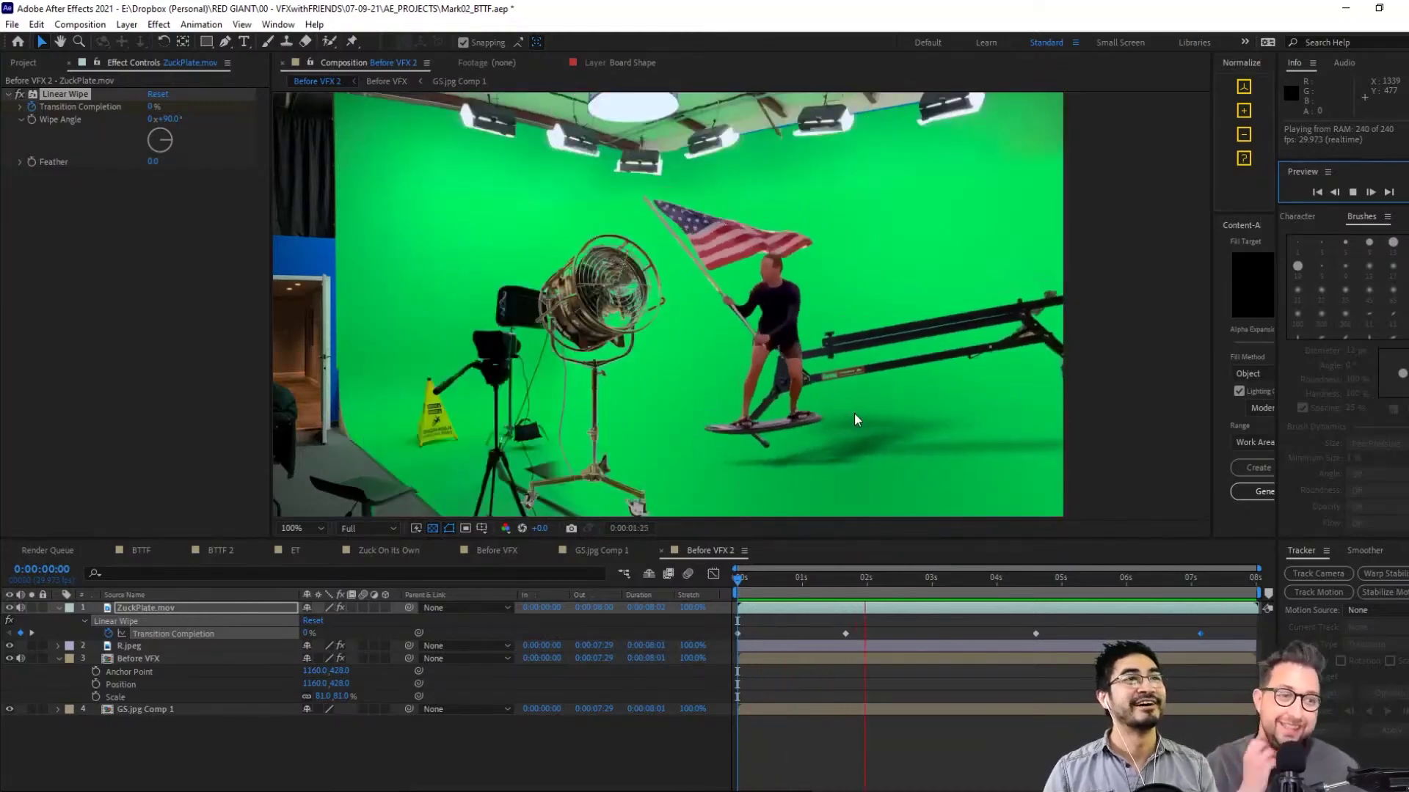
{"action": "left_click", "coordinate": [851, 422]}
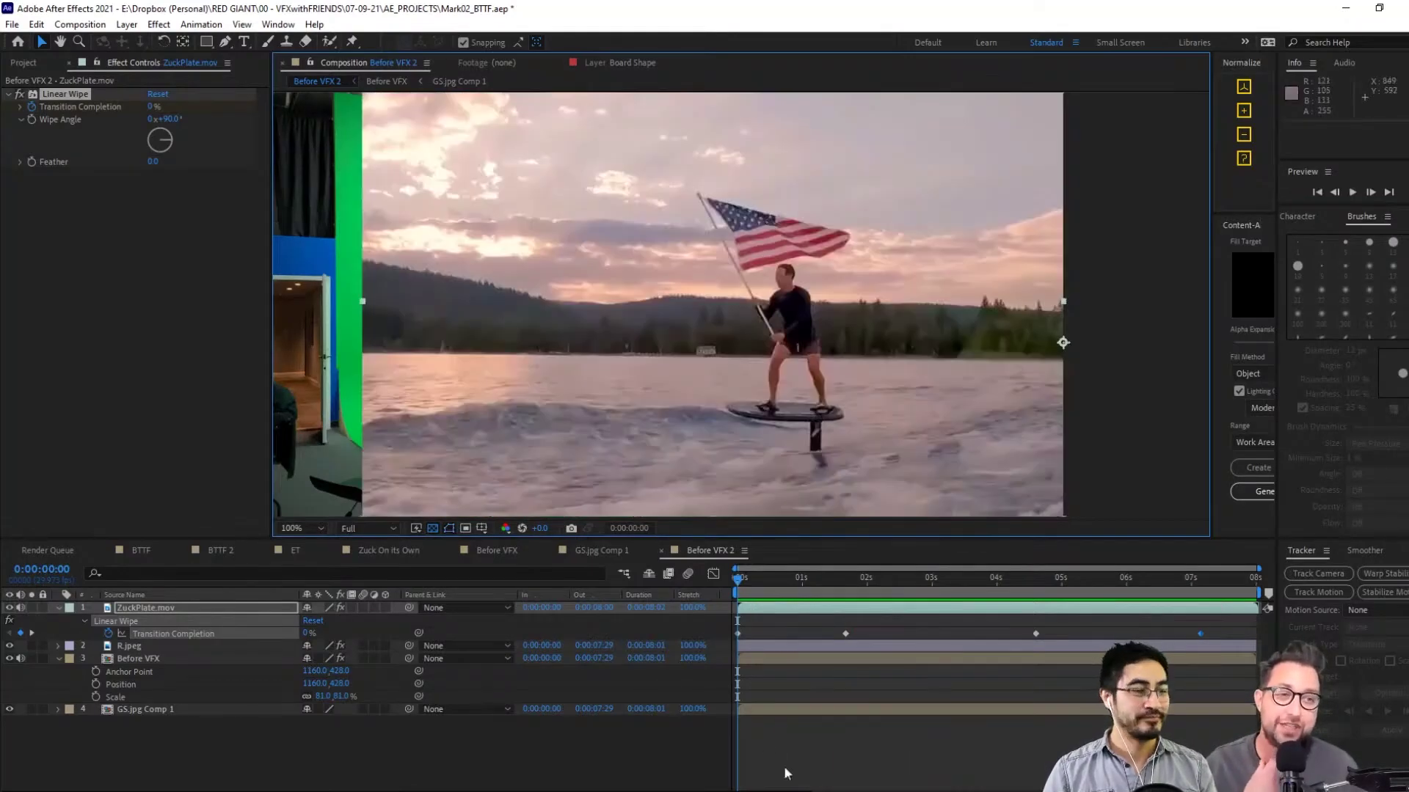
In the Before VFX composition, turn off solo for Flag.mov to hide the flag, then select Board Shape 2 and frame the rider's upper body
{"action": "left_click", "coordinate": [942, 581]}
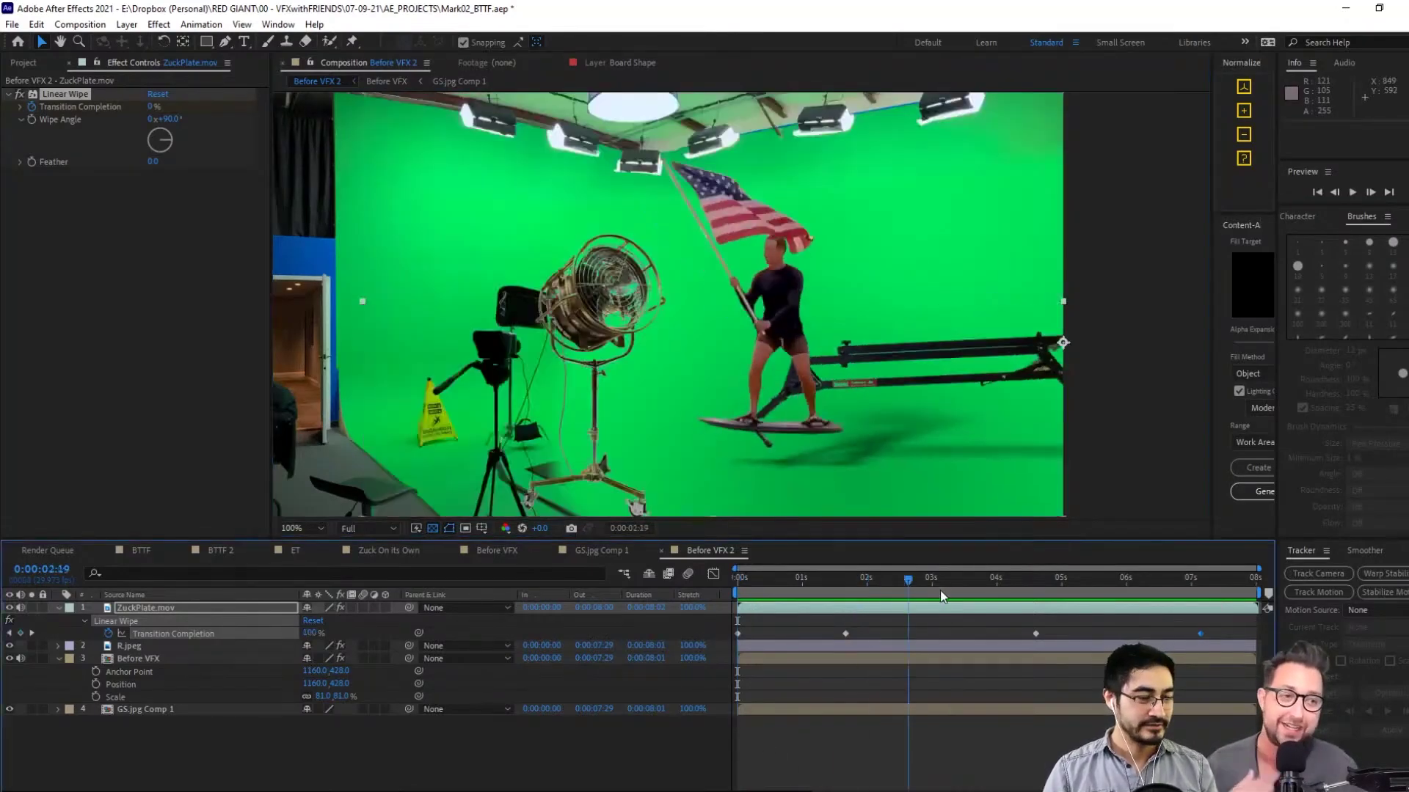
{"action": "left_click", "coordinate": [176, 660]}
{"action": "left_click", "coordinate": [176, 648]}
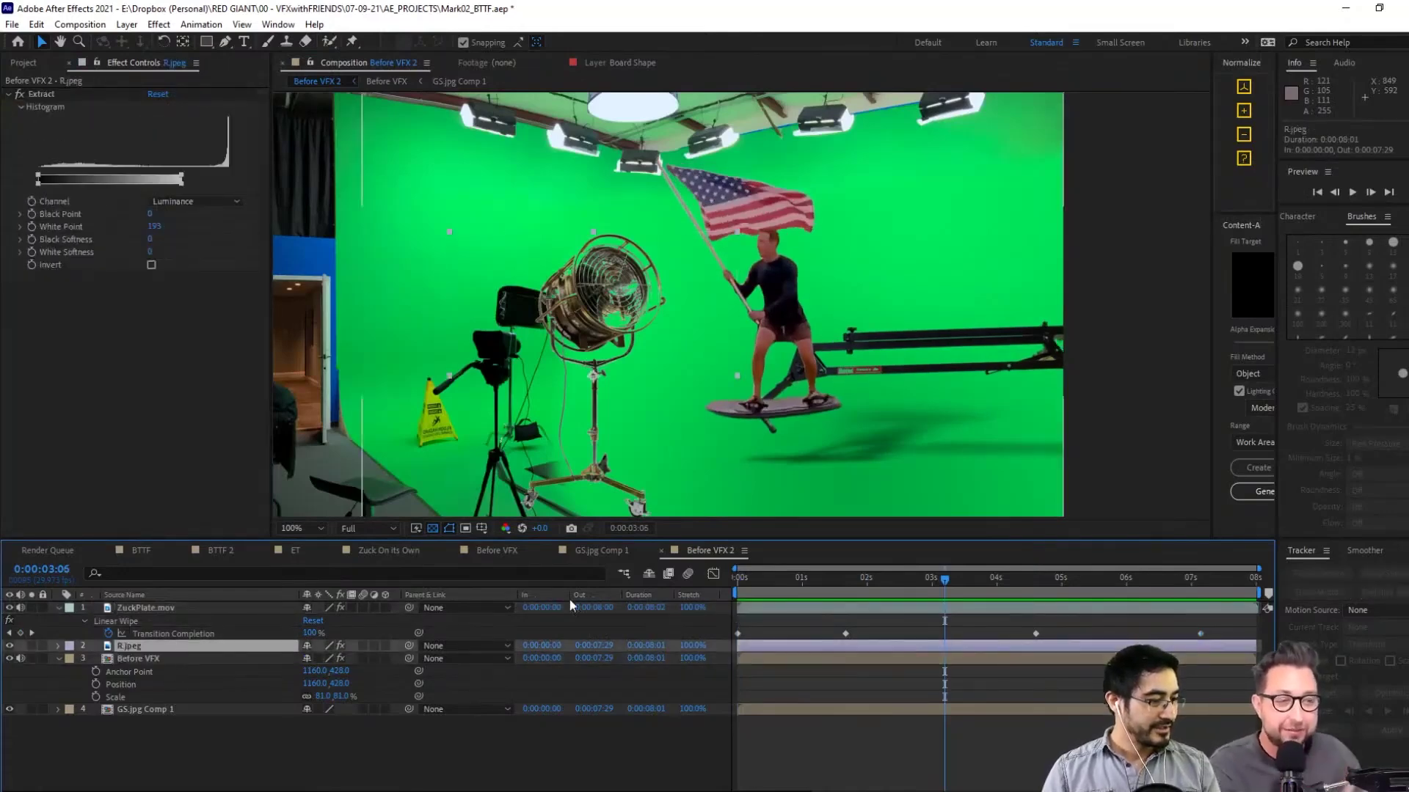
{"action": "left_click", "coordinate": [498, 550]}
{"action": "left_click", "coordinate": [197, 644]}
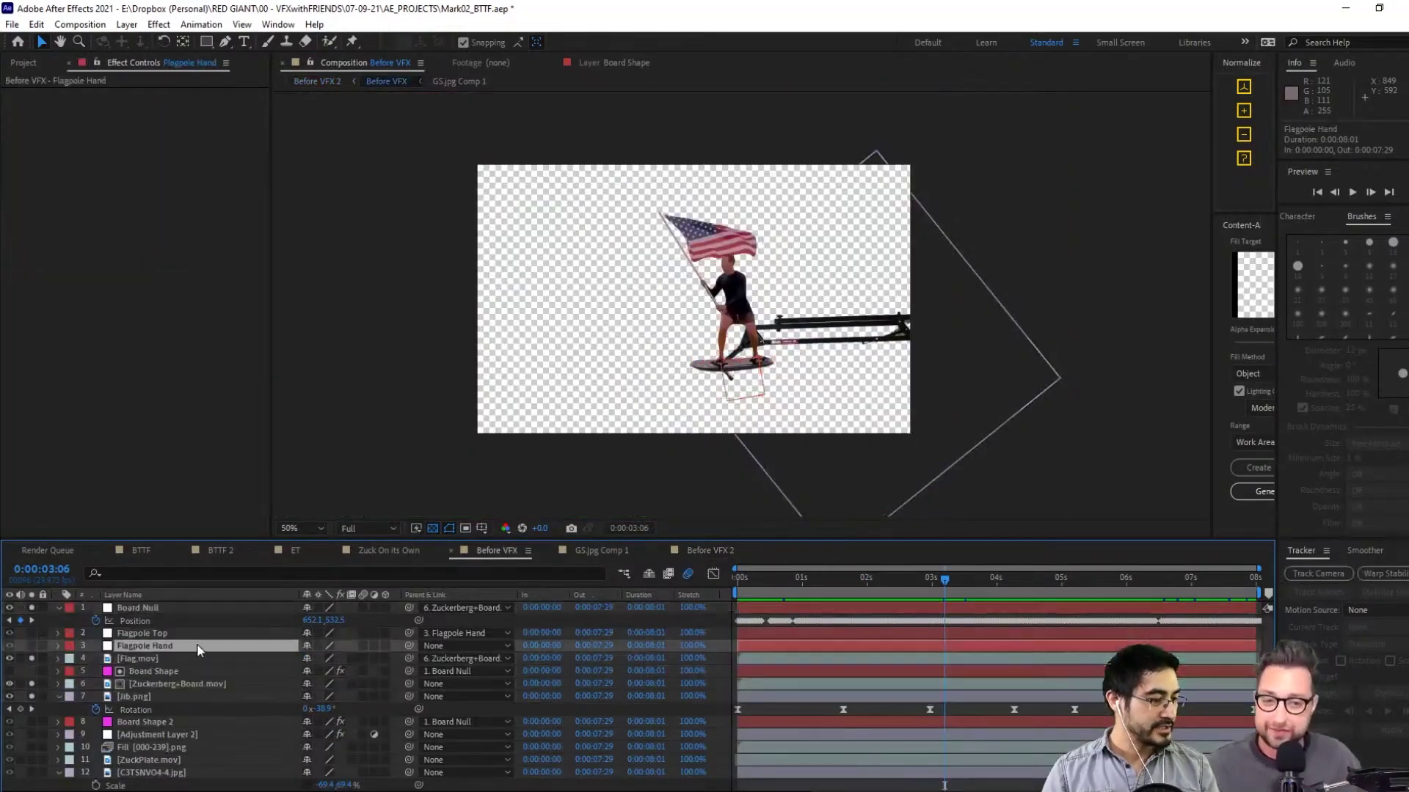
{"action": "left_click", "coordinate": [131, 658]}
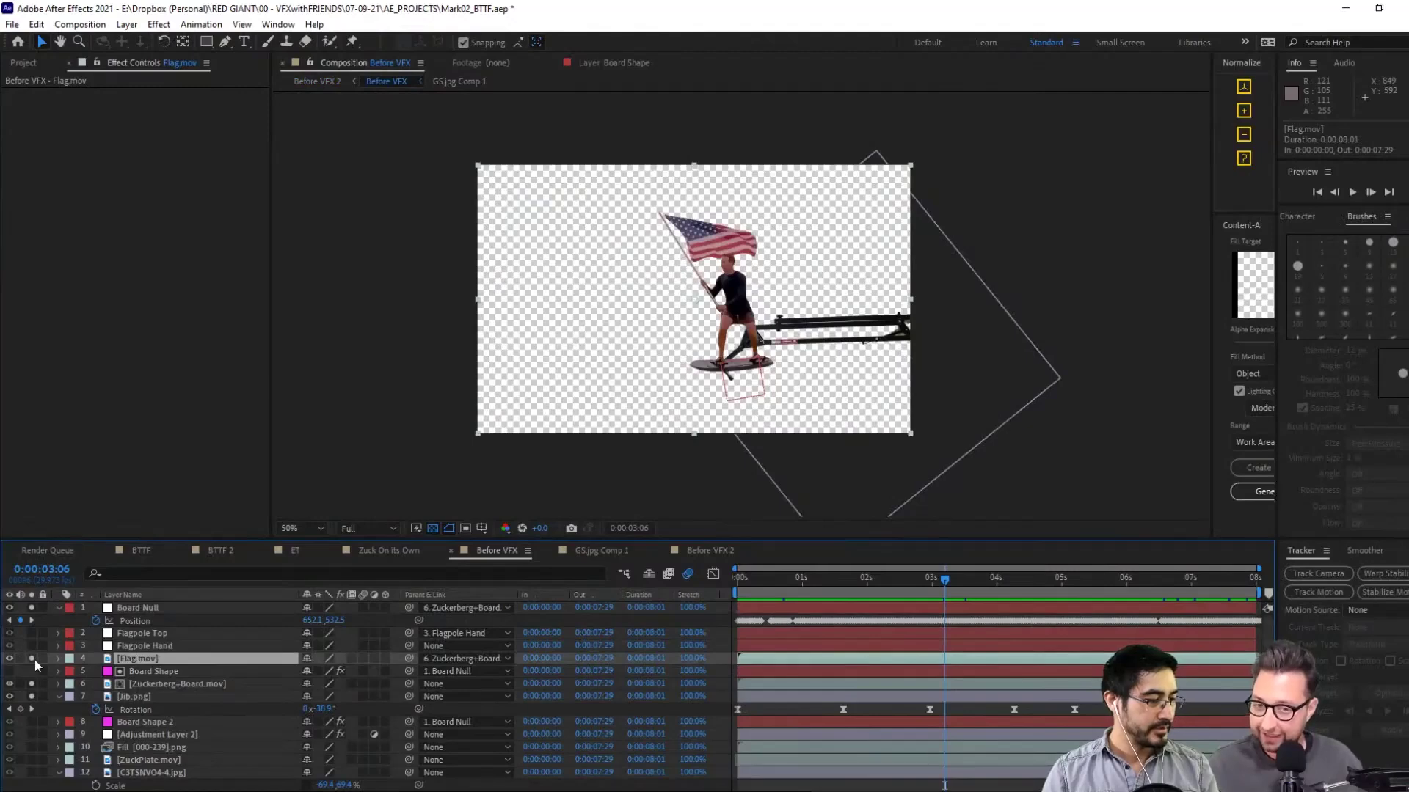
{"action": "left_click", "coordinate": [31, 658]}
{"action": "key", "text": "period"}
{"action": "key", "text": "period"}
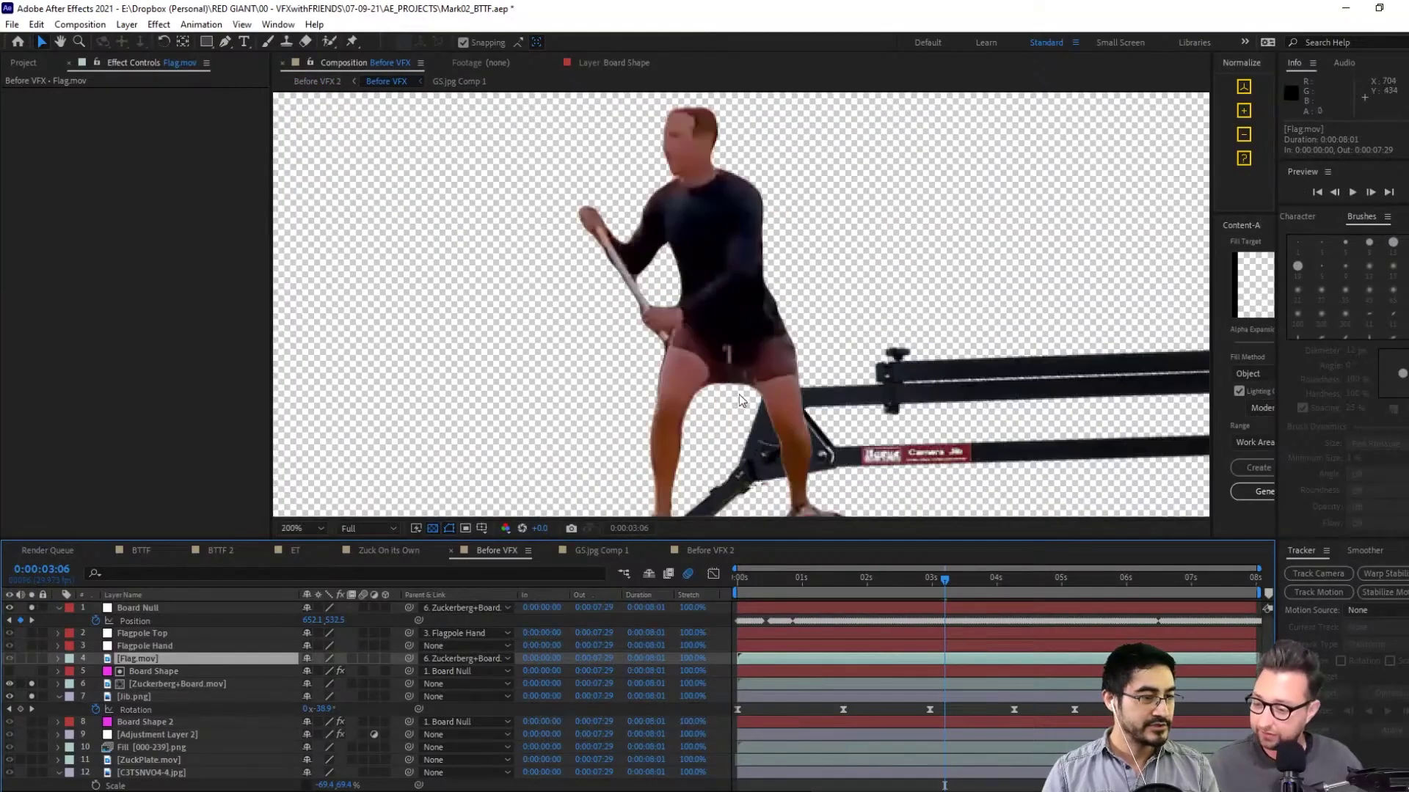
{"action": "left_click", "coordinate": [175, 724]}
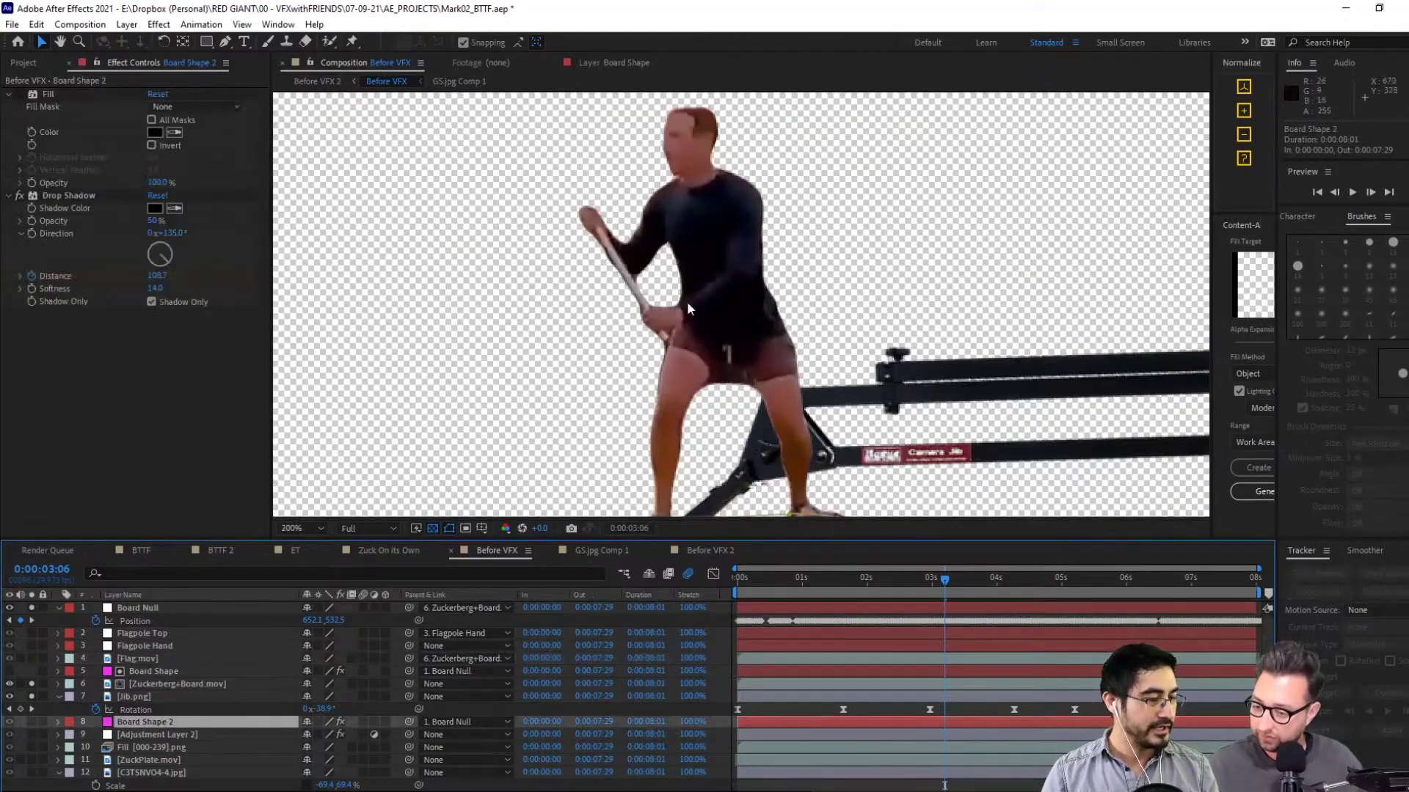
{"action": "key", "text": "h"}
{"action": "left_click_drag", "start_coordinate": [660, 220], "coordinate": [755, 382]}
{"action": "key", "text": "v"}
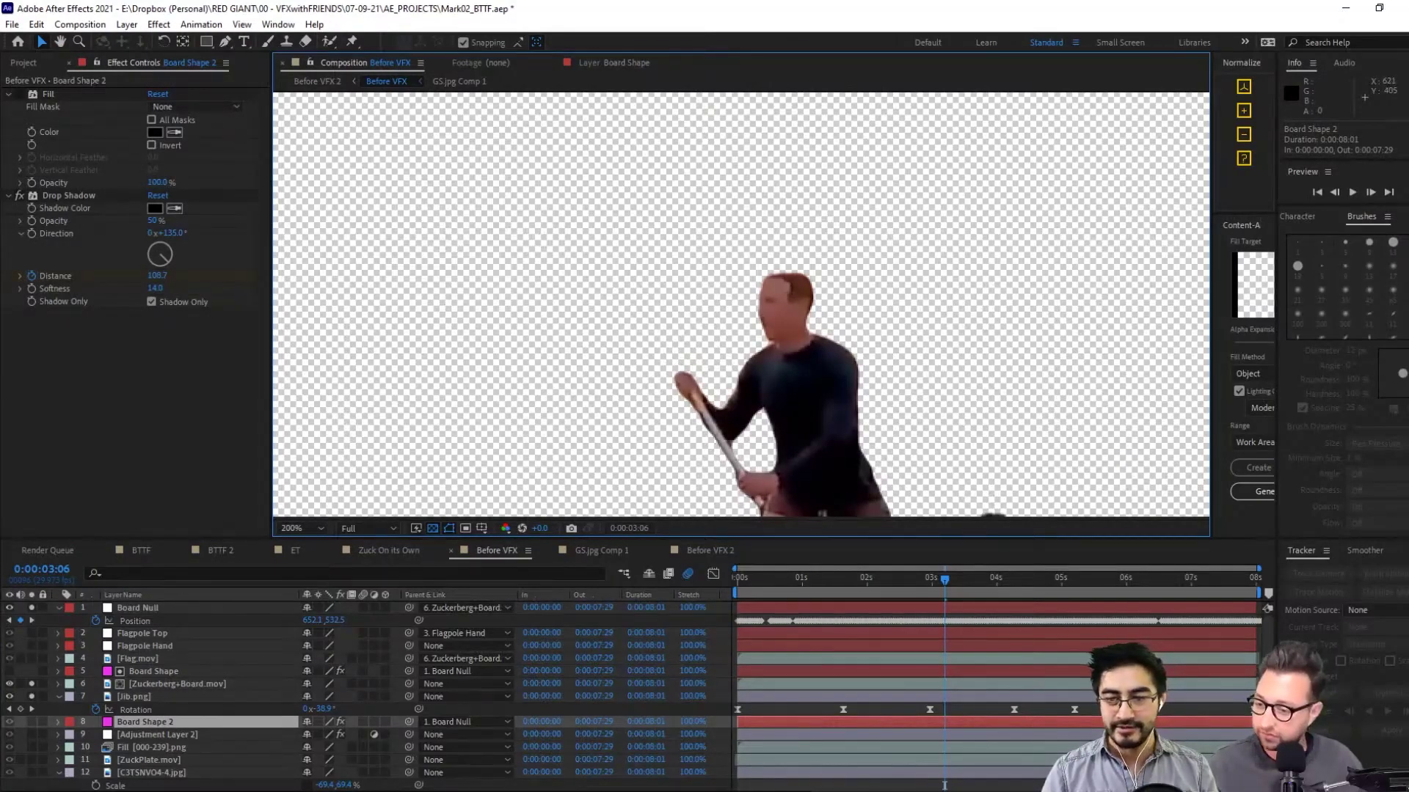
Switch to the web browser and search Bing Images for "tennis ball"
{"action": "key", "text": "alt+Tab"}
{"action": "left_click", "coordinate": [718, 41]}
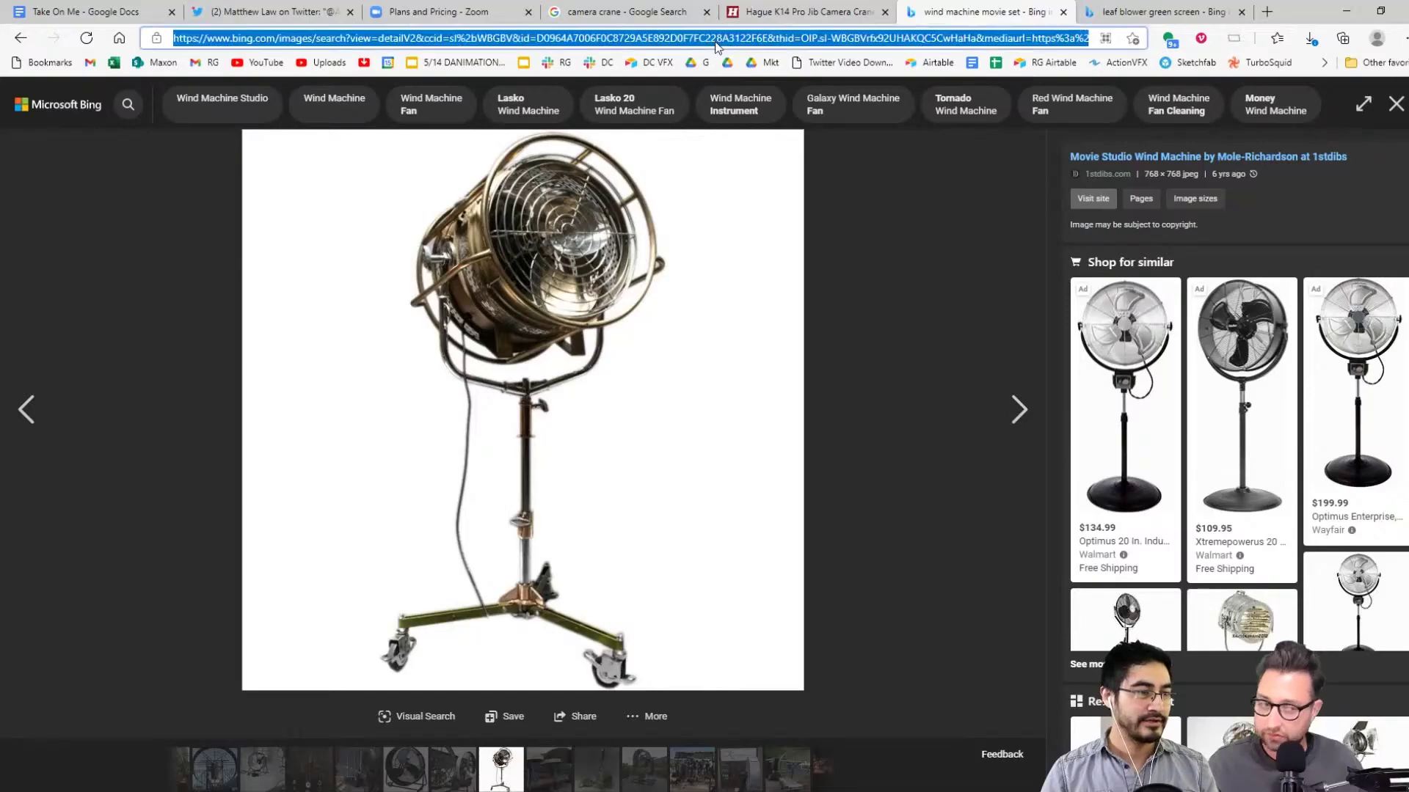
{"action": "type", "text": "tenn"}
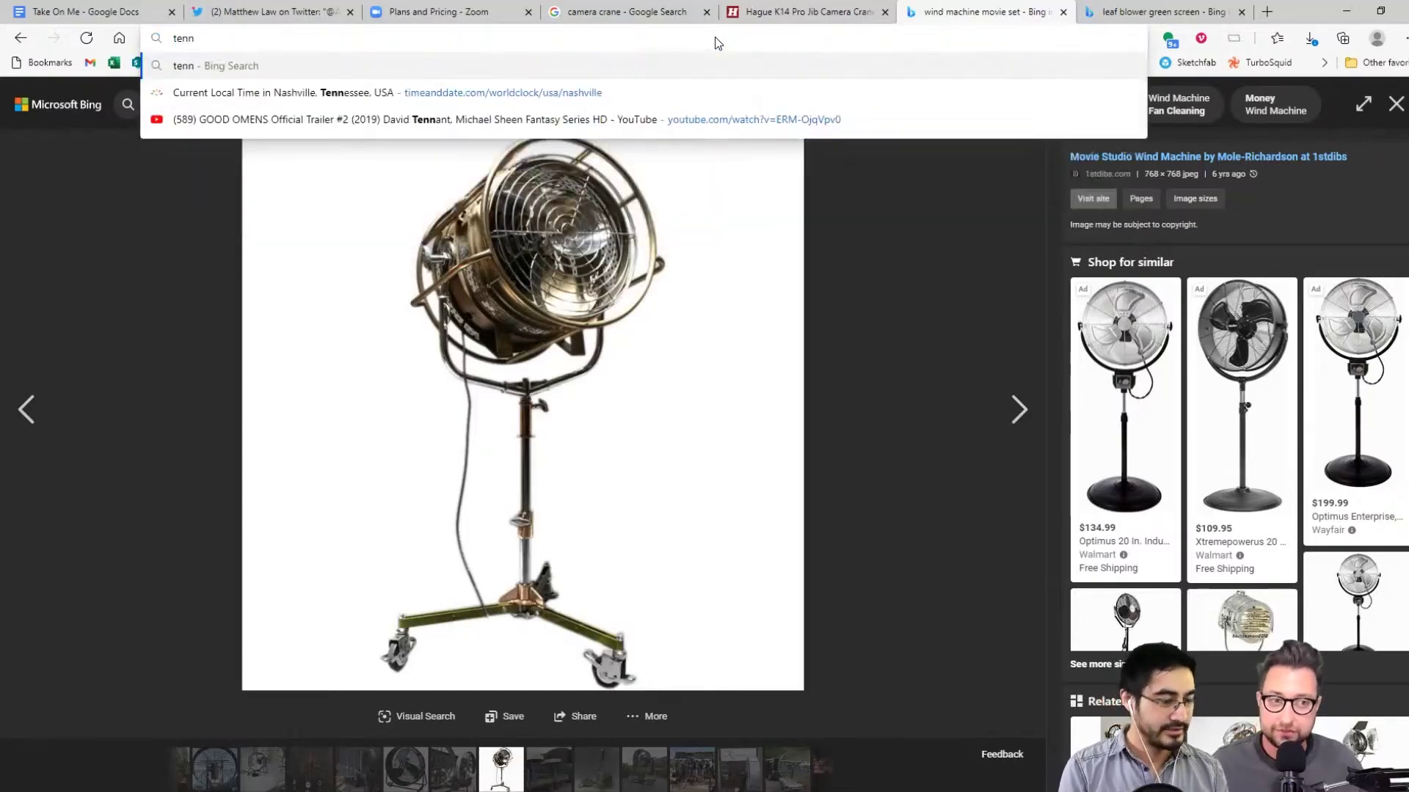
{"action": "type", "text": "is ball"}
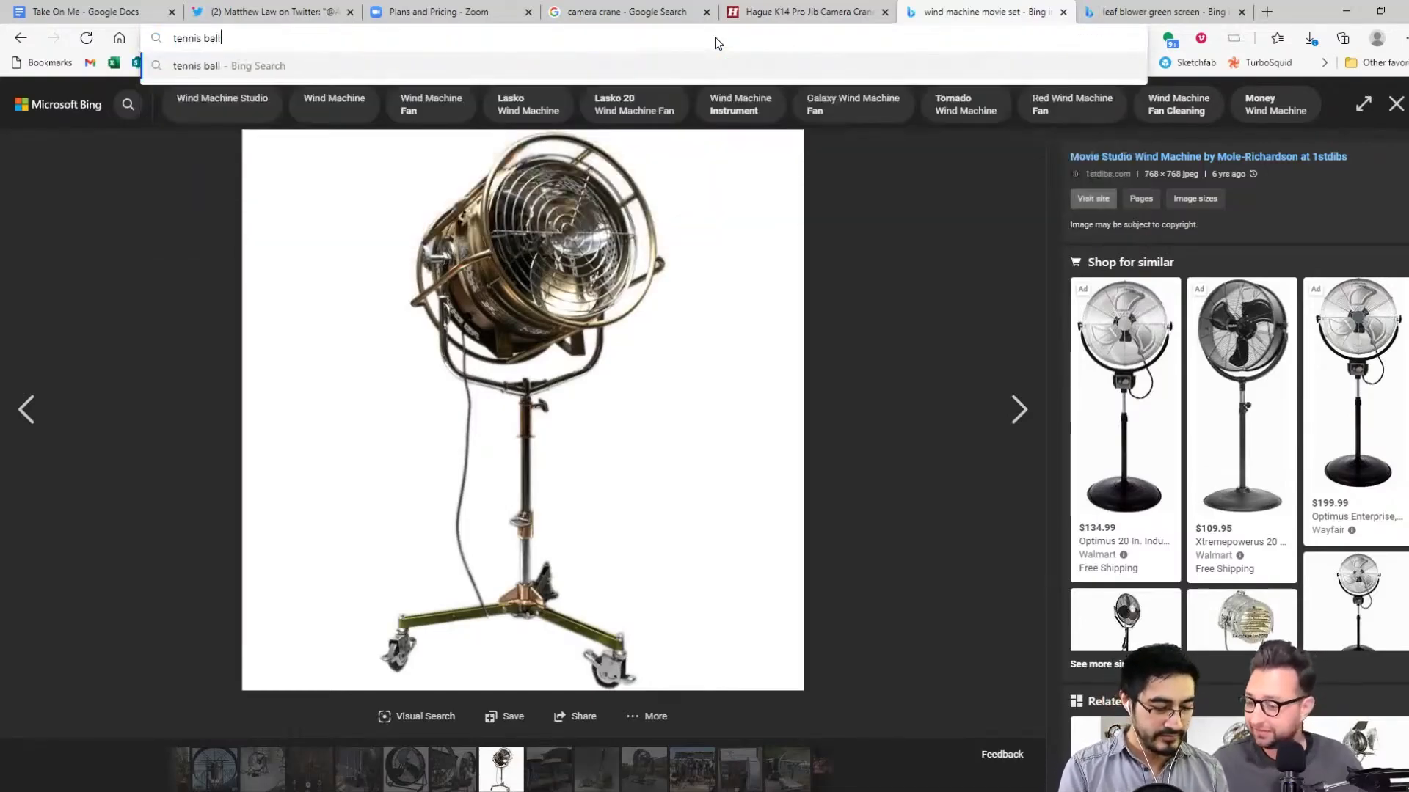
{"action": "key", "text": "Return"}
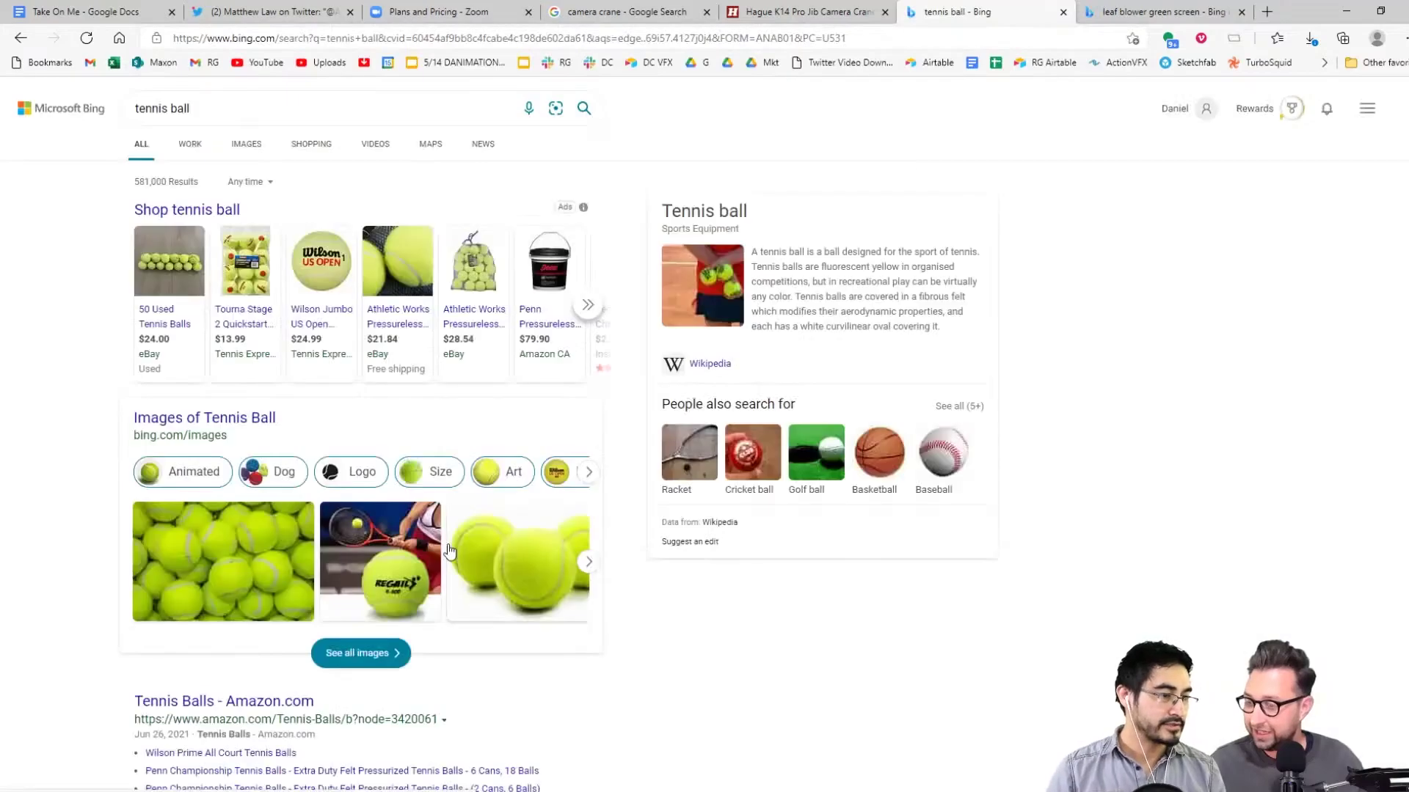
{"action": "left_click", "coordinate": [245, 146]}
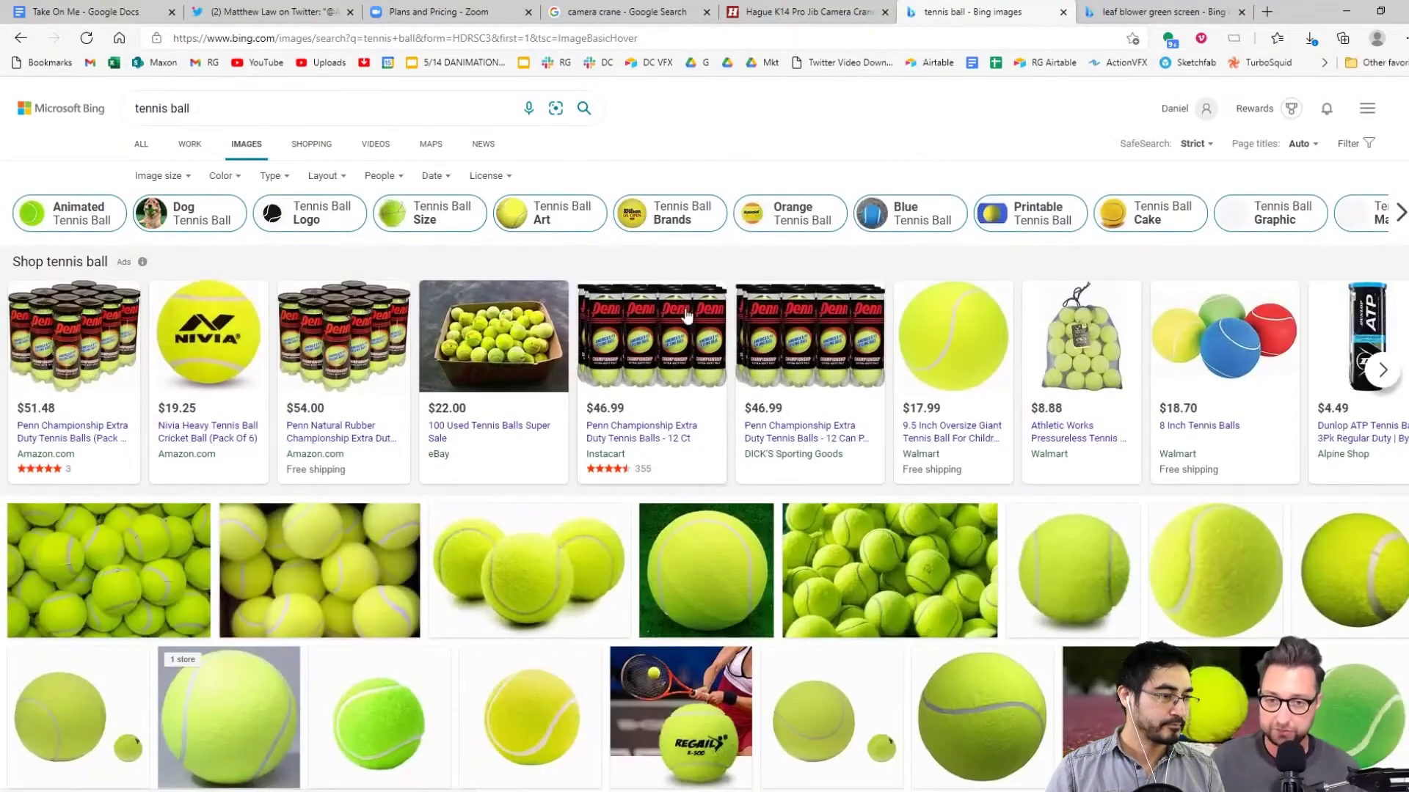
Open the single green tennis ball image with a transparent background and save it as a PNG named "ball" in the ELEMENTS folder
{"action": "left_click", "coordinate": [391, 709]}
{"action": "right_click", "coordinate": [520, 363]}
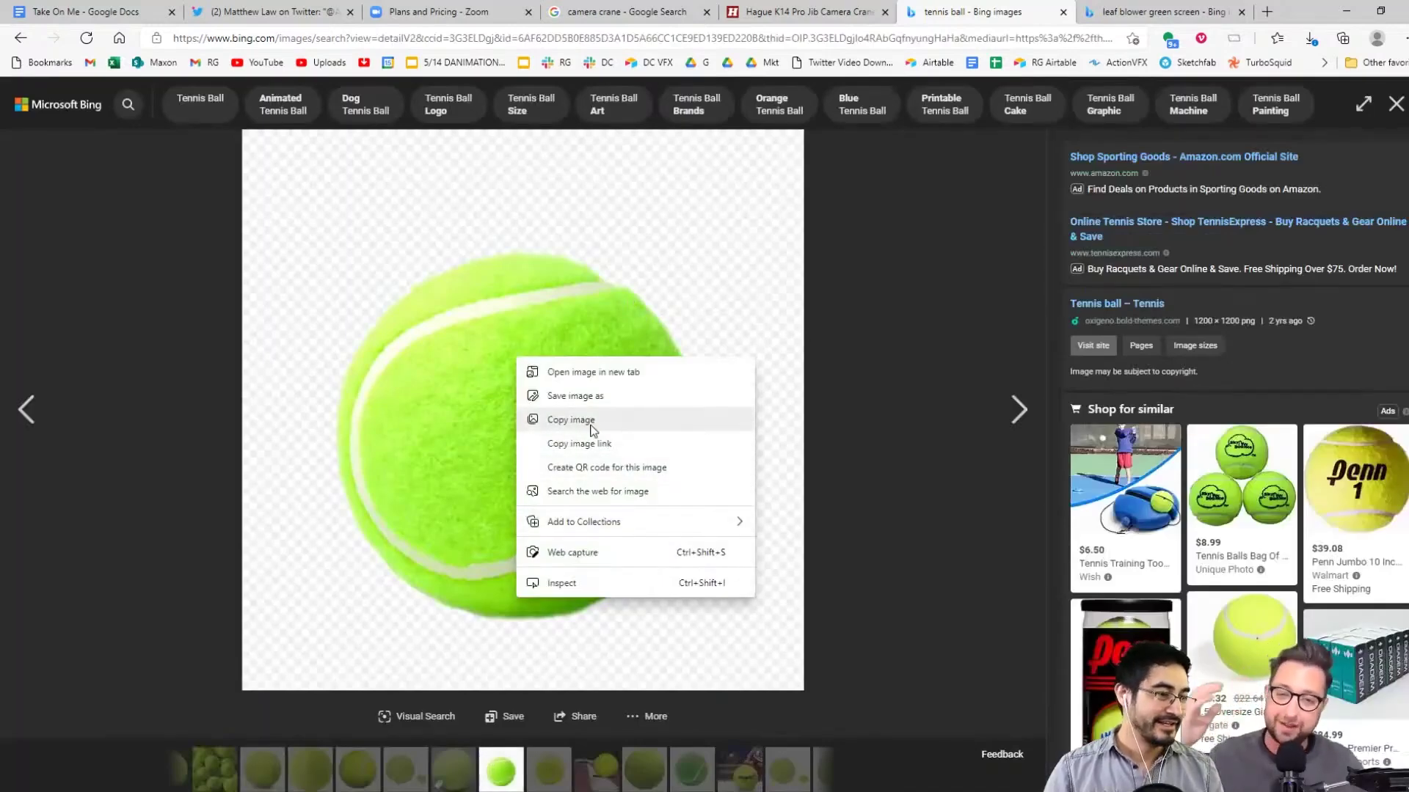
{"action": "left_click", "coordinate": [579, 396]}
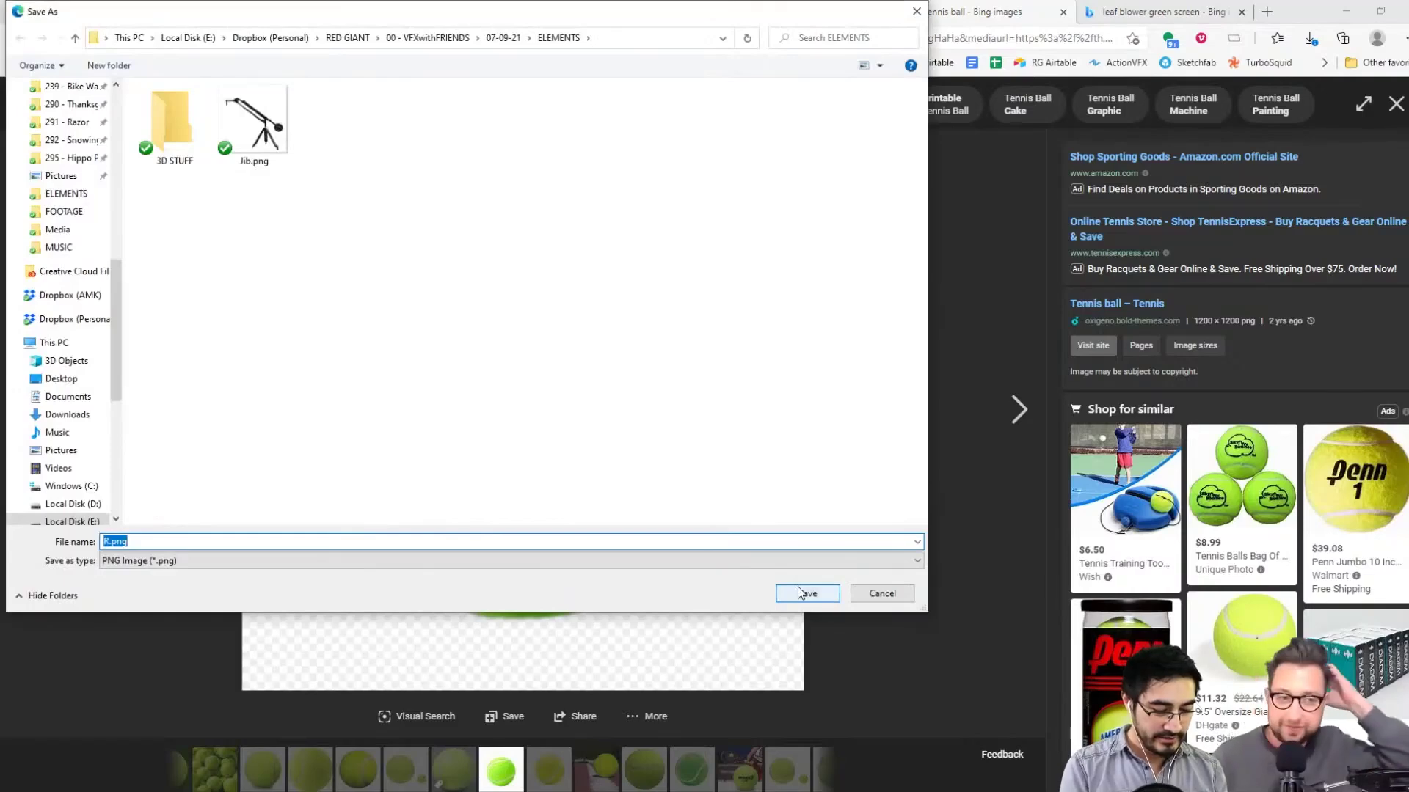
{"action": "type", "text": "ball"}
{"action": "left_click", "coordinate": [803, 593]}
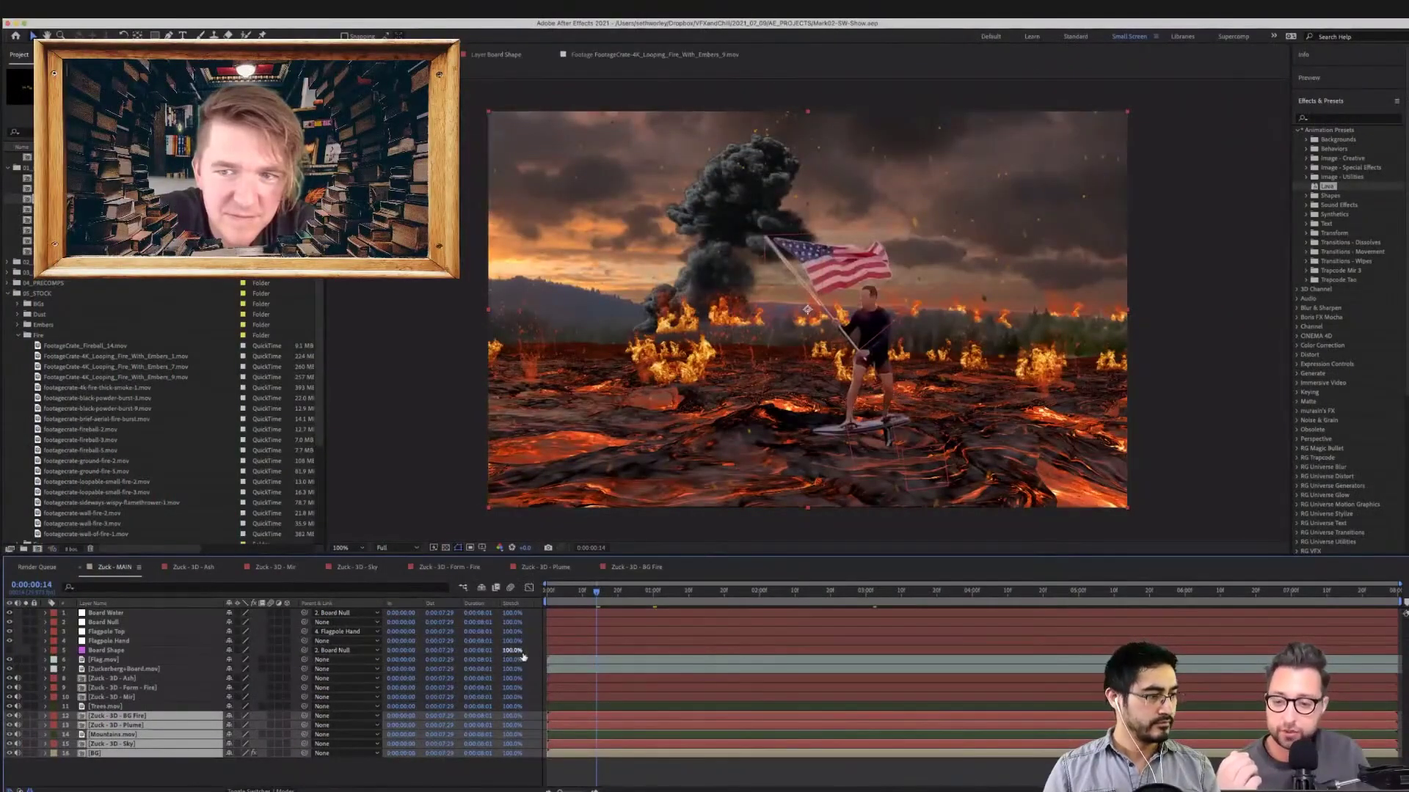
Add an adjustment layer to the Zuck - MAIN composition and place it directly below Zuckerberg+Board.mov
{"action": "key", "text": "F2"}
{"action": "left_click", "coordinate": [192, 9]}
{"action": "mouse_move", "coordinate": [198, 27]}
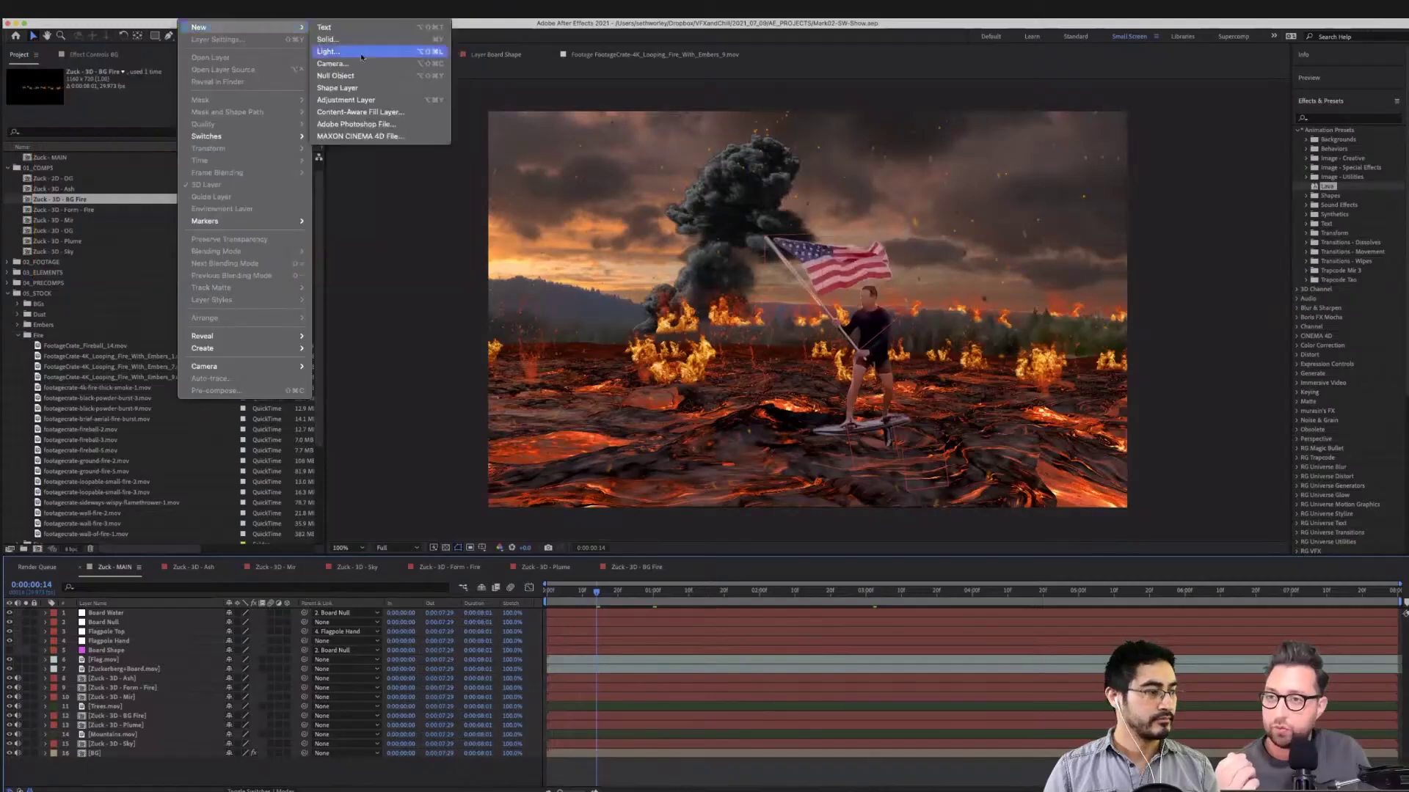
{"action": "left_click", "coordinate": [352, 98]}
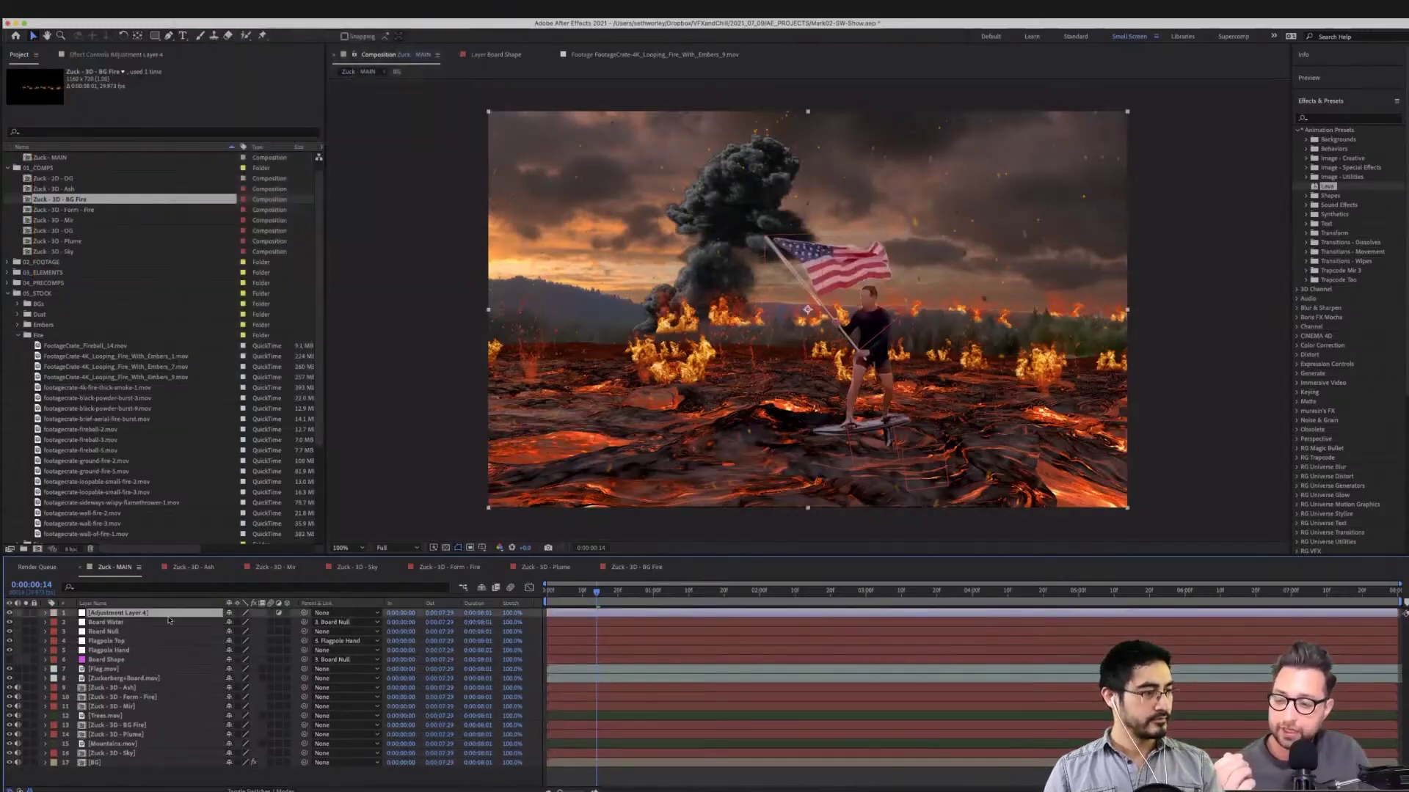
{"action": "left_click_drag", "start_coordinate": [169, 619], "coordinate": [153, 683]}
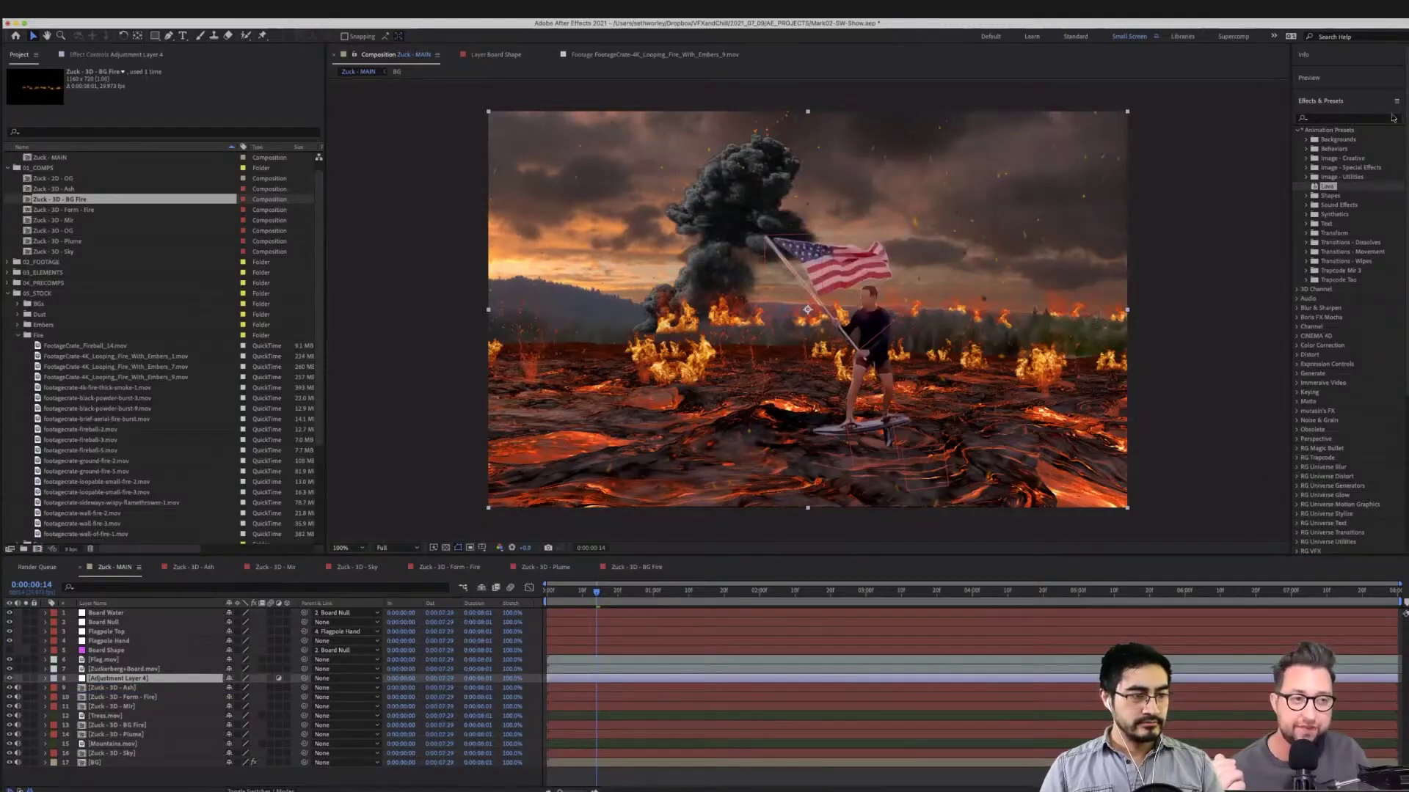
Apply the Universe Heatwave effect to Adjustment Layer 4 and open its preset browser
{"action": "left_click", "coordinate": [1342, 118]}
{"action": "type", "text": "heat"}
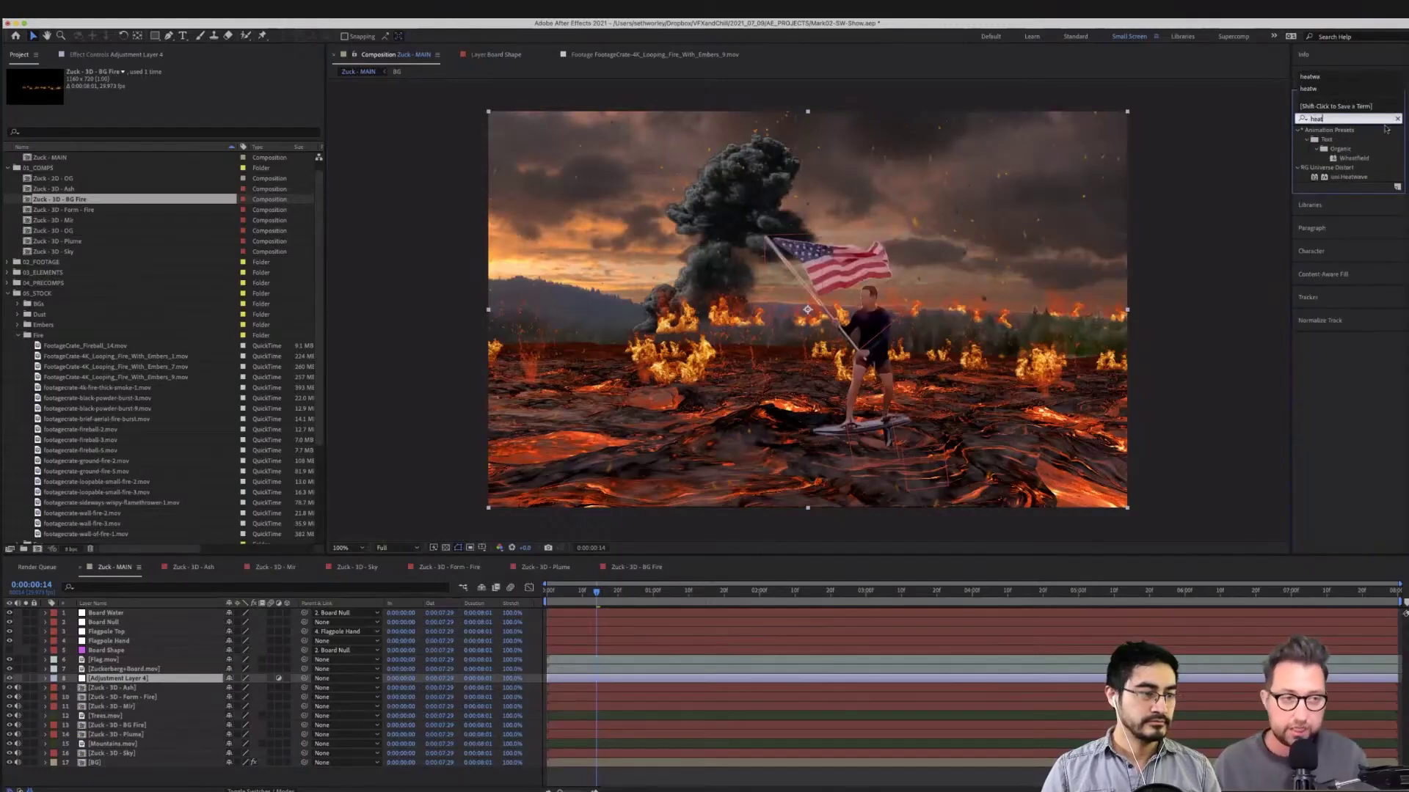
{"action": "left_click_drag", "start_coordinate": [1344, 179], "coordinate": [121, 682]}
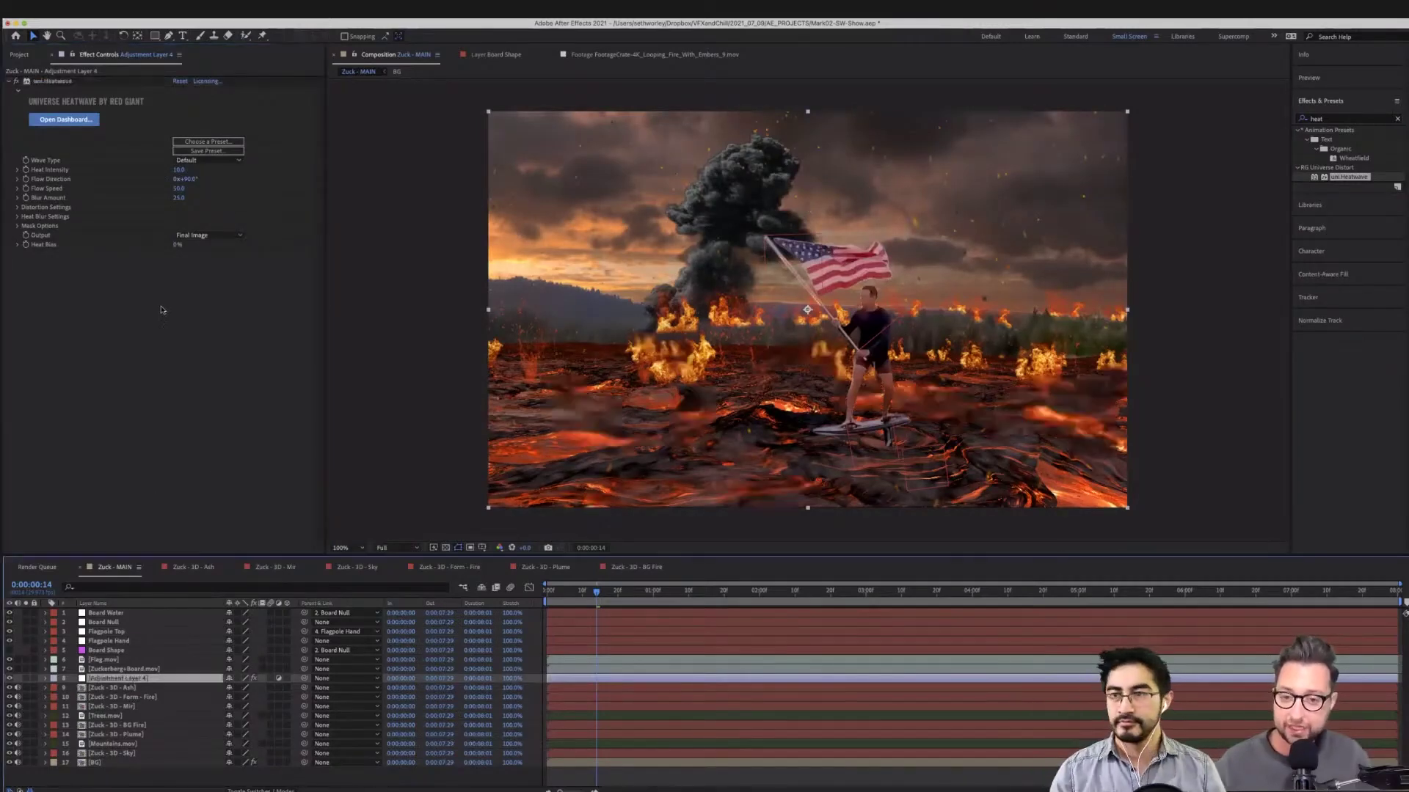
{"action": "left_click", "coordinate": [199, 141]}
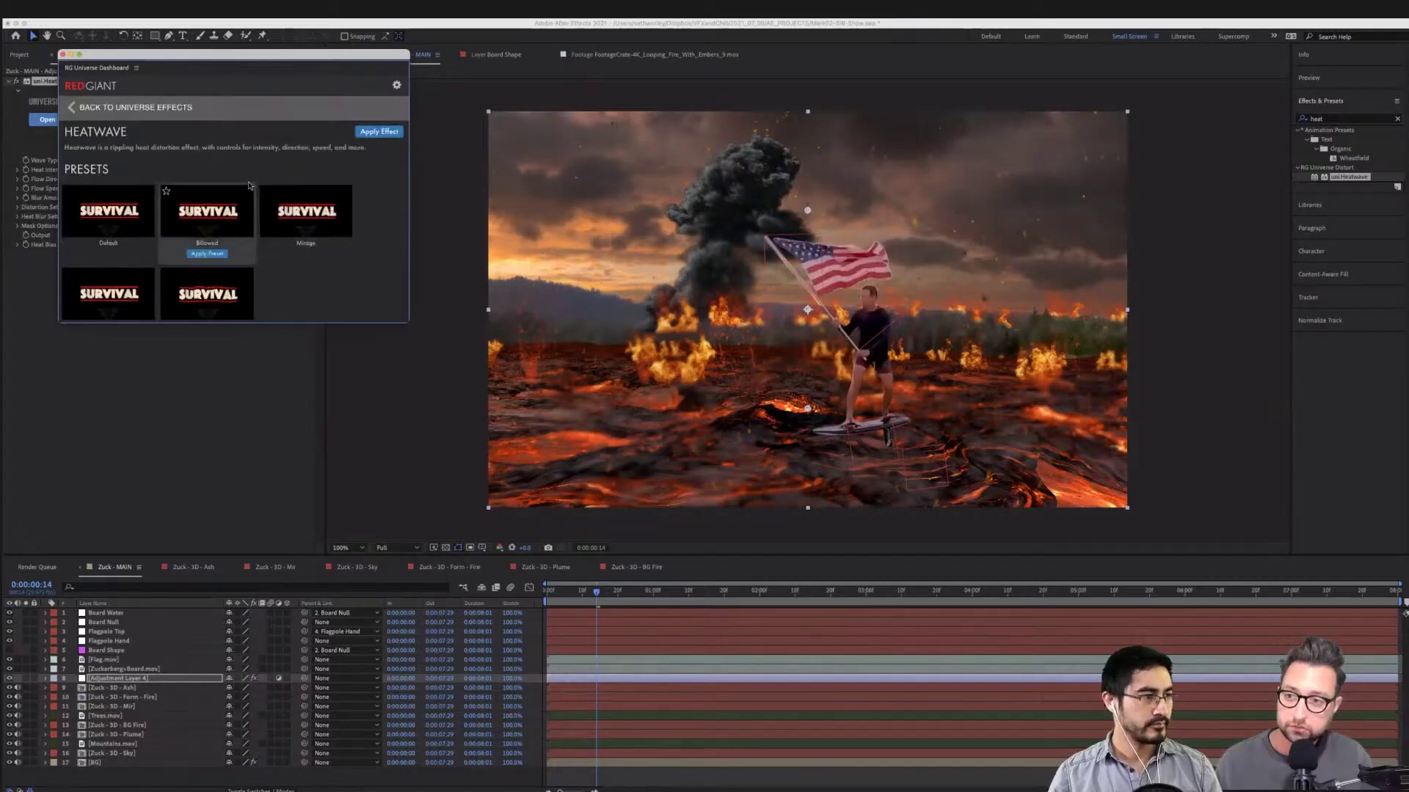
Create a new magenta solid of 1160 × 720 px
{"action": "key", "text": "ctrl+y"}
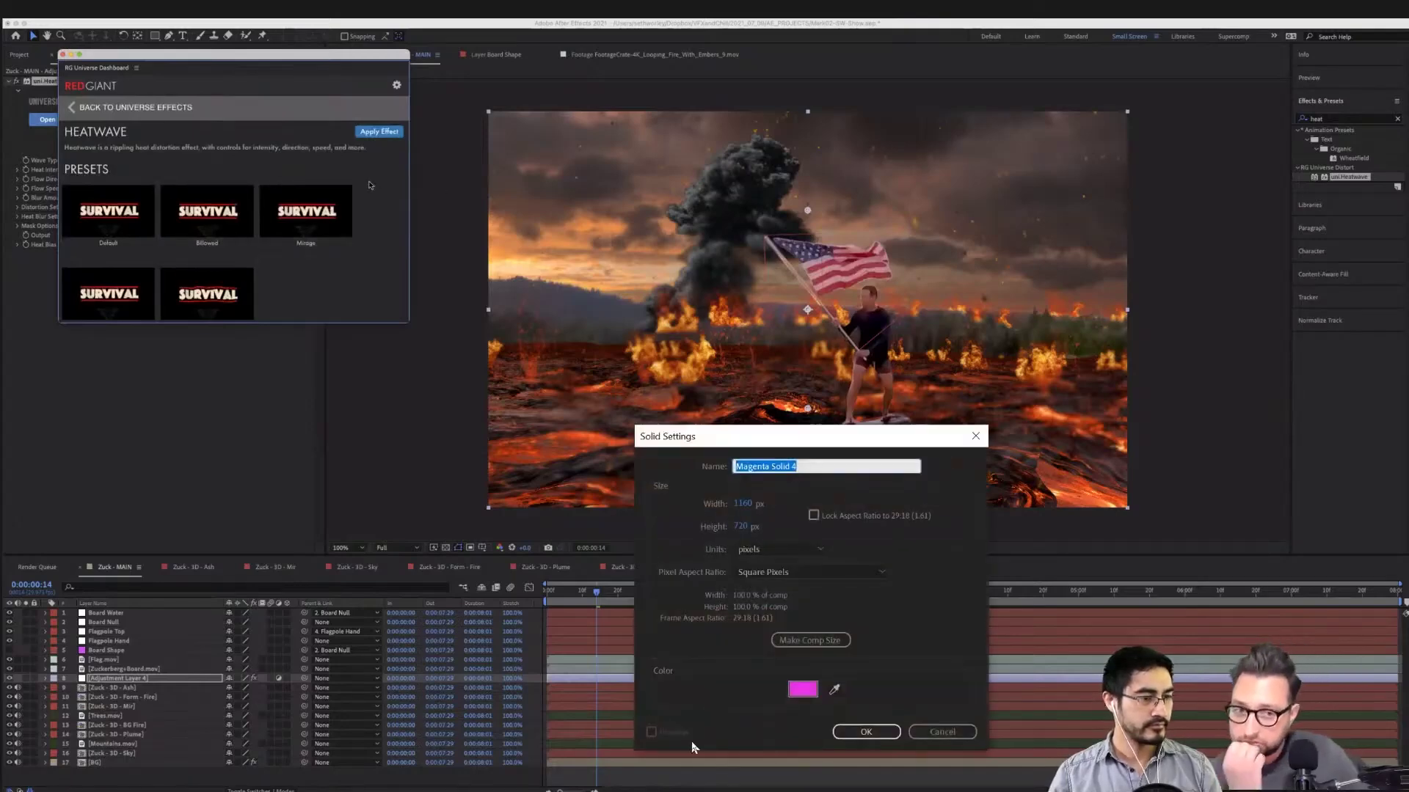
{"action": "left_click", "coordinate": [864, 730]}
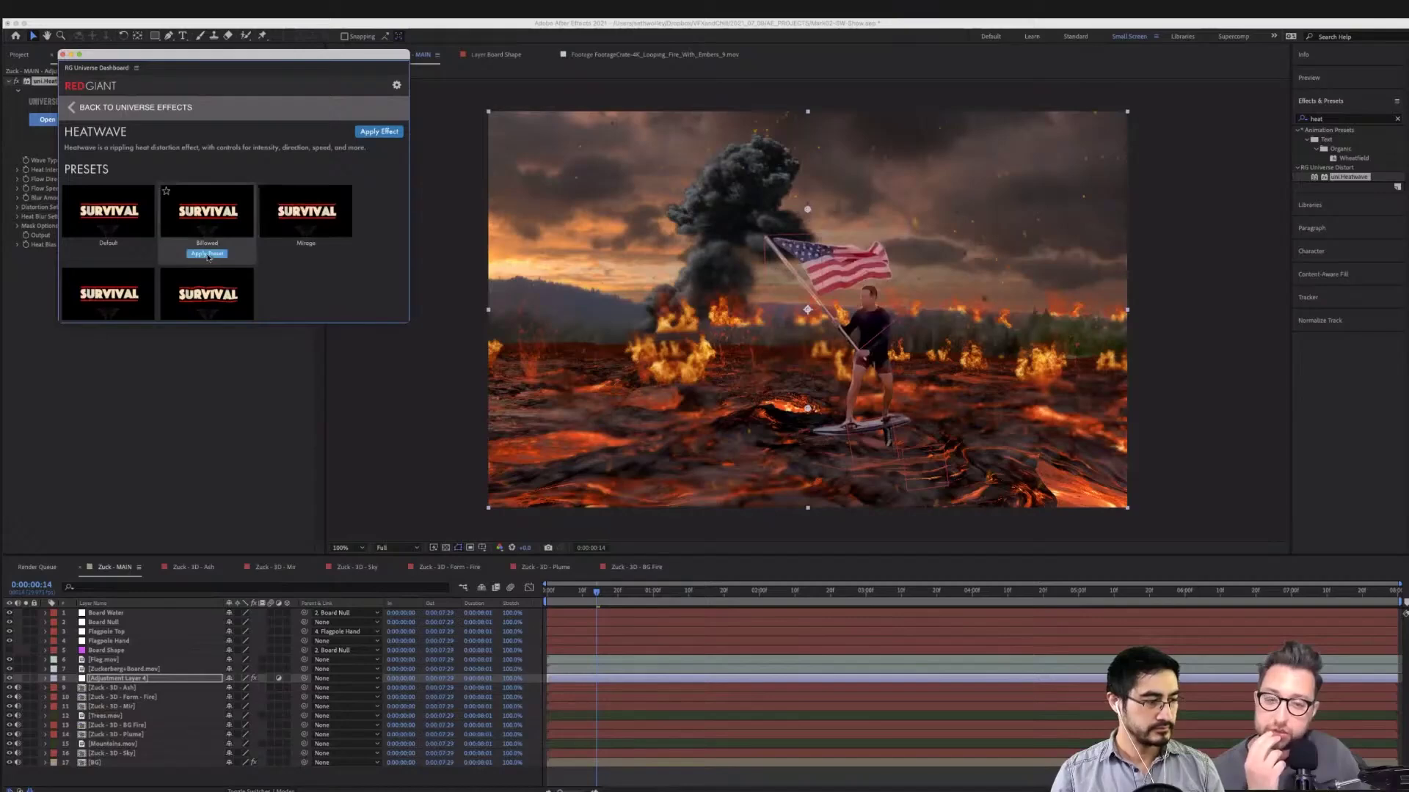
Apply the Billowed preset to the Heatwave effect and check the distortion at frames 0:00:00:07 and 0:00:00:12
{"action": "left_click", "coordinate": [209, 255]}
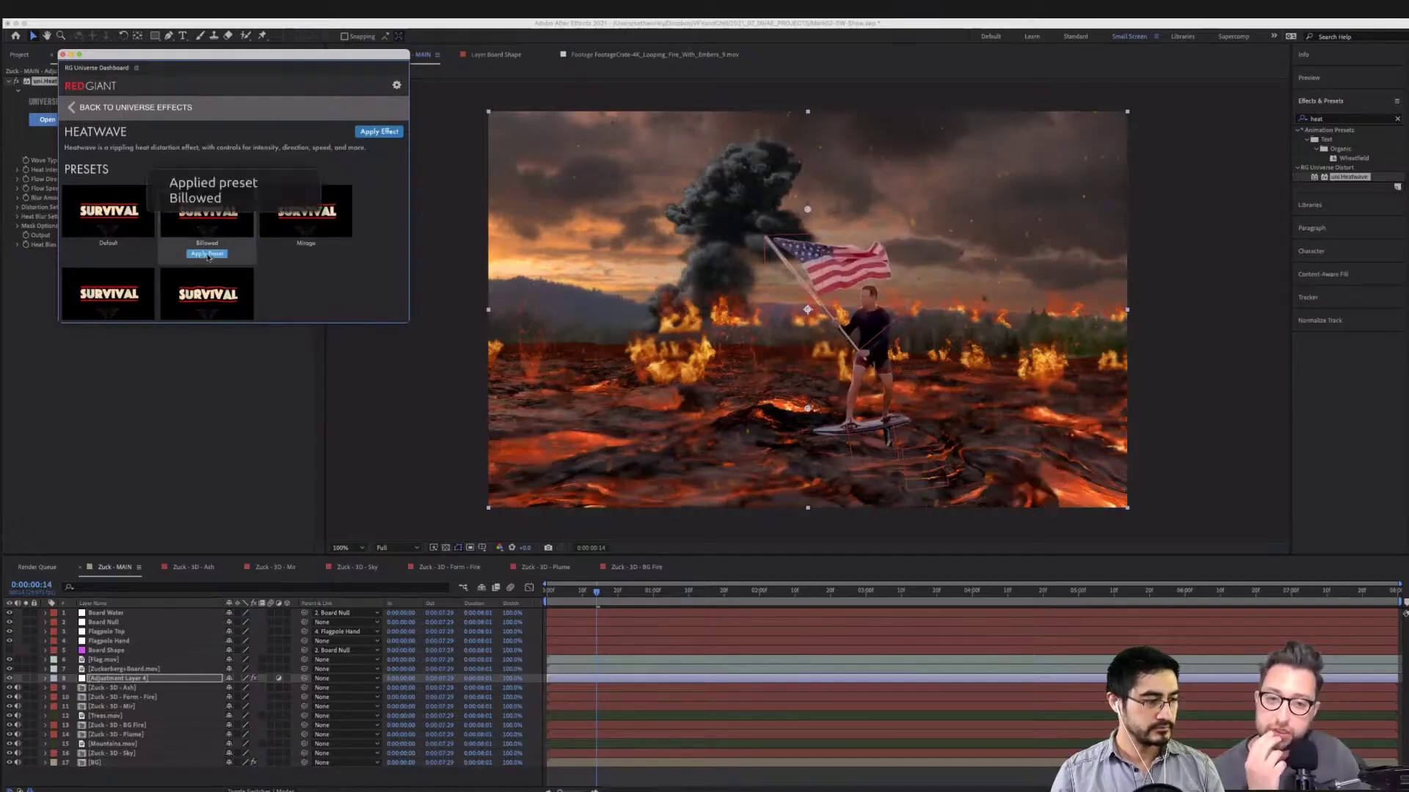
{"action": "left_click", "coordinate": [63, 55]}
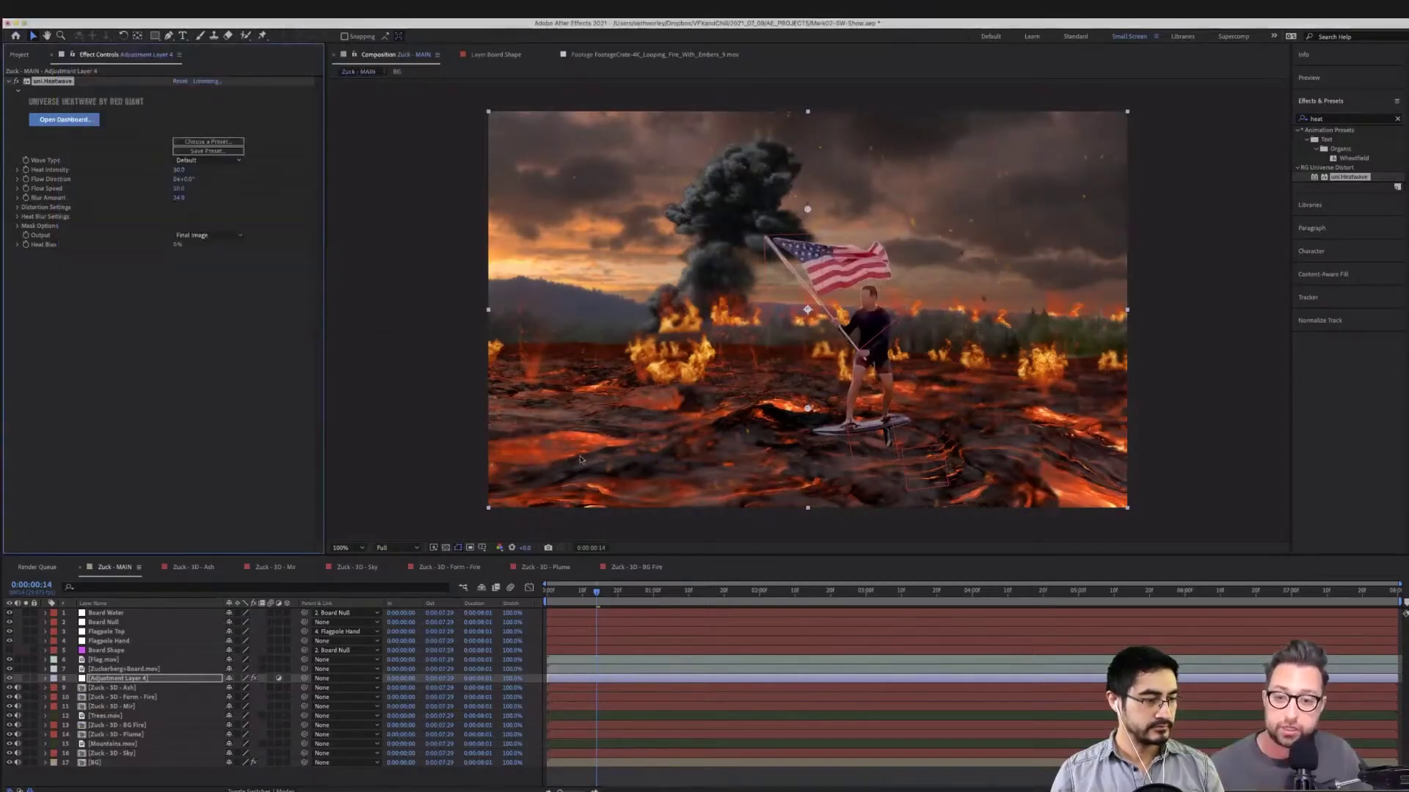
{"action": "left_click", "coordinate": [572, 593]}
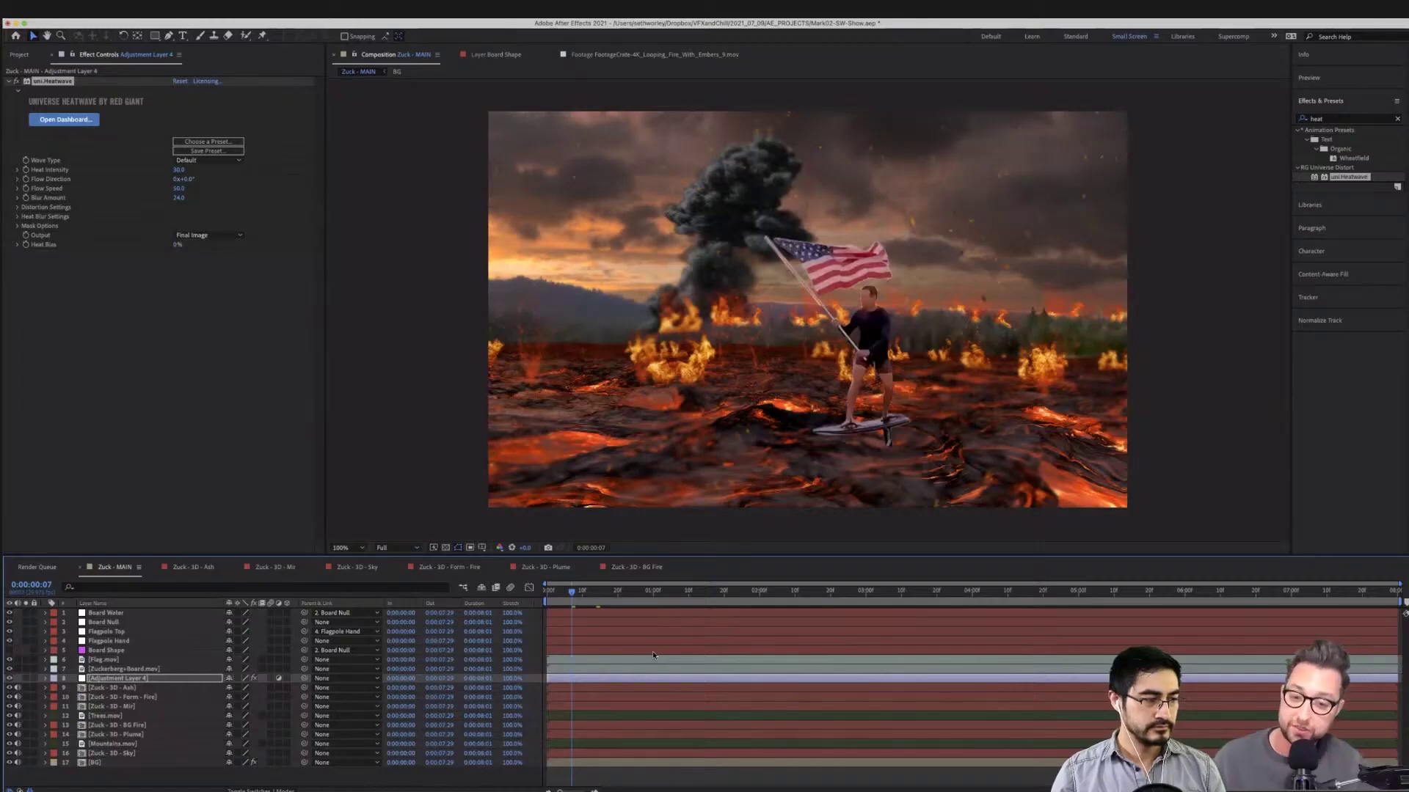
{"action": "left_click", "coordinate": [591, 594]}
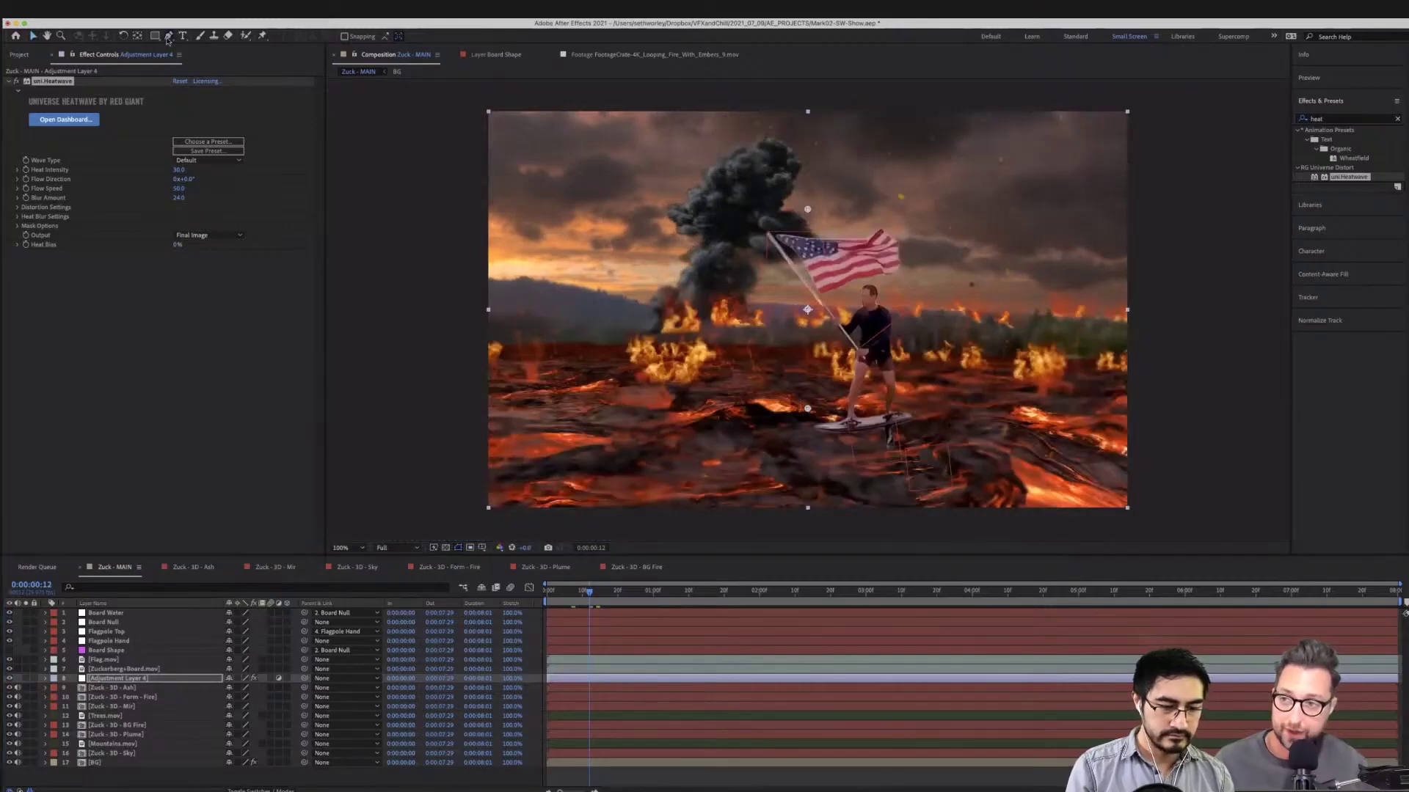
Draw a closed, curved mask on Adjustment Layer 4 around the middle band of the frame, from above the flag down to the board
{"action": "left_click", "coordinate": [842, 183]}
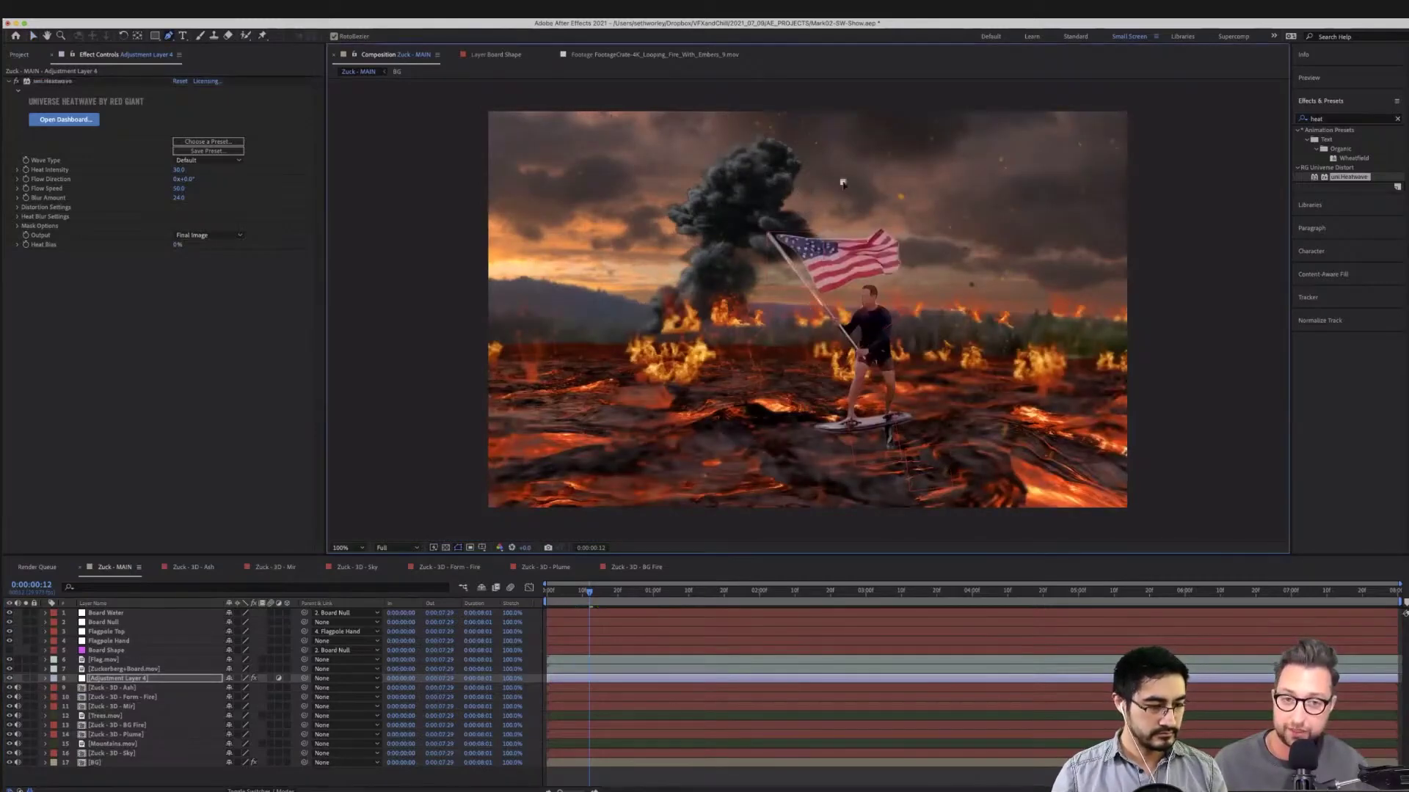
{"action": "left_click", "coordinate": [970, 186]}
{"action": "left_click", "coordinate": [1147, 259]}
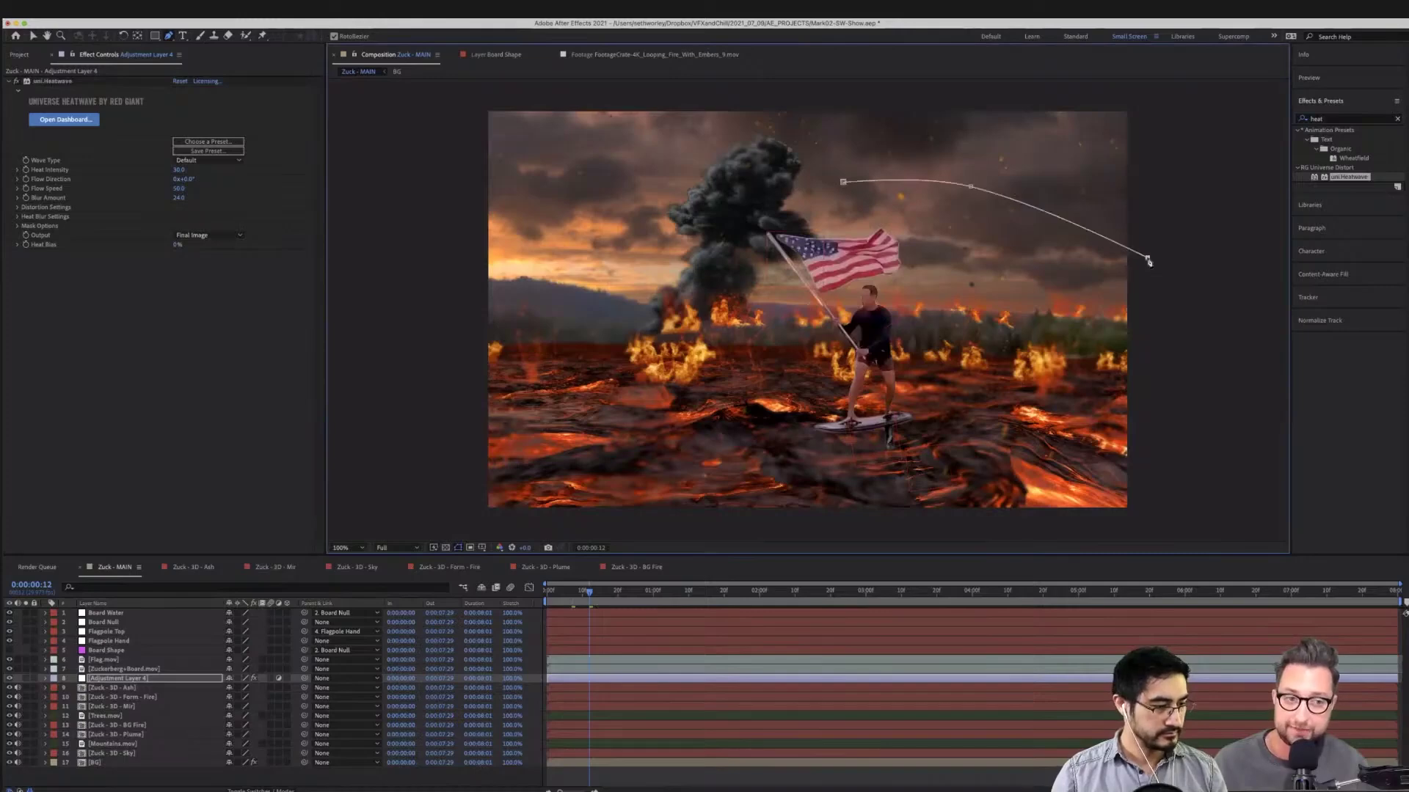
{"action": "left_click", "coordinate": [1167, 536]}
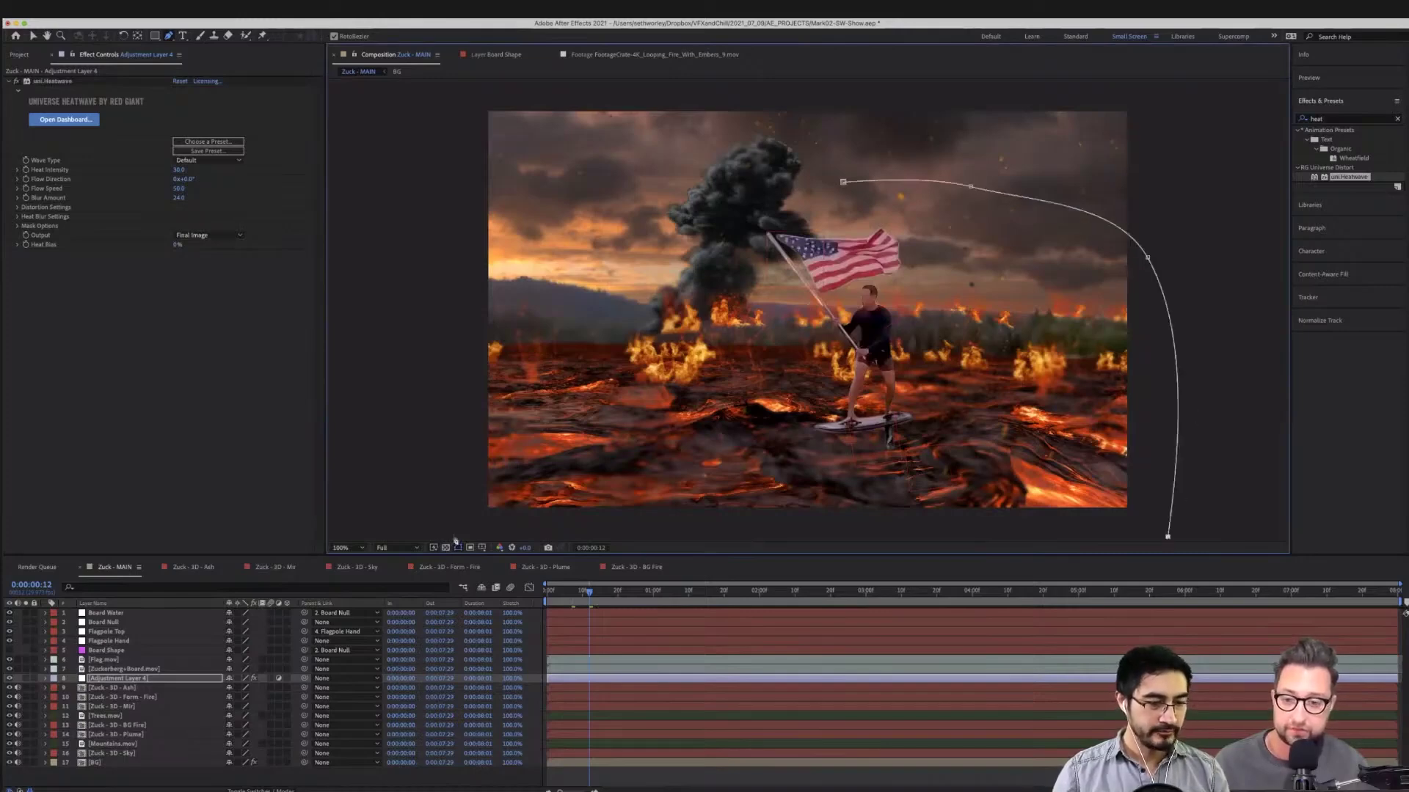
{"action": "key", "text": "super+z"}
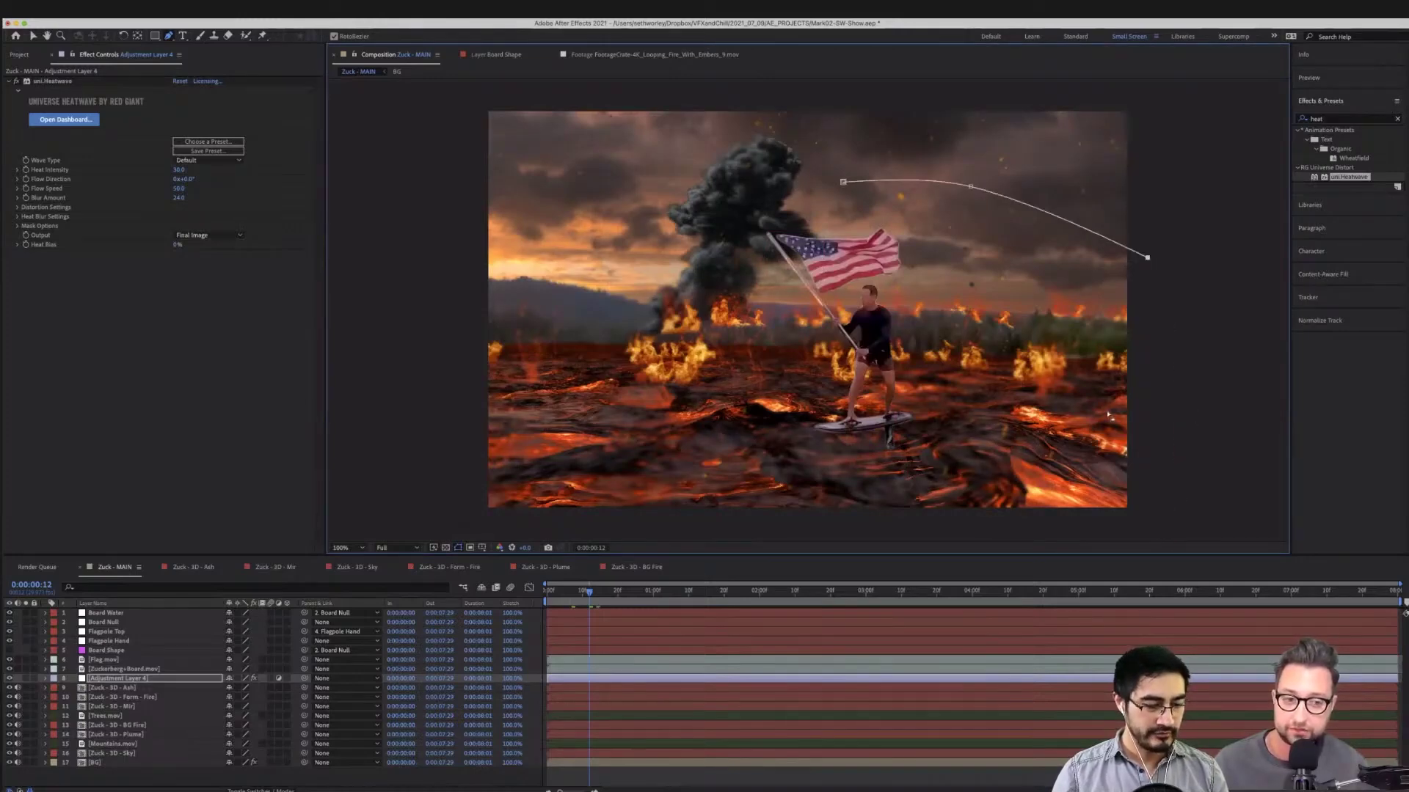
{"action": "left_click", "coordinate": [1161, 414]}
{"action": "left_click", "coordinate": [998, 413]}
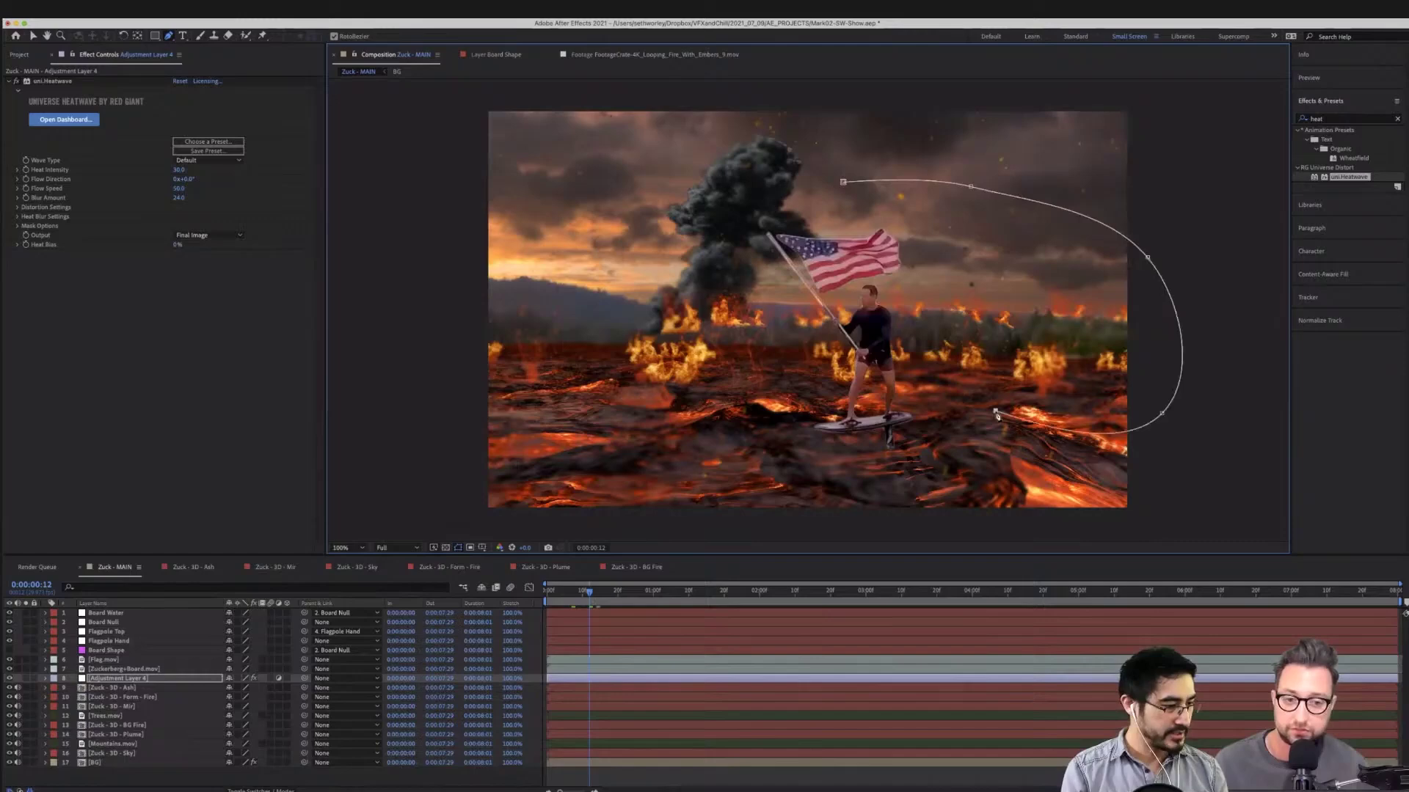
{"action": "left_click", "coordinate": [705, 415]}
{"action": "left_click", "coordinate": [442, 441]}
{"action": "left_click", "coordinate": [459, 230]}
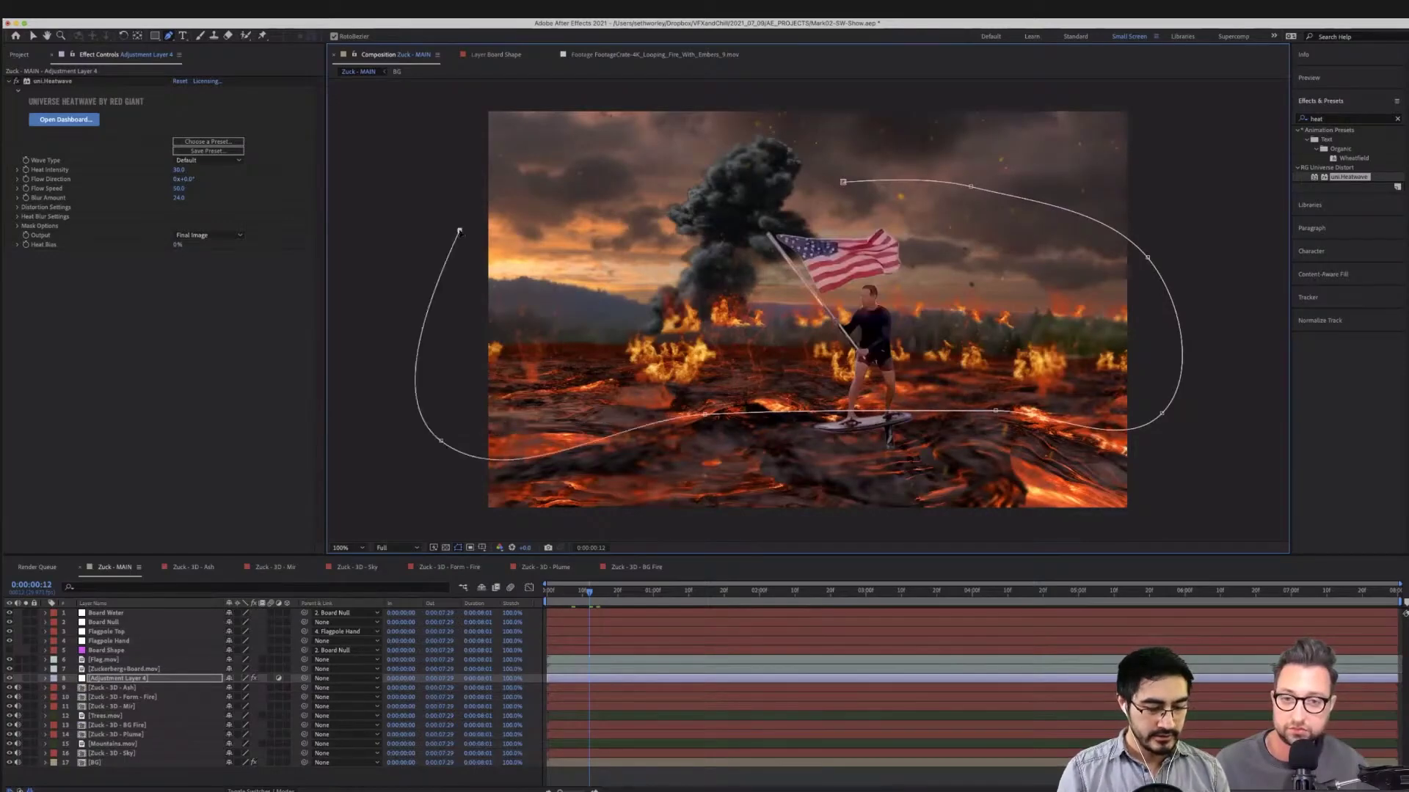
{"action": "left_click", "coordinate": [843, 183]}
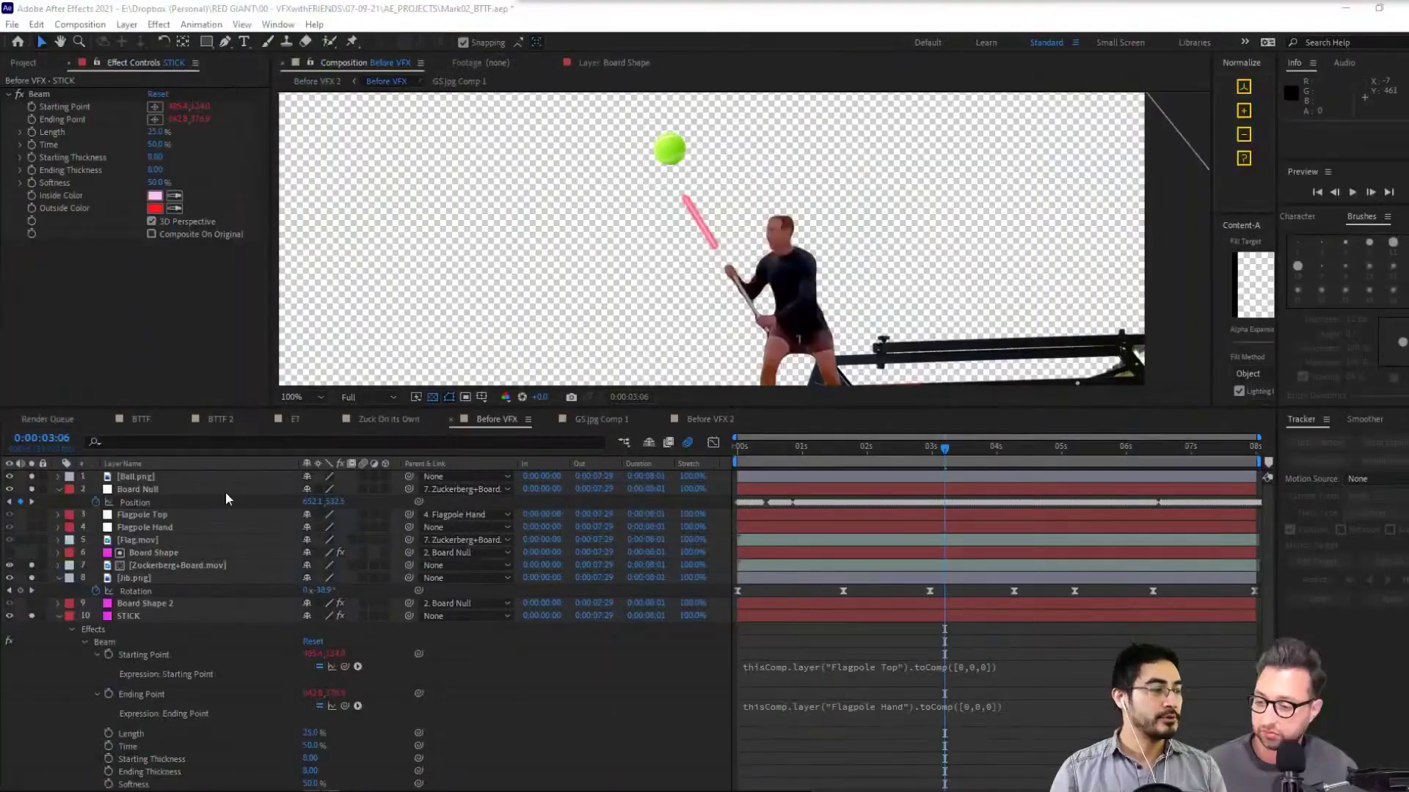
In the Before VFX composition, set the Beam effect's Length on the STICK layer to 100%
{"action": "left_click", "coordinate": [807, 616]}
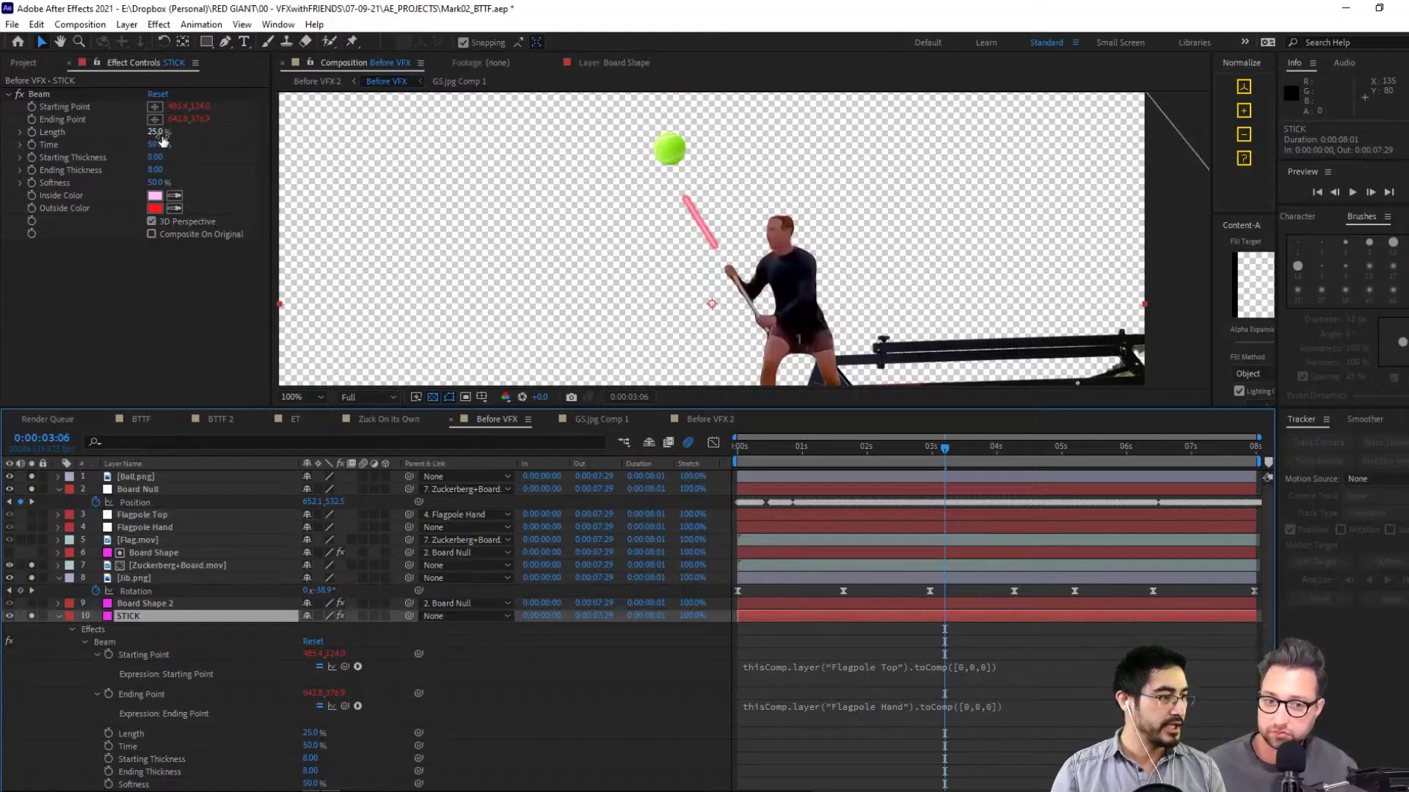
{"action": "left_click_drag", "start_coordinate": [188, 135], "coordinate": [433, 173]}
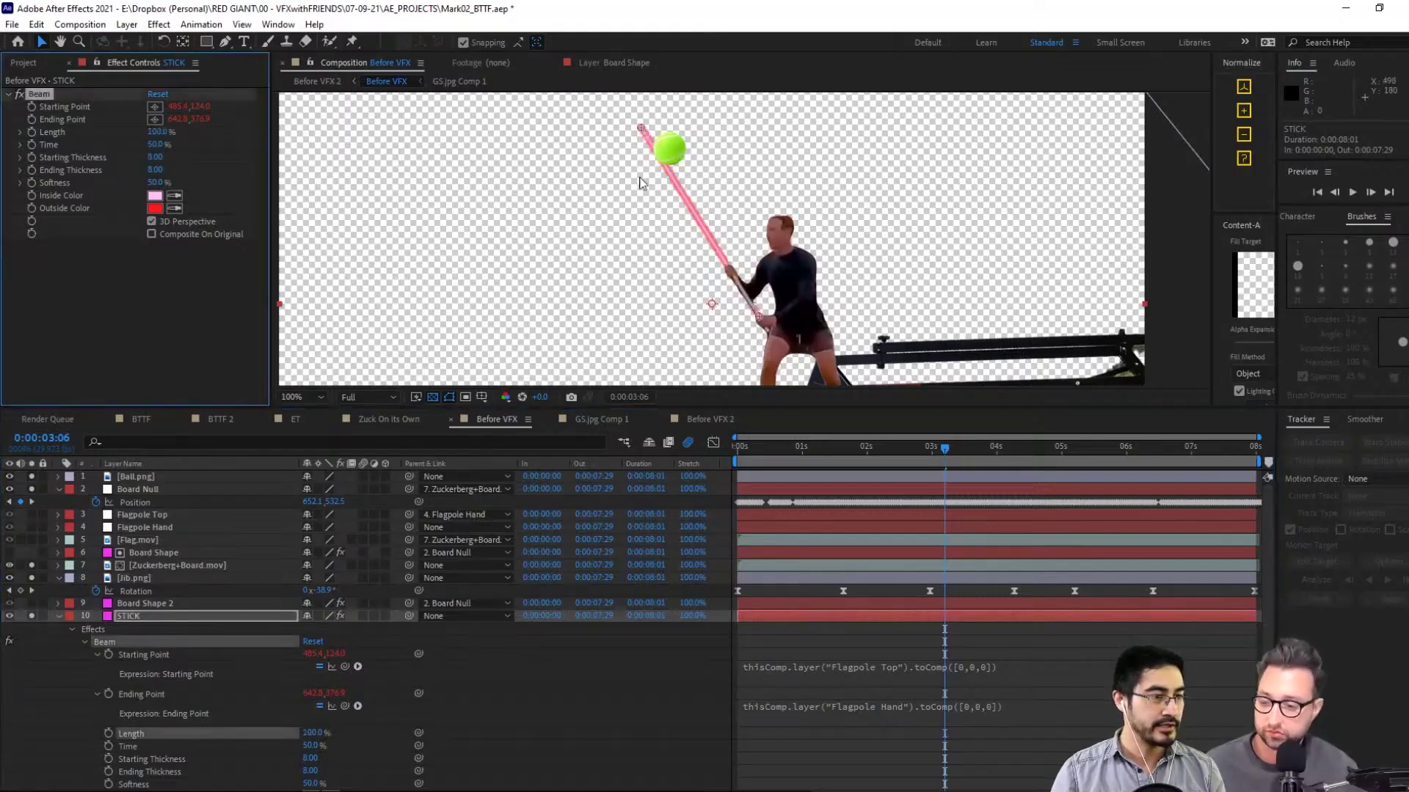
Parent Ball.png to Flagpole Top and move the tennis ball onto the upper end of the stick
{"action": "left_click", "coordinate": [178, 490]}
{"action": "left_click", "coordinate": [184, 464]}
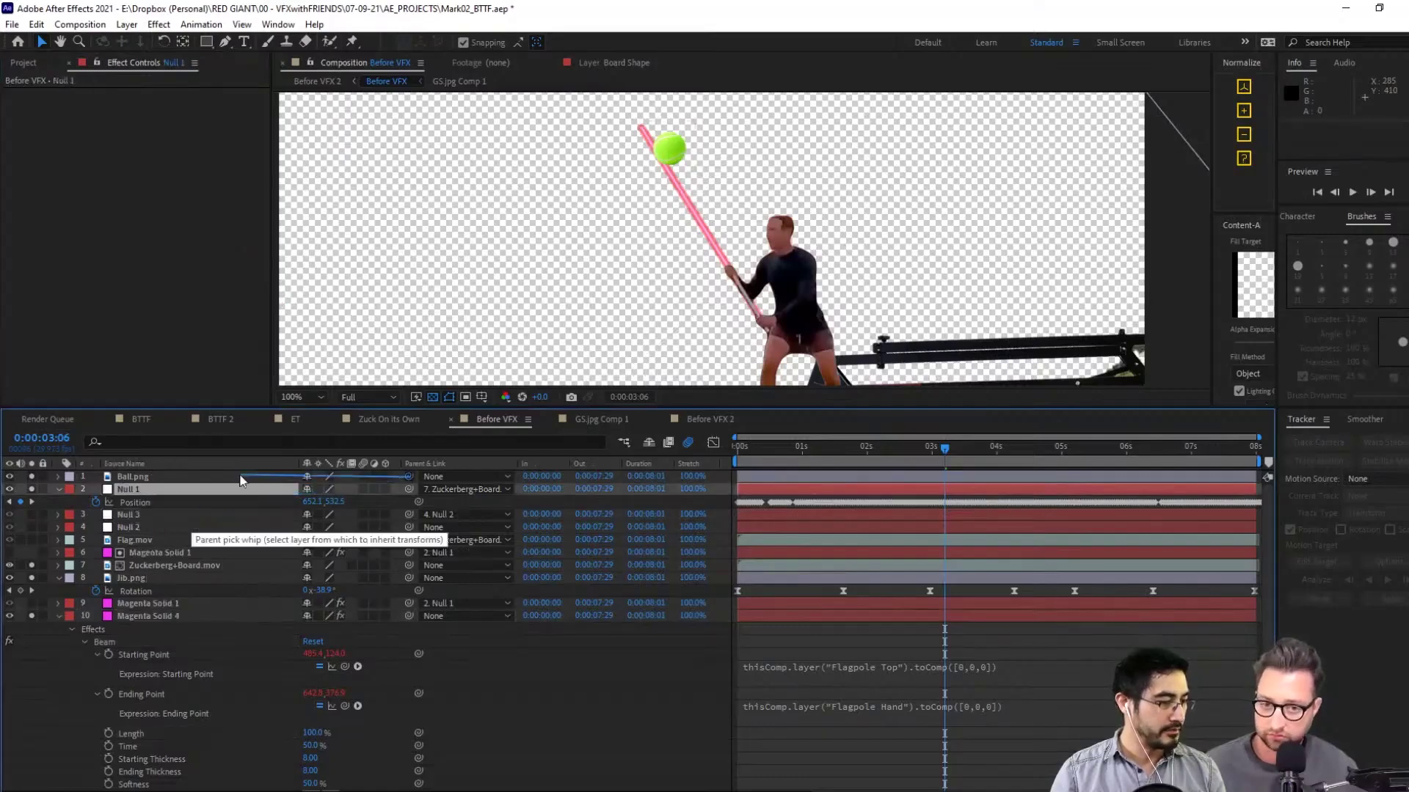
{"action": "left_click", "coordinate": [239, 464]}
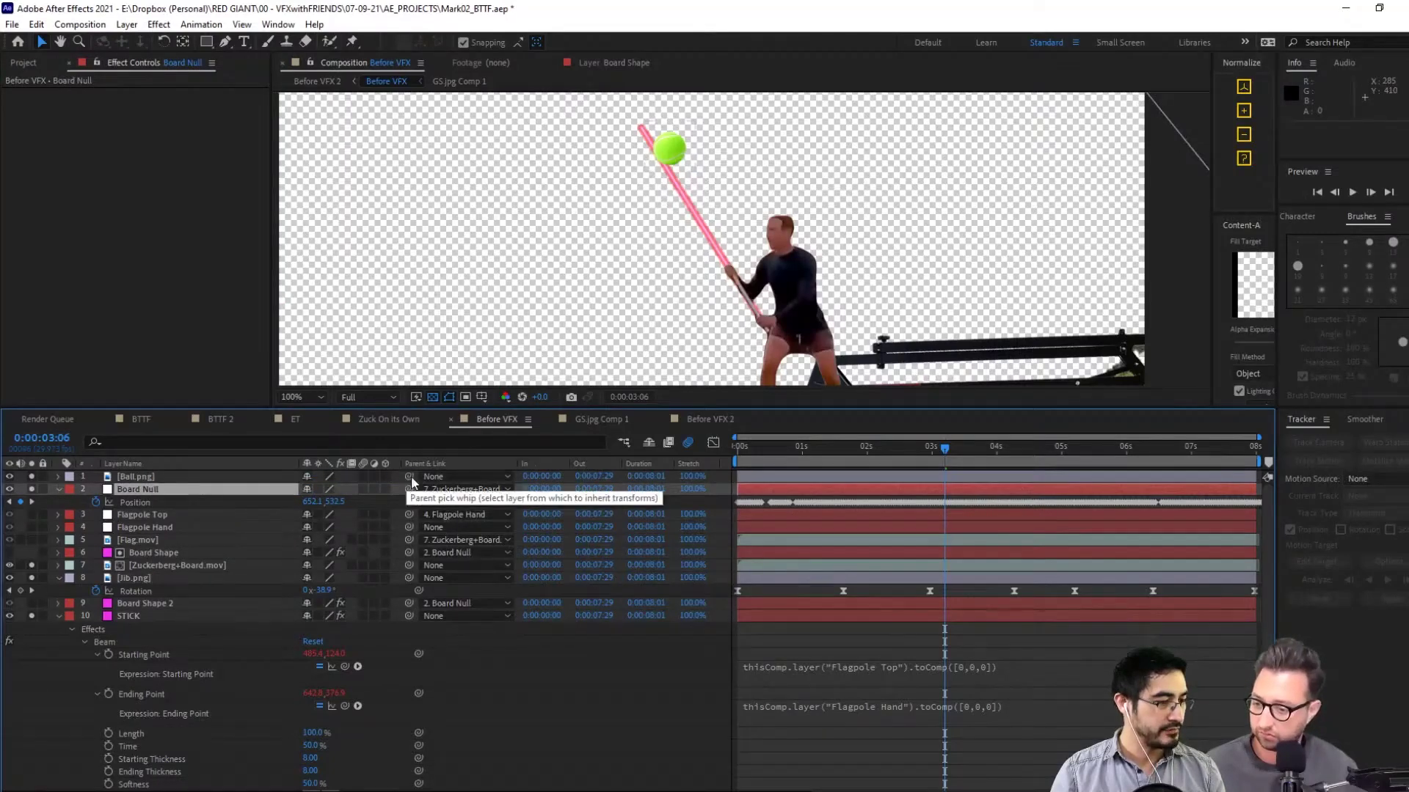
{"action": "left_click_drag", "start_coordinate": [408, 477], "coordinate": [209, 514]}
{"action": "left_click", "coordinate": [205, 477]}
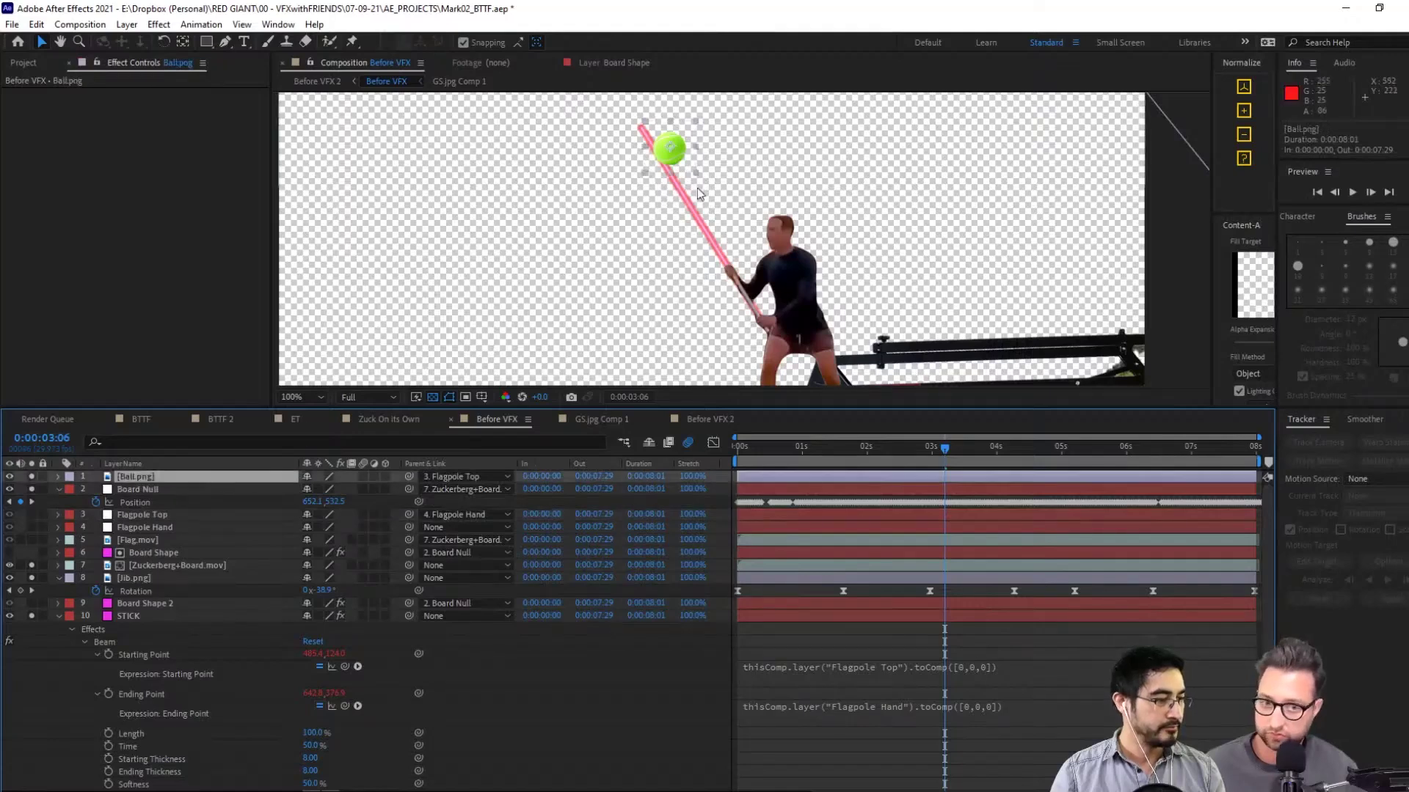
{"action": "left_click_drag", "start_coordinate": [668, 148], "coordinate": [634, 115]}
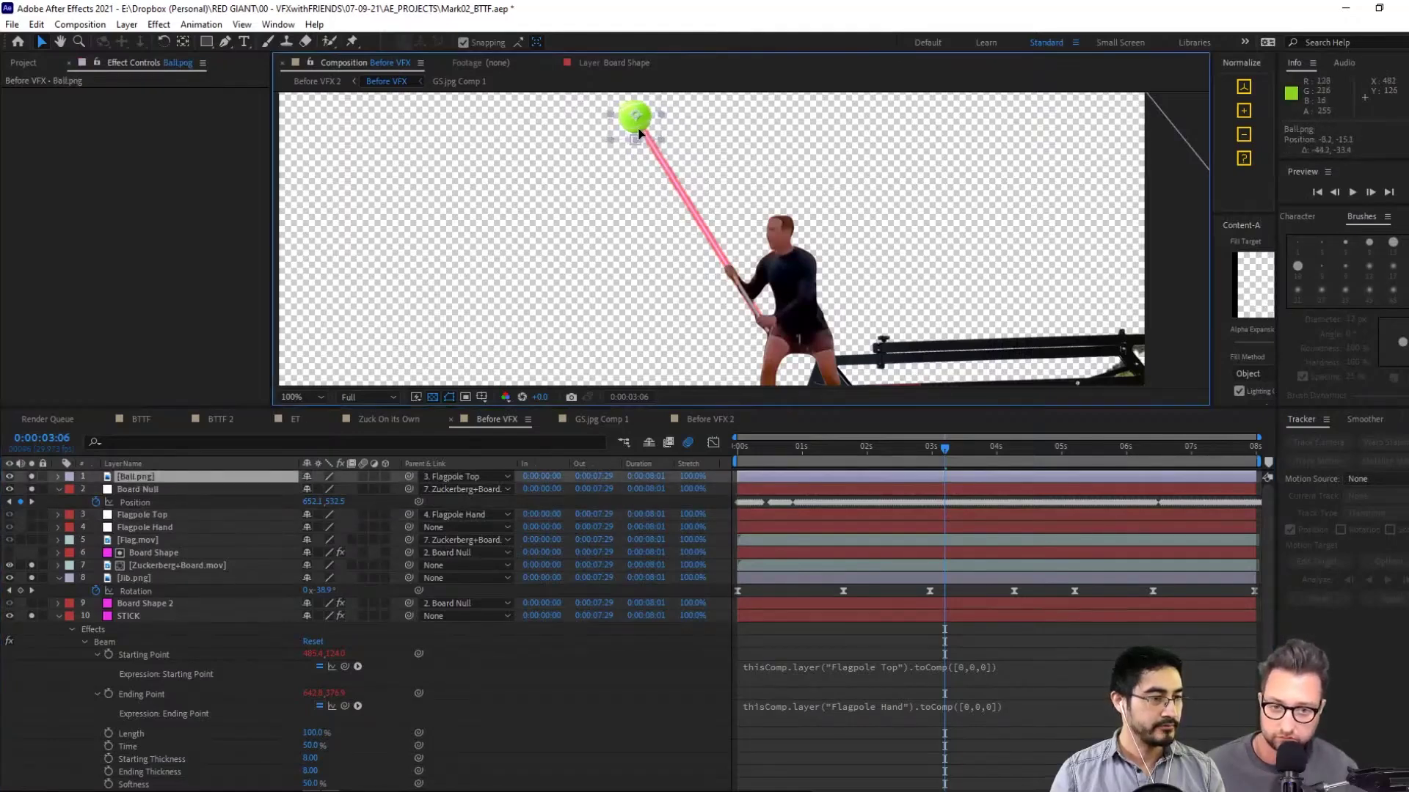
Set the STICK layer's Beam inside color to light gray D8D8D8 and its outside color to mid gray 8D8D8D
{"action": "left_click", "coordinate": [150, 615]}
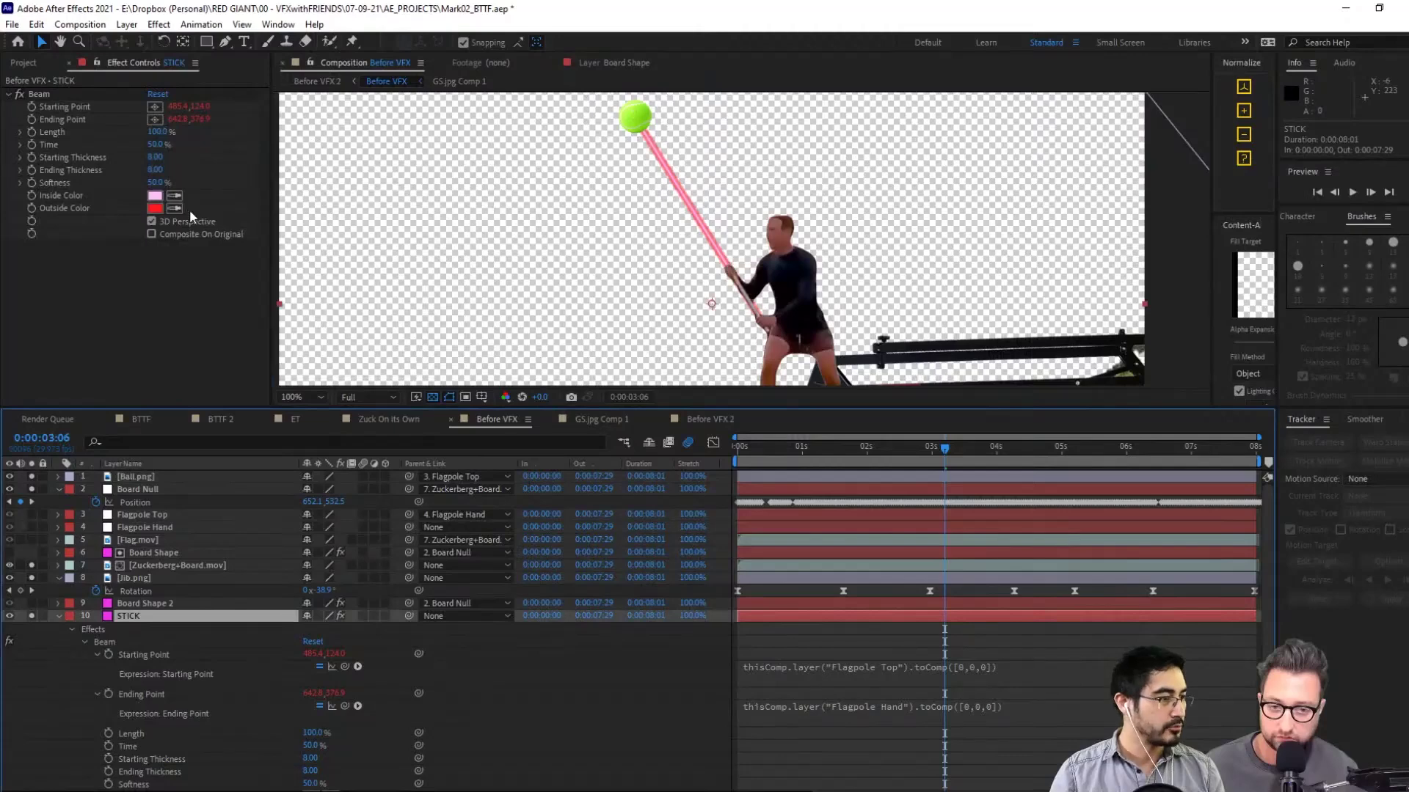
{"action": "left_click", "coordinate": [155, 195]}
{"action": "left_click", "coordinate": [775, 312]}
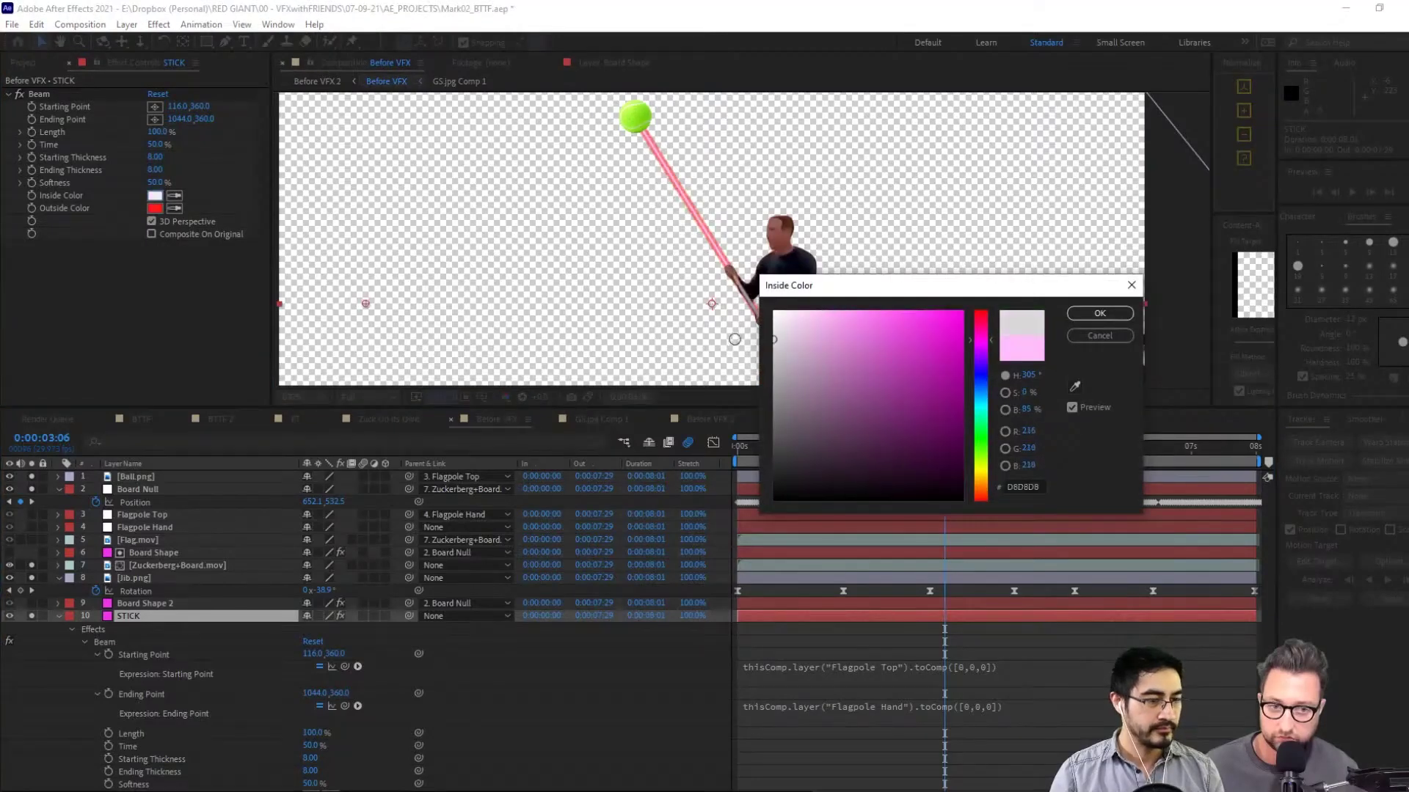
{"action": "left_click", "coordinate": [1100, 314]}
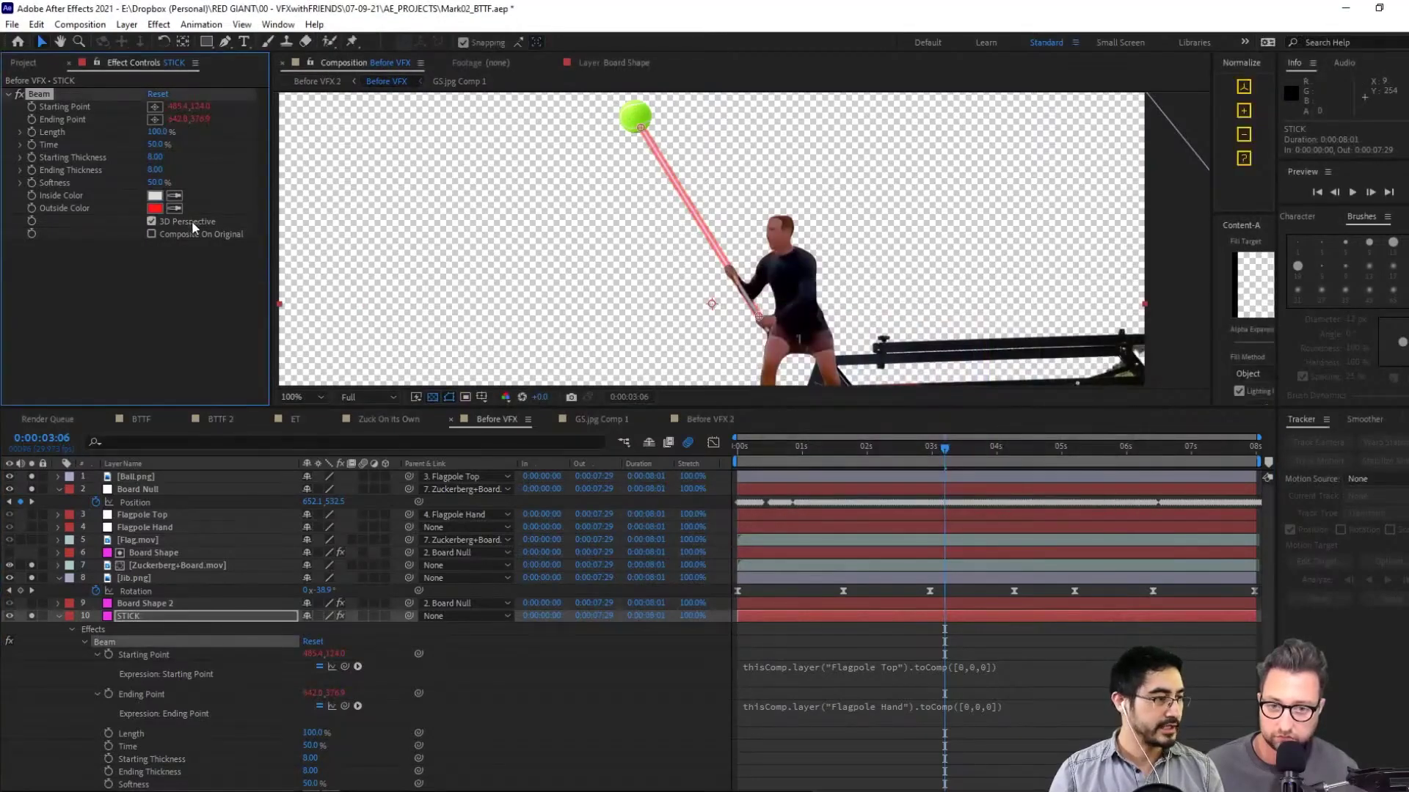
{"action": "left_click", "coordinate": [154, 207]}
{"action": "left_click", "coordinate": [773, 396]}
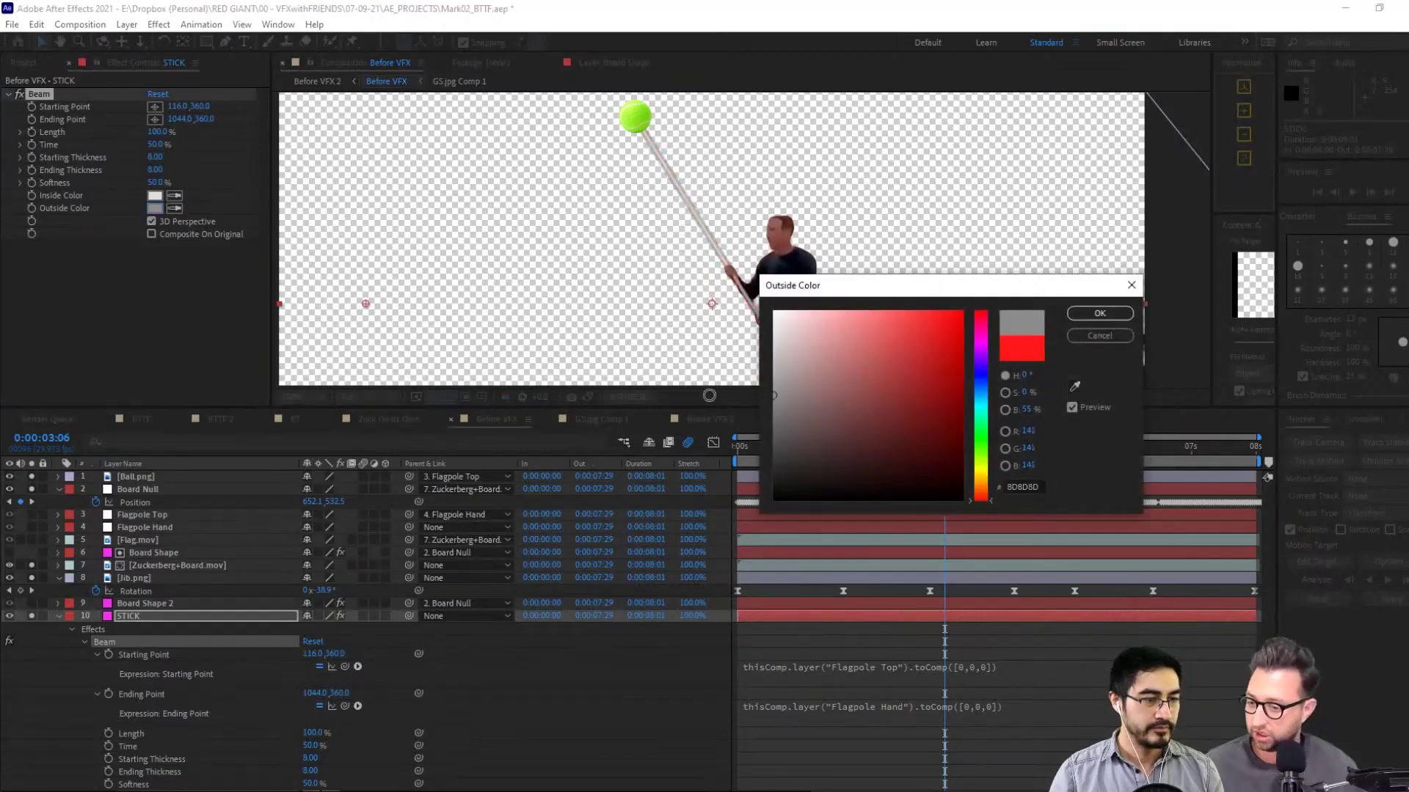
{"action": "left_click", "coordinate": [1098, 313]}
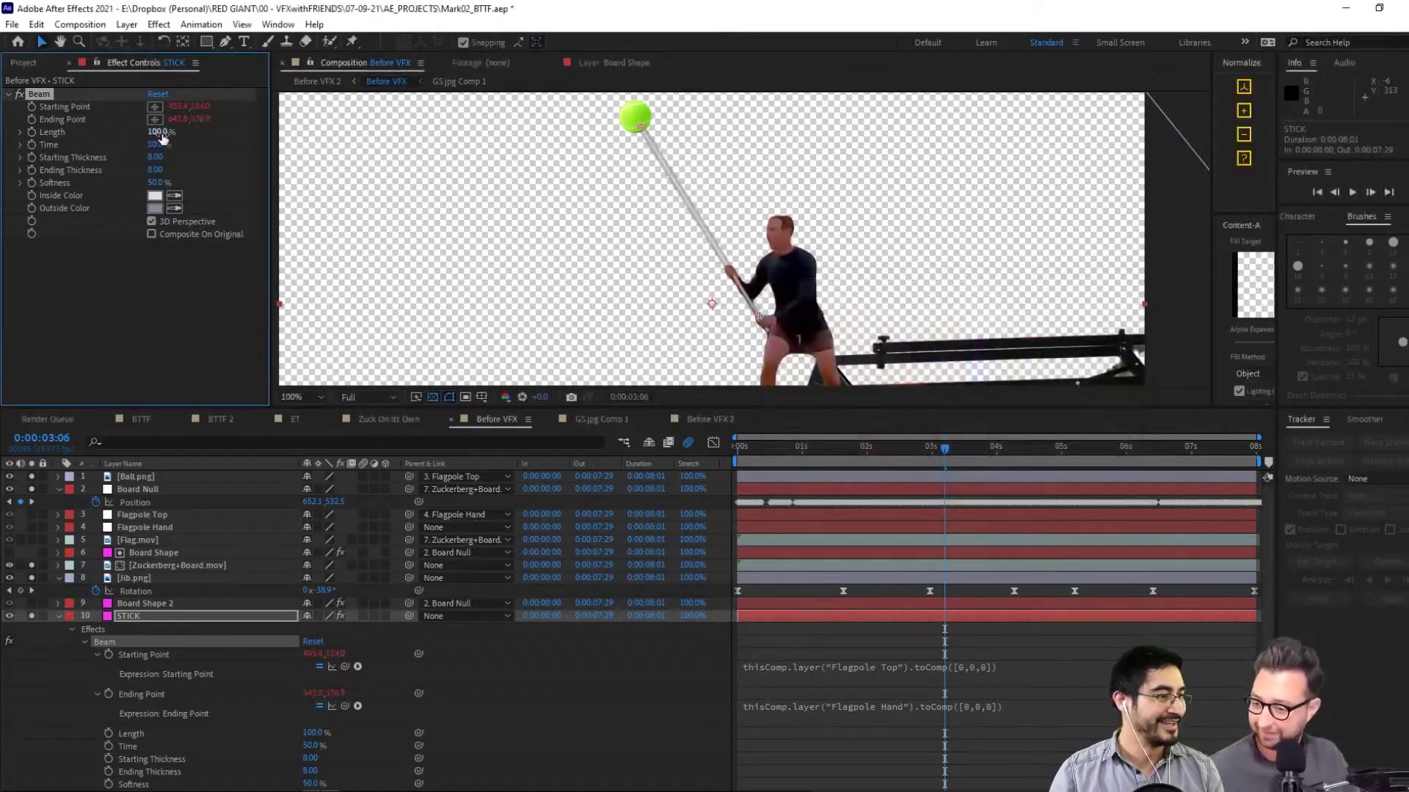
Lower the Beam effect's Softness on the STICK layer to 14% and save the project
{"action": "left_click_drag", "start_coordinate": [155, 182], "coordinate": [136, 183]}
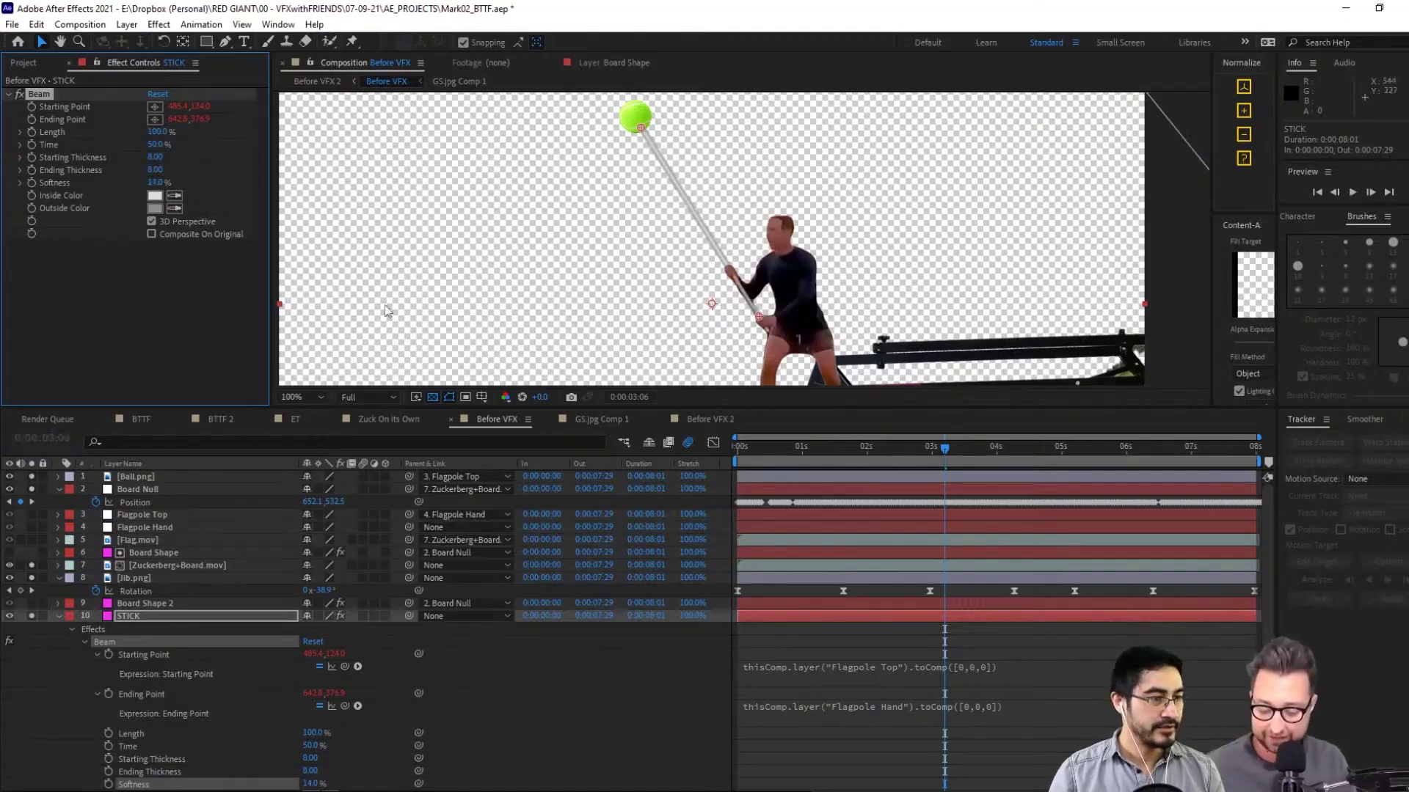
{"action": "key", "text": "ctrl+s"}
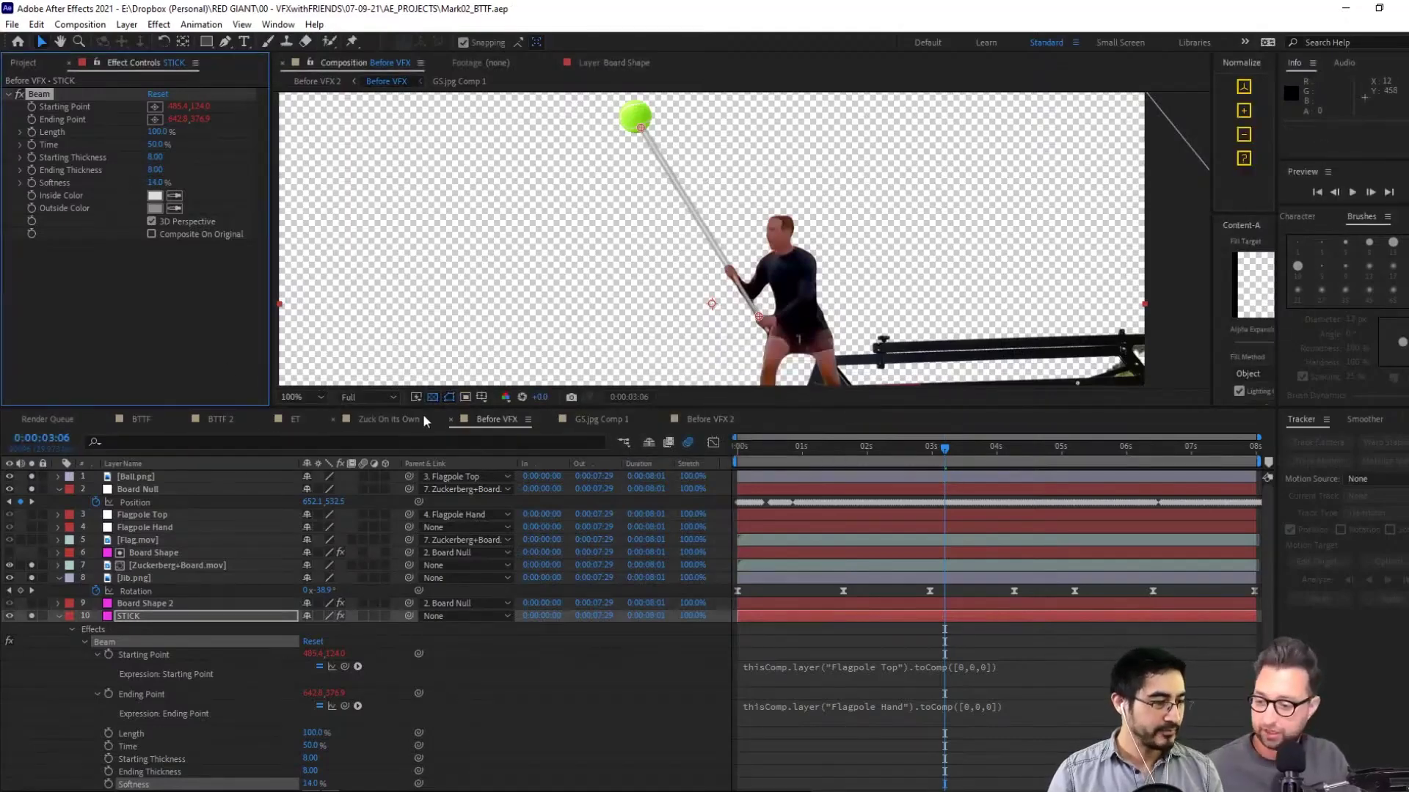
Show the Before VFX 2 composition at frame 0:00:00:00 with the whole shot in a taller composition viewer
{"action": "left_click", "coordinate": [386, 415]}
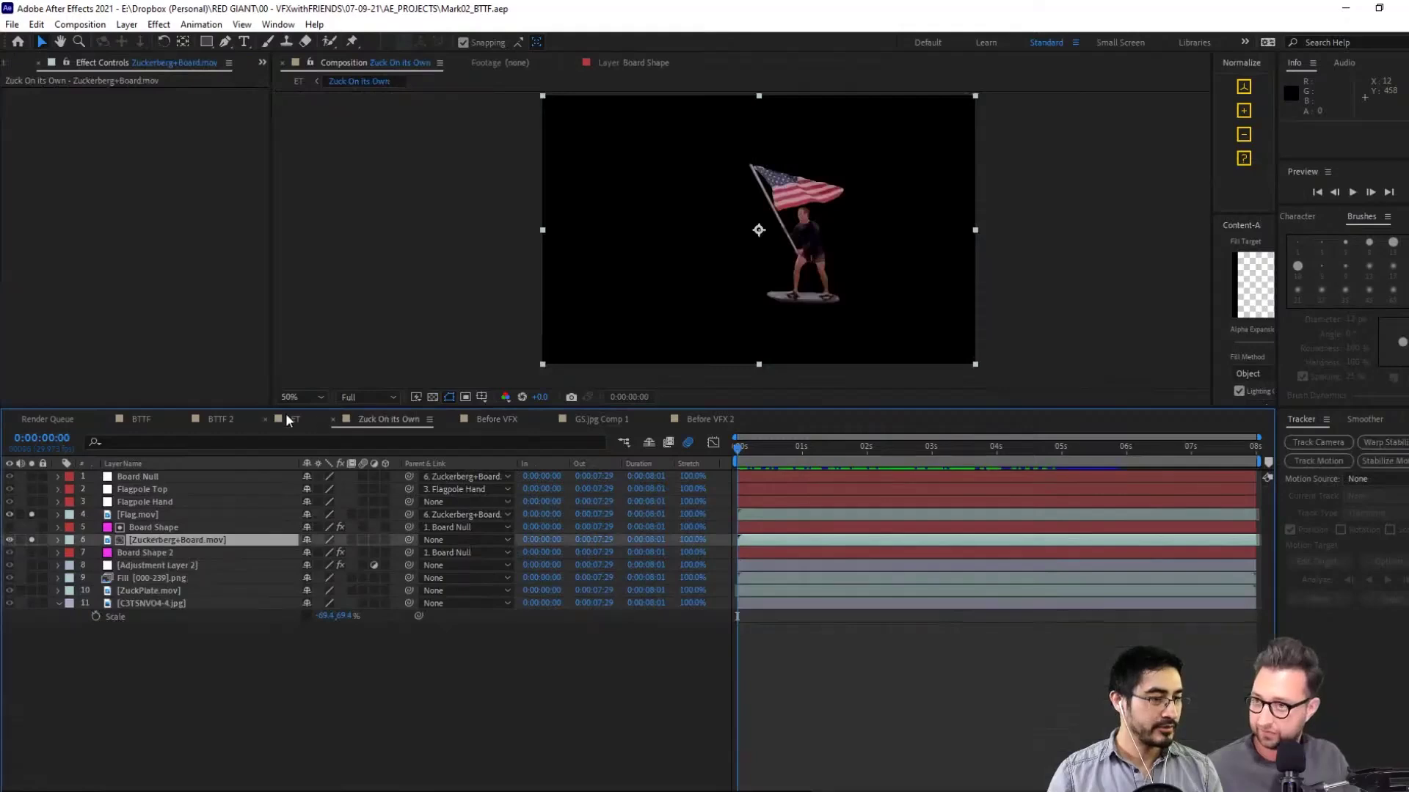
{"action": "left_click", "coordinate": [707, 418]}
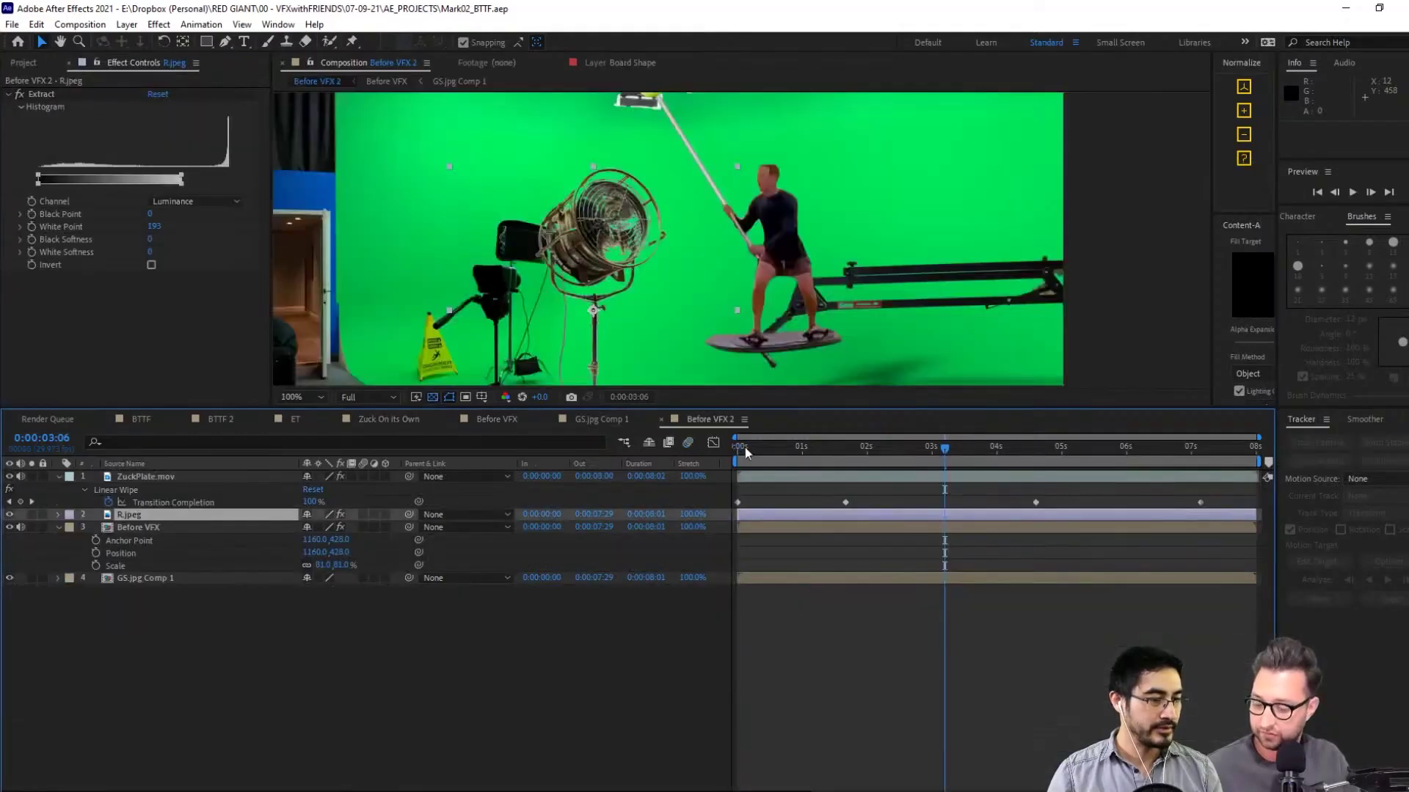
{"action": "key", "text": "Home"}
{"action": "scroll", "coordinate": [720, 254], "scroll_direction": "down", "scroll_amount": 2}
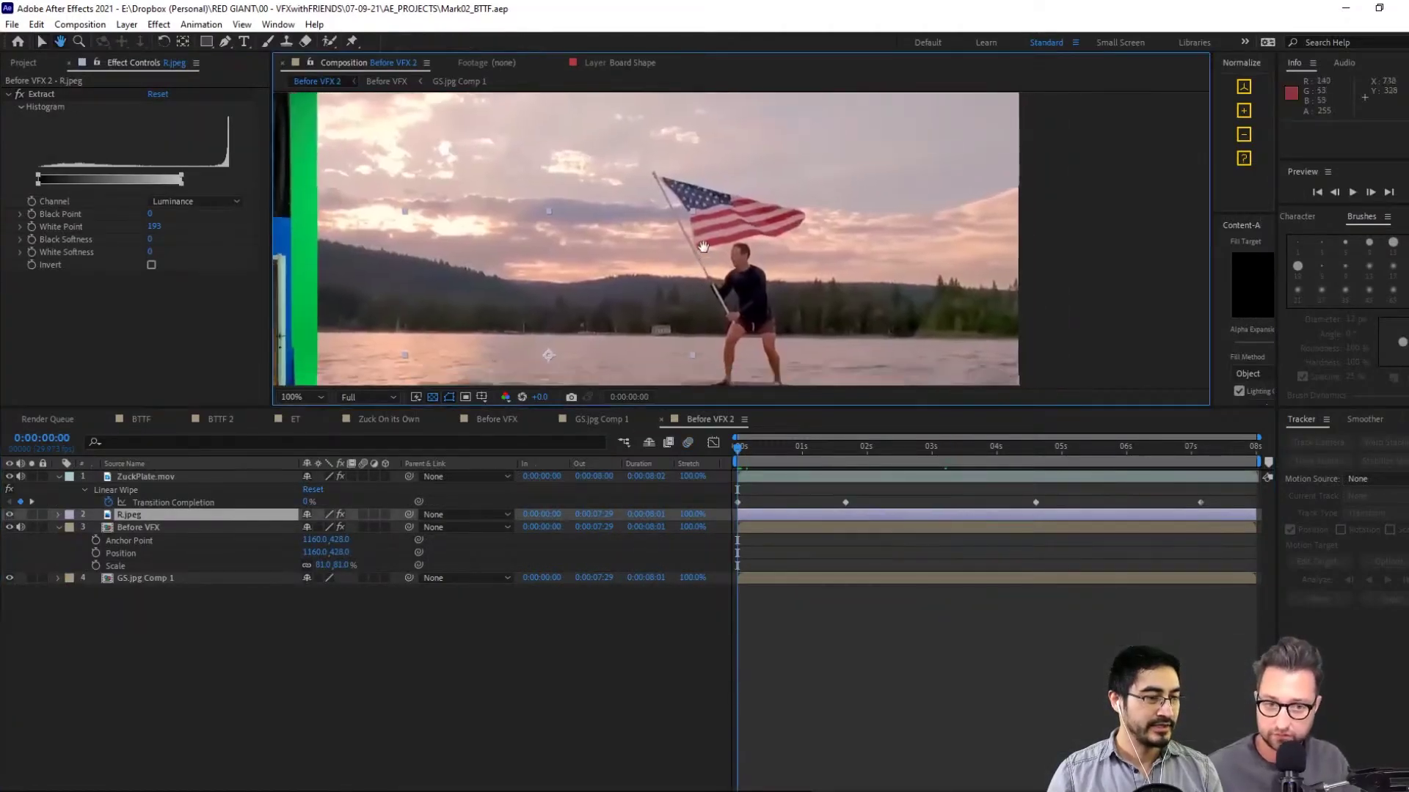
{"action": "left_click_drag", "start_coordinate": [800, 408], "coordinate": [800, 528]}
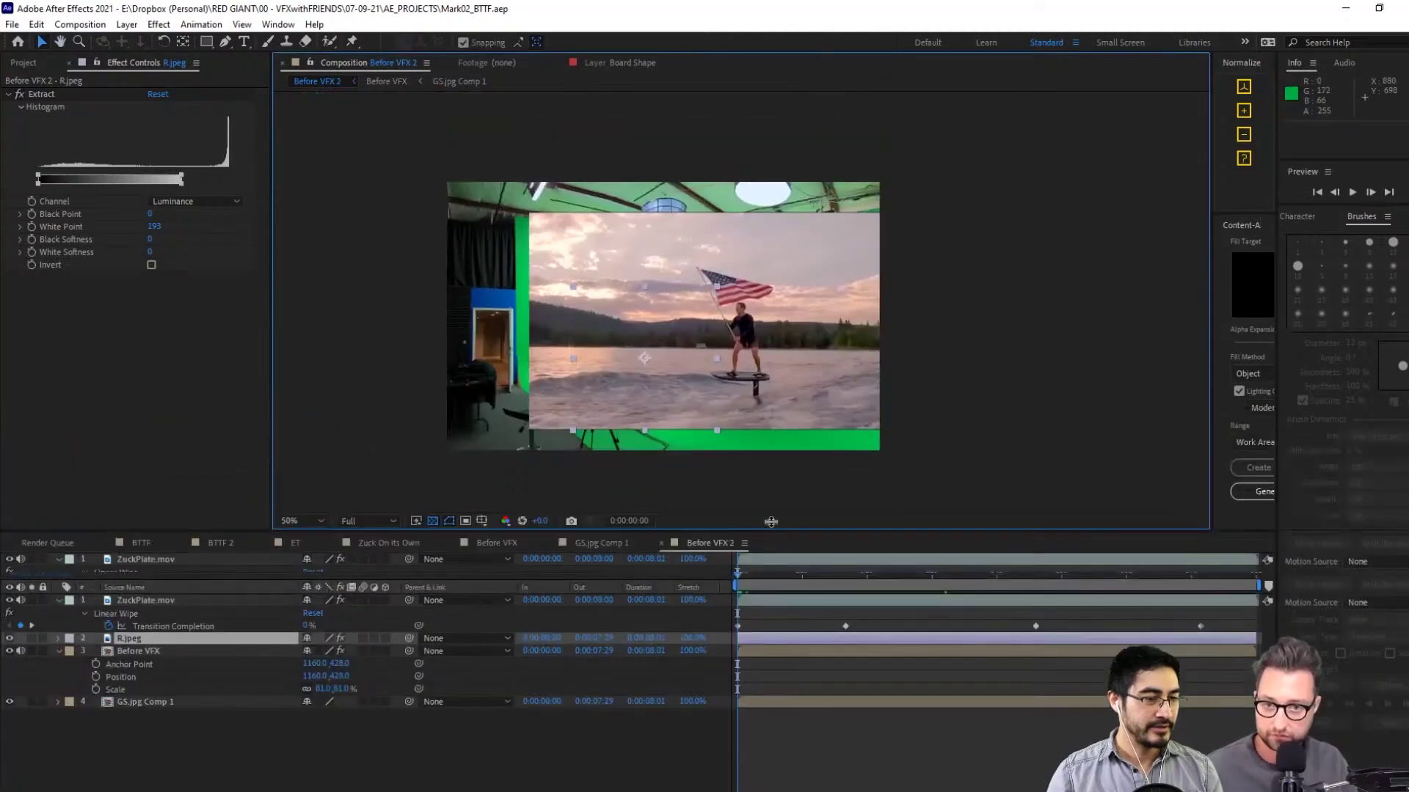
Preview the Before VFX 2 composition at 100% magnification to review the wipe from final shot to green-screen setup
{"action": "key", "text": "/"}
{"action": "key", "text": "v"}
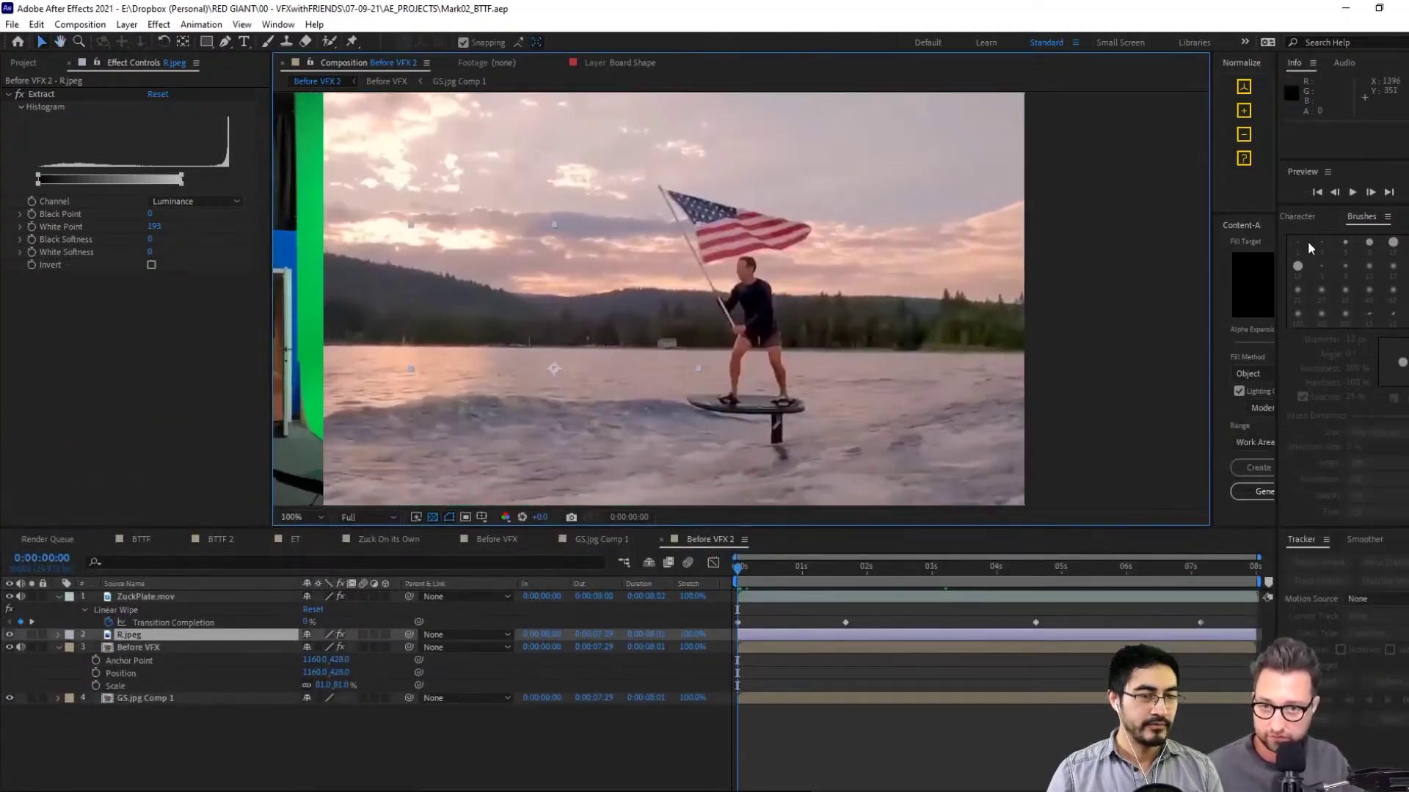
{"action": "left_click", "coordinate": [1355, 192]}
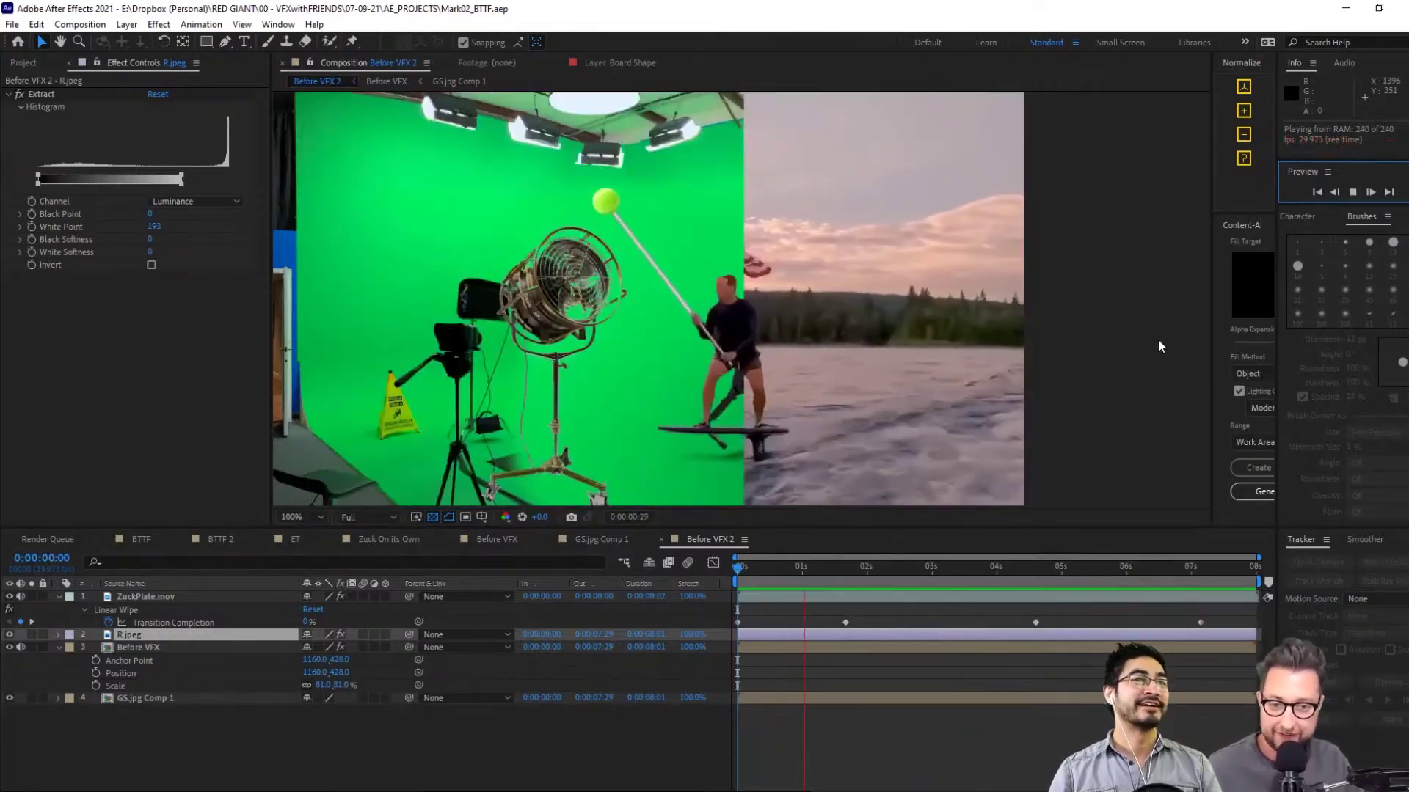
{"action": "key", "text": "space"}
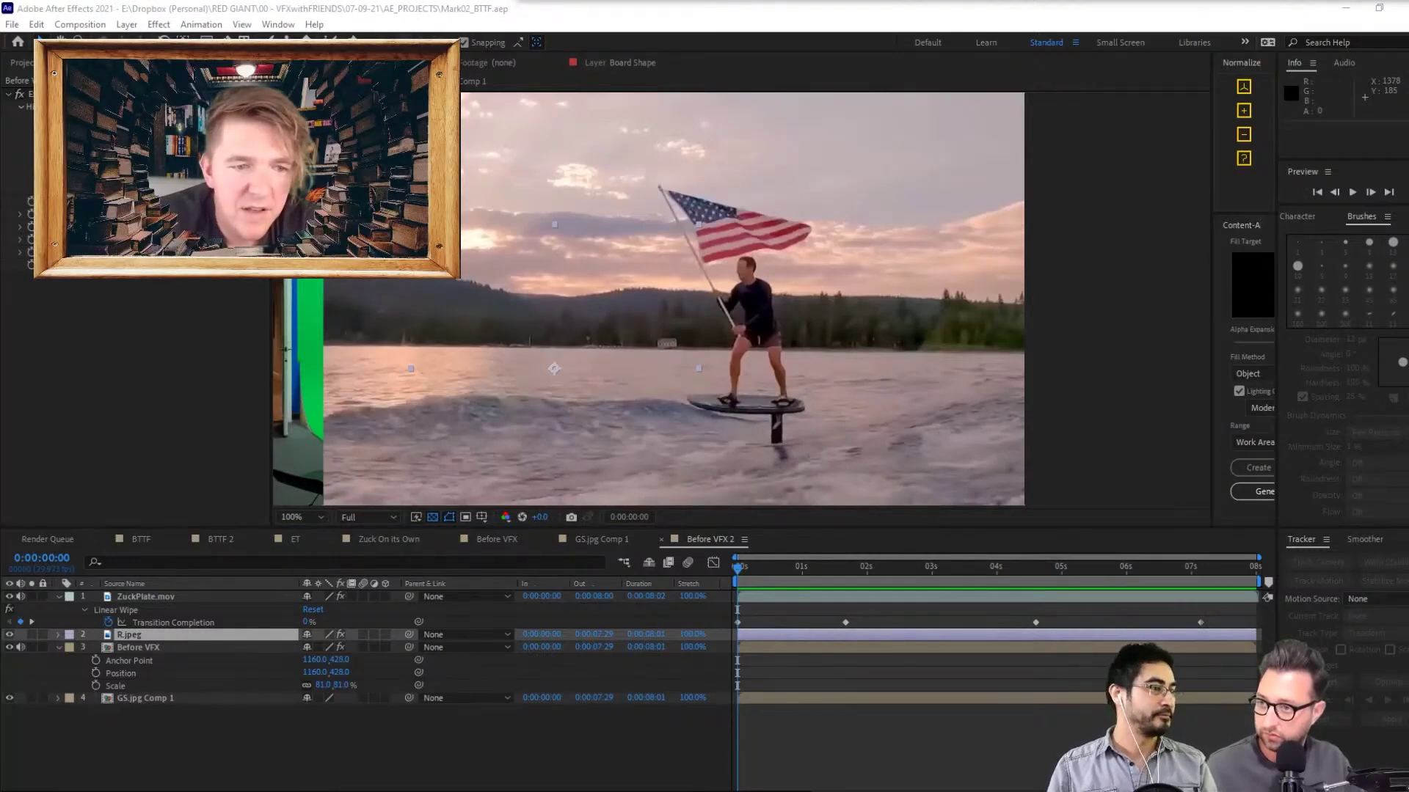
Look through the project's compositions and their thumbnails, including GS.jpg Comp 1 and the ones listed above it
{"action": "left_click", "coordinate": [26, 63]}
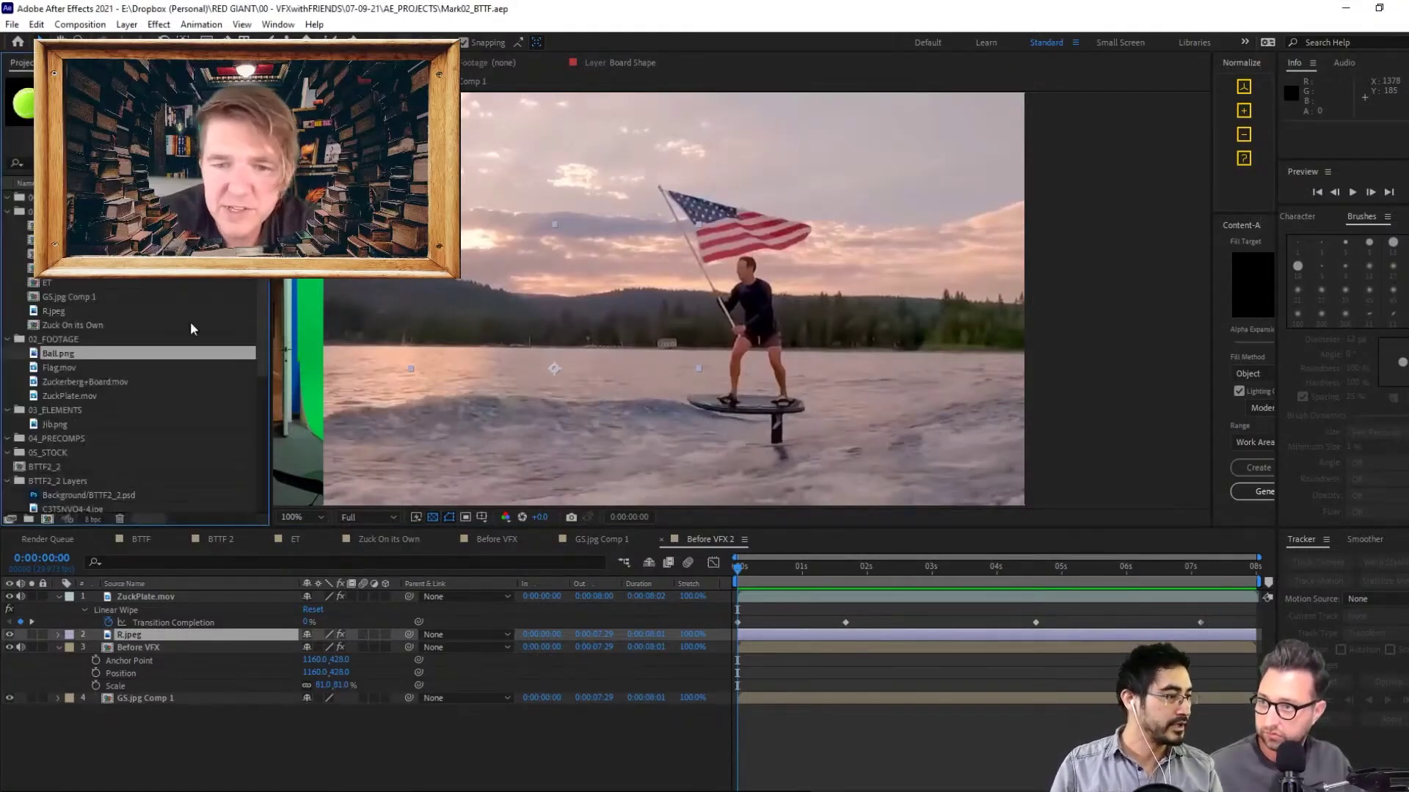
{"action": "left_click", "coordinate": [74, 240]}
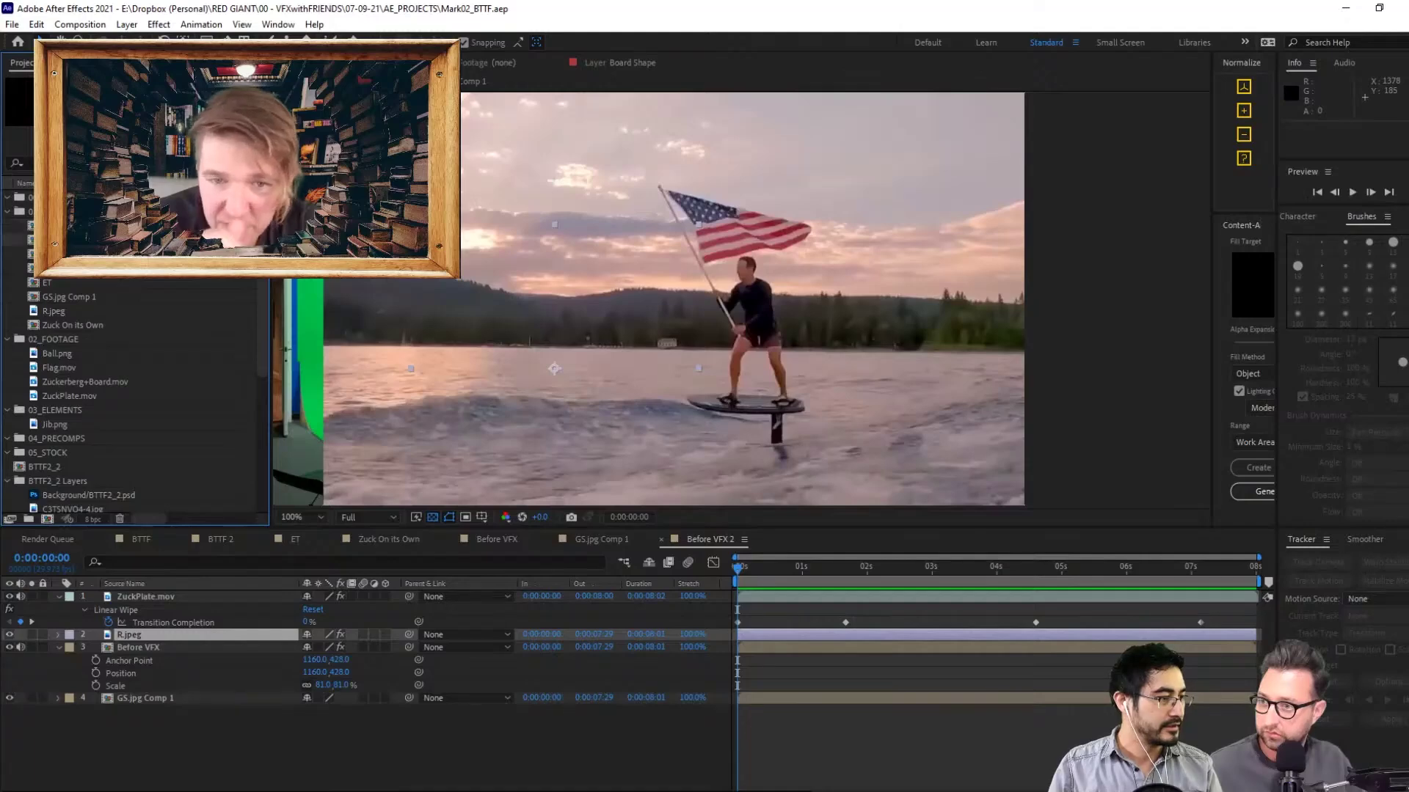
{"action": "left_click", "coordinate": [84, 271]}
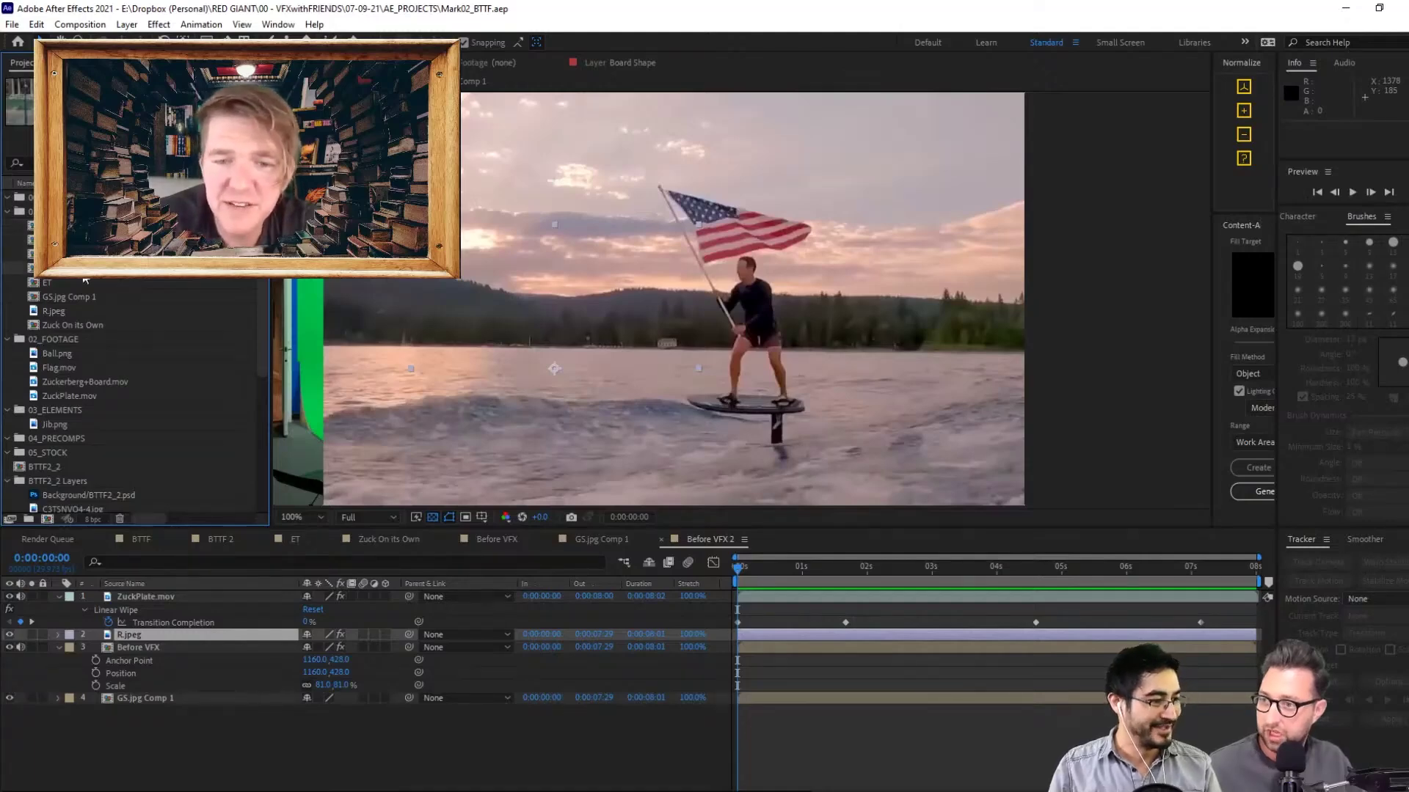
{"action": "left_click", "coordinate": [81, 296]}
{"action": "left_click", "coordinate": [82, 286]}
{"action": "left_click", "coordinate": [82, 296]}
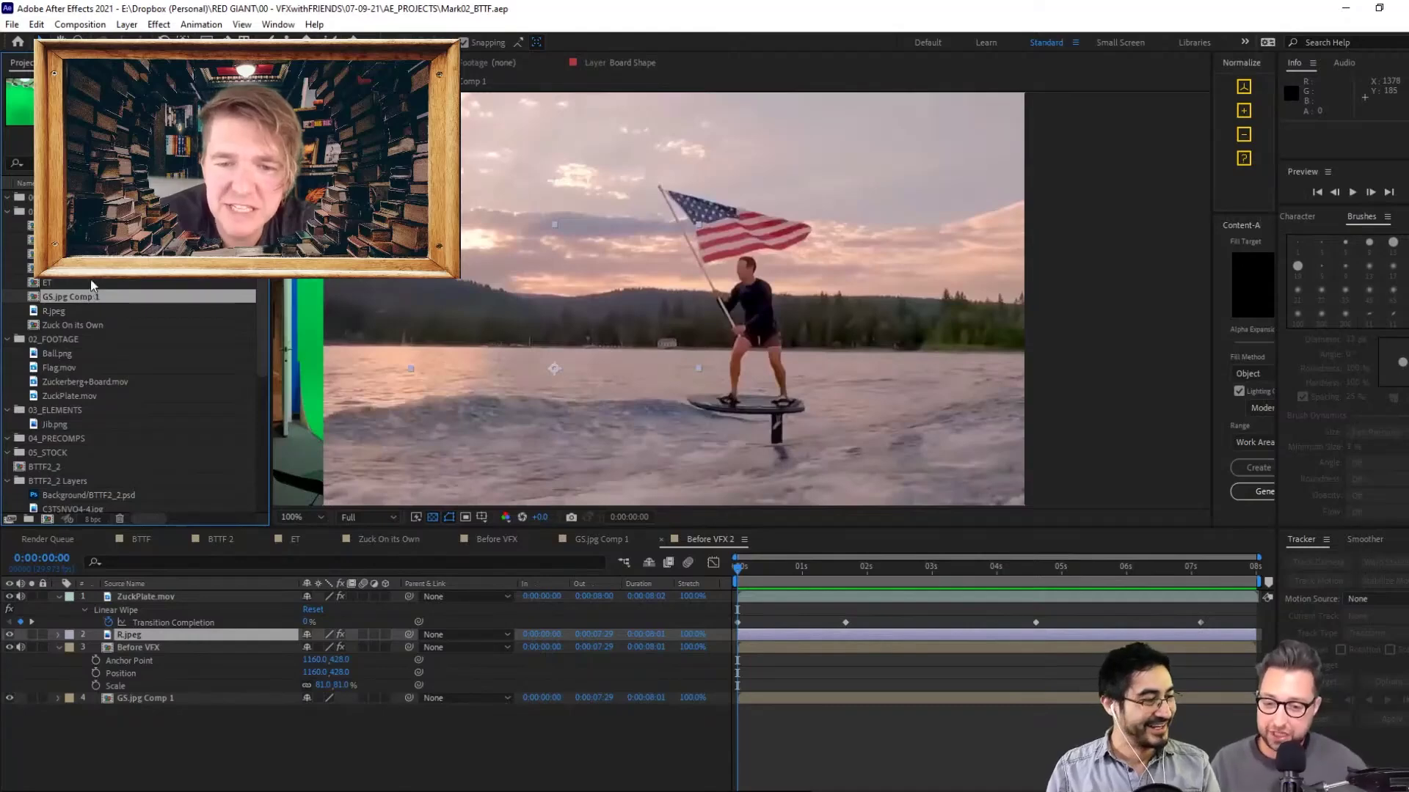
{"action": "left_click", "coordinate": [90, 283]}
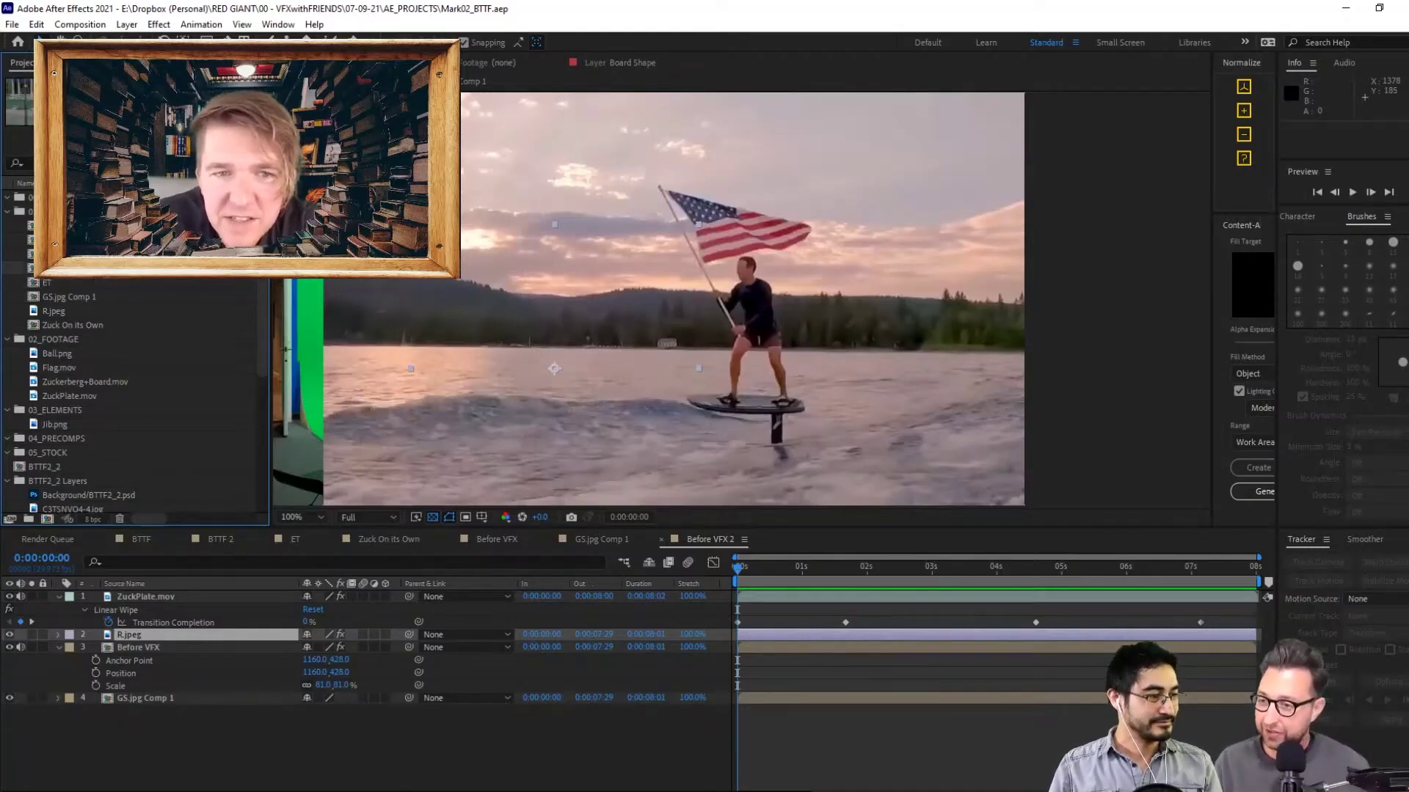
{"action": "left_click", "coordinate": [91, 240]}
{"action": "left_click", "coordinate": [90, 226]}
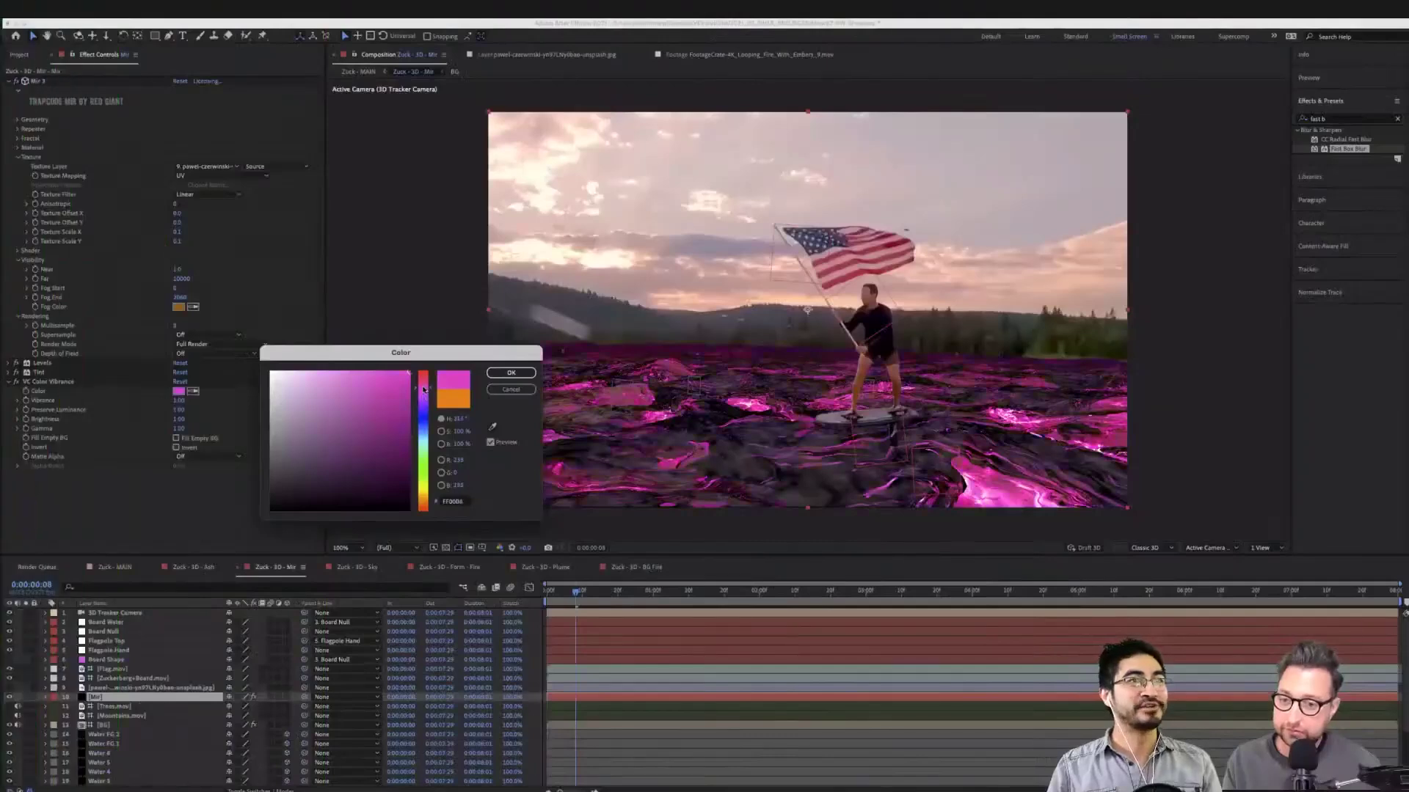
Recolour the lava magenta with the Color Vibrance effect in Zuck - 3D - Mir and check it against Zuck - MAIN and the fire compositions
{"action": "left_click", "coordinate": [512, 373]}
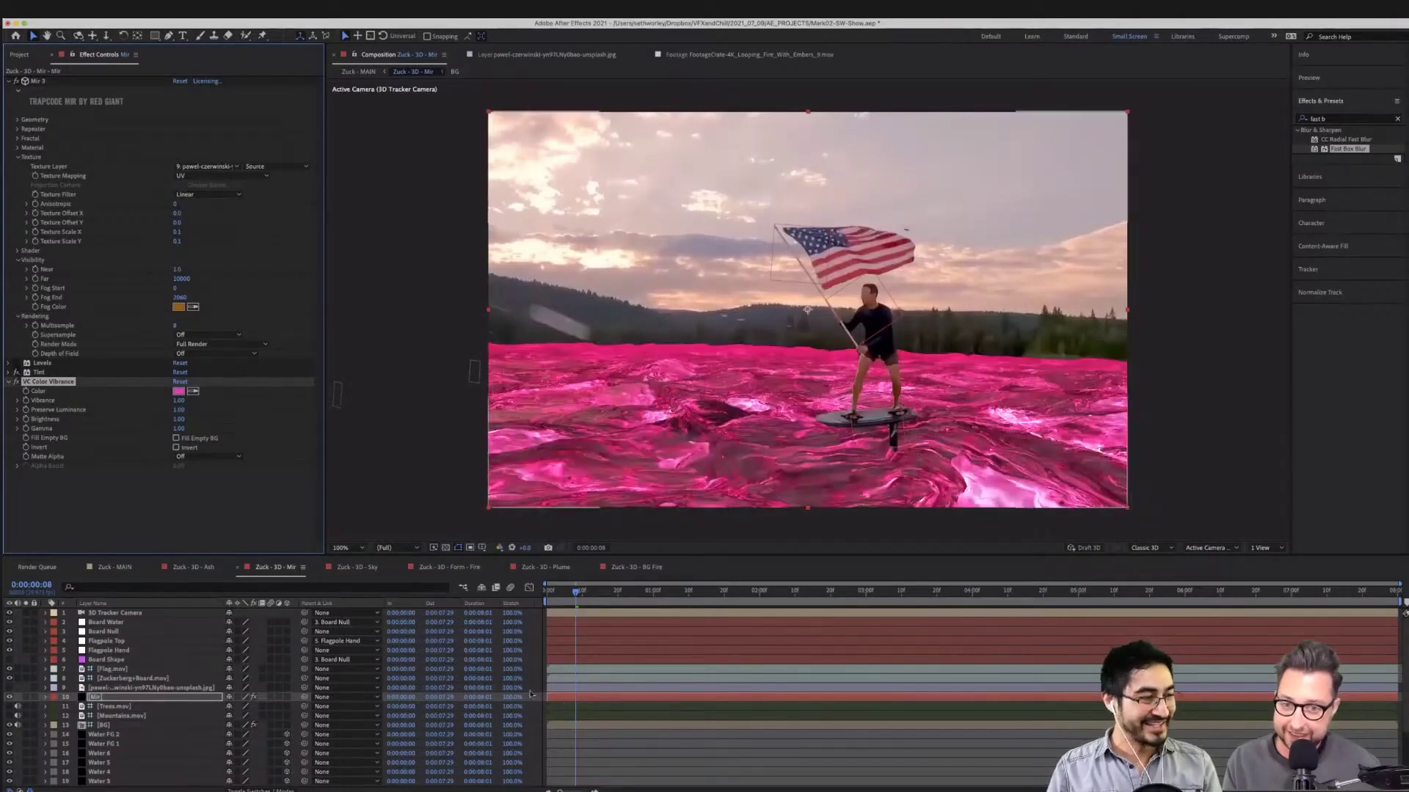
{"action": "left_click", "coordinate": [110, 569]}
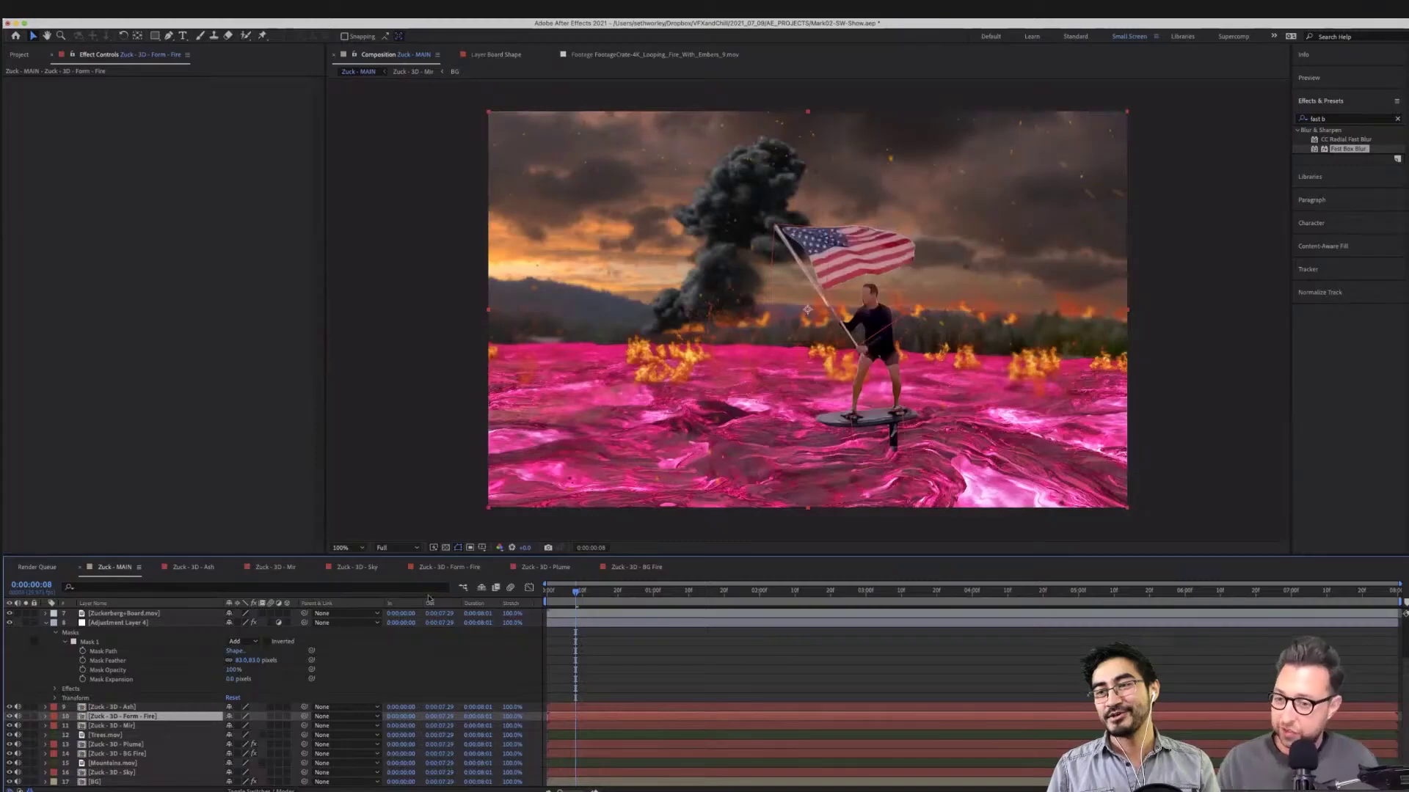
{"action": "left_click", "coordinate": [622, 567]}
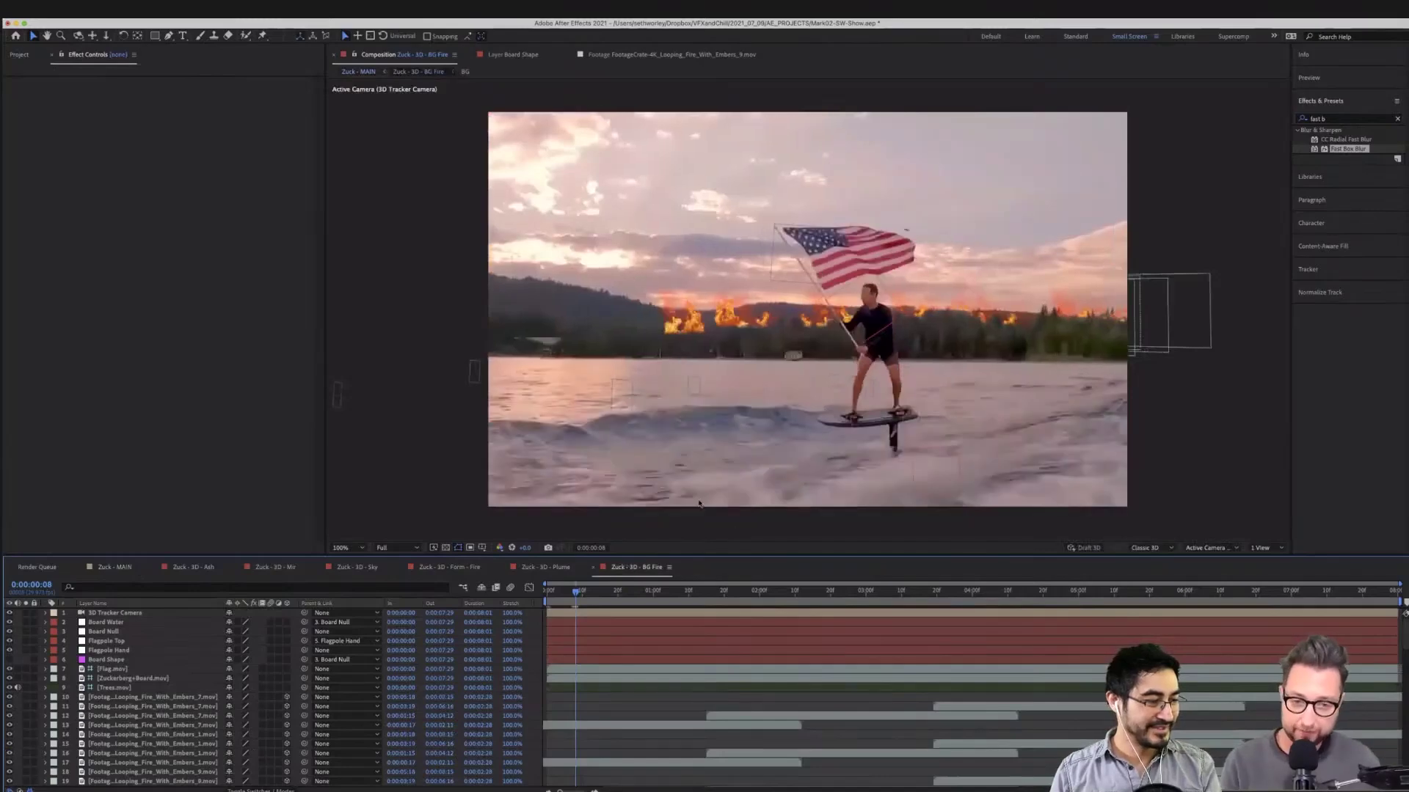
{"action": "left_click", "coordinate": [288, 571]}
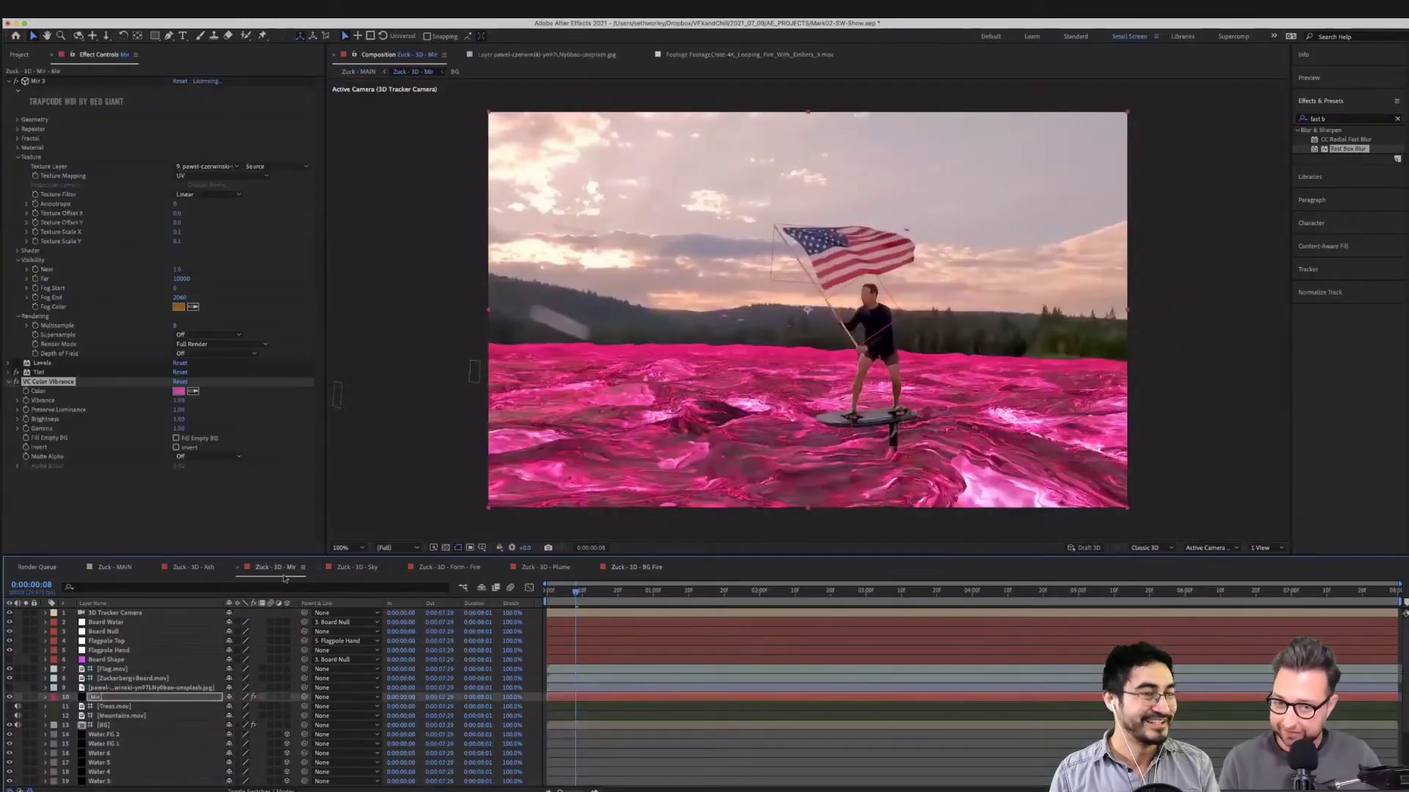
{"action": "left_click", "coordinate": [68, 384]}
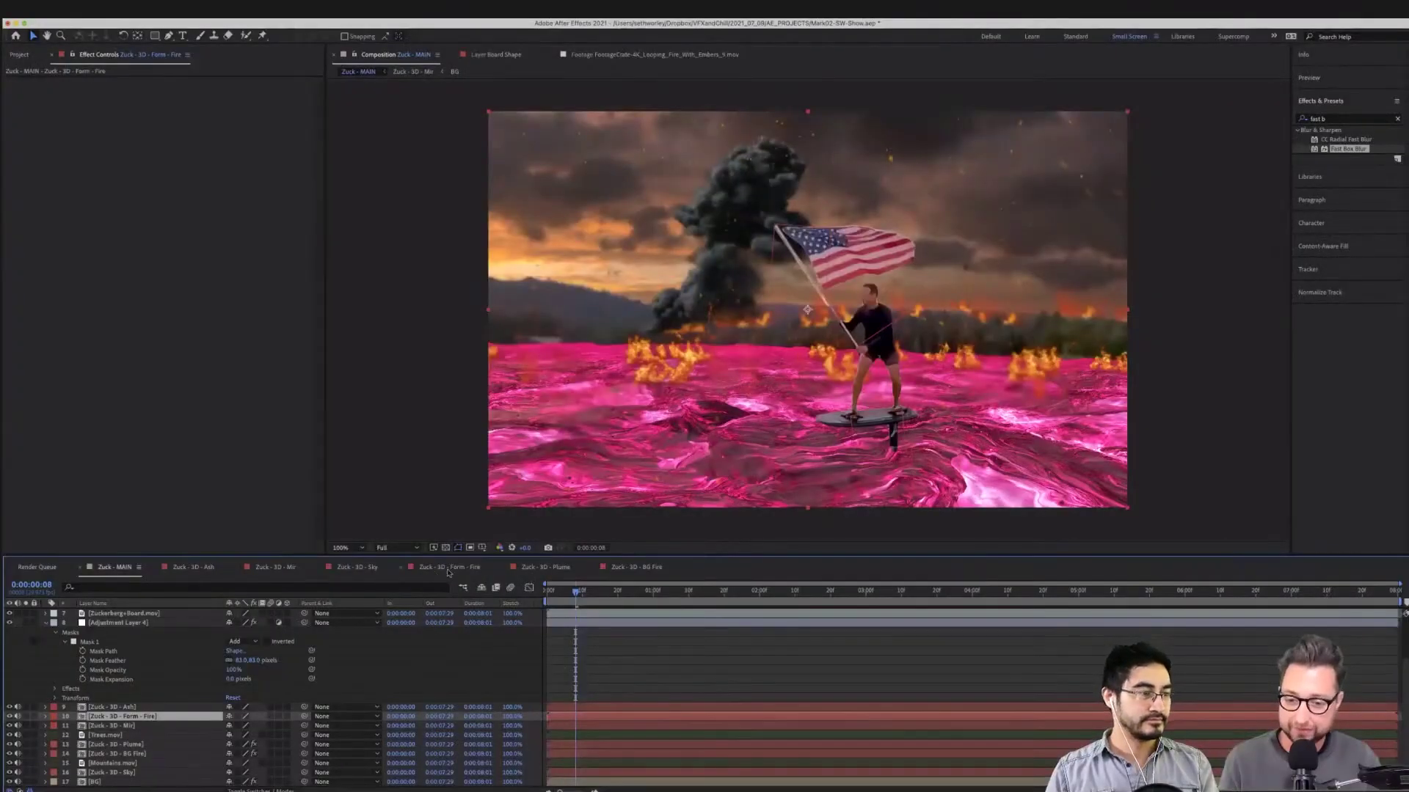
{"action": "left_click", "coordinate": [448, 569]}
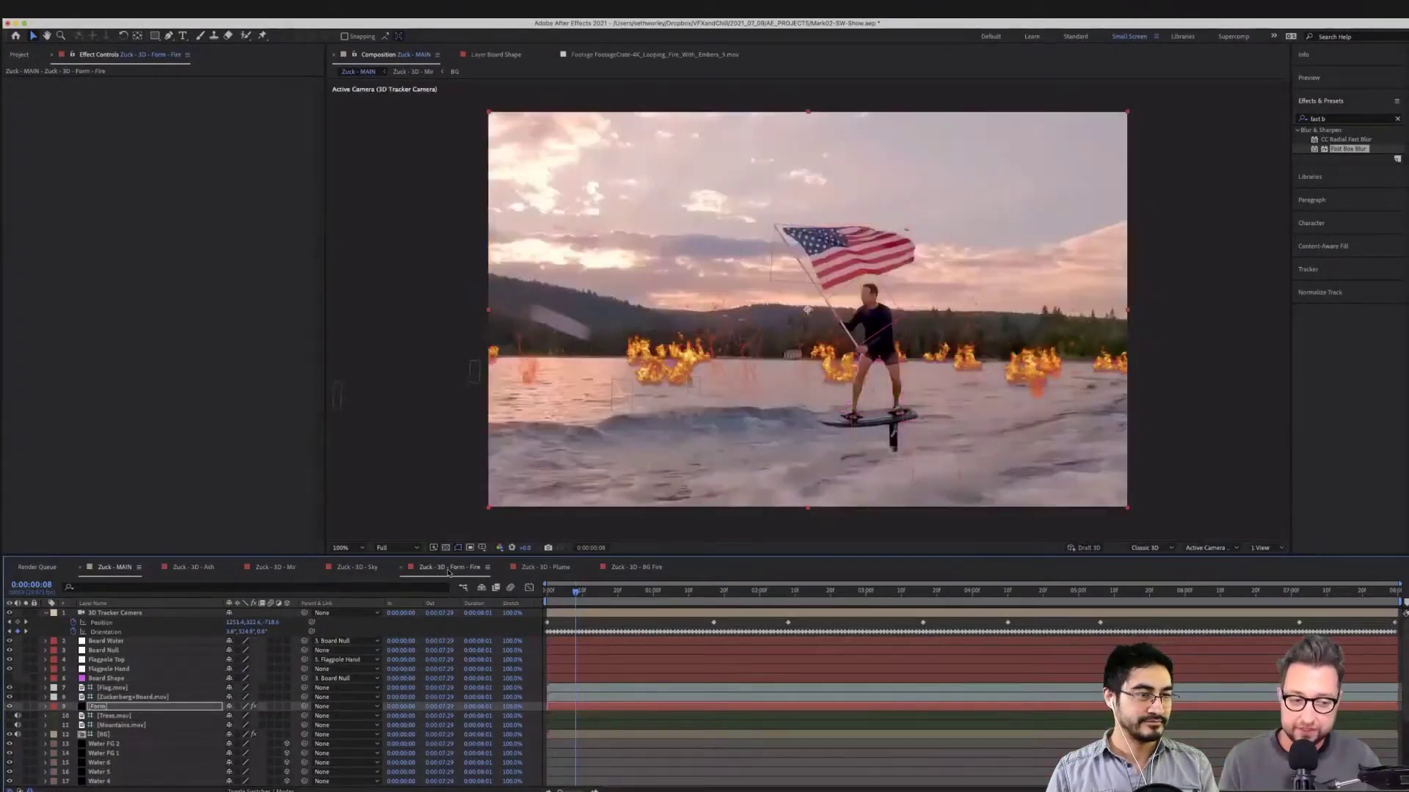
{"action": "left_click", "coordinate": [258, 569]}
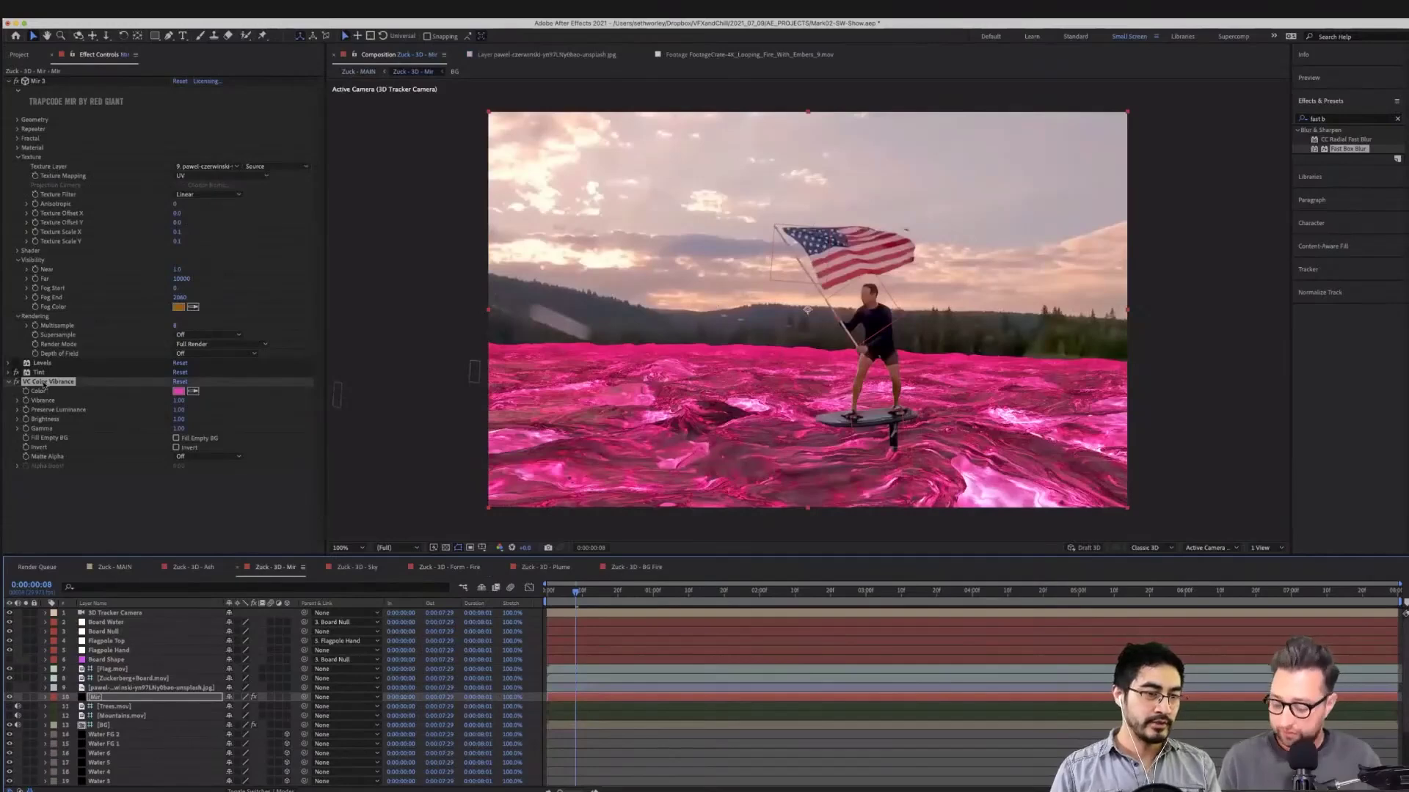
Undo the magenta lava recolouring and check Zuck - MAIN at 0:00:00:25
{"action": "key", "text": "ctrl+z"}
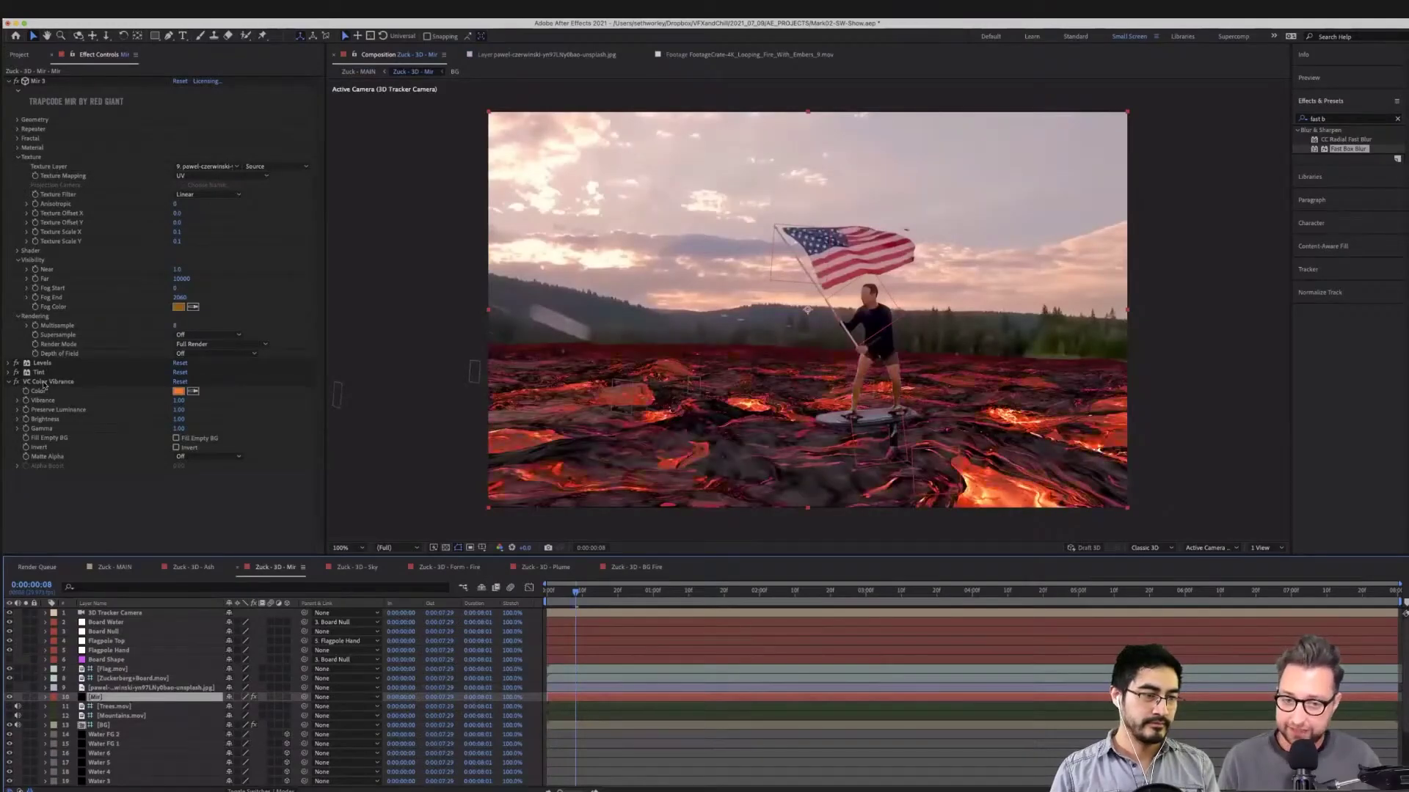
{"action": "left_click", "coordinate": [116, 569]}
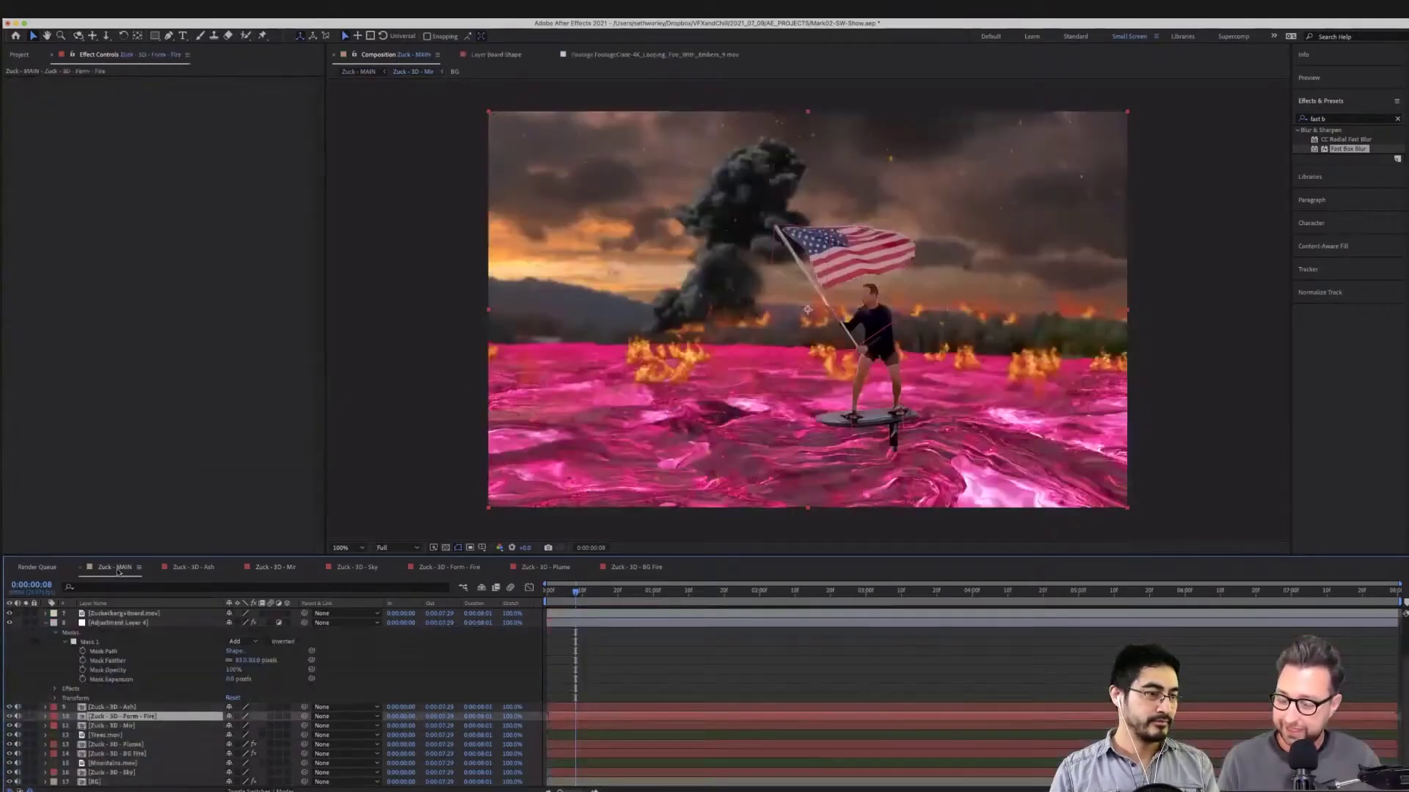
{"action": "left_click", "coordinate": [636, 592]}
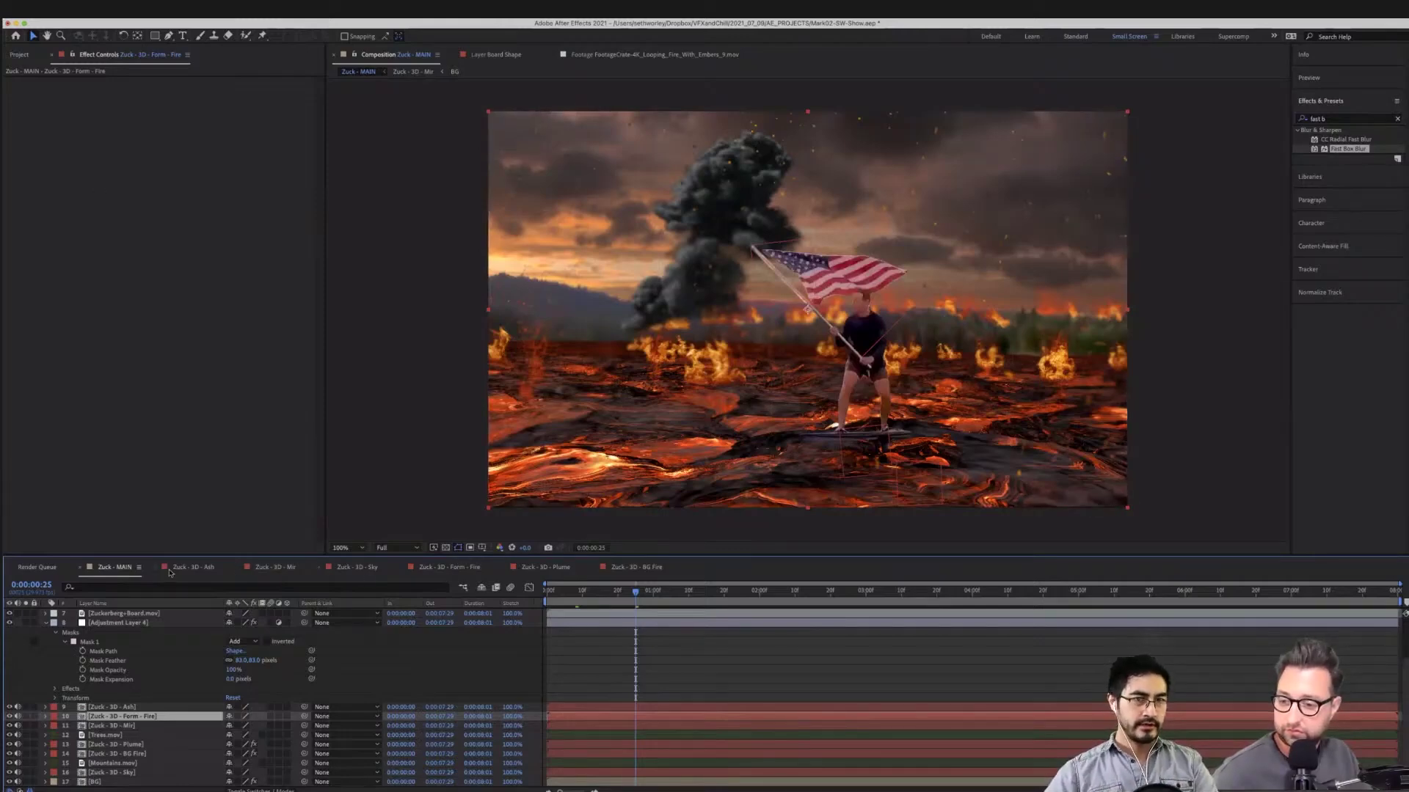
Lower Form's Far Vanish and Far Start Fade in Zuck - 3D - Form - Fire to fade the distant flames, and check the result in Zuck - MAIN
{"action": "left_click", "coordinate": [607, 569]}
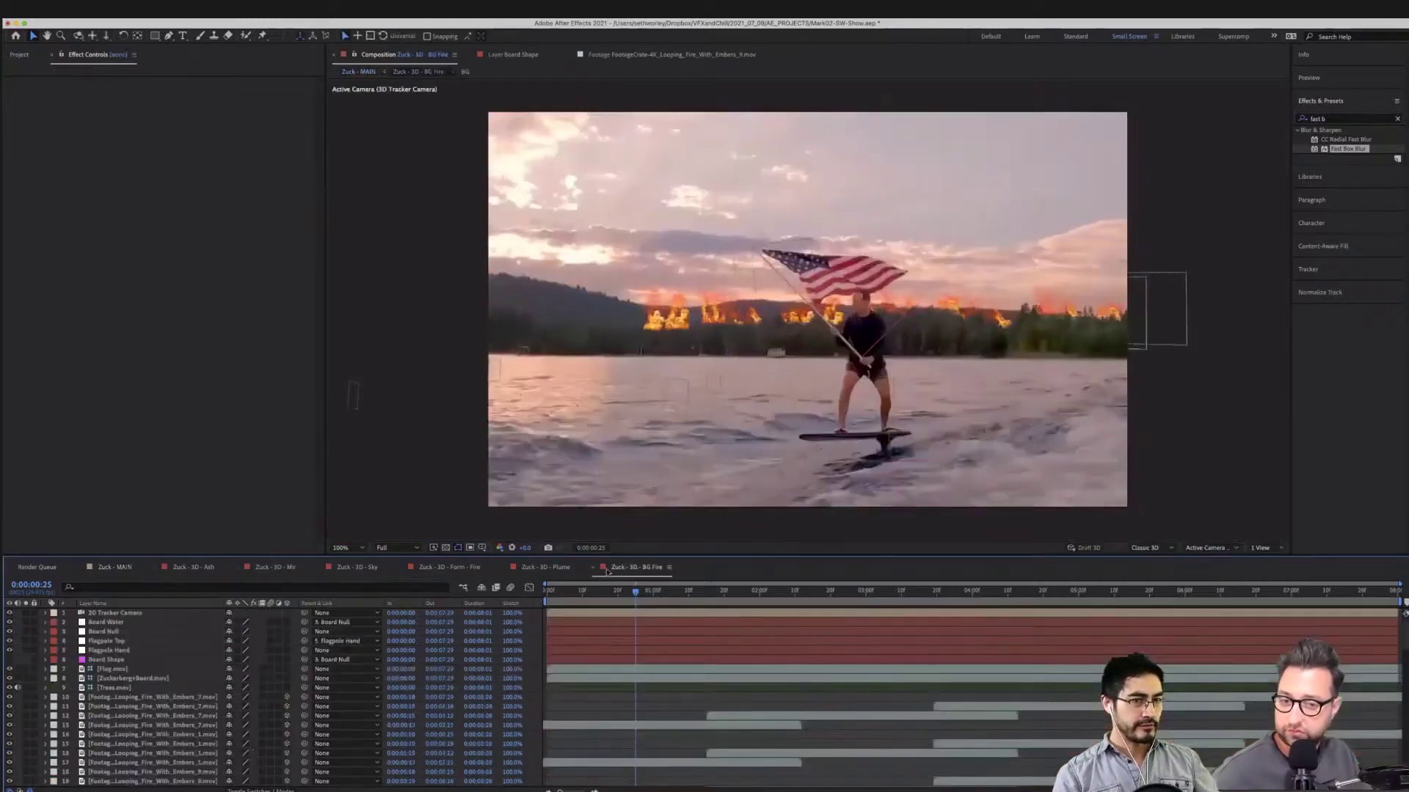
{"action": "left_click", "coordinate": [449, 568]}
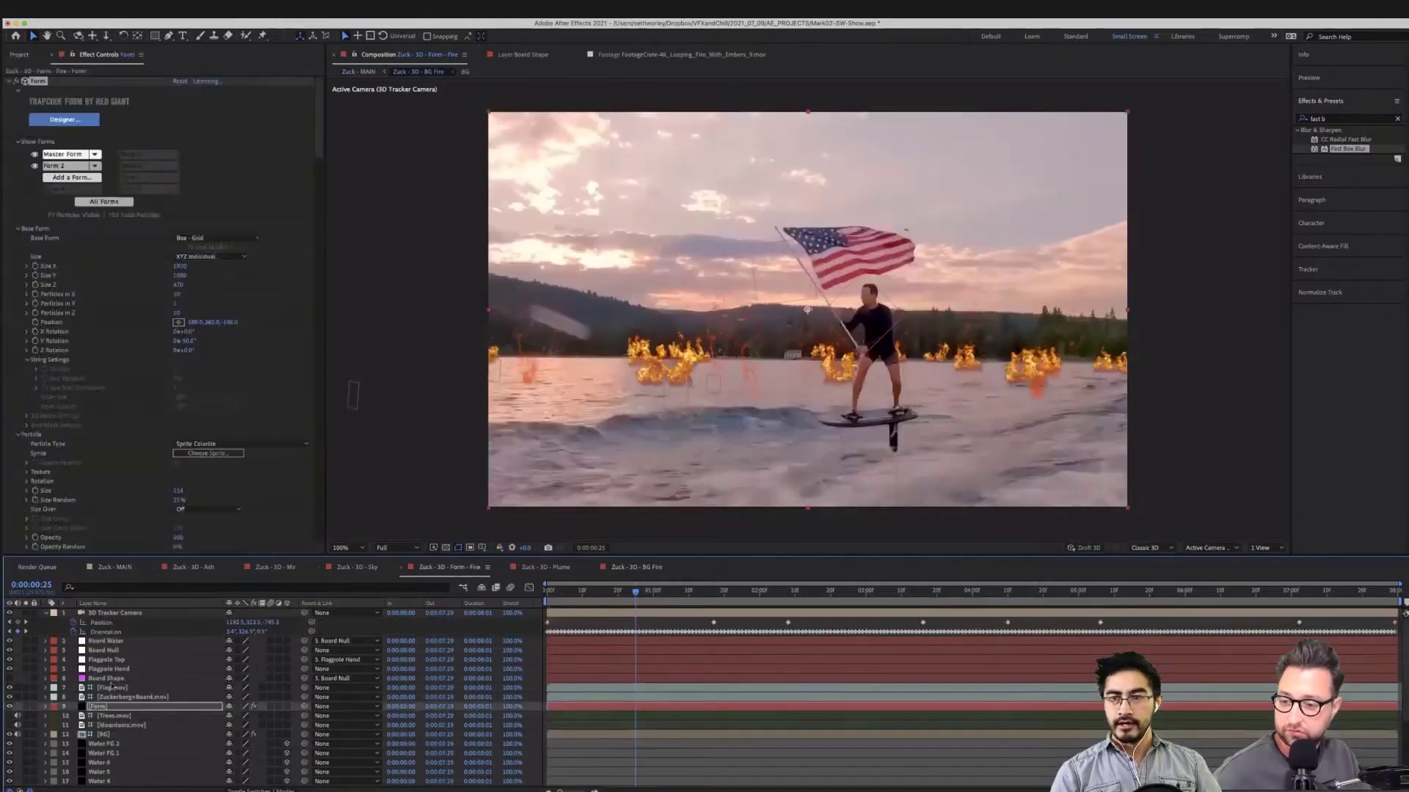
{"action": "scroll", "coordinate": [103, 412], "scroll_direction": "down", "scroll_amount": 15}
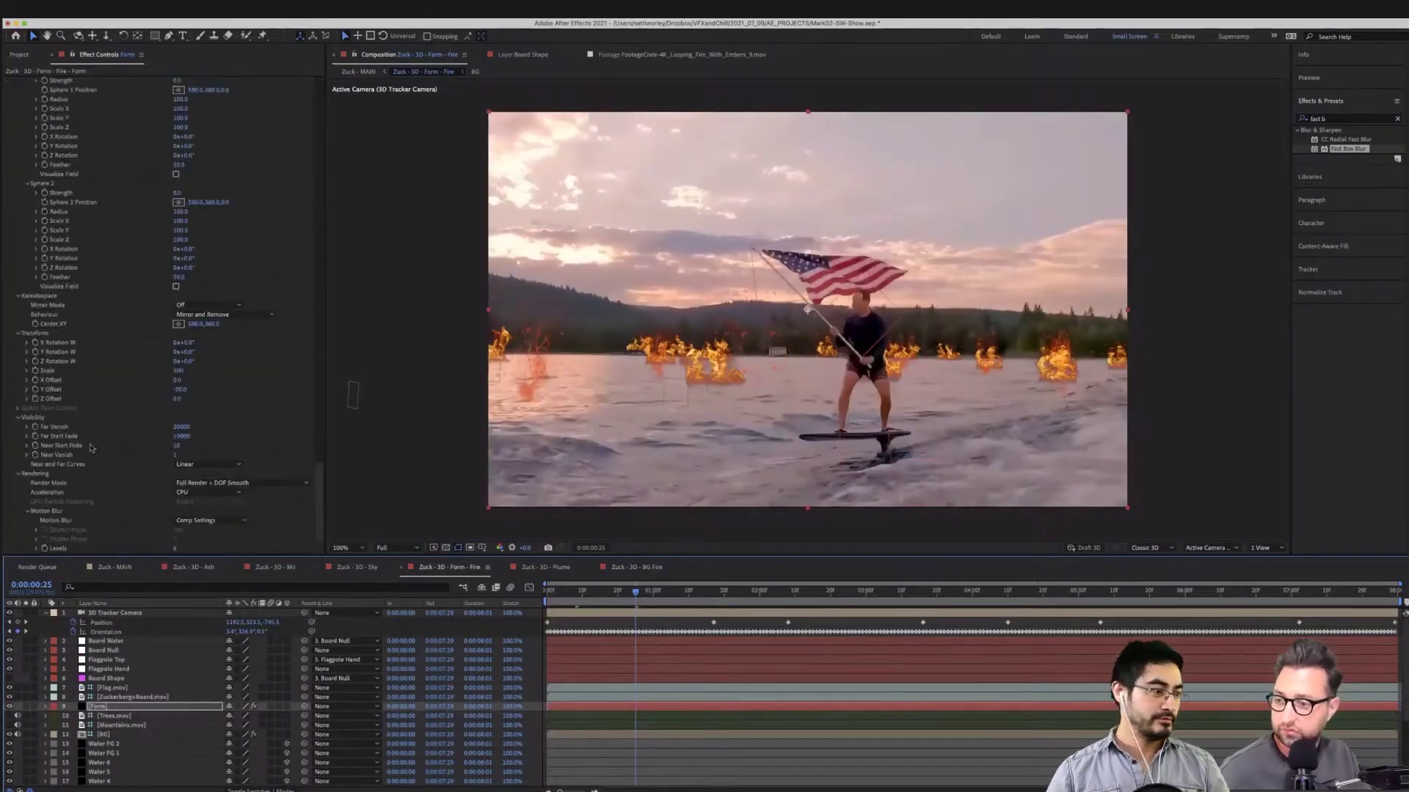
{"action": "left_click", "coordinate": [182, 427]}
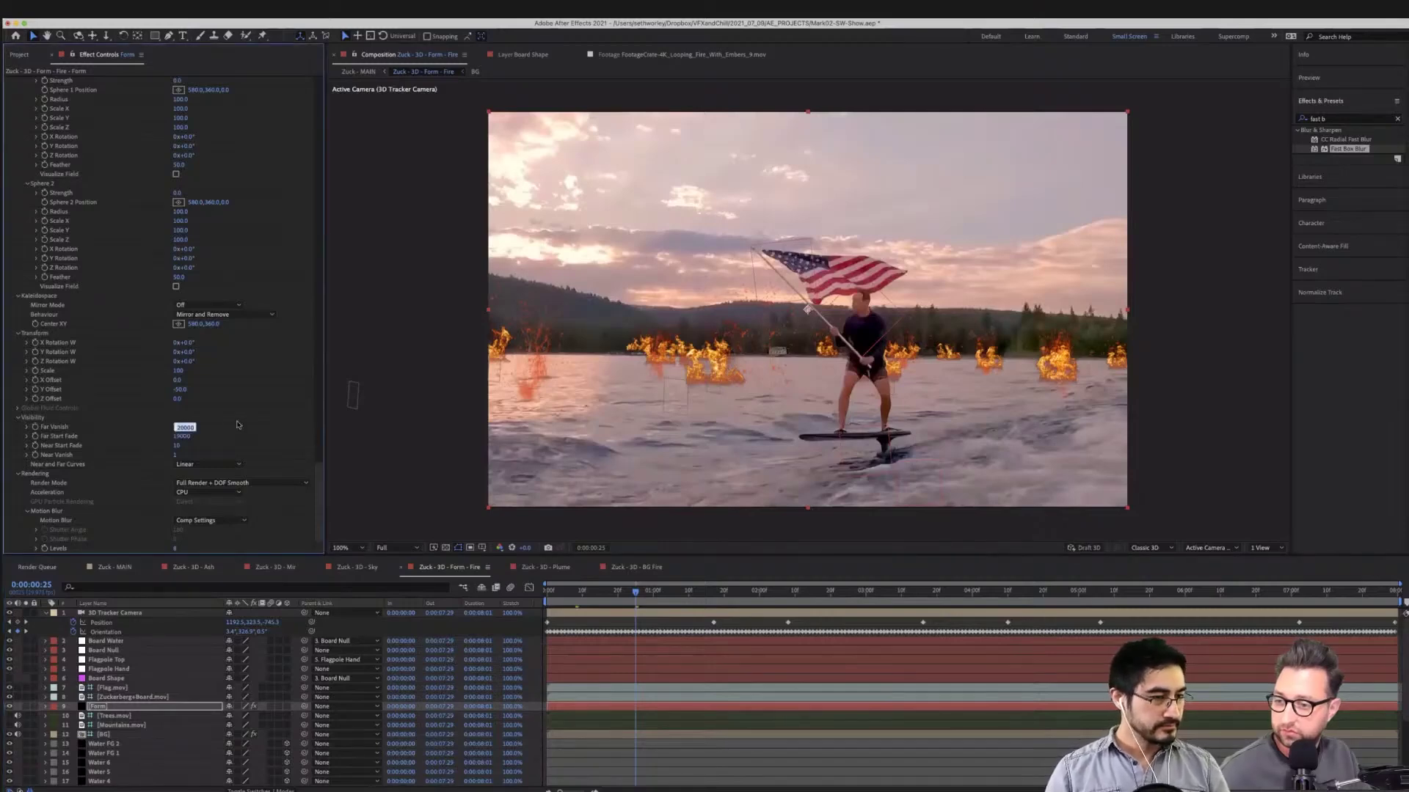
{"action": "key", "text": "Return"}
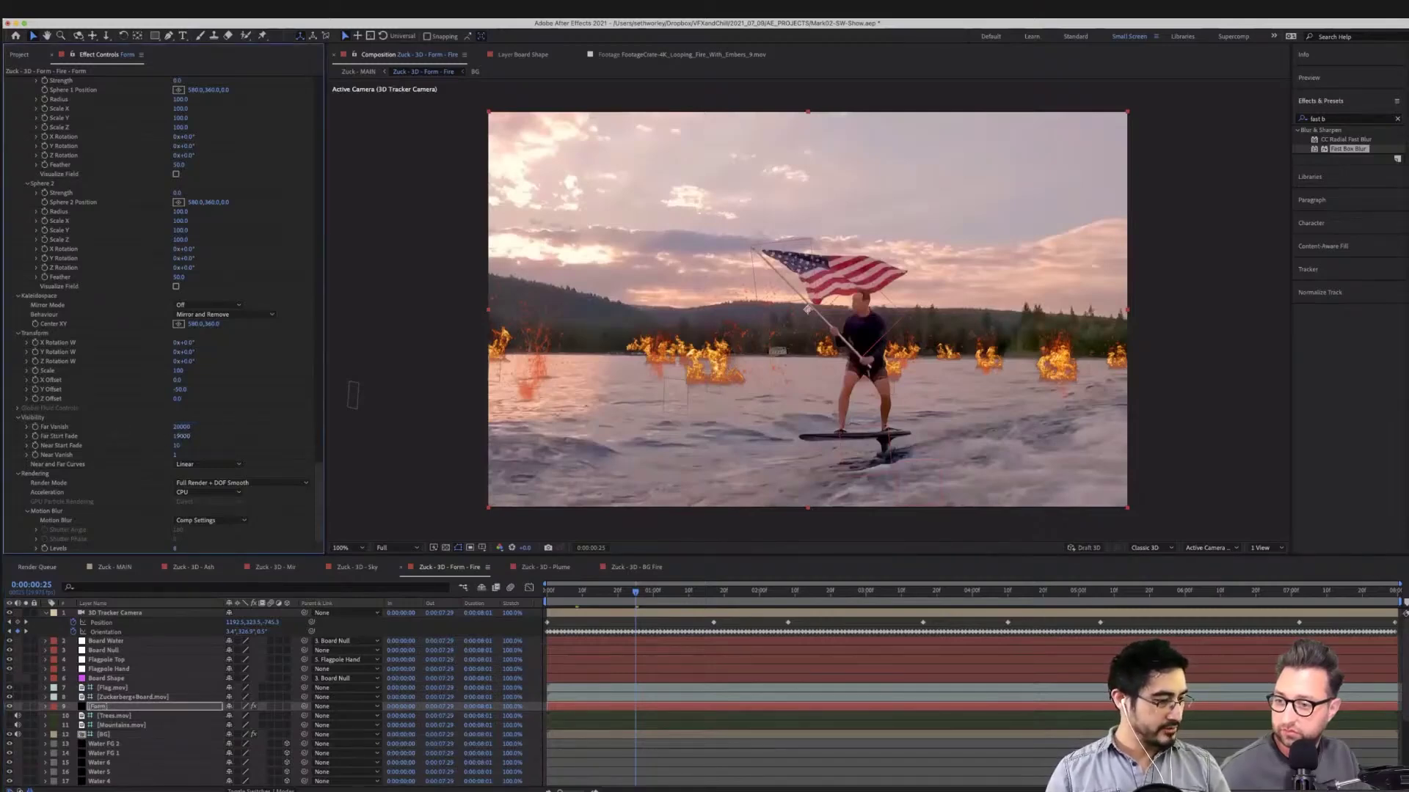
{"action": "left_click_drag", "start_coordinate": [181, 436], "coordinate": [4, 448]}
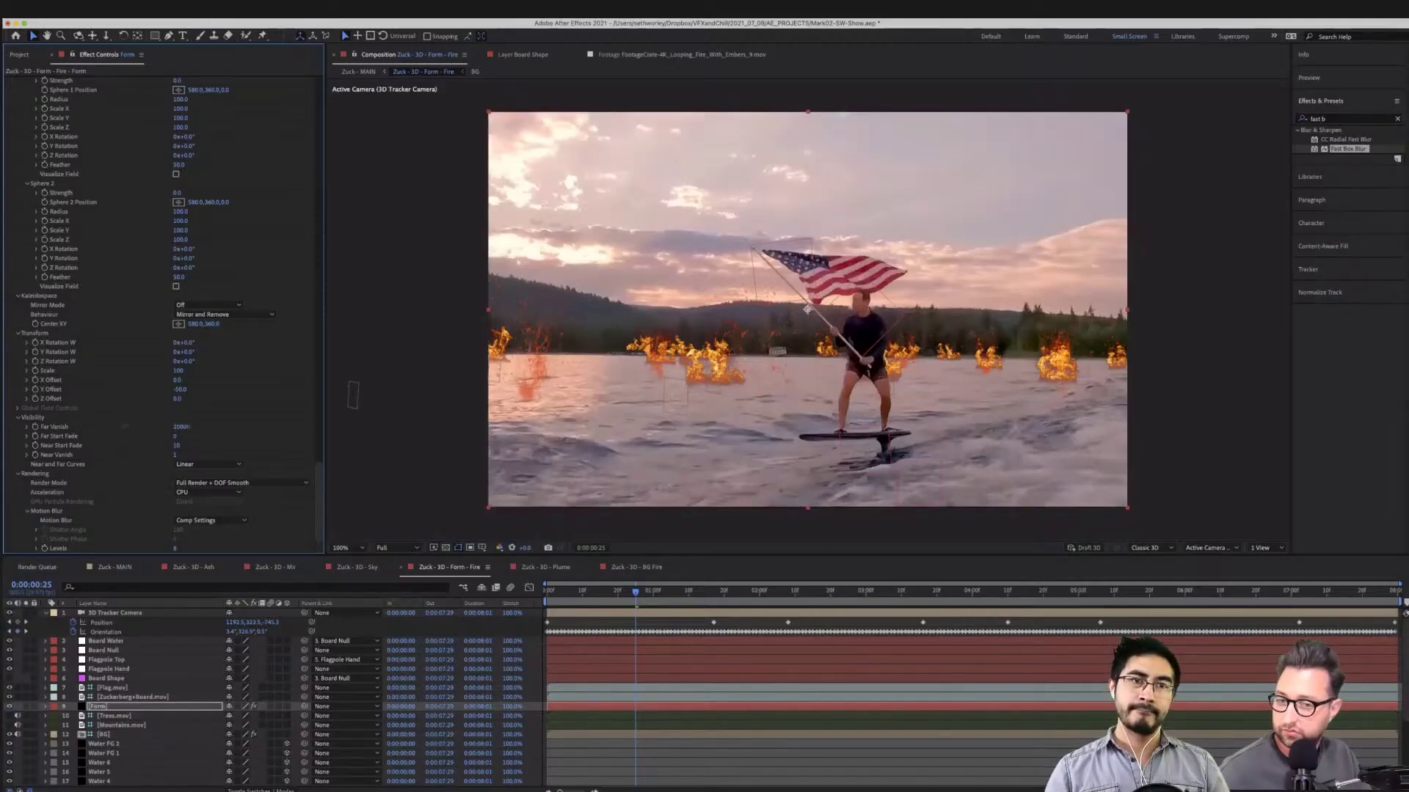
{"action": "left_click_drag", "start_coordinate": [182, 426], "coordinate": [14, 426]}
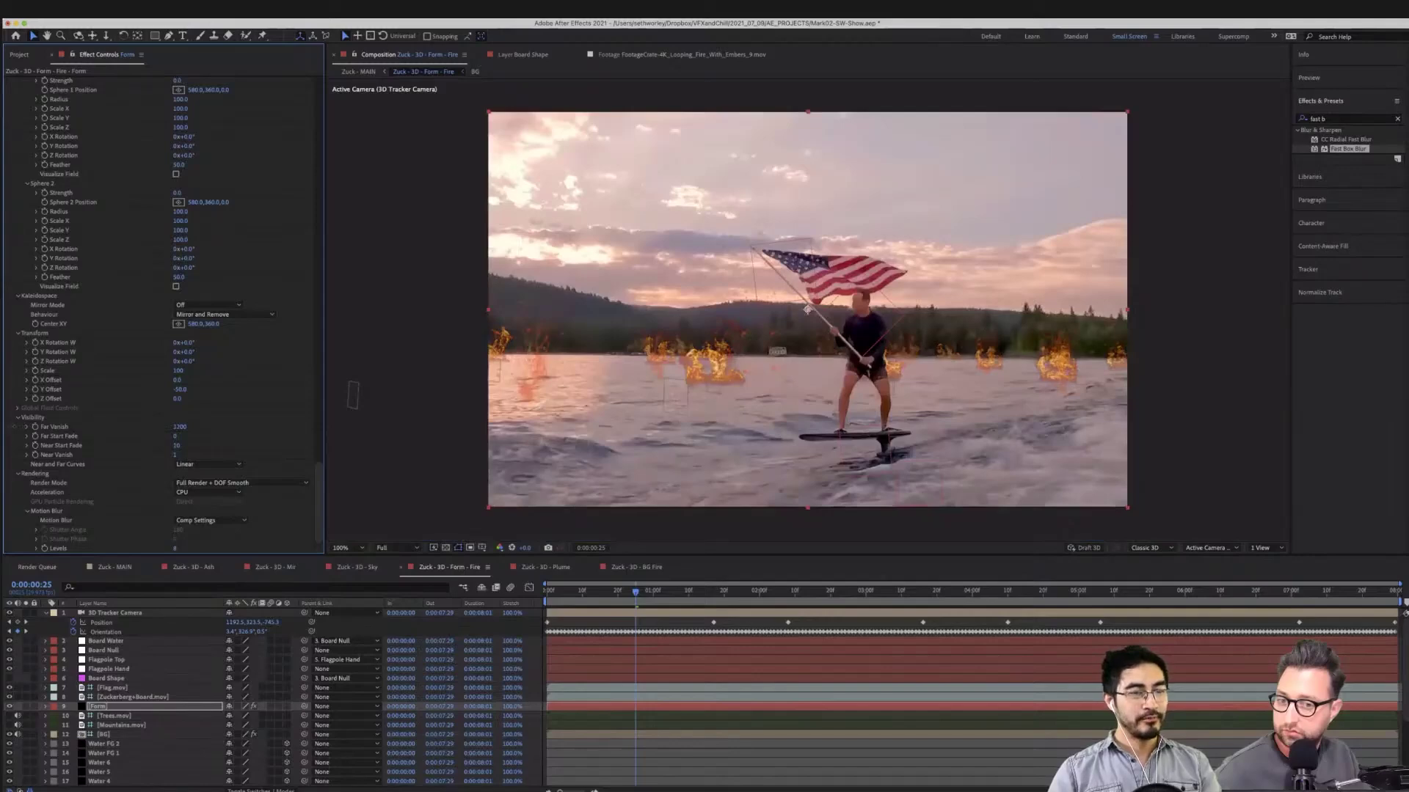
{"action": "left_click_drag", "start_coordinate": [179, 426], "coordinate": [210, 438]}
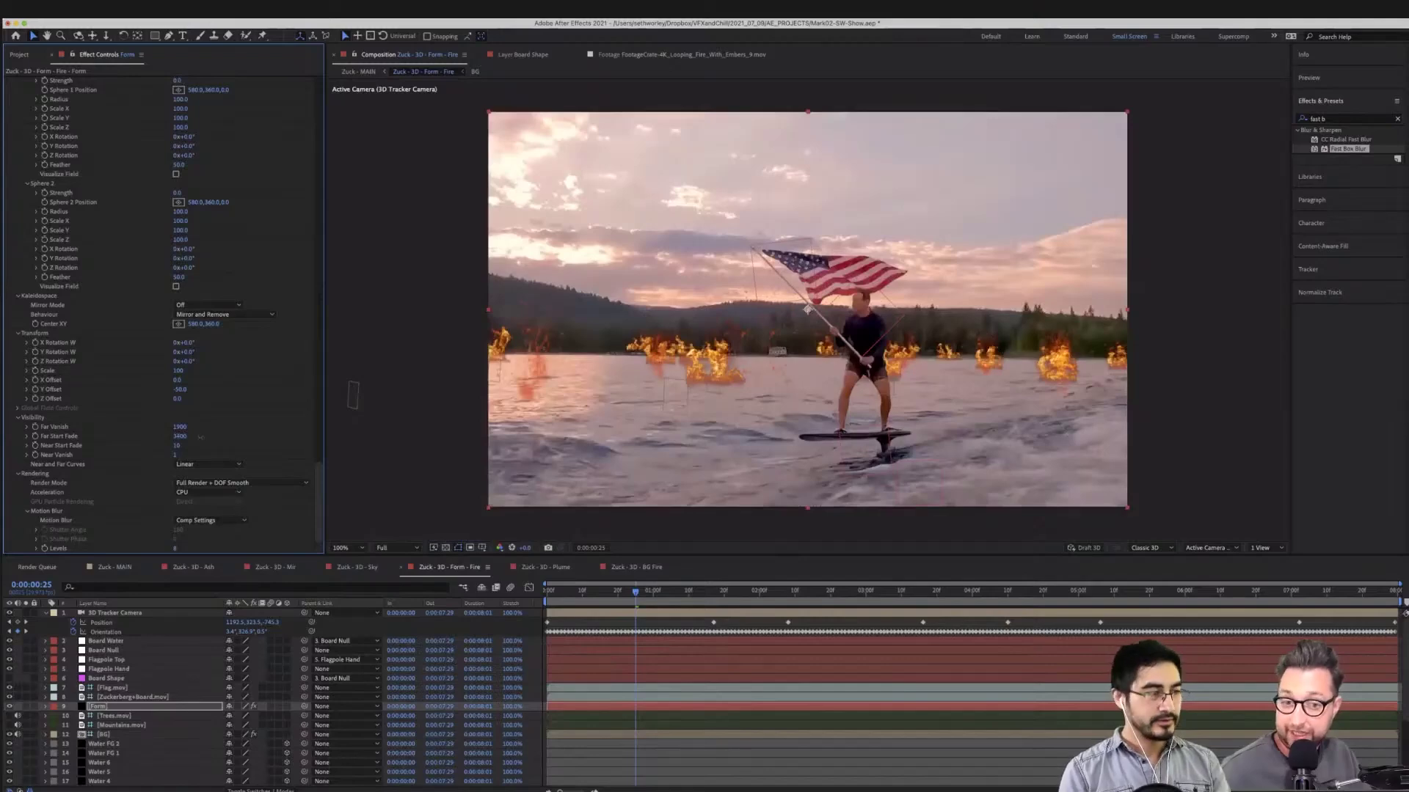
{"action": "left_click_drag", "start_coordinate": [210, 438], "coordinate": [198, 427]}
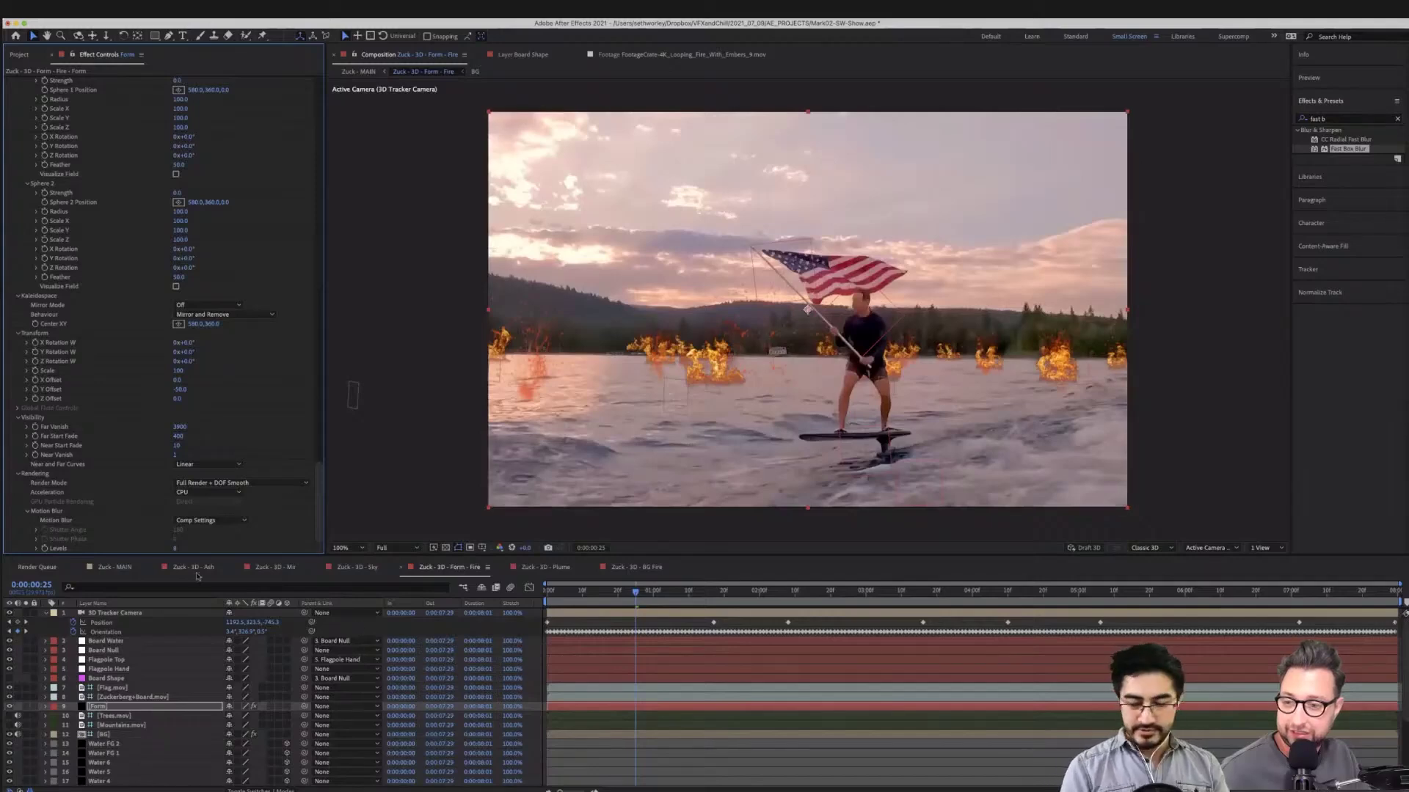
{"action": "left_click", "coordinate": [753, 594]}
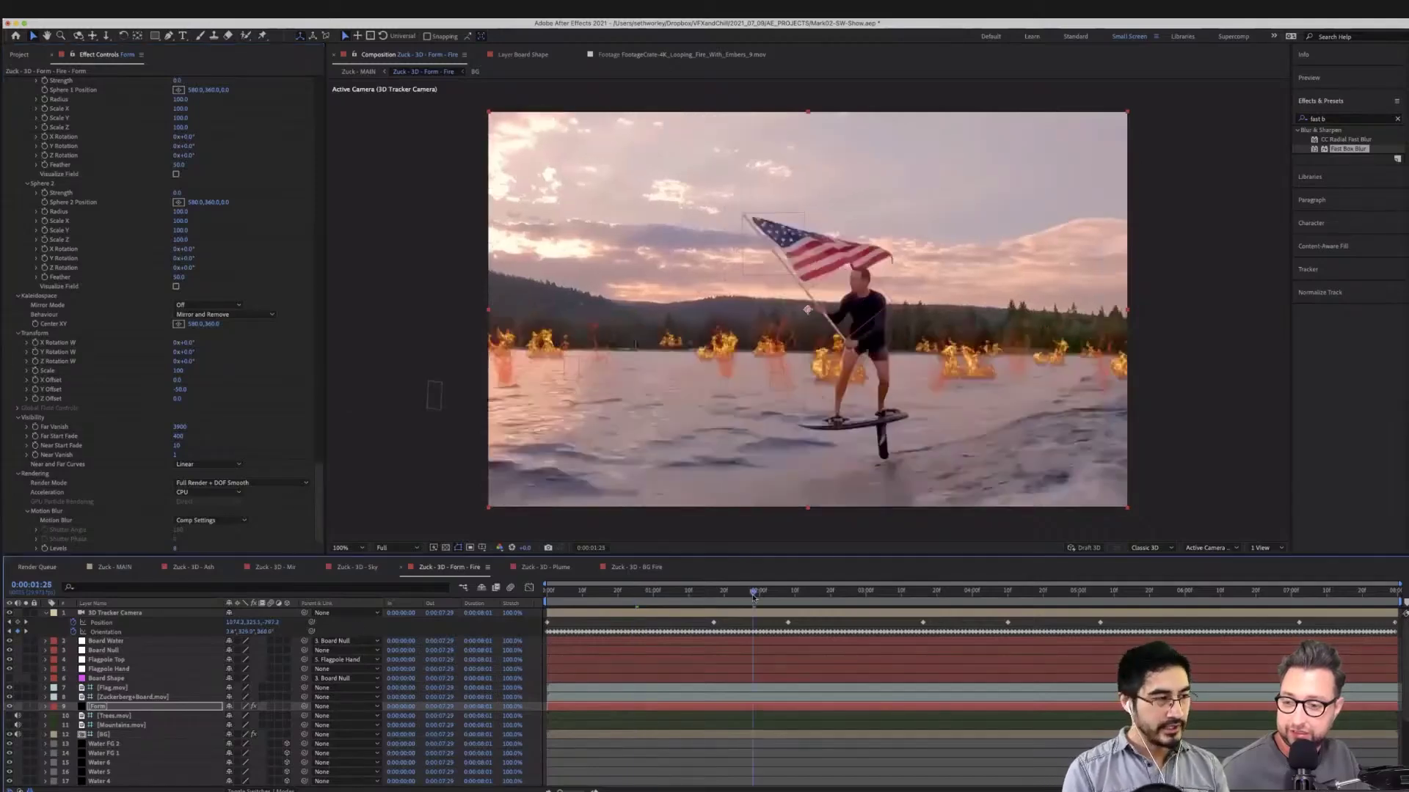
{"action": "left_click", "coordinate": [114, 567]}
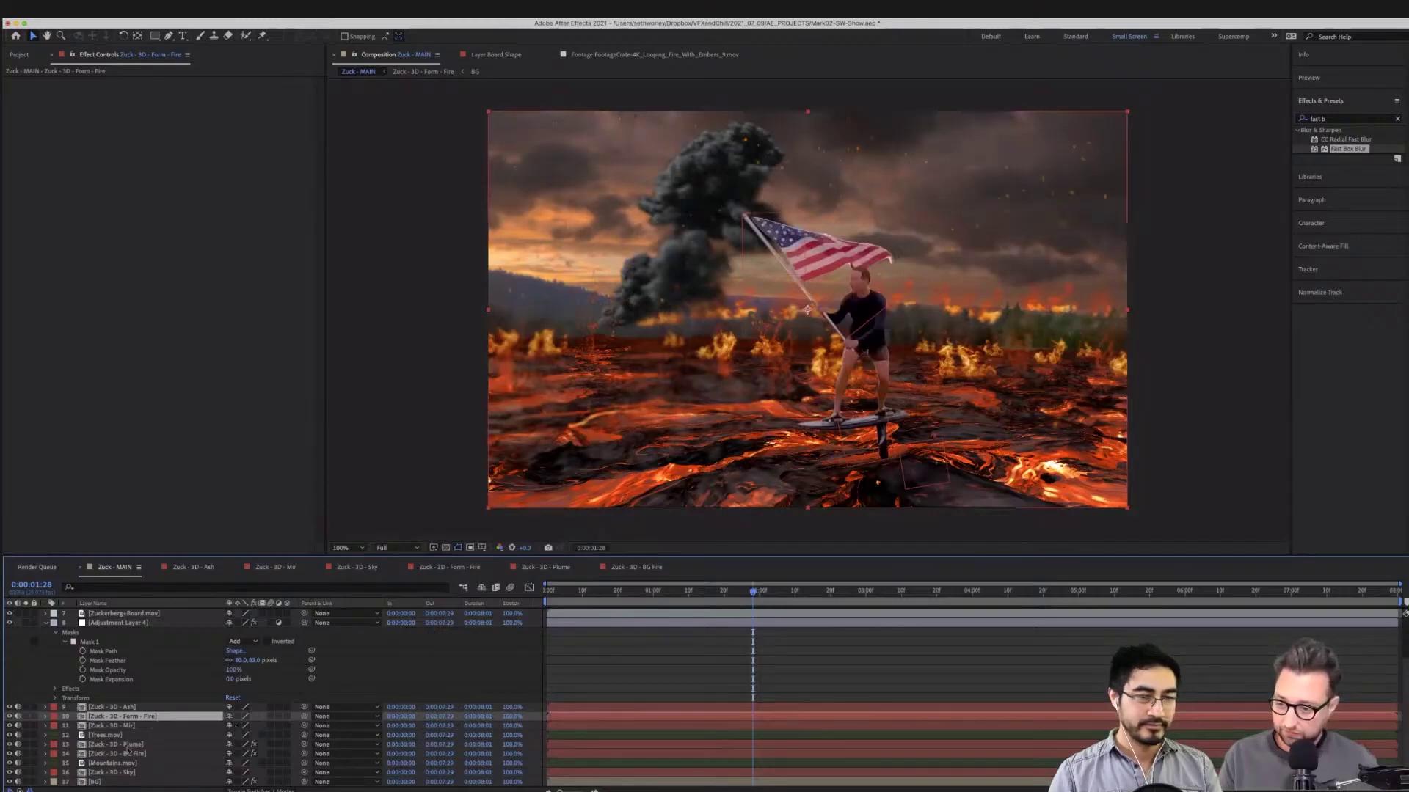
Pre-compose the layers from Zuck - 3D - Ash down to BG as "Behind Mark", moving all attributes, and check its contents
{"action": "left_click", "coordinate": [96, 783]}
{"action": "scroll", "coordinate": [149, 764], "scroll_direction": "up", "scroll_amount": 3}
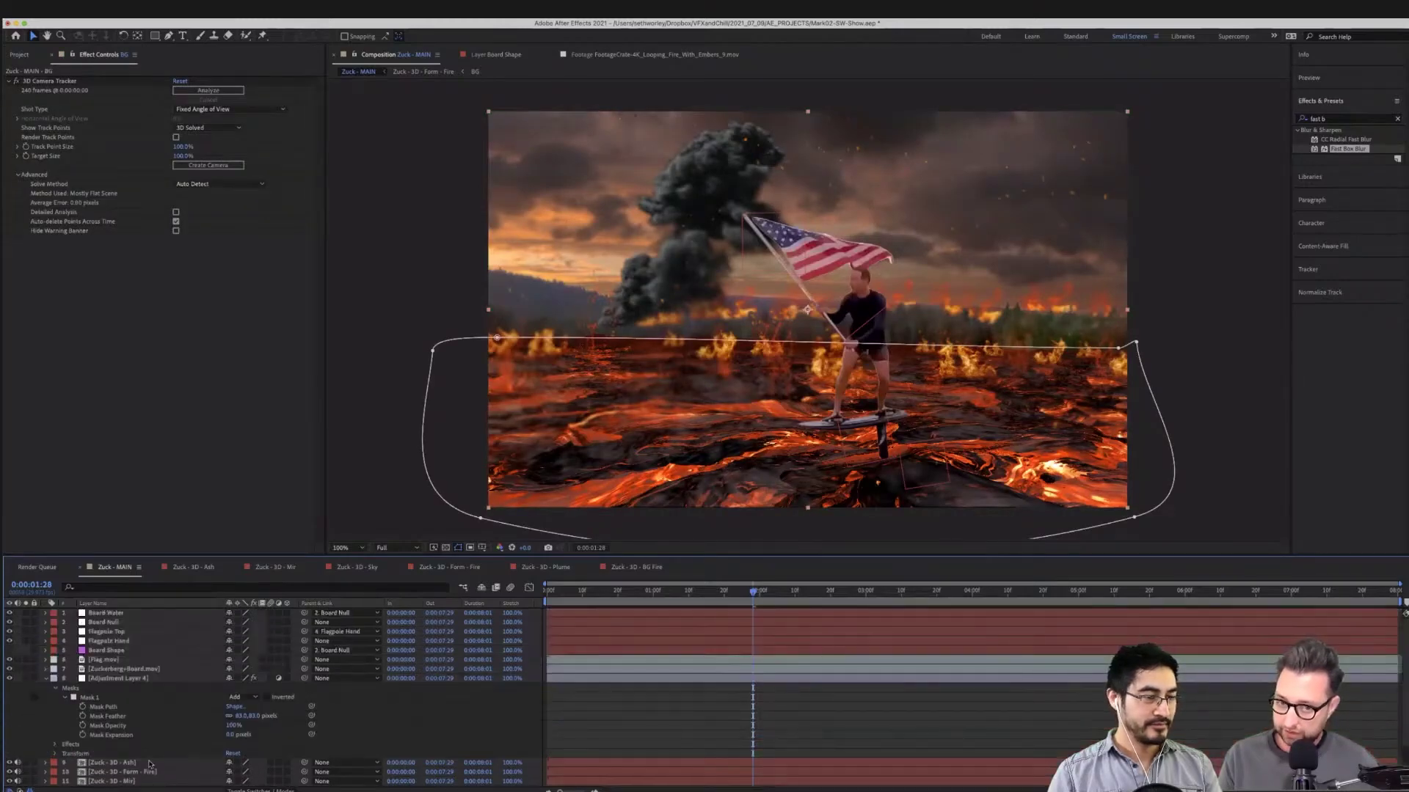
{"action": "scroll", "coordinate": [150, 764], "scroll_direction": "down", "scroll_amount": 2}
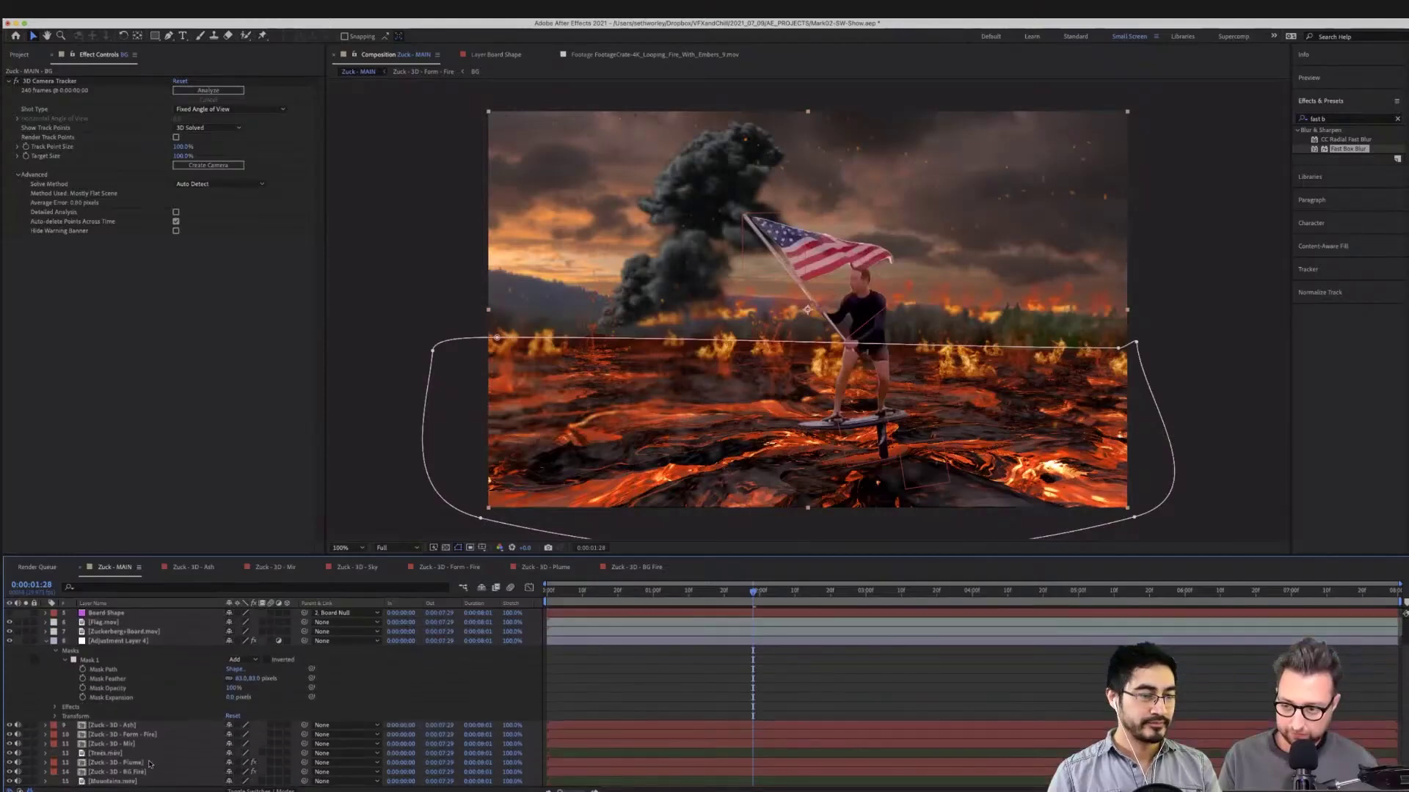
{"action": "left_click", "coordinate": [132, 727], "text": "shift"}
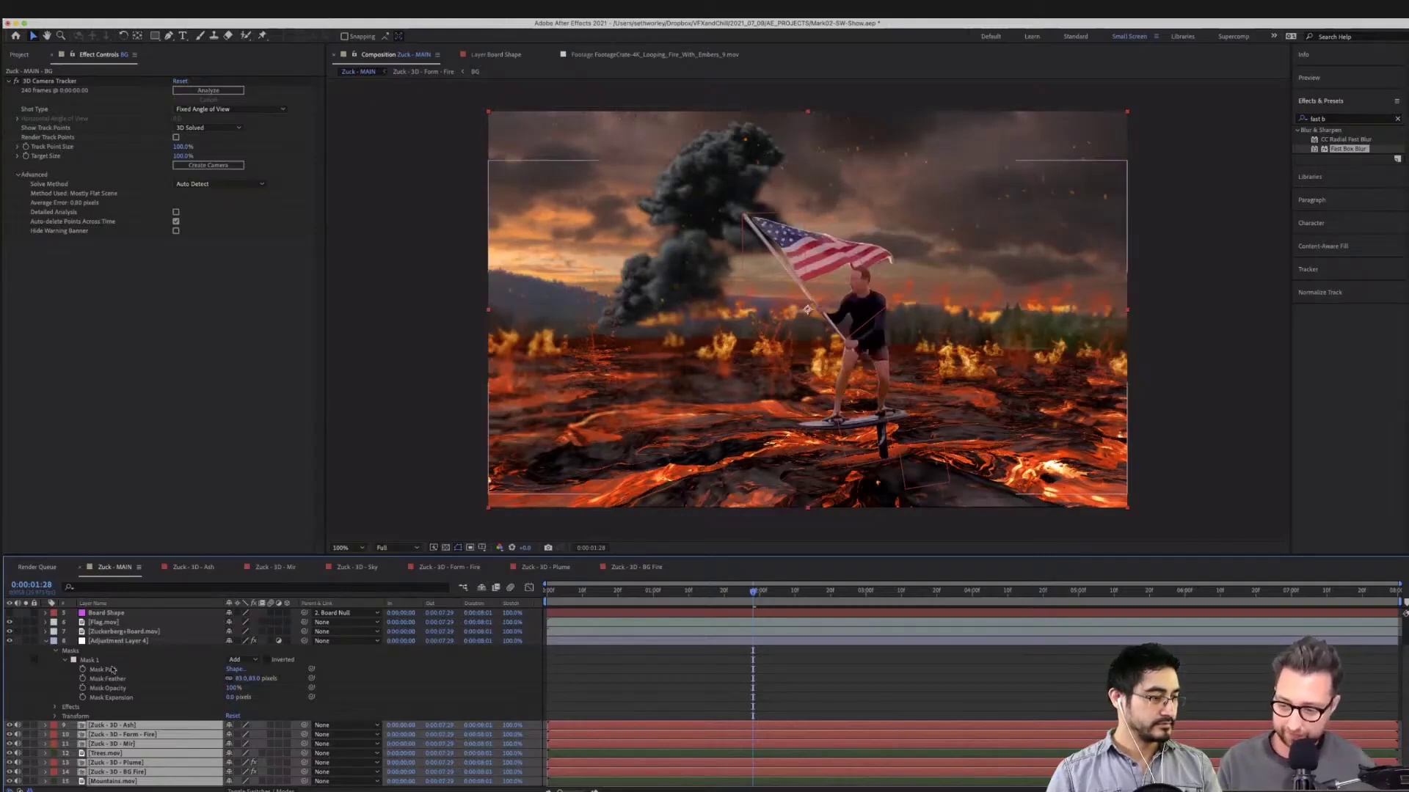
{"action": "key", "text": "super+shift+c"}
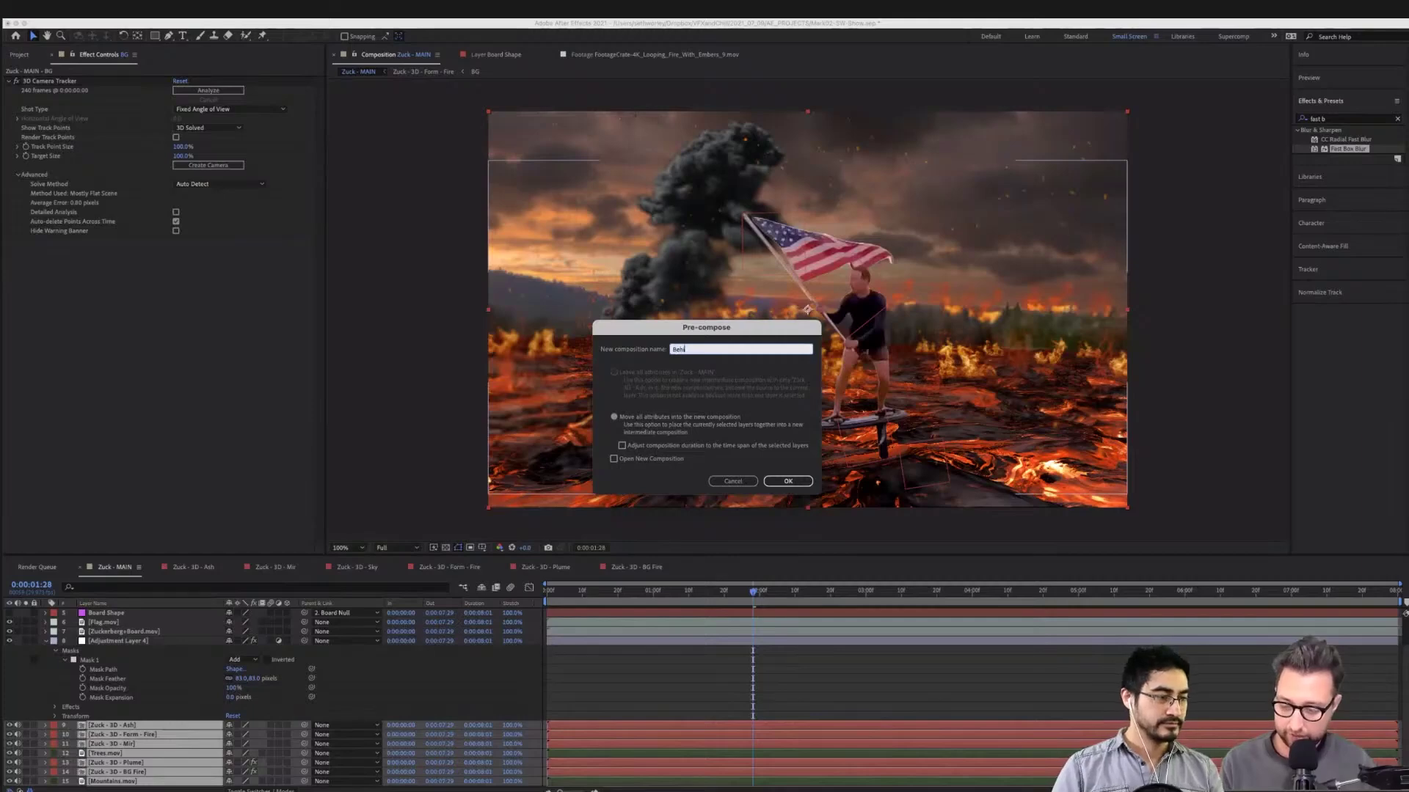
{"action": "type", "text": "Behind Mark"}
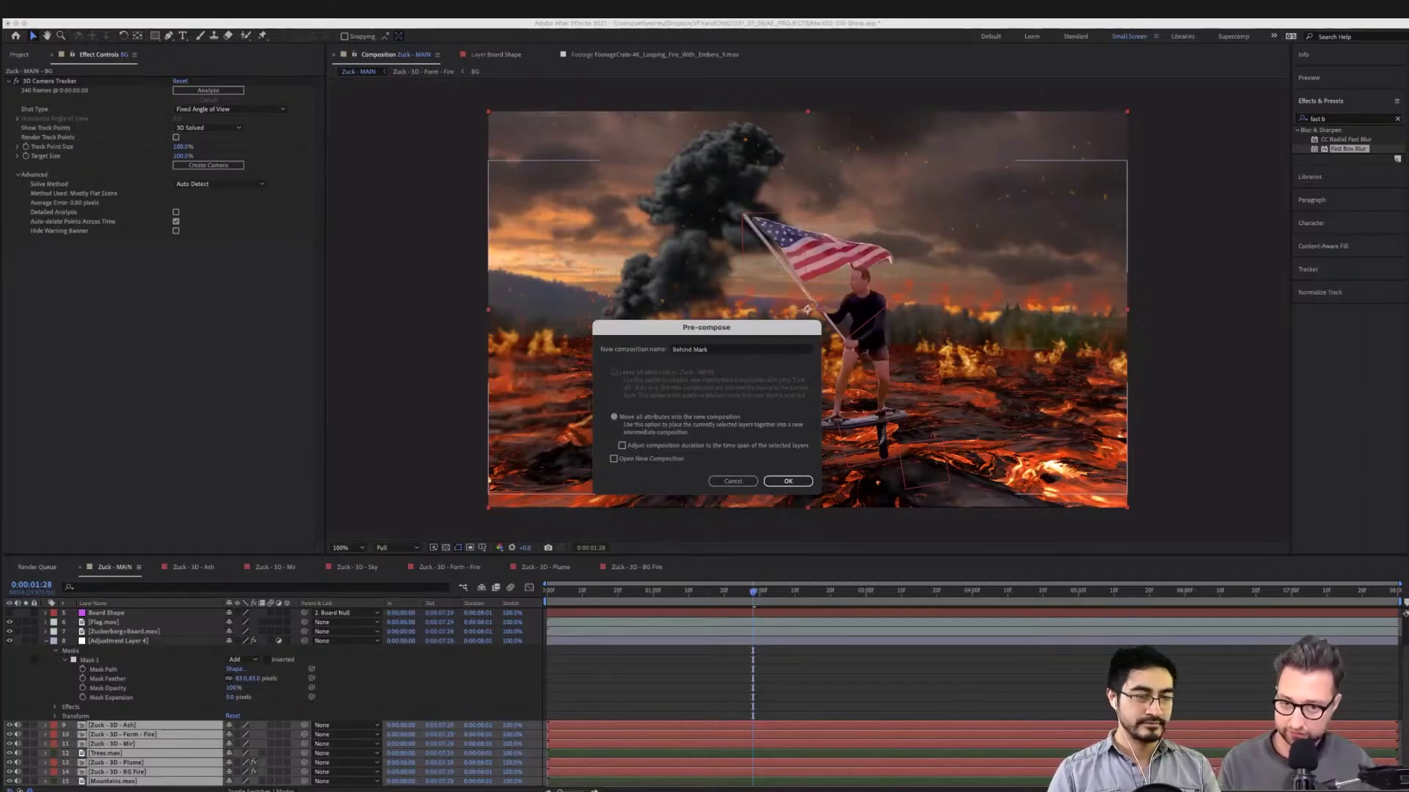
{"action": "key", "text": "Return"}
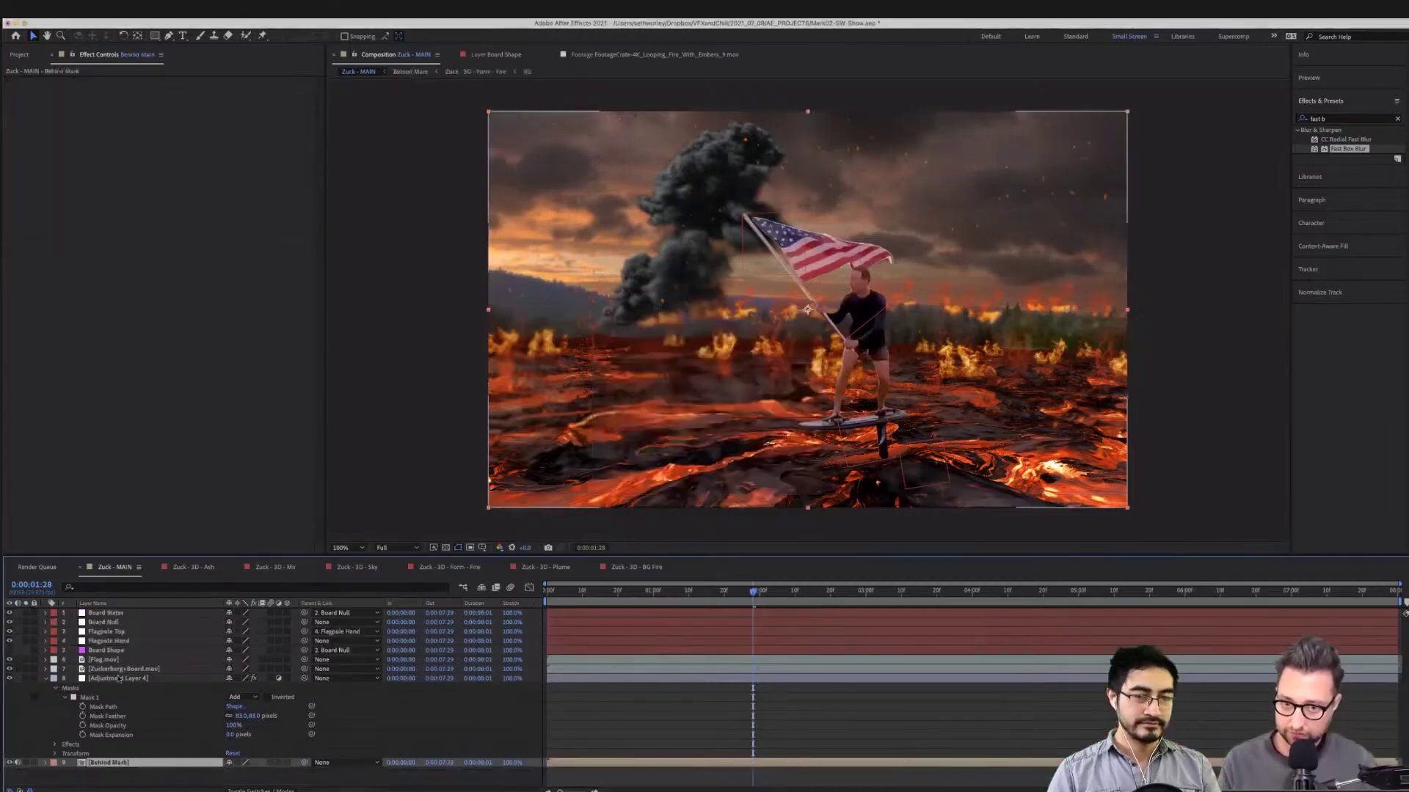
{"action": "double_click", "coordinate": [91, 762]}
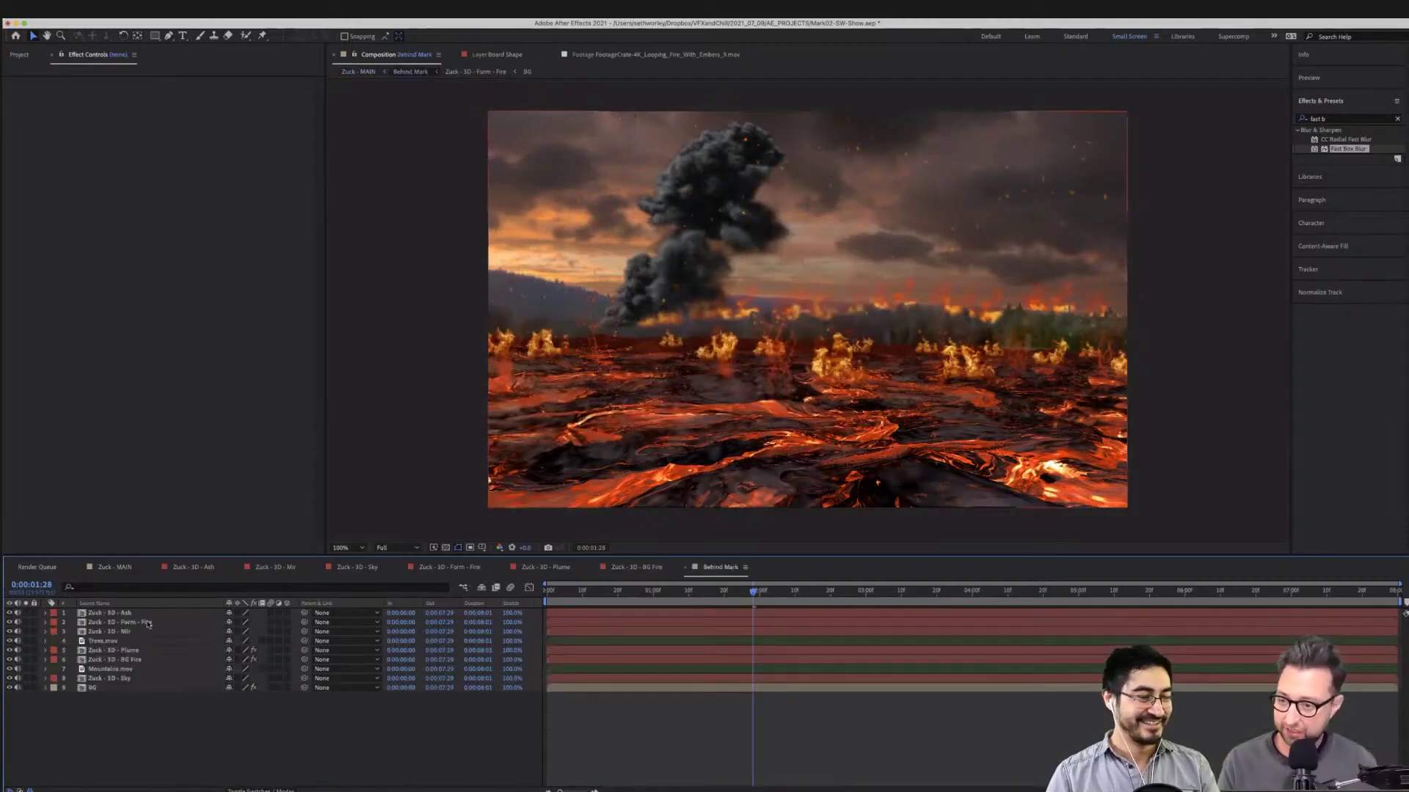
{"action": "left_click", "coordinate": [140, 571]}
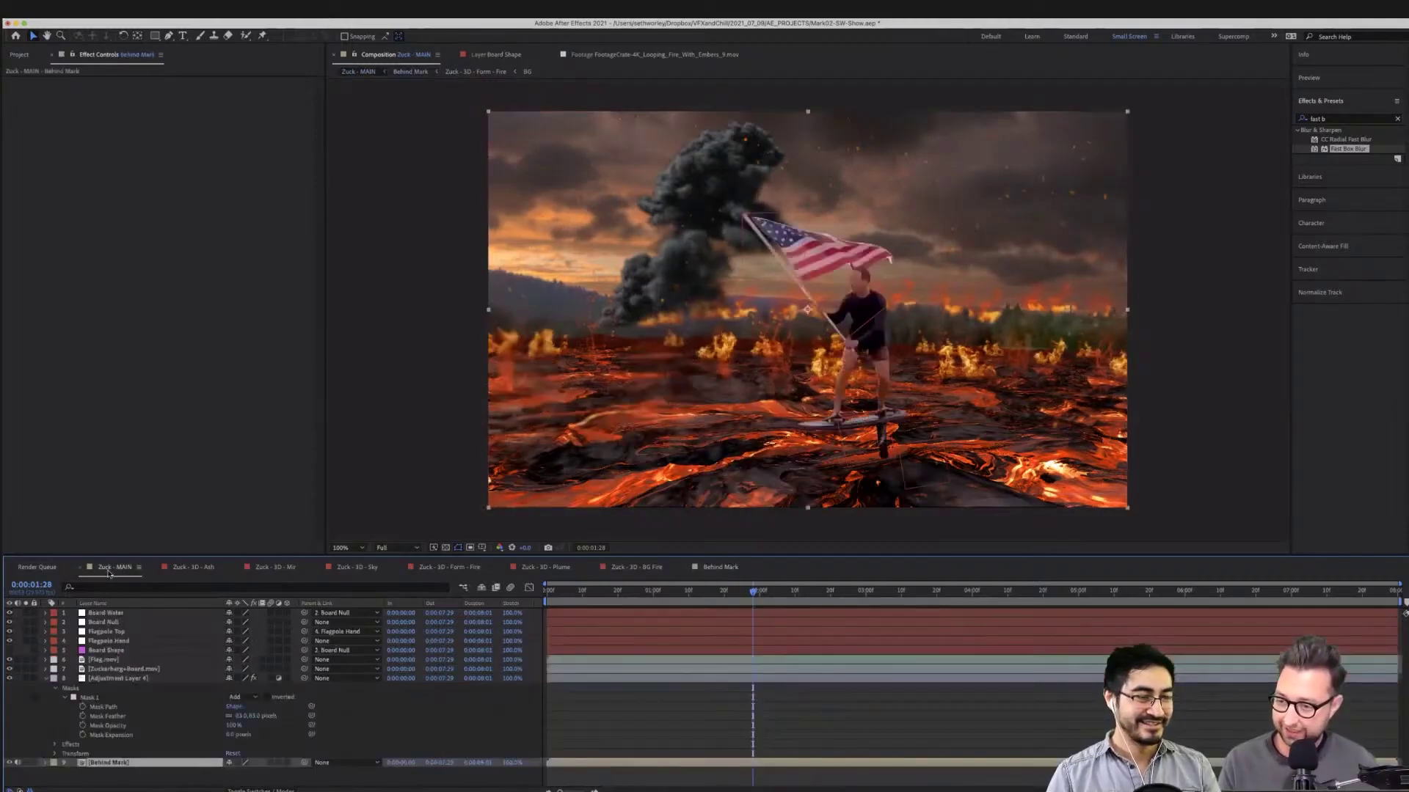
Copy Mask 1 from Adjustment Layer 4 onto the Behind Mark layer, and select the adjustment layer's Heatwave effect
{"action": "left_click", "coordinate": [90, 698]}
{"action": "left_click", "coordinate": [92, 699]}
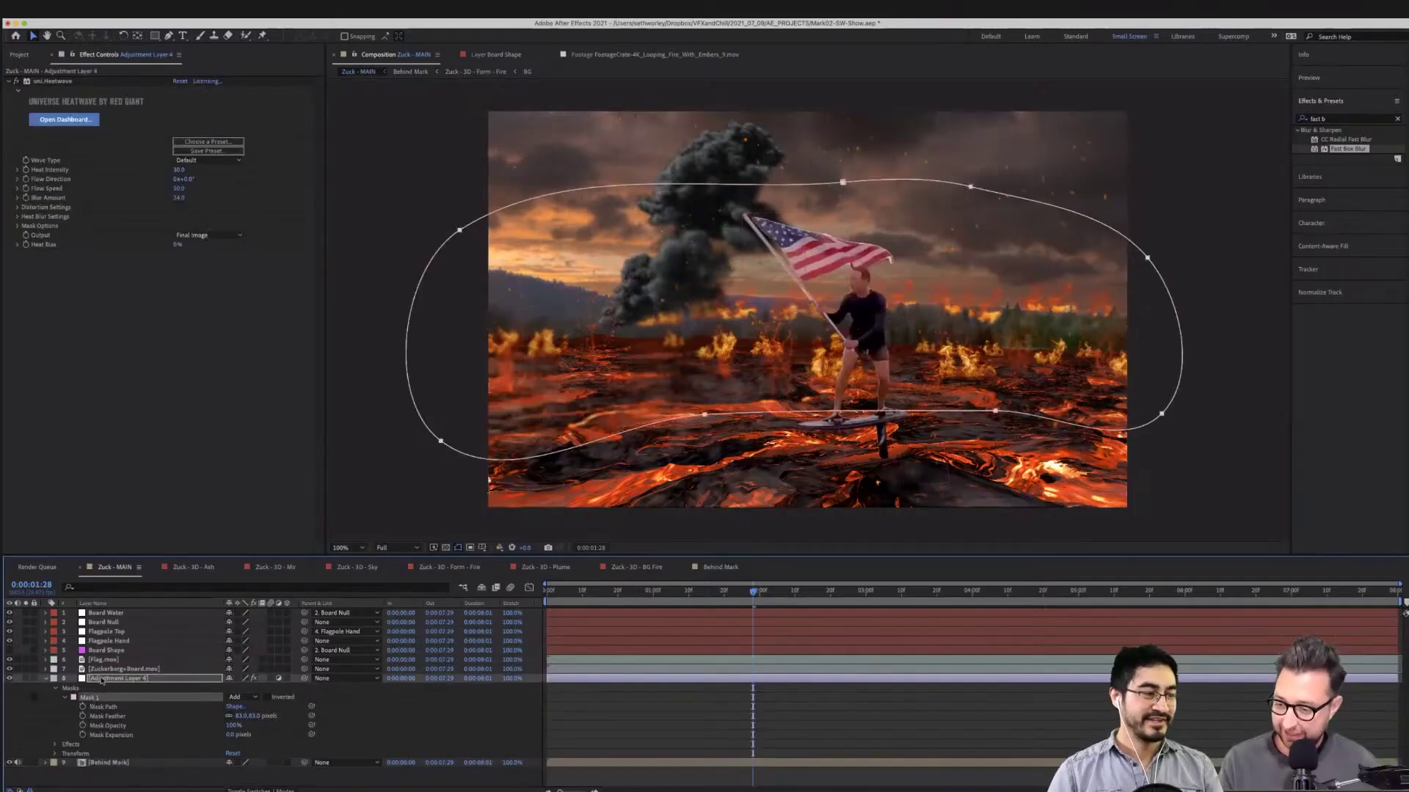
{"action": "key", "text": "ctrl+Down"}
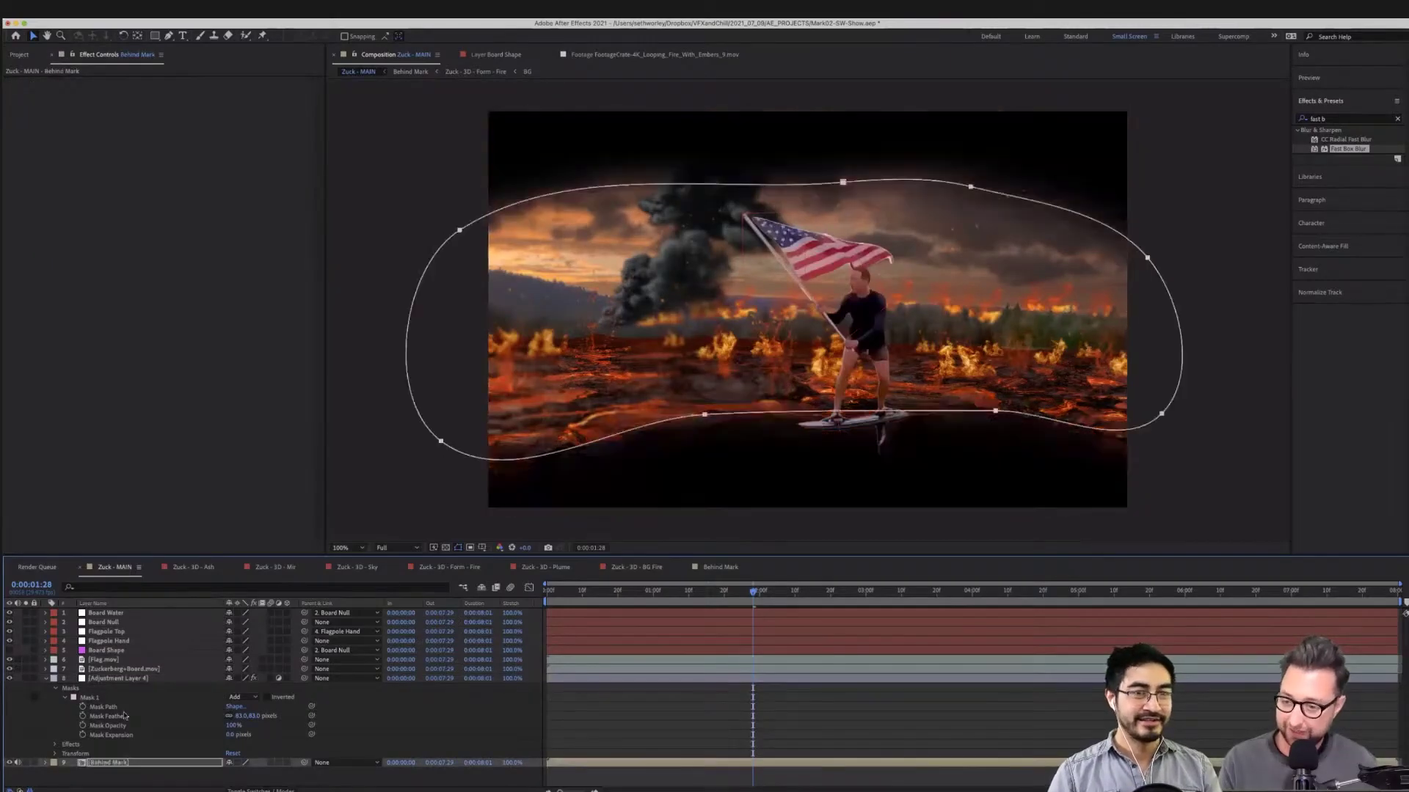
{"action": "left_click", "coordinate": [107, 680]}
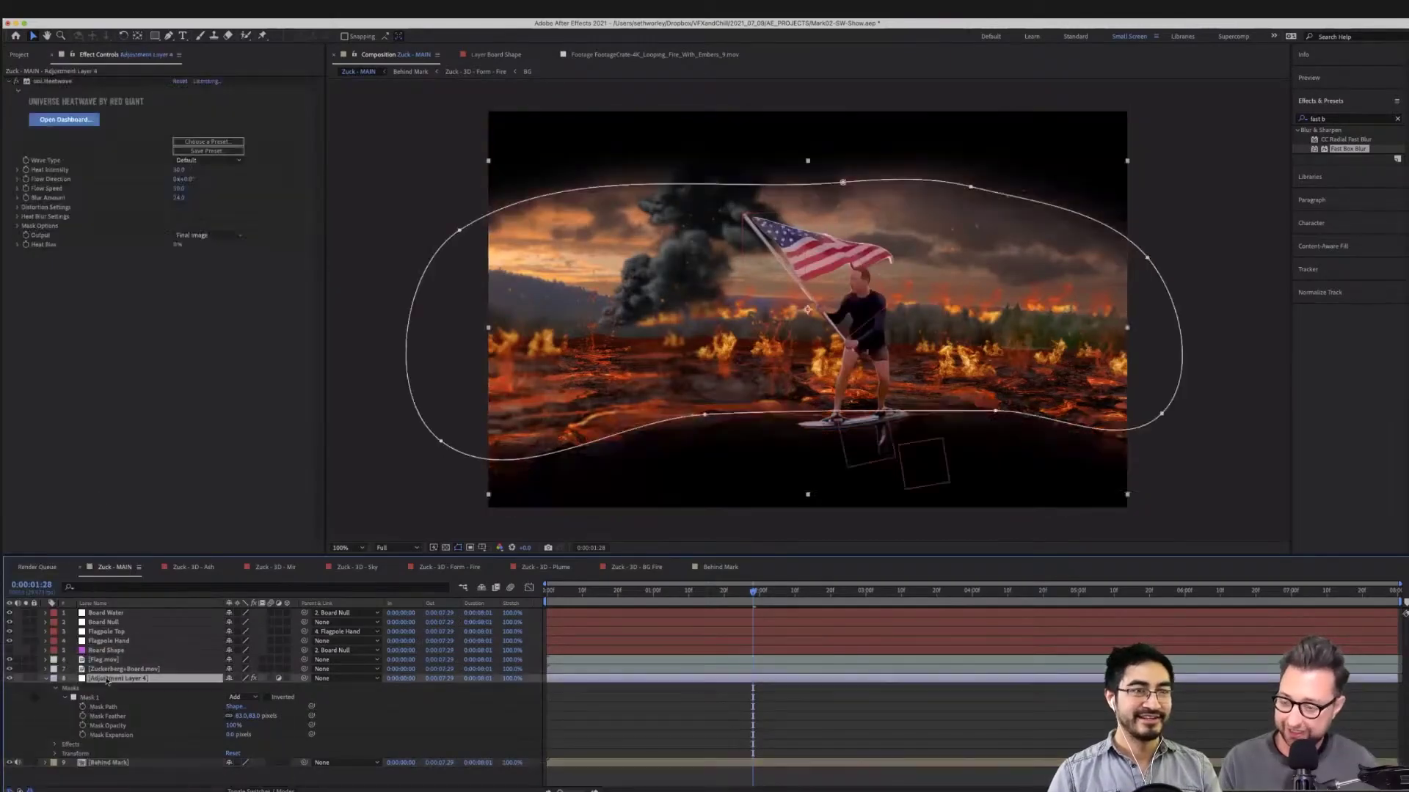
{"action": "left_click", "coordinate": [52, 82]}
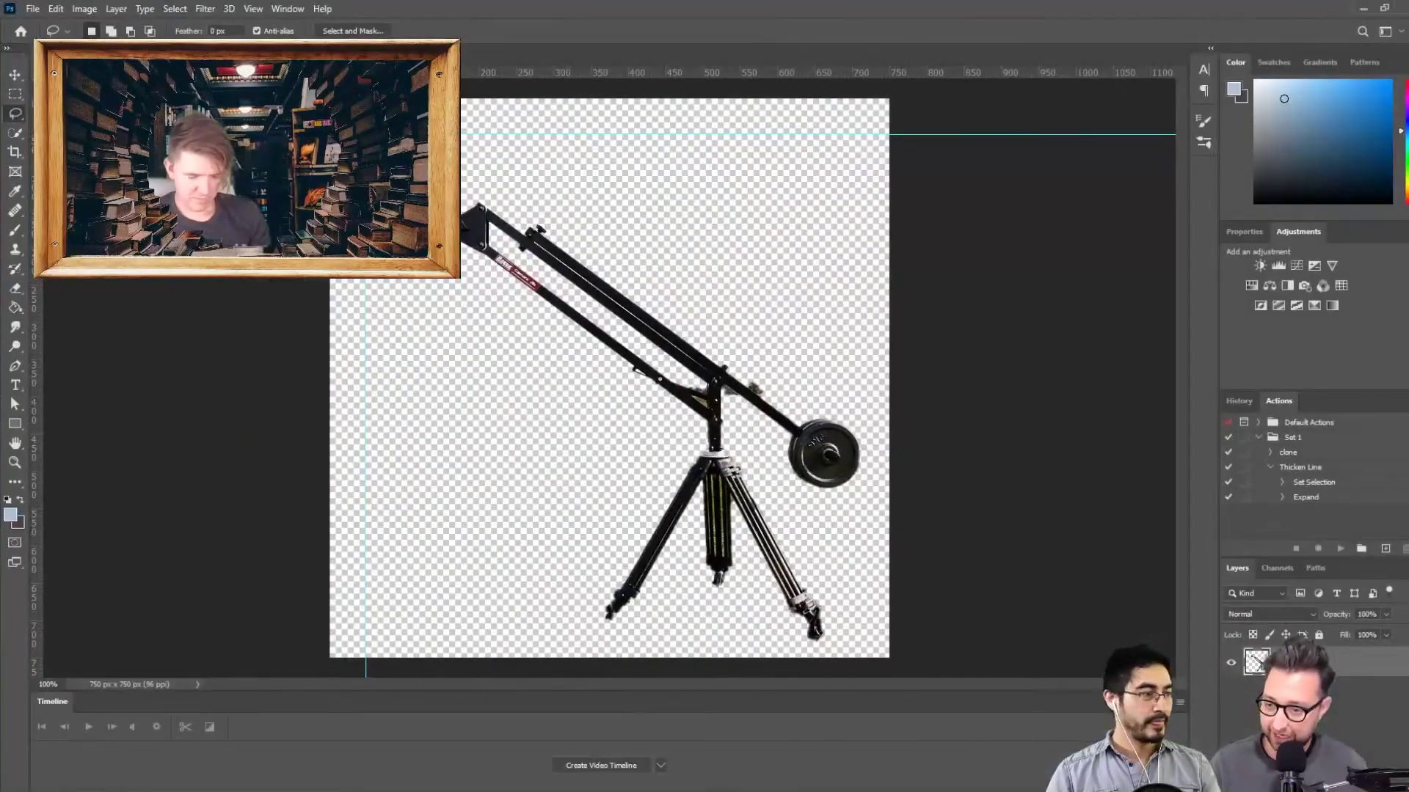
In Photoshop, close Jib.jpg without saving its changes and open Horse.jpg from the ELEMENTS folder
{"action": "key", "text": "ctrl+w"}
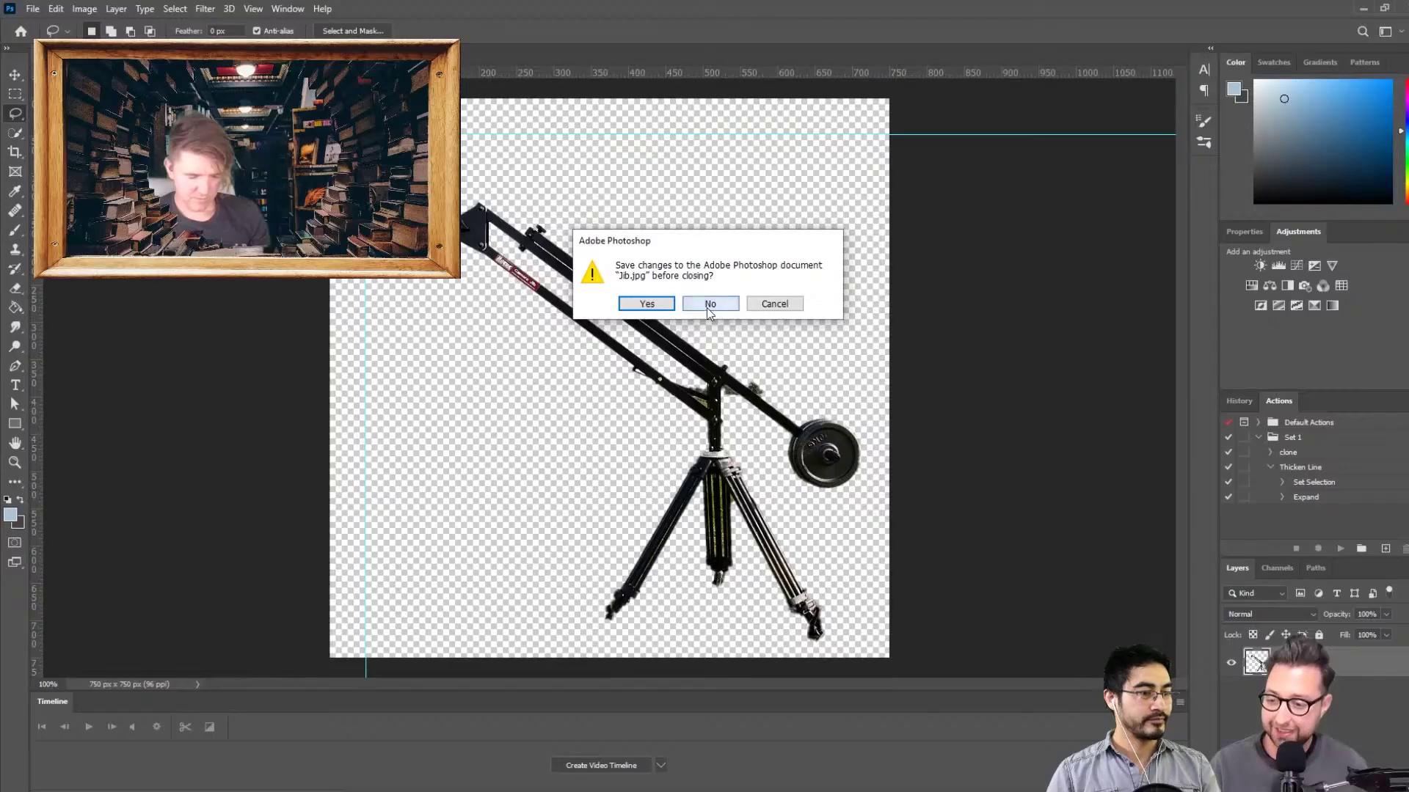
{"action": "left_click", "coordinate": [622, 309]}
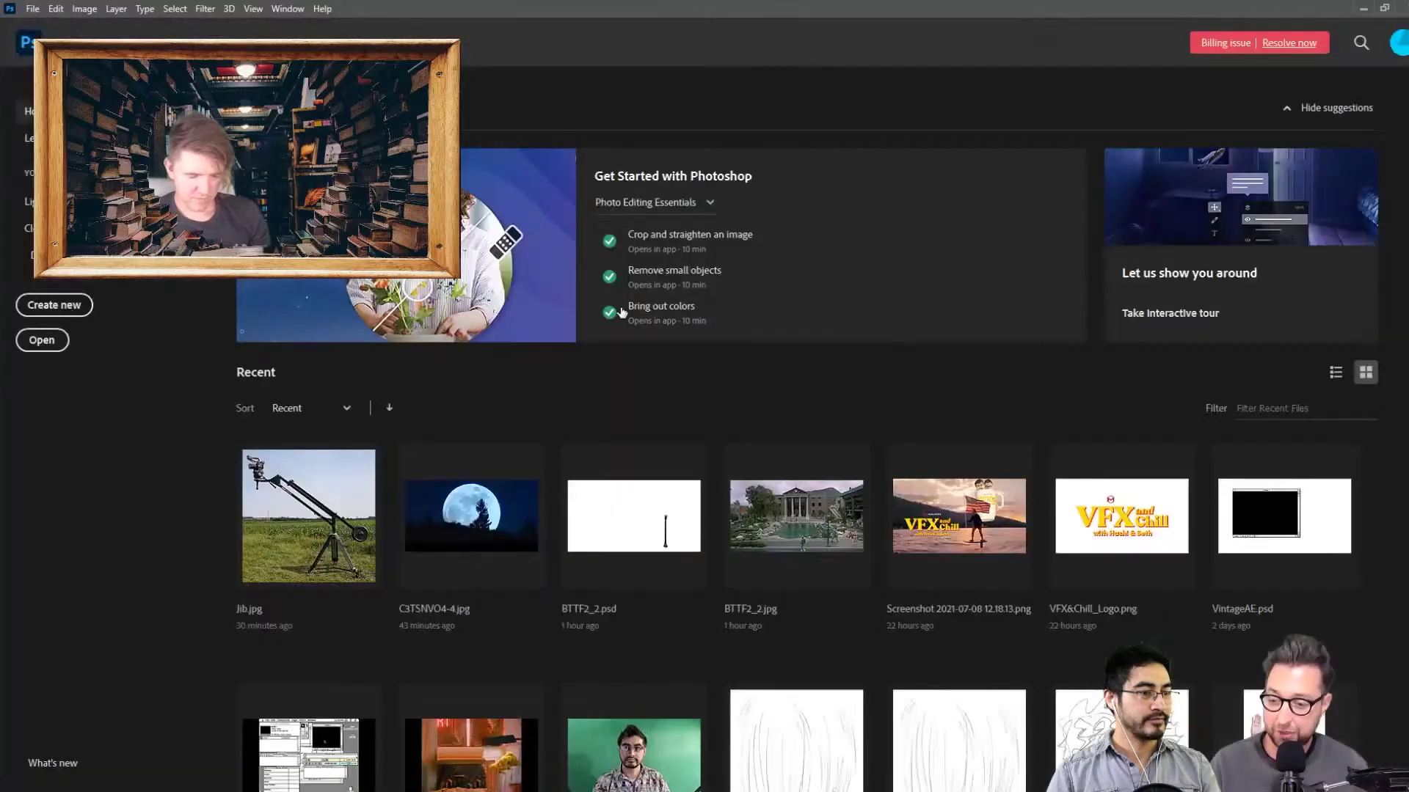
{"action": "left_click", "coordinate": [42, 339]}
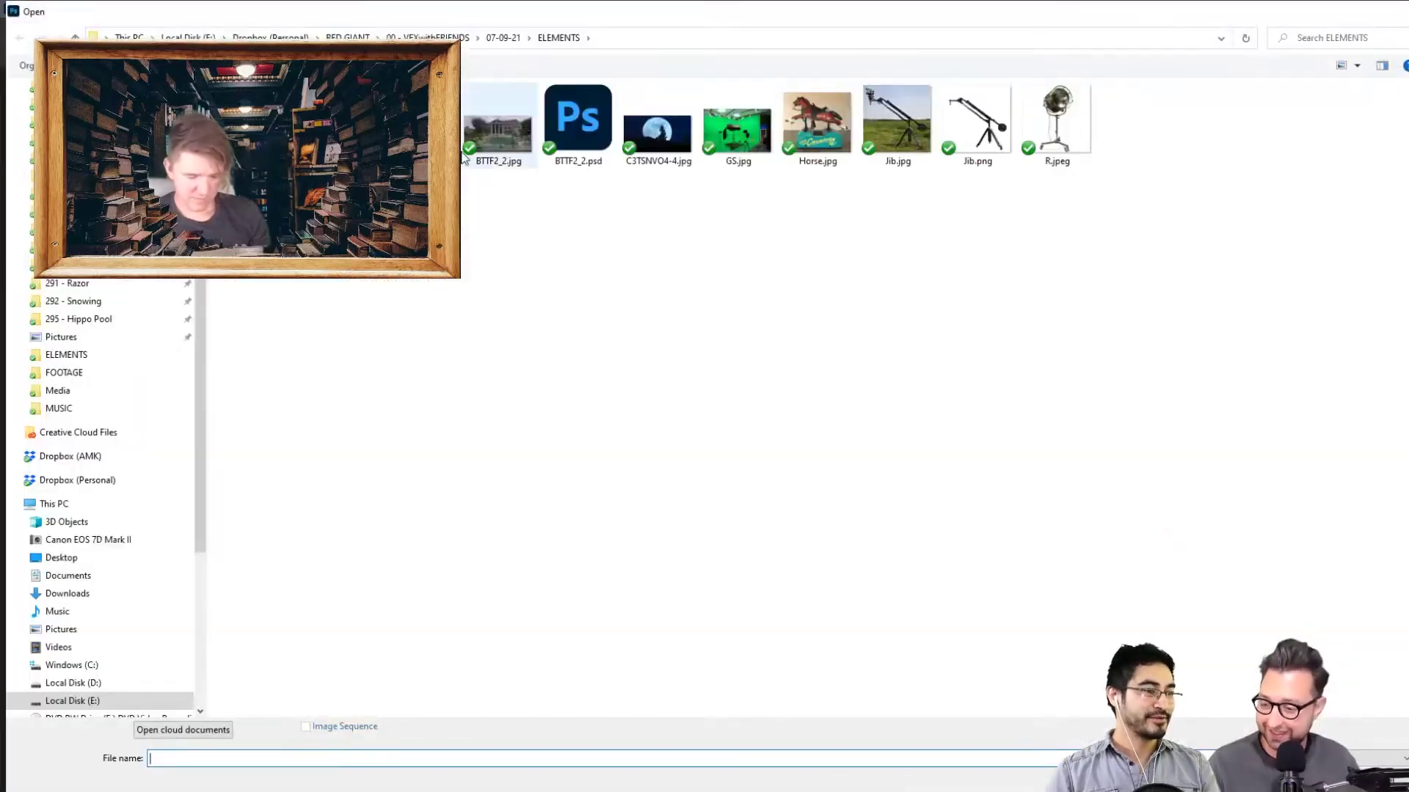
{"action": "double_click", "coordinate": [825, 132]}
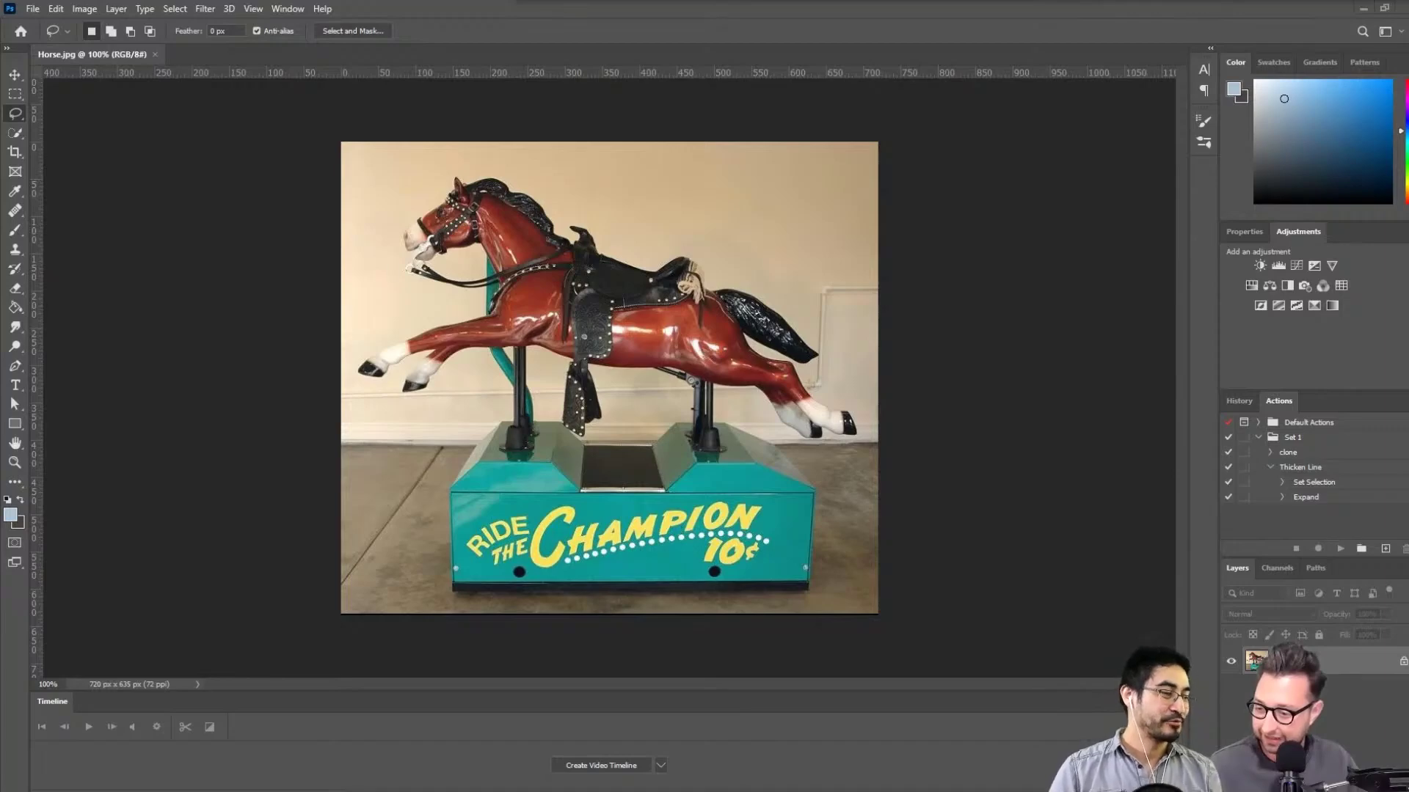
Select the horse ride automatically as the subject and add a rectangular area across the gap in its base
{"action": "left_click", "coordinate": [205, 9]}
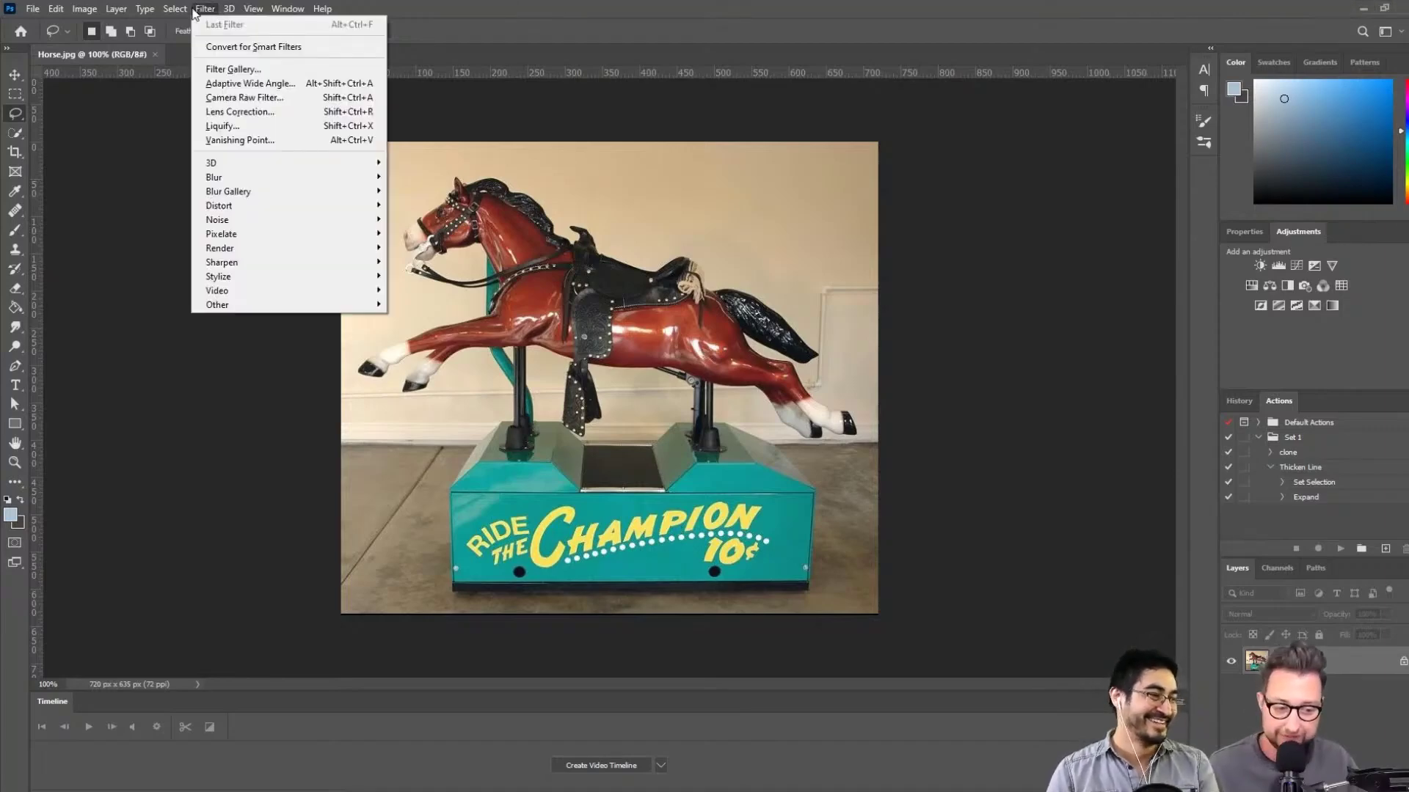
{"action": "left_click", "coordinate": [184, 10]}
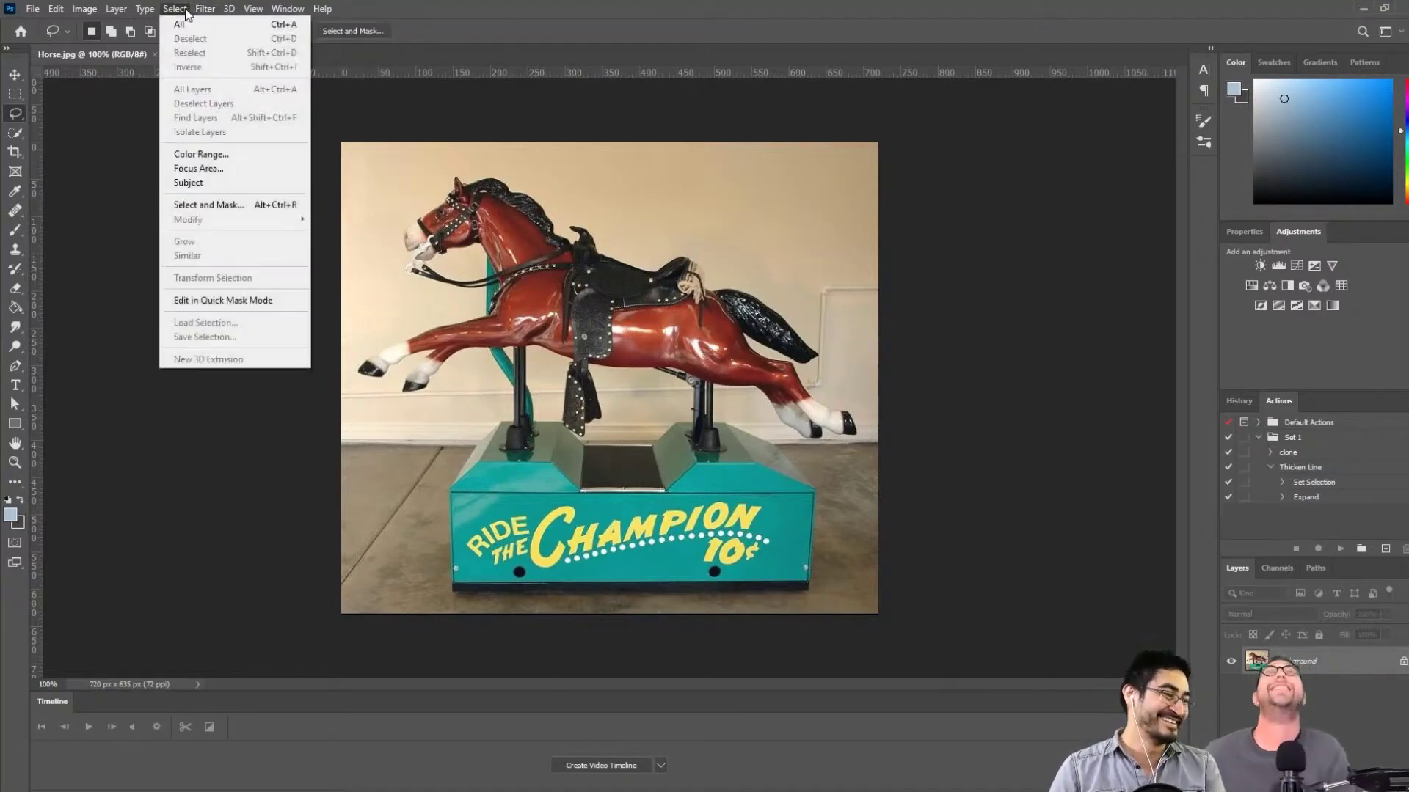
{"action": "left_click", "coordinate": [217, 182]}
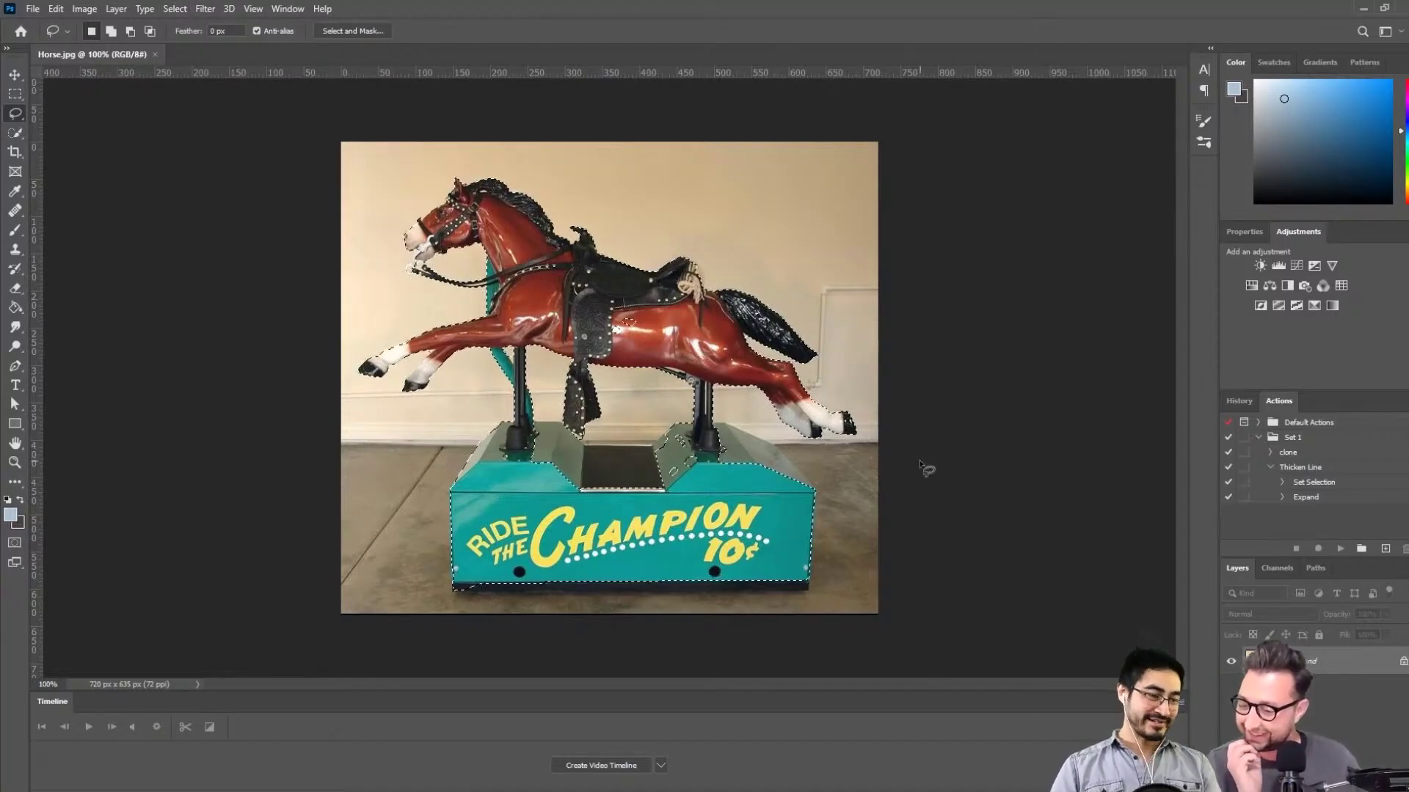
{"action": "key", "text": "m"}
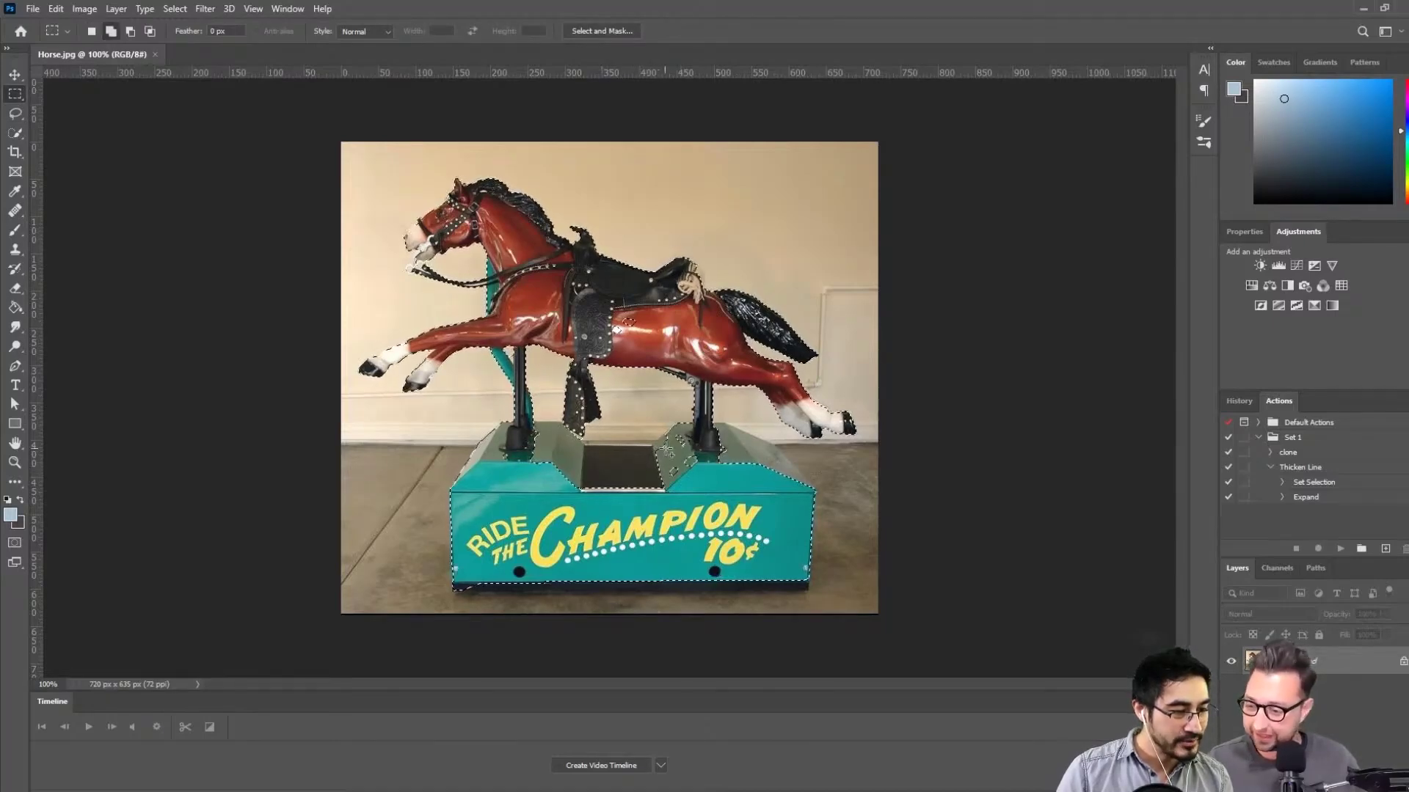
{"action": "left_click_drag", "start_coordinate": [655, 449], "coordinate": [547, 488]}
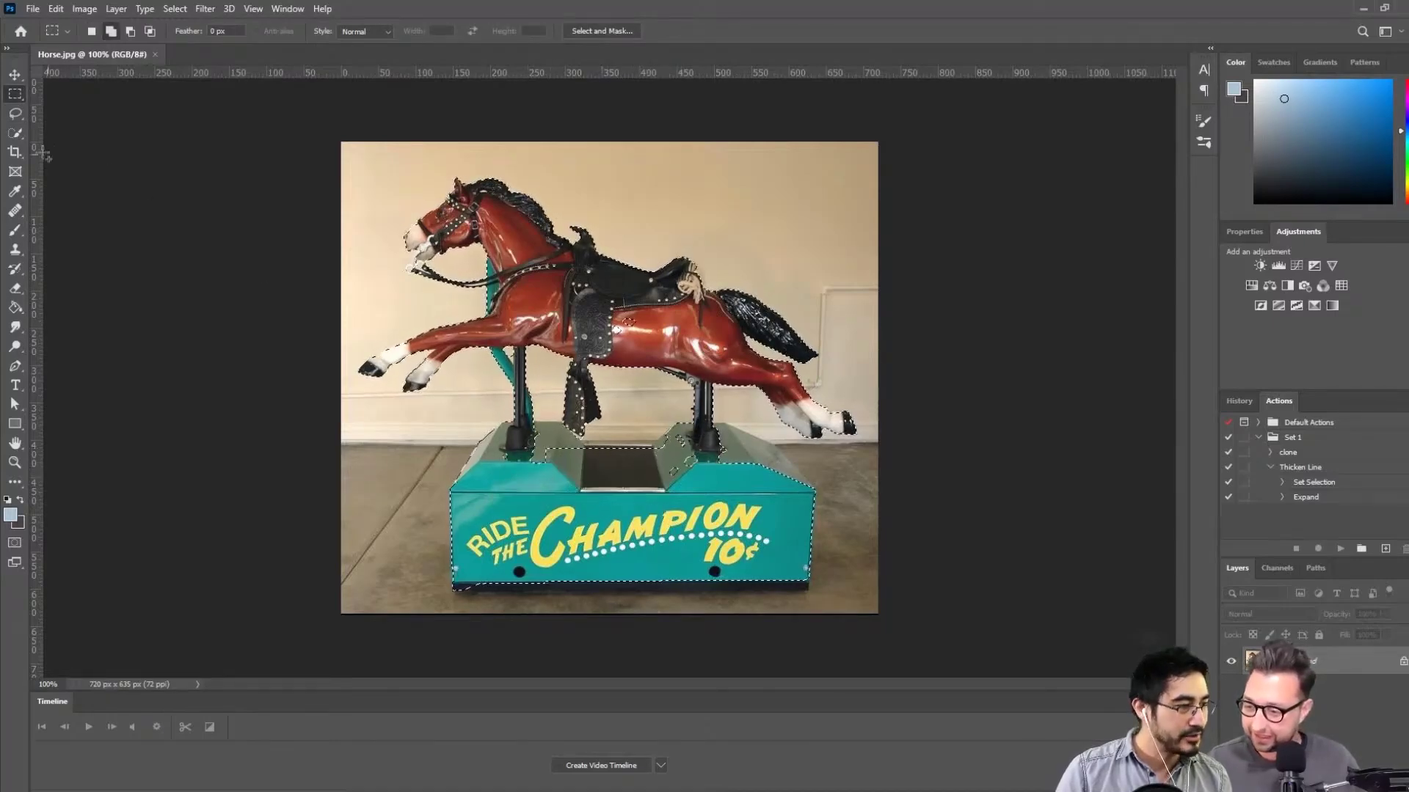
Refine the selection around the base with Quick Selection, removing the floor beside it, and copy the horse ride to a new layer
{"action": "left_click", "coordinate": [12, 136]}
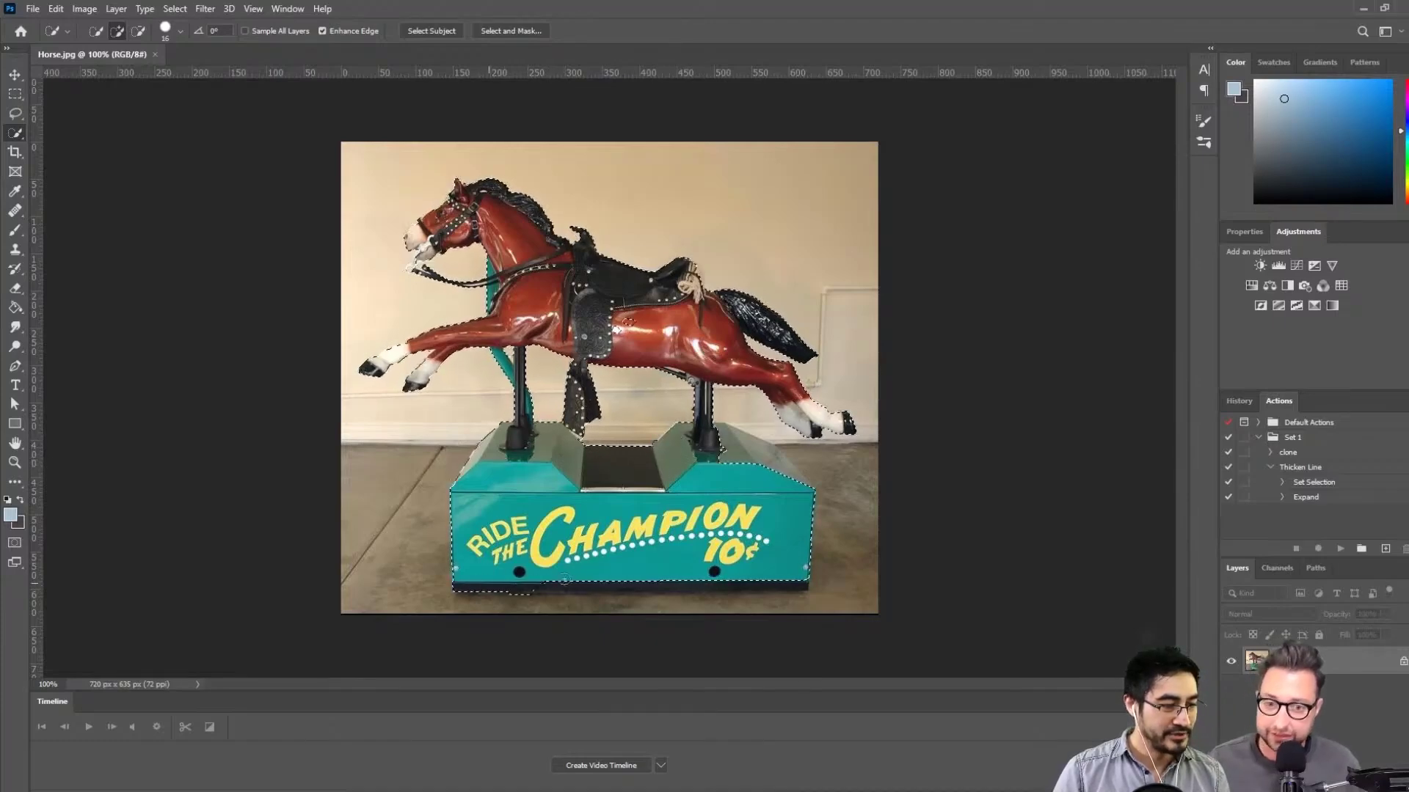
{"action": "left_click", "coordinate": [785, 583]}
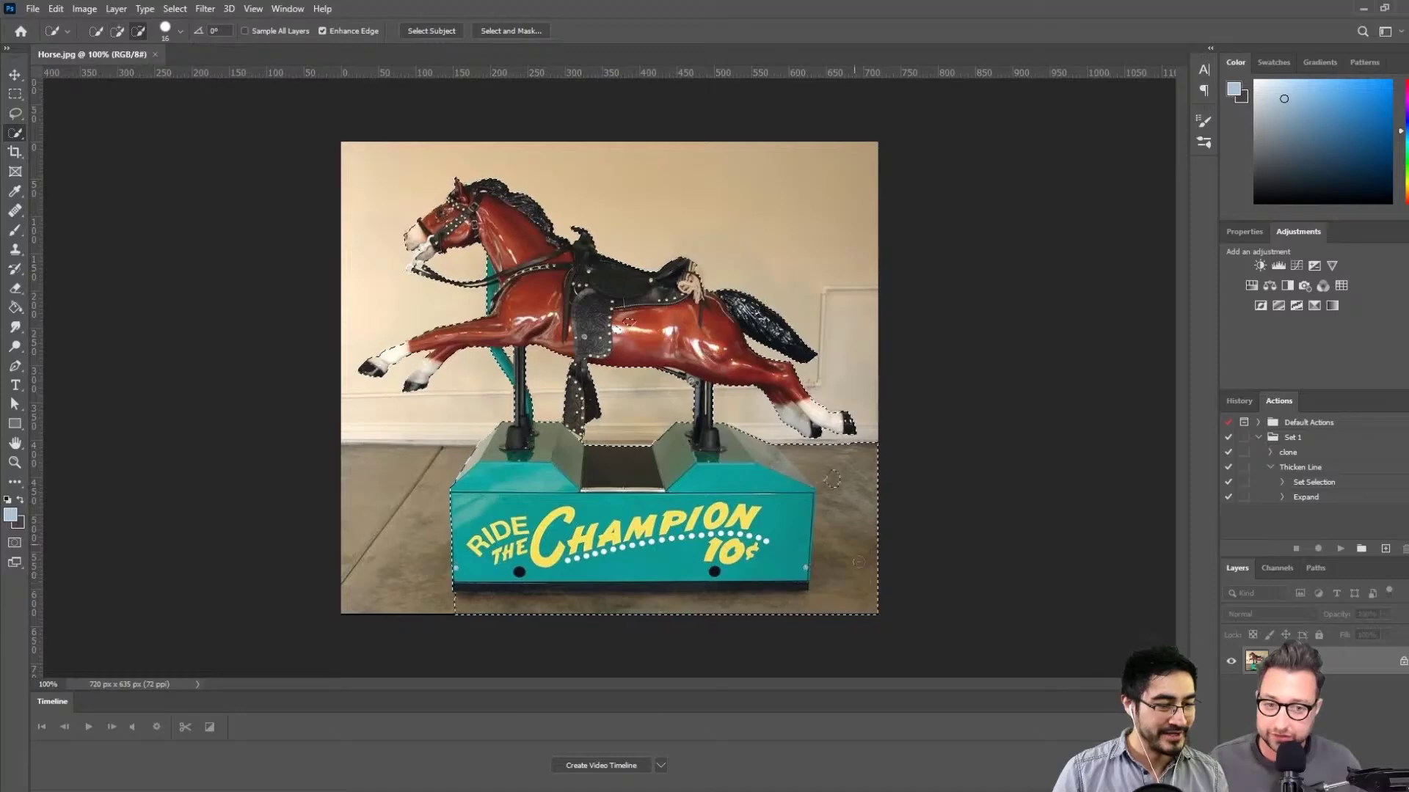
{"action": "left_click", "coordinate": [770, 472], "text": "alt"}
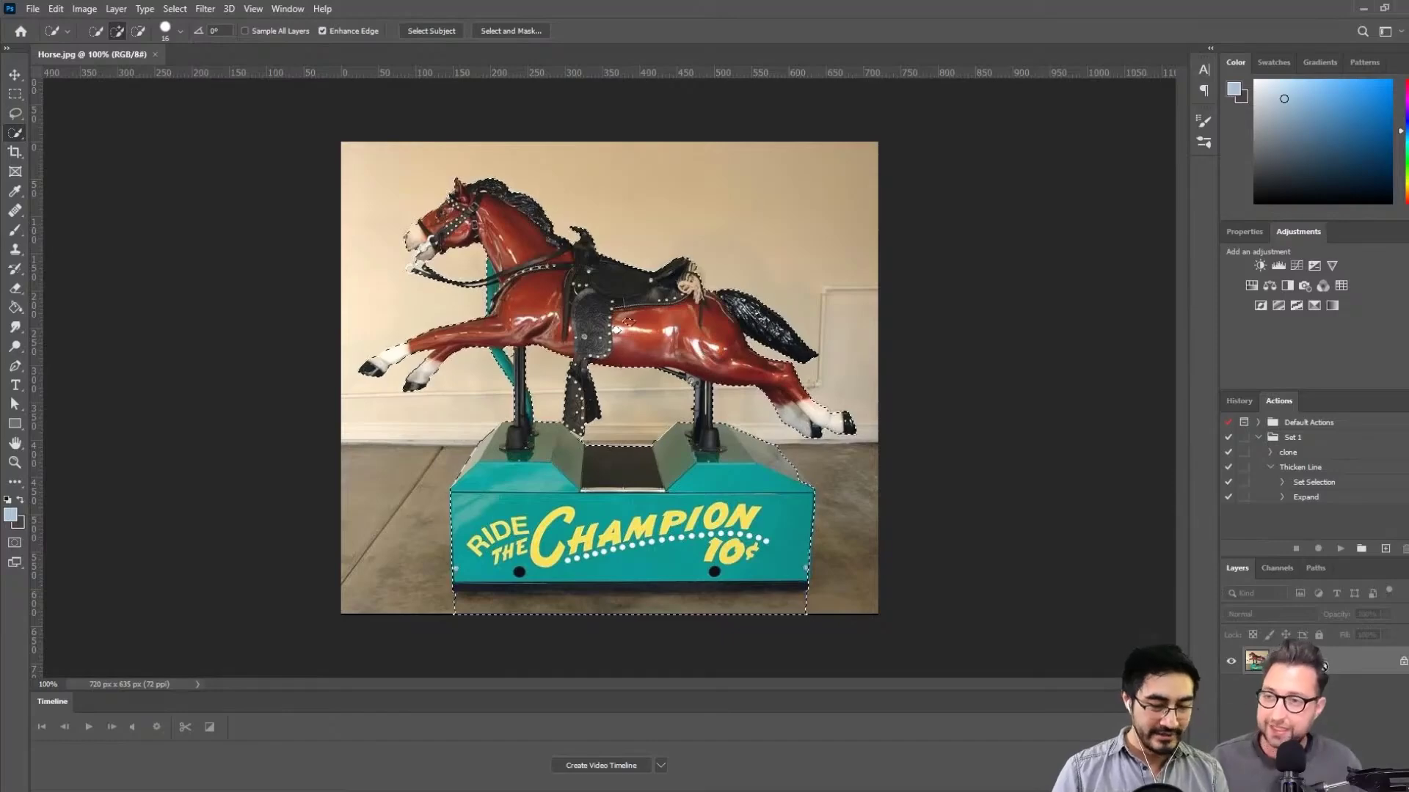
{"action": "key", "text": "ctrl+j"}
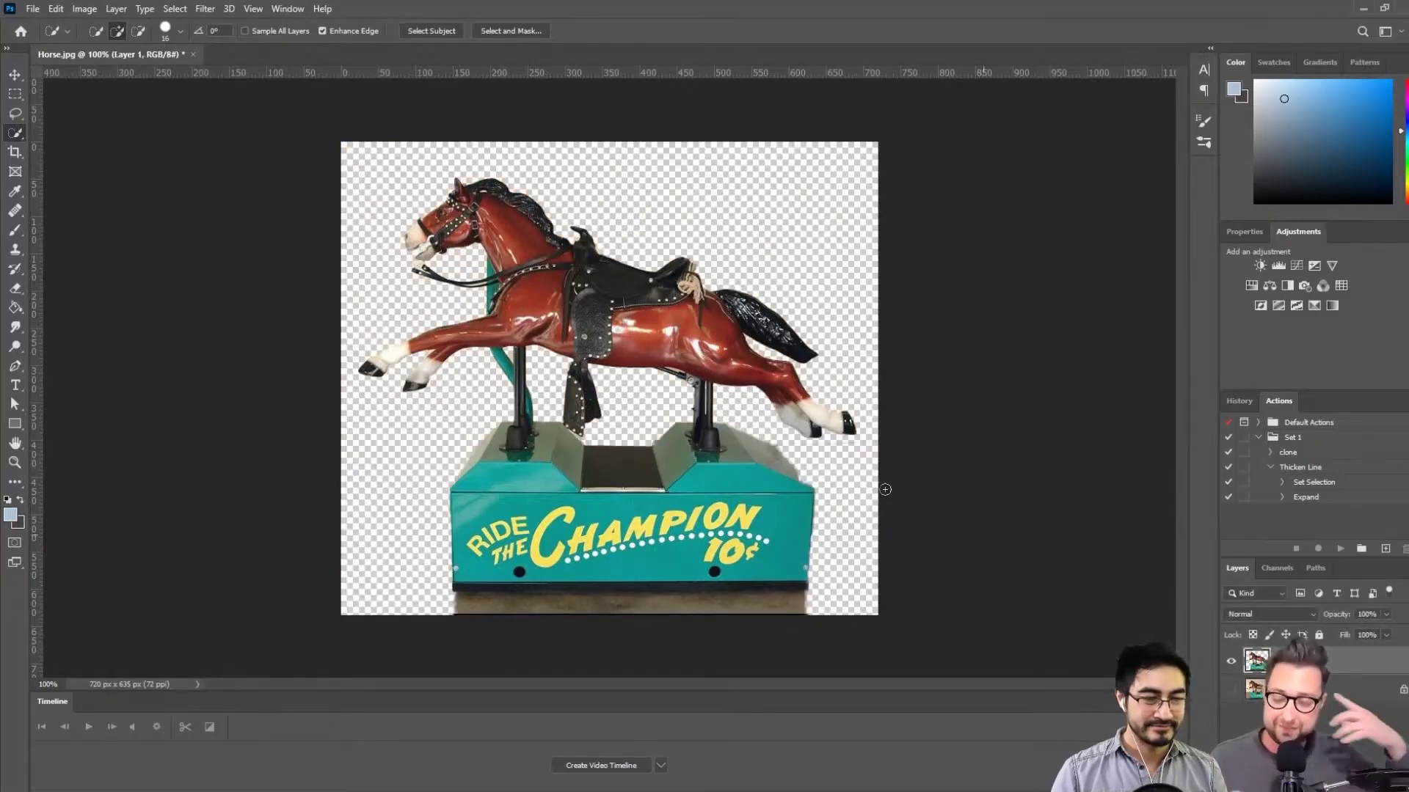
{"action": "left_click", "coordinate": [1230, 689]}
Select the pixels of the horse cutout layer and try copying them to another new layer
{"action": "left_click", "coordinate": [1256, 690]}
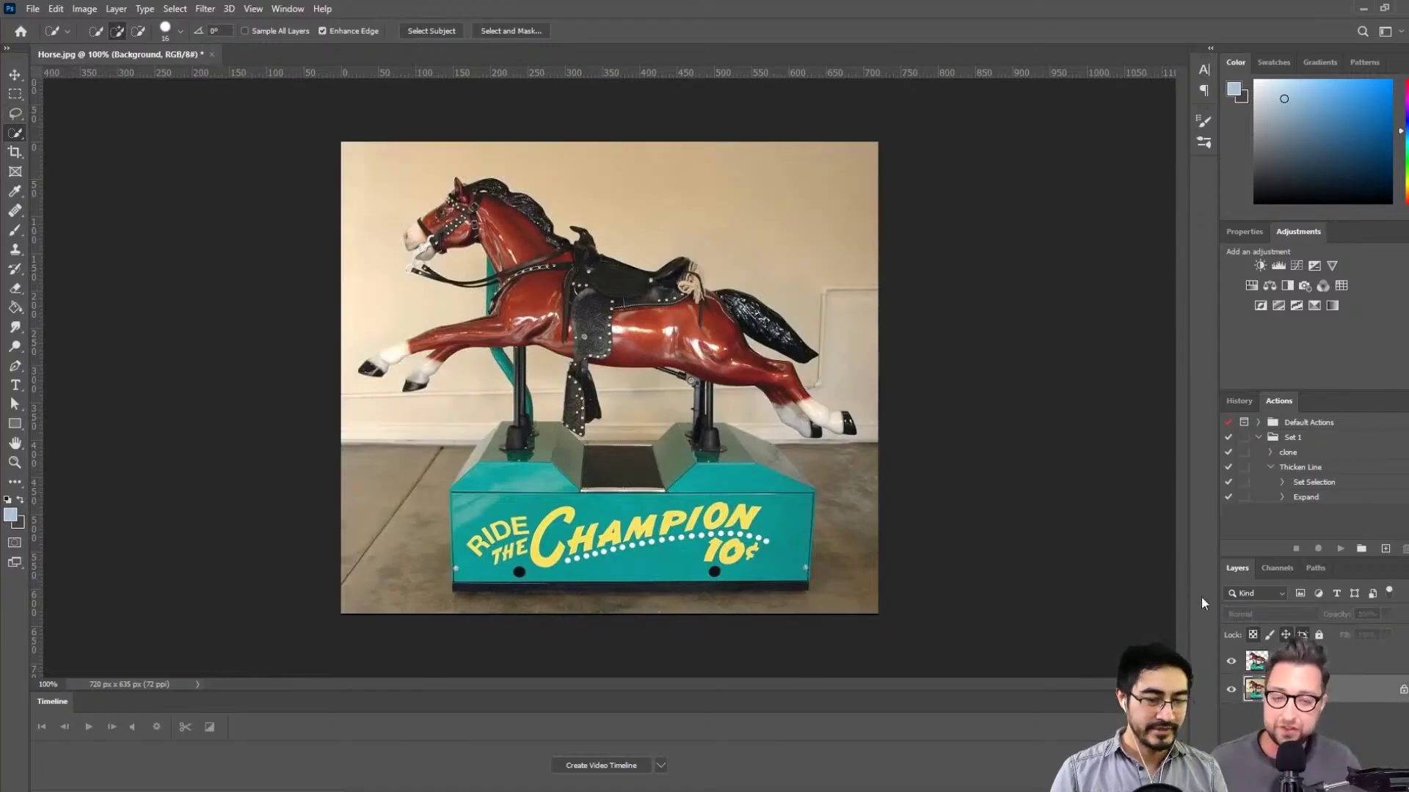
{"action": "right_click", "coordinate": [1251, 655]}
{"action": "left_click", "coordinate": [1256, 397]}
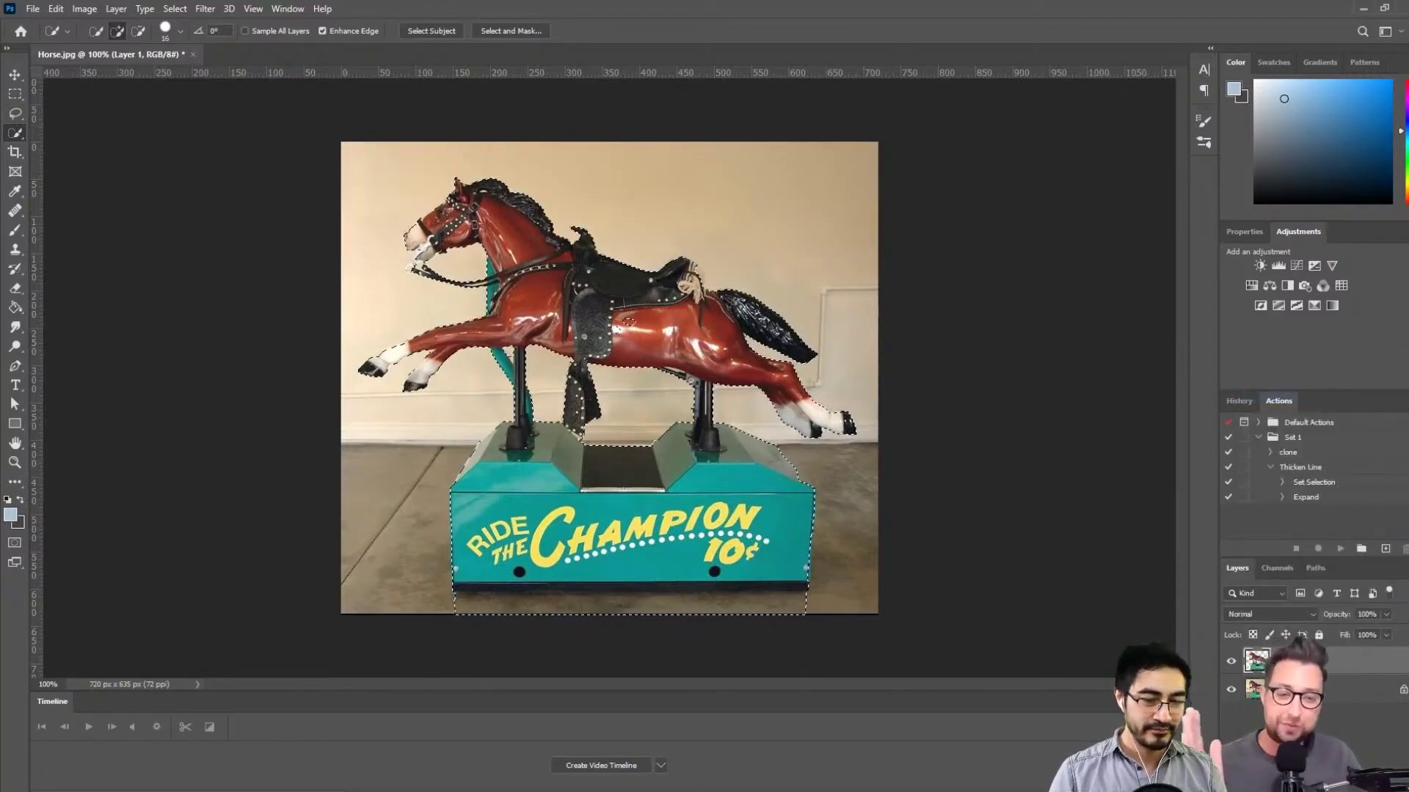
{"action": "key", "text": "ctrl+j"}
{"action": "key", "text": "ctrl+j"}
{"action": "key", "text": "ctrl+j"}
{"action": "key", "text": "ctrl+j"}
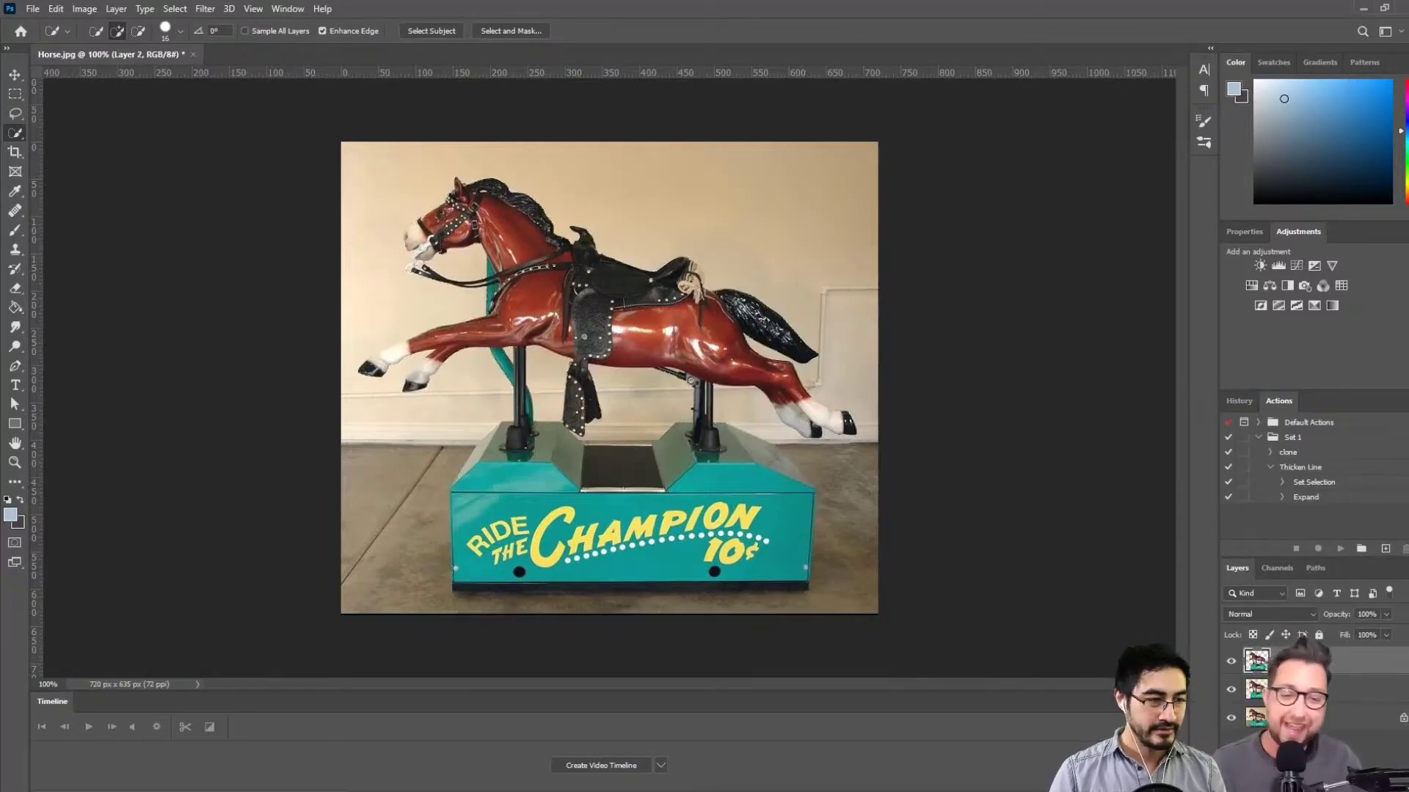
Undo the extra copies of the horse cutout layer
{"action": "key", "text": "ctrl+z"}
{"action": "key", "text": "ctrl+z"}
{"action": "key", "text": "ctrl+z"}
{"action": "key", "text": "ctrl+z"}
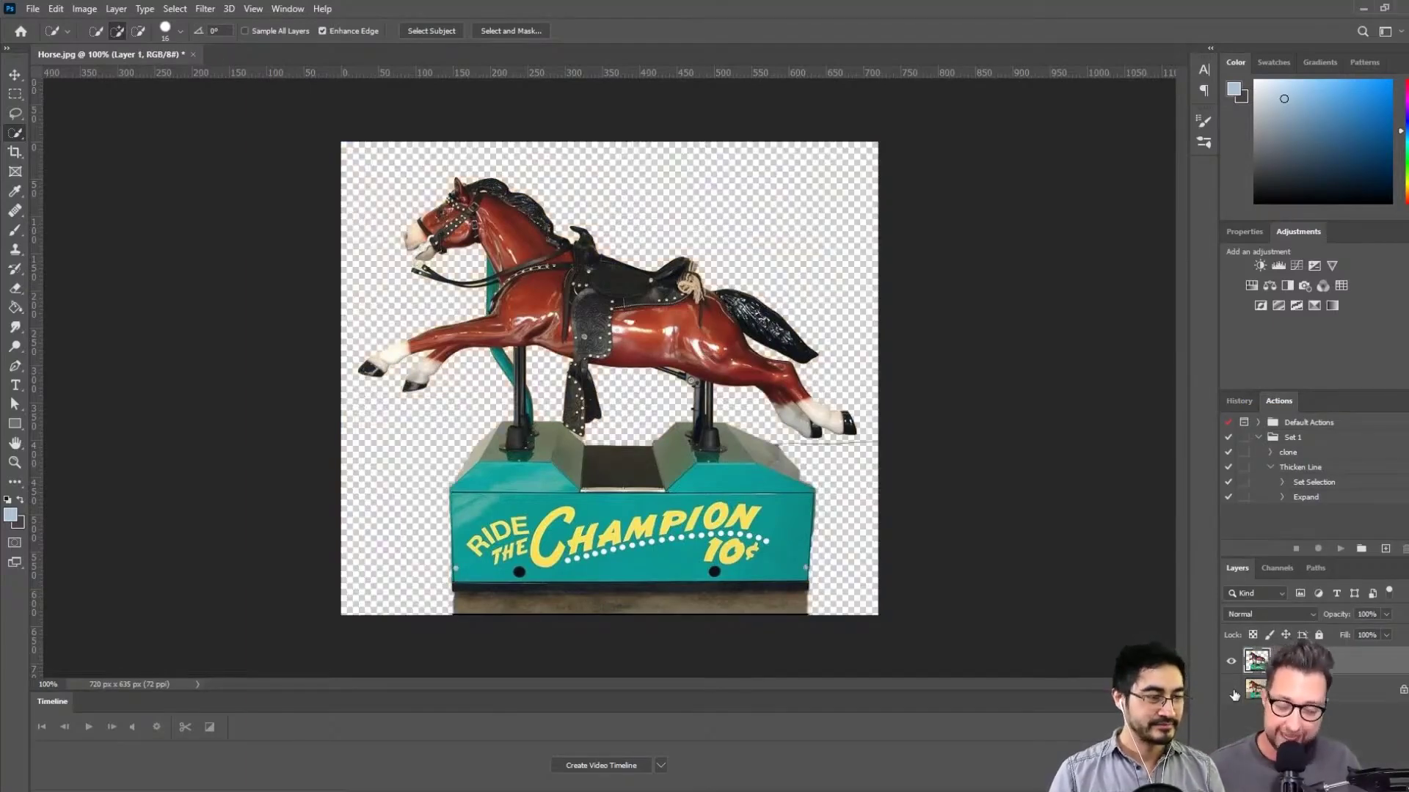
Show the Background layer, draw an elliptical selection over the horse's body and shift it to cover the torso
{"action": "left_click", "coordinate": [1231, 690]}
{"action": "left_click_drag", "start_coordinate": [22, 94], "coordinate": [88, 111]}
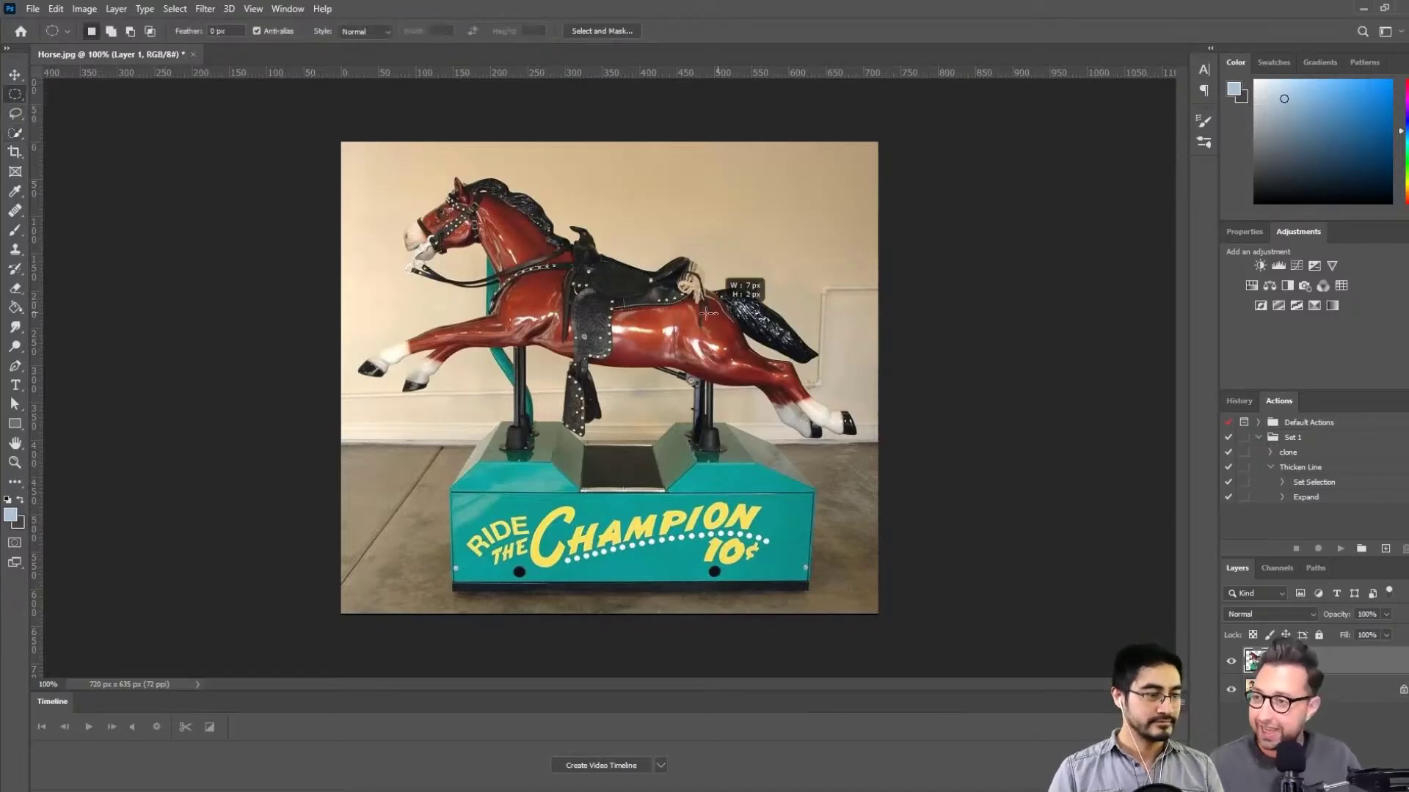
{"action": "left_click_drag", "start_coordinate": [723, 312], "coordinate": [464, 368]}
{"action": "left_click_drag", "start_coordinate": [592, 358], "coordinate": [611, 346]}
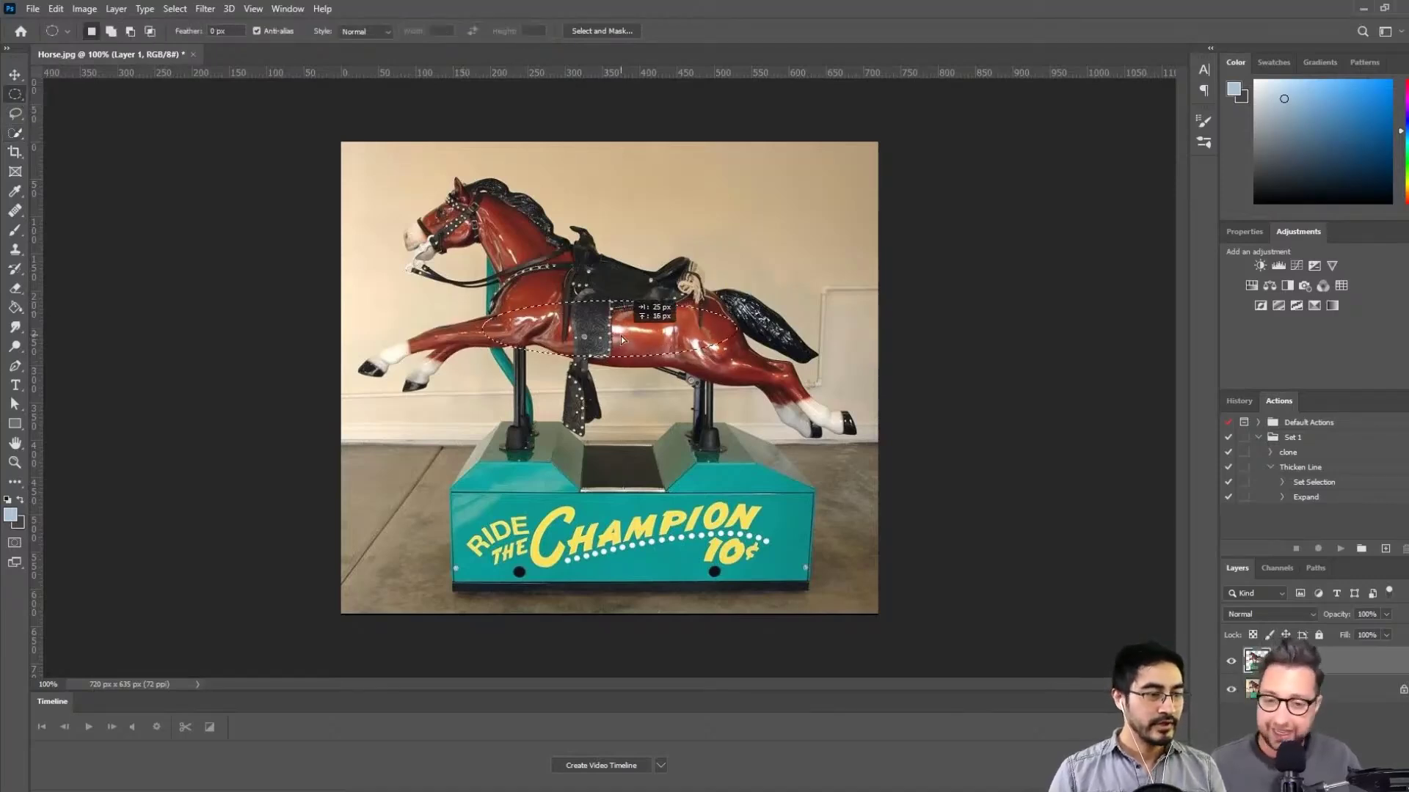
Copy the elliptical body area from Background to a new layer, merge the horse cutout into it and hide Background
{"action": "left_click", "coordinate": [1349, 695]}
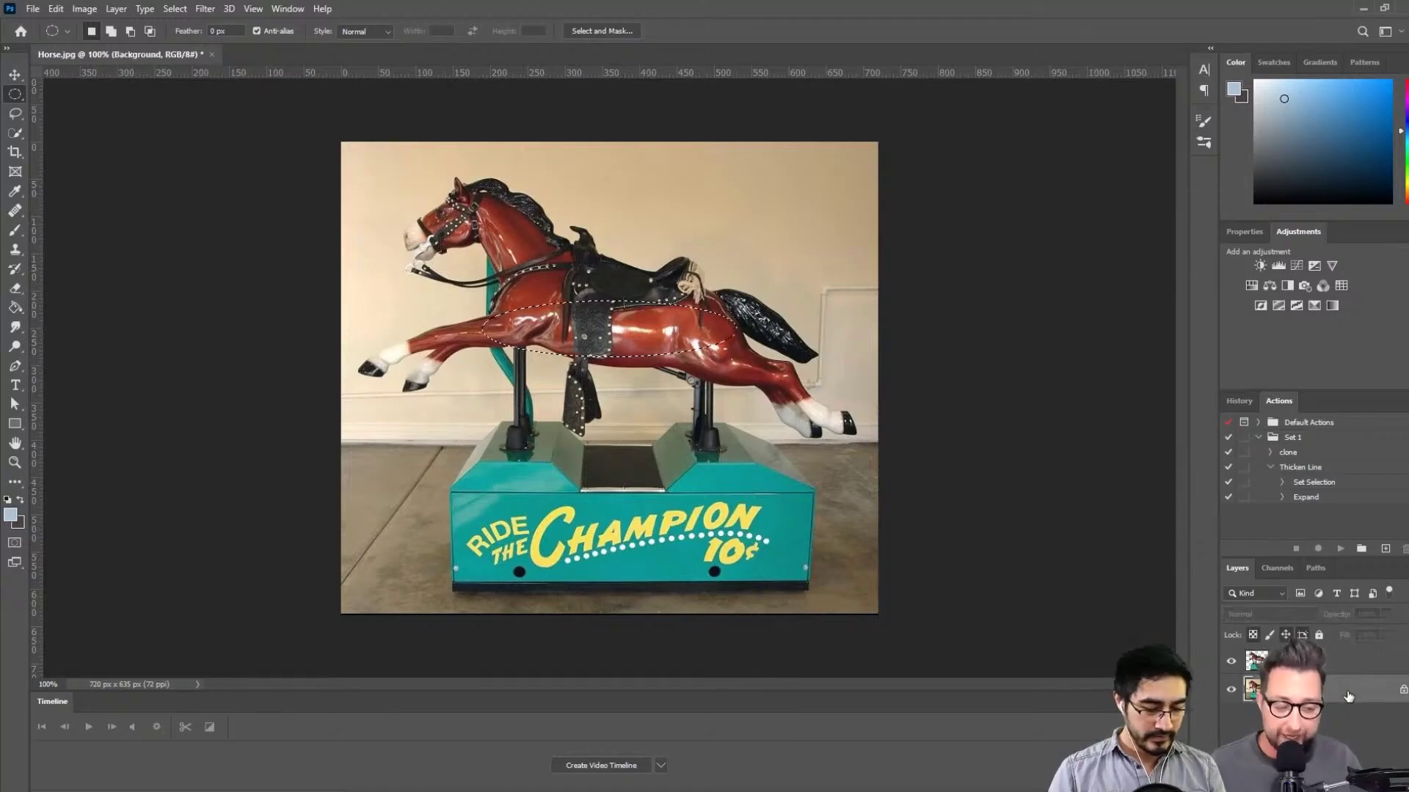
{"action": "key", "text": "ctrl+j"}
{"action": "left_click", "coordinate": [1350, 660]}
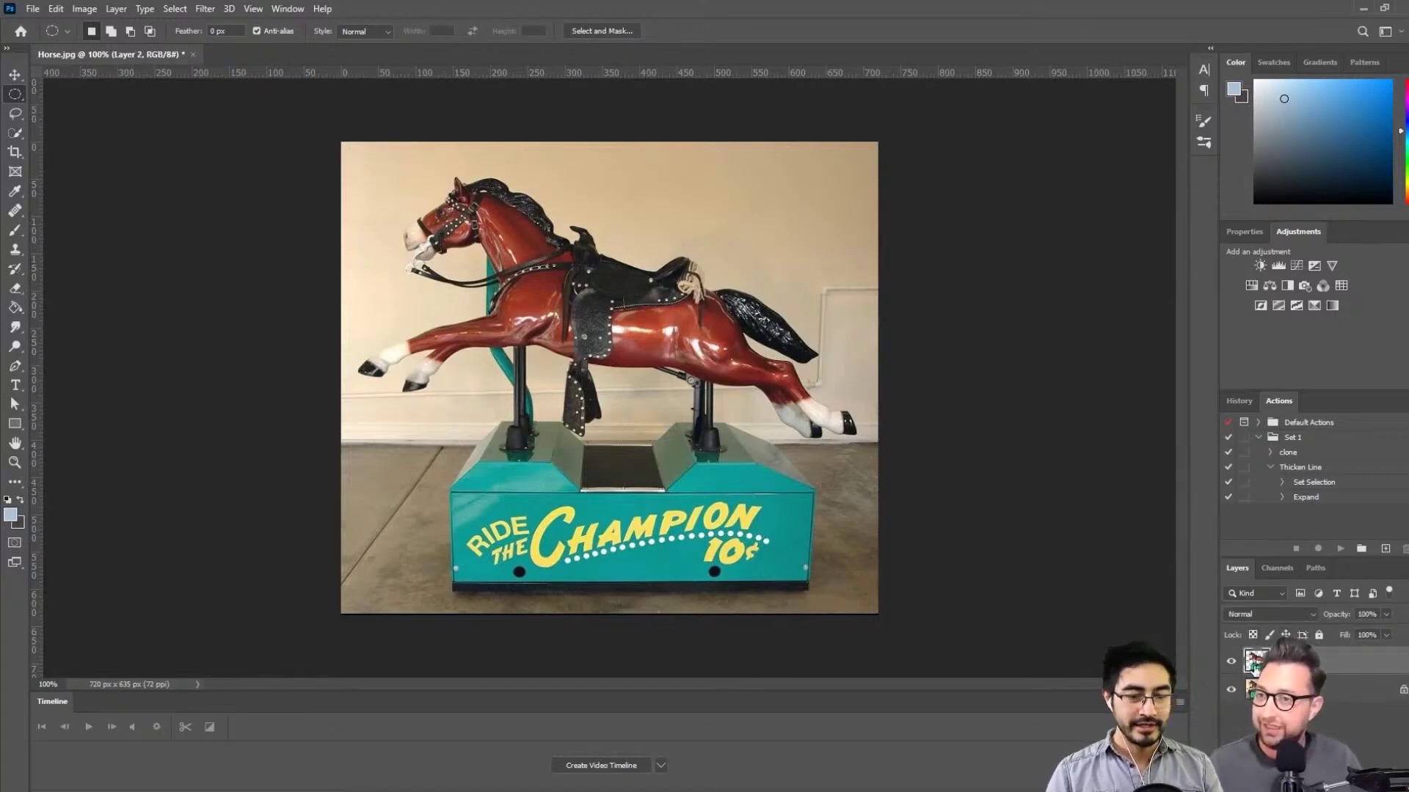
{"action": "left_click", "coordinate": [1231, 692]}
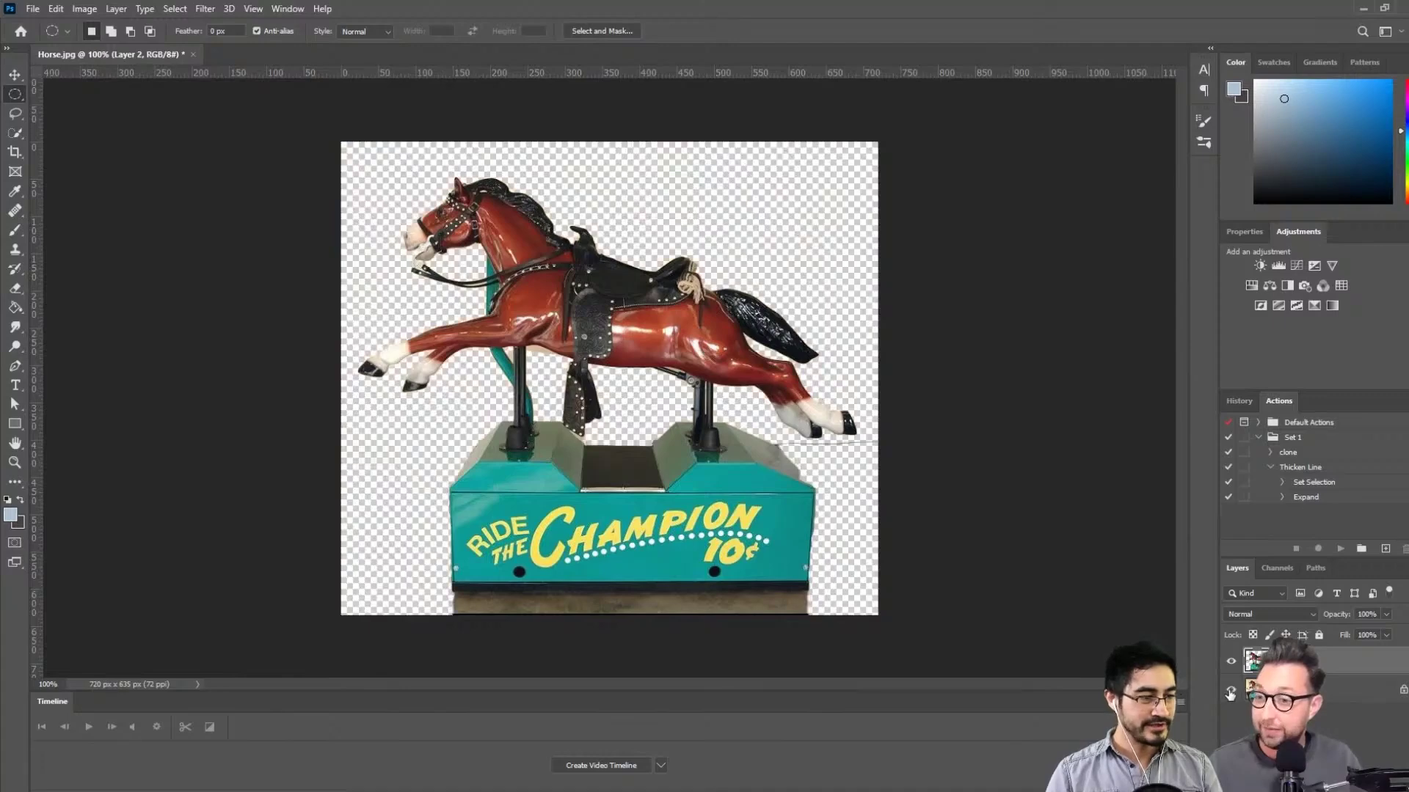
Save the horse cutout document as Pony in Photoshop format in the ELEMENTS folder, accepting the format options
{"action": "left_click", "coordinate": [16, 140]}
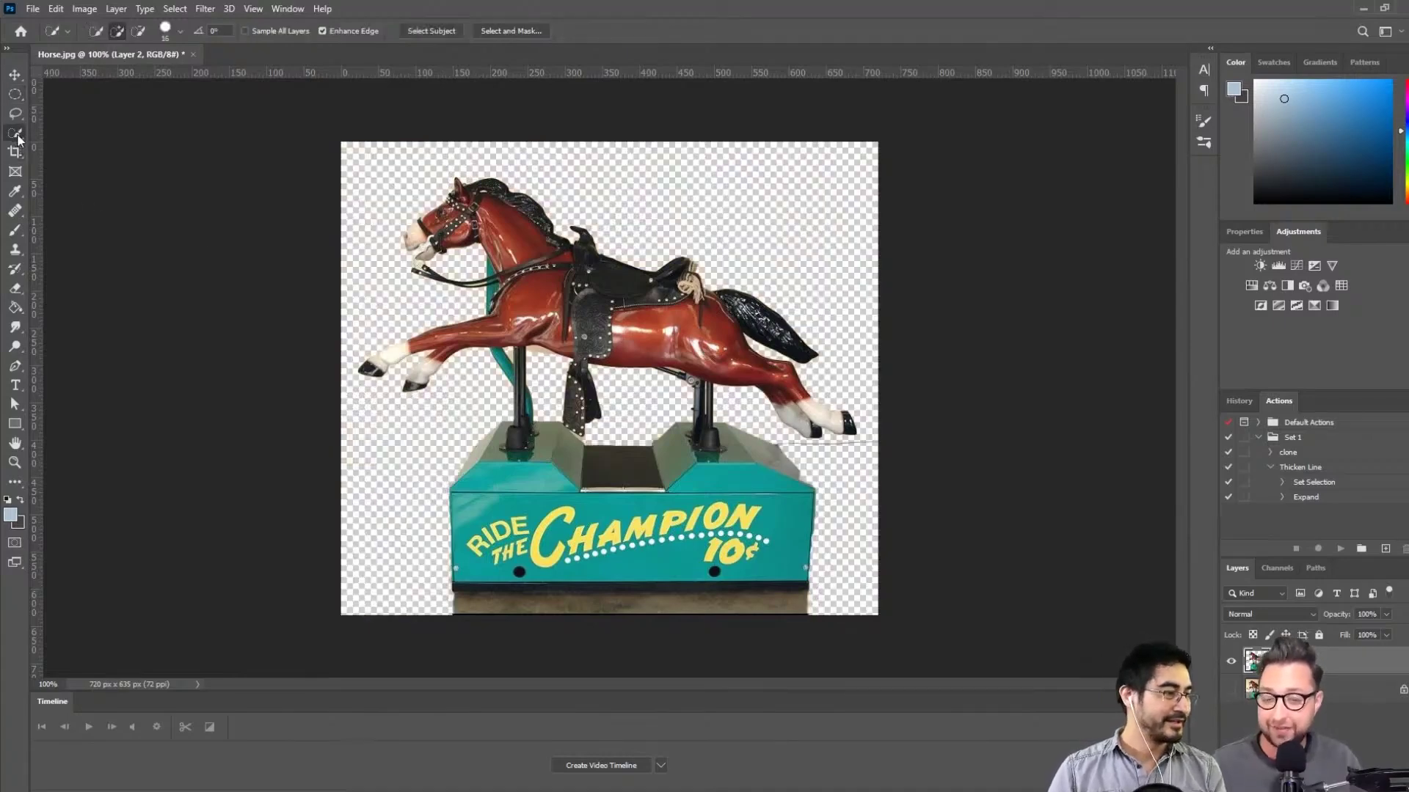
{"action": "left_click", "coordinate": [539, 354]}
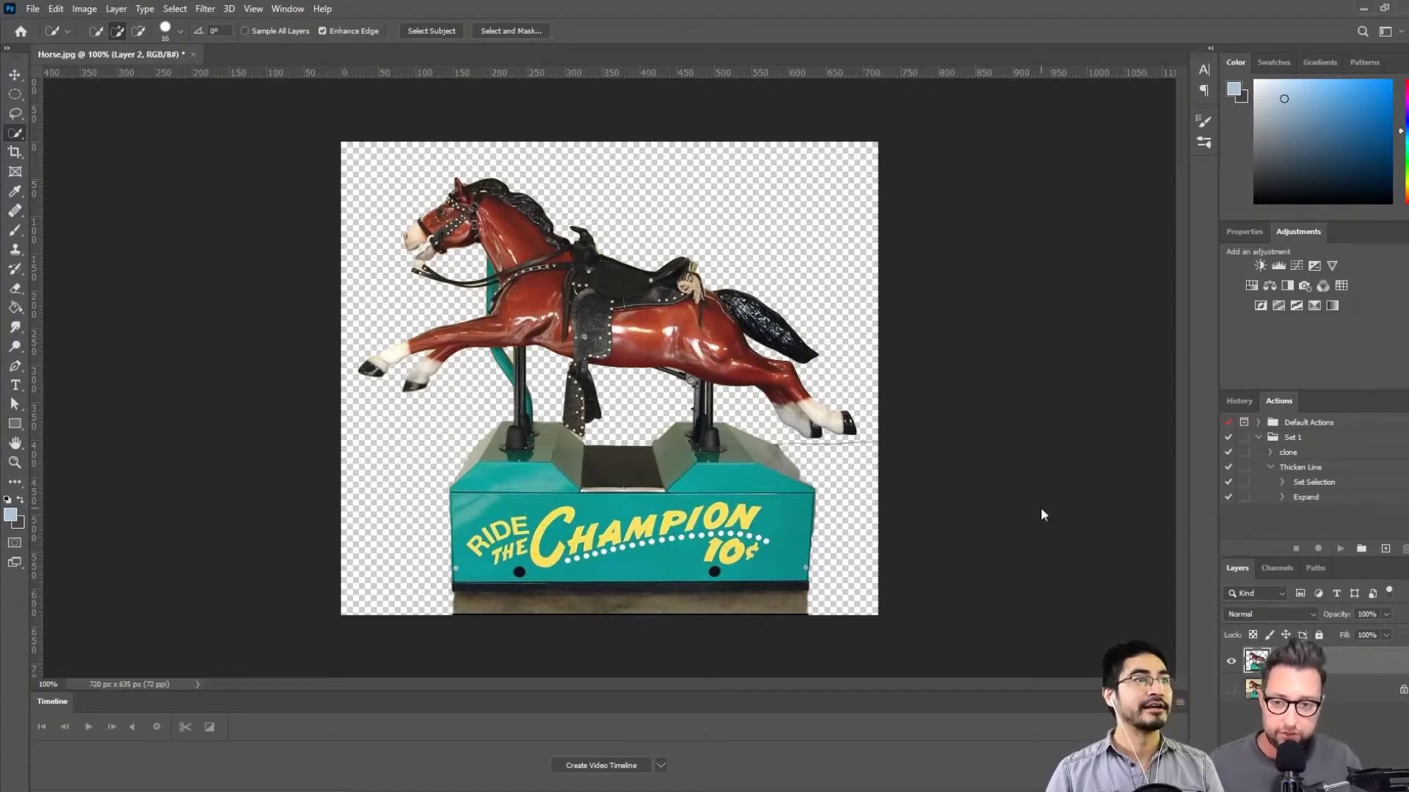
{"action": "left_click", "coordinate": [32, 9]}
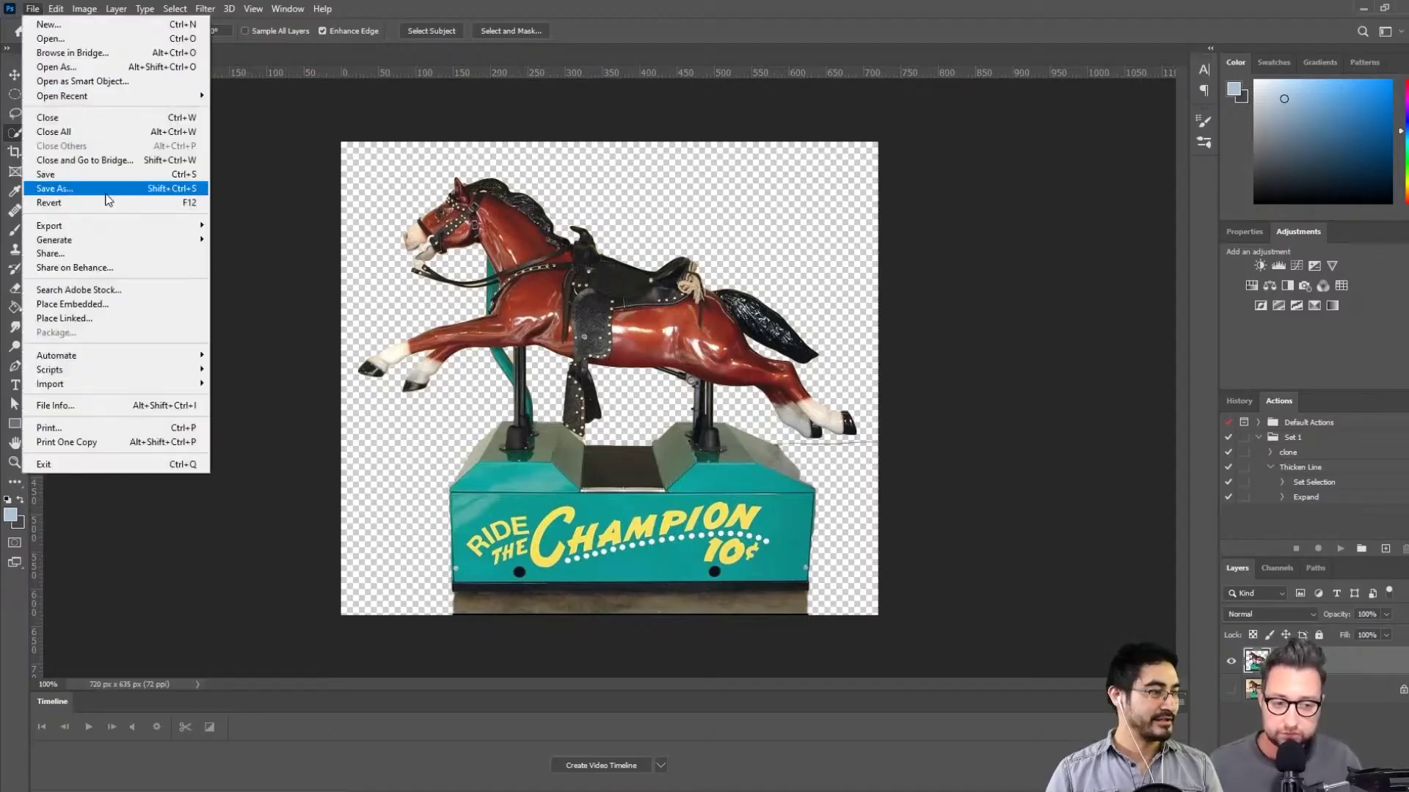
{"action": "left_click", "coordinate": [108, 189]}
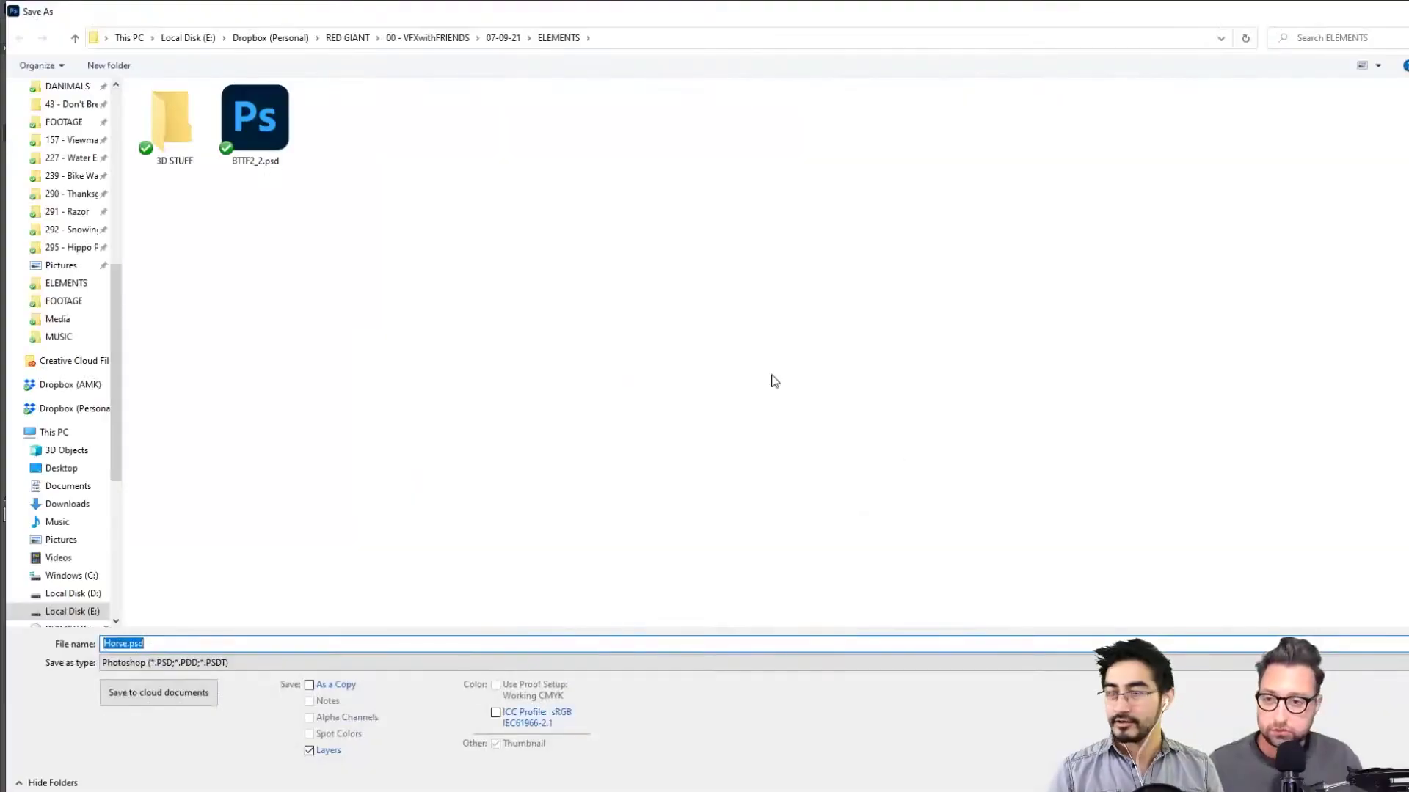
{"action": "type", "text": "P"}
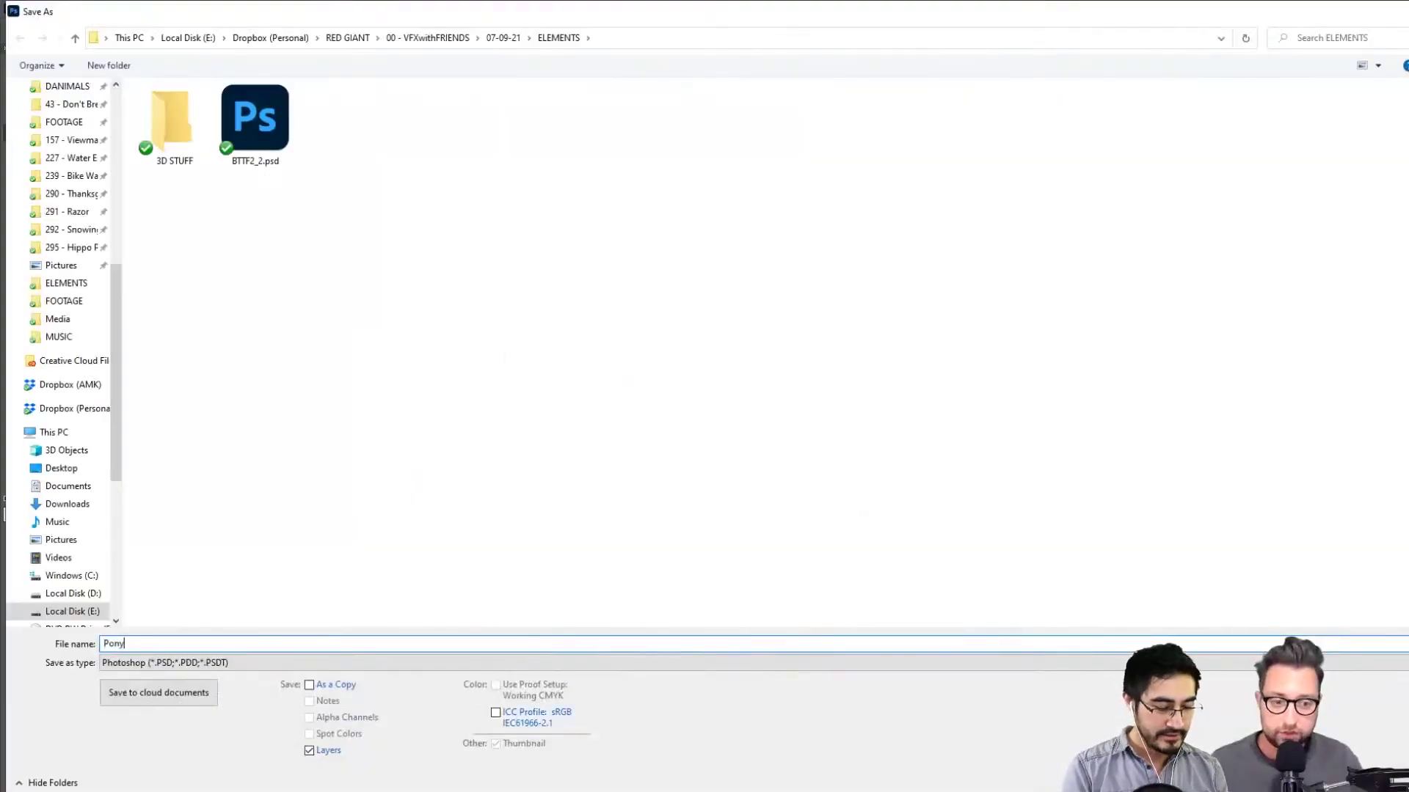
{"action": "type", "text": "ony"}
{"action": "key", "text": "Return"}
{"action": "left_click", "coordinate": [874, 233]}
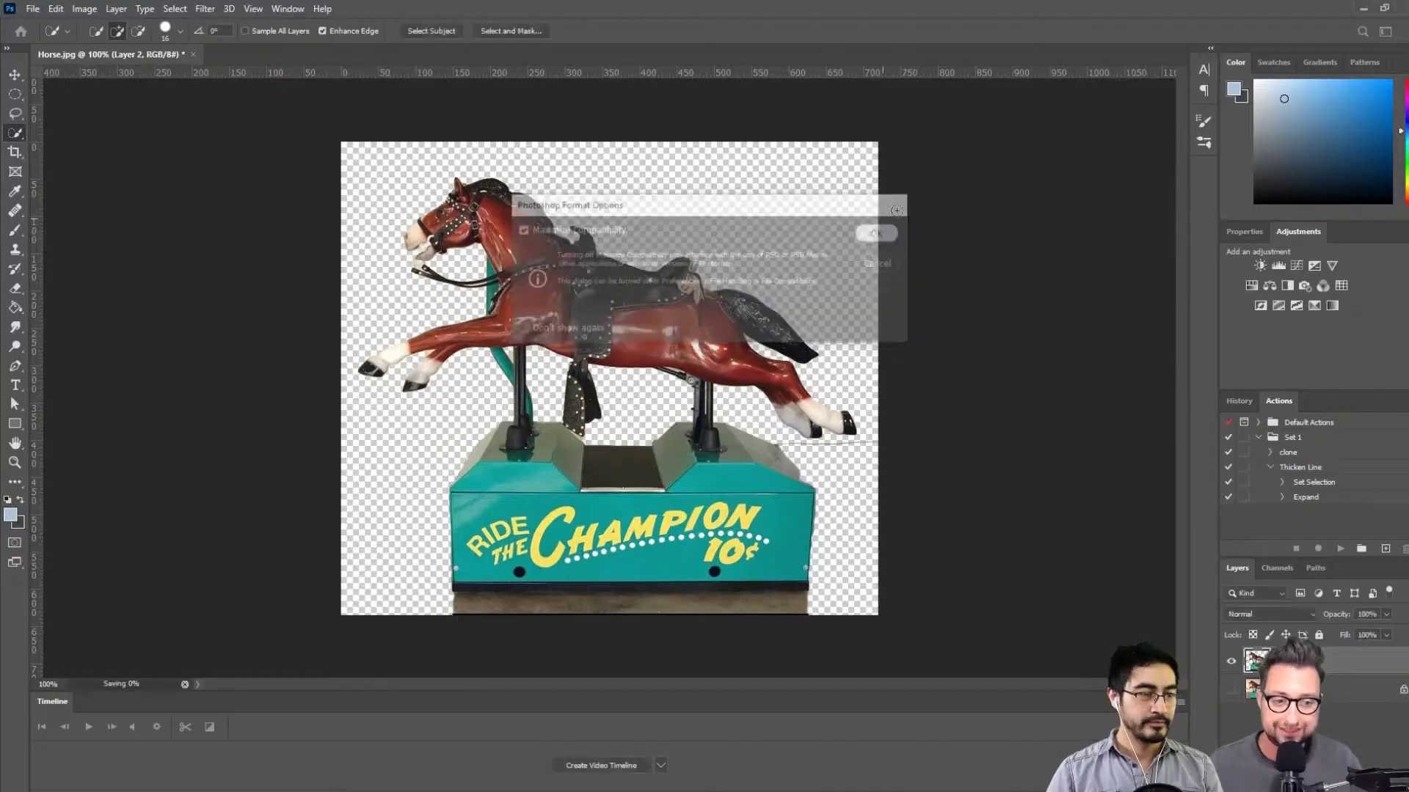
Switch to After Effects and hide the GS.jpg Comp 1, C3TSNVO4-4.jpg, ZuckPlate.mov and Fill layers in Before VFX 3
{"action": "left_click", "coordinate": [1365, 9]}
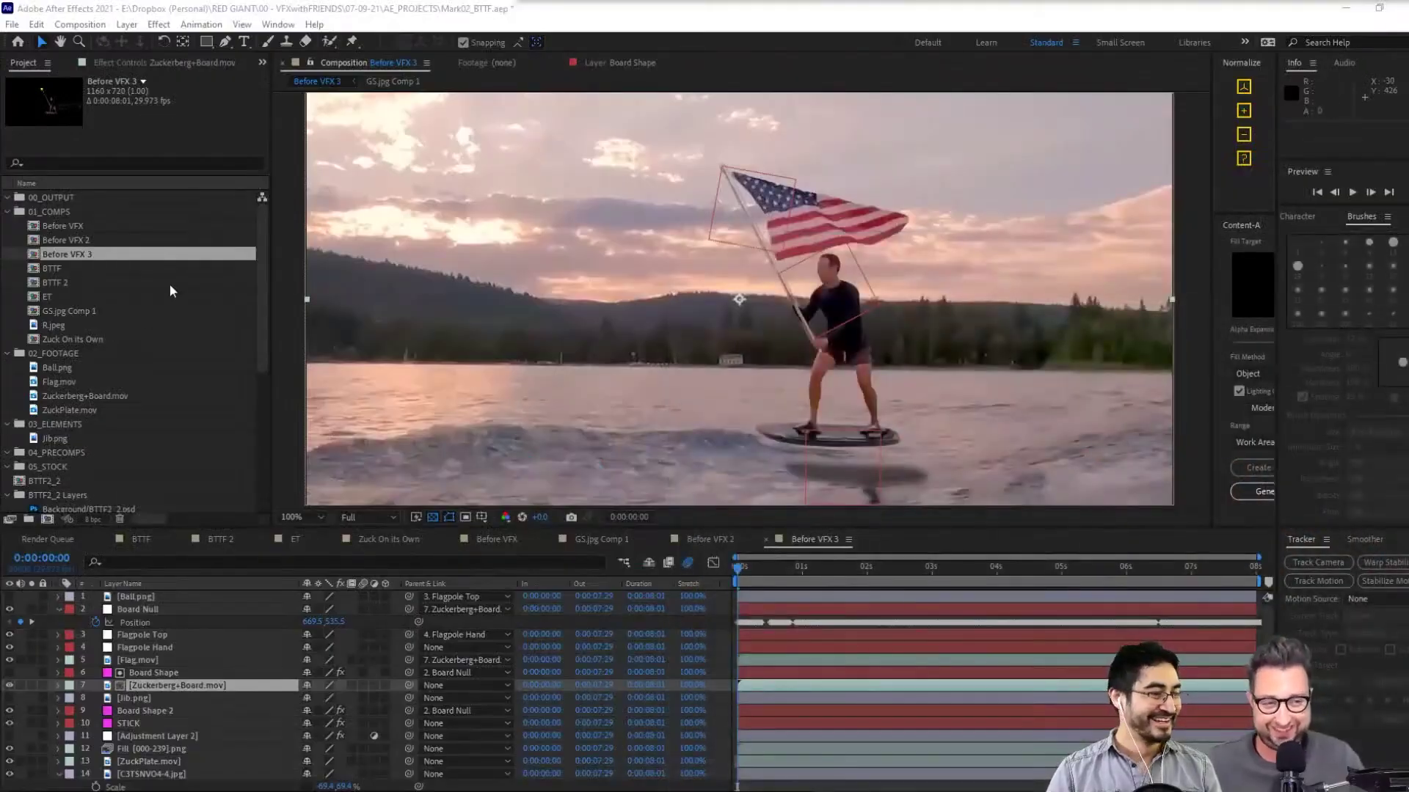
{"action": "scroll", "coordinate": [91, 727], "scroll_direction": "down", "scroll_amount": 1}
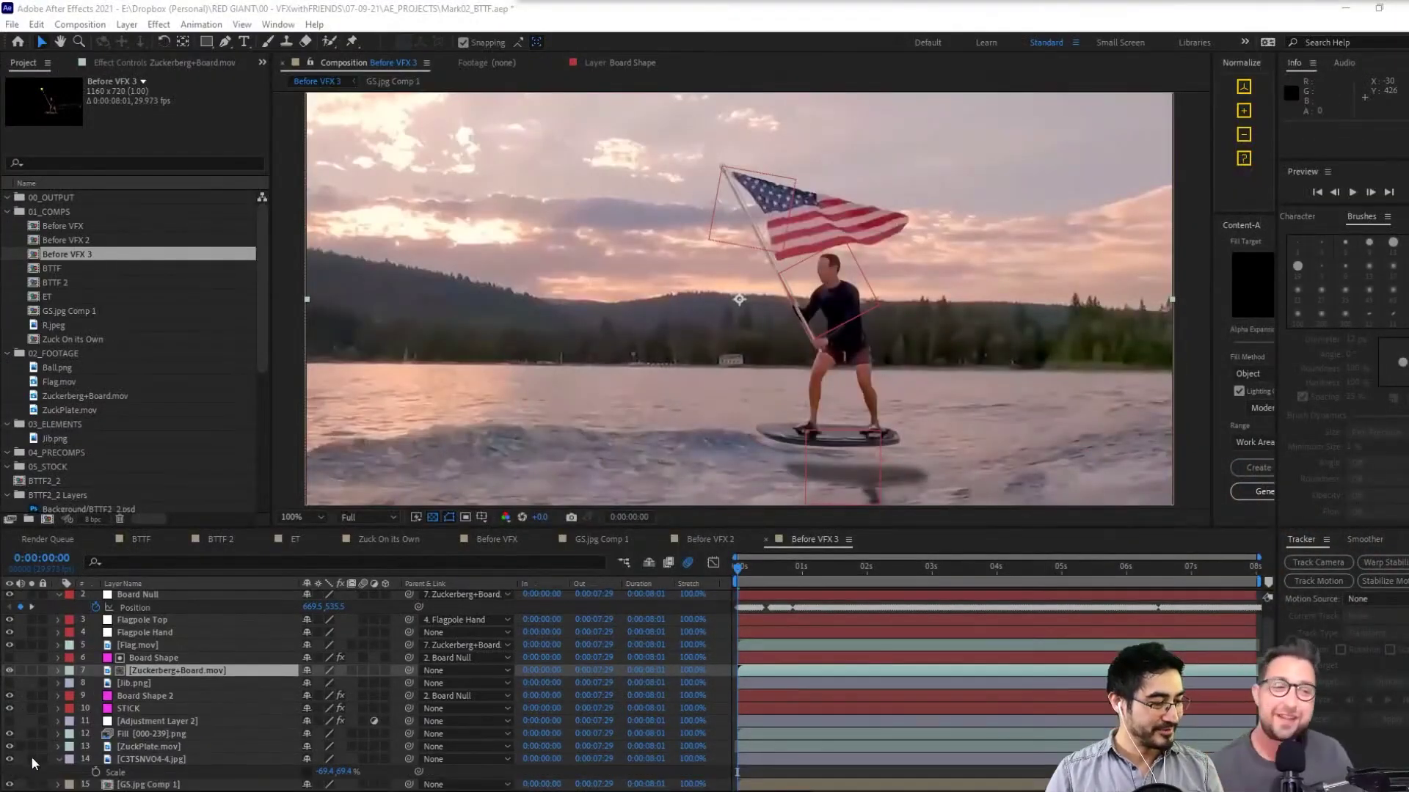
{"action": "left_click_drag", "start_coordinate": [10, 784], "coordinate": [9, 746]}
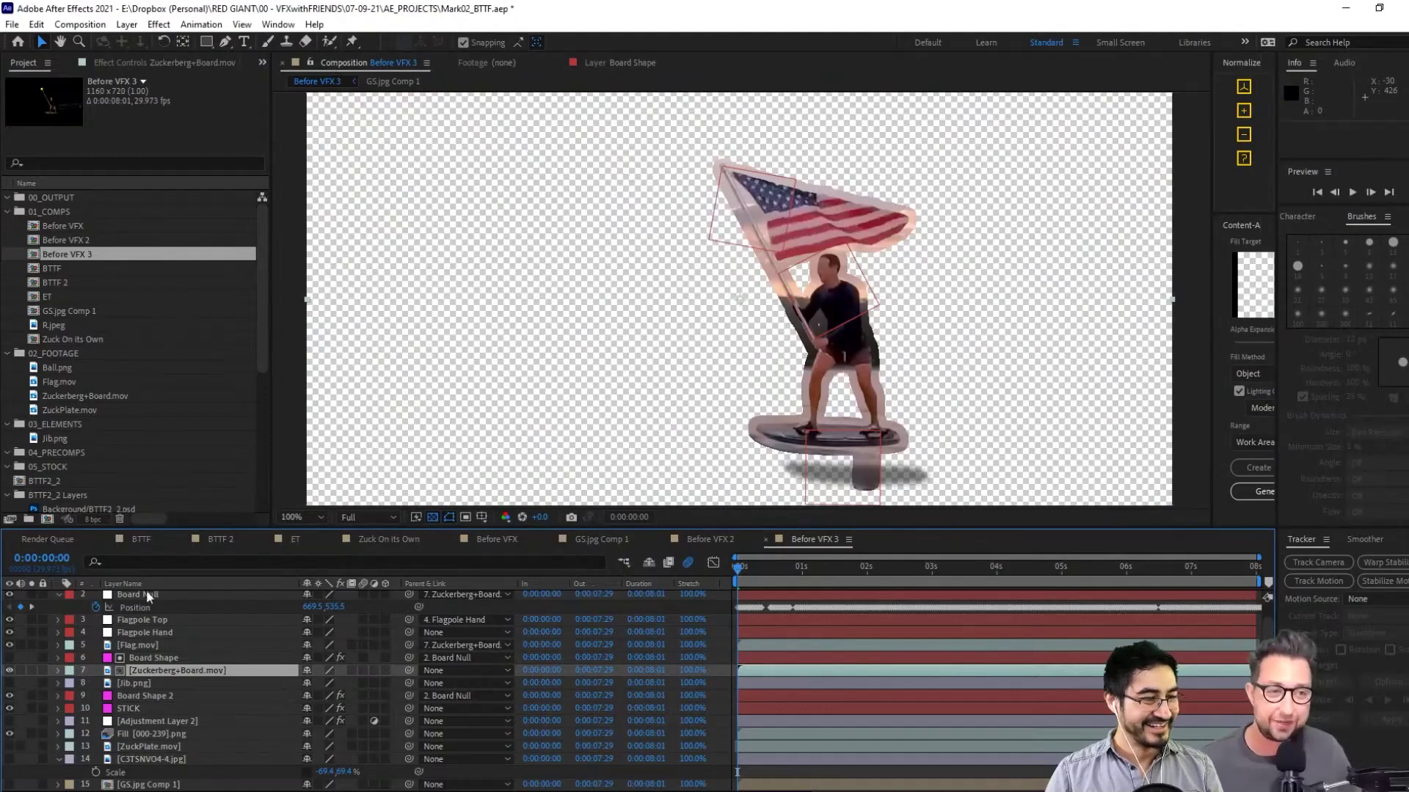
{"action": "left_click", "coordinate": [15, 733]}
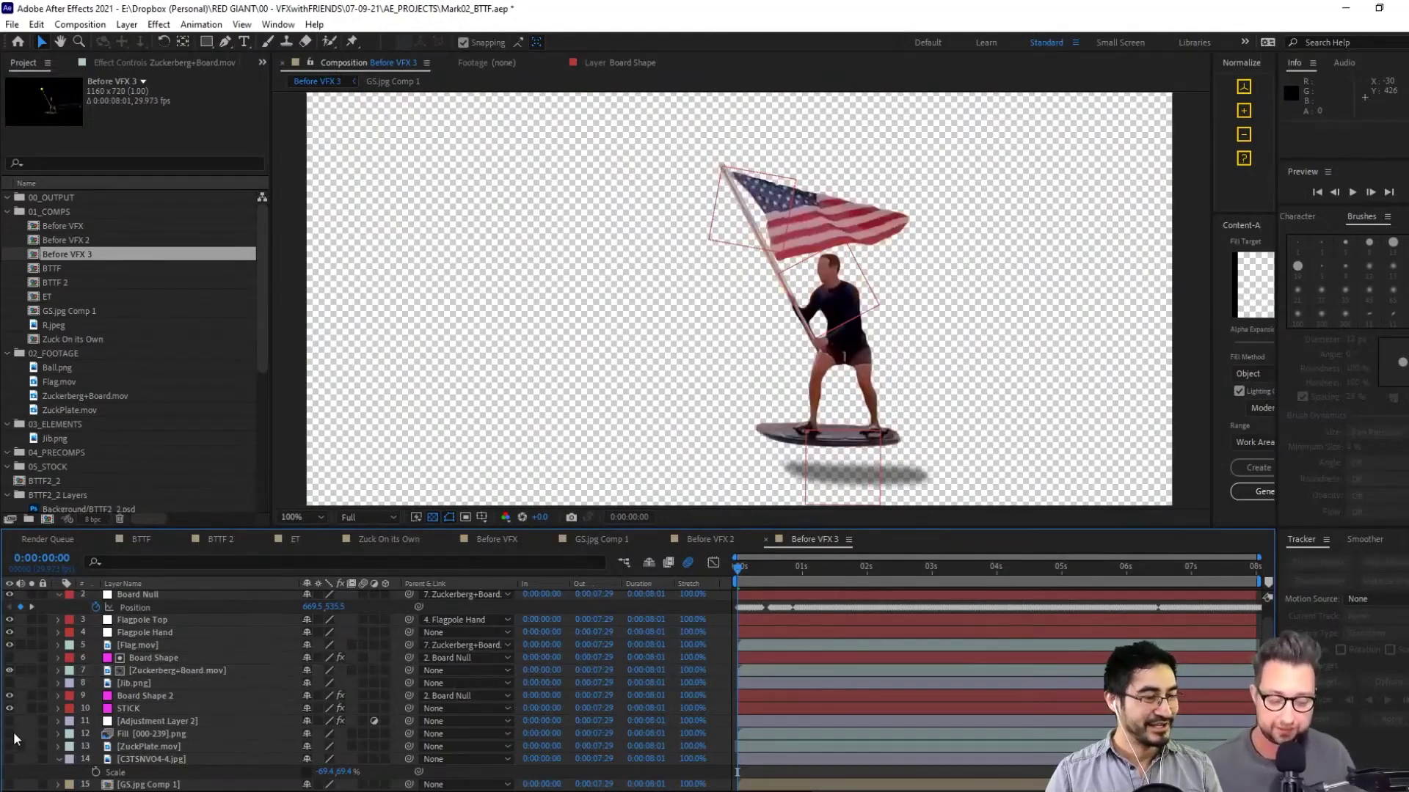
{"action": "scroll", "coordinate": [163, 455], "scroll_direction": "down", "scroll_amount": 1}
Import Pony.psd as a layered composition into the 03_ELEMENTS folder of the project
{"action": "left_click", "coordinate": [136, 399]}
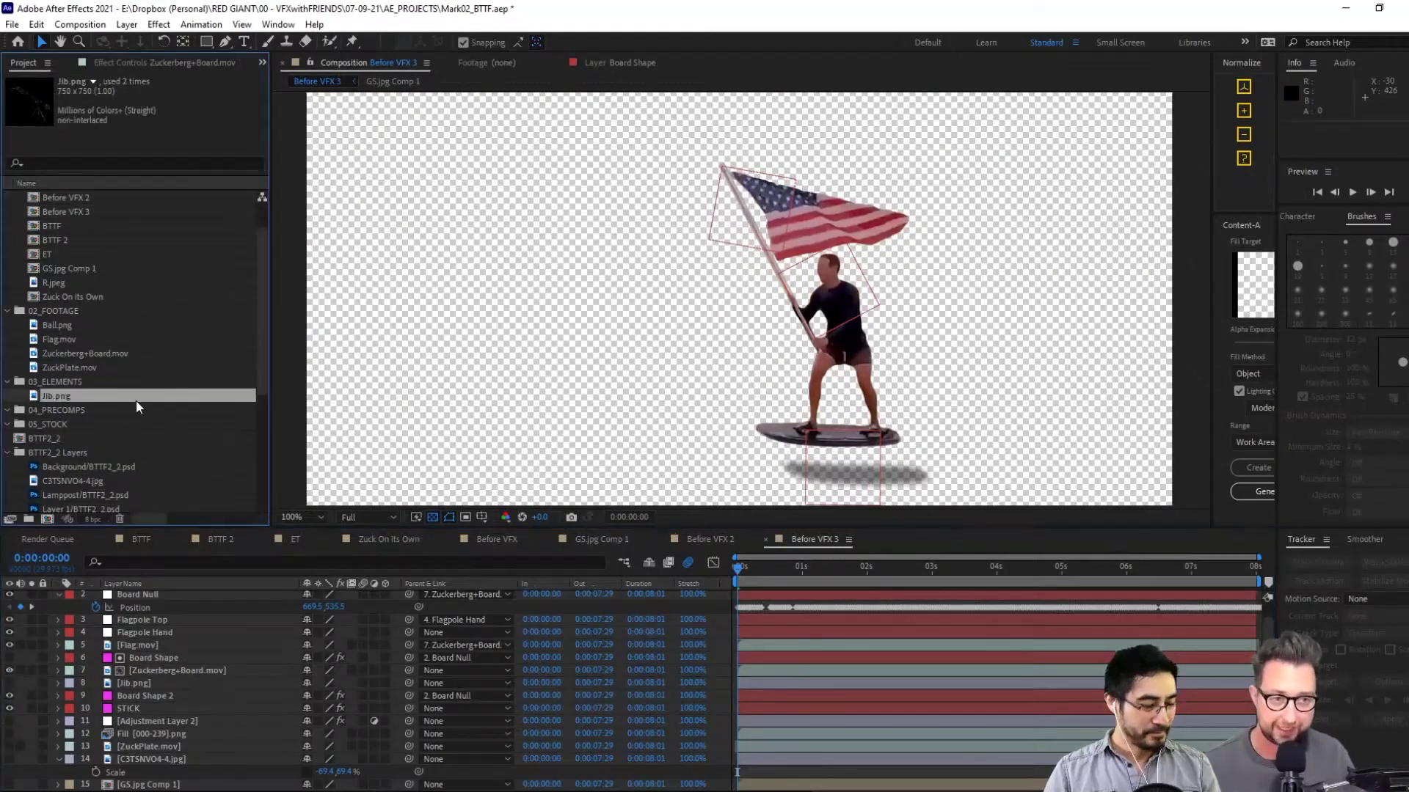
{"action": "key", "text": "ctrl+i"}
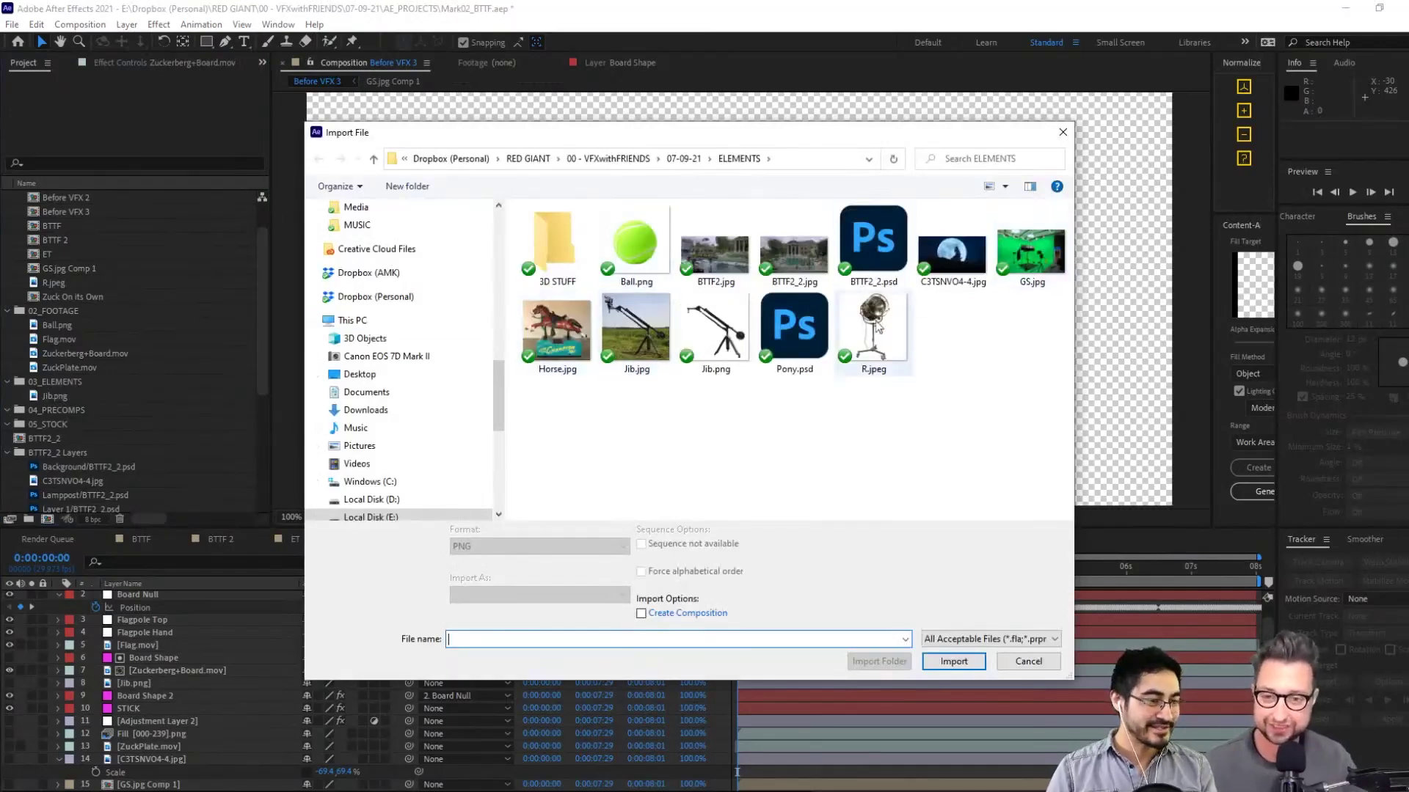
{"action": "double_click", "coordinate": [793, 328]}
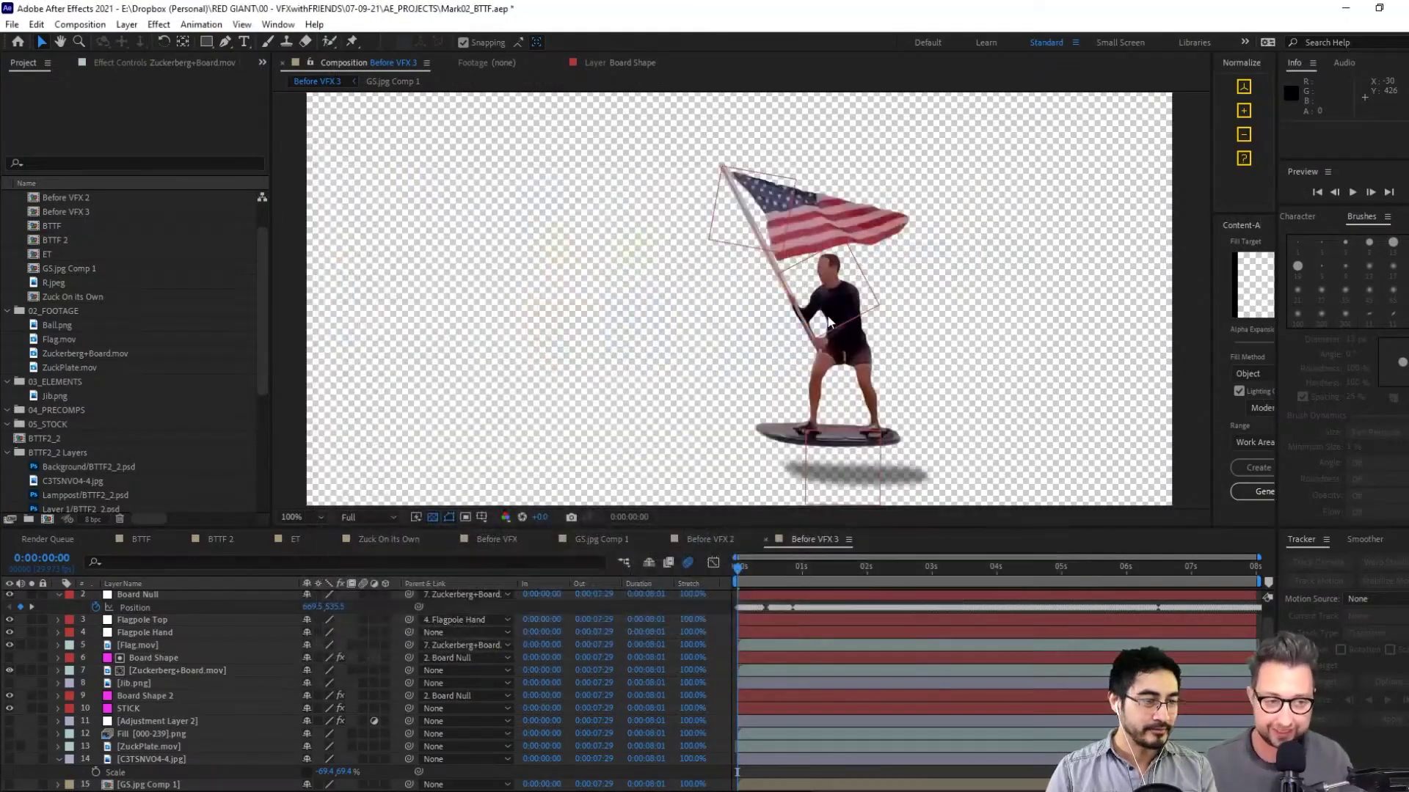
{"action": "left_click", "coordinate": [749, 445]}
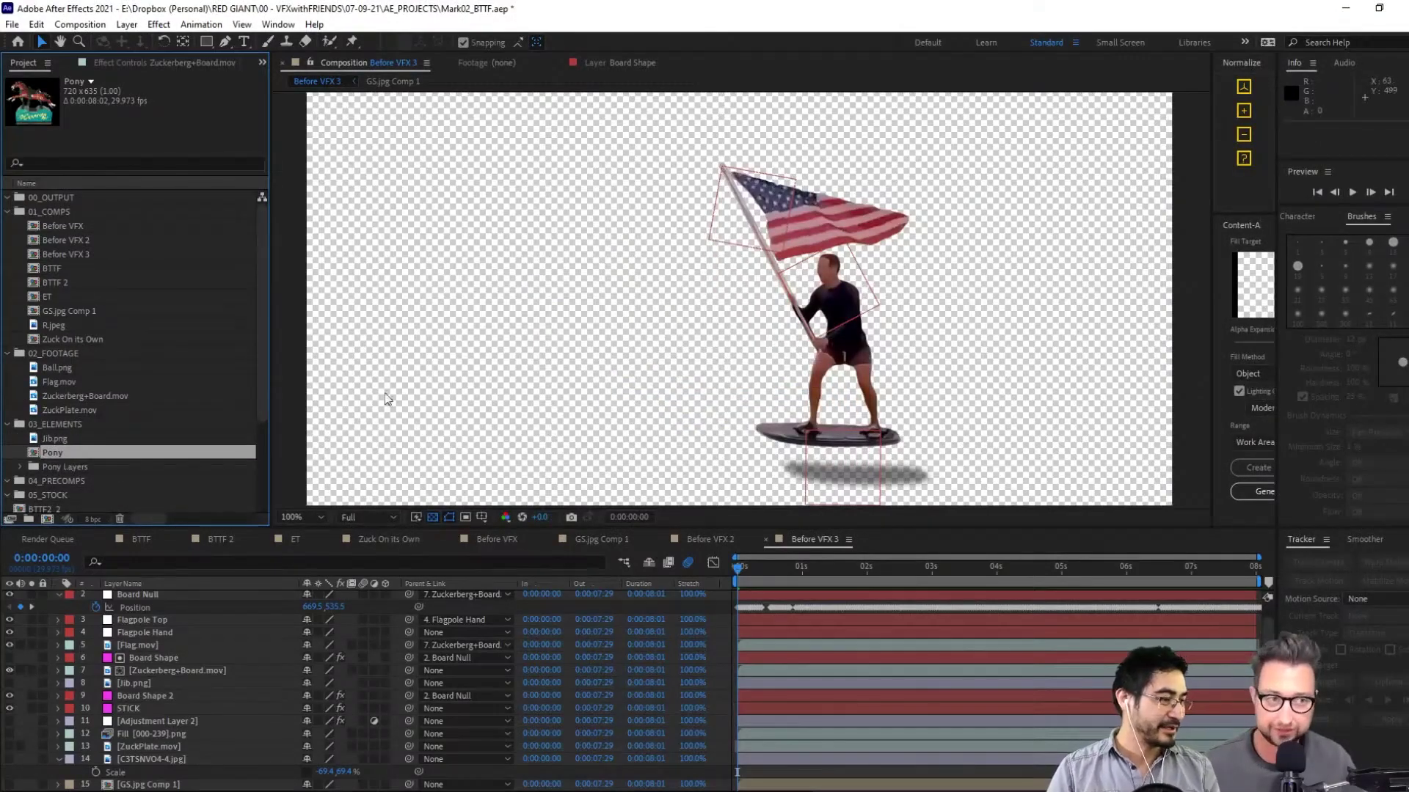
Open the Pony Layers folder and add Layer 2/Pony.psd to the Before VFX 3 composition directly below the STICK layer
{"action": "left_click_drag", "start_coordinate": [258, 298], "coordinate": [283, 270]}
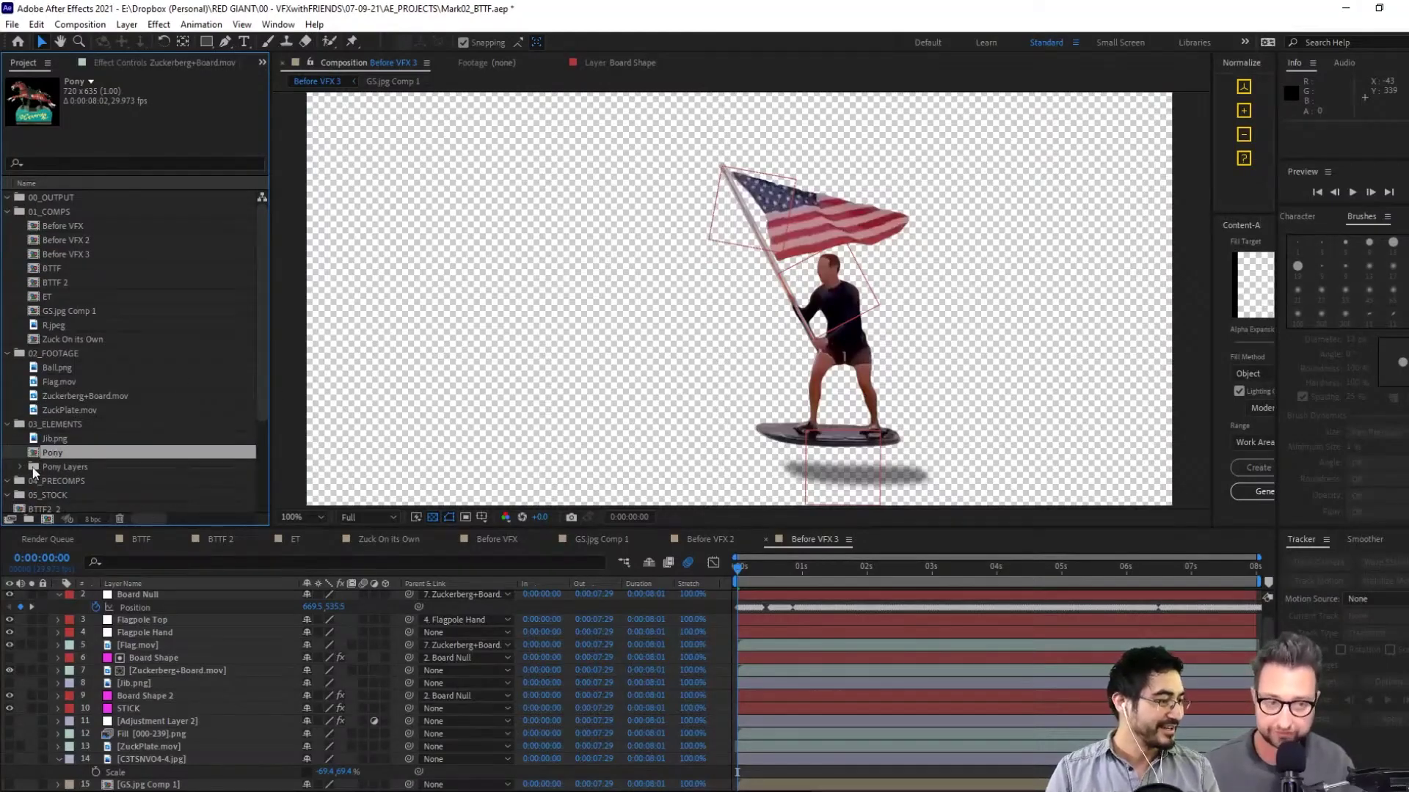
{"action": "double_click", "coordinate": [52, 467]}
{"action": "left_click", "coordinate": [62, 481]}
{"action": "left_click", "coordinate": [71, 496]}
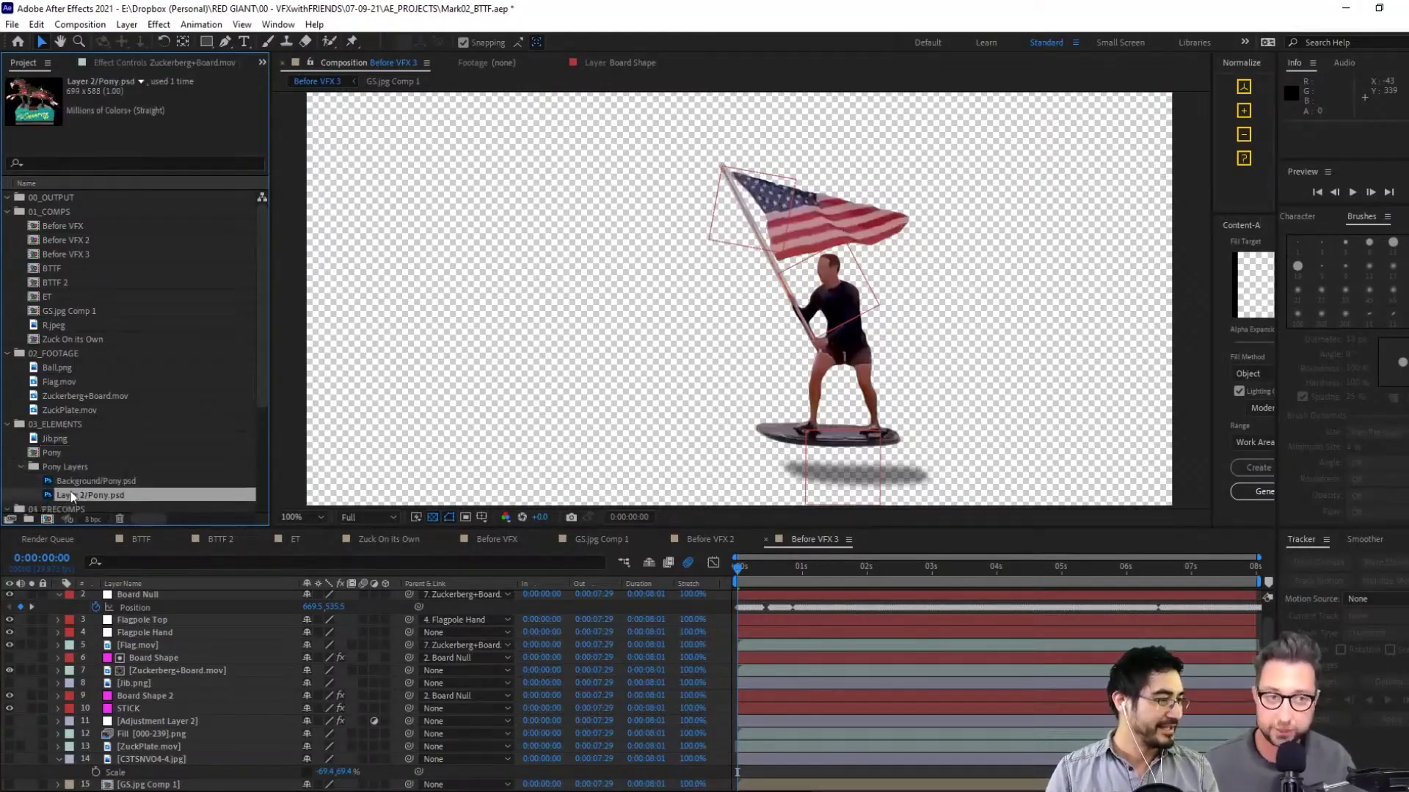
{"action": "left_click_drag", "start_coordinate": [77, 494], "coordinate": [209, 713]}
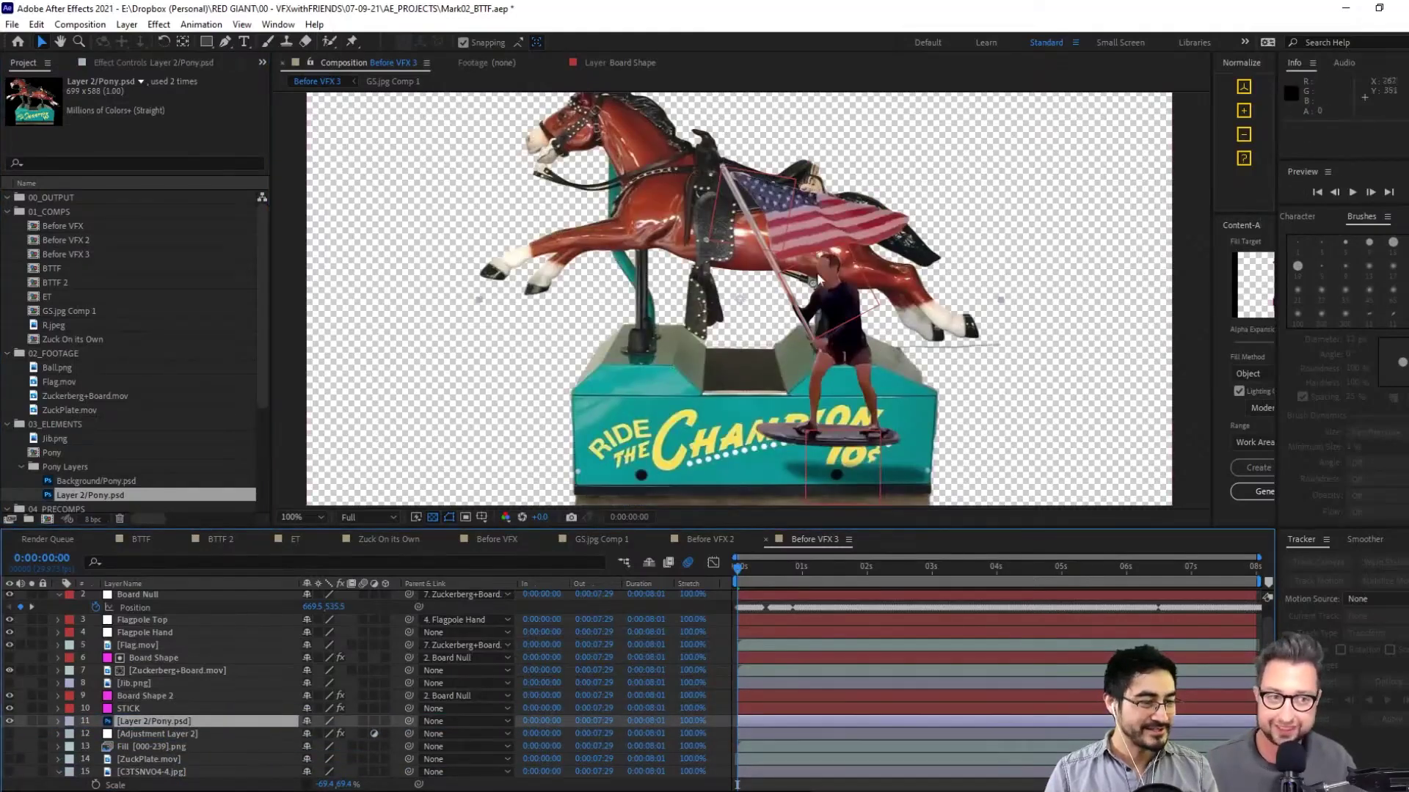
Draw a closed RotoBezier Pen mask around the horse on Layer 2/Pony.psd, leaving out the ride's poles and base
{"action": "mouse_move", "coordinate": [633, 258]}
{"action": "left_mouse_down"}
{"action": "mouse_move", "coordinate": [542, 288]}
{"action": "mouse_move", "coordinate": [650, 258]}
{"action": "left_mouse_up"}
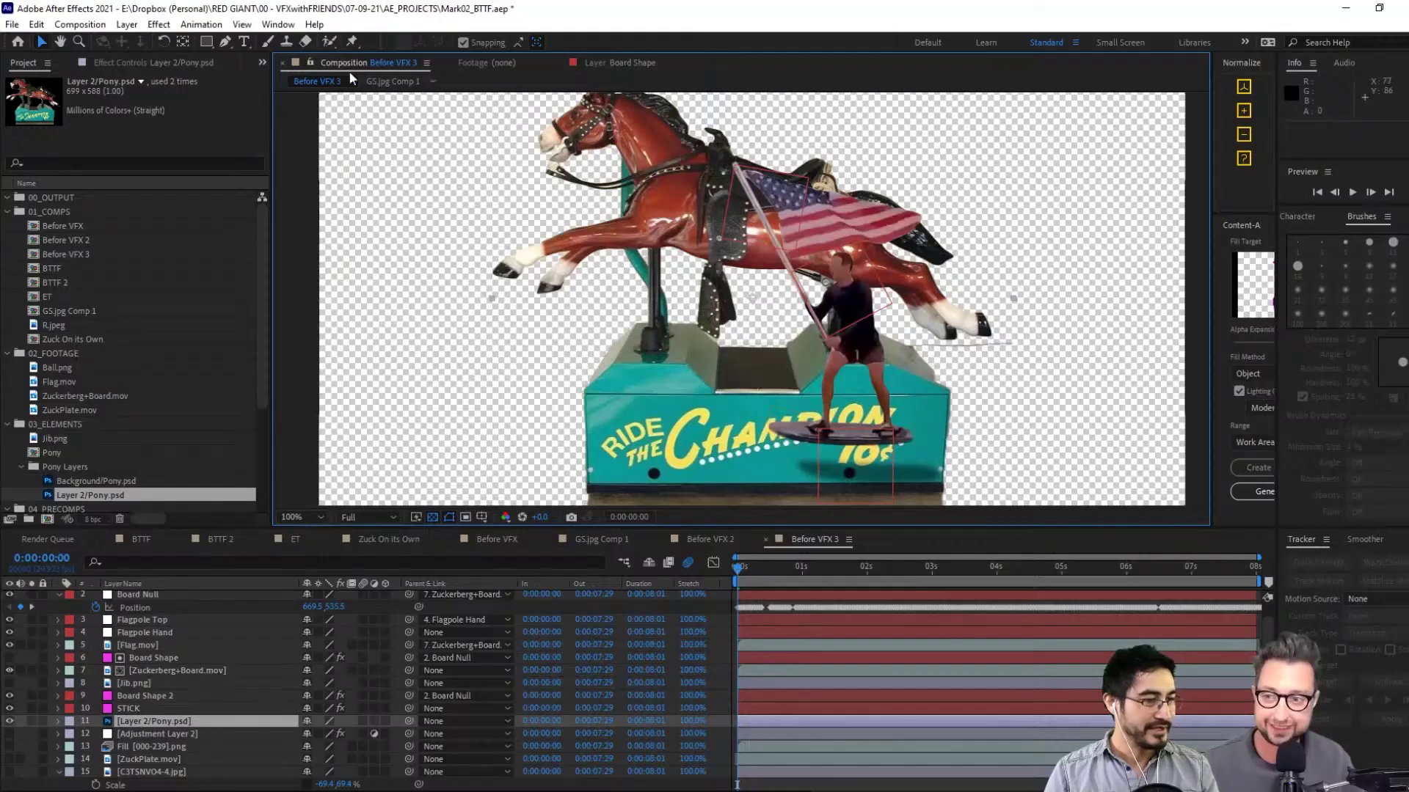
{"action": "left_click", "coordinate": [226, 42]}
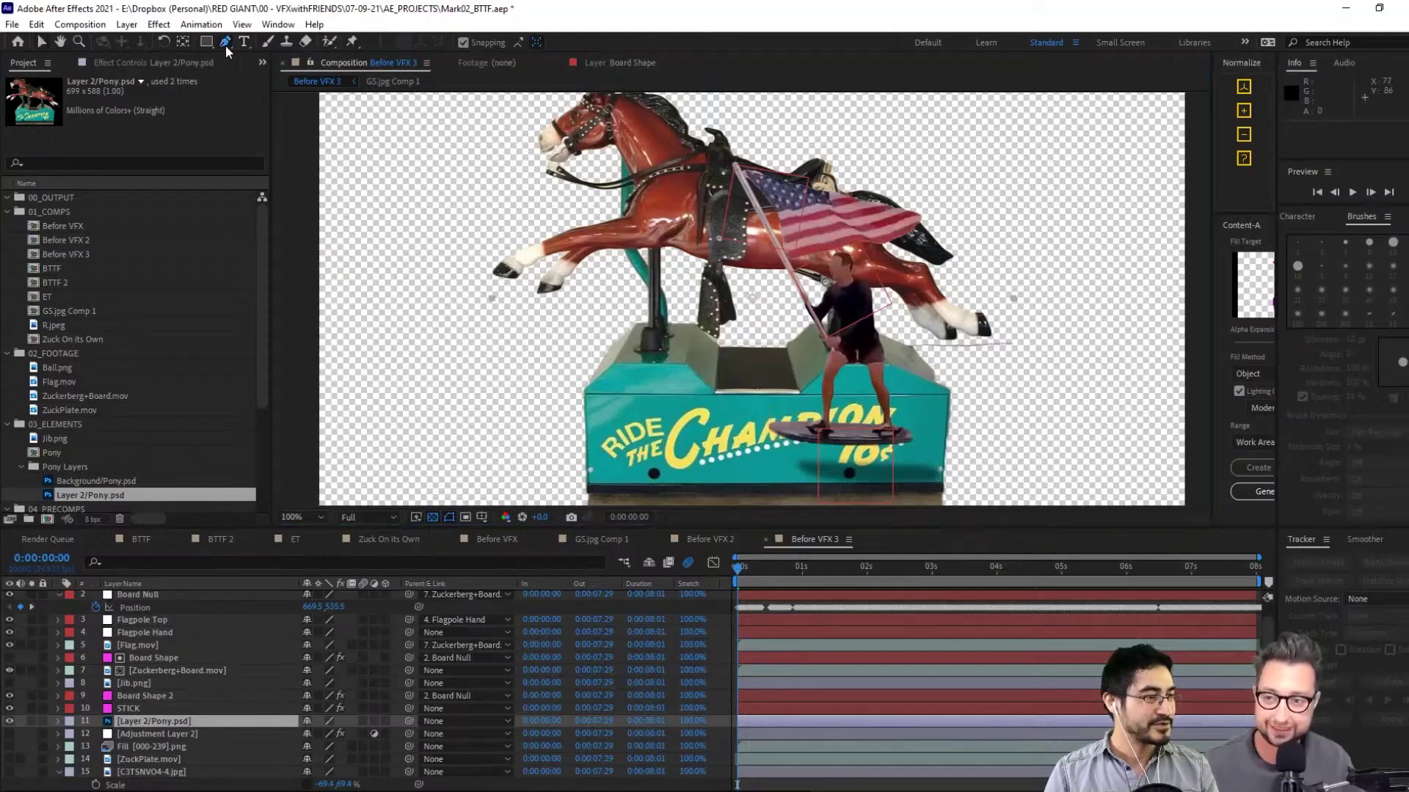
{"action": "left_click", "coordinate": [614, 252]}
{"action": "left_click", "coordinate": [666, 250]}
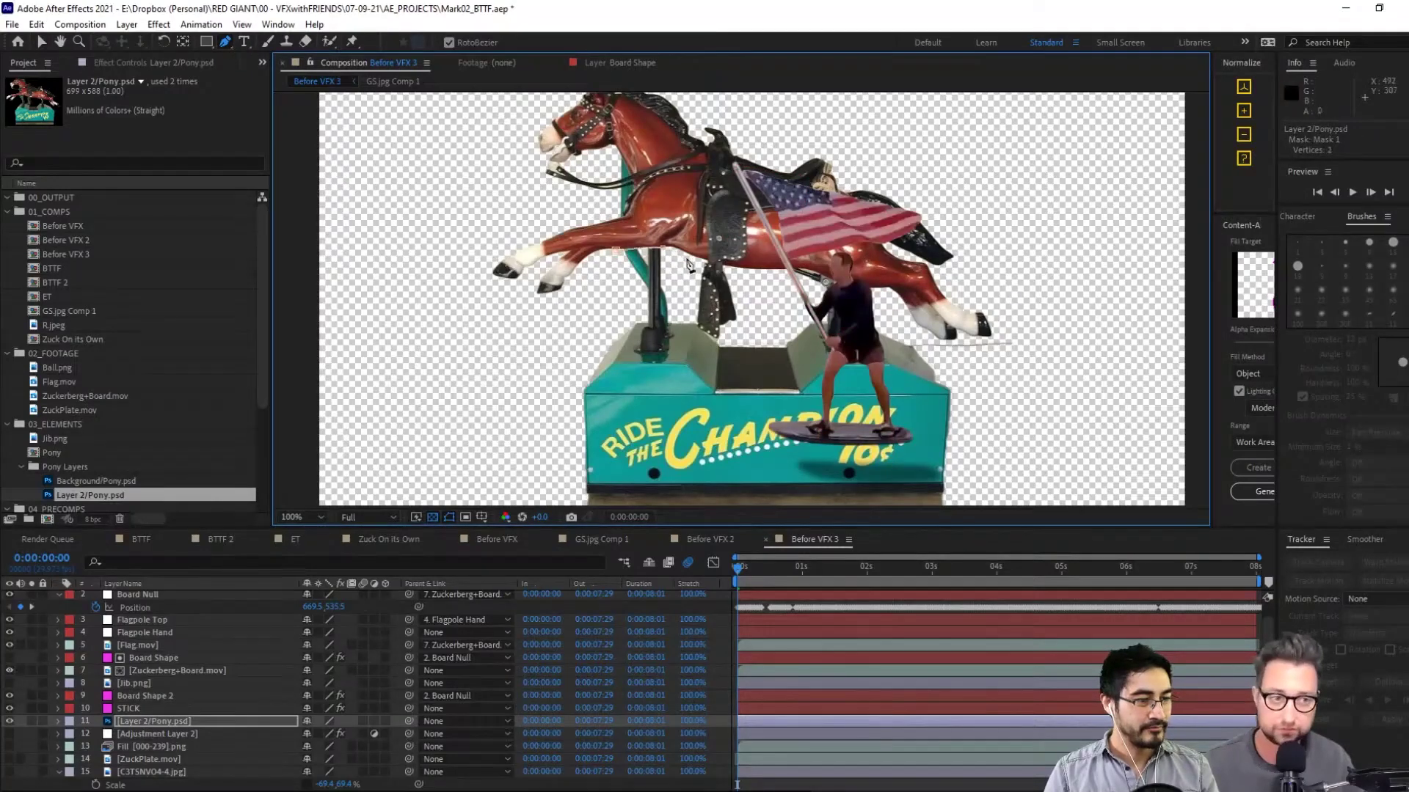
{"action": "left_click", "coordinate": [732, 349]}
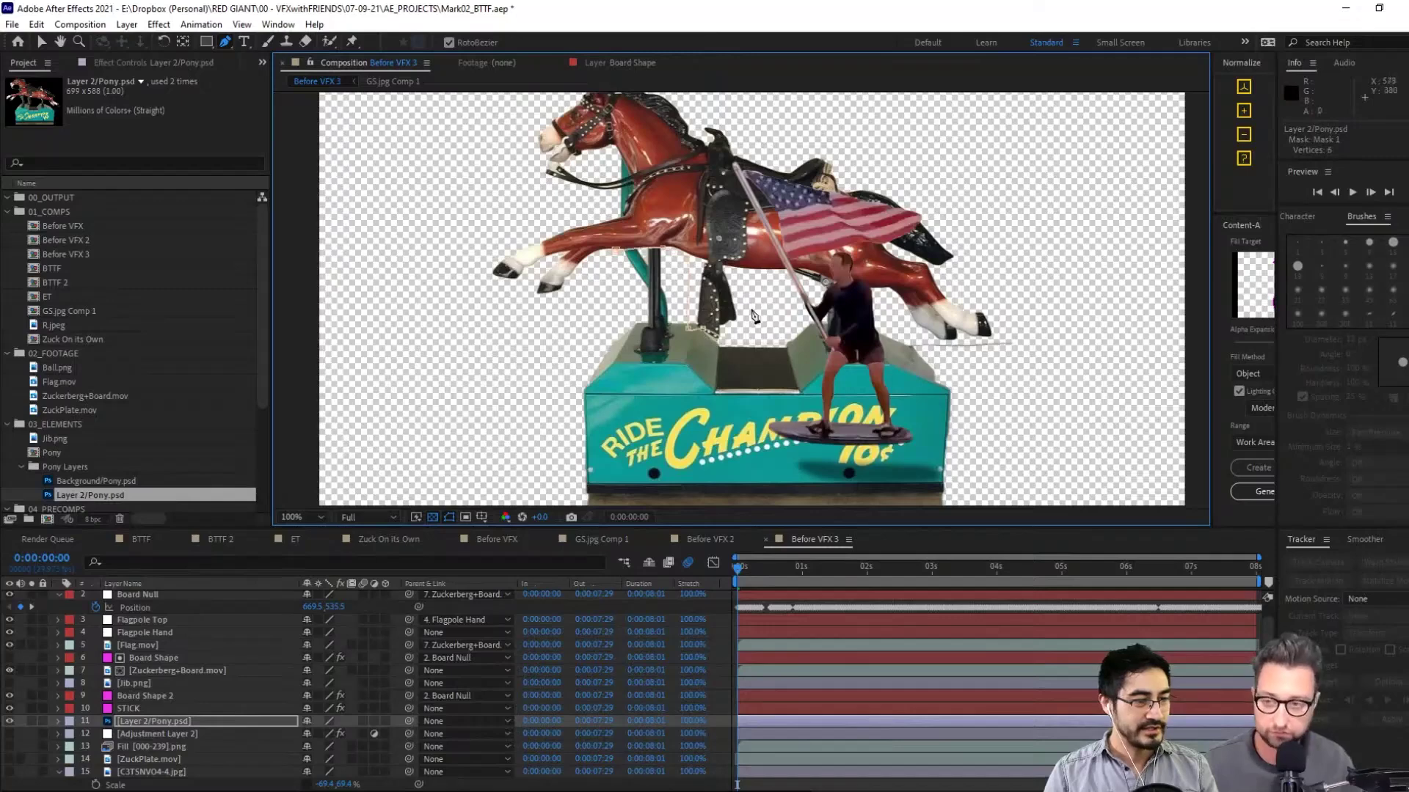
{"action": "left_click", "coordinate": [755, 314]}
{"action": "left_click", "coordinate": [830, 293]}
{"action": "left_click", "coordinate": [871, 290]}
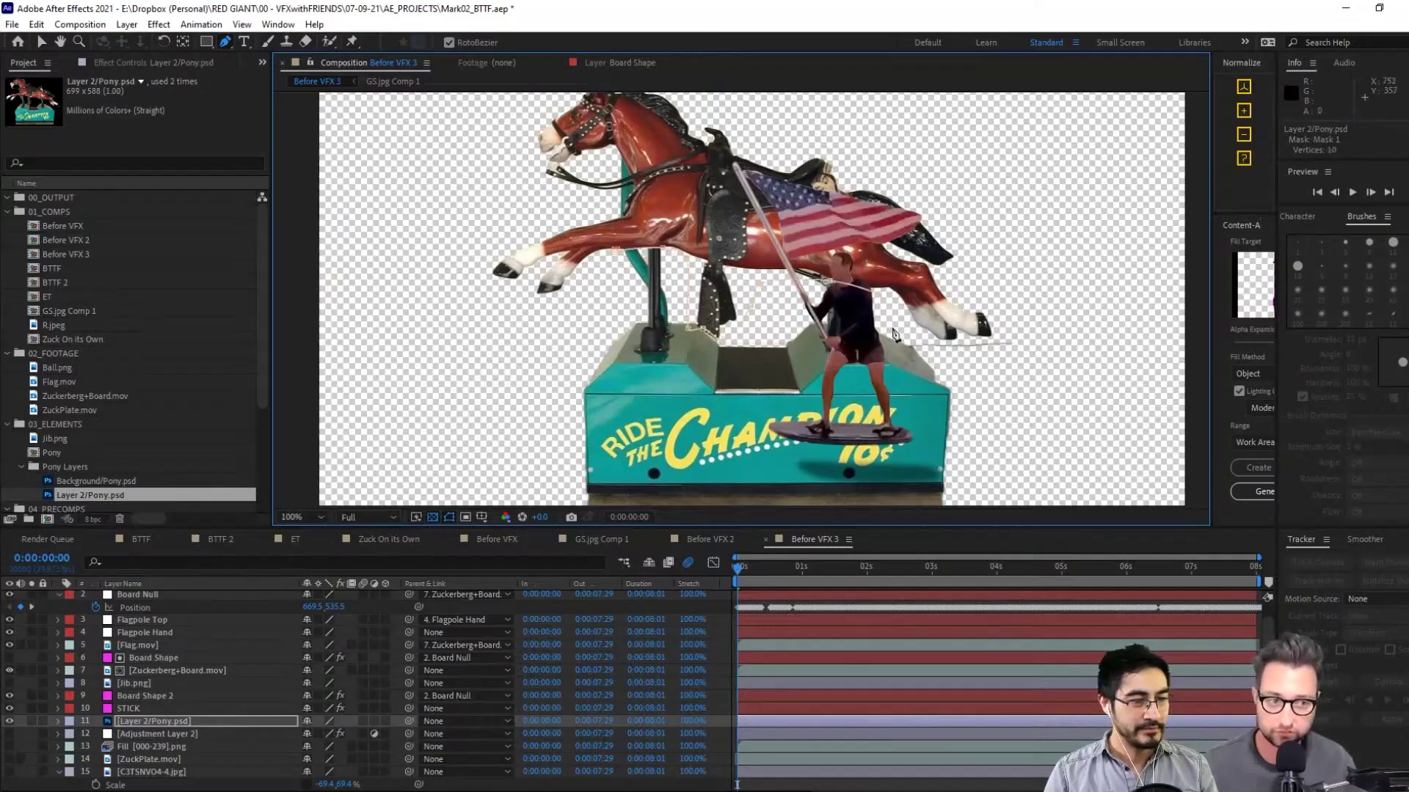
{"action": "left_click", "coordinate": [914, 345]}
{"action": "left_click", "coordinate": [950, 393]}
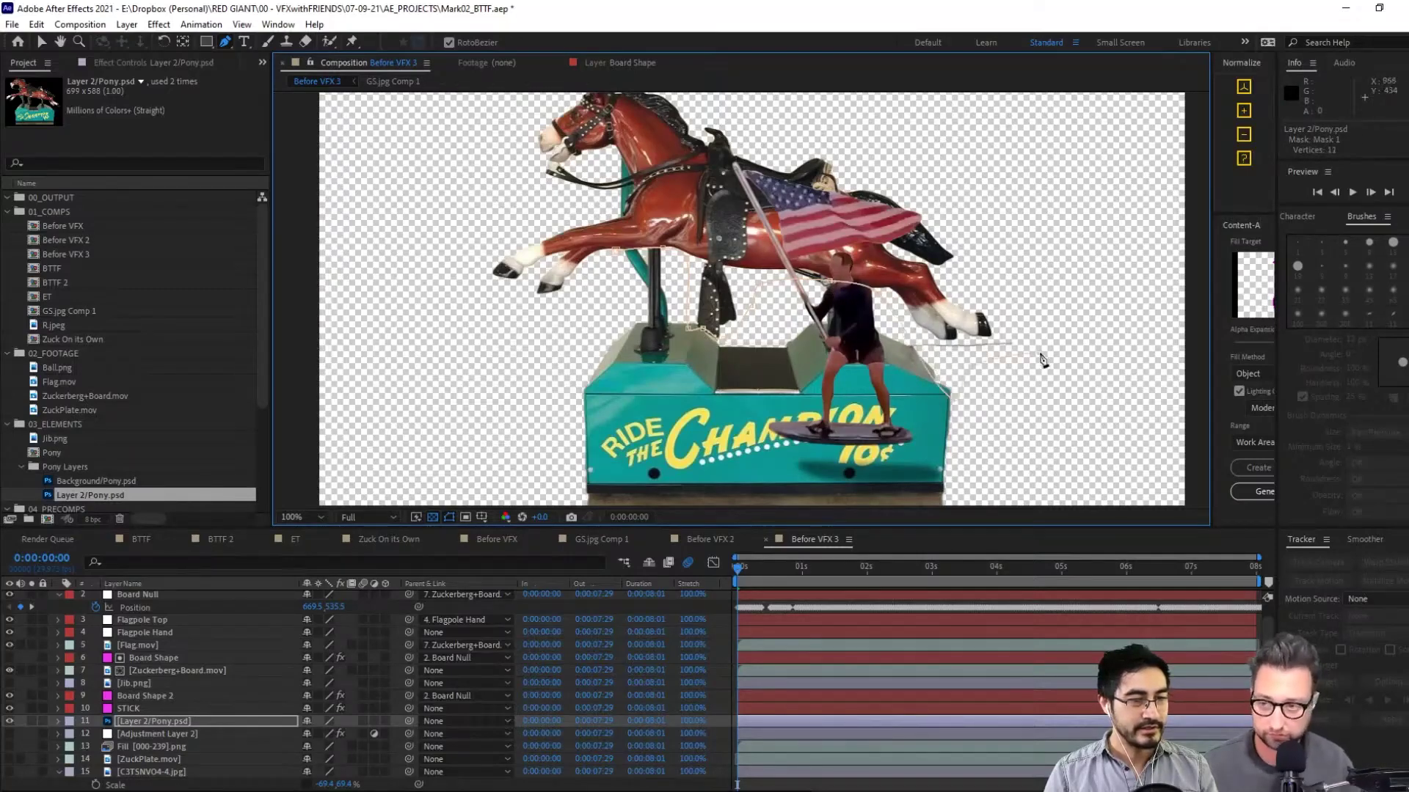
{"action": "left_click_drag", "start_coordinate": [1064, 302], "coordinate": [1056, 418]}
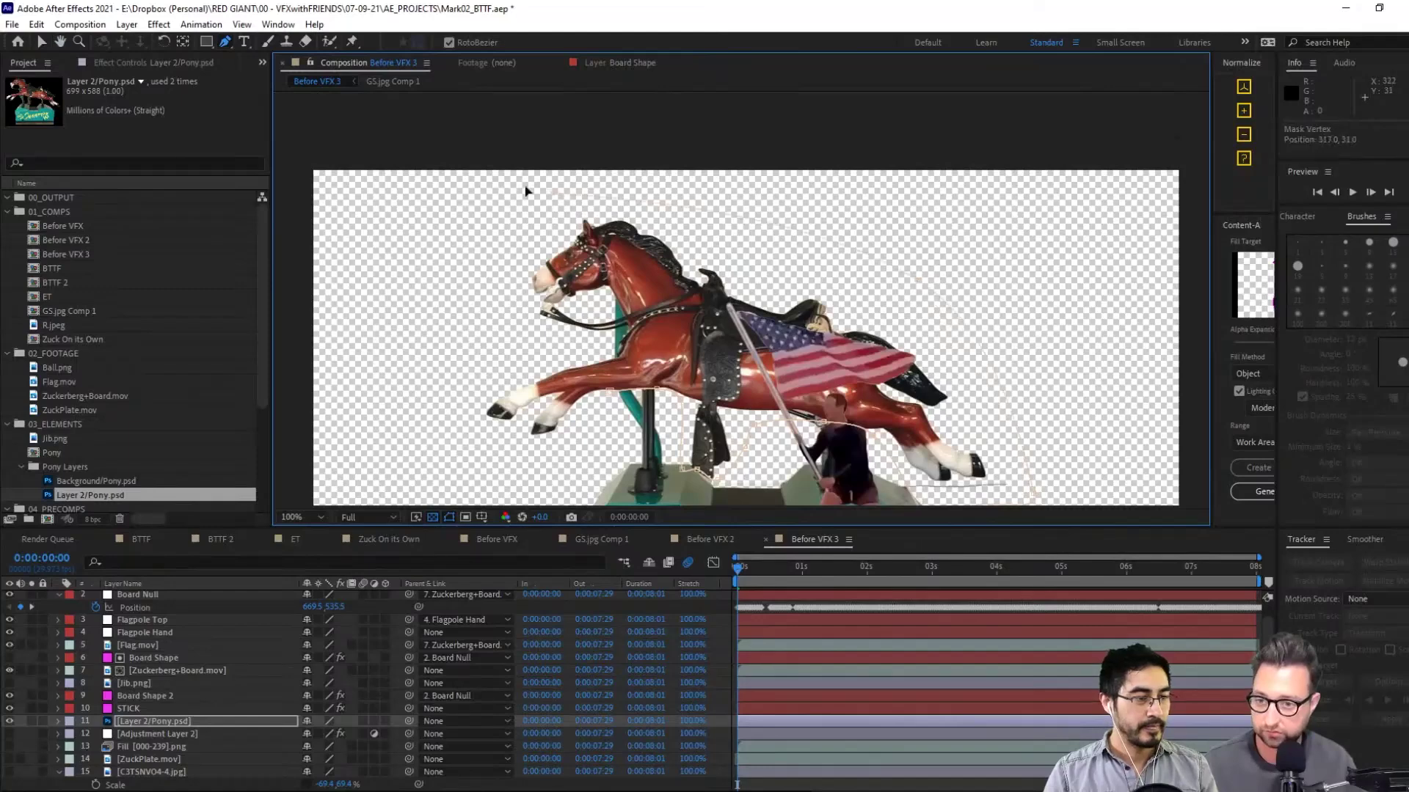
{"action": "left_click", "coordinate": [612, 394]}
{"action": "key", "text": "g"}
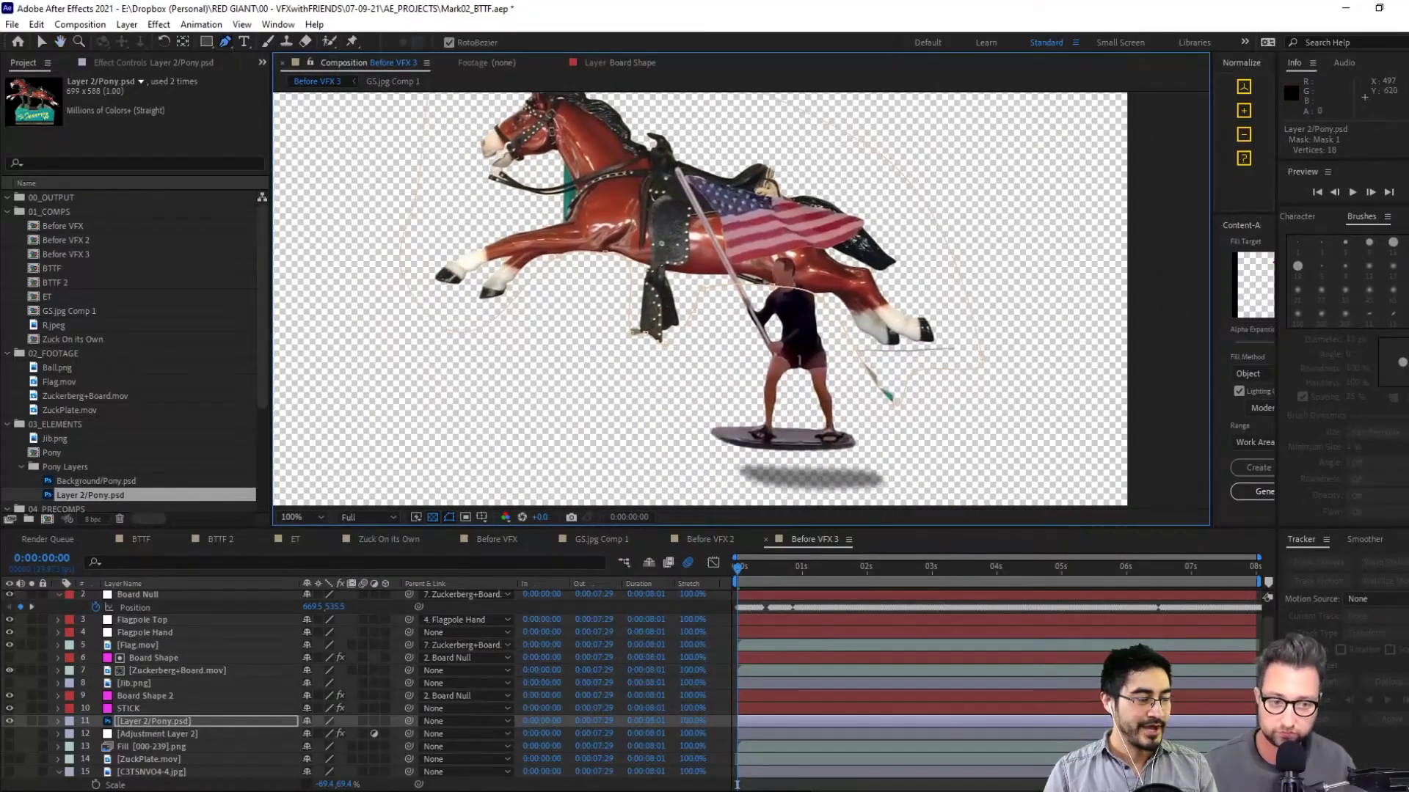
Parent the Layer 2/Pony.psd layer to Board Null and move the horse down beneath the rider
{"action": "left_click", "coordinate": [155, 725]}
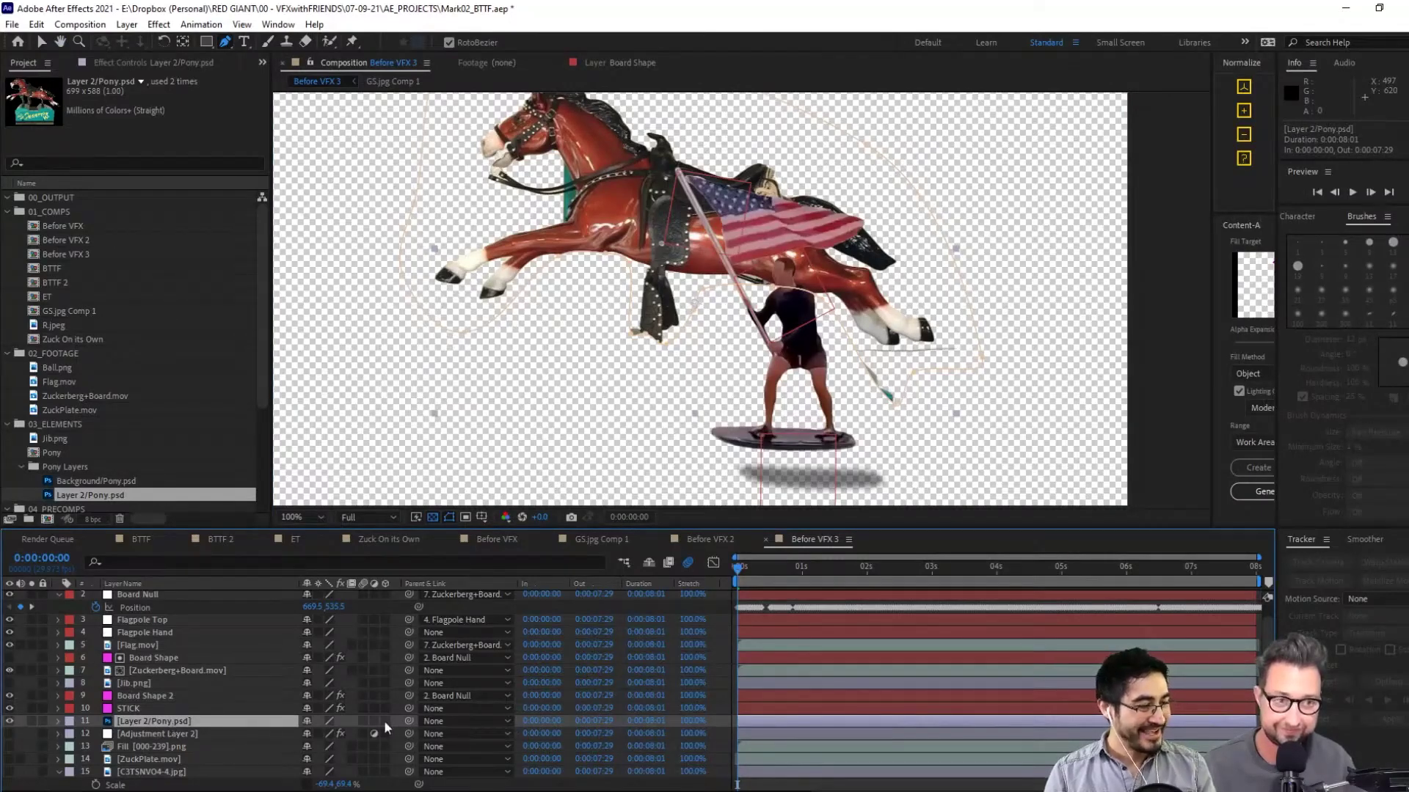
{"action": "left_click_drag", "start_coordinate": [408, 721], "coordinate": [187, 607]}
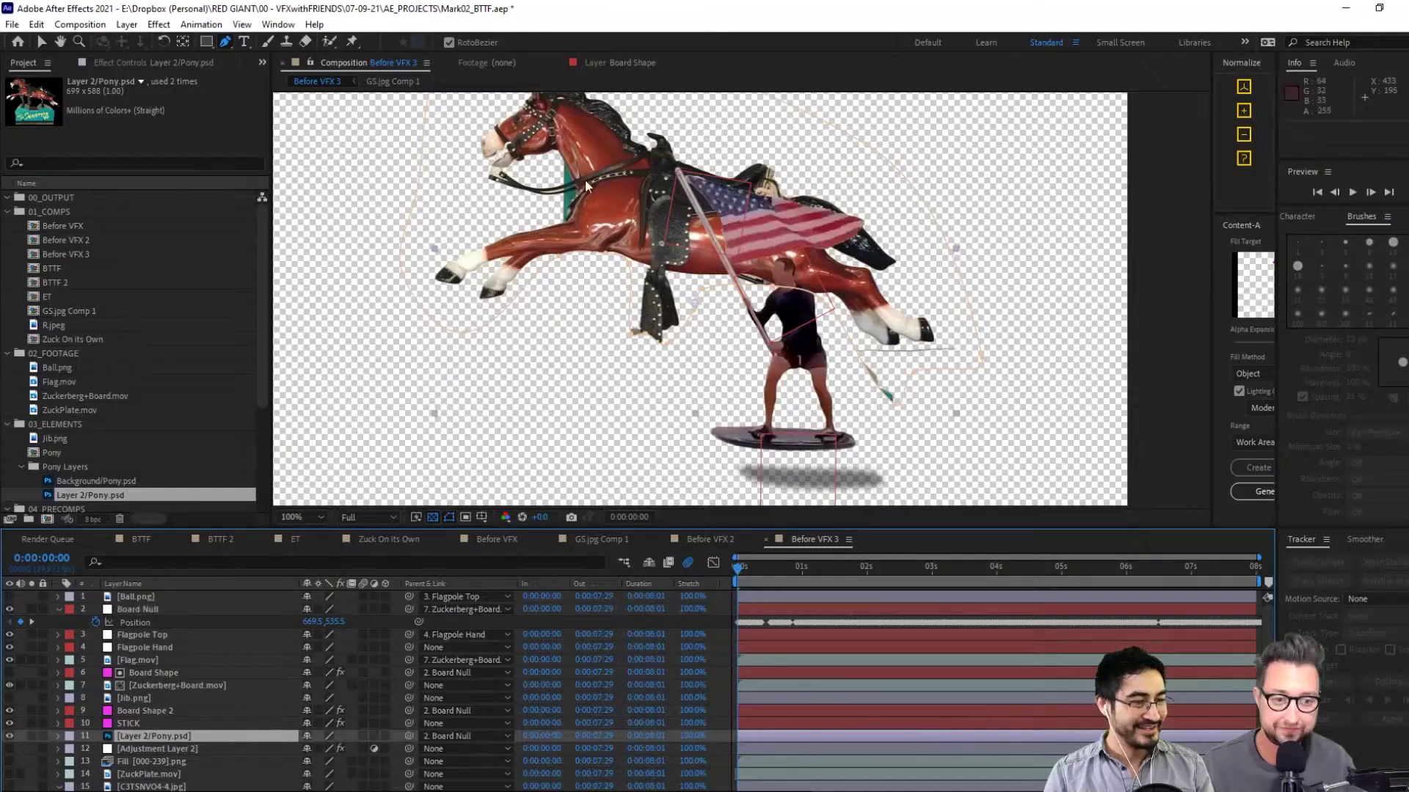
{"action": "left_click_drag", "start_coordinate": [584, 179], "coordinate": [694, 345]}
{"action": "key", "text": "w"}
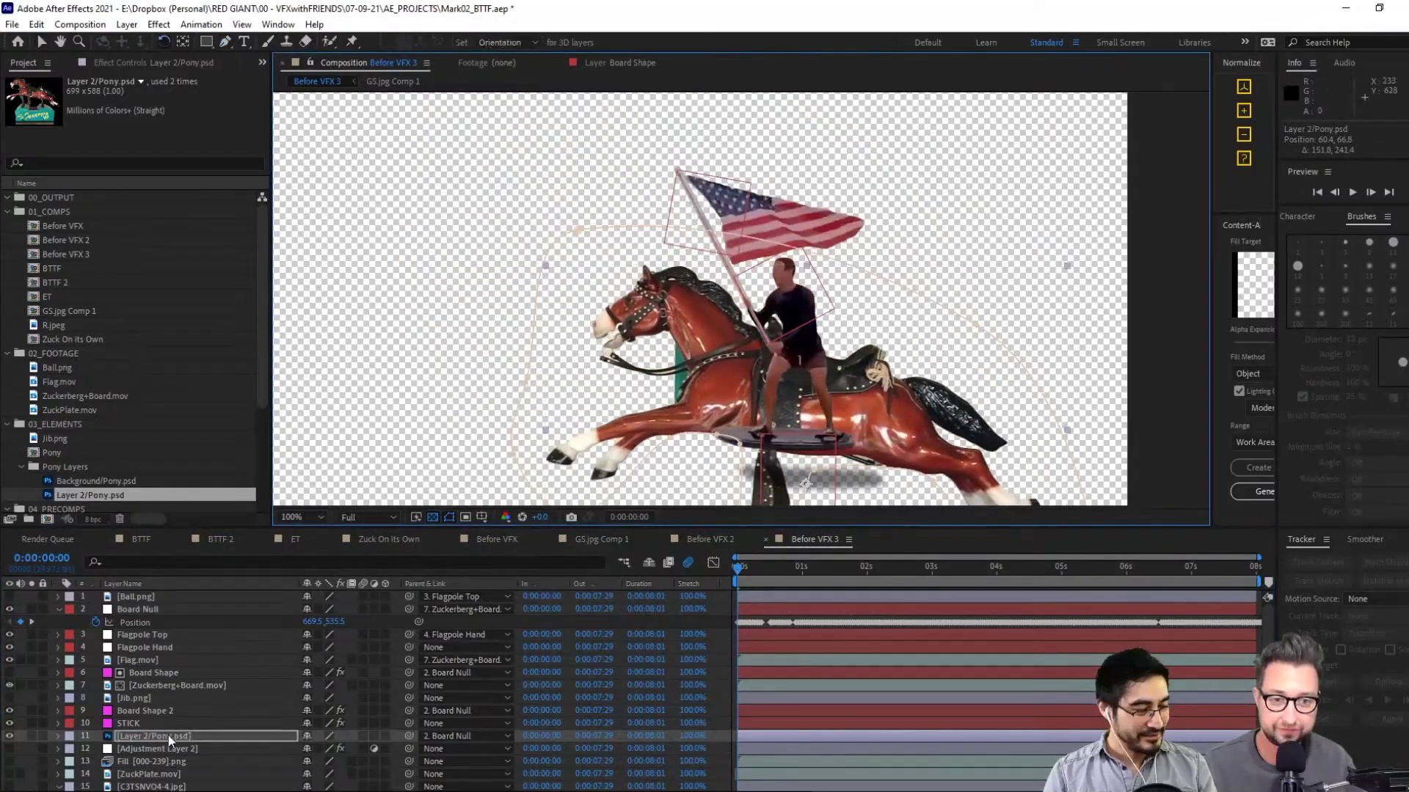
Scale the pony layer to 70%, rotate it slightly and move it up so the rider sits on the saddle
{"action": "left_click", "coordinate": [169, 735]}
{"action": "key", "text": "s"}
{"action": "left_click_drag", "start_coordinate": [349, 748], "coordinate": [337, 753]}
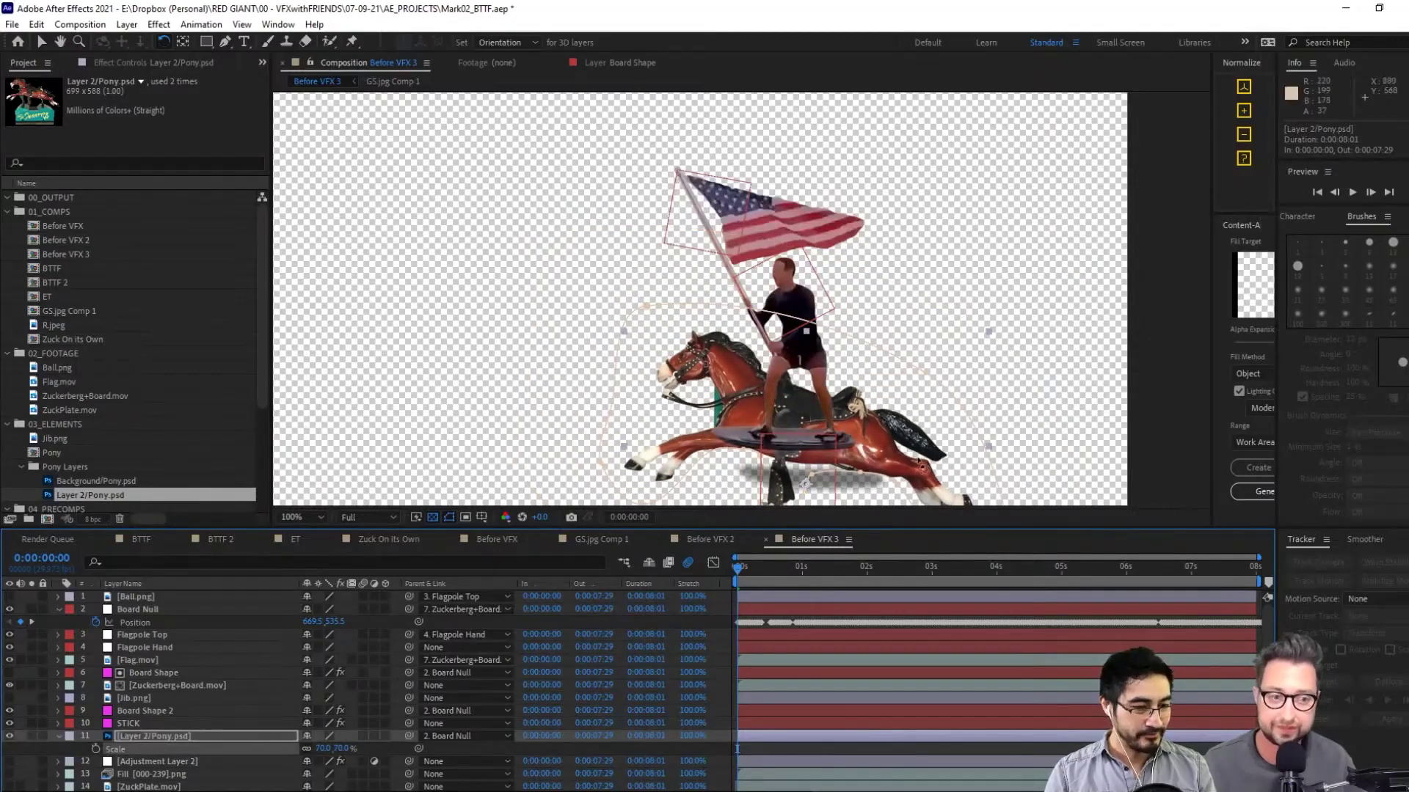
{"action": "left_click_drag", "start_coordinate": [910, 465], "coordinate": [899, 414]}
{"action": "key", "text": "v"}
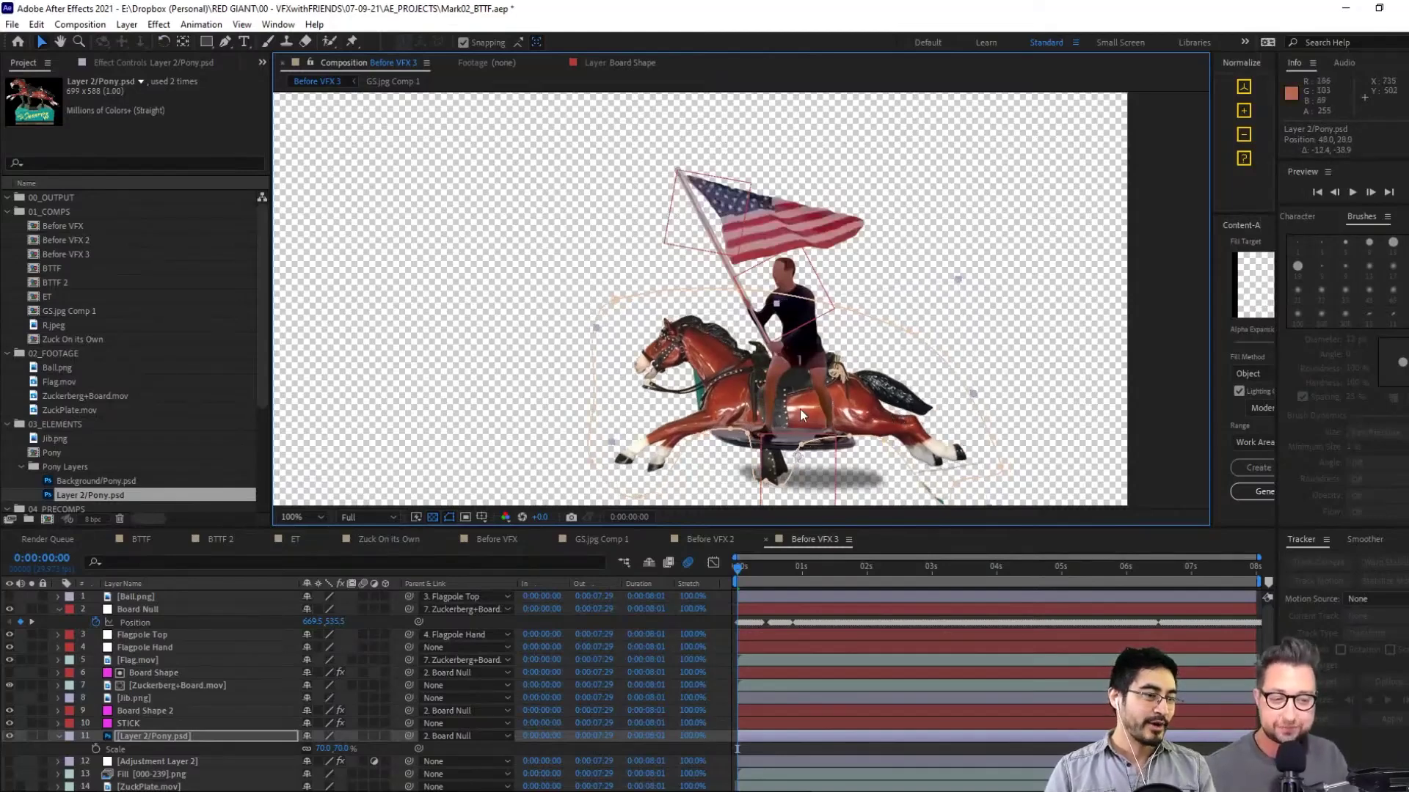
Examine how the Board Shape matte layer and the Zuckerberg+Board.mov layer work together in the composition
{"action": "scroll", "coordinate": [841, 415], "scroll_direction": "down", "scroll_amount": 3}
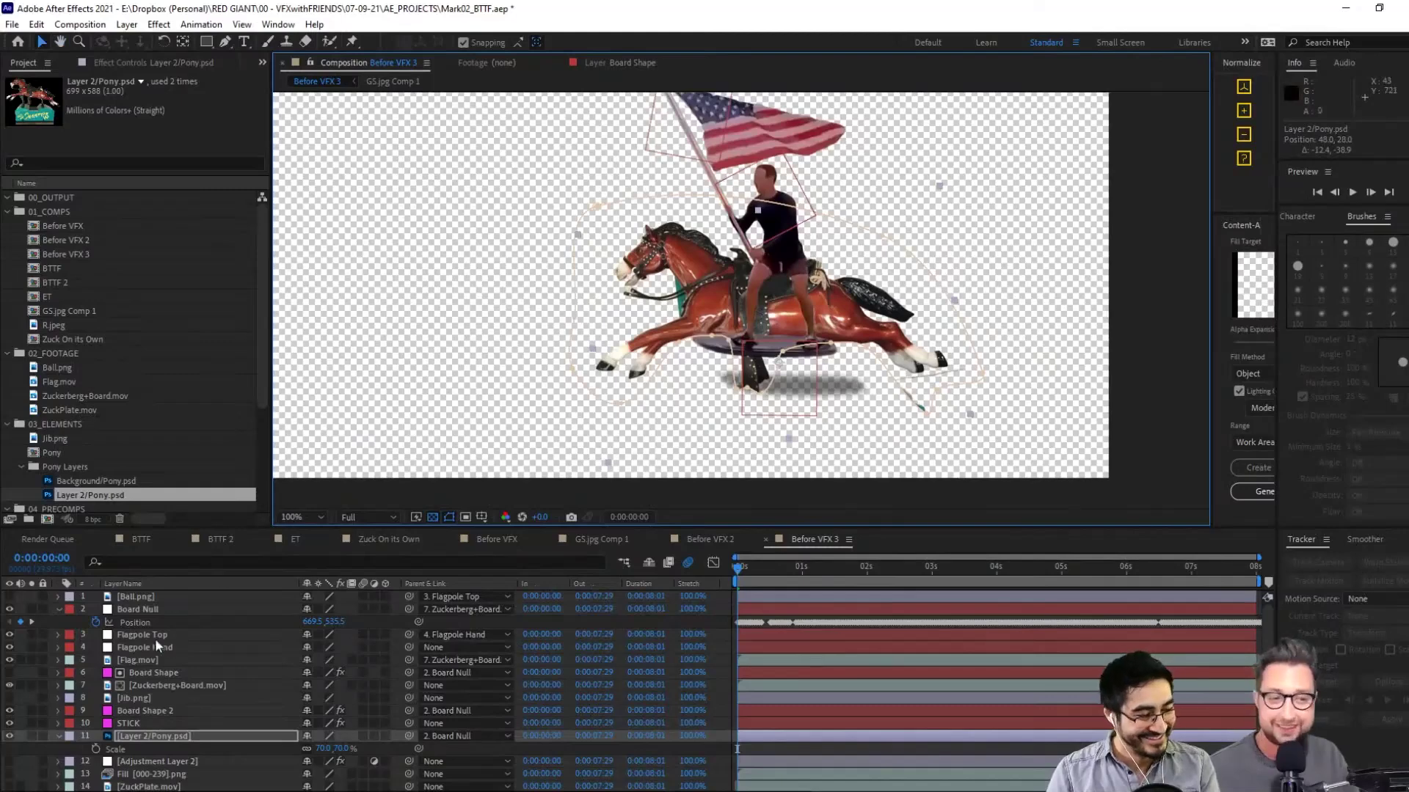
{"action": "left_click", "coordinate": [171, 687]}
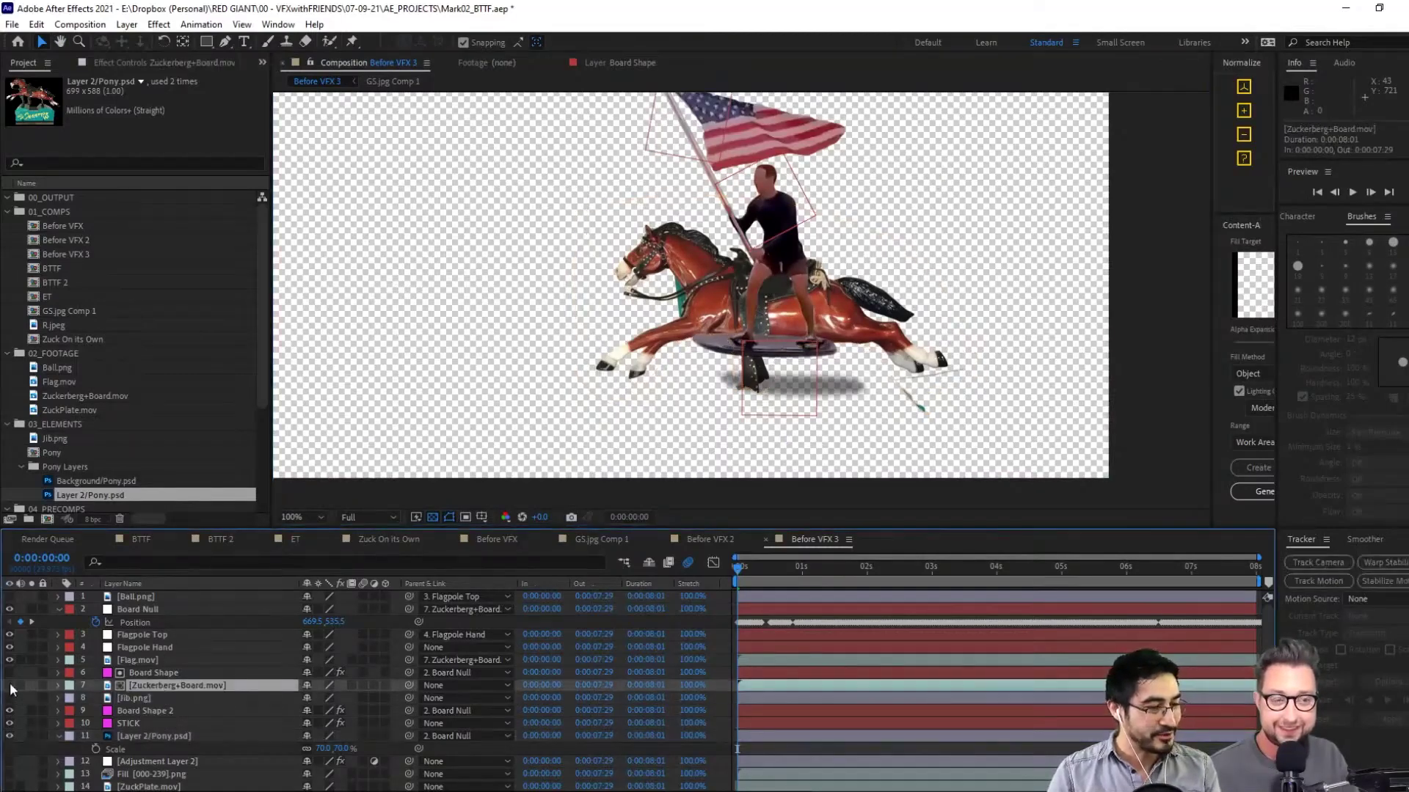
{"action": "left_click", "coordinate": [199, 677]}
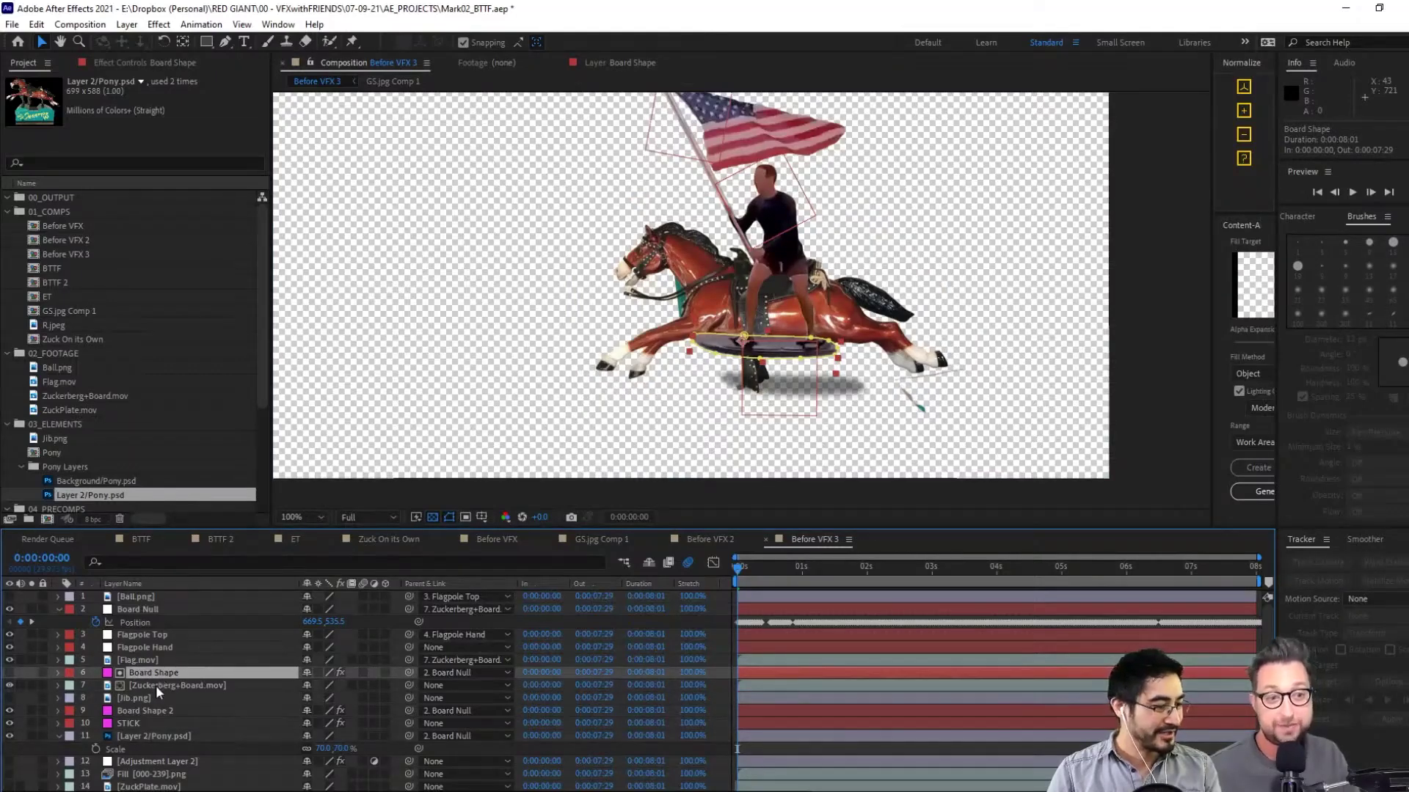
{"action": "left_click", "coordinate": [155, 686]}
{"action": "left_click", "coordinate": [170, 671]}
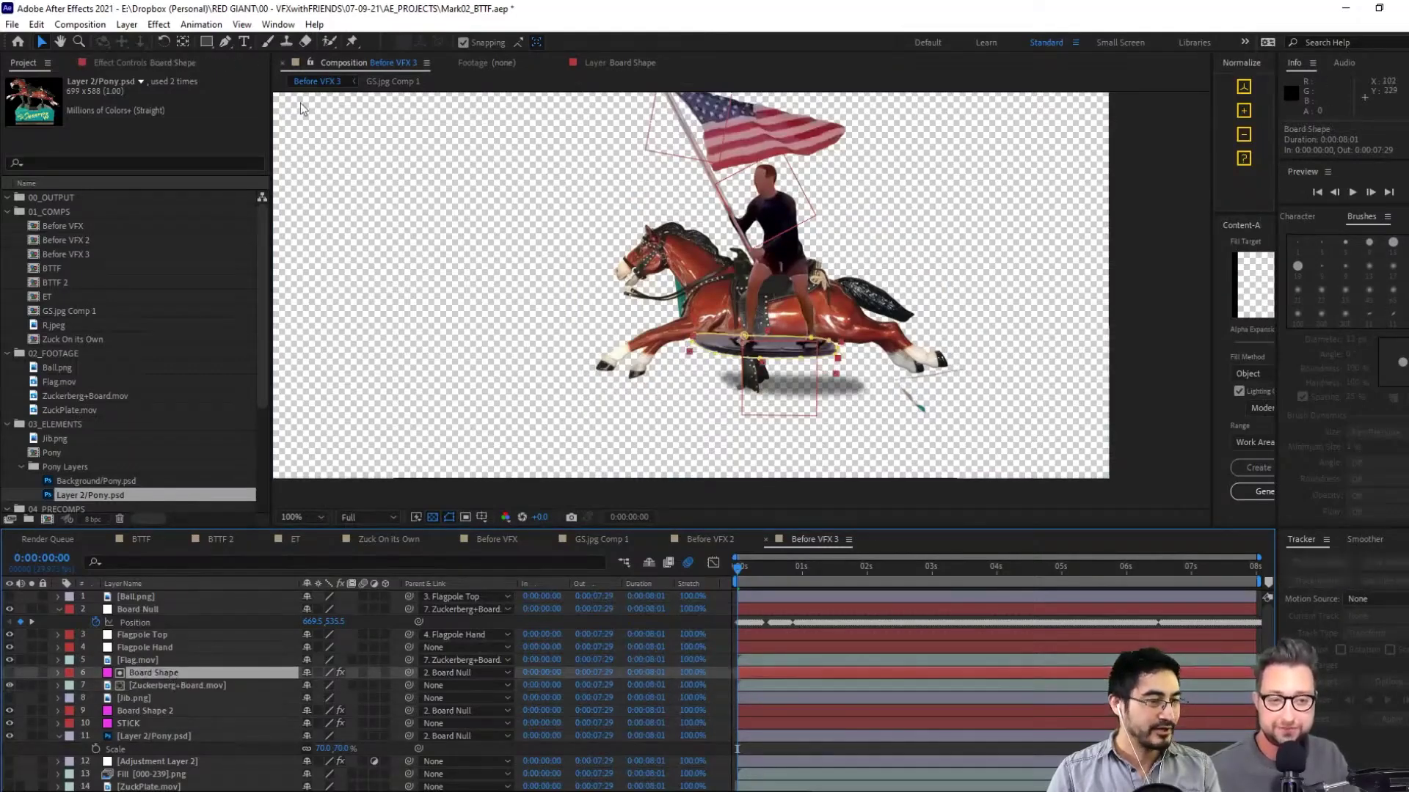
{"action": "left_click", "coordinate": [225, 41]}
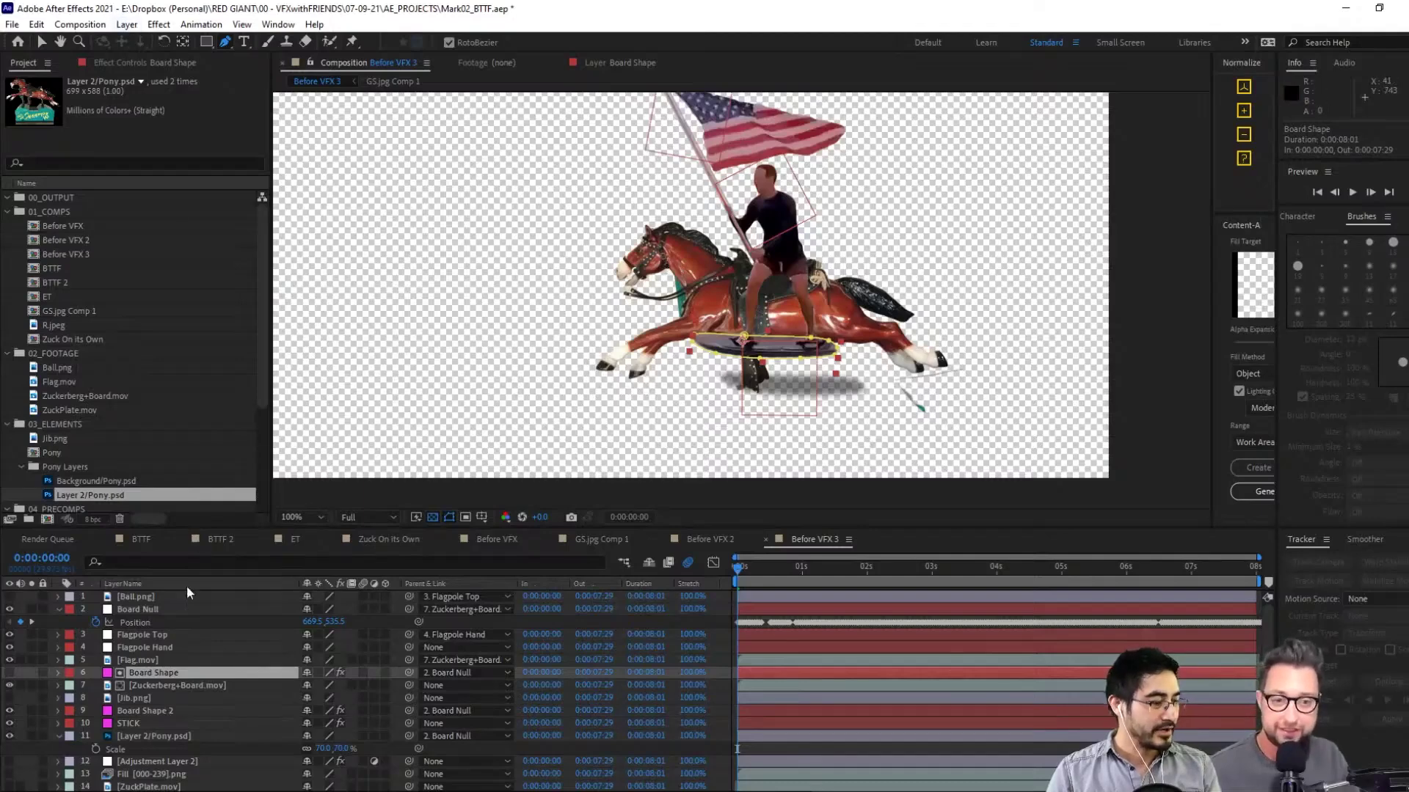
{"action": "left_click", "coordinate": [178, 685]}
{"action": "left_click", "coordinate": [178, 674]}
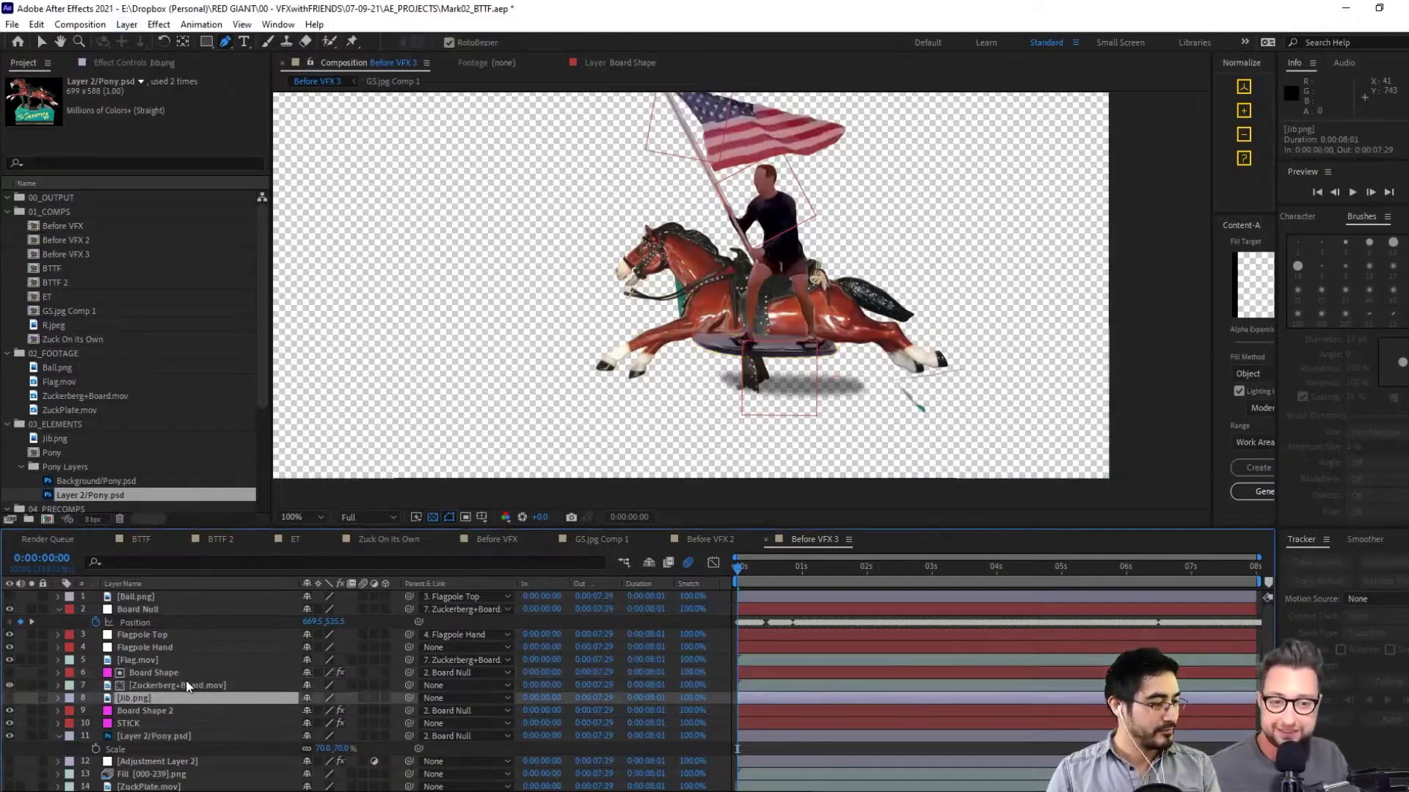
{"action": "left_click", "coordinate": [188, 682], "text": "shift"}
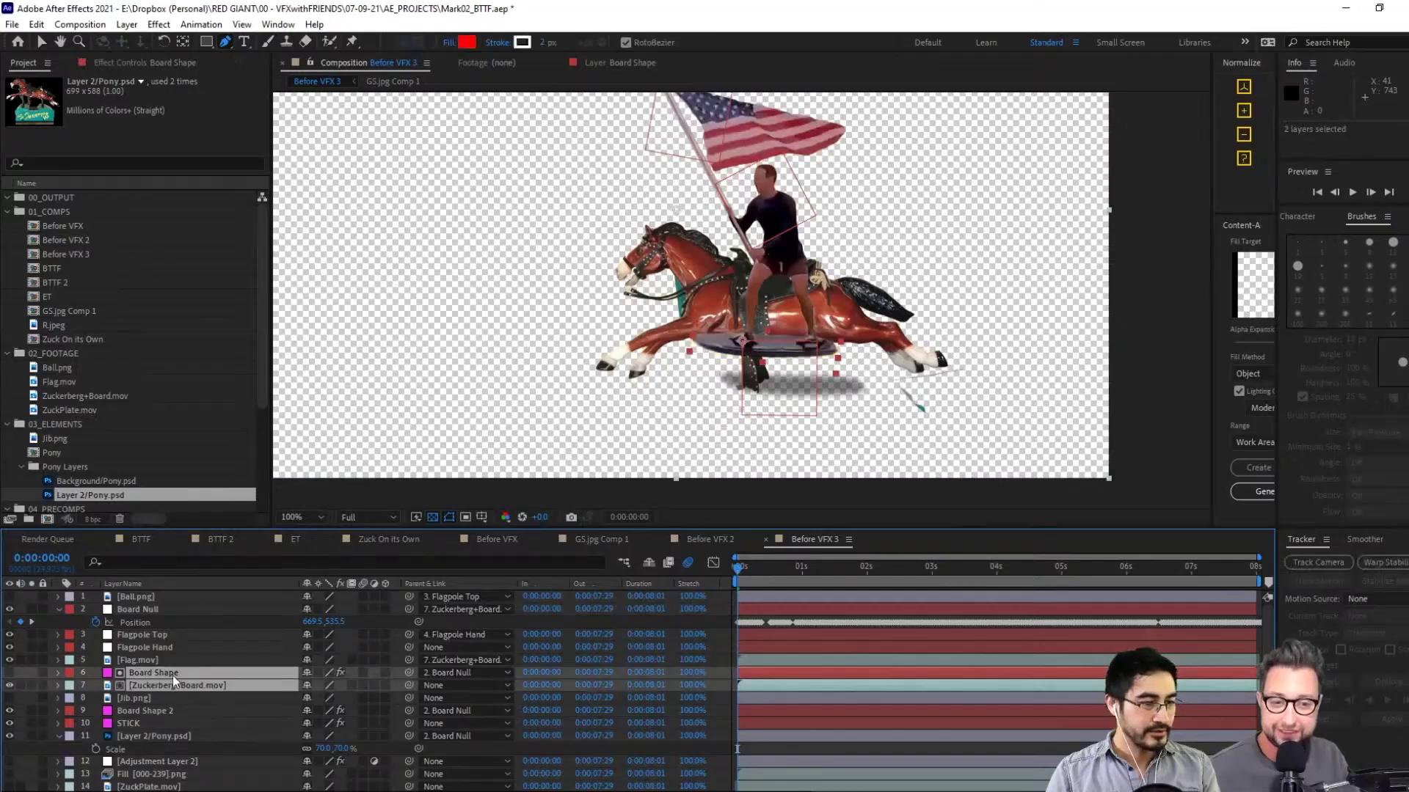
{"action": "left_click", "coordinate": [183, 688]}
{"action": "left_click", "coordinate": [242, 674]}
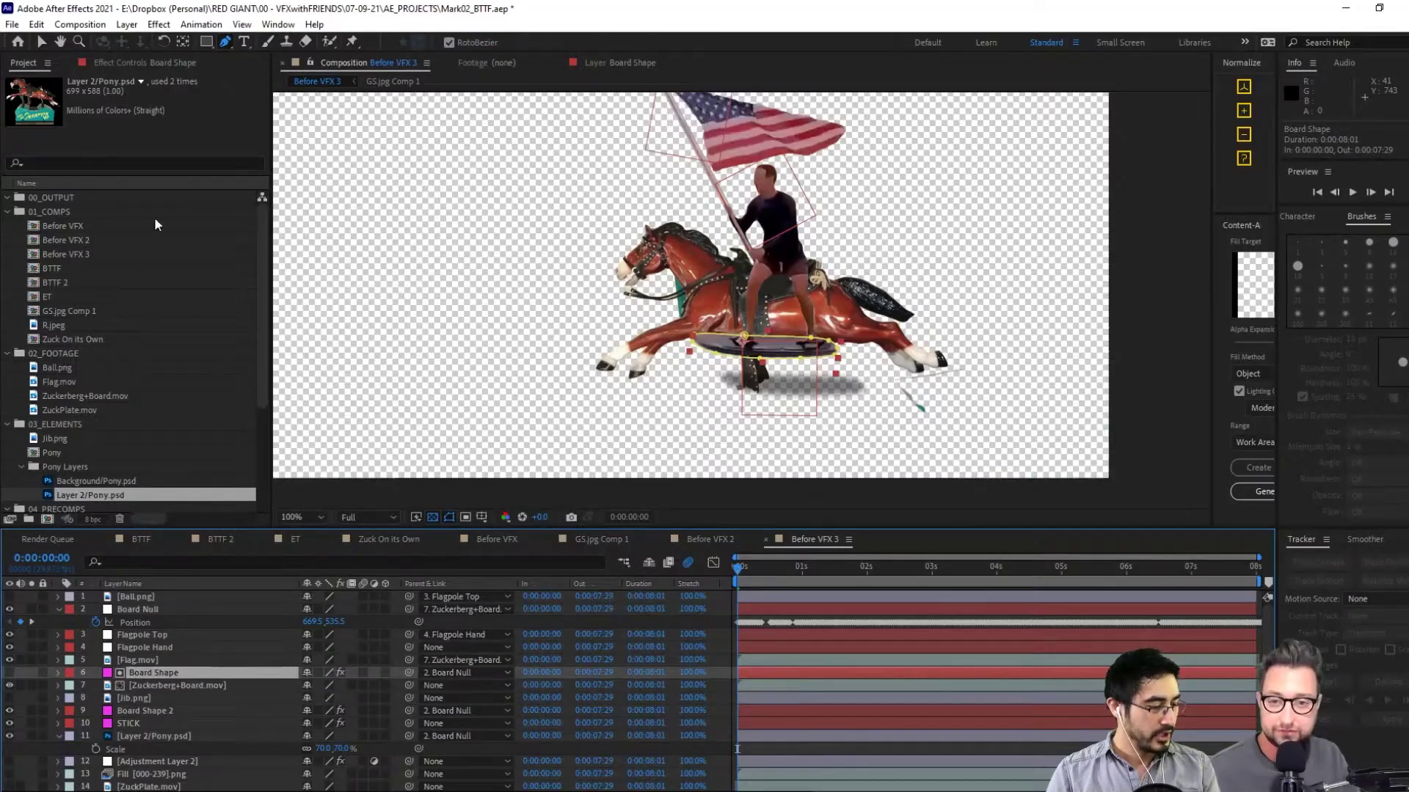
Remove the Fill and uni.Long Shadow effects from the Board Shape layer
{"action": "left_click", "coordinate": [109, 65]}
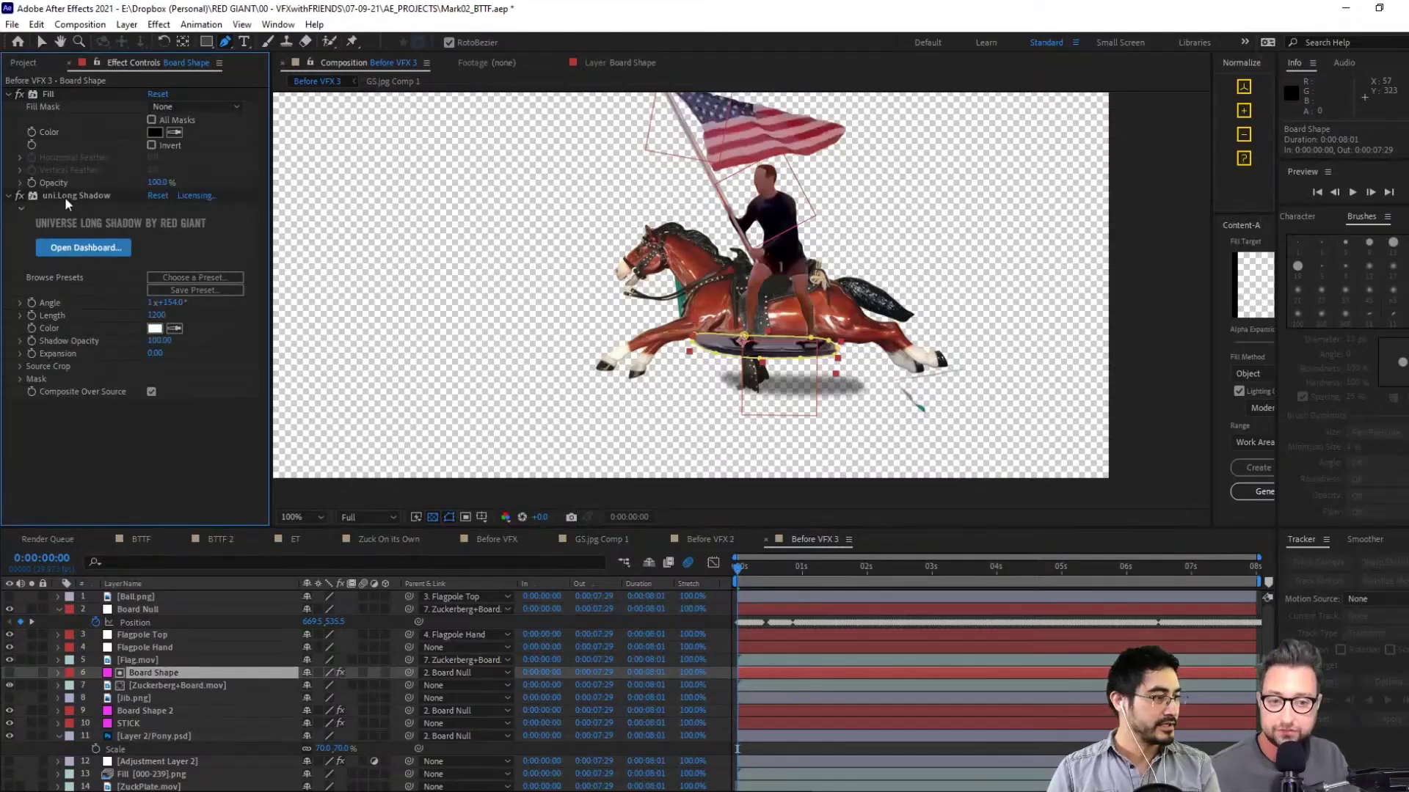
{"action": "left_click", "coordinate": [54, 94]}
{"action": "key", "text": "Delete"}
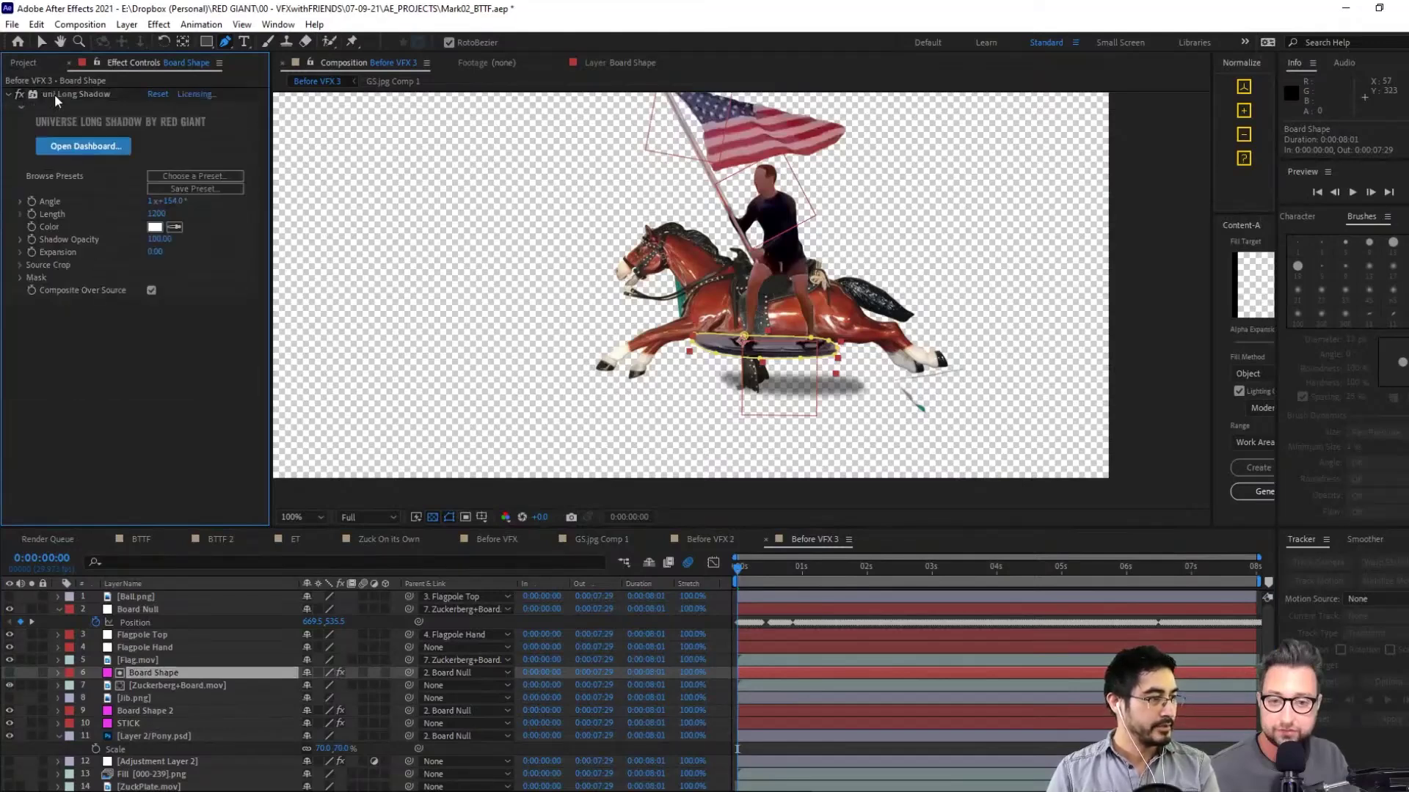
{"action": "left_click", "coordinate": [54, 94]}
{"action": "key", "text": "Delete"}
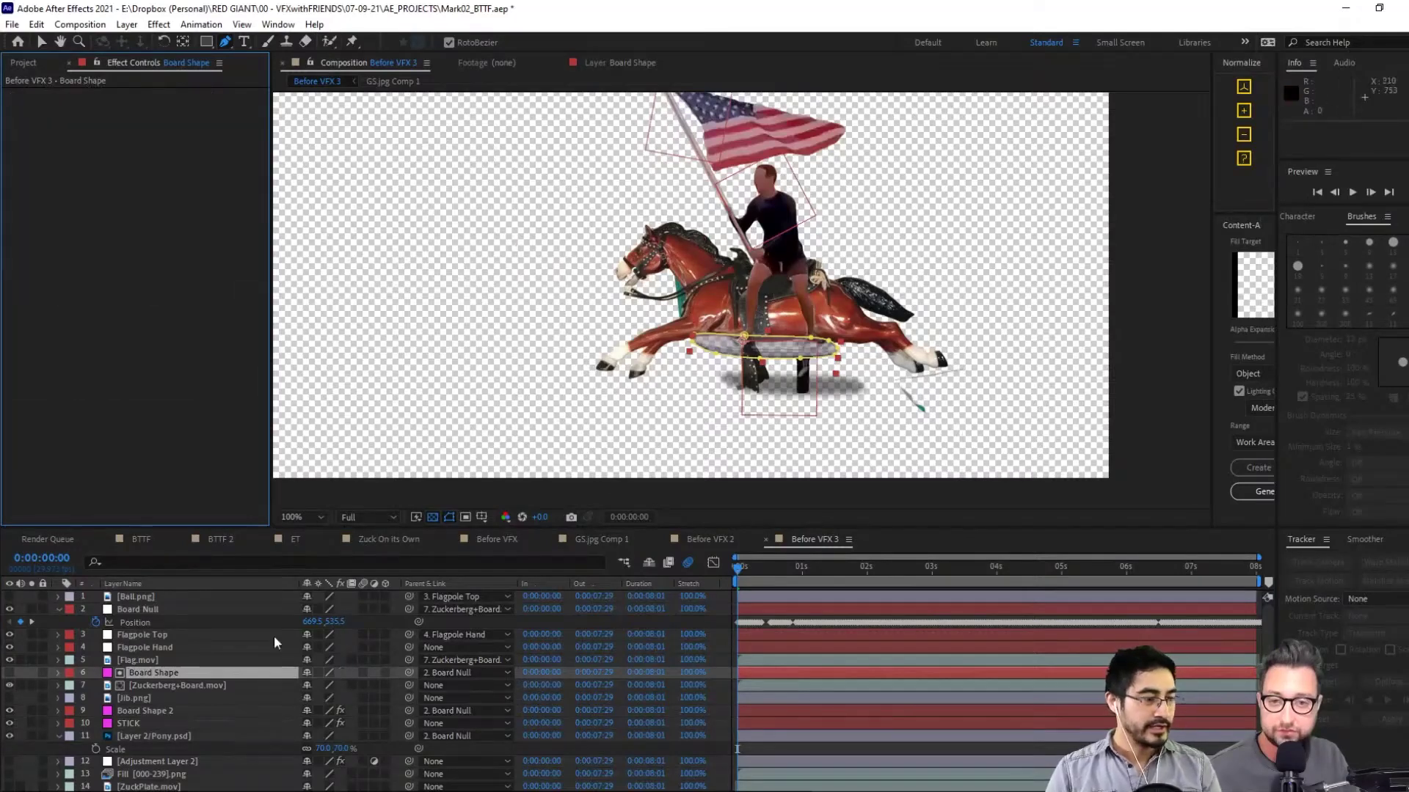
Set Zuckerberg+Board.mov to No Track Matte, delete the Board Shape layer above it and save the project
{"action": "left_click", "coordinate": [200, 674]}
{"action": "left_click", "coordinate": [253, 685]}
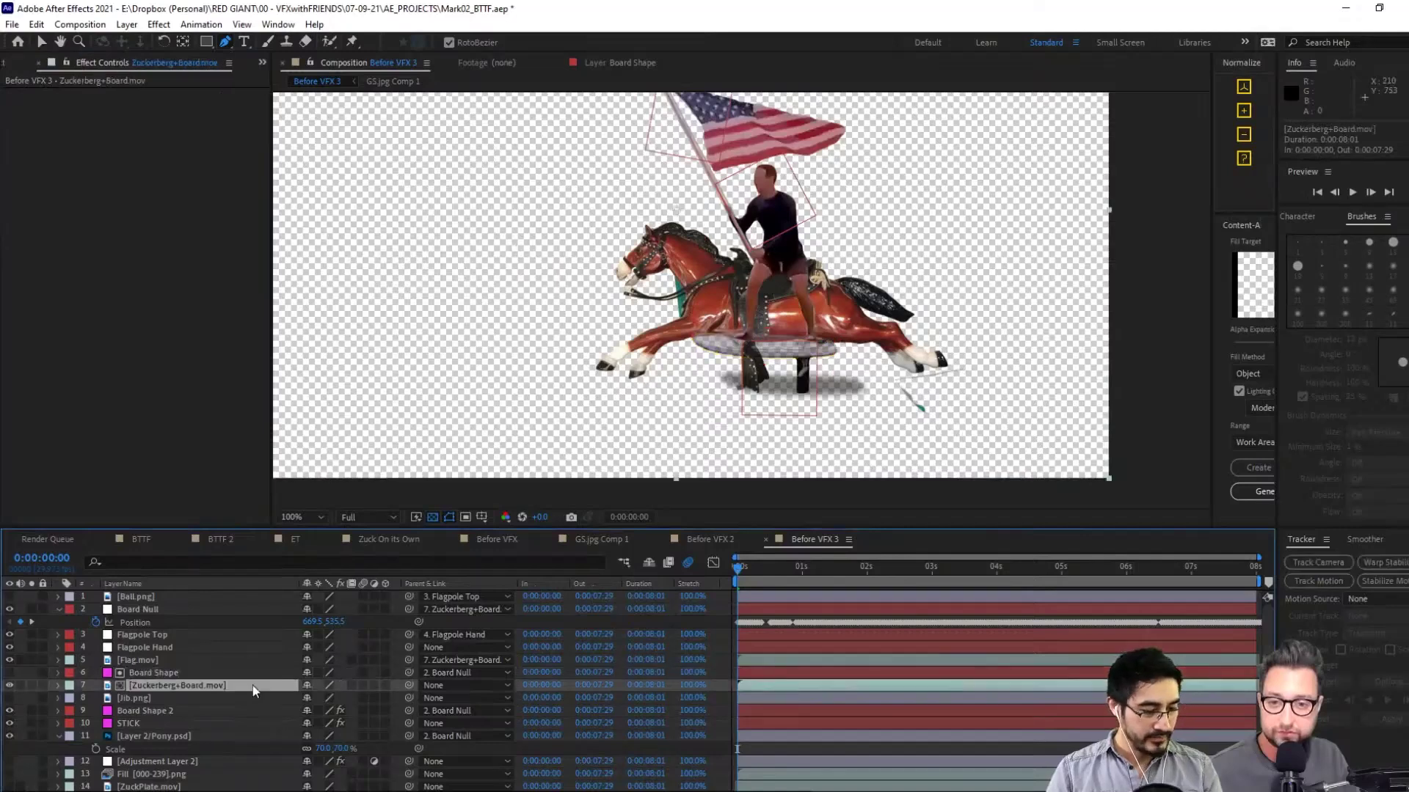
{"action": "key", "text": "F4"}
{"action": "left_click", "coordinate": [380, 685]}
{"action": "left_click", "coordinate": [426, 702]}
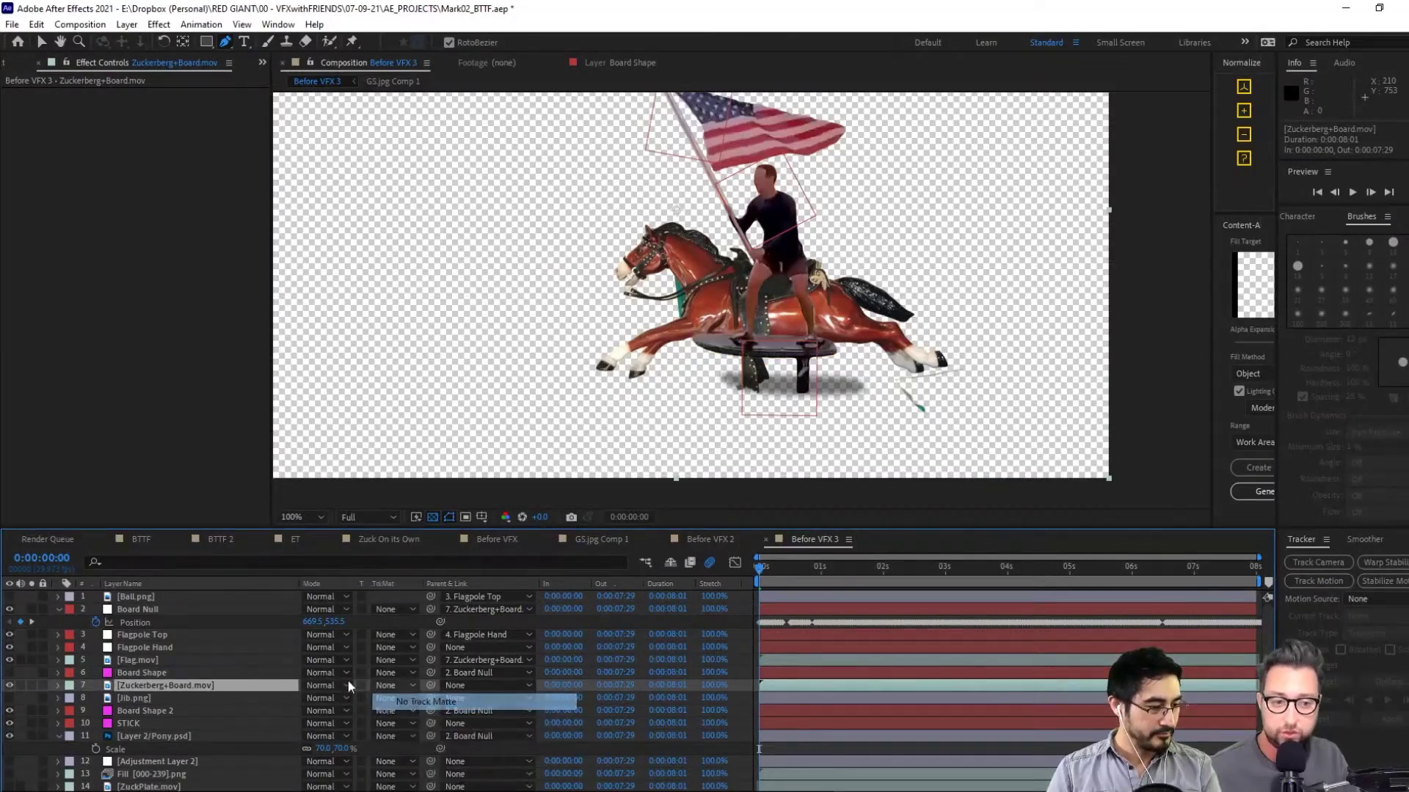
{"action": "left_click", "coordinate": [236, 674]}
{"action": "key", "text": "Delete"}
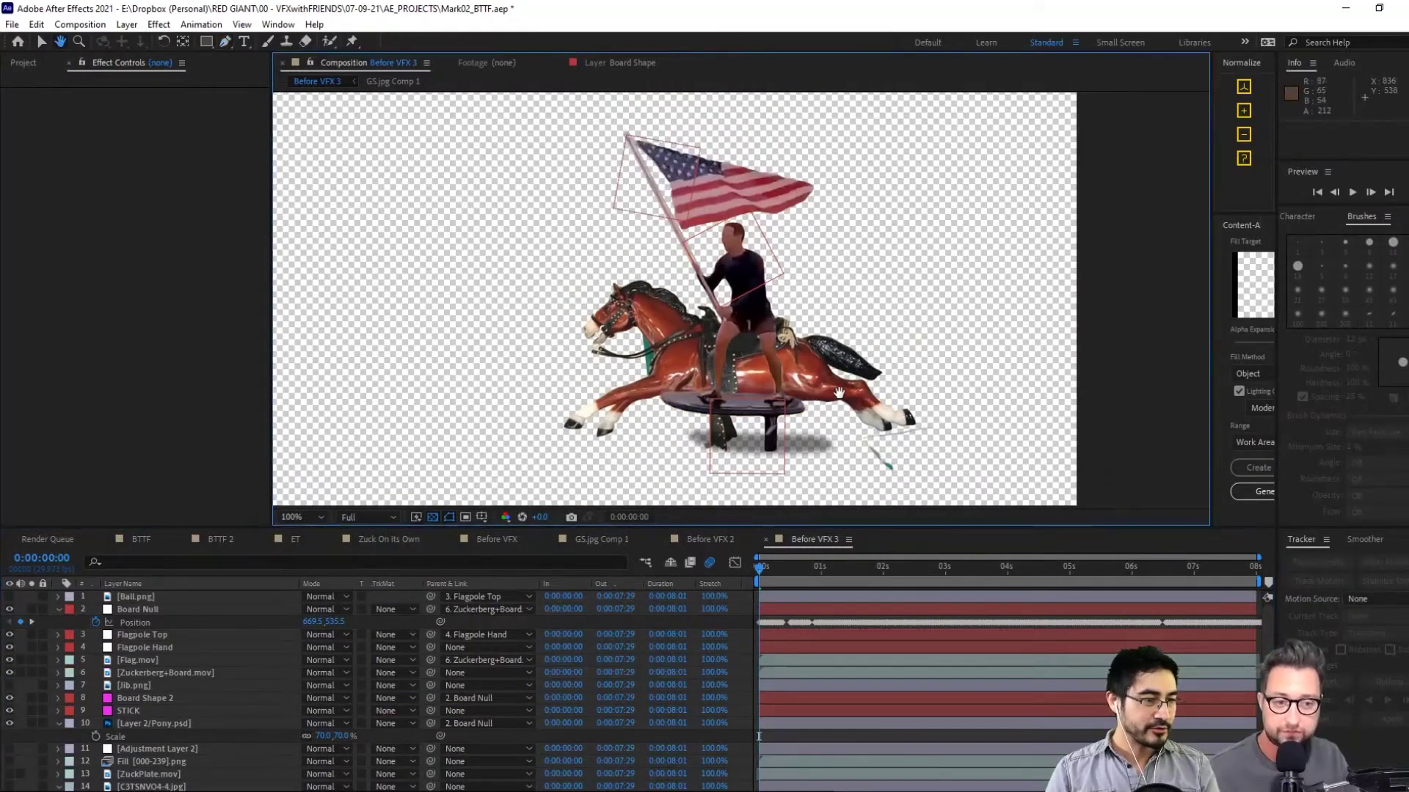
{"action": "key", "text": "ctrl+s"}
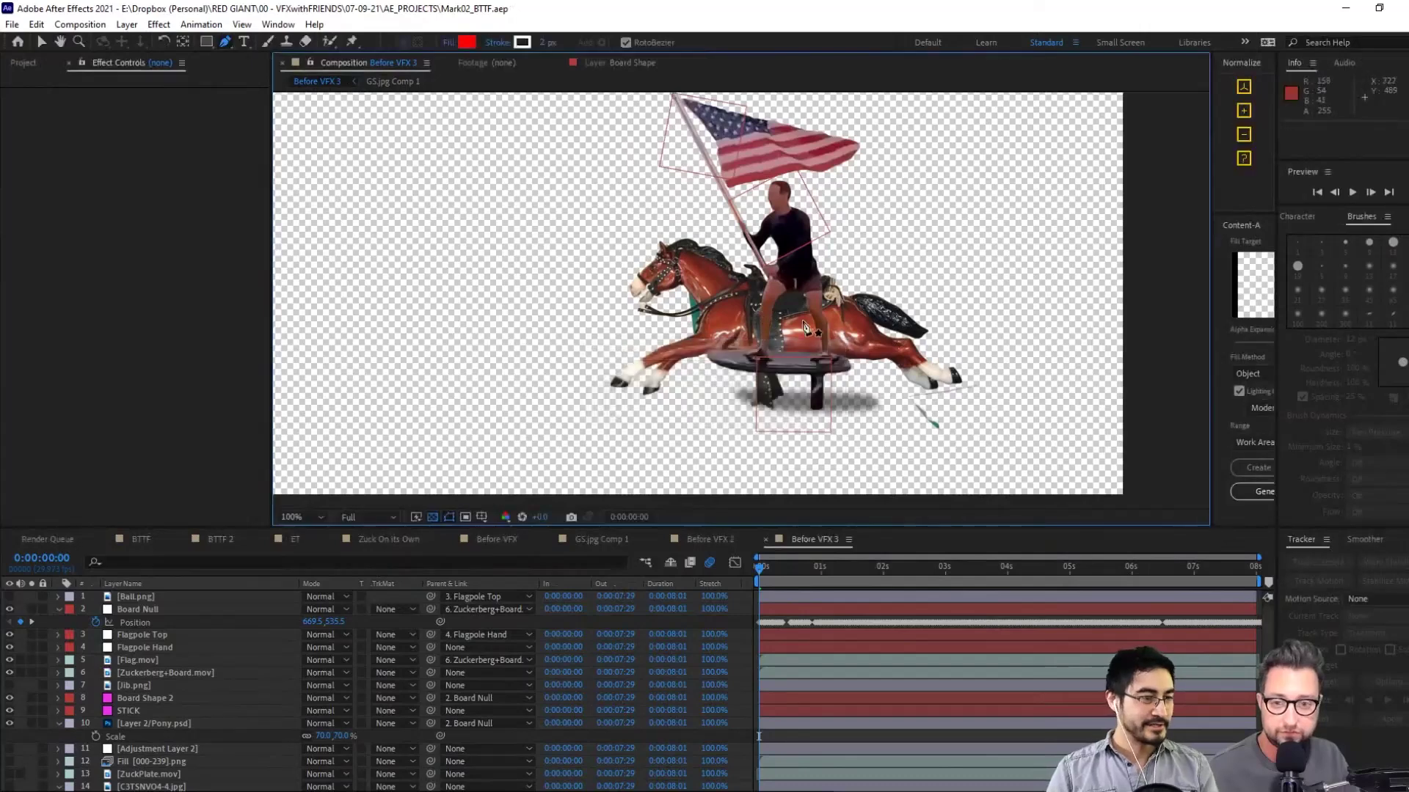
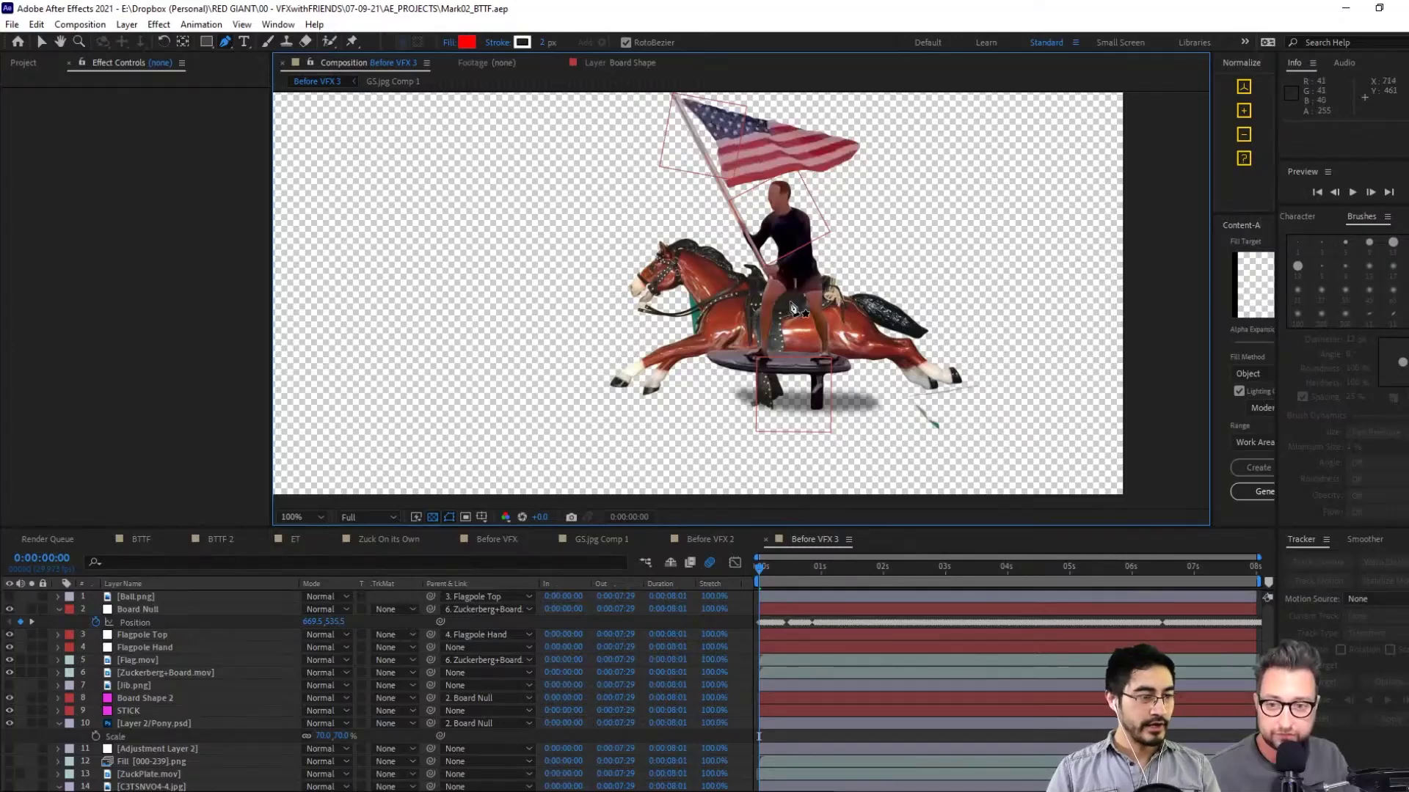
Create a new magenta solid directly above the Layer 2/Pony.psd layer
{"action": "left_click", "coordinate": [180, 724]}
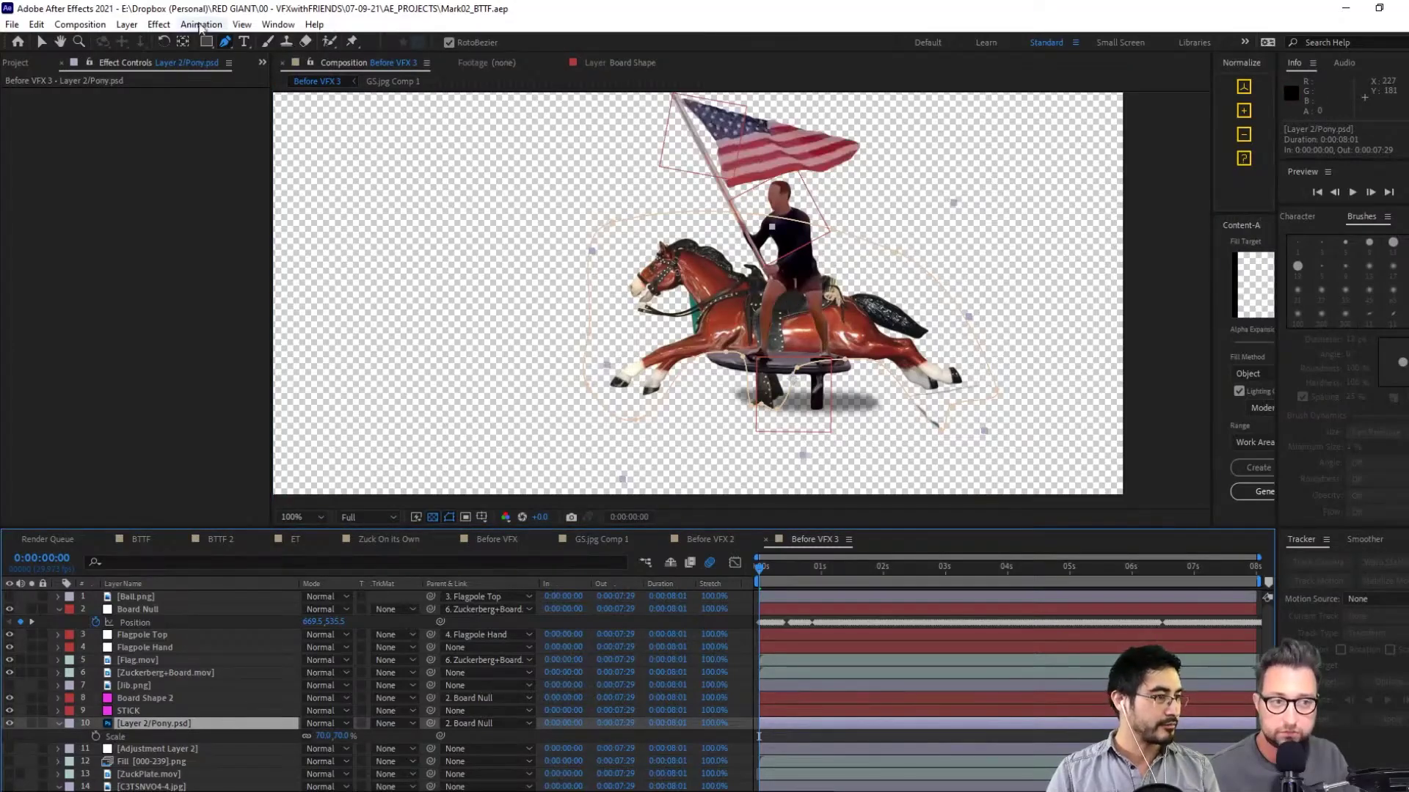
{"action": "left_click", "coordinate": [128, 25]}
{"action": "mouse_move", "coordinate": [146, 42]}
{"action": "left_click", "coordinate": [445, 55]}
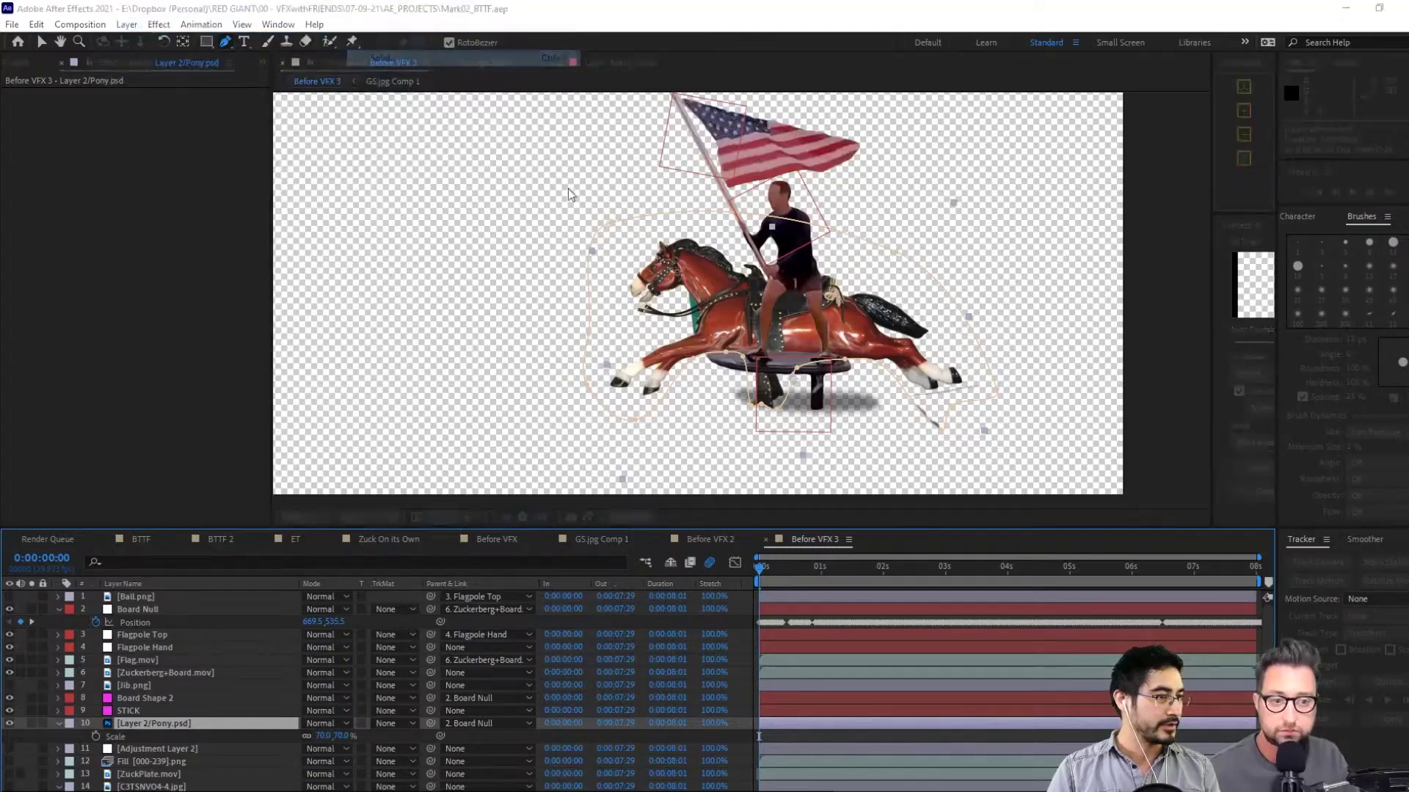
{"action": "key", "text": "Return"}
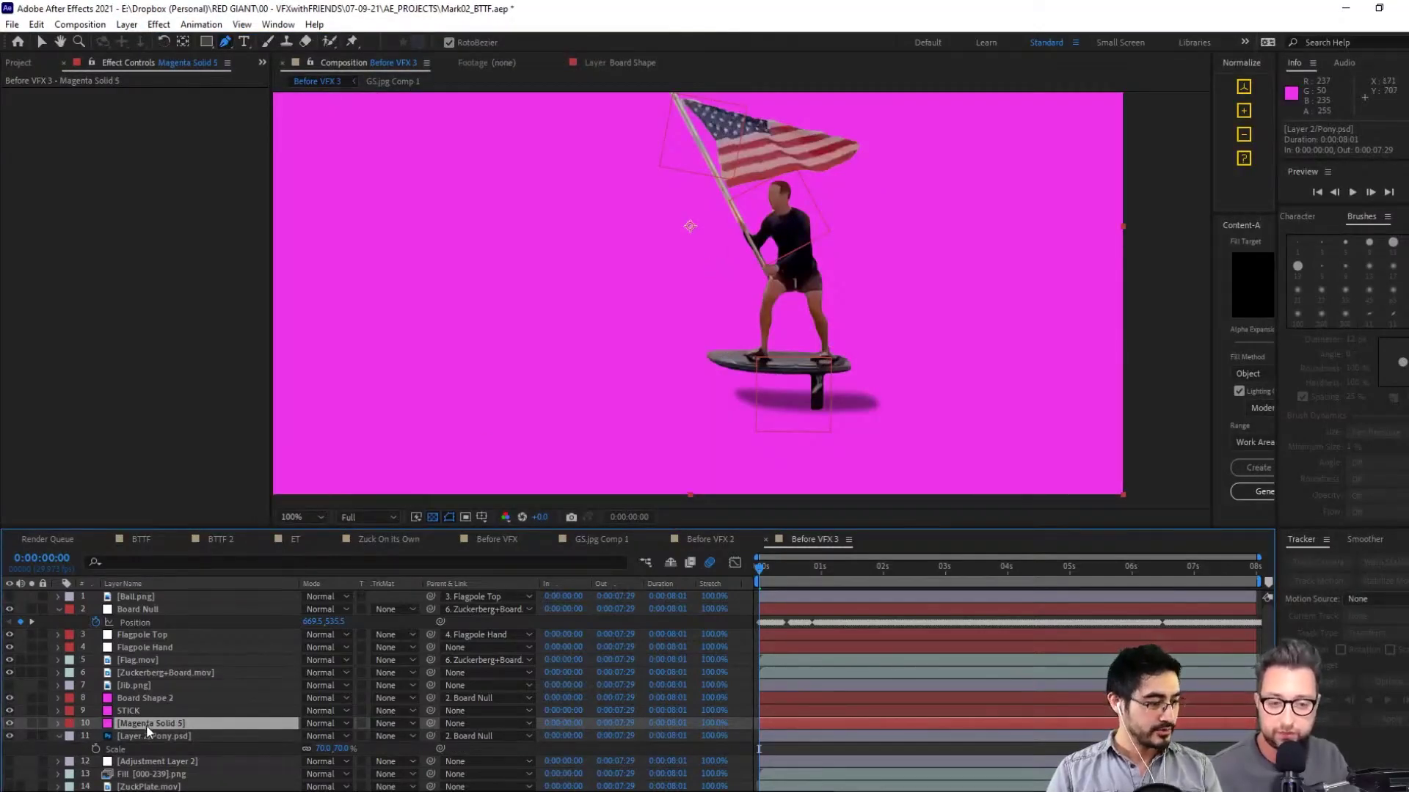
Draw a closed RotoBezier mask on the magenta solid around the rider's near leg and the front of the board
{"action": "left_click", "coordinate": [758, 278]}
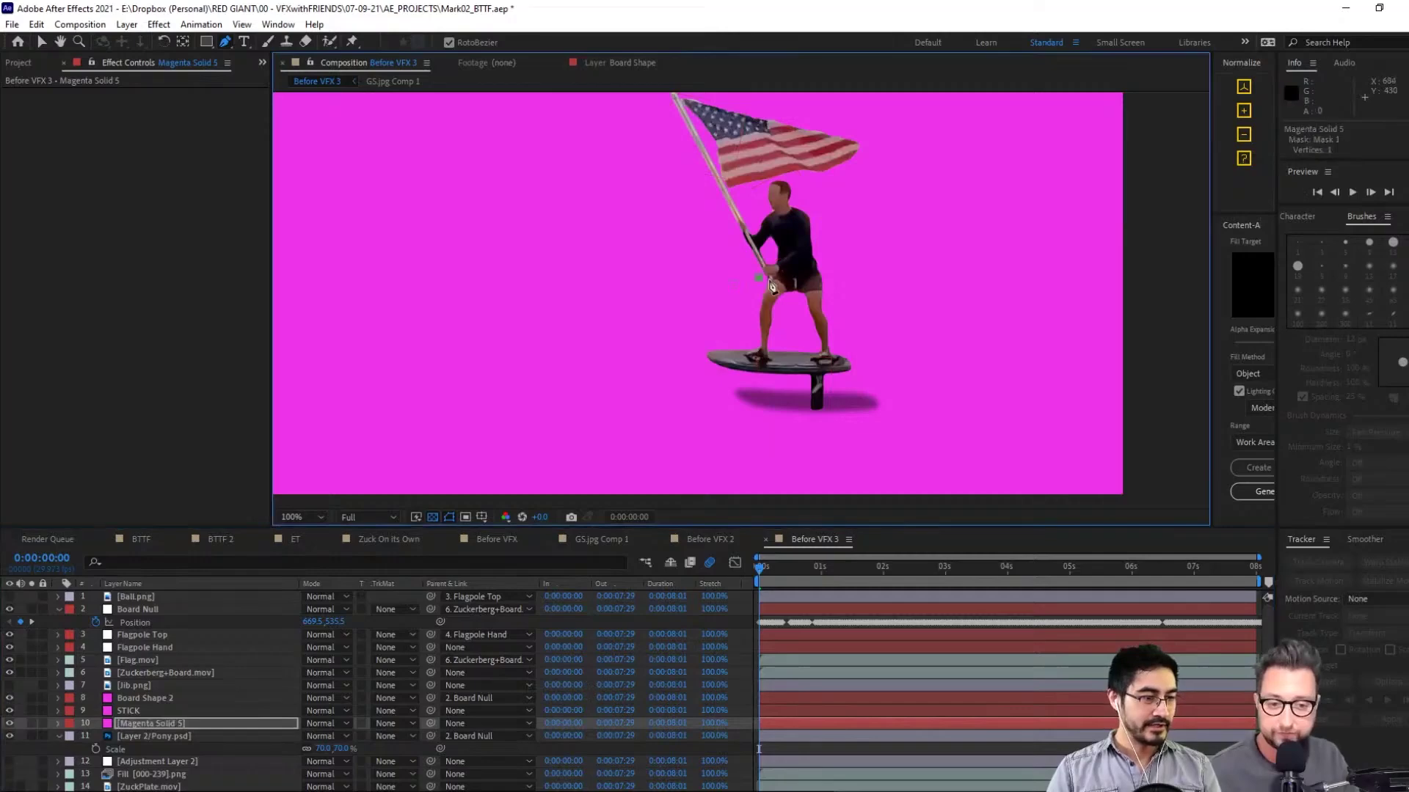
{"action": "left_click", "coordinate": [793, 306]}
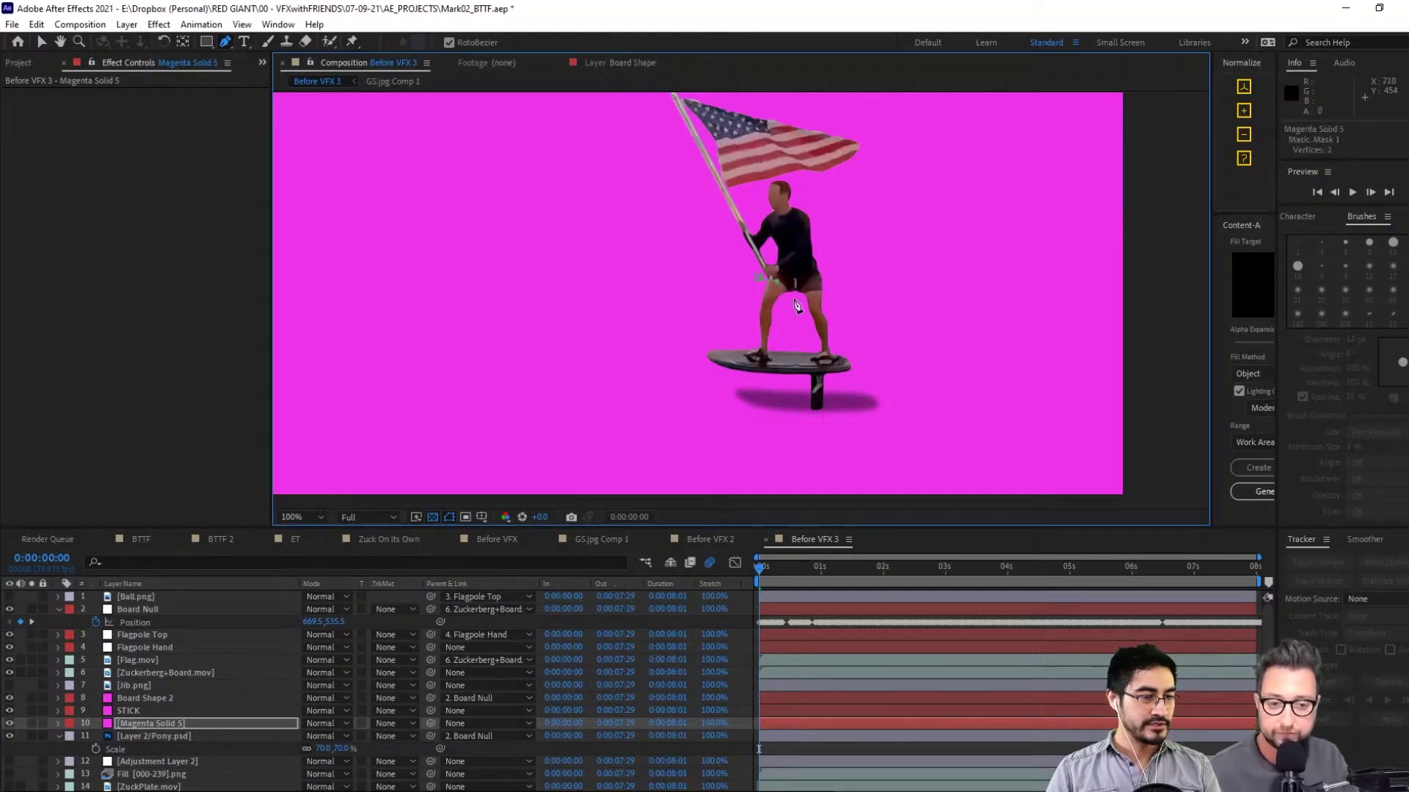
{"action": "left_click", "coordinate": [790, 398]}
{"action": "left_click", "coordinate": [692, 462]}
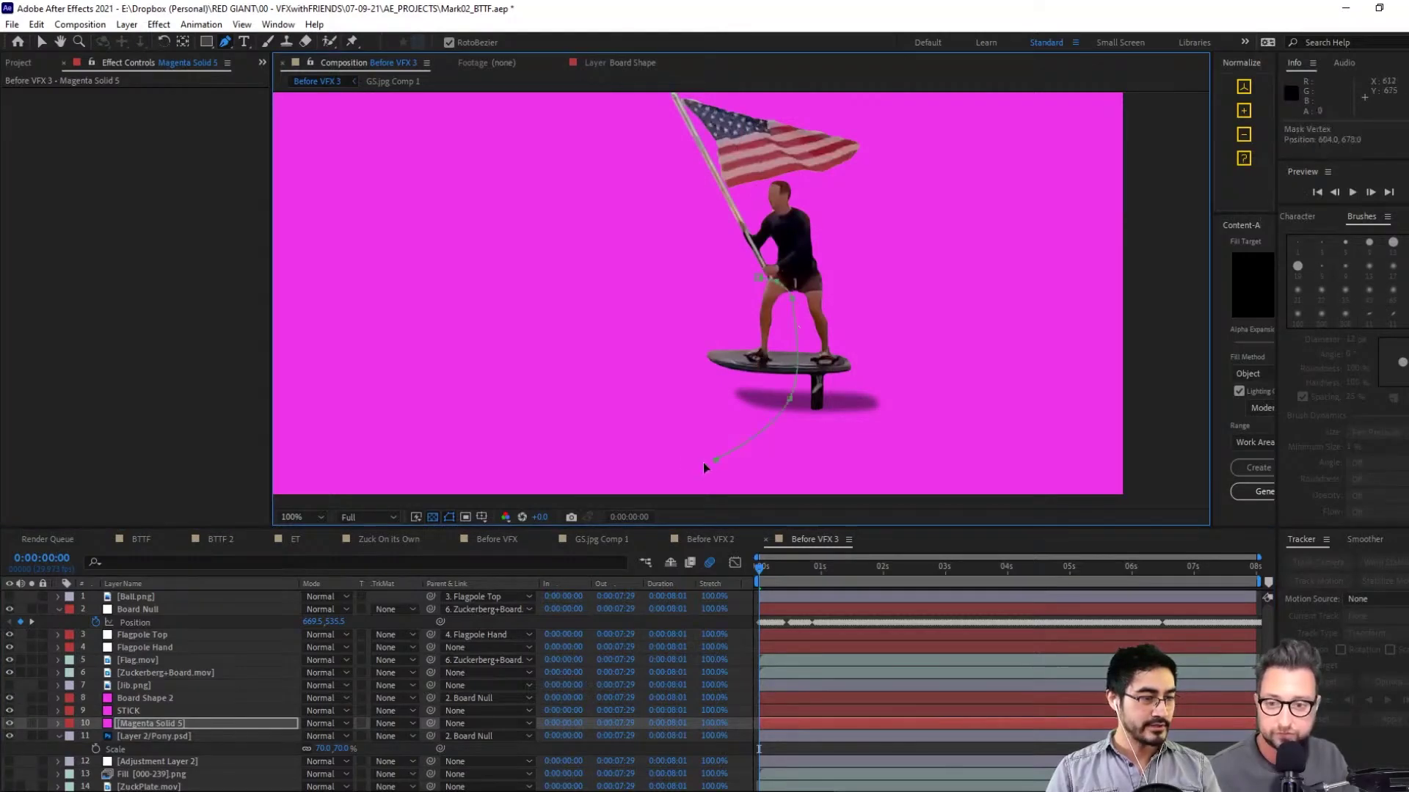
{"action": "left_click", "coordinate": [642, 380]}
{"action": "left_click", "coordinate": [711, 299]}
{"action": "left_click", "coordinate": [758, 280]}
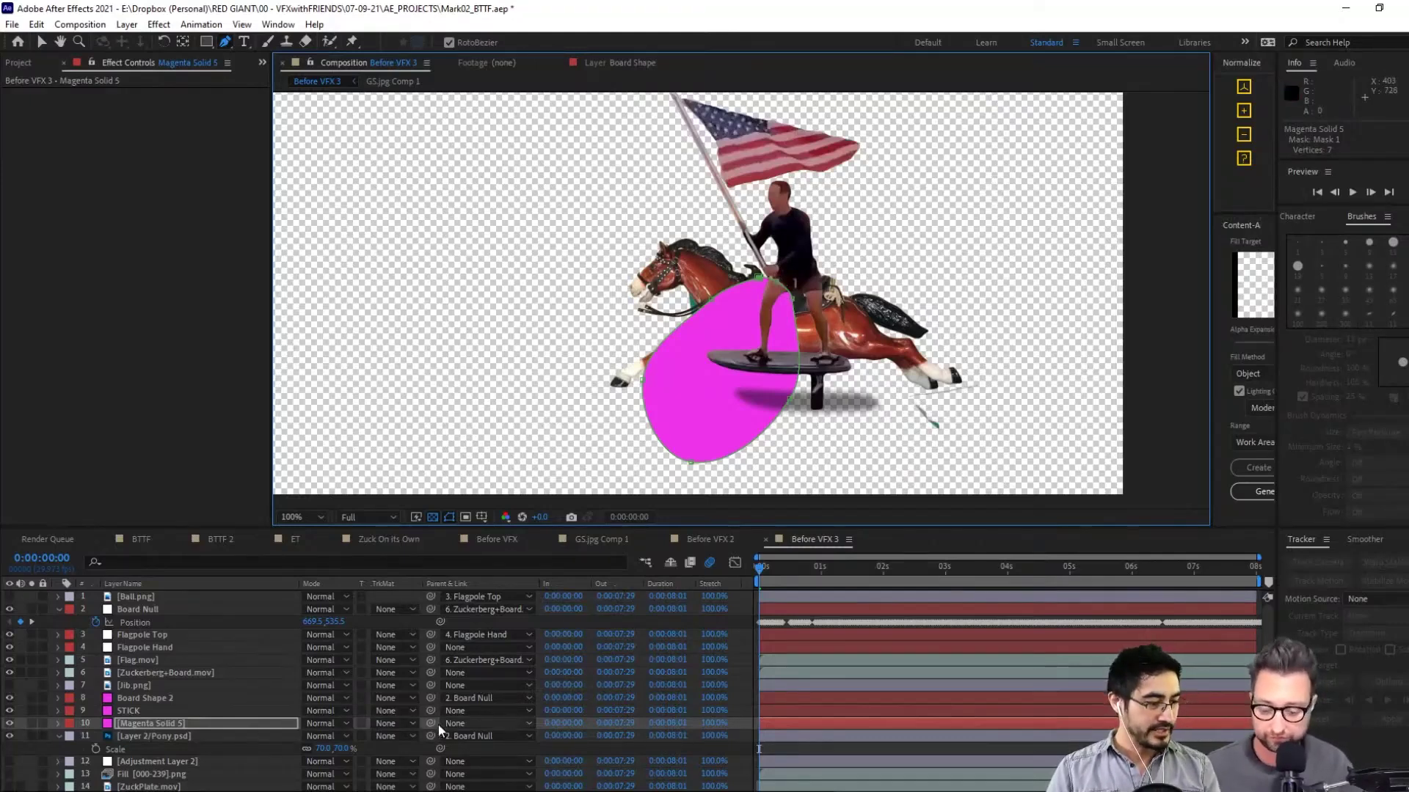
Parent the masked magenta solid to Board Null and move it directly above the Zuckerberg+Board.mov layer
{"action": "left_click_drag", "start_coordinate": [433, 723], "coordinate": [149, 609]}
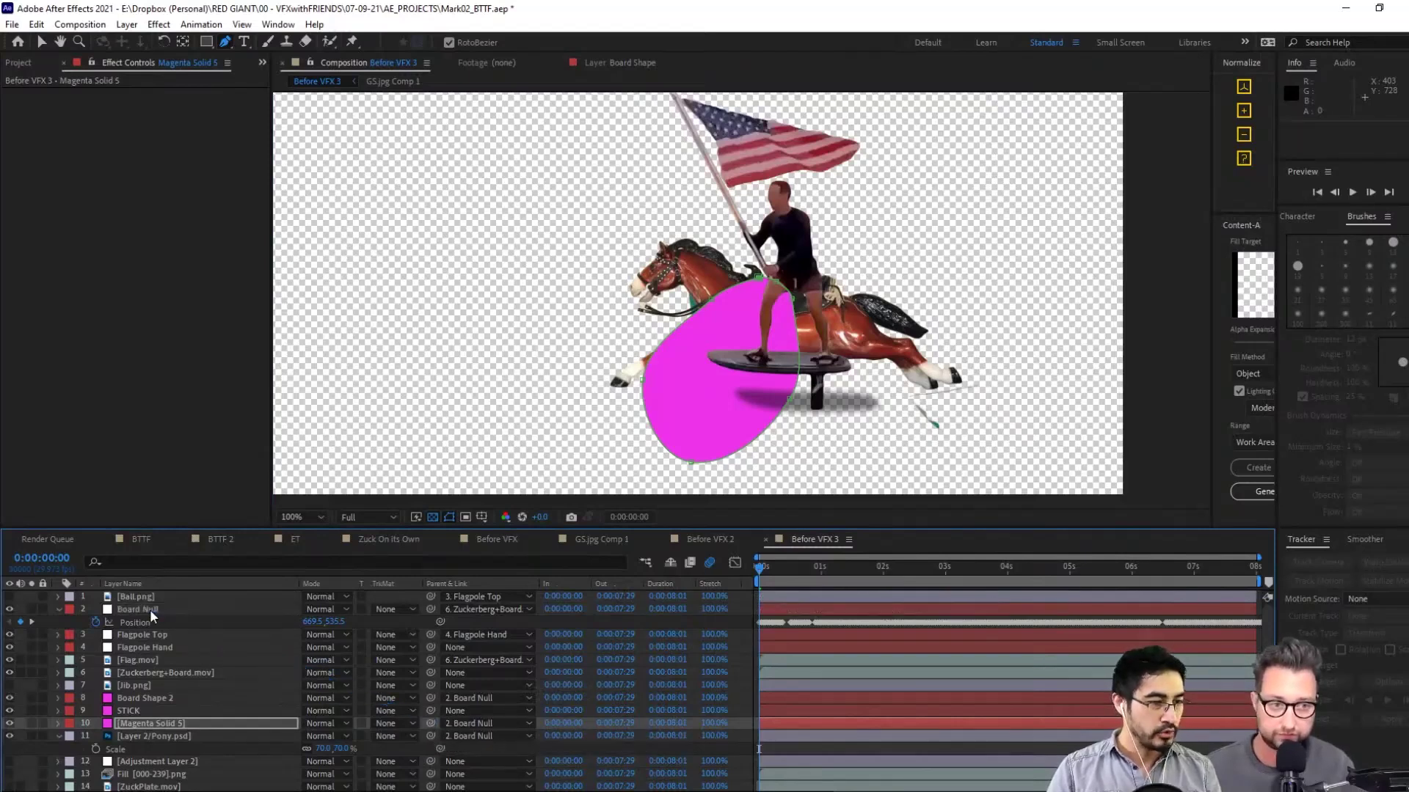
{"action": "left_click", "coordinate": [178, 736]}
{"action": "key", "text": "F4"}
{"action": "left_click_drag", "start_coordinate": [176, 723], "coordinate": [202, 665]}
Set the track matte of Zuckerberg+Board.mov to Alpha Inverted Matte using the magenta solid
{"action": "left_click", "coordinate": [213, 686]}
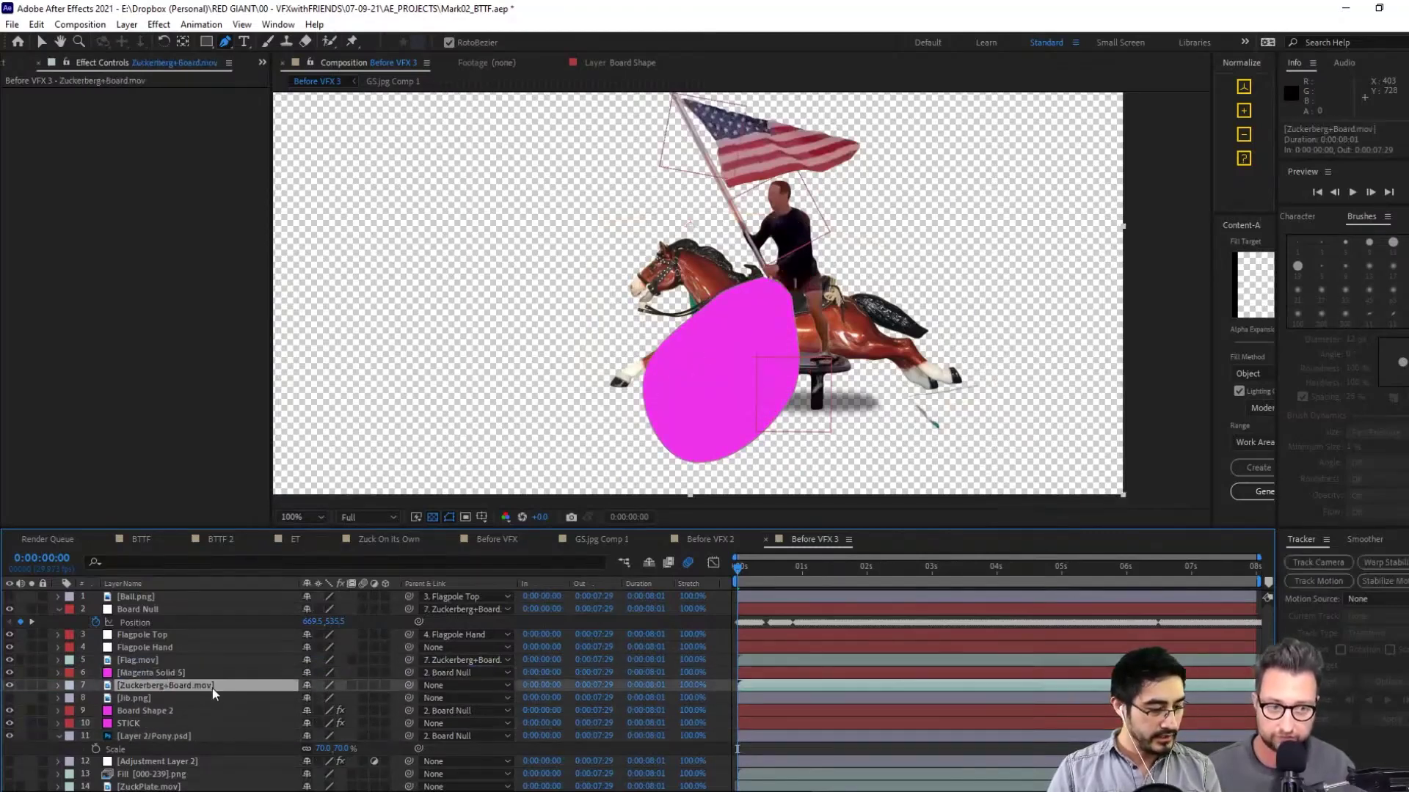
{"action": "key", "text": "F4"}
{"action": "left_click", "coordinate": [401, 689]}
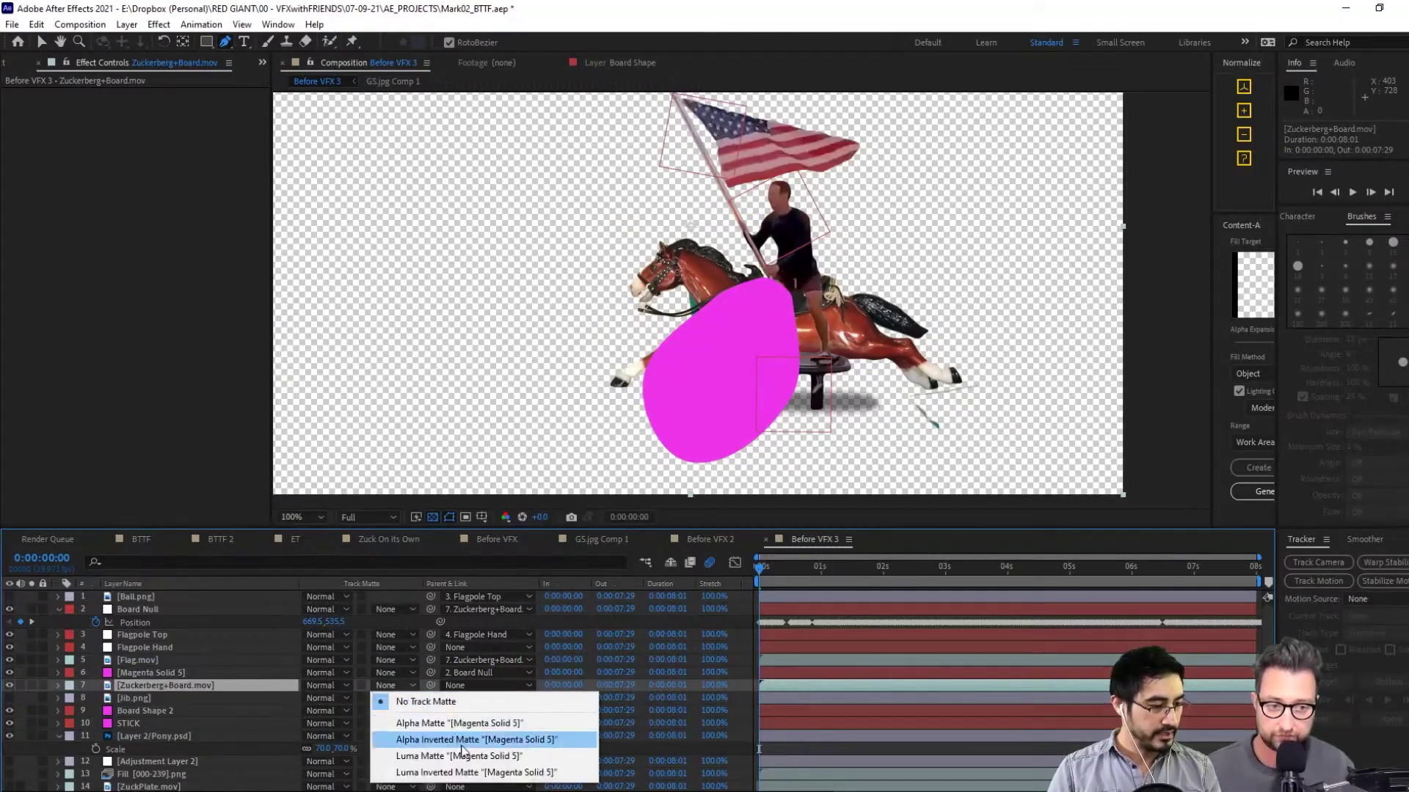
{"action": "left_click", "coordinate": [419, 739]}
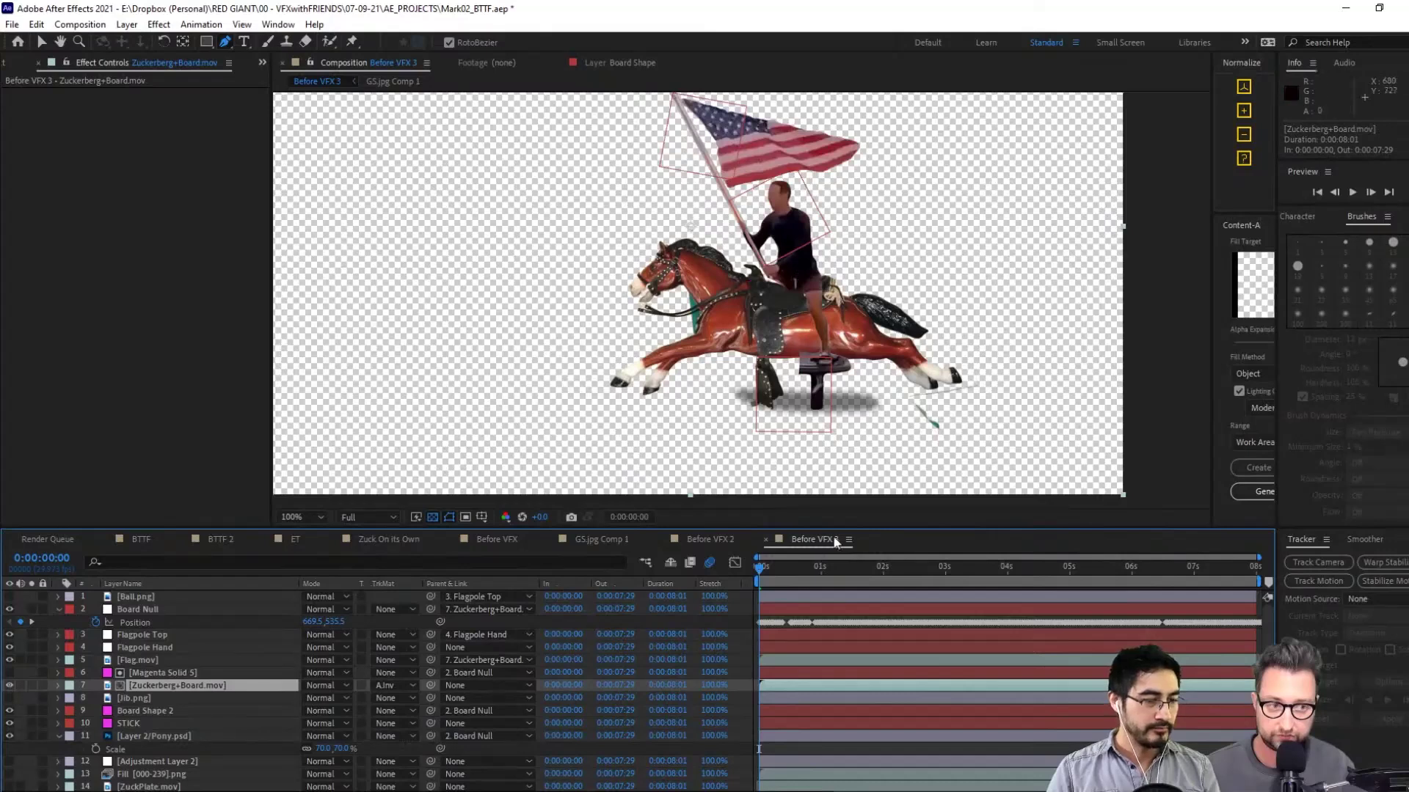
Add a Mask Path keyframe at the first frame of the magenta matte solid and deselect the mask
{"action": "left_click", "coordinate": [166, 675]}
{"action": "key", "text": "m"}
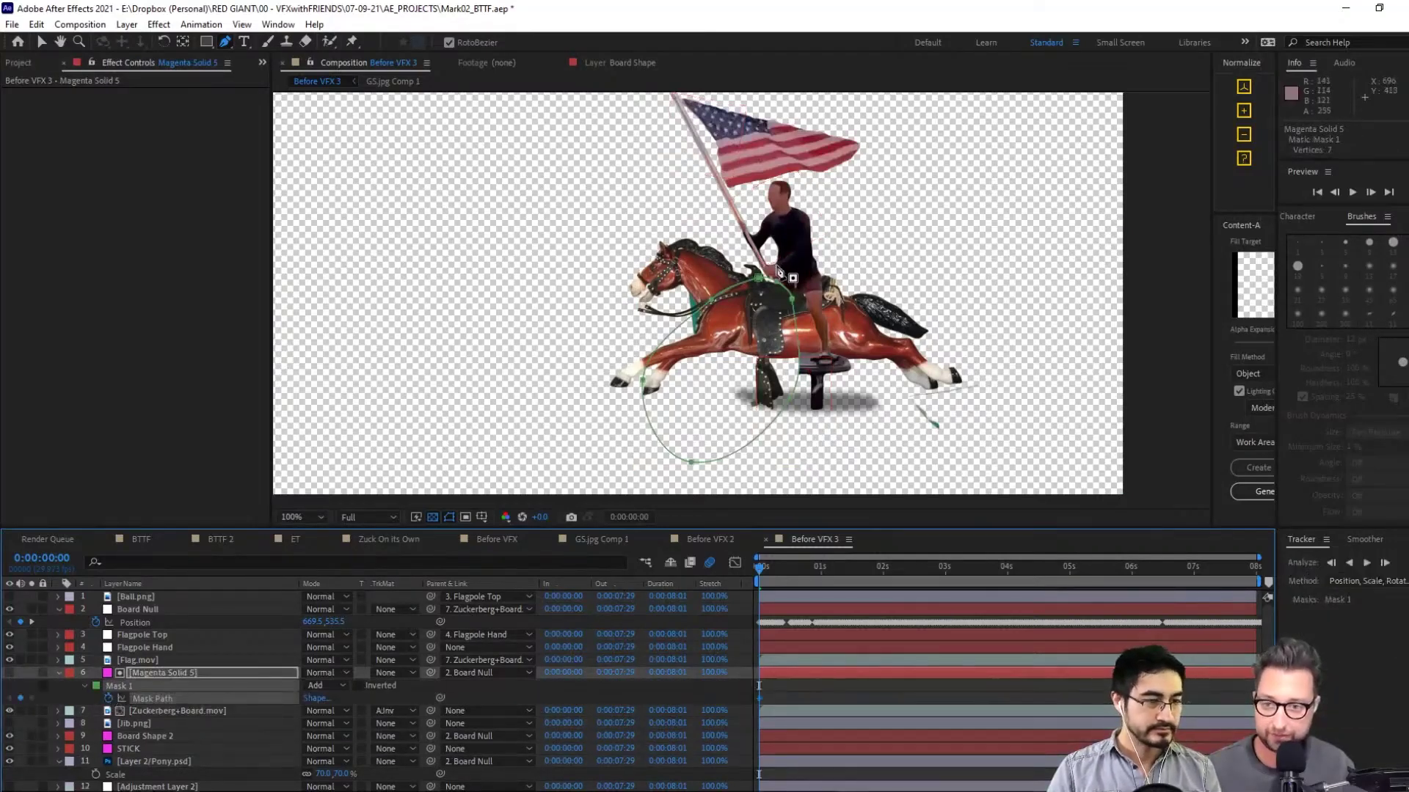
{"action": "key", "text": "v"}
{"action": "left_click", "coordinate": [770, 288]}
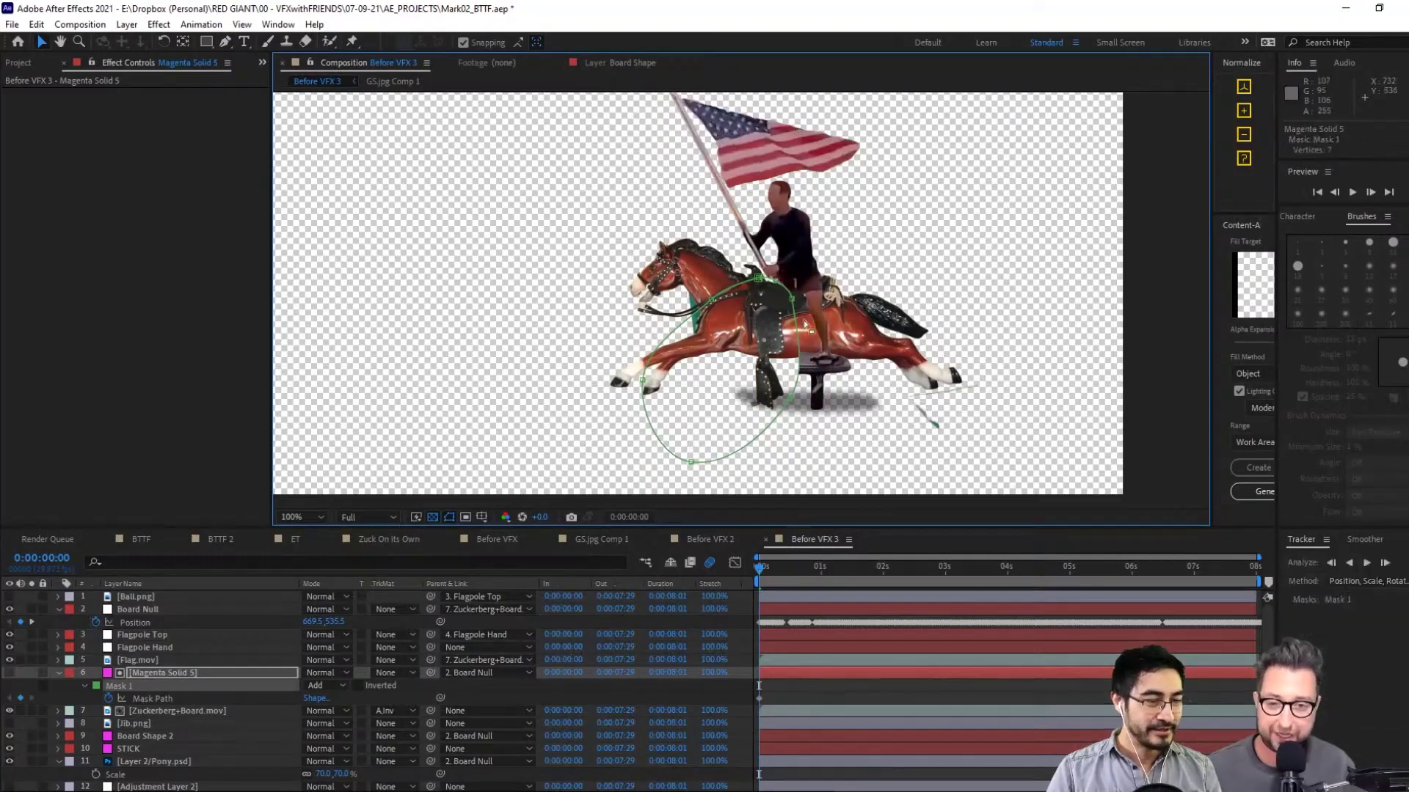
{"action": "left_click", "coordinate": [803, 249]}
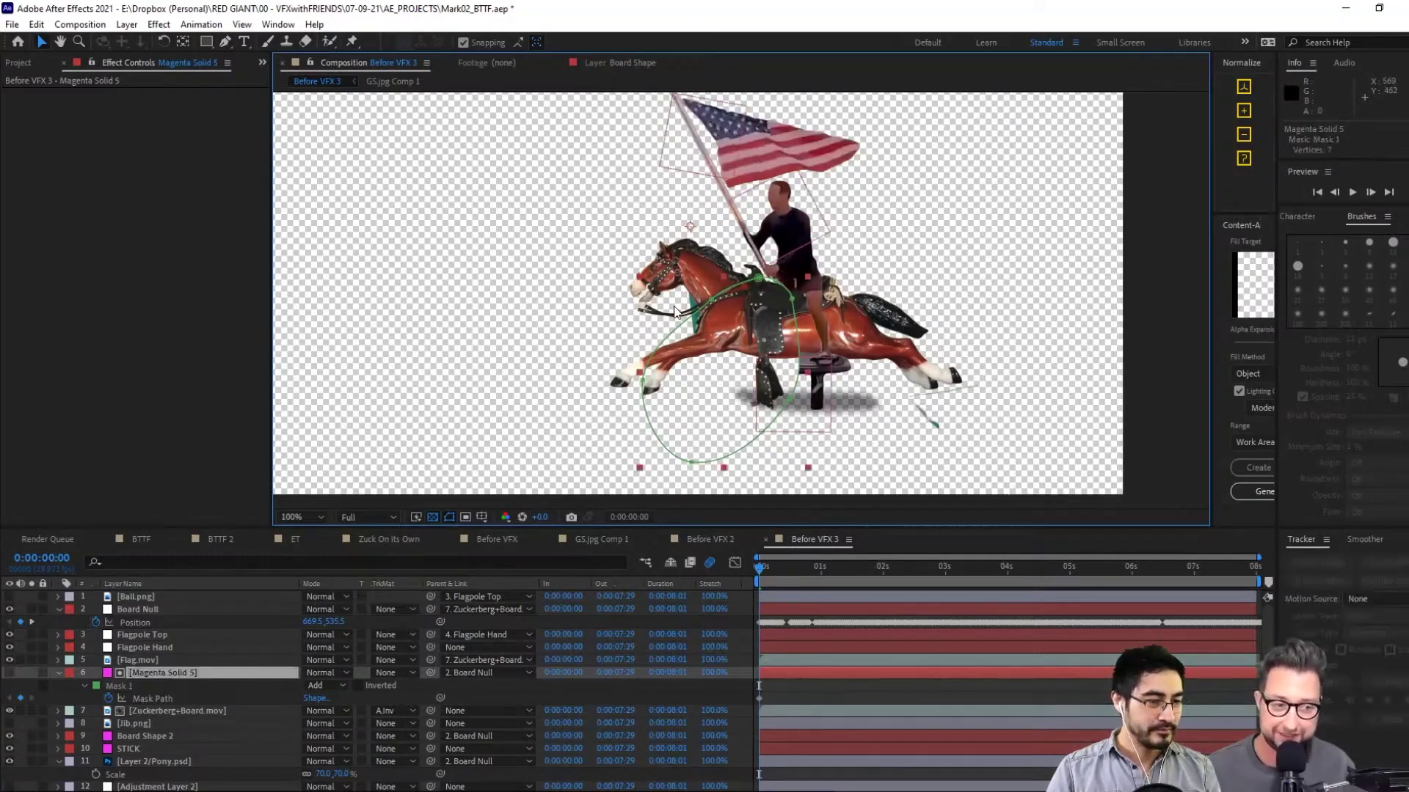
{"action": "left_click", "coordinate": [671, 280]}
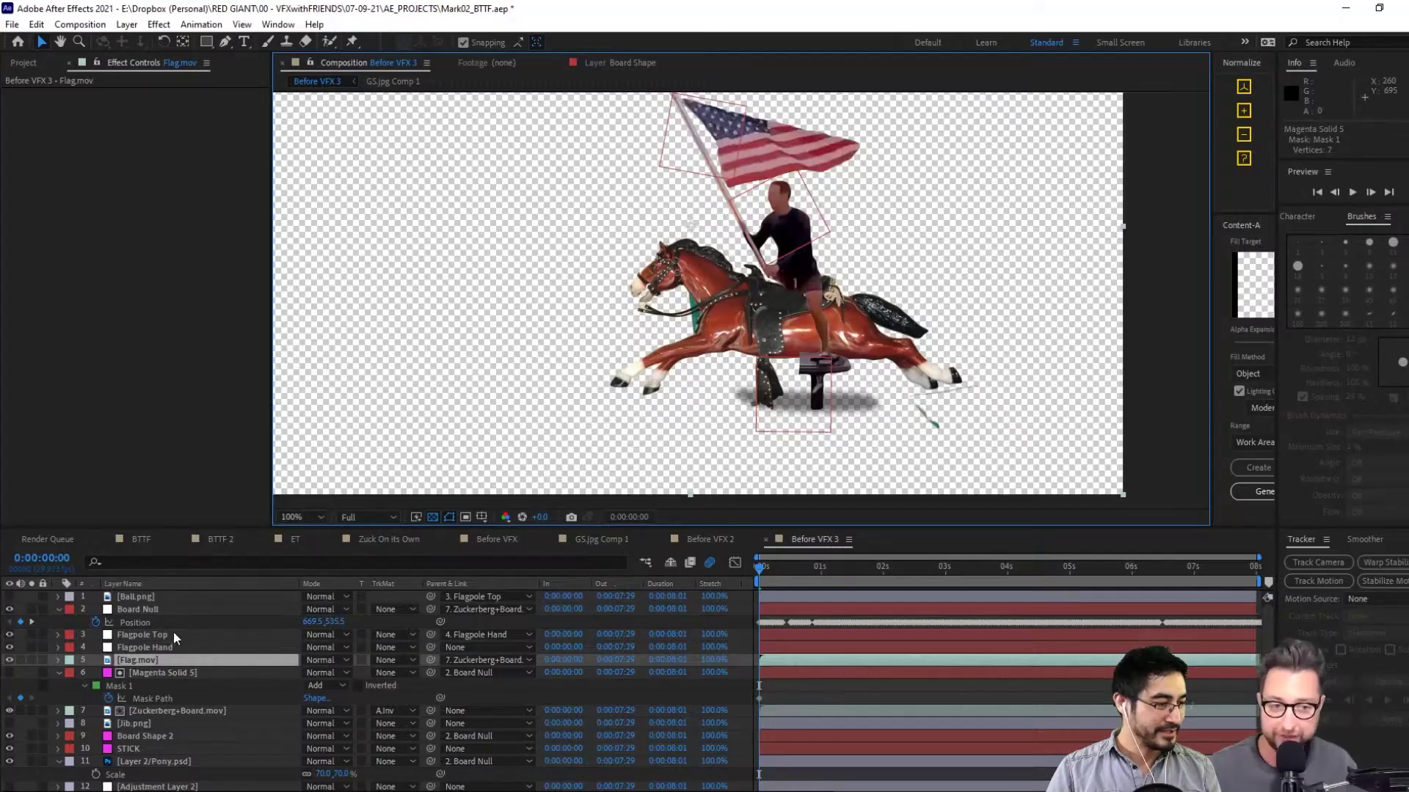
Rename the Layer 2/Pony.psd layer as PONY
{"action": "scroll", "coordinate": [161, 738], "scroll_direction": "down", "scroll_amount": 3}
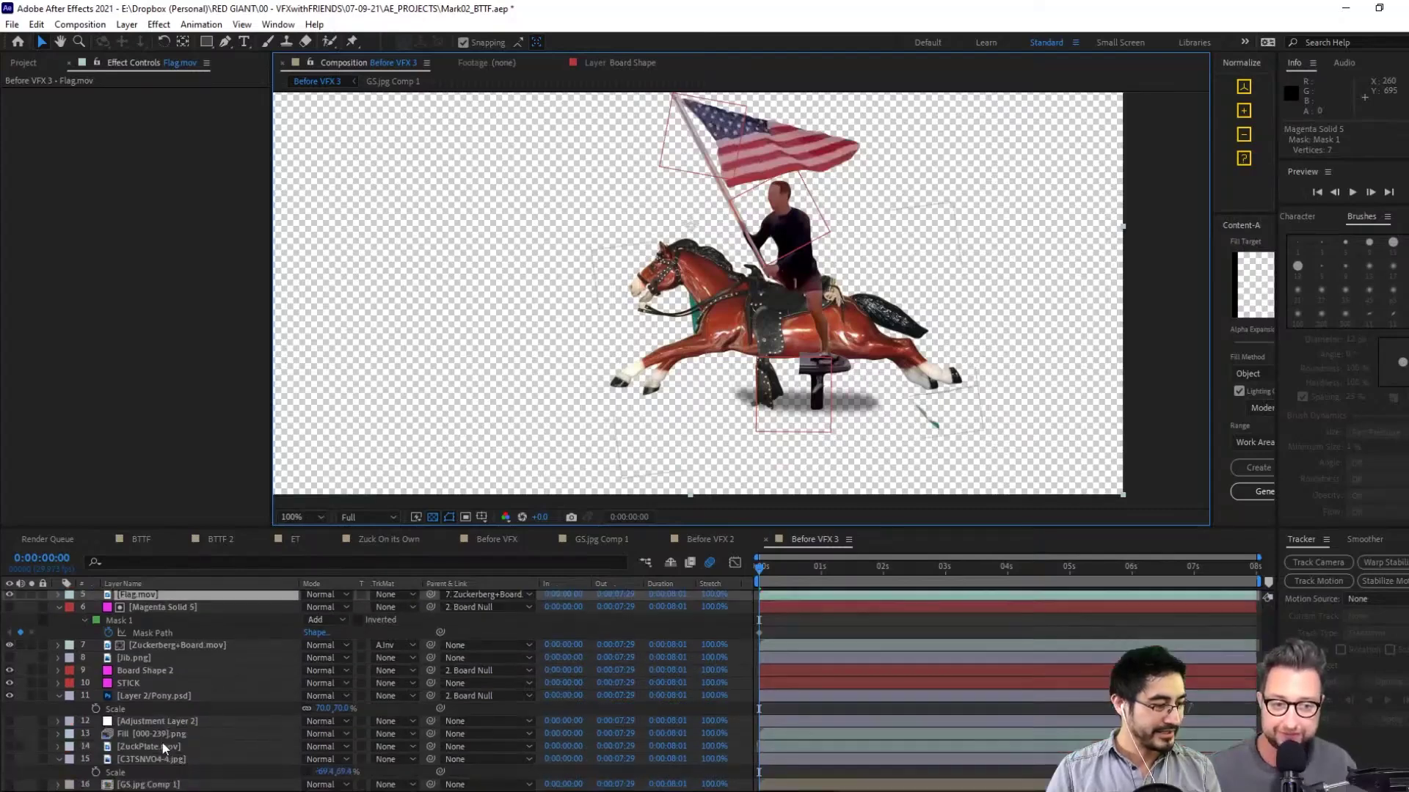
{"action": "scroll", "coordinate": [171, 756], "scroll_direction": "up", "scroll_amount": 3}
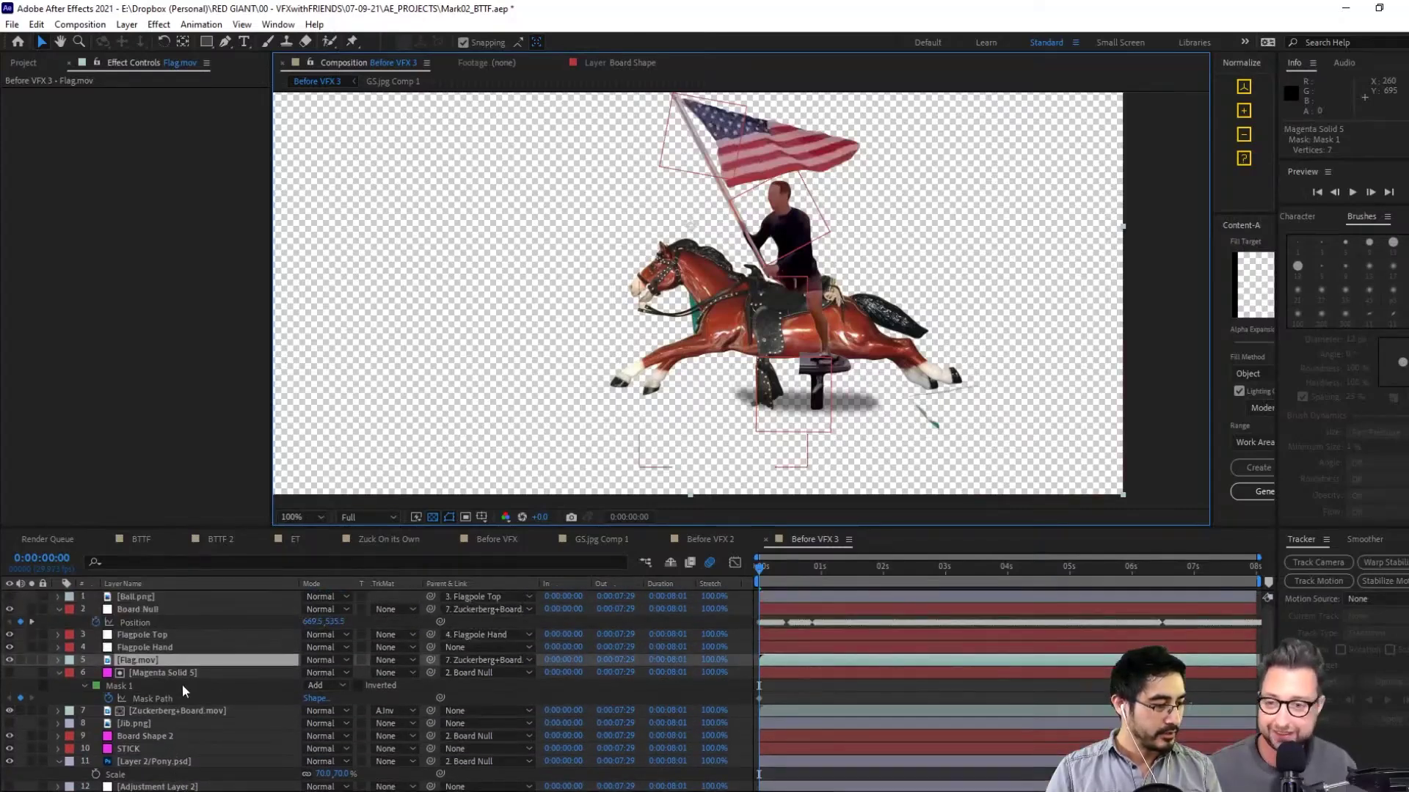
{"action": "scroll", "coordinate": [183, 707], "scroll_direction": "down", "scroll_amount": 2}
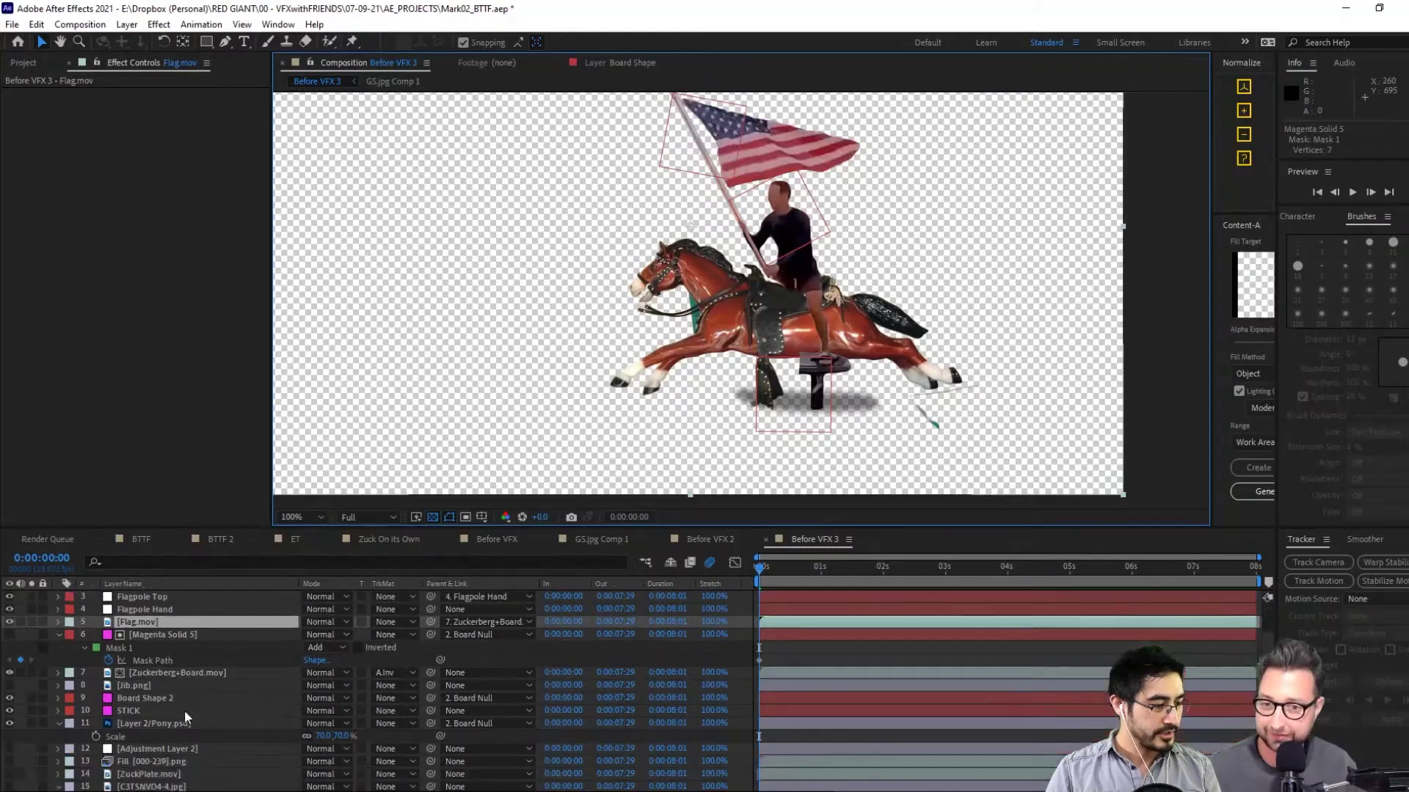
{"action": "left_click", "coordinate": [183, 722]}
{"action": "key", "text": "Return"}
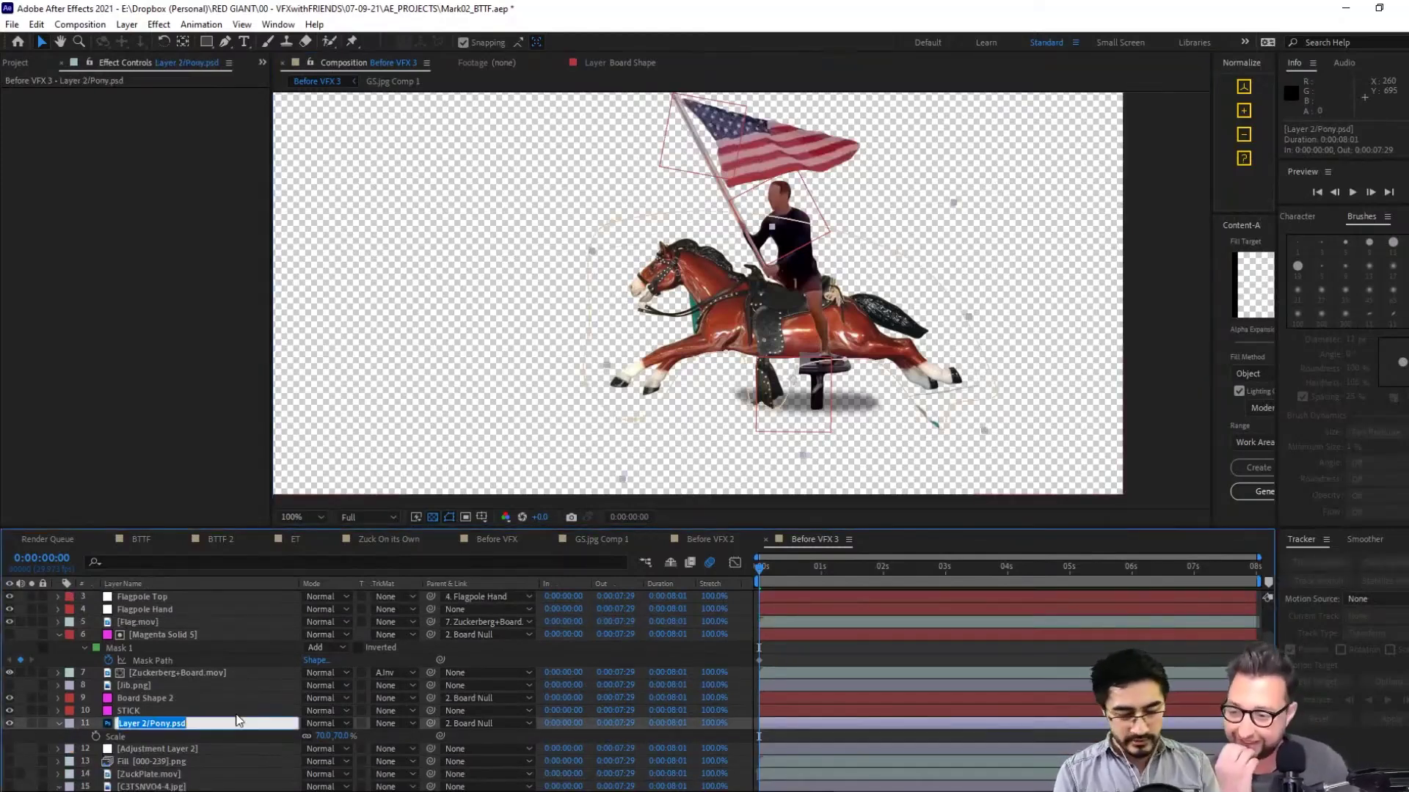
{"action": "type", "text": "PONY"}
{"action": "key", "text": "Return"}
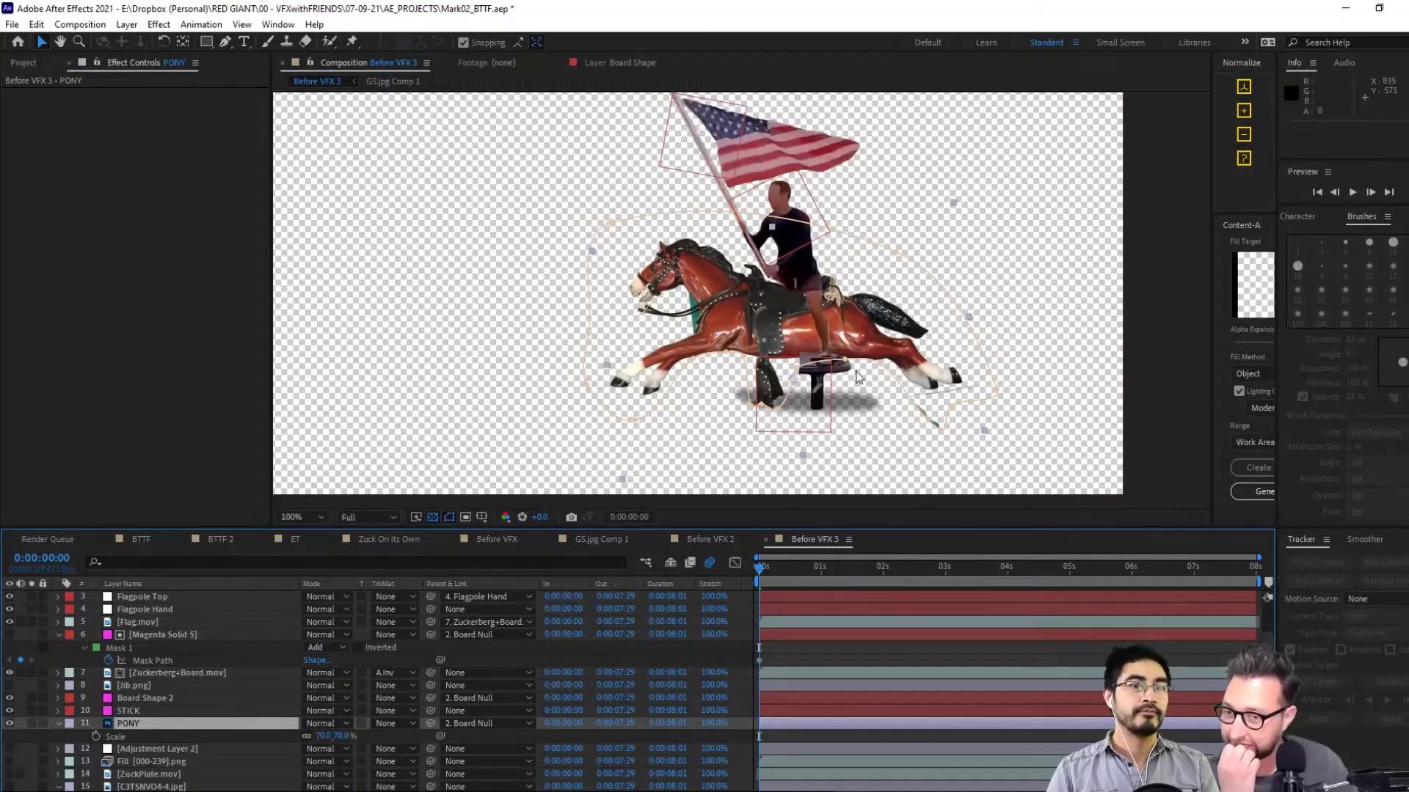
Scale the PONY layer down to about 43.3% and reposition it above the board, under the rider's hips
{"action": "left_click_drag", "start_coordinate": [868, 328], "coordinate": [882, 327]}
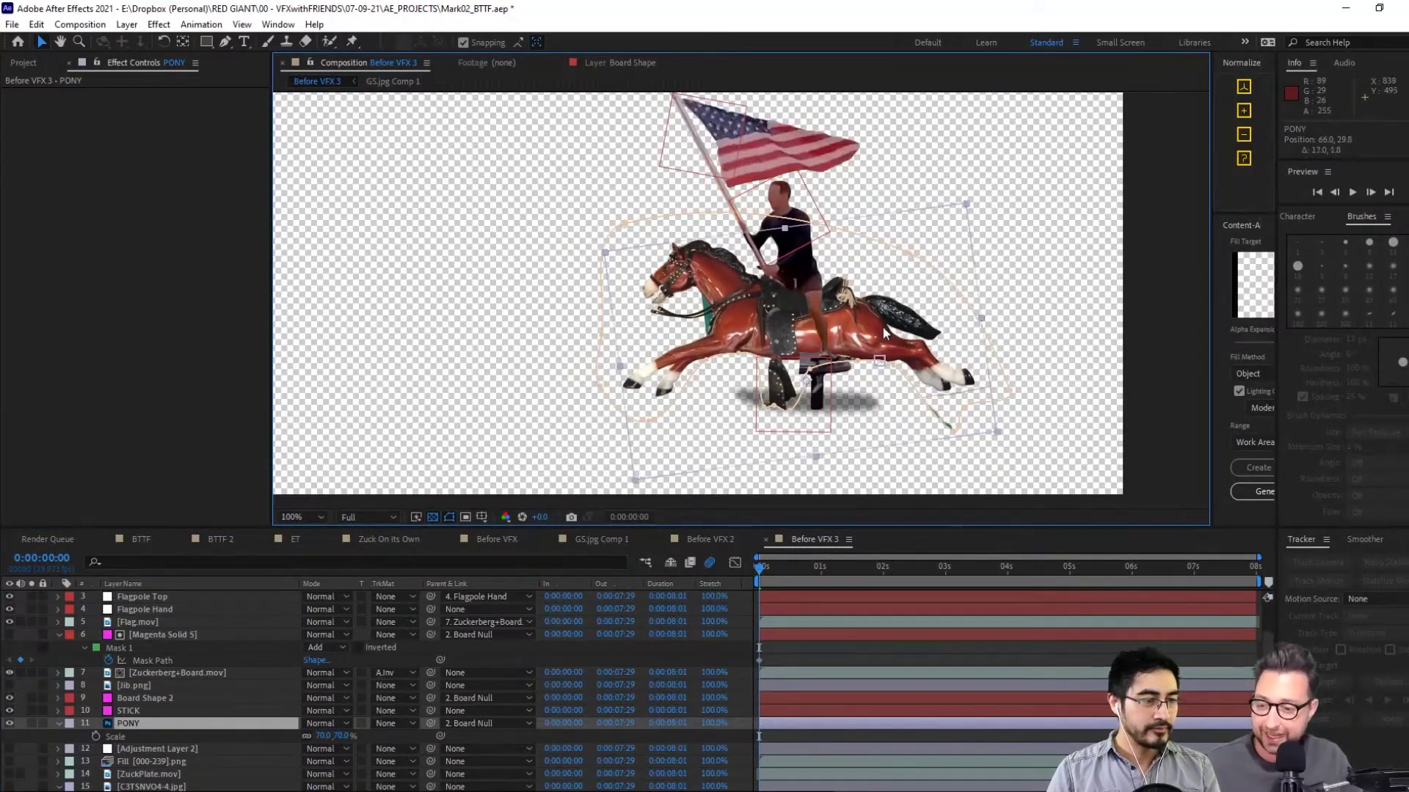
{"action": "key", "text": "Return"}
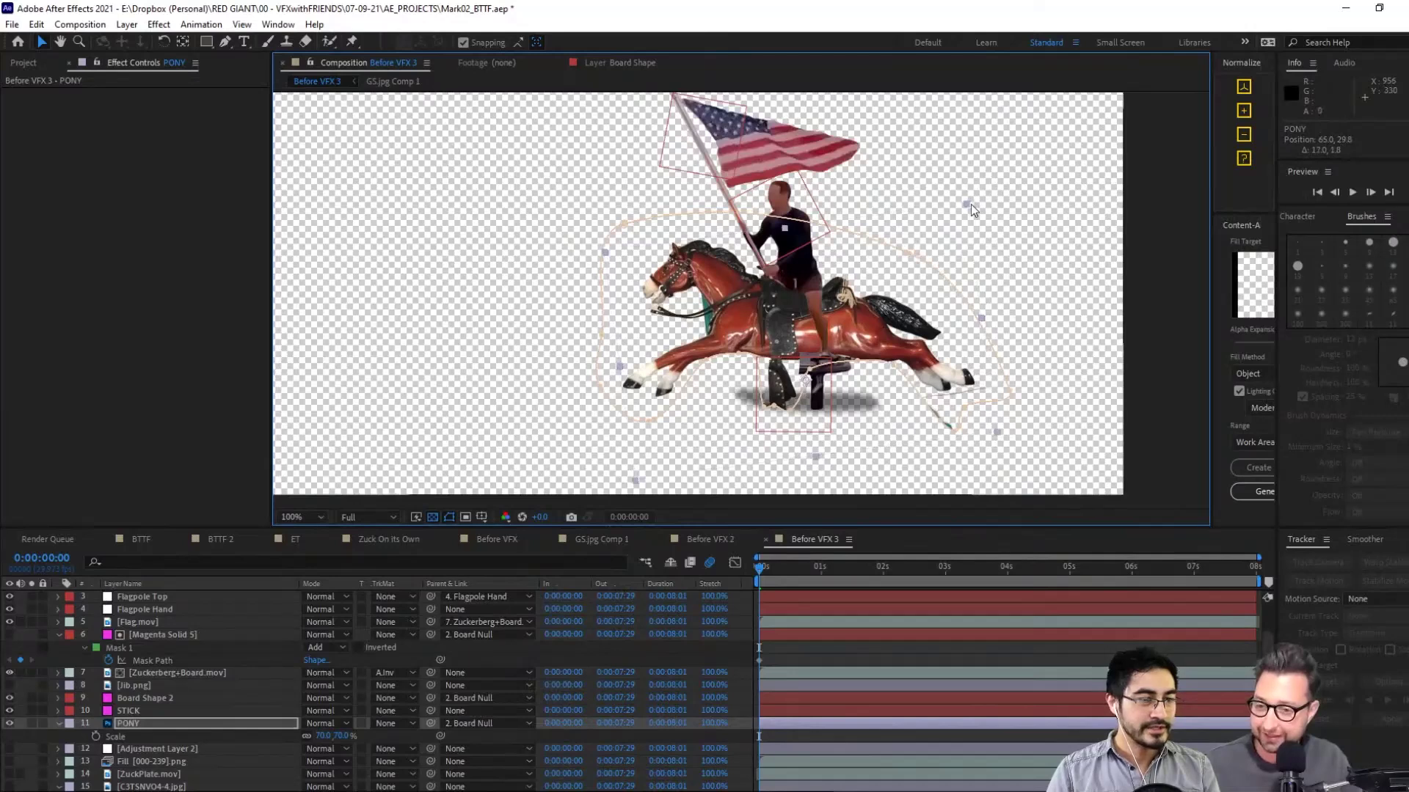
{"action": "left_click_drag", "start_coordinate": [969, 204], "coordinate": [904, 238]}
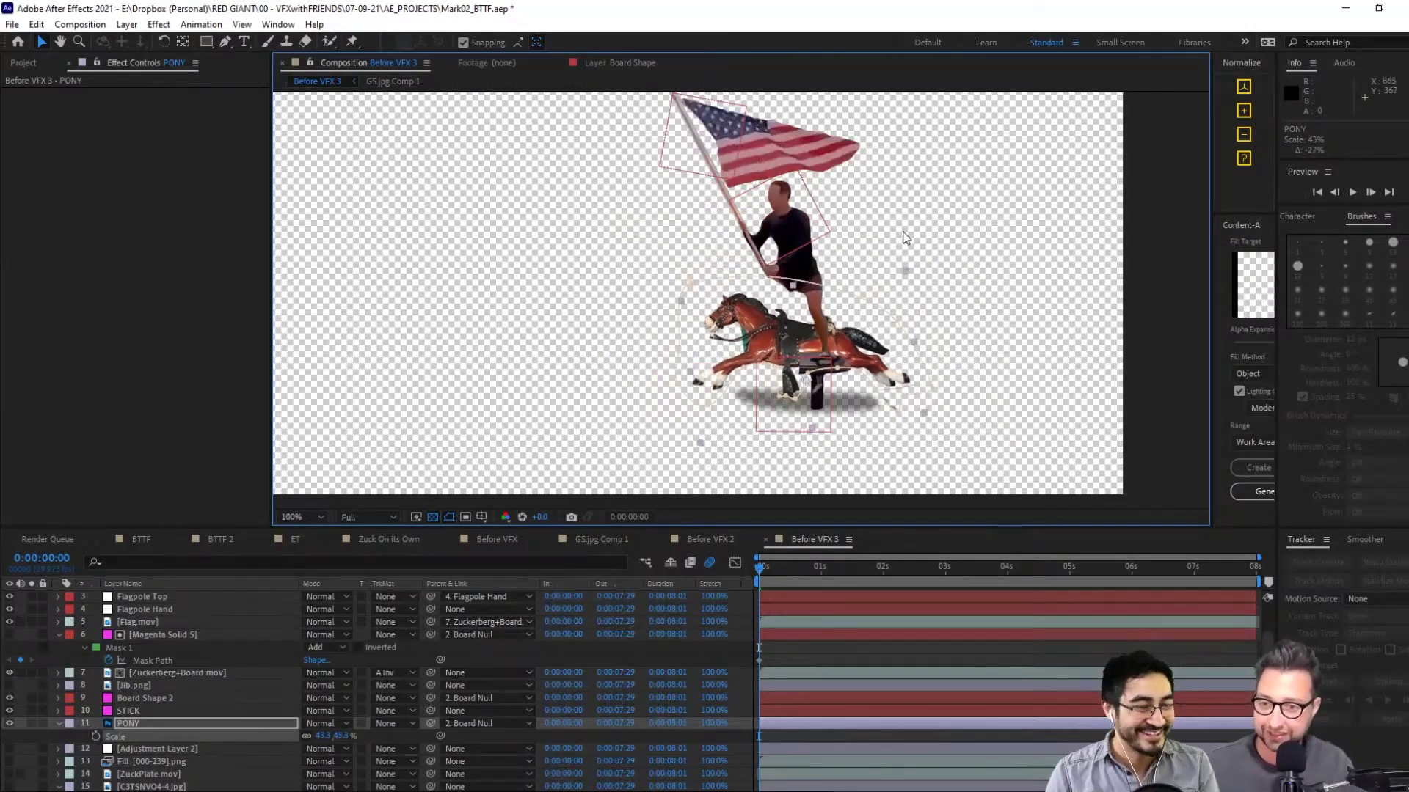
{"action": "left_click_drag", "start_coordinate": [866, 344], "coordinate": [860, 306]}
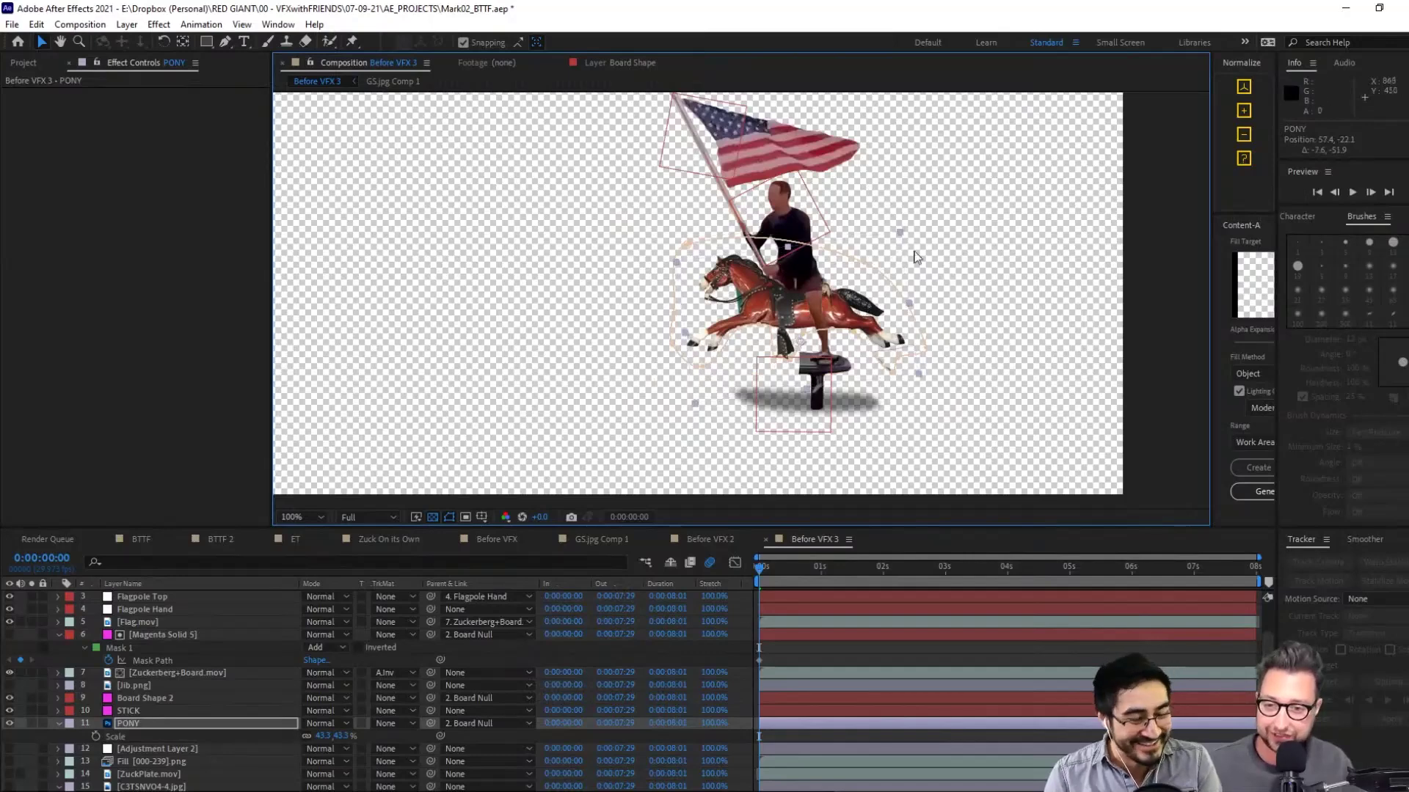
{"action": "scroll", "coordinate": [875, 282], "scroll_direction": "up", "scroll_amount": 2}
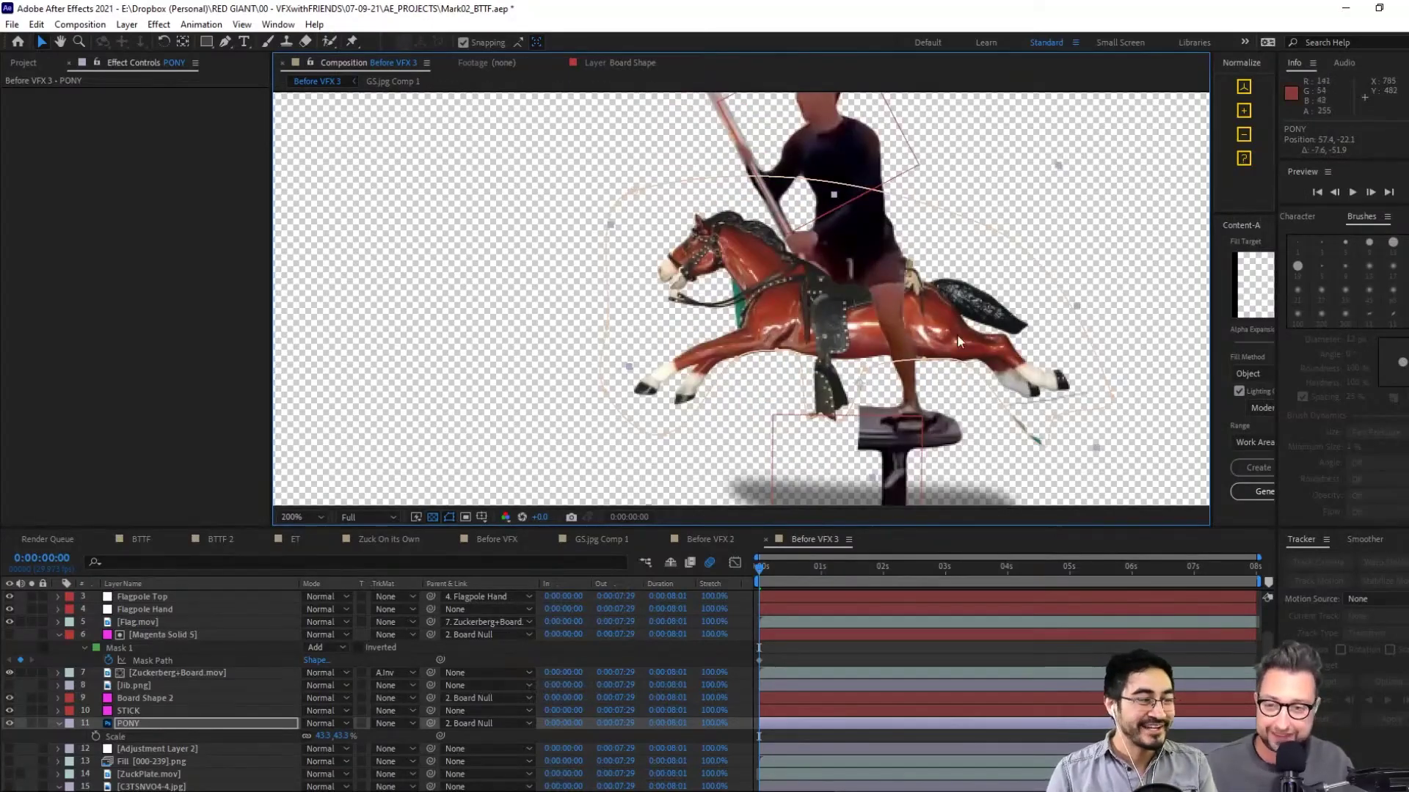
{"action": "left_click_drag", "start_coordinate": [998, 333], "coordinate": [992, 336]}
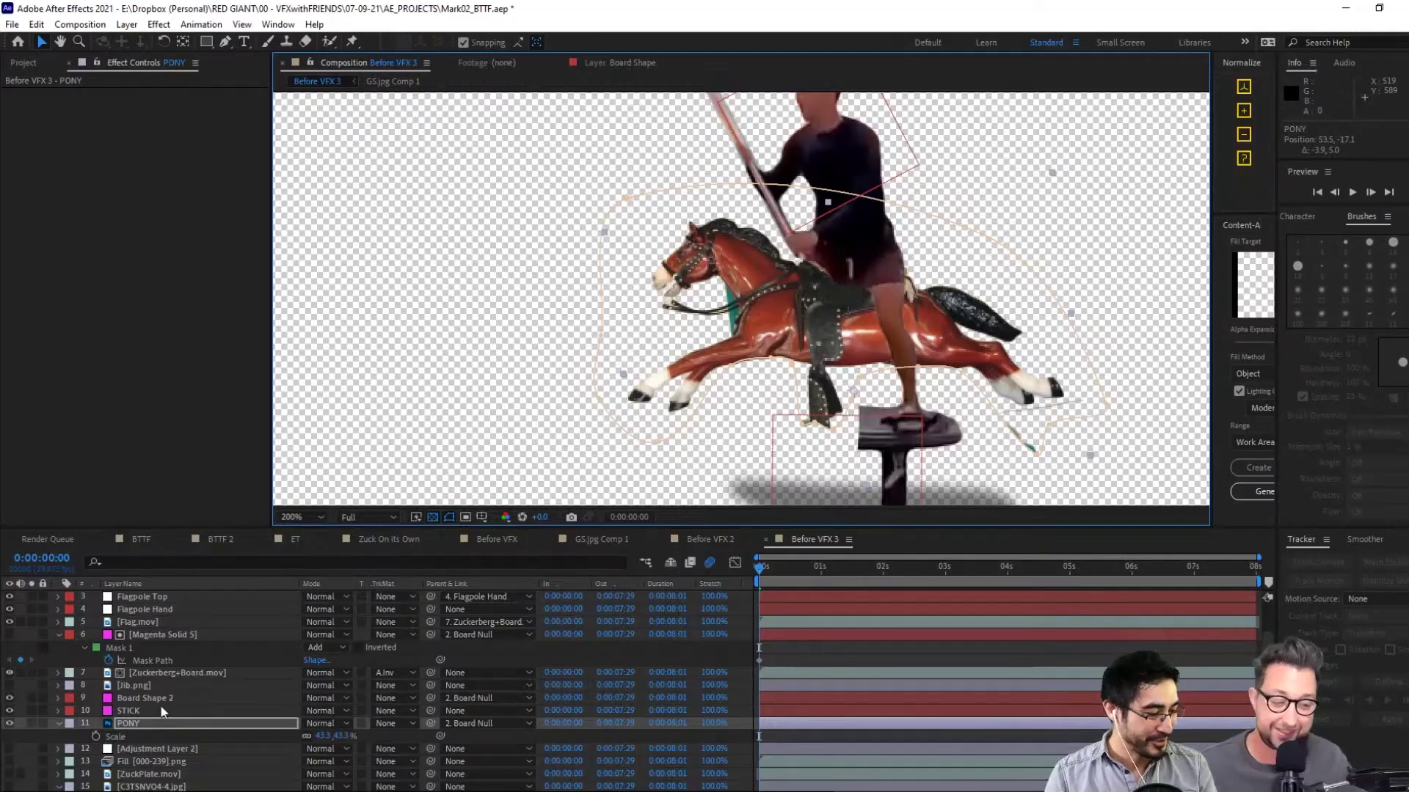
Duplicate Zuckerberg+Board.mov, set the copy to No Track Matte and place it directly below the PONY layer
{"action": "left_click", "coordinate": [233, 674]}
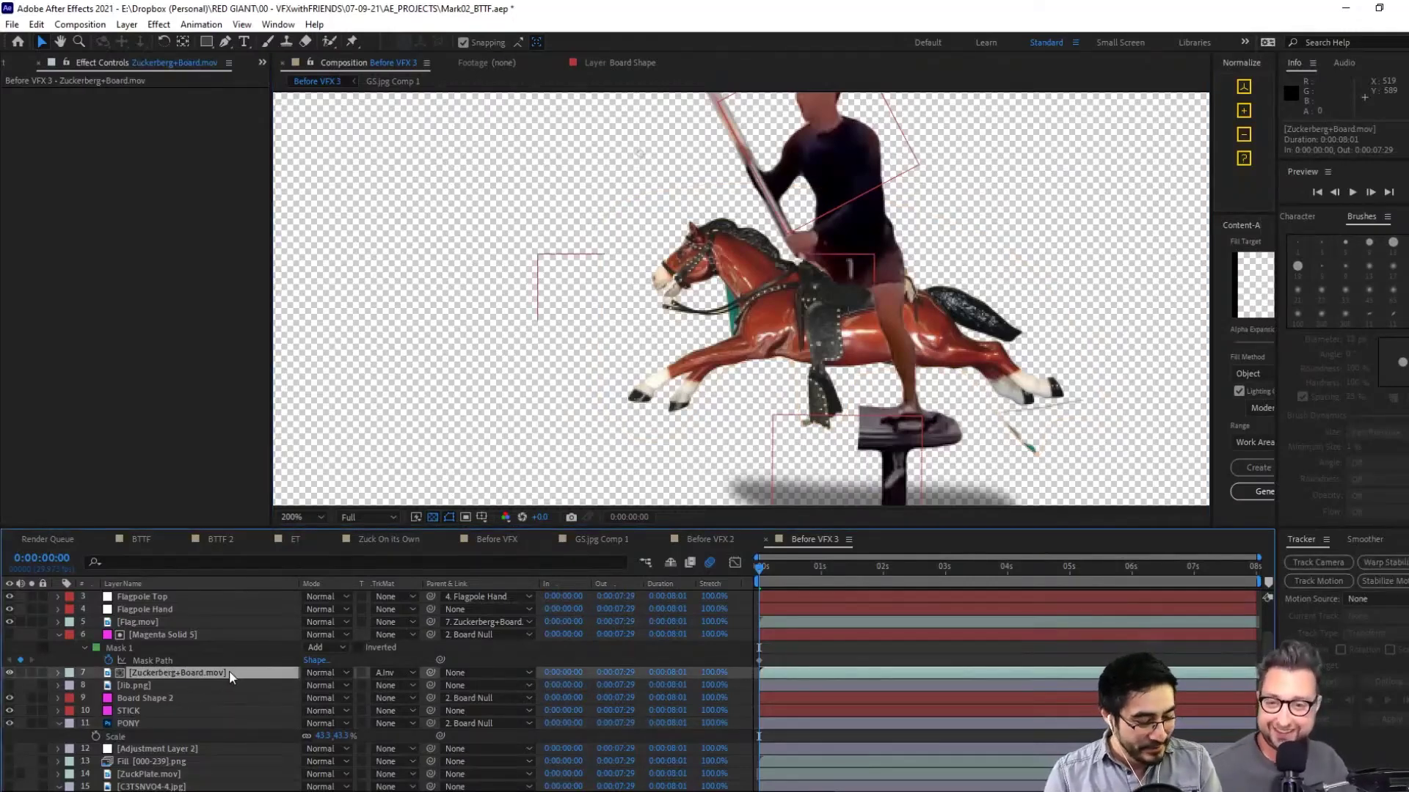
{"action": "key", "text": "ctrl+d"}
{"action": "left_click_drag", "start_coordinate": [226, 661], "coordinate": [253, 631]}
{"action": "left_click", "coordinate": [409, 637]}
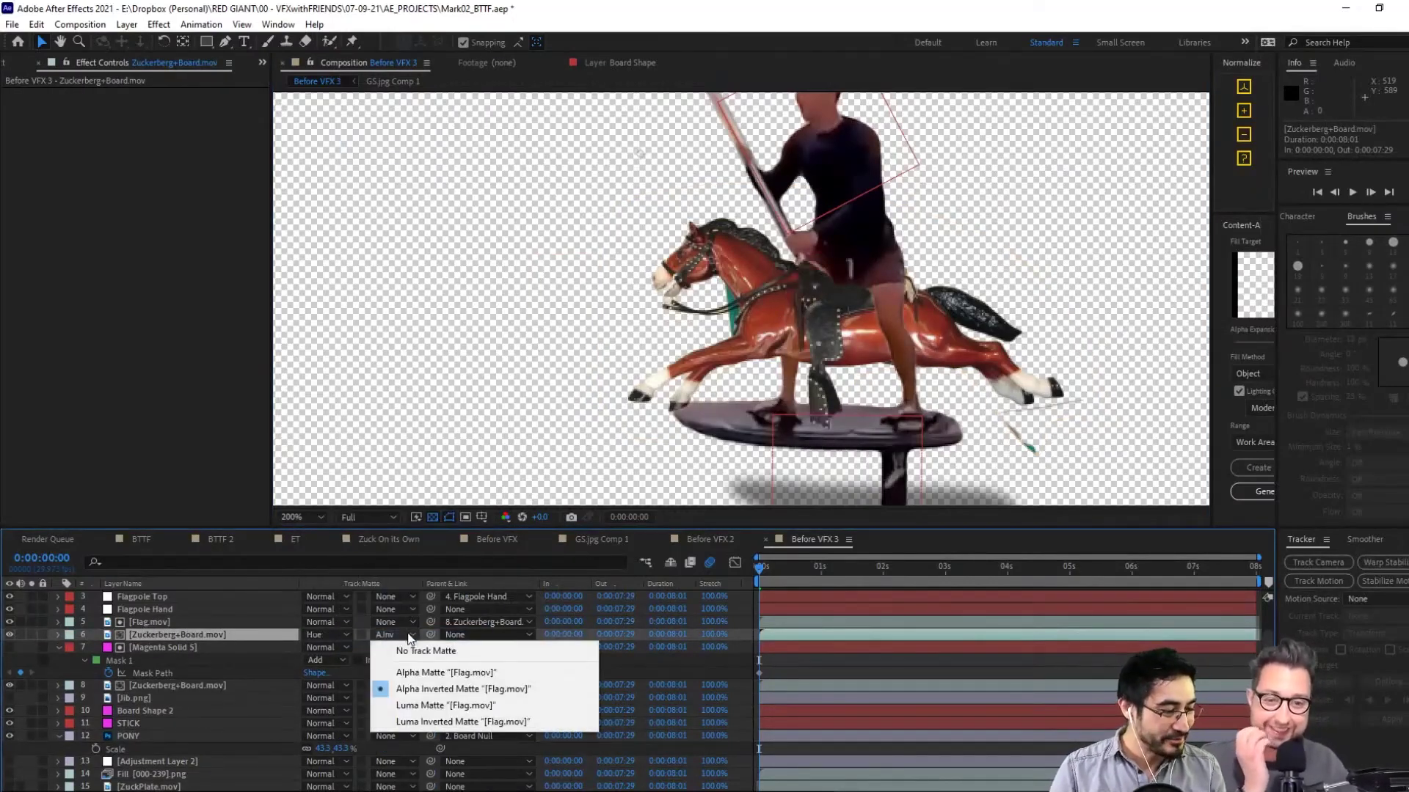
{"action": "left_click", "coordinate": [424, 647]}
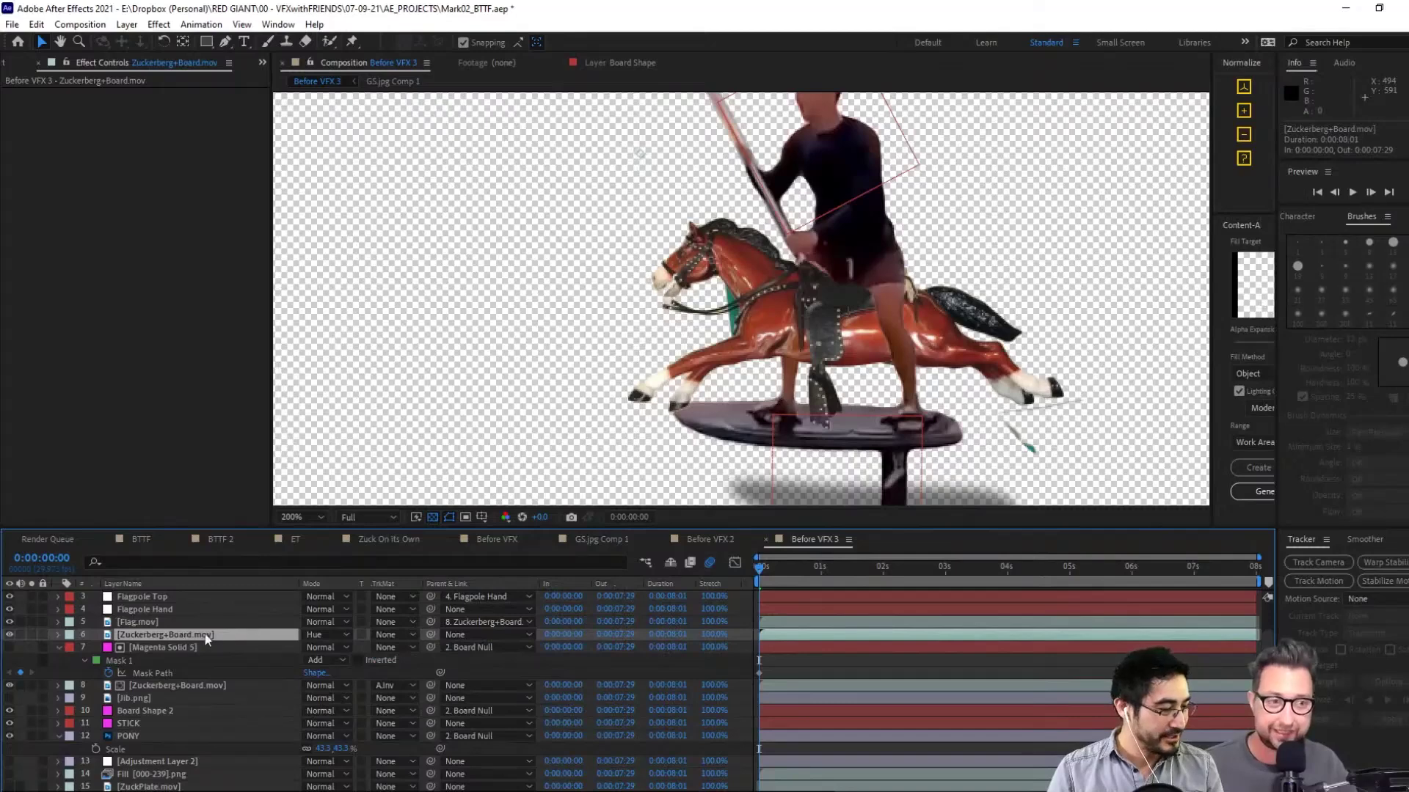
{"action": "left_click_drag", "start_coordinate": [205, 634], "coordinate": [209, 748]}
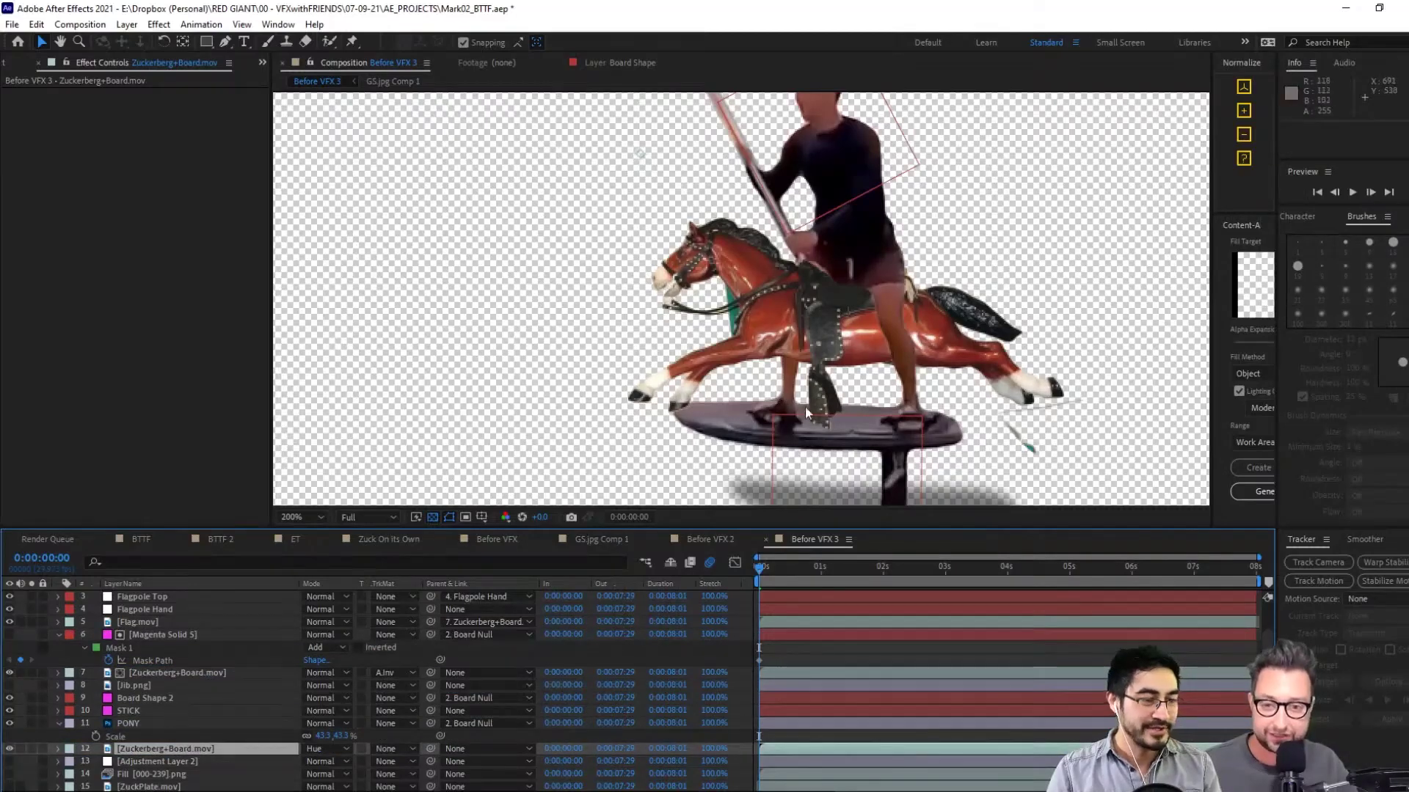
Preview the animation with the whole rider, pony and board in view
{"action": "scroll", "coordinate": [967, 439], "scroll_direction": "down", "scroll_amount": 2}
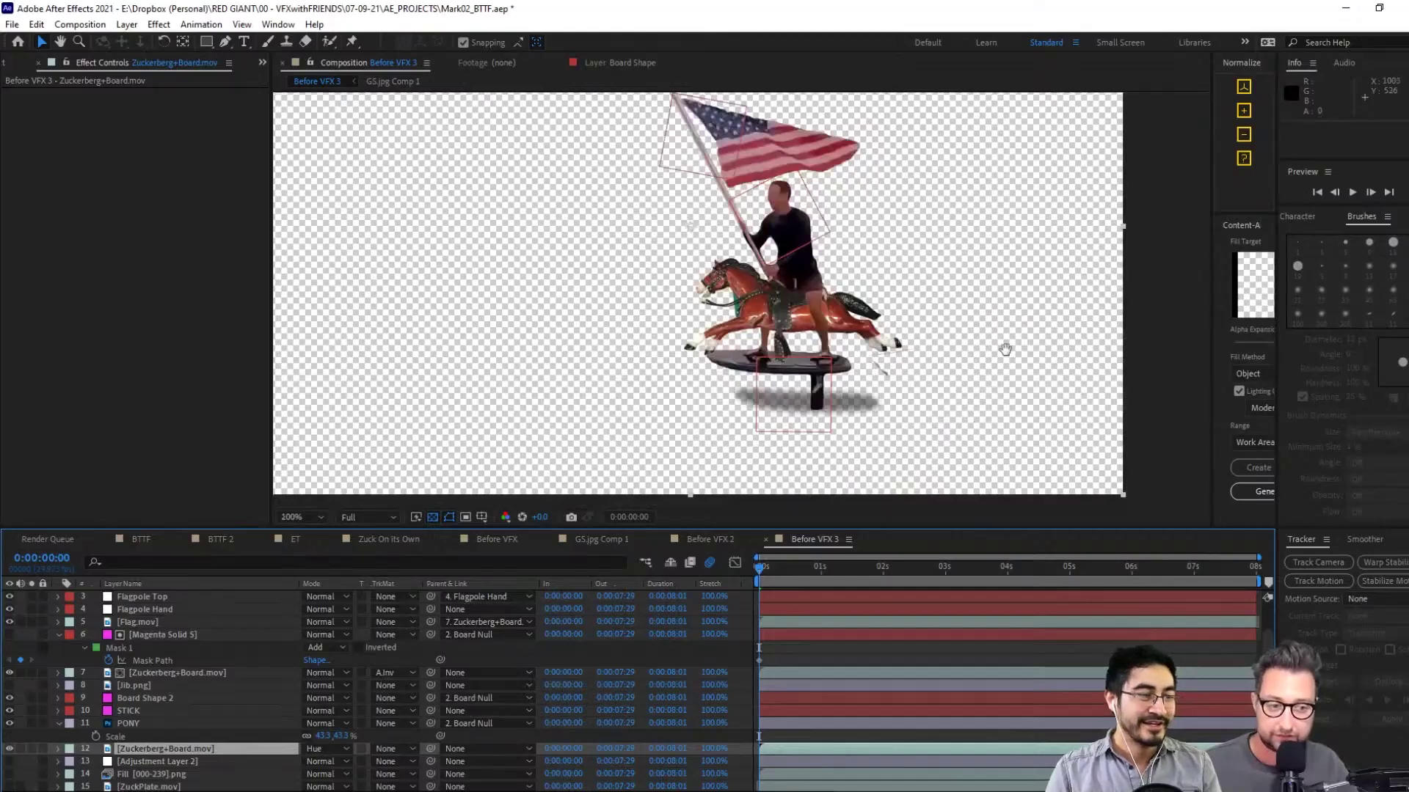
{"action": "left_click_drag", "start_coordinate": [1005, 349], "coordinate": [921, 366]}
{"action": "key", "text": "v"}
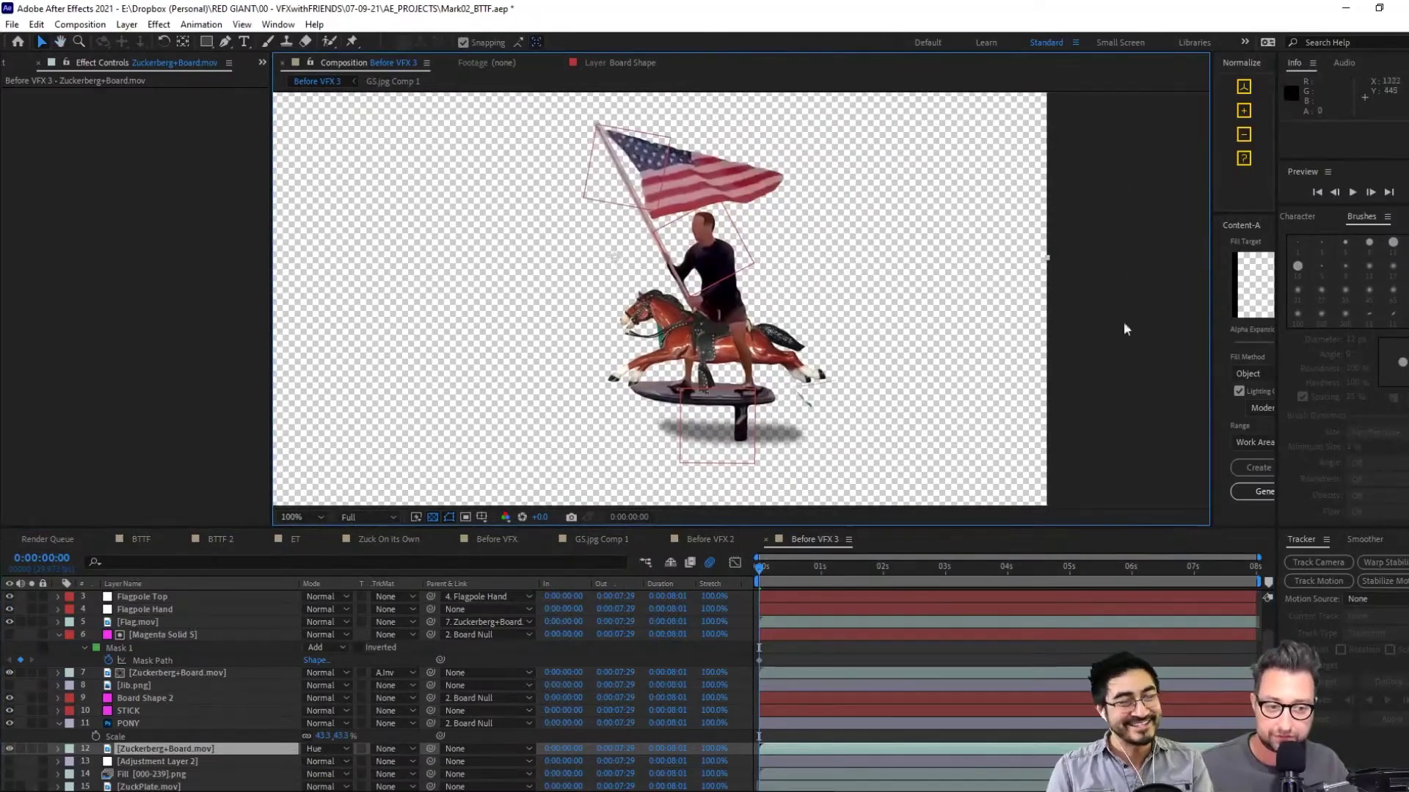
{"action": "left_click", "coordinate": [1354, 191]}
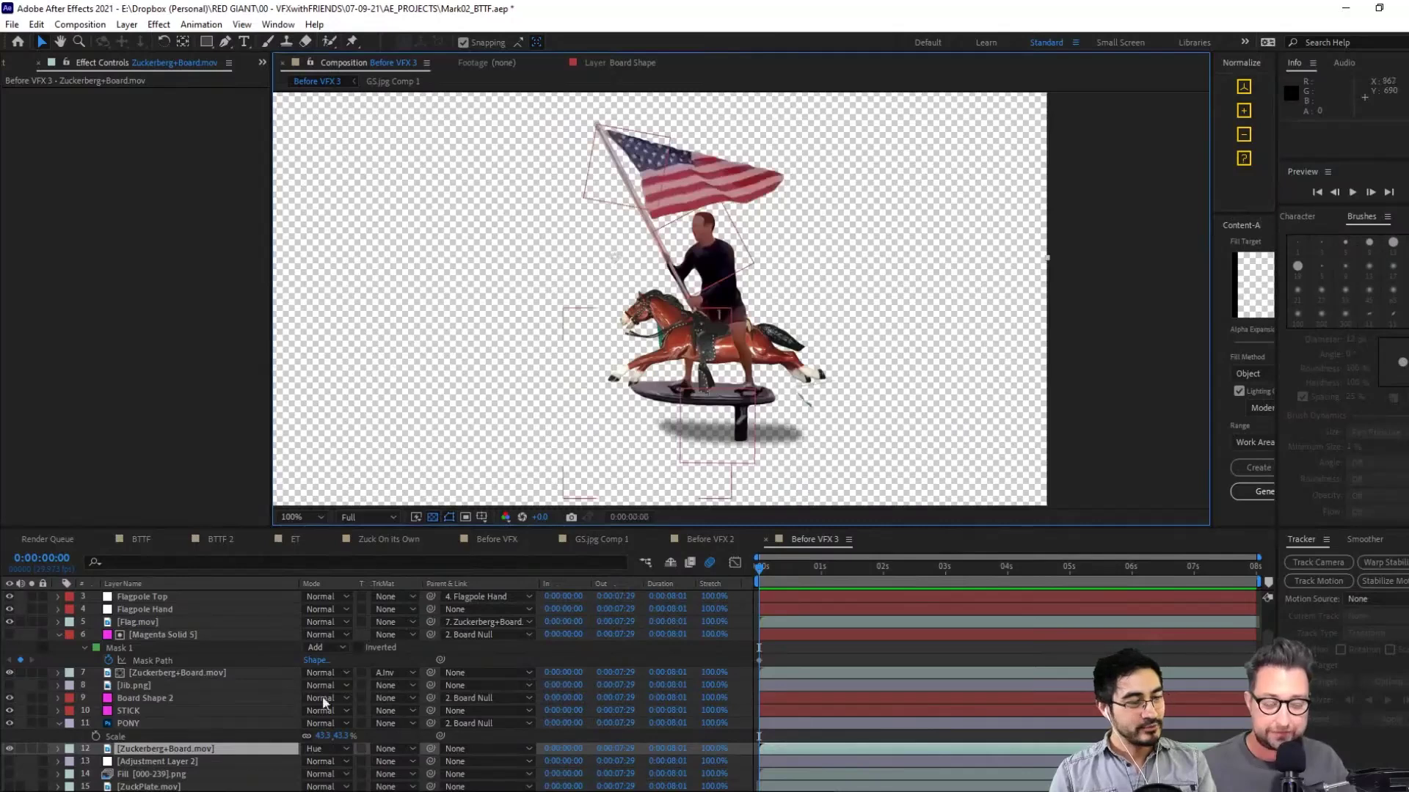
Reveal the Scale property of Board Null and remove its Scale keyframes
{"action": "left_click", "coordinate": [127, 636]}
{"action": "scroll", "coordinate": [163, 693], "scroll_direction": "up", "scroll_amount": 2}
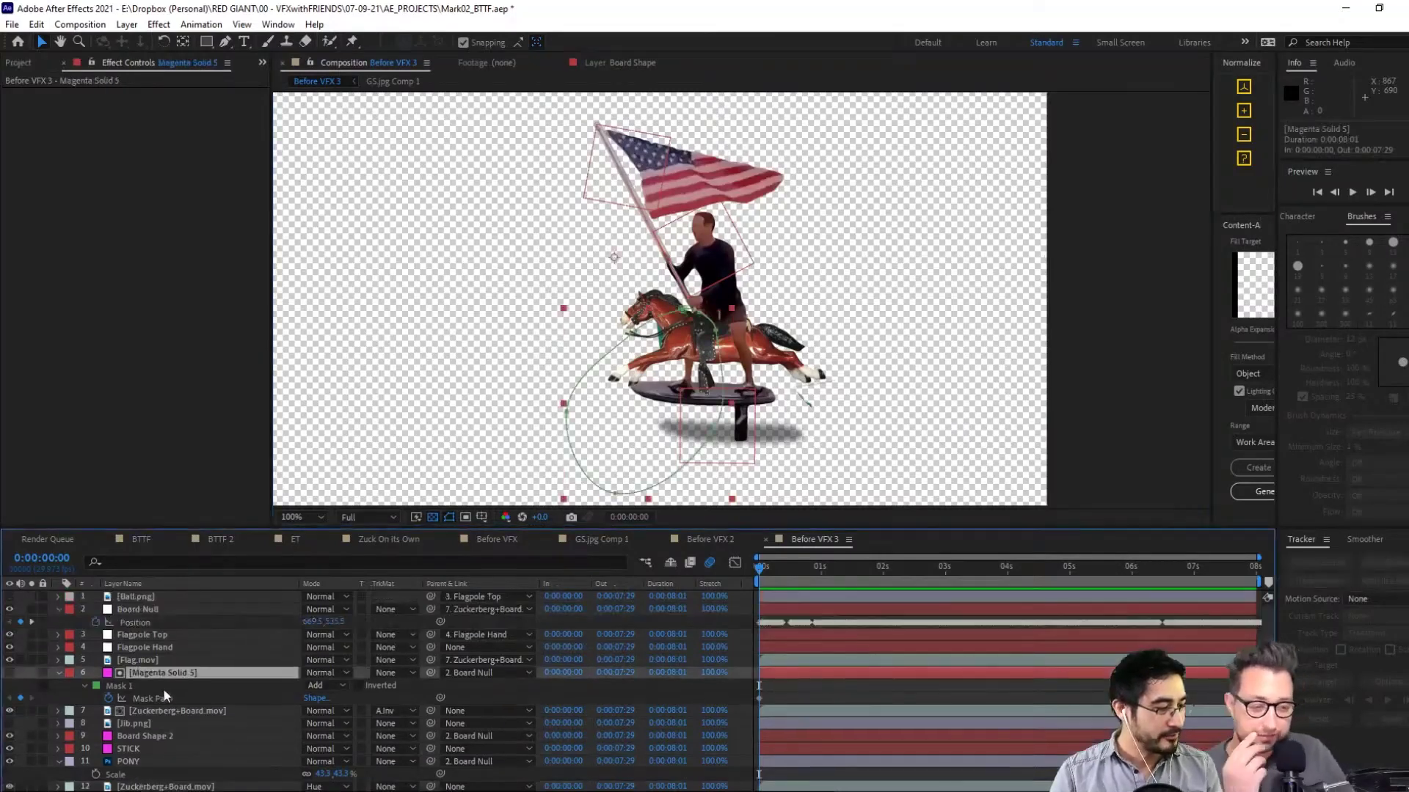
{"action": "left_click", "coordinate": [164, 645]}
{"action": "left_click", "coordinate": [160, 611]}
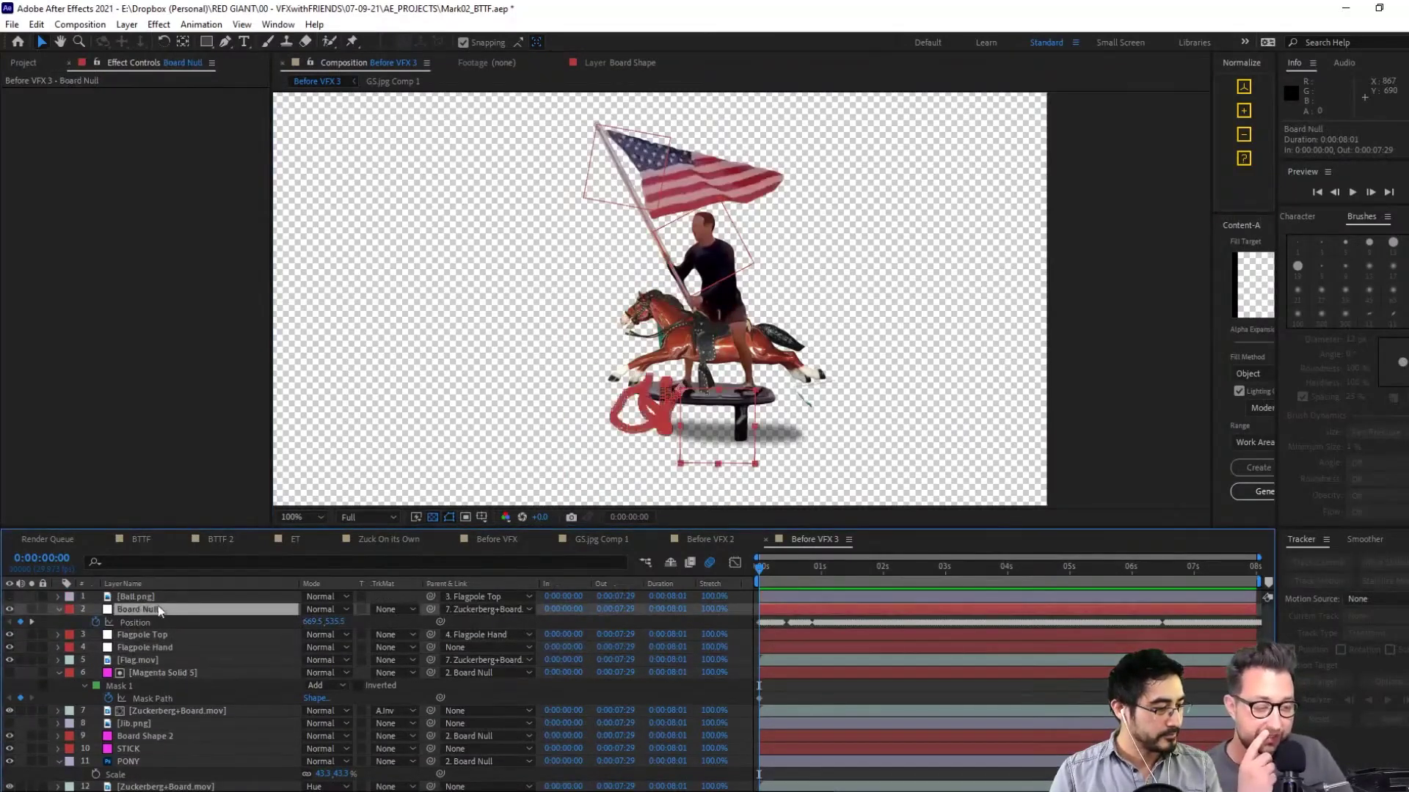
{"action": "key", "text": "s"}
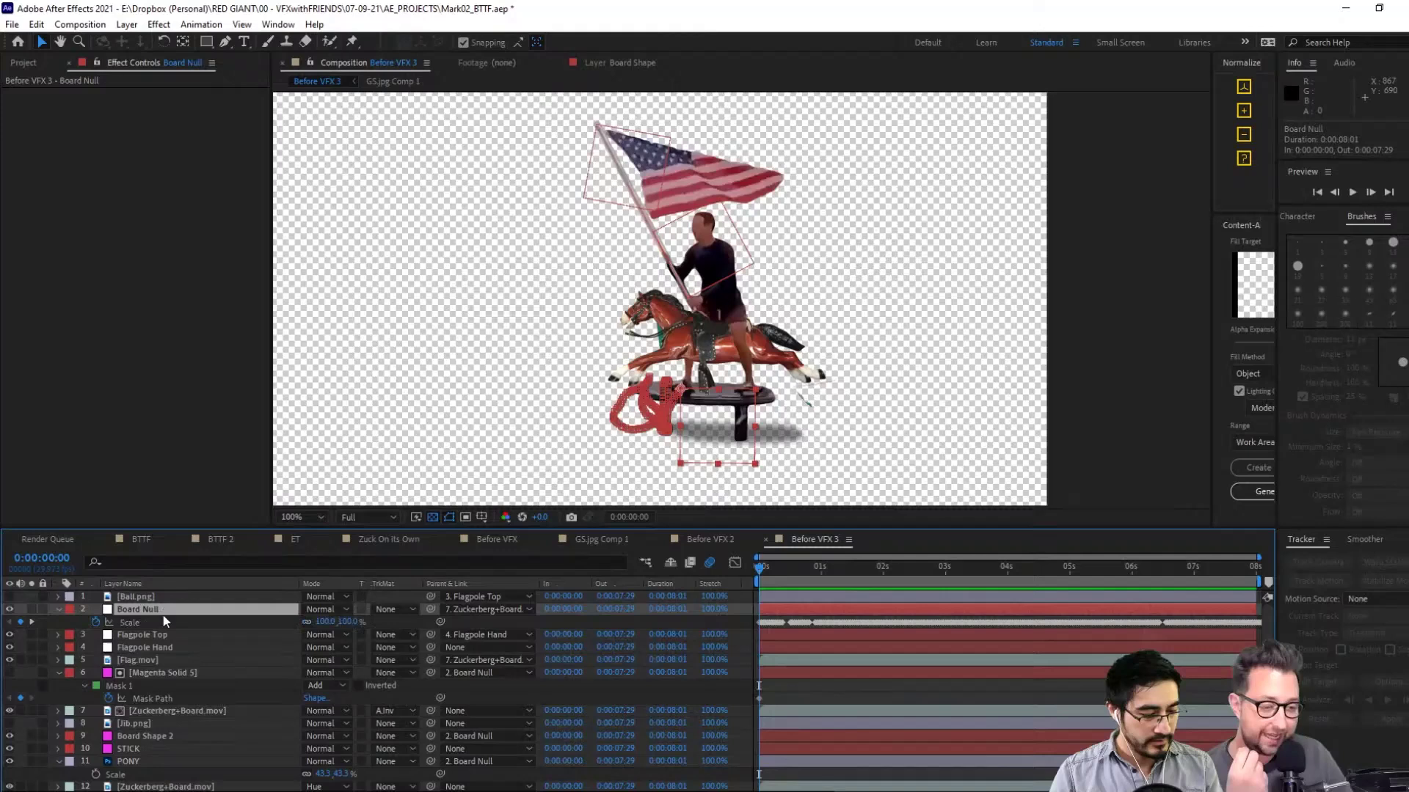
{"action": "left_click", "coordinate": [96, 622]}
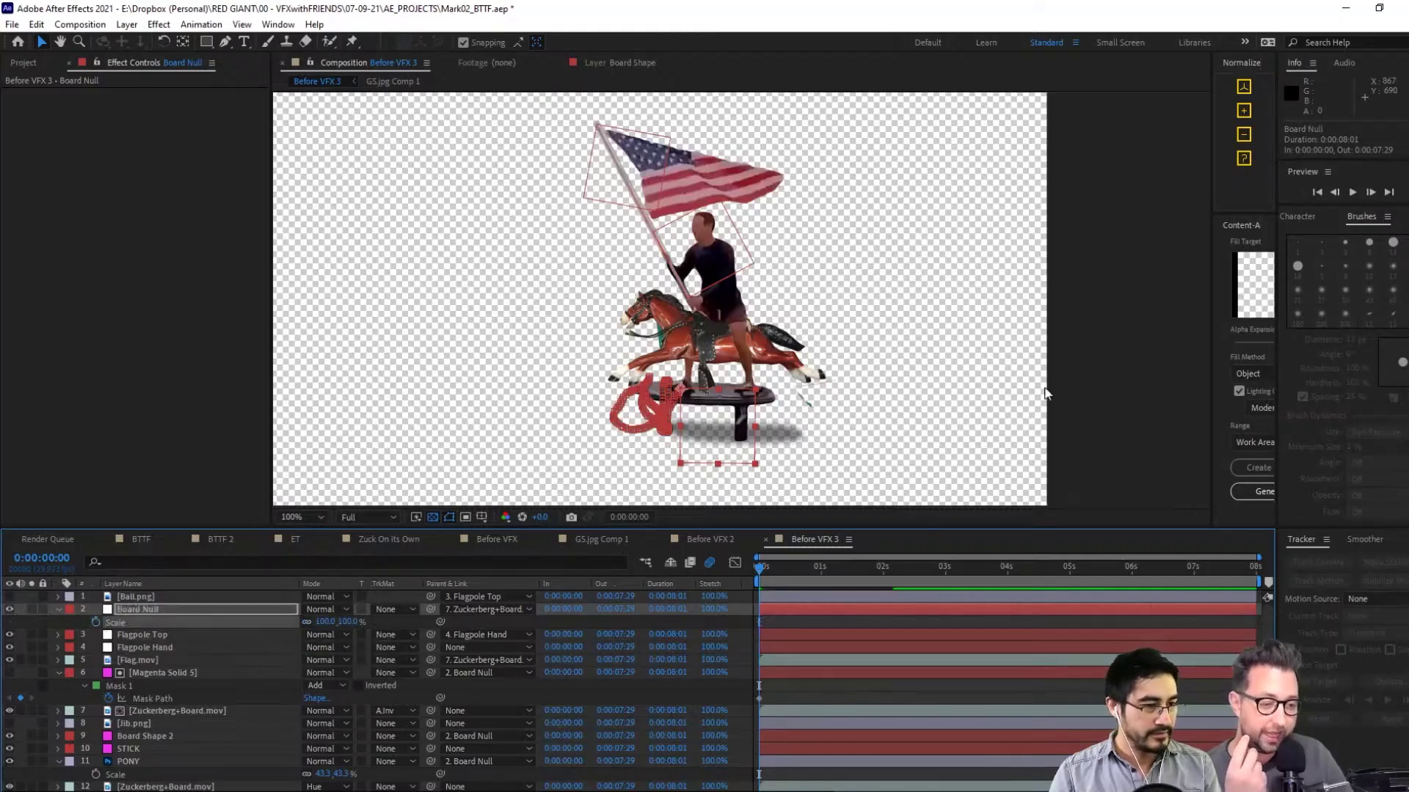
Play back the composition and go to its last frame at 0:00:07:29 to inspect the rider and pony
{"action": "left_click", "coordinate": [1351, 191]}
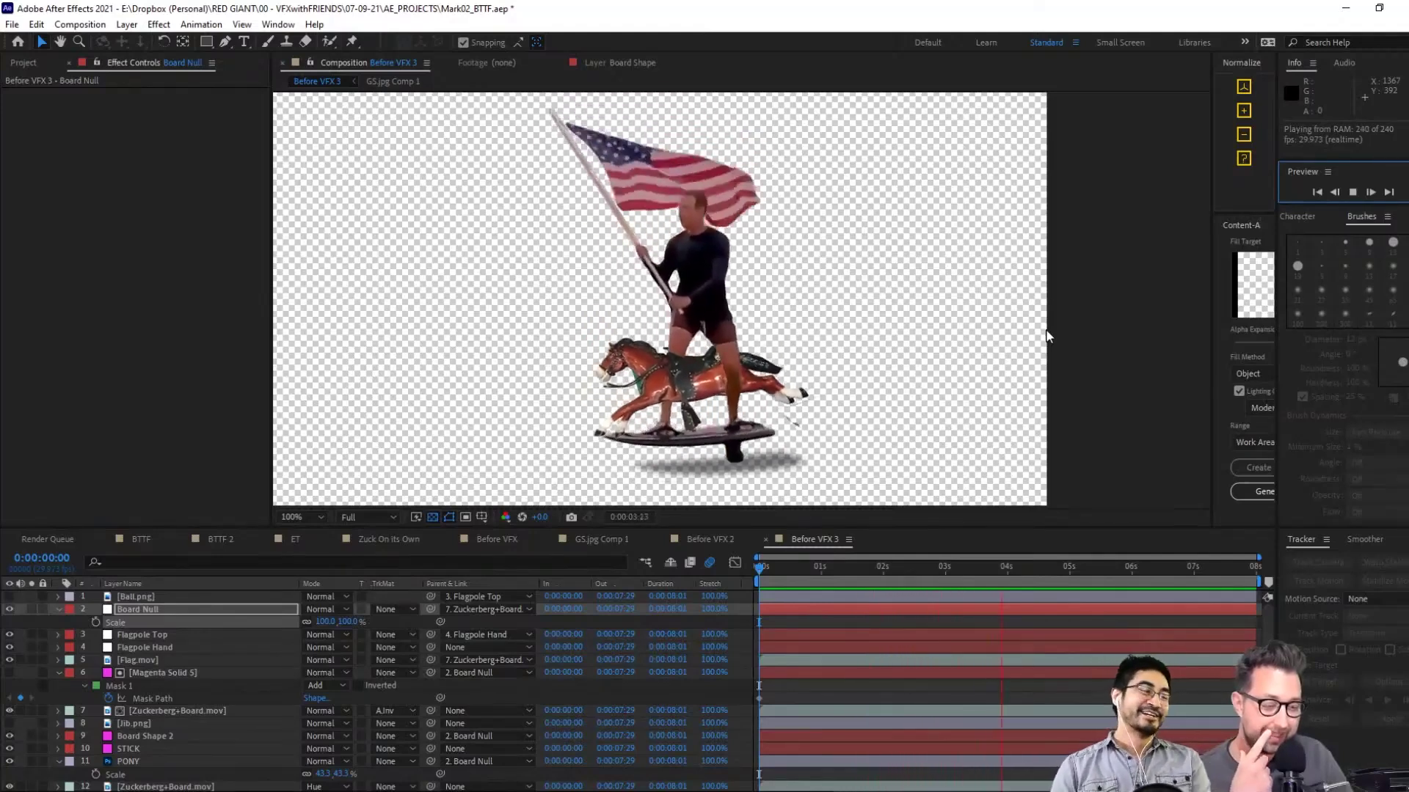
{"action": "left_click", "coordinate": [1103, 328]}
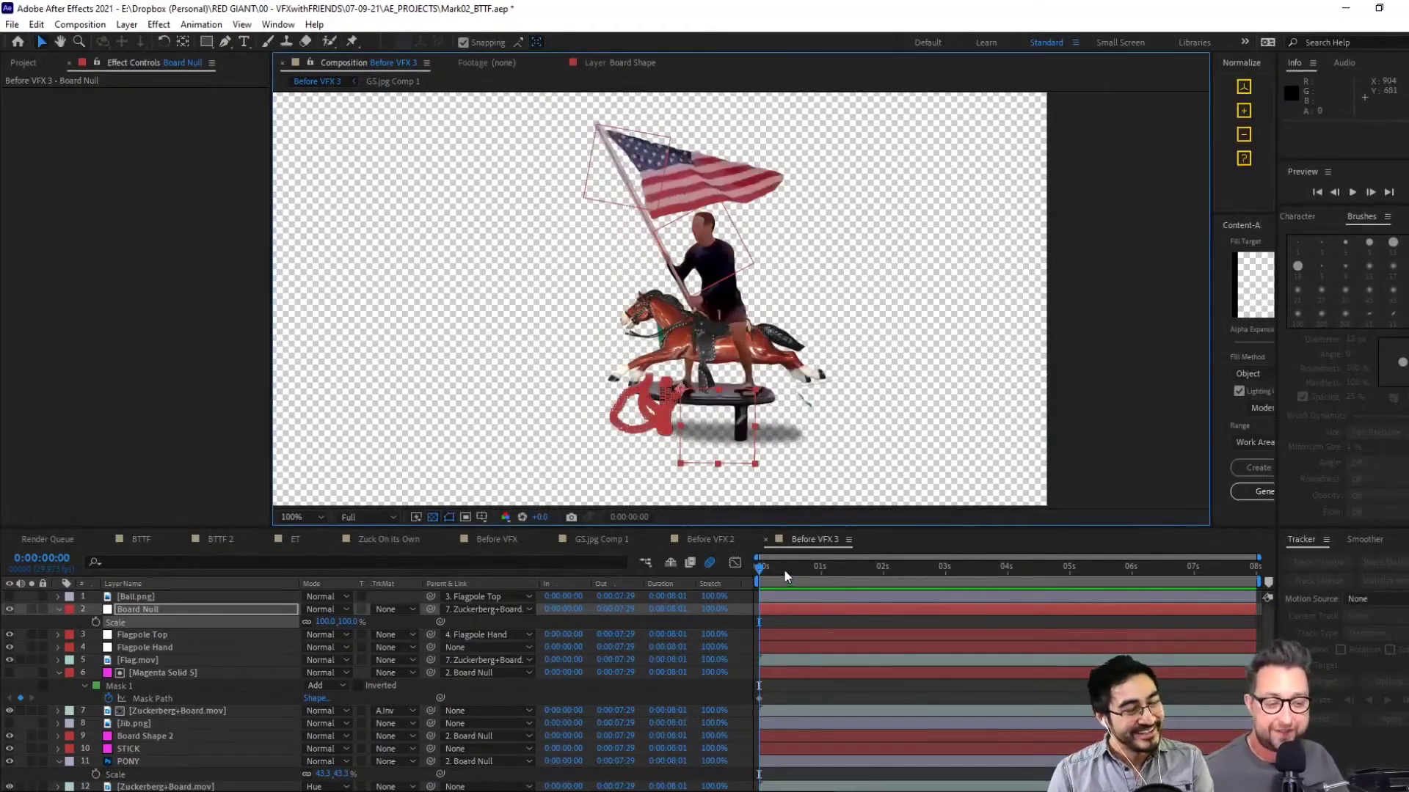
{"action": "left_click_drag", "start_coordinate": [788, 567], "coordinate": [539, 615]}
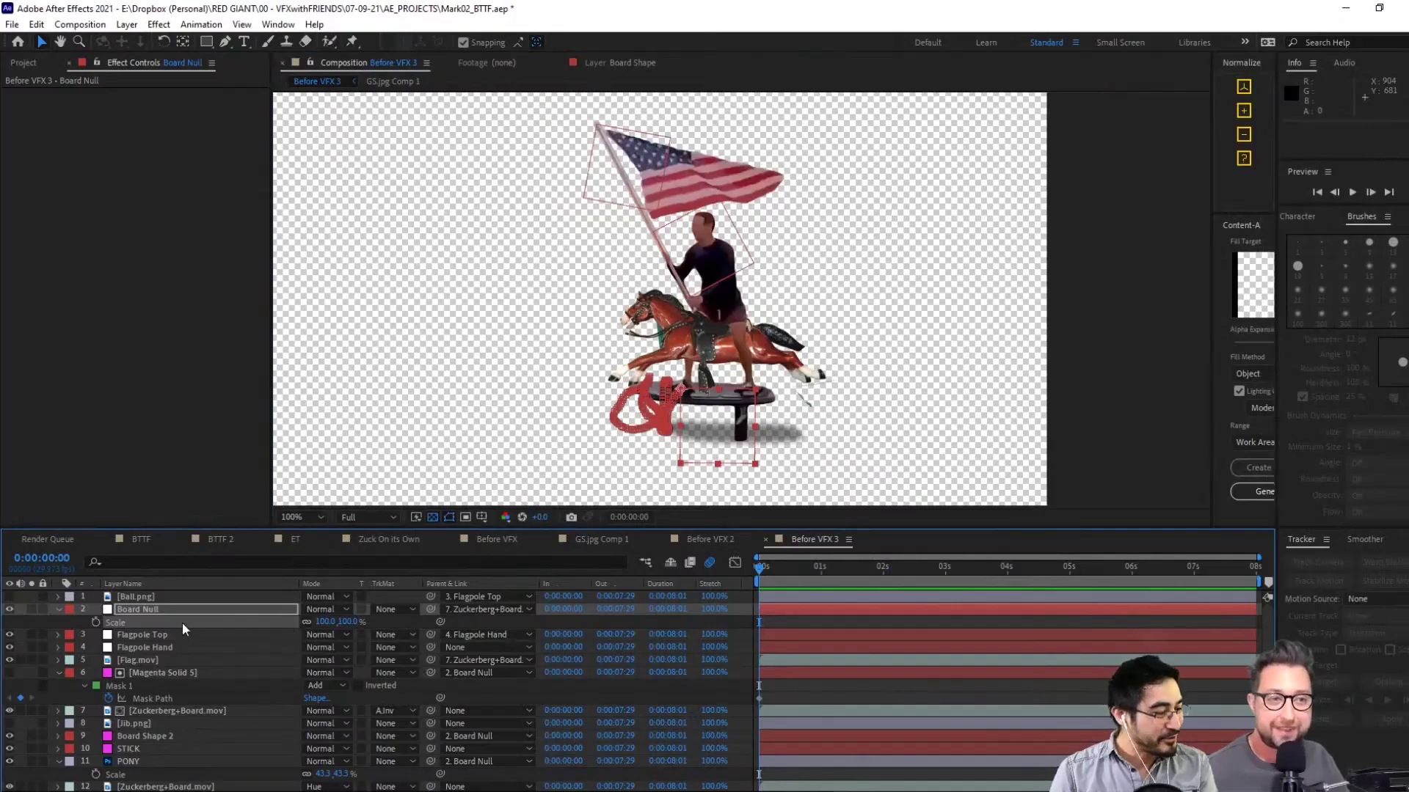
{"action": "left_click", "coordinate": [169, 608]}
{"action": "left_click_drag", "start_coordinate": [773, 572], "coordinate": [1310, 578]}
{"action": "left_click", "coordinate": [779, 314]}
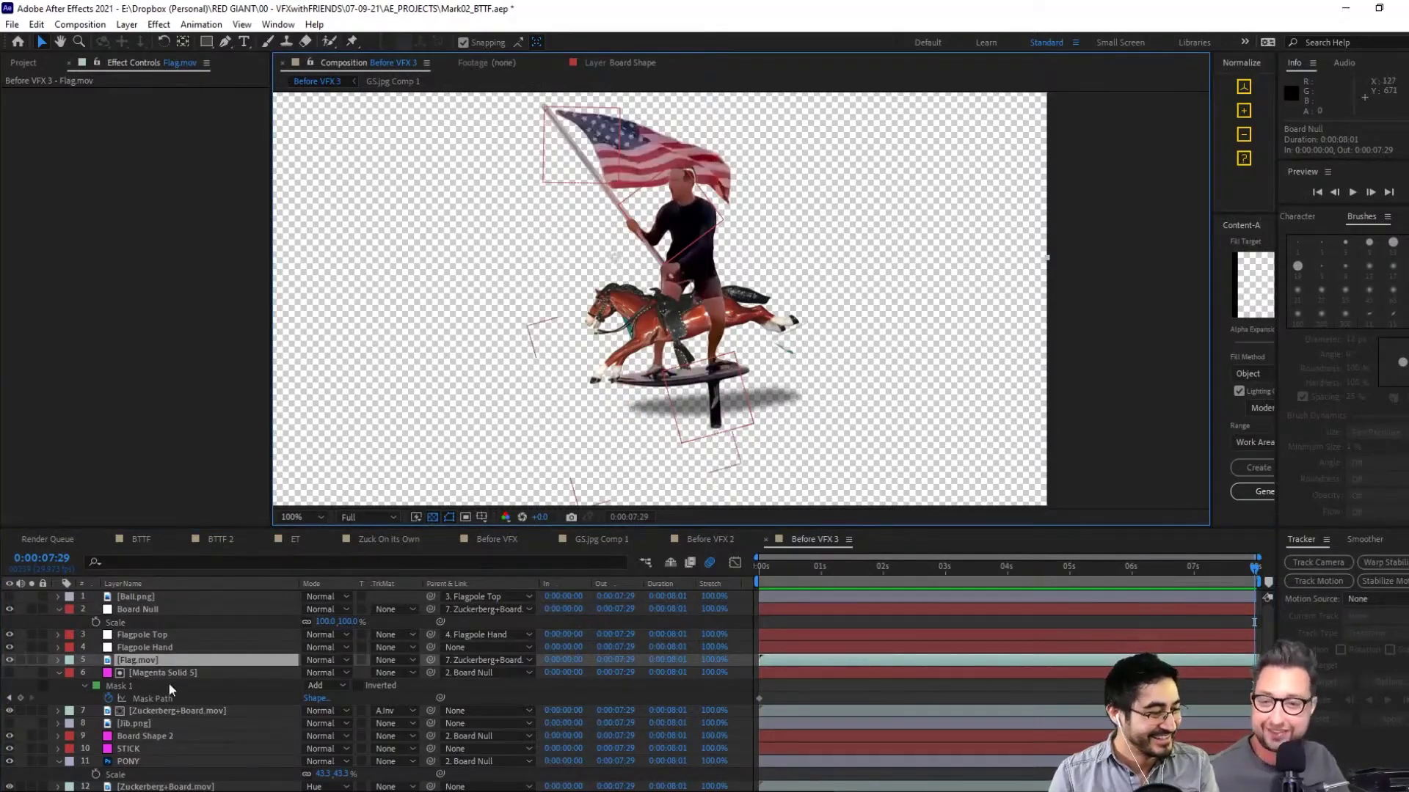
Hide the upper, matted Zuckerberg+Board.mov layer to check the pony against the unmatted copy
{"action": "left_click", "coordinate": [176, 710]}
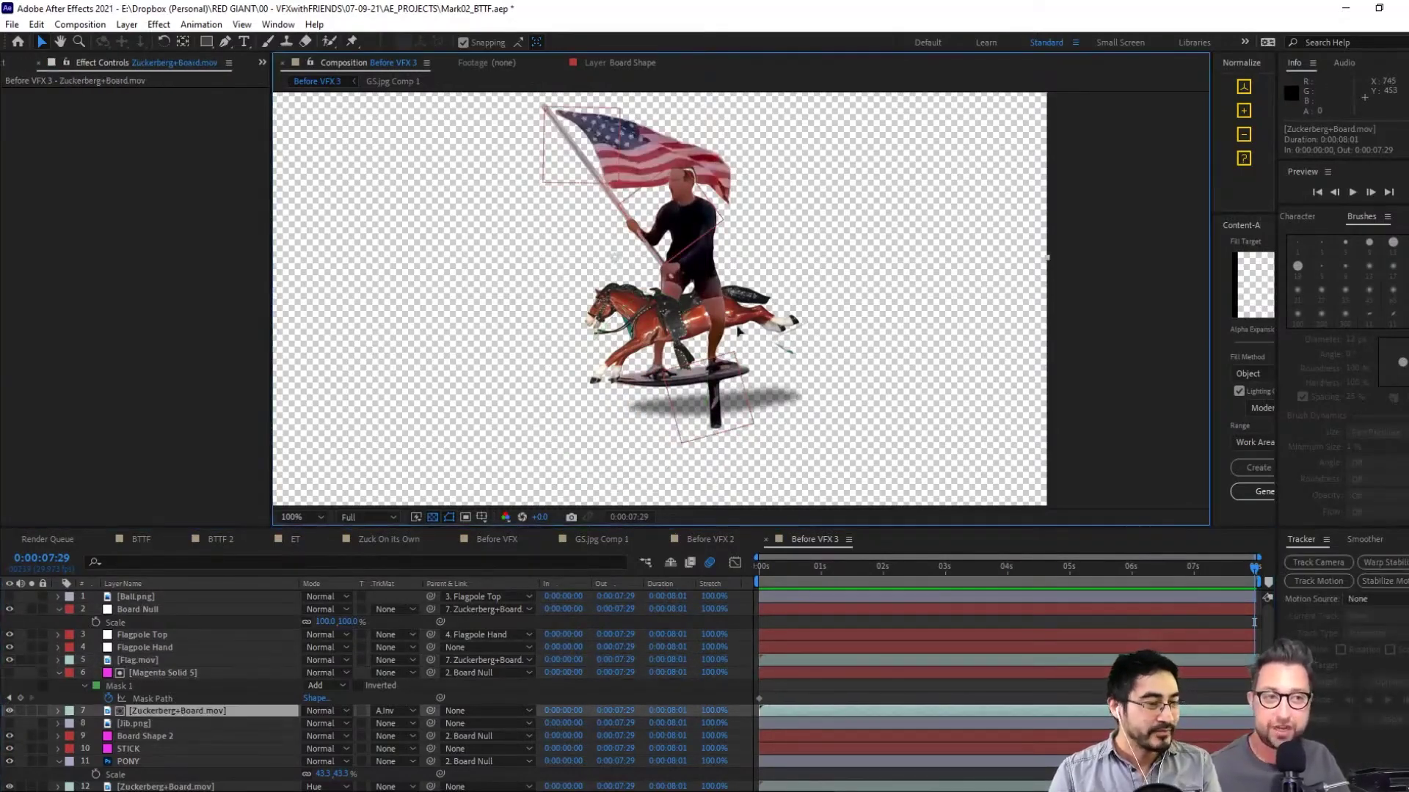
{"action": "scroll", "coordinate": [745, 334], "scroll_direction": "up", "scroll_amount": 1}
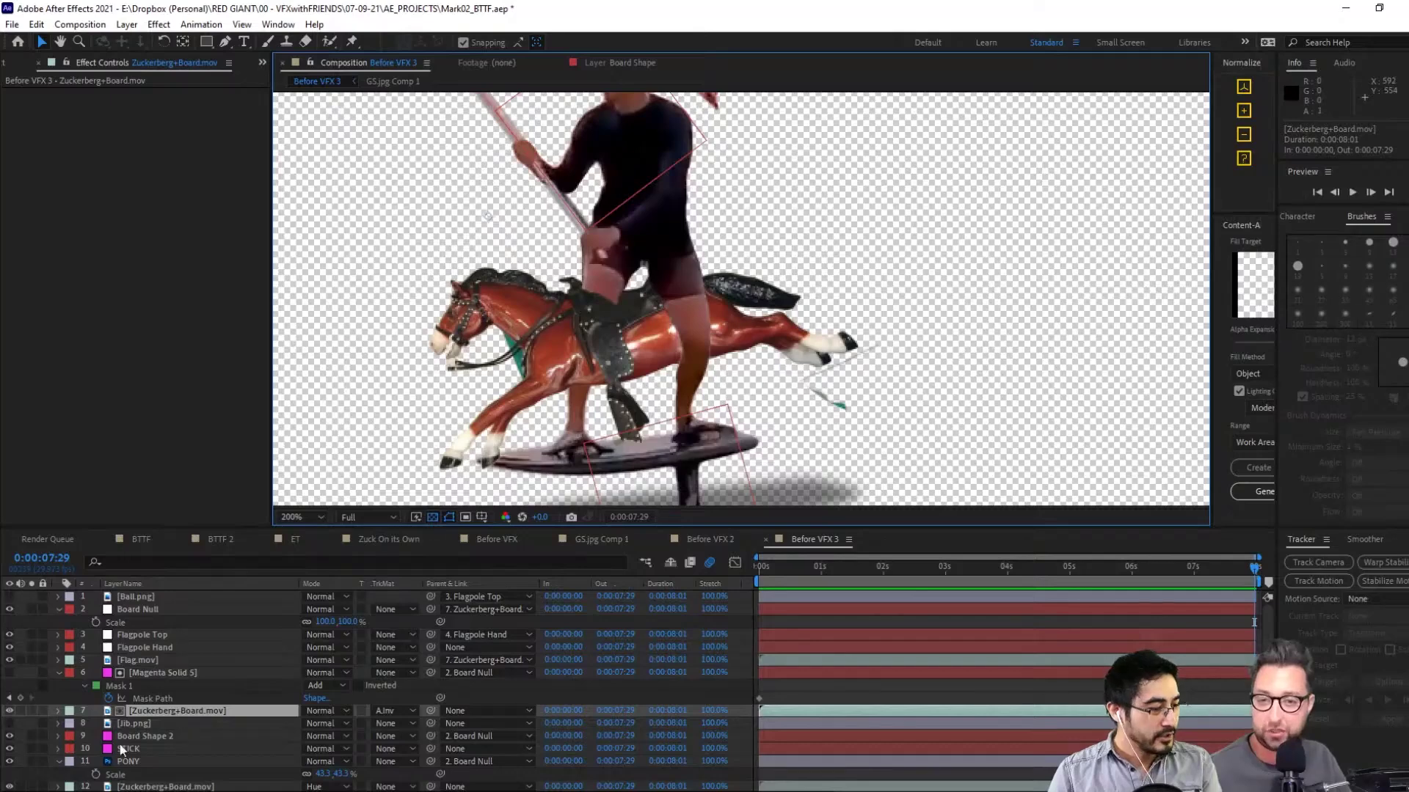
{"action": "left_click", "coordinate": [9, 712]}
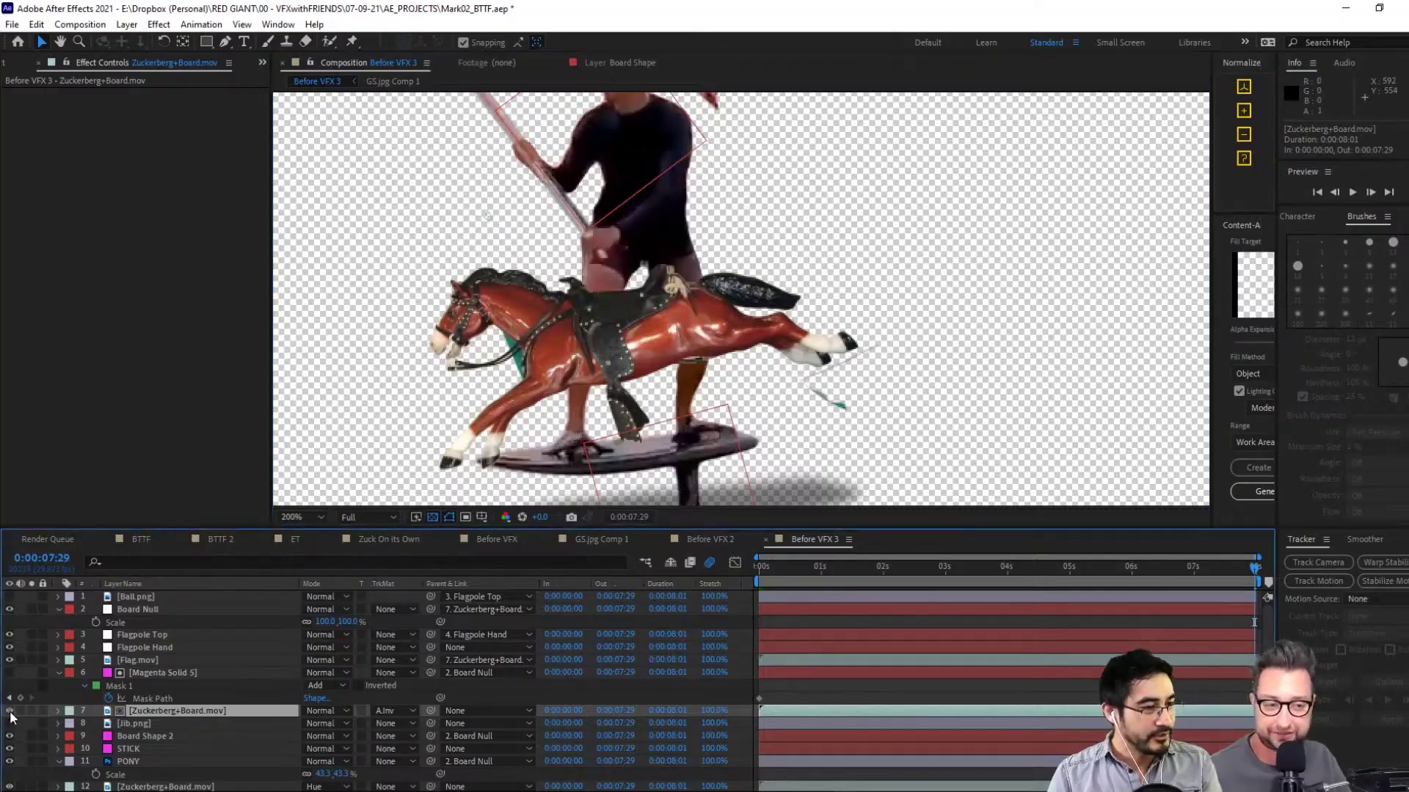
{"action": "left_click", "coordinate": [10, 713]}
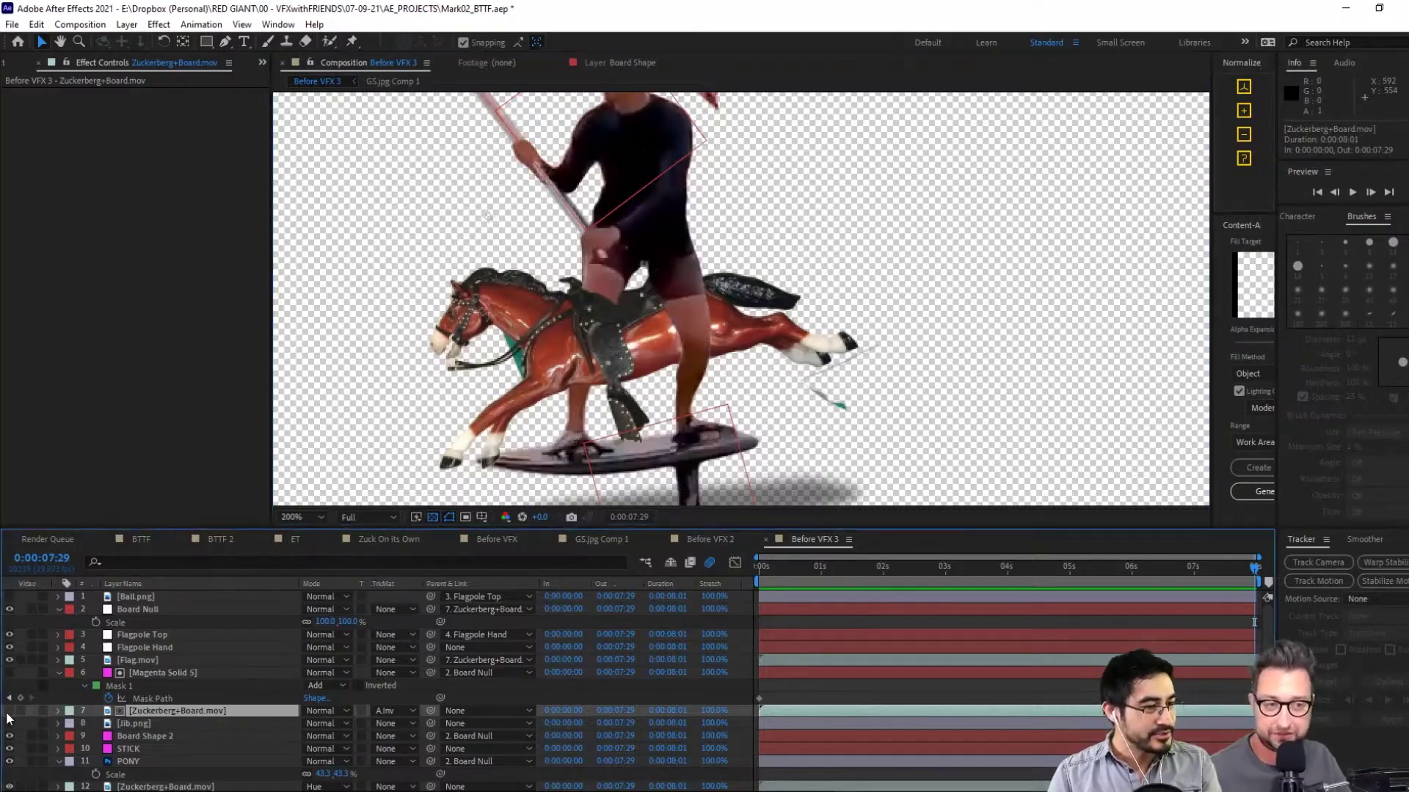
Turn on Solo for the matted Zuckerberg+Board.mov layer below the magenta solid and keep that layer selected
{"action": "left_click", "coordinate": [183, 674]}
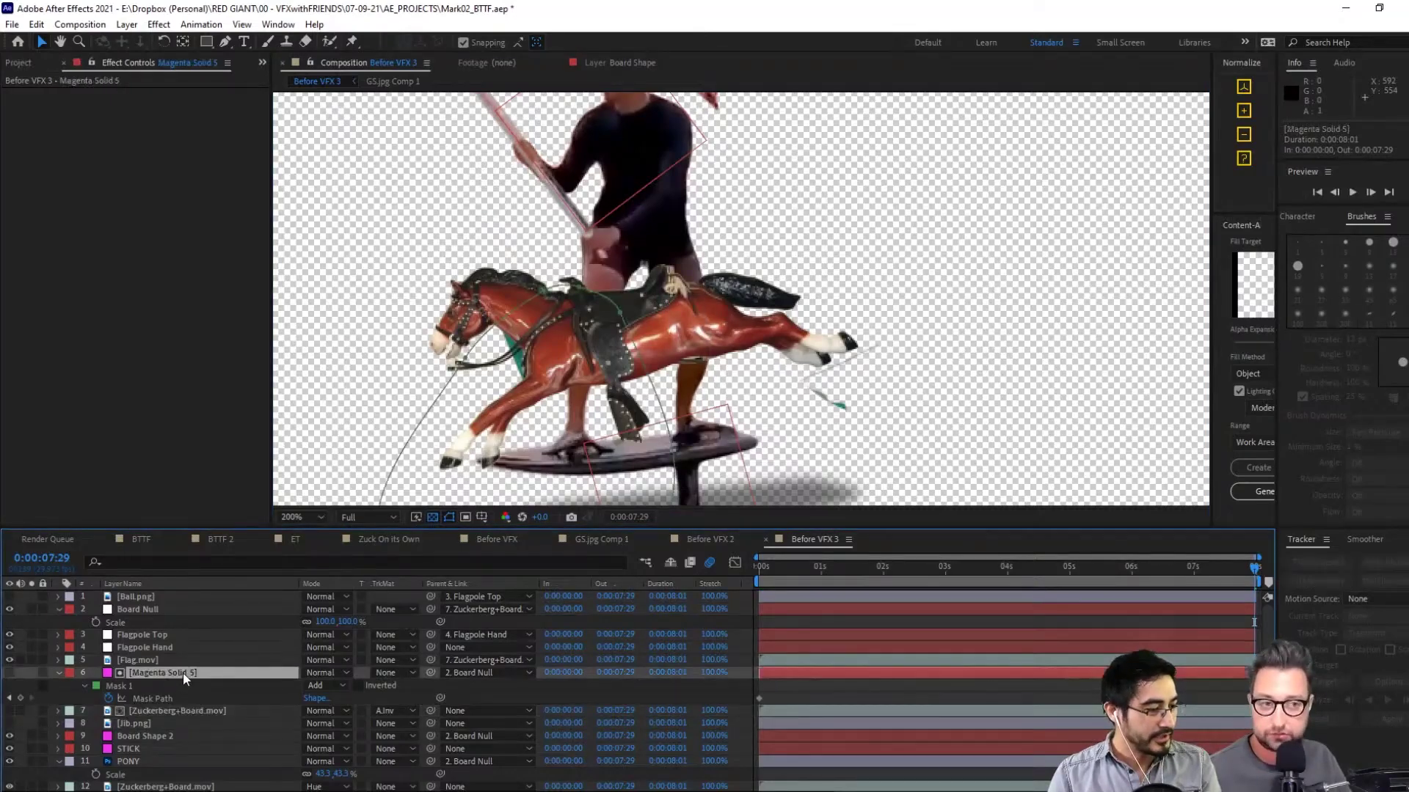
{"action": "left_click", "coordinate": [32, 711]}
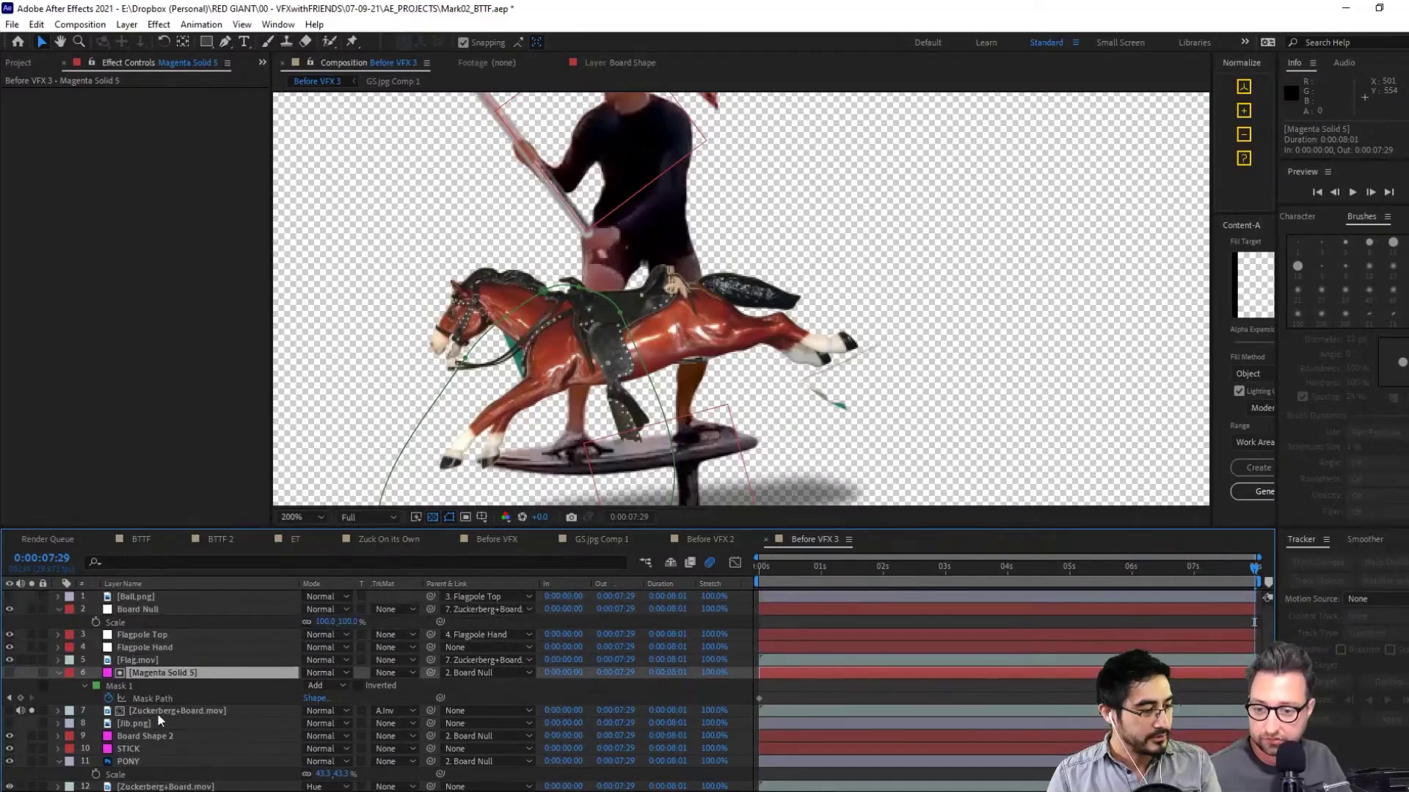
{"action": "left_click", "coordinate": [157, 712]}
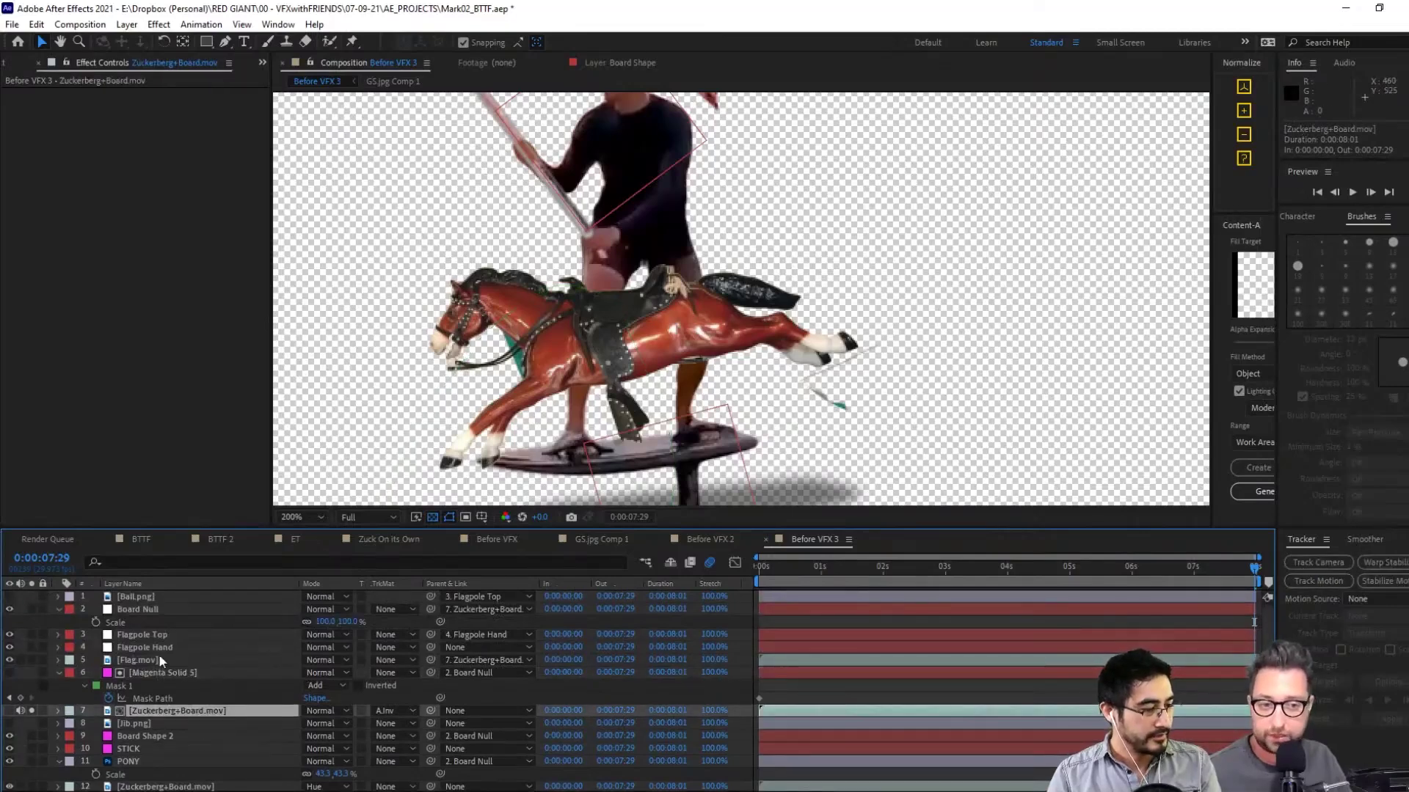
{"action": "scroll", "coordinate": [158, 654], "scroll_direction": "down", "scroll_amount": 3}
{"action": "key", "text": "h"}
{"action": "left_click_drag", "start_coordinate": [534, 204], "coordinate": [784, 301]}
{"action": "key", "text": "v"}
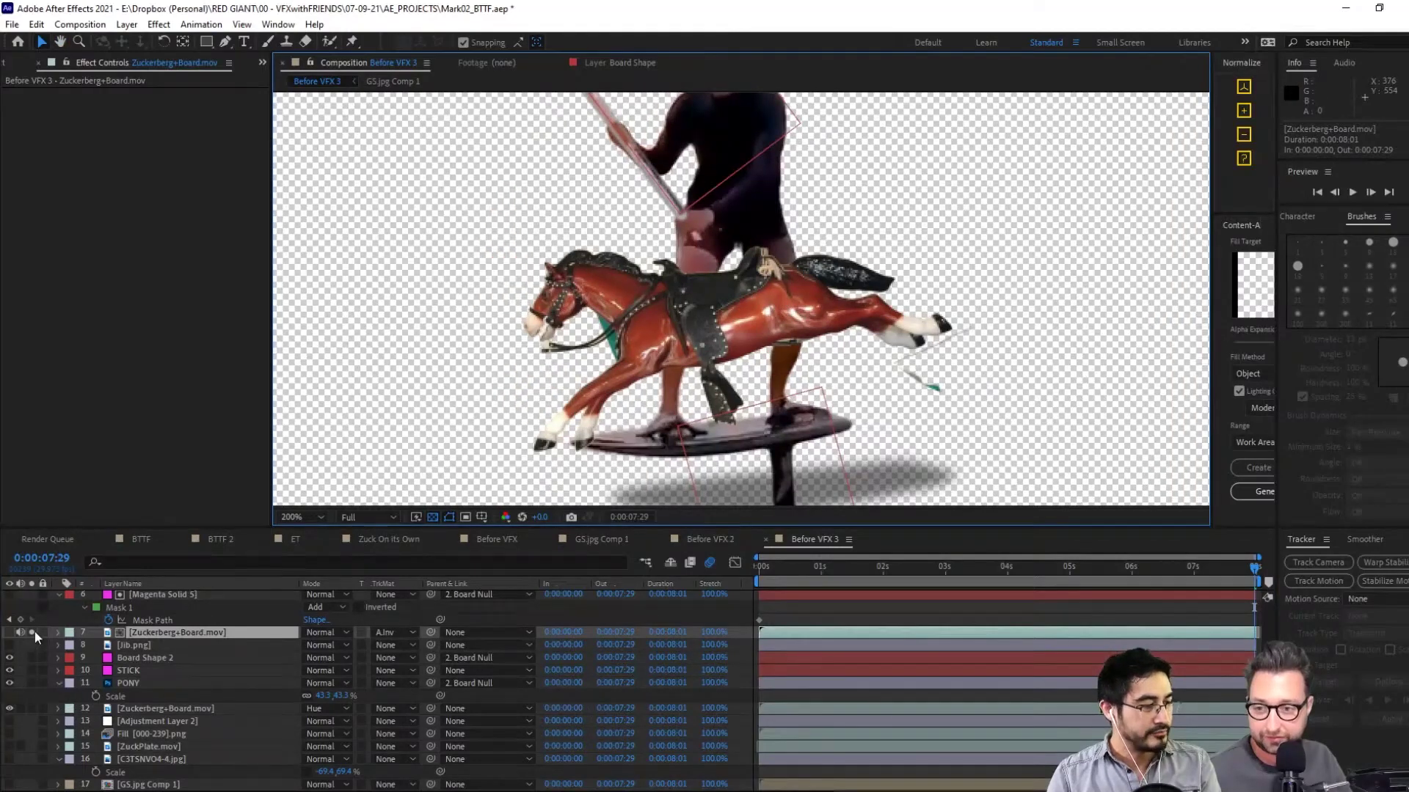
{"action": "scroll", "coordinate": [209, 649], "scroll_direction": "up", "scroll_amount": 3}
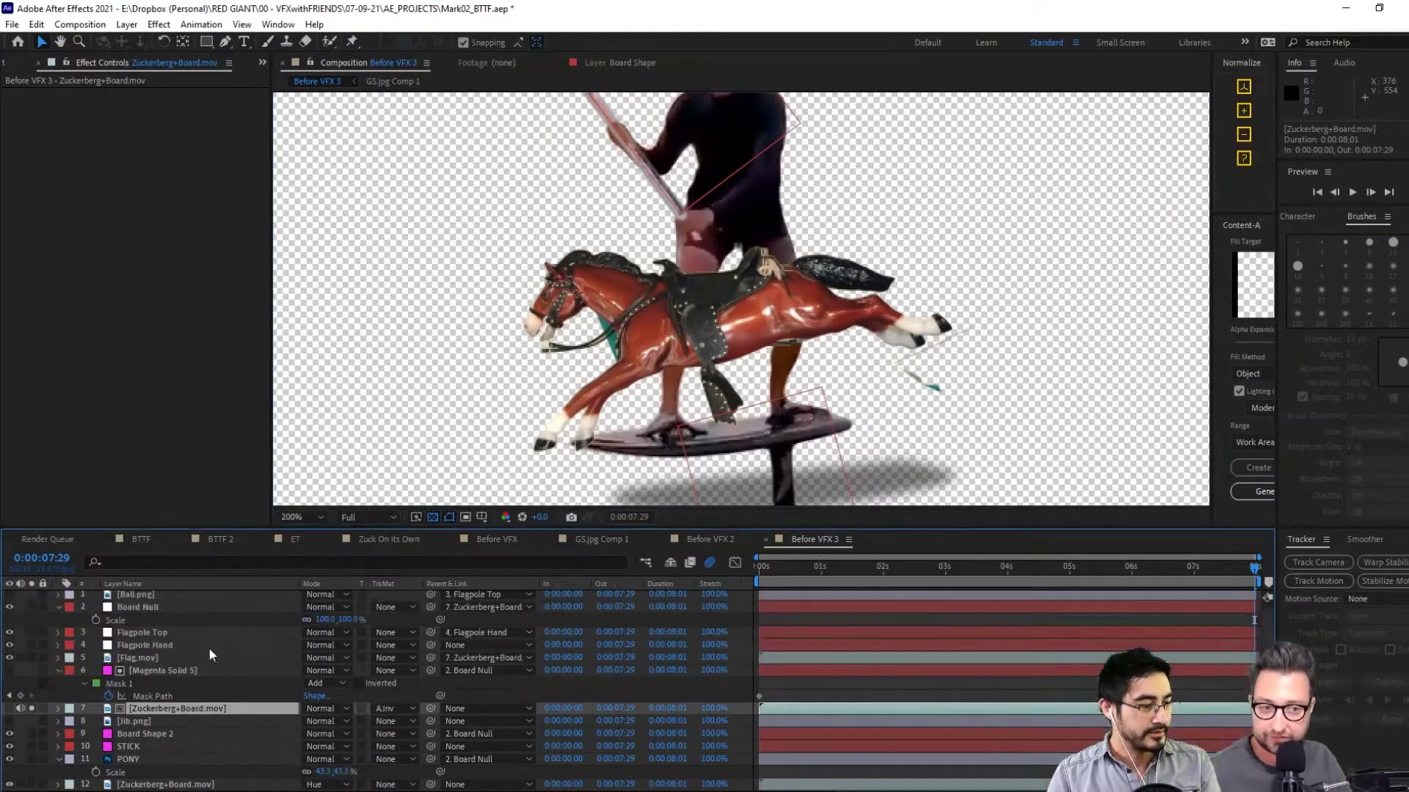
Select Magenta Solid 5 and check its mask path in the composition against the transparency grid
{"action": "left_click", "coordinate": [201, 671]}
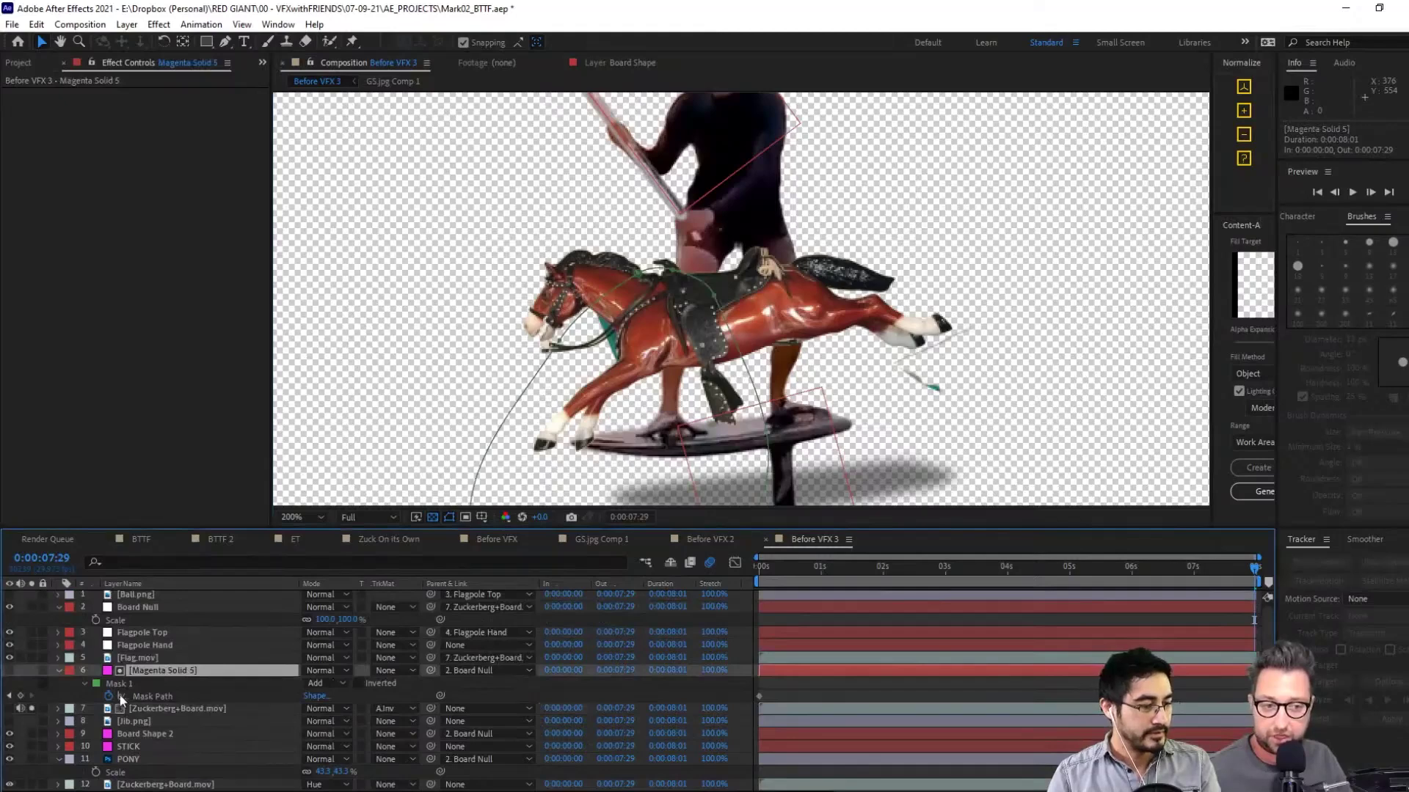
{"action": "left_click", "coordinate": [433, 517]}
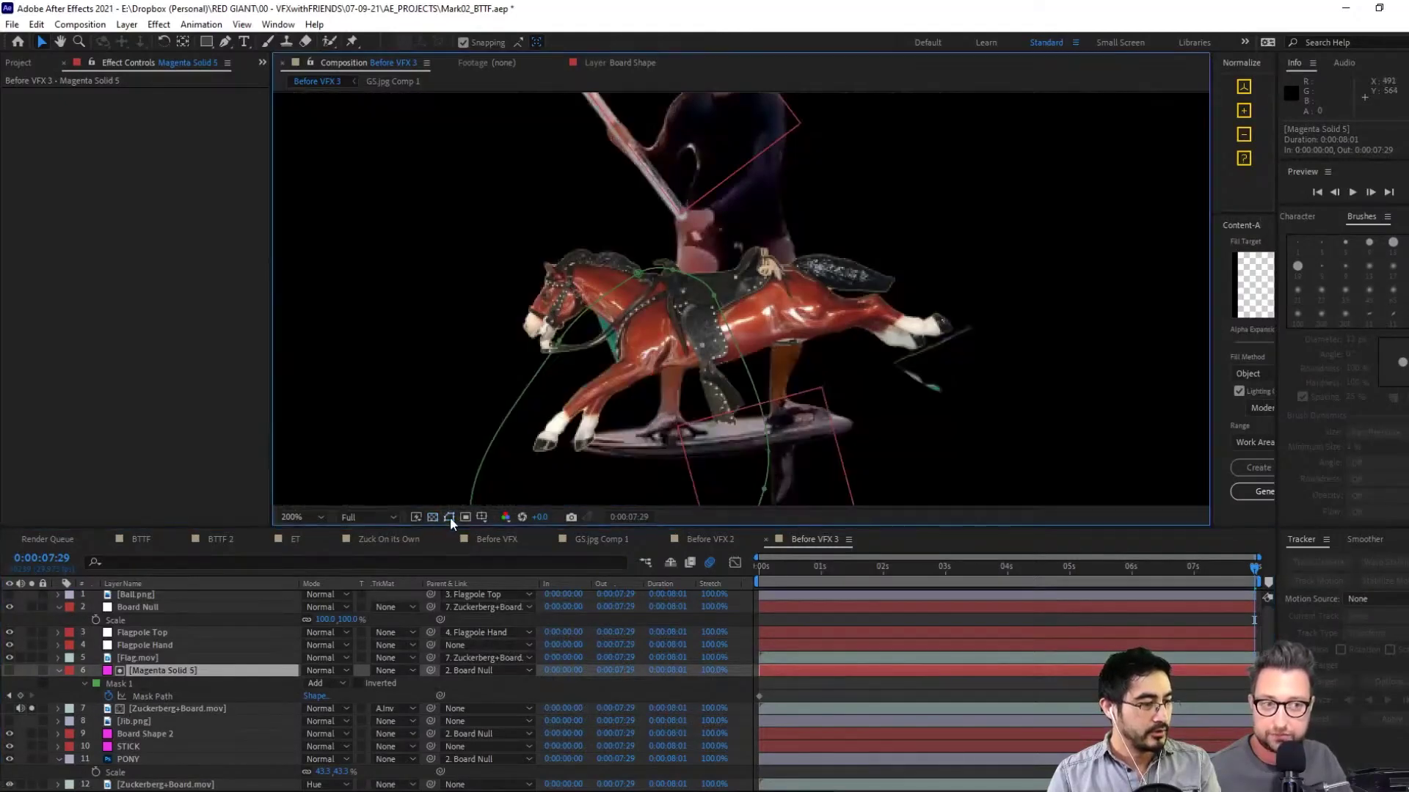
{"action": "left_click", "coordinate": [418, 517]}
{"action": "left_click", "coordinate": [432, 517]}
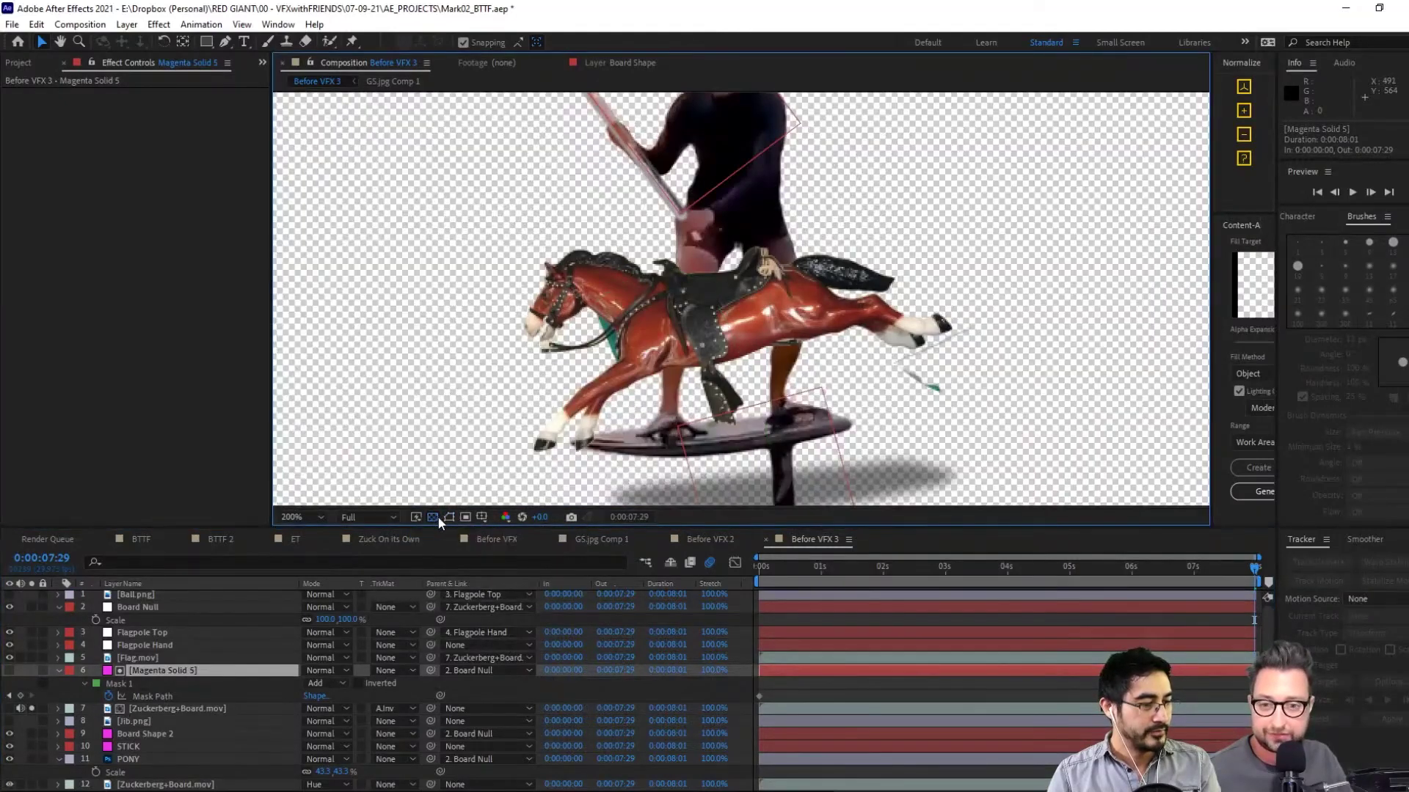
{"action": "left_click", "coordinate": [450, 517]}
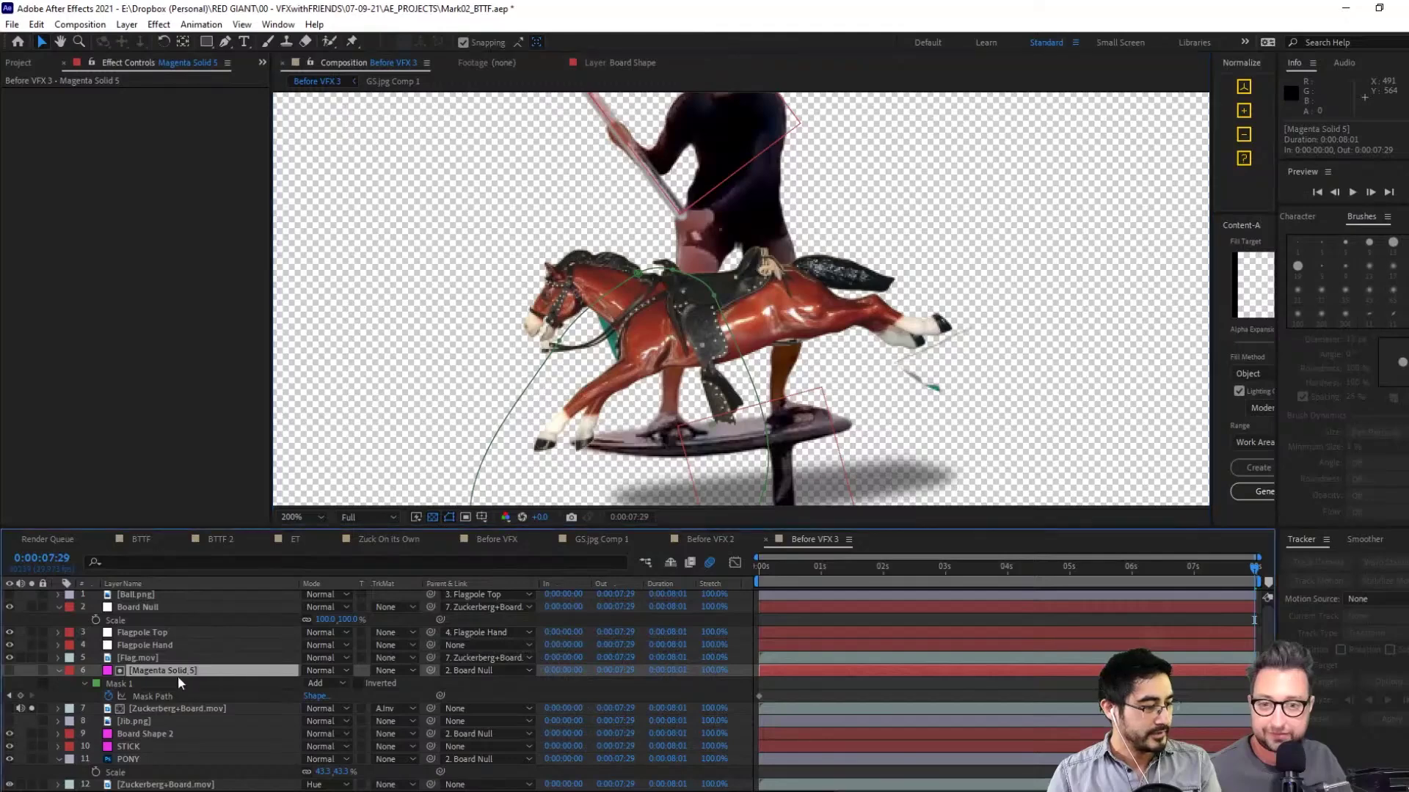
Turn on visibility of the soloed, matted Zuckerberg+Board.mov layer to isolate the rider and view him at 200%
{"action": "scroll", "coordinate": [131, 702], "scroll_direction": "up", "scroll_amount": 1}
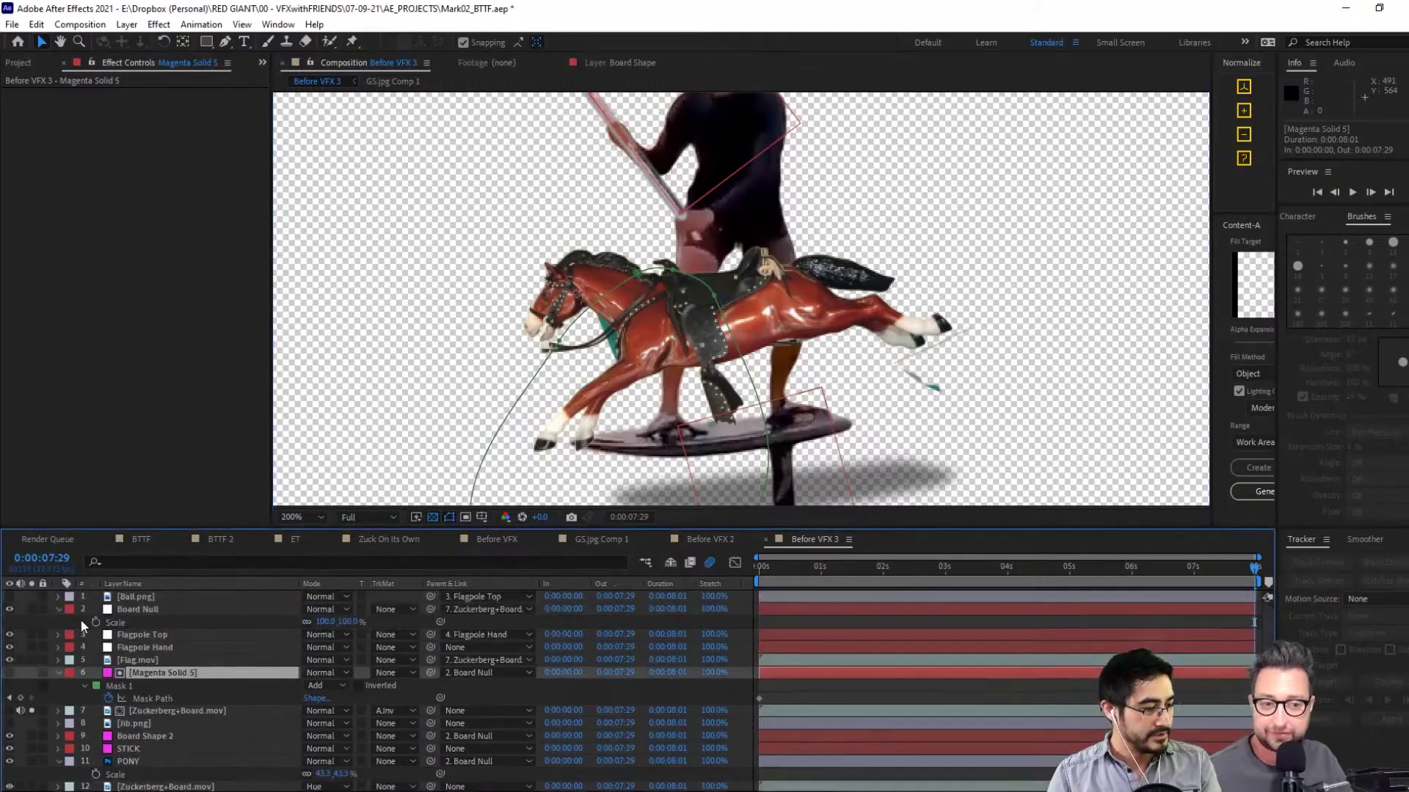
{"action": "scroll", "coordinate": [131, 698], "scroll_direction": "down", "scroll_amount": 3}
{"action": "left_click", "coordinate": [148, 645]}
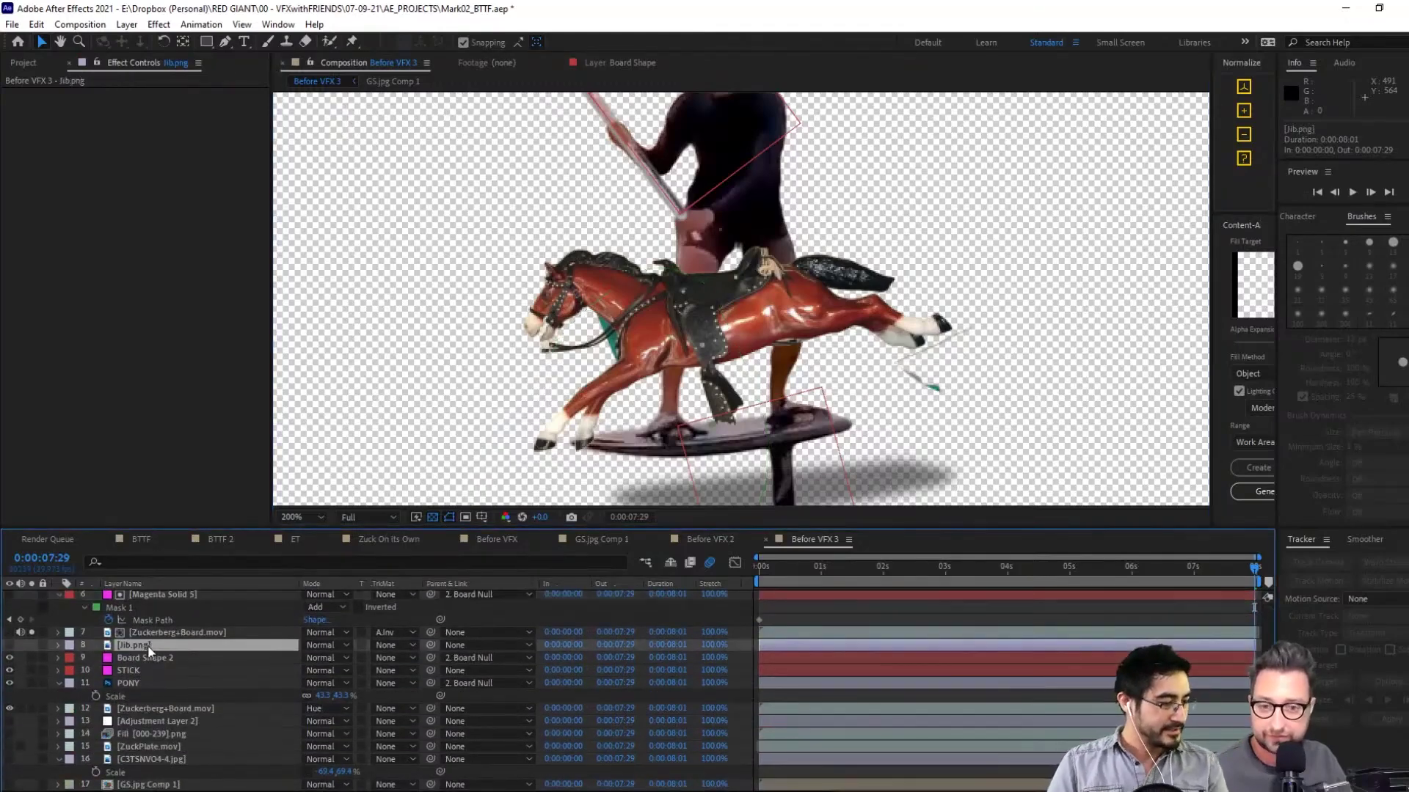
{"action": "left_click", "coordinate": [155, 634]}
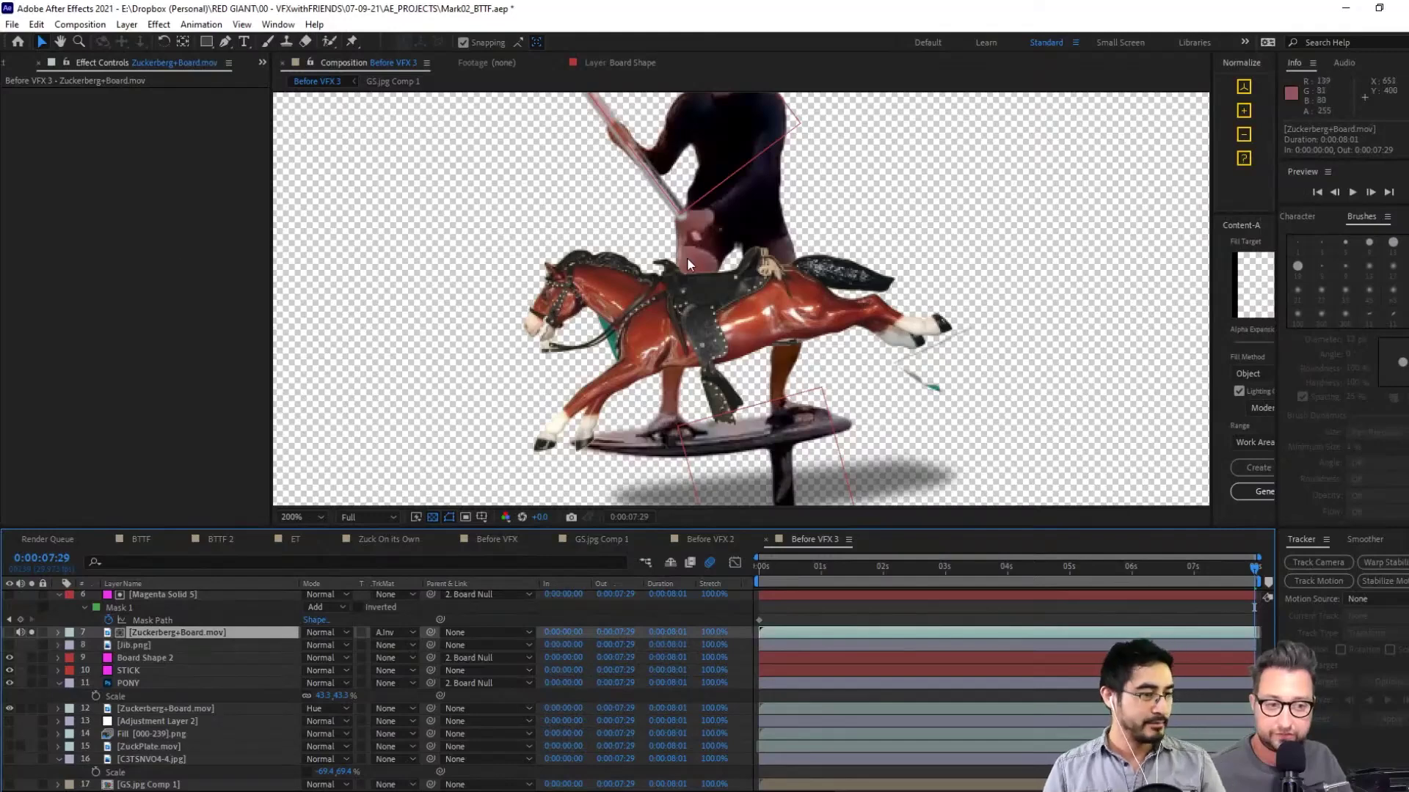
{"action": "scroll", "coordinate": [686, 256], "scroll_direction": "down", "scroll_amount": 1}
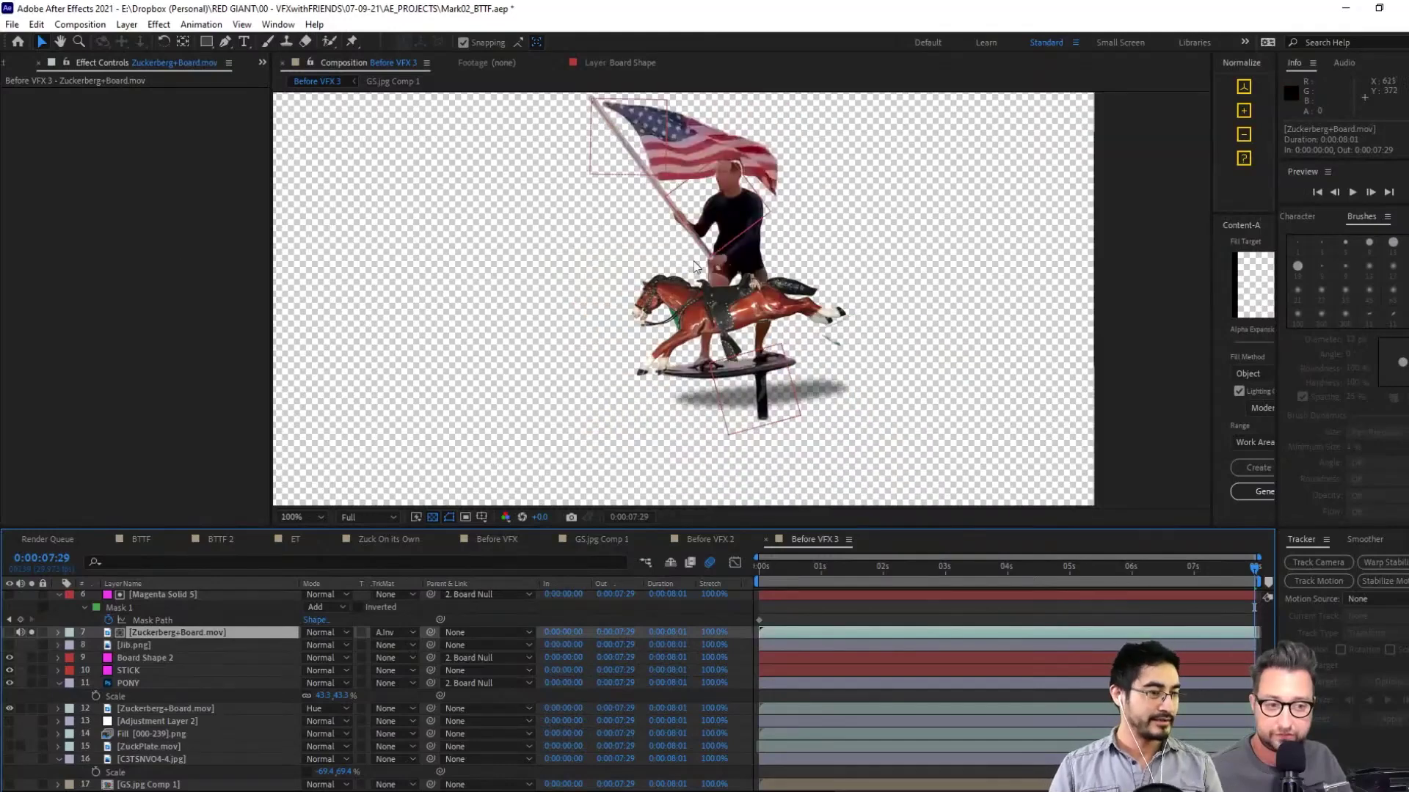
{"action": "left_click", "coordinate": [32, 634]}
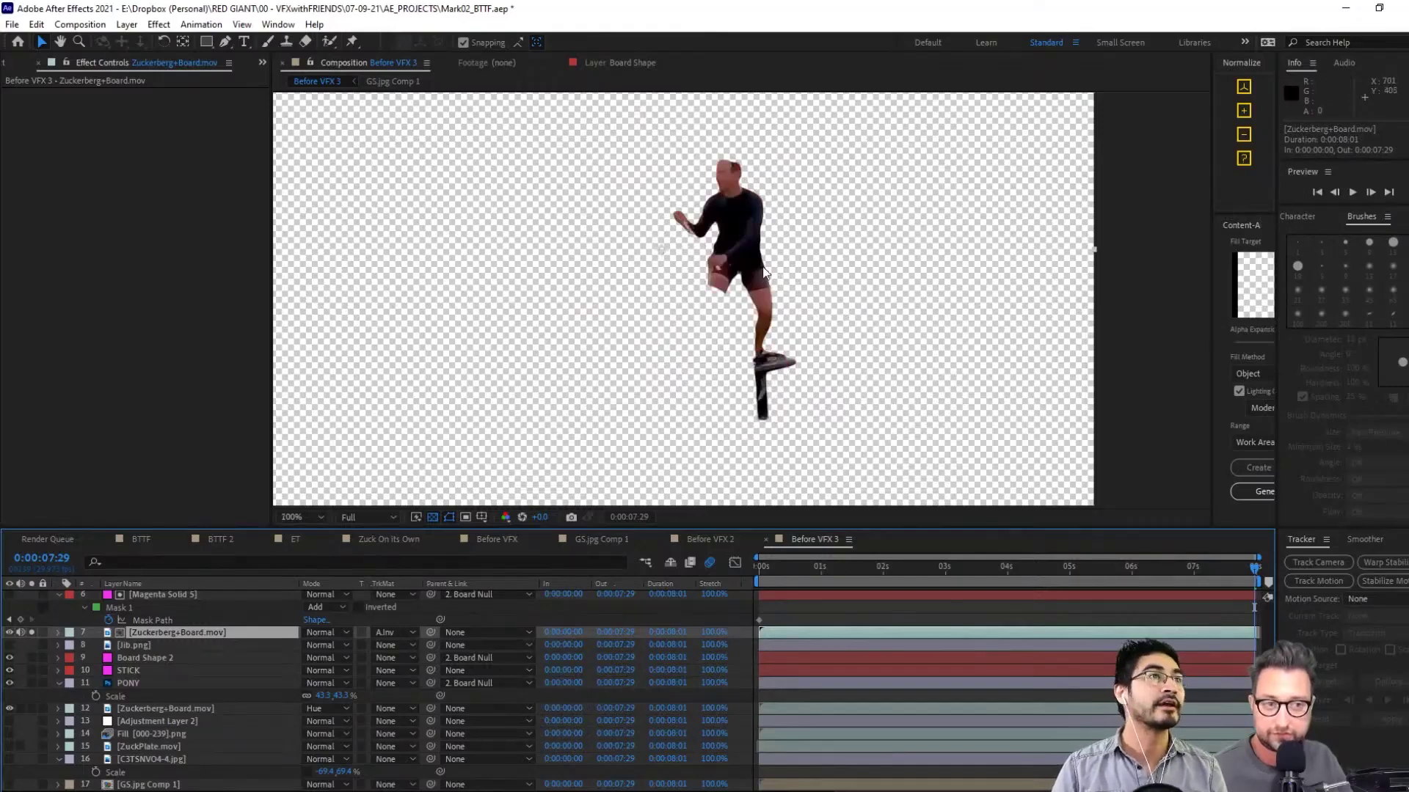
{"action": "scroll", "coordinate": [756, 298], "scroll_direction": "up", "scroll_amount": 1}
{"action": "scroll", "coordinate": [785, 321], "scroll_direction": "up", "scroll_amount": 1}
{"action": "left_click_drag", "start_coordinate": [800, 317], "coordinate": [795, 347]}
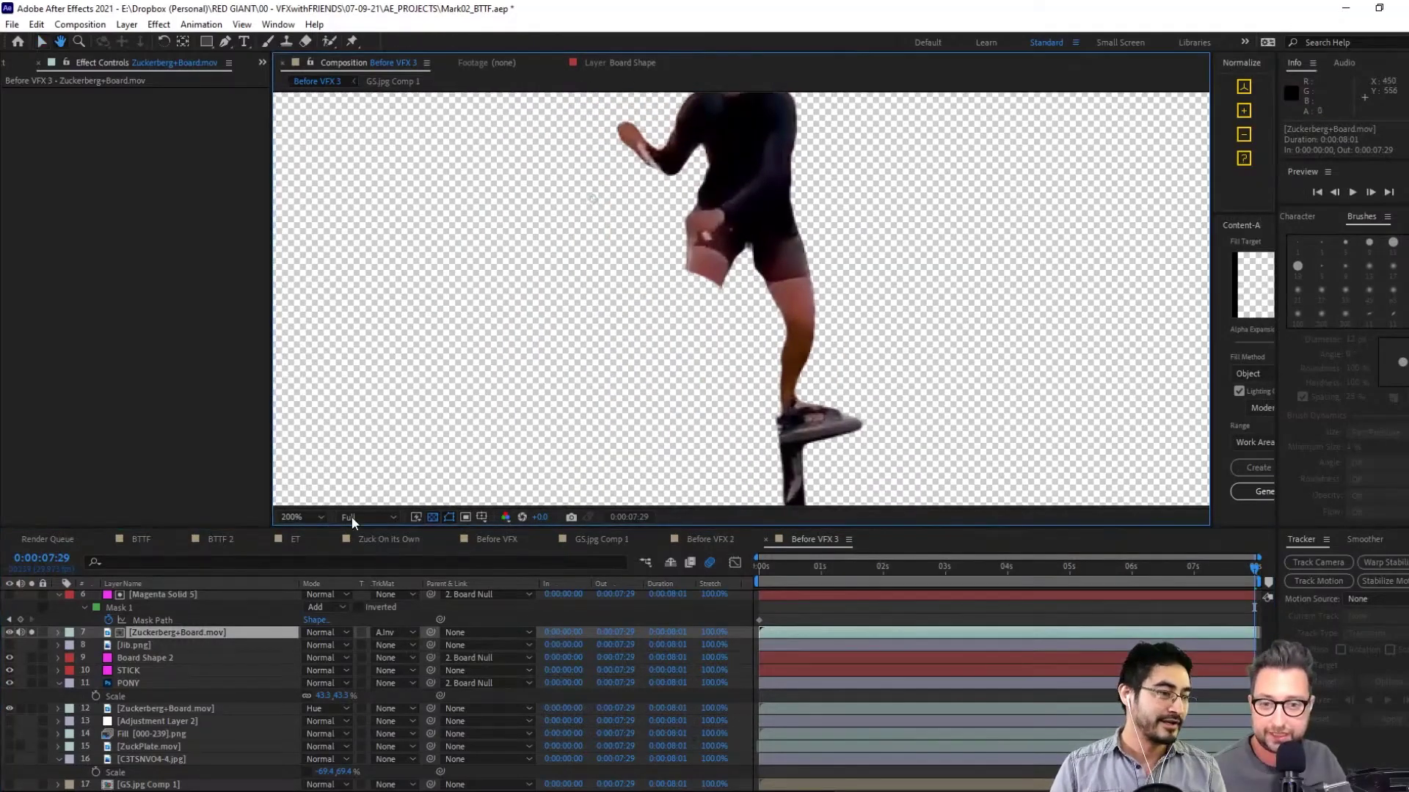
{"action": "left_click", "coordinate": [198, 635]}
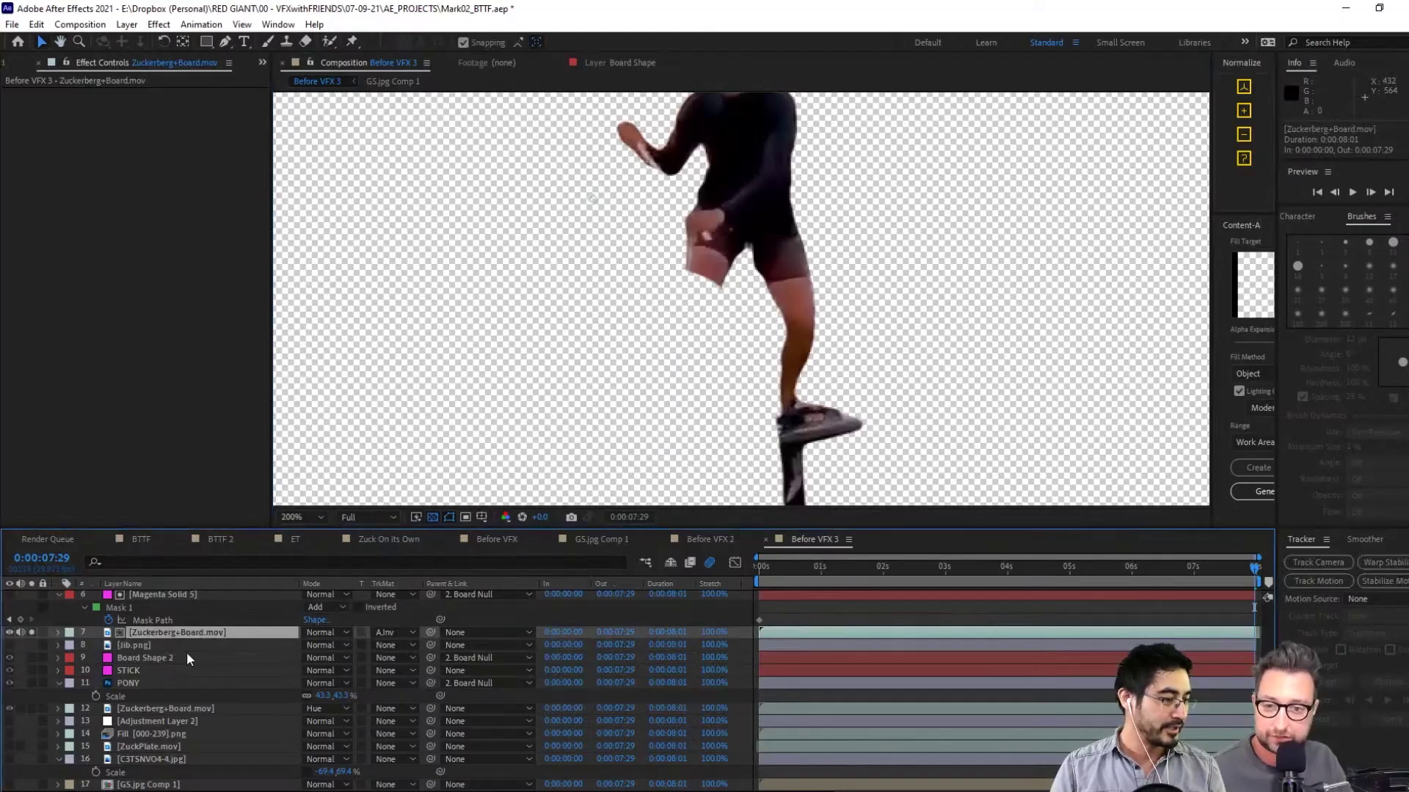
Reshape Magenta Solid 5's mask at the last frame so it cuts away the rider below the waist, including the board
{"action": "left_click", "coordinate": [166, 596]}
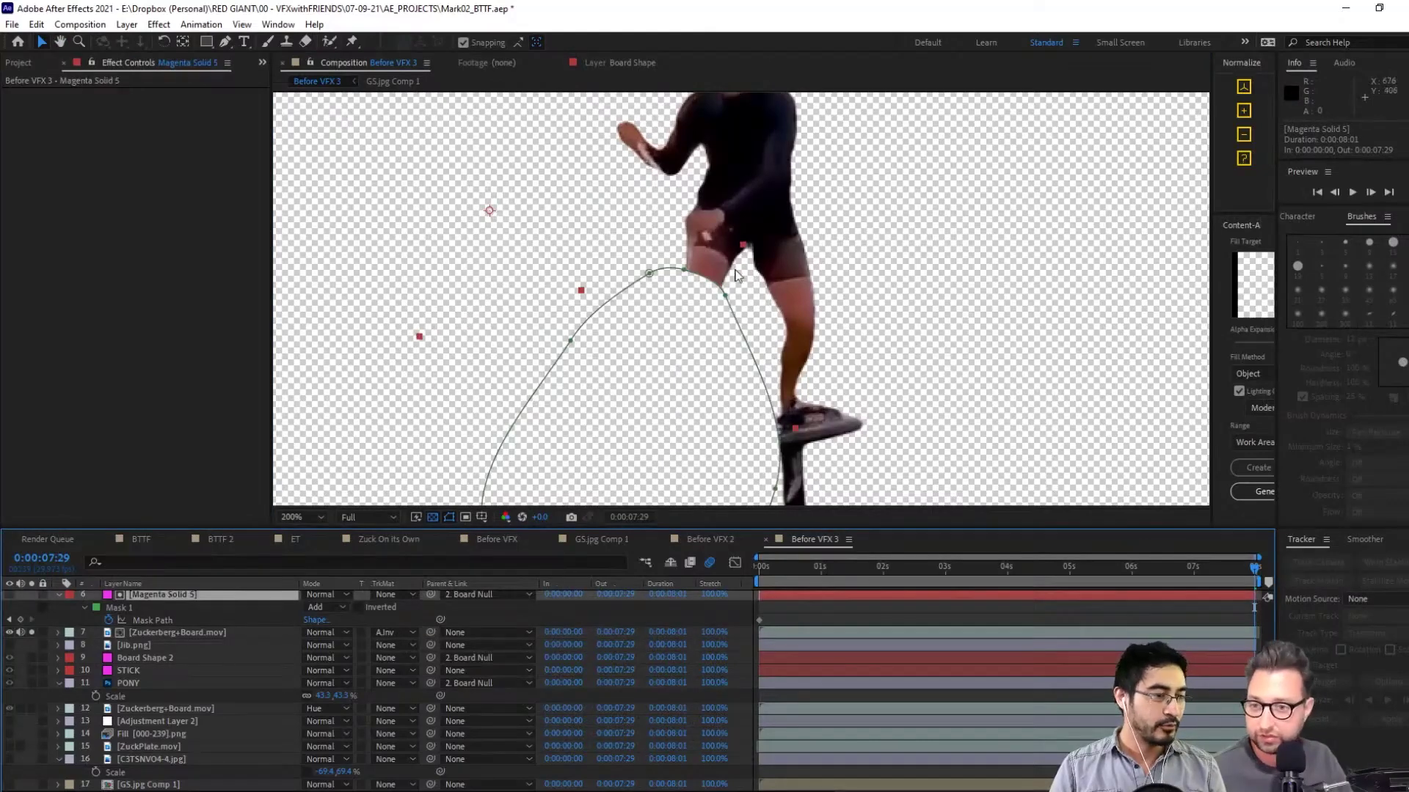
{"action": "left_click_drag", "start_coordinate": [729, 300], "coordinate": [923, 225]}
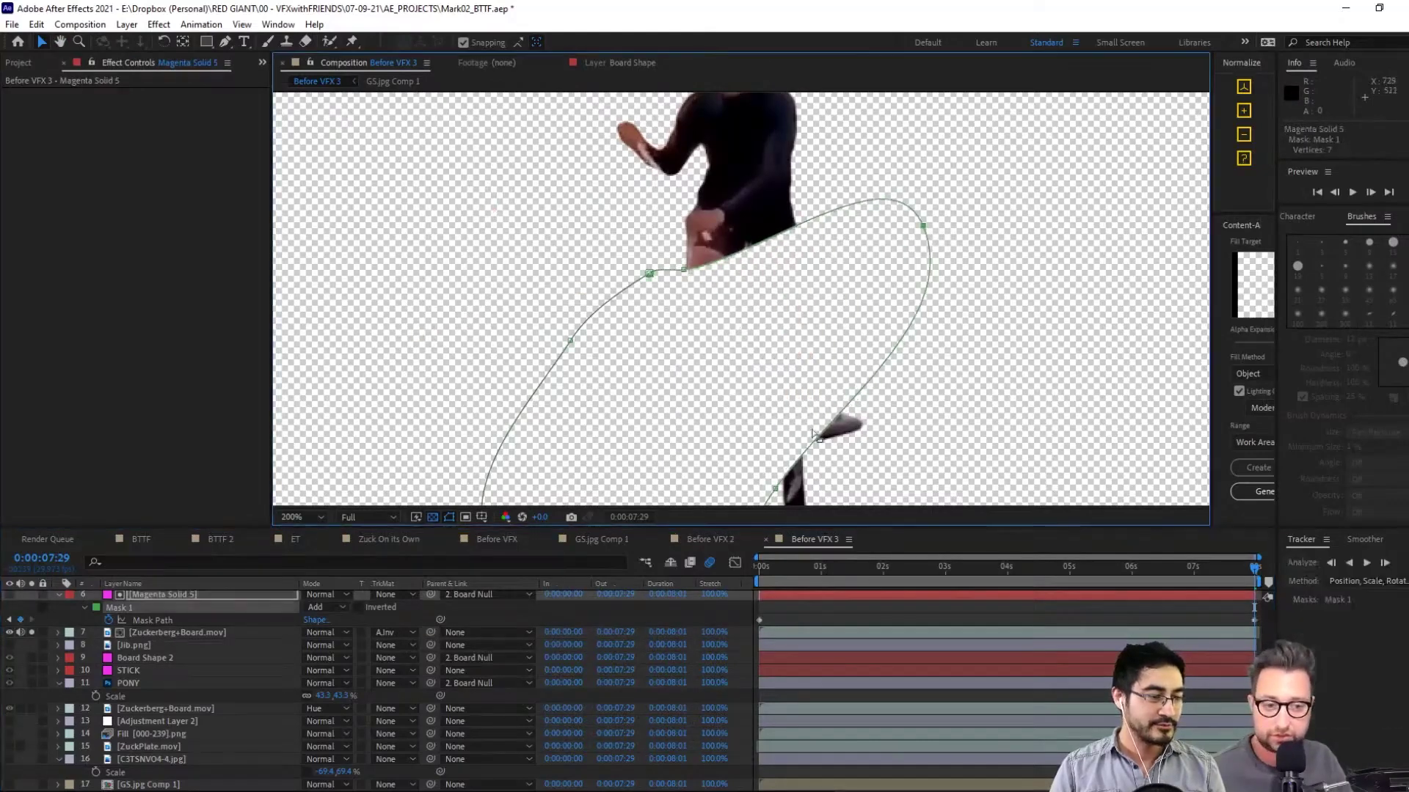
{"action": "key", "text": "comma"}
{"action": "left_click_drag", "start_coordinate": [750, 348], "coordinate": [807, 392]}
{"action": "scroll", "coordinate": [779, 373], "scroll_direction": "up", "scroll_amount": 2}
{"action": "left_click_drag", "start_coordinate": [682, 273], "coordinate": [737, 225]}
{"action": "left_click_drag", "start_coordinate": [923, 227], "coordinate": [895, 262]}
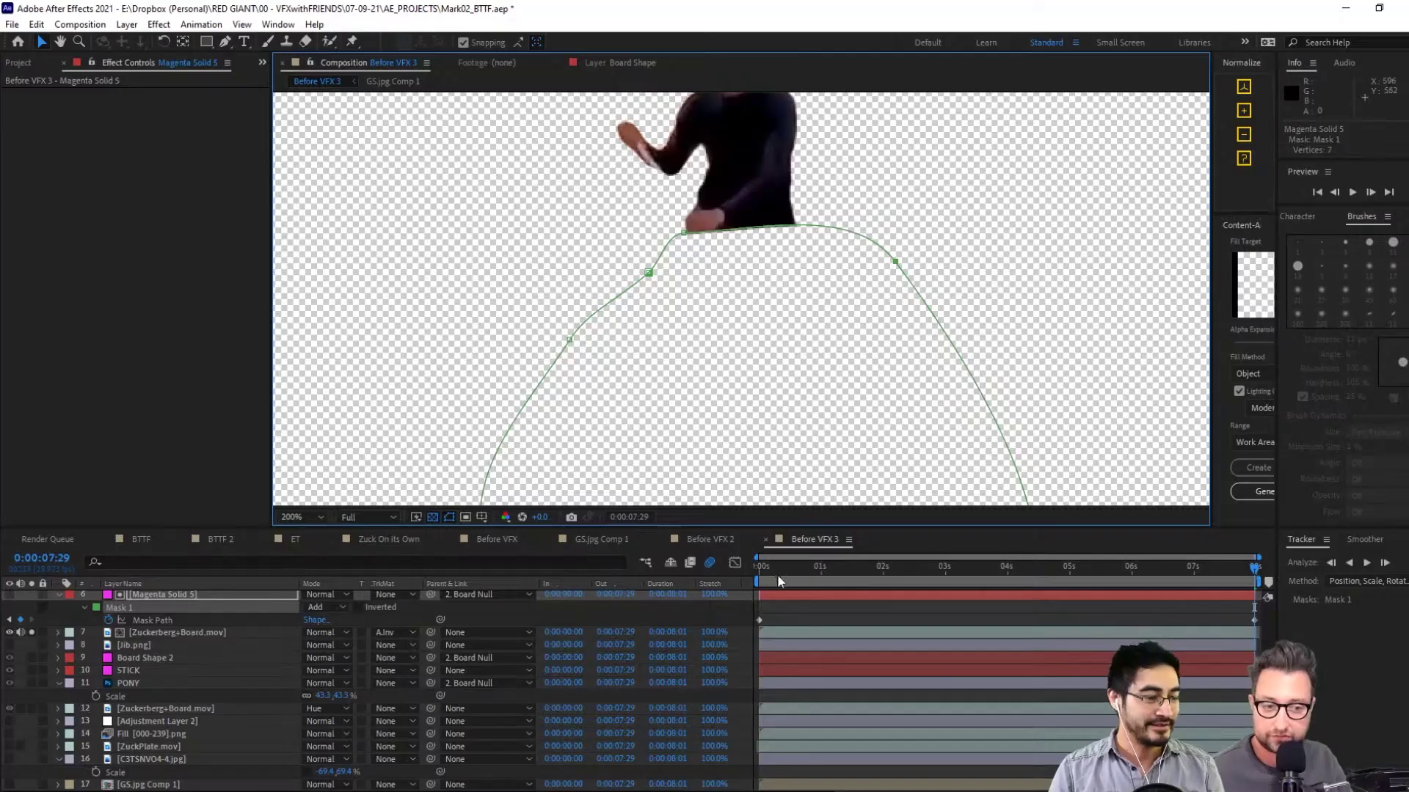
Remove the first-frame Mask Path keyframe from Magenta Solid 5 and check the reshaped mask at 0:00:00:00
{"action": "left_click_drag", "start_coordinate": [776, 573], "coordinate": [689, 583]}
{"action": "key", "text": "End"}
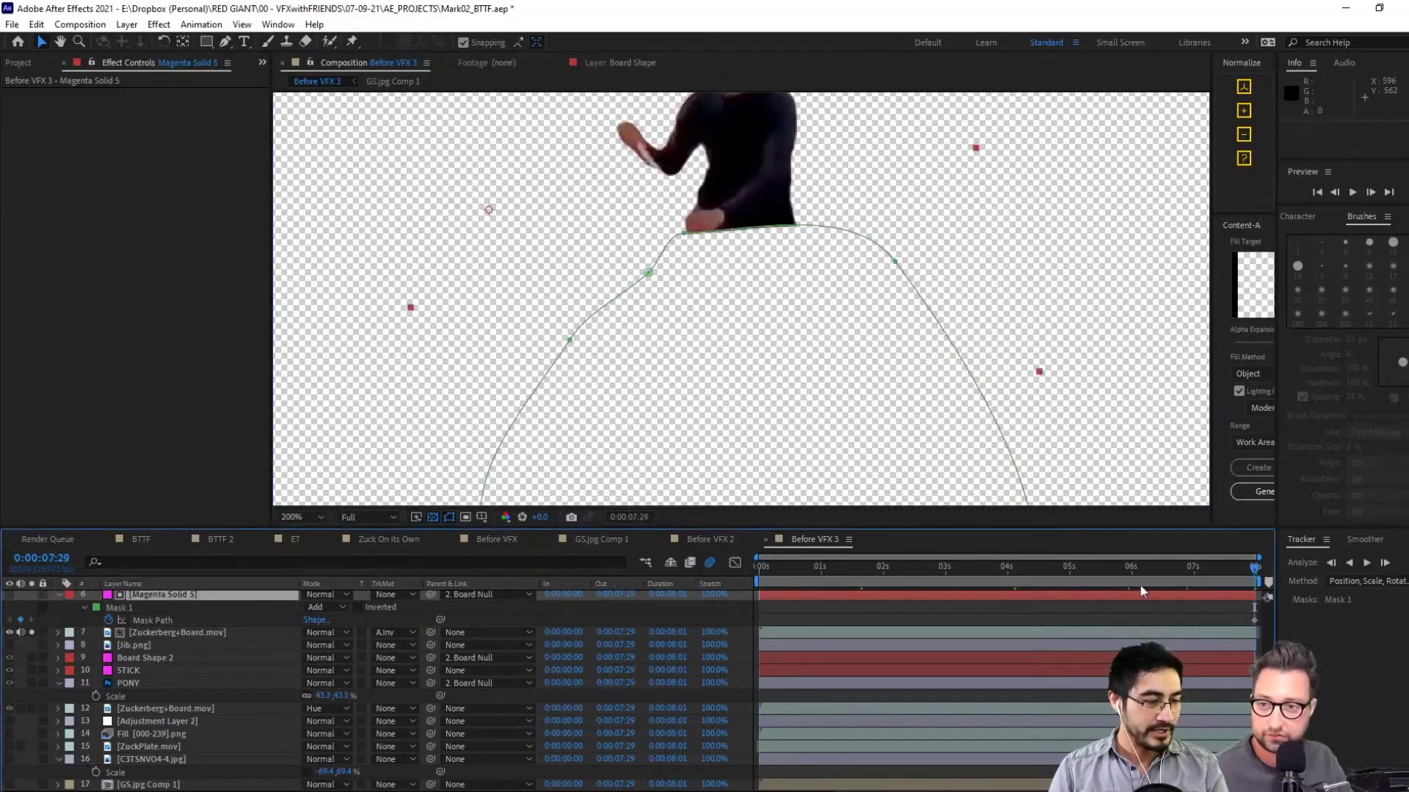
{"action": "left_click_drag", "start_coordinate": [1142, 591], "coordinate": [747, 597]}
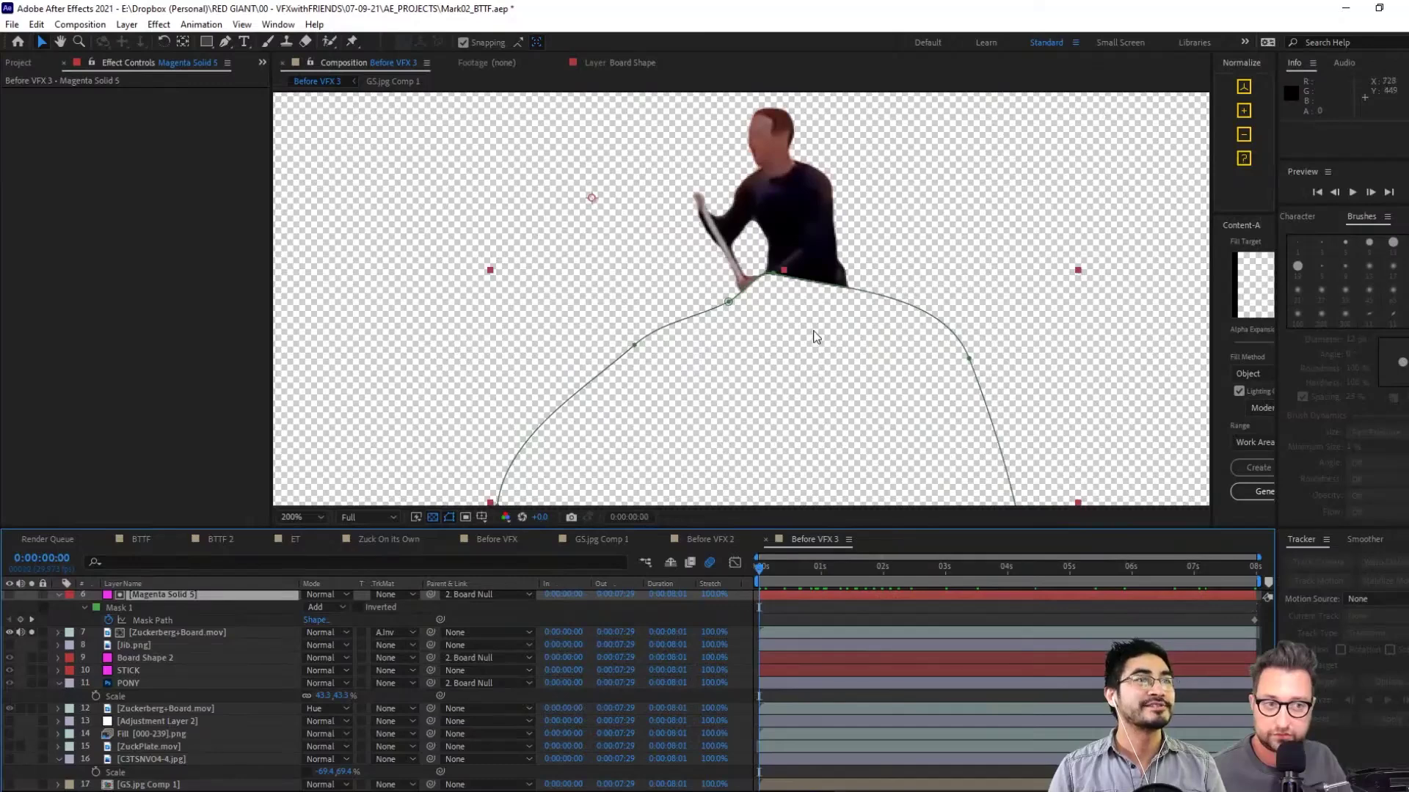
{"action": "key", "text": "comma"}
{"action": "left_click_drag", "start_coordinate": [667, 443], "coordinate": [639, 438]}
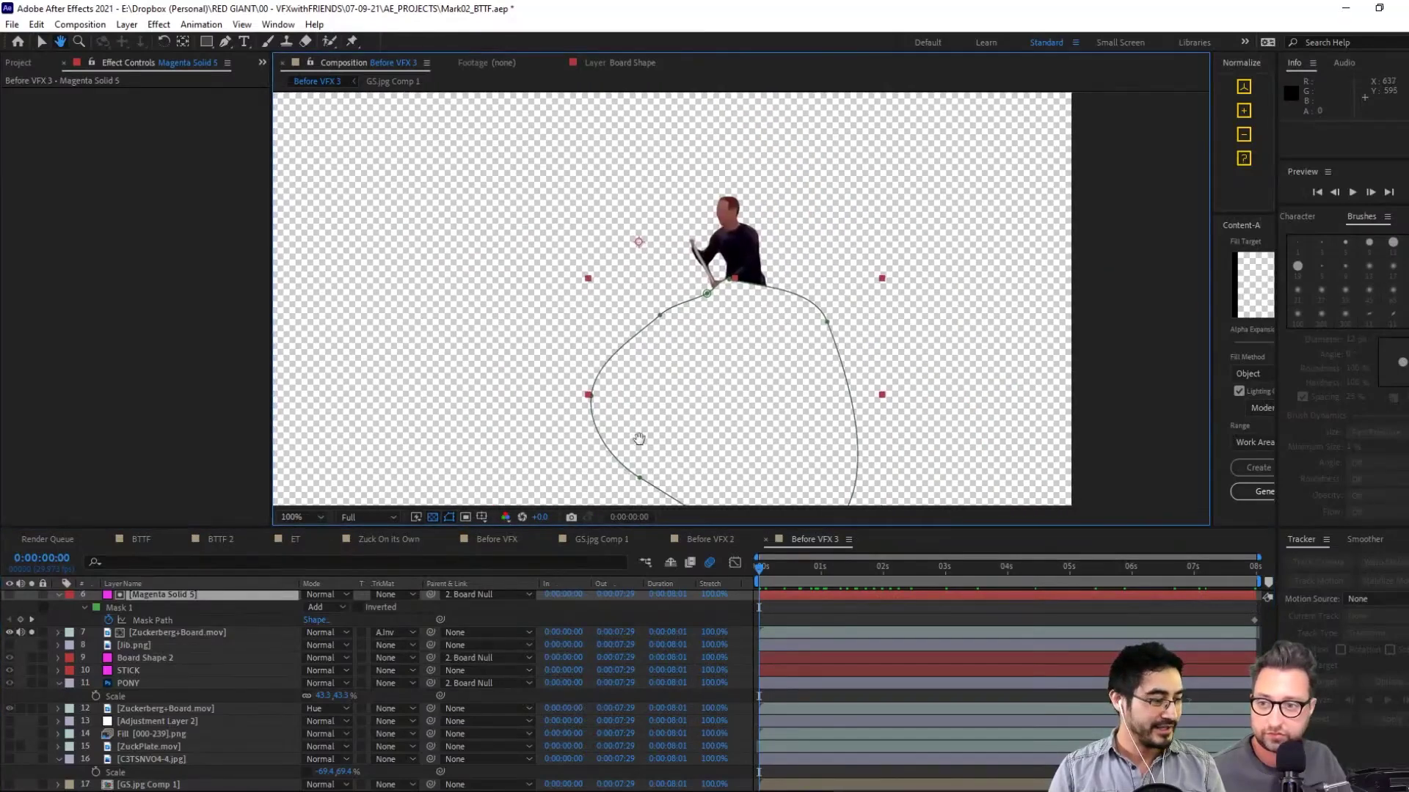
Solo the PONY layer with the rider, try moving Magenta Solid 5 upward, and undo that move
{"action": "left_click", "coordinate": [32, 683]}
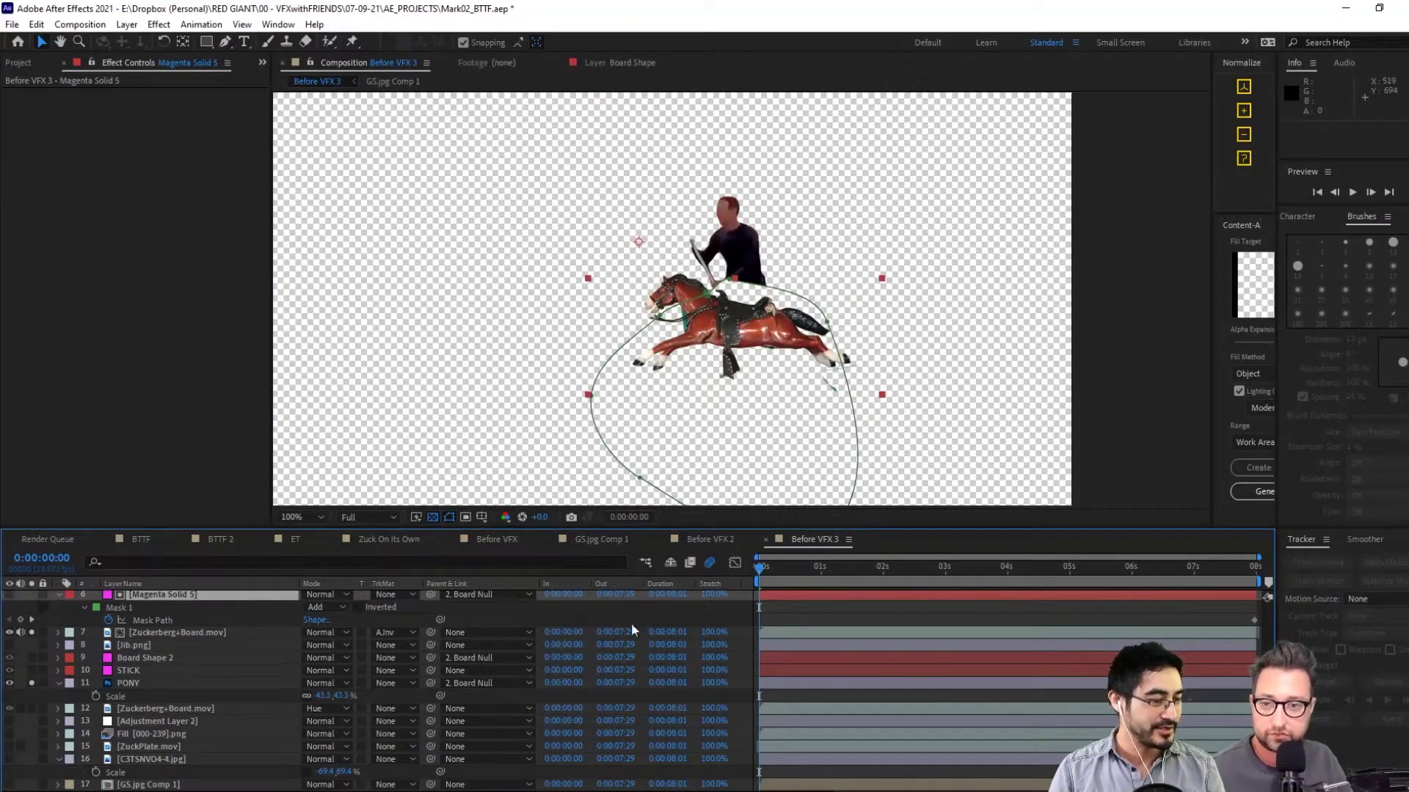
{"action": "left_click", "coordinate": [809, 568]}
{"action": "left_click_drag", "start_coordinate": [828, 573], "coordinate": [437, 557]}
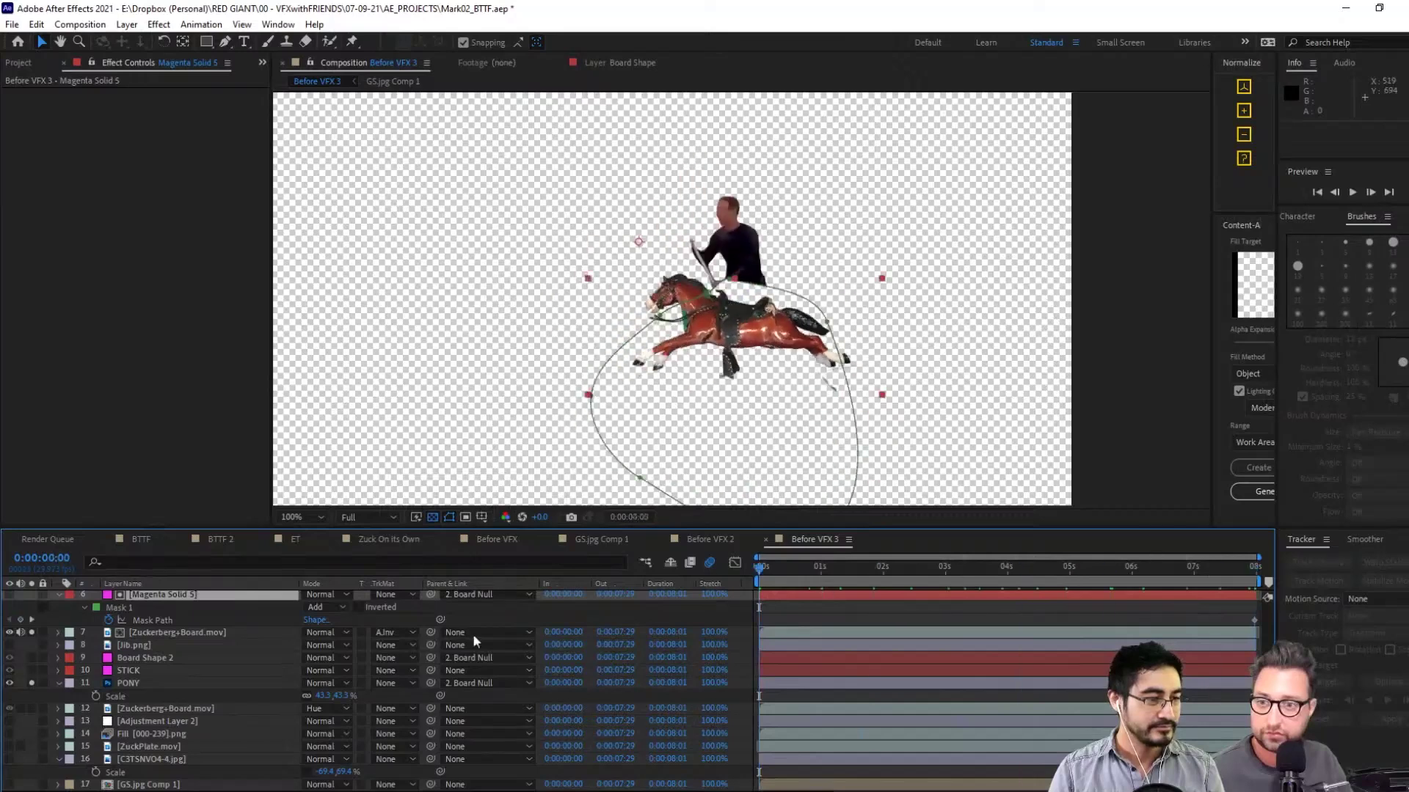
{"action": "left_click_drag", "start_coordinate": [772, 355], "coordinate": [772, 335]}
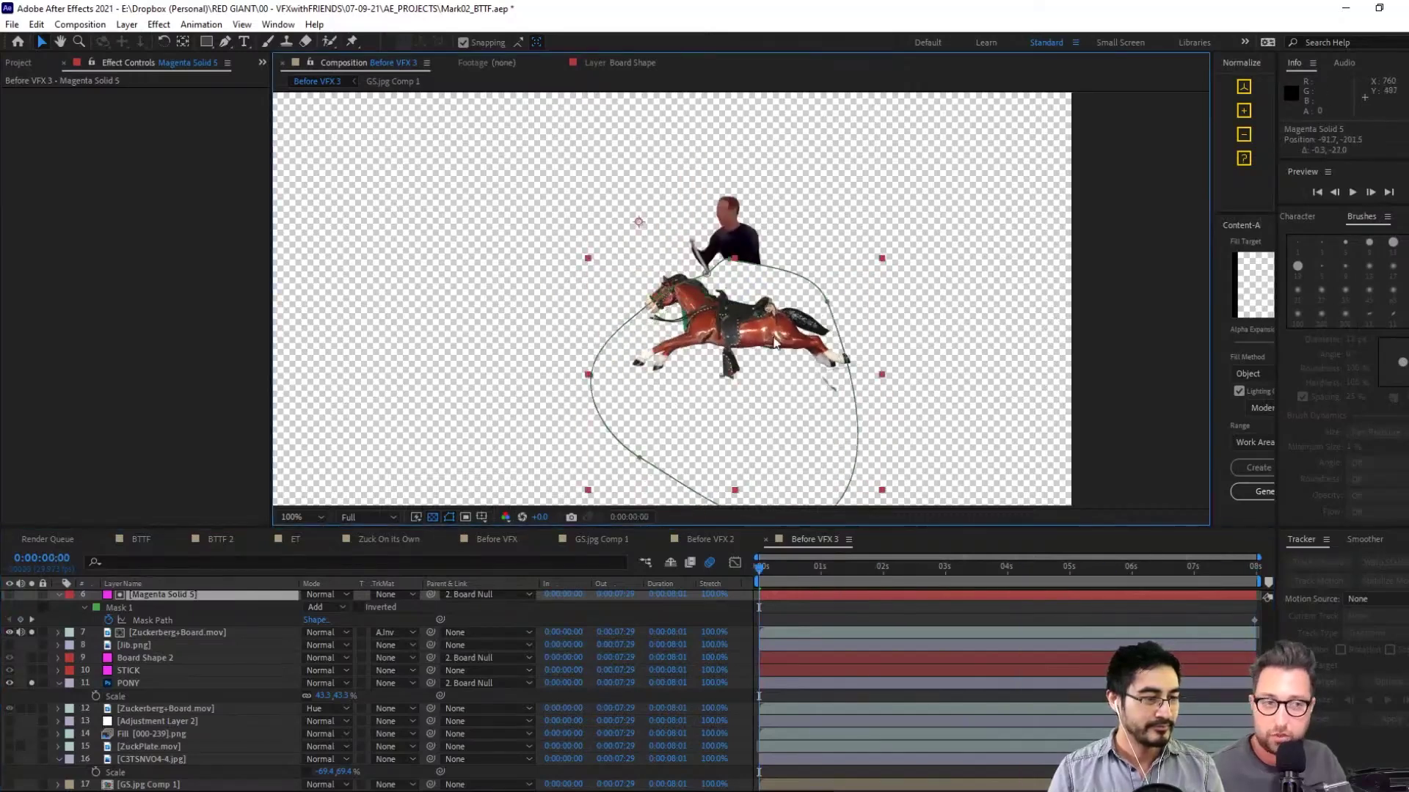
{"action": "key", "text": "ctrl+z"}
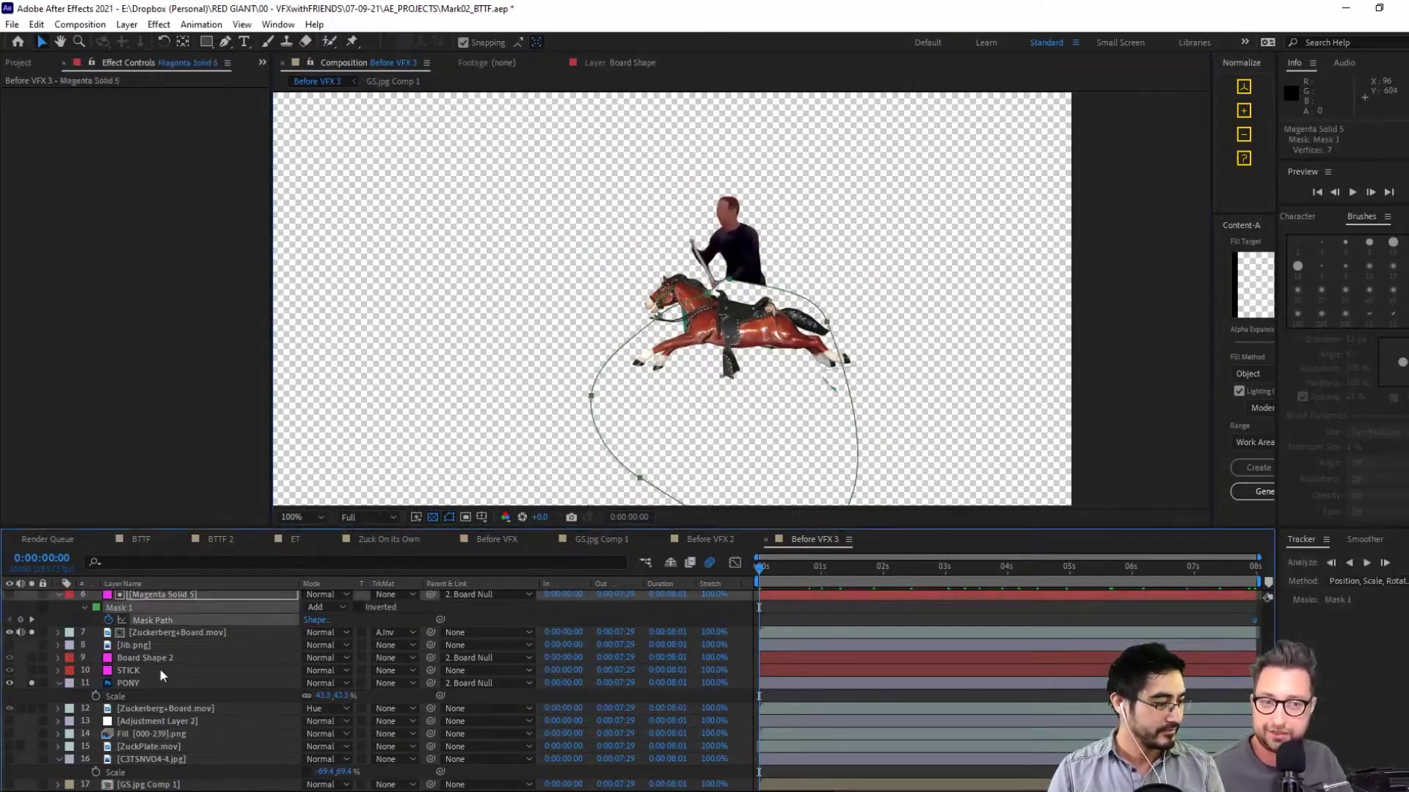
Move the PONY layer up beneath the rider's torso and enlarge it to about 46.1% scale
{"action": "left_click", "coordinate": [209, 672]}
{"action": "left_click", "coordinate": [173, 683]}
{"action": "left_click_drag", "start_coordinate": [789, 328], "coordinate": [790, 303]}
{"action": "left_click_drag", "start_coordinate": [848, 228], "coordinate": [855, 219]}
{"action": "left_click_drag", "start_coordinate": [779, 305], "coordinate": [783, 310]}
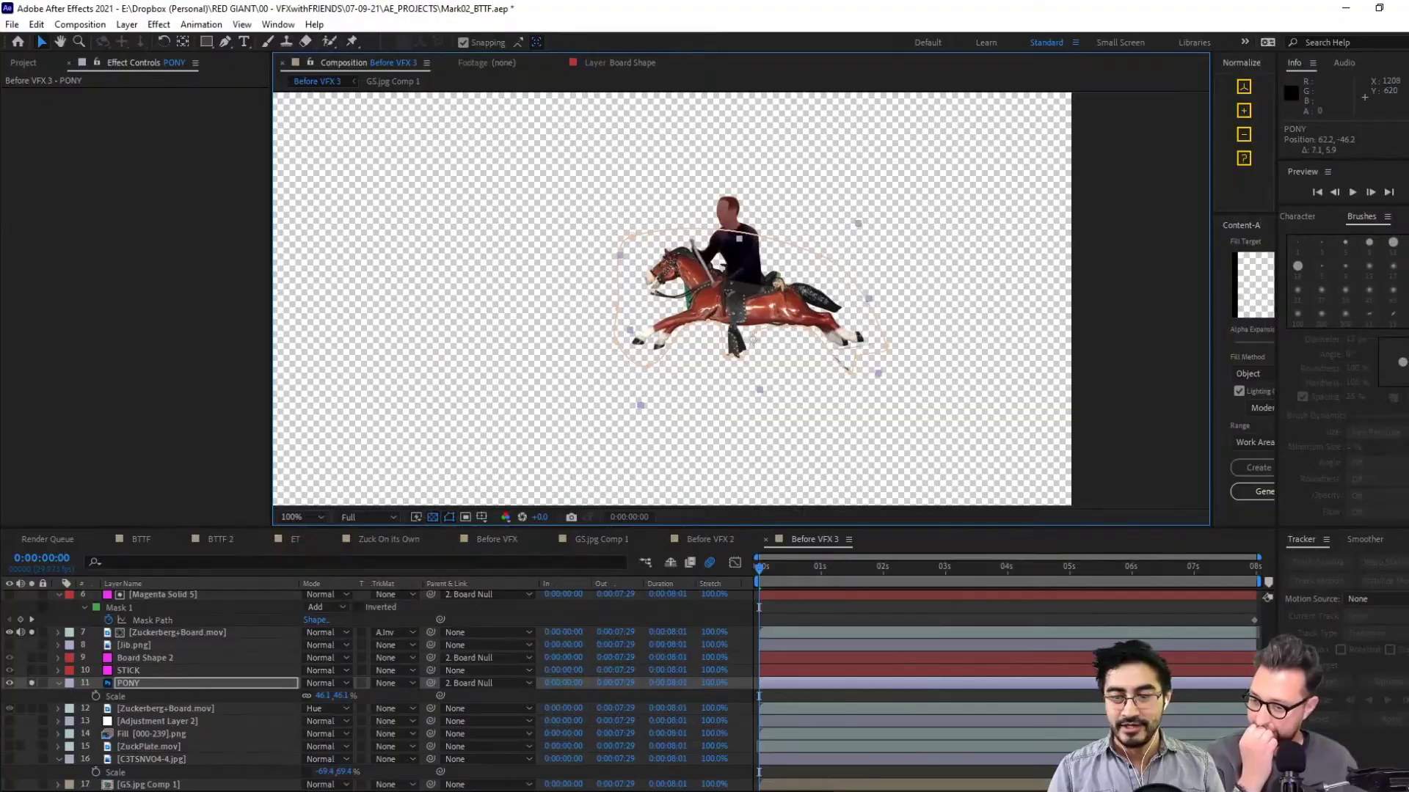
Switch to the lava-scene project and copy Sky 1 and 3D Tracker Camera from Zuck - 3D - Ash into Behind Mark
{"action": "key", "text": "alt+Tab"}
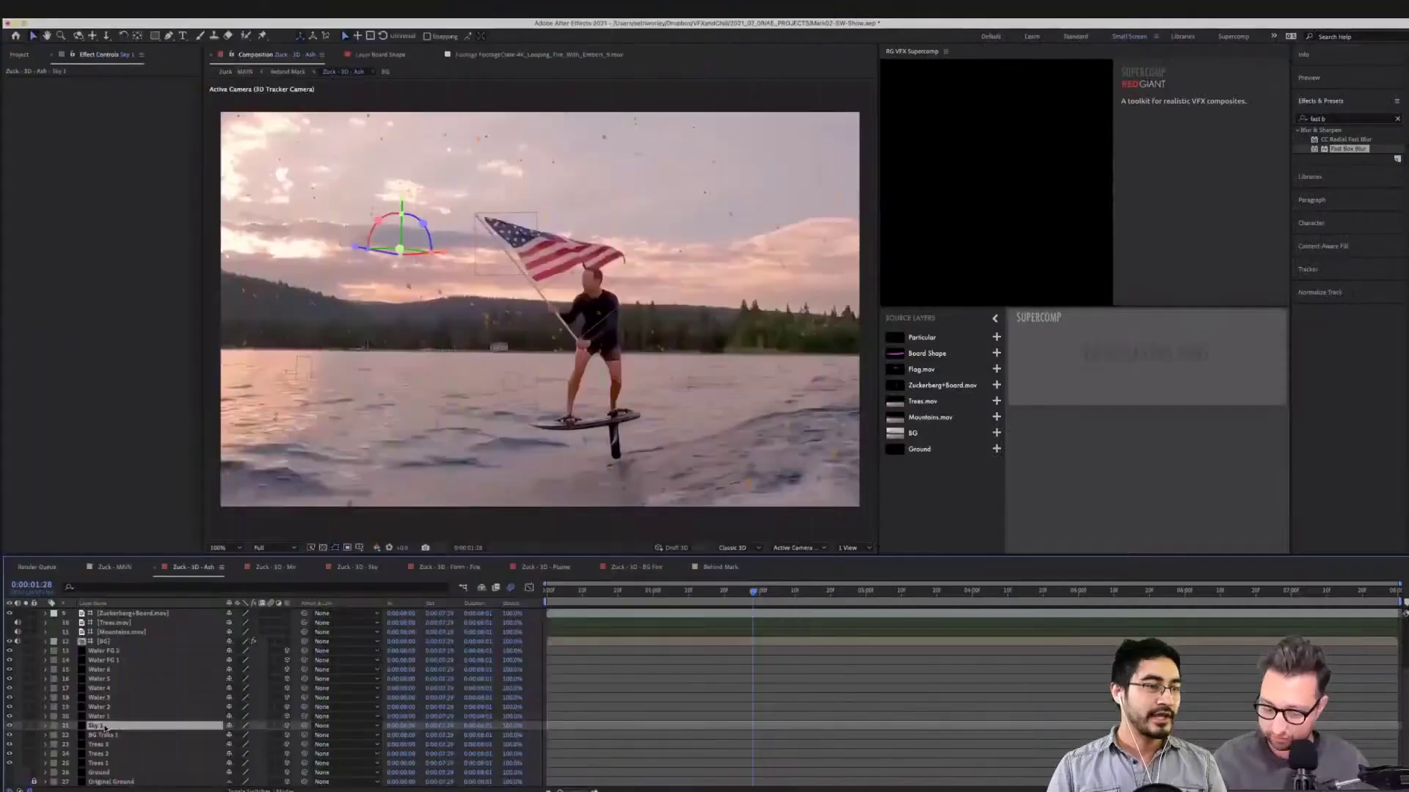
{"action": "scroll", "coordinate": [106, 704], "scroll_direction": "up", "scroll_amount": 3}
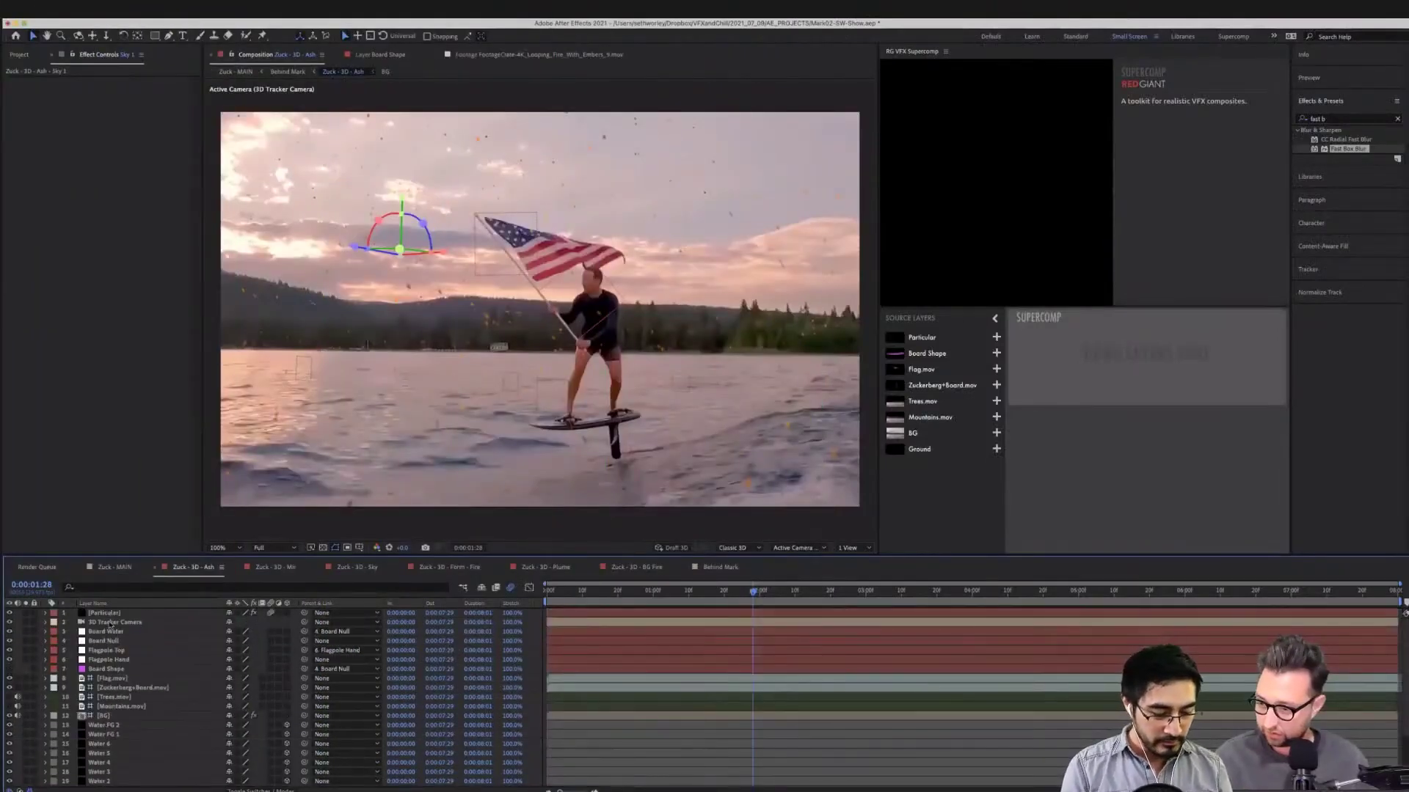
{"action": "left_click", "coordinate": [110, 622]}
{"action": "scroll", "coordinate": [155, 683], "scroll_direction": "down", "scroll_amount": 3}
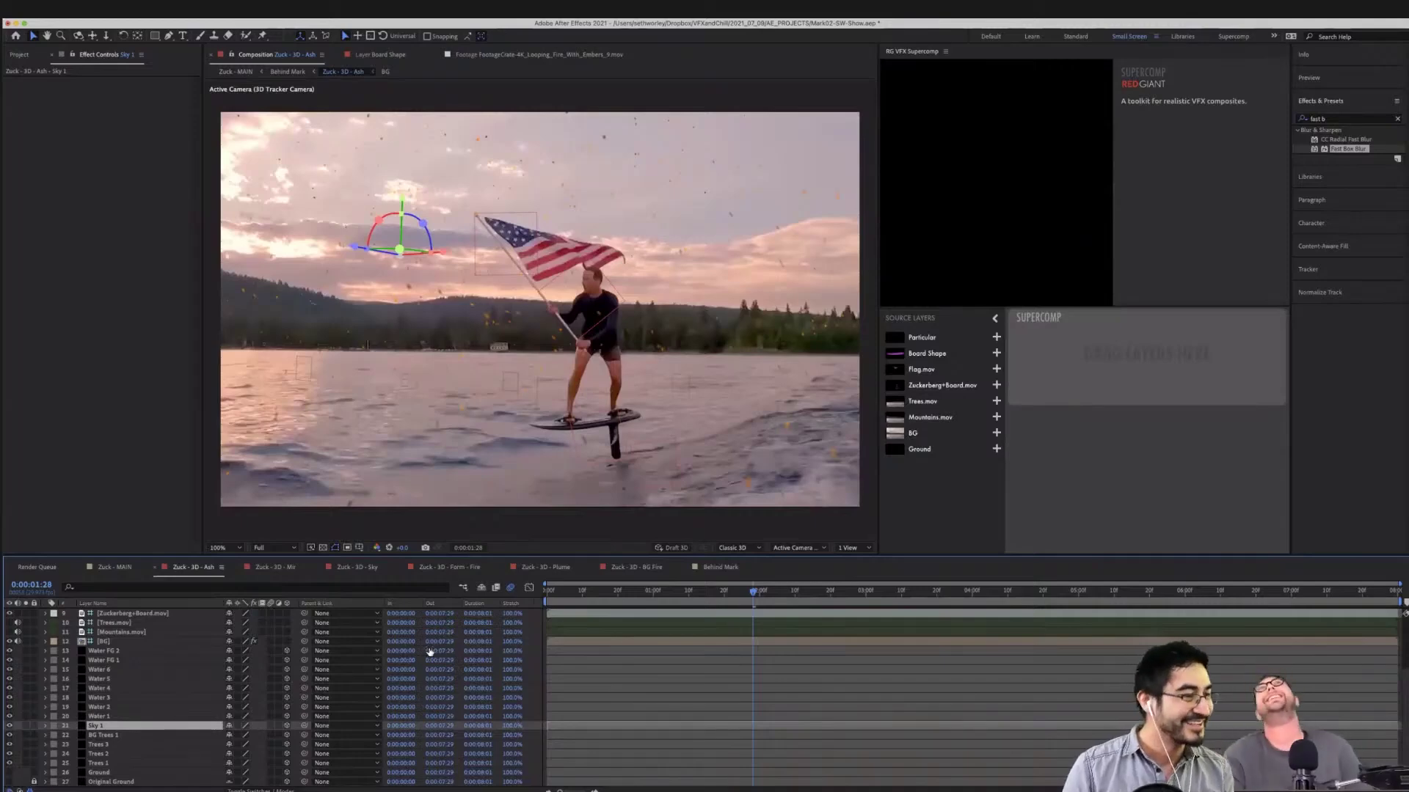
{"action": "left_click", "coordinate": [717, 568]}
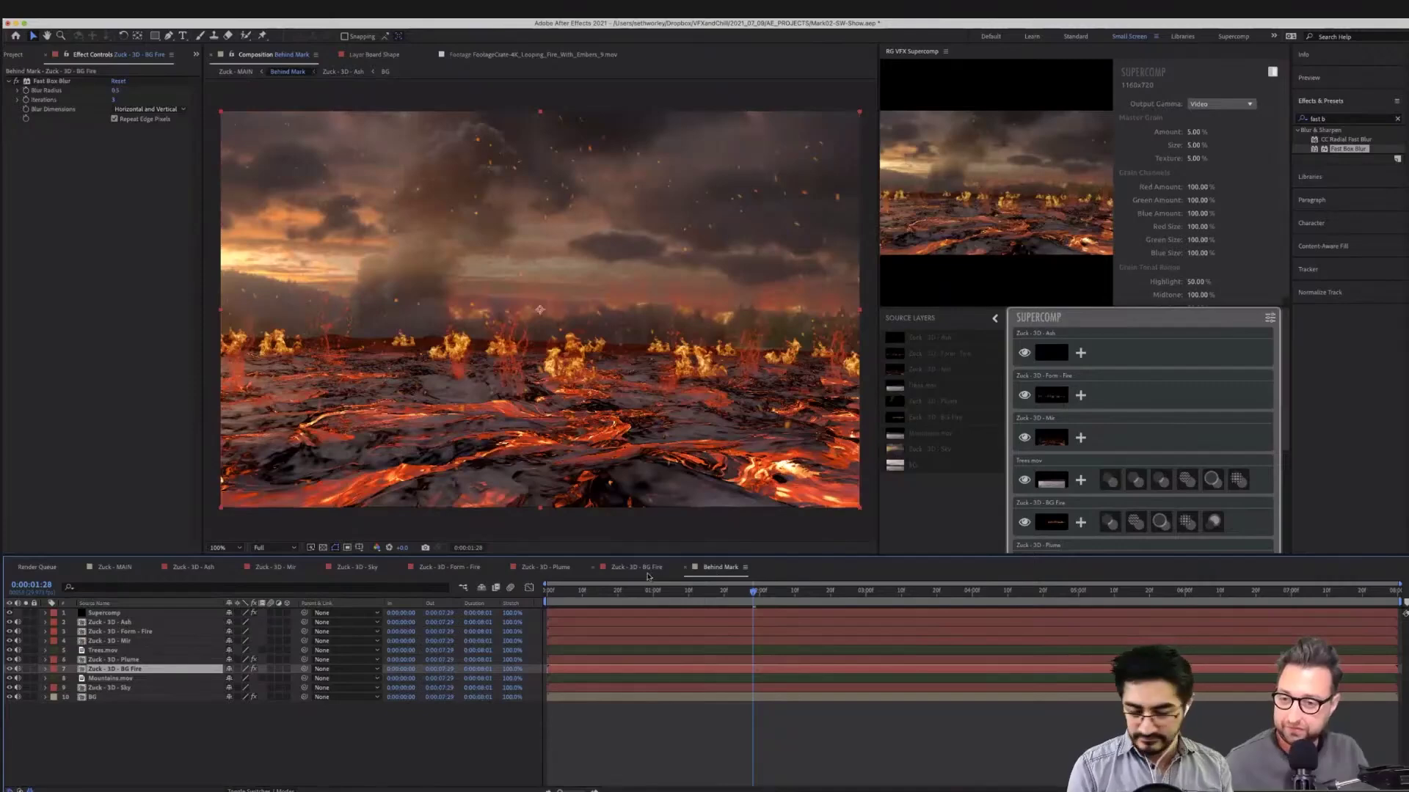
{"action": "key", "text": "super+v"}
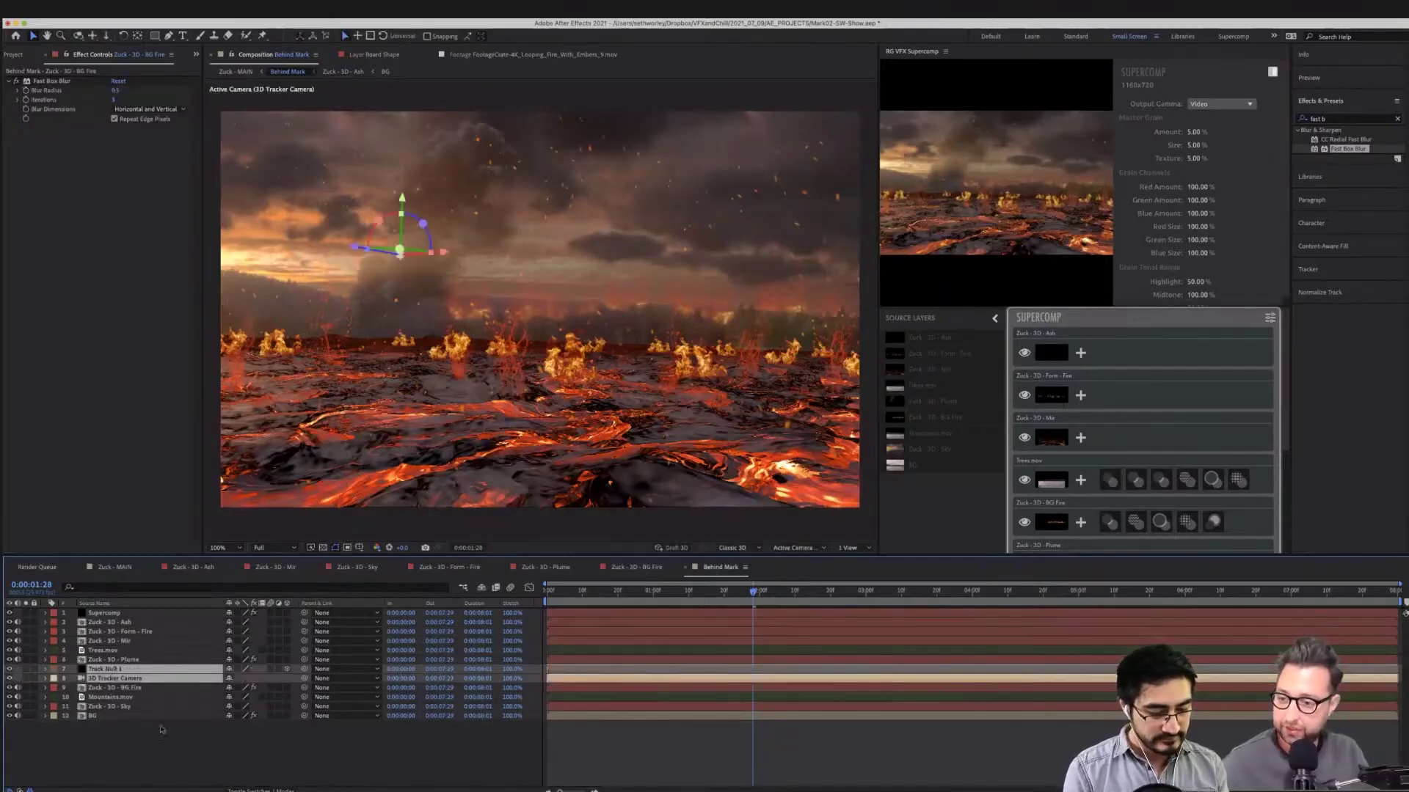
Rotate Track Null 1 about its Y axis in Behind Mark and shift it slightly along its X axis
{"action": "left_click", "coordinate": [107, 669]}
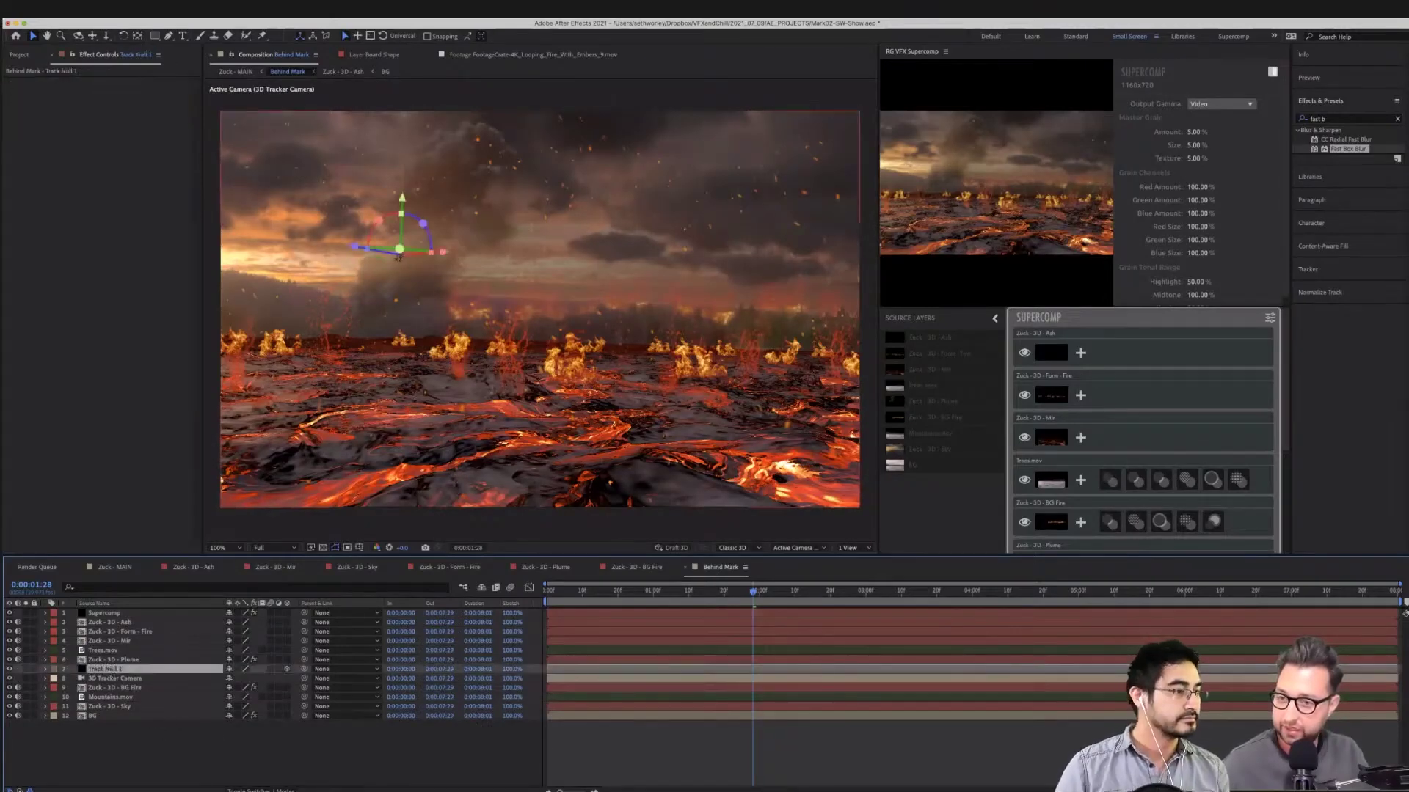
{"action": "left_click", "coordinate": [389, 240]}
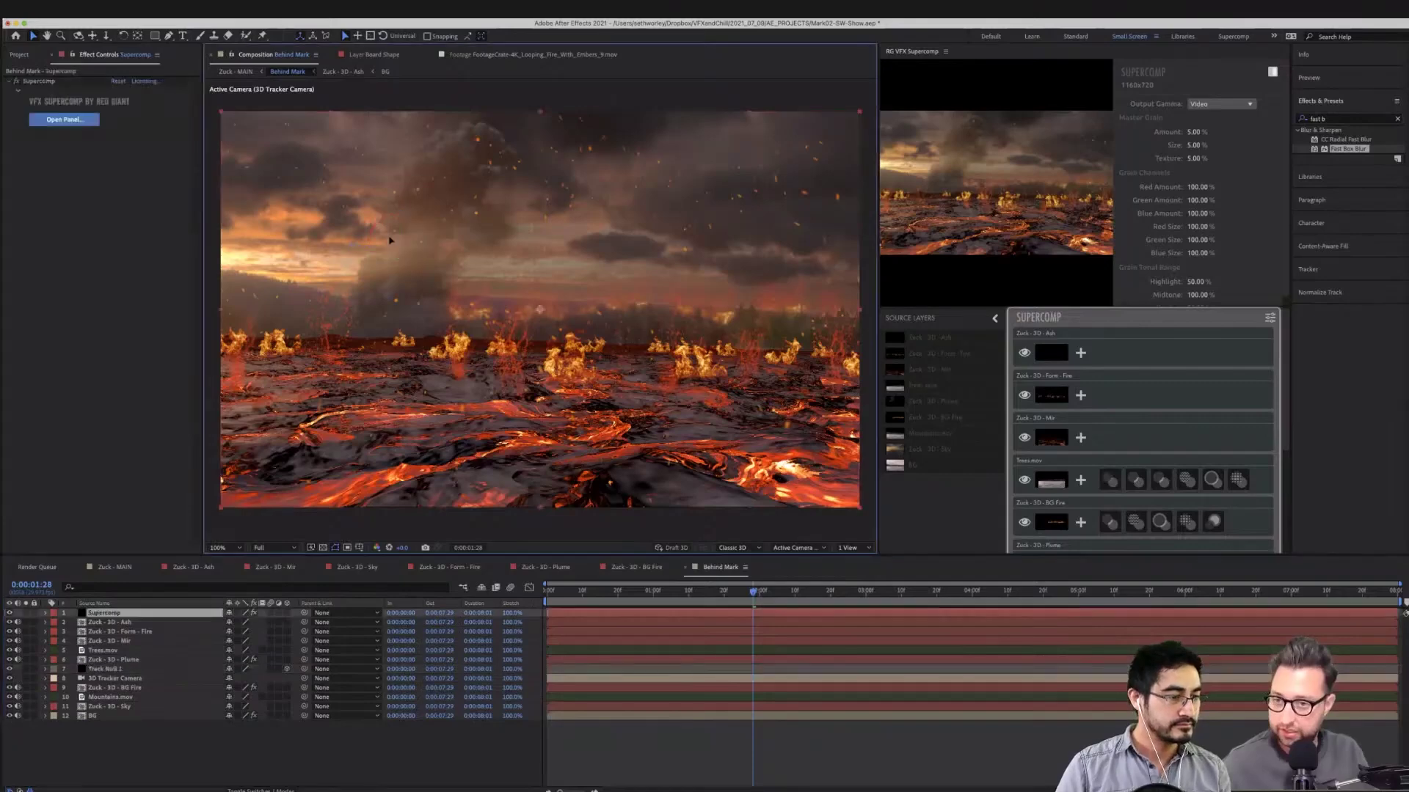
{"action": "left_click", "coordinate": [103, 650]}
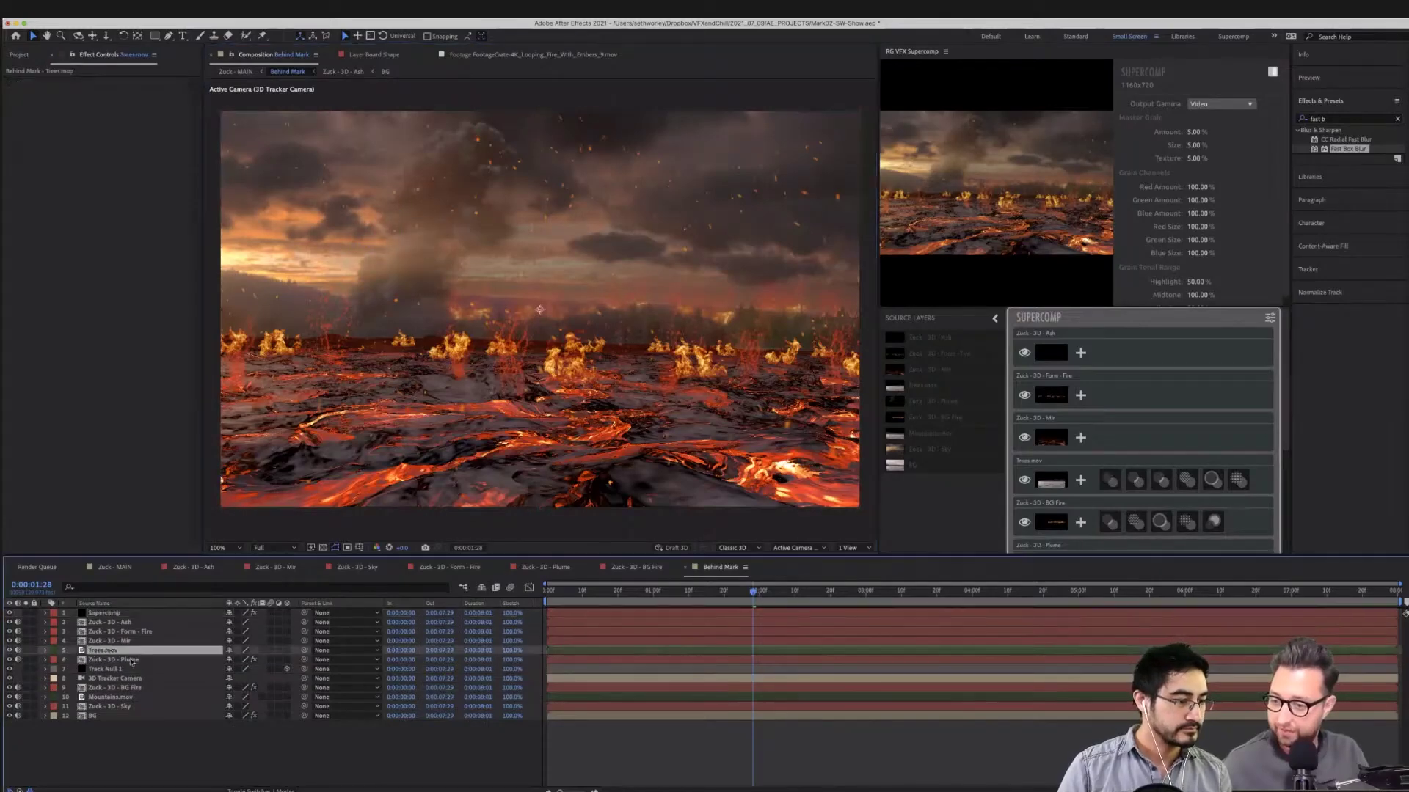
{"action": "left_click", "coordinate": [106, 669]}
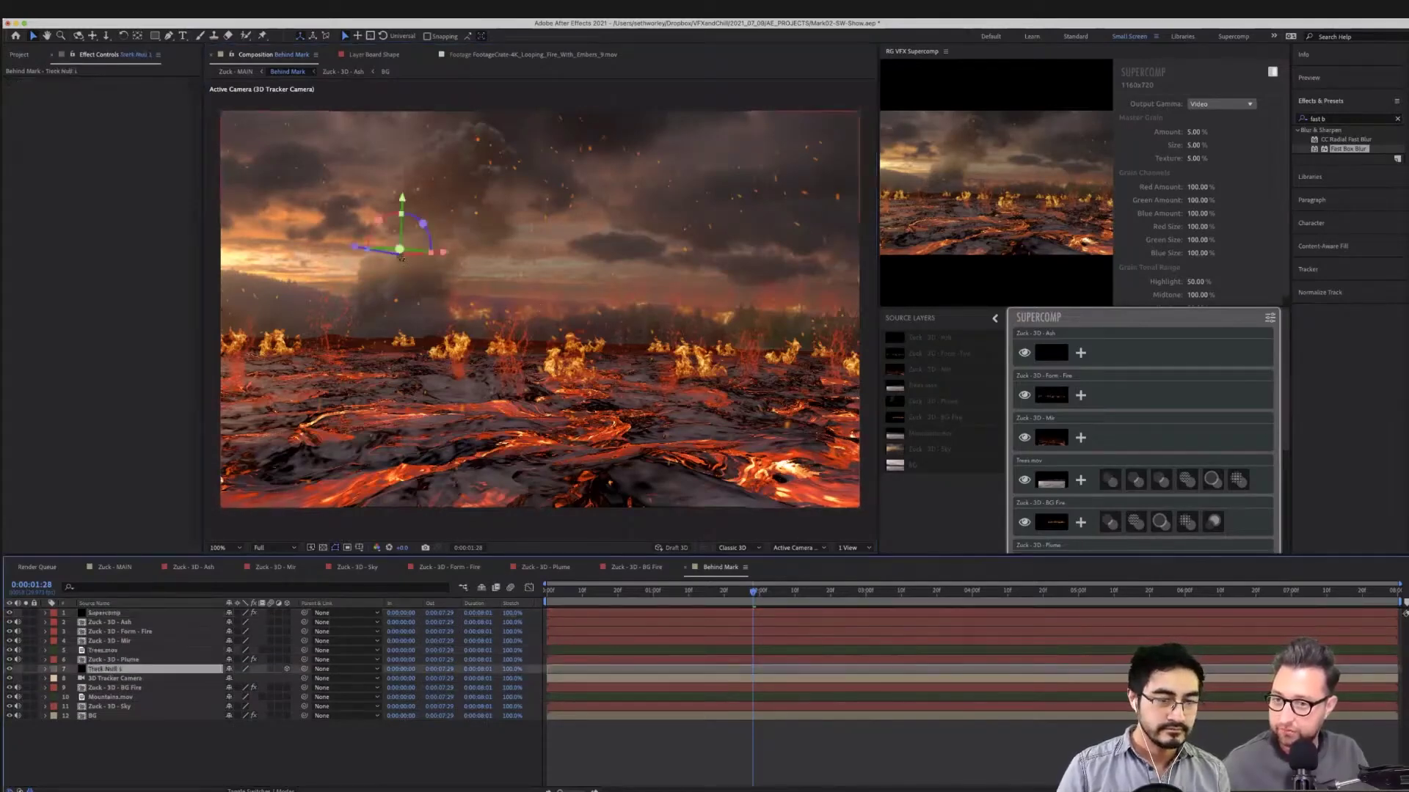
{"action": "scroll", "coordinate": [336, 242], "scroll_direction": "up", "scroll_amount": 4}
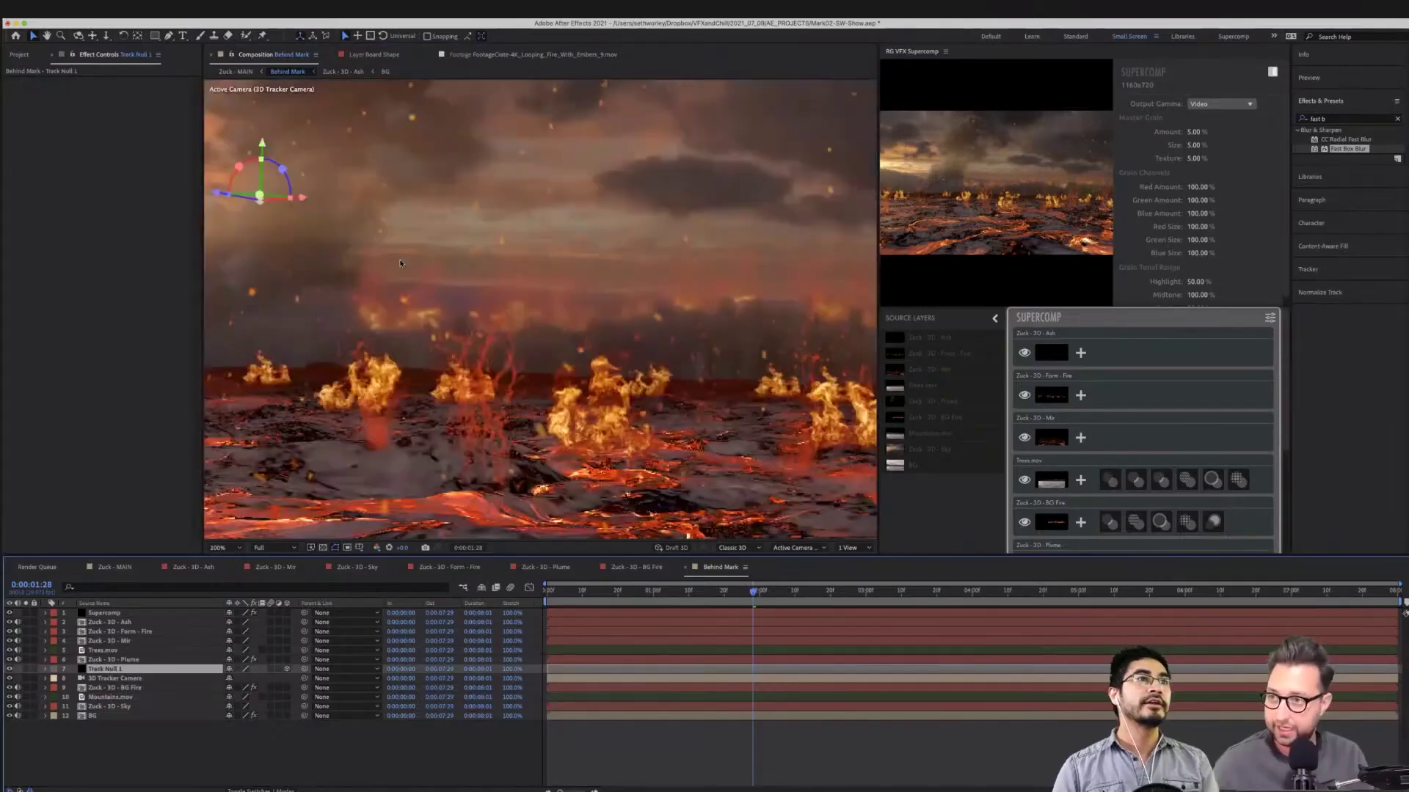
{"action": "left_click_drag", "start_coordinate": [509, 310], "coordinate": [642, 331]}
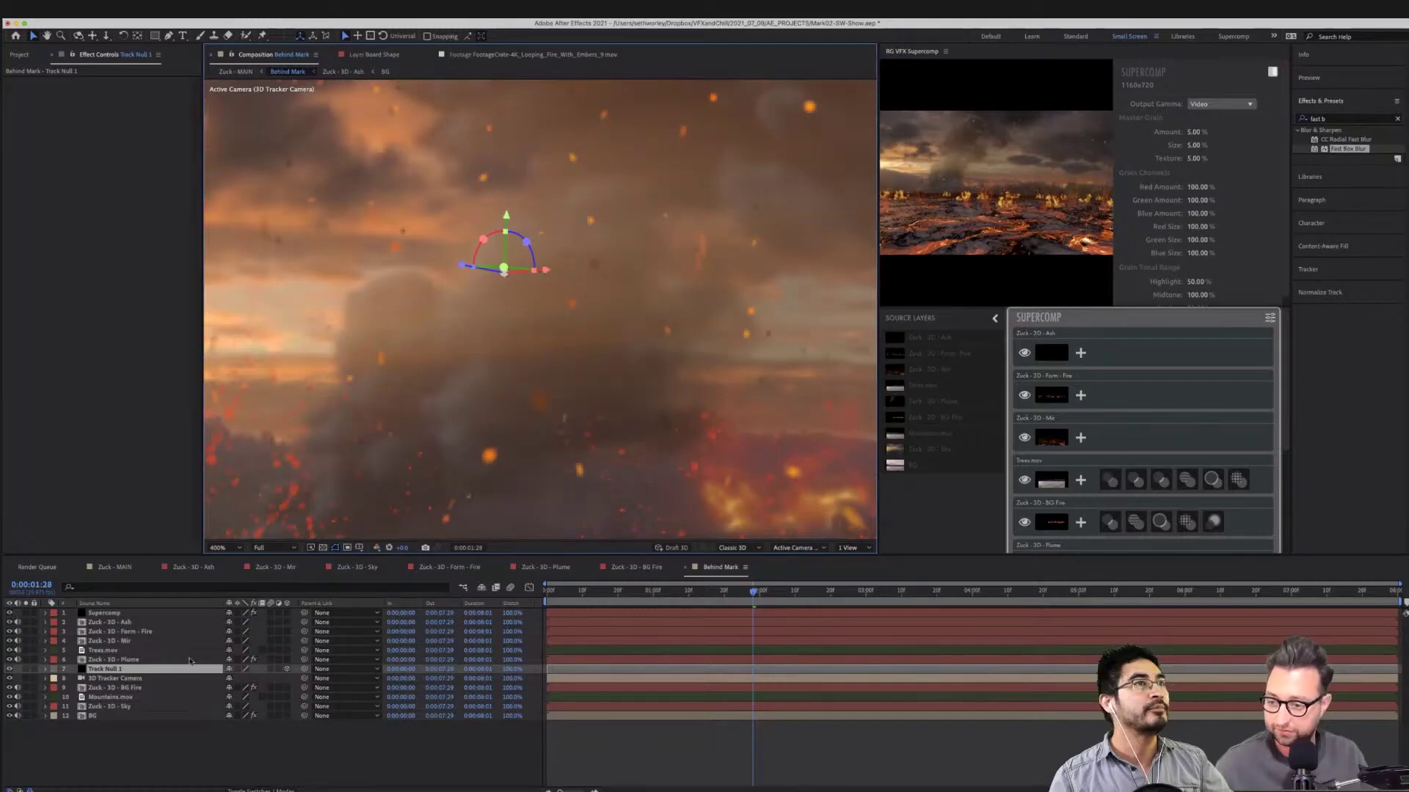
{"action": "key", "text": "r"}
{"action": "left_click_drag", "start_coordinate": [239, 698], "coordinate": [216, 697]}
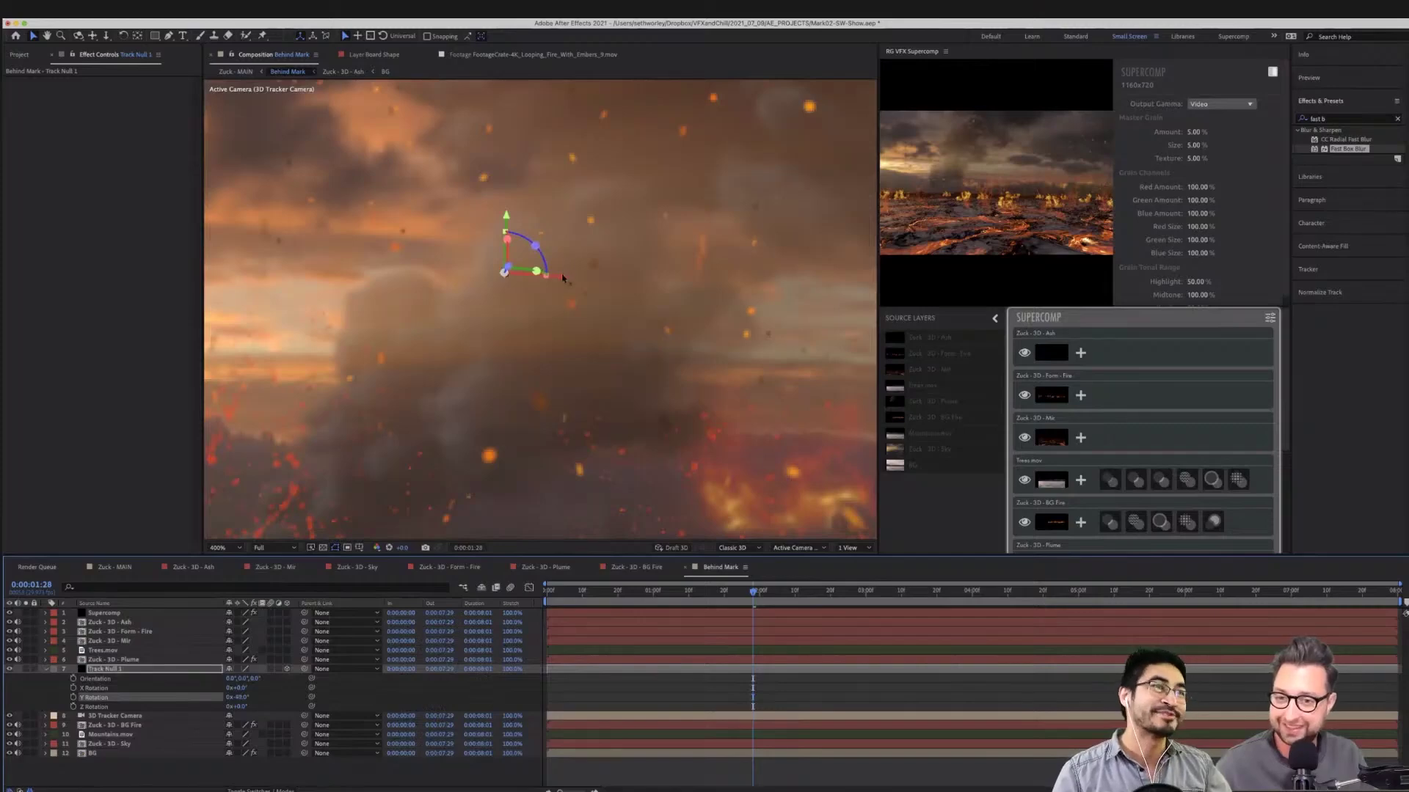
{"action": "left_click_drag", "start_coordinate": [563, 277], "coordinate": [177, 282]}
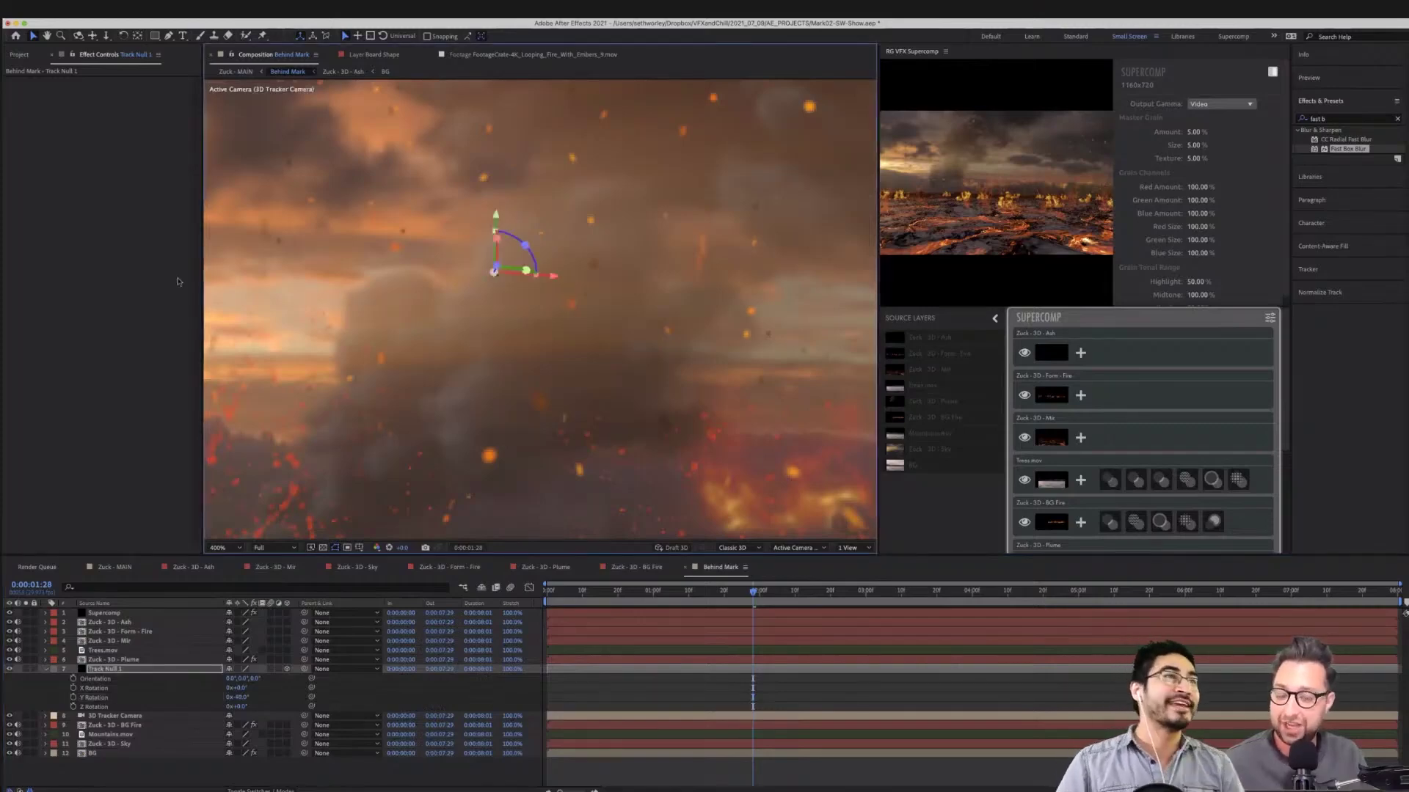
Move Track Null 1 along its X axis toward the sunset side of the Behind Mark scene
{"action": "scroll", "coordinate": [587, 313], "scroll_direction": "down", "scroll_amount": 3}
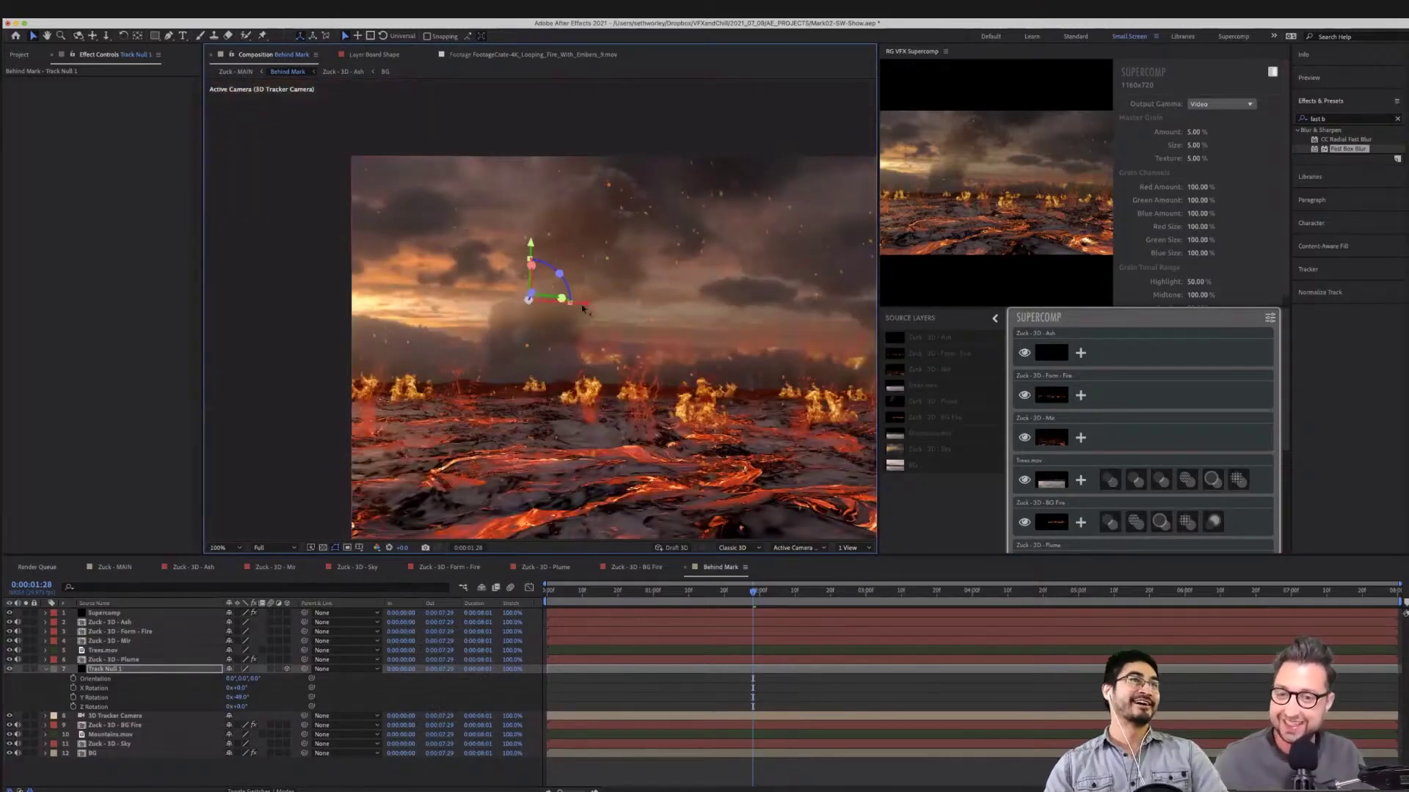
{"action": "left_click_drag", "start_coordinate": [587, 310], "coordinate": [6, 320]}
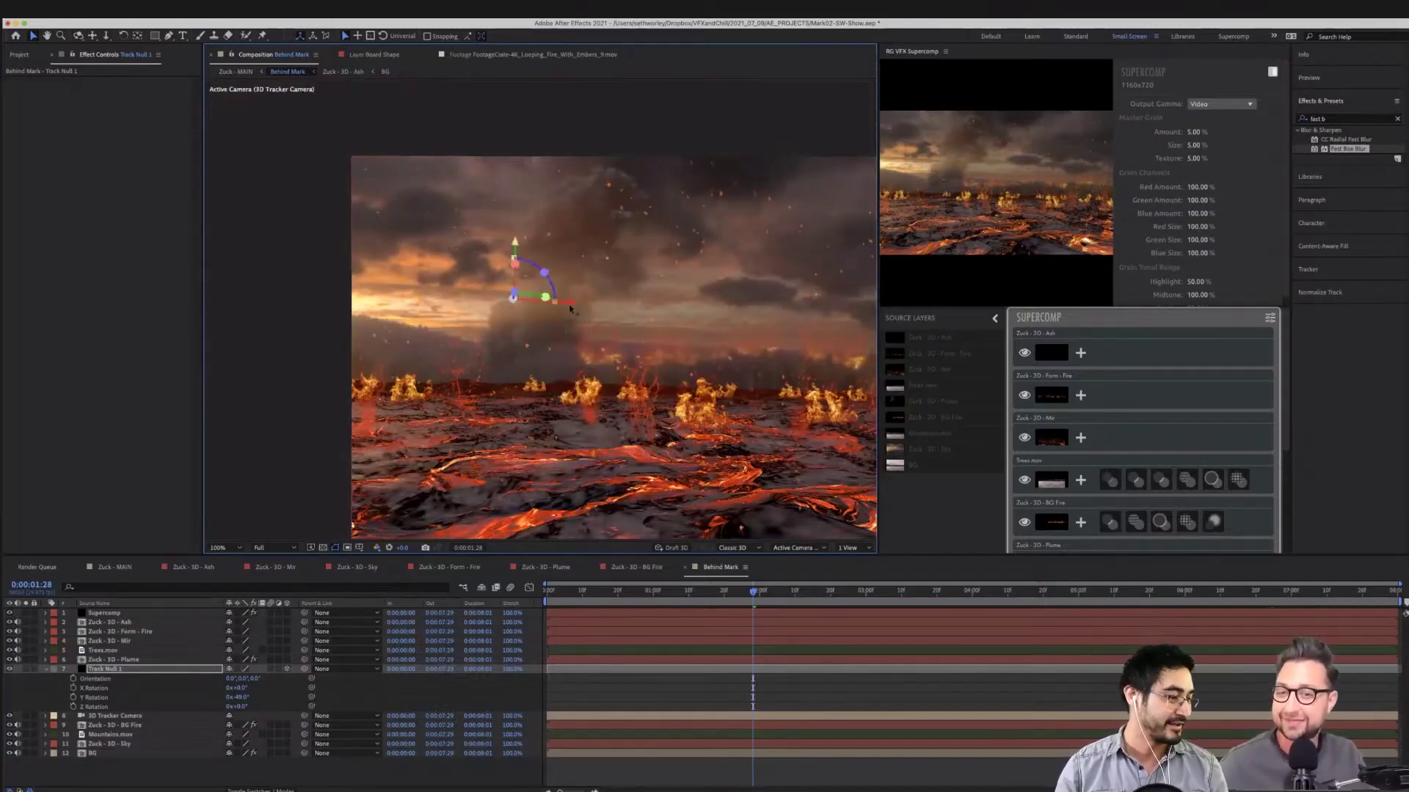
{"action": "left_click_drag", "start_coordinate": [570, 309], "coordinate": [506, 307]}
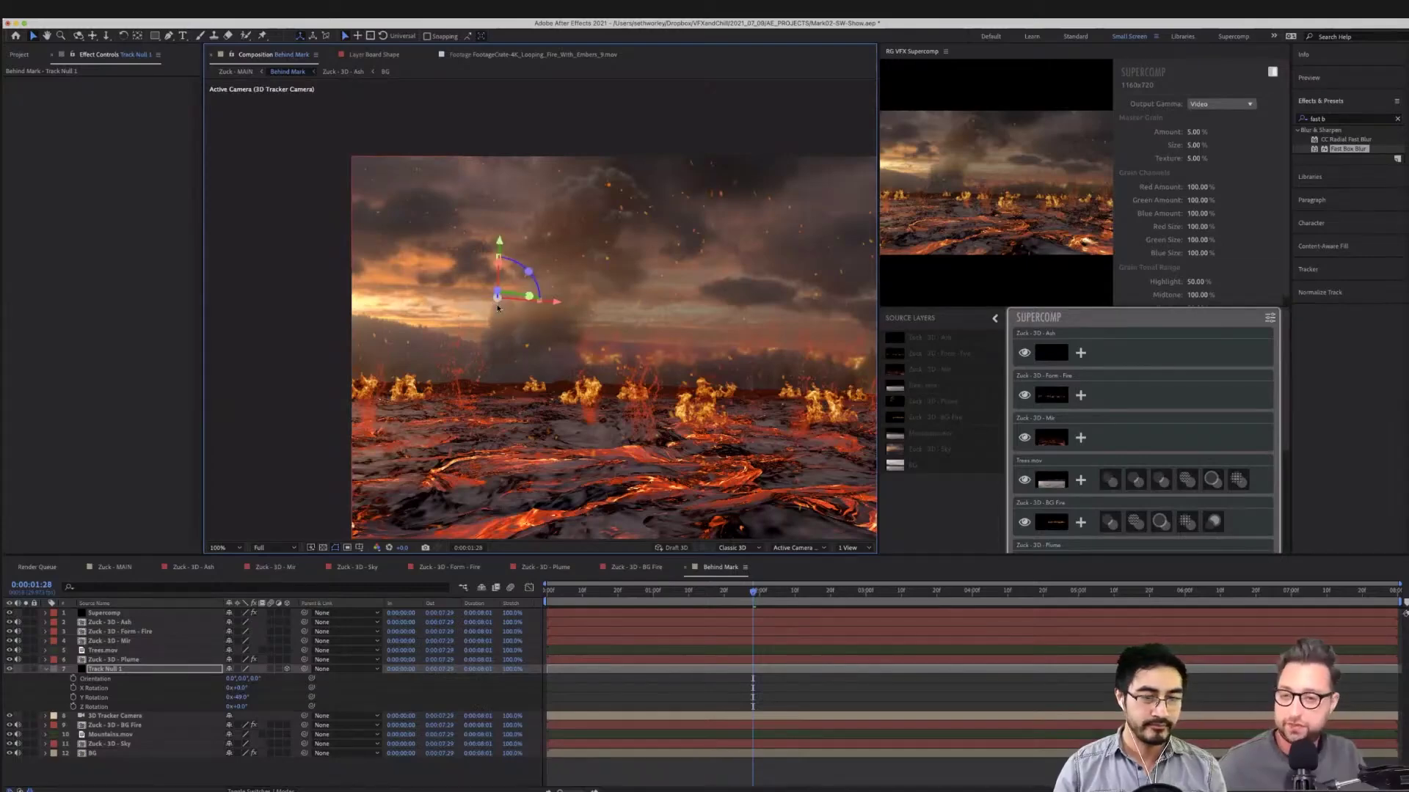
{"action": "scroll", "coordinate": [497, 308], "scroll_direction": "up", "scroll_amount": 3}
{"action": "scroll", "coordinate": [498, 309], "scroll_direction": "up", "scroll_amount": 1}
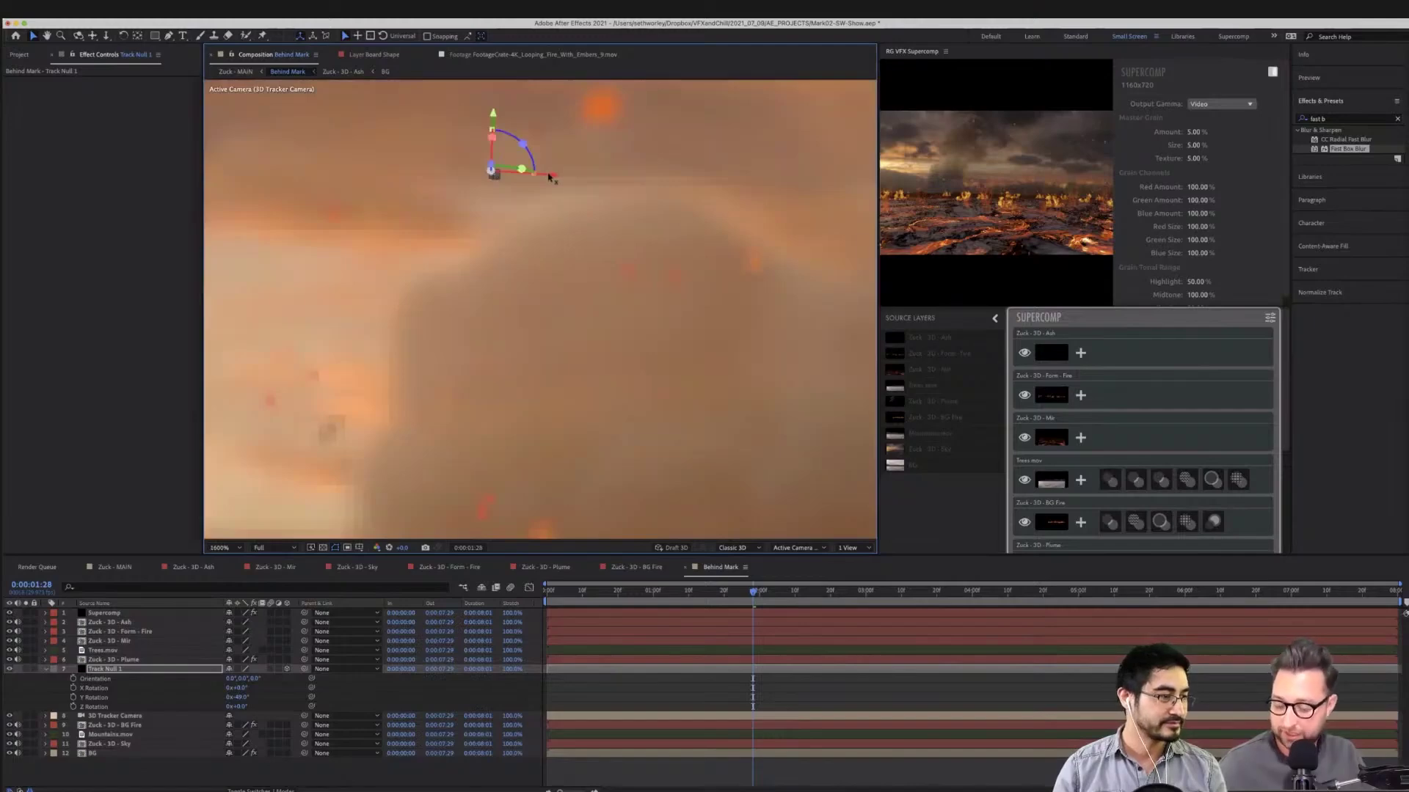
{"action": "left_click_drag", "start_coordinate": [552, 177], "coordinate": [537, 175]}
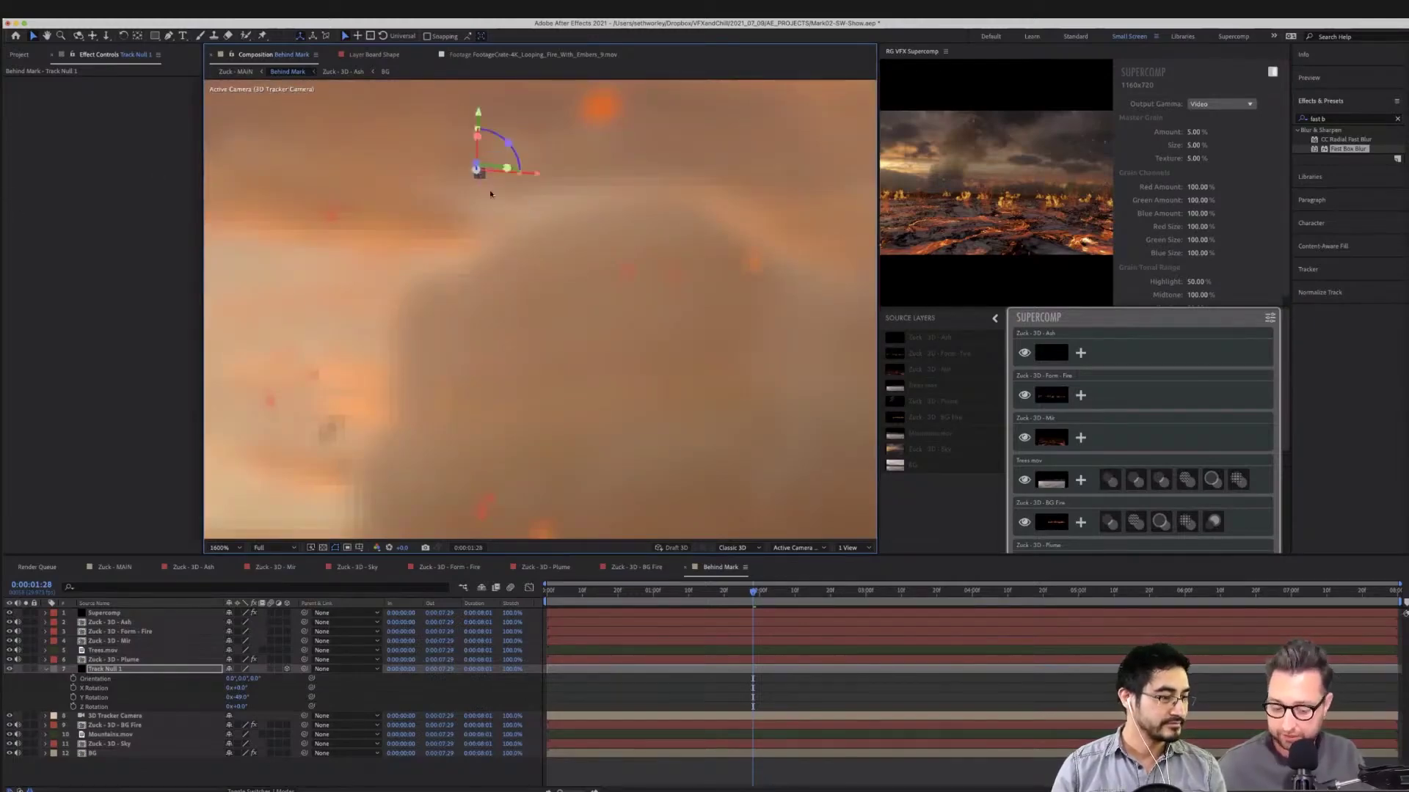
{"action": "scroll", "coordinate": [551, 336], "scroll_direction": "down", "scroll_amount": 3}
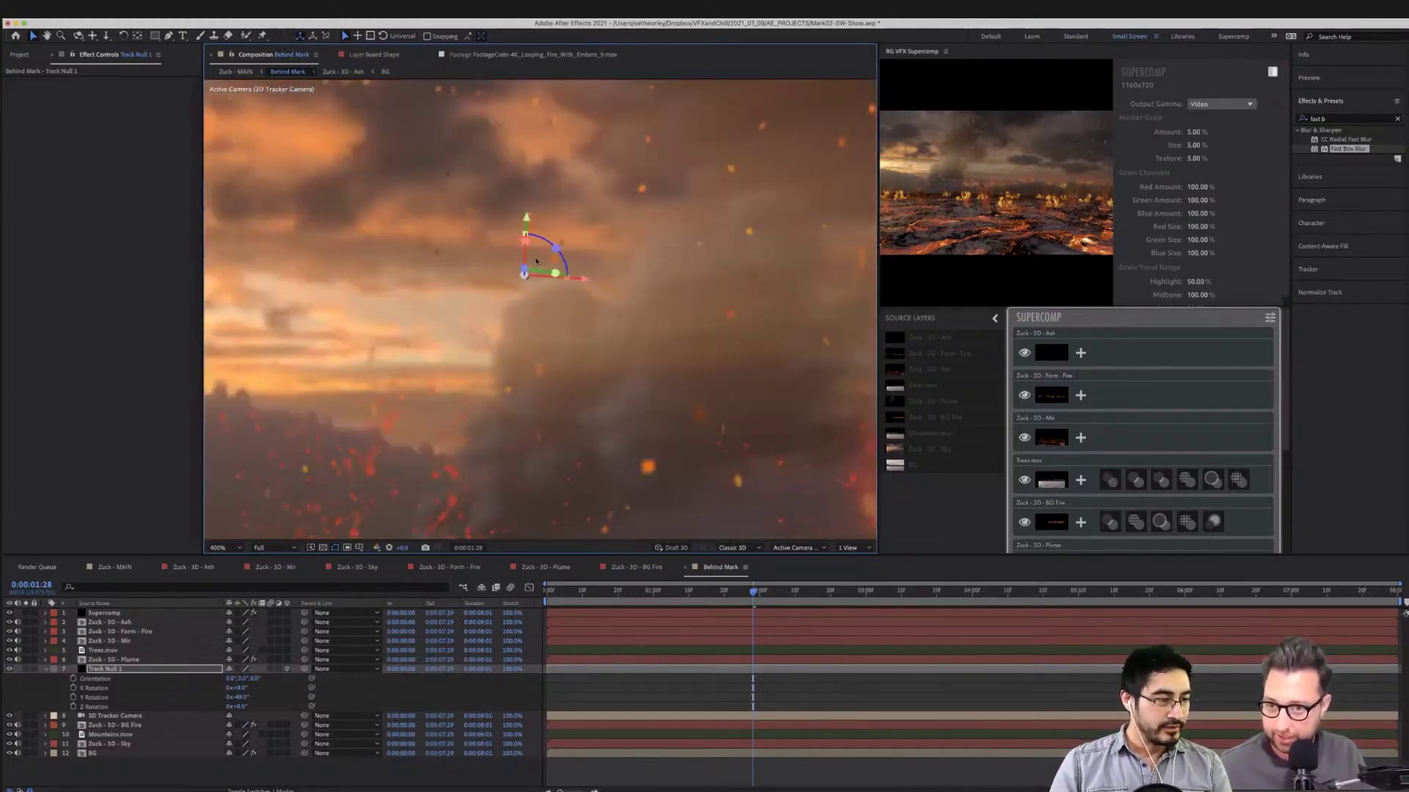
Reveal Track Null 1's Position and lower its X value until the null sits over the bright sunset
{"action": "left_click", "coordinate": [457, 253]}
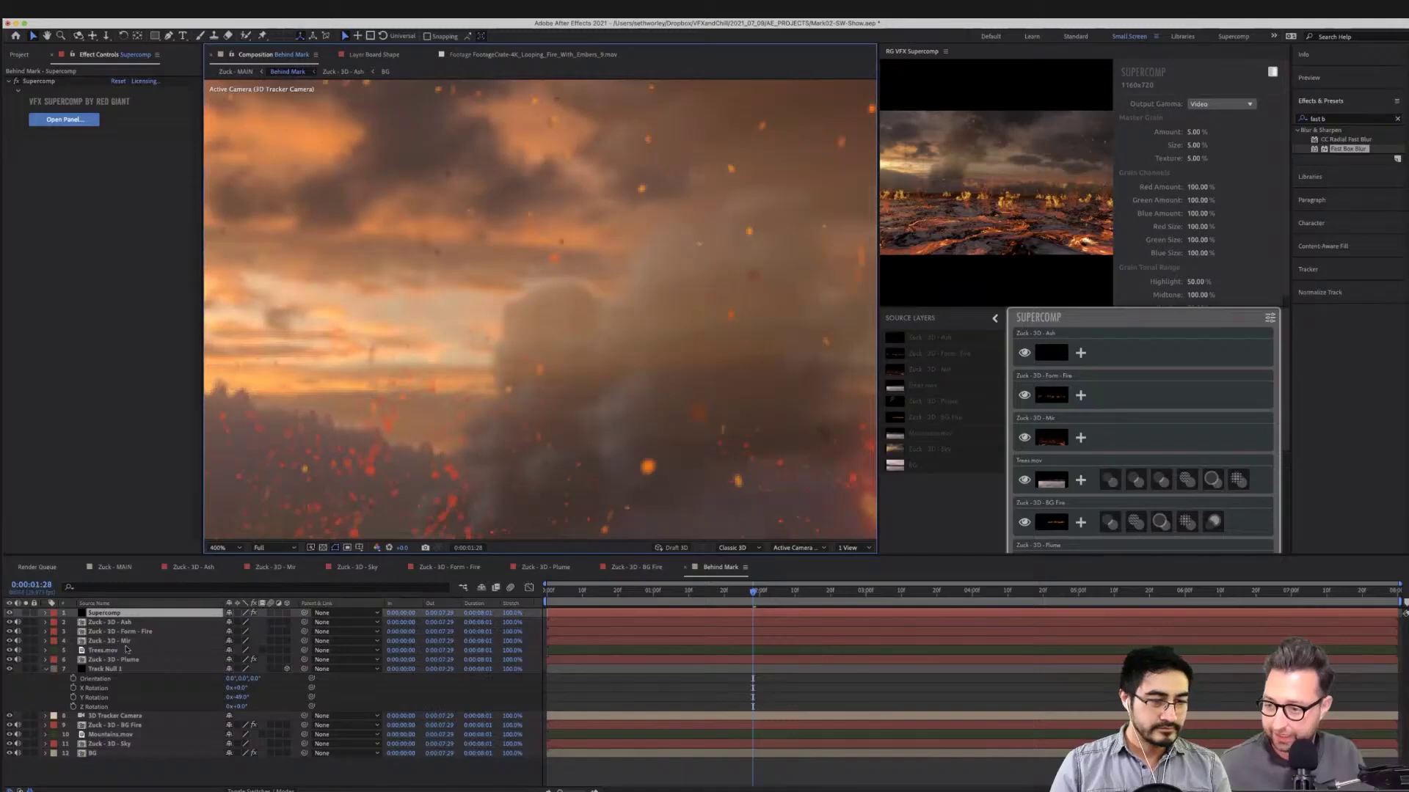
{"action": "left_click", "coordinate": [121, 669]}
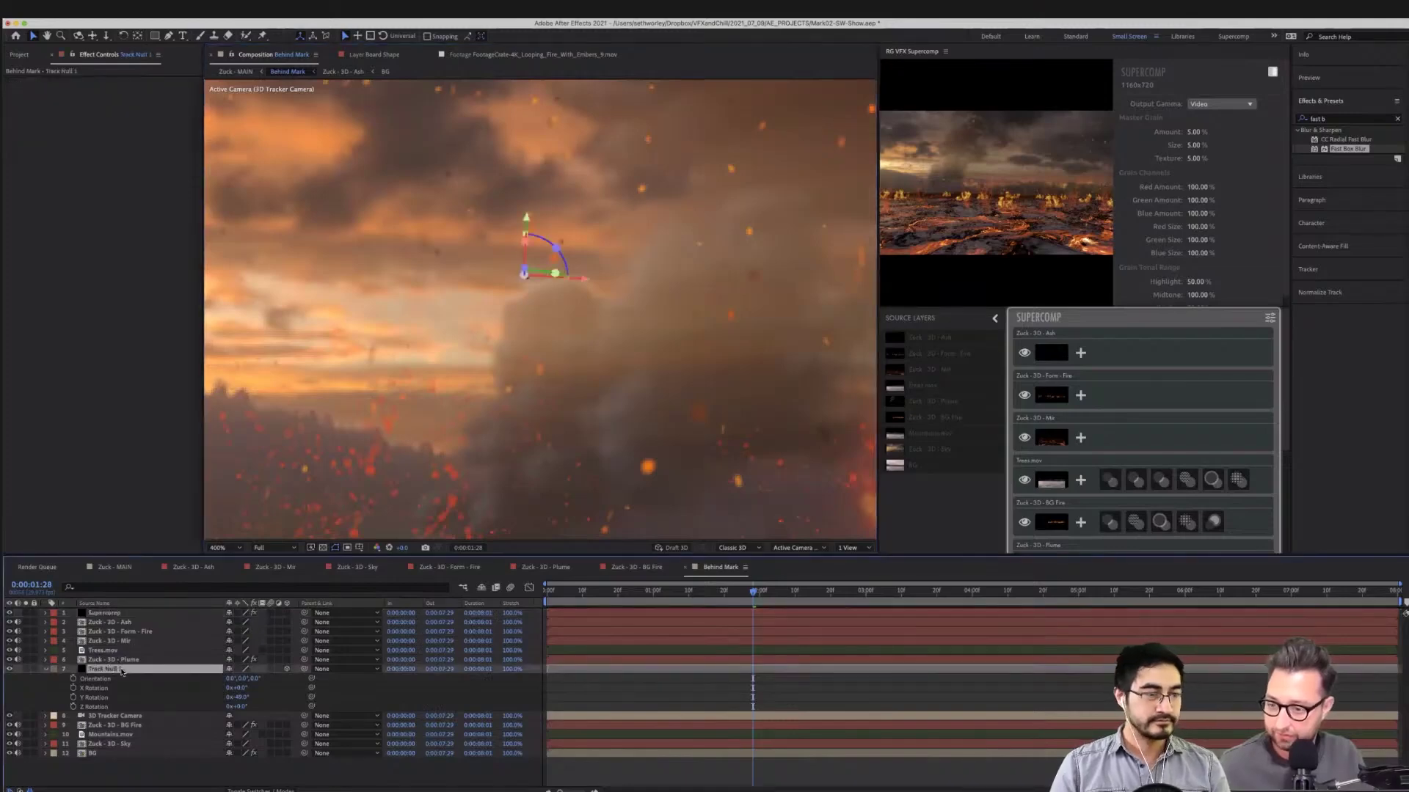
{"action": "key", "text": "p"}
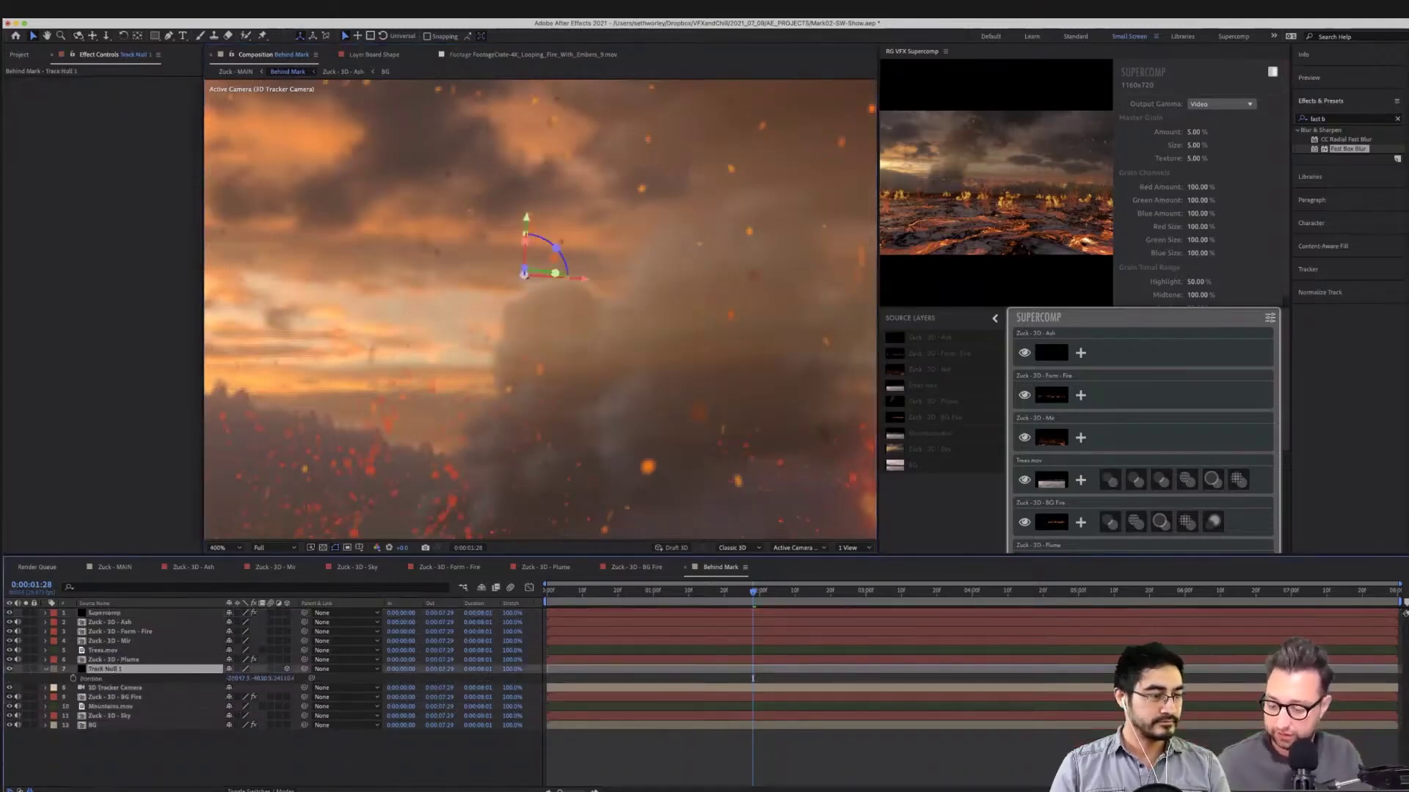
{"action": "left_click_drag", "start_coordinate": [242, 678], "coordinate": [6, 678]}
{"action": "key", "text": "comma"}
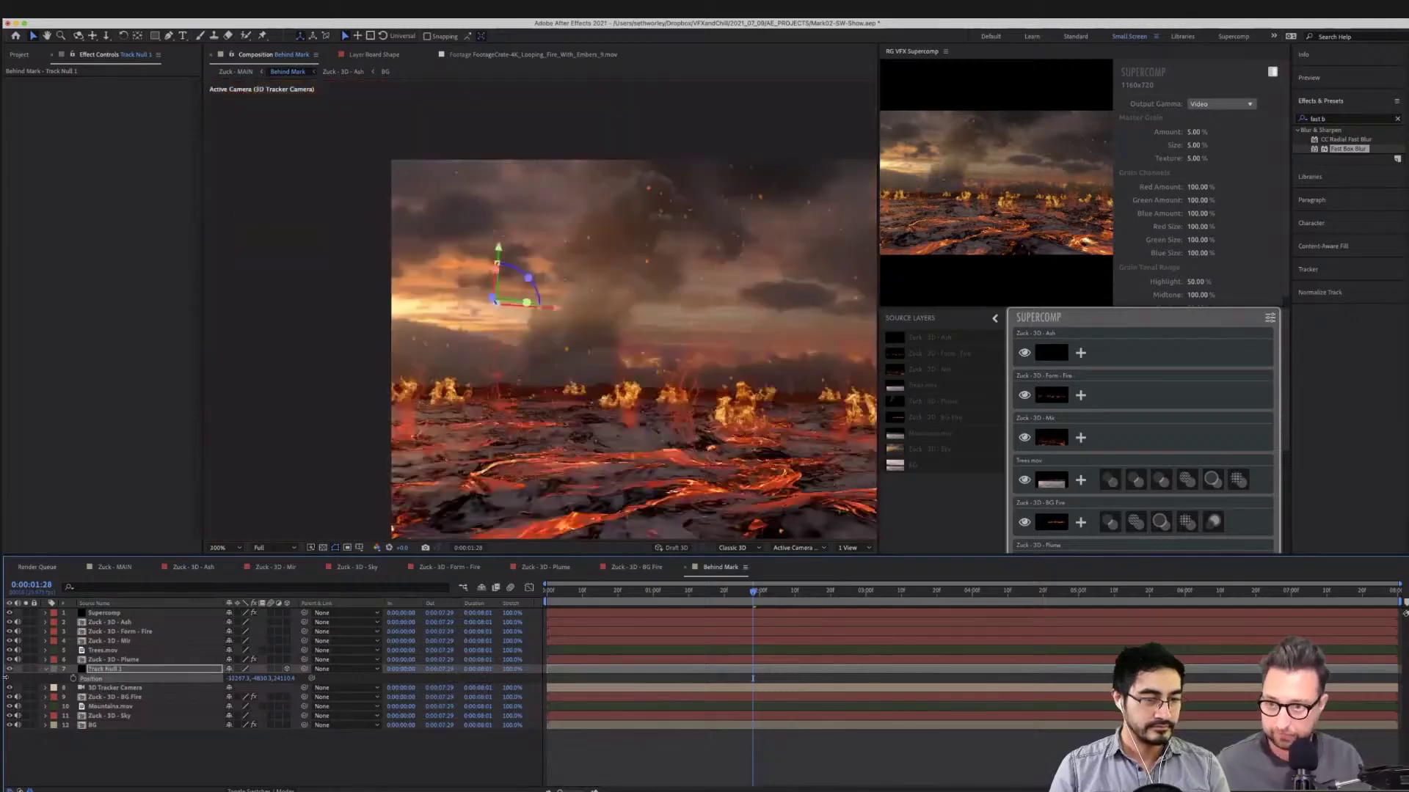
{"action": "left_click_drag", "start_coordinate": [5, 678], "coordinate": [5, 678]}
{"action": "left_click_drag", "start_coordinate": [233, 678], "coordinate": [132, 678]}
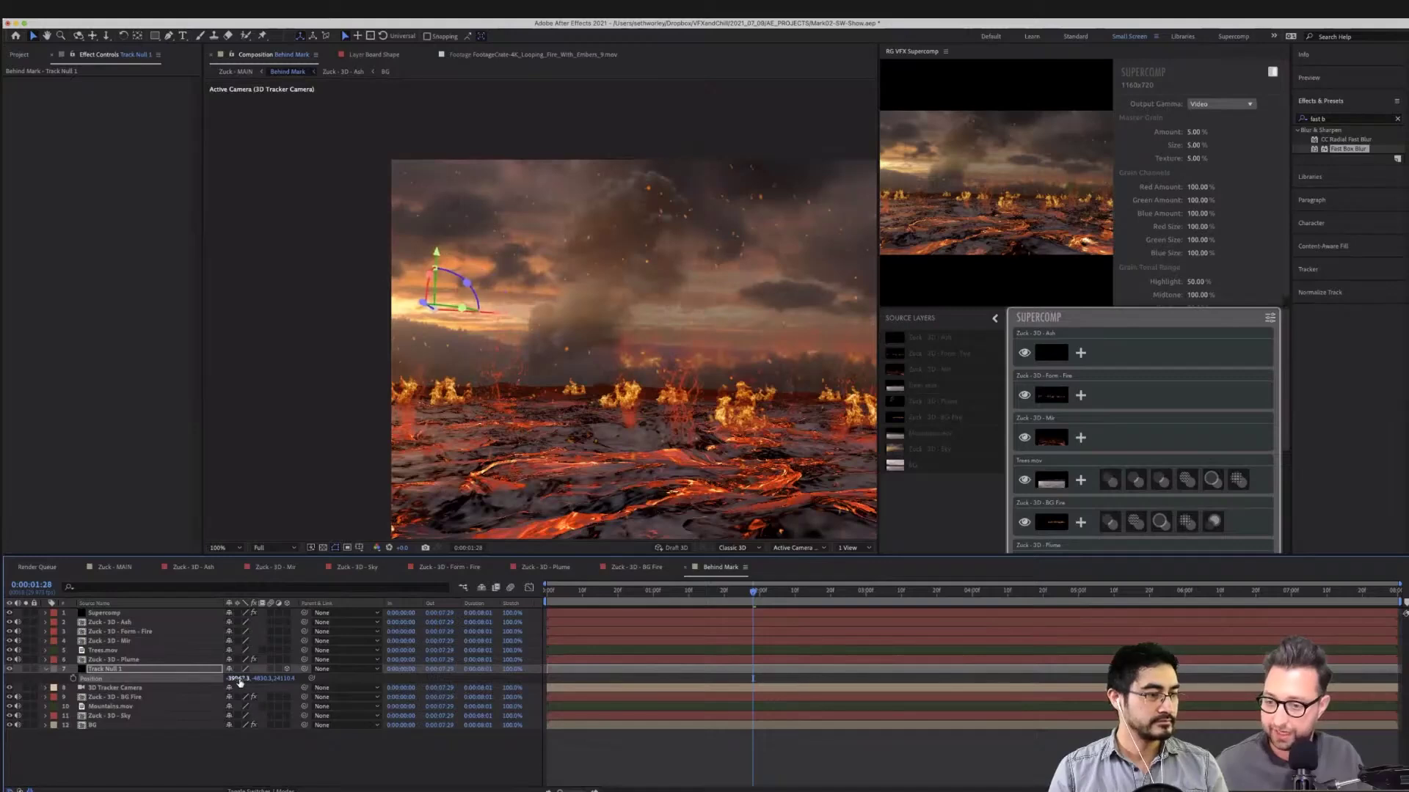
{"action": "left_click_drag", "start_coordinate": [237, 678], "coordinate": [92, 678]}
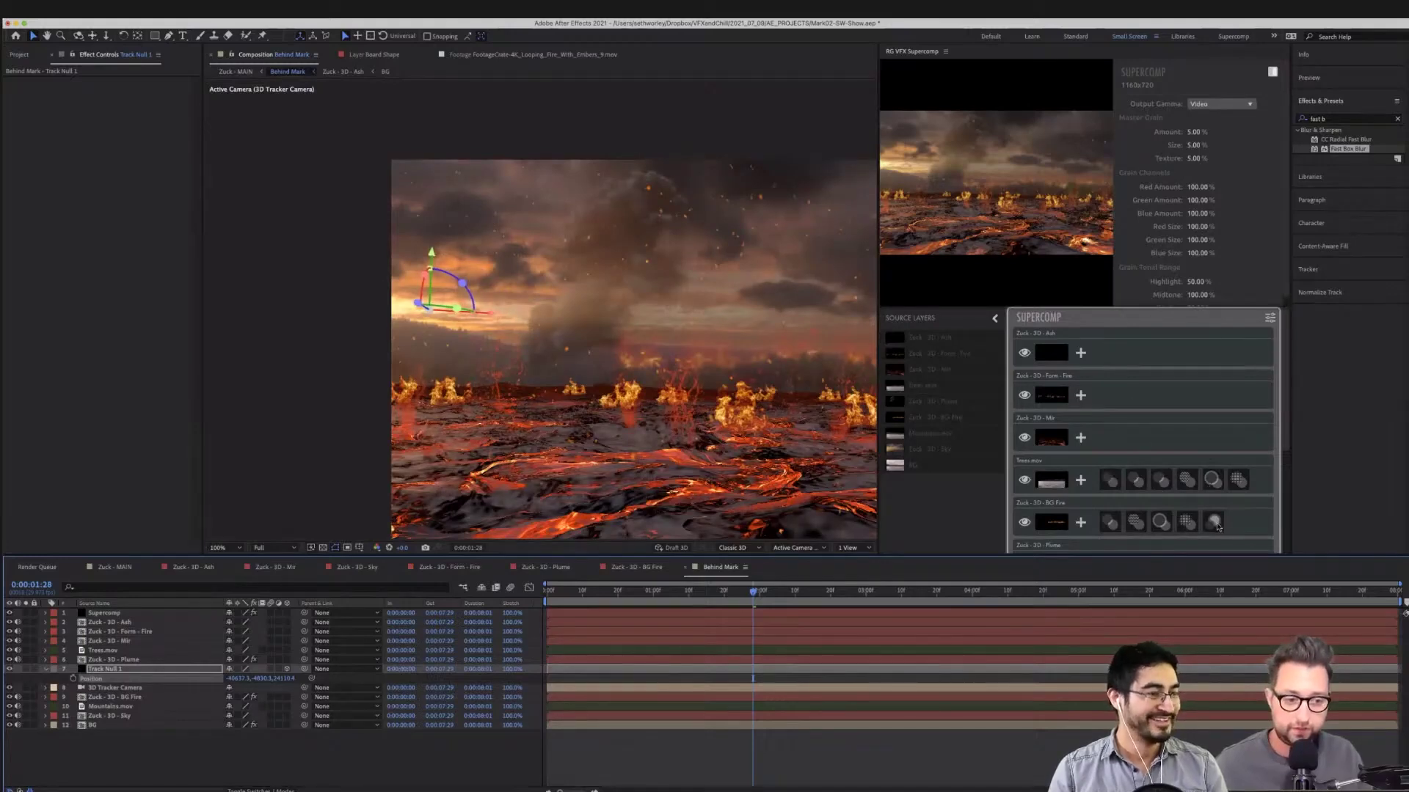
Open the Volume Fog settings of Zuck - 3D - Plume in Supercomp and enable keyframing for its Center
{"action": "scroll", "coordinate": [1211, 522], "scroll_direction": "down", "scroll_amount": 2}
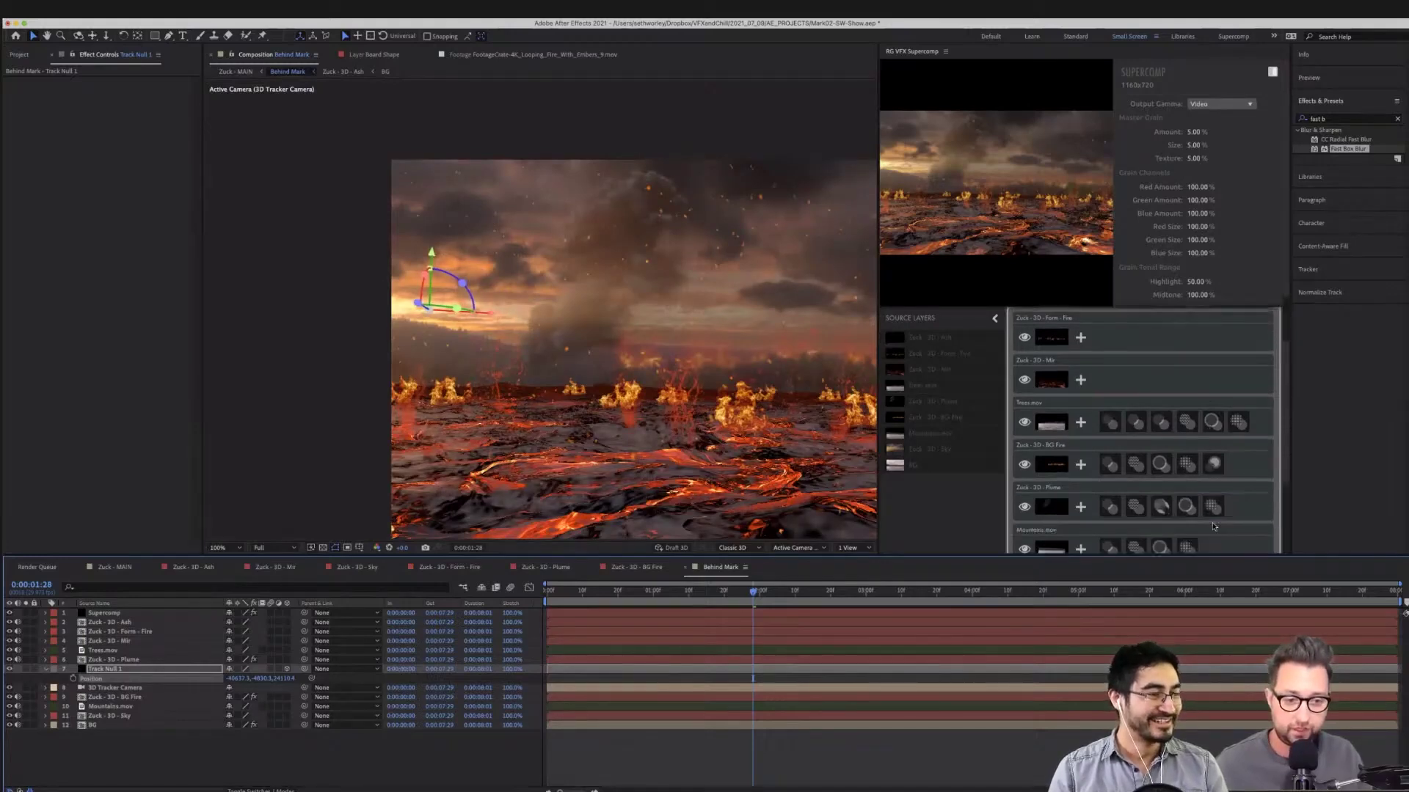
{"action": "left_click", "coordinate": [1161, 507]}
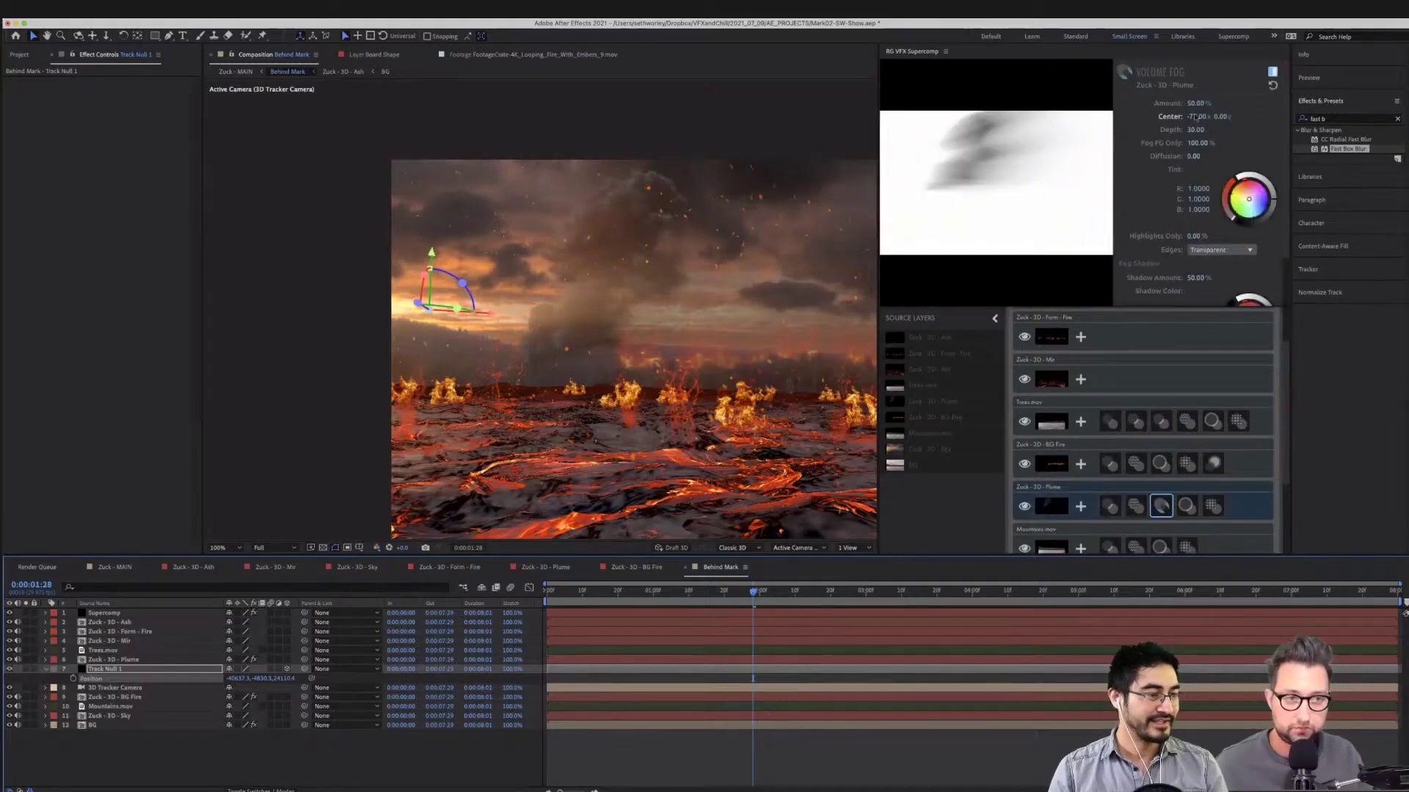
{"action": "left_click", "coordinate": [1252, 117]}
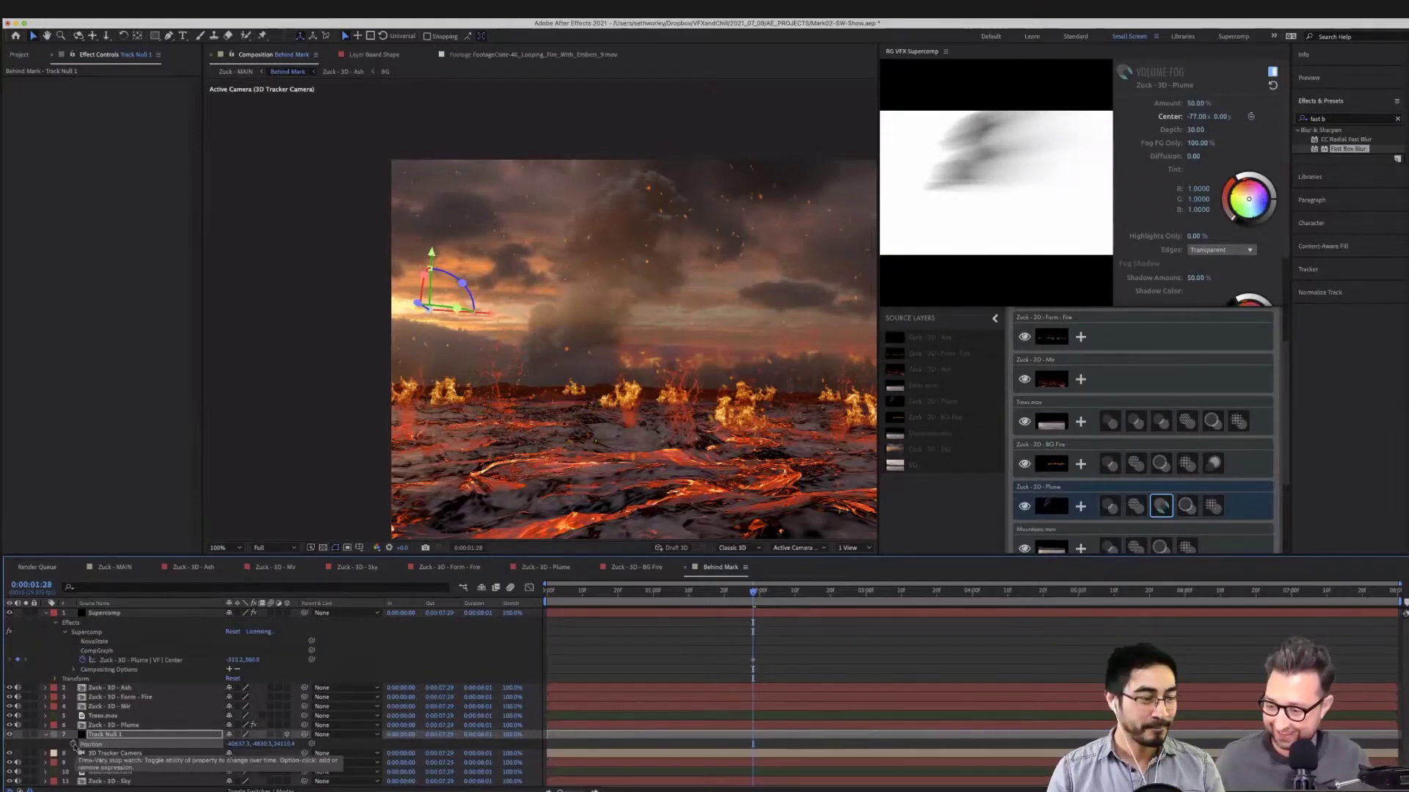
Add the default transform.position expression to Track Null 1's Position
{"action": "scroll", "coordinate": [74, 746], "scroll_direction": "down", "scroll_amount": 1}
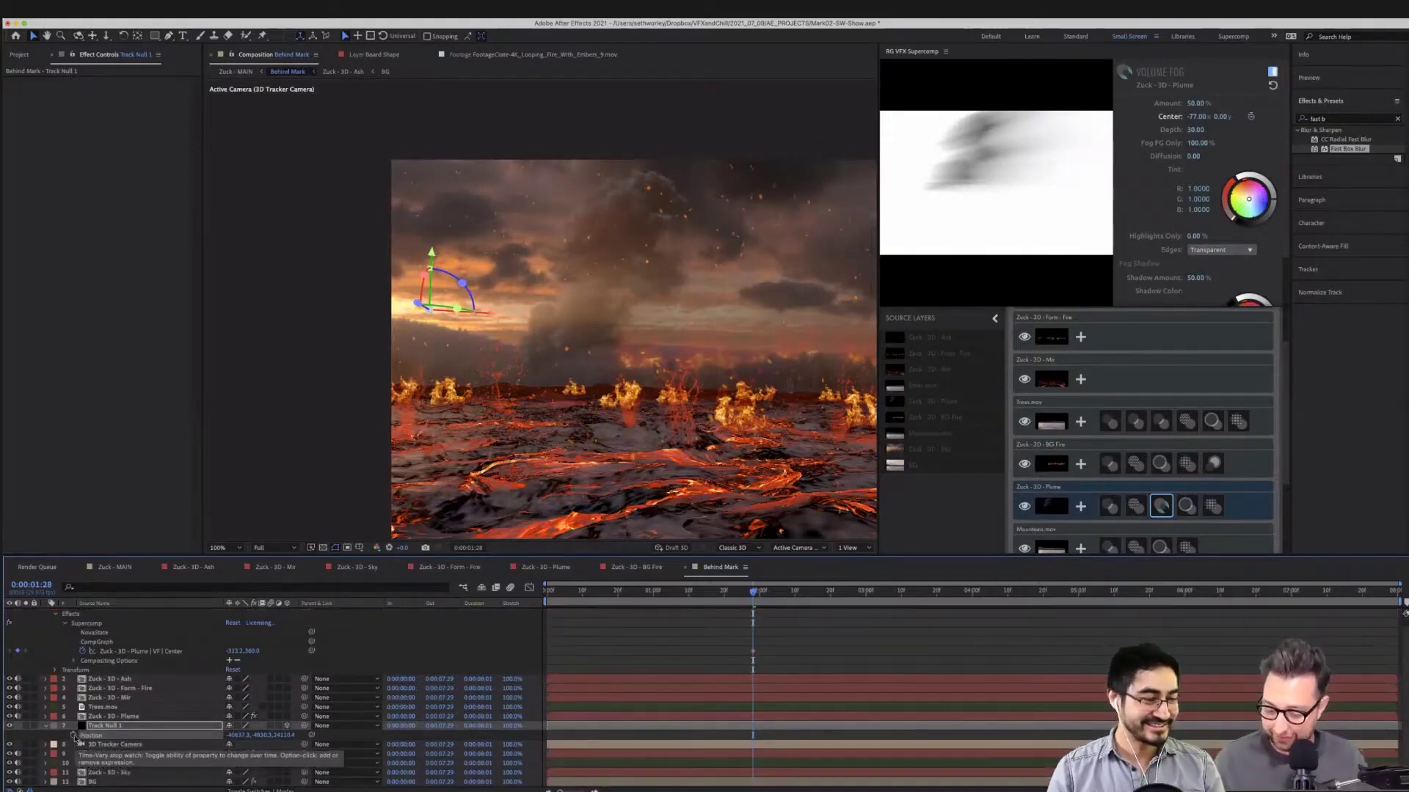
{"action": "left_click", "coordinate": [73, 736], "text": "alt"}
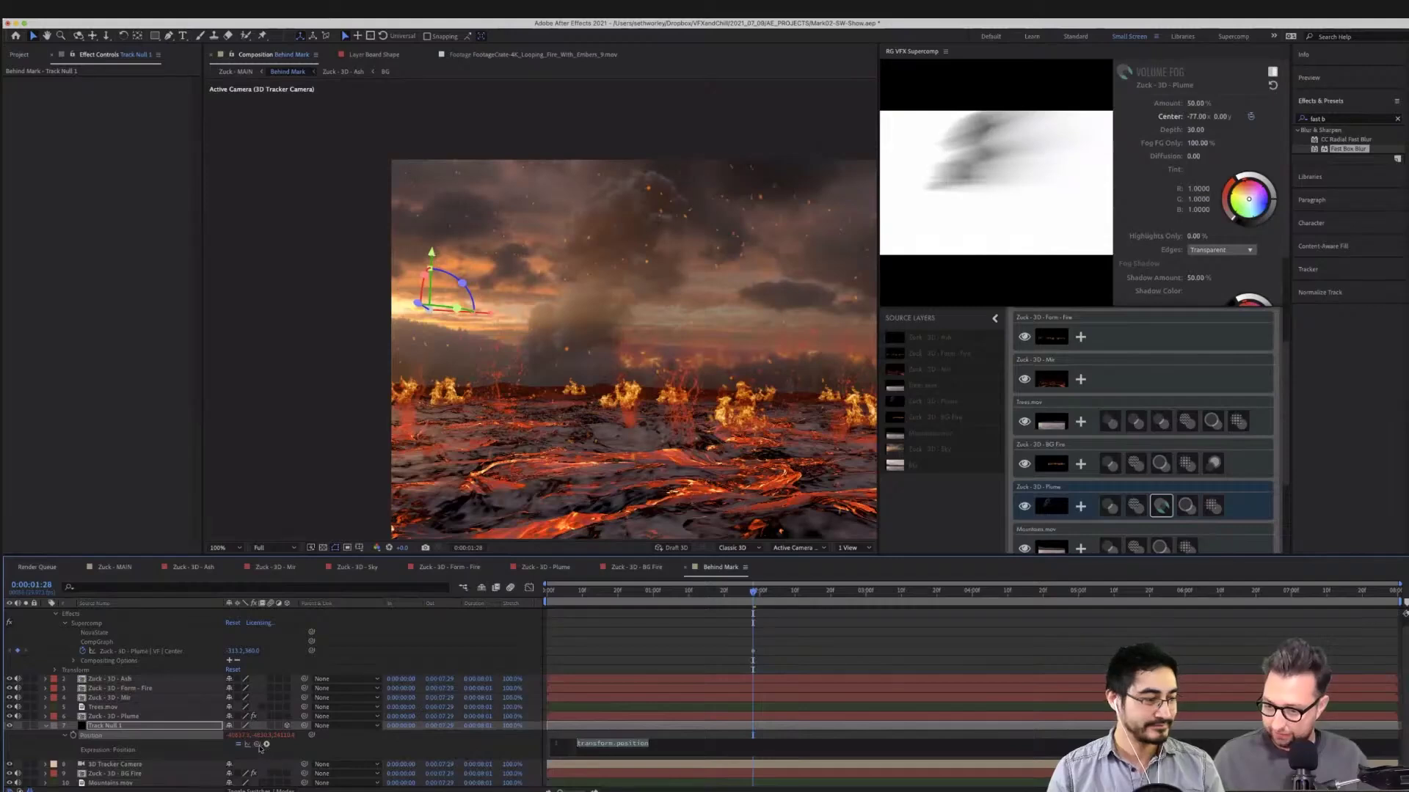
{"action": "left_click_drag", "start_coordinate": [257, 744], "coordinate": [99, 710]}
{"action": "left_click_drag", "start_coordinate": [109, 598], "coordinate": [253, 726]}
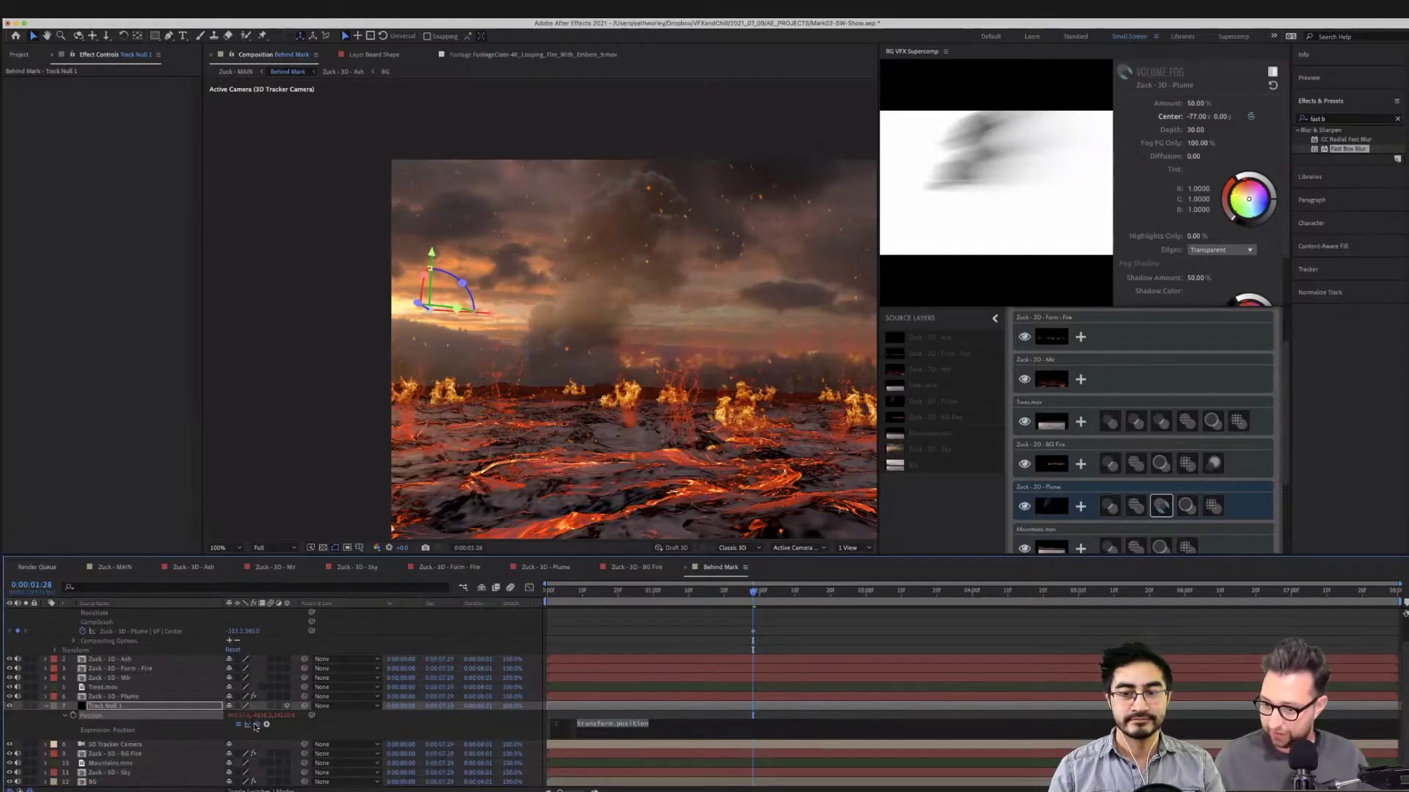
{"action": "left_click", "coordinate": [15, 727]}
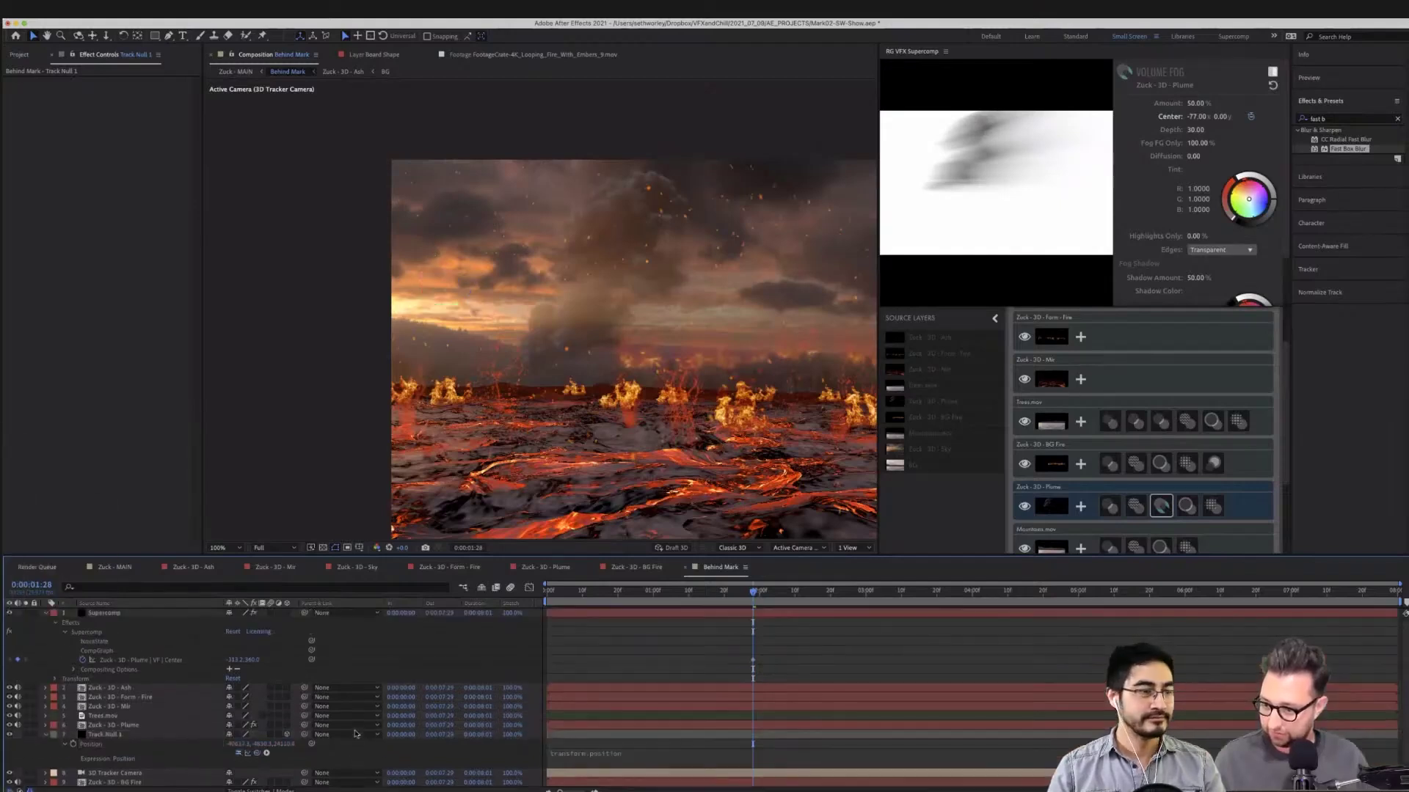
Give the Plume Volume Fog Center on the Supercomp layer the expression thisComp.layer("Sky 1").toComp([0,0])
{"action": "scroll", "coordinate": [7, 664], "scroll_direction": "up", "scroll_amount": 2}
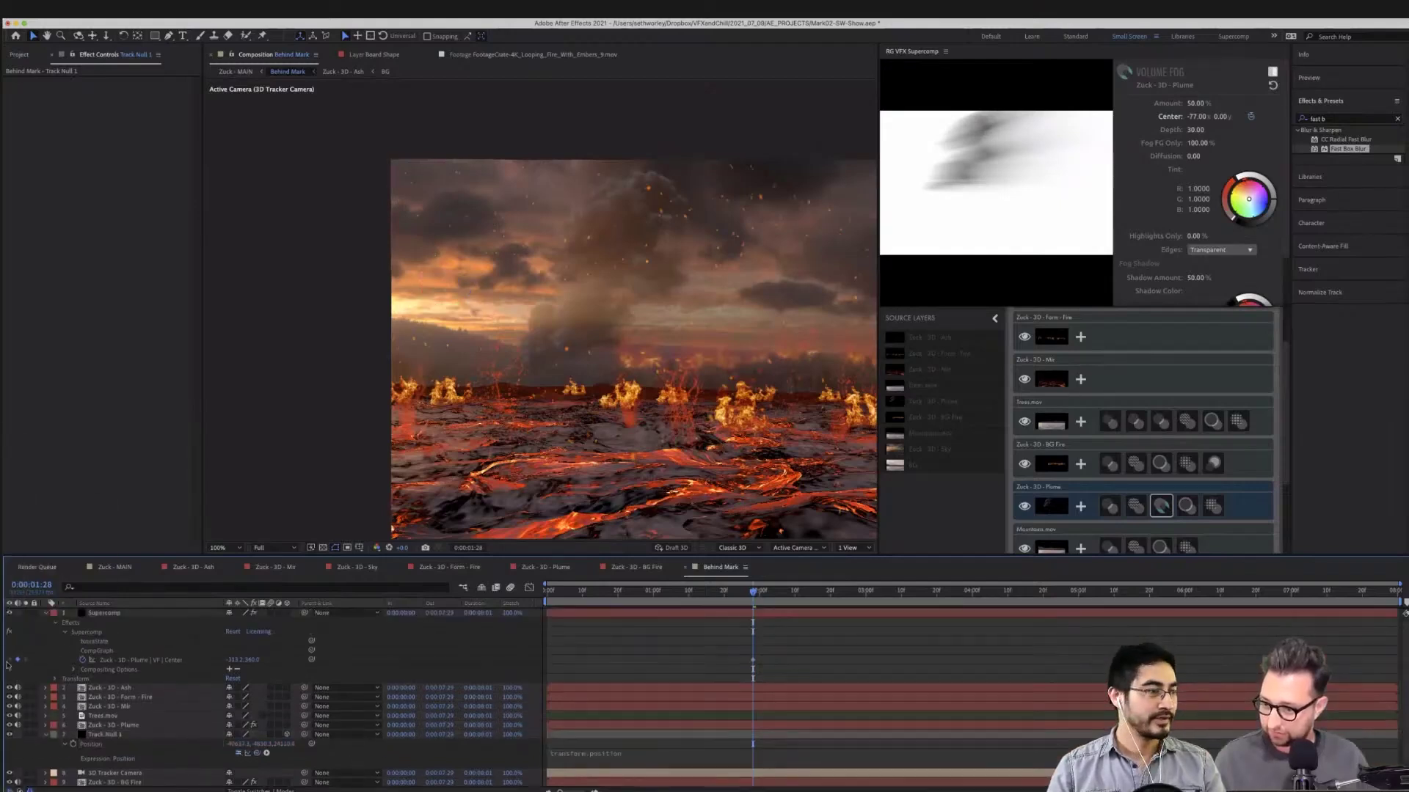
{"action": "left_click", "coordinate": [82, 660], "text": "alt"}
{"action": "left_click_drag", "start_coordinate": [256, 669], "coordinate": [130, 760]}
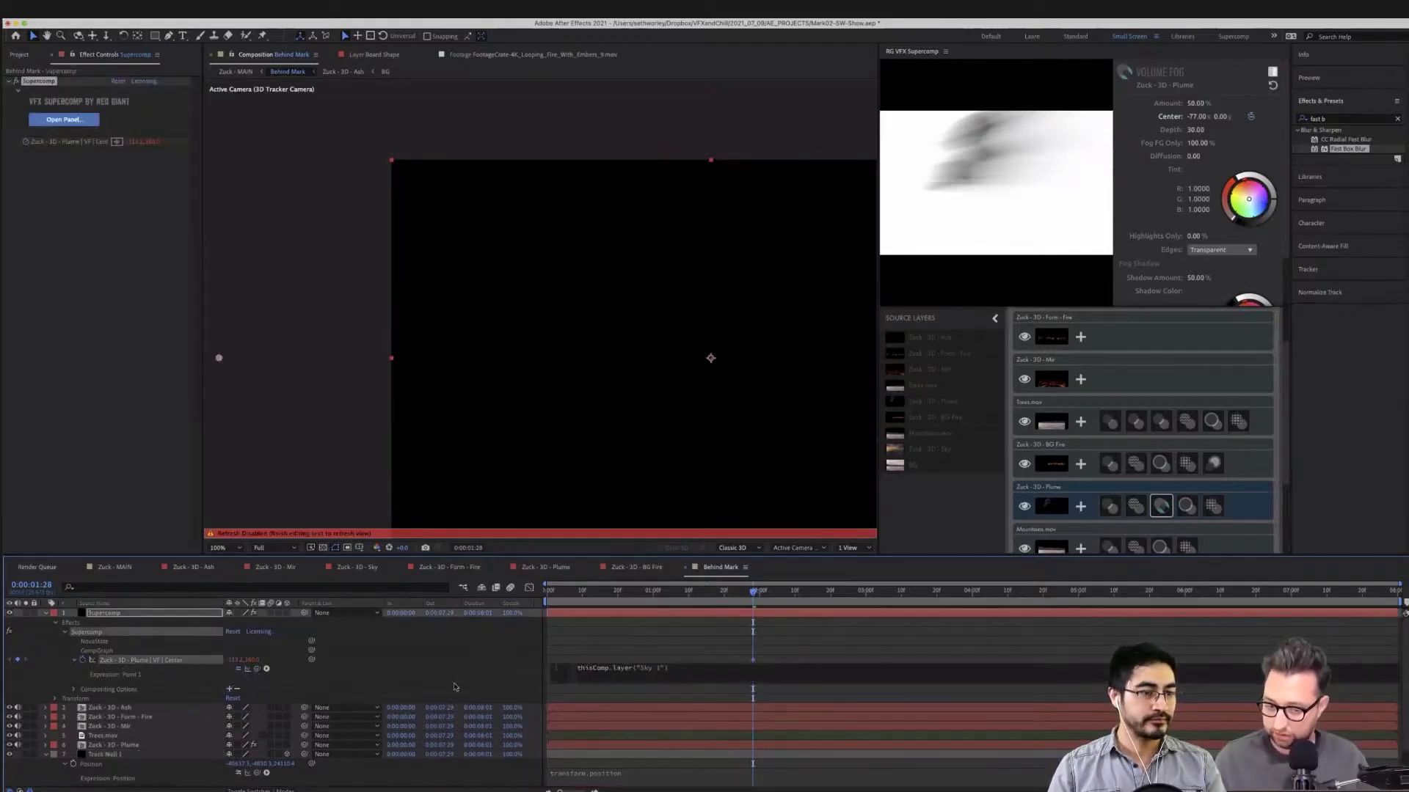
{"action": "type", "text": ".toCom"}
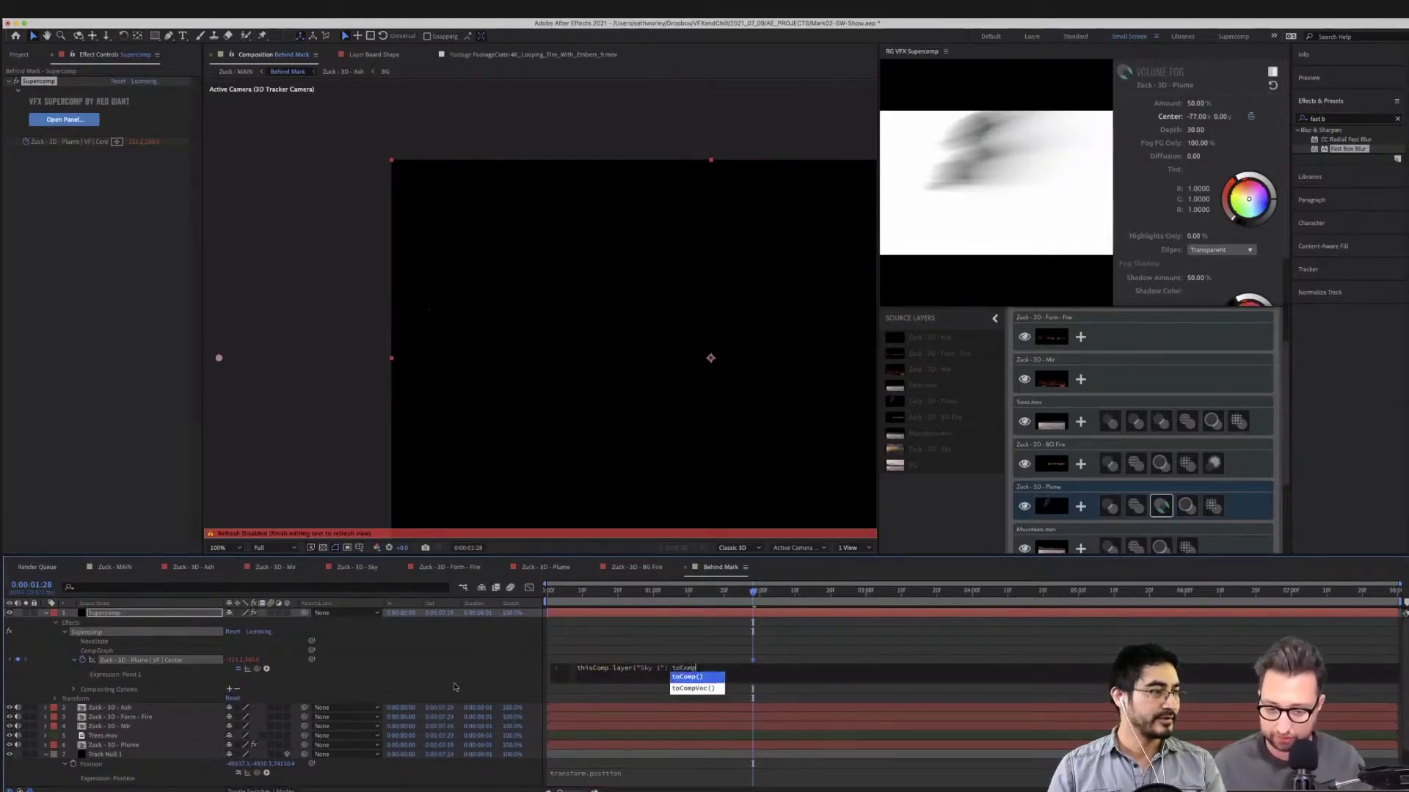
{"action": "type", "text": "p"}
{"action": "key", "text": "Return"}
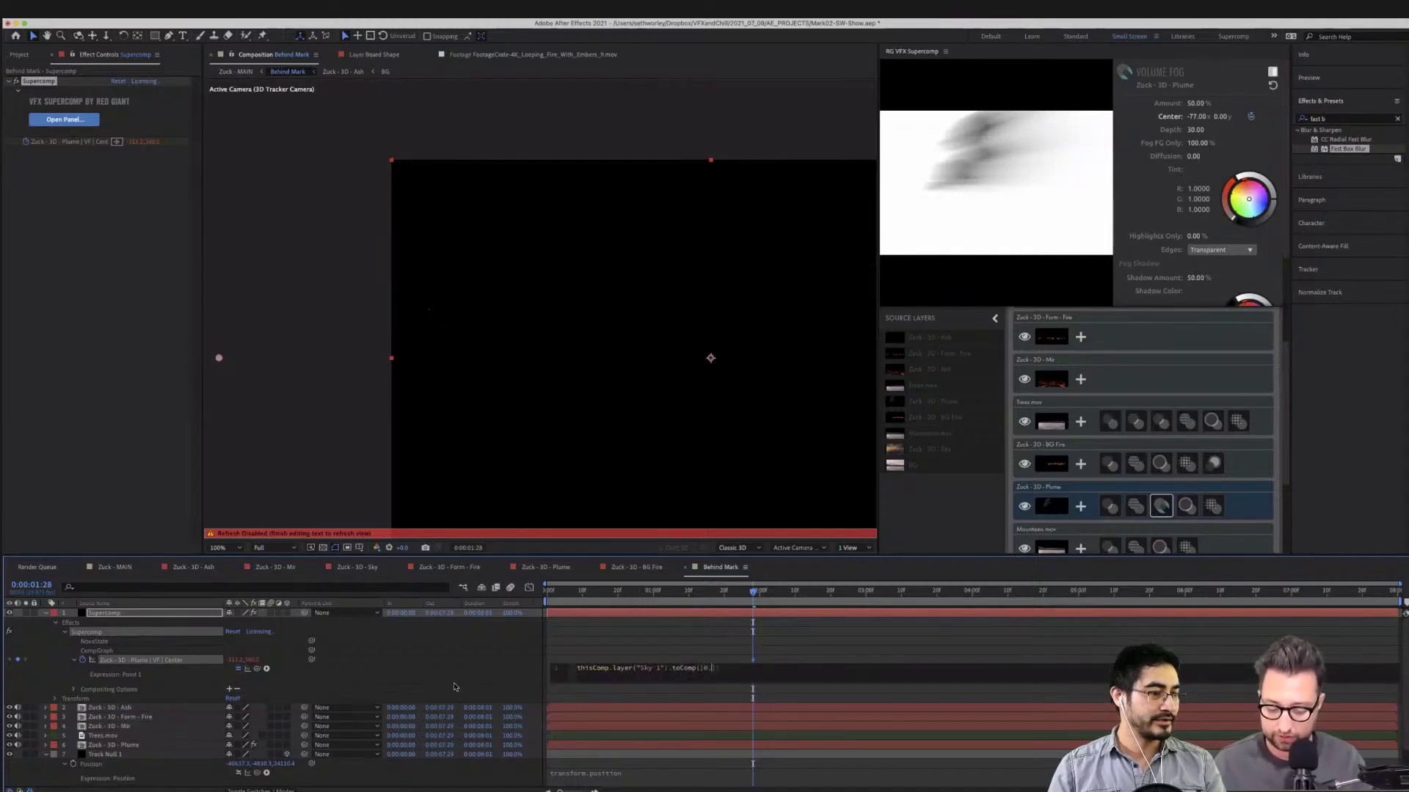
{"action": "left_click", "coordinate": [453, 687]}
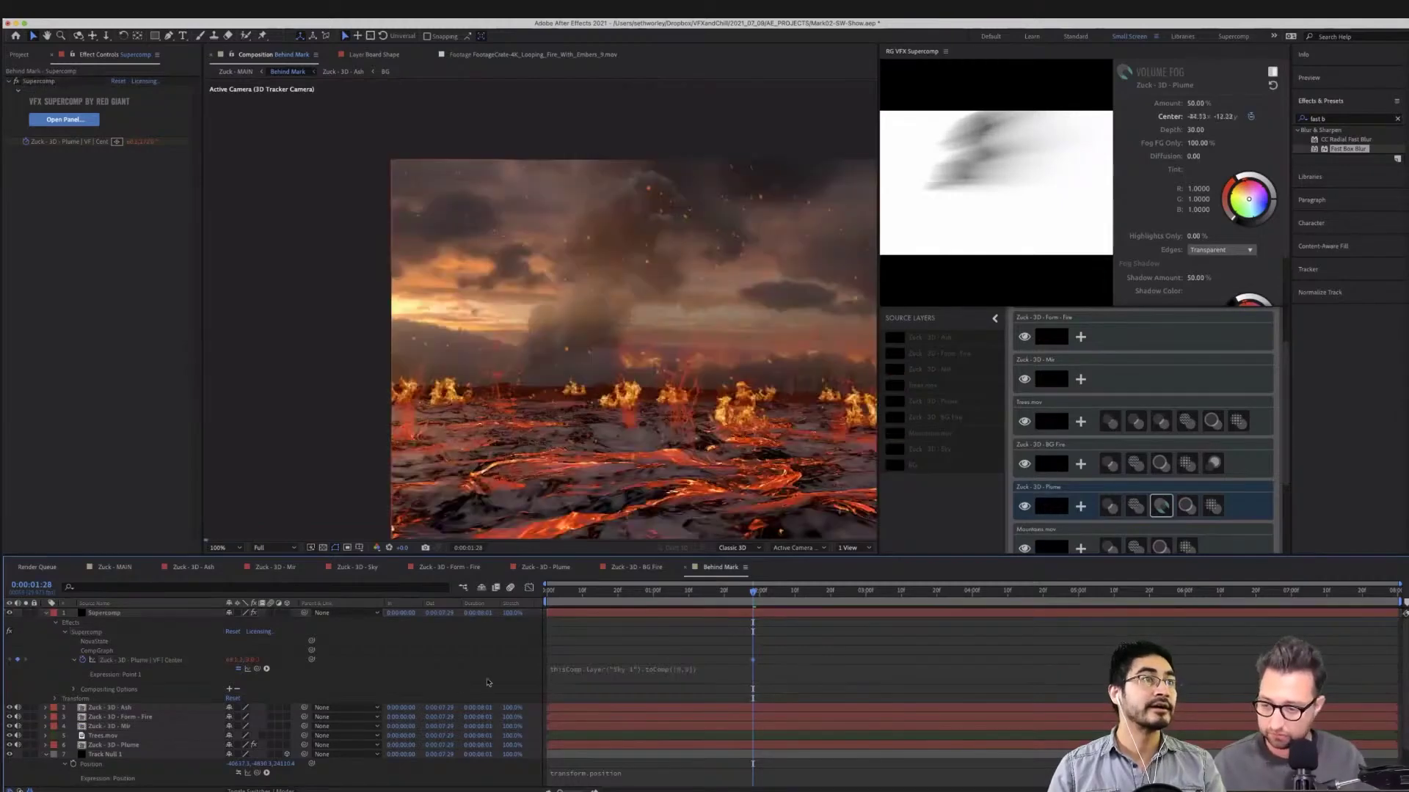
Preview the fog at 0:00:00:11 with the whole composition in view and save the project
{"action": "left_click", "coordinate": [586, 591]}
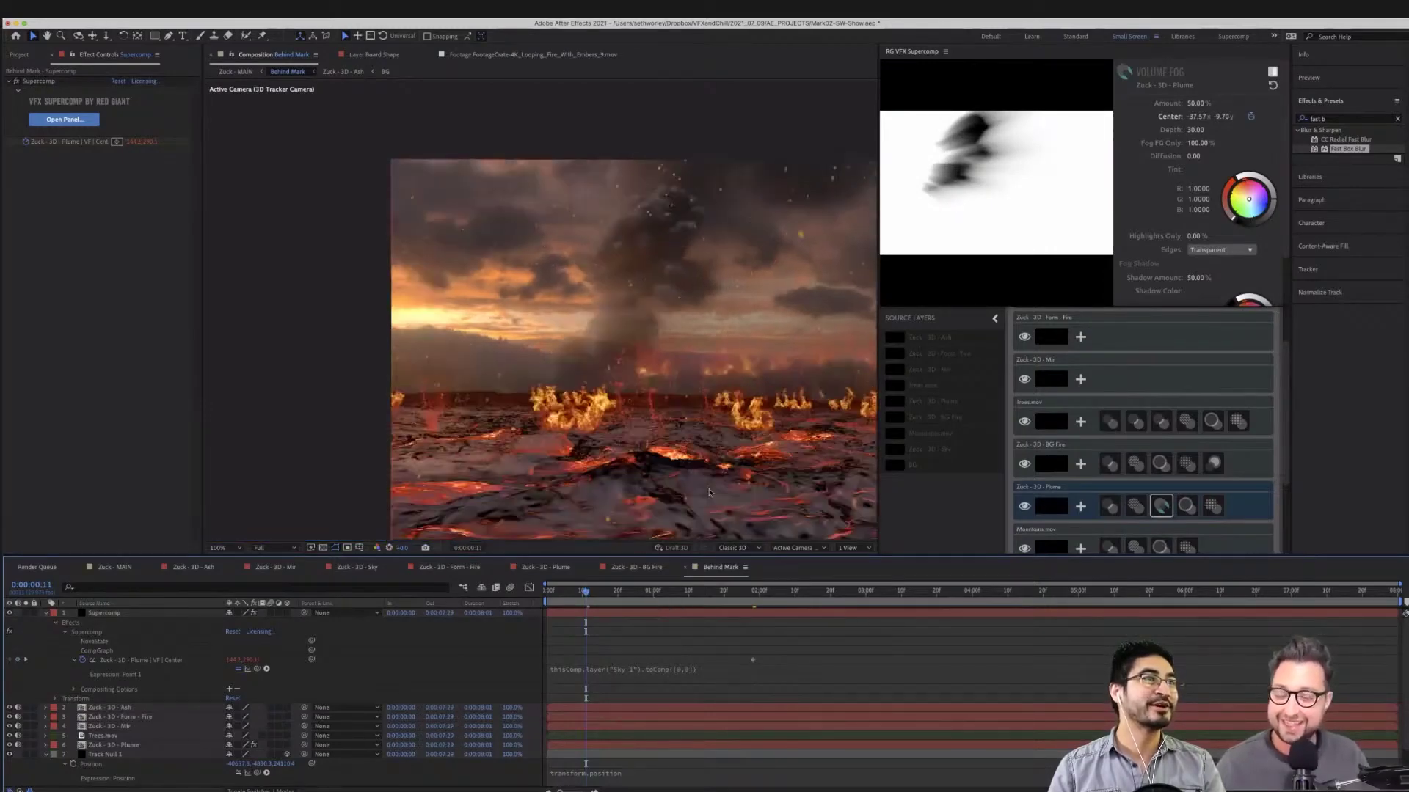
{"action": "key", "text": "shift+/"}
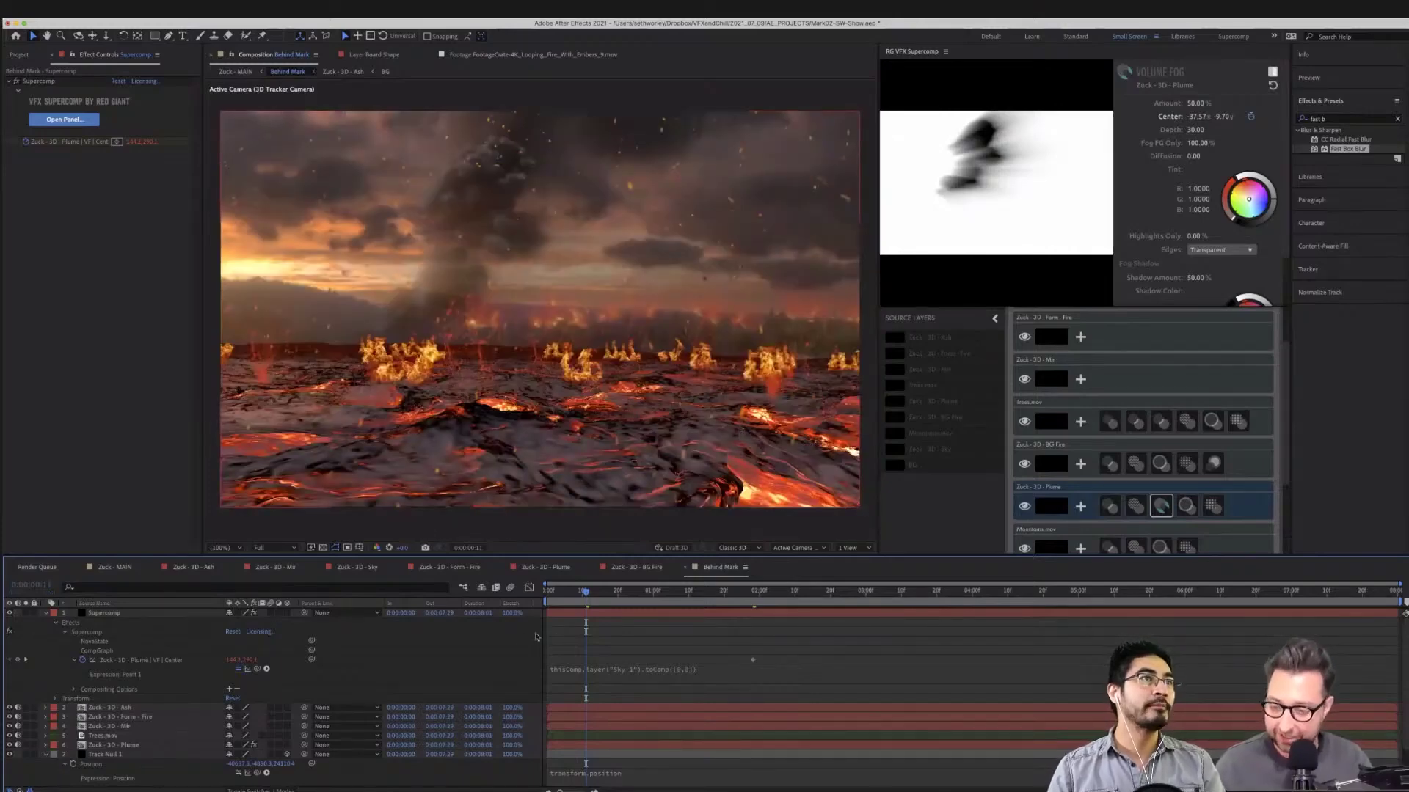
{"action": "key", "text": "cmd+s"}
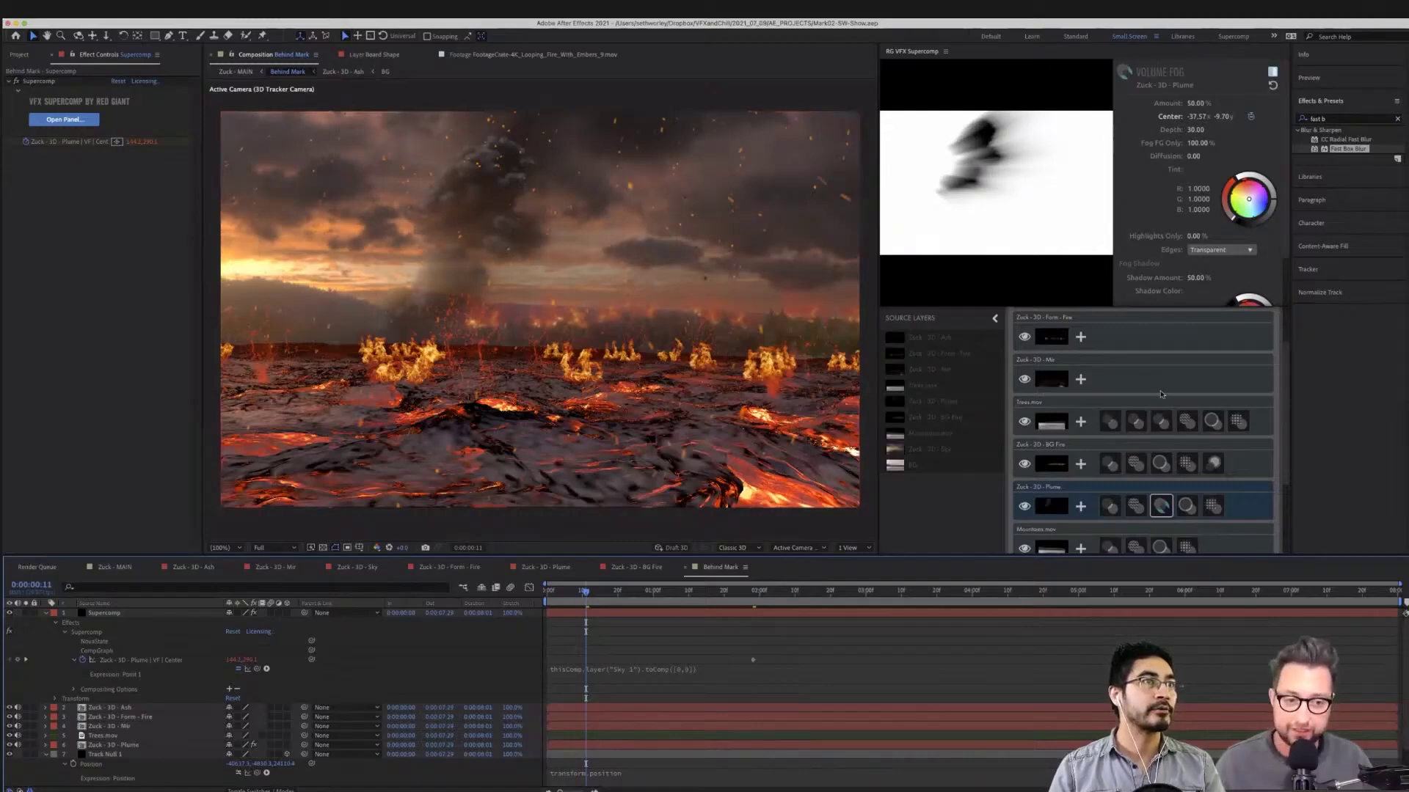
Apply the Hazy Integration layer preset to the Zuck - 3D - Mid layer in Supercomp and undo it
{"action": "left_click", "coordinate": [1119, 382]}
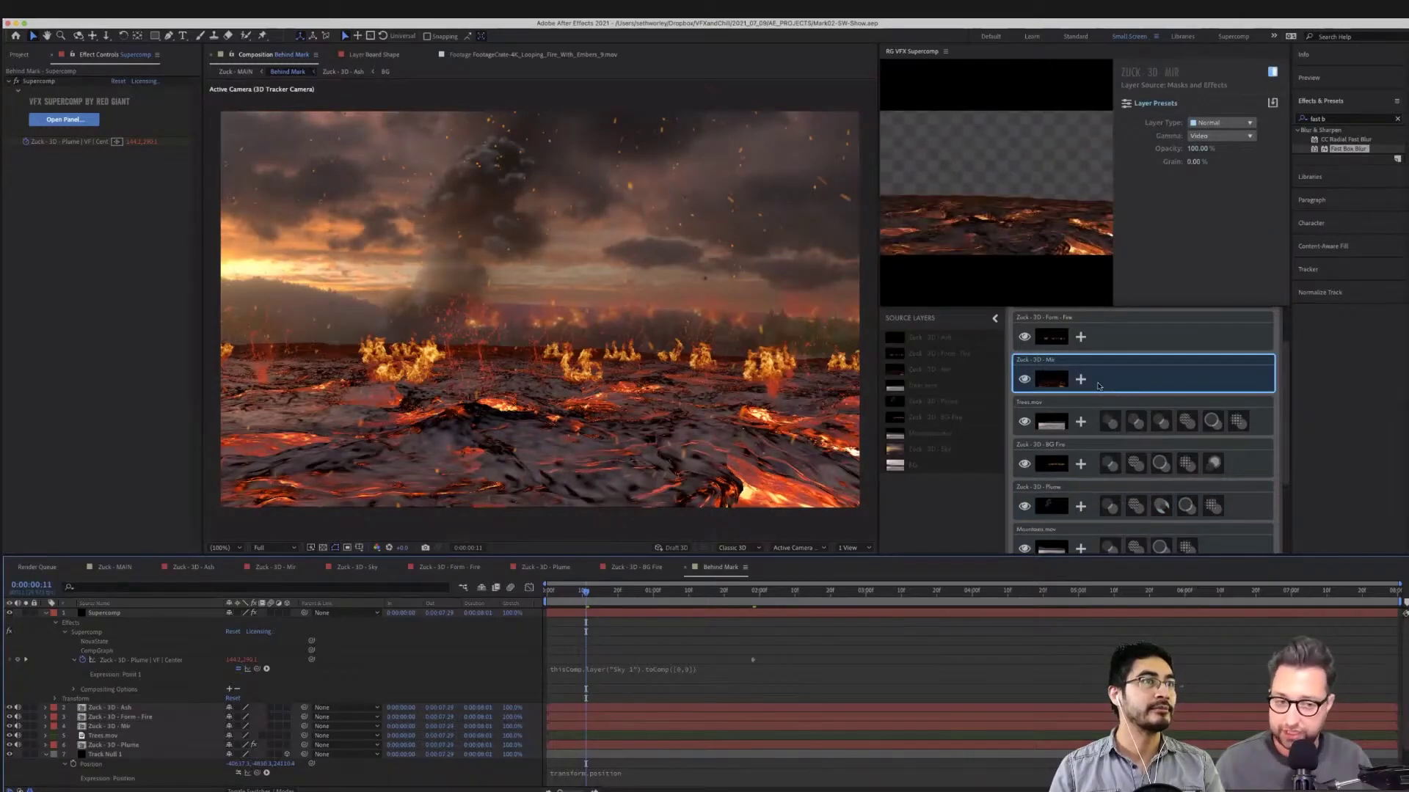
{"action": "left_click", "coordinate": [1081, 379]}
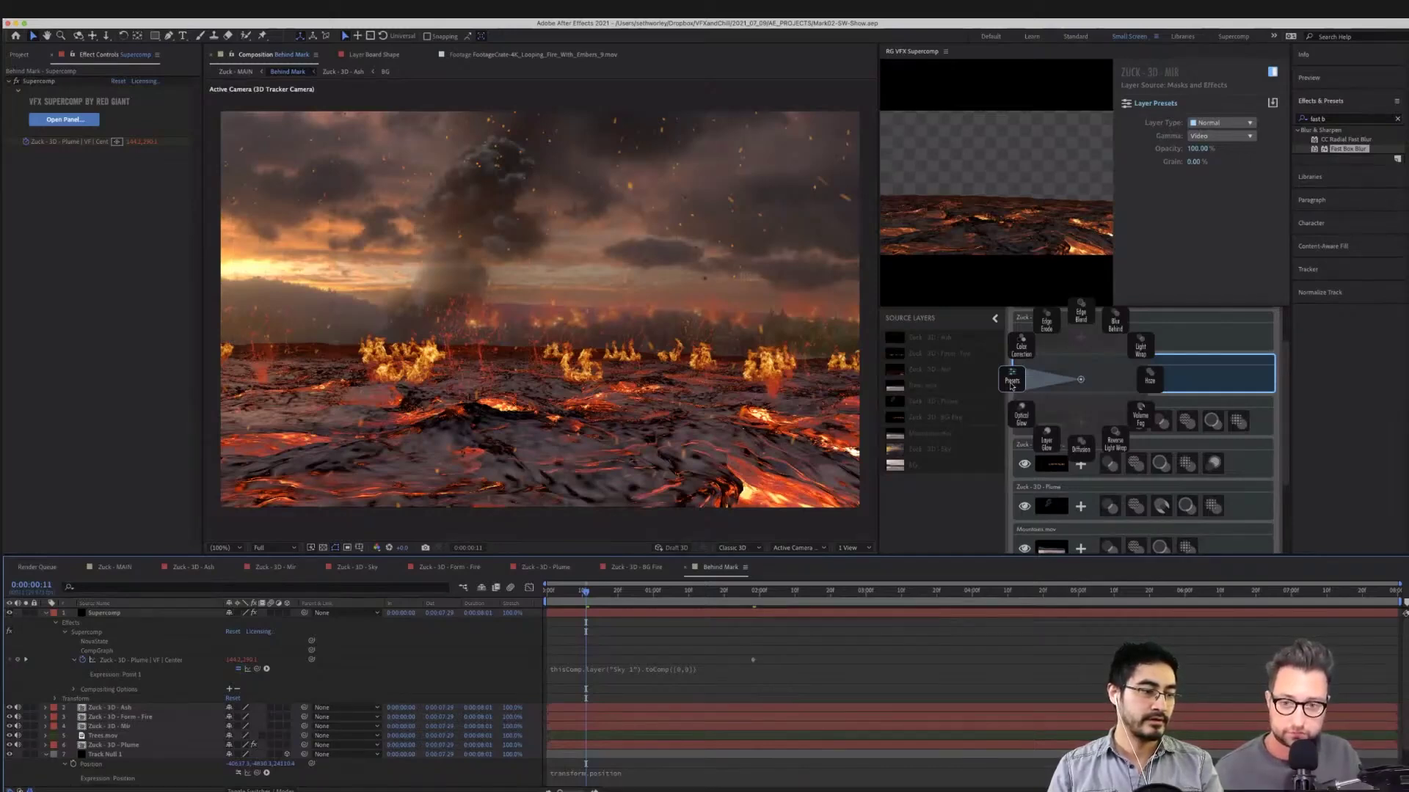
{"action": "left_click_drag", "start_coordinate": [1012, 383], "coordinate": [1079, 379]}
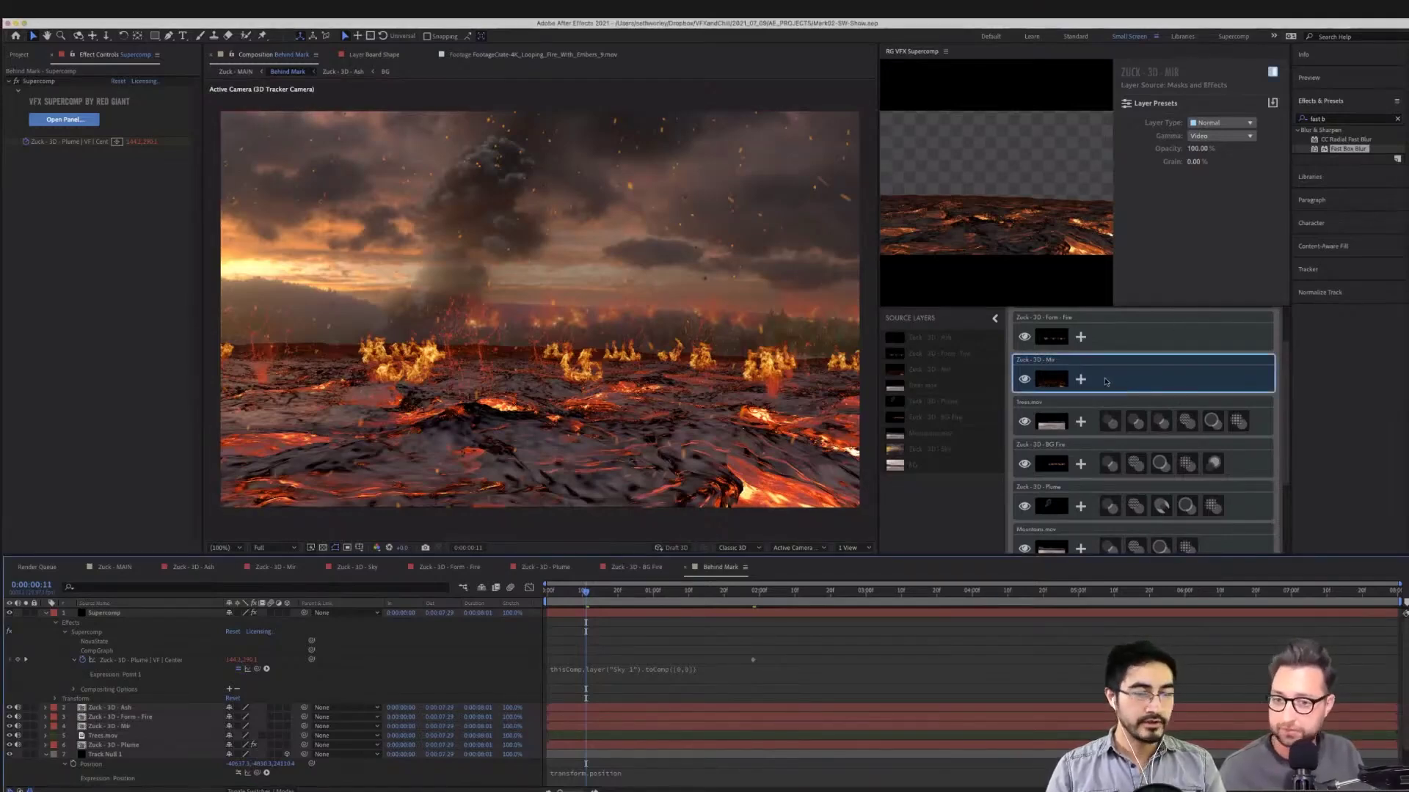
{"action": "left_click", "coordinate": [1081, 379]}
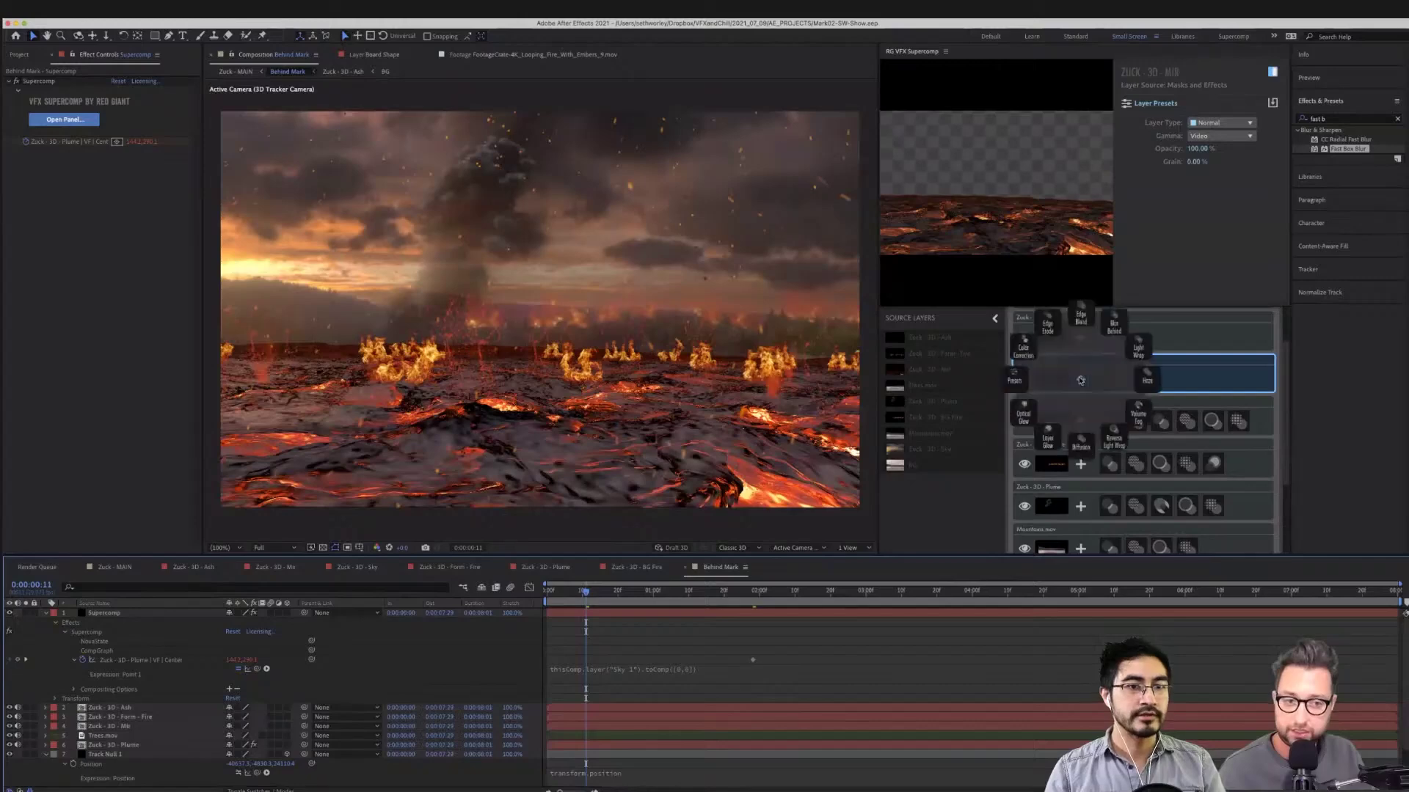
{"action": "left_click", "coordinate": [1002, 380]}
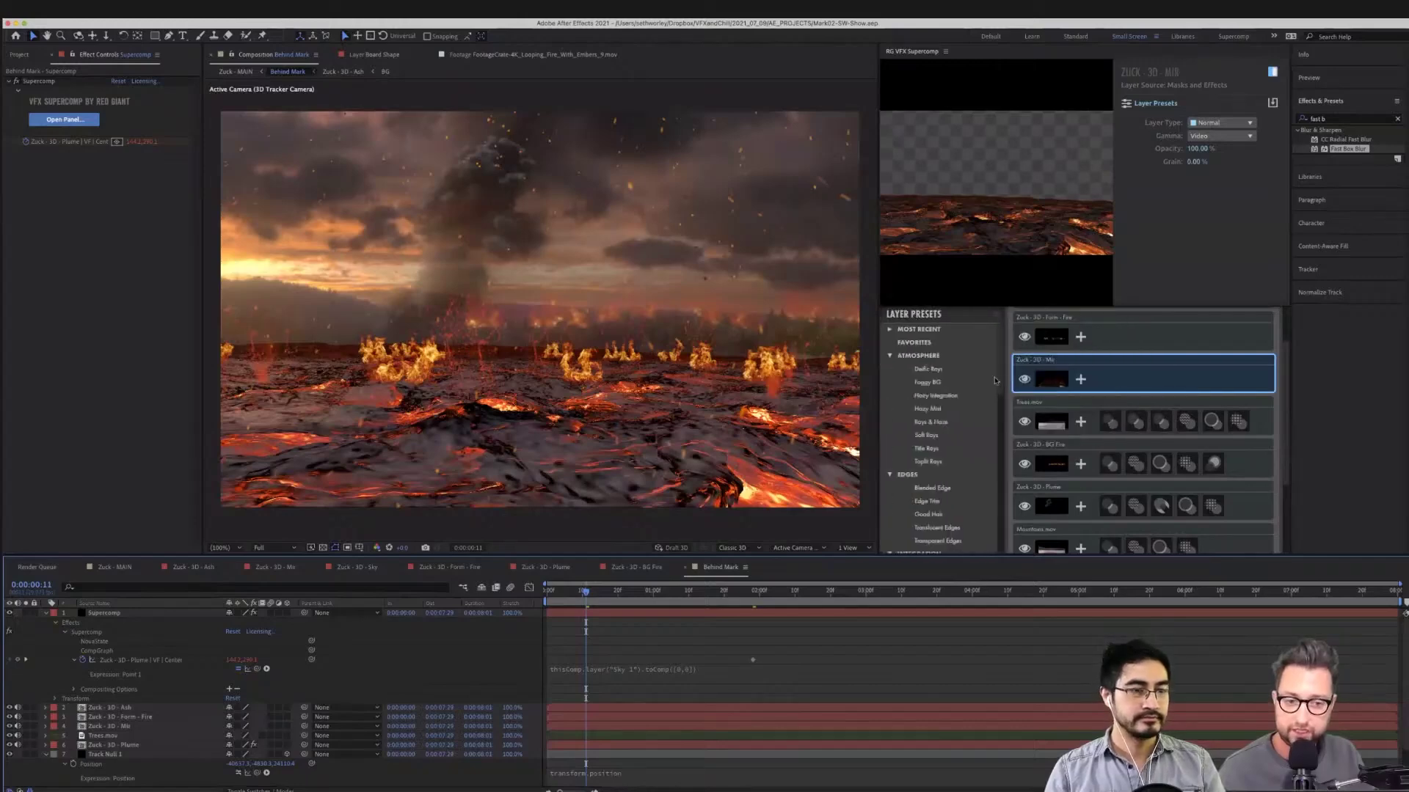
{"action": "left_click", "coordinate": [952, 397]}
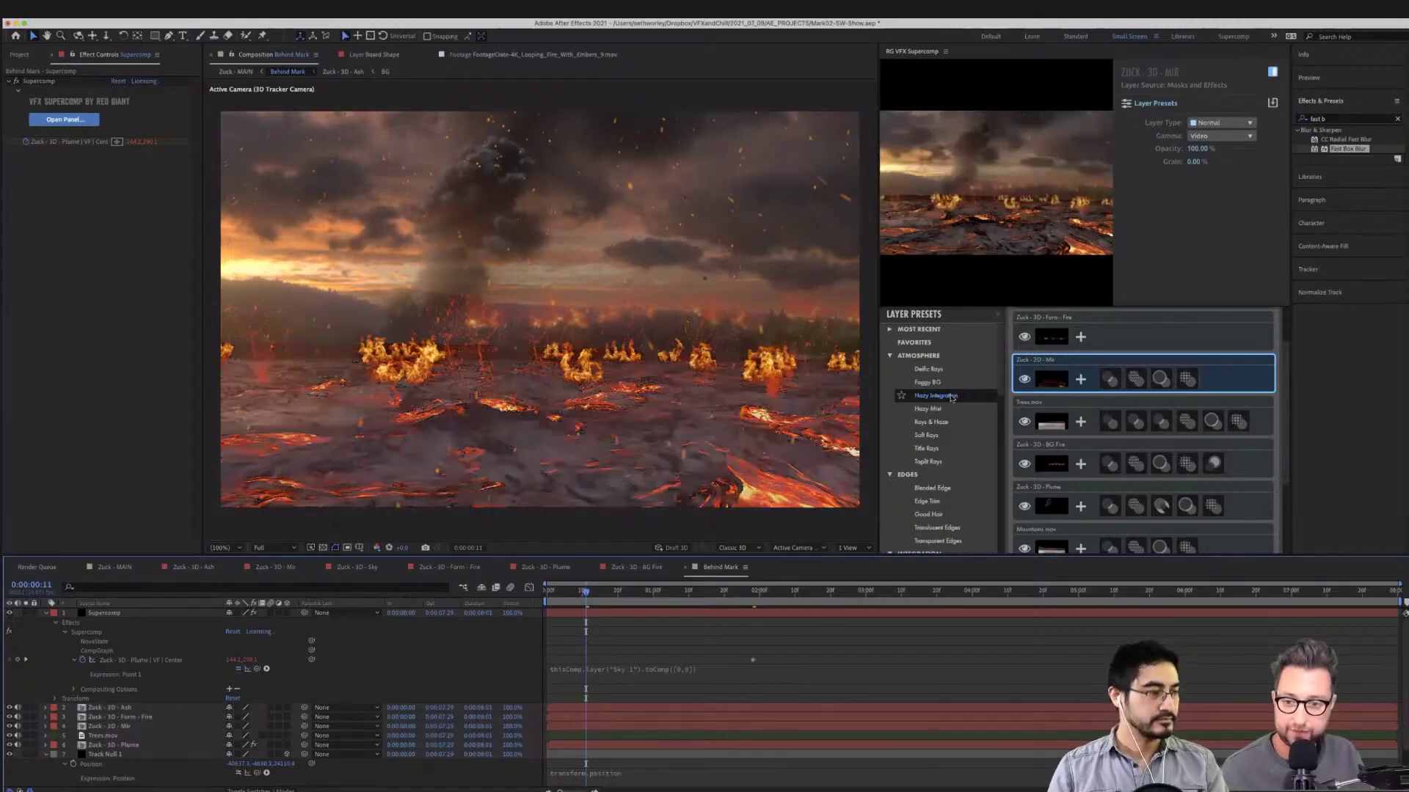
{"action": "key", "text": "super+z"}
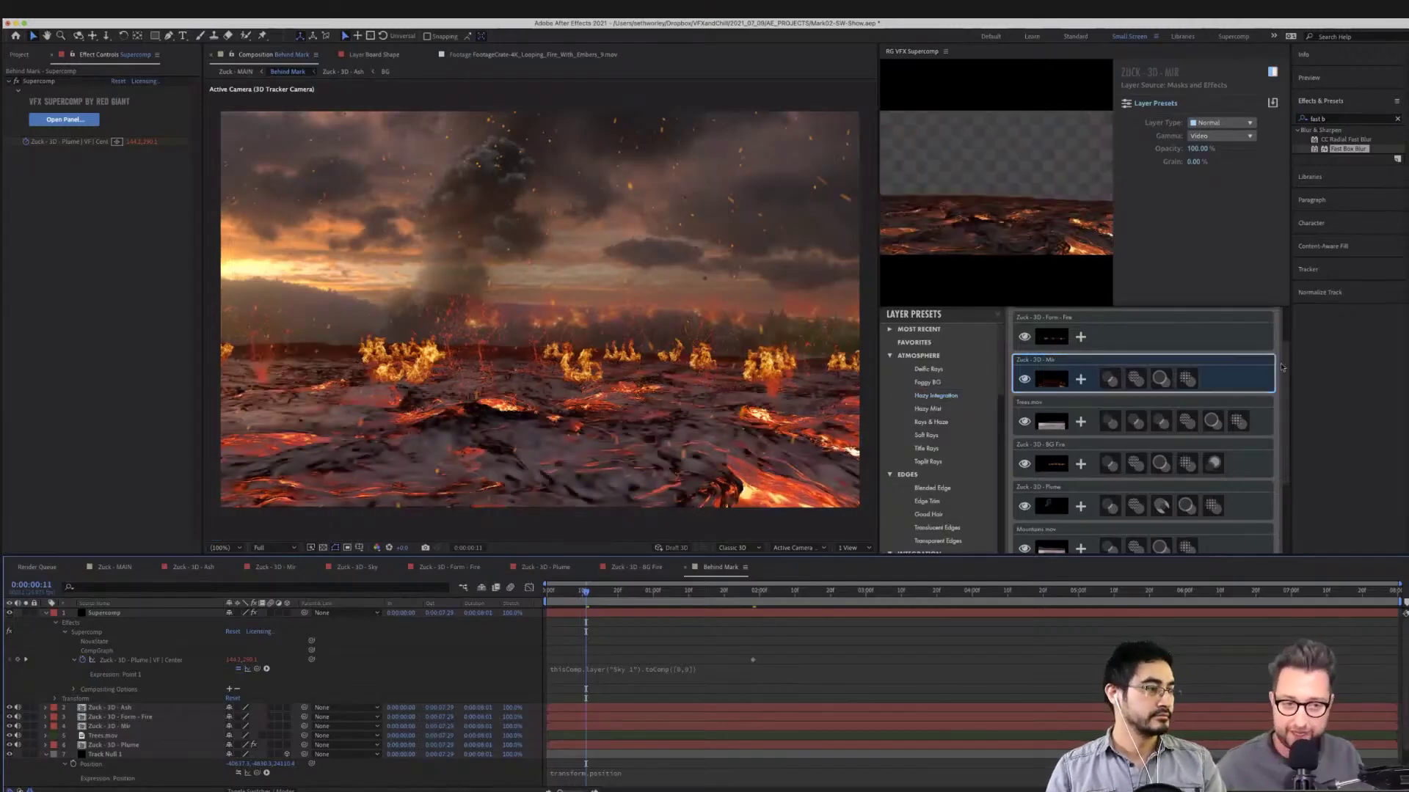
{"action": "left_click", "coordinate": [1080, 379]}
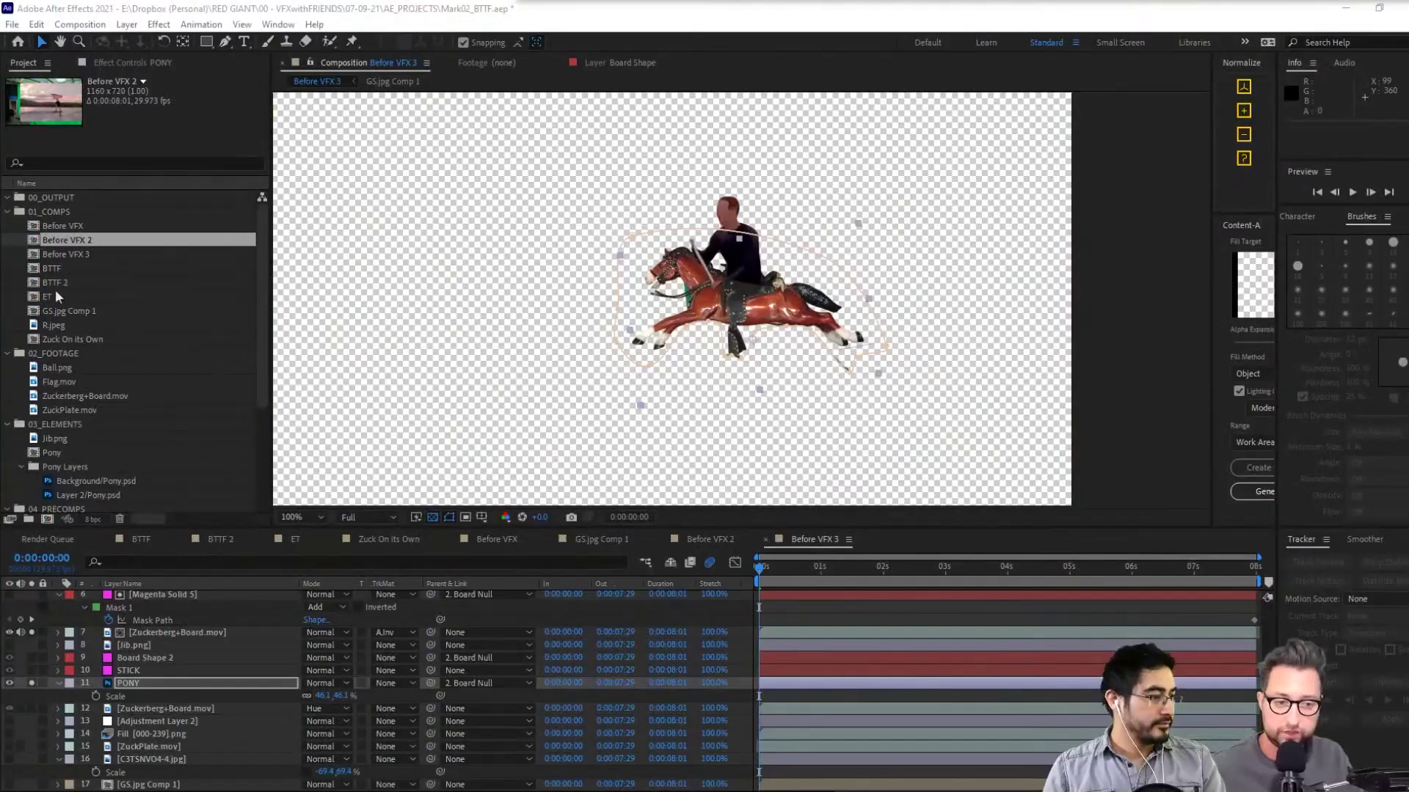
Import legs.psd from the ELEMENTS folder as footage into the project's 03_ELEMENTS folder
{"action": "left_click", "coordinate": [68, 311]}
{"action": "left_click", "coordinate": [90, 381]}
{"action": "left_click", "coordinate": [90, 426]}
{"action": "left_click", "coordinate": [184, 366]}
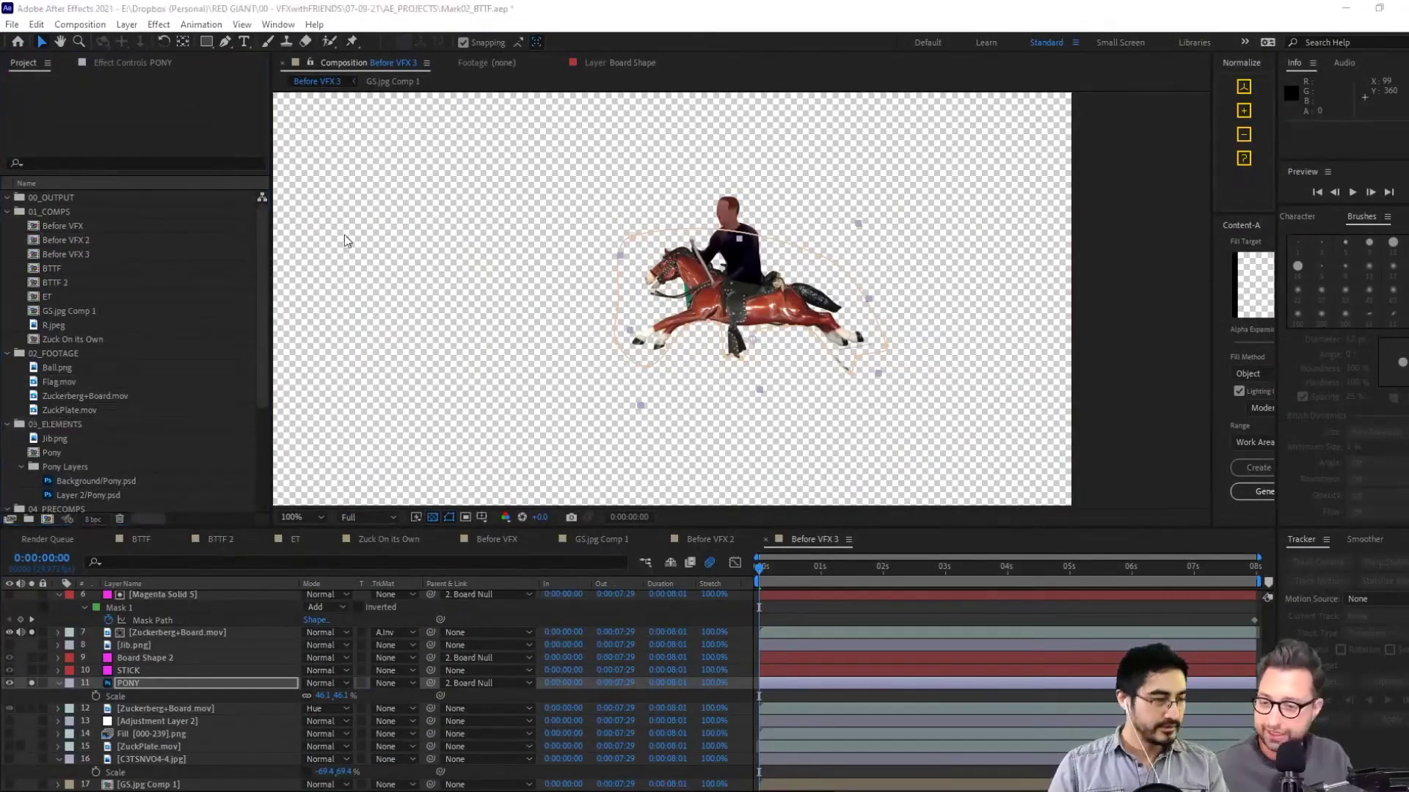
{"action": "key", "text": "ctrl+i"}
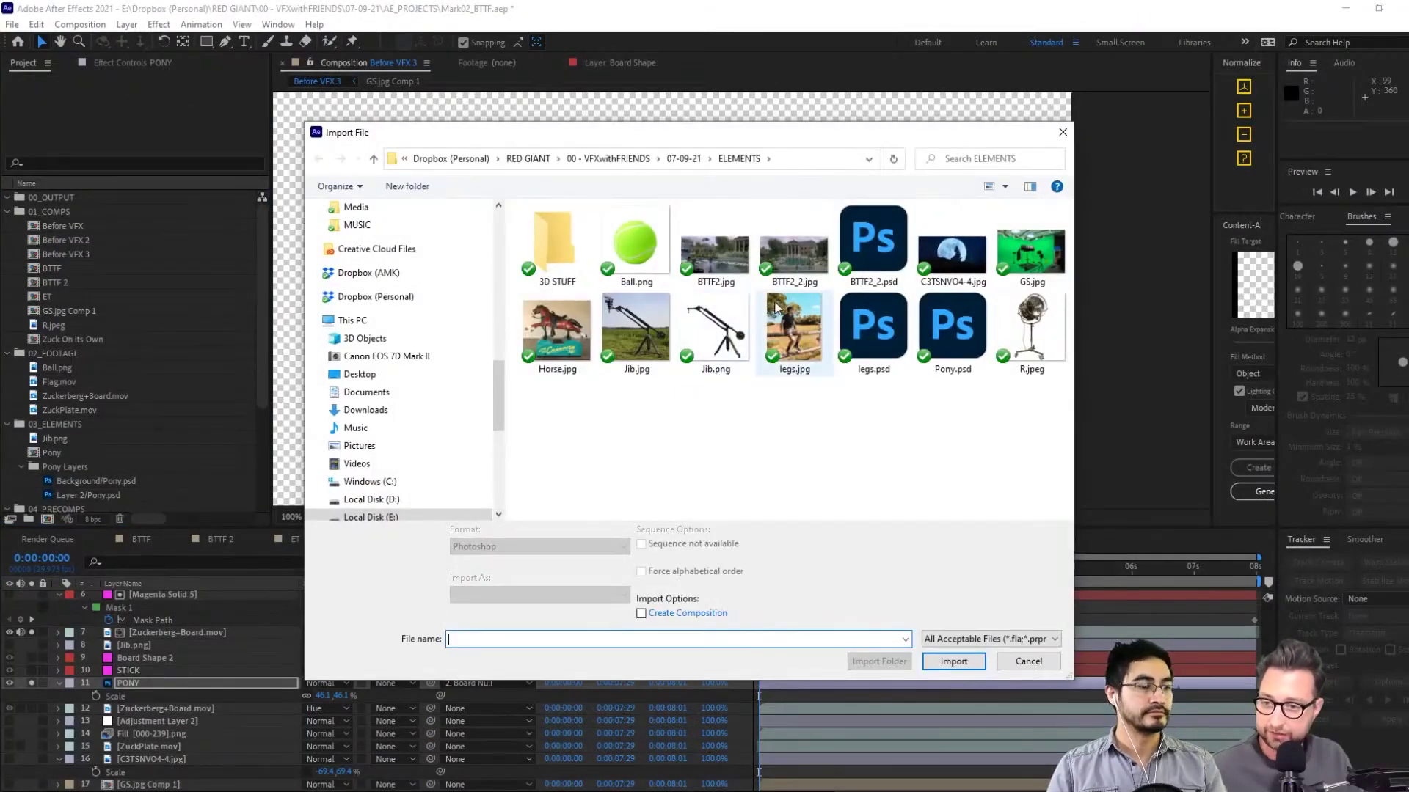
{"action": "double_click", "coordinate": [882, 327]}
{"action": "left_click", "coordinate": [763, 273]}
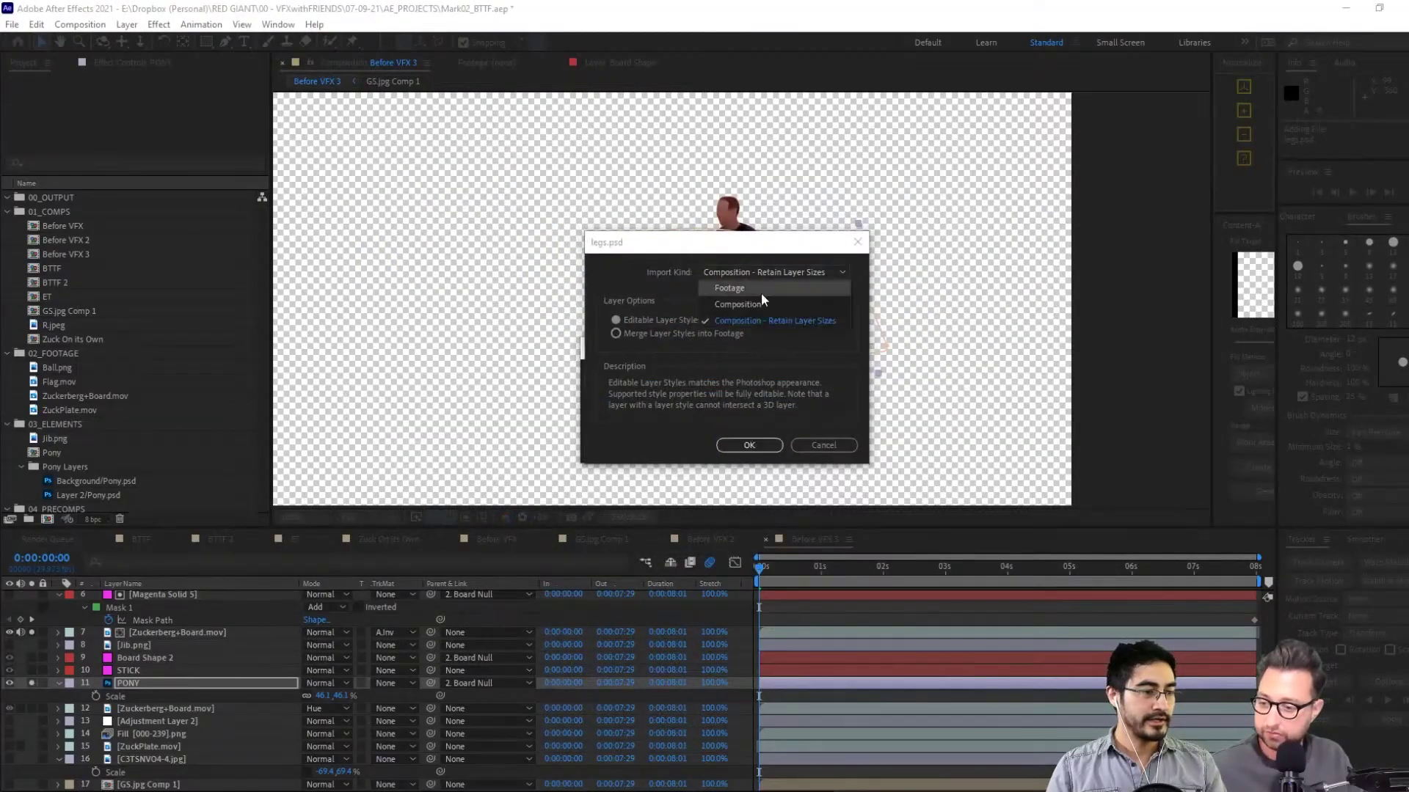
{"action": "left_click", "coordinate": [760, 293]}
{"action": "left_click", "coordinate": [760, 442]}
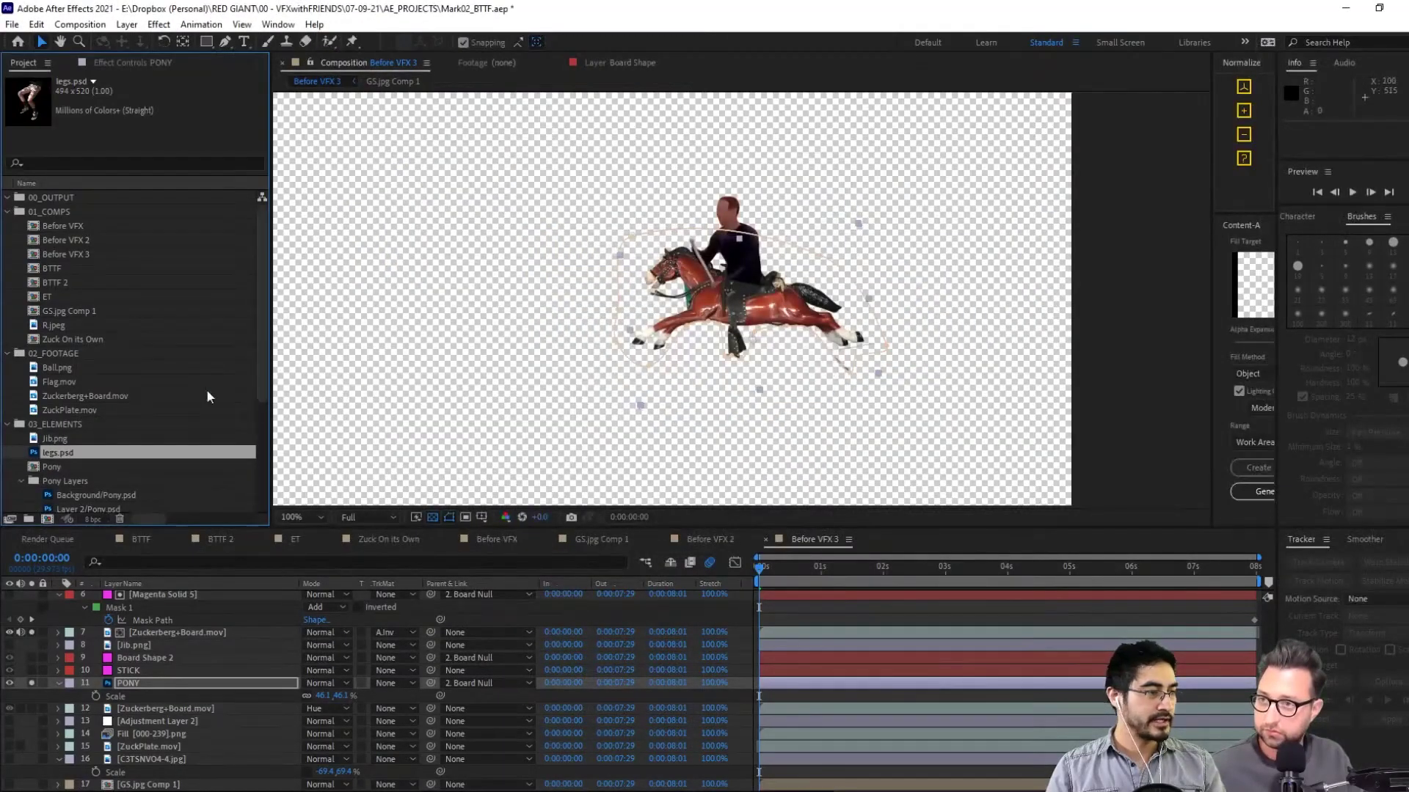
Add legs.psd to the Before VFX 3 composition, scale it to 44%, and move it under the rider's torso
{"action": "left_click_drag", "start_coordinate": [105, 455], "coordinate": [712, 236]}
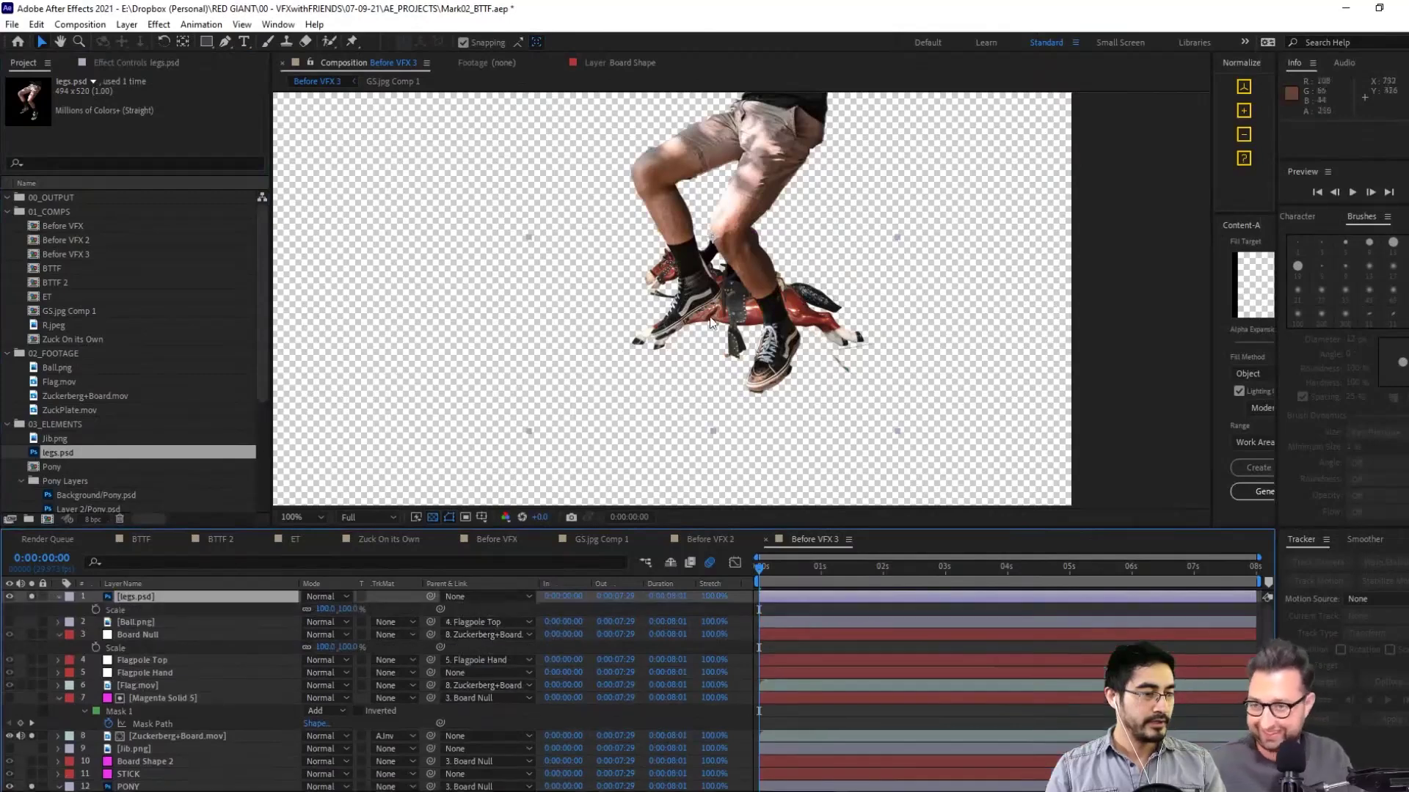
{"action": "left_click_drag", "start_coordinate": [346, 609], "coordinate": [290, 609]}
{"action": "scroll", "coordinate": [552, 344], "scroll_direction": "up", "scroll_amount": 1}
{"action": "left_click_drag", "start_coordinate": [865, 248], "coordinate": [857, 316]}
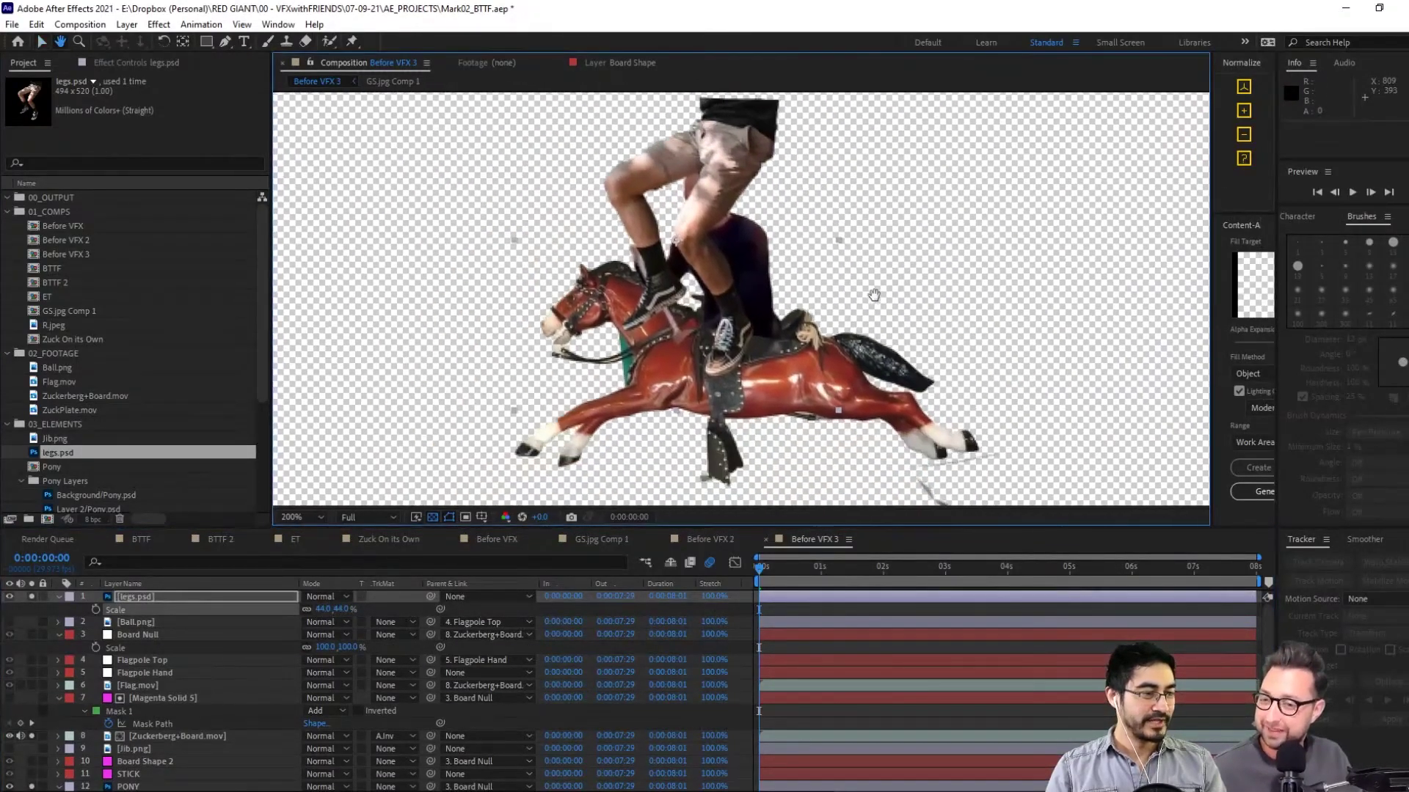
{"action": "left_click_drag", "start_coordinate": [756, 129], "coordinate": [748, 323]}
{"action": "scroll", "coordinate": [617, 257], "scroll_direction": "down", "scroll_amount": 2}
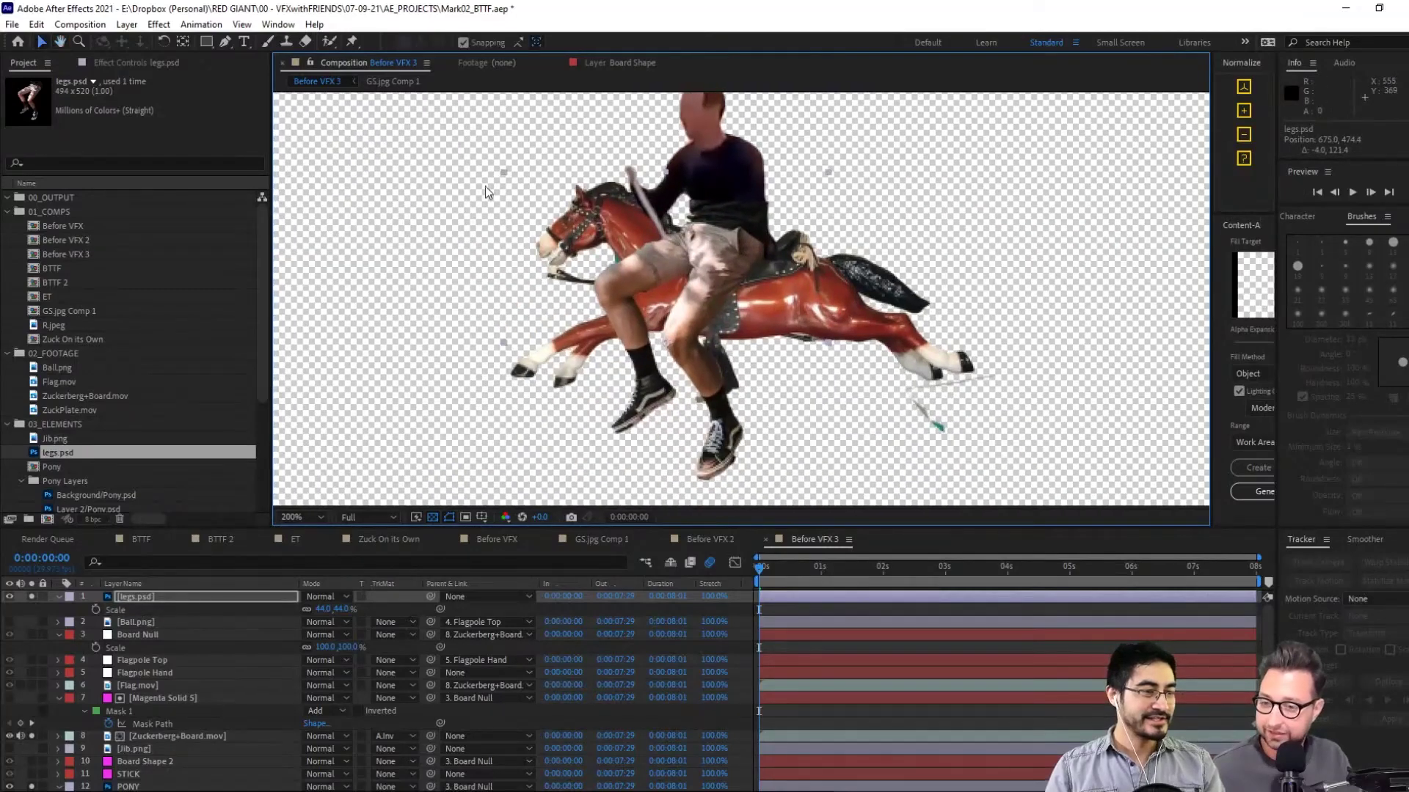
Scale the legs layer down to about 39.1% and fine-tune its position so the waist meets the rider's torso
{"action": "left_click_drag", "start_coordinate": [503, 181], "coordinate": [519, 187]}
{"action": "left_click_drag", "start_coordinate": [712, 283], "coordinate": [796, 272]}
{"action": "key", "text": "Down"}
{"action": "key", "text": "Down"}
{"action": "key", "text": "Down"}
{"action": "key", "text": "Down"}
{"action": "key", "text": "Down"}
{"action": "key", "text": "Left"}
{"action": "key", "text": "Left"}
{"action": "key", "text": "Left"}
{"action": "key", "text": "Left"}
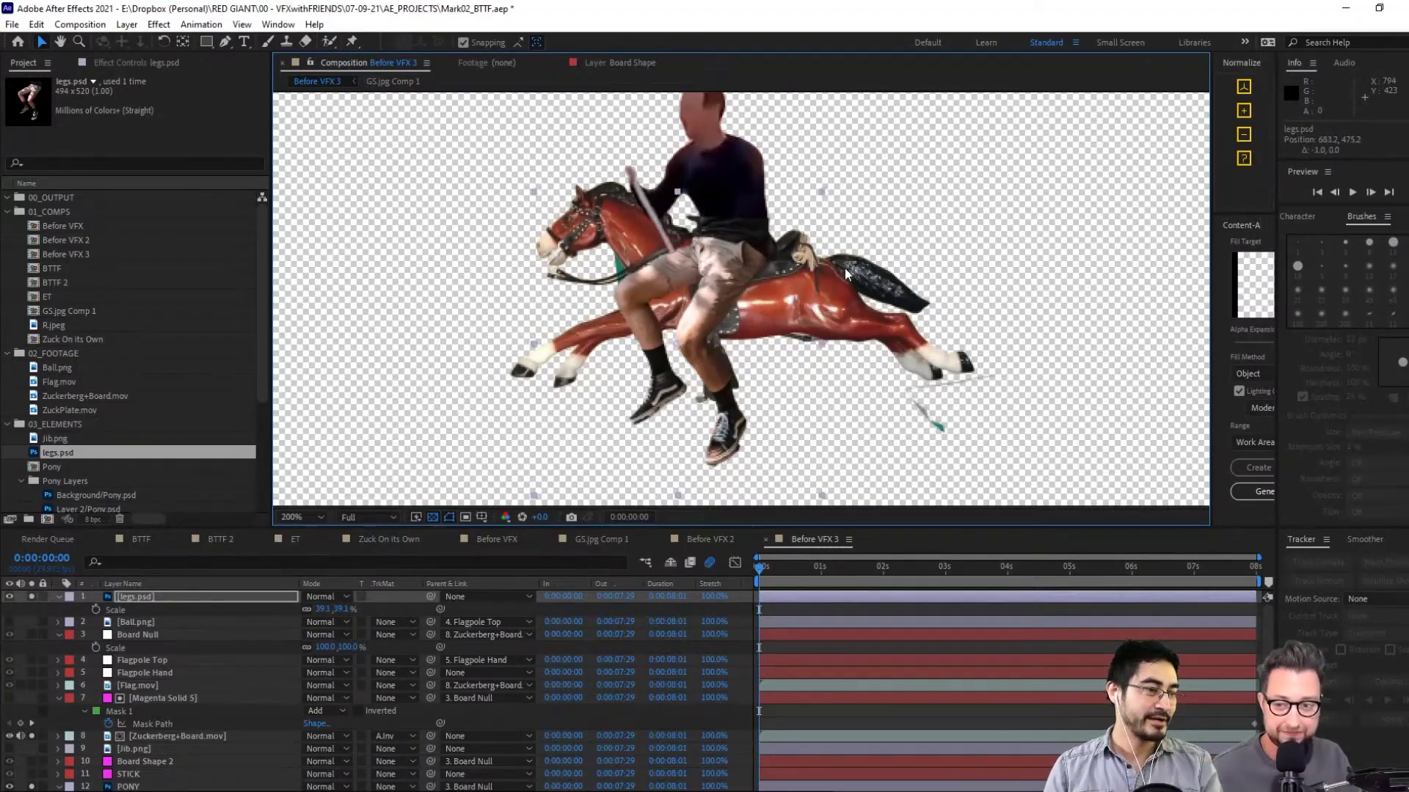
{"action": "key", "text": "Right"}
{"action": "key", "text": "Up"}
{"action": "key", "text": "Up"}
{"action": "key", "text": "Up"}
{"action": "key", "text": "Up"}
{"action": "key", "text": "Up"}
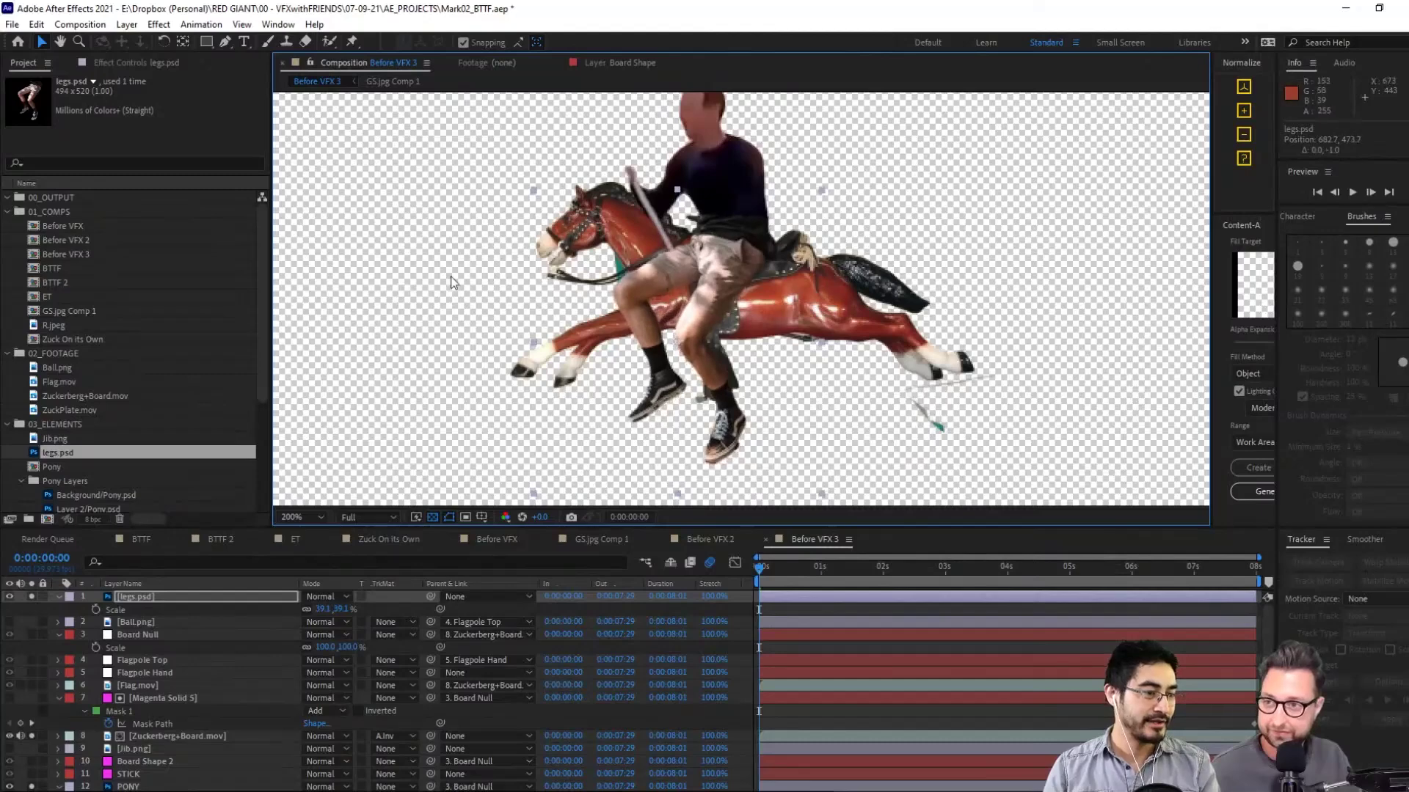
Draw a closed Bezier mask with RotoBezier off around the near leg on the legs.psd layer
{"action": "left_click", "coordinate": [226, 40]}
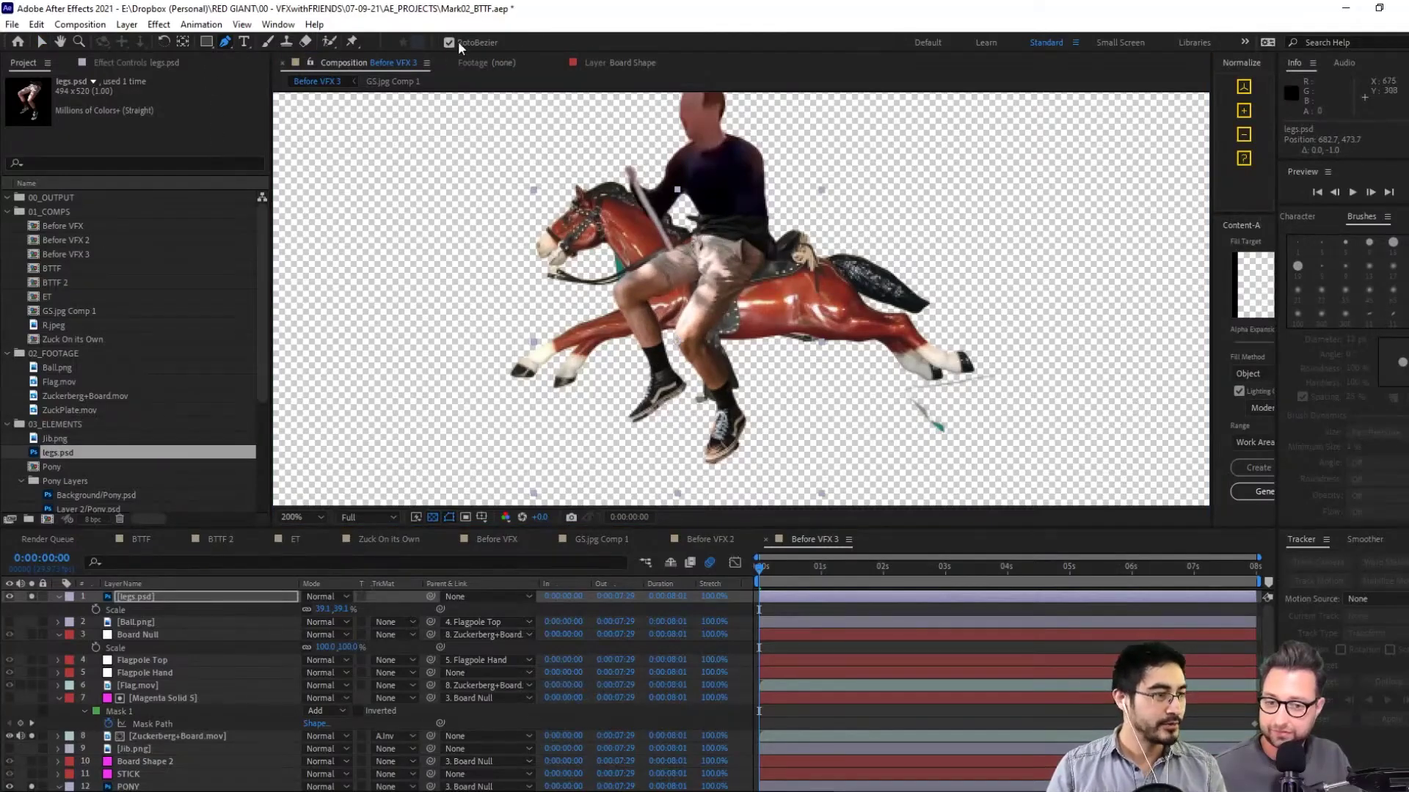
{"action": "left_click", "coordinate": [673, 225]}
{"action": "left_click_drag", "start_coordinate": [700, 264], "coordinate": [669, 333]}
{"action": "key", "text": "ctrl+z"}
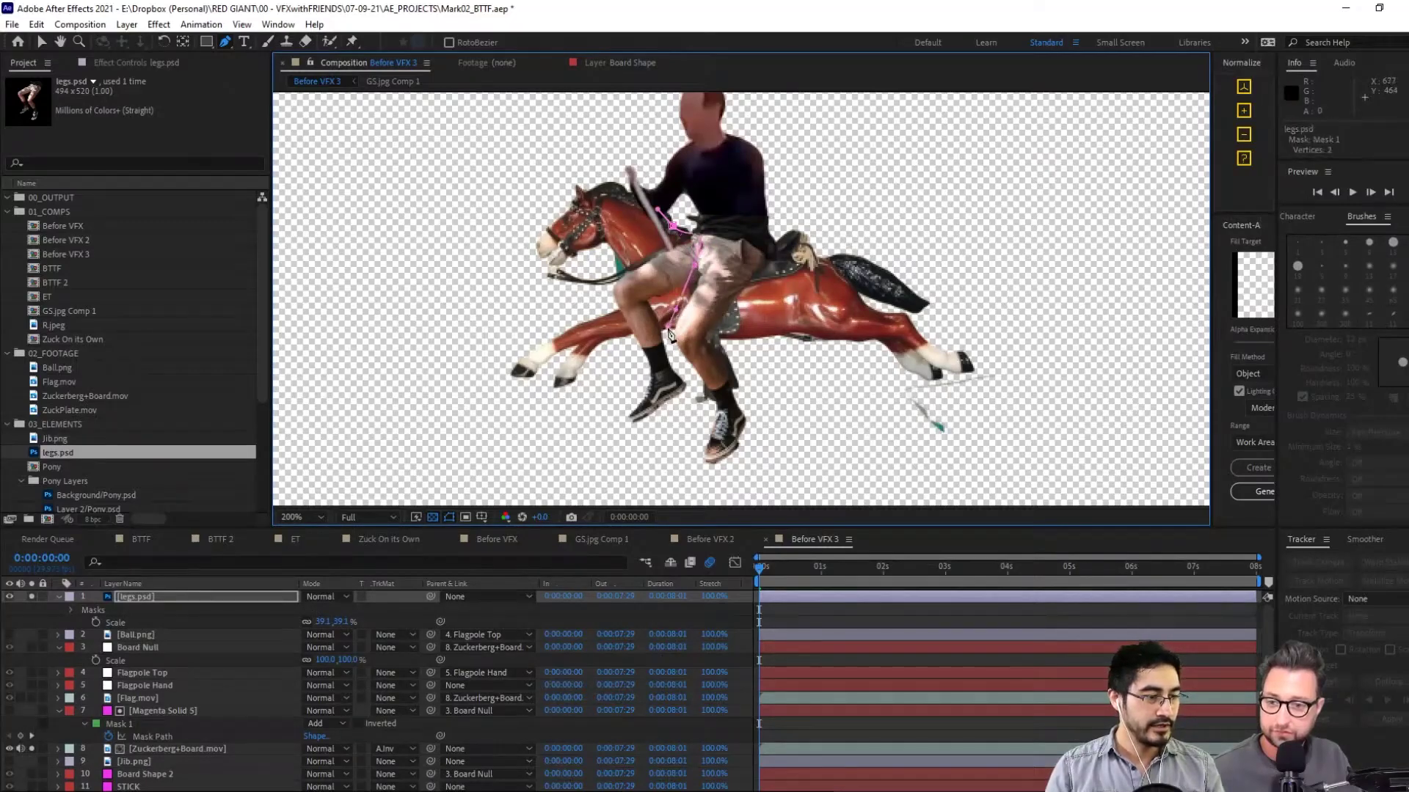
{"action": "left_click", "coordinate": [670, 332]}
{"action": "left_click", "coordinate": [685, 381]}
{"action": "left_click", "coordinate": [692, 424]}
{"action": "left_click_drag", "start_coordinate": [688, 481], "coordinate": [815, 458]}
{"action": "left_click_drag", "start_coordinate": [868, 354], "coordinate": [884, 291]}
{"action": "left_click_drag", "start_coordinate": [873, 217], "coordinate": [792, 190]}
{"action": "left_click", "coordinate": [673, 226]}
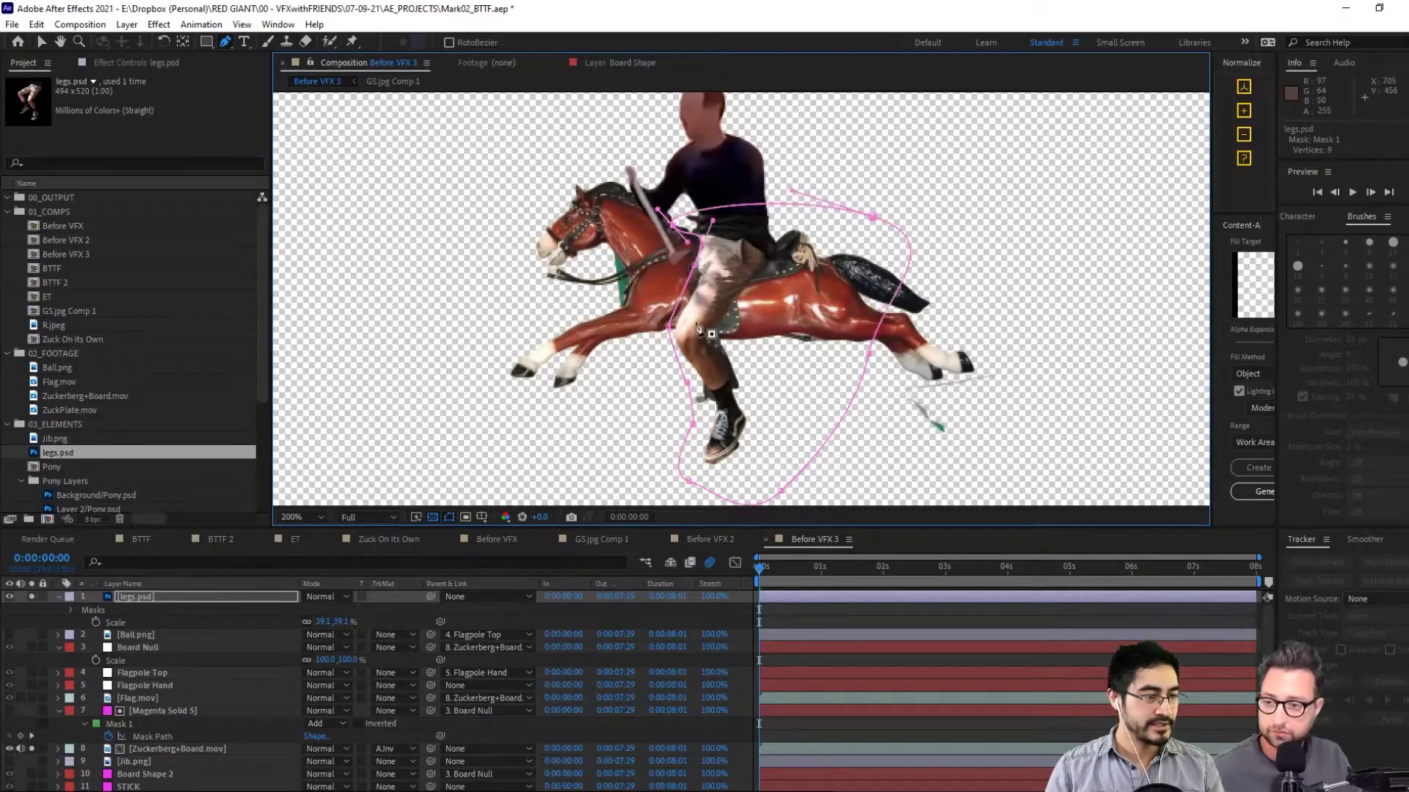
Duplicate the masked legs.psd layer and delete Mask 1 from the upper copy
{"action": "key", "text": "ctrl+d"}
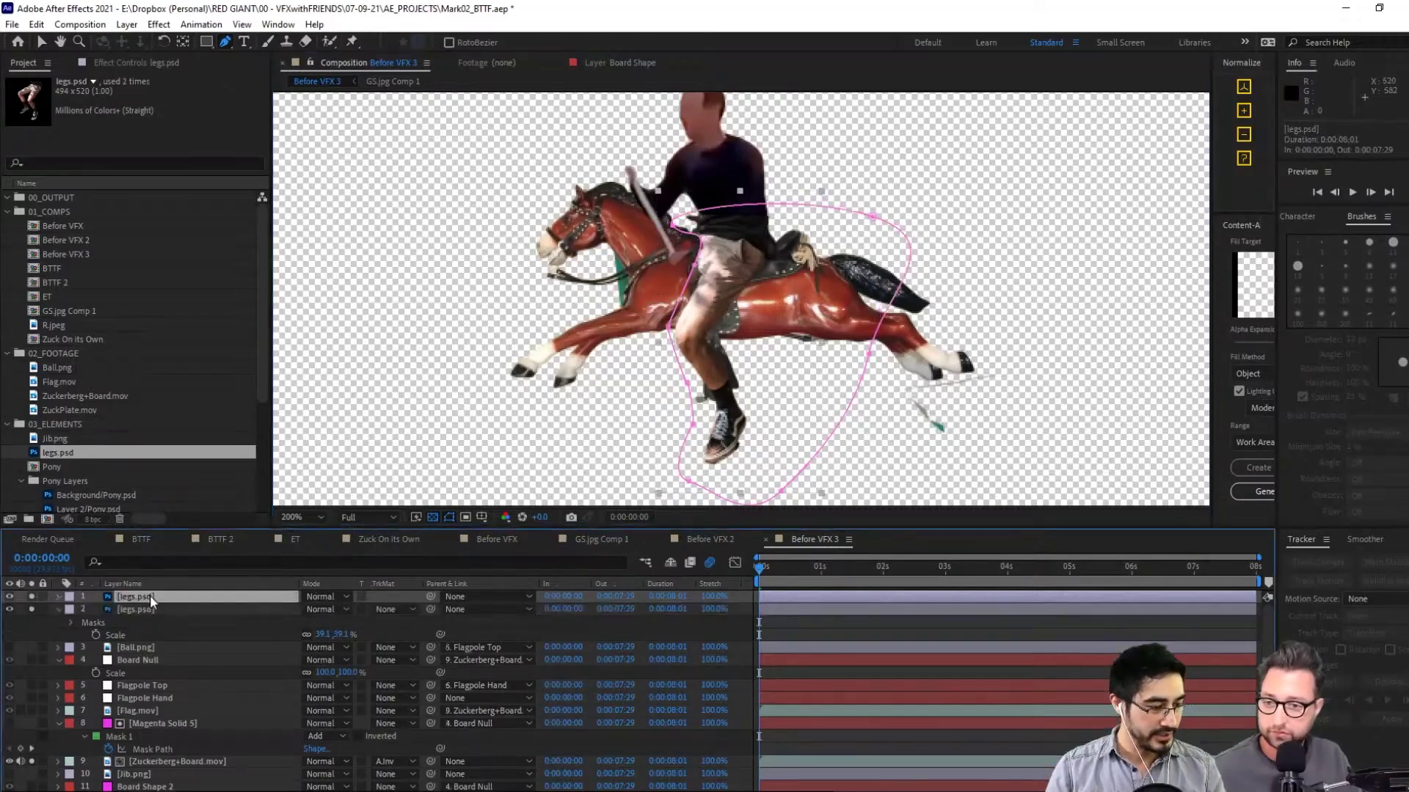
{"action": "key", "text": "m"}
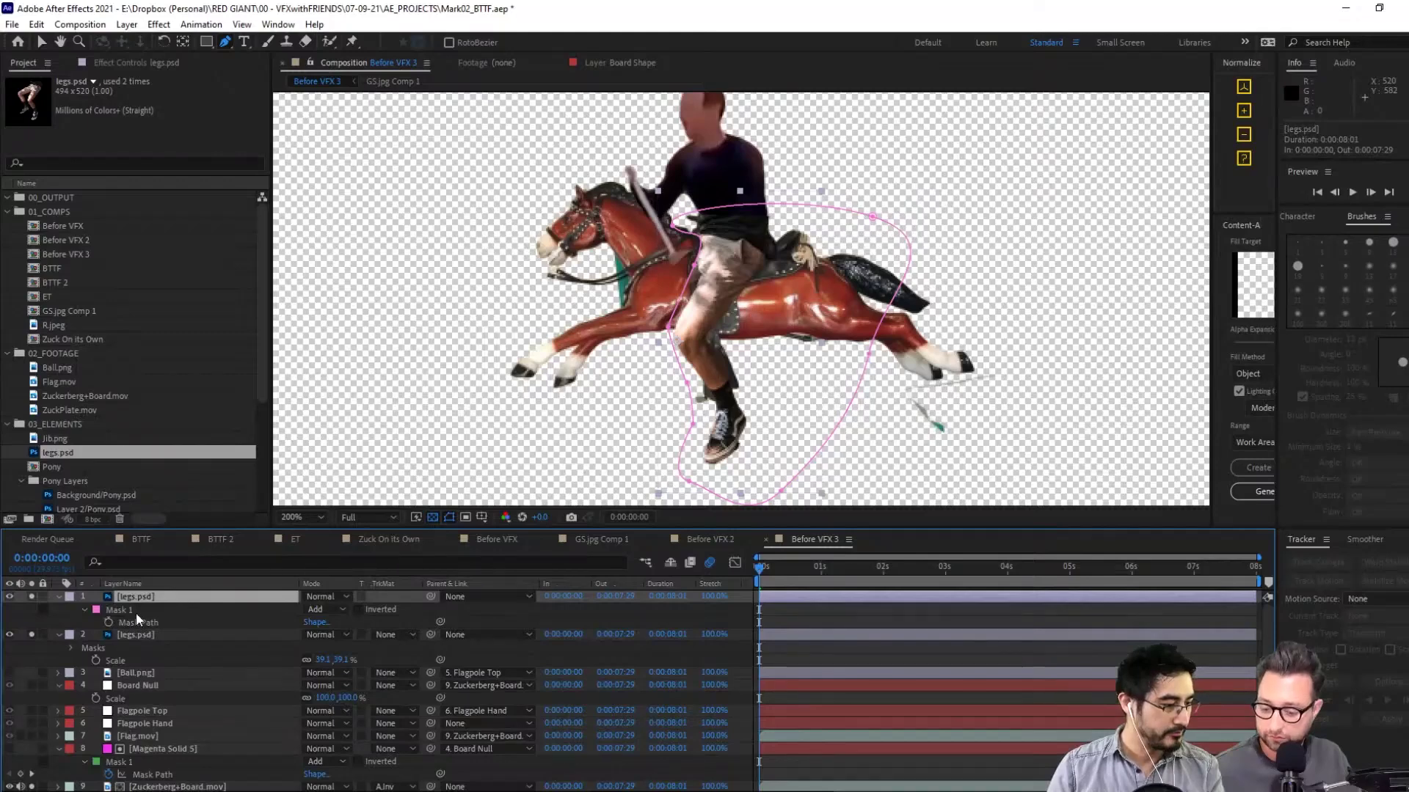
{"action": "left_click", "coordinate": [135, 611]}
{"action": "key", "text": "Delete"}
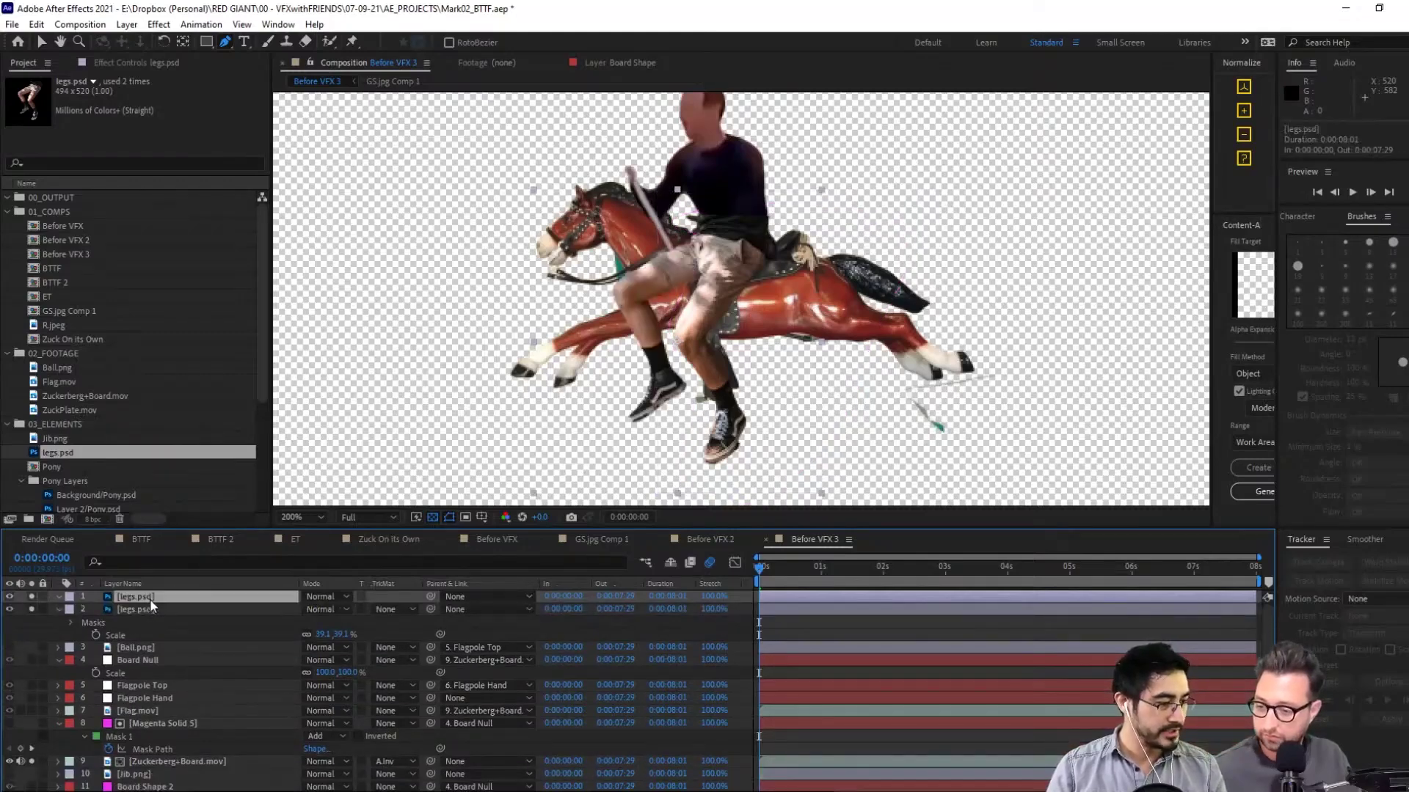
Place the unmasked legs layer below PONY and the masked one above it, and parent both to PONY
{"action": "left_click_drag", "start_coordinate": [150, 607], "coordinate": [183, 706]}
{"action": "scroll", "coordinate": [183, 697], "scroll_direction": "up", "scroll_amount": 5}
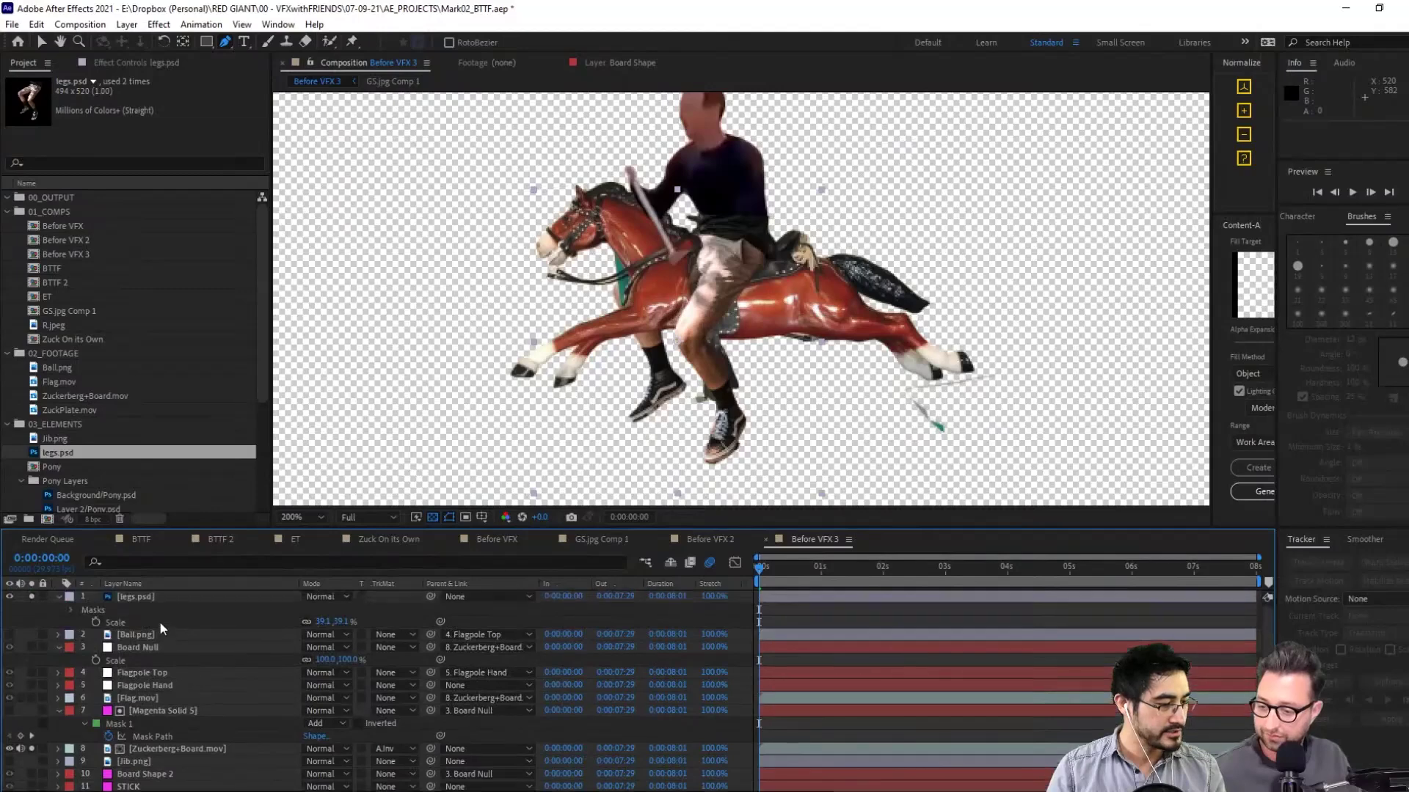
{"action": "left_click_drag", "start_coordinate": [156, 598], "coordinate": [175, 704]}
{"action": "left_click", "coordinate": [214, 737], "text": "ctrl"}
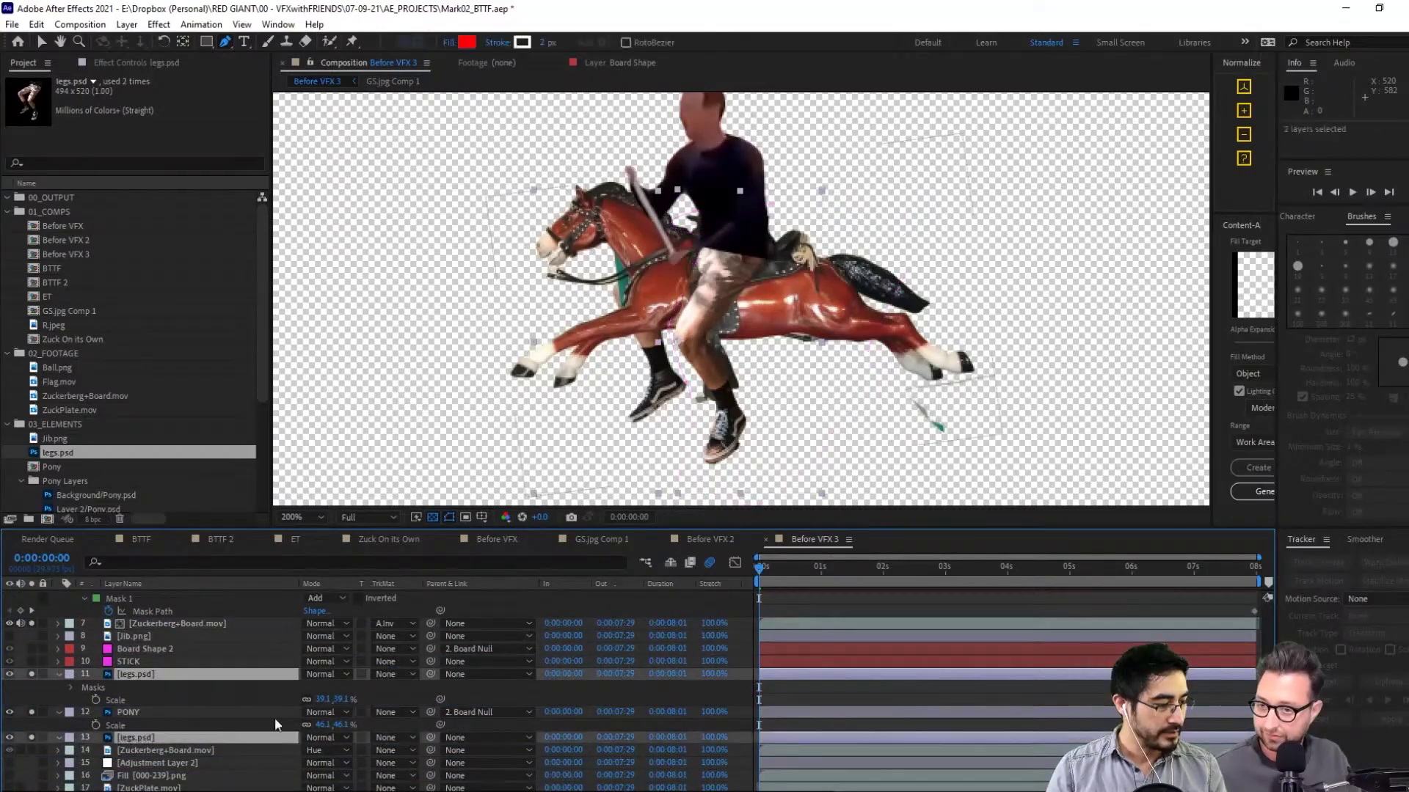
{"action": "left_click_drag", "start_coordinate": [432, 736], "coordinate": [192, 710]}
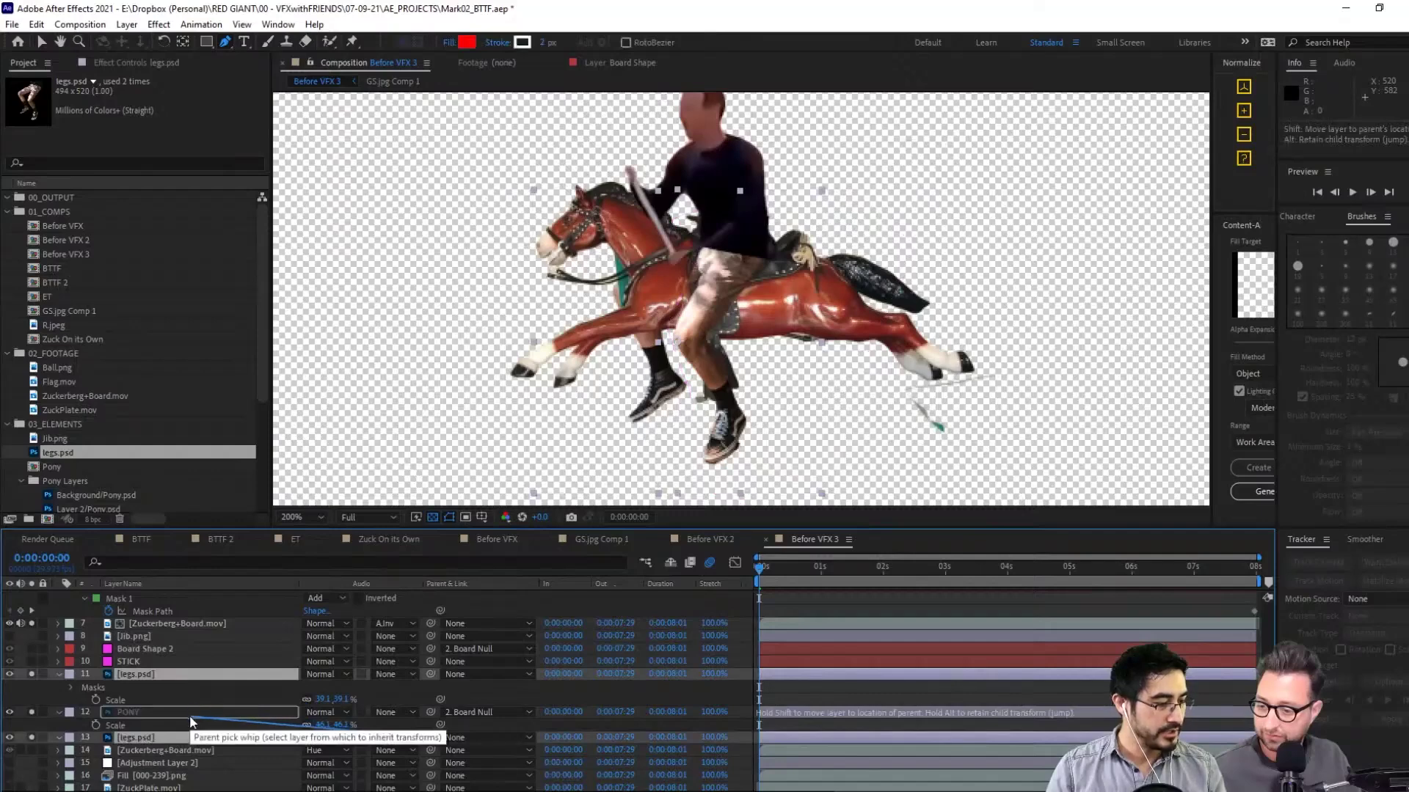
Inspect the isolated rider and pony up close and preview how the attached legs follow the motion
{"action": "key", "text": "comma"}
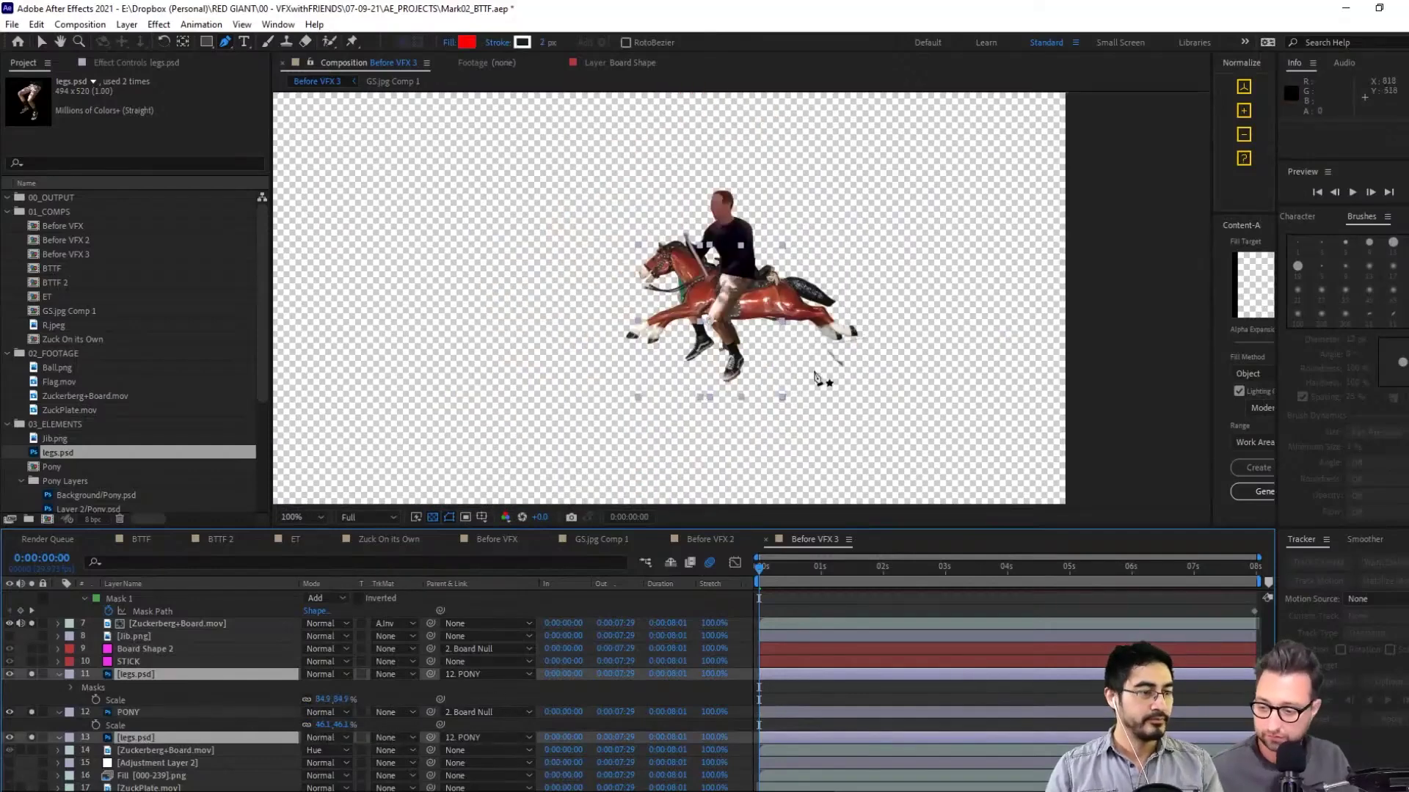
{"action": "left_click", "coordinate": [770, 568]}
{"action": "left_click_drag", "start_coordinate": [771, 567], "coordinate": [634, 619]}
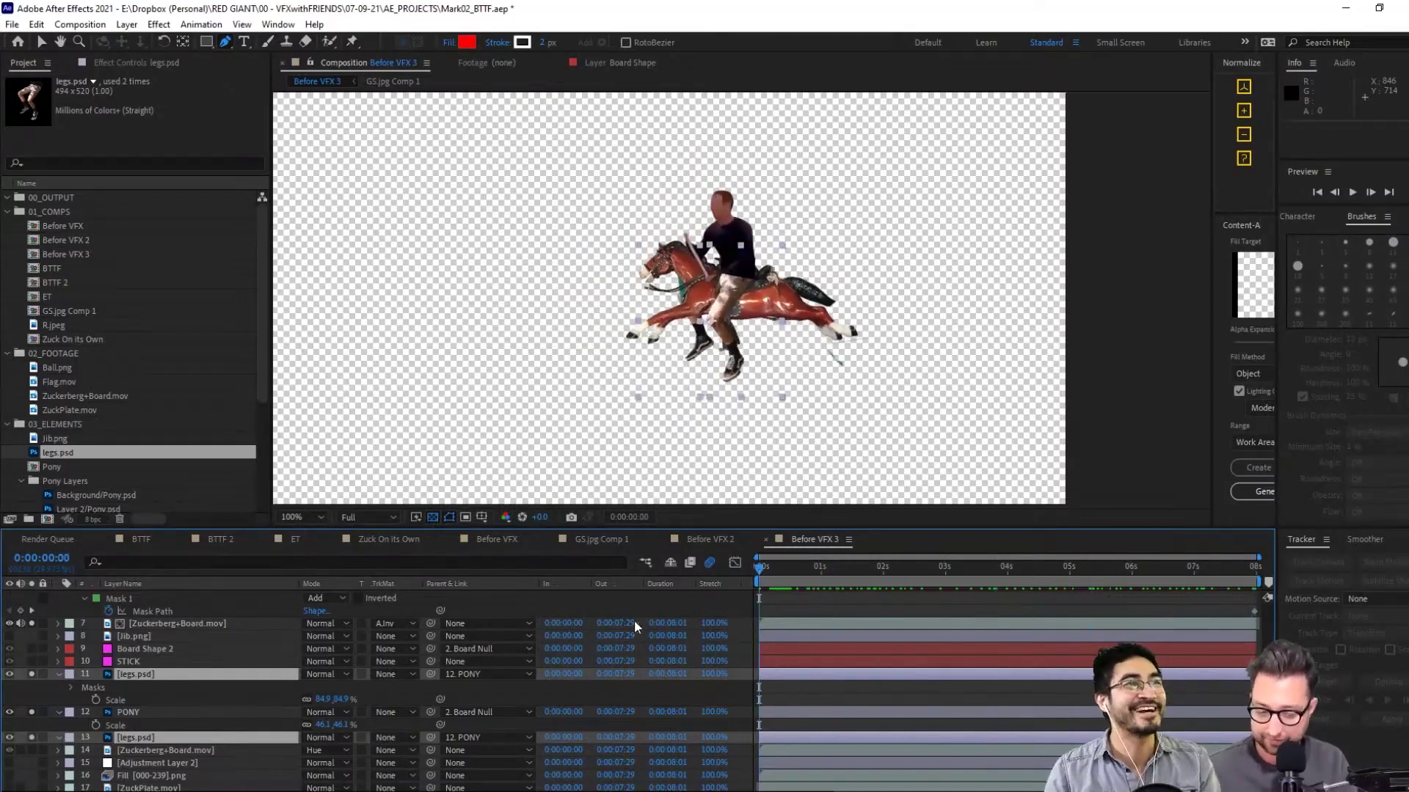
{"action": "key", "text": "period"}
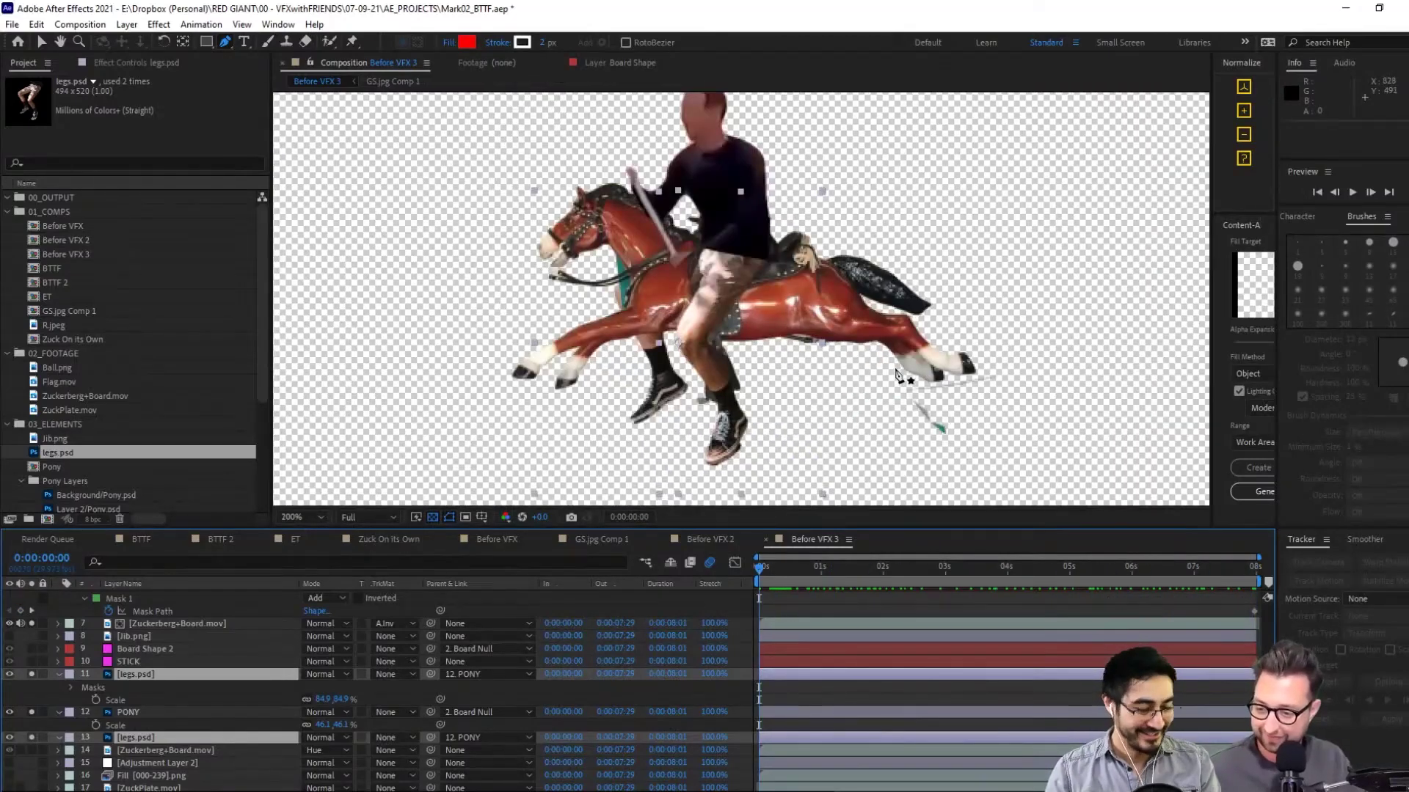
{"action": "left_click_drag", "start_coordinate": [961, 325], "coordinate": [965, 366]}
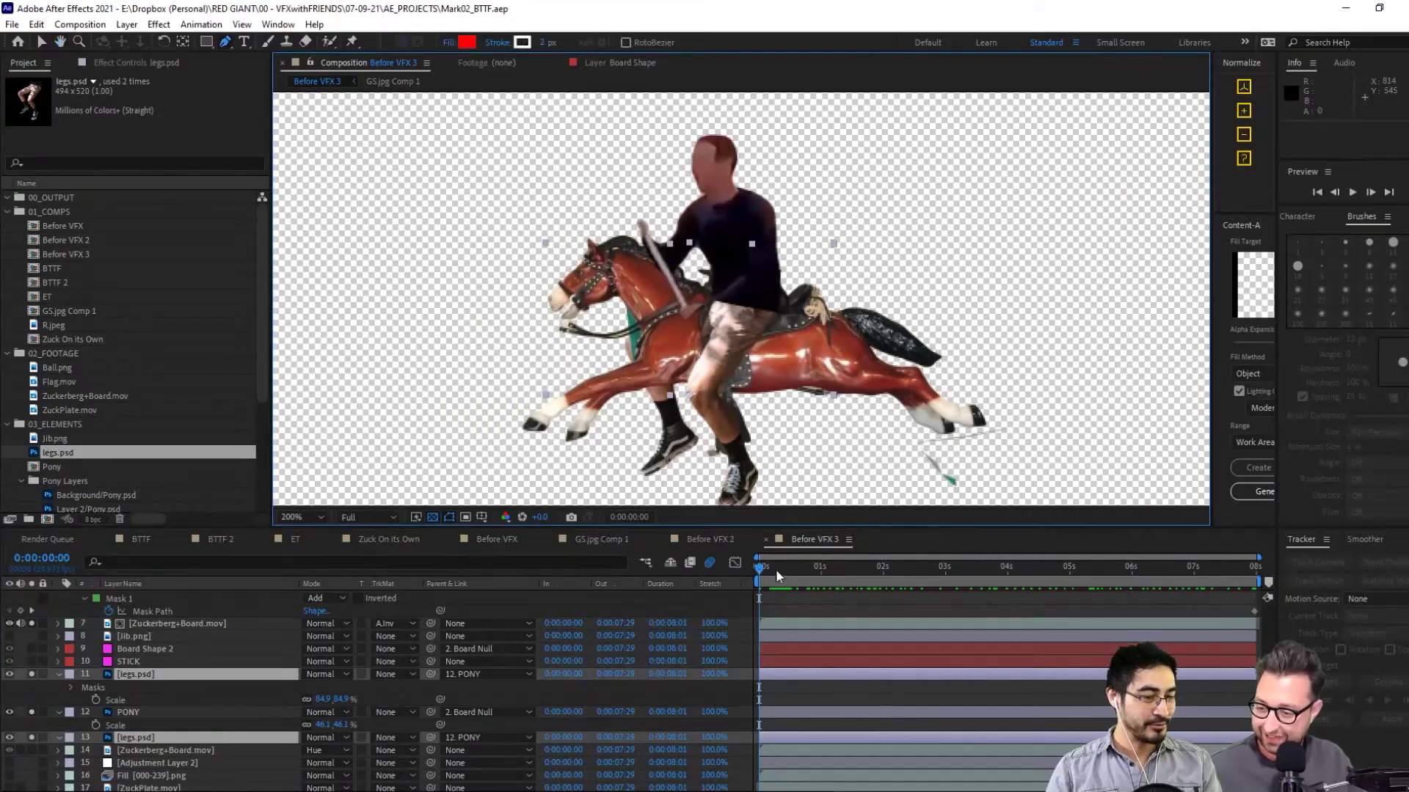
{"action": "key", "text": "comma"}
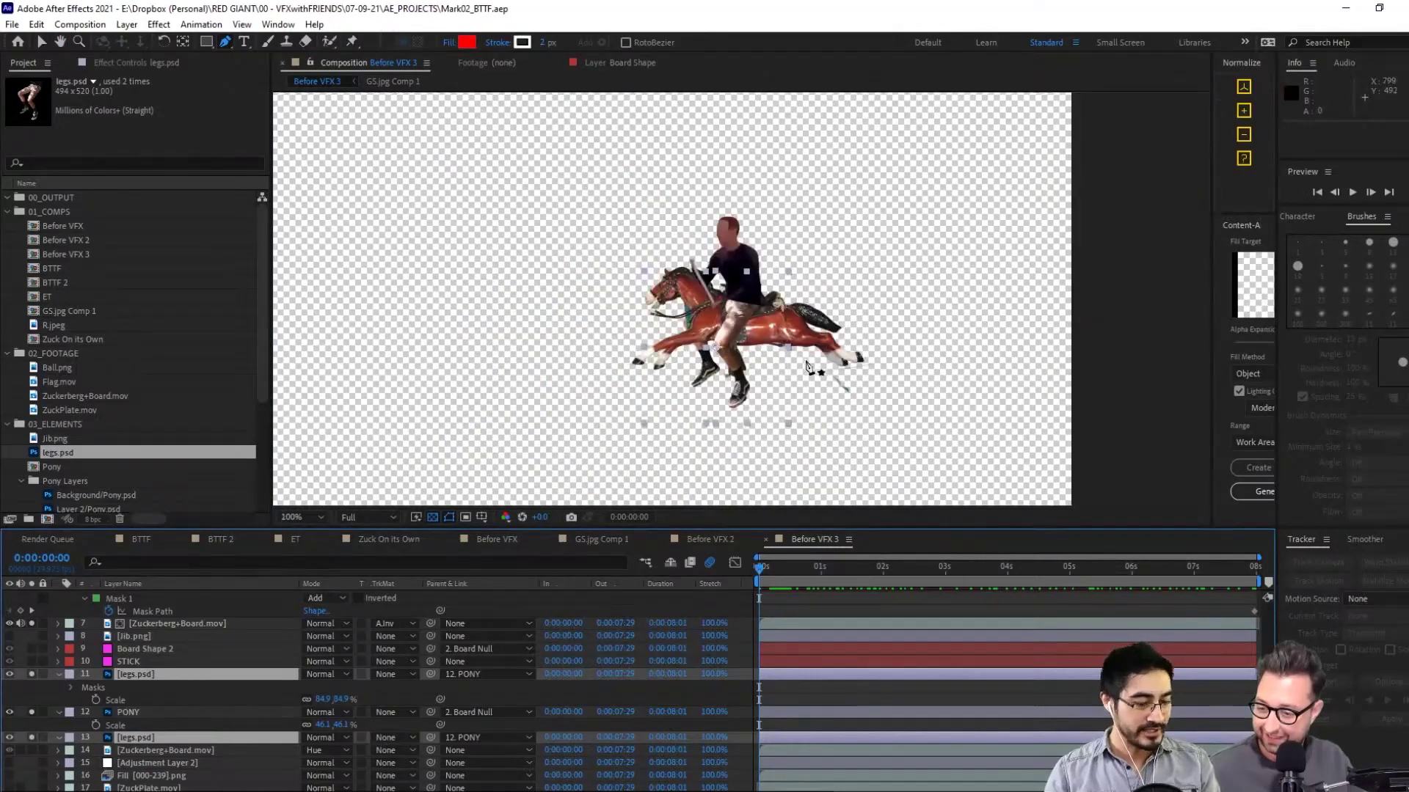
{"action": "left_click", "coordinate": [1352, 192]}
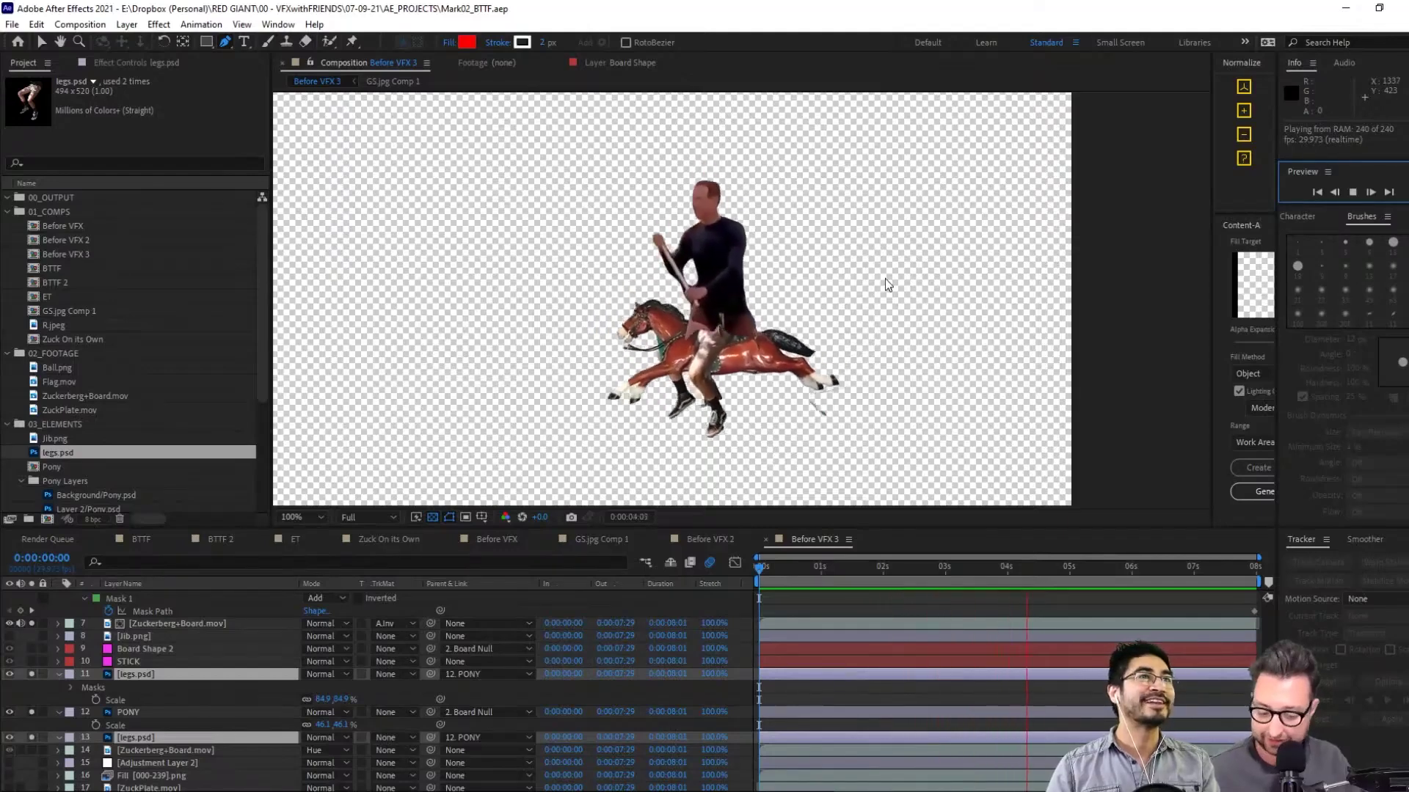
{"action": "left_click", "coordinate": [836, 286]}
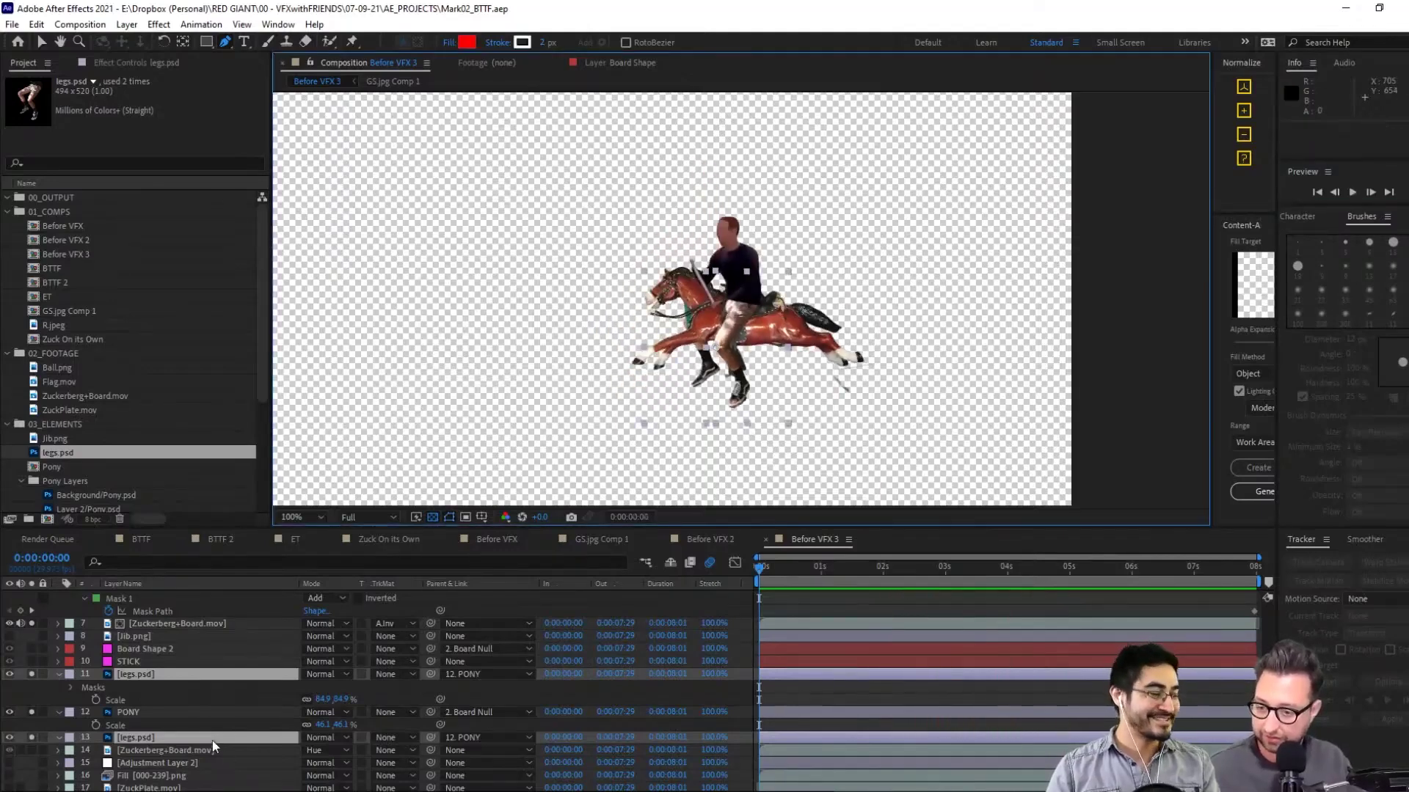
Make the Fill [000-239].png and ZuckPlate.mov layers visible and solo them behind the rider
{"action": "scroll", "coordinate": [49, 781], "scroll_direction": "down", "scroll_amount": 2}
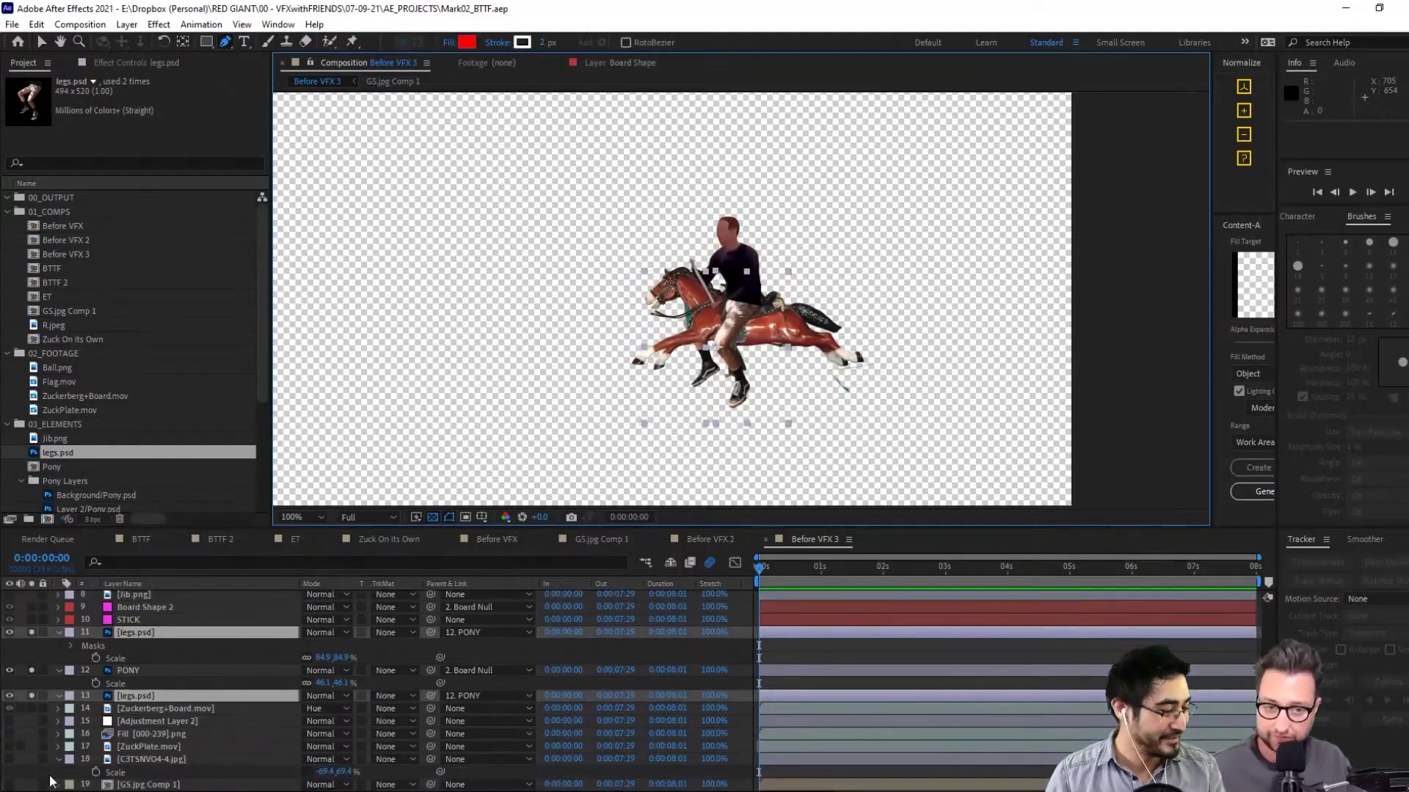
{"action": "left_click", "coordinate": [11, 761]}
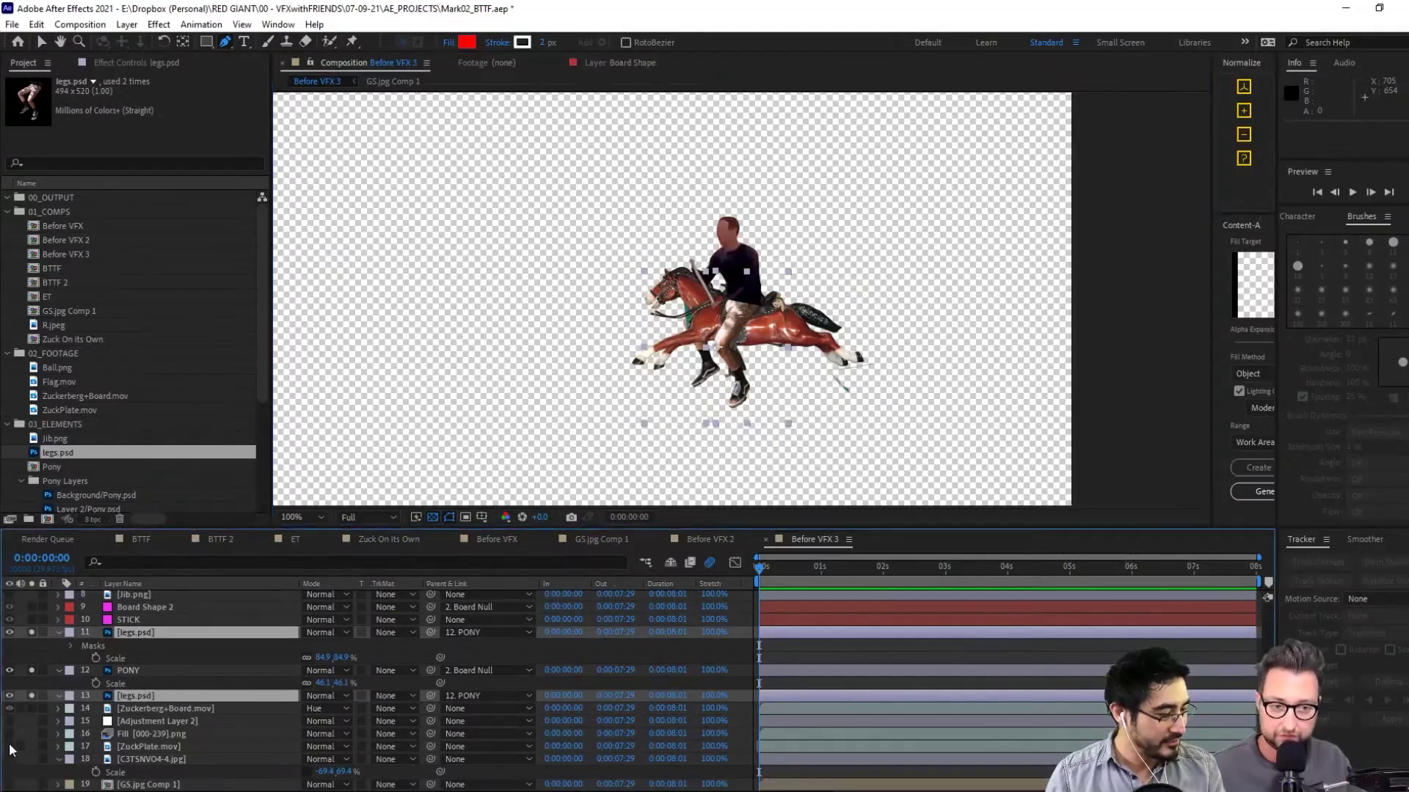
{"action": "left_click", "coordinate": [9, 746]}
{"action": "left_click", "coordinate": [10, 734]}
{"action": "left_click", "coordinate": [32, 733]}
{"action": "left_click", "coordinate": [32, 746]}
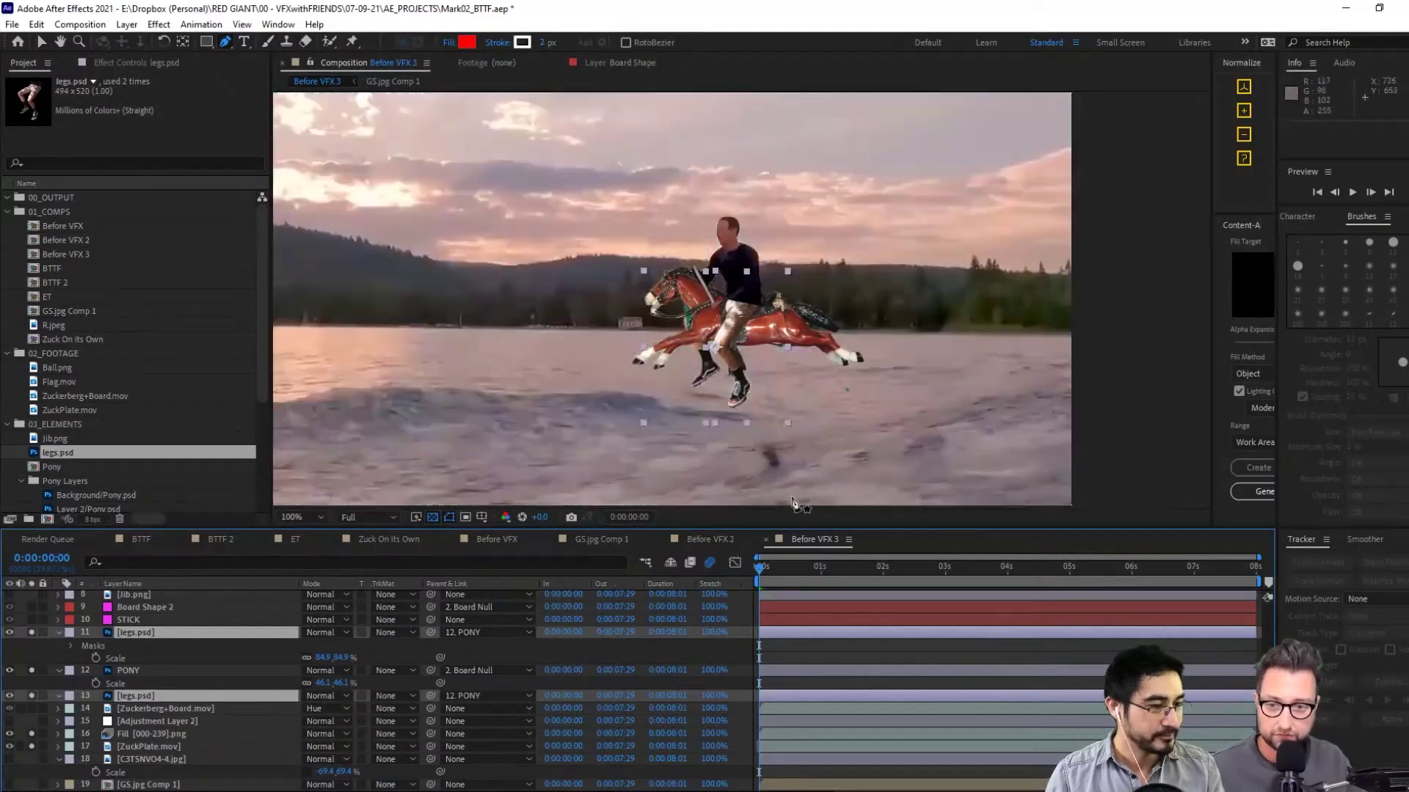
Preview the rider over the lake plate and solo the Flag.mov layer to include the flag
{"action": "left_click", "coordinate": [1351, 192]}
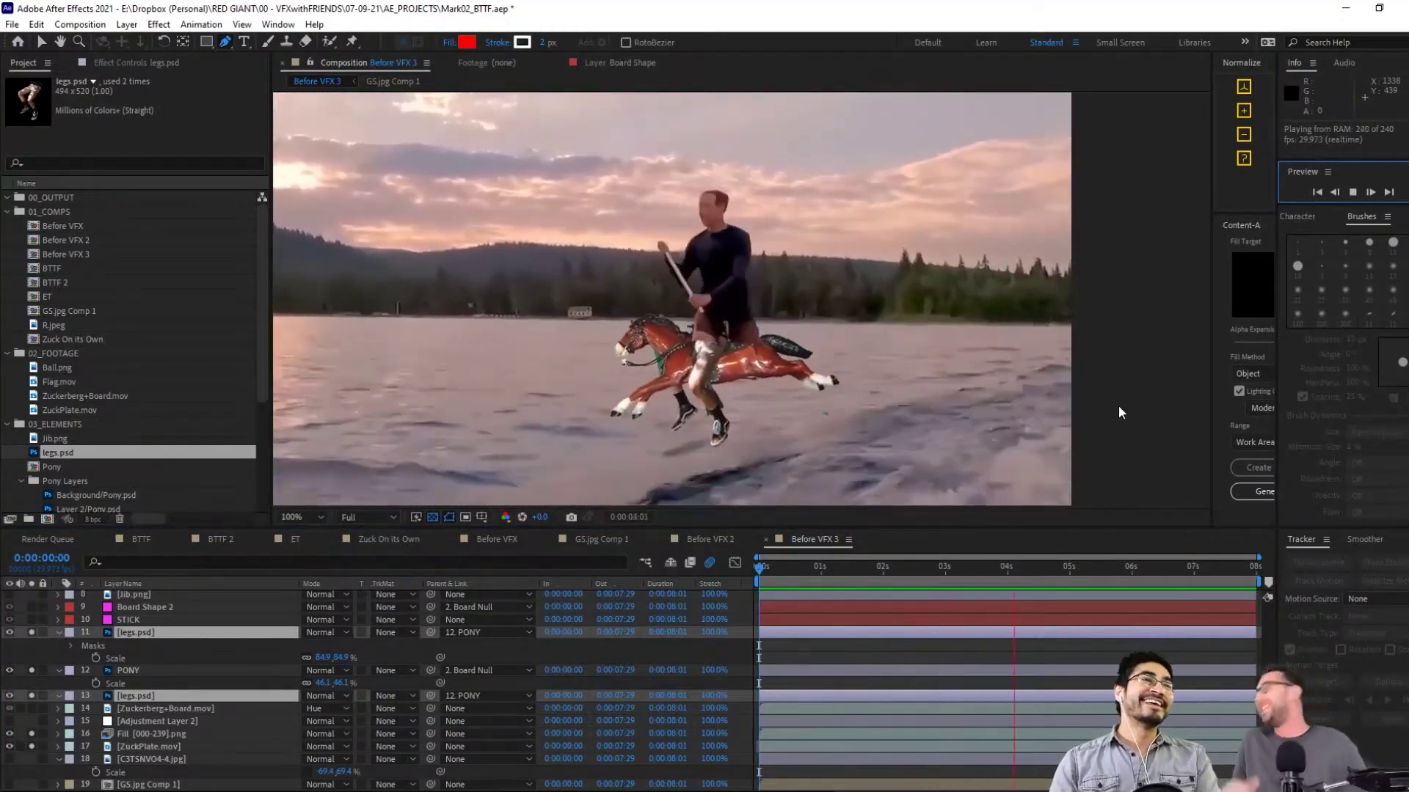
{"action": "scroll", "coordinate": [122, 666], "scroll_direction": "up", "scroll_amount": 3}
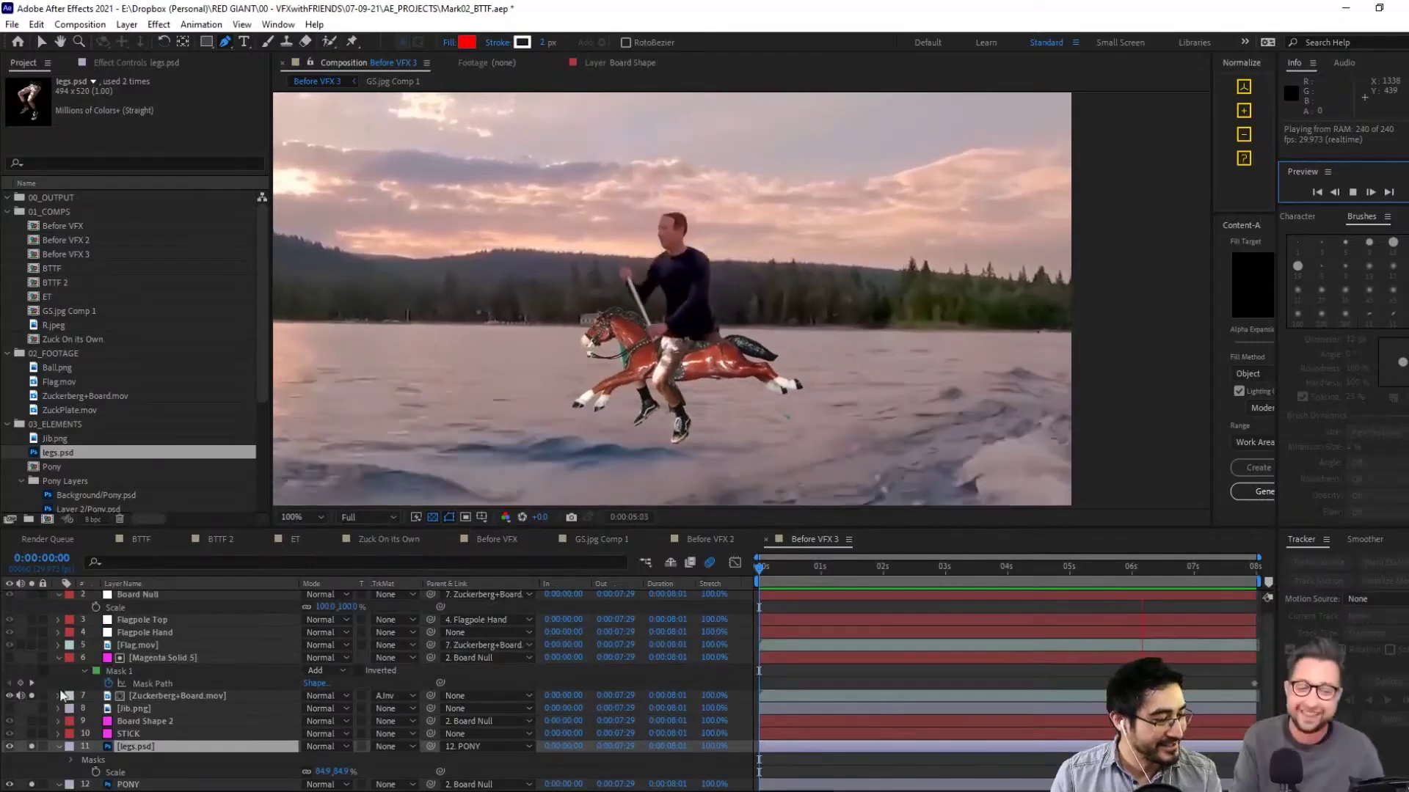
{"action": "left_click", "coordinate": [35, 645]}
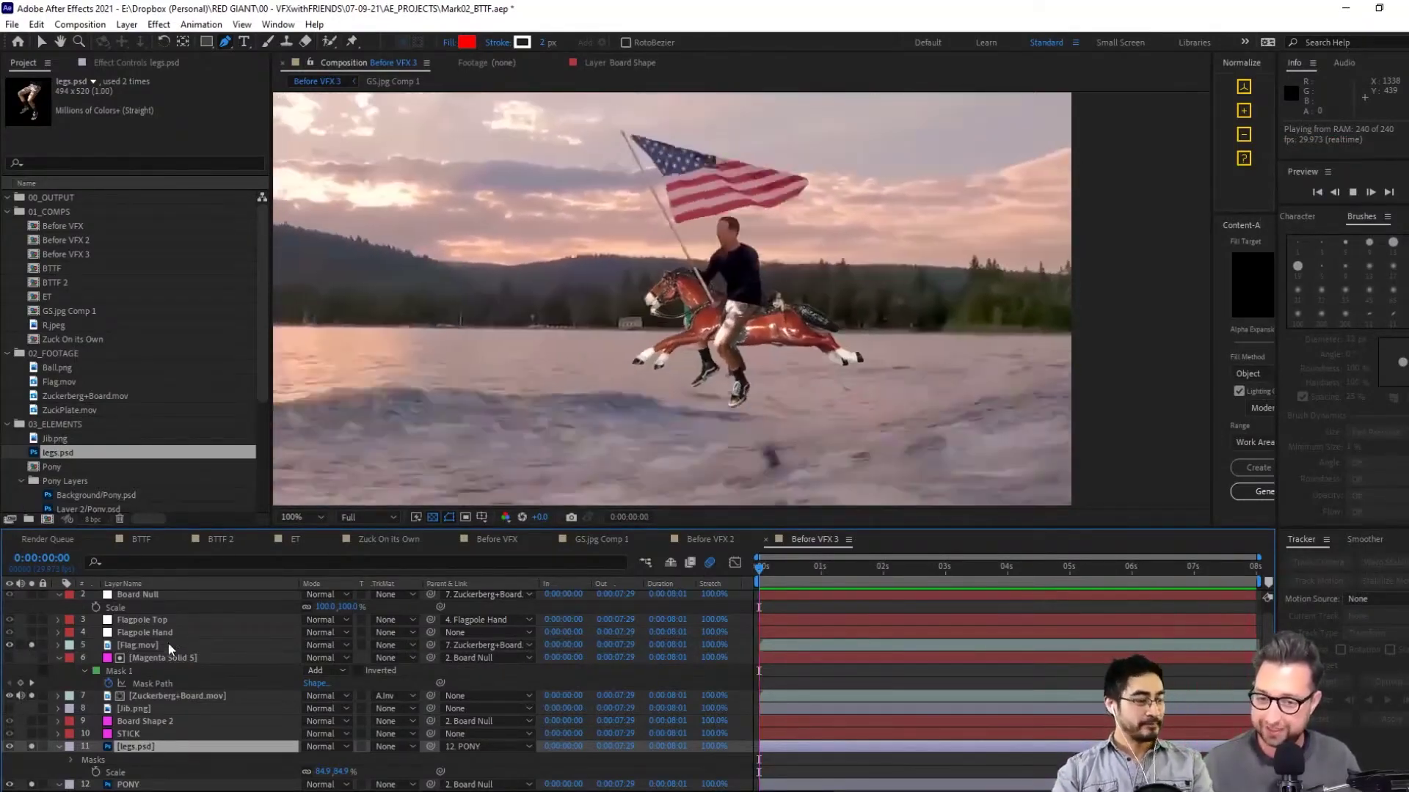
Apply the Color Matcher effect to the PONY layer with ZuckPlate.mov as its target layer
{"action": "scroll", "coordinate": [151, 717], "scroll_direction": "down", "scroll_amount": 3}
{"action": "left_click", "coordinate": [149, 712]}
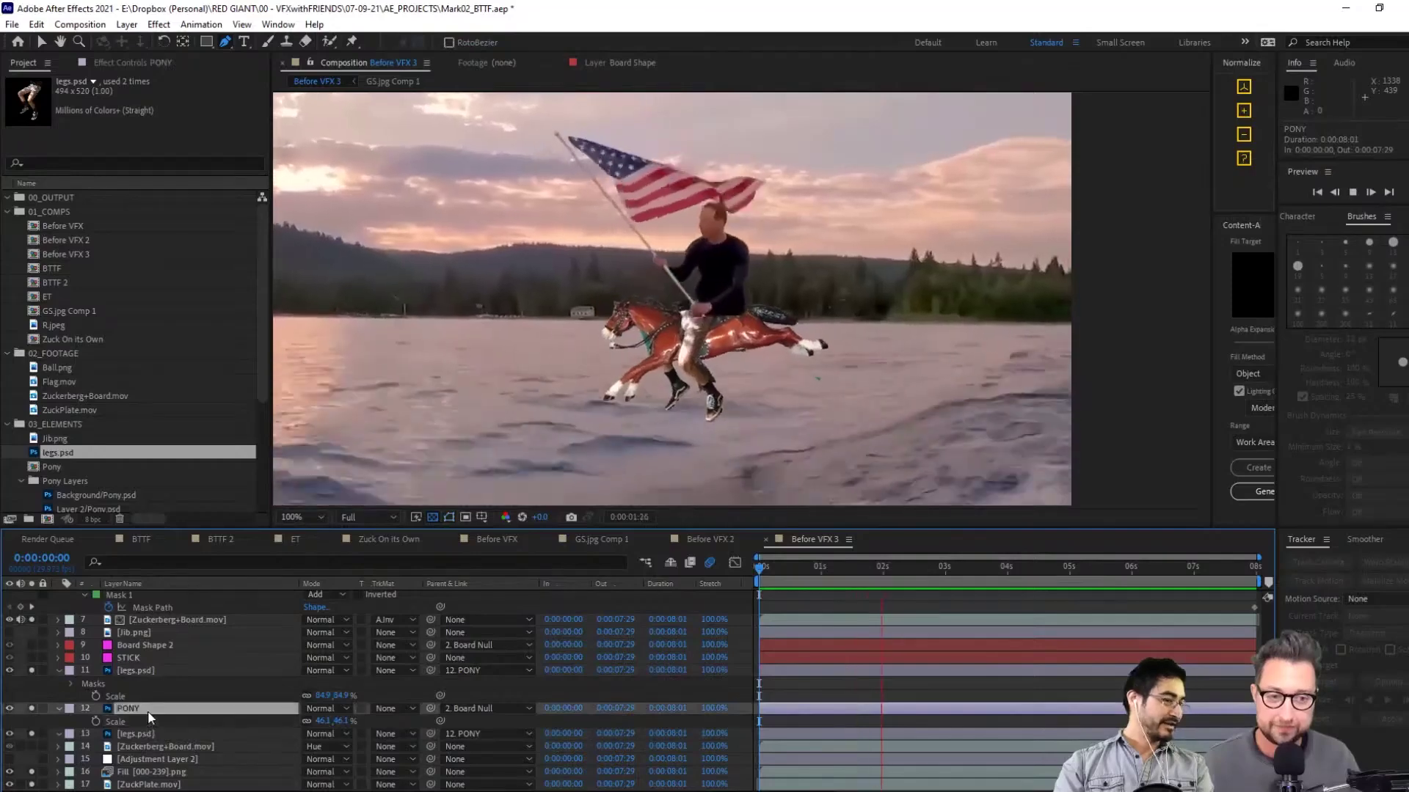
{"action": "left_click", "coordinate": [130, 62]}
{"action": "key", "text": "ctrl+space"}
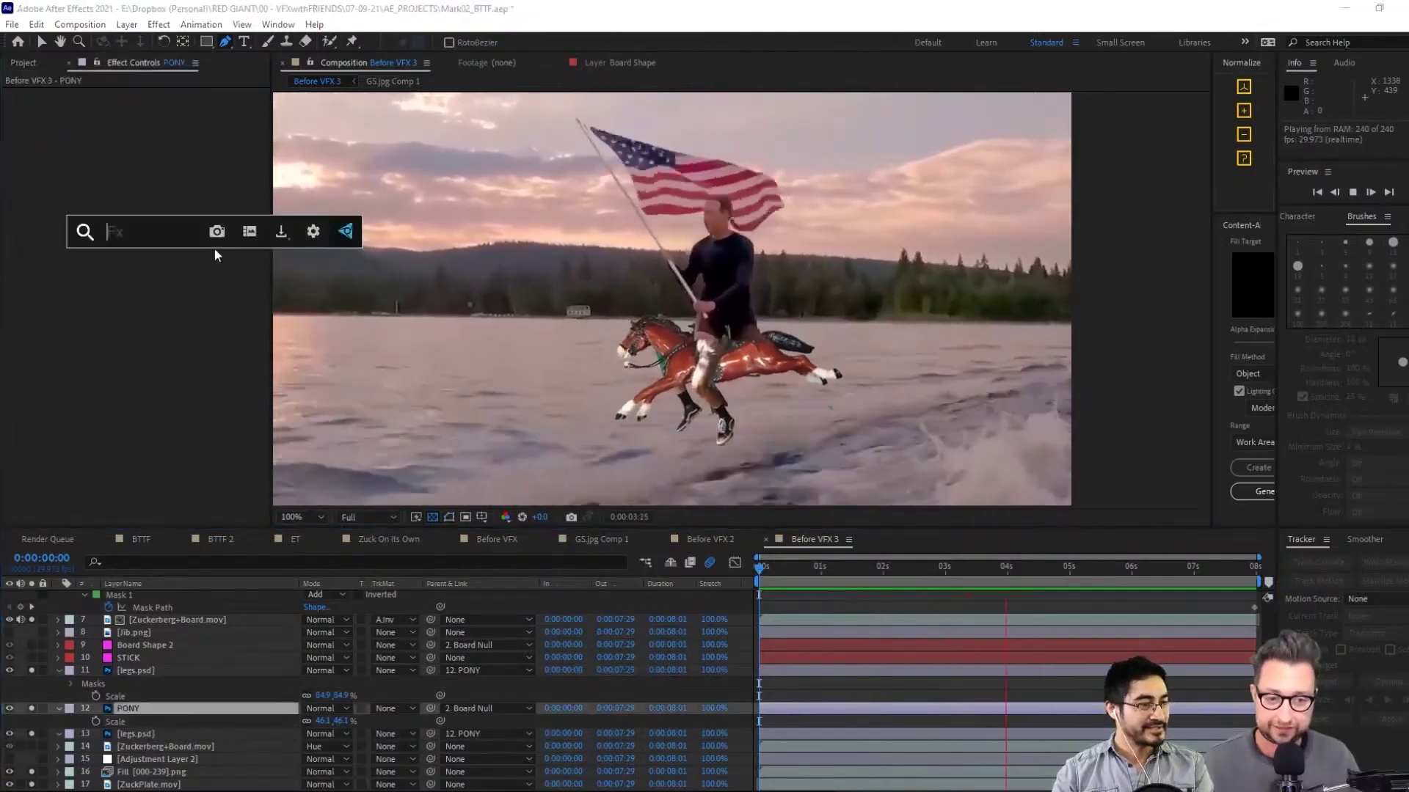
{"action": "type", "text": "col"}
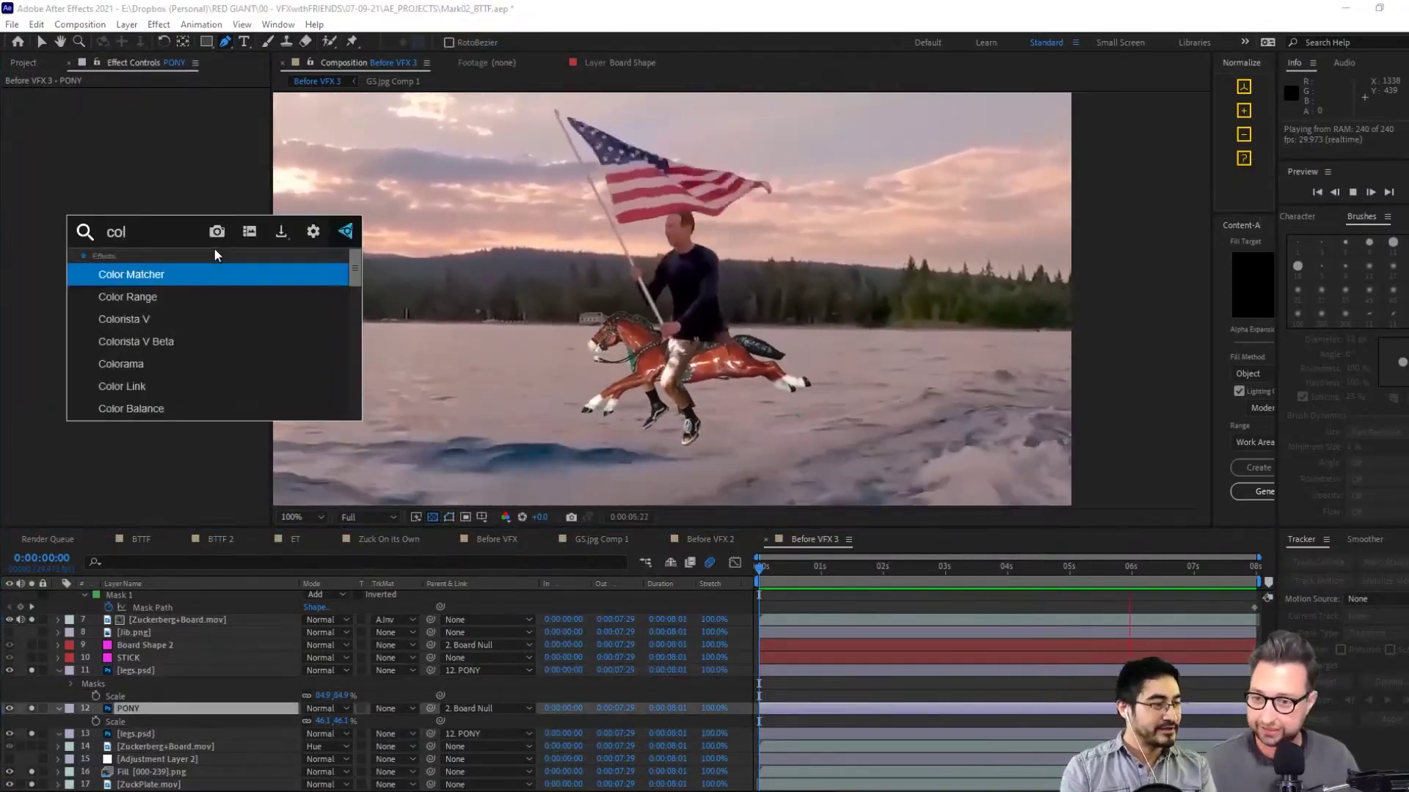
{"action": "key", "text": "Return"}
{"action": "left_click", "coordinate": [185, 109]}
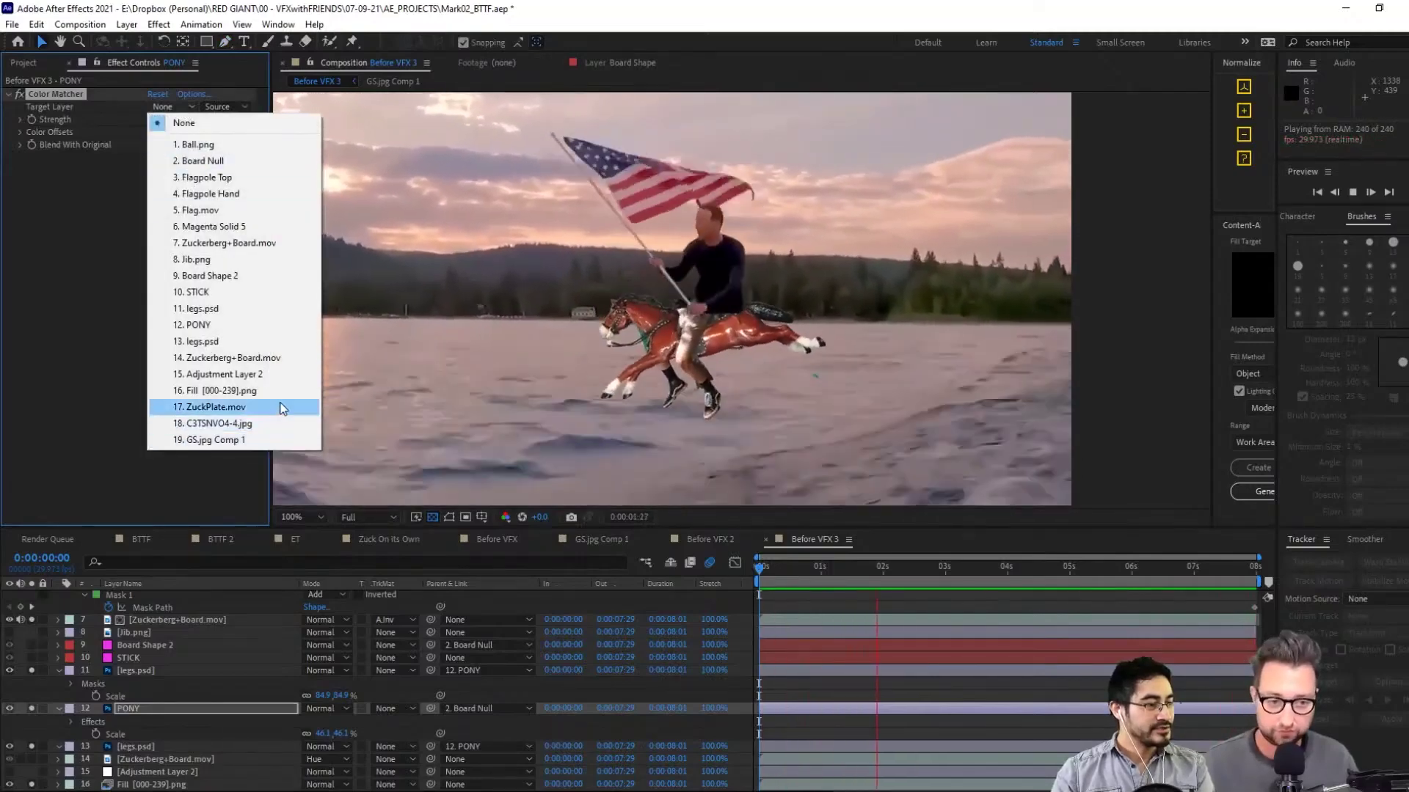
{"action": "left_click", "coordinate": [267, 407]}
{"action": "left_click_drag", "start_coordinate": [155, 121], "coordinate": [213, 121]}
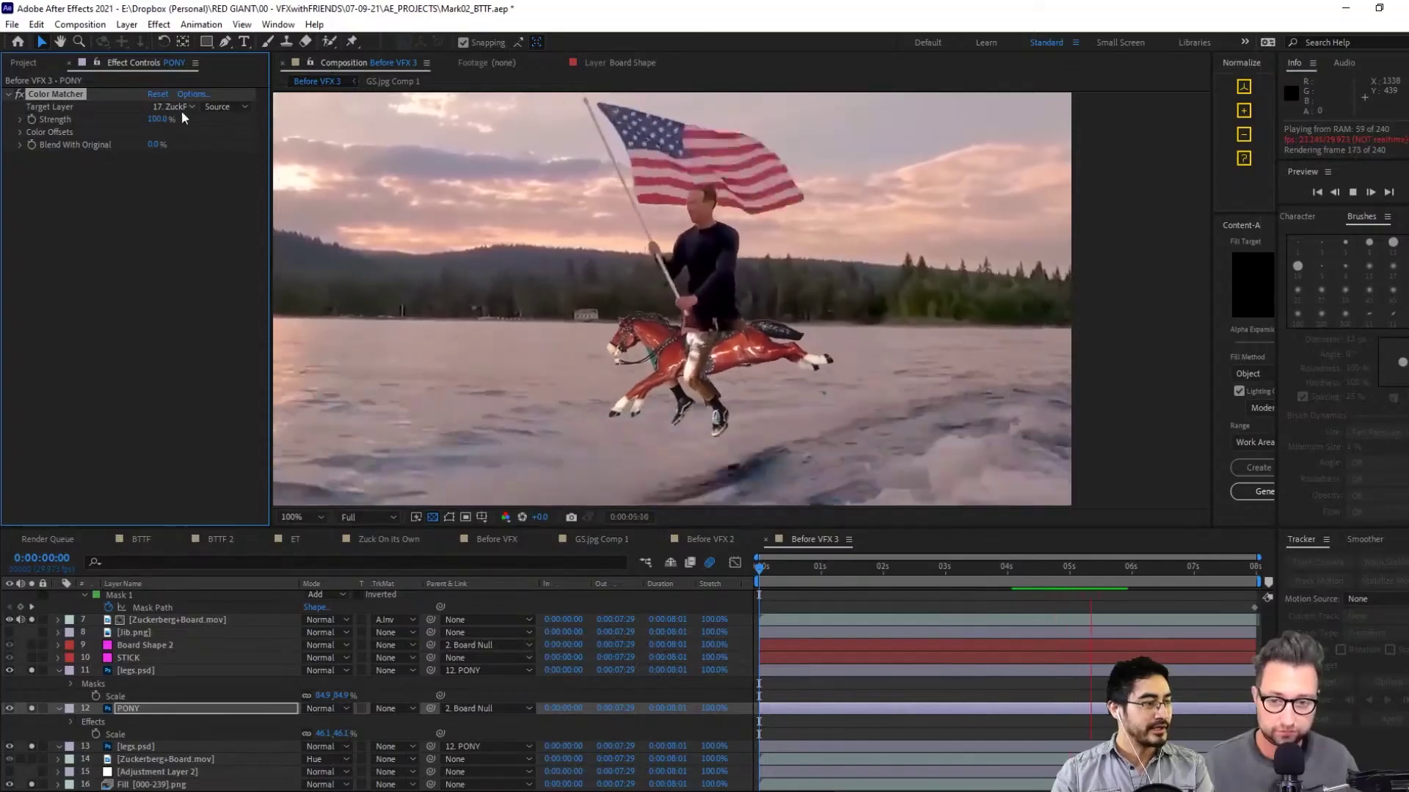
Add Brightness & Contrast above Color Matcher on PONY, enable Use Legacy, and set Brightness to -60 and Contrast to about -33
{"action": "right_click", "coordinate": [119, 228]}
{"action": "left_click", "coordinate": [76, 230]}
{"action": "right_click", "coordinate": [76, 231]}
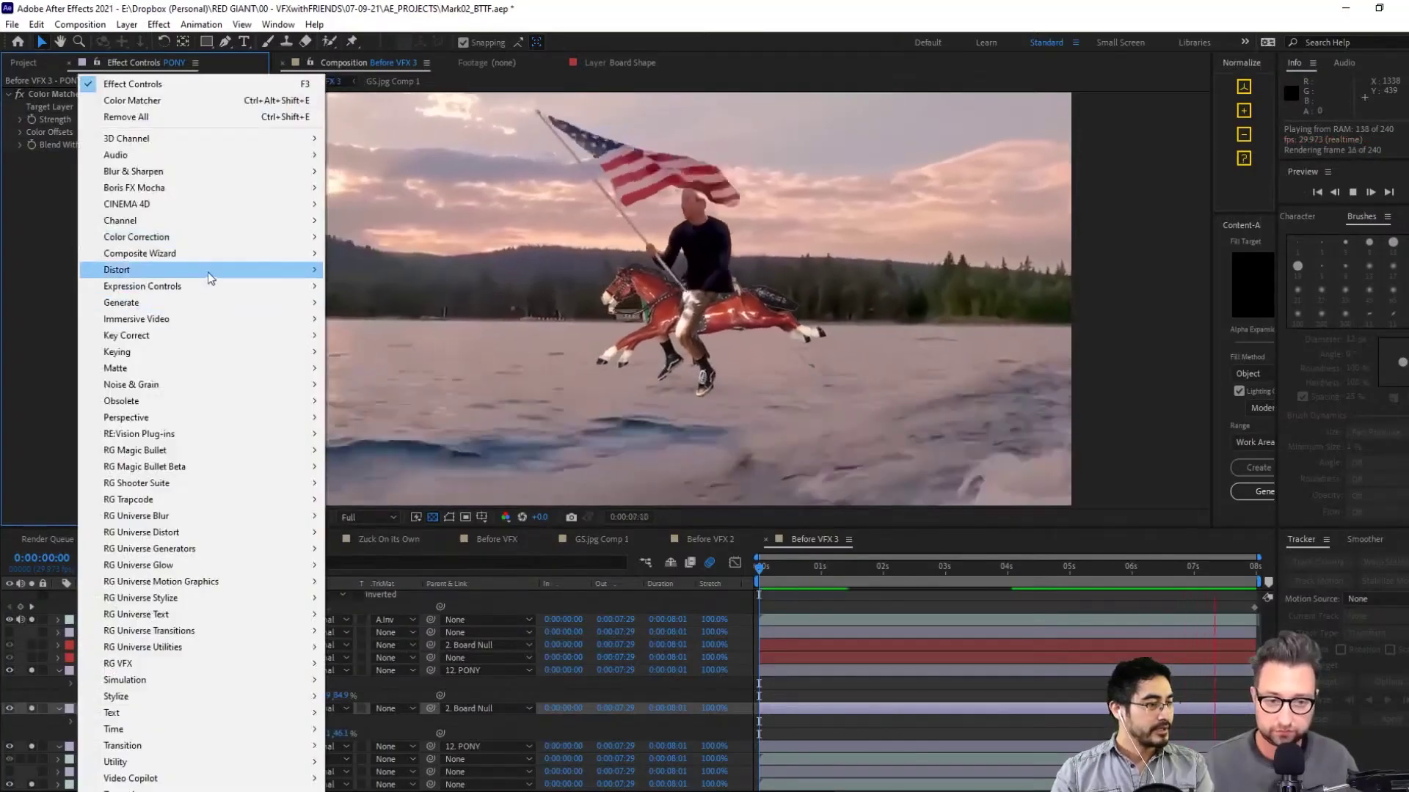
{"action": "mouse_move", "coordinate": [224, 238]}
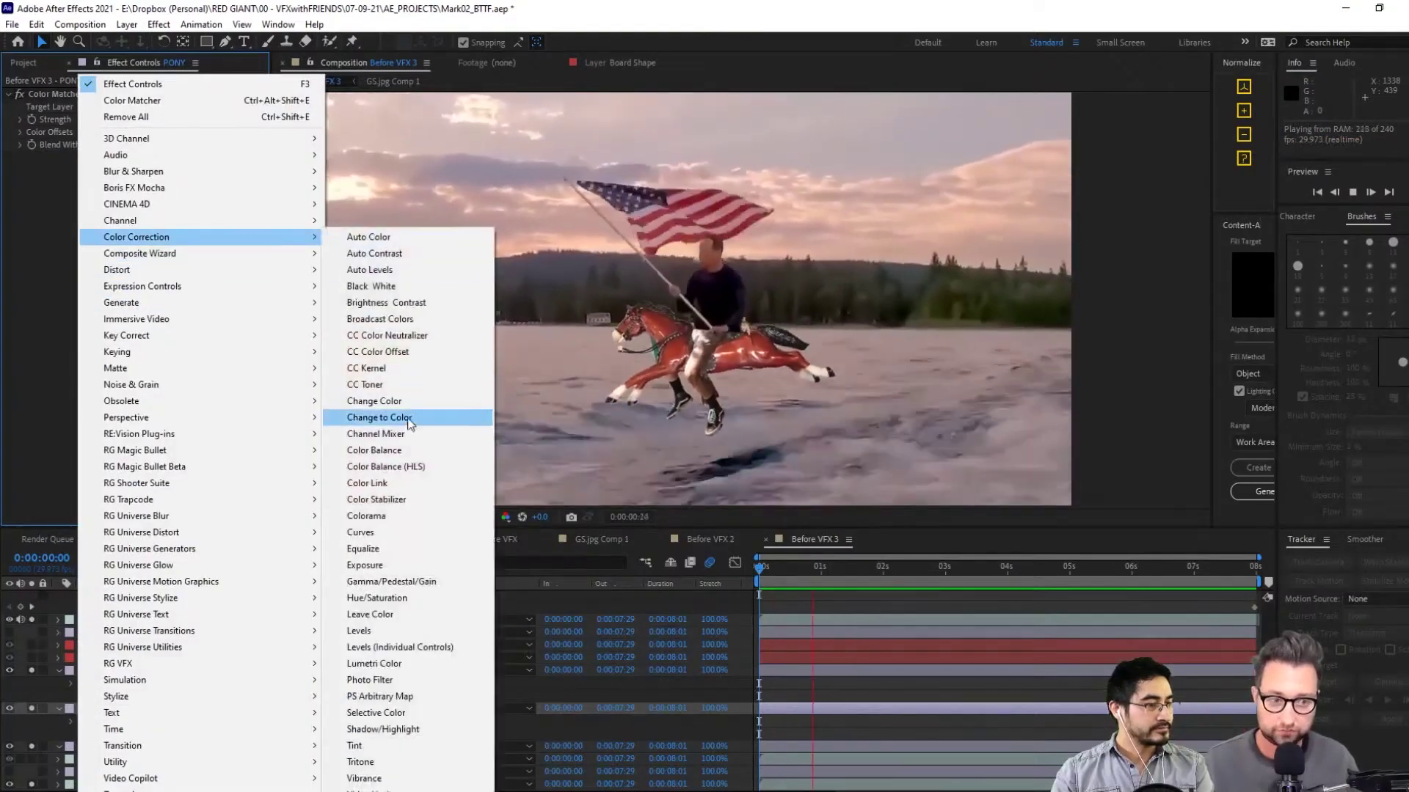
{"action": "left_click", "coordinate": [440, 303]}
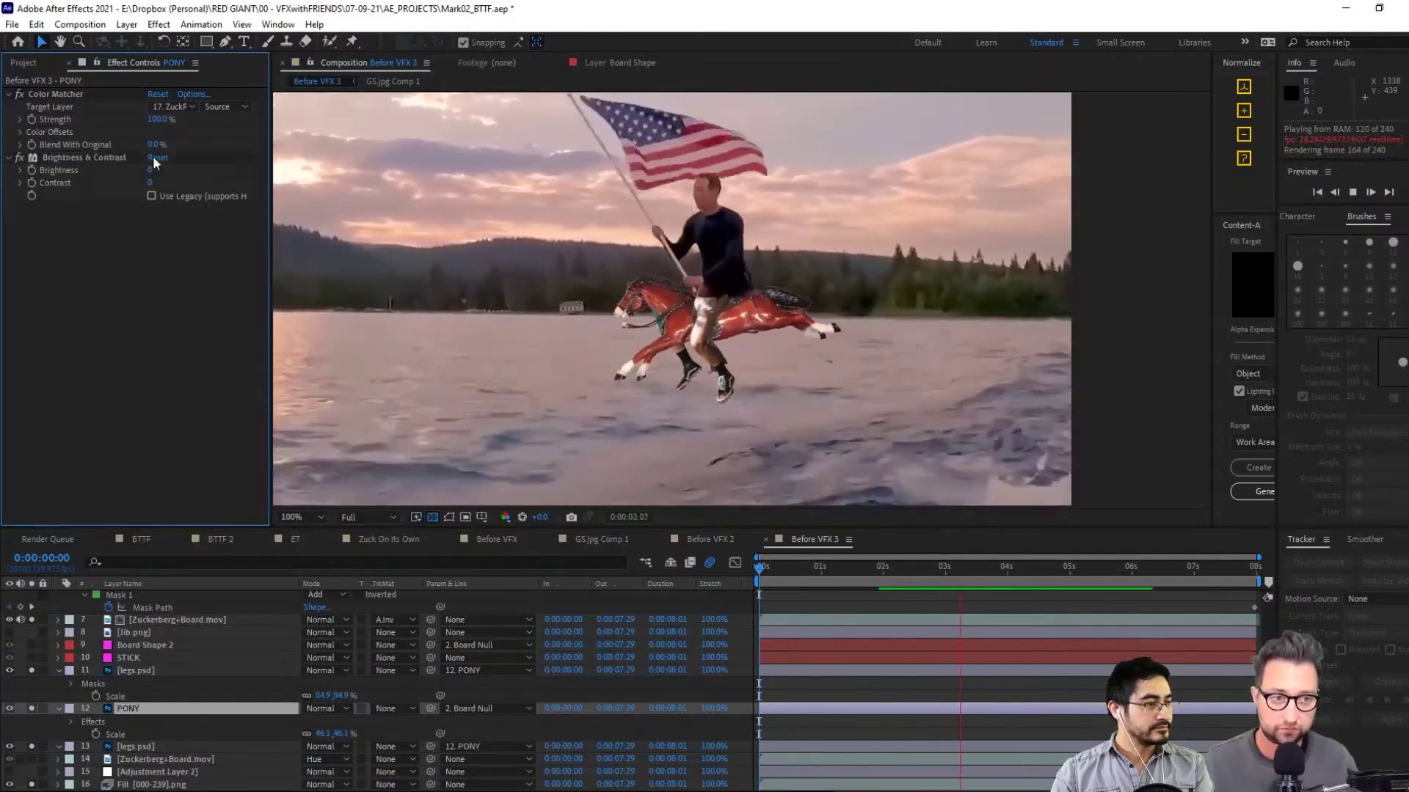
{"action": "left_click_drag", "start_coordinate": [72, 97], "coordinate": [84, 224]}
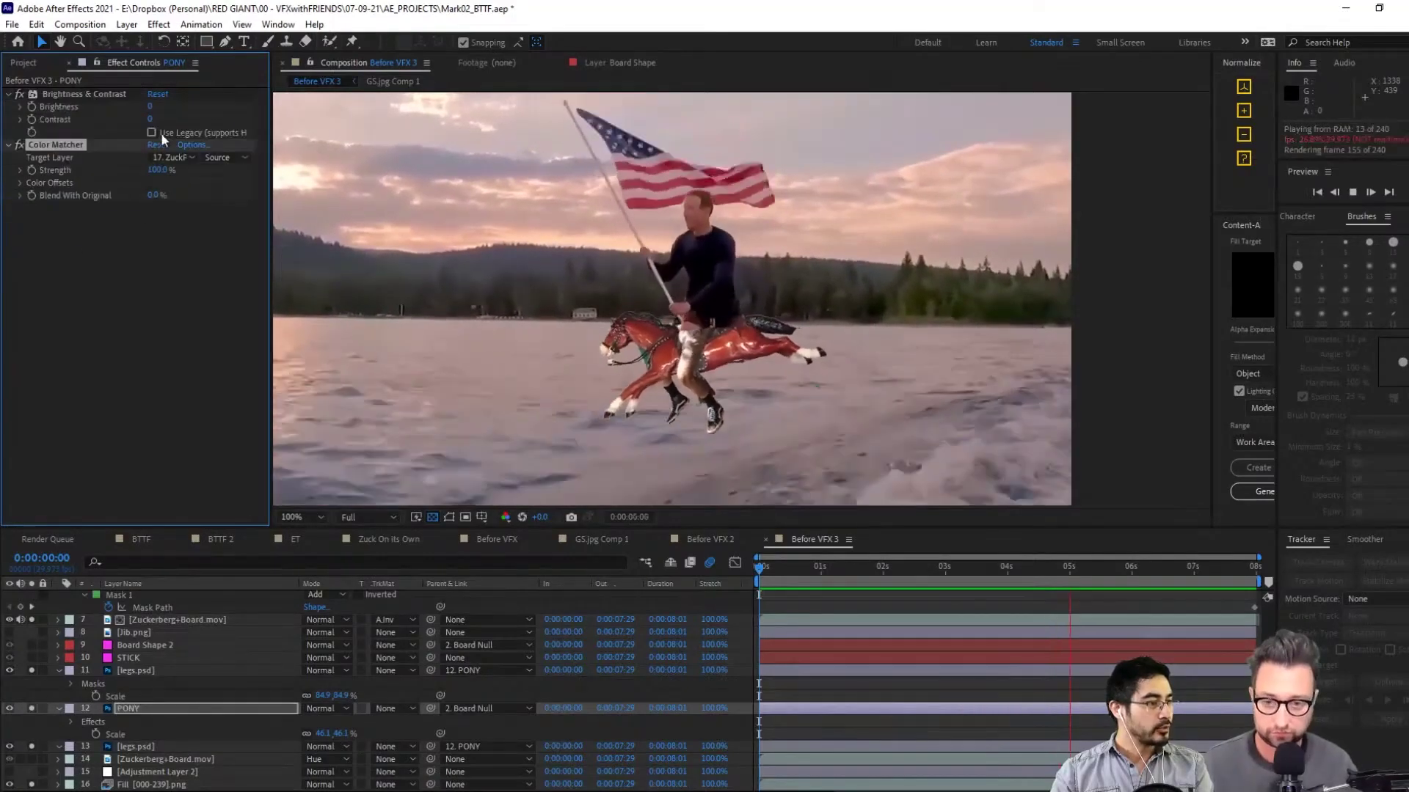
{"action": "mouse_move", "coordinate": [151, 106]}
{"action": "left_mouse_down"}
{"action": "mouse_move", "coordinate": [122, 115]}
{"action": "mouse_move", "coordinate": [147, 131]}
{"action": "mouse_move", "coordinate": [136, 119]}
{"action": "mouse_move", "coordinate": [170, 108]}
{"action": "left_mouse_up"}
{"action": "left_click", "coordinate": [151, 133]}
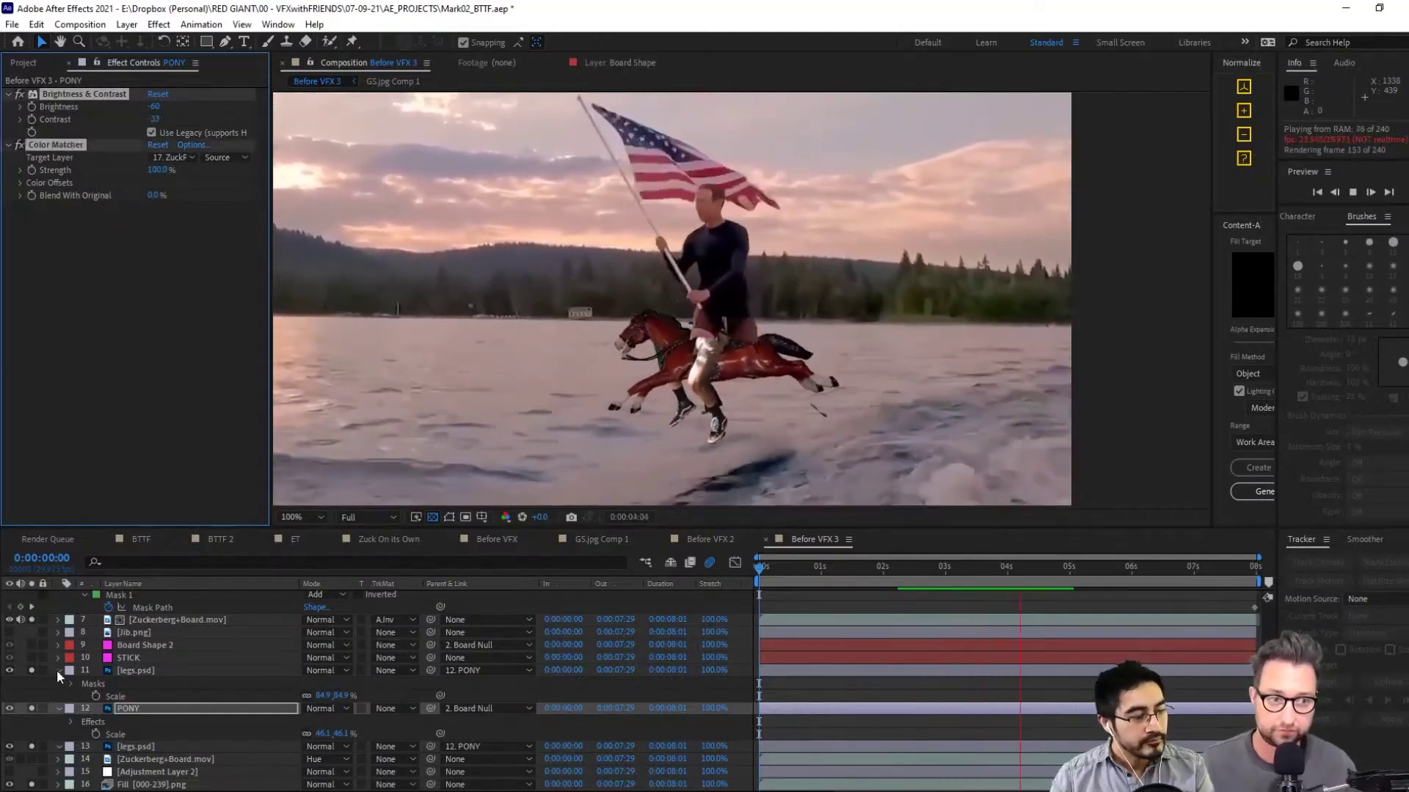
Collapse the upper legs.psd and PONY layer properties and stop the preview playback
{"action": "left_click", "coordinate": [60, 671]}
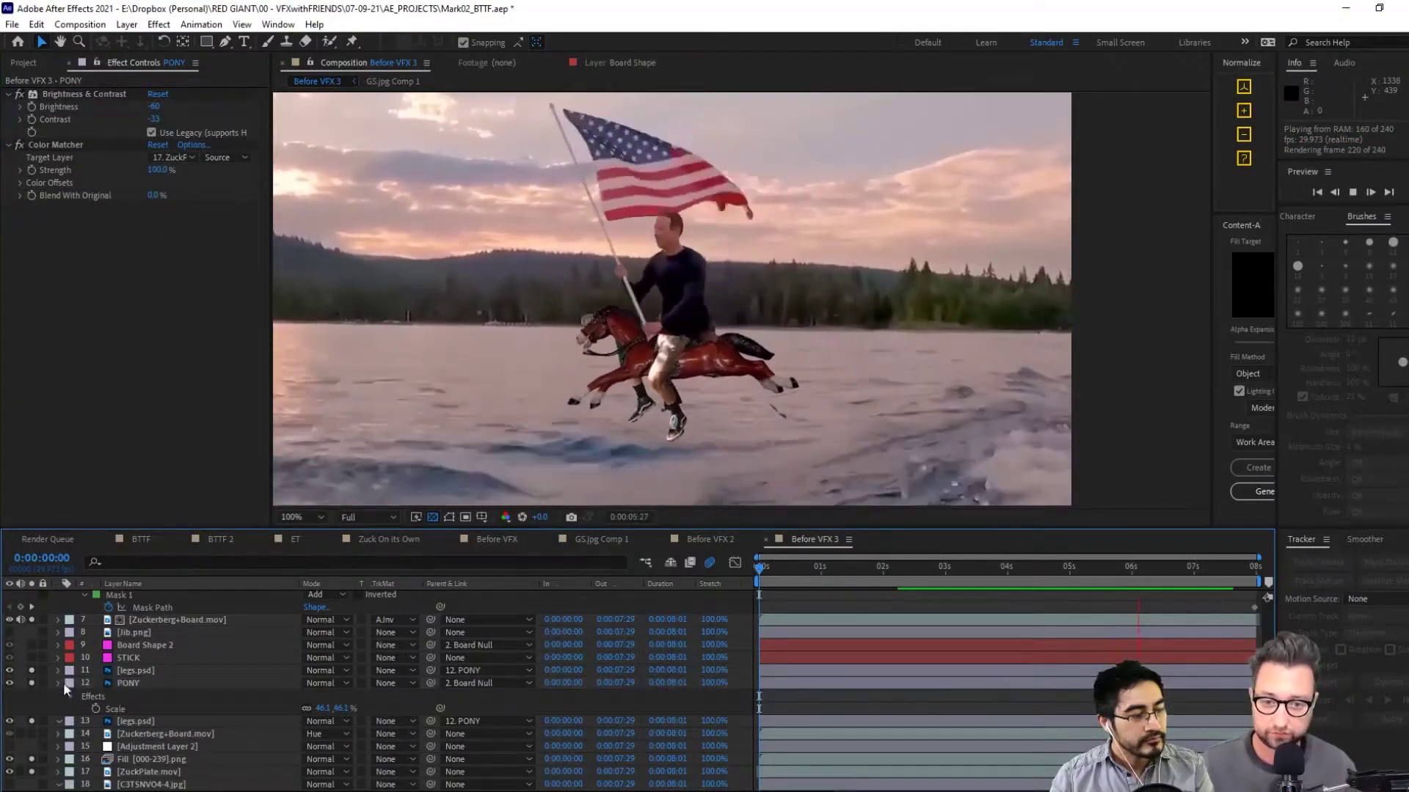
{"action": "left_click", "coordinate": [60, 683]}
{"action": "scroll", "coordinate": [63, 682], "scroll_direction": "up", "scroll_amount": 3}
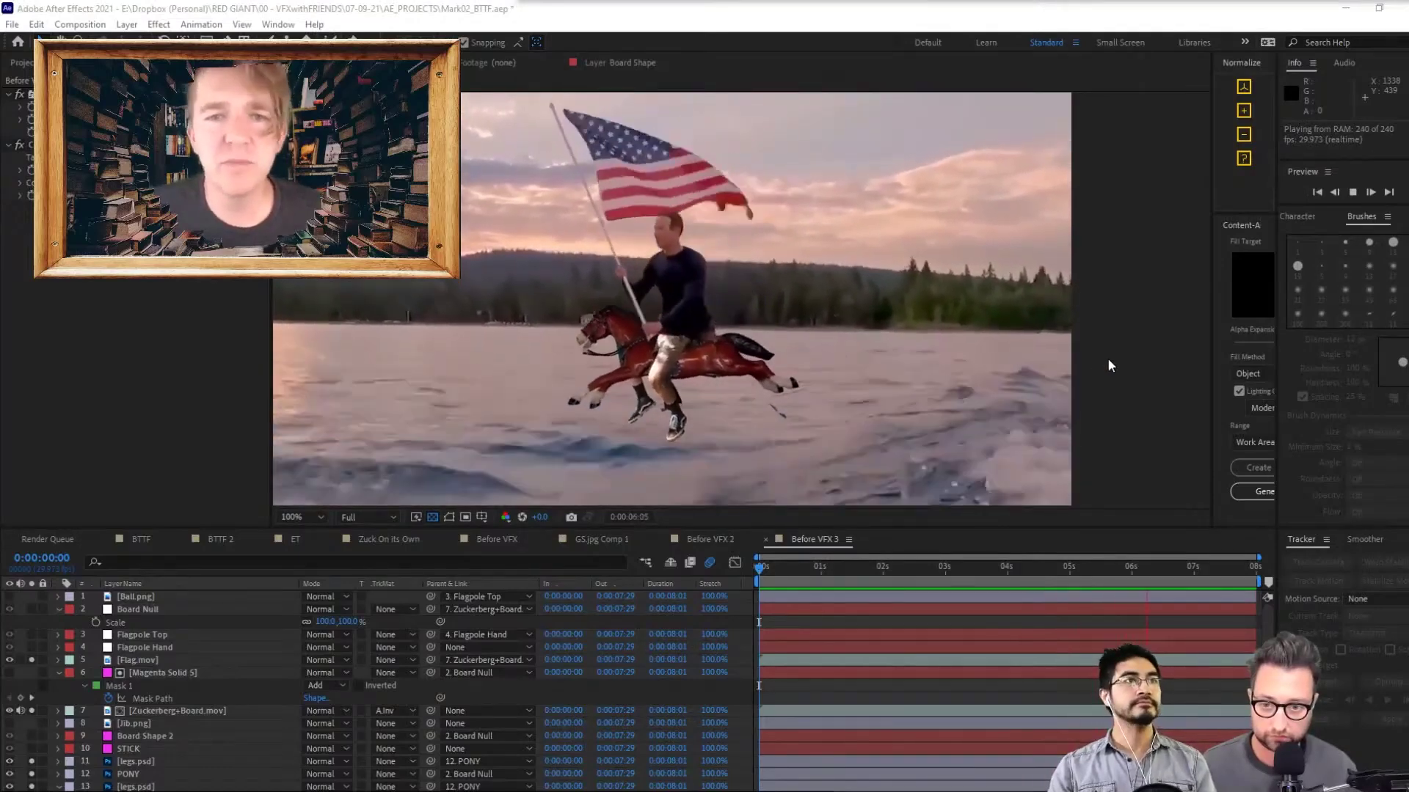
{"action": "left_click", "coordinate": [1117, 292]}
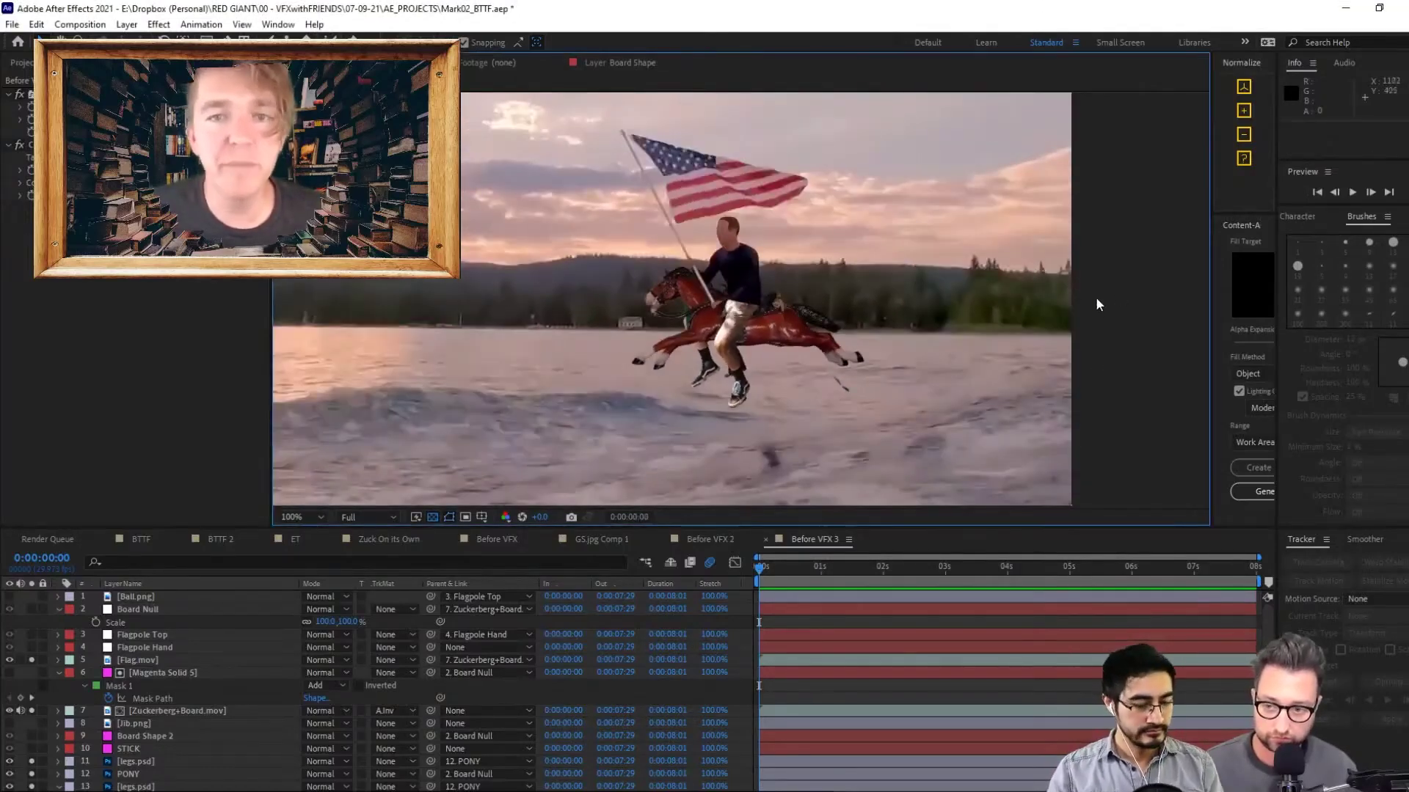
Save the project and rename the Before VFX 3 composition to HORSE
{"action": "key", "text": "ctrl+s"}
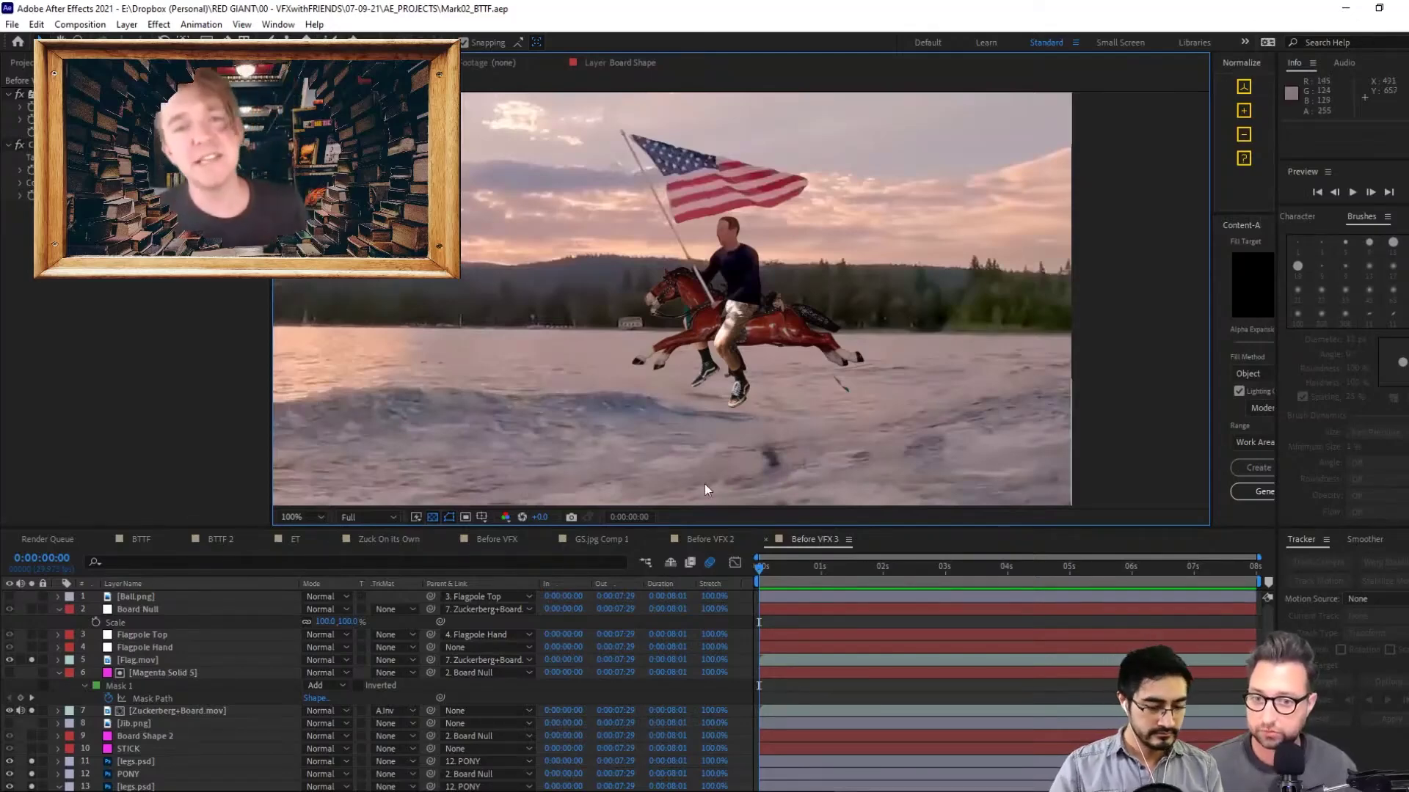
{"action": "key", "text": "ctrl+k"}
{"action": "type", "text": "HORSE"}
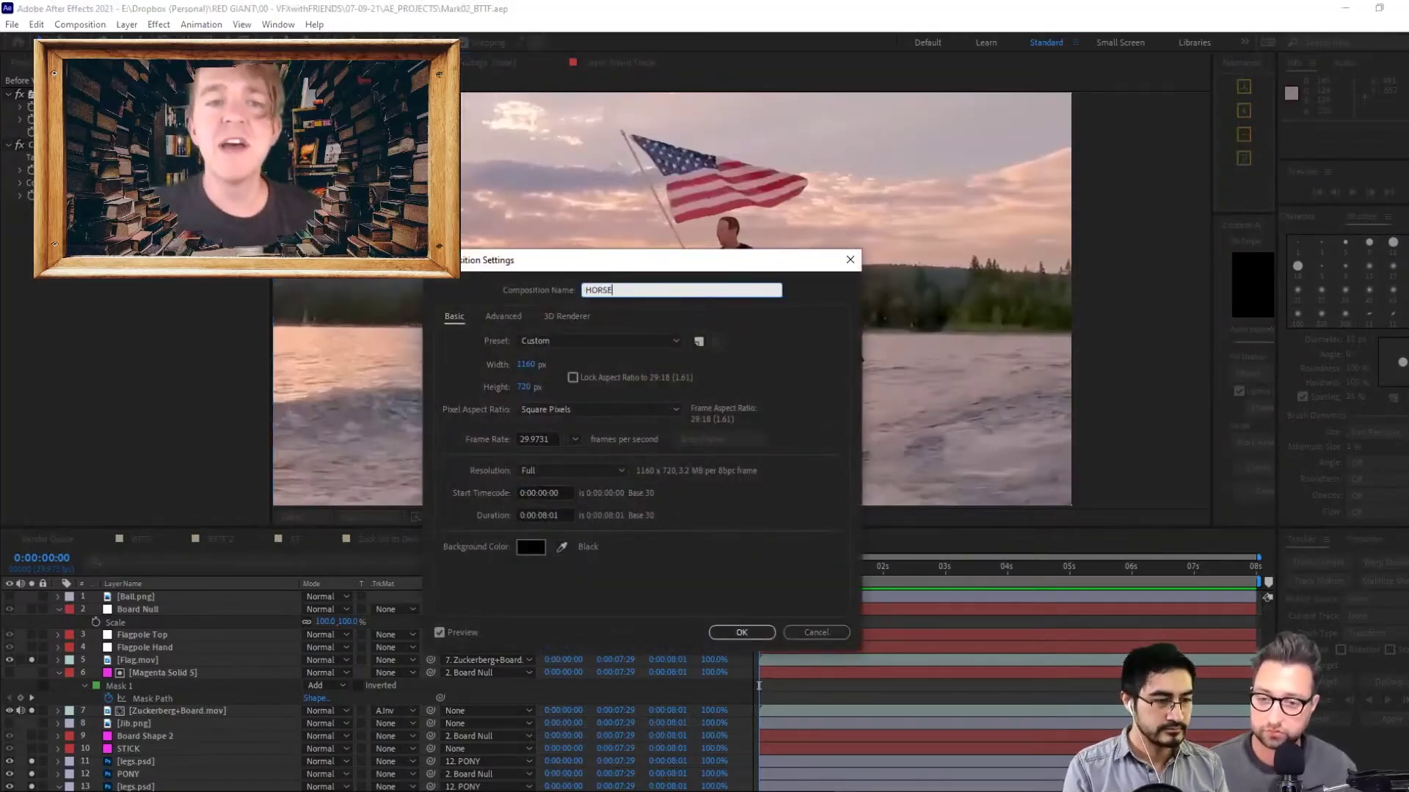
{"action": "key", "text": "Return"}
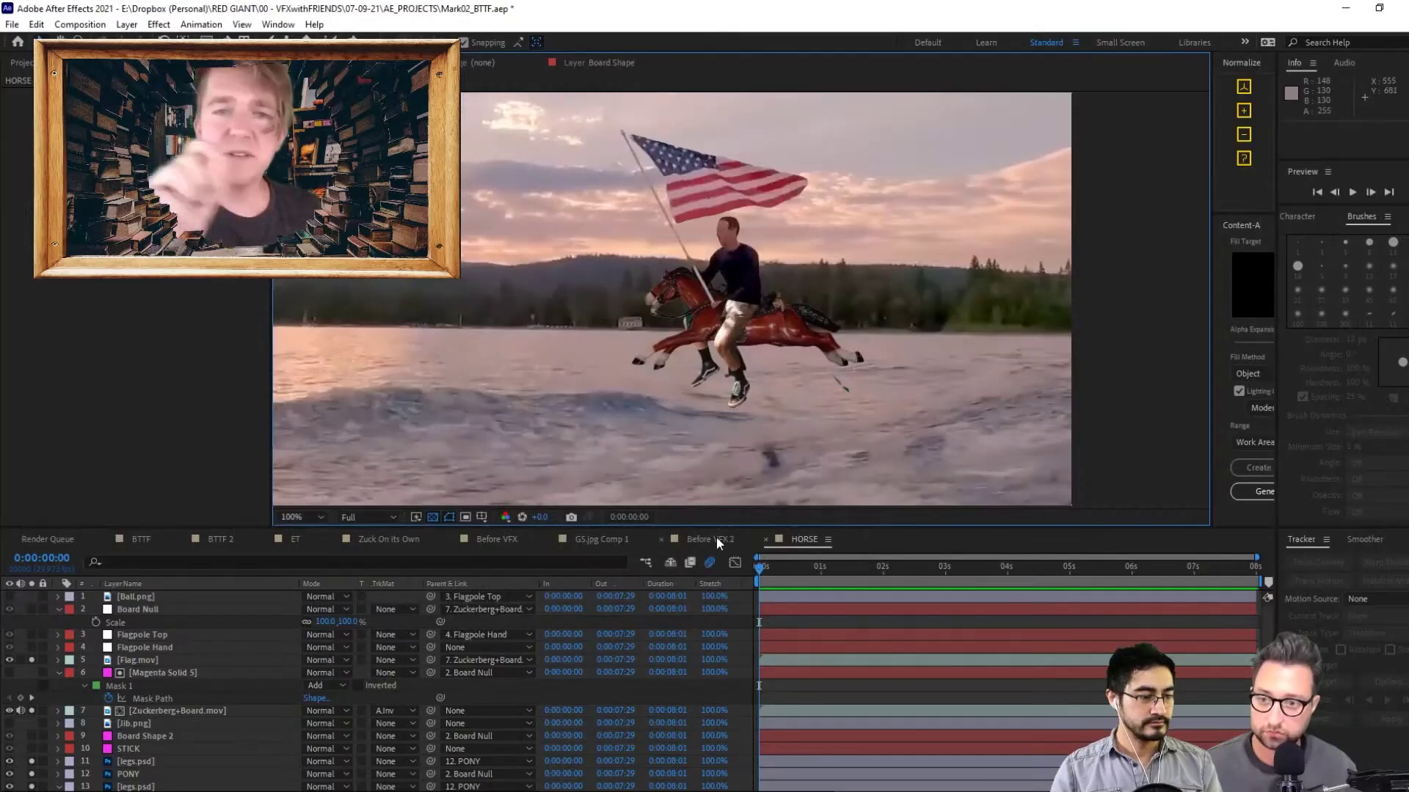
Hide the ZuckPlate.mov layer in the Before VFX 2 composition to reveal the green-screen stage
{"action": "left_click", "coordinate": [716, 538]}
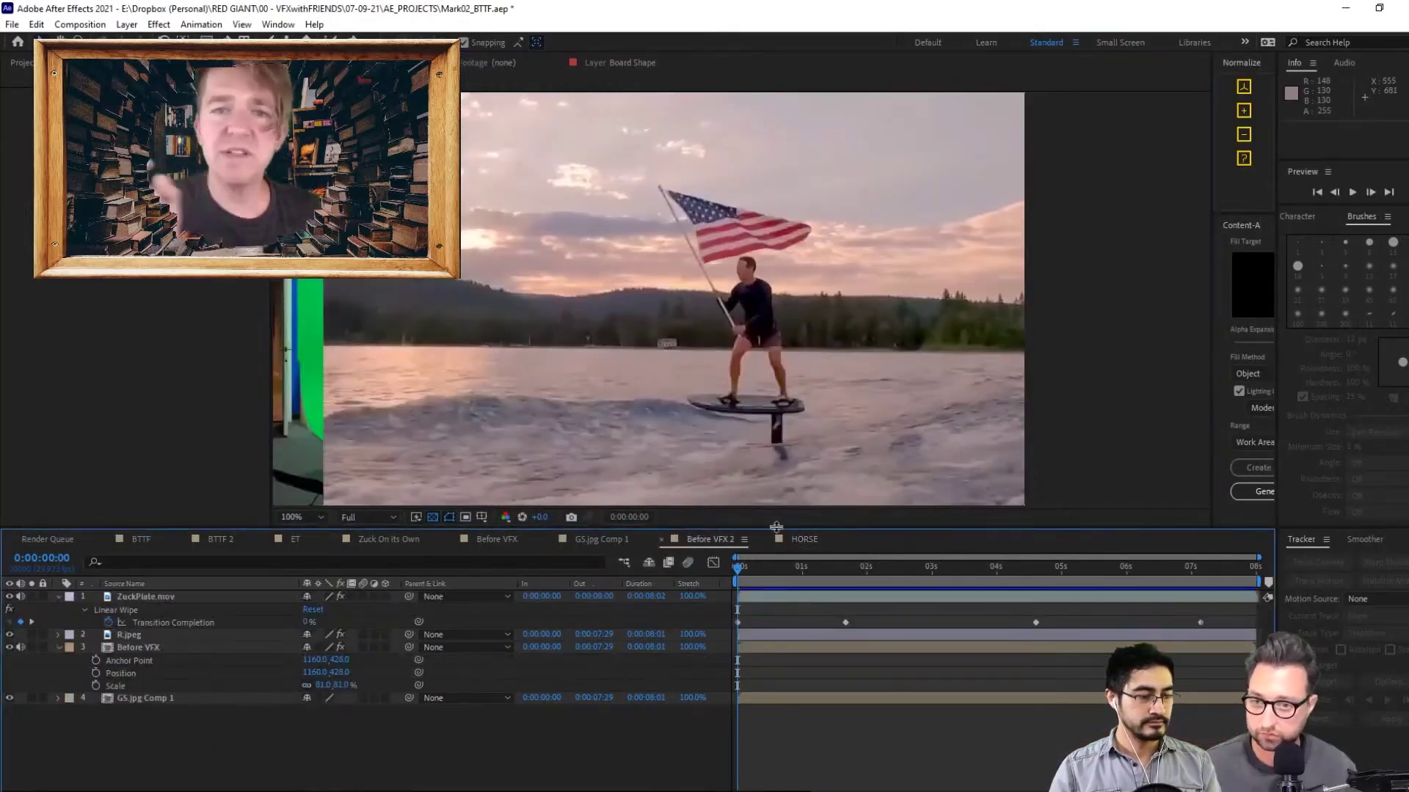
{"action": "left_click", "coordinate": [147, 597]}
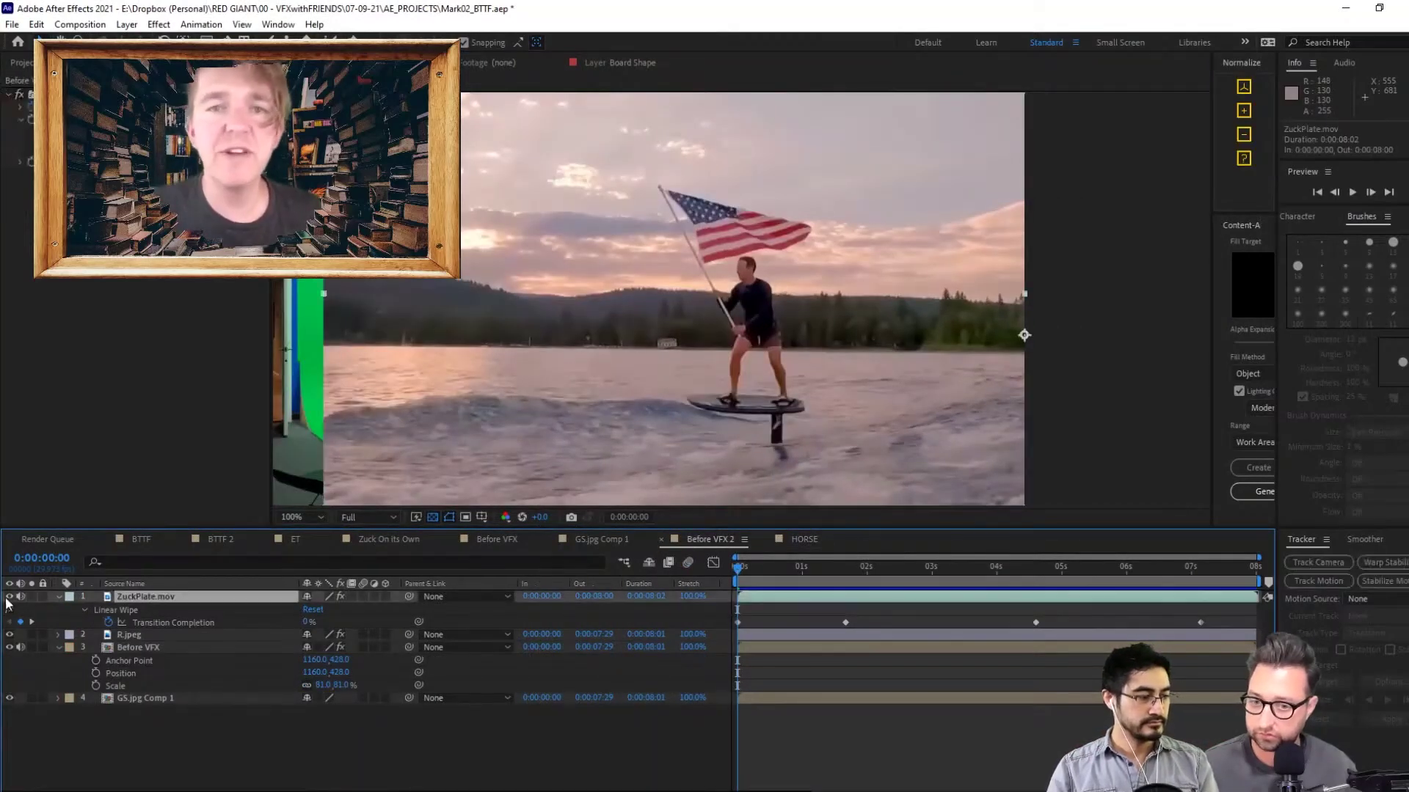
{"action": "left_click", "coordinate": [9, 597]}
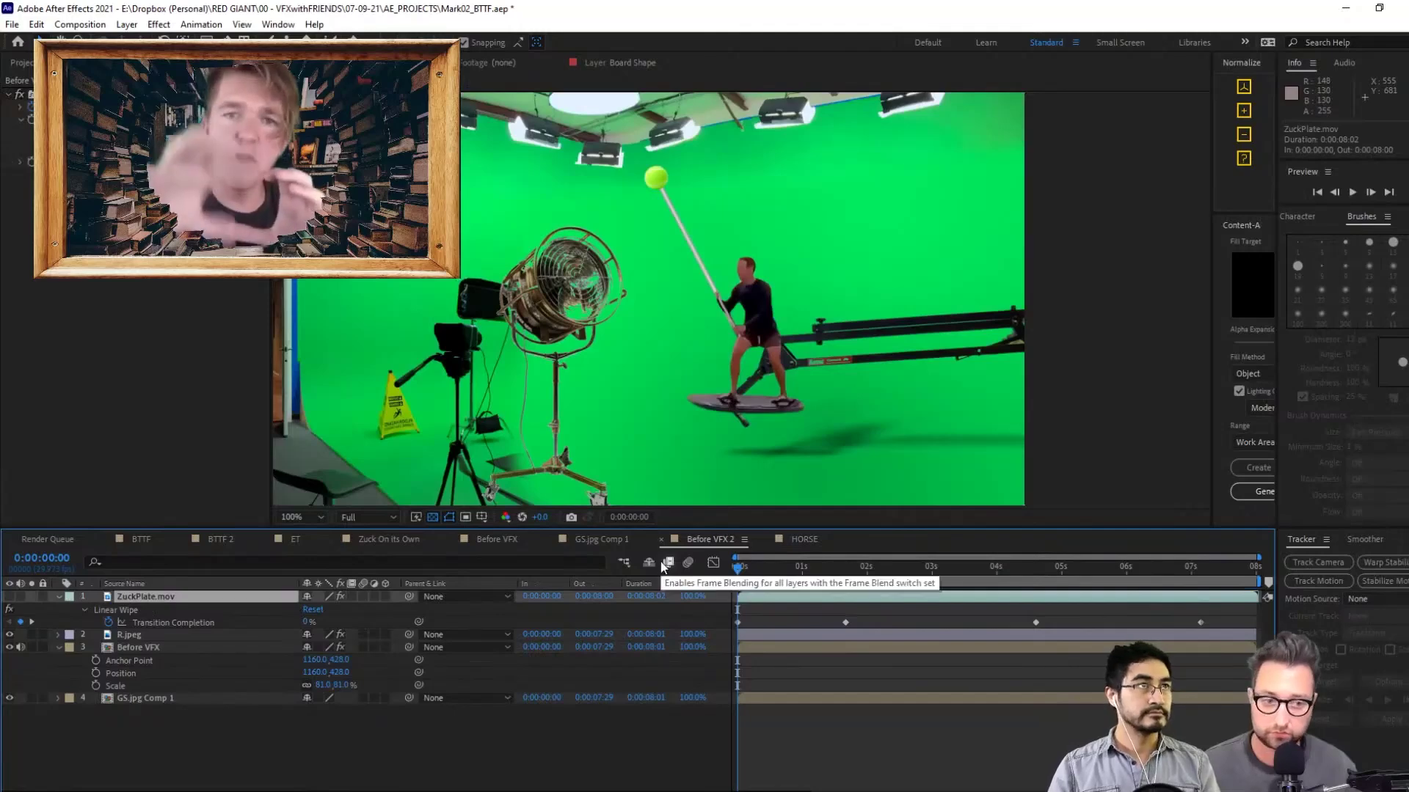
Review the hoverboard shot in the BTTF 2 composition at several frames and open the BTTF composition
{"action": "left_click", "coordinate": [225, 540]}
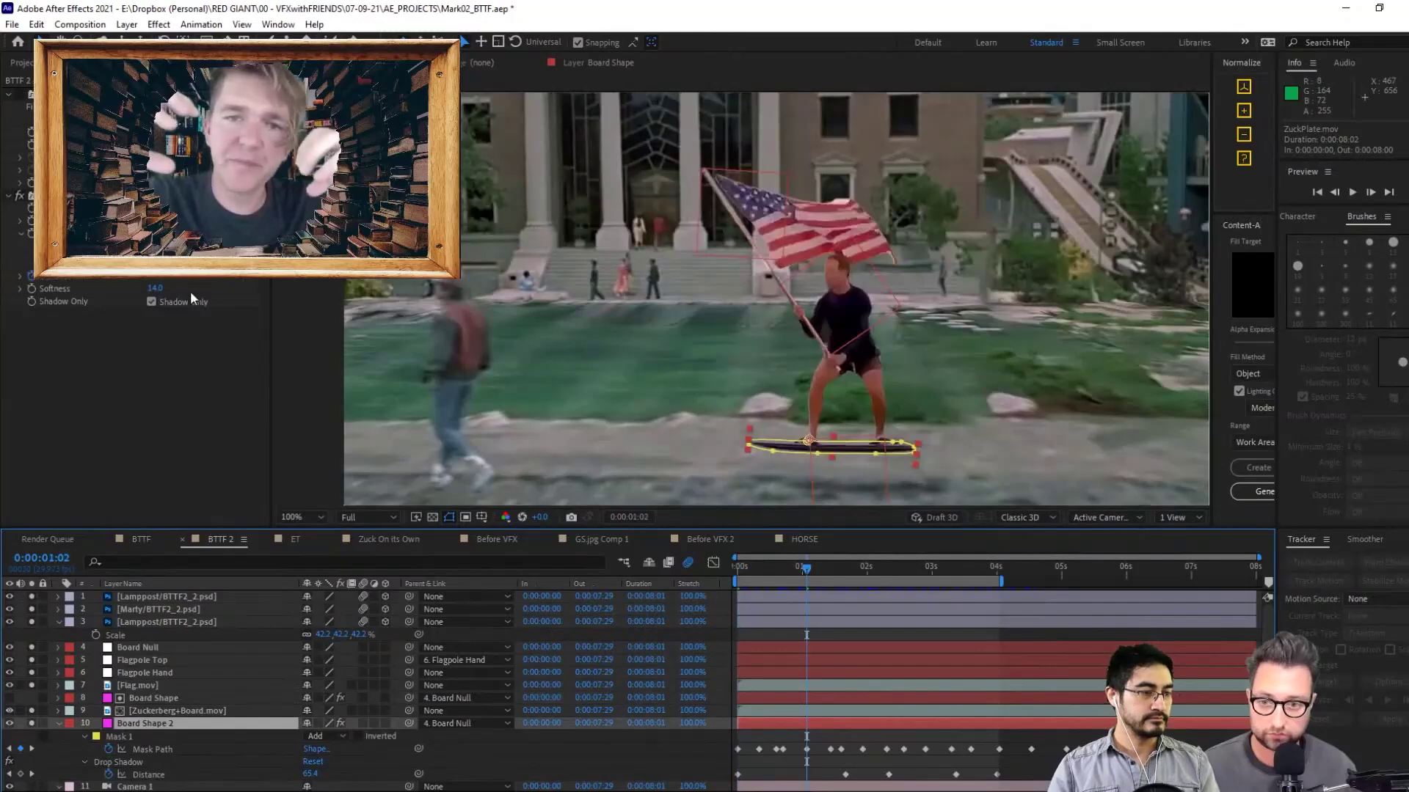
{"action": "left_click_drag", "start_coordinate": [783, 571], "coordinate": [958, 613]}
{"action": "left_click", "coordinate": [141, 539]}
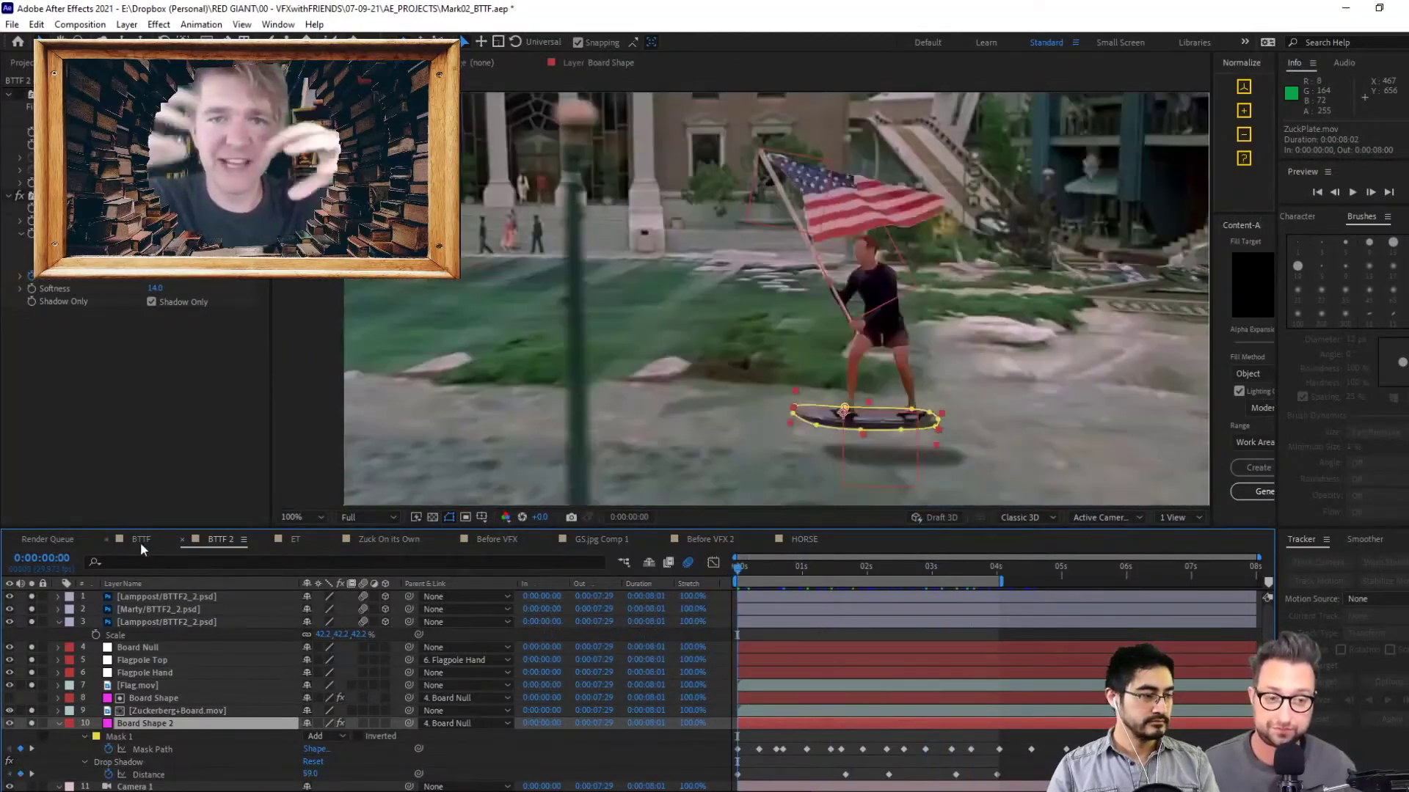
Create a single new composition from the BTTF, ET, Before VFX 2 and HORSE compositions, using the BTTF dimensions
{"action": "left_click", "coordinate": [16, 63]}
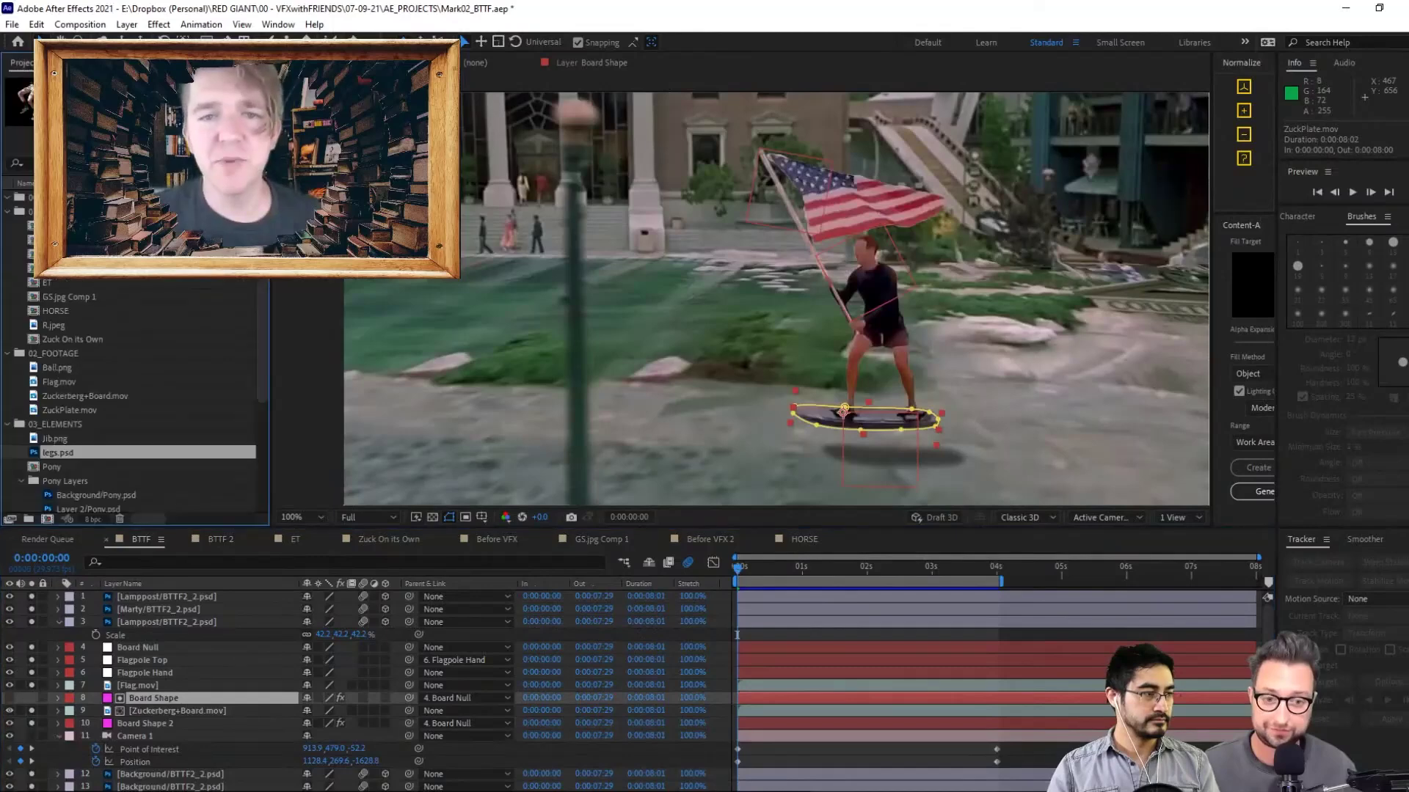
{"action": "left_click", "coordinate": [70, 283]}
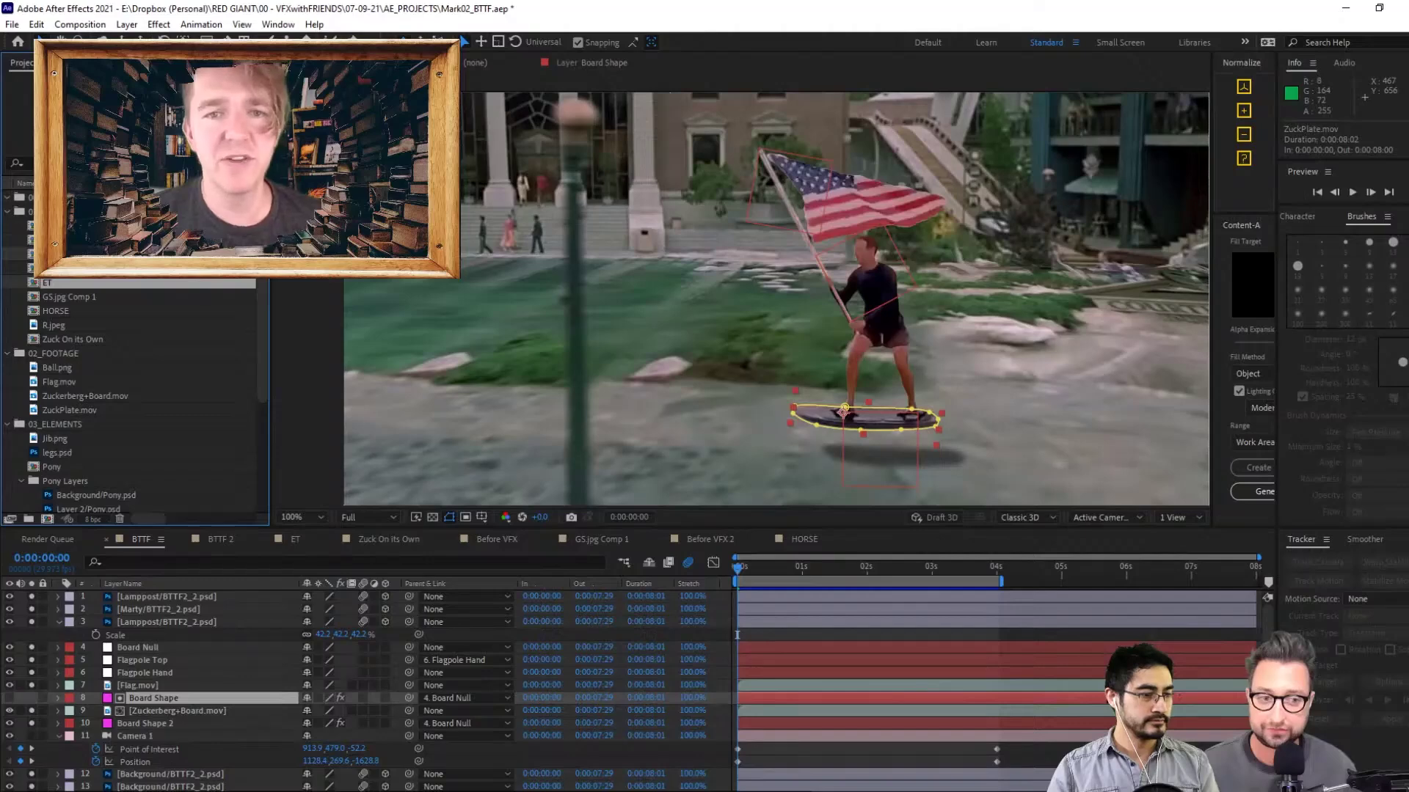
{"action": "left_click_drag", "start_coordinate": [55, 311], "coordinate": [47, 519]}
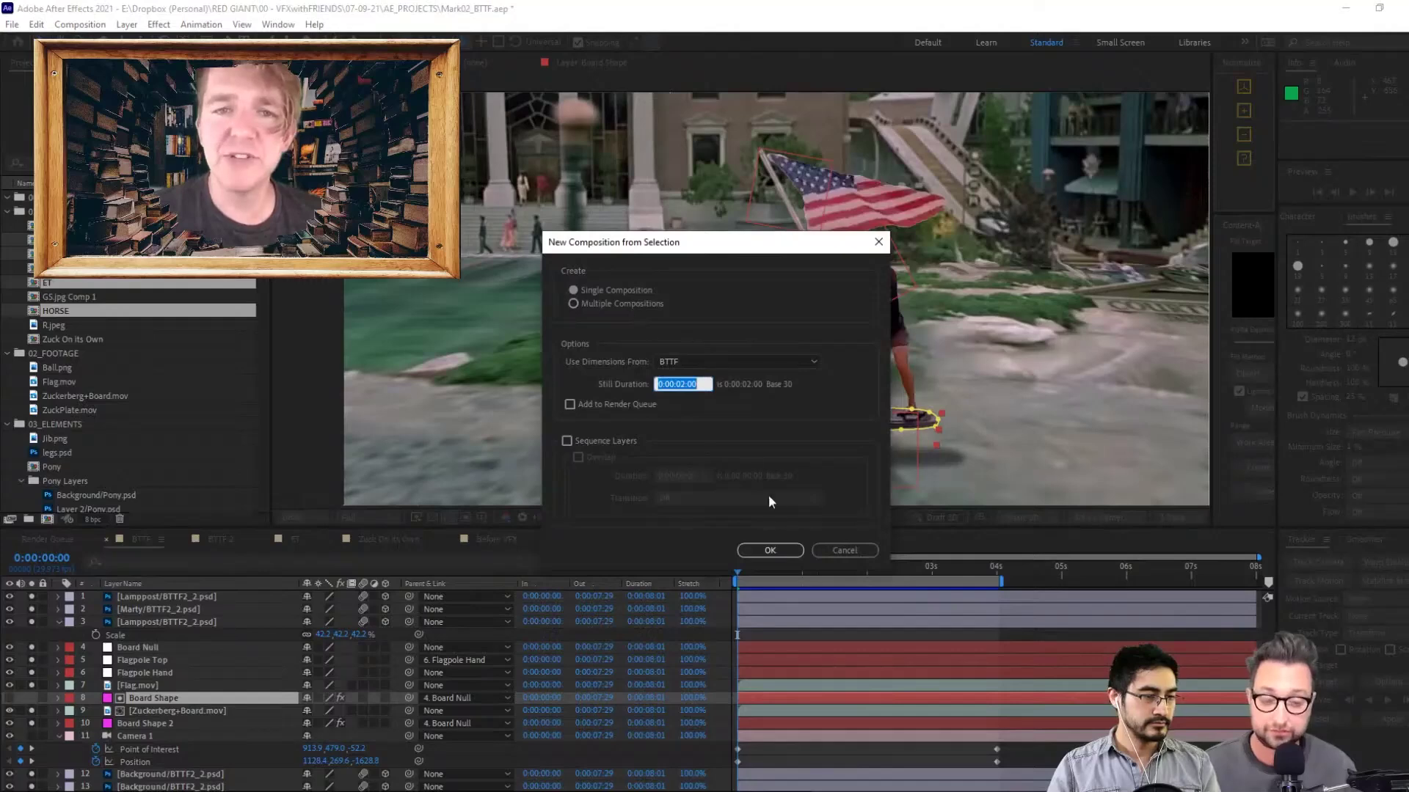
{"action": "left_click", "coordinate": [770, 550]}
Set the duration of the new BTTF 3 composition to 0:00:38:02
{"action": "key", "text": "ctrl+k"}
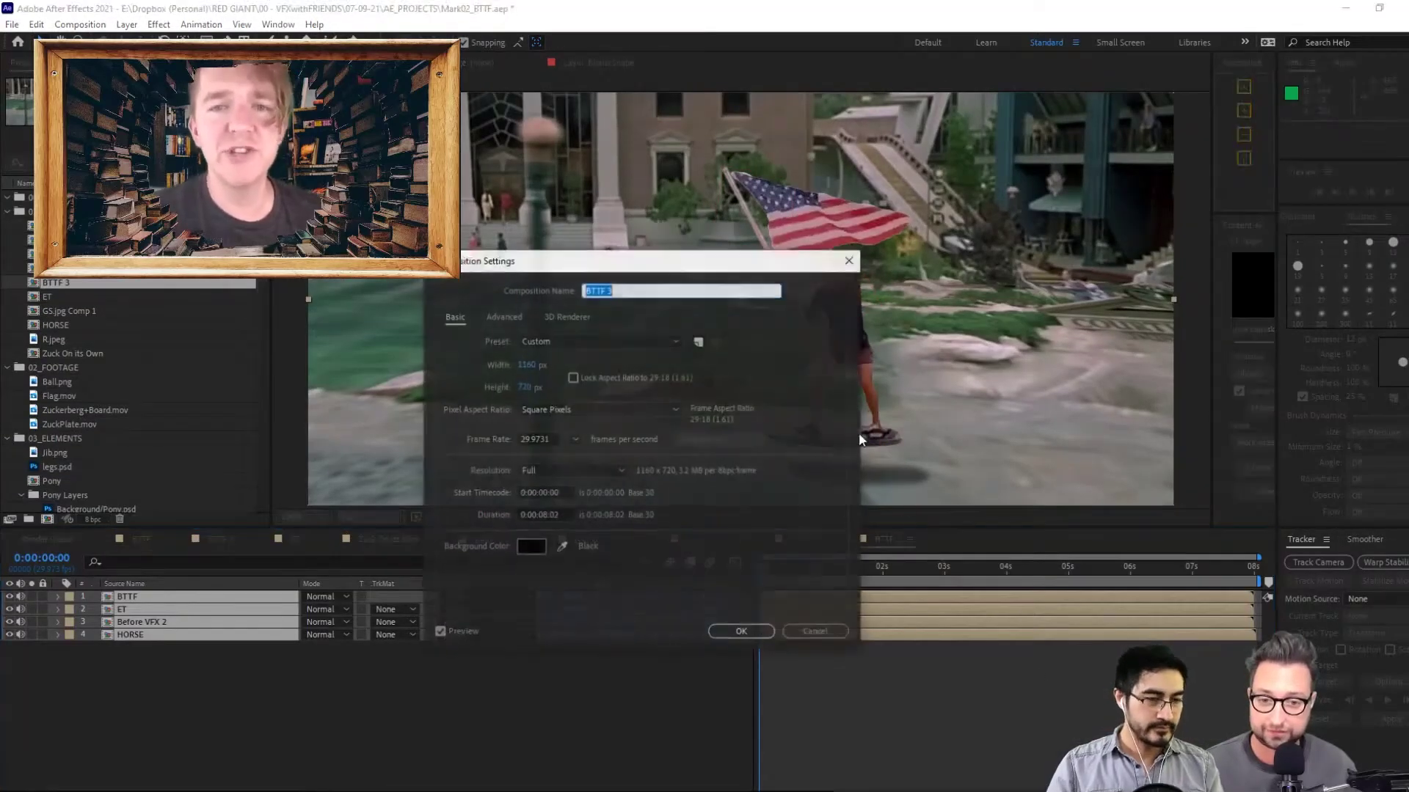
{"action": "left_click", "coordinate": [539, 519]}
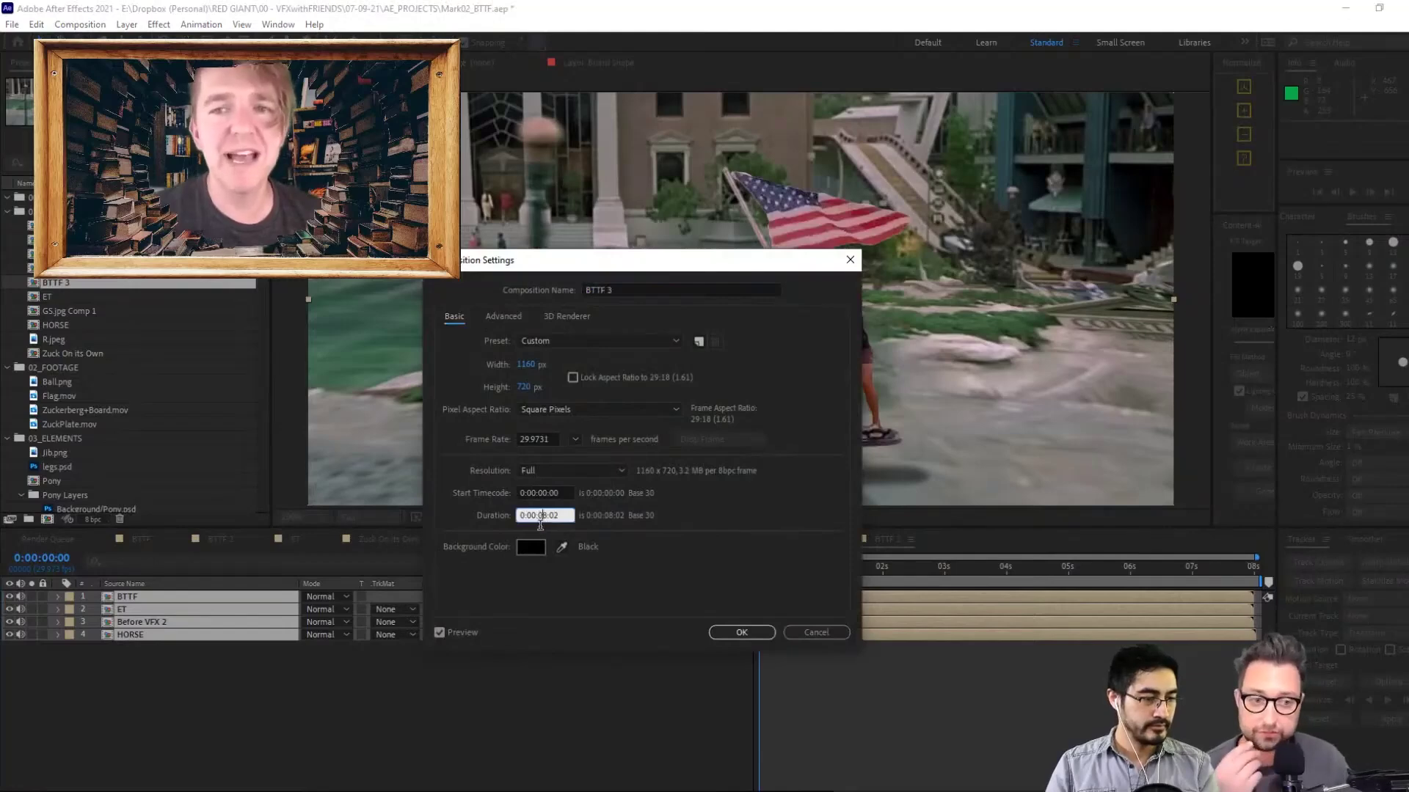
{"action": "left_click", "coordinate": [742, 633]}
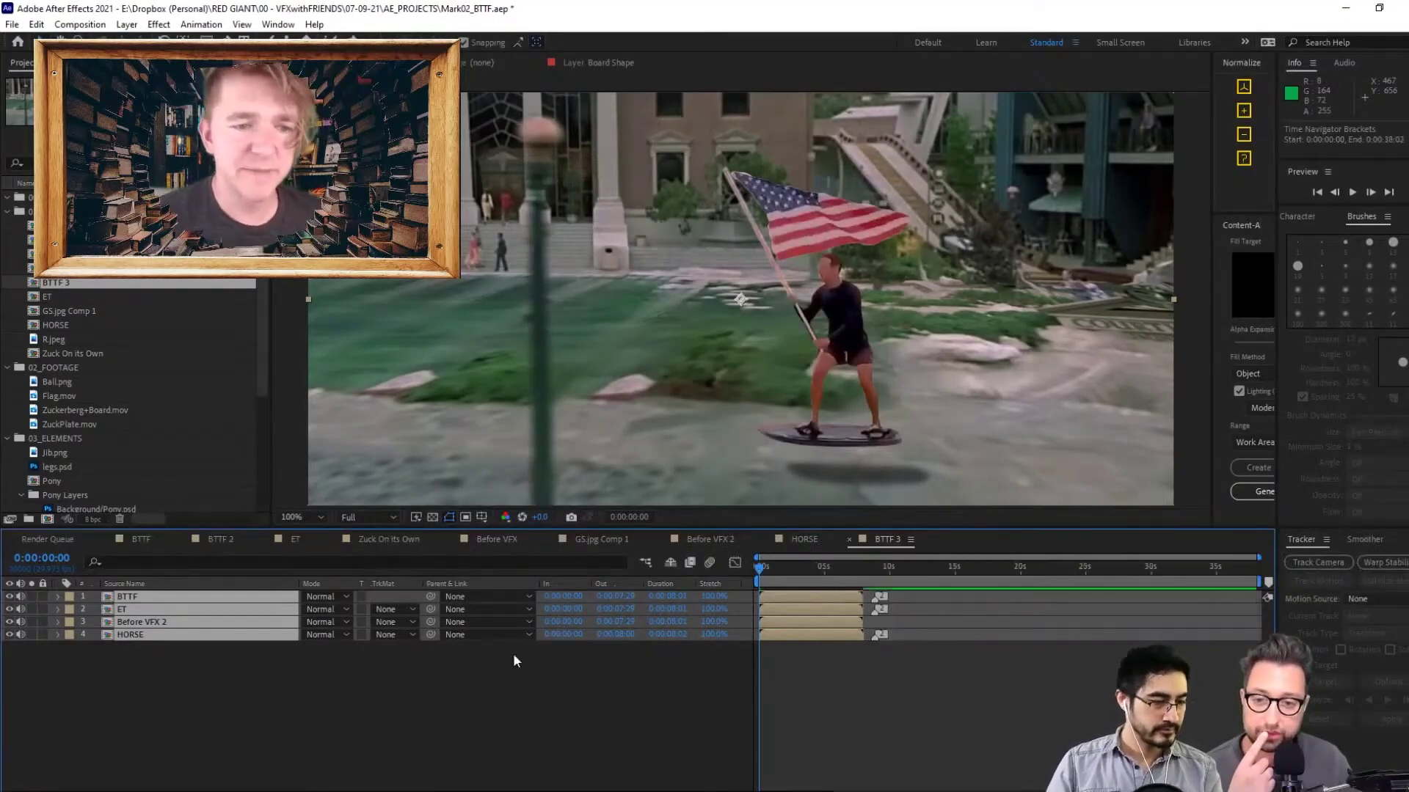
Move the BTTF layer below HORSE in the layer stack and select the ET layer
{"action": "left_click", "coordinate": [386, 681]}
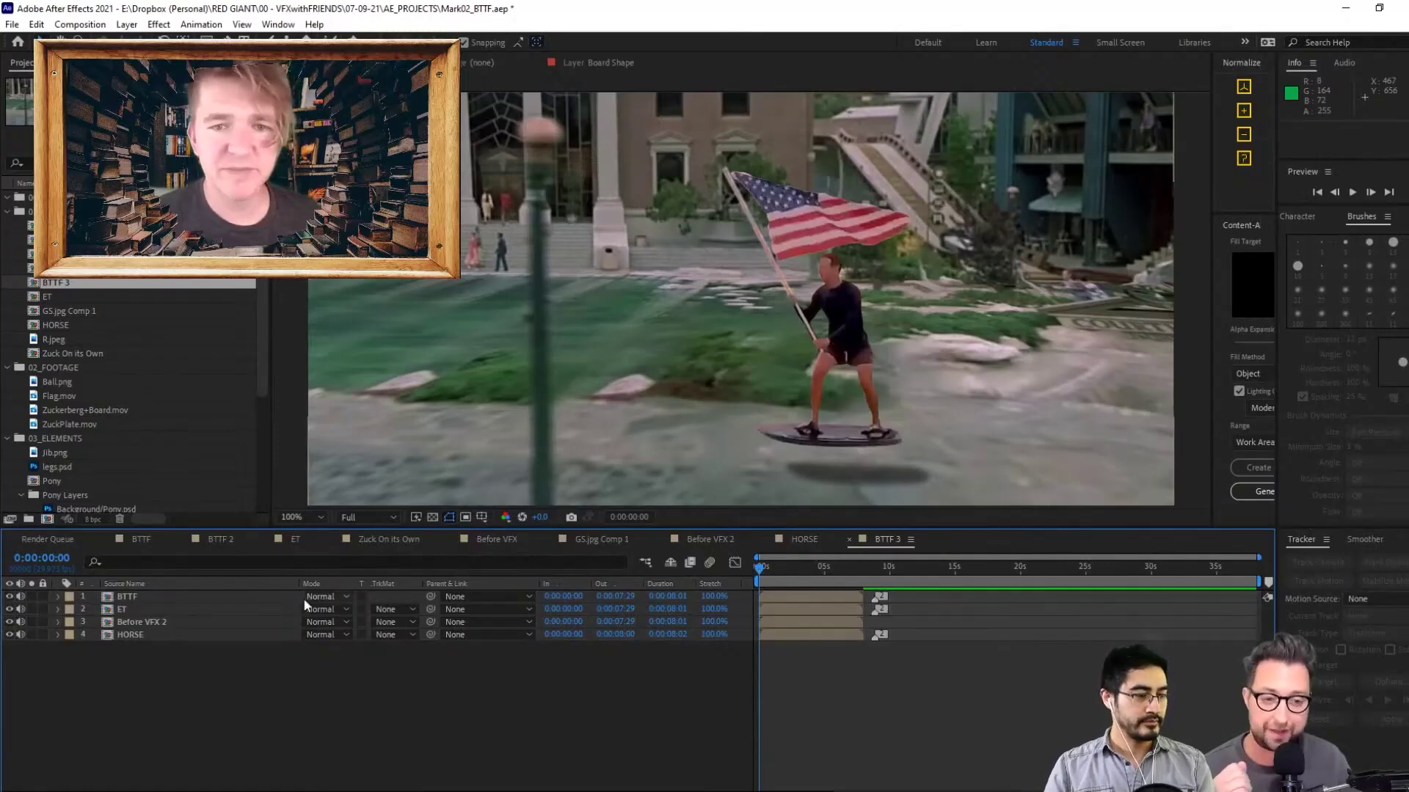
{"action": "left_click", "coordinate": [248, 598]}
{"action": "left_click_drag", "start_coordinate": [248, 599], "coordinate": [253, 648]}
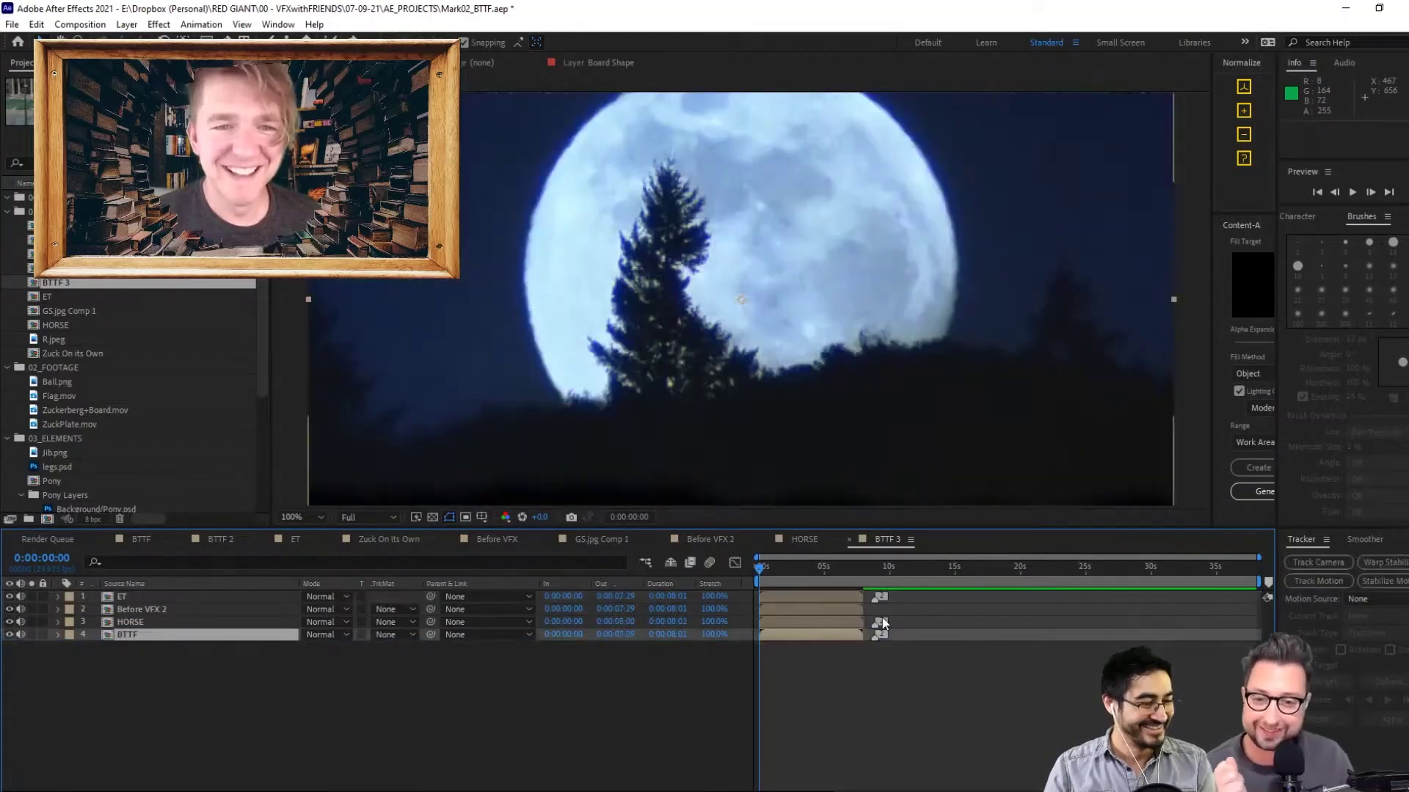
{"action": "left_click", "coordinate": [174, 597]}
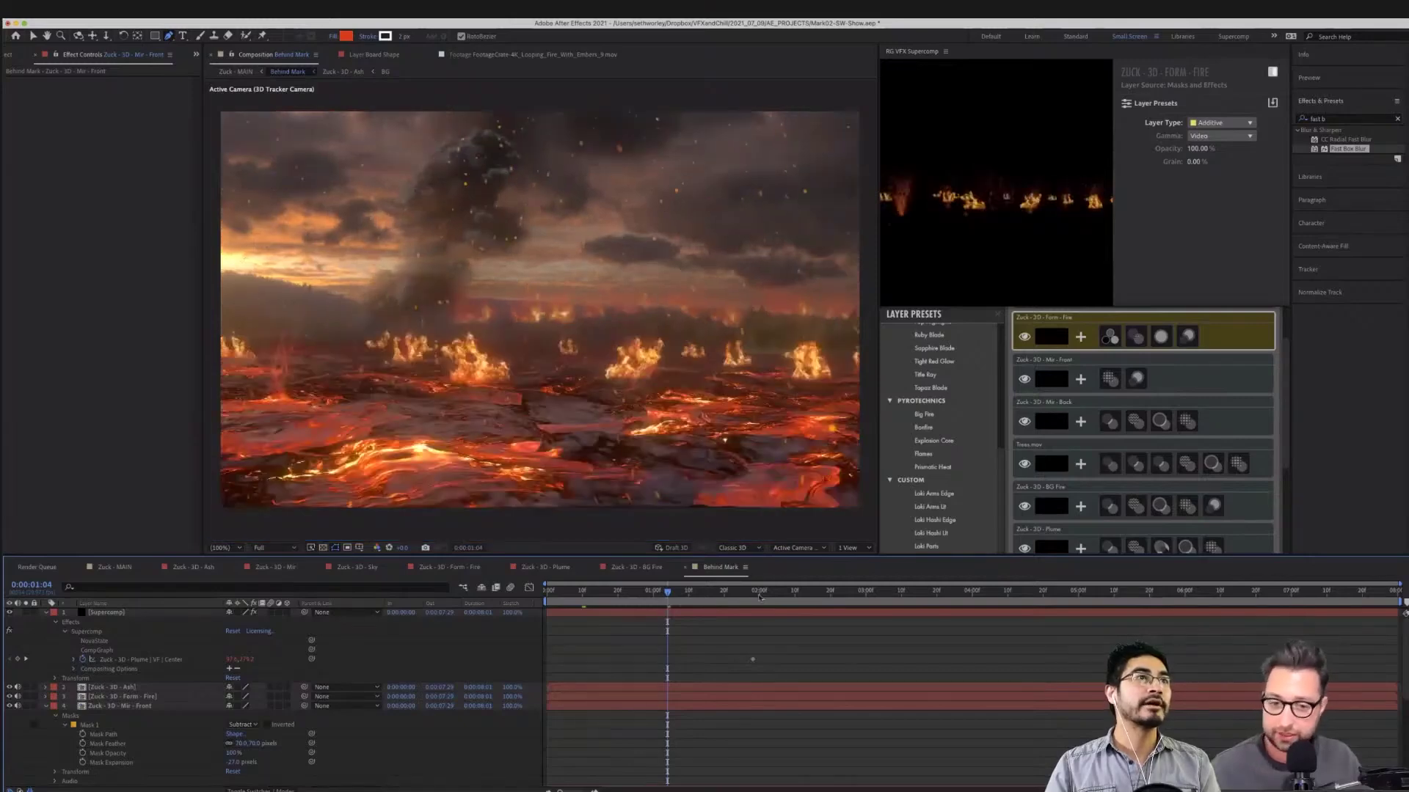
Save the lava scene project and hide the Zuck - 3D - BG Fire layer in the Supercomp stack
{"action": "key", "text": "super+s"}
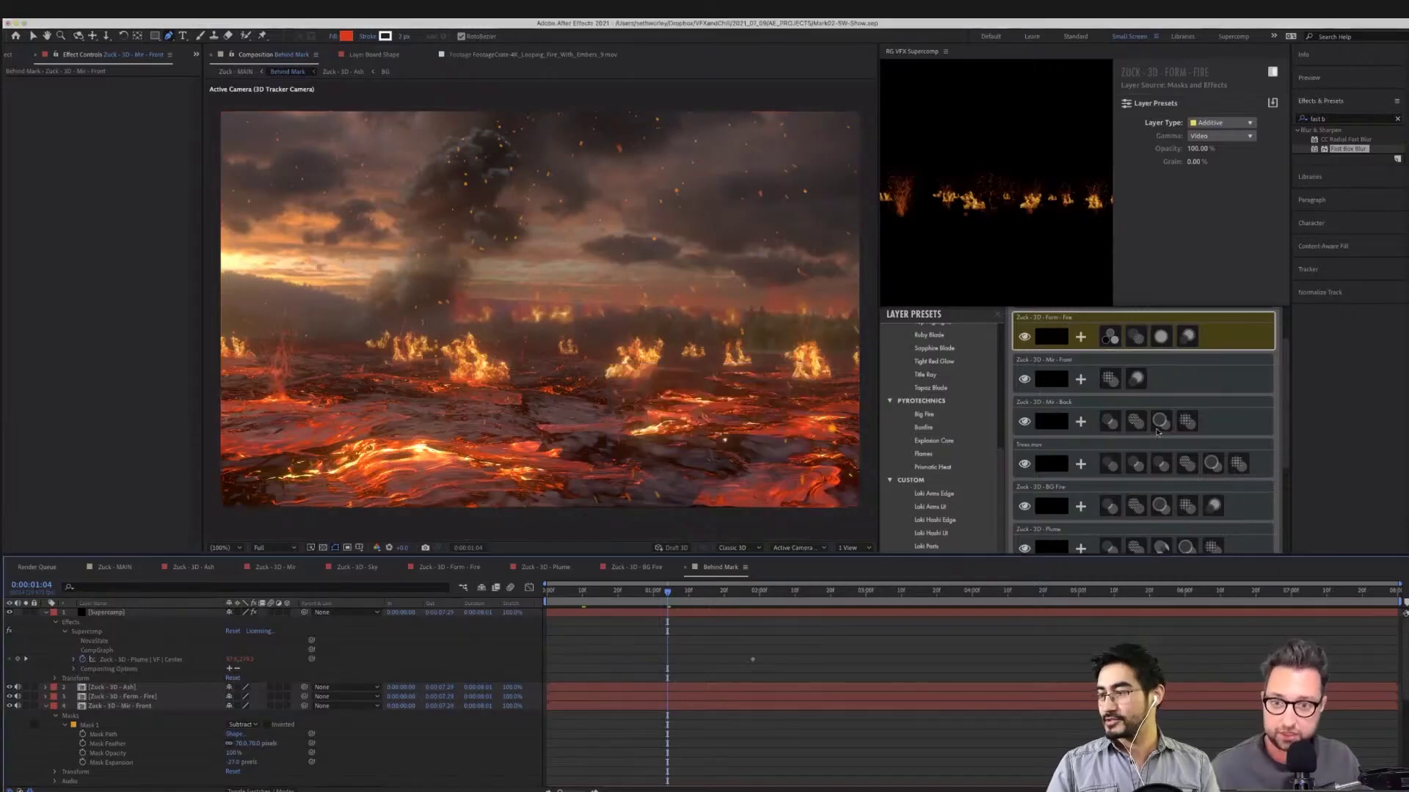
{"action": "scroll", "coordinate": [1144, 432], "scroll_direction": "down", "scroll_amount": 4}
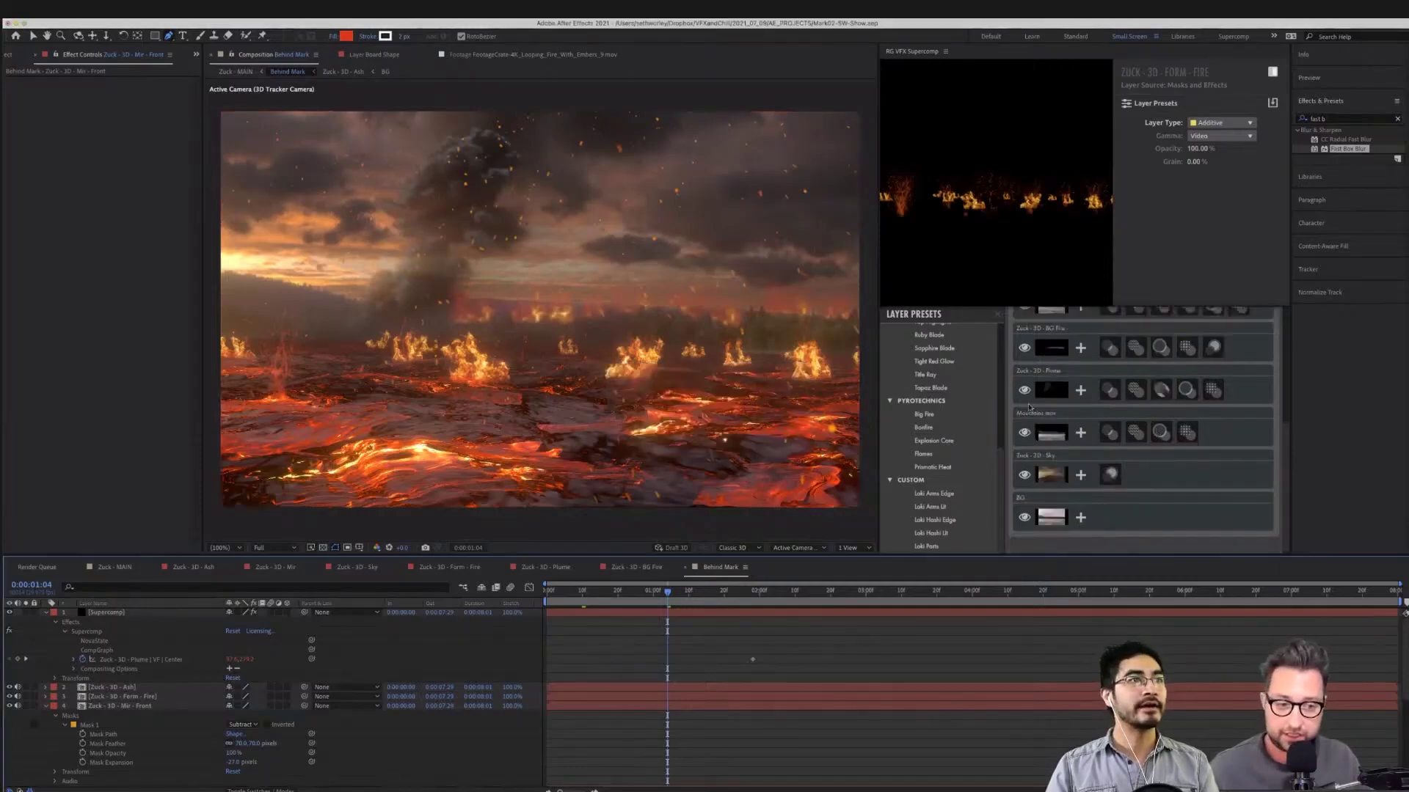
{"action": "left_click", "coordinate": [1024, 347]}
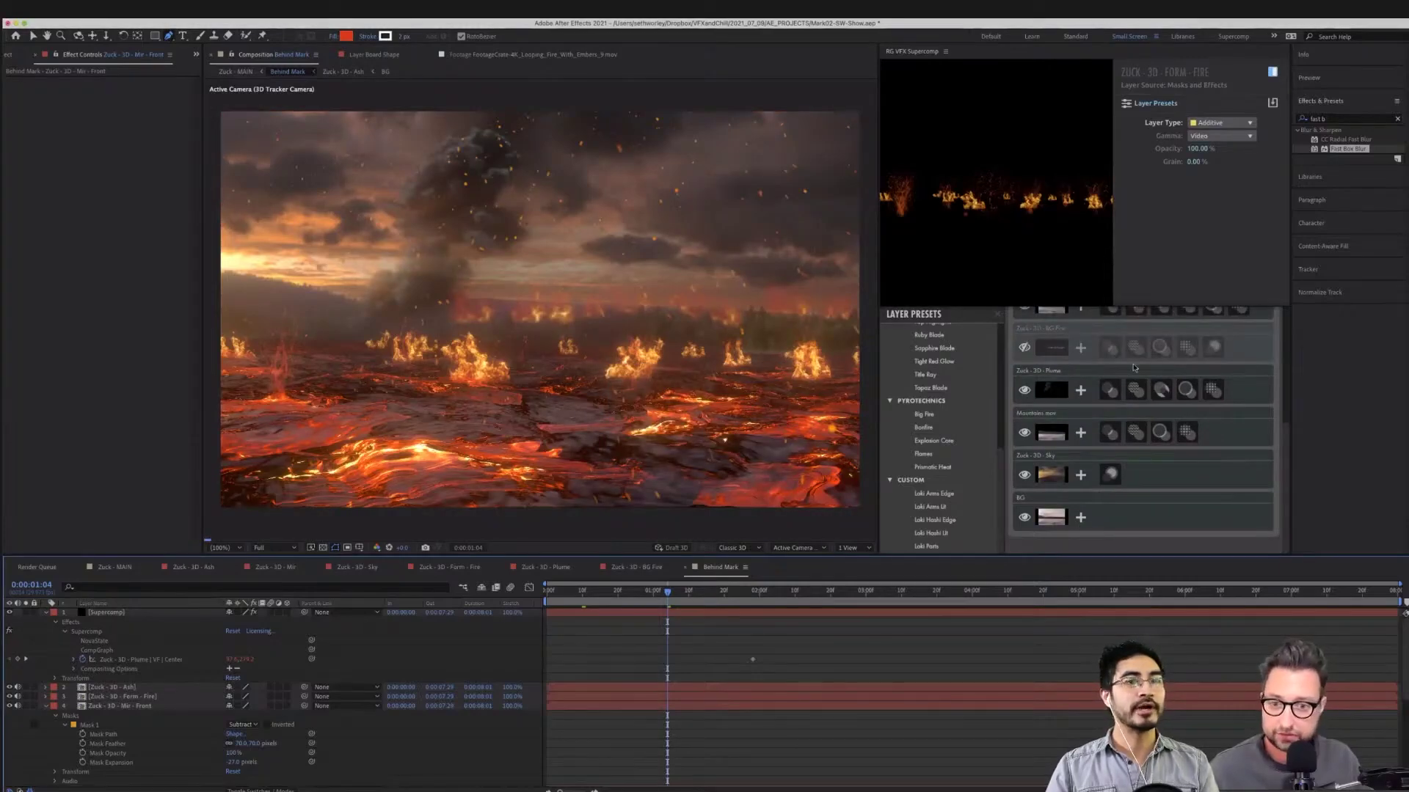
{"action": "scroll", "coordinate": [1174, 408], "scroll_direction": "up", "scroll_amount": 4}
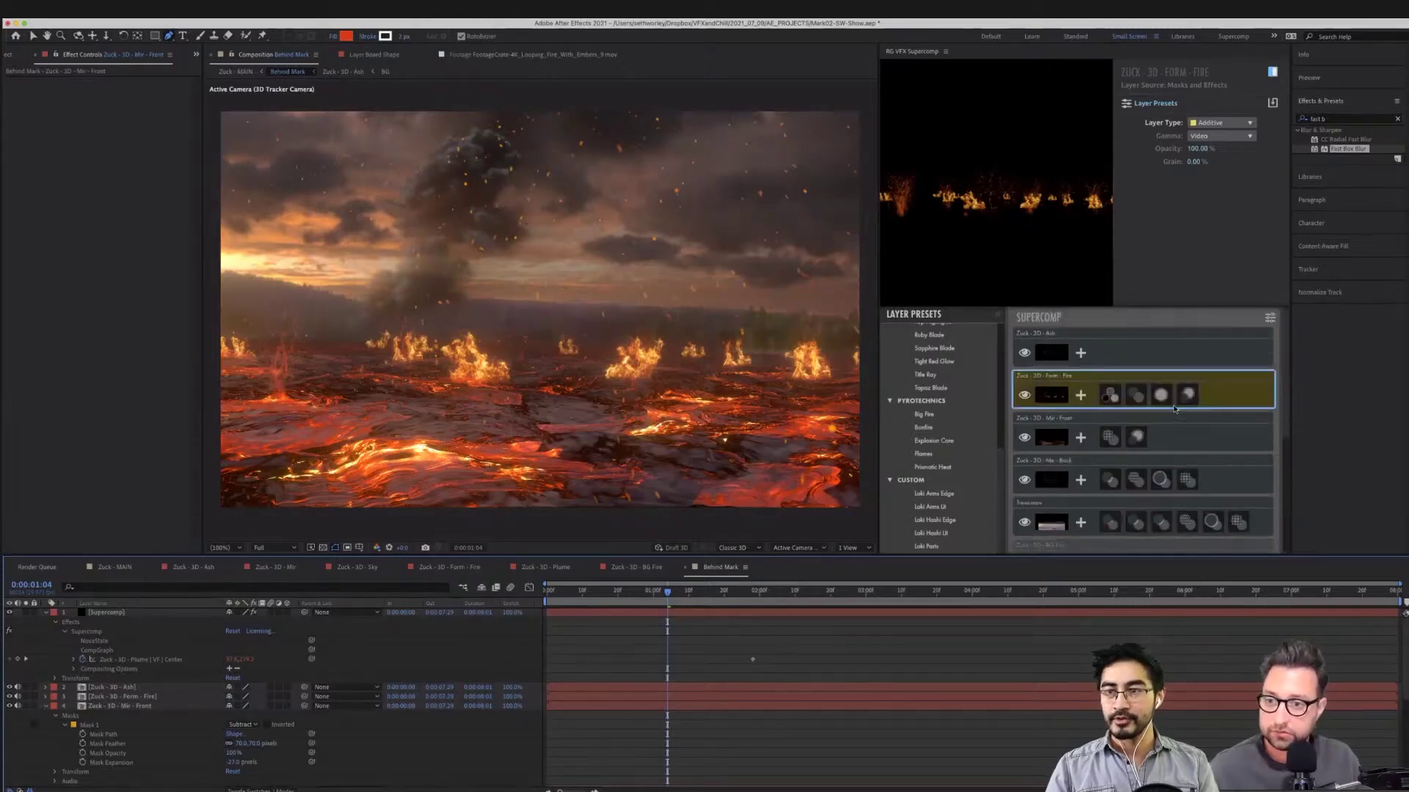
{"action": "scroll", "coordinate": [1174, 408], "scroll_direction": "down", "scroll_amount": 5}
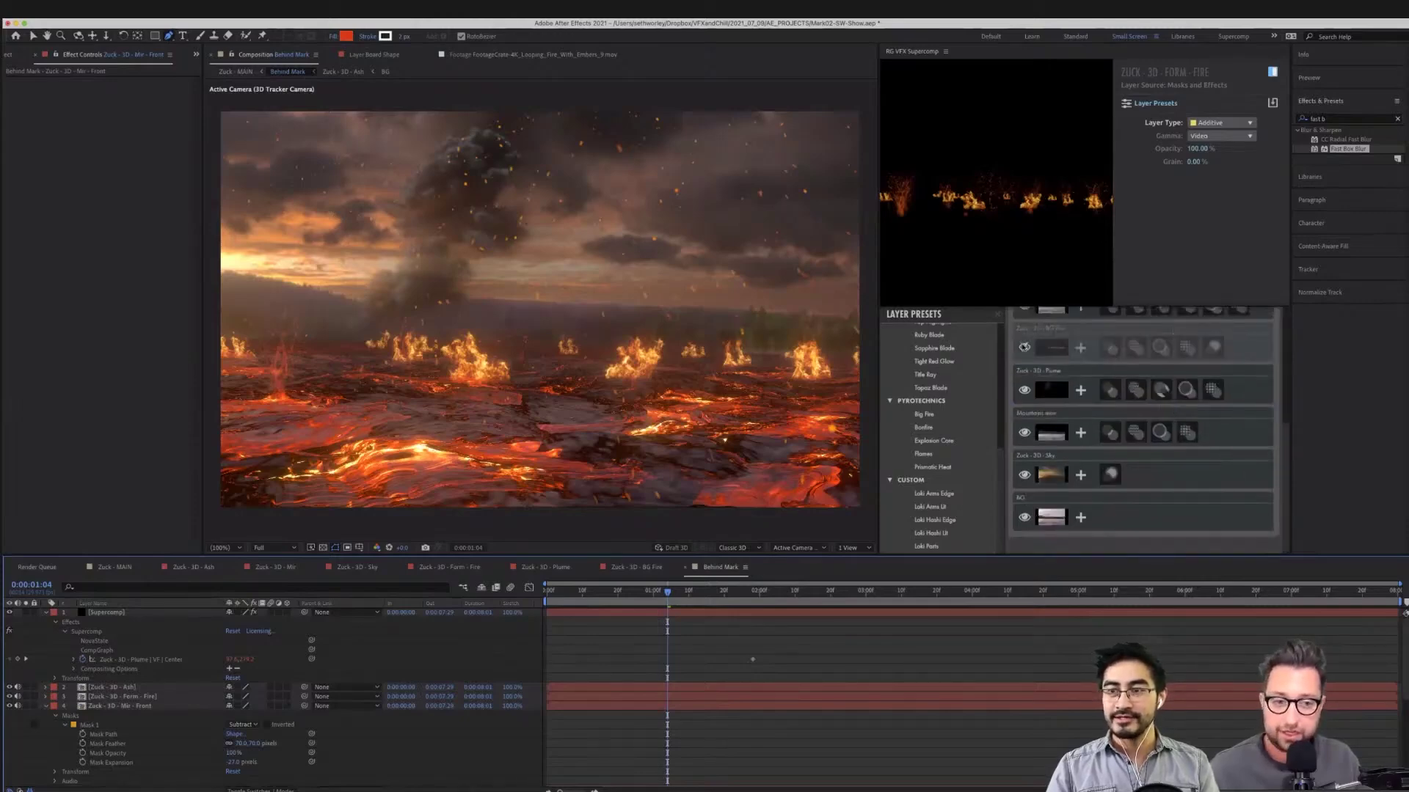
Compare the lava scene with the Zuck - 3D - BG Fire layer shown and hidden, leaving it hidden
{"action": "left_click", "coordinate": [1024, 347]}
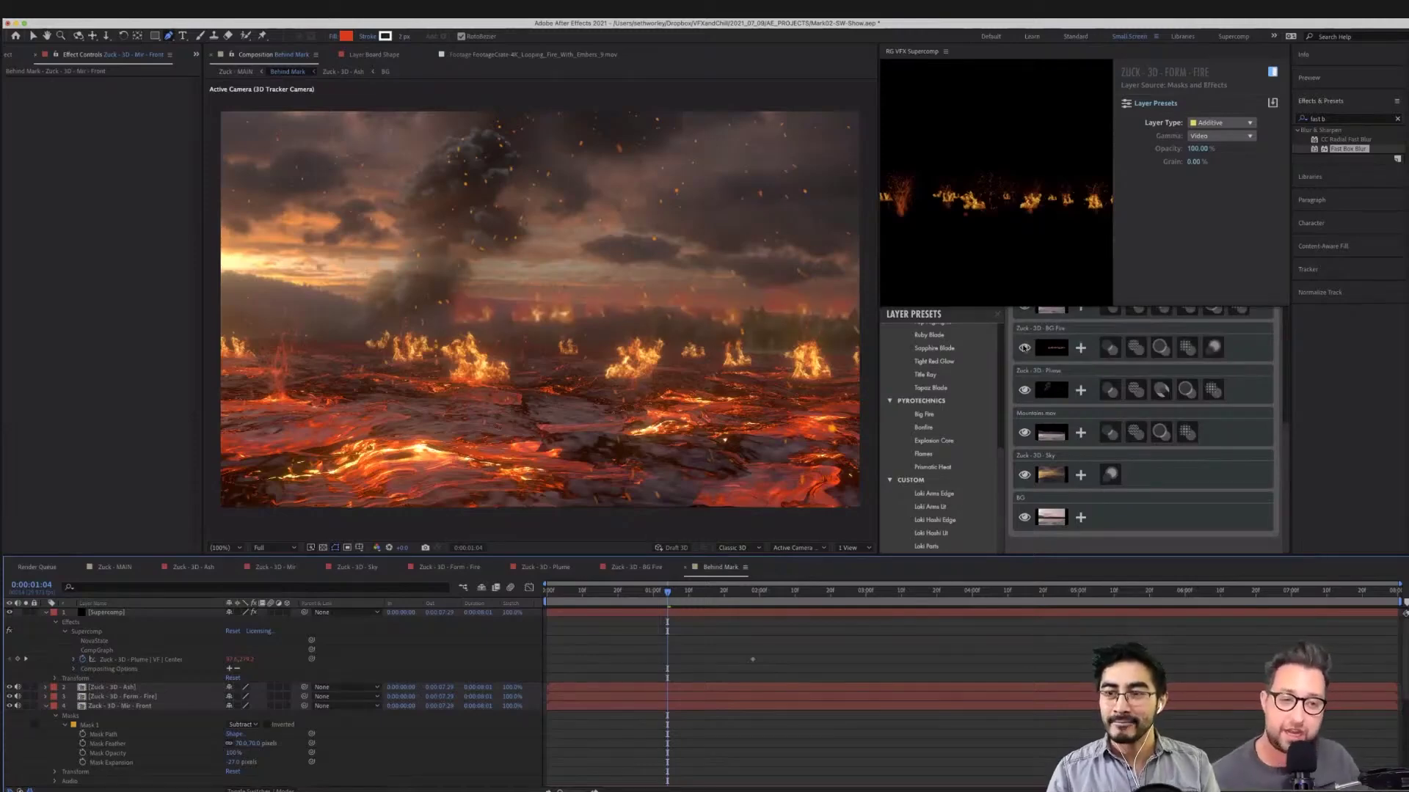
{"action": "left_click", "coordinate": [1024, 347]}
{"action": "left_click", "coordinate": [1024, 347]}
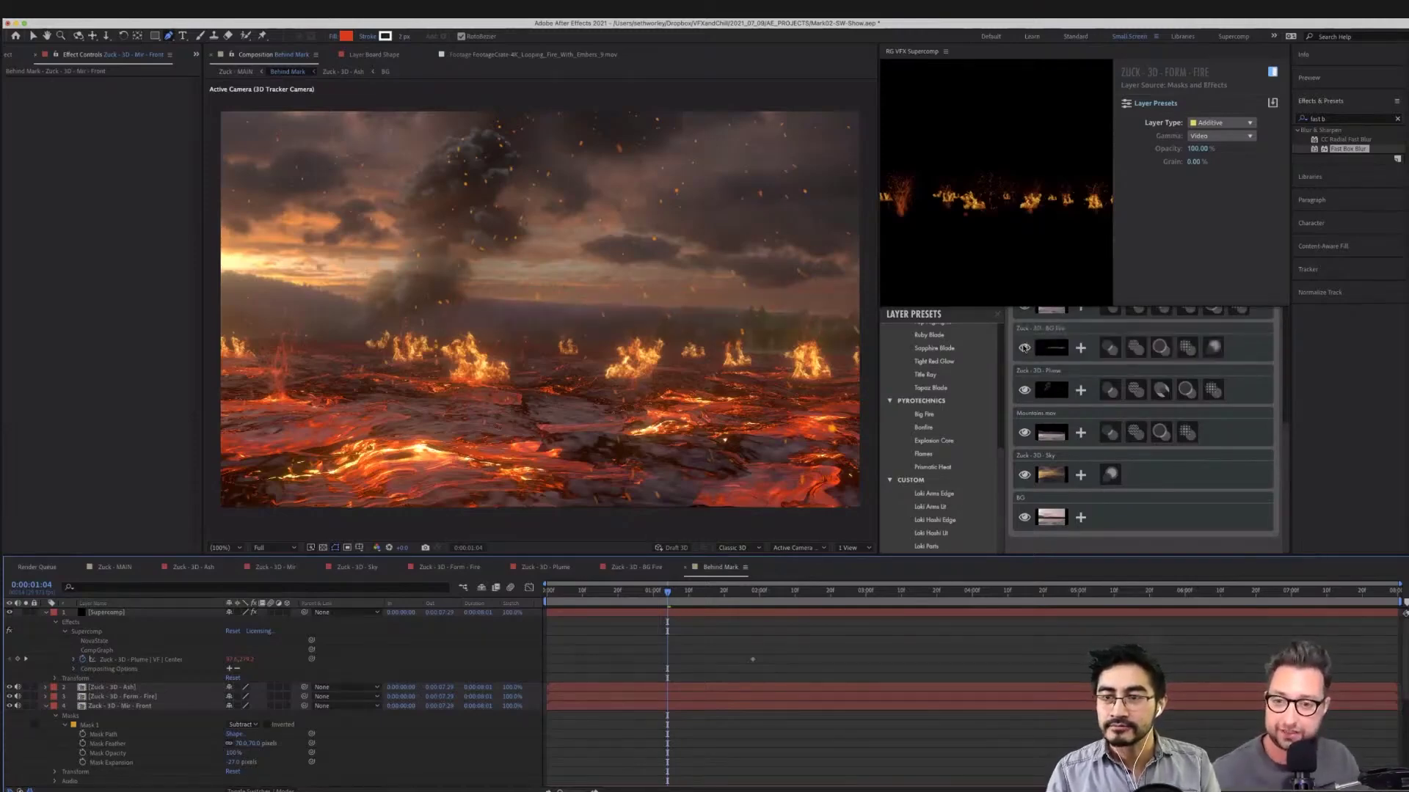
{"action": "left_click", "coordinate": [1024, 347]}
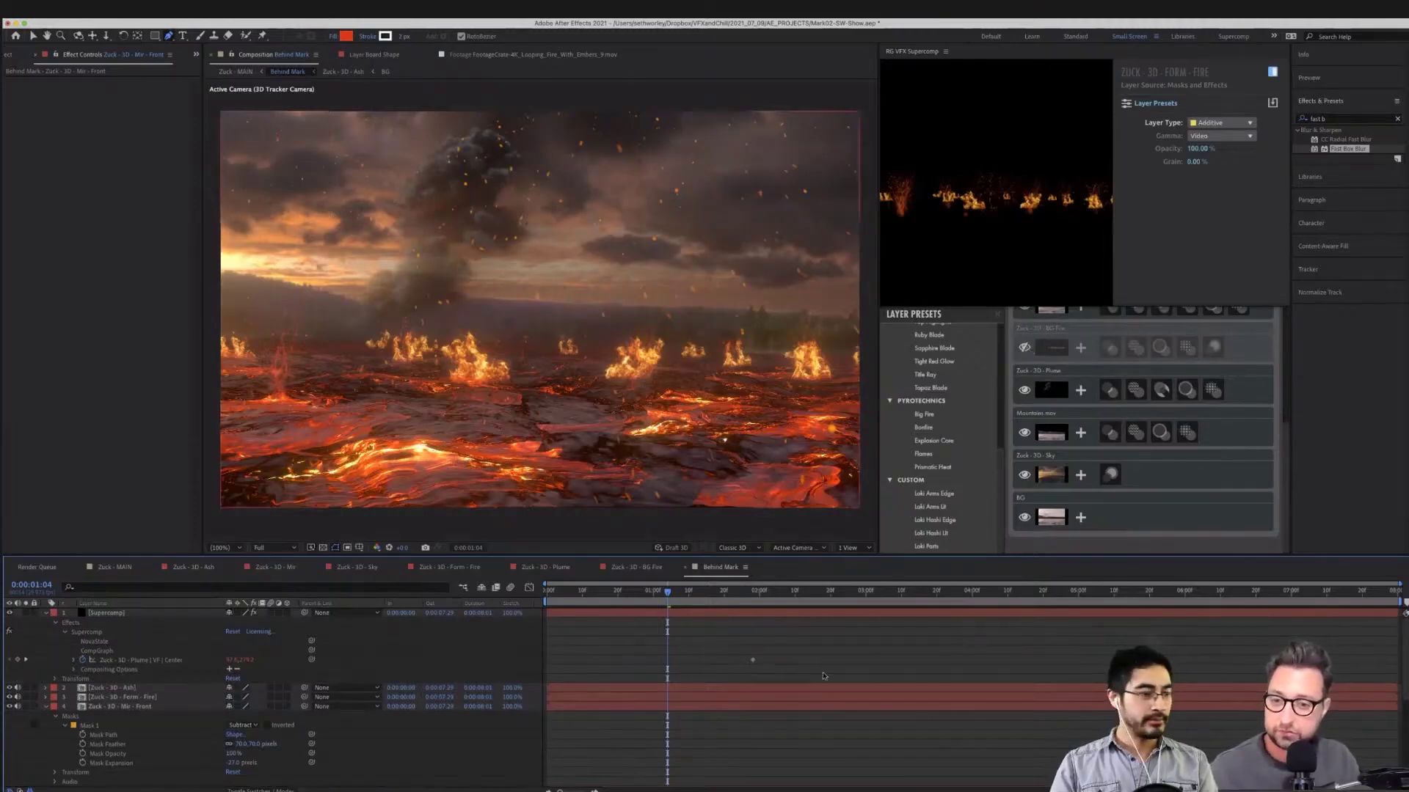
Review the effects on the Zuck - 3D - Form - Fire layer in Supercomp, including its Heat Blur settings
{"action": "scroll", "coordinate": [1178, 485], "scroll_direction": "up", "scroll_amount": 5}
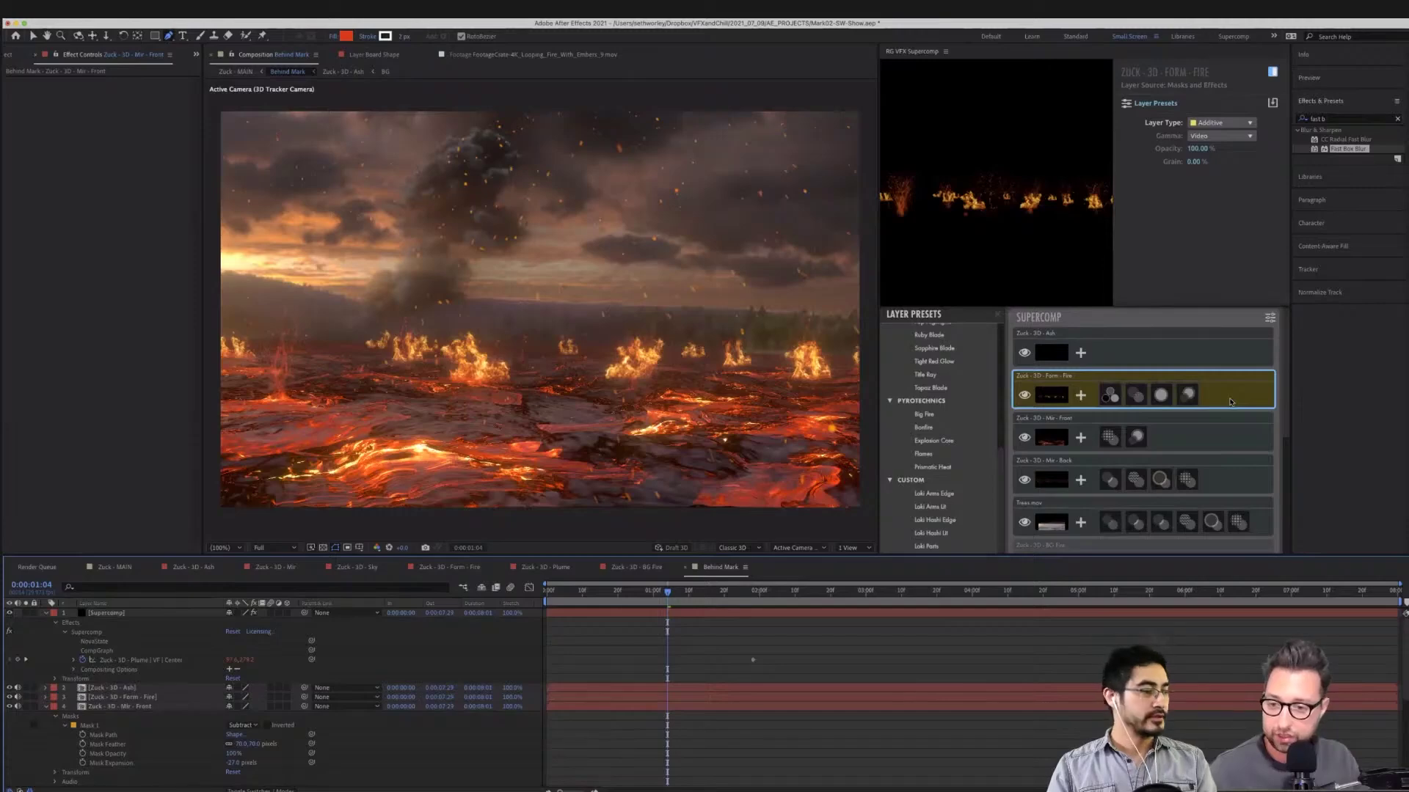
{"action": "left_click", "coordinate": [1081, 396]}
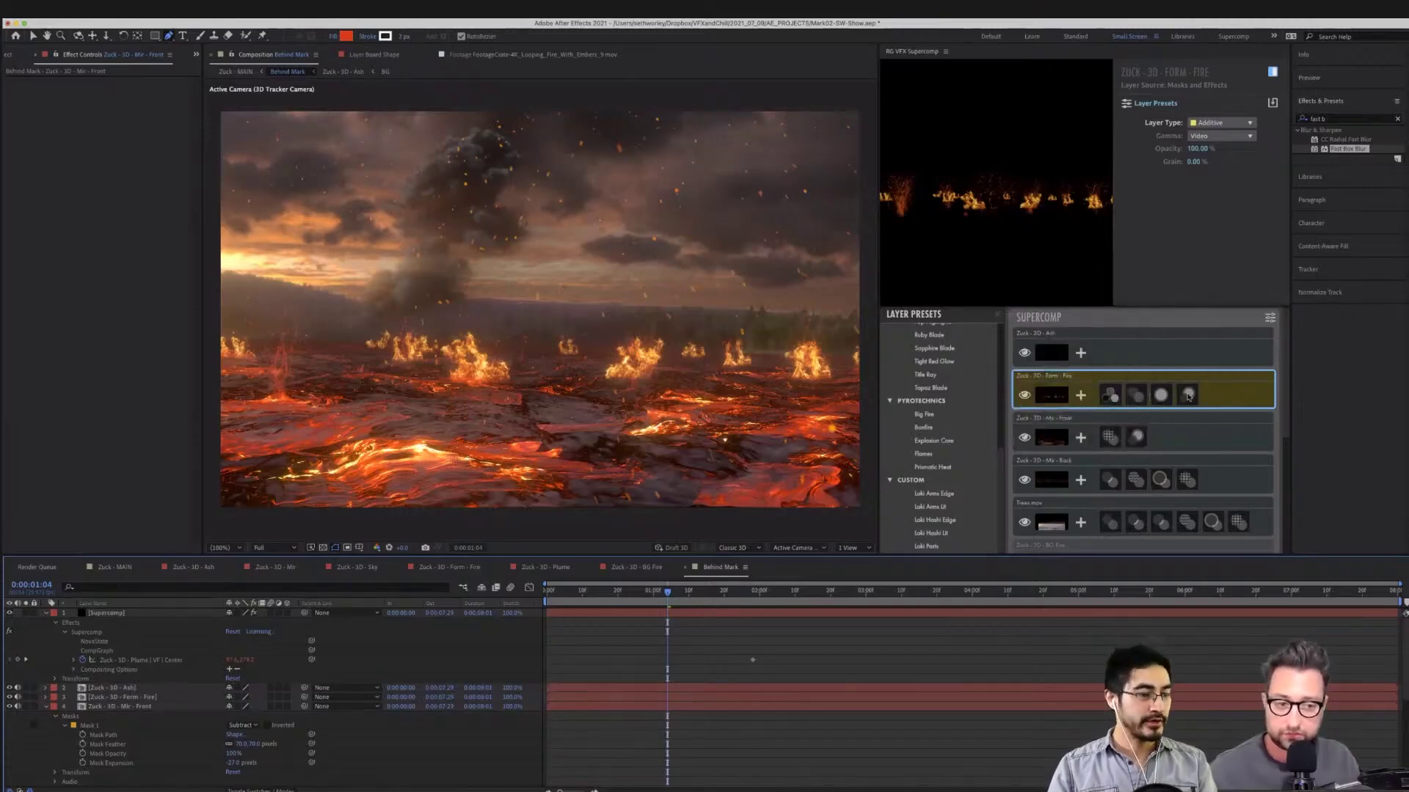
{"action": "left_click", "coordinate": [1188, 397]}
{"action": "left_click", "coordinate": [1134, 397]}
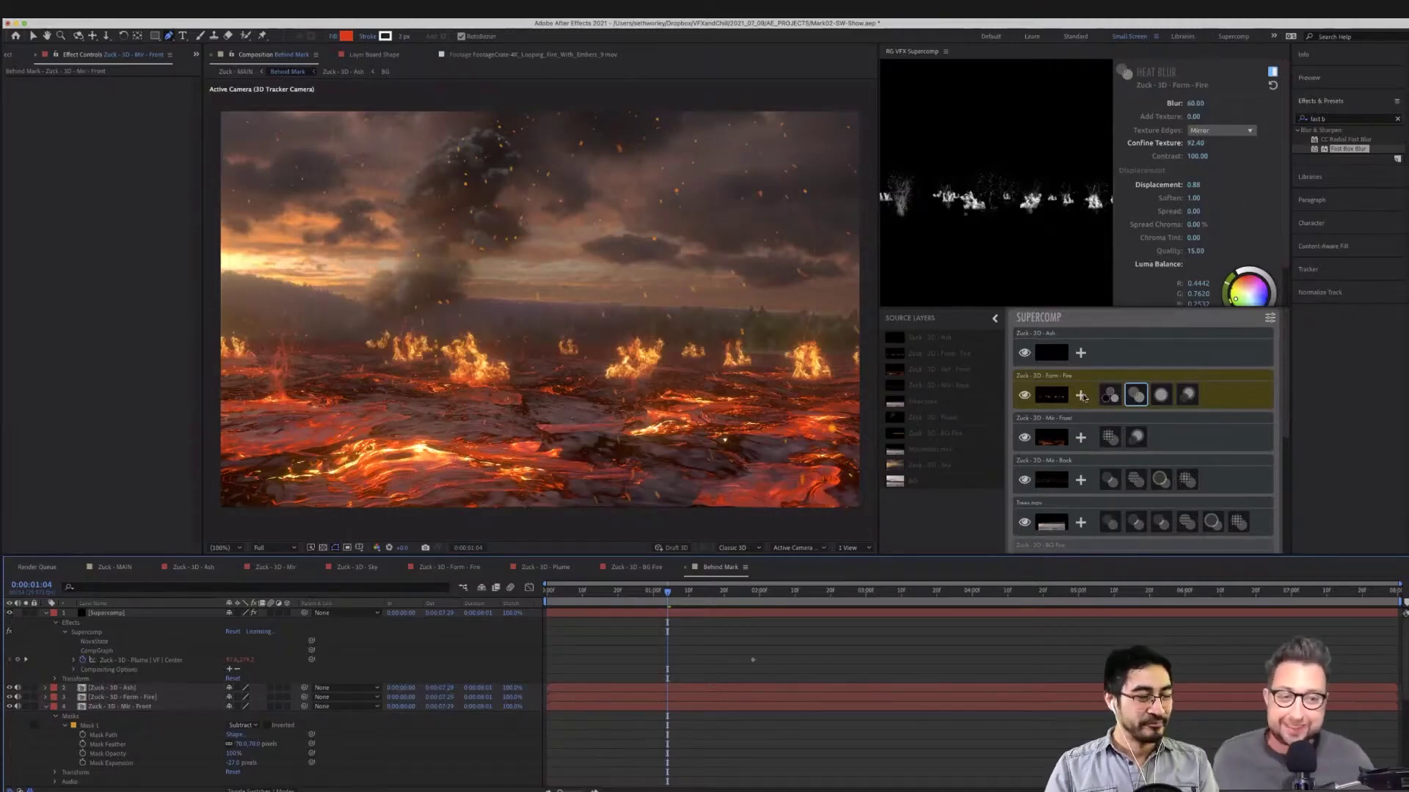
{"action": "left_click", "coordinate": [1081, 397]}
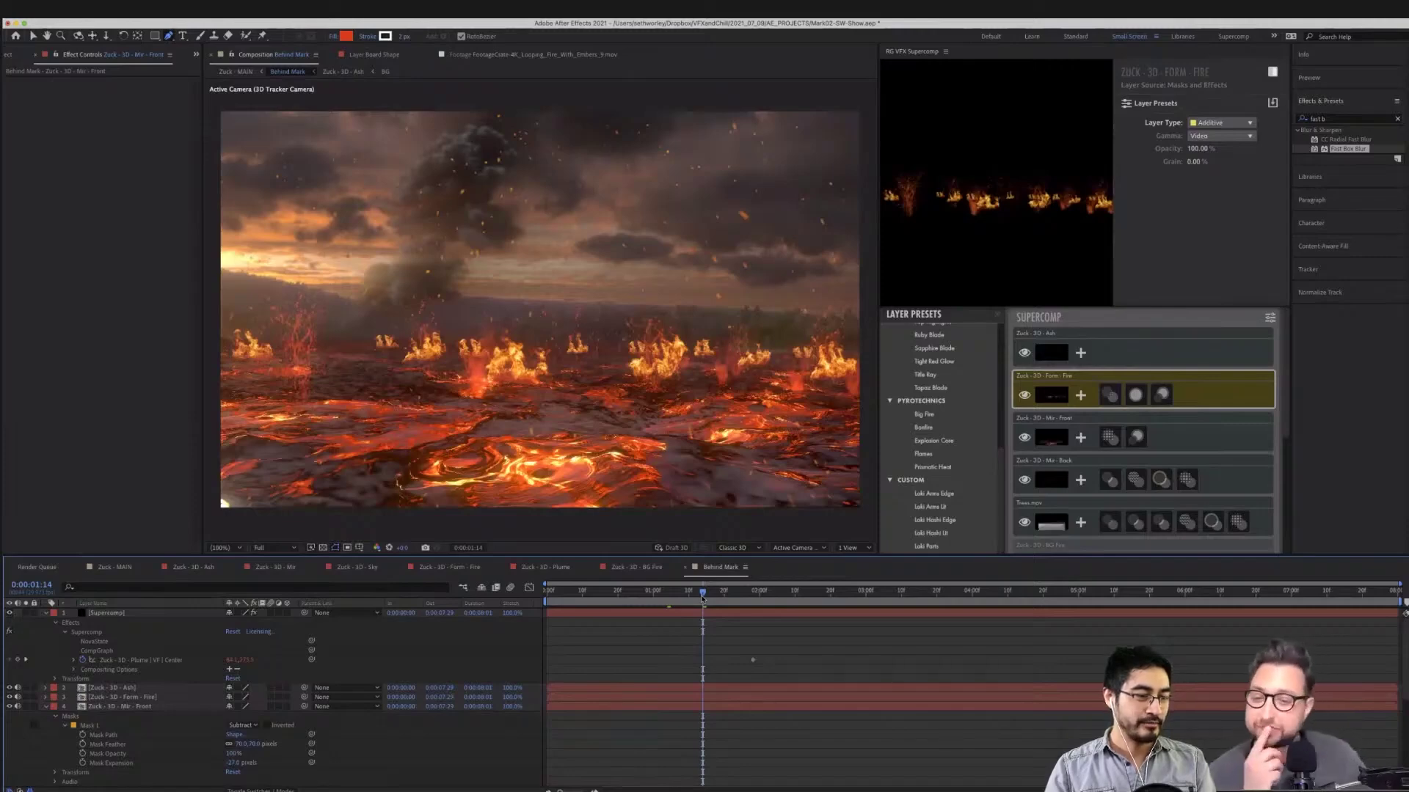
Examine earlier frames of the lava scene and leave the current time at 0:00:00:10
{"action": "left_click", "coordinate": [613, 599]}
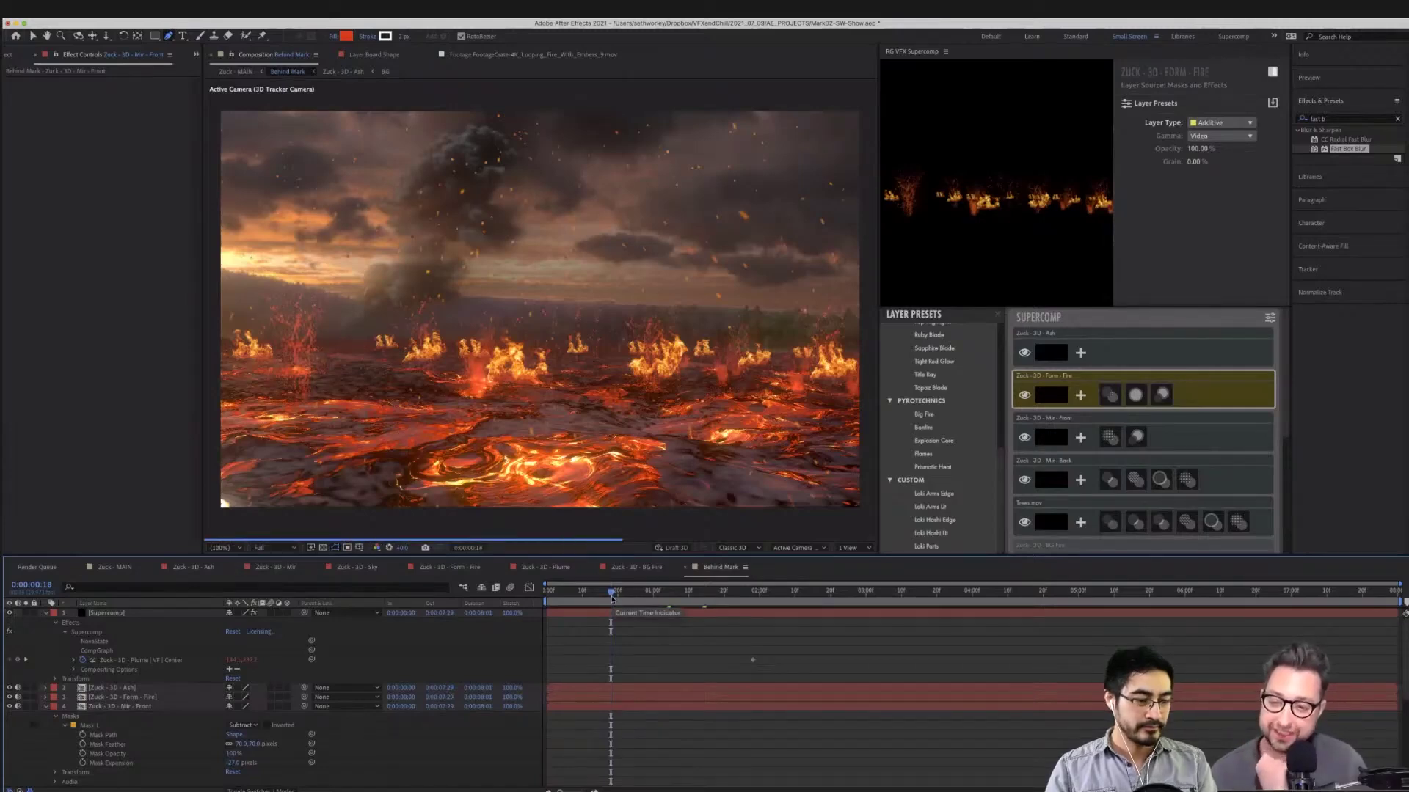
{"action": "left_click", "coordinate": [587, 597]}
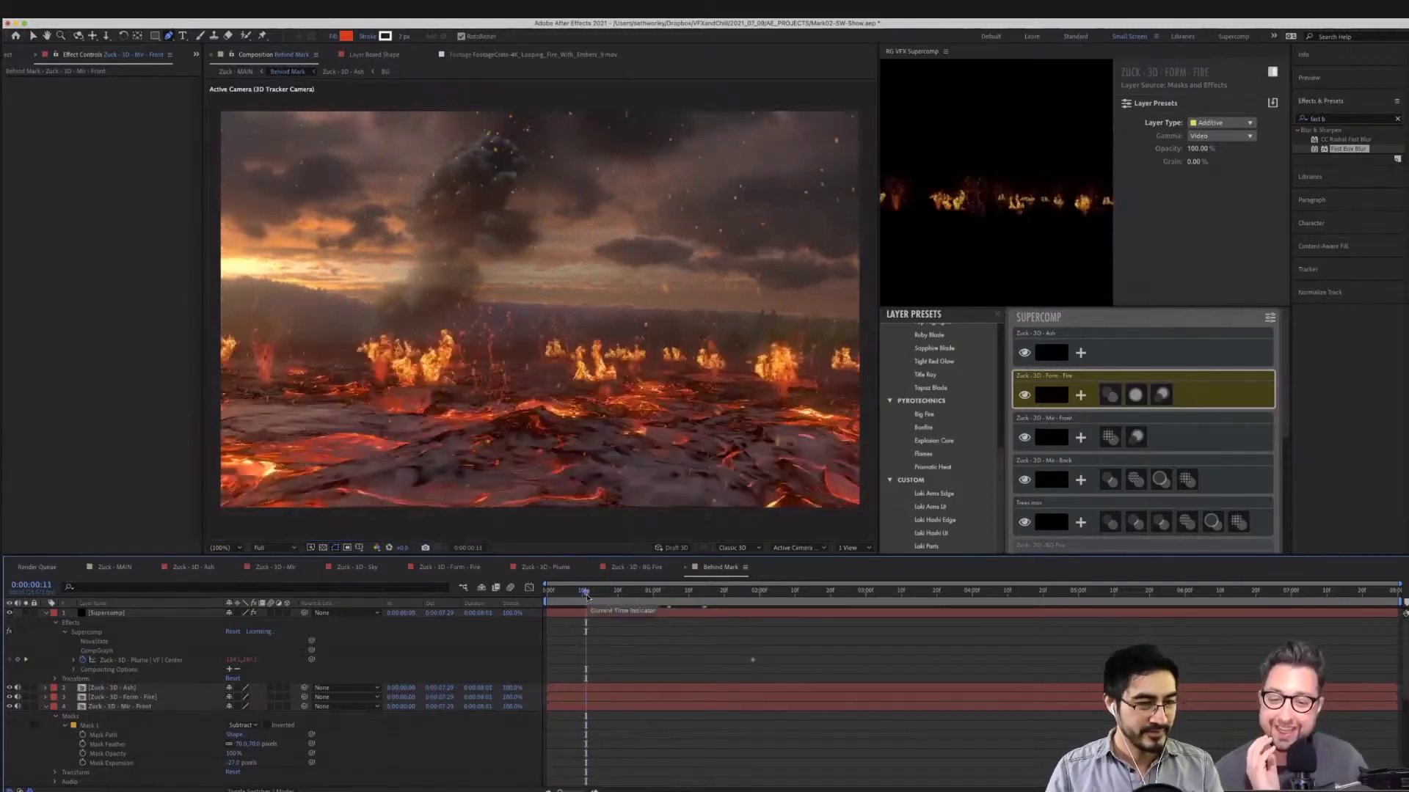
{"action": "left_click_drag", "start_coordinate": [584, 596], "coordinate": [582, 597]}
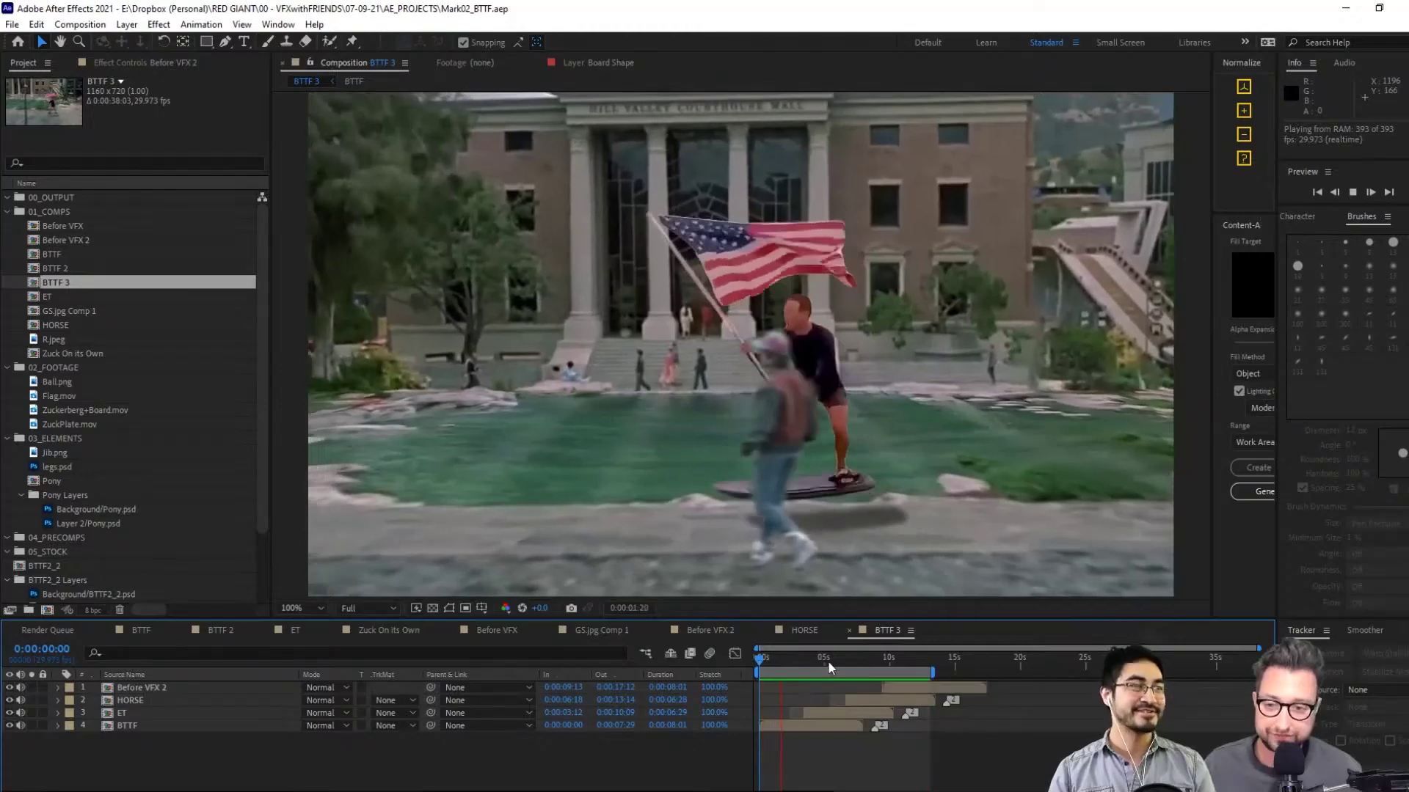
Scrub the BTTF 3 composition forward to the horse shot at 0:00:07:23
{"action": "left_click", "coordinate": [834, 661]}
{"action": "left_click_drag", "start_coordinate": [835, 662], "coordinate": [859, 677]}
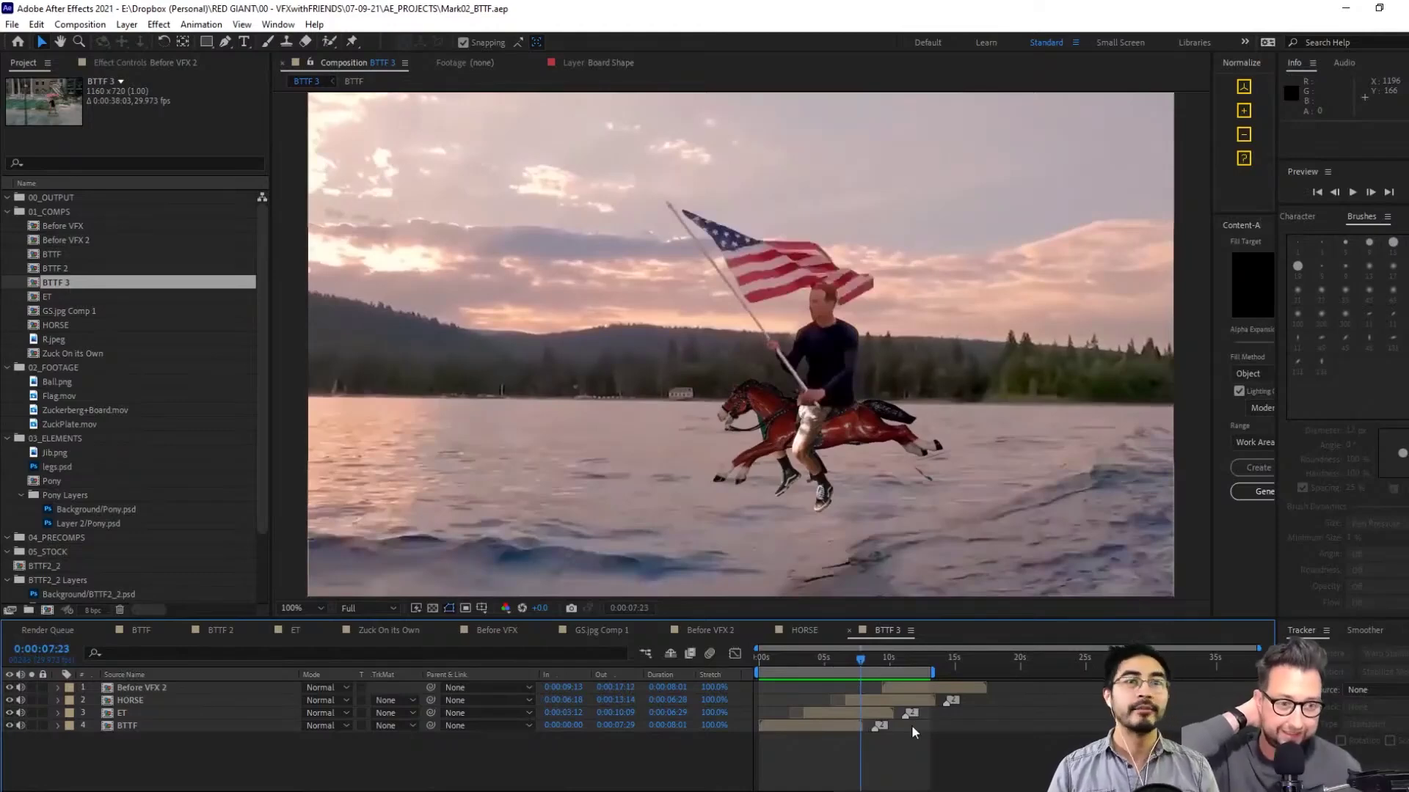
Collapse the 01_COMPS and 02_FOOTAGE folders in the project and select the 04_PRECOMPS folder
{"action": "left_click", "coordinate": [8, 213]}
{"action": "left_click", "coordinate": [8, 226]}
{"action": "left_click", "coordinate": [47, 227]}
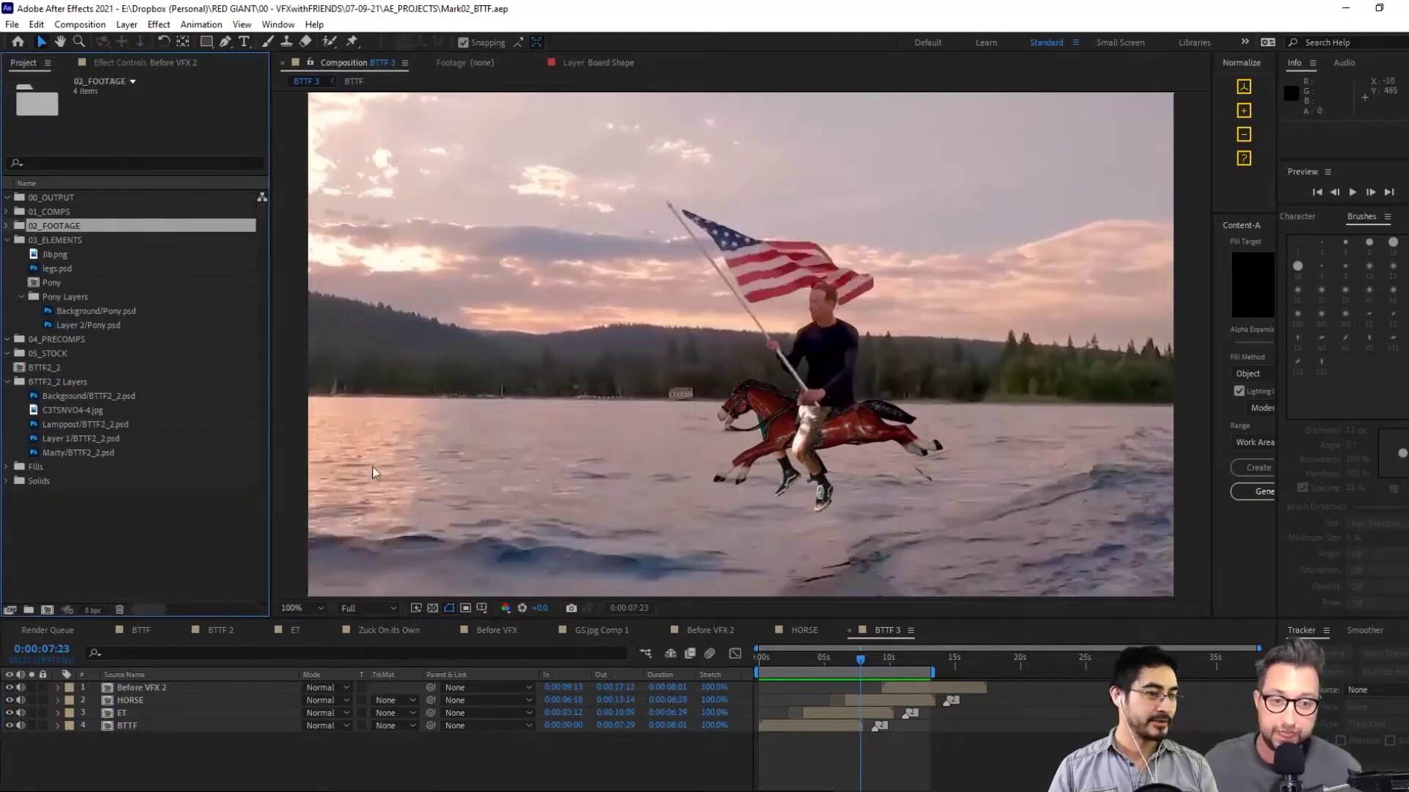
{"action": "left_click", "coordinate": [81, 438]}
{"action": "left_click", "coordinate": [59, 338]}
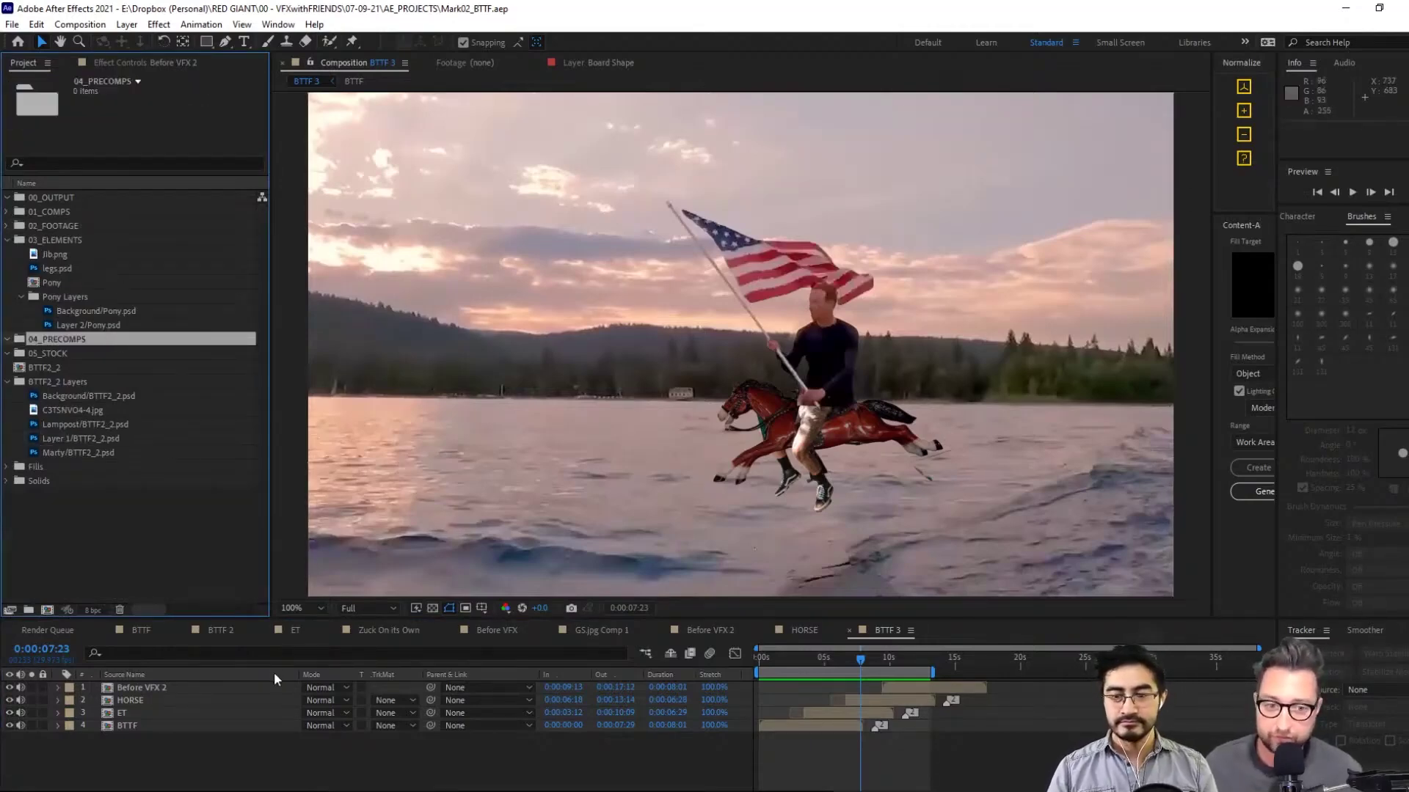
{"action": "left_click_drag", "start_coordinate": [817, 658], "coordinate": [886, 657]}
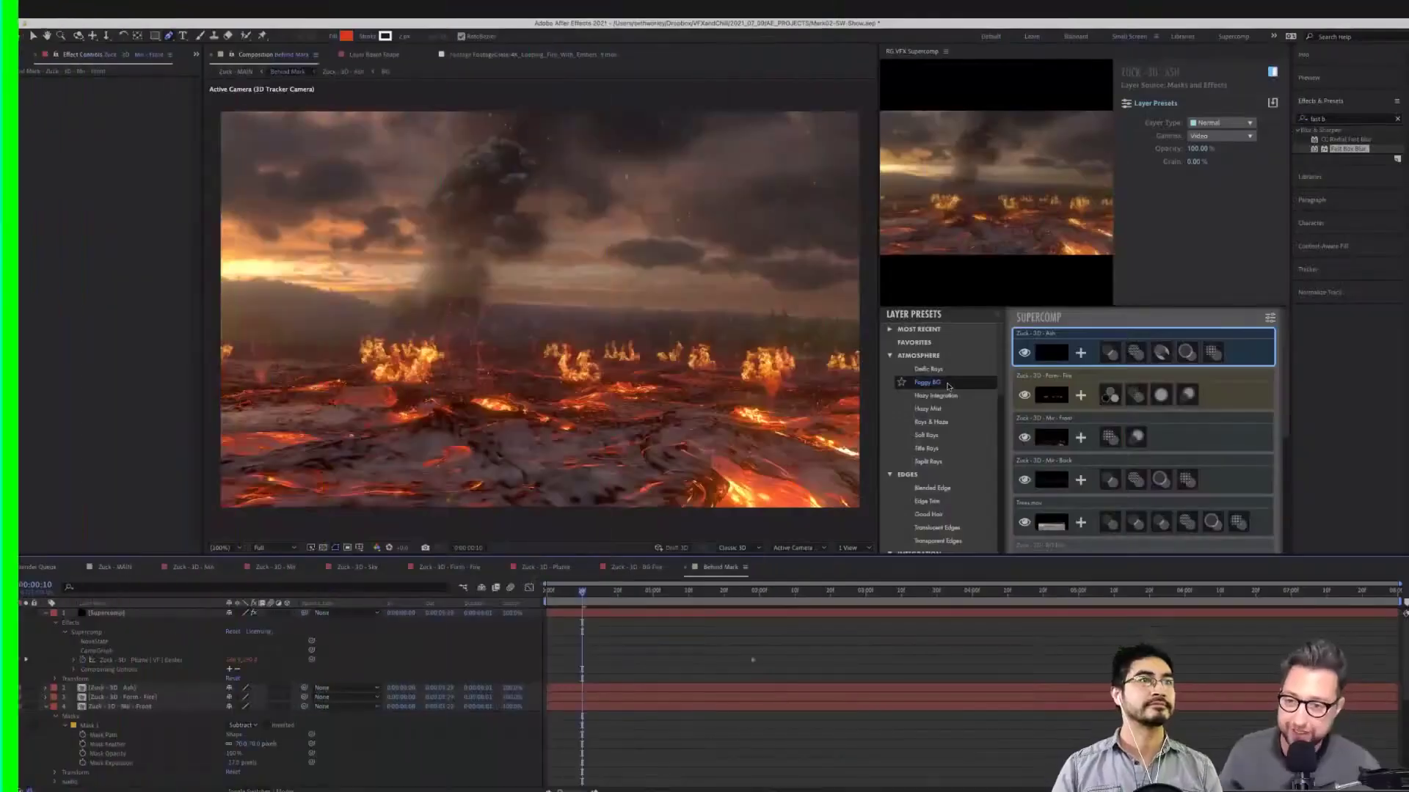
Clear all effects from the Zuck - 3D - Ash layer in Supercomp and add a Volume Fog effect to it
{"action": "right_click", "coordinate": [1116, 340]}
{"action": "left_click", "coordinate": [1149, 367]}
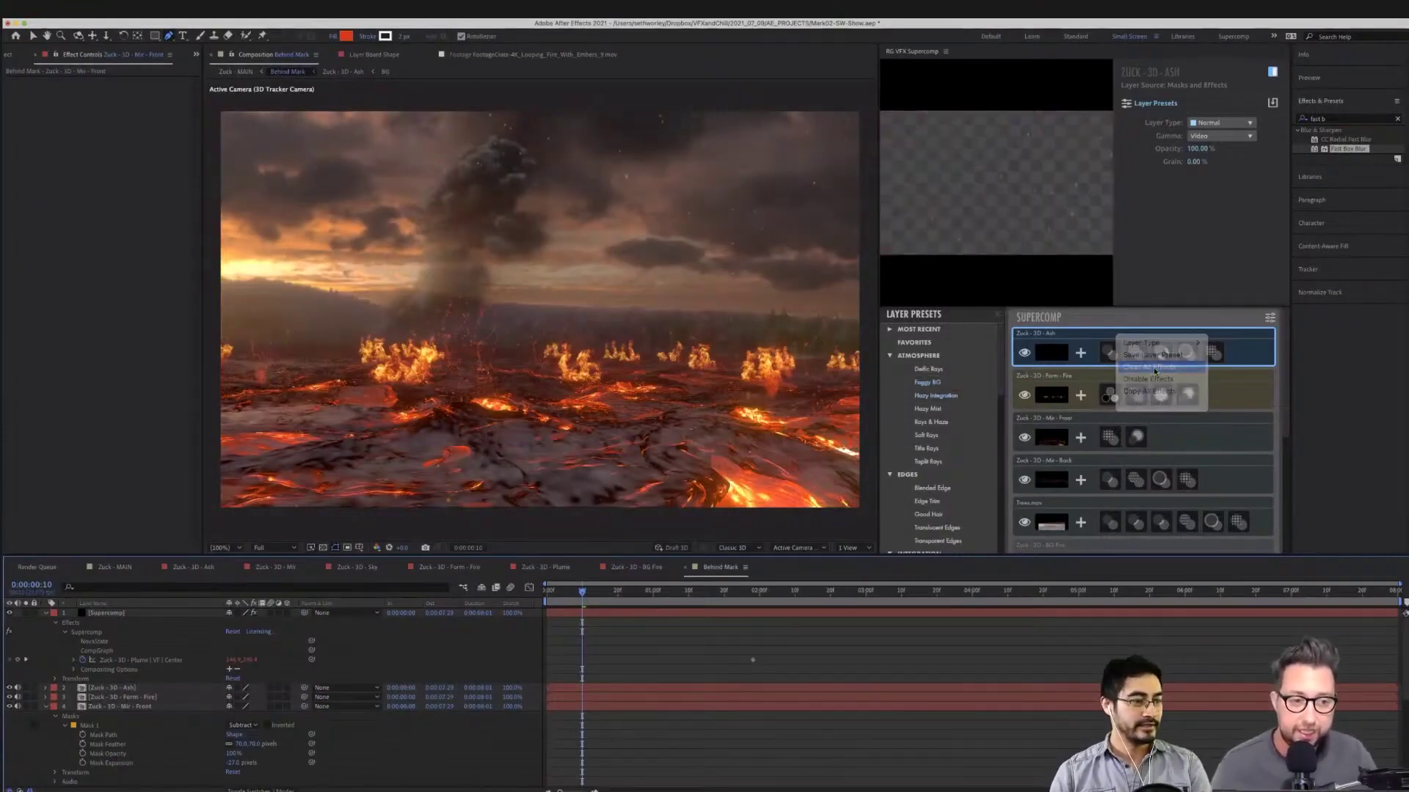
{"action": "left_click", "coordinate": [1081, 354]}
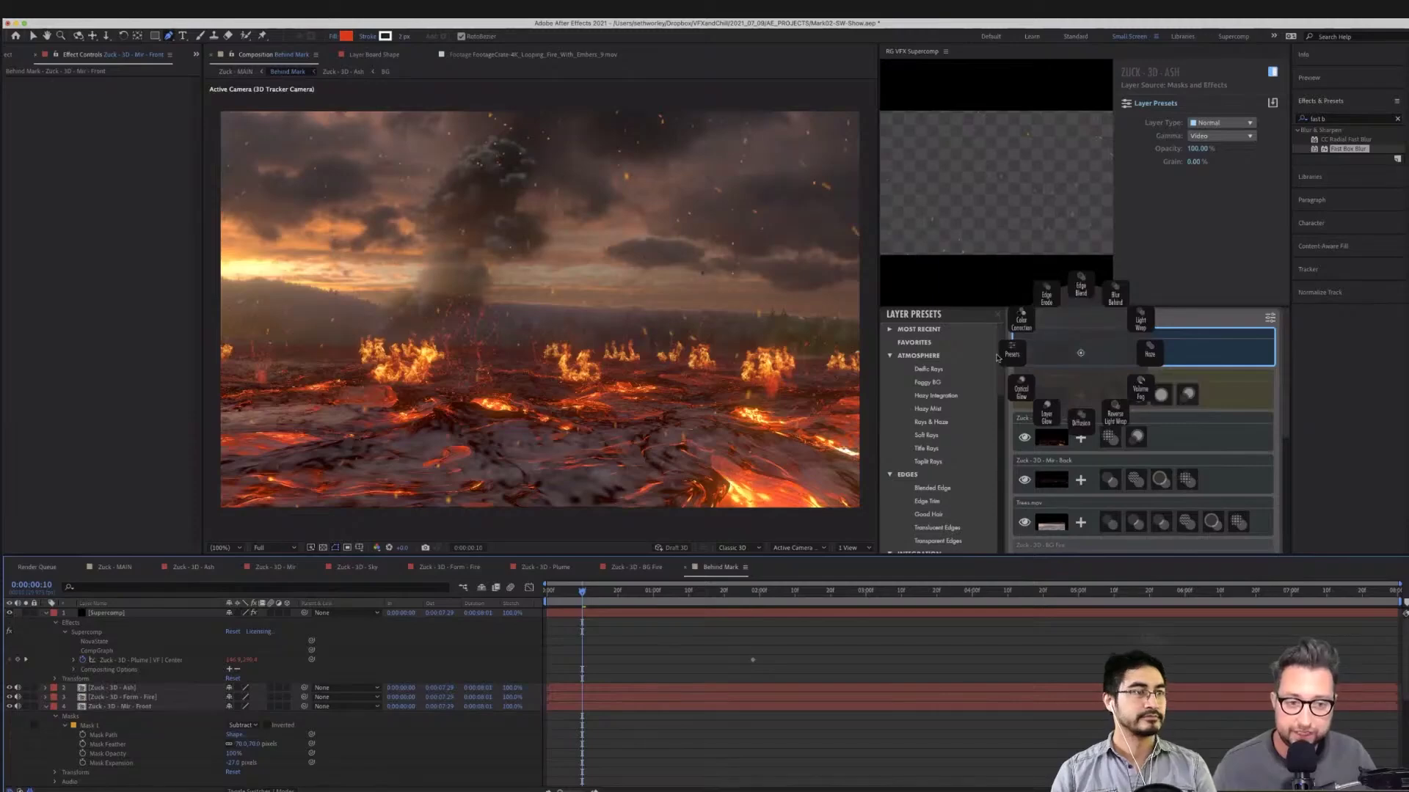
{"action": "left_click", "coordinate": [1141, 389]}
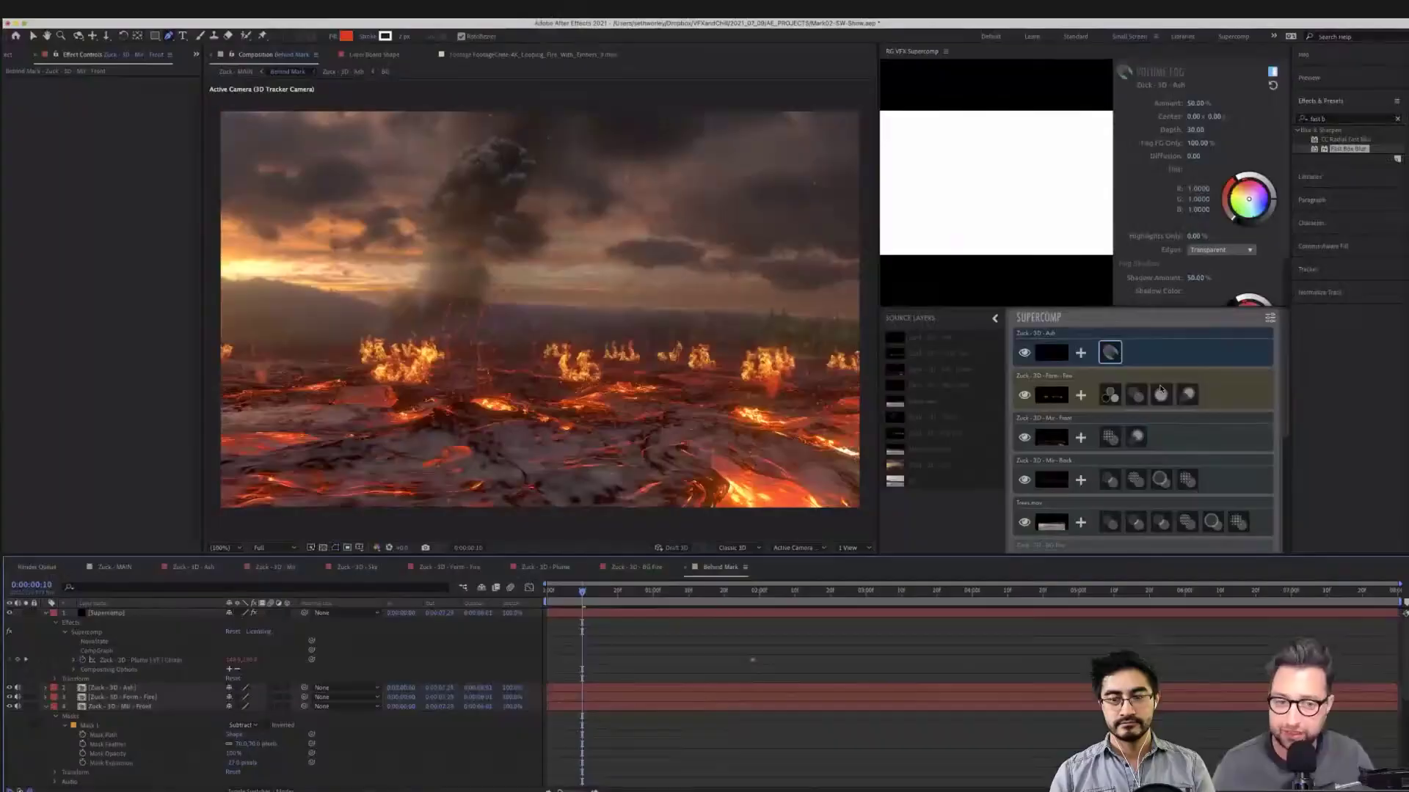
{"action": "left_click", "coordinate": [1185, 357]}
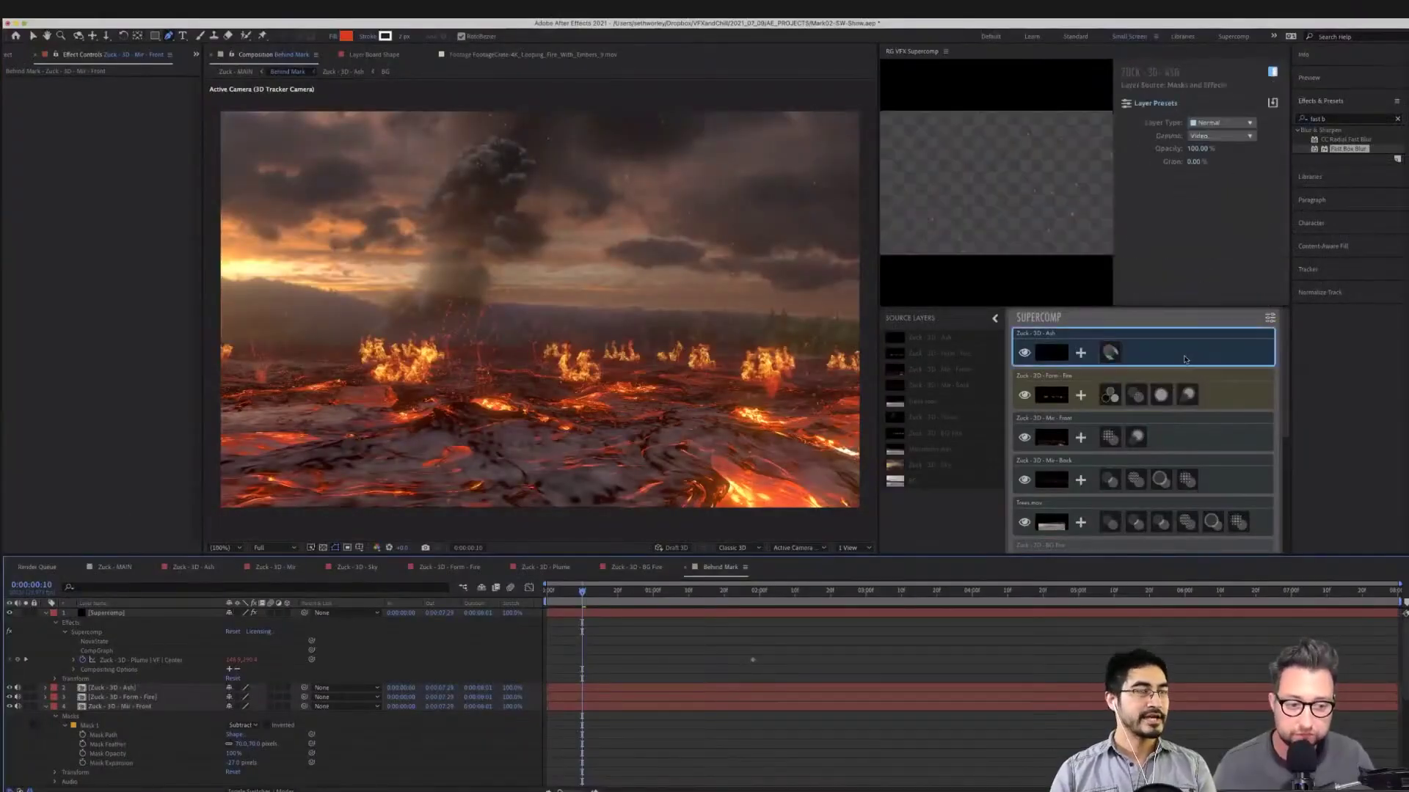
Expose the Ash Volume Fog's Center for animation and give it the Plume Center's expression, thisComp.layer("Sky 1").toComp([0,0])
{"action": "left_click", "coordinate": [1111, 354]}
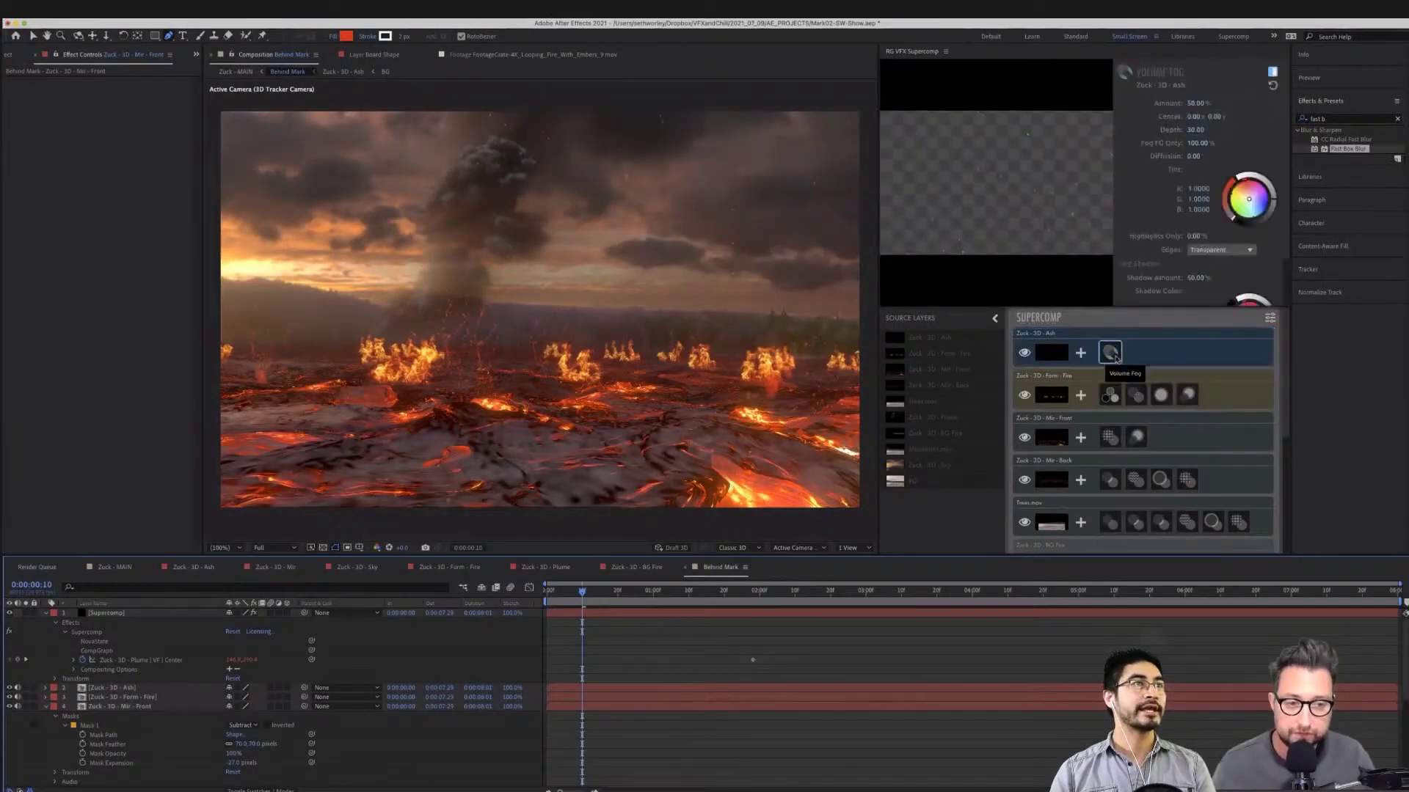
{"action": "left_click", "coordinate": [1251, 117]}
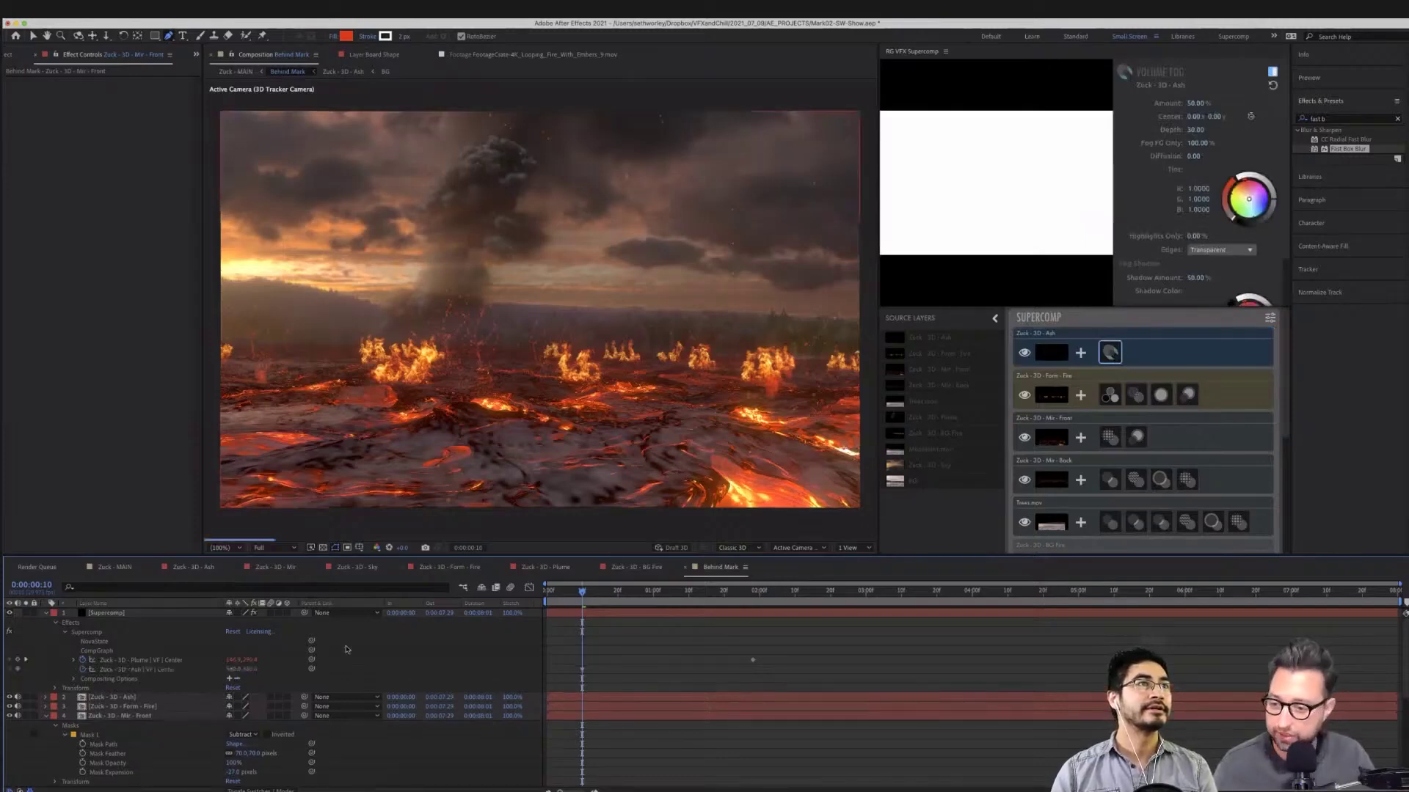
{"action": "left_click", "coordinate": [74, 660]}
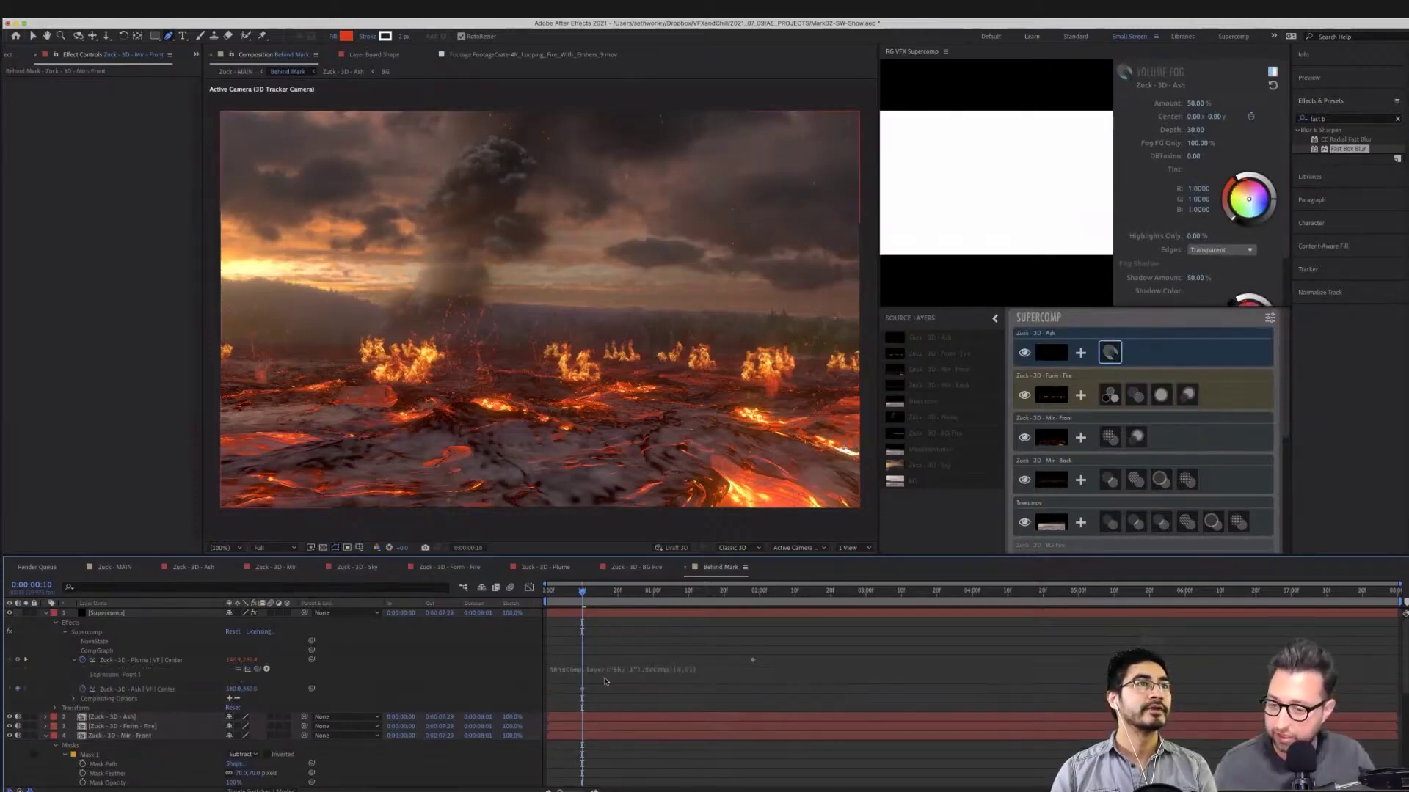
{"action": "left_click", "coordinate": [616, 670]}
{"action": "key", "text": "super+c"}
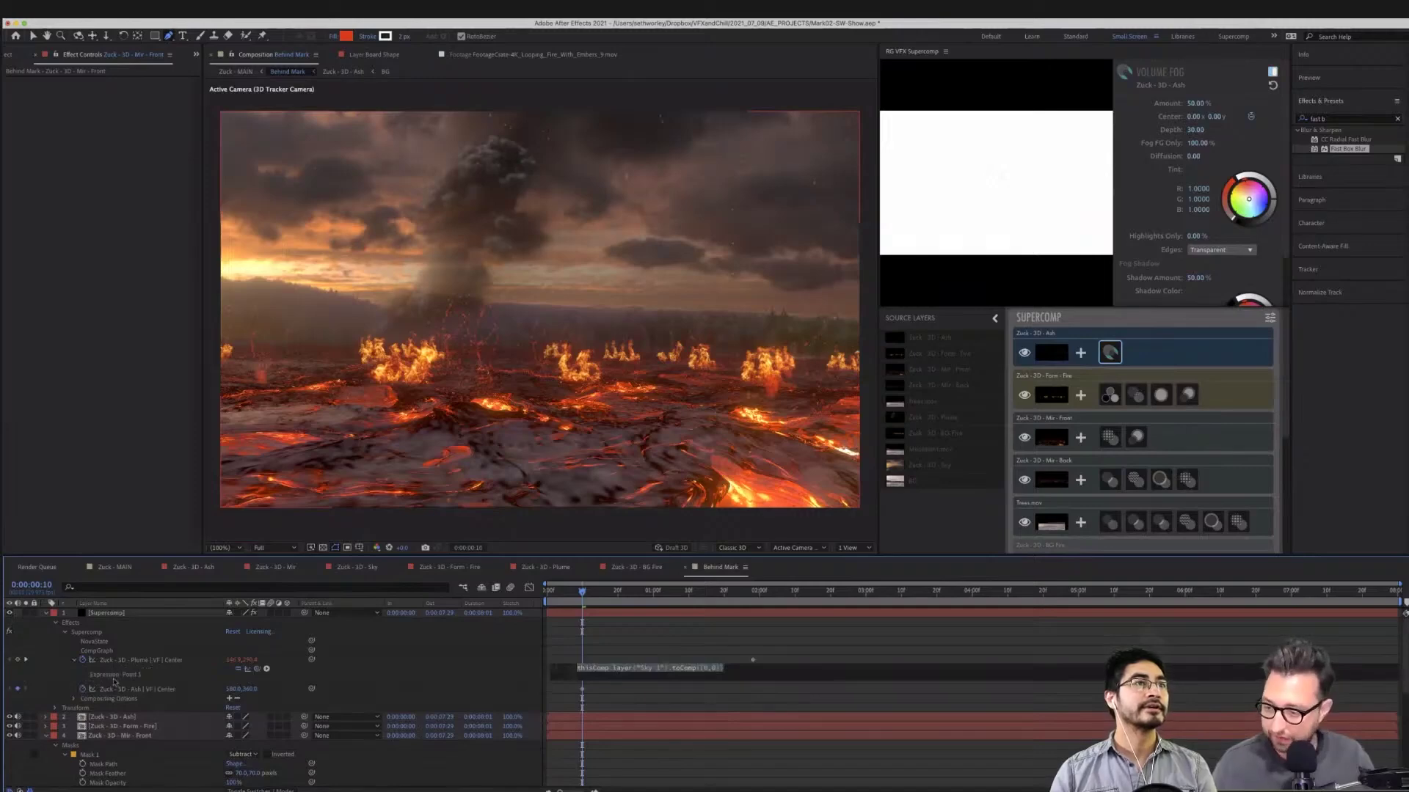
{"action": "left_click", "coordinate": [81, 690], "text": "alt"}
{"action": "key", "text": "super+v"}
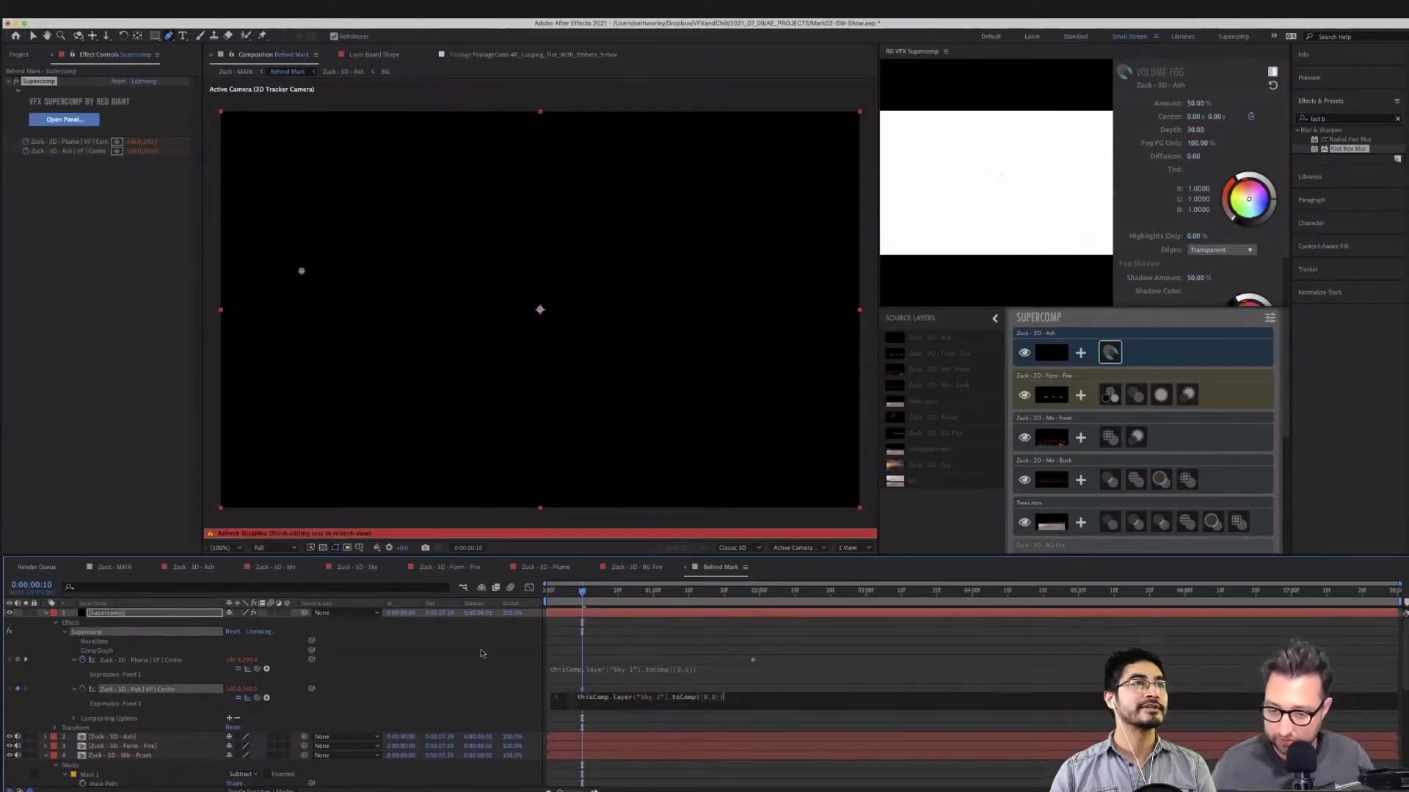
{"action": "left_click", "coordinate": [481, 653]}
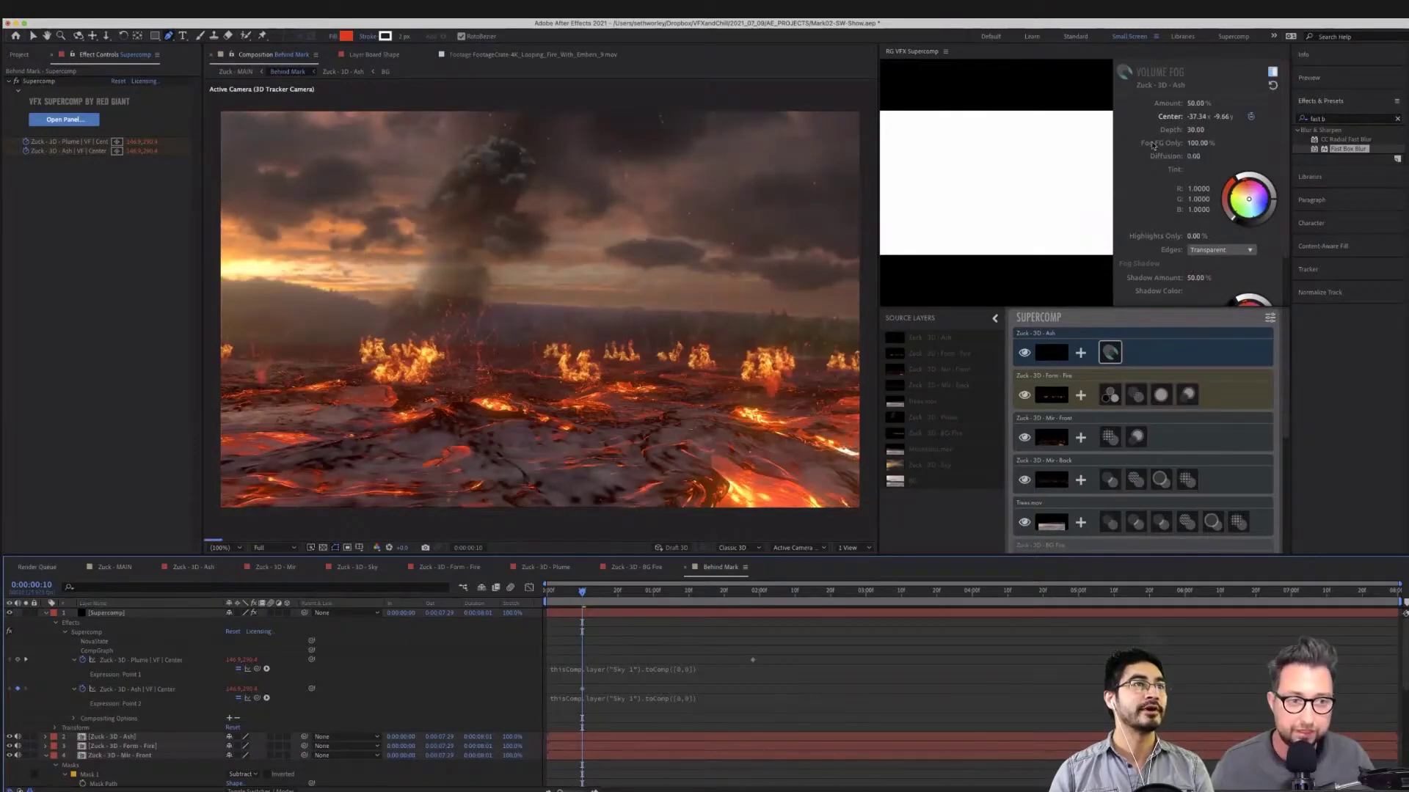
Set the Shadow Amount of the Ash layer's Volume Fog to 10%
{"action": "scroll", "coordinate": [1152, 146], "scroll_direction": "down", "scroll_amount": 2}
{"action": "left_click", "coordinate": [1193, 218]}
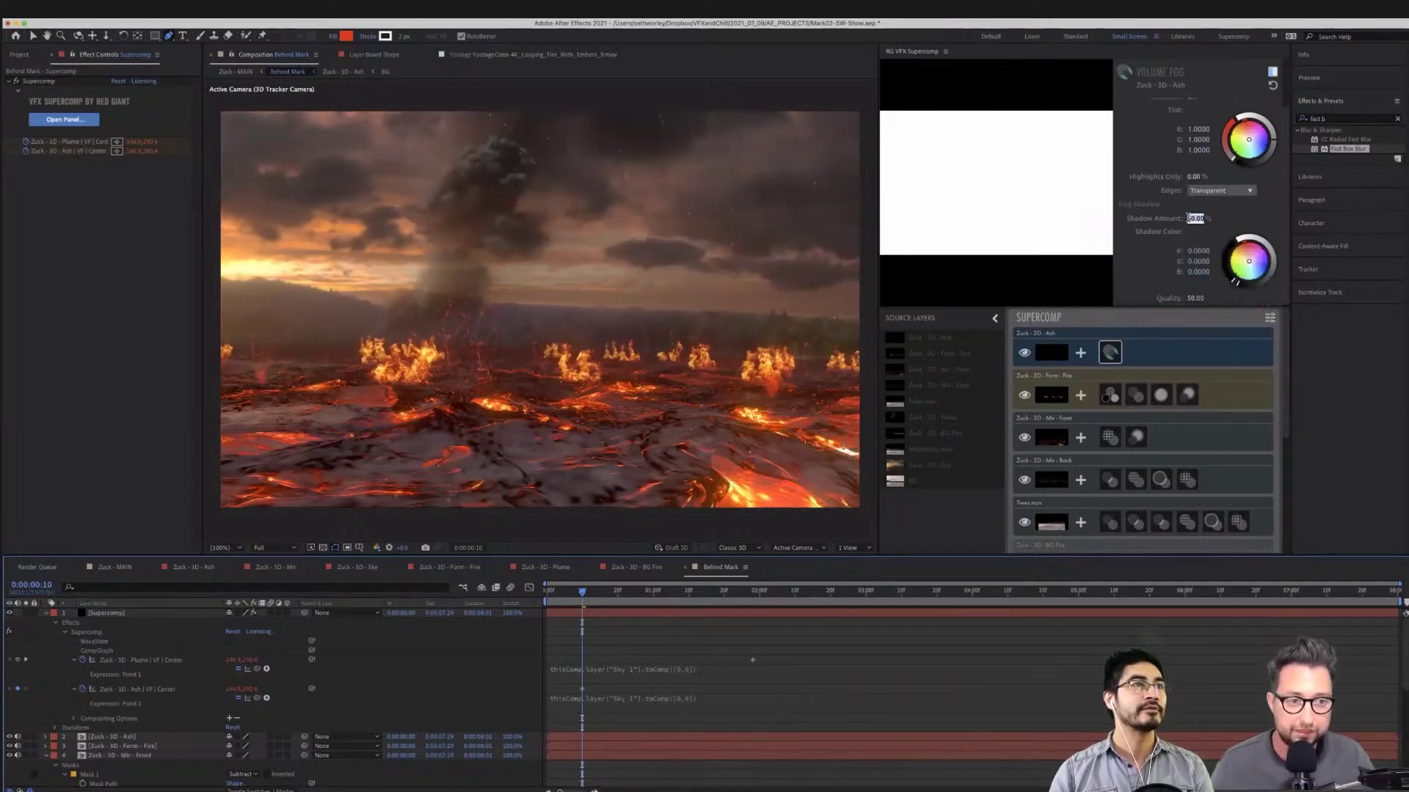
{"action": "type", "text": "20"}
{"action": "key", "text": "Return"}
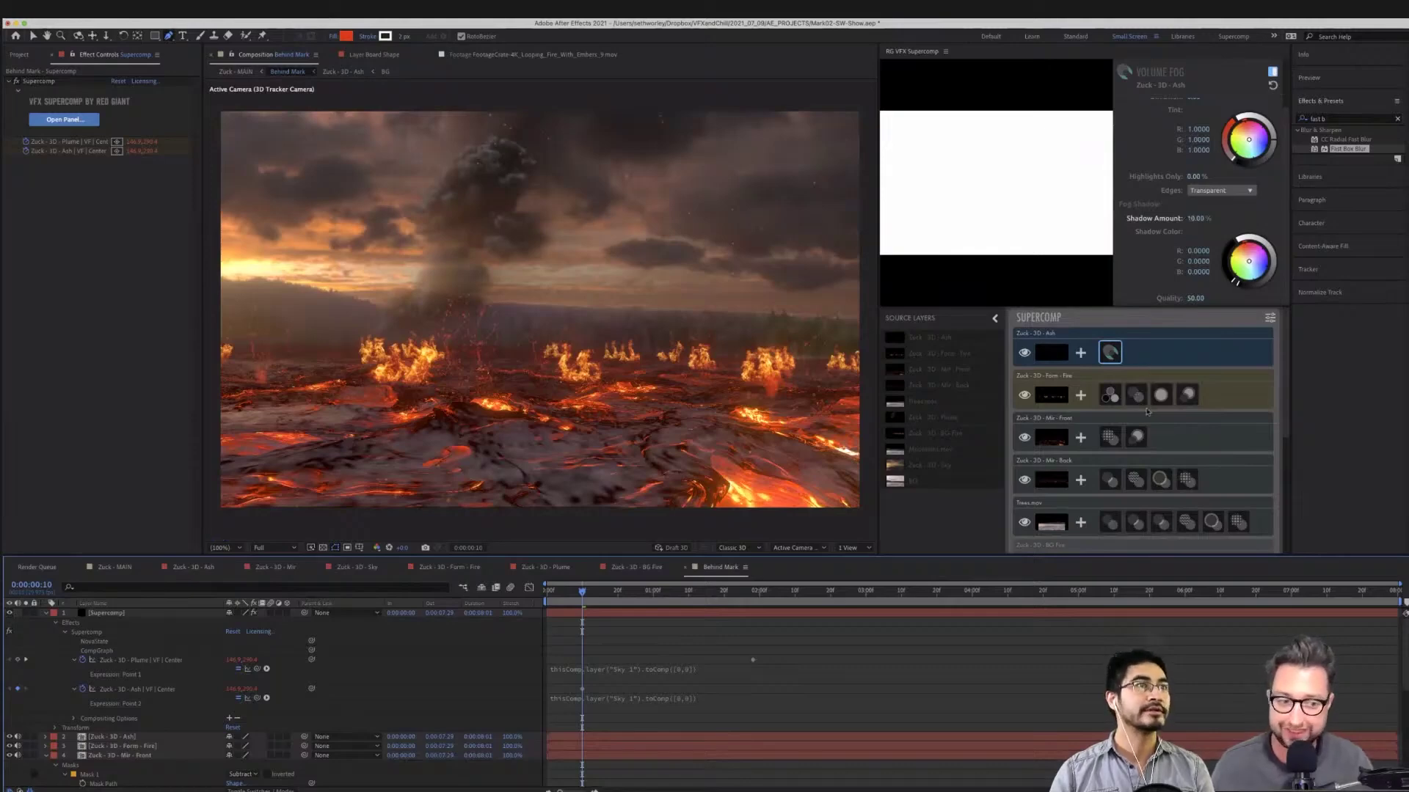
Replace the Zuck - 3D - Ash layer's Volume Fog with Haze, Diffusion, Reverse Light Wrap and Light Wrap in Supercomp
{"action": "key", "text": "Delete"}
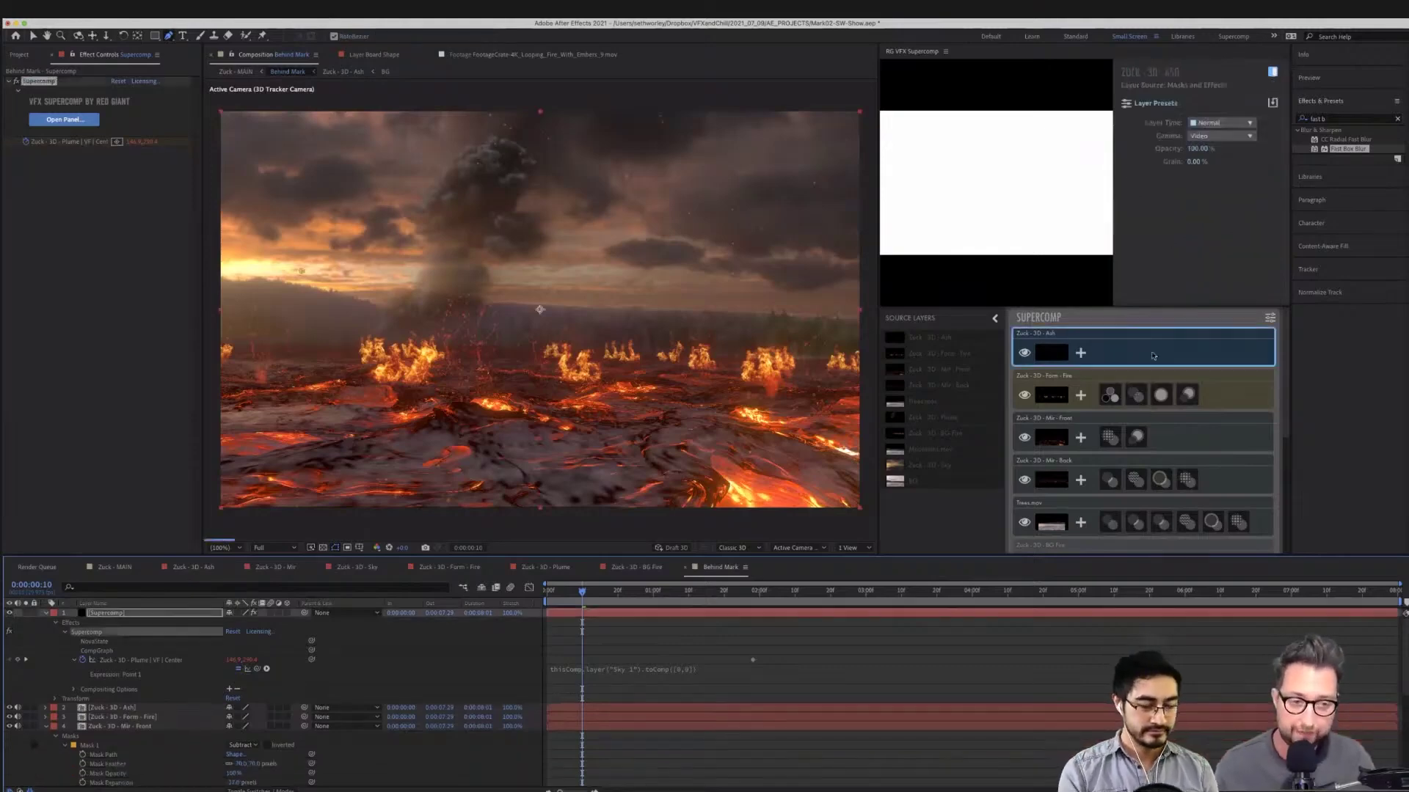
{"action": "left_click", "coordinate": [1080, 353]}
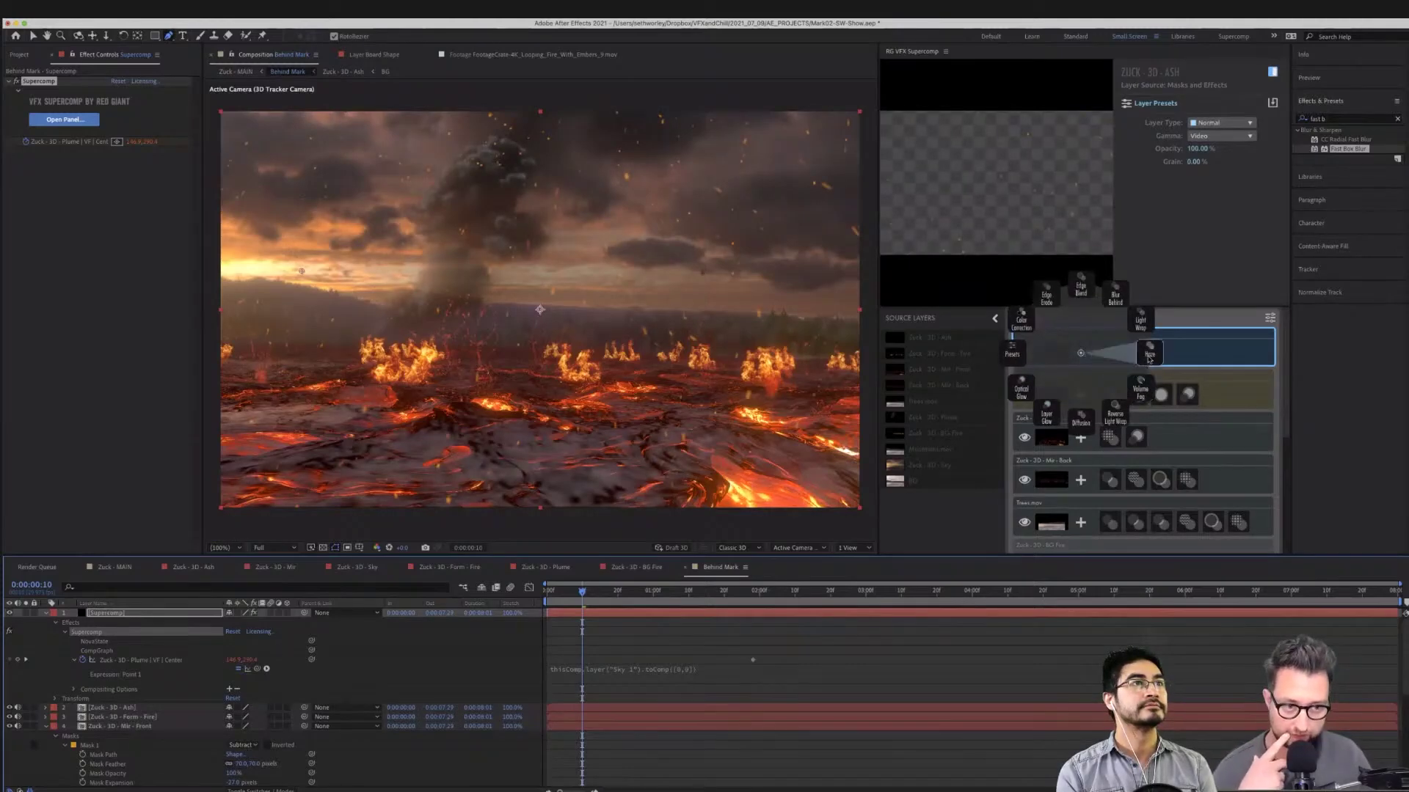
{"action": "left_click", "coordinate": [1149, 354]}
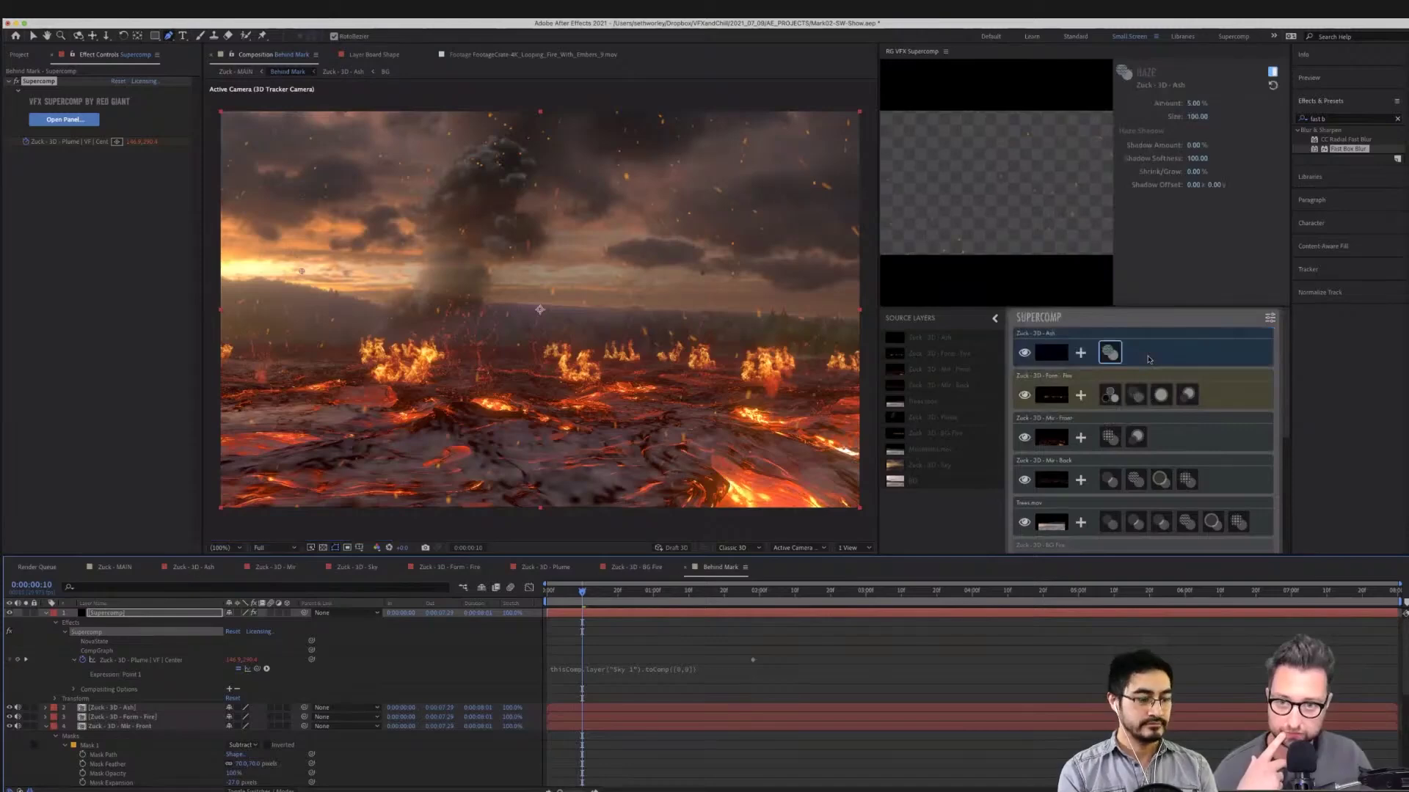
{"action": "left_click", "coordinate": [1080, 354]}
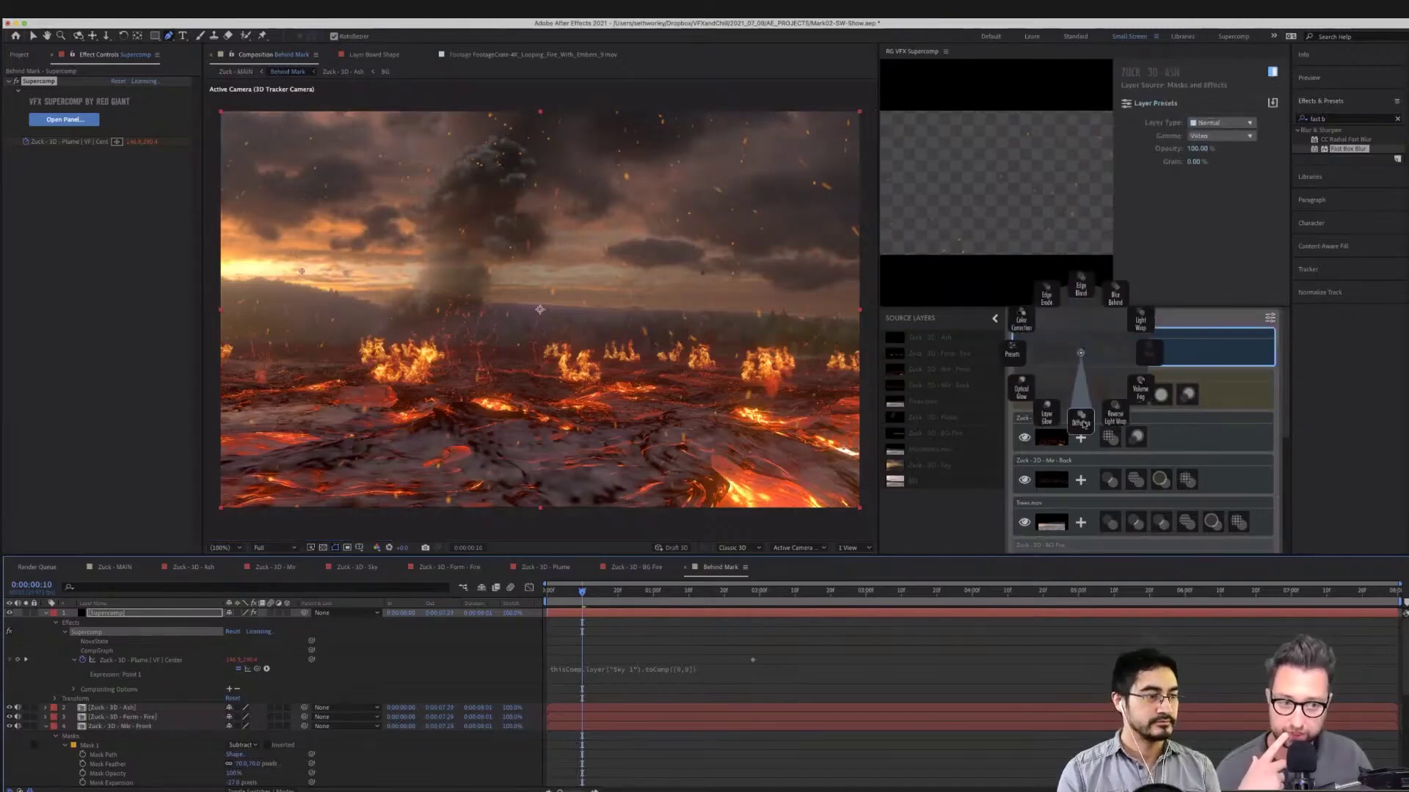
{"action": "left_click", "coordinate": [1080, 423]}
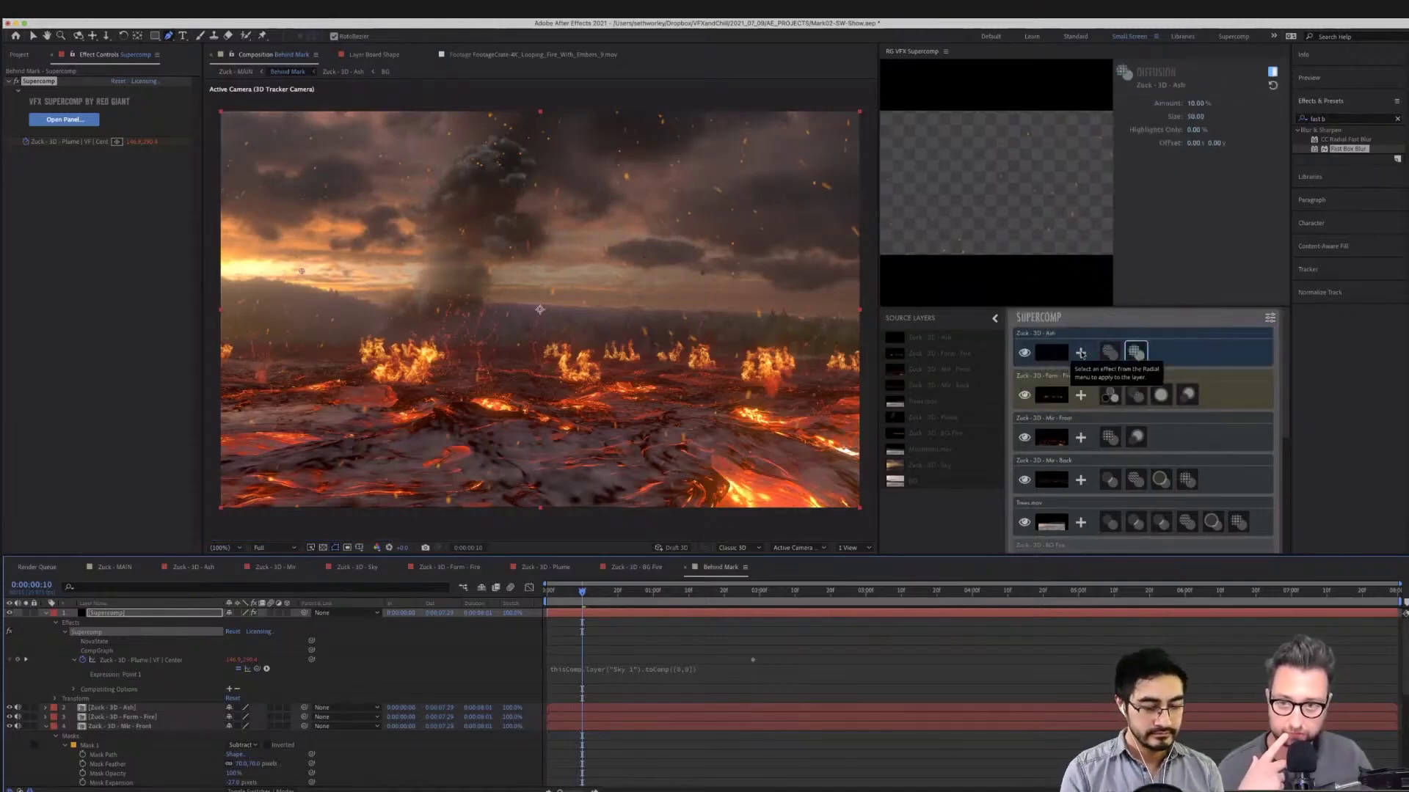
{"action": "left_click", "coordinate": [1081, 355]}
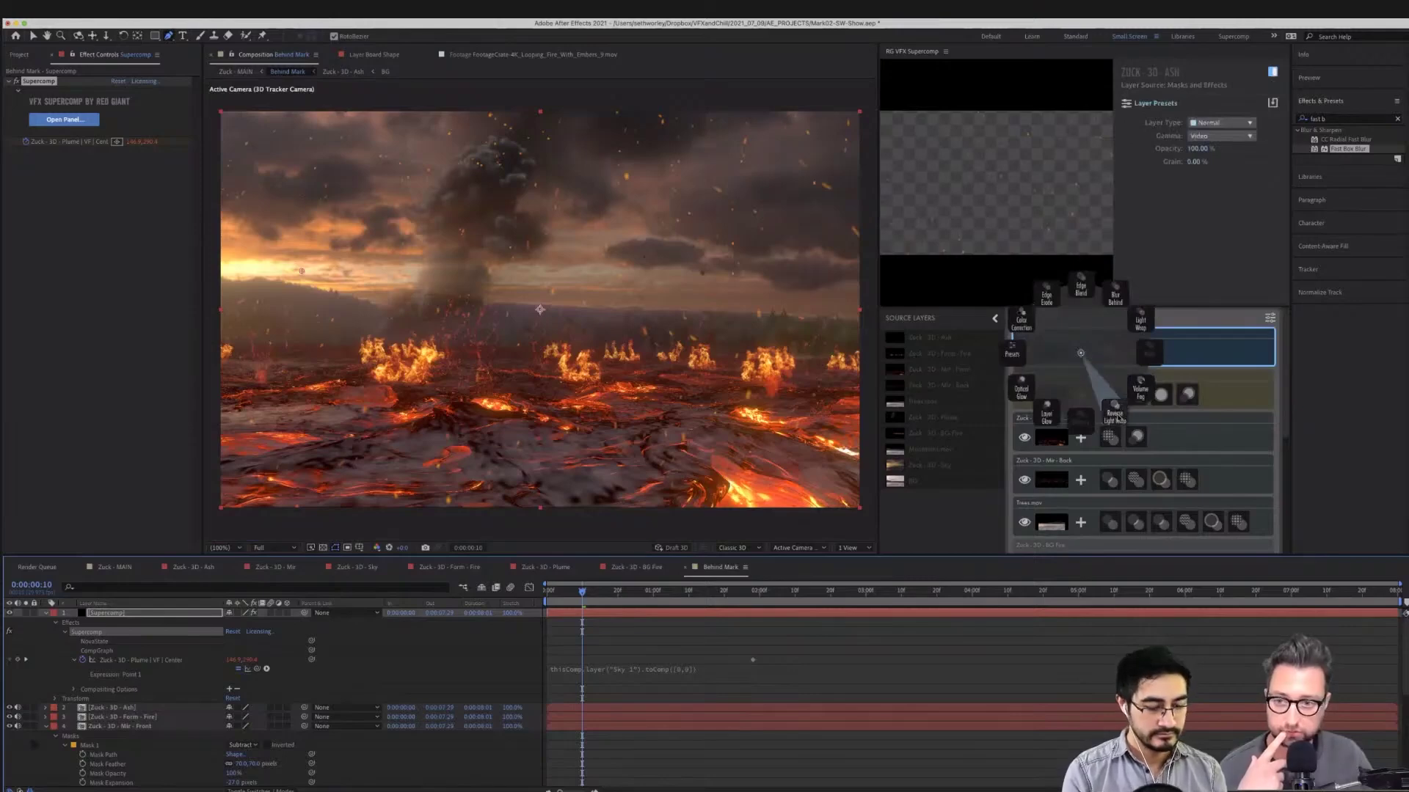
{"action": "left_click", "coordinate": [1117, 416]}
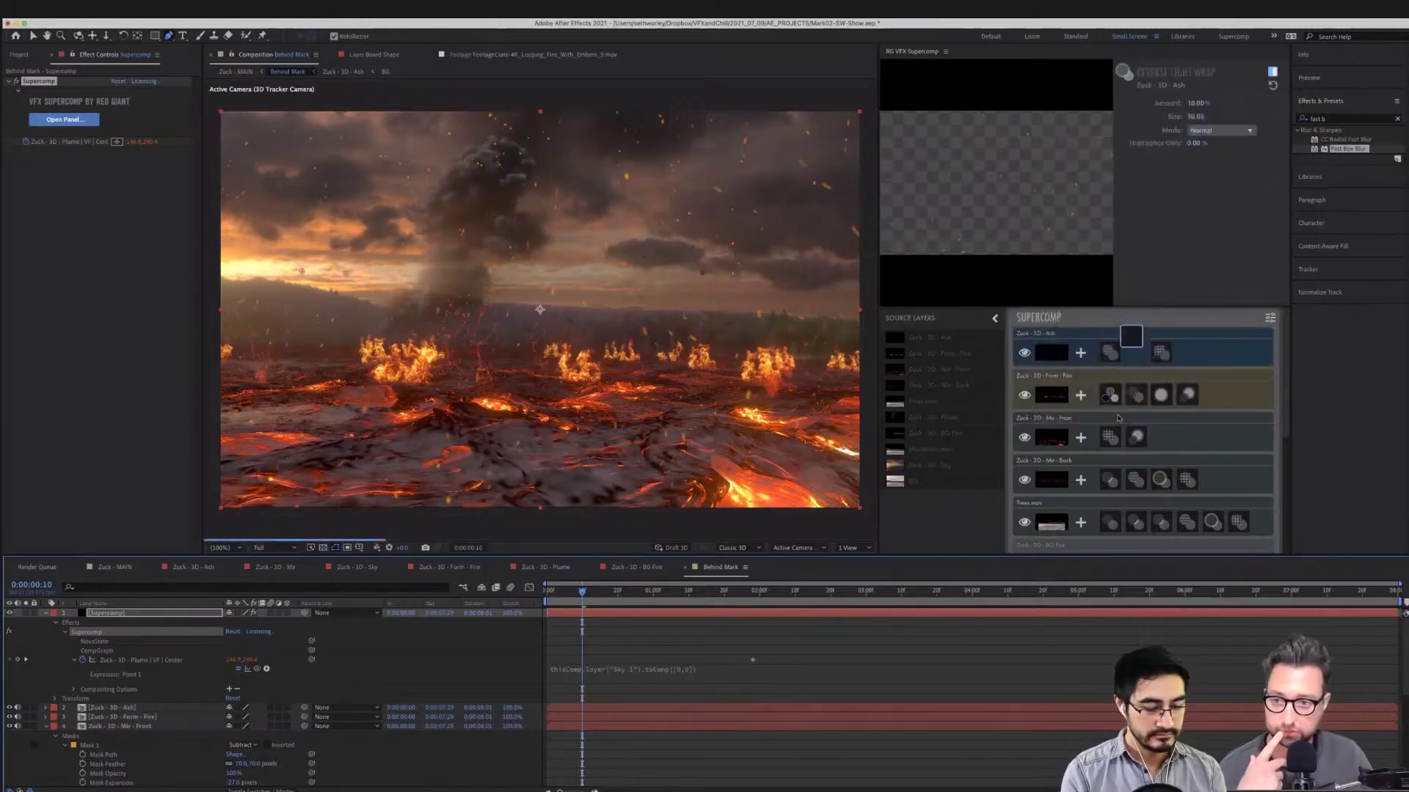
{"action": "left_click", "coordinate": [1081, 353]}
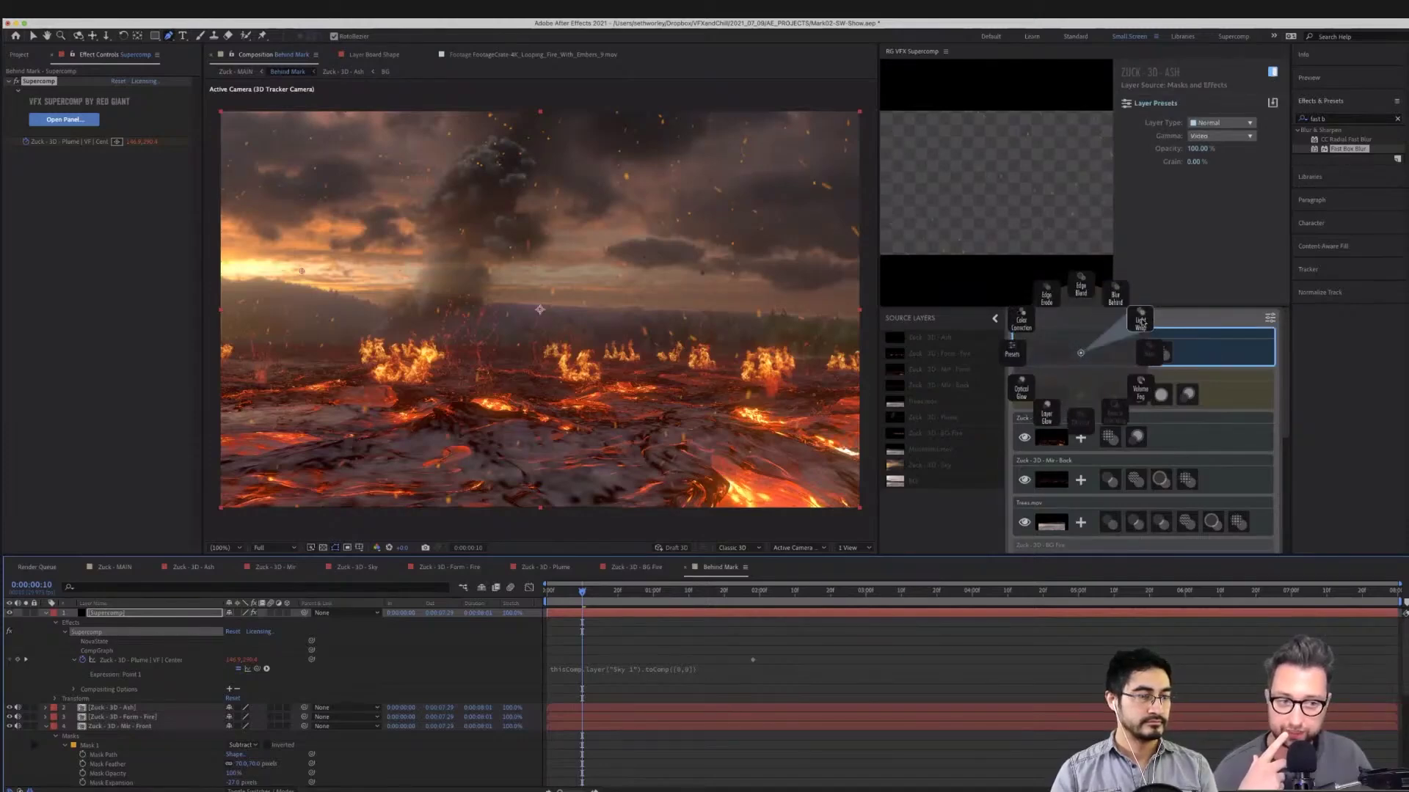
{"action": "left_click", "coordinate": [1140, 323]}
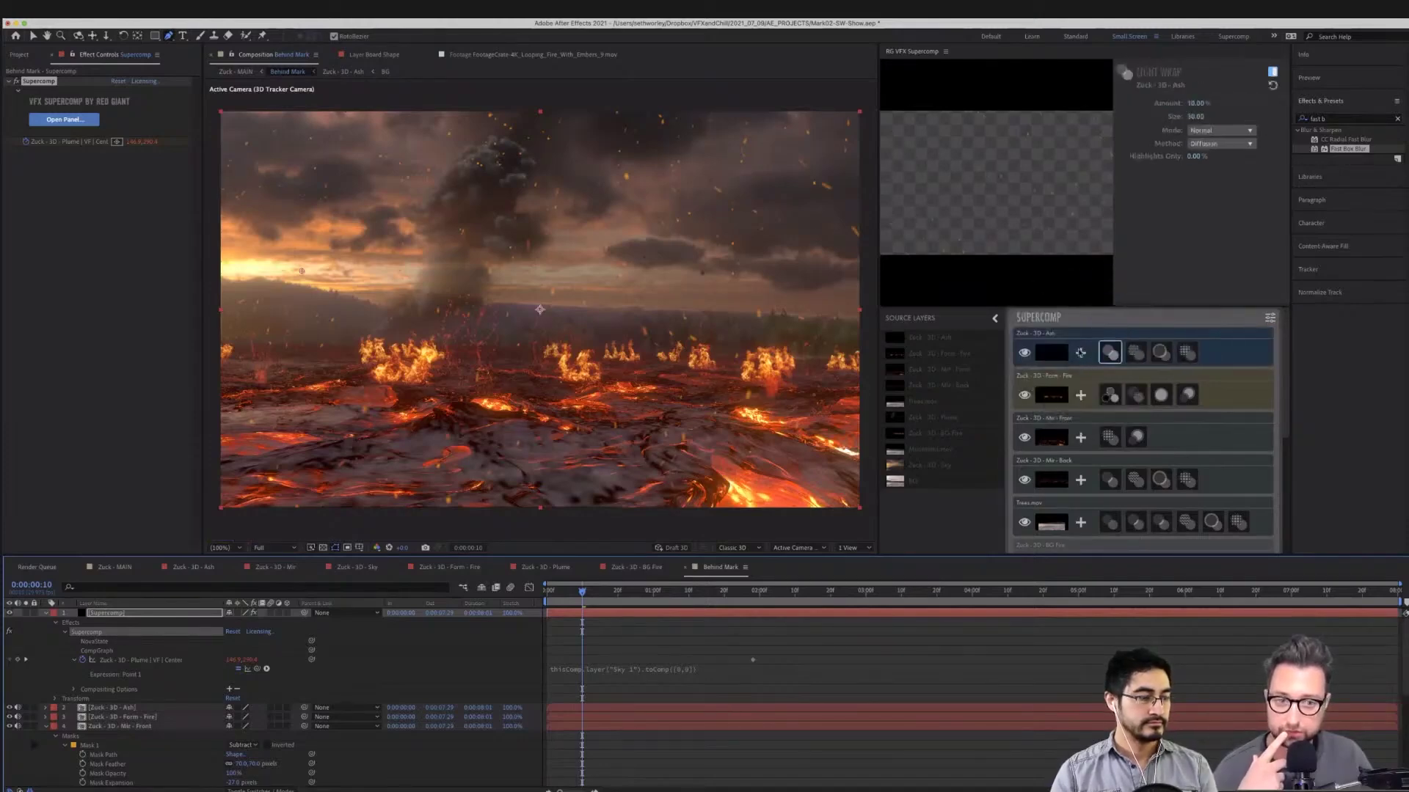
Add a Volume Fog effect to the Zuck - 3D - Ash layer and set its Amount to 10%
{"action": "left_click", "coordinate": [1080, 353]}
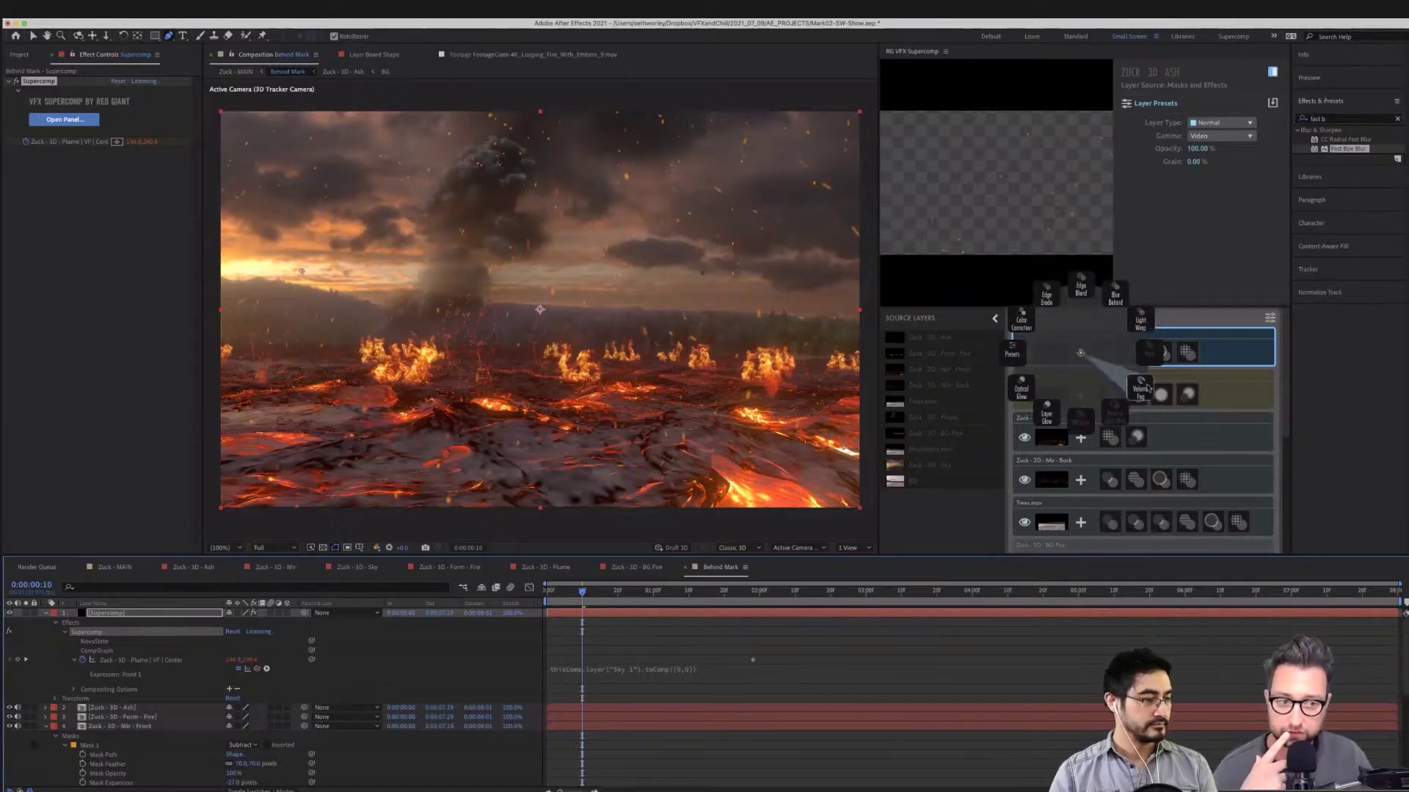
{"action": "left_click", "coordinate": [1145, 390]}
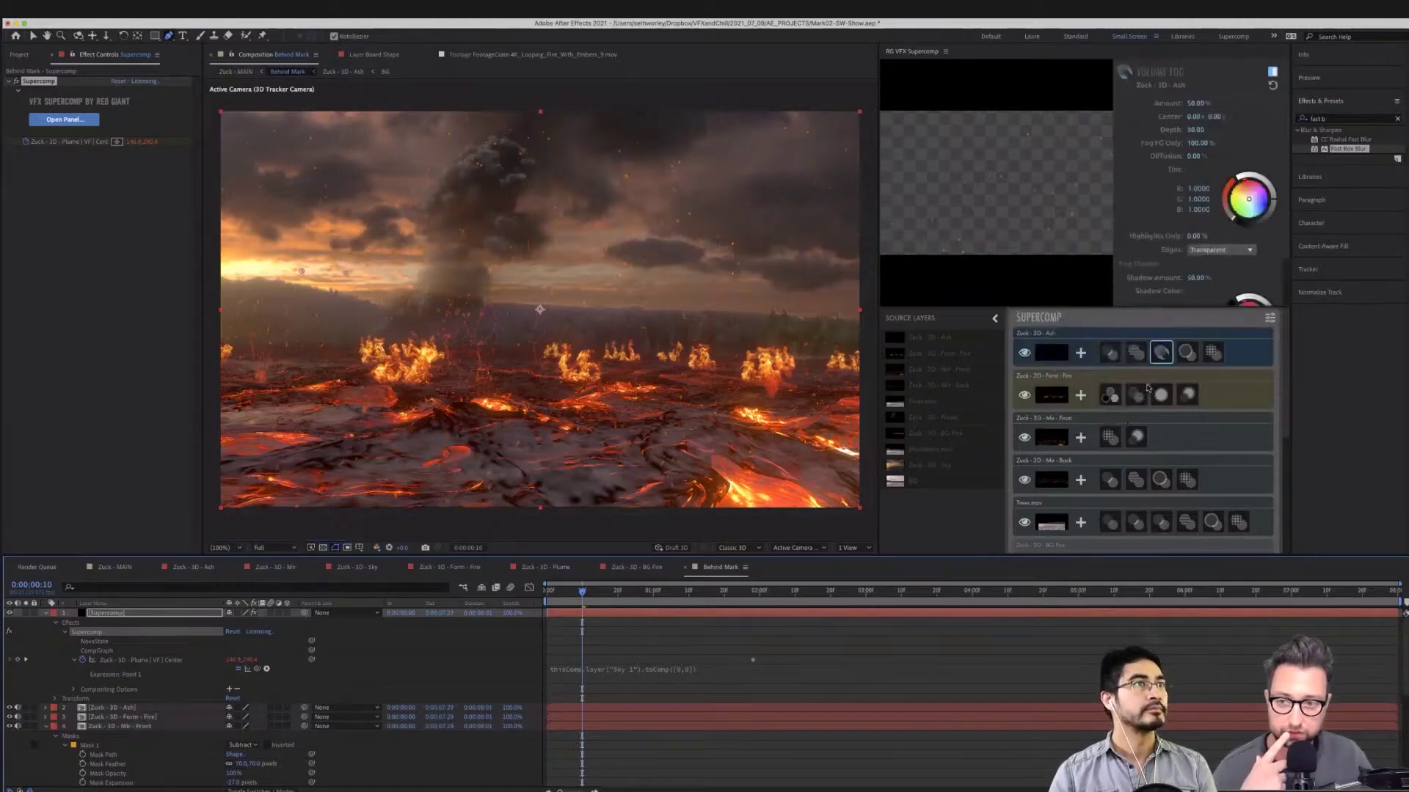
{"action": "left_click", "coordinate": [1201, 105]}
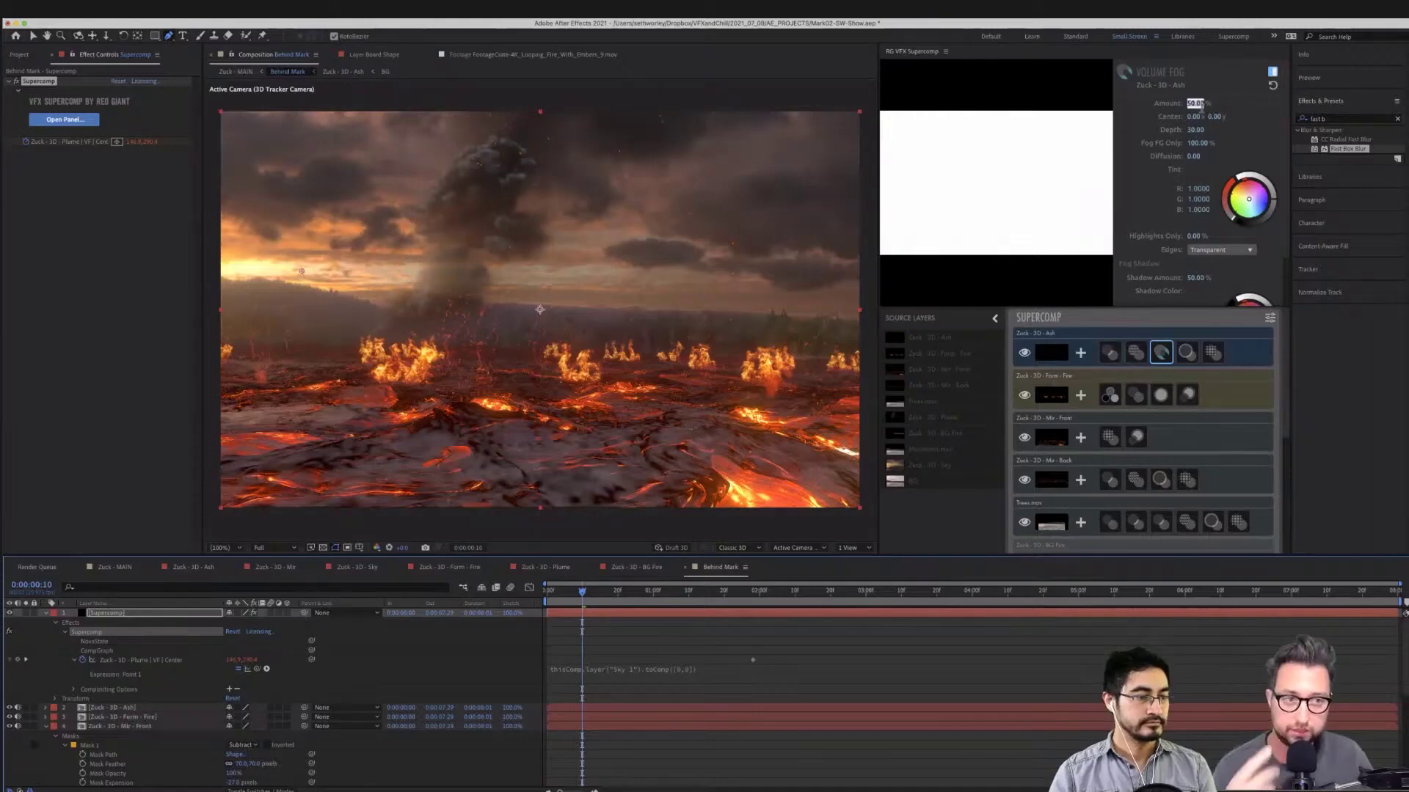
{"action": "type", "text": "10"}
{"action": "key", "text": "Return"}
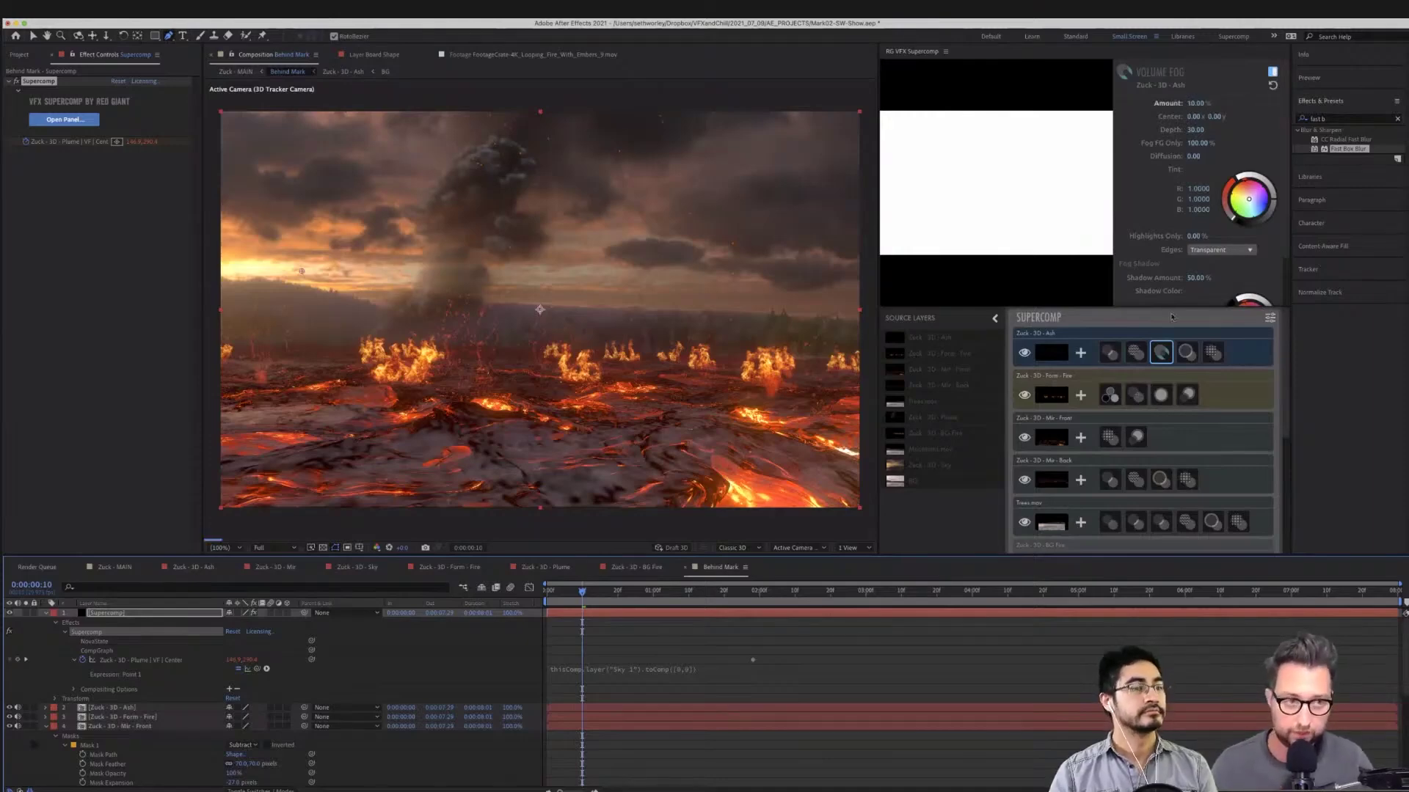
Expose the Ash fog's Center property and give it the Plume fog Center's expression, thisComp.layer("Sky 1").toComp([0,0])
{"action": "left_click", "coordinate": [1252, 118]}
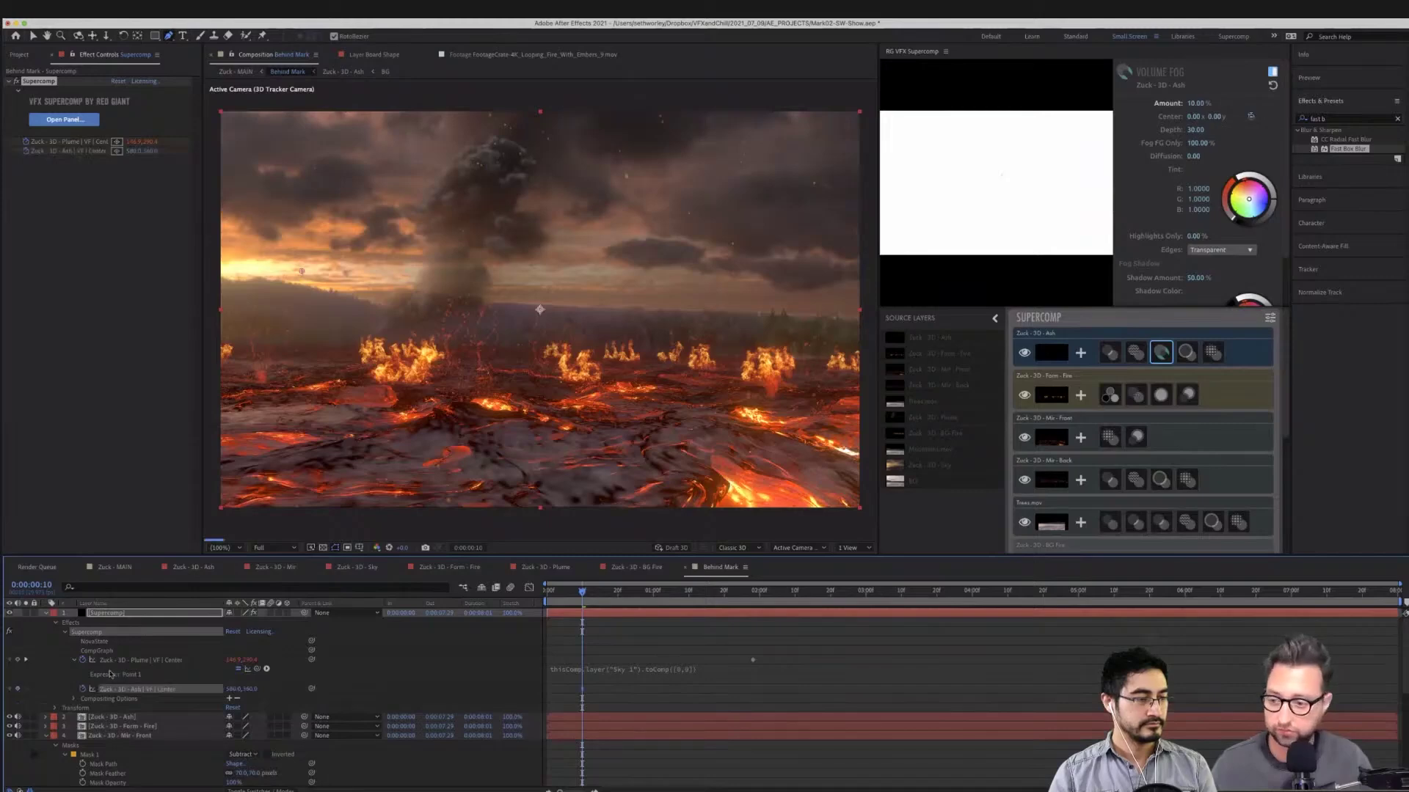
{"action": "left_click", "coordinate": [612, 672]}
{"action": "key", "text": "ctrl+c"}
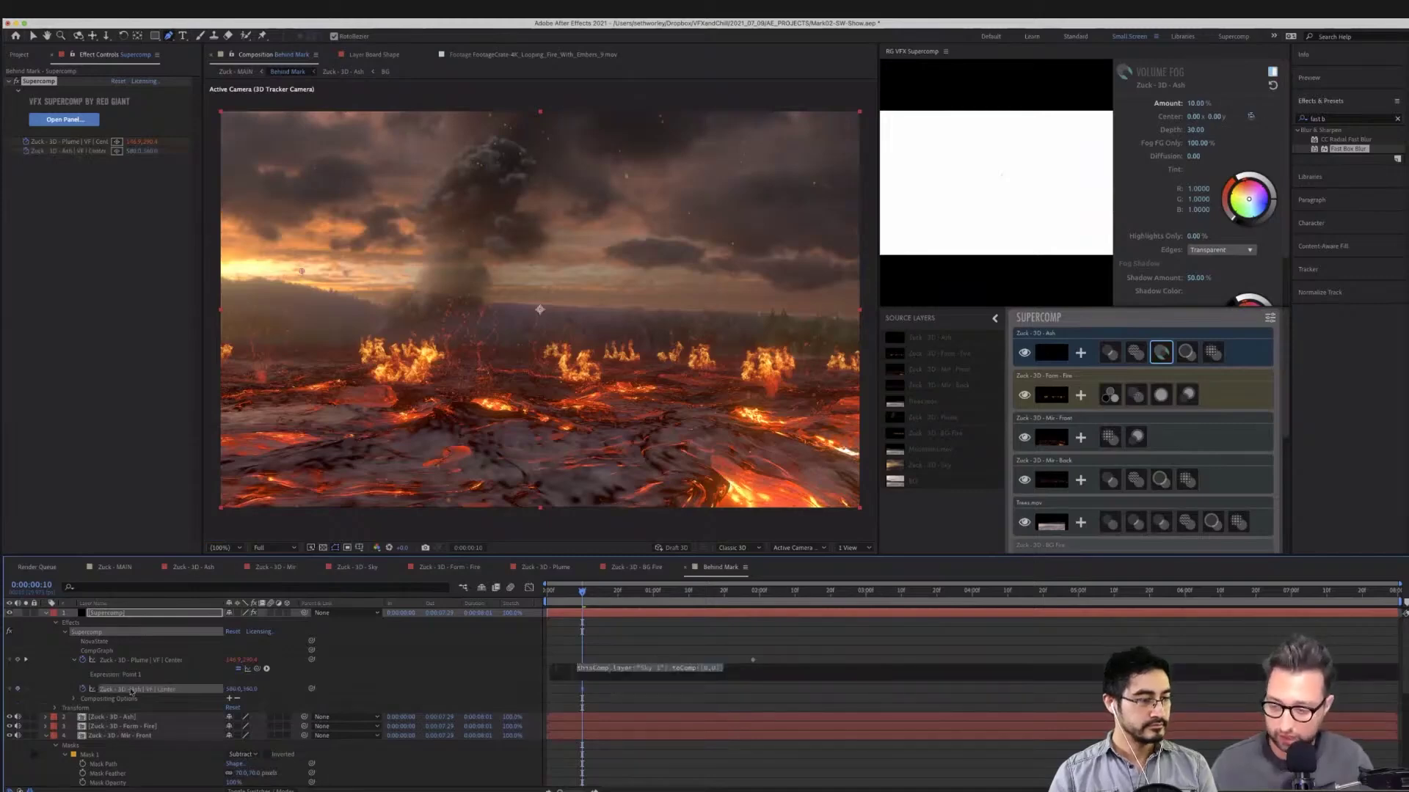
{"action": "left_click", "coordinate": [83, 688], "text": "alt"}
{"action": "key", "text": "ctrl+v"}
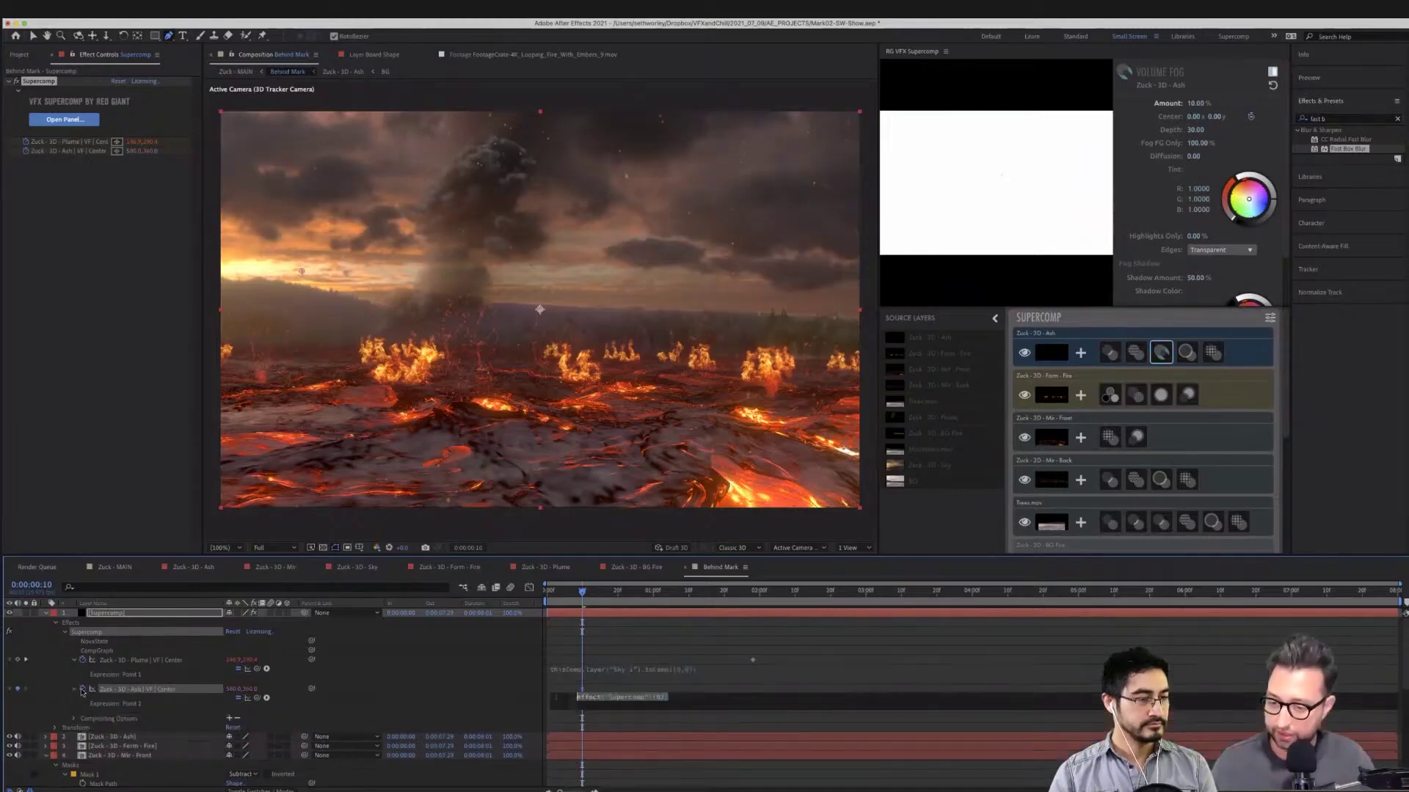
{"action": "left_click", "coordinate": [507, 661]}
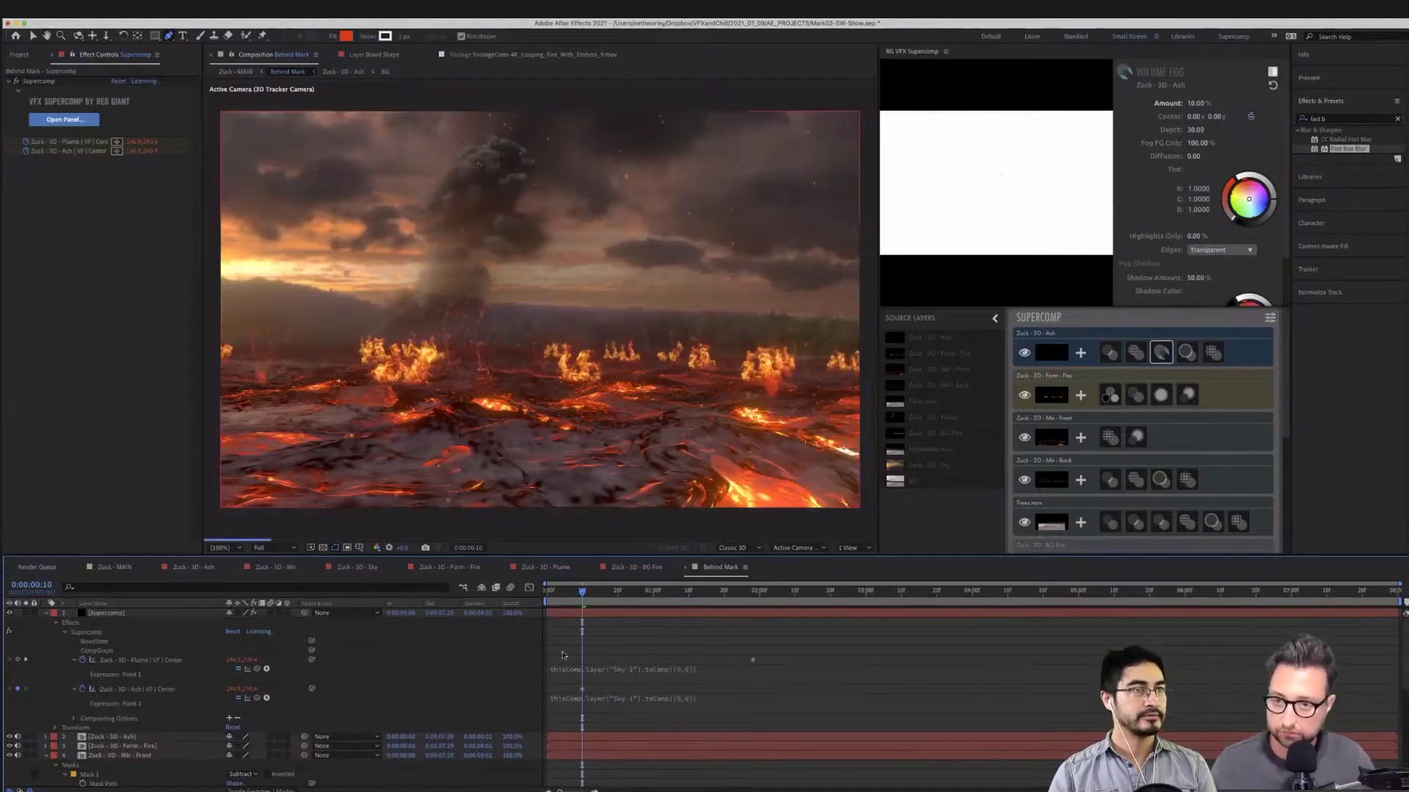
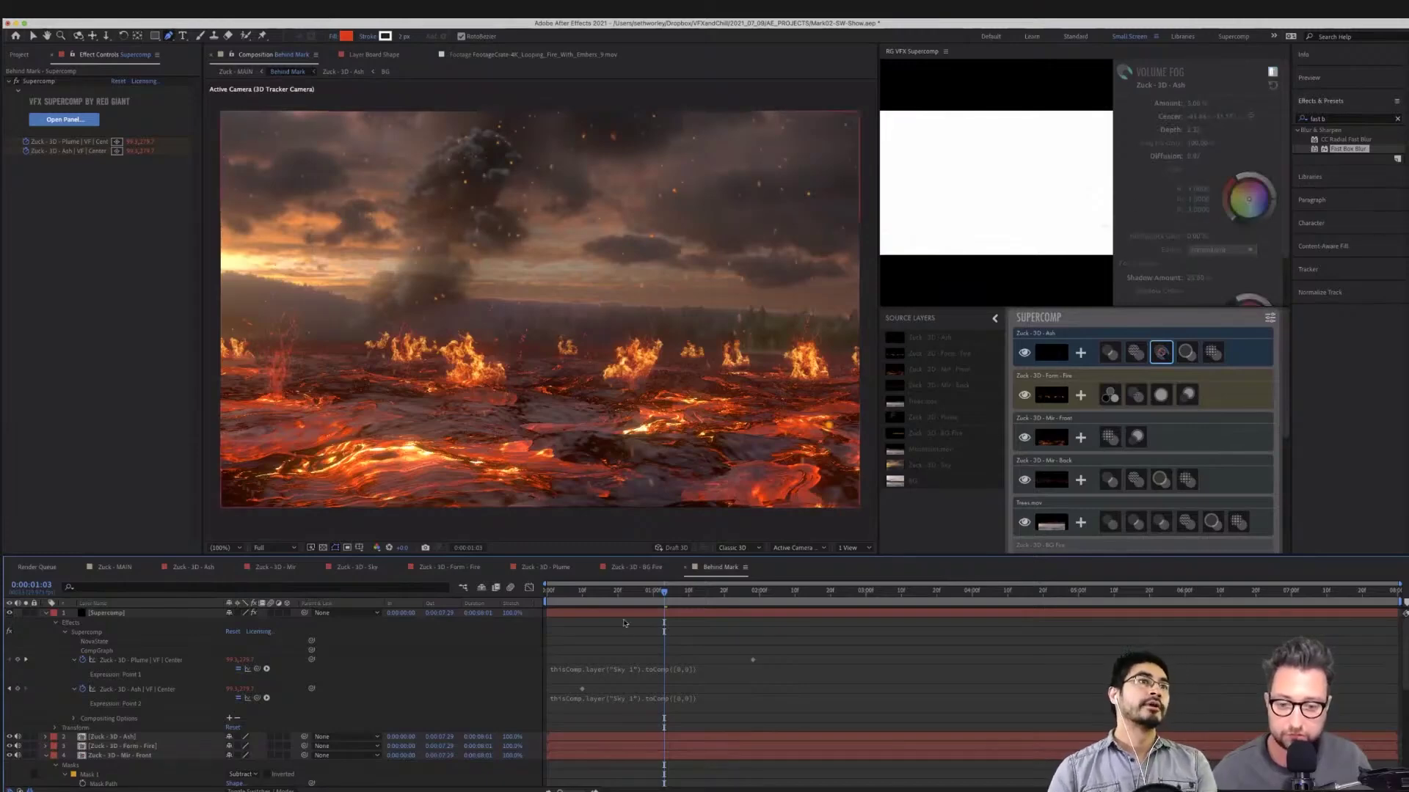
Move the current time to 0:00:00:18 in the Behind Mark composition and save the project
{"action": "left_click", "coordinate": [629, 591]}
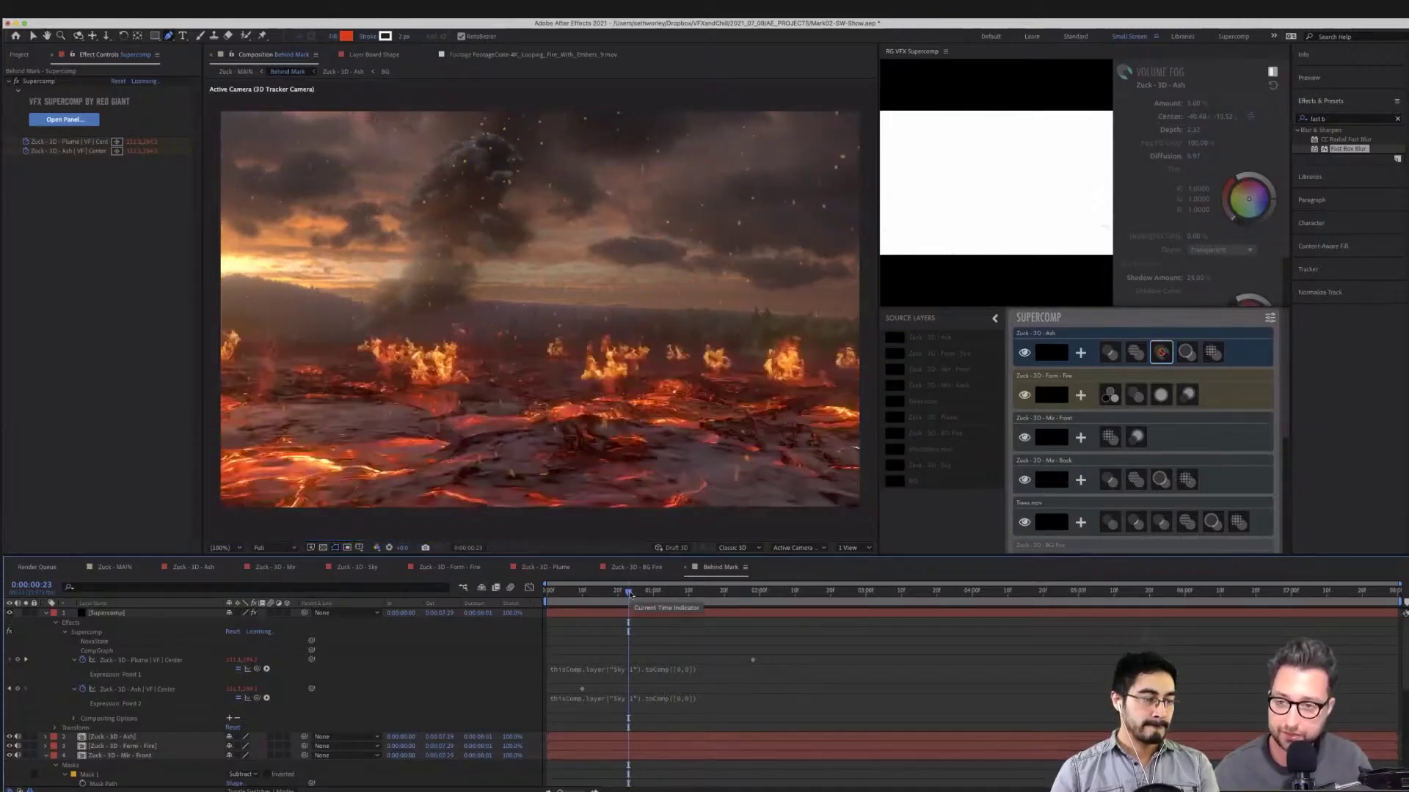
{"action": "left_click_drag", "start_coordinate": [629, 592], "coordinate": [611, 591]}
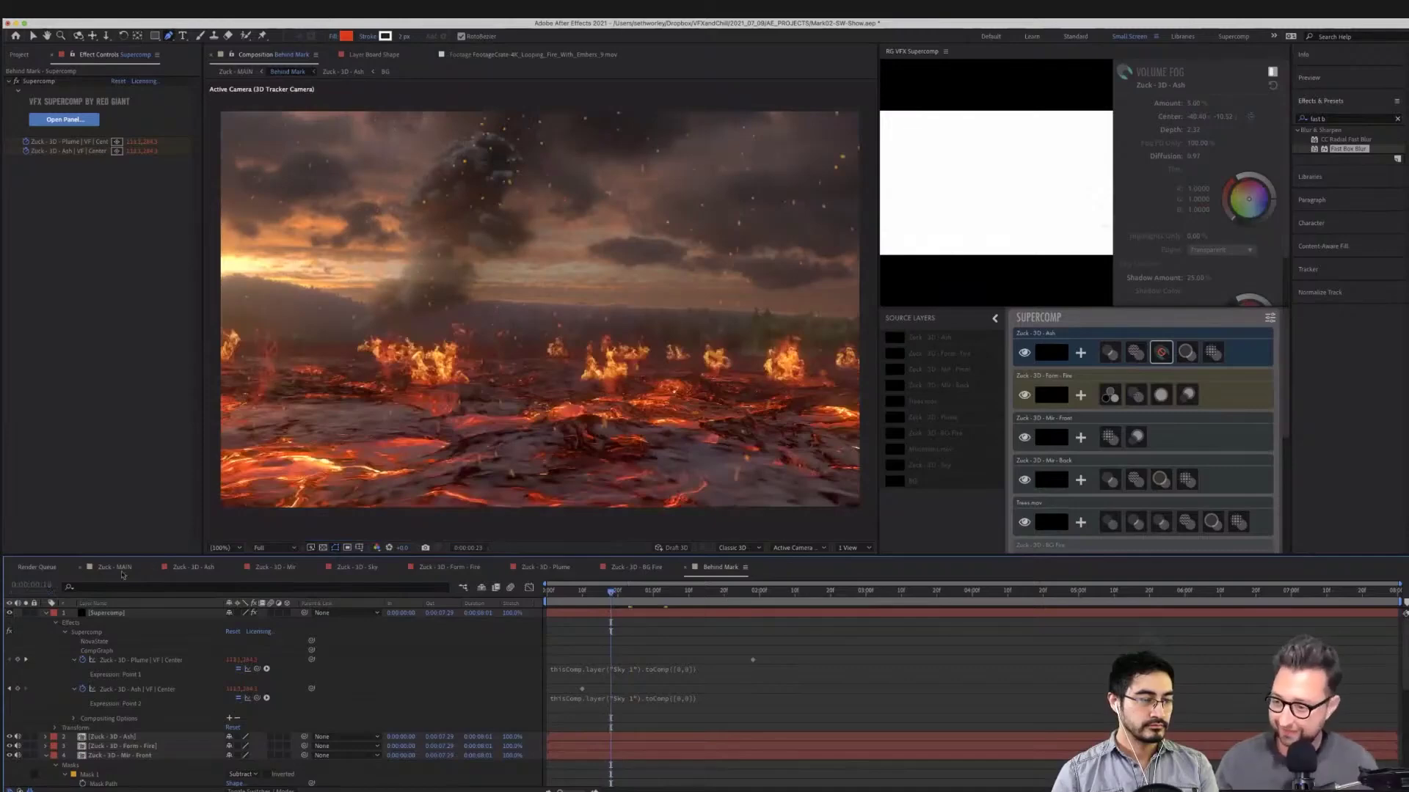
{"action": "key", "text": "super+s"}
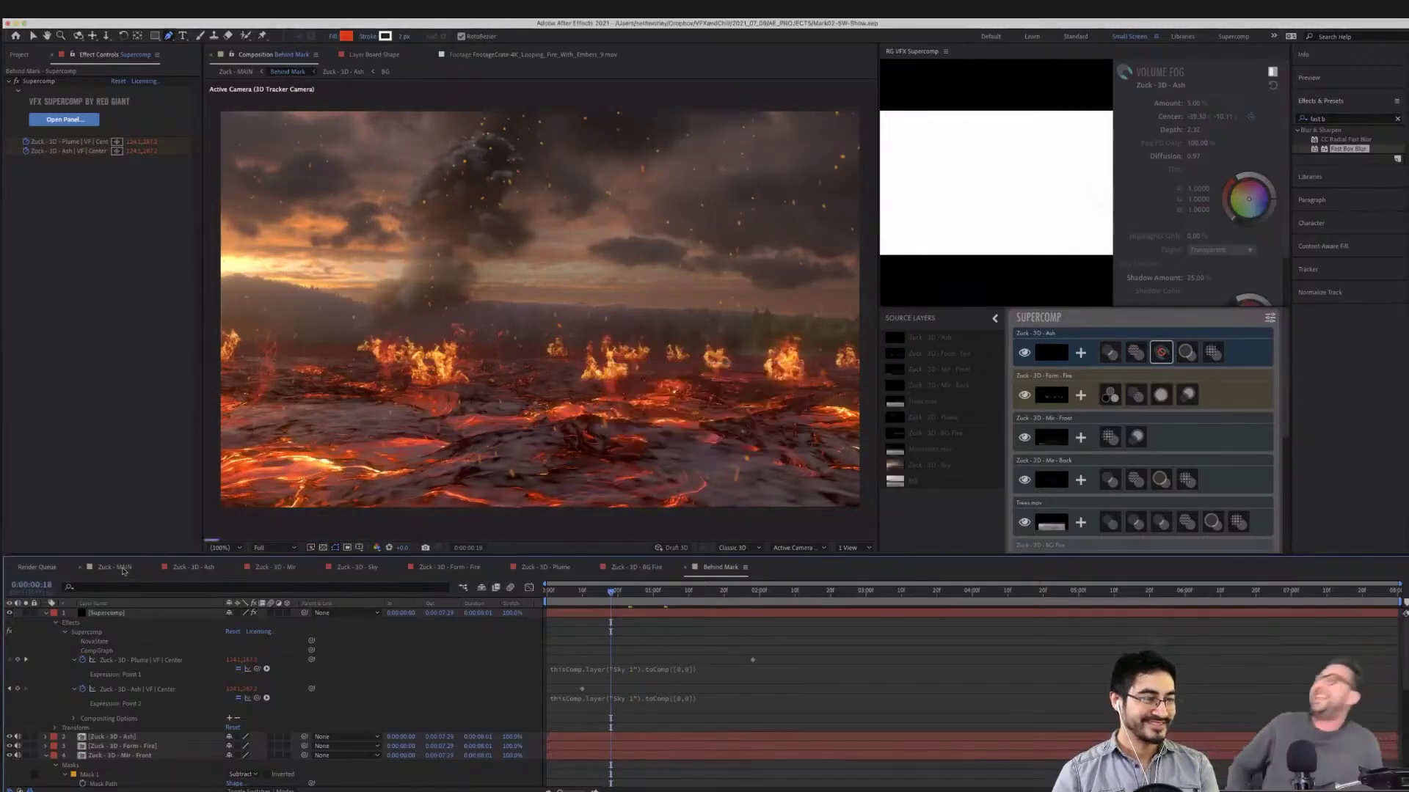
Open the Zuck - MAIN composition and delete the masked adjustment layer above Behind Mark
{"action": "left_click", "coordinate": [117, 567]}
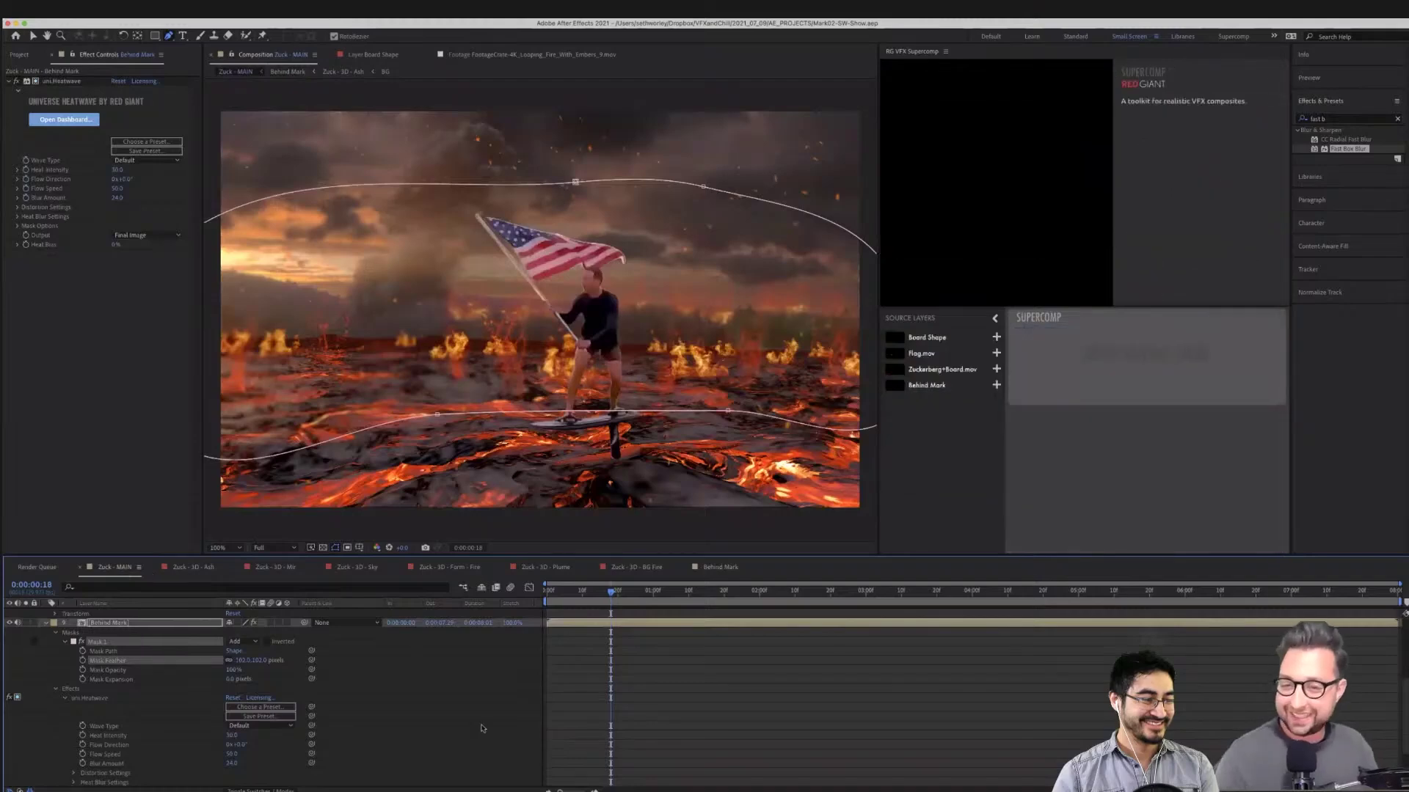
{"action": "left_click", "coordinate": [46, 623]}
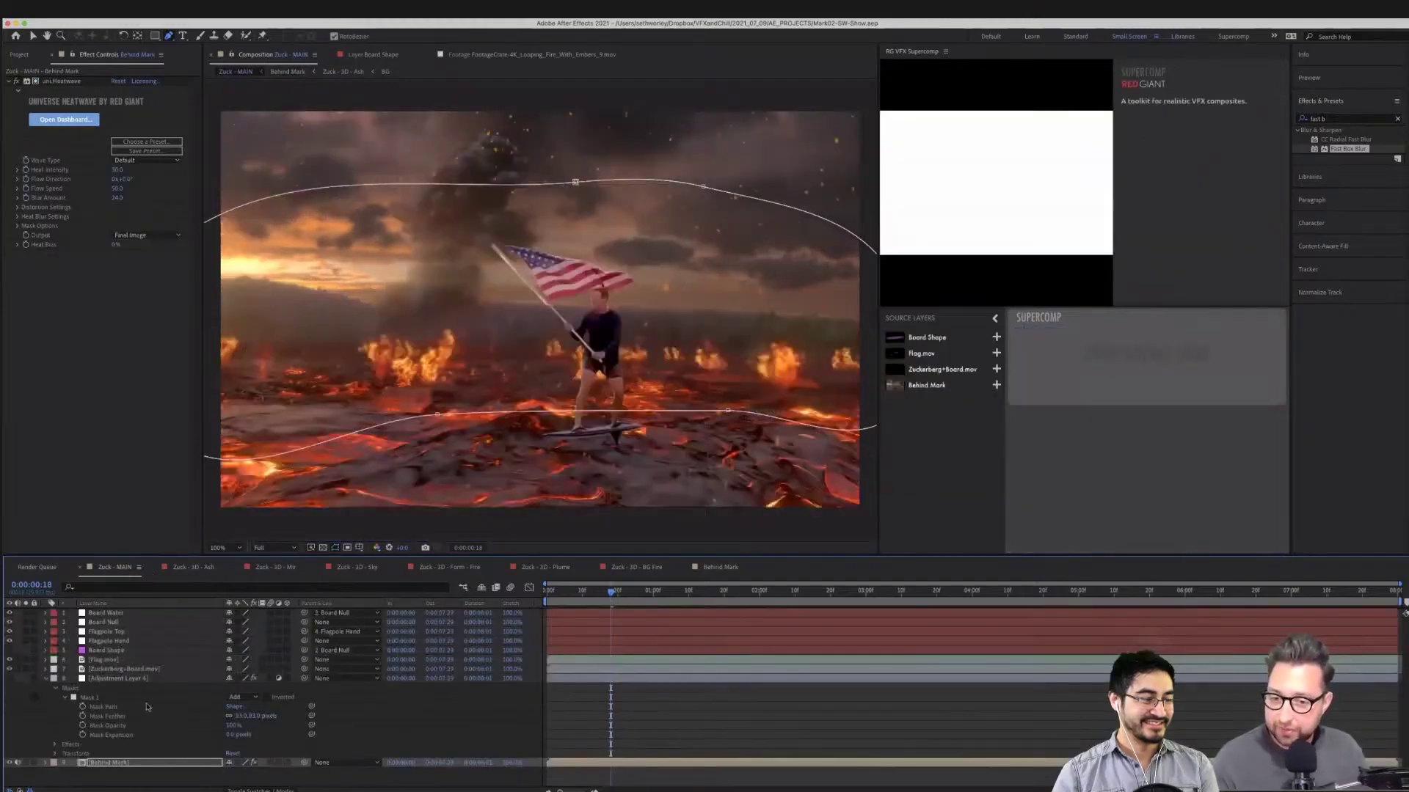
{"action": "left_click", "coordinate": [113, 679]}
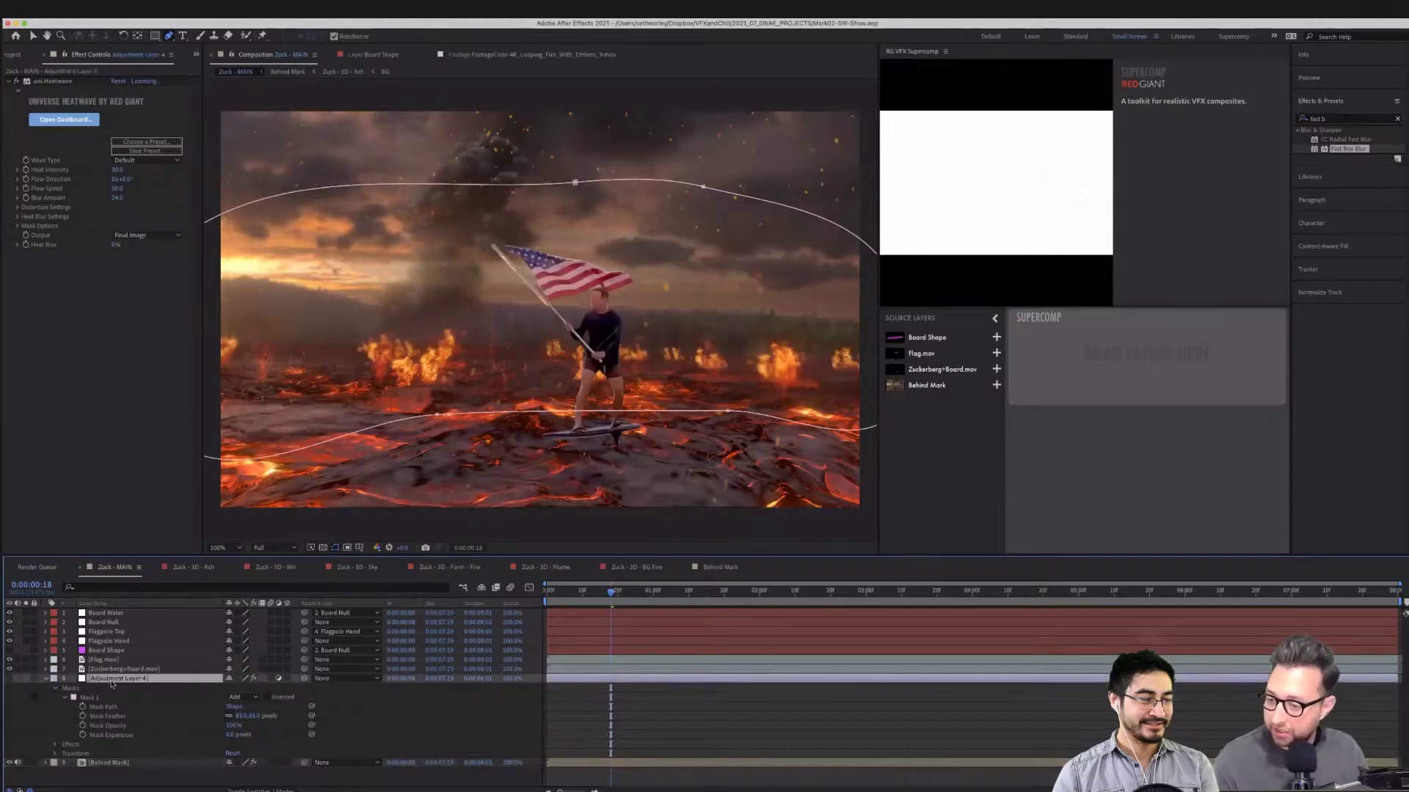
{"action": "key", "text": "Delete"}
Preview the Zuck - MAIN composition with the heatwave effect on the Behind Mark layer
{"action": "left_click", "coordinate": [110, 679]}
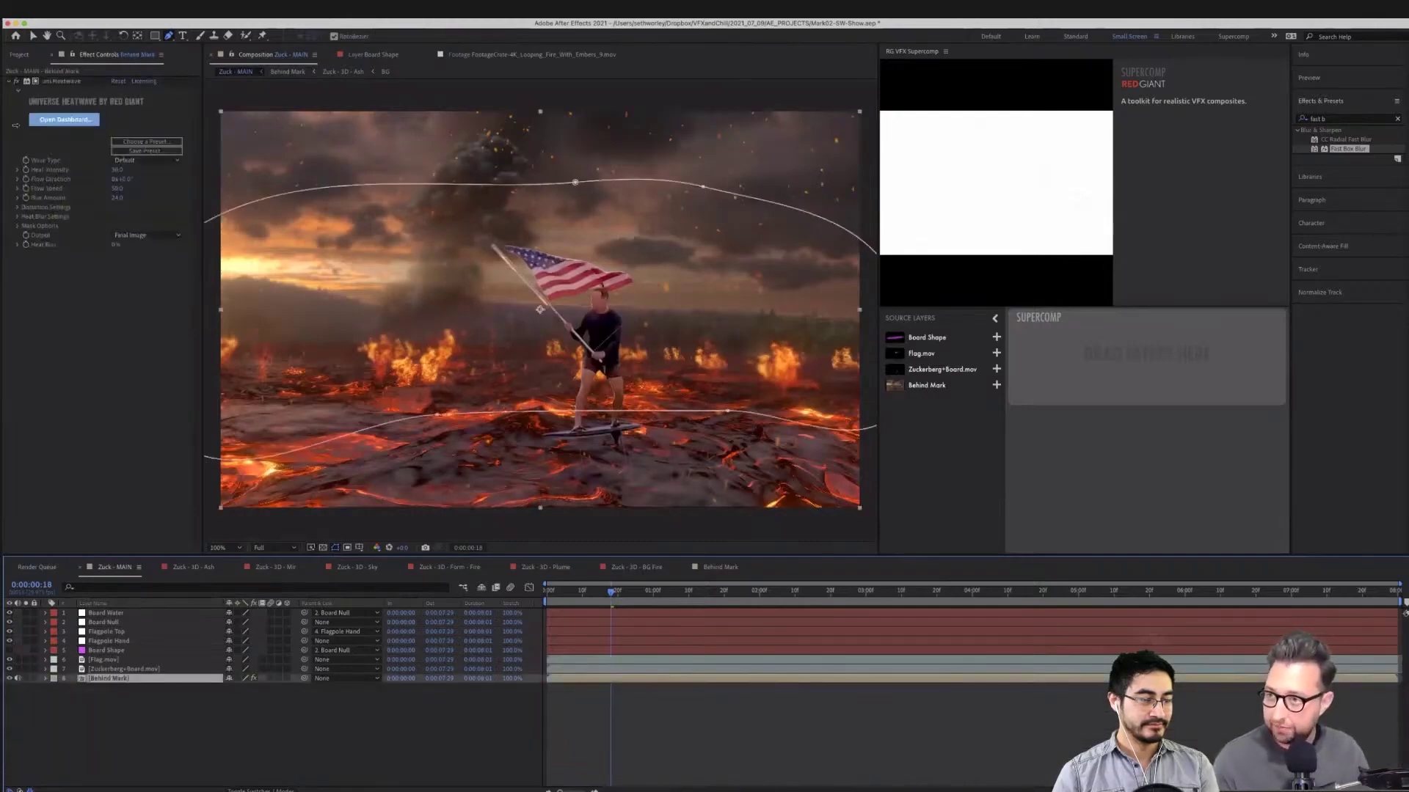
{"action": "left_click", "coordinate": [16, 83]}
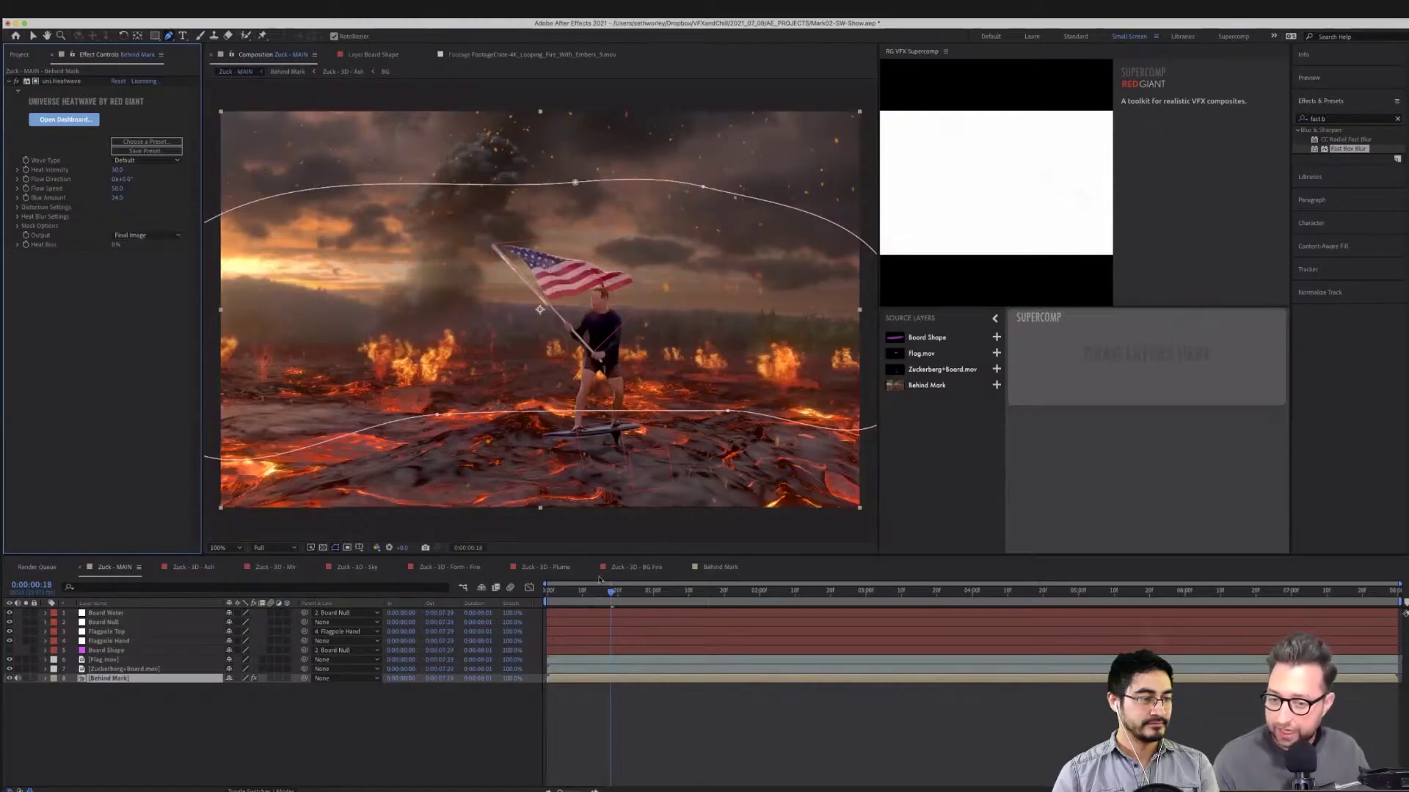
{"action": "key", "text": "space"}
{"action": "left_click", "coordinate": [336, 737]}
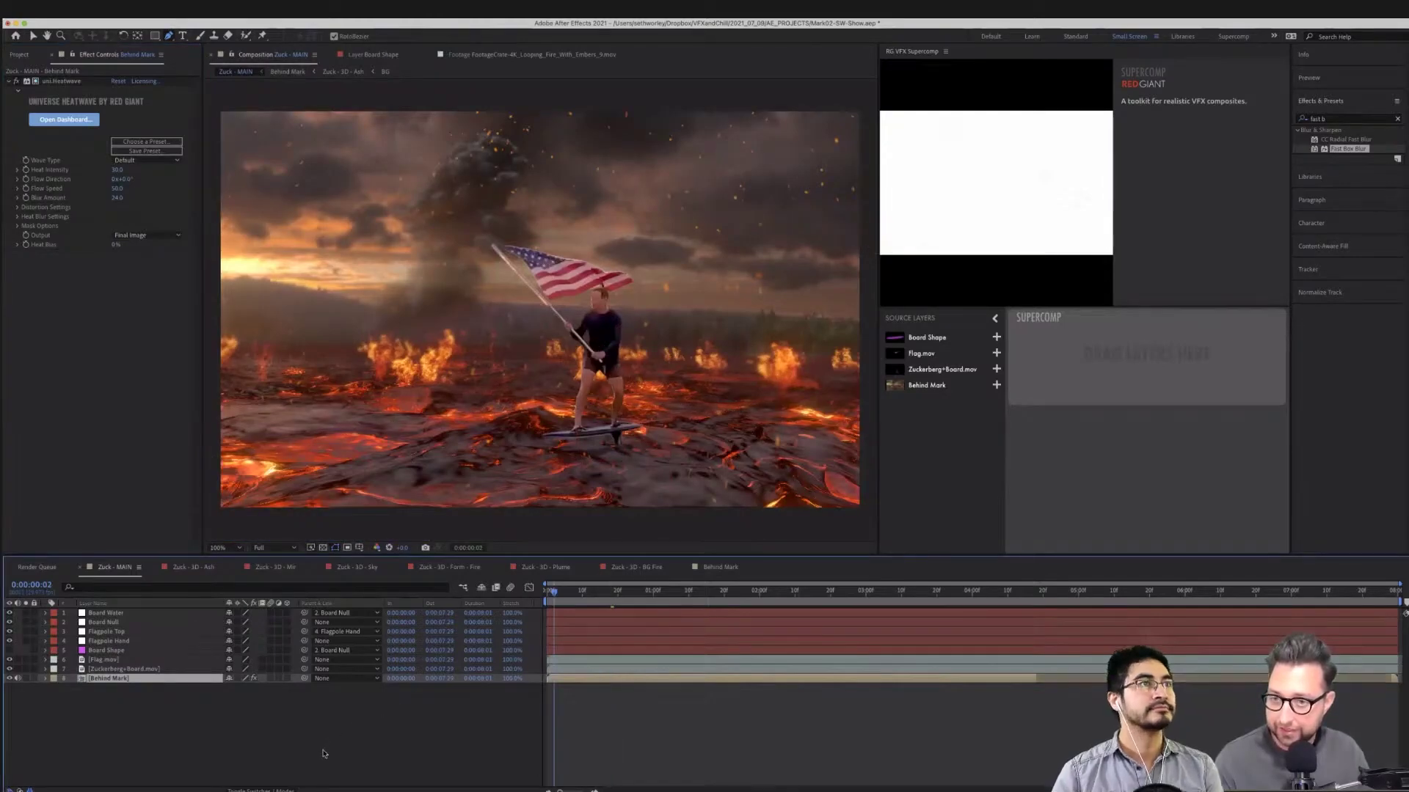
{"action": "left_click", "coordinate": [325, 753]}
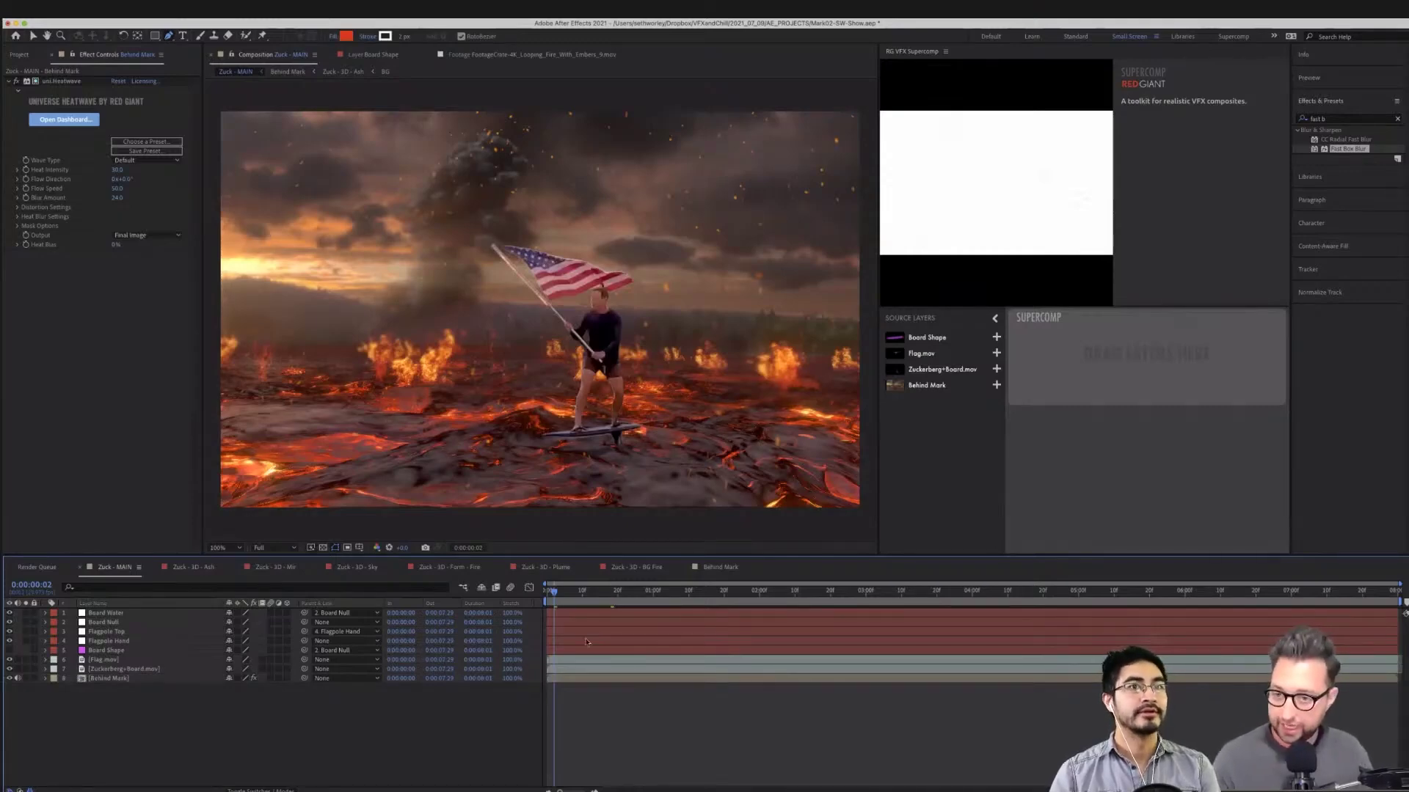
At 0:00:00:17, apply RG VFX Supercomp to the Flag.mov, Zuckerberg+Board.mov and Behind Mark layers together
{"action": "left_click", "coordinate": [606, 590]}
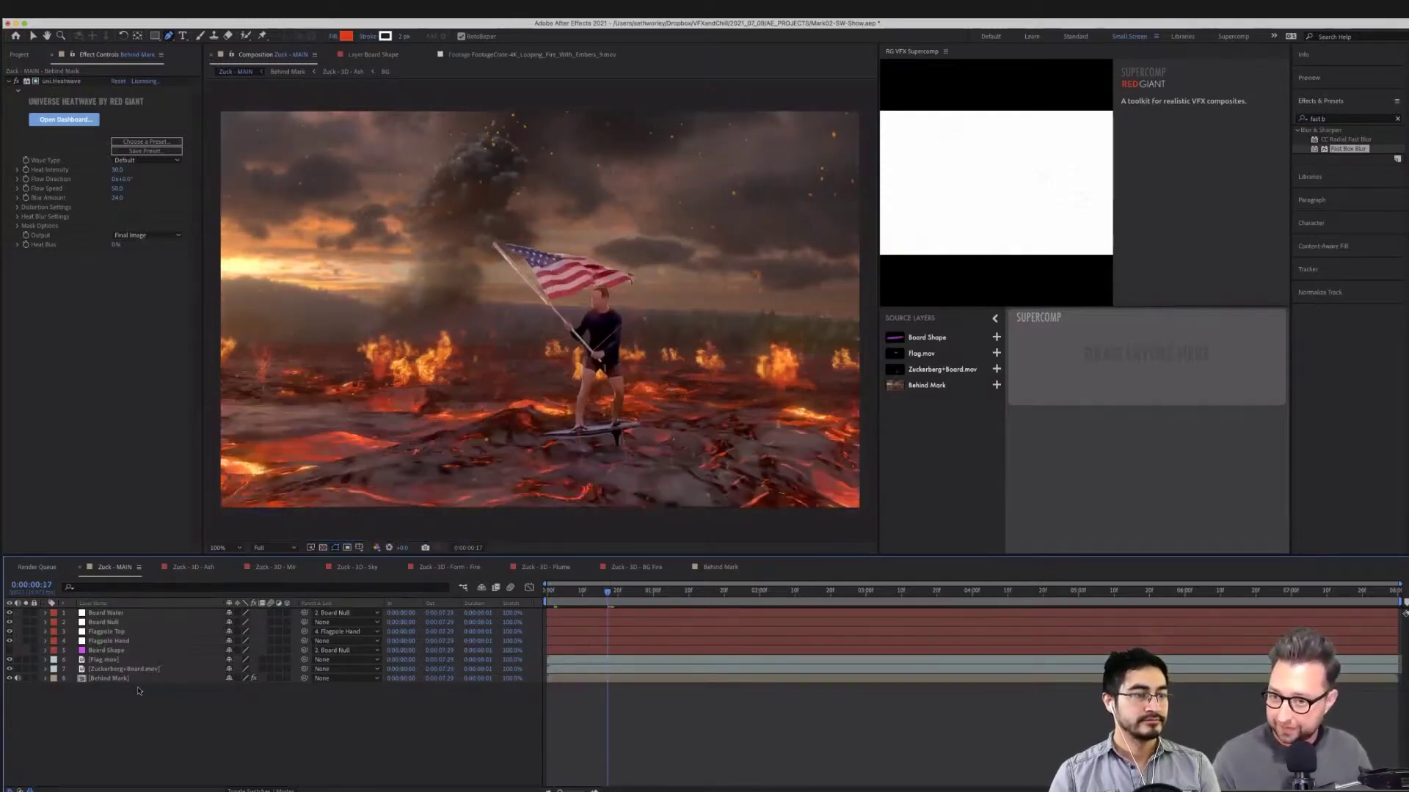
{"action": "left_click", "coordinate": [115, 641]}
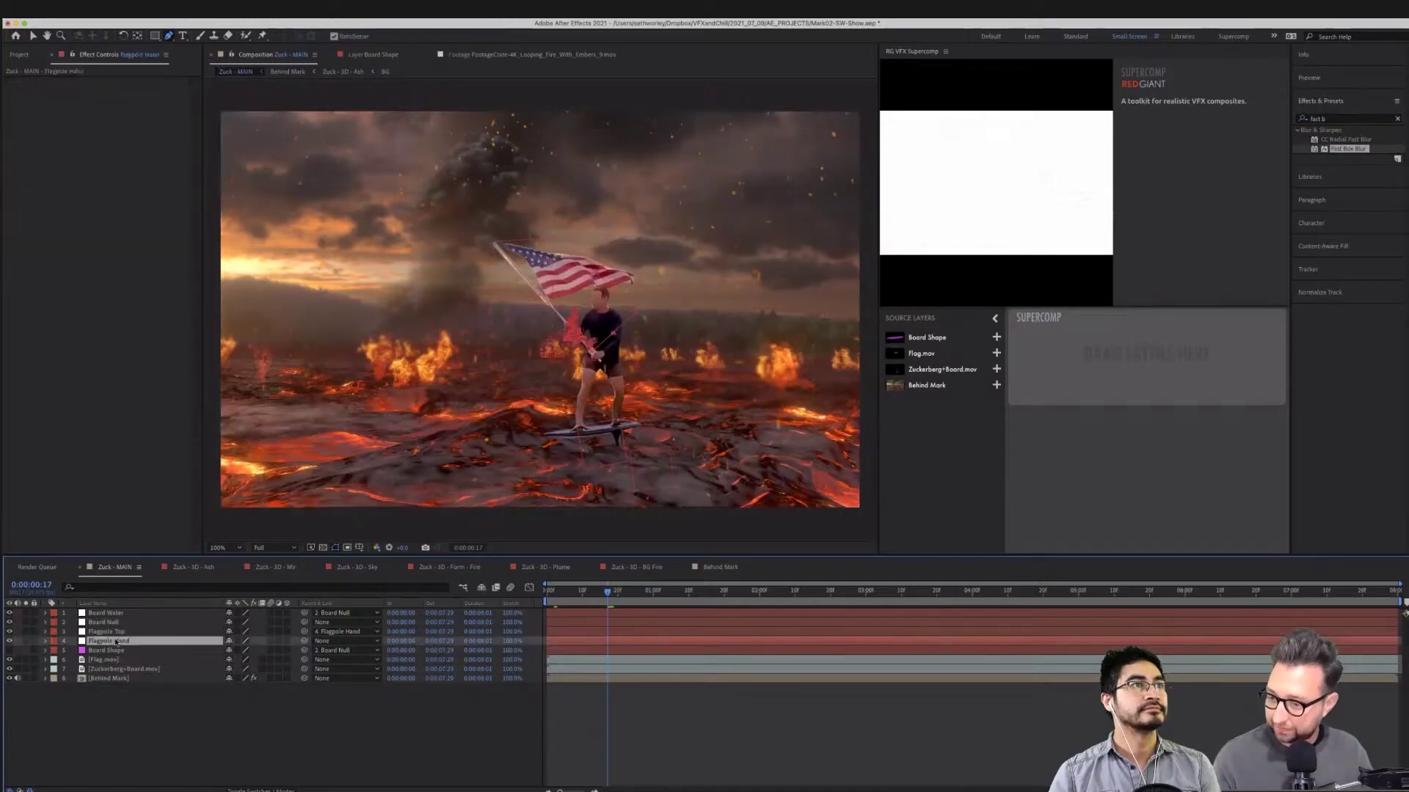
{"action": "left_click", "coordinate": [108, 678]}
{"action": "left_click", "coordinate": [113, 669], "text": "shift"}
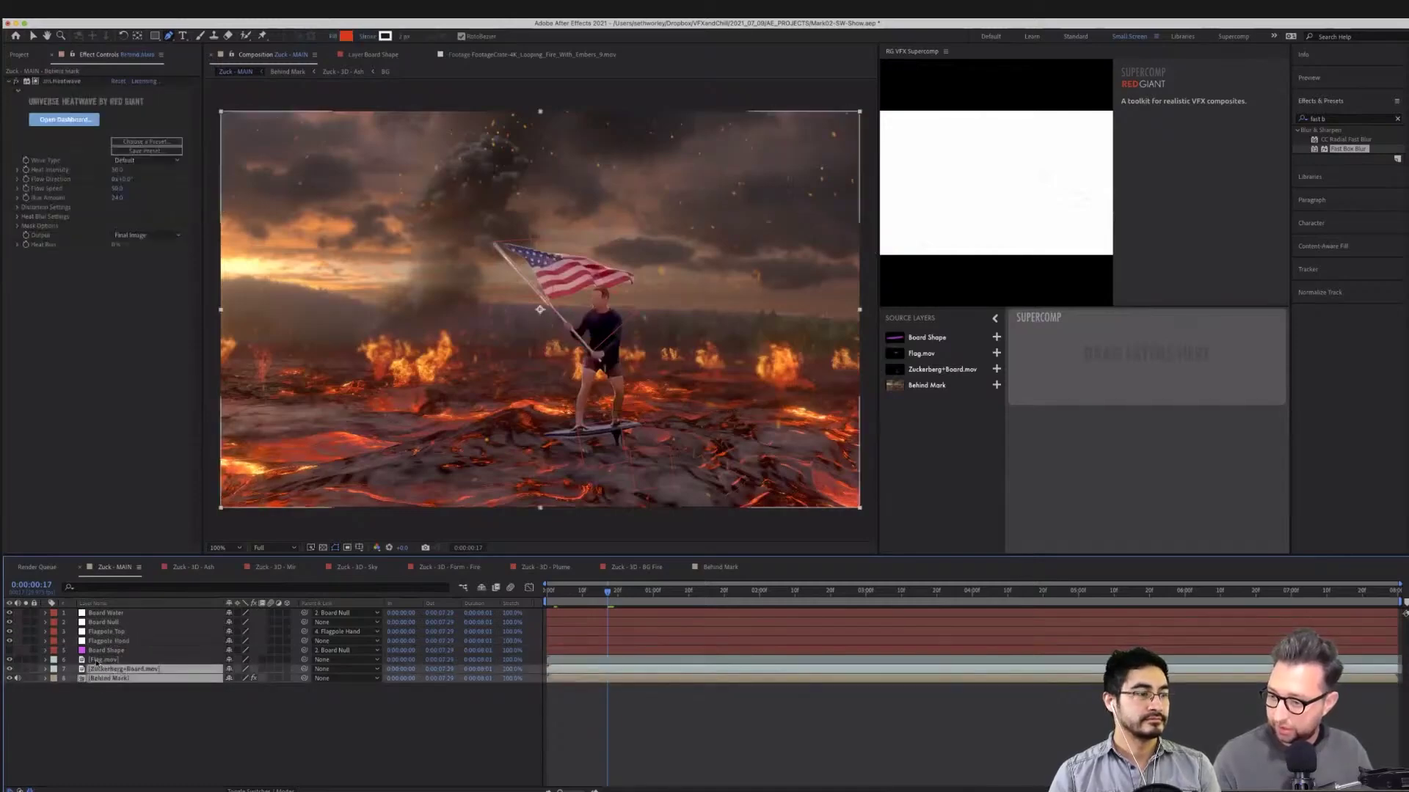
{"action": "left_click", "coordinate": [97, 661], "text": "shift"}
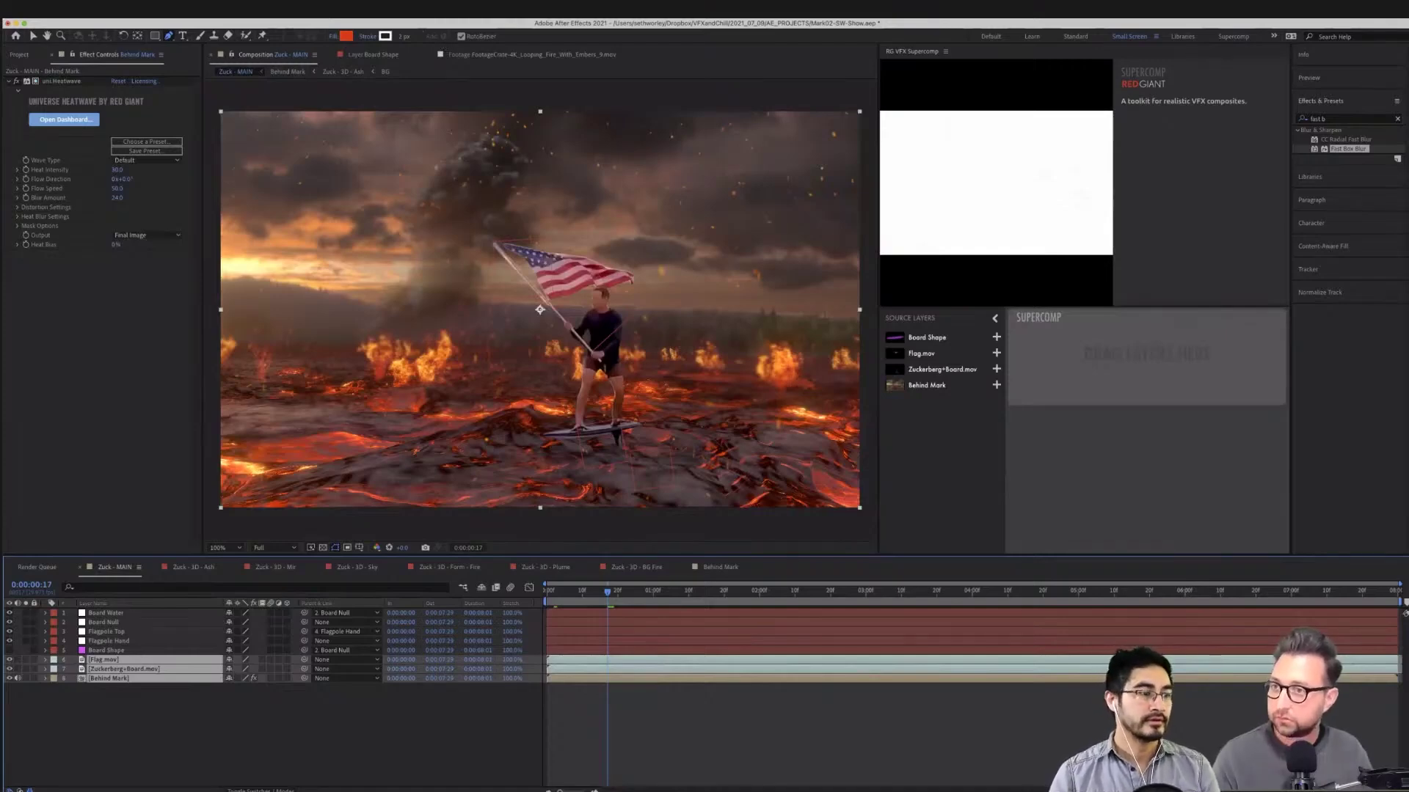
{"action": "left_click", "coordinate": [227, 9]}
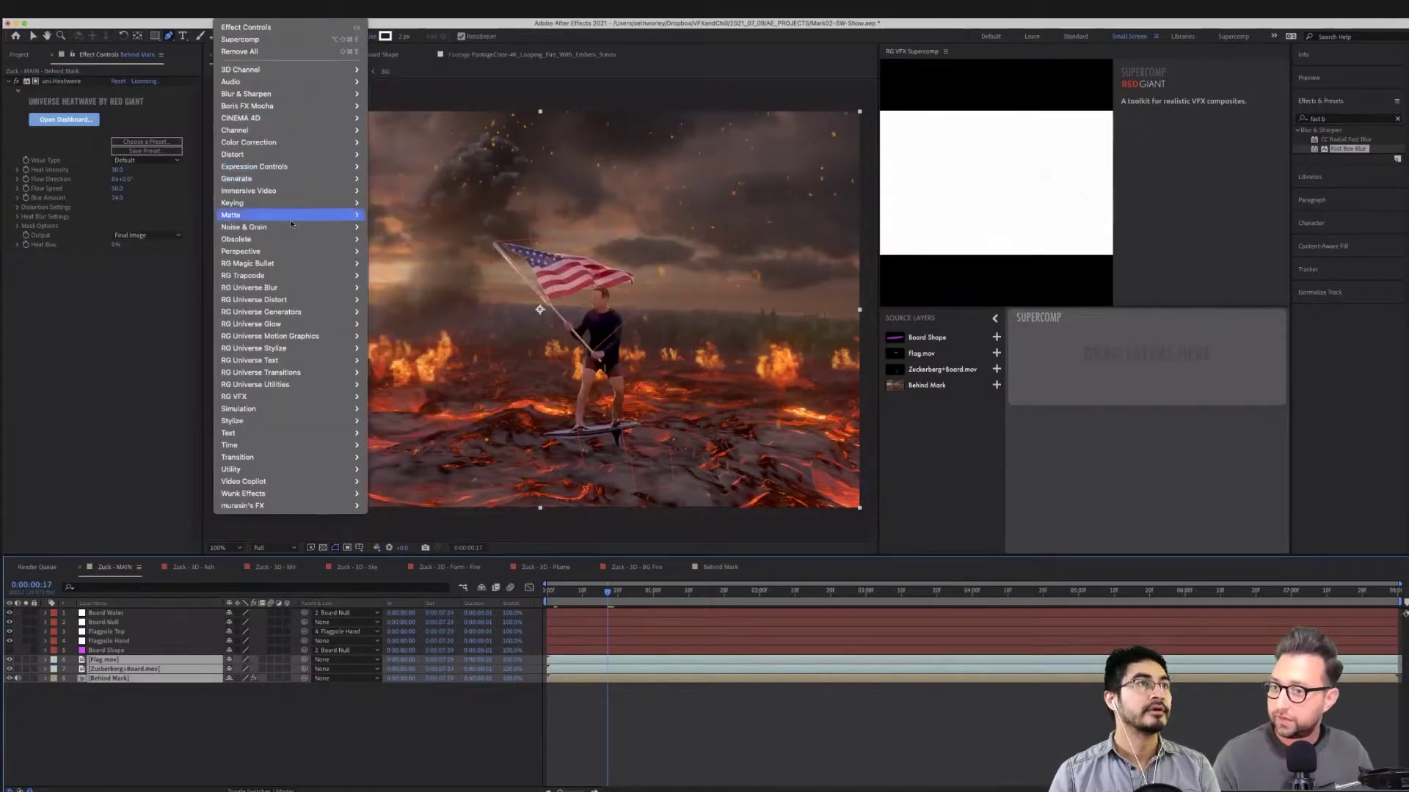
{"action": "mouse_move", "coordinate": [291, 229]}
{"action": "mouse_move", "coordinate": [290, 396]}
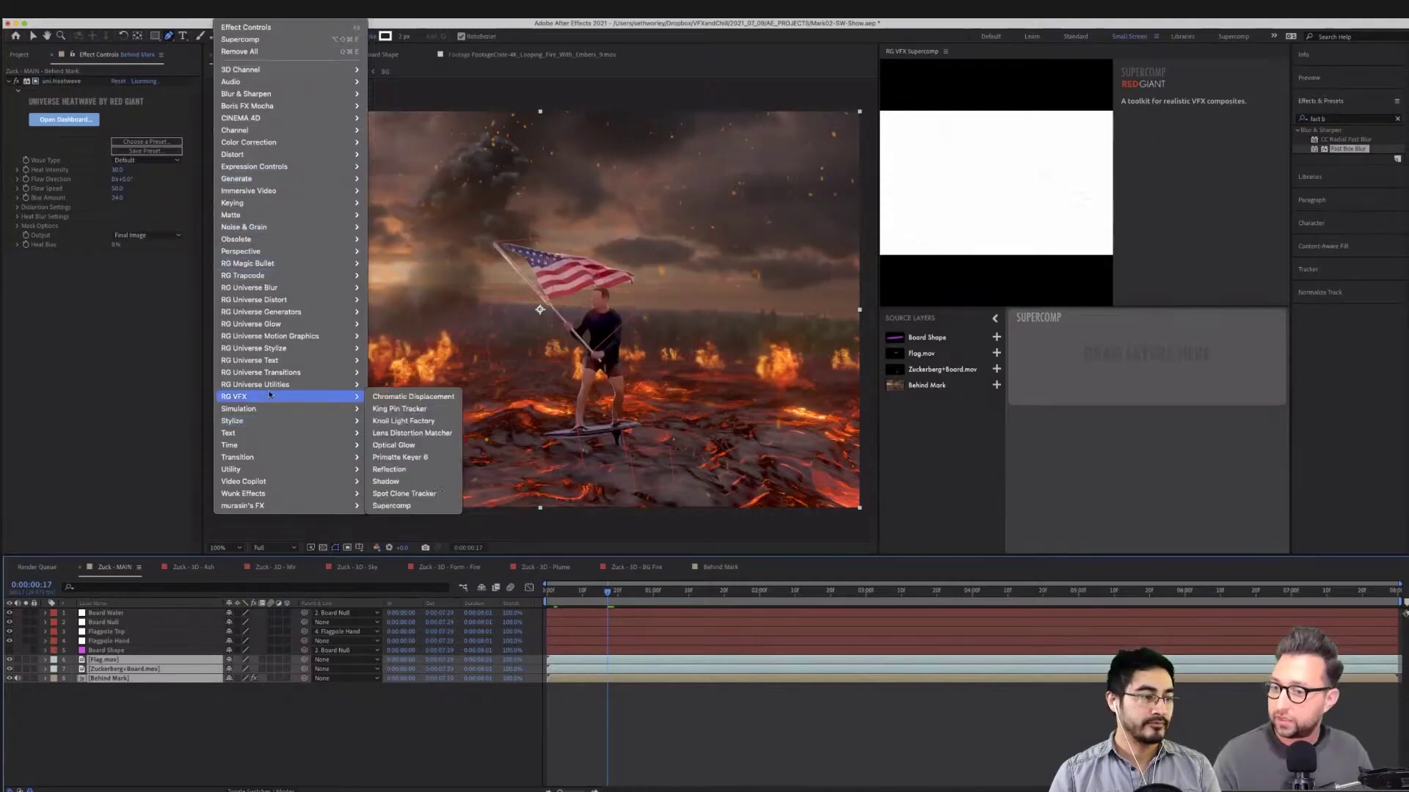
{"action": "left_click", "coordinate": [414, 505]}
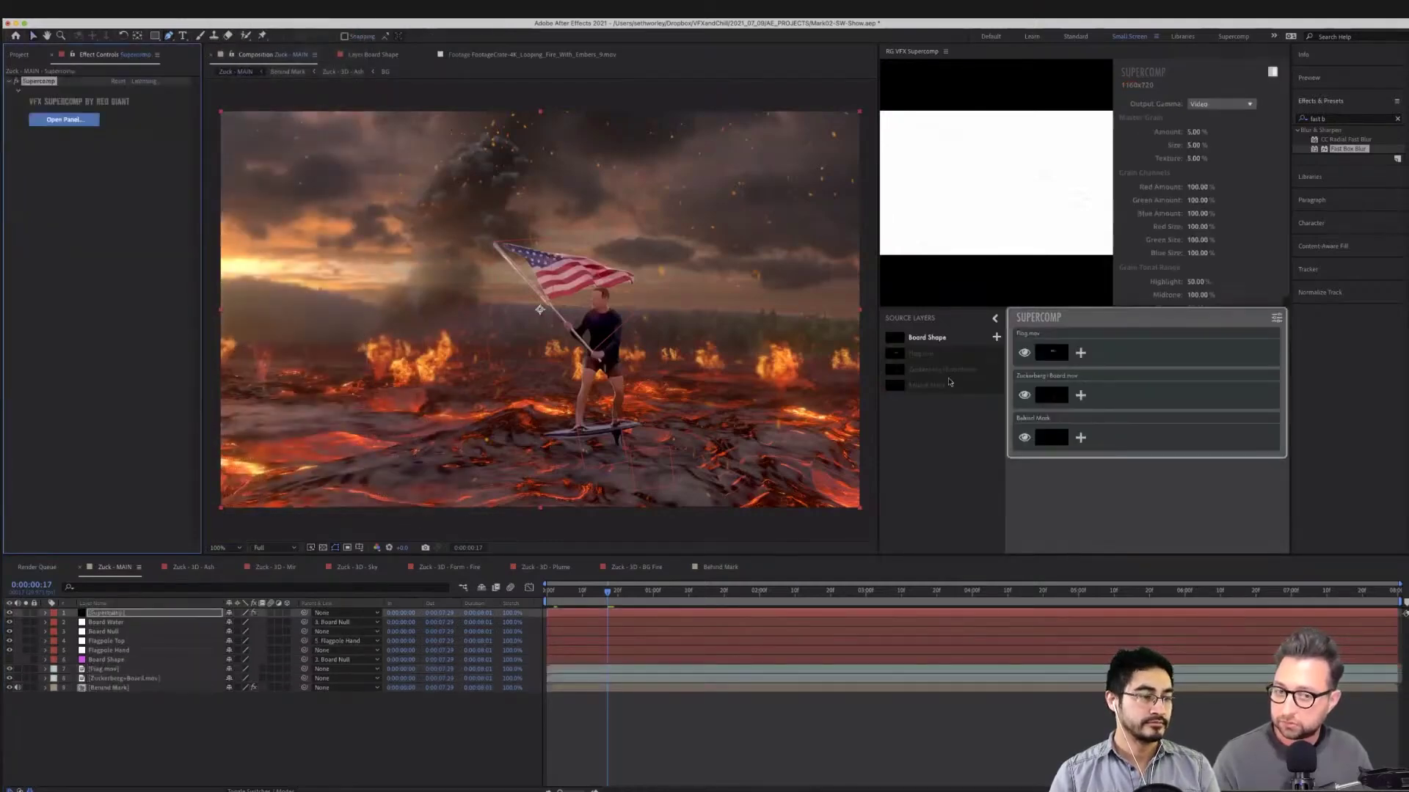
Try the Light Wrap effect, followed by the Hazy Integration preset, on the Zuckerberg+Board.mov layer in Supercomp
{"action": "left_click", "coordinate": [1148, 393]}
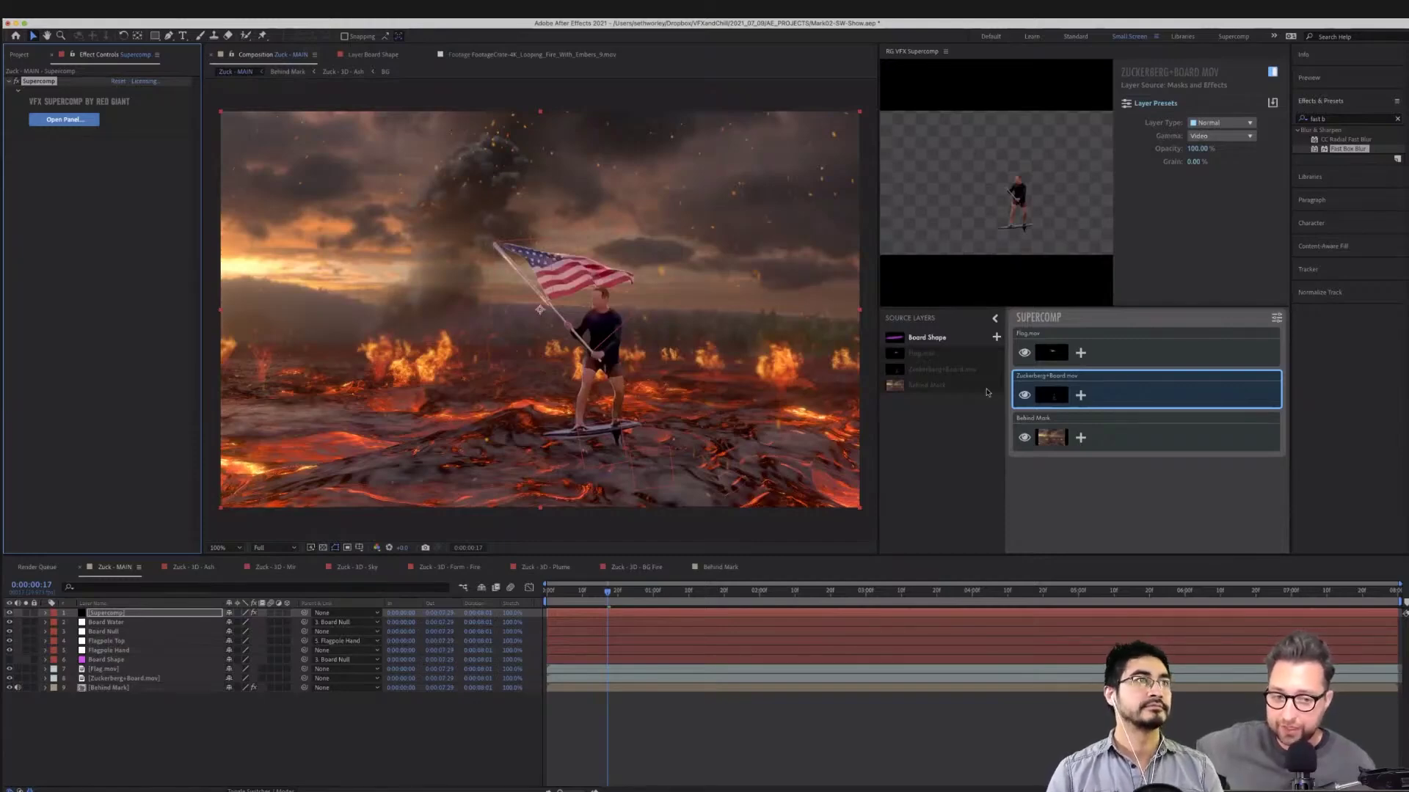
{"action": "left_click", "coordinate": [1080, 396]}
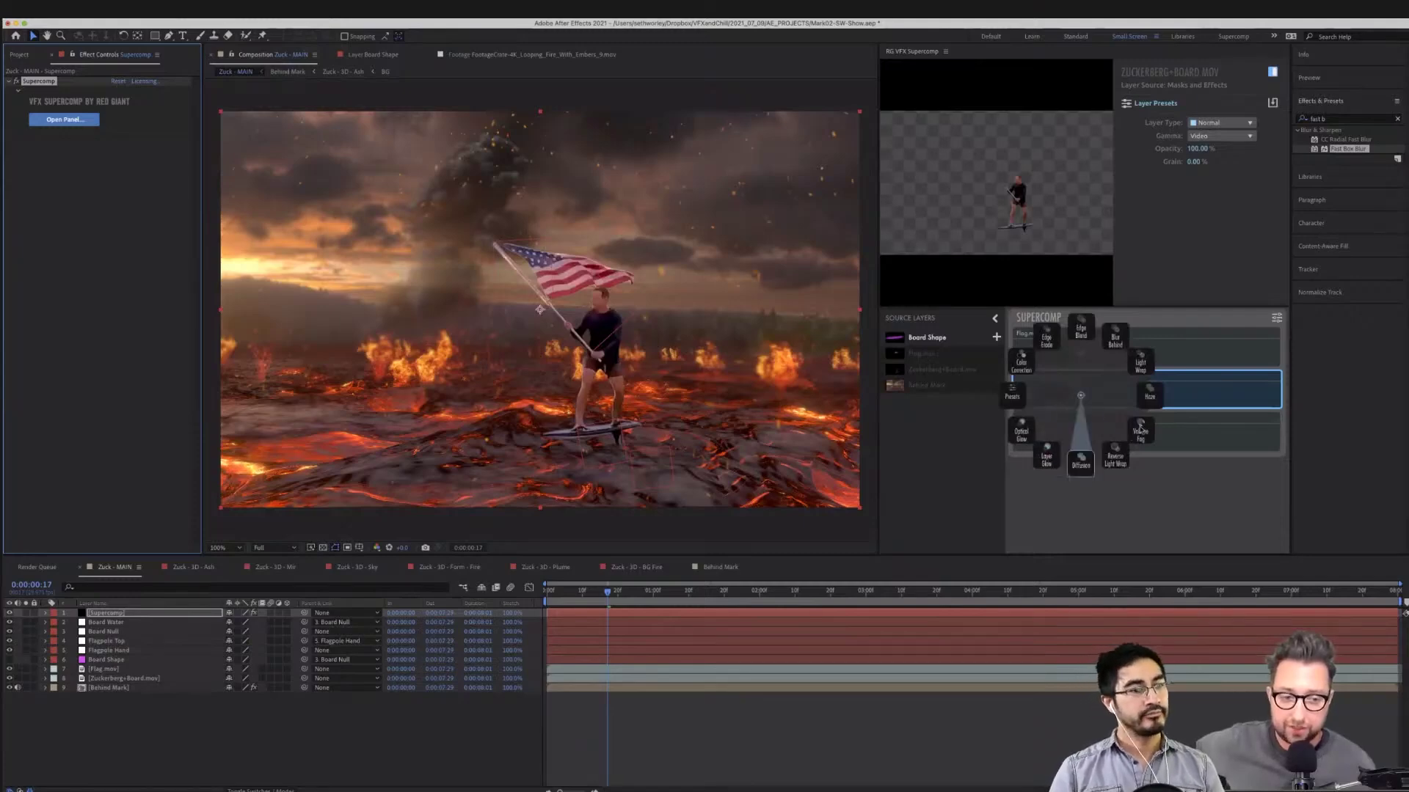
{"action": "left_click", "coordinate": [1139, 365]}
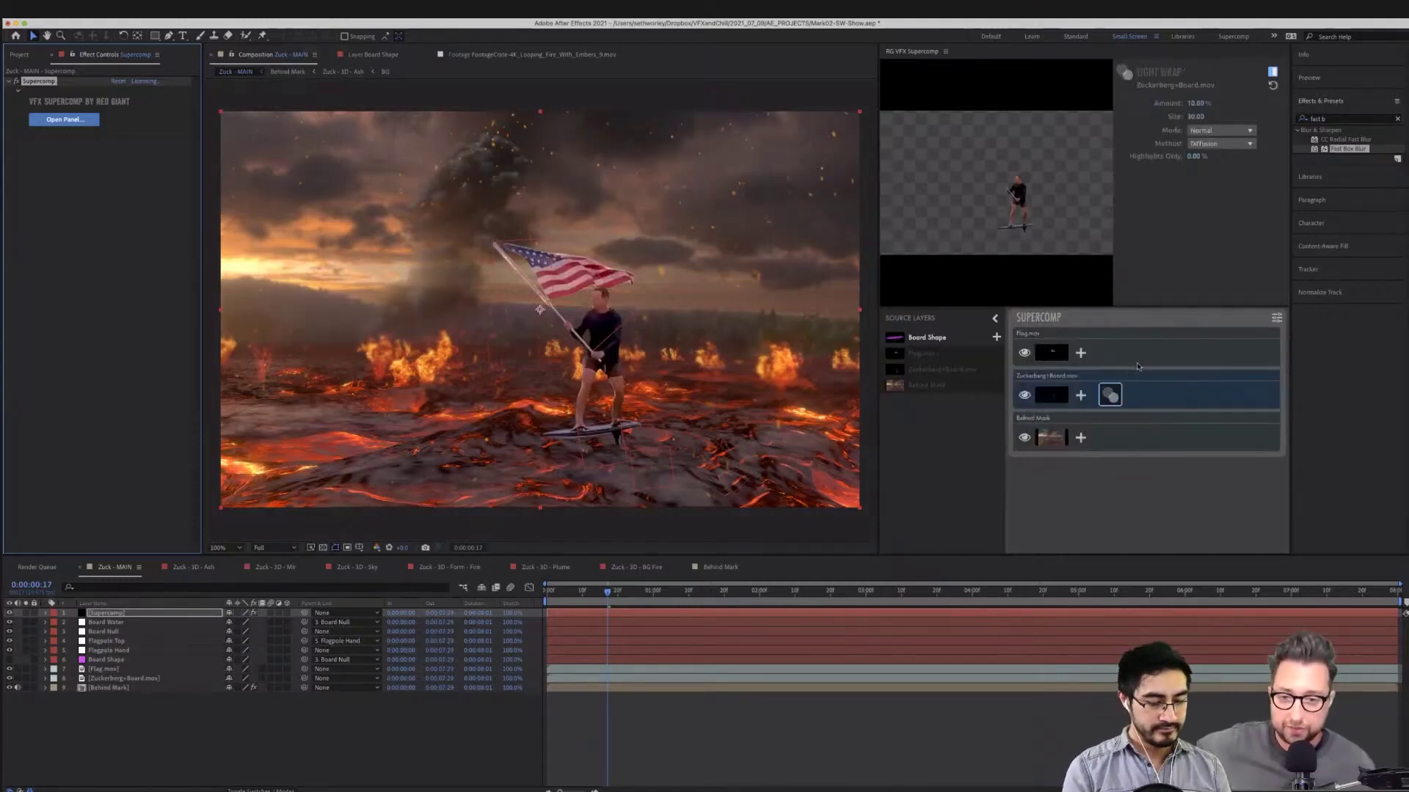
{"action": "left_click", "coordinate": [1080, 396]}
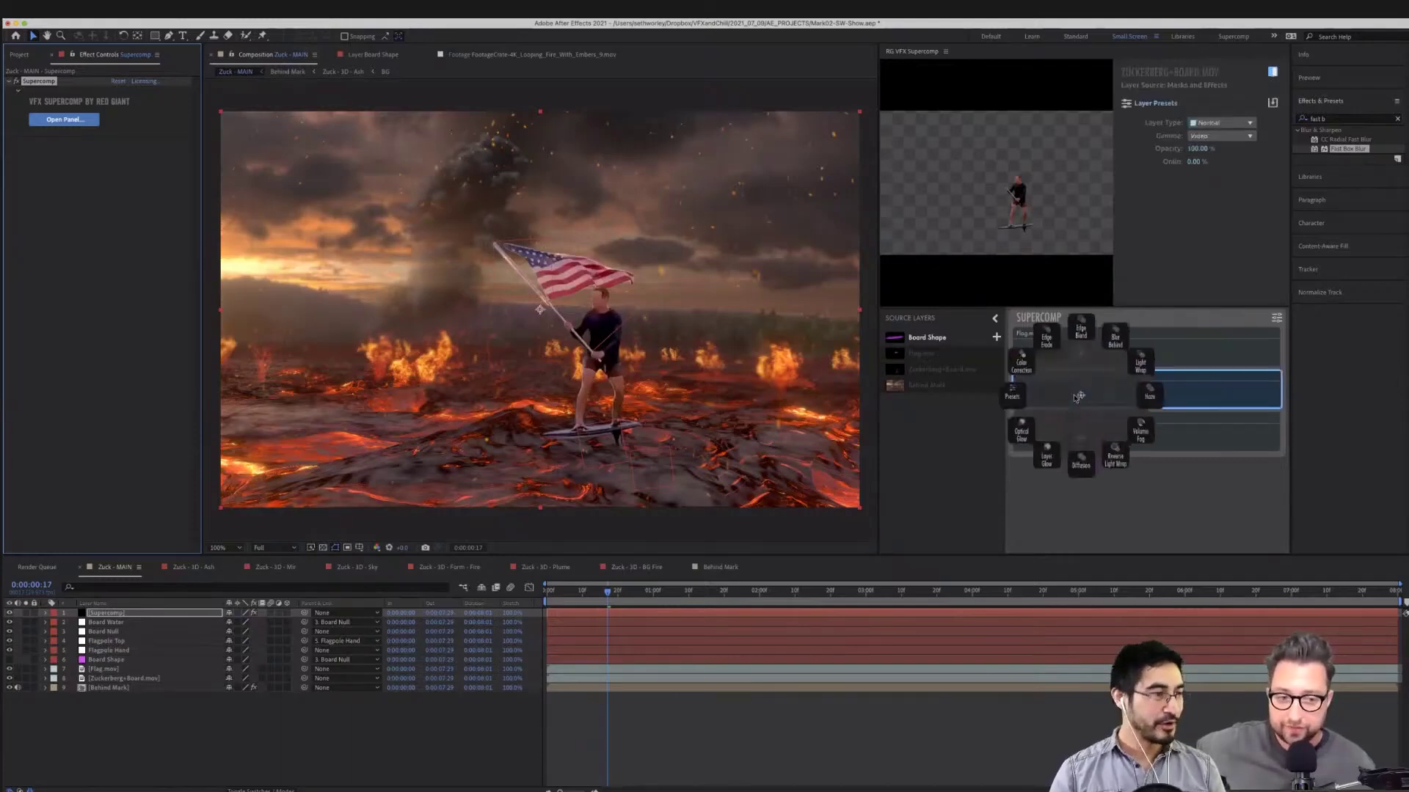
{"action": "left_click", "coordinate": [1011, 396]}
{"action": "left_click", "coordinate": [959, 396]}
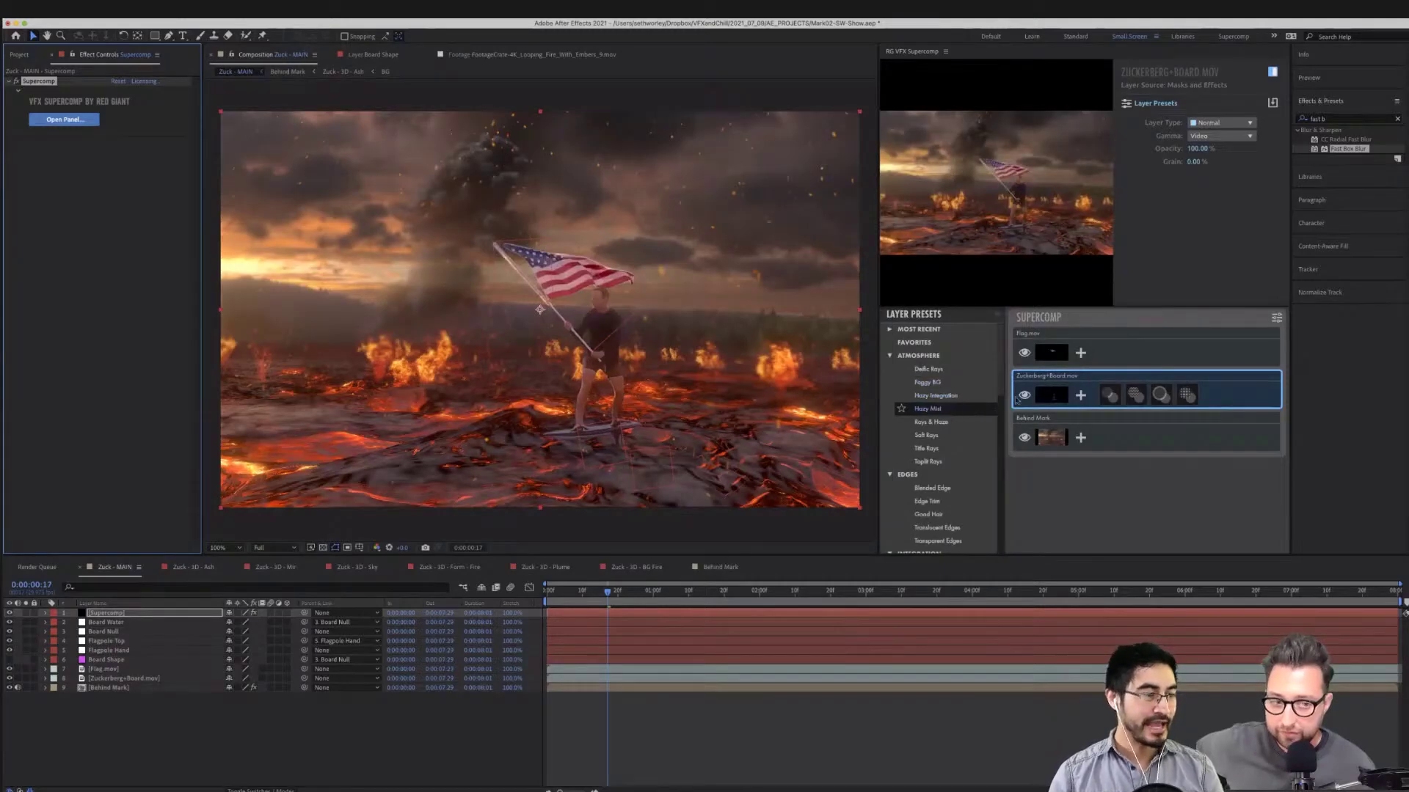
Delete the Supercomp layer from Zuck - MAIN and copy the Zuckerberg+Board.mov and Flag.mov layers into the Behind Mark composition
{"action": "left_click", "coordinate": [1141, 380]}
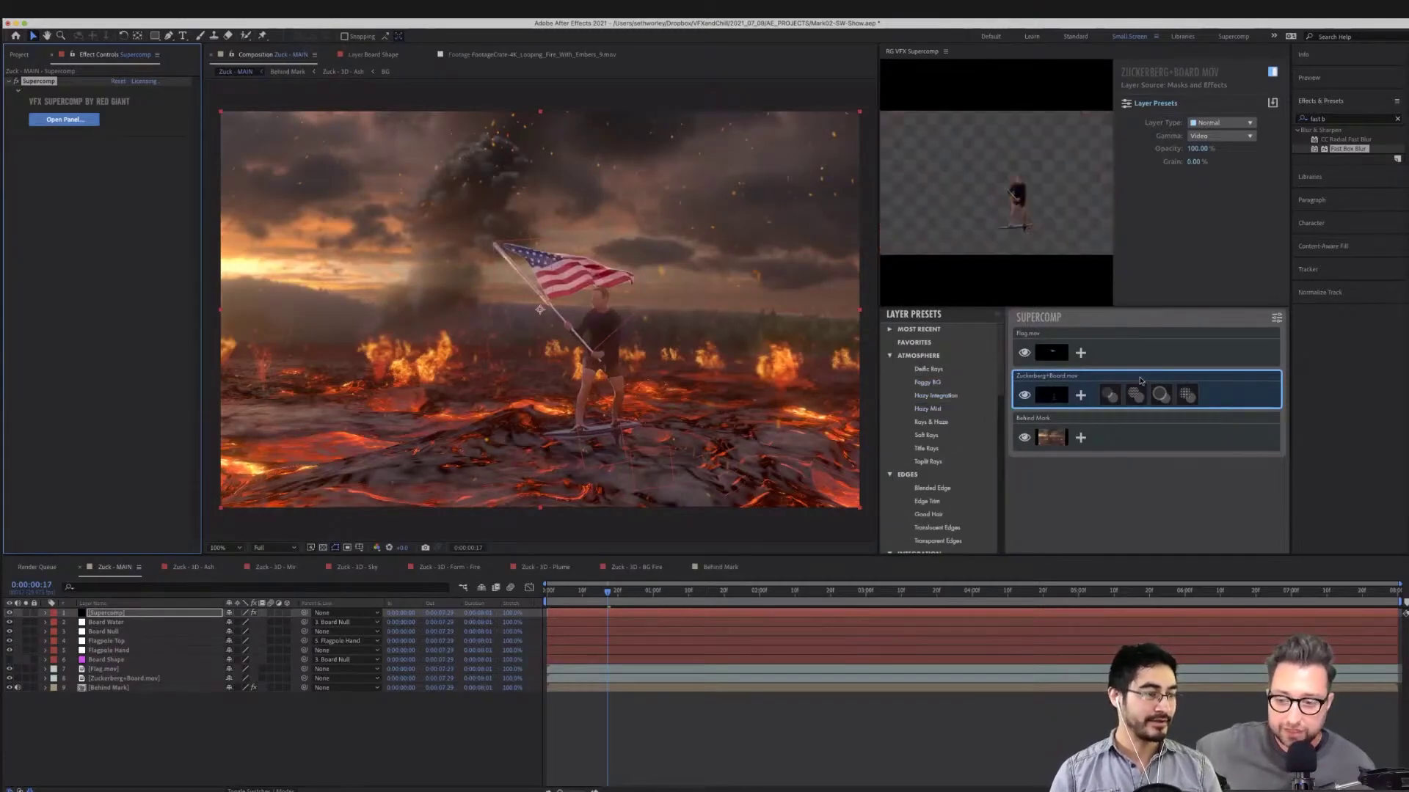
{"action": "key", "text": "Delete"}
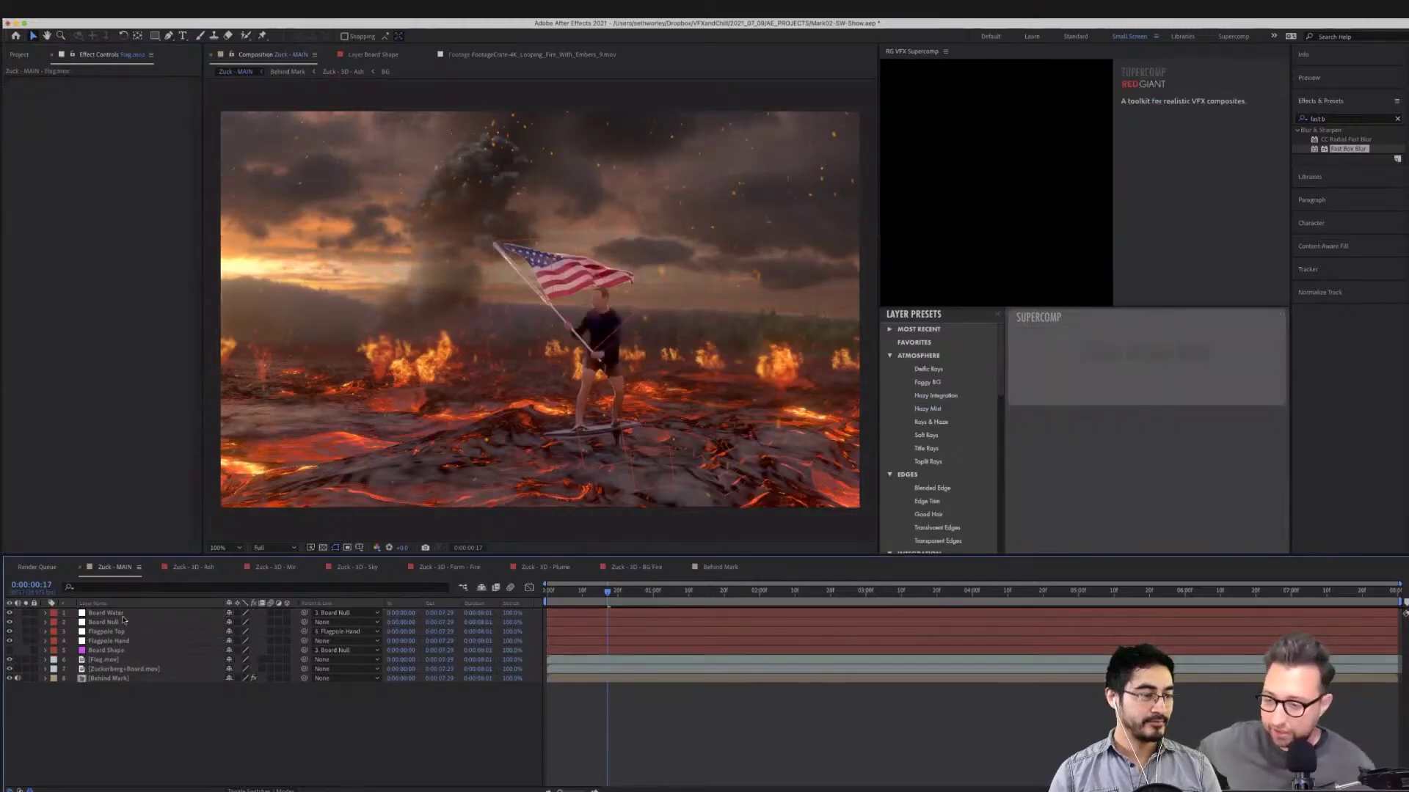
{"action": "left_click", "coordinate": [124, 669]}
{"action": "left_click", "coordinate": [107, 660], "text": "shift"}
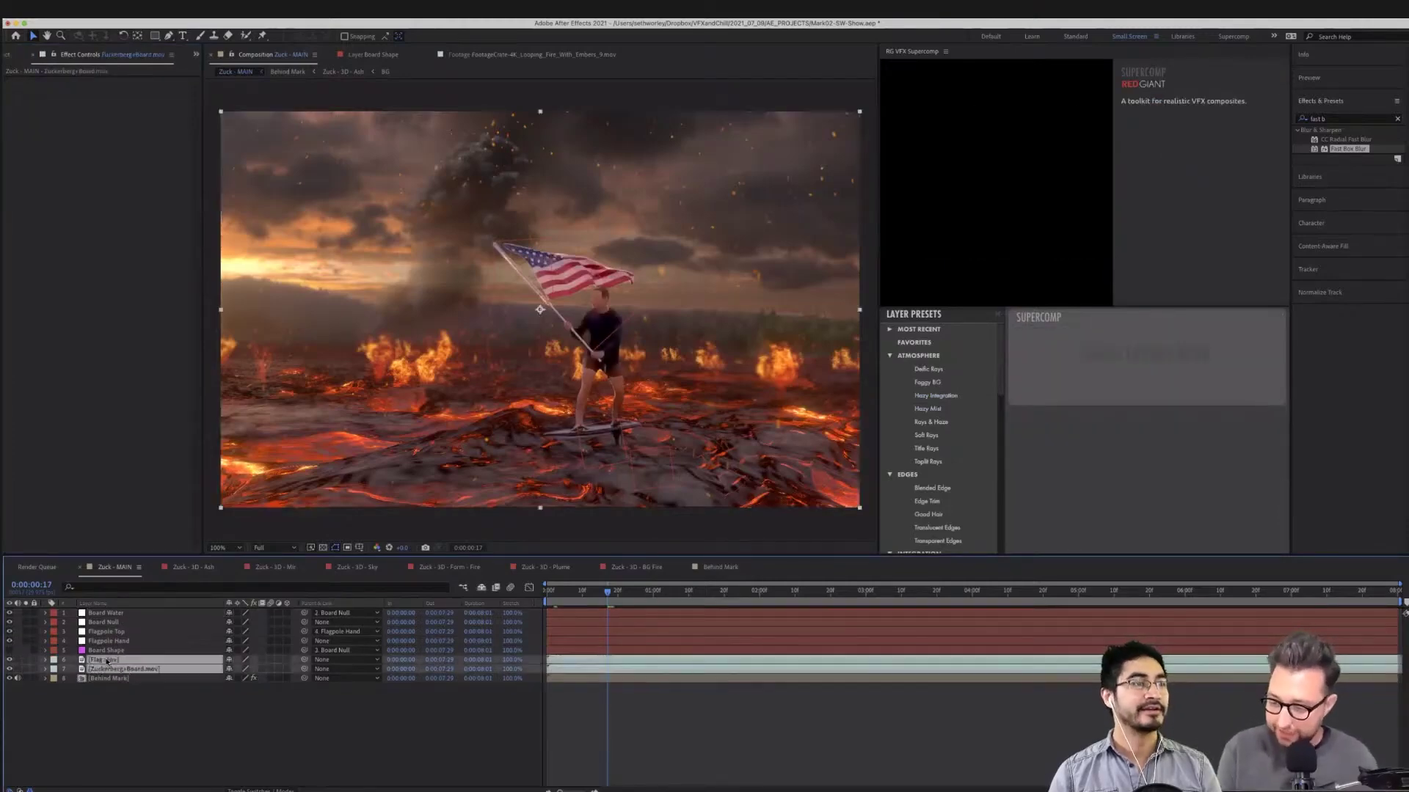
{"action": "double_click", "coordinate": [102, 679]}
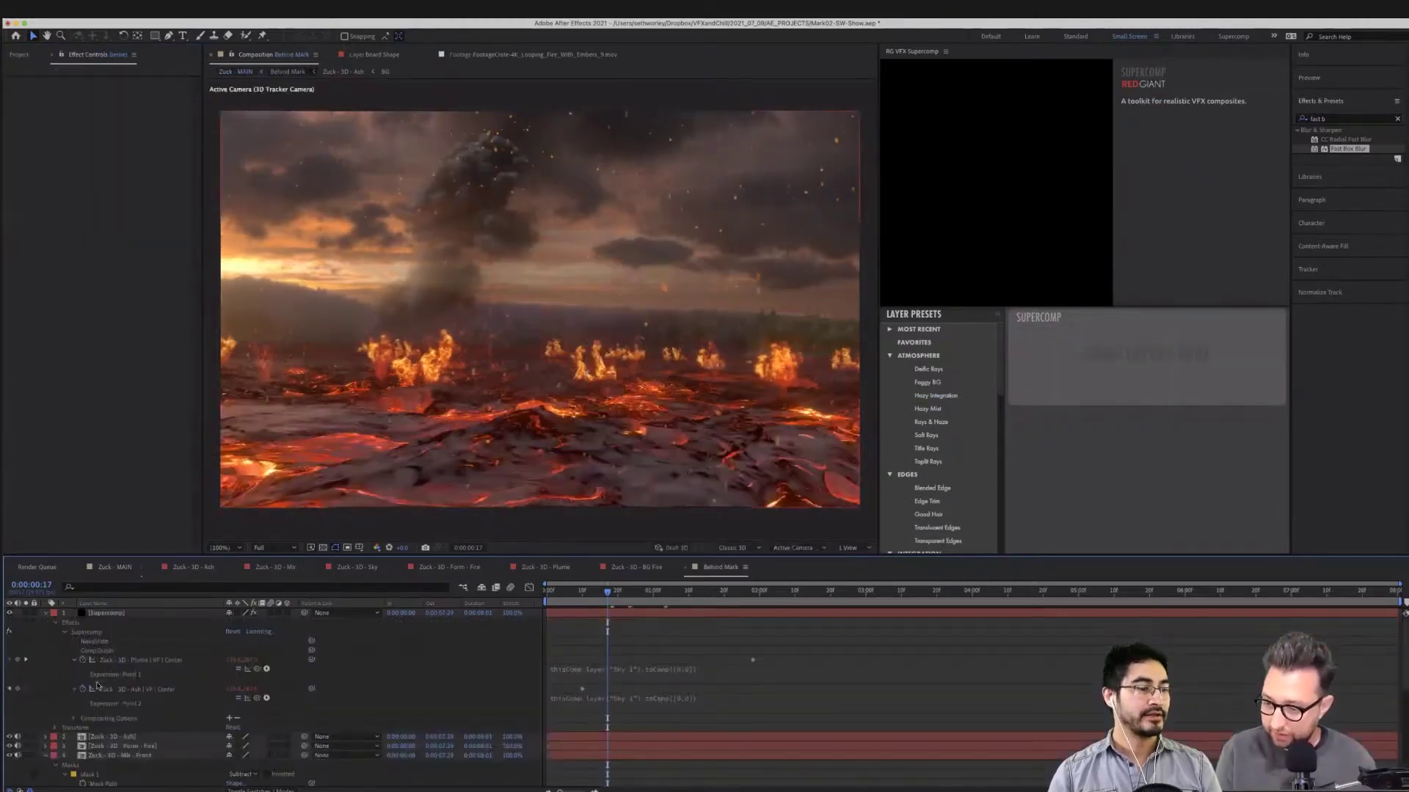
{"action": "key", "text": "ctrl+v"}
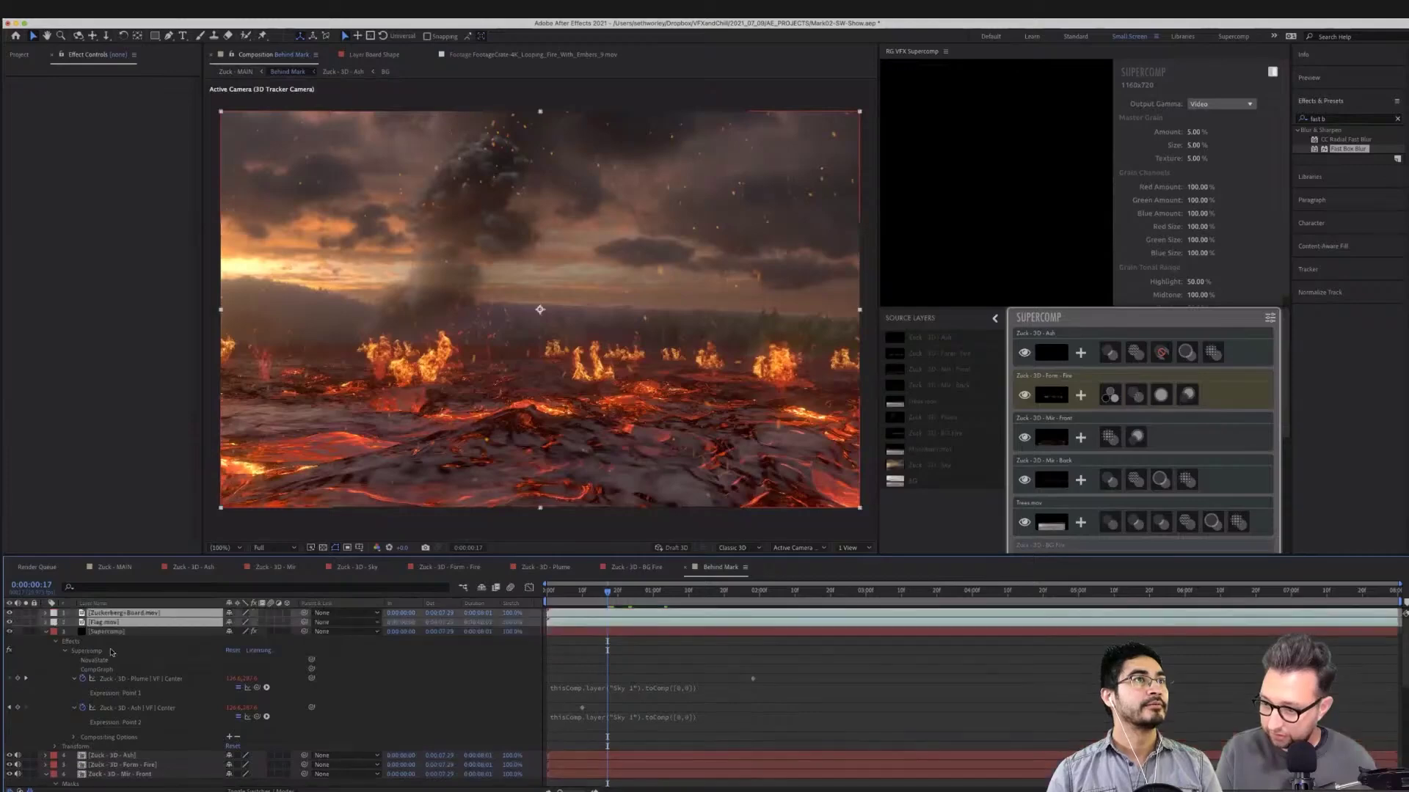
Add Flag.mov and Zuckerberg+Board.mov to the Behind Mark Supercomp, ordering Zuckerberg+Board.mov directly beneath Flag.mov
{"action": "left_click", "coordinate": [123, 631]}
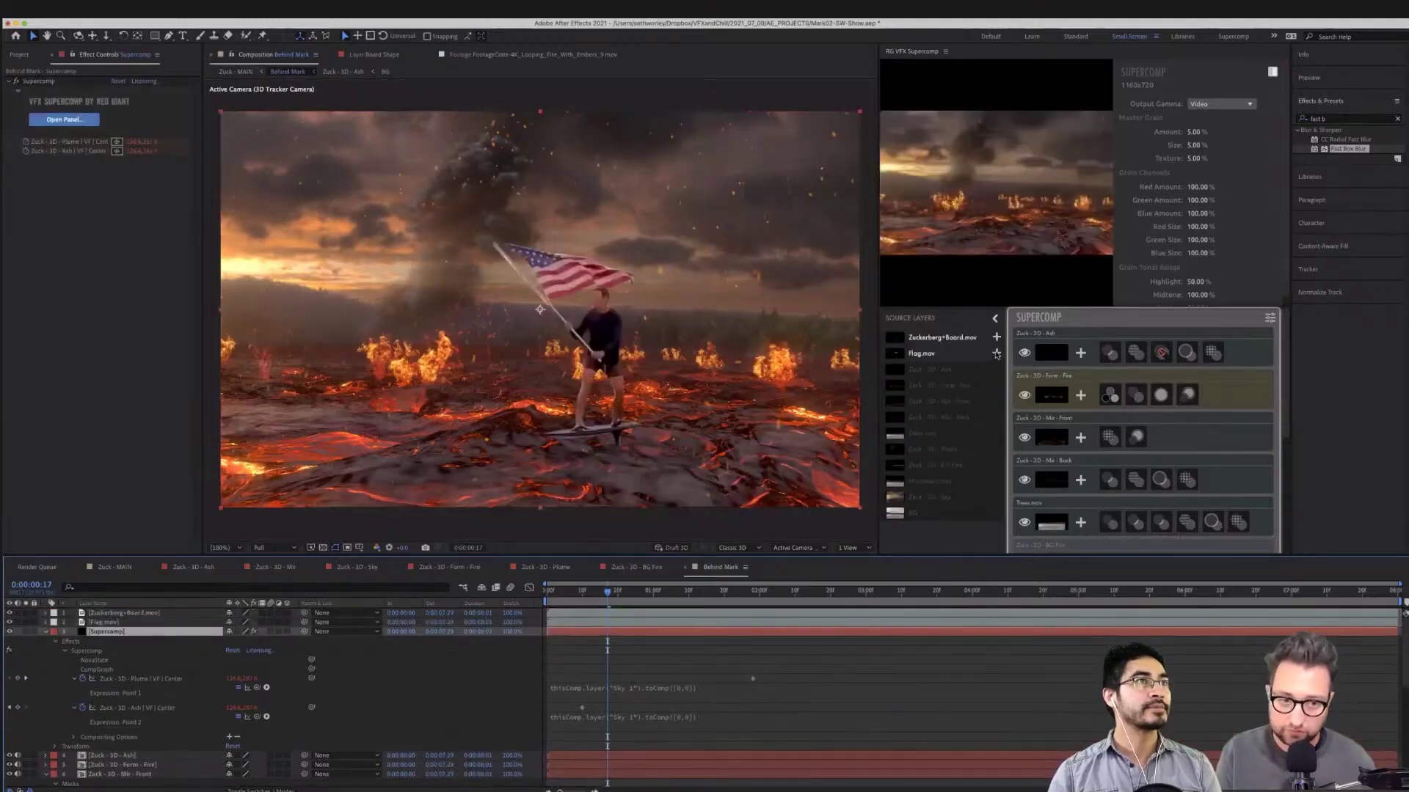
{"action": "left_click", "coordinate": [996, 353]}
{"action": "left_click", "coordinate": [996, 338]}
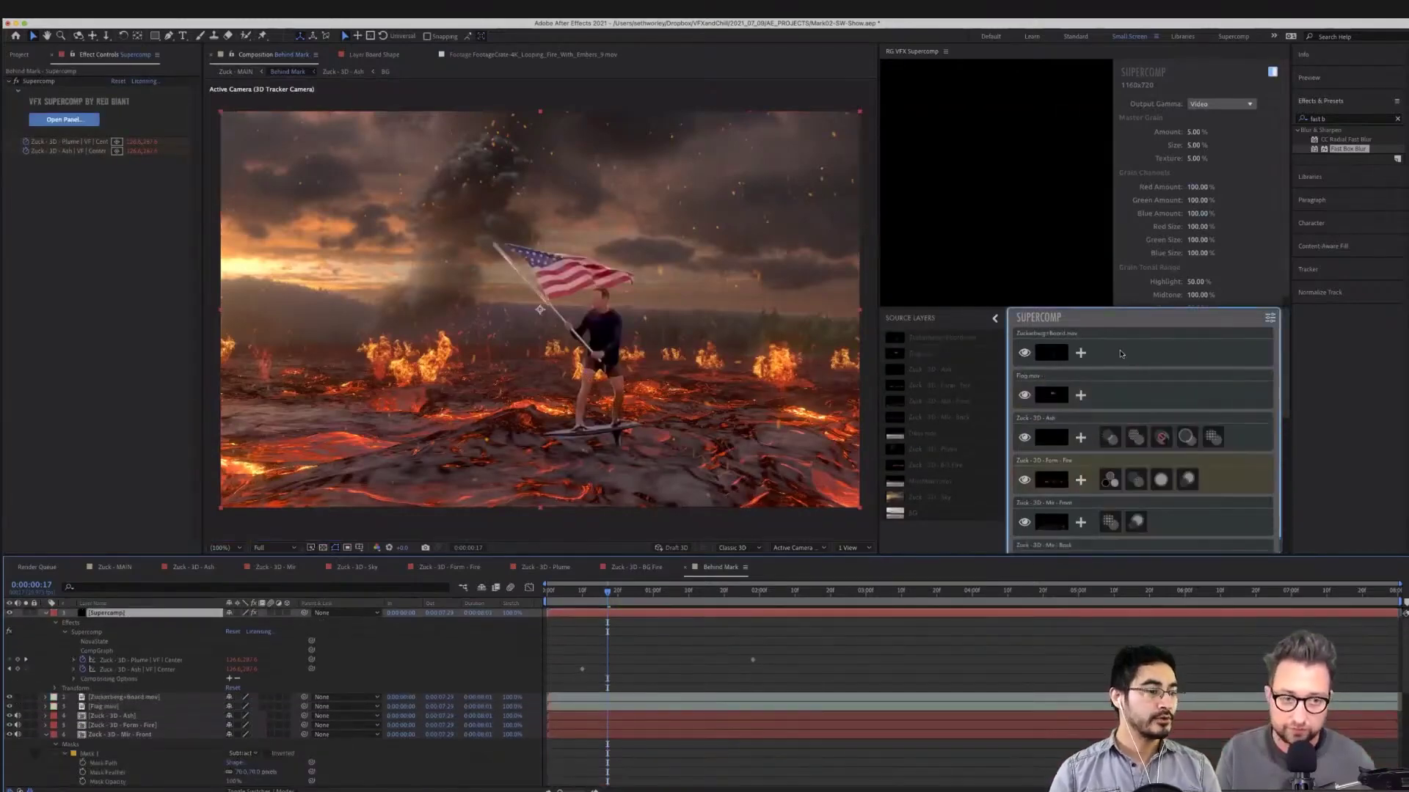
{"action": "left_click_drag", "start_coordinate": [1120, 354], "coordinate": [1133, 386]}
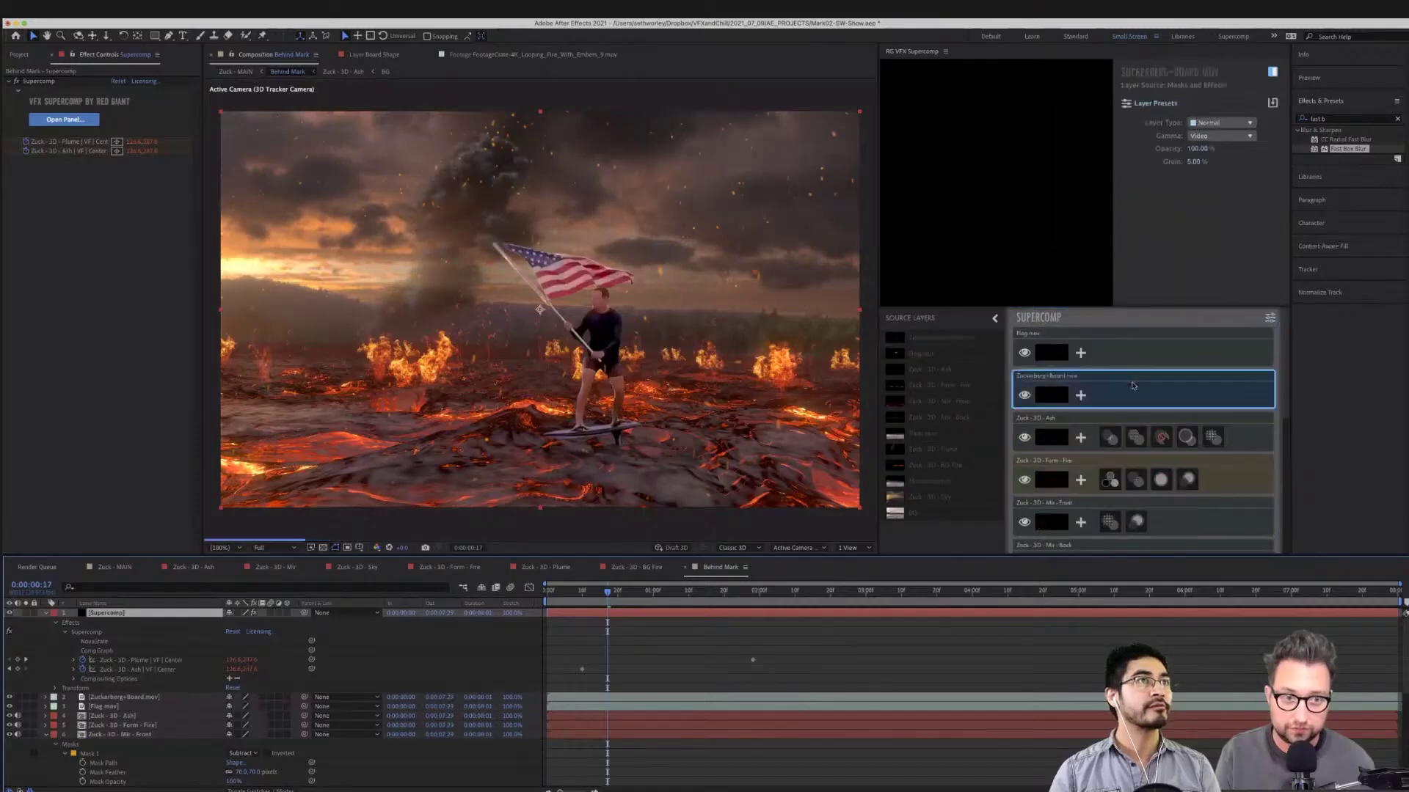
Apply the Hazy Integration atmosphere preset to the Zuckerberg+Board.mov and Flag.mov layers in Supercomp
{"action": "left_click", "coordinate": [1079, 397]}
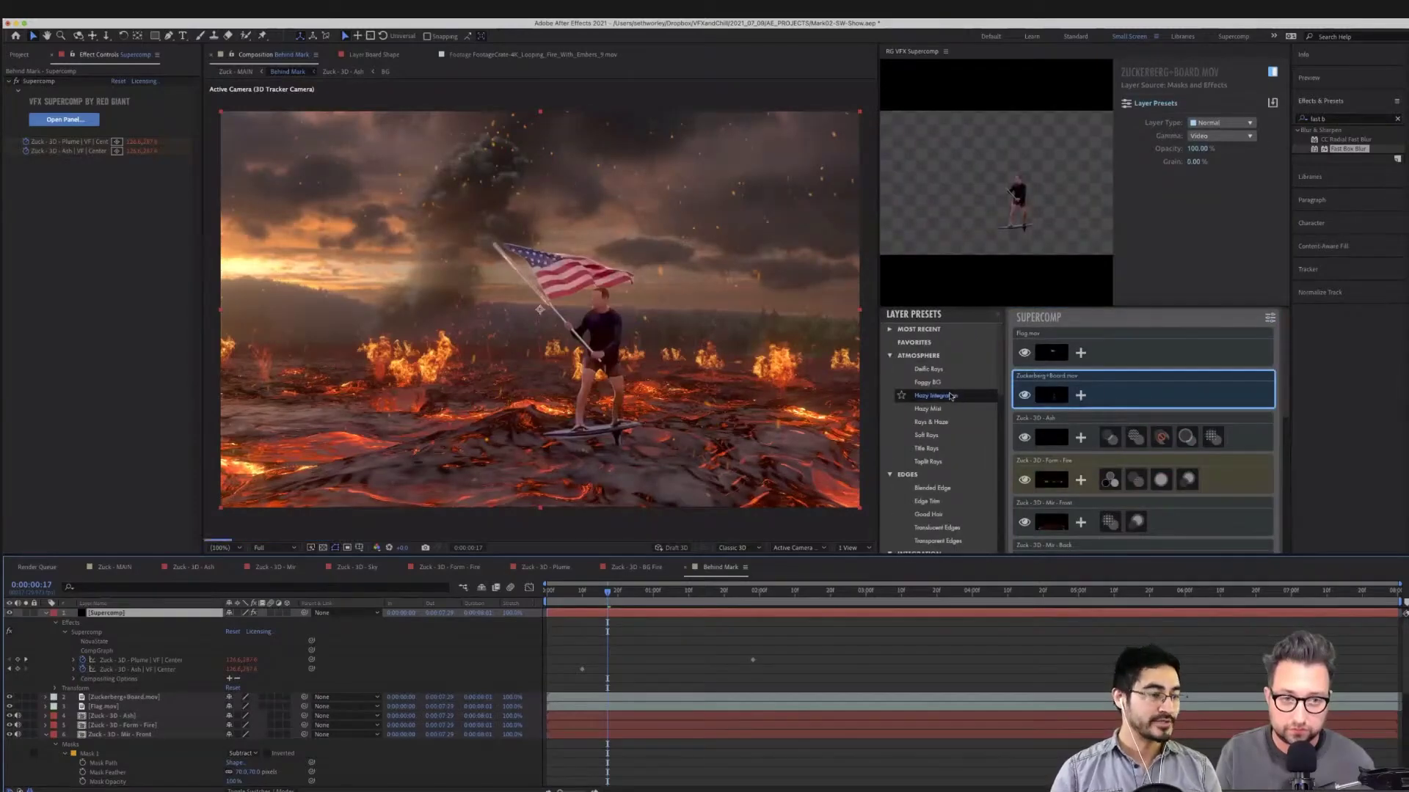
{"action": "left_click", "coordinate": [951, 396]}
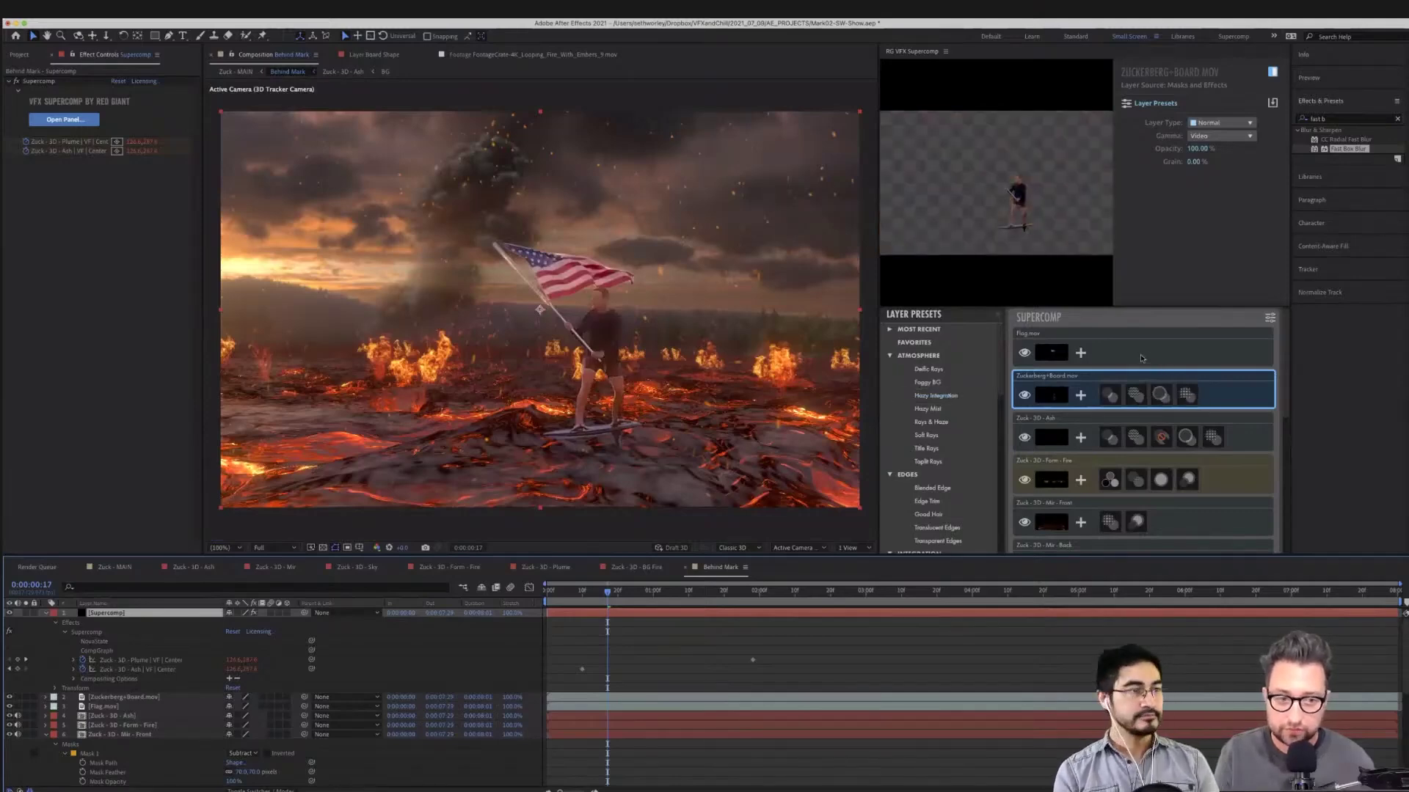
{"action": "left_click", "coordinate": [1093, 359]}
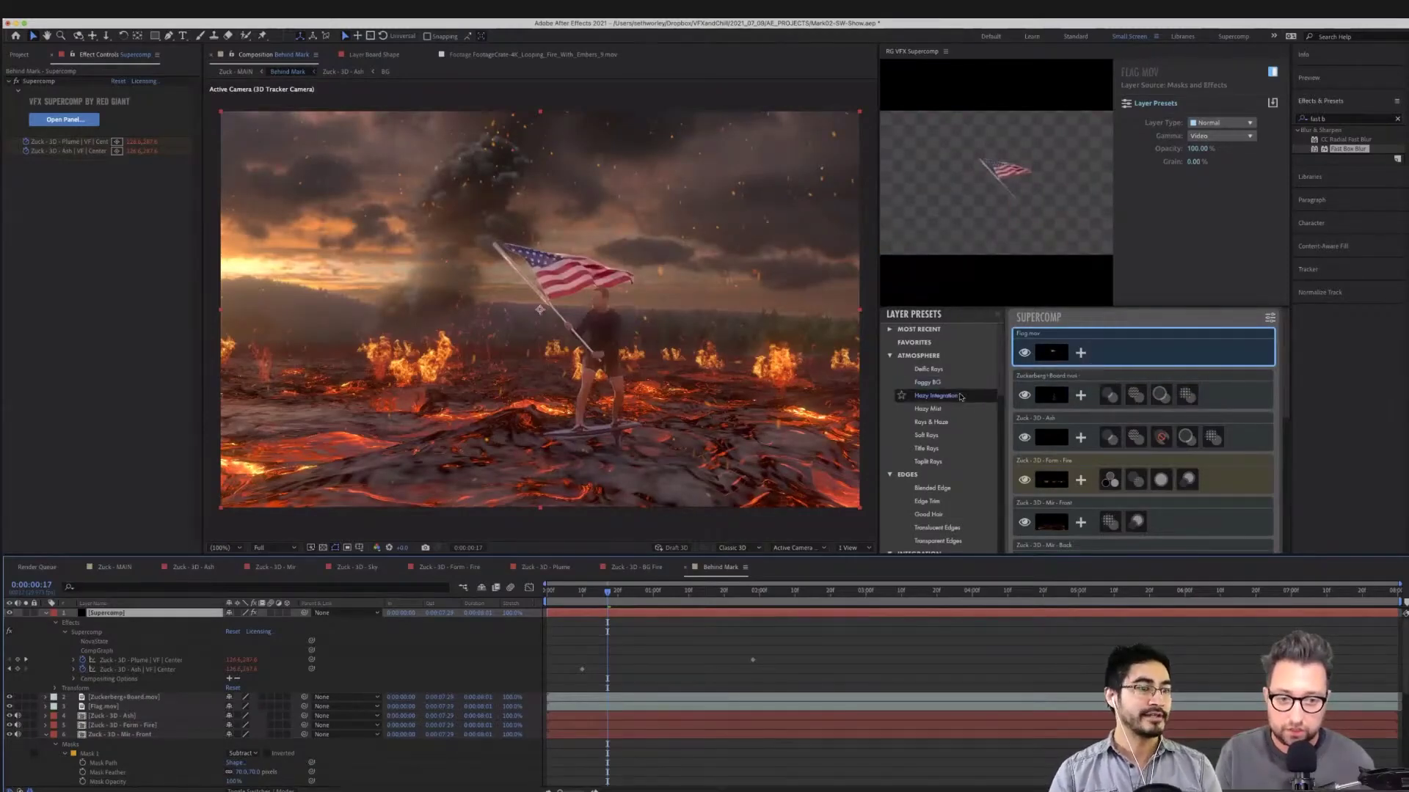
{"action": "double_click", "coordinate": [947, 396]}
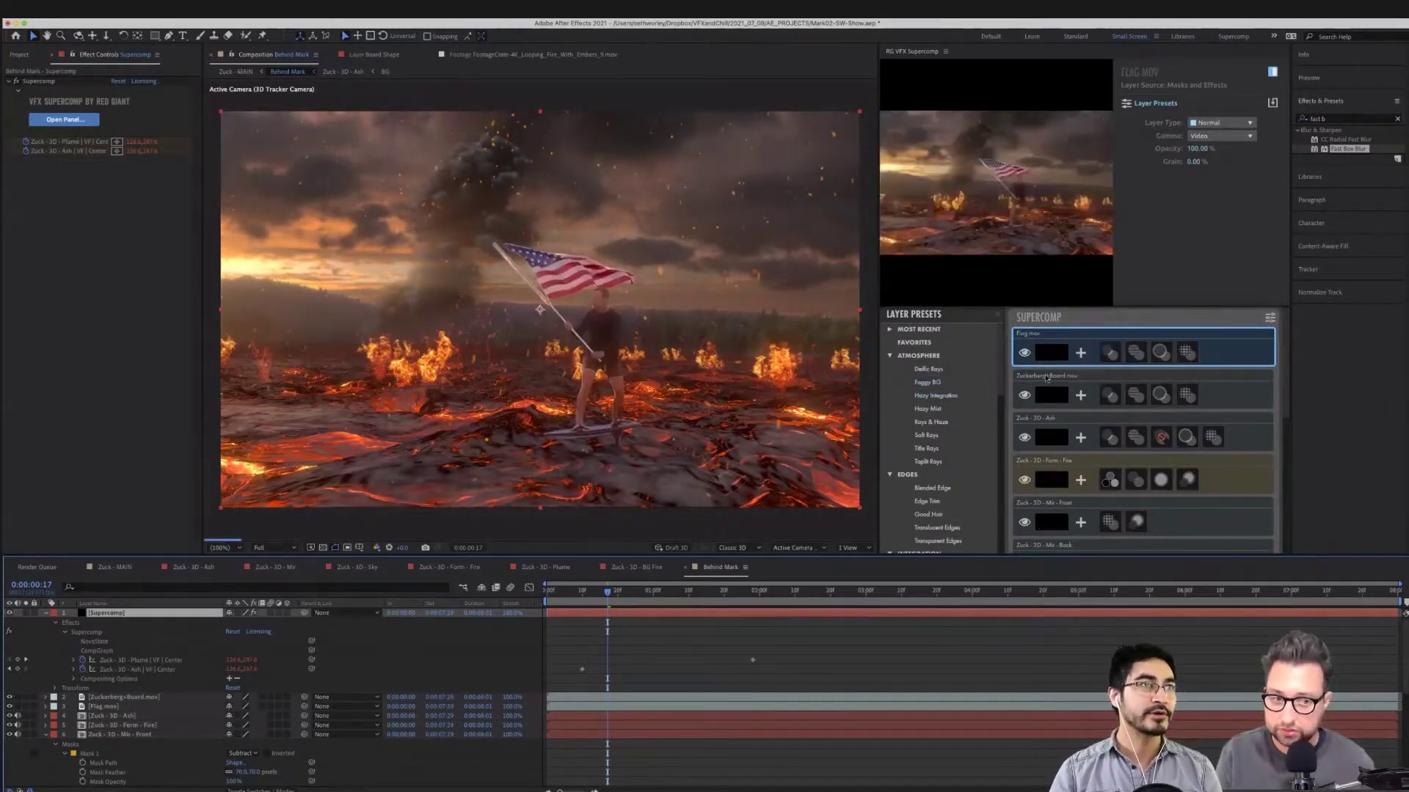
Try the Backlit Atmospheric lighting preset on the Flag.mov and Zuckerberg+Board.mov layers in place of Hazy Integration
{"action": "left_click", "coordinate": [1081, 354]}
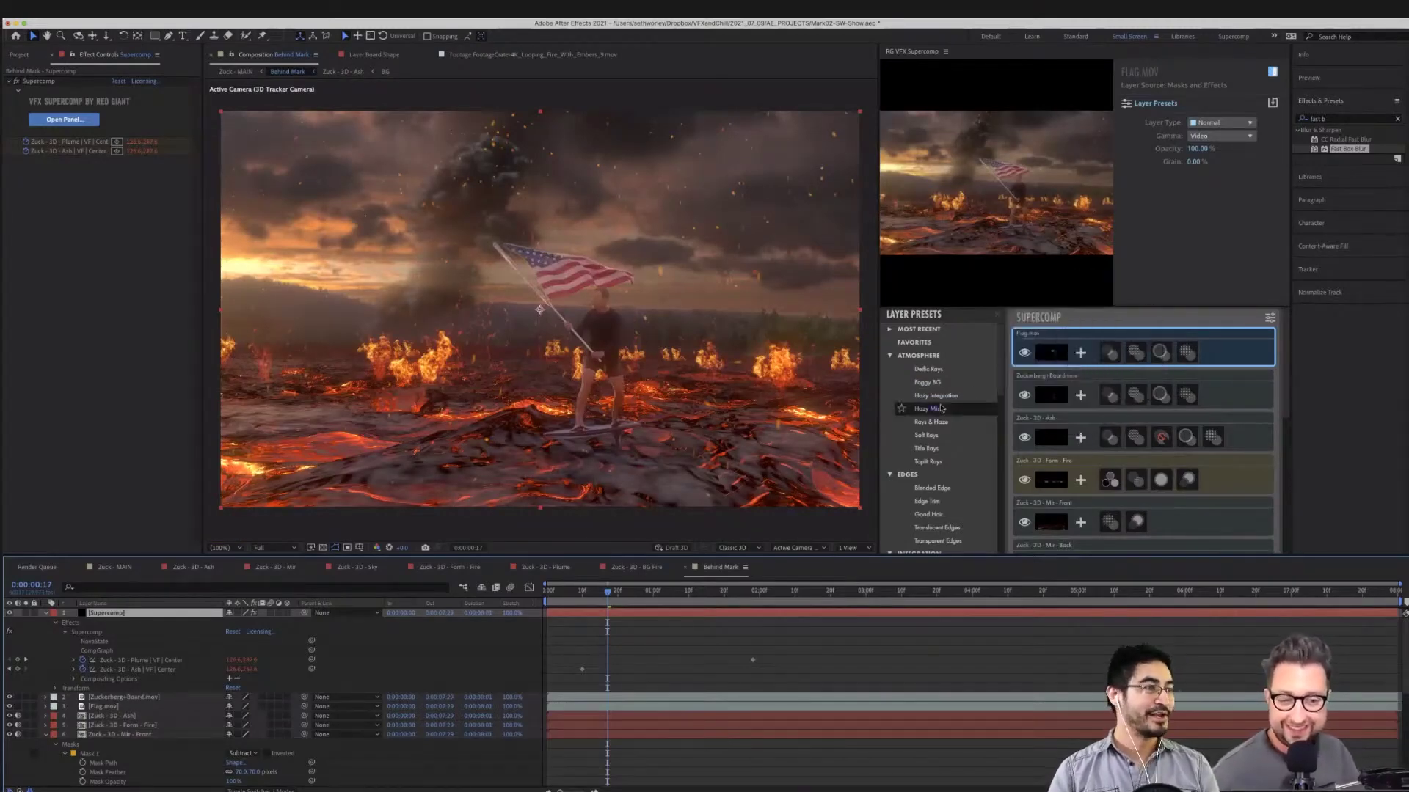
{"action": "scroll", "coordinate": [941, 433], "scroll_direction": "down", "scroll_amount": 6}
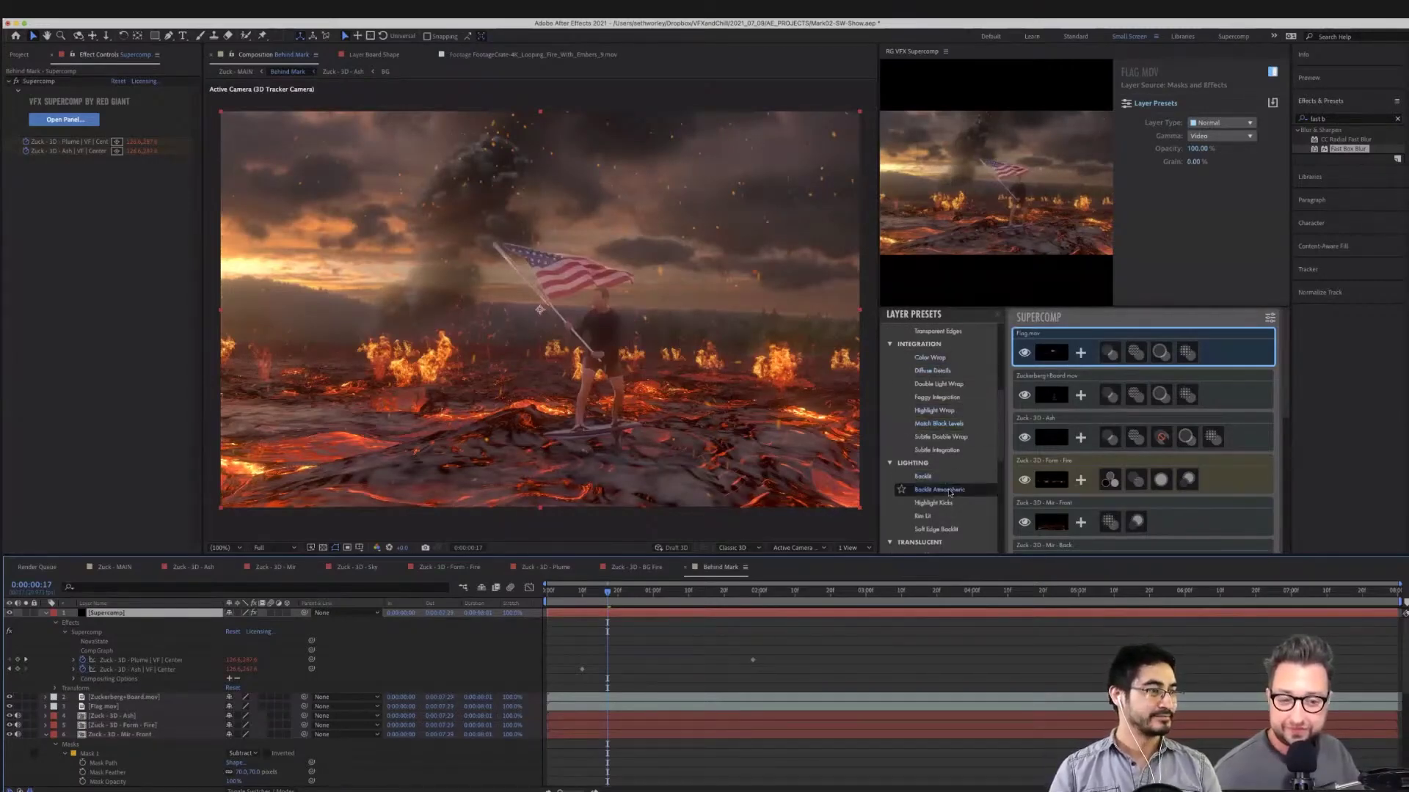
{"action": "left_click", "coordinate": [949, 493]}
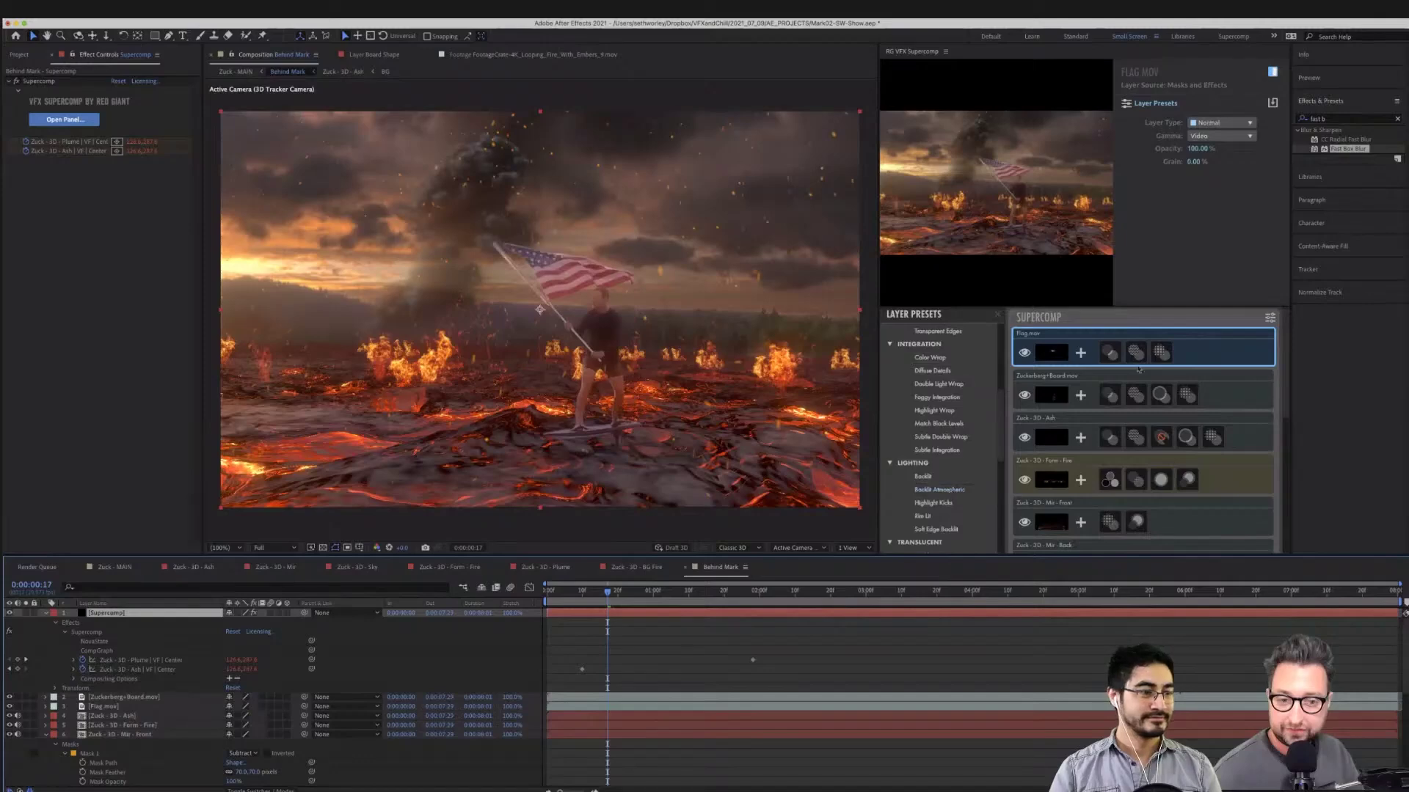
{"action": "left_click", "coordinate": [1093, 395]}
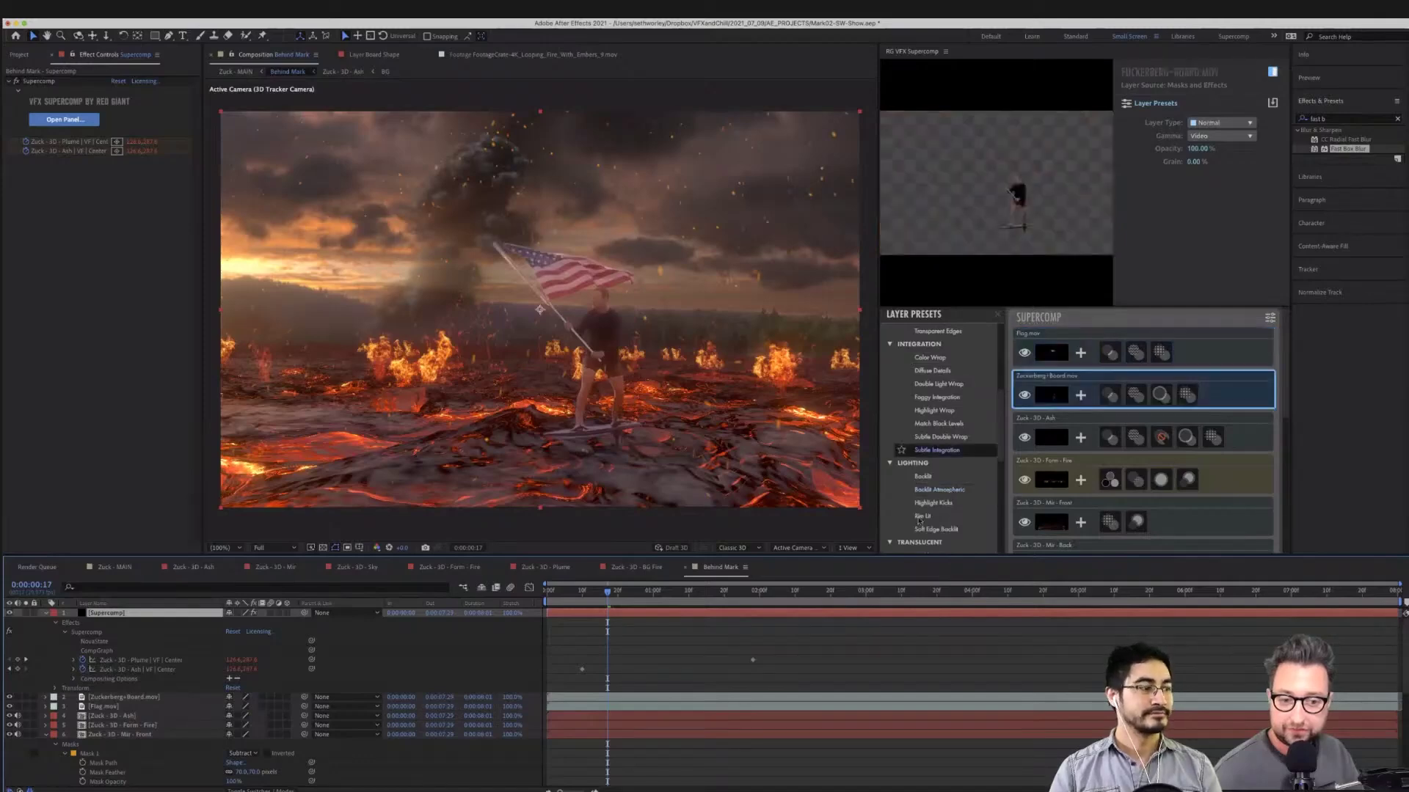
{"action": "left_click", "coordinate": [924, 496]}
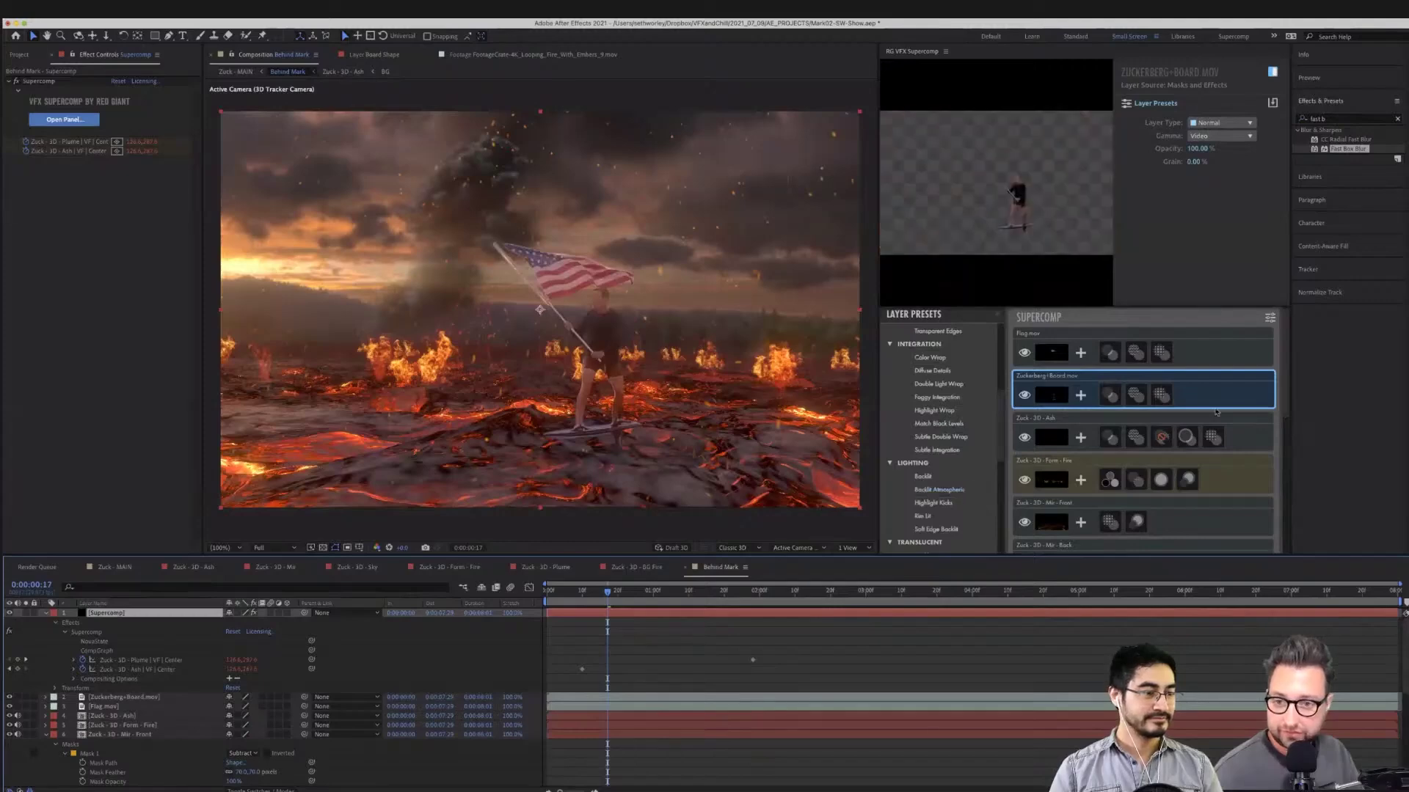
Add a Color Correction effect to Zuckerberg+Board.mov on top of the preset and try Match Background
{"action": "left_click", "coordinate": [1080, 396]}
{"action": "left_click", "coordinate": [1021, 364]}
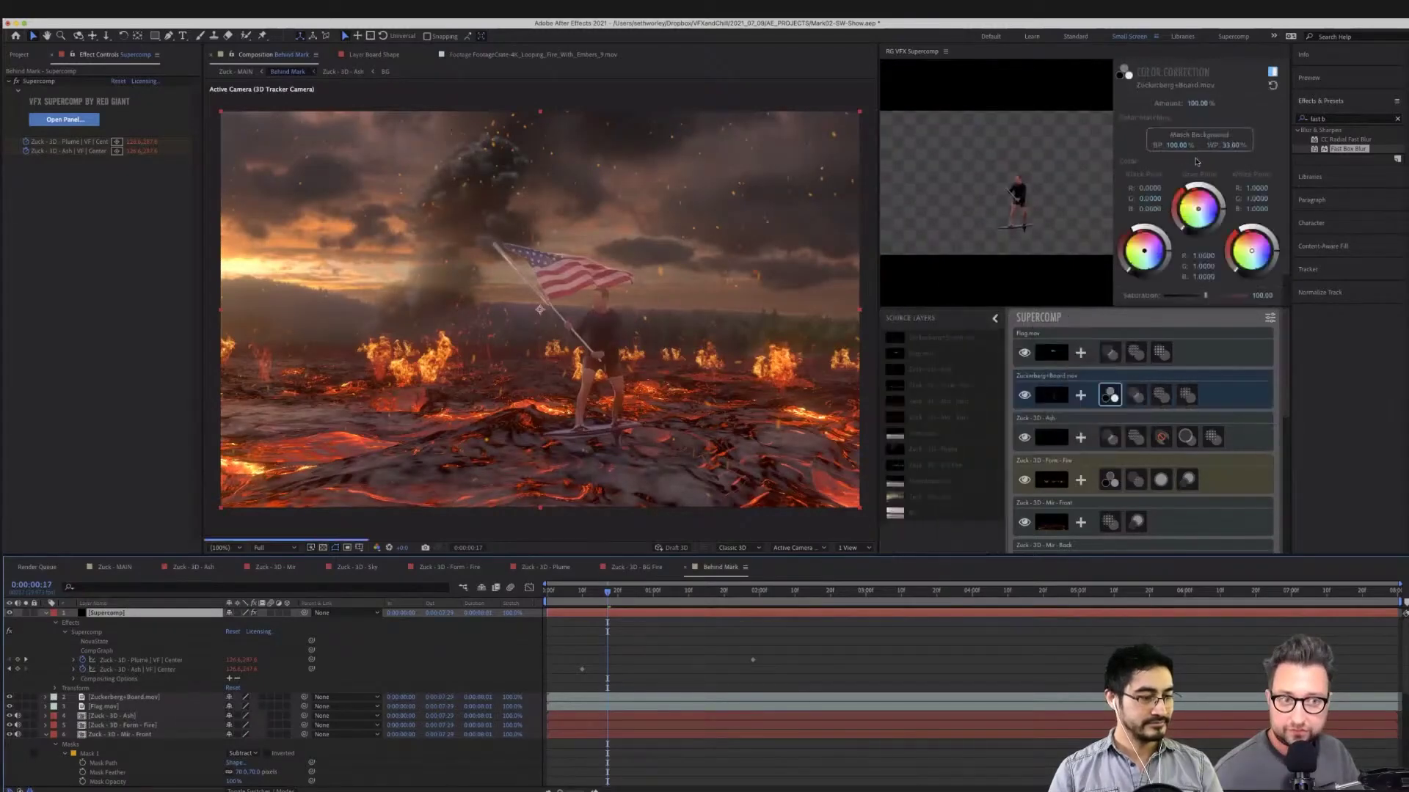
{"action": "left_click", "coordinate": [1204, 136]}
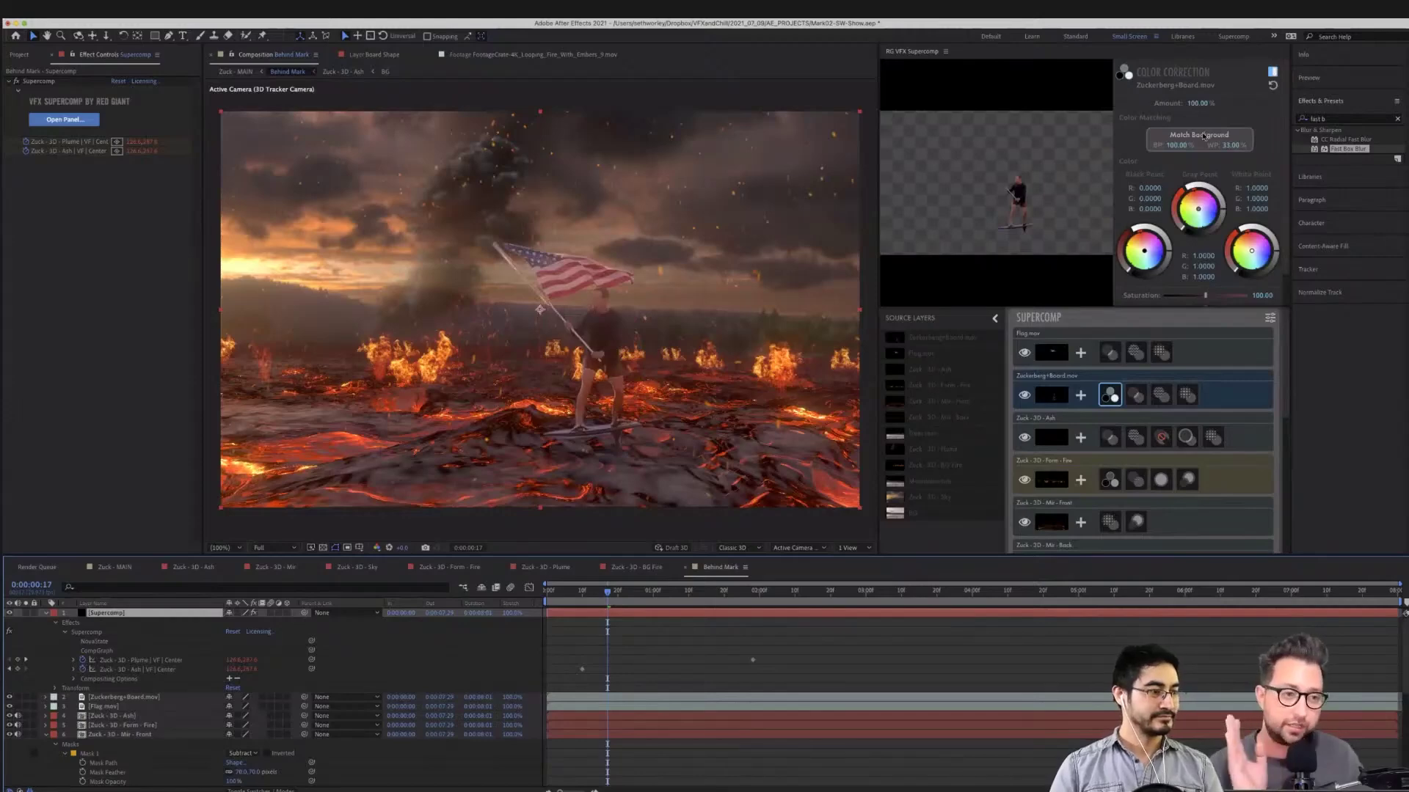
{"action": "left_click", "coordinate": [1204, 136]}
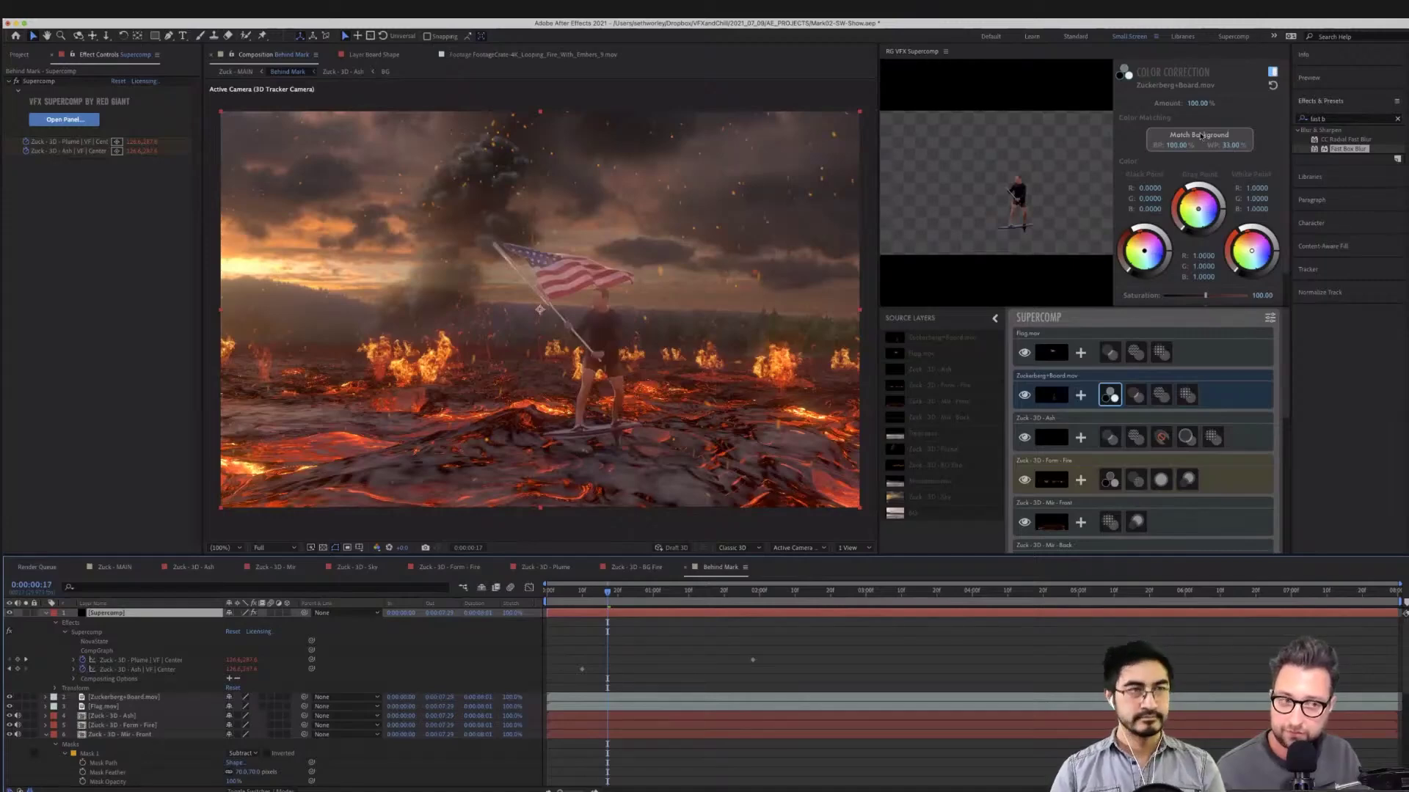
{"action": "left_click", "coordinate": [1200, 136]}
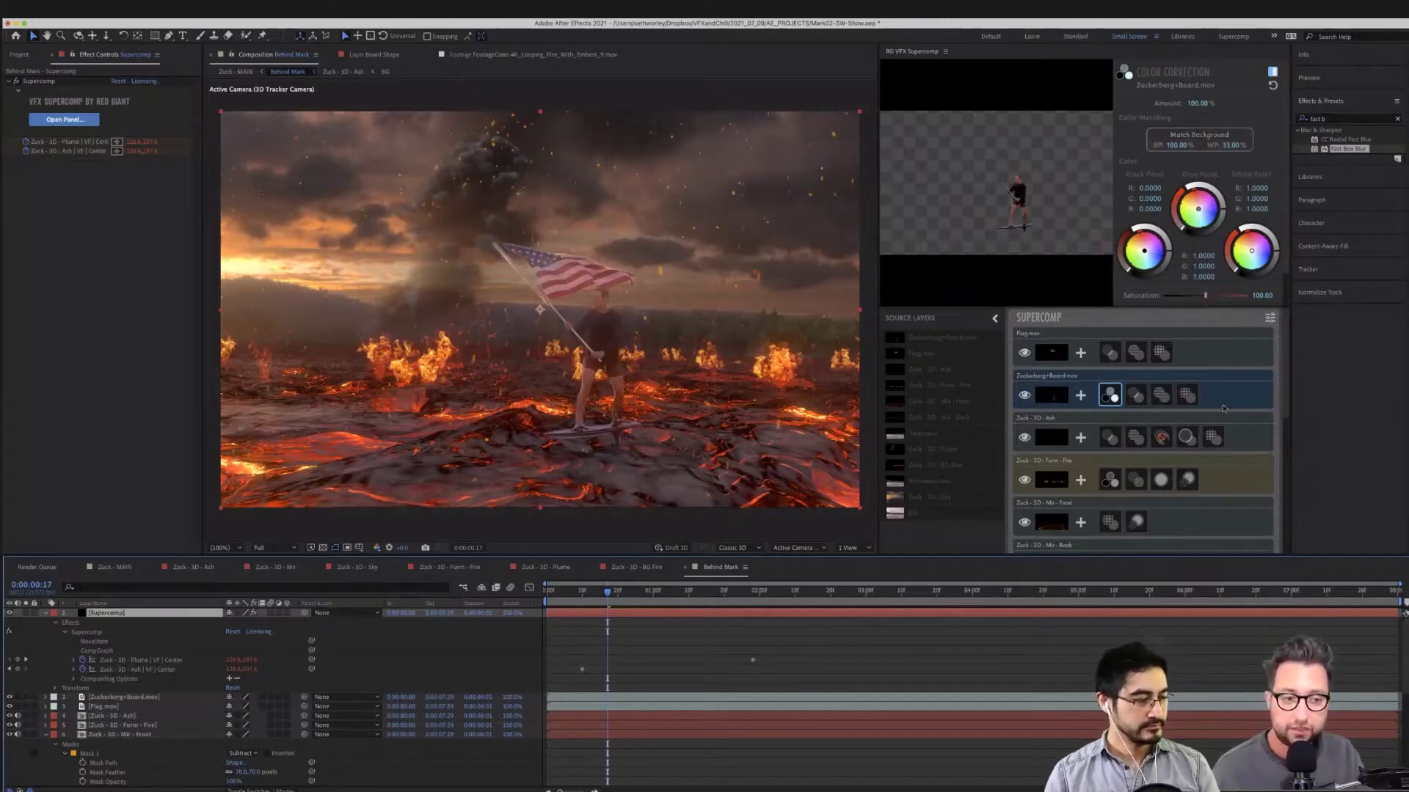
{"action": "left_click", "coordinate": [1118, 397]}
{"action": "left_click", "coordinate": [1115, 397]}
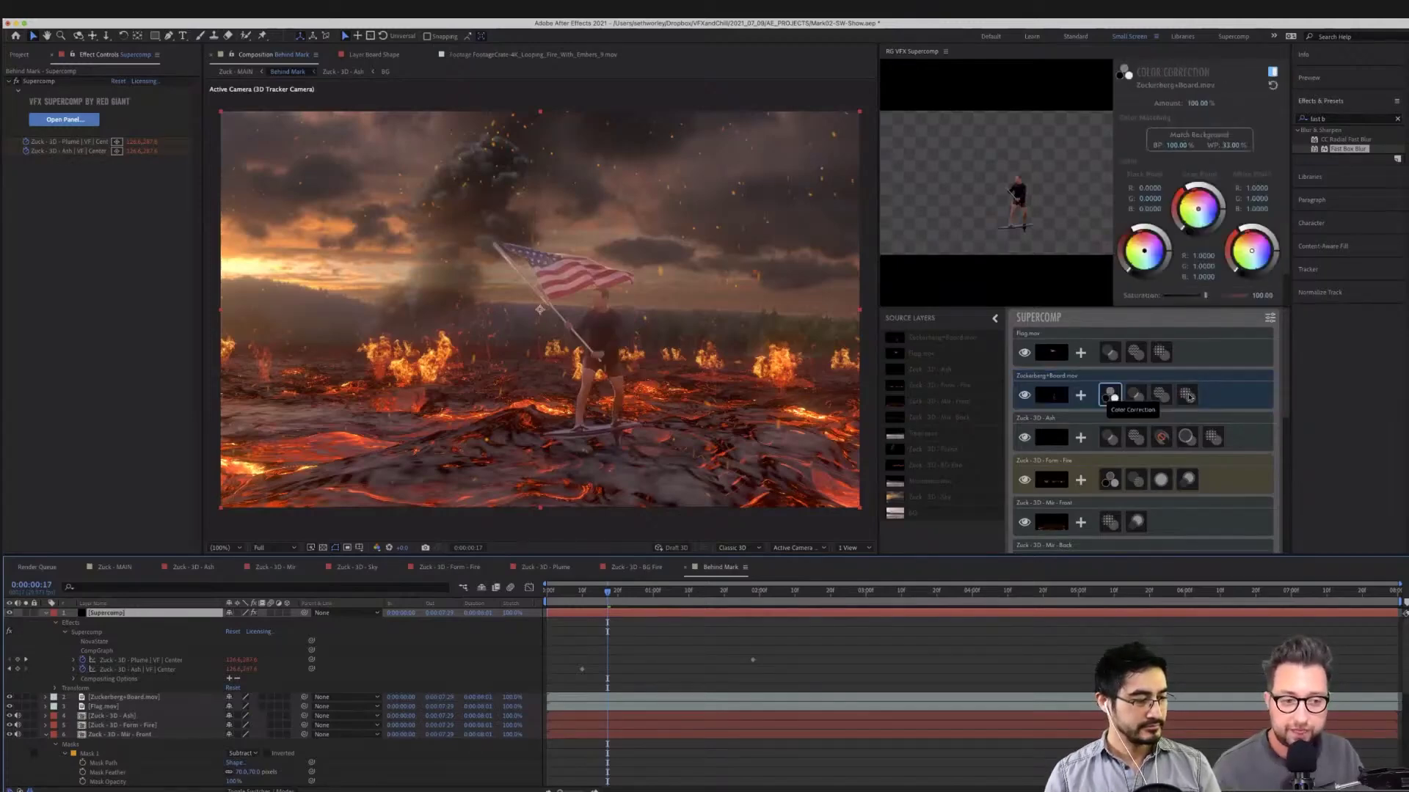
Clear all Supercomp effects from the Zuckerberg+Board.mov and Flag.mov layers
{"action": "left_click", "coordinate": [1212, 395]}
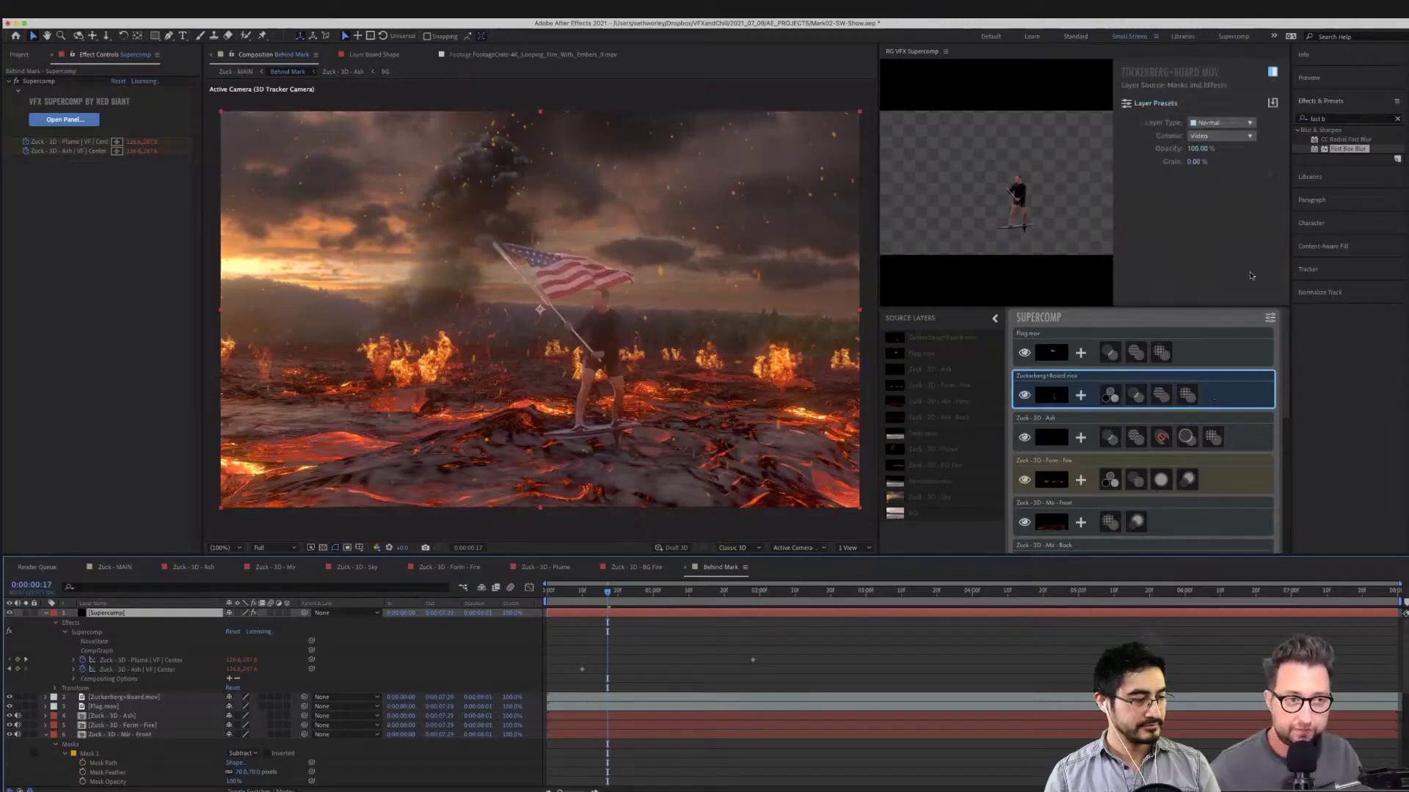
{"action": "right_click", "coordinate": [1237, 386]}
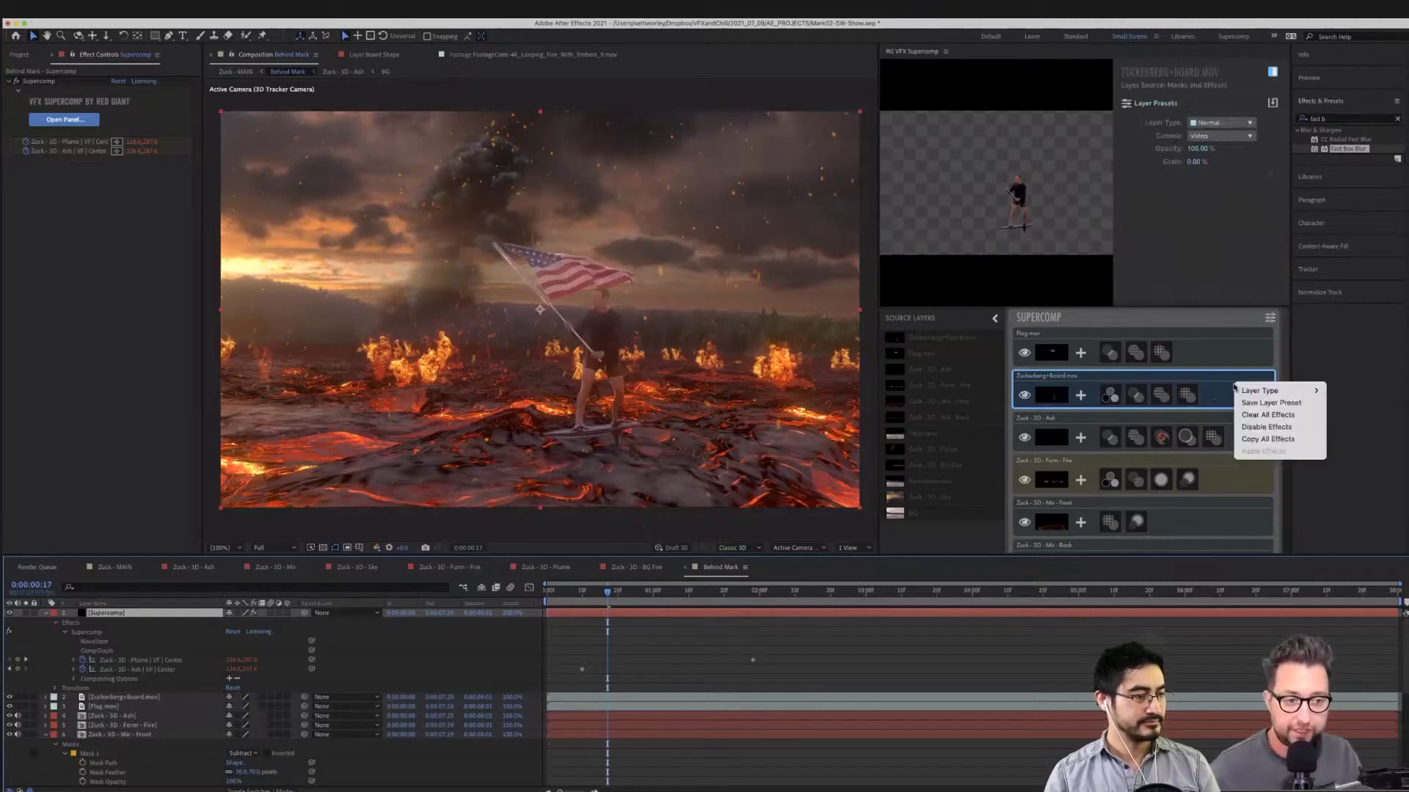
{"action": "left_click", "coordinate": [1263, 414]}
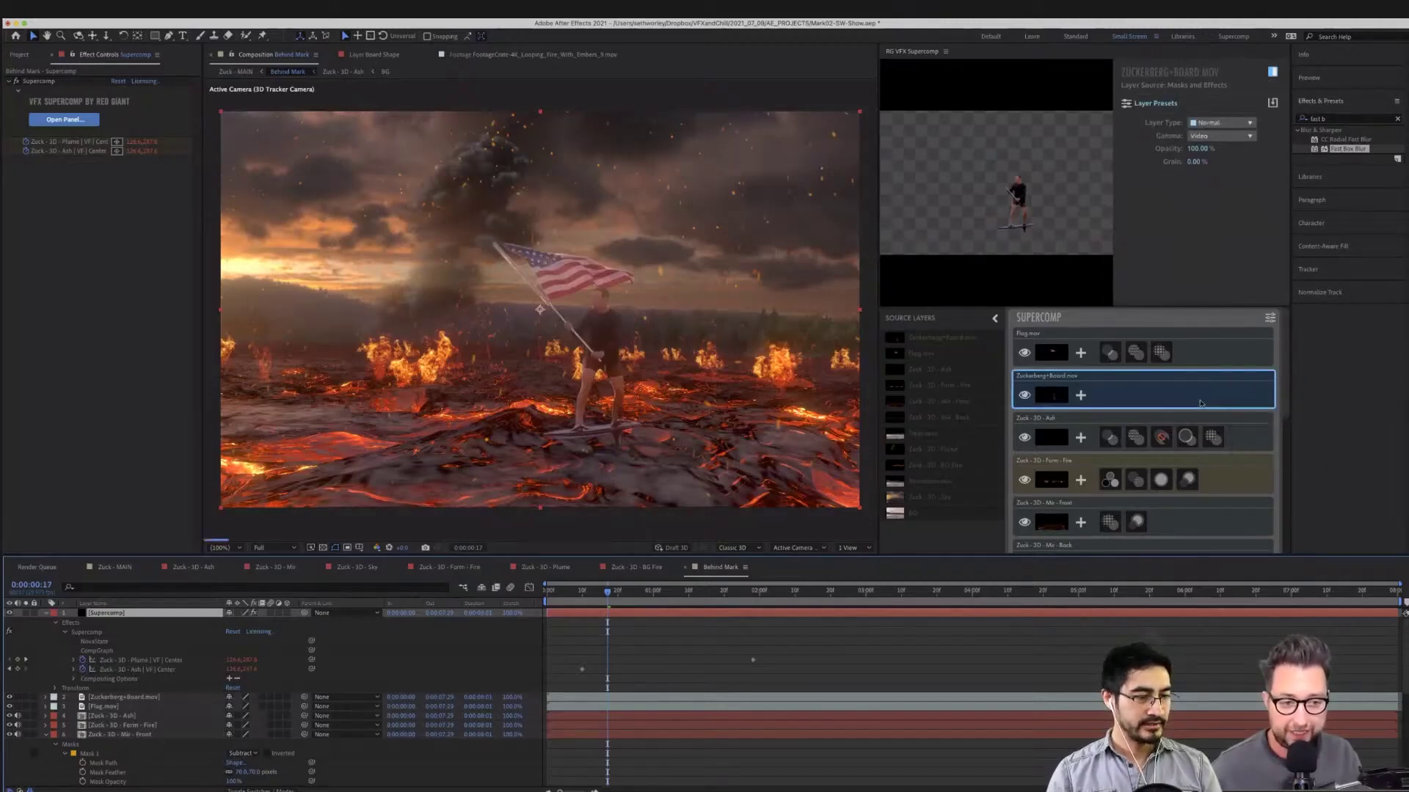
{"action": "left_click", "coordinate": [1201, 356]}
{"action": "right_click", "coordinate": [1205, 350]}
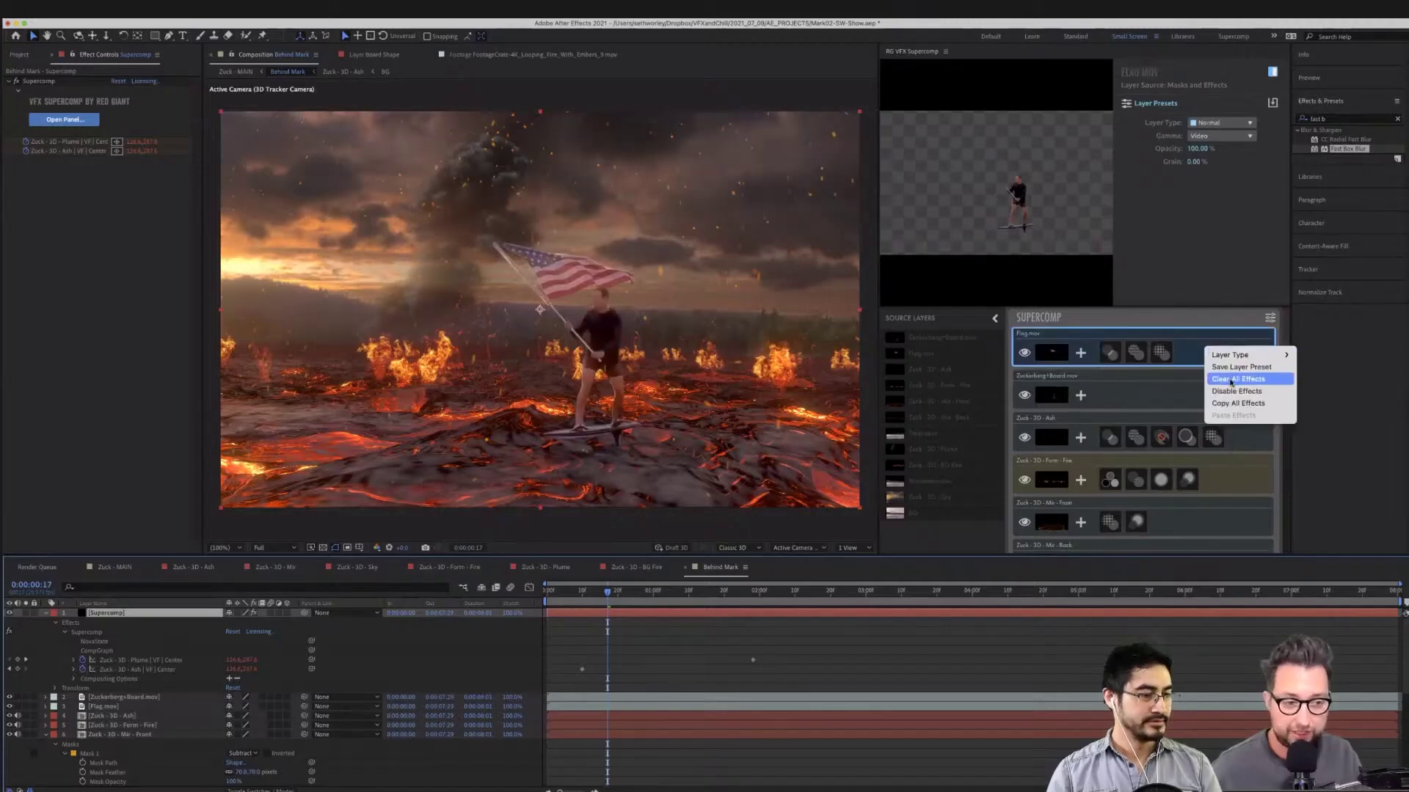
{"action": "left_click", "coordinate": [1238, 378]}
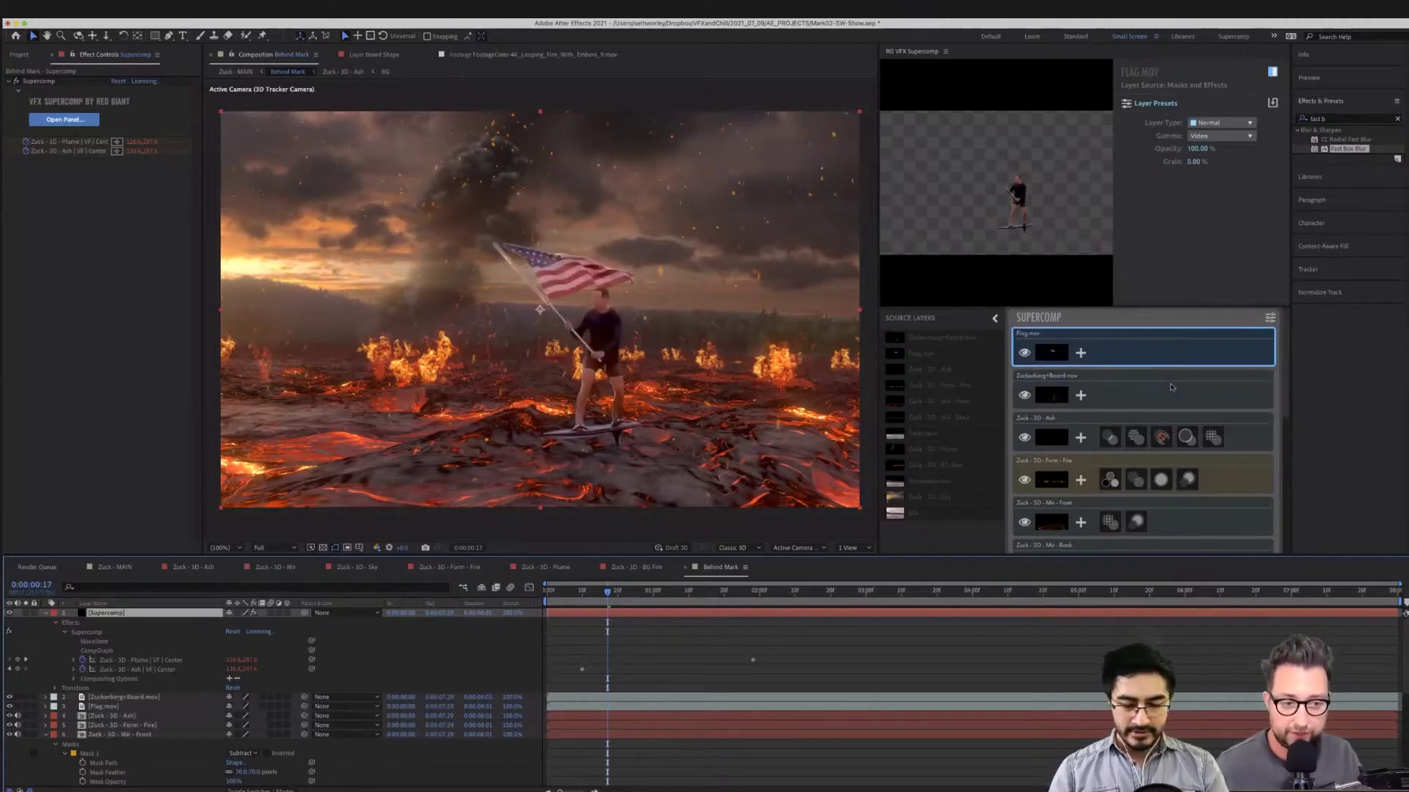
Add Color Correction to Zuckerberg+Board.mov and warm its midtones to R 1.0164, G 0.9978, B 0.9558
{"action": "left_click", "coordinate": [1100, 389]}
{"action": "left_click", "coordinate": [1081, 396]}
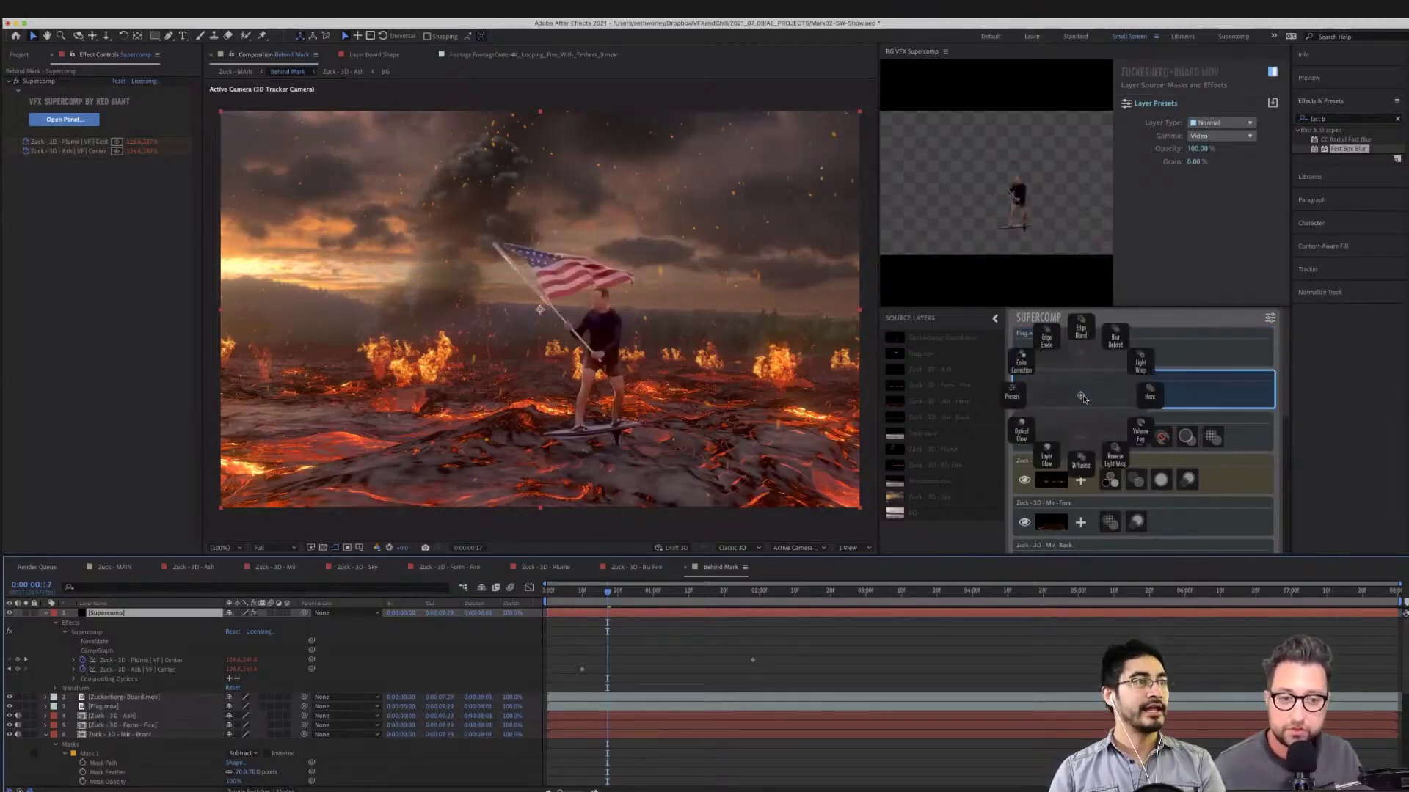
{"action": "left_click", "coordinate": [1020, 362]}
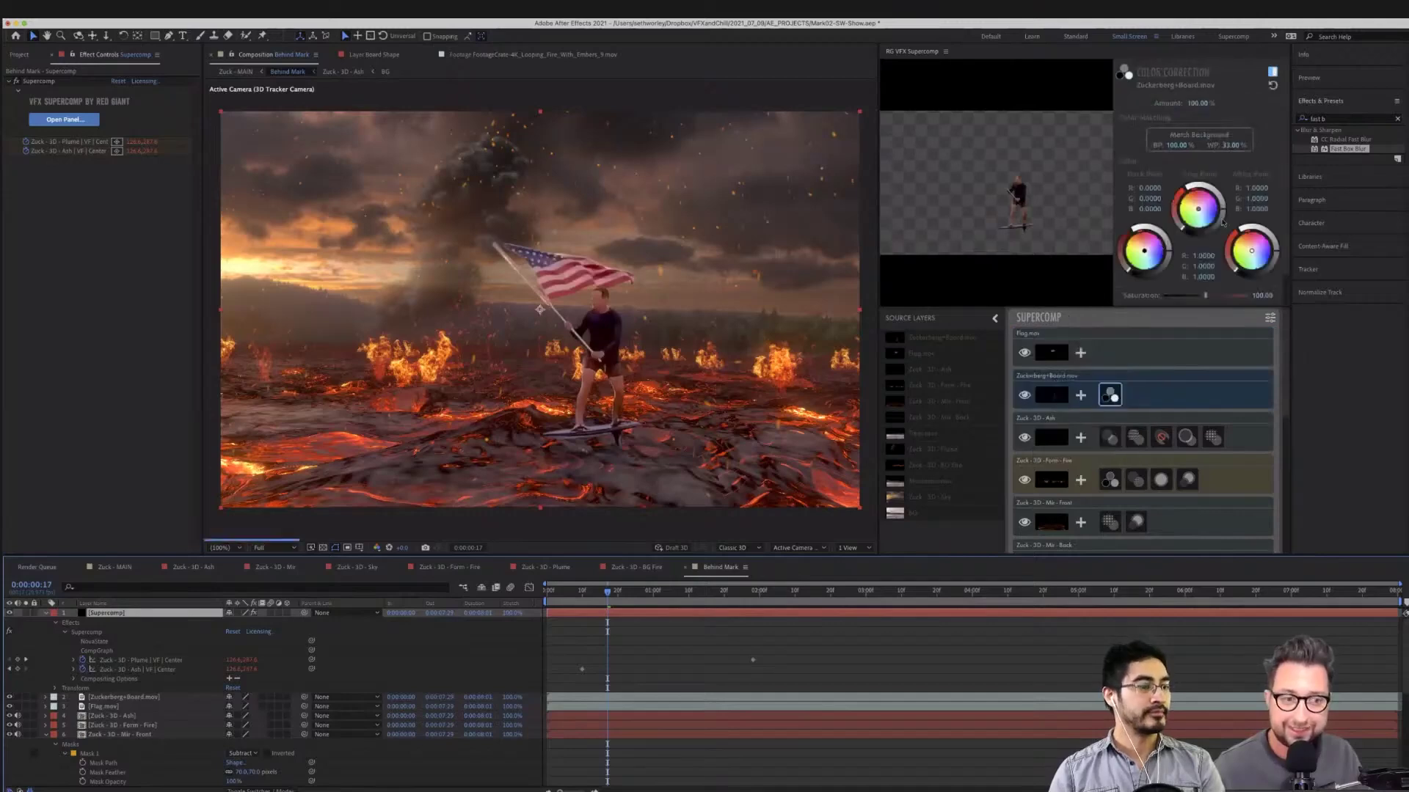
{"action": "left_click_drag", "start_coordinate": [1206, 206], "coordinate": [1196, 200]}
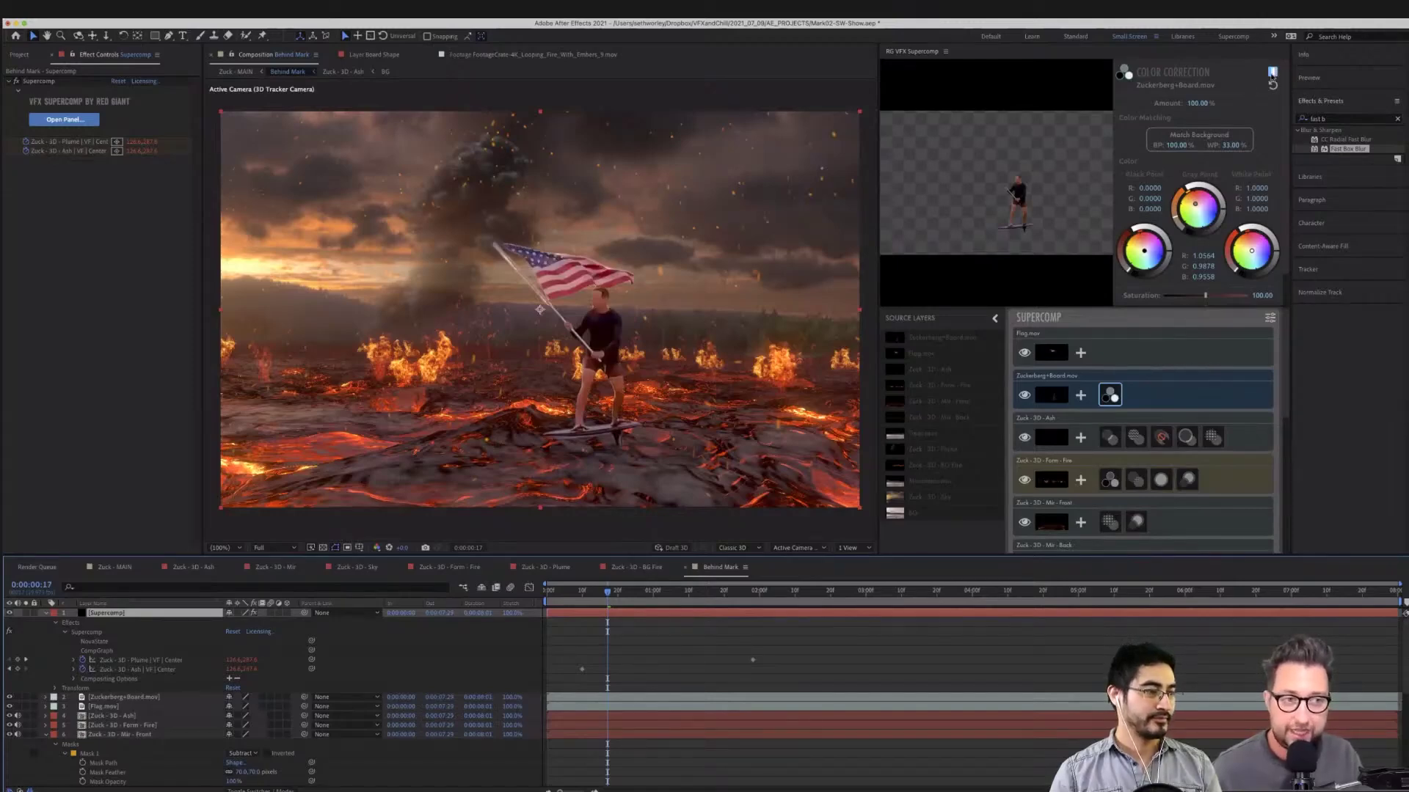
Compare Zuckerberg+Board.mov with and without Color Correction, and add Reverse Light Wrap, Diffusion, Light Wrap and Volume Fog to it
{"action": "left_click", "coordinate": [1272, 72]}
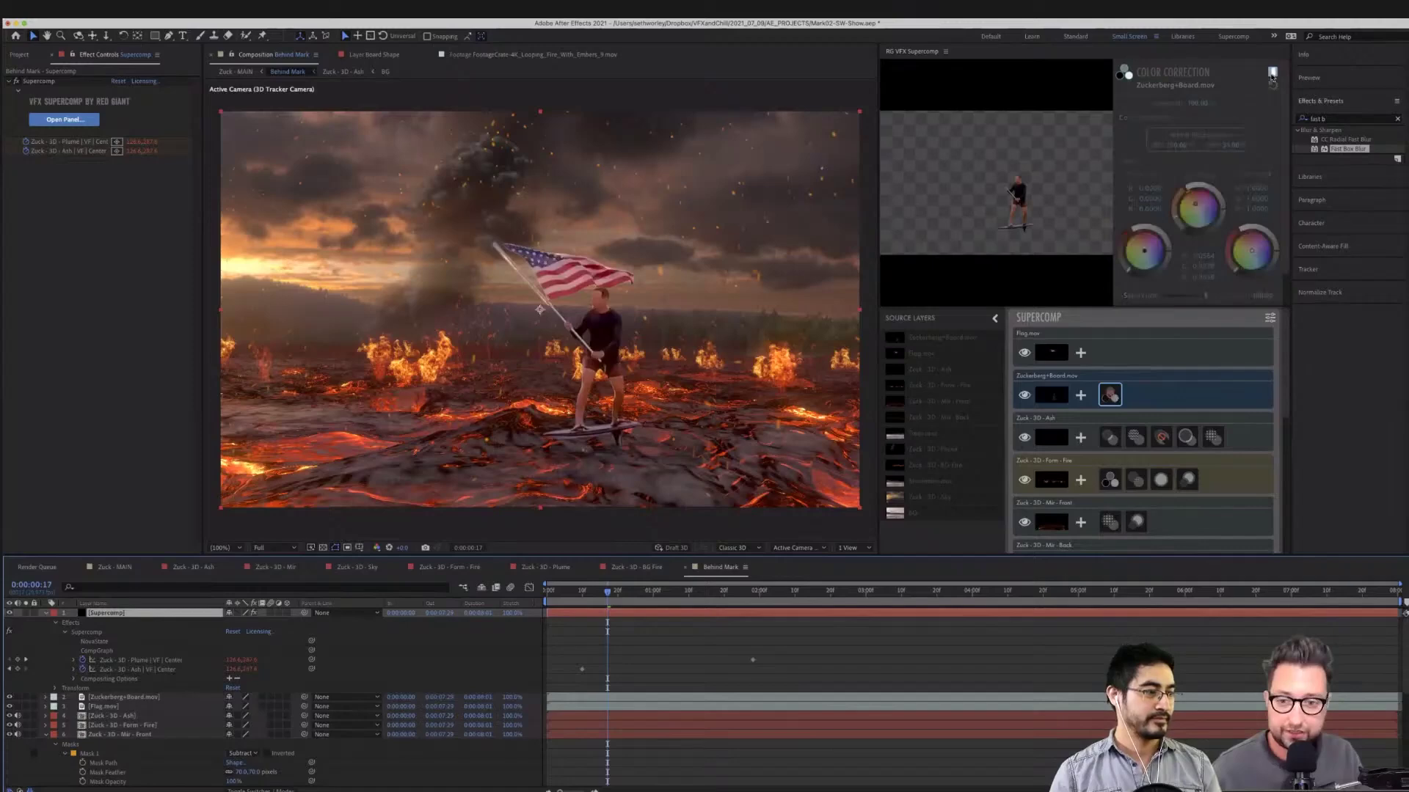
{"action": "left_click", "coordinate": [1272, 73]}
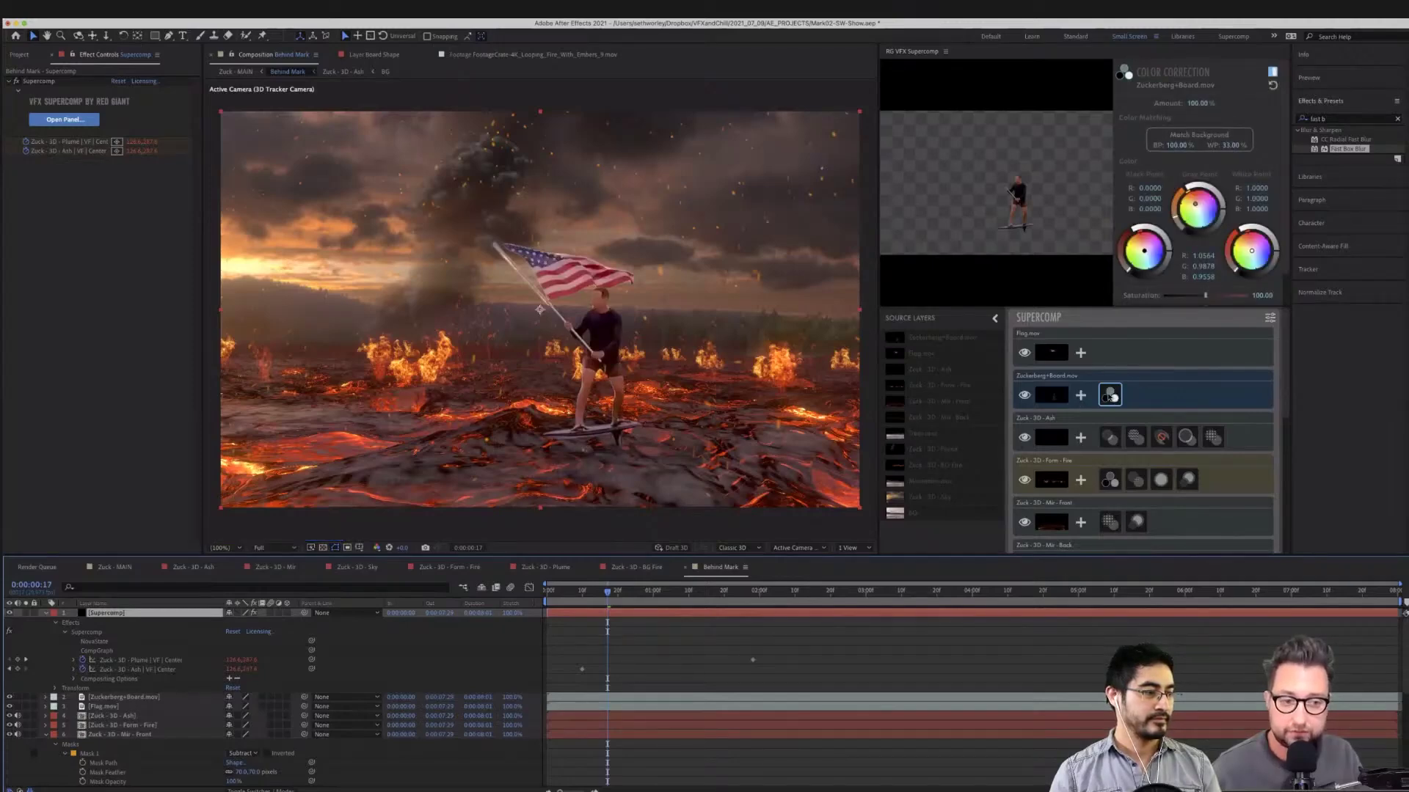
{"action": "left_click", "coordinate": [1082, 395]}
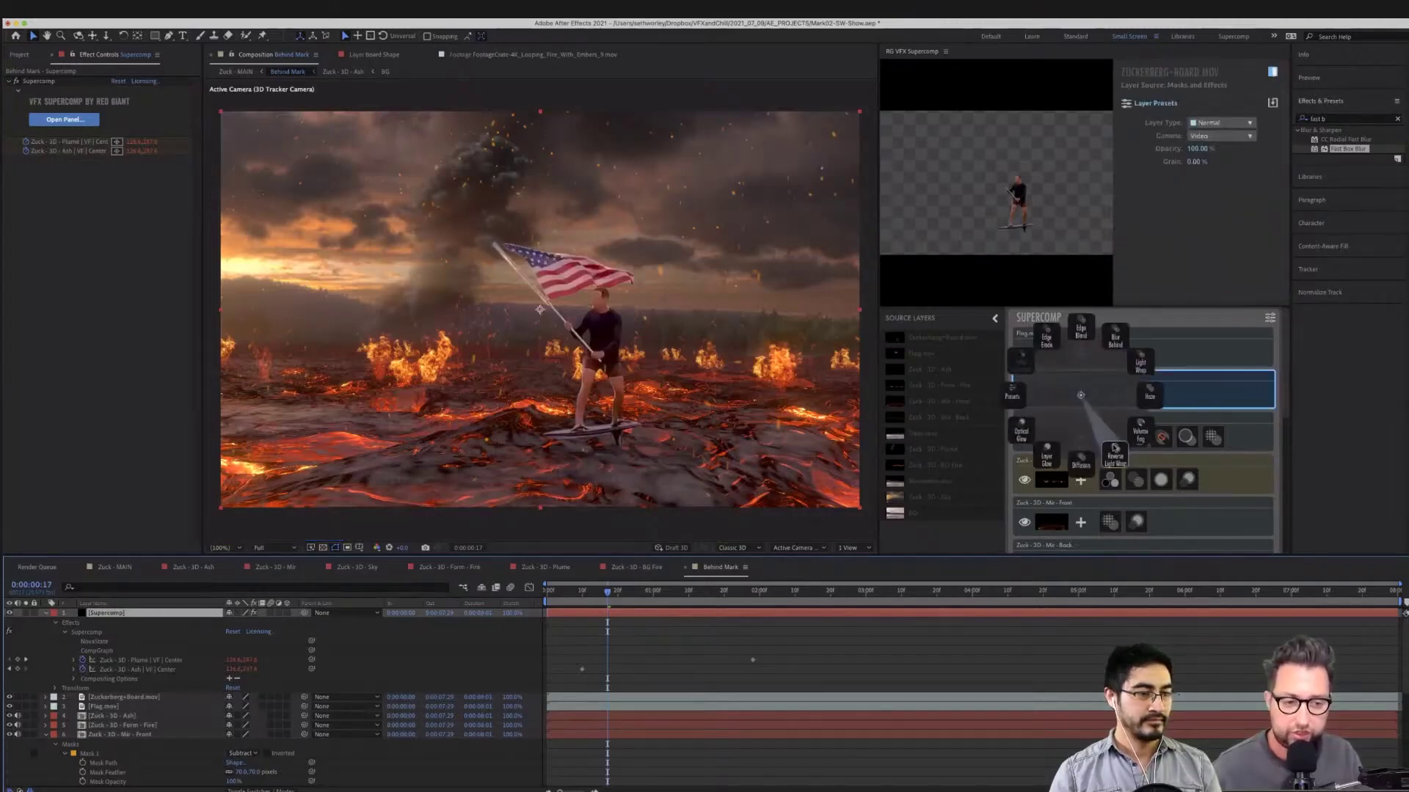
{"action": "left_click", "coordinate": [1080, 396]}
{"action": "left_click", "coordinate": [1080, 396]}
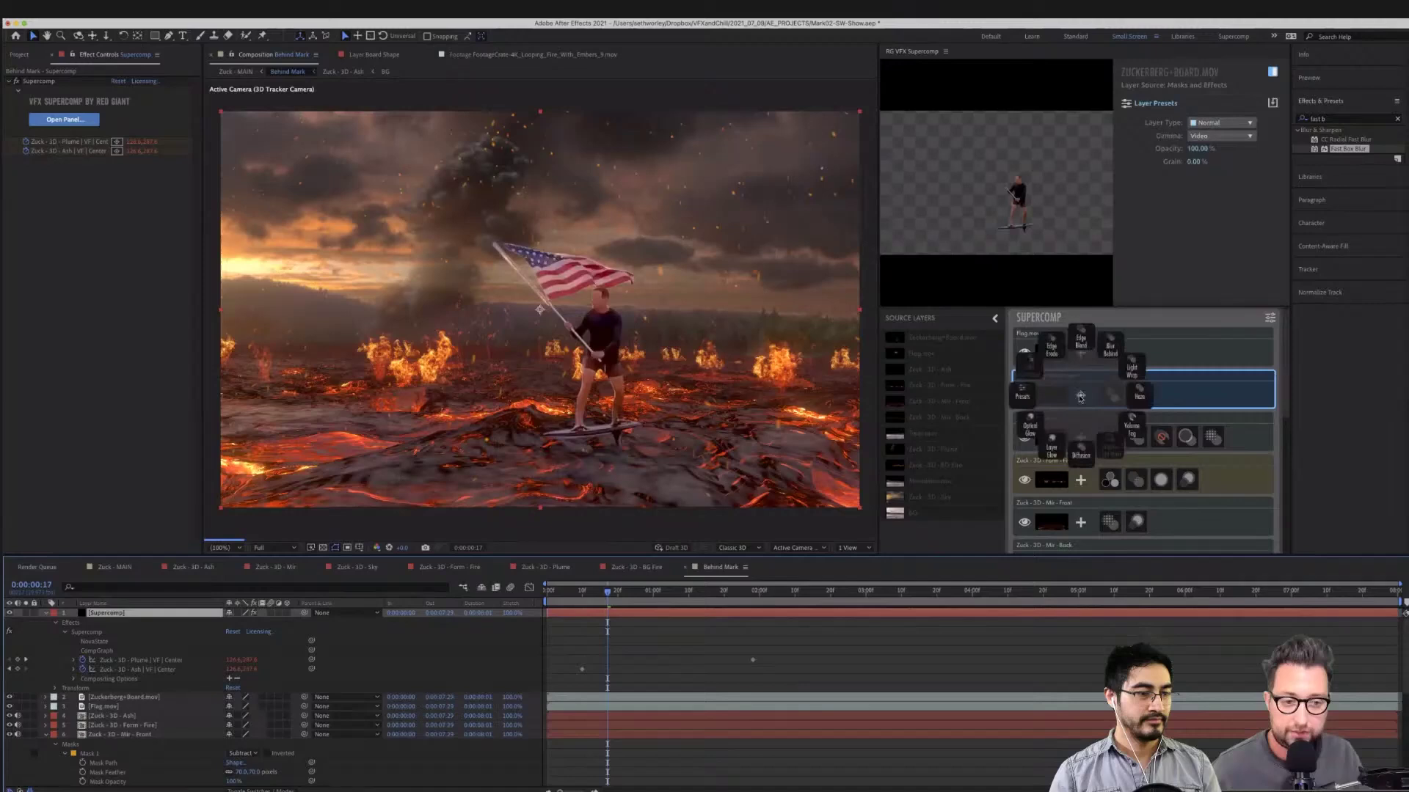
{"action": "left_click", "coordinate": [1080, 453]}
{"action": "left_click", "coordinate": [1081, 396]}
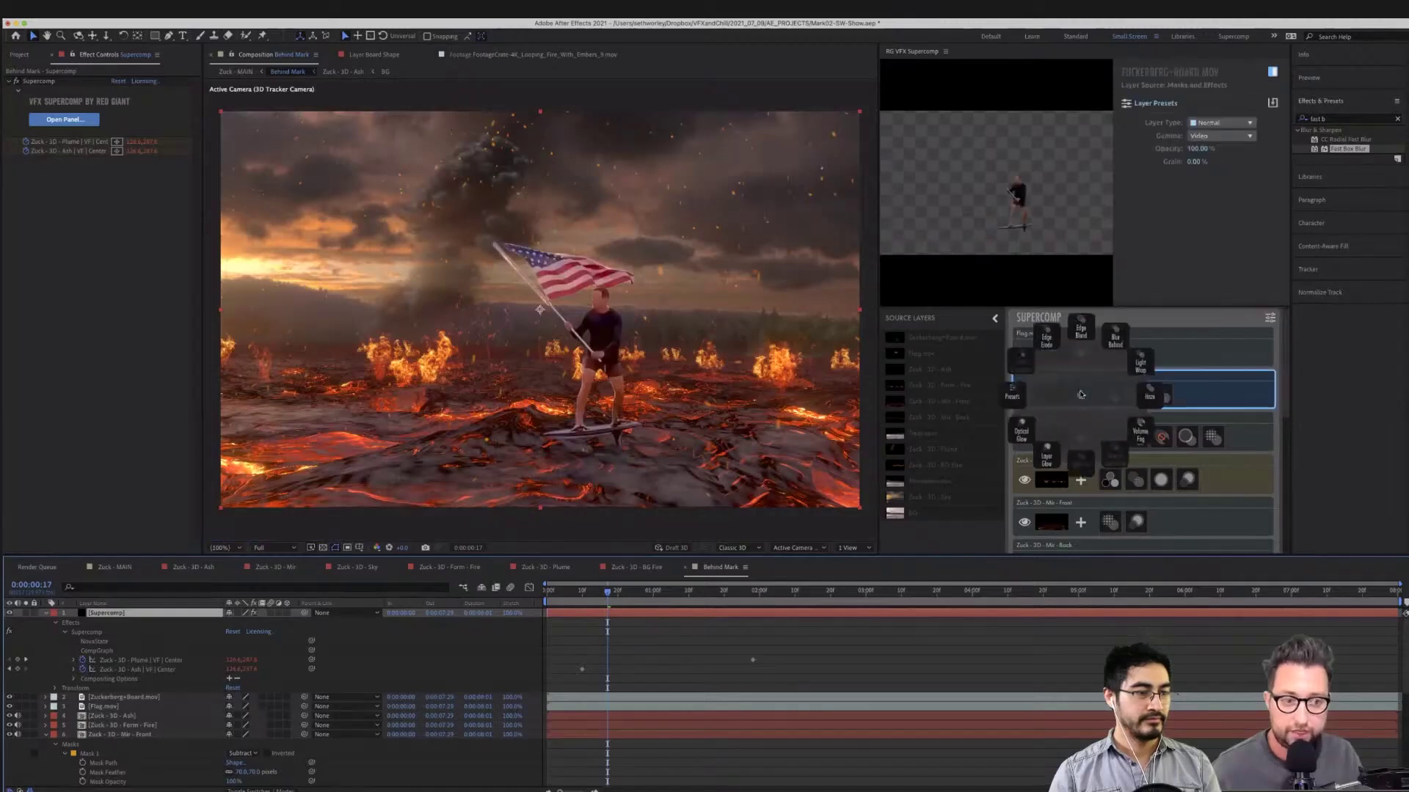
{"action": "left_click", "coordinate": [1140, 361]}
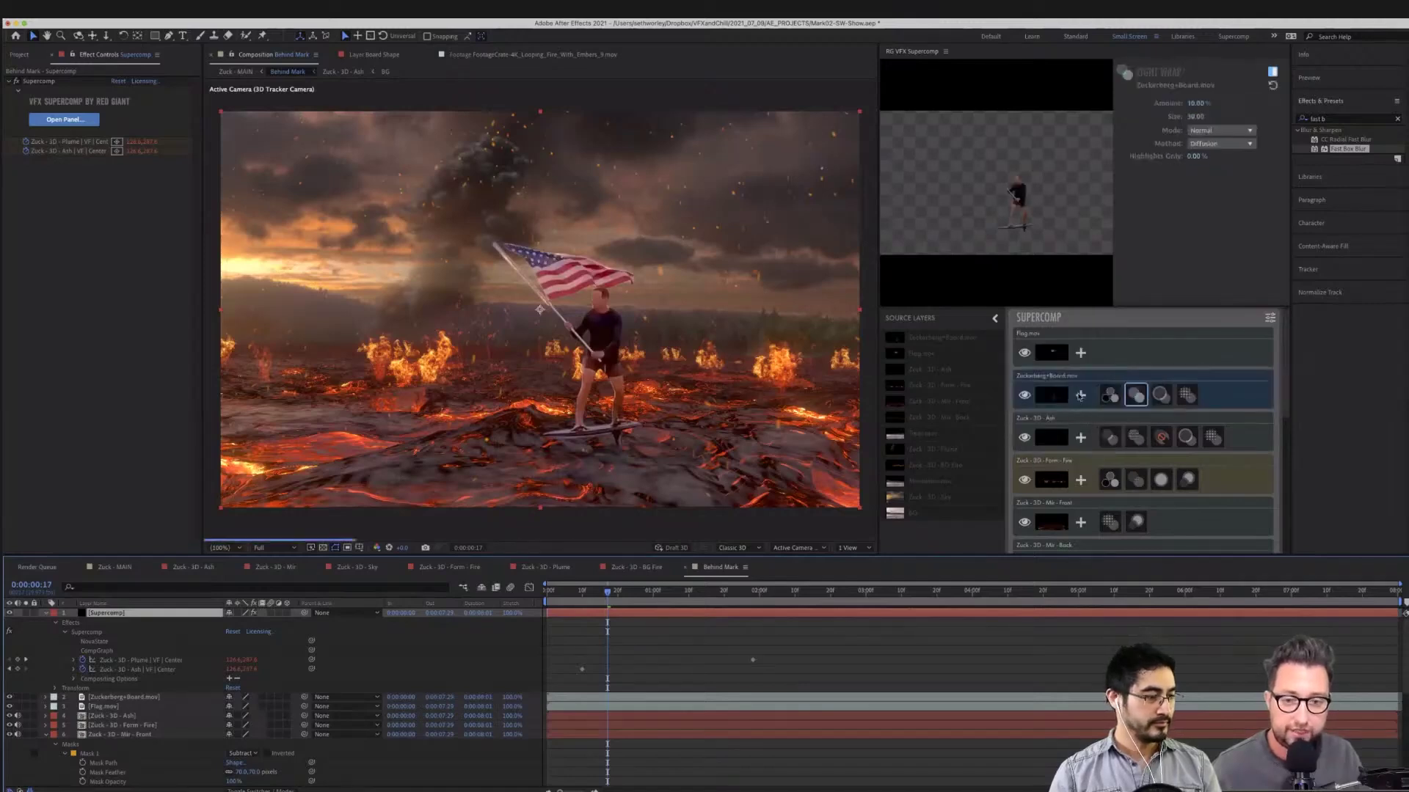
{"action": "left_click", "coordinate": [1081, 396]}
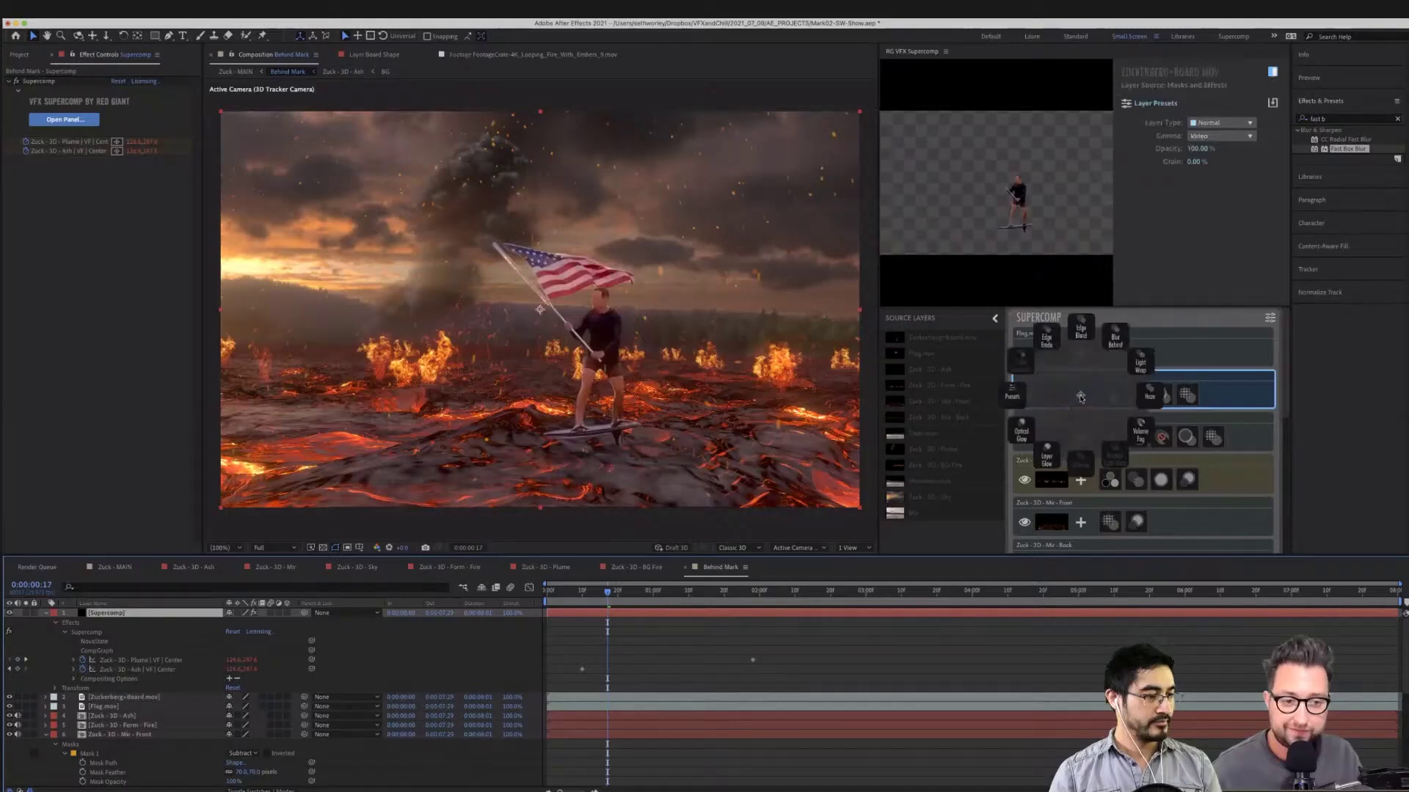
{"action": "left_click", "coordinate": [1140, 436]}
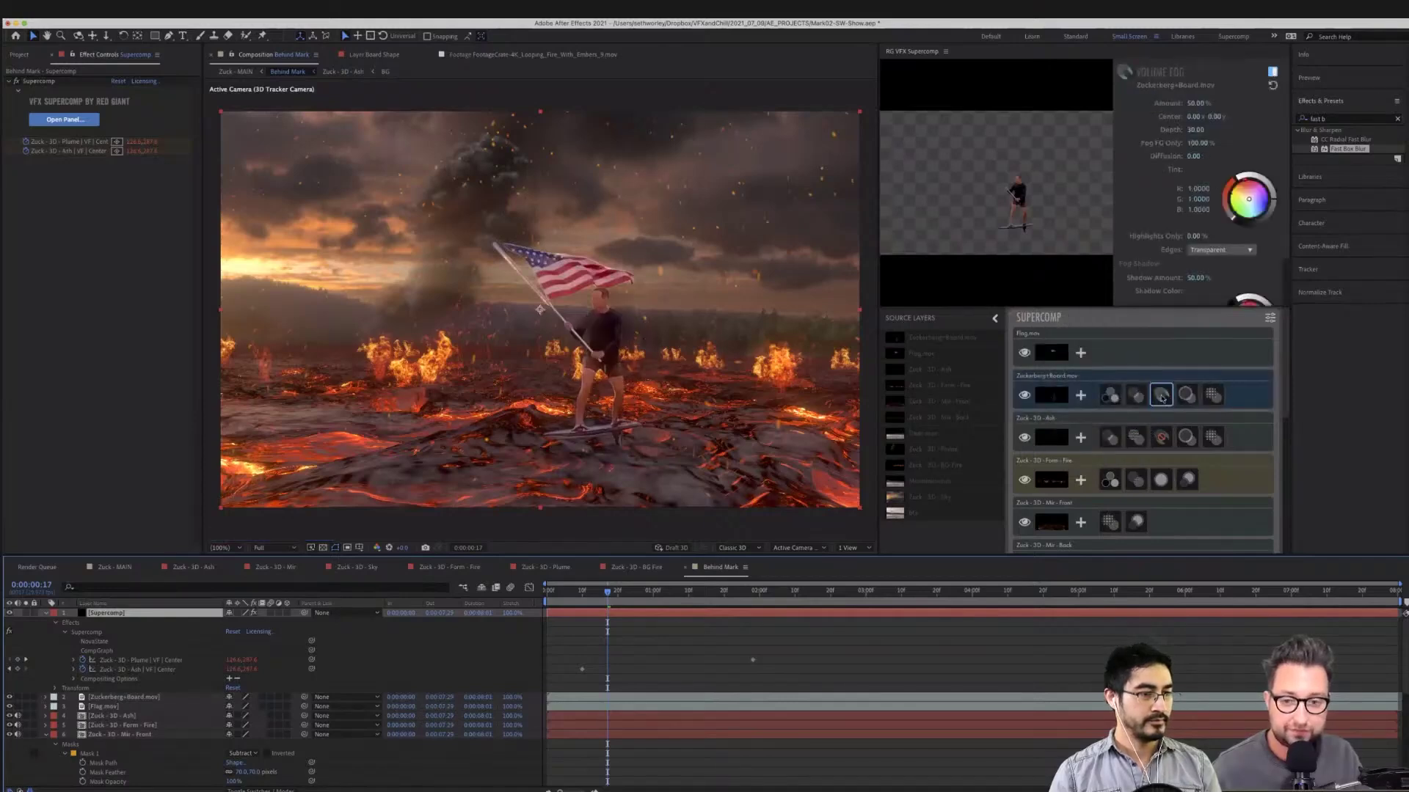
Enable animation of the Zuckerberg+Board.mov Volume Fog Center and reveal the Supercomp effect's Center properties in the timeline
{"action": "left_click", "coordinate": [1251, 117]}
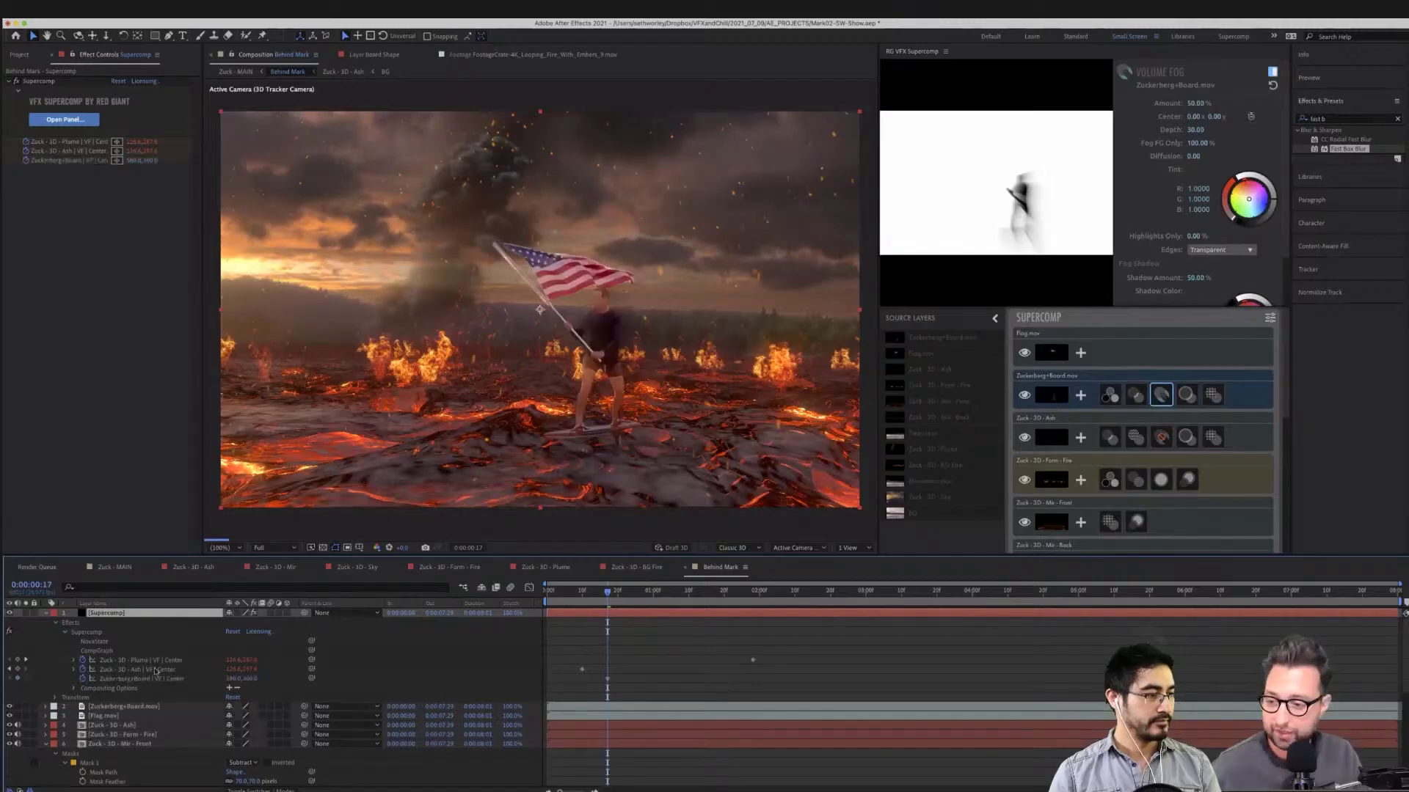
{"action": "left_click", "coordinate": [134, 663]}
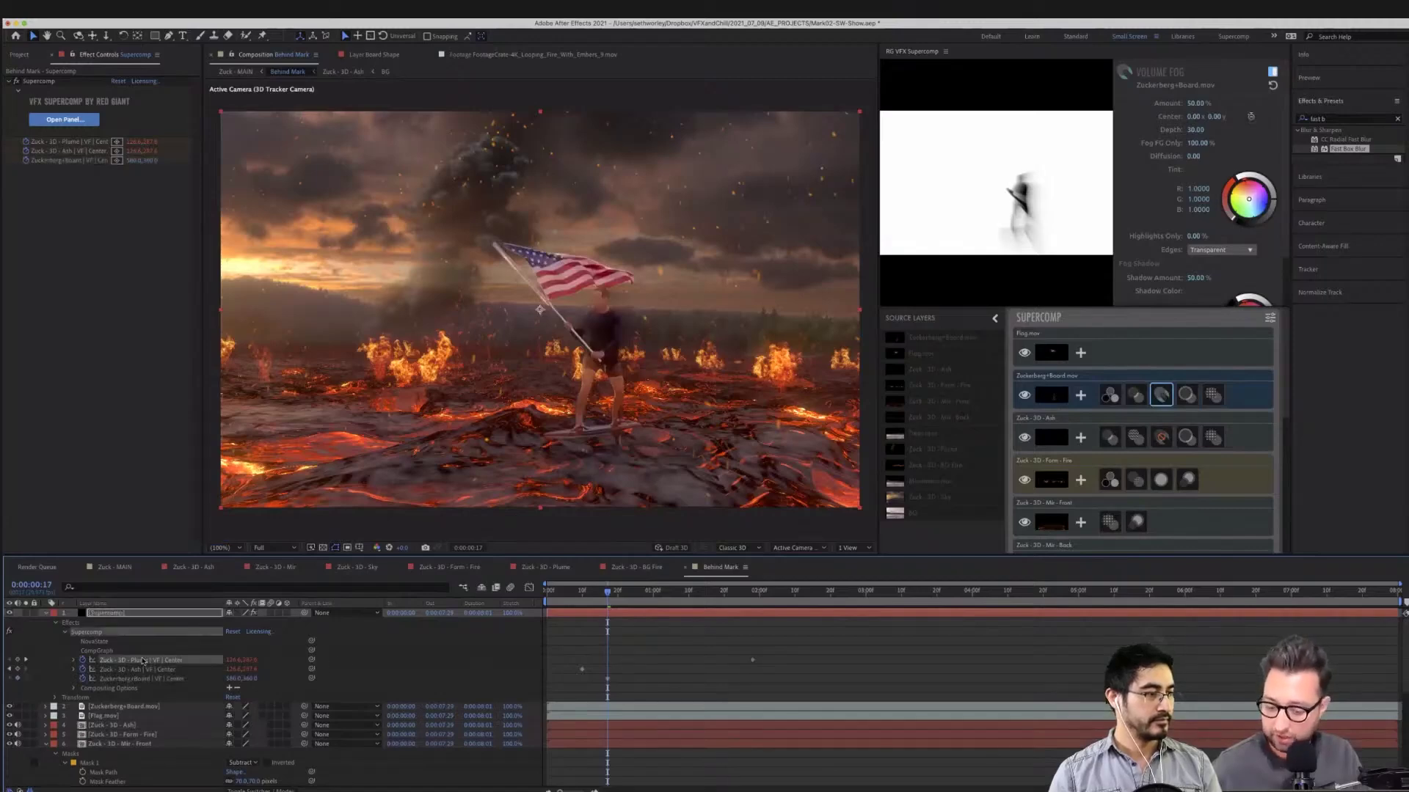
{"action": "key", "text": "e"}
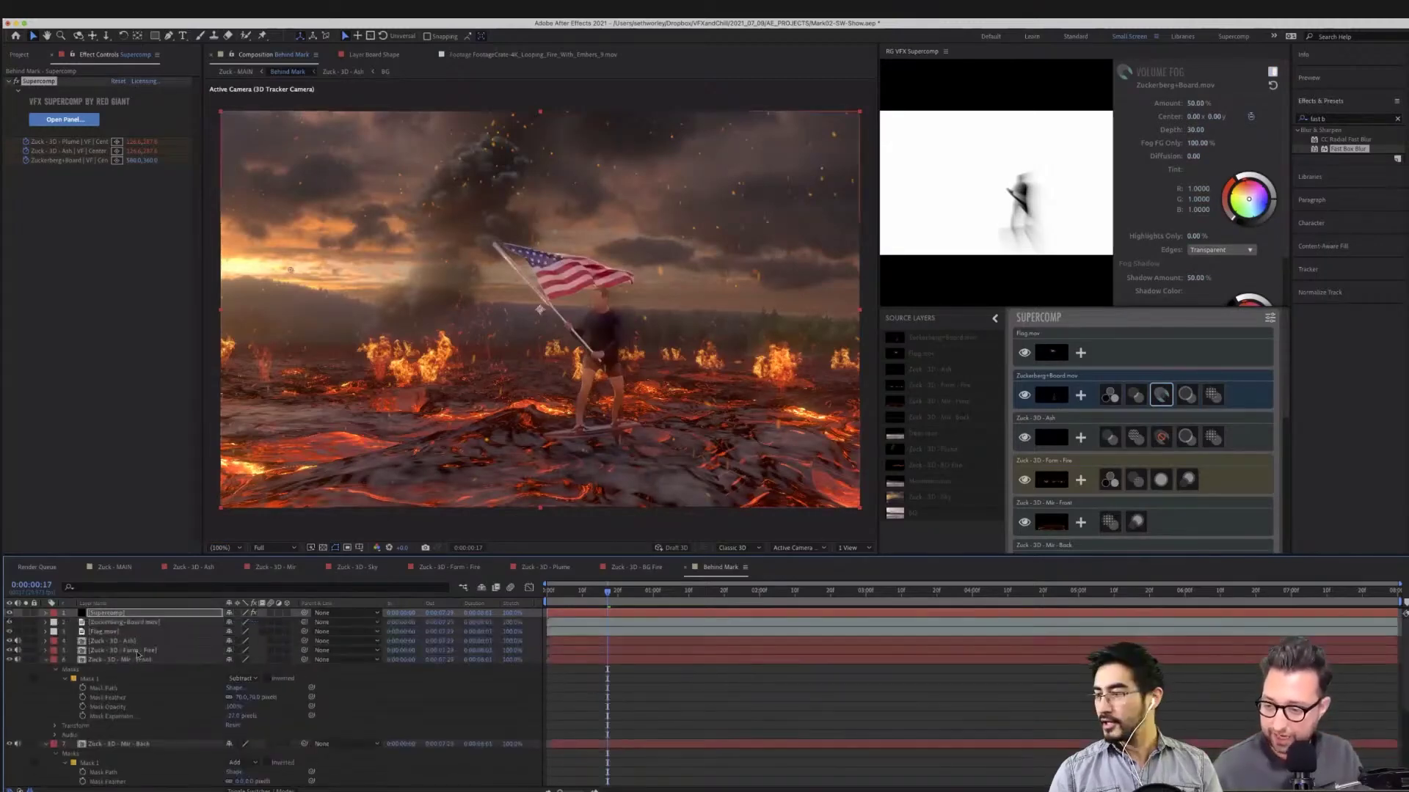
{"action": "key", "text": "e"}
{"action": "key", "text": "e"}
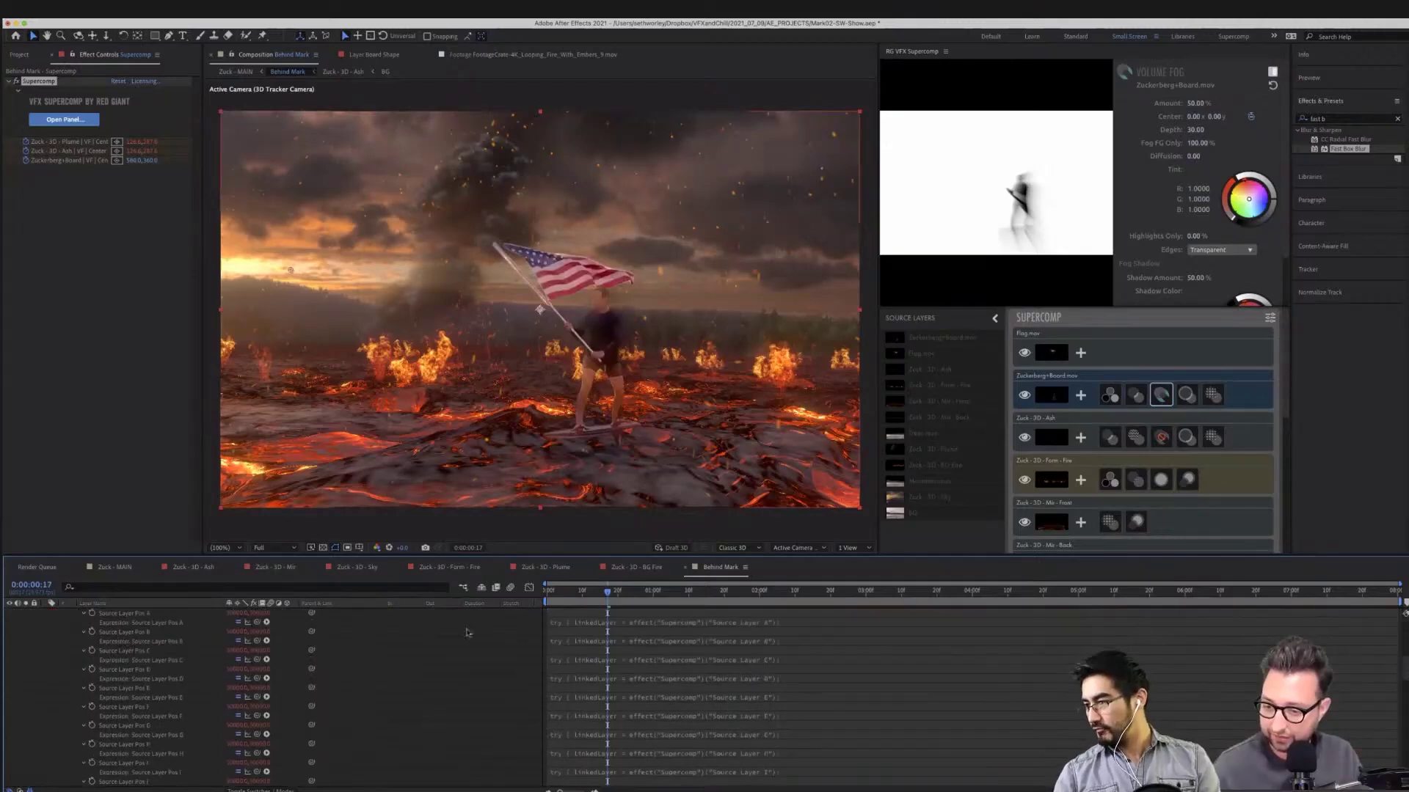
{"action": "key", "text": "e"}
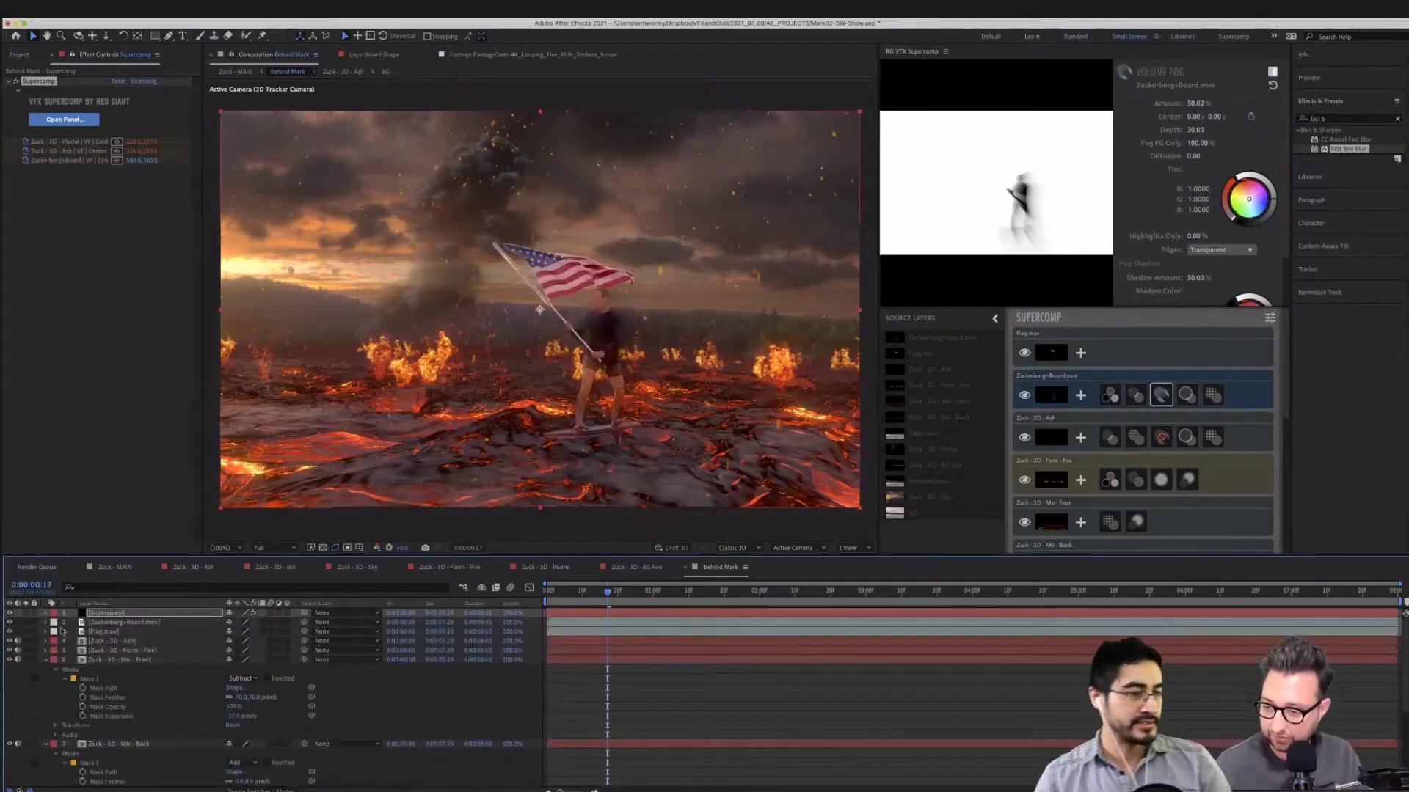
{"action": "left_click", "coordinate": [44, 614]}
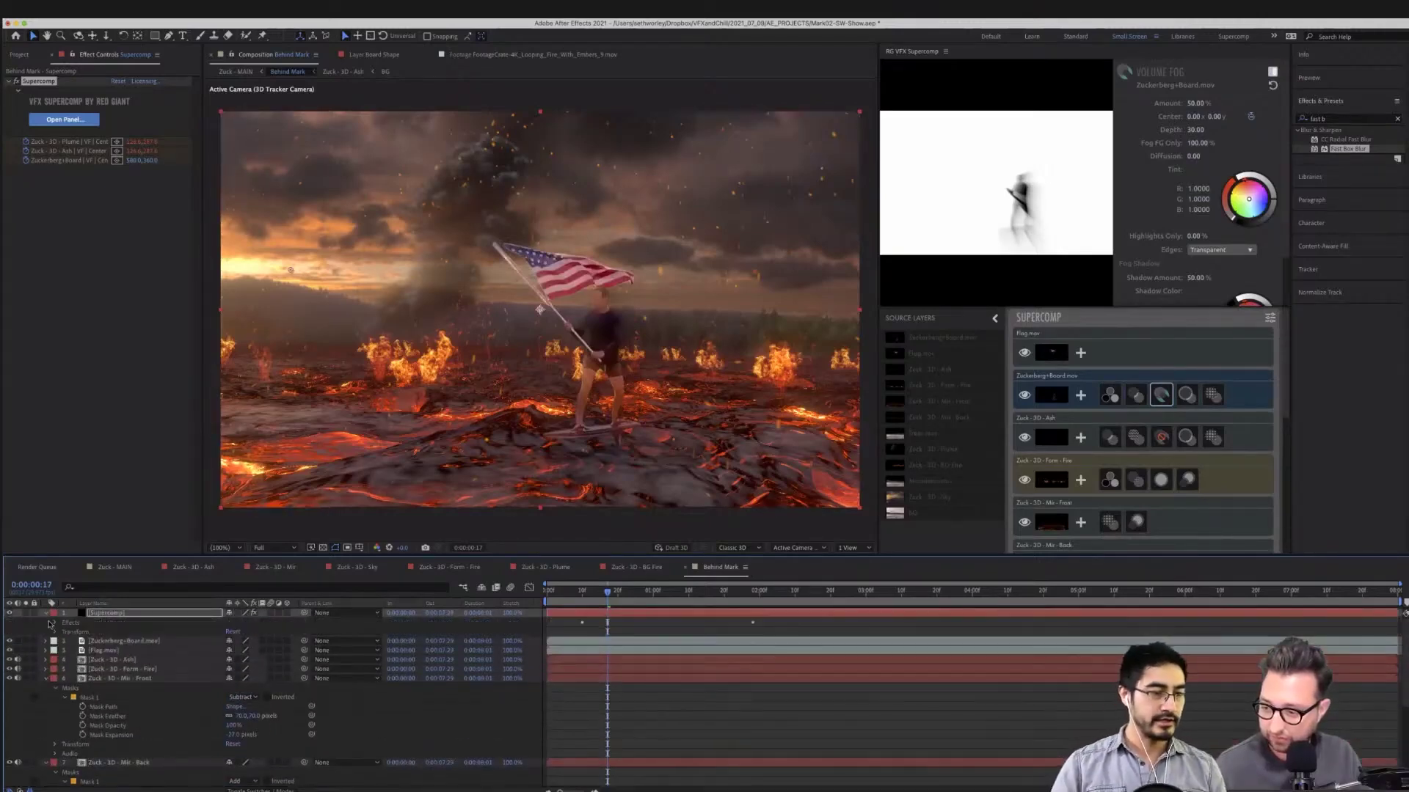
{"action": "left_click", "coordinate": [54, 623]}
{"action": "left_click", "coordinate": [63, 633]}
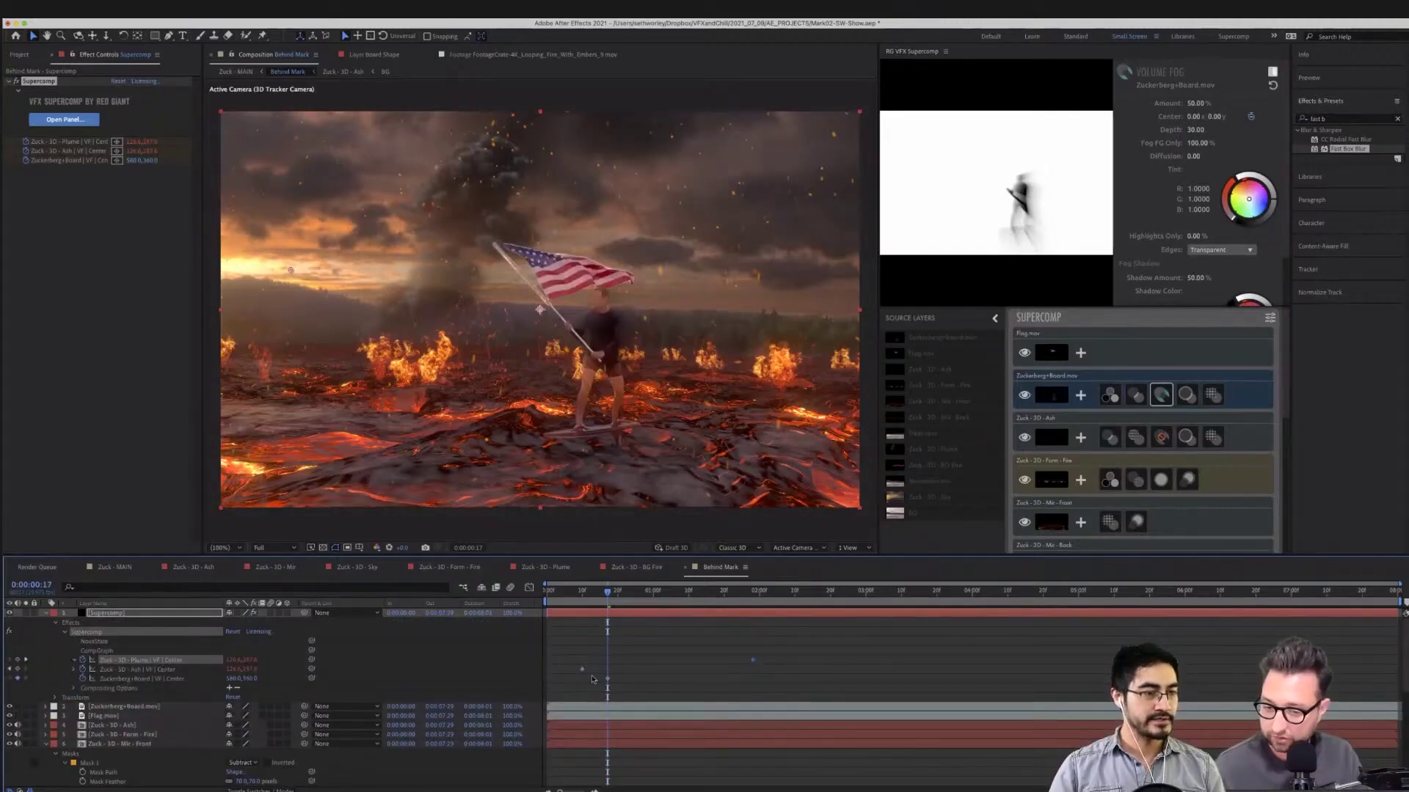
Add default expressions to the Volume Fog Center properties of Zuck - 3D - Plume and Zuckerberg+Board
{"action": "left_click", "coordinate": [86, 655]}
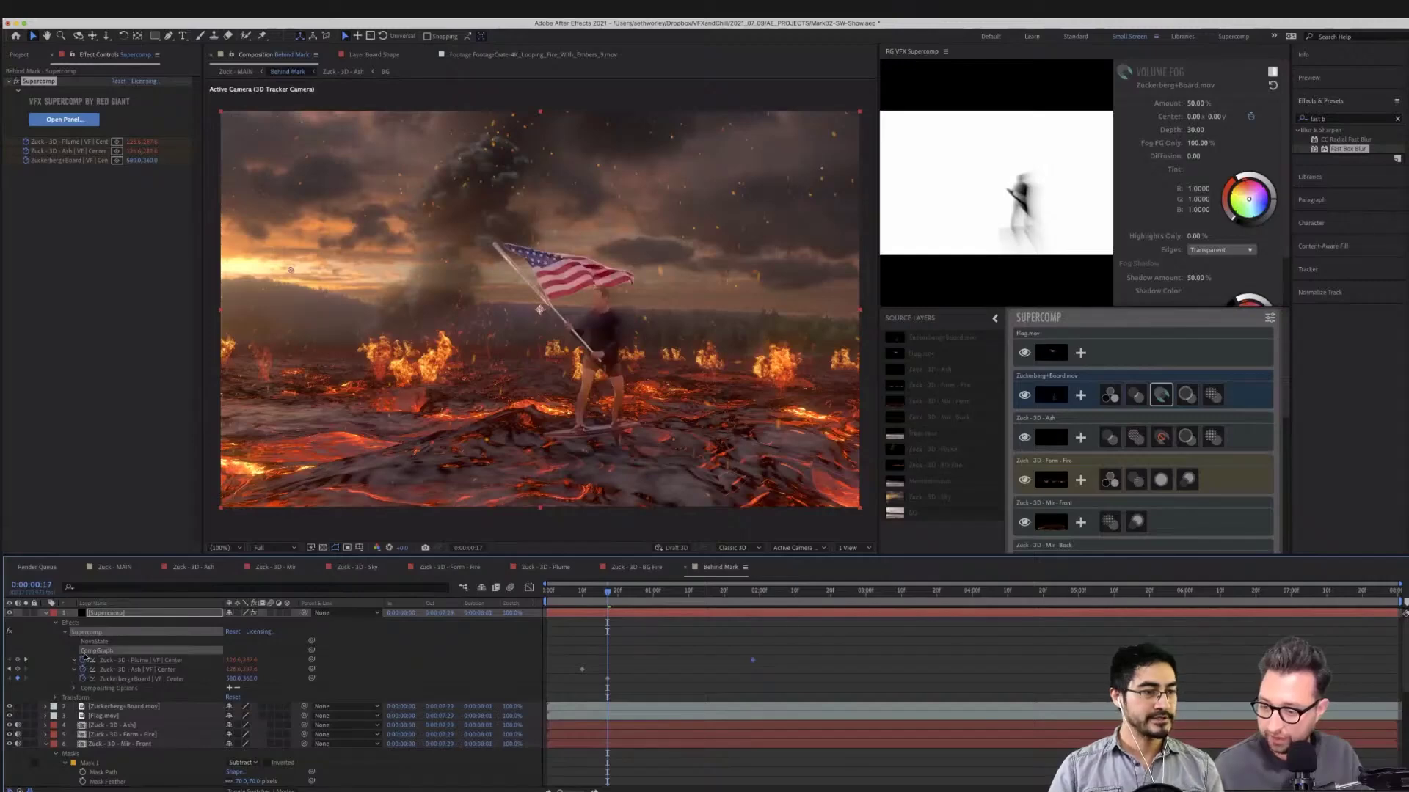
{"action": "left_click", "coordinate": [615, 662]}
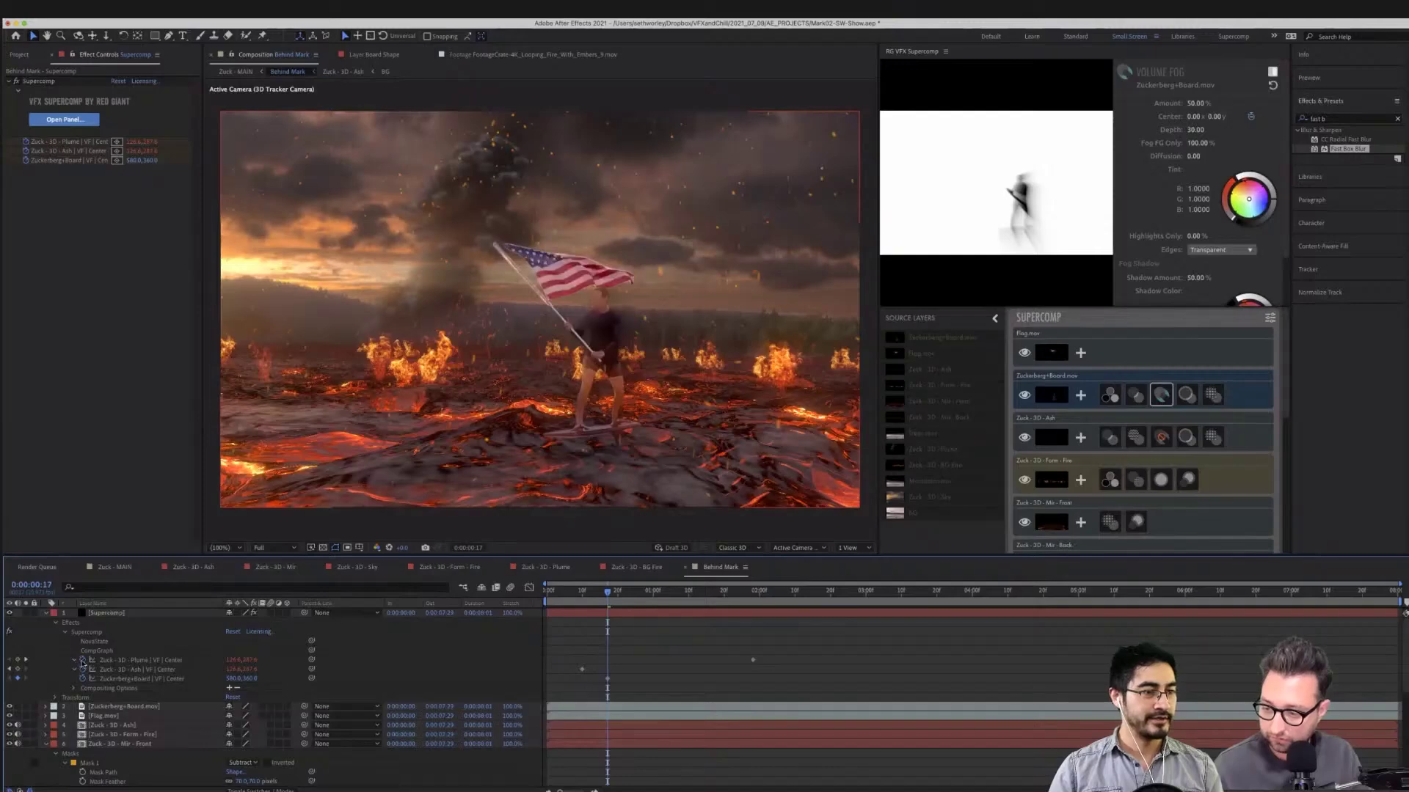
{"action": "left_click", "coordinate": [82, 660], "text": "alt"}
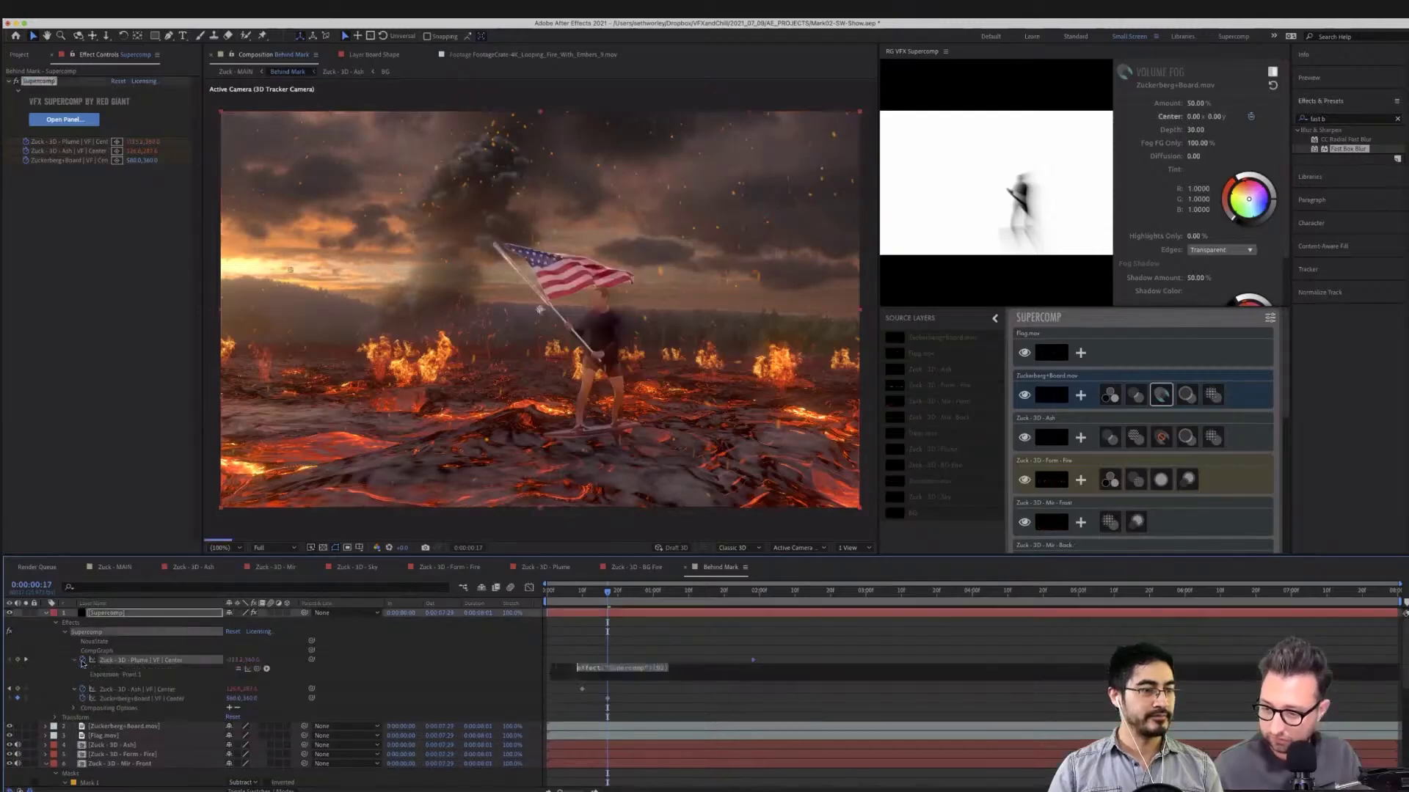
{"action": "left_click", "coordinate": [588, 668]}
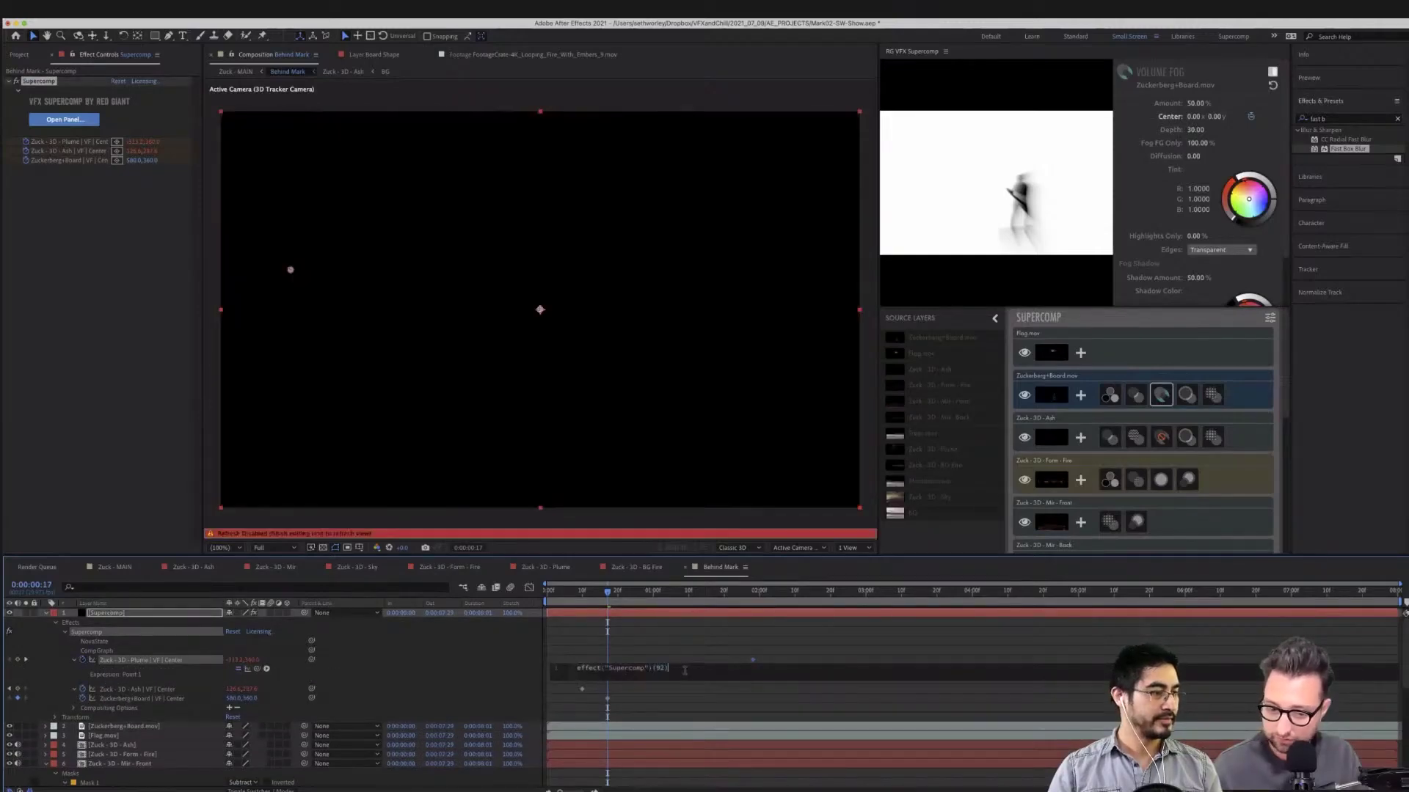
{"action": "left_click", "coordinate": [478, 659]}
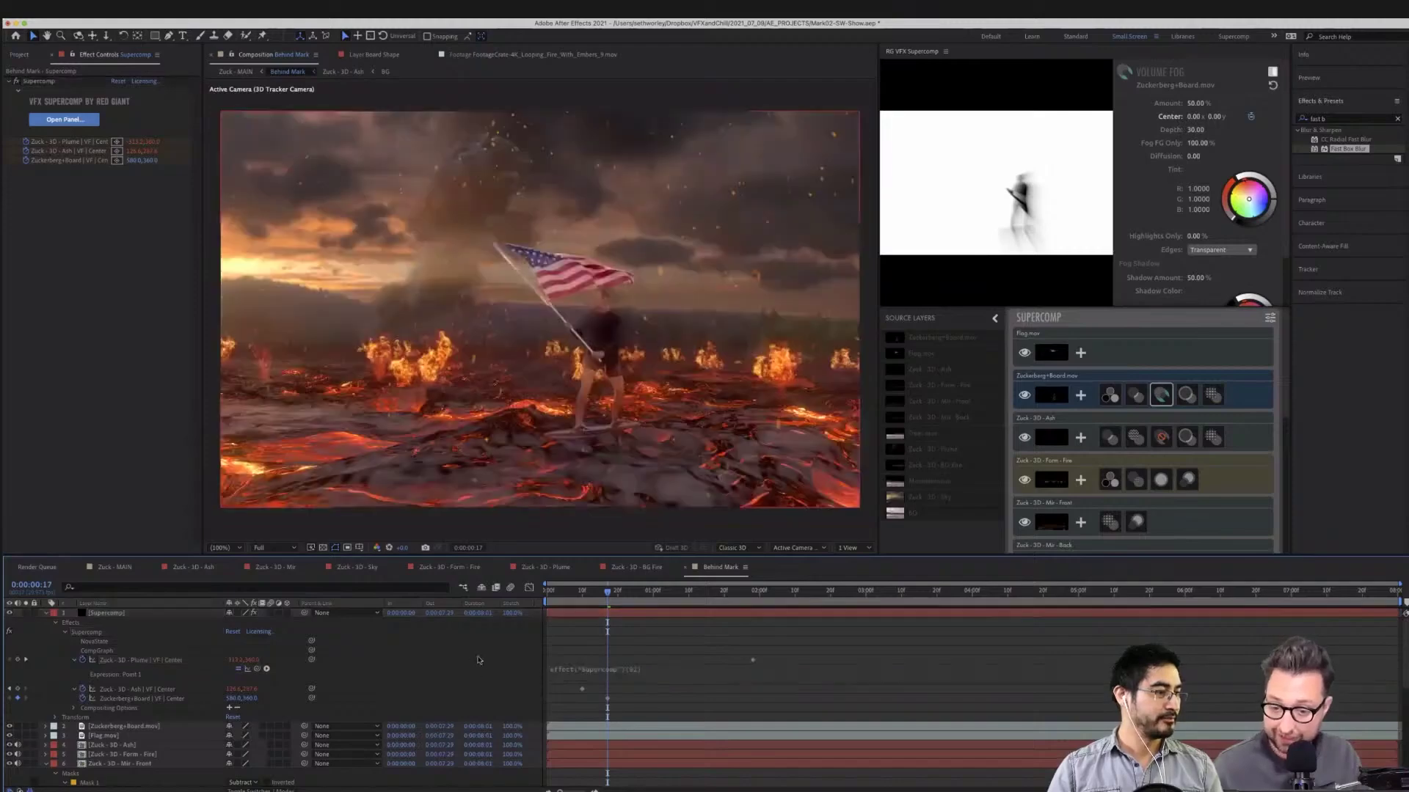
{"action": "left_click", "coordinate": [82, 699], "text": "alt"}
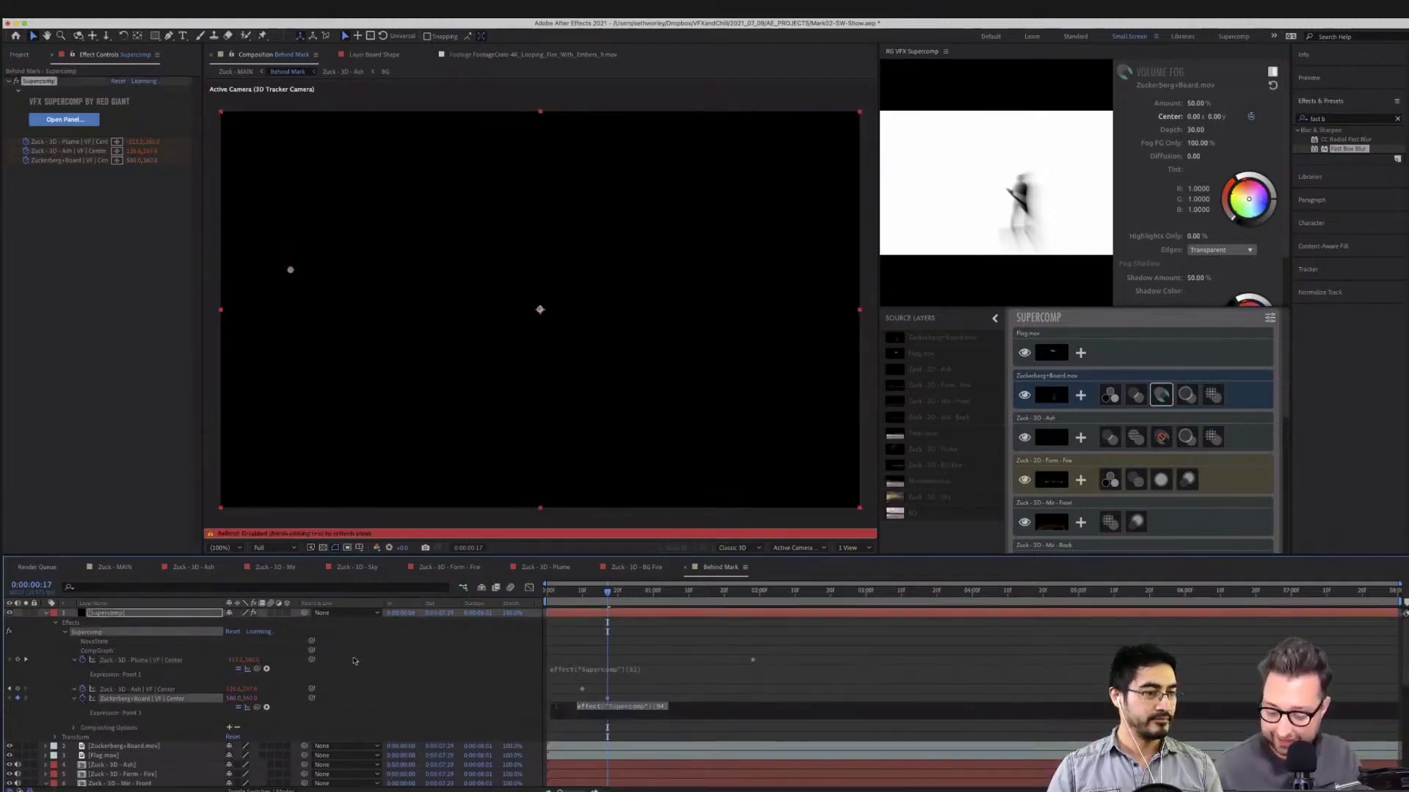
{"action": "left_click", "coordinate": [460, 661]}
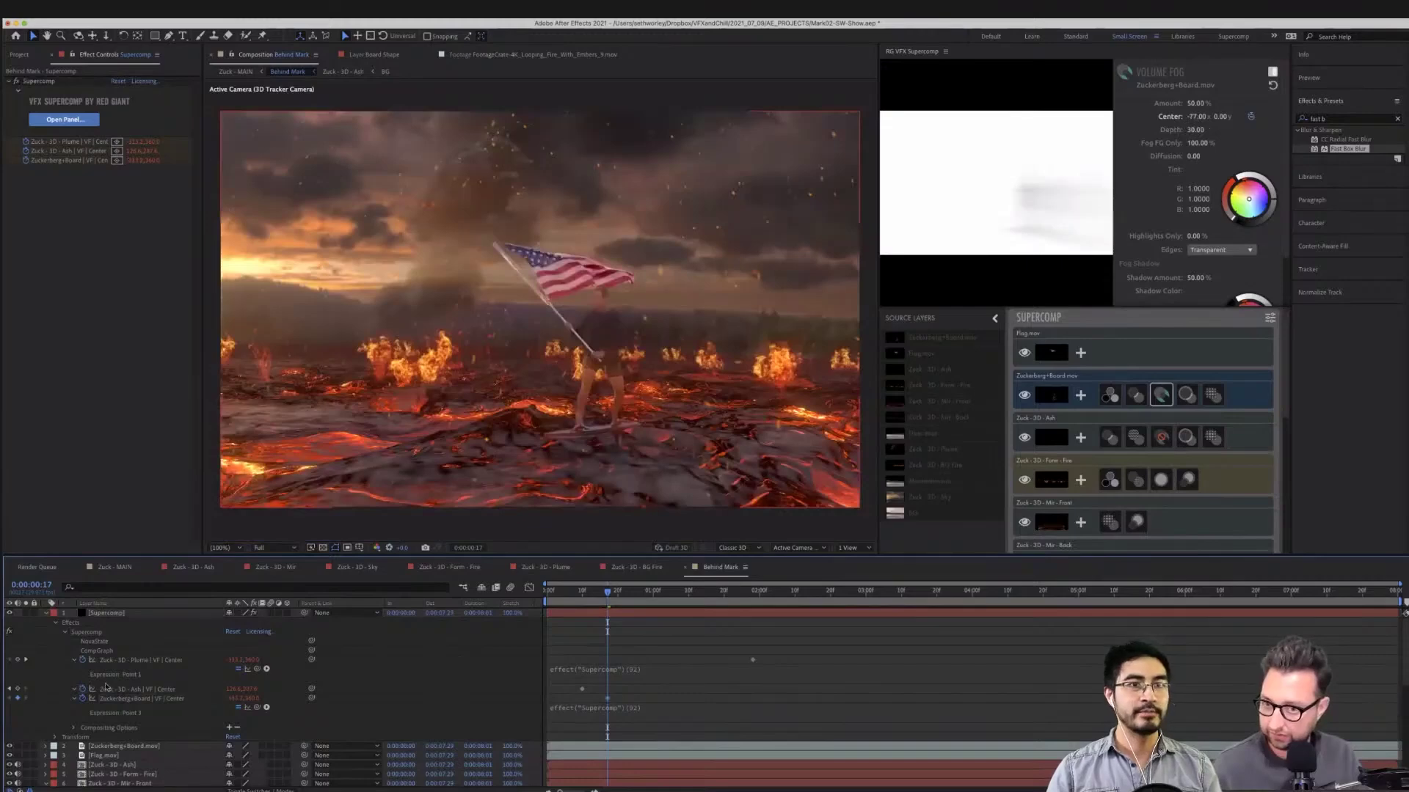
Try to link the Zuck - 3D - Plume Volume Fog Center expression to one of the Center properties below it with the pick whip
{"action": "scroll", "coordinate": [431, 696], "scroll_direction": "down", "scroll_amount": 2}
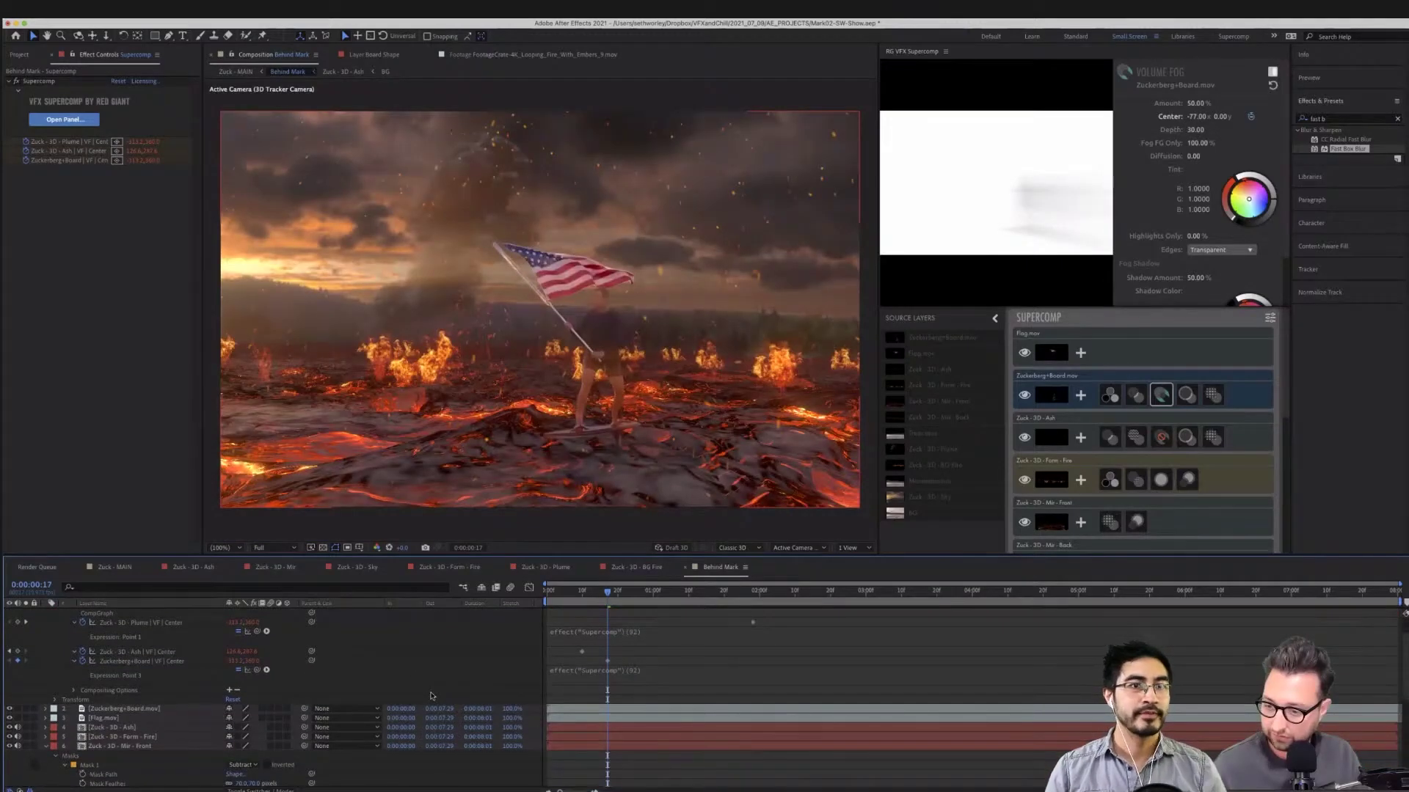
{"action": "scroll", "coordinate": [431, 696], "scroll_direction": "up", "scroll_amount": 2}
{"action": "scroll", "coordinate": [432, 696], "scroll_direction": "down", "scroll_amount": 10}
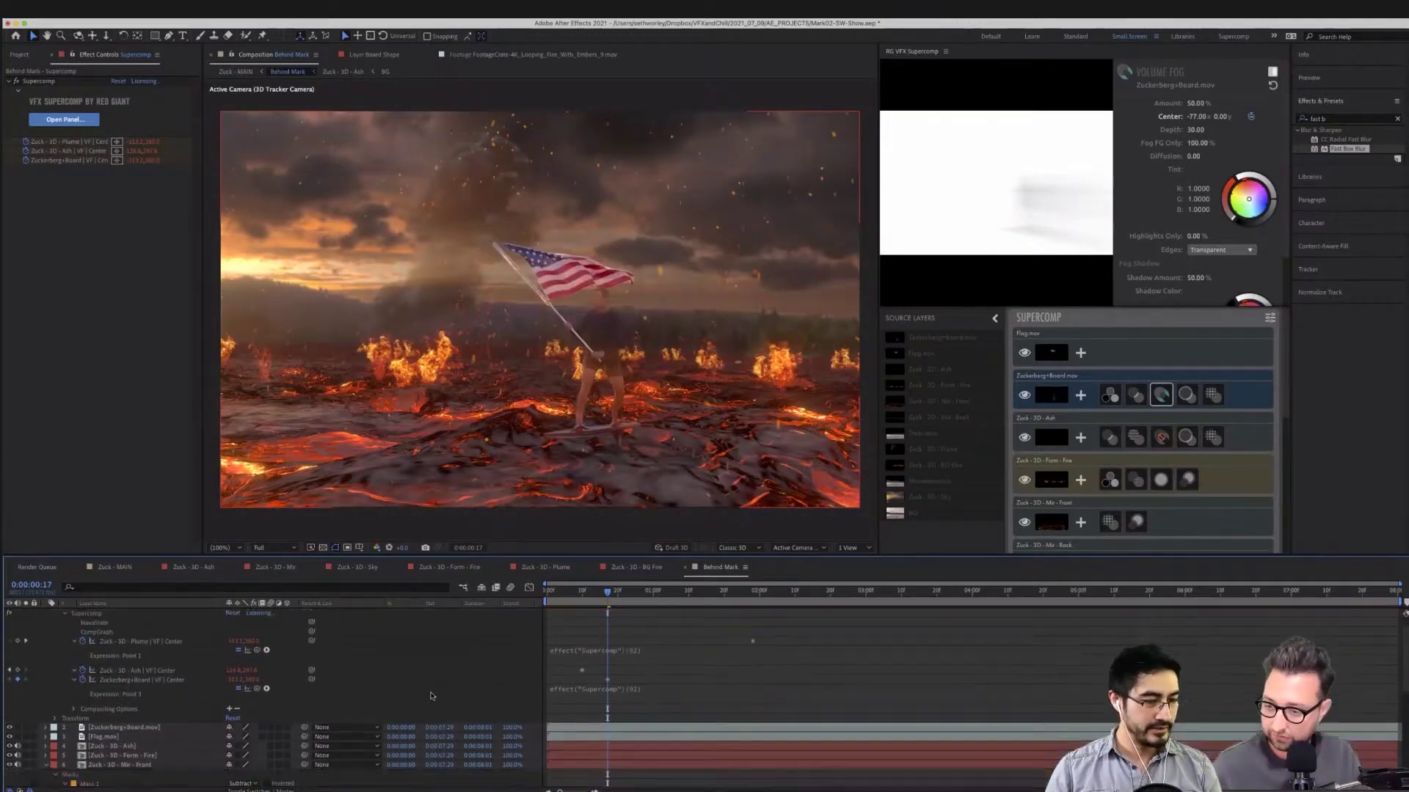
{"action": "scroll", "coordinate": [432, 696], "scroll_direction": "up", "scroll_amount": 4}
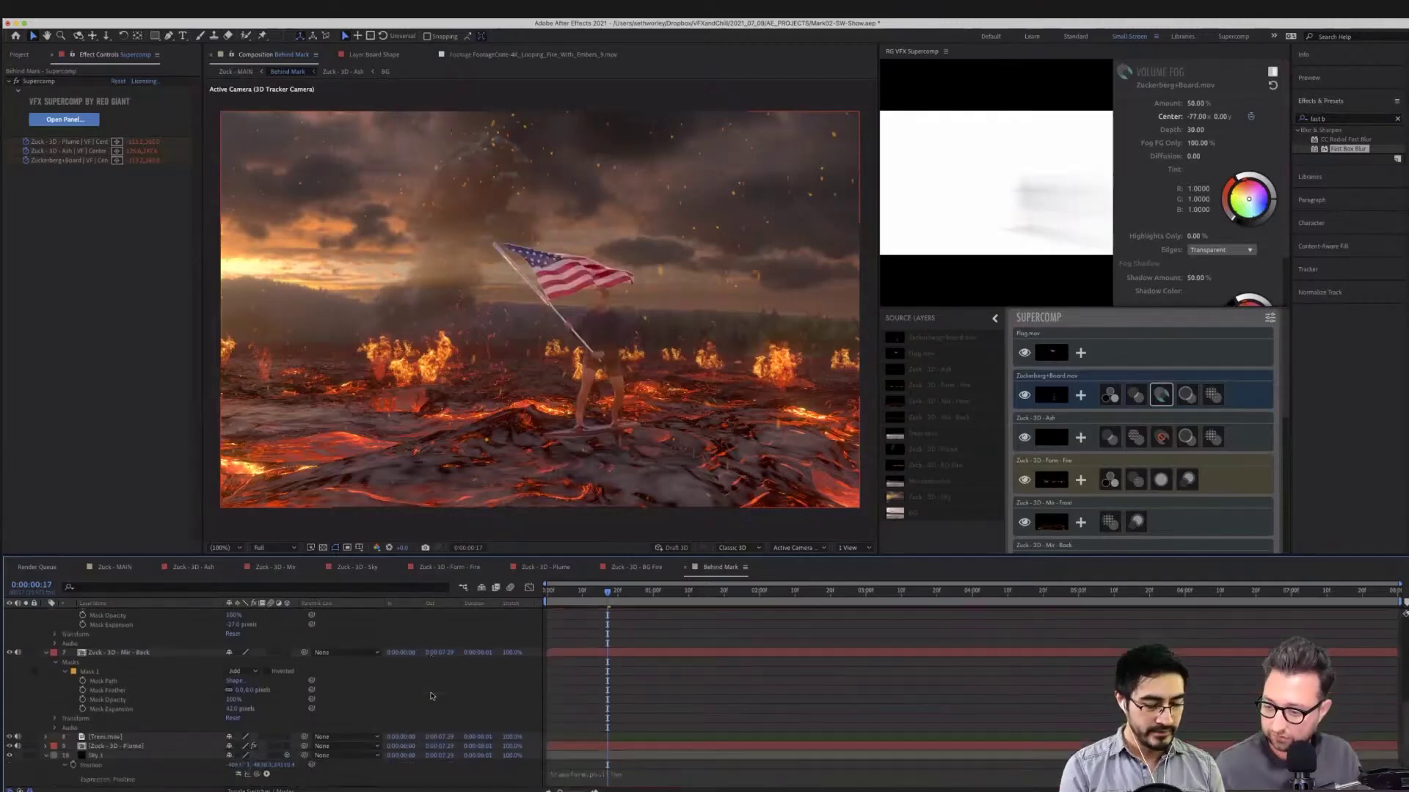
{"action": "scroll", "coordinate": [432, 695], "scroll_direction": "up", "scroll_amount": 4}
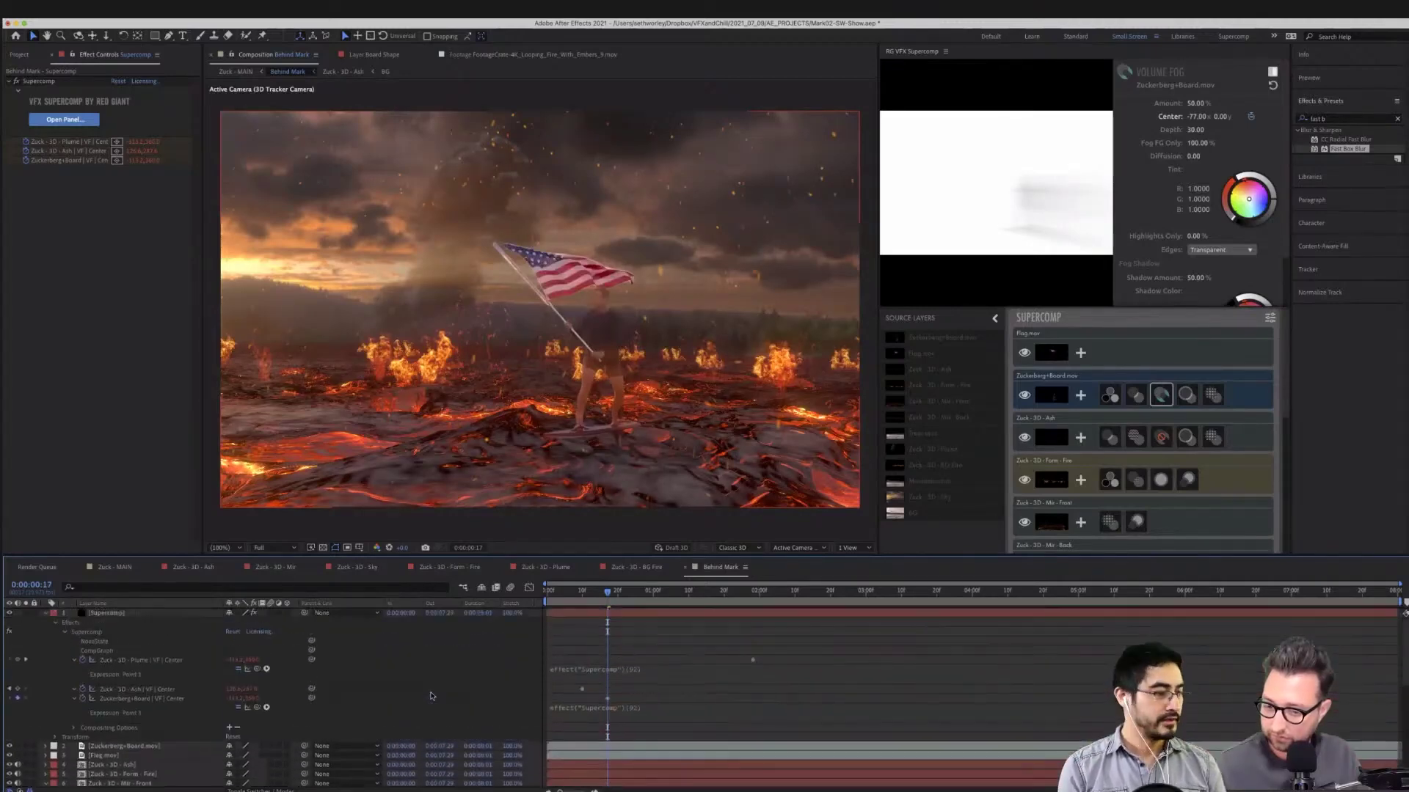
{"action": "left_click", "coordinate": [596, 673]}
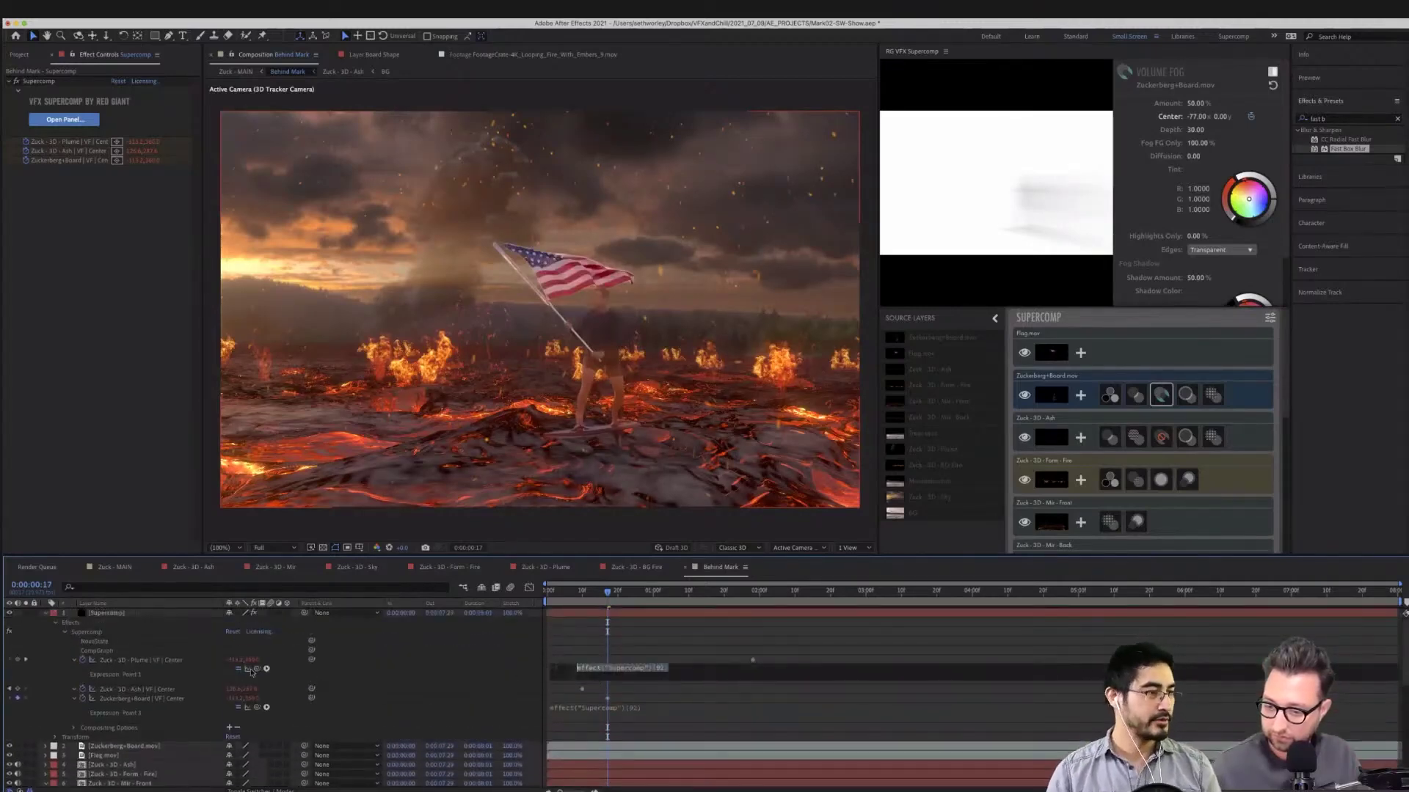
{"action": "left_click_drag", "start_coordinate": [256, 670], "coordinate": [115, 695]}
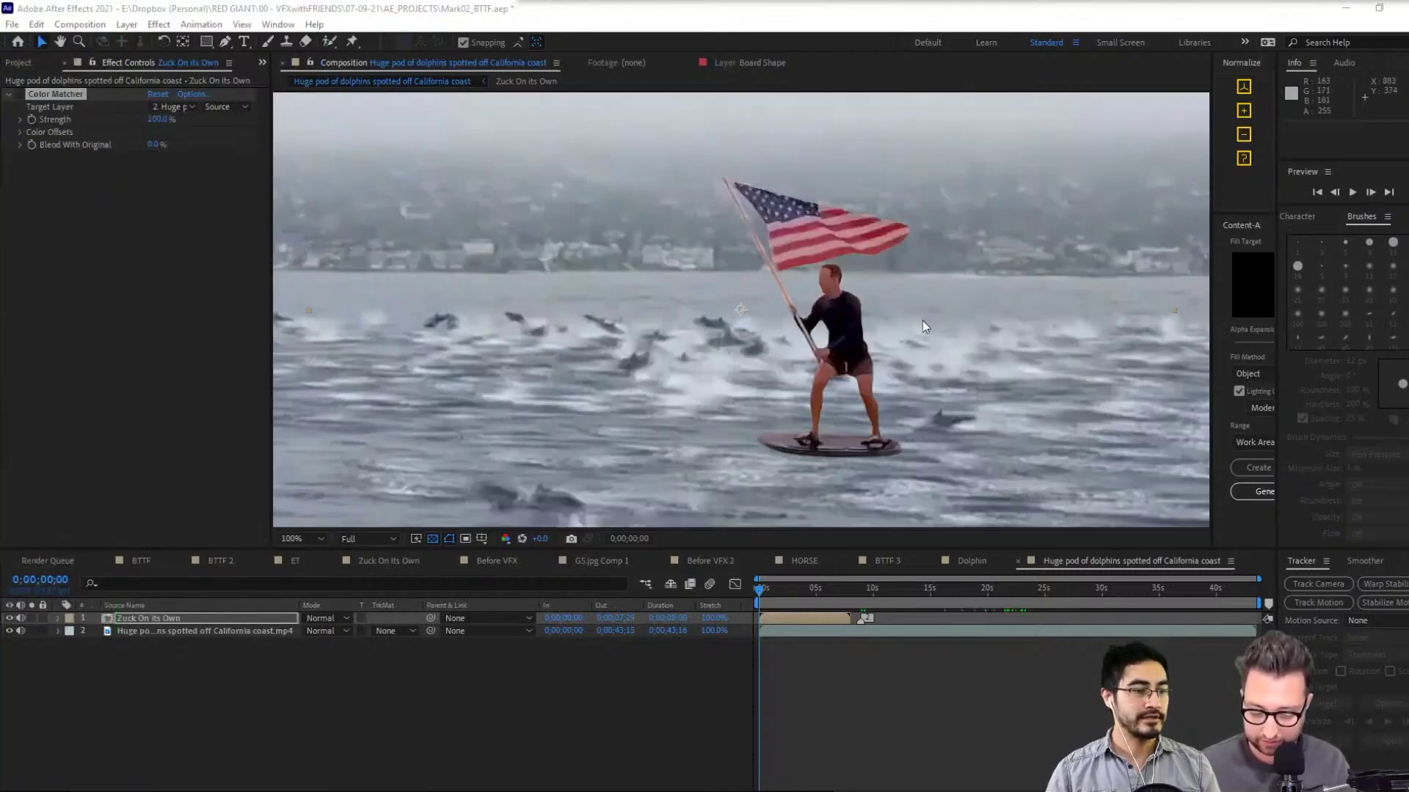
In the dolphin composition, move Zuck On its Own about 8 px left and 31 px up, and fit the work area to that layer
{"action": "left_click_drag", "start_coordinate": [879, 466], "coordinate": [873, 443]}
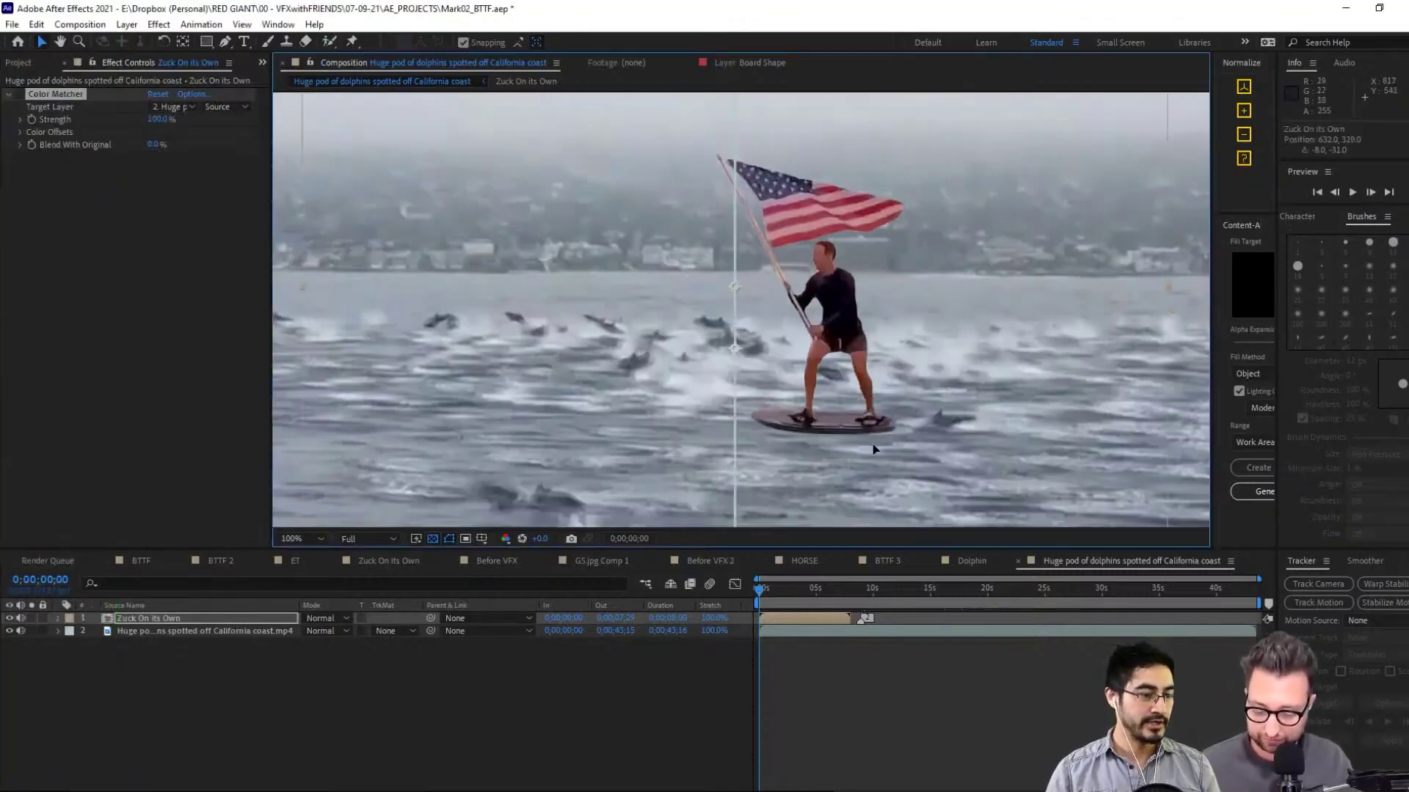
{"action": "left_click", "coordinate": [836, 616]}
{"action": "key", "text": "ctrl+alt+b"}
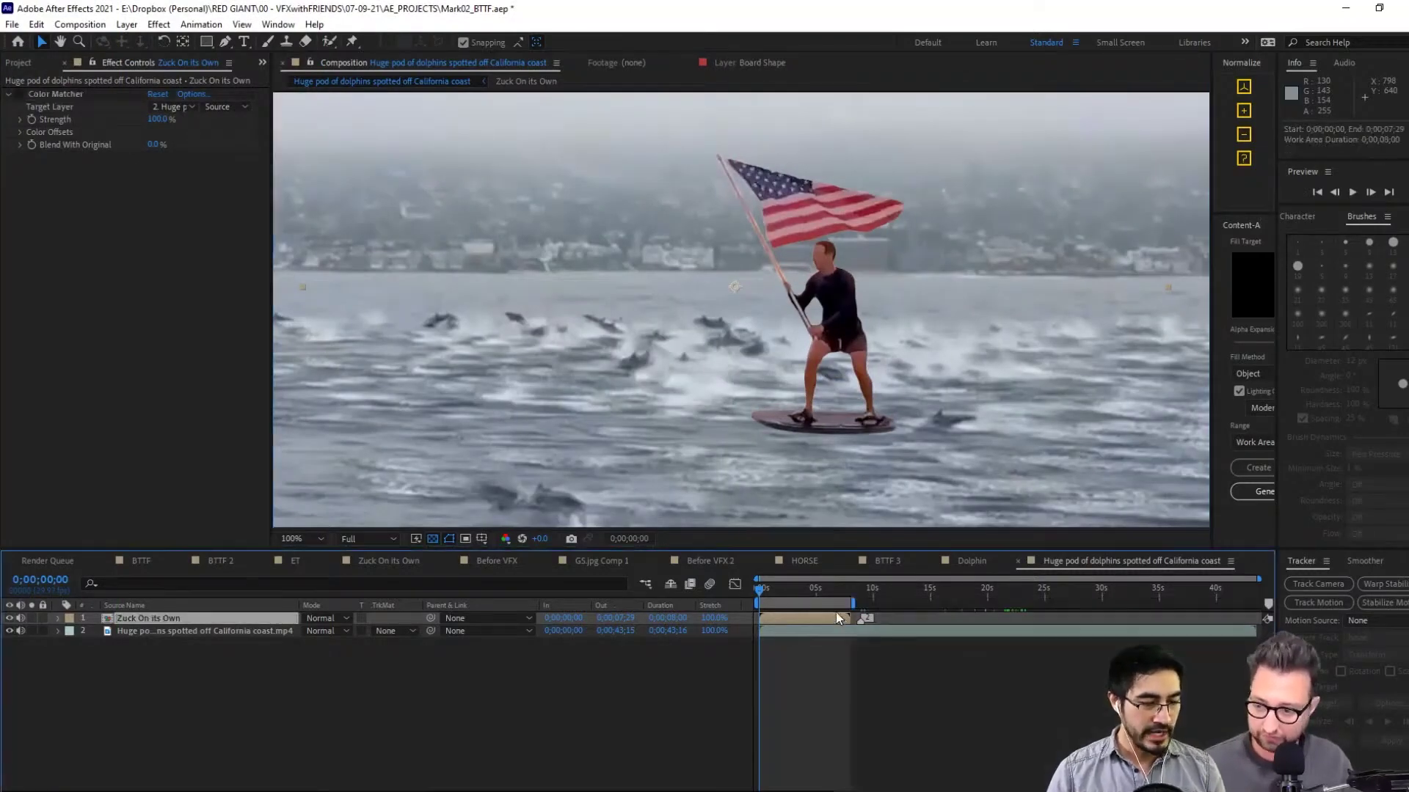
Enable the Color Matcher effect on Zuck On its Own and play back the rider over the dolphin footage
{"action": "key", "text": "comma"}
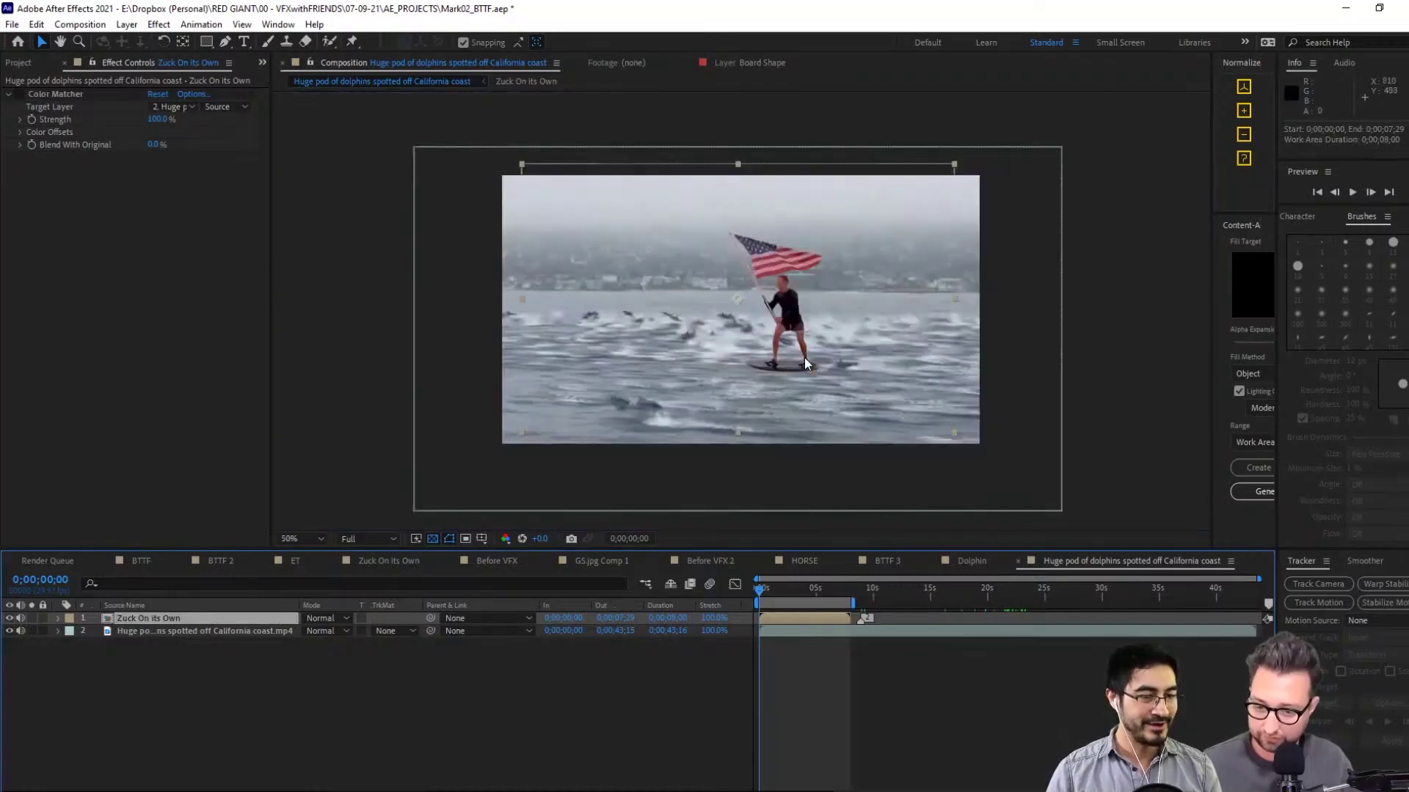
{"action": "left_click", "coordinate": [21, 94]}
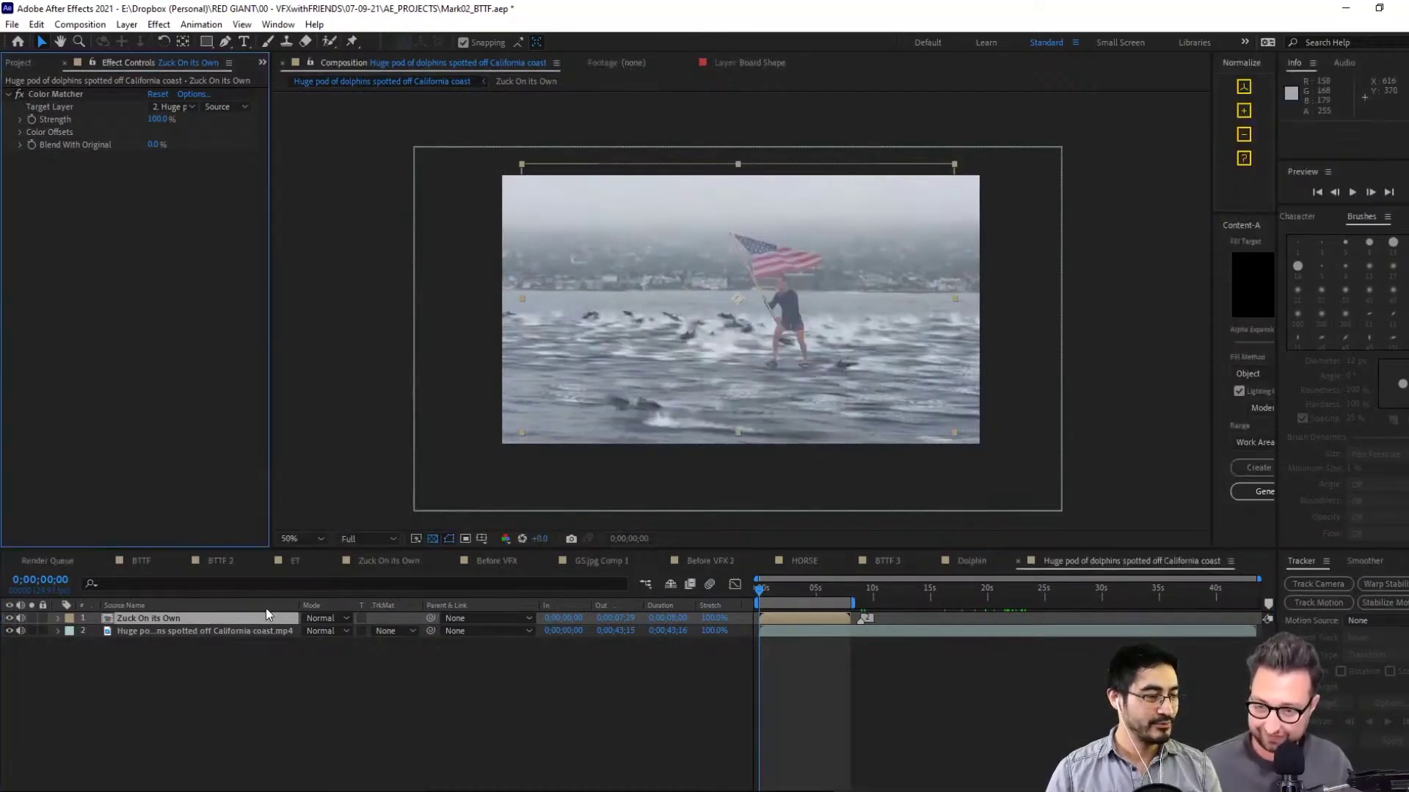
{"action": "key", "text": "period"}
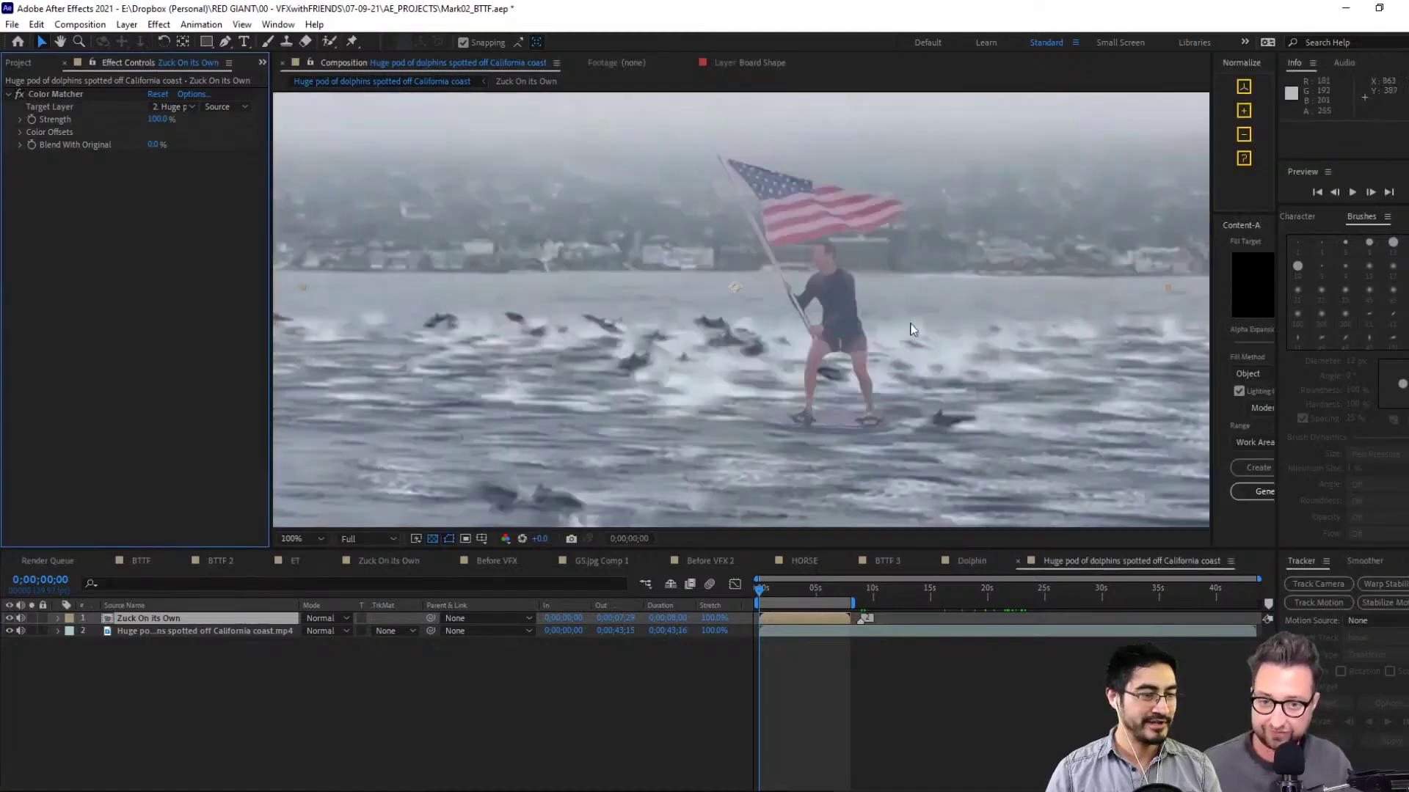
{"action": "key", "text": "s"}
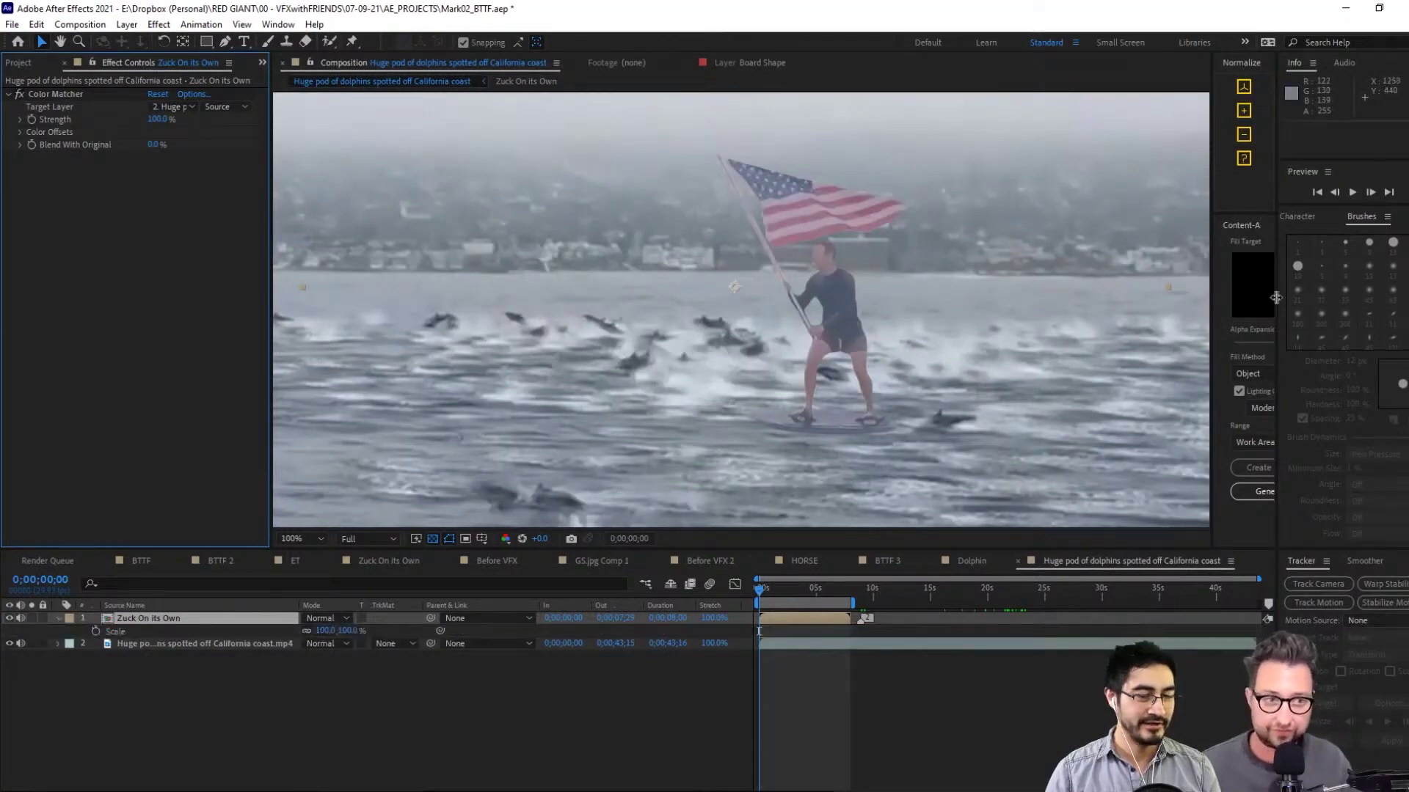
{"action": "left_click", "coordinate": [1353, 195]}
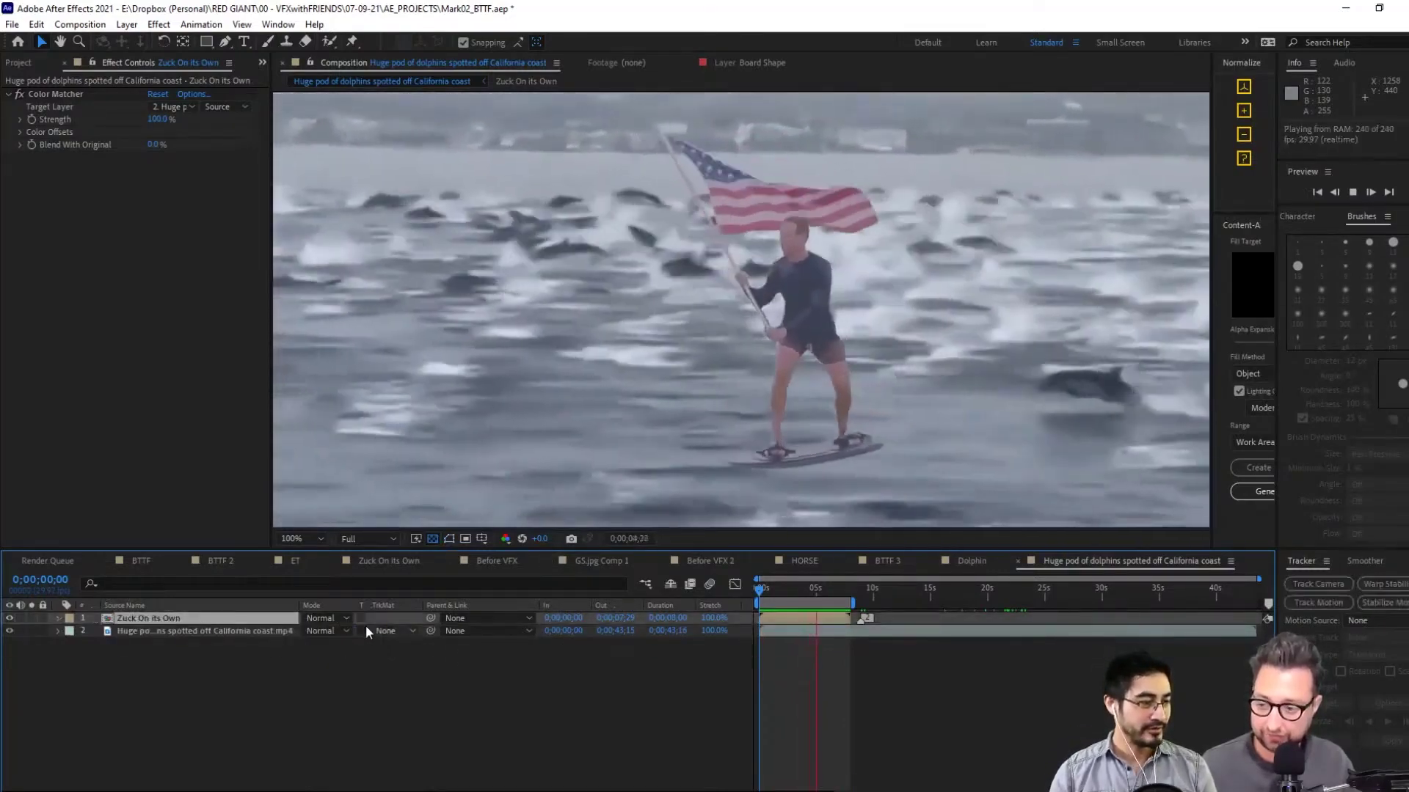
Scale Zuck On its Own to 72% over the dolphin footage, review it up to frame 0;00;00;22 and save the project
{"action": "mouse_move", "coordinate": [342, 631]}
{"action": "left_mouse_down"}
{"action": "mouse_move", "coordinate": [324, 643]}
{"action": "mouse_move", "coordinate": [337, 640]}
{"action": "left_mouse_up"}
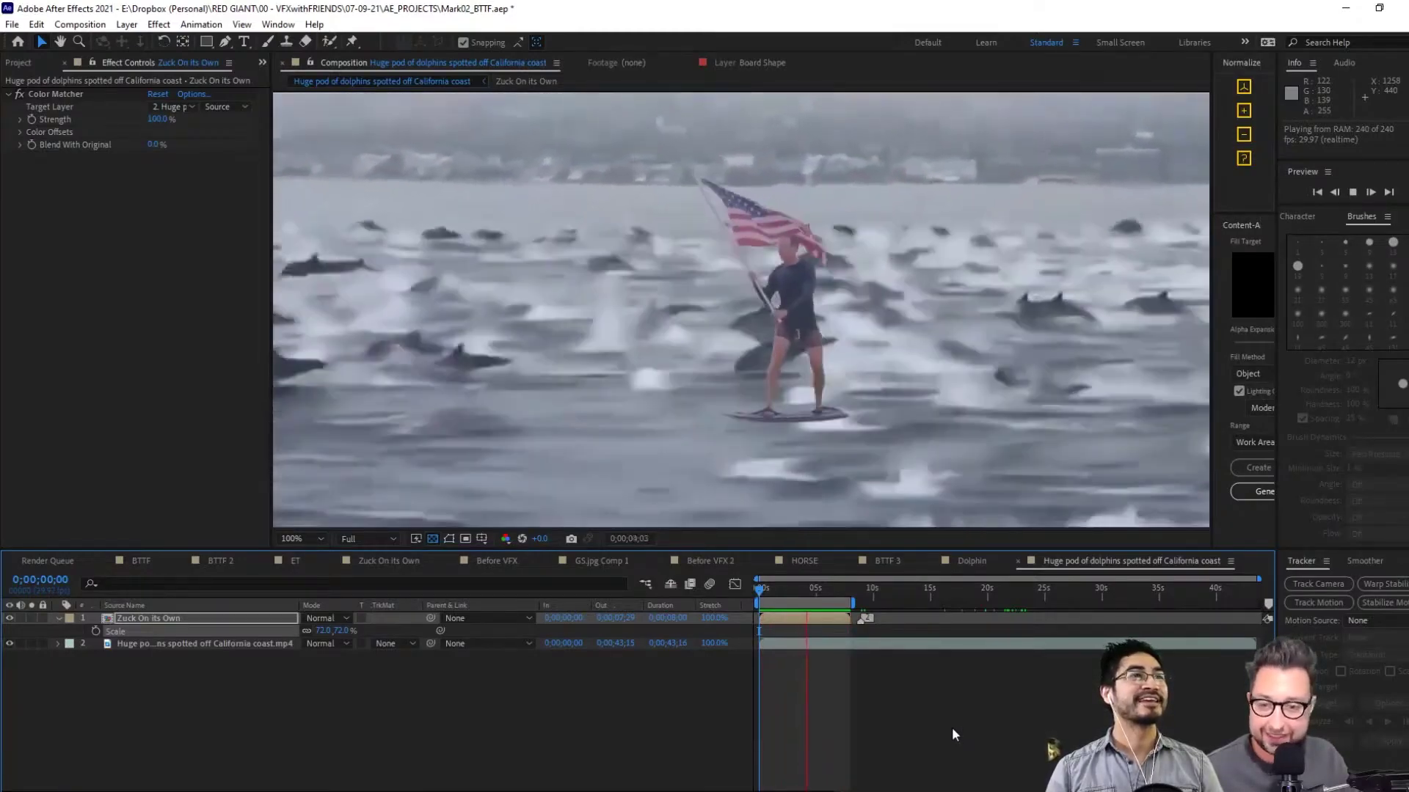
{"action": "left_click", "coordinate": [932, 721]}
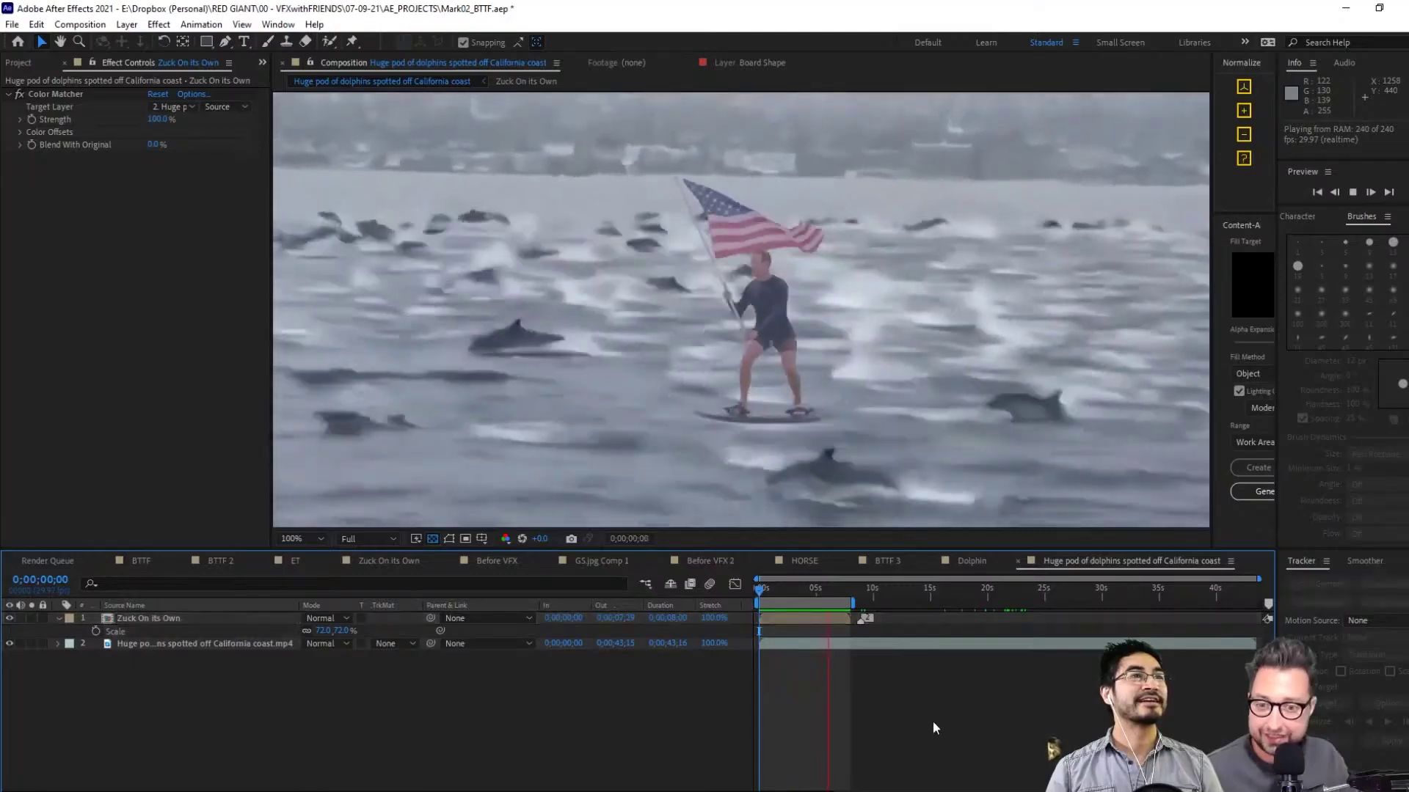
{"action": "left_click", "coordinate": [793, 588]}
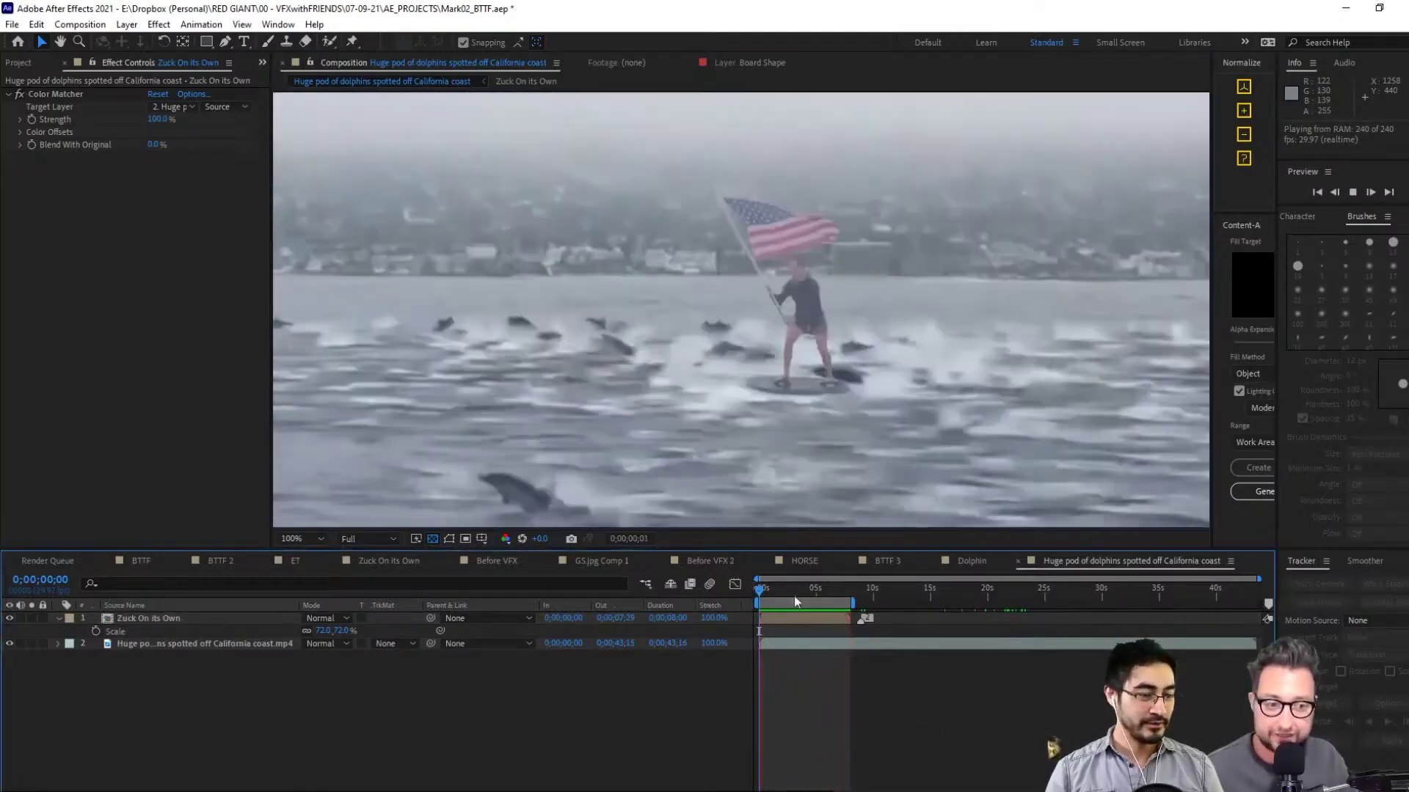
{"action": "left_click_drag", "start_coordinate": [794, 586], "coordinate": [771, 600]}
{"action": "key", "text": "ctrl+s"}
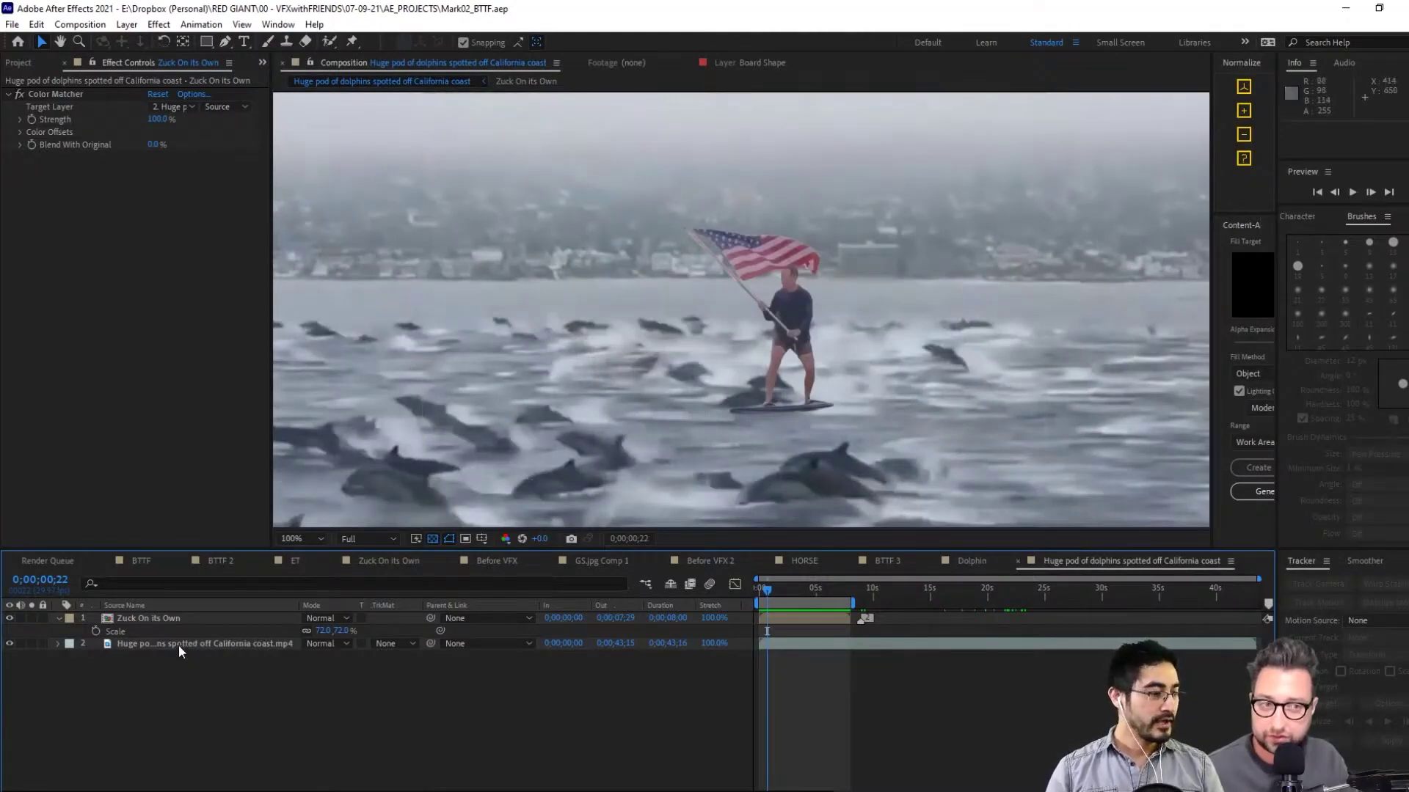
Compare the rider with Color Matcher off and on, and examine the effect's Strength on Zuck On its Own
{"action": "left_click", "coordinate": [169, 621]}
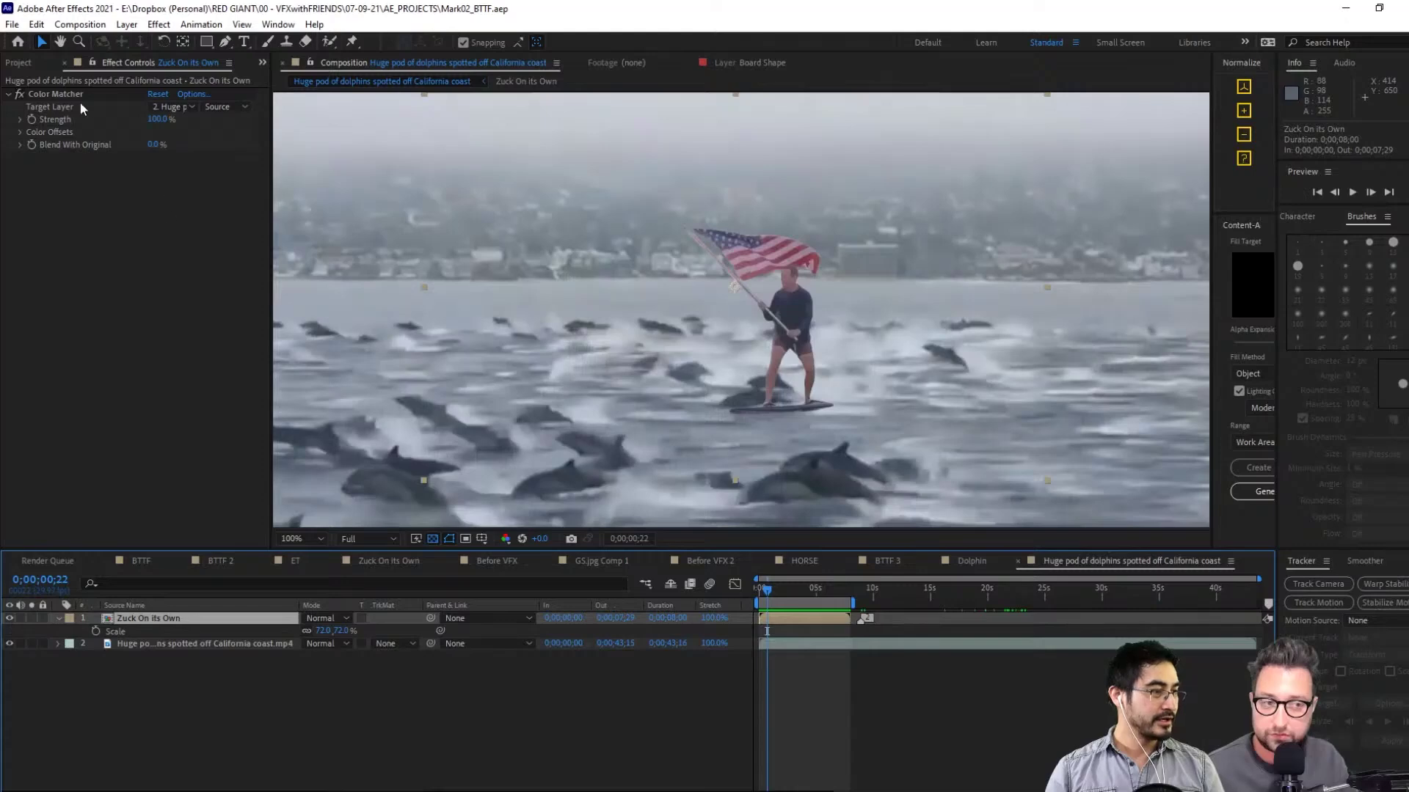
{"action": "left_click", "coordinate": [18, 95]}
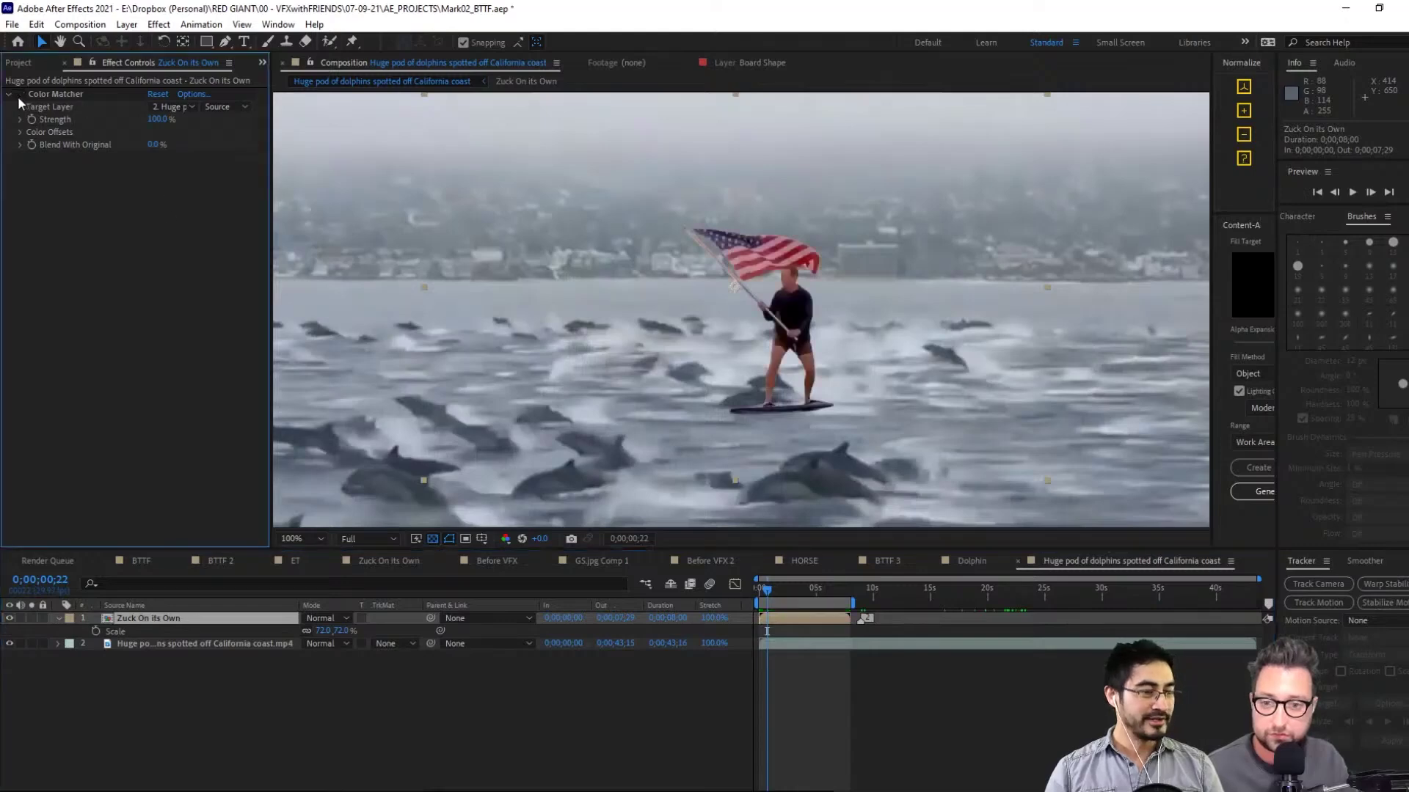
{"action": "left_click", "coordinate": [19, 94]}
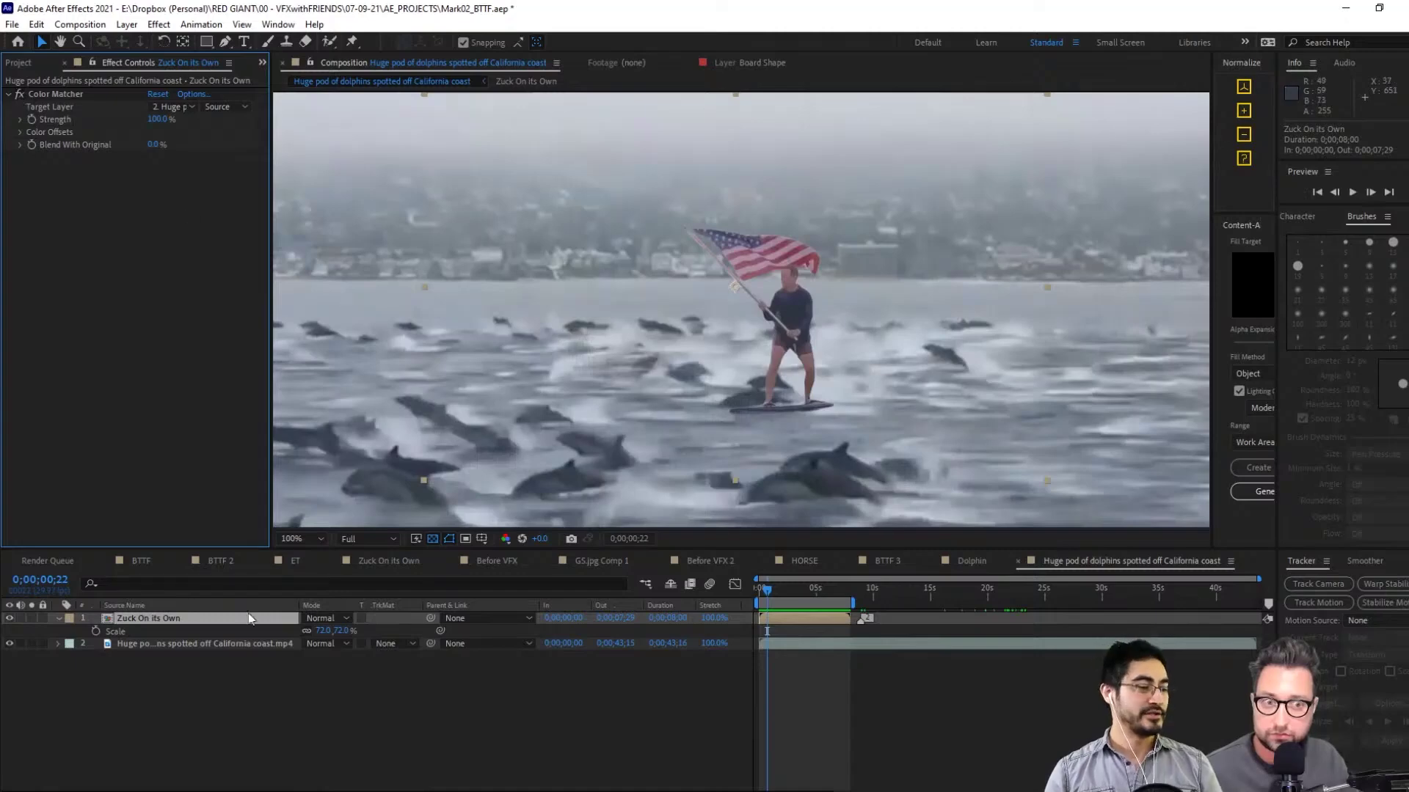
{"action": "left_click", "coordinate": [225, 645]}
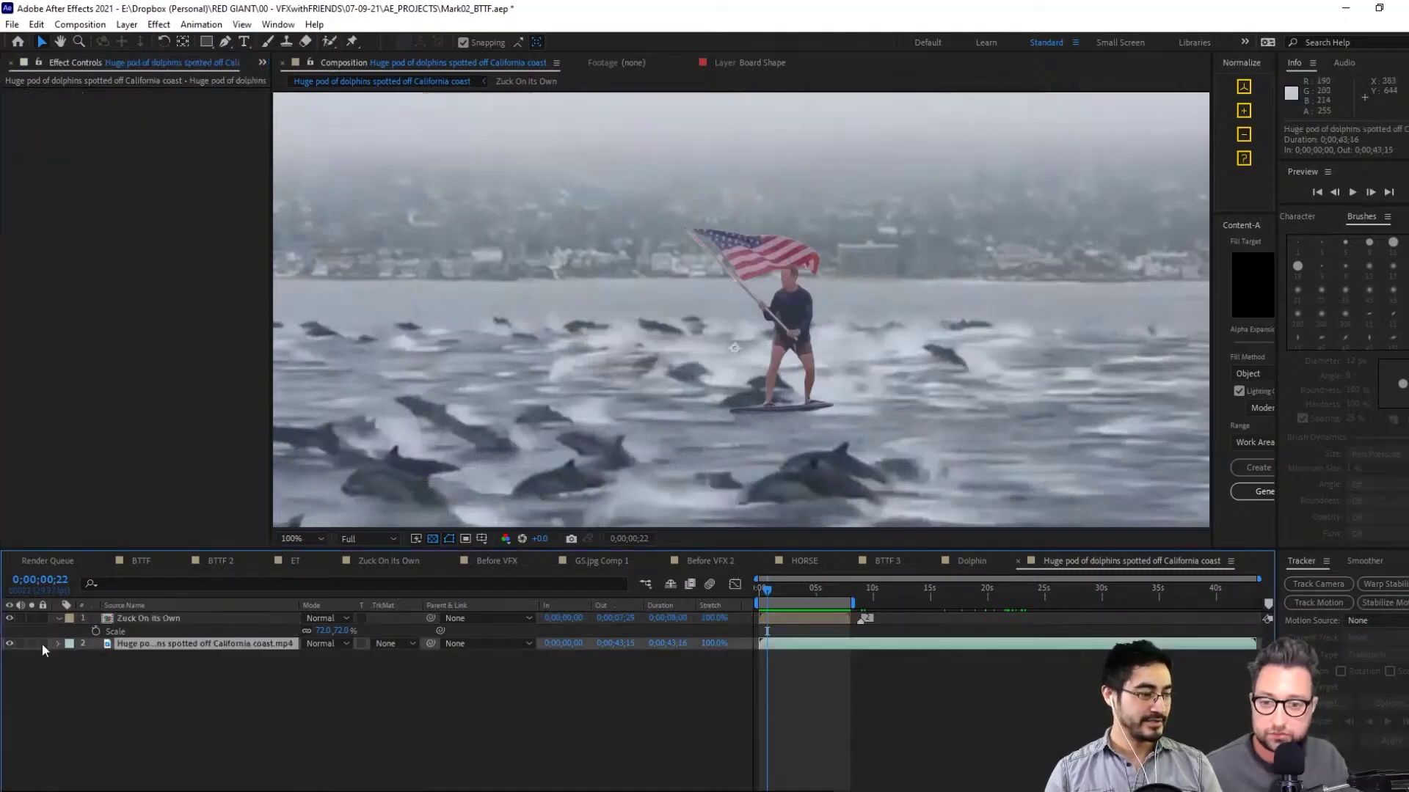
{"action": "left_click", "coordinate": [186, 619]}
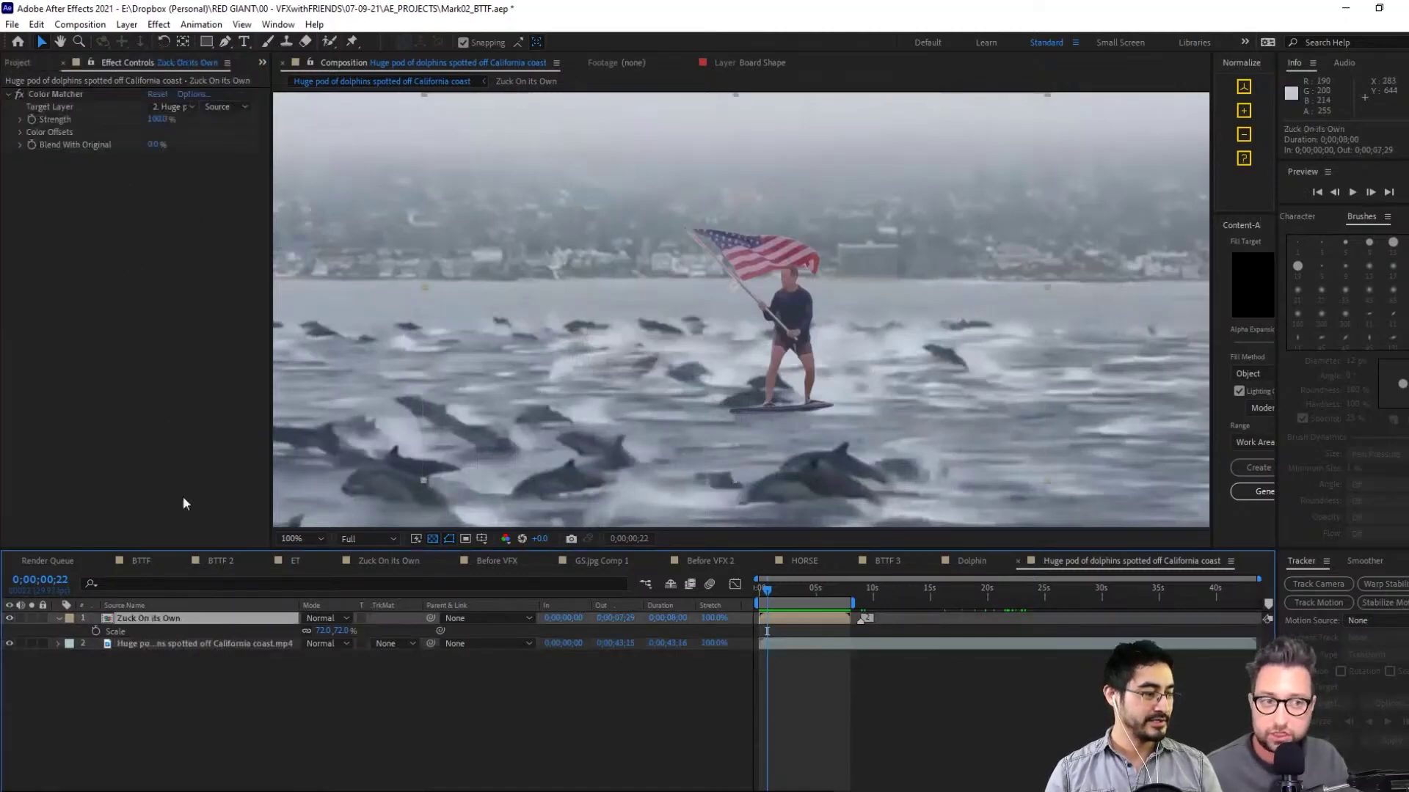
{"action": "left_click_drag", "start_coordinate": [161, 119], "coordinate": [866, 151]}
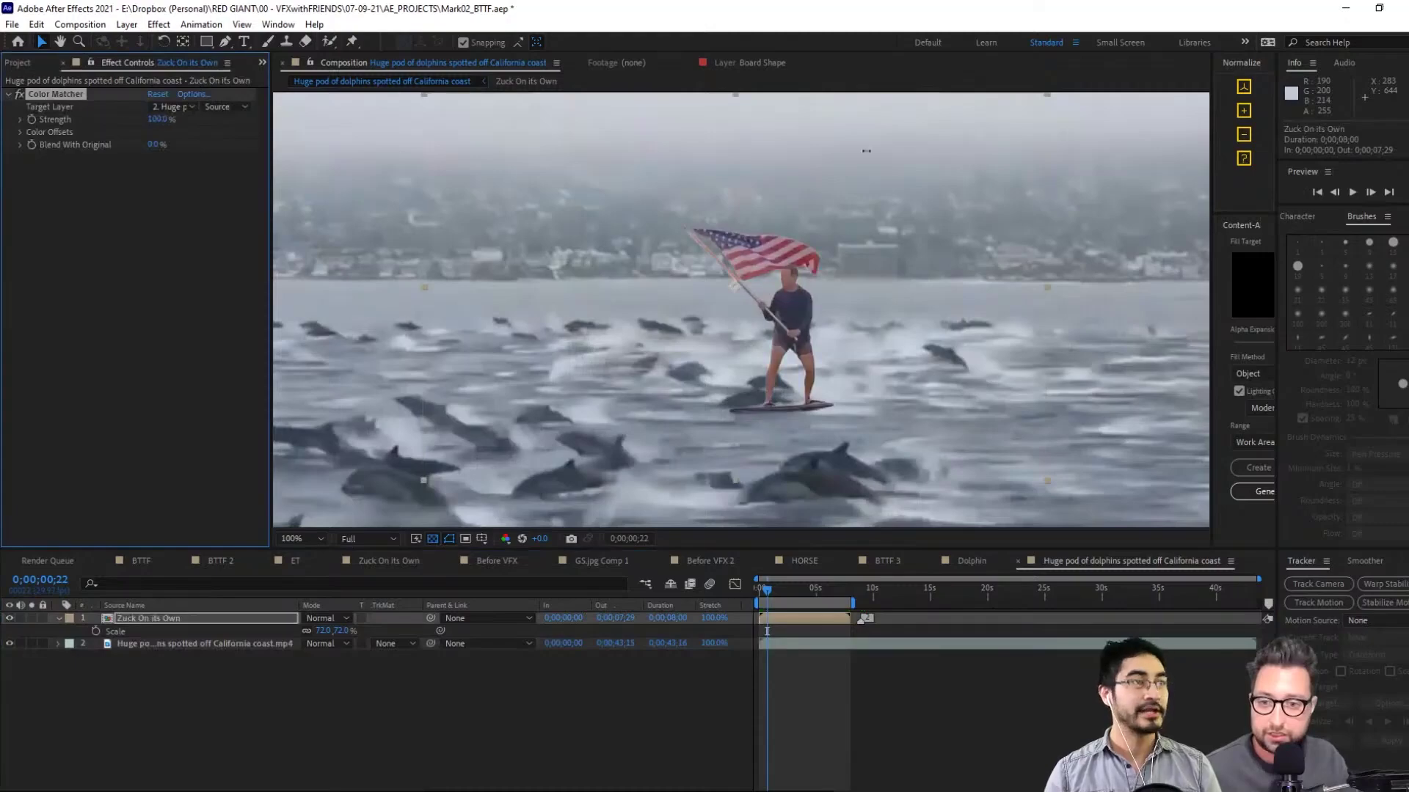
Go to 0;00;03;27, save the project and disable Color Matcher on Zuck On its Own
{"action": "left_click_drag", "start_coordinate": [781, 589], "coordinate": [803, 620]}
{"action": "key", "text": "ctrl+s"}
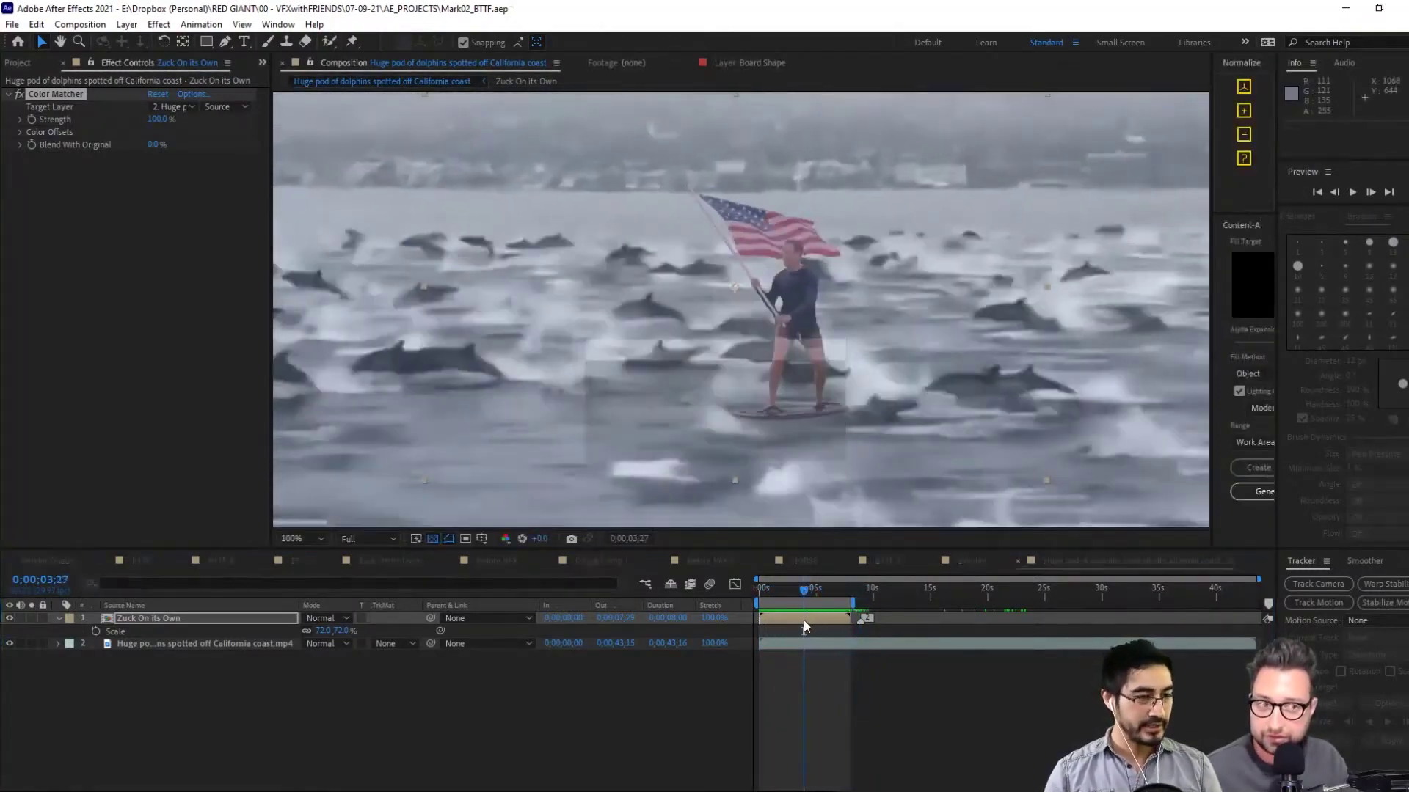
{"action": "left_click", "coordinate": [52, 94]}
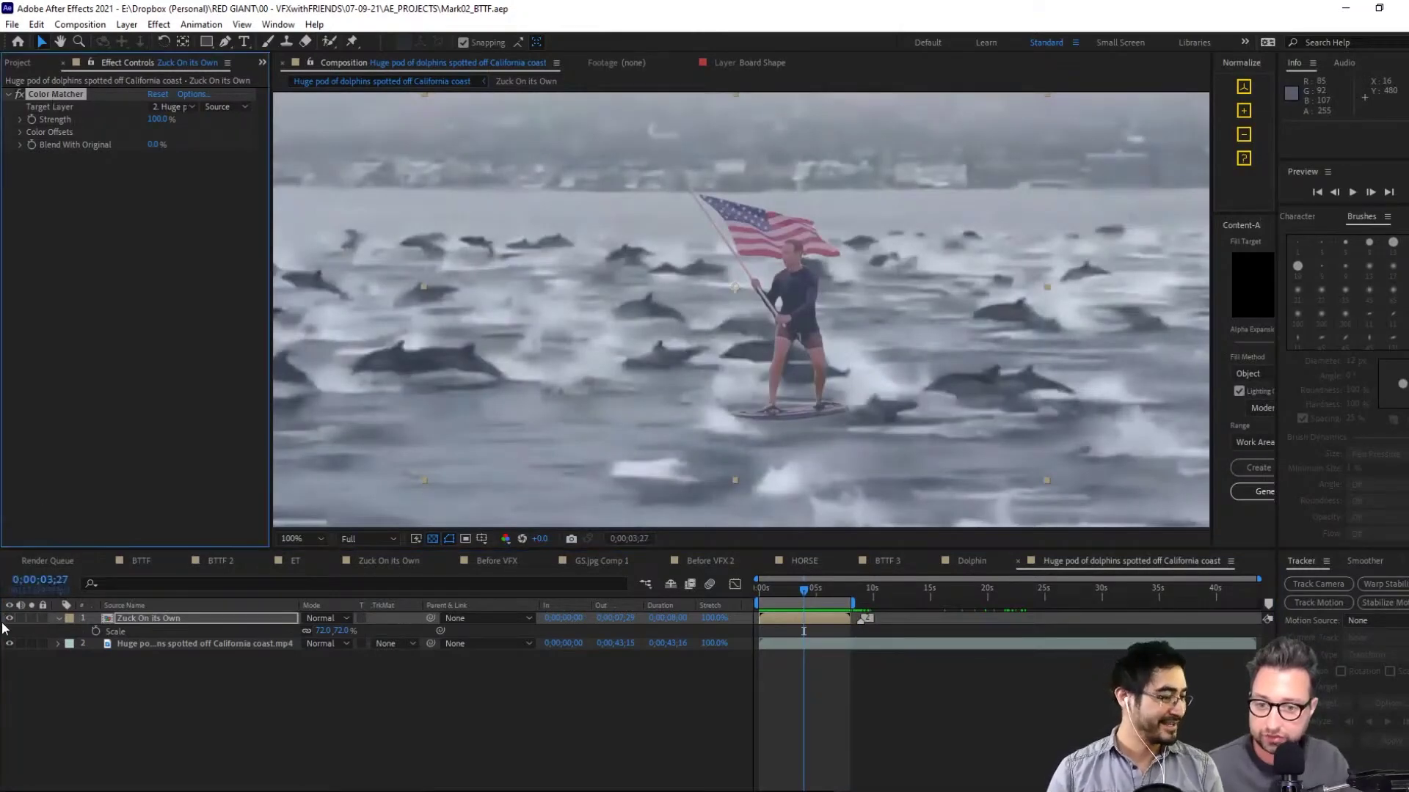
{"action": "left_click", "coordinate": [19, 96]}
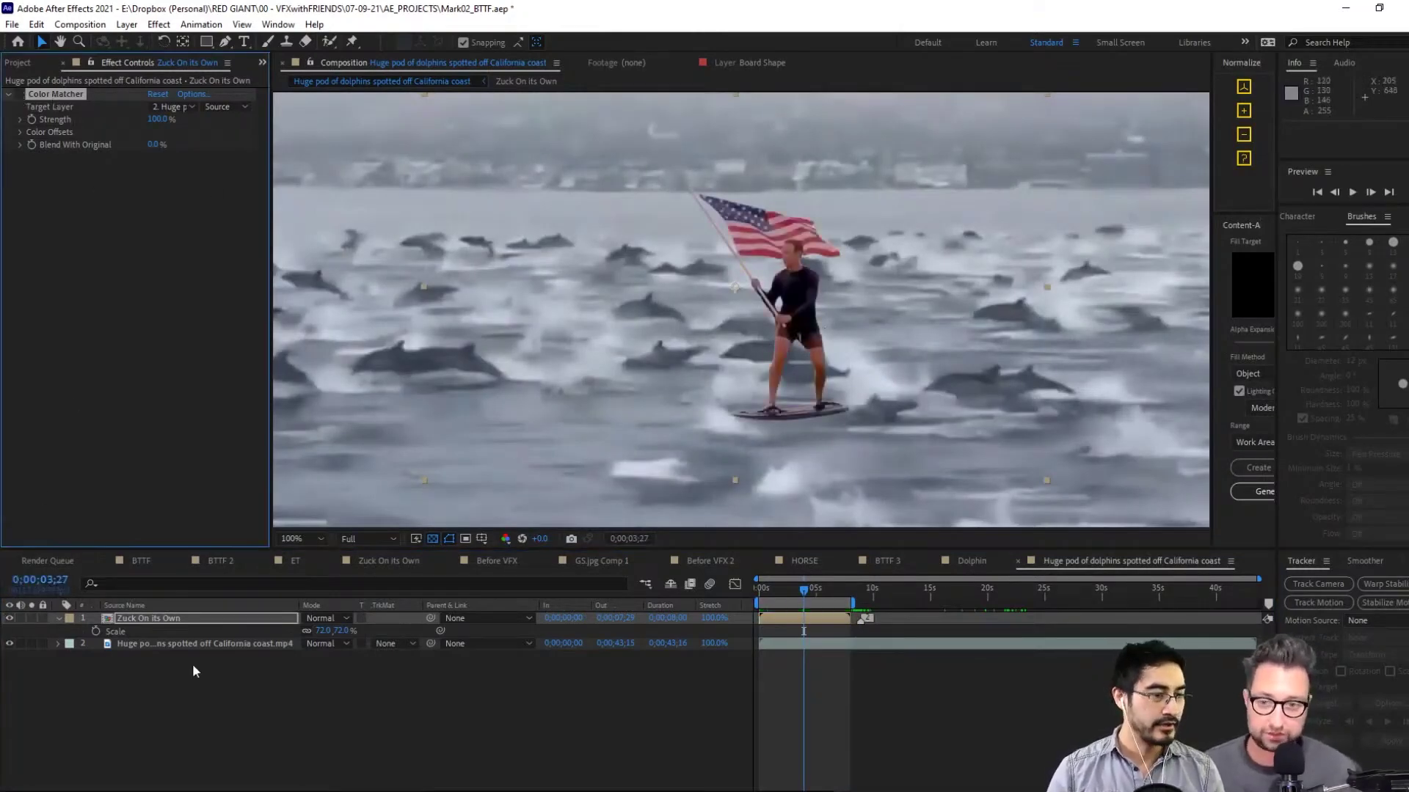
Apply the RG VFX Supercomp effect to both the rider and dolphin layers and open its panel
{"action": "left_click", "coordinate": [168, 624]}
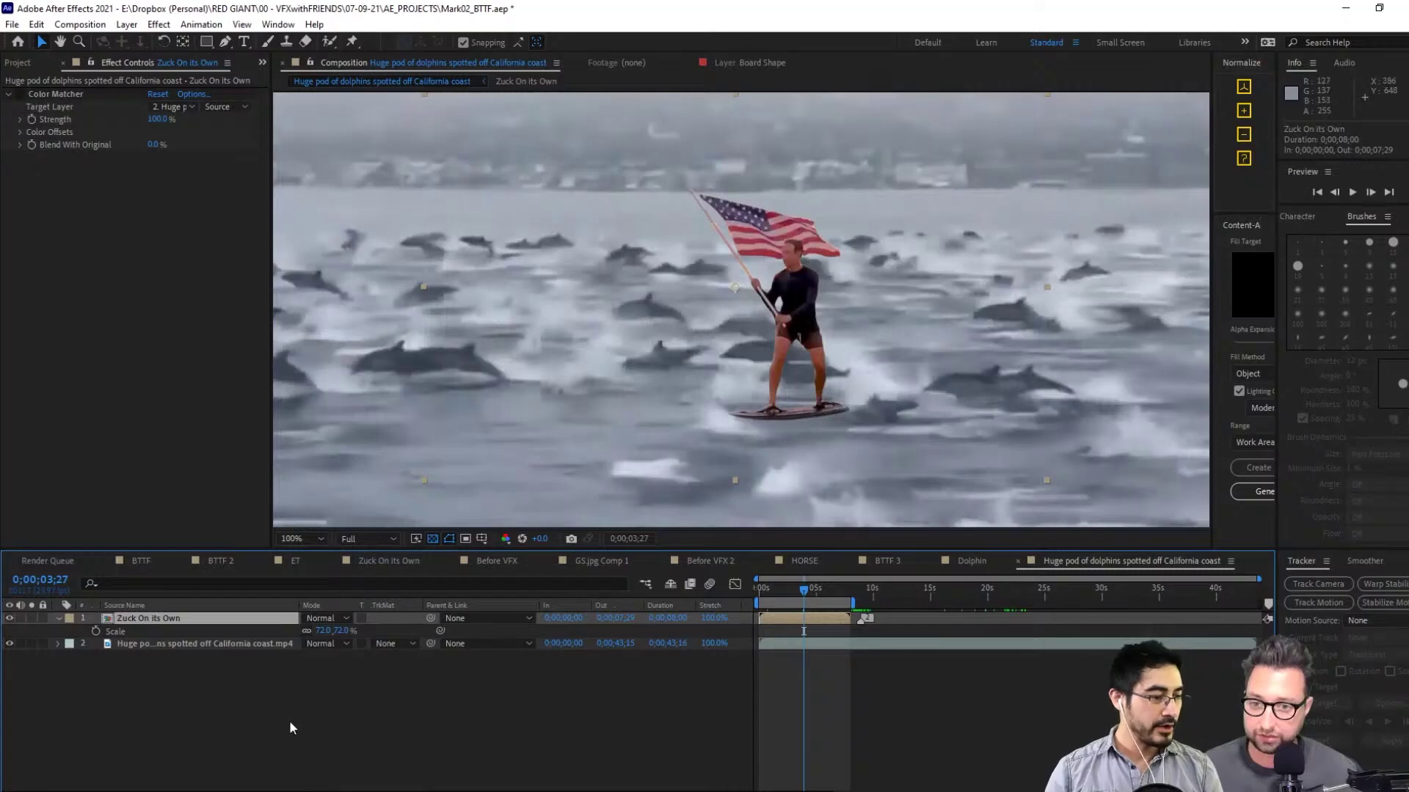
{"action": "left_click_drag", "start_coordinate": [292, 730], "coordinate": [182, 616]}
{"action": "left_click", "coordinate": [159, 24]}
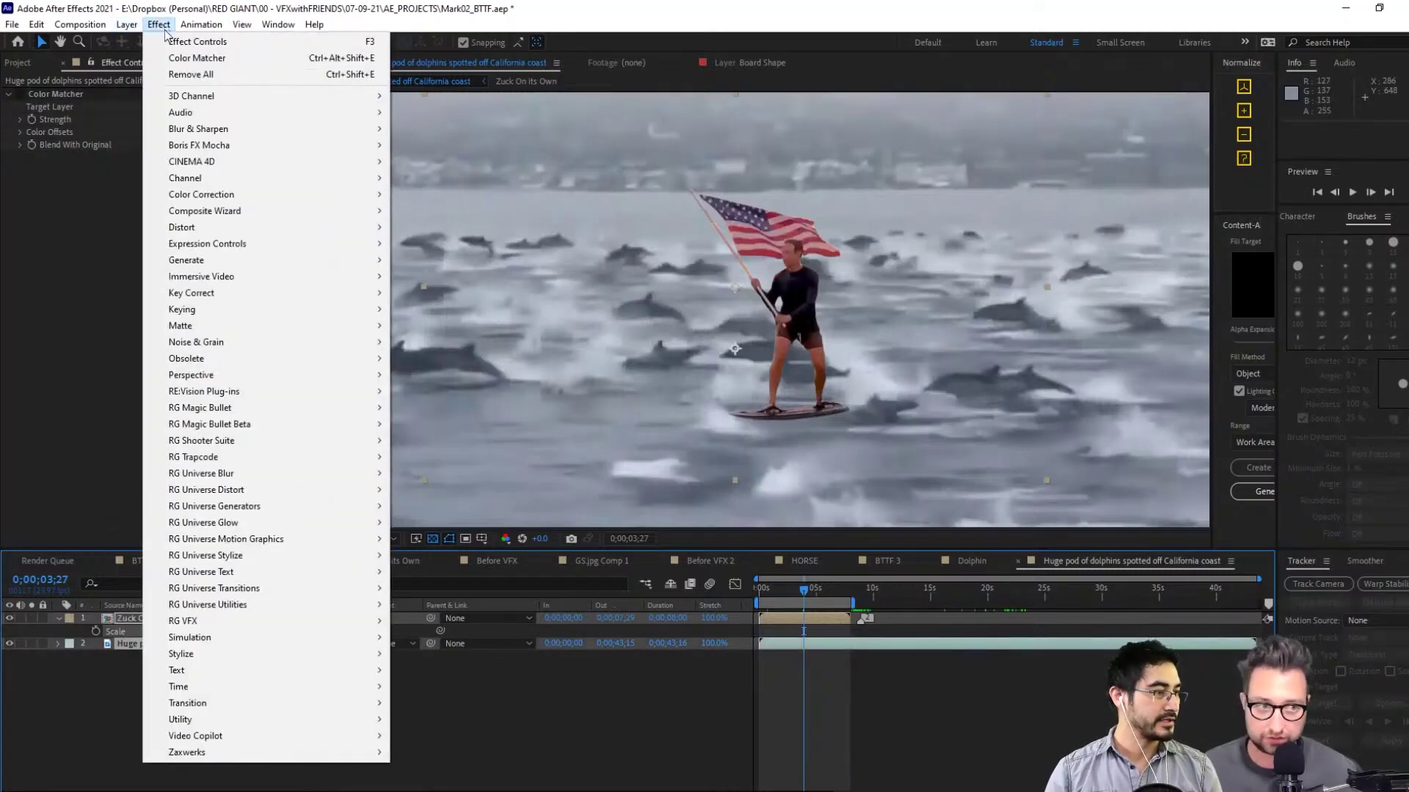
{"action": "mouse_move", "coordinate": [294, 621]}
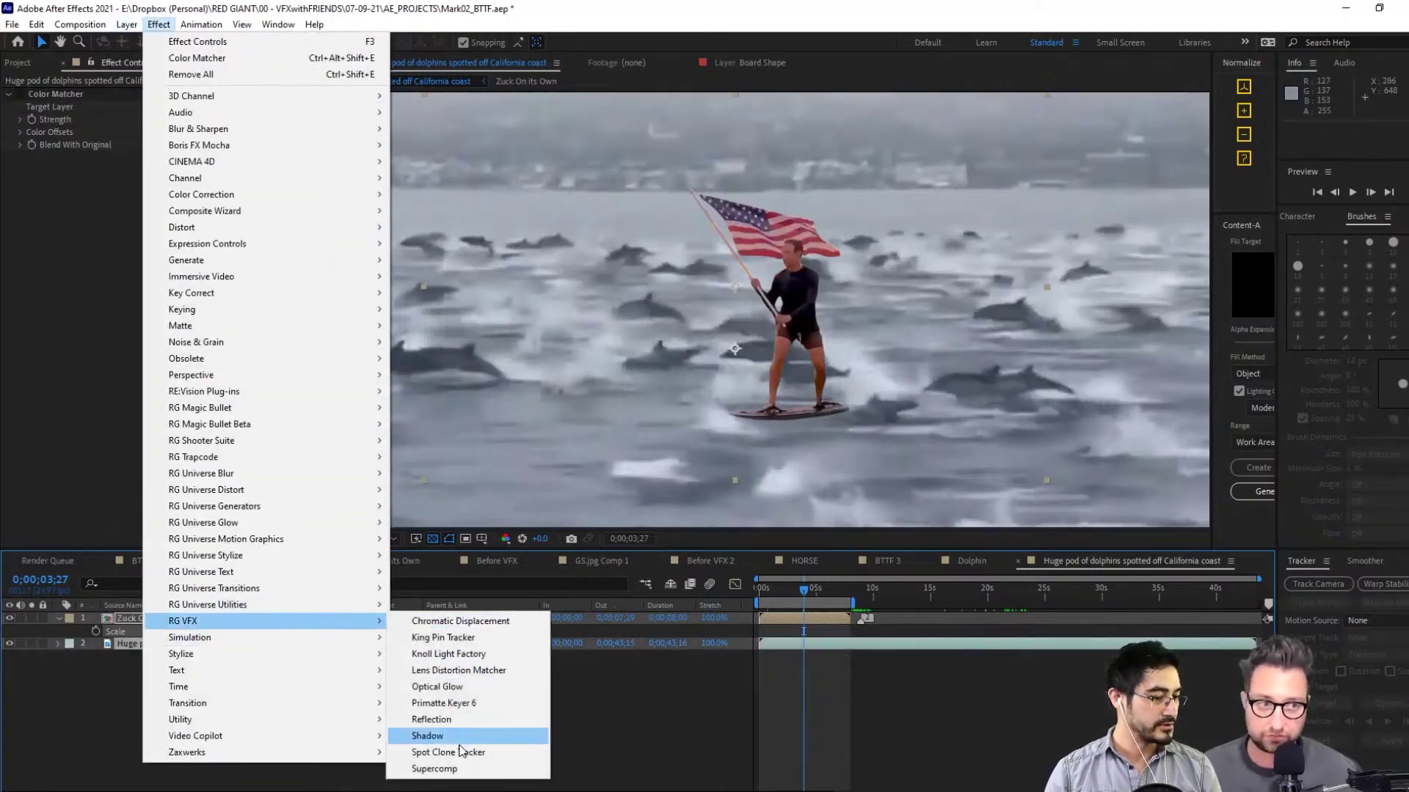
{"action": "left_click", "coordinate": [467, 769]}
{"action": "left_click", "coordinate": [96, 147]}
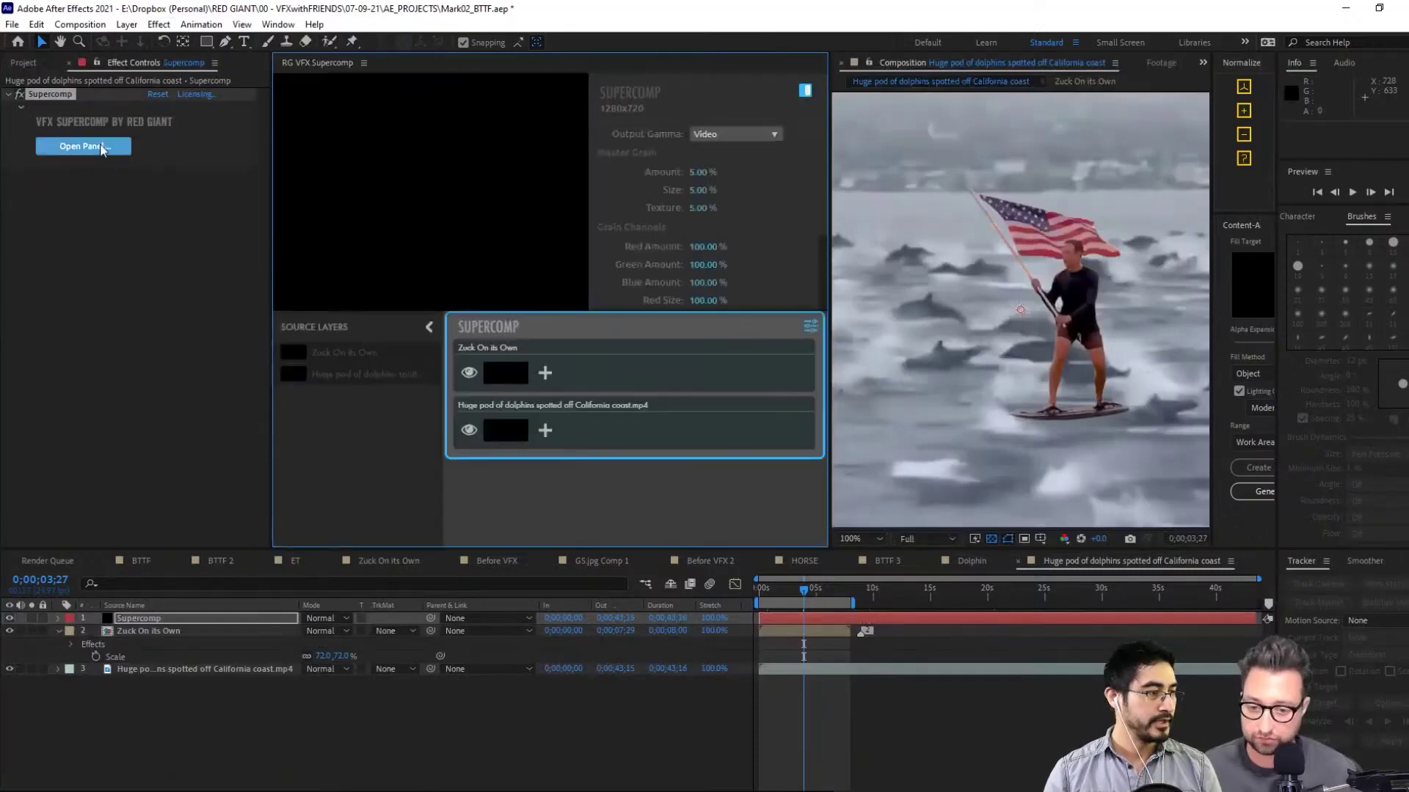
Add Color Correction to Zuck On its Own in Supercomp and match its colors to the background
{"action": "left_click", "coordinate": [512, 387]}
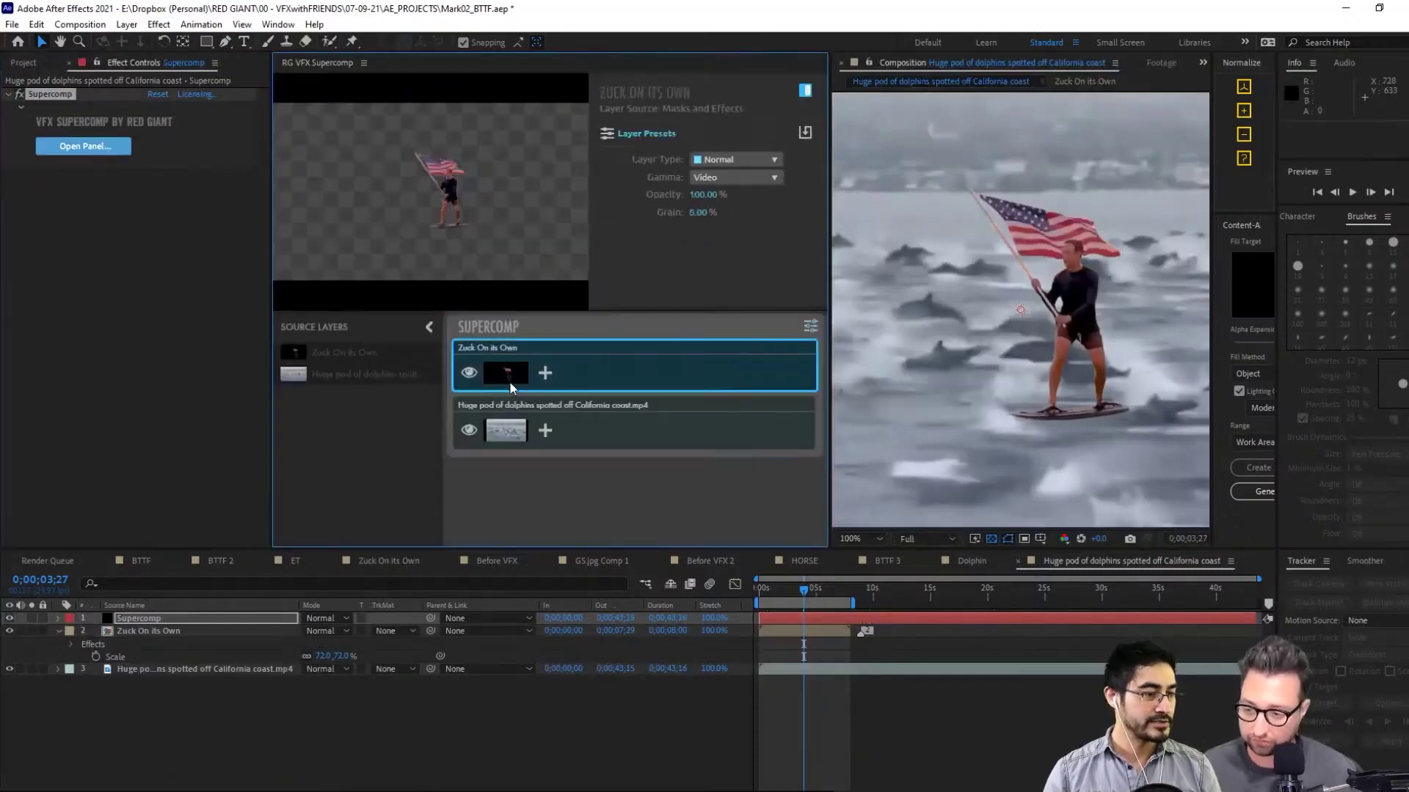
{"action": "left_click", "coordinate": [541, 373]}
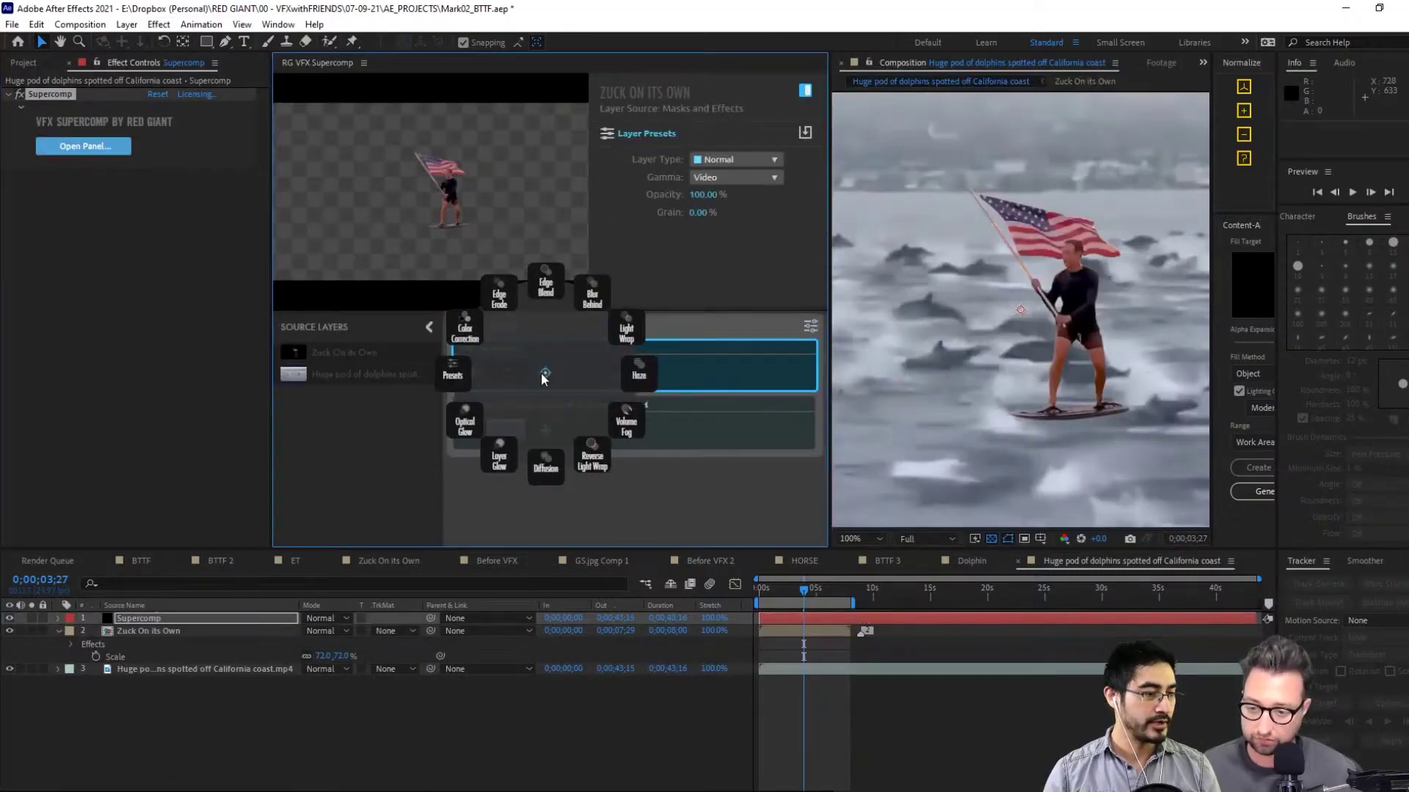
{"action": "left_click", "coordinate": [457, 328]}
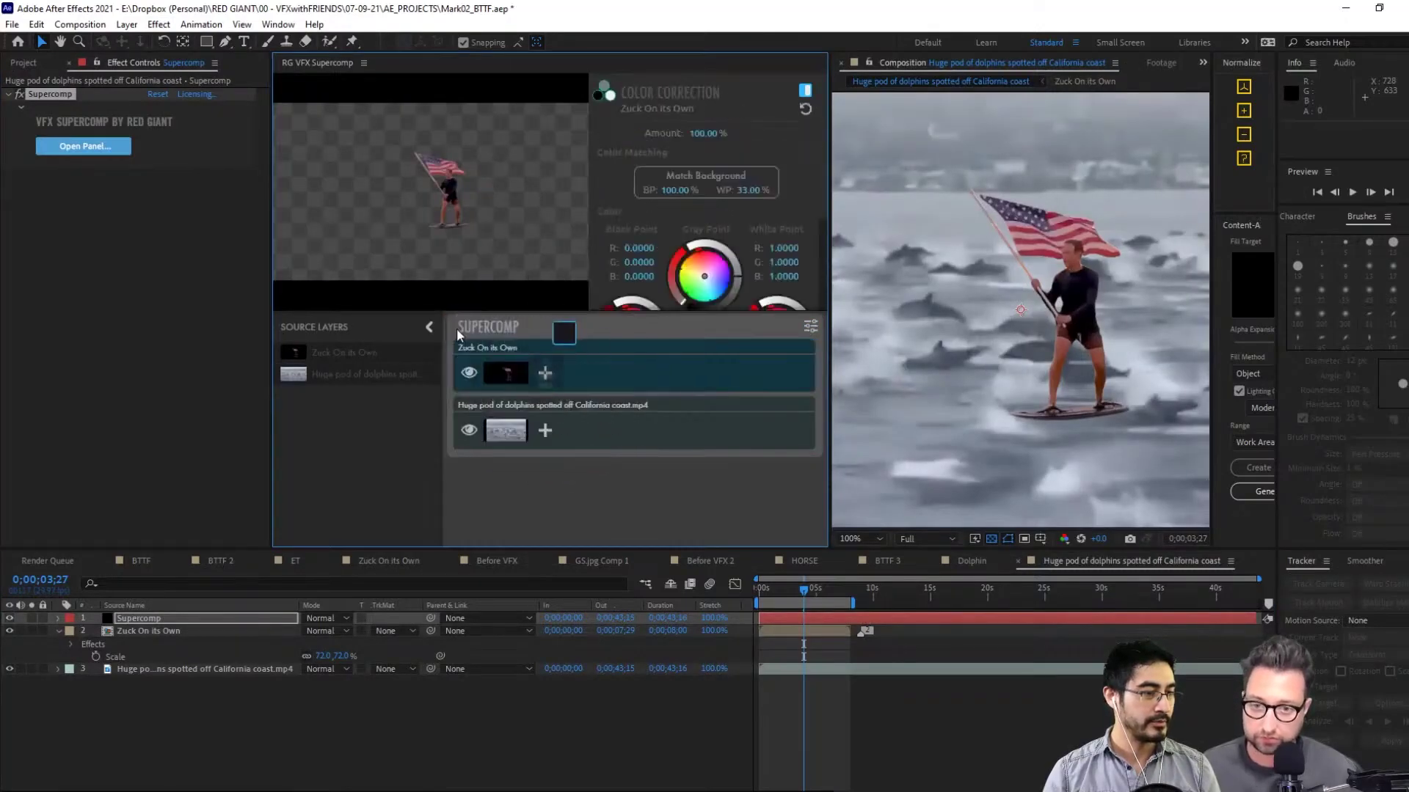
{"action": "left_click", "coordinate": [713, 175]}
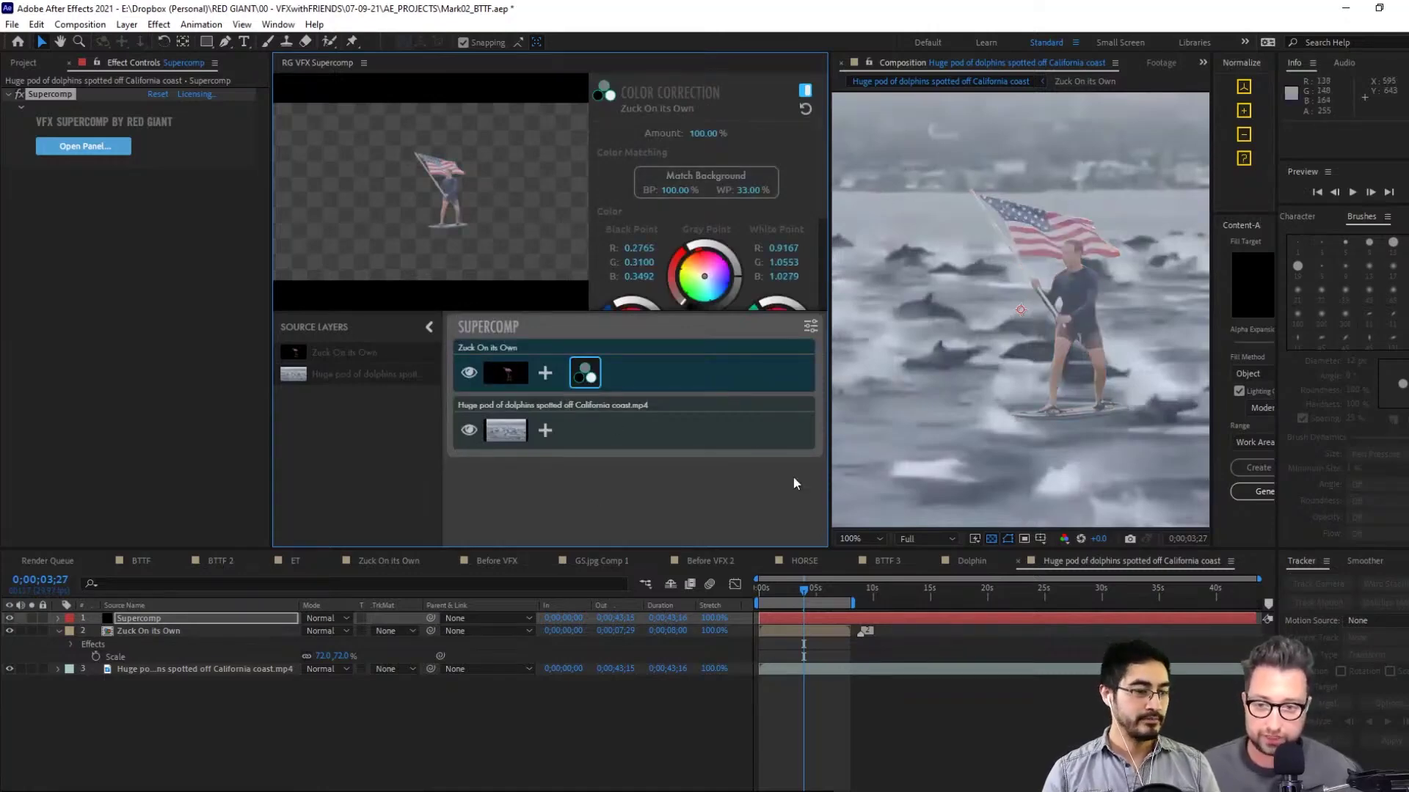
Add a Reverse Light Wrap to Zuck On its Own in Supercomp with Amount 51.50% and Size 70.60
{"action": "left_click", "coordinate": [545, 372]}
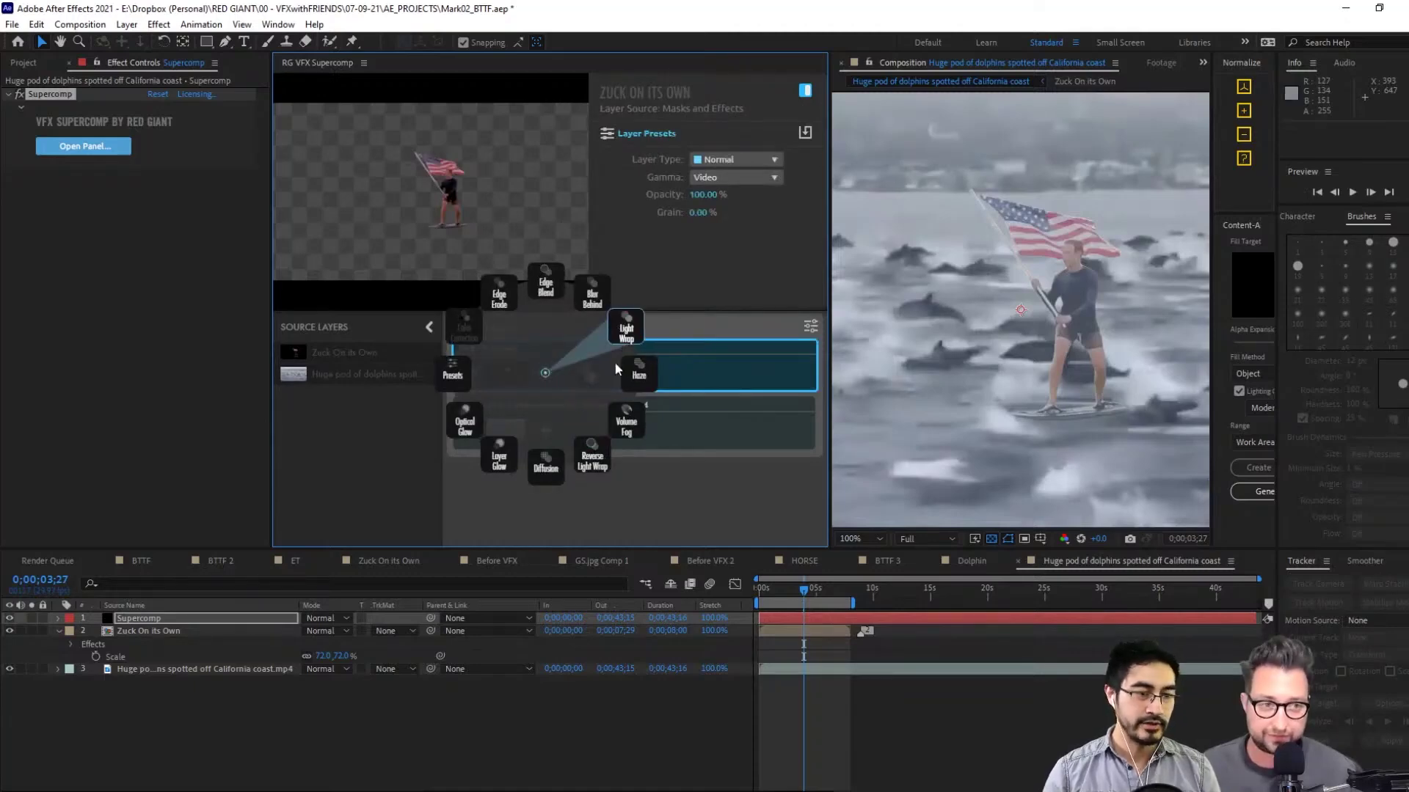
{"action": "left_click", "coordinate": [594, 453]}
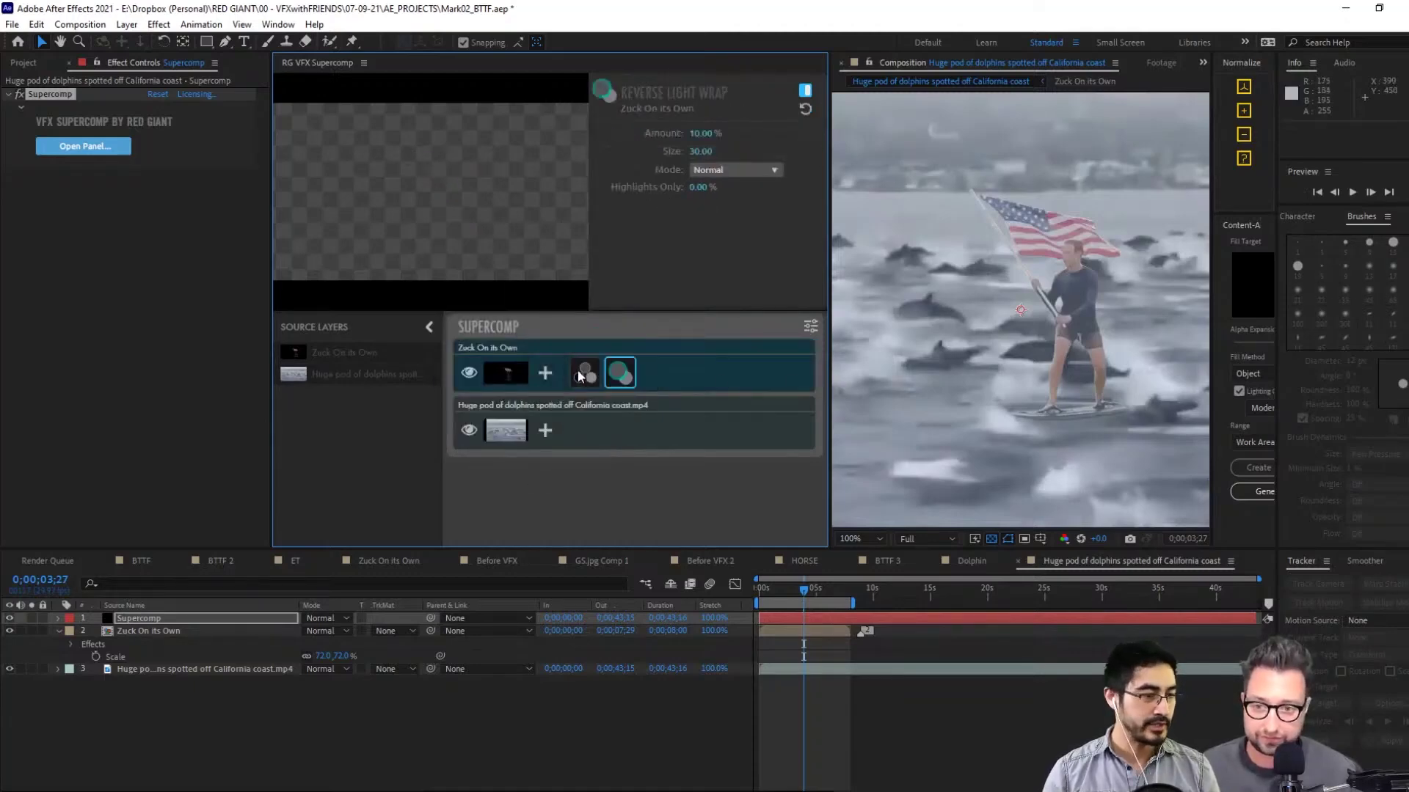
{"action": "left_click_drag", "start_coordinate": [700, 134], "coordinate": [734, 133]}
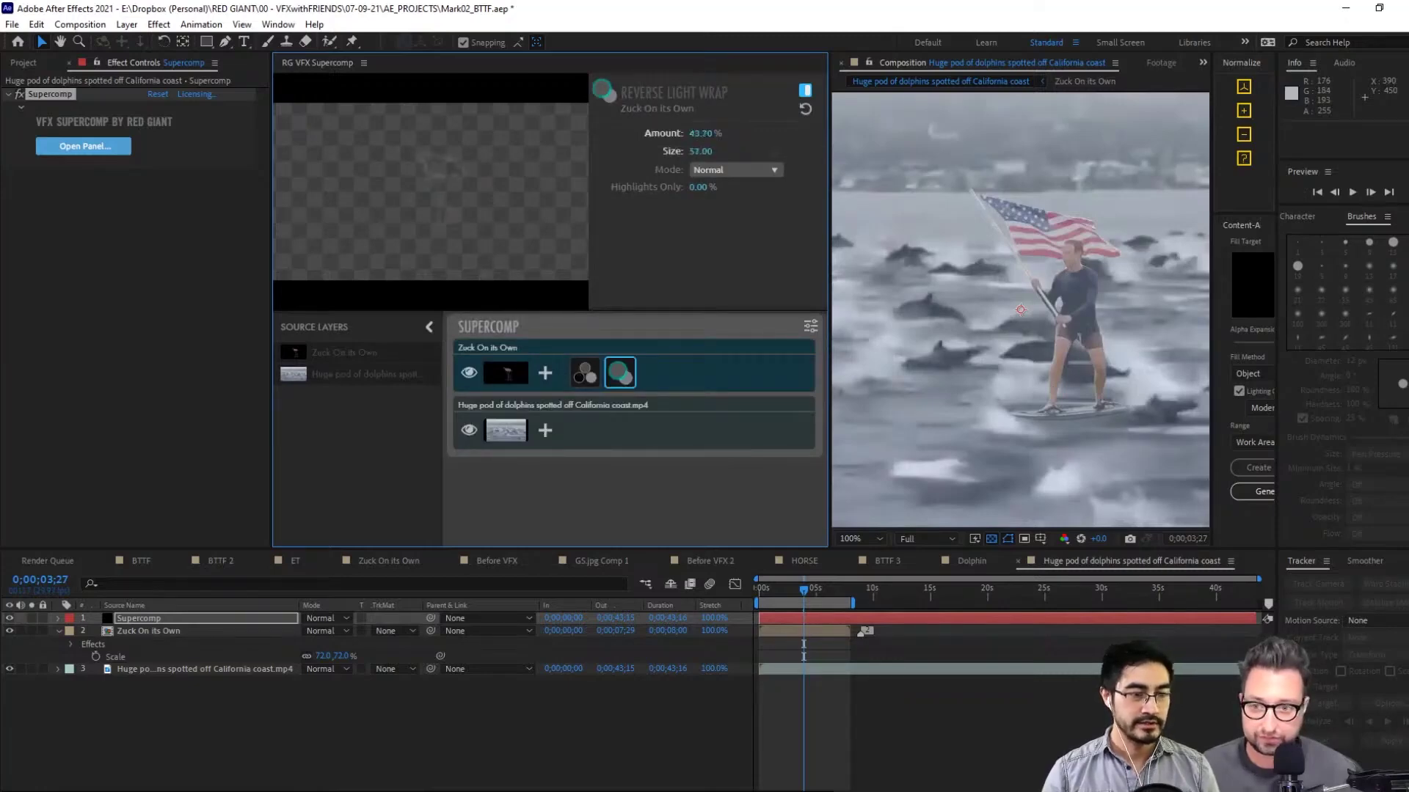
{"action": "left_click_drag", "start_coordinate": [704, 133], "coordinate": [775, 133]}
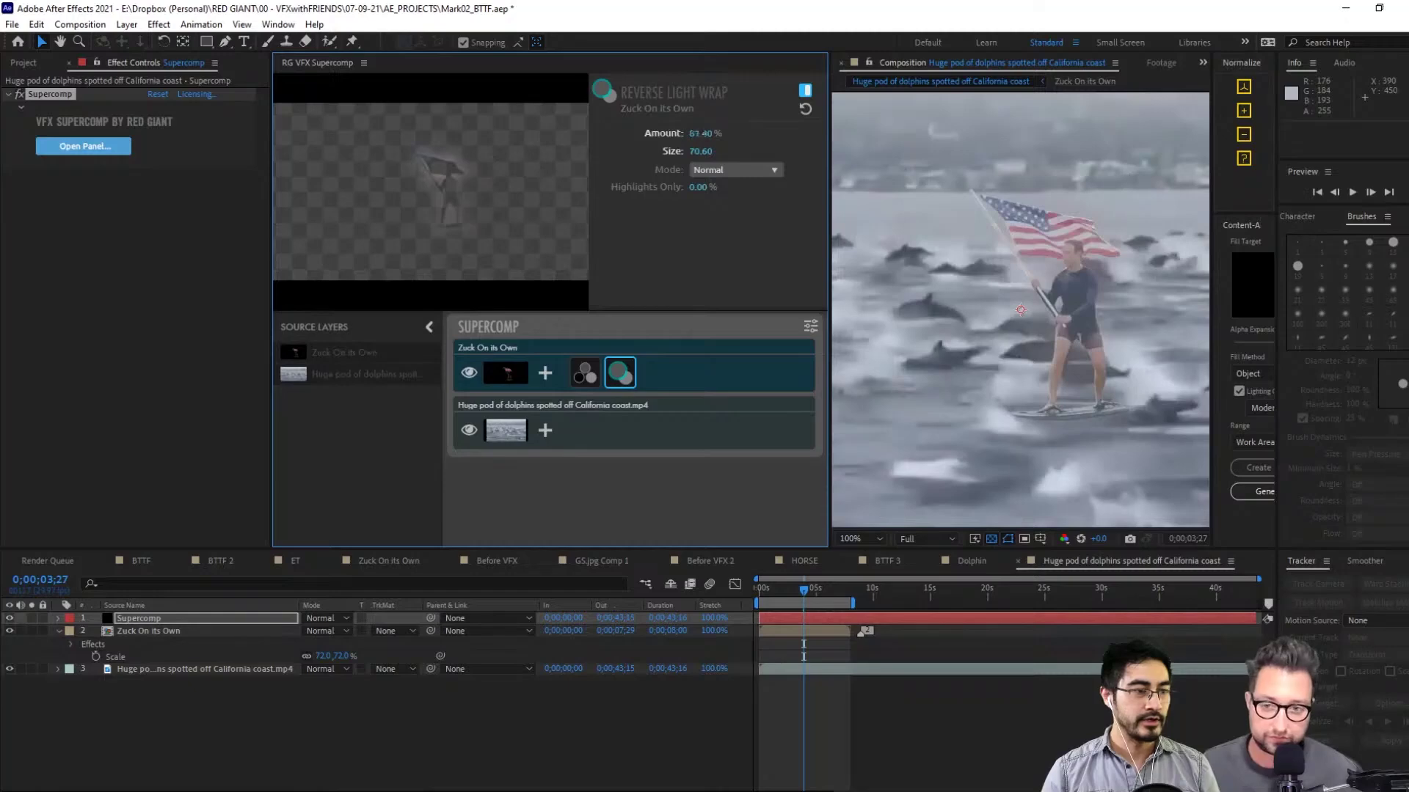
{"action": "key", "text": "comma"}
{"action": "key", "text": "comma"}
{"action": "key", "text": "comma"}
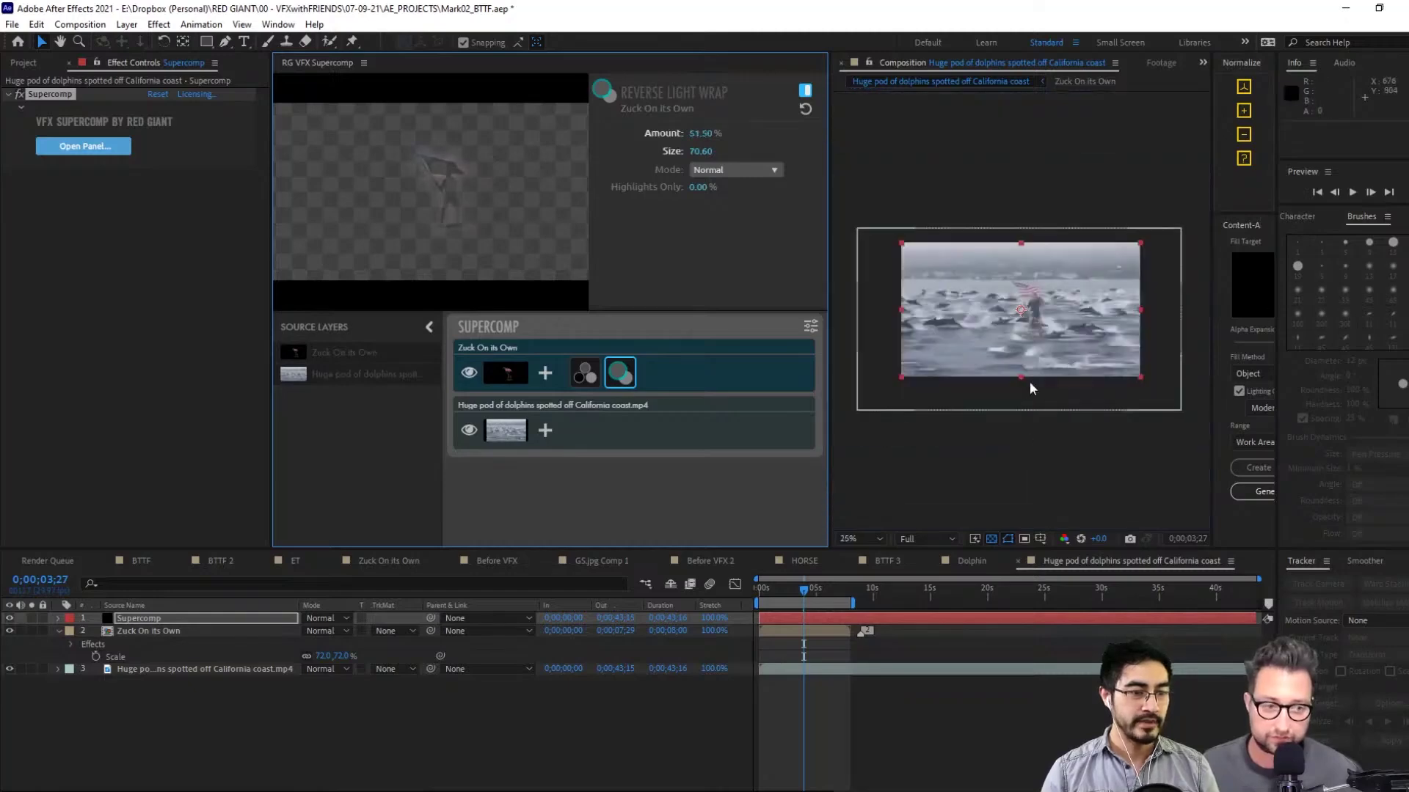
{"action": "key", "text": "slash"}
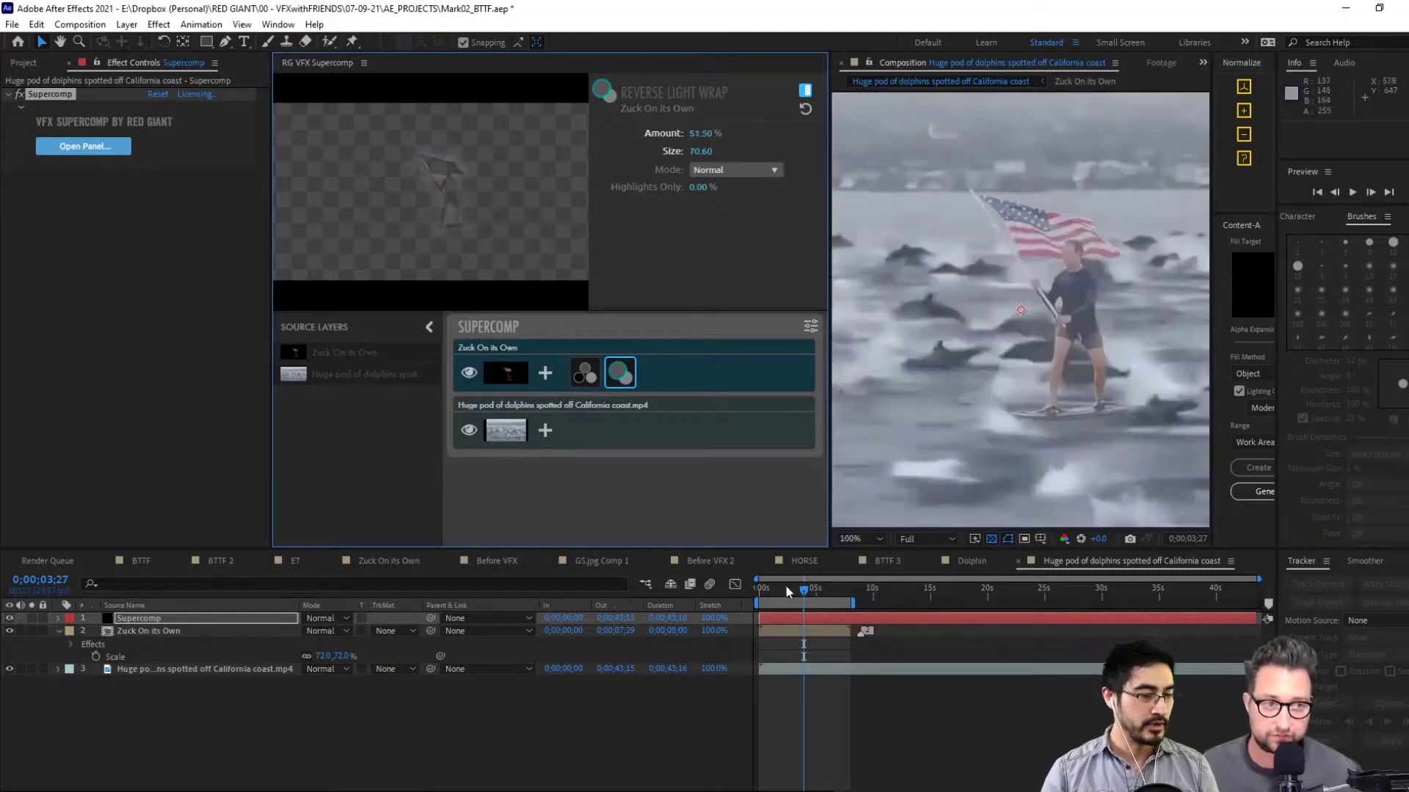
Close the Supercomp panel and play back the Supercomp result from the first frame
{"action": "key", "text": "Home"}
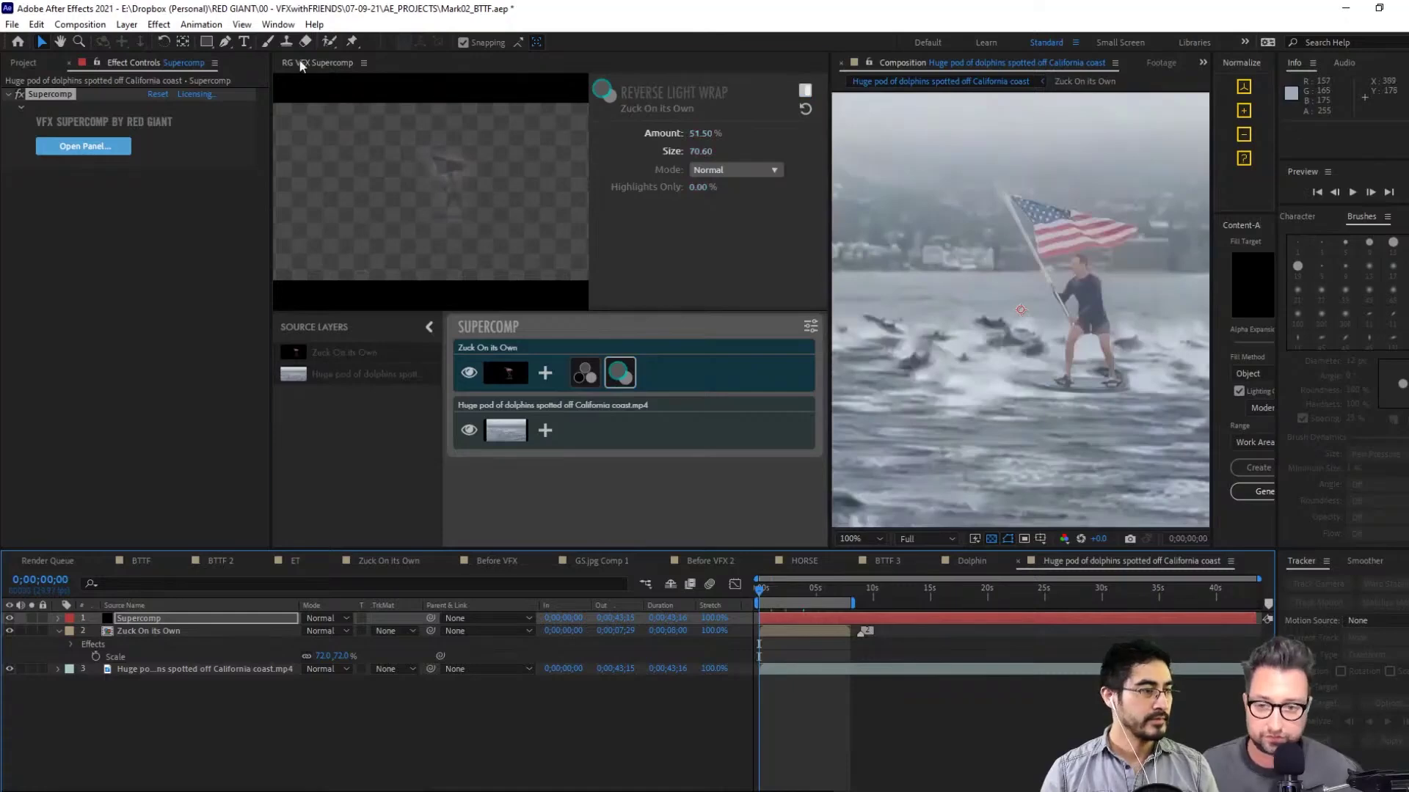
{"action": "right_click", "coordinate": [300, 66]}
{"action": "left_click", "coordinate": [331, 69]}
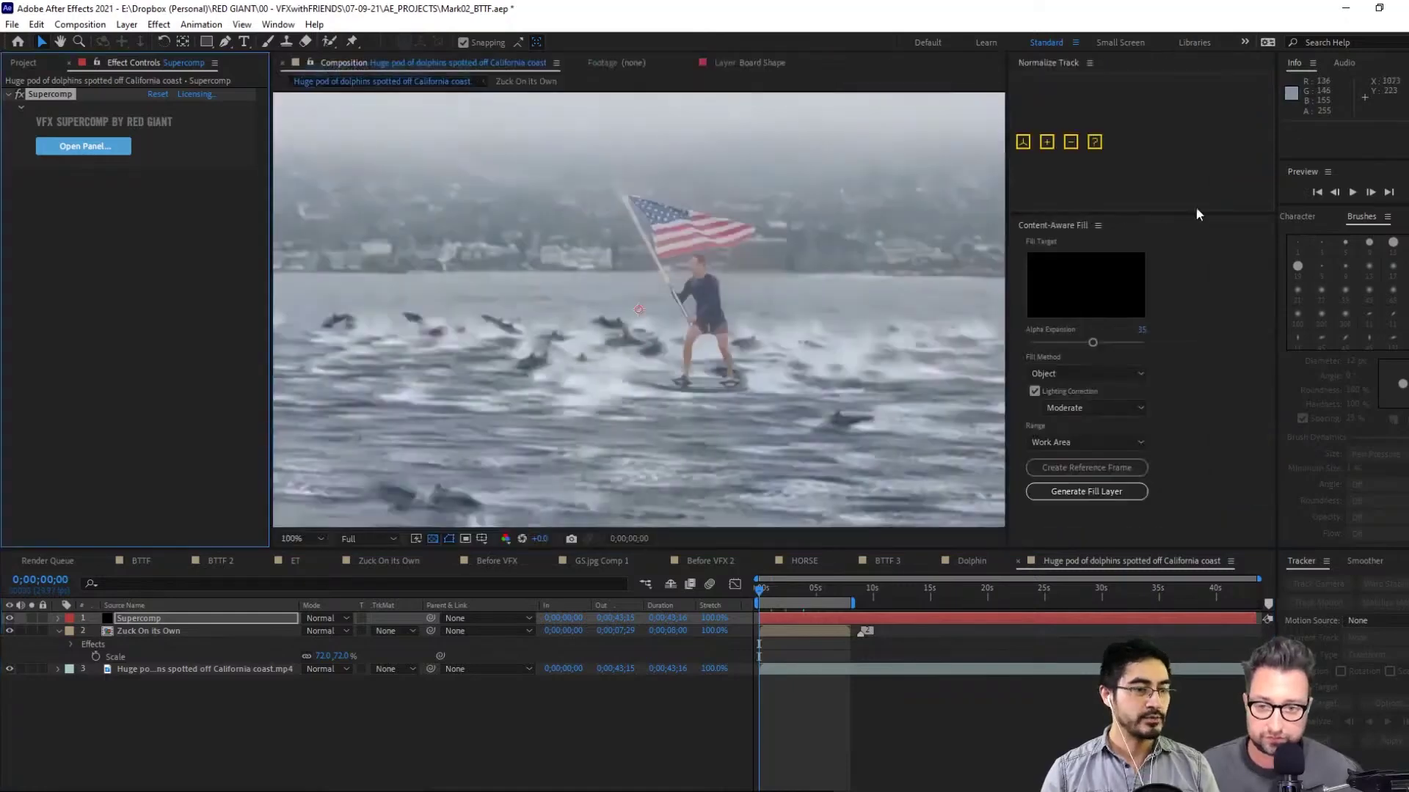
{"action": "left_click", "coordinate": [1353, 197]}
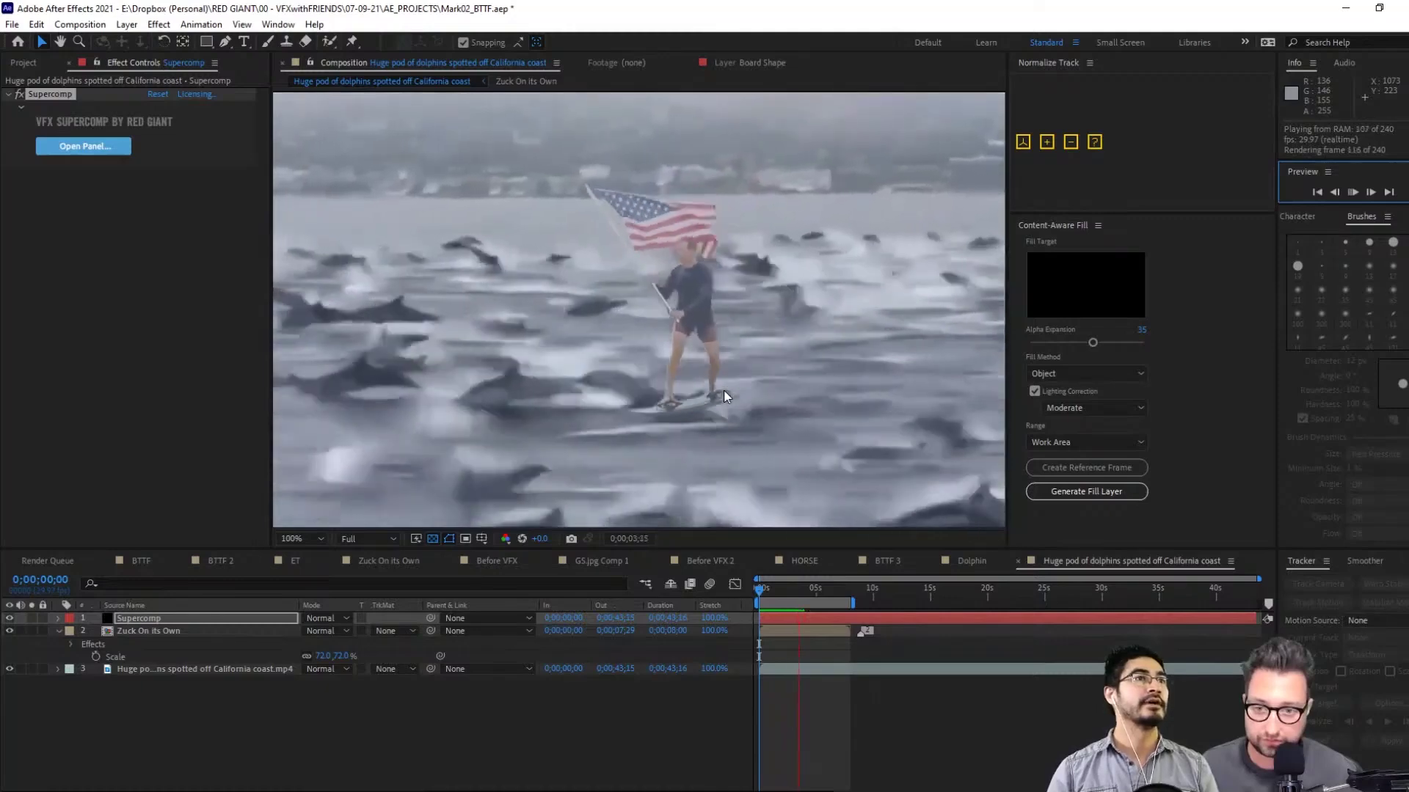
{"action": "key", "text": "space"}
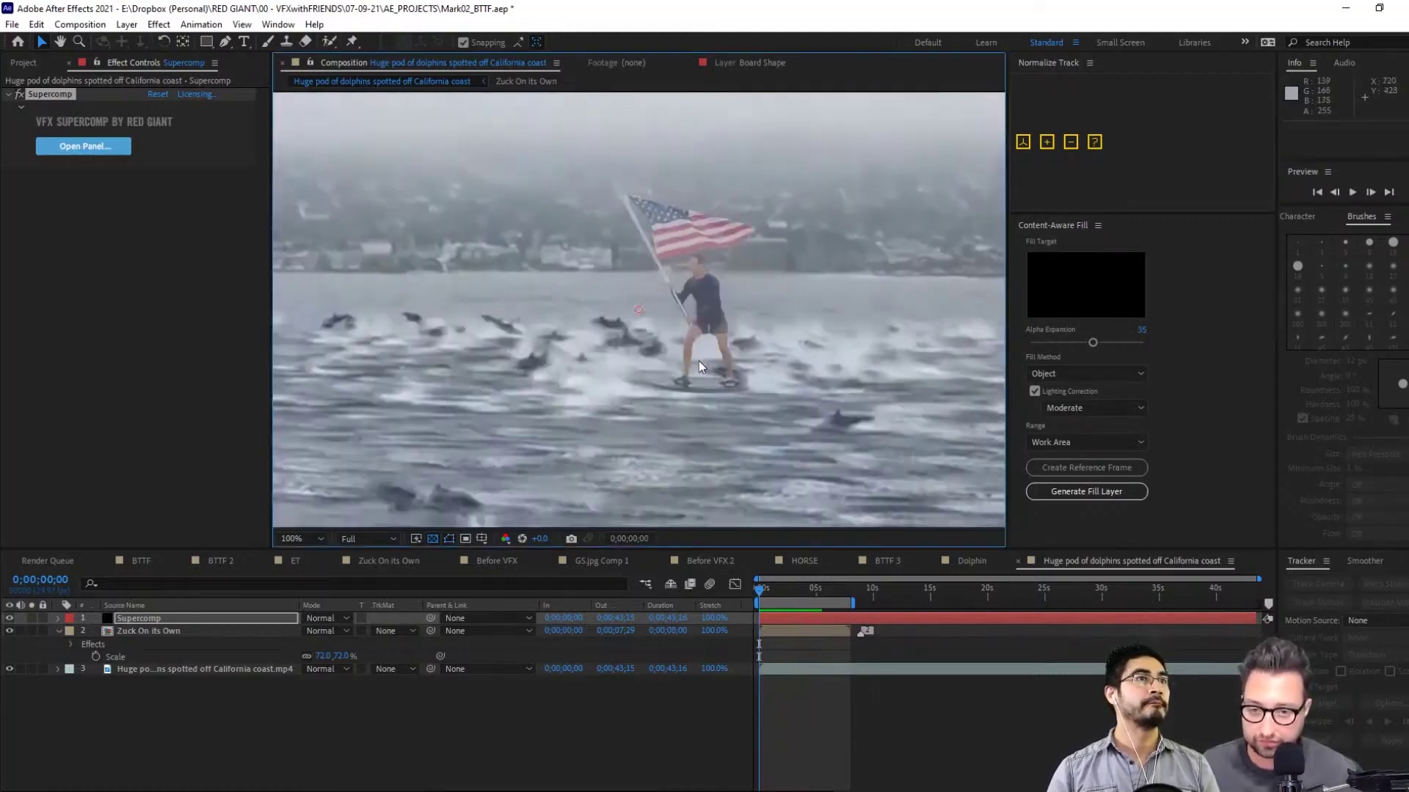
Hide the Supercomp layer and re-enable Color Matcher on Zuck On its Own
{"action": "left_click", "coordinate": [9, 619]}
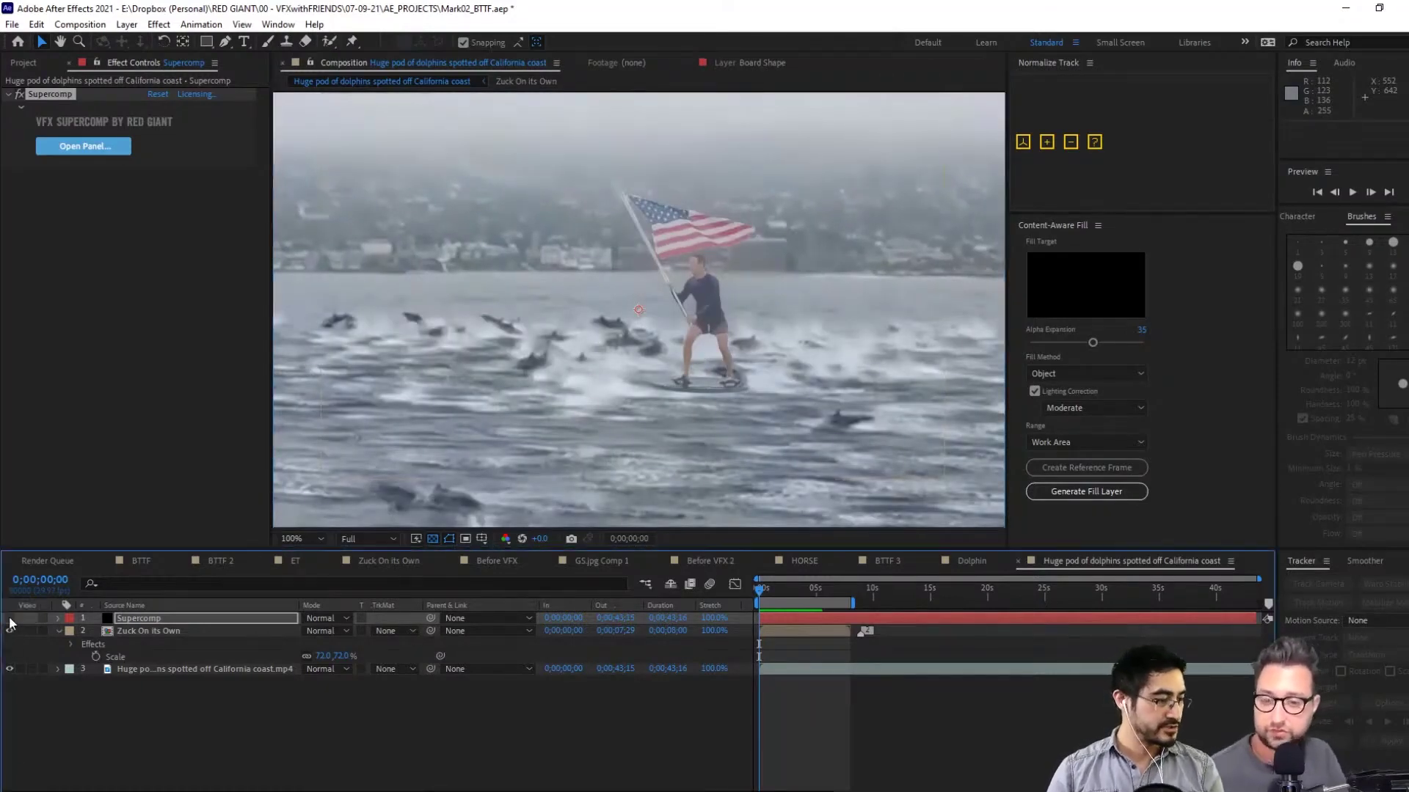
{"action": "left_click", "coordinate": [143, 630]}
{"action": "left_click", "coordinate": [19, 95]}
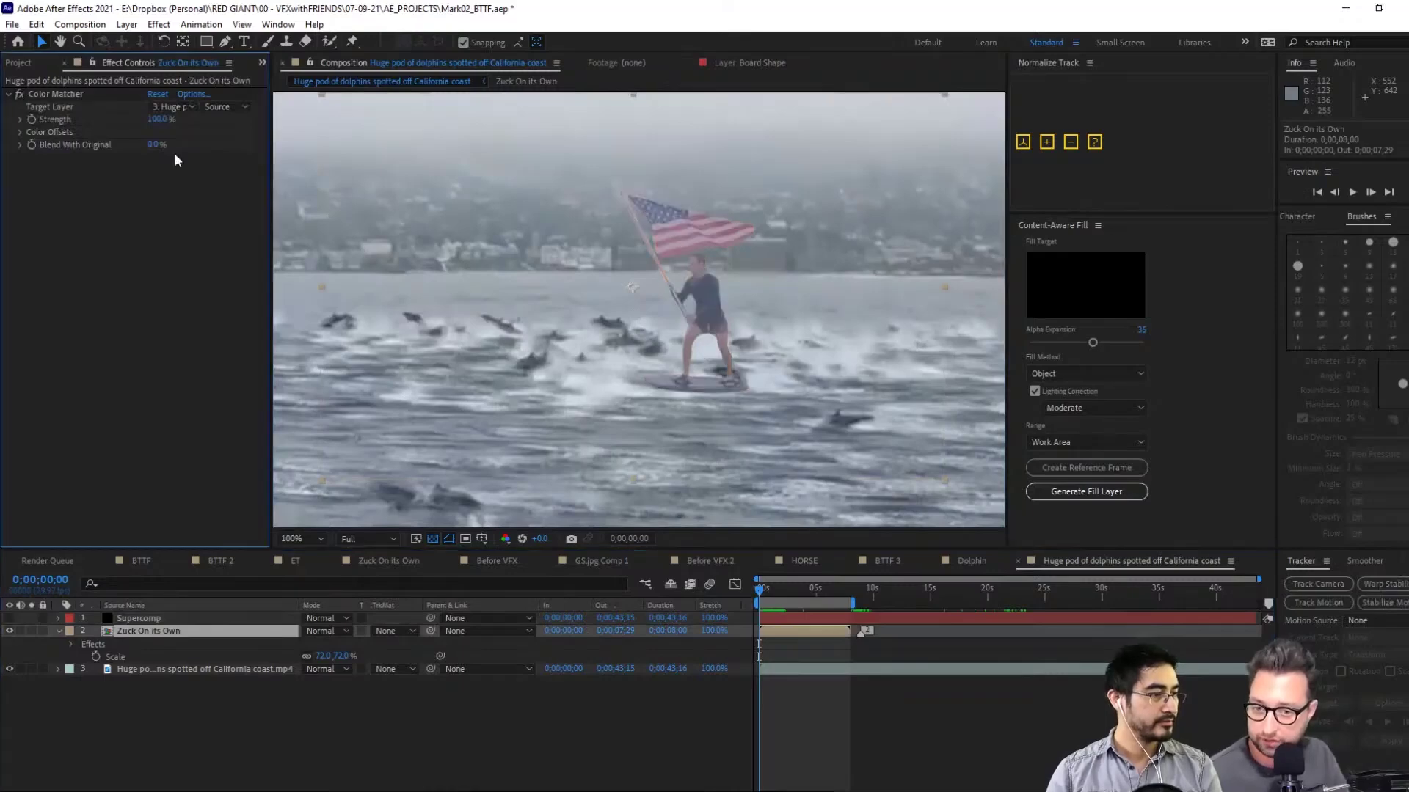
Scrub through the Color Matcher version of the dolphin shot and return to the first frame
{"action": "left_click_drag", "start_coordinate": [778, 587], "coordinate": [761, 617]}
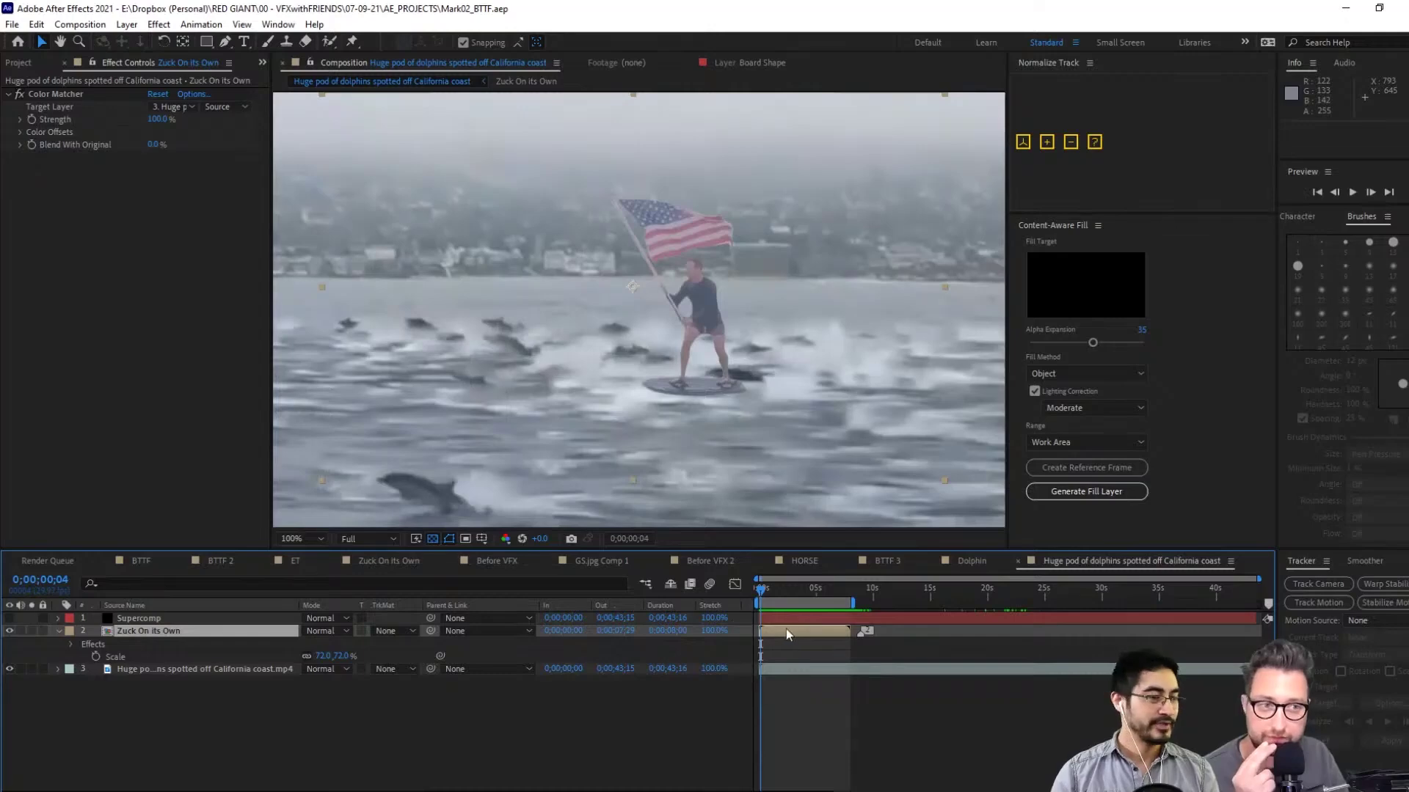
{"action": "left_click", "coordinate": [795, 594]}
{"action": "left_click_drag", "start_coordinate": [794, 598], "coordinate": [745, 614]}
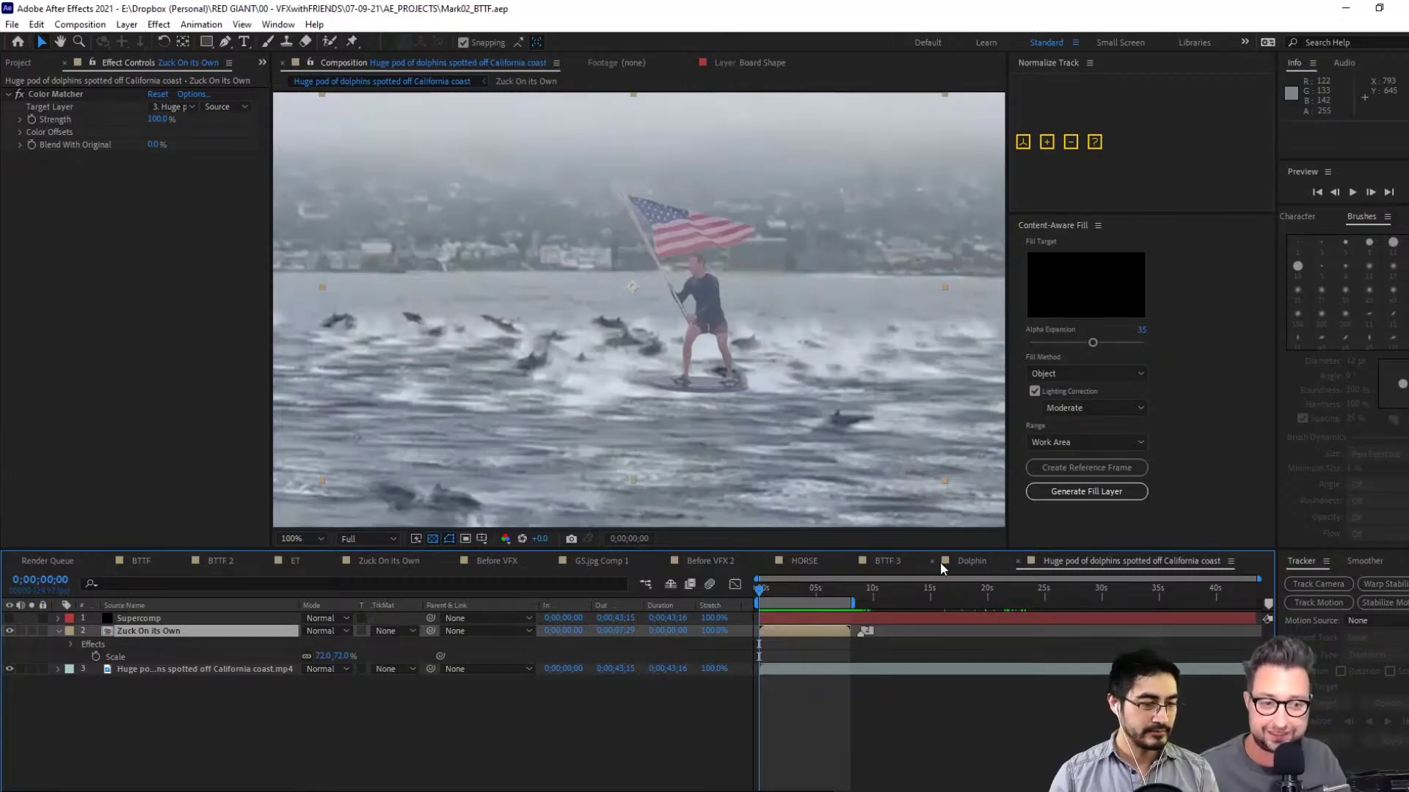
Open the Zuck On its Own precomp from the dolphin comp and copy its Board Null layer
{"action": "key", "text": "comma"}
{"action": "key", "text": "comma"}
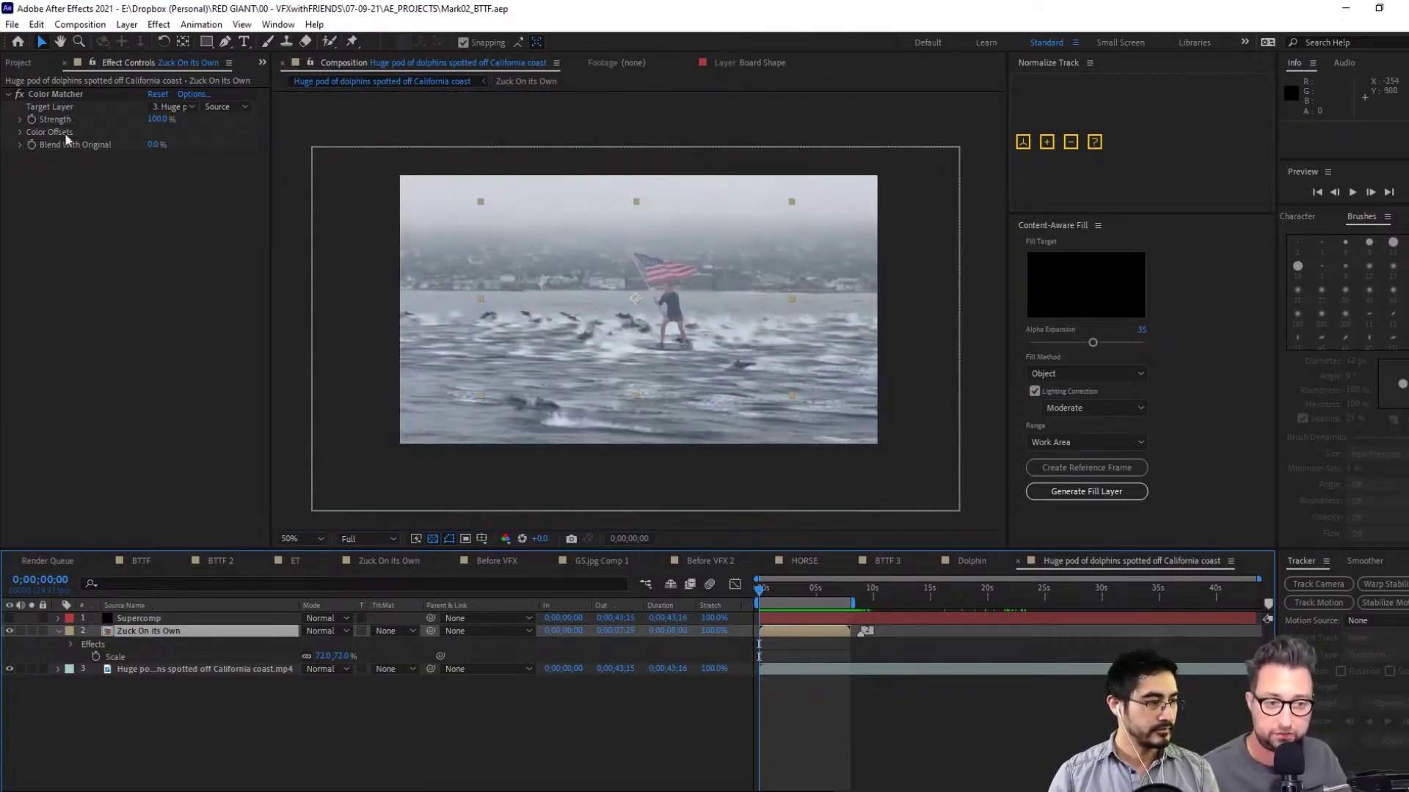
{"action": "left_click", "coordinate": [29, 63]}
{"action": "left_click", "coordinate": [67, 269]}
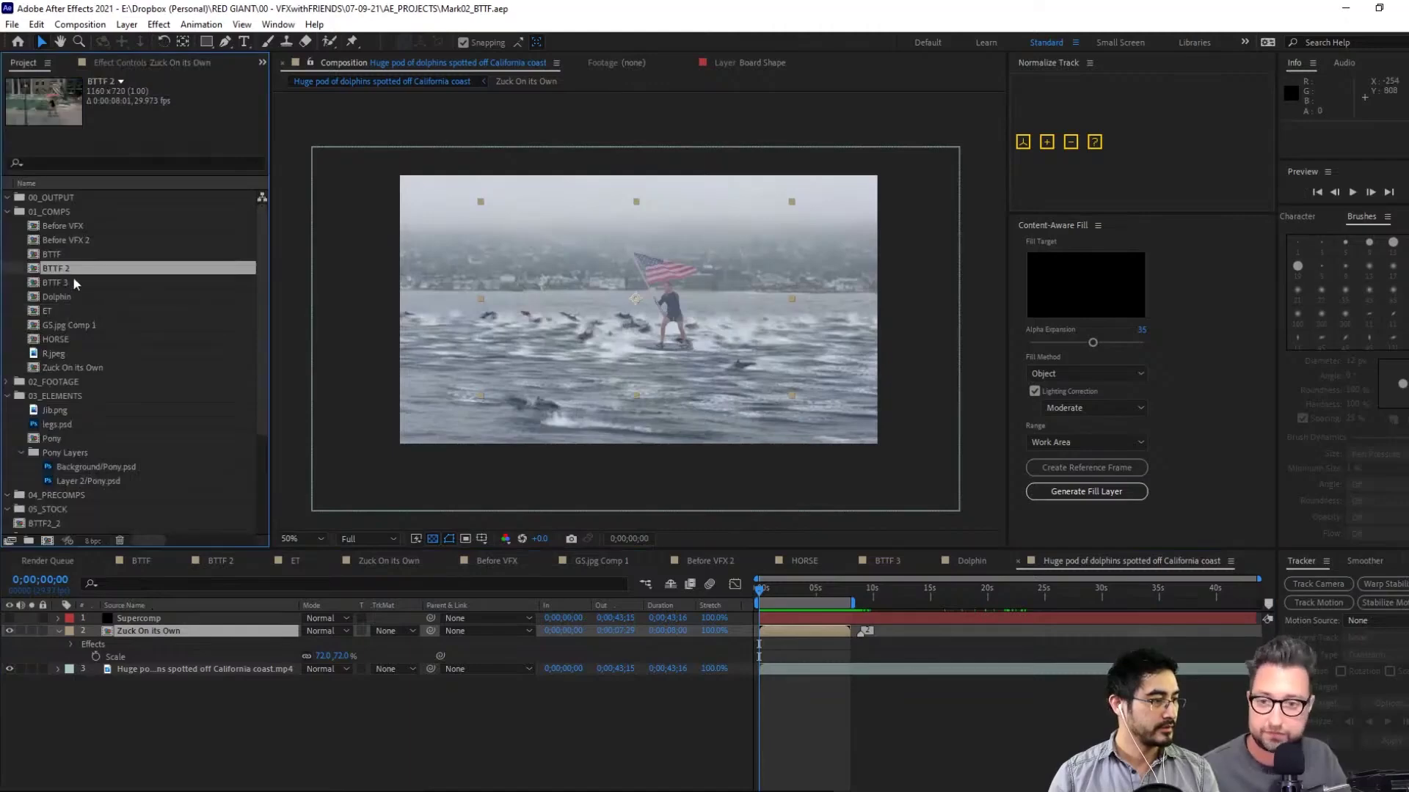
{"action": "double_click", "coordinate": [164, 631]}
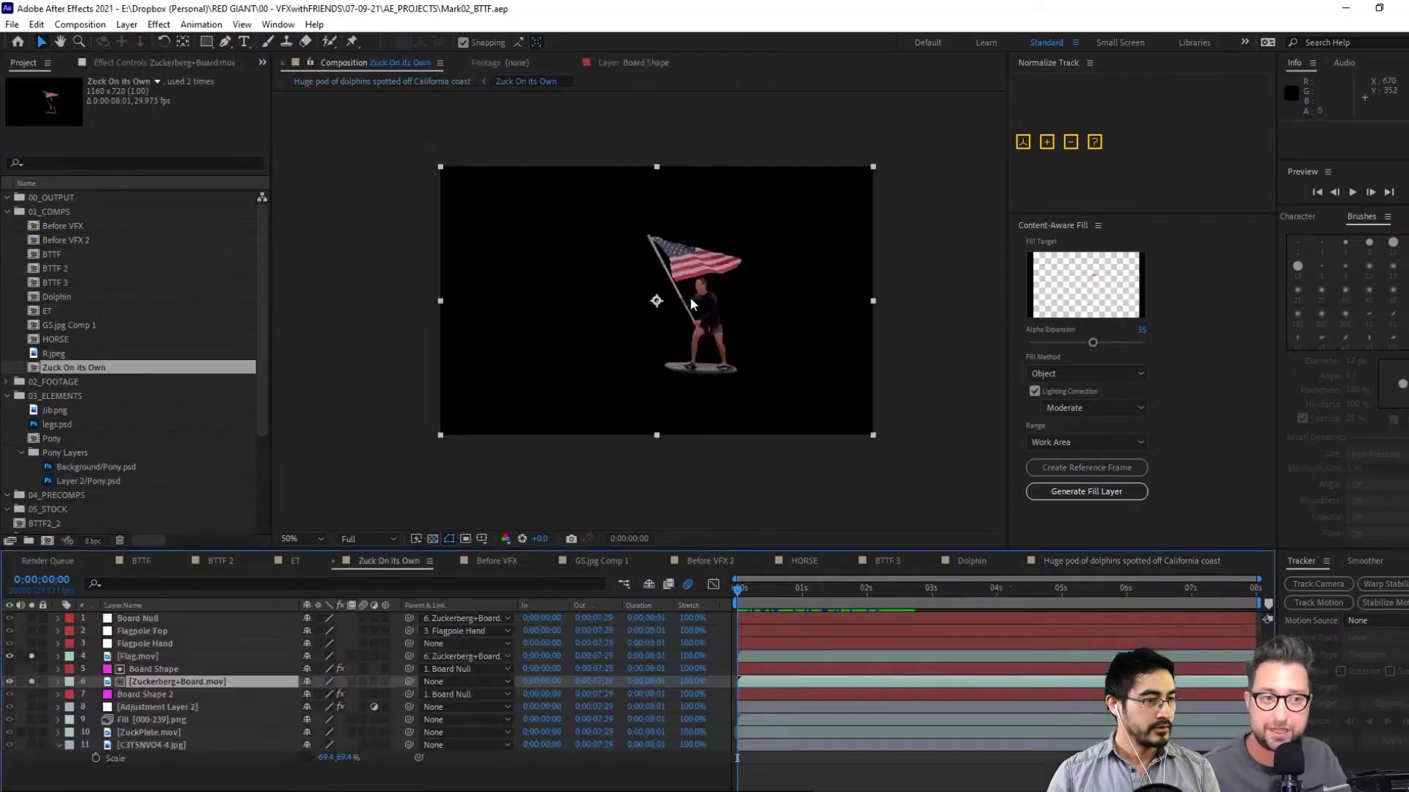
{"action": "left_click", "coordinate": [165, 643]}
{"action": "left_click", "coordinate": [166, 651]}
{"action": "left_click", "coordinate": [168, 619]}
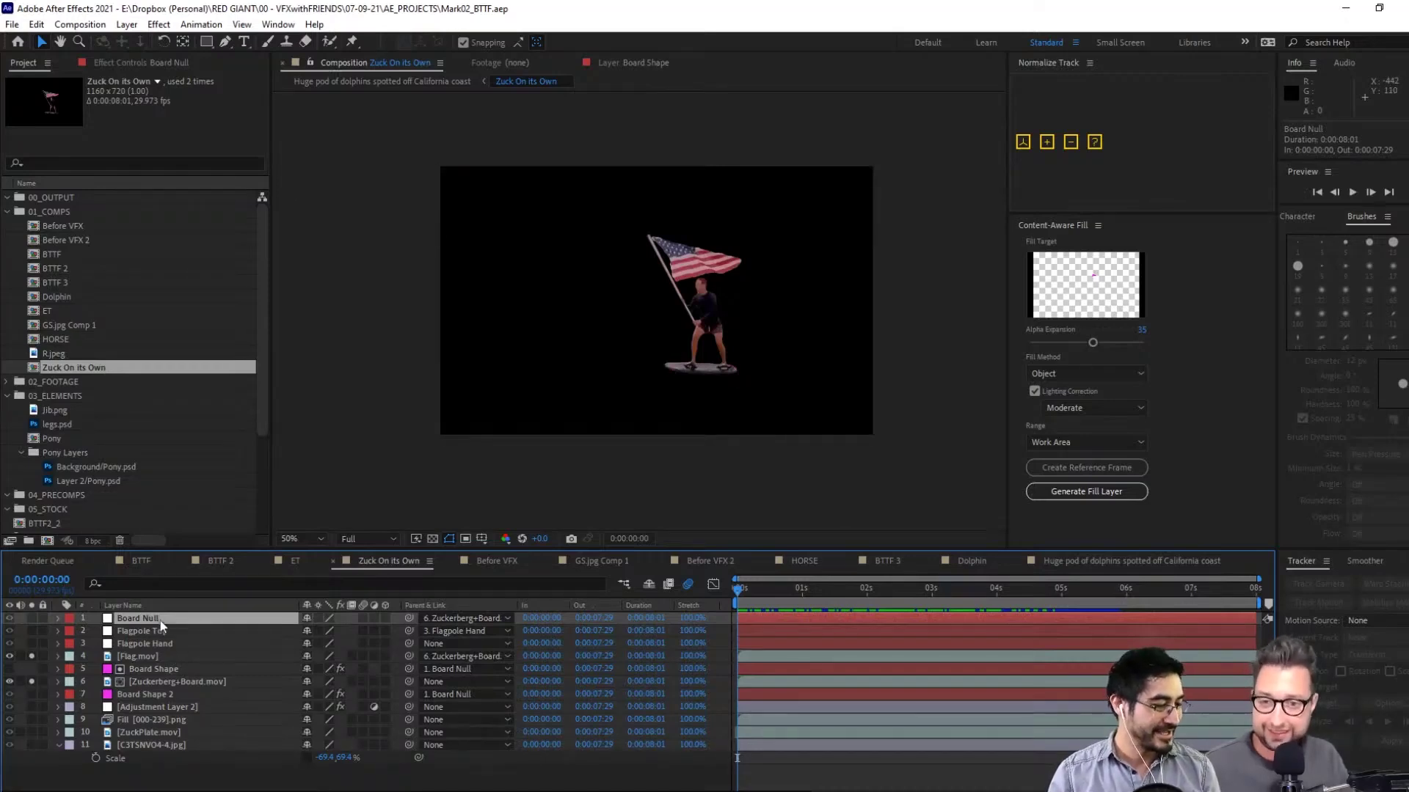
{"action": "key", "text": "ctrl+c"}
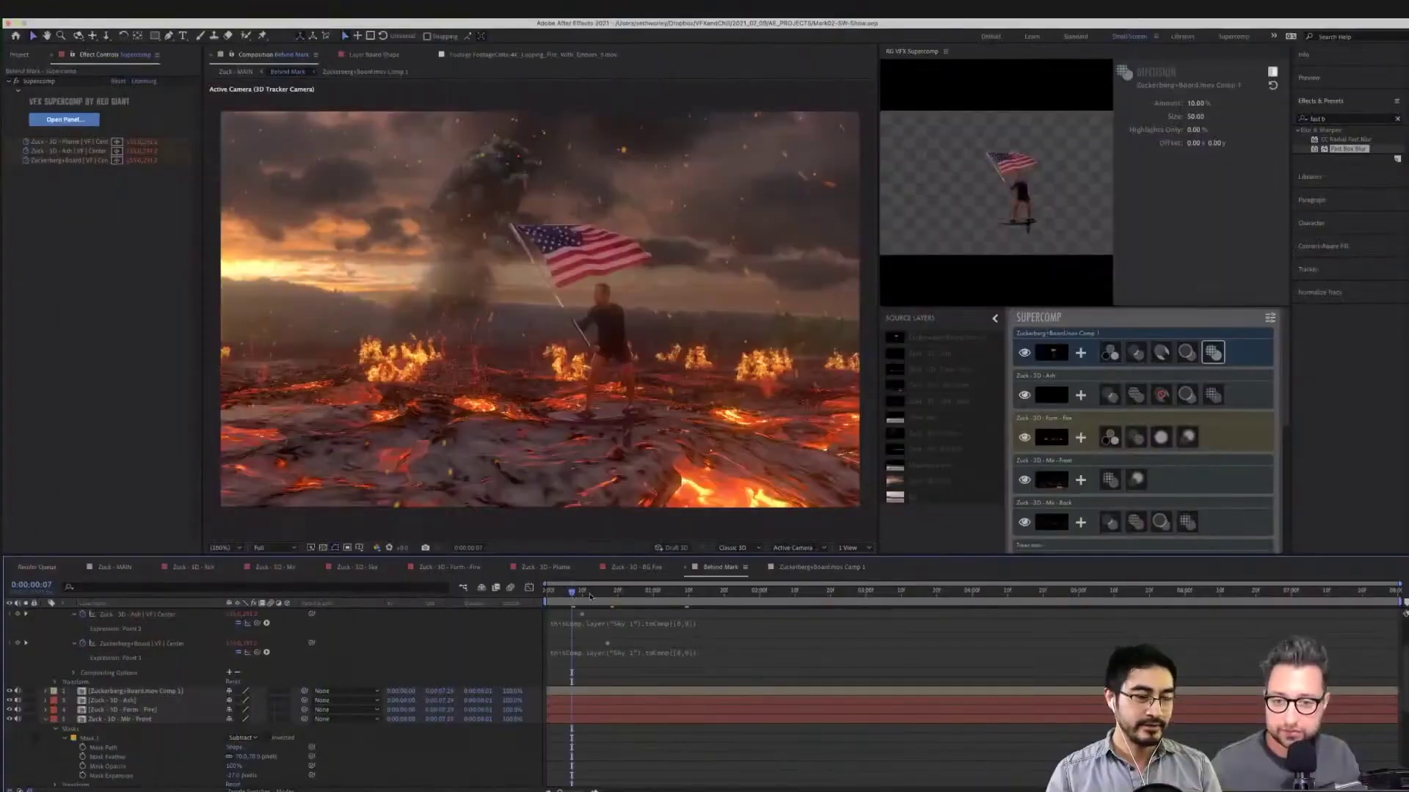
Scrub through the lava shot in the Behind Mark comp and park the playhead at 0:00:01:20
{"action": "left_click_drag", "start_coordinate": [573, 596], "coordinate": [592, 597]}
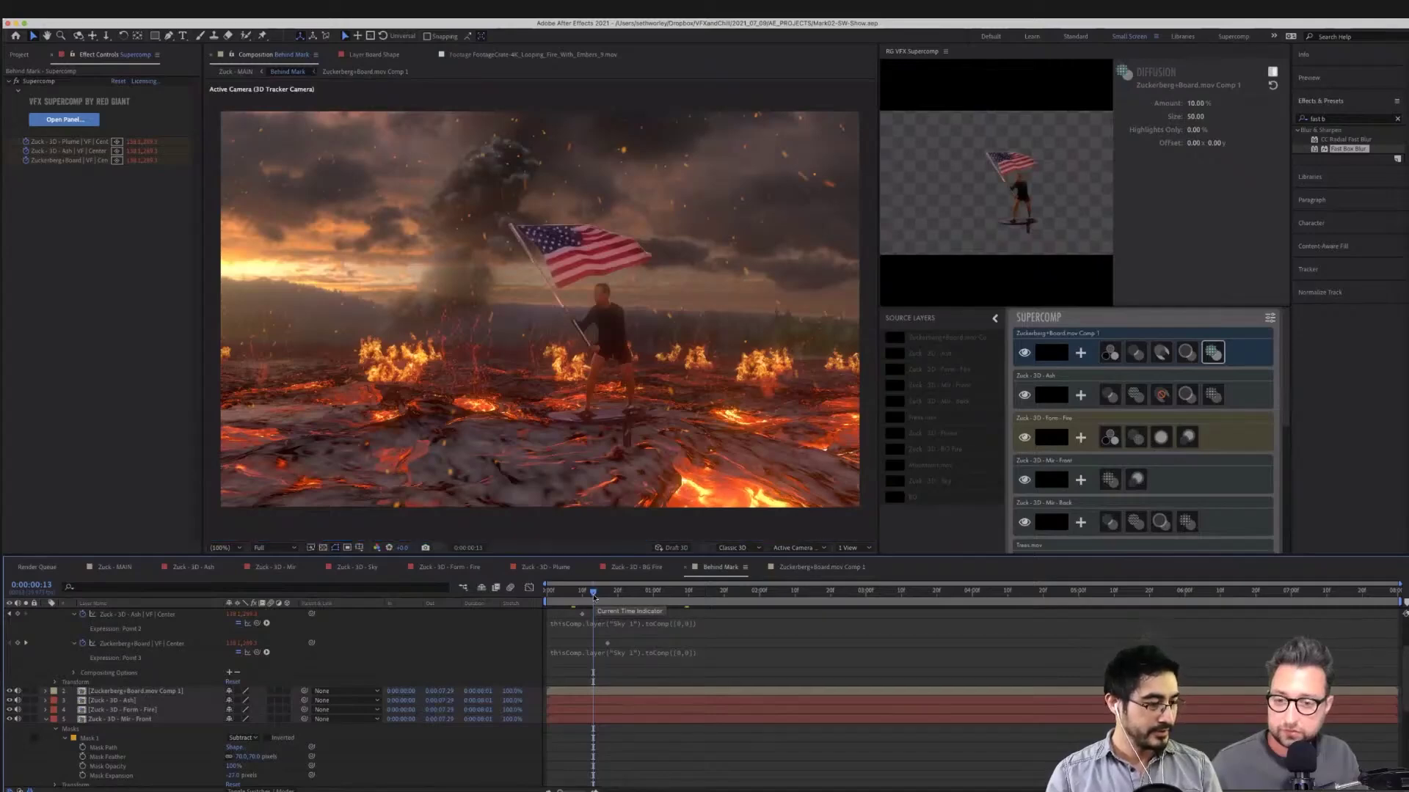
{"action": "left_click_drag", "start_coordinate": [594, 597], "coordinate": [710, 597]}
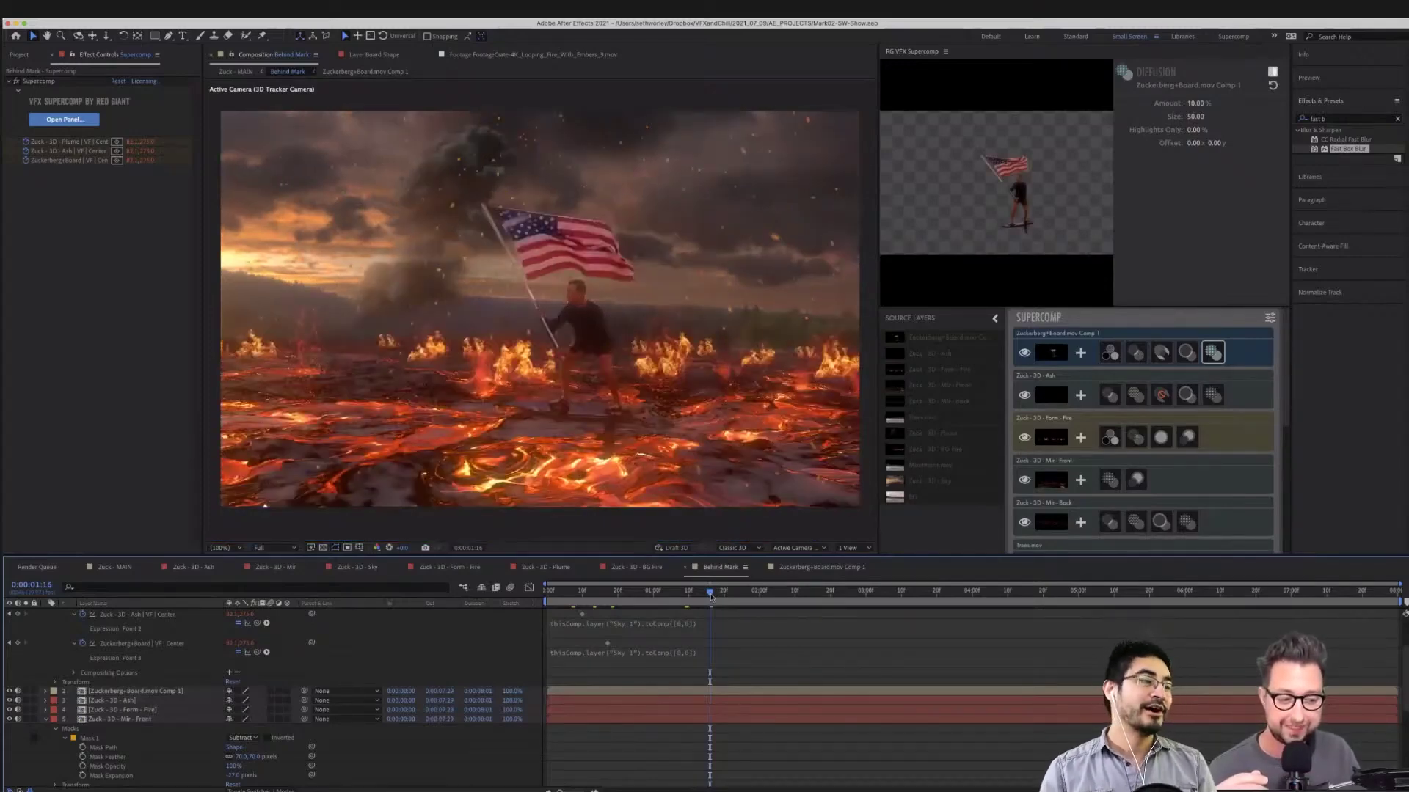
{"action": "left_click", "coordinate": [794, 591]}
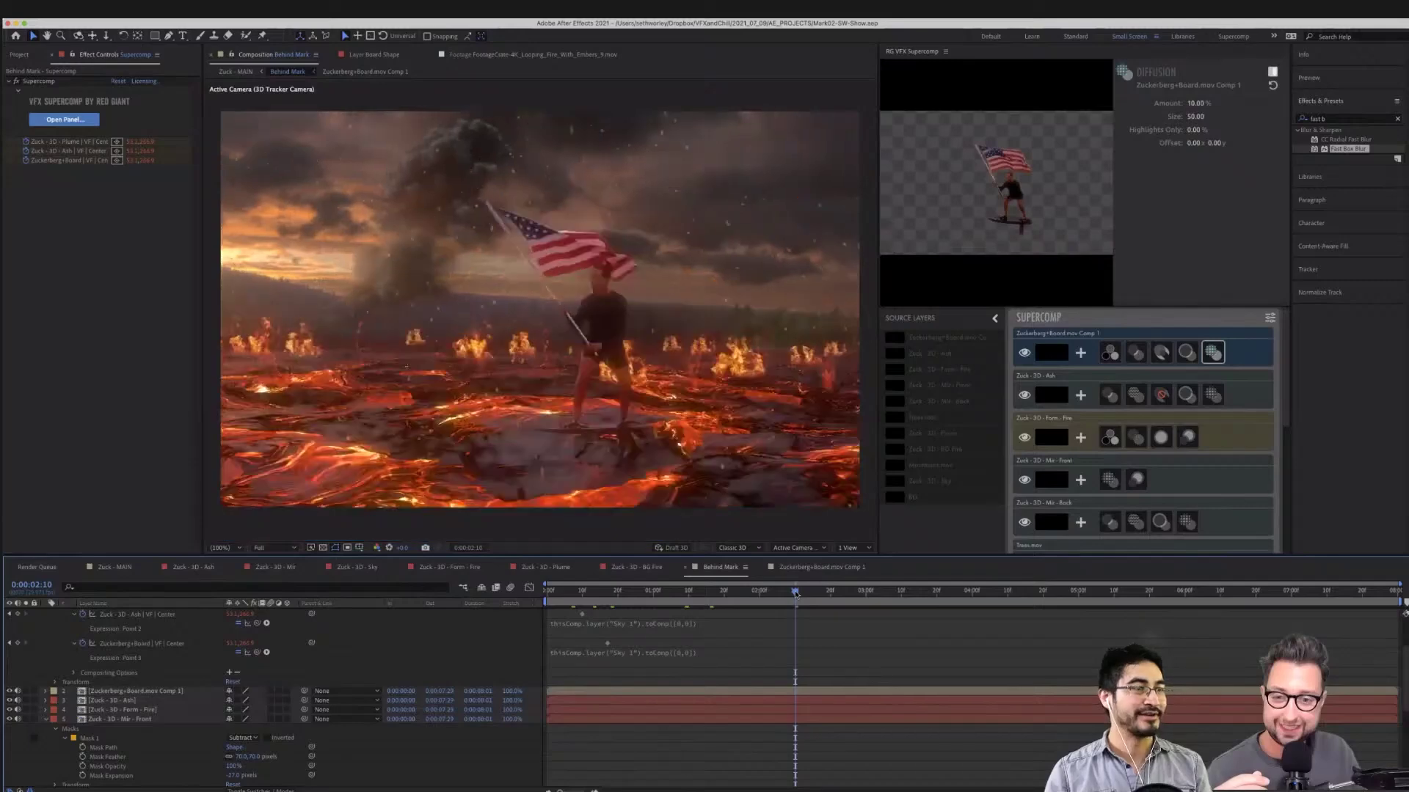
{"action": "left_click", "coordinate": [723, 592]}
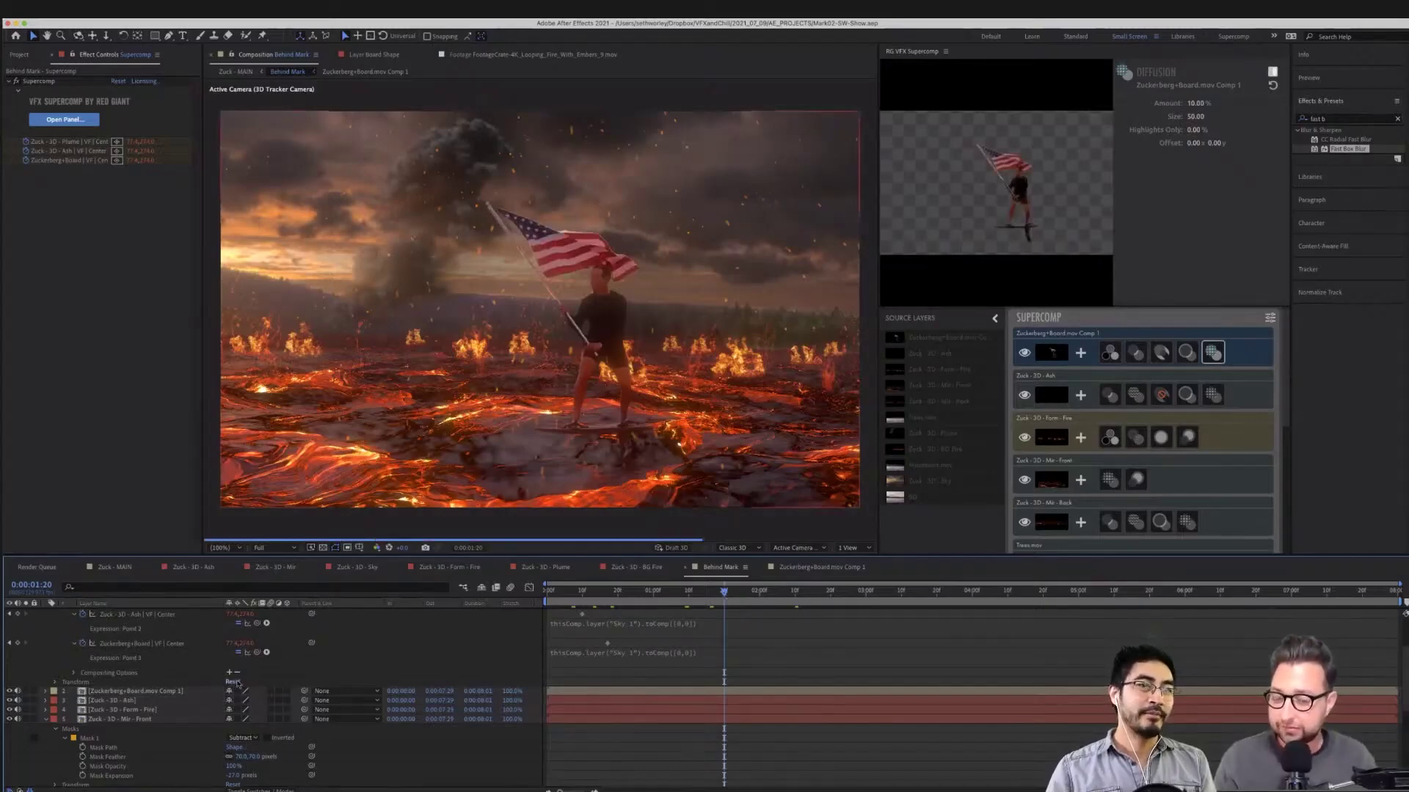
{"action": "left_click", "coordinate": [233, 682]}
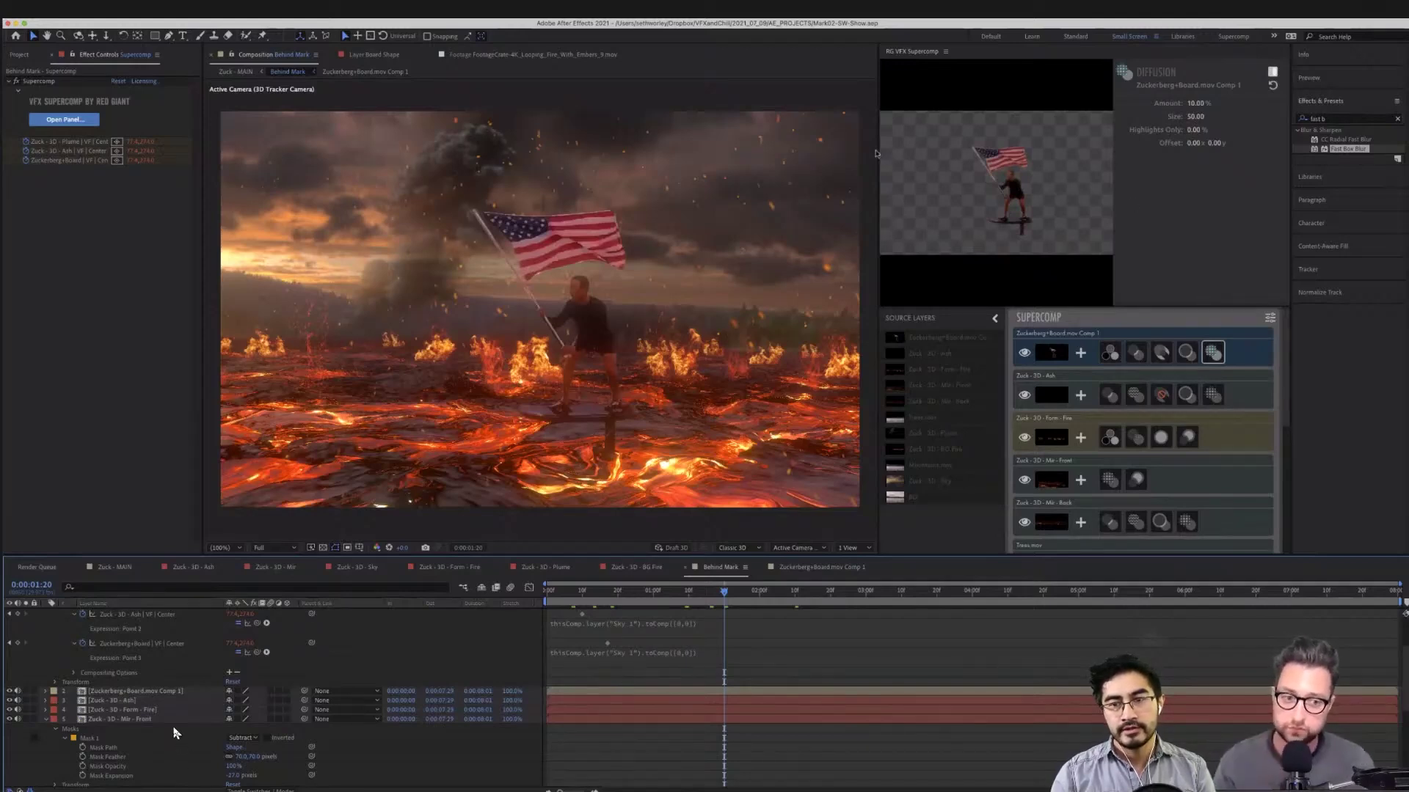
Duplicate the Zuckerberg+Board.mov Comp 1 layer as Zuckerdupe and place the copy above the Supercomp layer
{"action": "scroll", "coordinate": [173, 725], "scroll_direction": "up", "scroll_amount": 3}
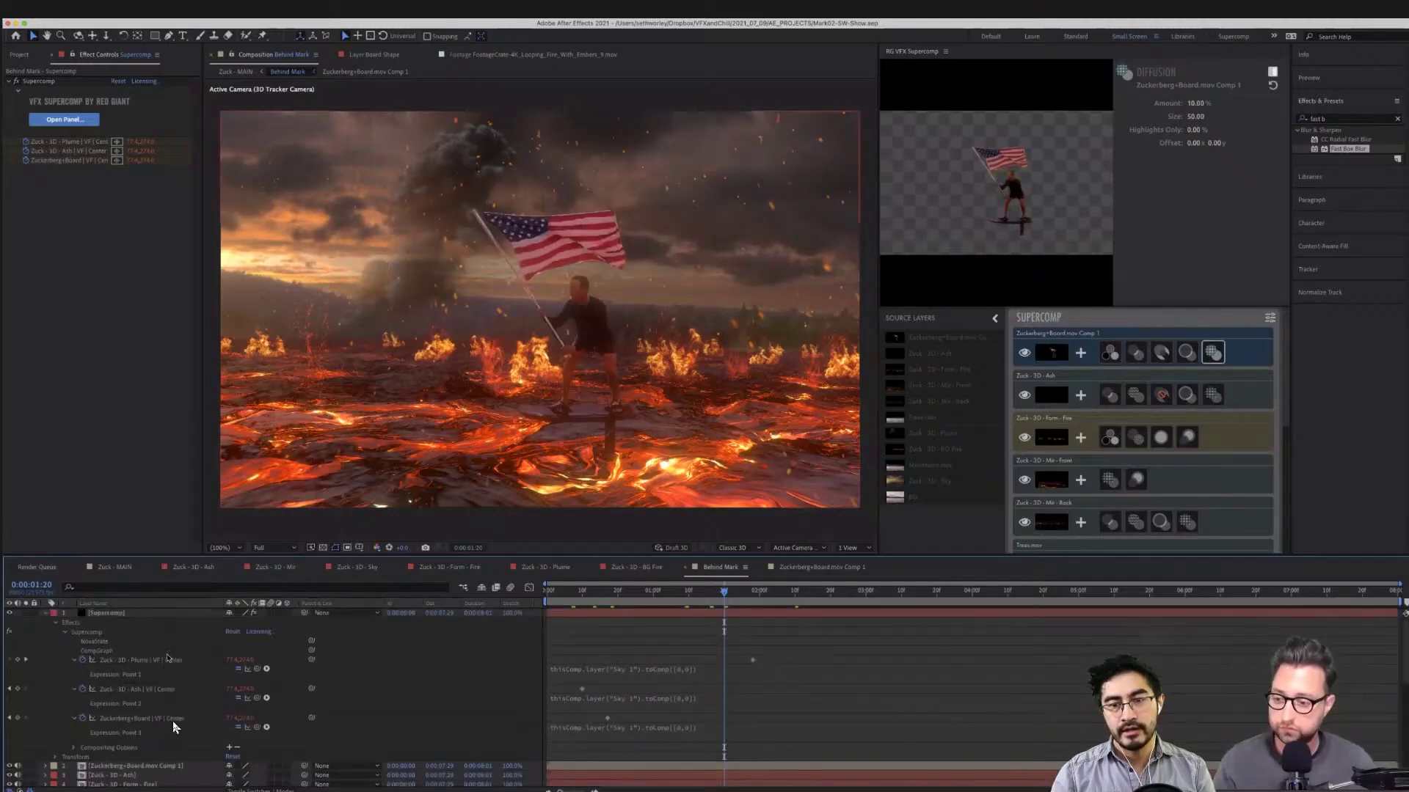
{"action": "left_click", "coordinate": [137, 769]}
{"action": "key", "text": "super+d"}
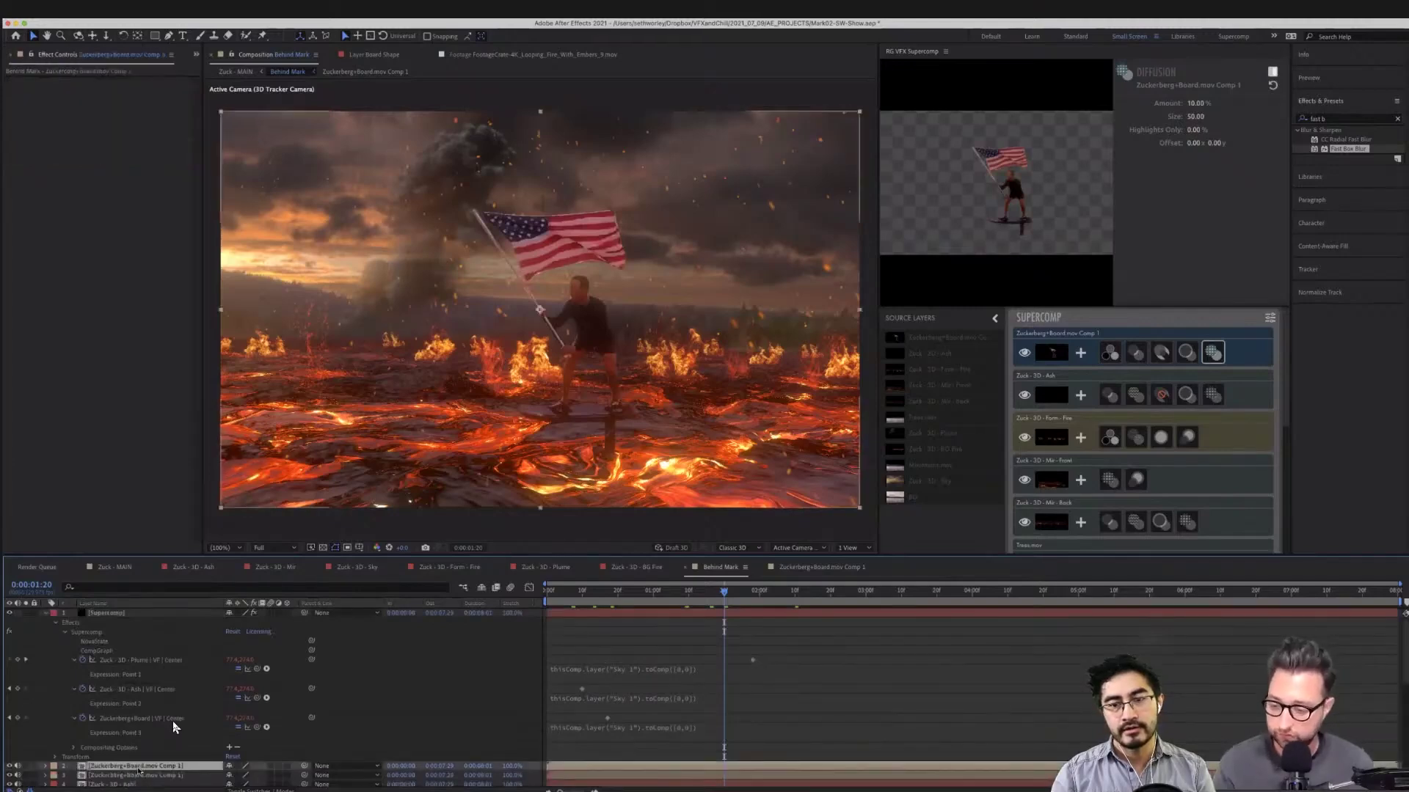
{"action": "key", "text": "Return"}
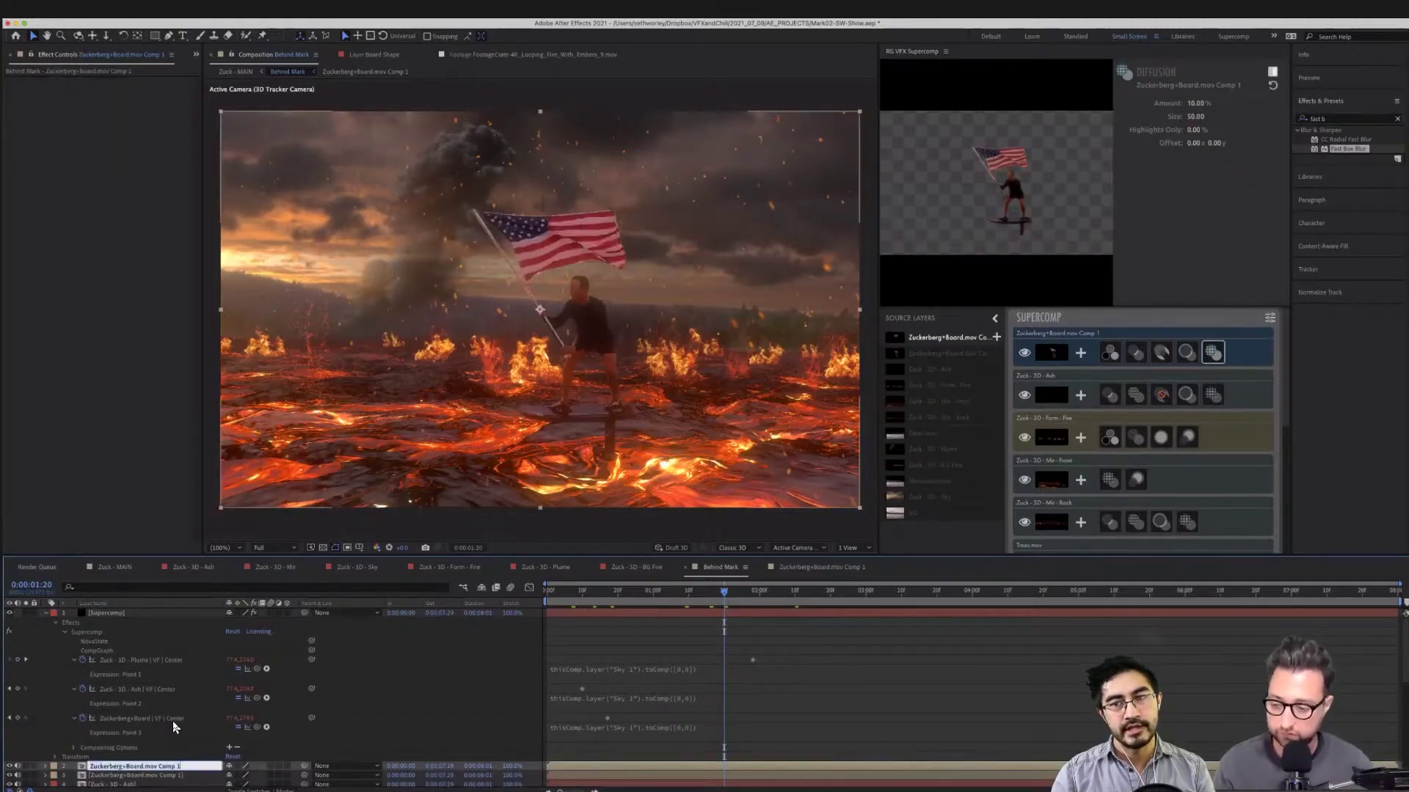
{"action": "type", "text": "Zuckerdupe"}
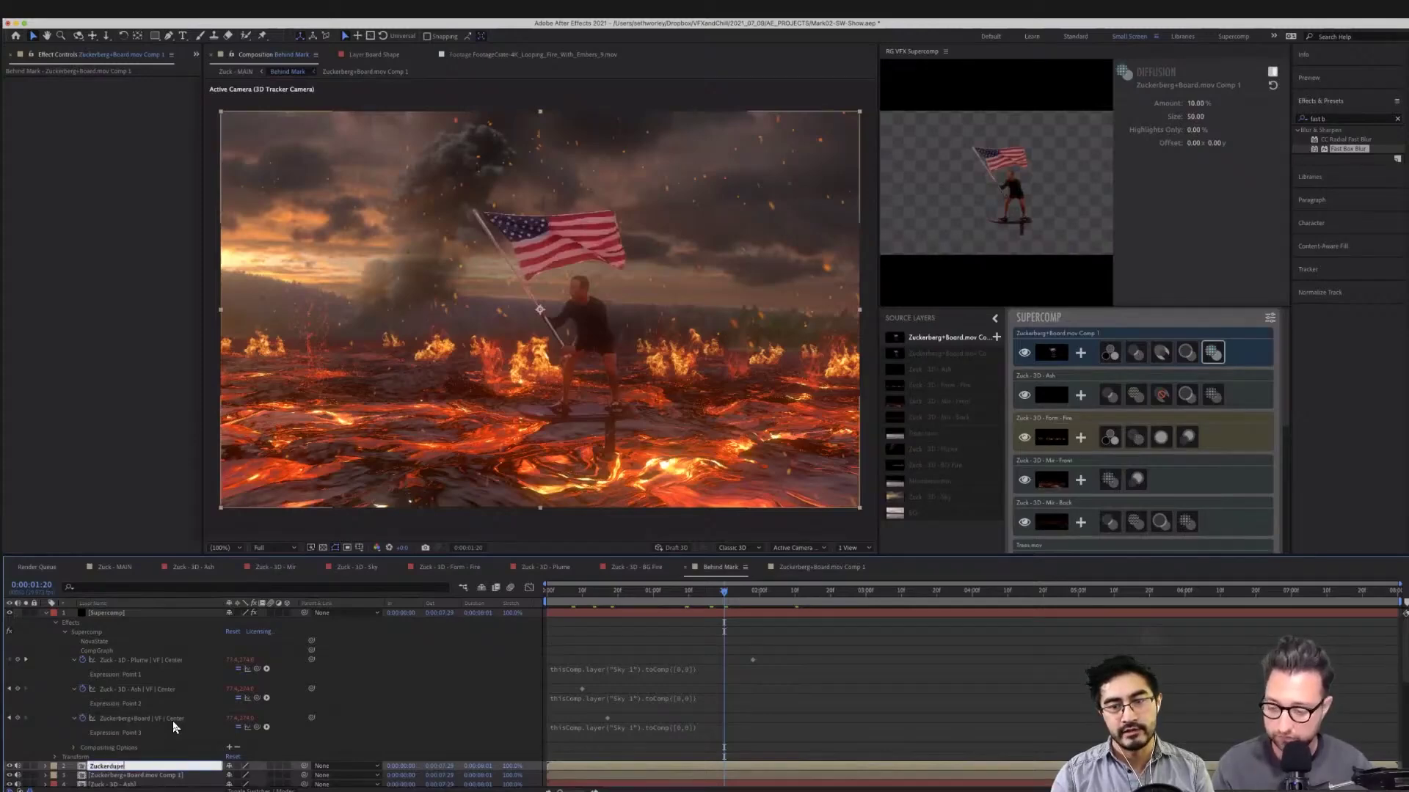
{"action": "key", "text": "Return"}
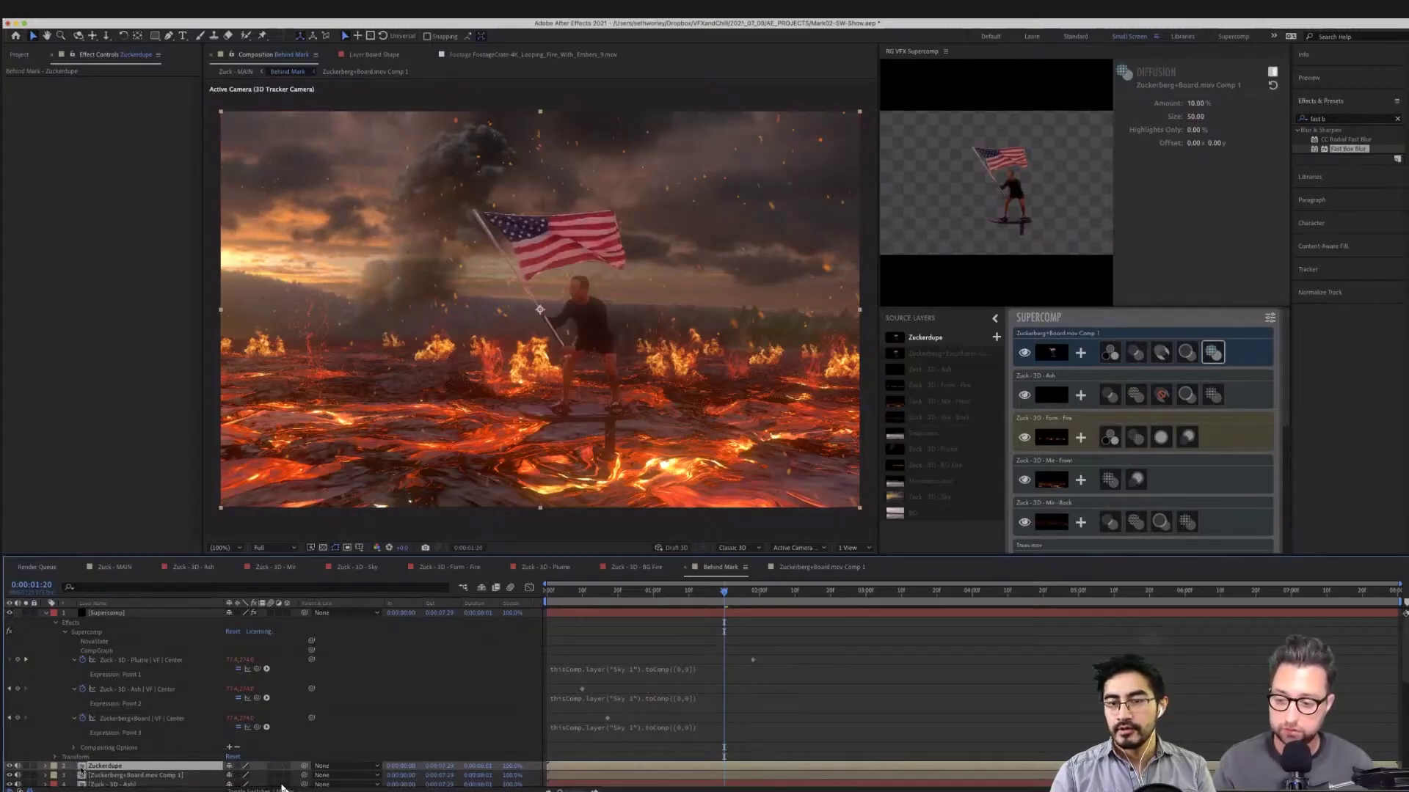
{"action": "left_click_drag", "start_coordinate": [103, 688], "coordinate": [117, 616]}
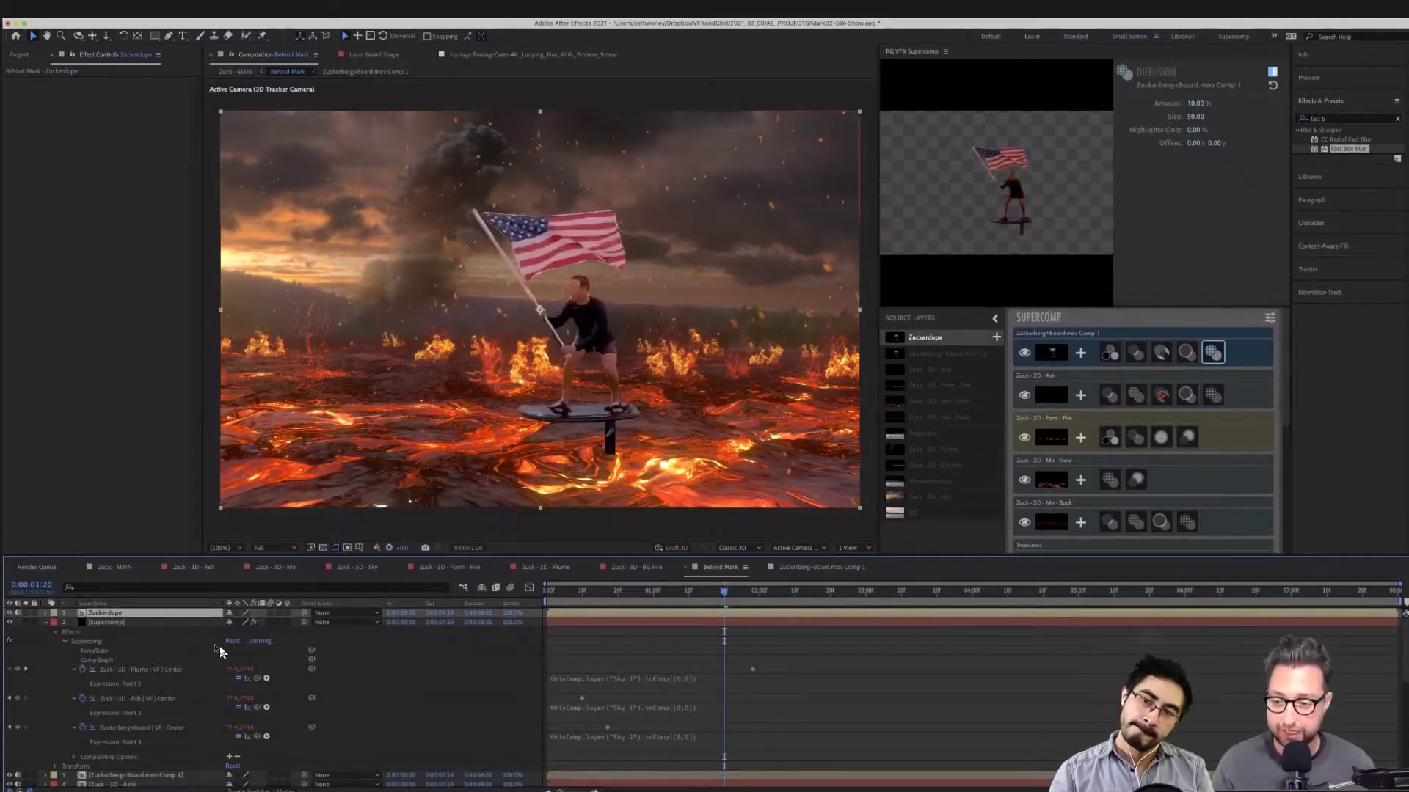
Turn Zuckerdupe into an adjustment layer and apply Fast Box Blur with a Blur Radius of 11.0
{"action": "left_click", "coordinate": [279, 614]}
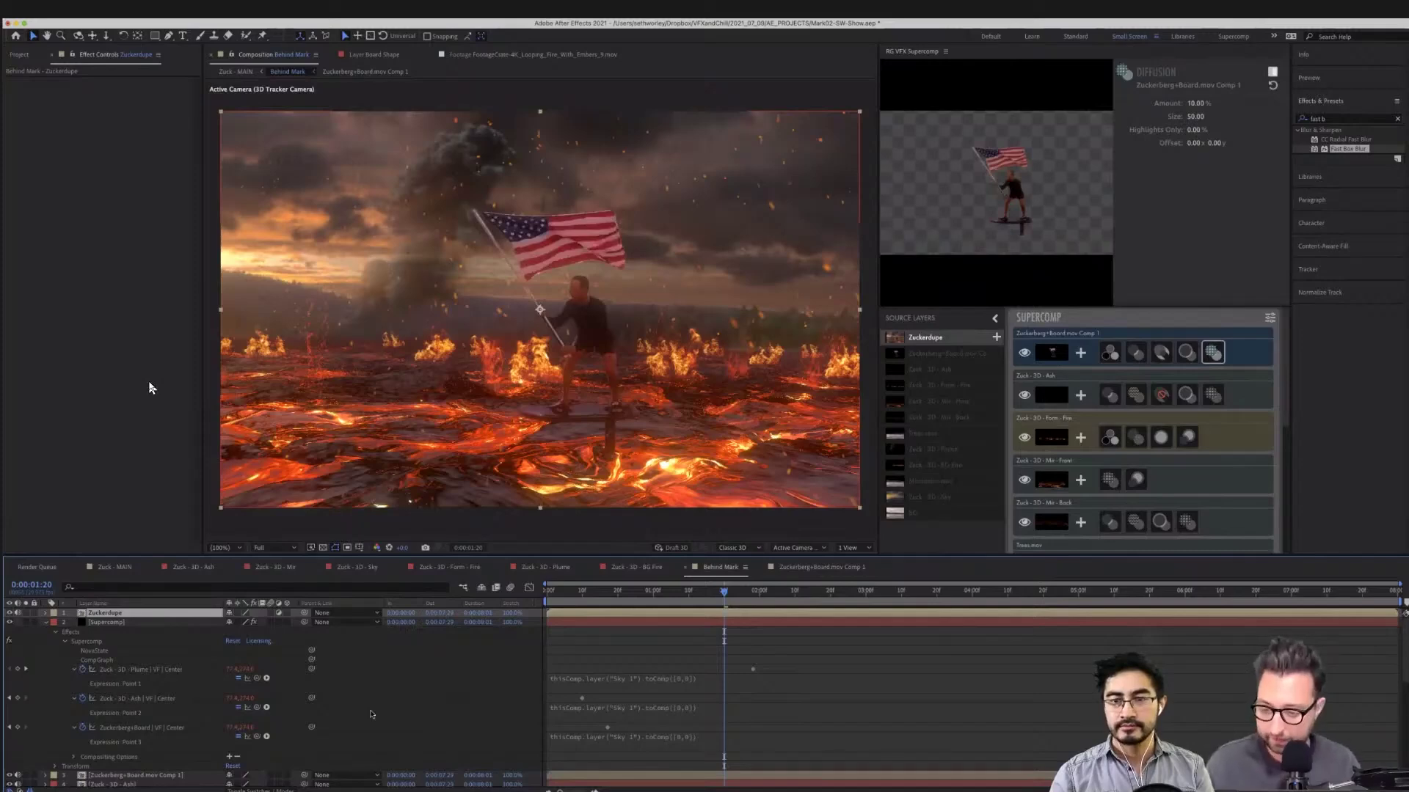
{"action": "key", "text": "ctrl+space"}
{"action": "type", "text": "fas"}
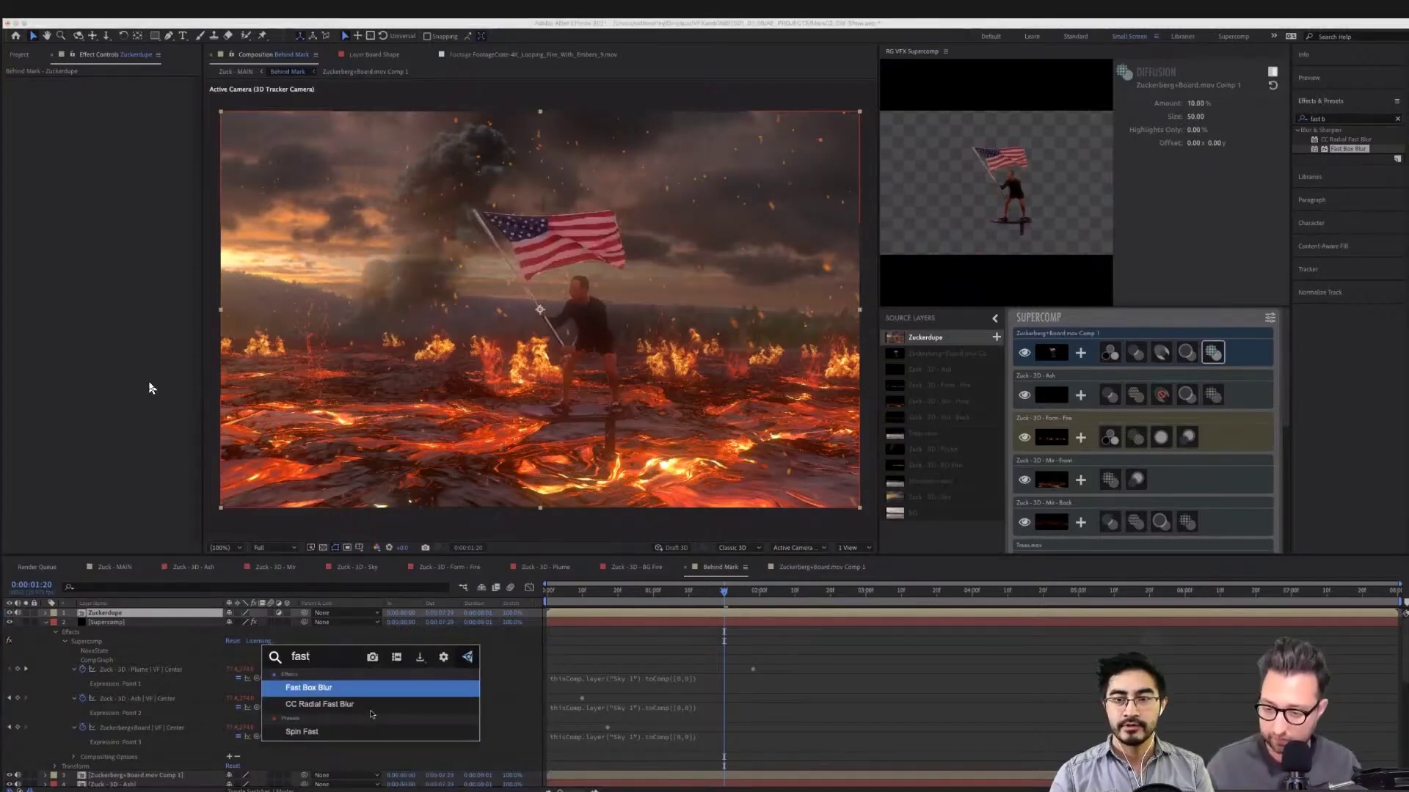
{"action": "key", "text": "Return"}
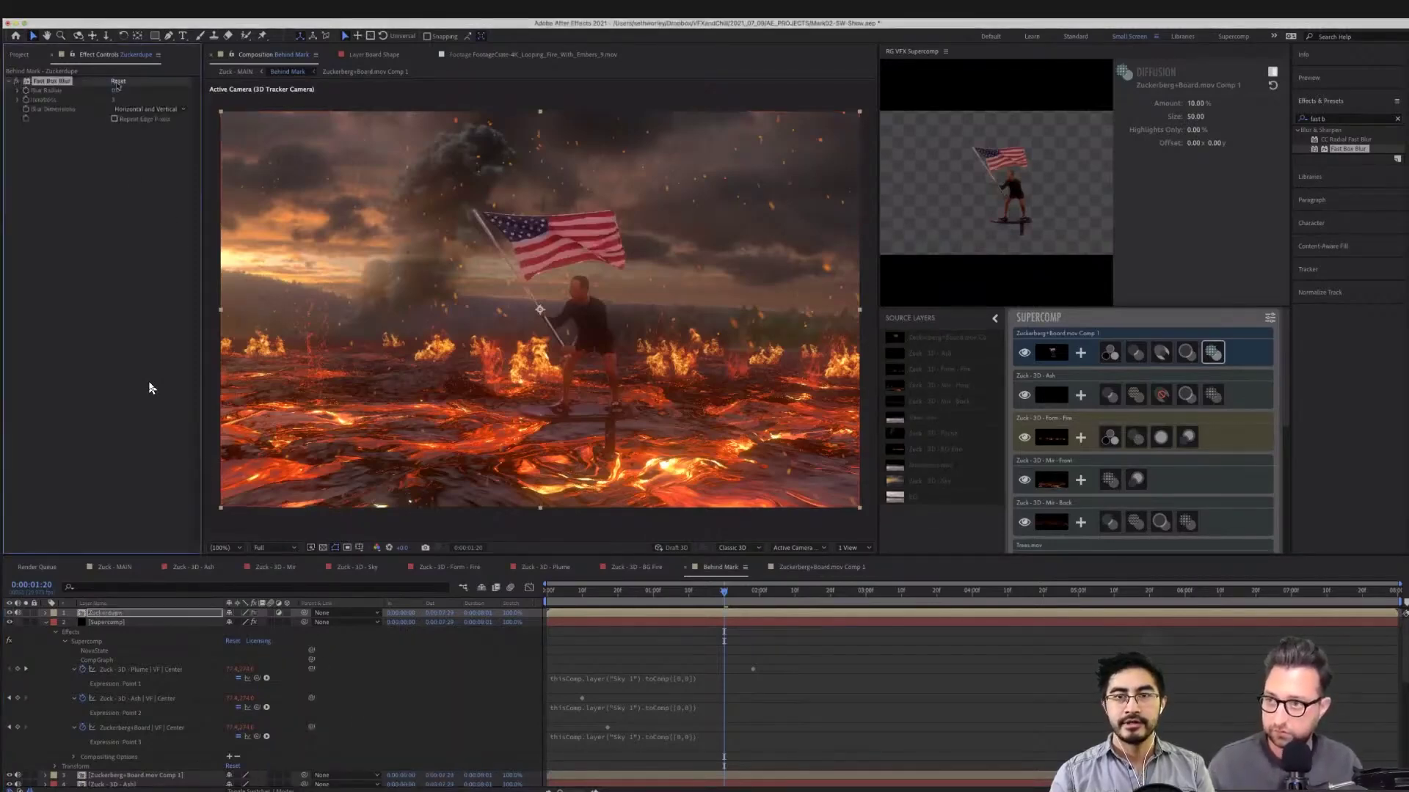
{"action": "left_click_drag", "start_coordinate": [116, 90], "coordinate": [117, 89]}
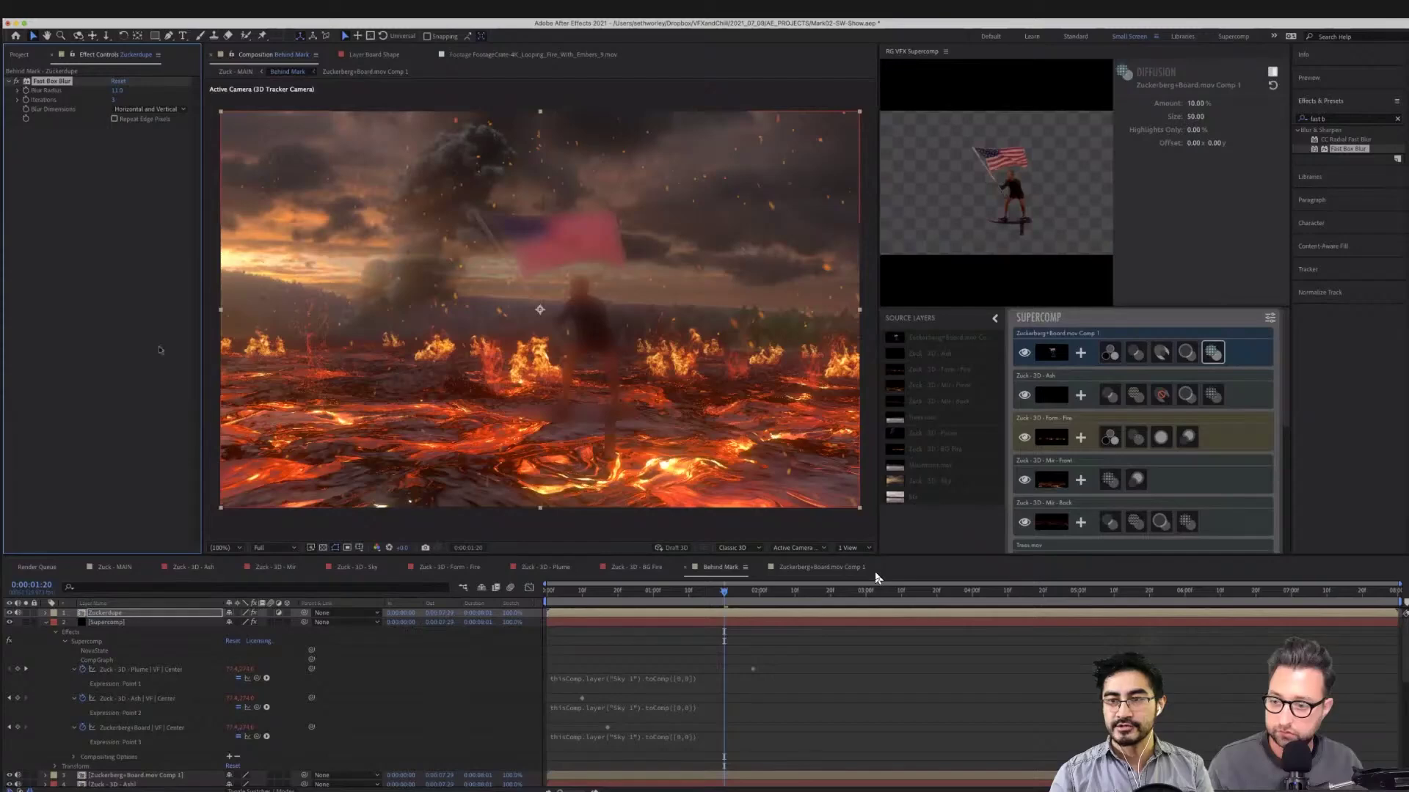
Draw a closed, rounded Pen mask on Zuckerdupe along the line of fires, enclosing the lava ground and extending beyond the frame edges
{"action": "key", "text": "g"}
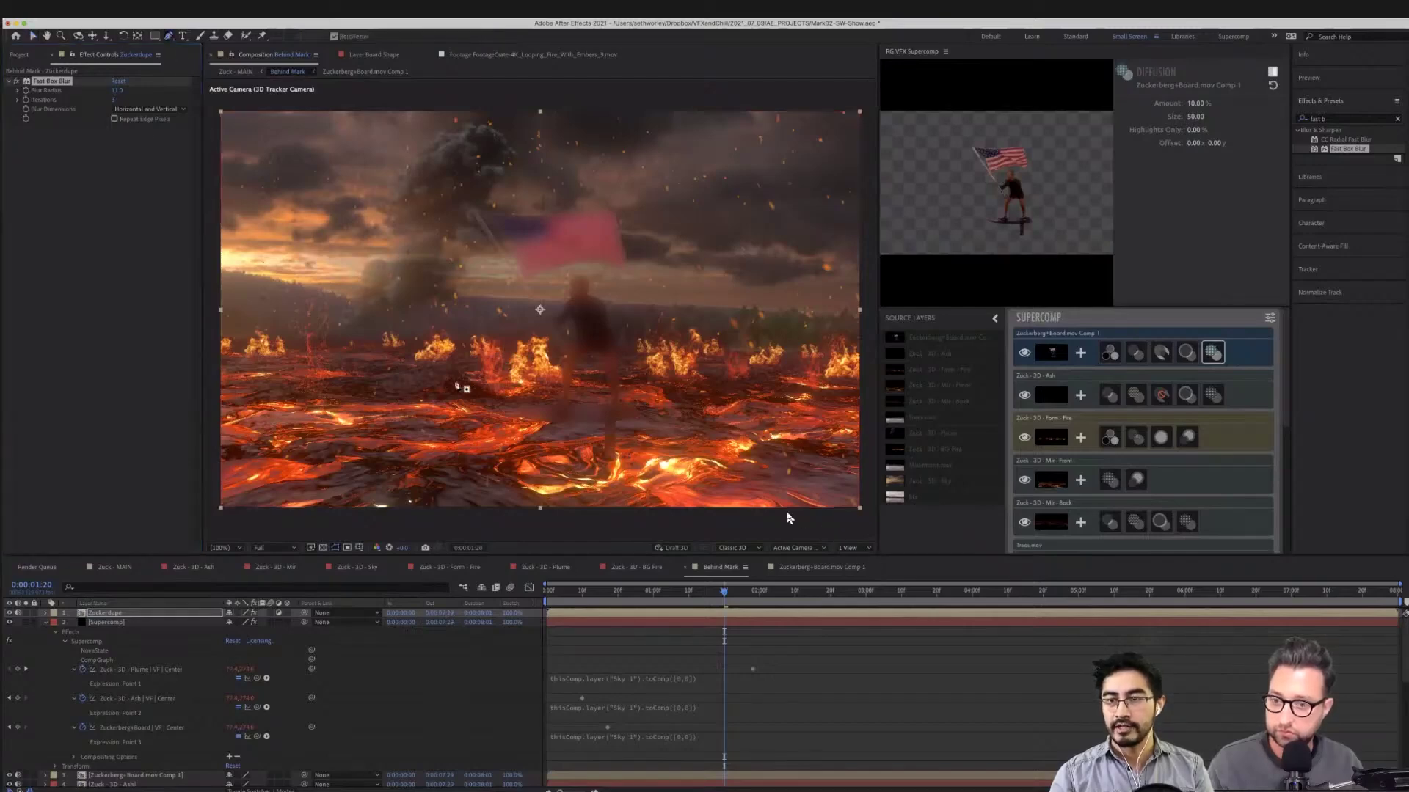
{"action": "left_click", "coordinate": [682, 510]}
{"action": "left_click", "coordinate": [644, 335]}
{"action": "left_click", "coordinate": [727, 337]}
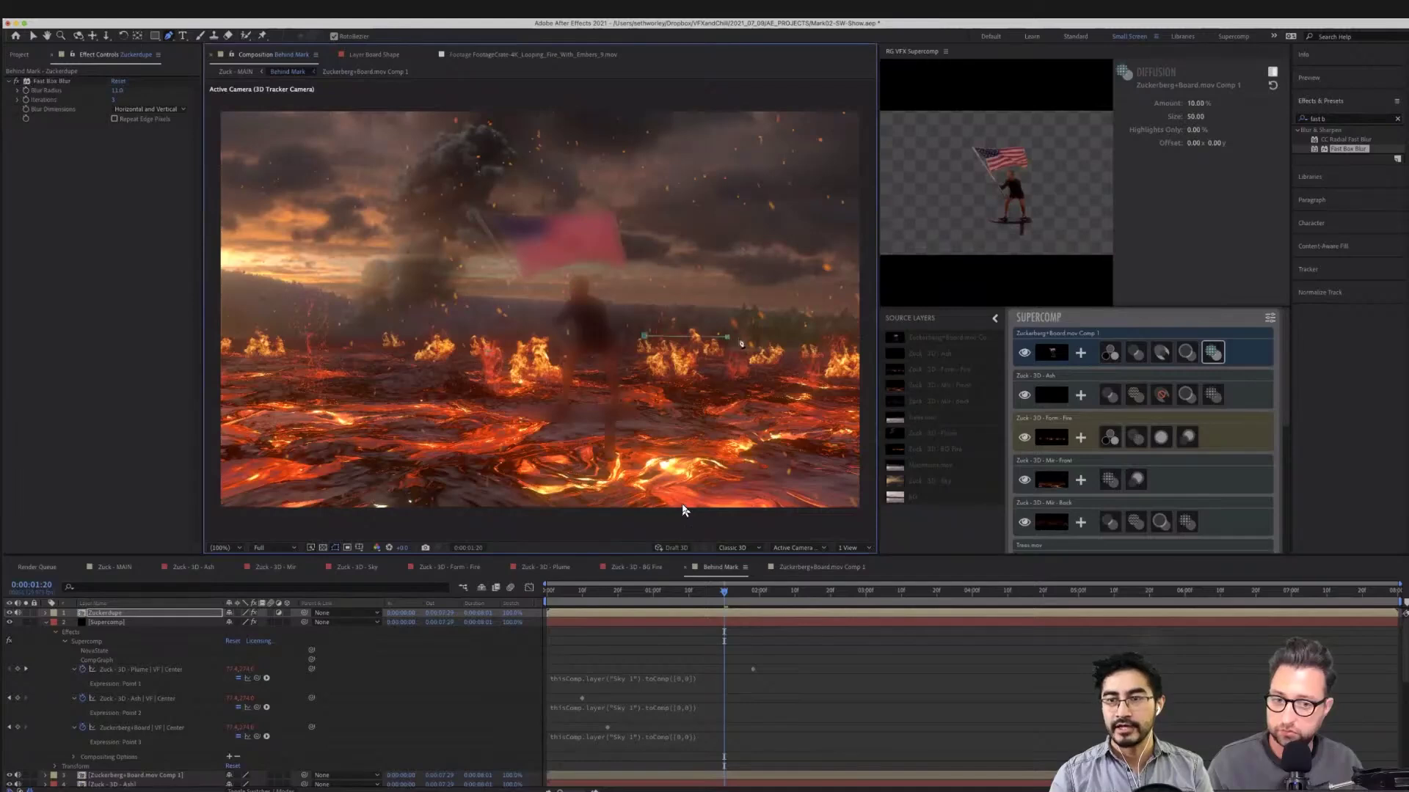
{"action": "left_click", "coordinate": [812, 345]}
{"action": "left_click", "coordinate": [864, 349]}
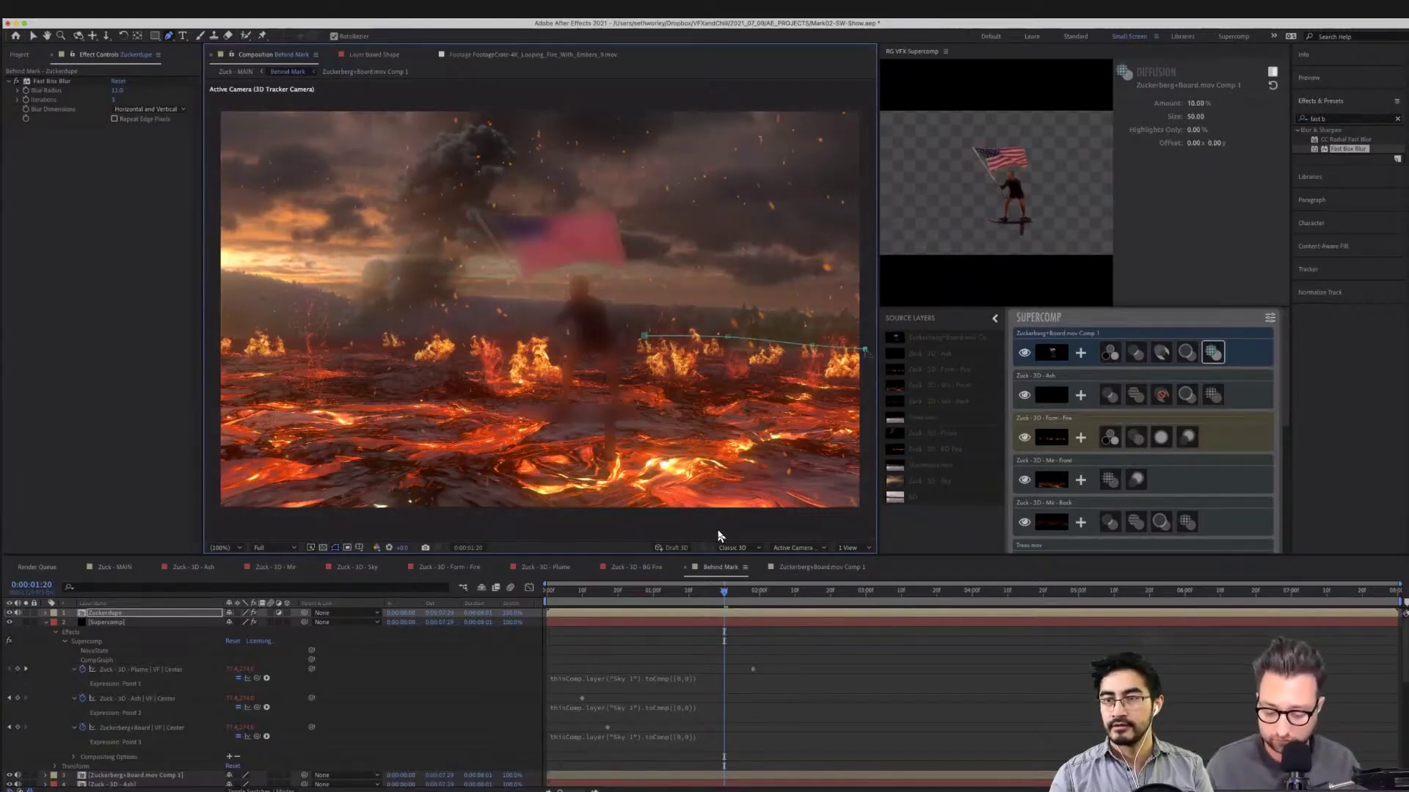
{"action": "key", "text": "comma"}
{"action": "left_click", "coordinate": [770, 345]}
{"action": "left_click", "coordinate": [754, 436]}
{"action": "left_click", "coordinate": [681, 450]}
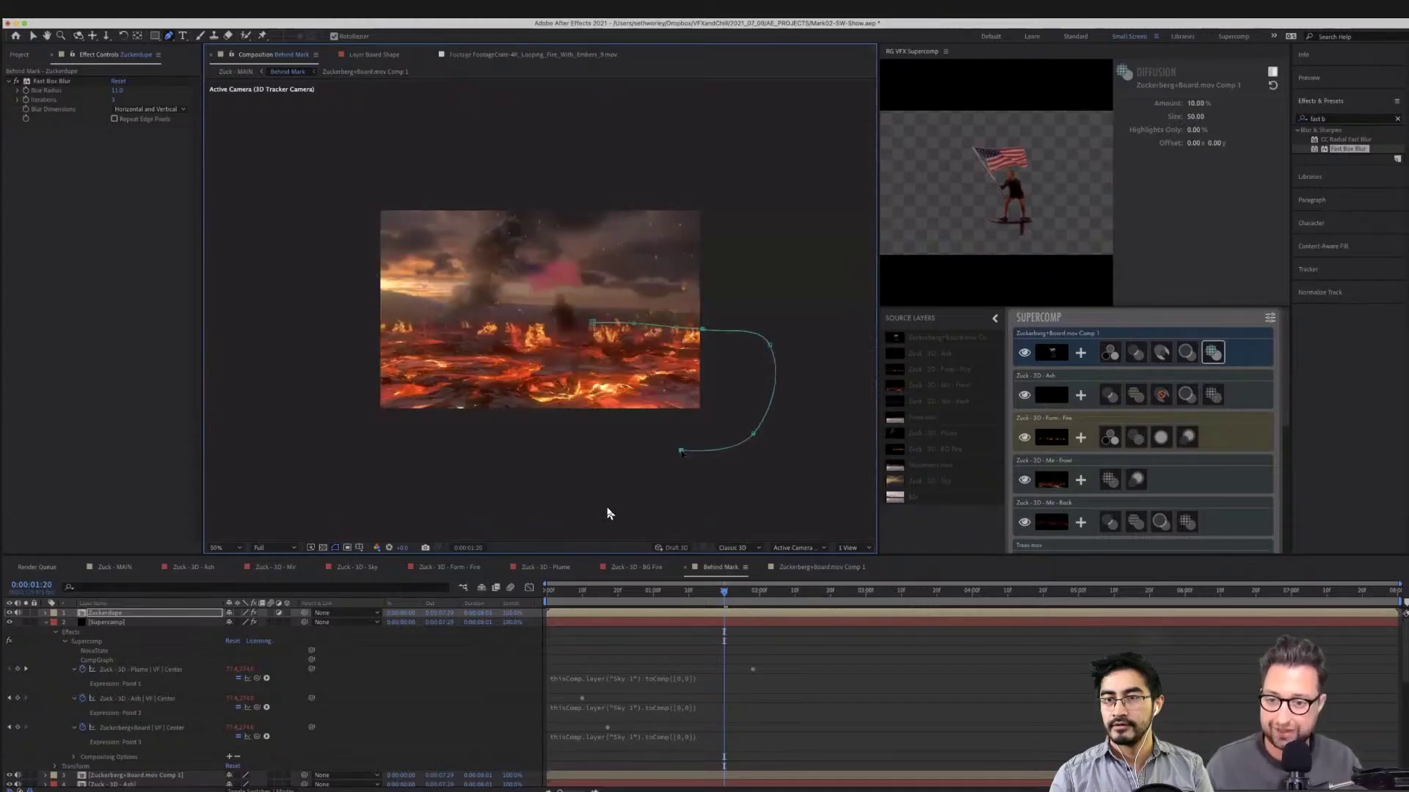
{"action": "left_click", "coordinate": [433, 468]}
{"action": "left_click", "coordinate": [341, 455]}
{"action": "left_click", "coordinate": [336, 330]}
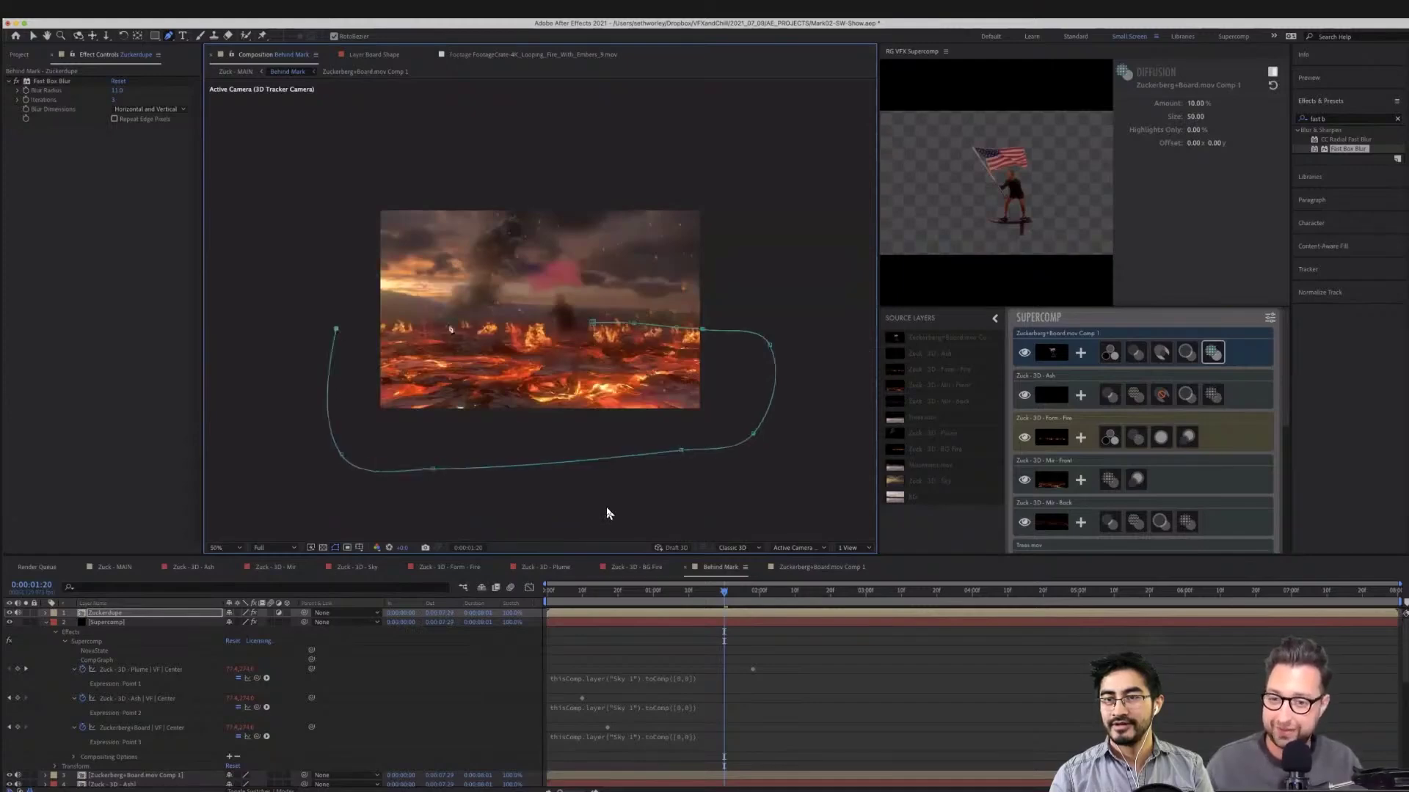
{"action": "left_click", "coordinate": [452, 326]}
{"action": "left_click", "coordinate": [525, 329]}
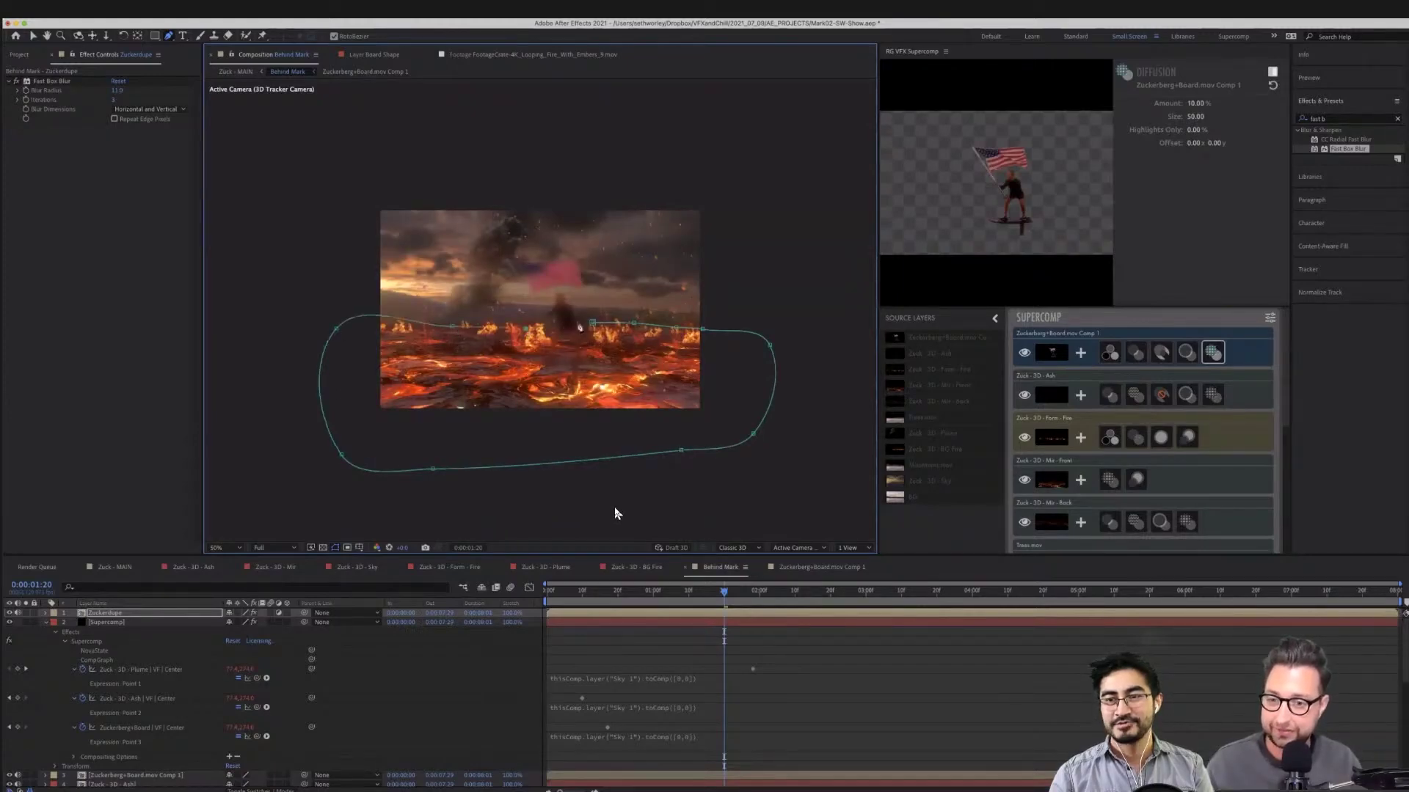
{"action": "left_click", "coordinate": [593, 322]}
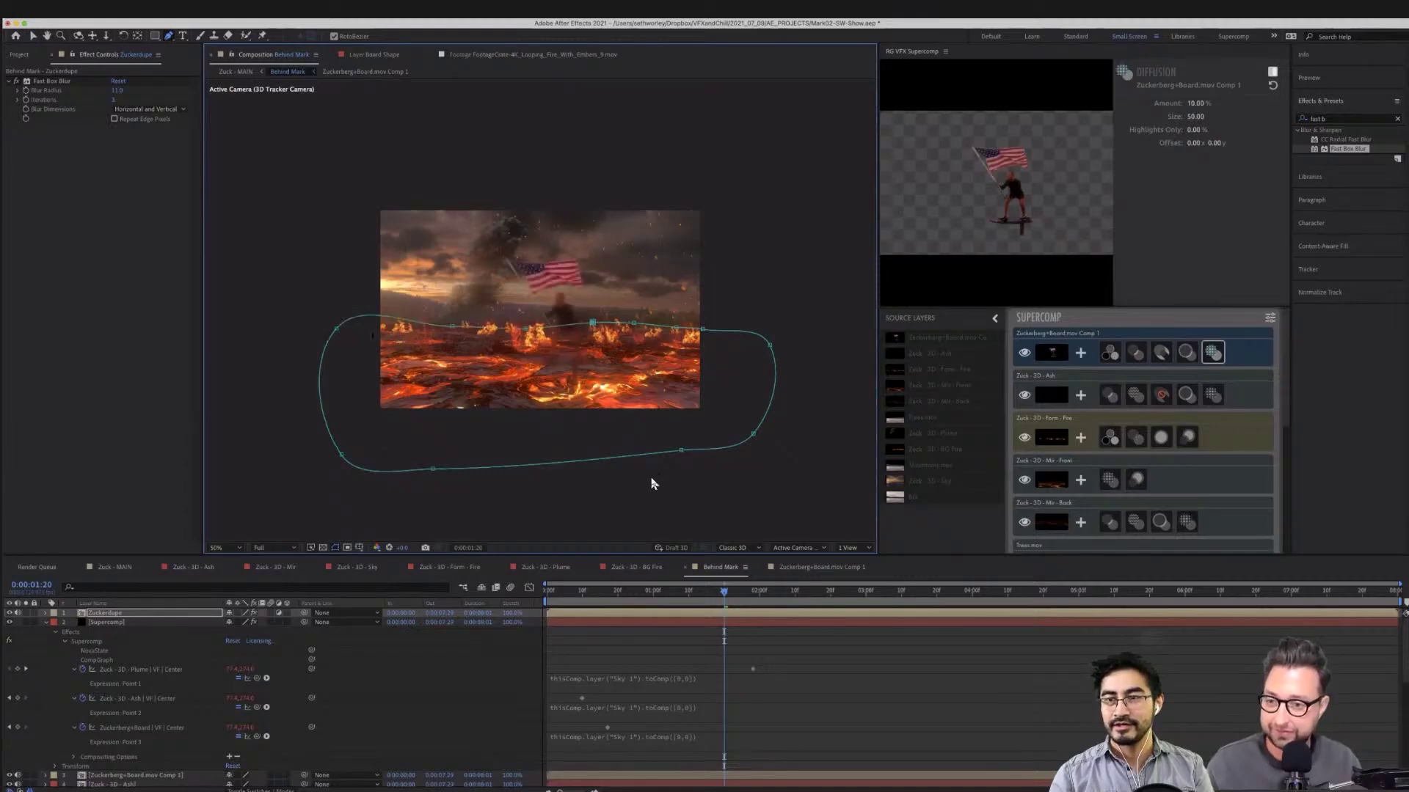
Lower the mask's upper-left vertex slightly outside the frame so the edge follows the horizon fires
{"action": "left_click_drag", "start_coordinate": [336, 328], "coordinate": [334, 339]}
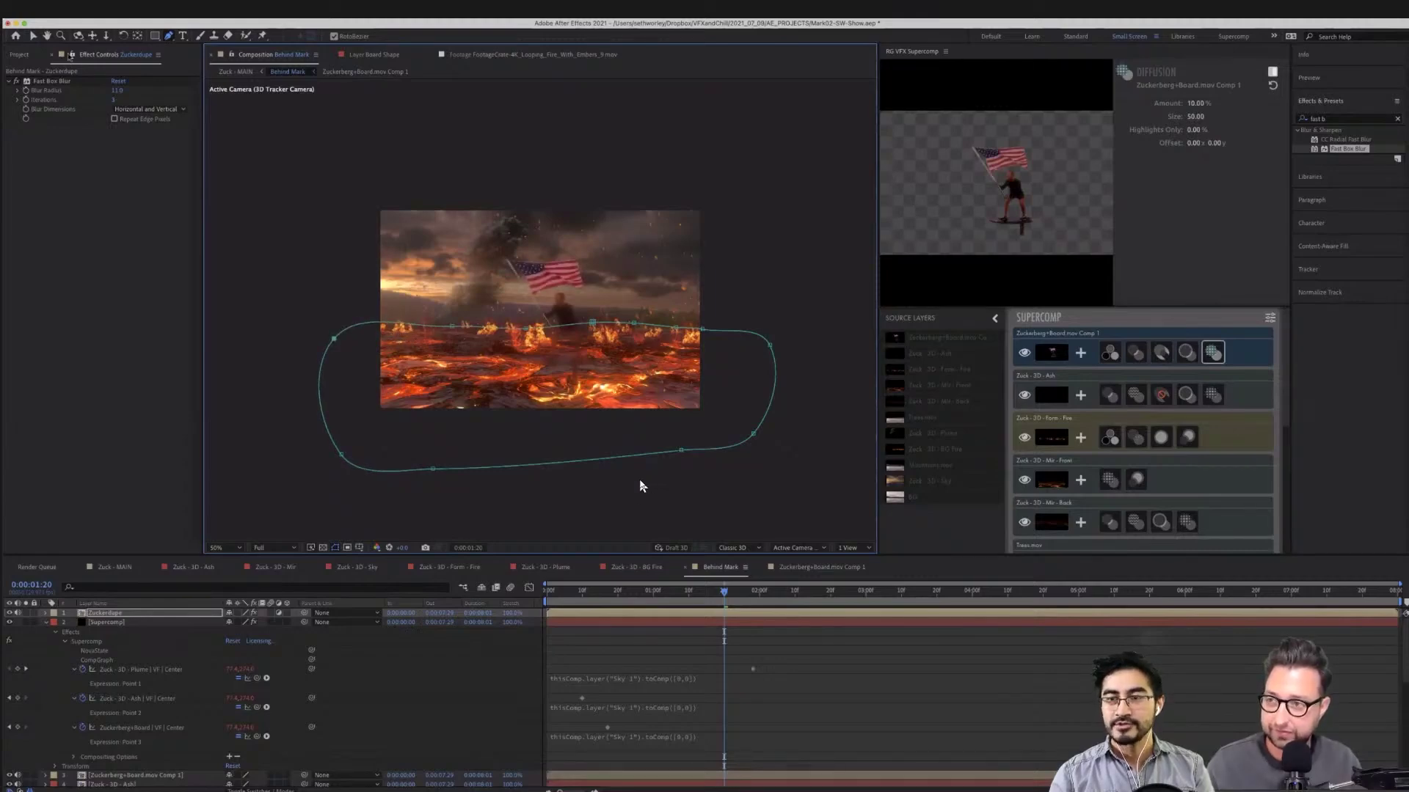
{"action": "left_click", "coordinate": [32, 36]}
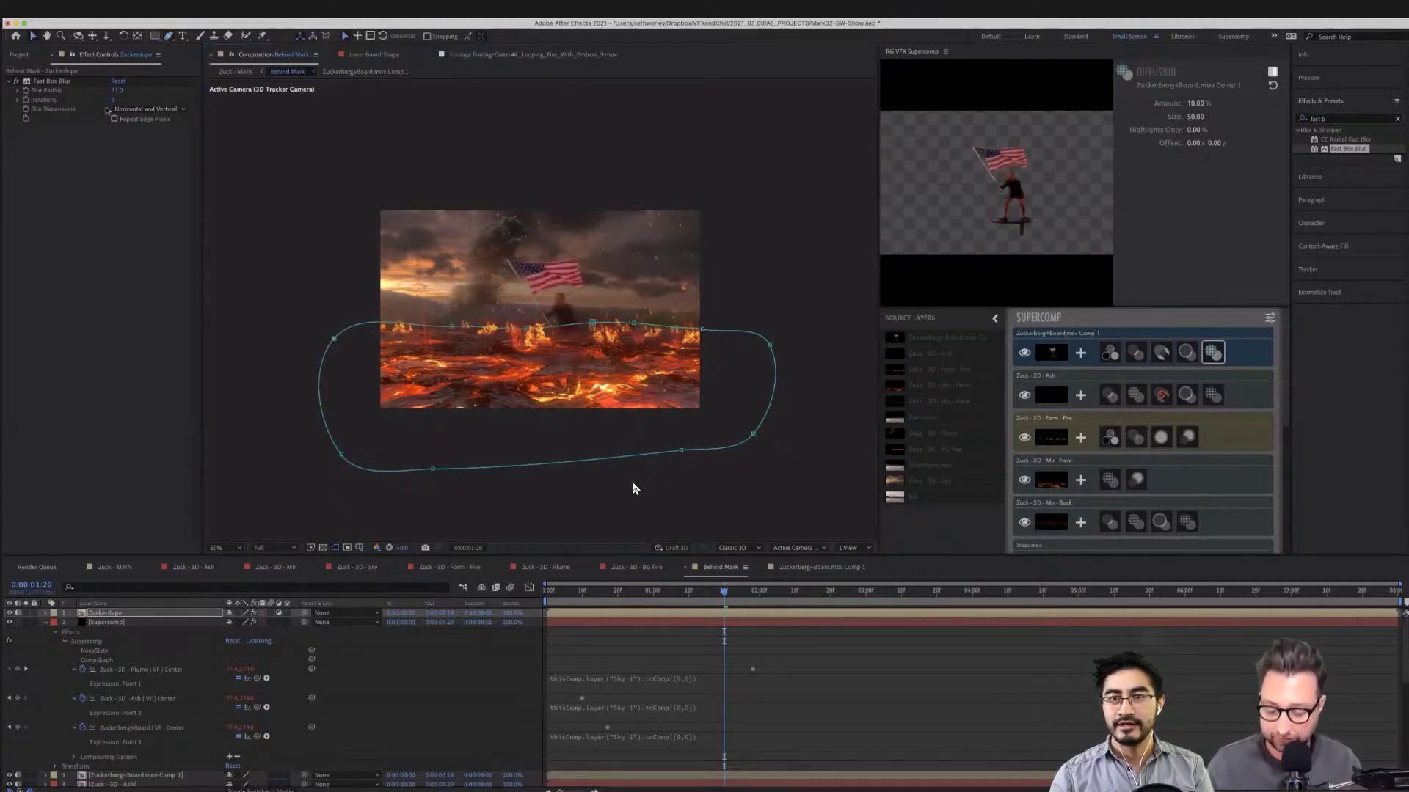
{"action": "key", "text": "slash"}
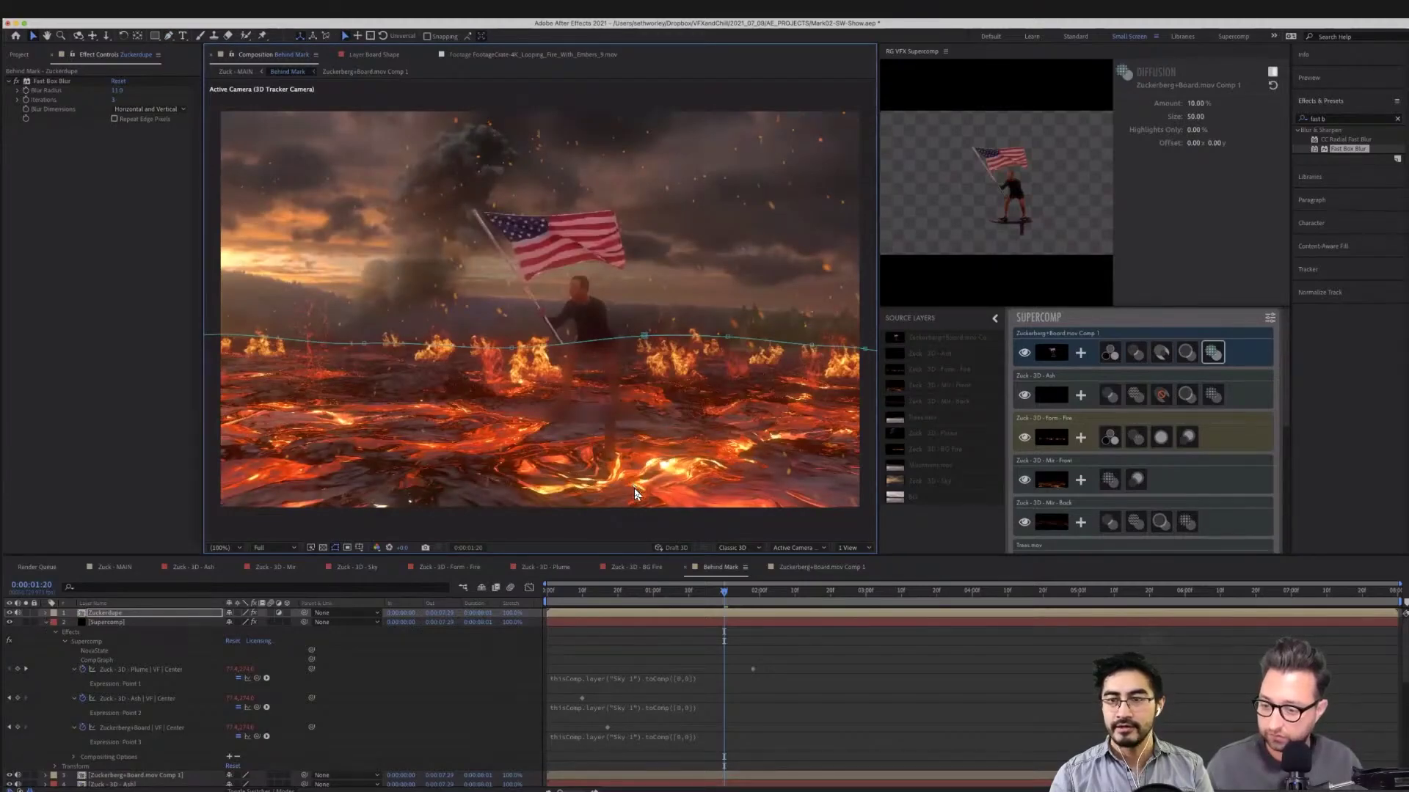
Set the Zuckerdupe layer's blending mode to Screen
{"action": "left_click", "coordinate": [261, 785]}
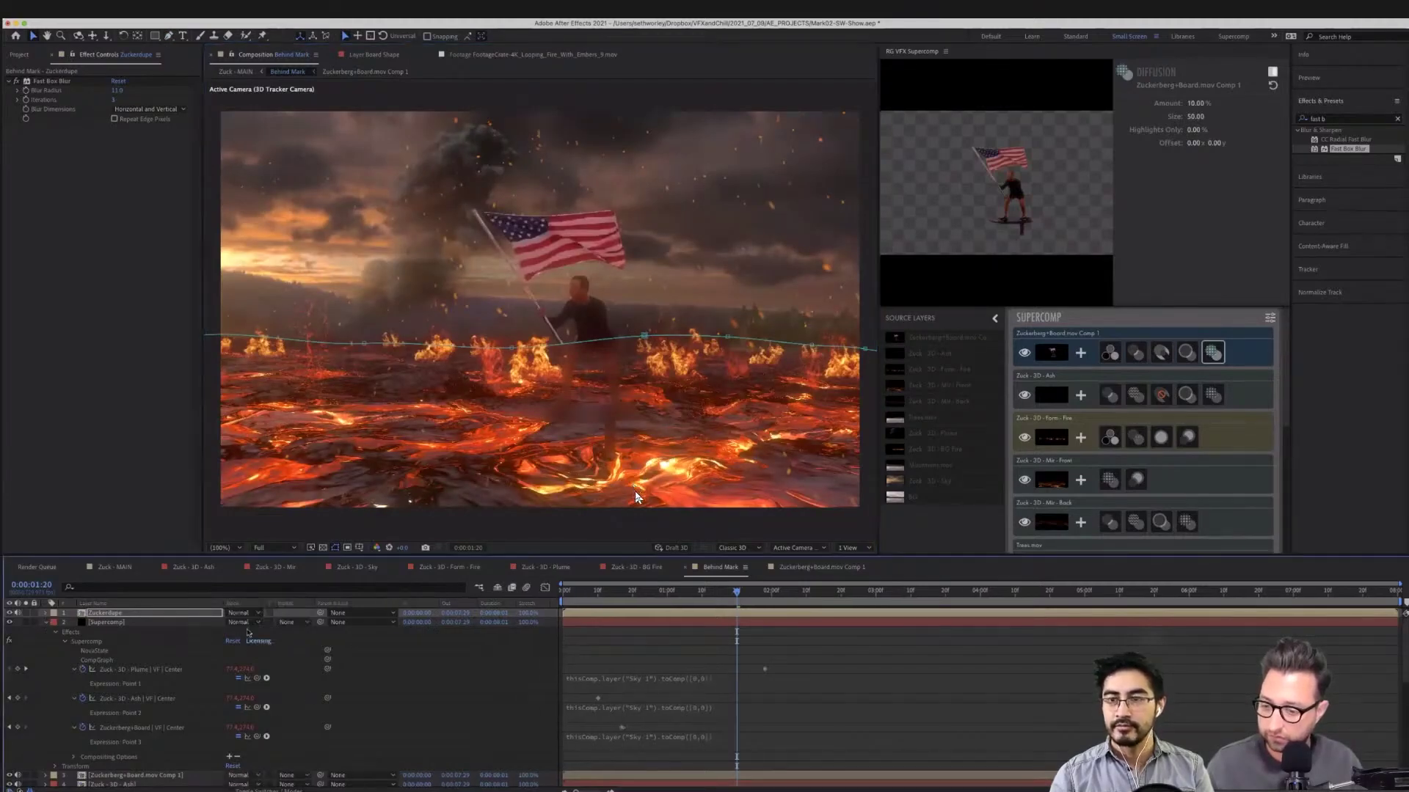
{"action": "left_click", "coordinate": [271, 612]}
{"action": "left_click", "coordinate": [264, 440]}
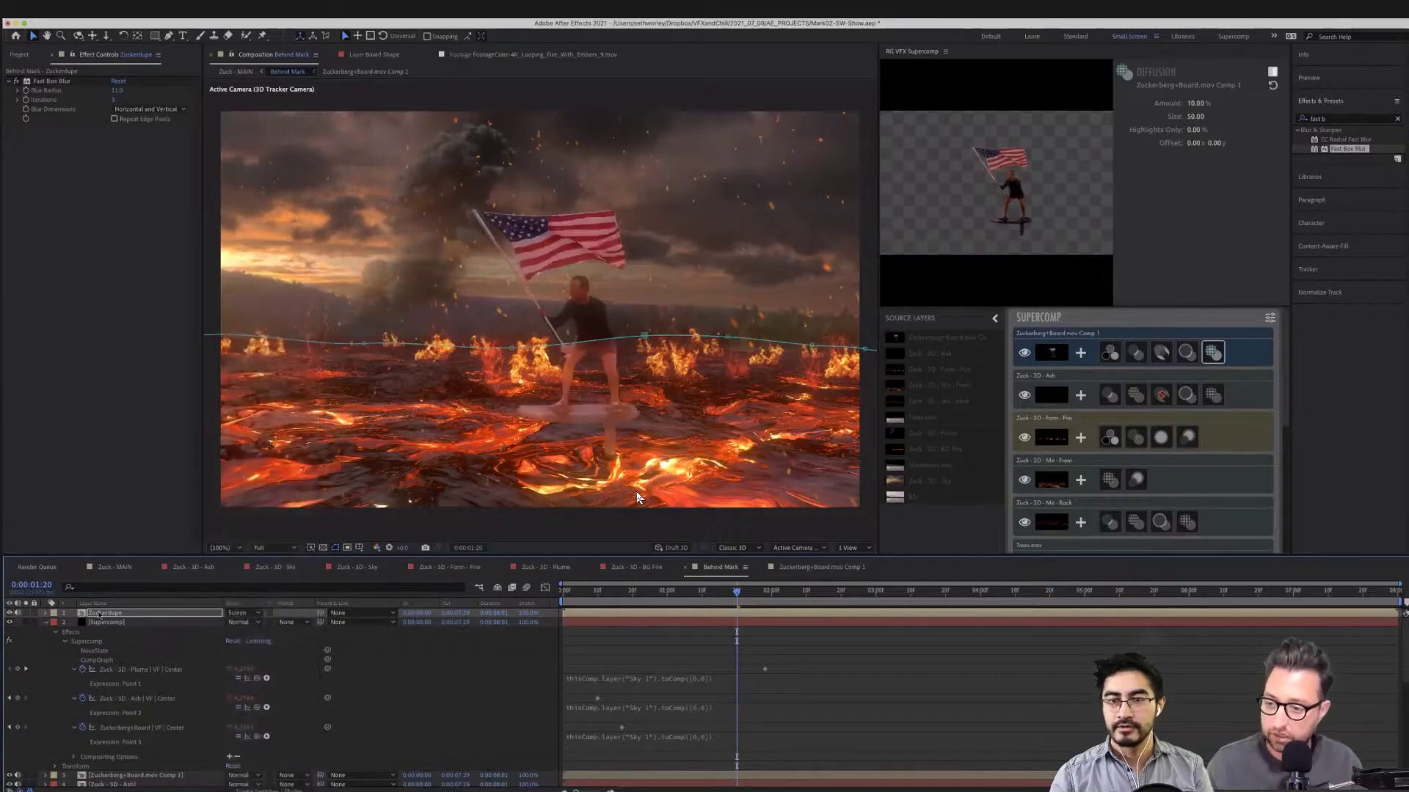
Soften the edge of the Zuckerdupe layer's mask with a Mask Feather of about 50 pixels
{"action": "left_click", "coordinate": [83, 615]}
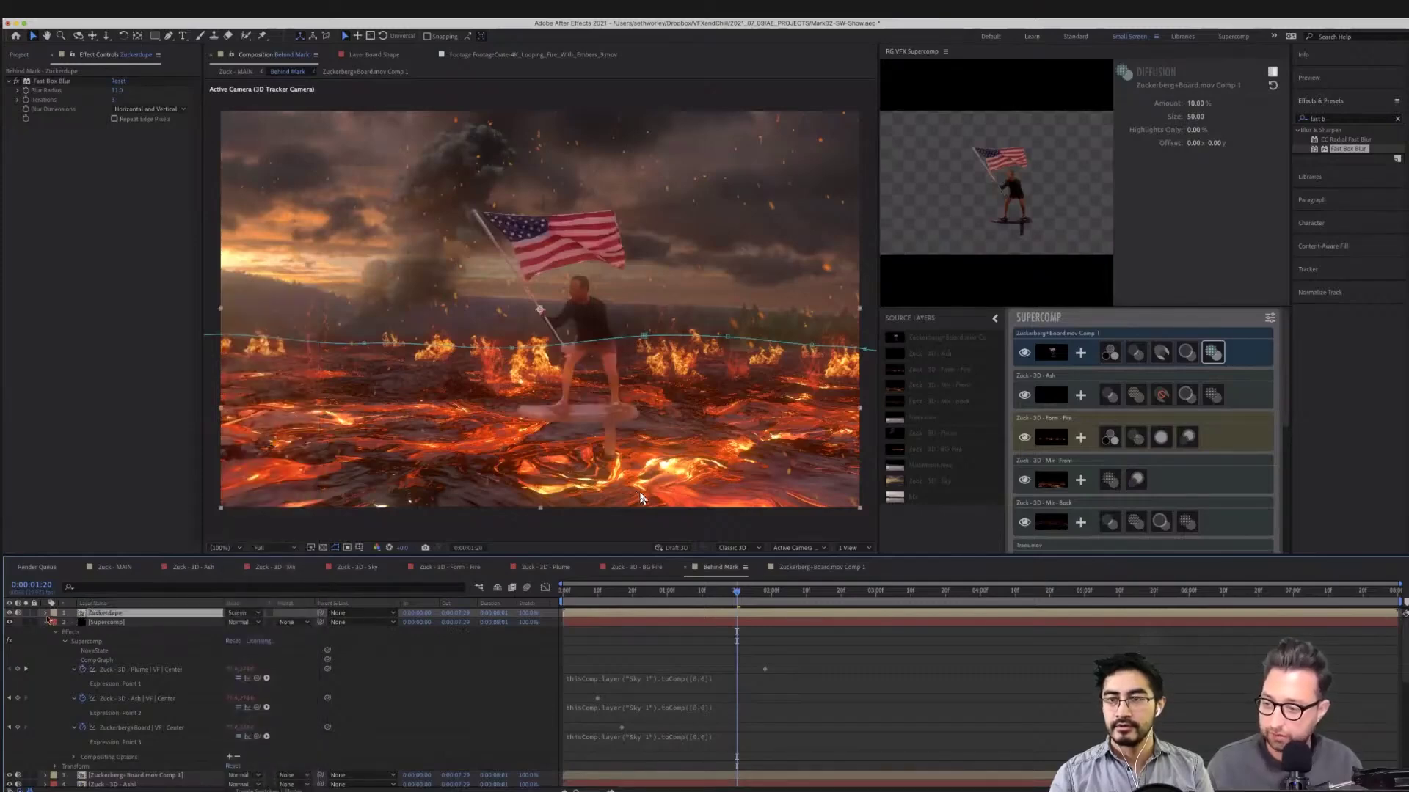
{"action": "left_click", "coordinate": [45, 613]}
{"action": "left_click", "coordinate": [56, 622]}
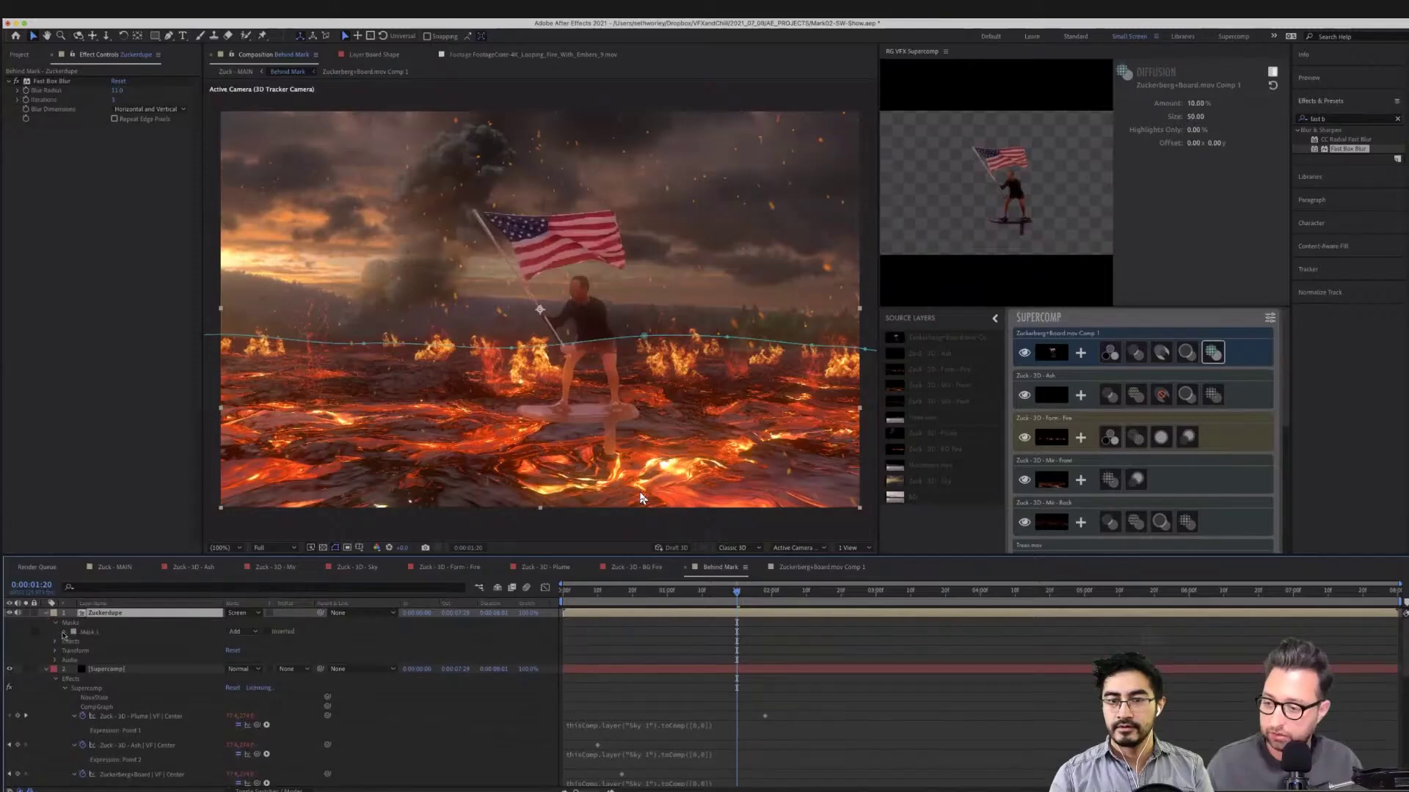
{"action": "left_click", "coordinate": [64, 631]}
{"action": "left_click", "coordinate": [239, 652]}
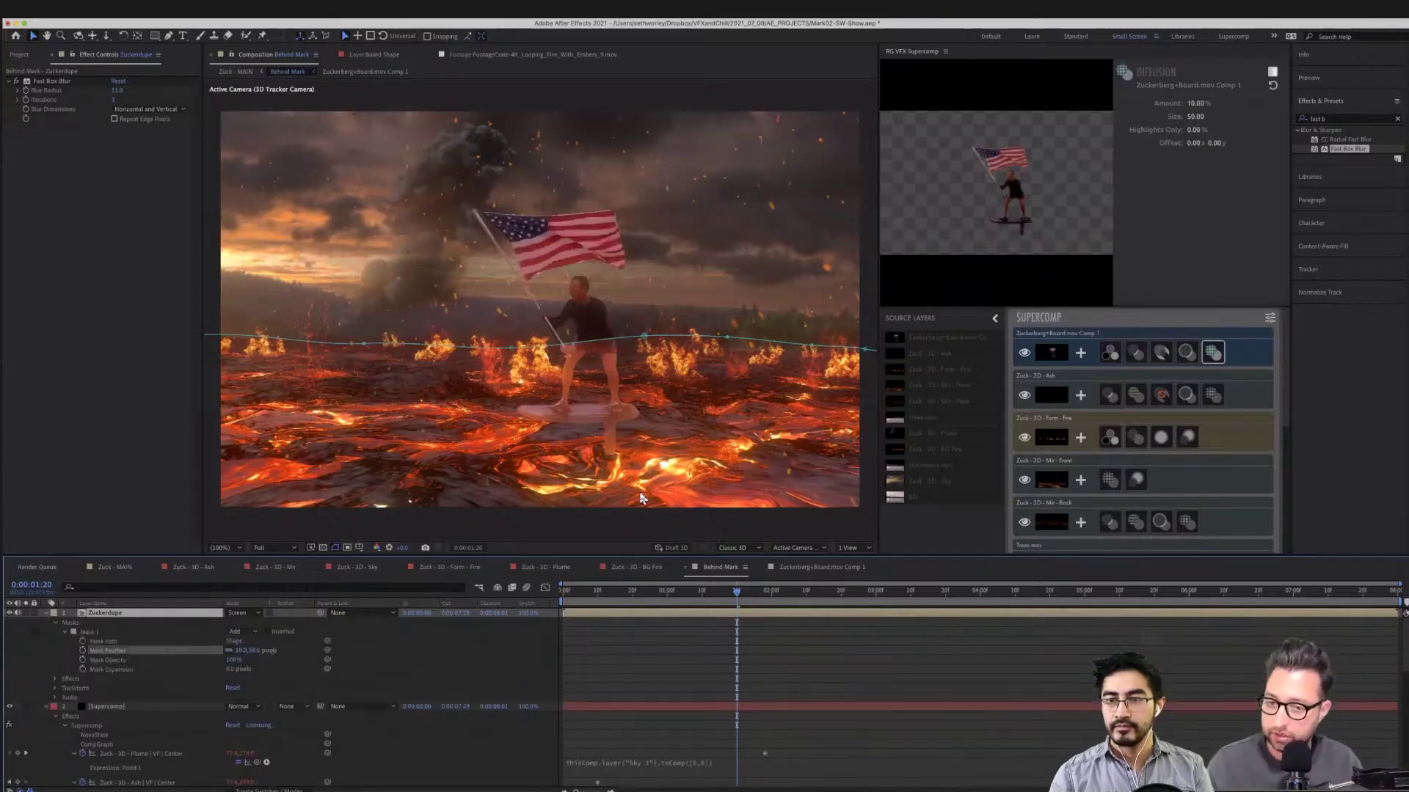
{"action": "left_click_drag", "start_coordinate": [272, 652], "coordinate": [273, 653]}
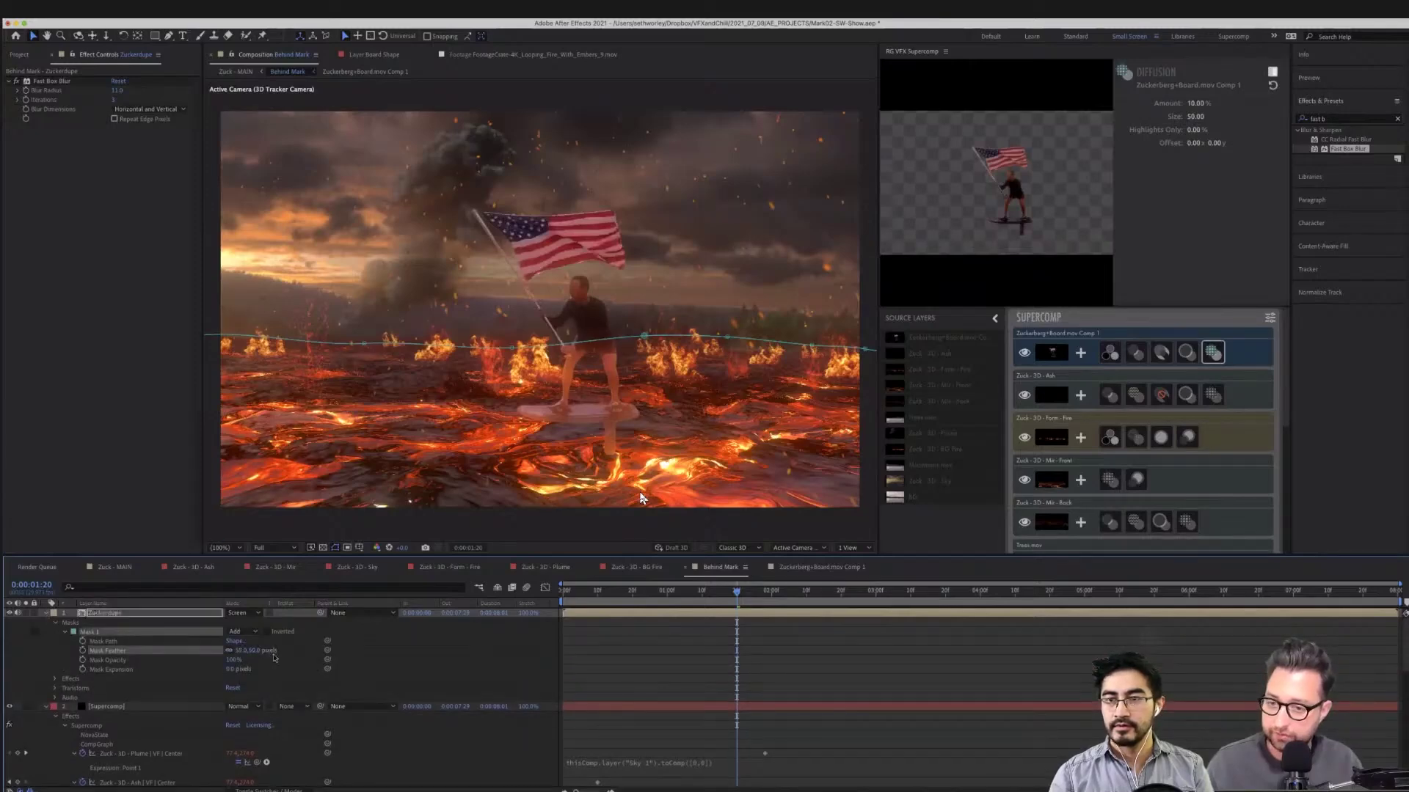
Lower the Zuckerdupe layer's opacity so the screened blur looks more subtle over the lava
{"action": "left_click", "coordinate": [154, 613]}
{"action": "key", "text": "t"}
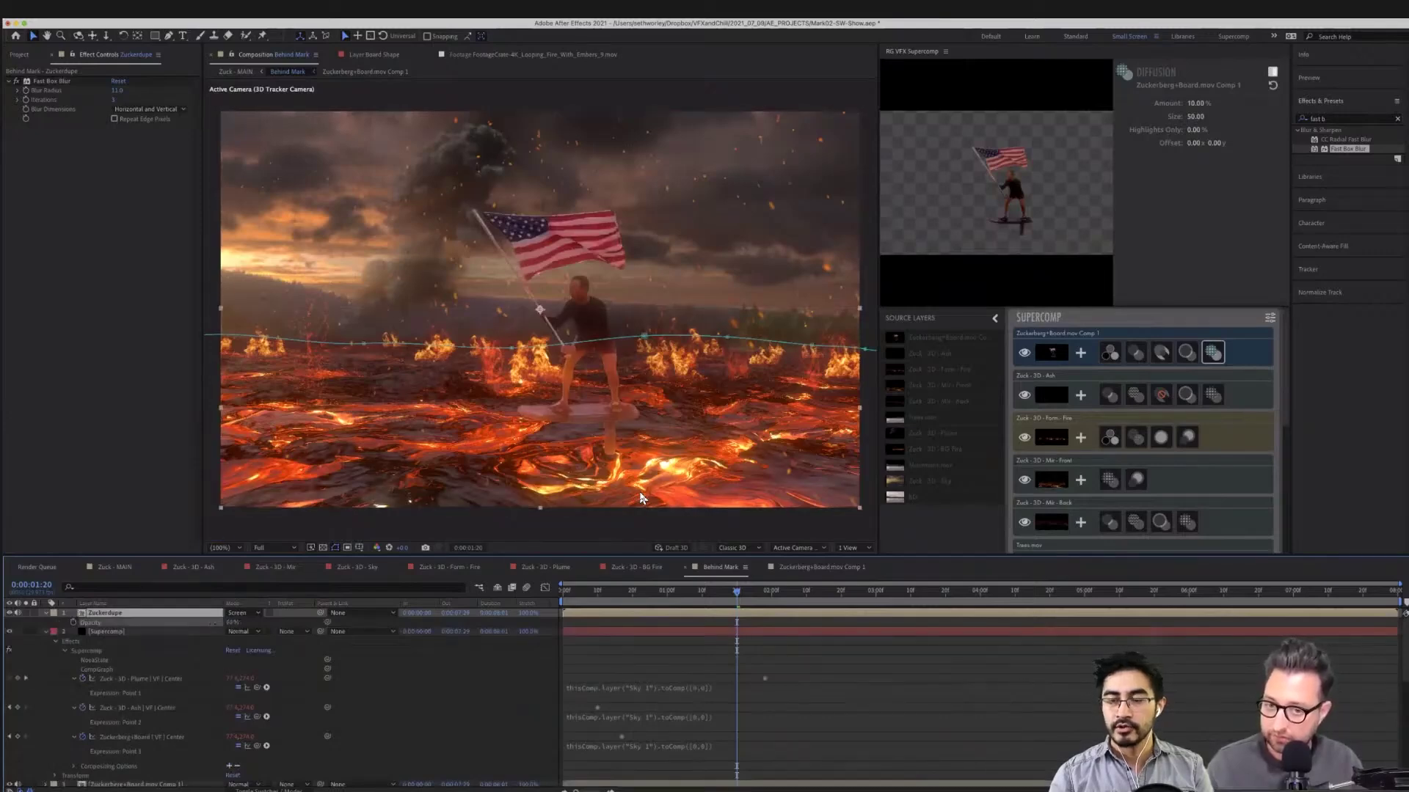
{"action": "left_click", "coordinate": [174, 619]}
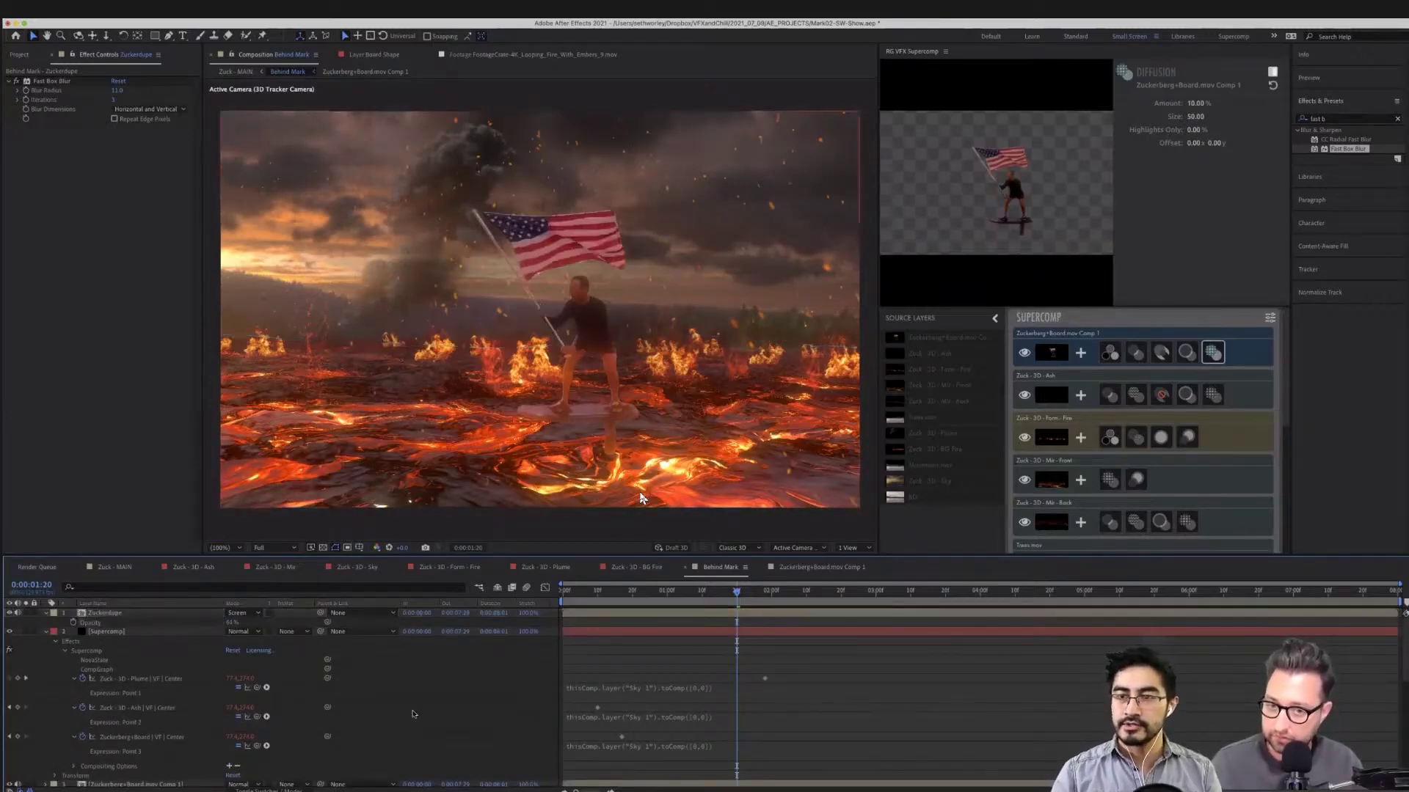
Try a much smaller Fast Box Blur radius on Zuckerdupe and check it around 0:00:01:09
{"action": "left_click", "coordinate": [174, 614]}
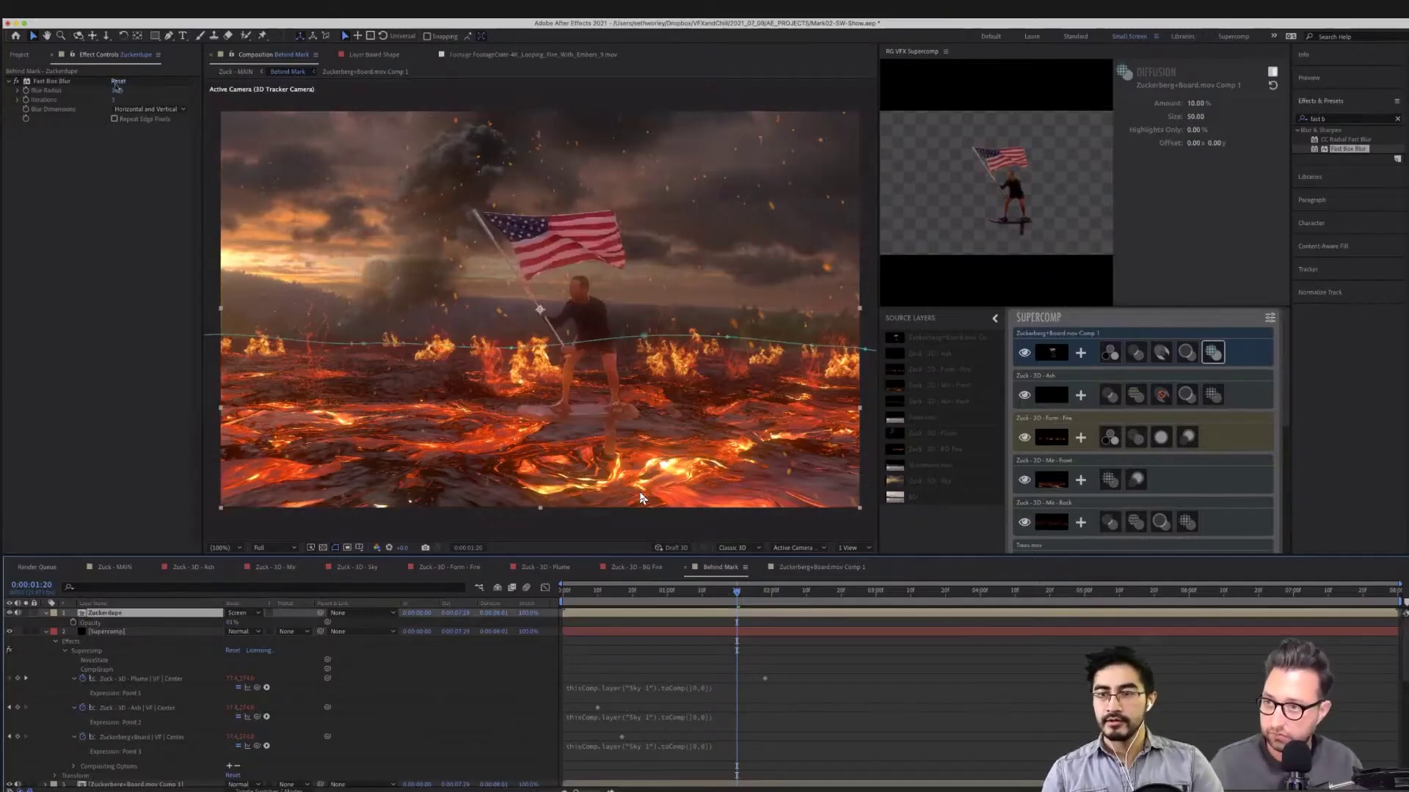
{"action": "left_click", "coordinate": [117, 90]}
{"action": "type", "text": "5"}
{"action": "key", "text": "Return"}
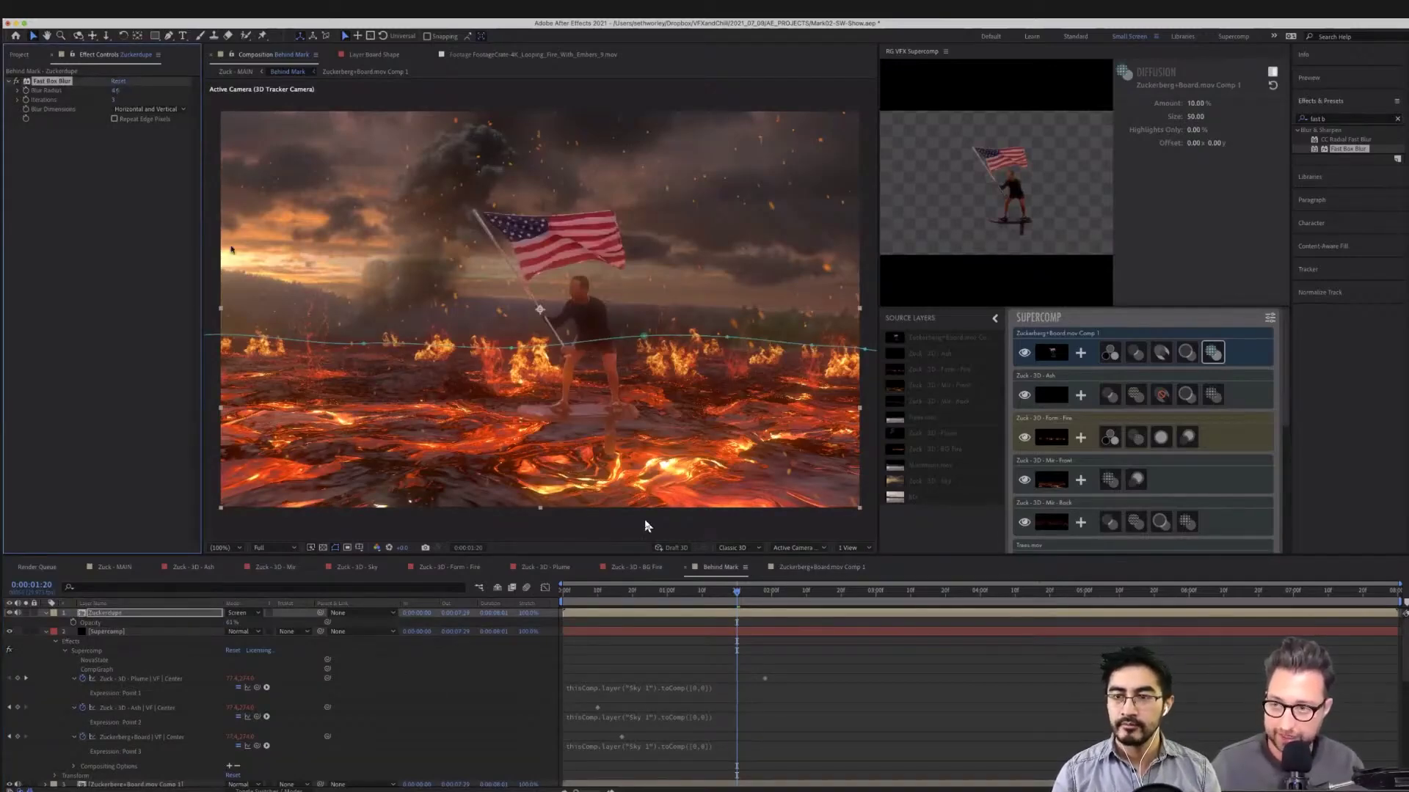
{"action": "left_click", "coordinate": [699, 592]}
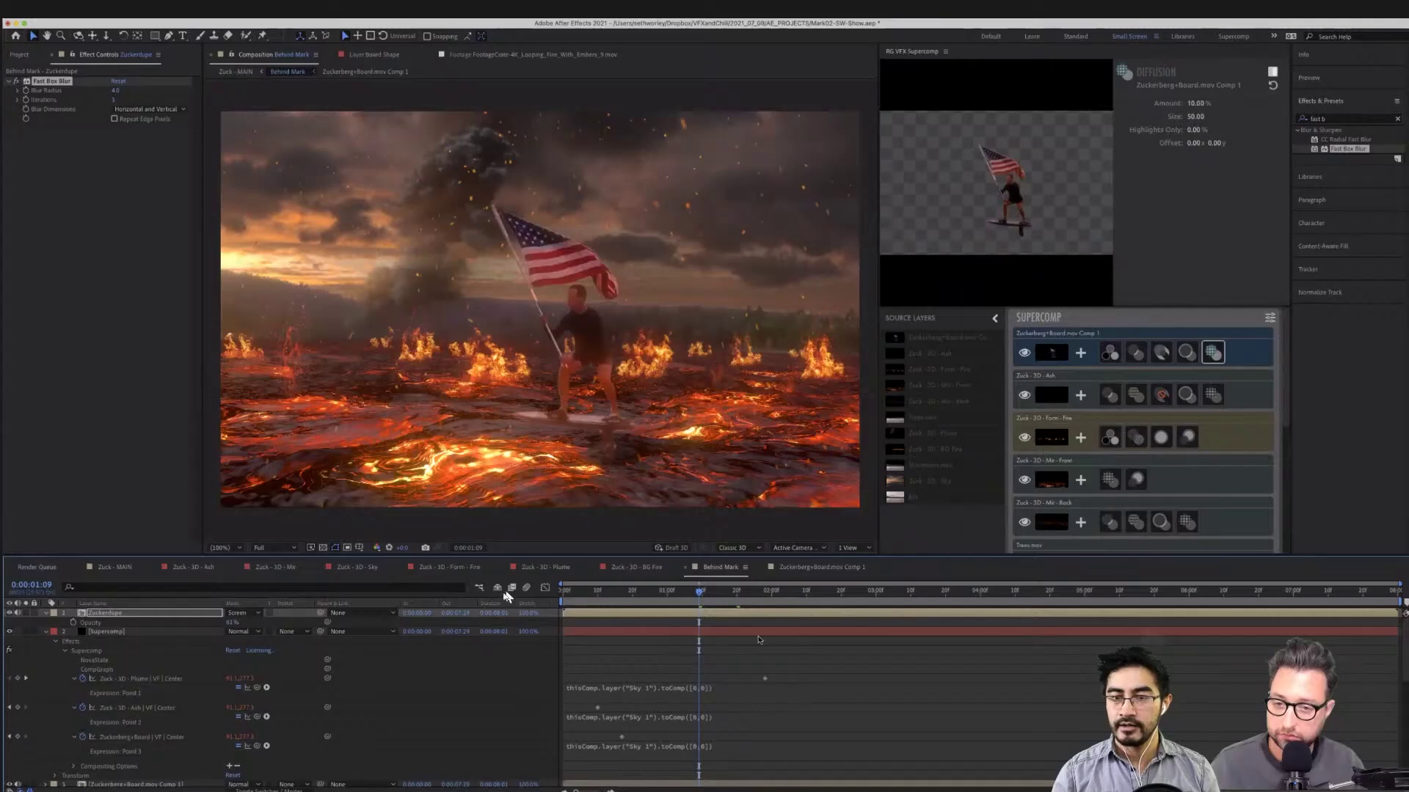
{"action": "left_click", "coordinate": [543, 587]}
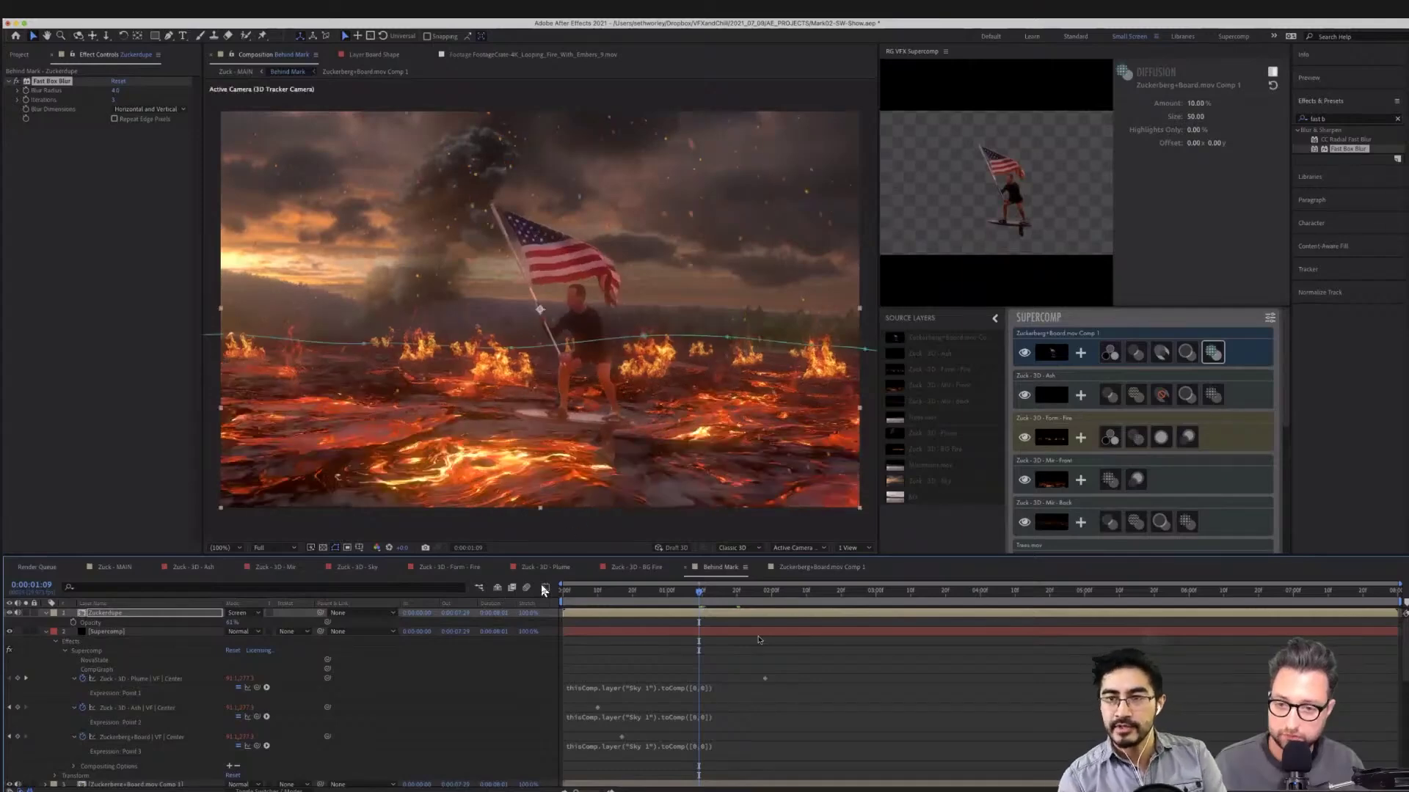
{"action": "key", "text": "Page_Down"}
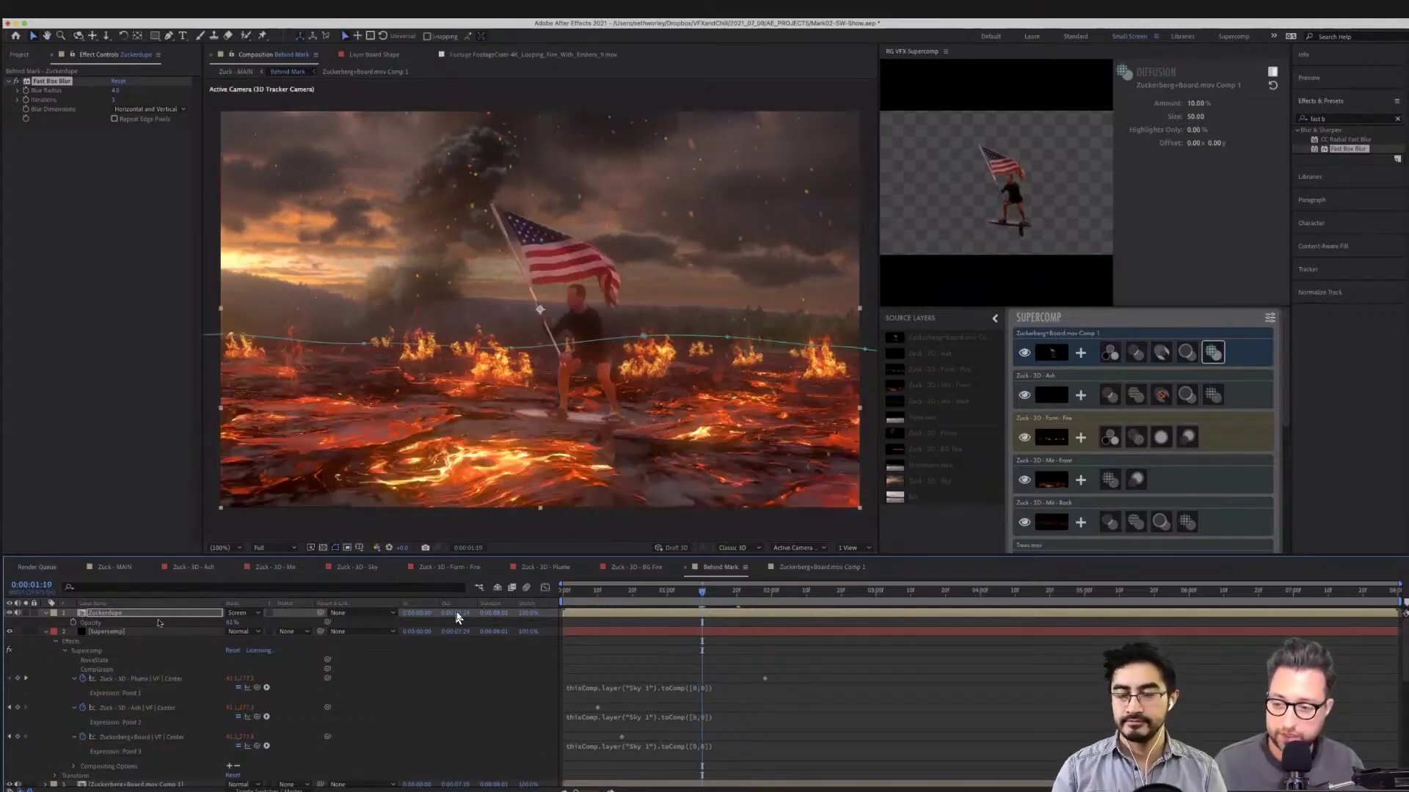
Raise the Fast Box Blur radius on Zuckerdupe for a stronger heat haze, checking it at 0:00:01:27
{"action": "left_click", "coordinate": [451, 616]}
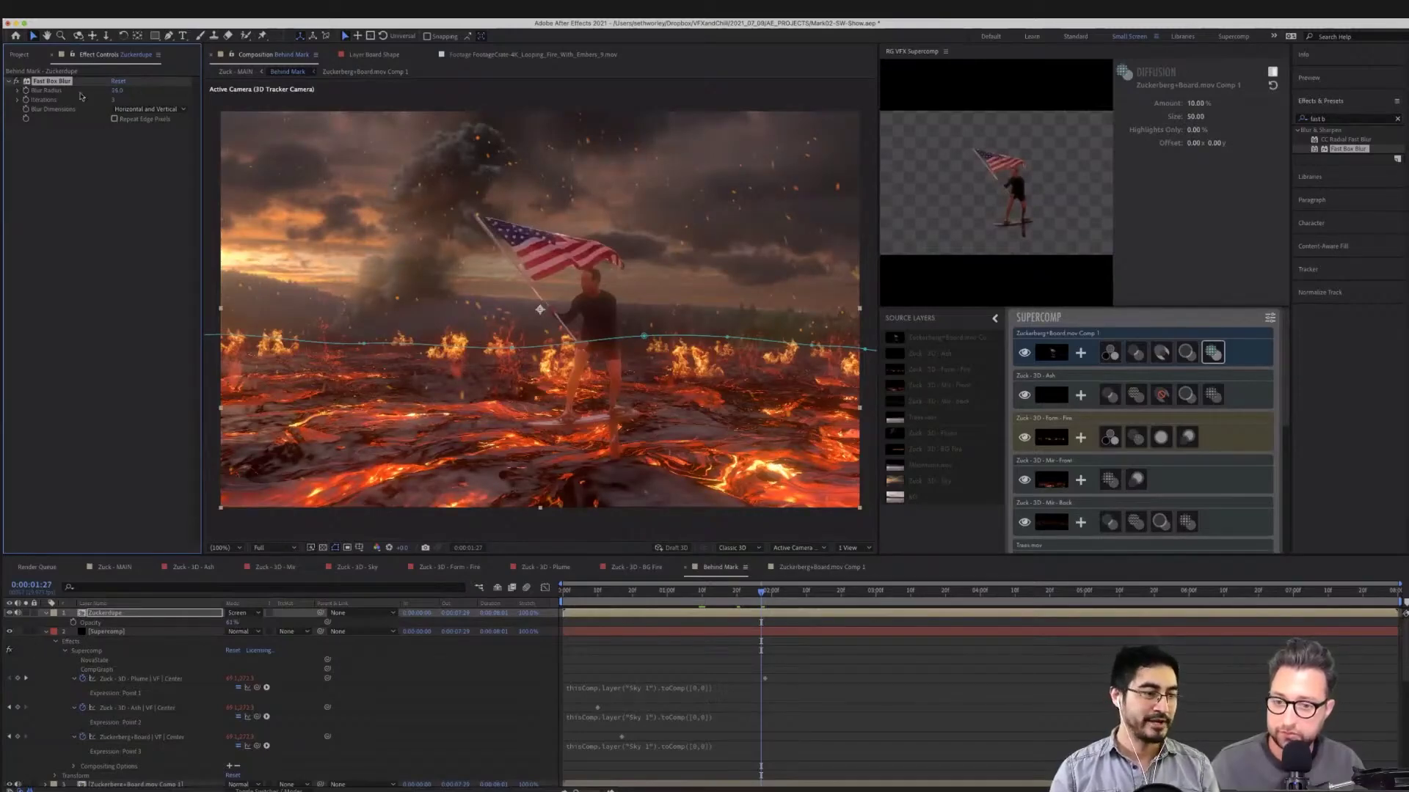
{"action": "left_click_drag", "start_coordinate": [81, 96], "coordinate": [115, 643]}
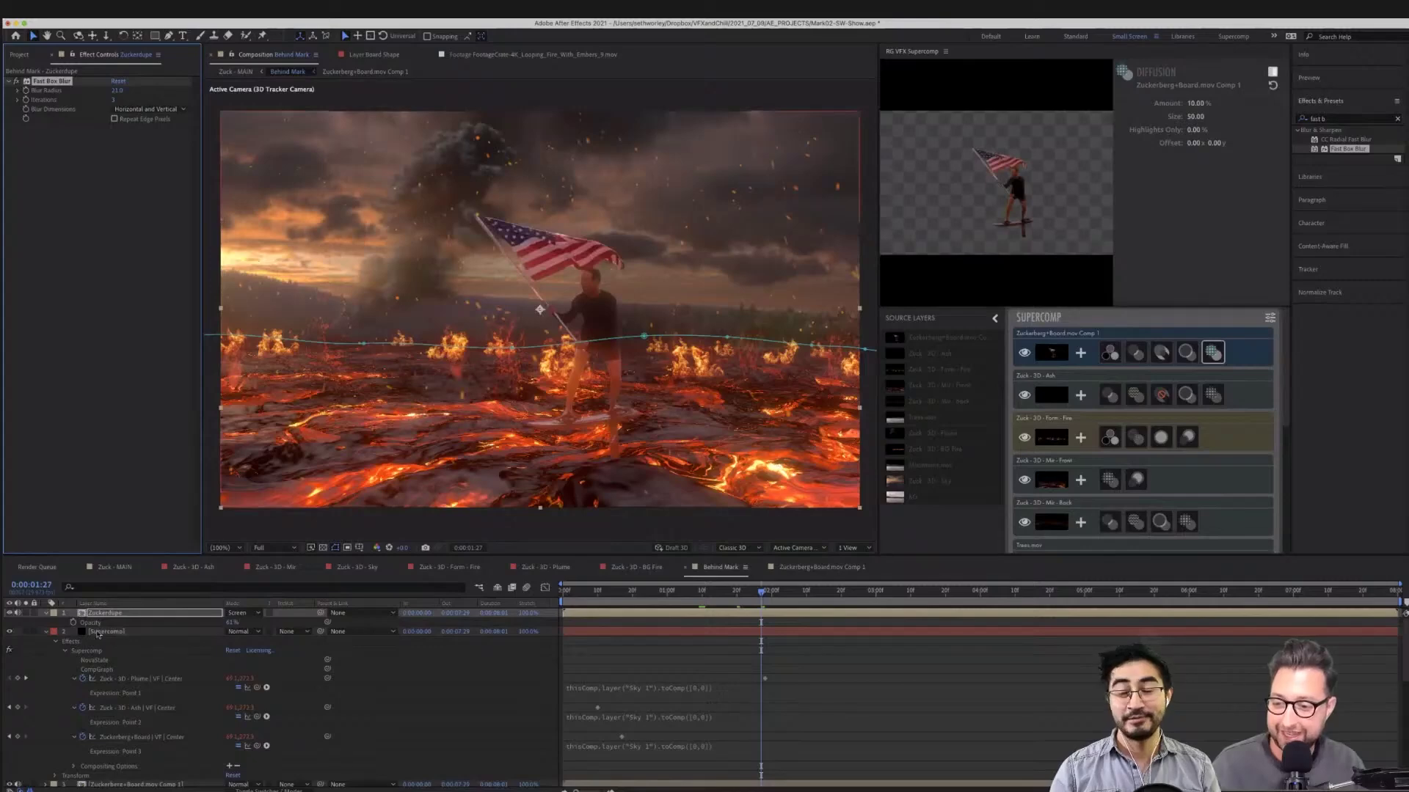
{"action": "left_click", "coordinate": [389, 690]}
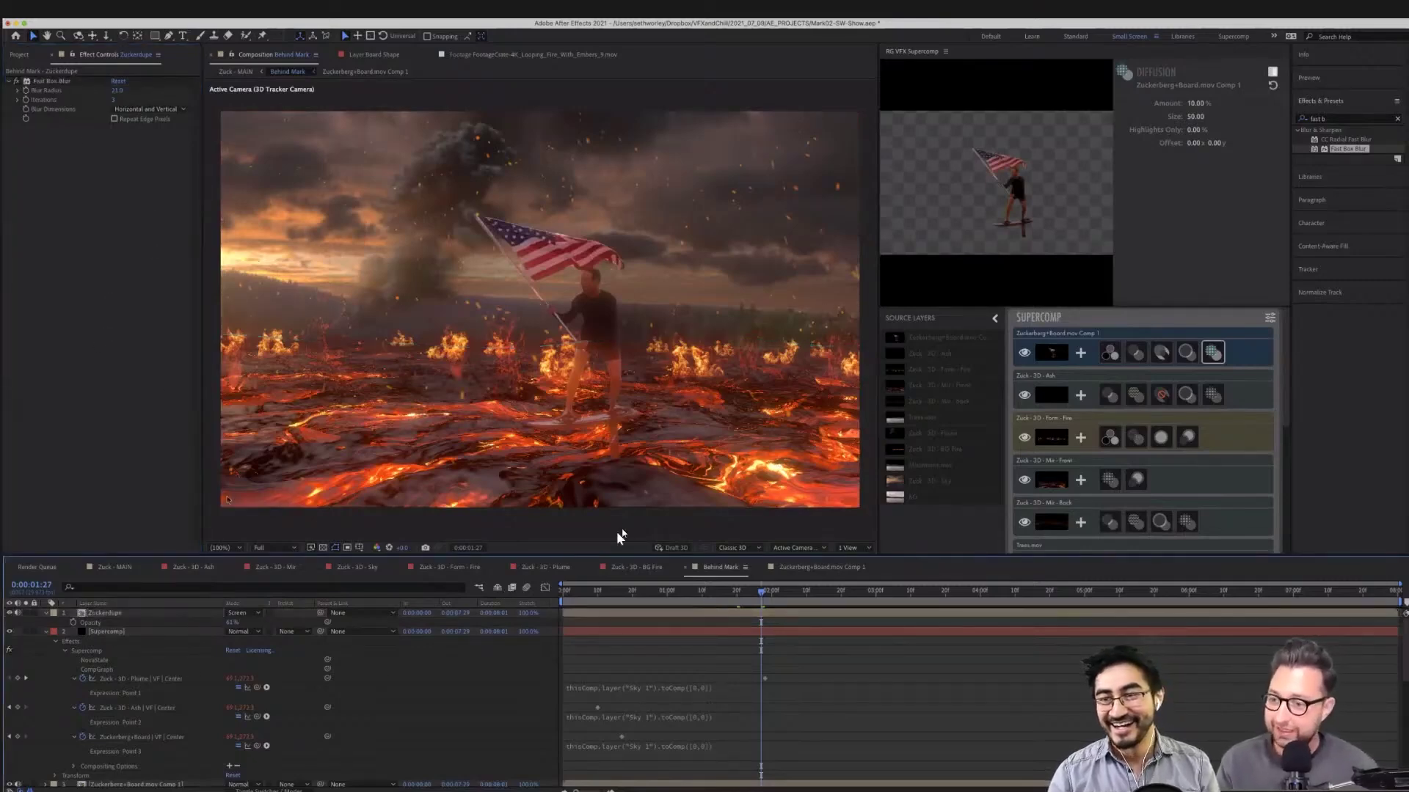
Set the Zuckerdupe layer's blending mode to Lighten
{"action": "left_click", "coordinate": [244, 613]}
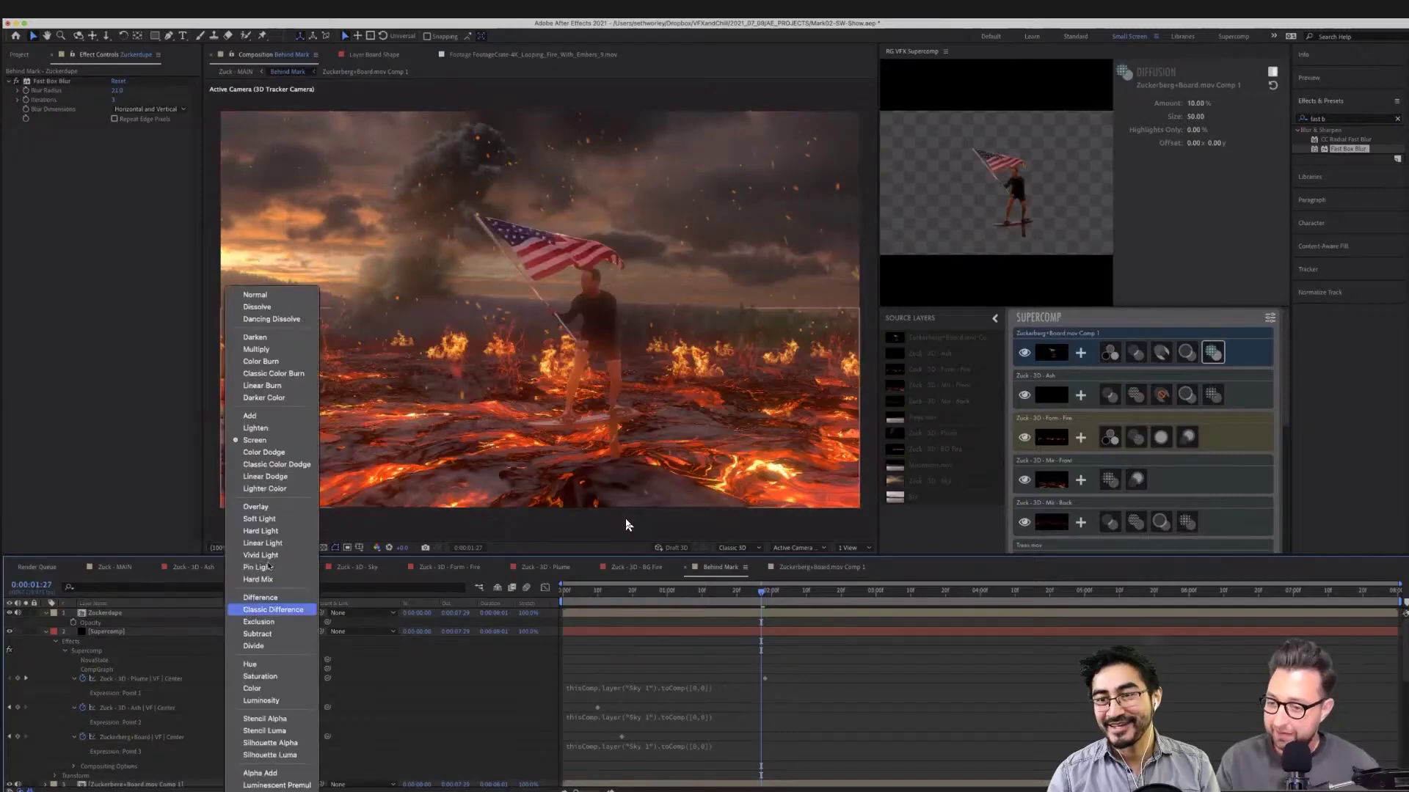
{"action": "left_click", "coordinate": [265, 429]}
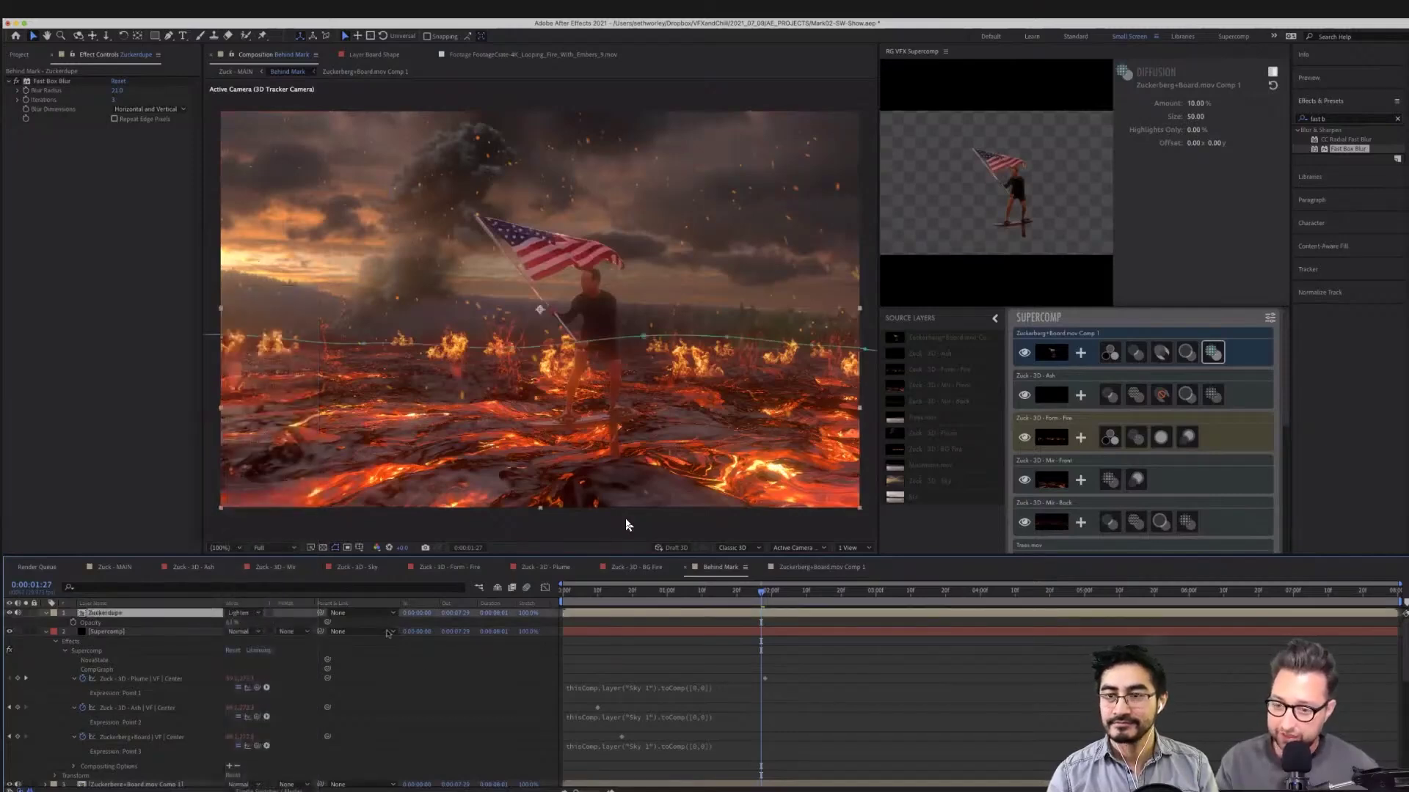
{"action": "left_click", "coordinate": [436, 678]}
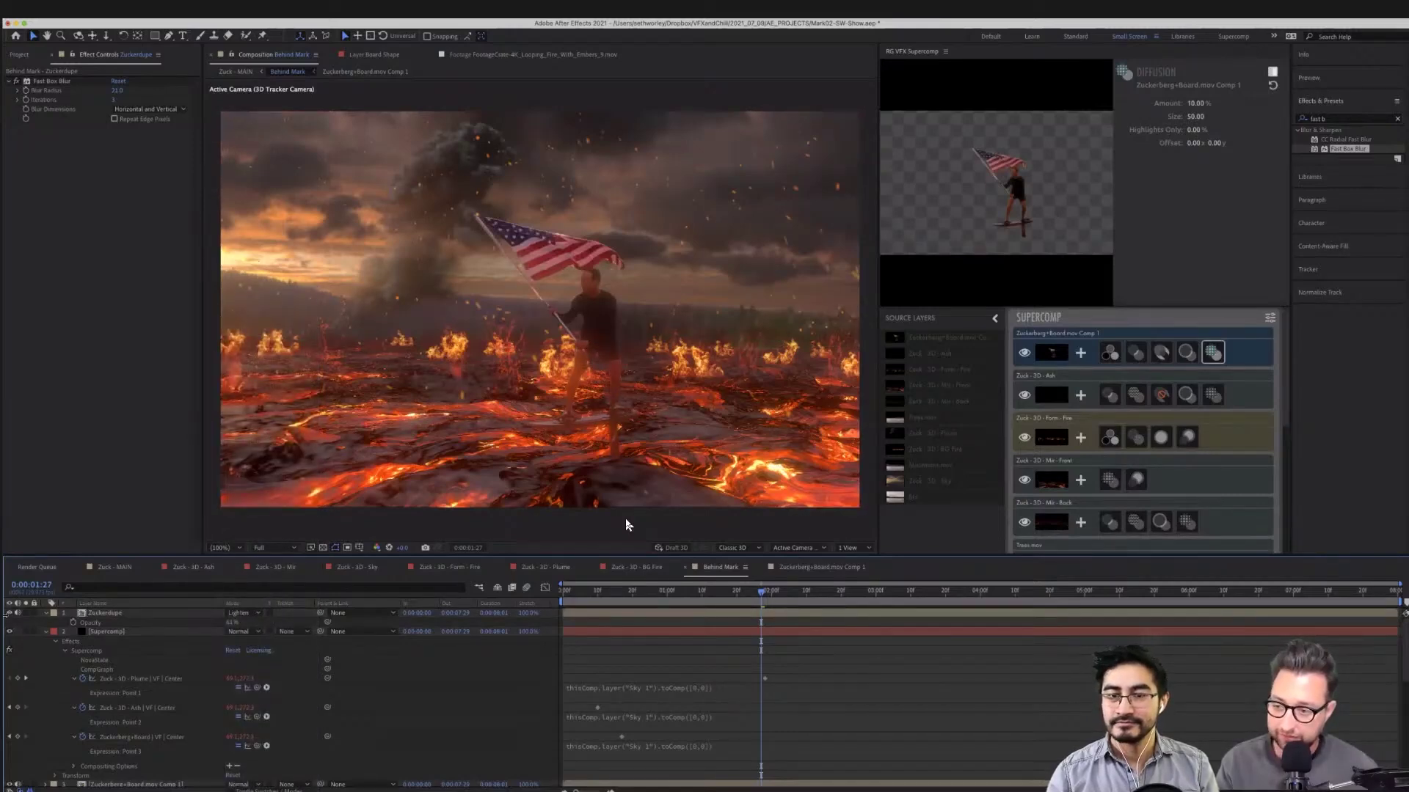
Hide the Zuckerdupe layer and create a bright green solid at composition size
{"action": "left_click", "coordinate": [9, 613]}
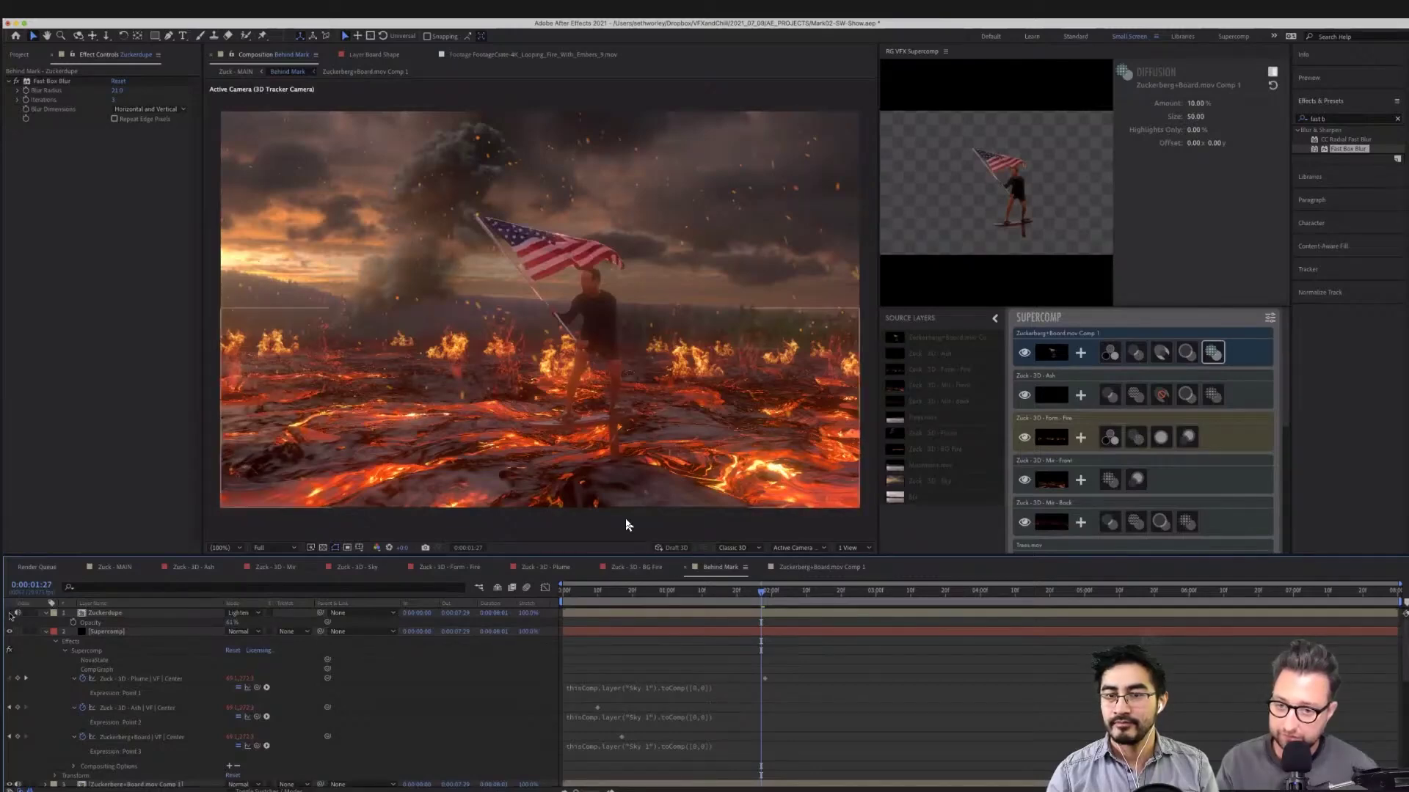
{"action": "left_click", "coordinate": [198, 10]}
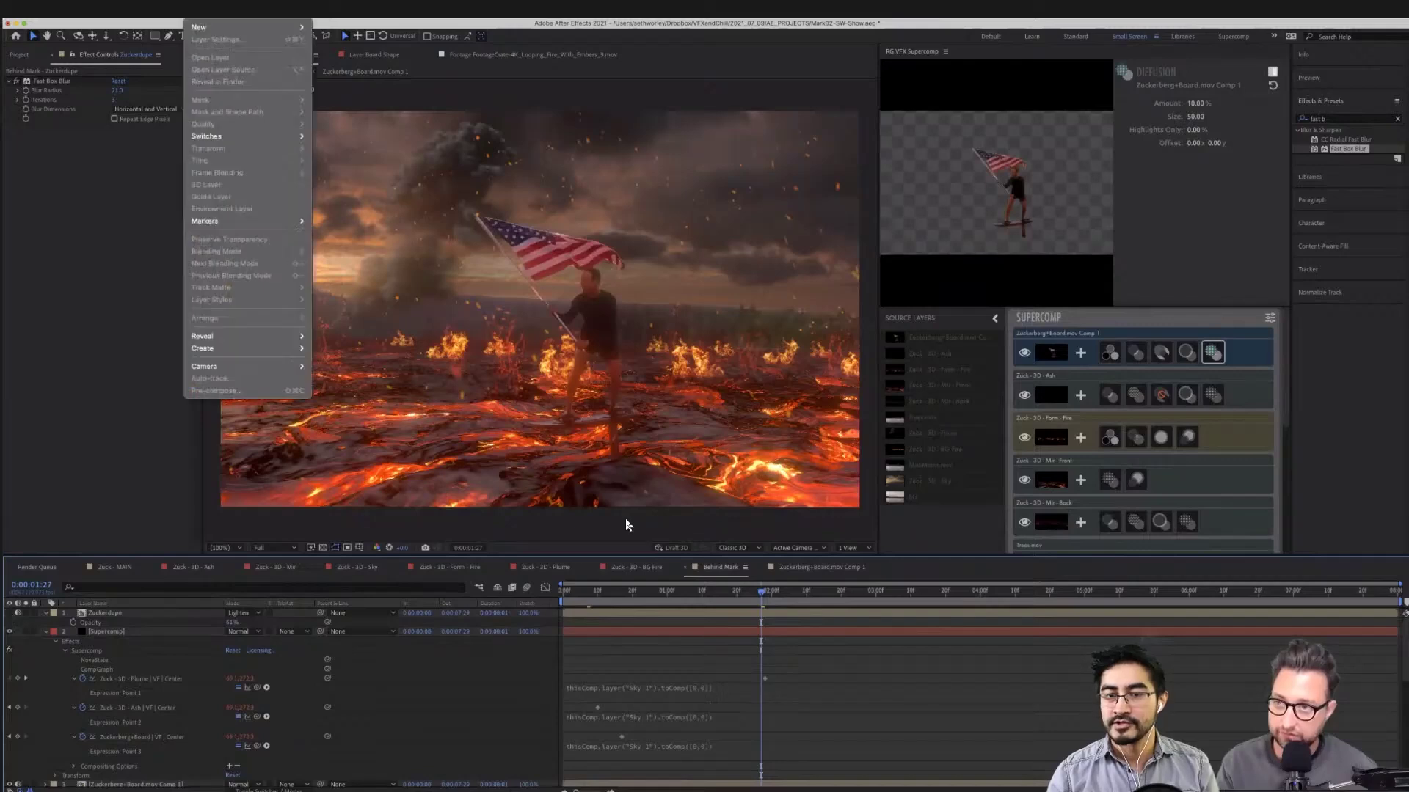
{"action": "left_click", "coordinate": [198, 10]}
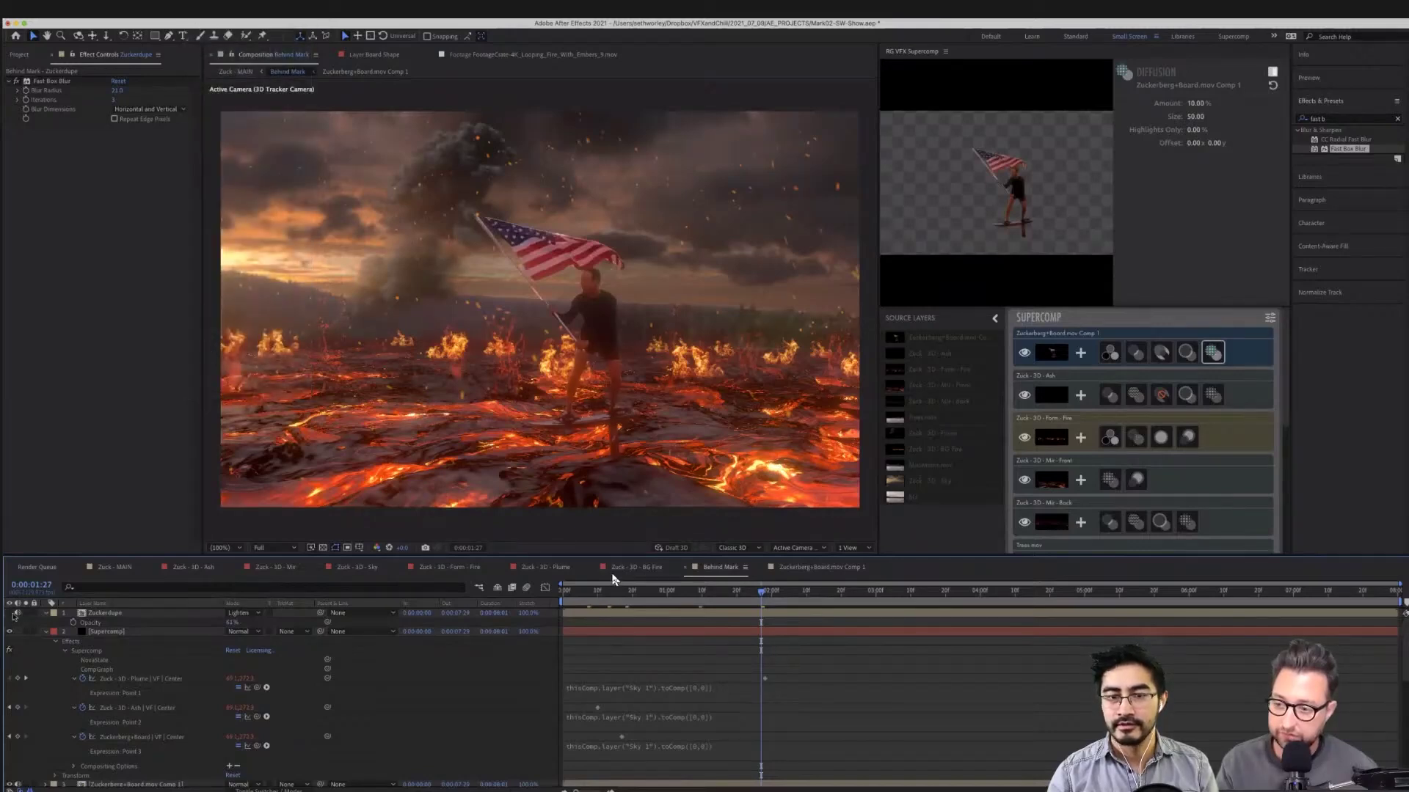
{"action": "left_click", "coordinate": [198, 10]}
{"action": "mouse_move", "coordinate": [220, 26]}
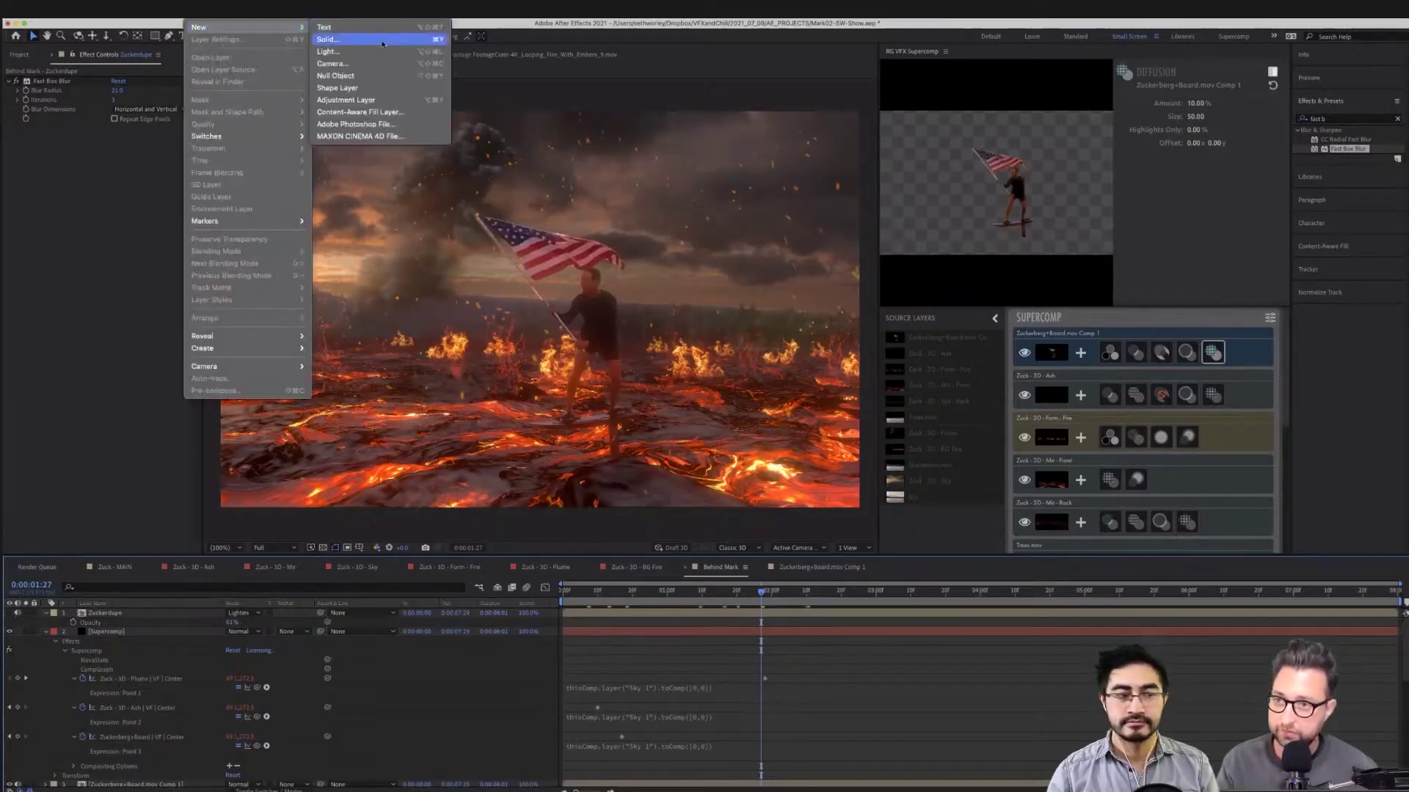
{"action": "left_click", "coordinate": [345, 39]}
{"action": "left_click", "coordinate": [700, 480]}
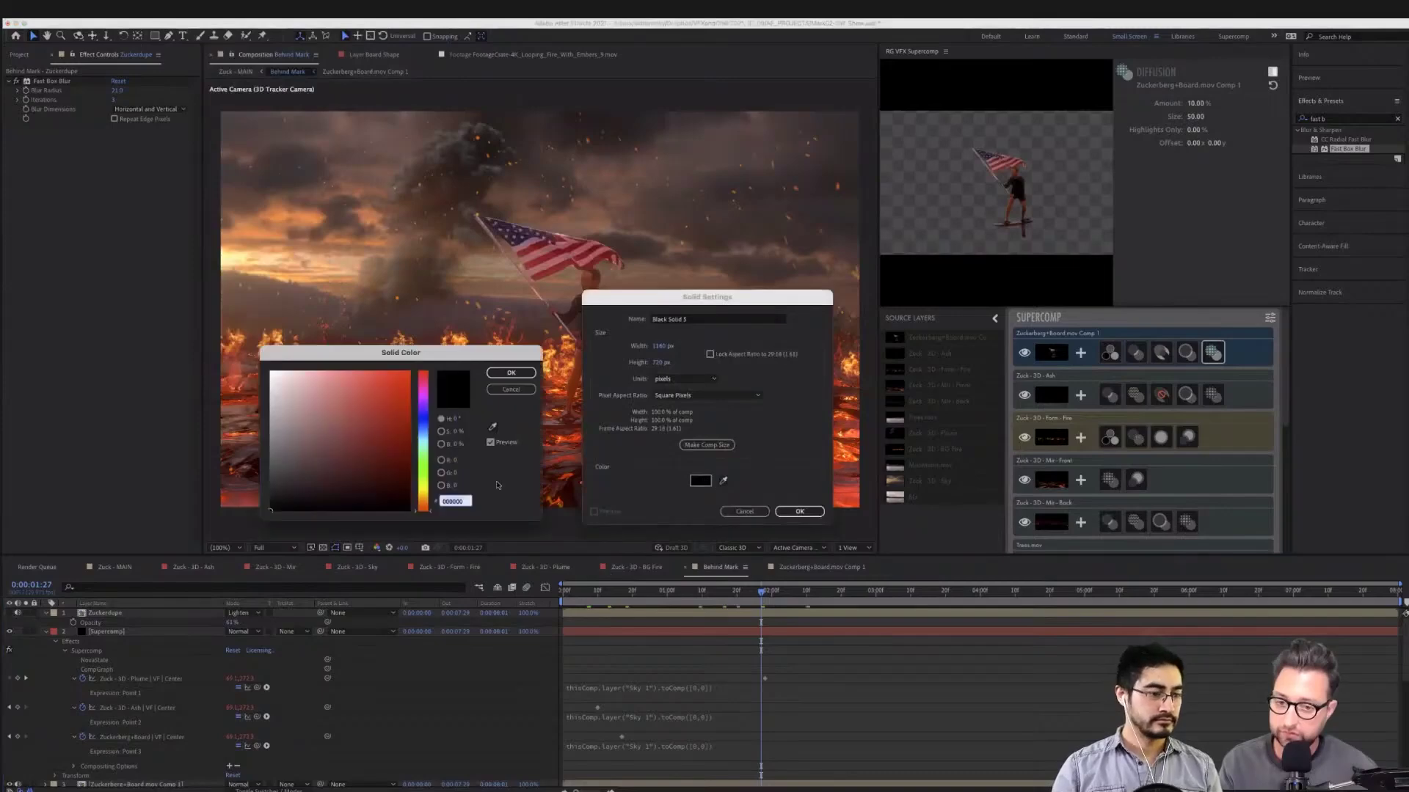
{"action": "left_click", "coordinate": [425, 466]}
{"action": "left_click", "coordinate": [409, 372]}
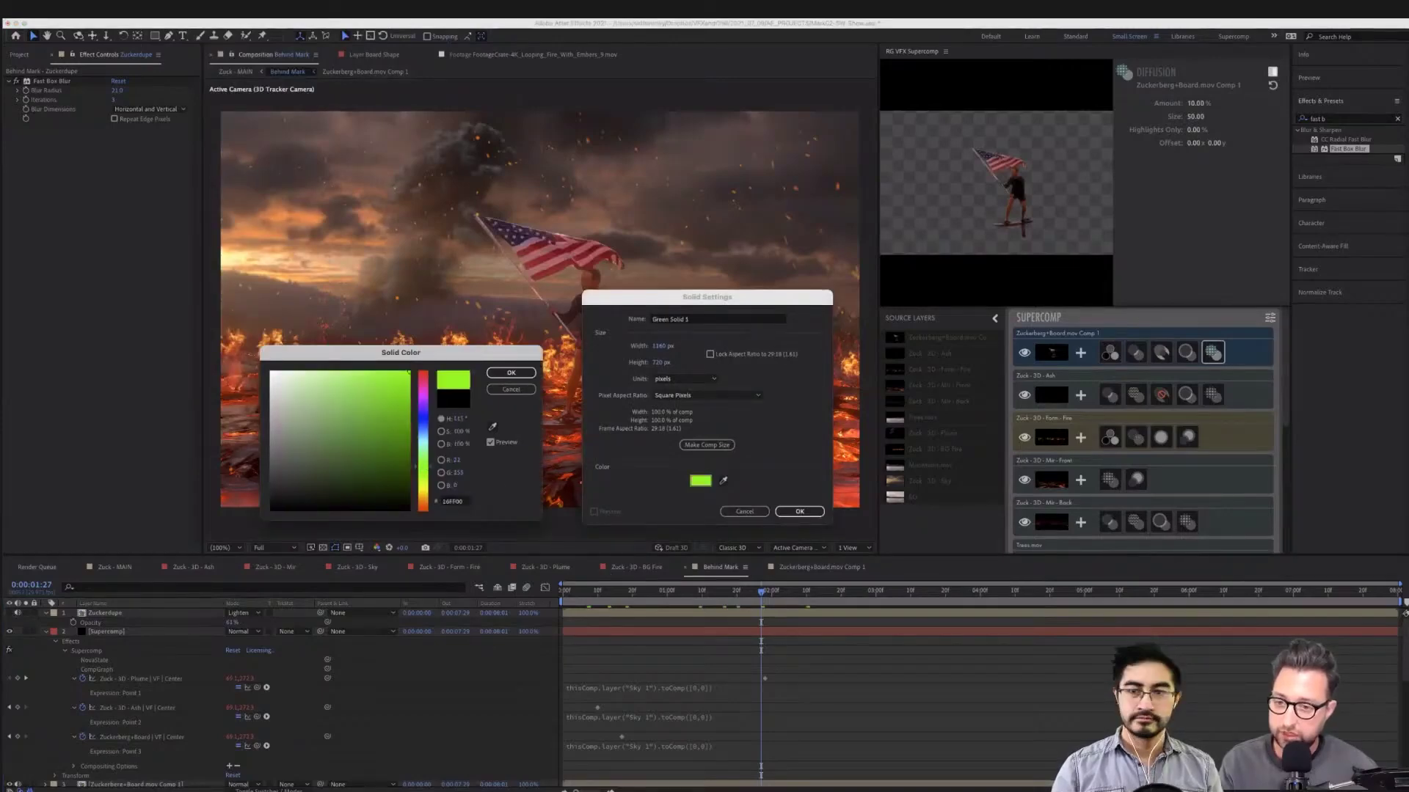
{"action": "left_click", "coordinate": [527, 372]}
{"action": "left_click", "coordinate": [799, 511]}
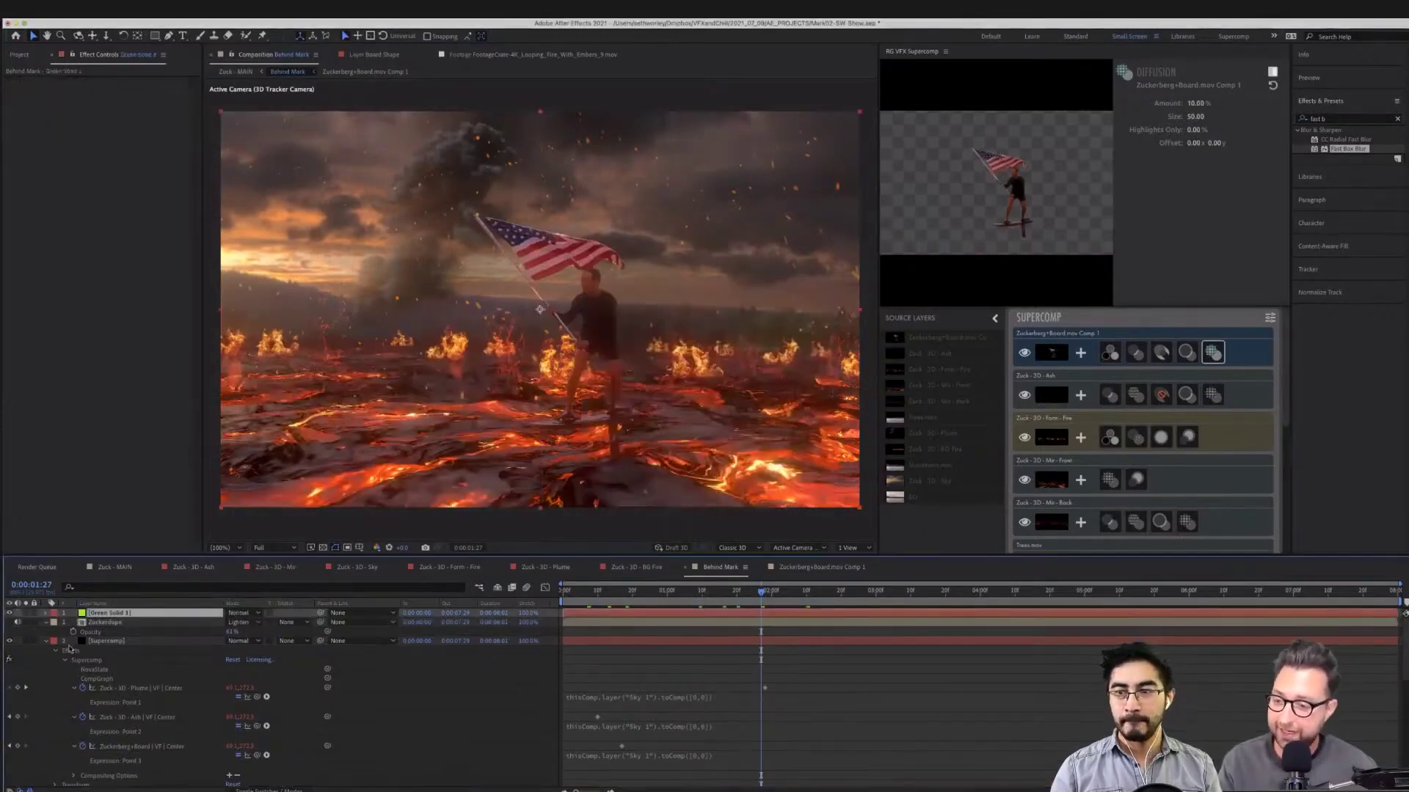
Place the green solid directly beneath Zuckerdupe in the layer stack and make Zuckerdupe visible again
{"action": "left_click_drag", "start_coordinate": [112, 614], "coordinate": [116, 634]}
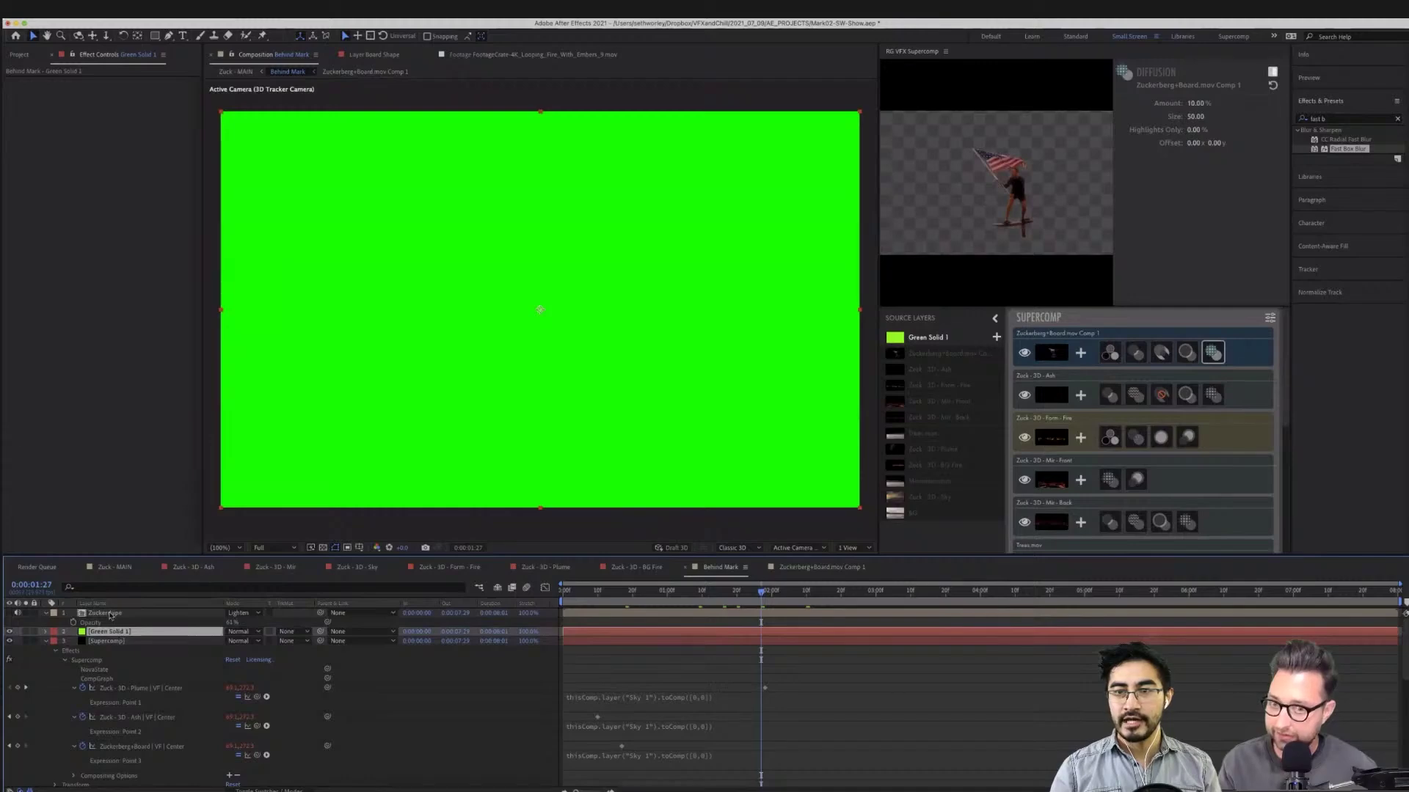
{"action": "left_click", "coordinate": [110, 614]}
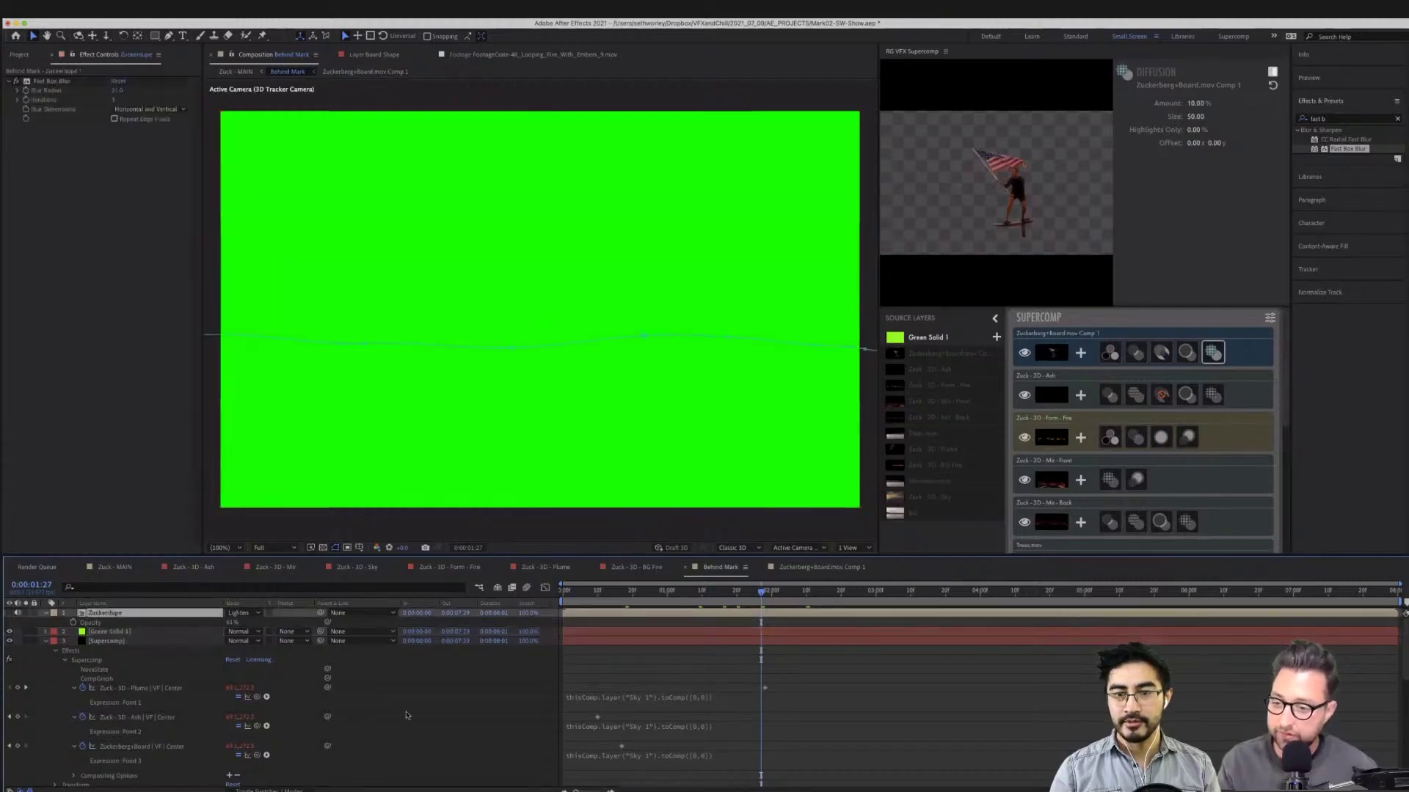
{"action": "left_click", "coordinate": [367, 727]}
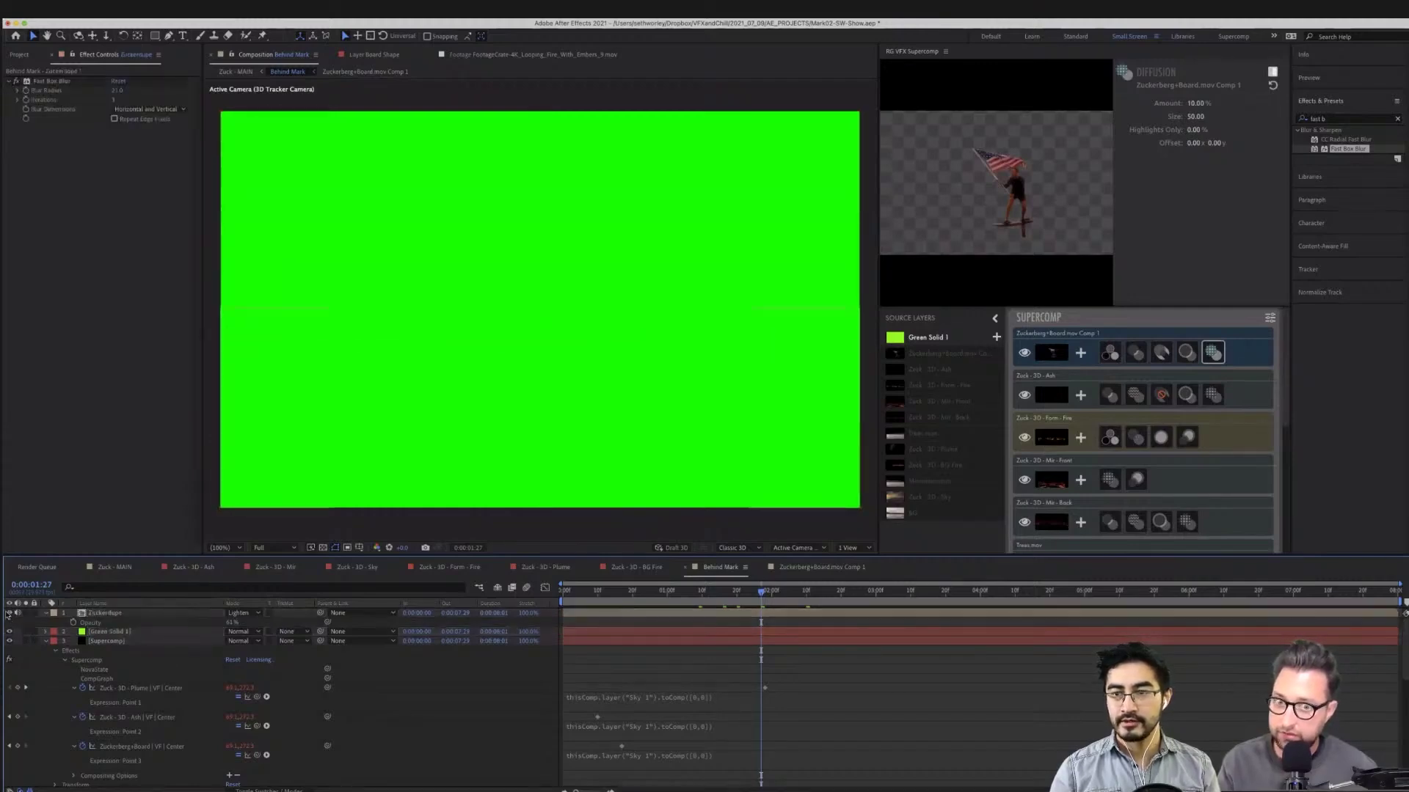
Move the green solid down so it covers only the lava ground below the line of fires
{"action": "left_click", "coordinate": [110, 615]}
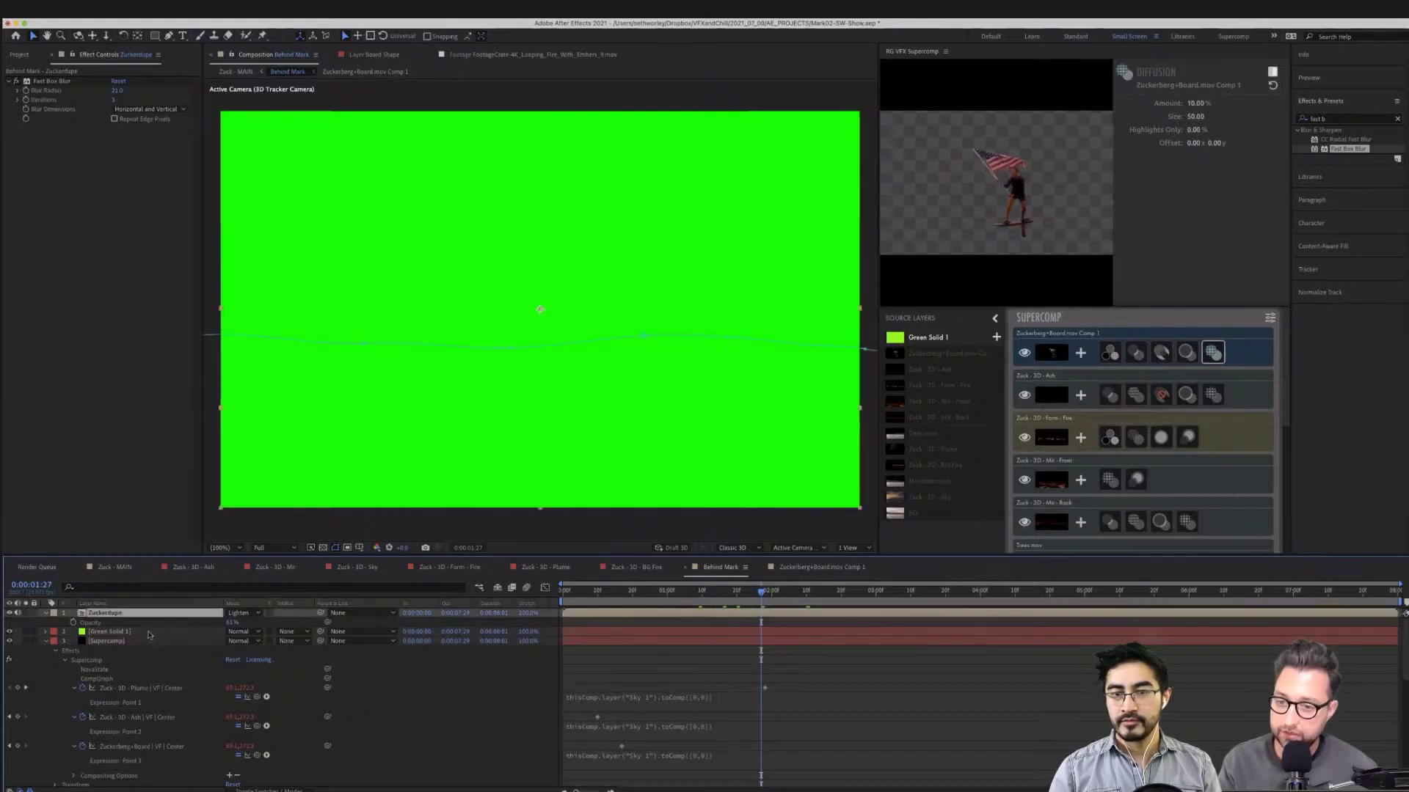
{"action": "left_click", "coordinate": [128, 632]}
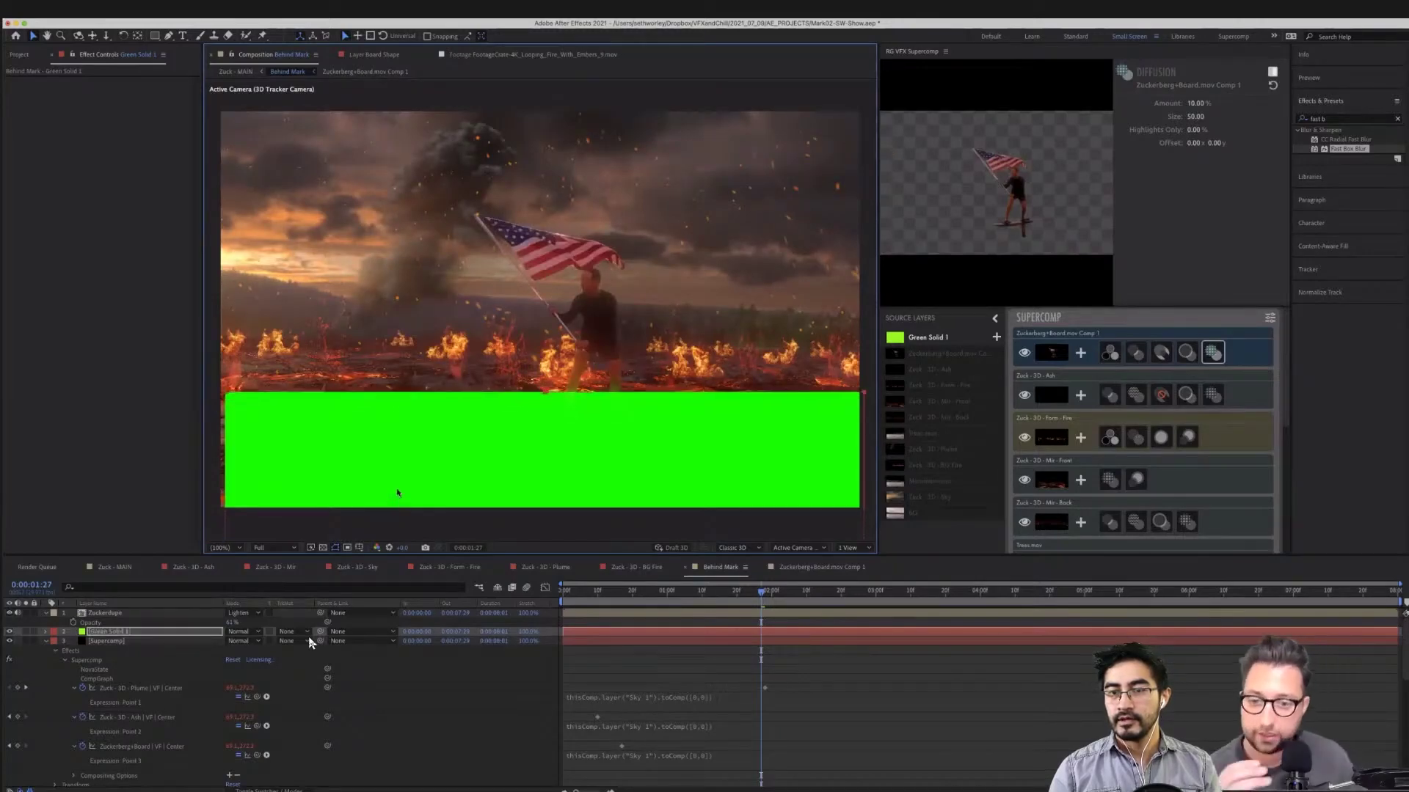
{"action": "key", "text": "Return"}
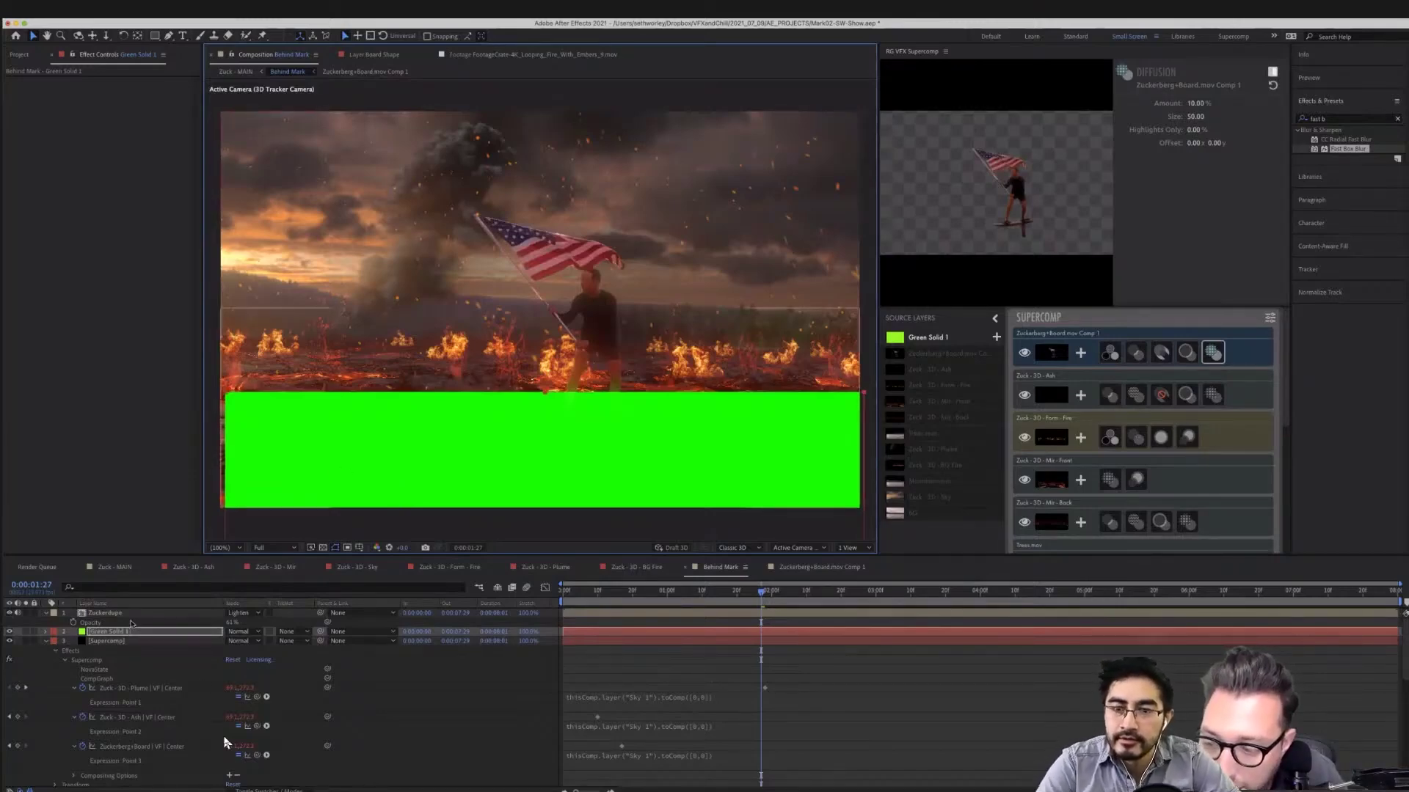
Set the Blur Dimensions of Zuckerdupe's Fast Box Blur to Vertical
{"action": "left_click", "coordinate": [117, 616]}
{"action": "left_click", "coordinate": [135, 109]}
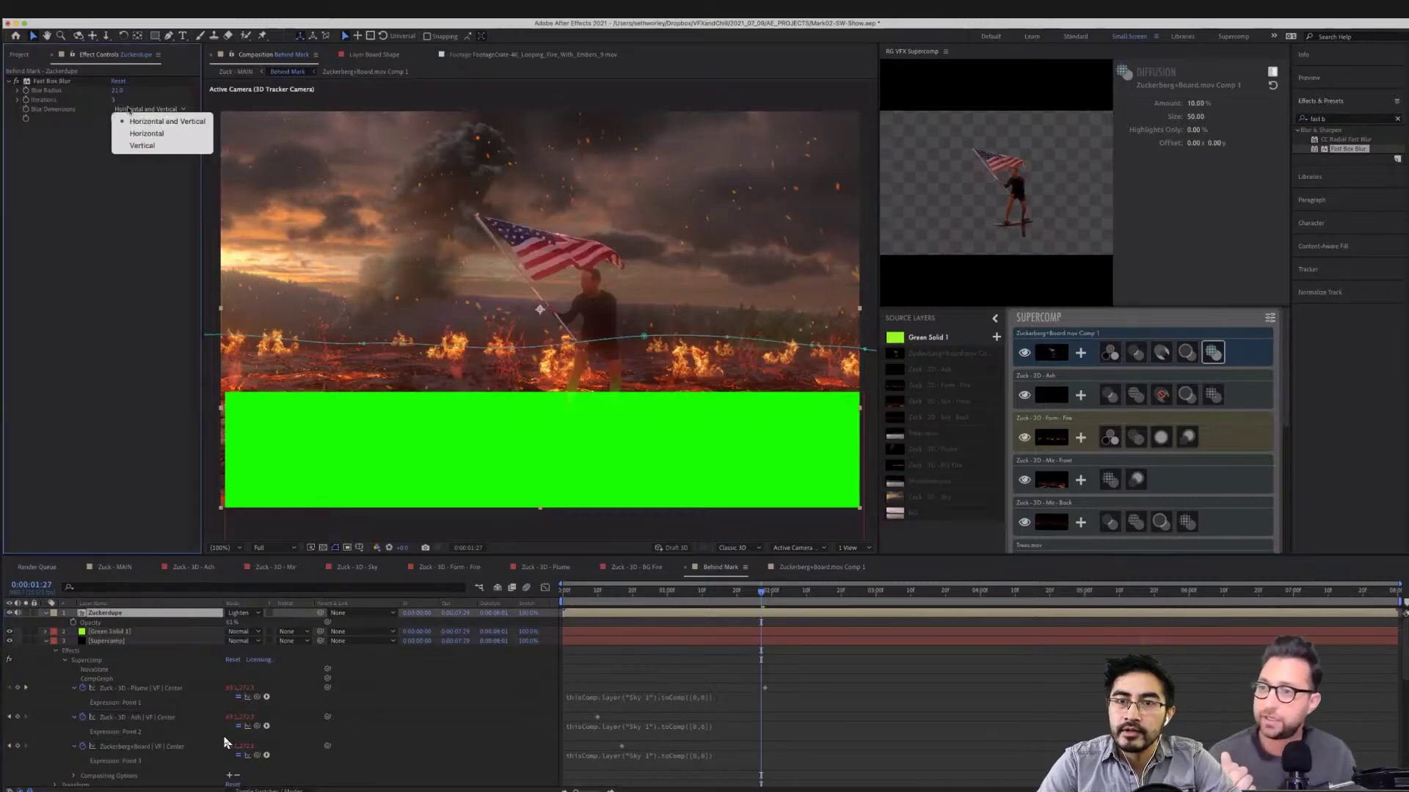
{"action": "left_click", "coordinate": [142, 145]}
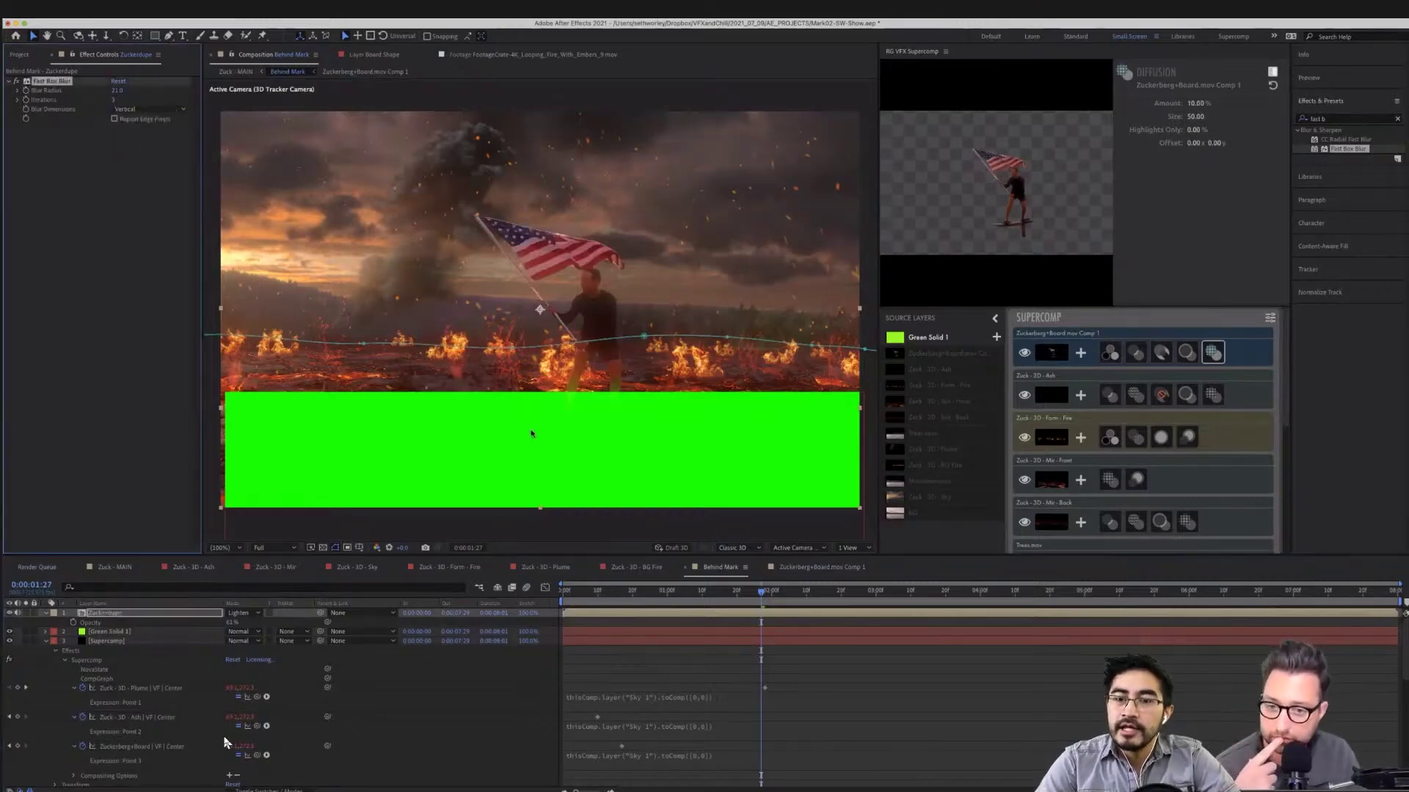
Select the green solid and shift it slightly further down over the lava ground
{"action": "left_click_drag", "start_coordinate": [531, 433], "coordinate": [529, 423]}
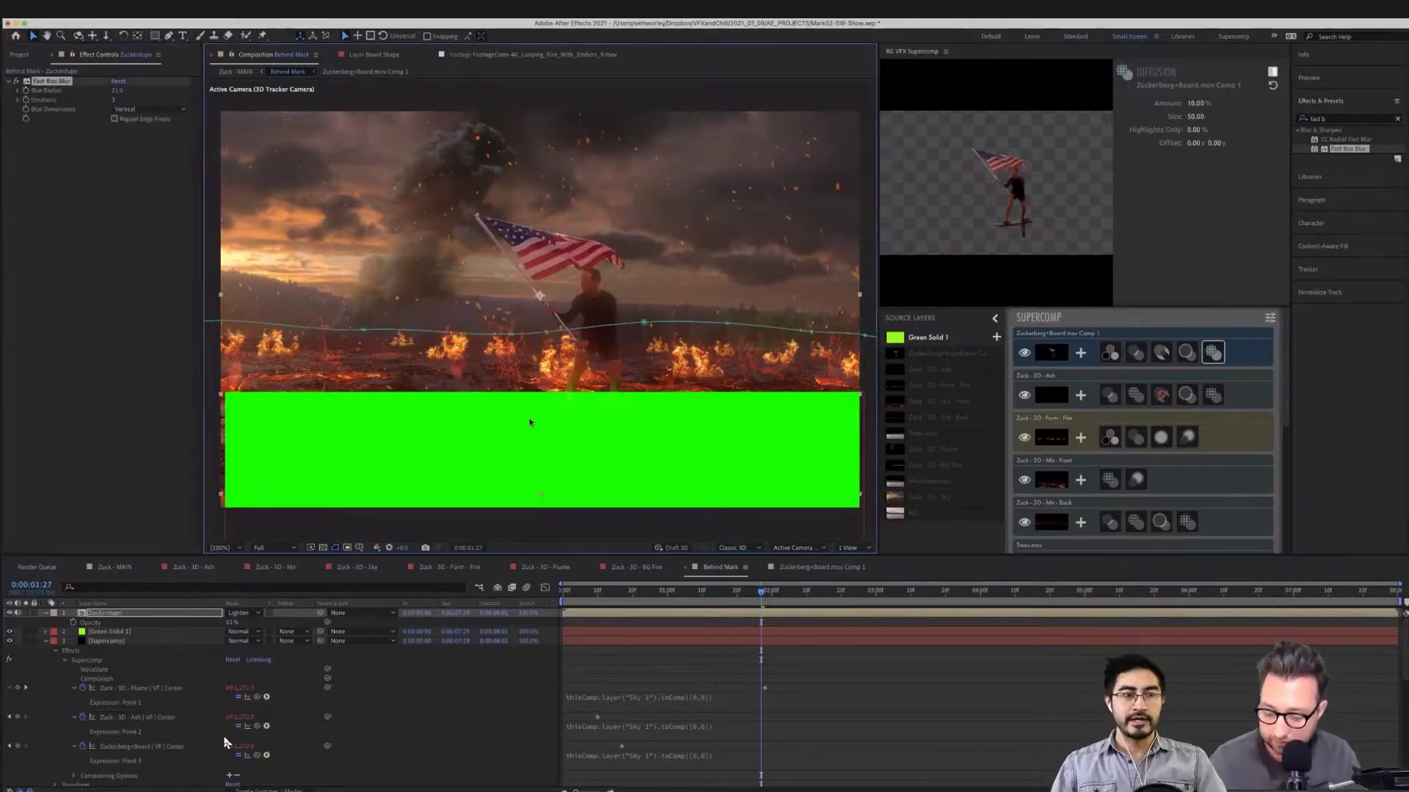
{"action": "left_click", "coordinate": [290, 475]}
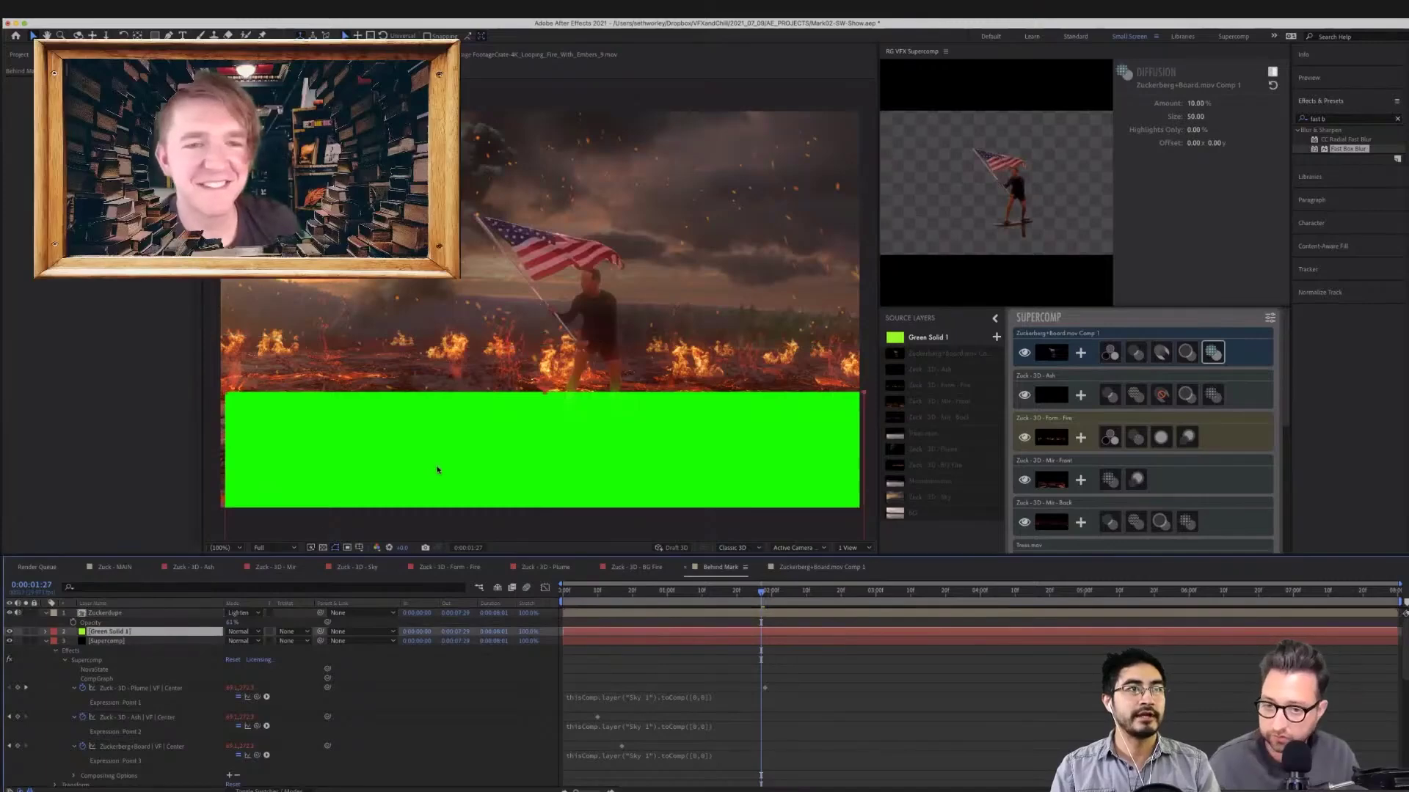
{"action": "mouse_move", "coordinate": [437, 469]}
{"action": "left_mouse_down"}
{"action": "mouse_move", "coordinate": [440, 441]}
{"action": "mouse_move", "coordinate": [437, 482]}
{"action": "left_mouse_up"}
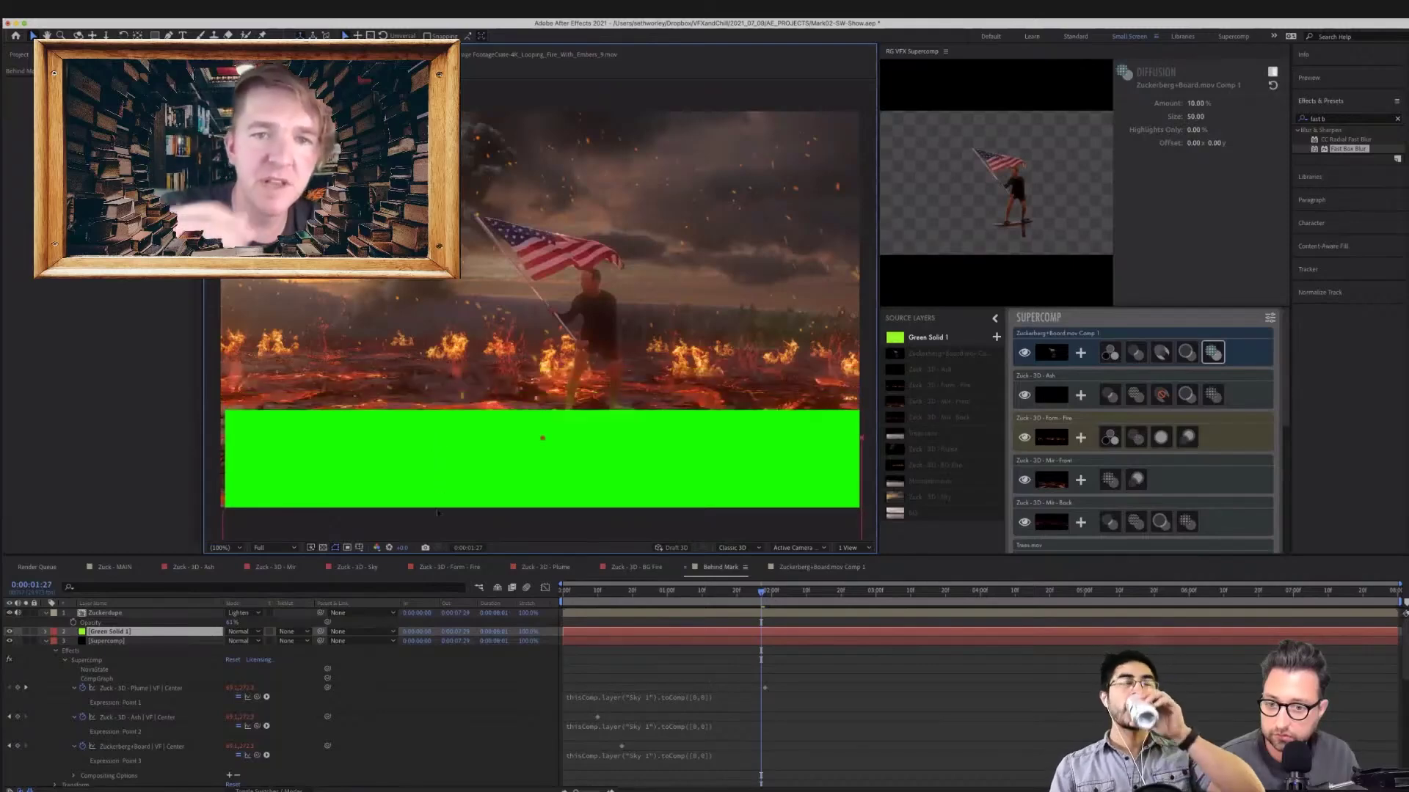
Lower the green solid so it covers only the lava foreground, and create a magenta solid at full composition size
{"action": "left_click_drag", "start_coordinate": [438, 510], "coordinate": [438, 509]}
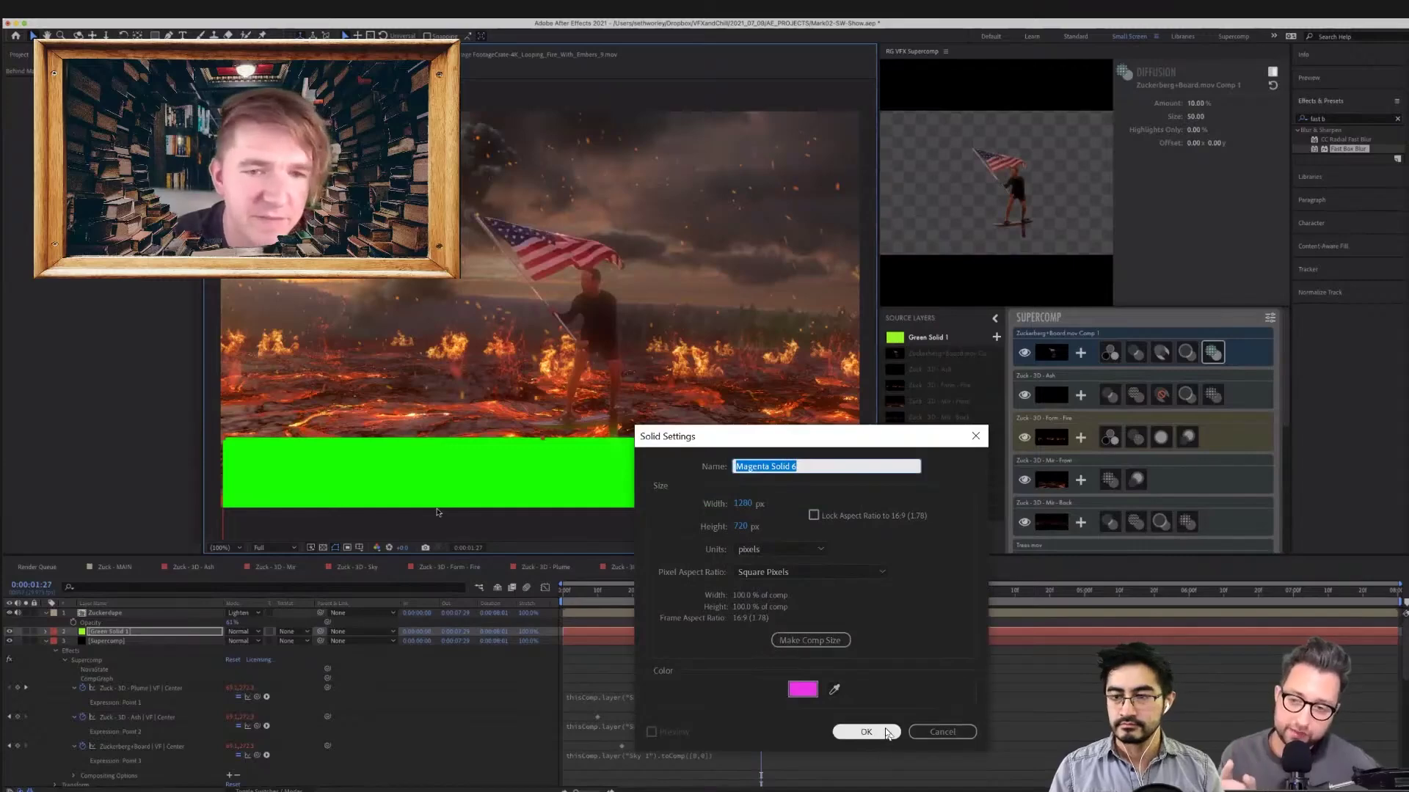
{"action": "left_click", "coordinate": [888, 736]}
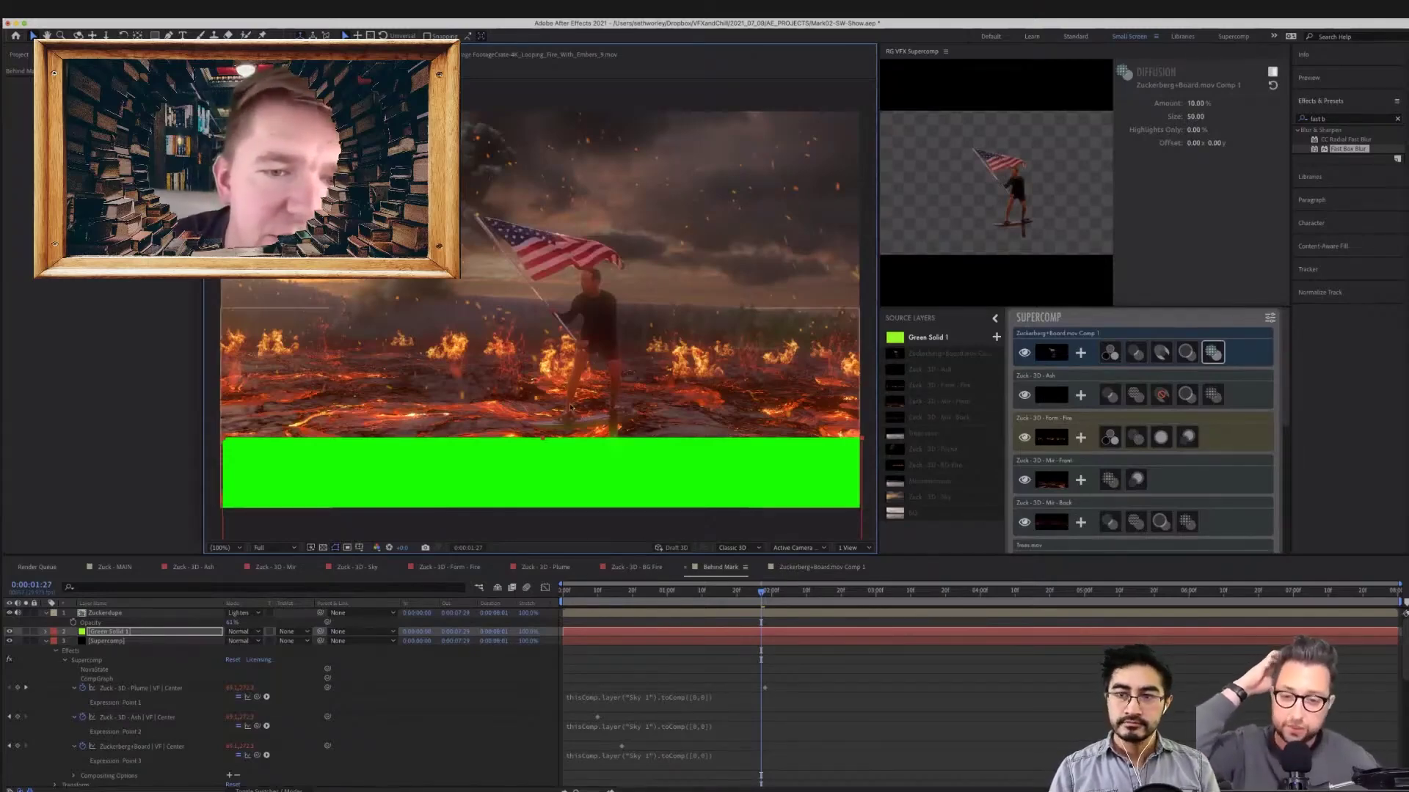
Hide the green solid and toggle Zuckerdupe's visibility to compare the lava scene with and without the blur
{"action": "left_click", "coordinate": [105, 613]}
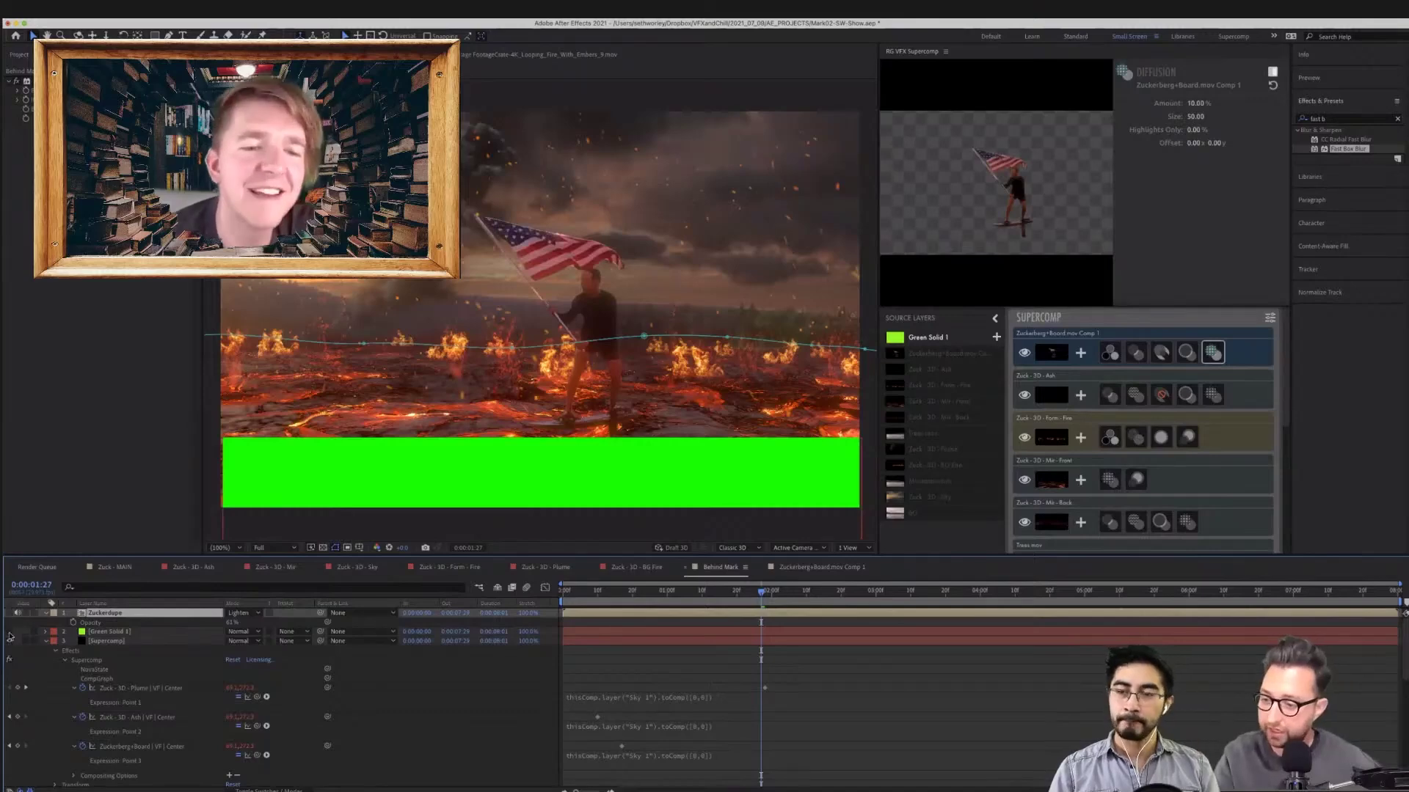
{"action": "left_click", "coordinate": [9, 631]}
{"action": "left_click", "coordinate": [10, 613]}
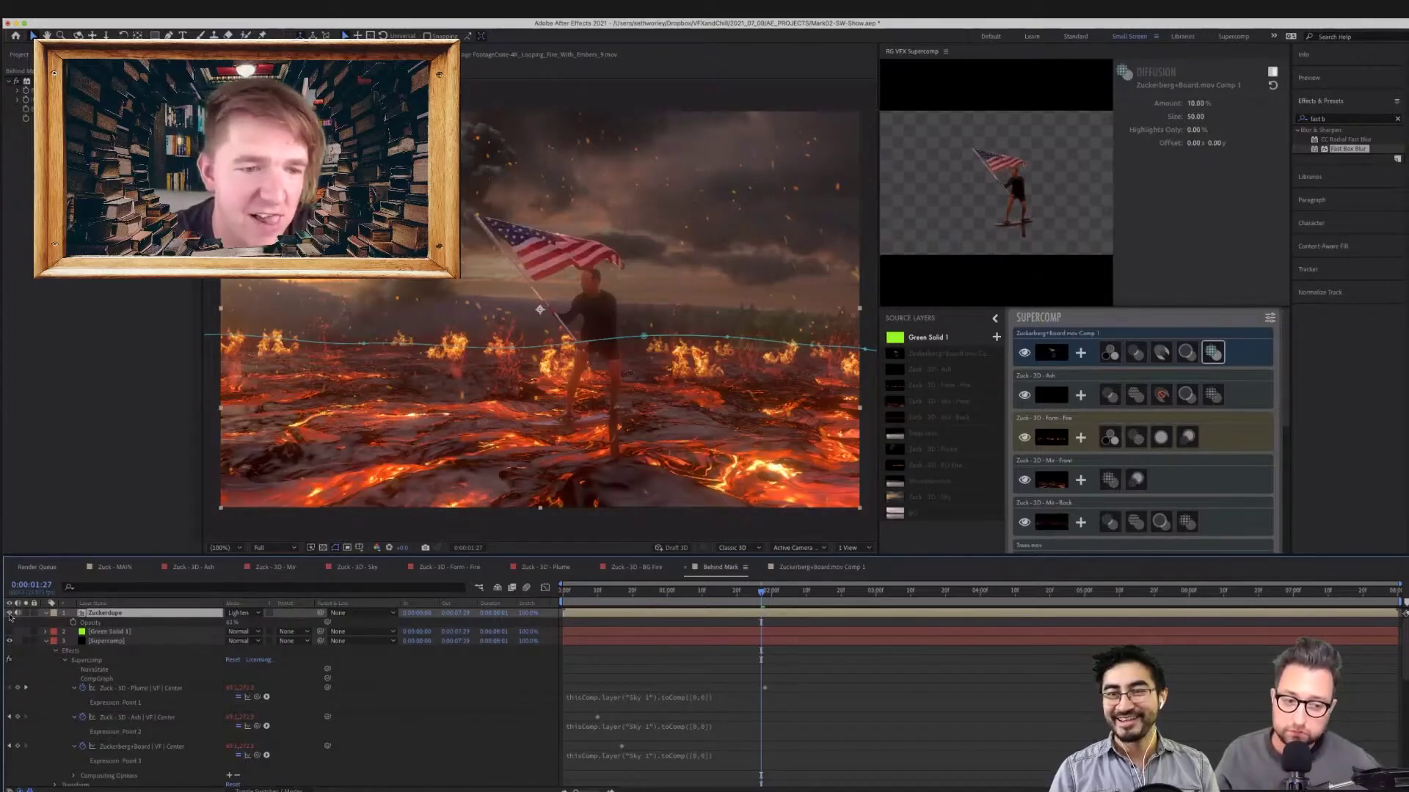
{"action": "left_click", "coordinate": [105, 632]}
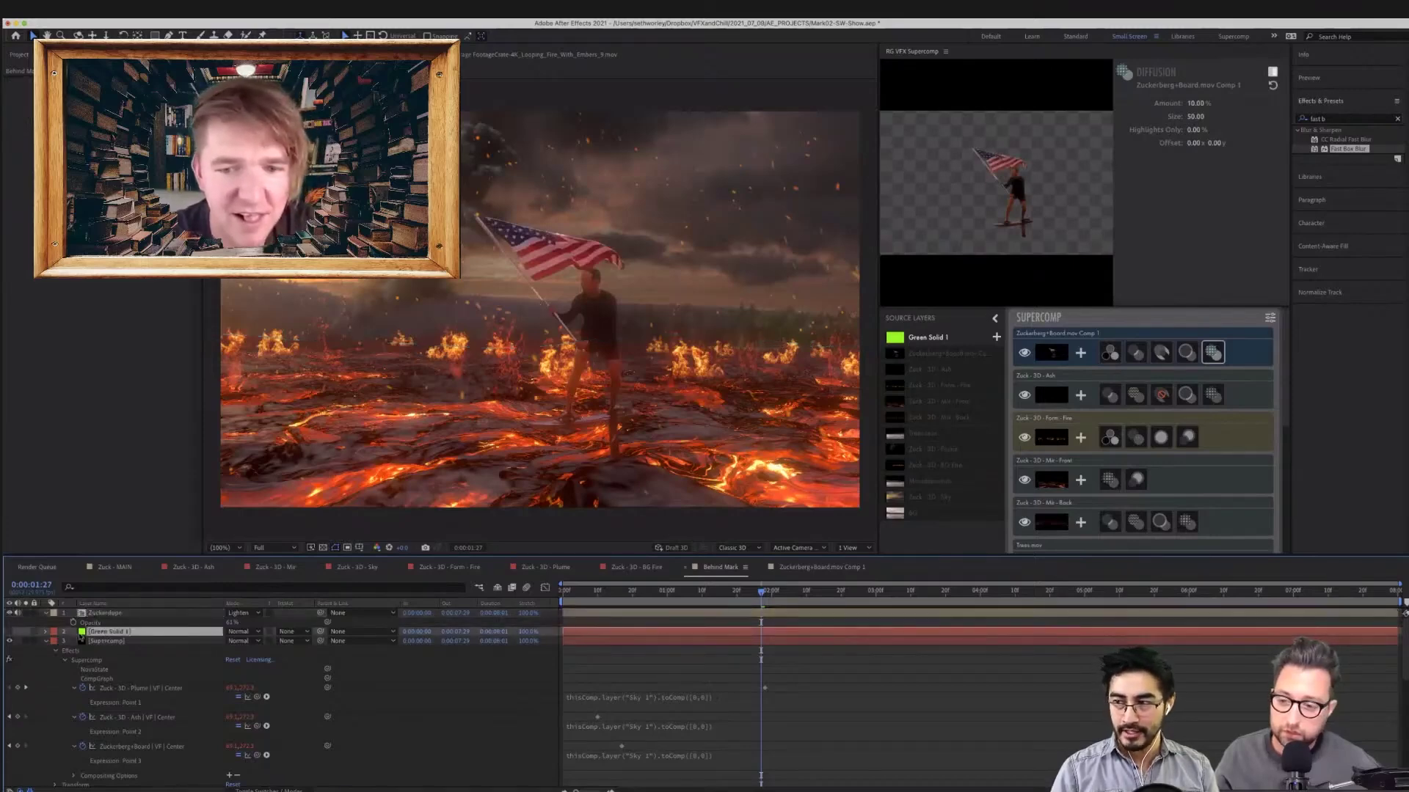
{"action": "left_click", "coordinate": [8, 613]}
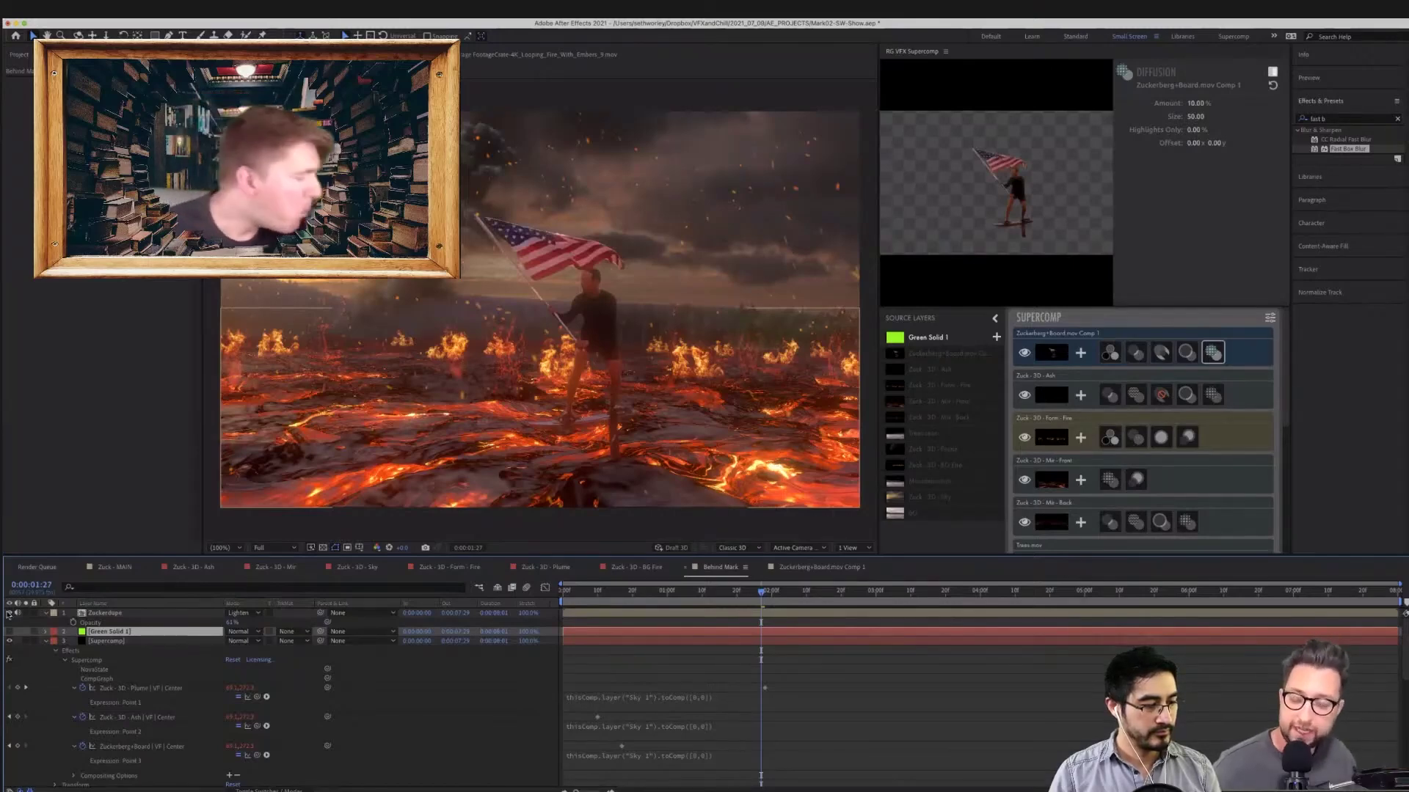
Show the green solid, raise its upper edge to just below the line of fires, and hide it again
{"action": "left_click", "coordinate": [9, 631]}
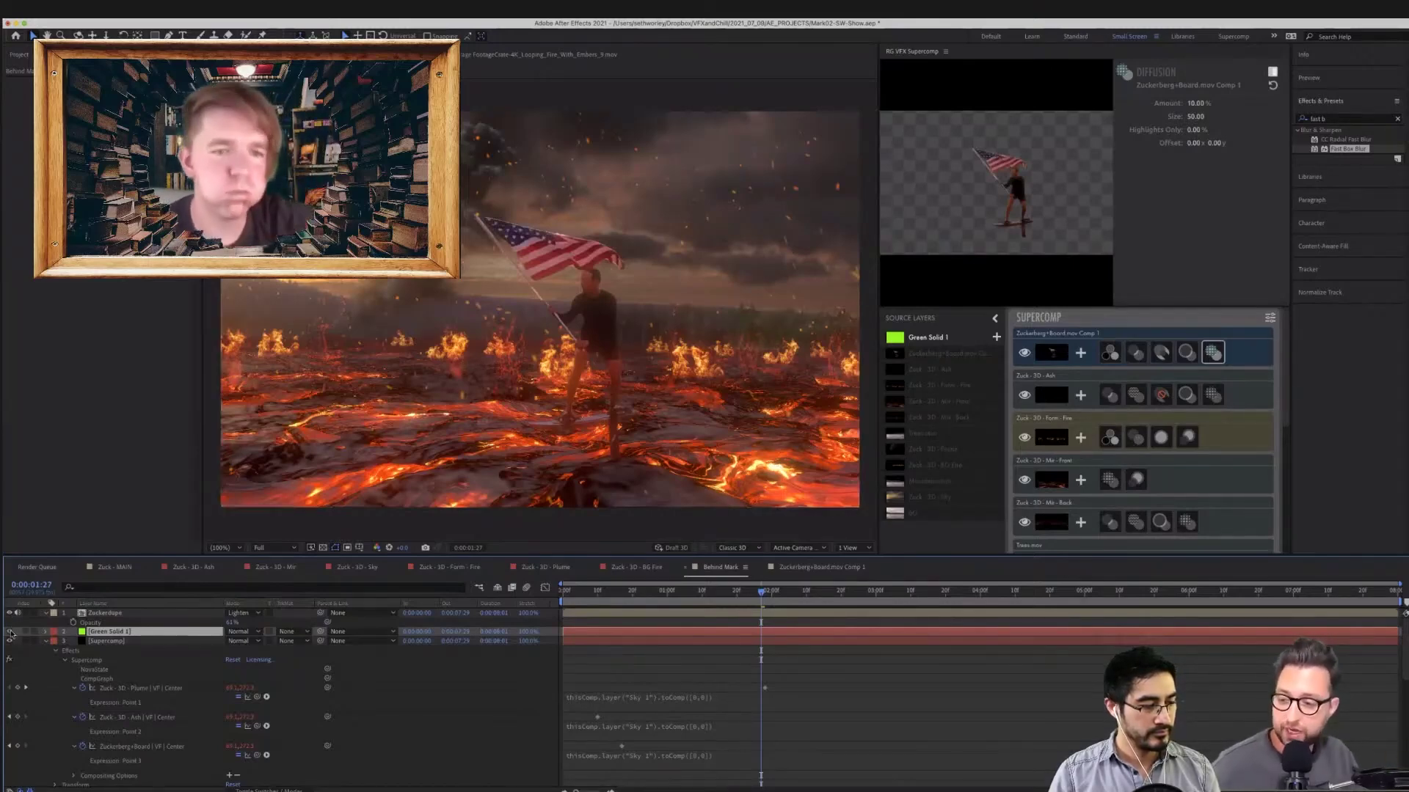
{"action": "left_click_drag", "start_coordinate": [558, 444], "coordinate": [557, 397]}
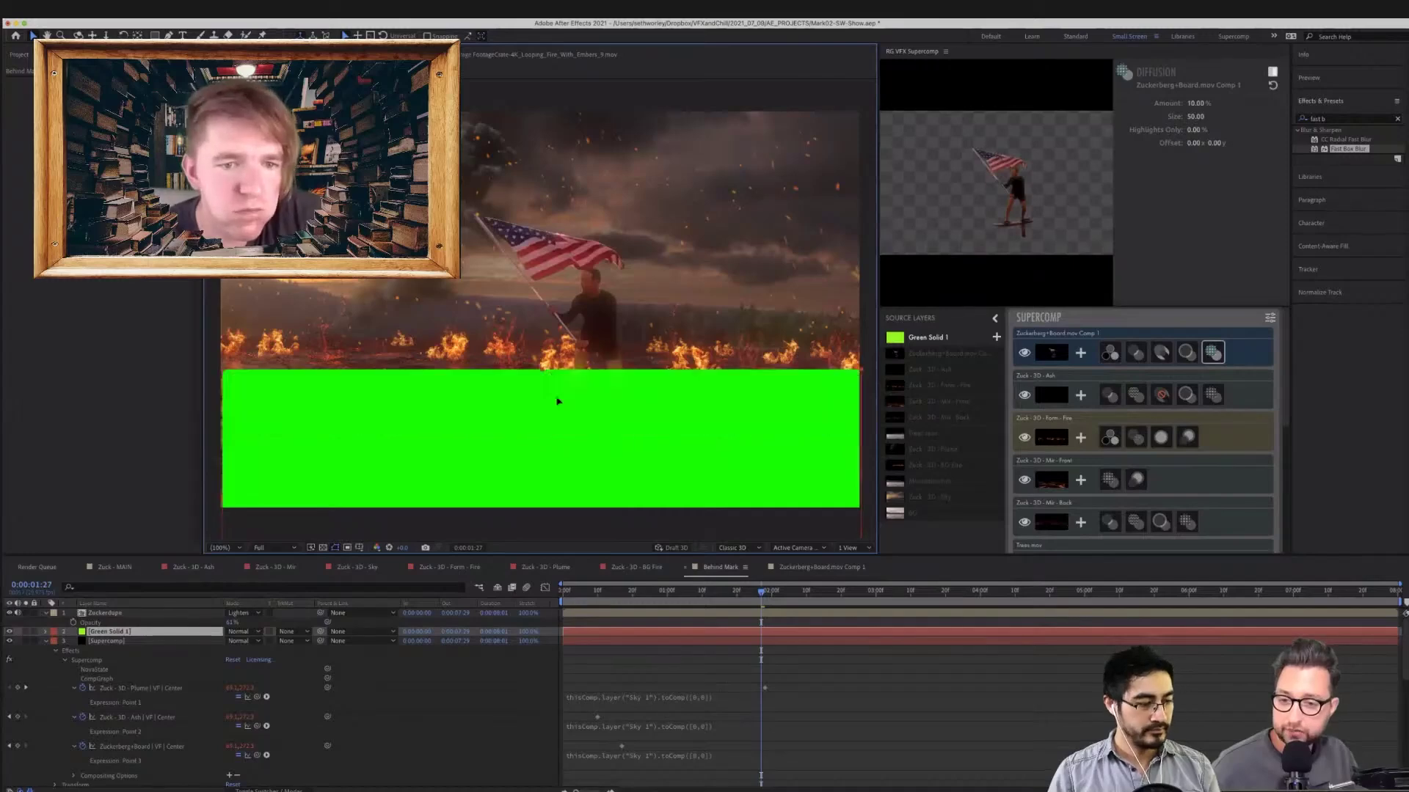
{"action": "key", "text": "Return"}
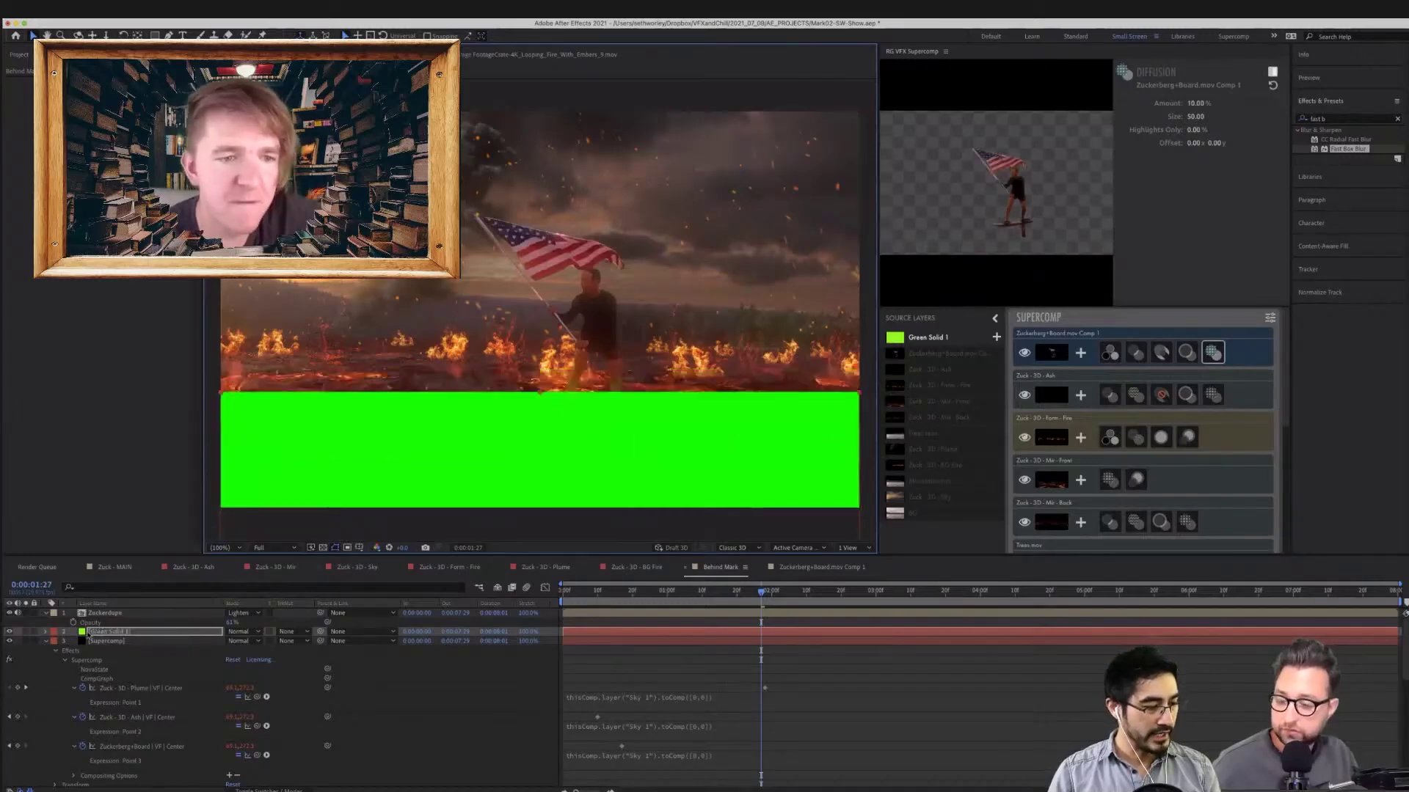
{"action": "left_click", "coordinate": [106, 613]}
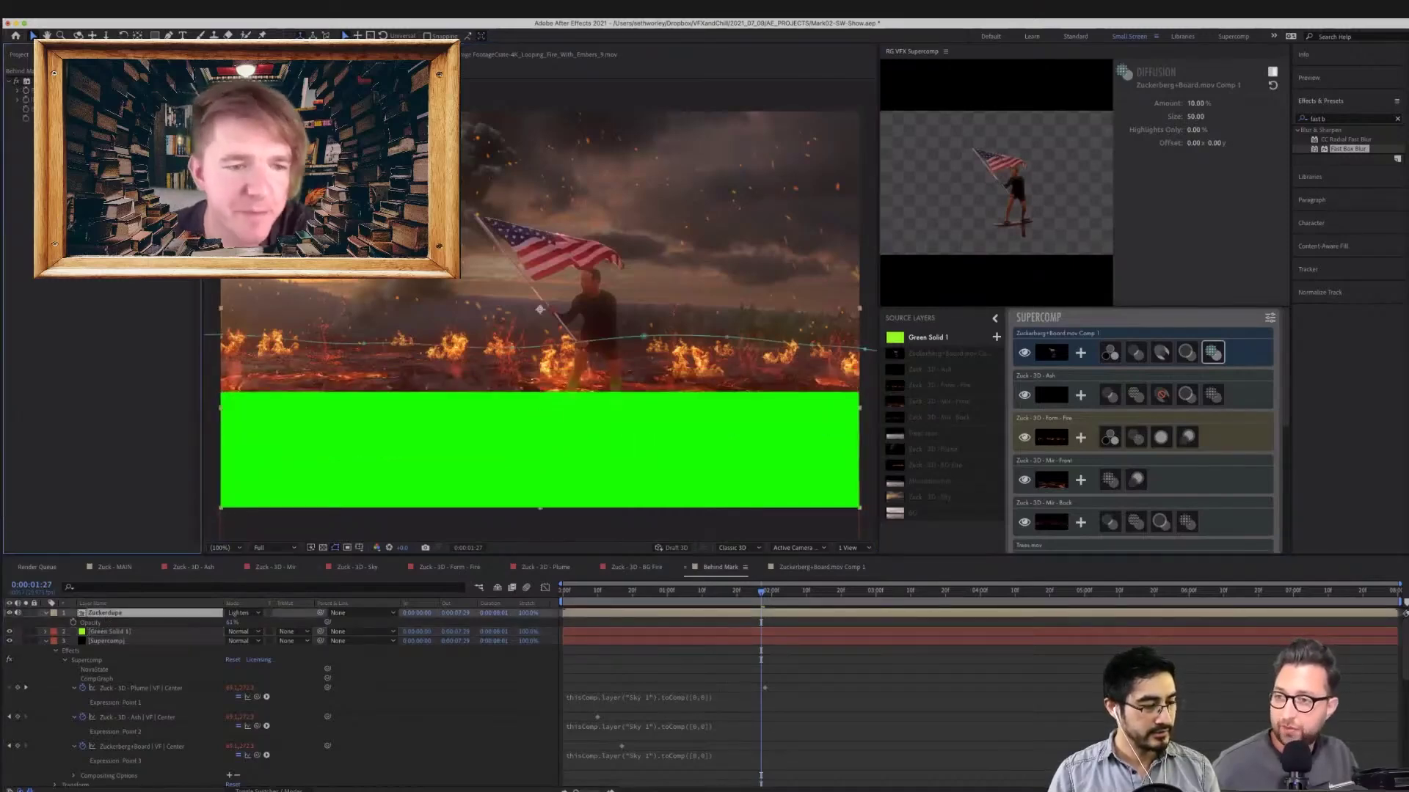
{"action": "key", "text": "Return"}
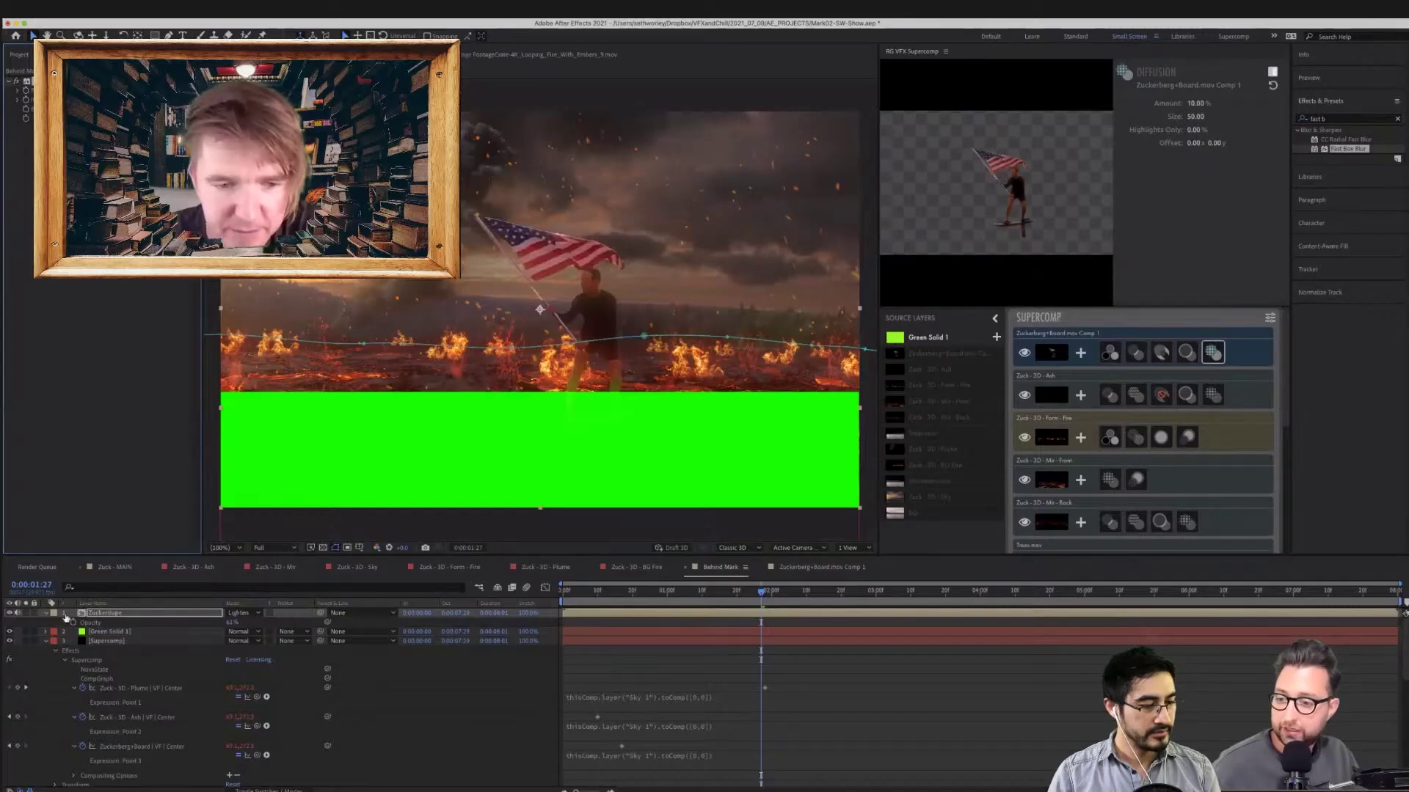
{"action": "left_click", "coordinate": [10, 631]}
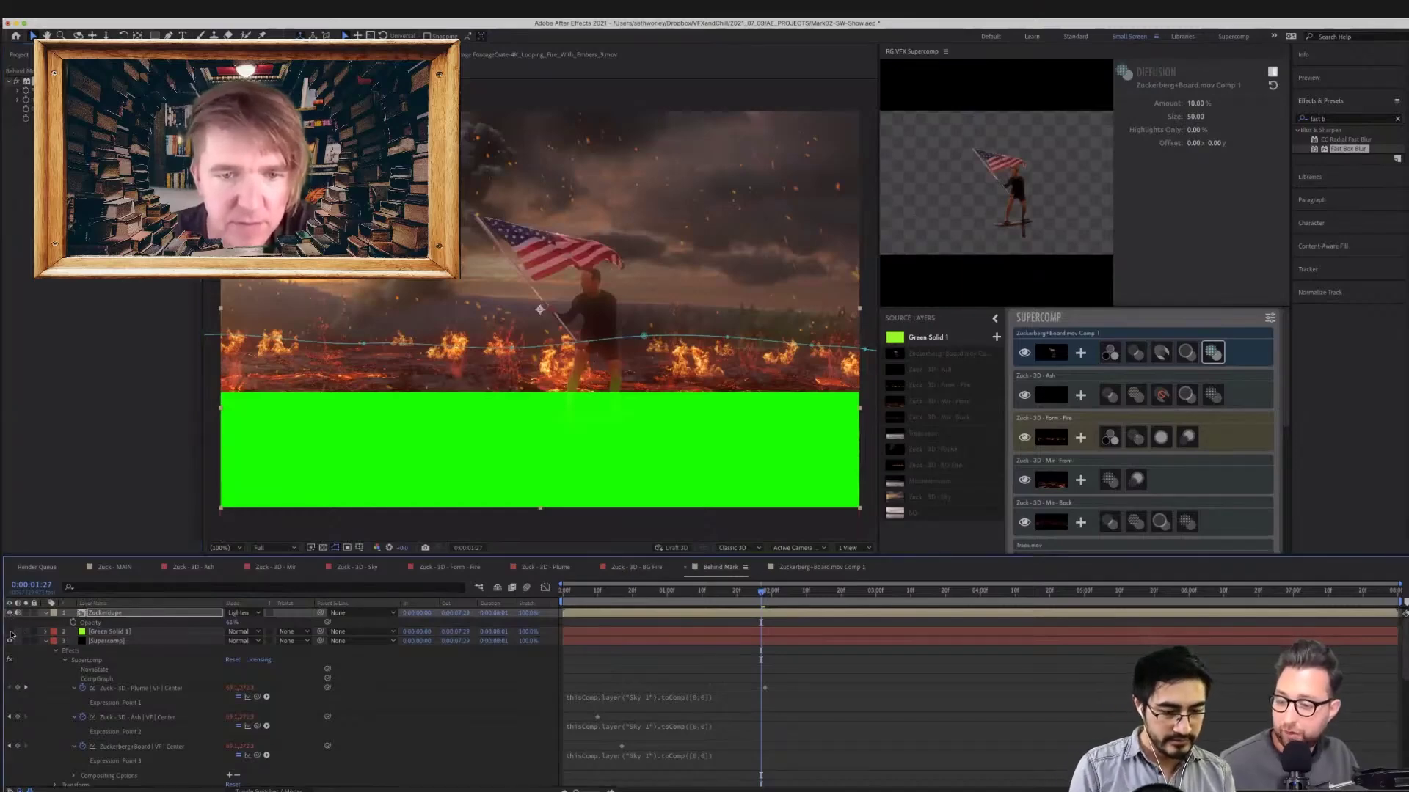
{"action": "left_click", "coordinate": [501, 675]}
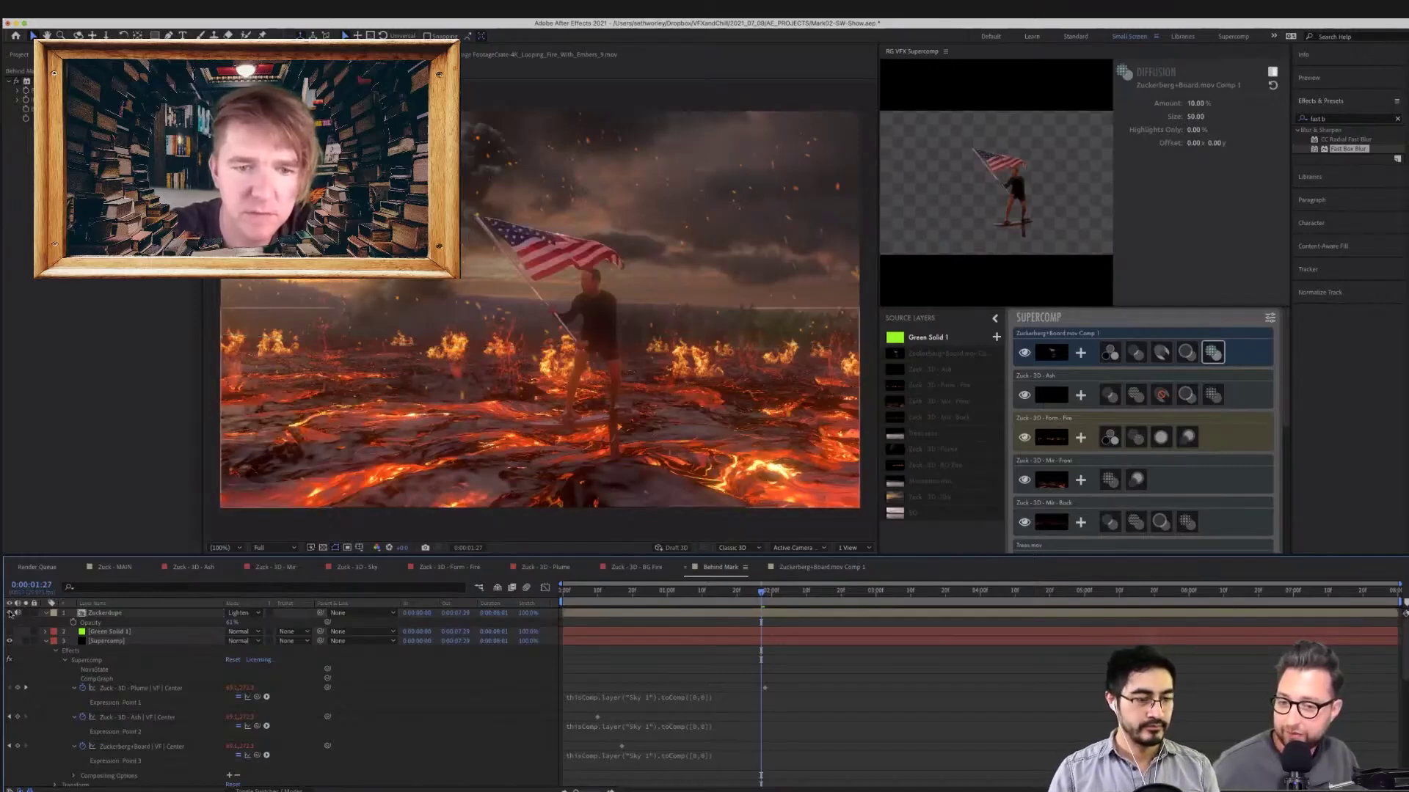
Try the Add blending mode on Zuckerdupe in place of Lighten and undo the change
{"action": "left_click", "coordinate": [140, 613]}
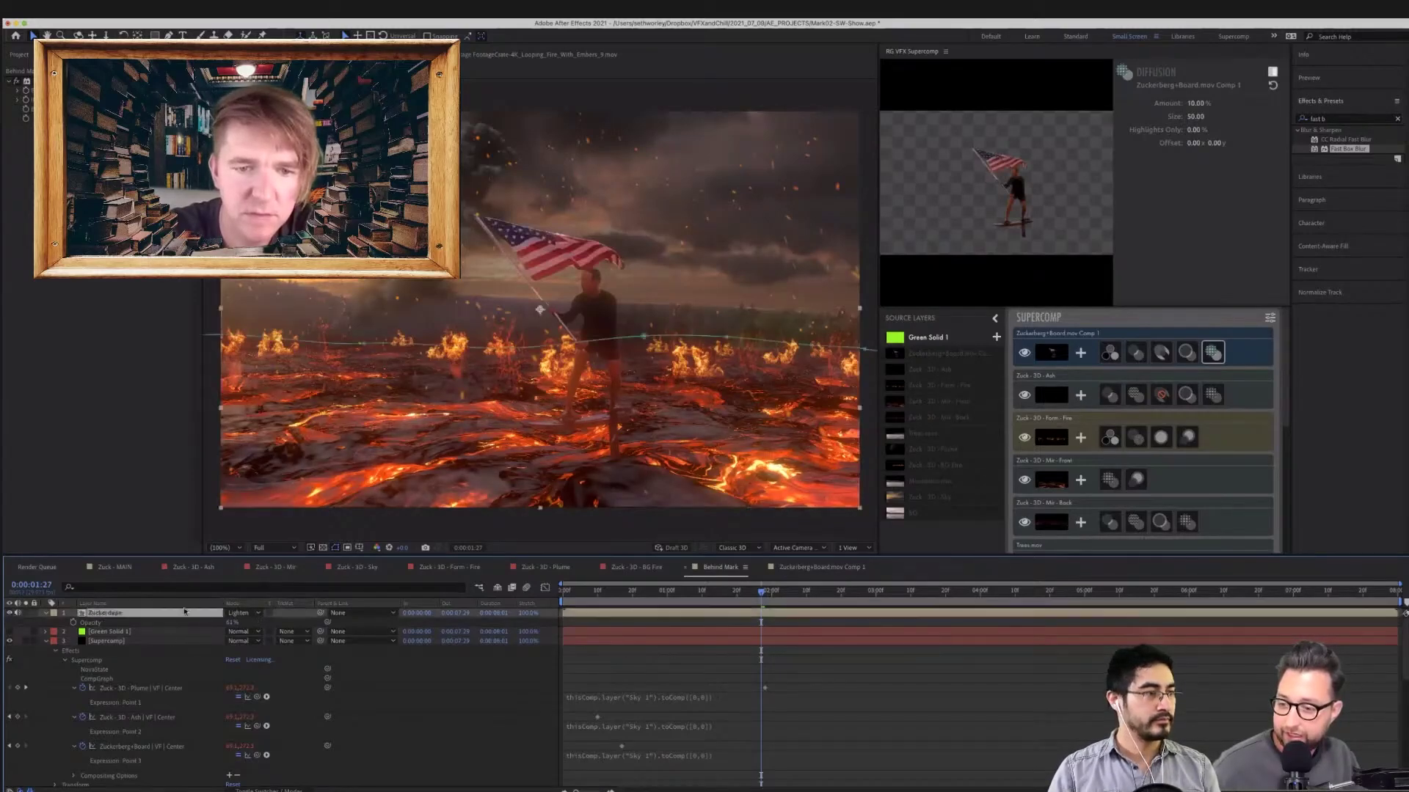
{"action": "left_click", "coordinate": [241, 613]}
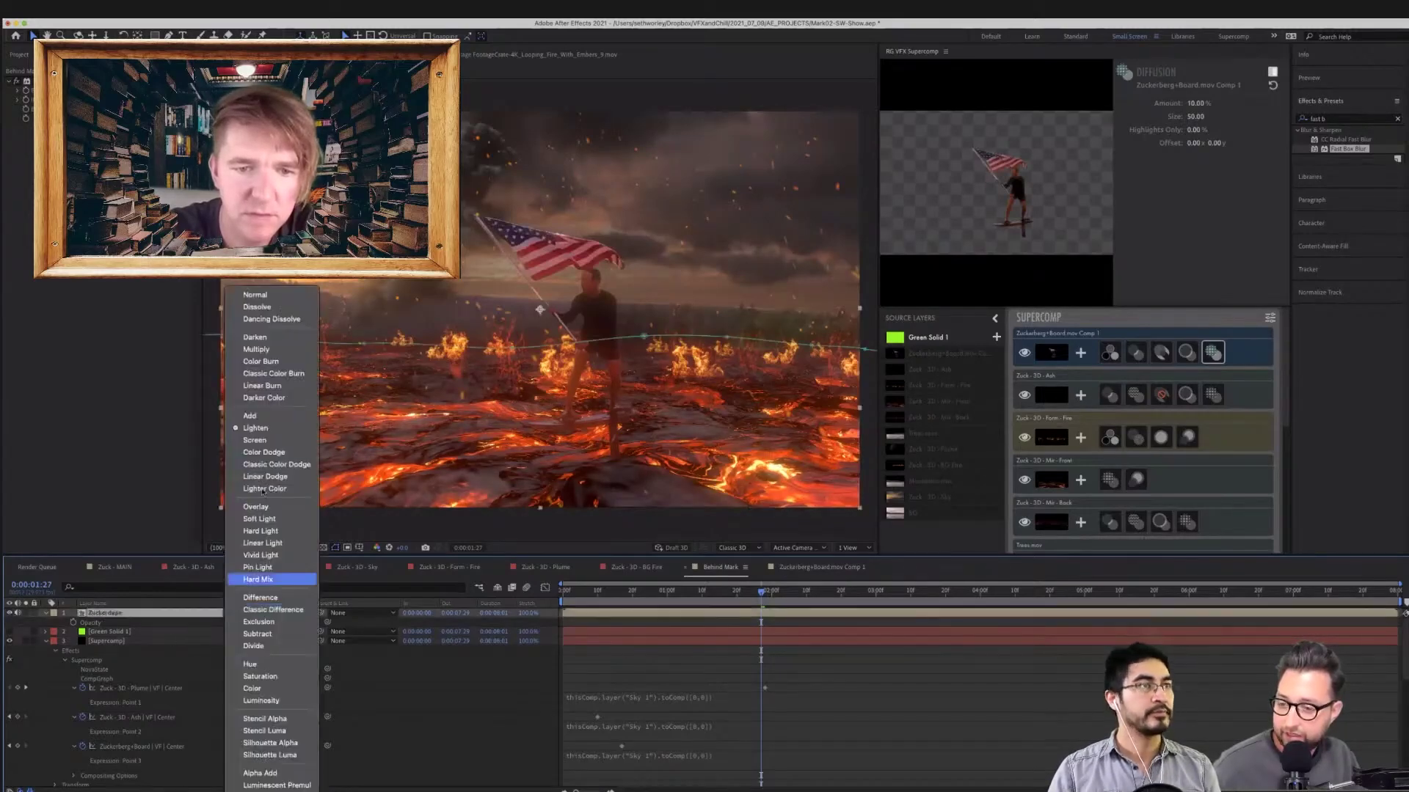
{"action": "left_click", "coordinate": [250, 416]}
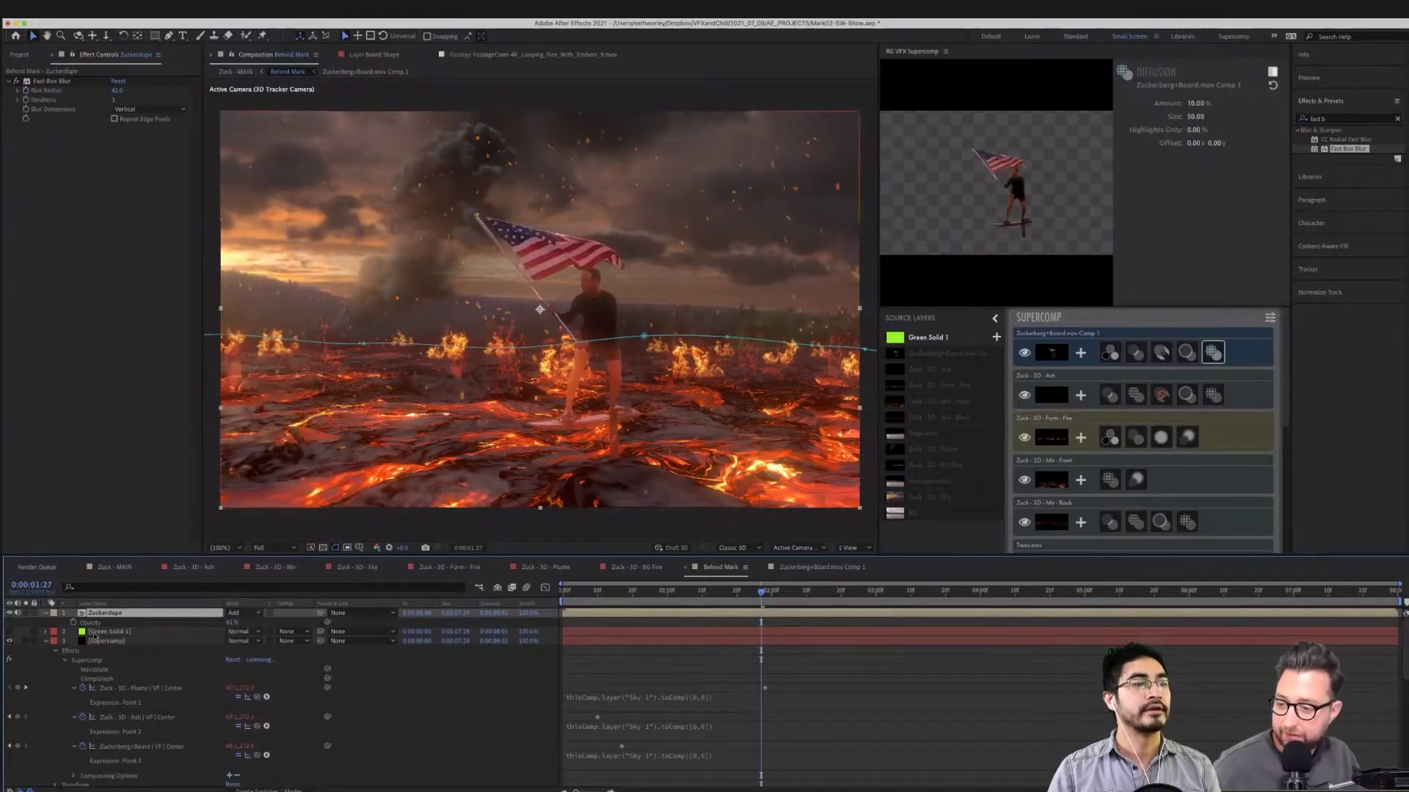
{"action": "key", "text": "super+z"}
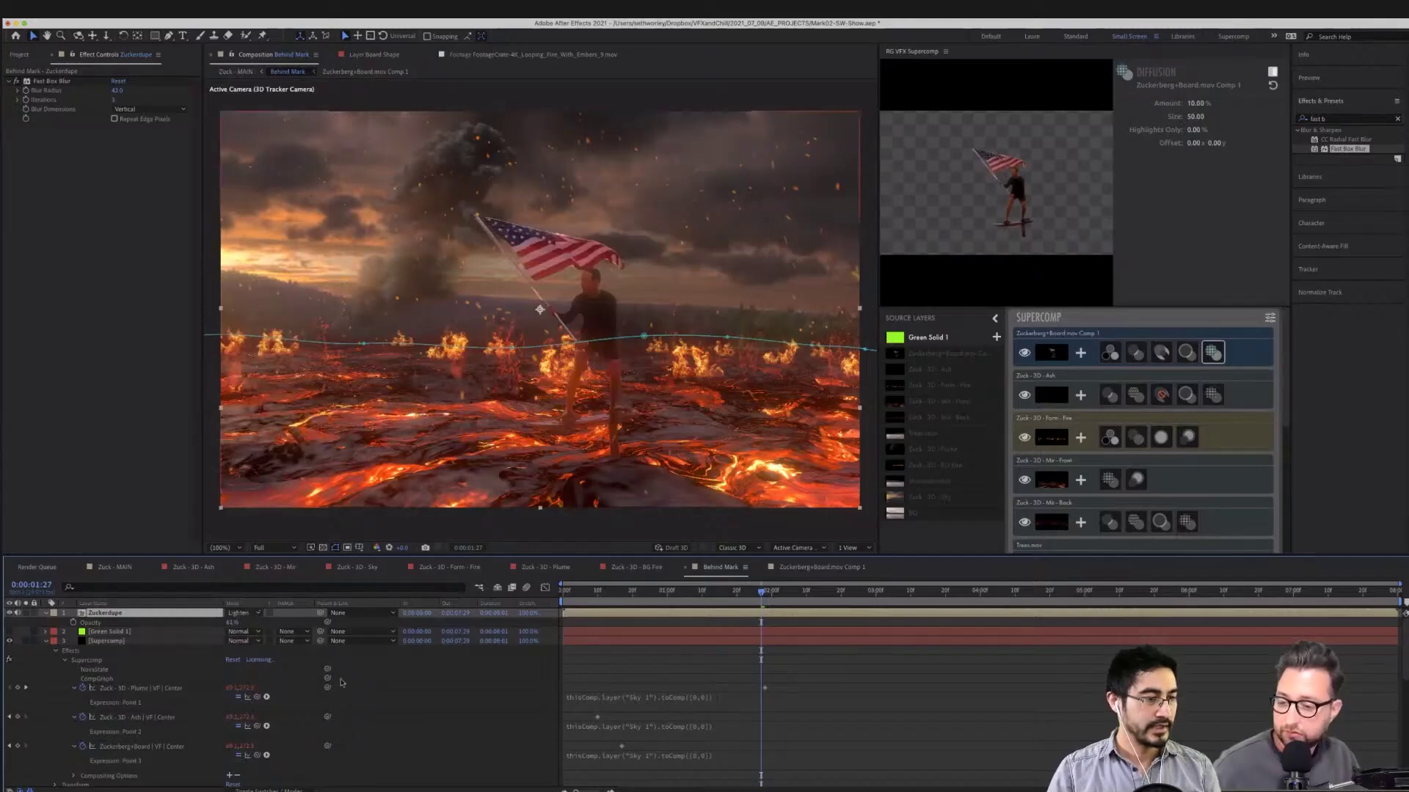
Find the Curves effect and apply it to the Zuckerdupe adjustment layer
{"action": "left_click", "coordinate": [1339, 119]}
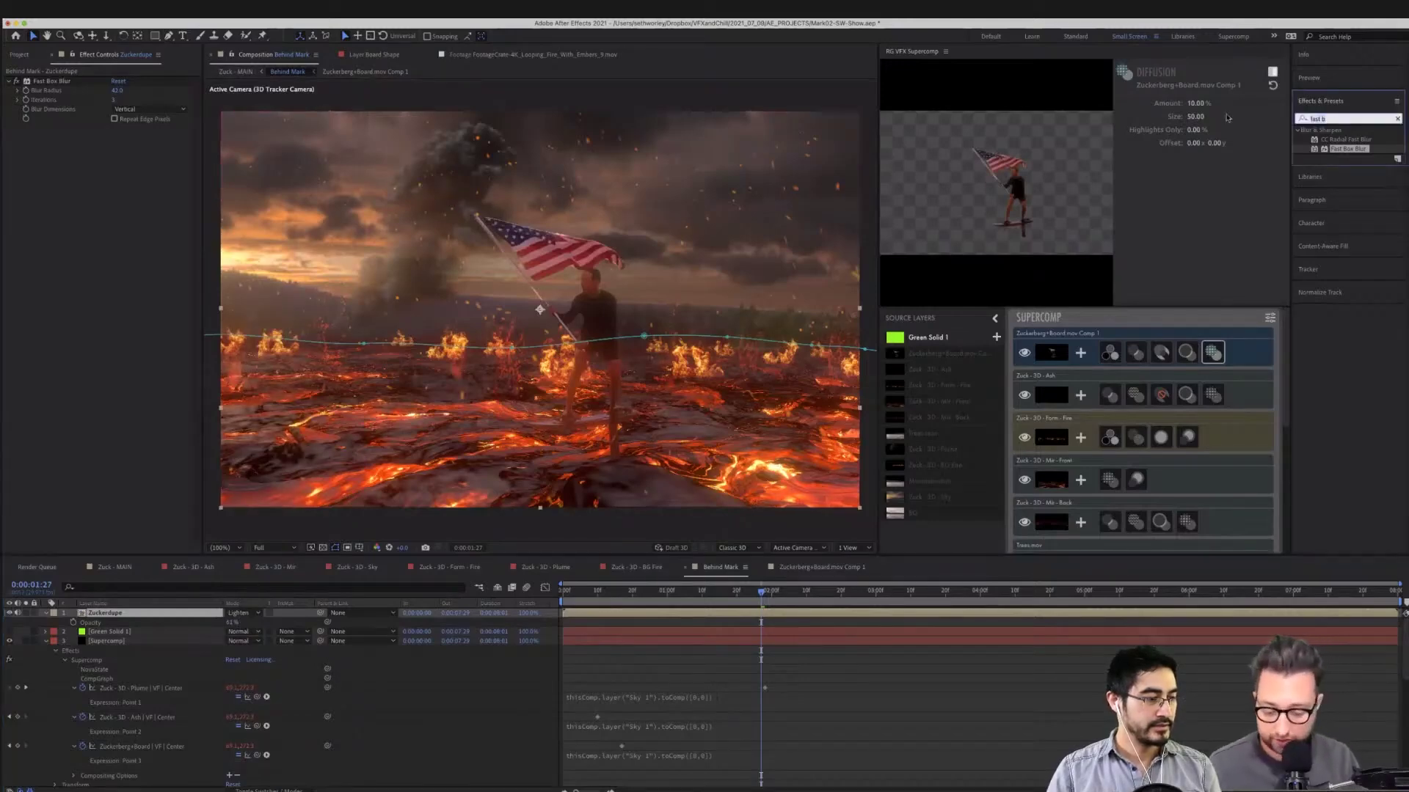
{"action": "type", "text": "curve"}
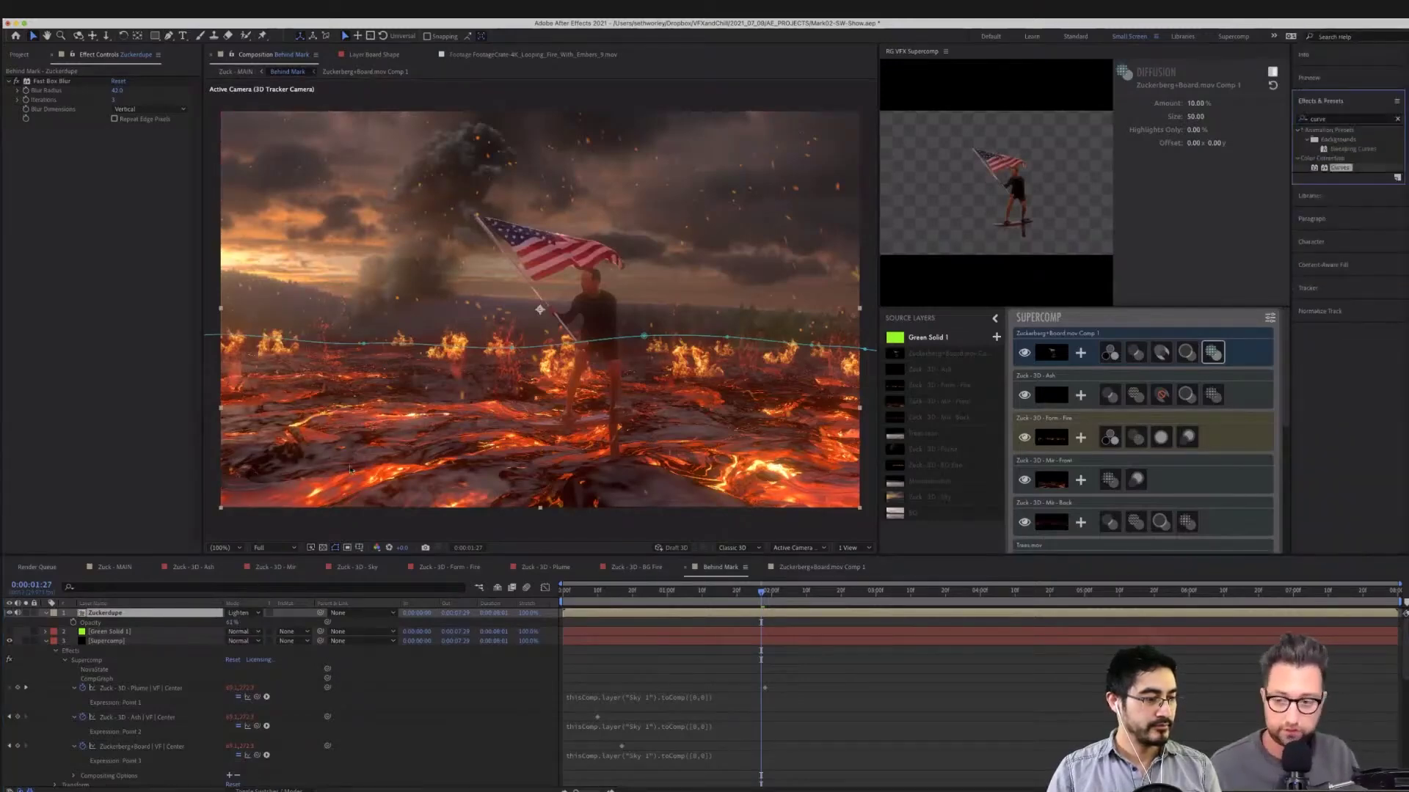
{"action": "left_click", "coordinate": [151, 624]}
{"action": "left_click", "coordinate": [118, 613]}
{"action": "double_click", "coordinate": [1340, 167]}
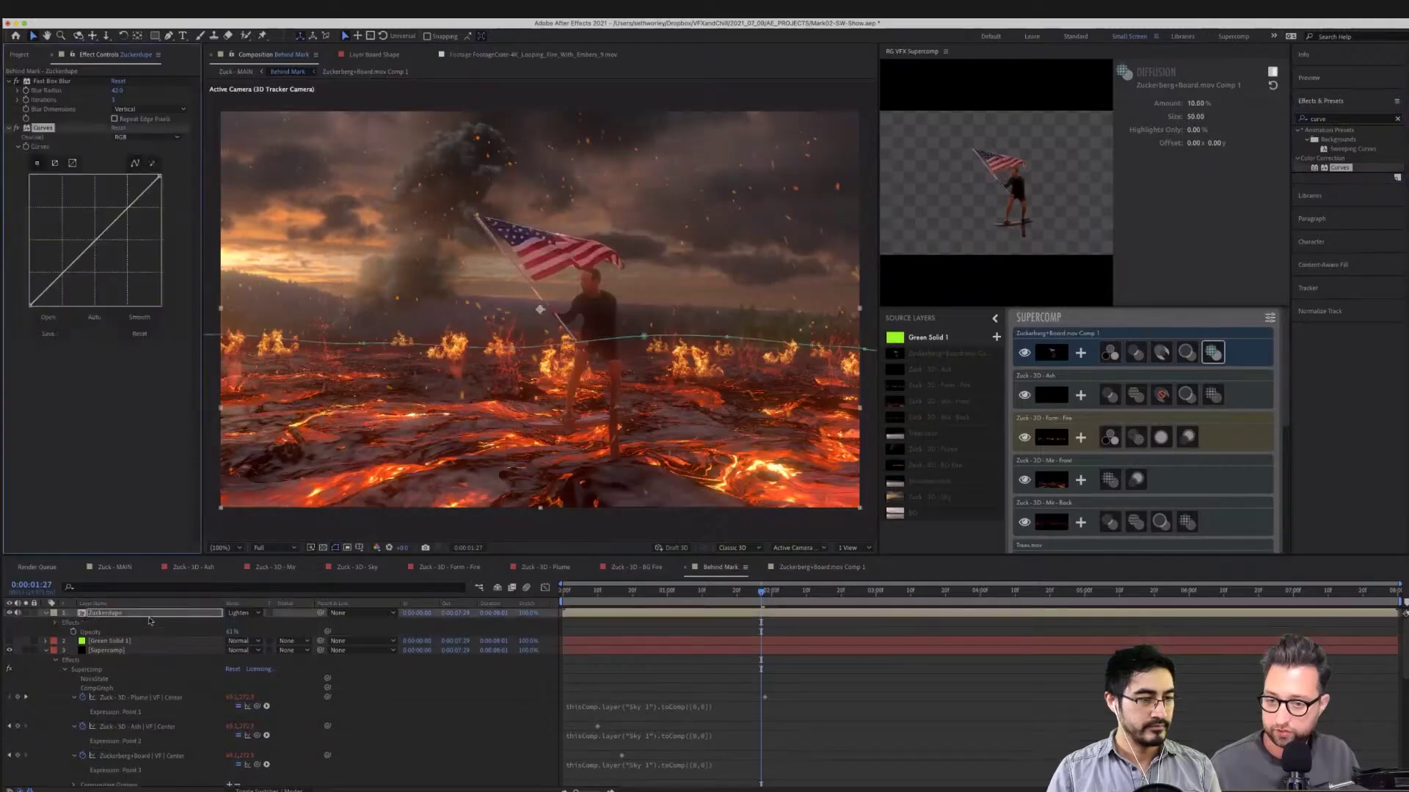
Shape Zuckerdupe's RGB curve into an S with lowered shadows and raised highlights, toggling the layer's visibility to compare
{"action": "left_click_drag", "start_coordinate": [76, 260], "coordinate": [81, 275]}
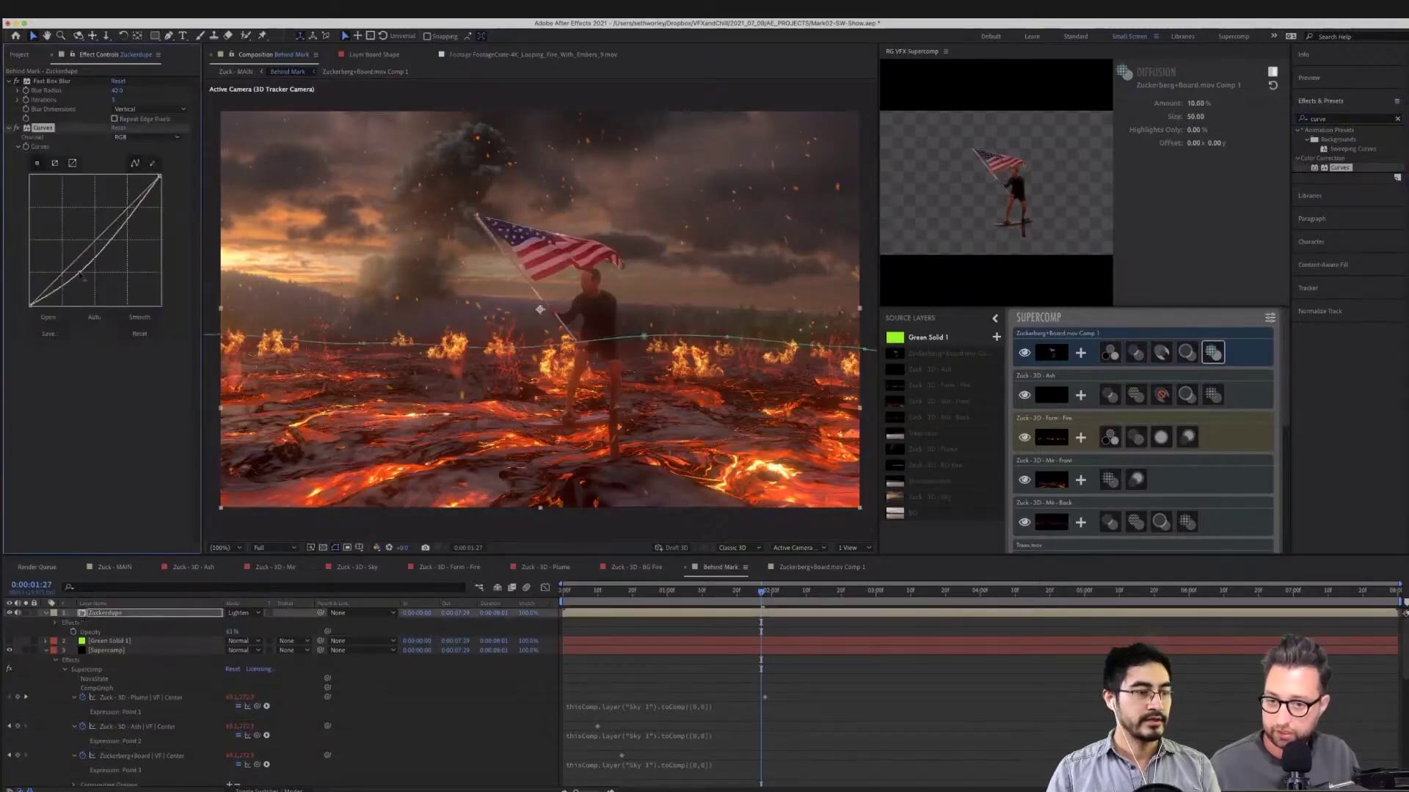
{"action": "left_click", "coordinate": [9, 614]}
{"action": "left_click", "coordinate": [10, 613]}
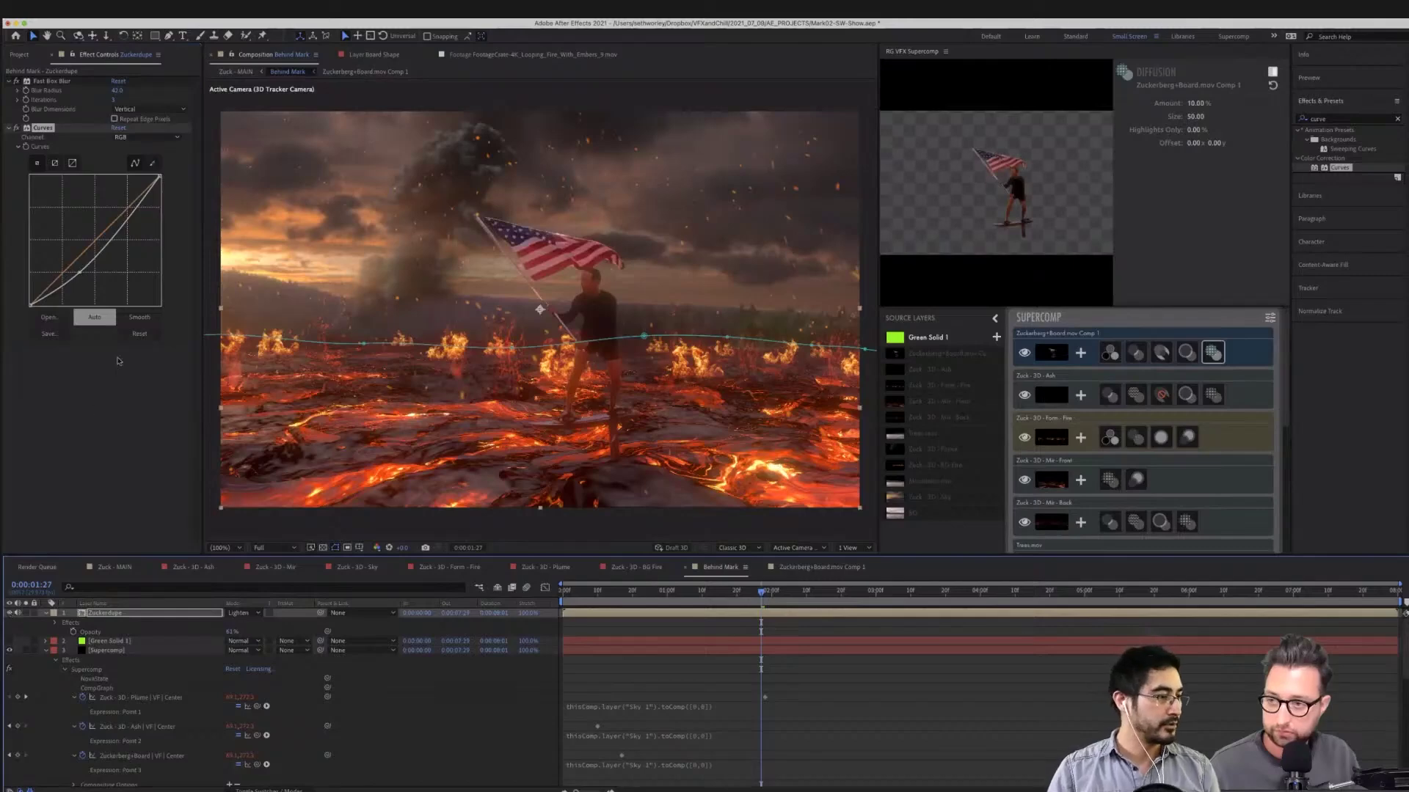
{"action": "left_click_drag", "start_coordinate": [119, 234], "coordinate": [114, 201]}
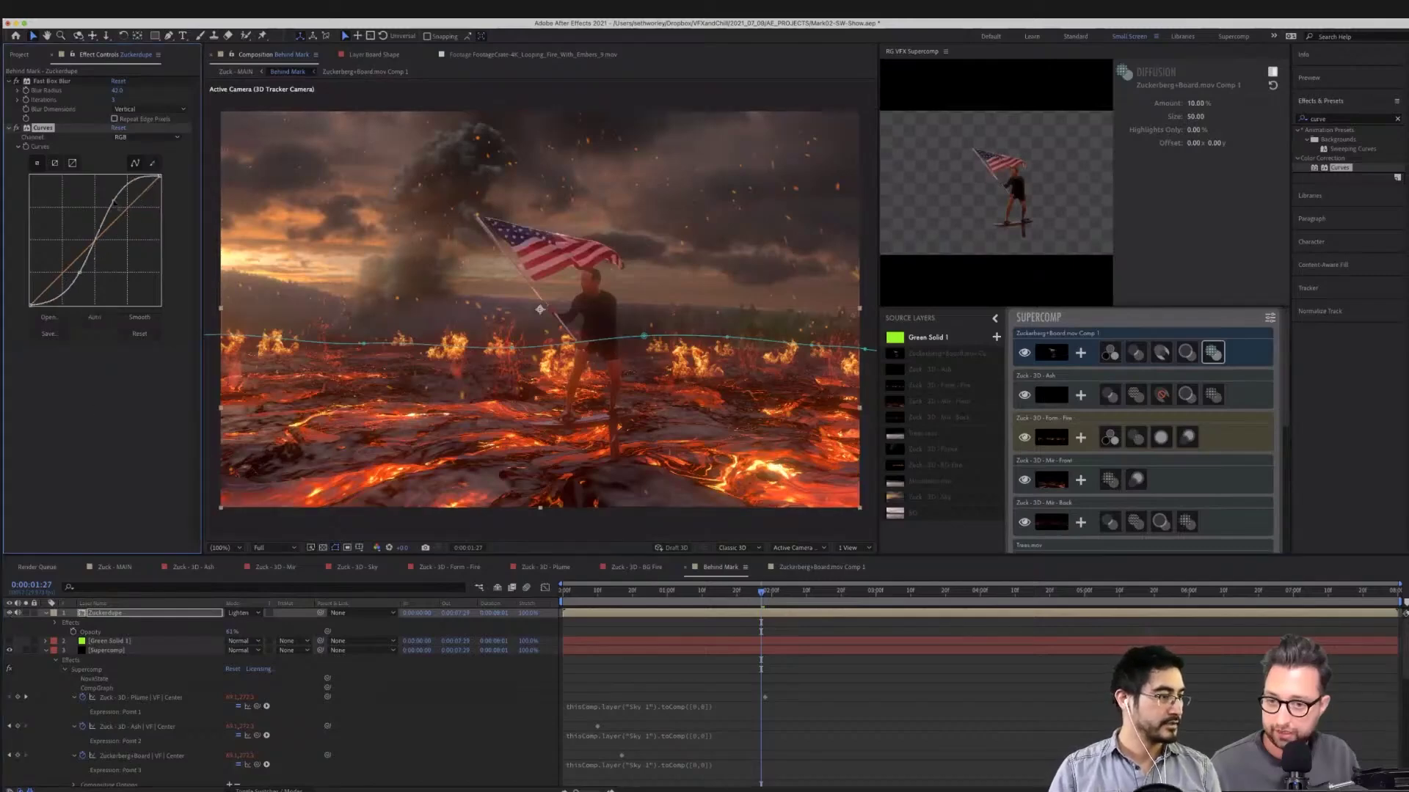
{"action": "left_click", "coordinate": [9, 614]}
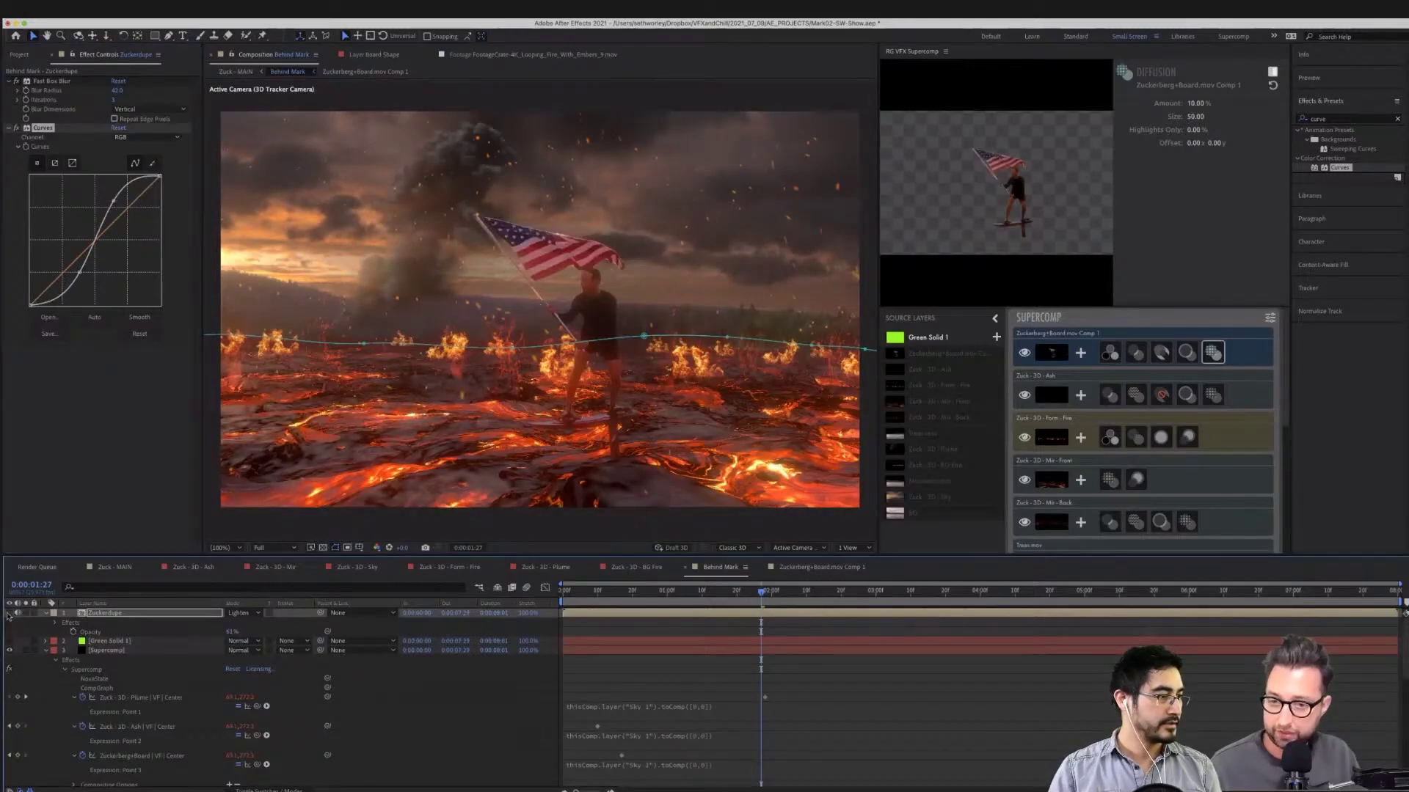
{"action": "left_click", "coordinate": [10, 613]}
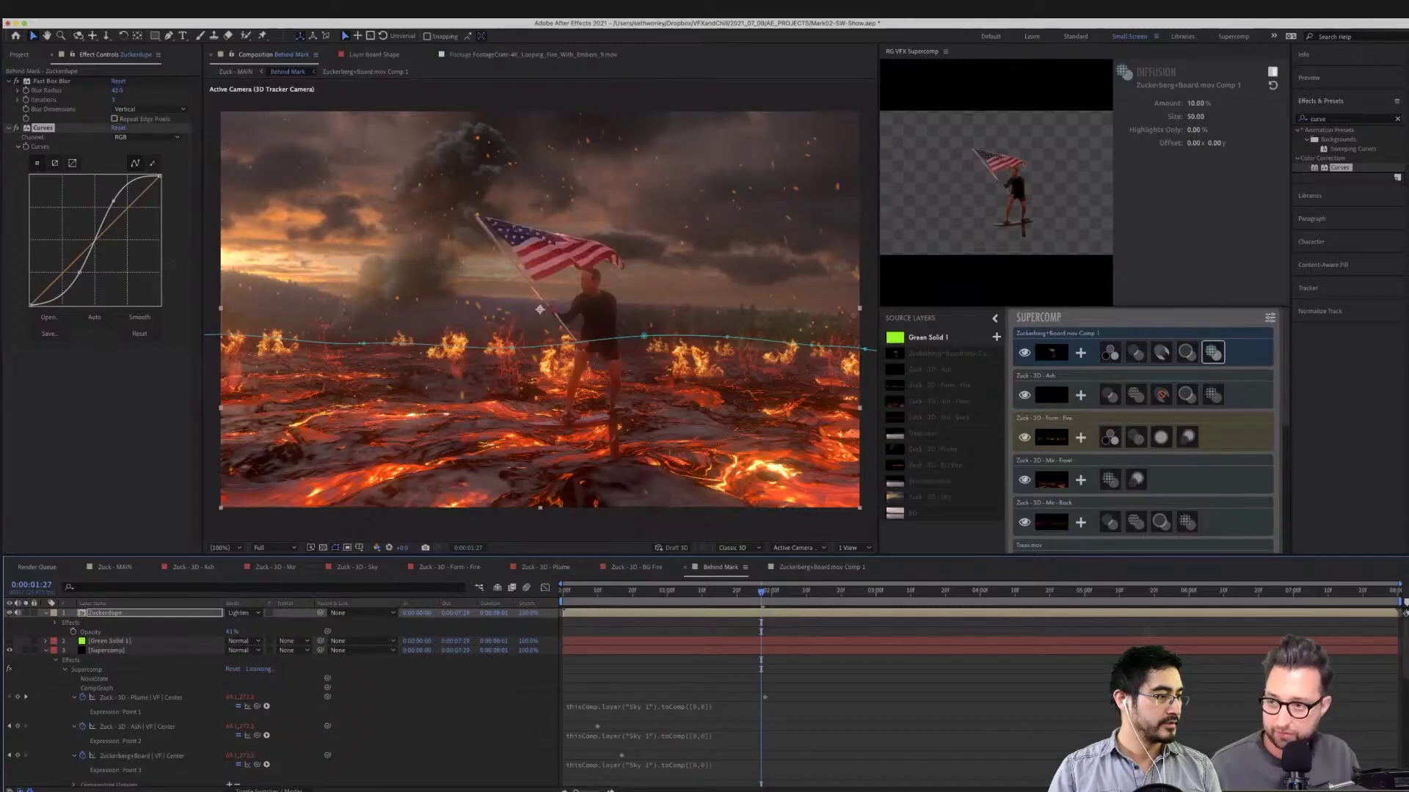
{"action": "left_click_drag", "start_coordinate": [81, 274], "coordinate": [74, 268]}
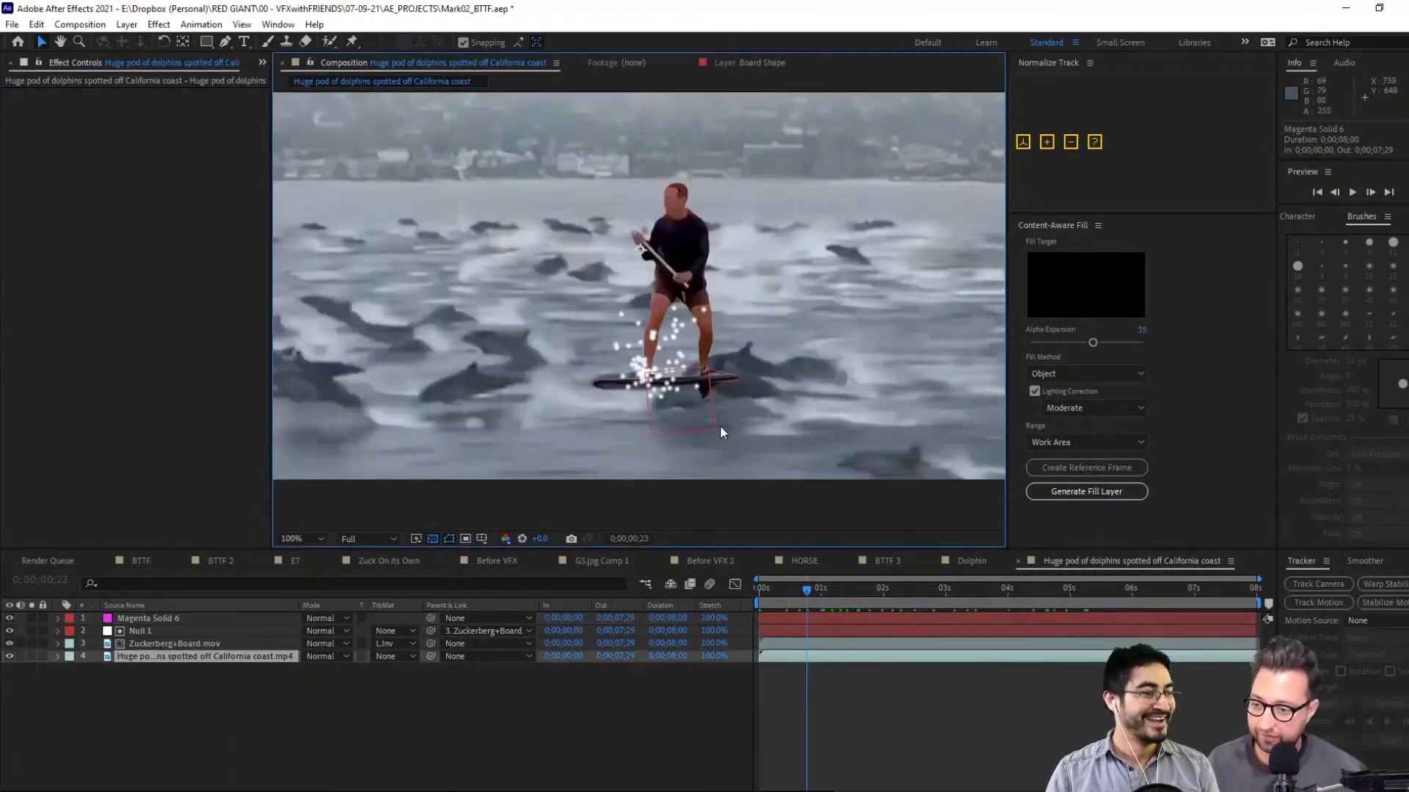
{"action": "left_click", "coordinate": [161, 689]}
{"action": "left_click", "coordinate": [151, 643]}
{"action": "right_click", "coordinate": [157, 280]}
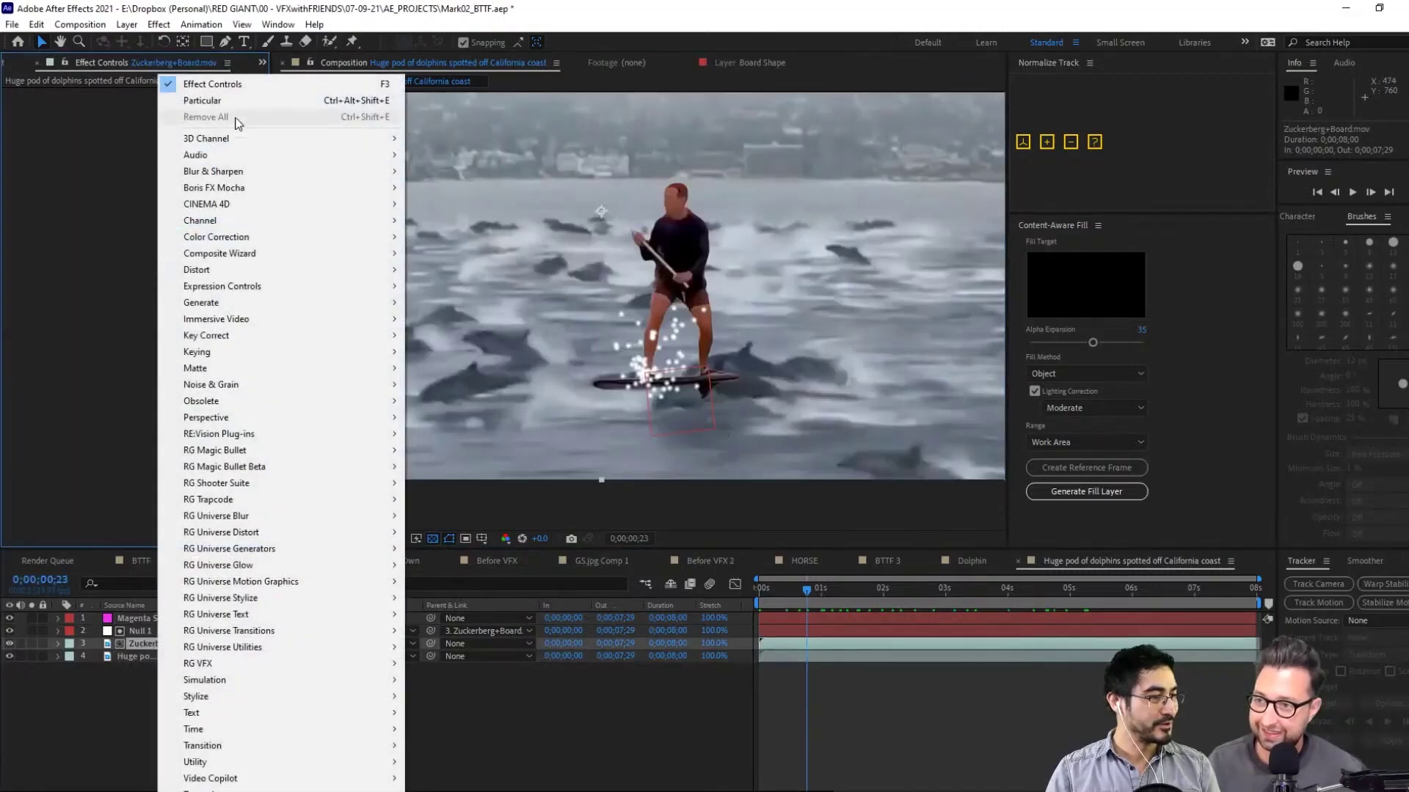
{"action": "left_click", "coordinate": [78, 233]}
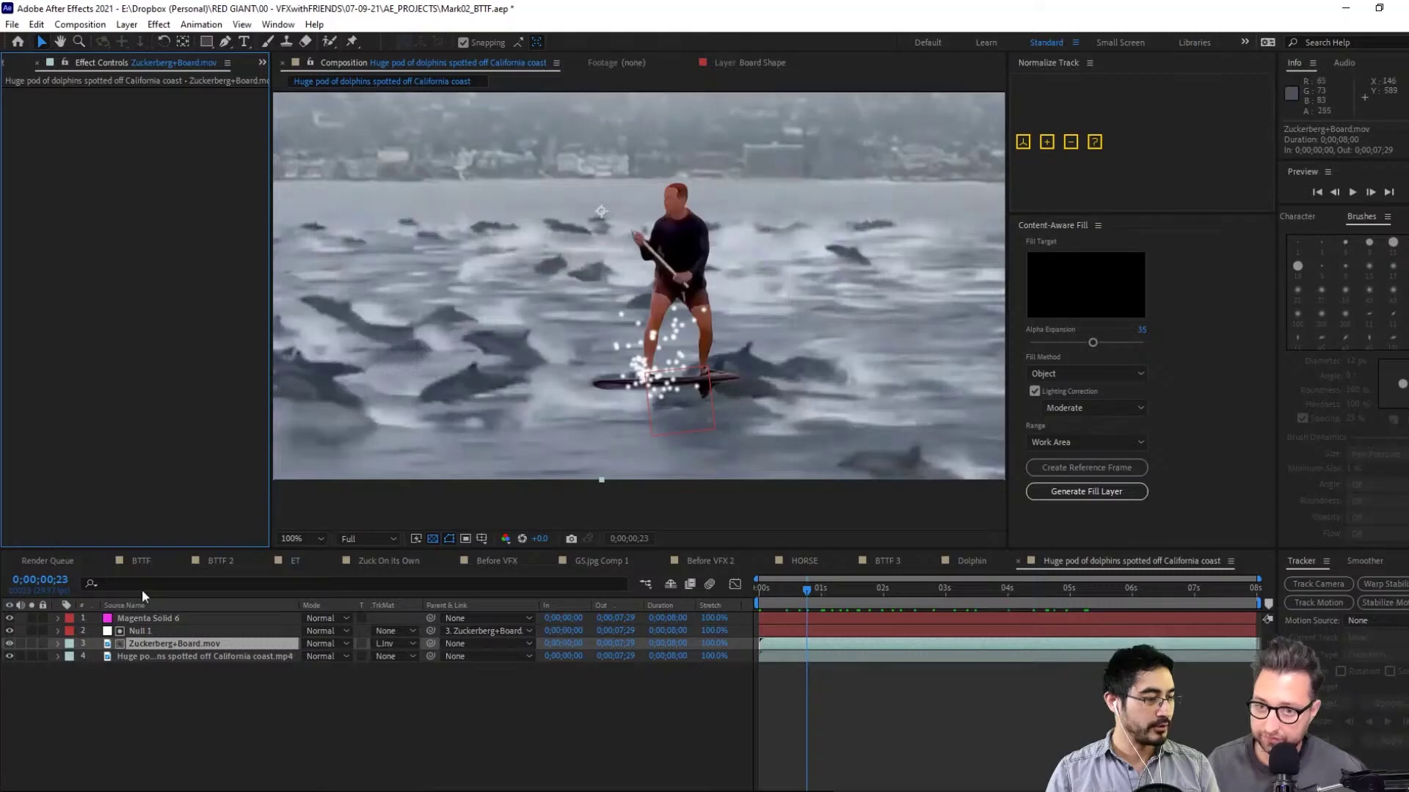
Raise Wind X in the Environment settings of Magenta Solid 6's Particular effect to well over 3000, and preview the dolphin composition
{"action": "left_click", "coordinate": [187, 619]}
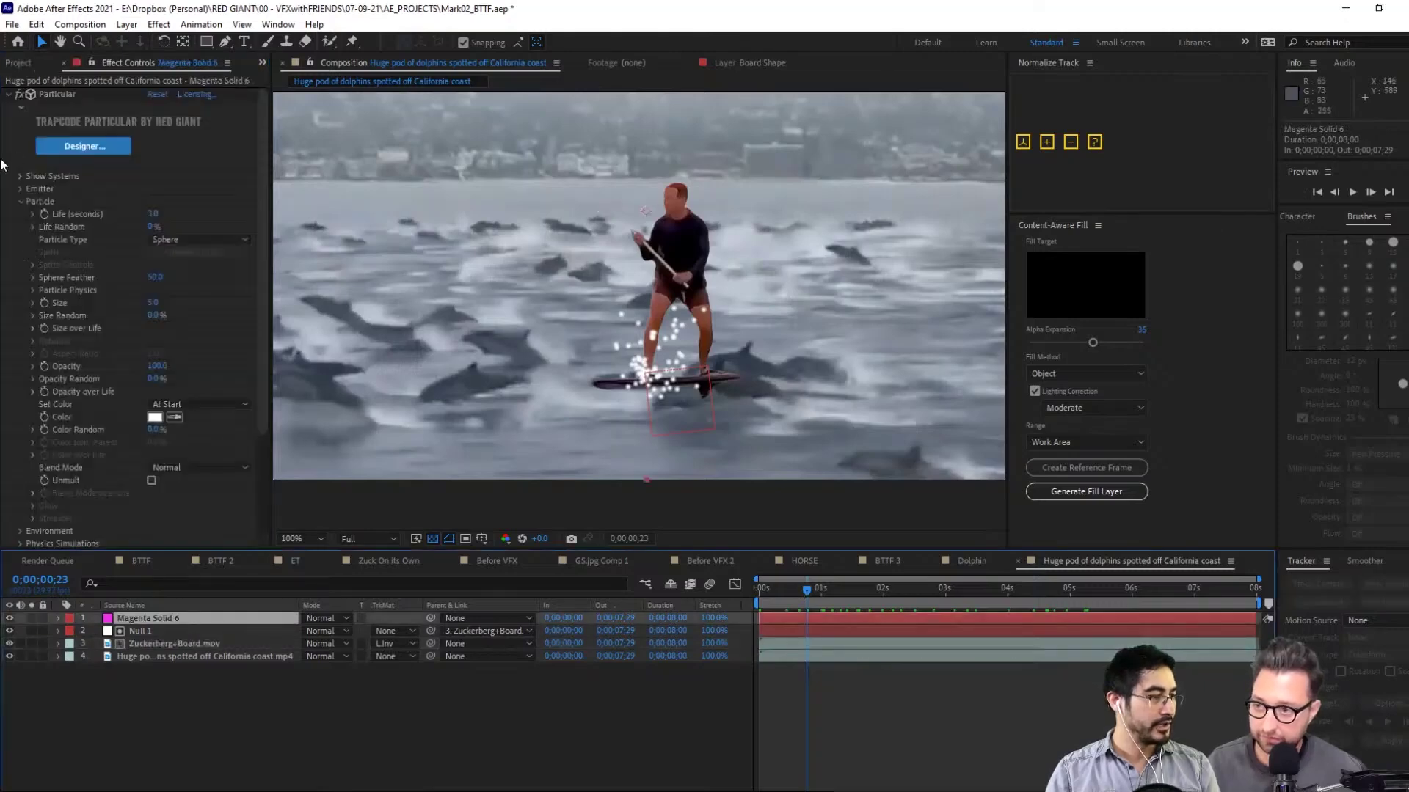
{"action": "scroll", "coordinate": [847, 367], "scroll_direction": "down", "scroll_amount": 2}
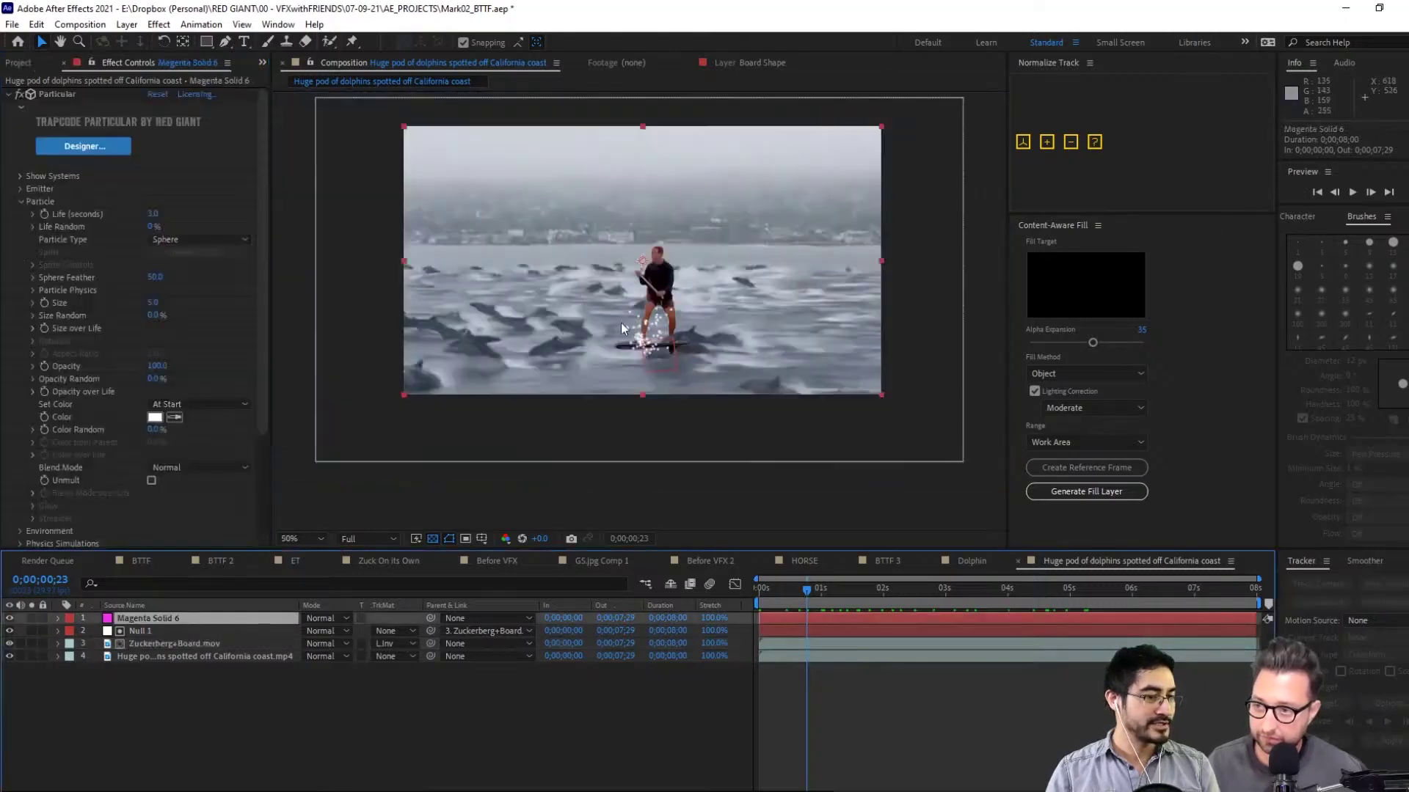
{"action": "left_click", "coordinate": [18, 188]}
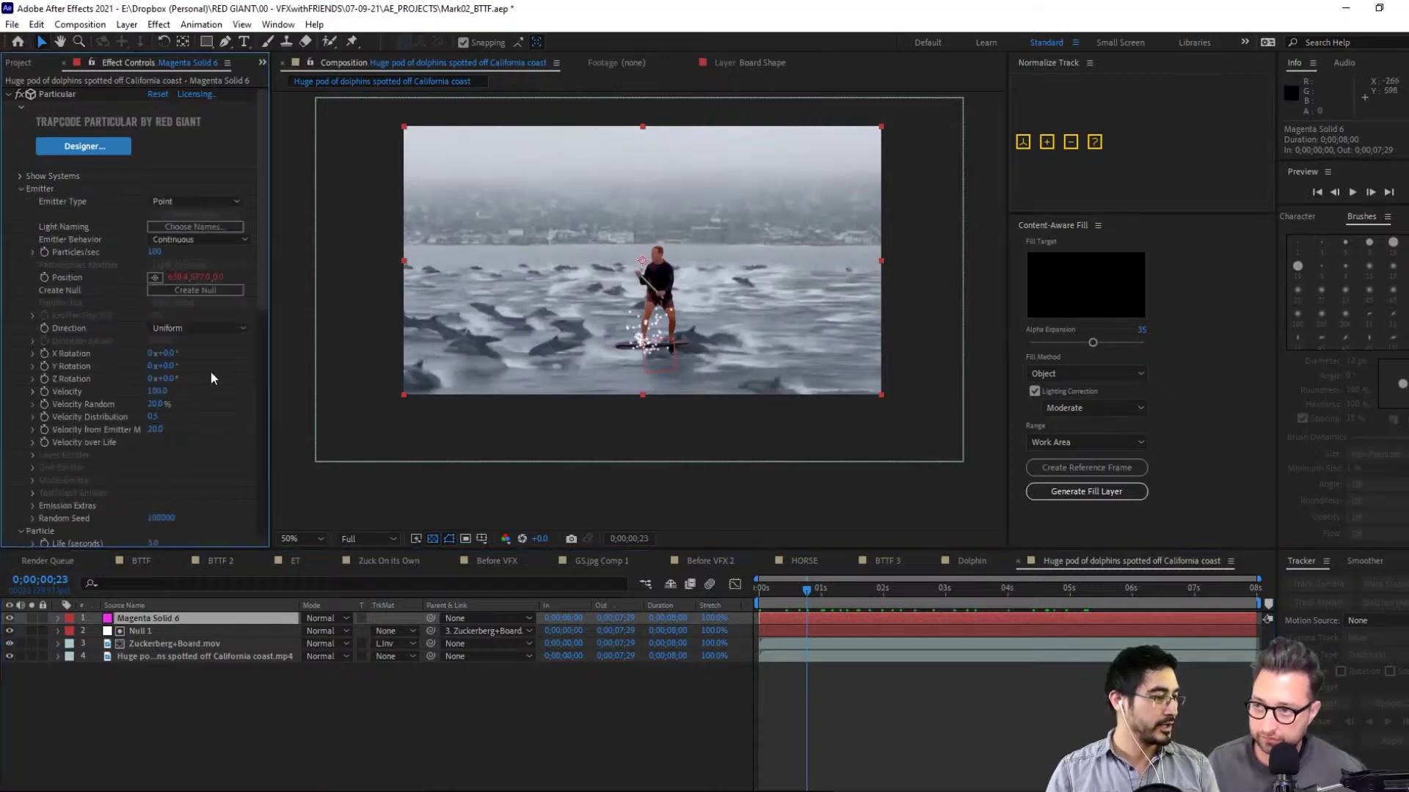
{"action": "scroll", "coordinate": [198, 399], "scroll_direction": "down", "scroll_amount": 12}
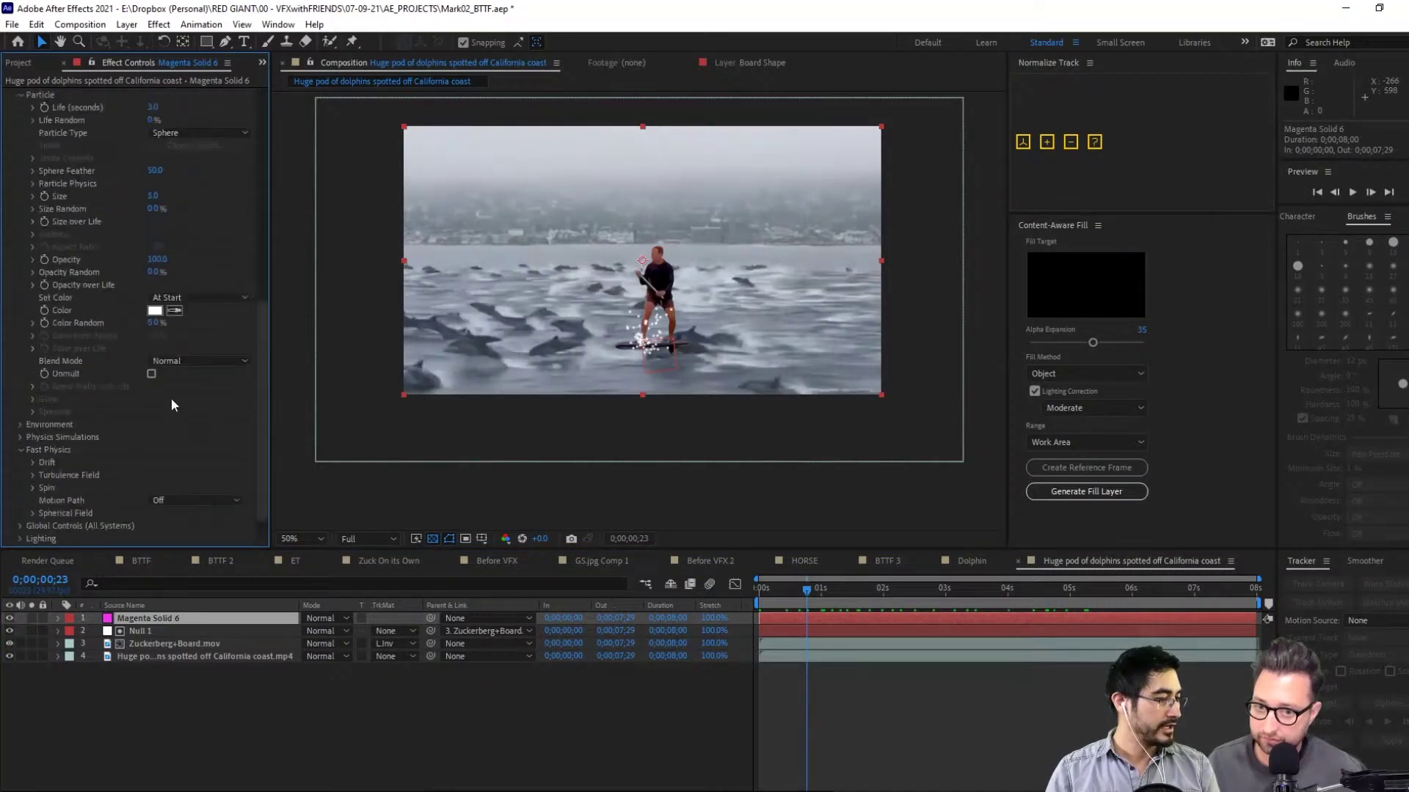
{"action": "left_click", "coordinate": [20, 400]}
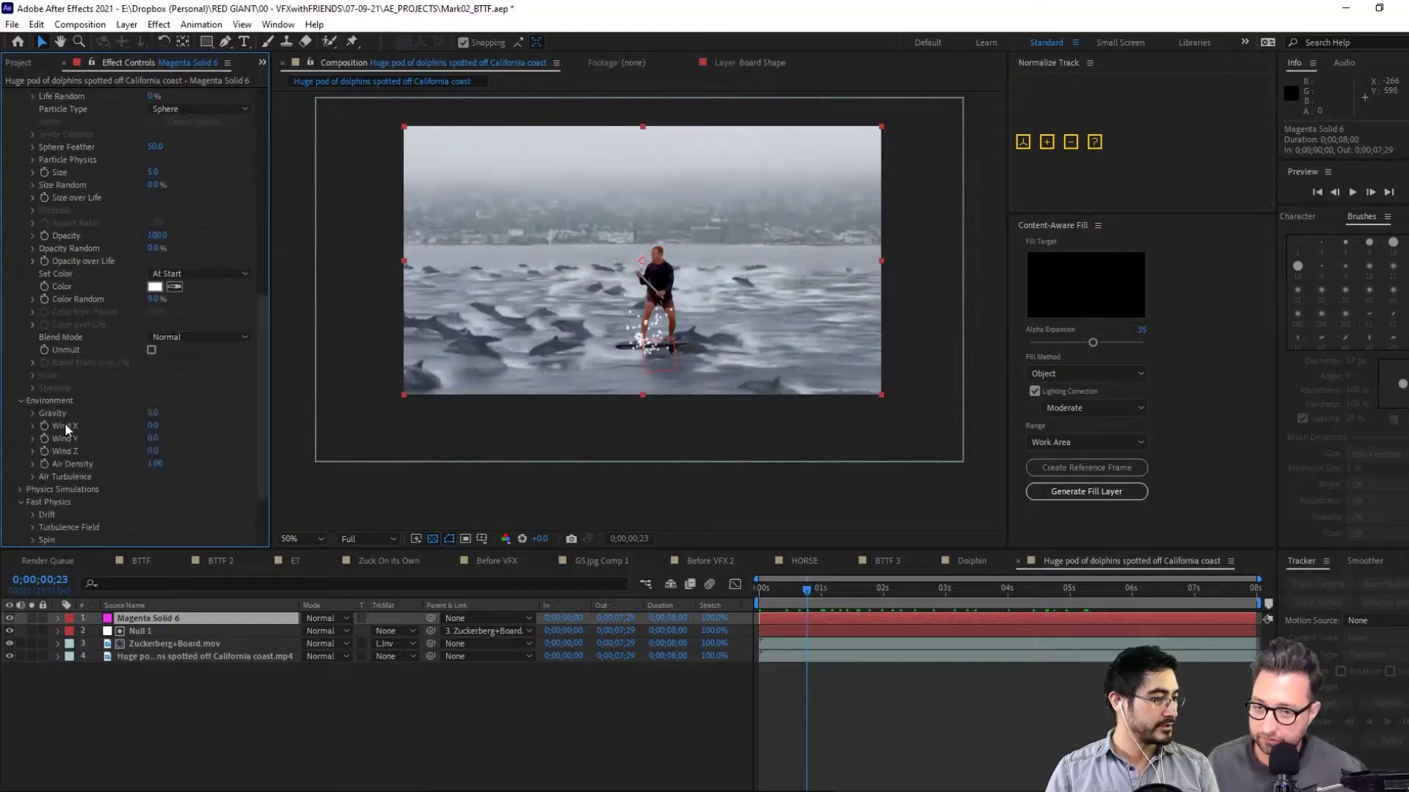
{"action": "left_click_drag", "start_coordinate": [153, 425], "coordinate": [288, 429]}
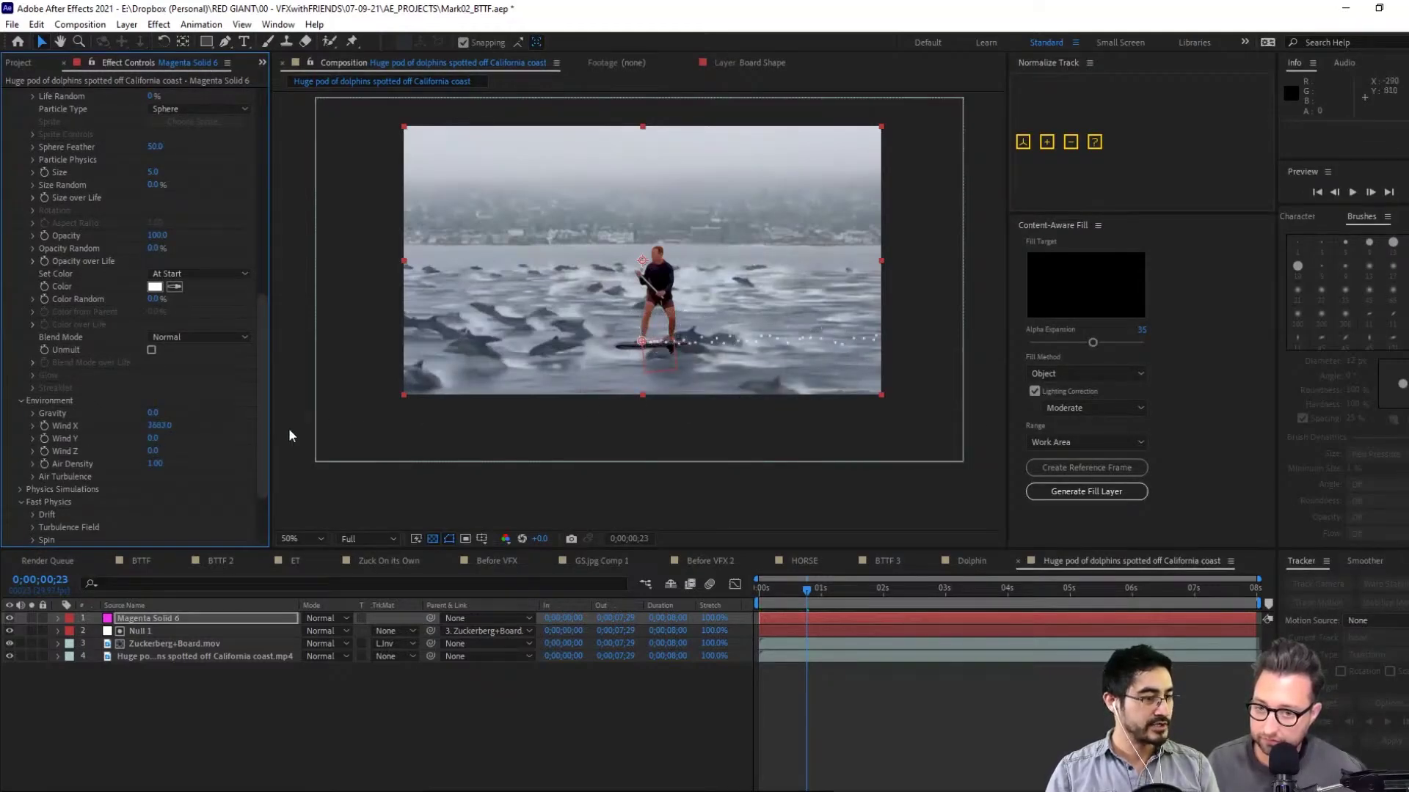
{"action": "left_click", "coordinate": [1351, 194]}
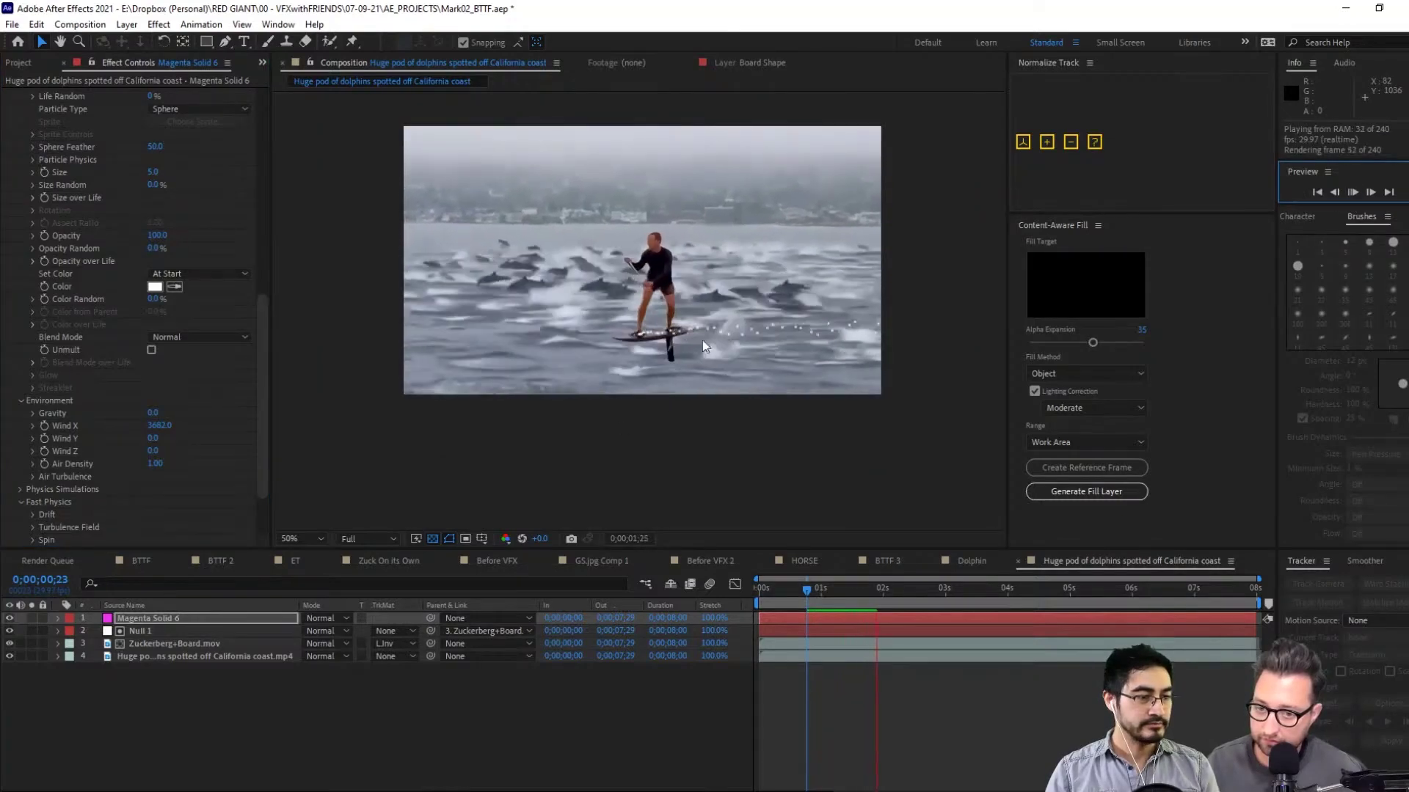
Stop the preview and switch the Acceleration of Magenta Solid 6's Particular effect to GPU in its Rendering settings
{"action": "key", "text": "period"}
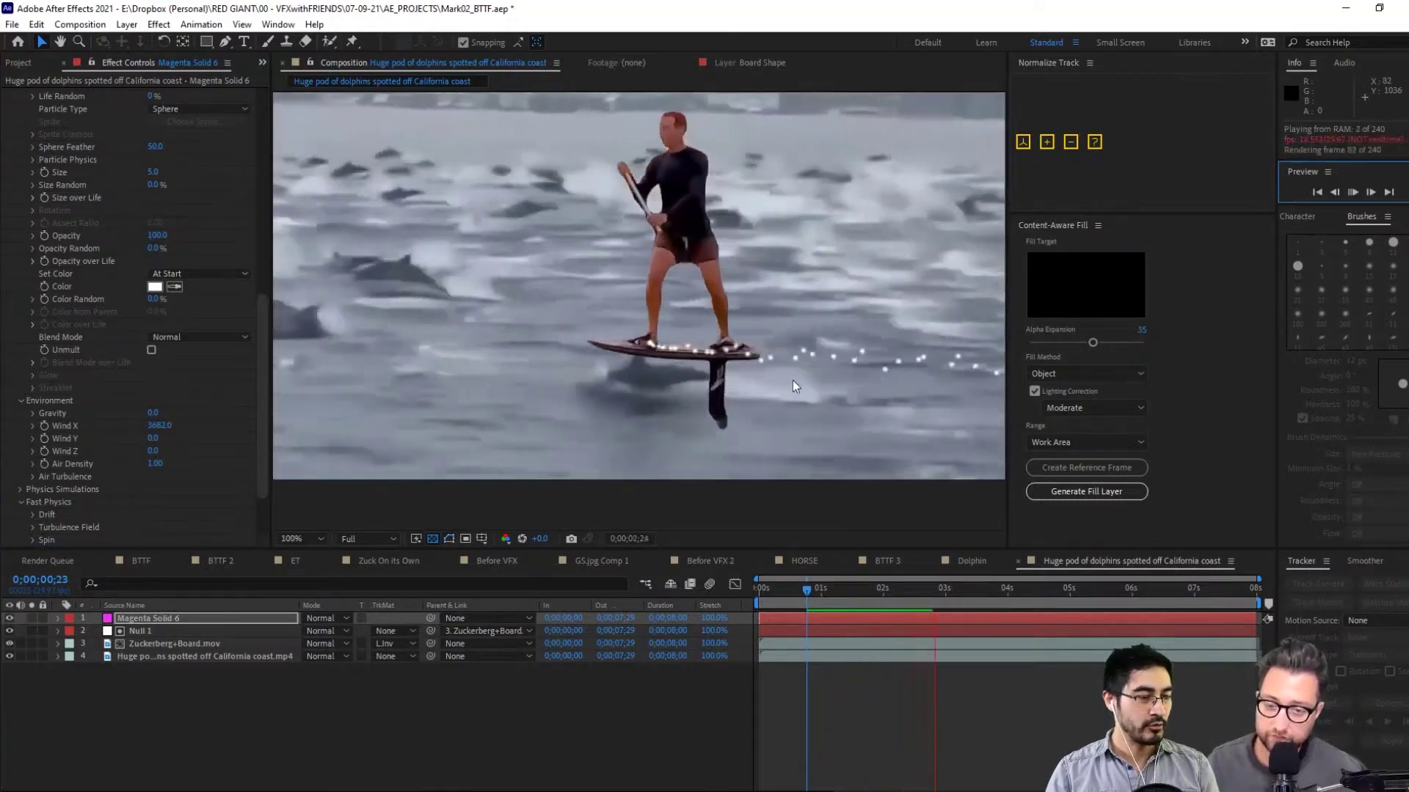
{"action": "key", "text": "space"}
{"action": "scroll", "coordinate": [146, 136], "scroll_direction": "up", "scroll_amount": 5}
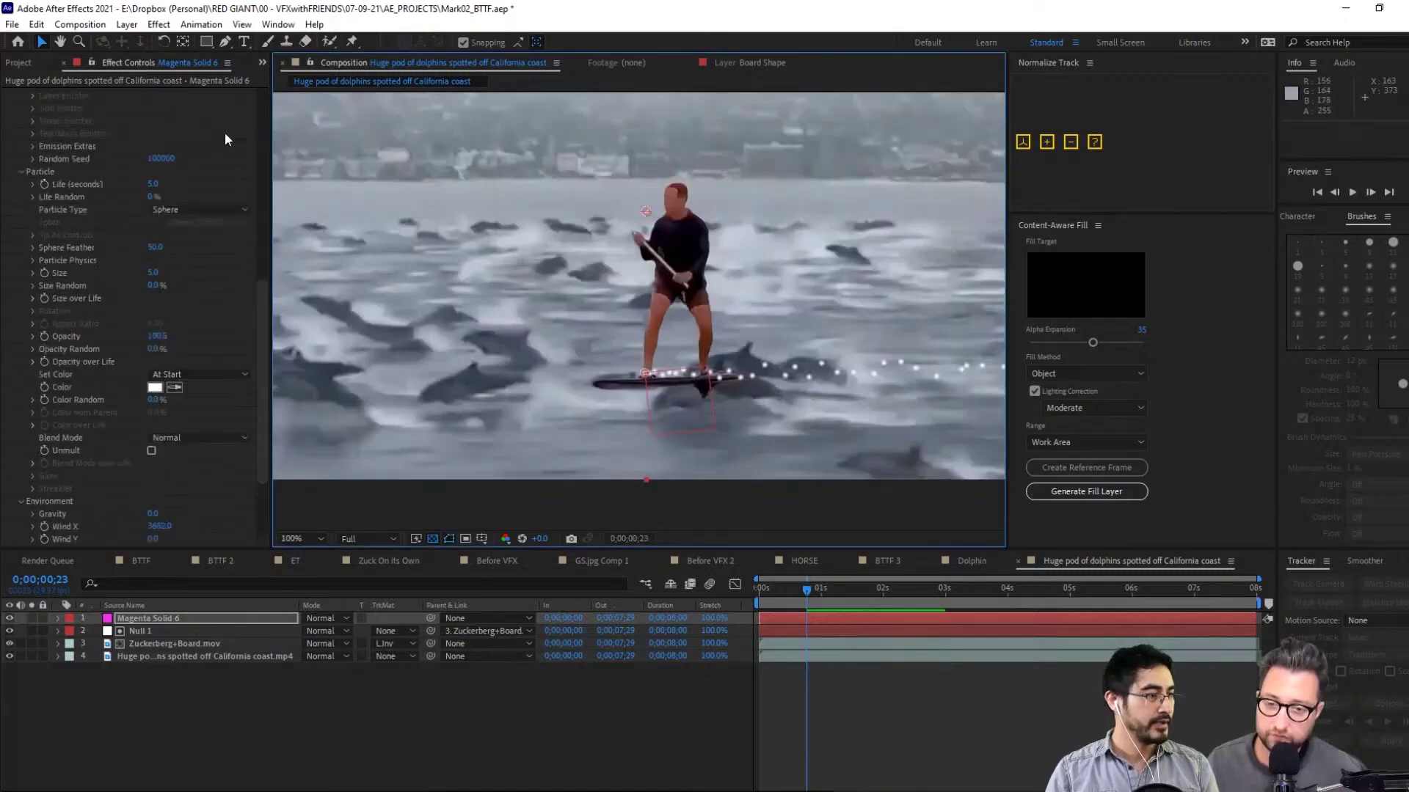
{"action": "scroll", "coordinate": [252, 254], "scroll_direction": "down", "scroll_amount": 7}
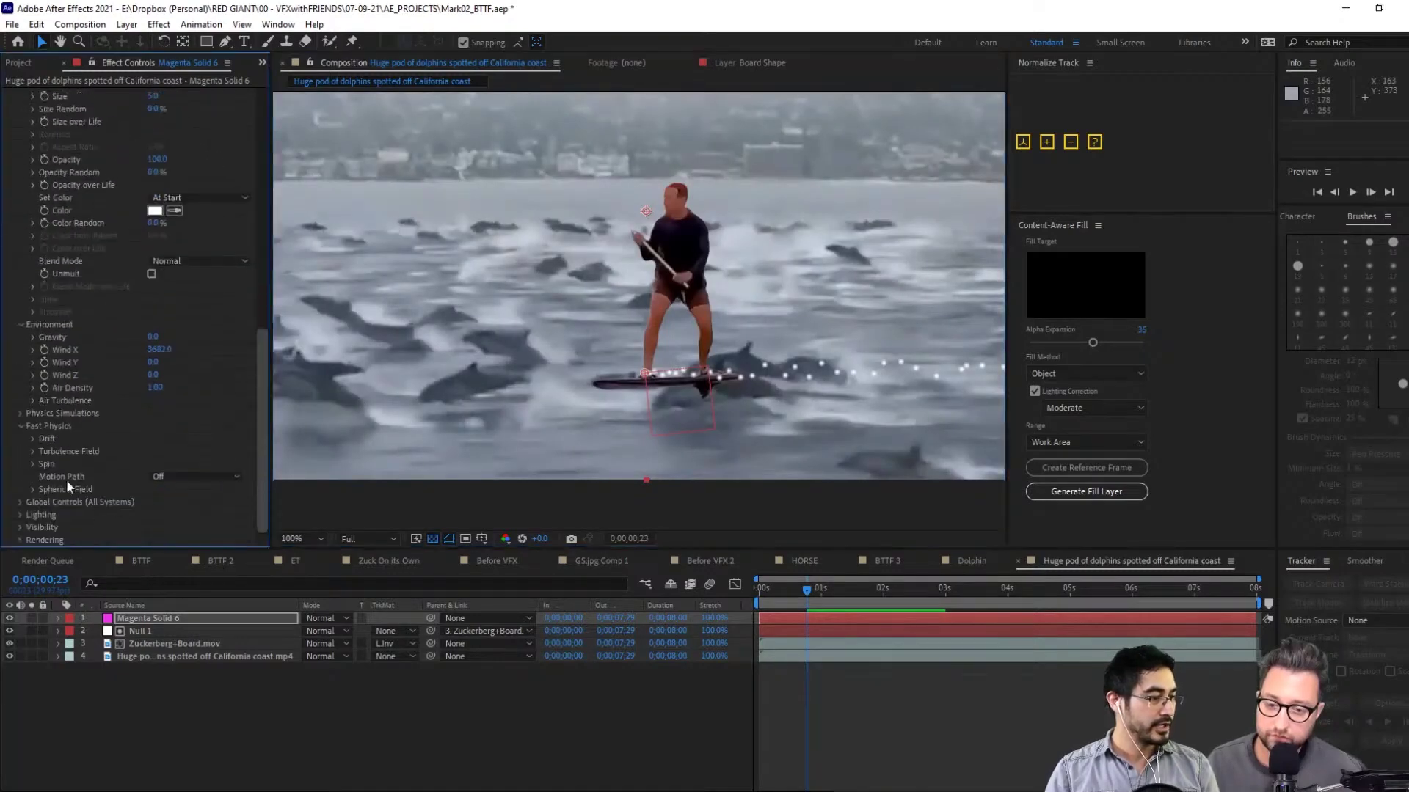
{"action": "left_click", "coordinate": [20, 540]}
{"action": "scroll", "coordinate": [126, 500], "scroll_direction": "down", "scroll_amount": 2}
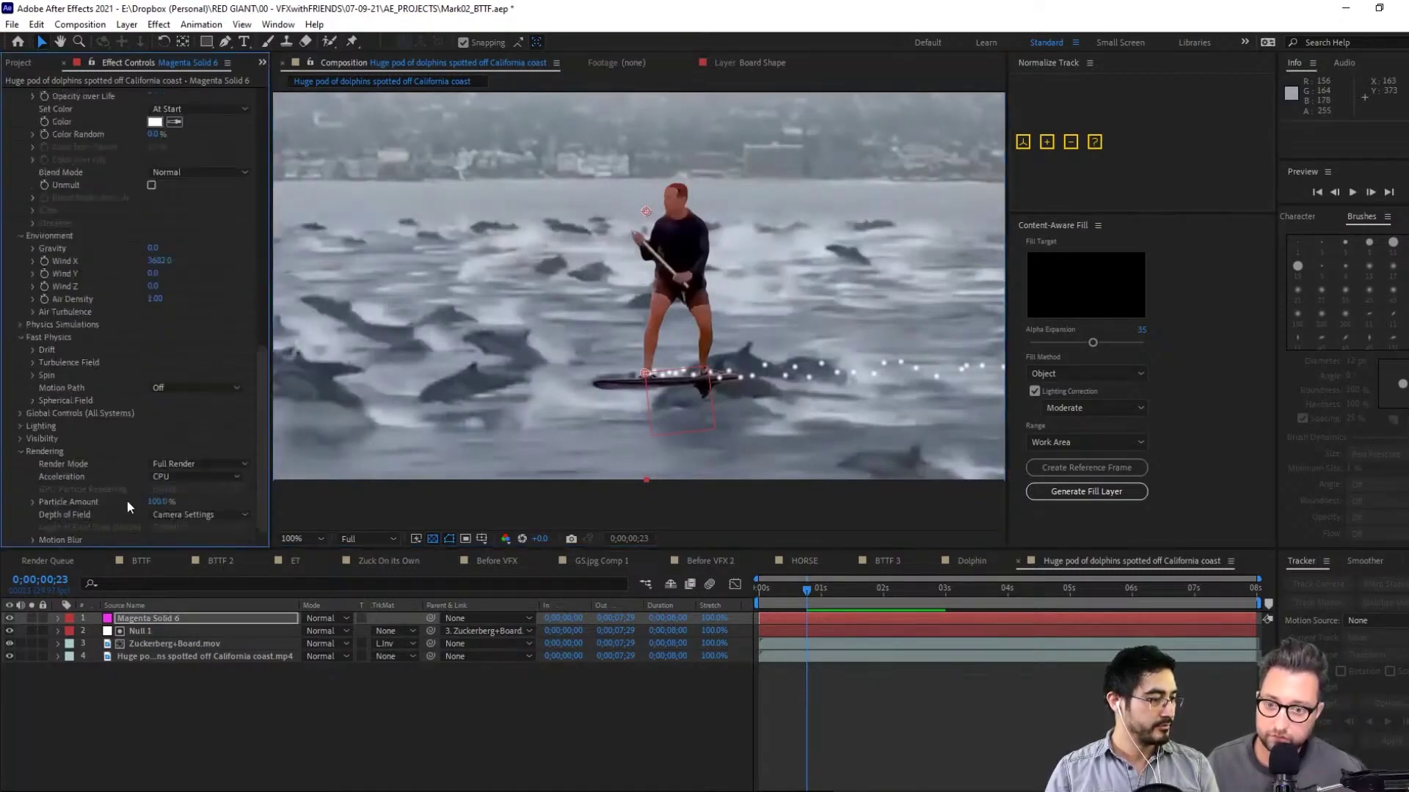
{"action": "left_click", "coordinate": [184, 478]}
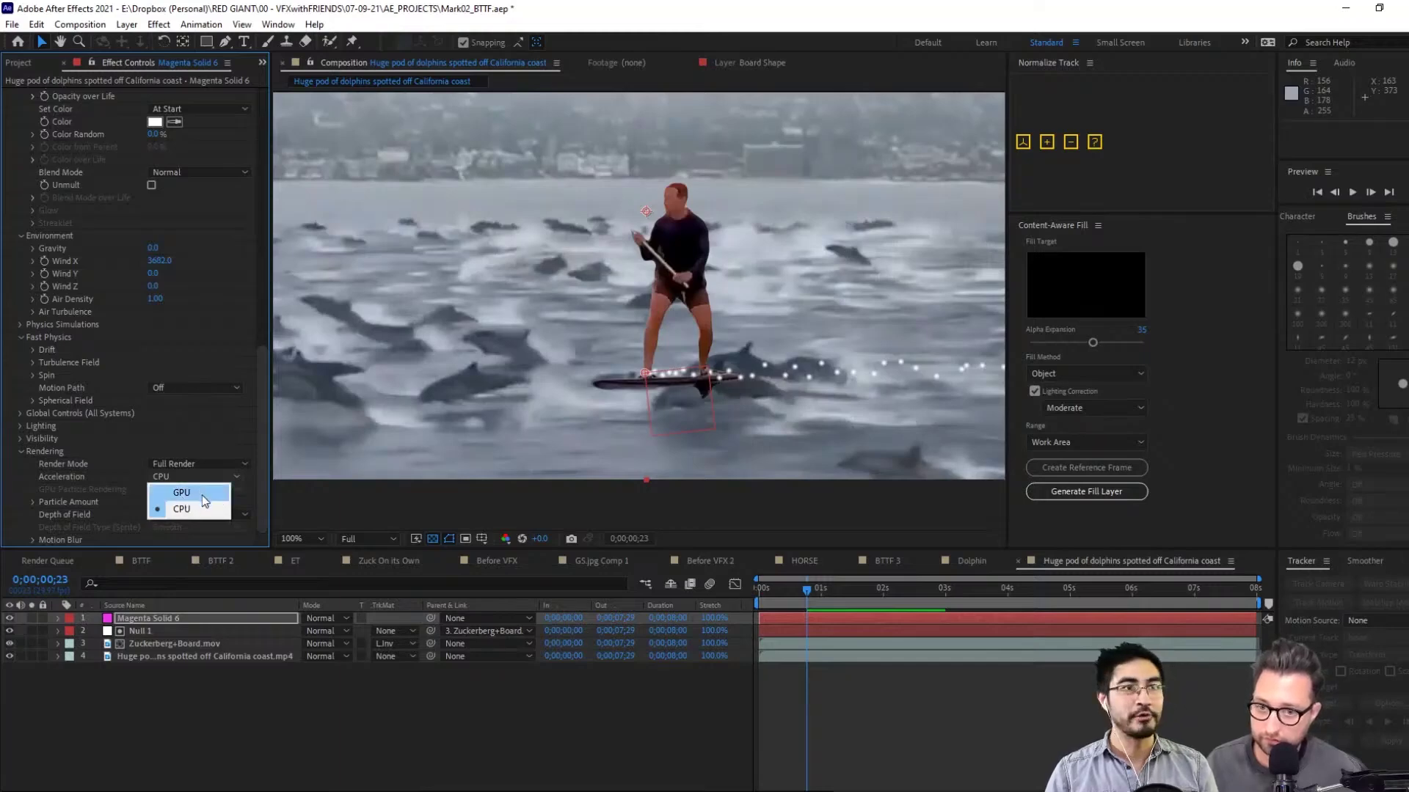
{"action": "left_click", "coordinate": [201, 496]}
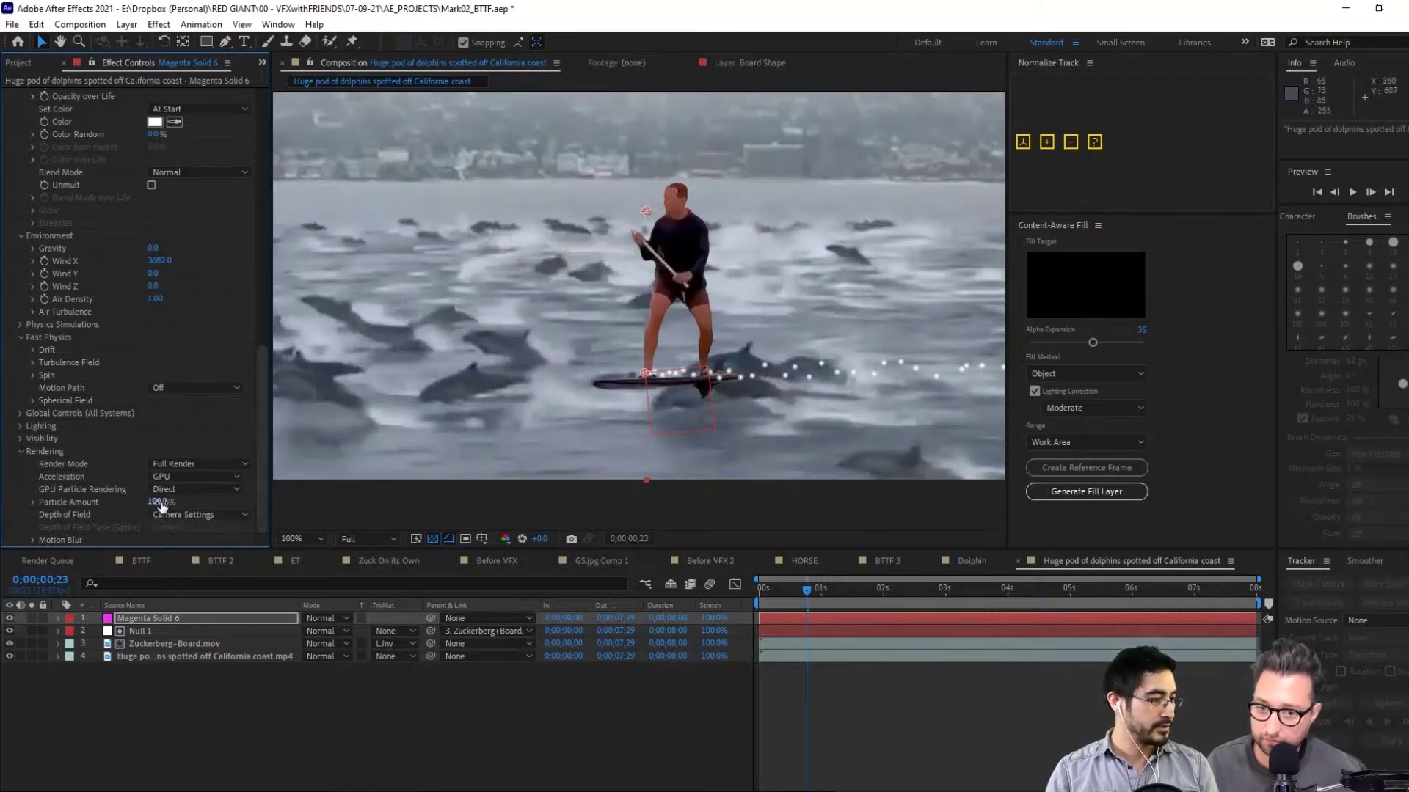
Raise the Particular emitter's Particles/sec to 1000
{"action": "scroll", "coordinate": [129, 211], "scroll_direction": "up", "scroll_amount": 15}
{"action": "scroll", "coordinate": [131, 178], "scroll_direction": "up", "scroll_amount": 3}
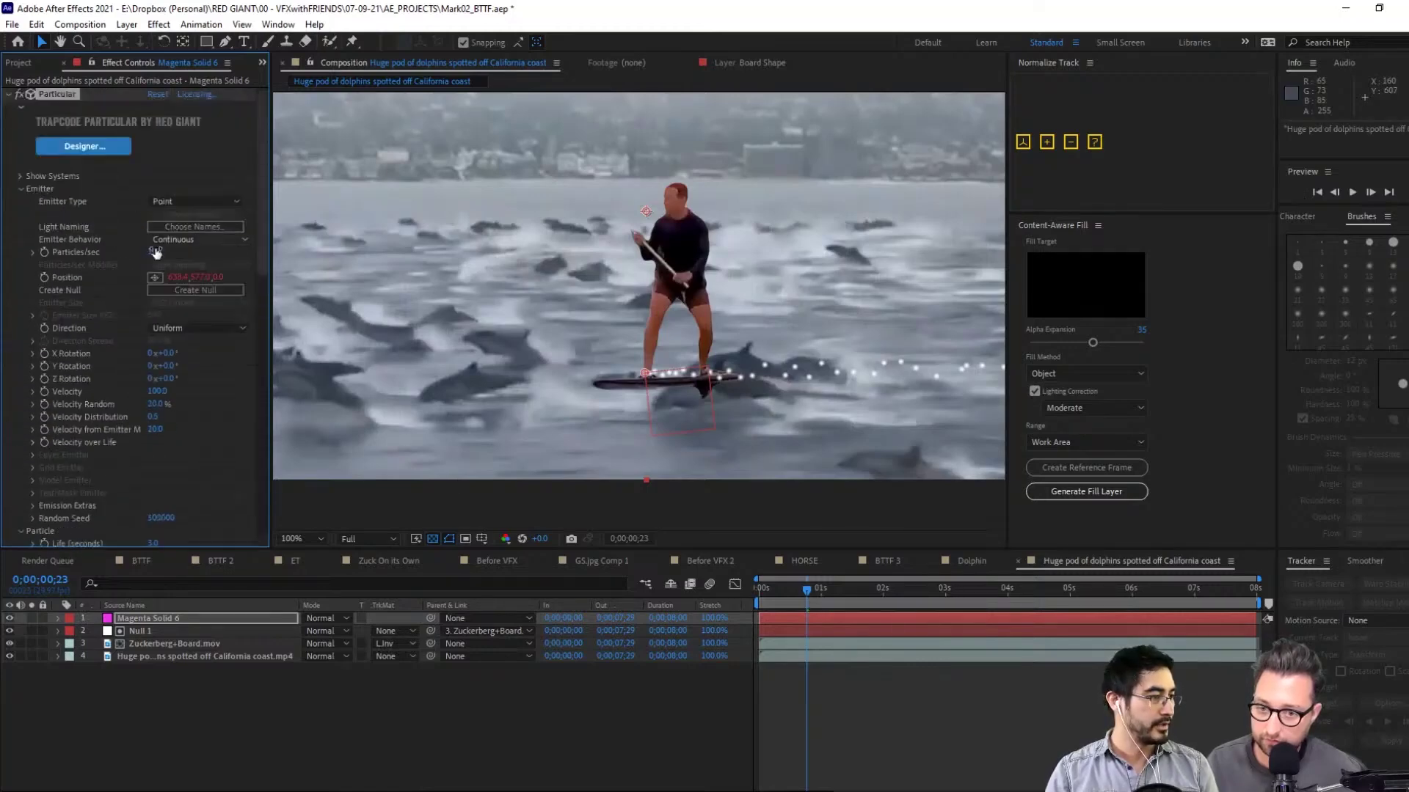
{"action": "left_click_drag", "start_coordinate": [186, 255], "coordinate": [223, 253]}
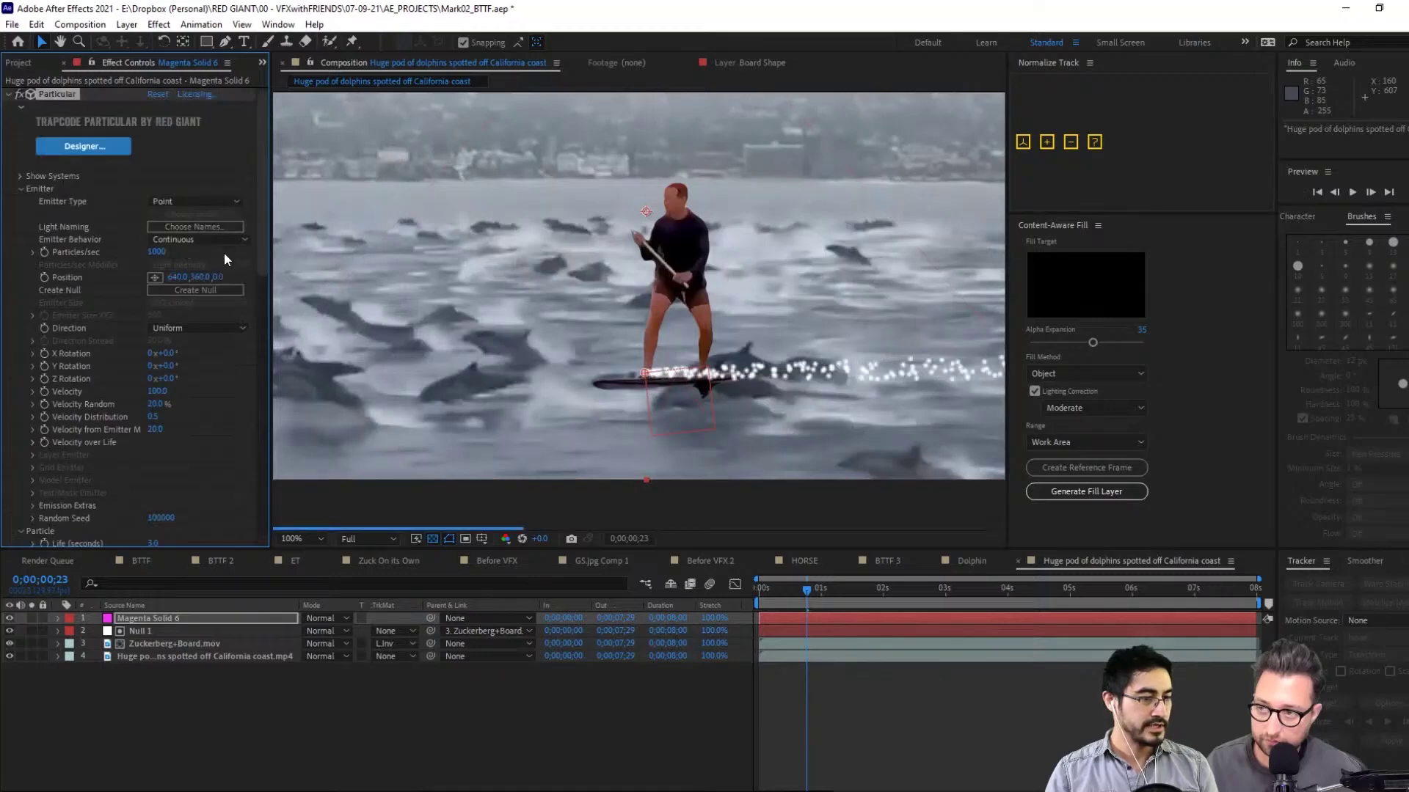
Turn on motion blur in Particular's Rendering settings and place Magenta Solid 6 directly below the Zuckerberg+Board.mov layer
{"action": "scroll", "coordinate": [164, 437], "scroll_direction": "down", "scroll_amount": 8}
{"action": "scroll", "coordinate": [165, 437], "scroll_direction": "down", "scroll_amount": 13}
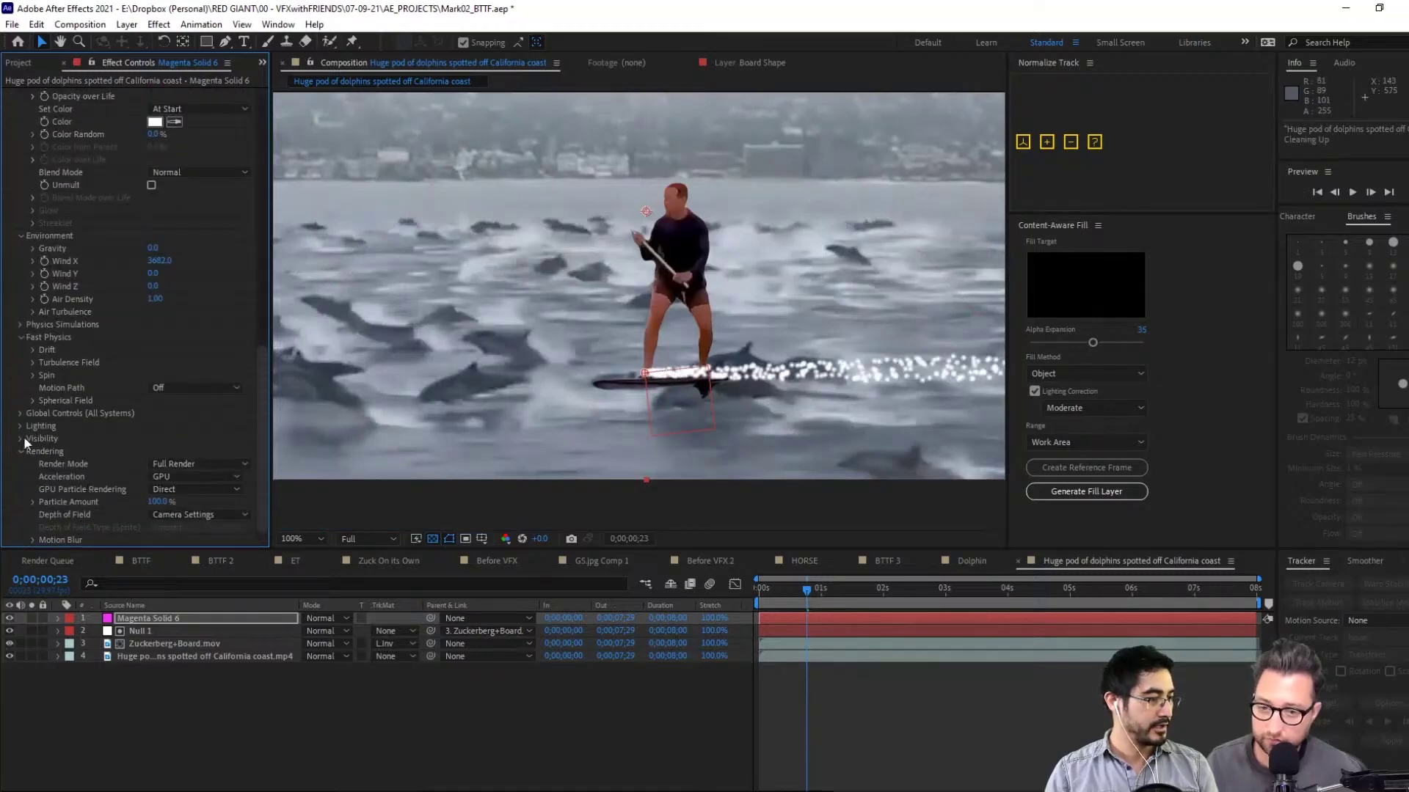
{"action": "left_click", "coordinate": [32, 540]}
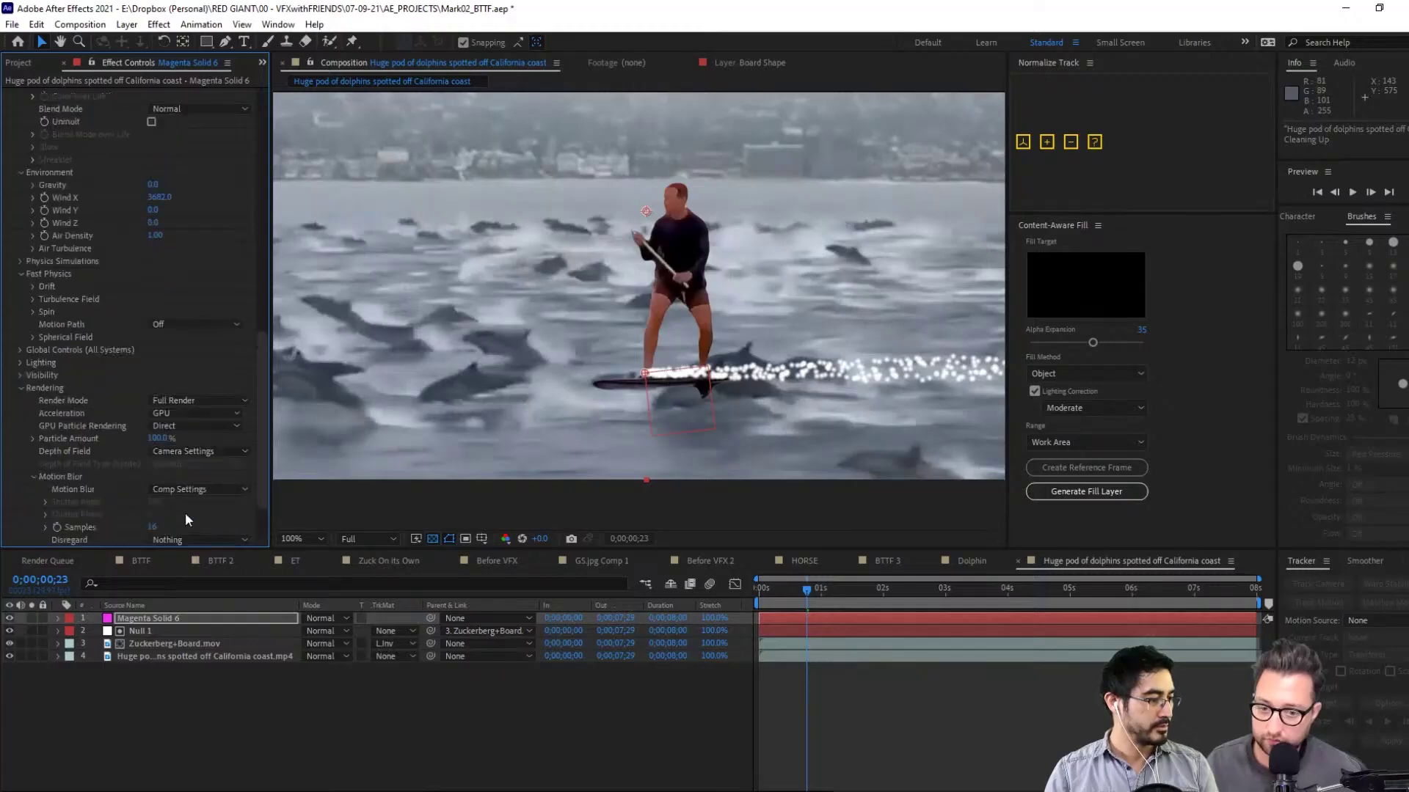
{"action": "left_click", "coordinate": [191, 488]}
{"action": "left_click", "coordinate": [188, 541]}
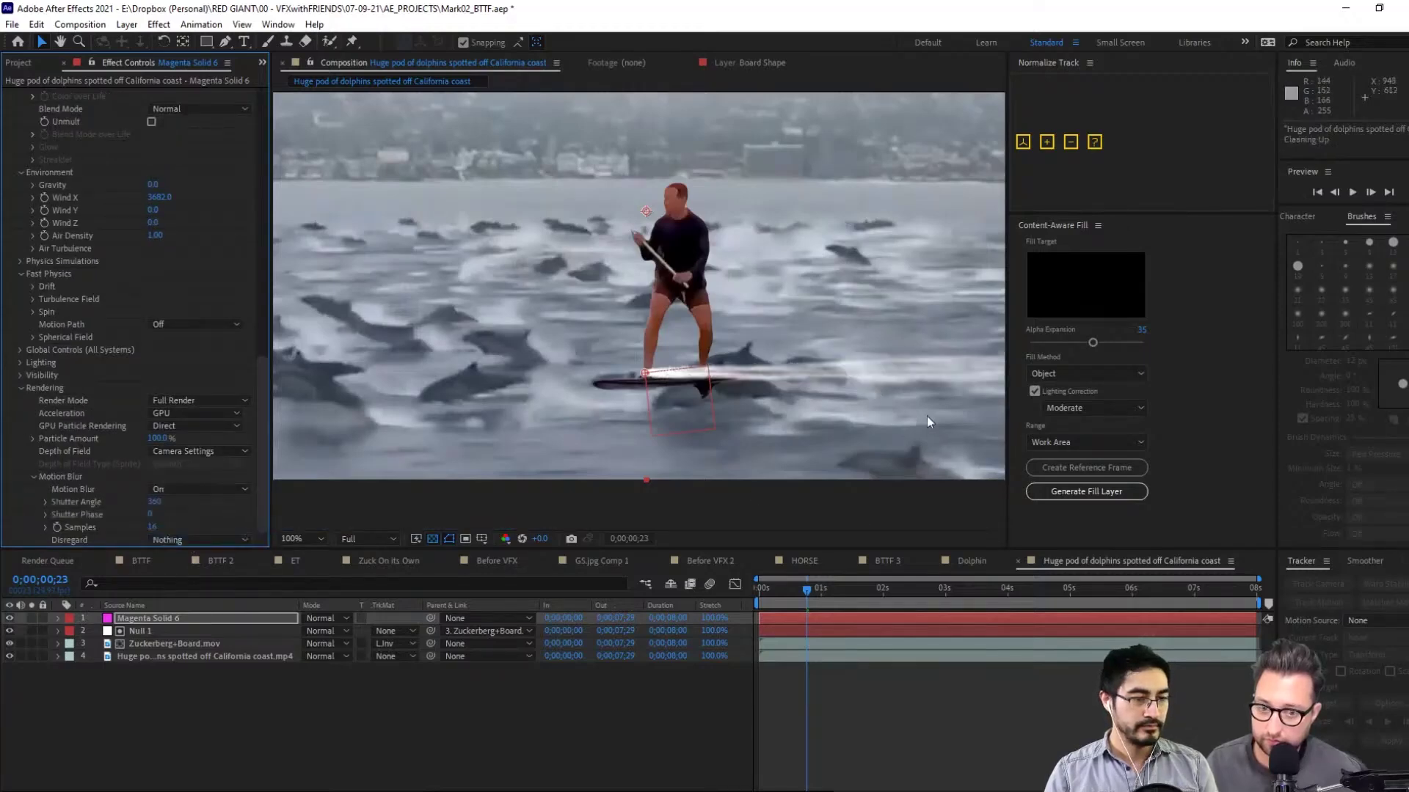
{"action": "left_click_drag", "start_coordinate": [817, 384], "coordinate": [776, 372]}
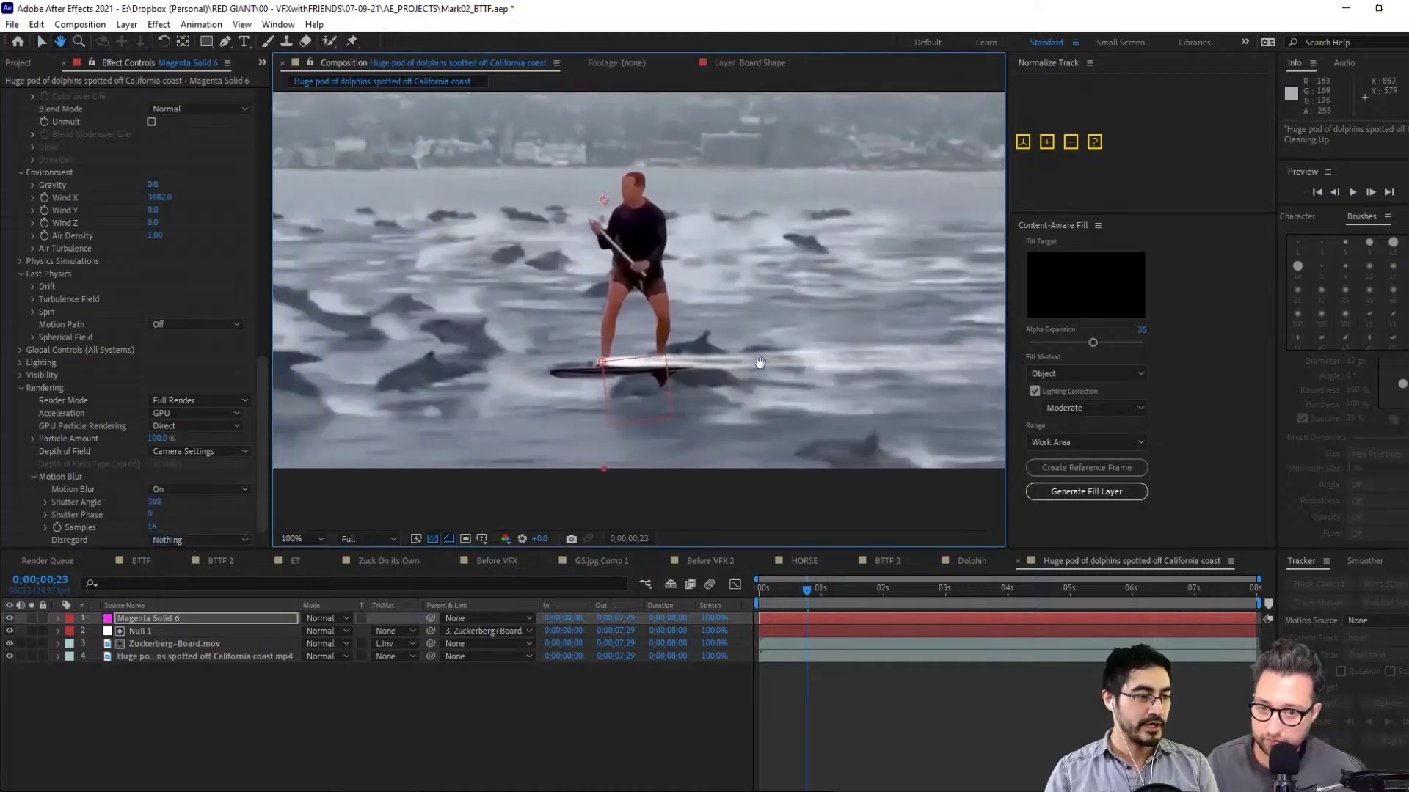
{"action": "left_click_drag", "start_coordinate": [145, 618], "coordinate": [147, 646]}
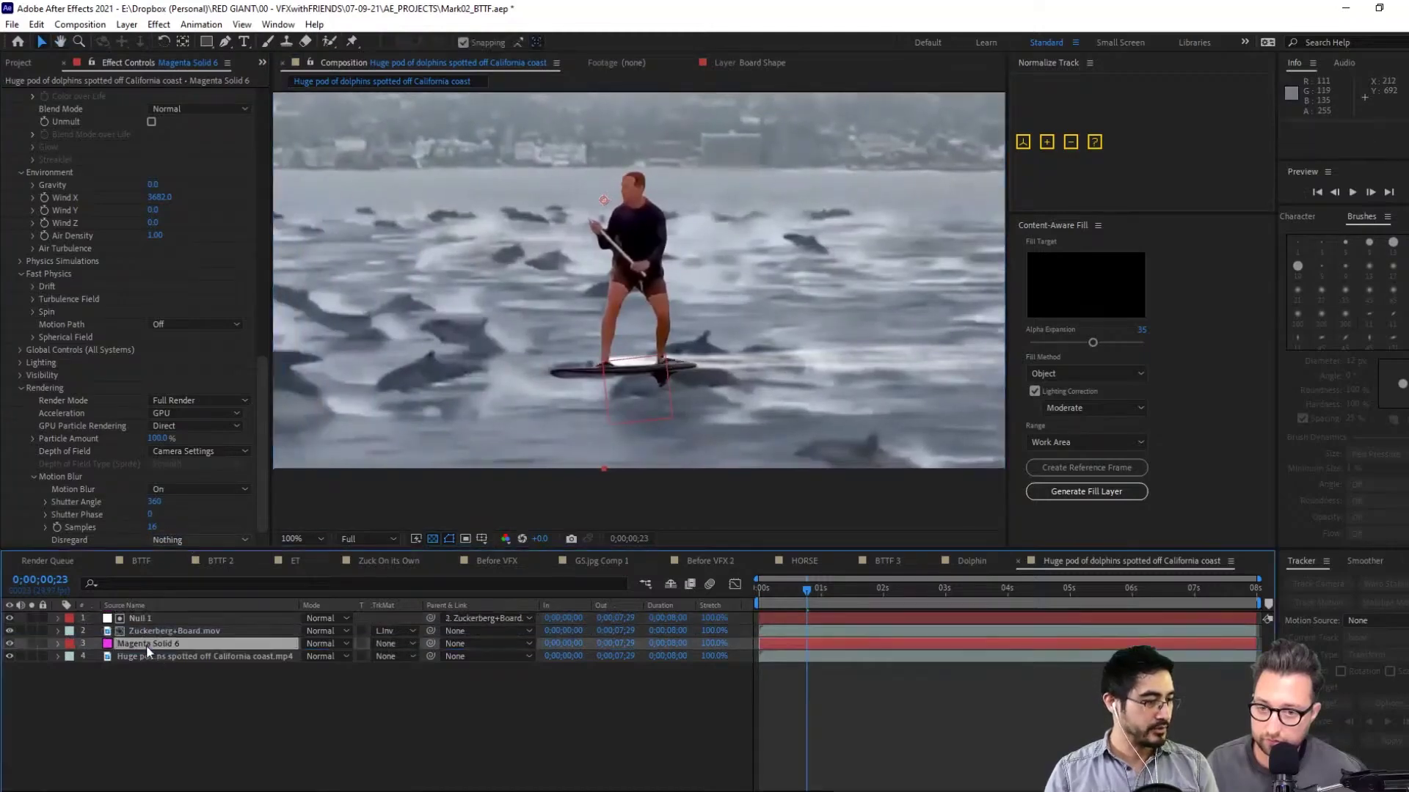
Replace the Zuckerberg+Board.mov layer's source with the Zuck On its Own composition from the project
{"action": "left_click", "coordinate": [192, 631]}
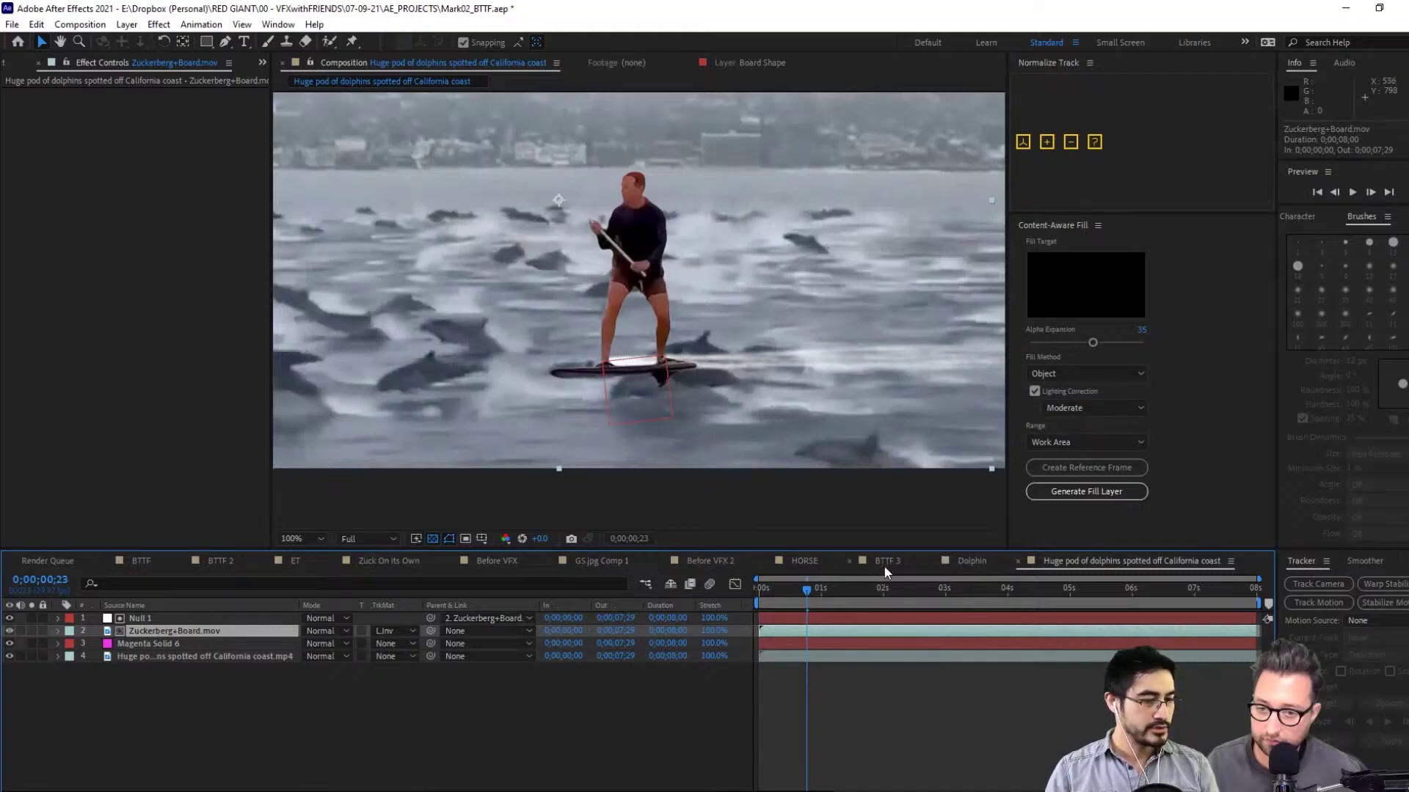
{"action": "left_click", "coordinate": [5, 62]}
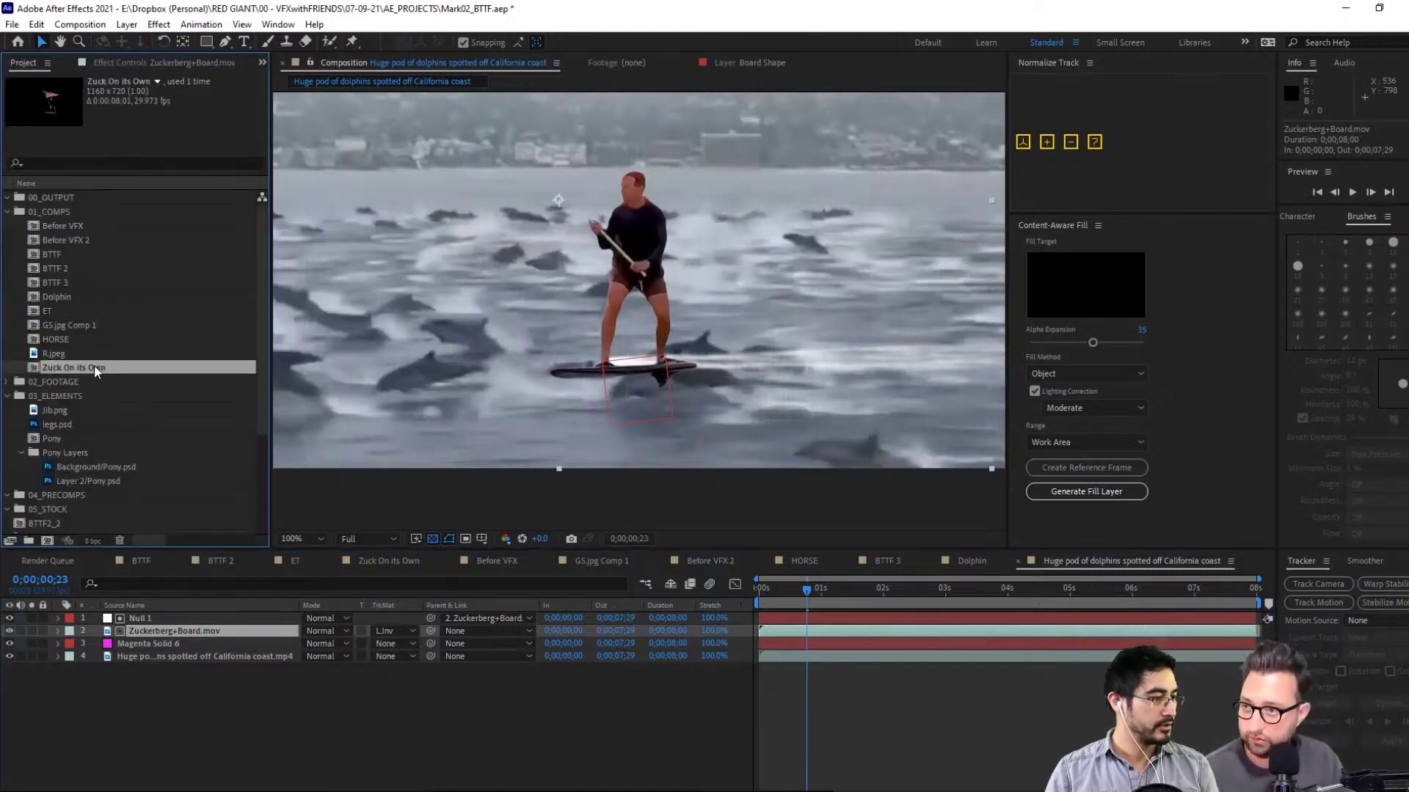
{"action": "left_click_drag", "start_coordinate": [91, 368], "coordinate": [203, 631]}
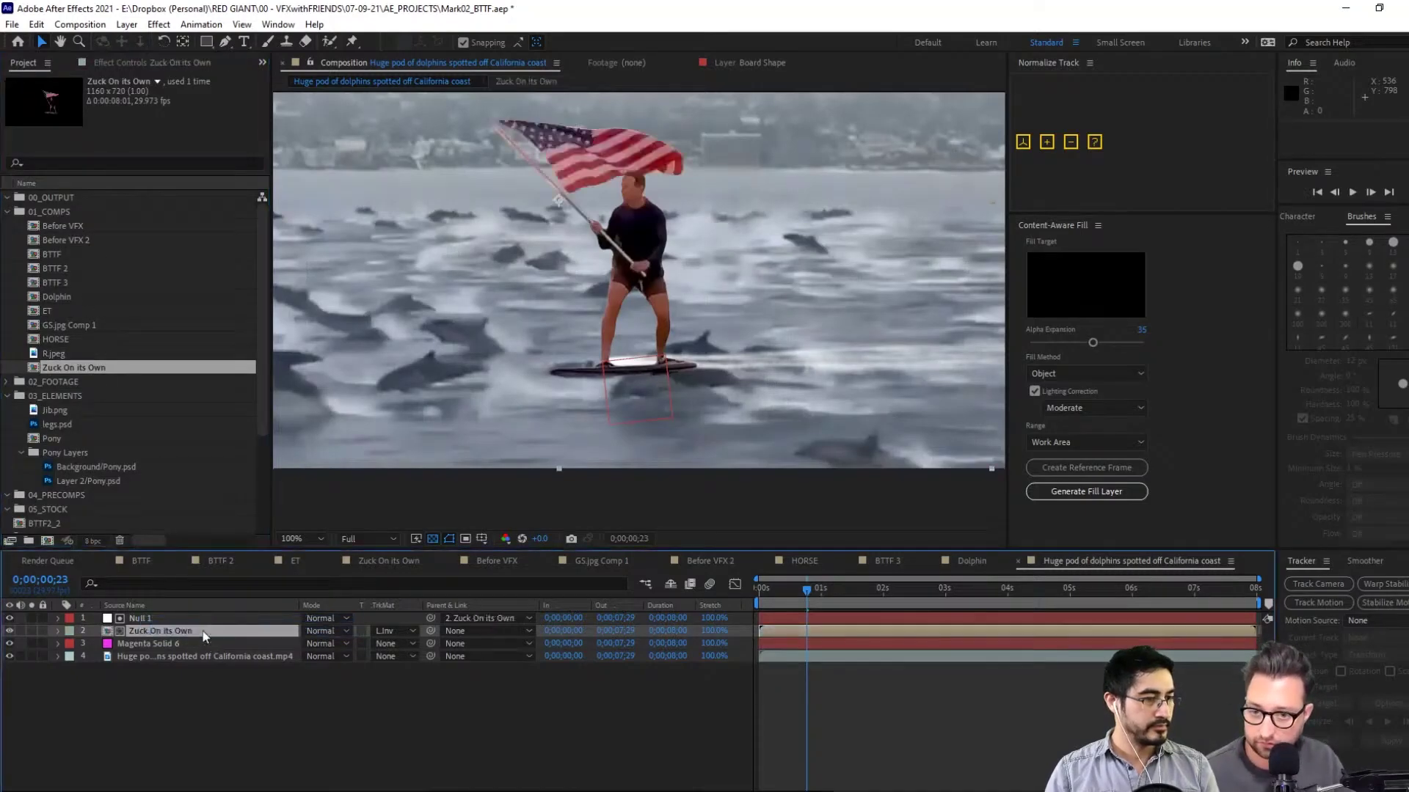
{"action": "left_click", "coordinate": [87, 371]}
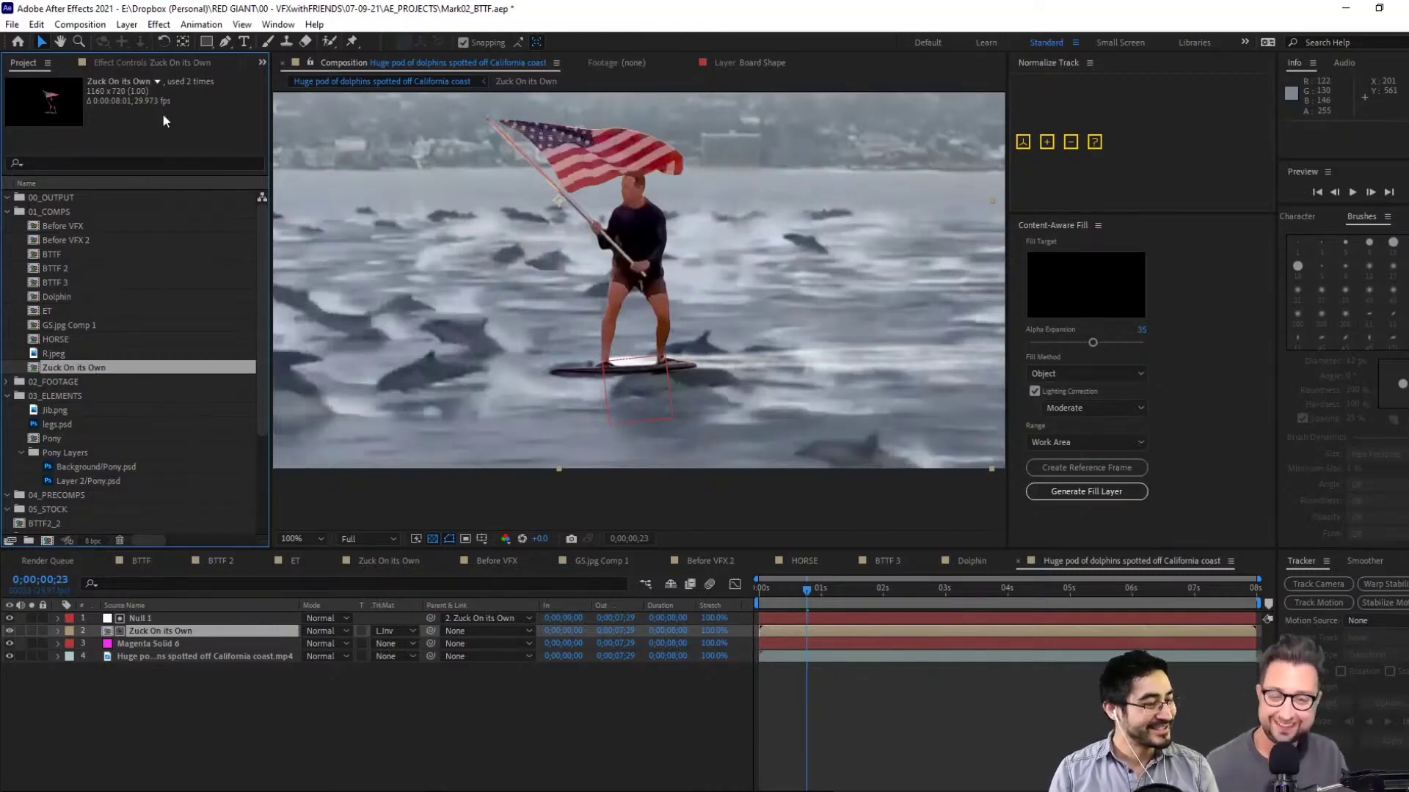
Find the Color Matcher effect and apply it to the Zuck On its Own layer
{"action": "left_click", "coordinate": [138, 65]}
{"action": "key", "text": "ctrl+space"}
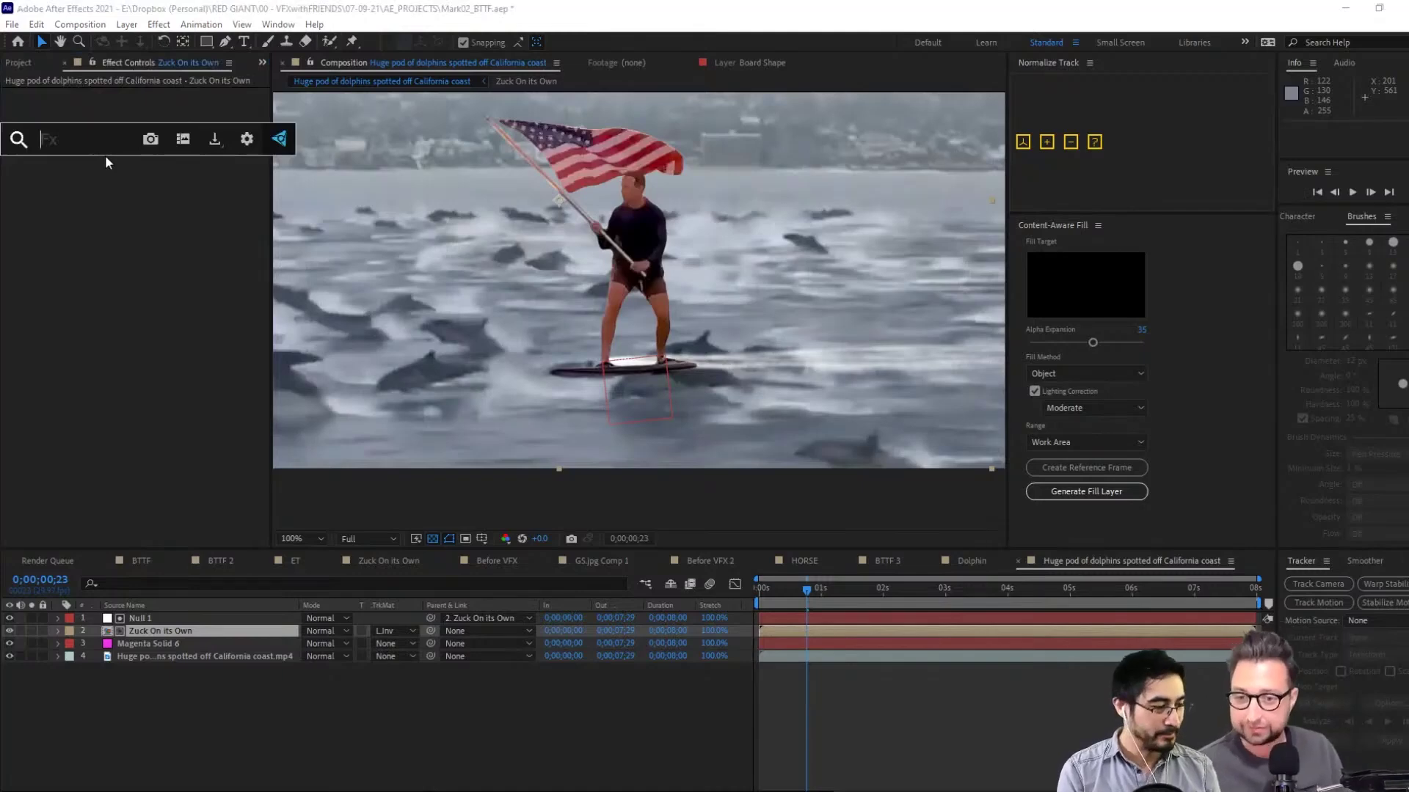
{"action": "type", "text": "com"}
{"action": "key", "text": "BackSpace"}
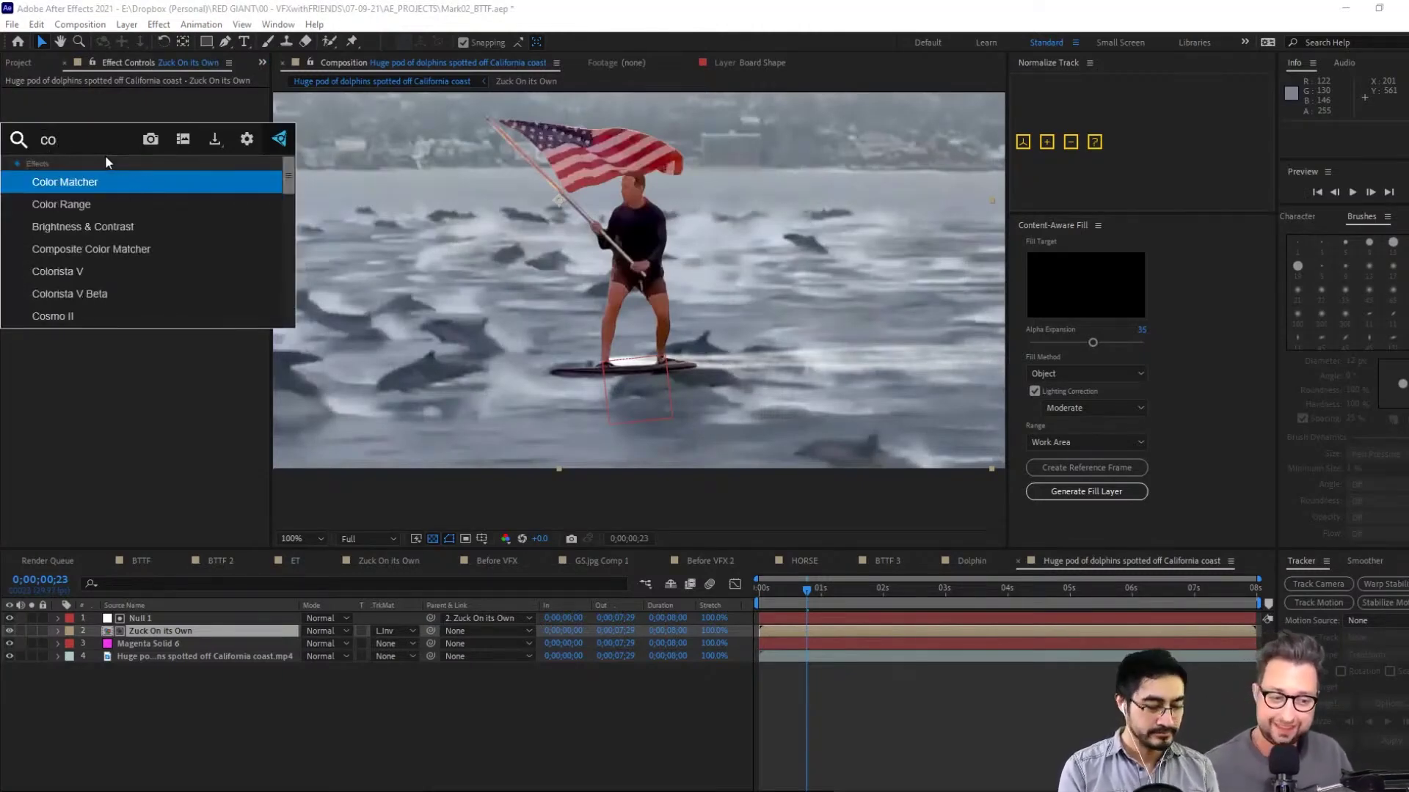
{"action": "type", "text": "lo"}
{"action": "key", "text": "Return"}
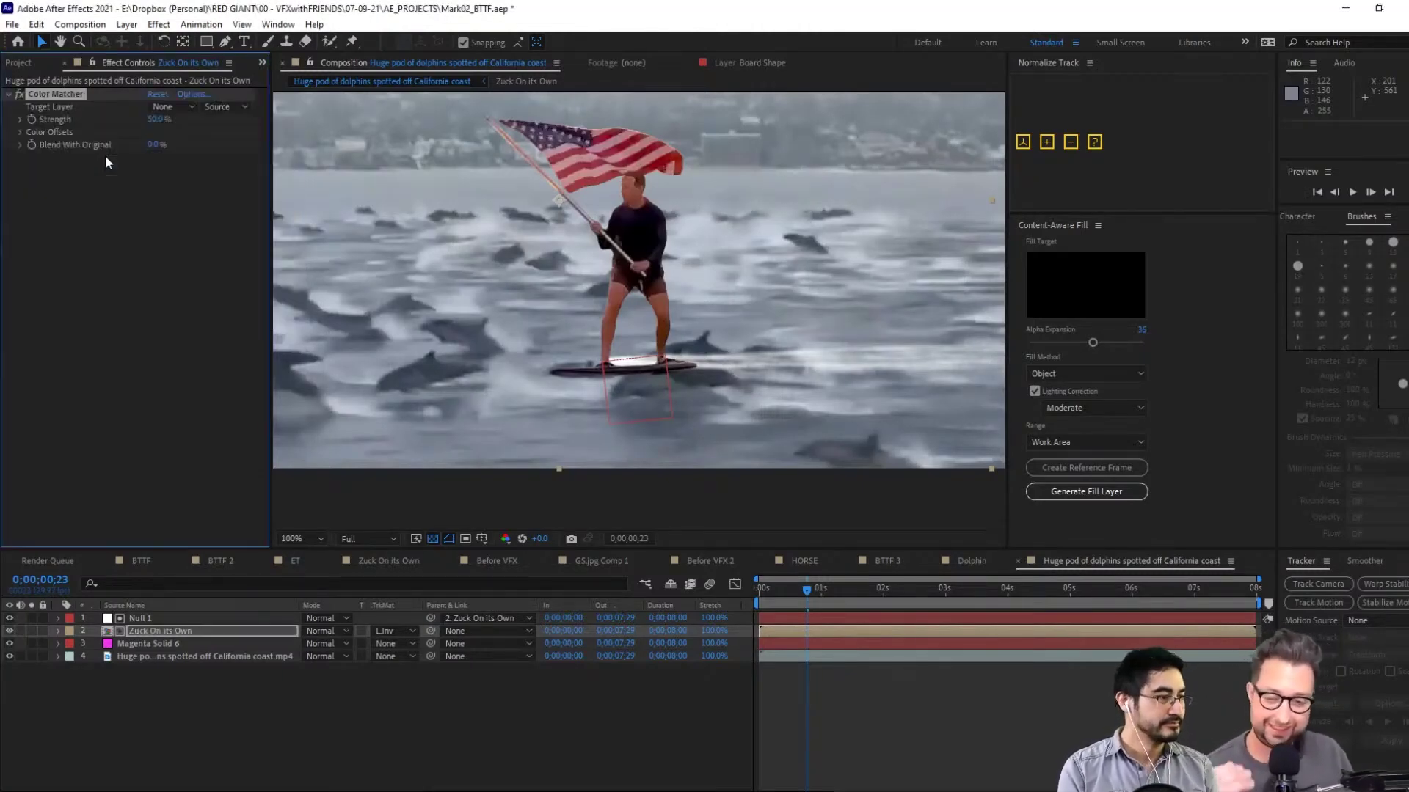
Set Color Matcher's target layer to the dolphin footage and its Strength to 100%, and inspect the match at different zooms
{"action": "left_click", "coordinate": [182, 107]}
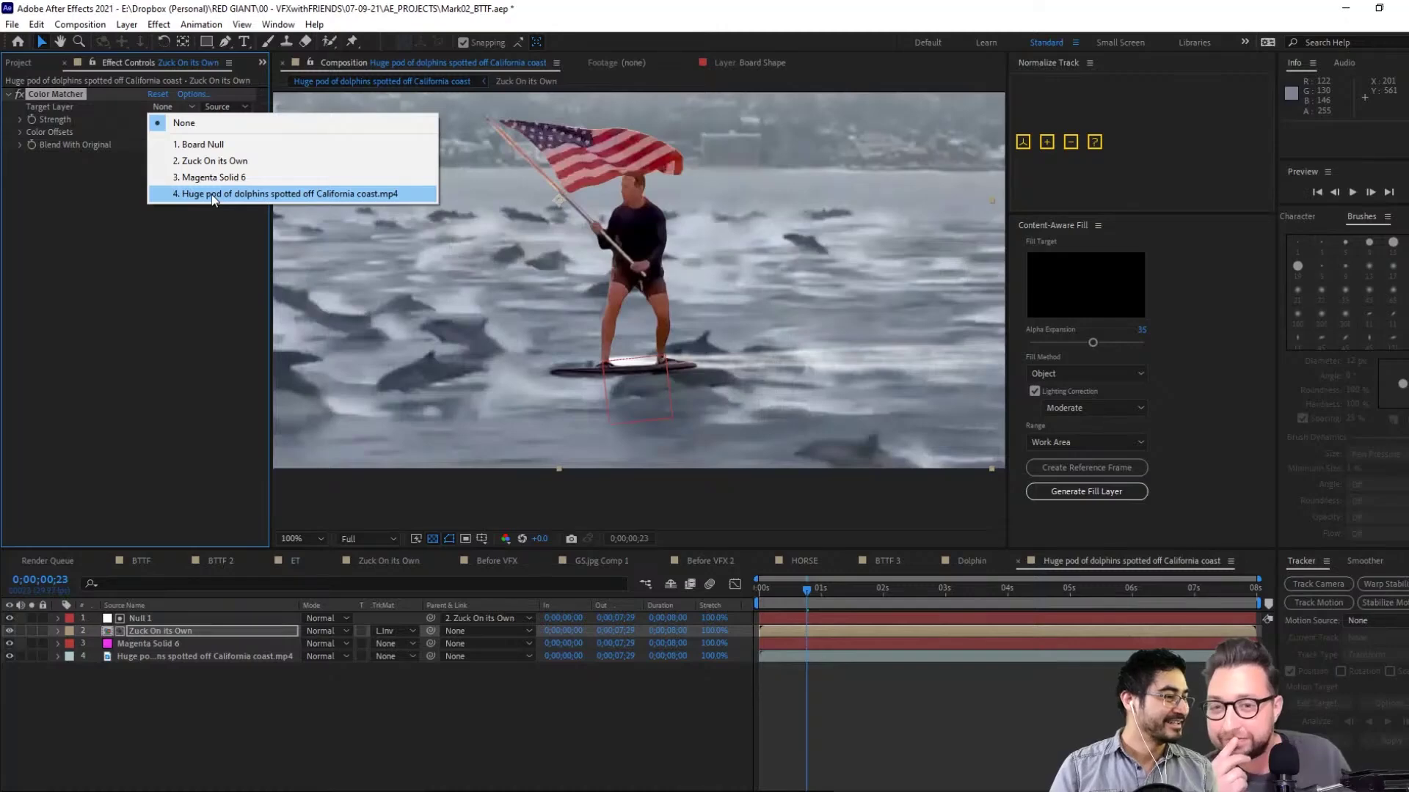
{"action": "left_click", "coordinate": [212, 195]}
{"action": "left_click_drag", "start_coordinate": [159, 125], "coordinate": [195, 125]}
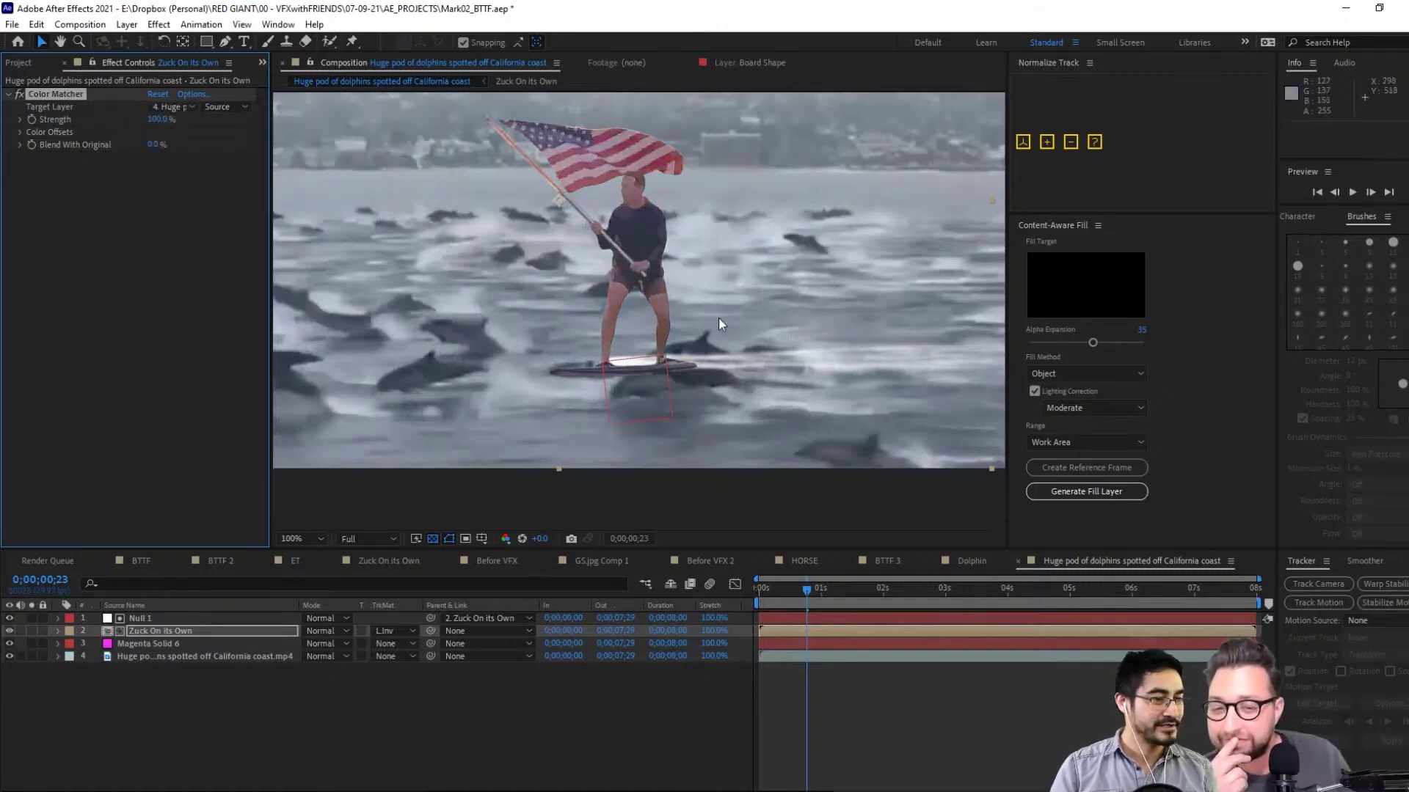
{"action": "key", "text": "comma"}
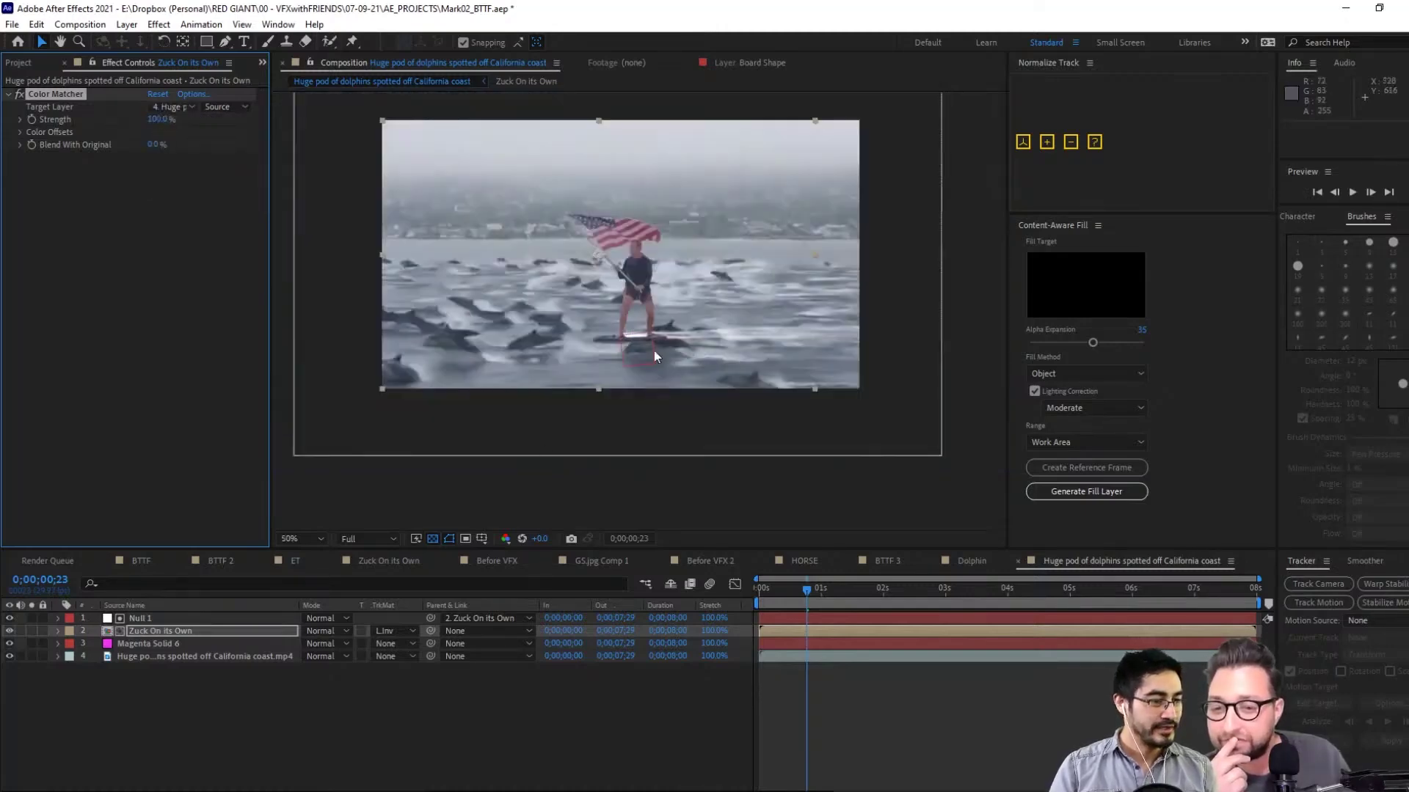
{"action": "key", "text": "period"}
{"action": "left_click_drag", "start_coordinate": [785, 376], "coordinate": [704, 321]}
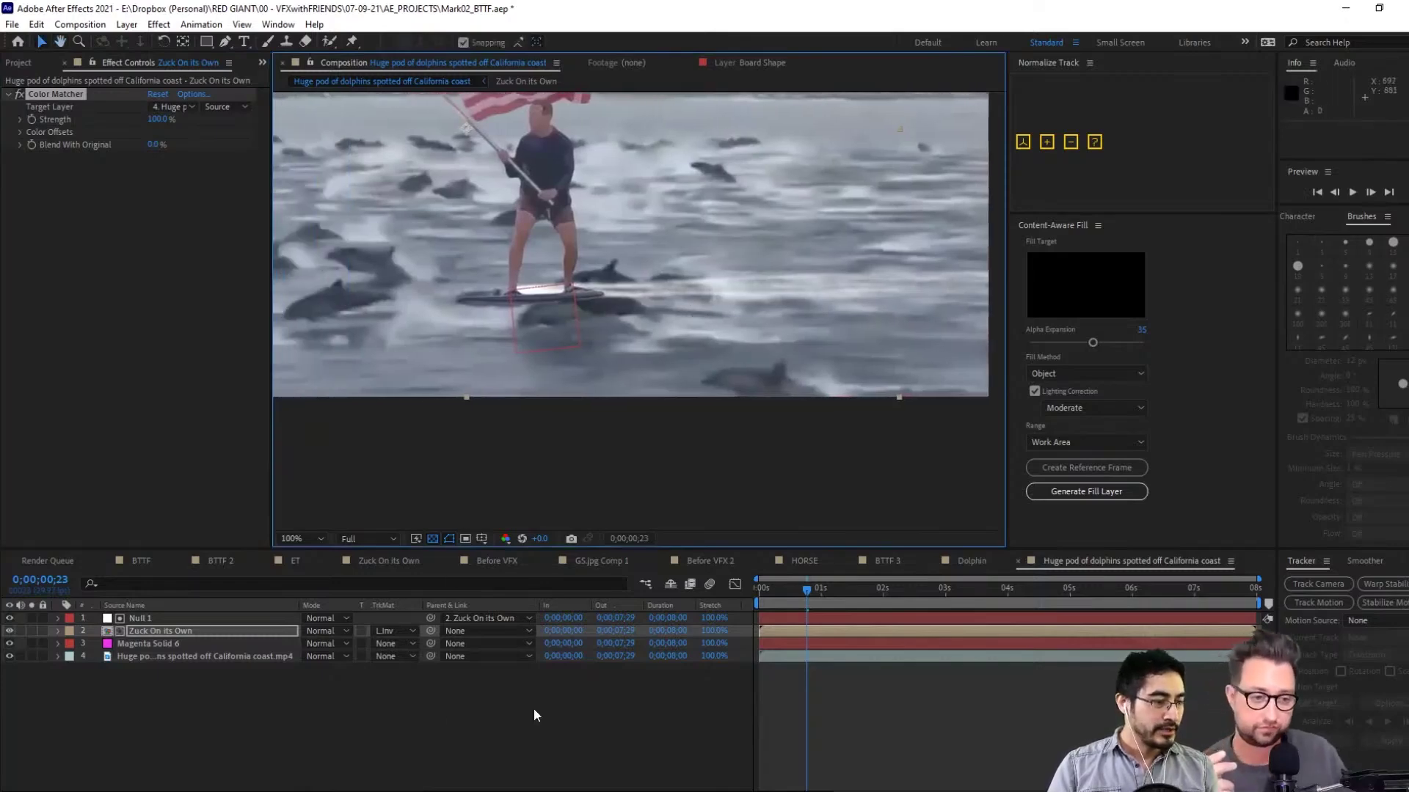
Set the Particular emitter's Velocity on Magenta Solid 6 to 240
{"action": "left_click", "coordinate": [128, 644]}
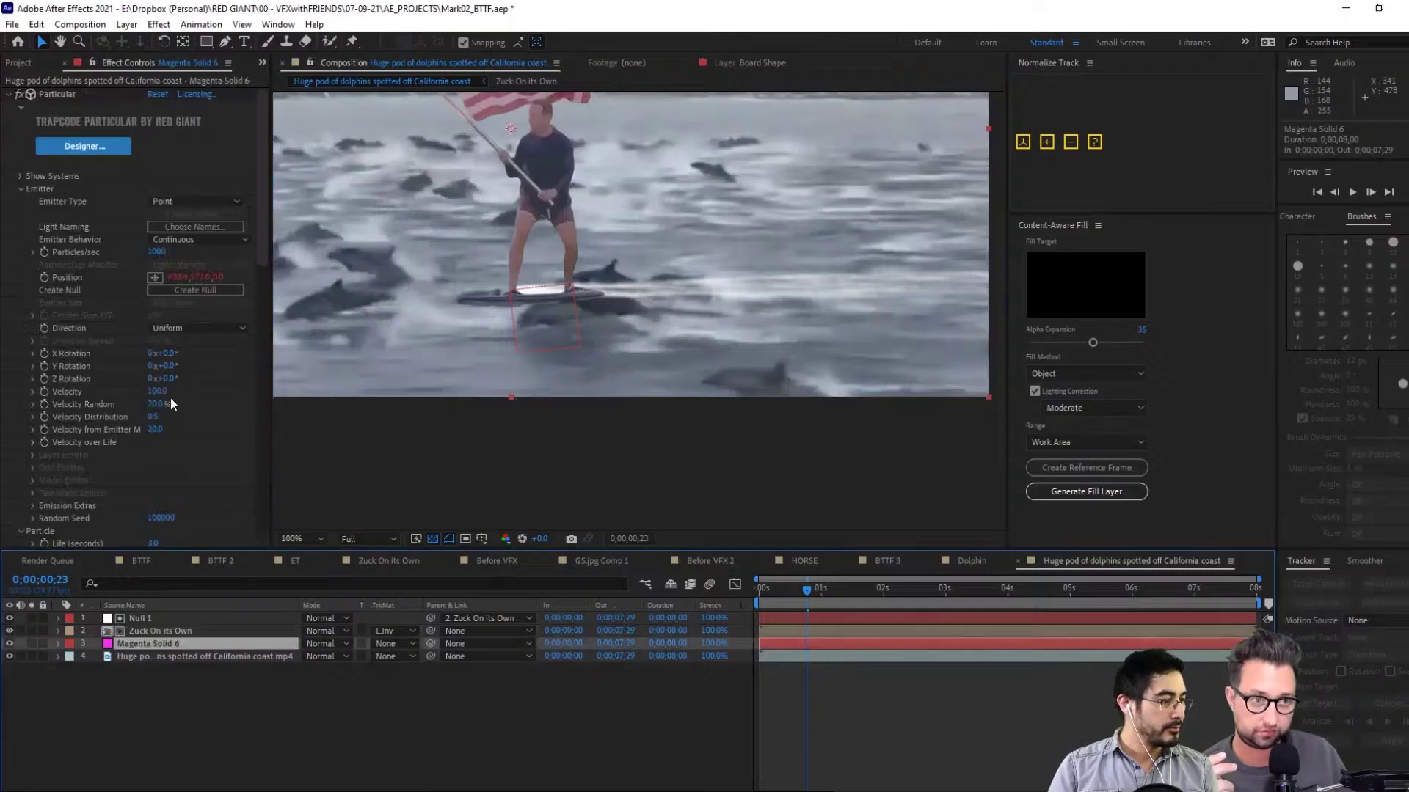
{"action": "left_click_drag", "start_coordinate": [163, 394], "coordinate": [187, 391]}
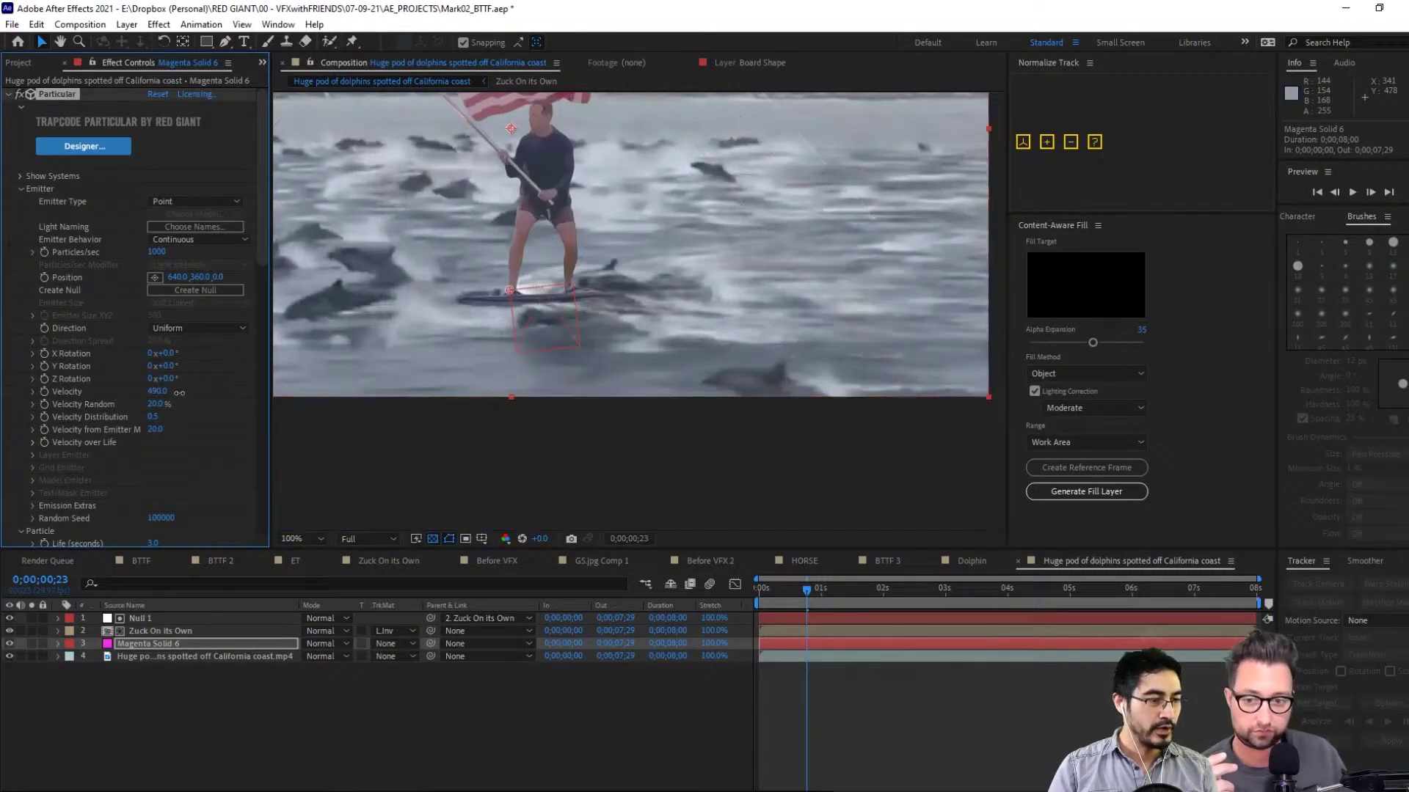
{"action": "left_click_drag", "start_coordinate": [179, 392], "coordinate": [176, 395]}
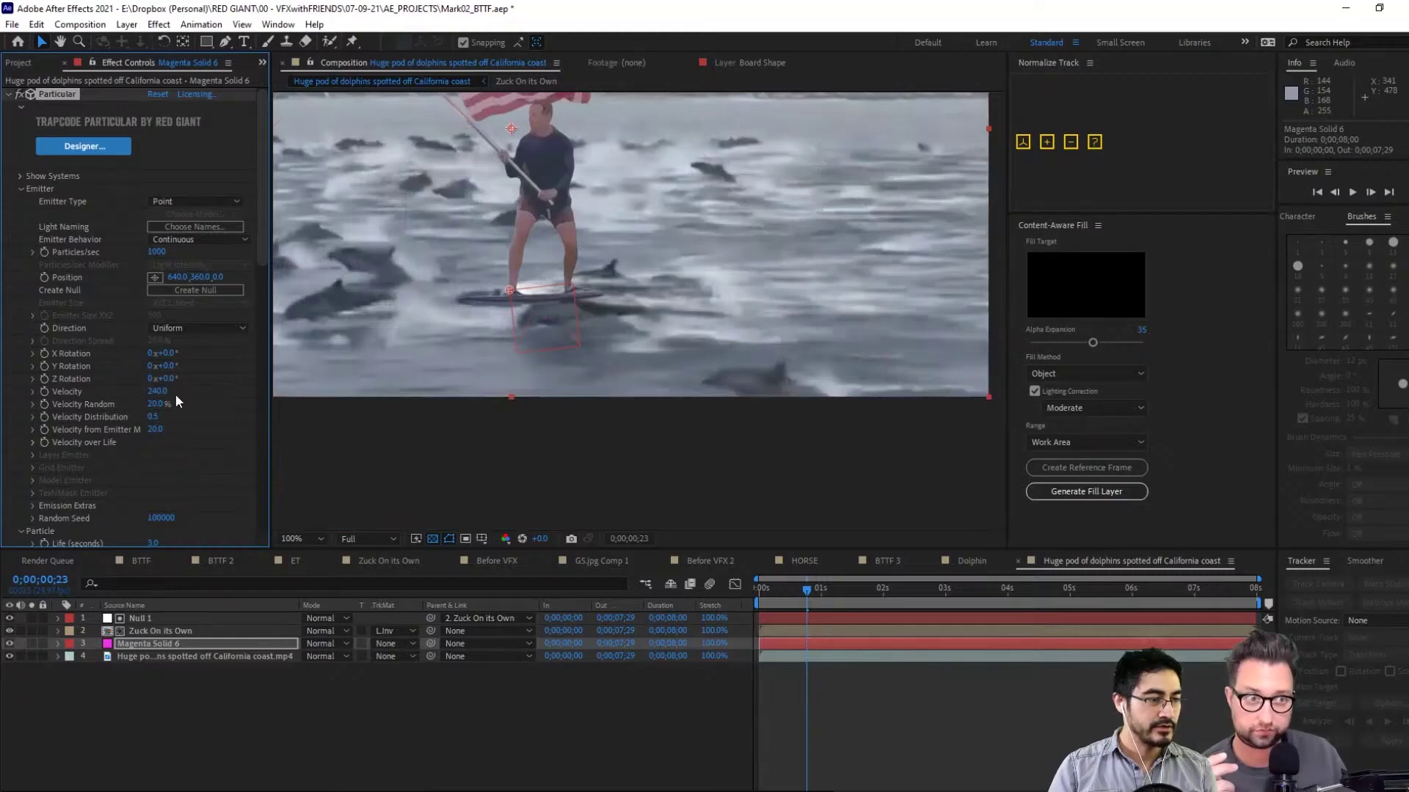
{"action": "left_click_drag", "start_coordinate": [511, 128], "coordinate": [520, 301]}
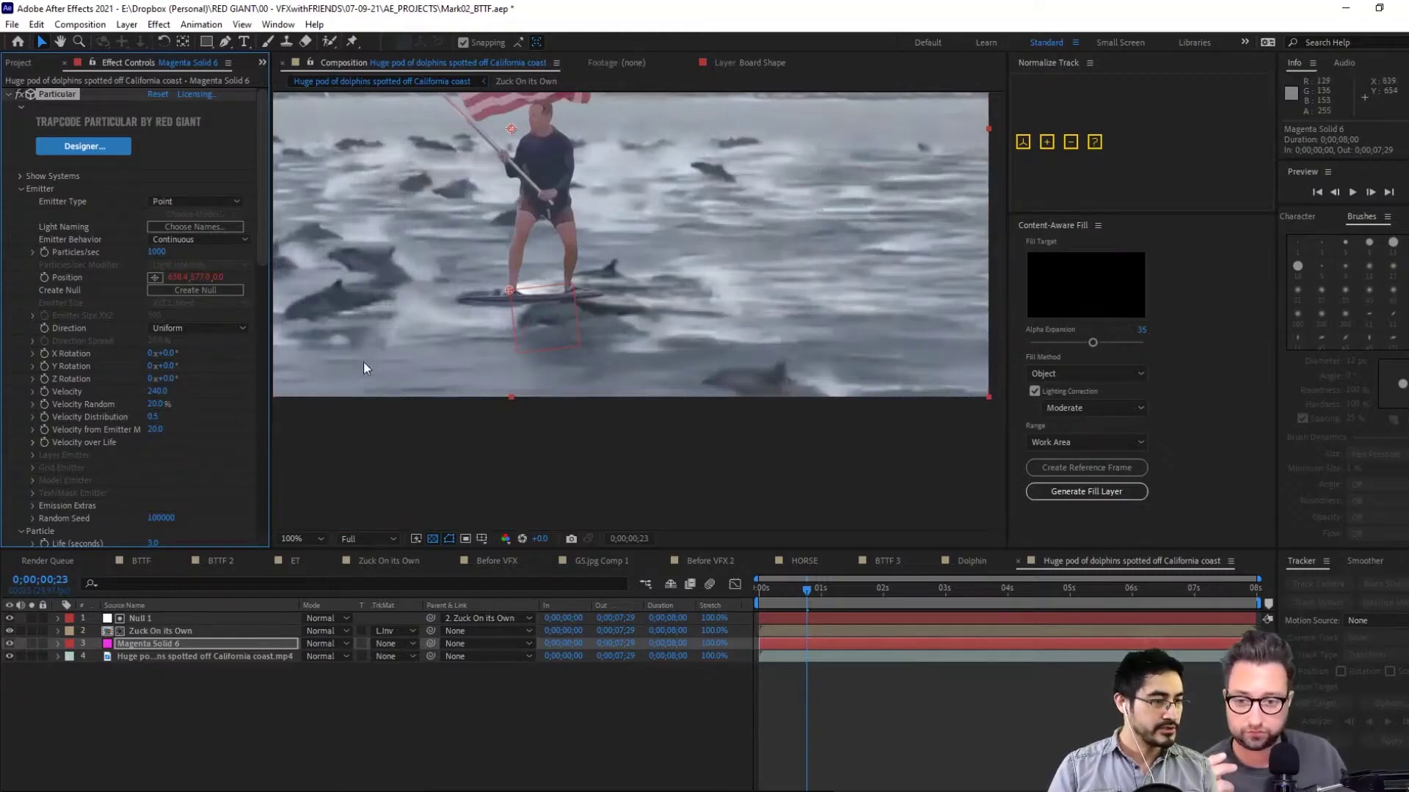
Duplicate the dolphin footage layer and move the copy to the top of the layer stack
{"action": "left_click", "coordinate": [168, 655]}
{"action": "key", "text": "ctrl+d"}
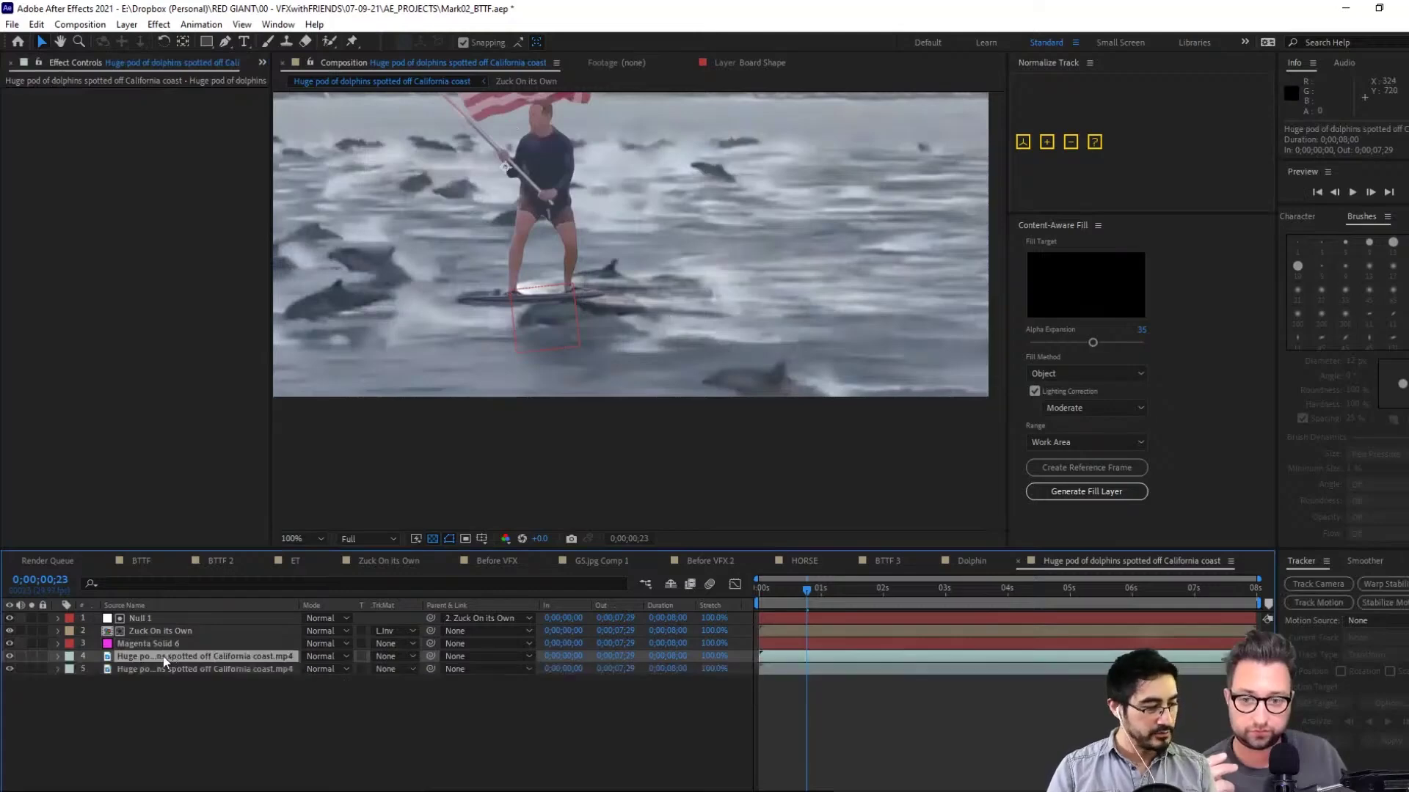
{"action": "left_click_drag", "start_coordinate": [163, 656], "coordinate": [176, 622]}
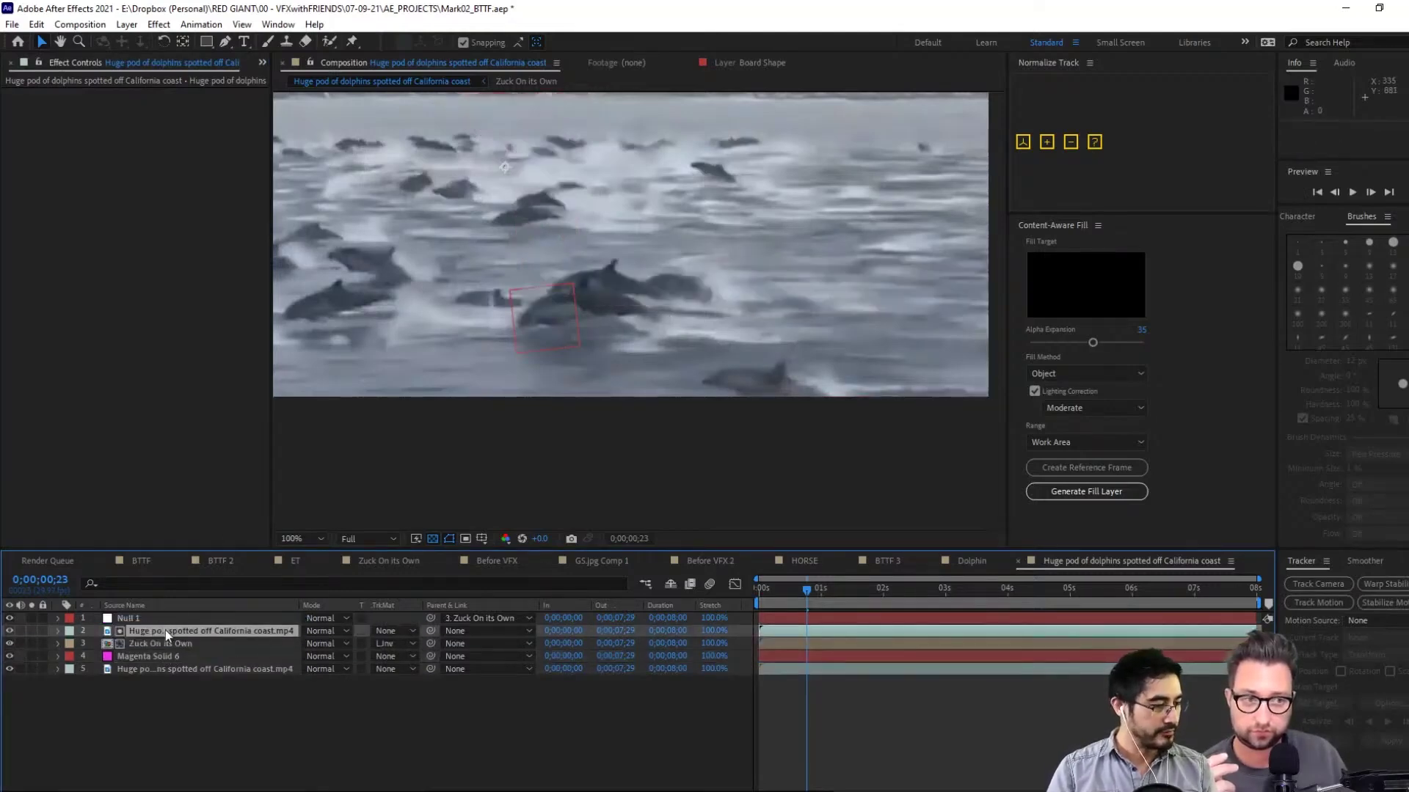
{"action": "left_click_drag", "start_coordinate": [165, 631], "coordinate": [173, 614]}
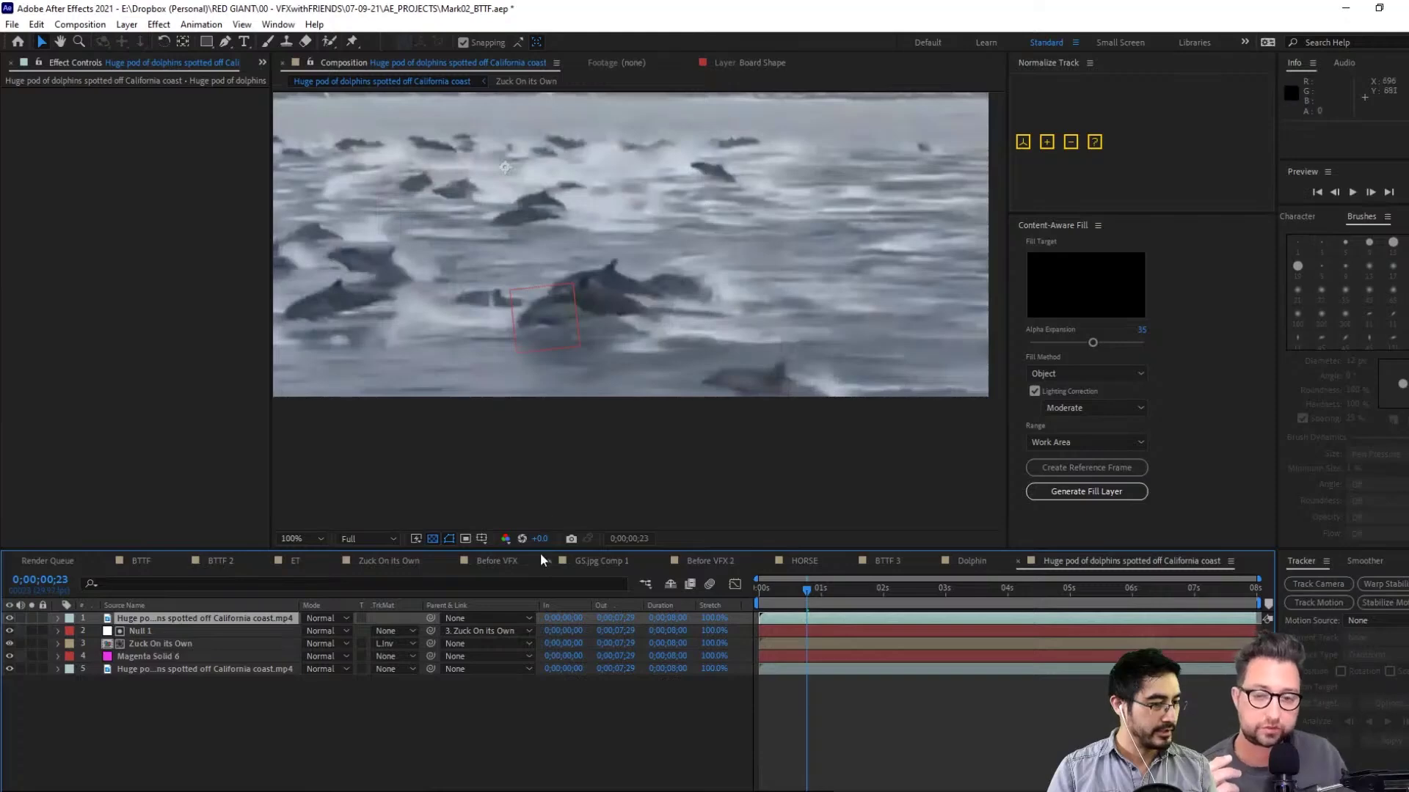
Apply Extract to the dolphin footage copy with White Point 64 and White Softness 53, and place the copy directly below Zuck On its Own
{"action": "key", "text": "ctrl+space"}
{"action": "type", "text": "ex"}
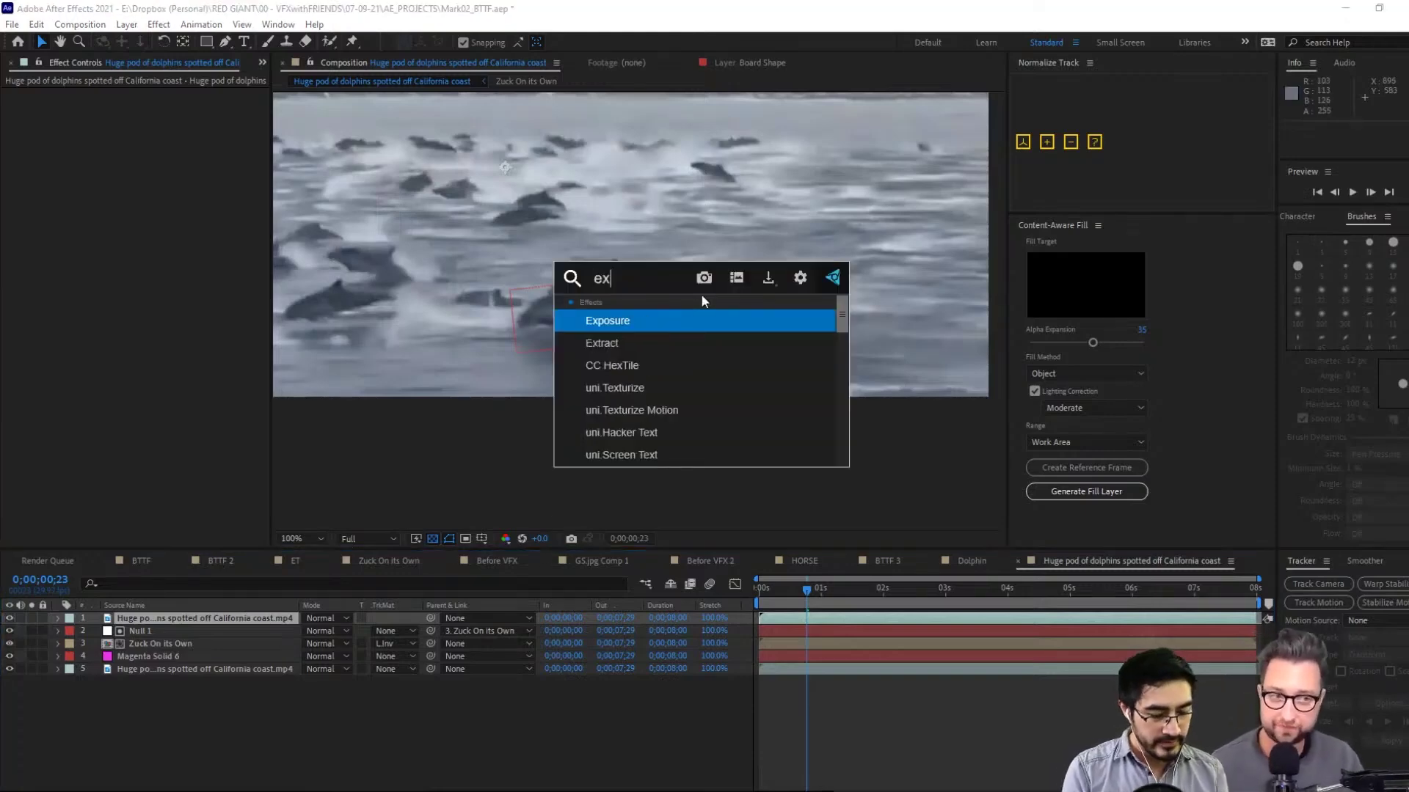
{"action": "type", "text": "tr"}
{"action": "key", "text": "Return"}
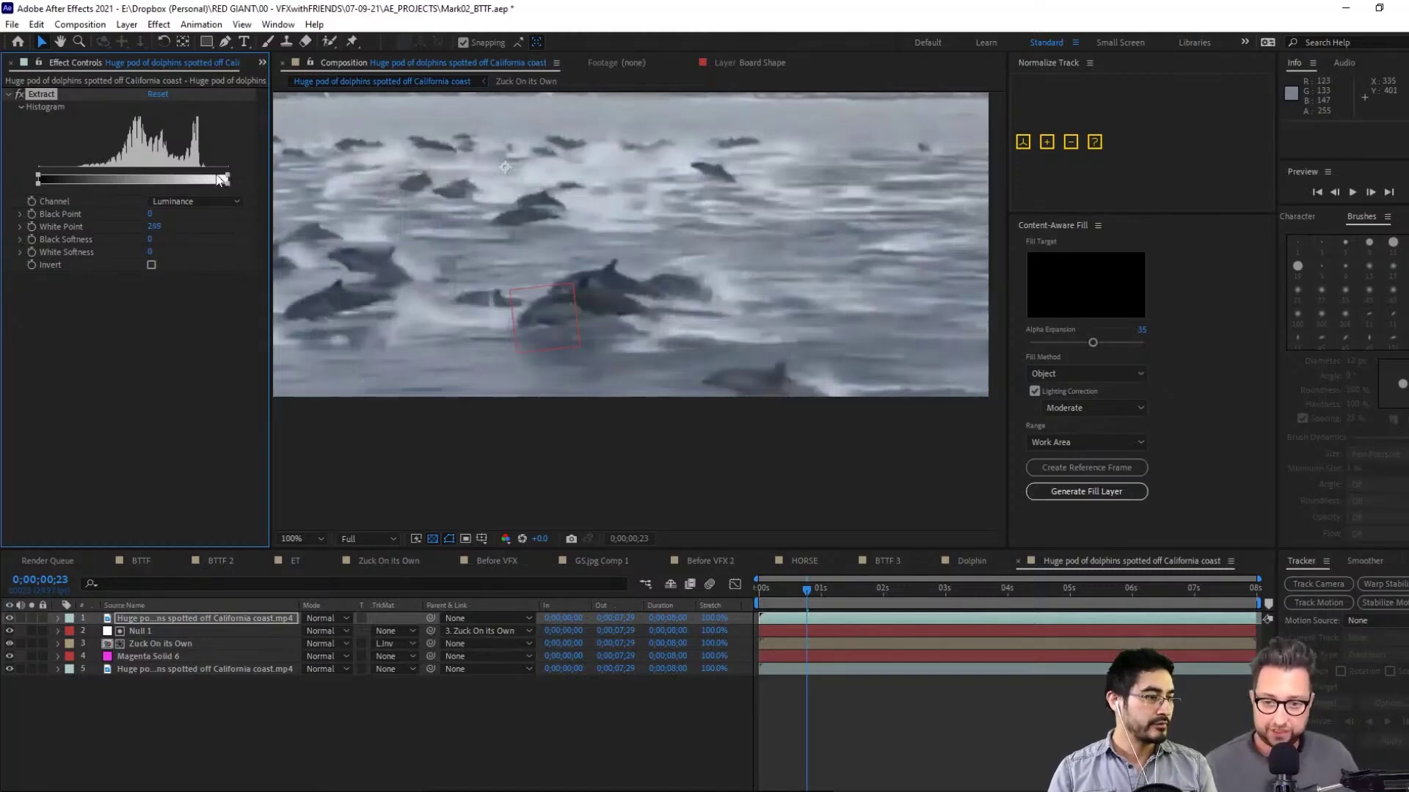
{"action": "left_click_drag", "start_coordinate": [220, 180], "coordinate": [86, 173]}
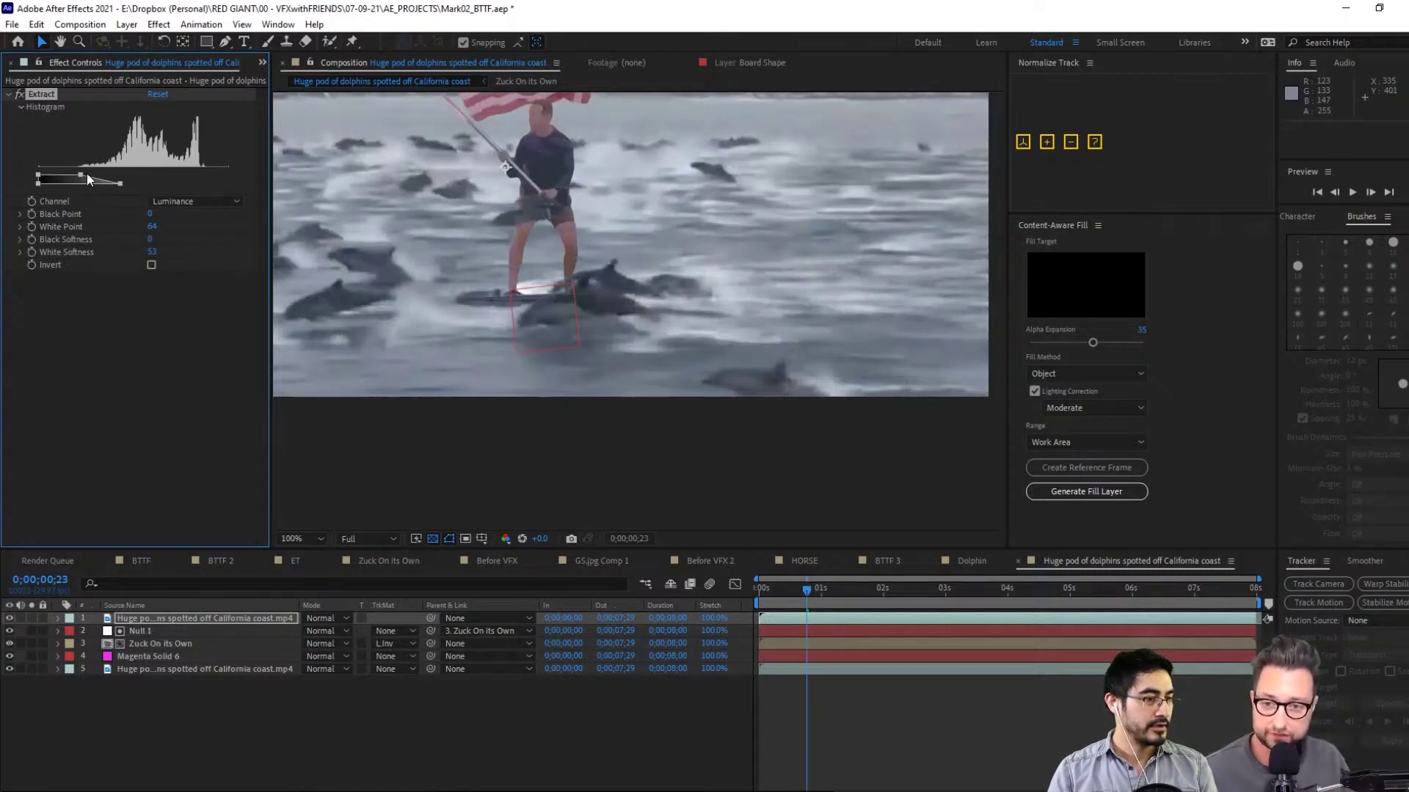
{"action": "left_click_drag", "start_coordinate": [184, 619], "coordinate": [201, 648]}
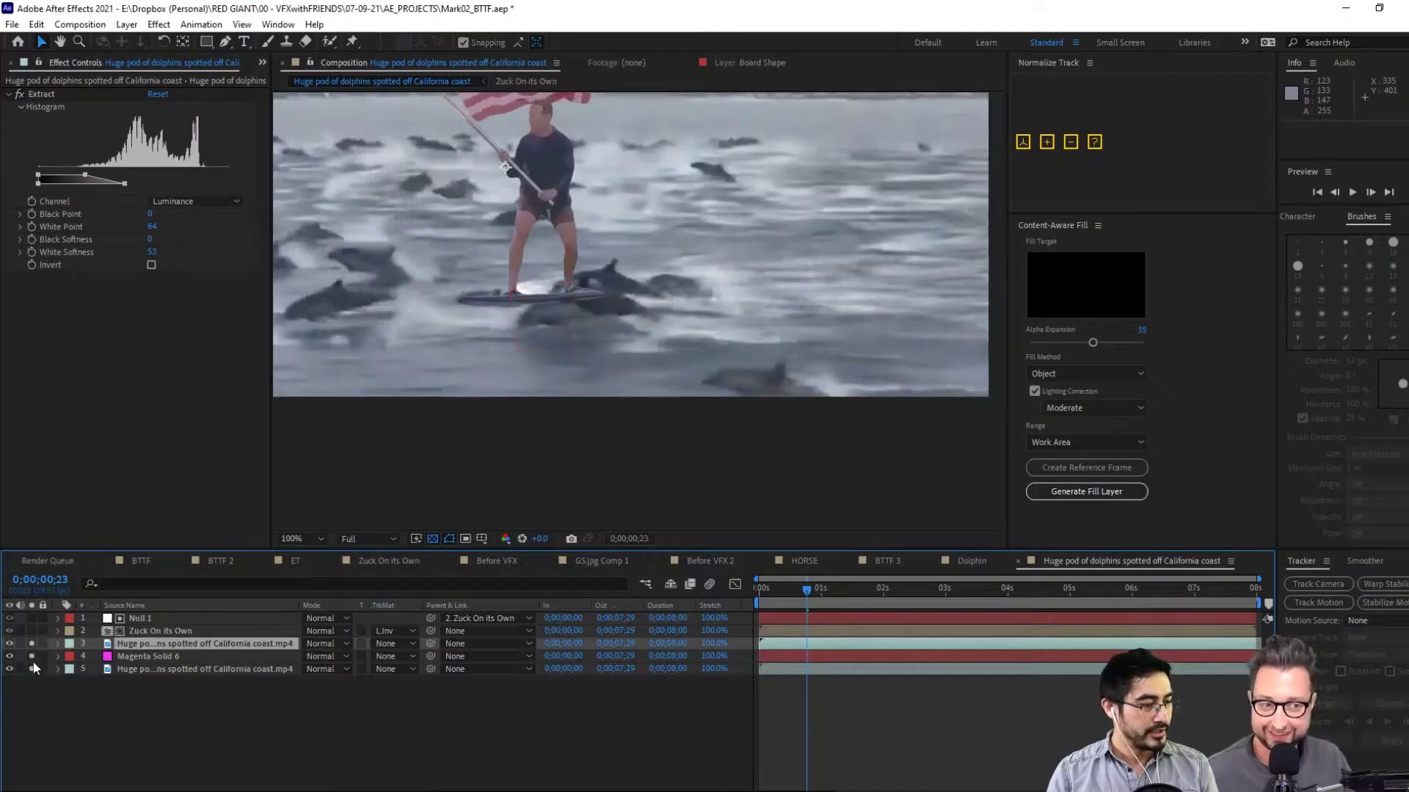
Solo only Magenta Solid 6 and the original dolphin footage, and preview the spray from the first frame
{"action": "left_click_drag", "start_coordinate": [31, 656], "coordinate": [31, 668]}
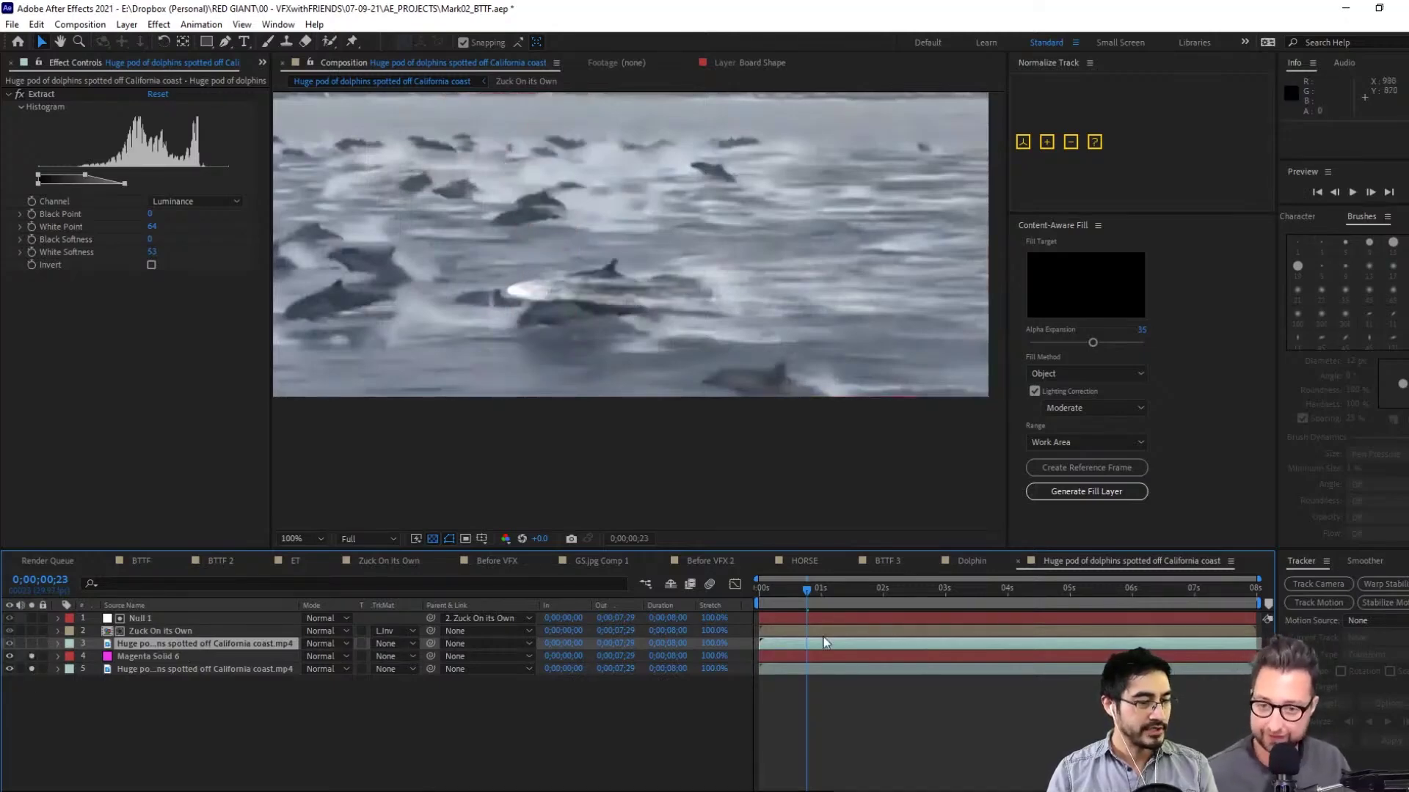
{"action": "left_click_drag", "start_coordinate": [790, 593], "coordinate": [745, 596]}
{"action": "scroll", "coordinate": [890, 357], "scroll_direction": "down", "scroll_amount": 1}
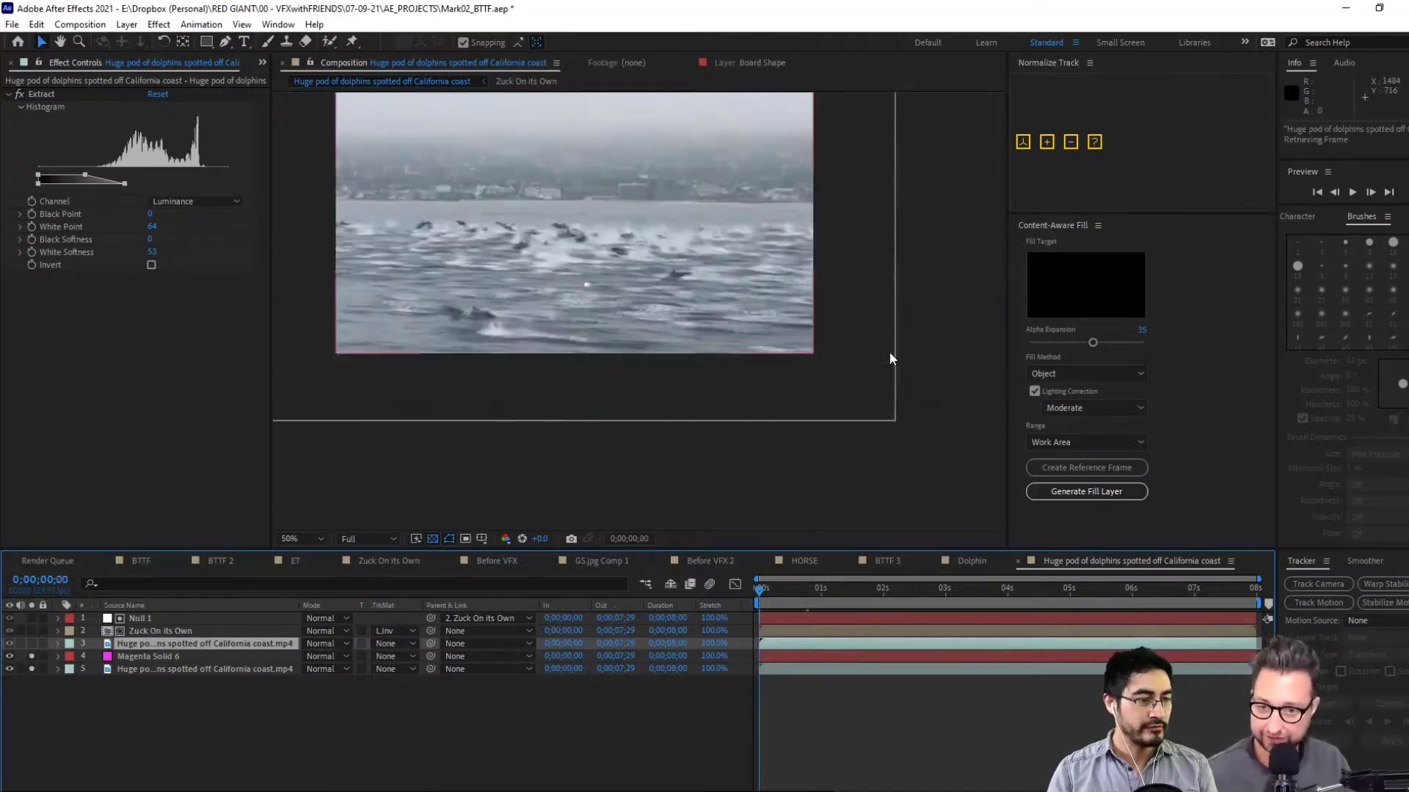
{"action": "left_click_drag", "start_coordinate": [846, 367], "coordinate": [879, 397]}
{"action": "key", "text": "v"}
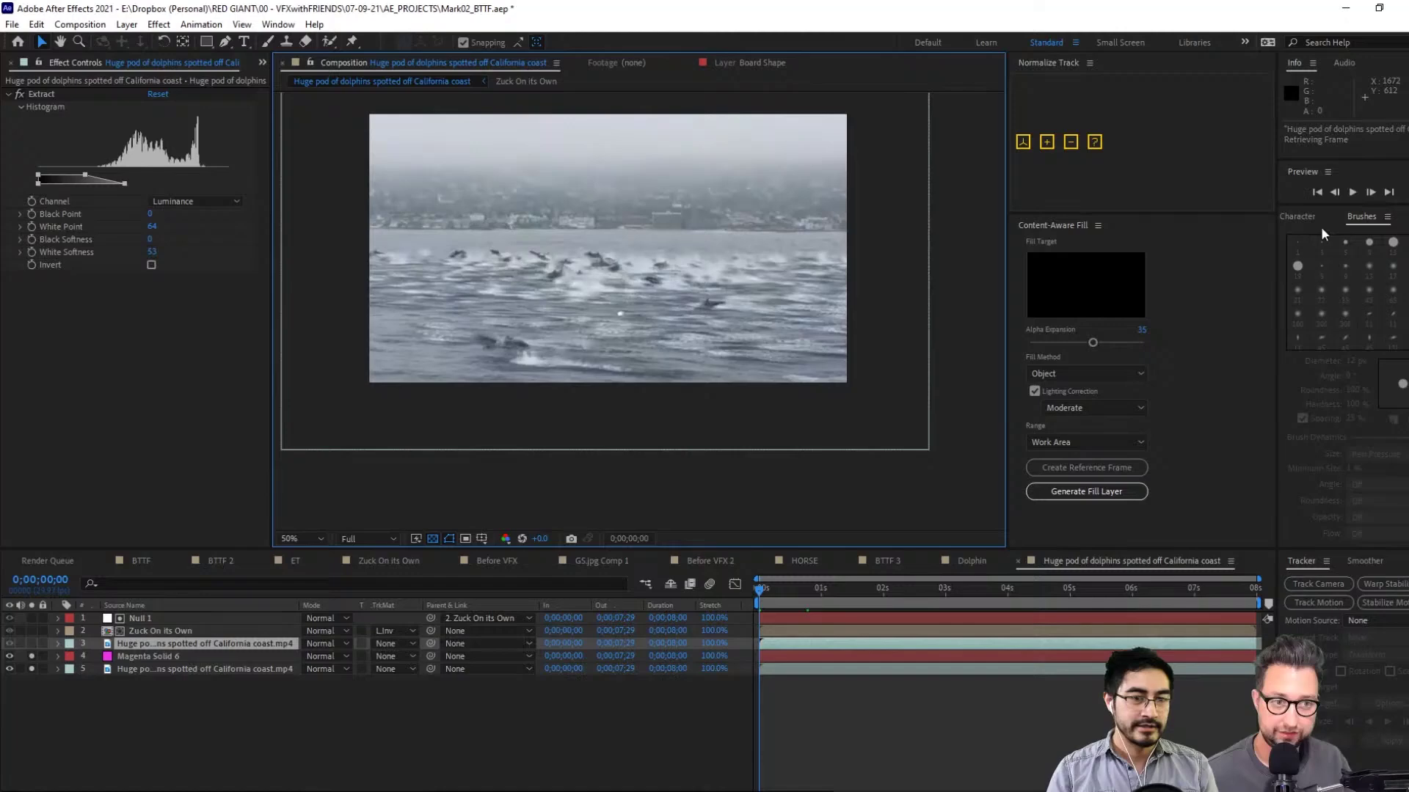
{"action": "left_click", "coordinate": [1352, 193]}
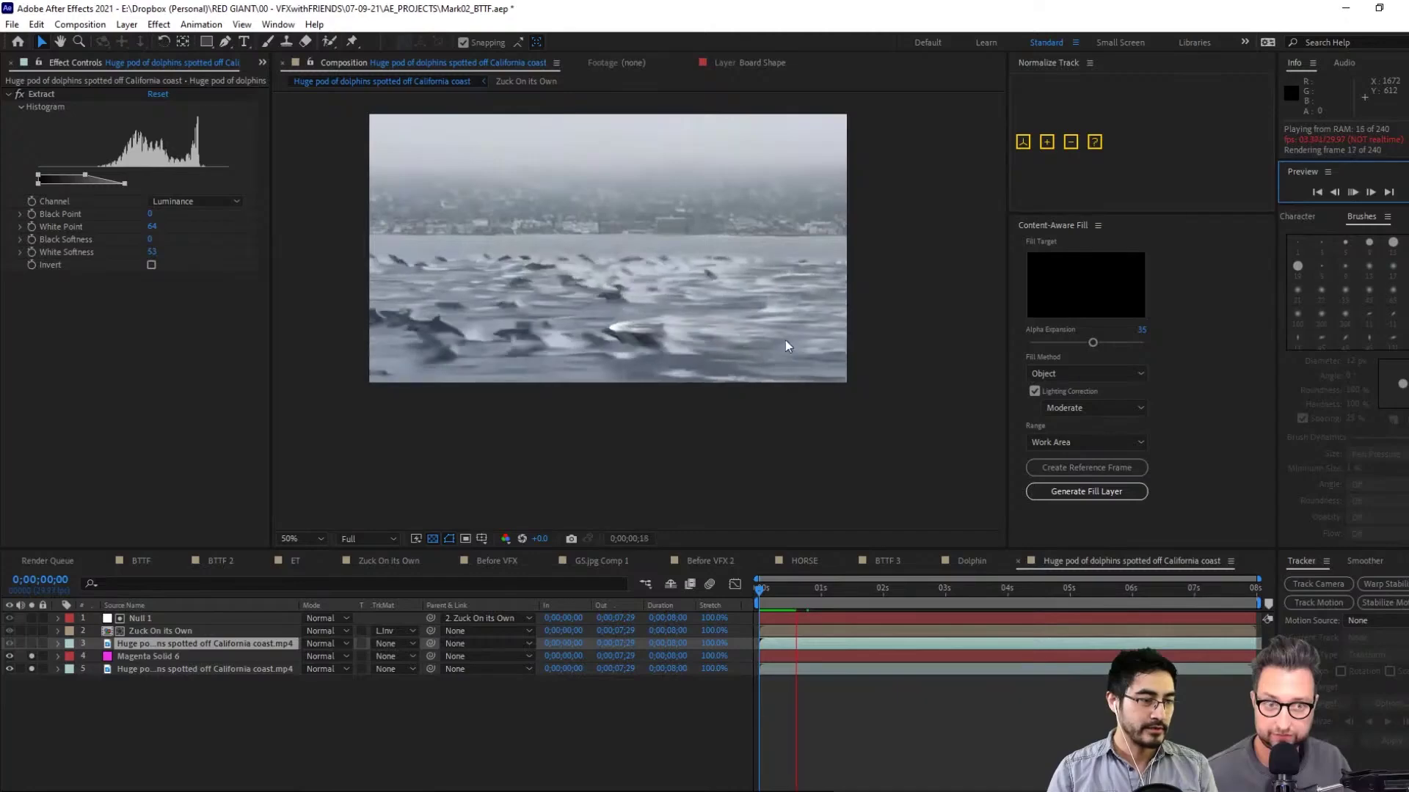
{"action": "left_click", "coordinate": [663, 344]}
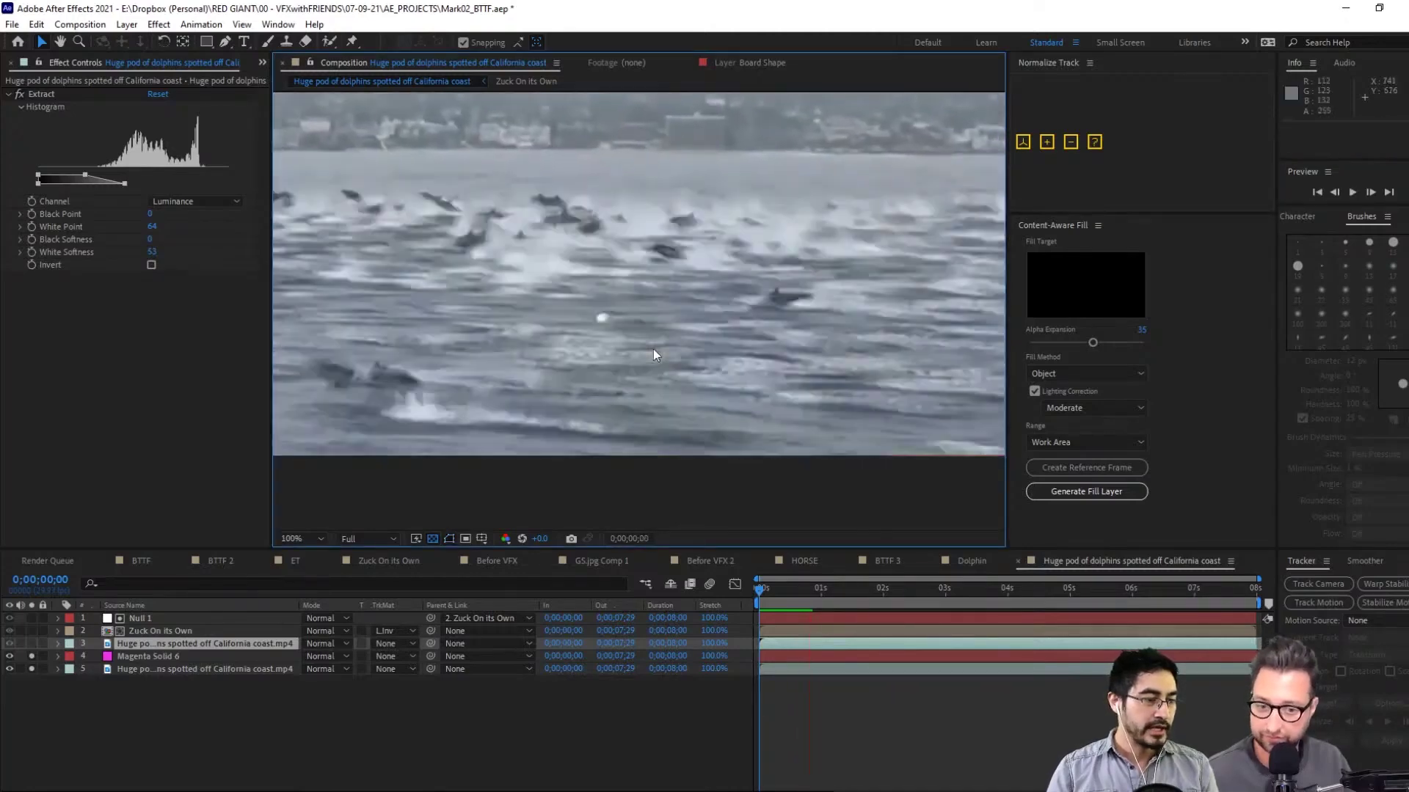
Solo the extracted dolphin footage copy again and set its Extract White Point to 61 at 0;00;00;20
{"action": "left_click", "coordinate": [800, 596]}
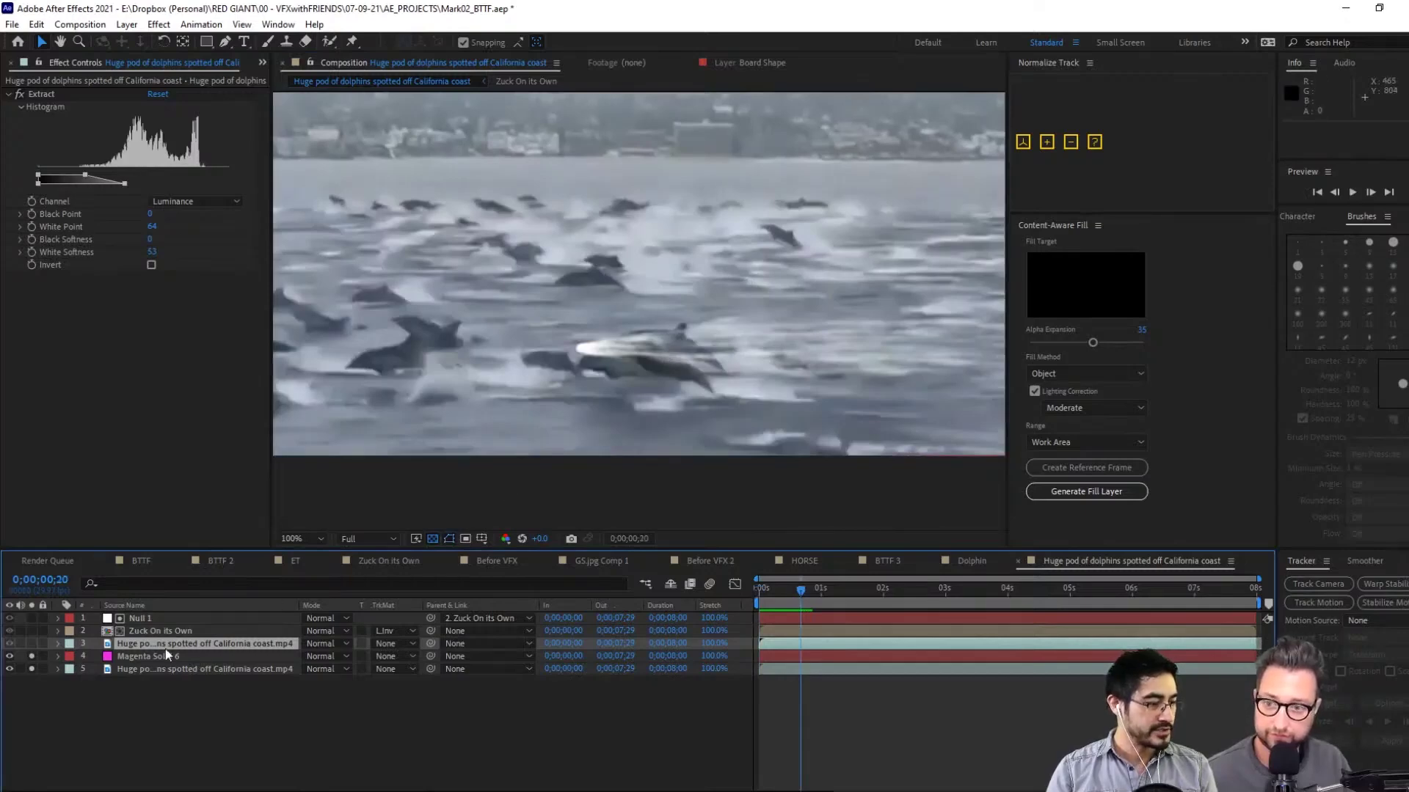
{"action": "left_click", "coordinate": [32, 643]}
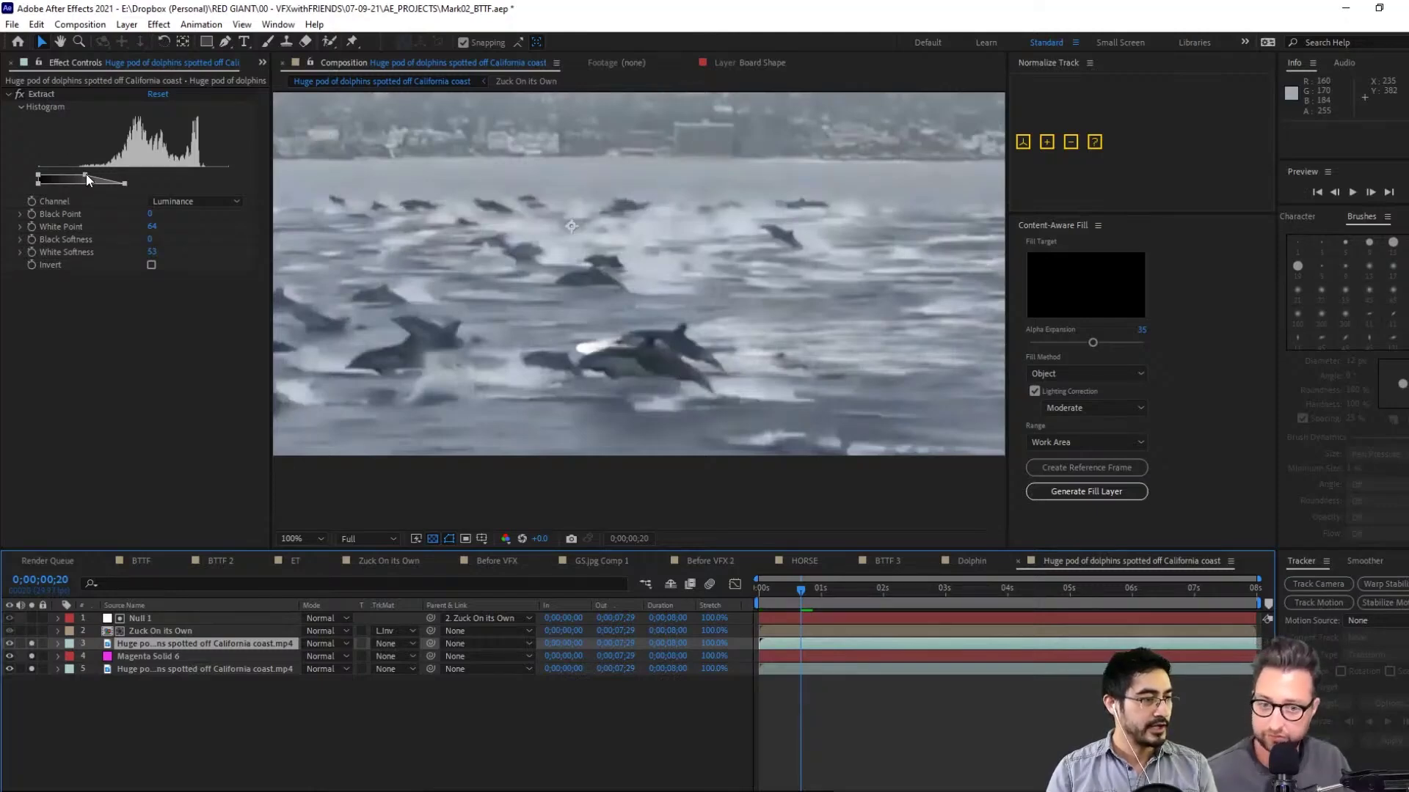
{"action": "mouse_move", "coordinate": [86, 174]}
{"action": "left_mouse_down"}
{"action": "mouse_move", "coordinate": [140, 179]}
{"action": "mouse_move", "coordinate": [41, 184]}
{"action": "mouse_move", "coordinate": [85, 177]}
{"action": "left_mouse_up"}
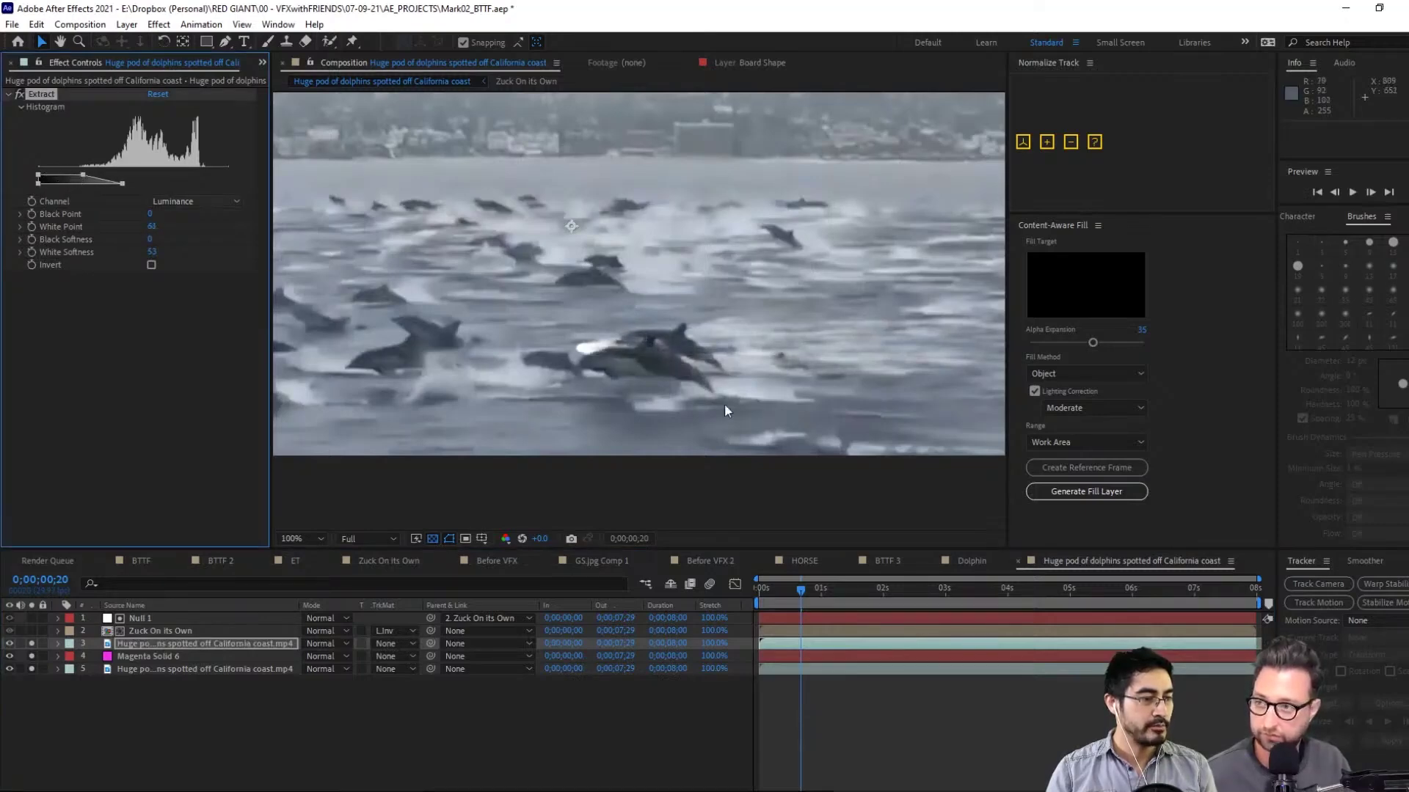
Check the extraction at 0;00;02;11, solo Null 1 and Zuck On its Own as well, and save the project
{"action": "left_click_drag", "start_coordinate": [805, 587], "coordinate": [905, 589]}
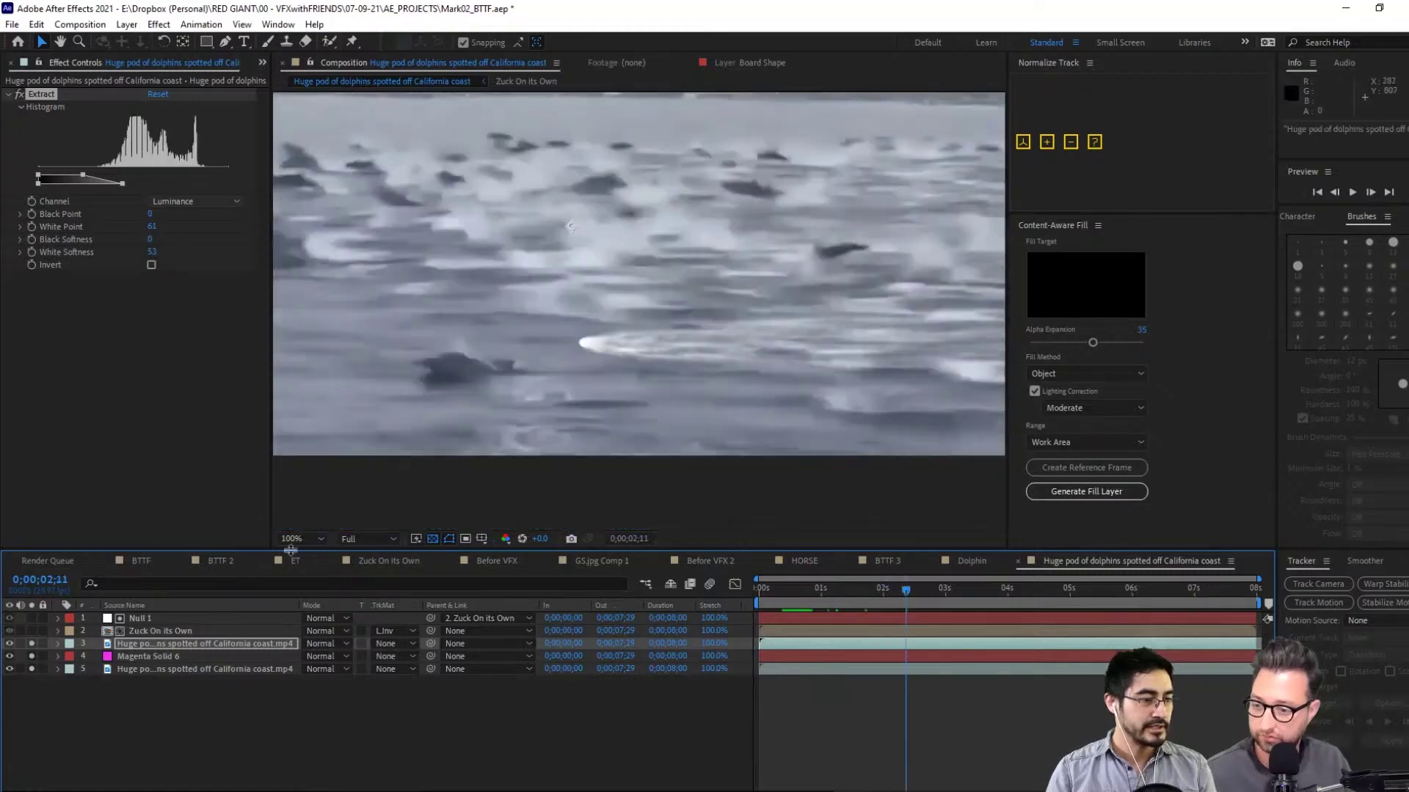
{"action": "left_click", "coordinate": [31, 621]}
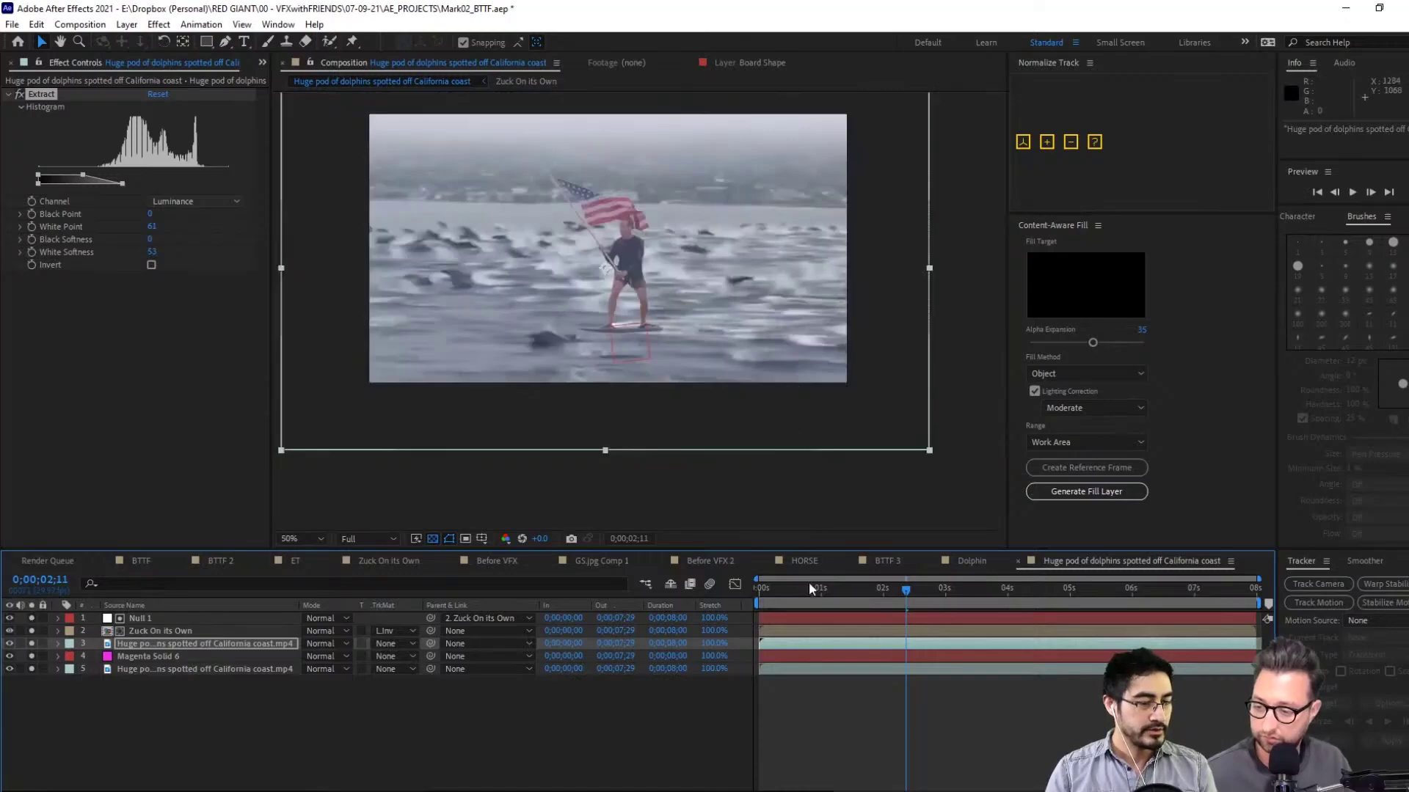
{"action": "left_click", "coordinate": [760, 588]}
{"action": "key", "text": "ctrl+s"}
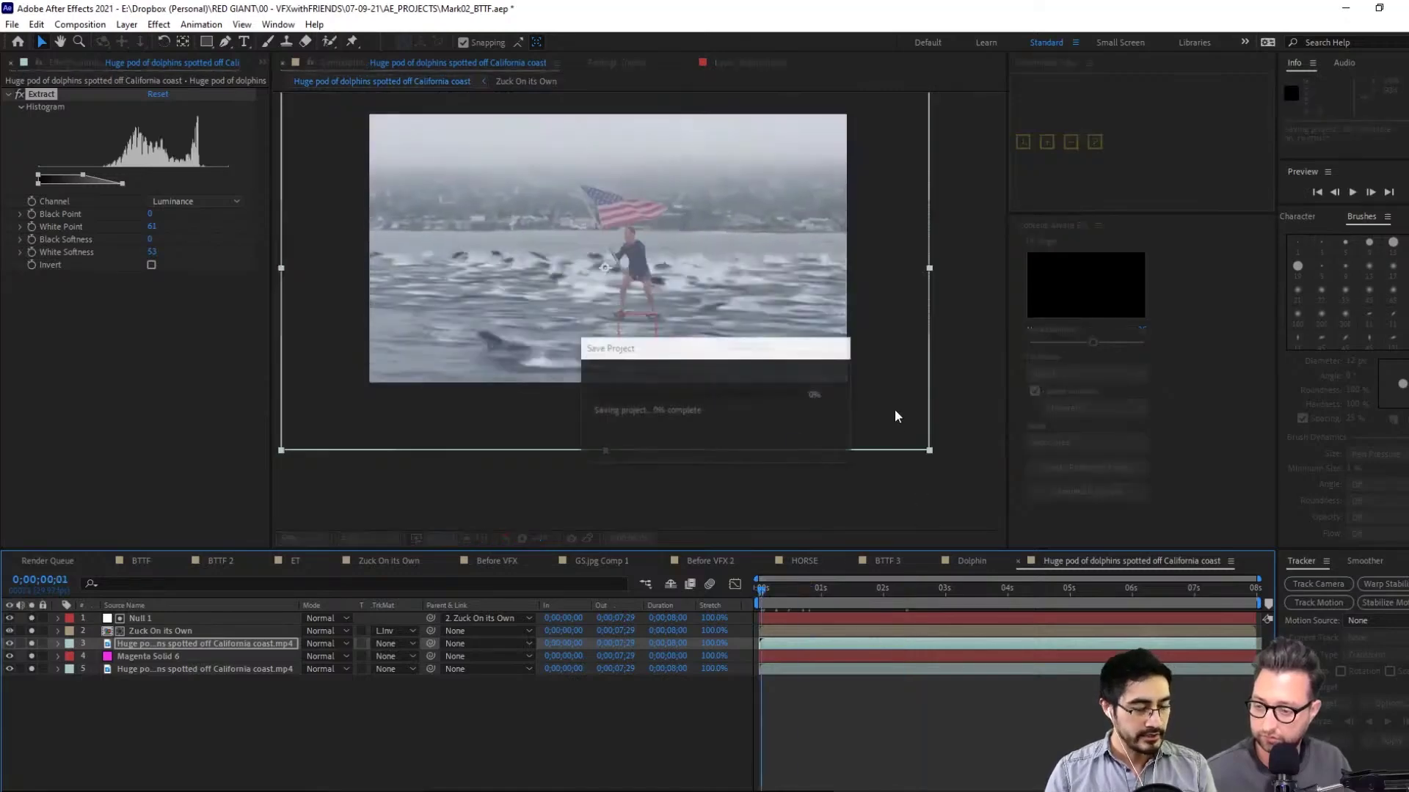
Widen the composition viewer, fit the frame to it, and preview the full dolphin composite
{"action": "left_click", "coordinate": [930, 492]}
{"action": "key", "text": "shift+slash"}
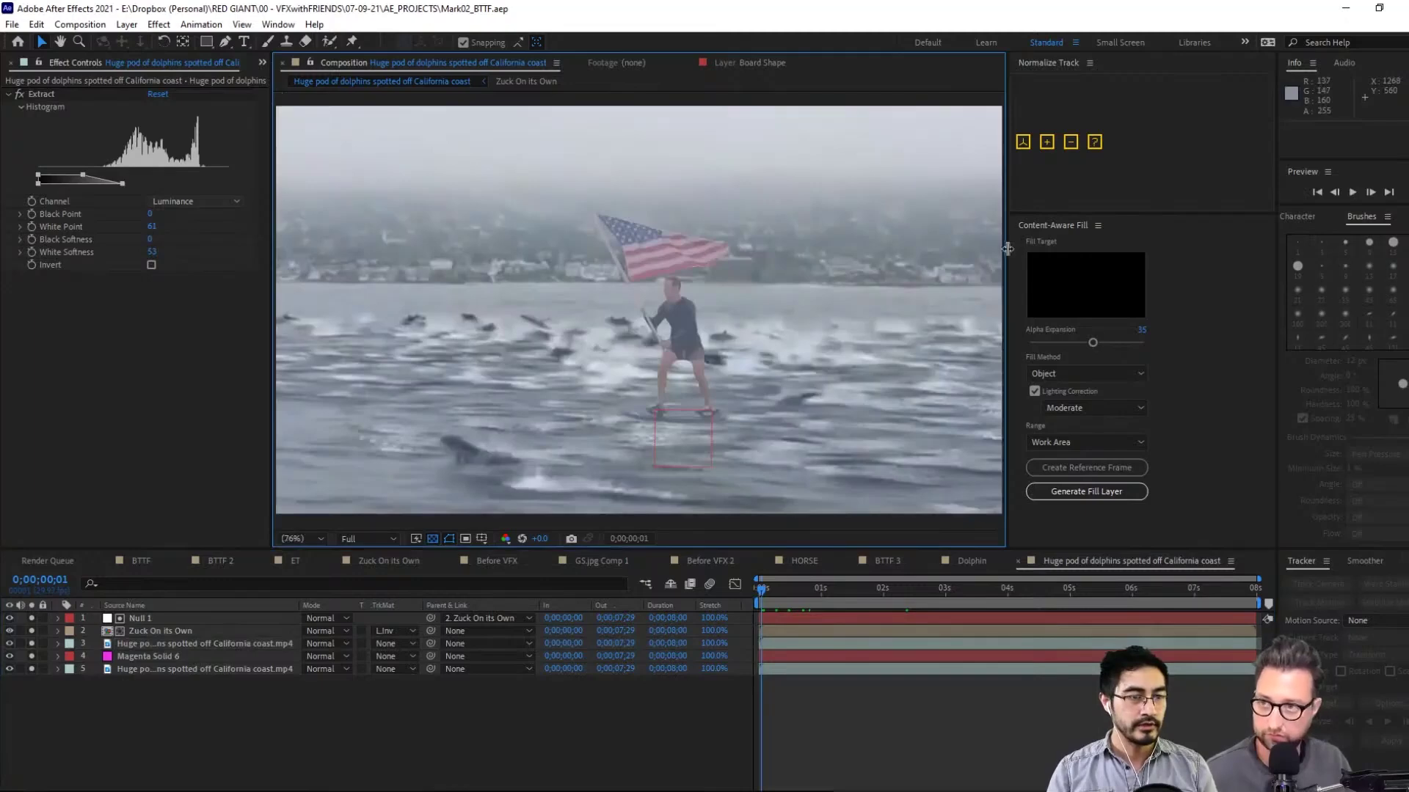
{"action": "left_click_drag", "start_coordinate": [1007, 250], "coordinate": [1185, 268]}
{"action": "left_click", "coordinate": [1351, 193]}
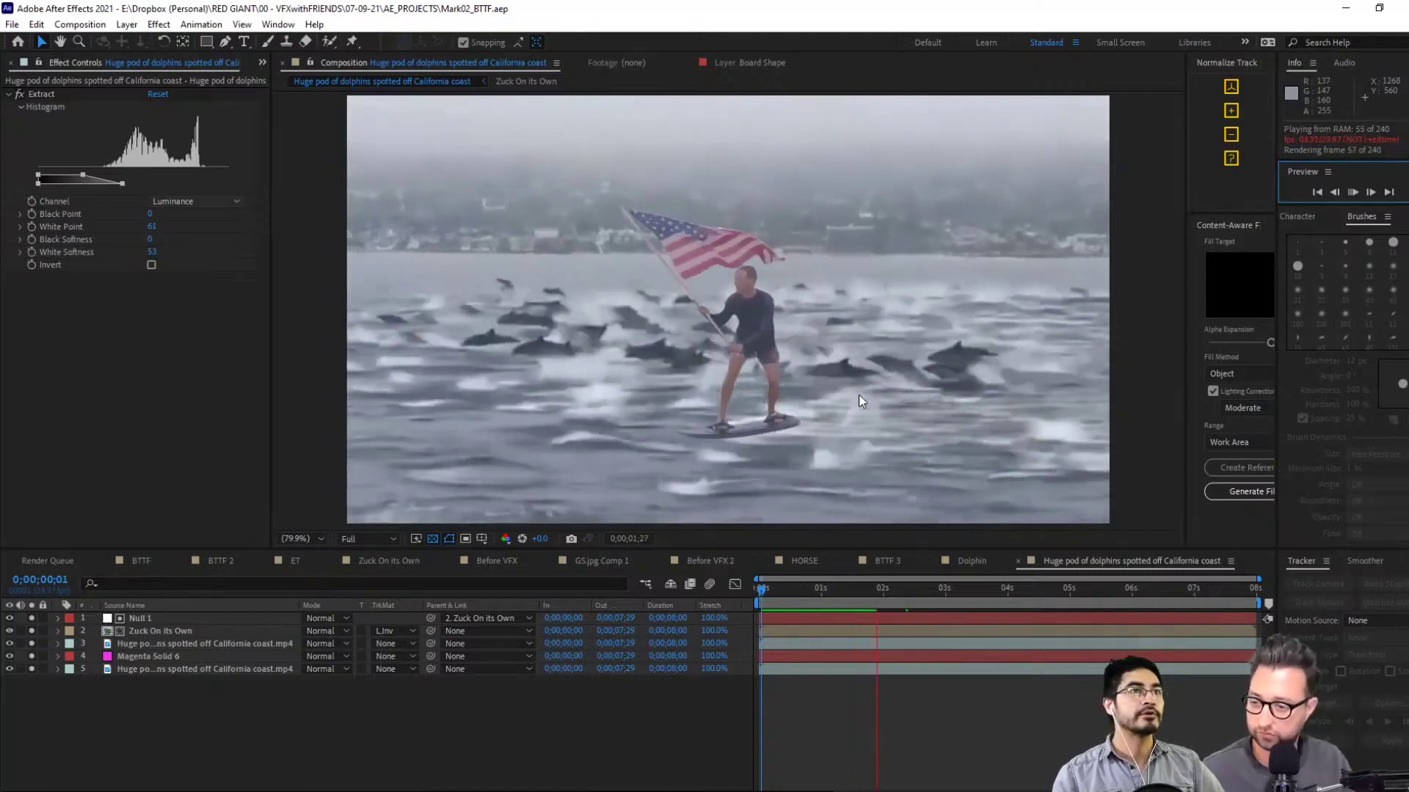
{"action": "left_click", "coordinate": [863, 472]}
{"action": "left_click", "coordinate": [431, 536]}
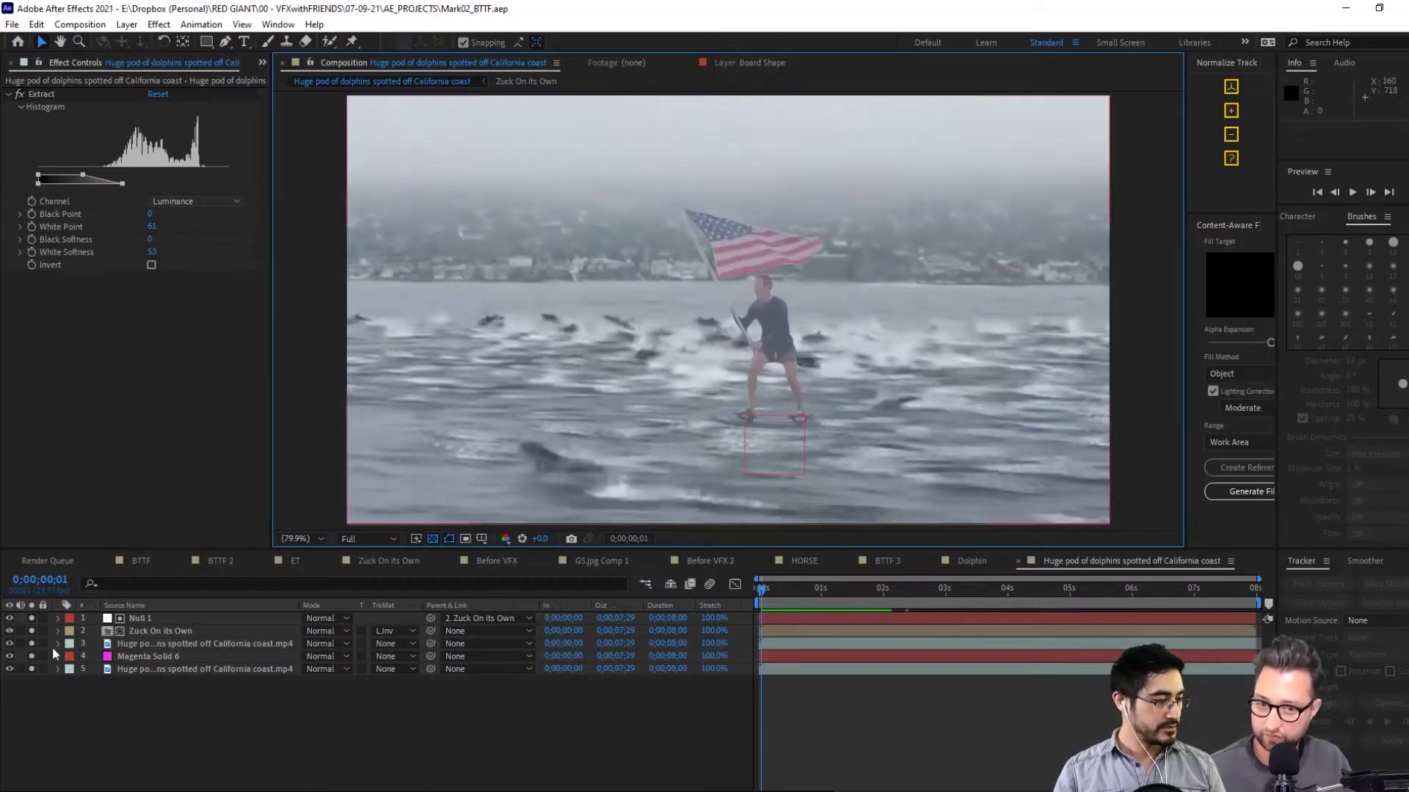
Turn off Particular's Motion Blur on Magenta Solid 6
{"action": "left_click", "coordinate": [31, 657]}
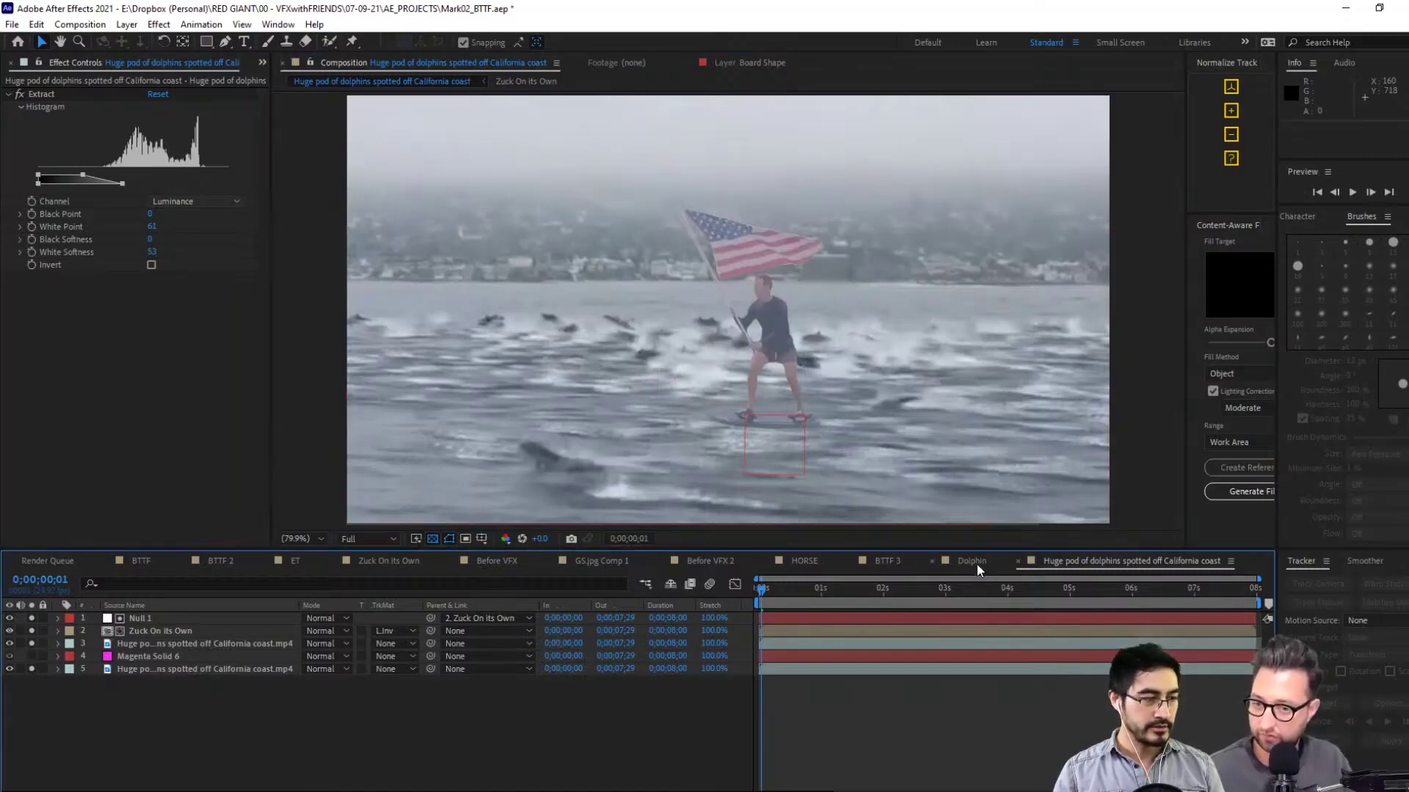
{"action": "left_click", "coordinate": [32, 656]}
{"action": "left_click", "coordinate": [124, 656]}
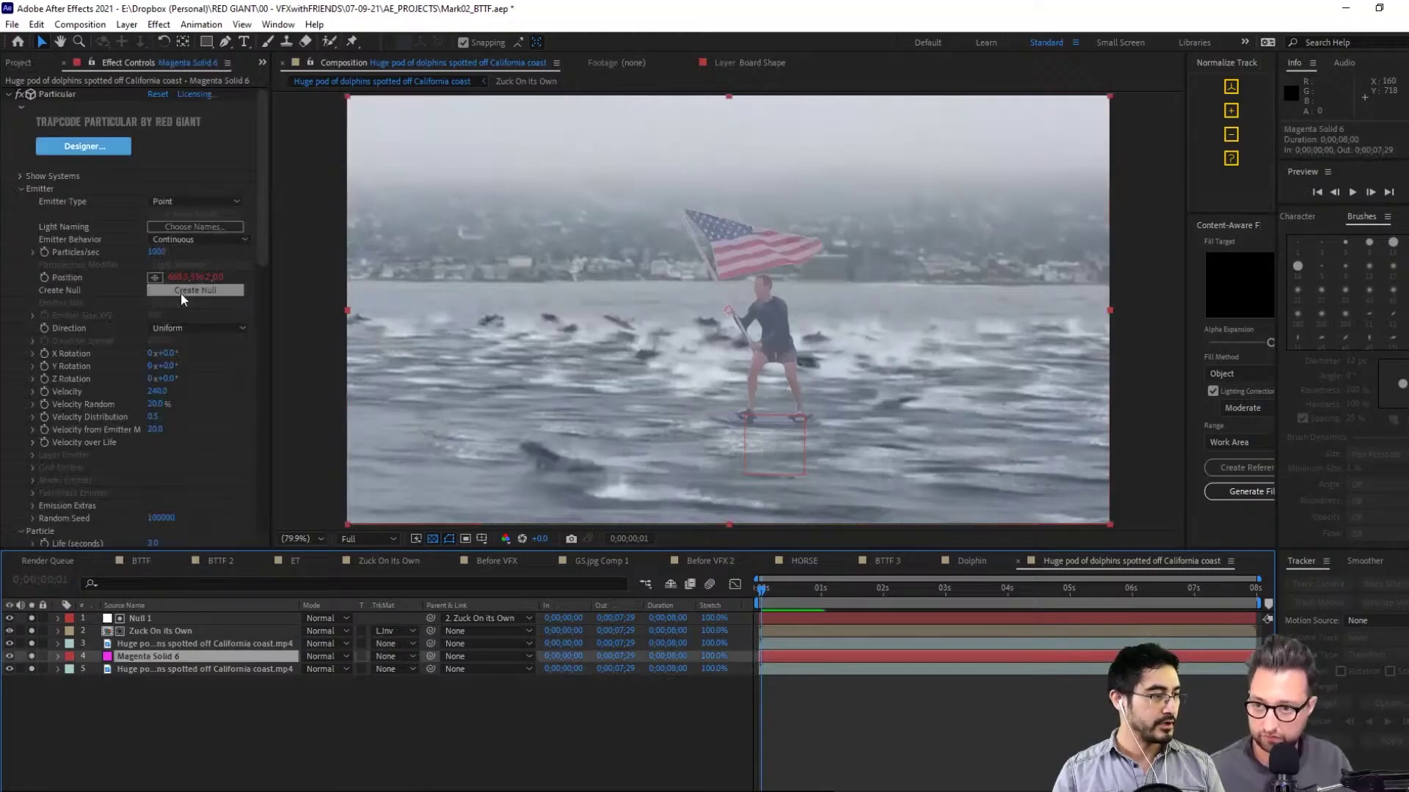
{"action": "scroll", "coordinate": [183, 330], "scroll_direction": "down", "scroll_amount": 5}
{"action": "scroll", "coordinate": [203, 390], "scroll_direction": "down", "scroll_amount": 6}
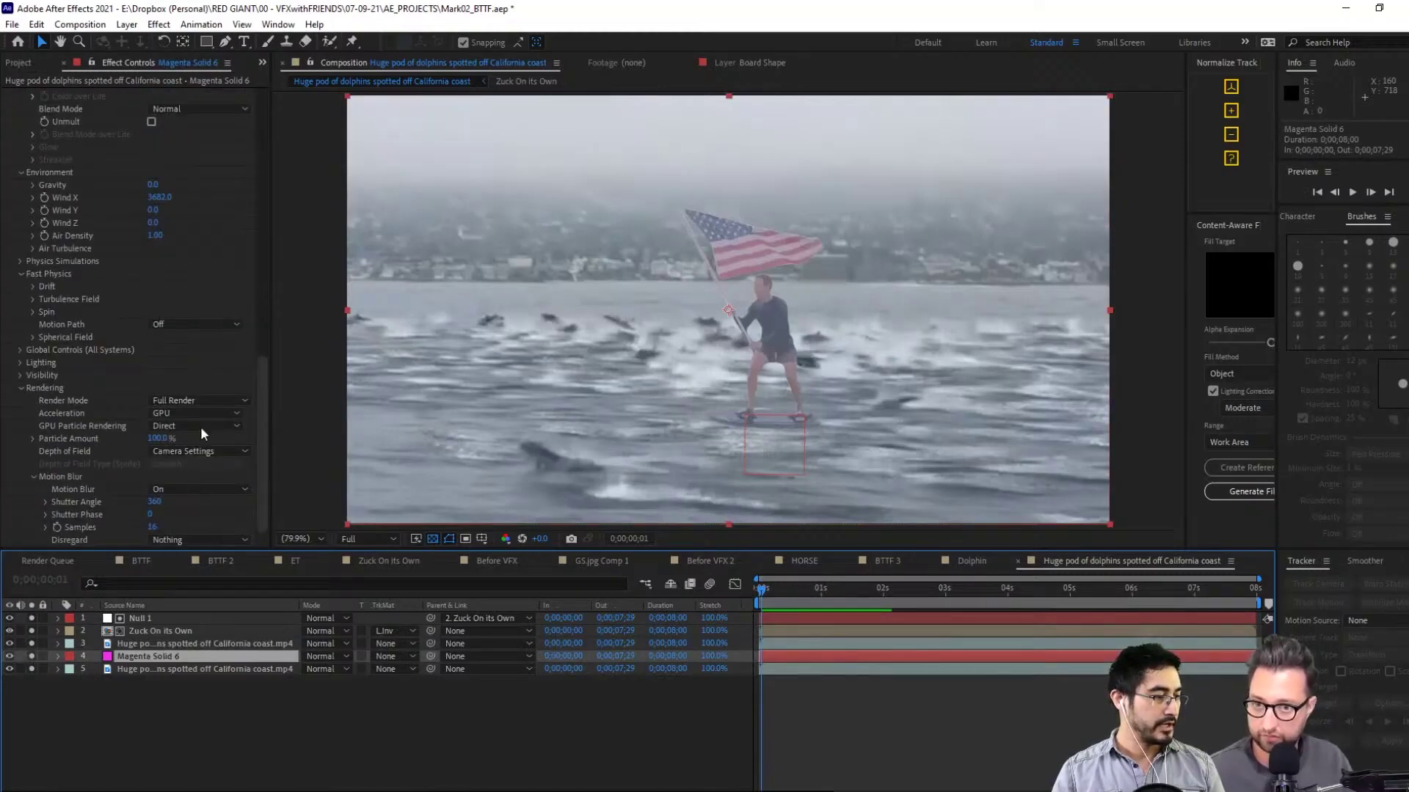
{"action": "left_click", "coordinate": [200, 489]}
{"action": "left_click", "coordinate": [206, 506]}
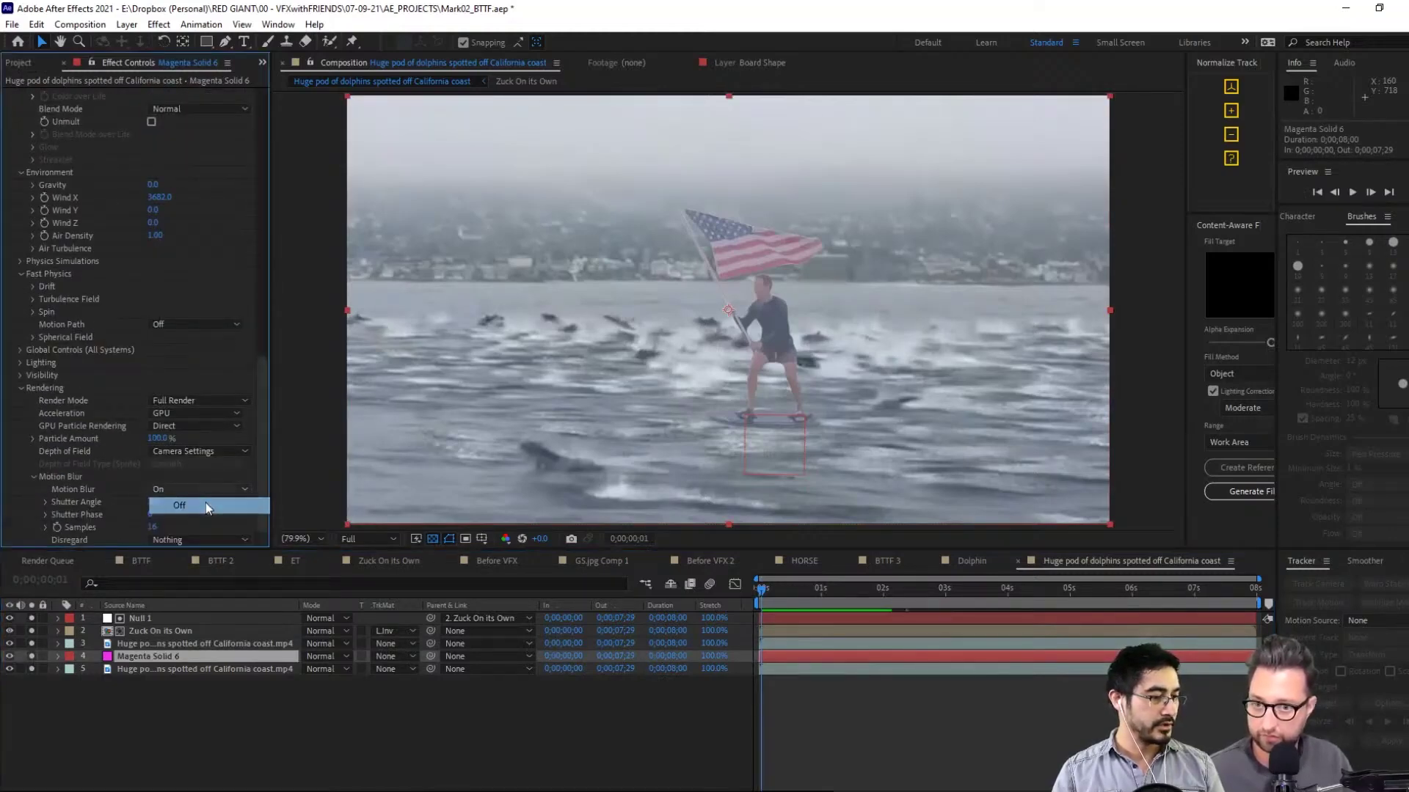
Apply Fast Box Blur to Magenta Solid 6 with Horizontal blur dimensions and a Blur Radius of 12, checking the spray at 0;00;01;26
{"action": "left_click", "coordinate": [875, 589]}
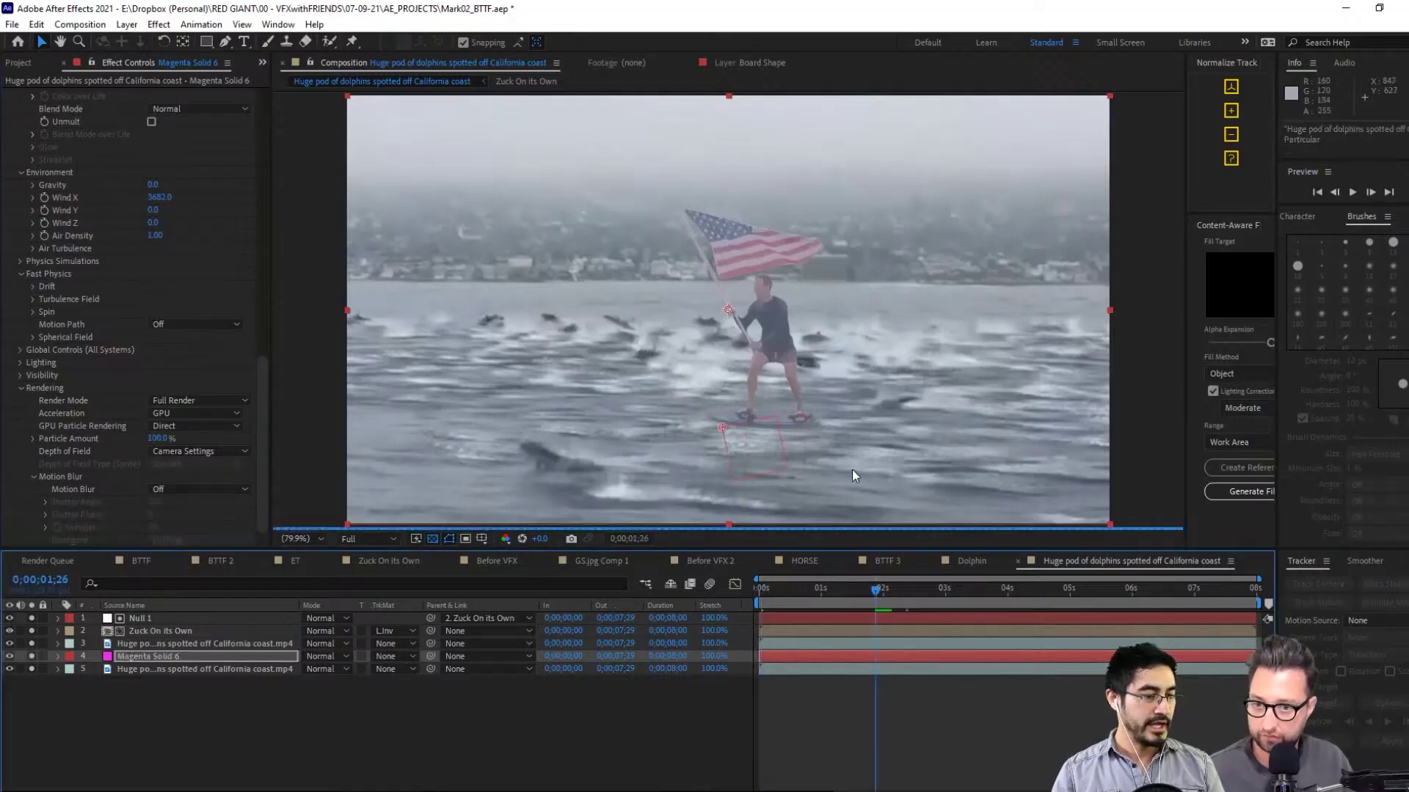
{"action": "key", "text": "ctrl+space"}
{"action": "type", "text": "fa"}
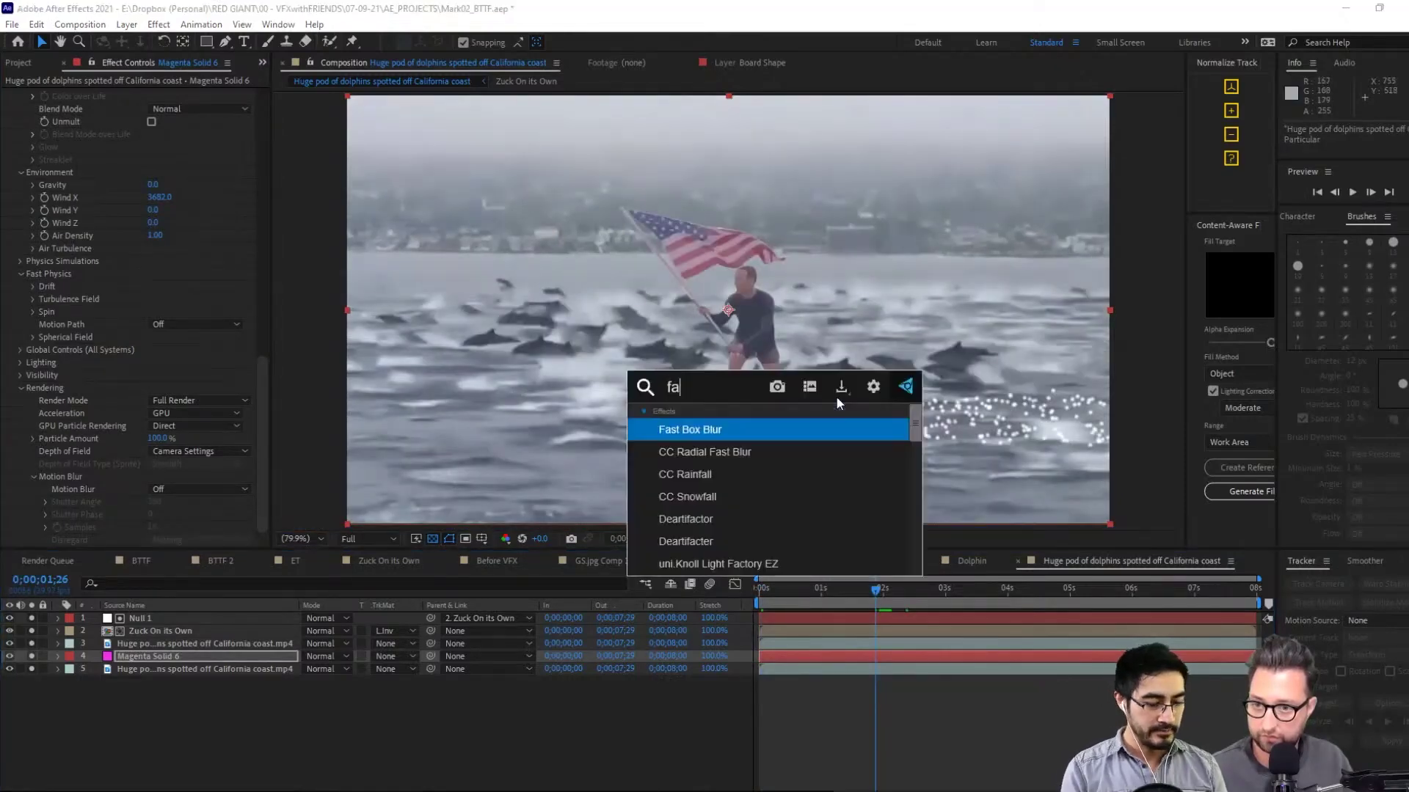
{"action": "type", "text": "s"}
{"action": "key", "text": "Return"}
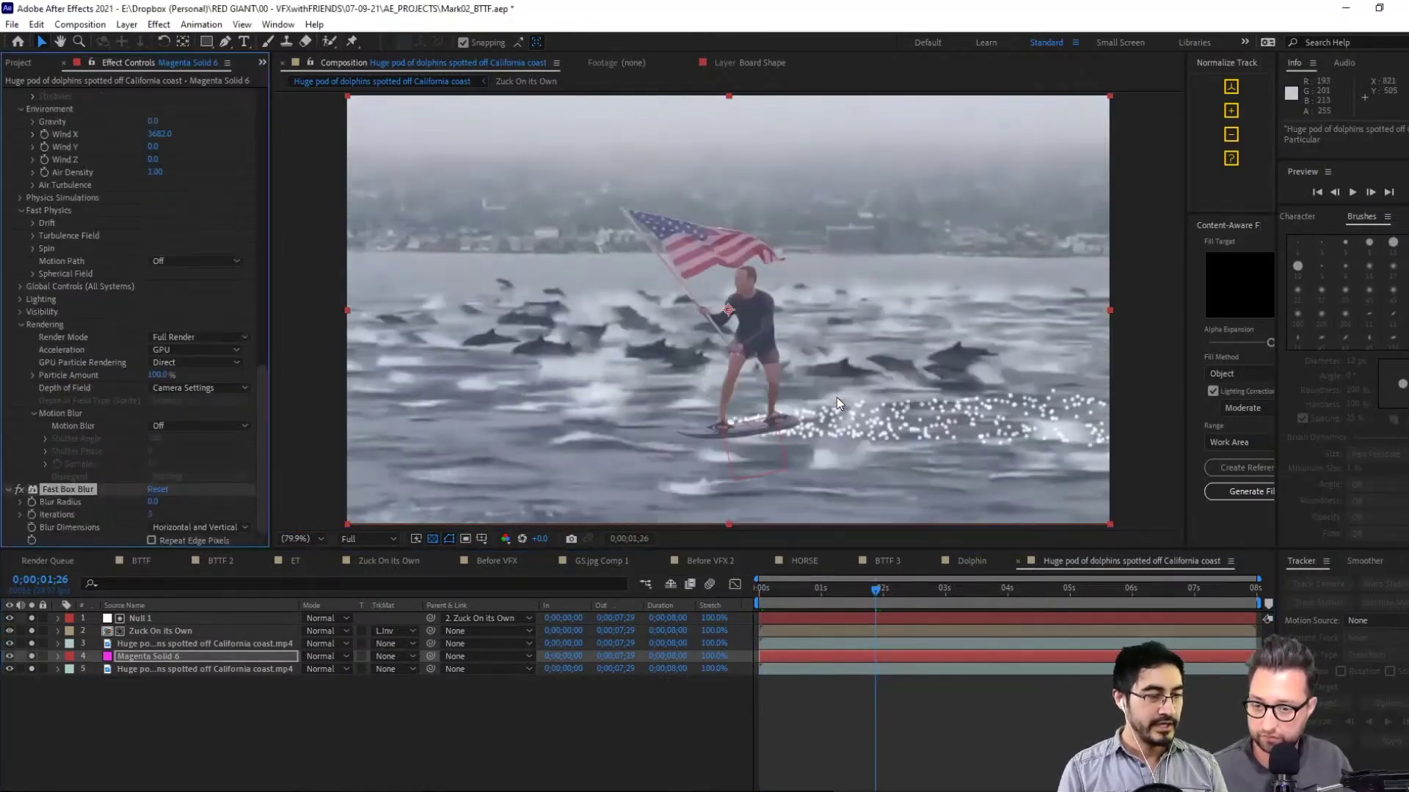
{"action": "left_click", "coordinate": [197, 528]}
{"action": "left_click", "coordinate": [195, 557]}
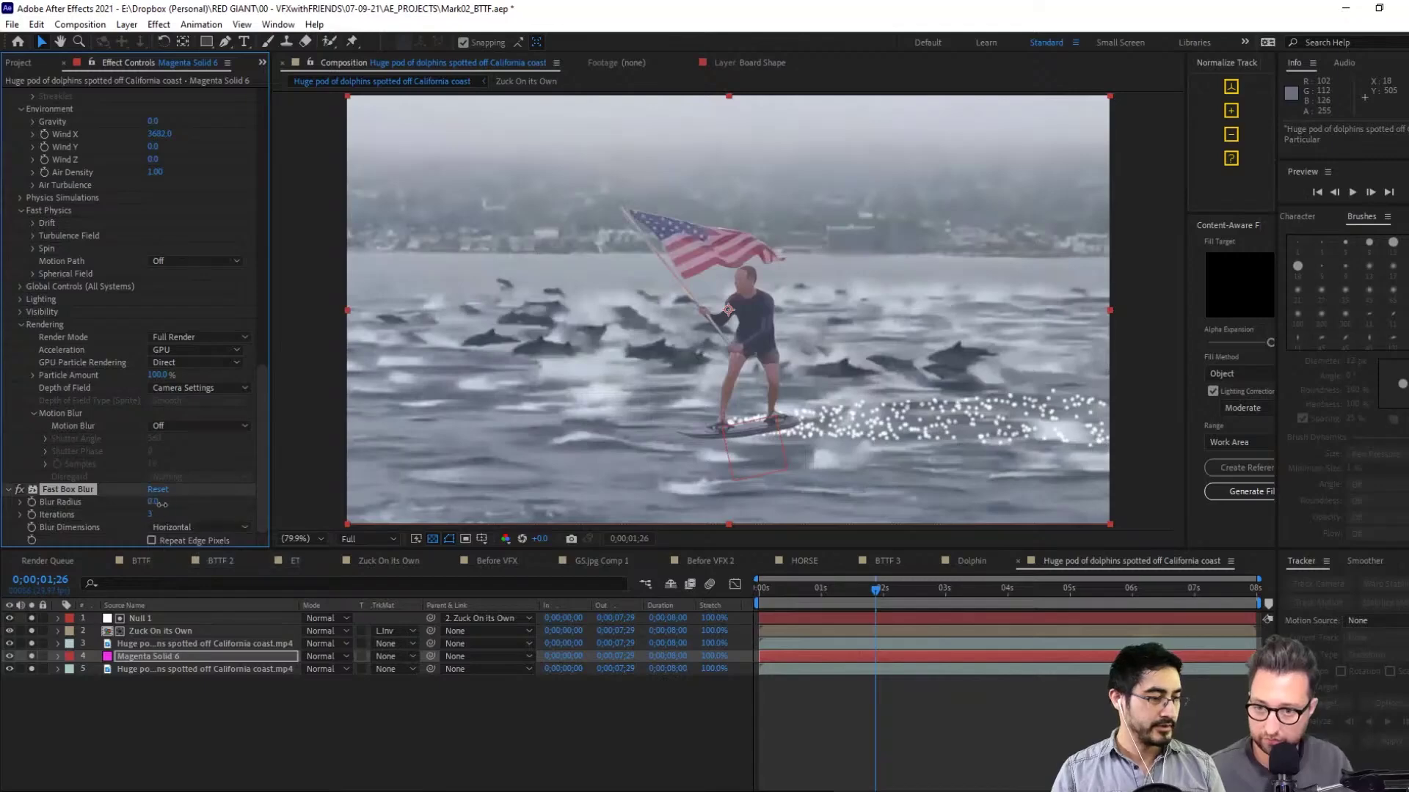
{"action": "left_click_drag", "start_coordinate": [158, 504], "coordinate": [168, 507]}
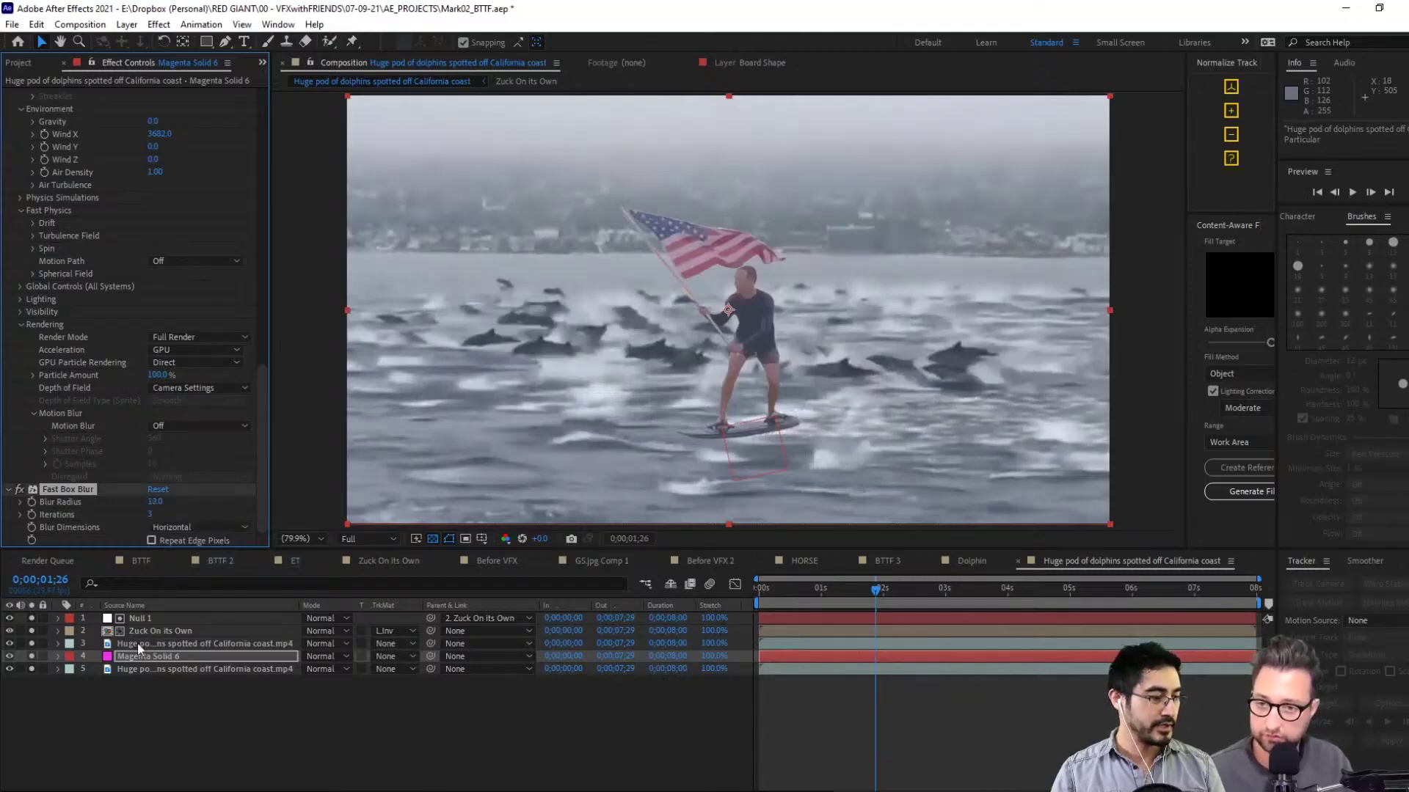
{"action": "left_click", "coordinate": [541, 722]}
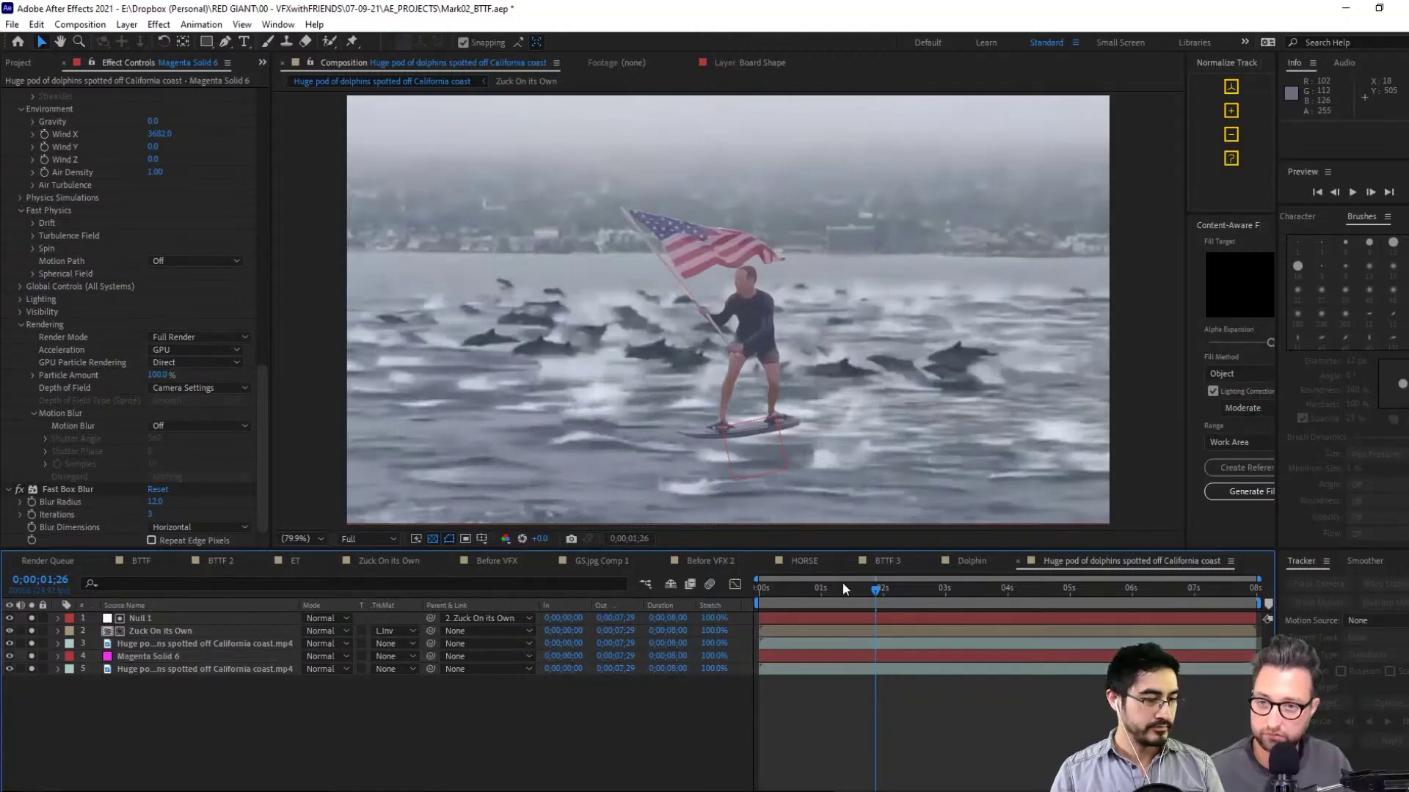
Open the BTTF 3 composition, extend its work area to about 20 seconds, and add the dolphin composition as the top layer
{"action": "left_click", "coordinate": [968, 561]}
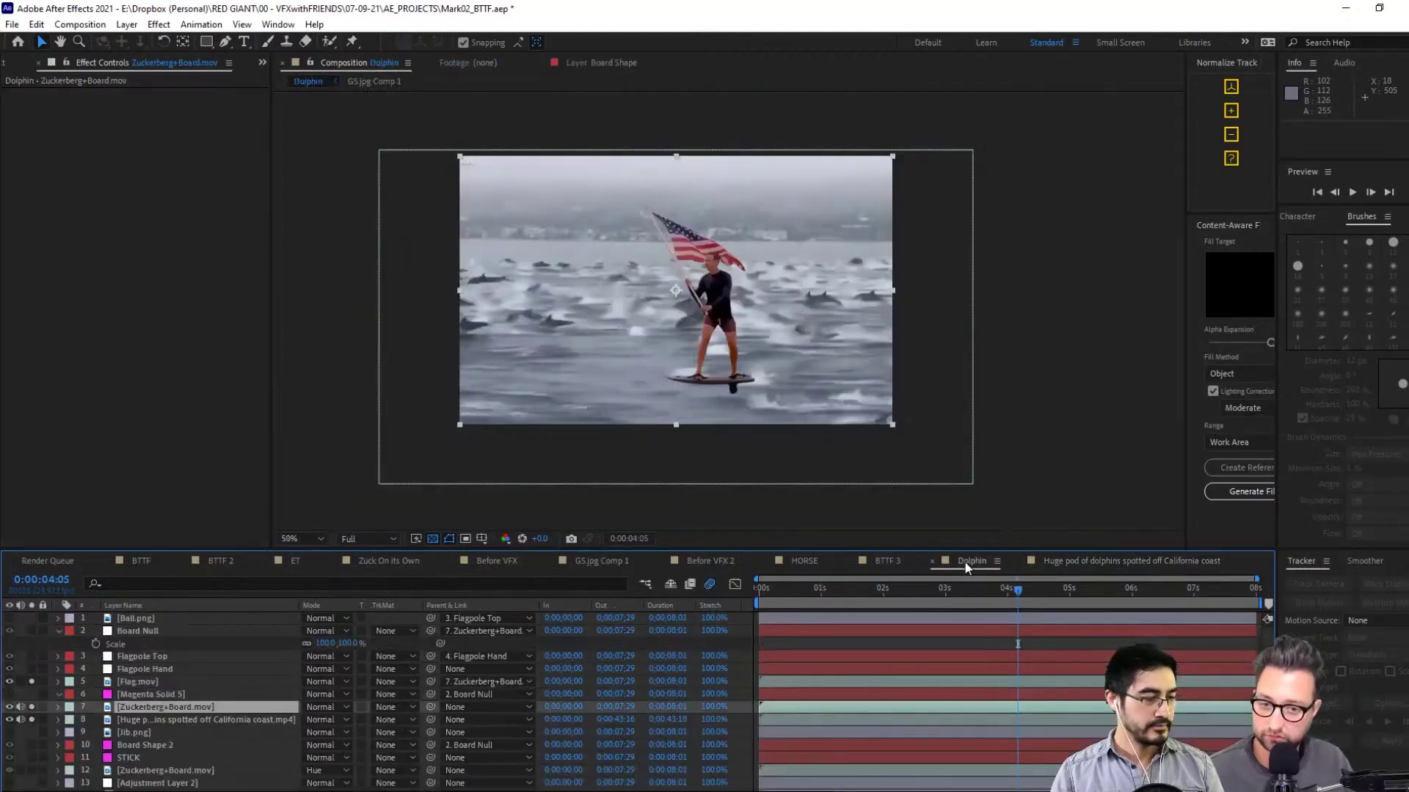
{"action": "left_click", "coordinate": [903, 567]}
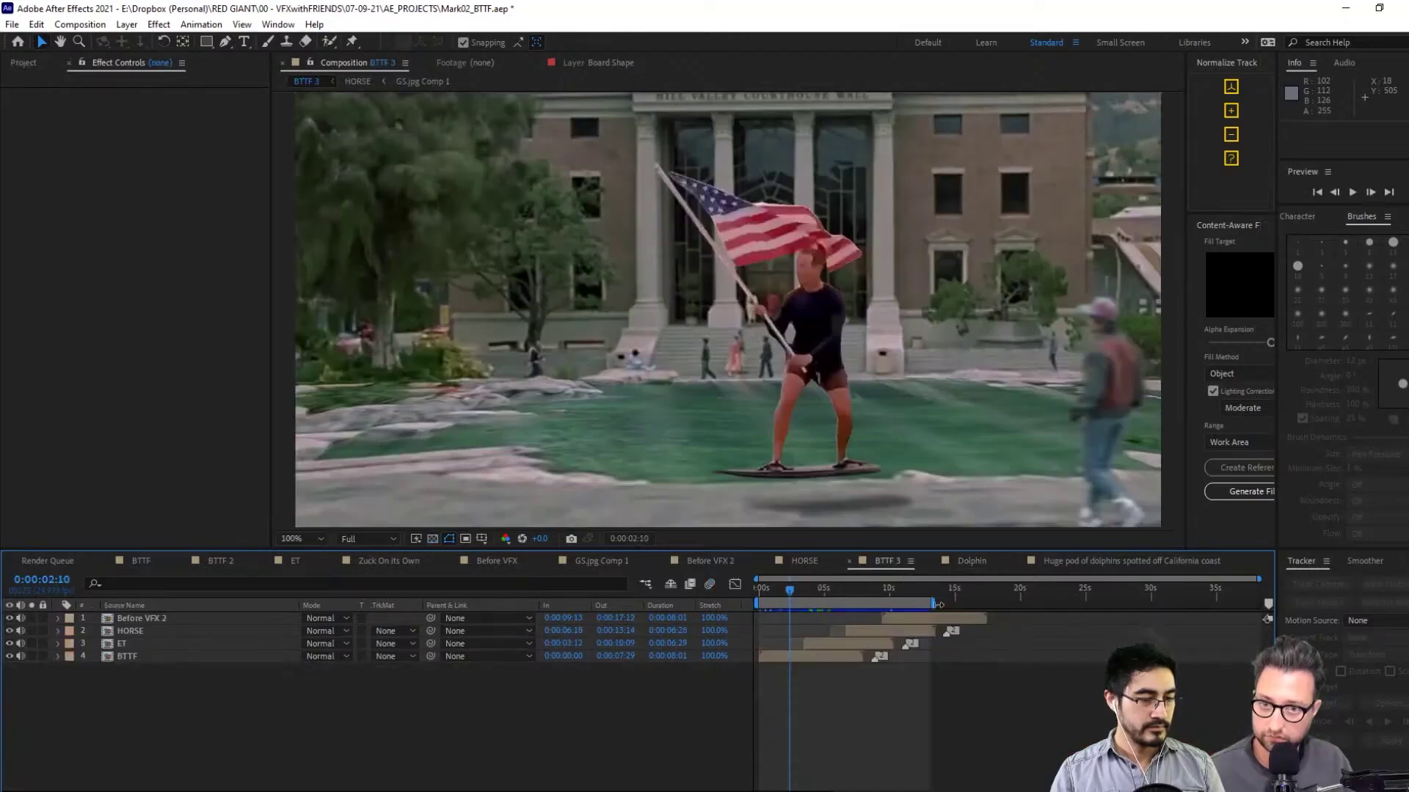
{"action": "left_click_drag", "start_coordinate": [935, 604], "coordinate": [1027, 604]}
{"action": "left_click", "coordinate": [30, 63]}
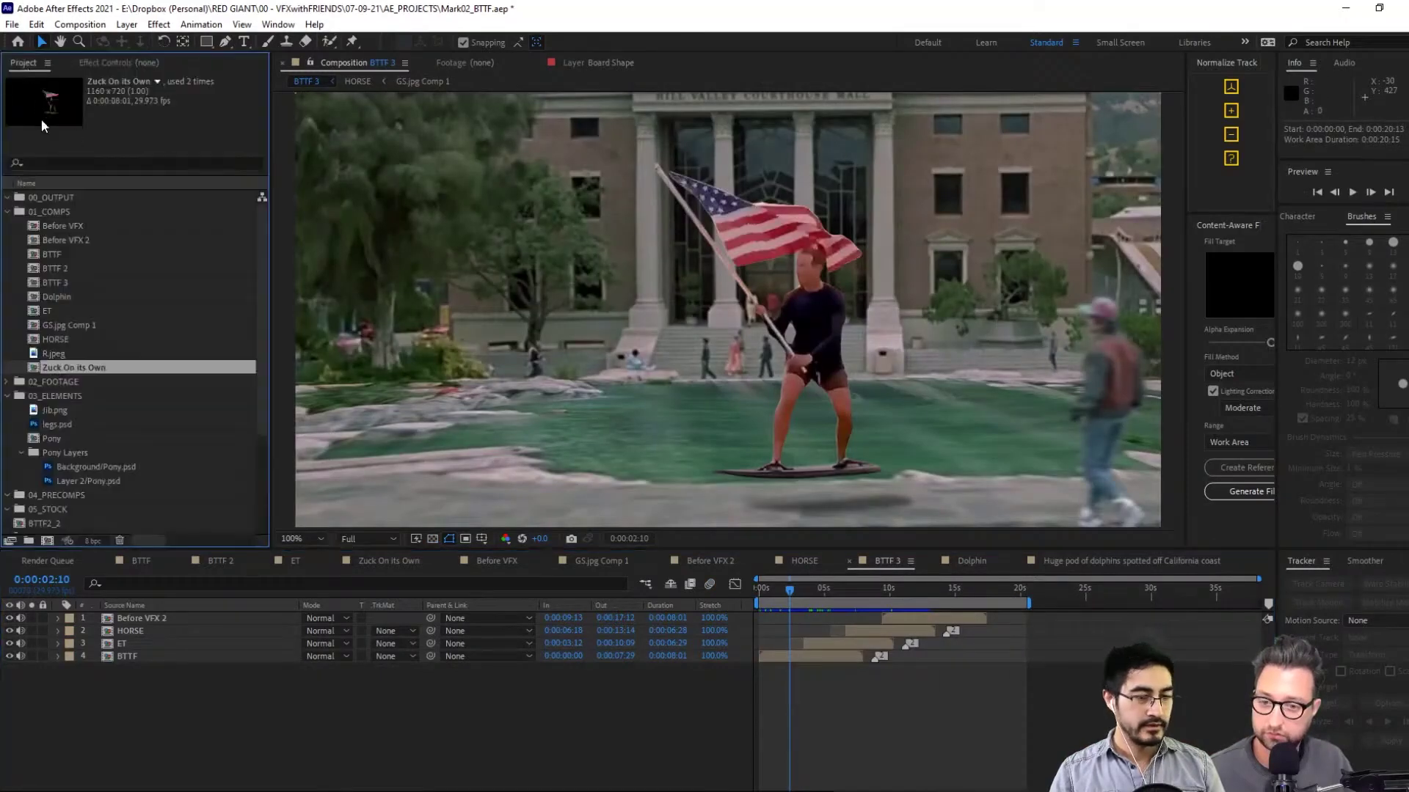
{"action": "scroll", "coordinate": [94, 440], "scroll_direction": "down", "scroll_amount": 3}
{"action": "left_click_drag", "start_coordinate": [85, 437], "coordinate": [222, 613]}
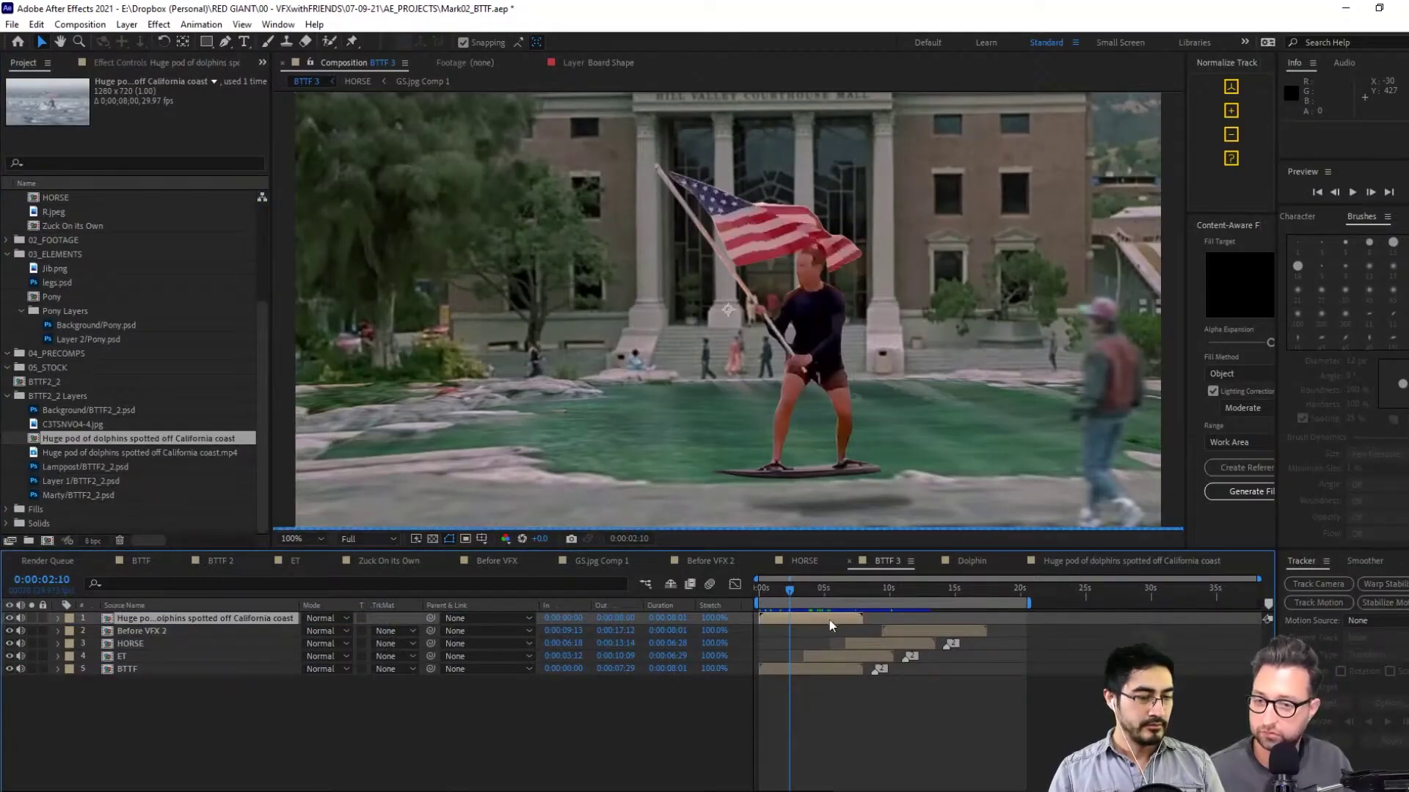
Shift the dolphin composition layer in BTTF 3 to start at about 14 seconds and end the work area at 0;00;18;10
{"action": "left_click_drag", "start_coordinate": [829, 619], "coordinate": [1013, 622]}
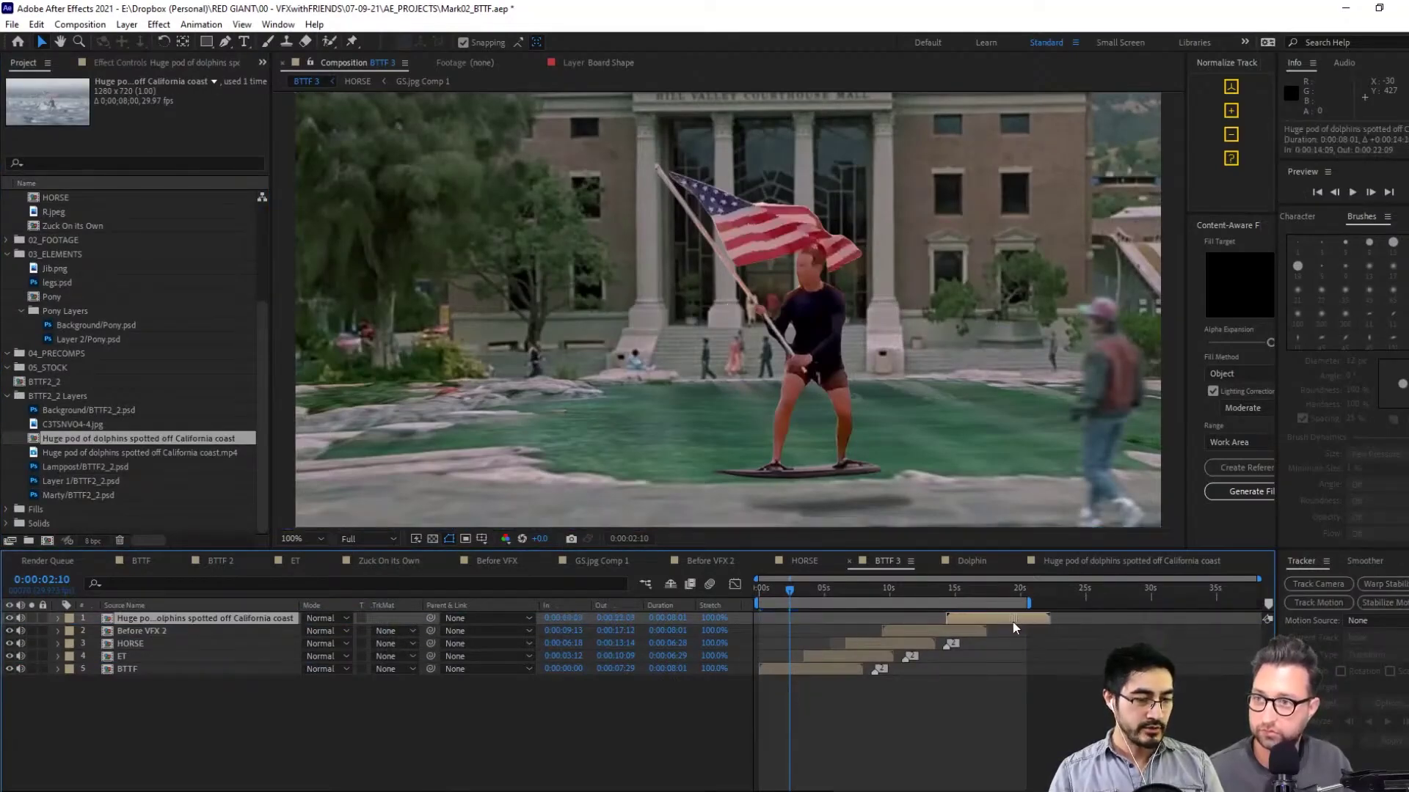
{"action": "left_click", "coordinate": [929, 590]}
{"action": "left_click_drag", "start_coordinate": [936, 593], "coordinate": [952, 598]}
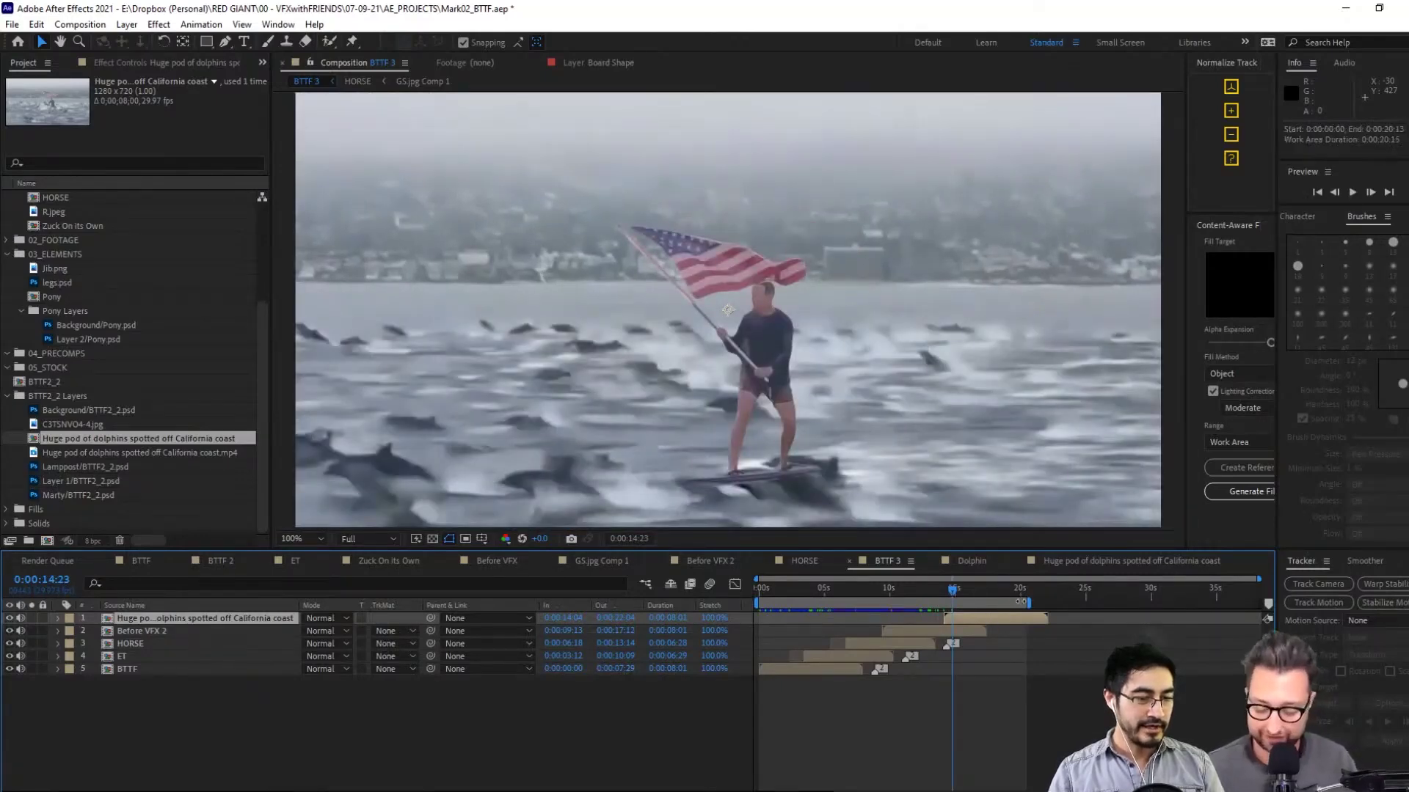
{"action": "left_click_drag", "start_coordinate": [1032, 603], "coordinate": [1004, 606]}
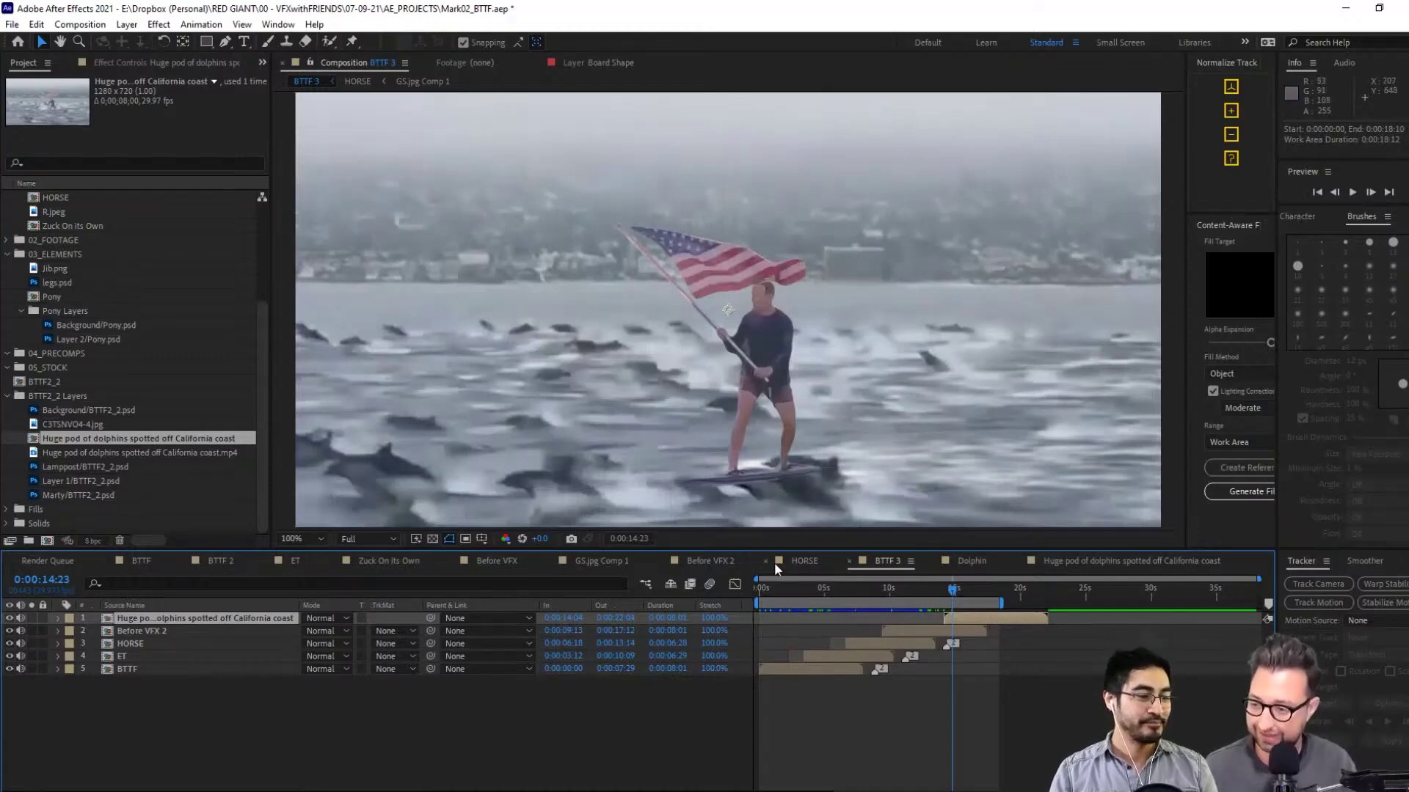
Return BTTF 3 to its first frame, fit the view, and maximize the composition viewer for playback
{"action": "key", "text": "Home"}
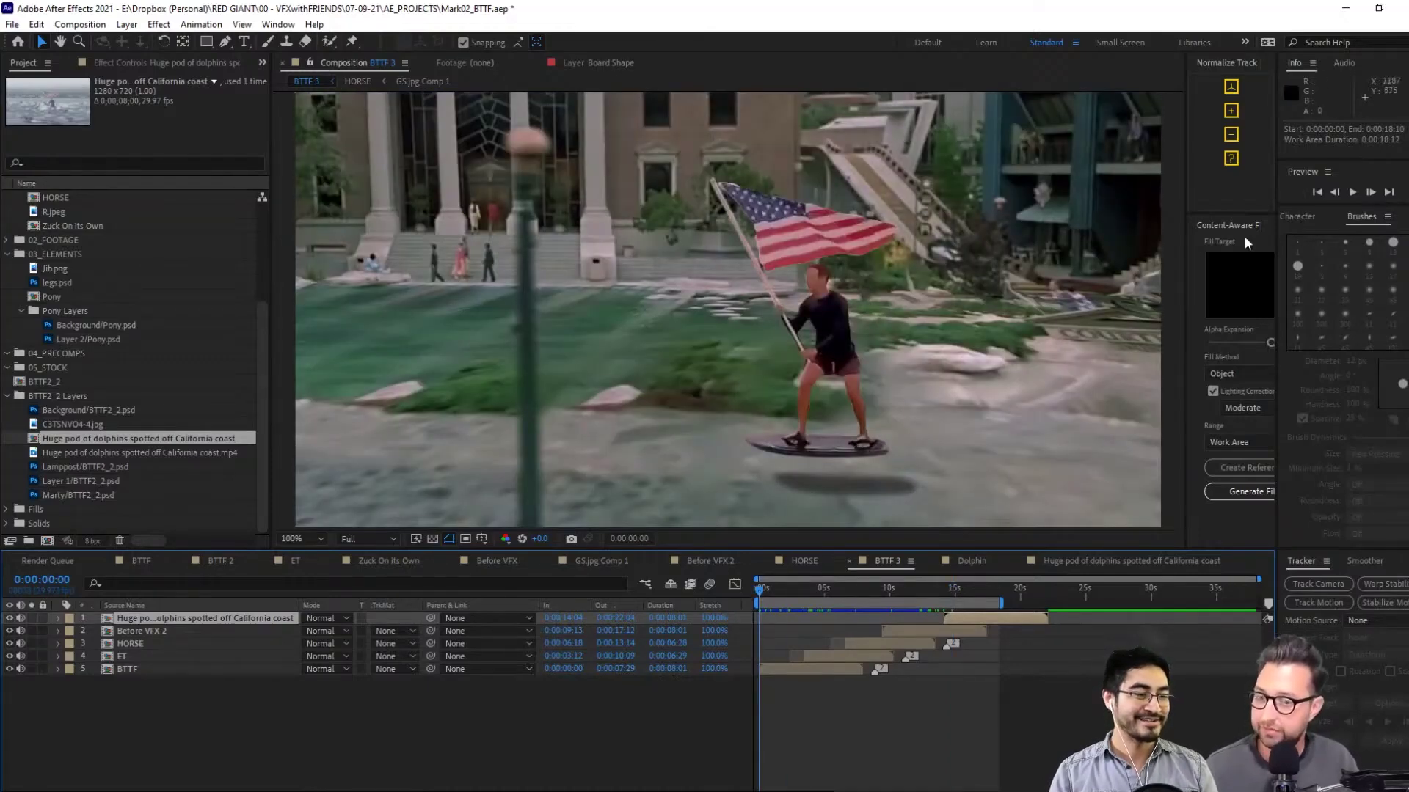
{"action": "key", "text": "comma"}
{"action": "key", "text": "period"}
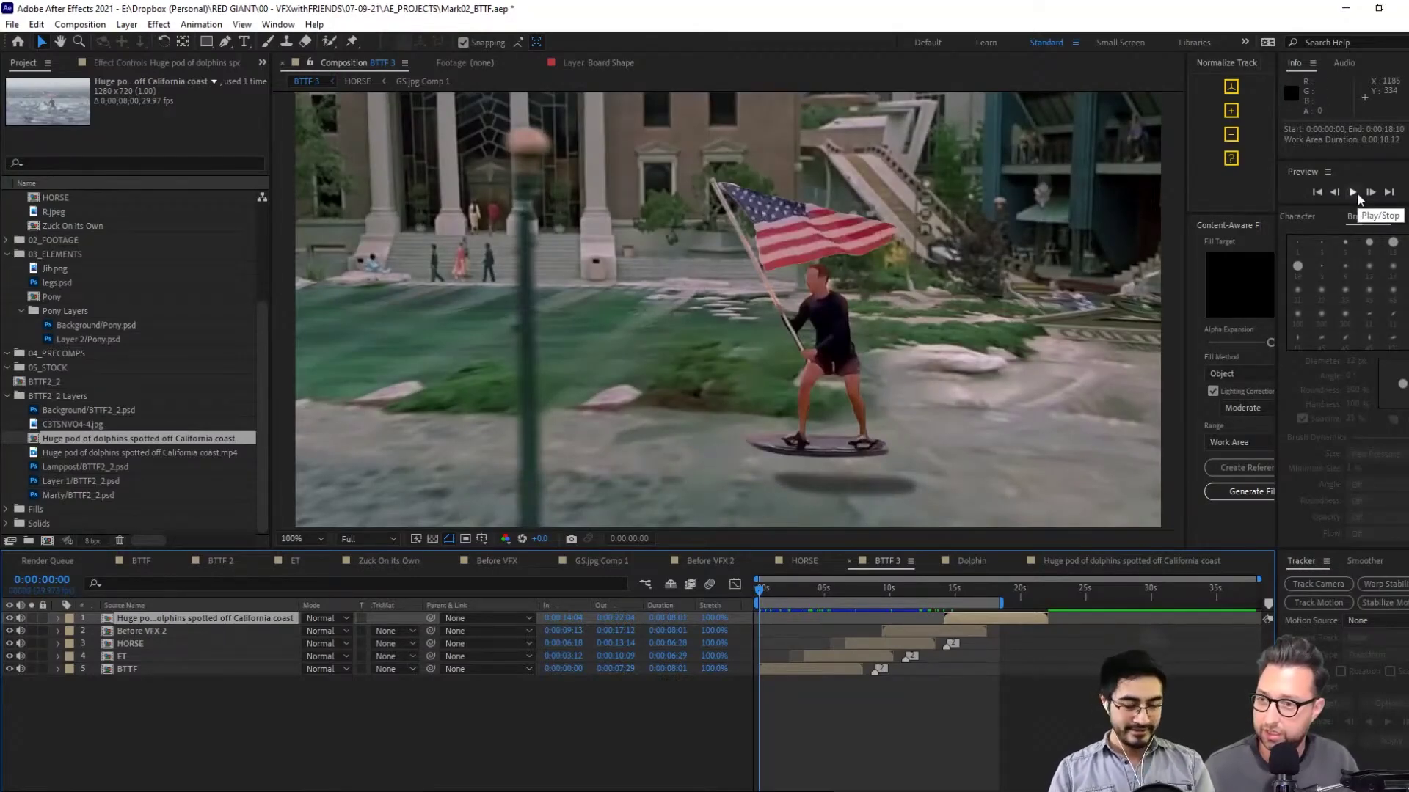
{"action": "key", "text": "shift+slash"}
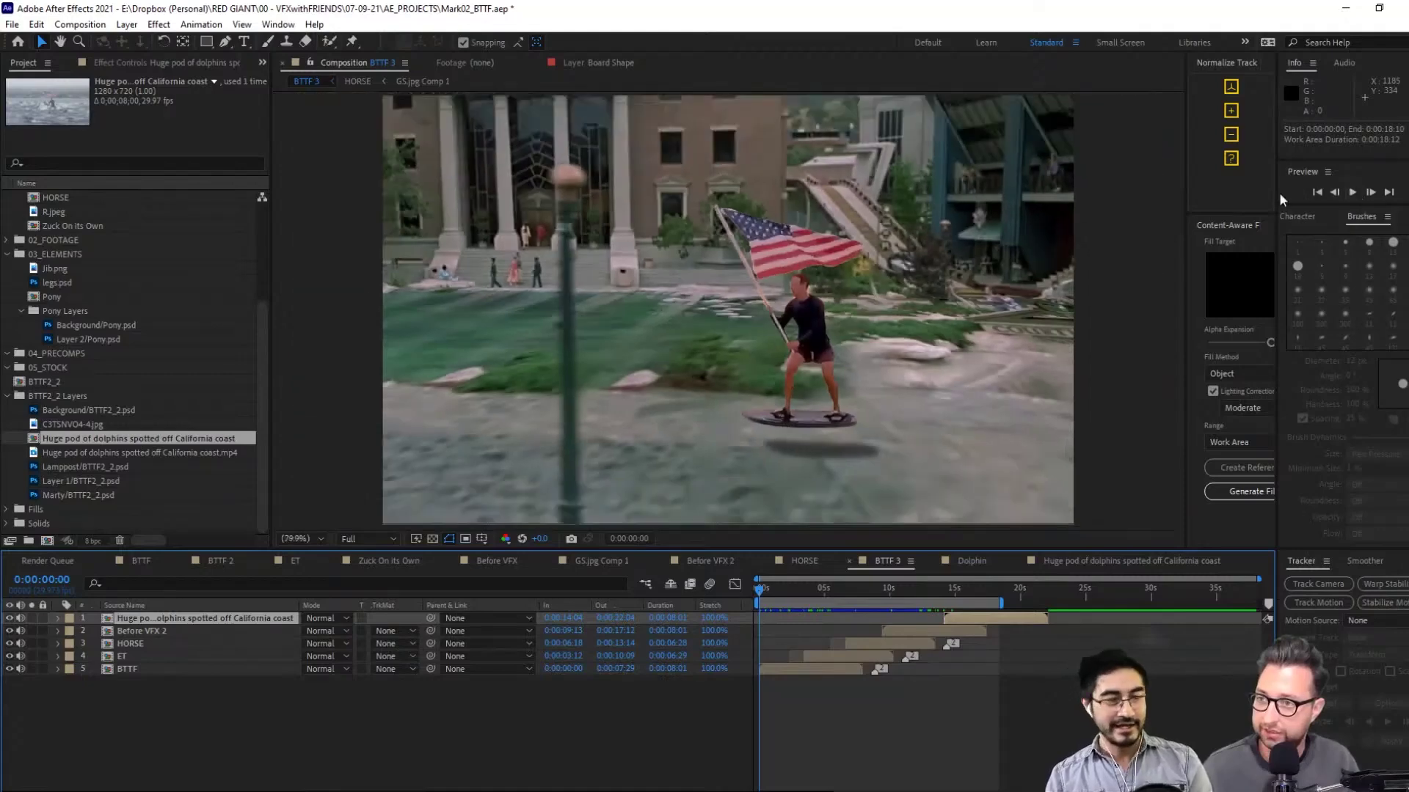
{"action": "left_click", "coordinate": [340, 66]}
{"action": "key", "text": "grave"}
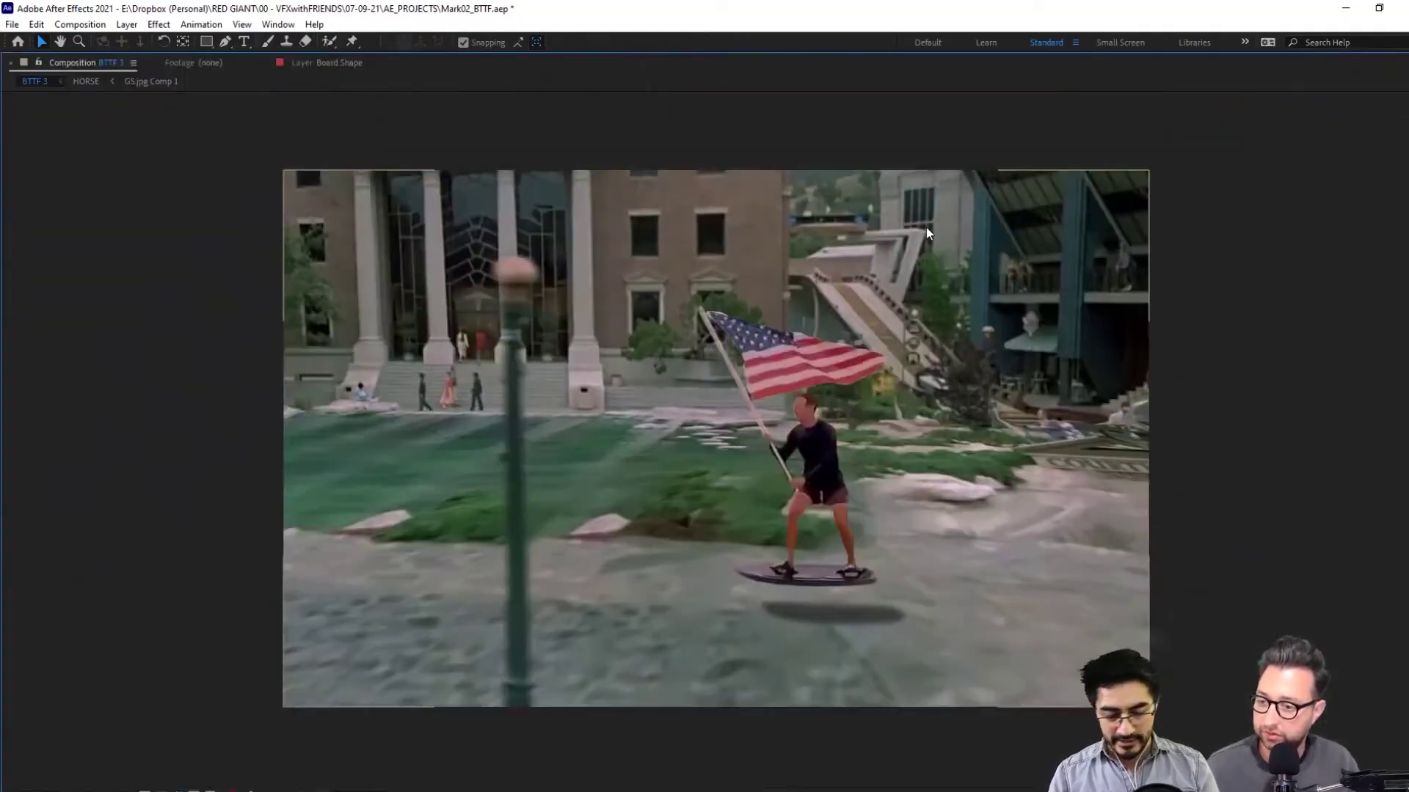
Play back the BTTF 3 composition from its start through the dolphin scene, and stop the preview there
{"action": "scroll", "coordinate": [1055, 309], "scroll_direction": "up", "scroll_amount": 1}
{"action": "scroll", "coordinate": [1052, 309], "scroll_direction": "down", "scroll_amount": 1}
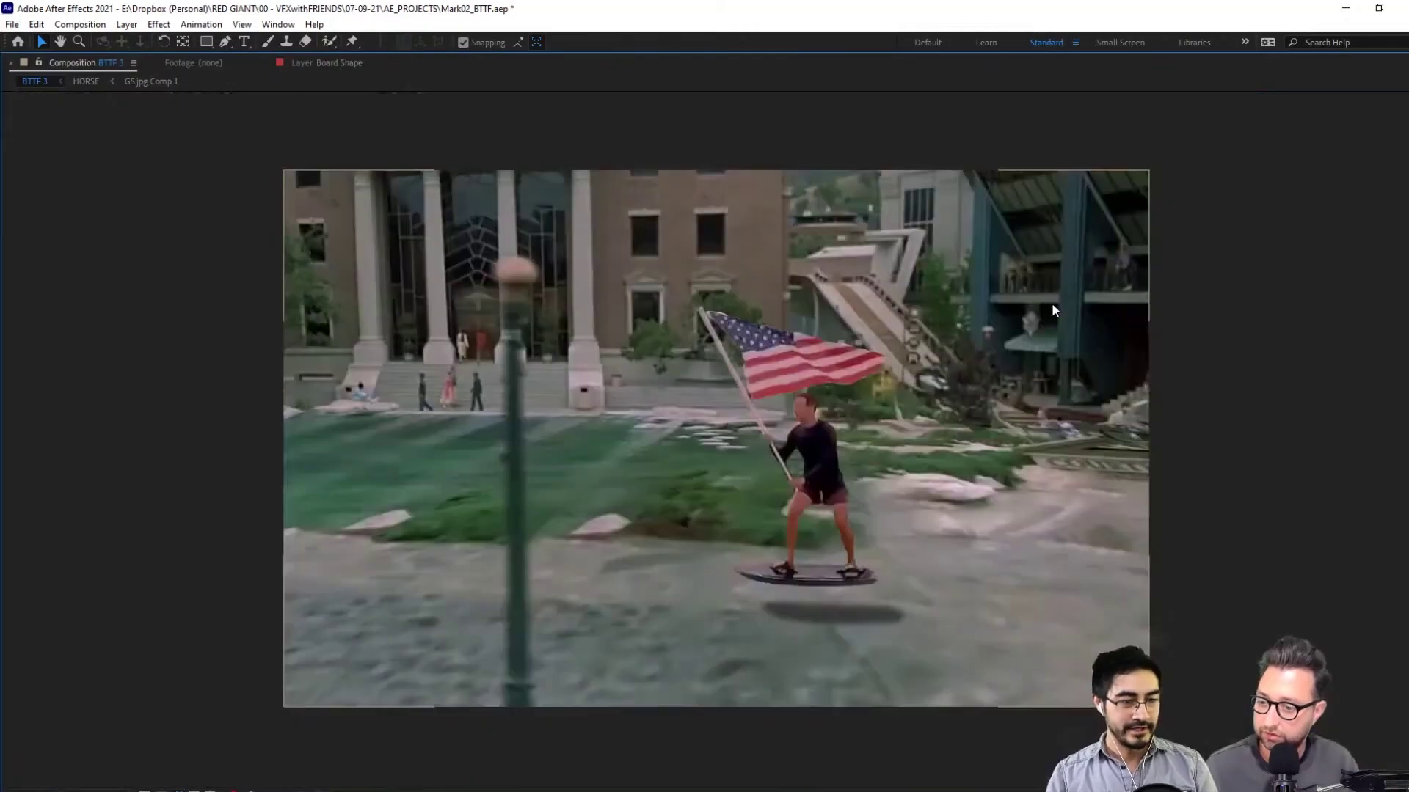
{"action": "key", "text": "space"}
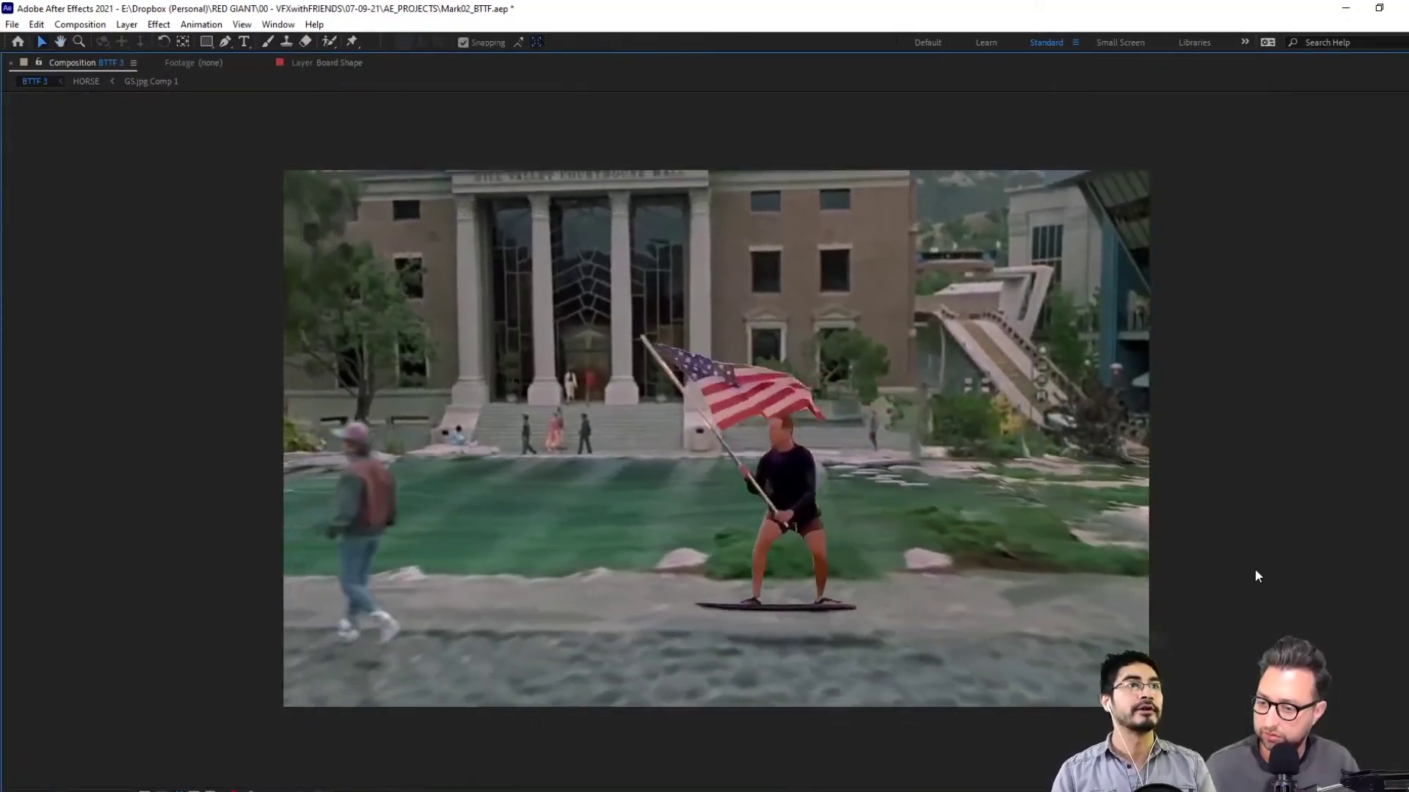
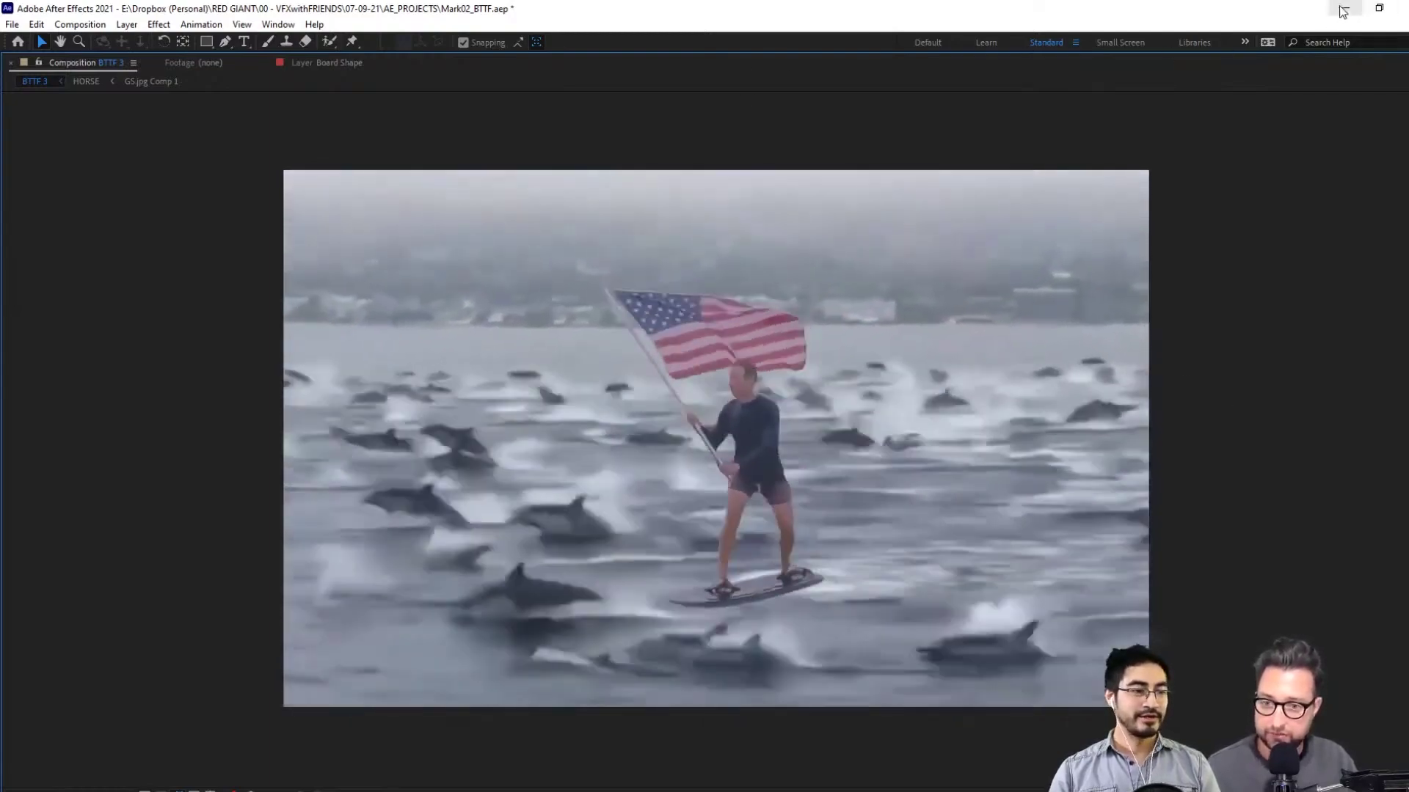
{"action": "key", "text": "space"}
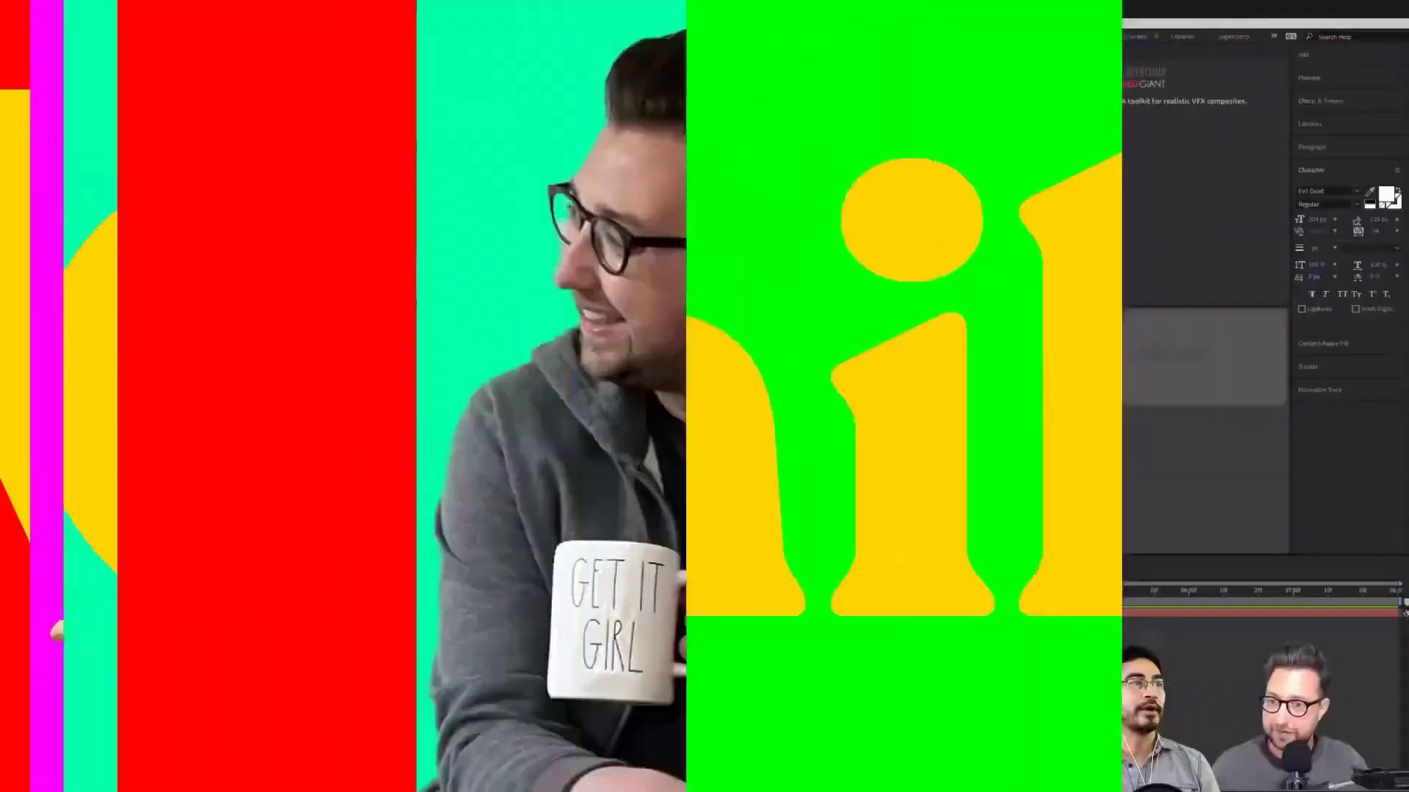
Write the two-line title "VFX and" / "AMERICA" on the text layer in AMERICA Comp 1 and select all its text
{"action": "type", "text": "VFX ANE"}
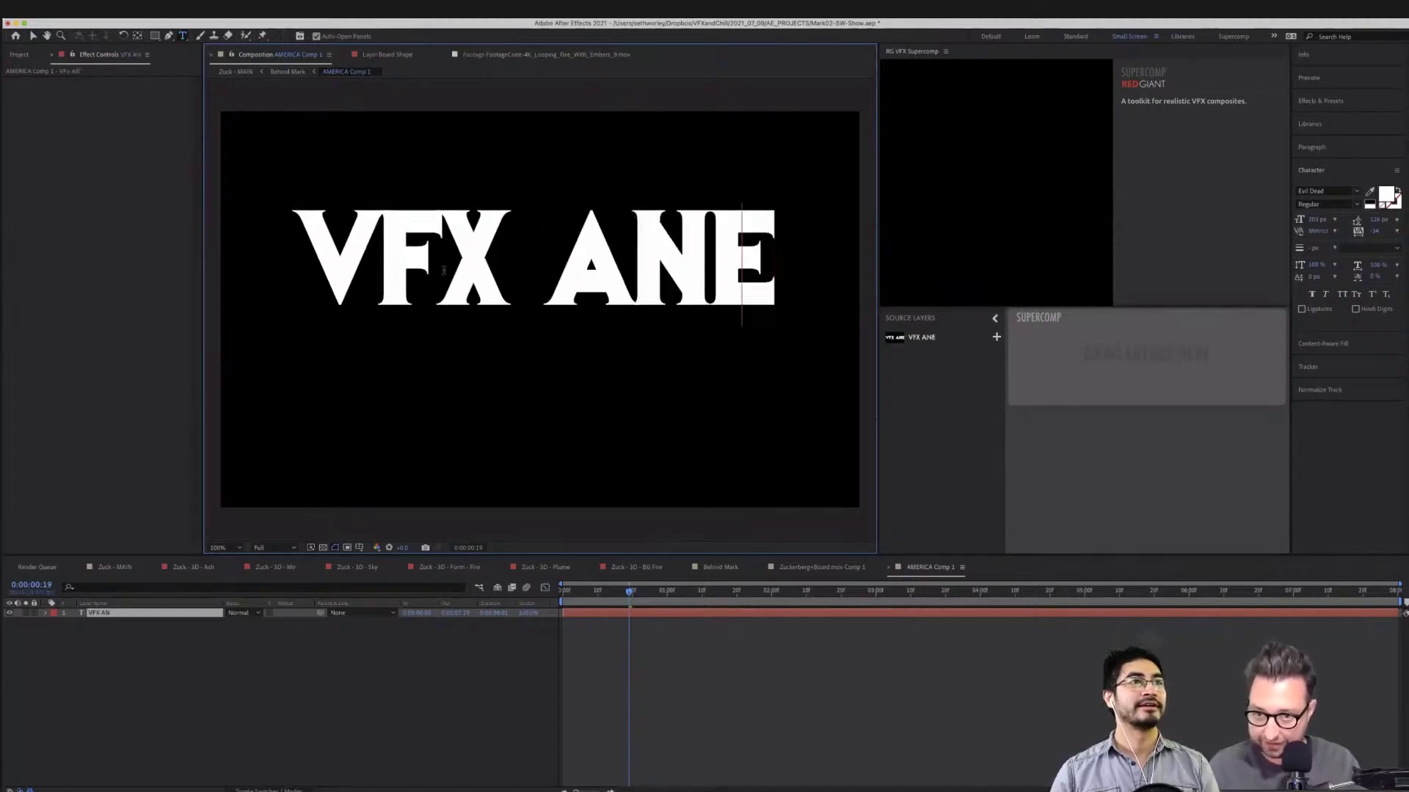
{"action": "key", "text": "BackSpace"}
{"action": "key", "text": "BackSpace"}
{"action": "key", "text": "BackSpace"}
{"action": "key", "text": "BackSpace"}
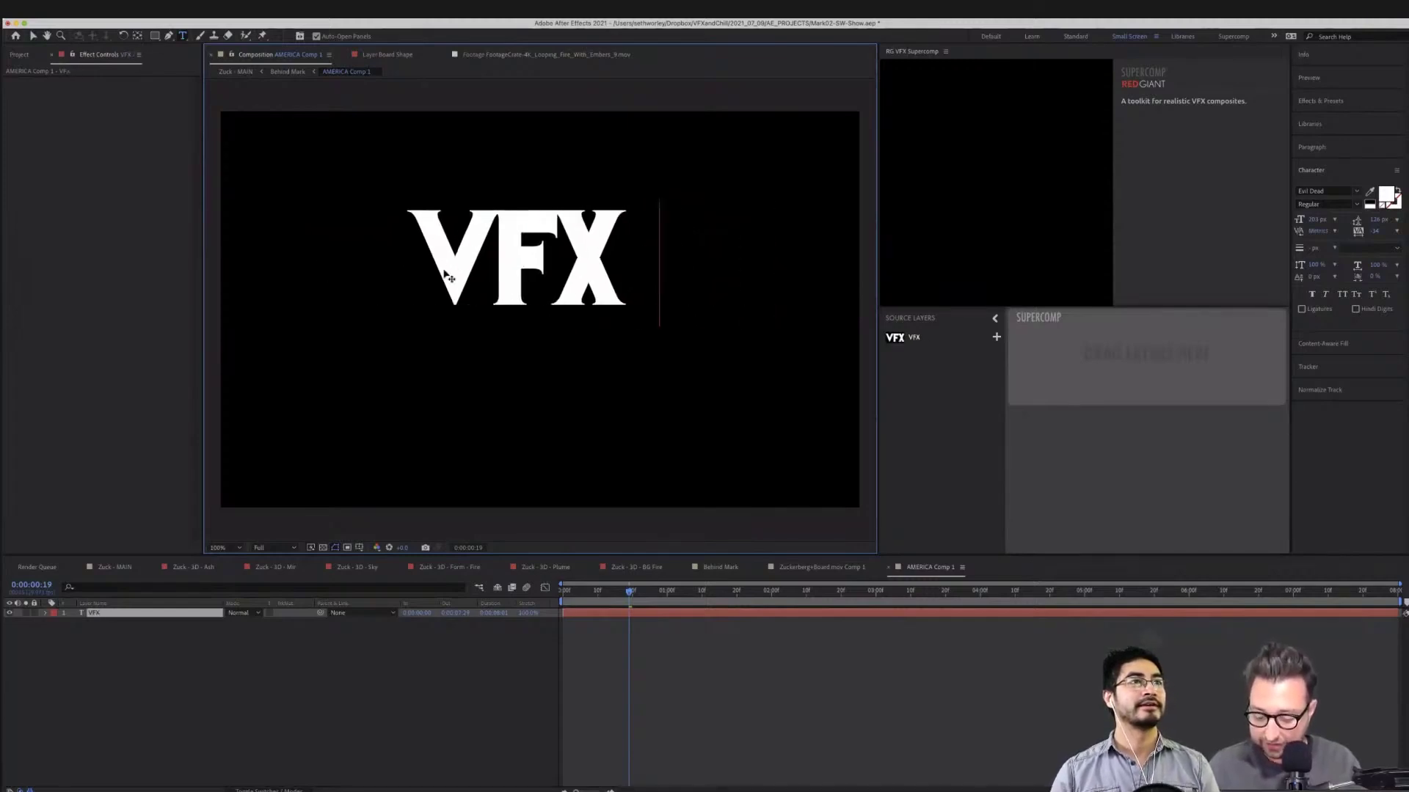
{"action": "type", "text": "and"}
{"action": "key", "text": "Return"}
{"action": "type", "text": "AMERICS"}
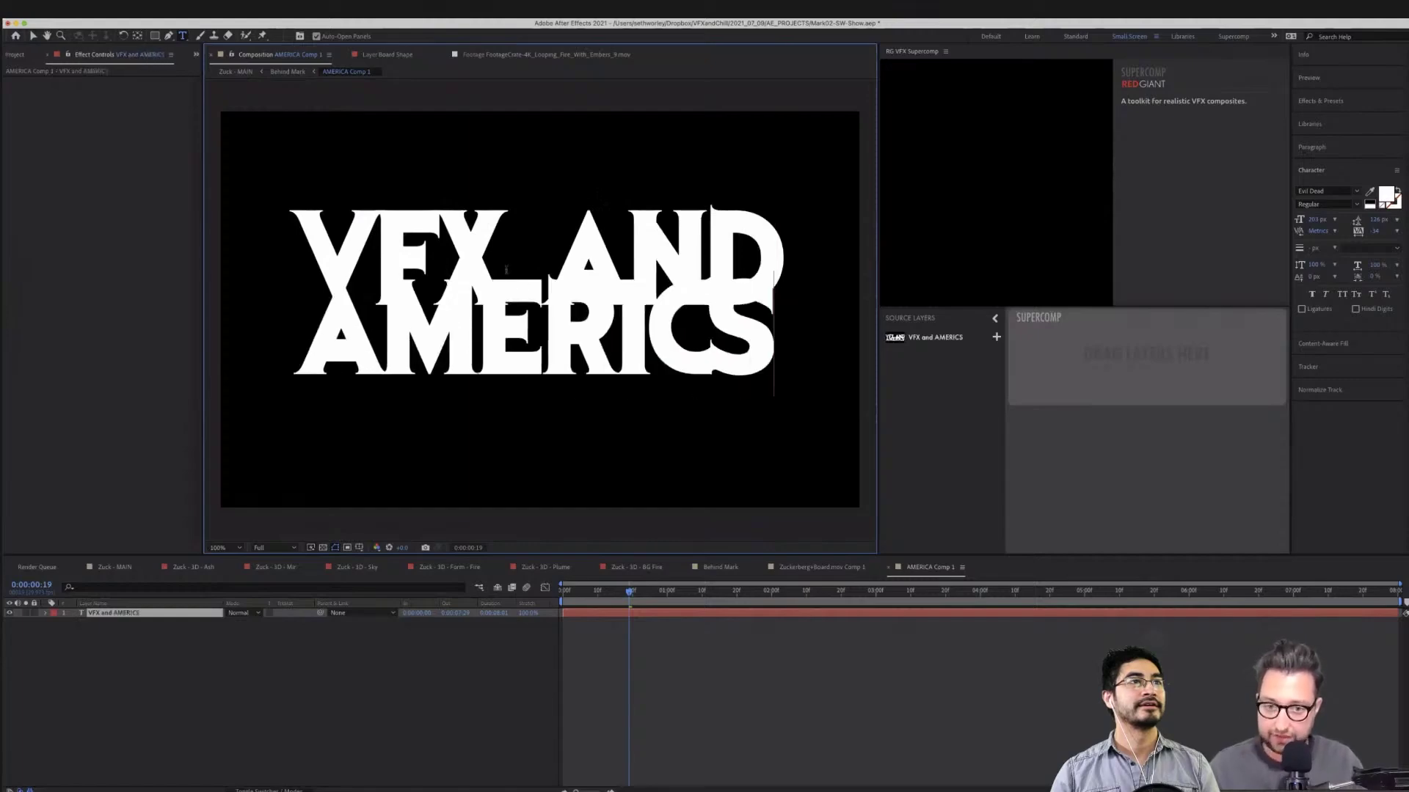
{"action": "key", "text": "BackSpace"}
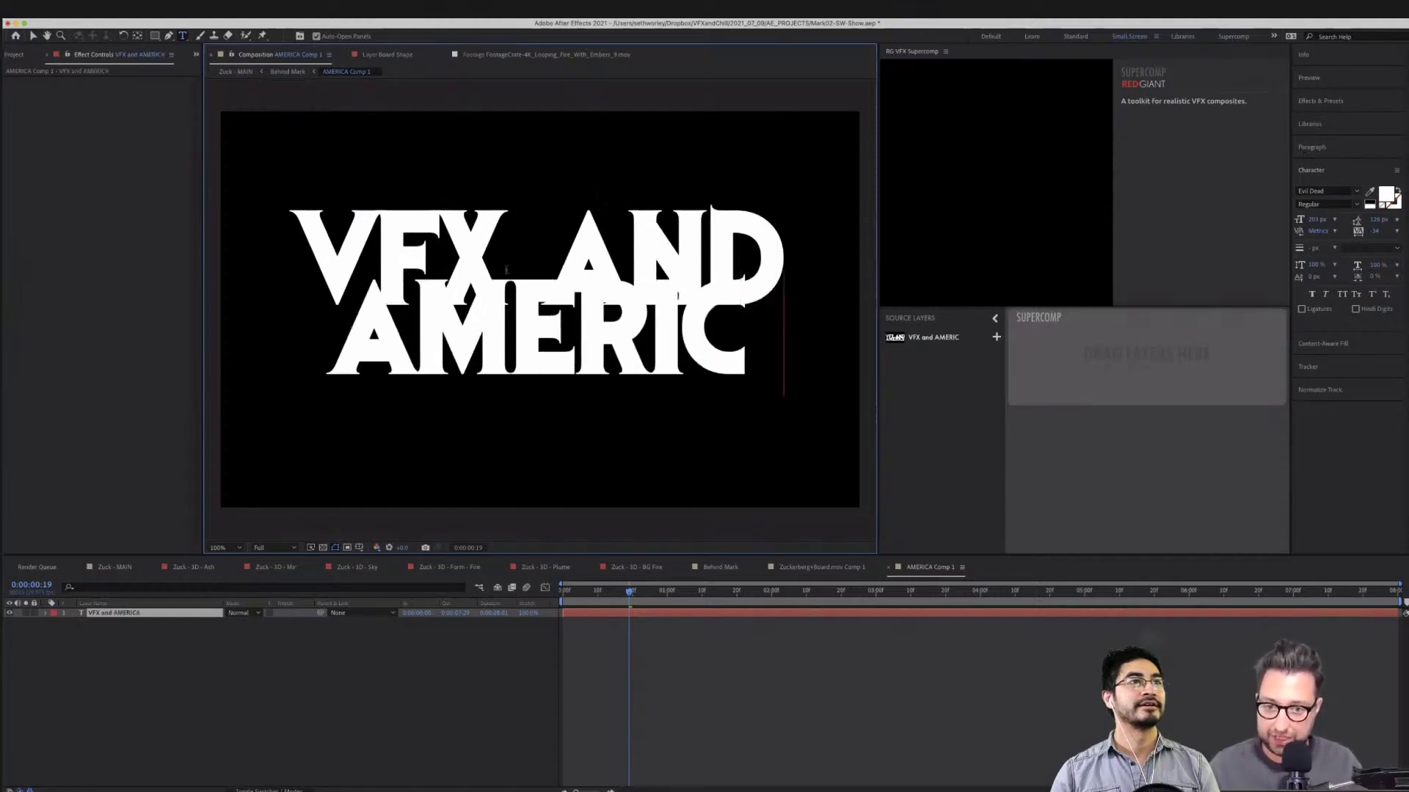
{"action": "type", "text": "A"}
{"action": "key", "text": "super+a"}
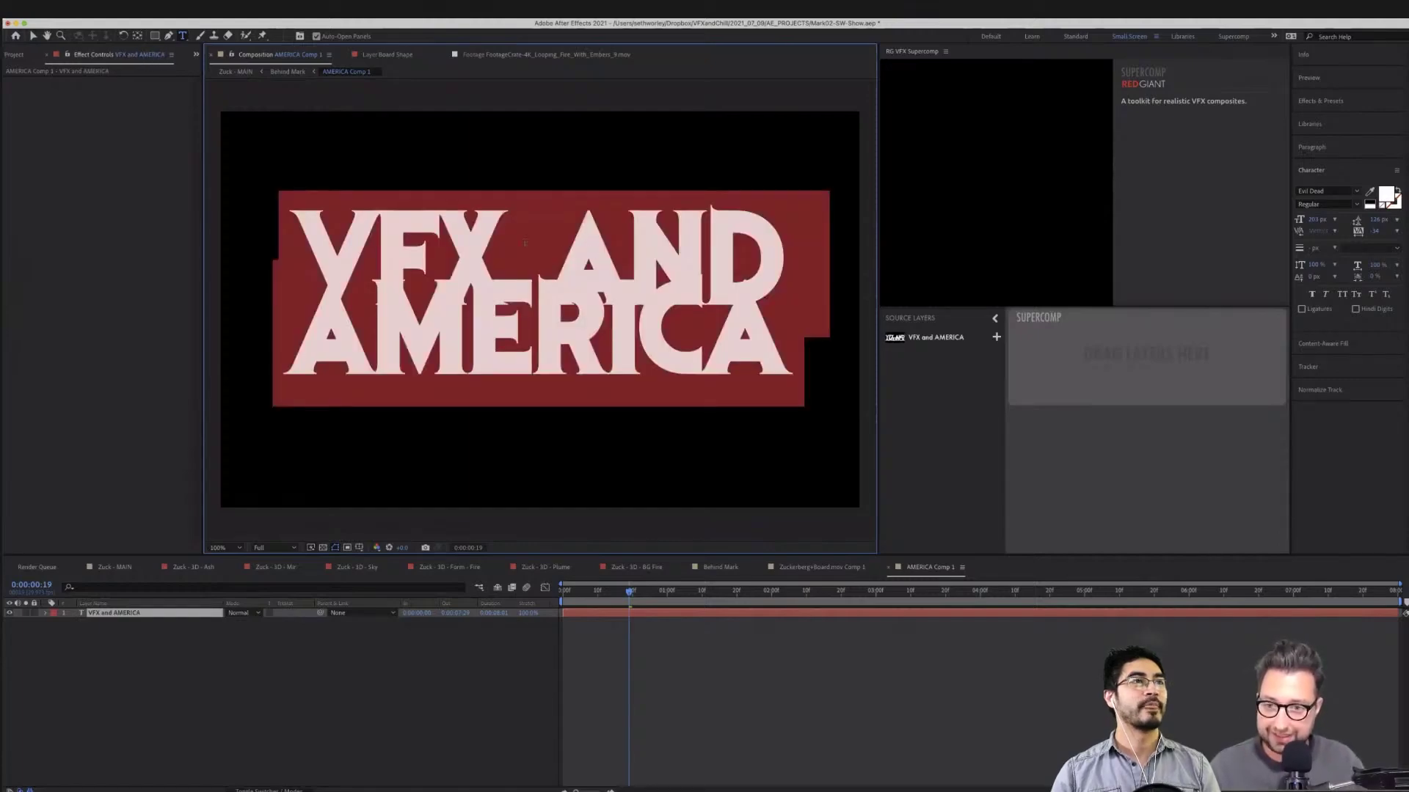